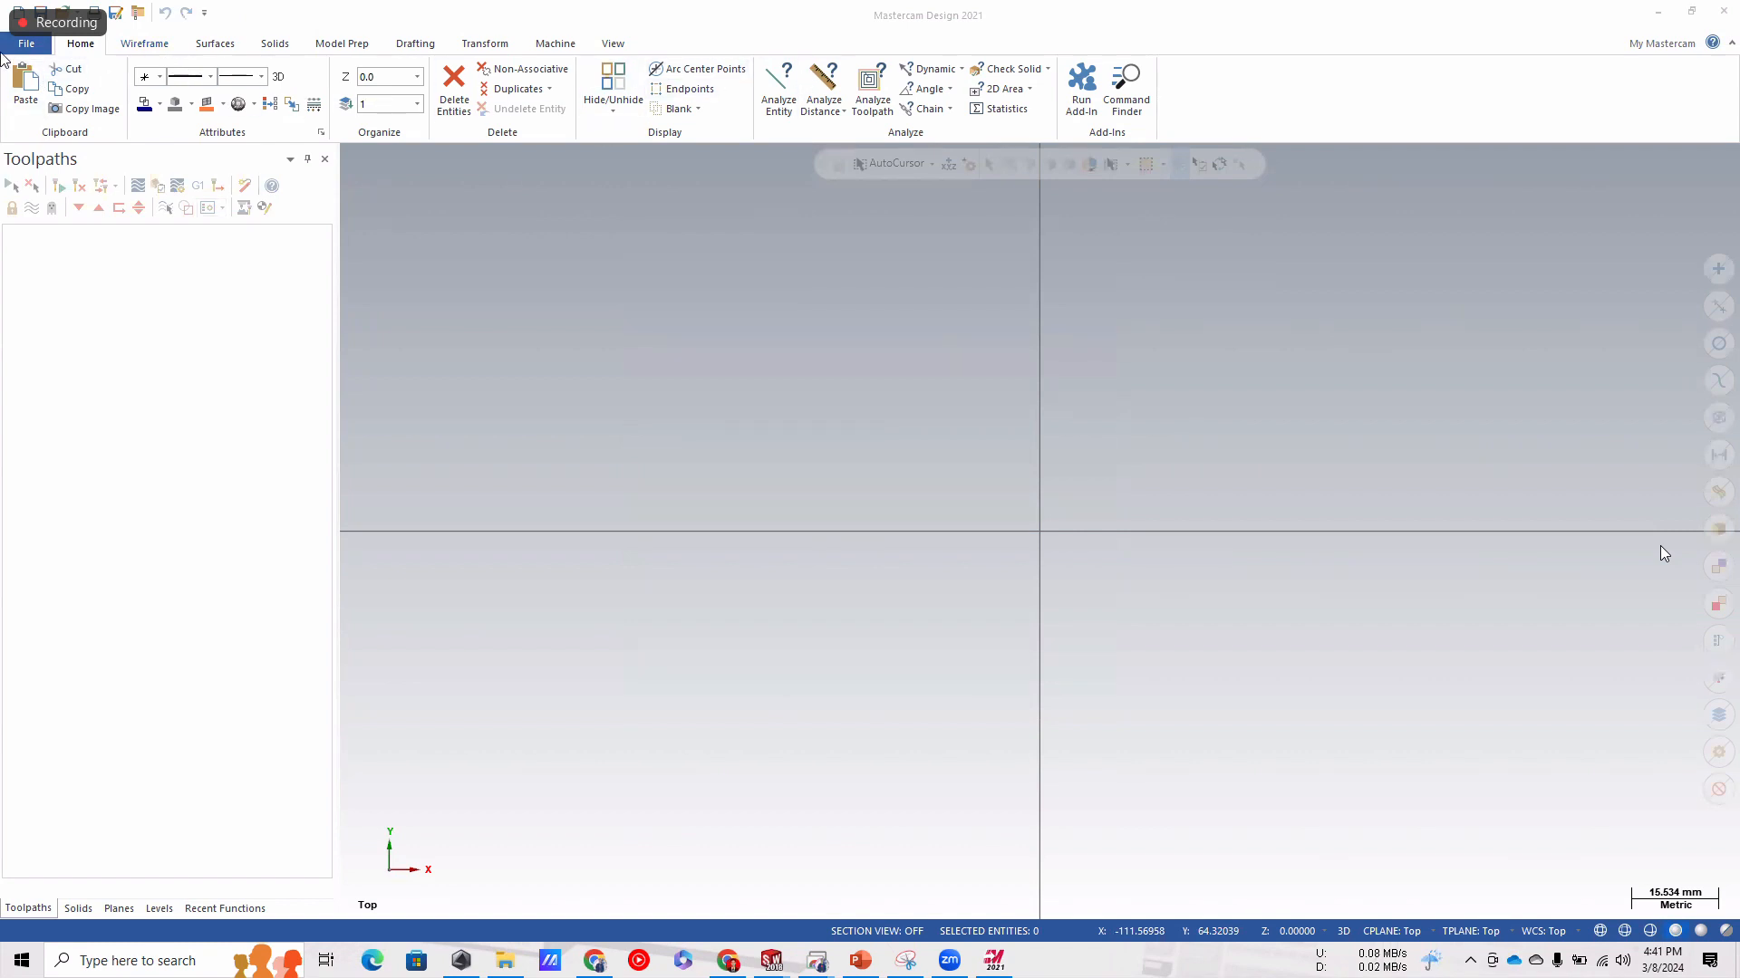
Look over the wireframe, surface, solid, model preparation, drafting and transform toolsets.
click(136, 44)
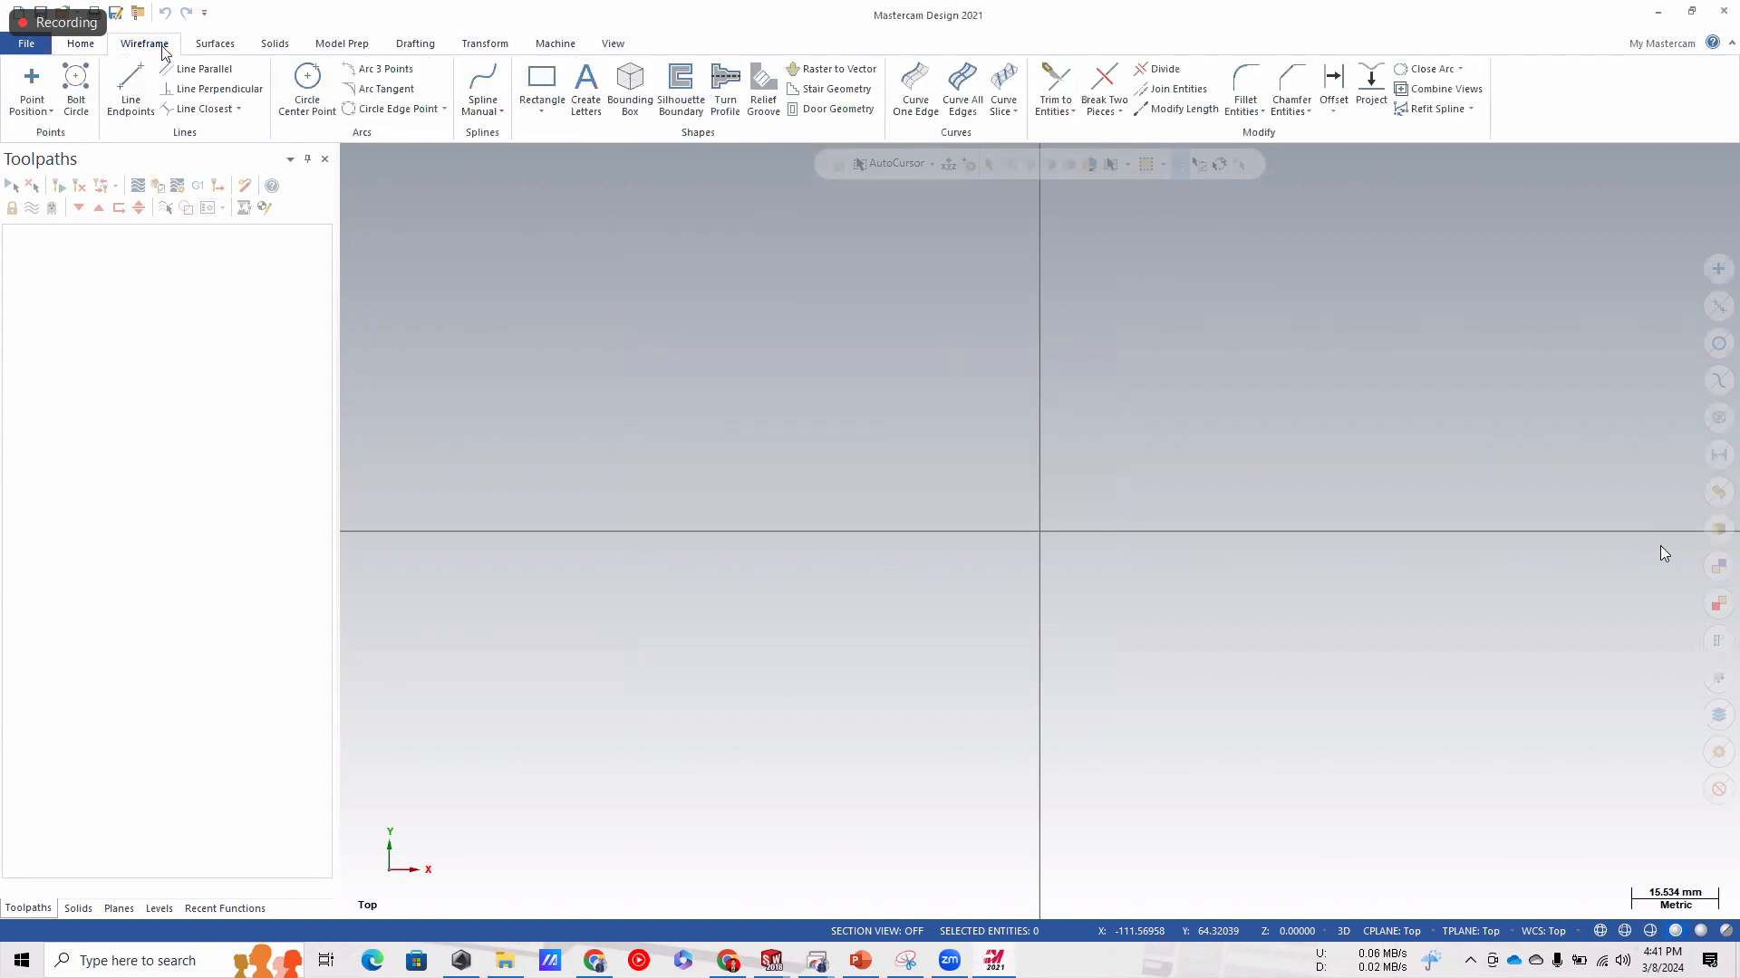
click(216, 47)
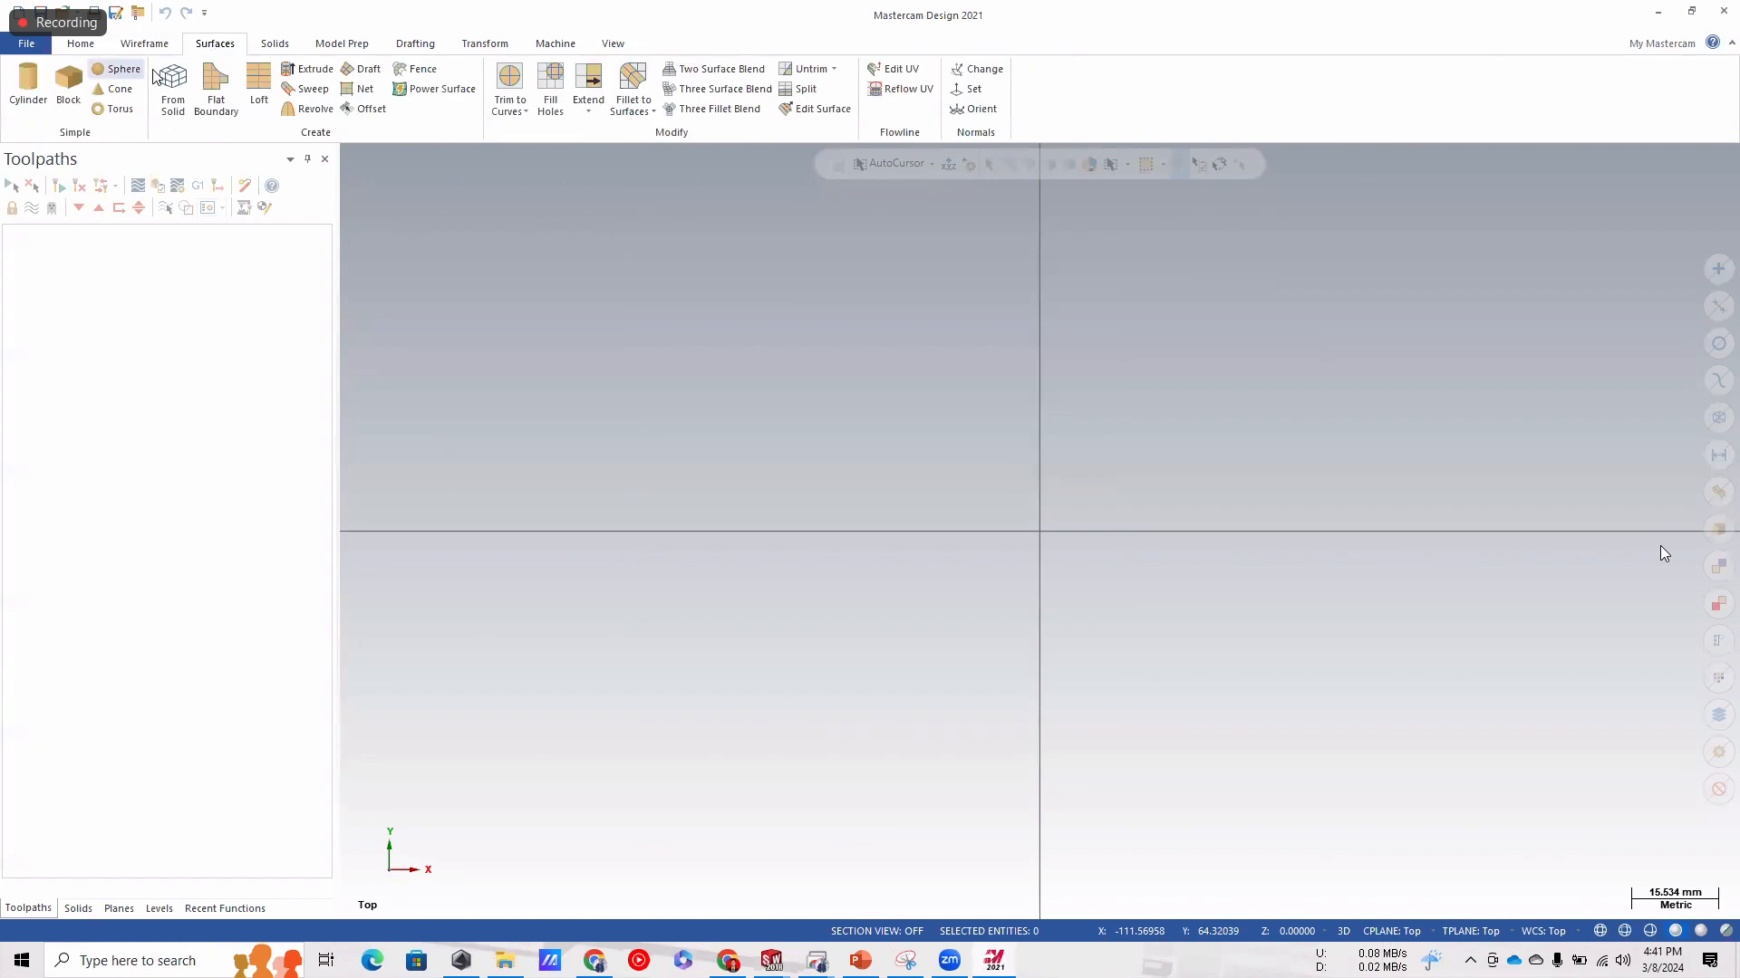
click(146, 45)
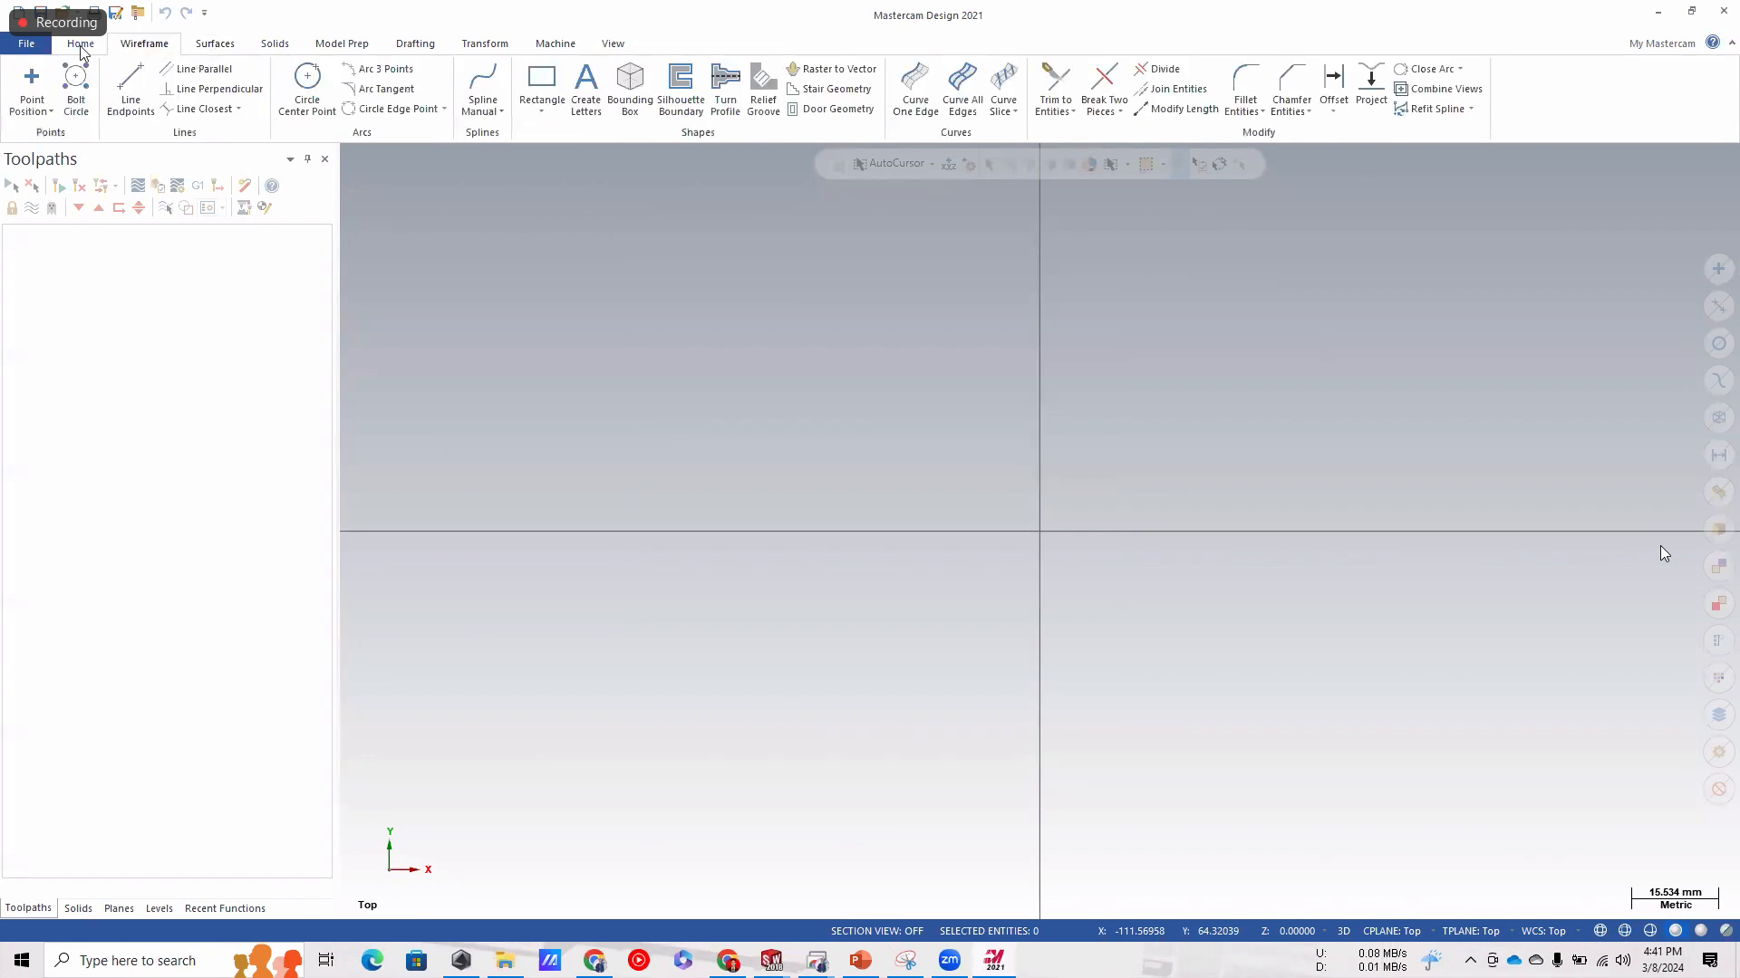
click(80, 45)
click(143, 46)
click(215, 43)
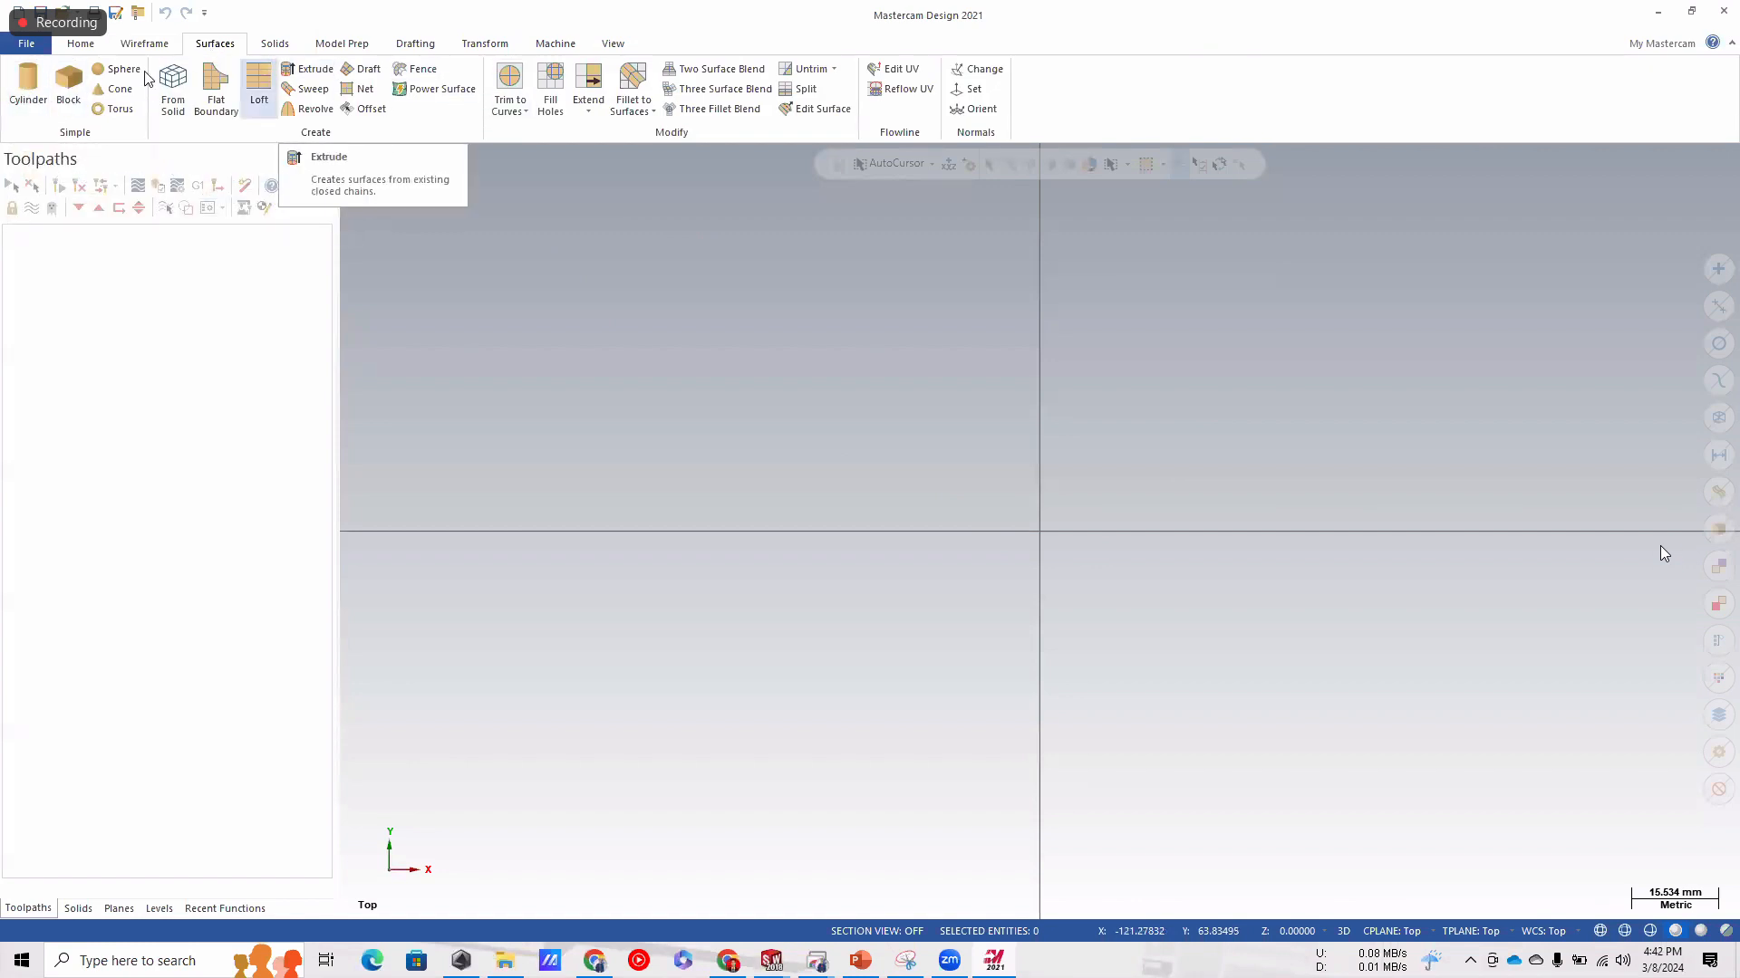
click(276, 47)
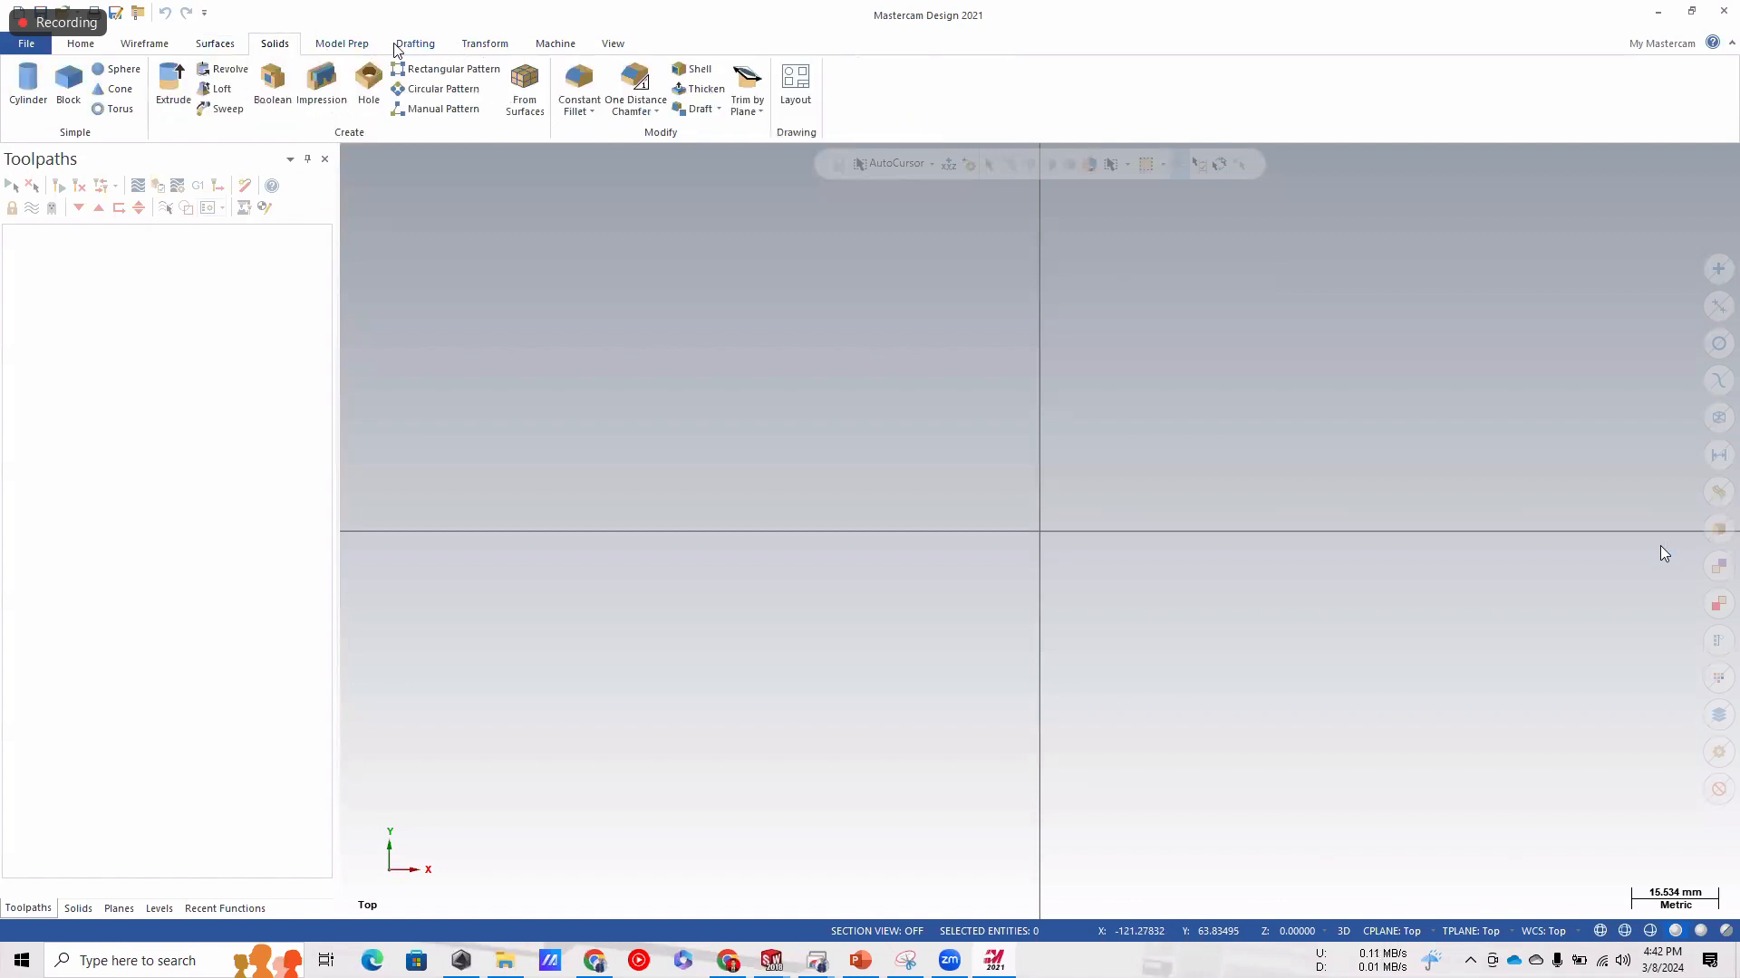
click(344, 45)
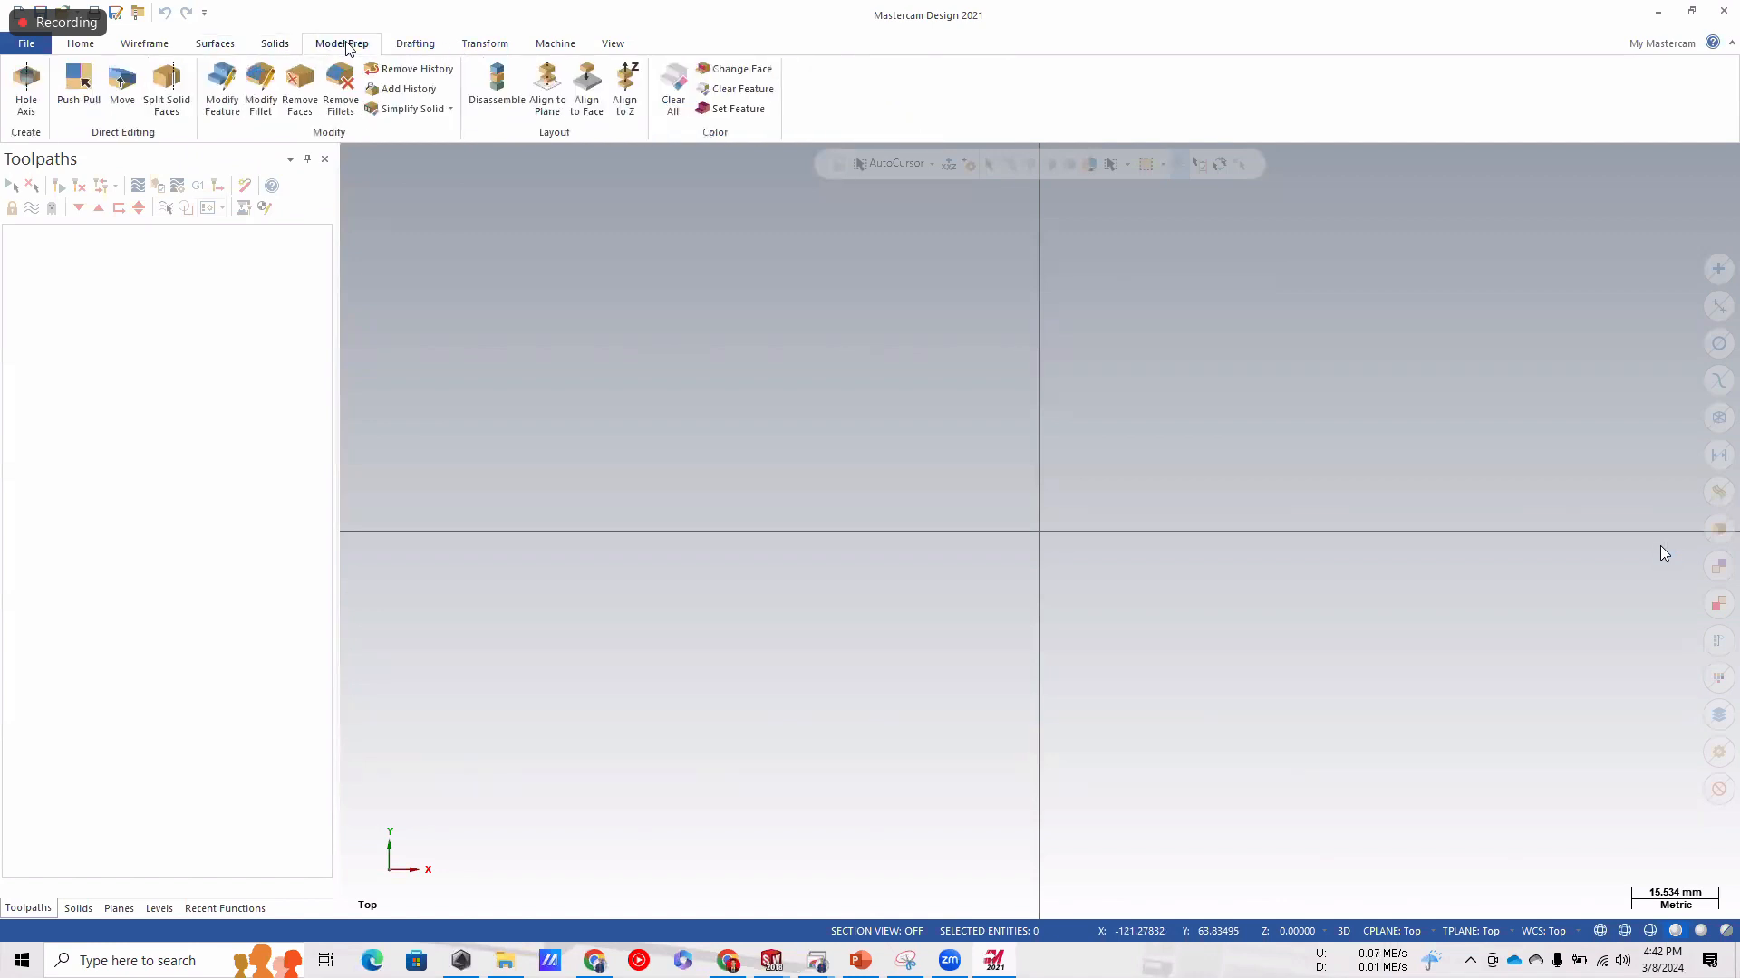
click(412, 45)
click(473, 47)
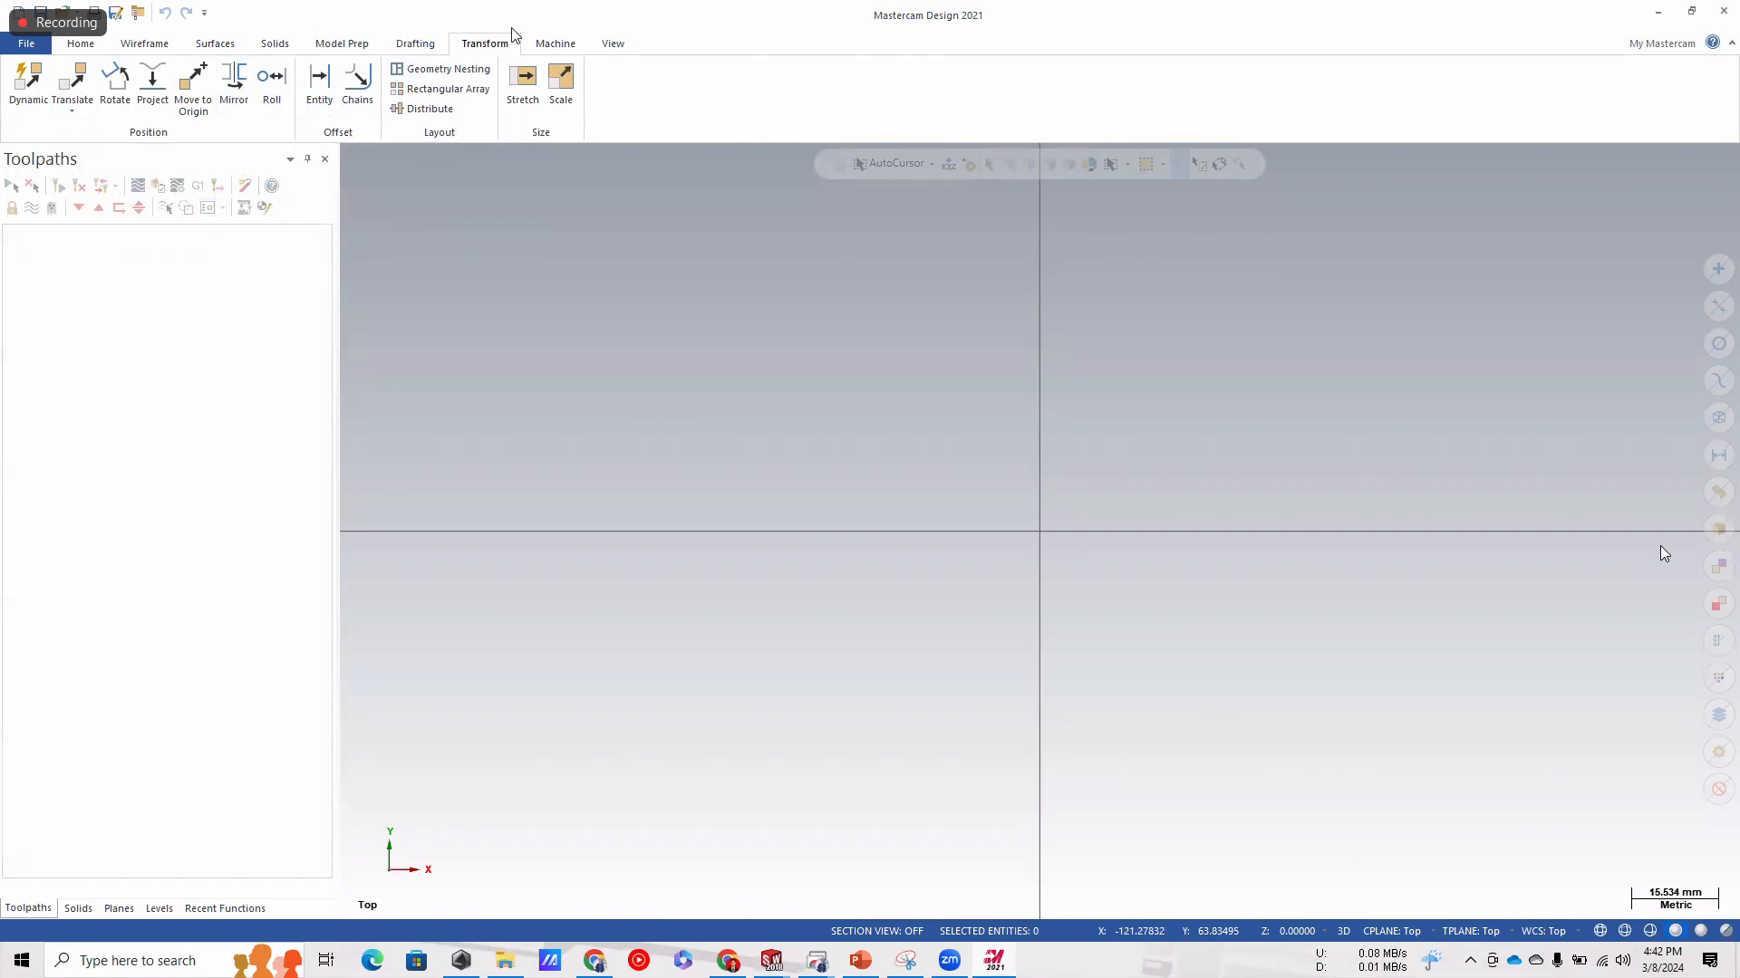
Examine the Lathe and Wire machine type choices, cancel the Rotate command and return to the wireframe tools.
click(555, 45)
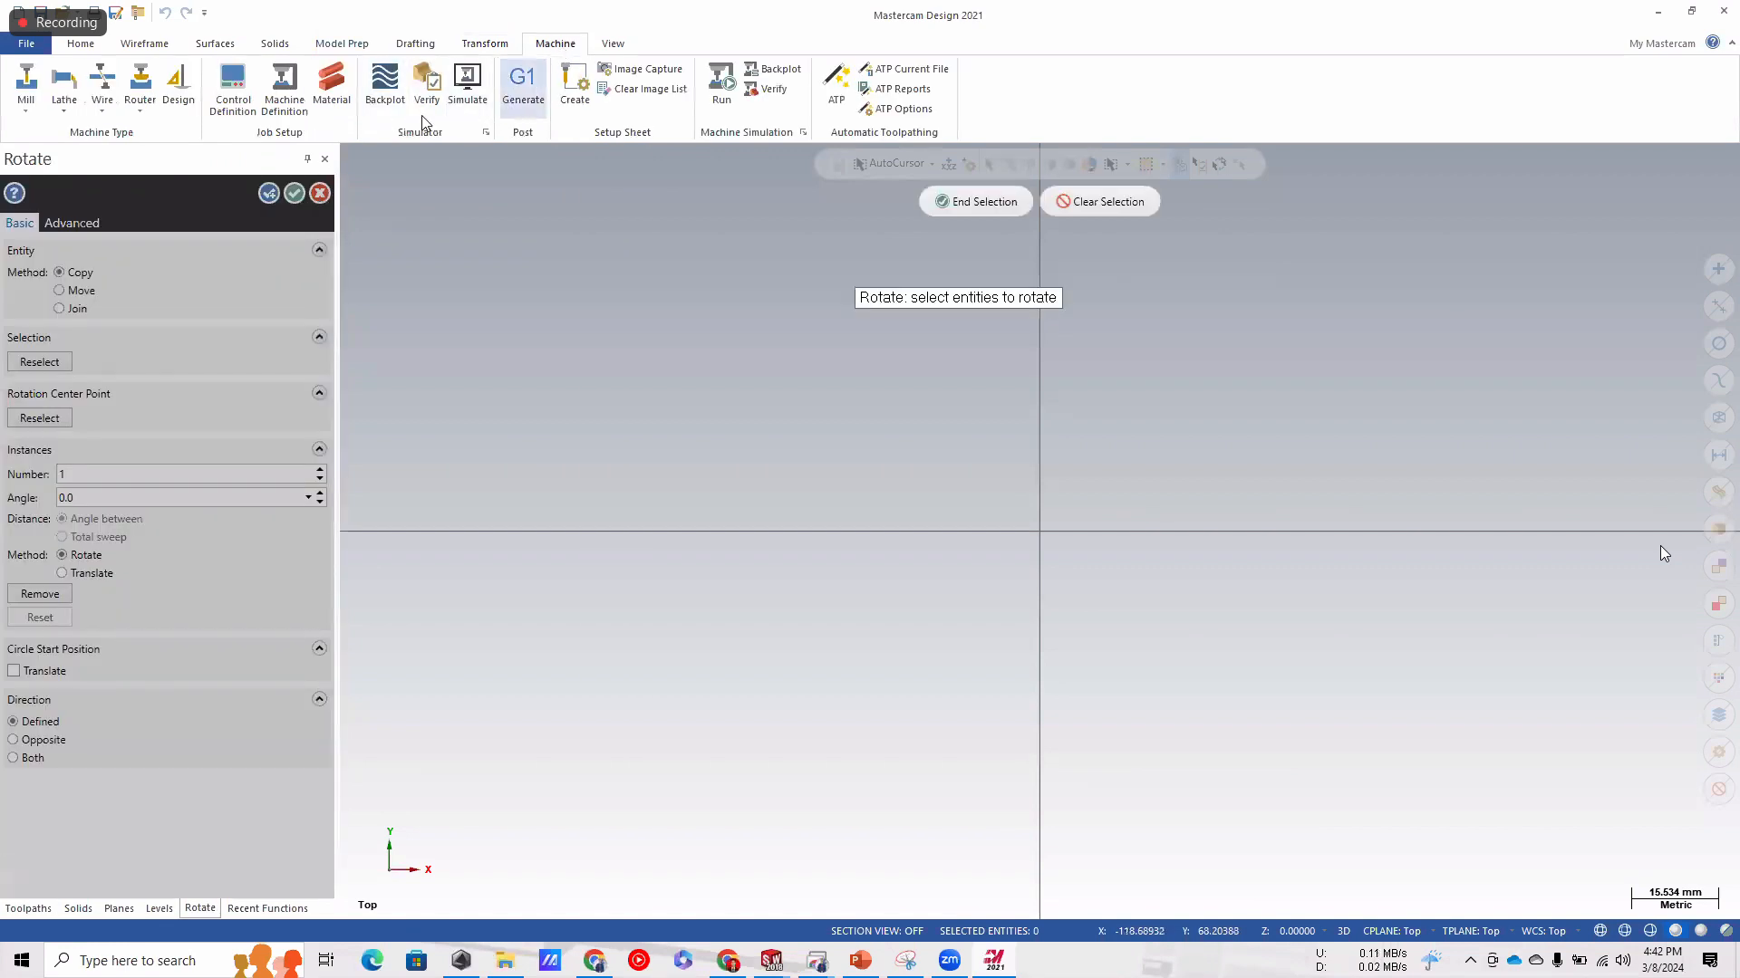
click(324, 159)
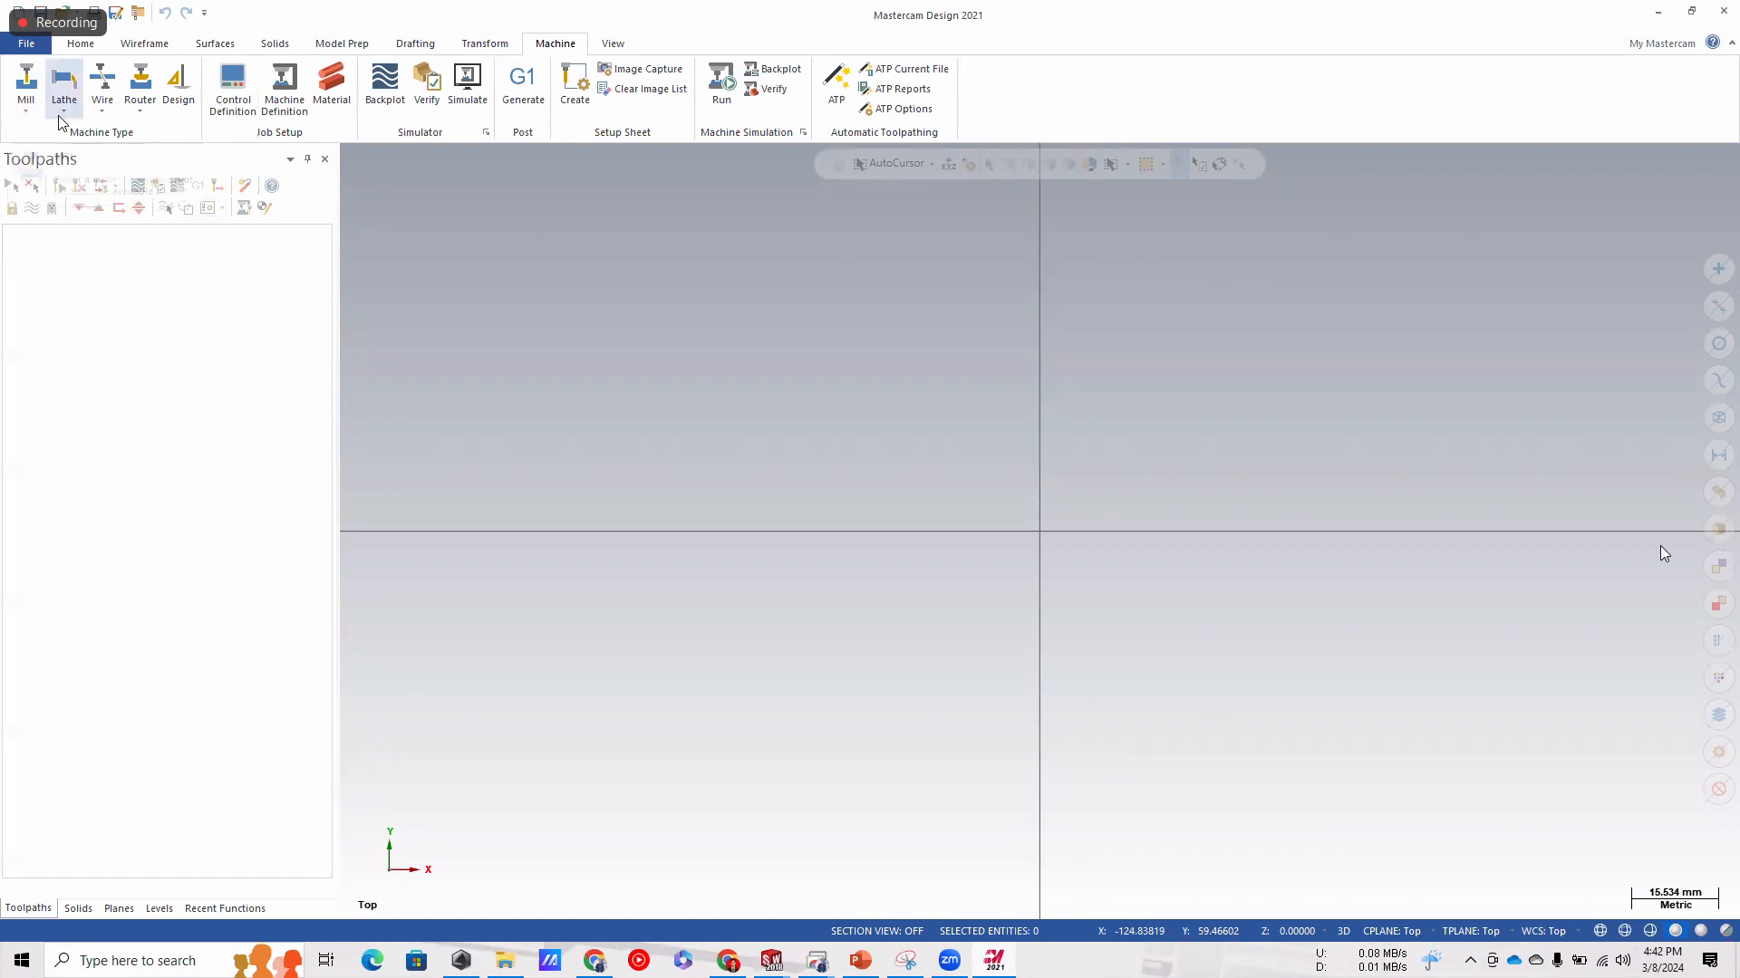
click(64, 111)
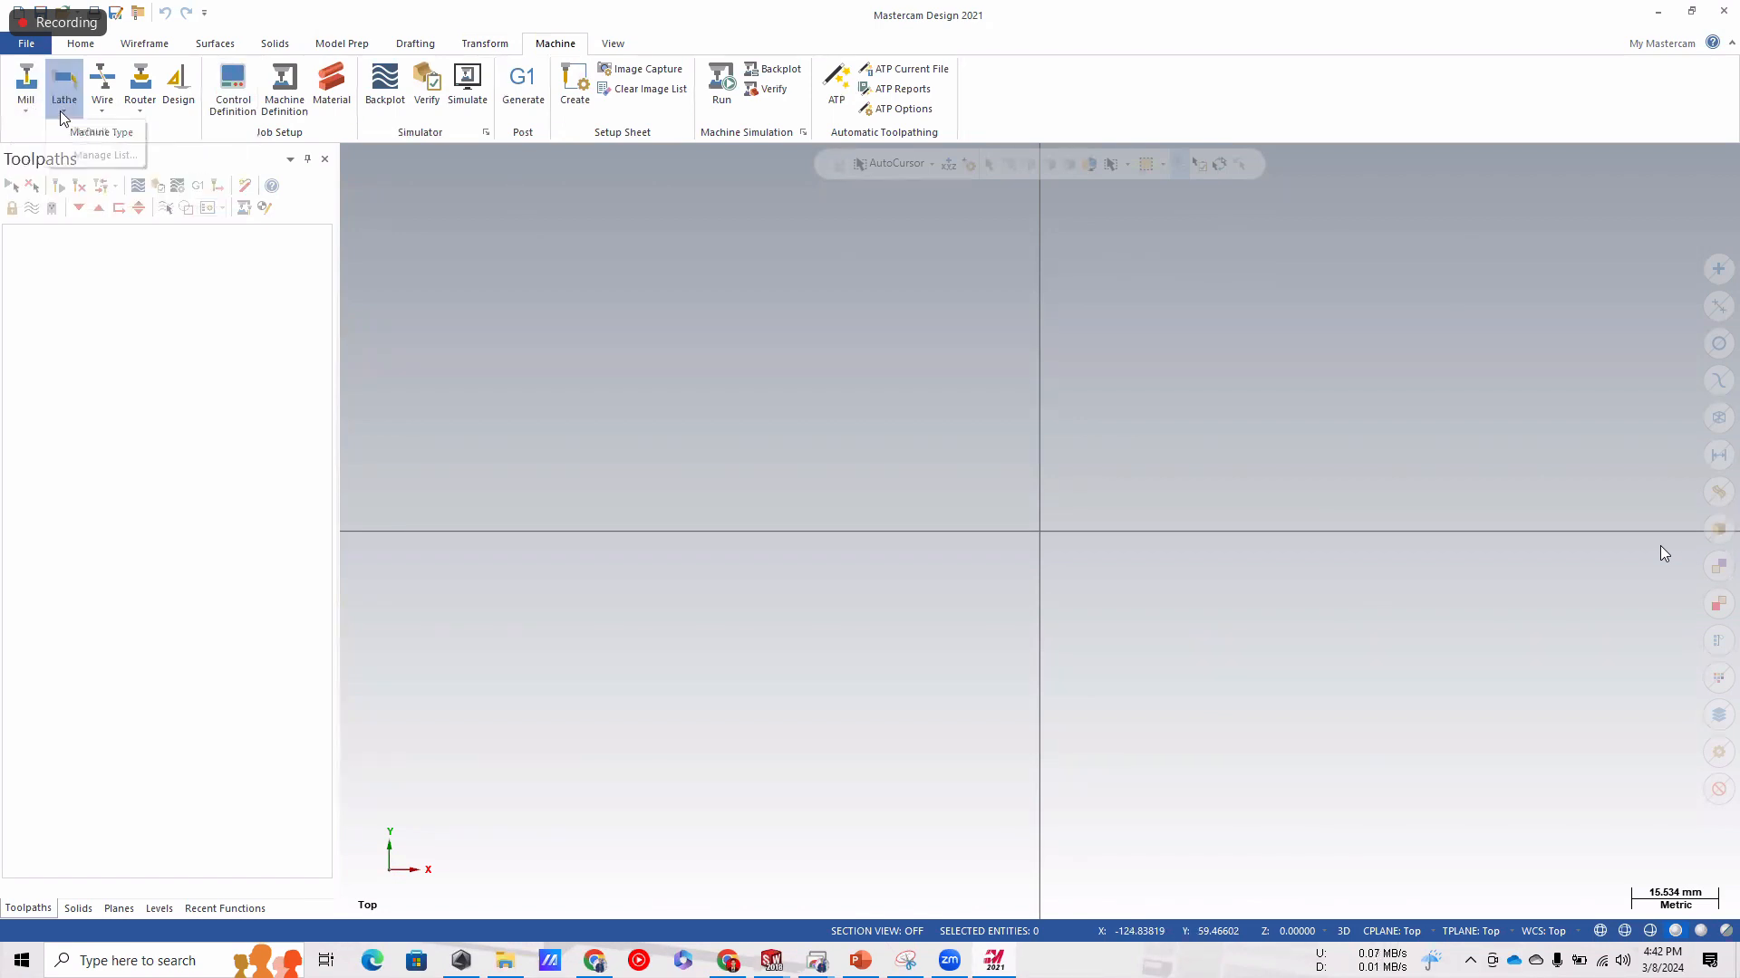
click(109, 116)
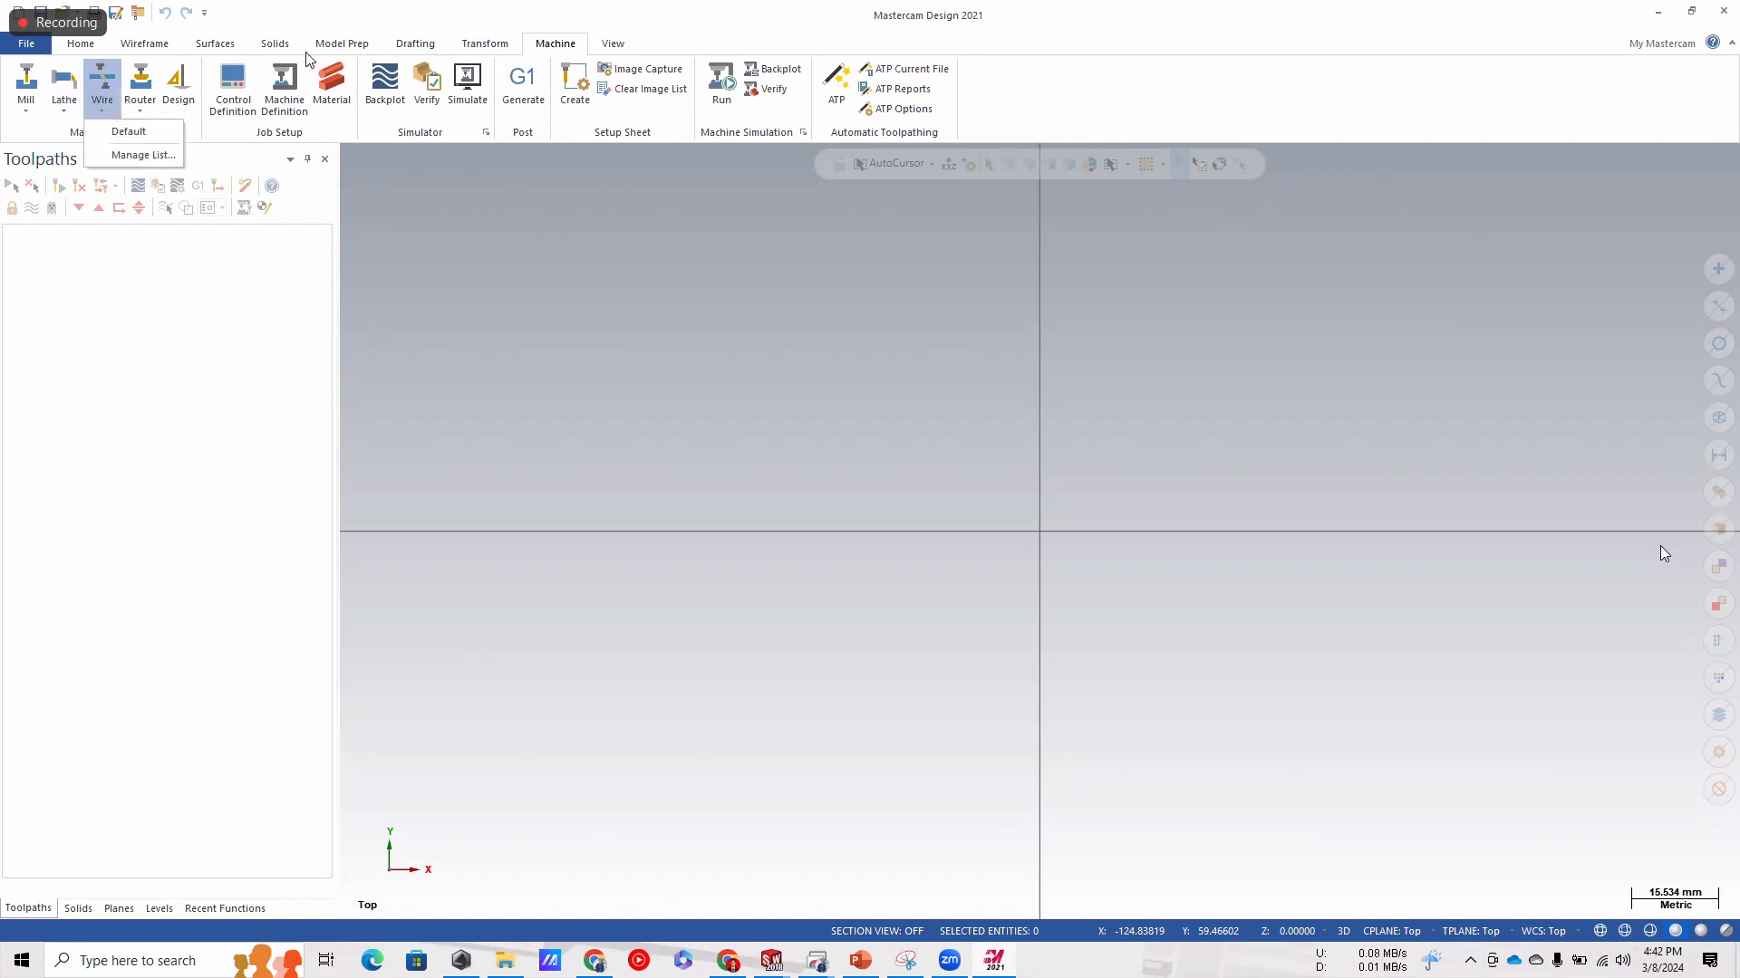
click(378, 24)
click(103, 116)
click(141, 43)
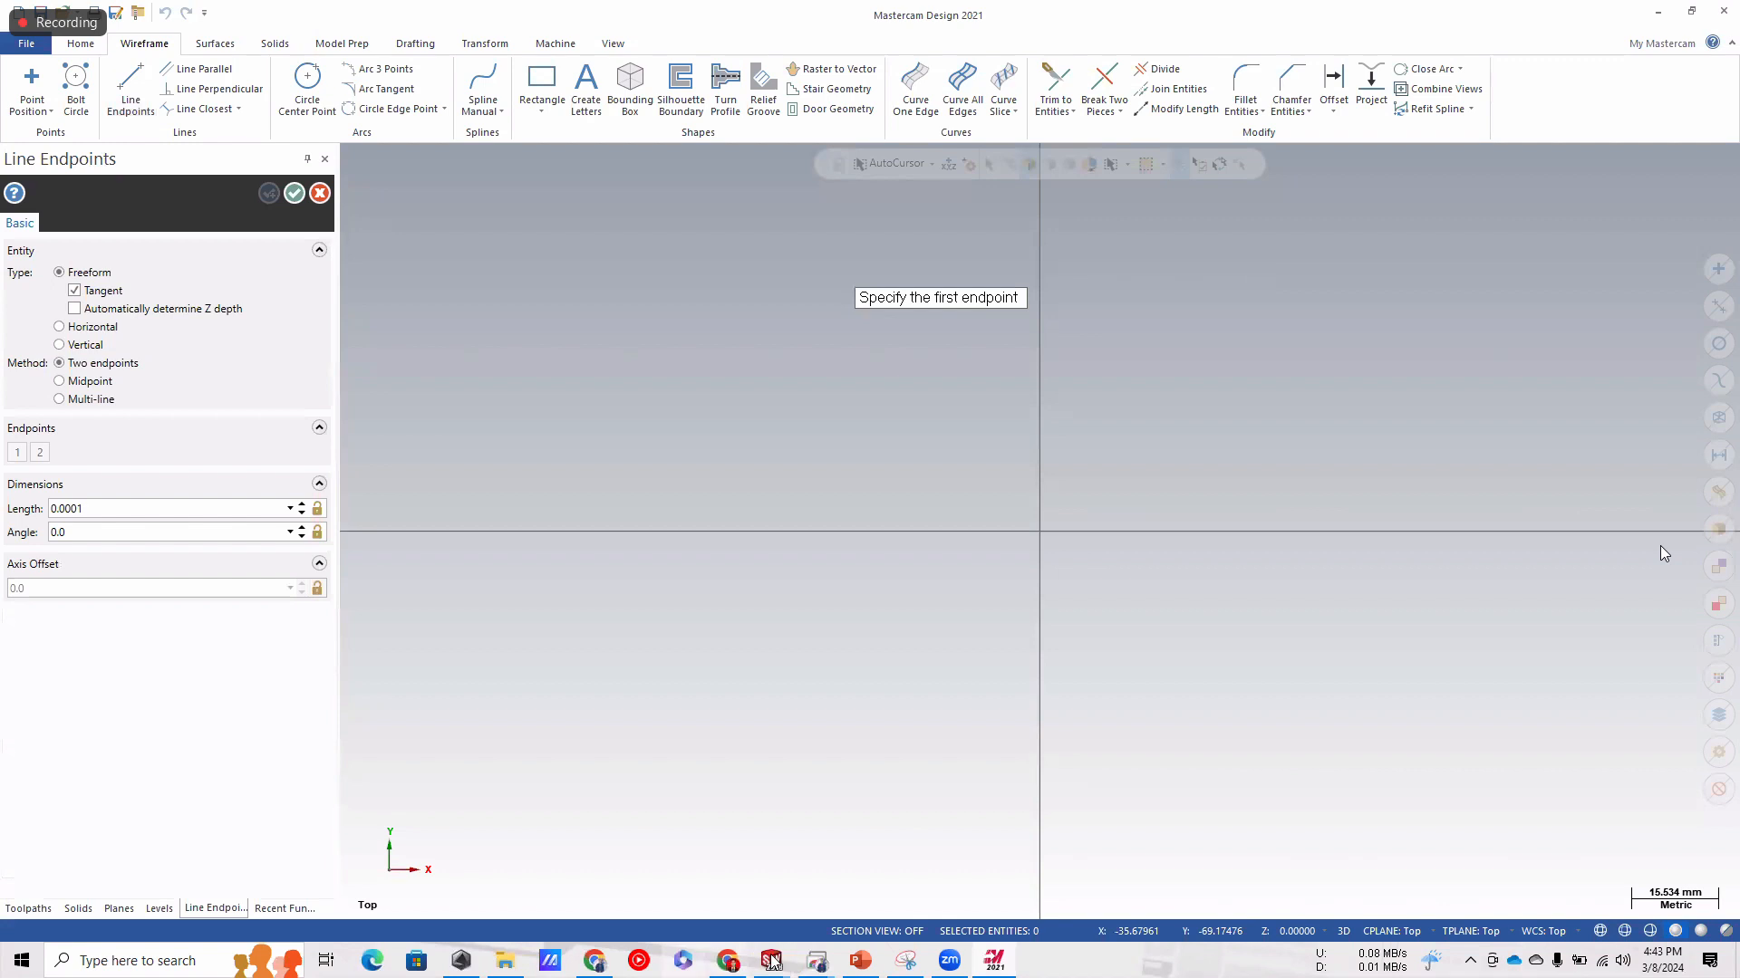
Switch to File Explorer and open the GAMBAR KERJA PION PDF drawing from New folder.
click(504, 960)
click(888, 625)
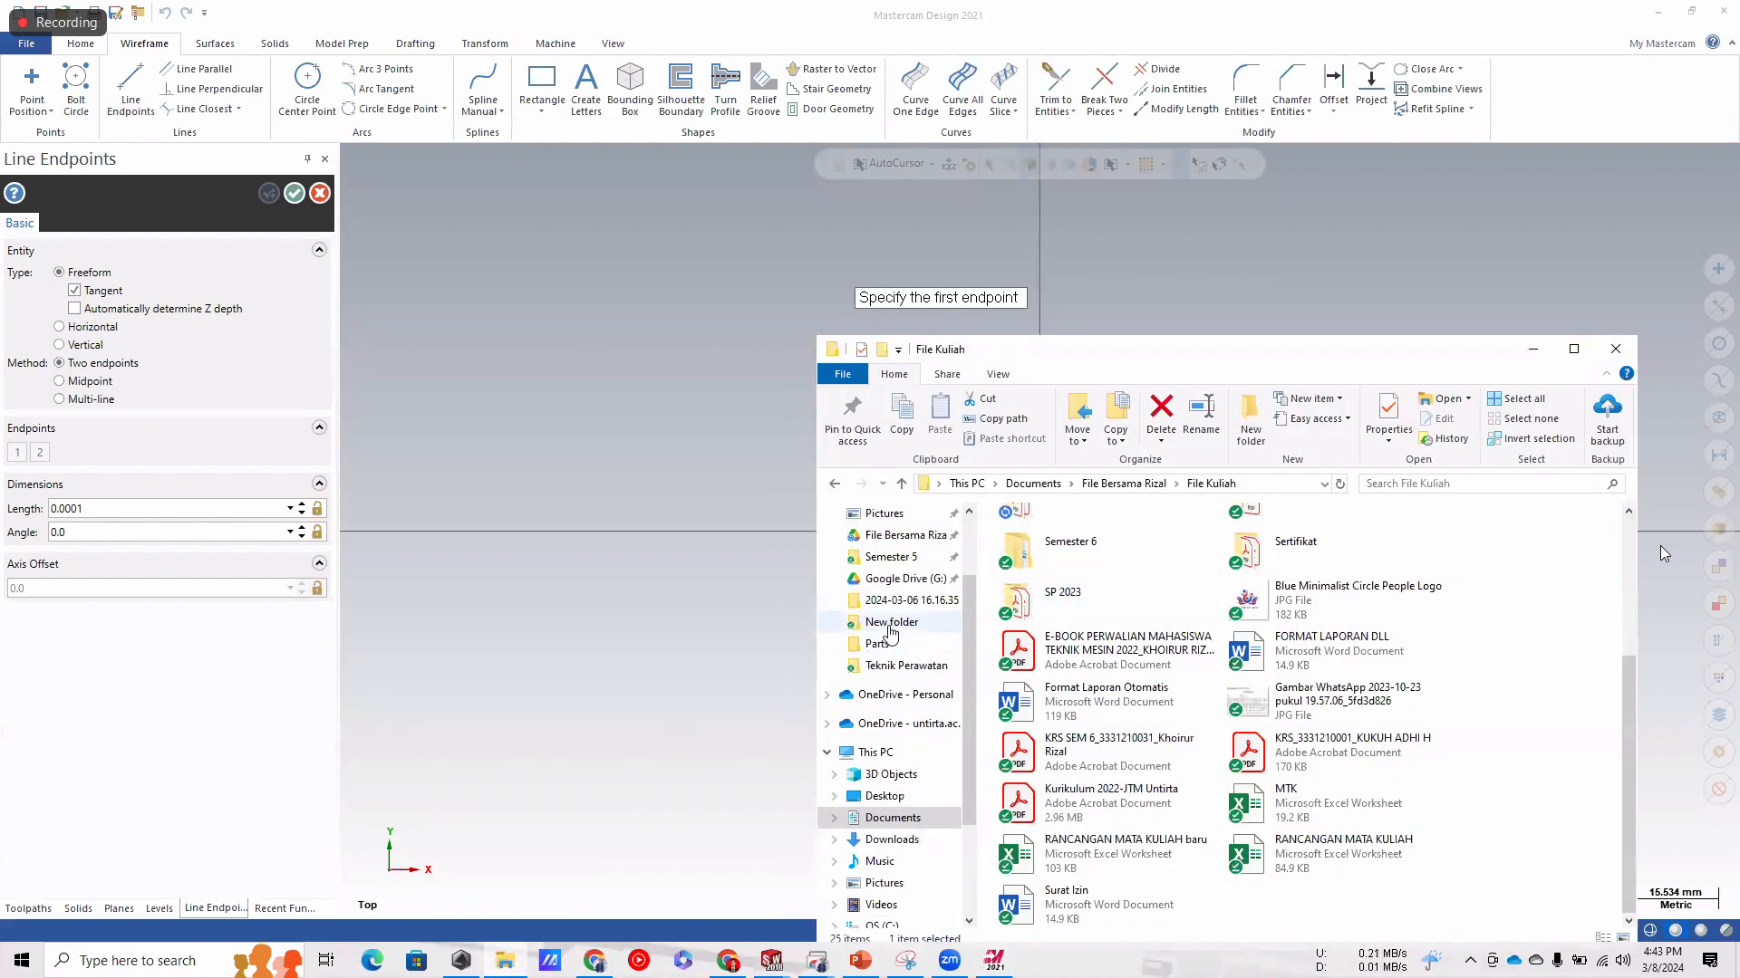
double_click(1107, 542)
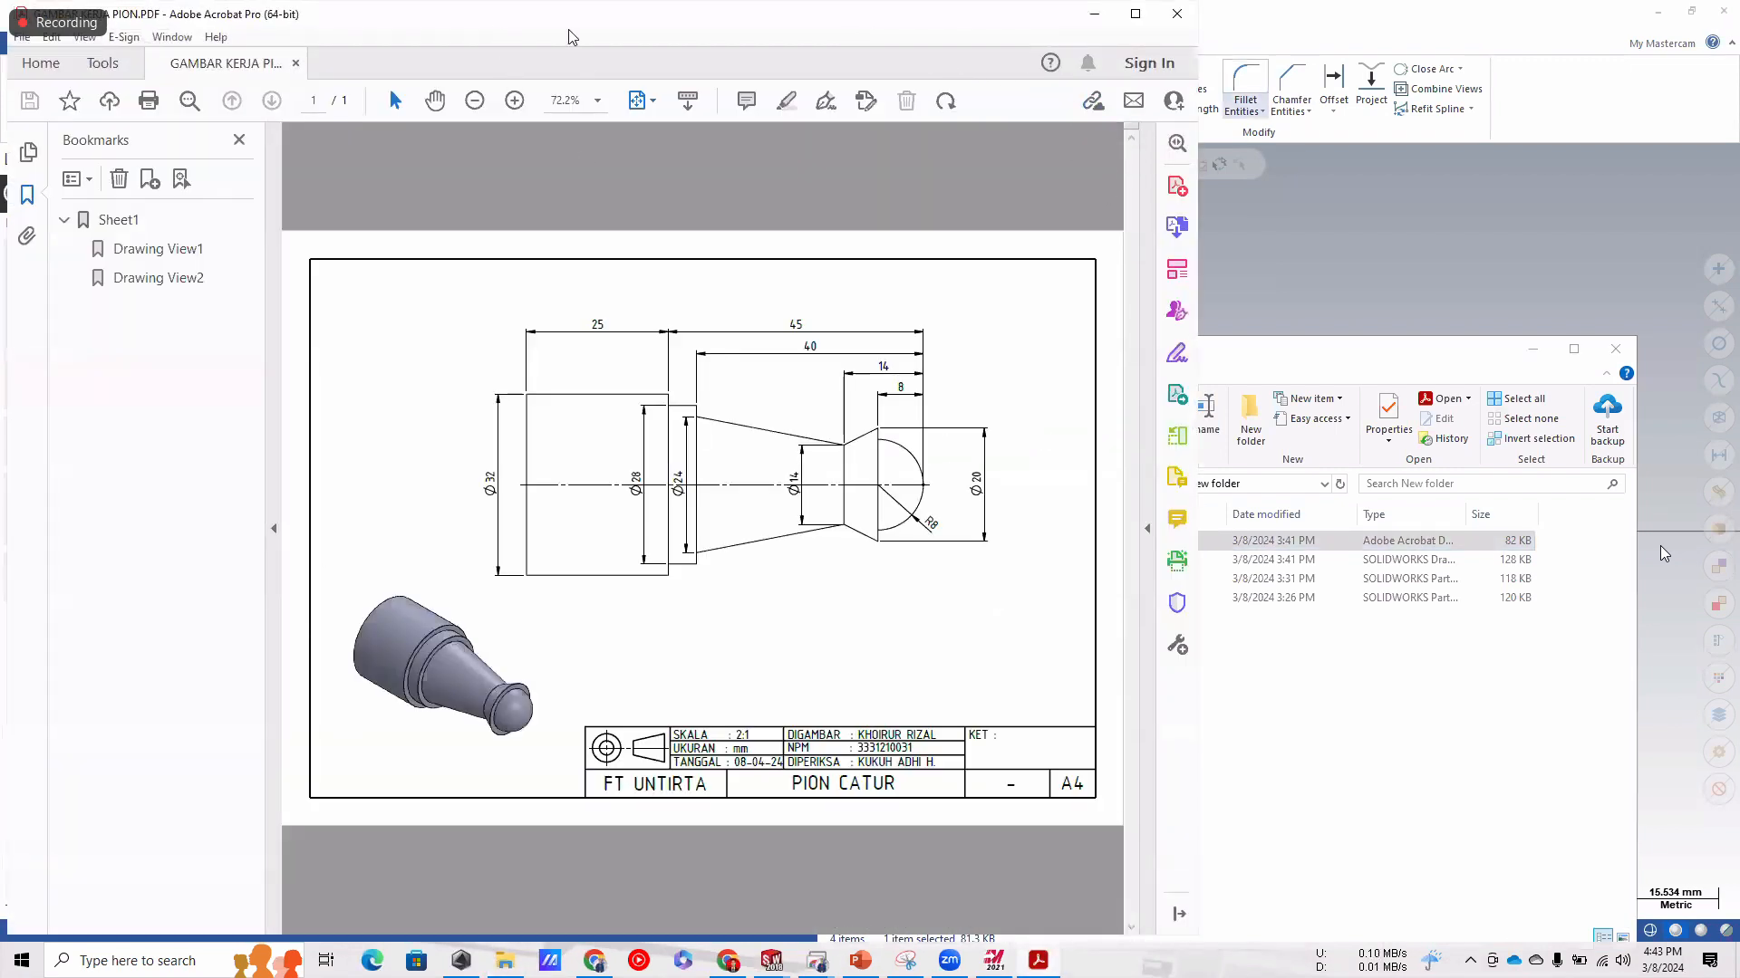
Launch Snipping Tool and capture the complete pawn drawing sheet.
click(136, 961)
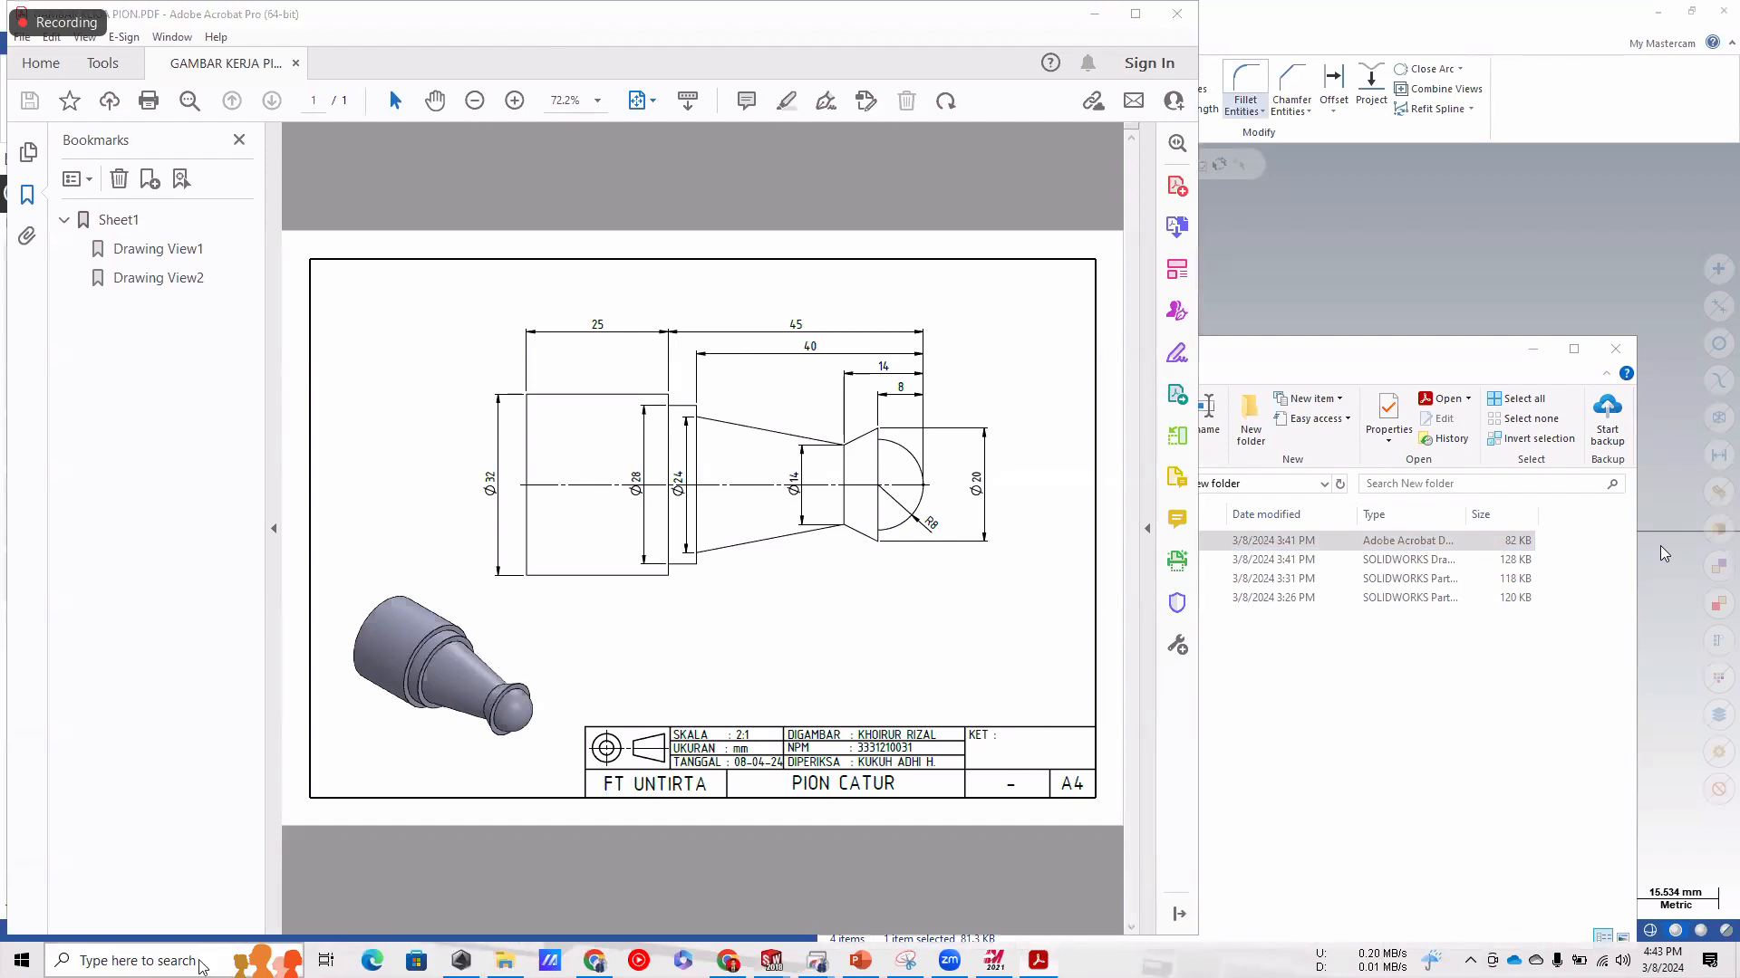
text(n)
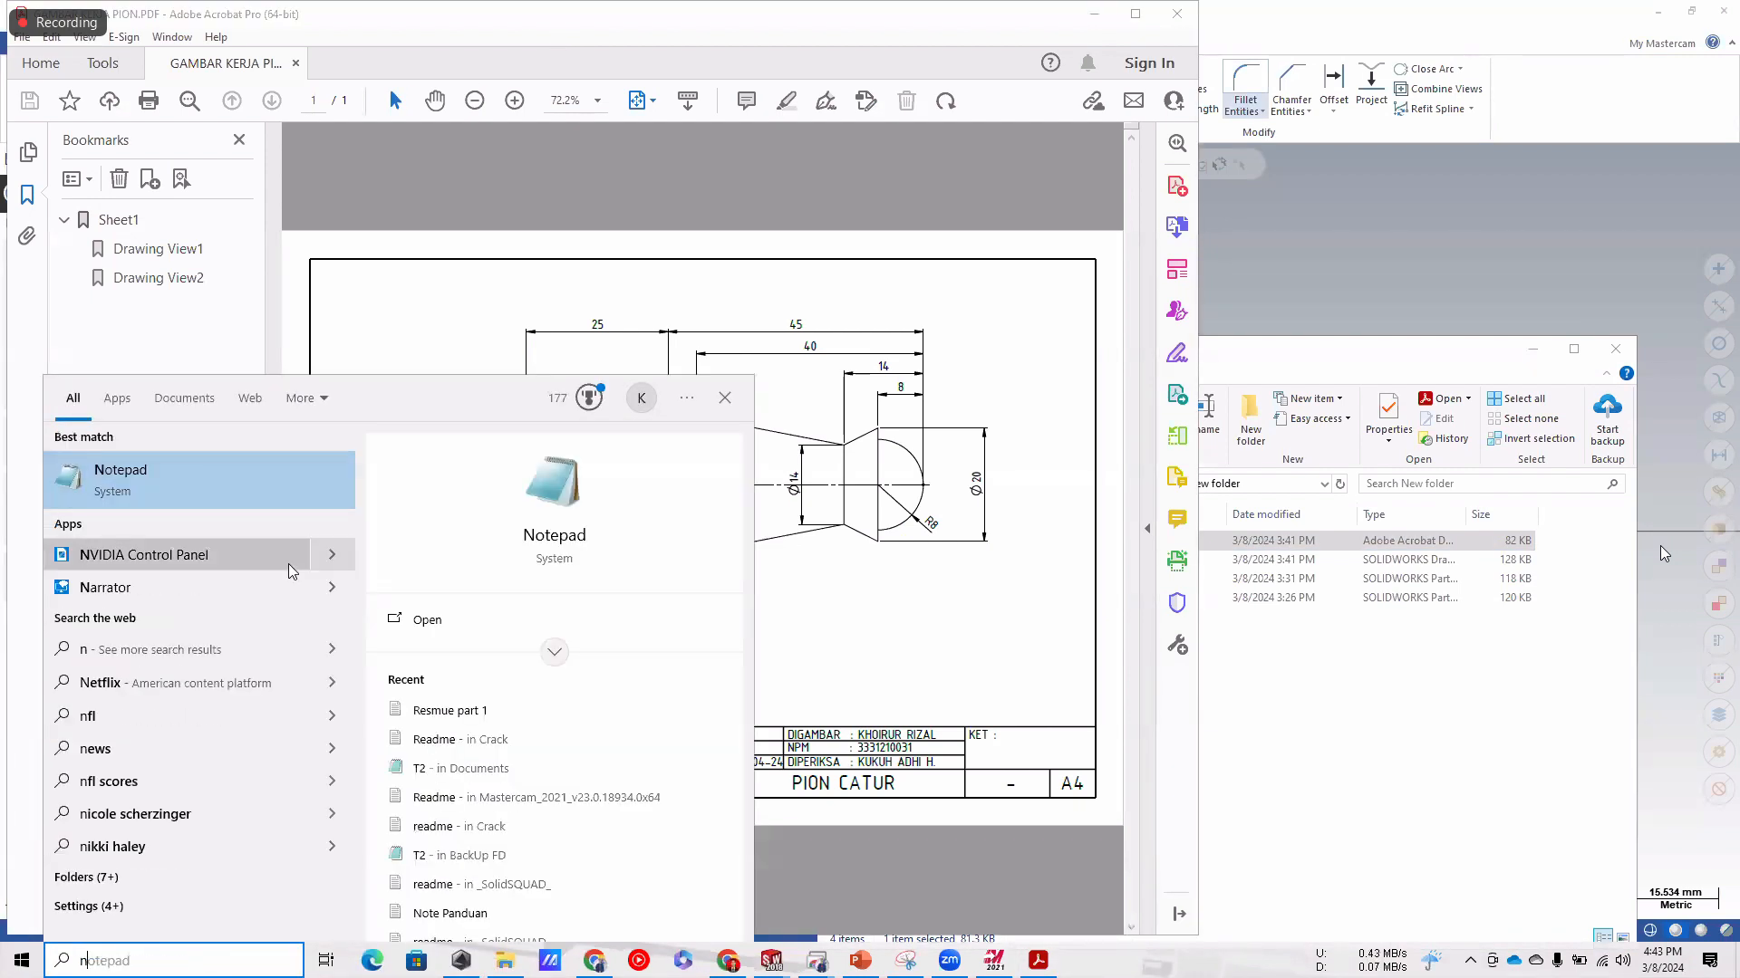
key(BackSpace)
text(sni)
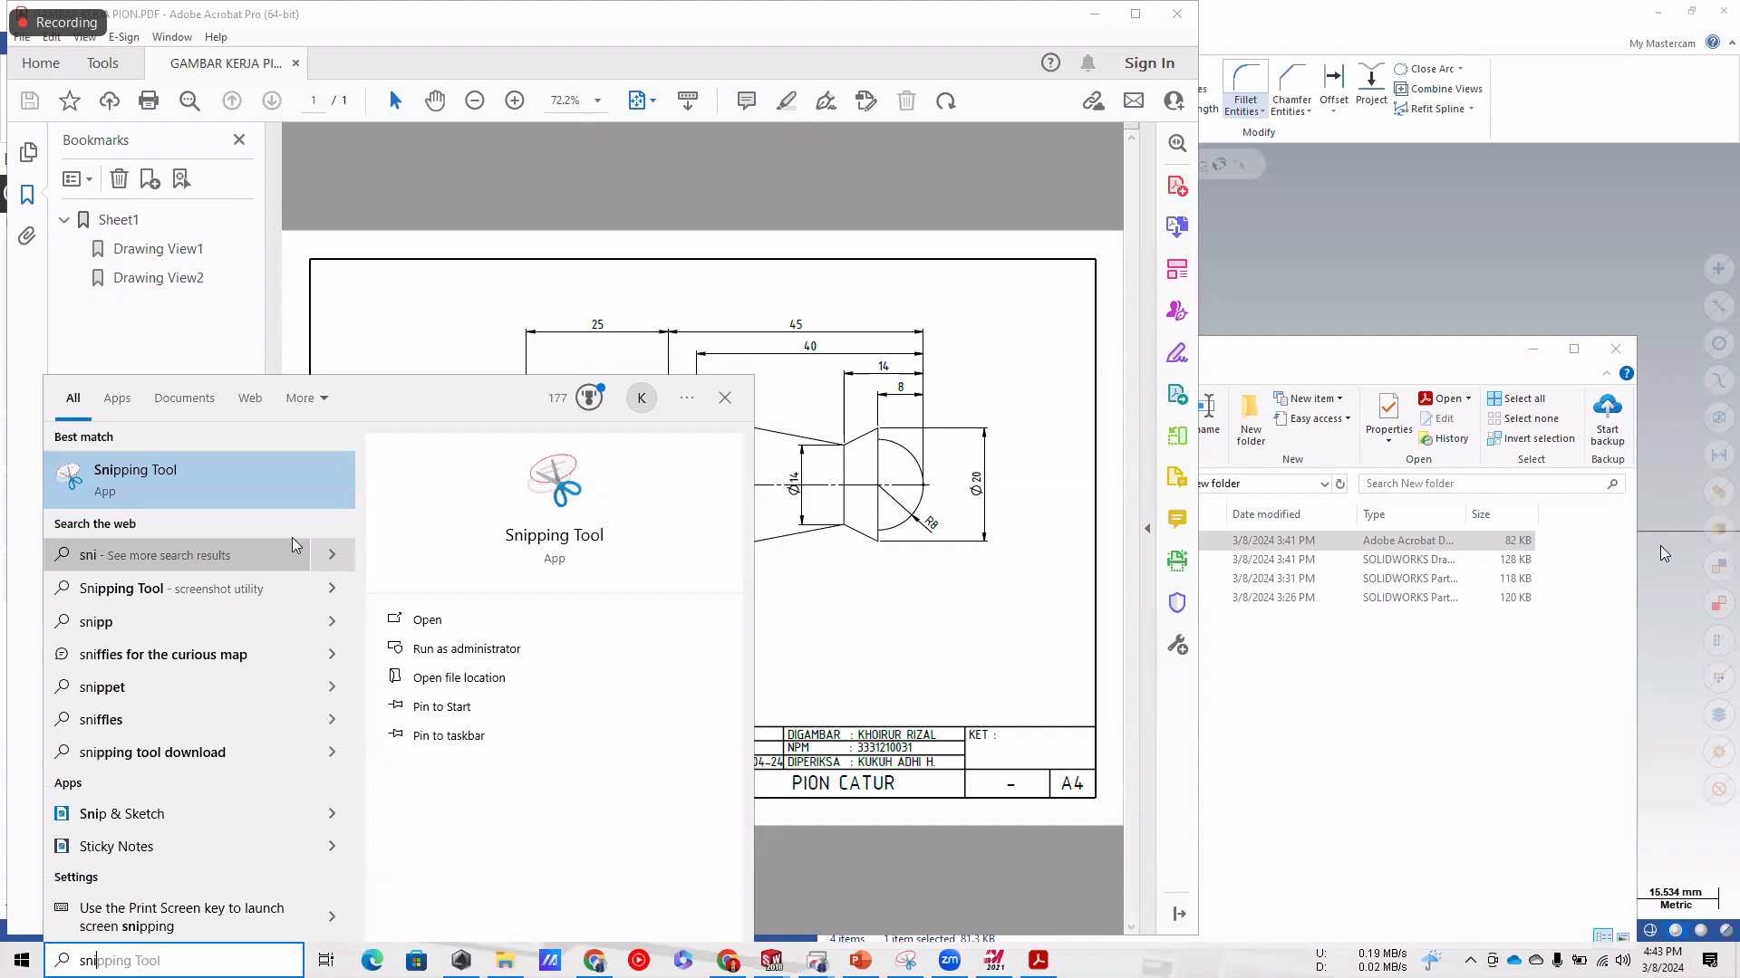
click(268, 480)
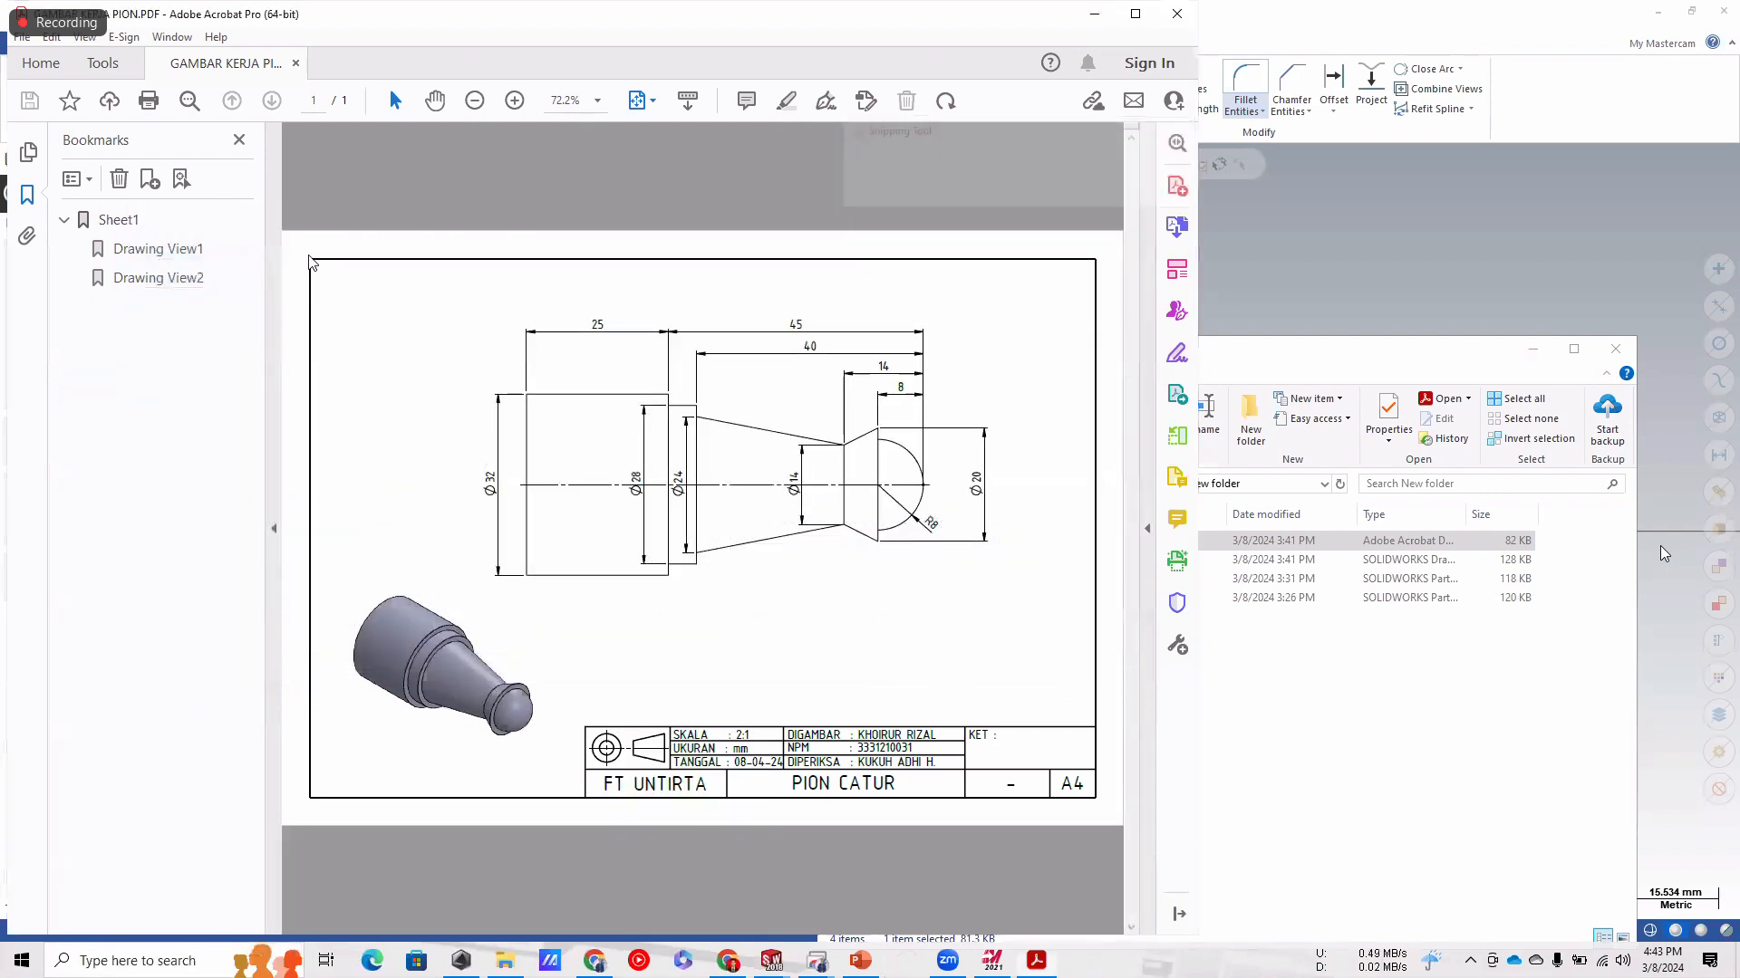
drag(289, 236, 1112, 814)
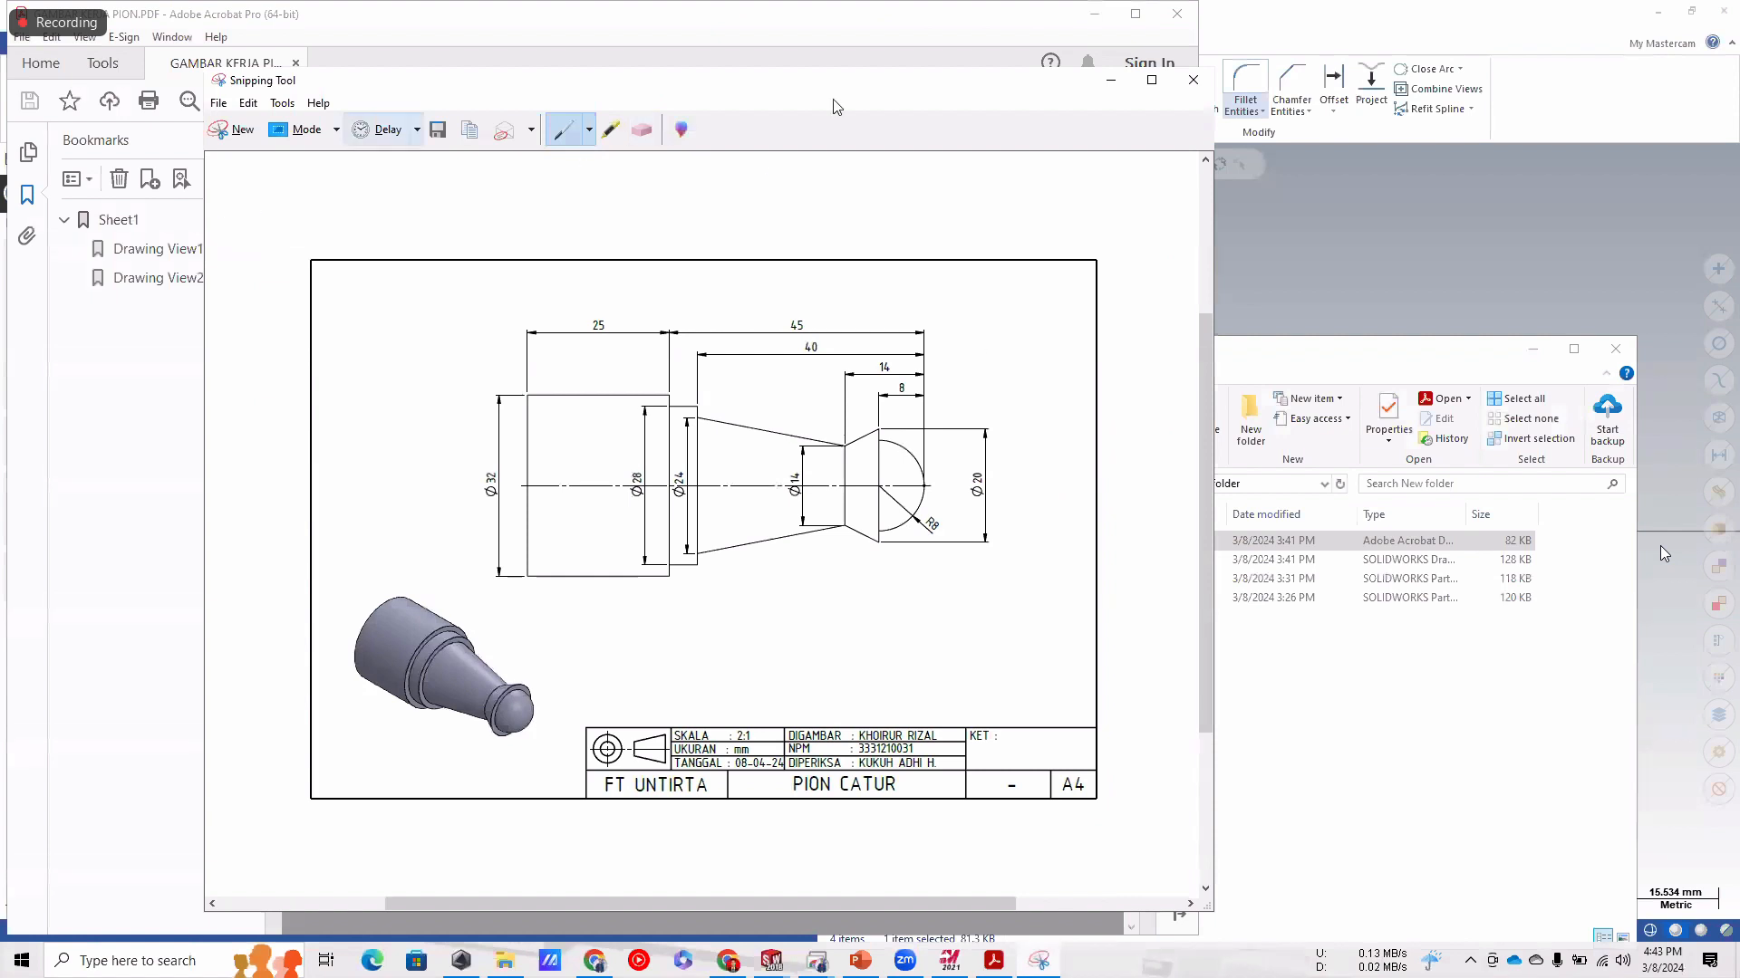
Minimize the other windows and arrange the captured drawing and Mastercam side by side.
click(1094, 14)
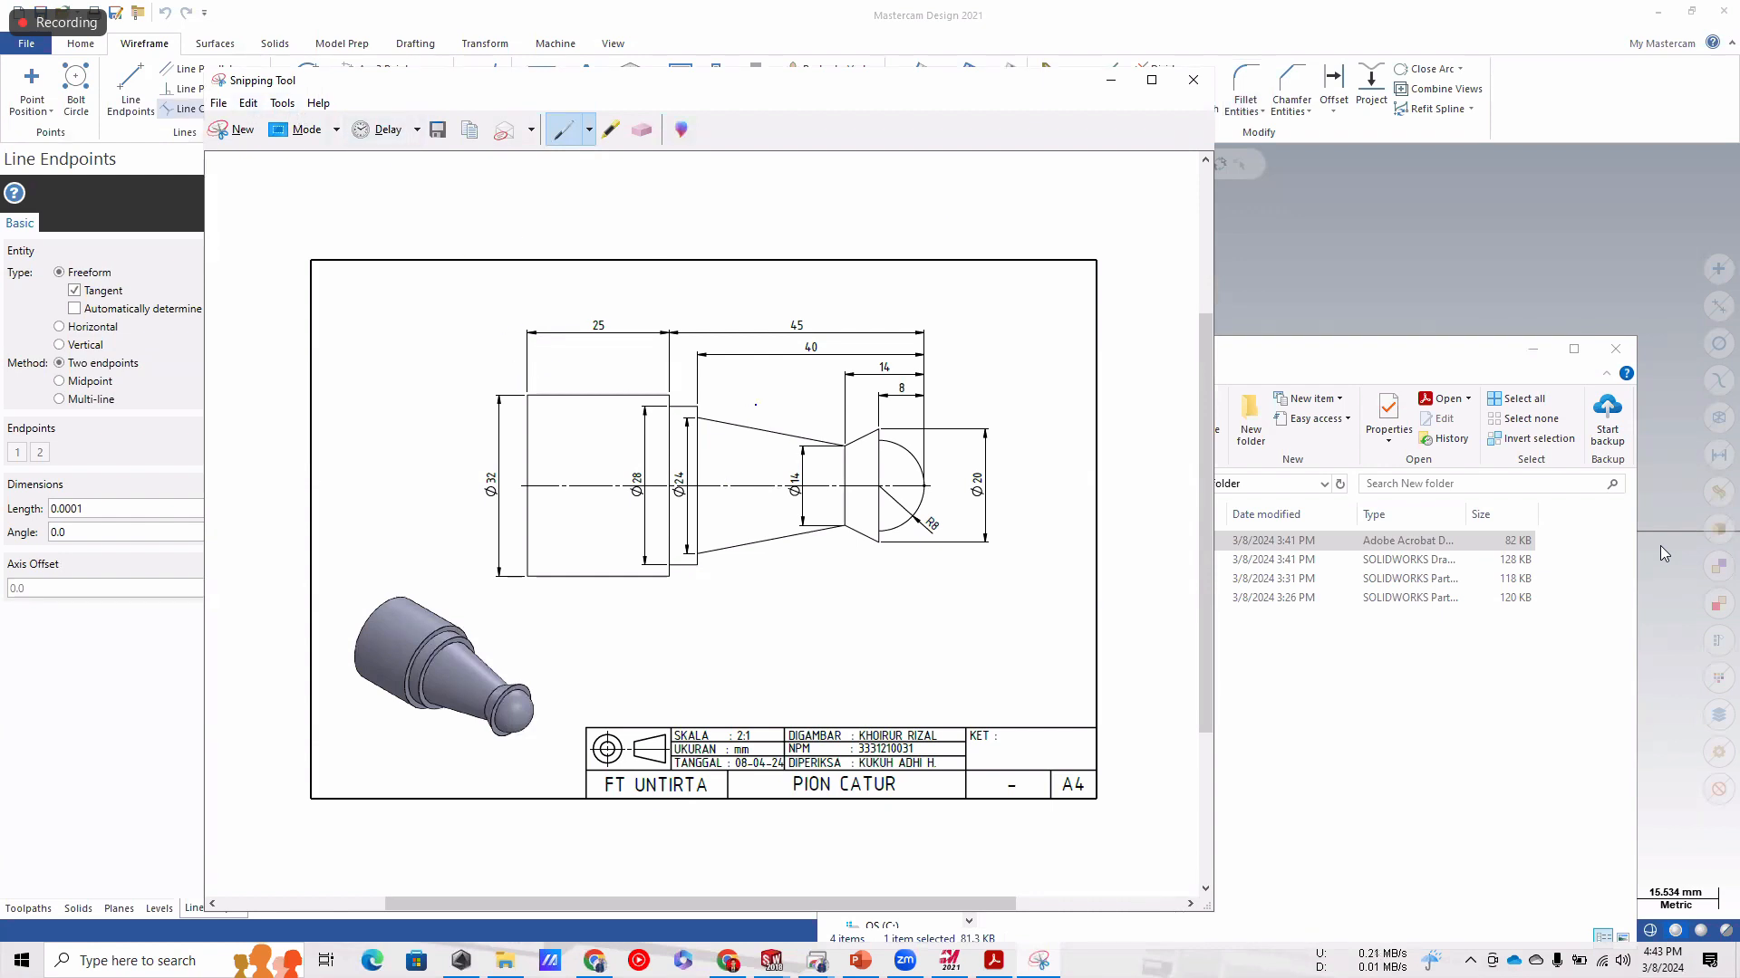
scroll(762, 404, up, 1)
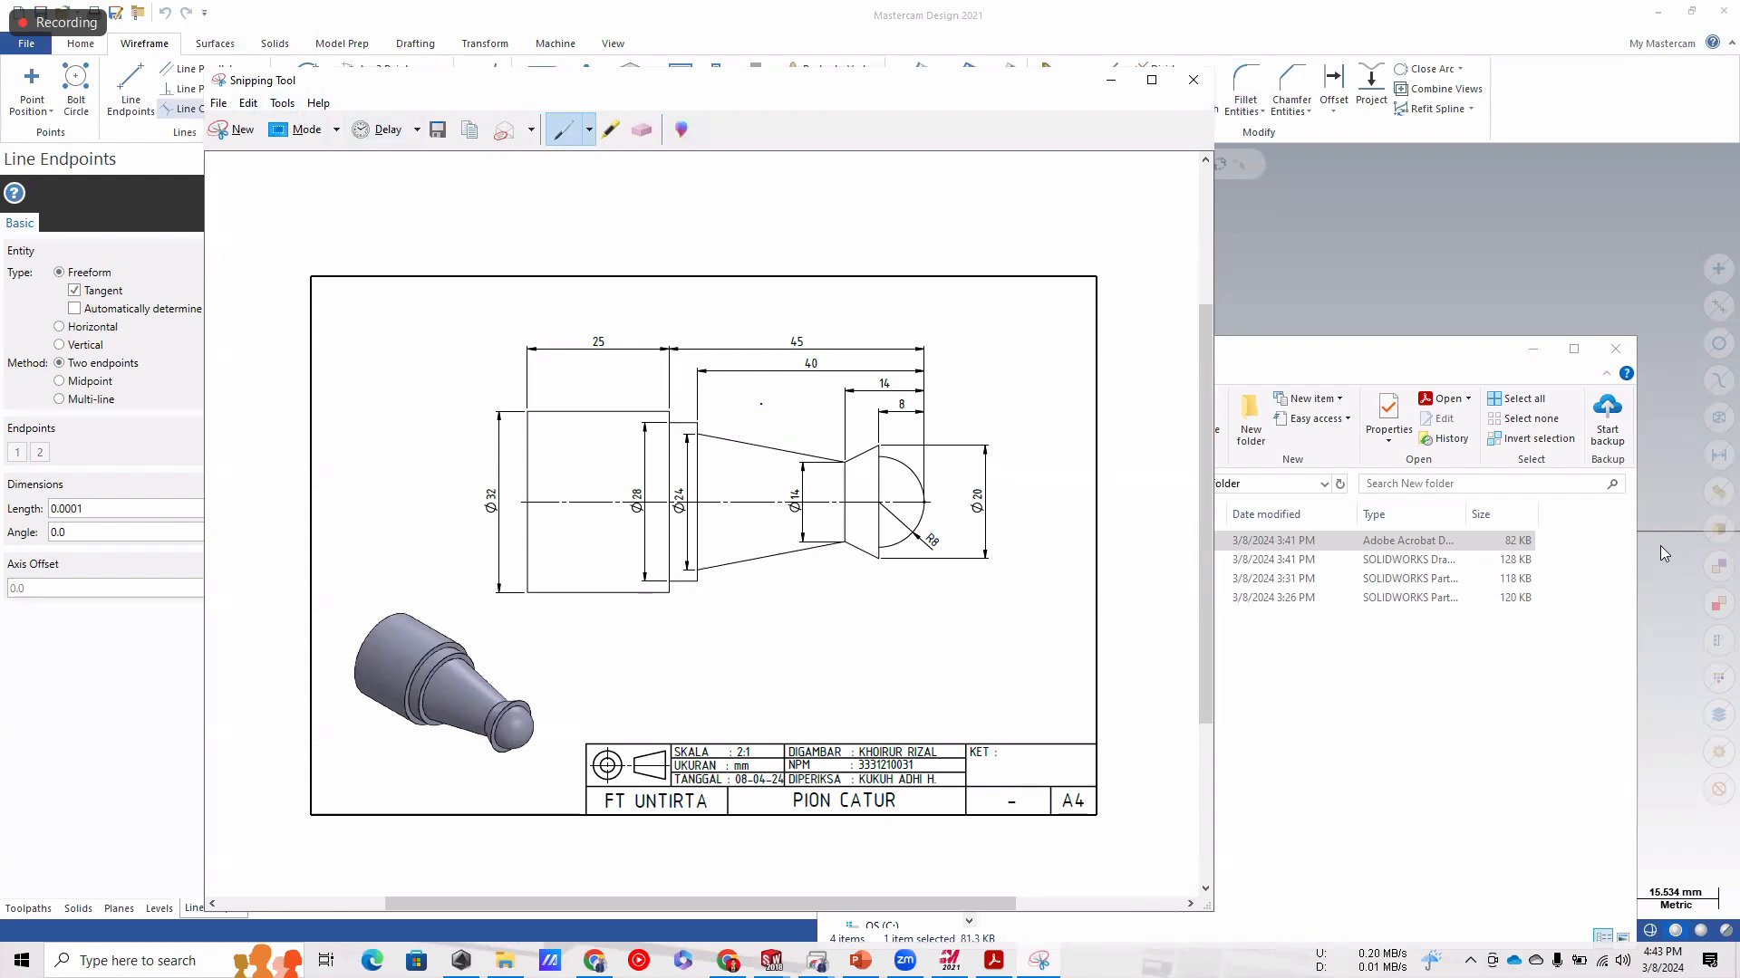
click(1113, 83)
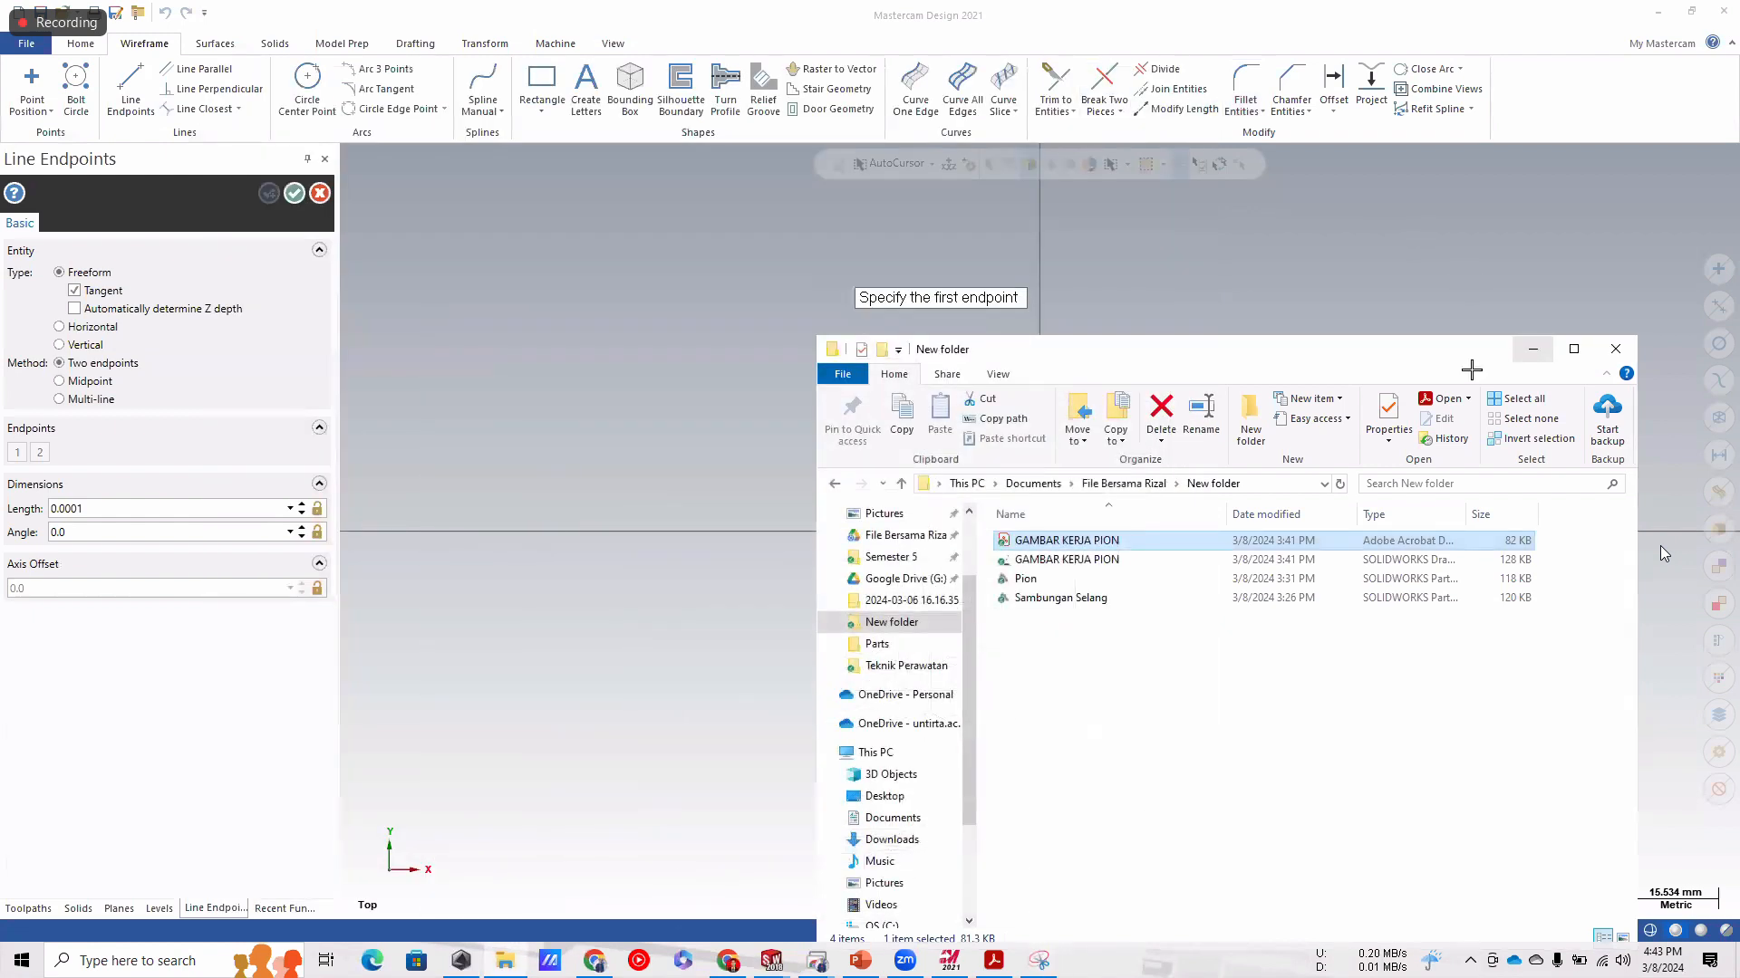
click(506, 960)
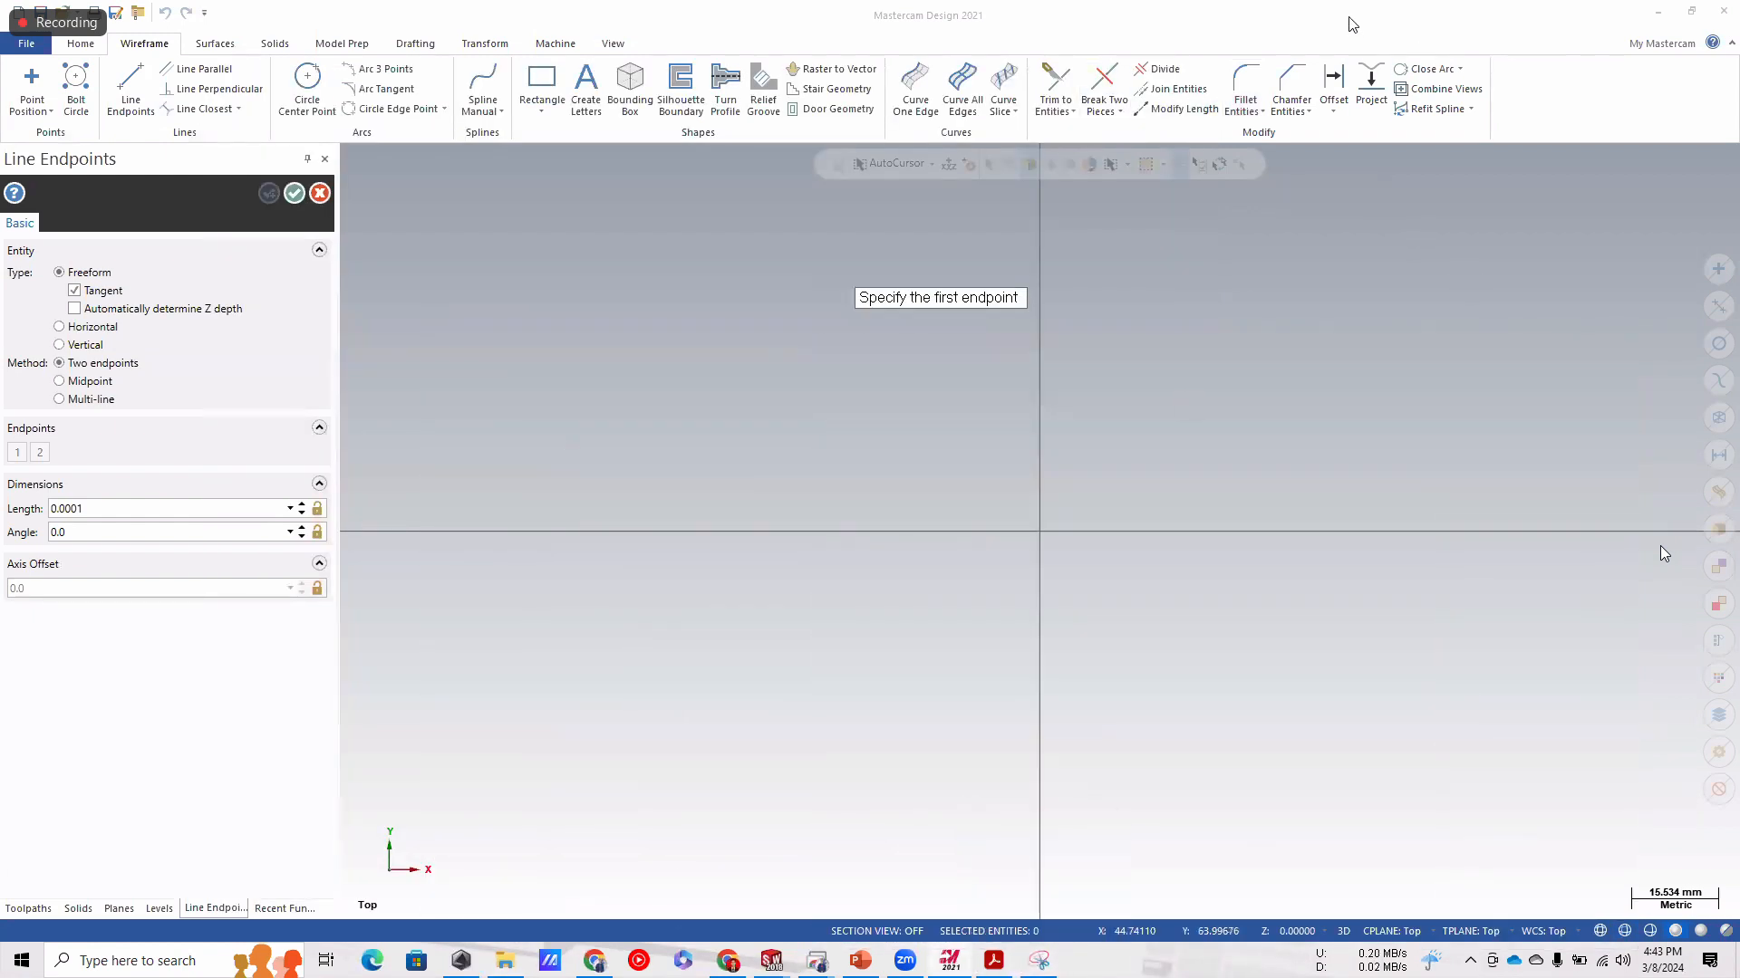
key(super+Right)
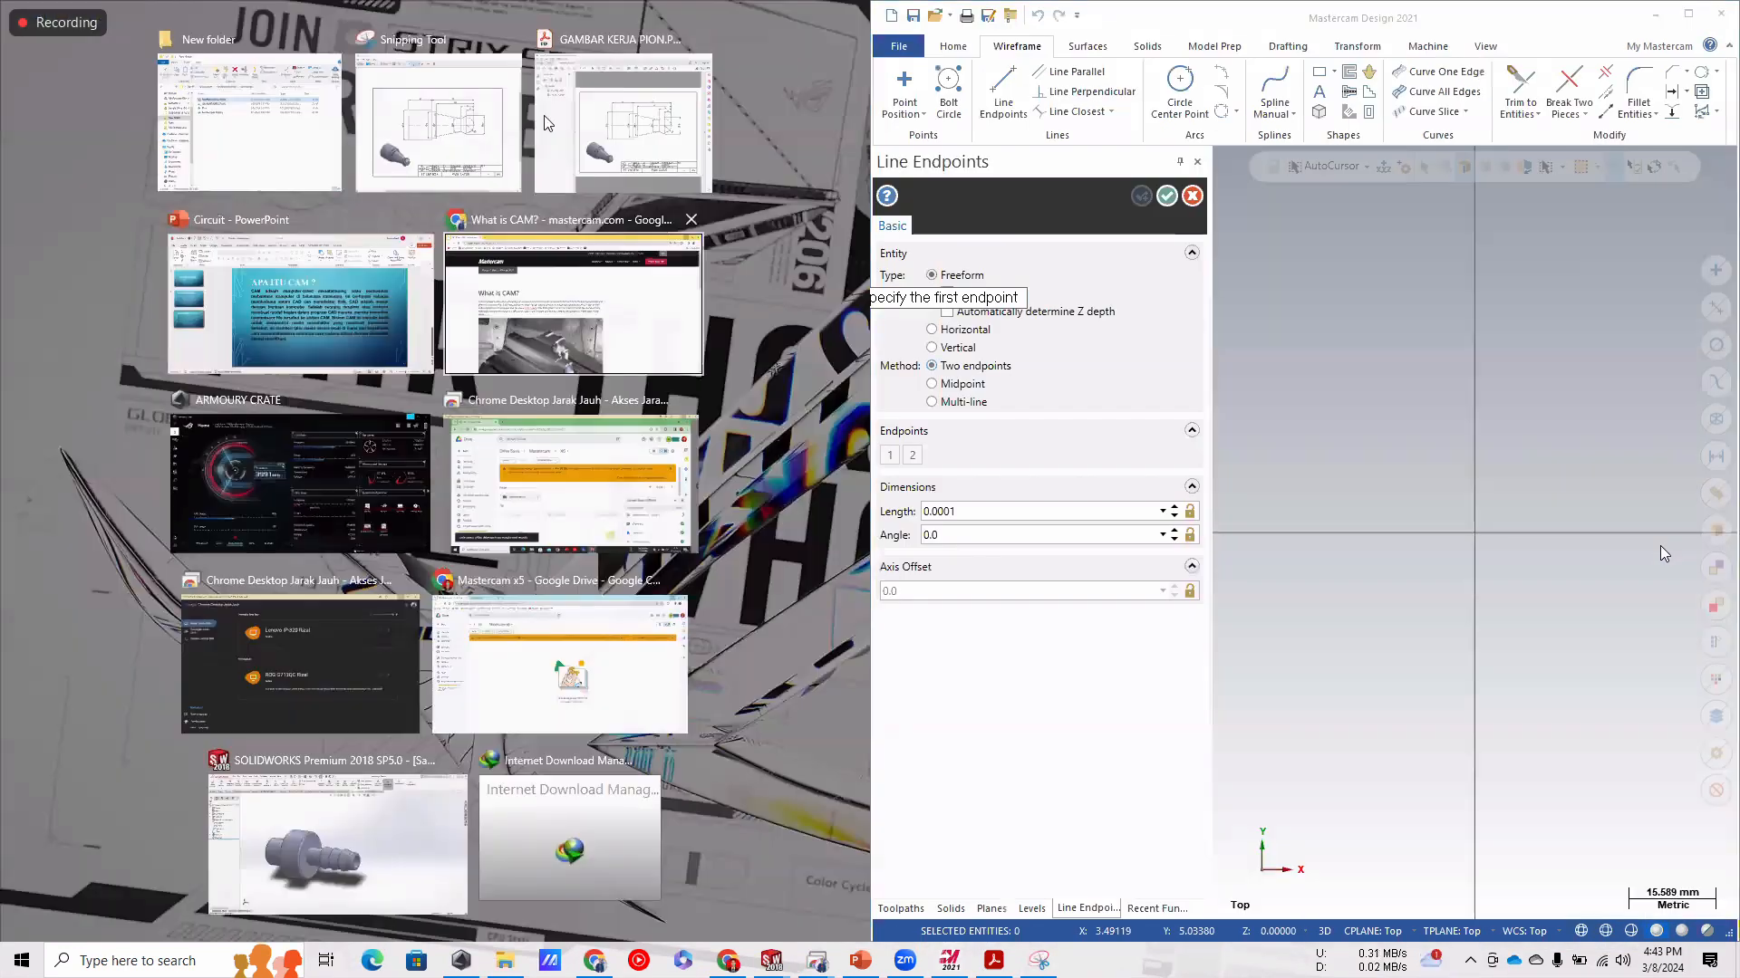
click(468, 115)
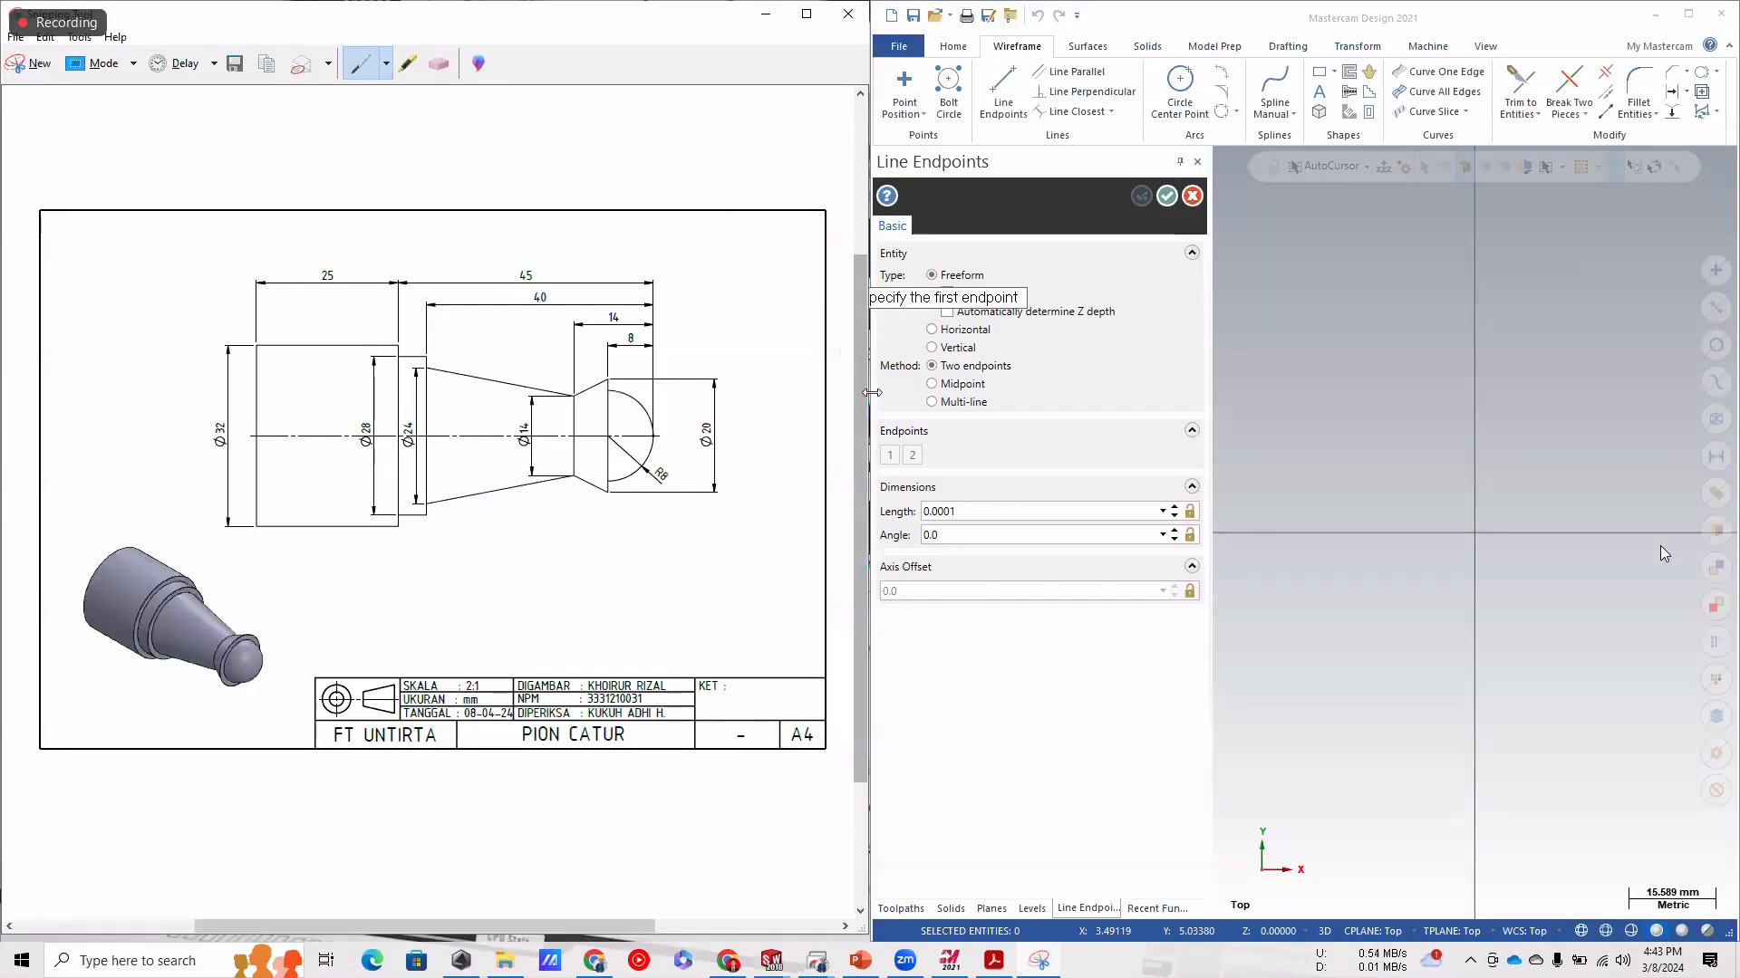
Give the Mastercam window more width beside the drawing, cancel the line command and narrow the manager panel.
drag(872, 400, 651, 372)
drag(872, 383, 871, 383)
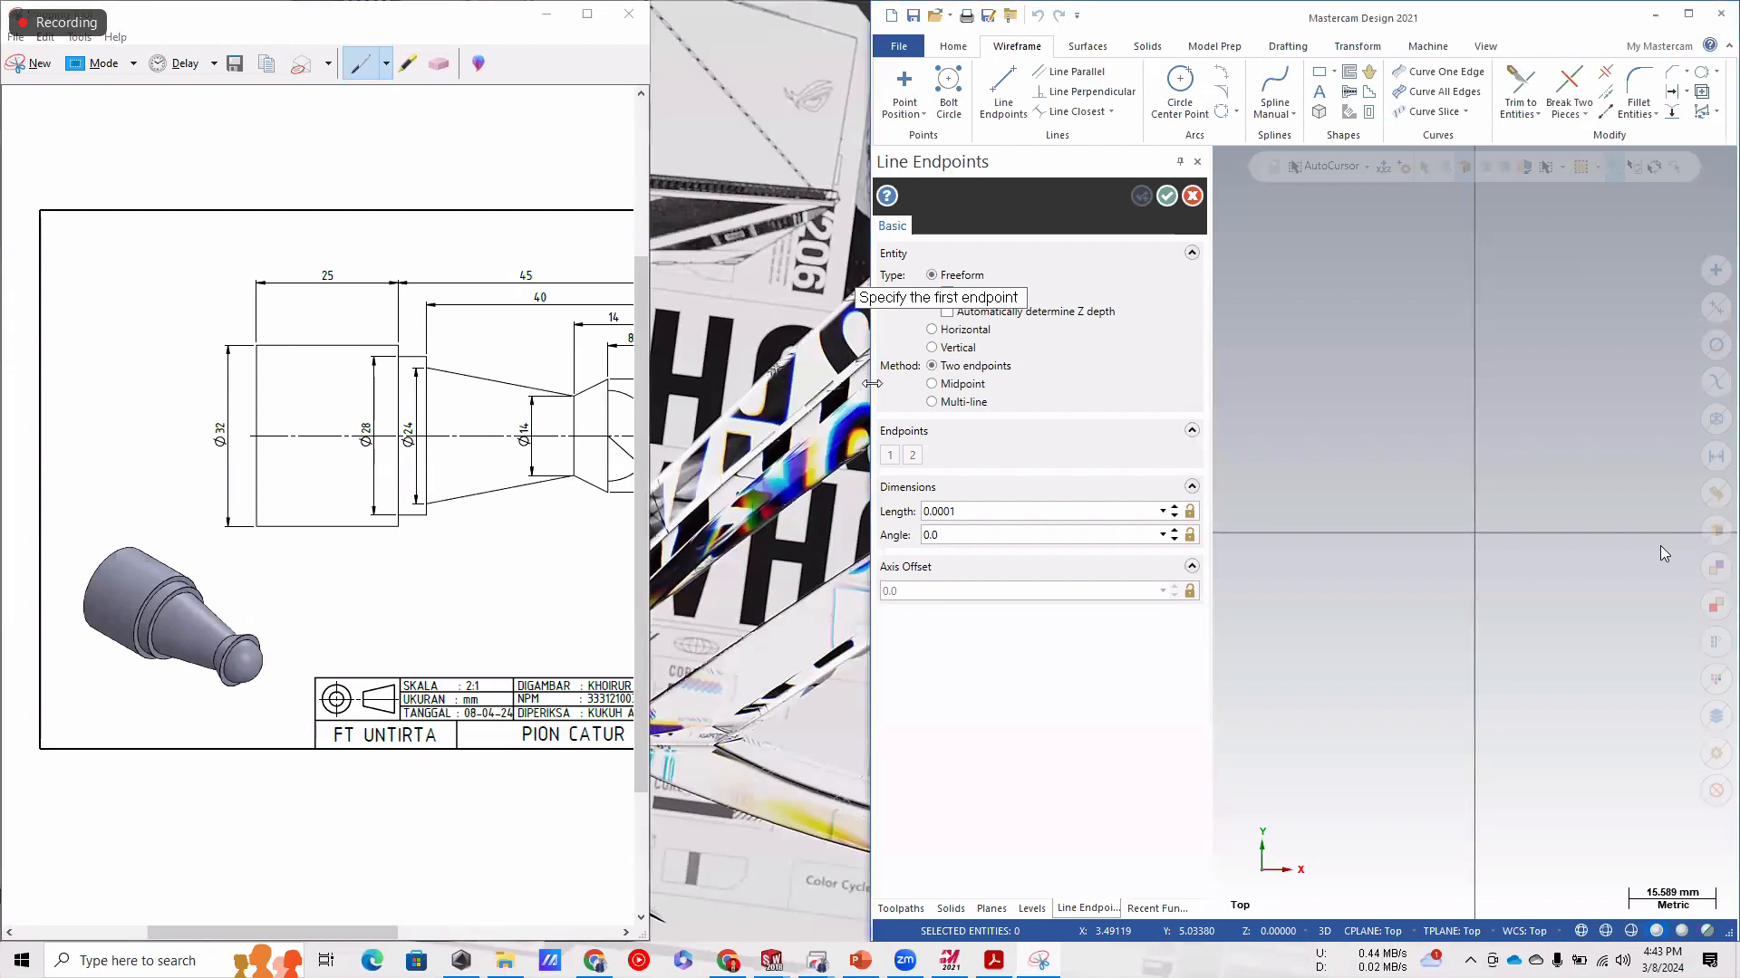
scroll(423, 836, down, 2)
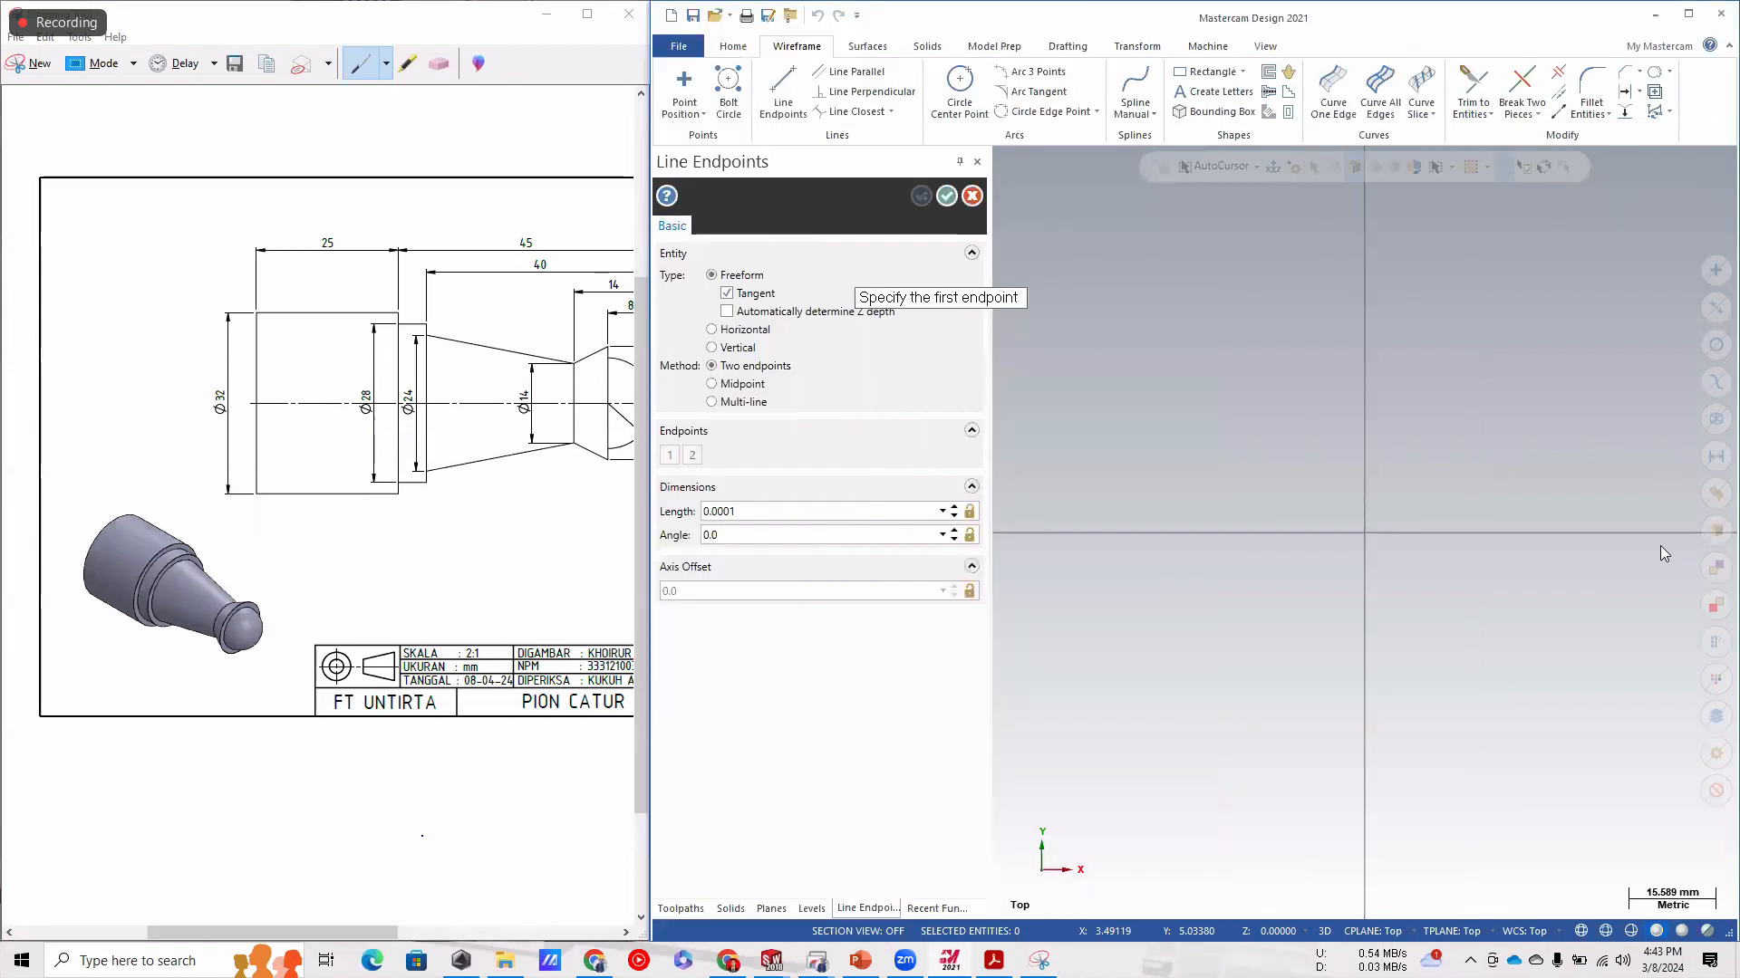
drag(371, 934, 426, 934)
click(971, 197)
drag(986, 206, 889, 206)
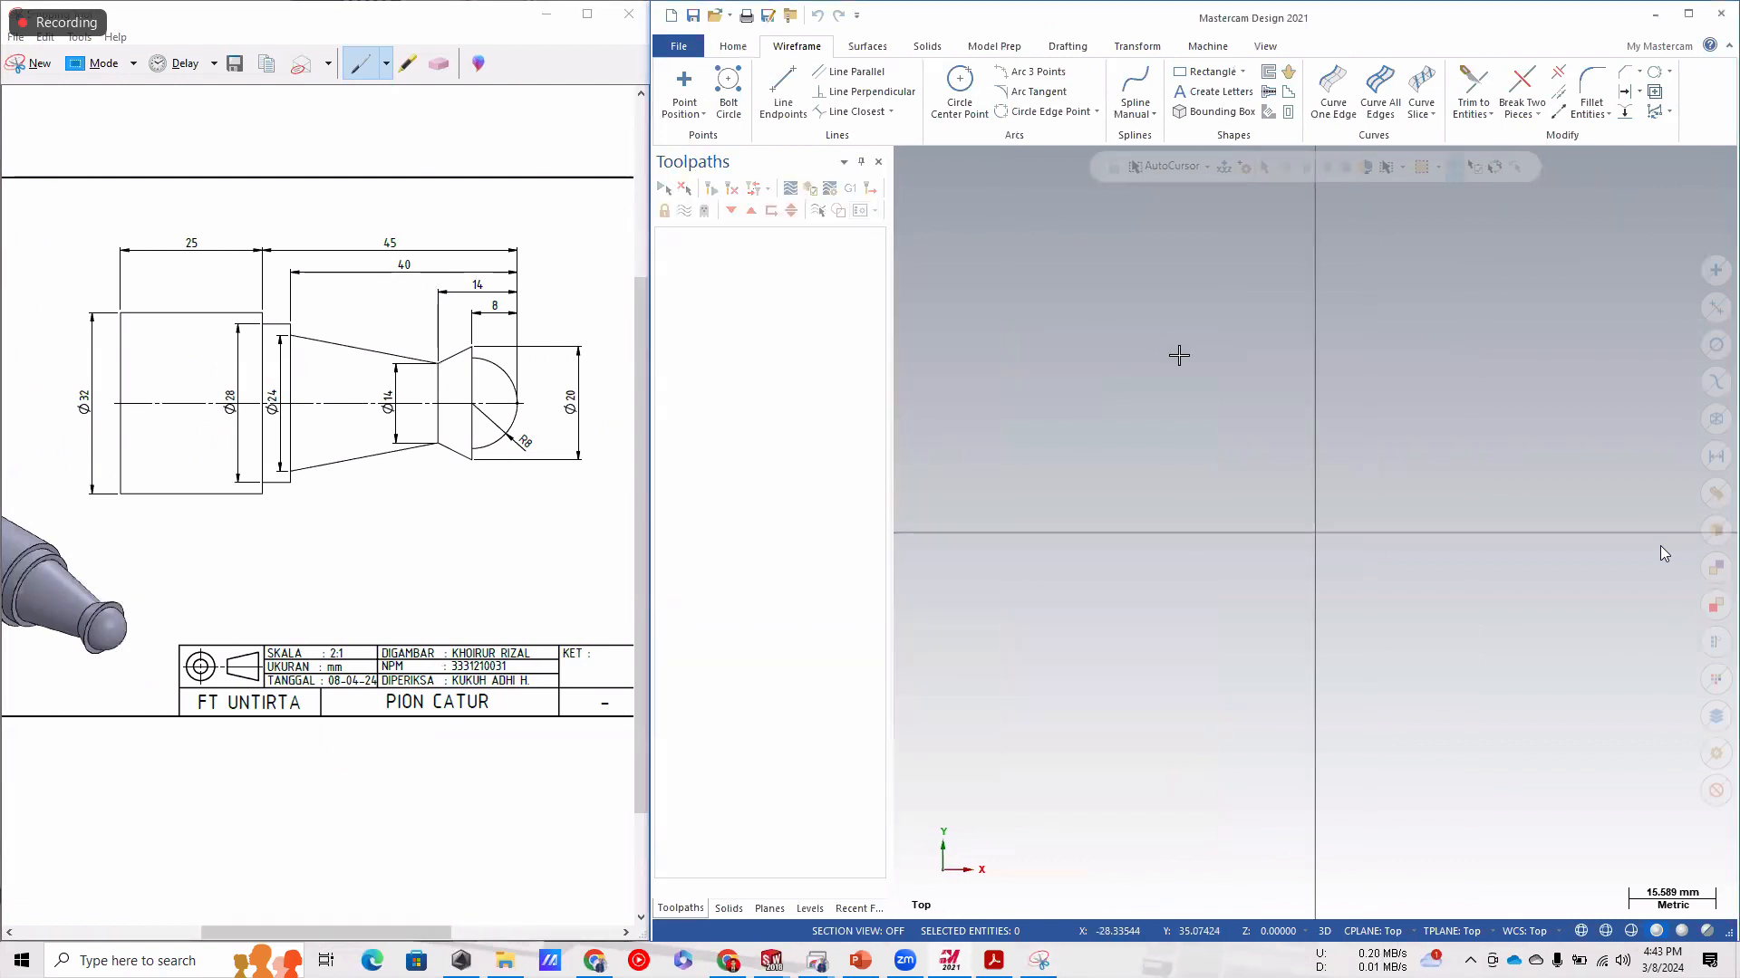
Toggle the display of the coordinate axes off and on in the graphics area.
scroll(1314, 448, down, 3)
scroll(1083, 270, down, 1)
scroll(1359, 431, up, 1)
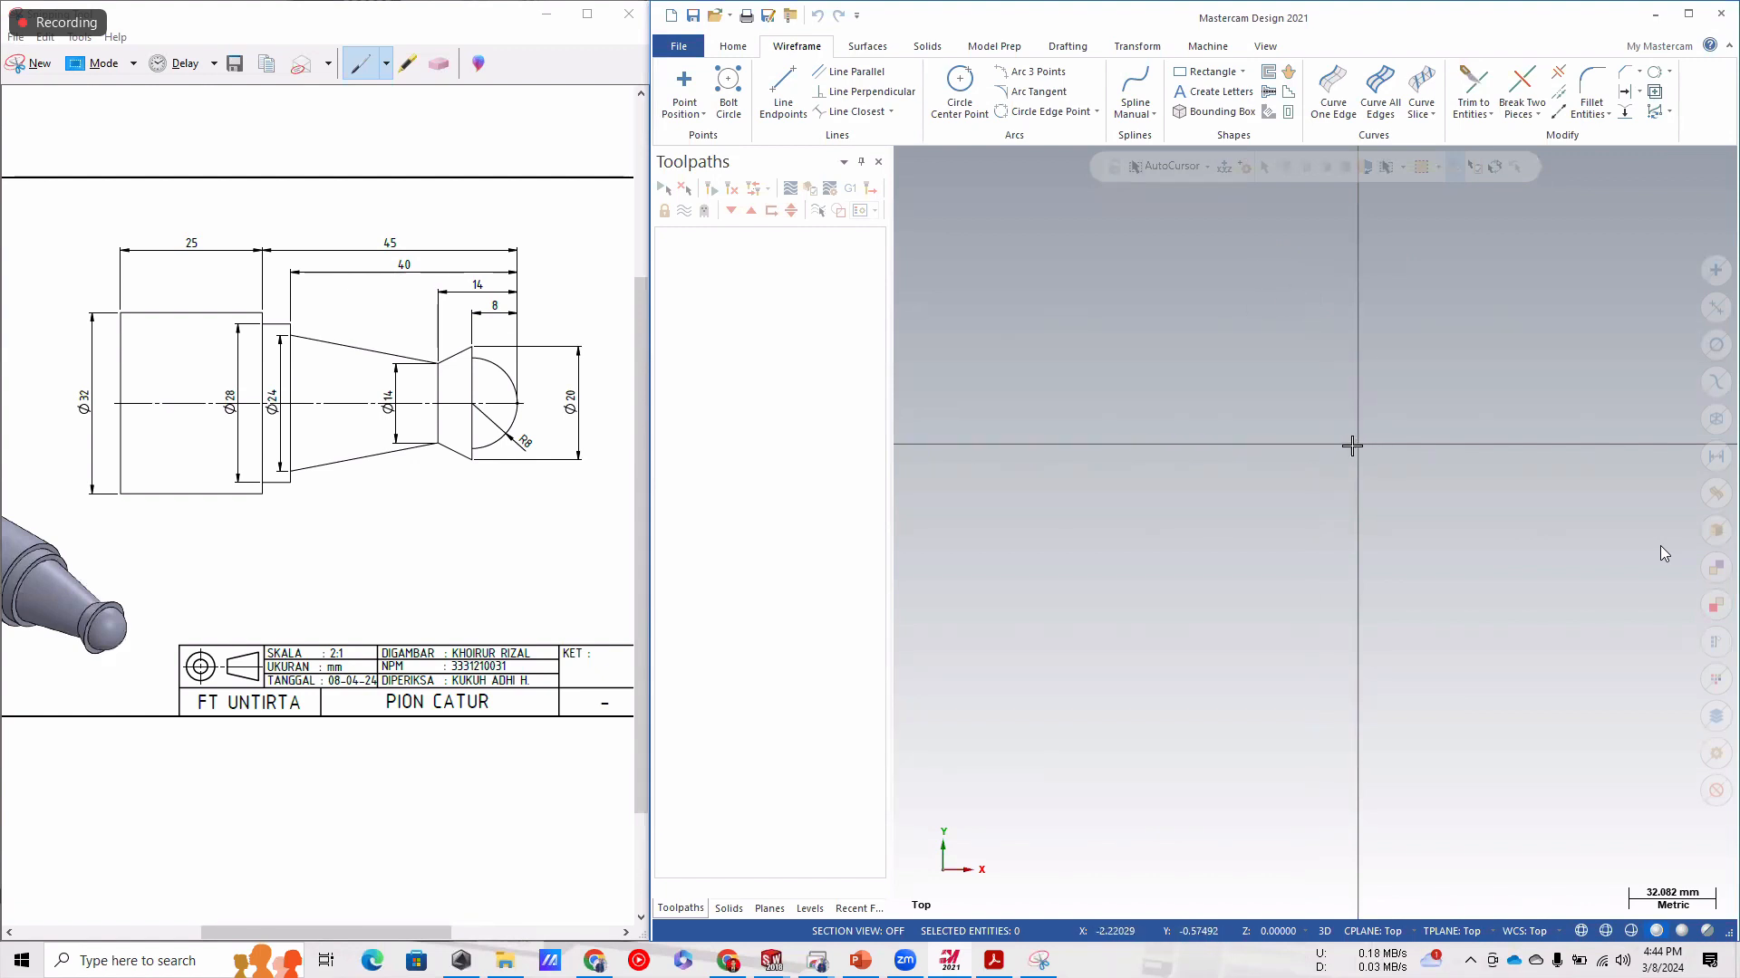
key(F9)
key(F9)
key(F9)
key(F9)
key(F9)
key(F9)
Draw a horizontal line from the origin in the negative X direction and set its length to 70 mm.
click(783, 93)
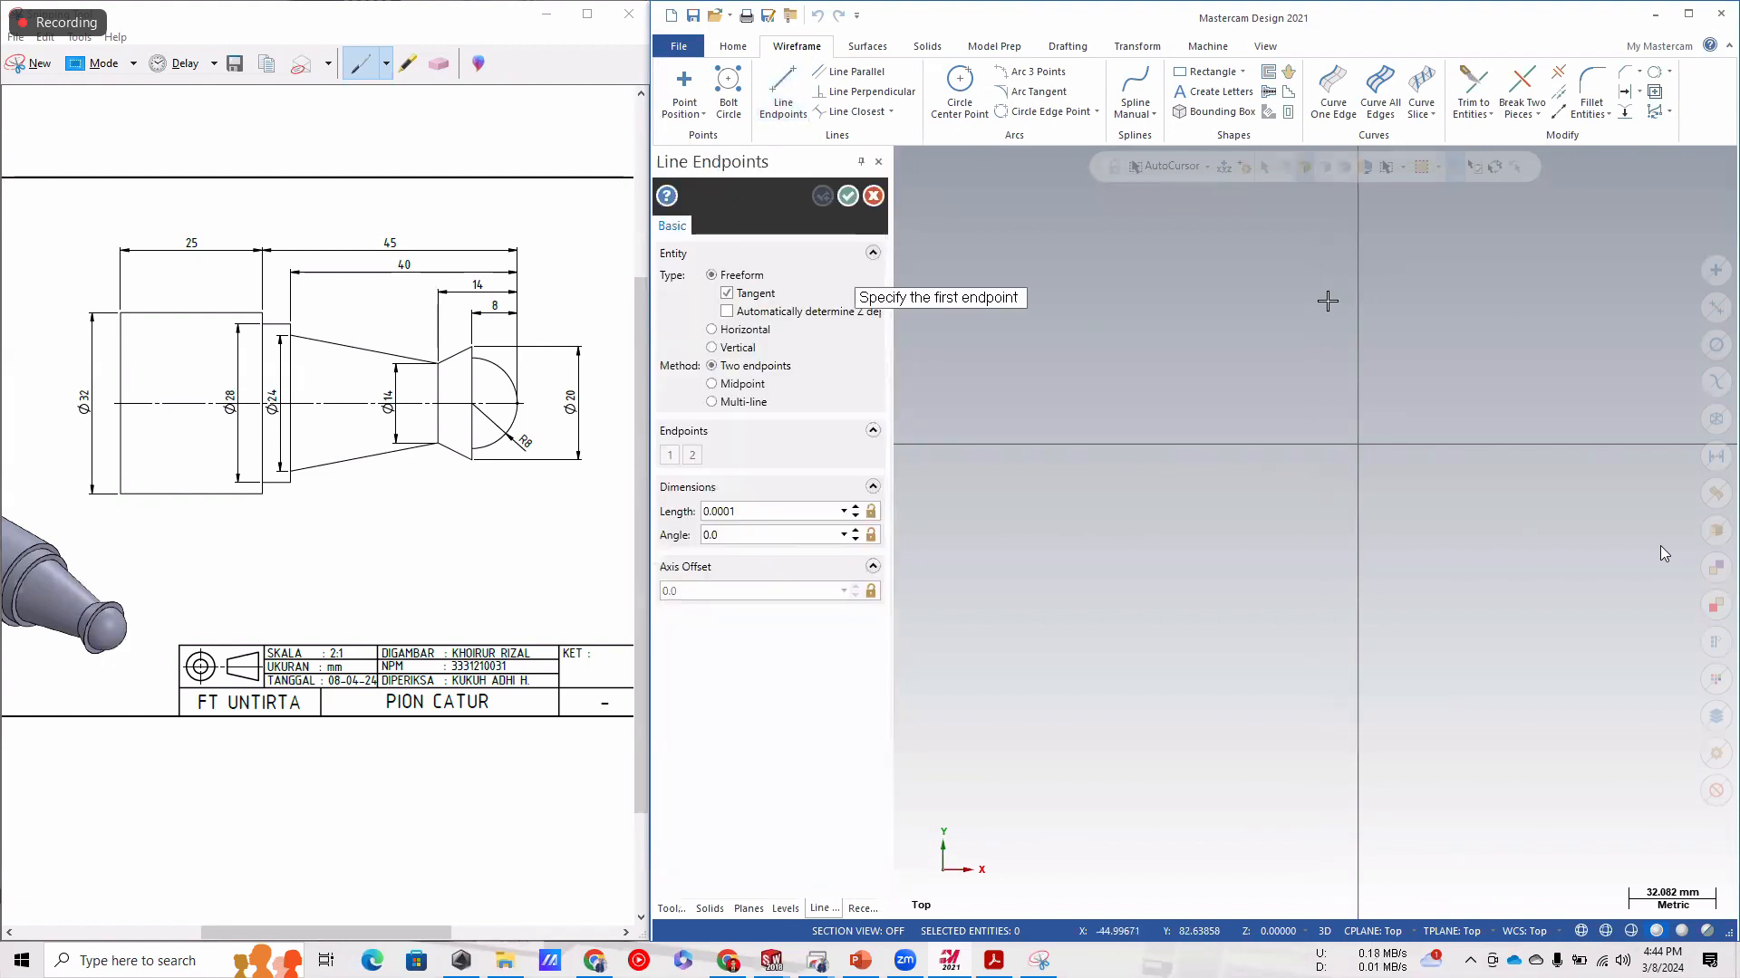
click(1361, 444)
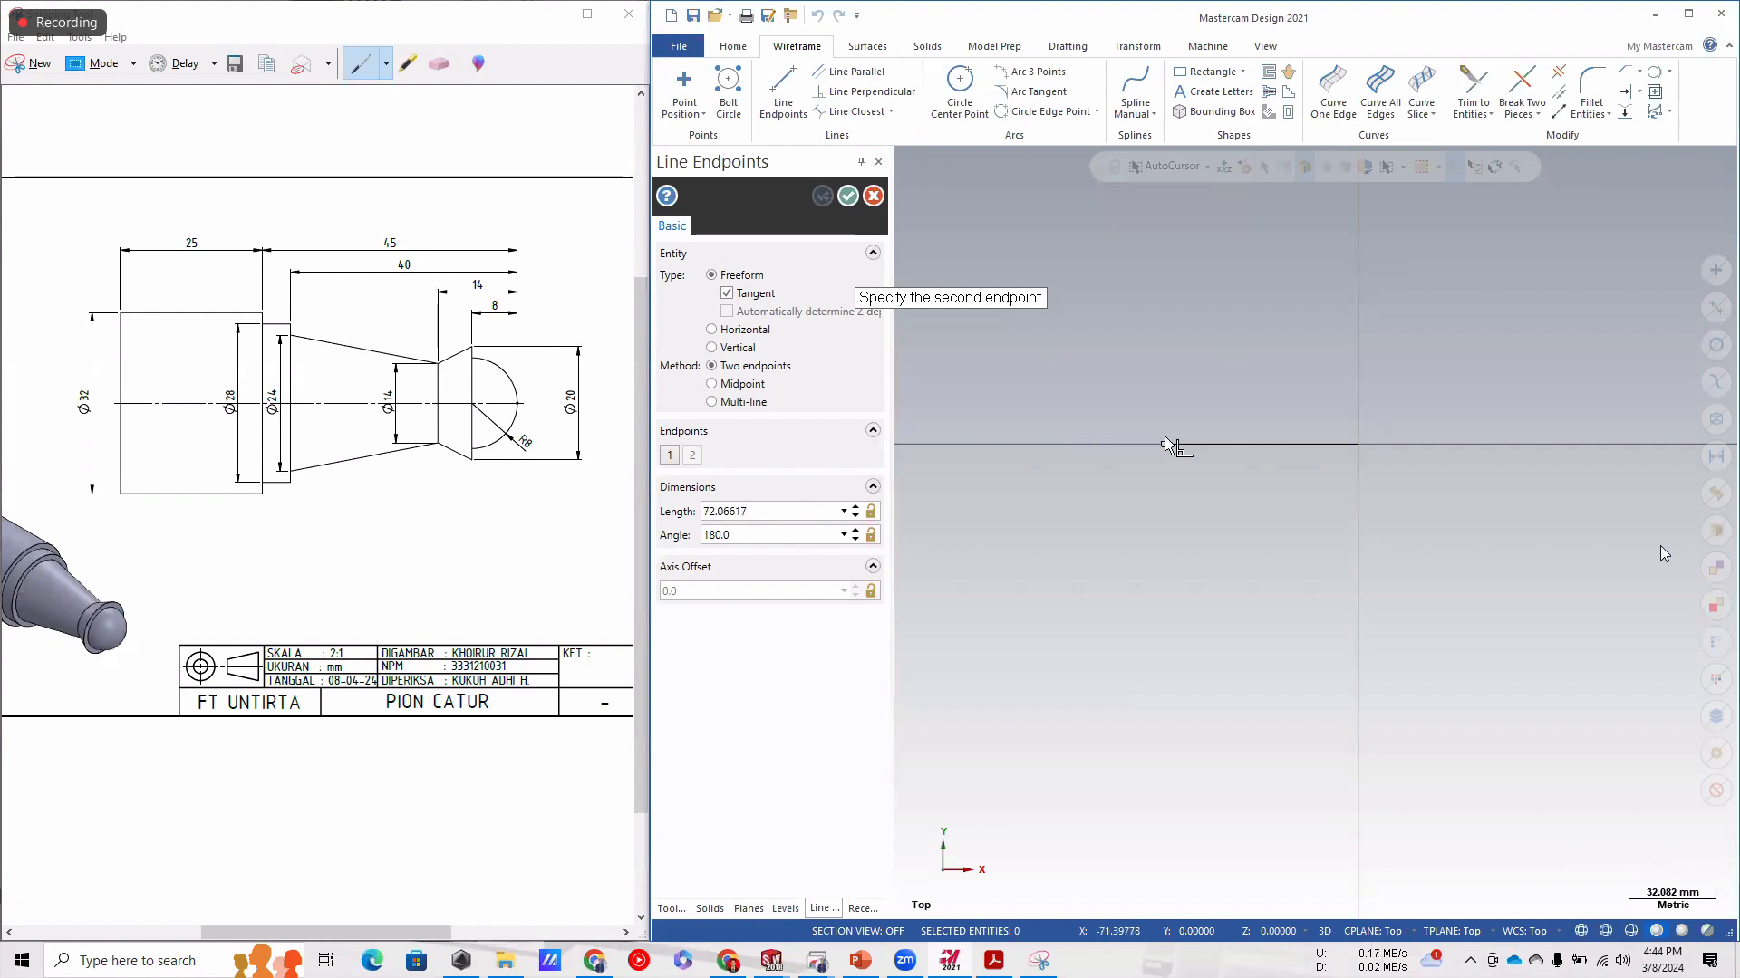
click(1062, 443)
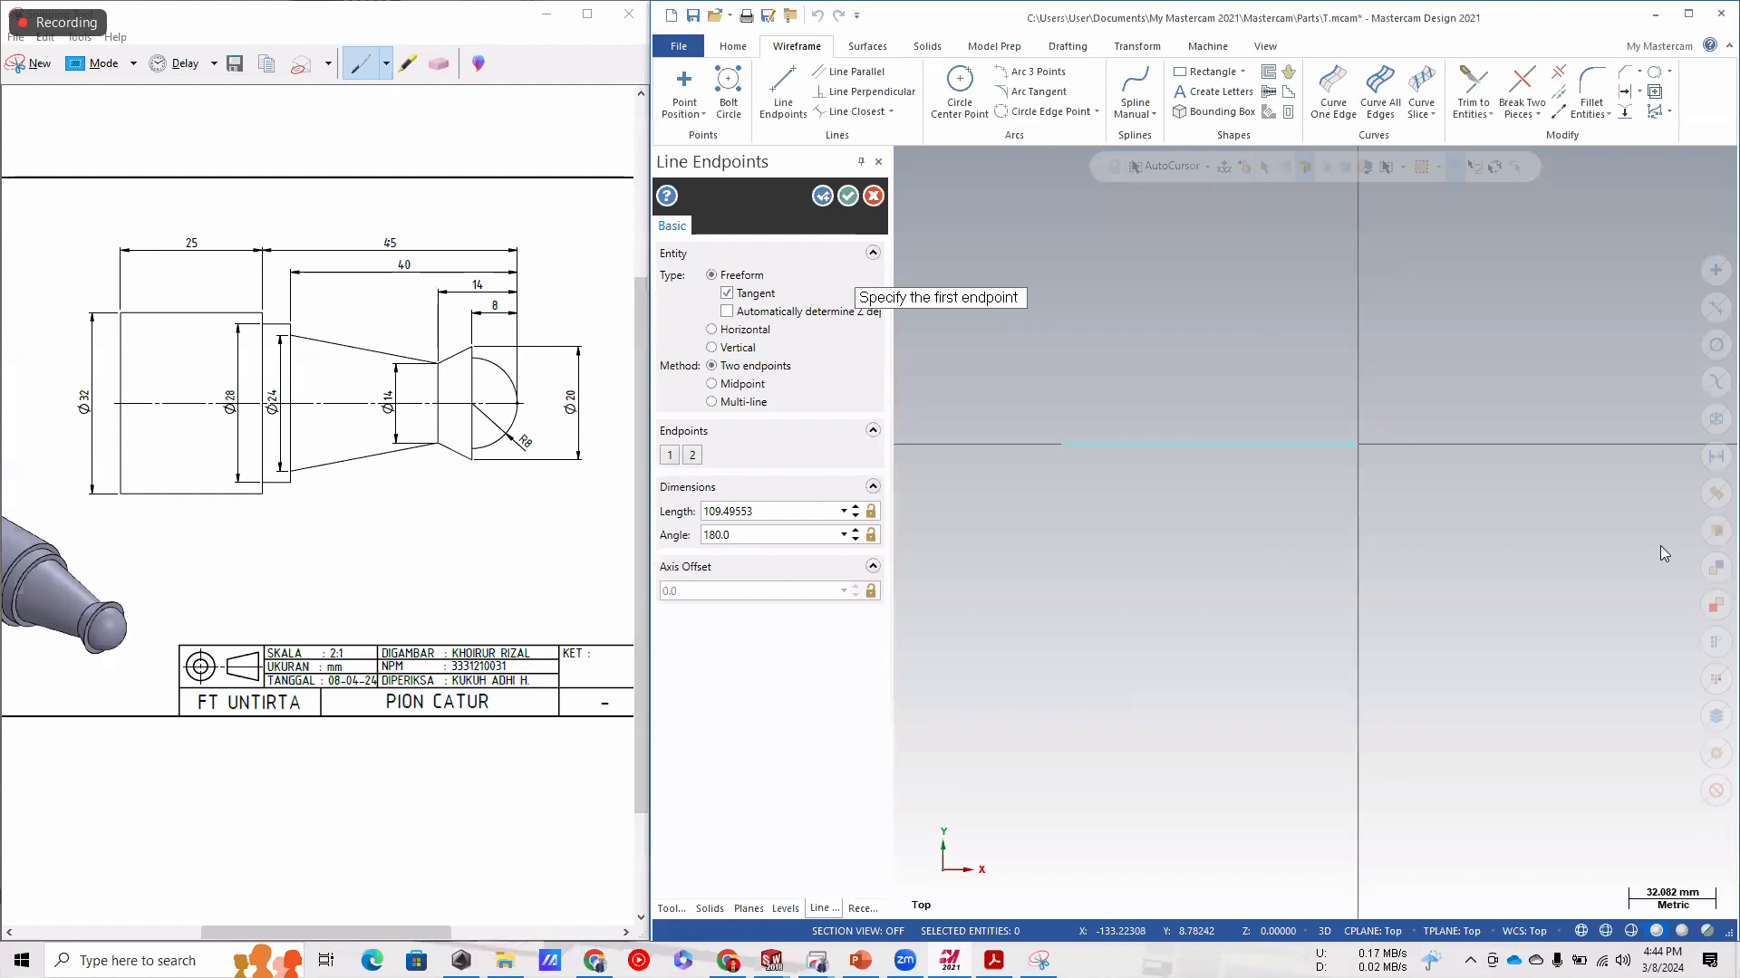
click(781, 513)
text(70)
key(Return)
Draw a vertical line upward from the far left end of the horizontal line and set its length to 16 mm.
click(1170, 445)
click(1168, 377)
click(775, 513)
text(1)
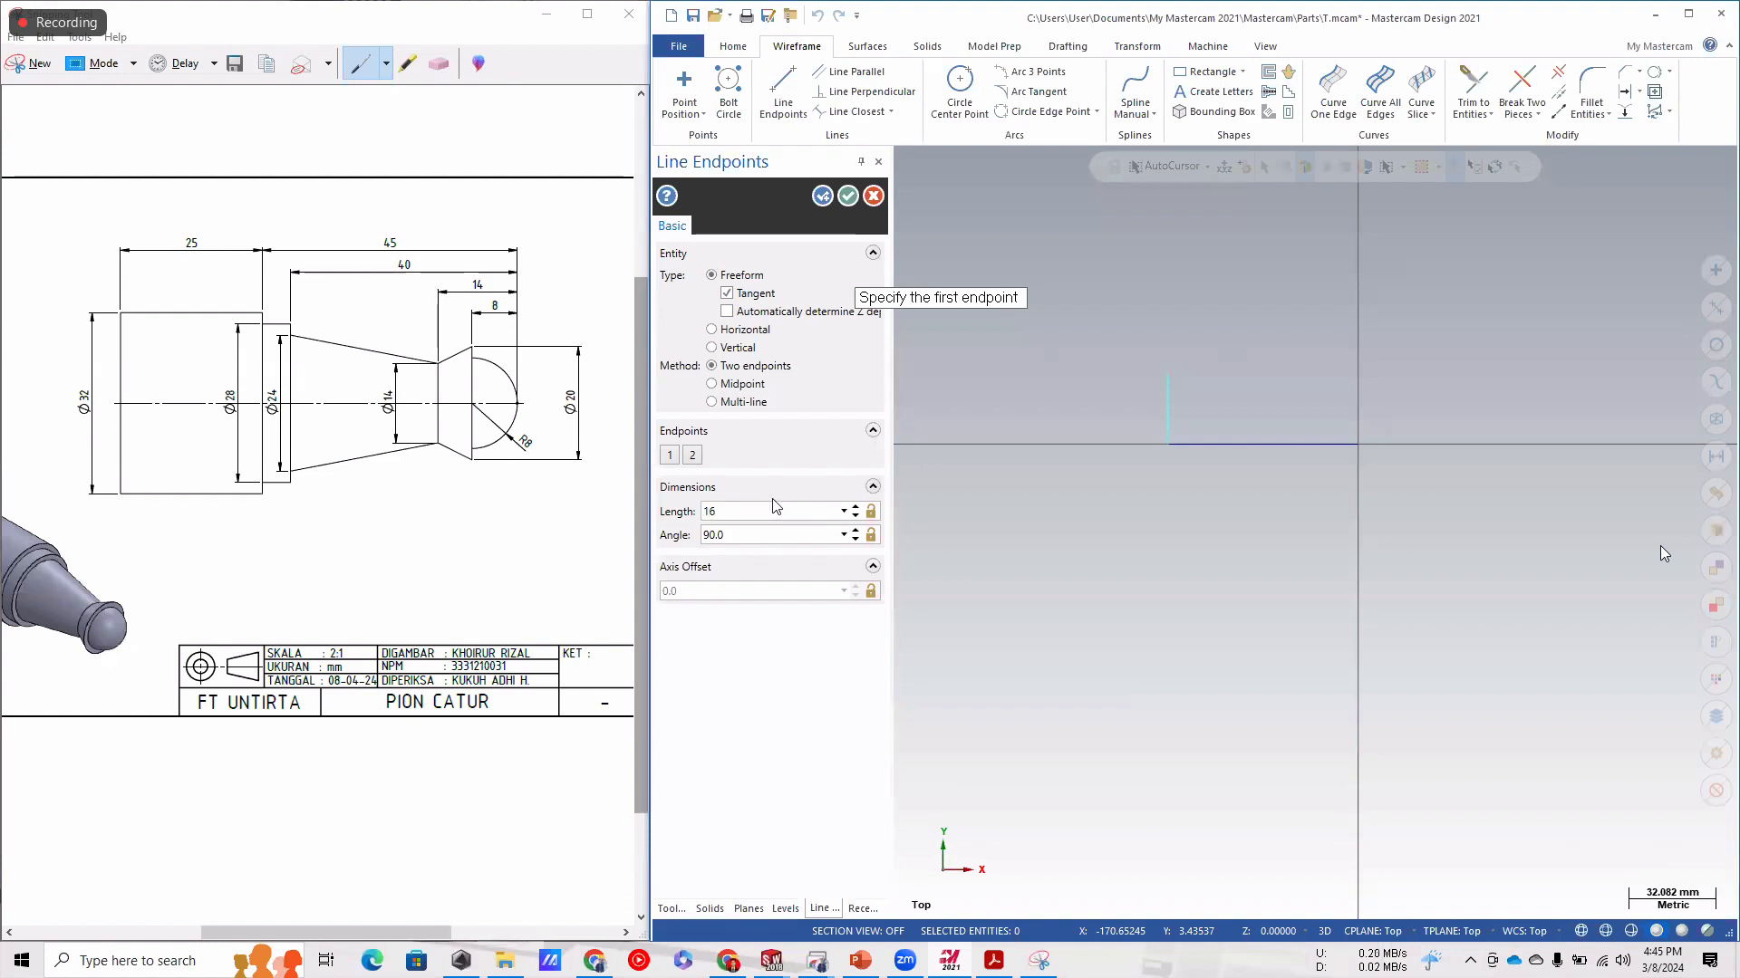
key(Return)
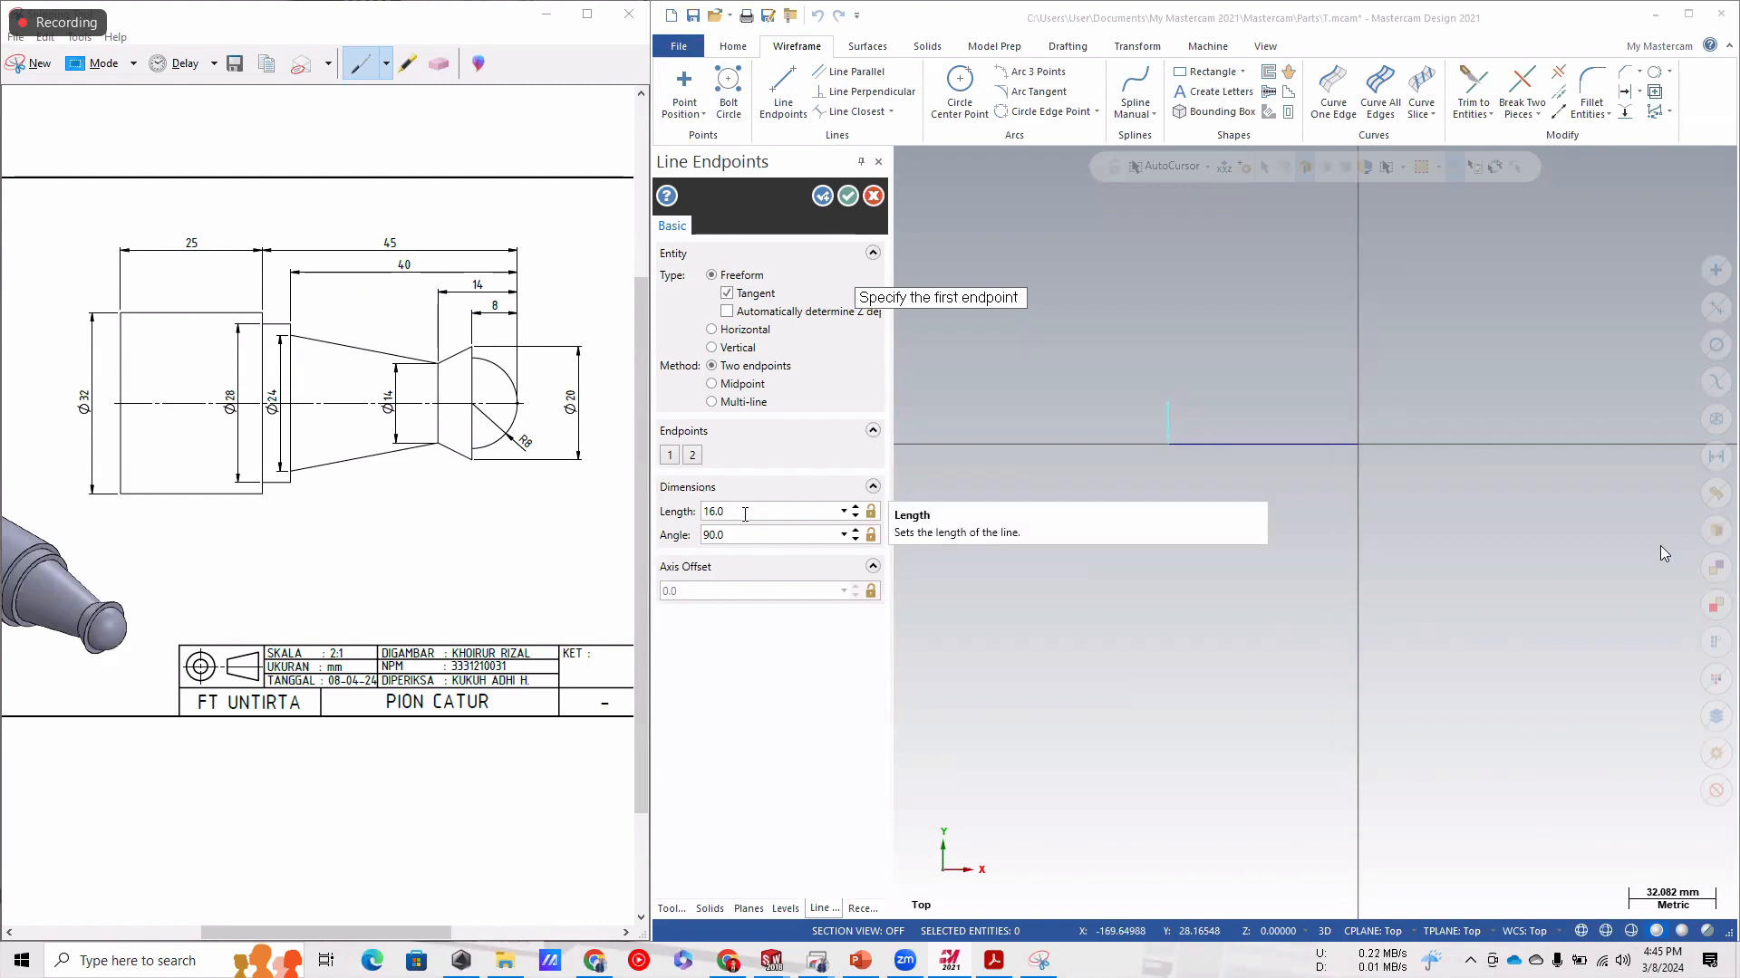
Draw a horizontal line in the positive X direction from the upper end of the 16 mm vertical line and set its length to 25 mm.
click(1168, 400)
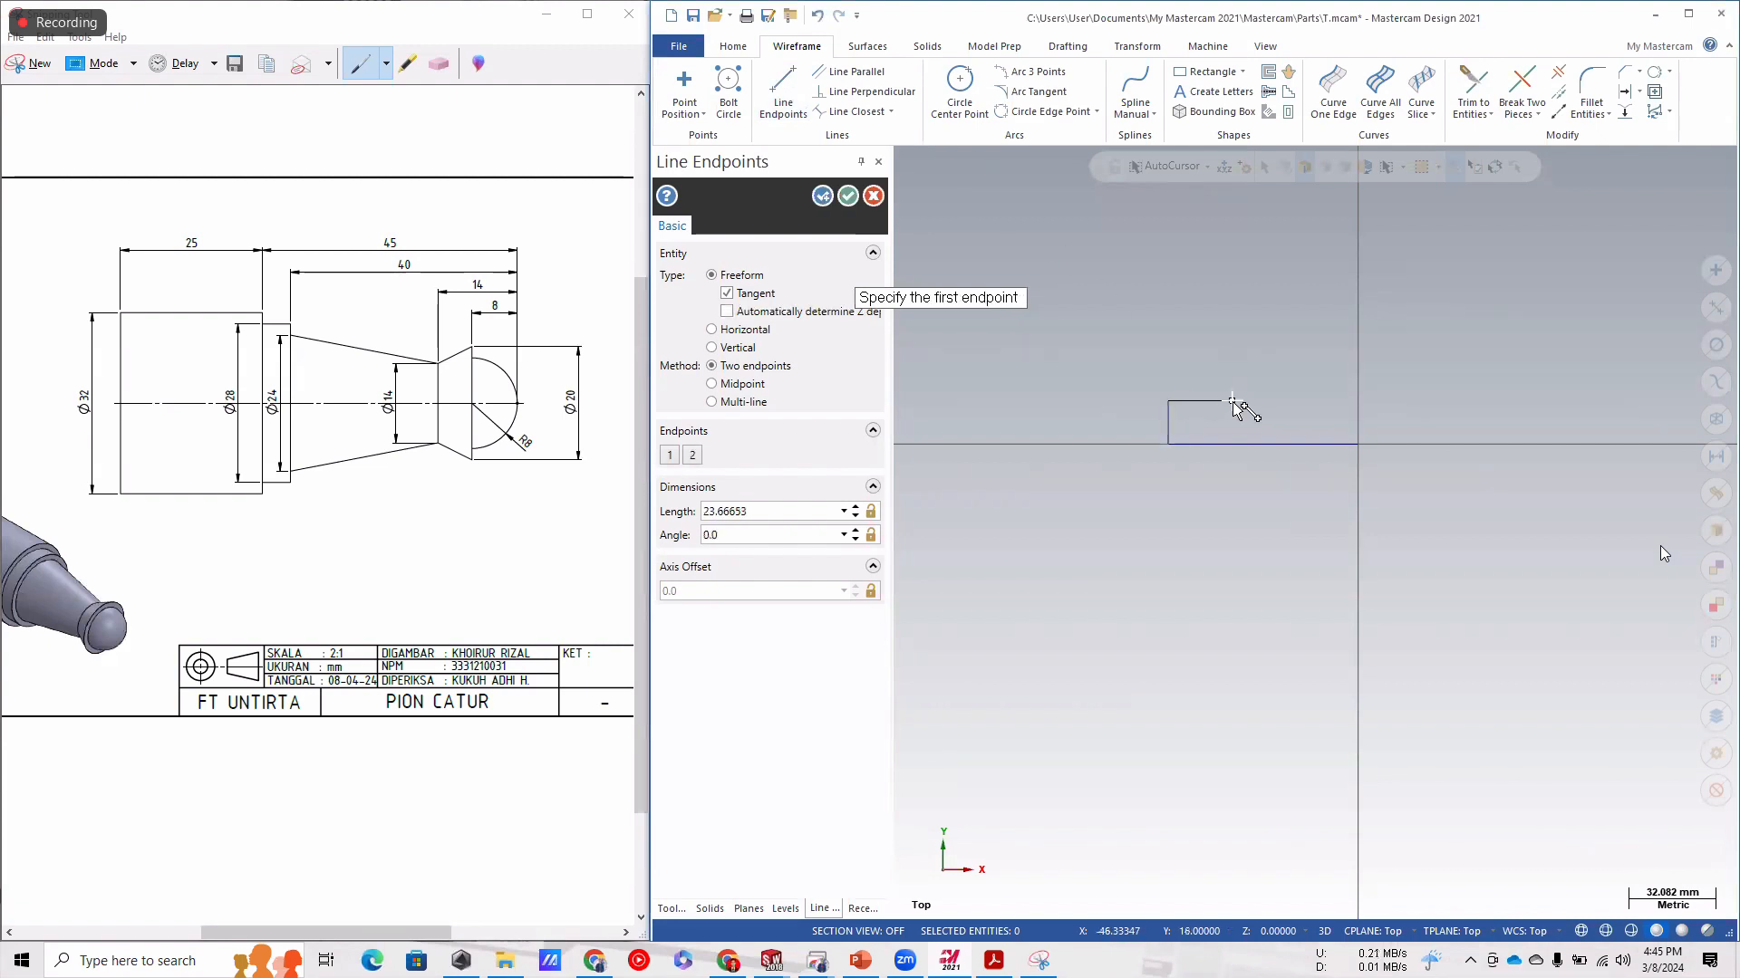
click(1232, 400)
double_click(763, 512)
text(25.0)
Draw a vertical line downward from the right end of the 25 mm line and set its length to 2 mm.
click(1236, 402)
click(1236, 423)
double_click(769, 511)
text(2.0)
Draw a horizontal line in the positive X direction from the lower end of the 2 mm step and set its length to 5 mm.
scroll(1289, 404, up, 3)
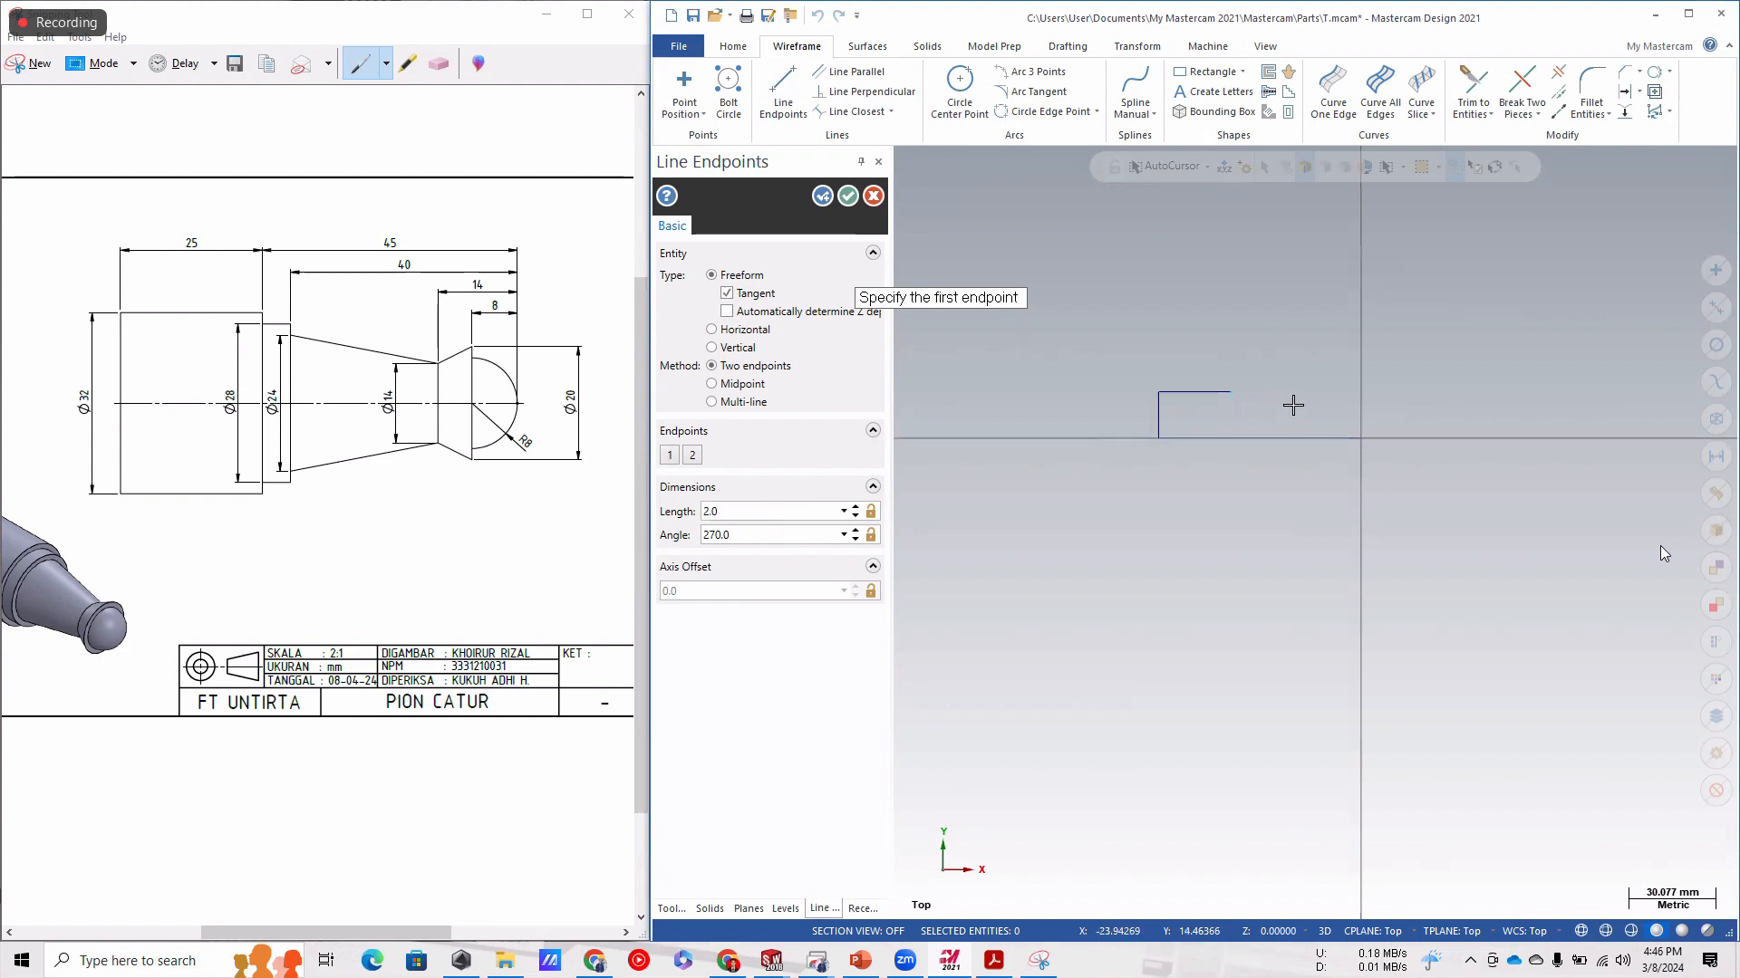
scroll(1186, 222, up, 1)
scroll(1220, 607, down, 4)
scroll(1149, 285, up, 6)
scroll(1193, 308, up, 3)
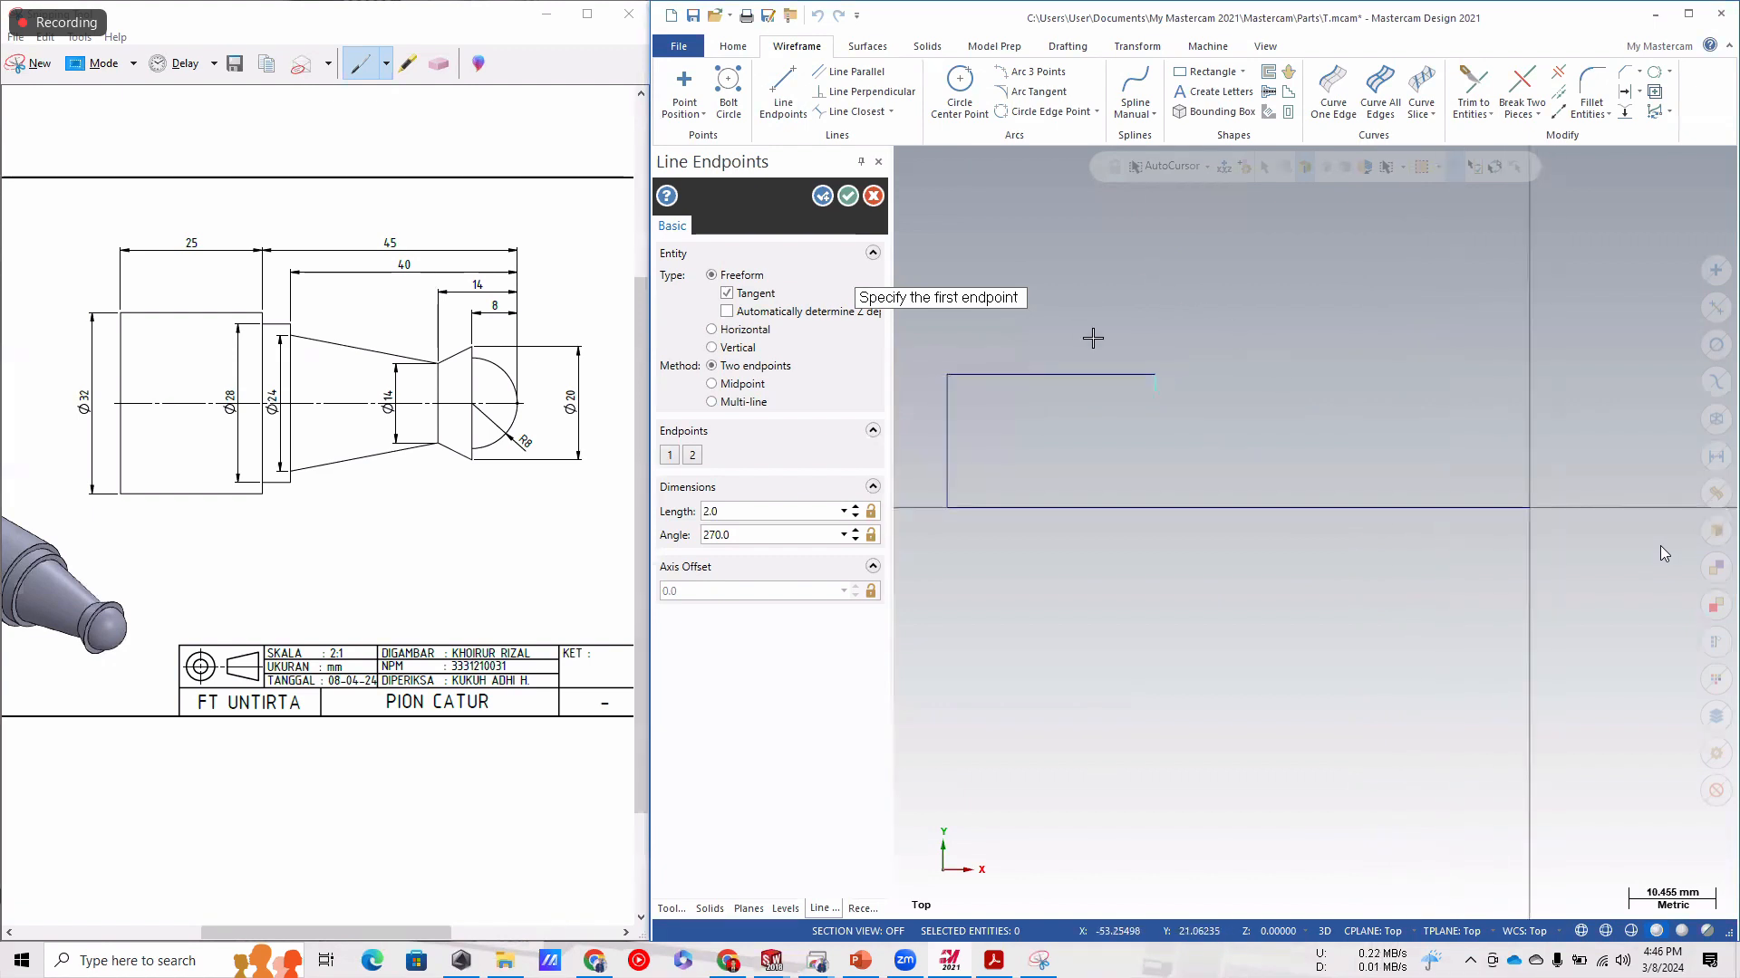
click(1156, 389)
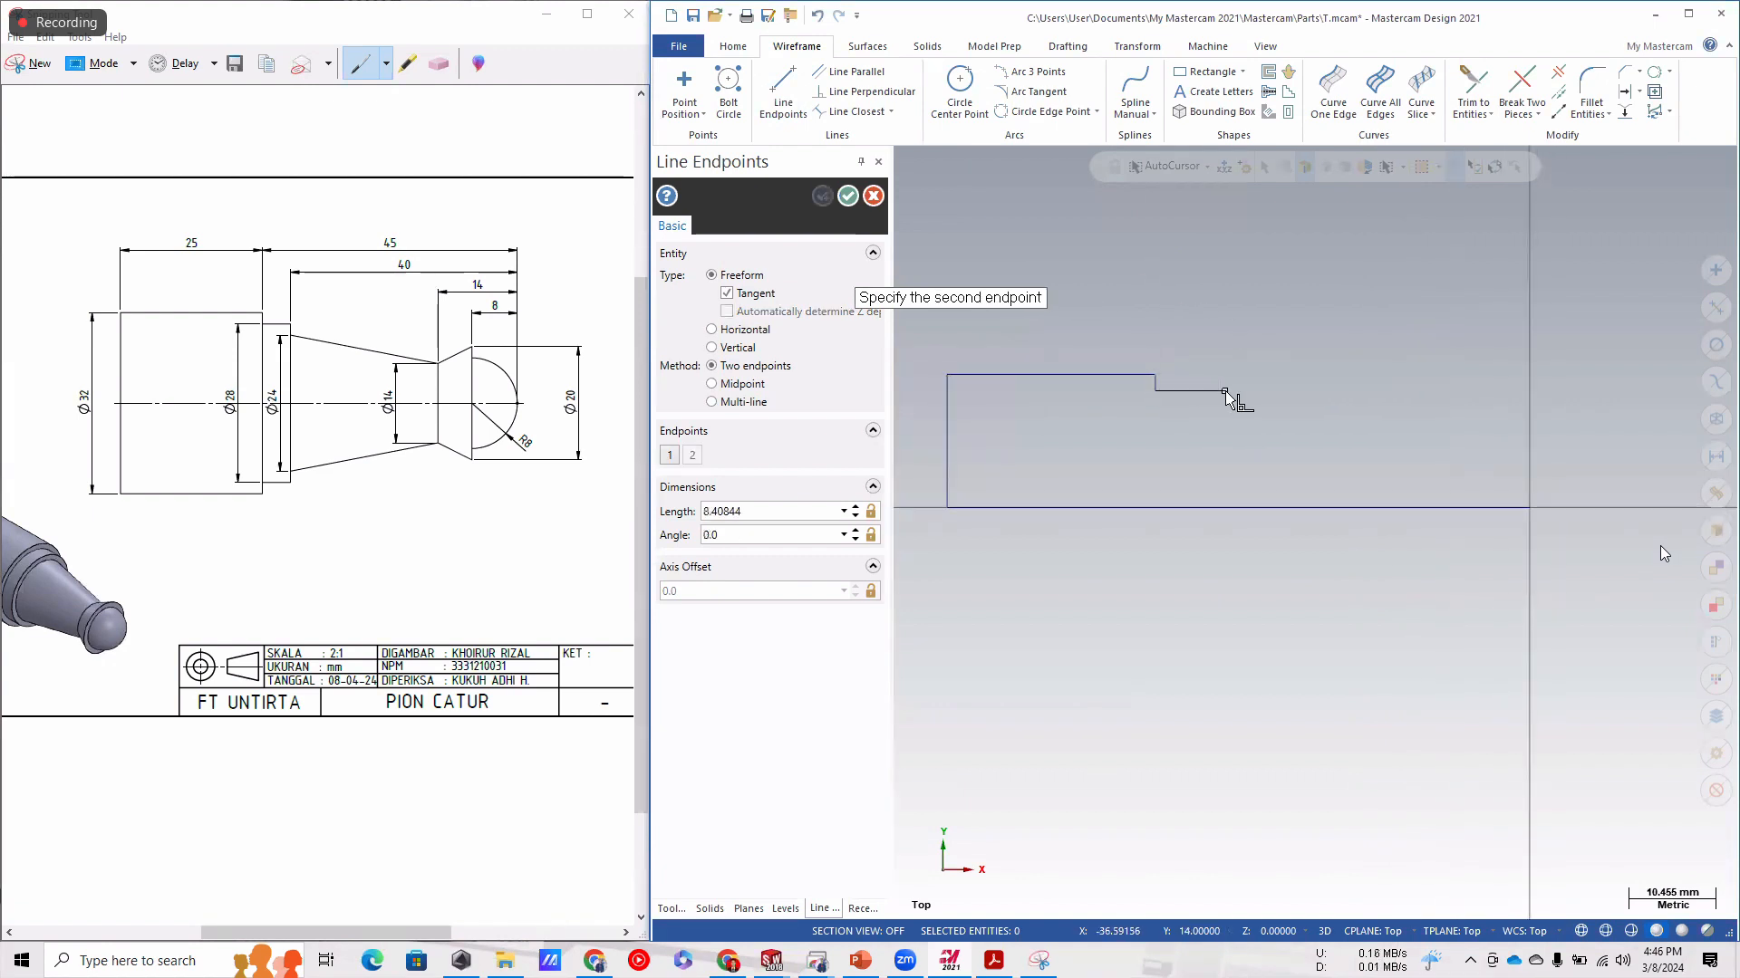
click(1230, 390)
double_click(824, 511)
text(5)
key(Return)
click(1197, 391)
click(1195, 414)
text(2)
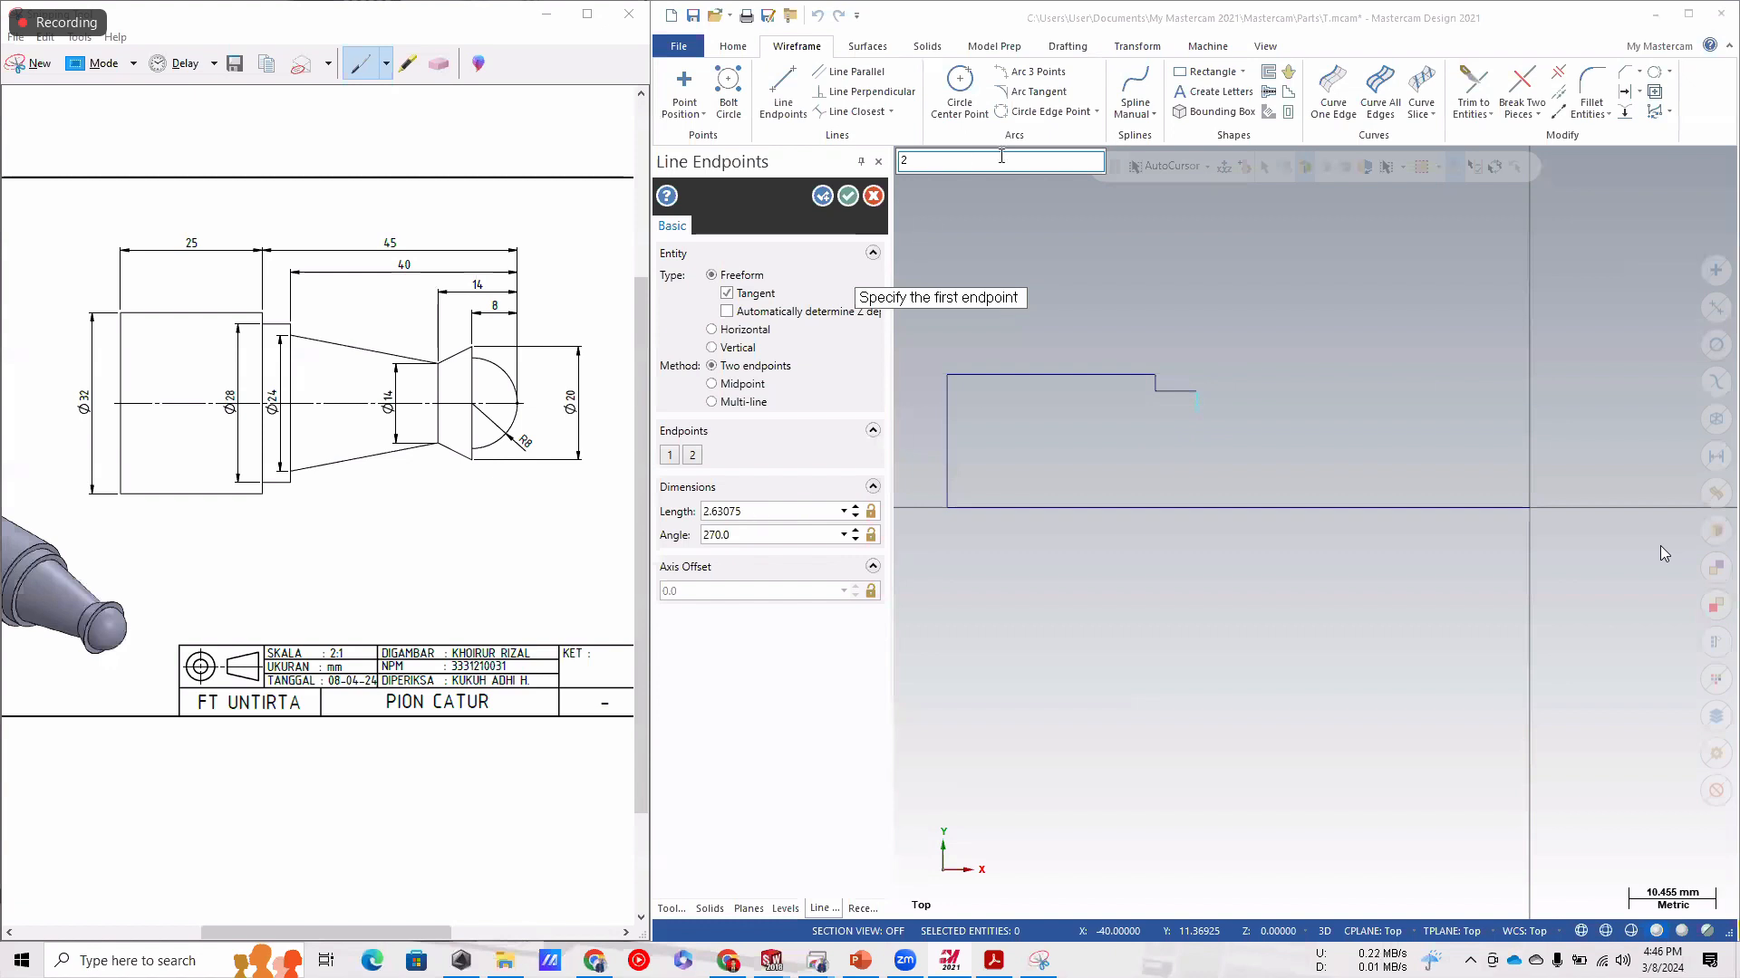
key(Escape)
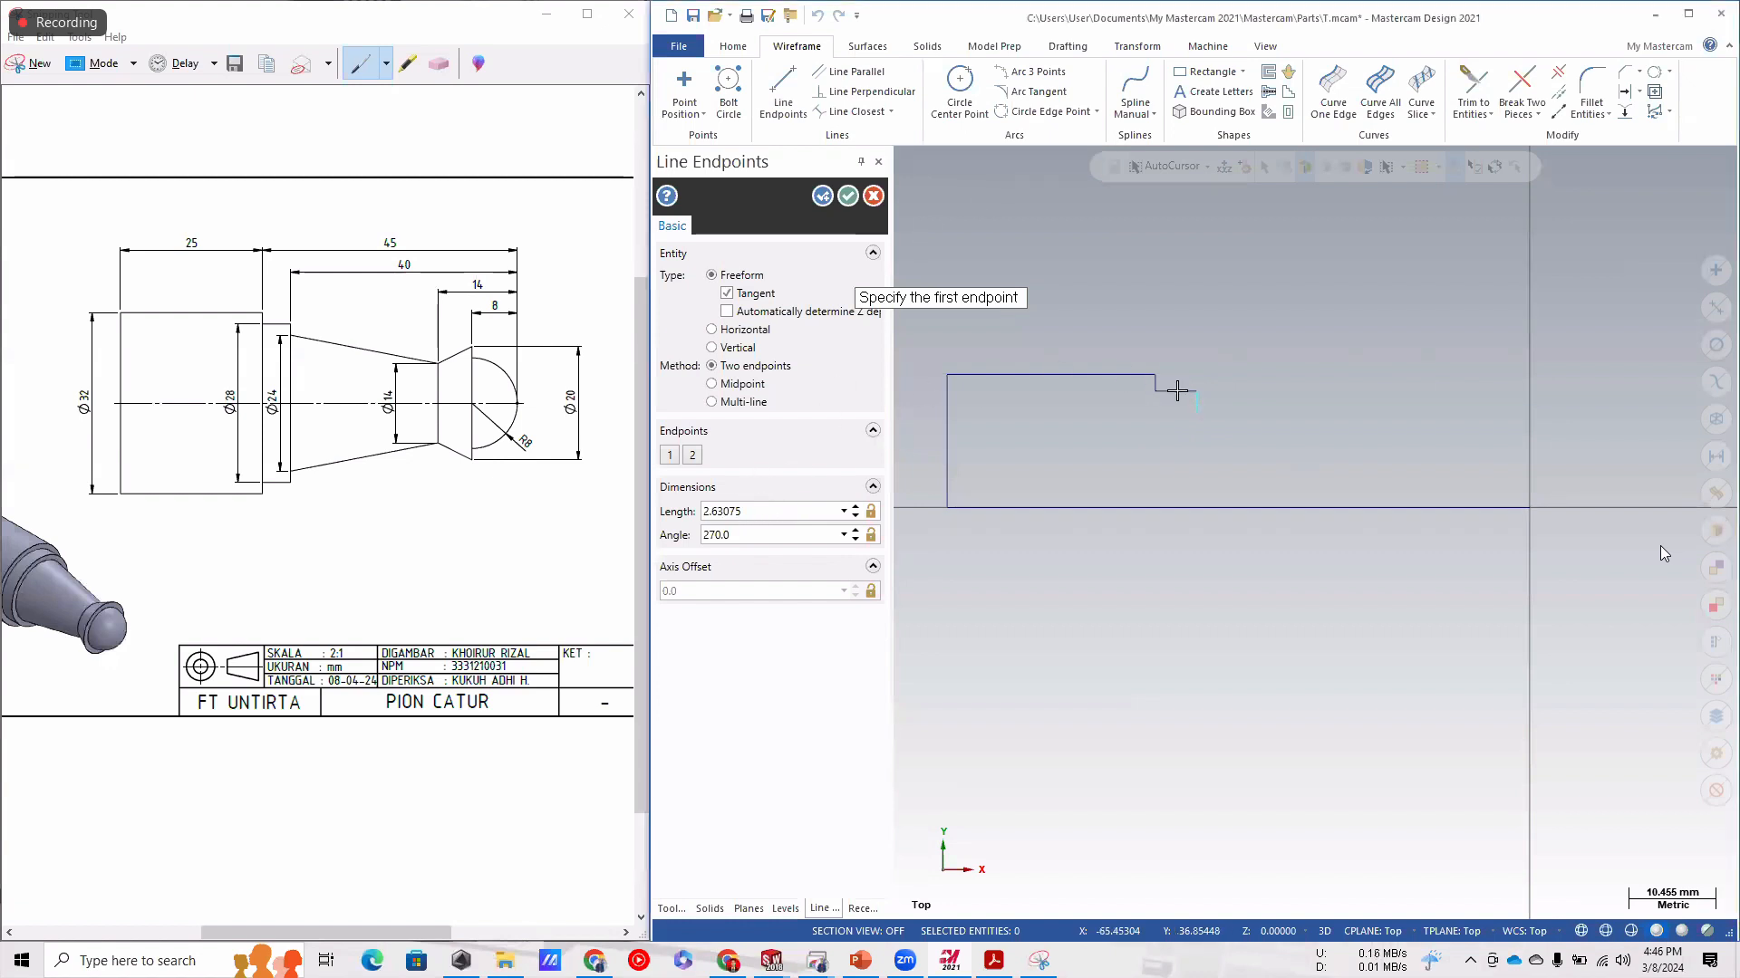
key(Escape)
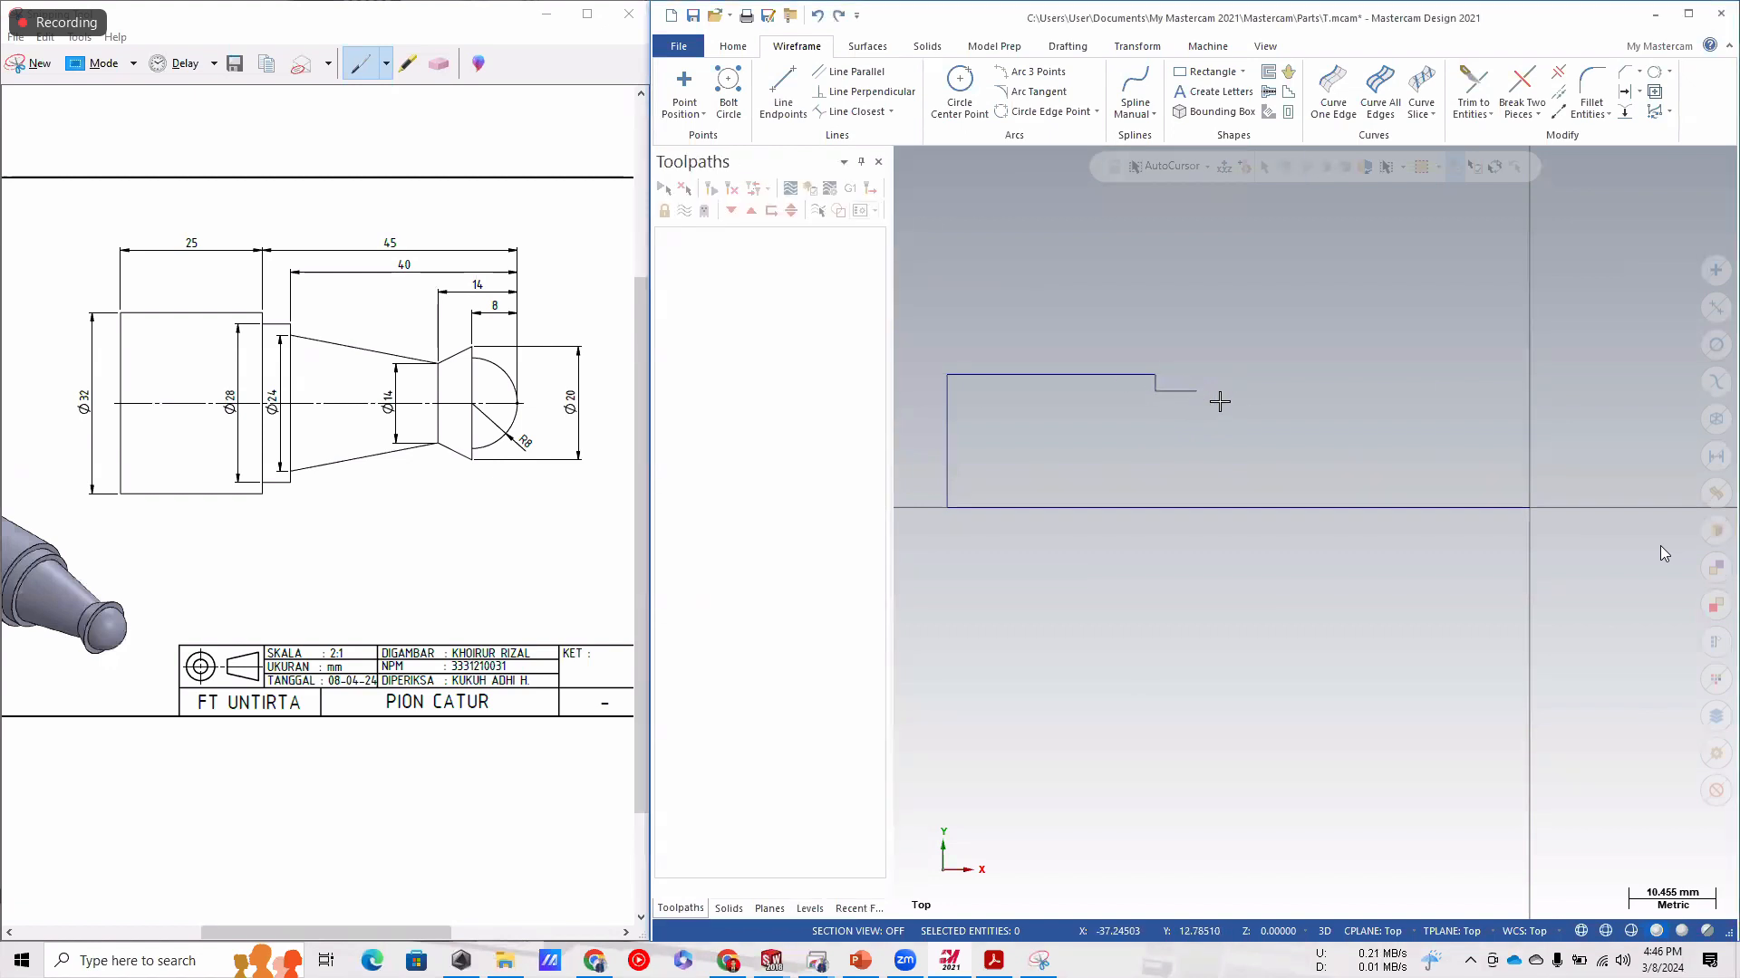
Draw a vertical line downward from the right end of the 5 mm horizontal line and set its length to 2 mm.
click(783, 90)
click(1197, 392)
click(774, 511)
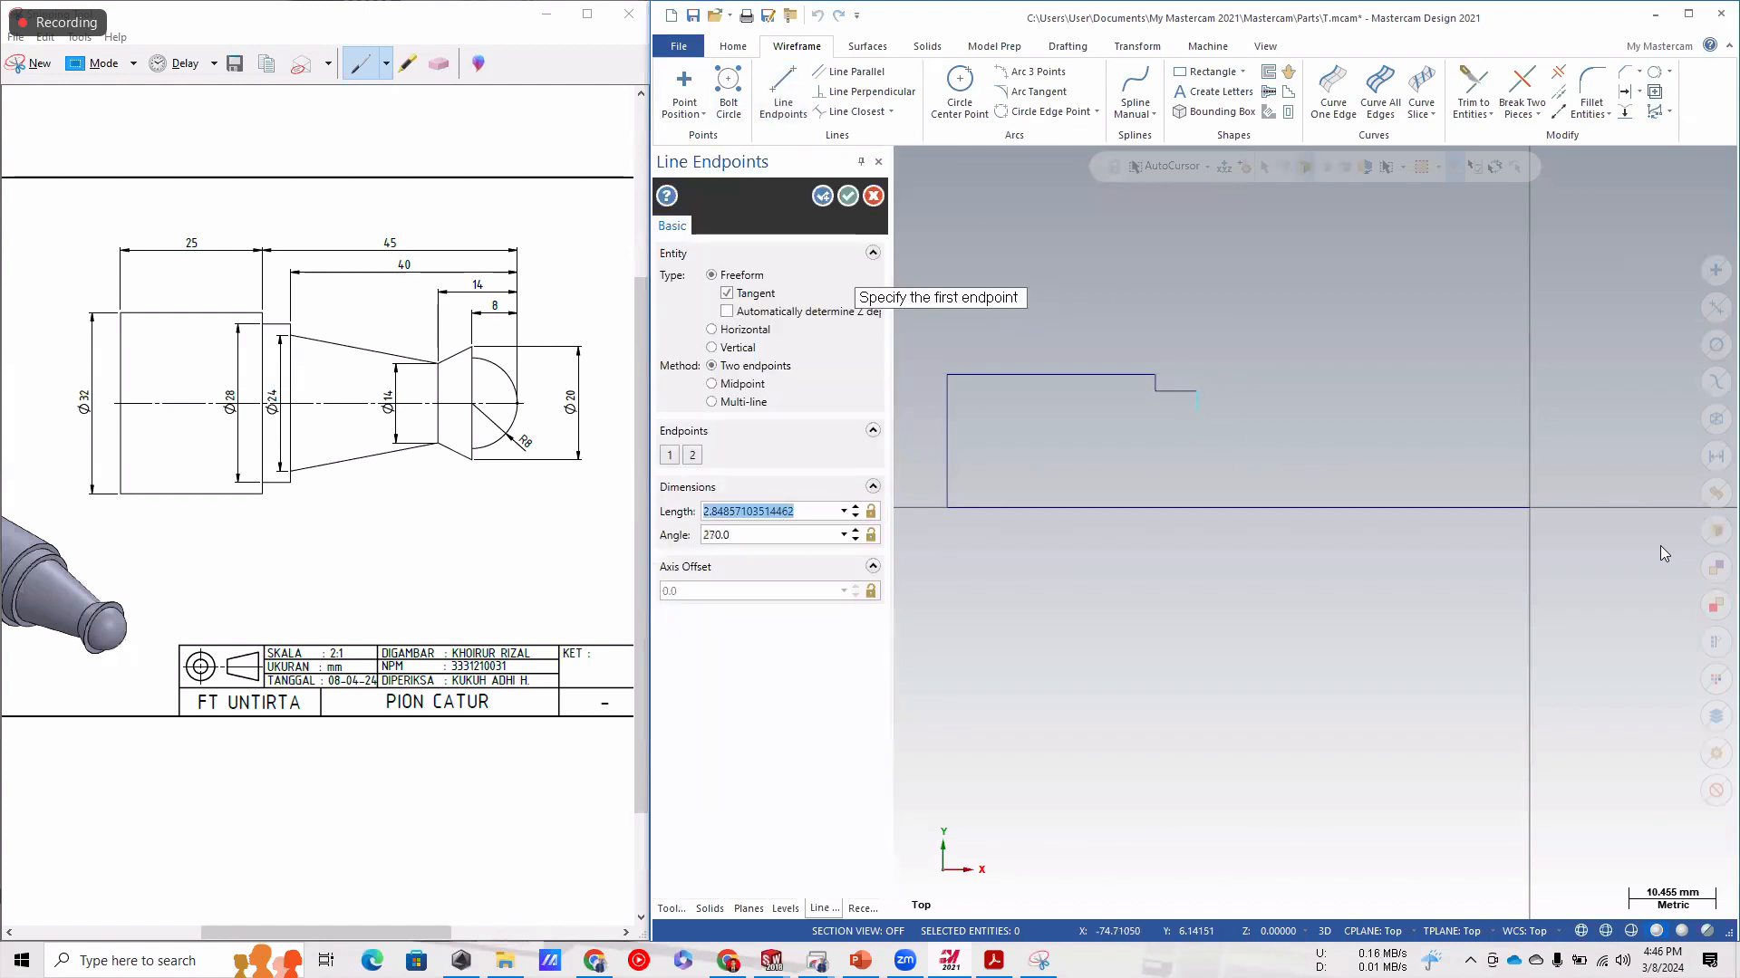
text(2)
key(Return)
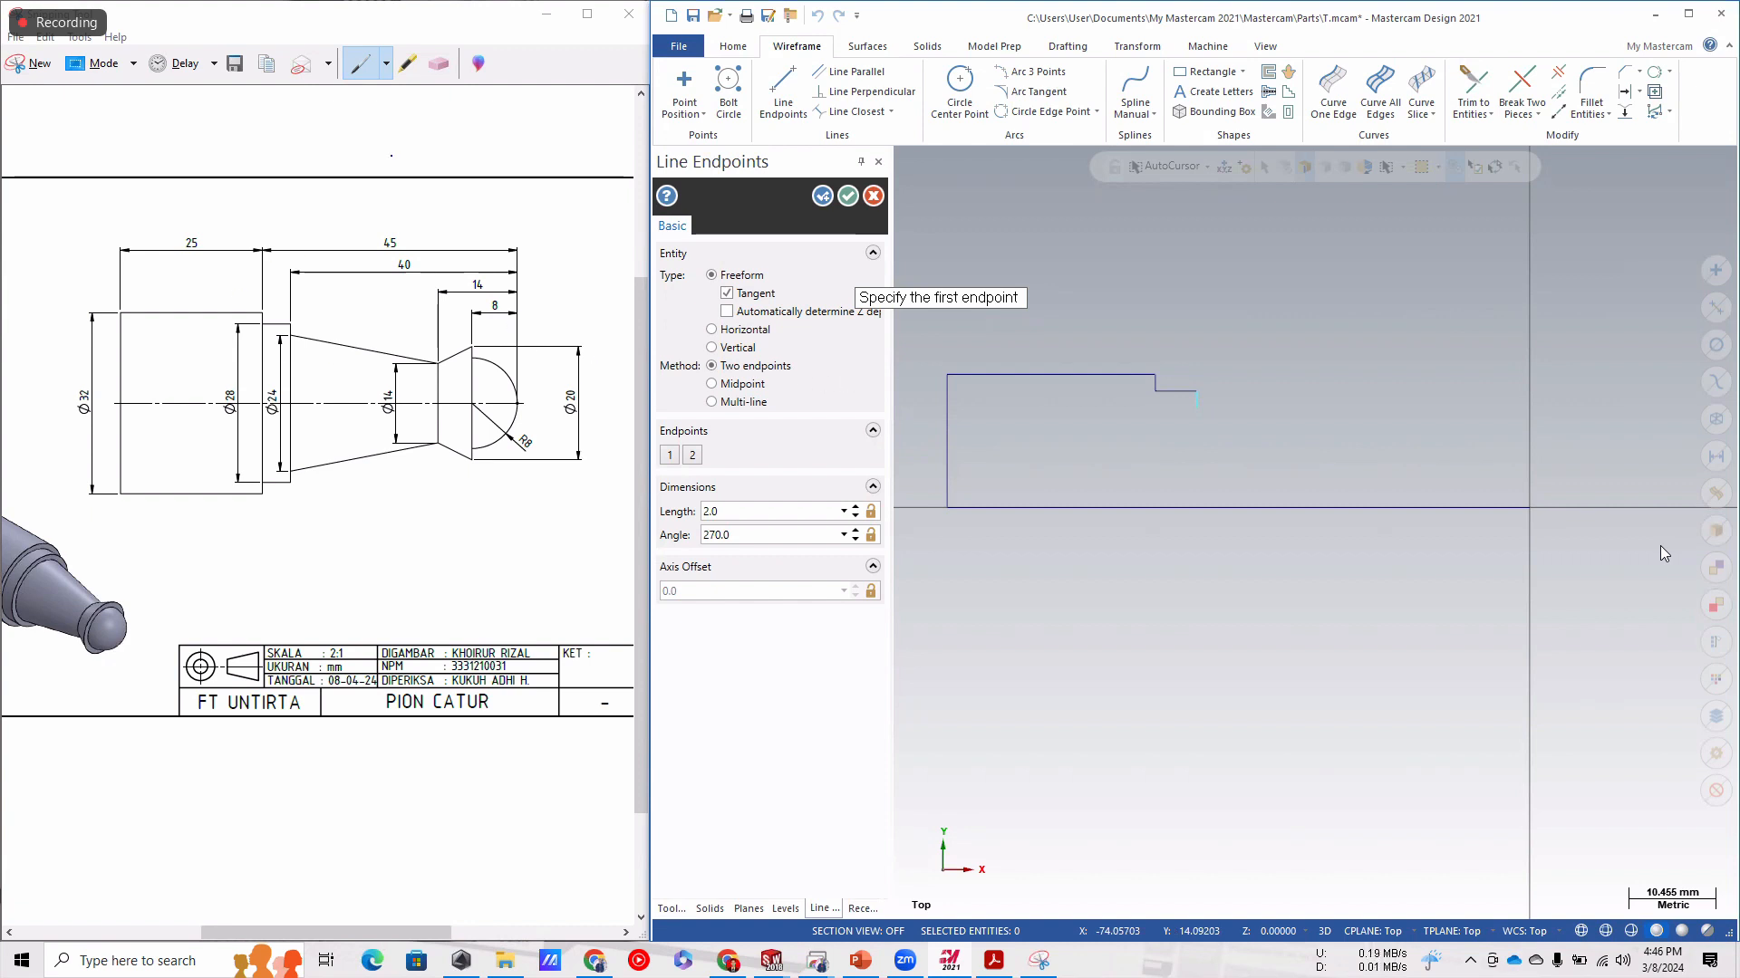
Draw a horizontal line in the positive X direction from the lower end of the second 2 mm step and set its length to 26 mm.
click(1205, 411)
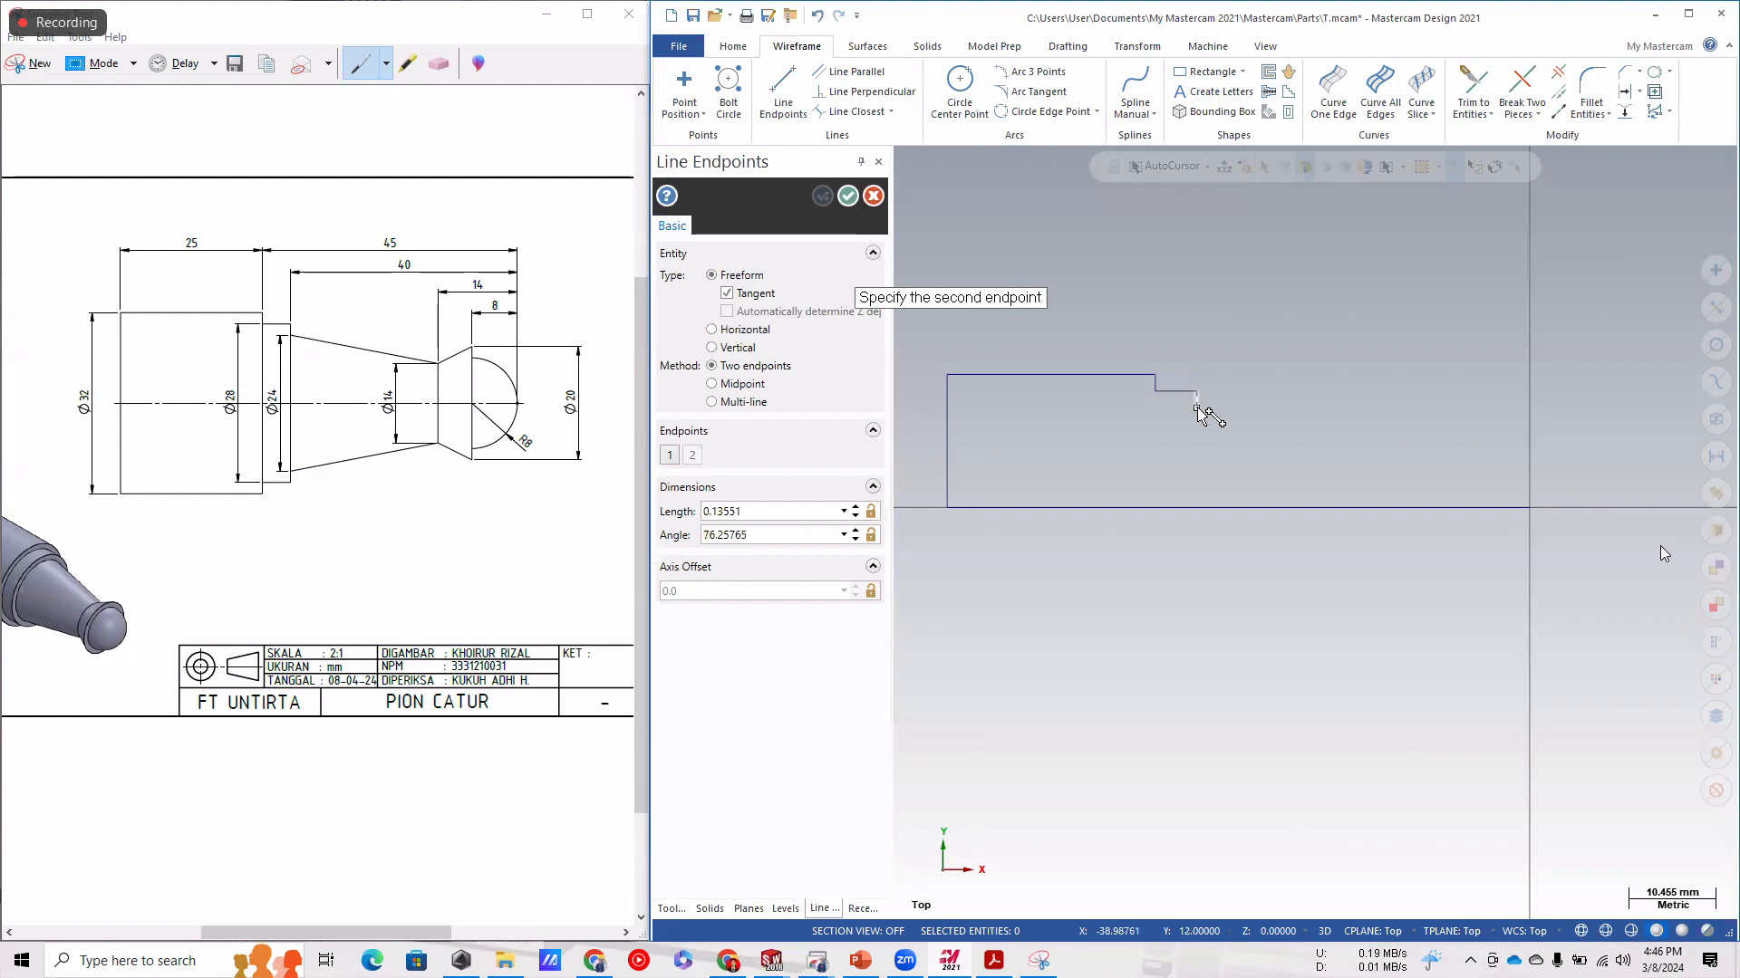
click(1350, 410)
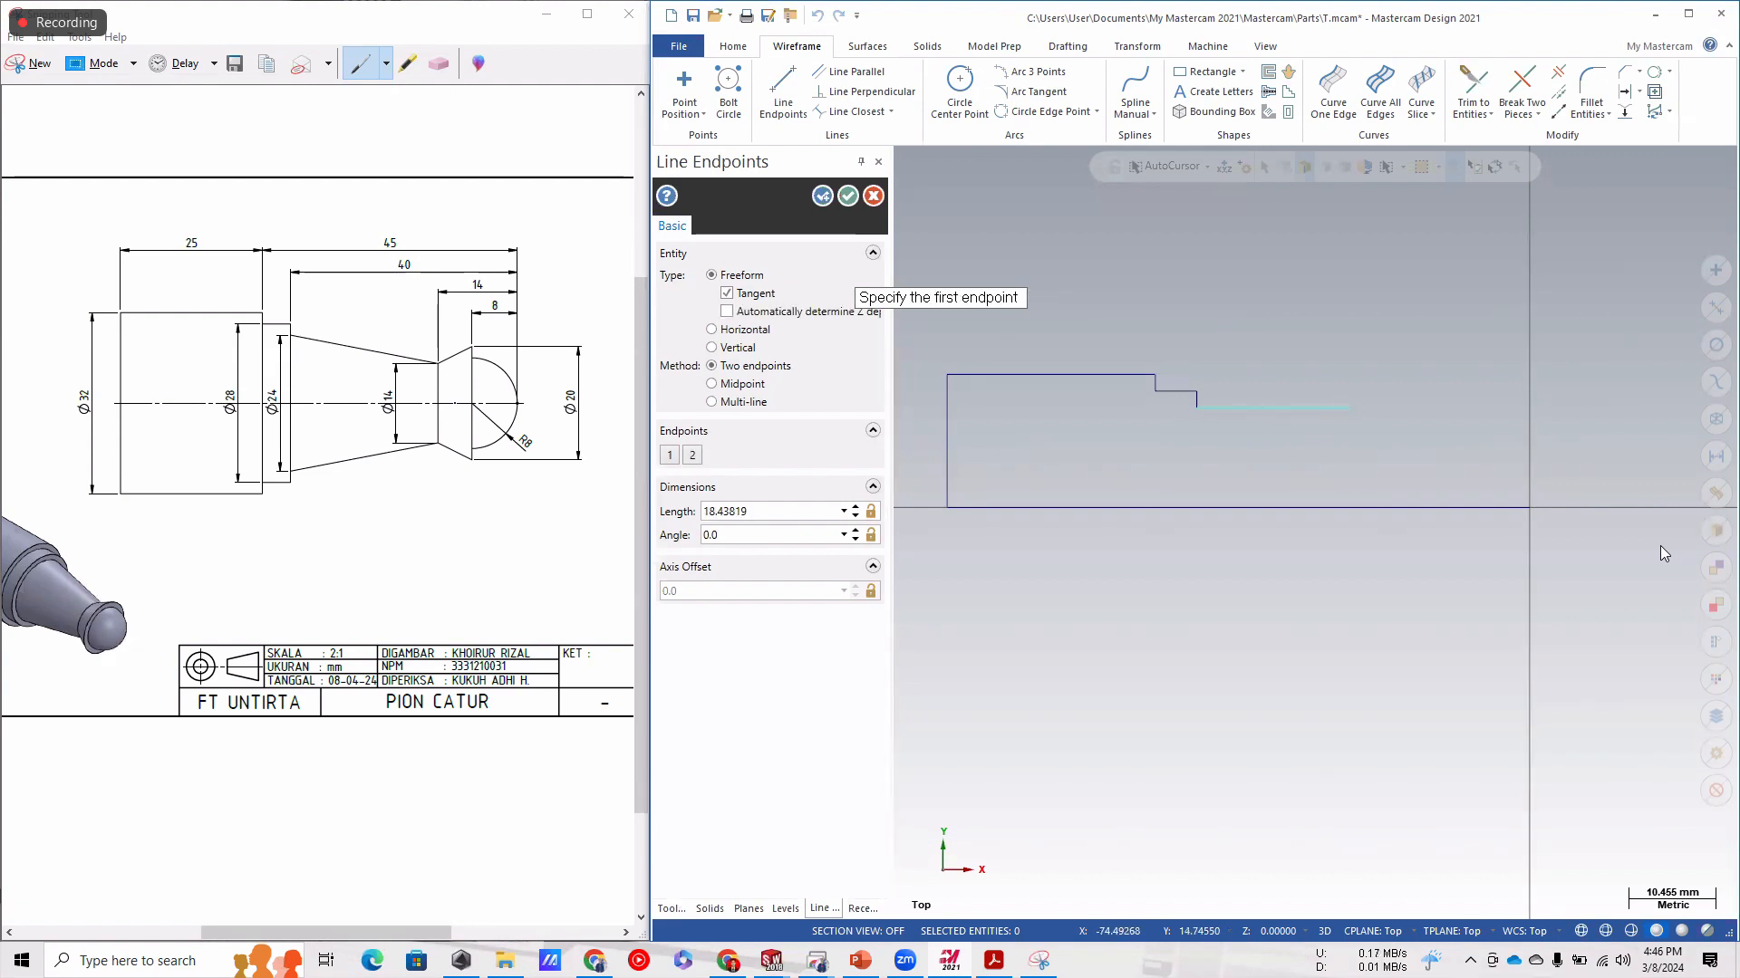
click(809, 509)
text(26)
key(Return)
Draw a vertical line downward from the right end of the 26 mm line and set its length to 5 mm.
click(1414, 409)
click(1422, 437)
double_click(769, 513)
text(5)
key(Return)
Draw the tapered line joining the lower end of the 5 mm vertical line to the left end of the 26 mm line.
click(1413, 448)
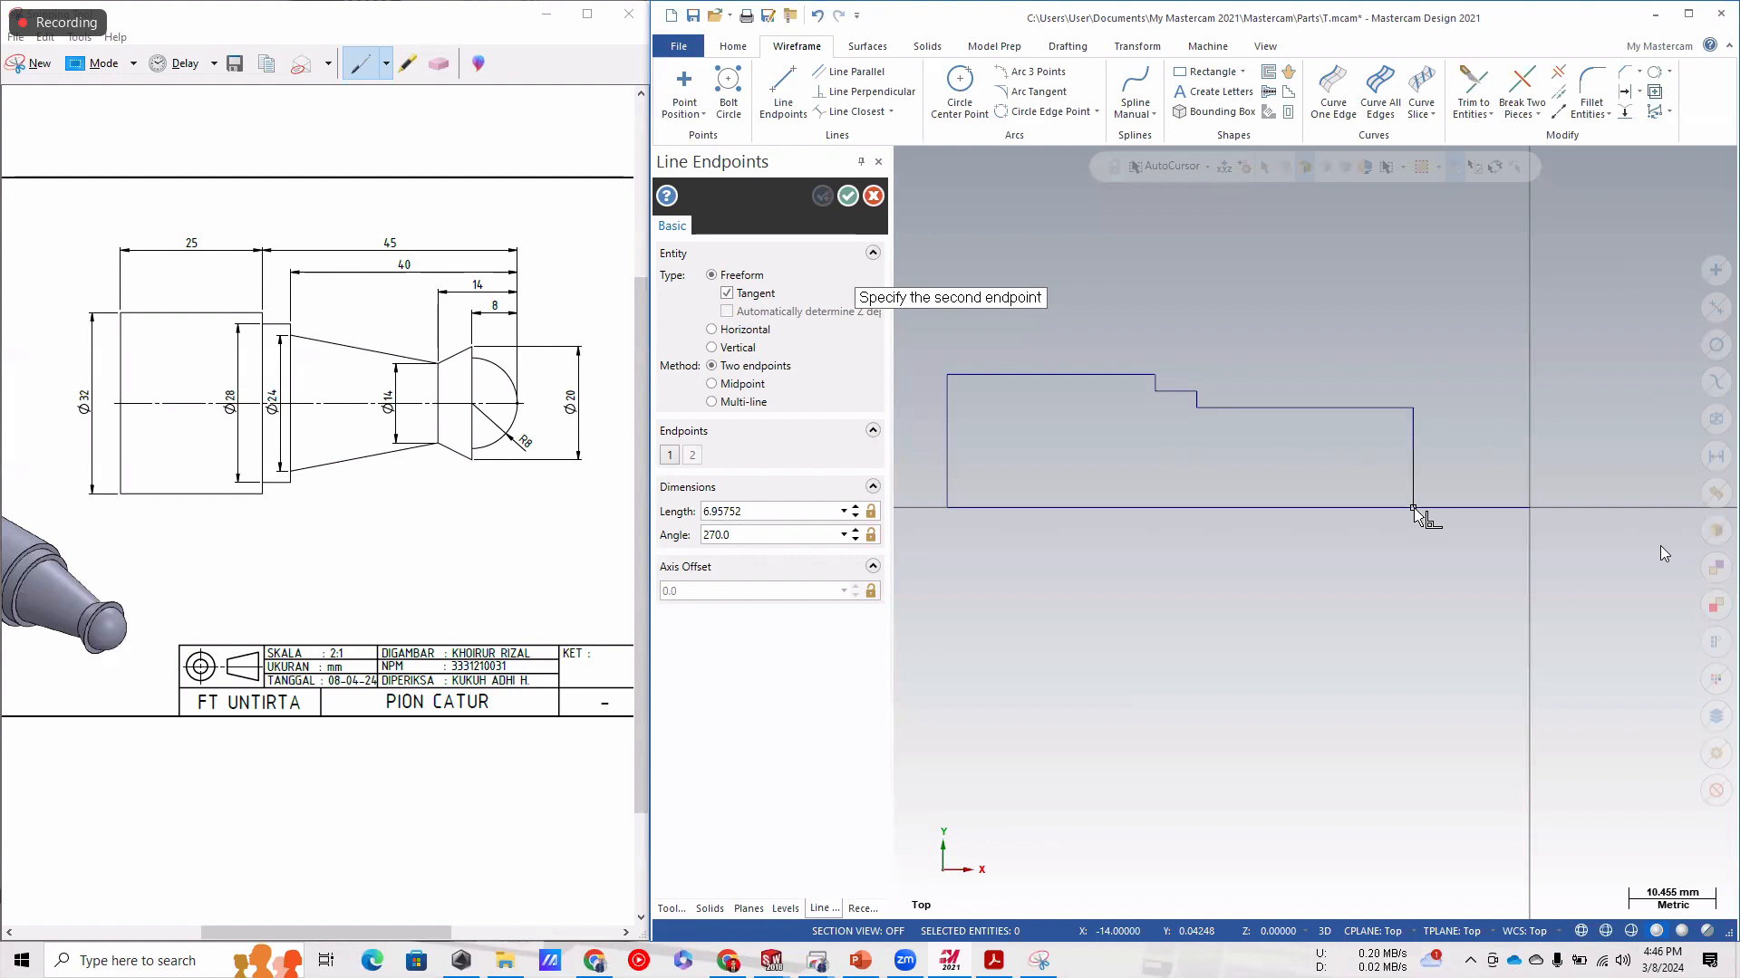
click(1198, 409)
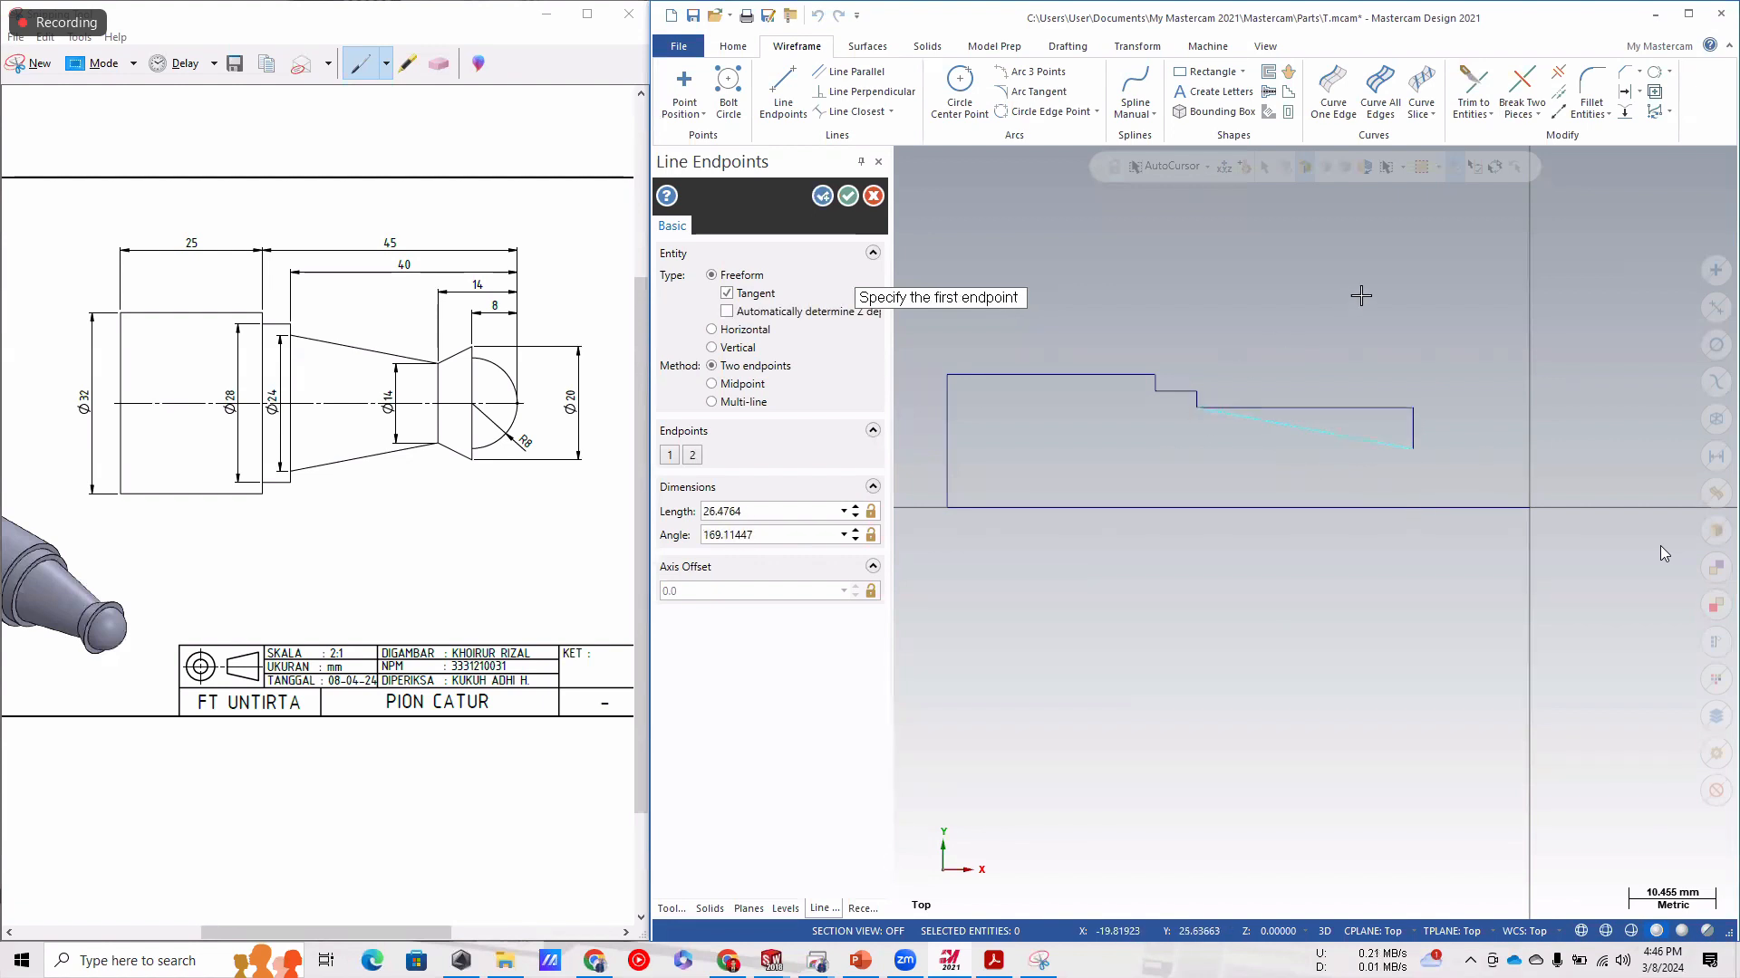
key(Escape)
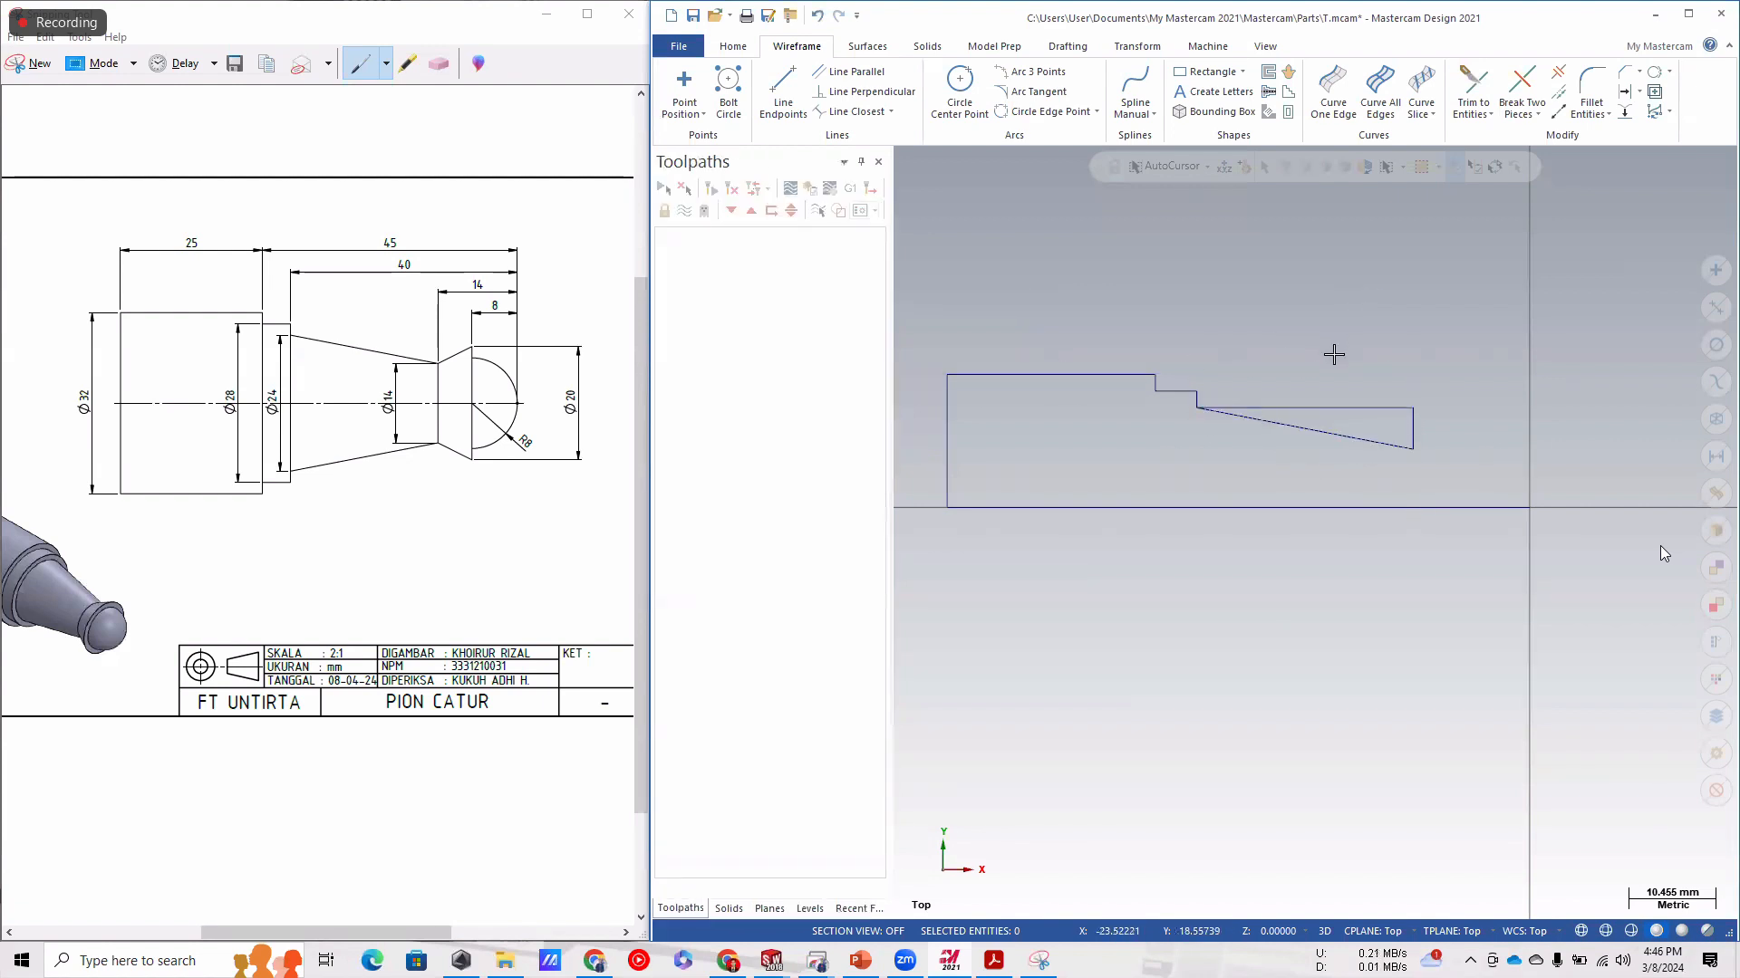
Draw a horizontal line in the positive X direction from the lower end of the taper and set its length to 6 mm.
click(783, 93)
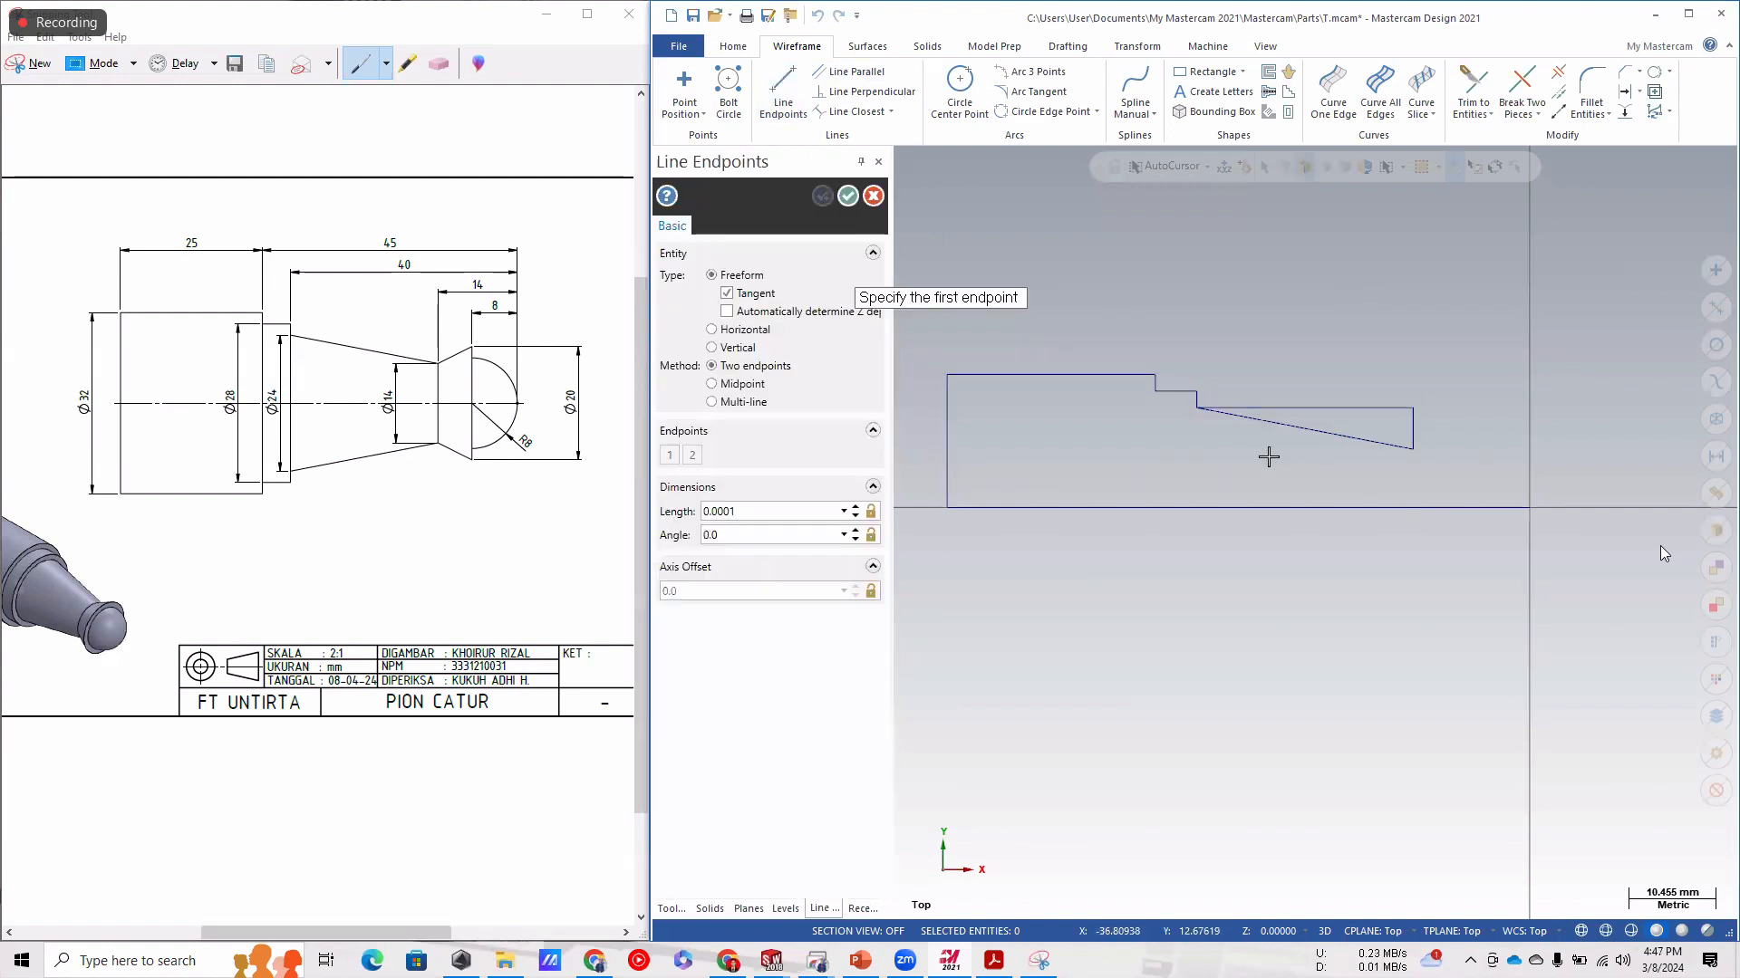
click(1416, 453)
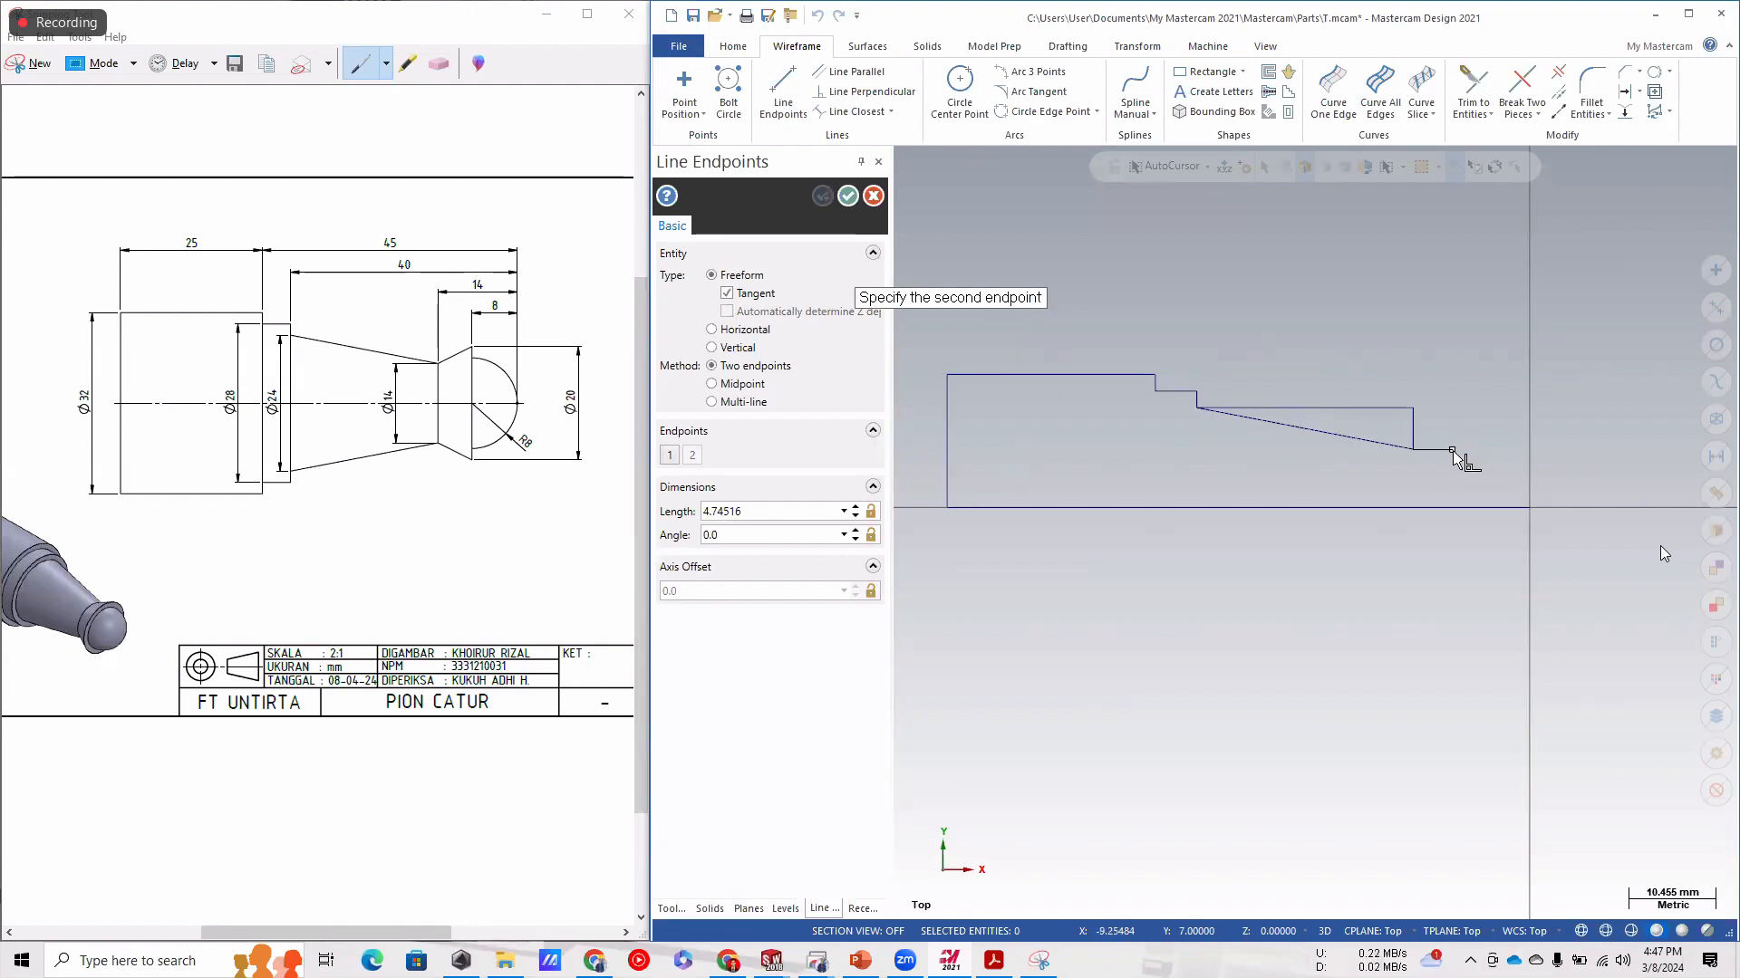
click(1450, 449)
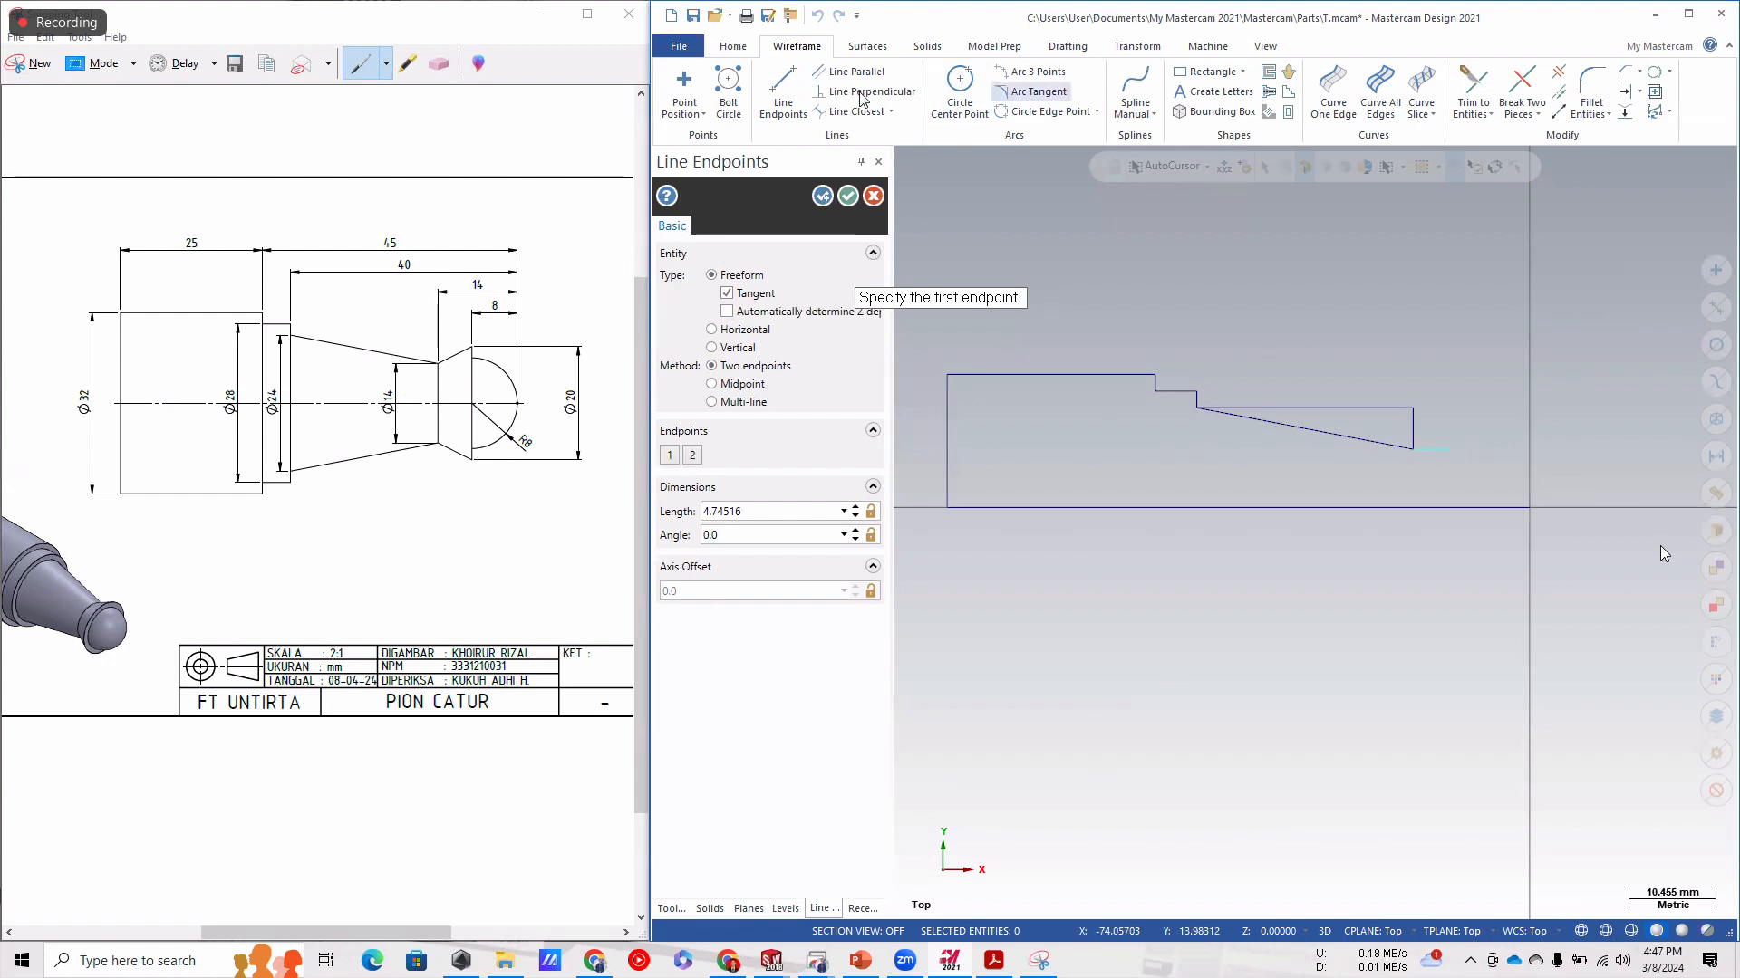
click(766, 512)
text(6)
key(Return)
Draw a vertical line upward from the right end of the 6 mm line and set its length to 3 mm.
click(1462, 449)
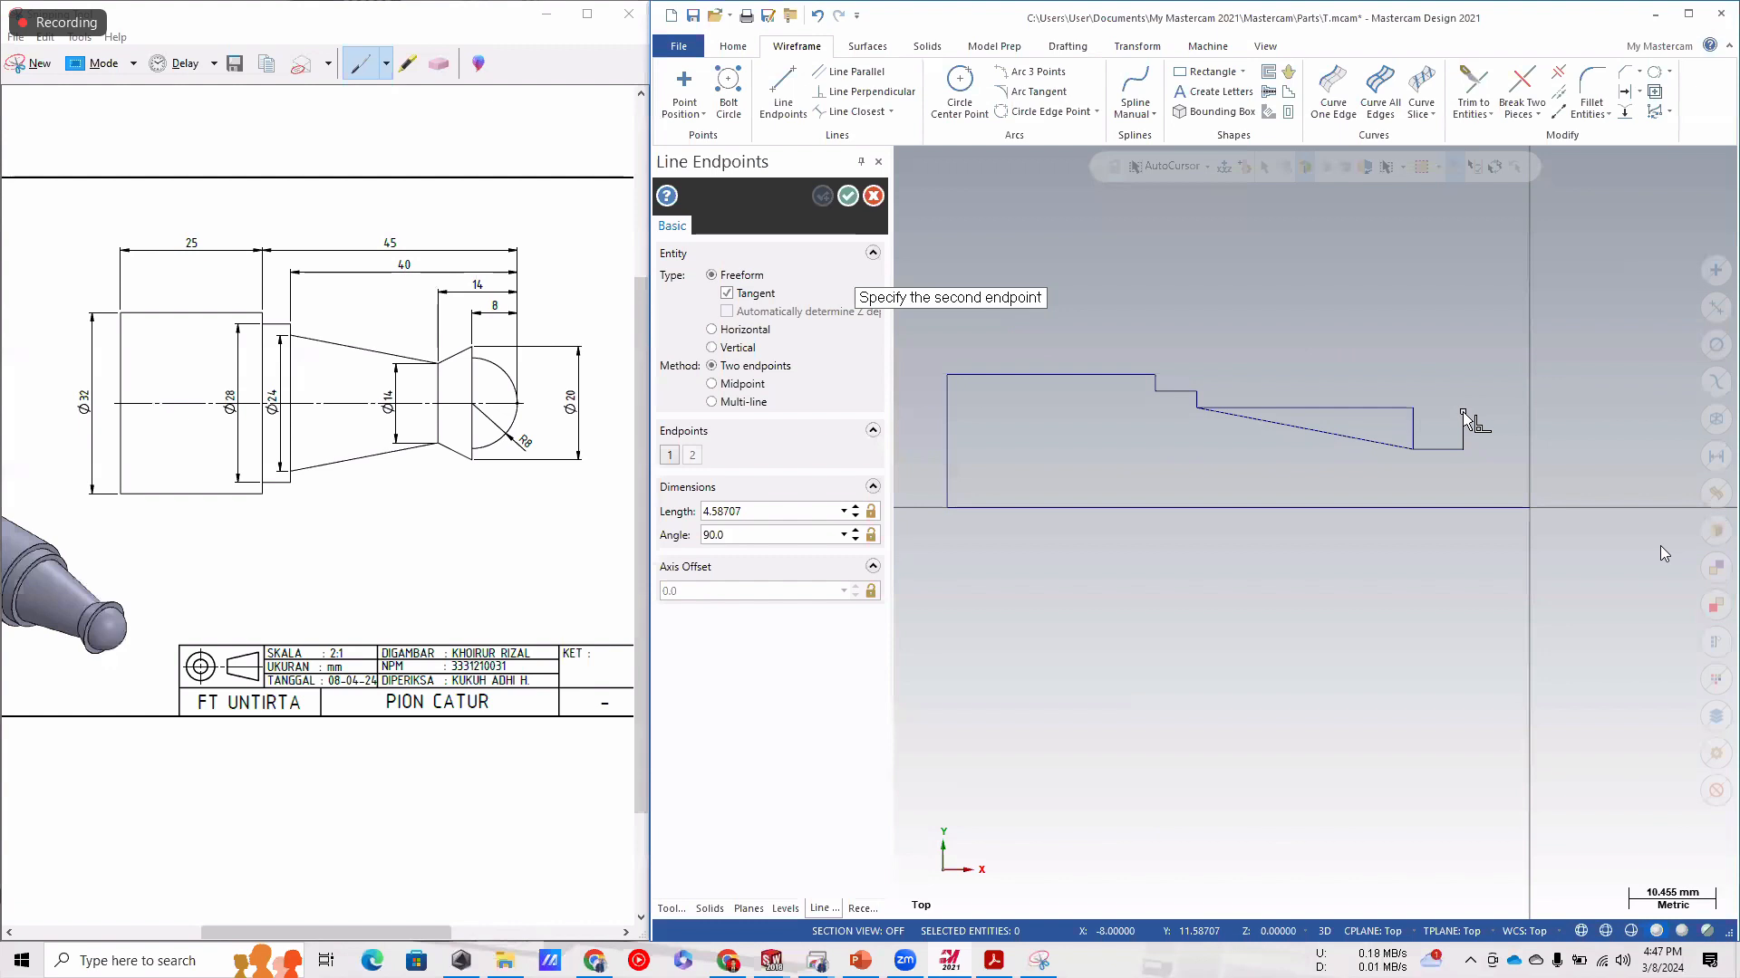
click(1462, 411)
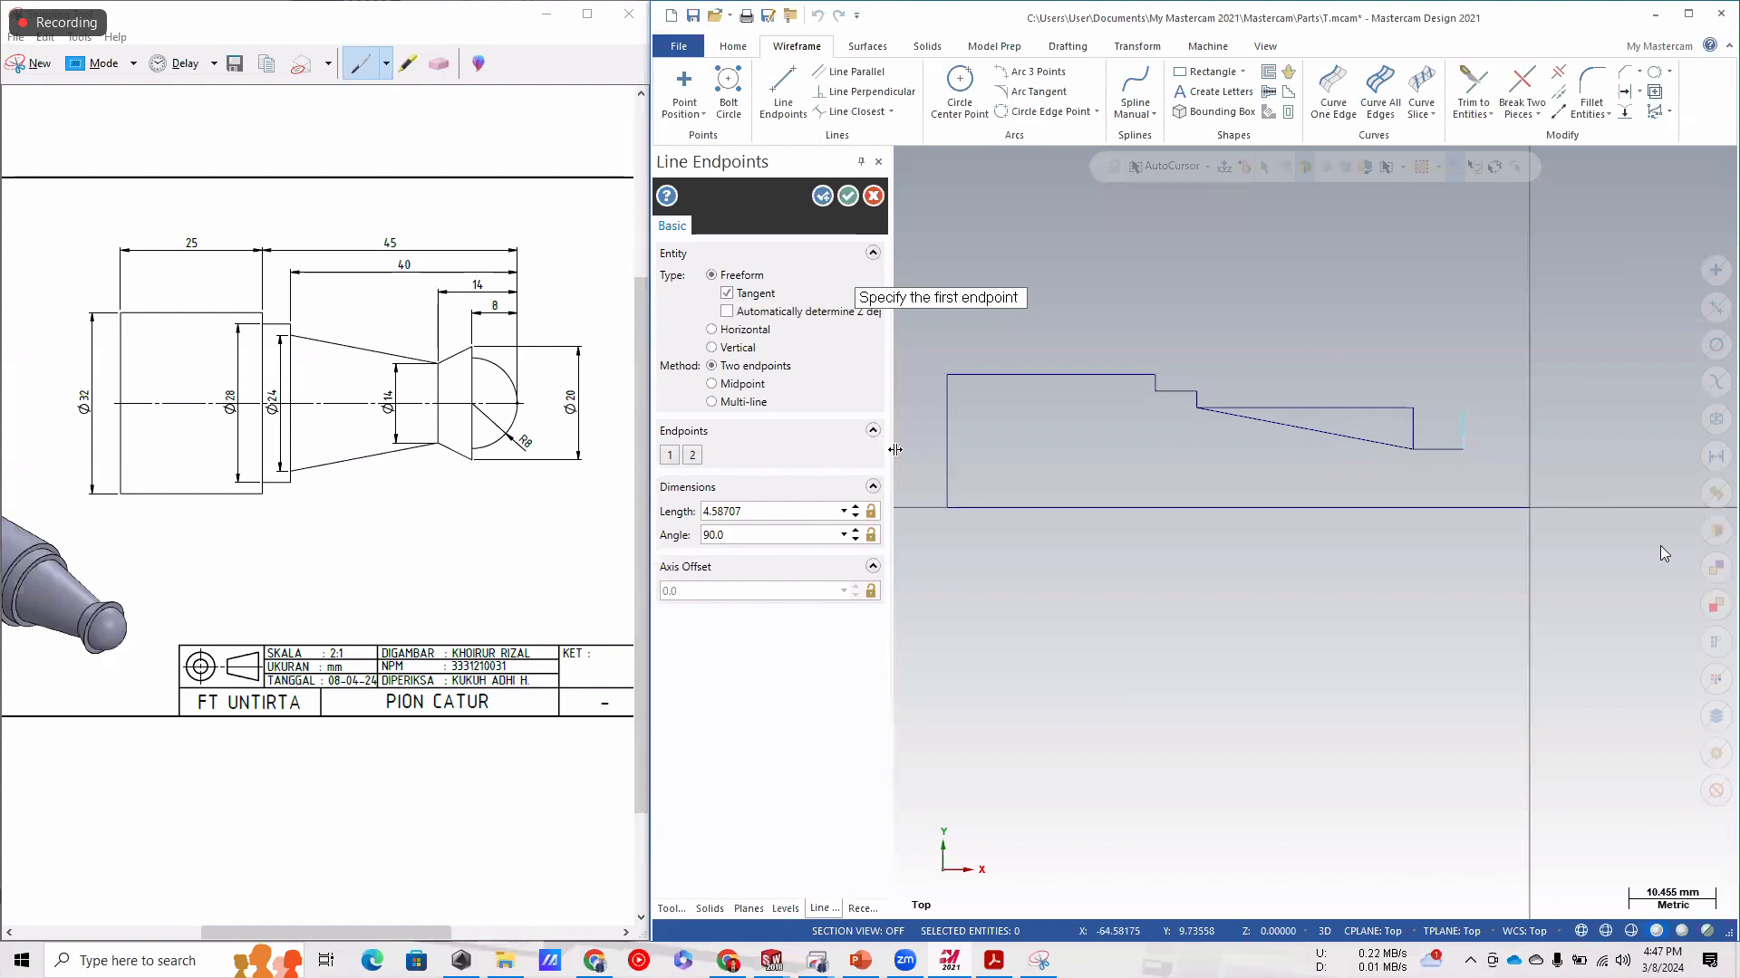
click(752, 512)
text(397459342)
key(Return)
From the upper end of the 3 mm line, draw a sloped line to the taper's lower end and a vertical line down to the centreline.
click(1462, 425)
click(1413, 449)
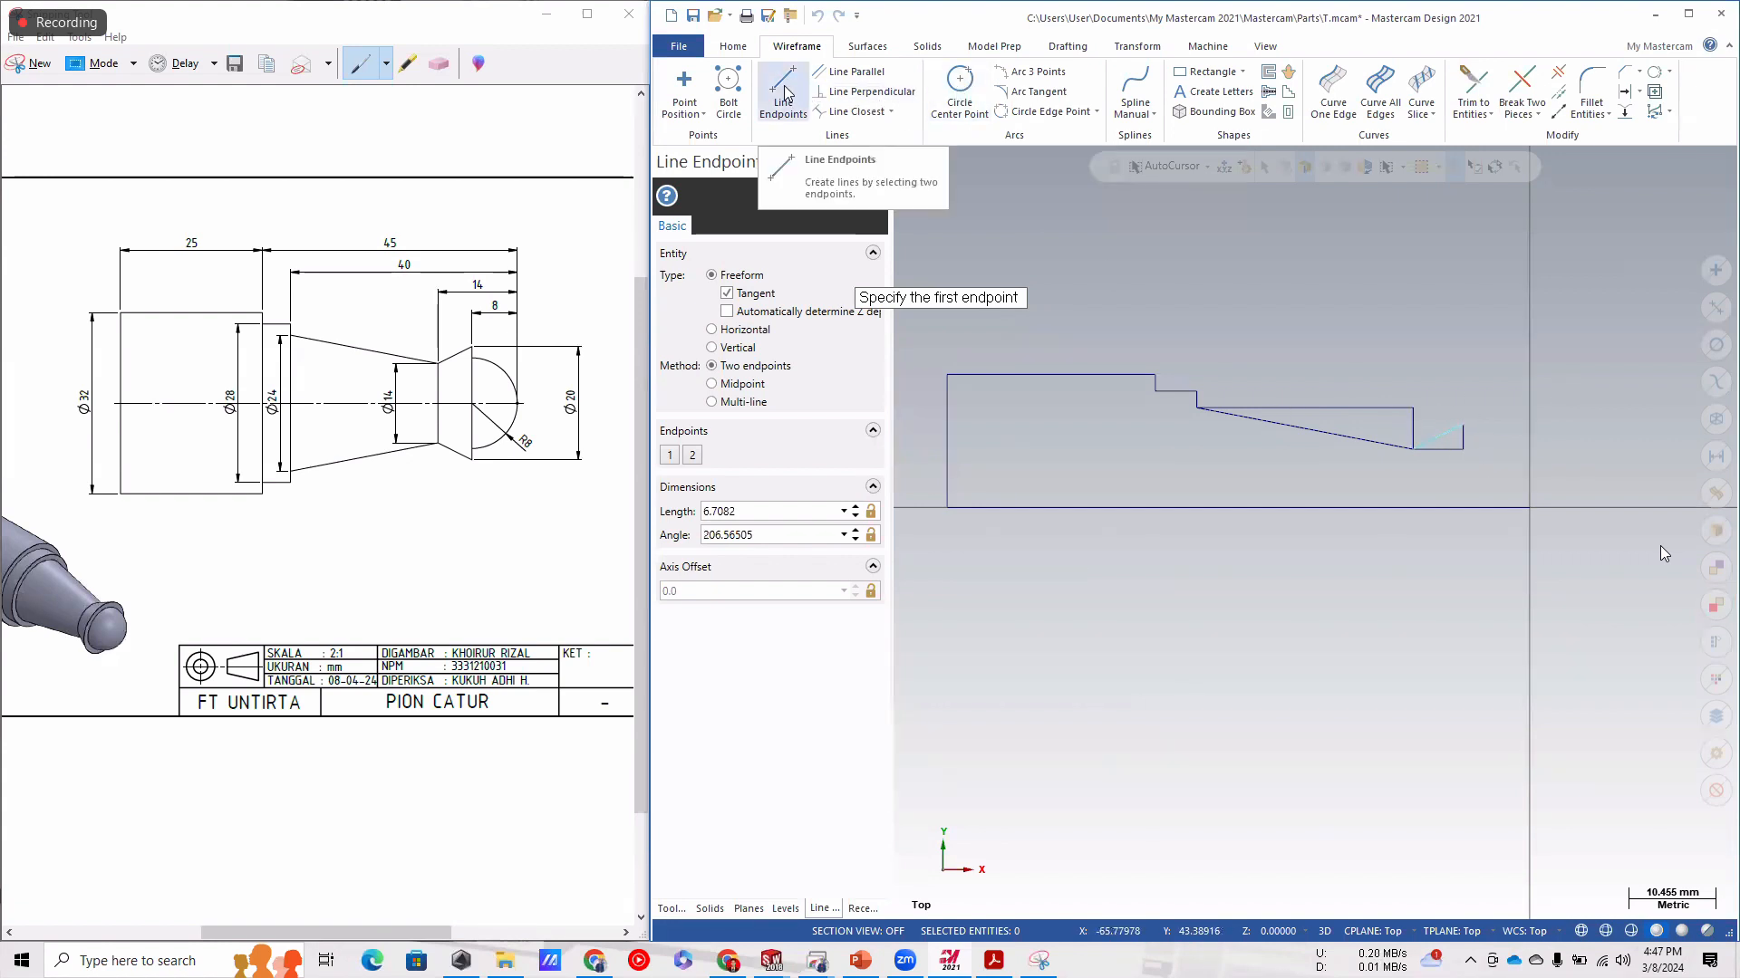
click(1462, 426)
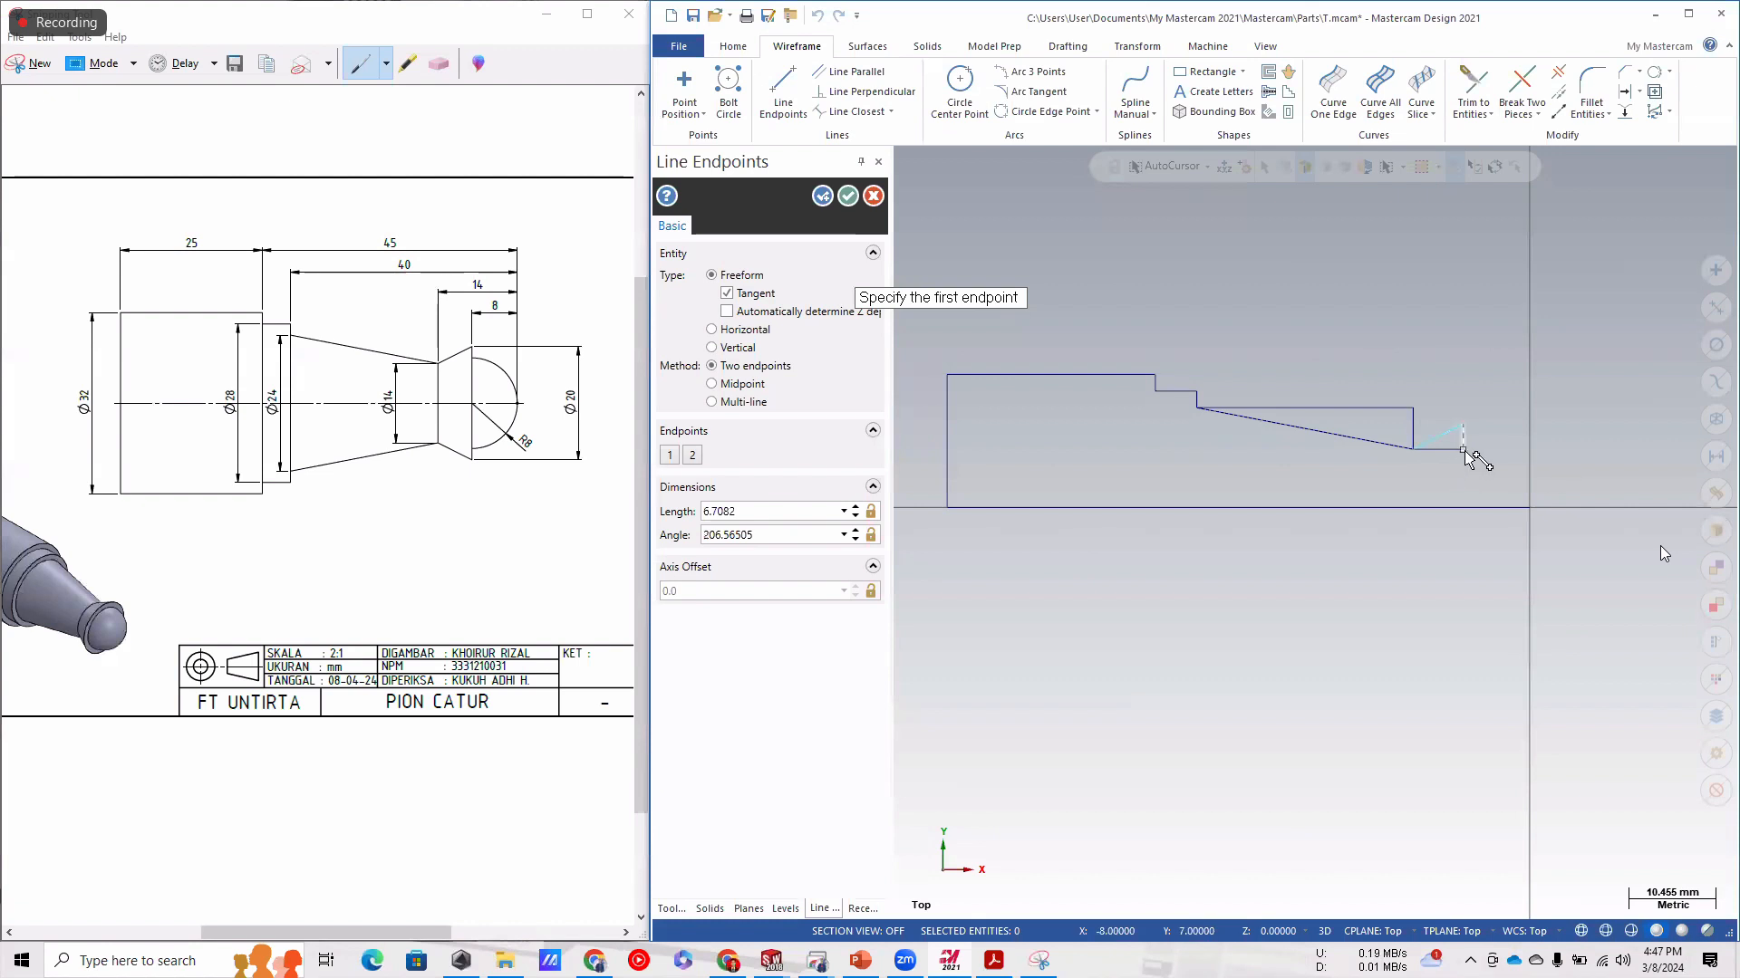
click(1464, 511)
click(735, 508)
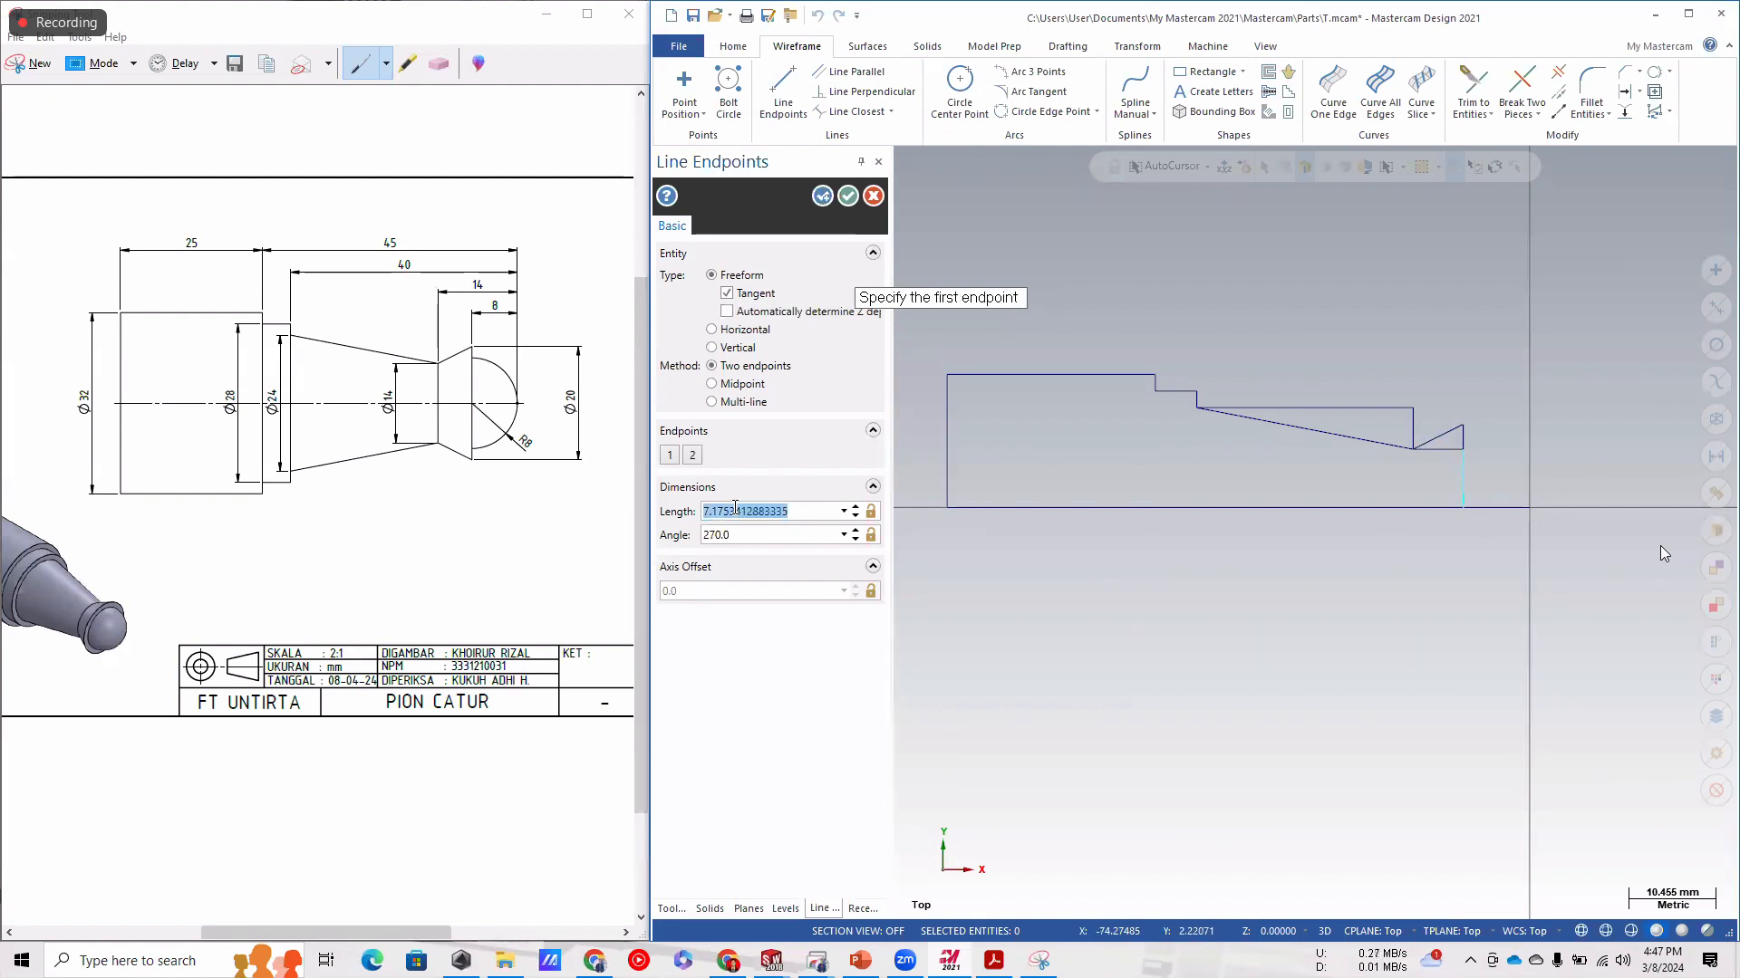
Draw a circle of radius 8 mm centred where the vertical line meets the centreline, passing through the origin.
click(959, 90)
click(1463, 508)
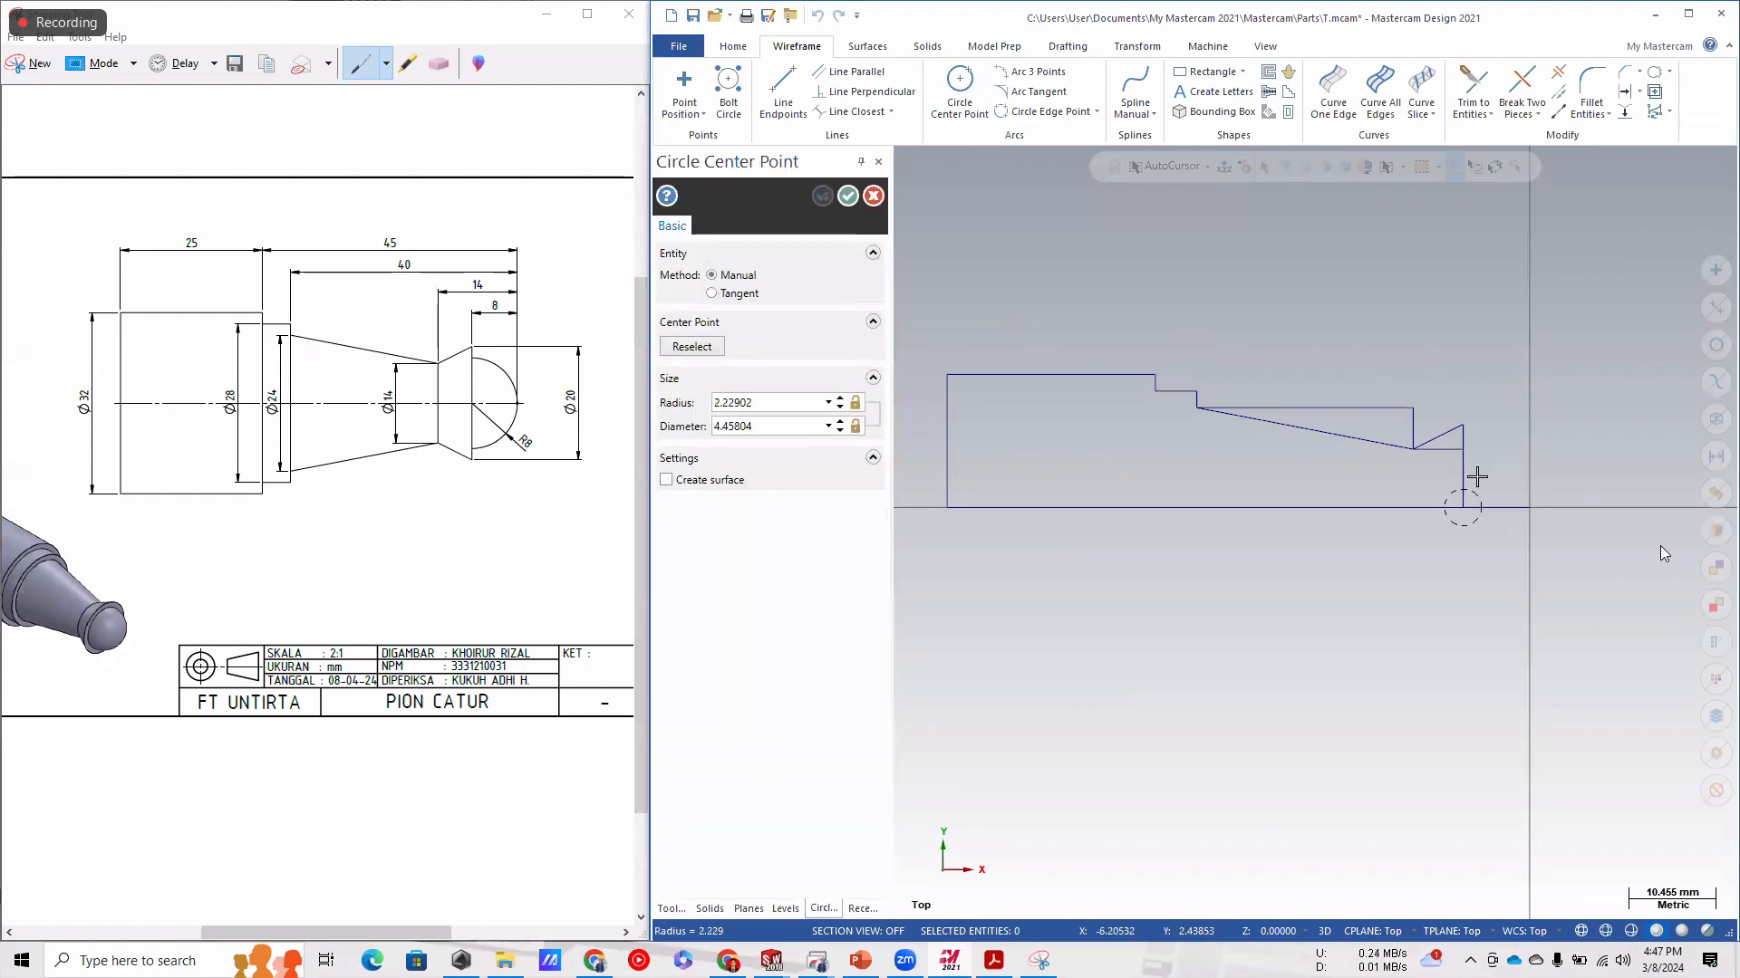
click(1530, 510)
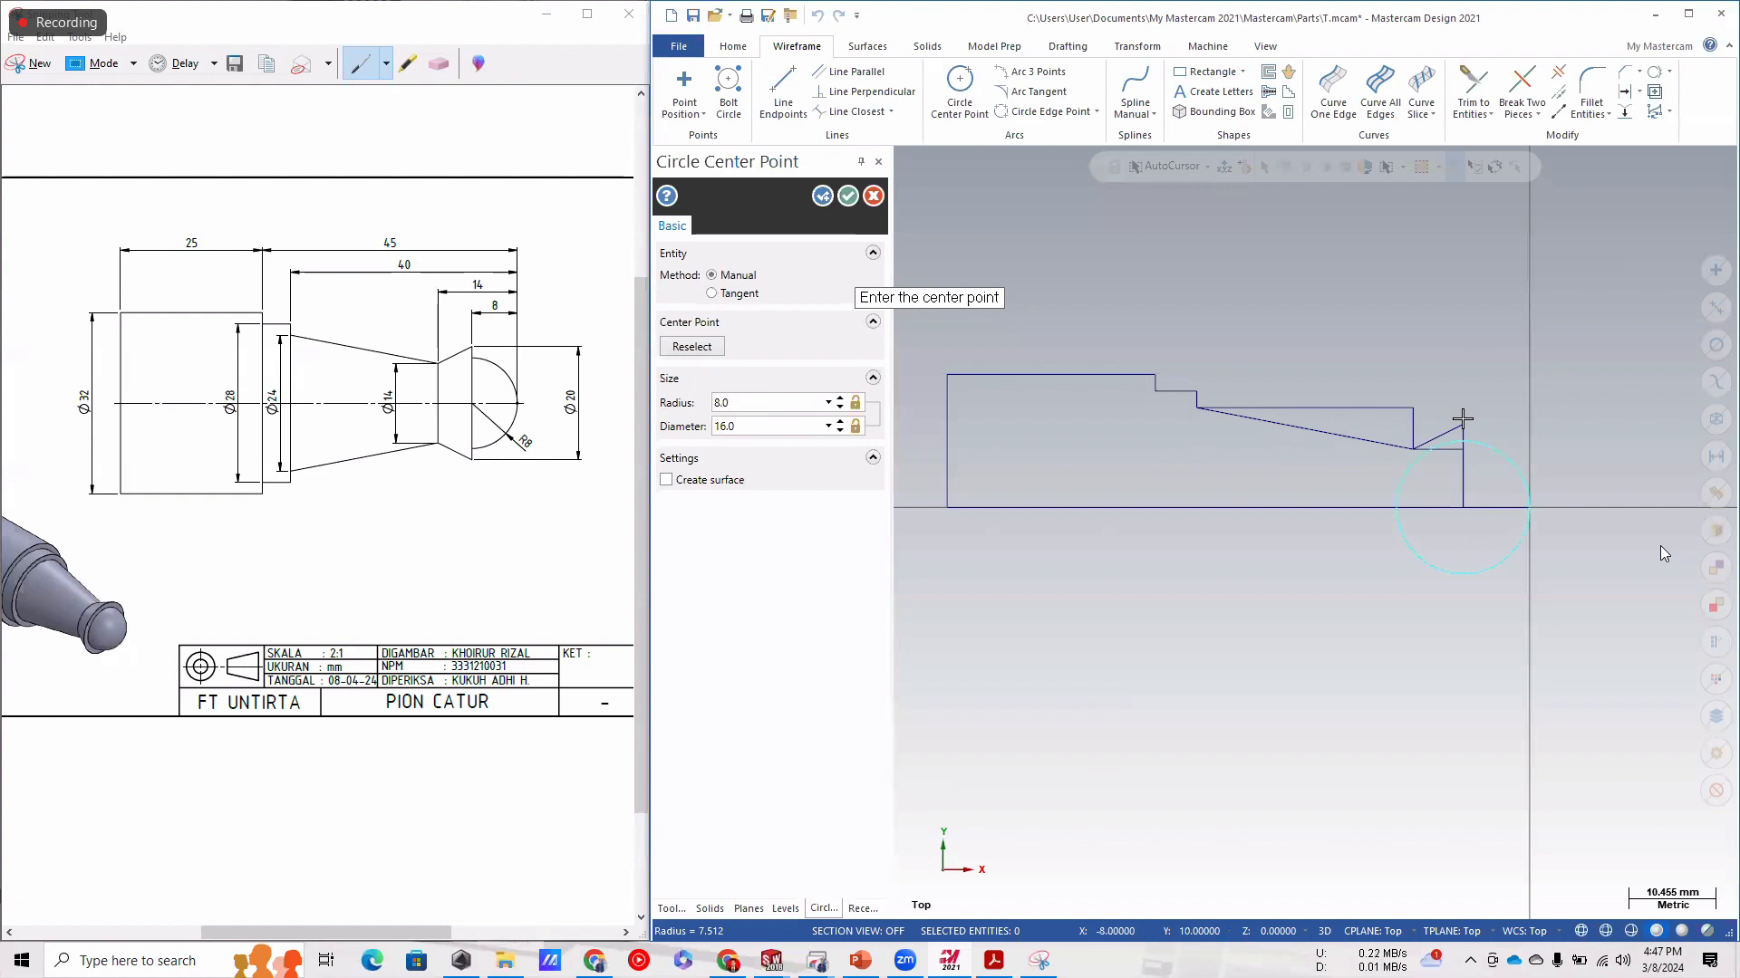
Trim the 8 mm radius circle to the upper-right quarter arc between the vertical line and the origin.
click(1472, 88)
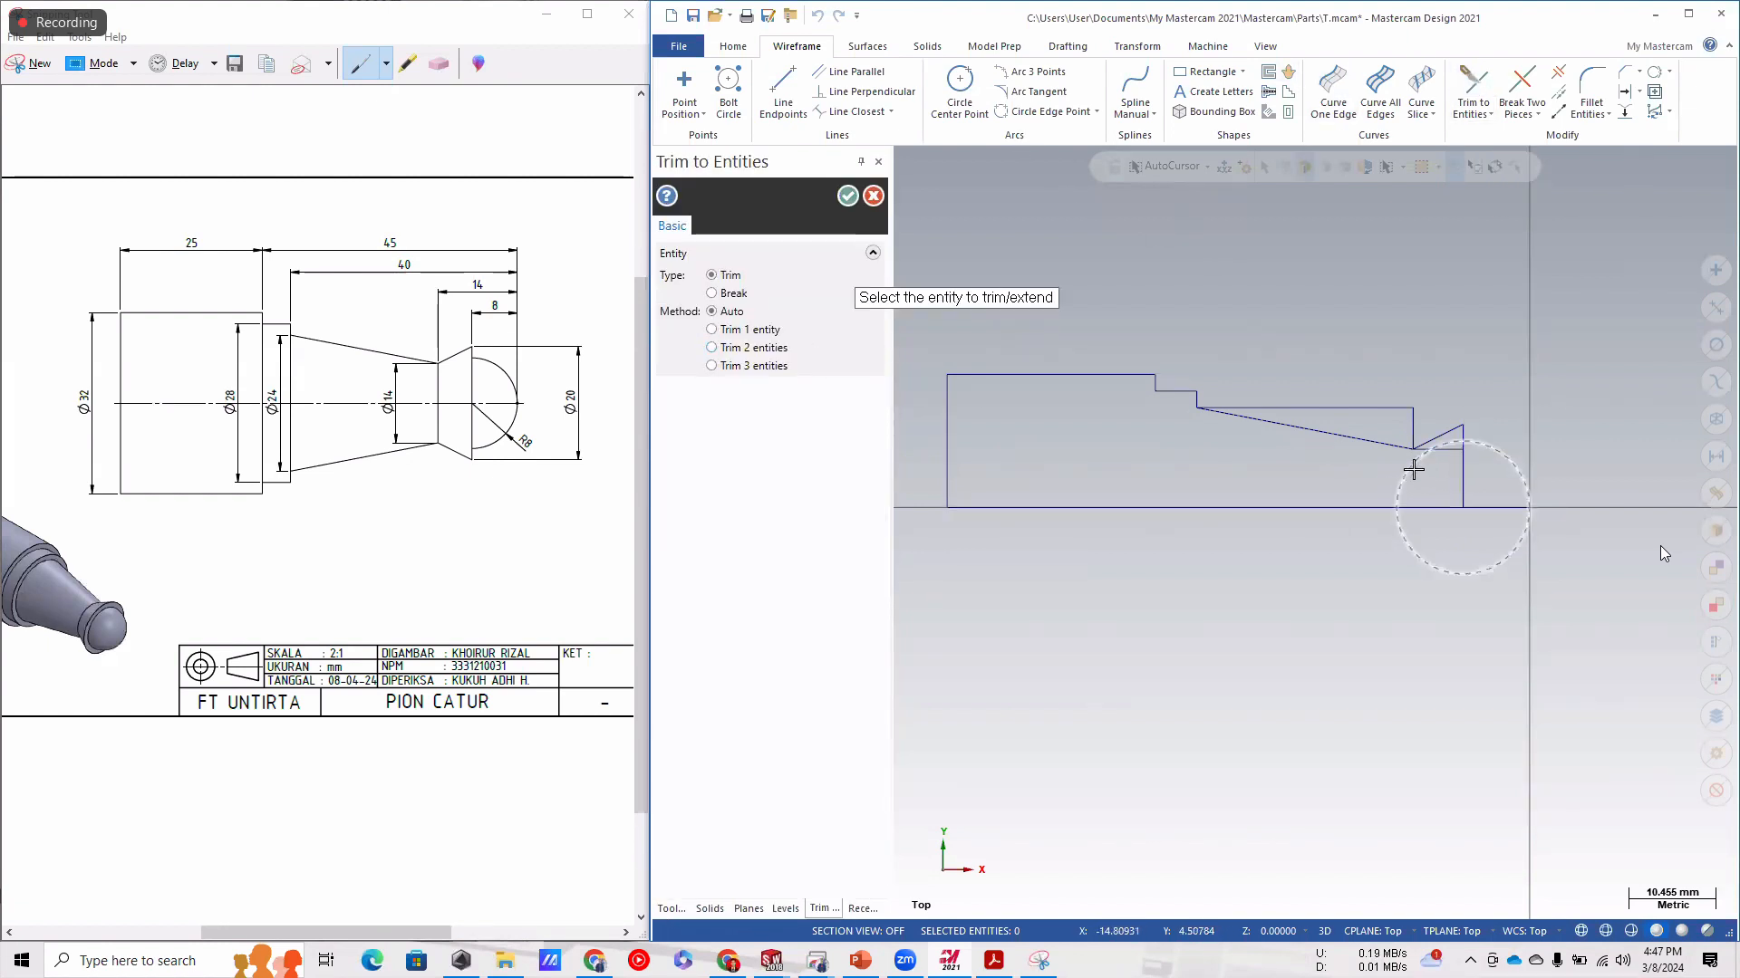
click(1393, 407)
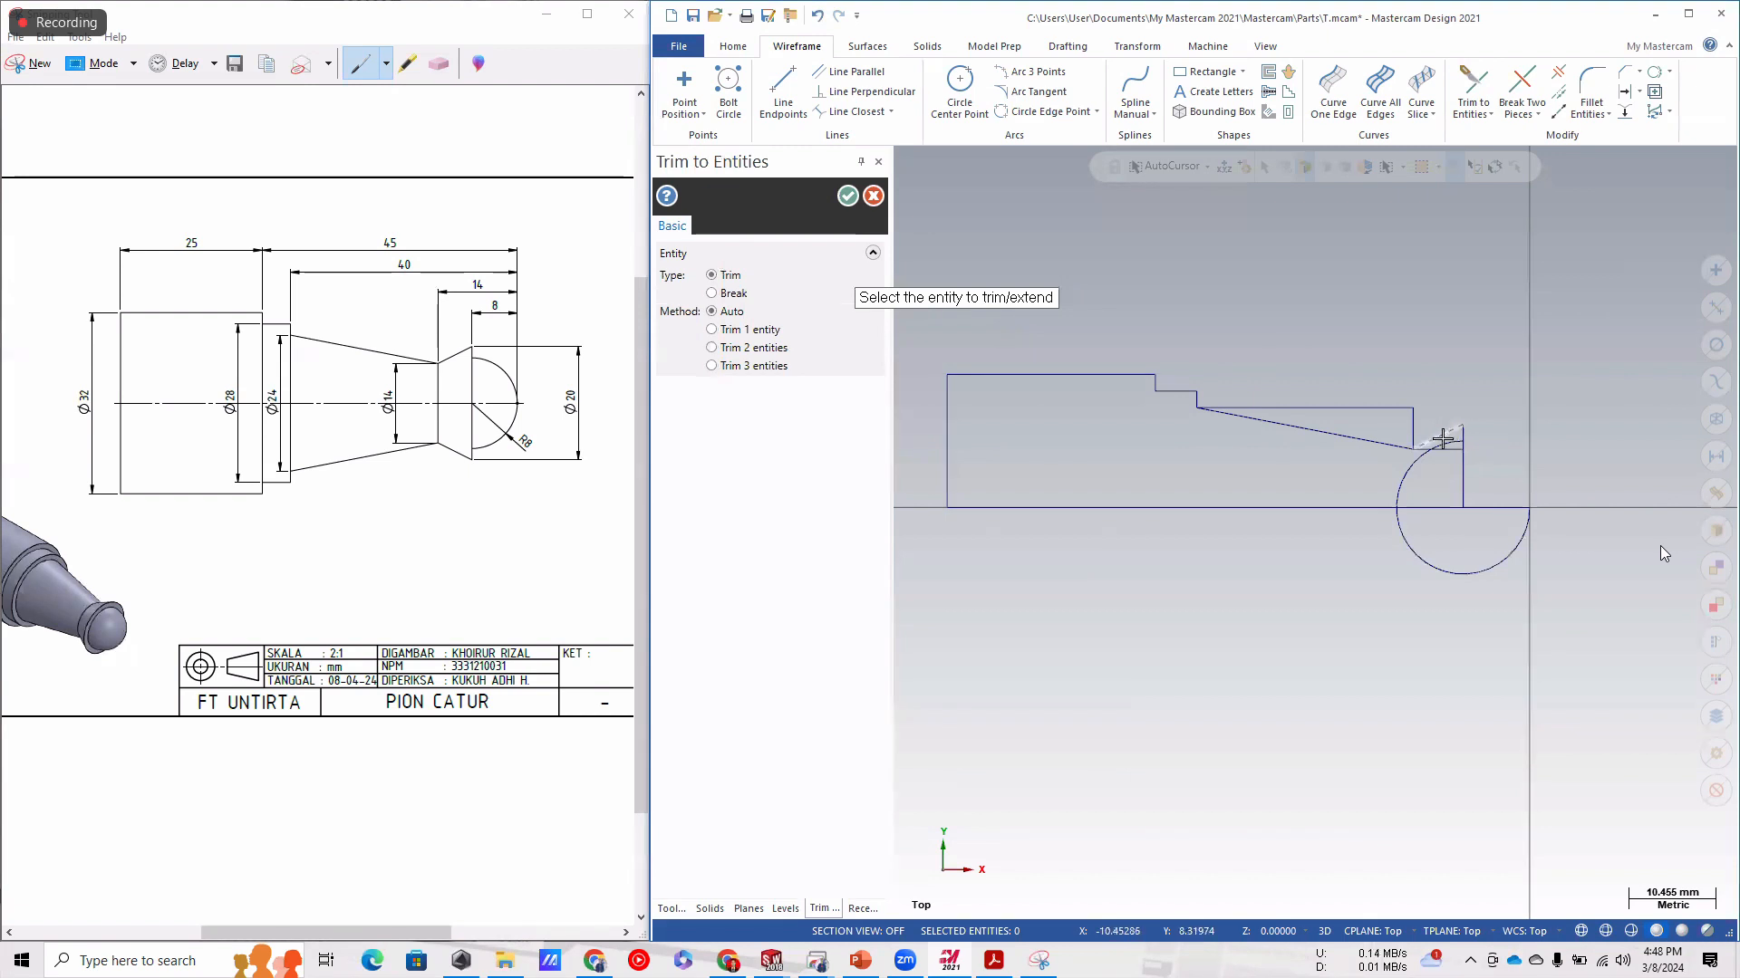
scroll(1468, 453, up, 4)
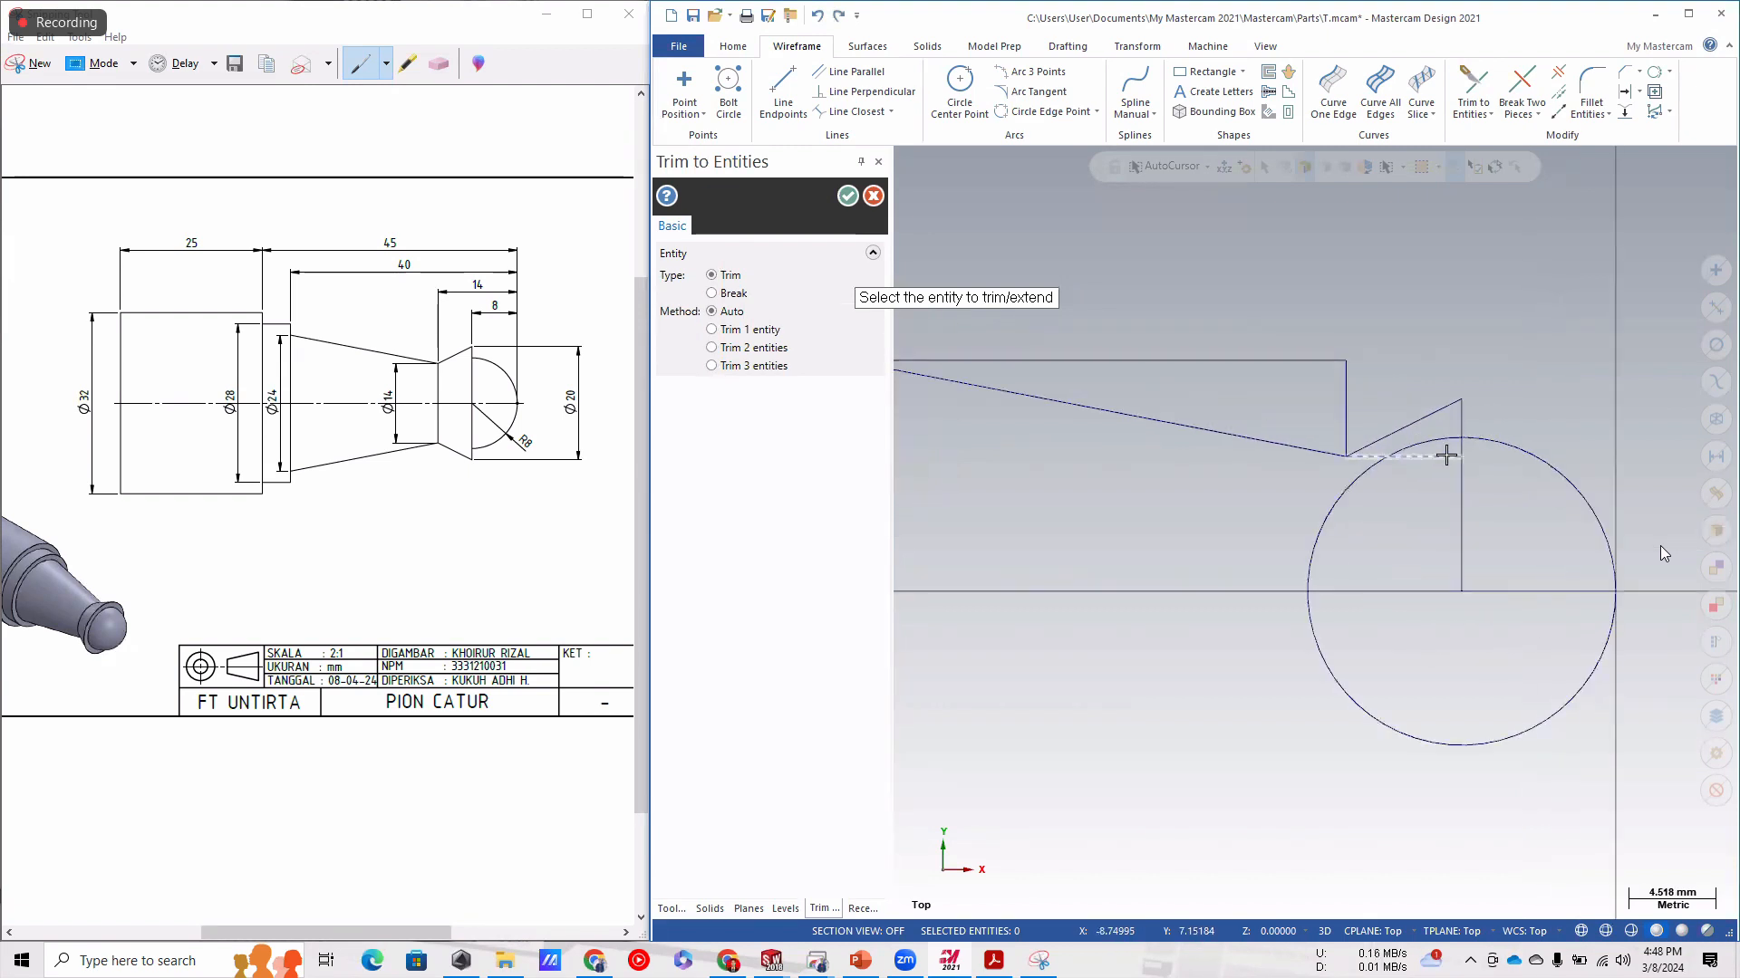
click(1454, 456)
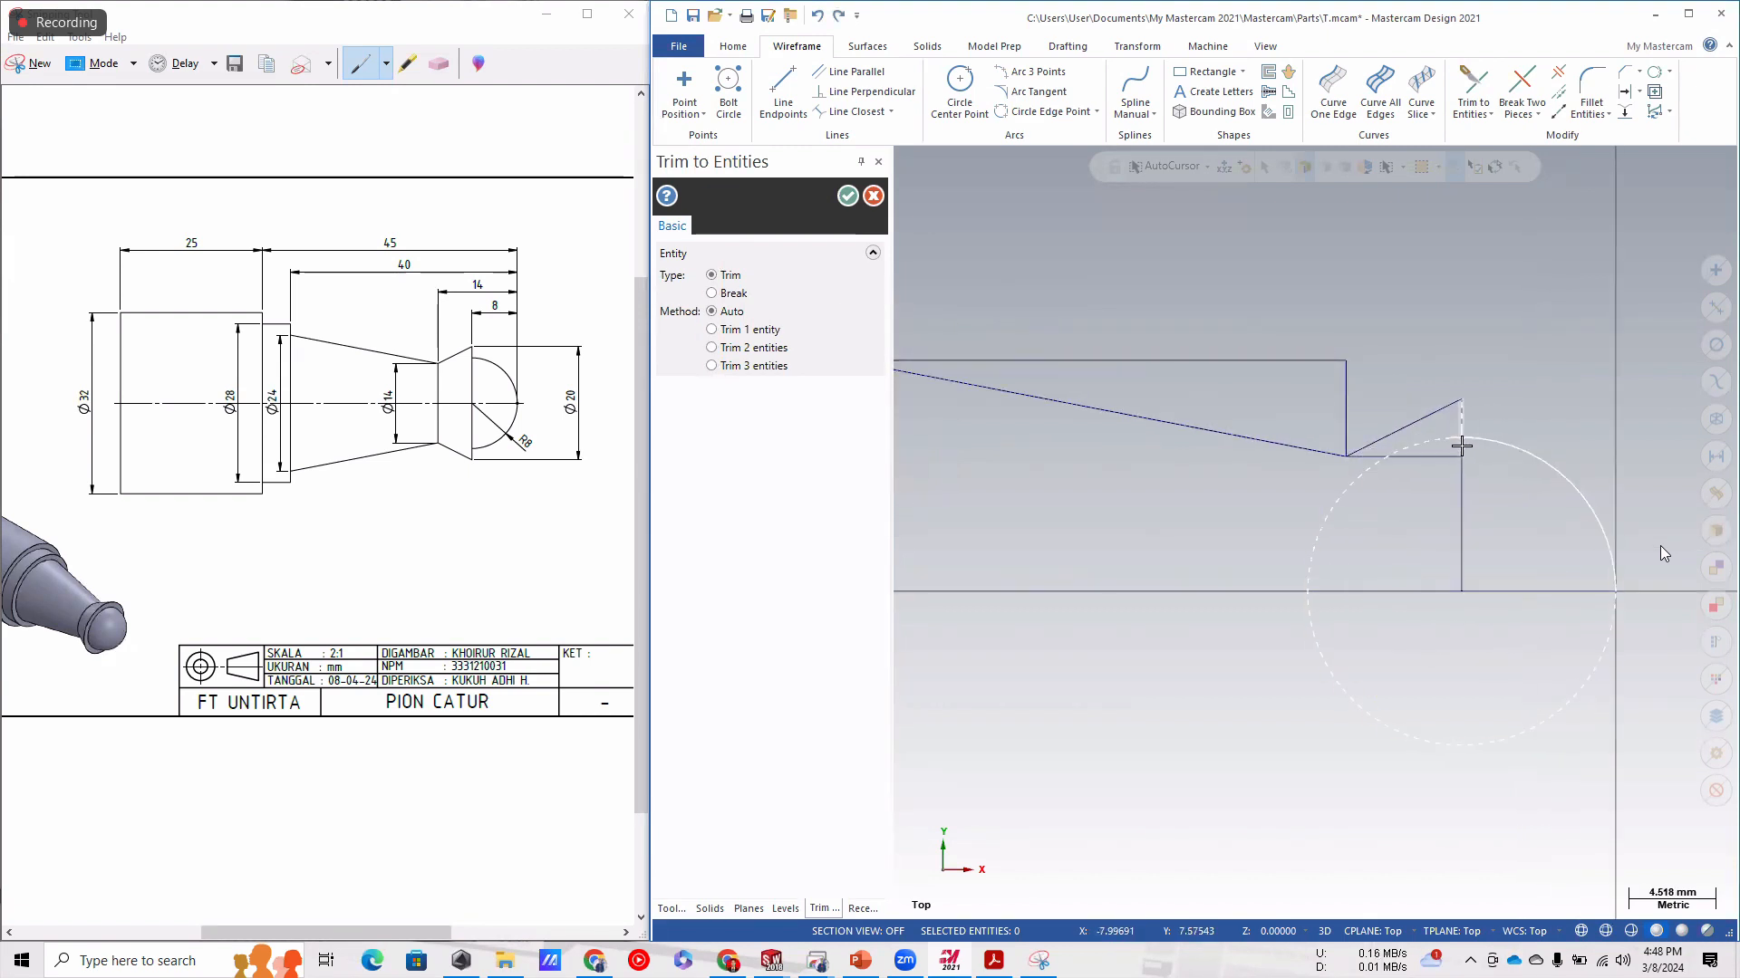
click(1460, 453)
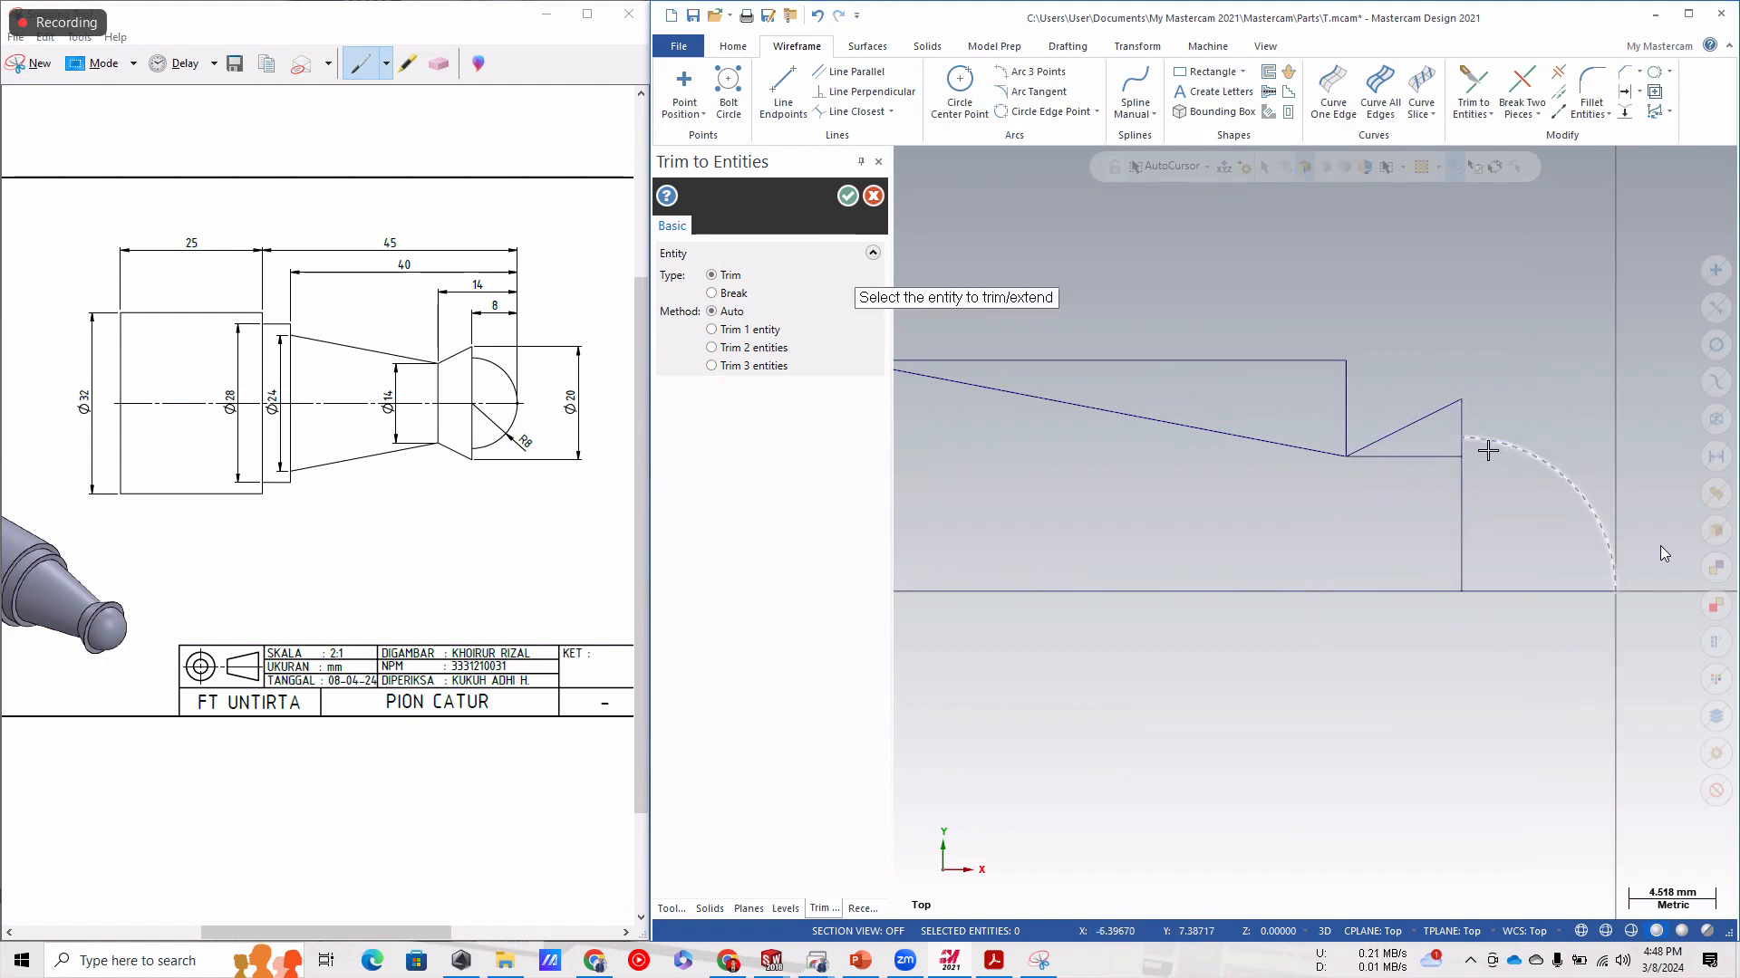
click(1495, 443)
Trim away the piece of vertical line between the arc's upper end and the 6 mm horizontal line.
click(1423, 455)
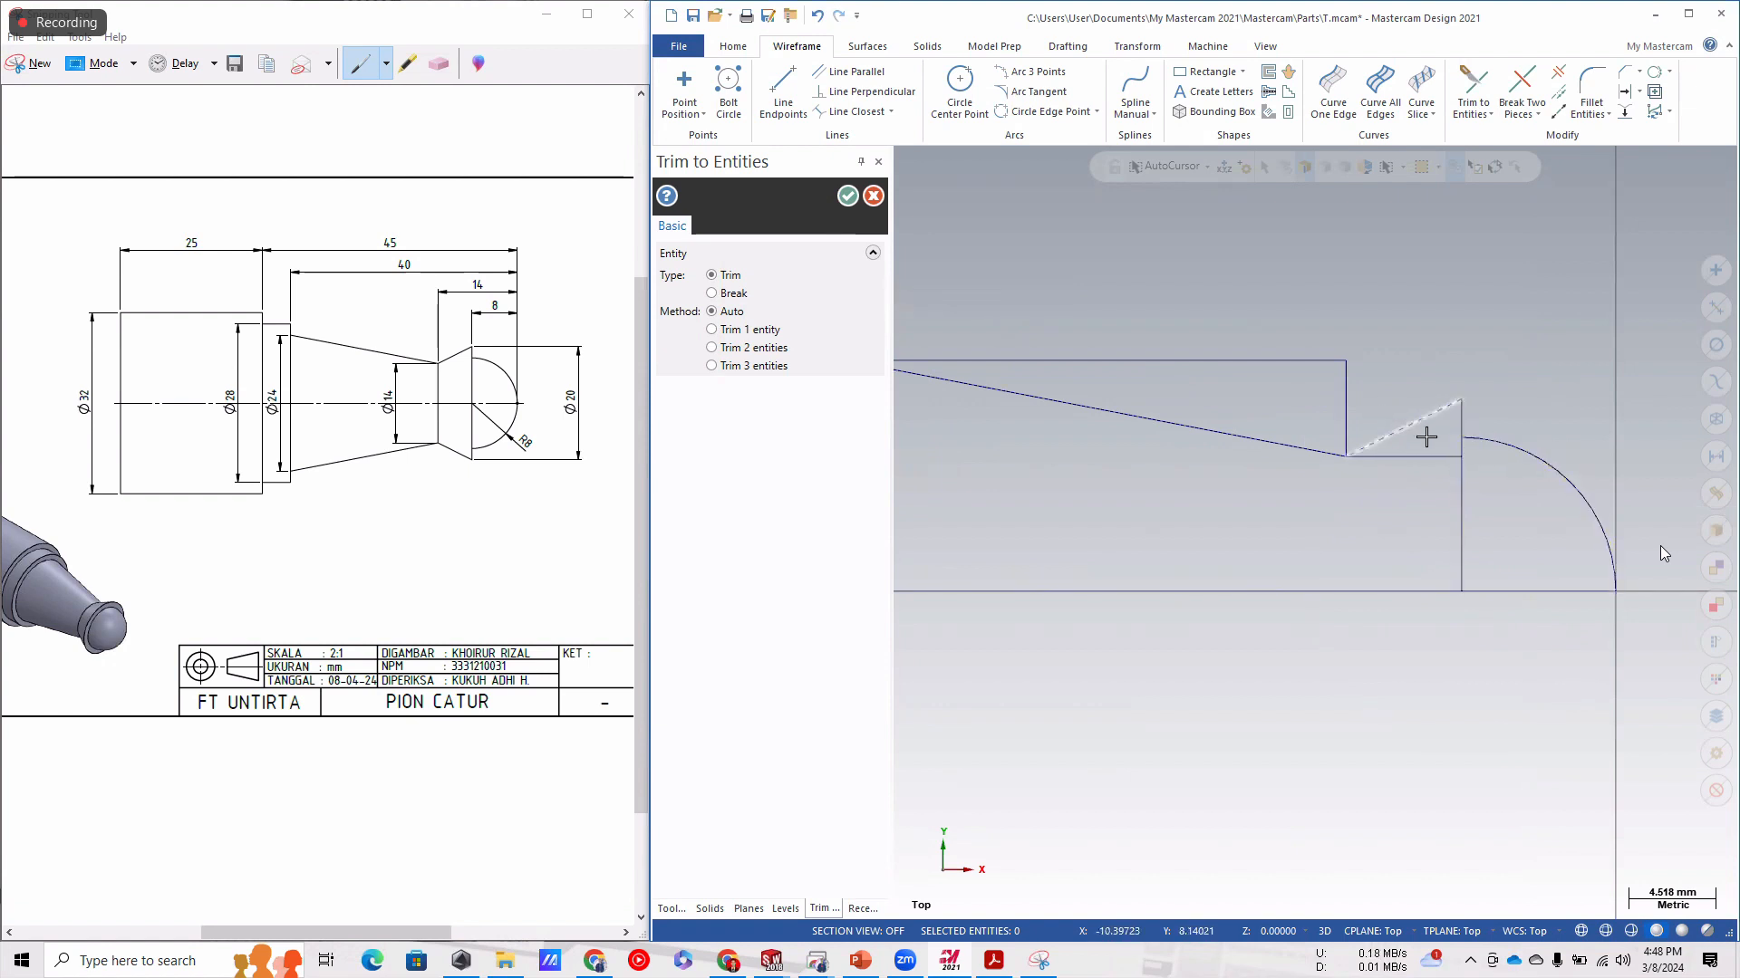
click(1462, 449)
click(1473, 443)
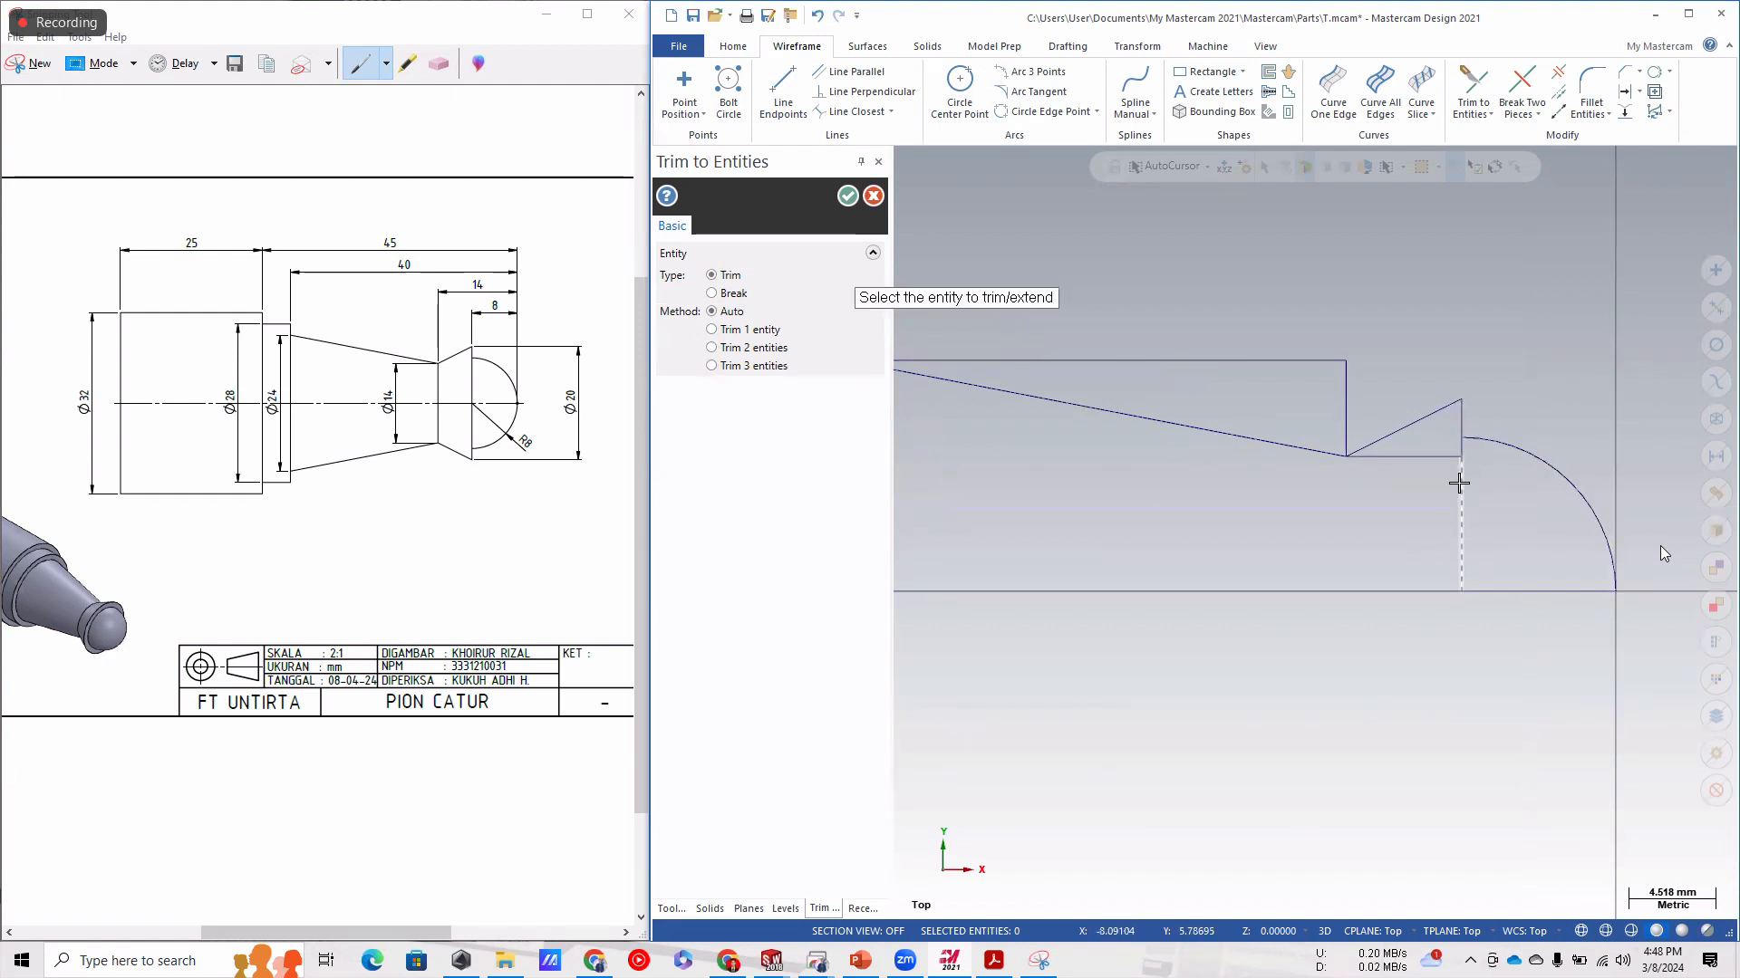
click(1463, 440)
click(1463, 431)
click(1507, 444)
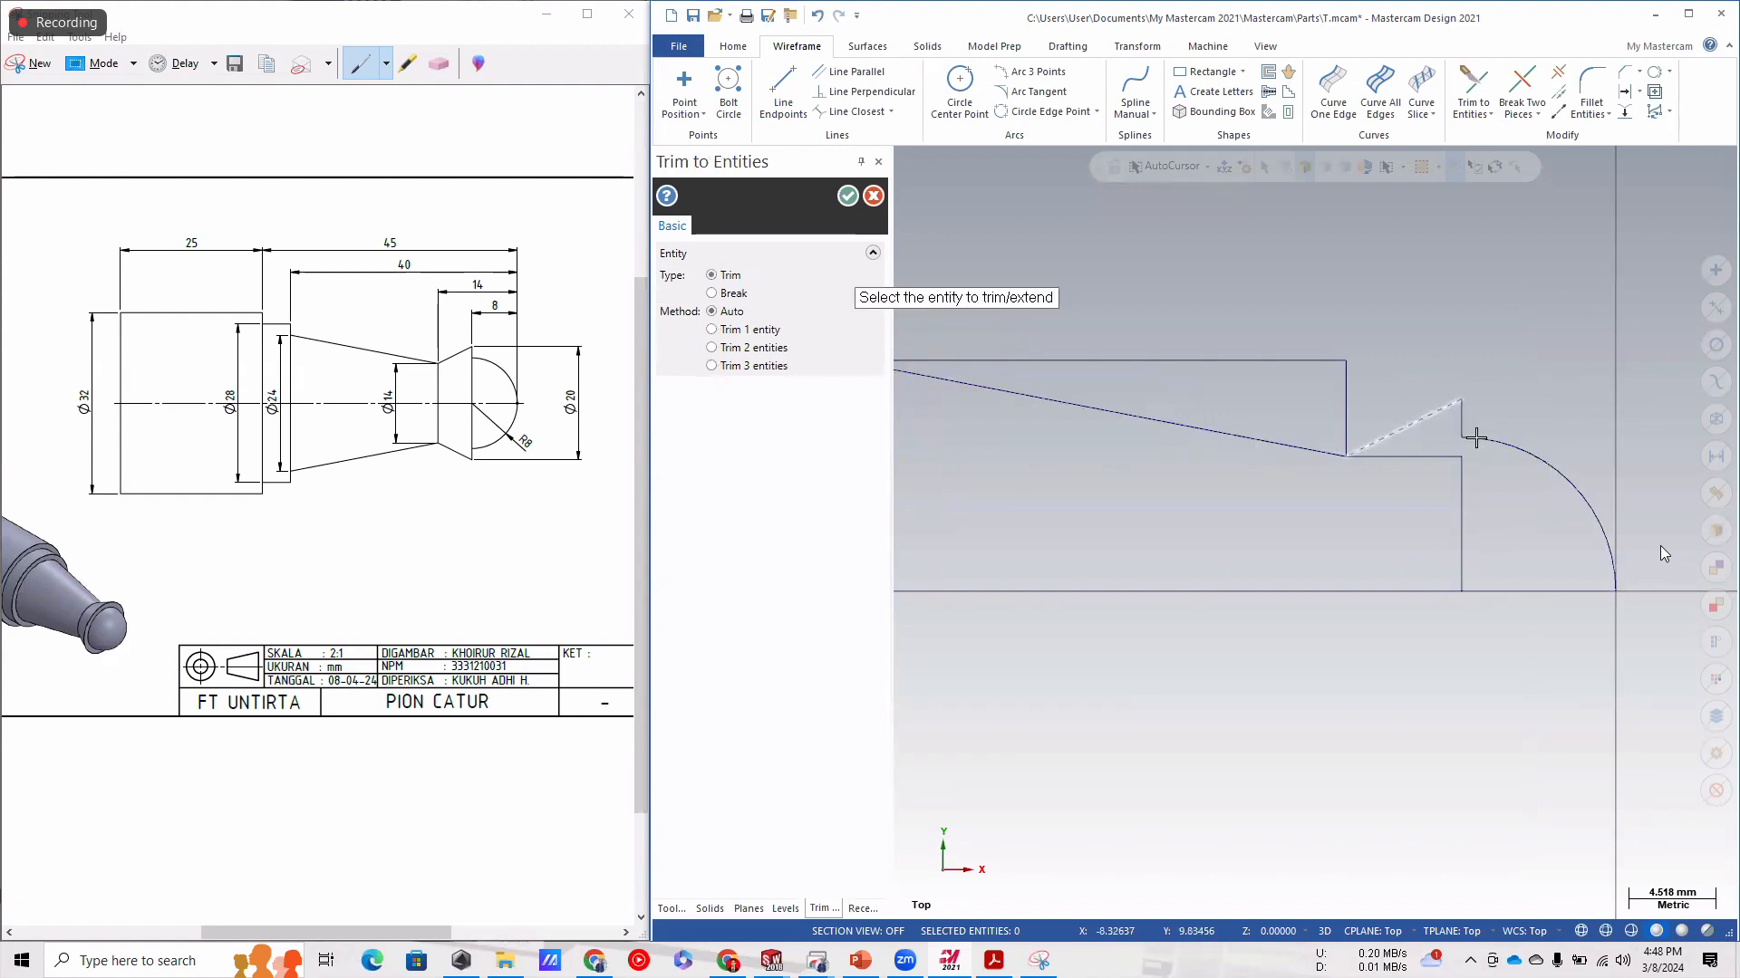
key(Escape)
Delete the leftover construction lines: the vertical under the collar, the 6 mm horizontal, the 5 mm vertical and the 26 mm horizontal.
click(1461, 497)
key(Delete)
click(1422, 458)
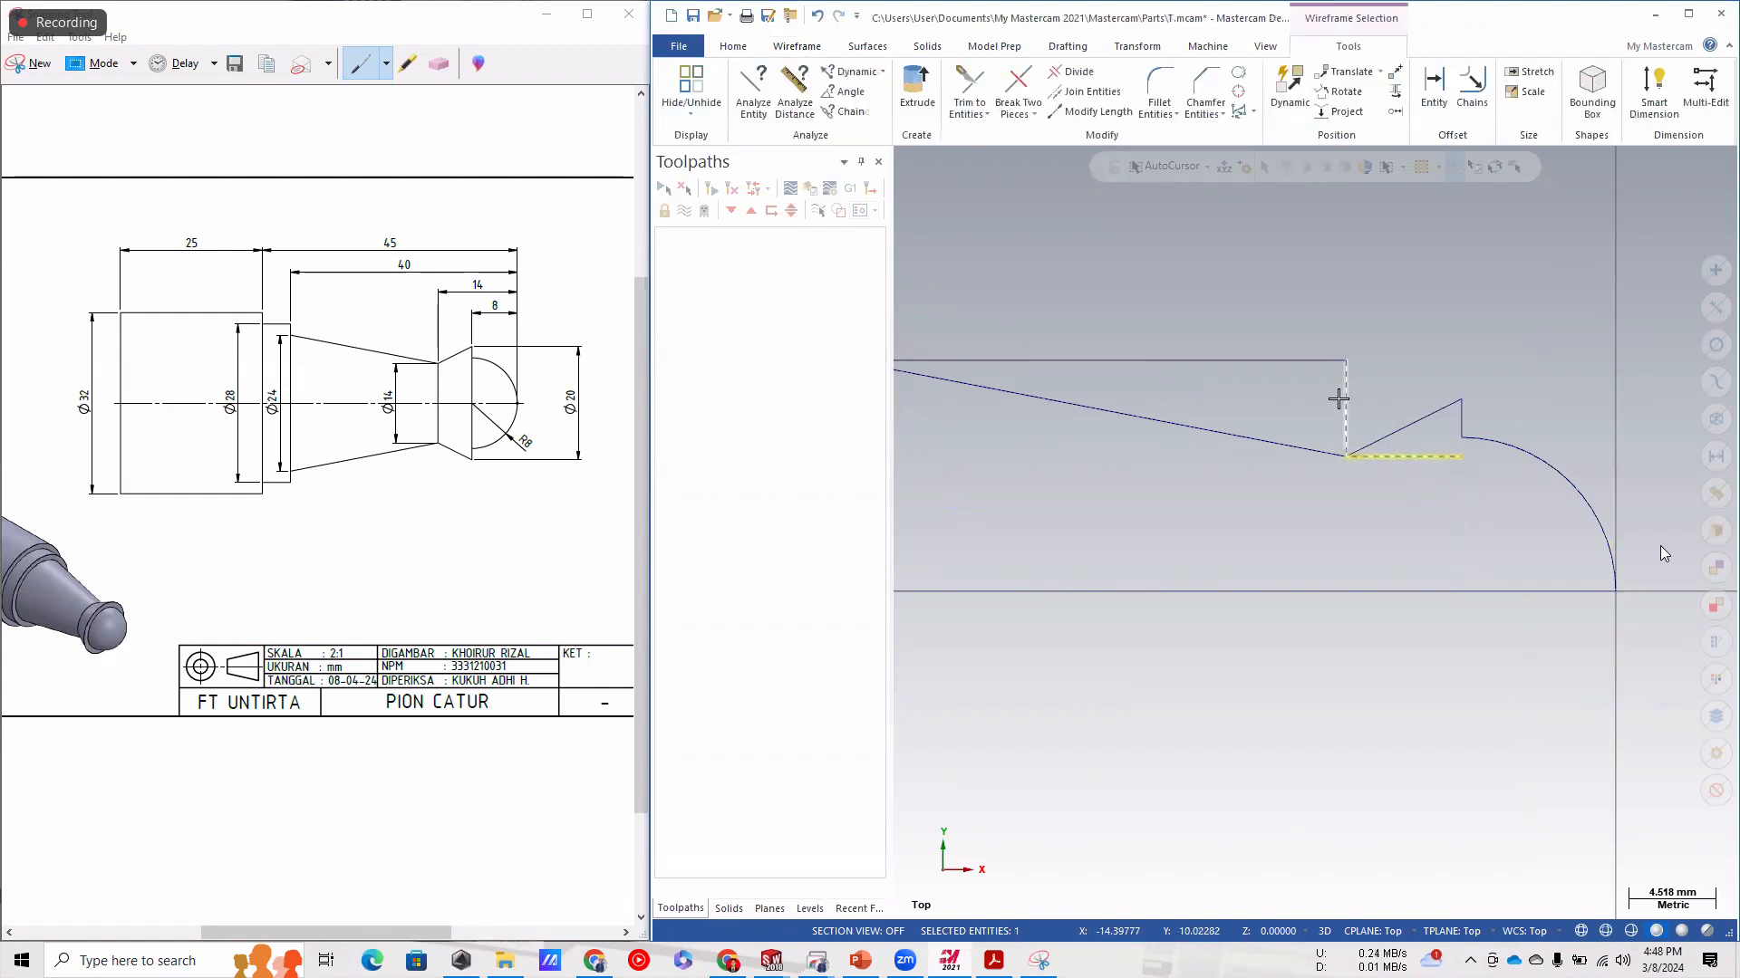
key(Delete)
click(1342, 397)
key(Delete)
click(1328, 365)
key(Delete)
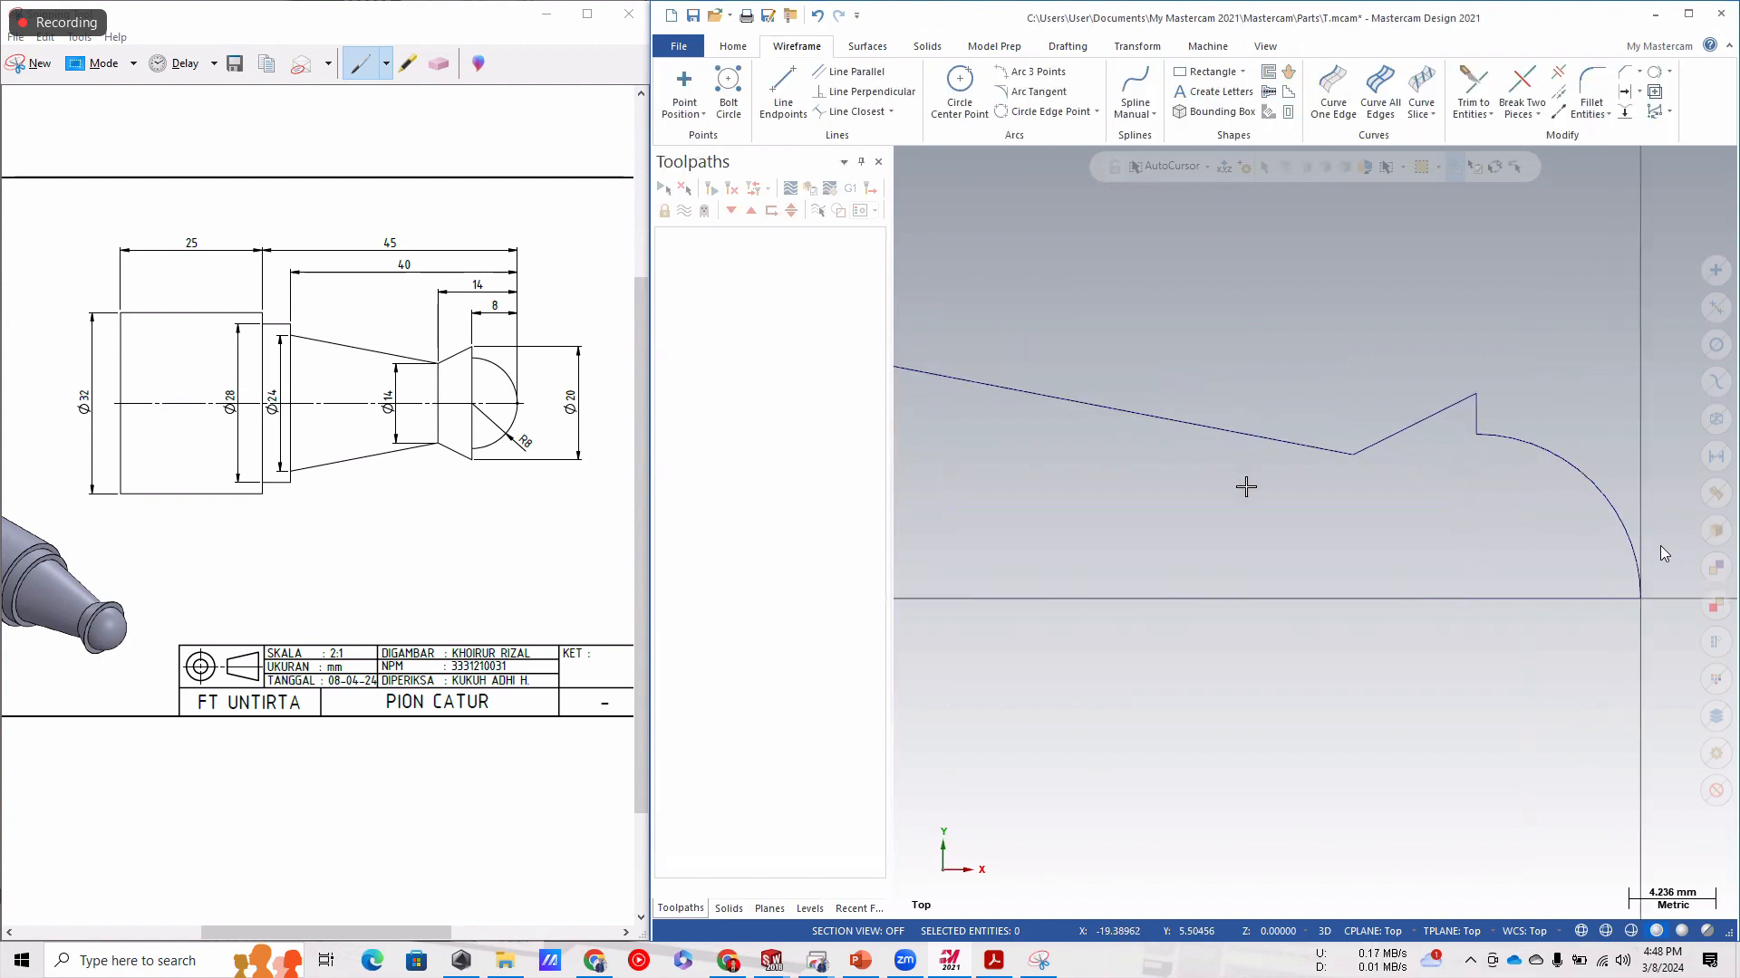
scroll(1251, 490, down, 6)
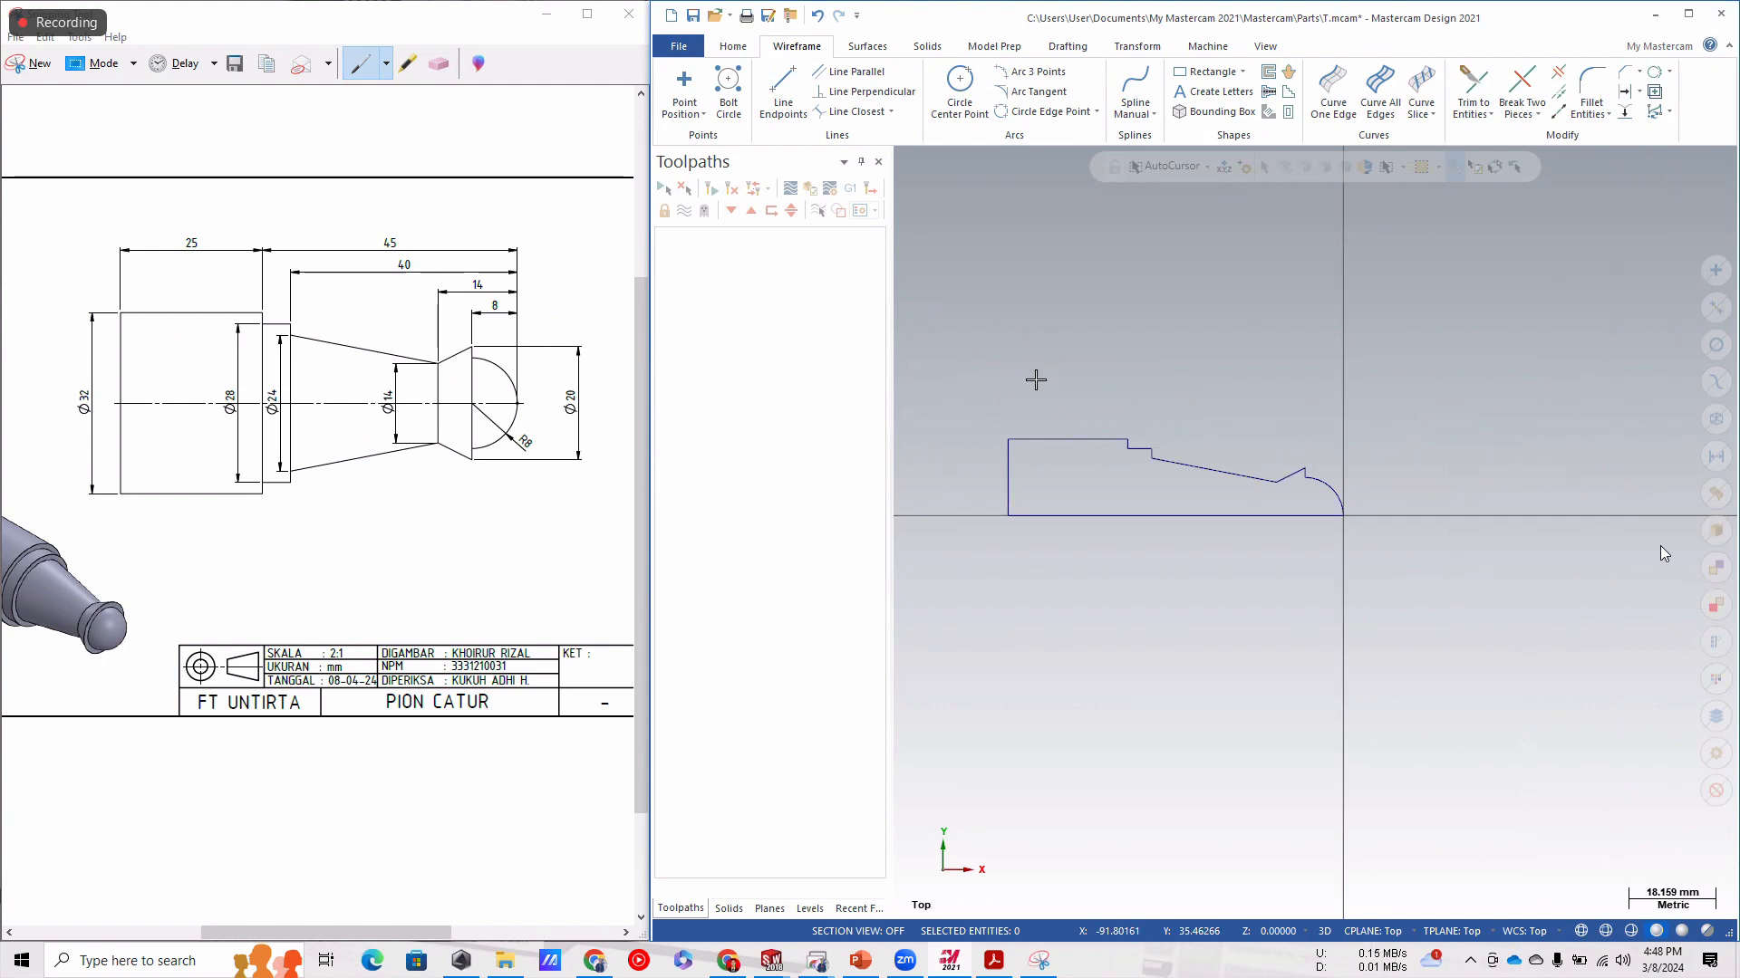
Compare the finished half profile with the dimensioned pawn drawing.
scroll(326, 446, down, 1)
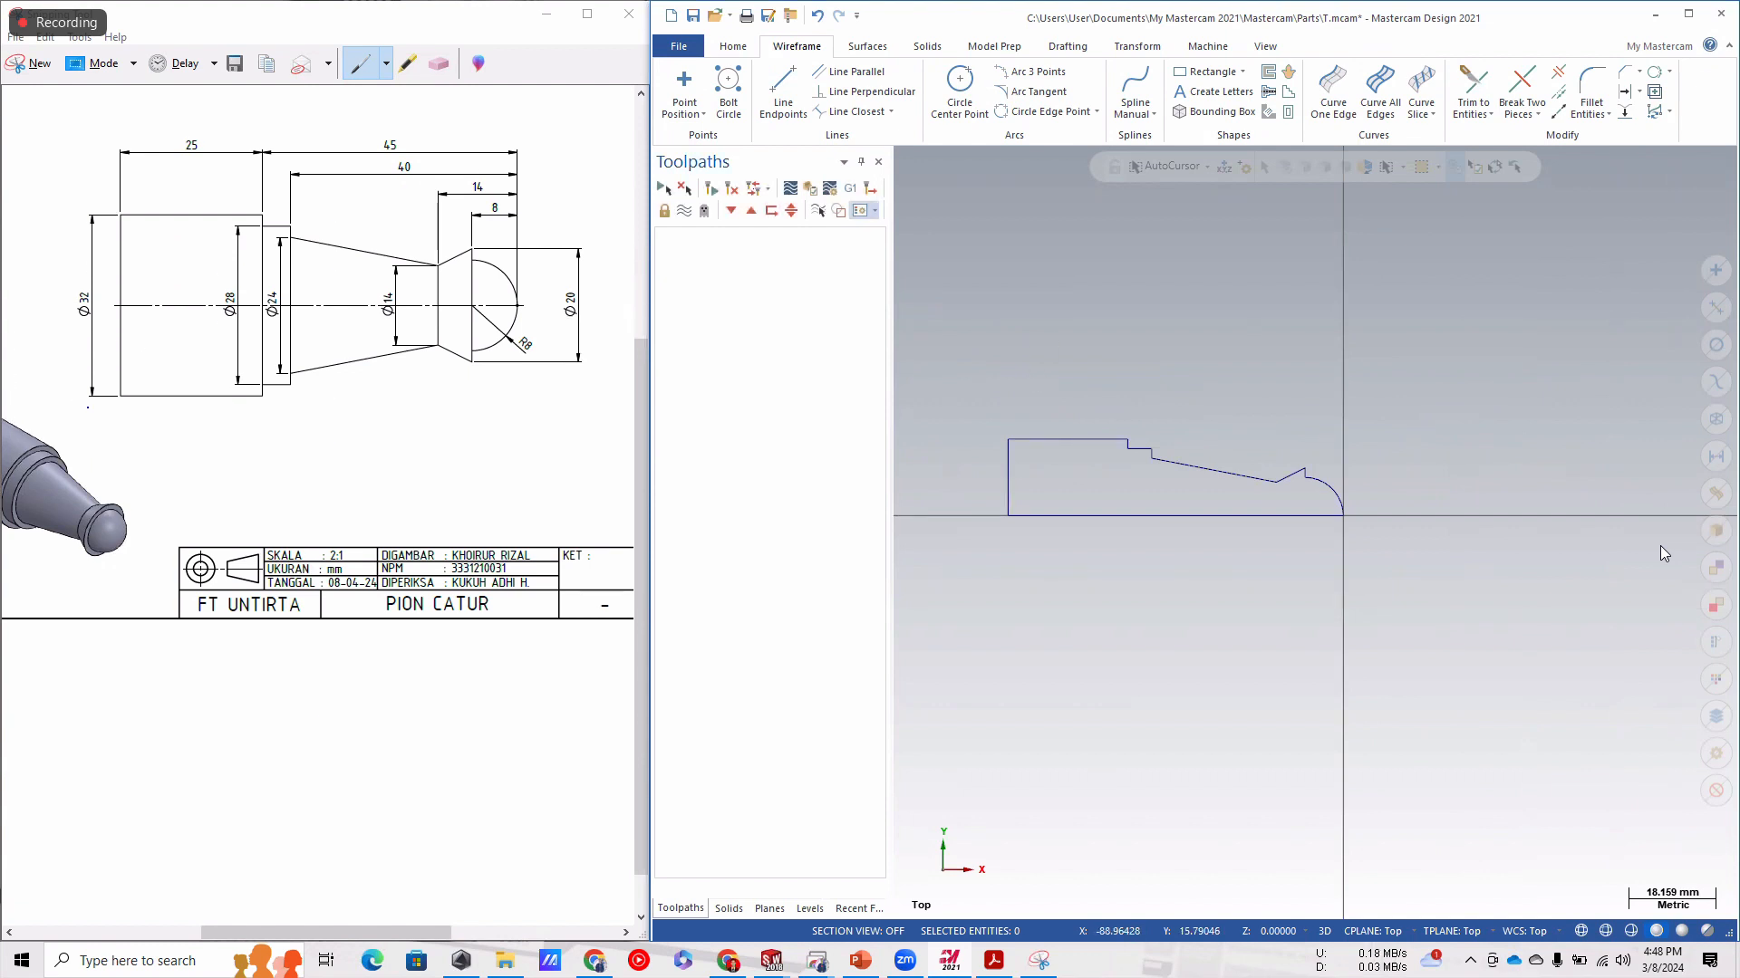
mouse_move(354, 931)
mouse_down()
mouse_move(303, 931)
mouse_move(326, 933)
mouse_up()
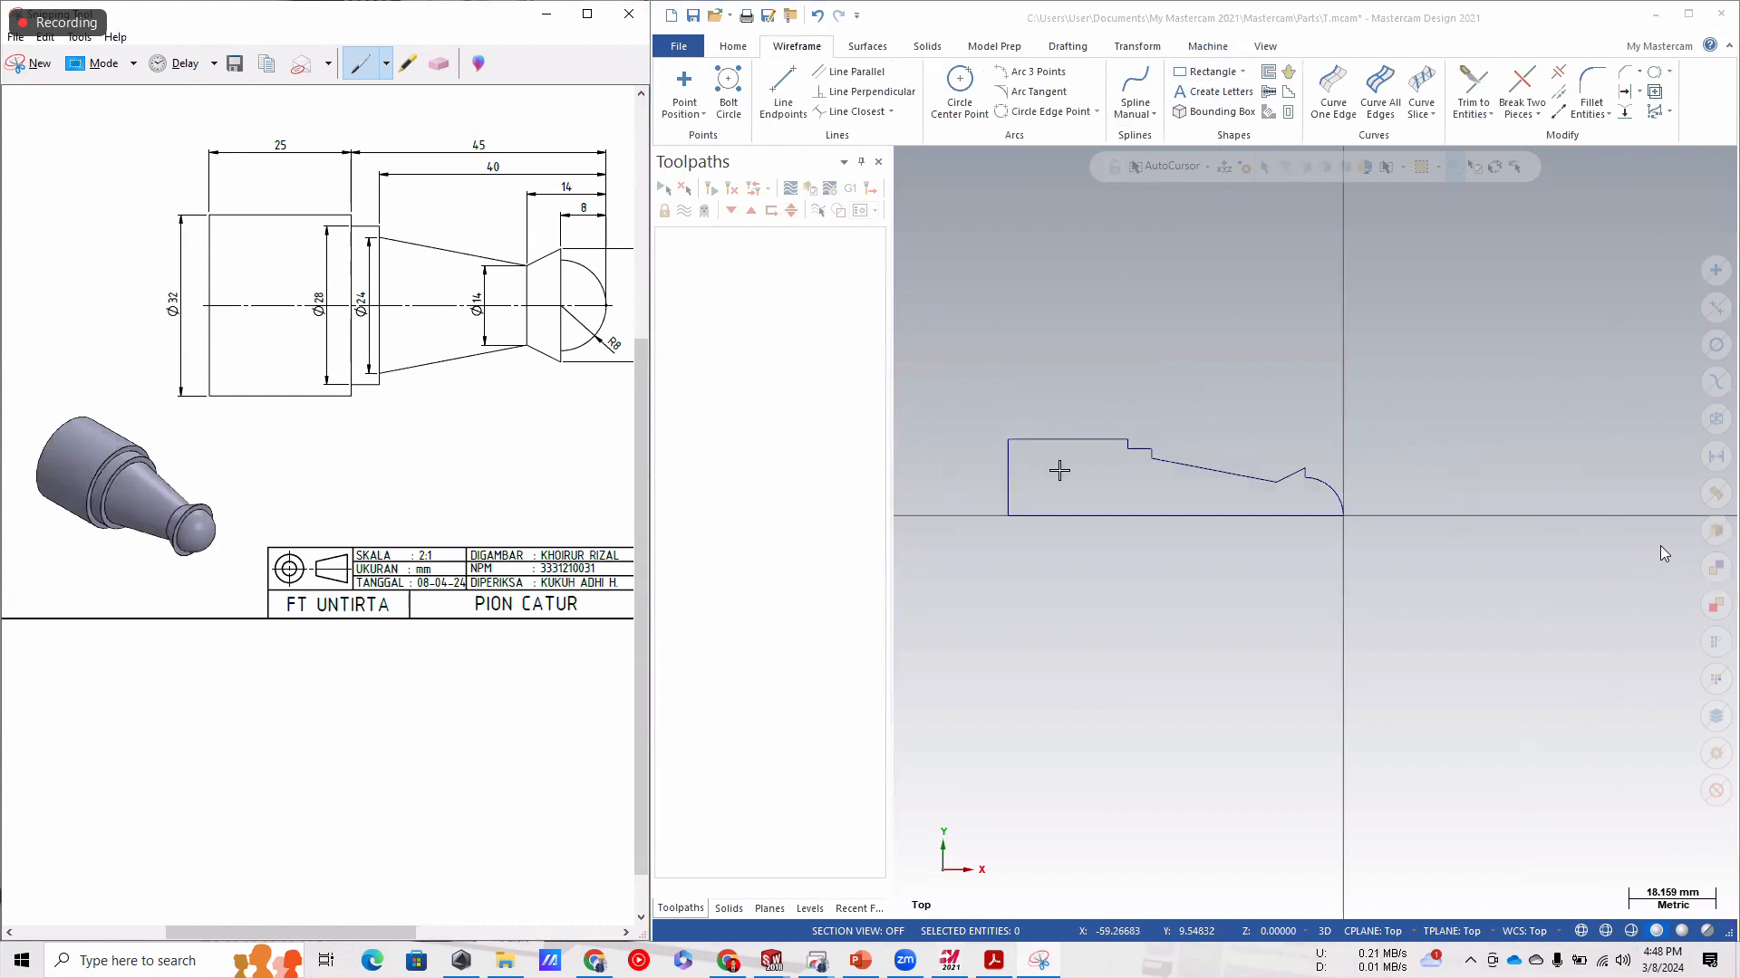
scroll(1316, 533, up, 1)
scroll(1600, 544, down, 2)
scroll(1184, 481, up, 1)
scroll(1271, 496, up, 3)
scroll(1270, 495, up, 1)
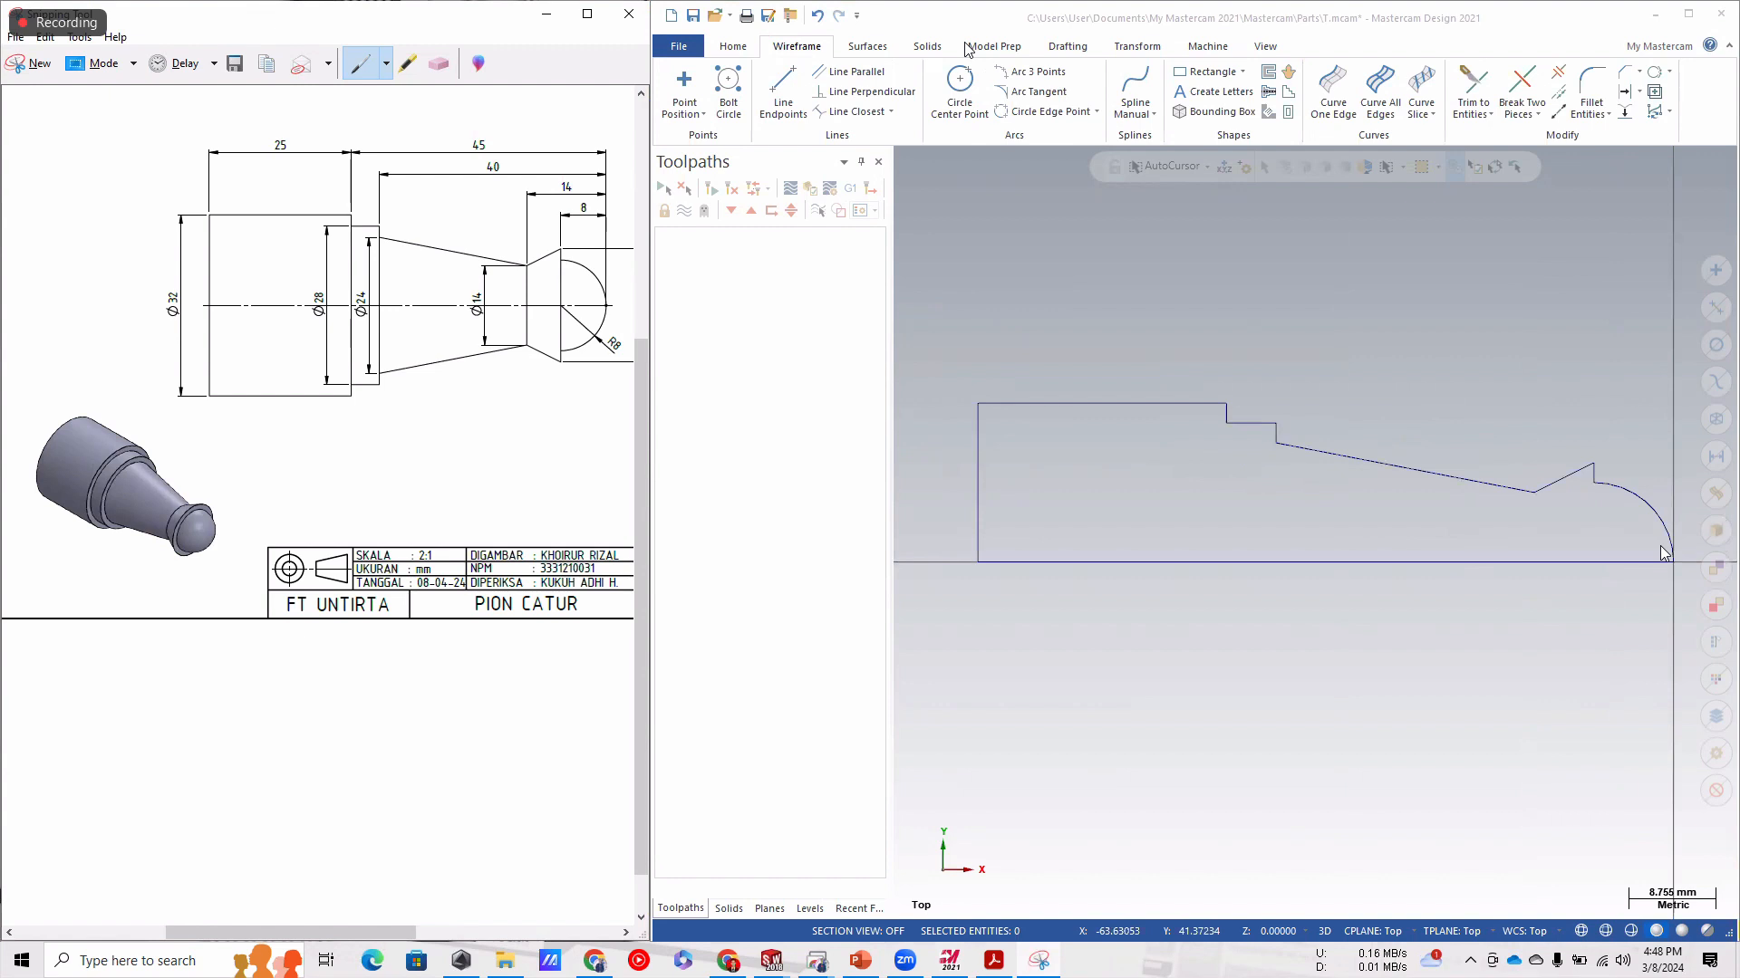
key(XF86AudioRaiseVolume)
Add a machine group with the default lathe definition to the part.
click(1205, 47)
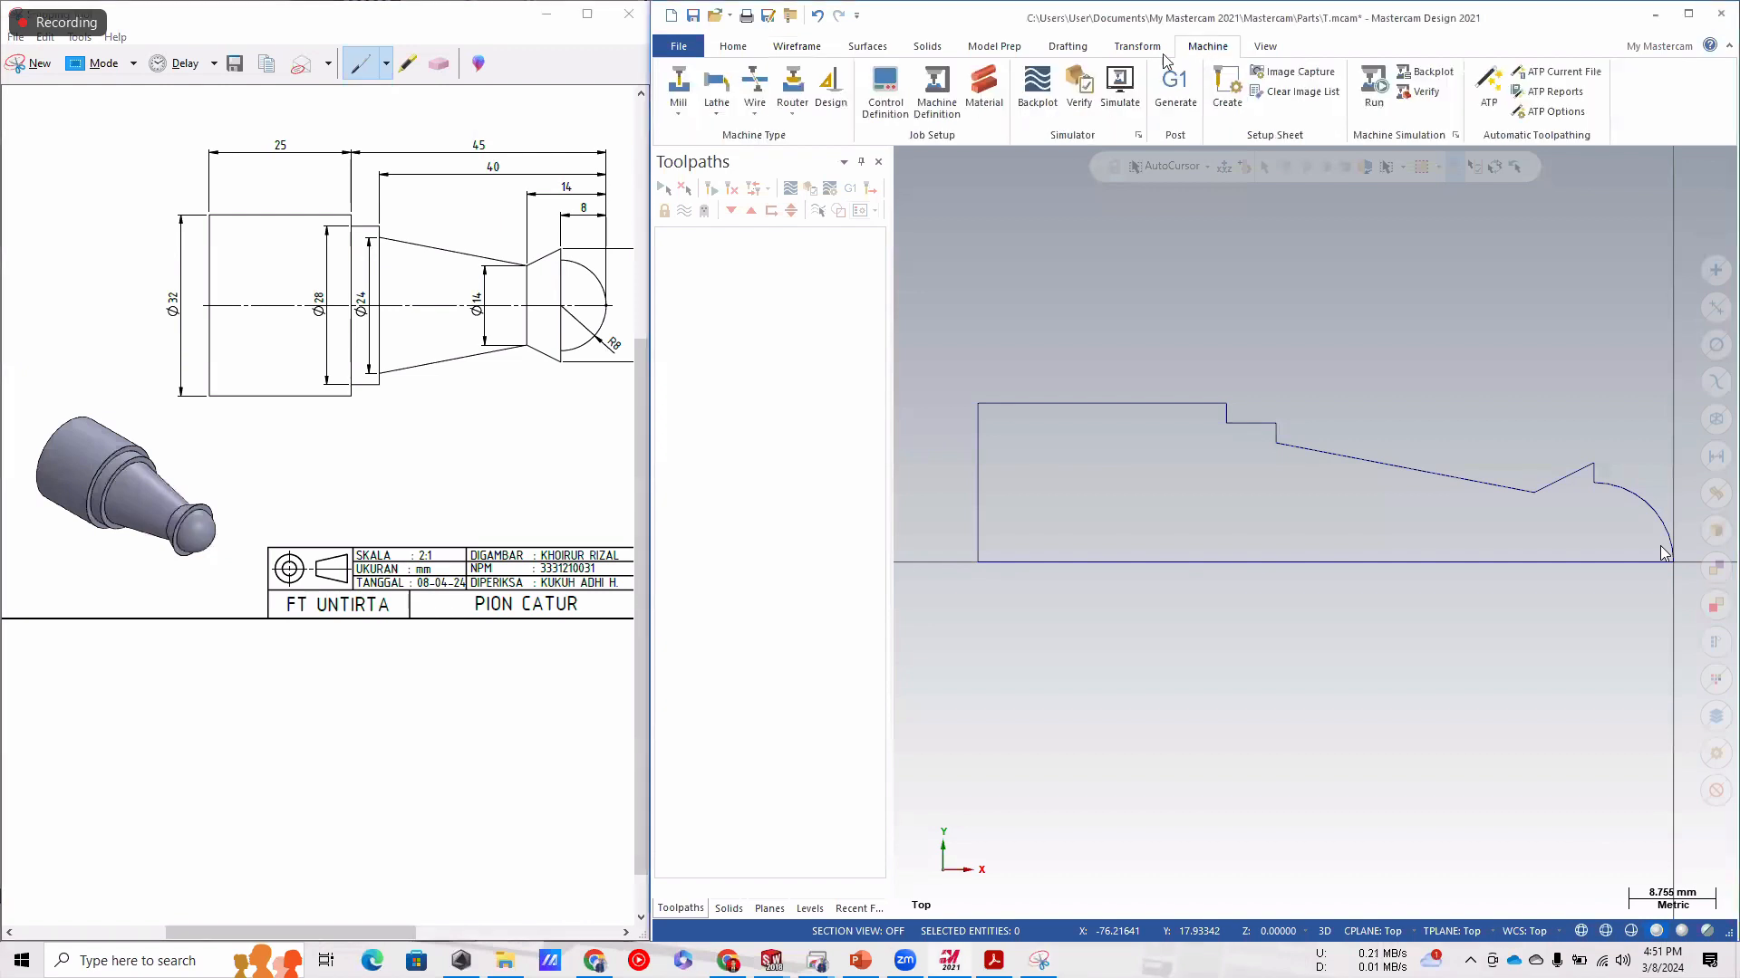
click(717, 96)
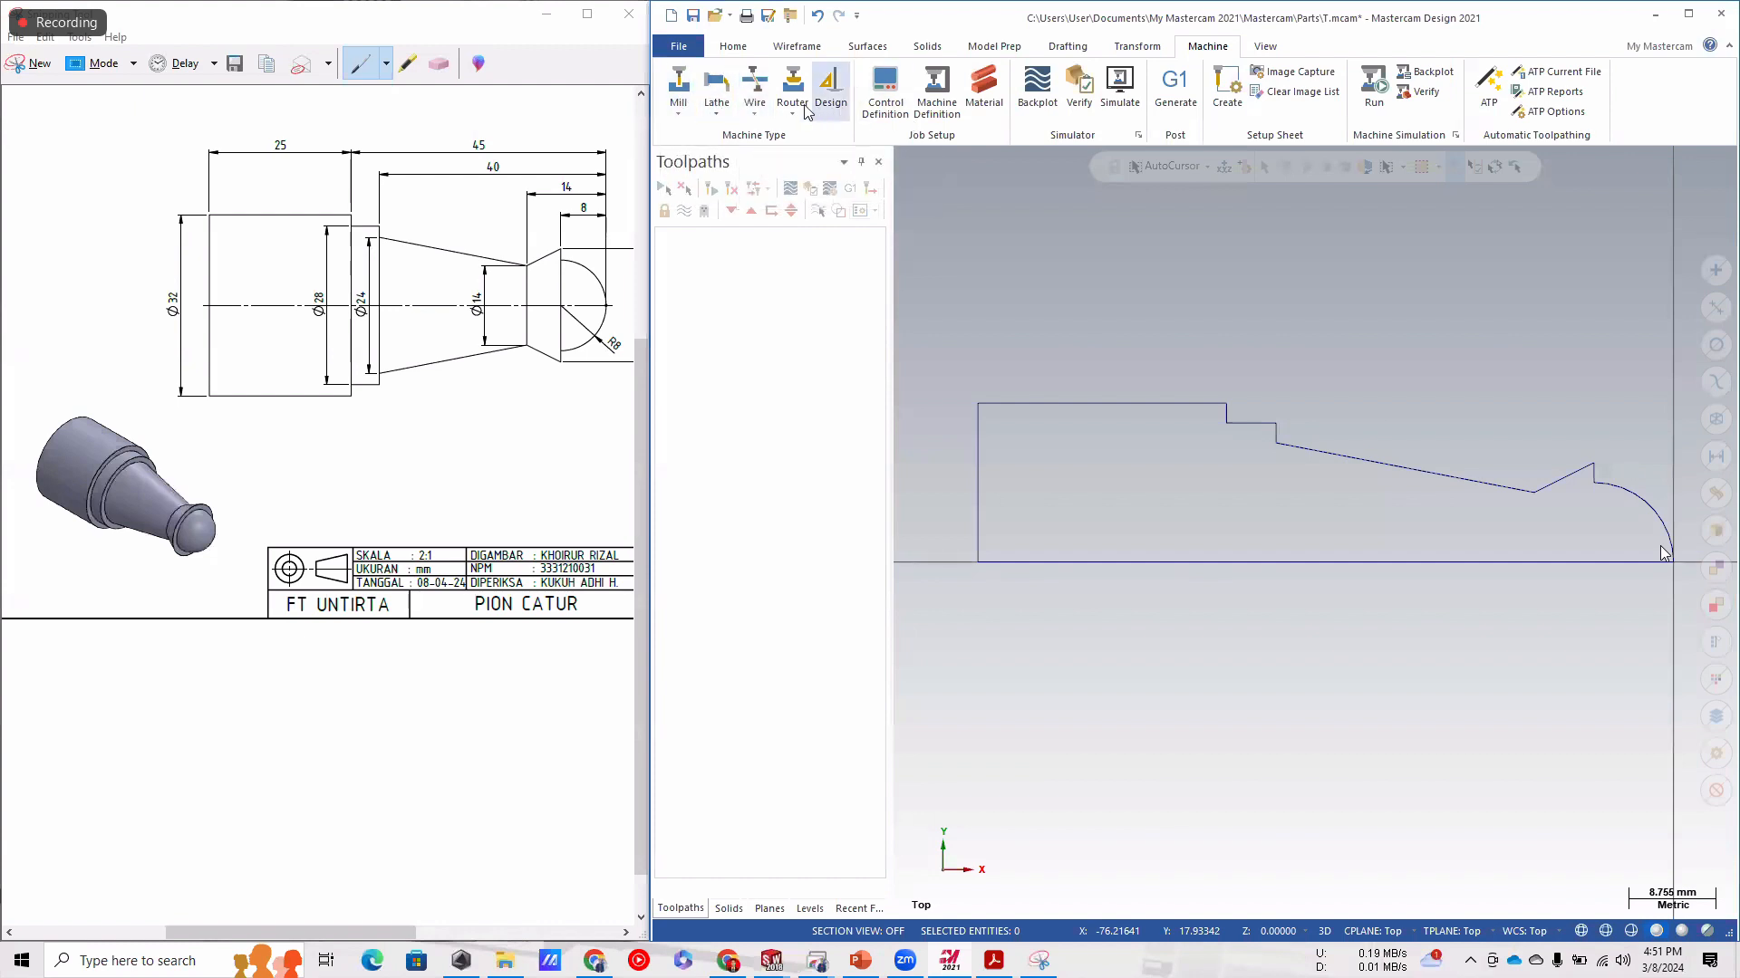
click(724, 118)
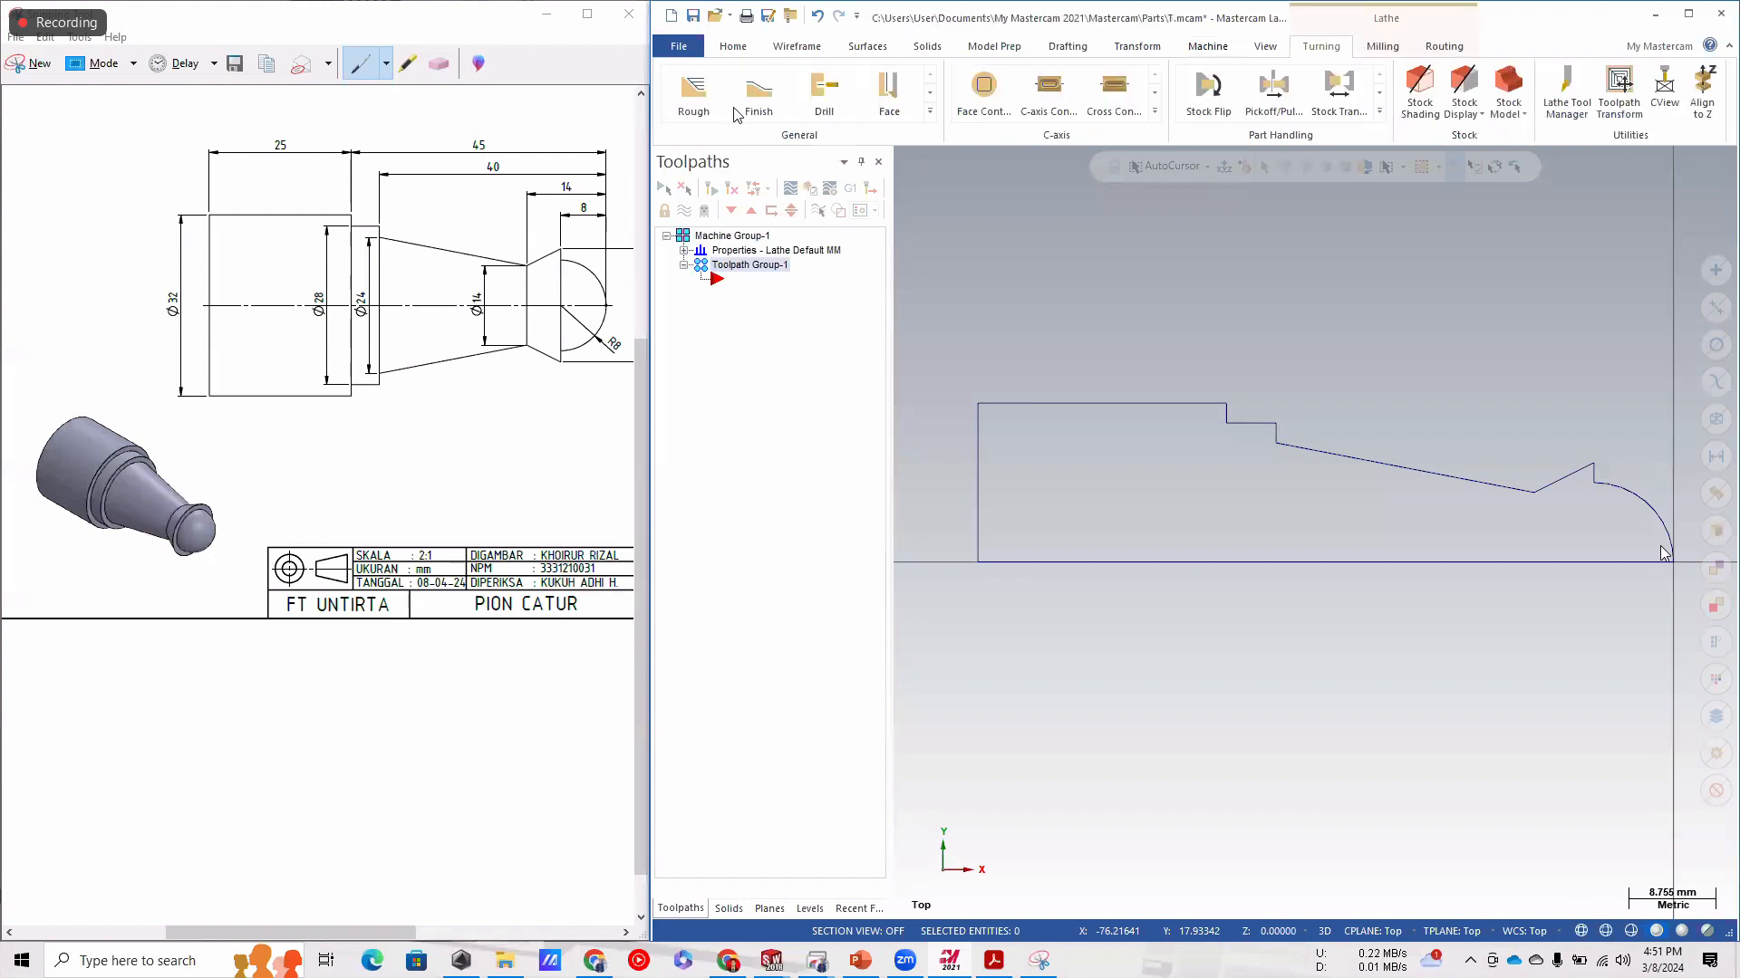
In the lathe group's stock setup, define the left-spindle stock as a cylinder with an OD of 32 mm and a length of 70 mm.
click(686, 252)
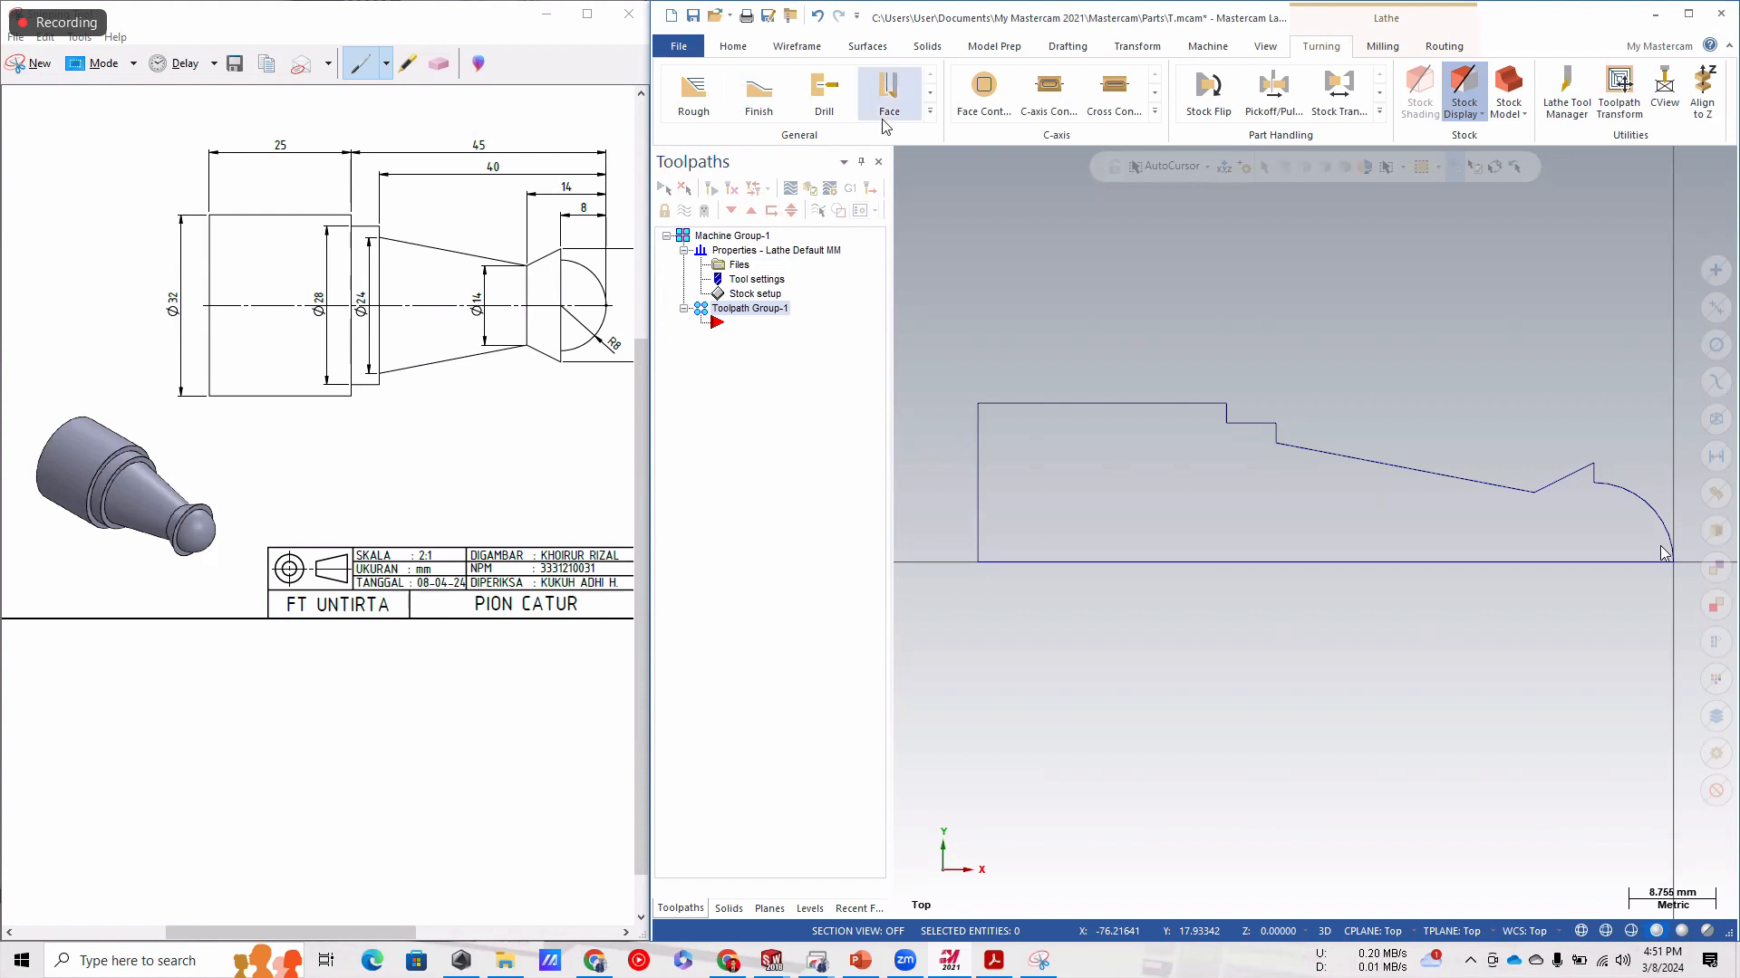
double_click(745, 295)
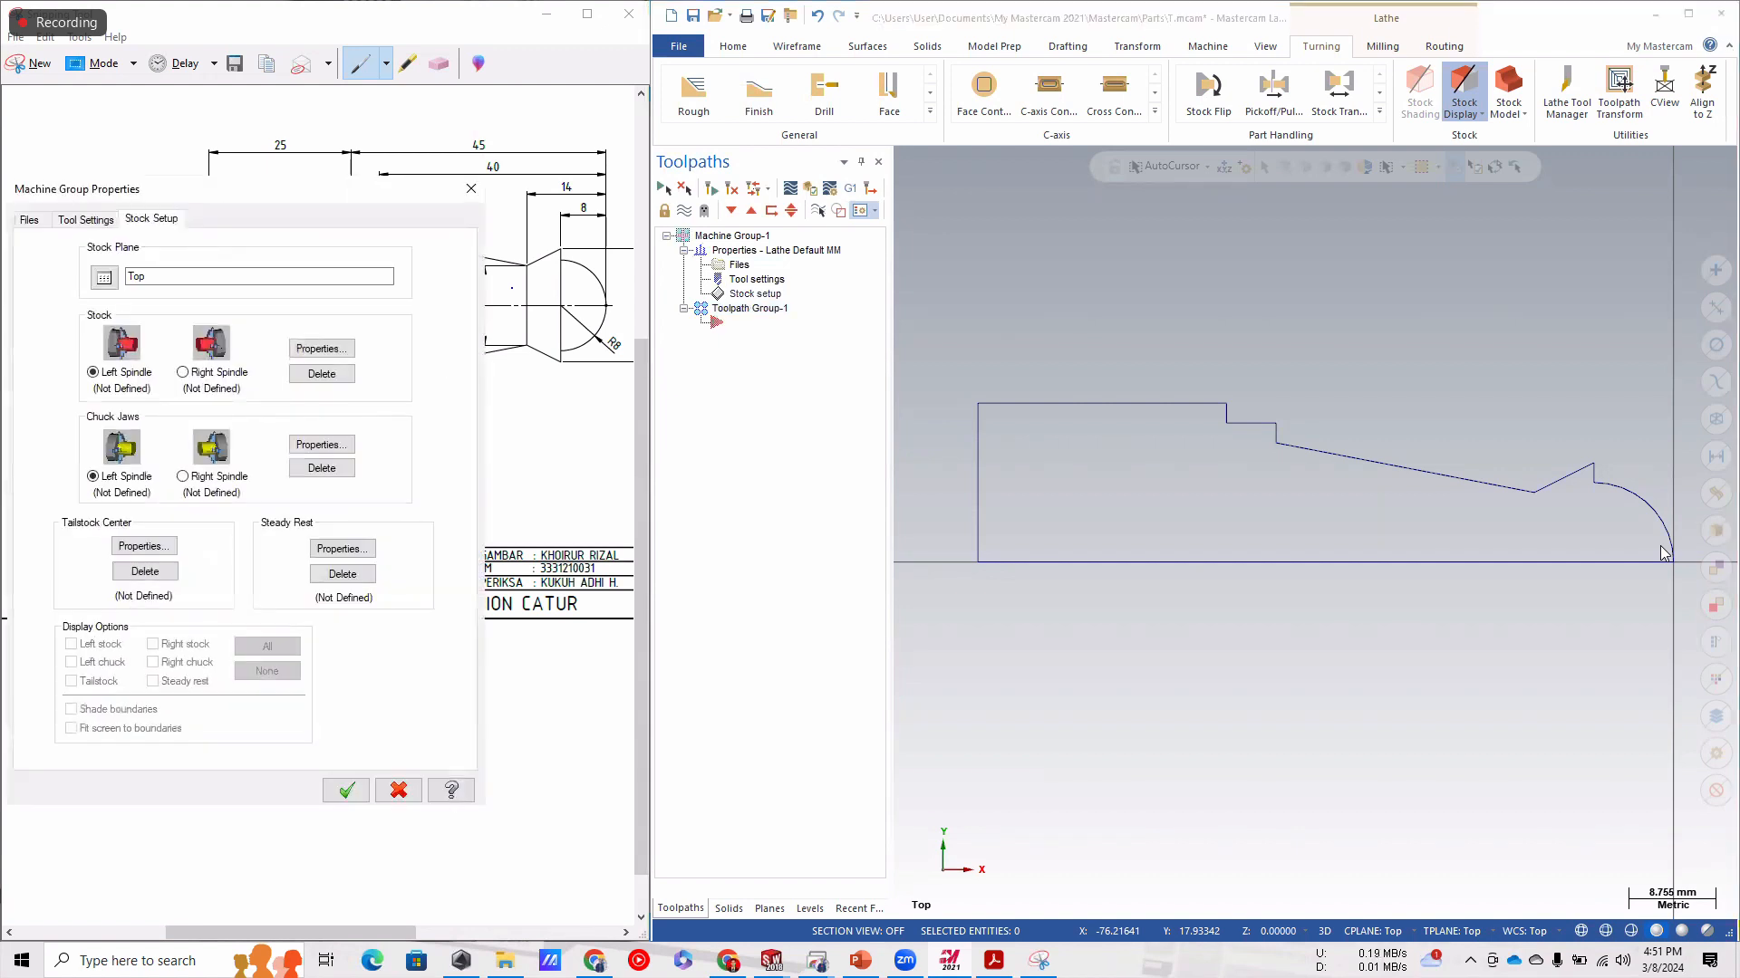
click(321, 348)
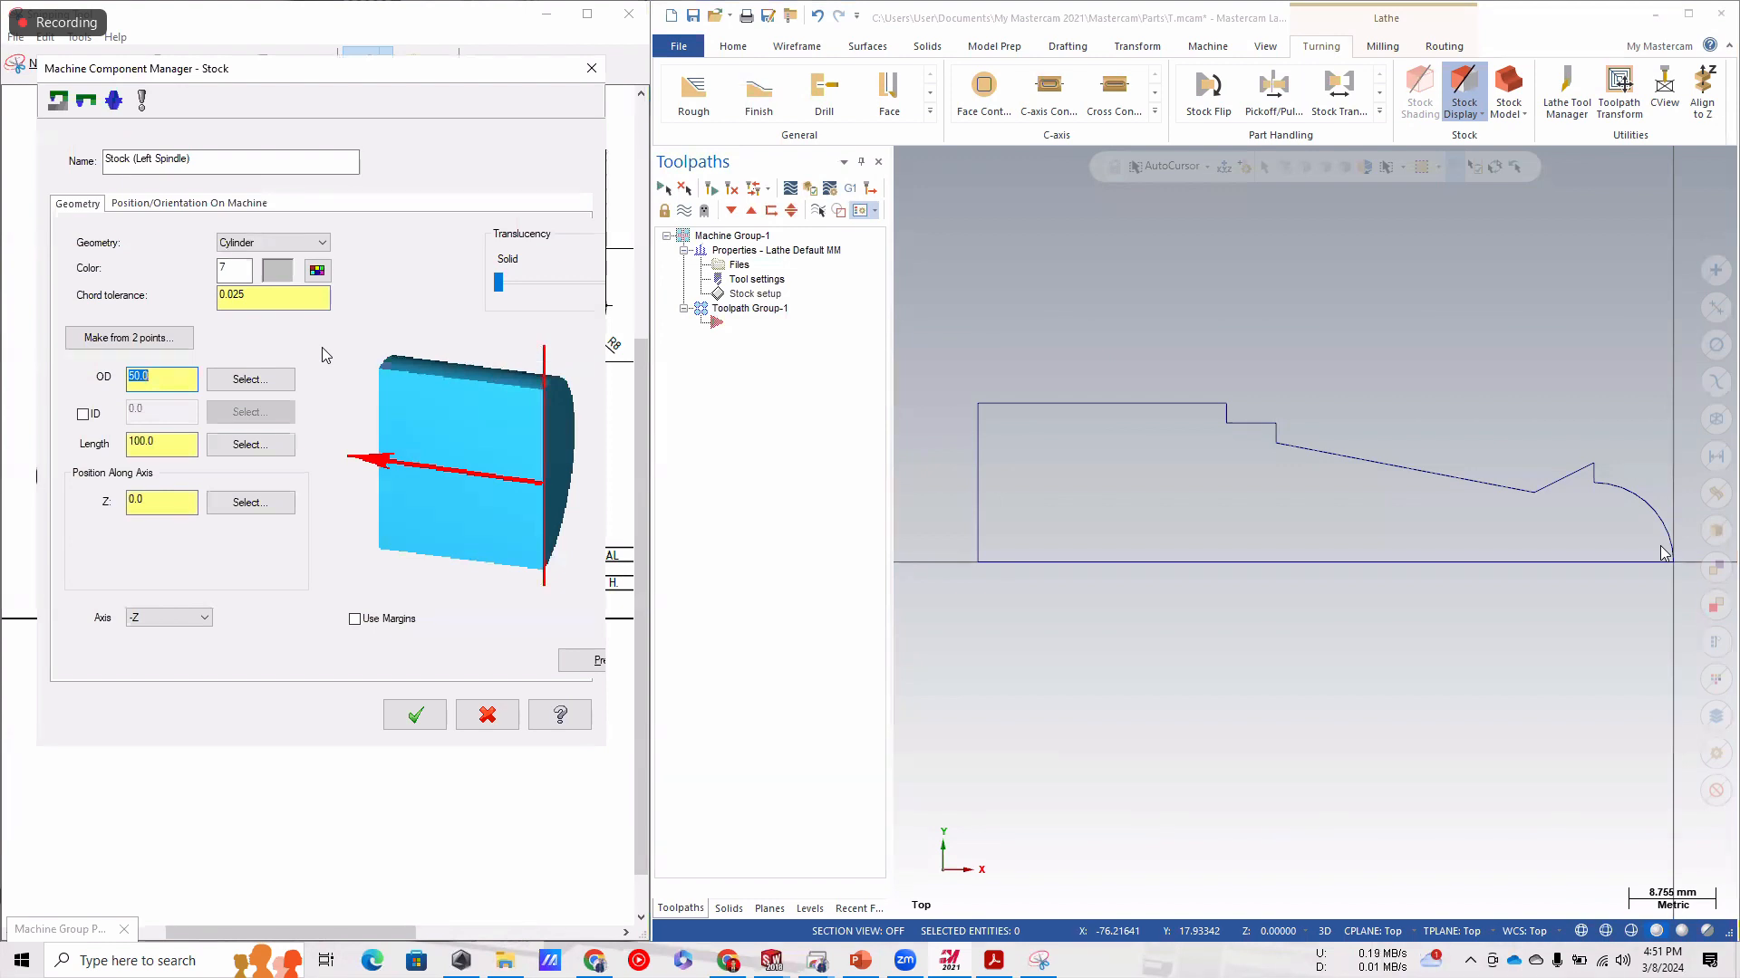
text(32)
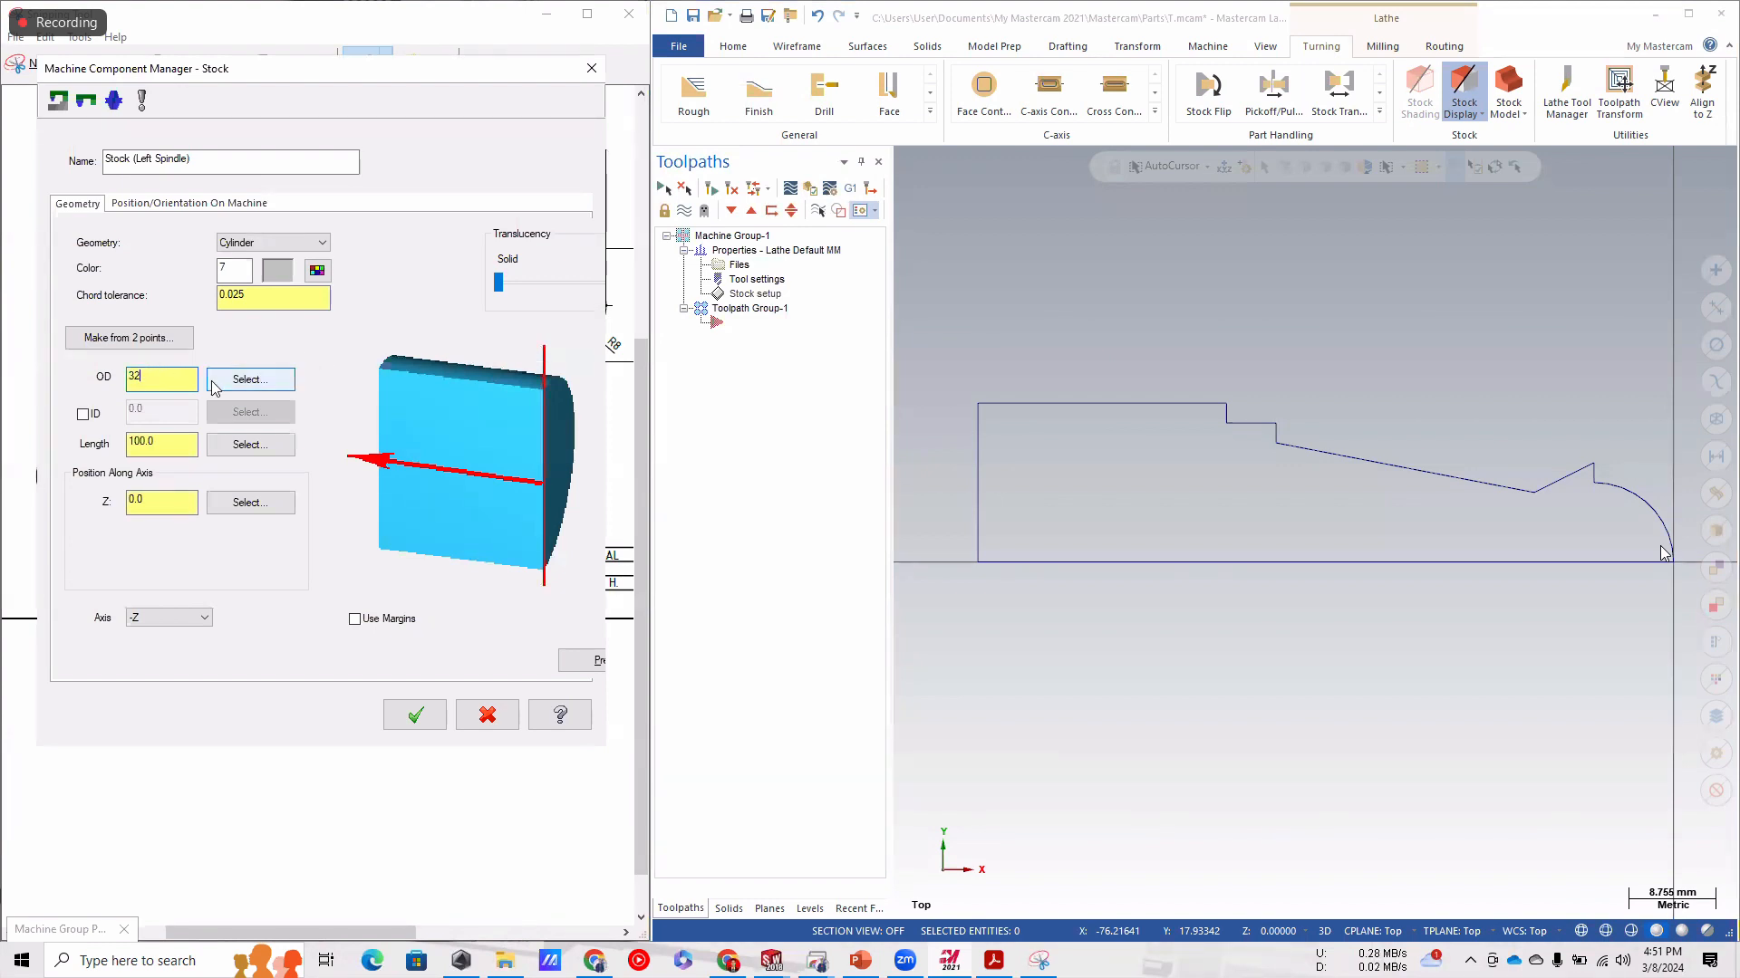
click(179, 440)
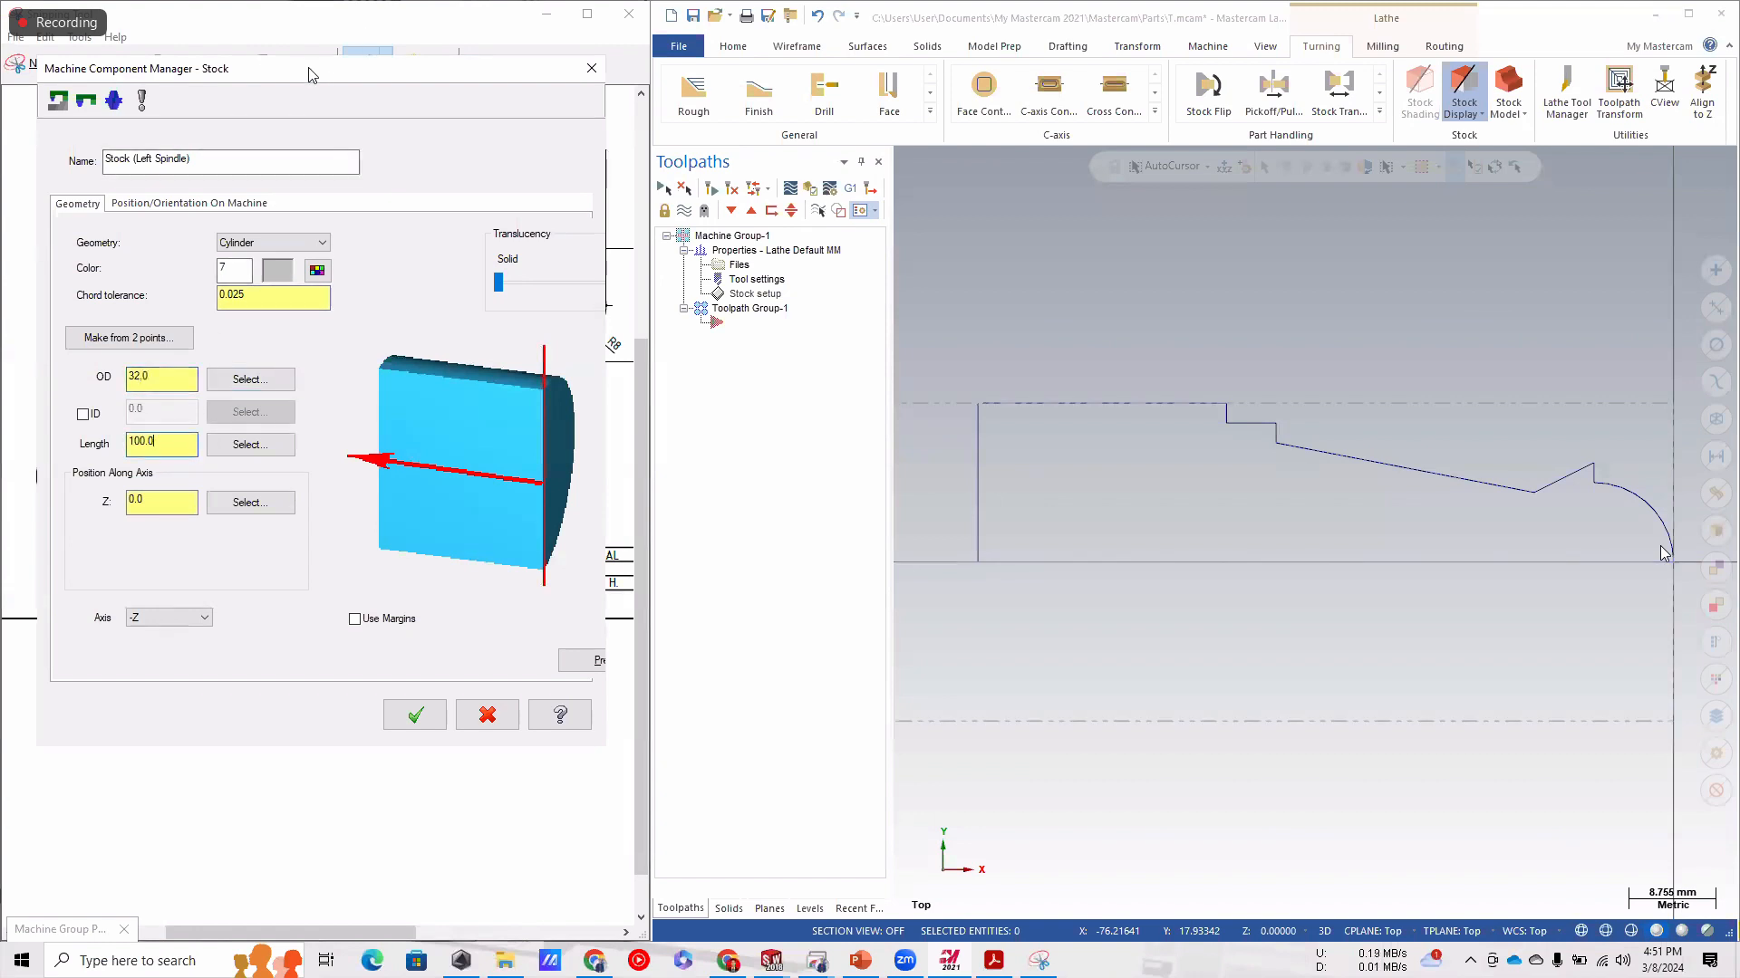
drag(252, 71, 1032, 115)
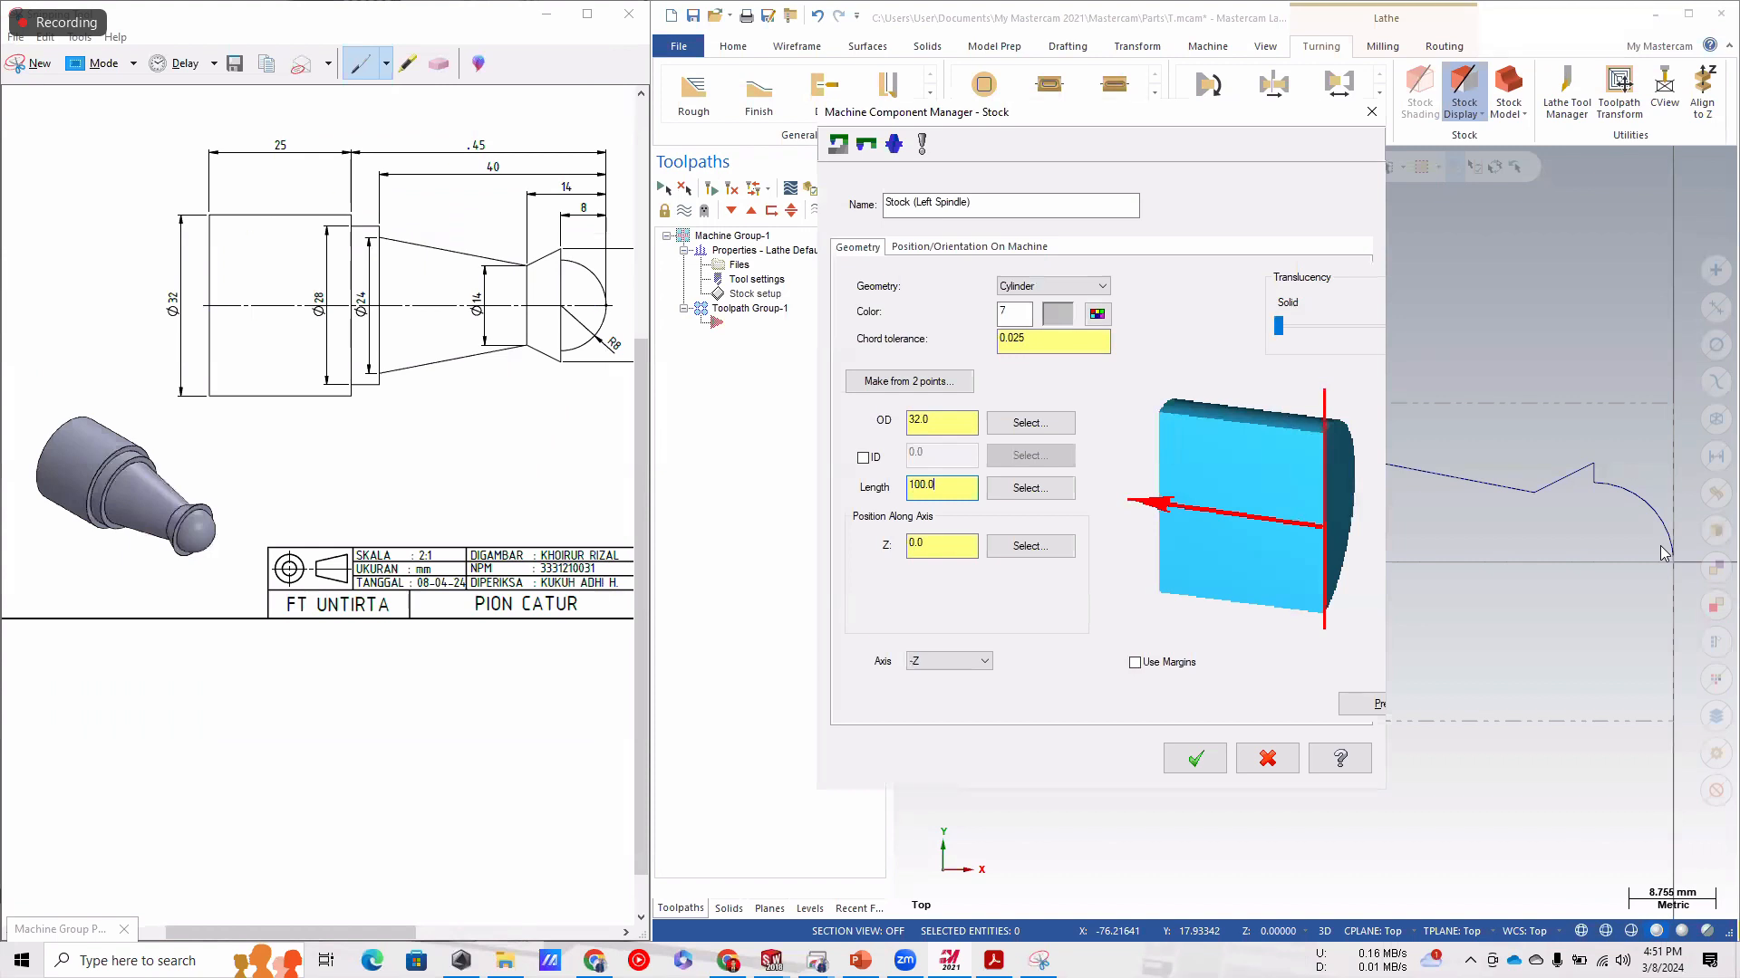
double_click(919, 485)
text(70)
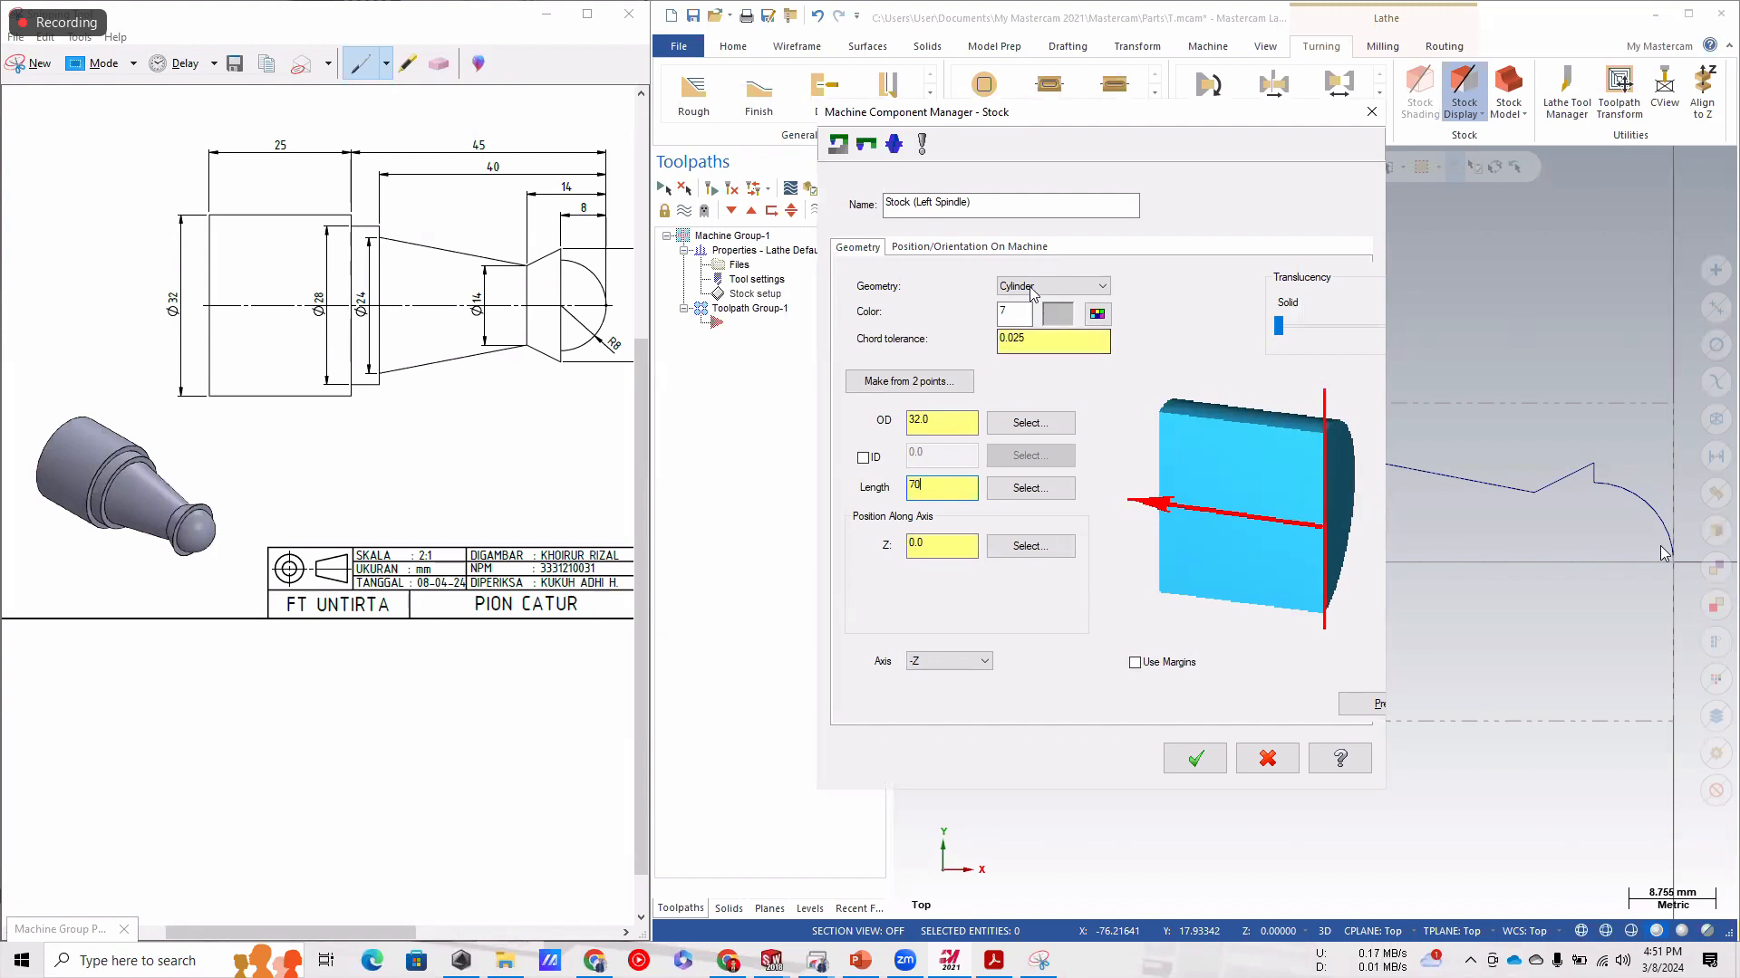
Define the stock cylinder from two profile points and override its OD with 25 mm.
click(911, 383)
click(1665, 553)
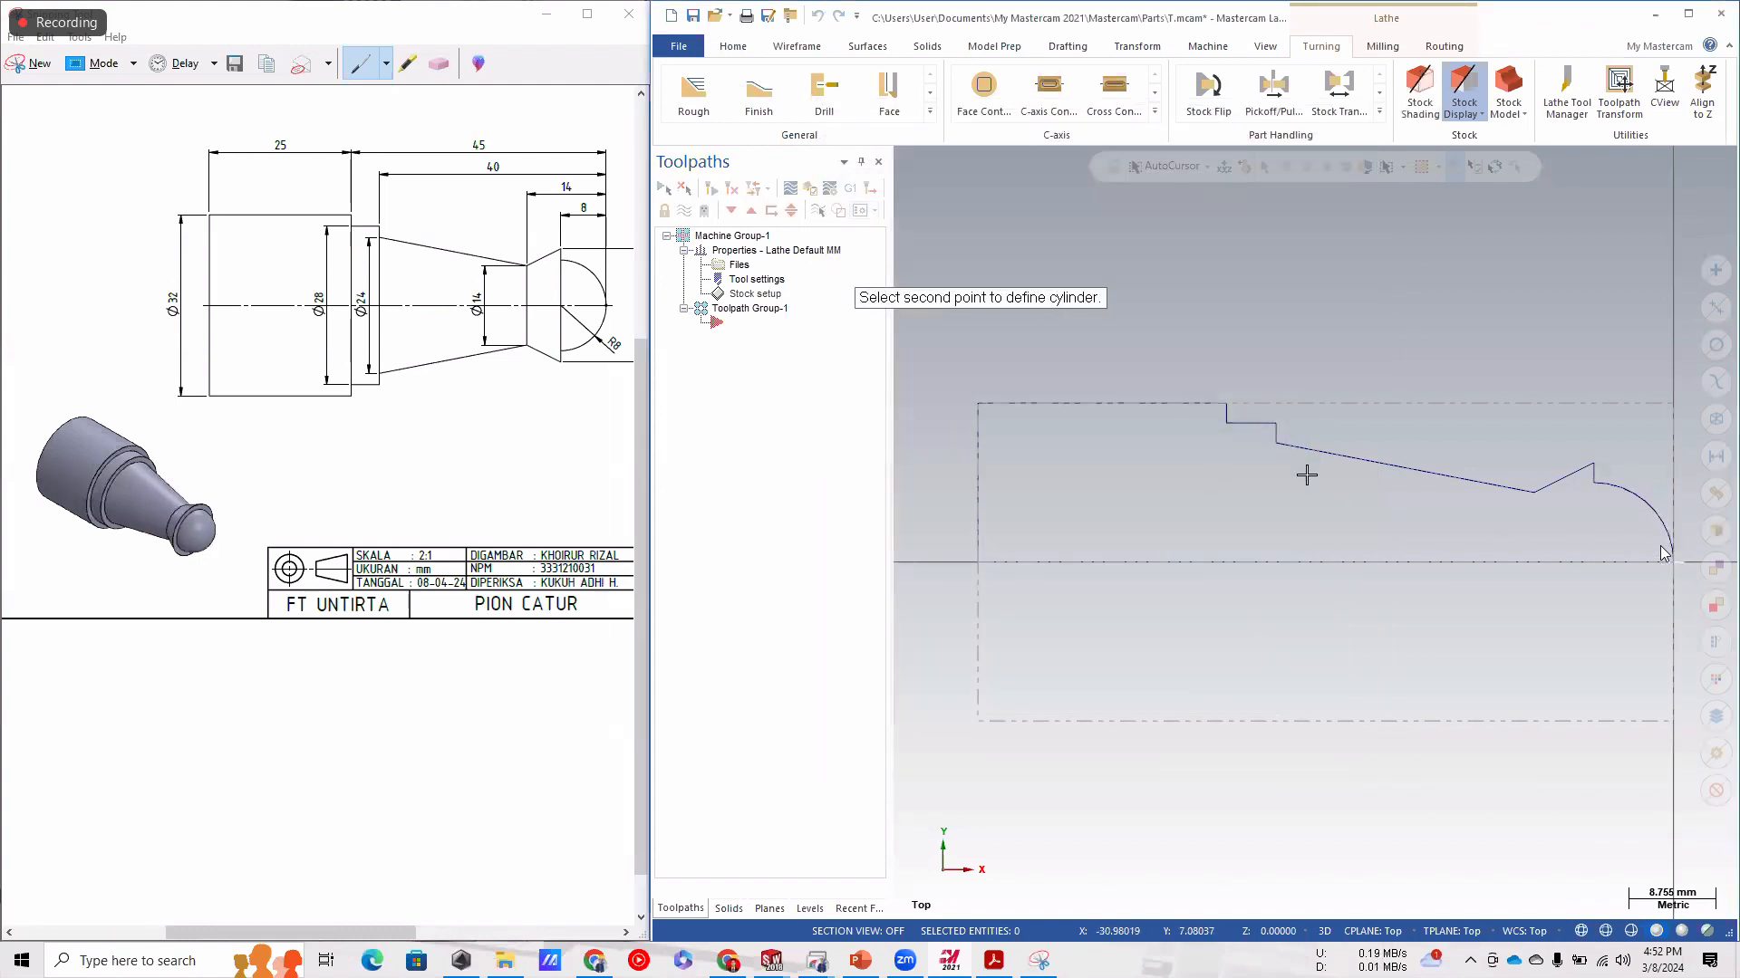
click(980, 405)
double_click(970, 419)
text(25)
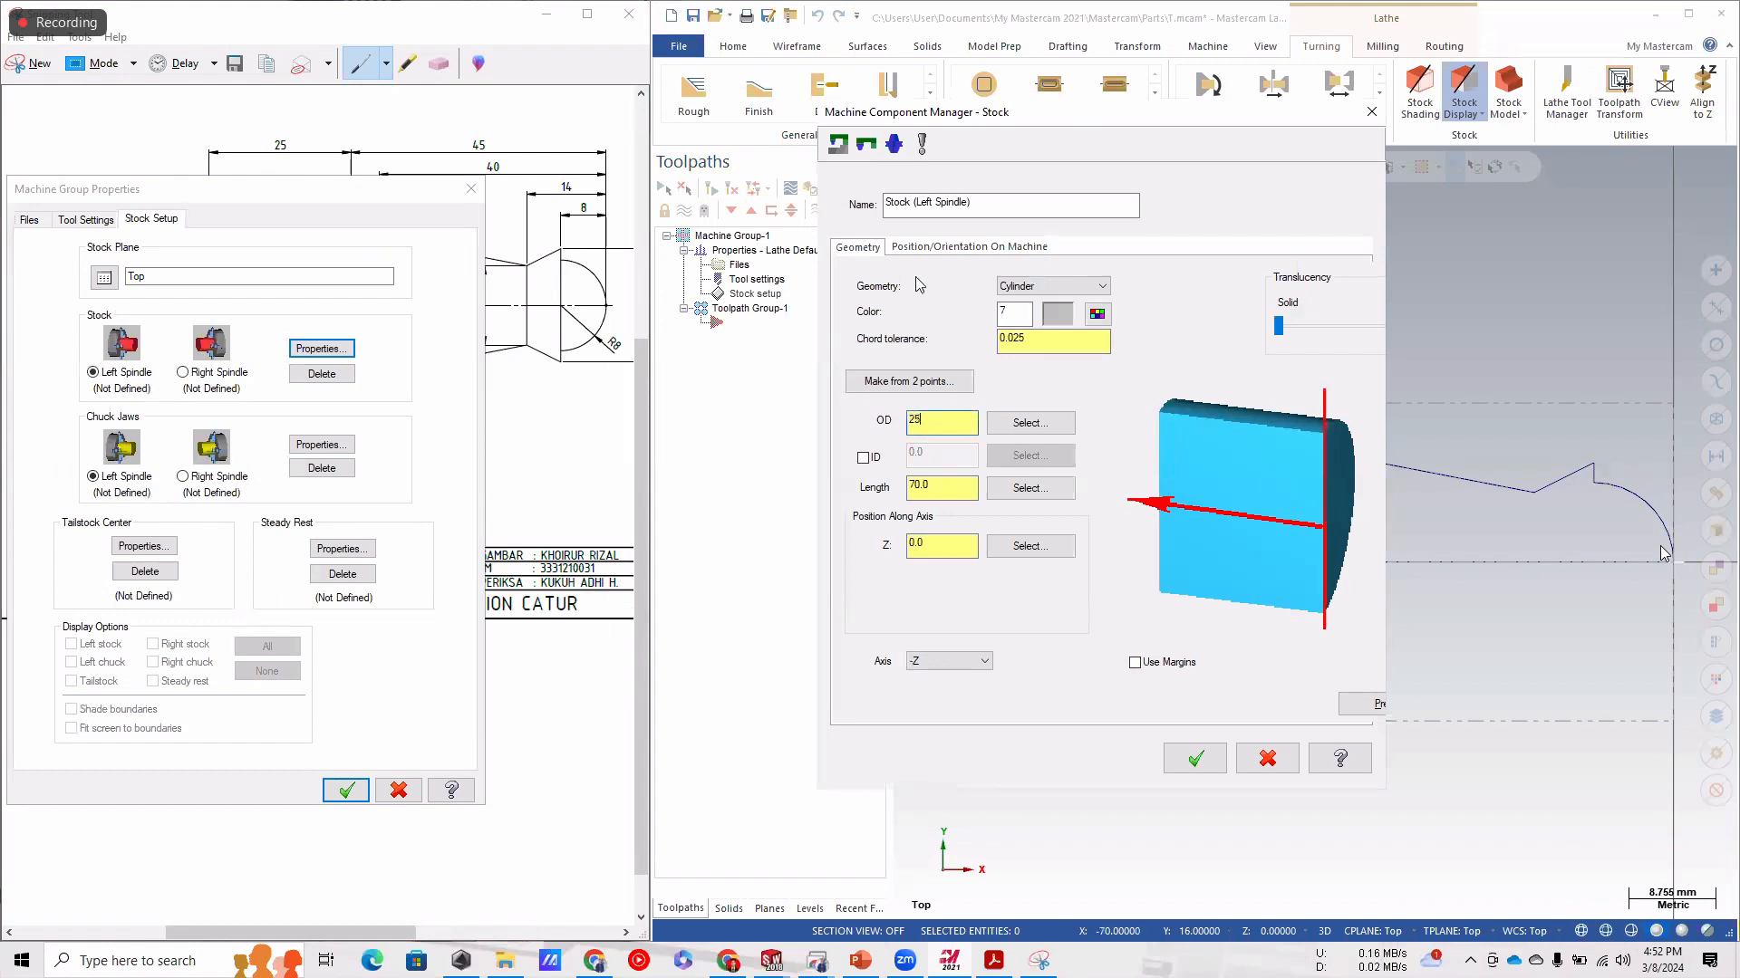
Redefine the stock cylinder by two points, from the origin to the outer corner of the pawn's base, and accept the stock.
click(924, 383)
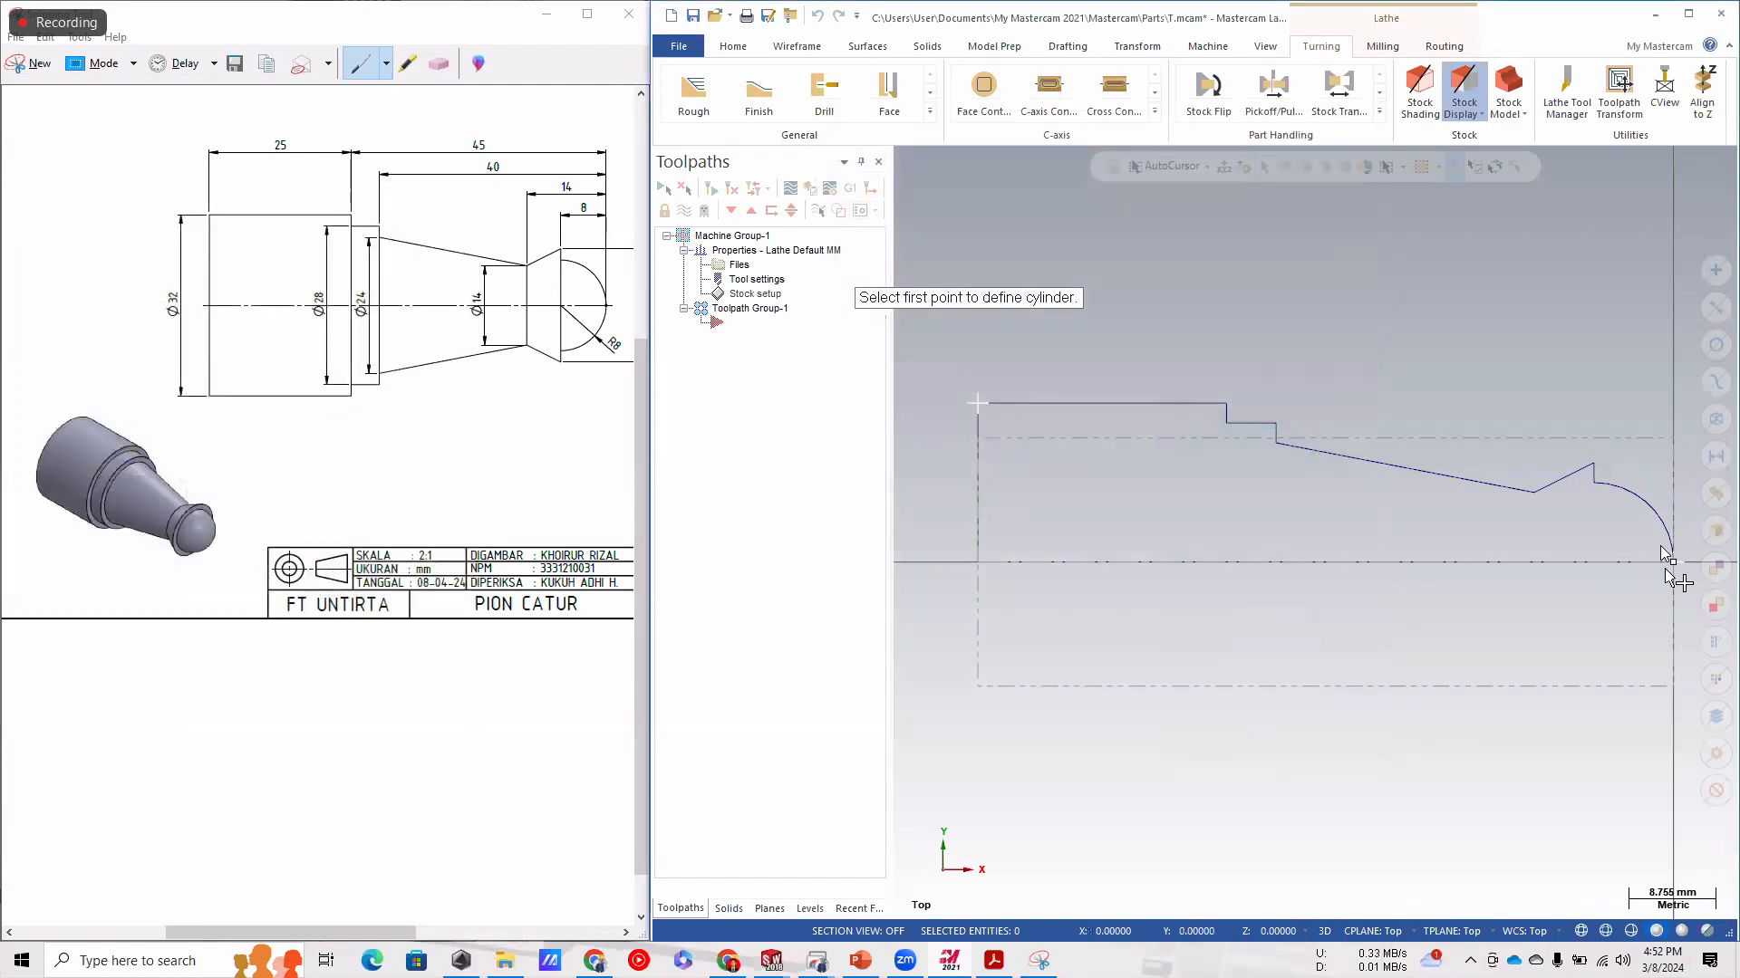
click(1661, 547)
click(975, 401)
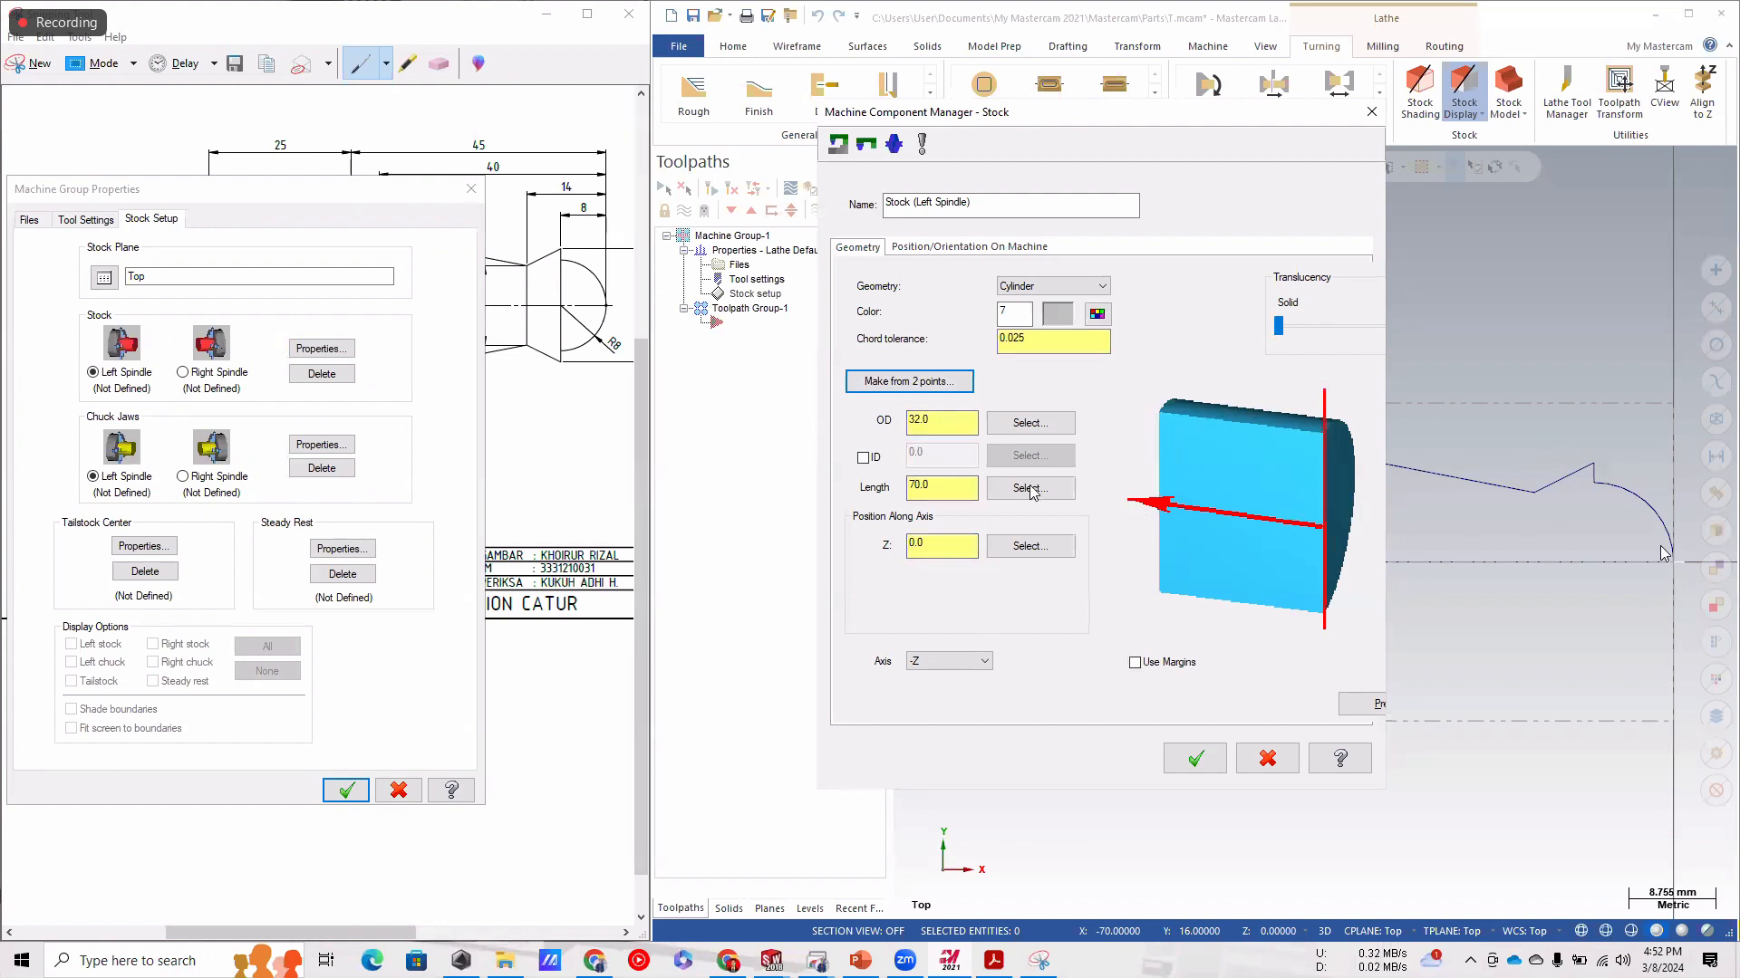
click(962, 248)
click(876, 252)
click(1192, 756)
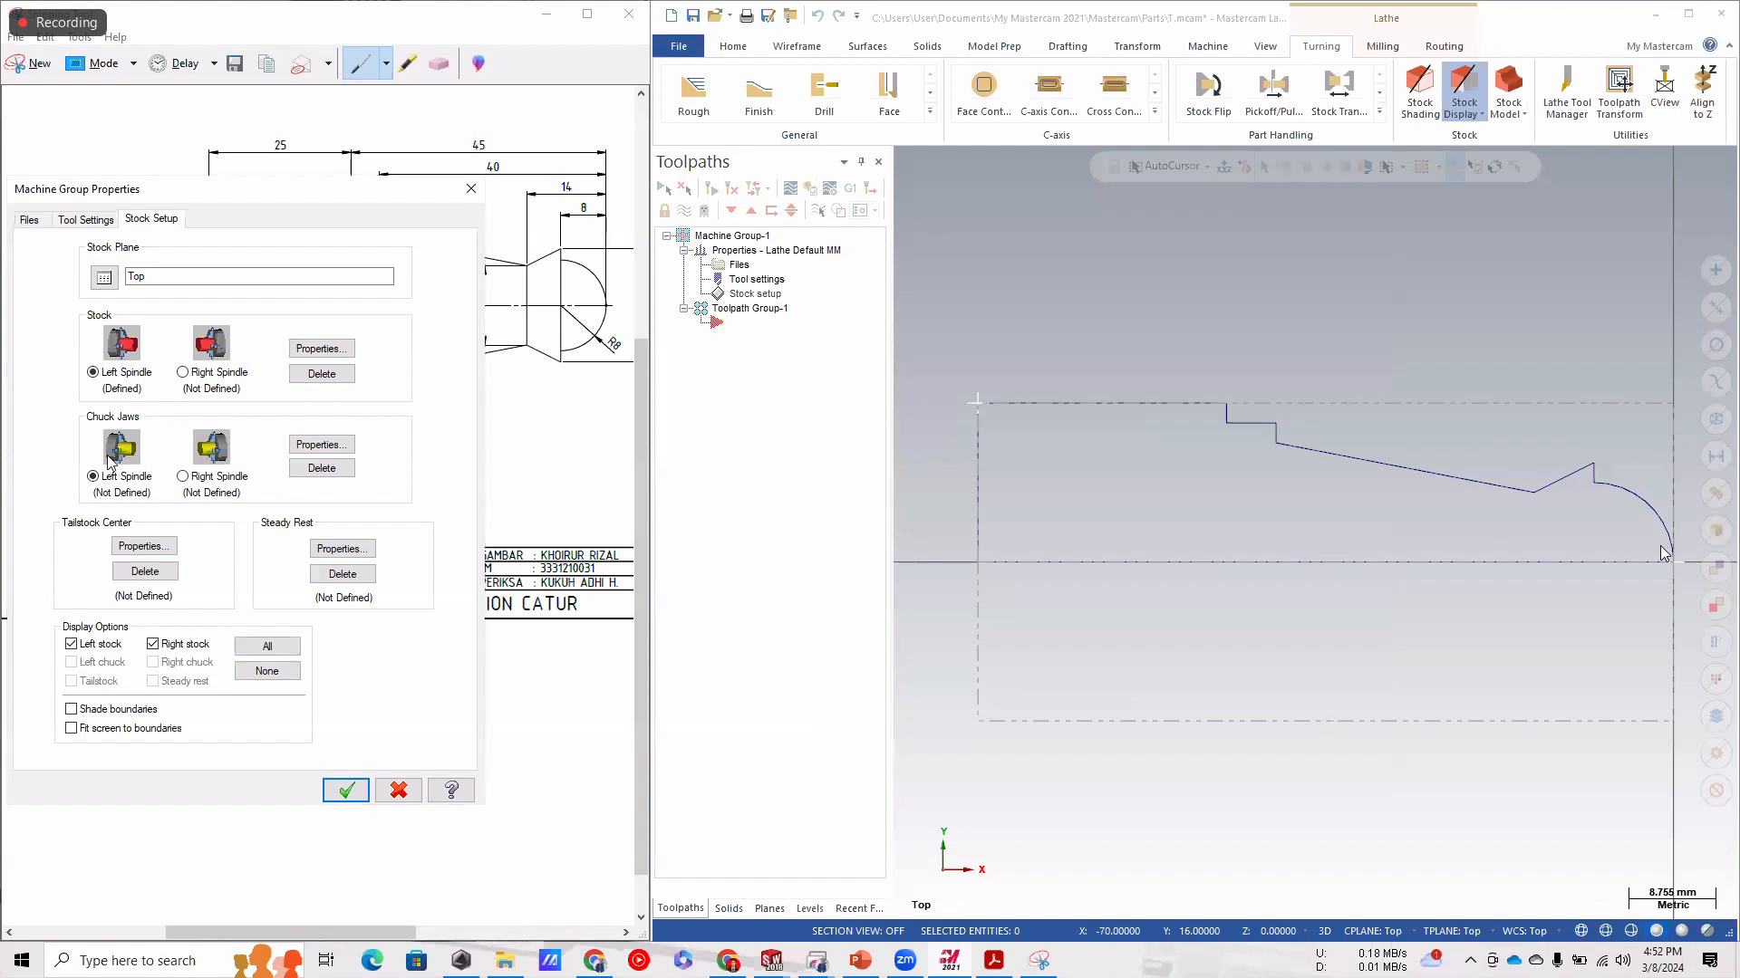
Position the left-spindle chuck jaws at a diameter of 32 mm, picking Z at the outer shoulder corner of the 25 mm long base.
click(321, 444)
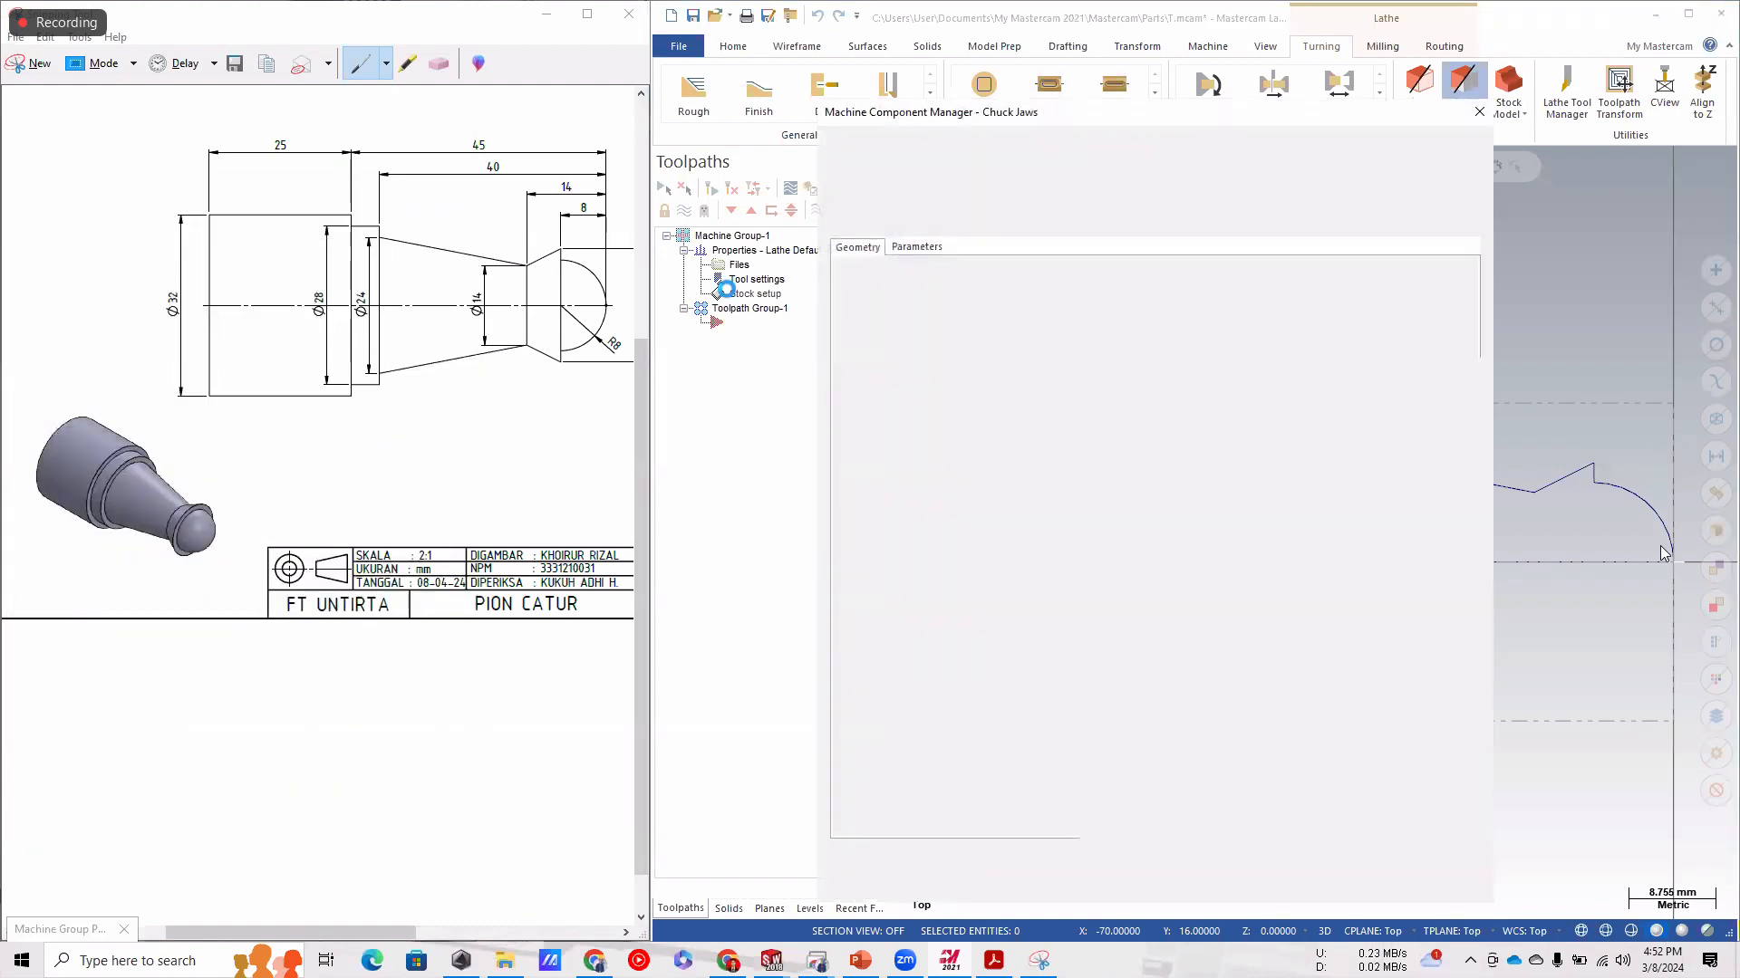
click(916, 247)
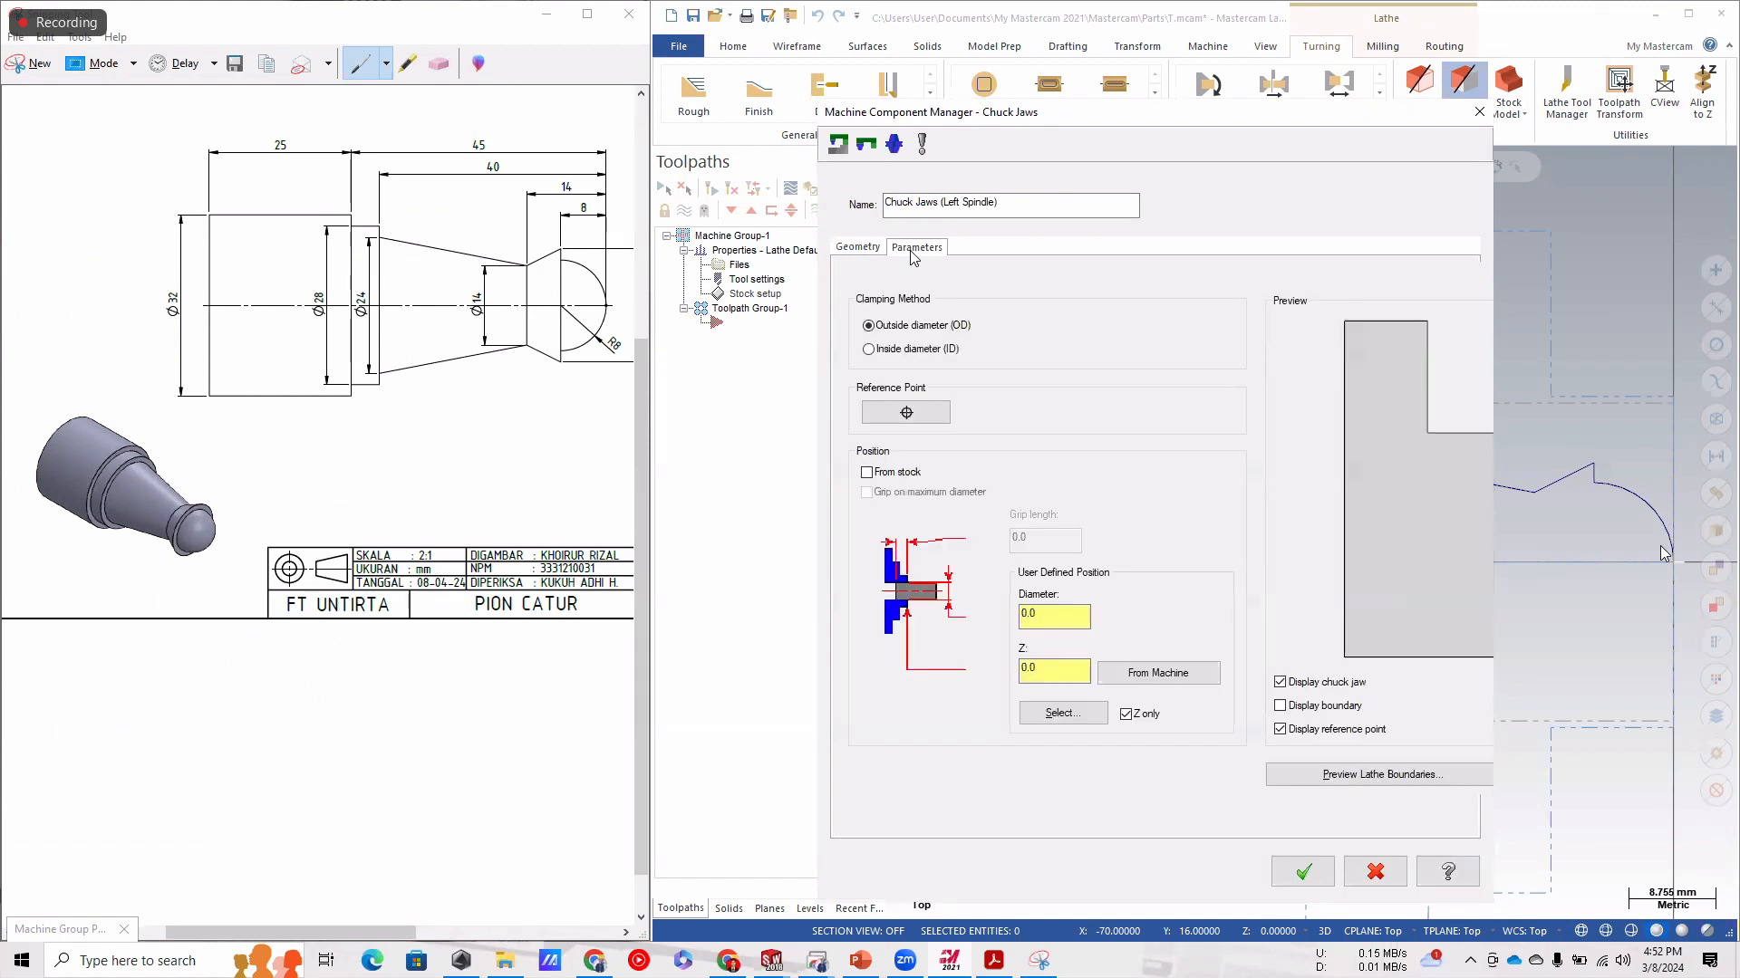
drag(1065, 614, 1019, 616)
text(32)
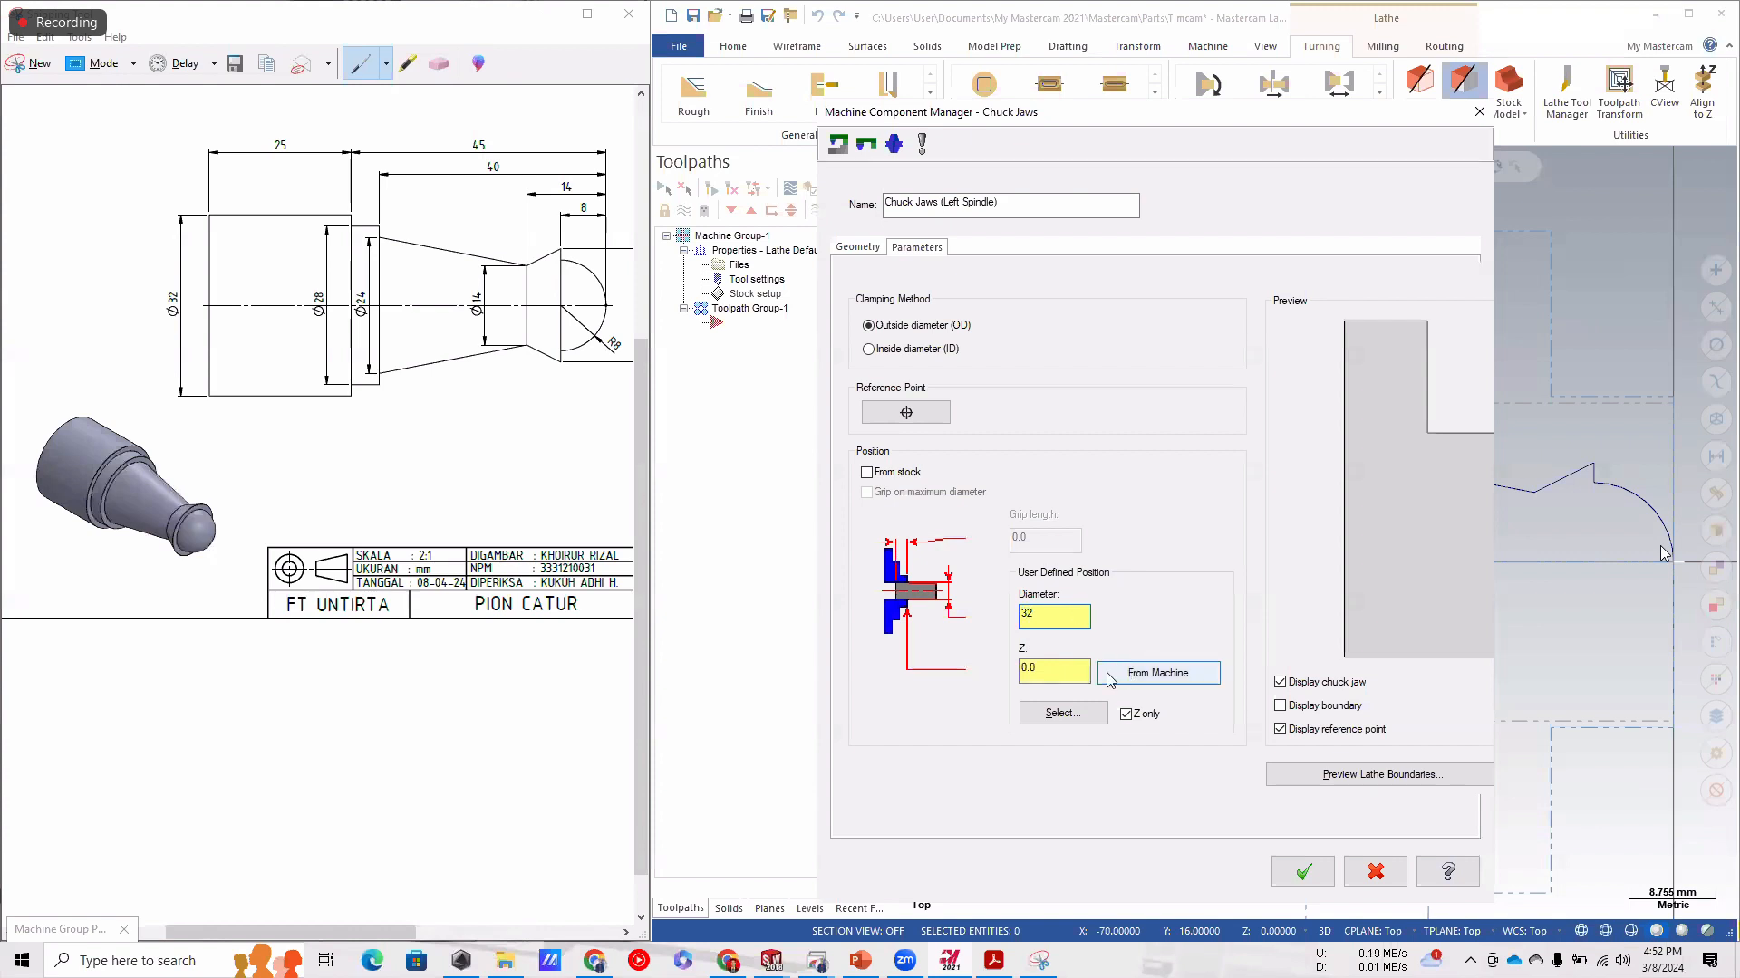
click(1067, 671)
click(1062, 714)
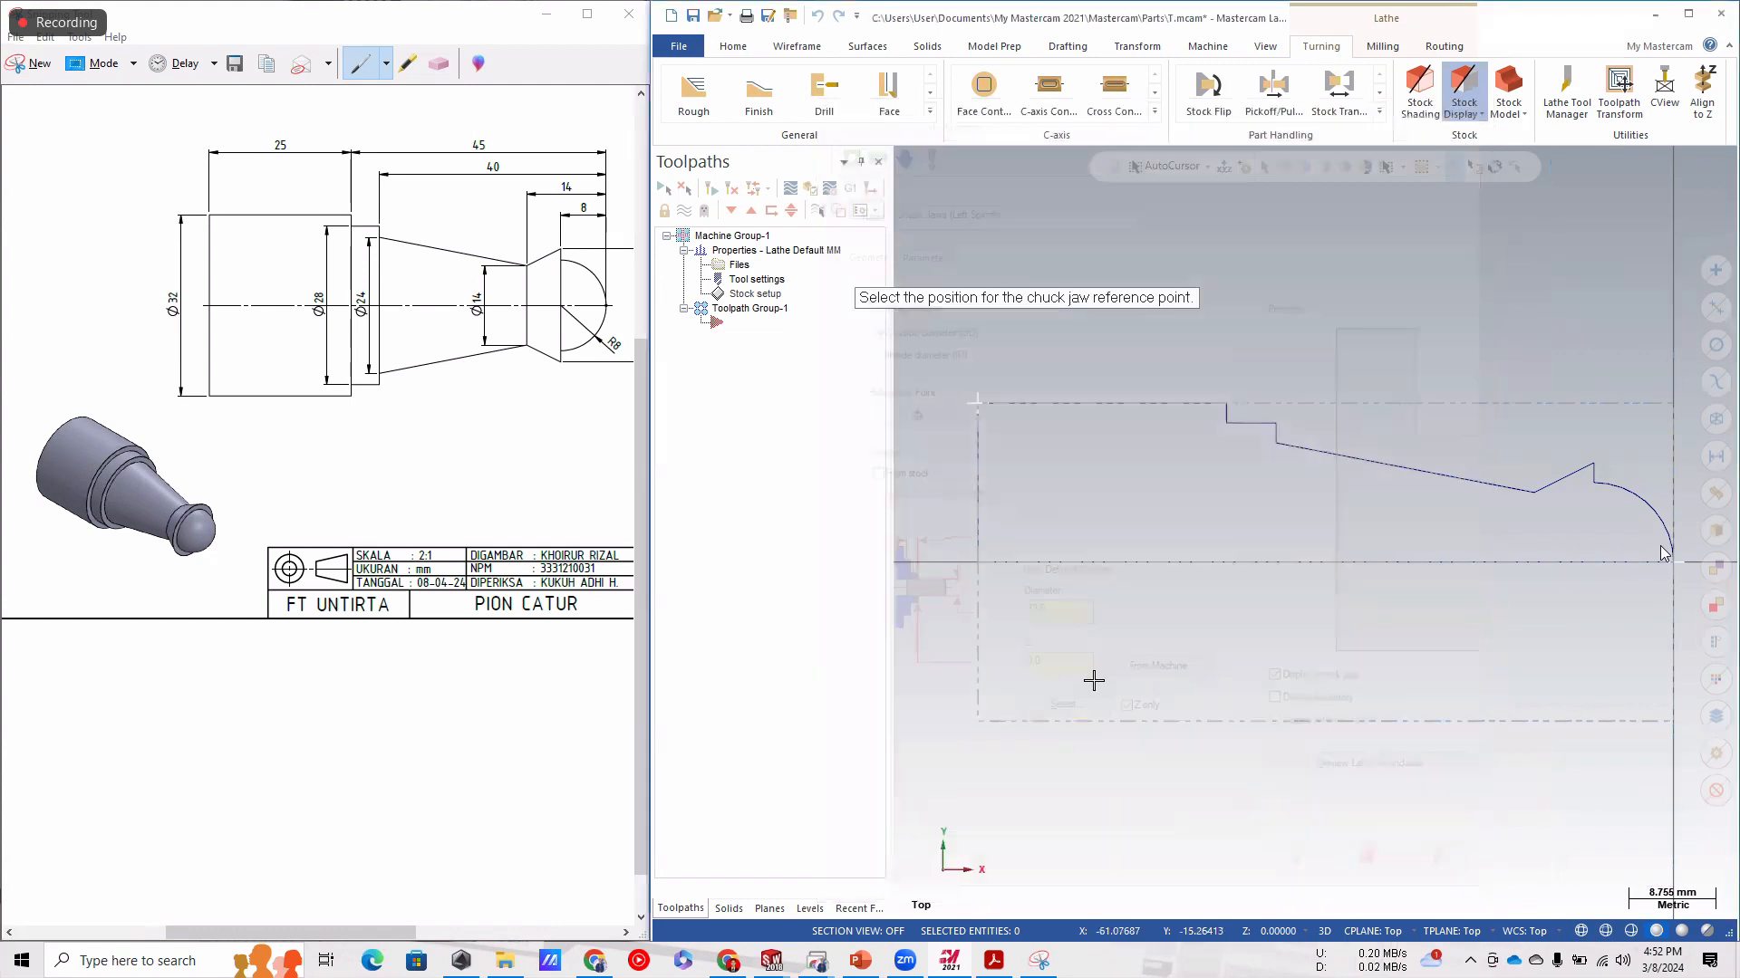
click(1227, 405)
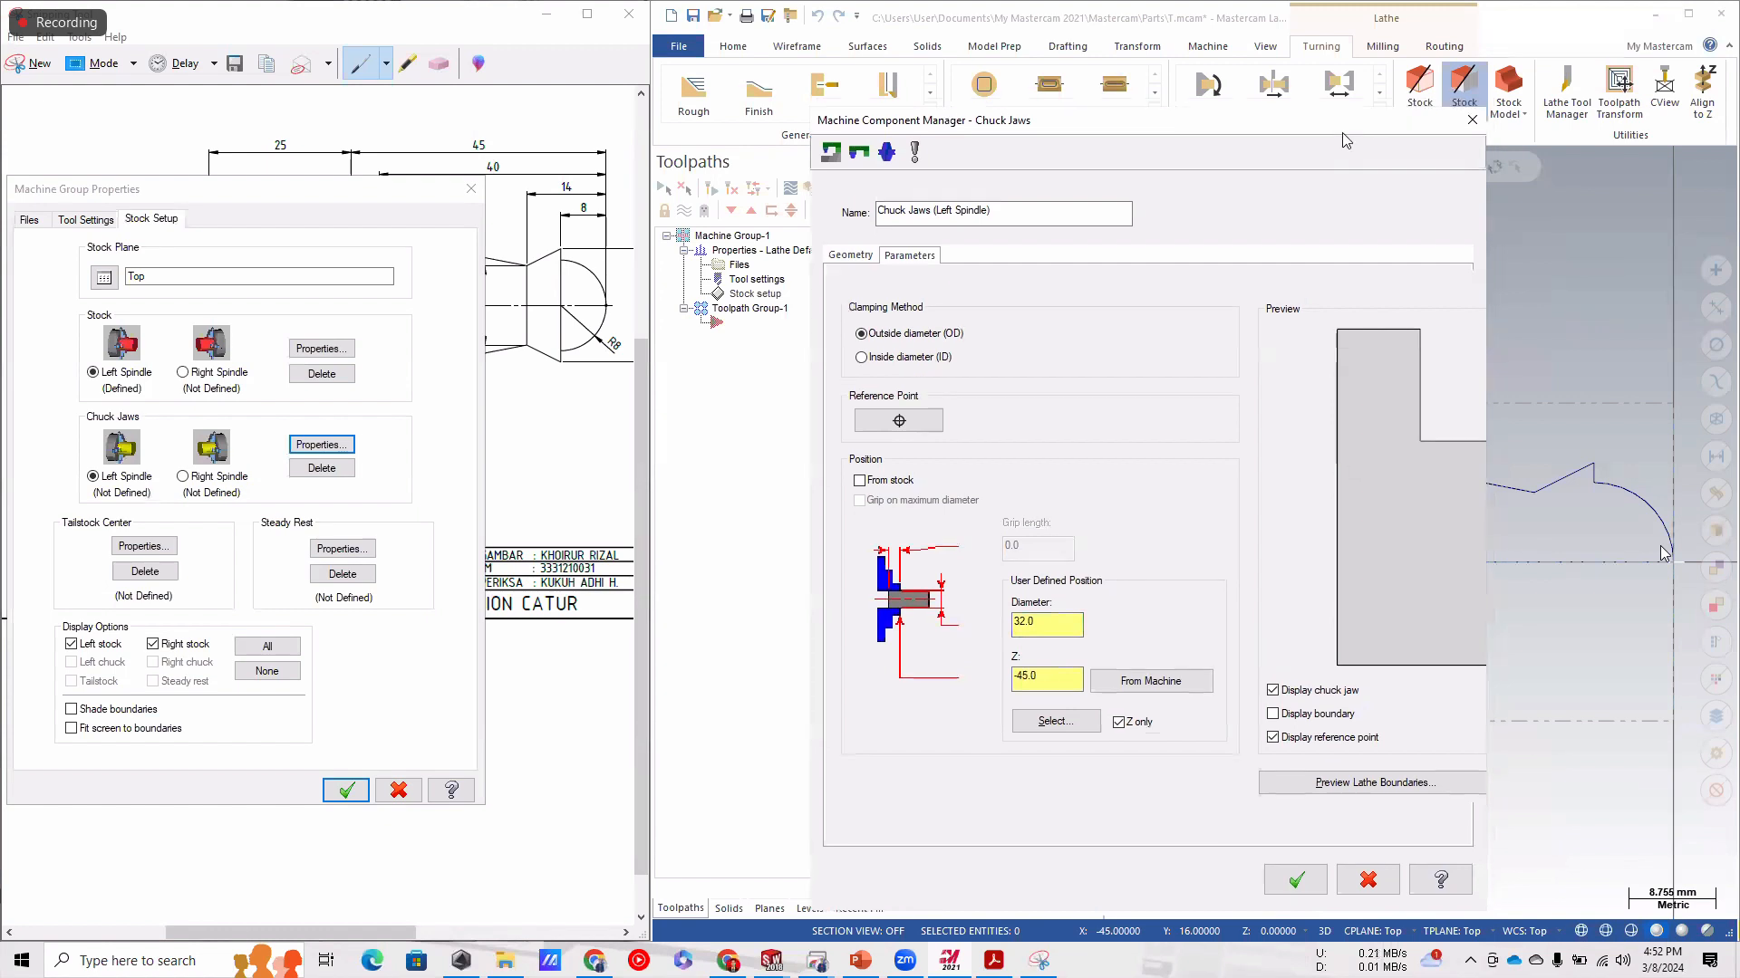
drag(1342, 133, 692, 140)
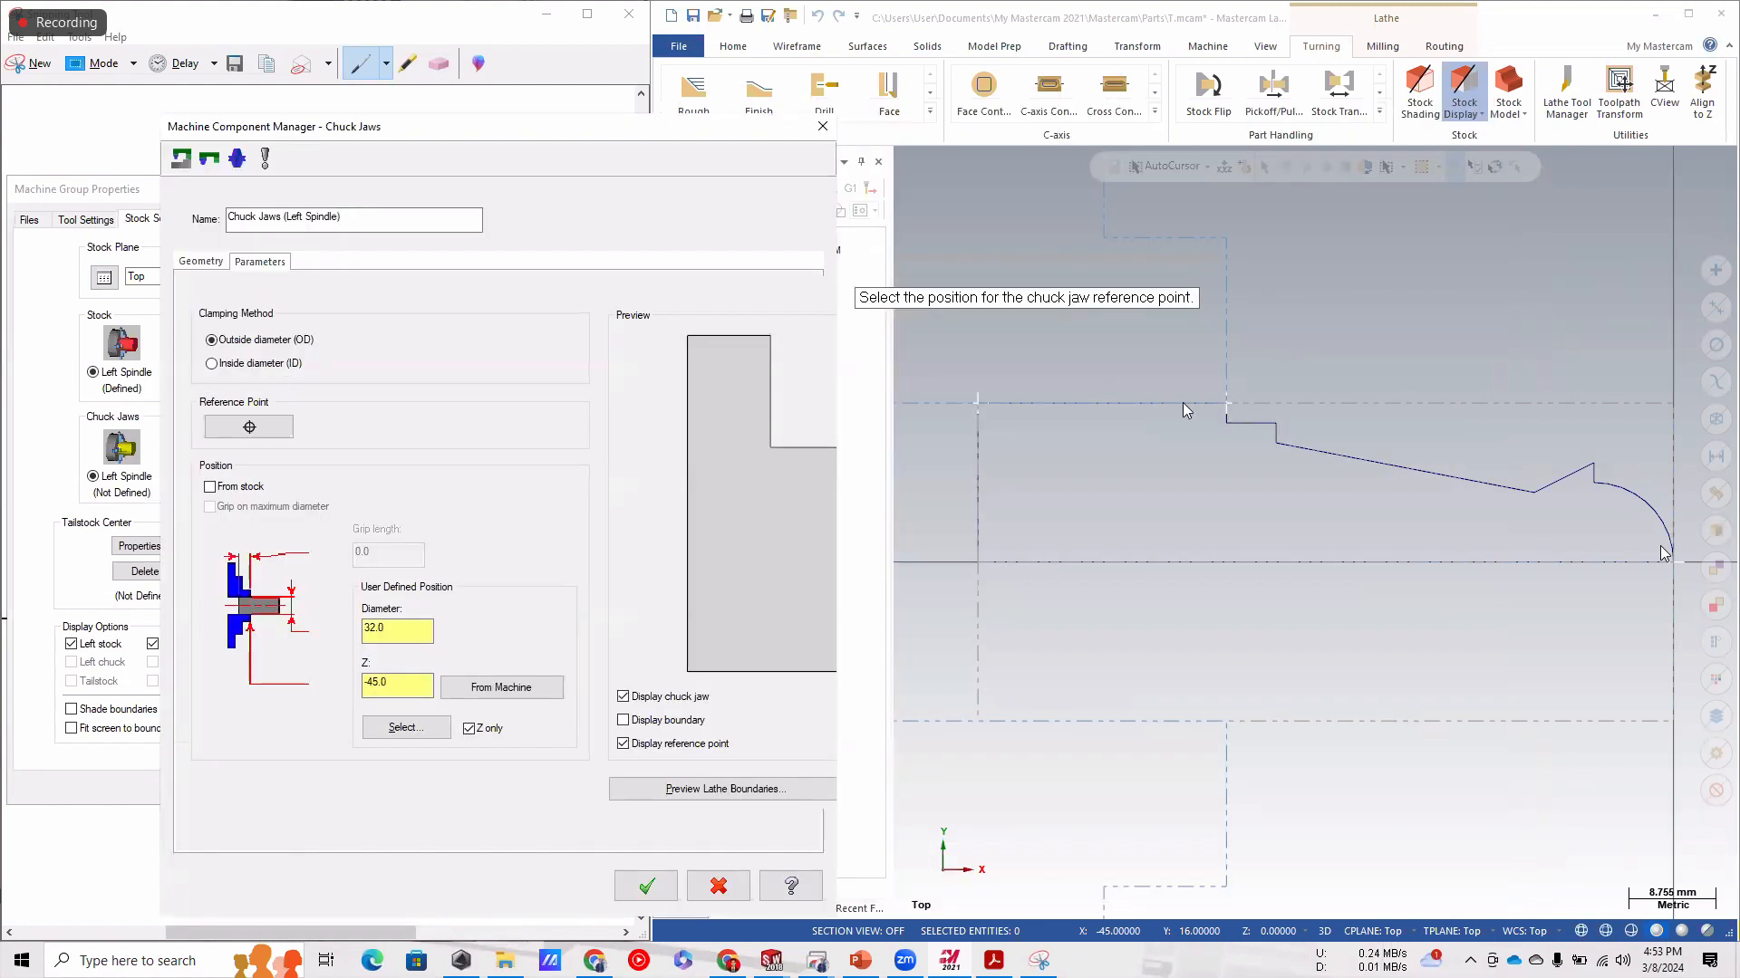
Set the chuck jaws' Z position to -50, accept the jaws and close the machine group properties.
drag(393, 686, 327, 685)
text(-50)
key(Return)
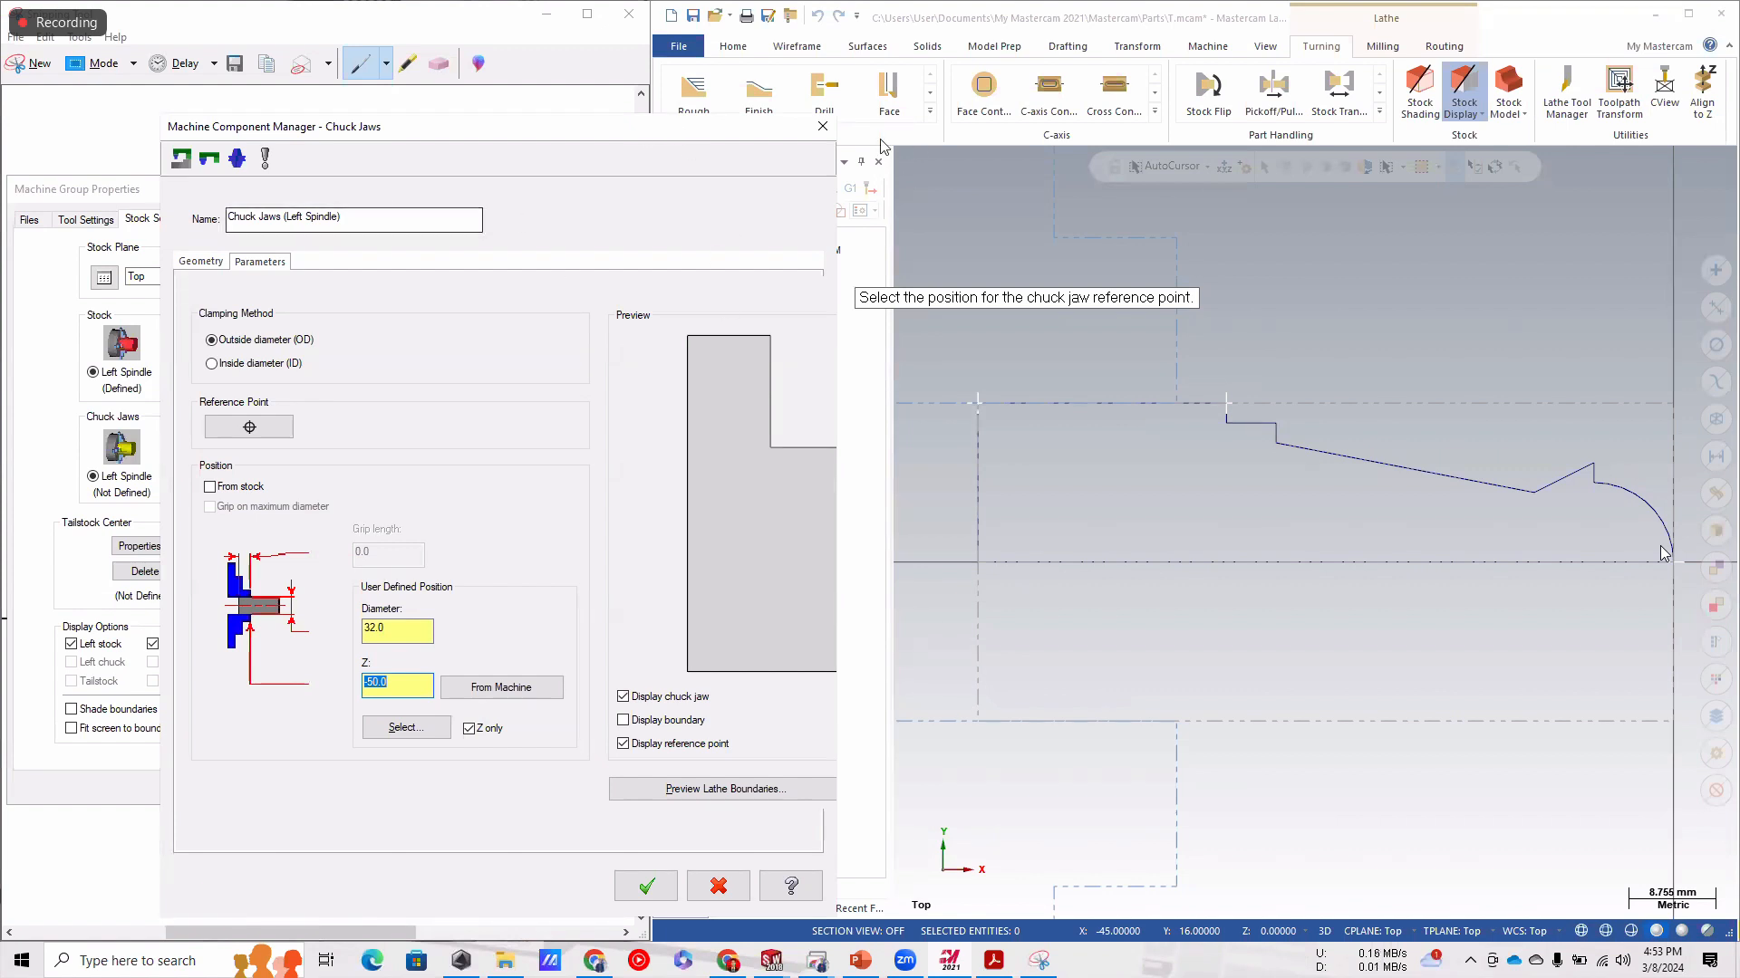
click(645, 886)
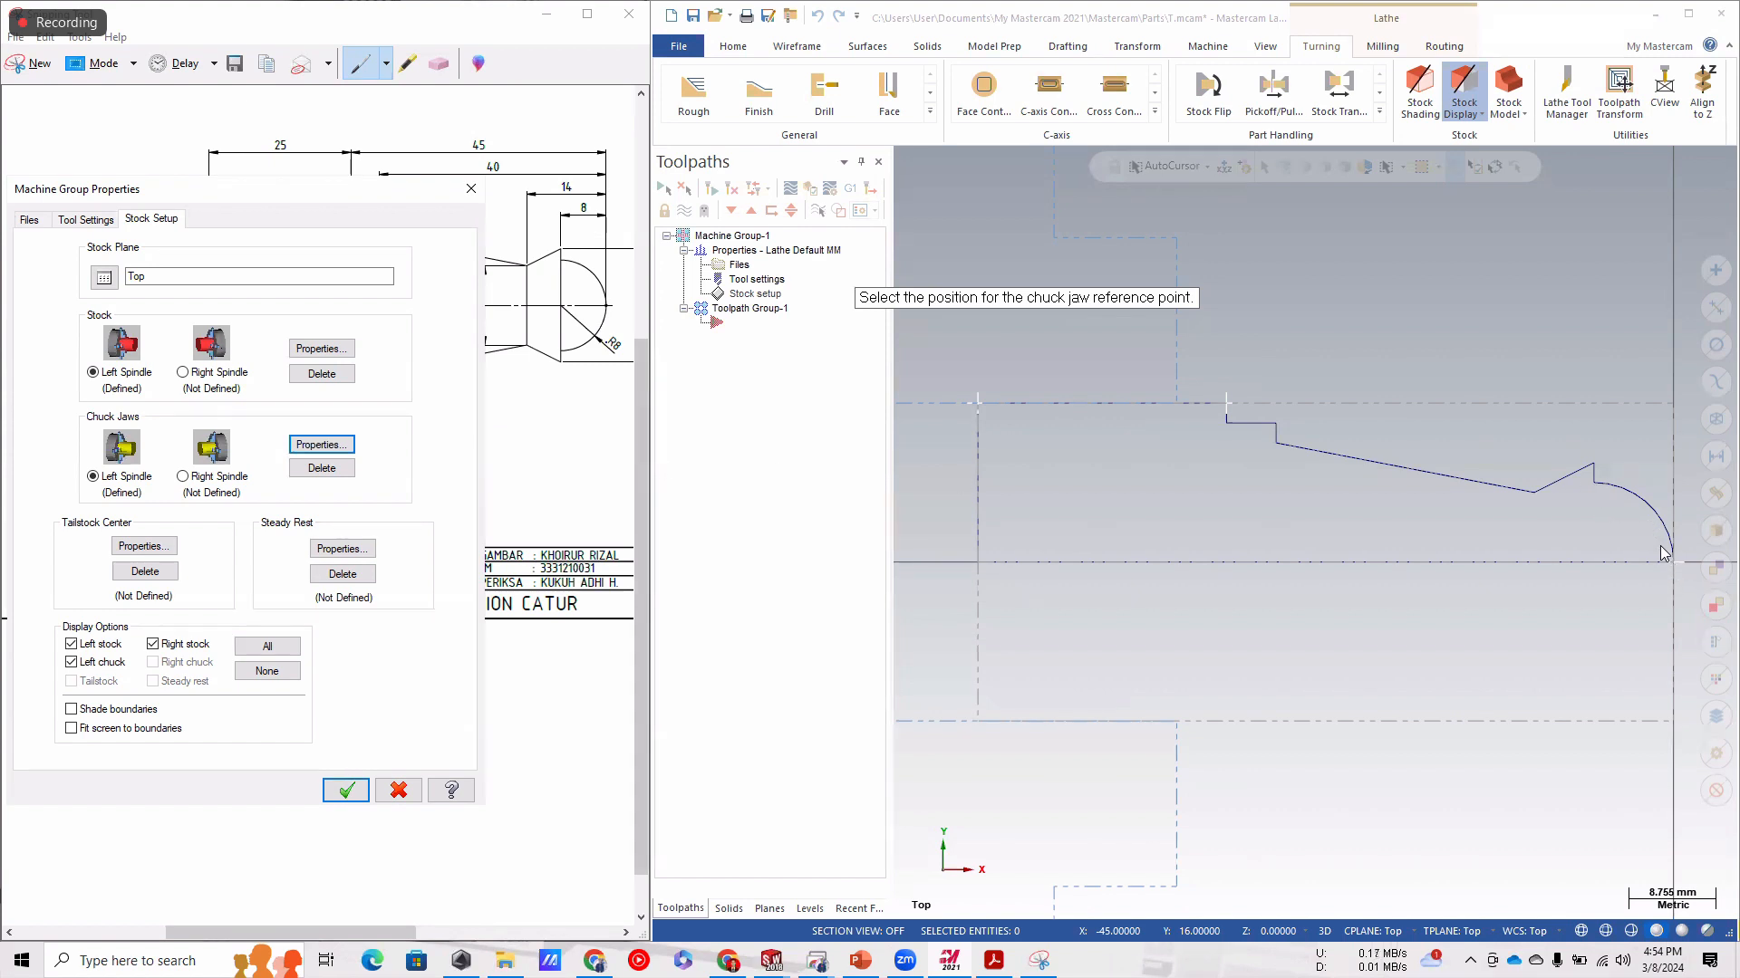
click(471, 188)
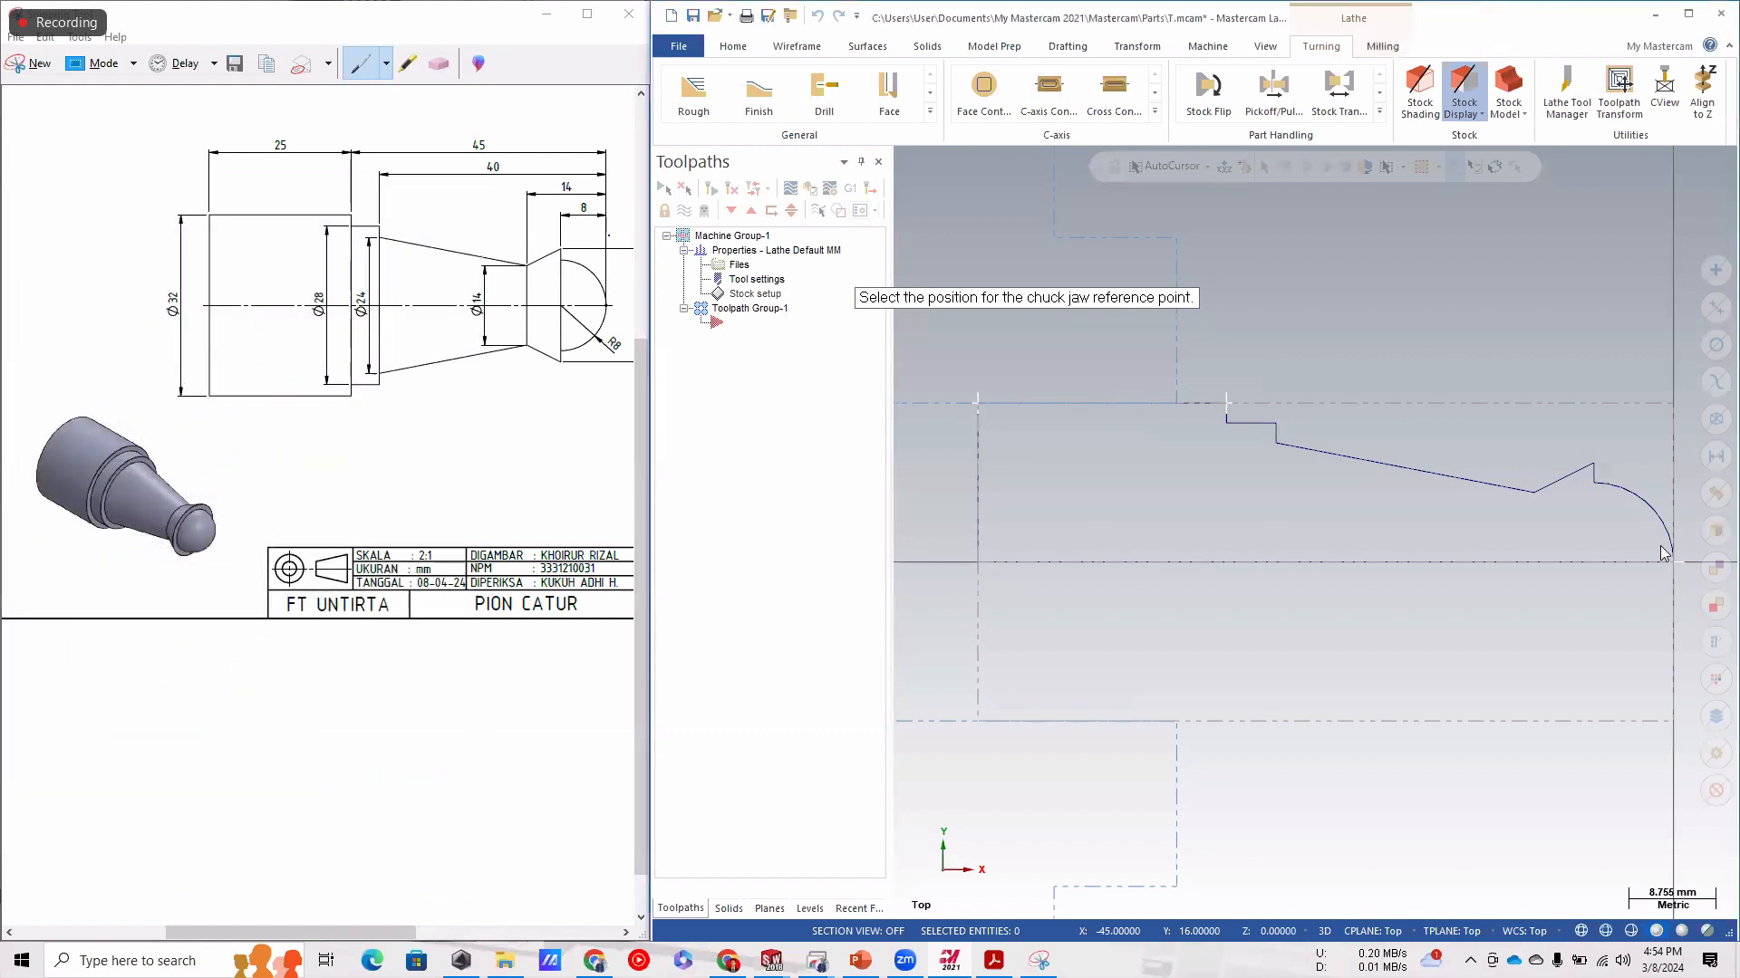
click(1664, 552)
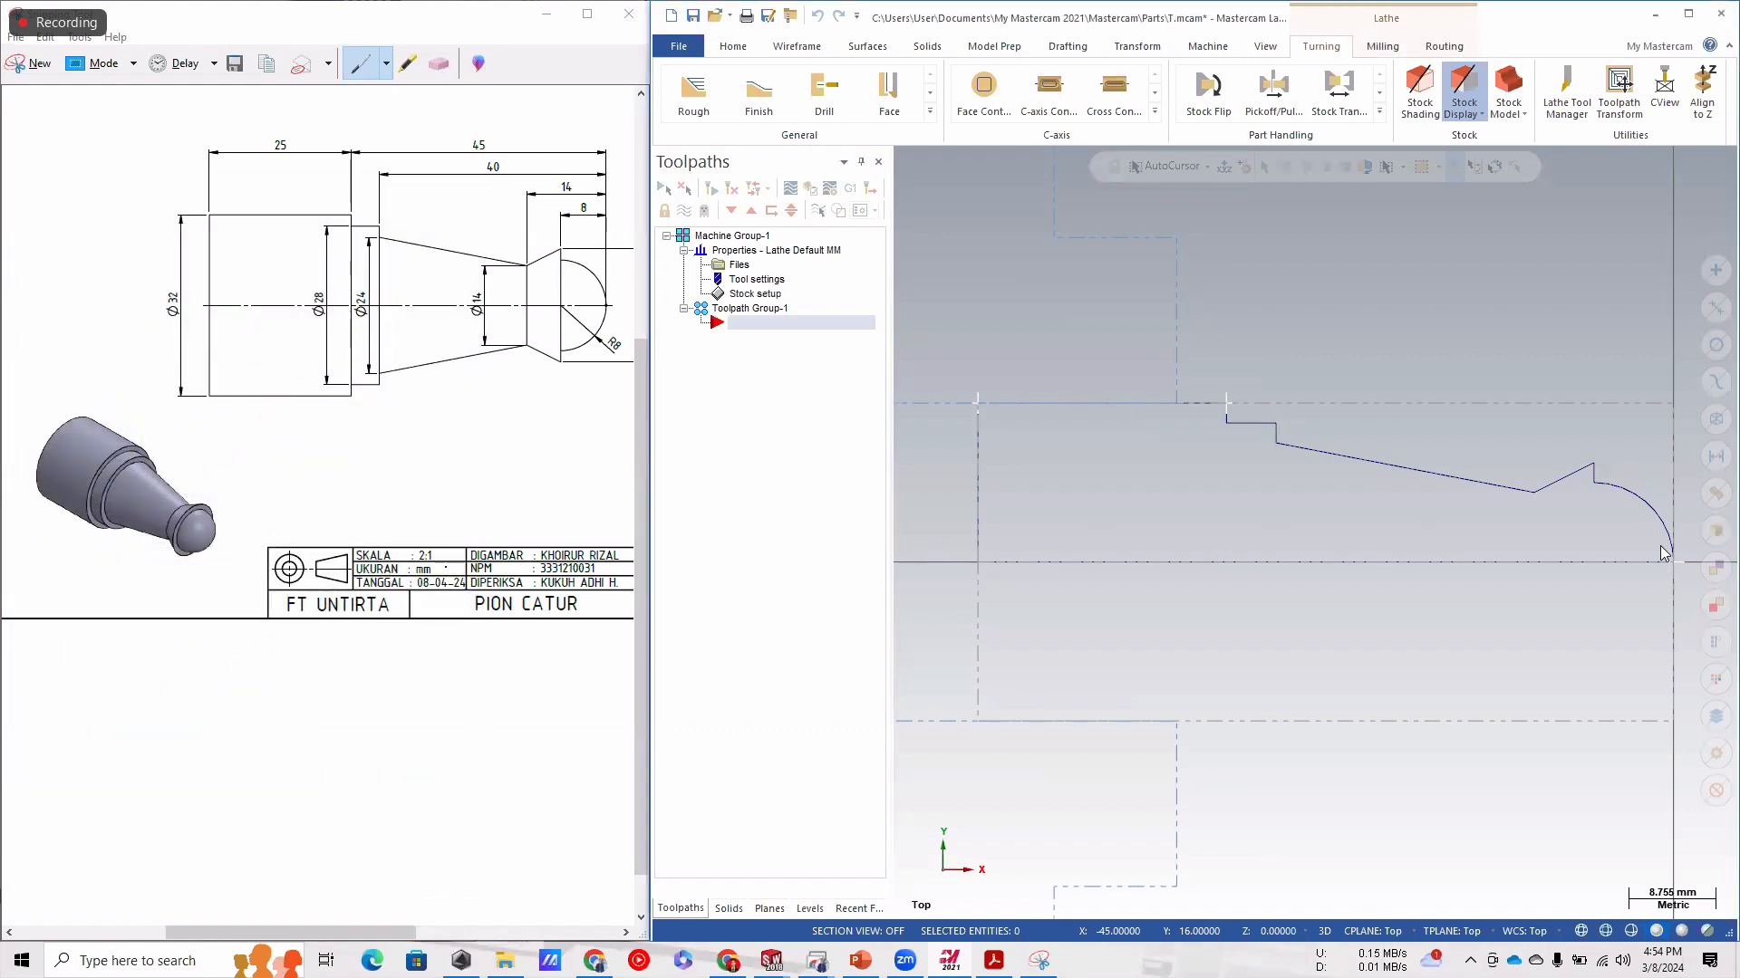
Examine the stock and chuck jaw boundaries around the pawn profile and compare the shape with the drawing.
mouse_move(360, 933)
mouse_down()
mouse_move(421, 934)
mouse_move(401, 935)
mouse_up()
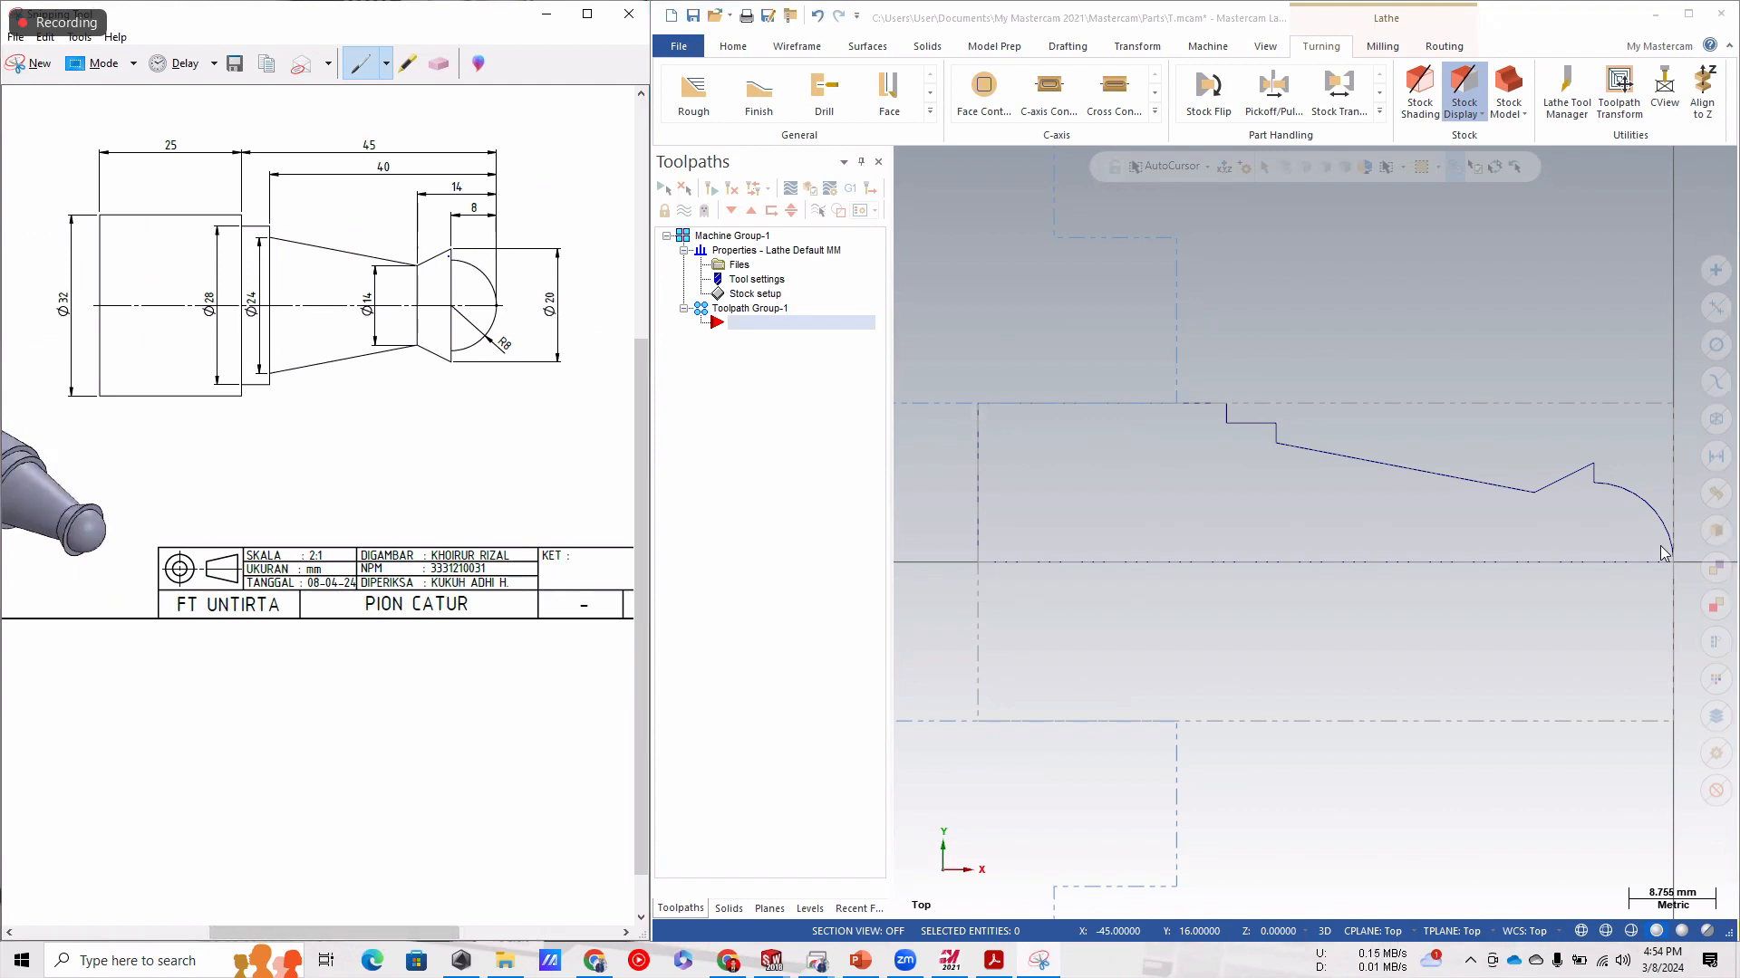
scroll(436, 269, up, 1)
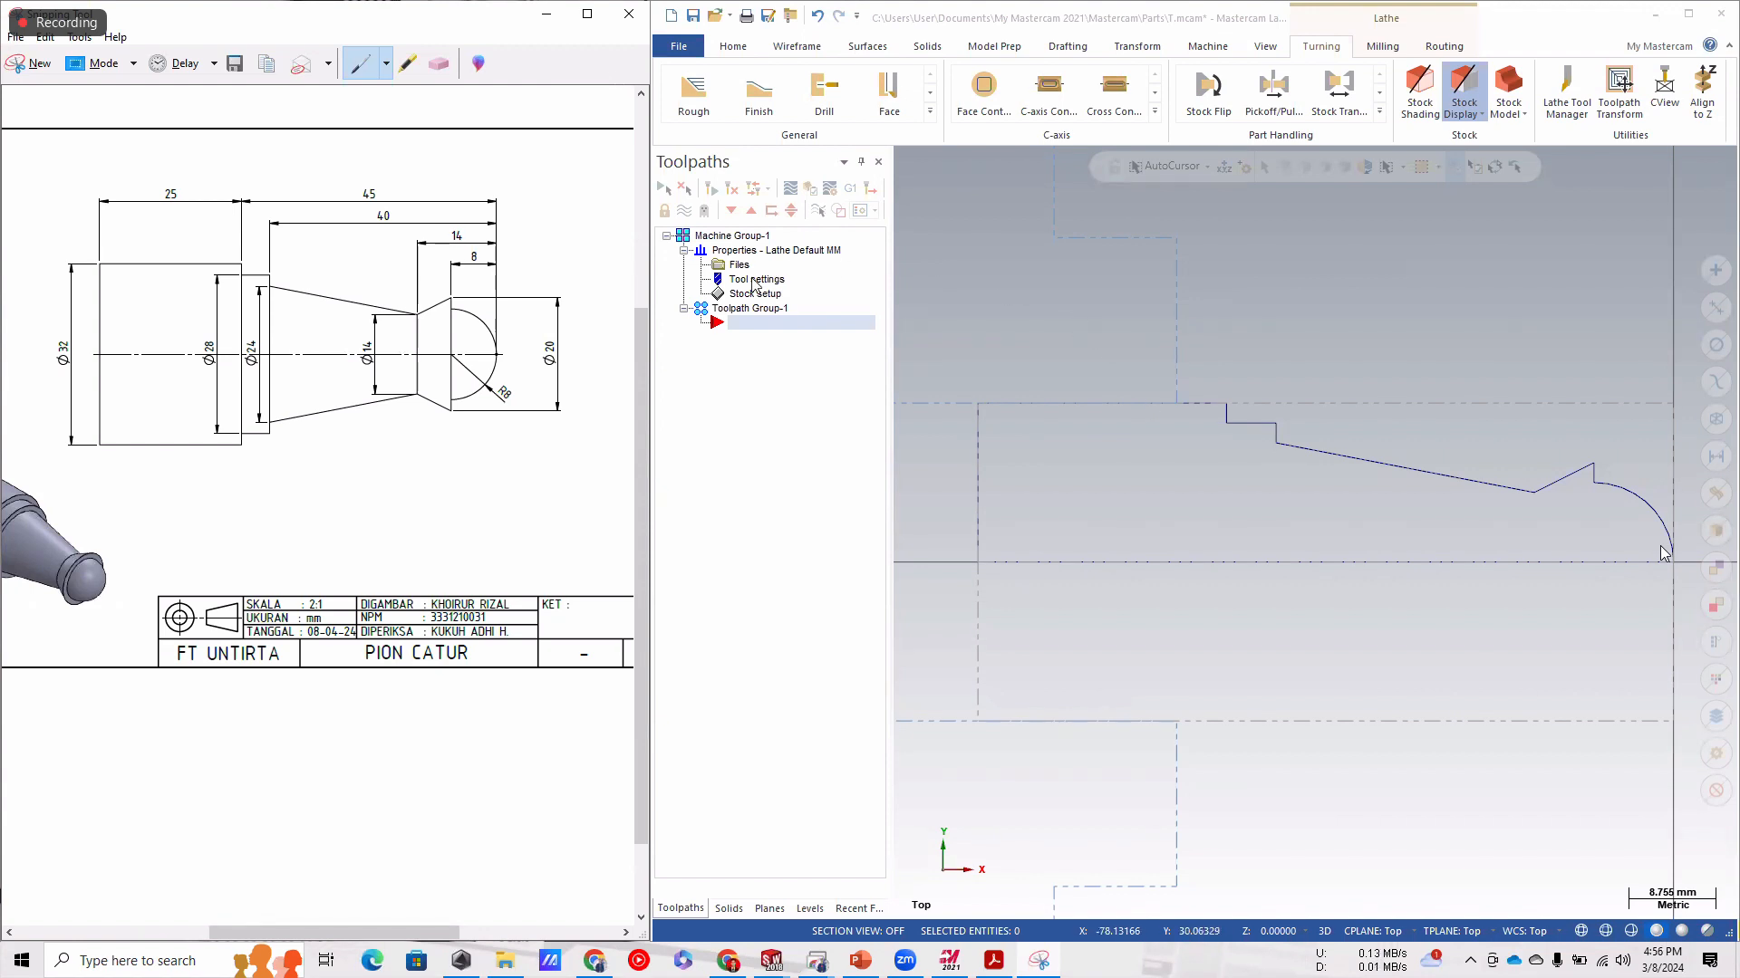
scroll(1454, 413, down, 3)
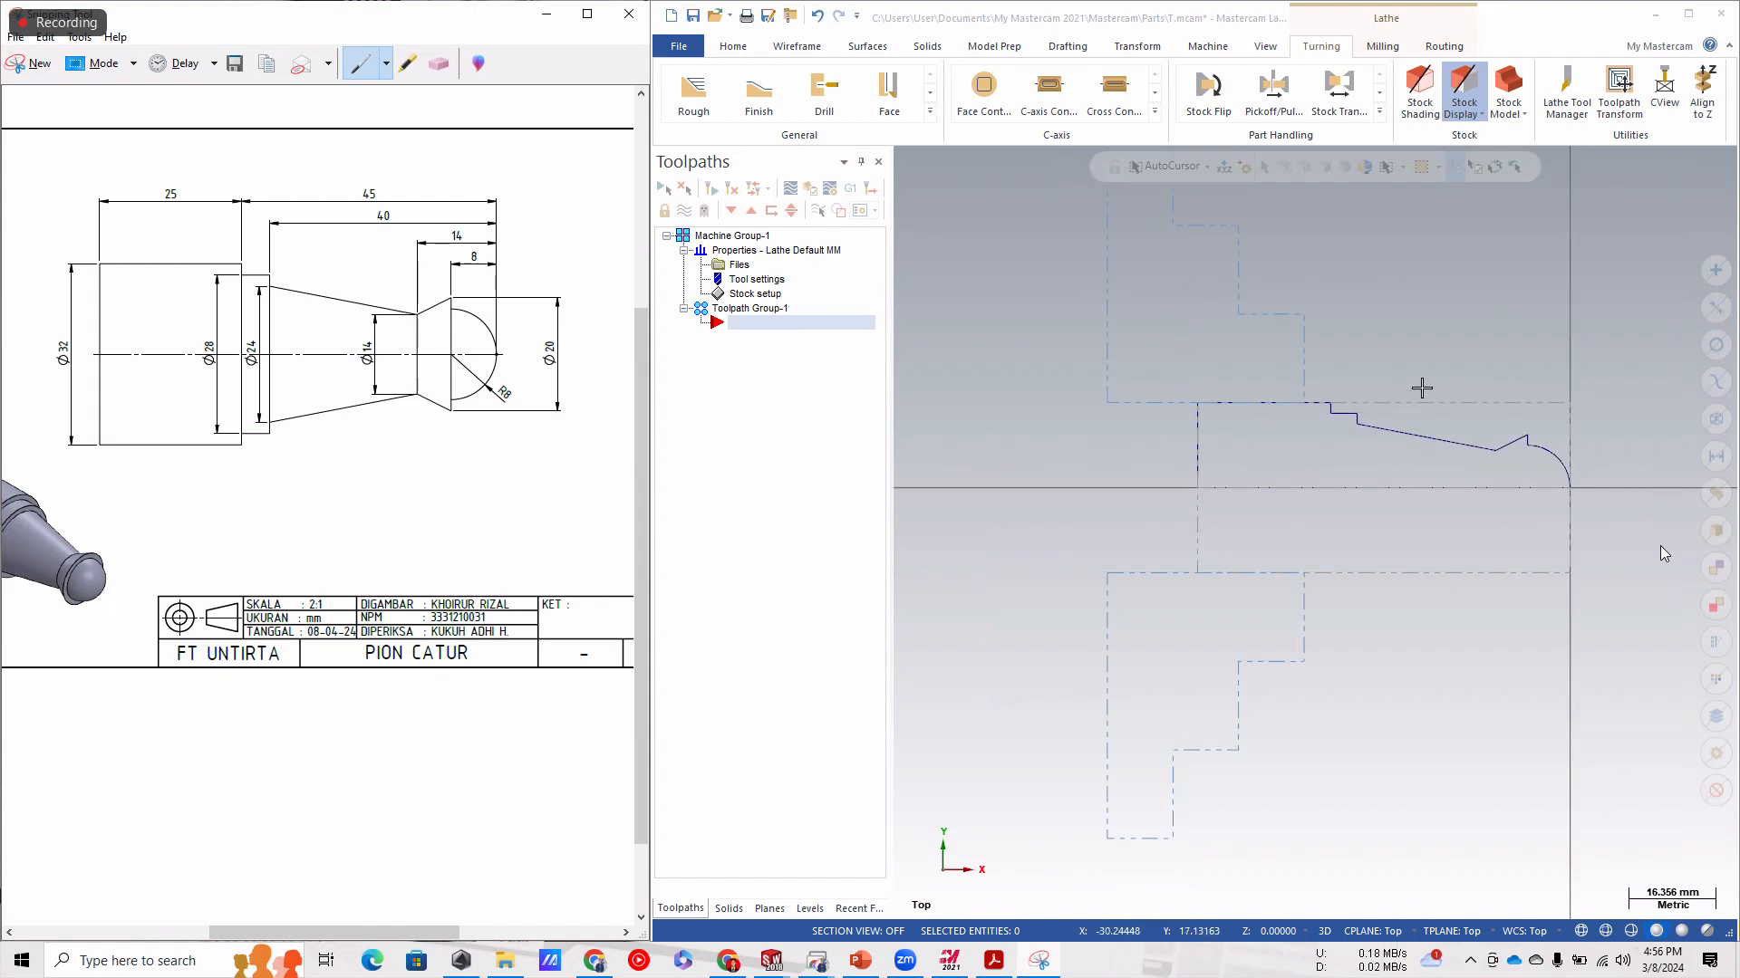
click(883, 250)
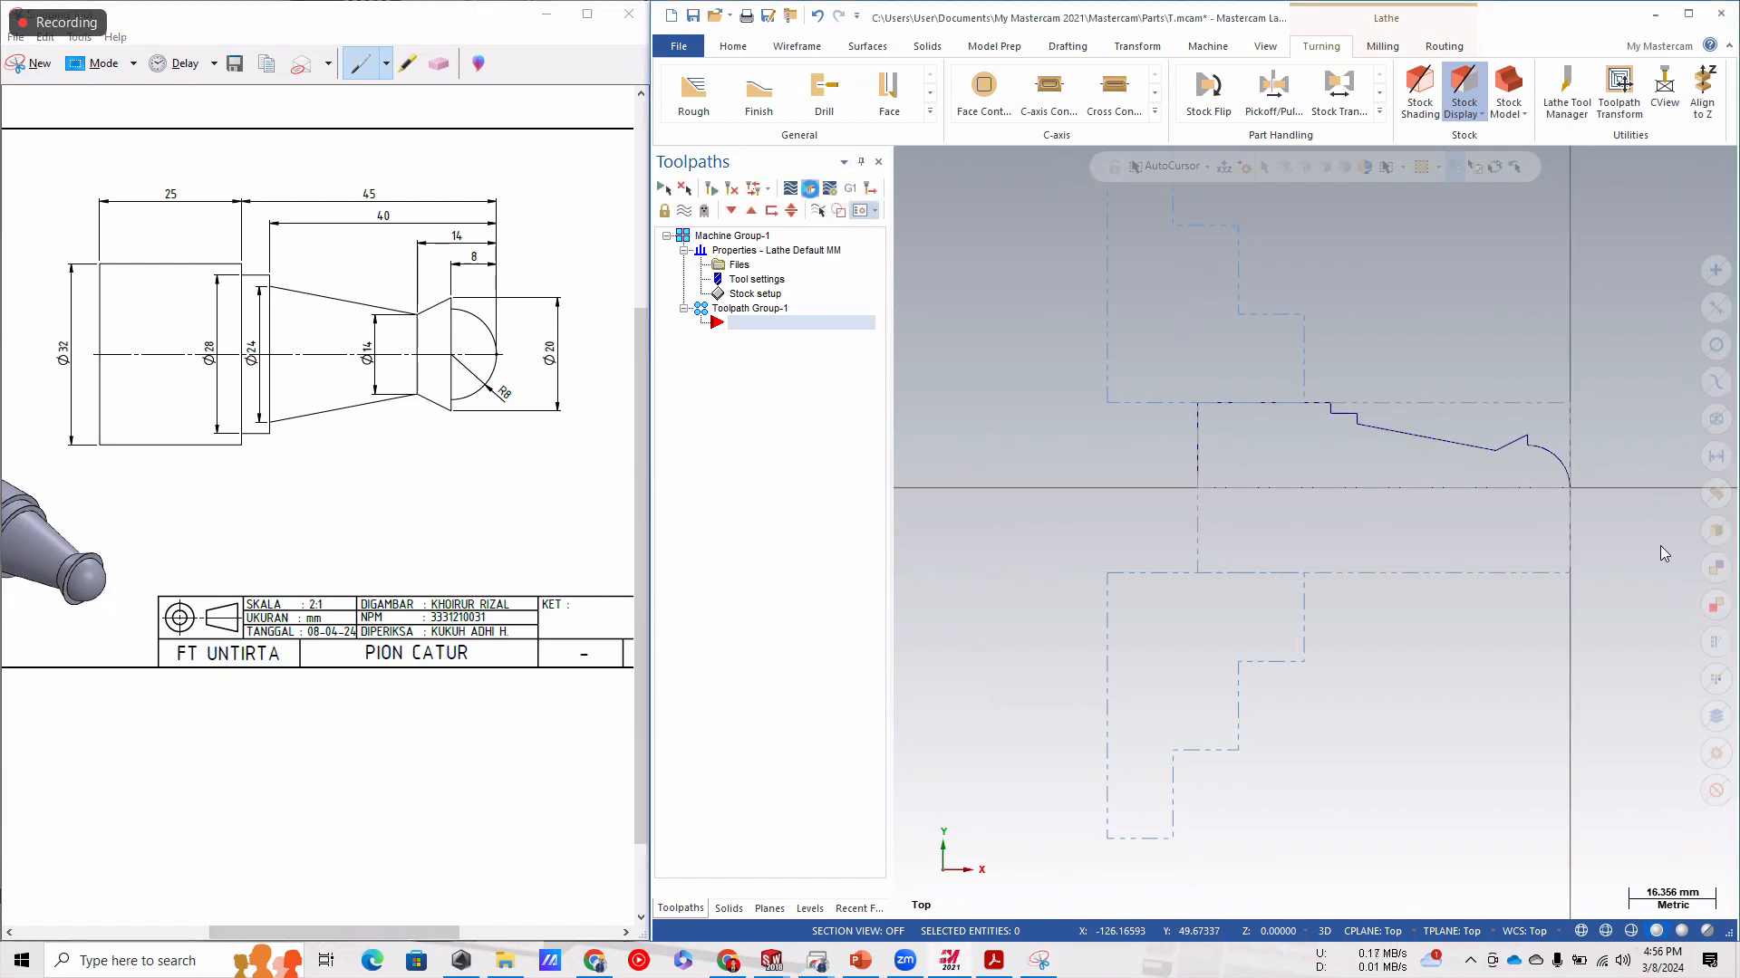
click(809, 188)
click(1351, 414)
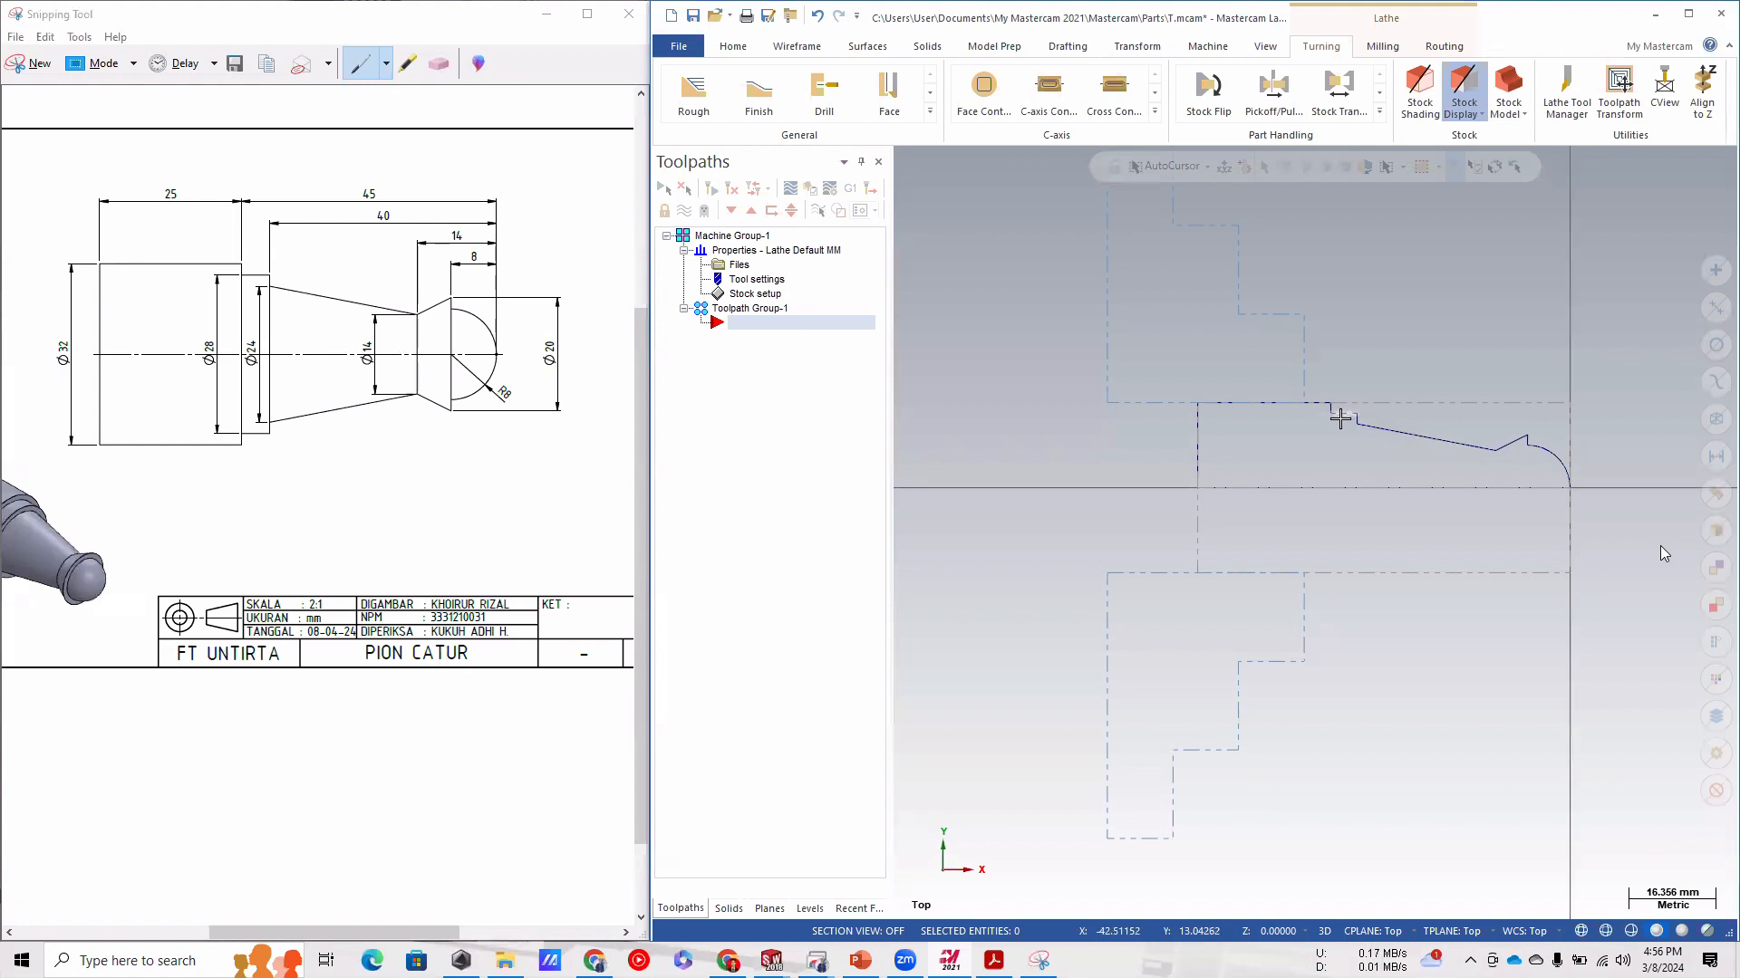
scroll(1565, 437, up, 4)
scroll(1585, 373, down, 4)
scroll(1647, 453, up, 1)
scroll(1561, 372, up, 2)
scroll(1531, 435, up, 2)
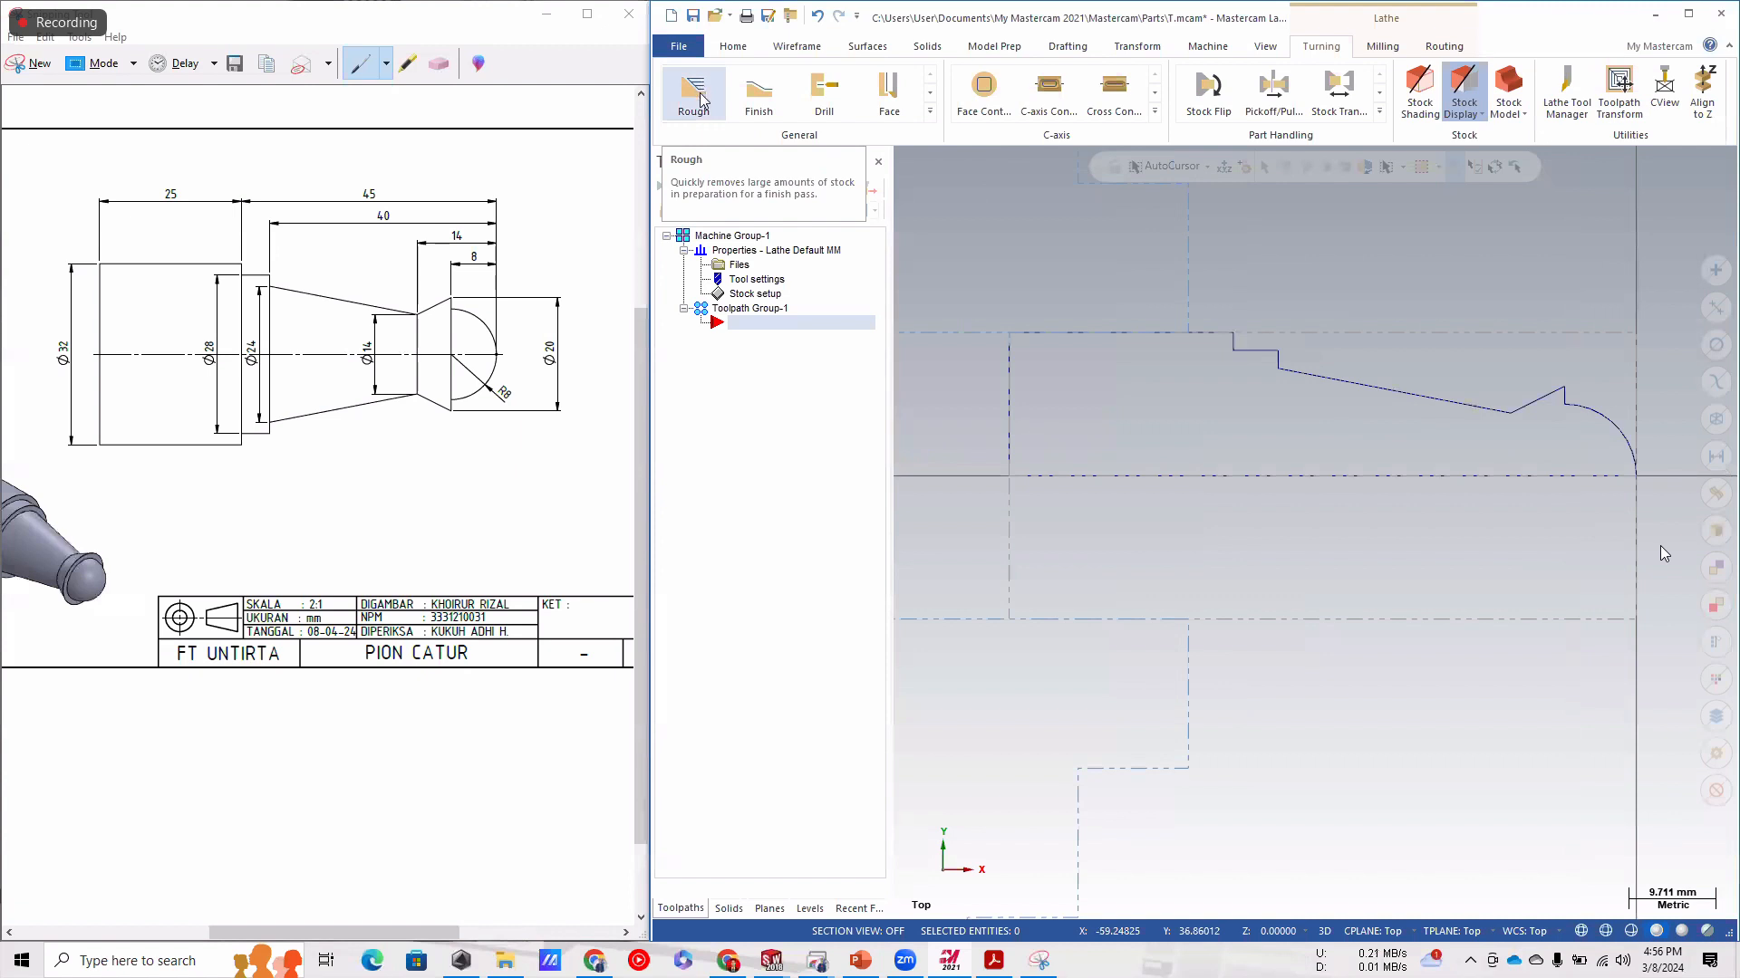
click(928, 113)
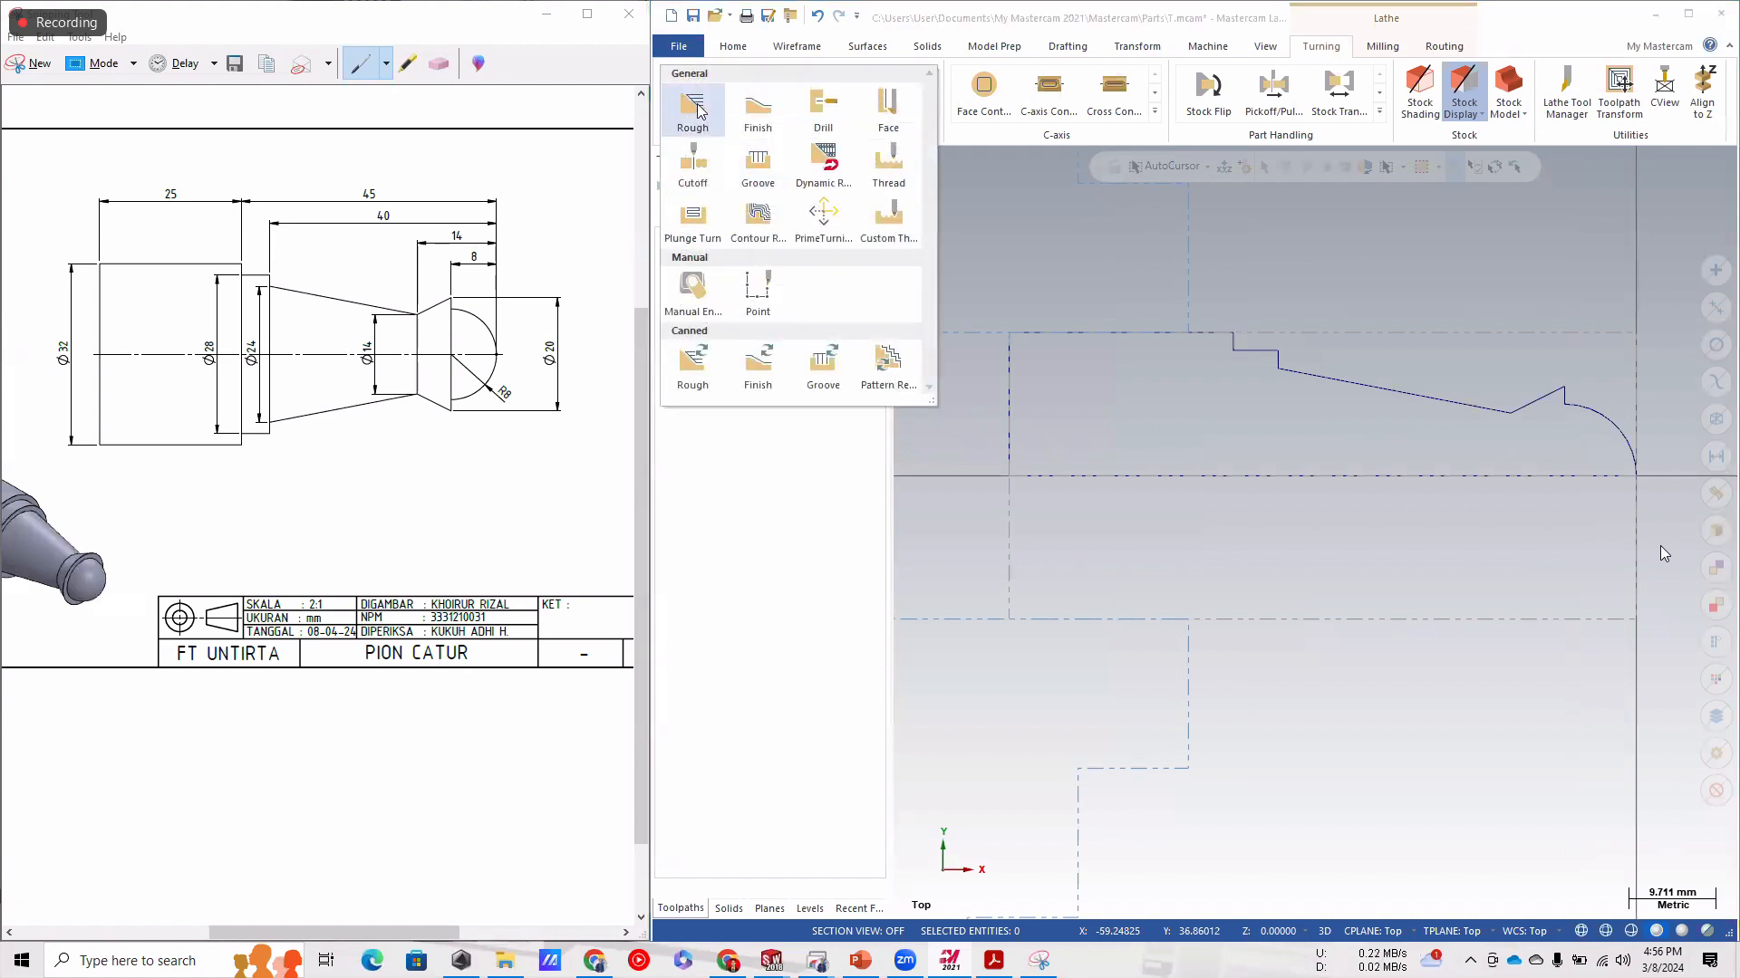
click(696, 107)
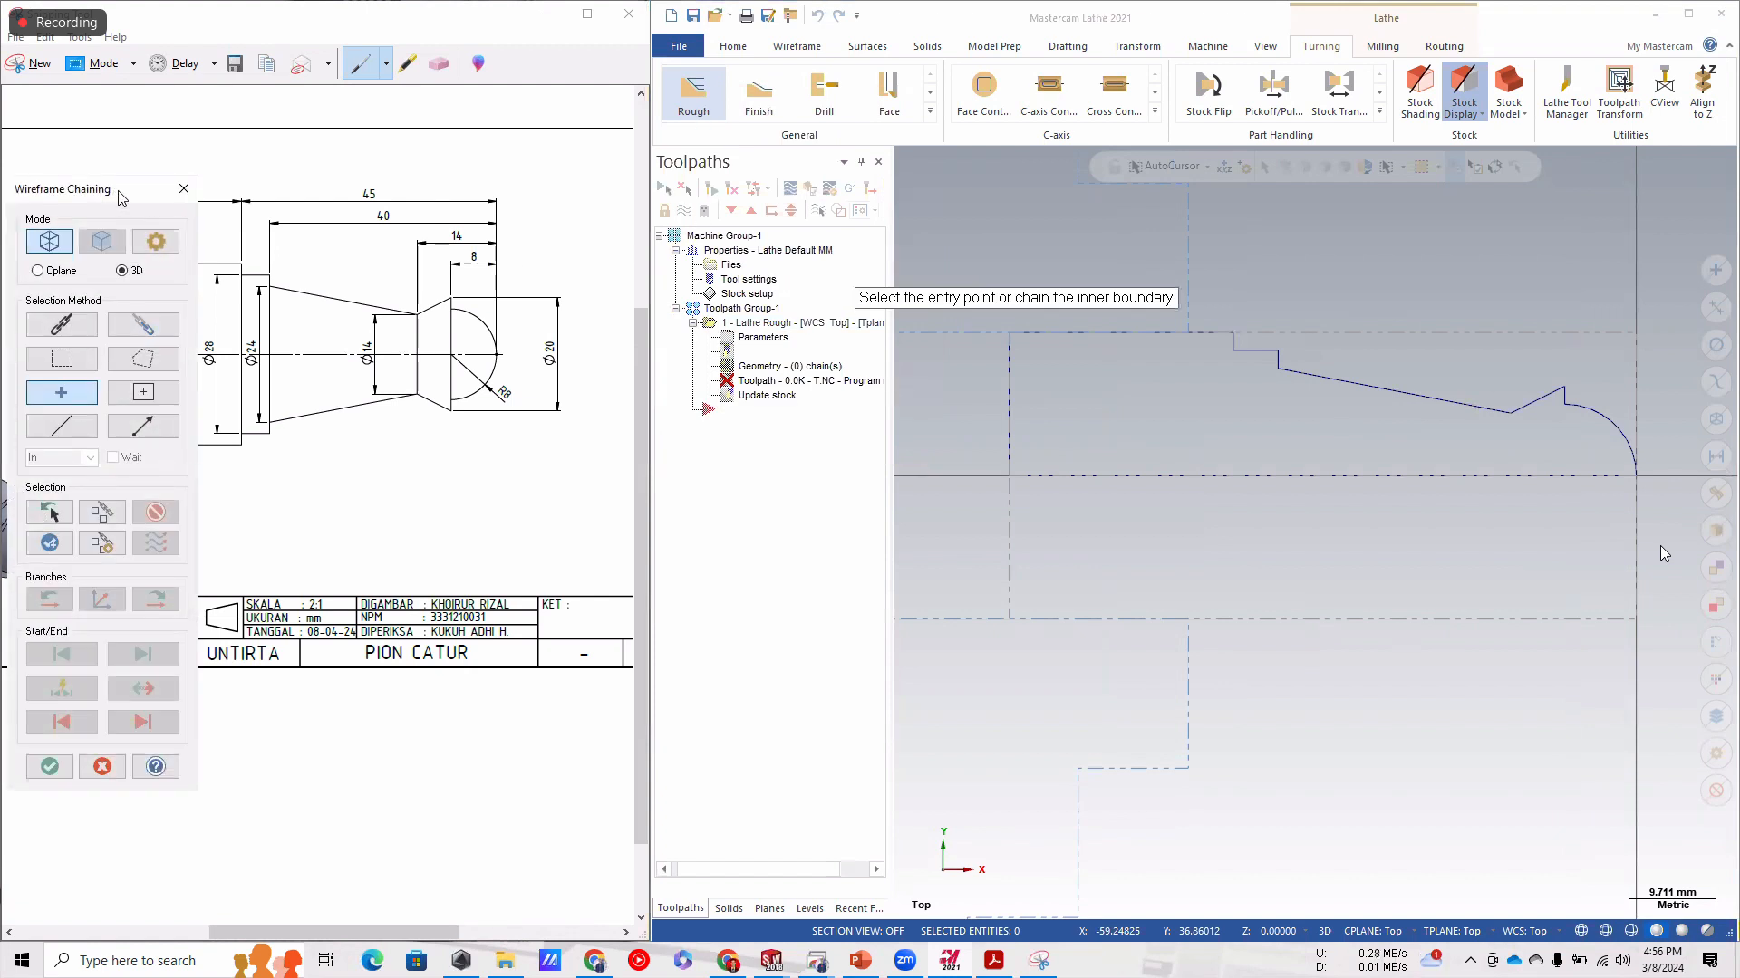
drag(122, 198, 790, 181)
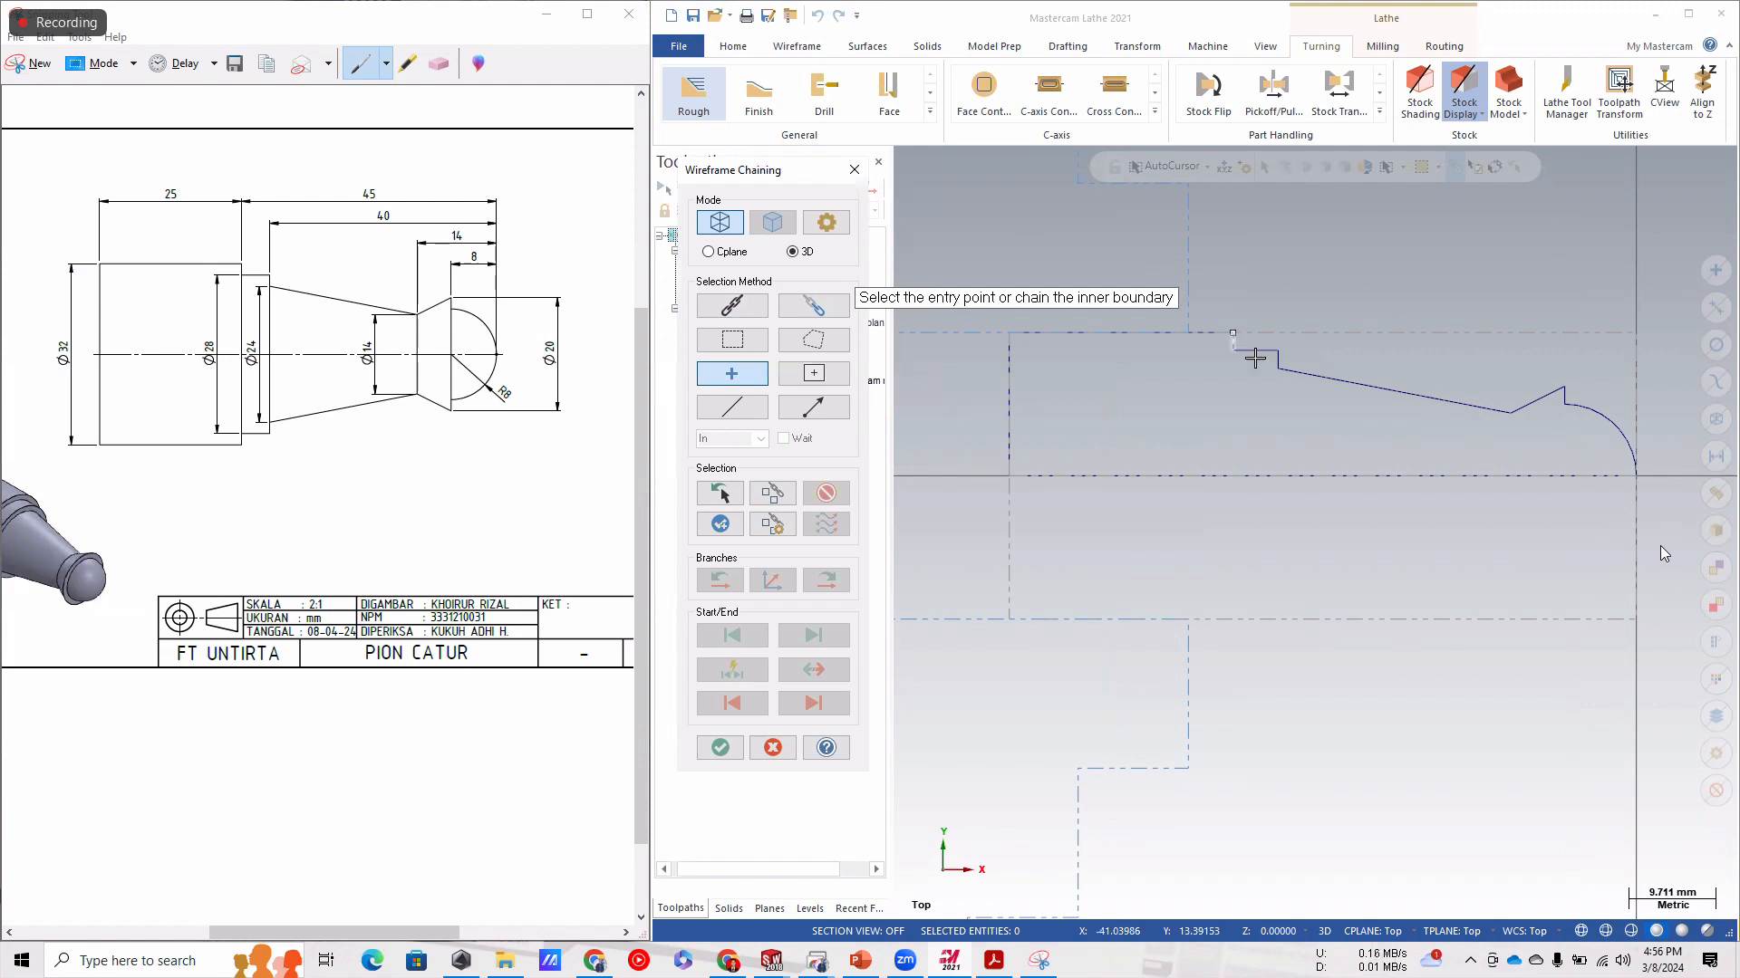
click(731, 308)
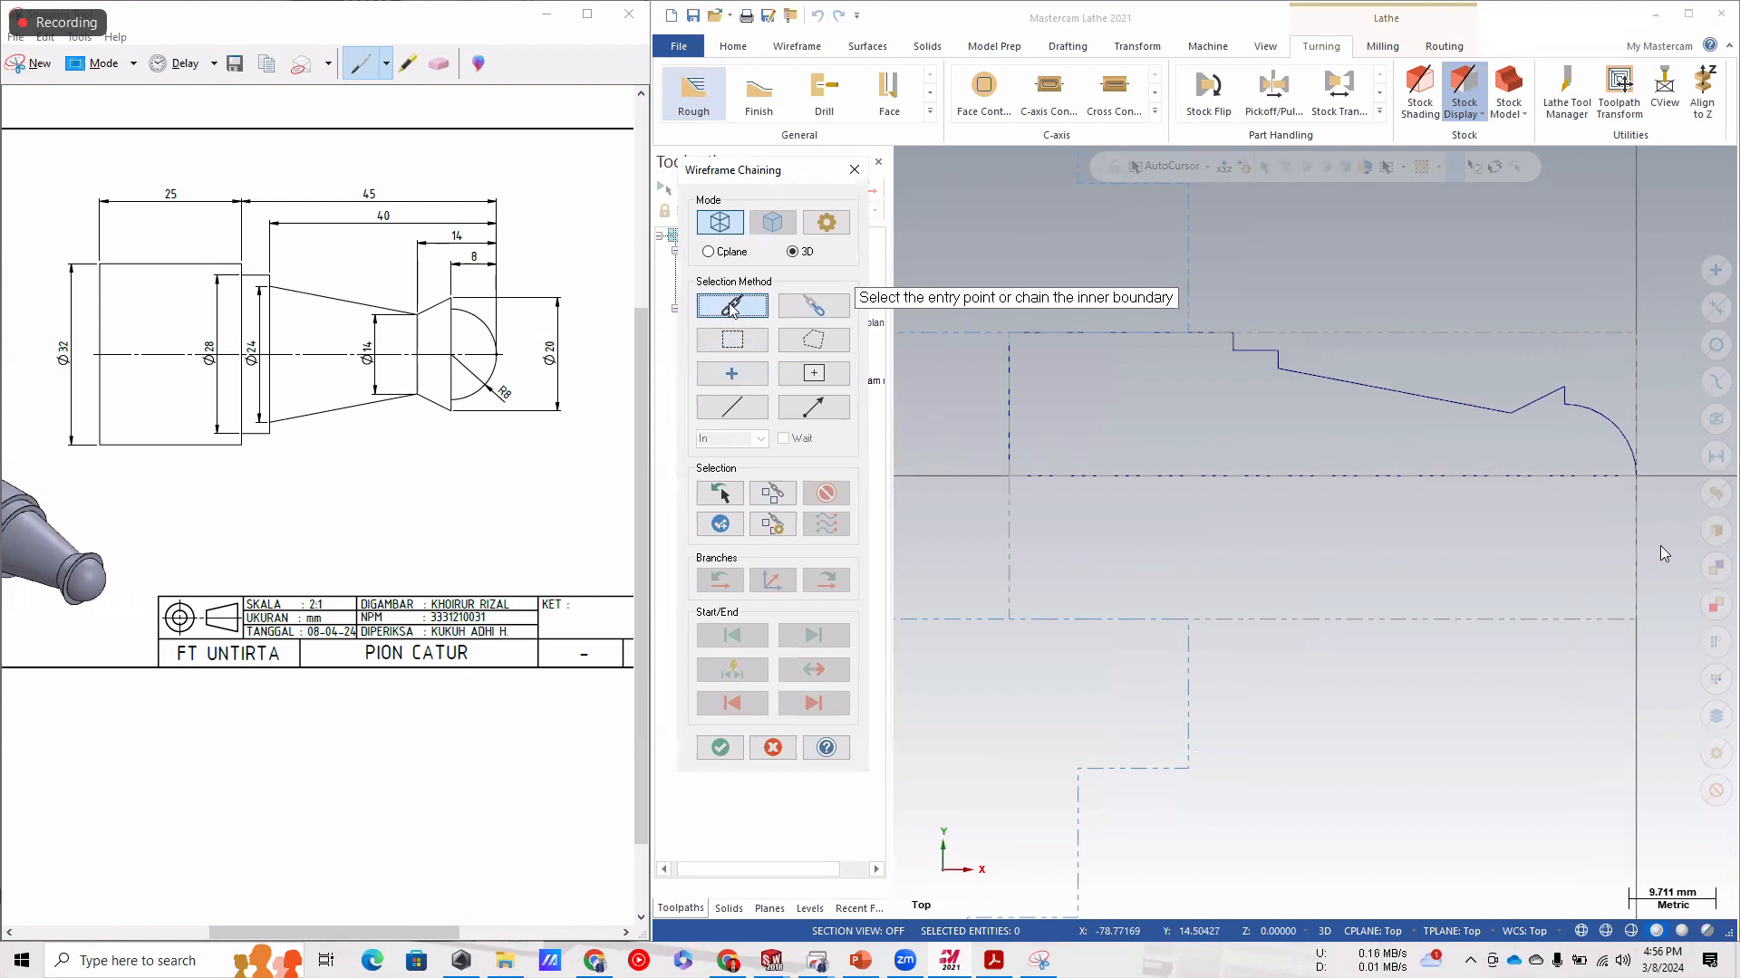
click(1621, 429)
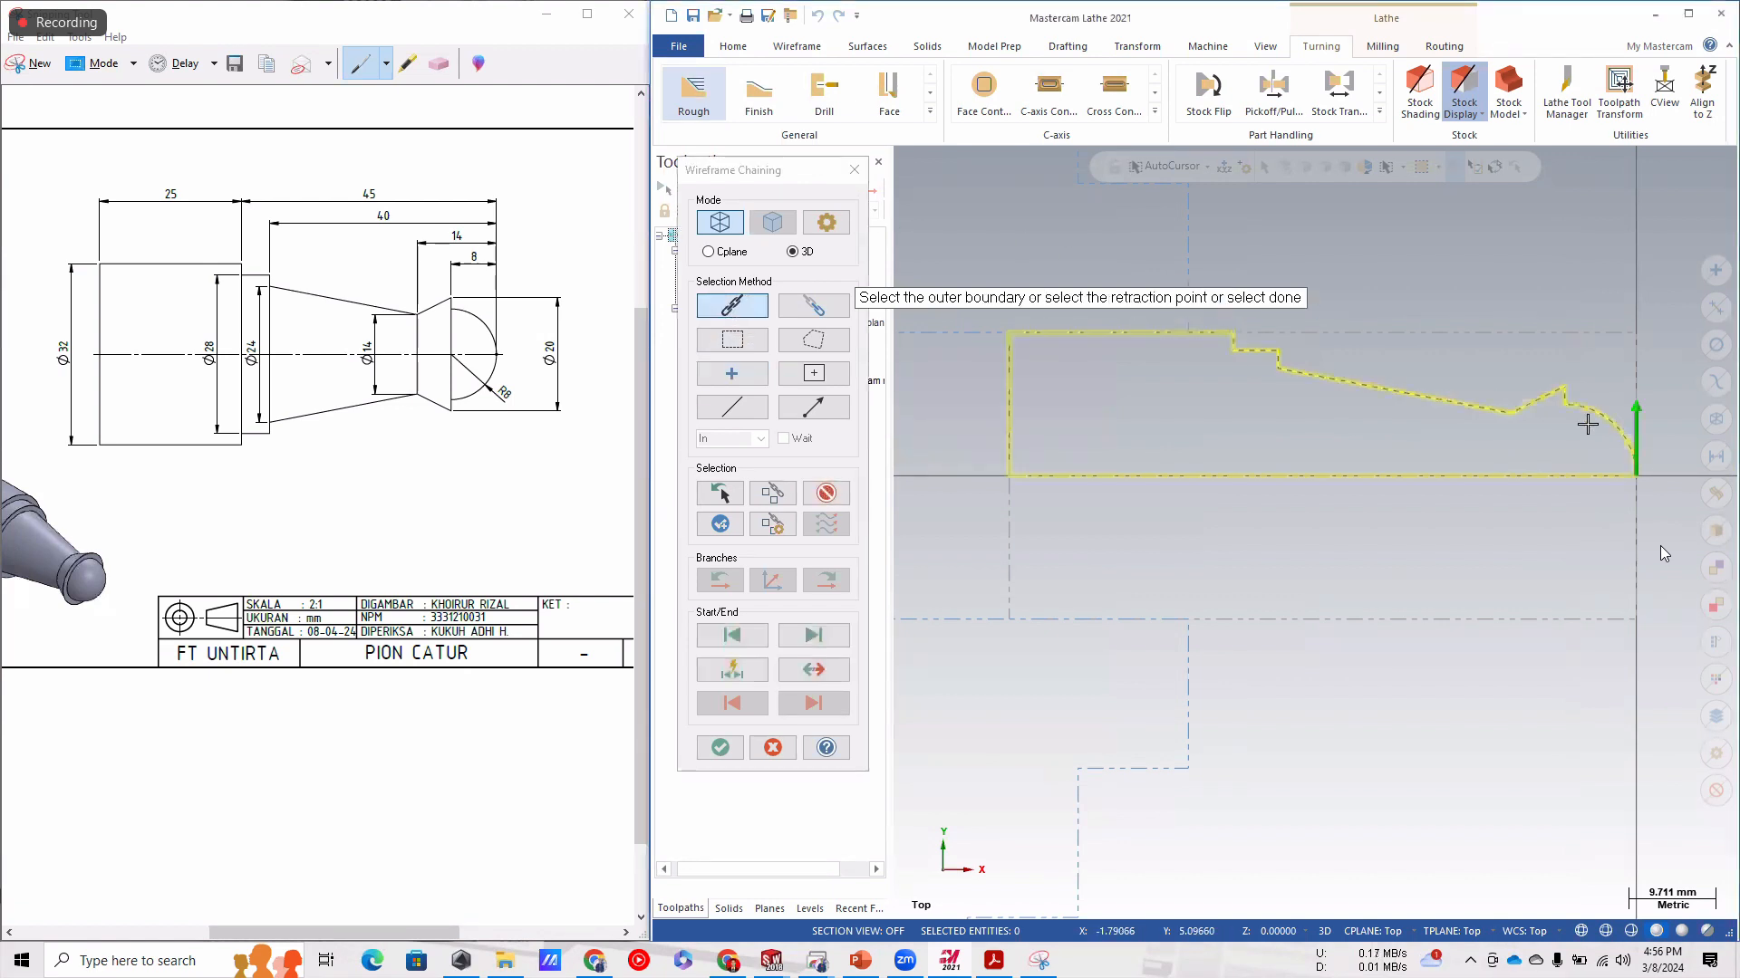
Restart the lathe Rough toolpath with a Cplane partial chain from the nose arc to the vertical shoulder at the base, and accept it.
click(813, 306)
click(708, 251)
click(855, 170)
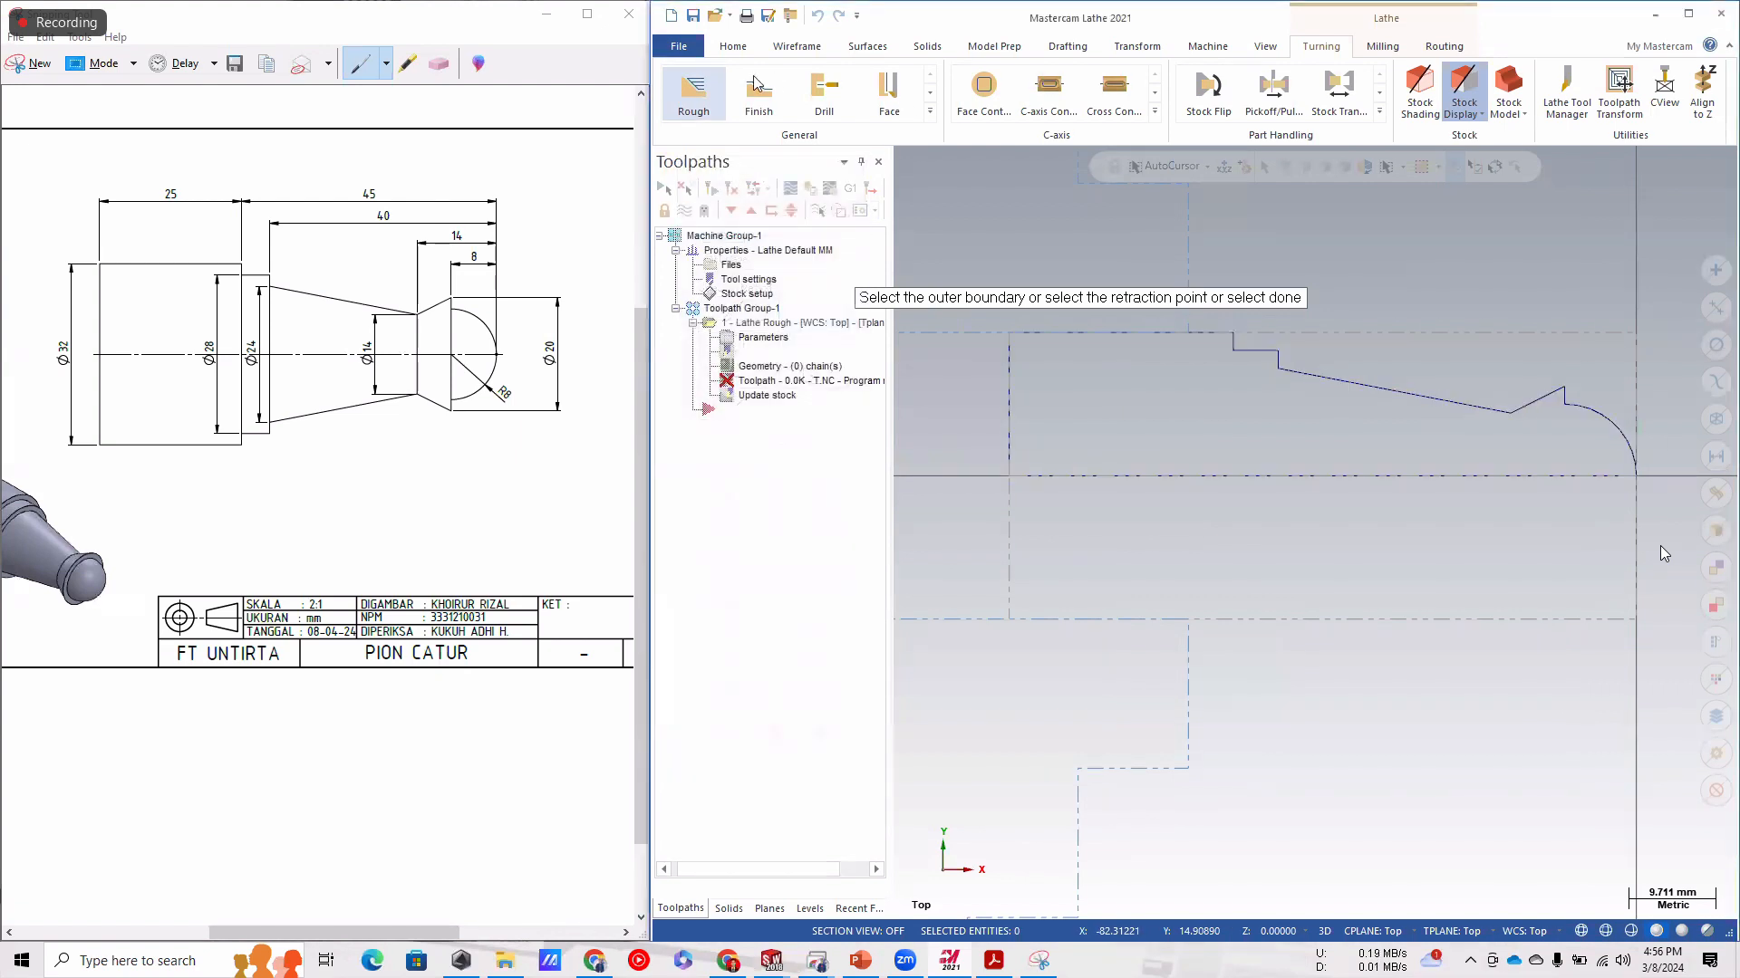
click(694, 94)
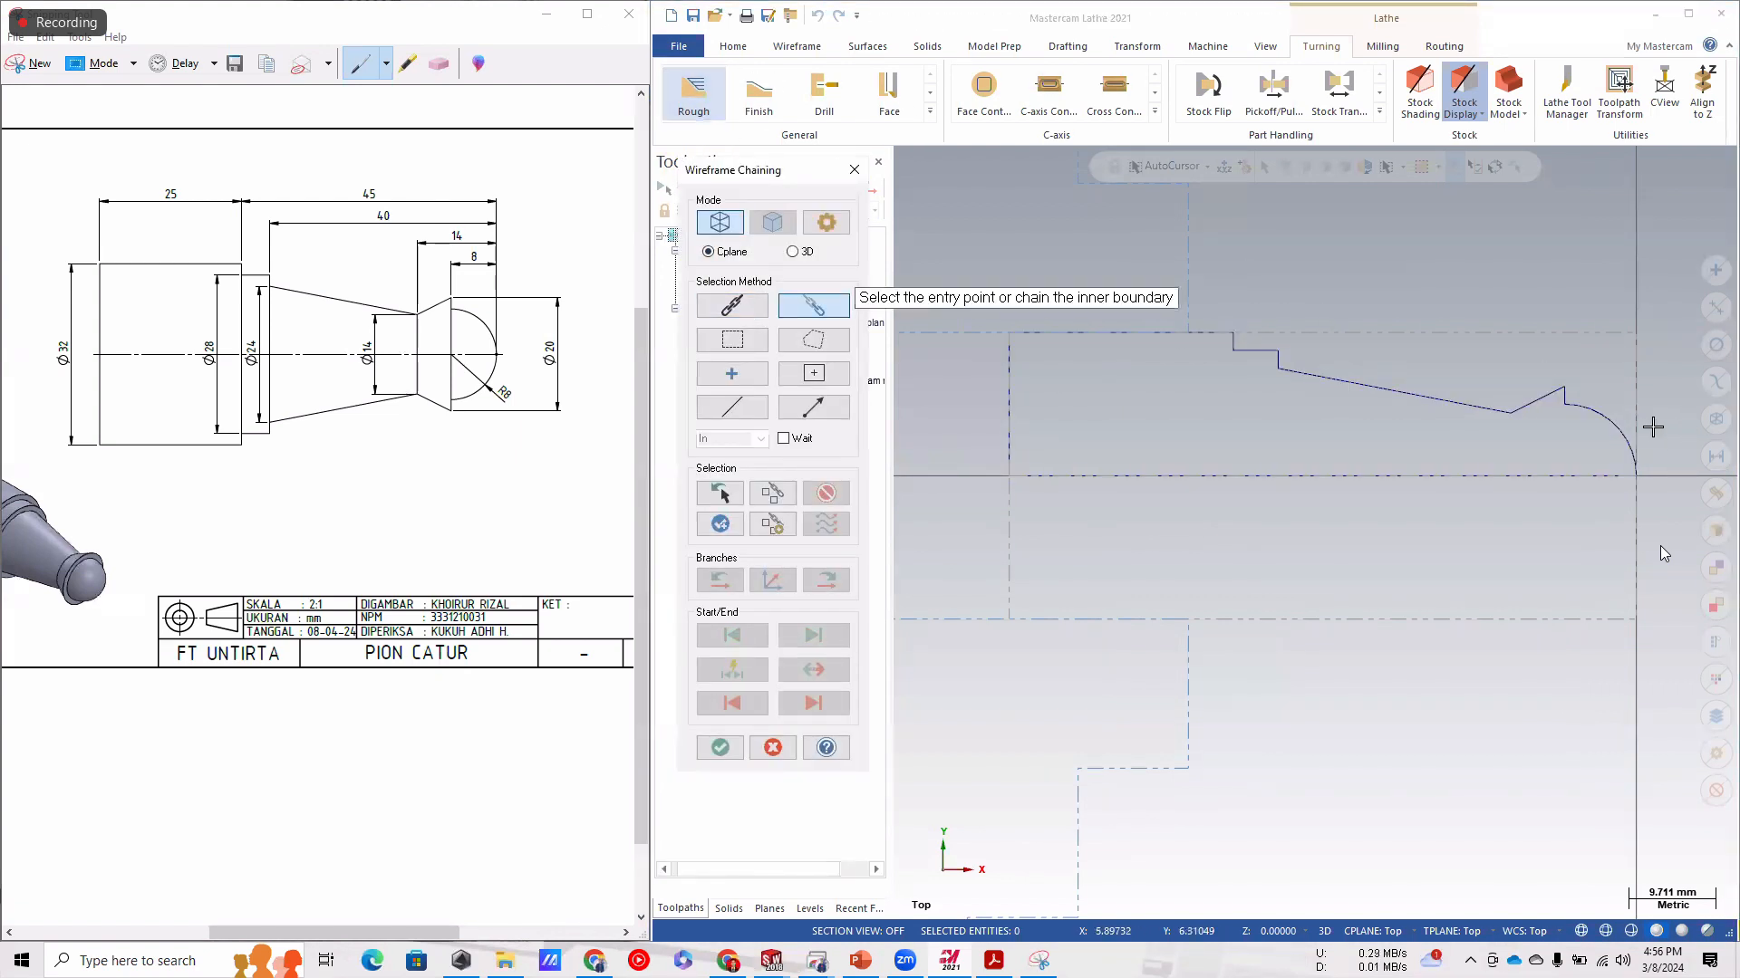
click(1616, 425)
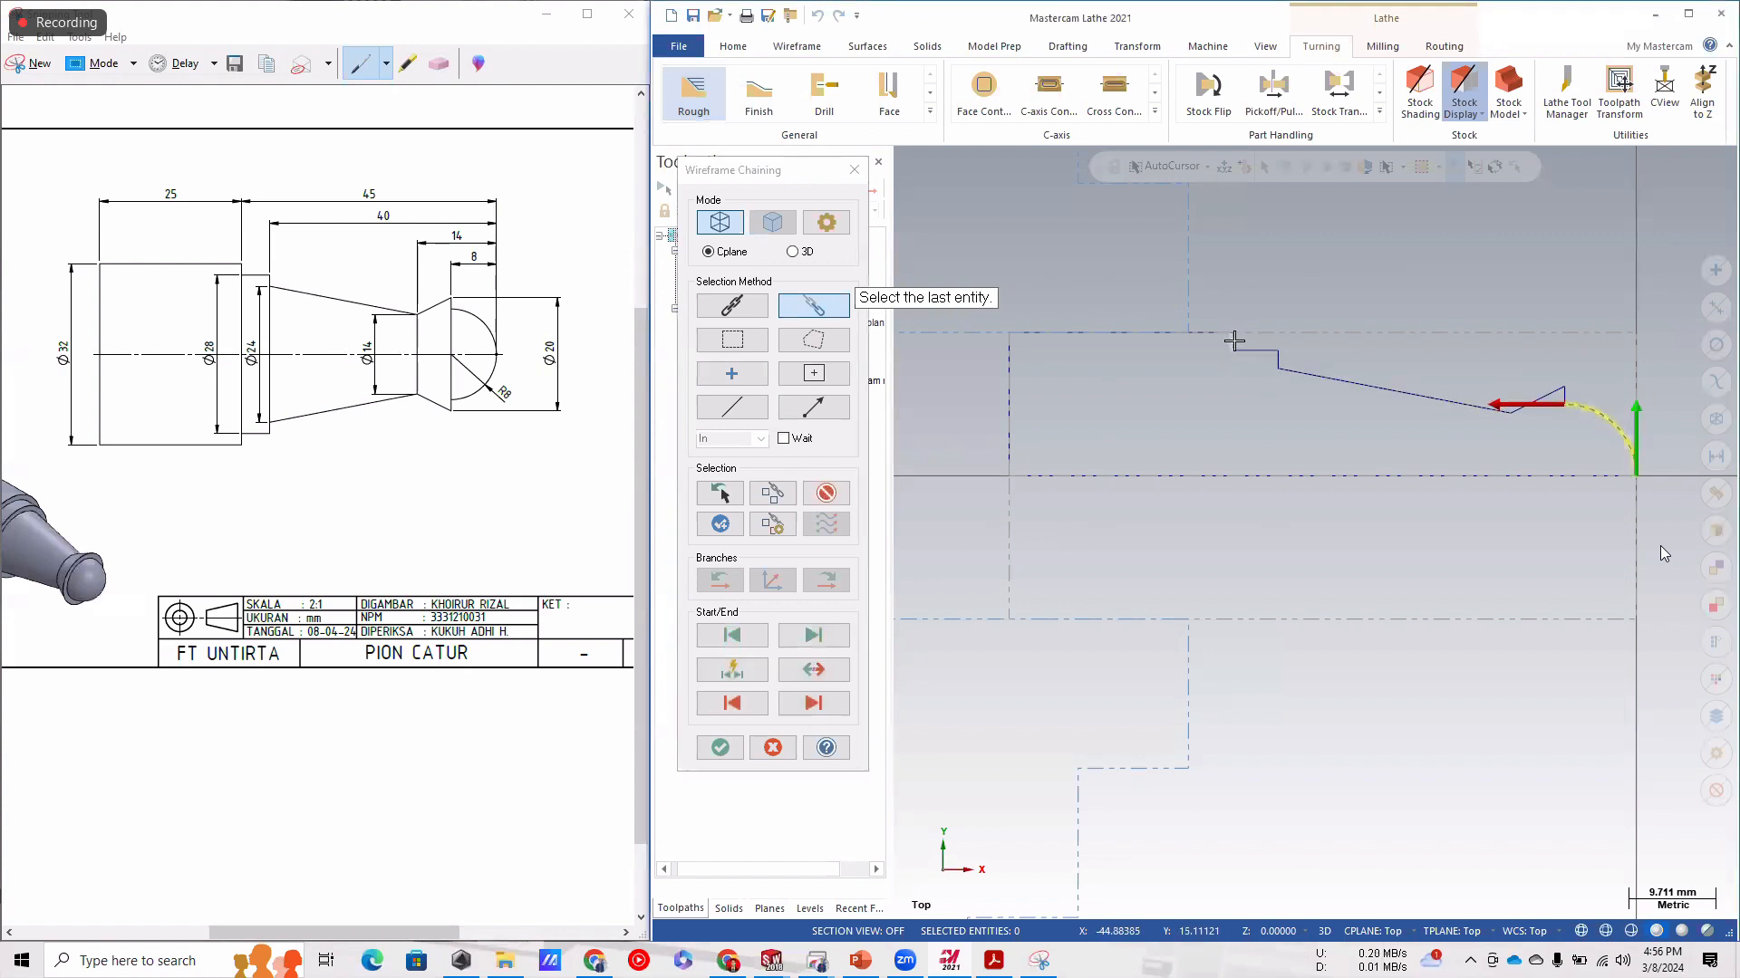
click(1234, 340)
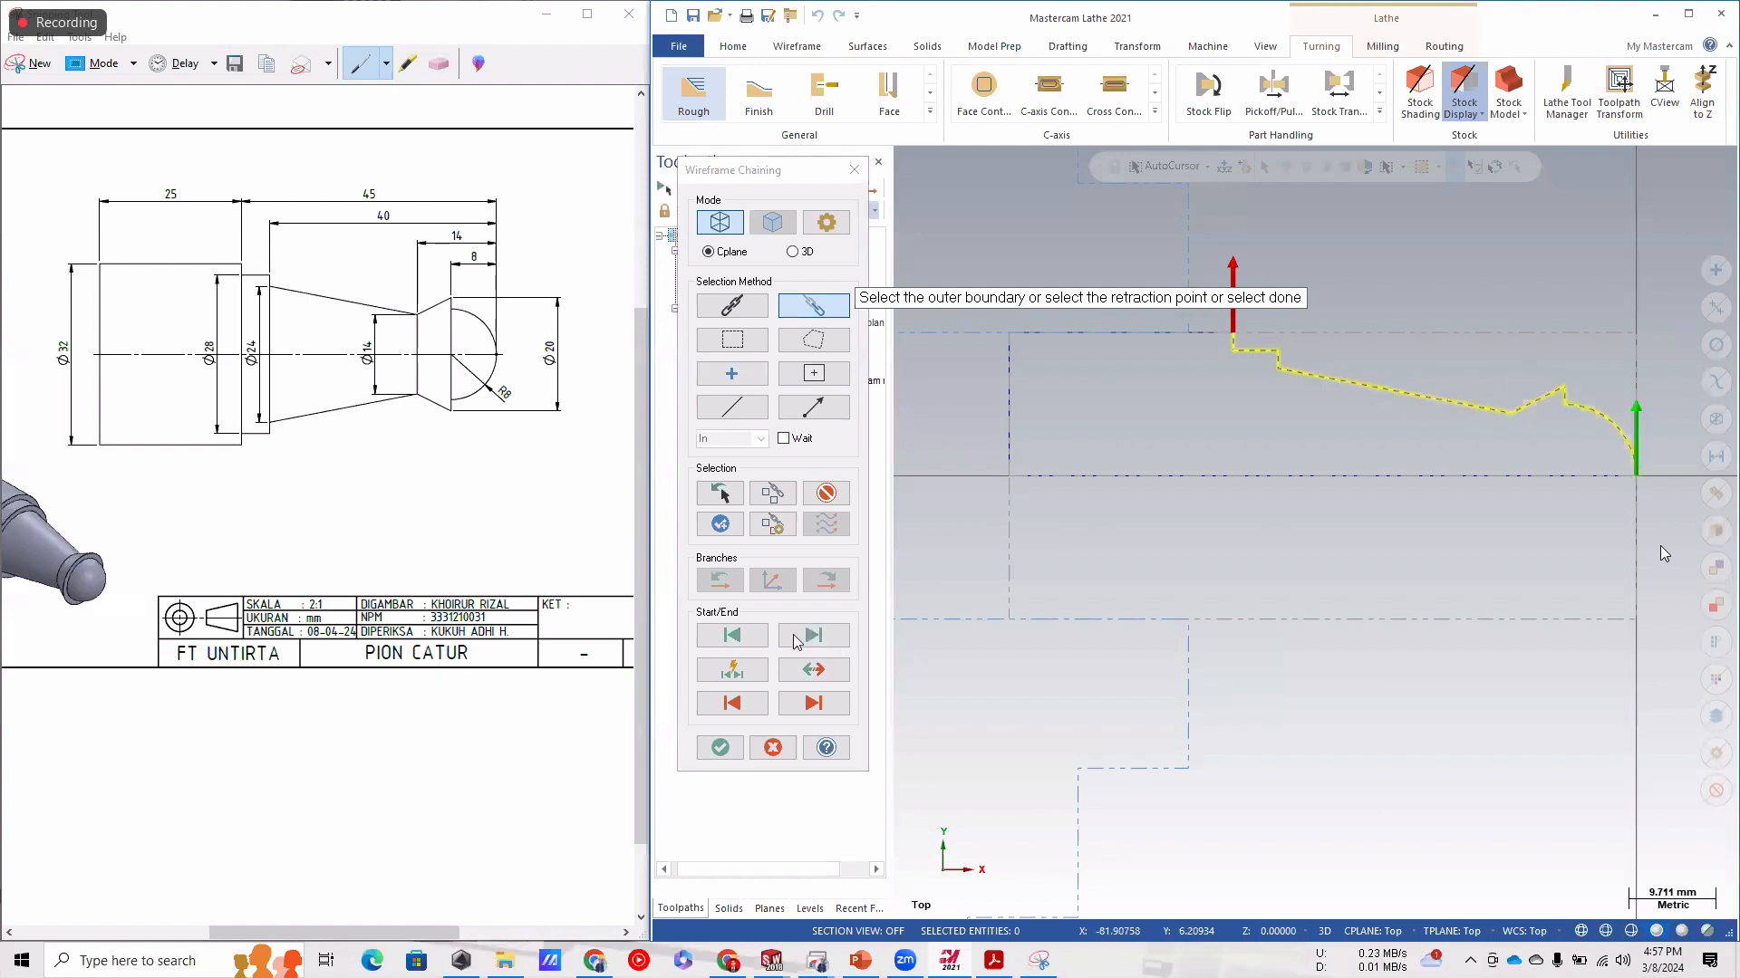
click(719, 749)
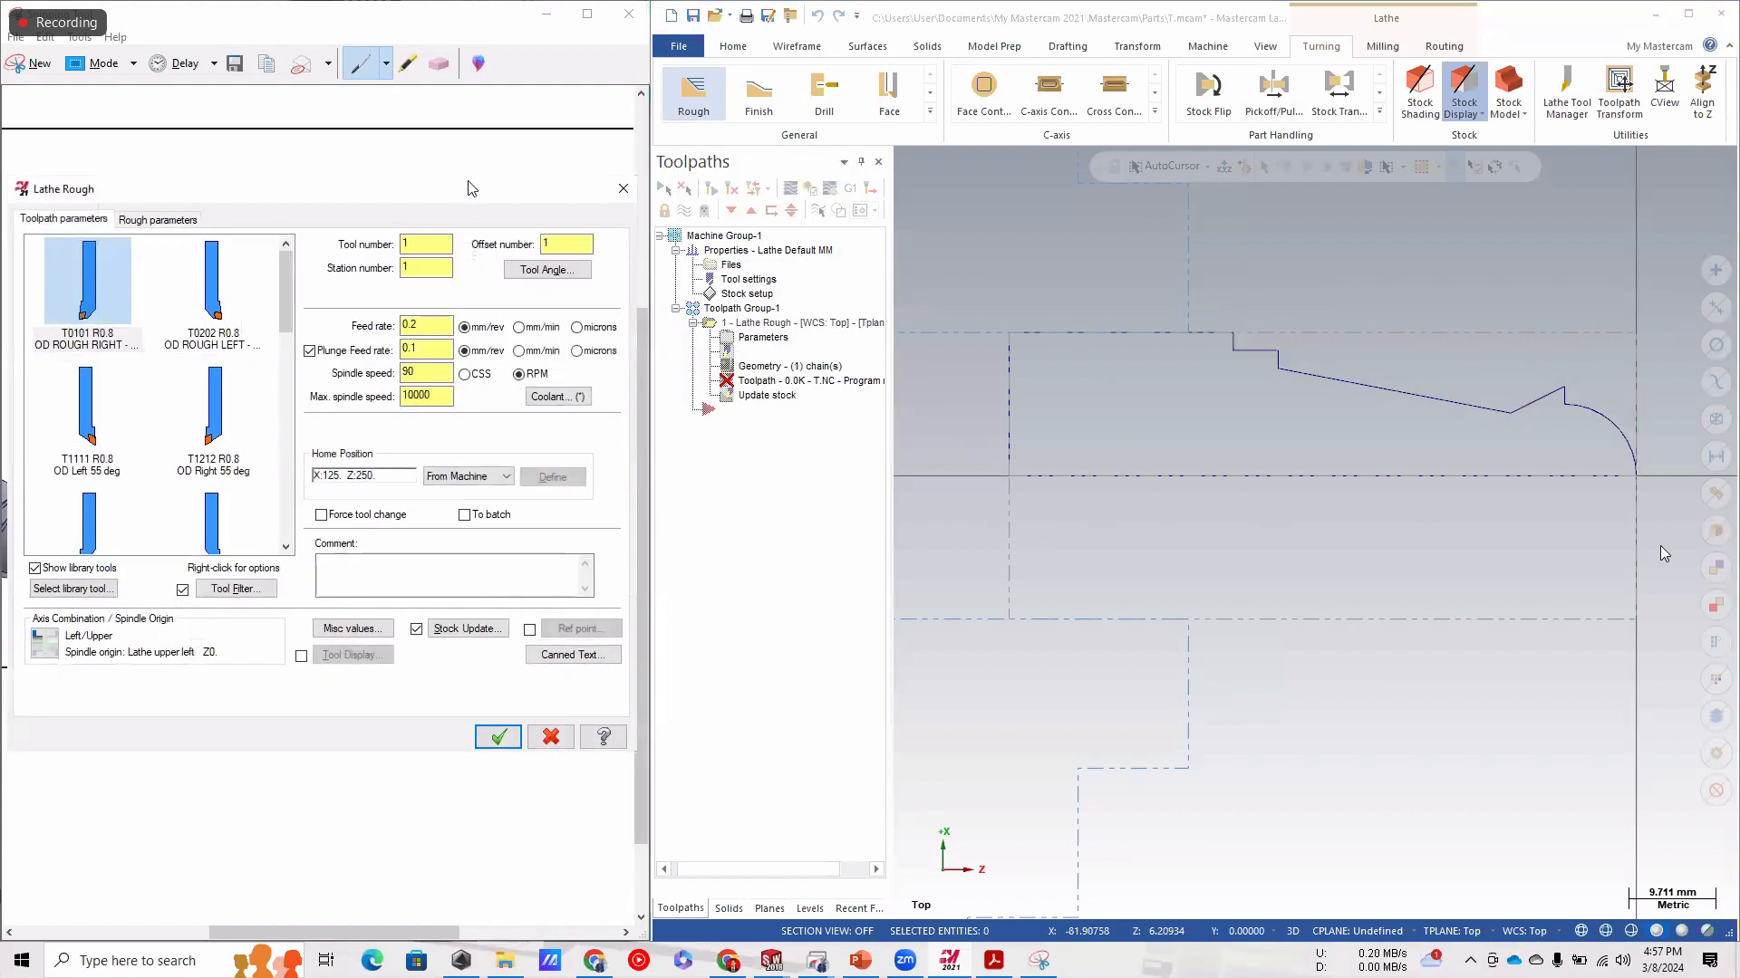
Minimise the drawing window and choose the T1212 R0.8 OD Right 55 deg tool for the roughing operation.
click(549, 49)
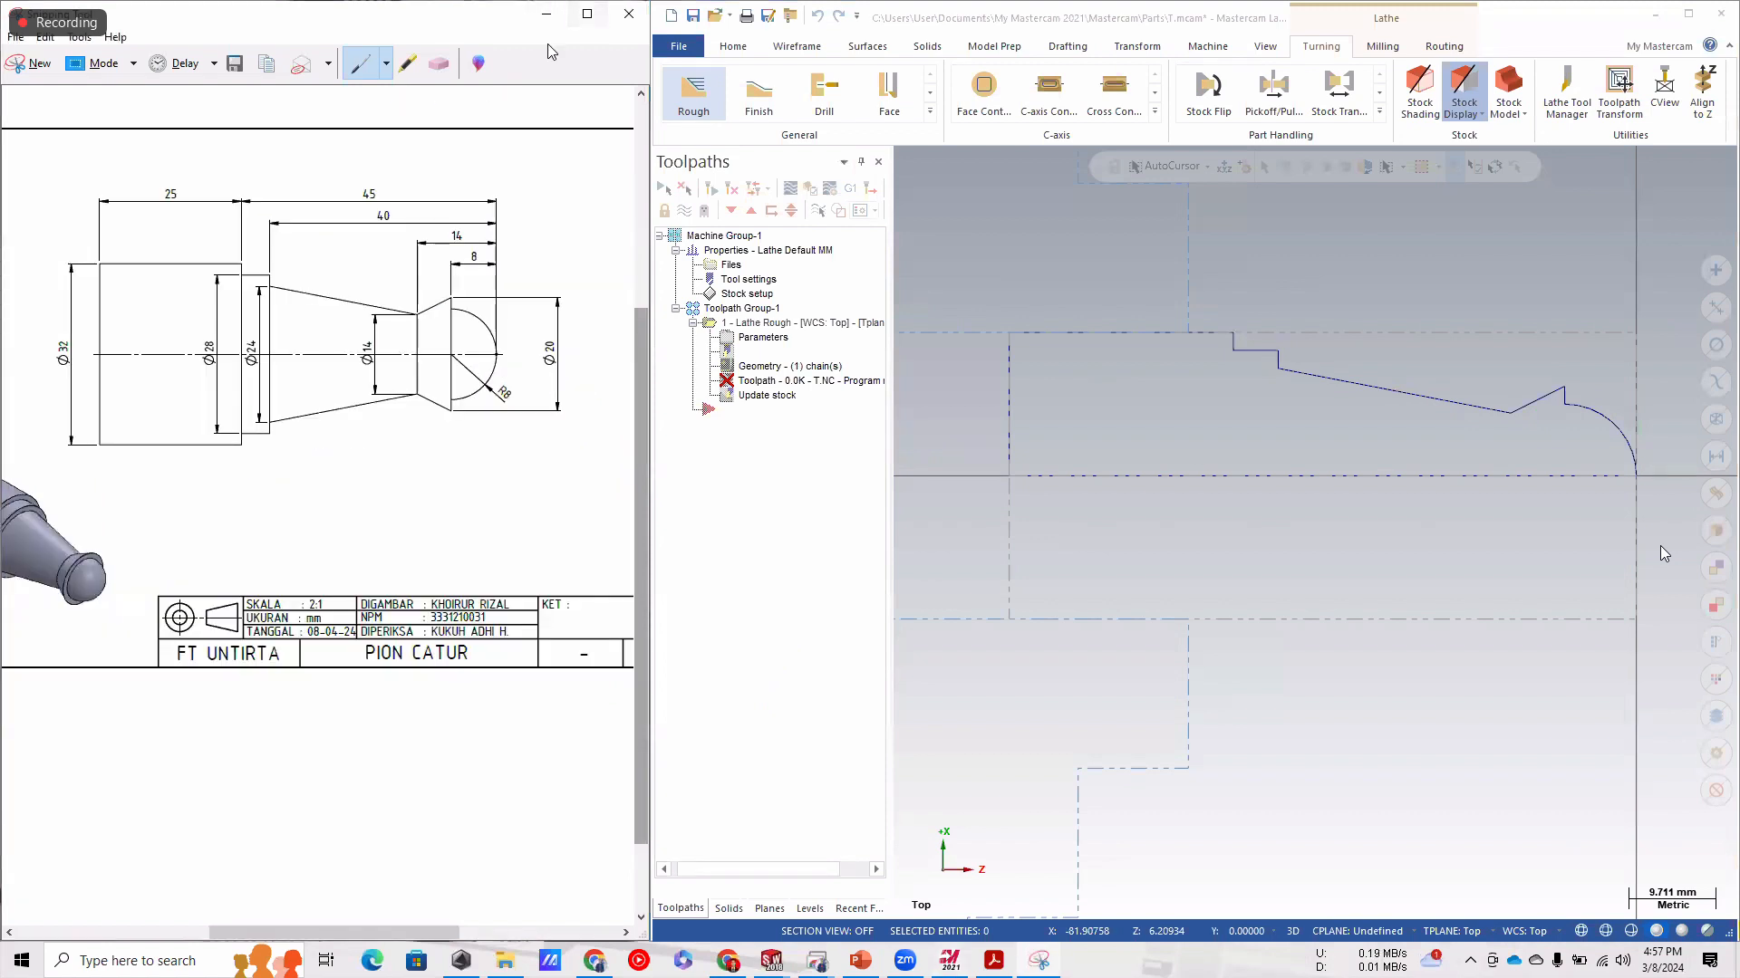
click(546, 15)
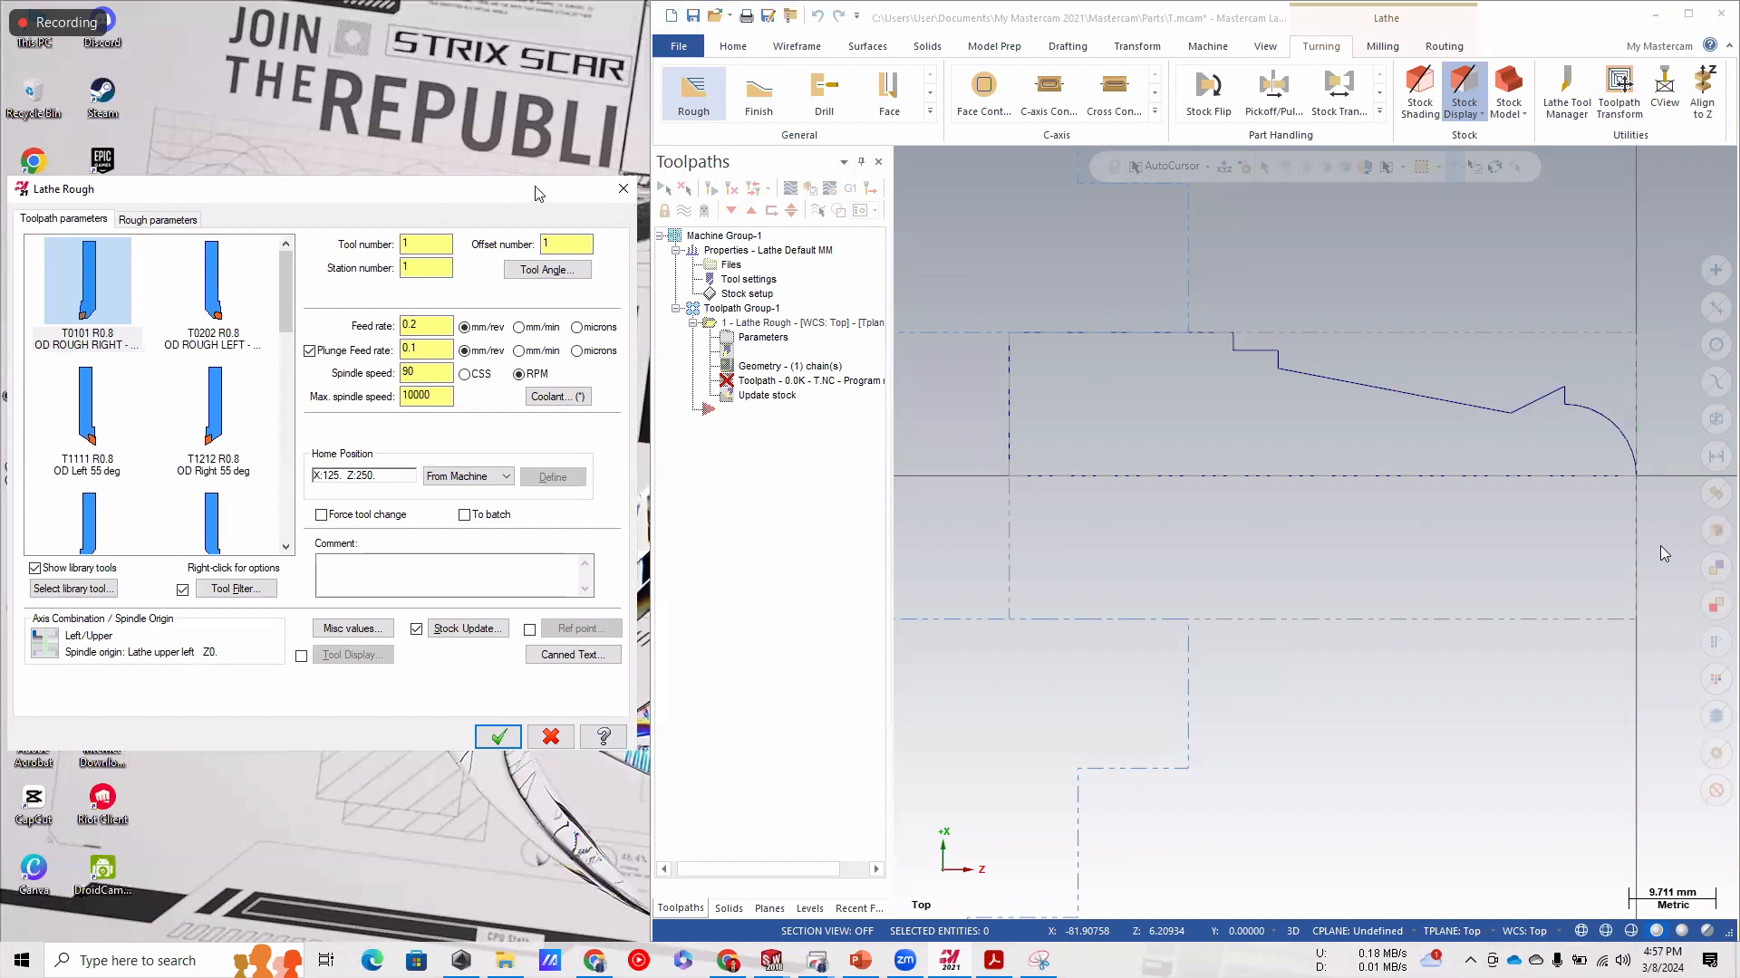
drag(442, 192, 454, 145)
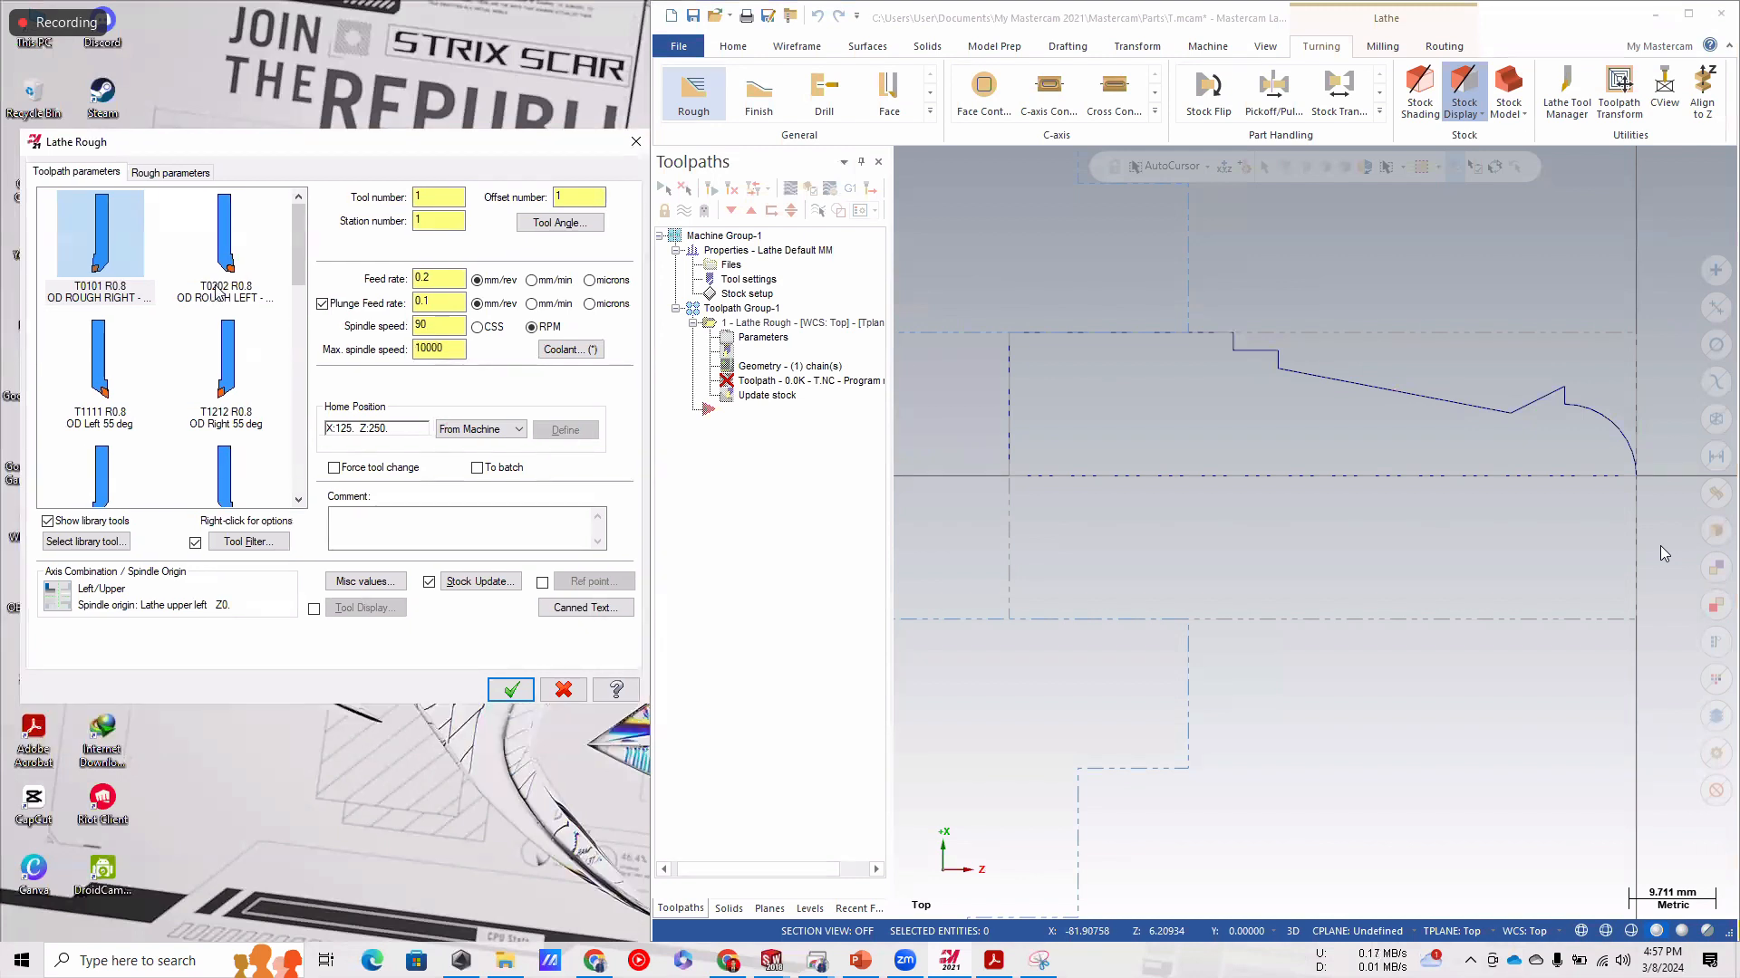
click(226, 354)
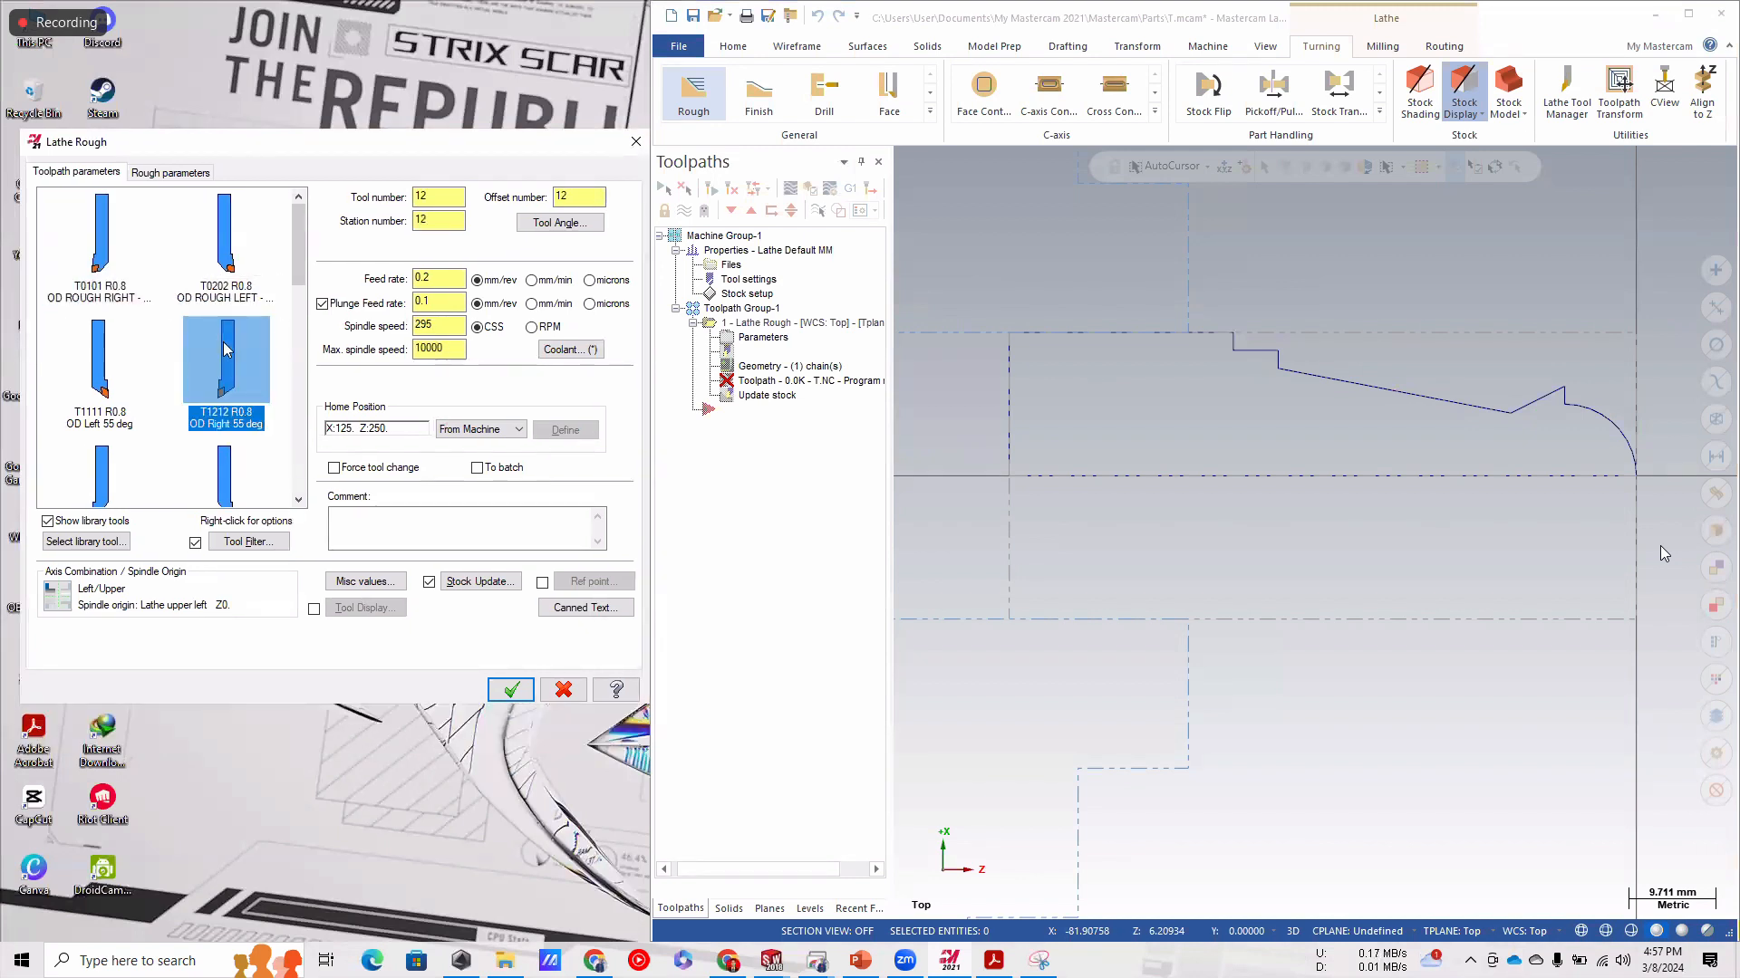
mouse_move(226, 351)
Set the roughing spindle speed to 800 RPM and the maximum spindle speed to 1000.
click(453, 278)
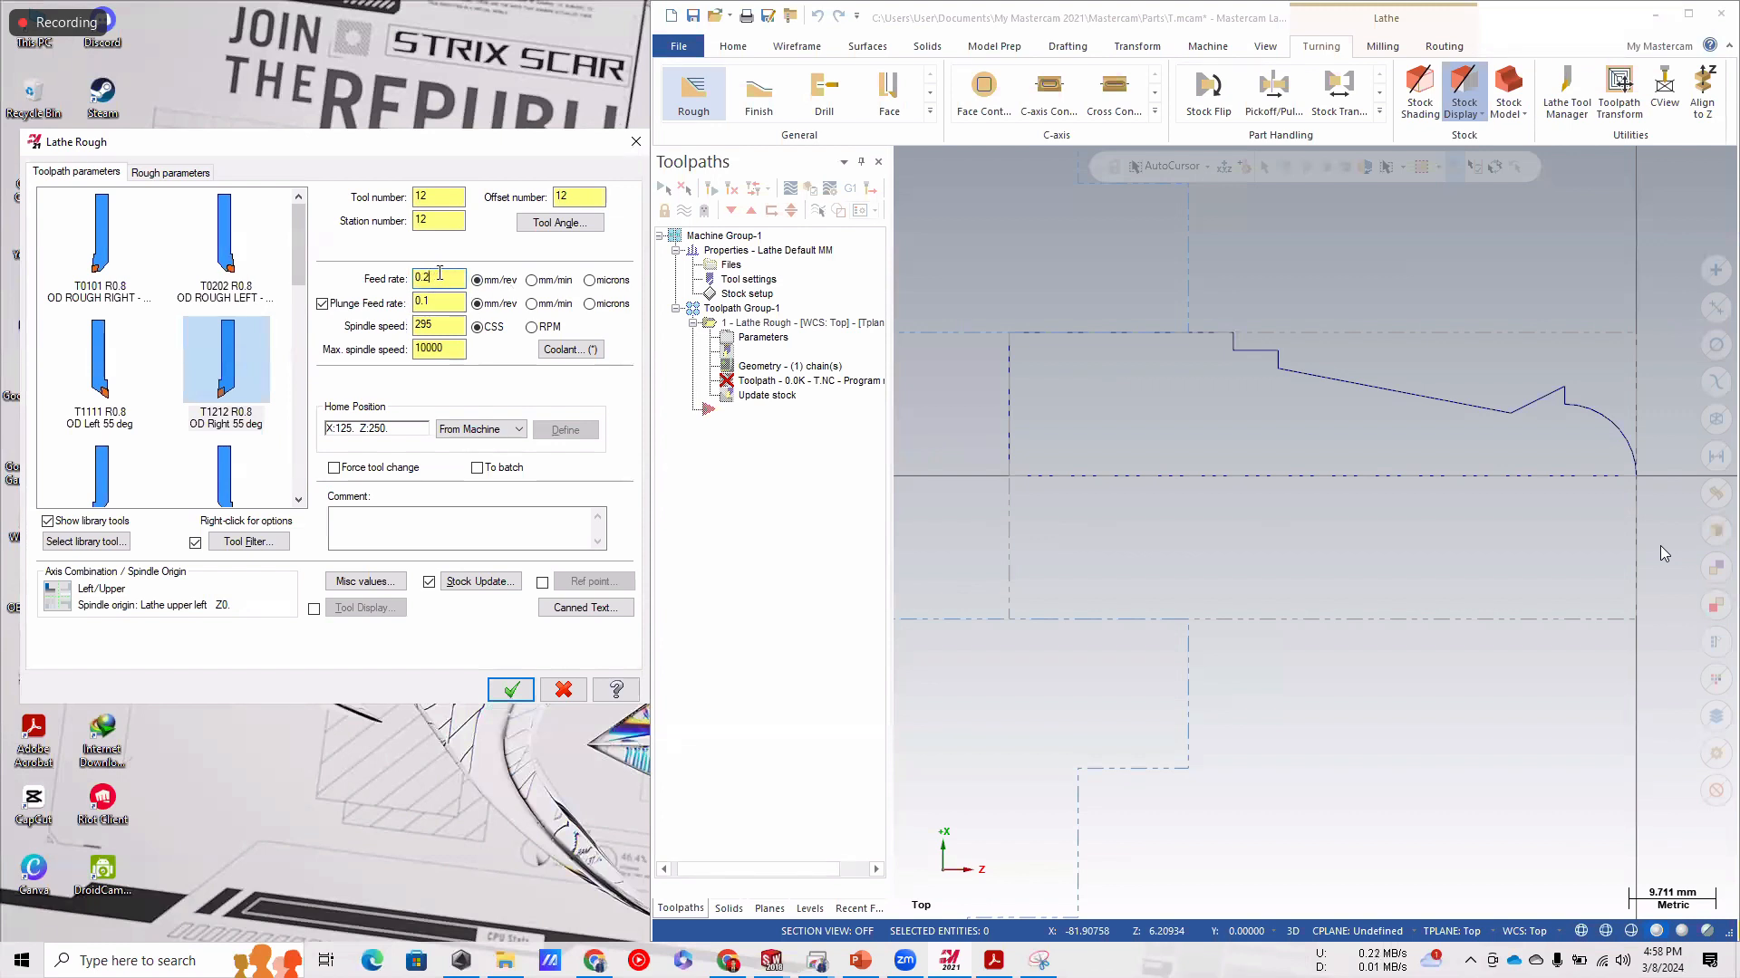
click(445, 326)
click(532, 327)
drag(448, 324, 404, 331)
text(800)
double_click(458, 352)
text(100)
click(444, 327)
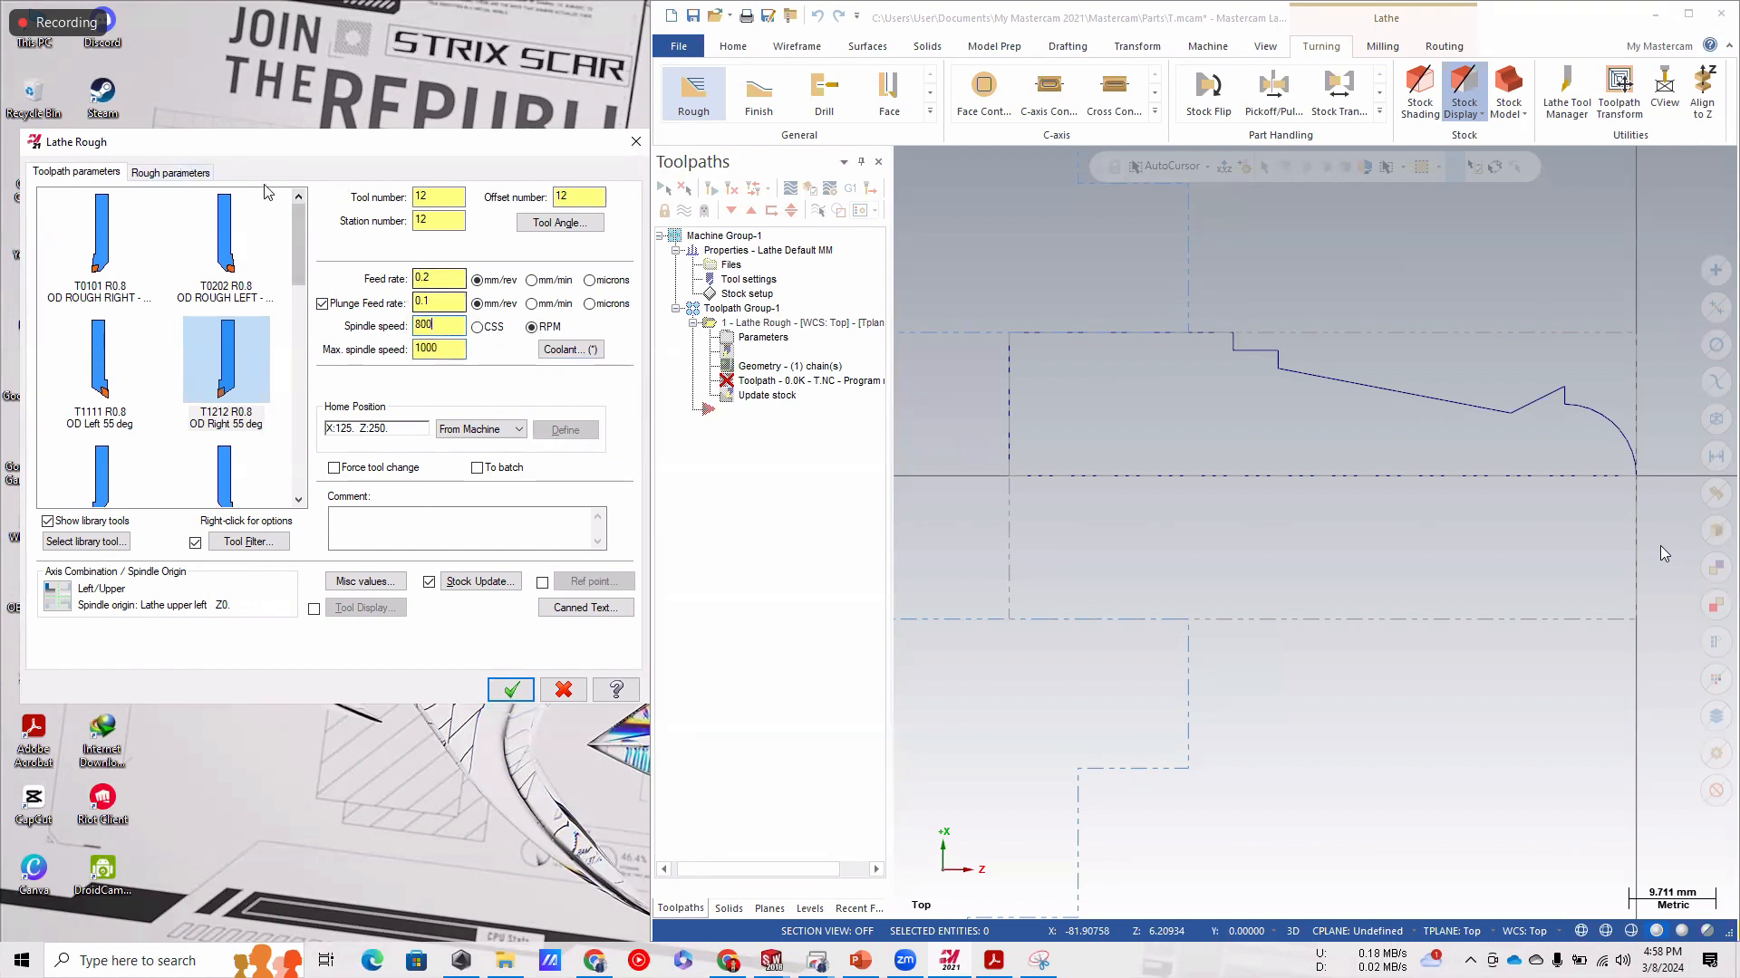
Set the roughing depth of cut to 0.5 and the minimum cut depth to 0.1.
click(184, 174)
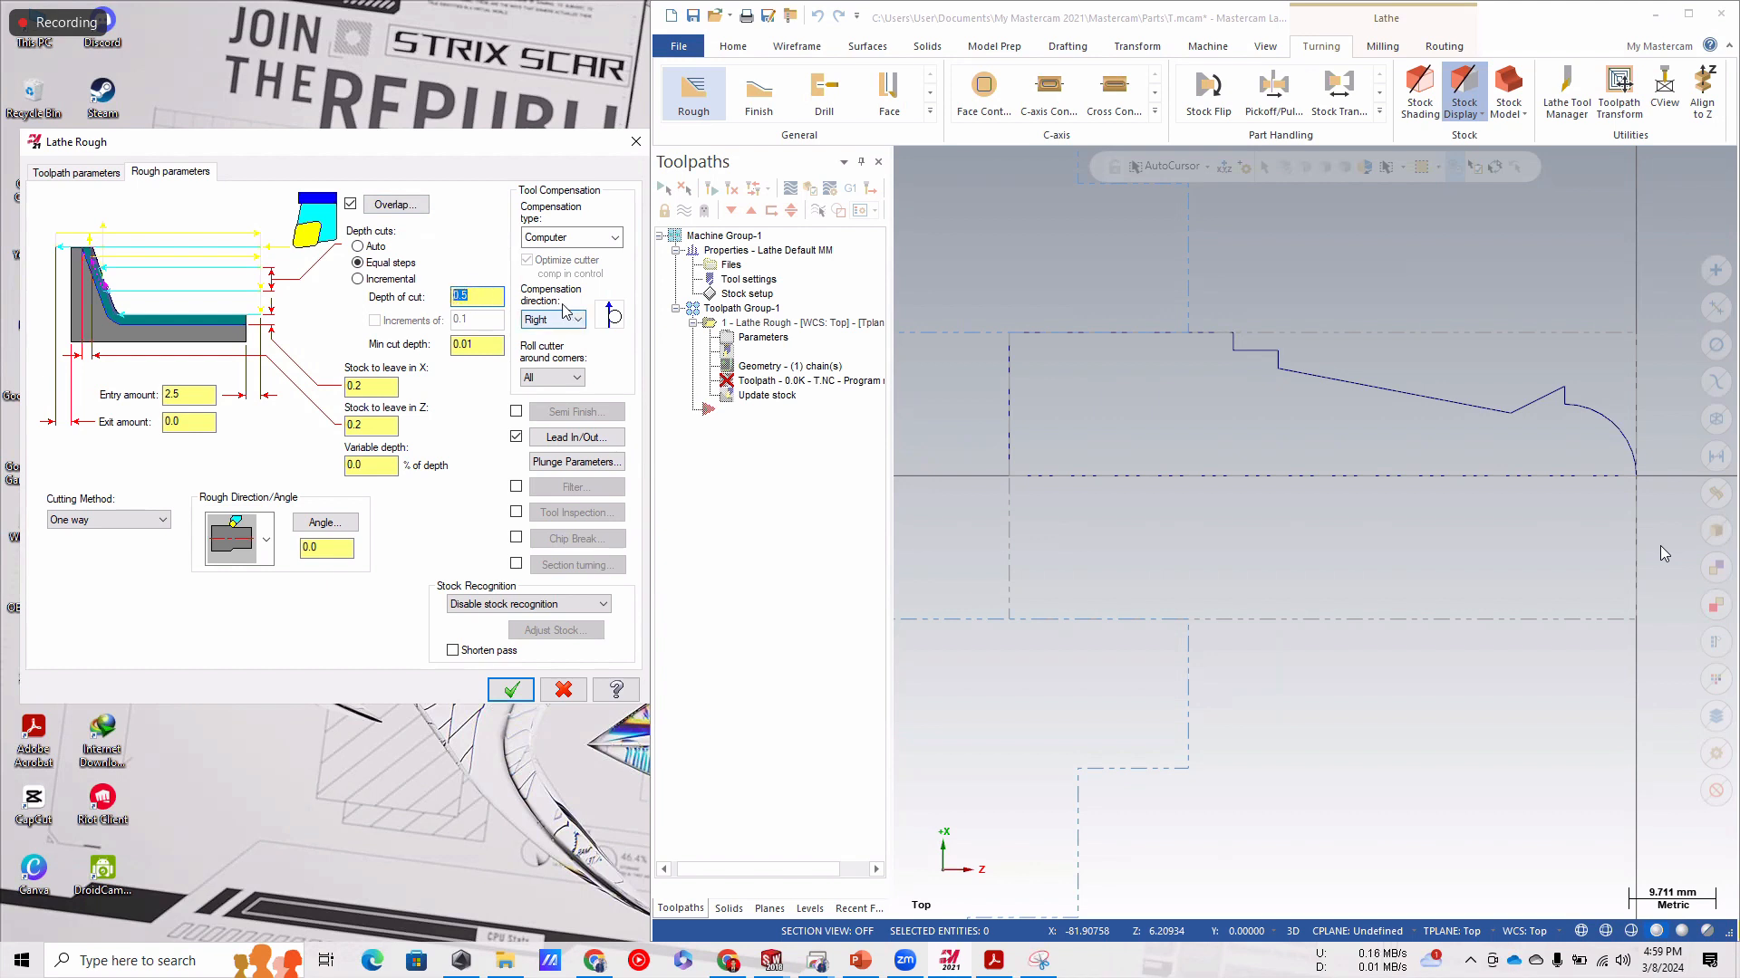
text(1)
text(5)
click(482, 345)
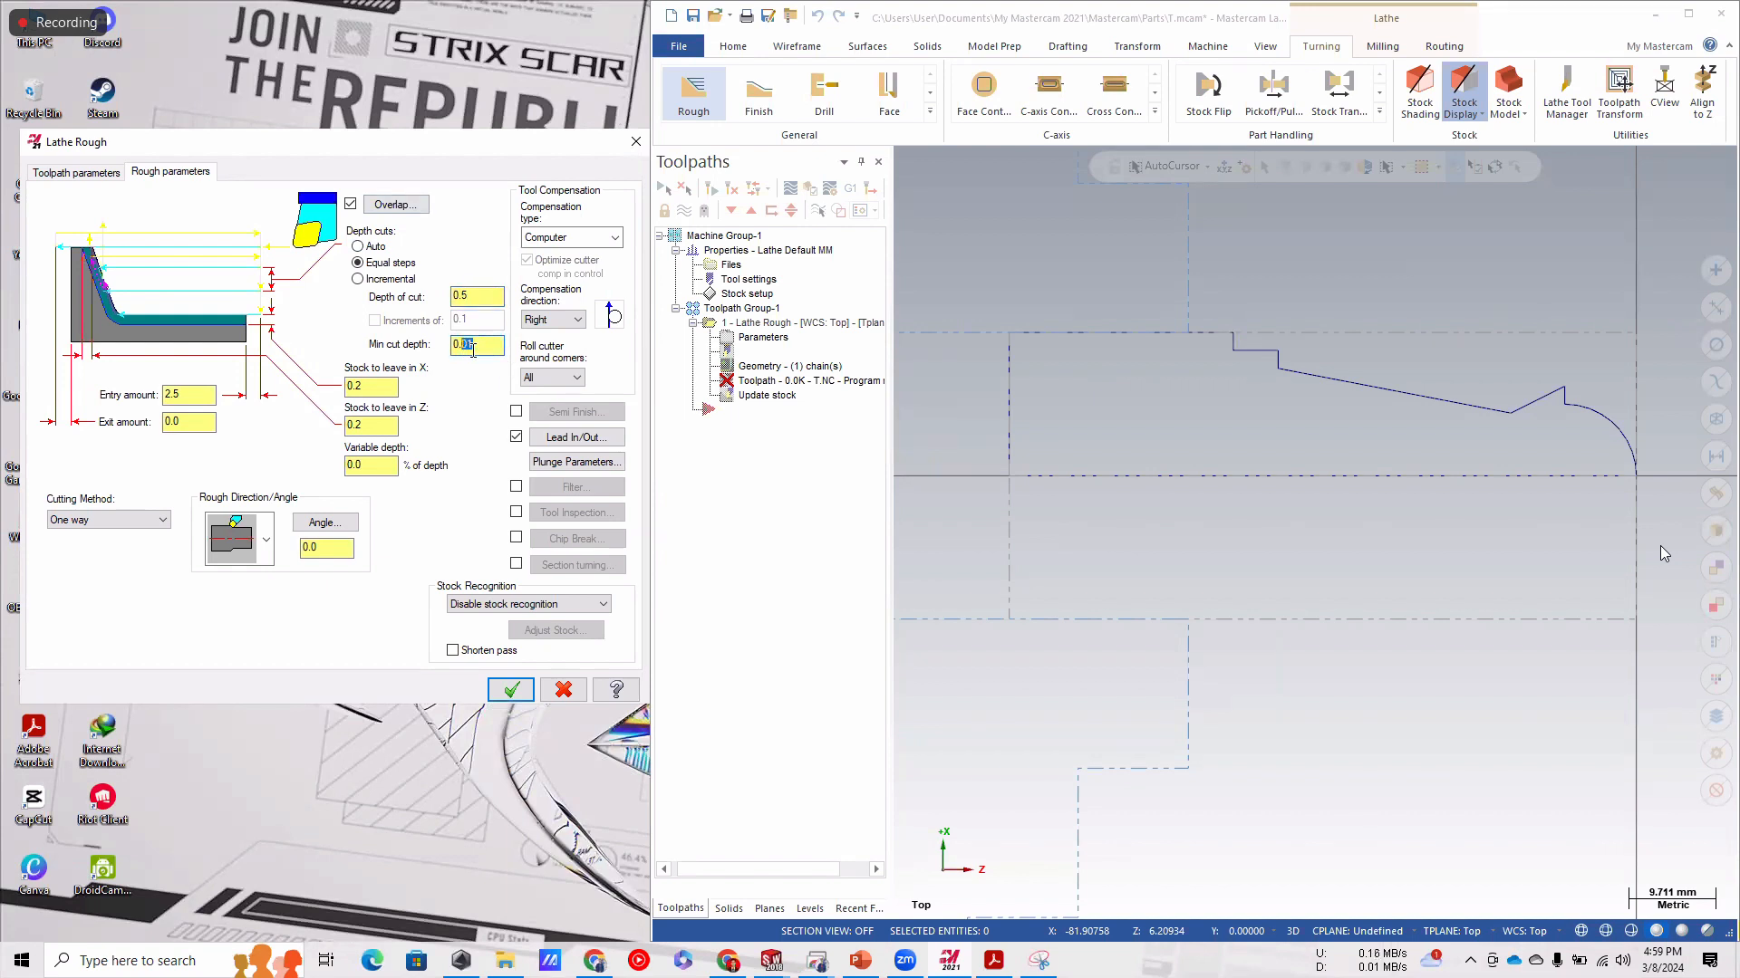
text(1)
drag(263, 139, 352, 123)
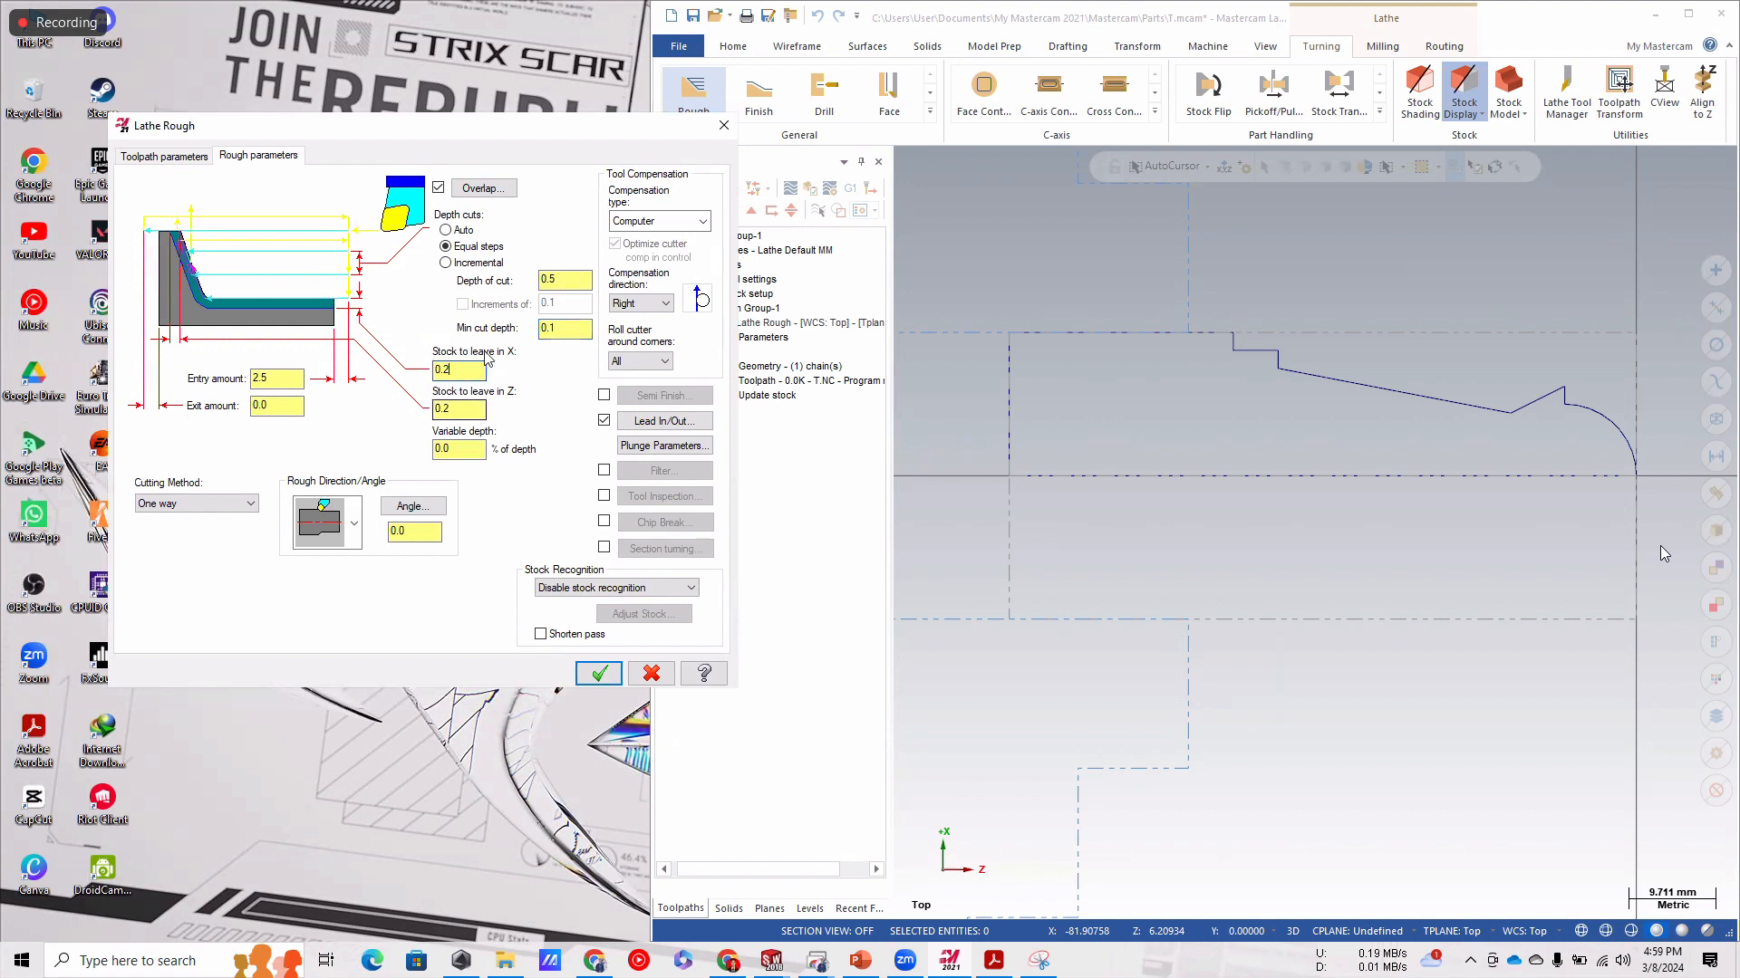
Check the plunge cut parameters, close them and accept the Lathe Rough settings to generate the toolpath.
click(663, 444)
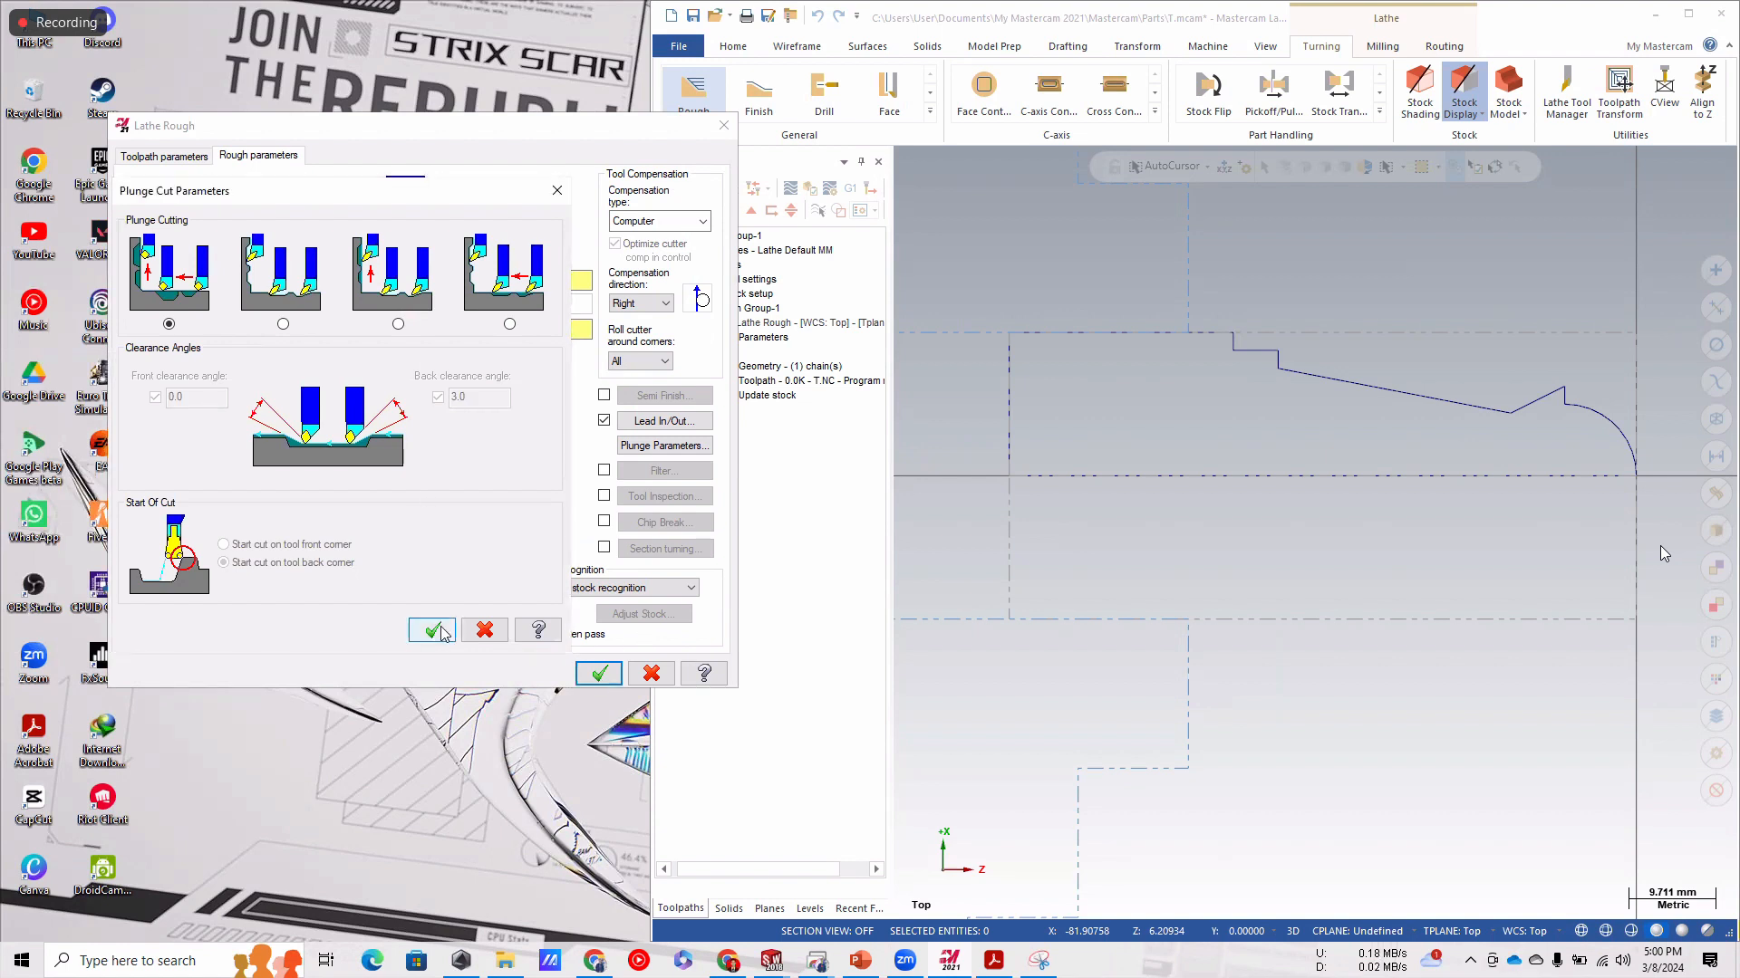
click(494, 631)
click(598, 673)
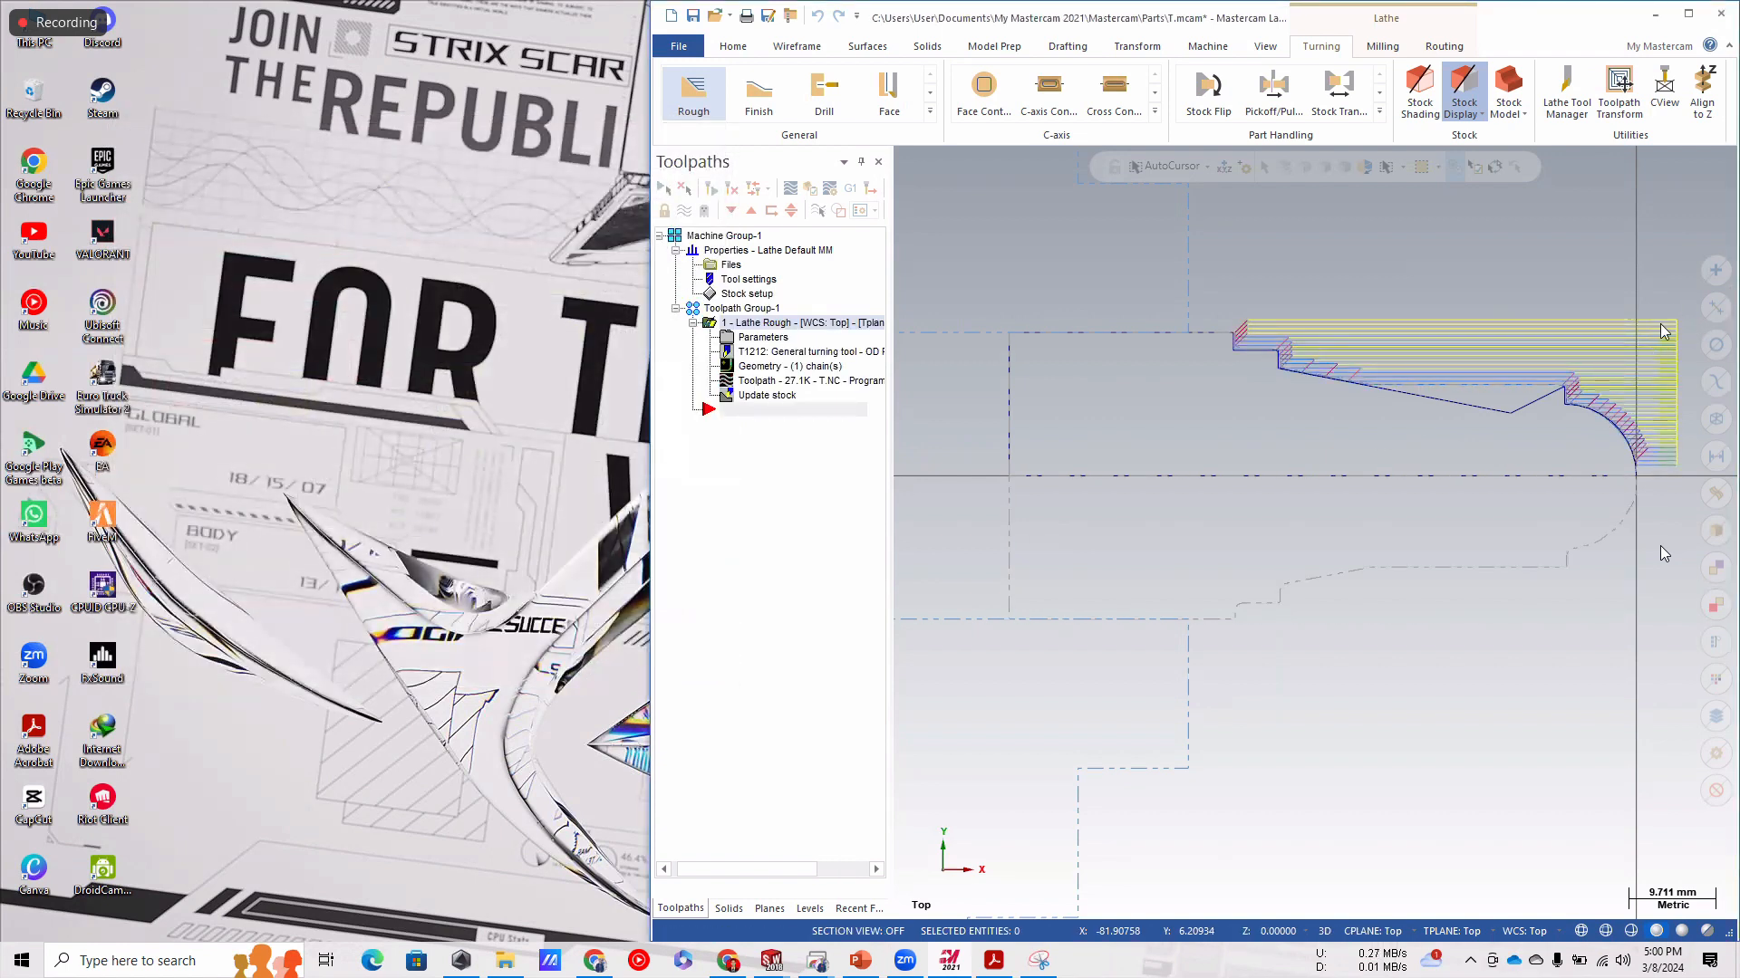
Examine the roughing passes along the pawn profile with the Mastercam window maximised.
scroll(1649, 319, up, 1)
scroll(1640, 314, down, 2)
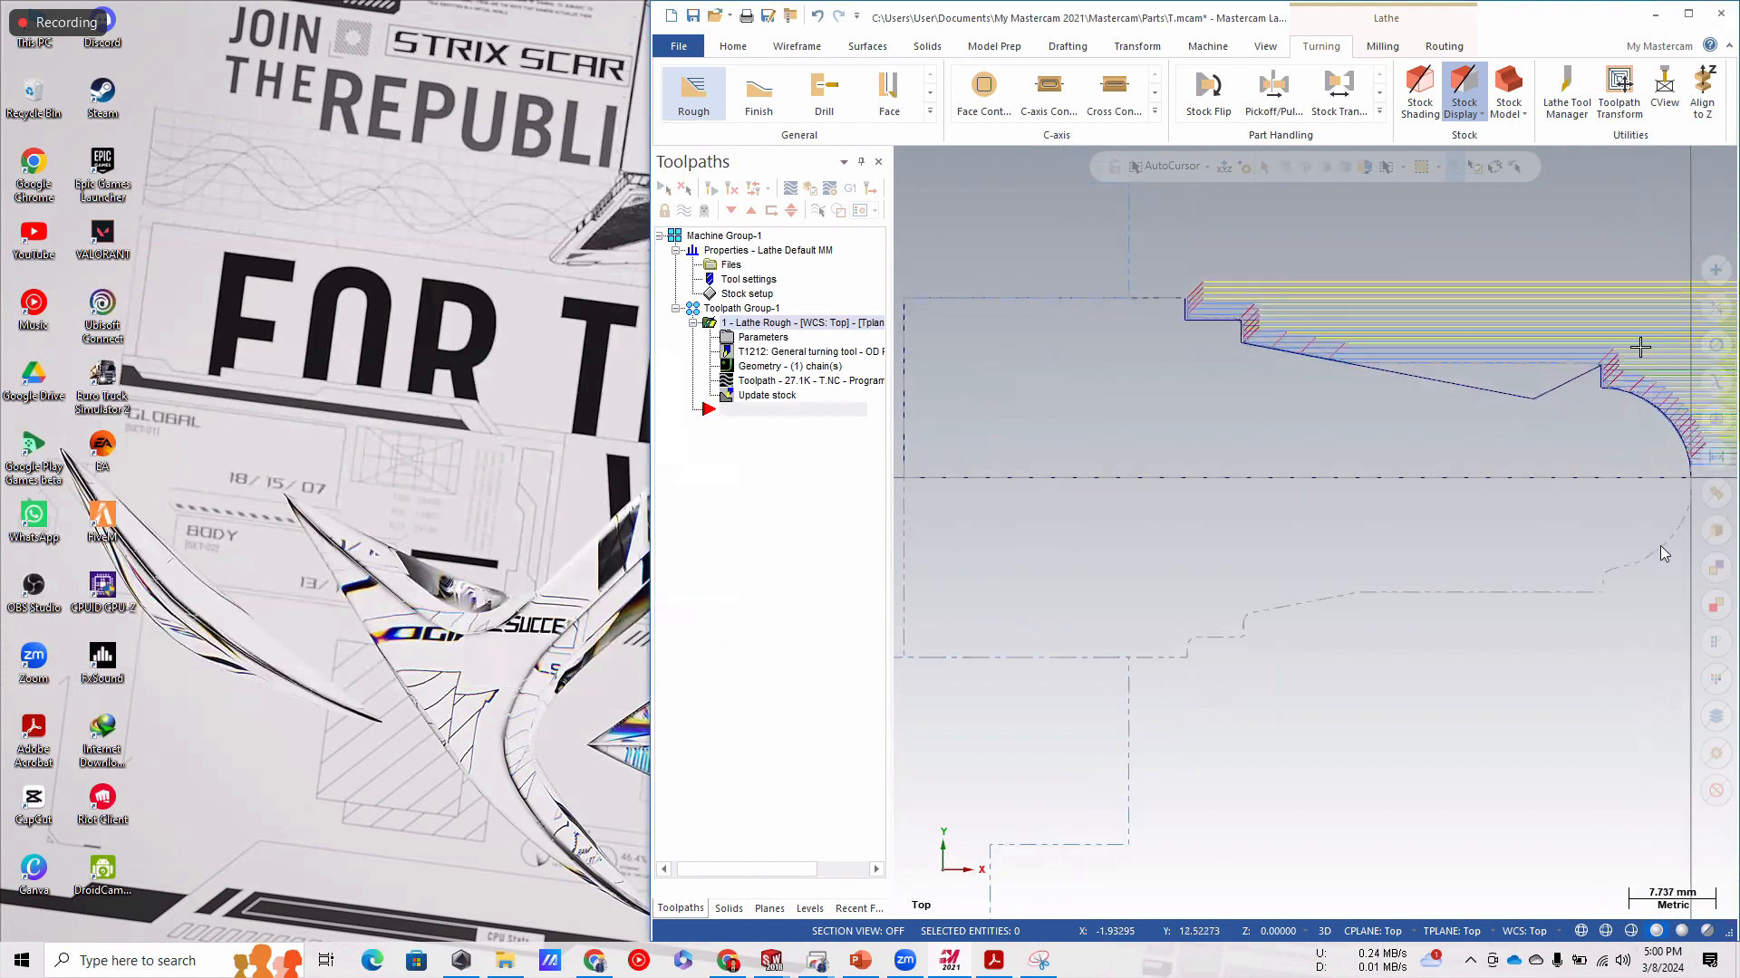
scroll(1655, 425, up, 2)
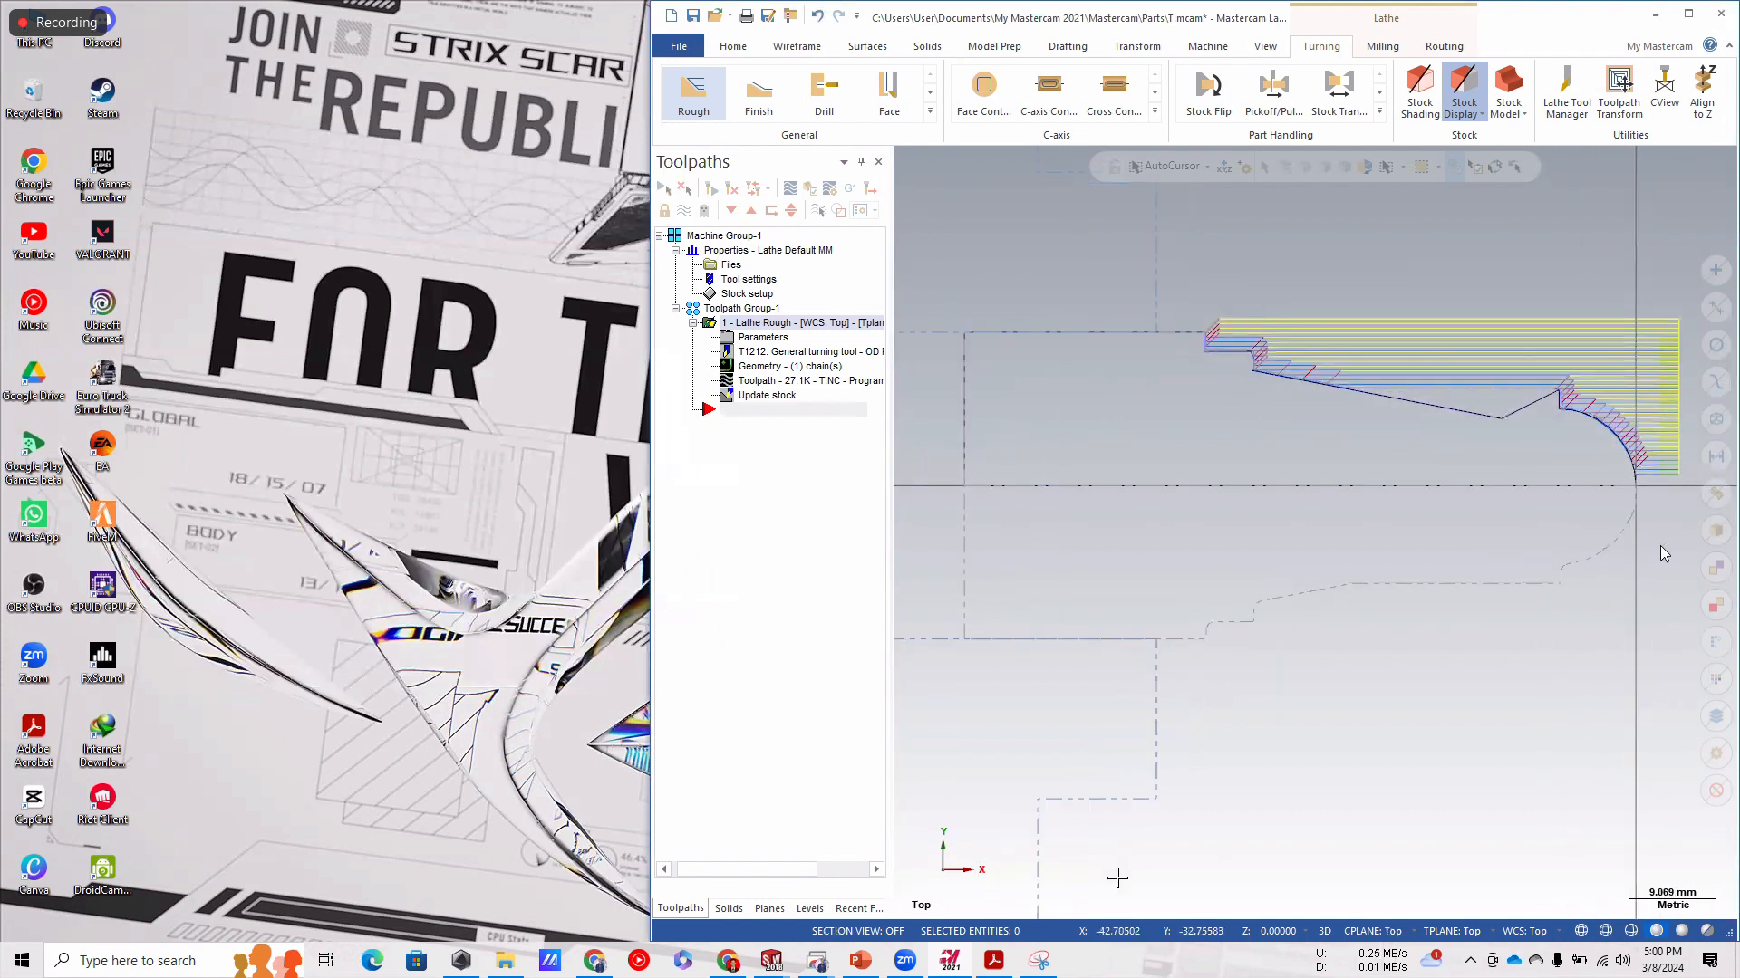
scroll(1223, 297, down, 1)
scroll(1223, 297, down, 2)
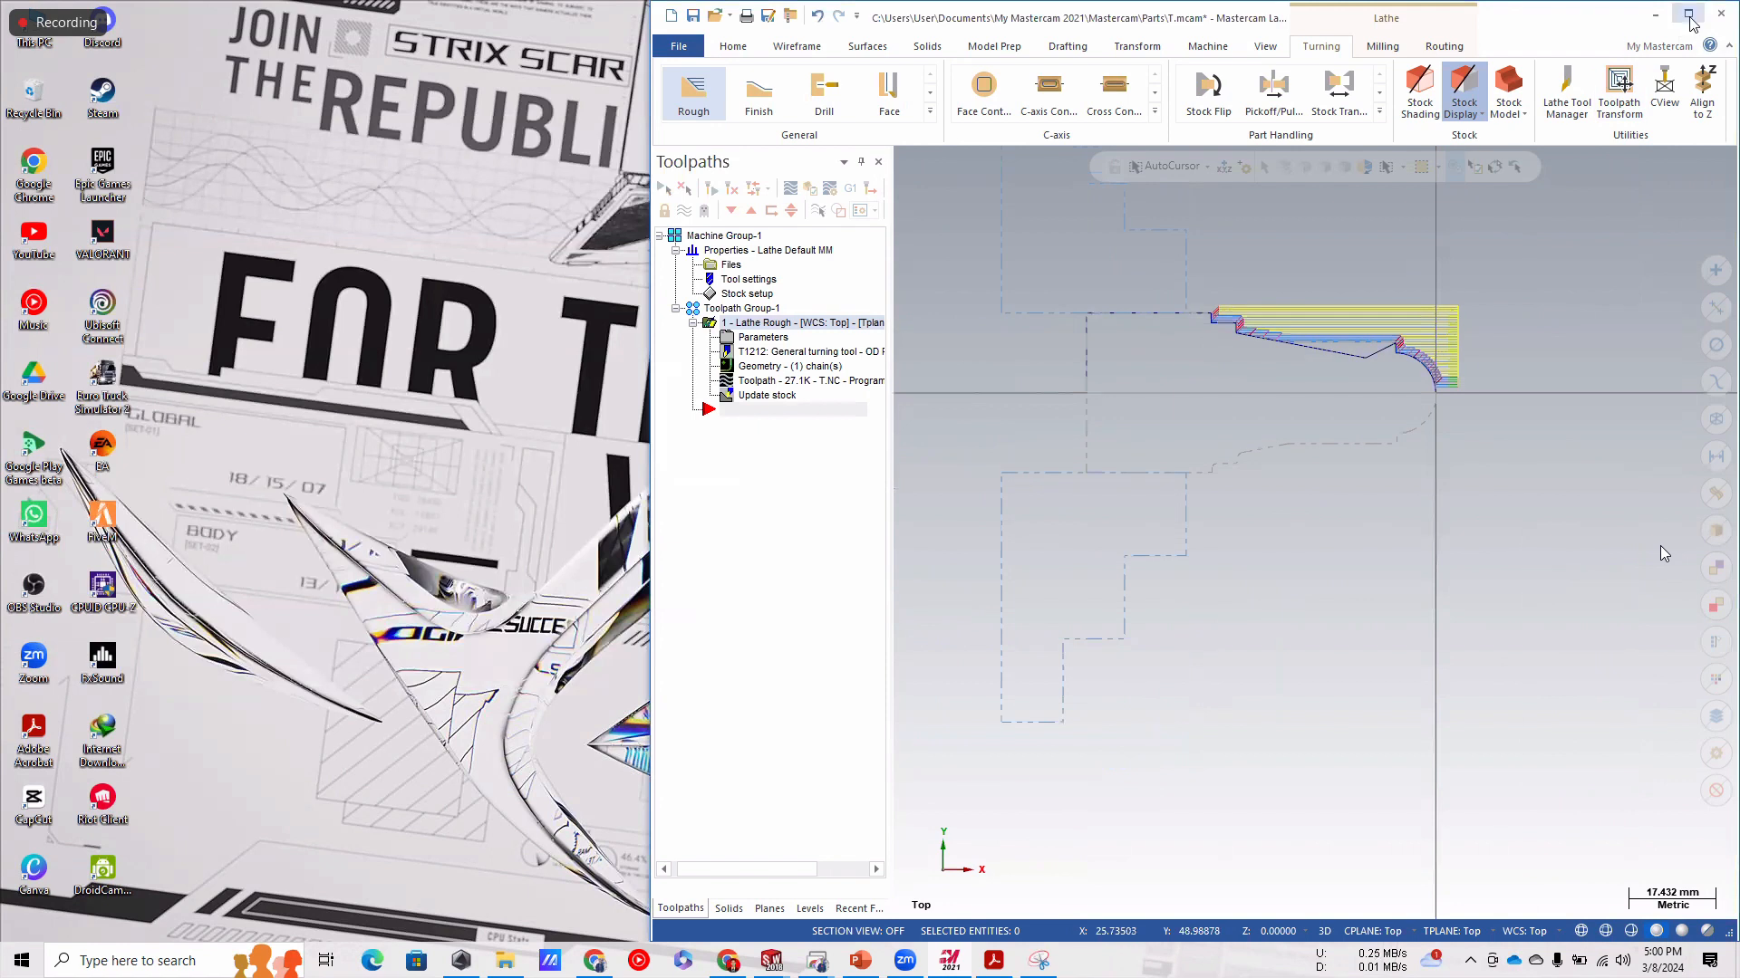
click(1688, 14)
scroll(1076, 547, up, 1)
scroll(1079, 253, down, 1)
scroll(948, 393, up, 1)
scroll(1034, 314, up, 2)
scroll(1034, 315, up, 2)
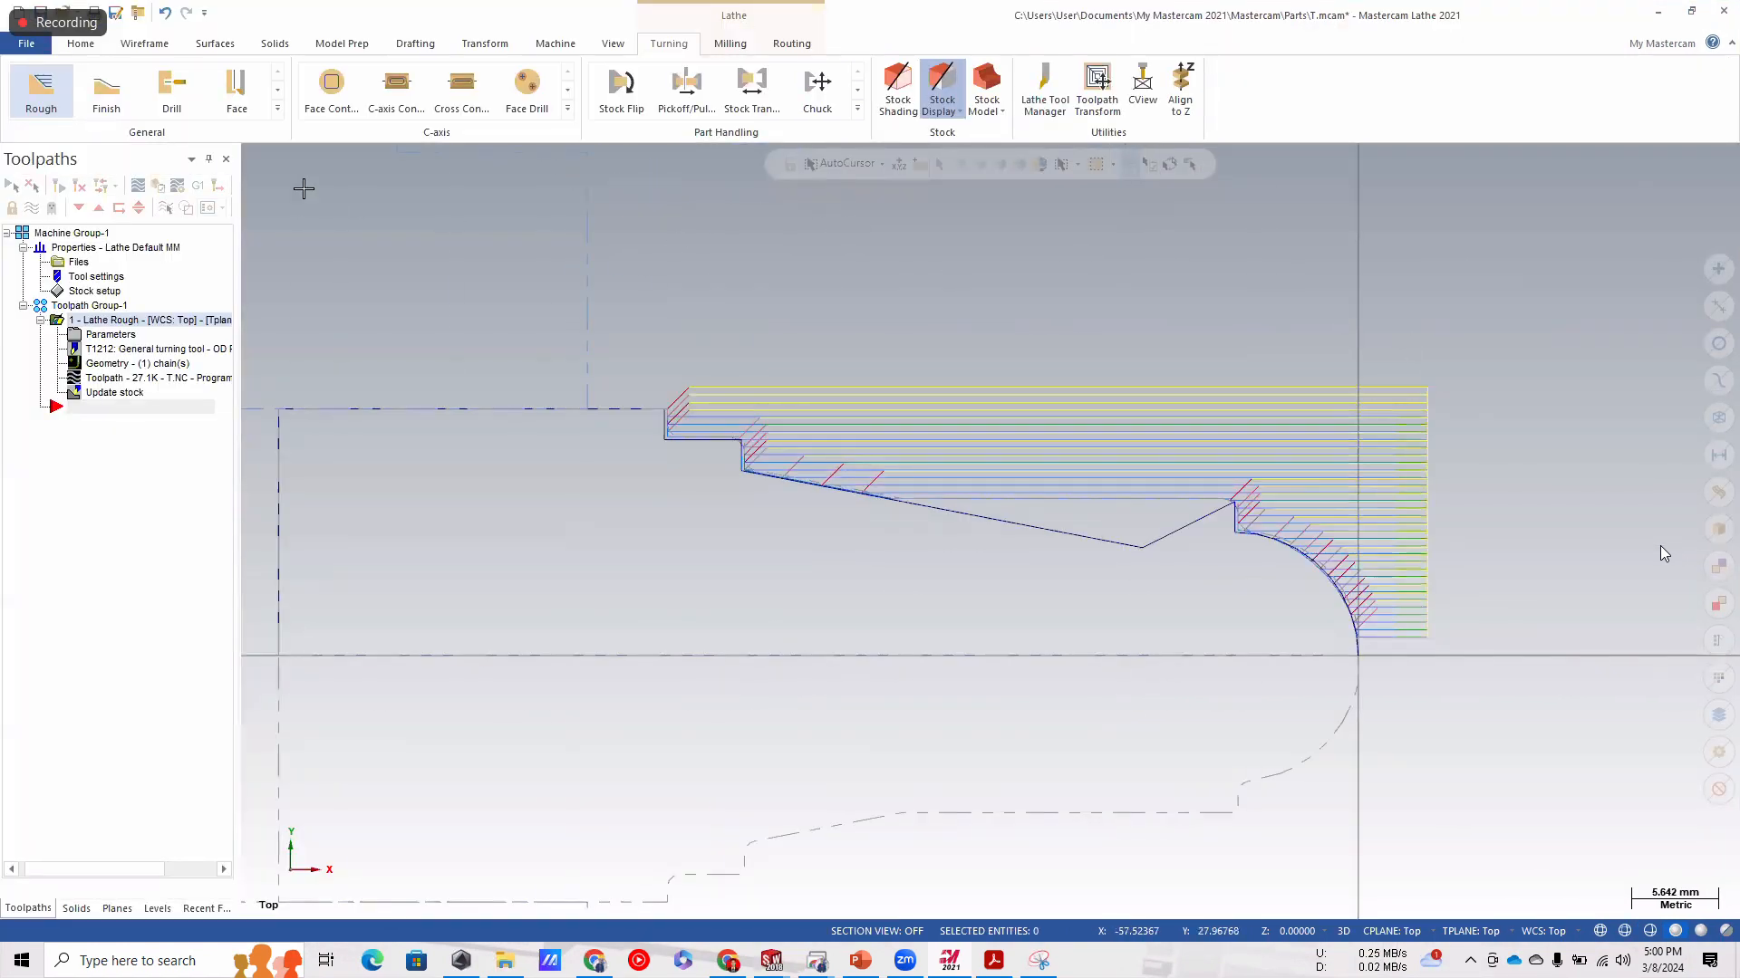
Verify the roughing toolpath in the simulator with increased precision, play it through to the end and close the simulator.
click(61, 191)
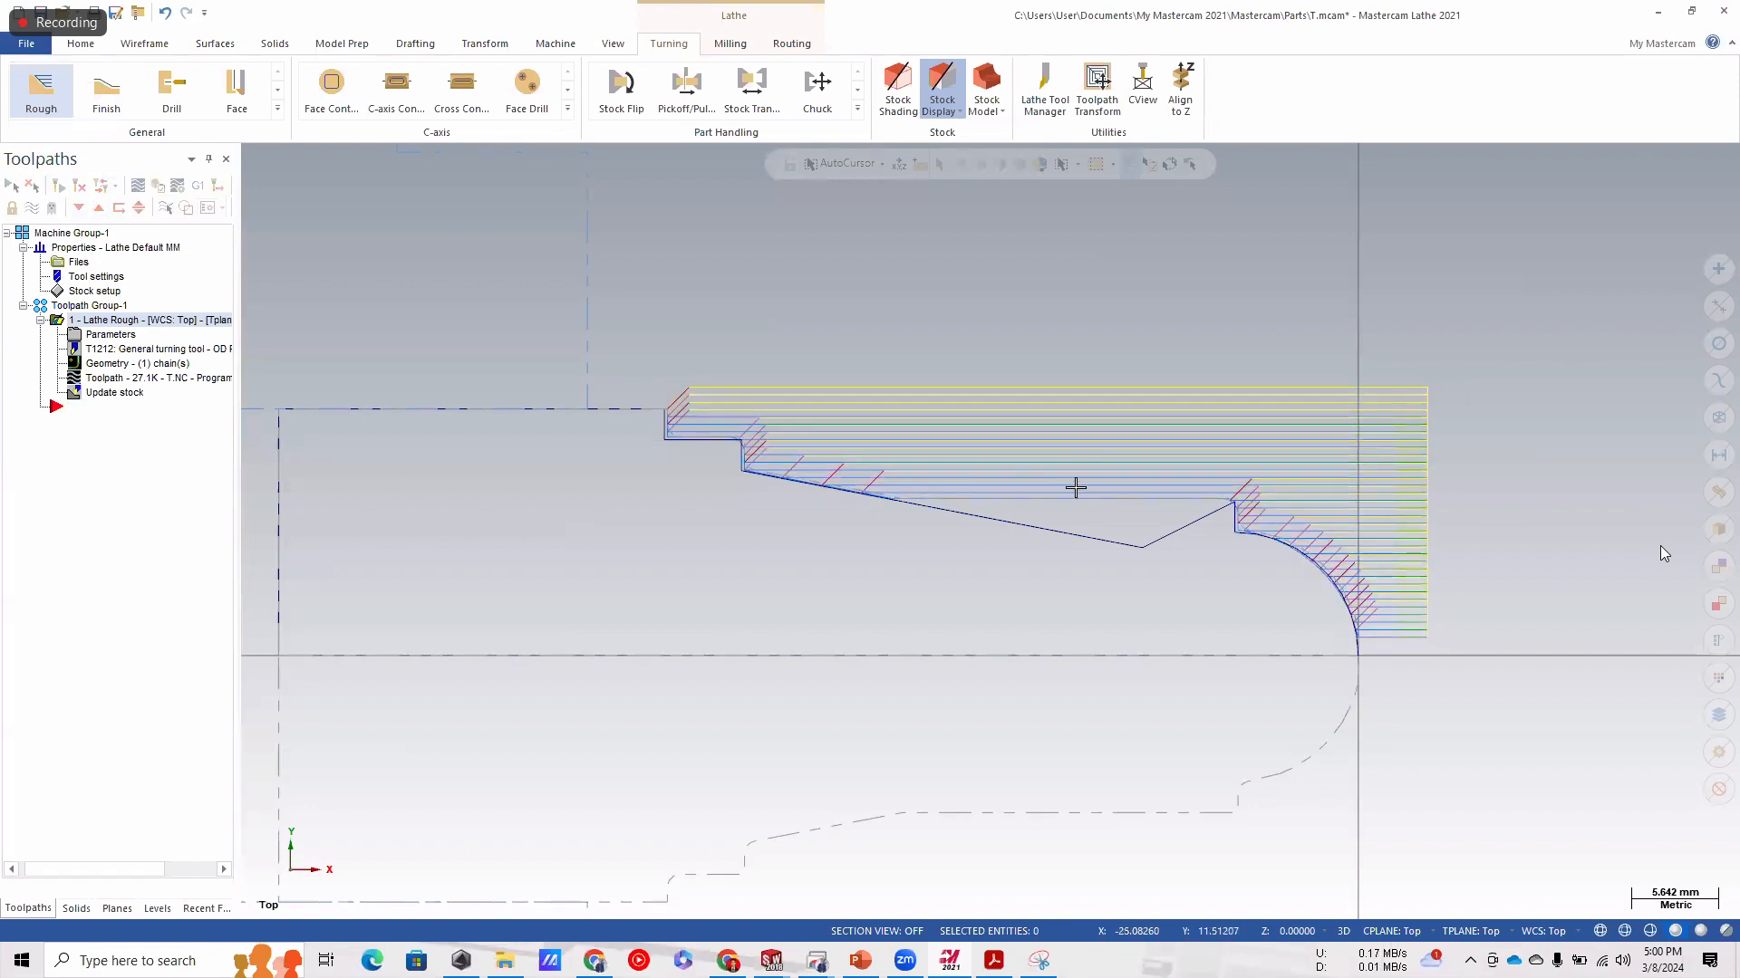
click(157, 186)
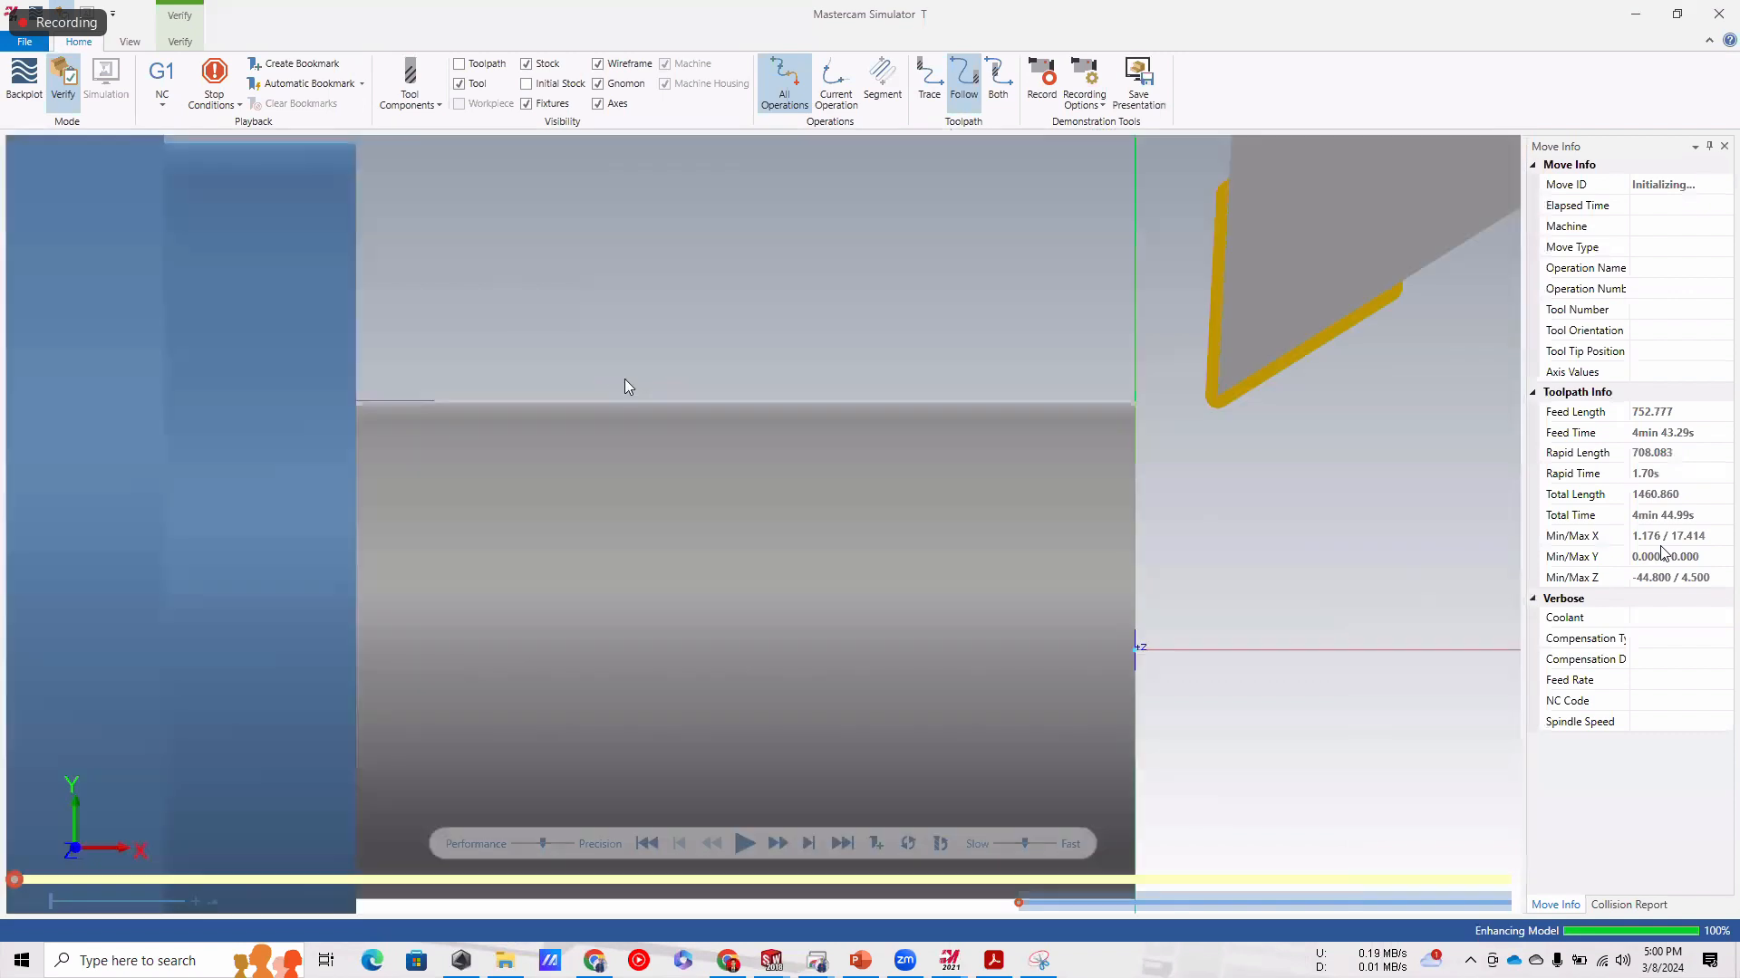
drag(544, 844, 561, 844)
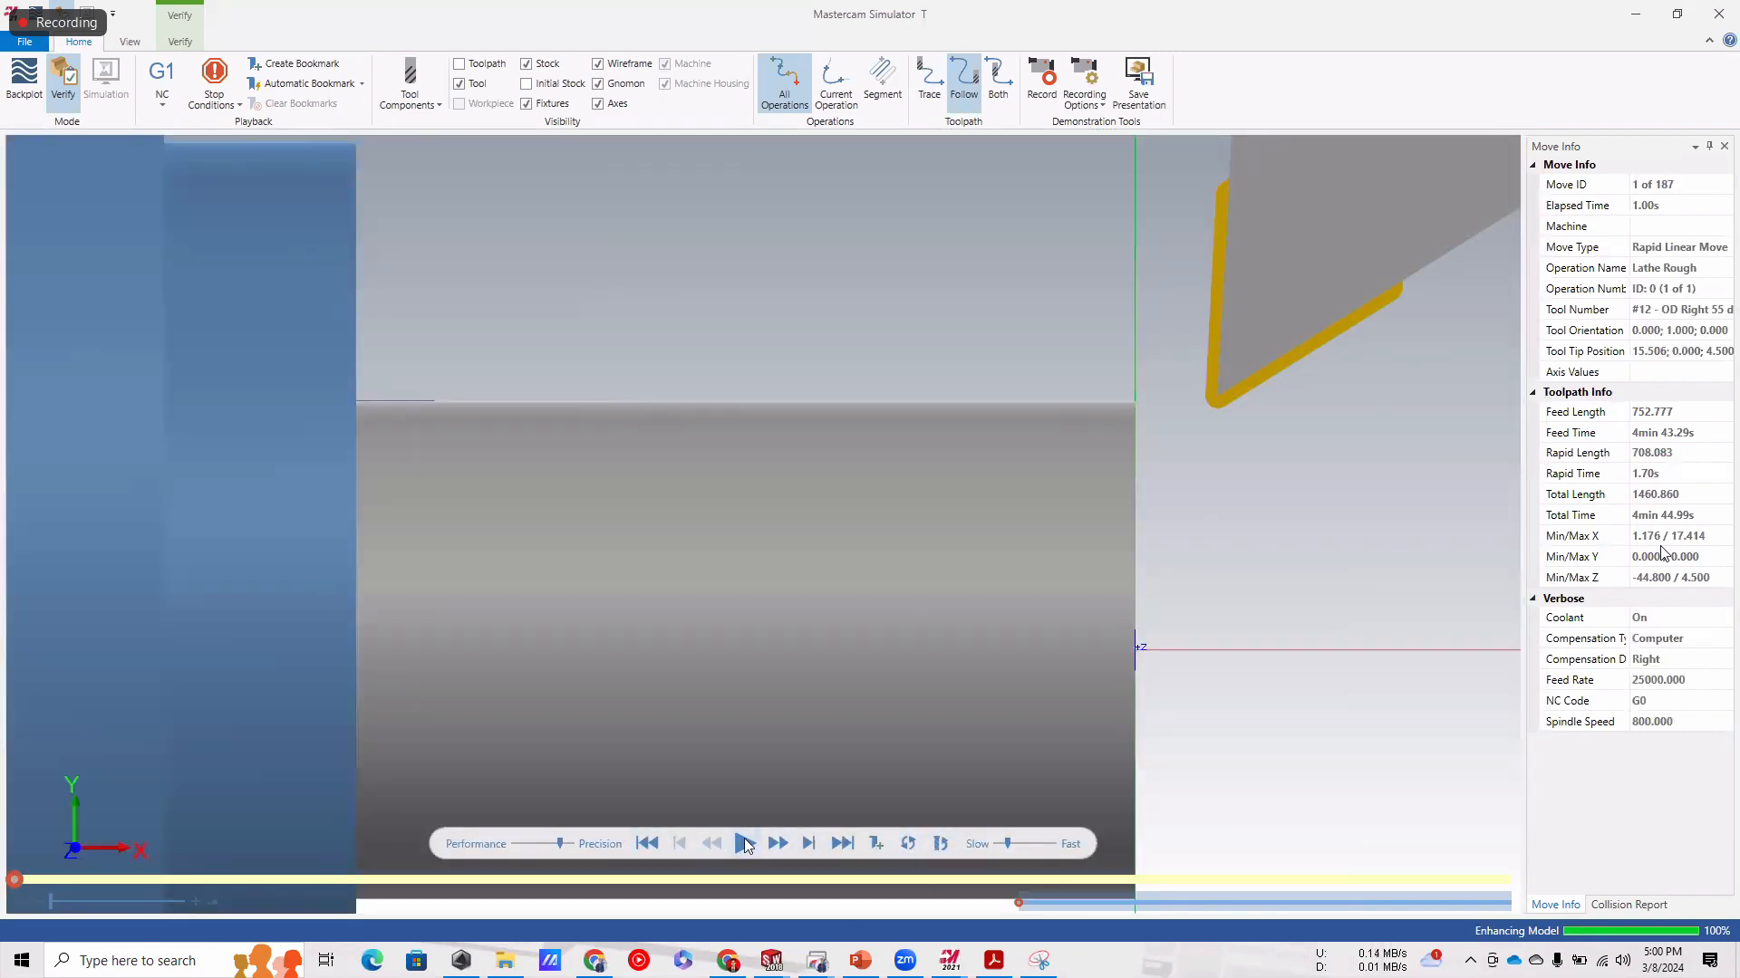
click(742, 843)
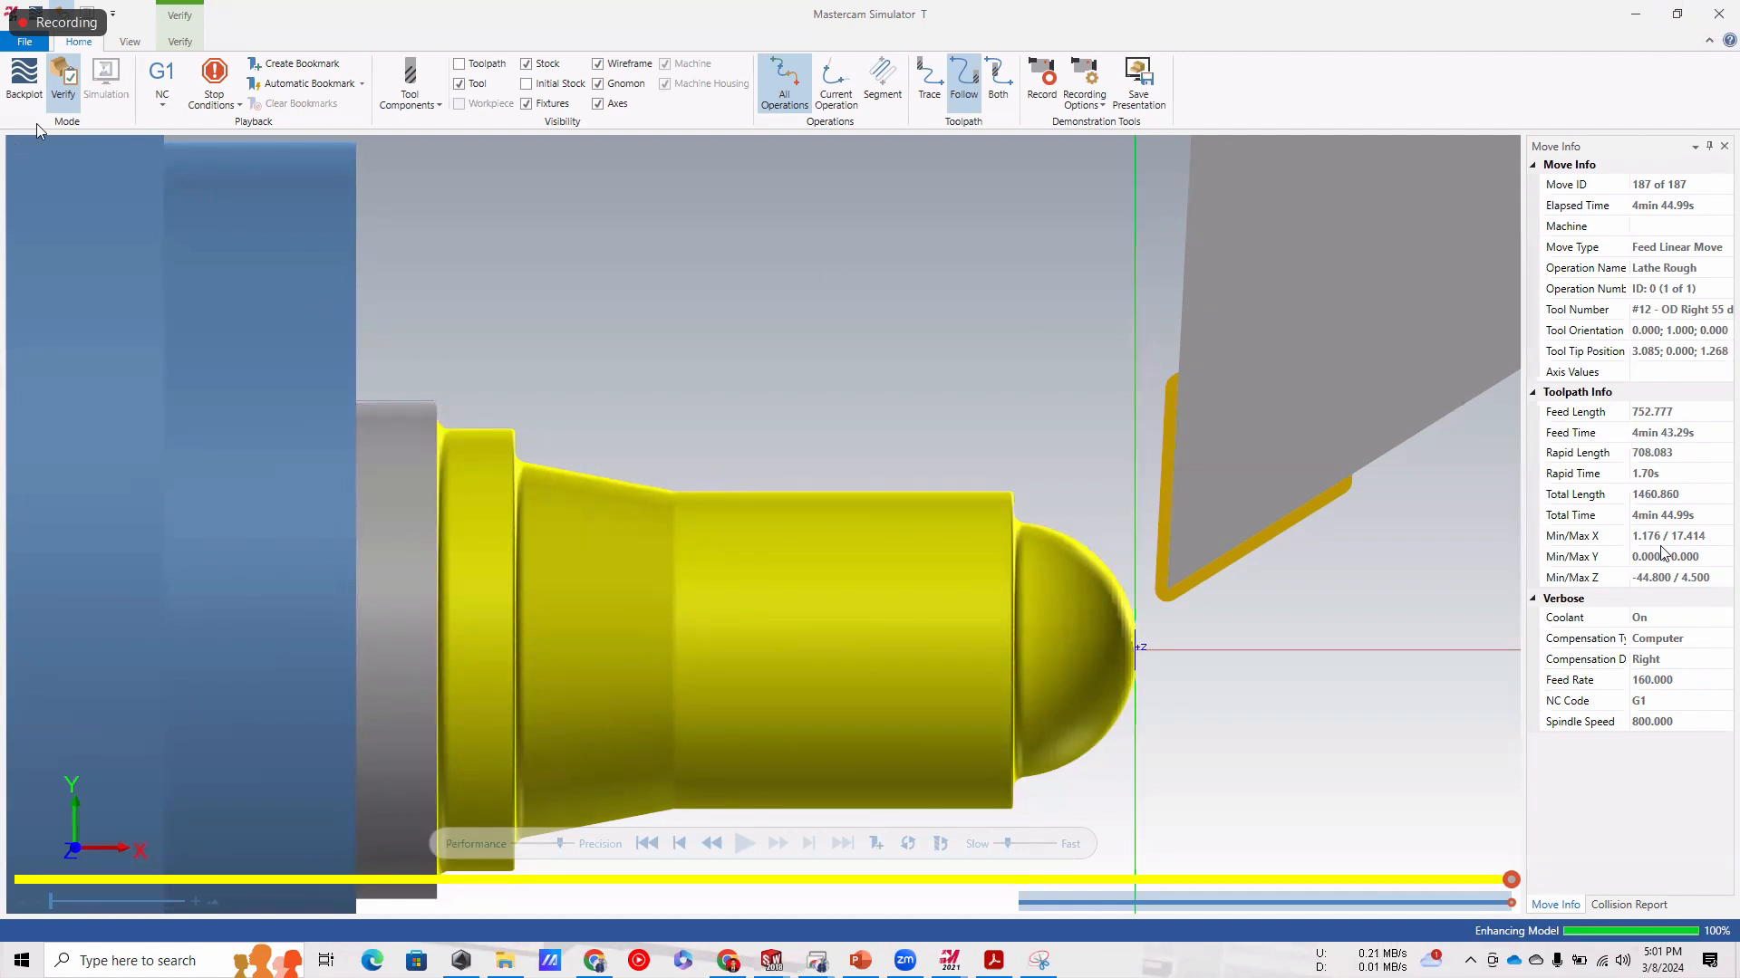
click(1721, 13)
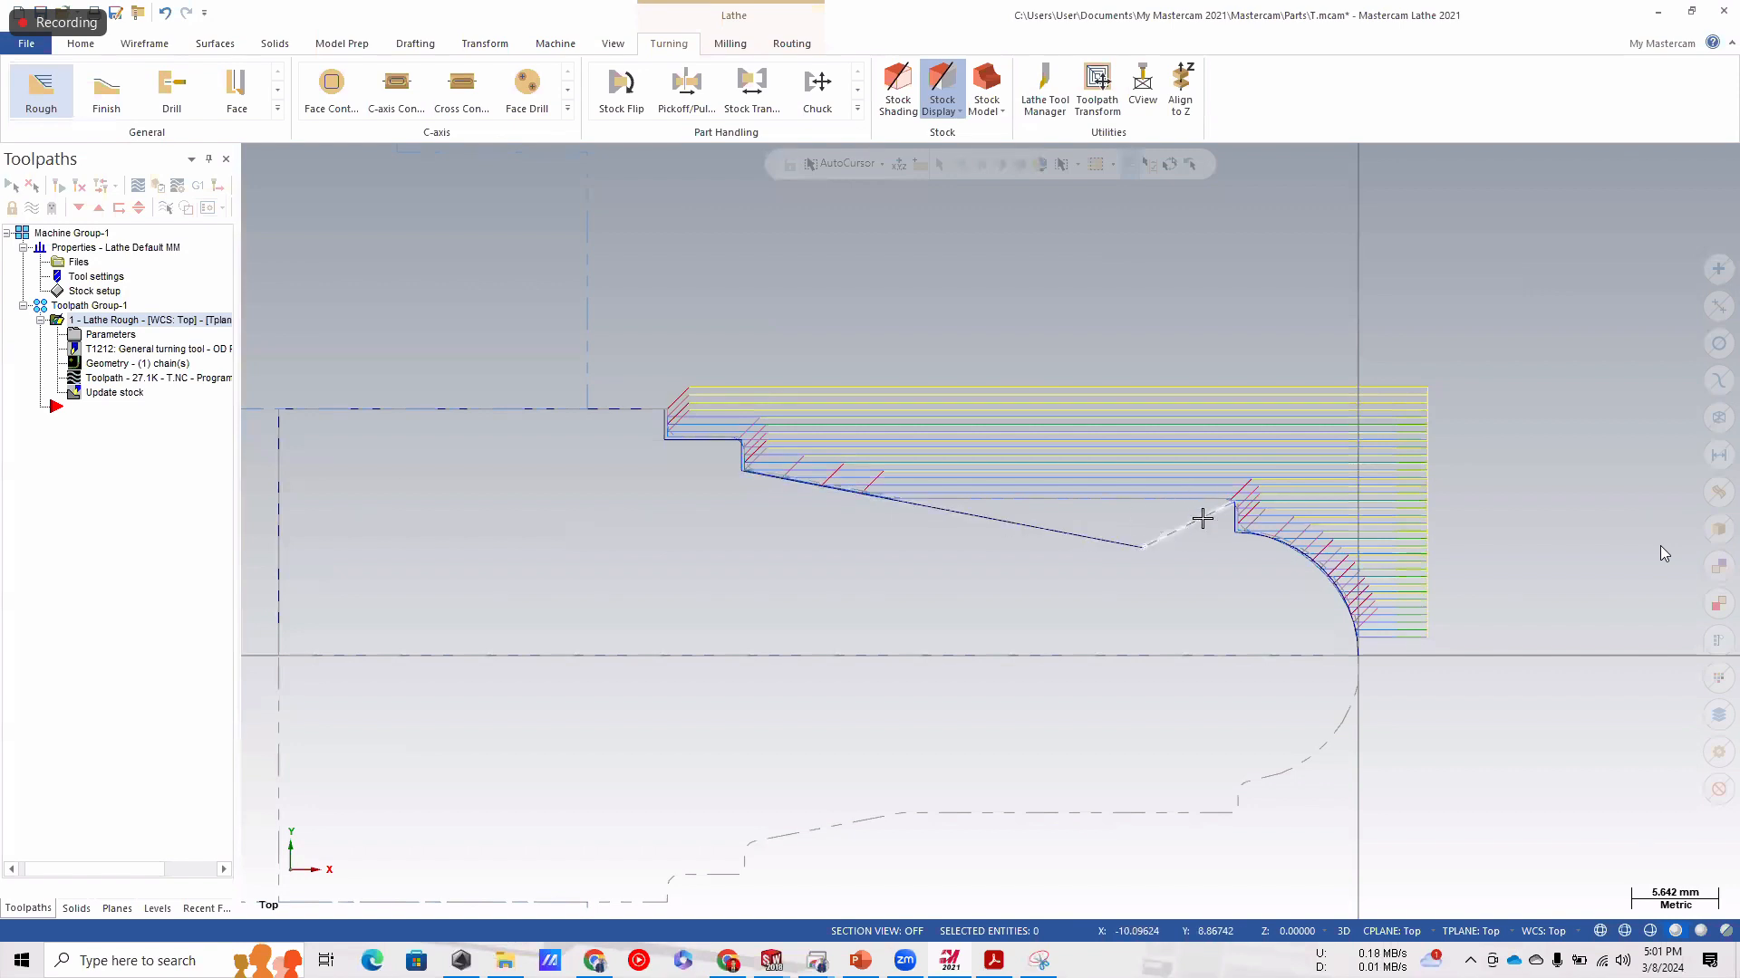
Start a Contour Rough toolpath, chaining the short sloped line below the head and the long taper of the body, and accept the chain.
click(277, 109)
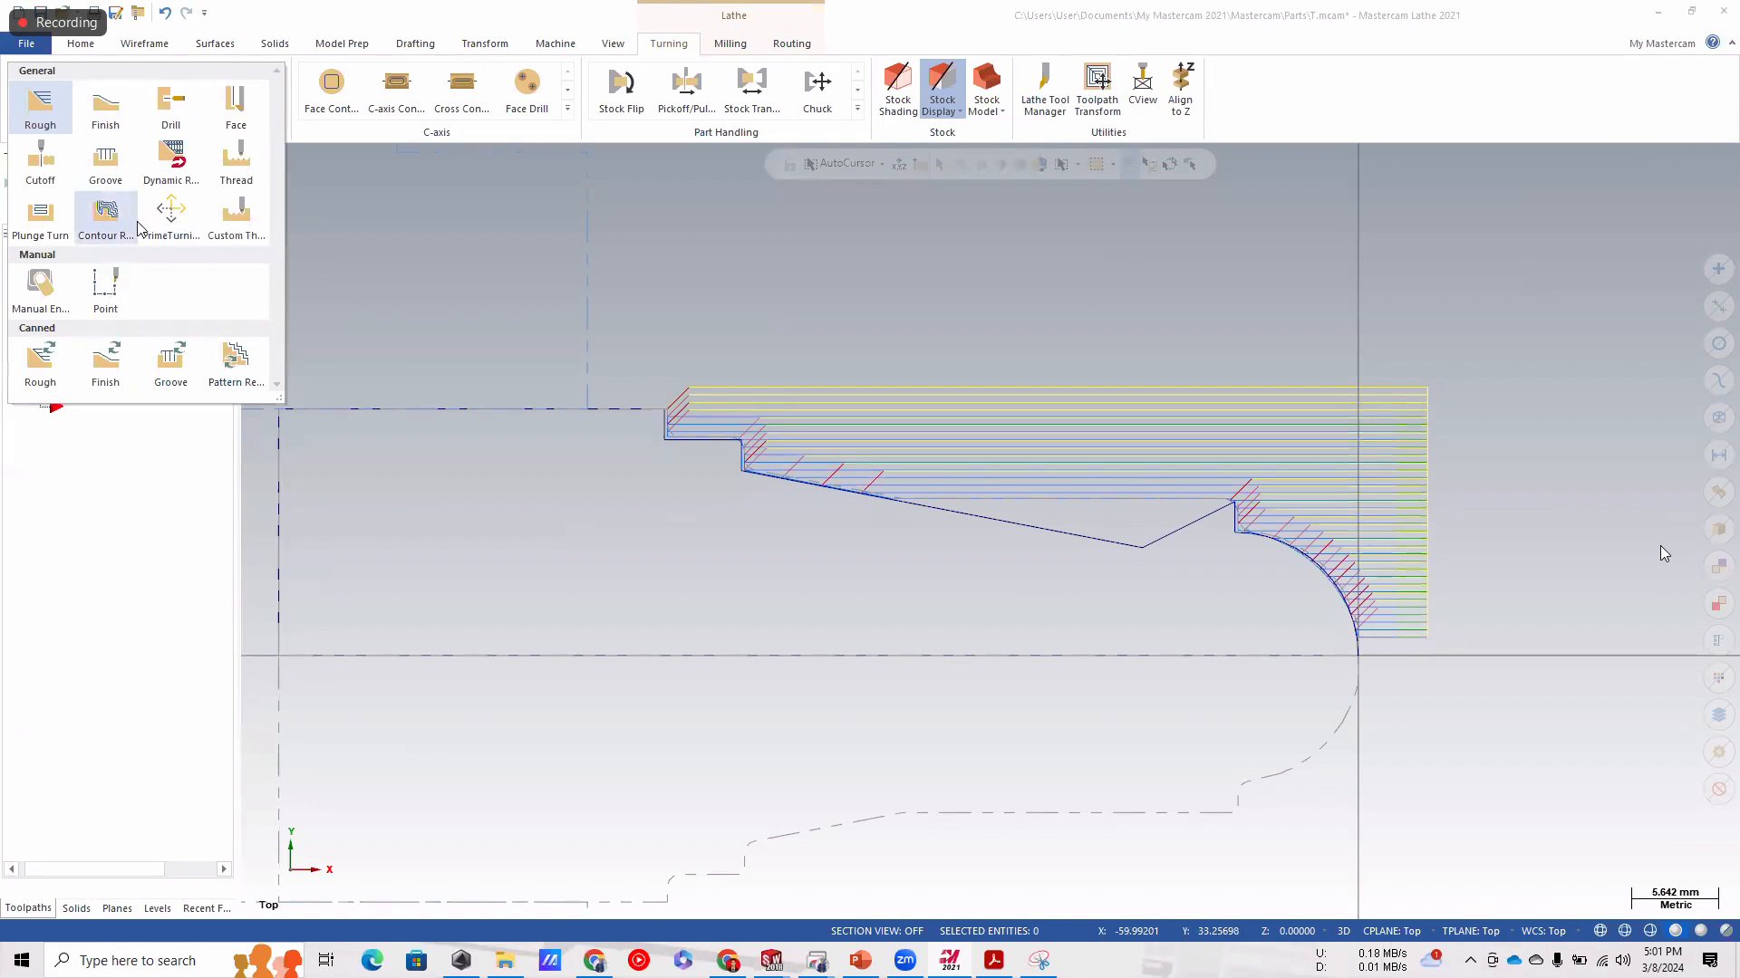
click(105, 216)
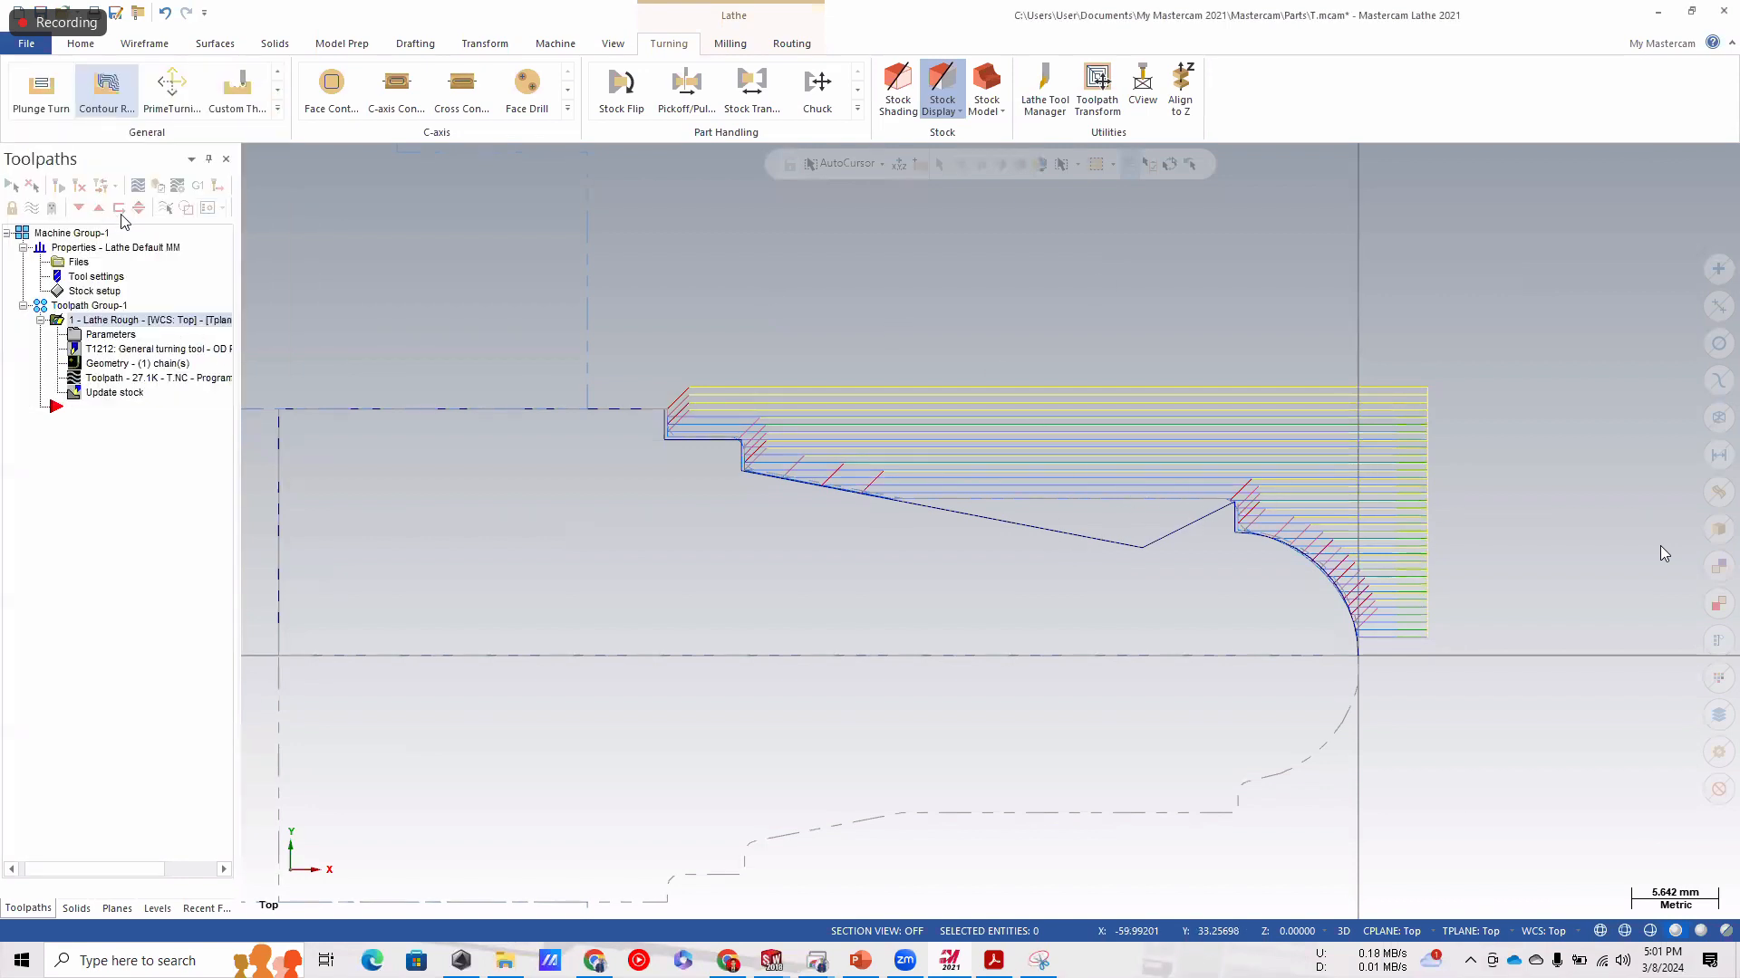
click(1214, 511)
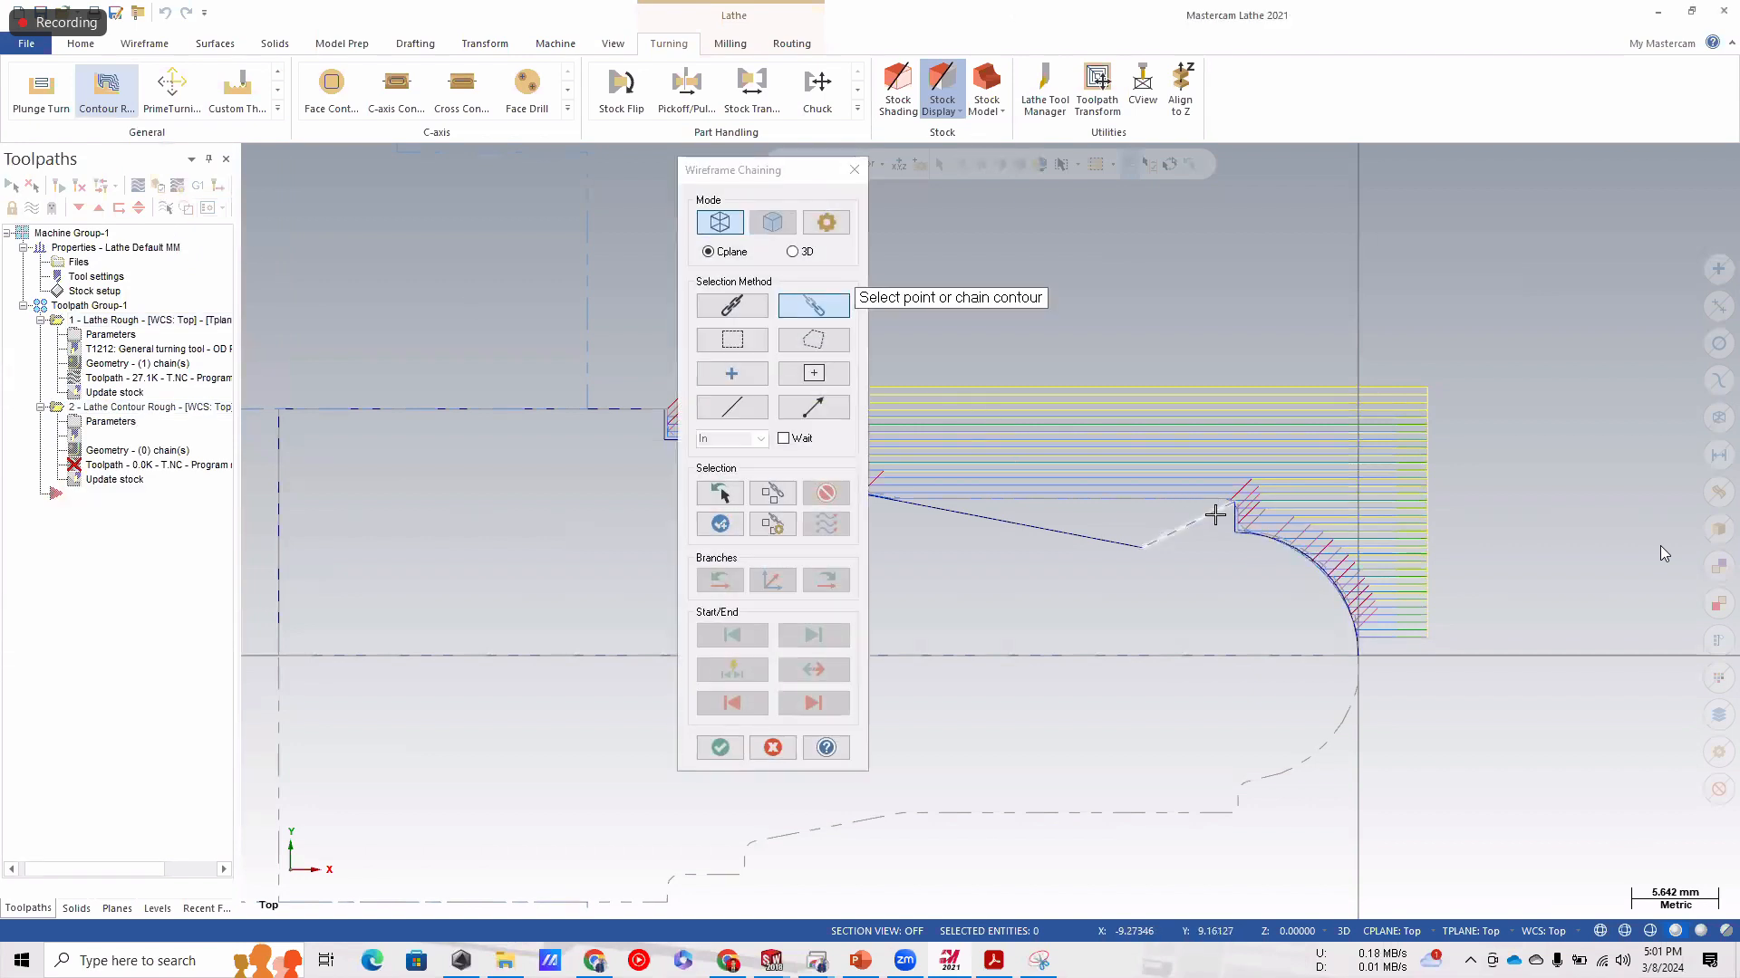
click(980, 511)
click(788, 186)
drag(788, 186, 458, 181)
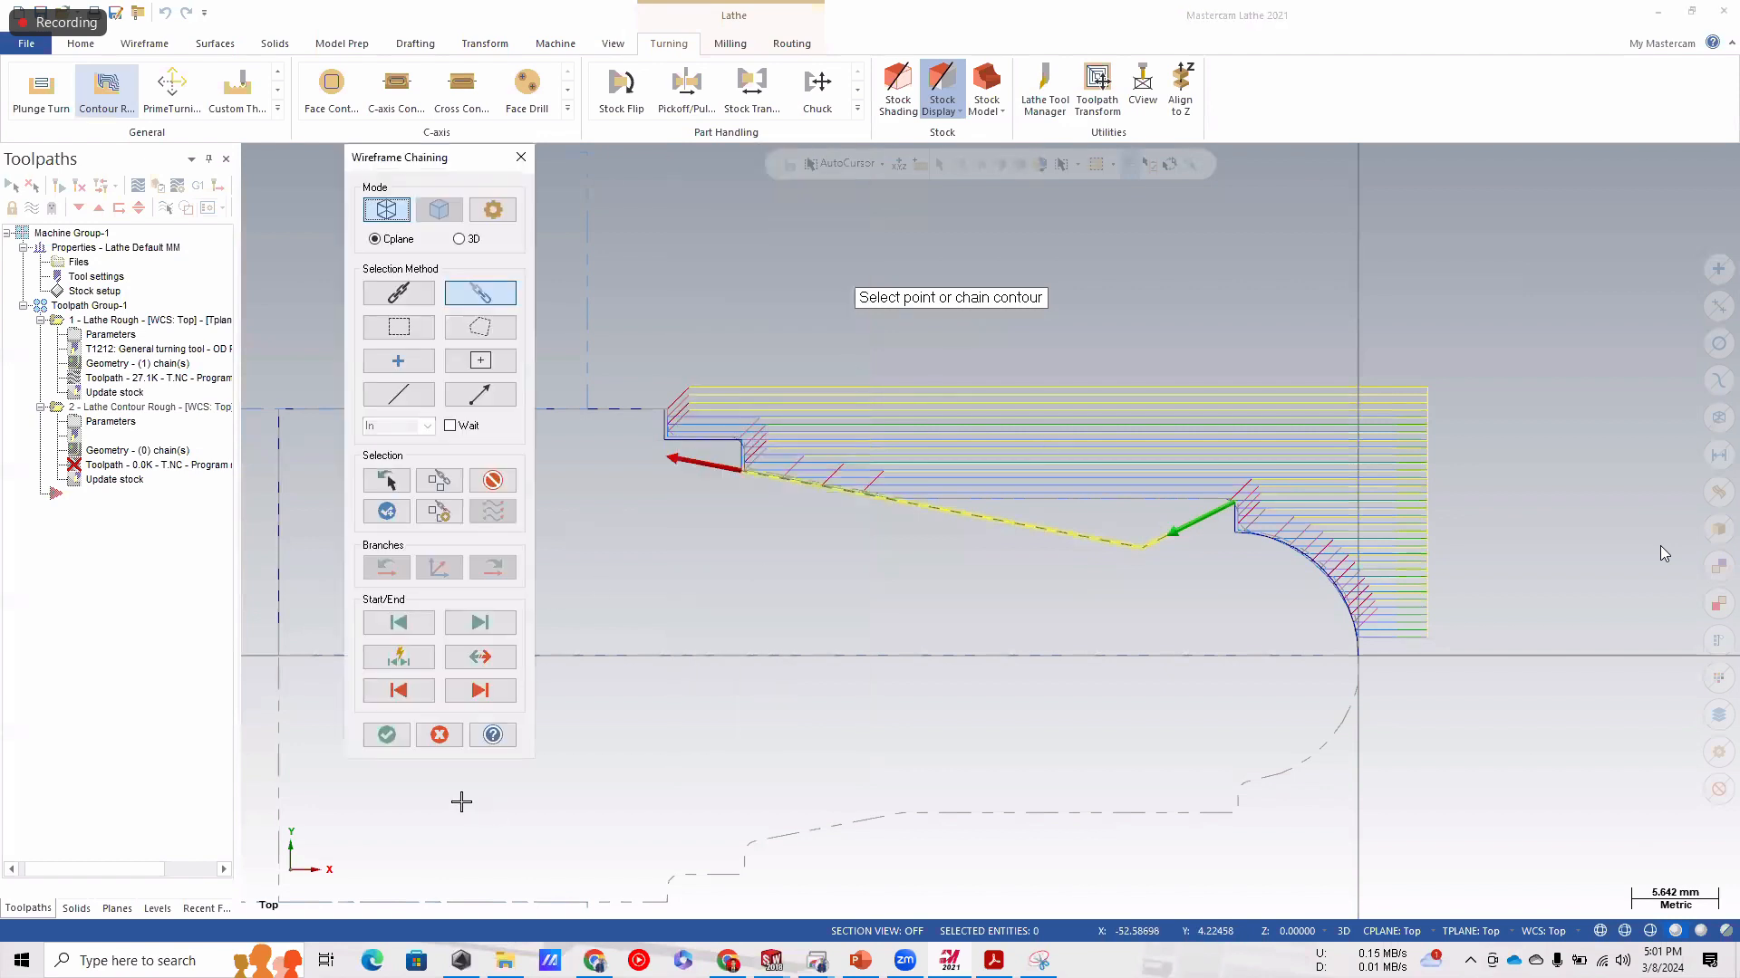
click(381, 732)
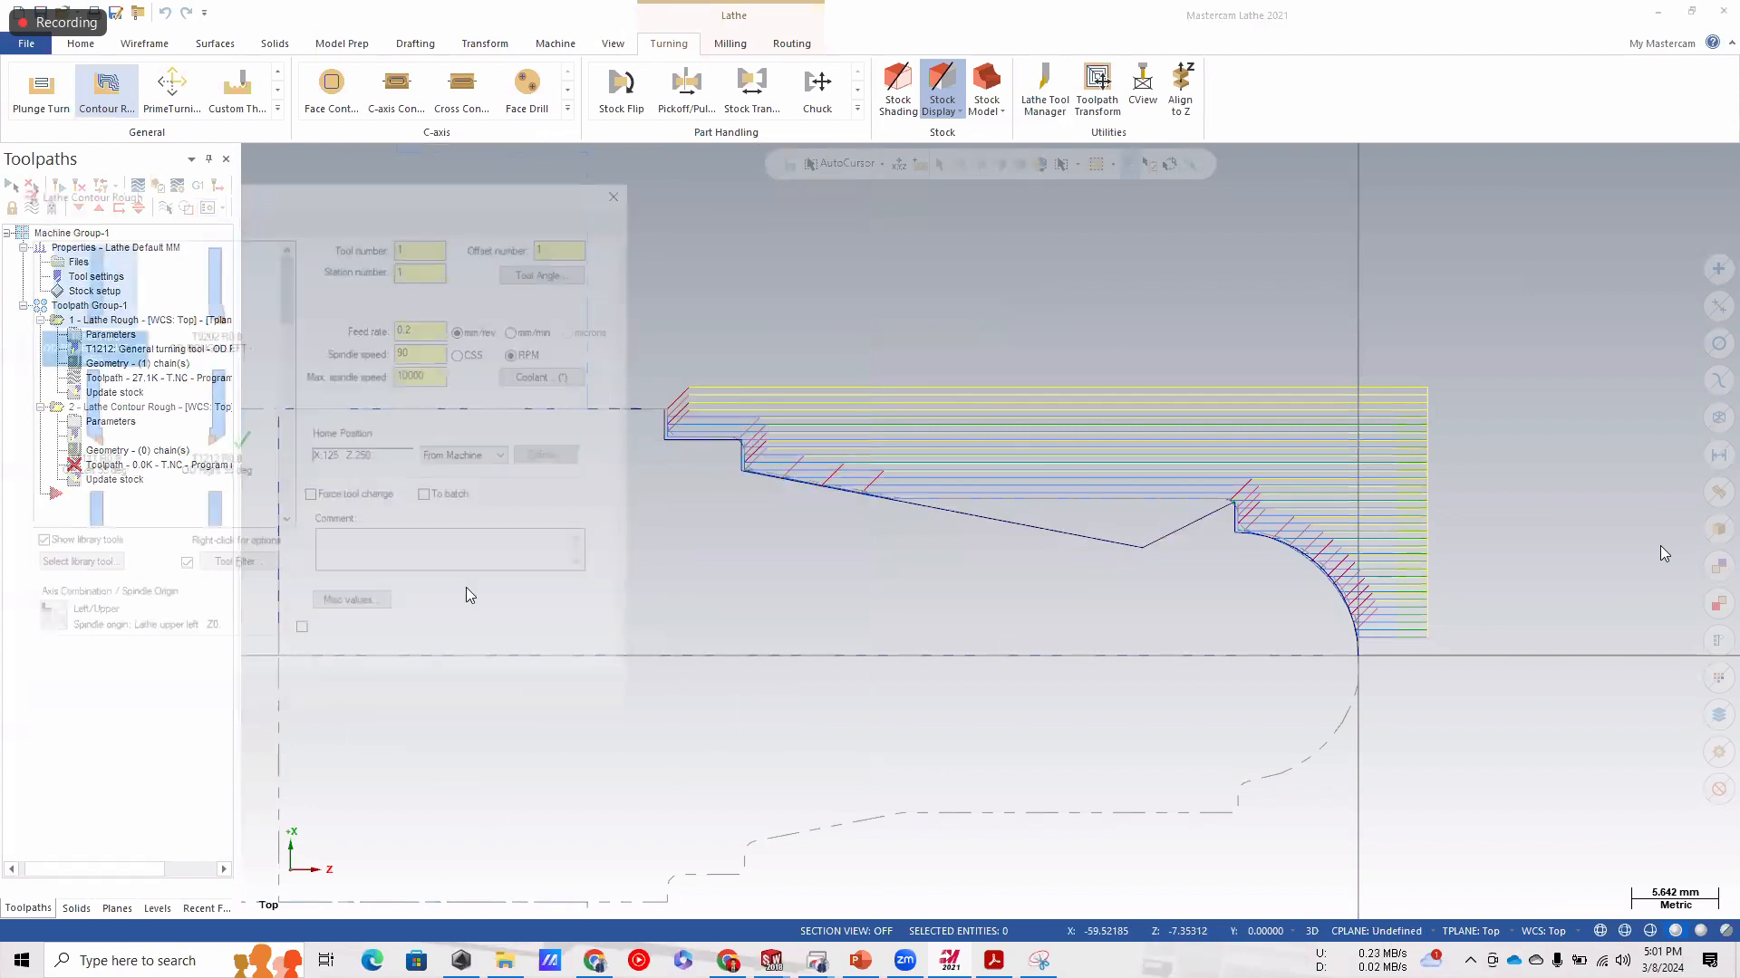
Use tool T1212 OD Right 55 deg at spindle speed 800, with a plunge cutting back clearance angle of 3.
click(218, 414)
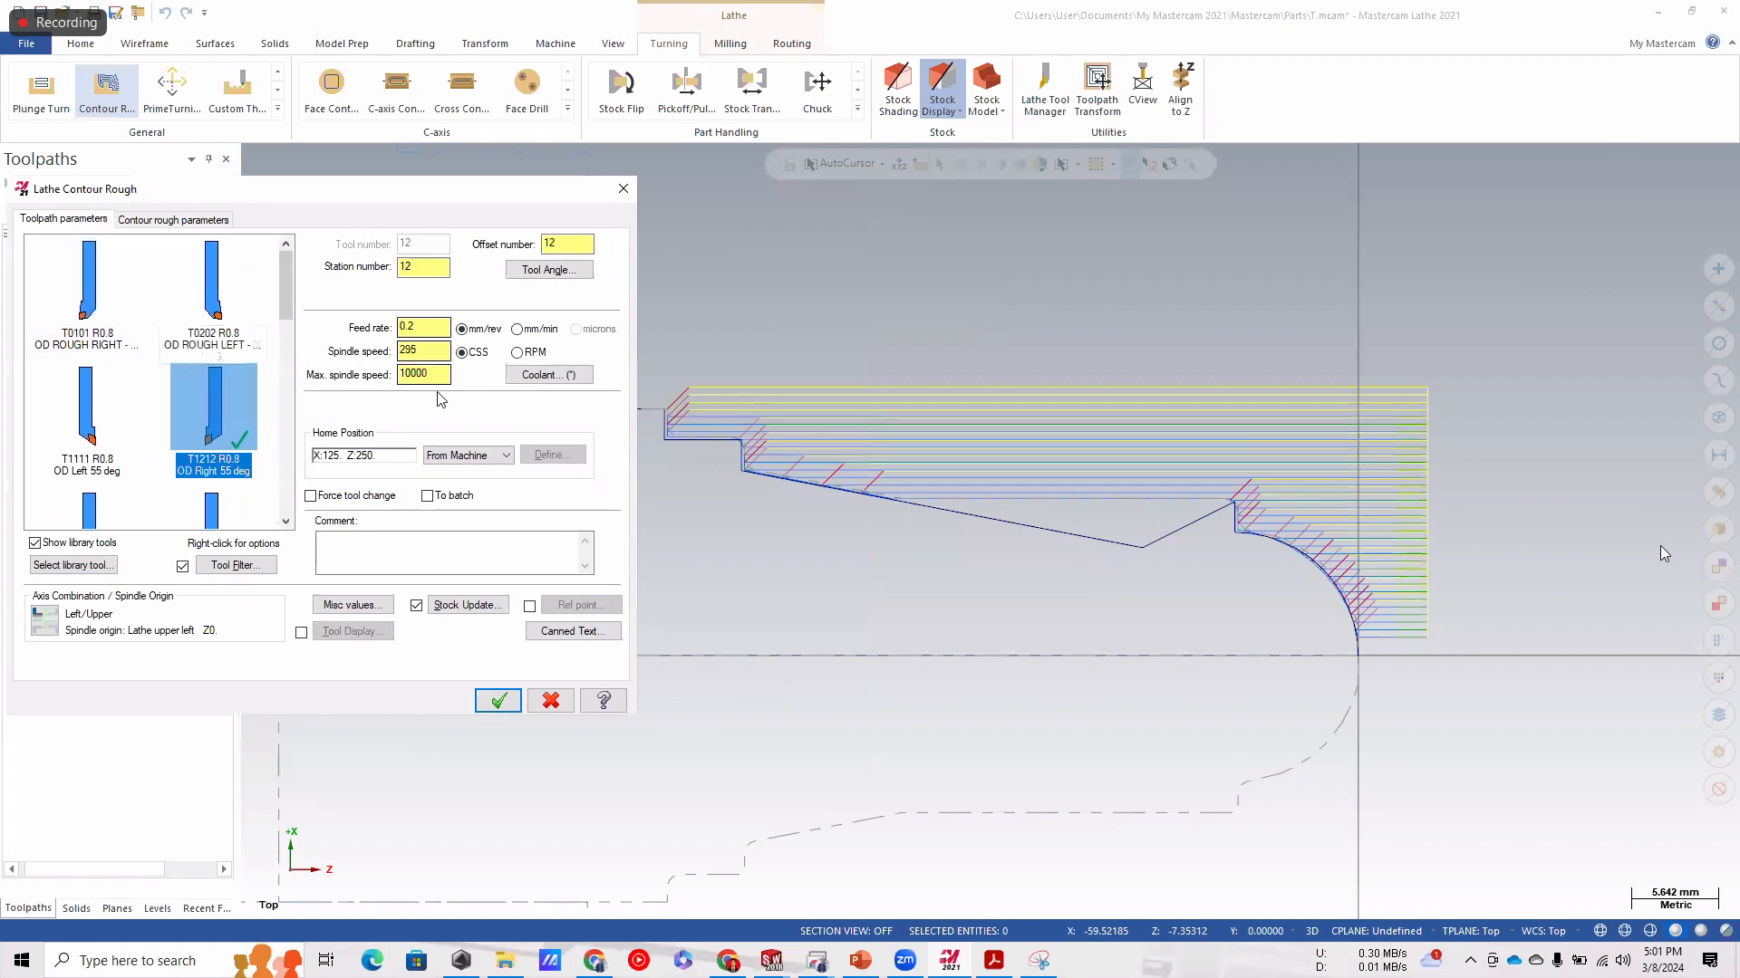
text(800)
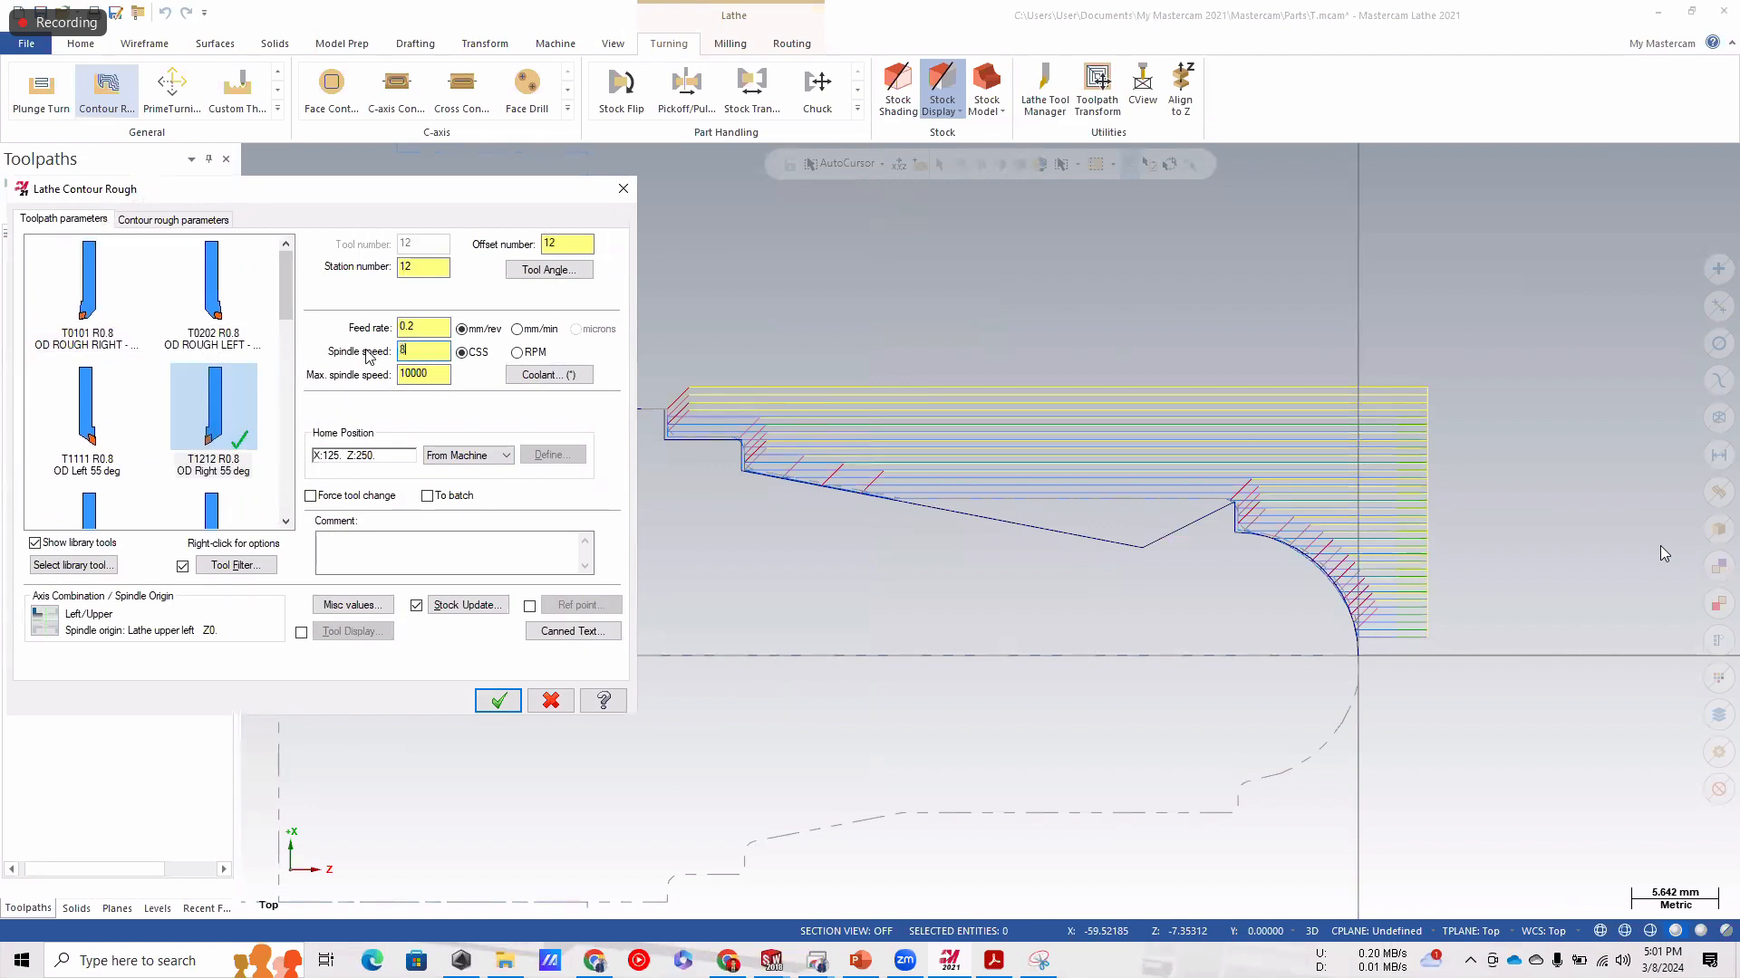
click(177, 220)
click(534, 516)
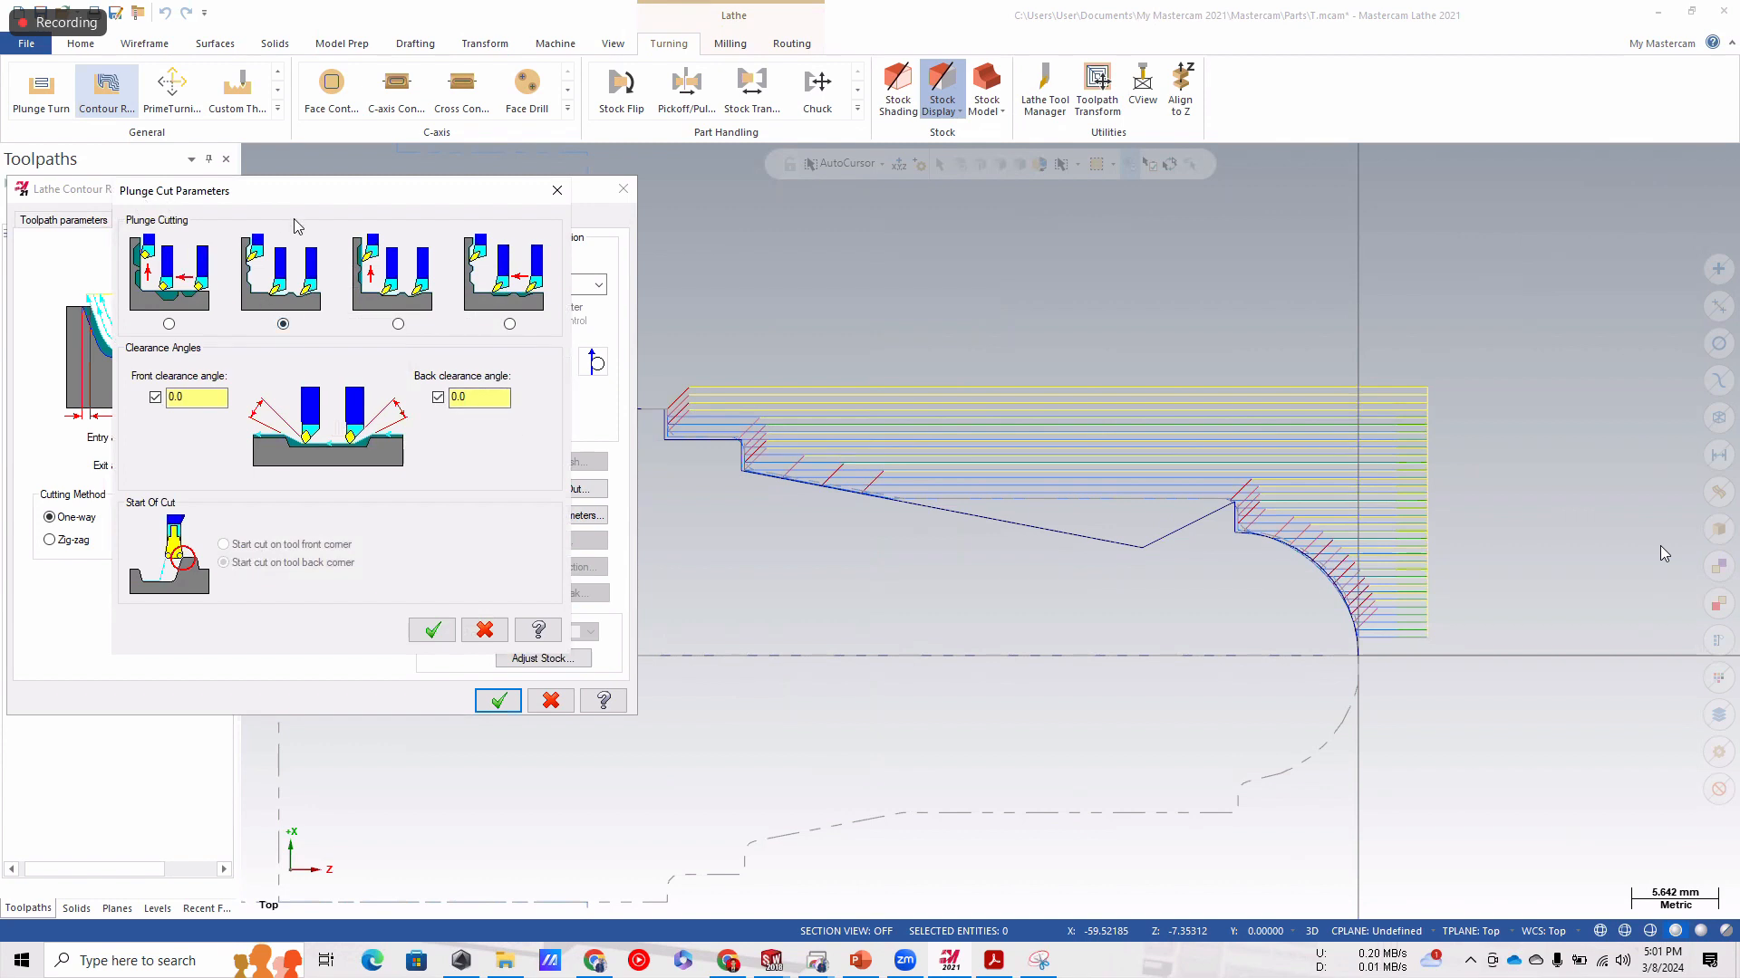
double_click(477, 393)
text(3)
click(432, 631)
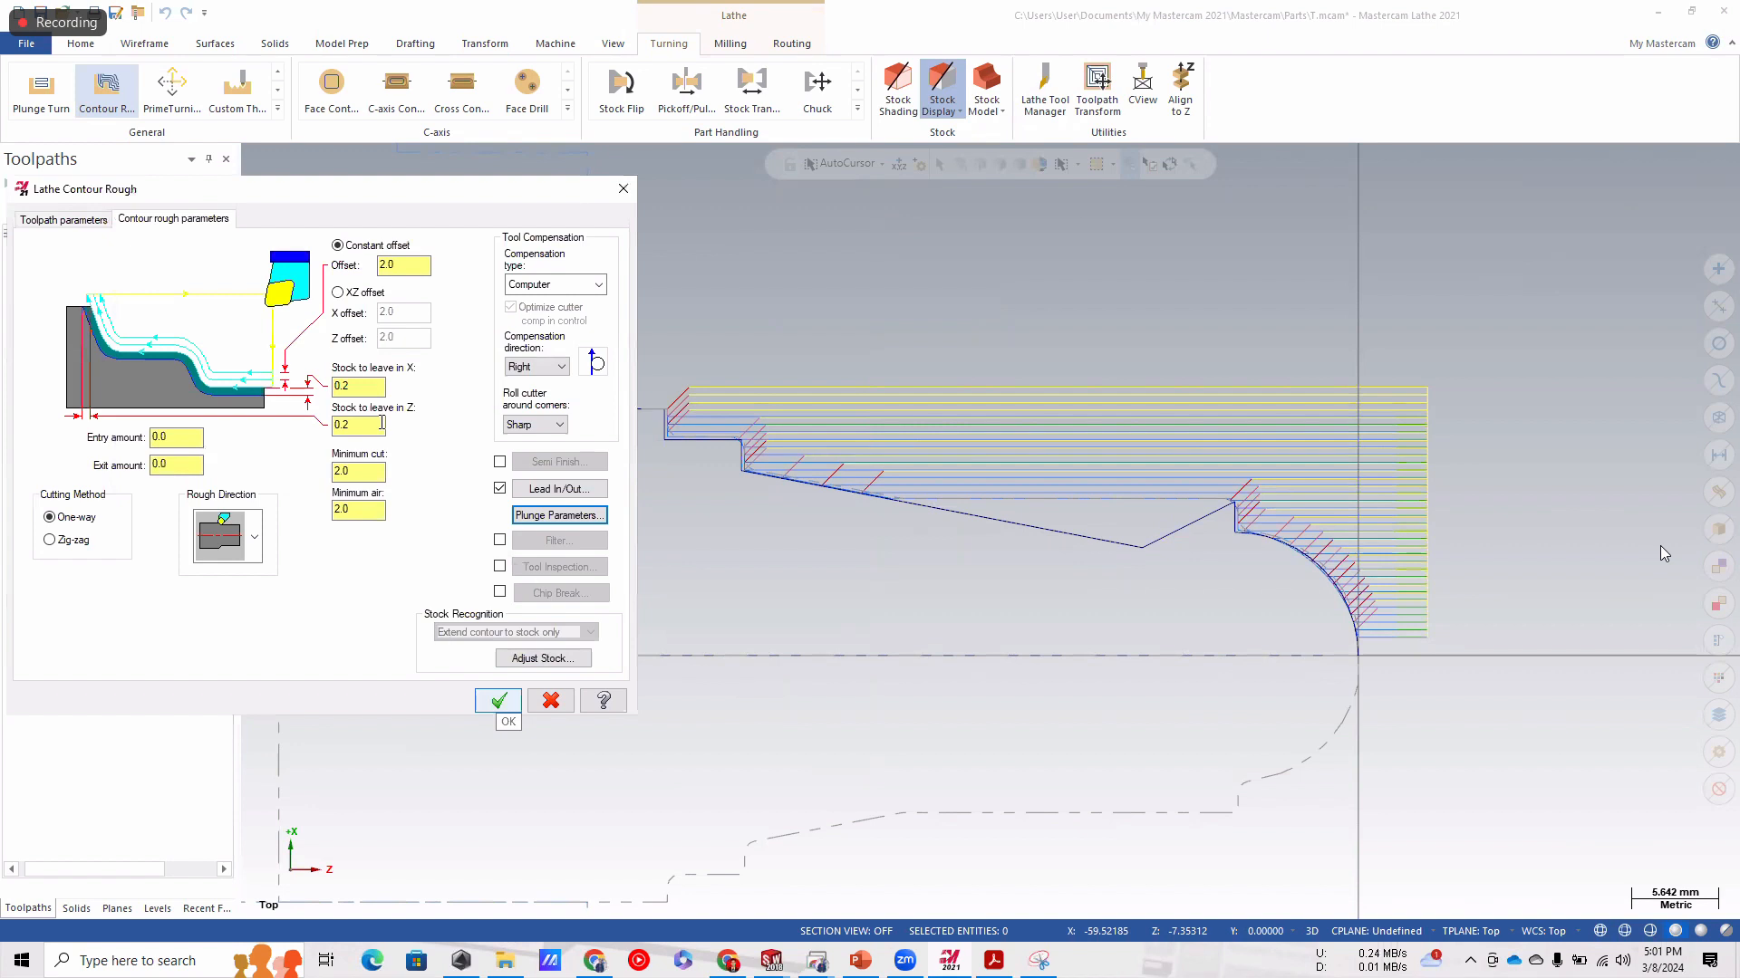
Set the contour rough constant offset and minimum cut to 0.5 and accept the parameters.
double_click(382, 266)
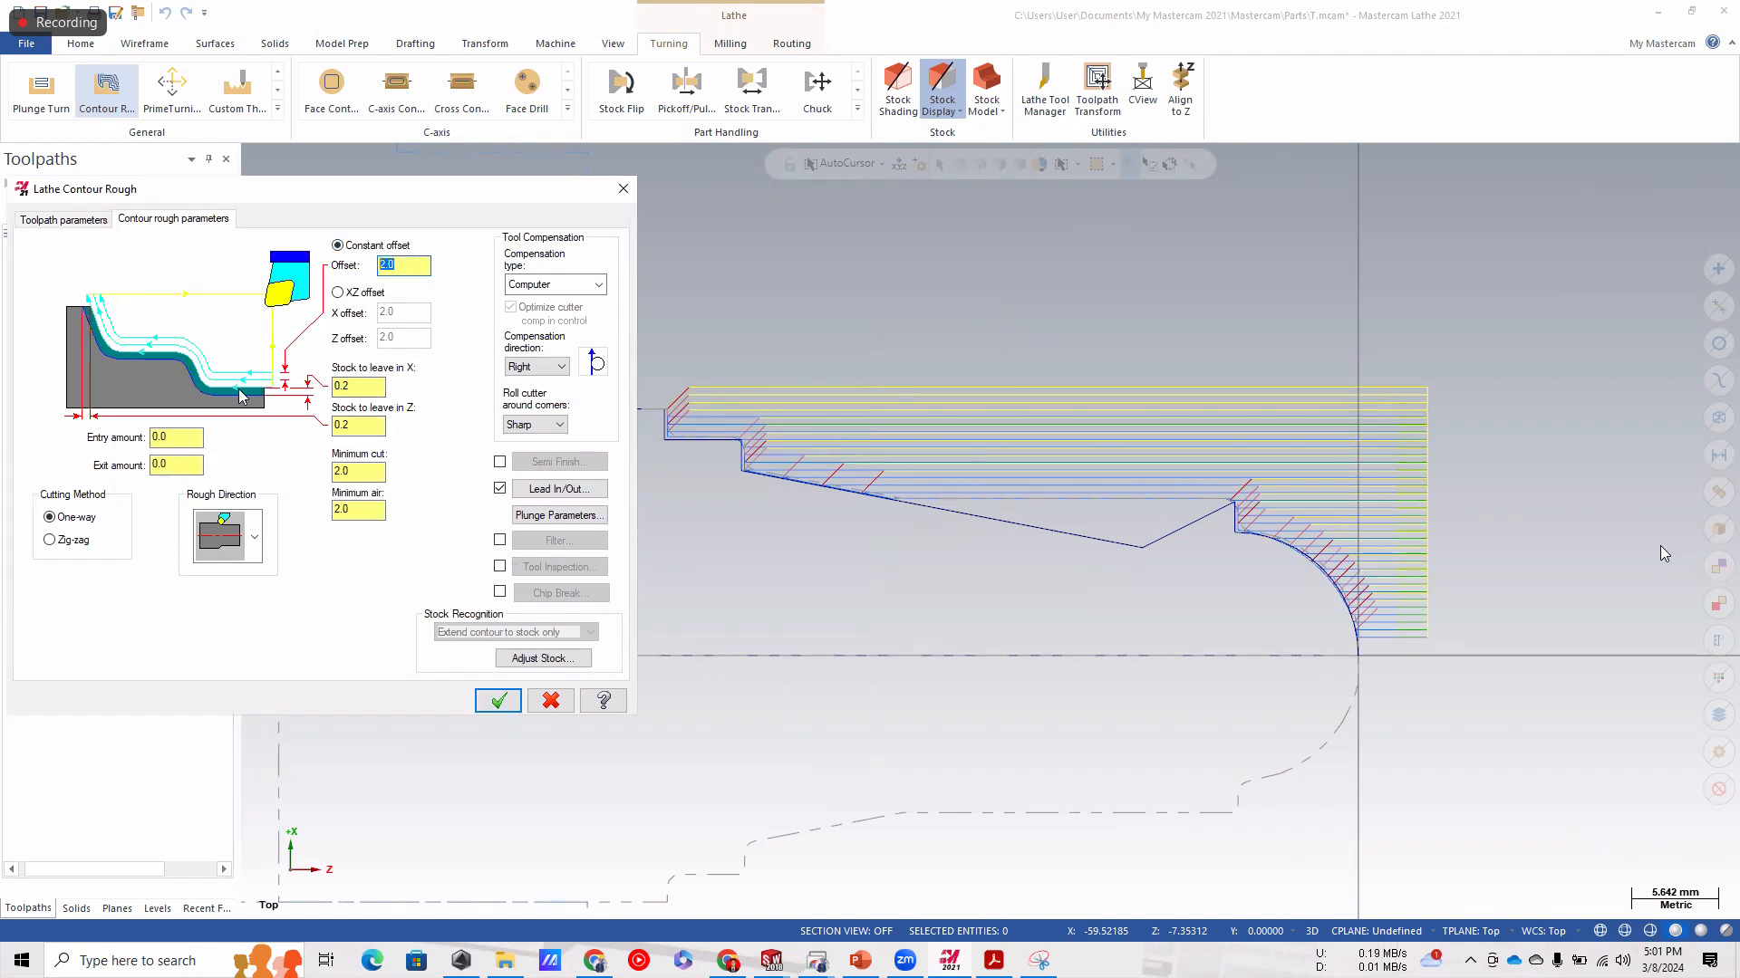
text(0.5)
drag(290, 476, 292, 483)
text(0)
click(498, 700)
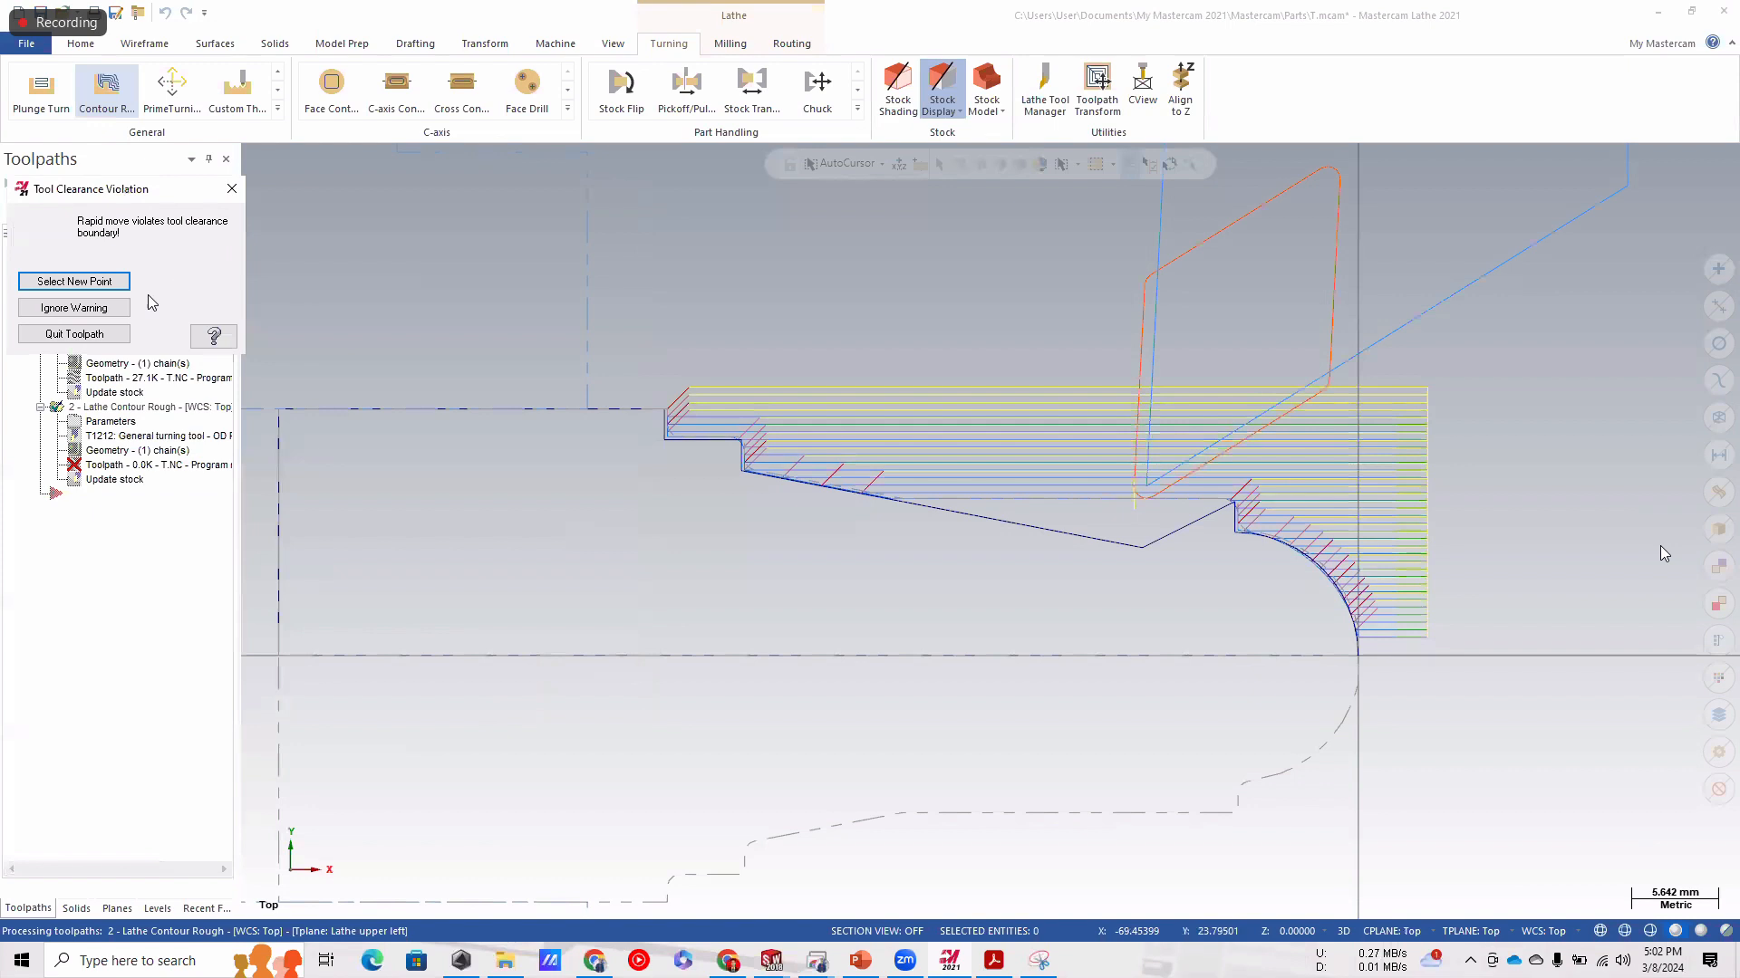
Ignore the tool clearance violation and continue writing the contour rough toolpath despite the stock collision.
click(88, 308)
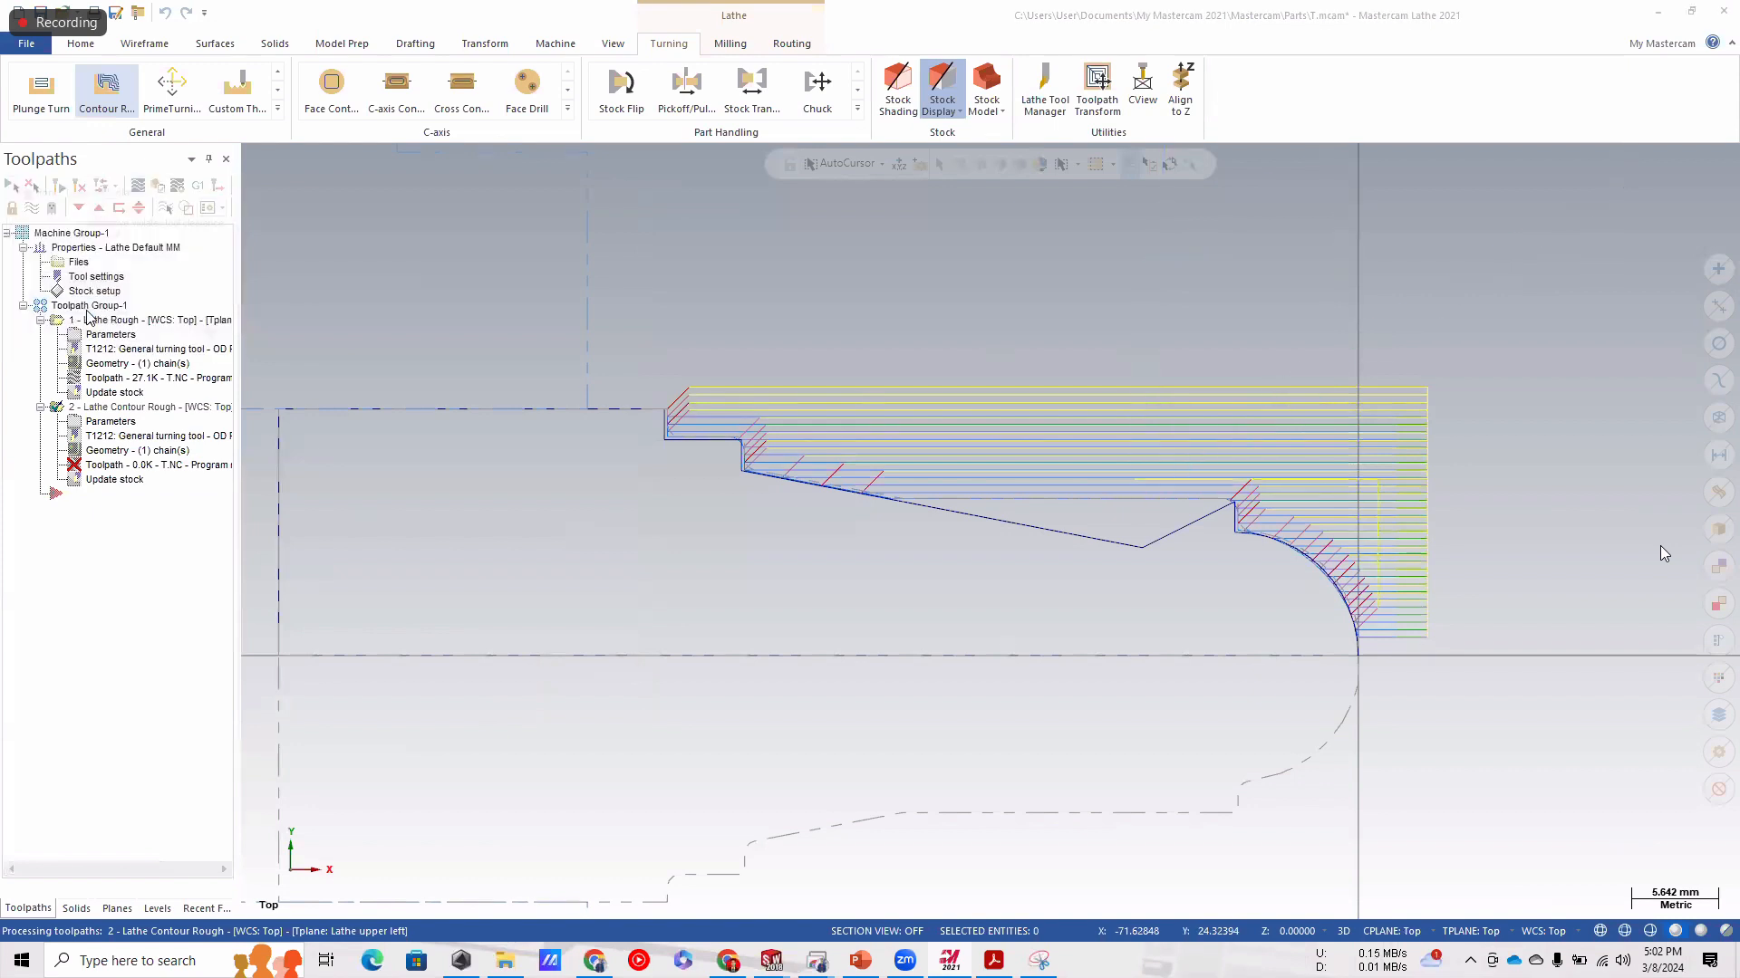
click(97, 370)
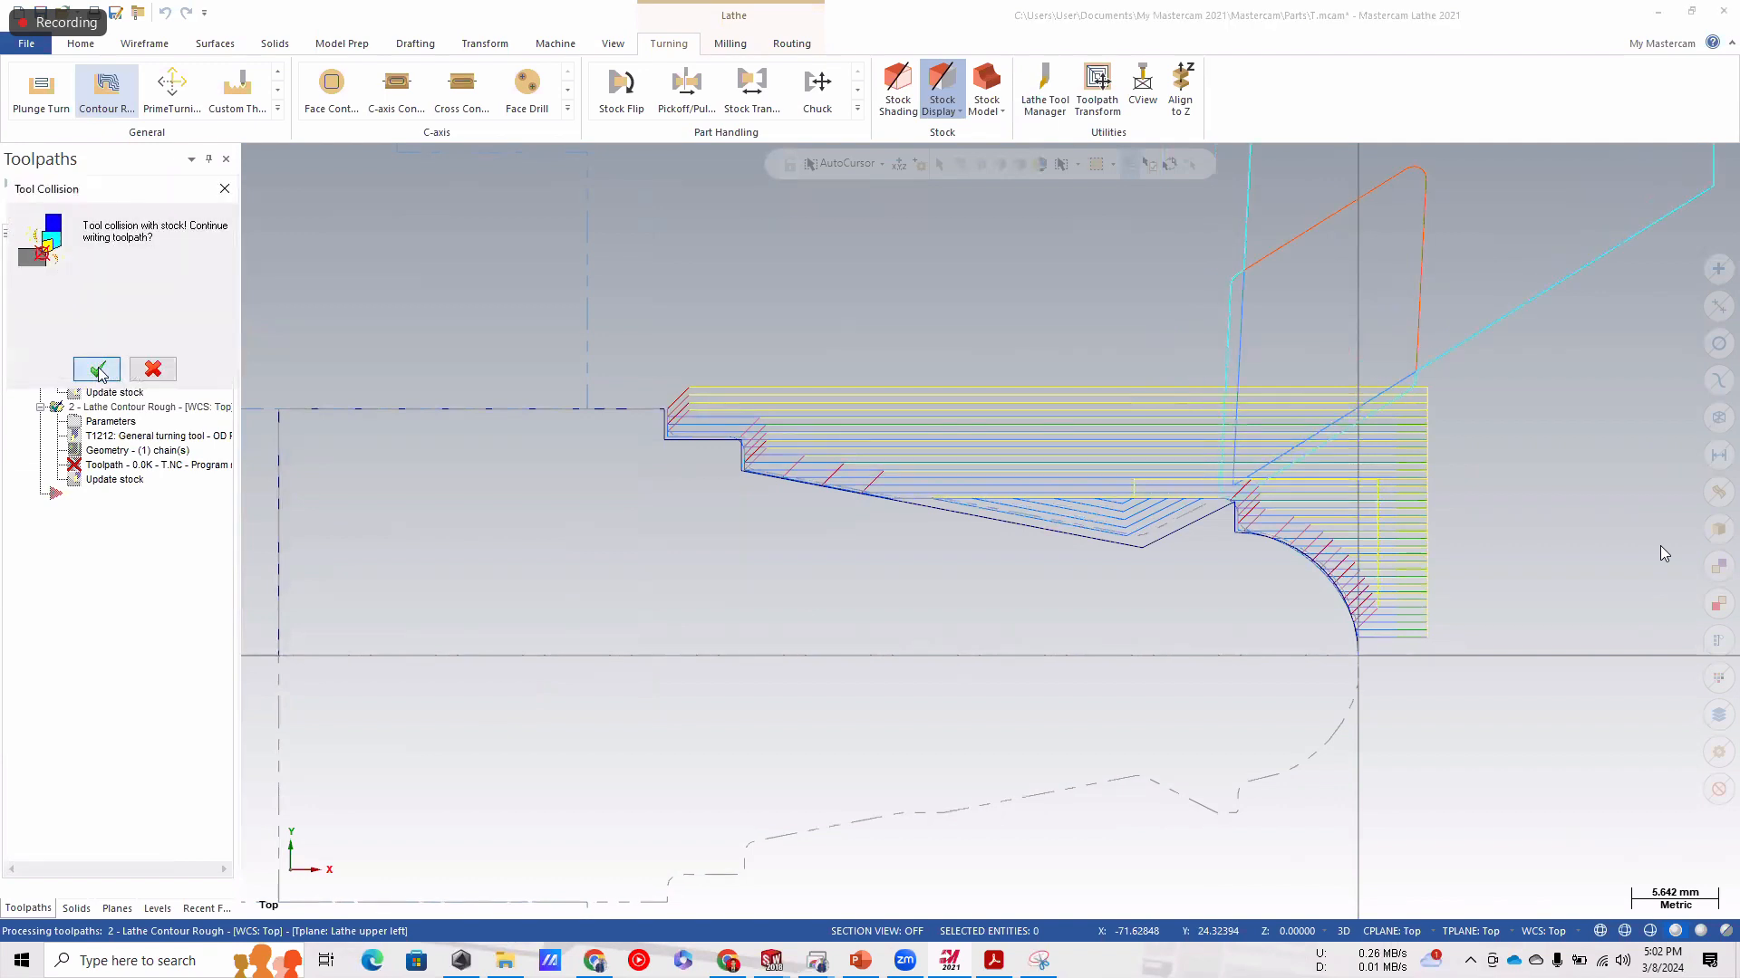
click(97, 364)
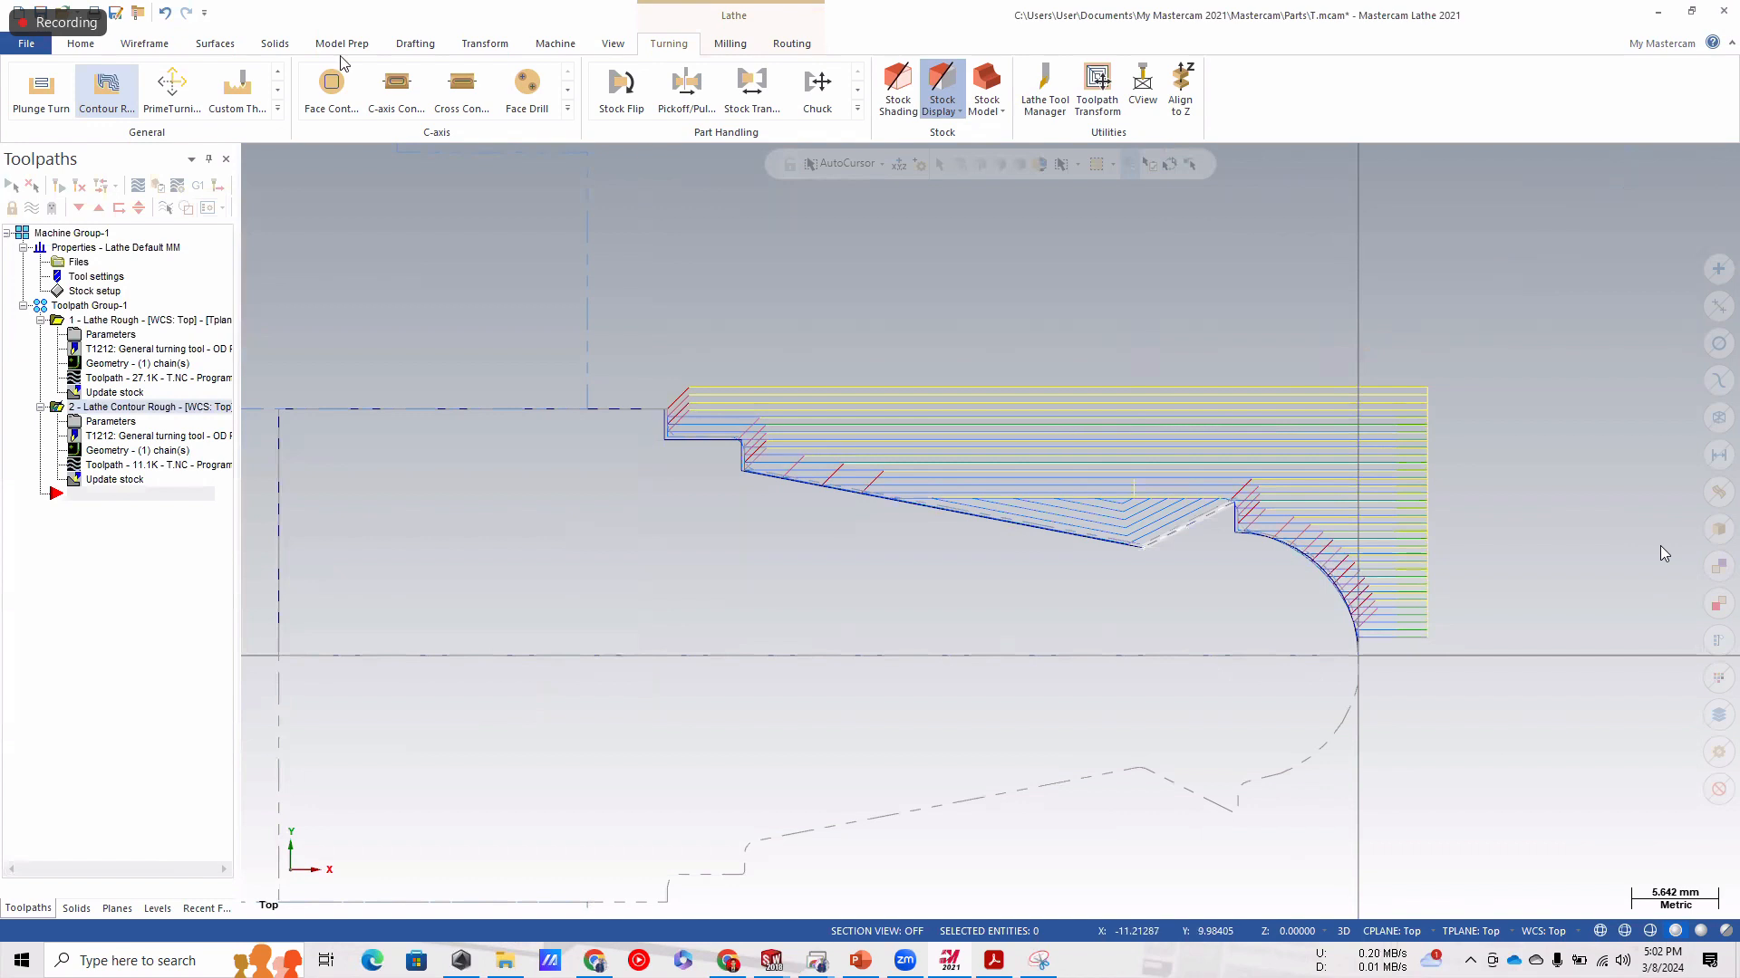
Verify the contour rough toolpath alone in the simulator, play it to the end and close the simulator.
click(159, 187)
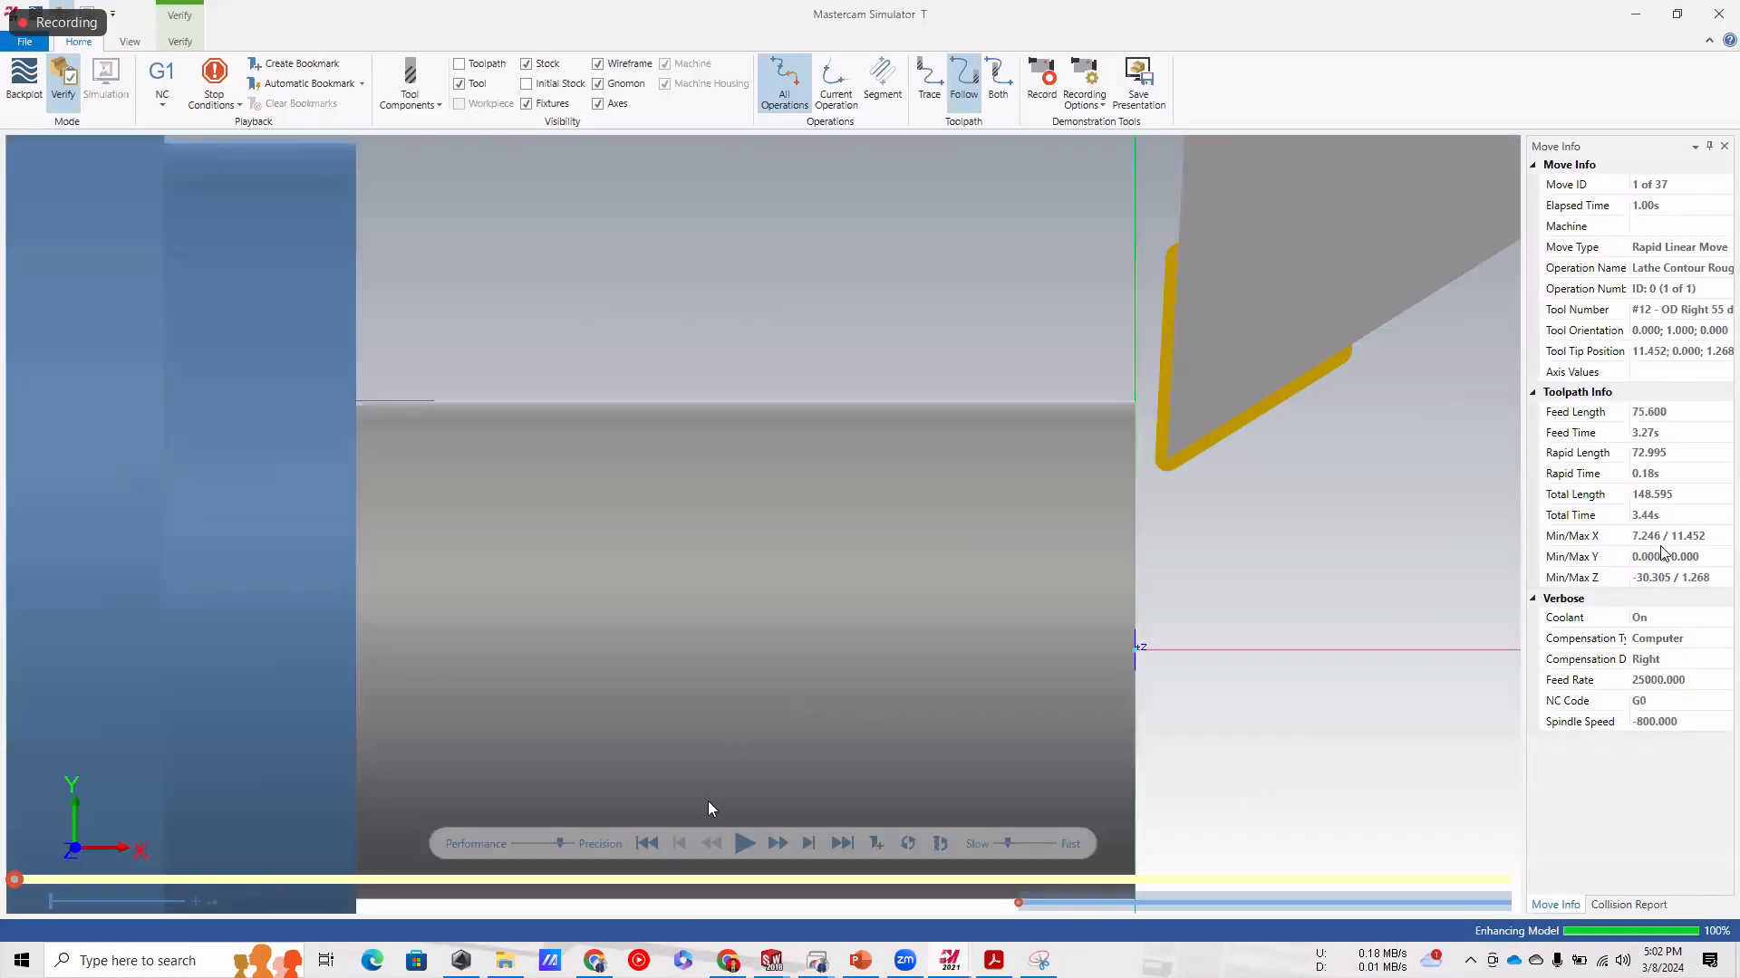
click(741, 843)
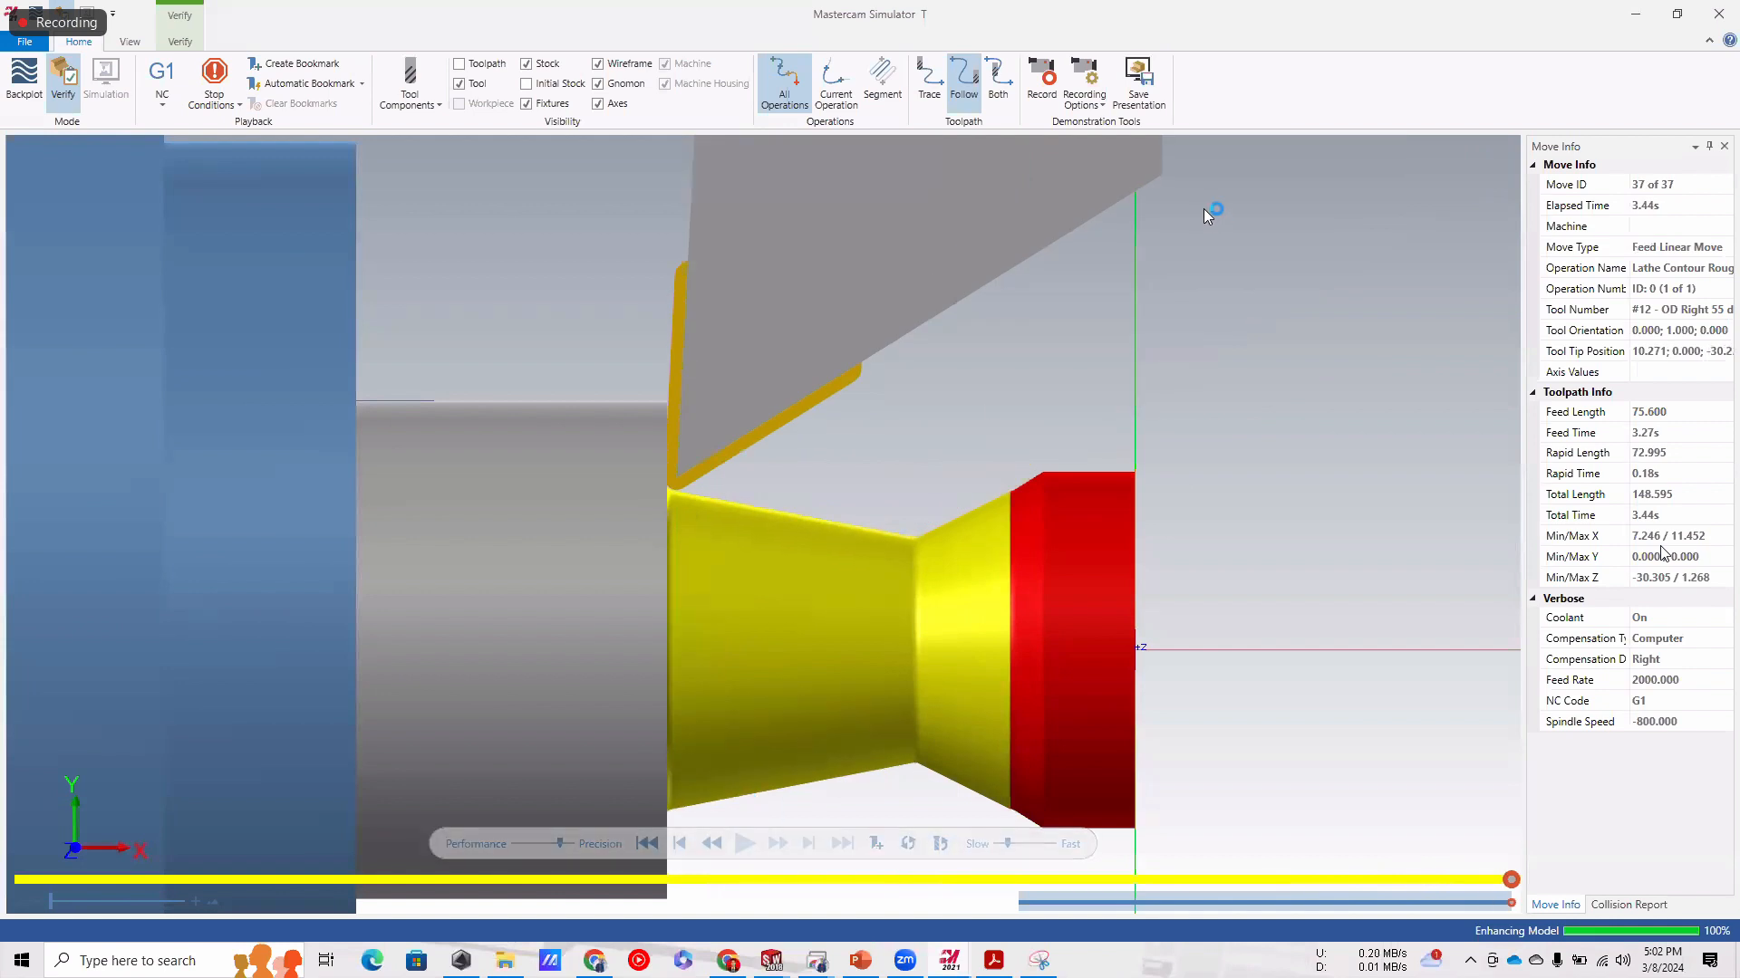
click(1718, 14)
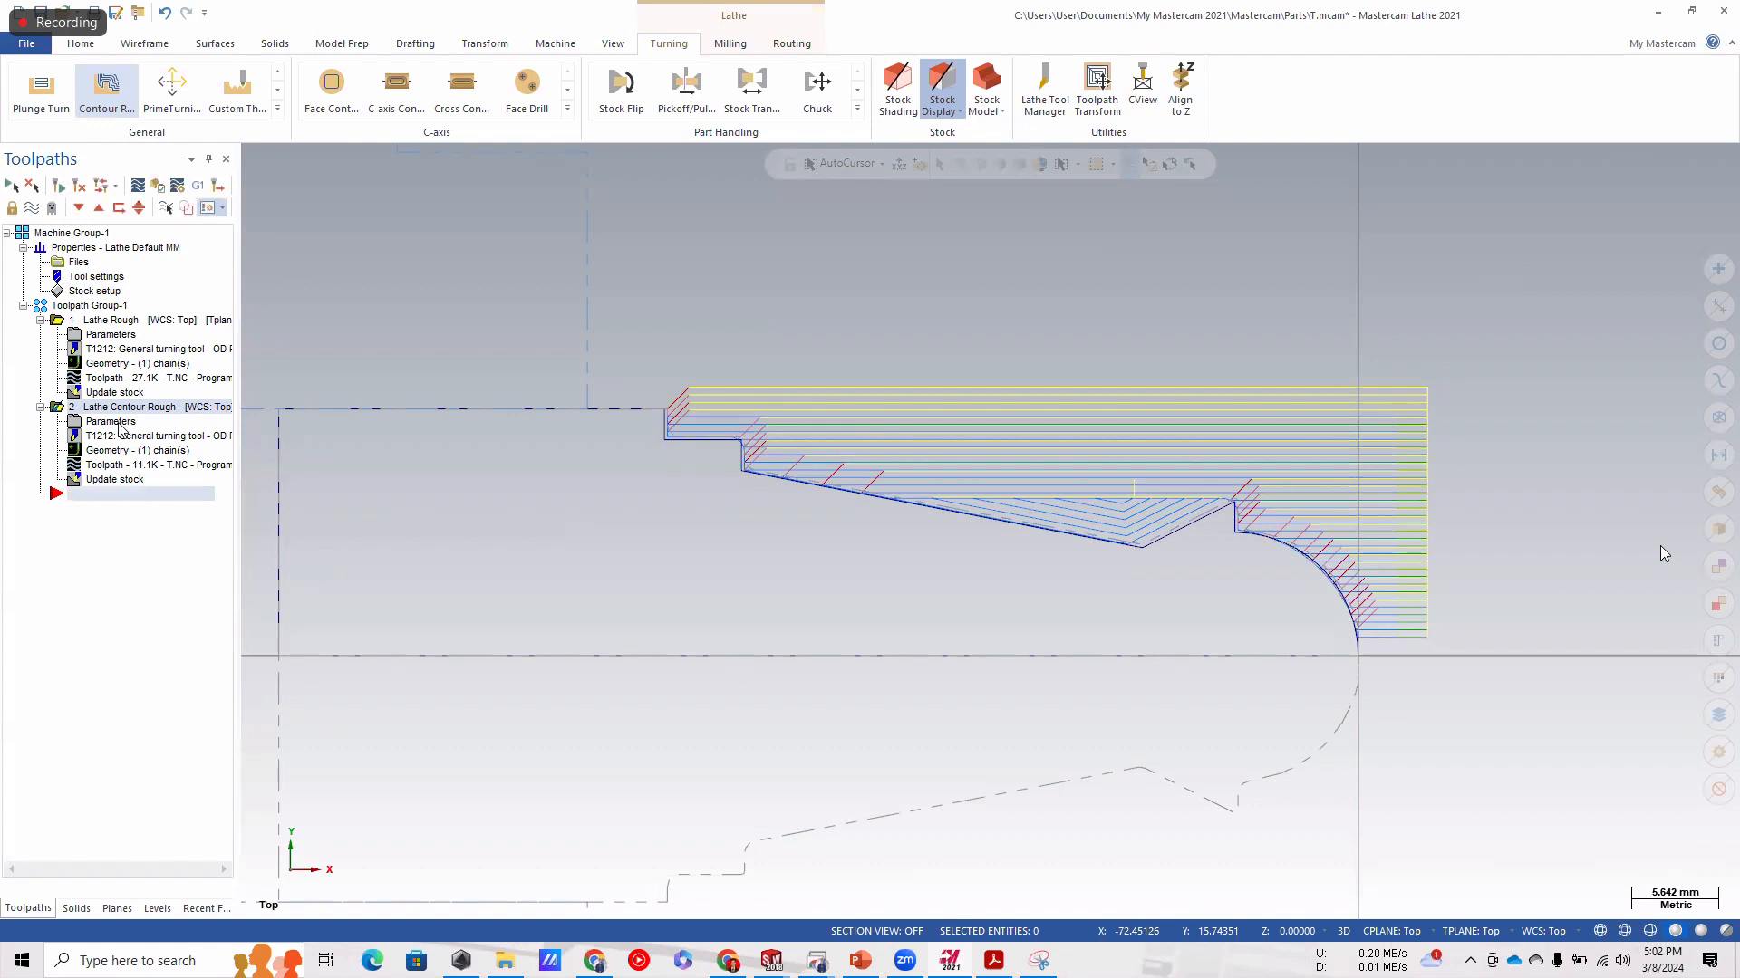
Recheck the contour rough parameters, select the whole toolpath group and play both operations through in the simulator.
click(149, 428)
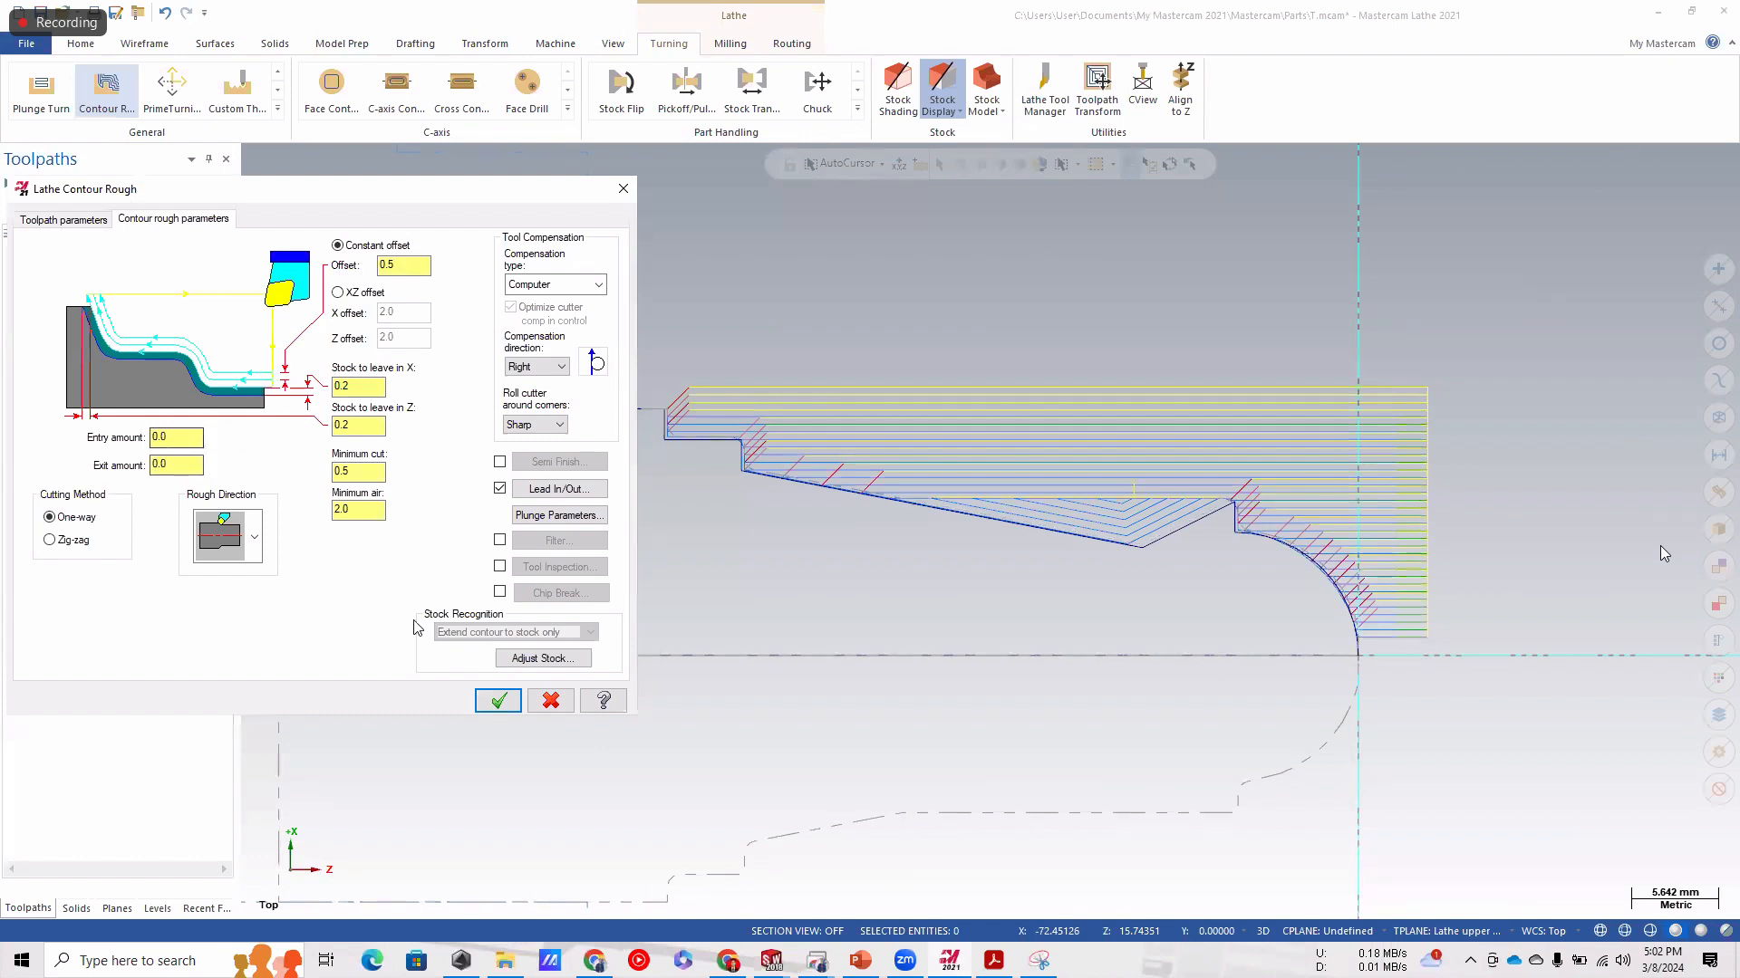
click(497, 700)
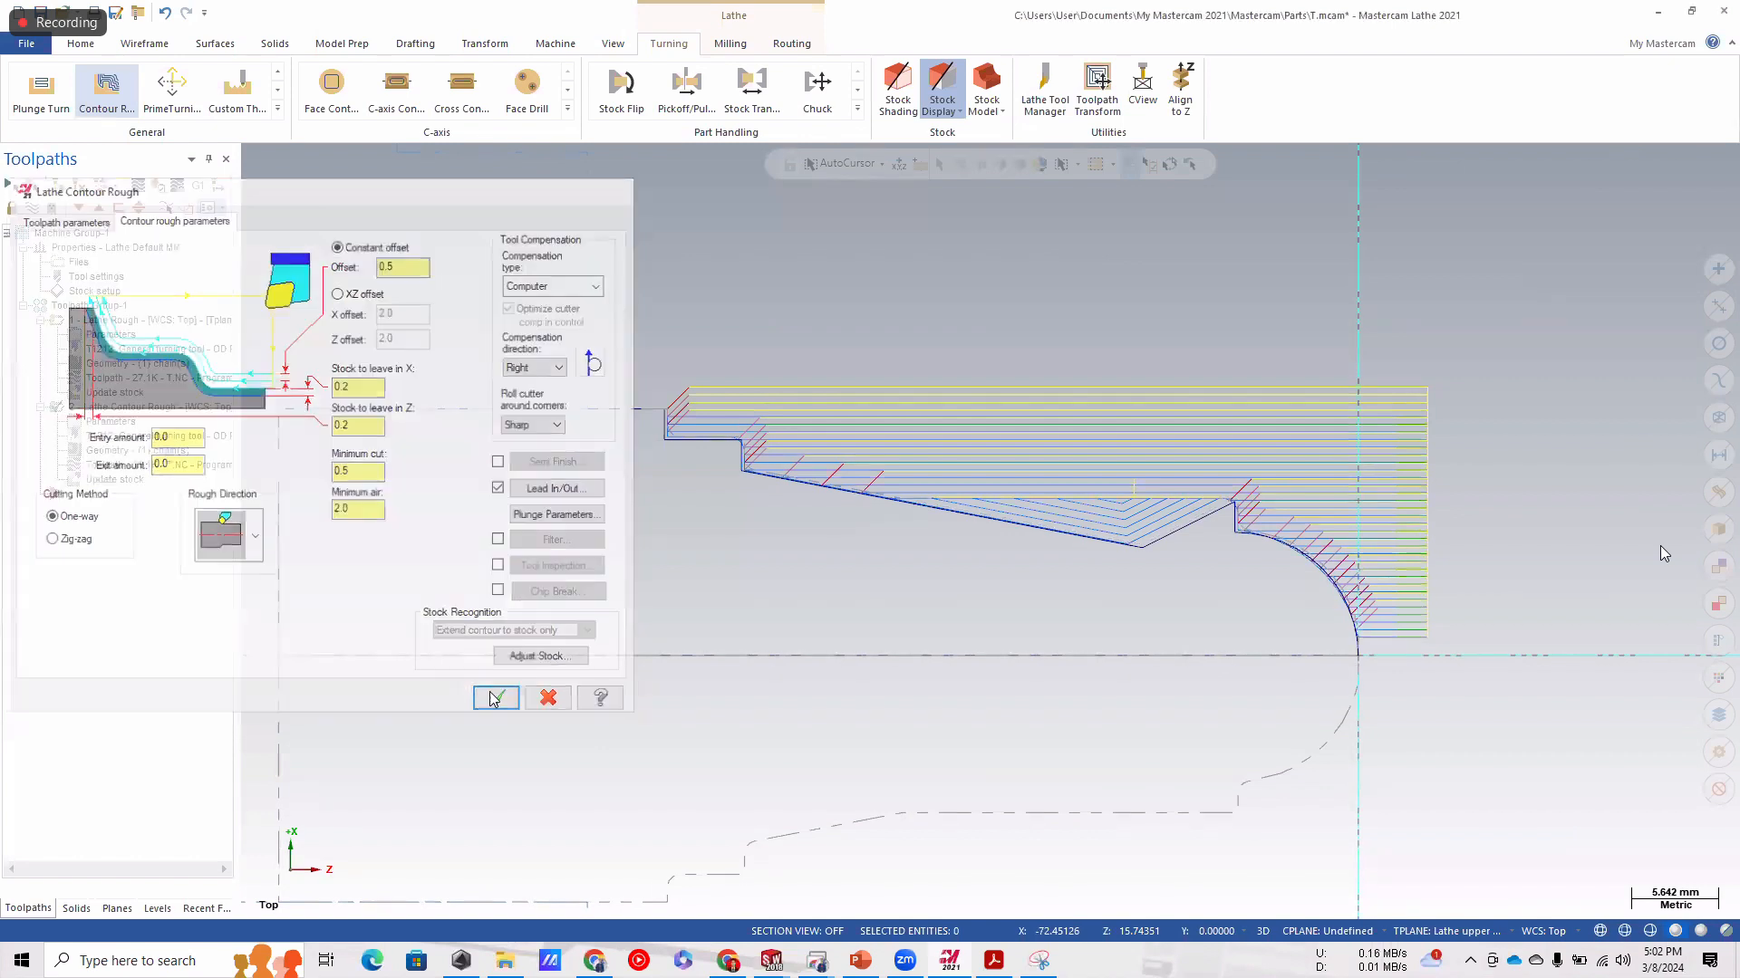
click(88, 308)
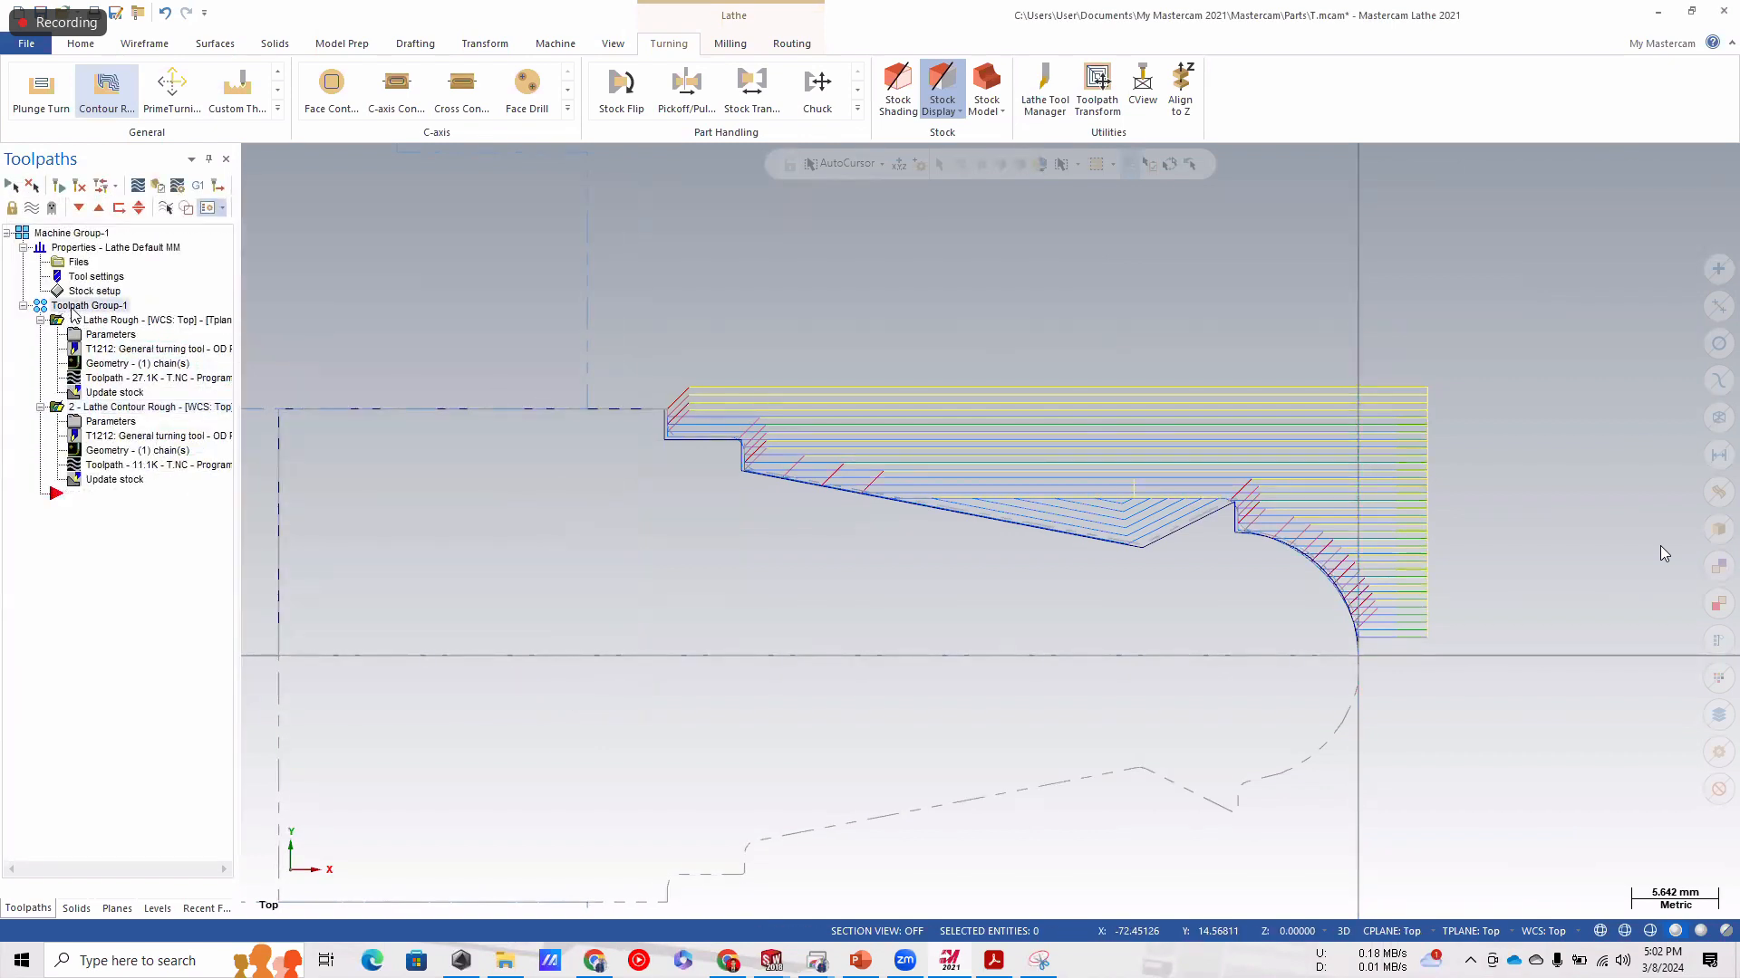
click(145, 188)
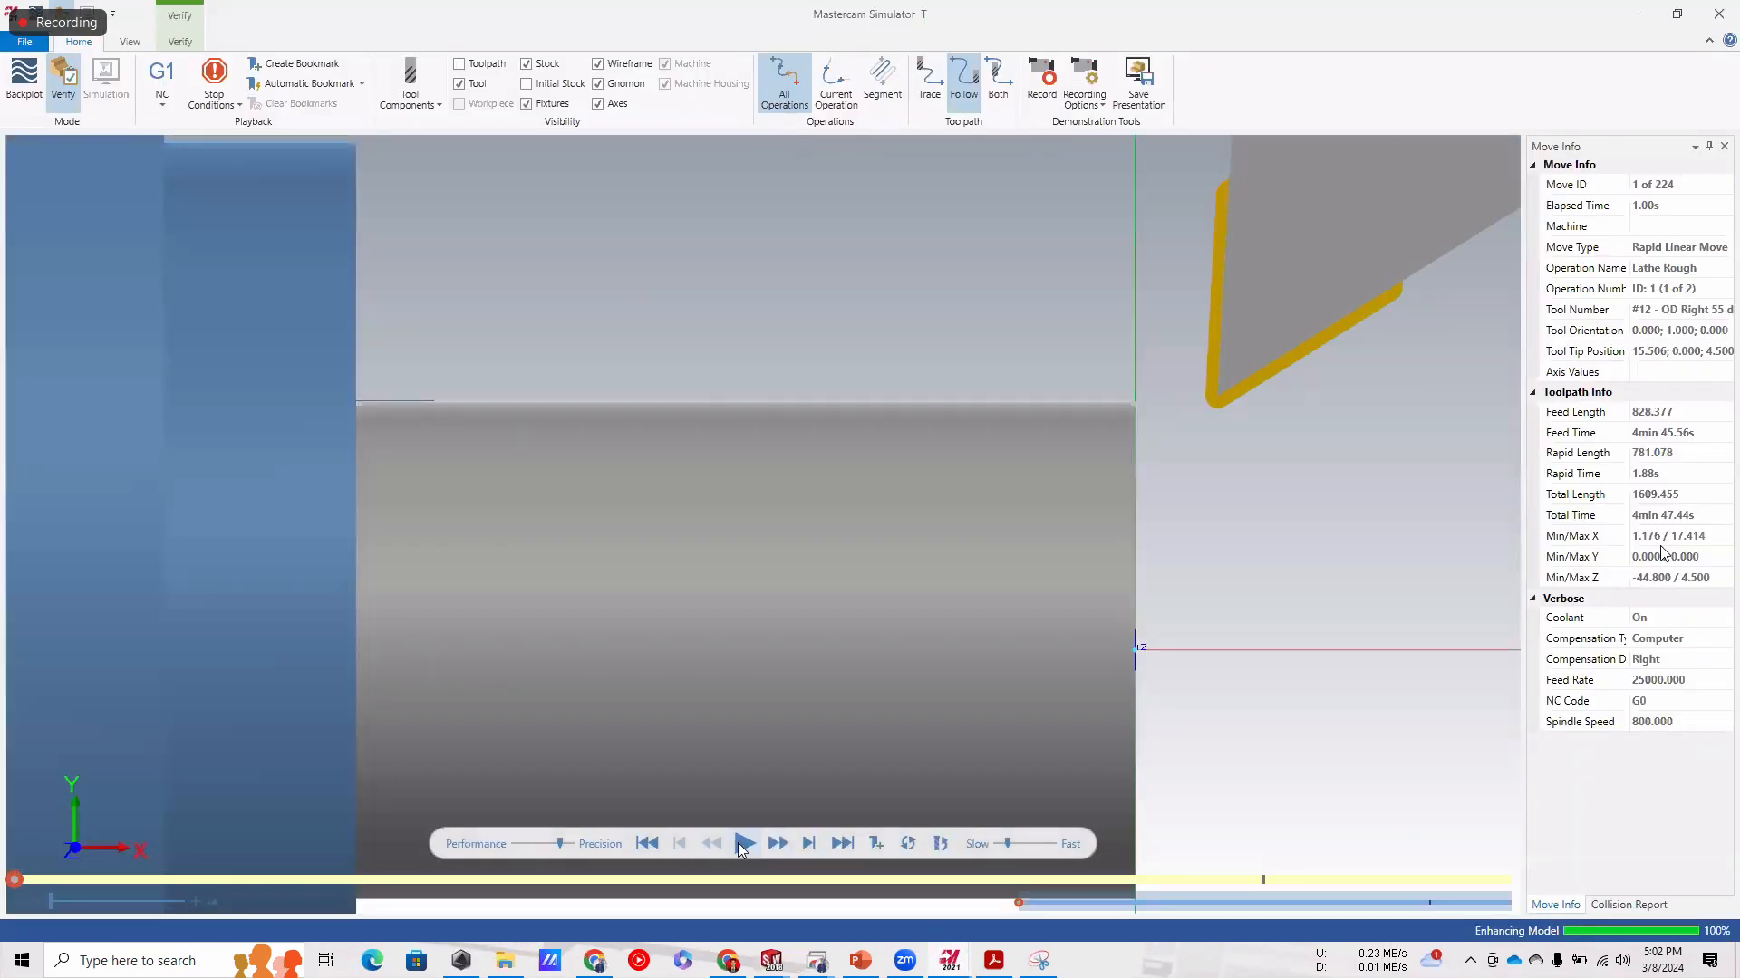
click(741, 843)
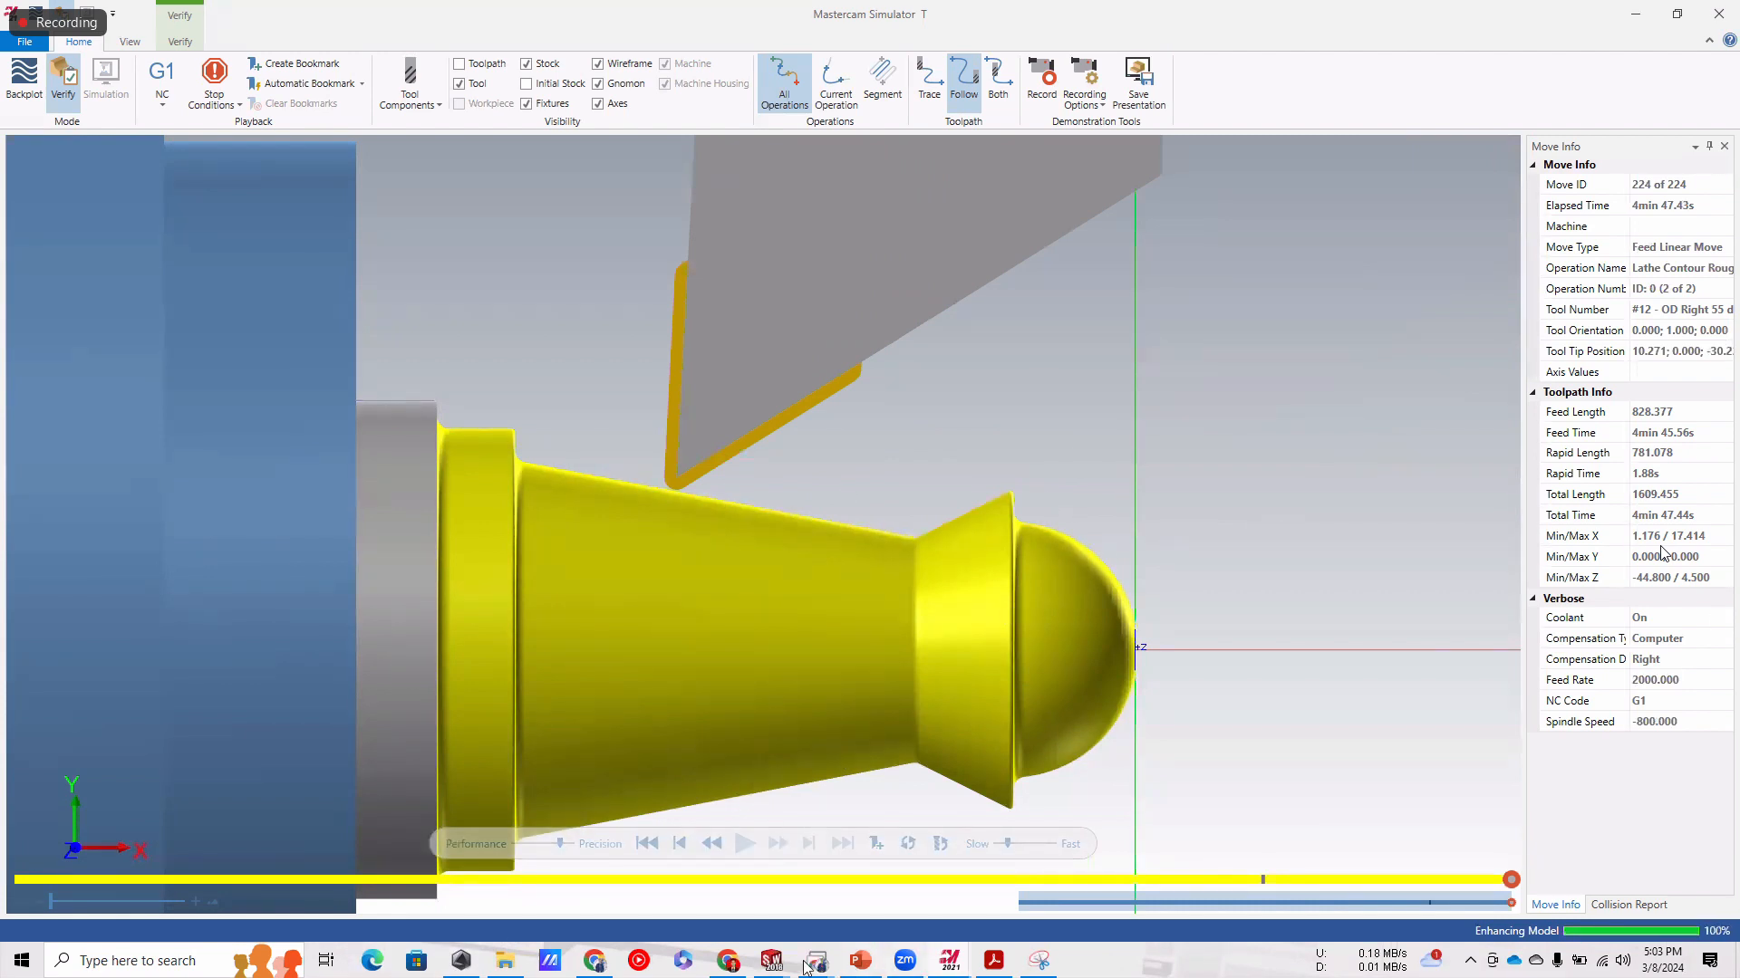
Switch to the pawn drawing in Adobe Acrobat and arrange it beside the simulator to compare the turned shape.
click(992, 966)
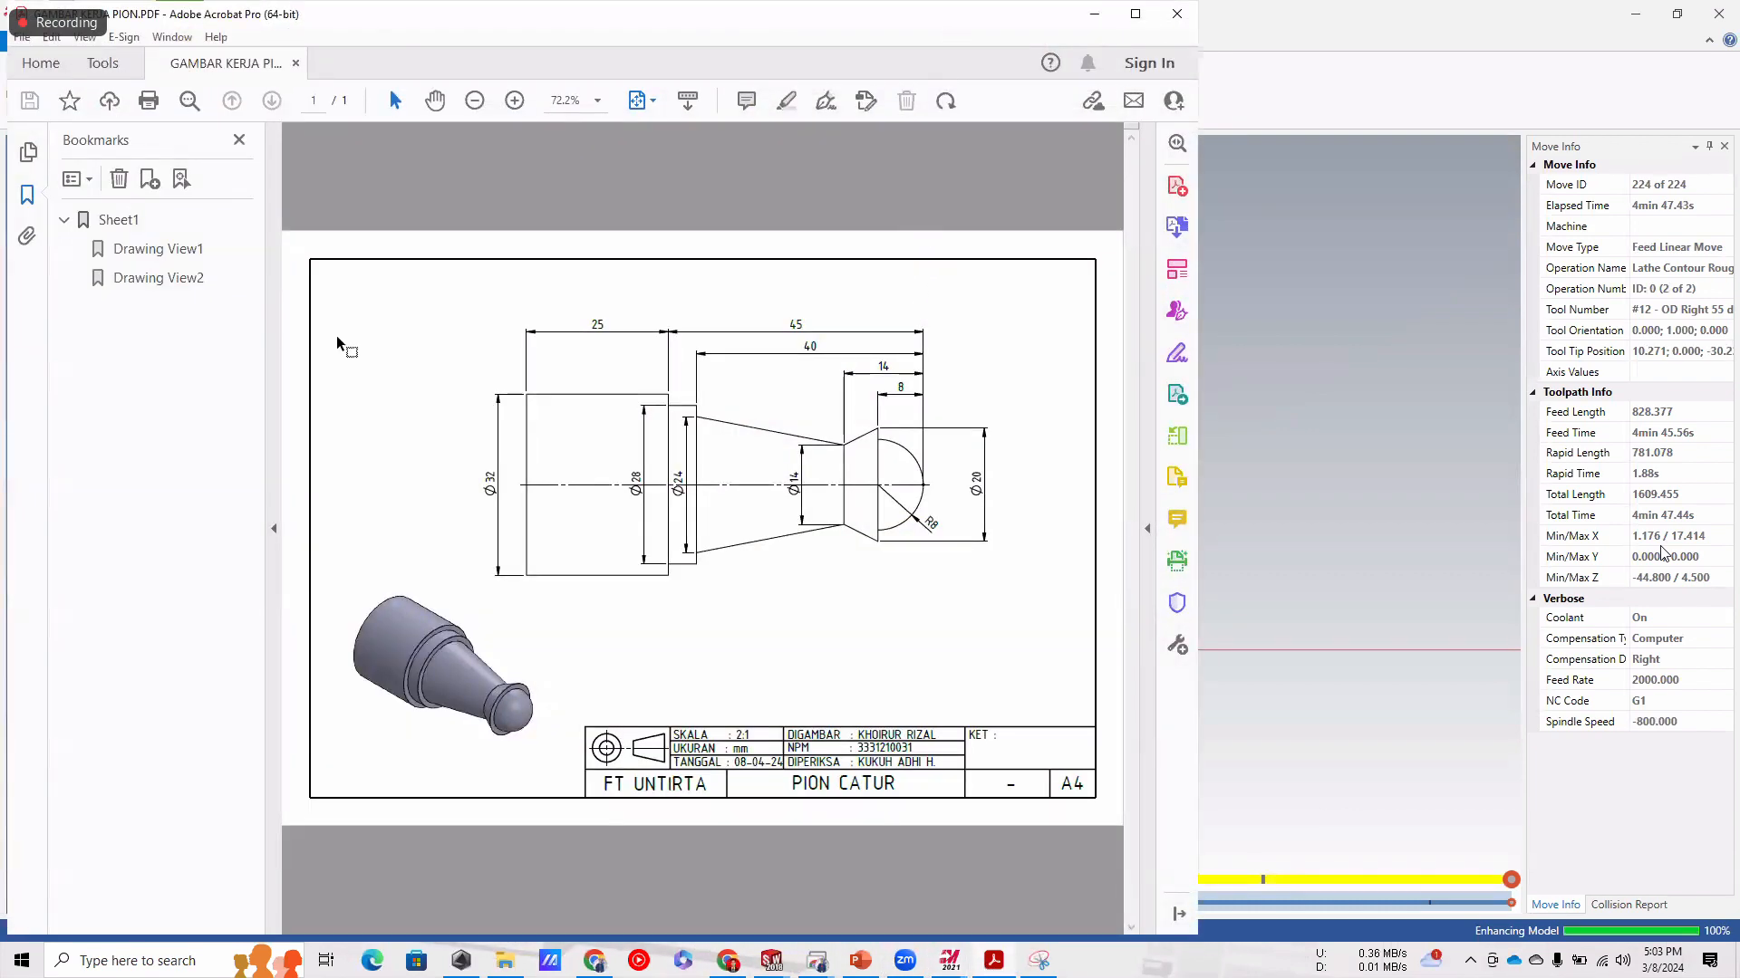
key(F4)
drag(561, 15, 477, 55)
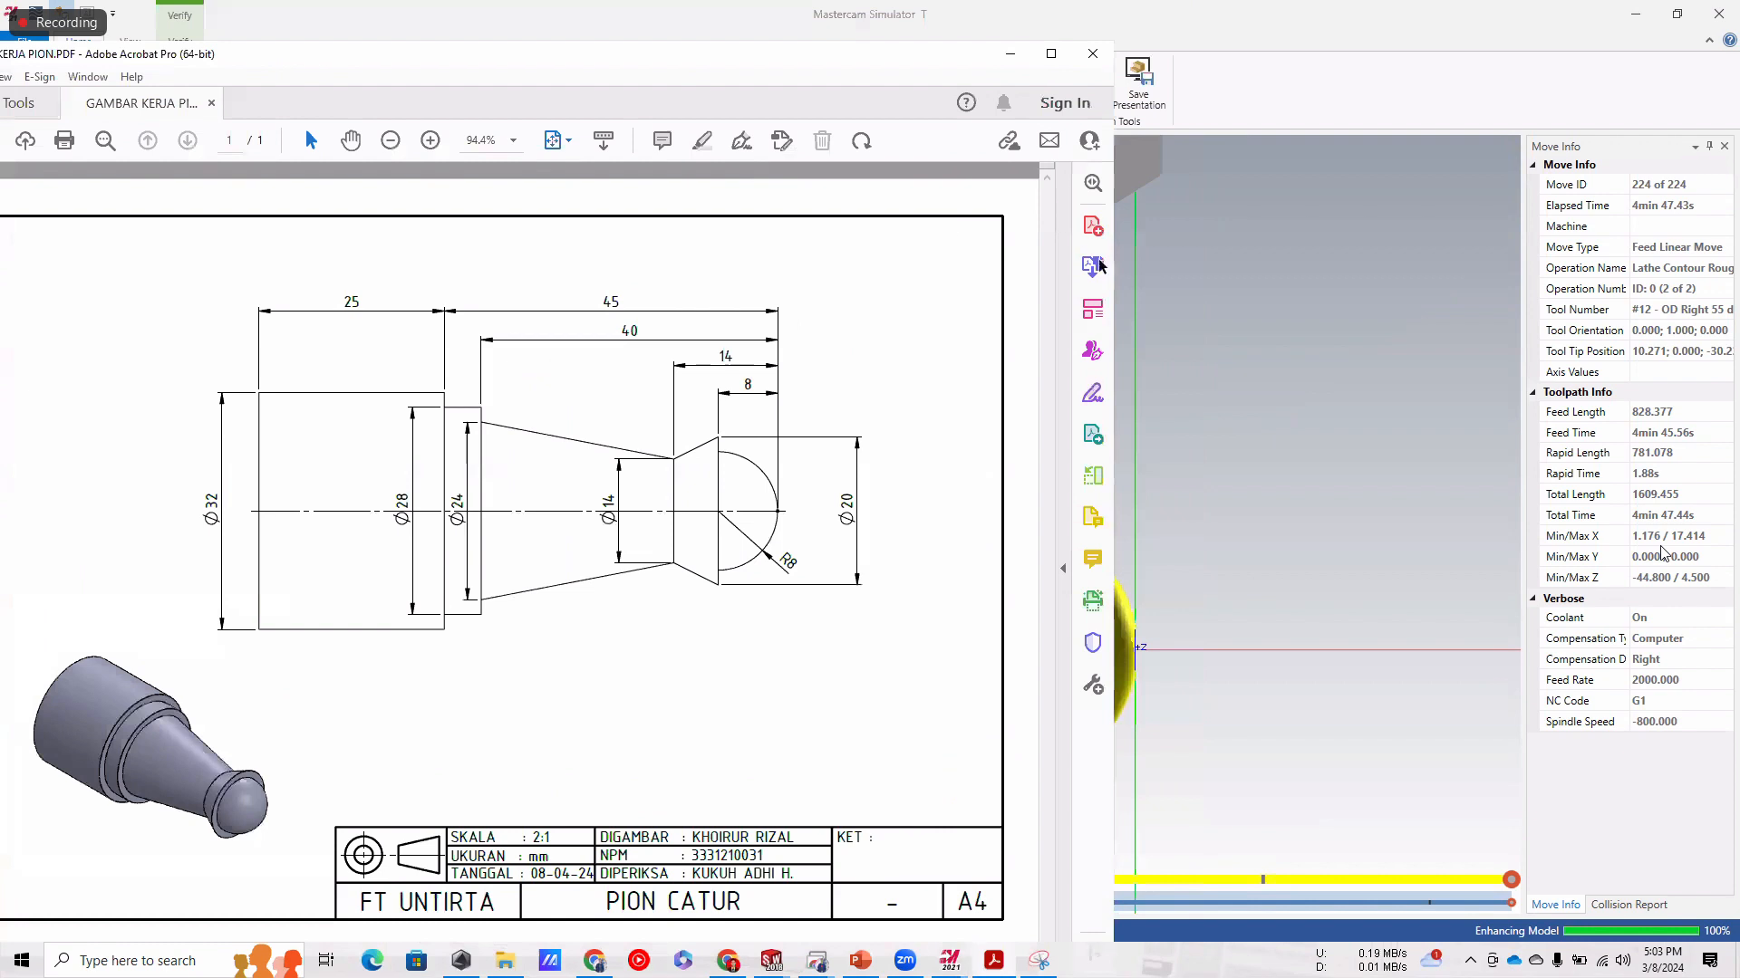
drag(1119, 275, 759, 275)
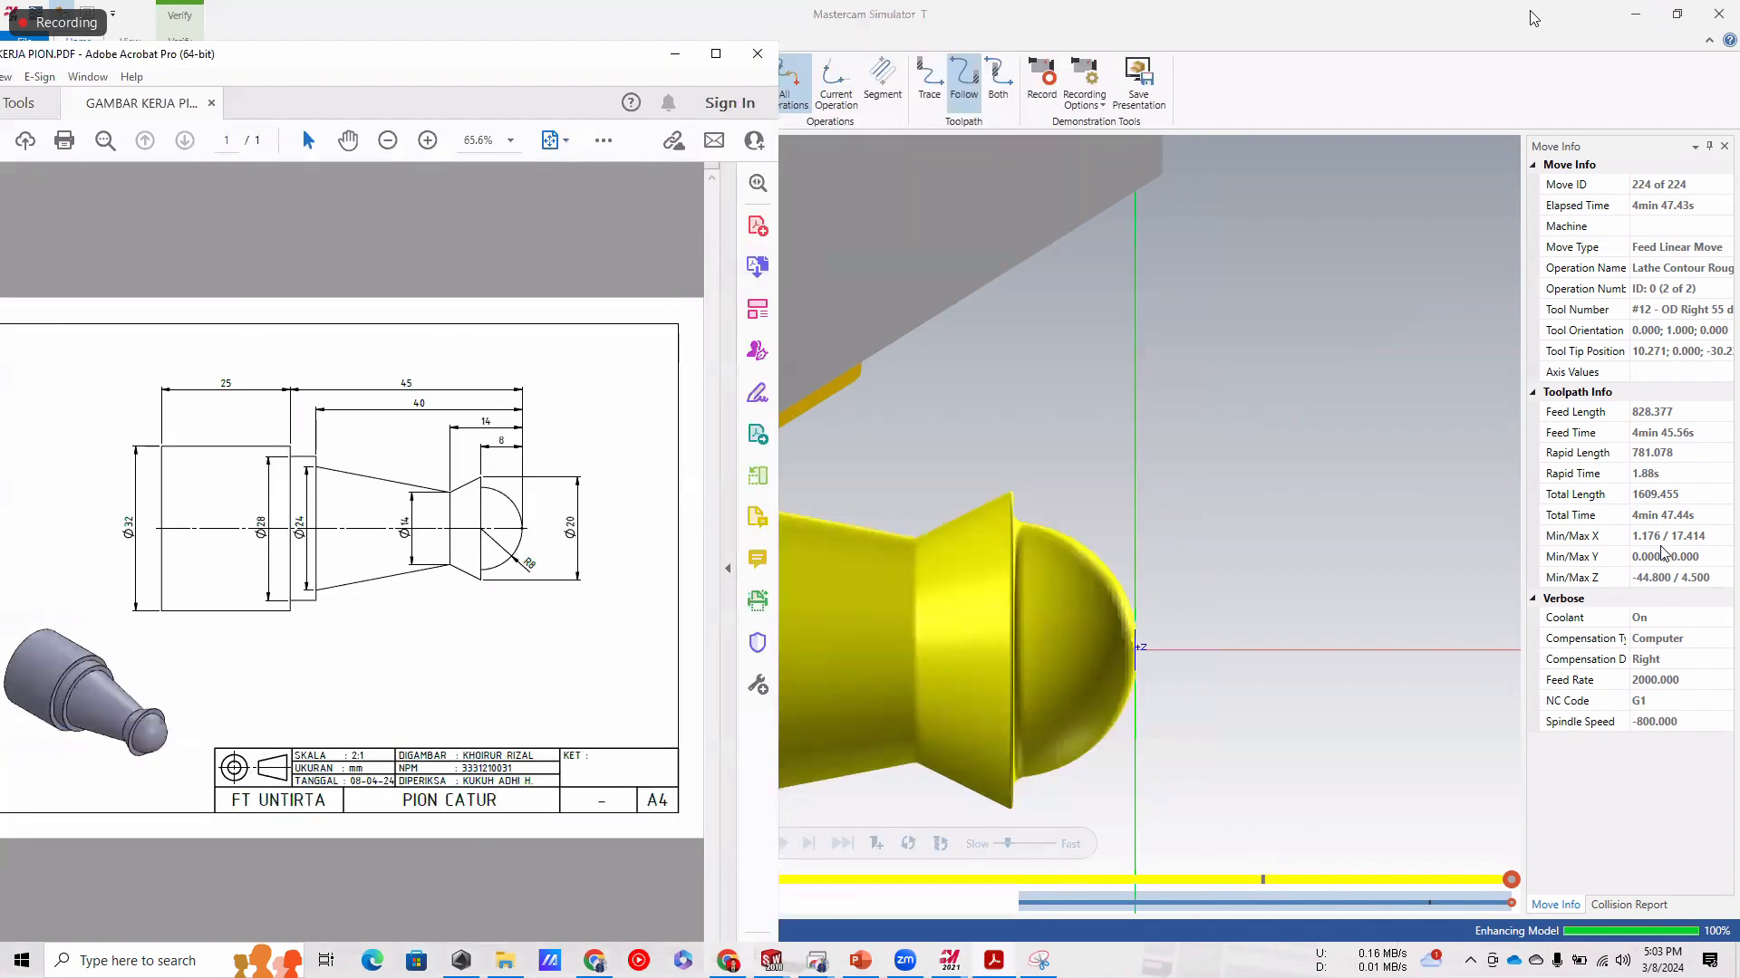
click(1538, 22)
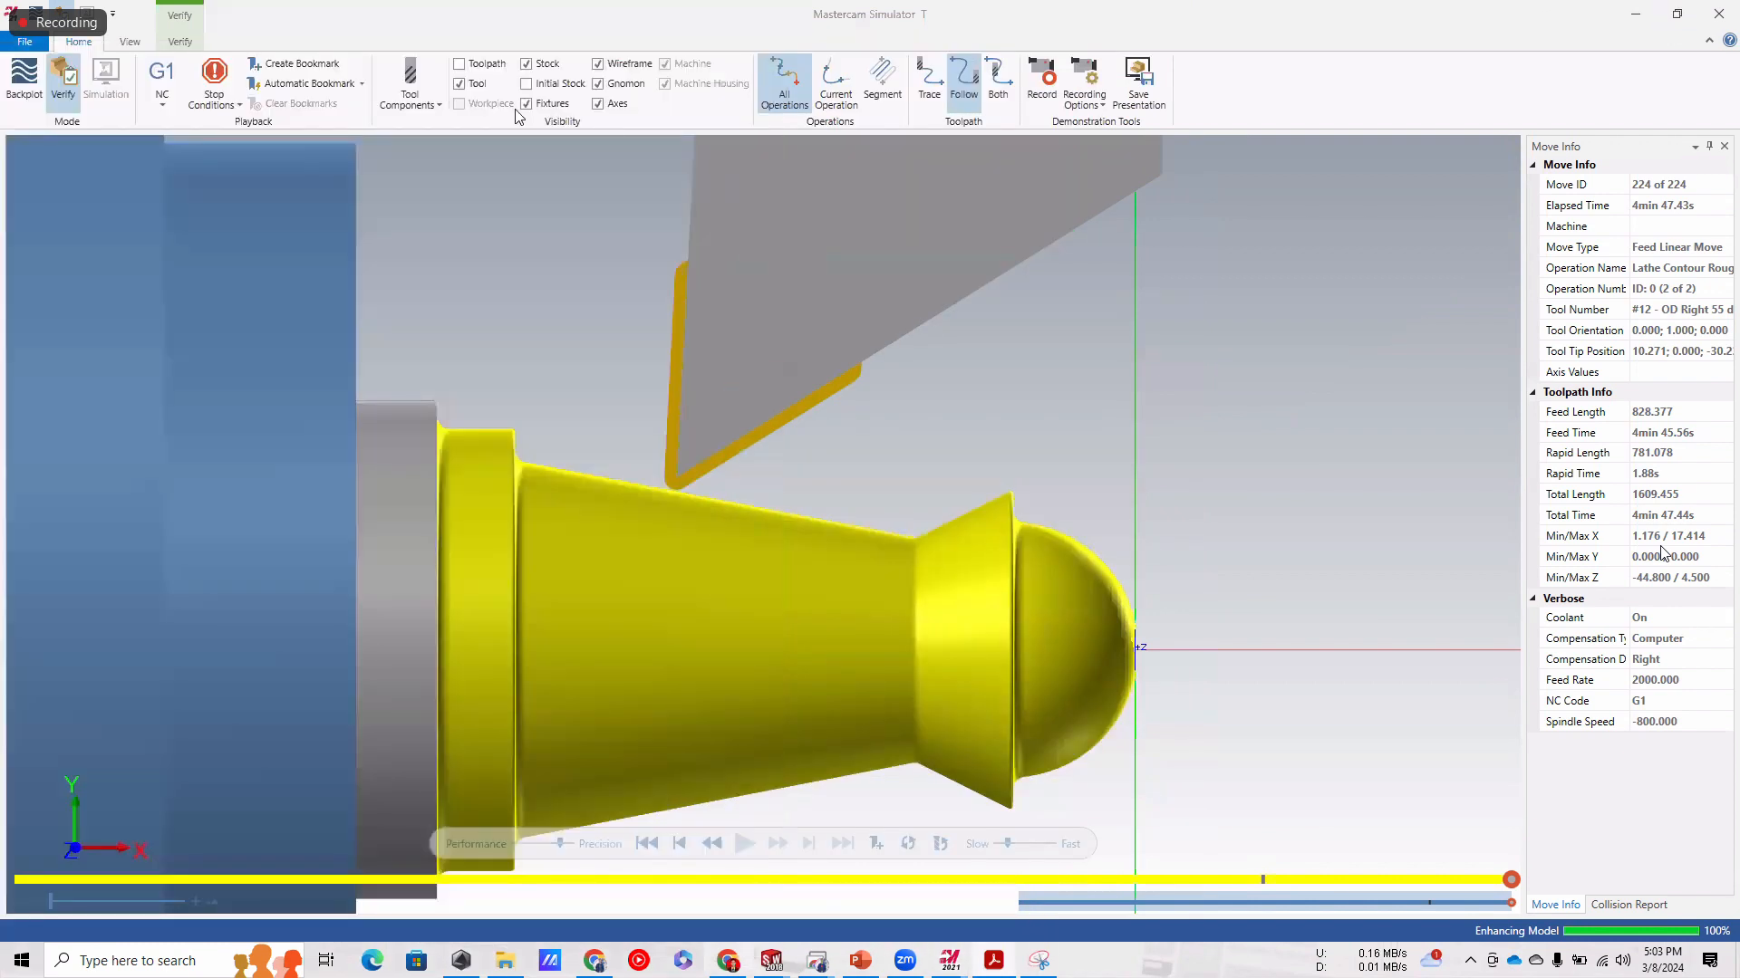
key(super+Right)
click(166, 210)
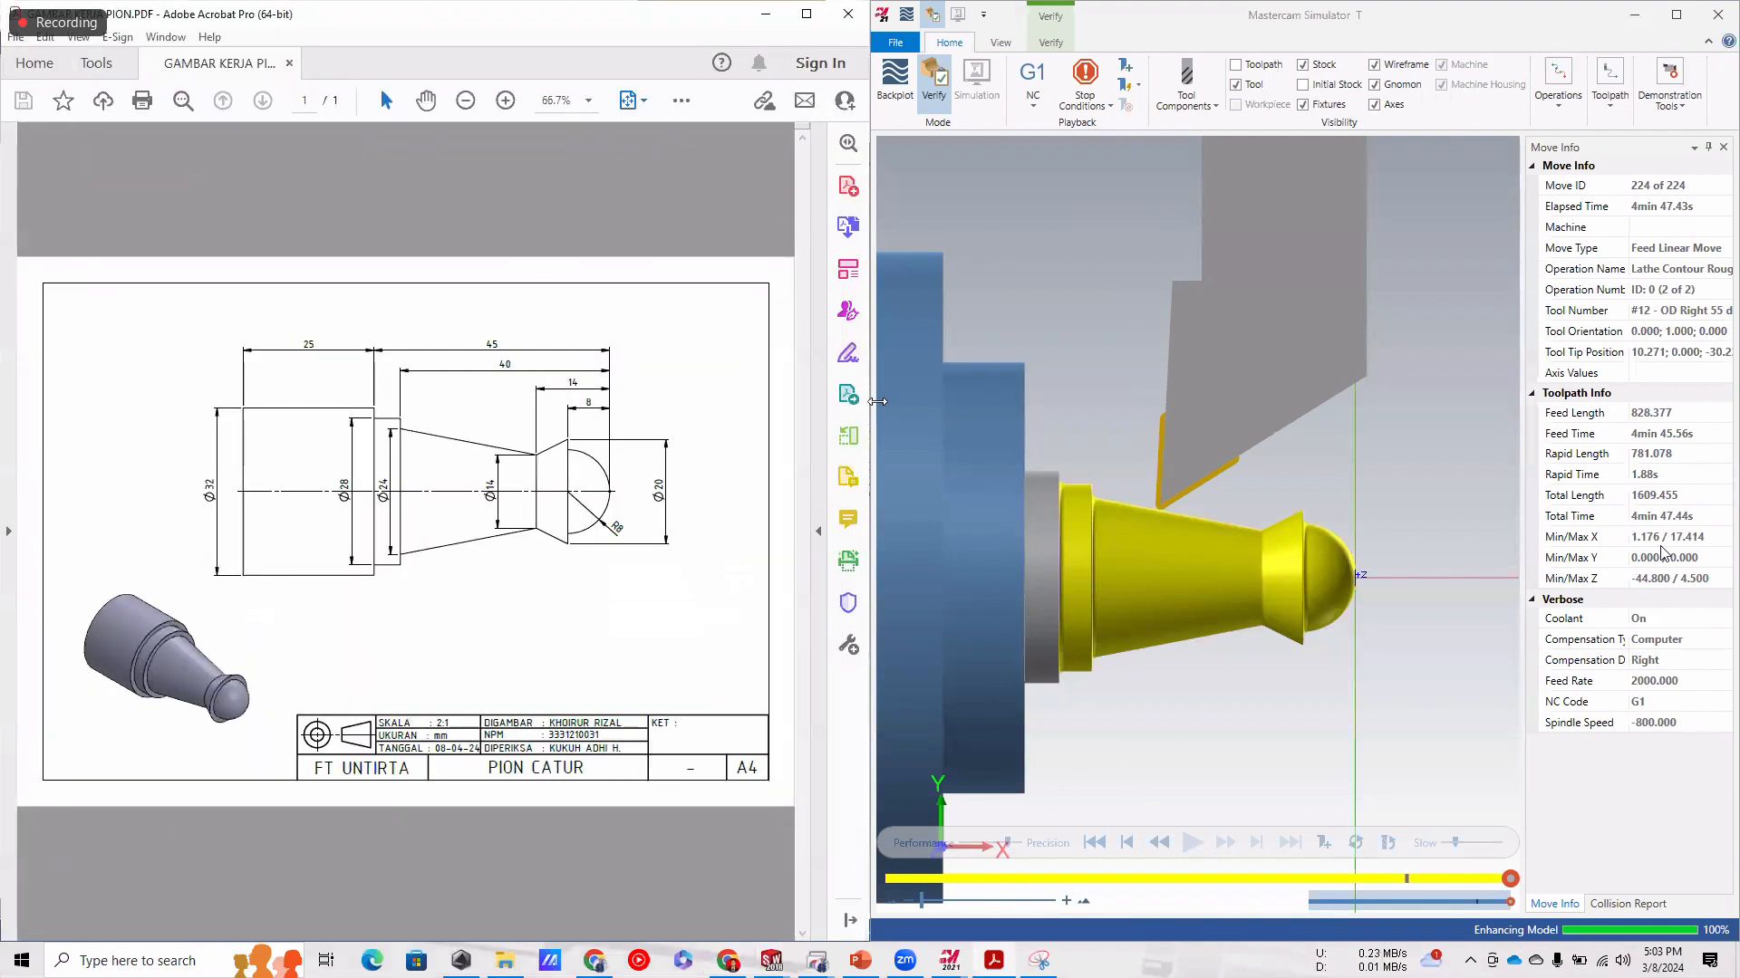
drag(877, 402, 759, 381)
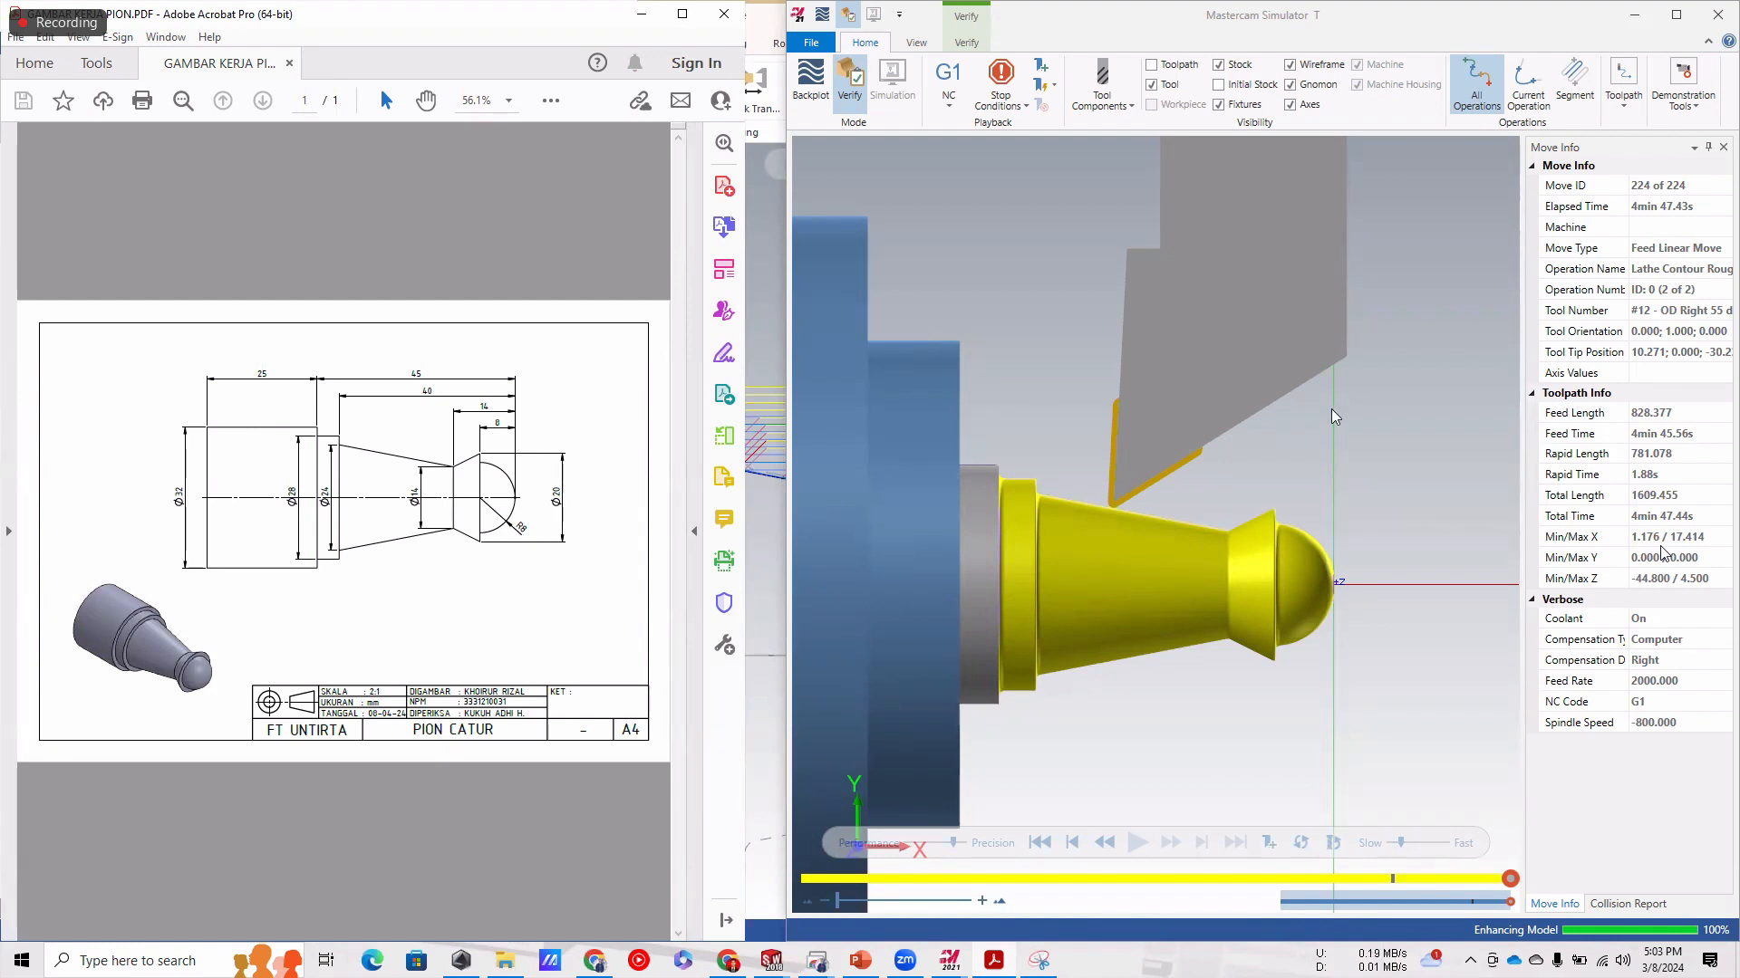
key(XF86AudioRaiseVolume)
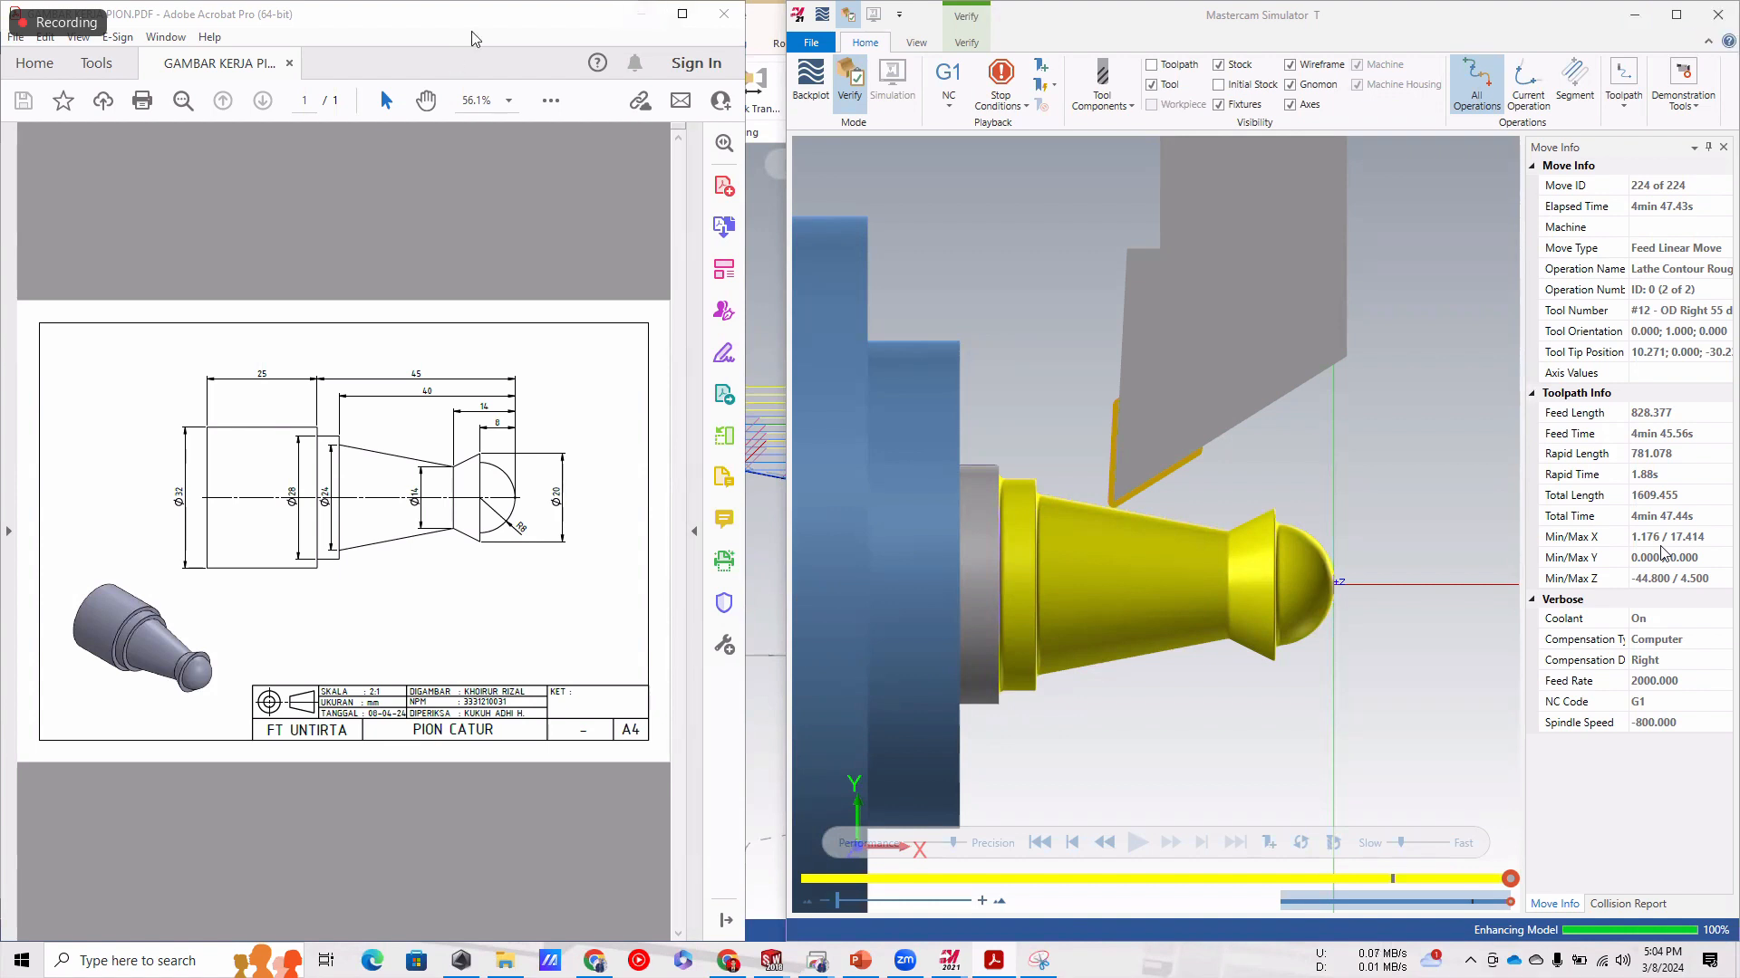
Close the simulator and bring Mastercam back to the front as a maximised window.
click(1717, 25)
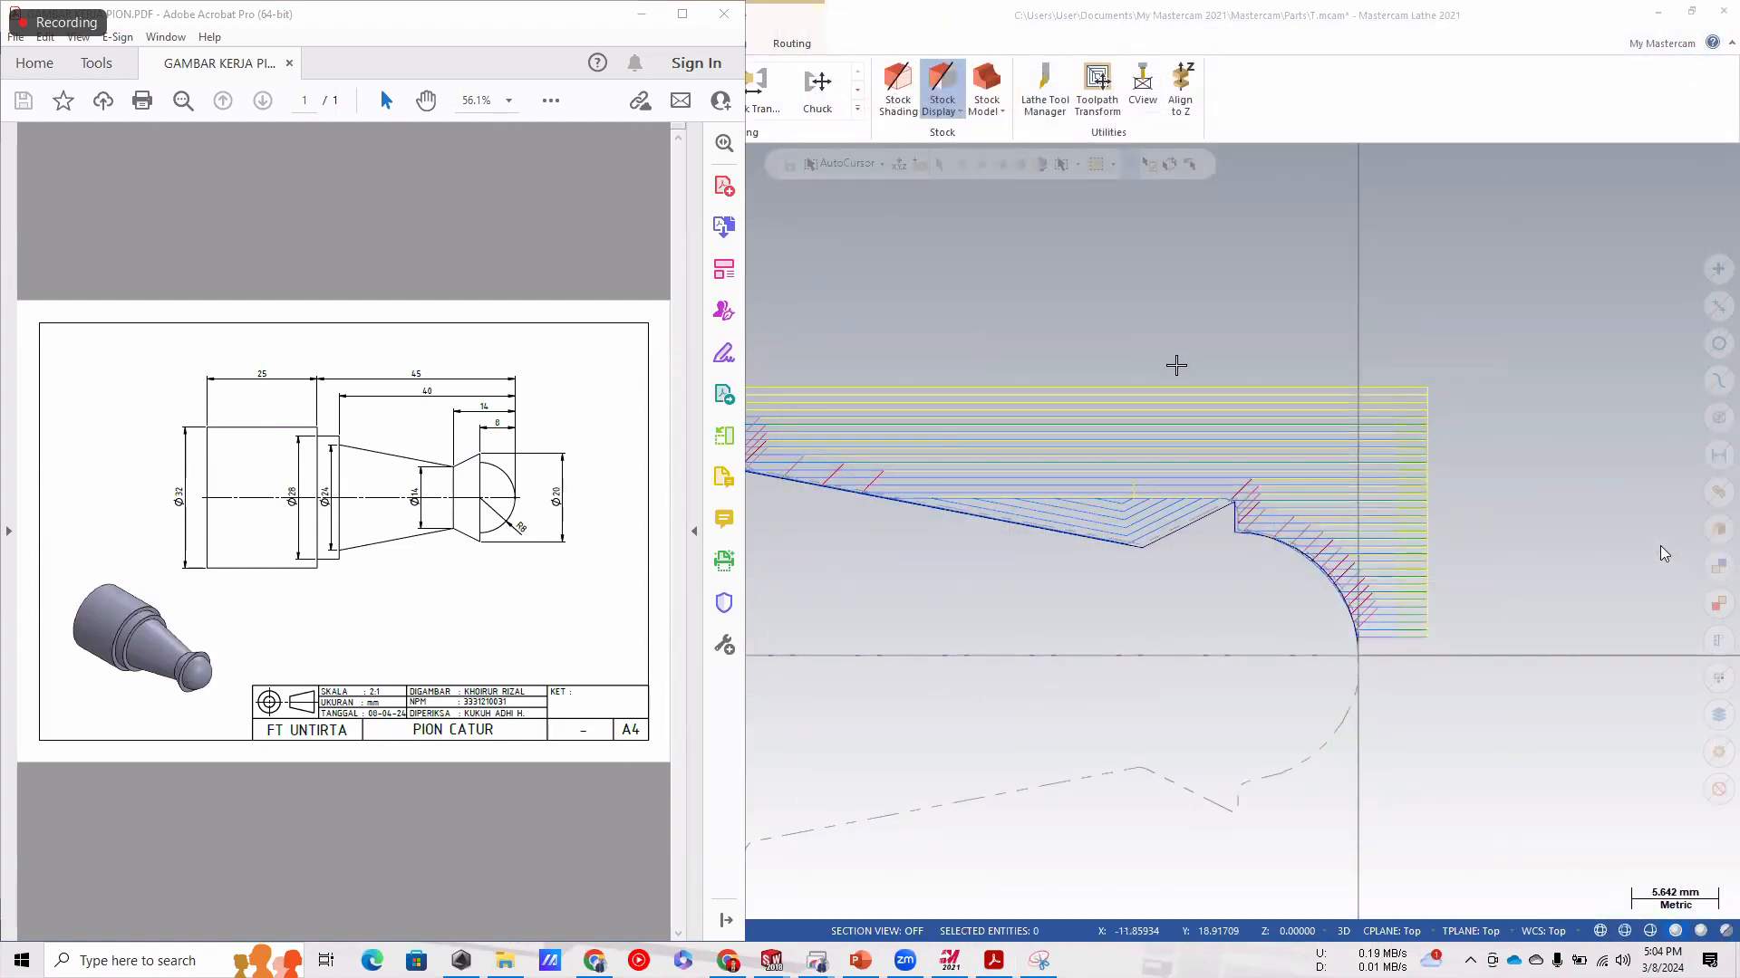
scroll(1177, 367, down, 4)
scroll(1044, 341, down, 2)
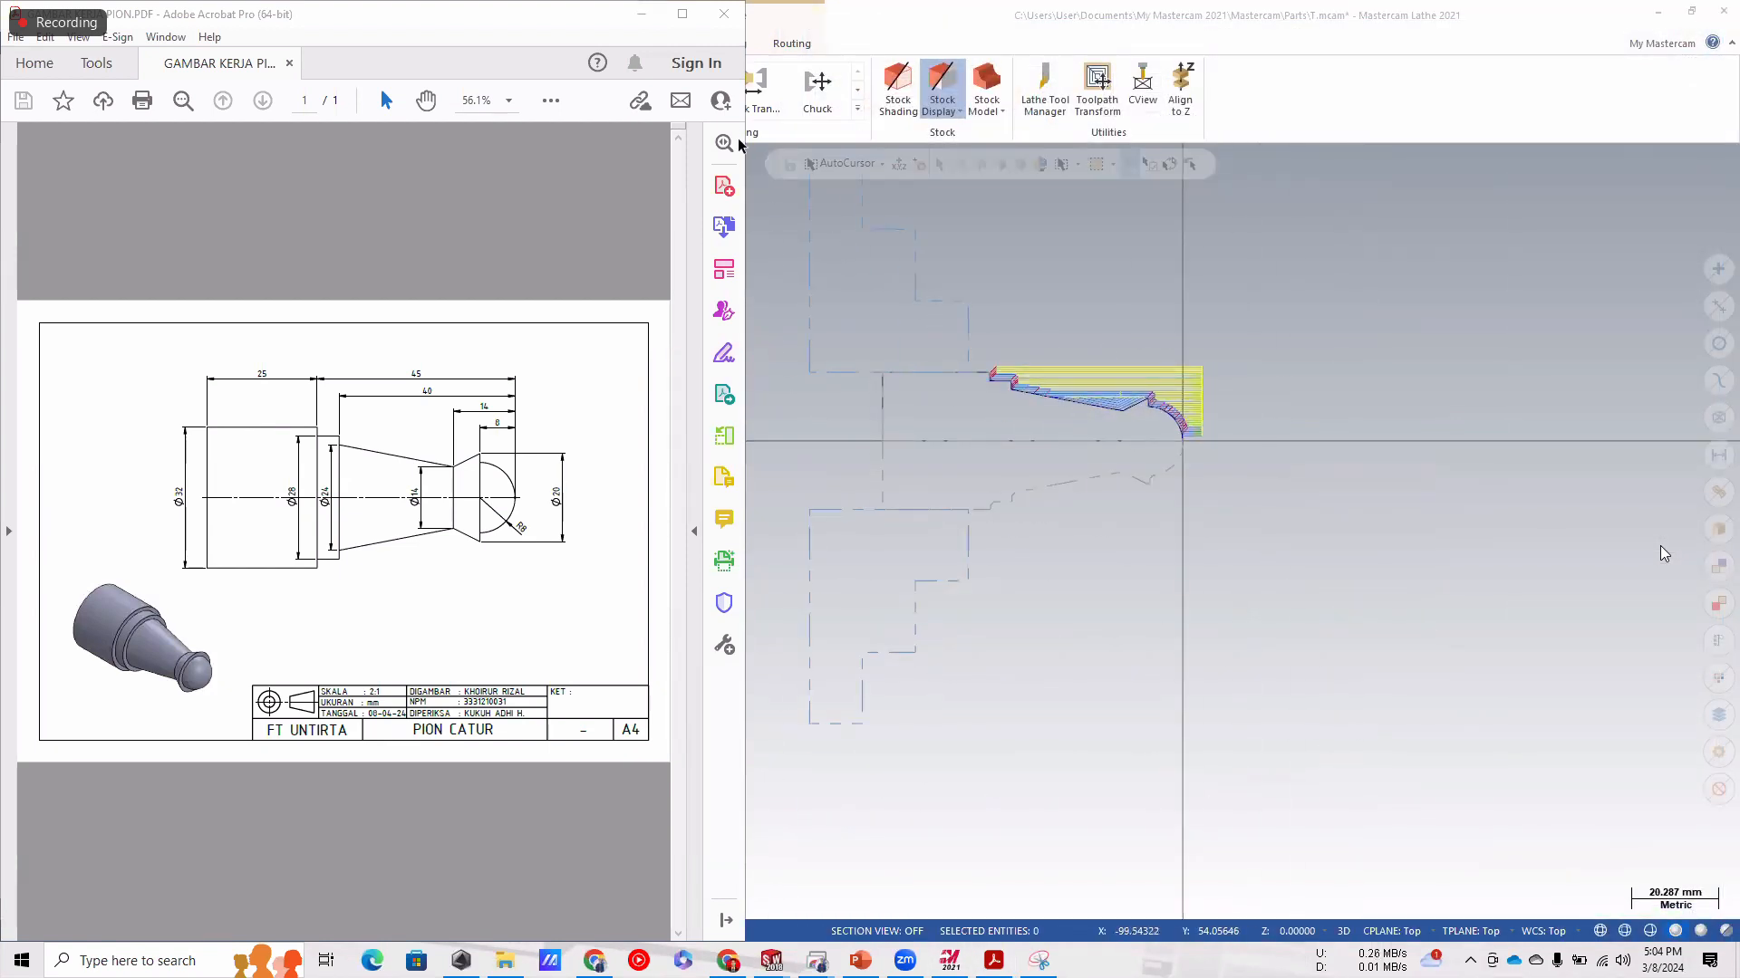
click(1691, 11)
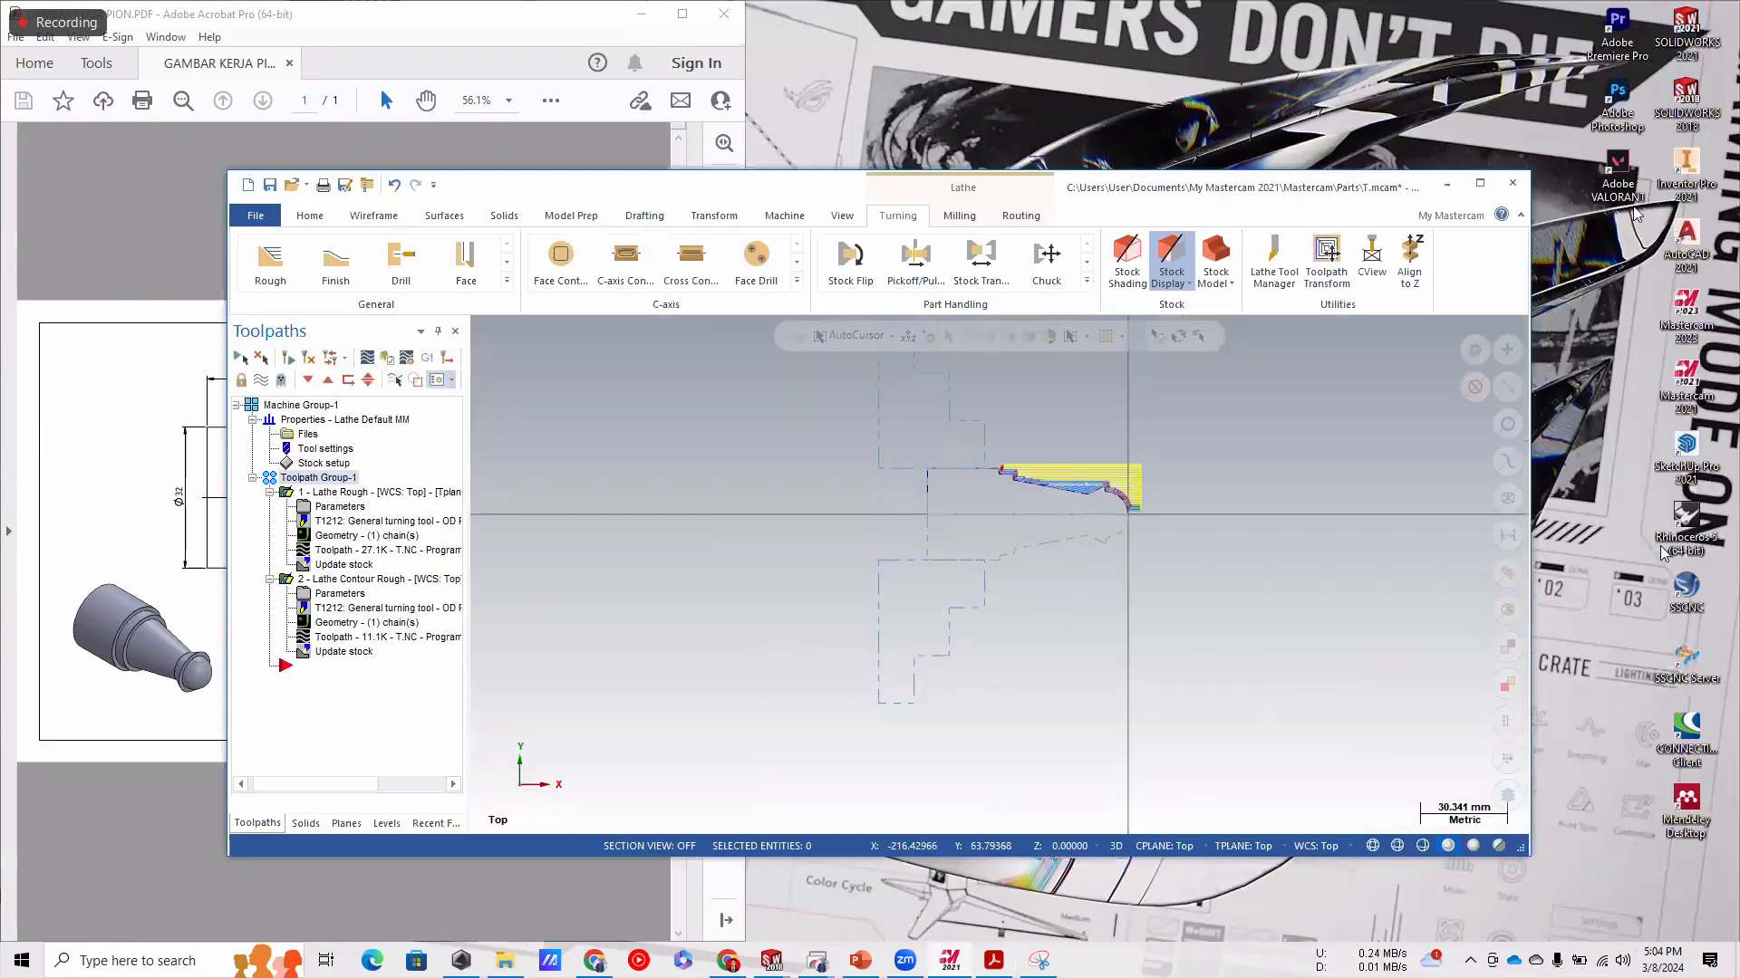
click(1480, 184)
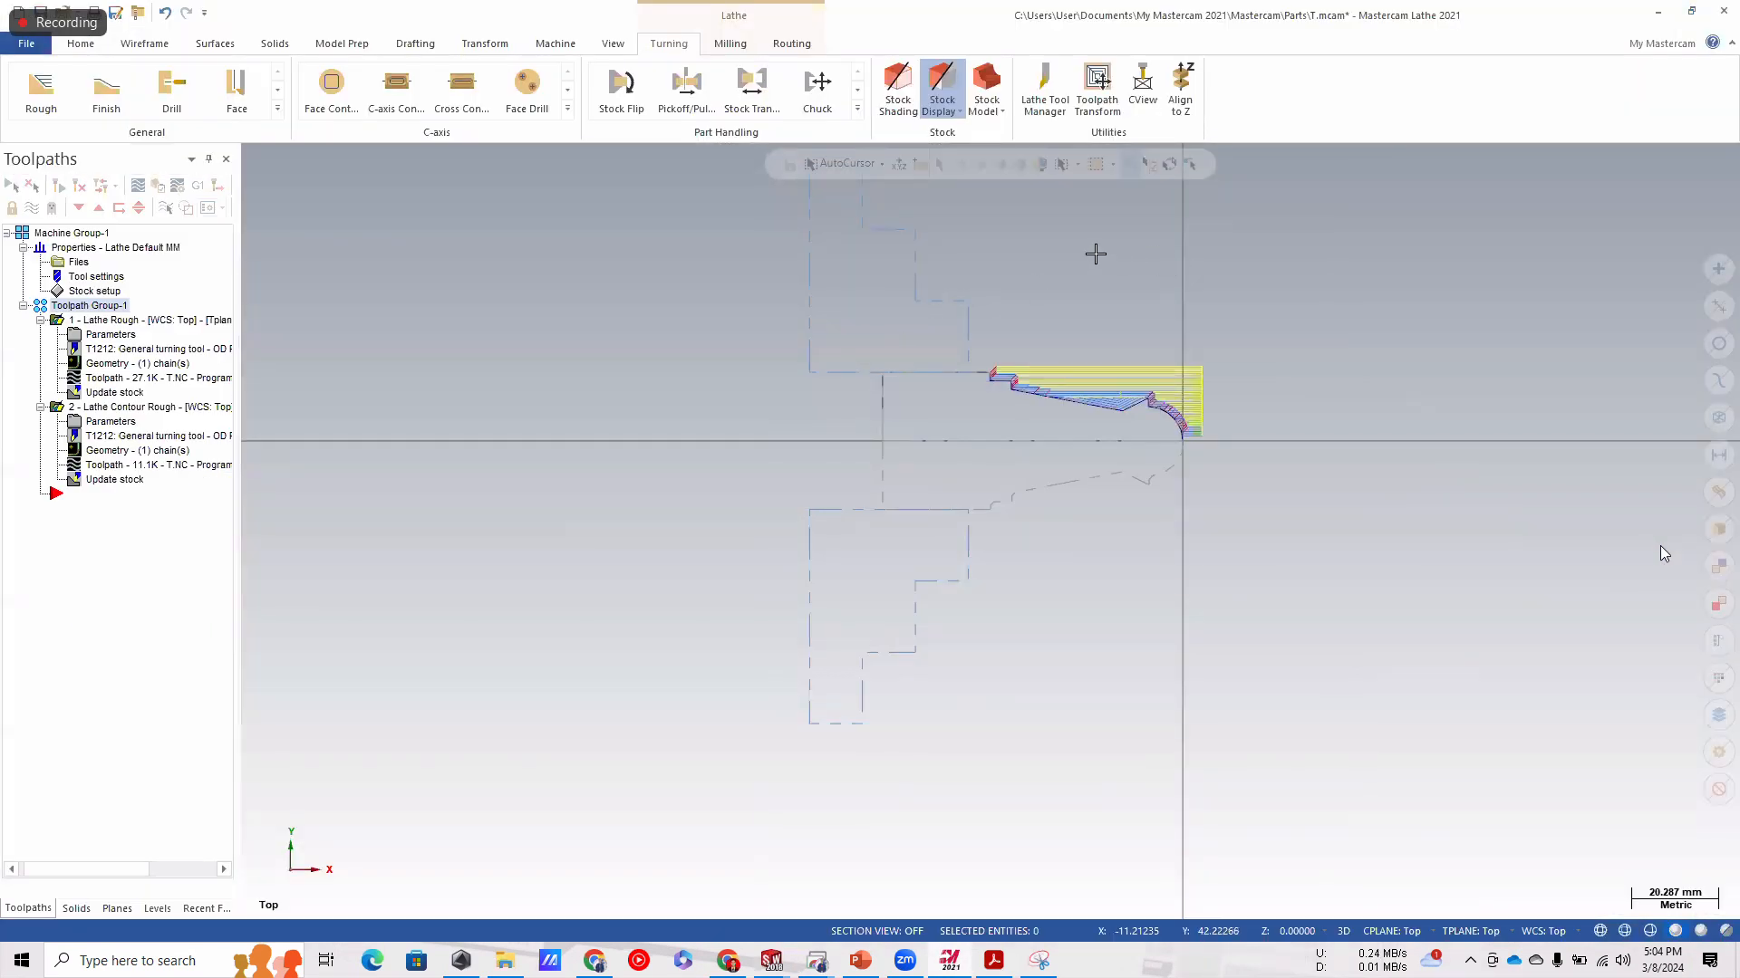
Examine both toolpaths along the pawn profile, then review the Lathe Rough parameters and close them.
scroll(1119, 556, up, 1)
scroll(1247, 213, up, 2)
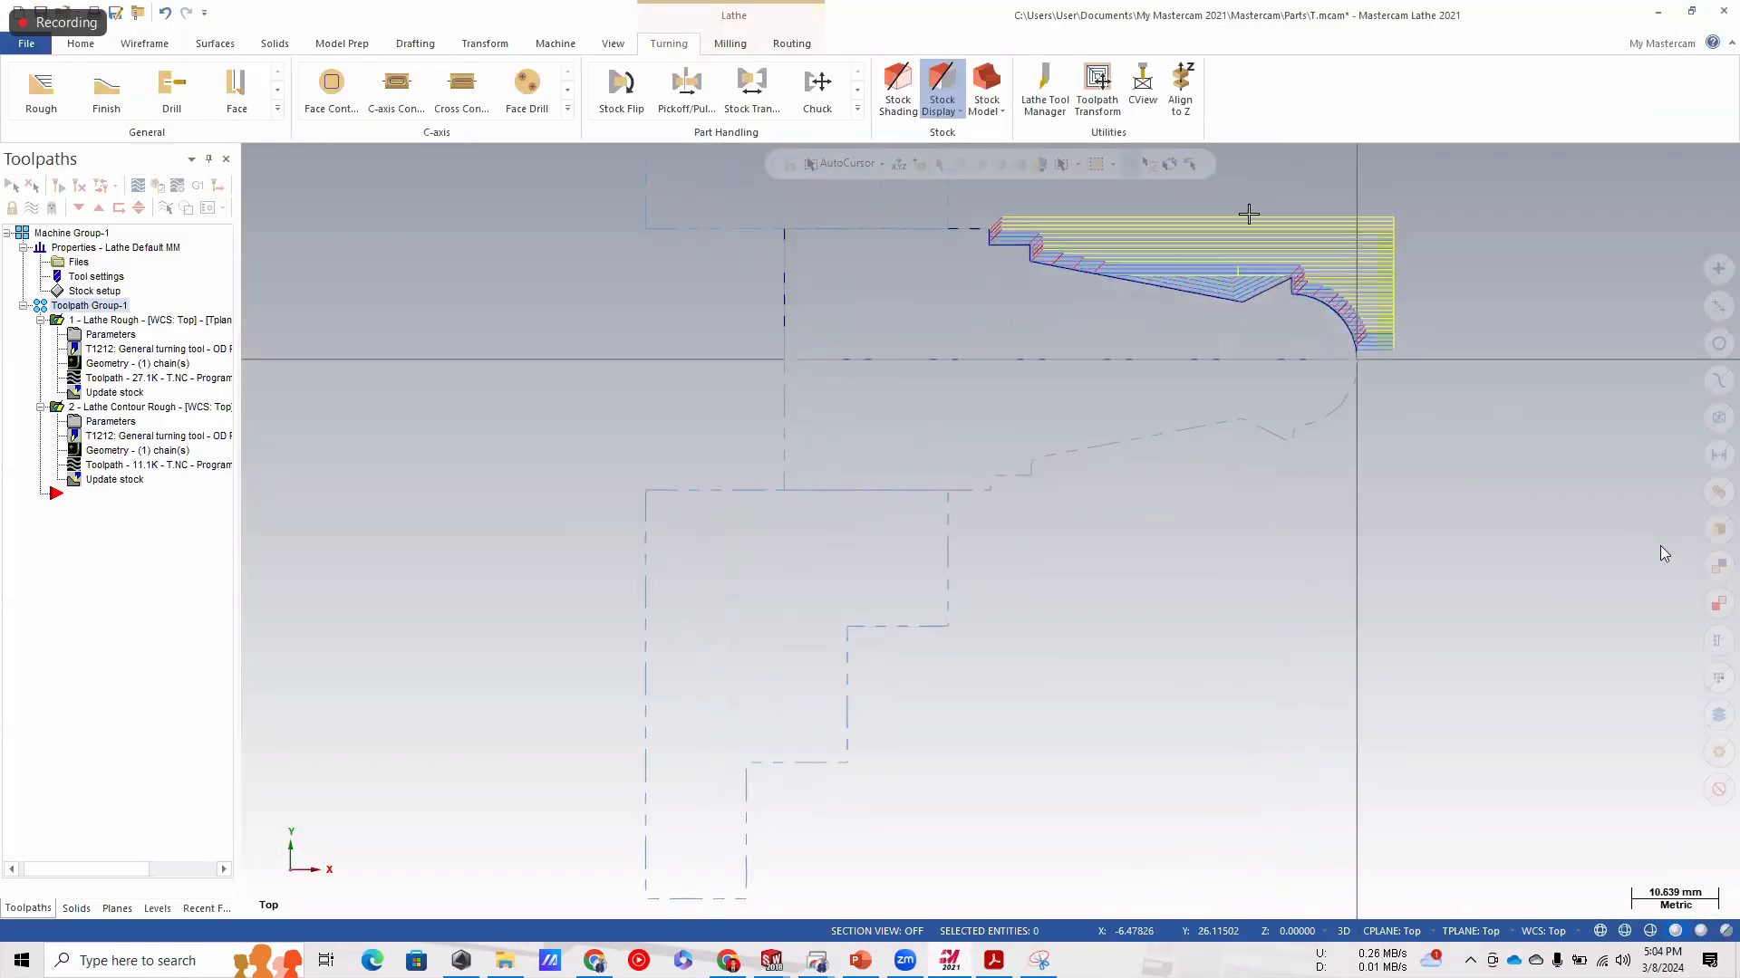
scroll(1133, 765, down, 3)
scroll(1251, 408, up, 2)
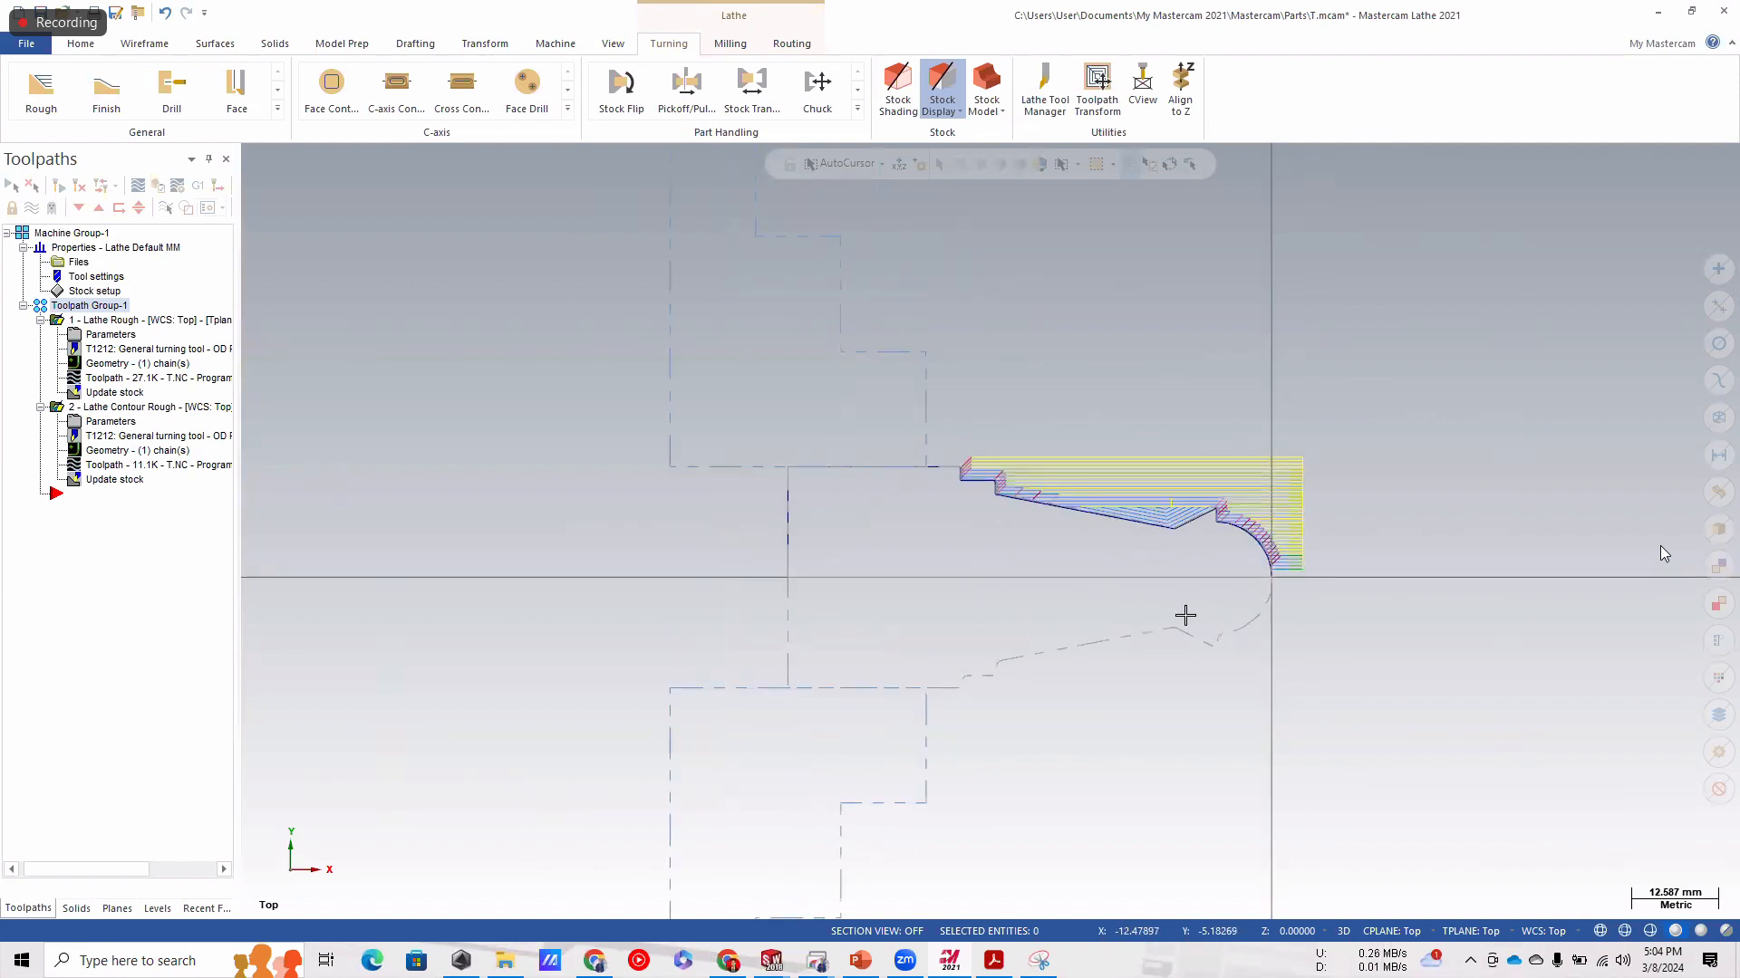
scroll(1184, 613, up, 4)
click(122, 322)
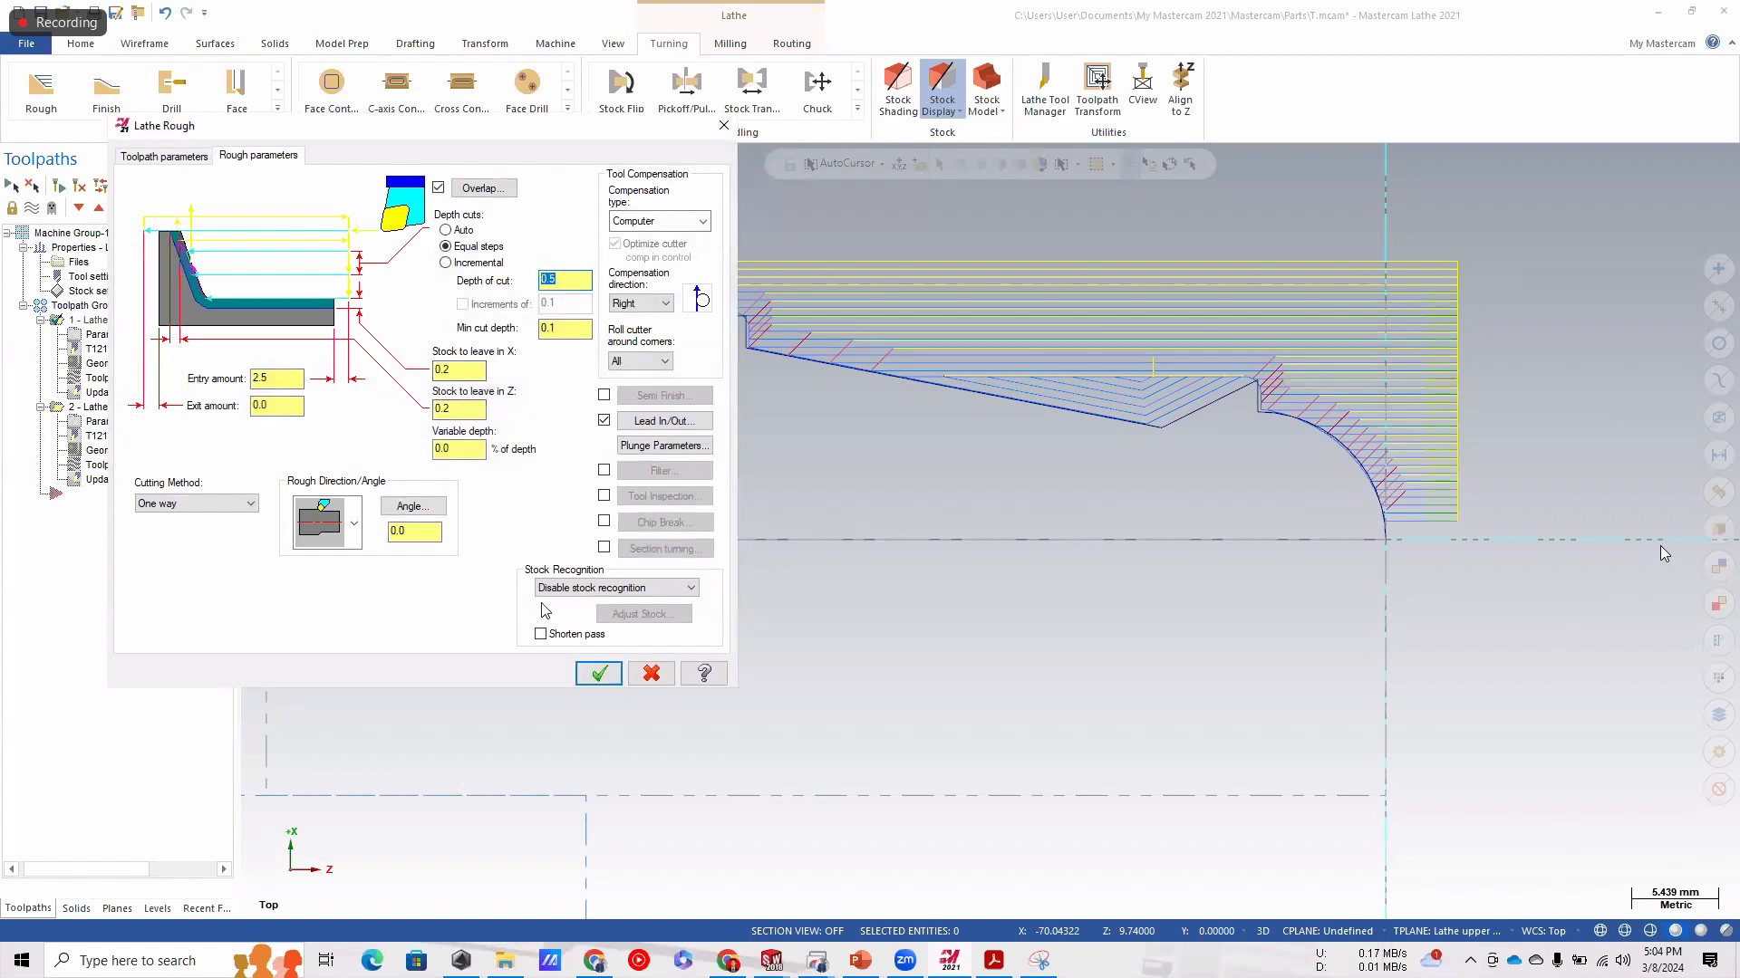
click(598, 673)
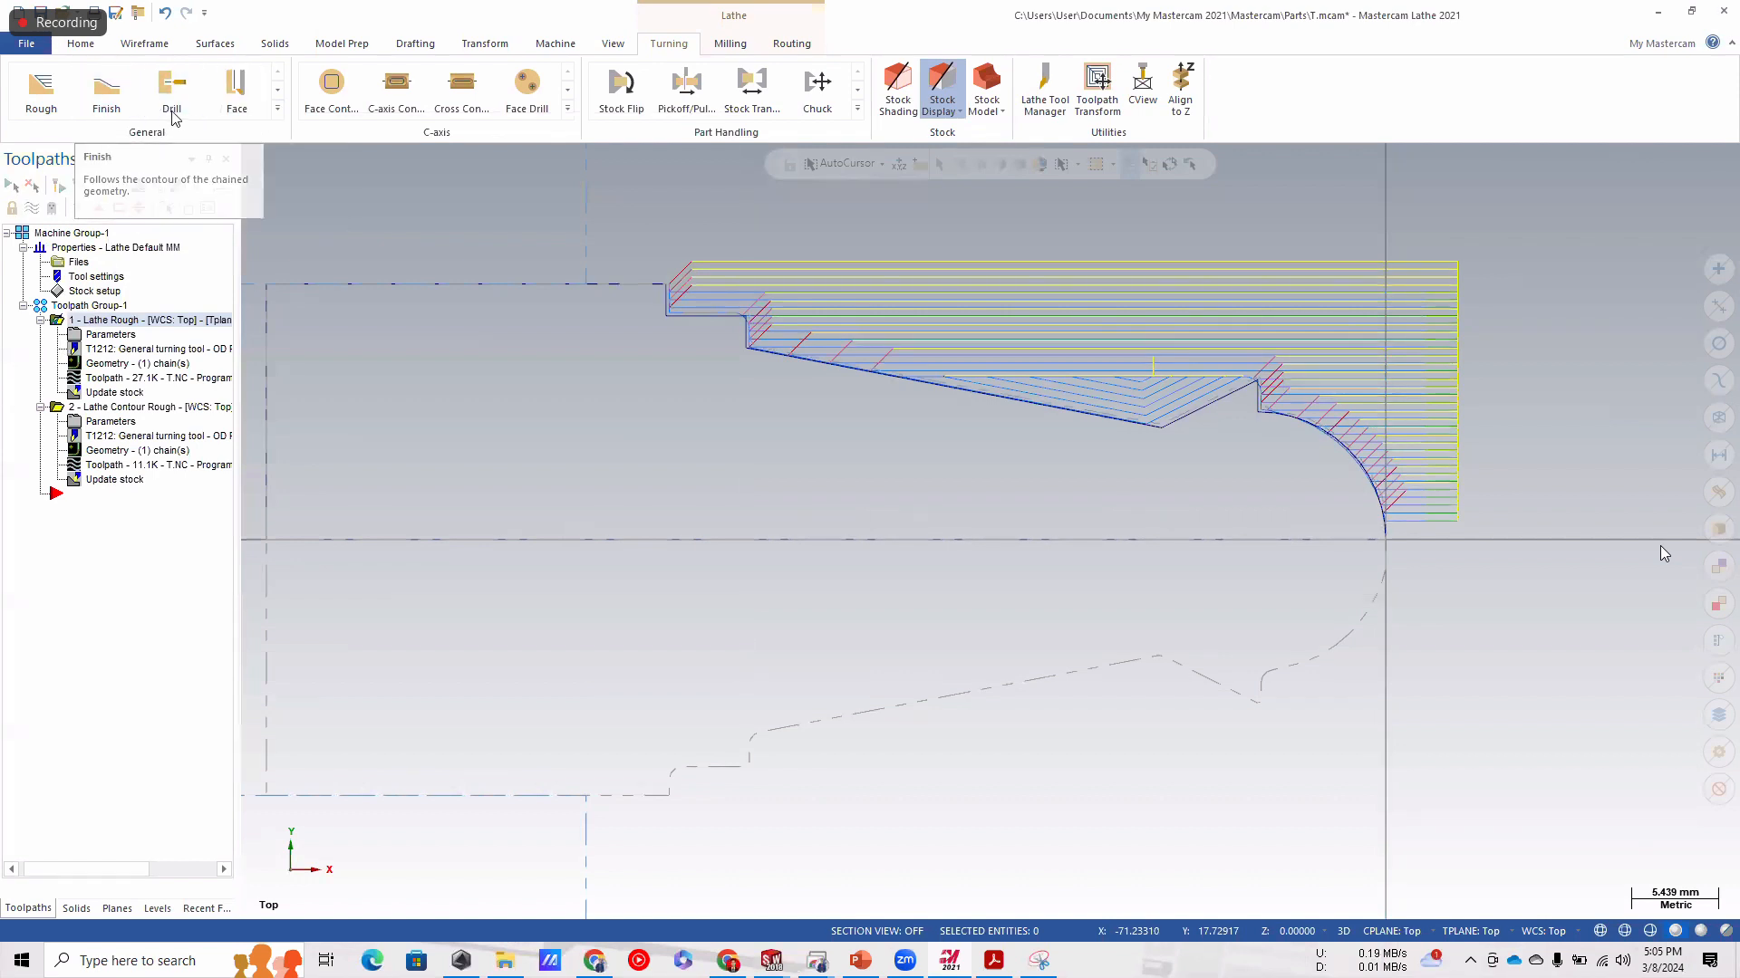
Start a Finish turning toolpath and chain the pawn's upper profile from the rounded nose to the vertical edge at the stock shoulder.
click(277, 109)
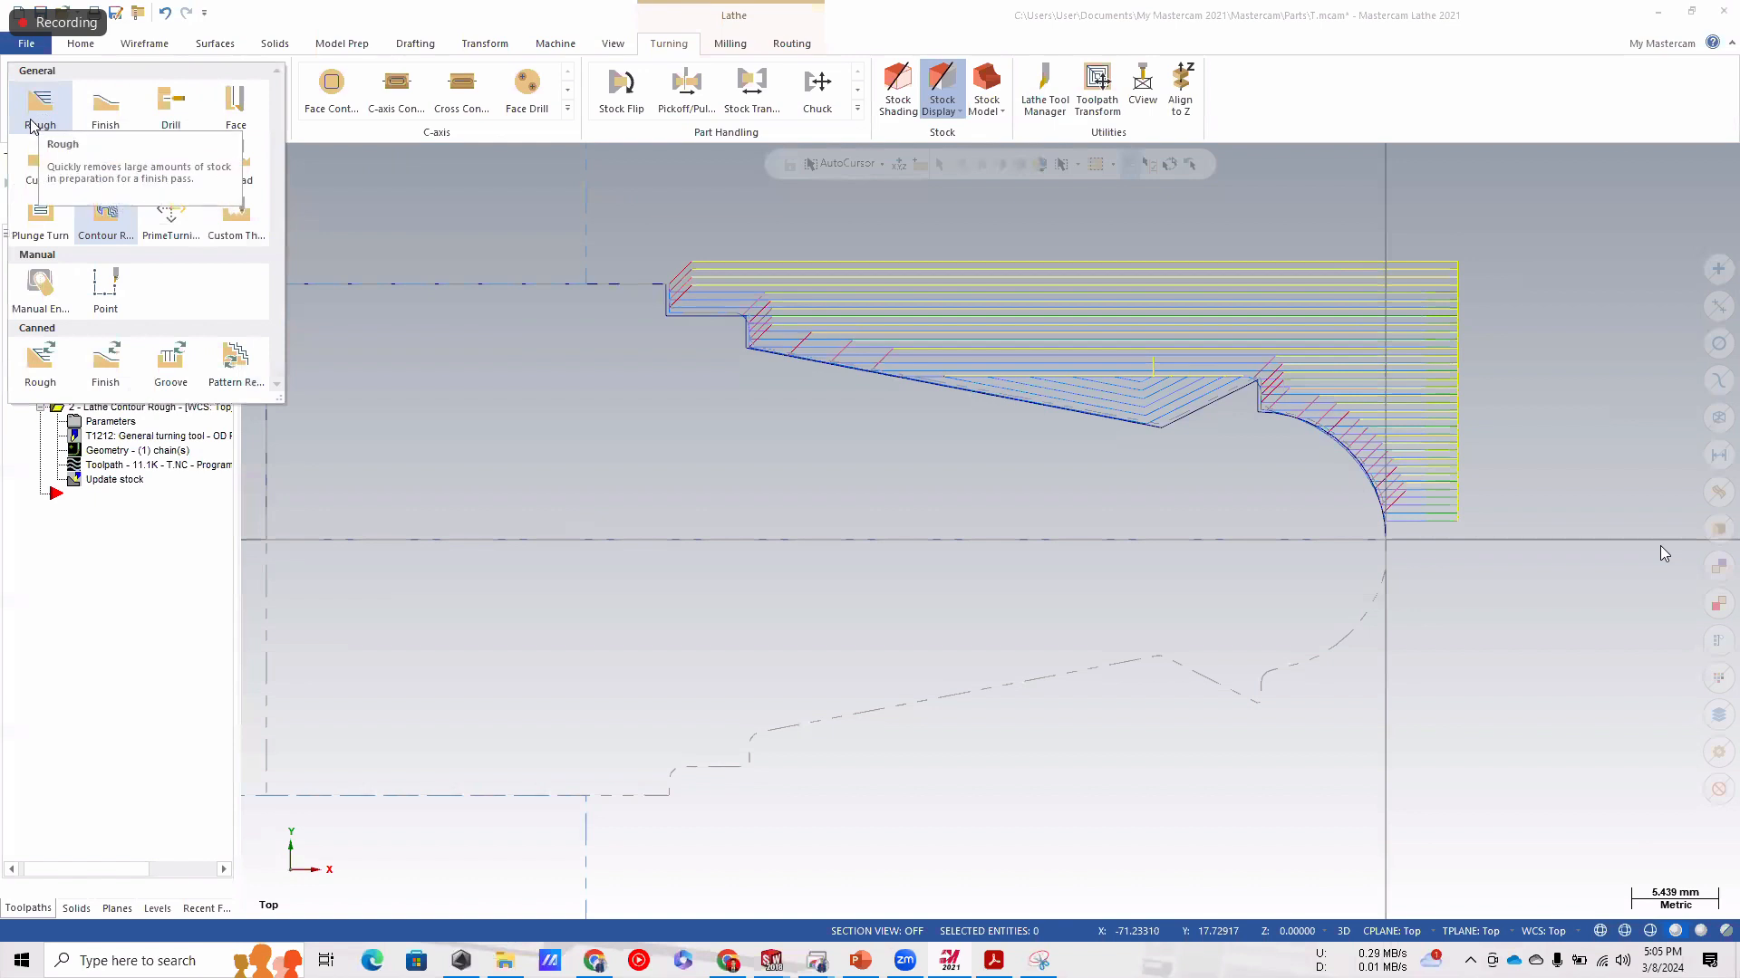
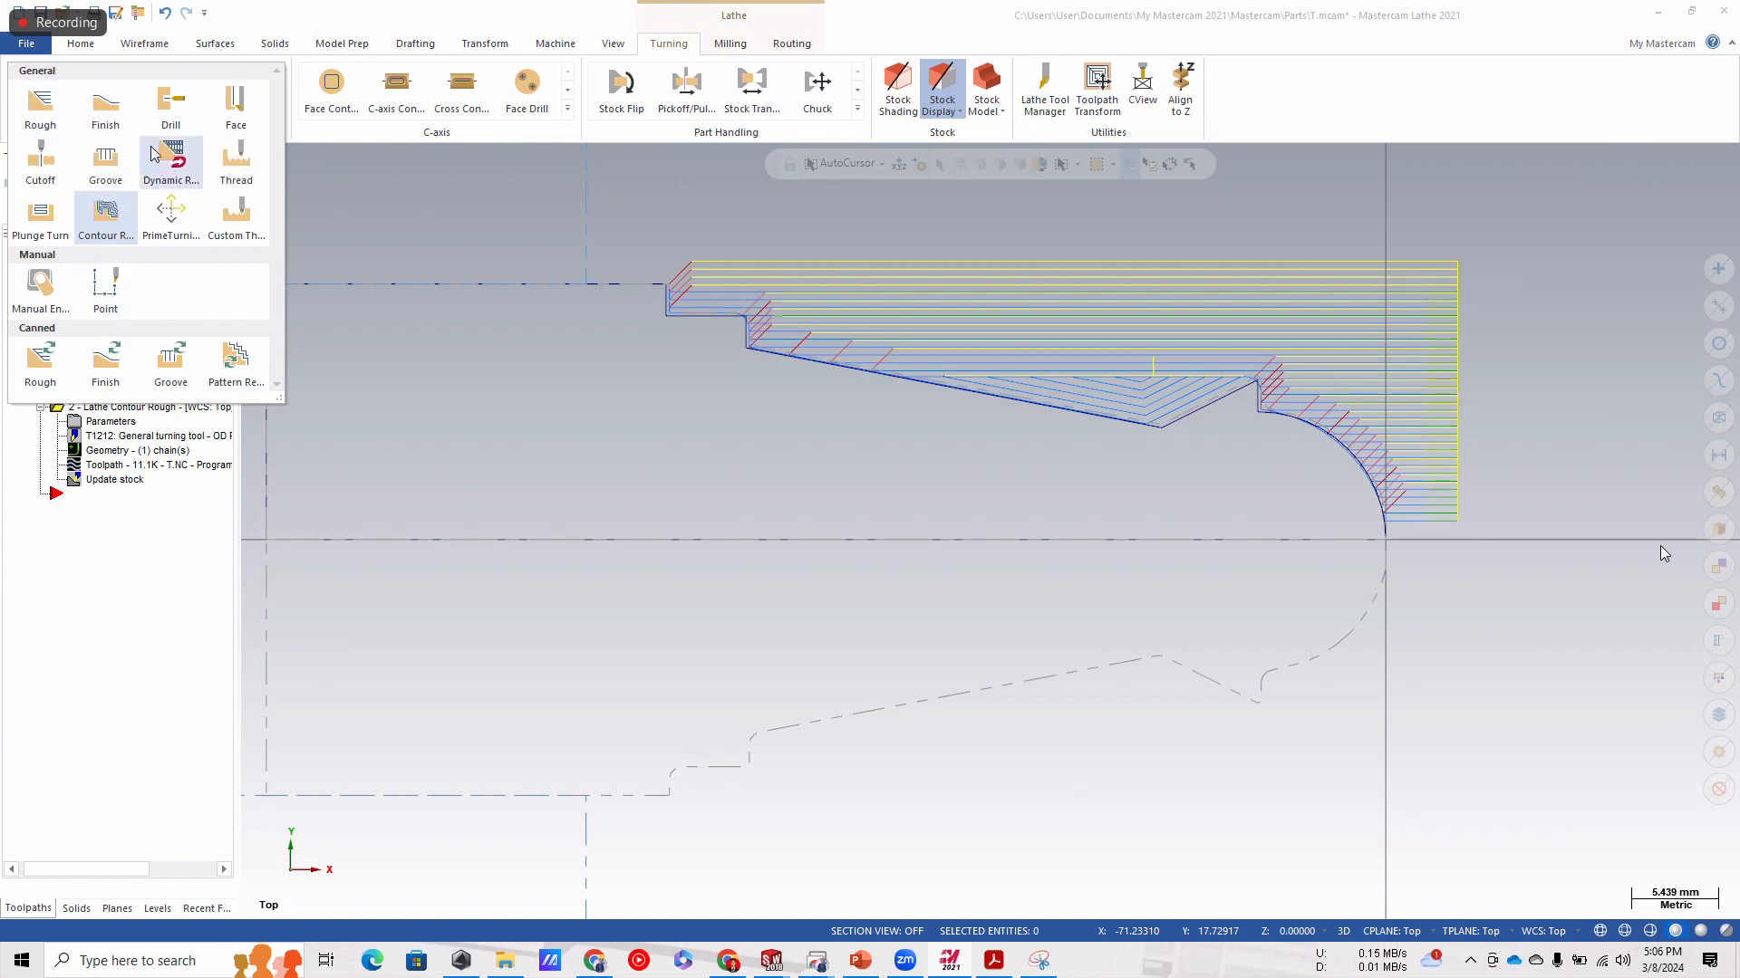
click(105, 106)
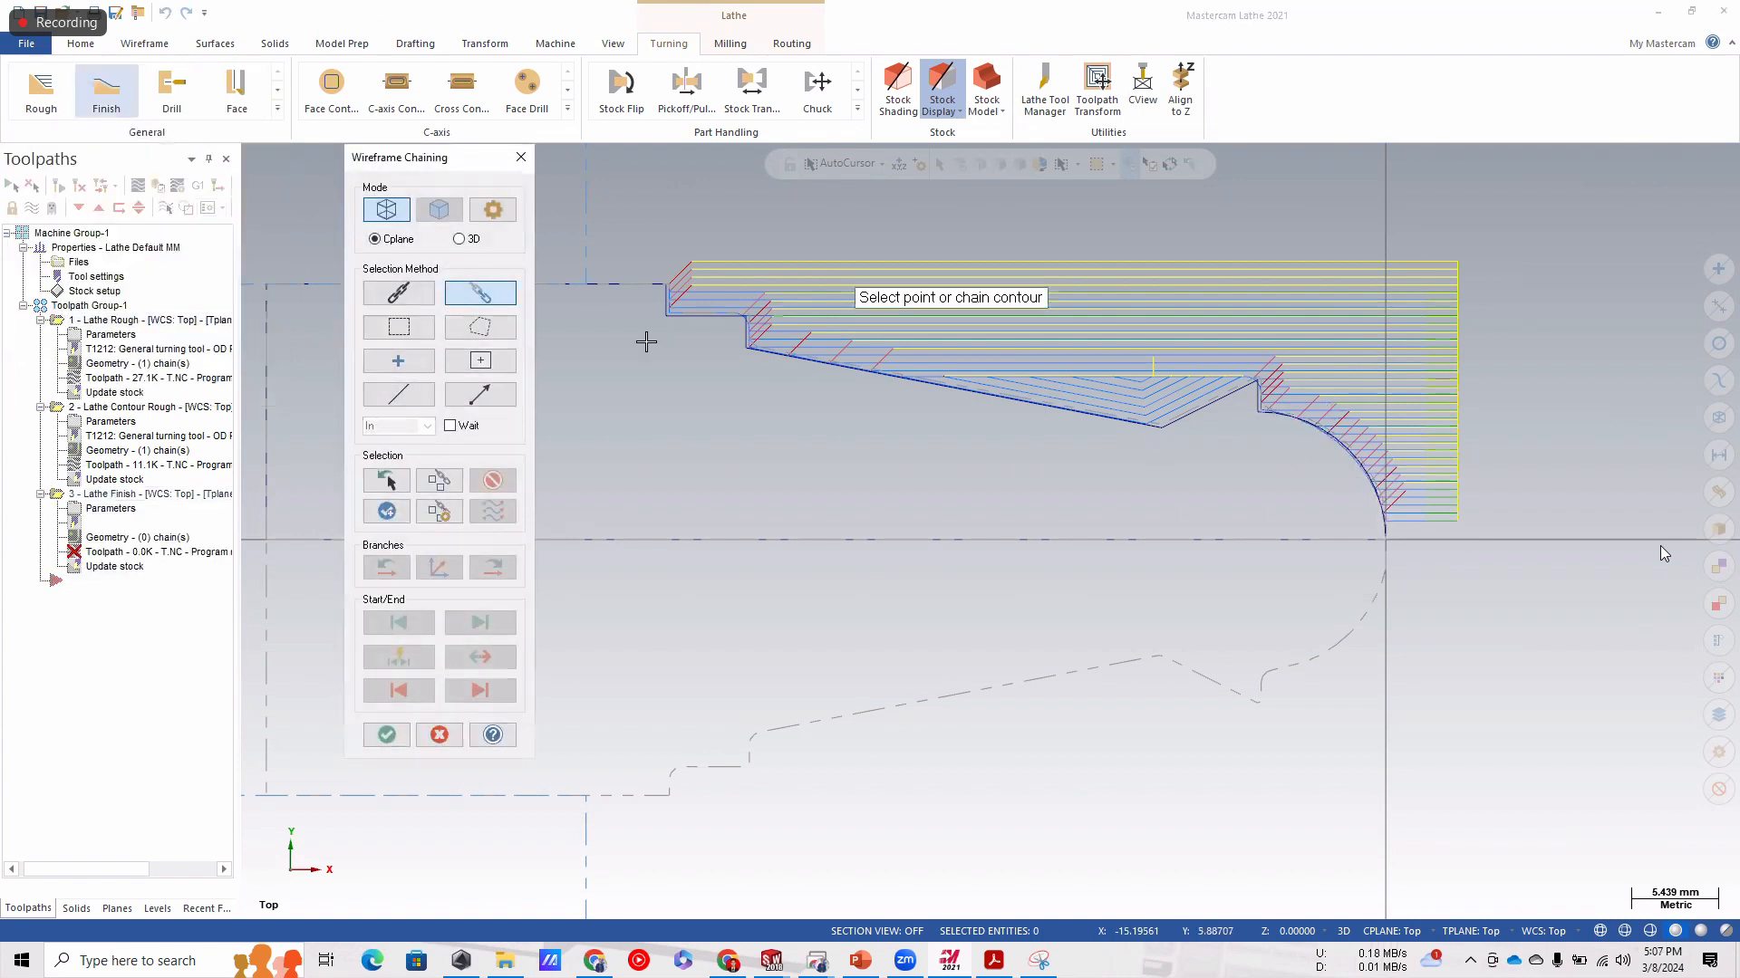
click(1378, 488)
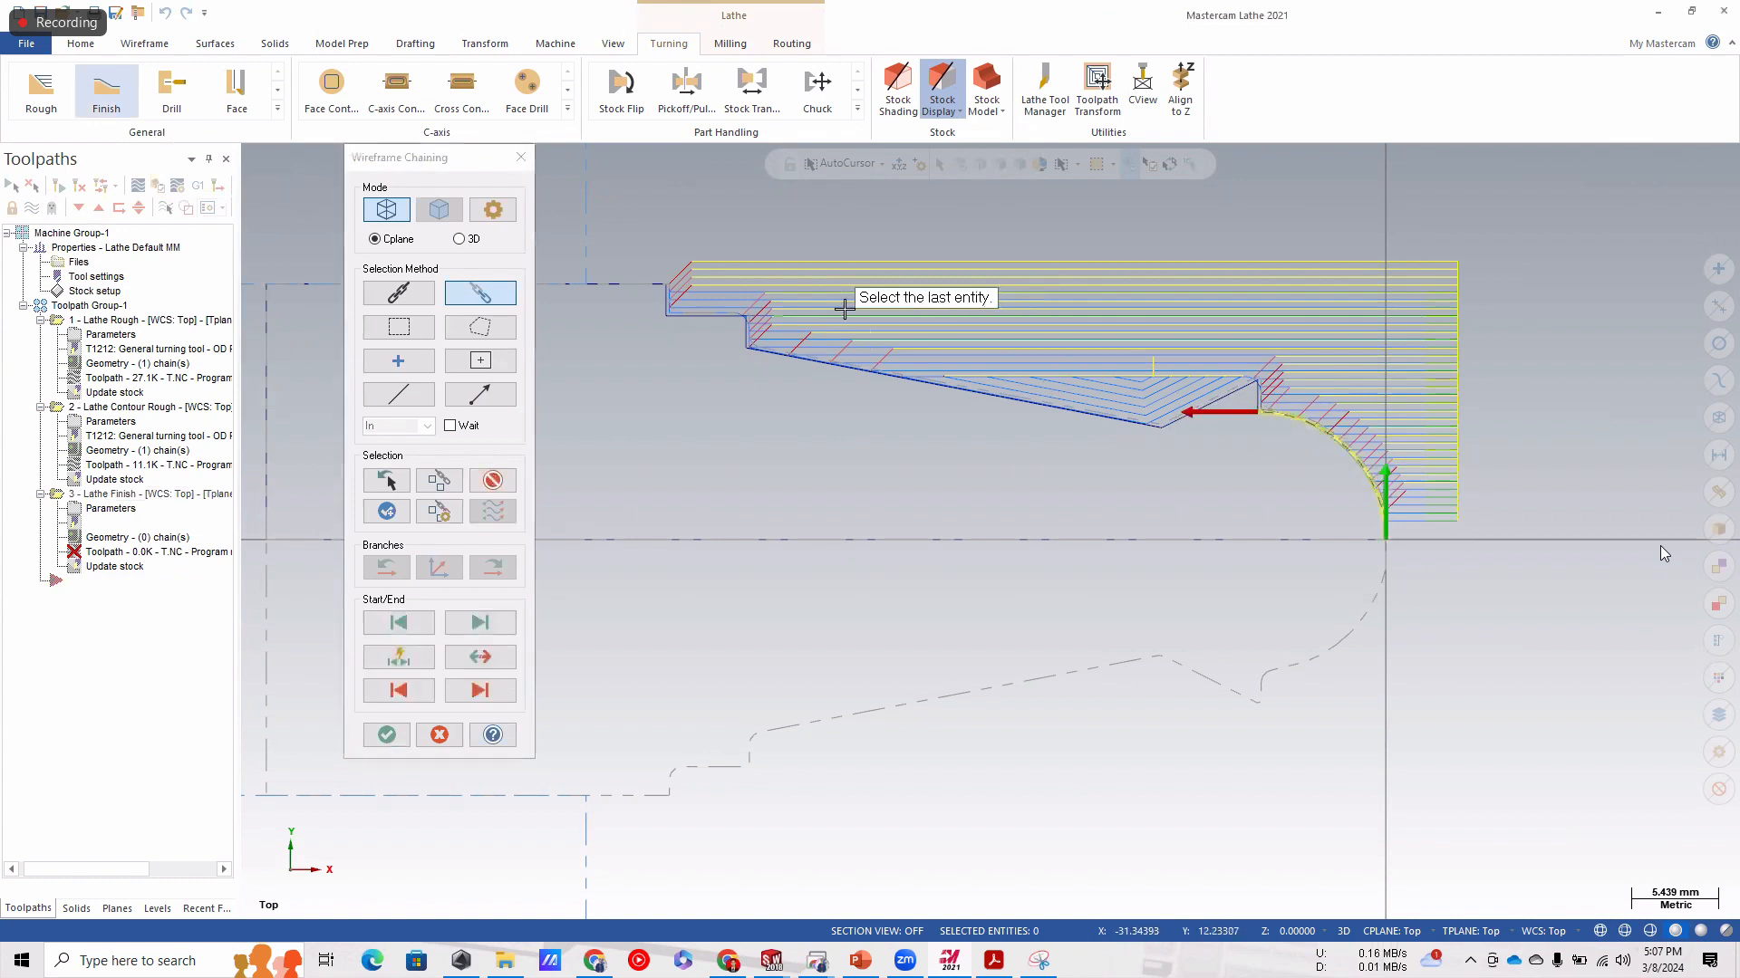
click(666, 300)
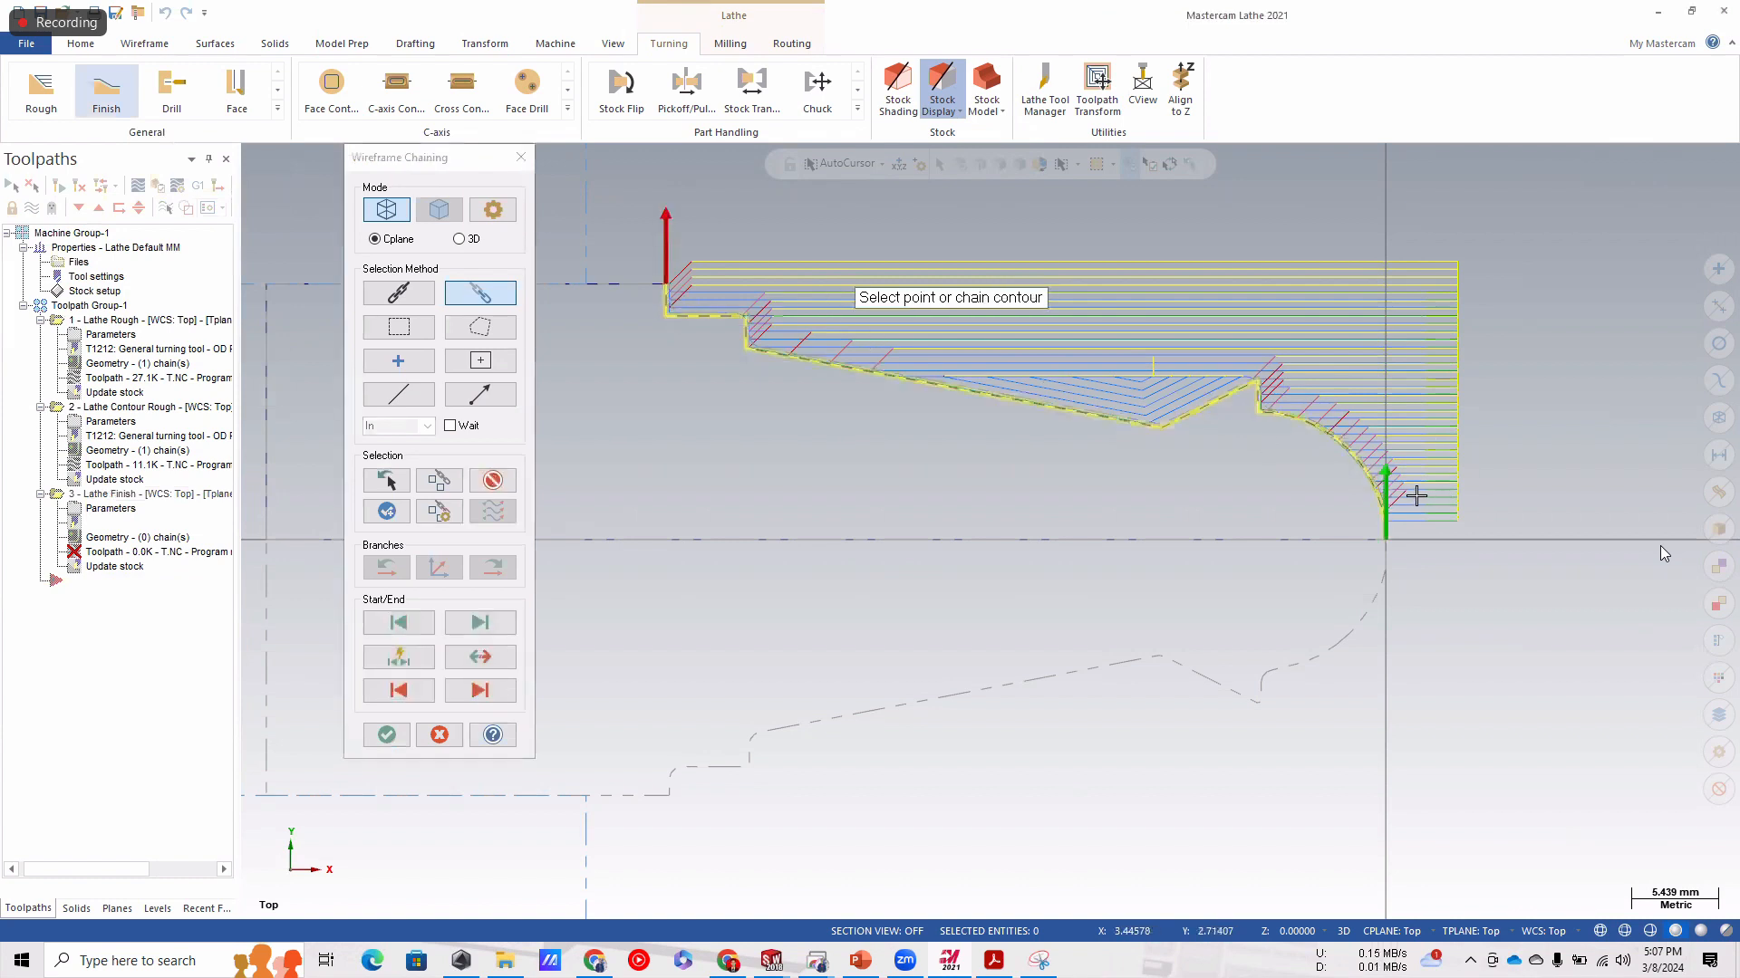
click(387, 734)
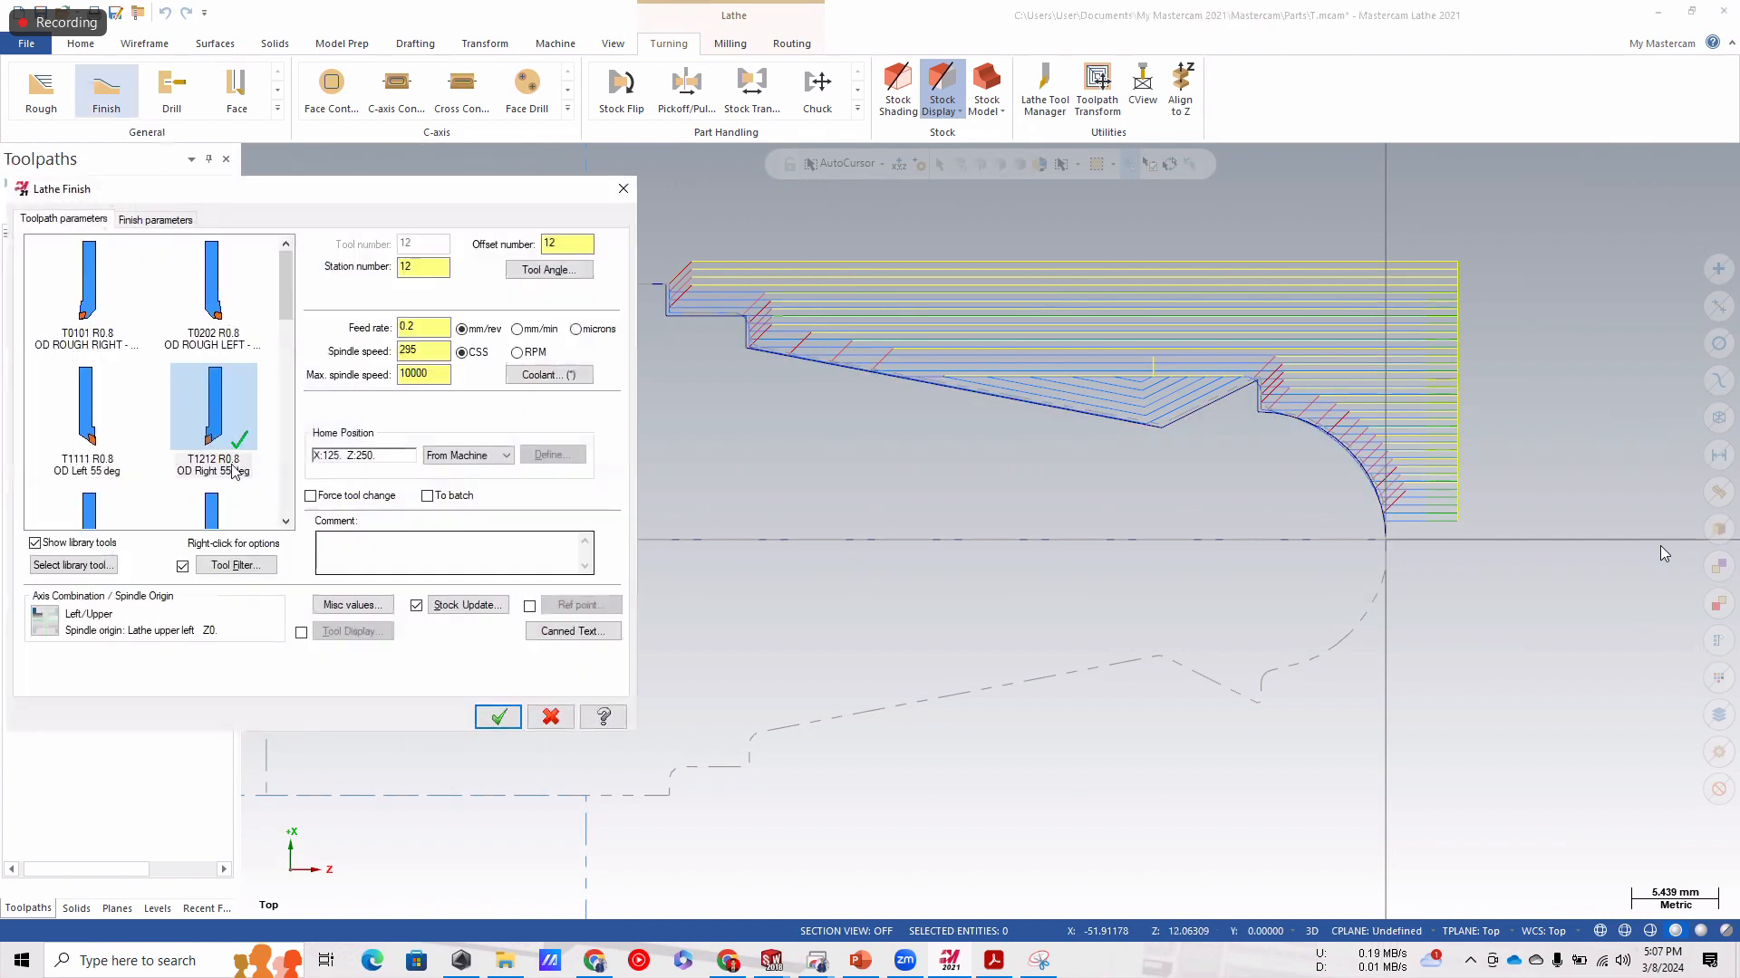
Set the Lathe Finish spindle speed to 1000 and change its maximum spindle speed and feed rate.
click(439, 353)
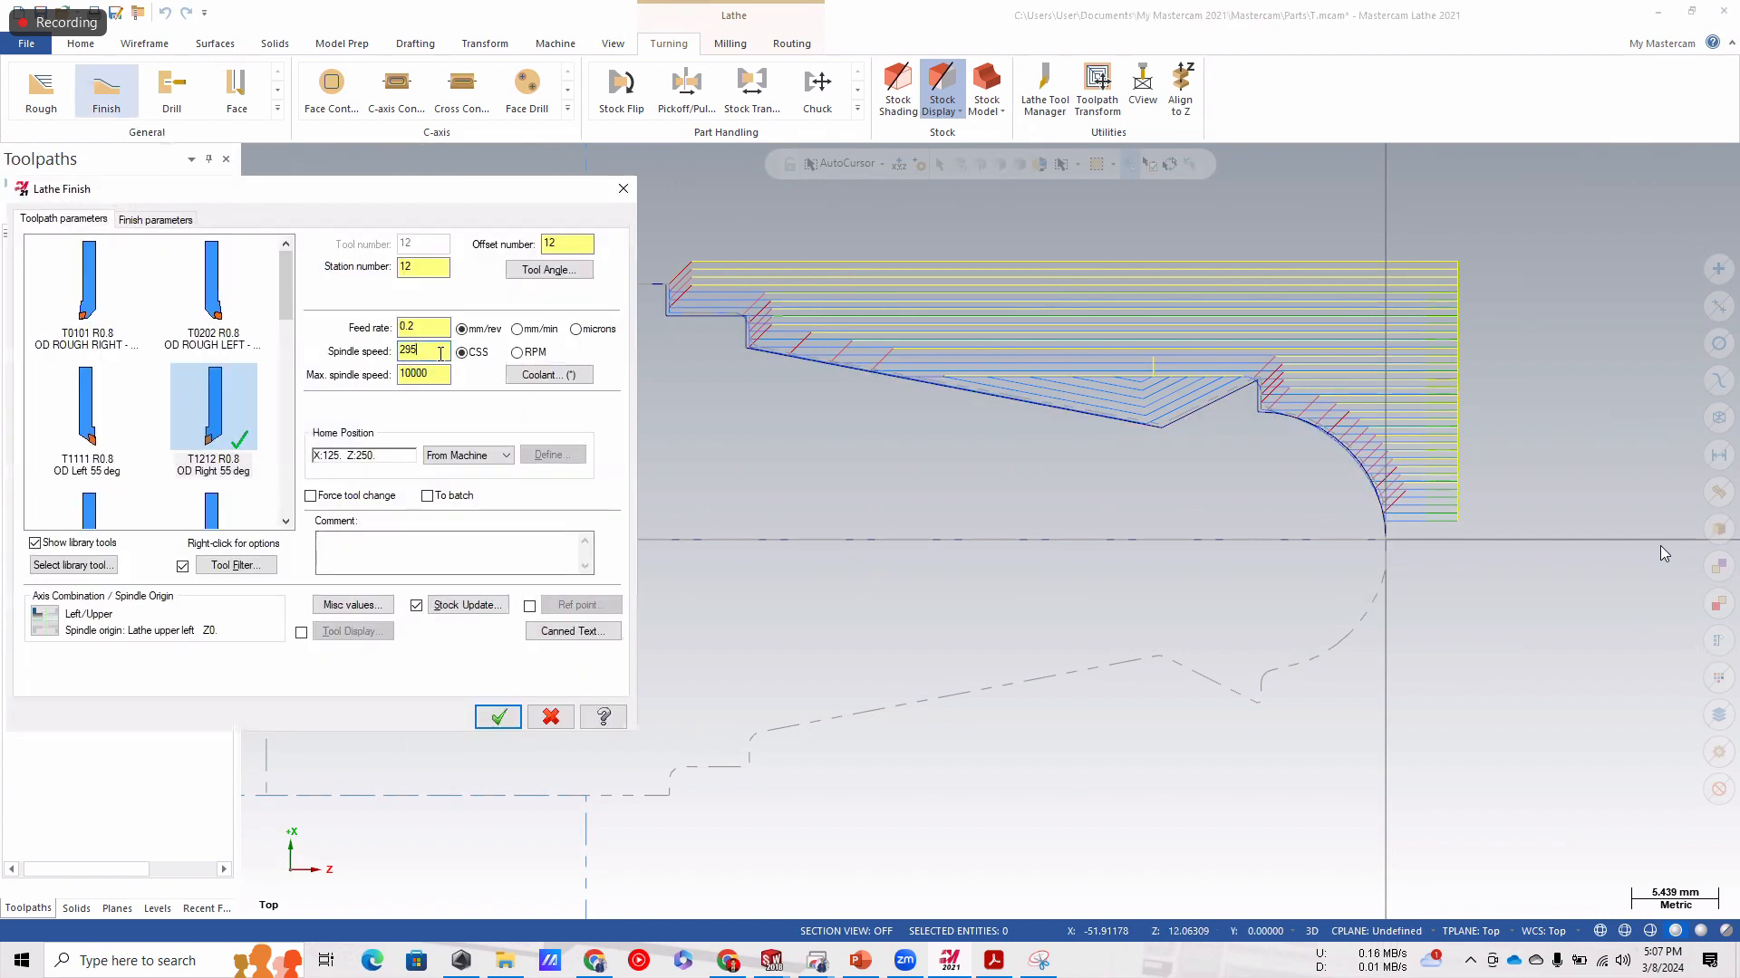
drag(423, 354, 365, 360)
text(1000)
click(440, 327)
drag(441, 373, 355, 389)
text(12)
click(433, 327)
text(1)
Check the finish lead in/out, choose the second plunge cutting option with both clearance angles enabled, and generate the finish toolpath.
click(152, 222)
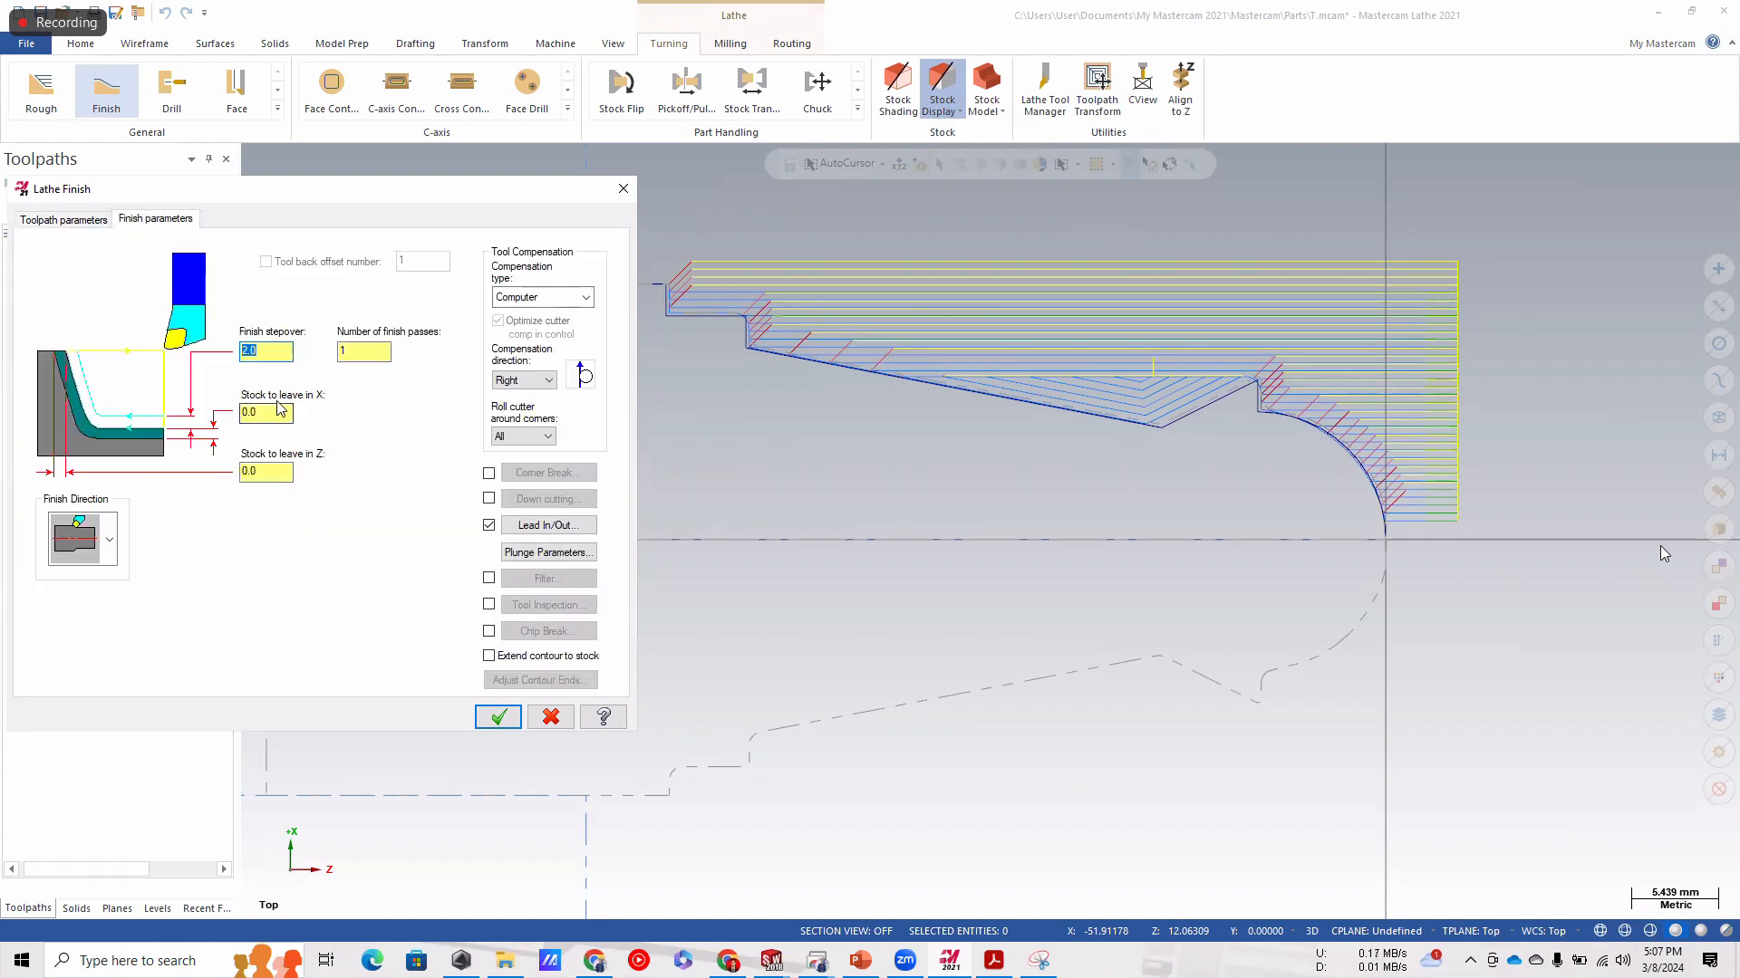
click(548, 525)
click(489, 192)
click(548, 552)
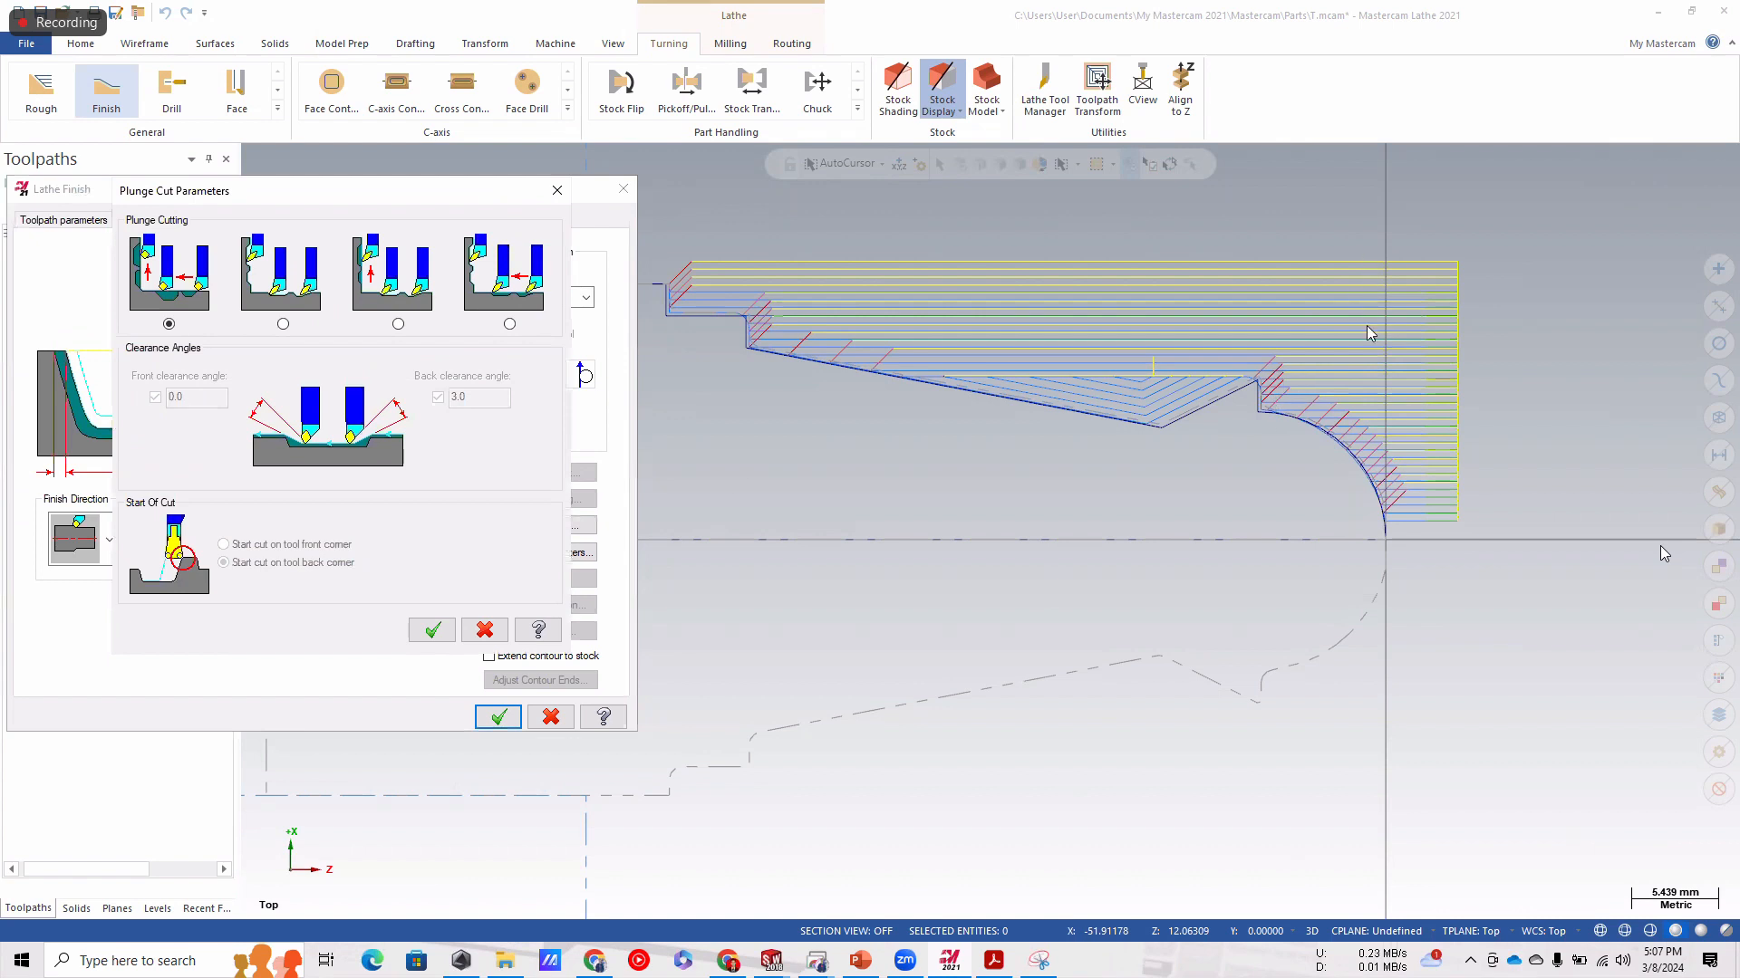
click(283, 324)
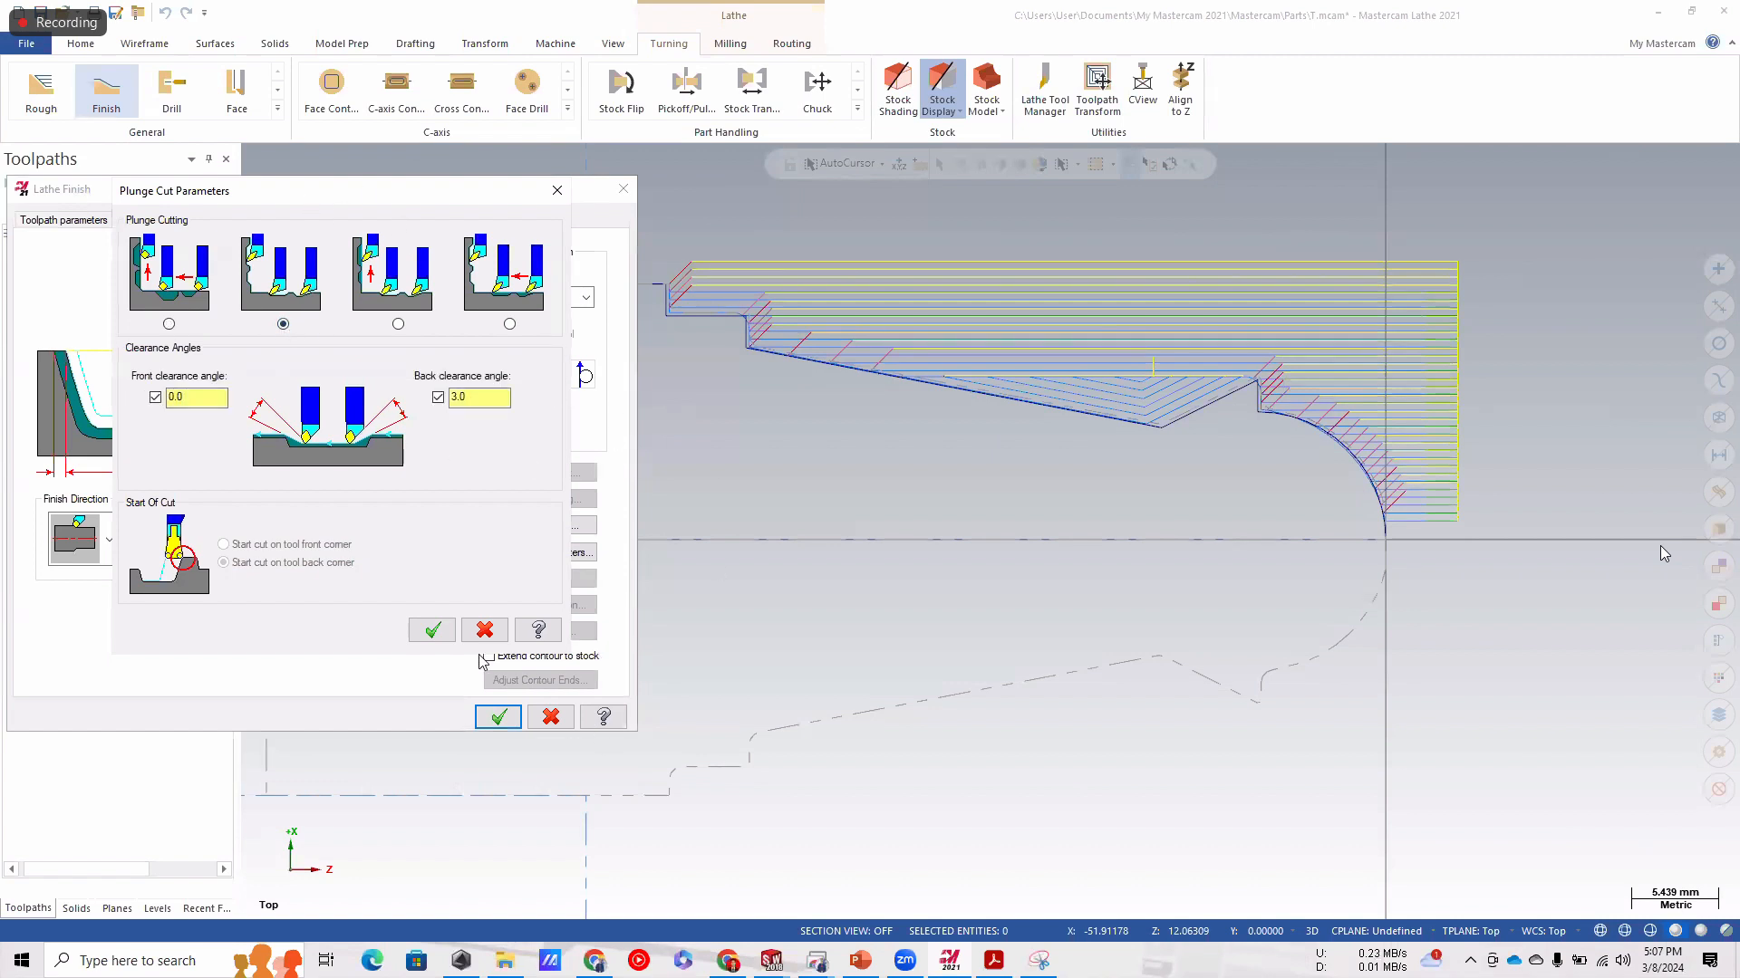
click(431, 630)
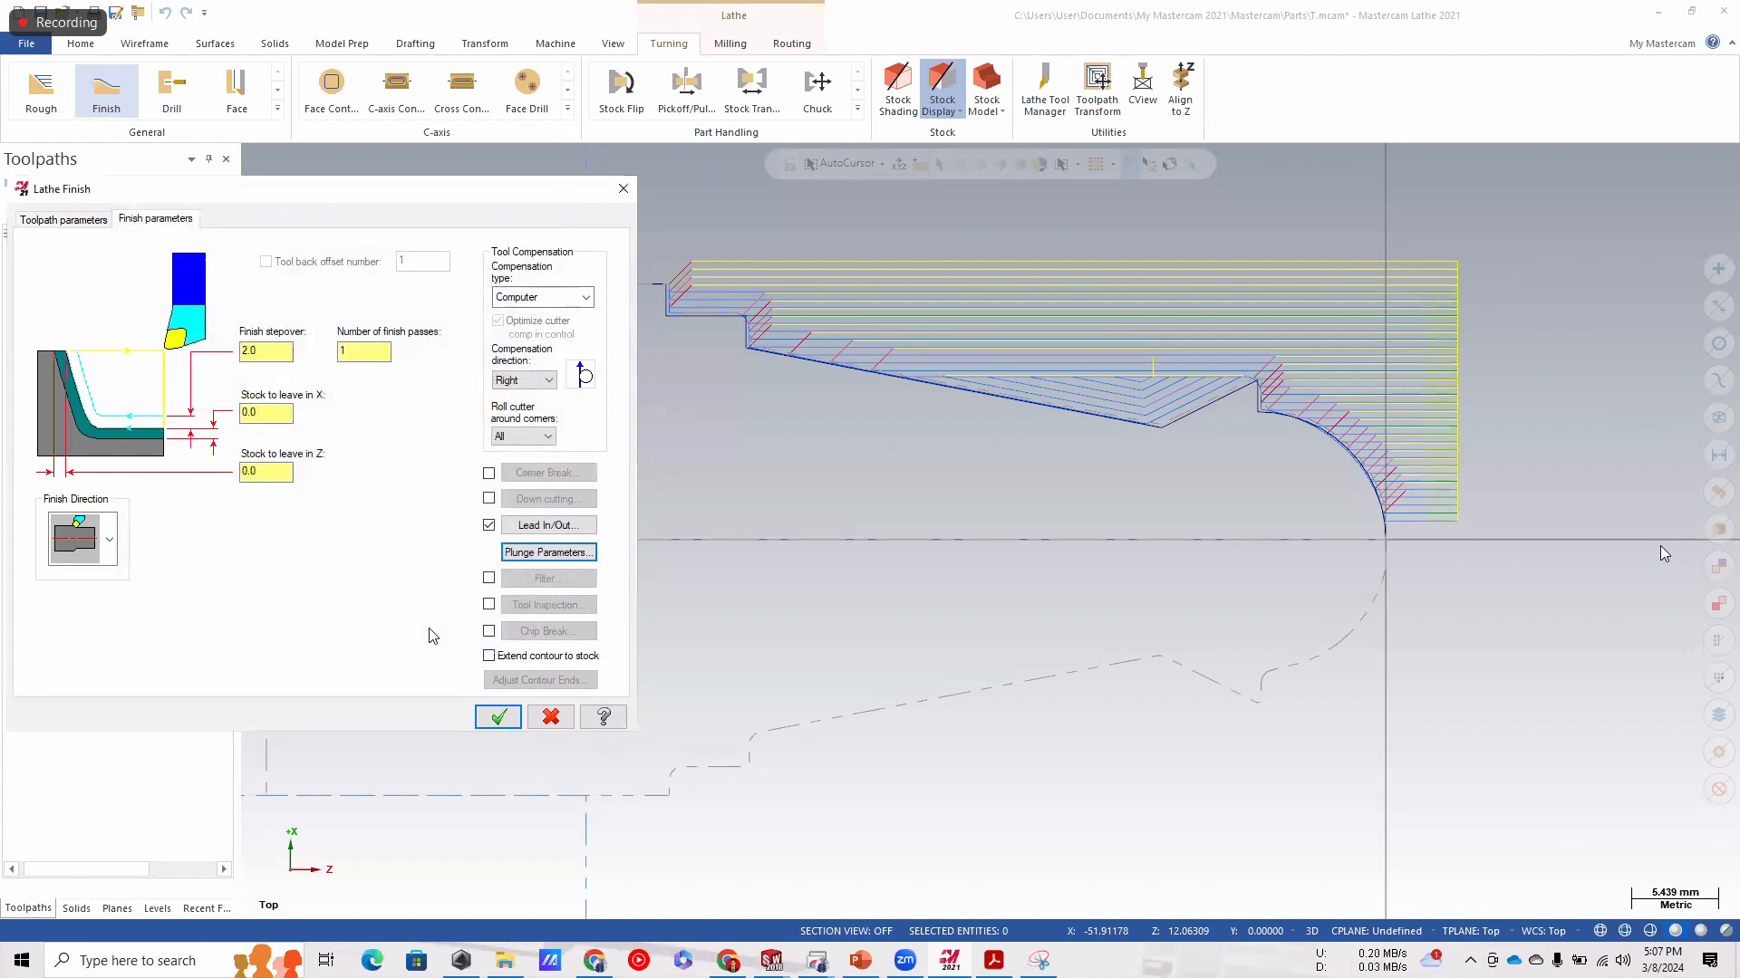
click(499, 717)
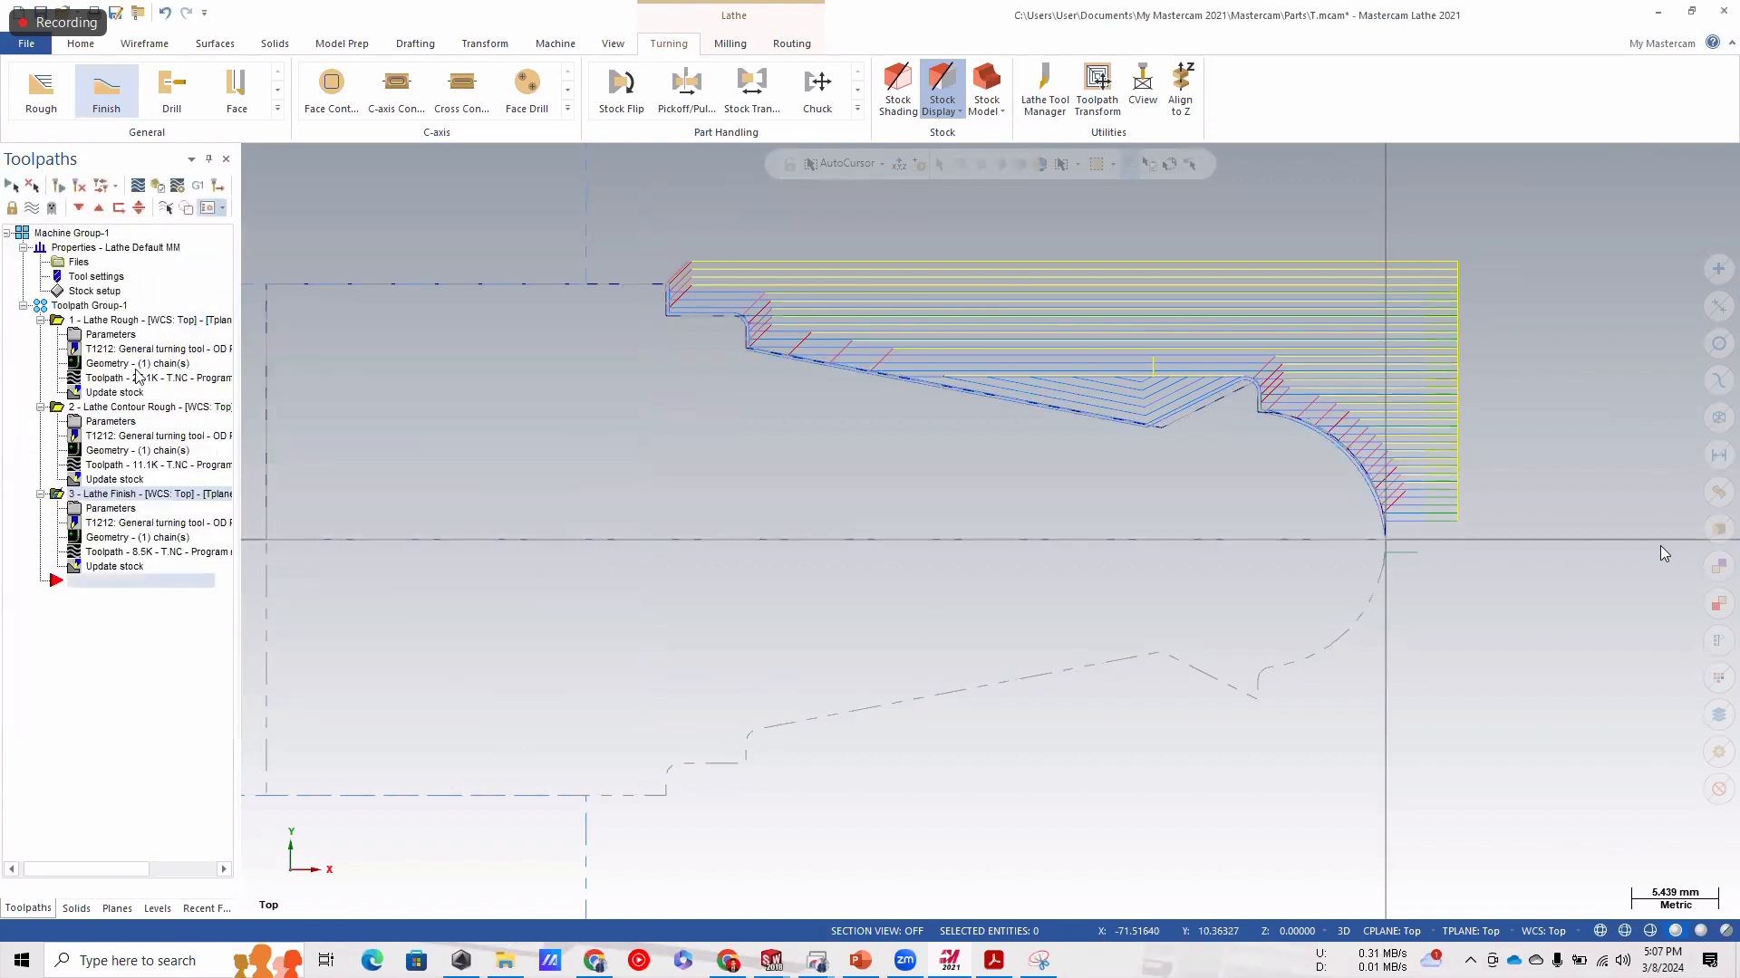
Hide the two roughing toolpaths to examine the finish pass along the pawn profile, then display all toolpaths again.
click(32, 207)
click(94, 323)
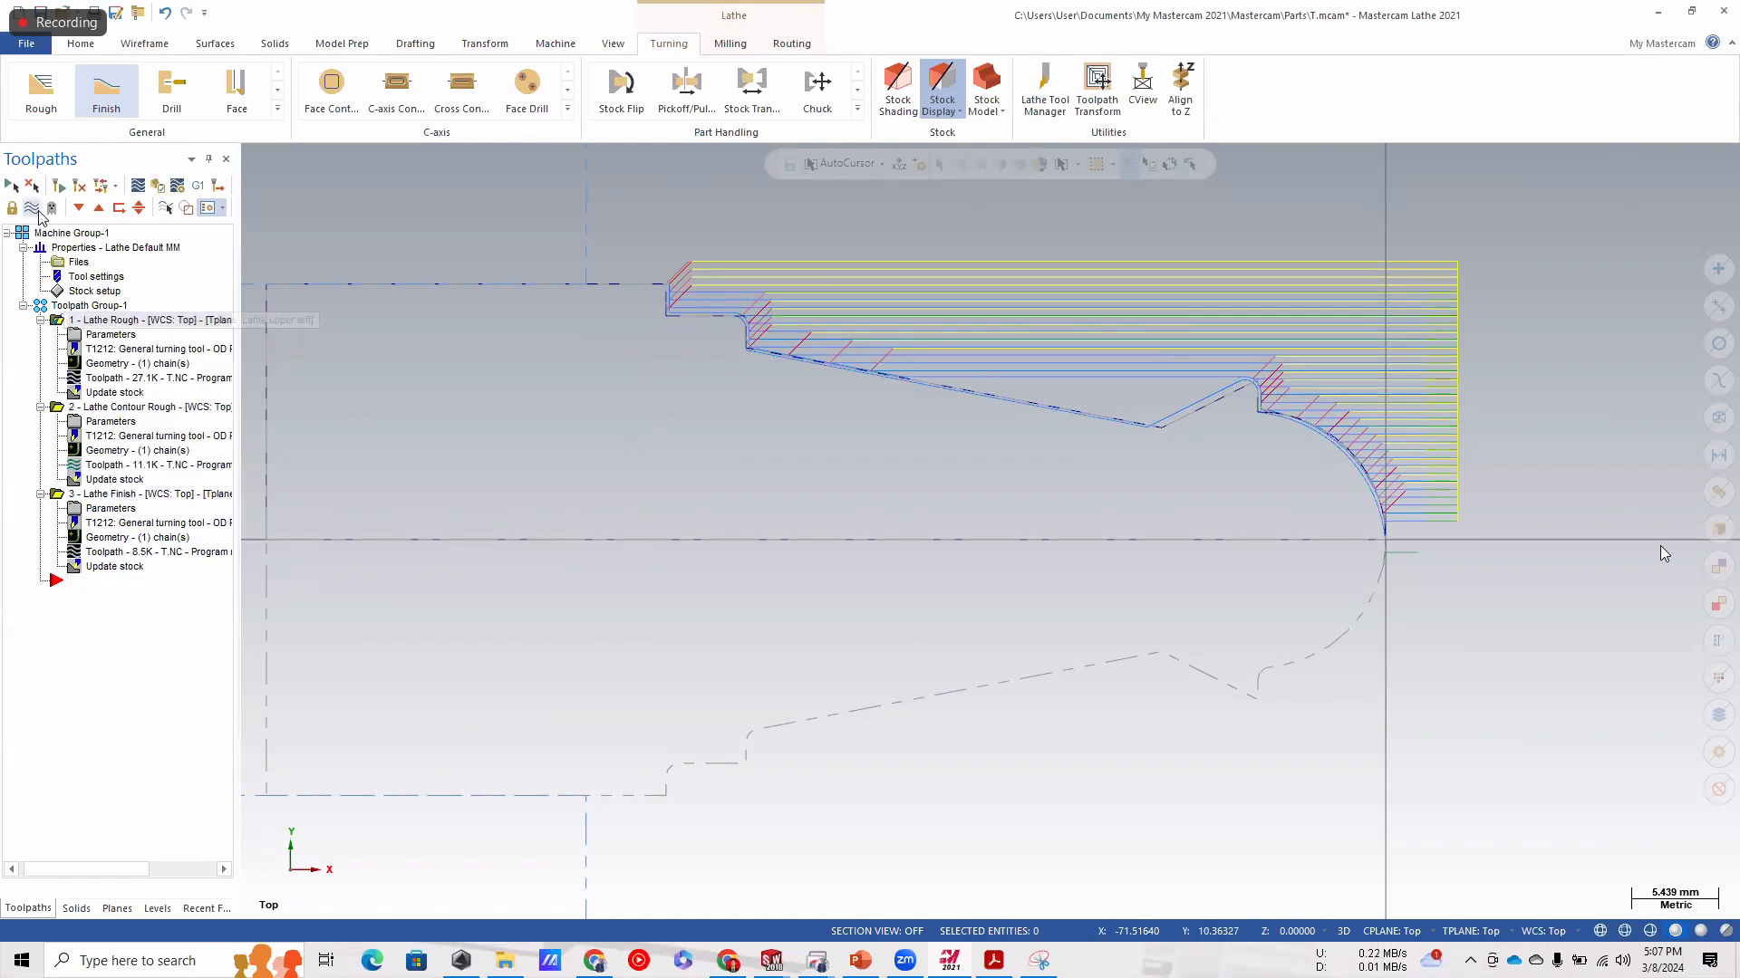
click(31, 208)
scroll(1297, 433, up, 5)
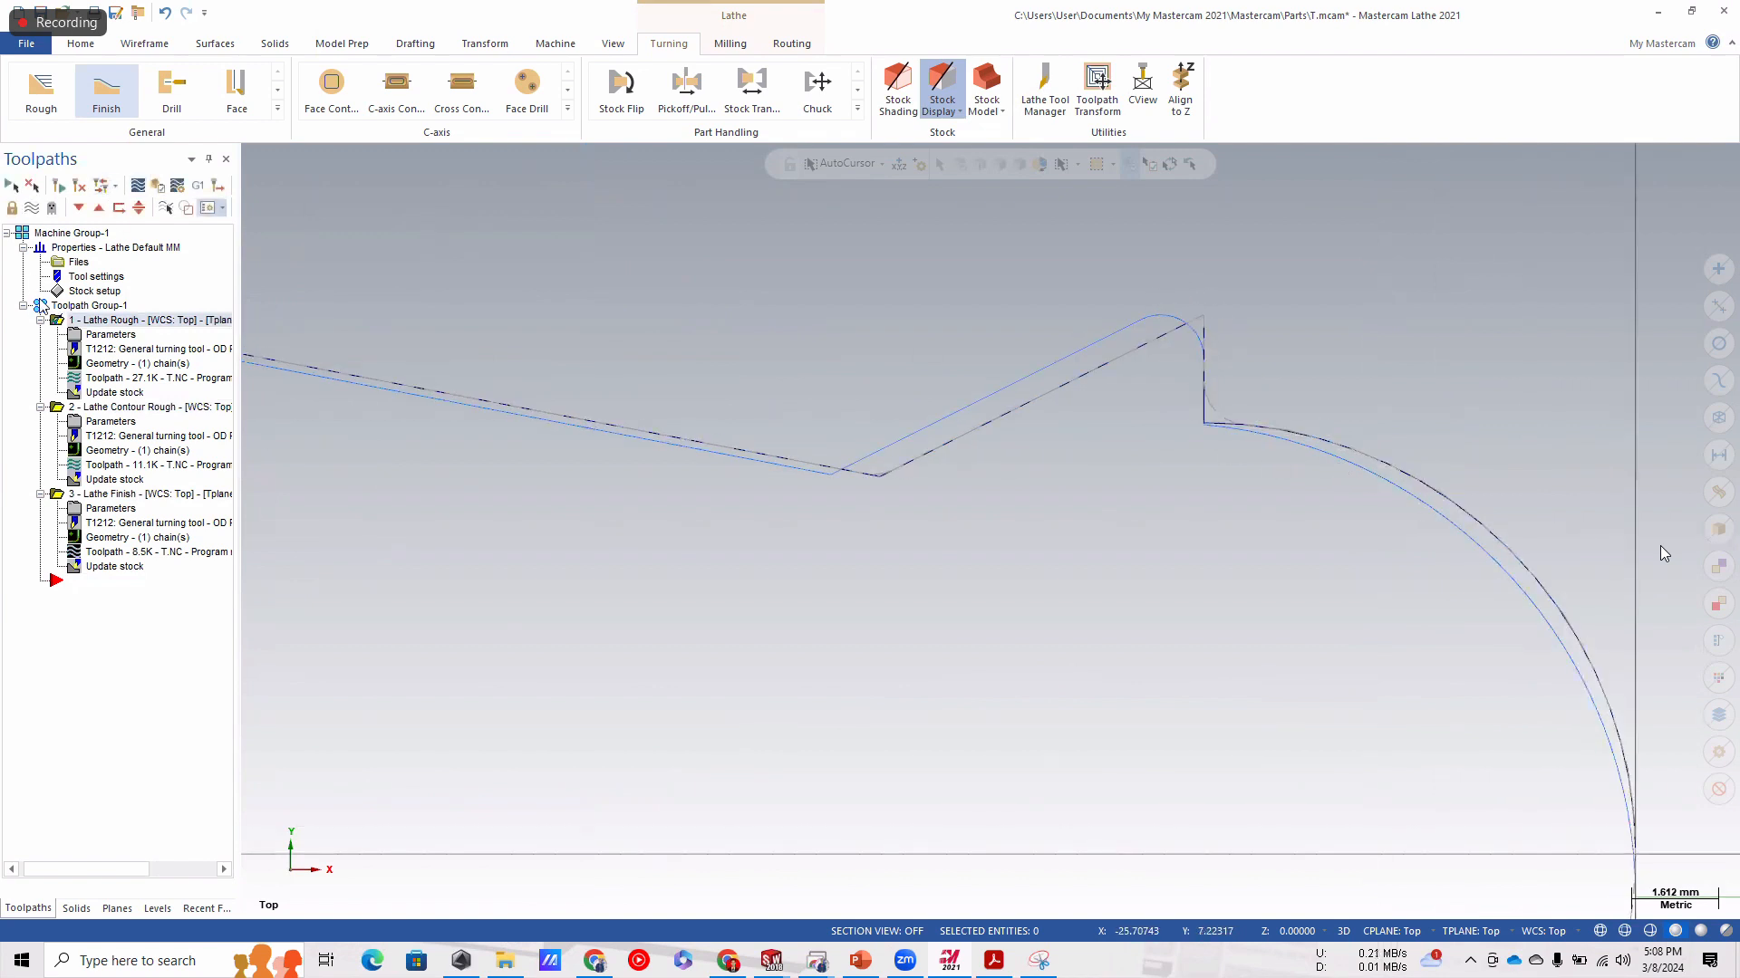
click(86, 306)
click(31, 207)
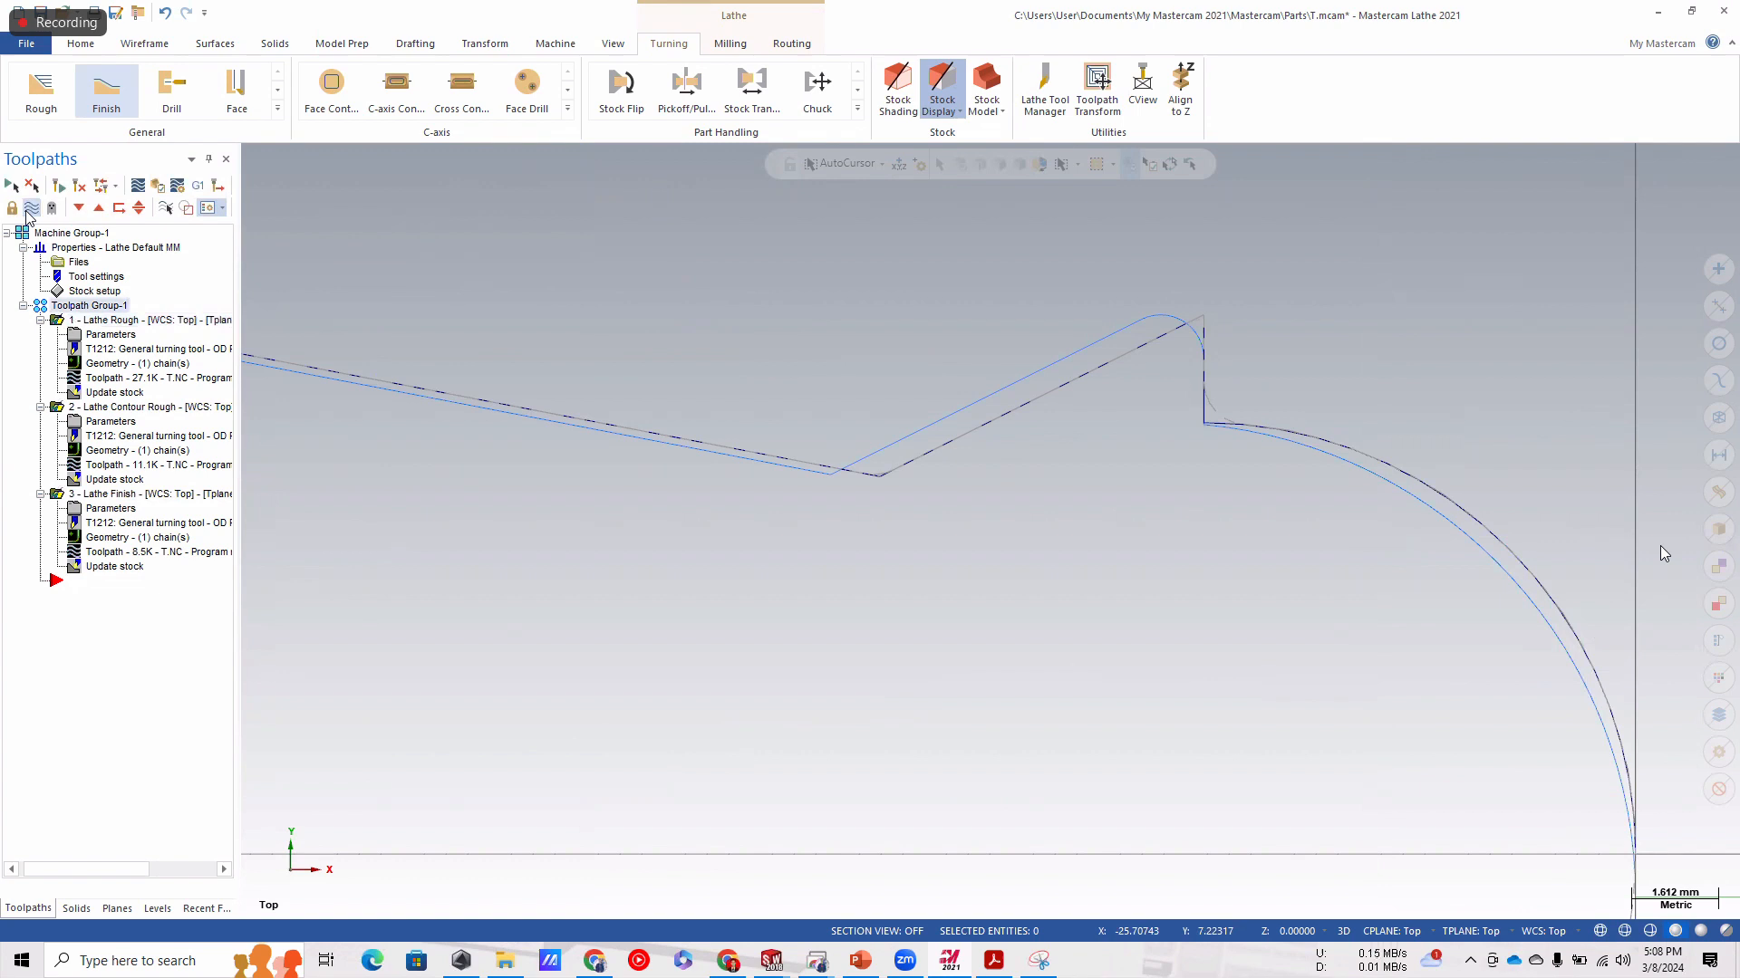
scroll(602, 465, down, 5)
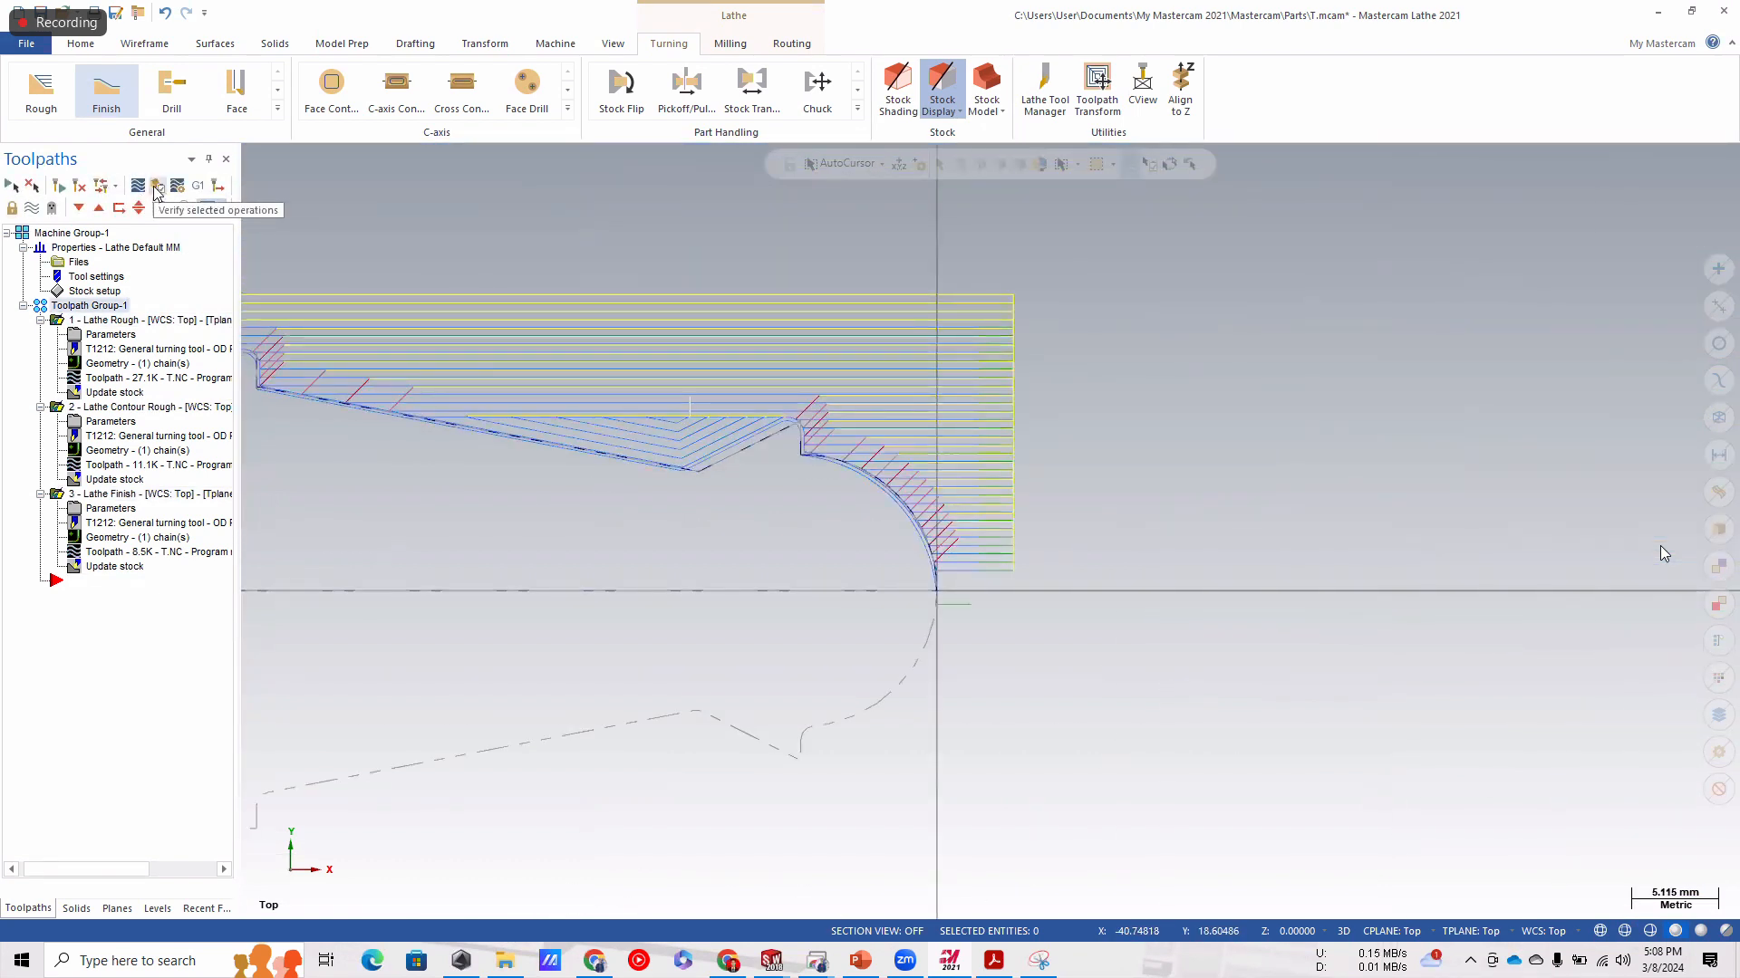
Verify the three selected operations in a maximised simulator, framing the stock and chuck and playing the machining to the end.
click(160, 192)
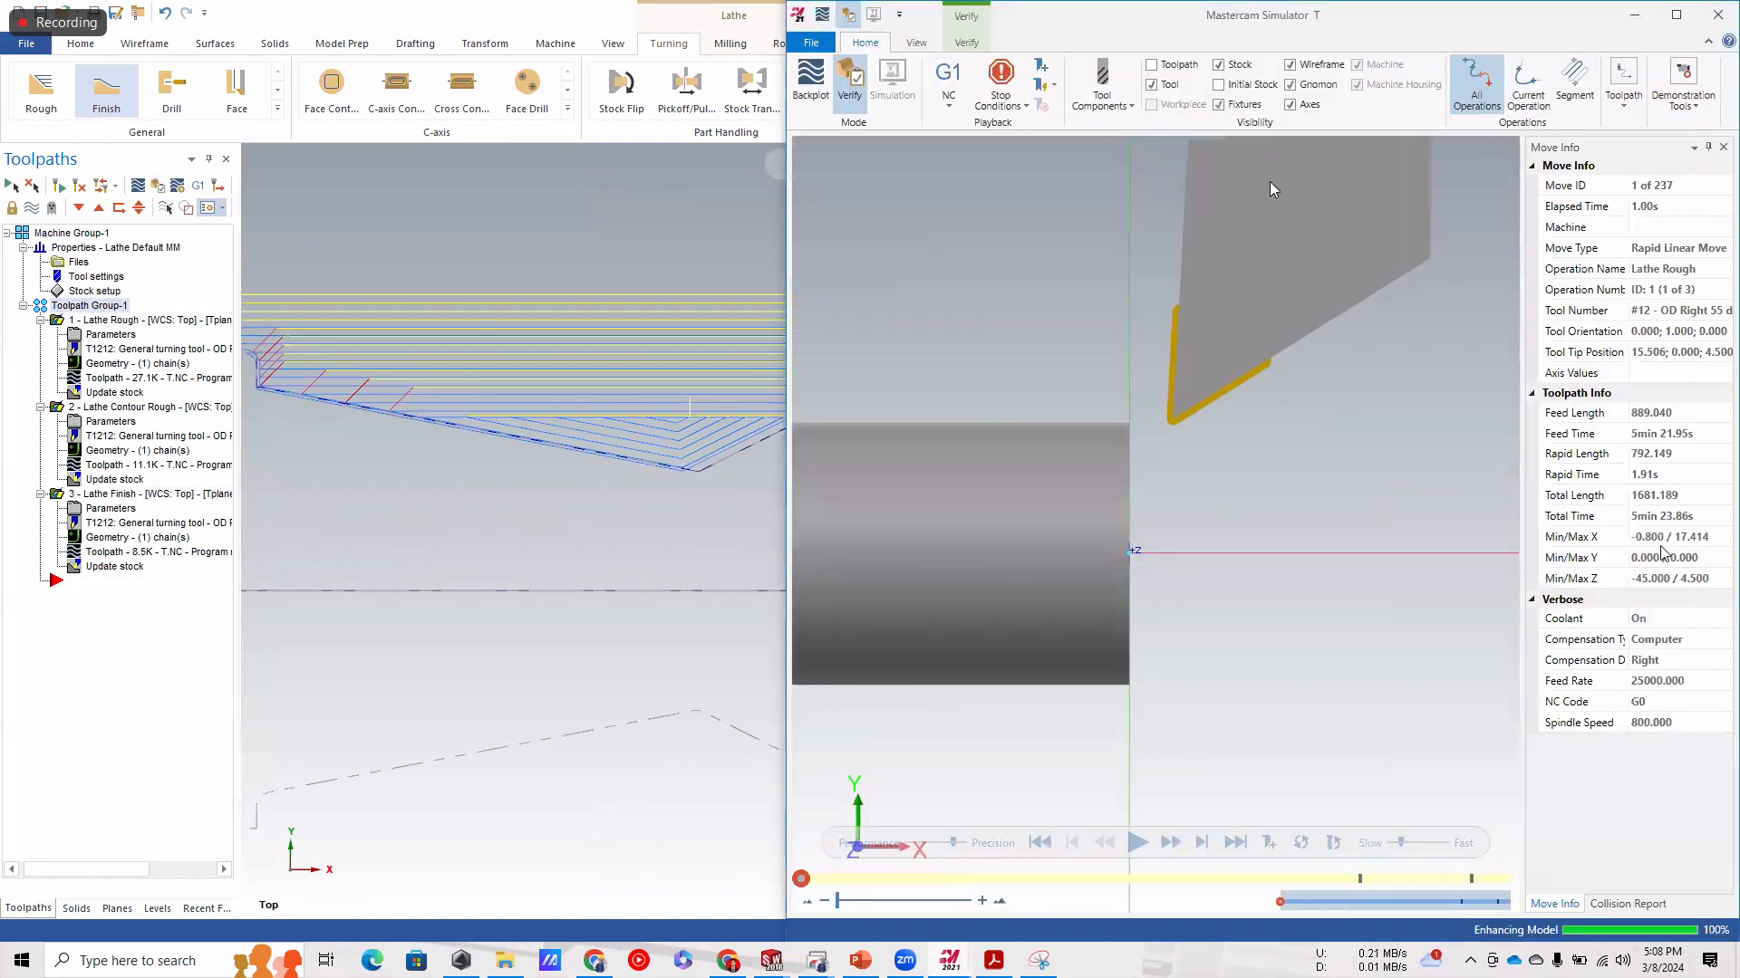
click(1673, 26)
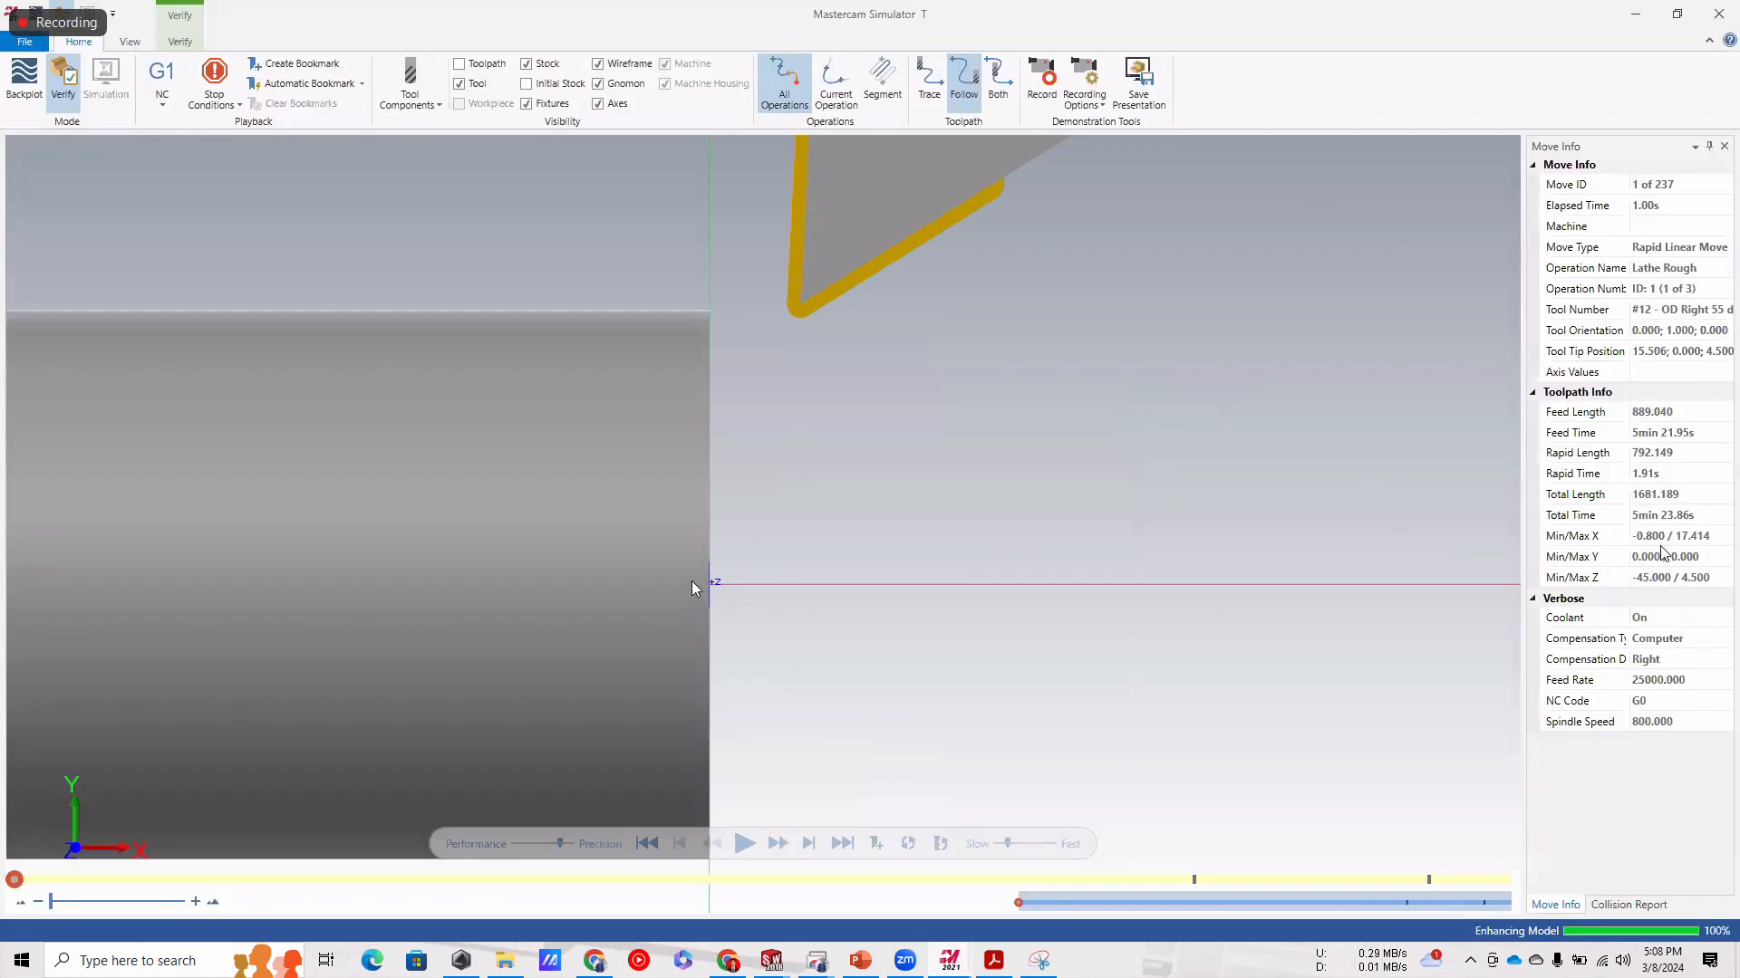
scroll(896, 612, down, 5)
scroll(673, 645, up, 5)
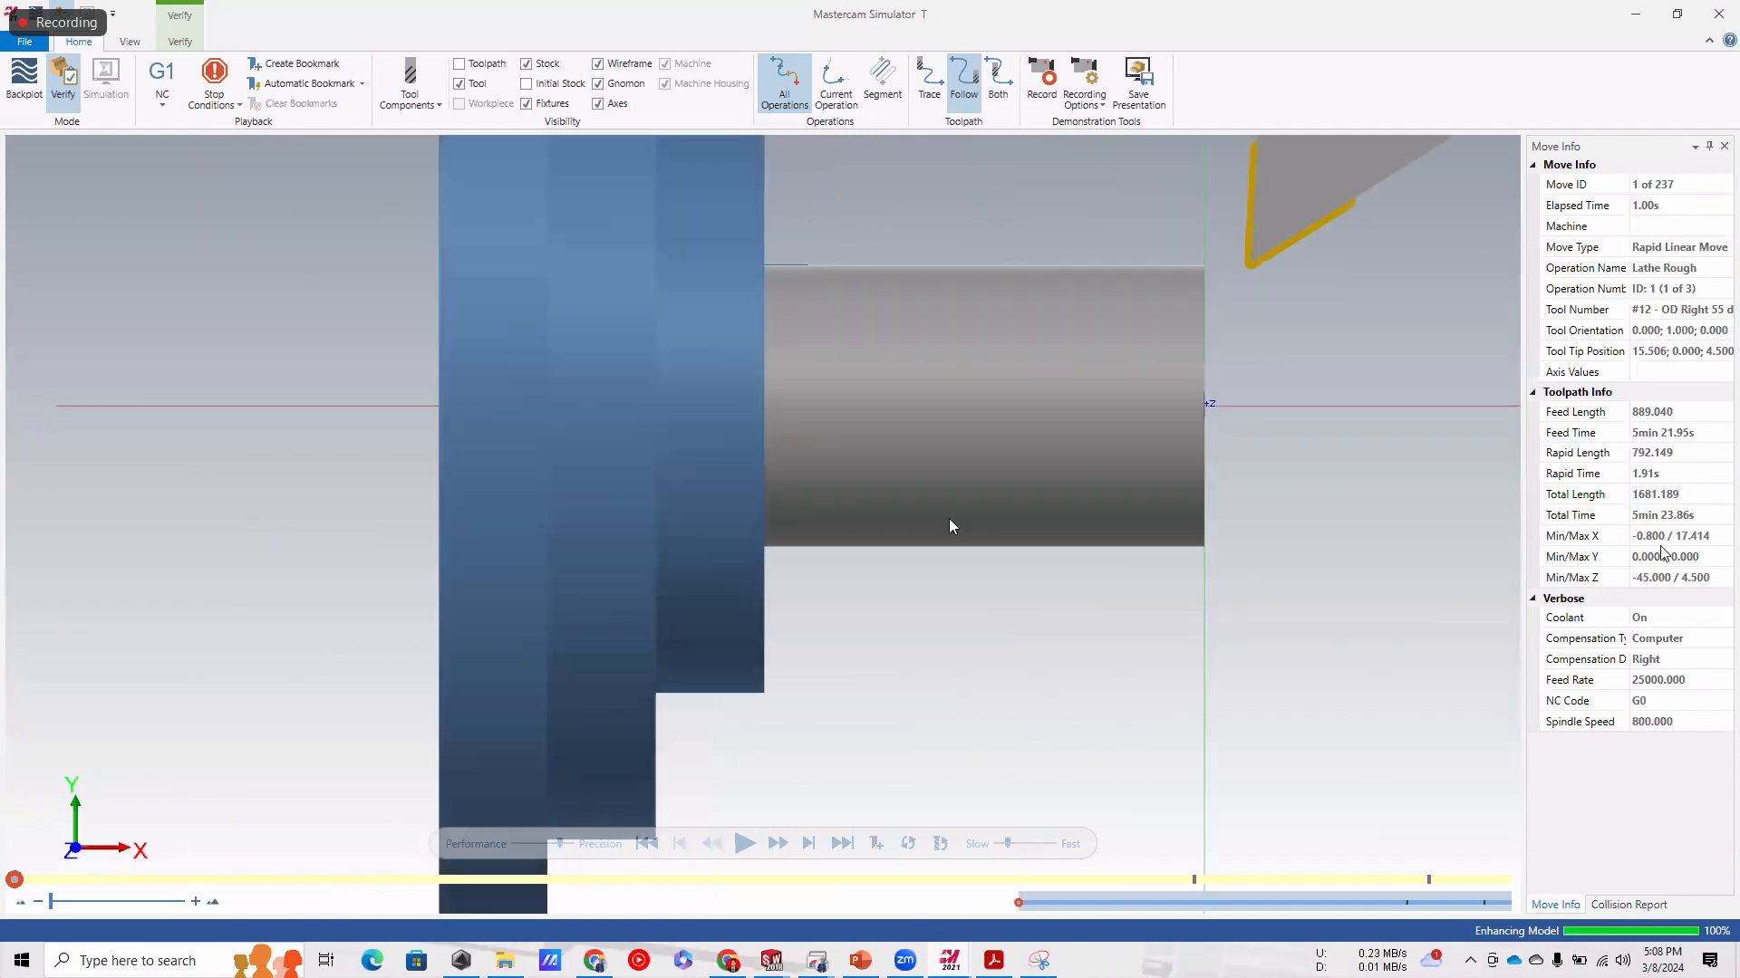
scroll(1227, 154, up, 4)
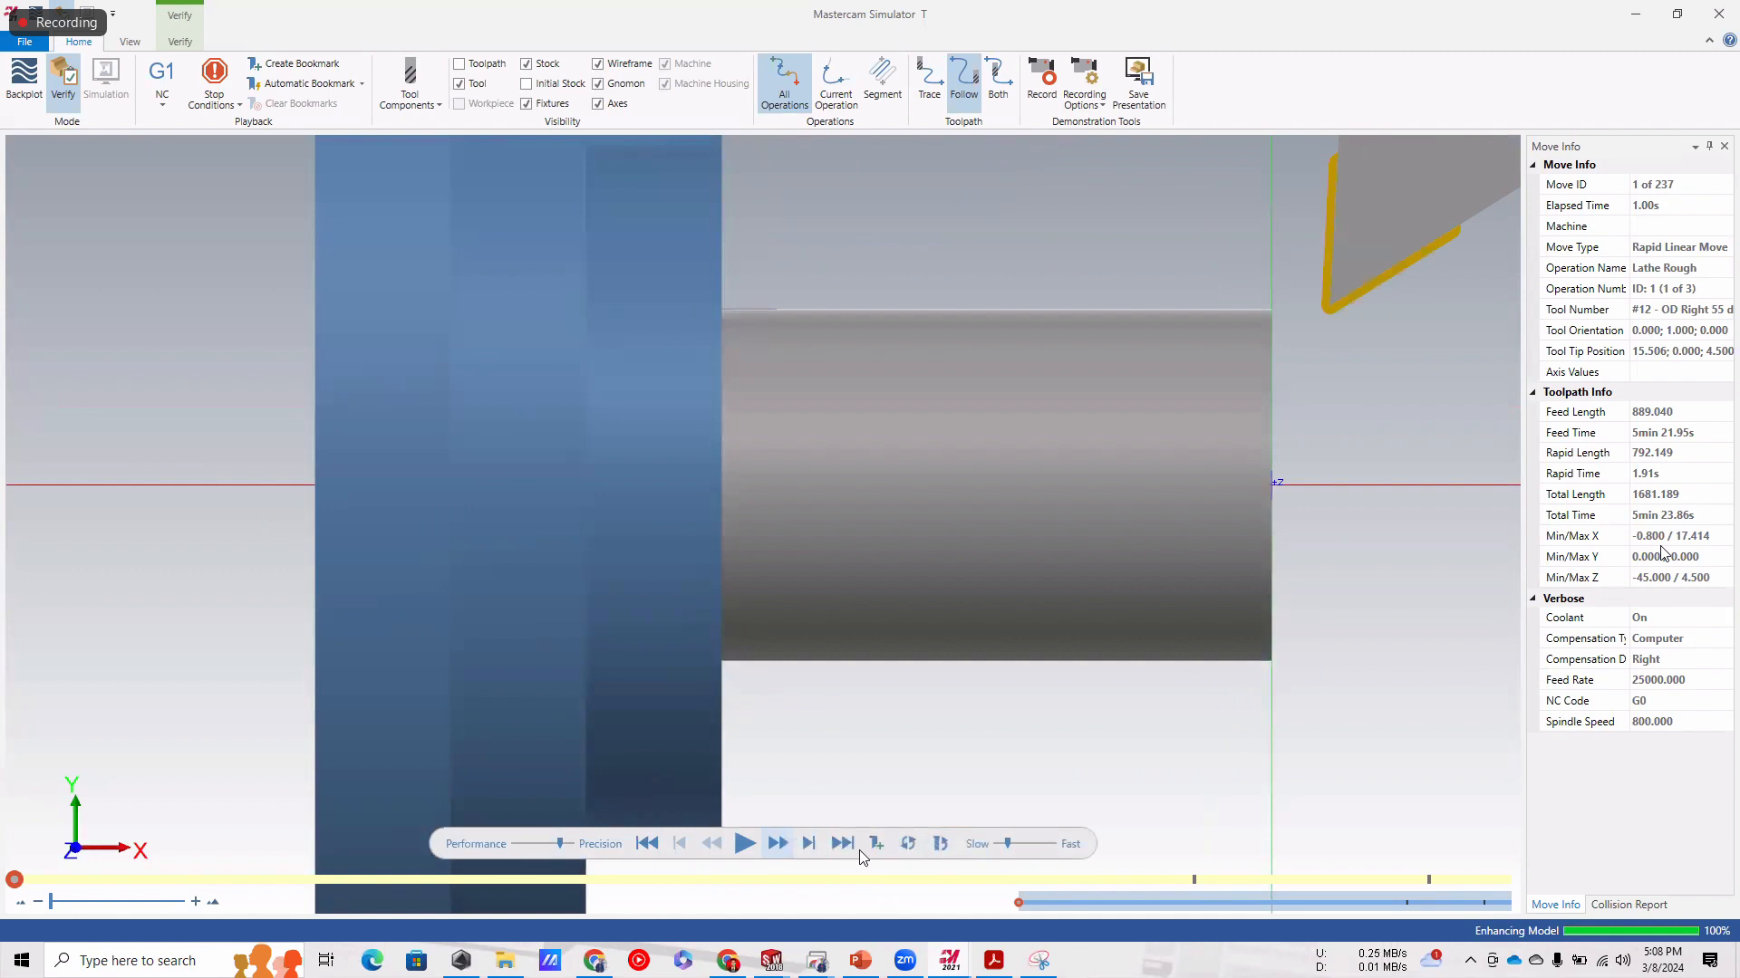
click(741, 844)
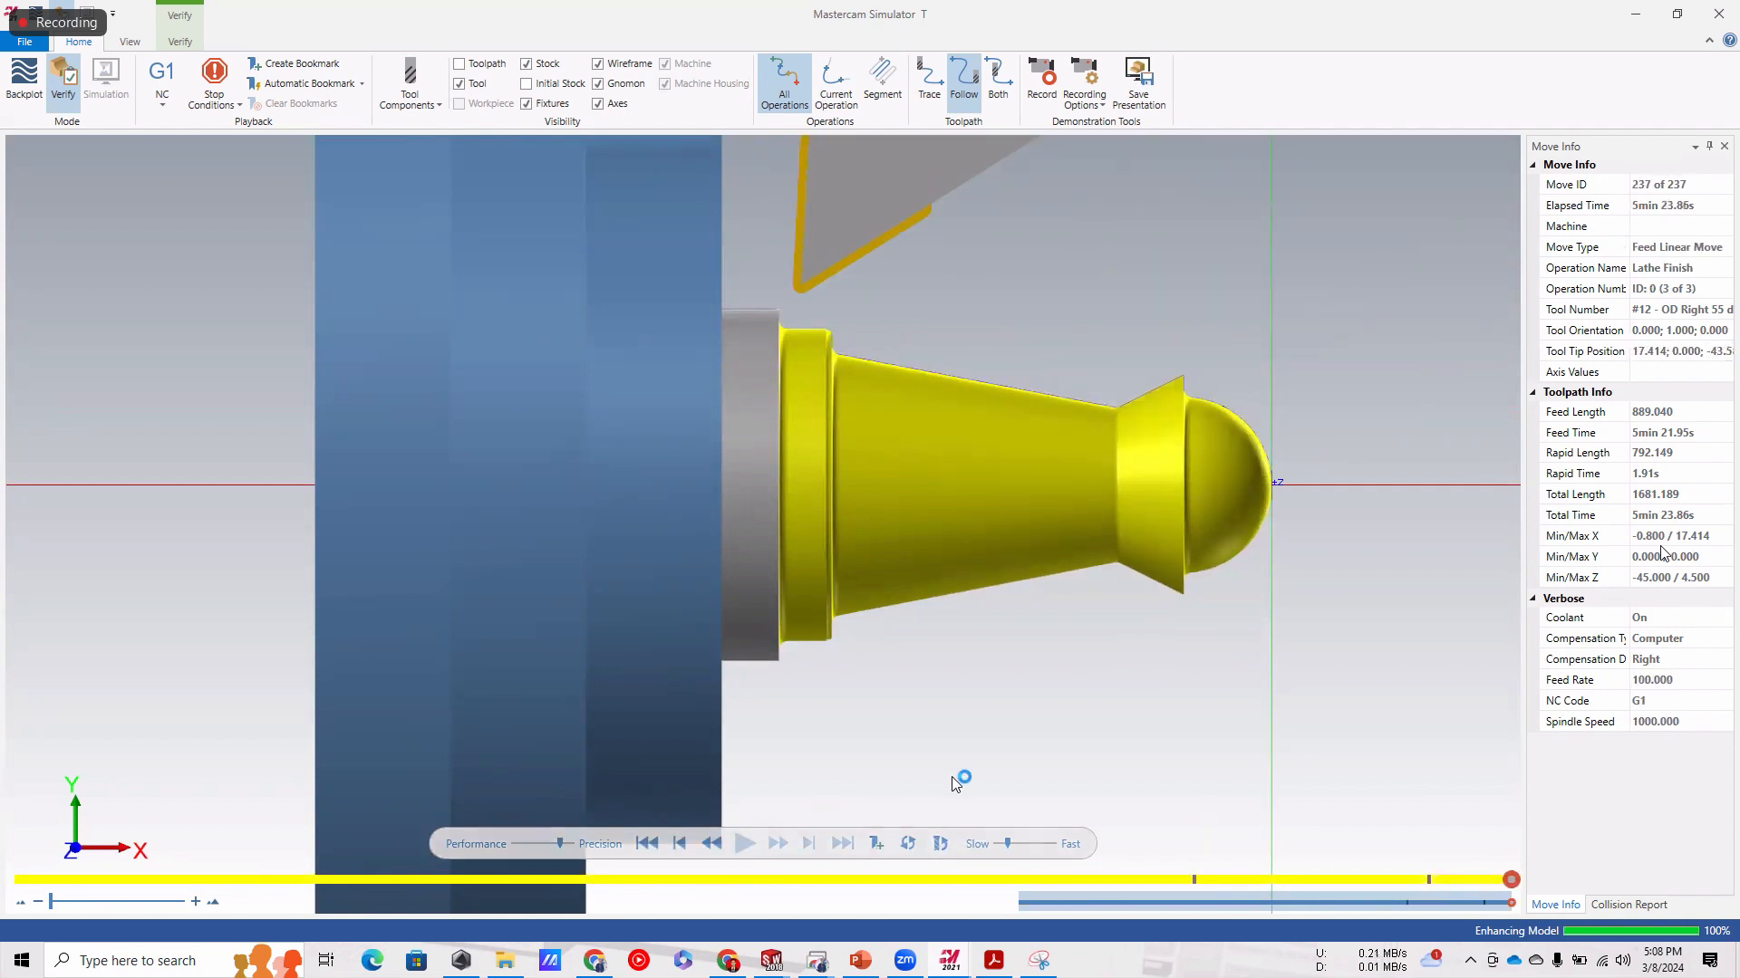
Set the simulation to maximum precision and a slower playback speed, and replay all three operations from the start.
drag(1004, 846, 996, 846)
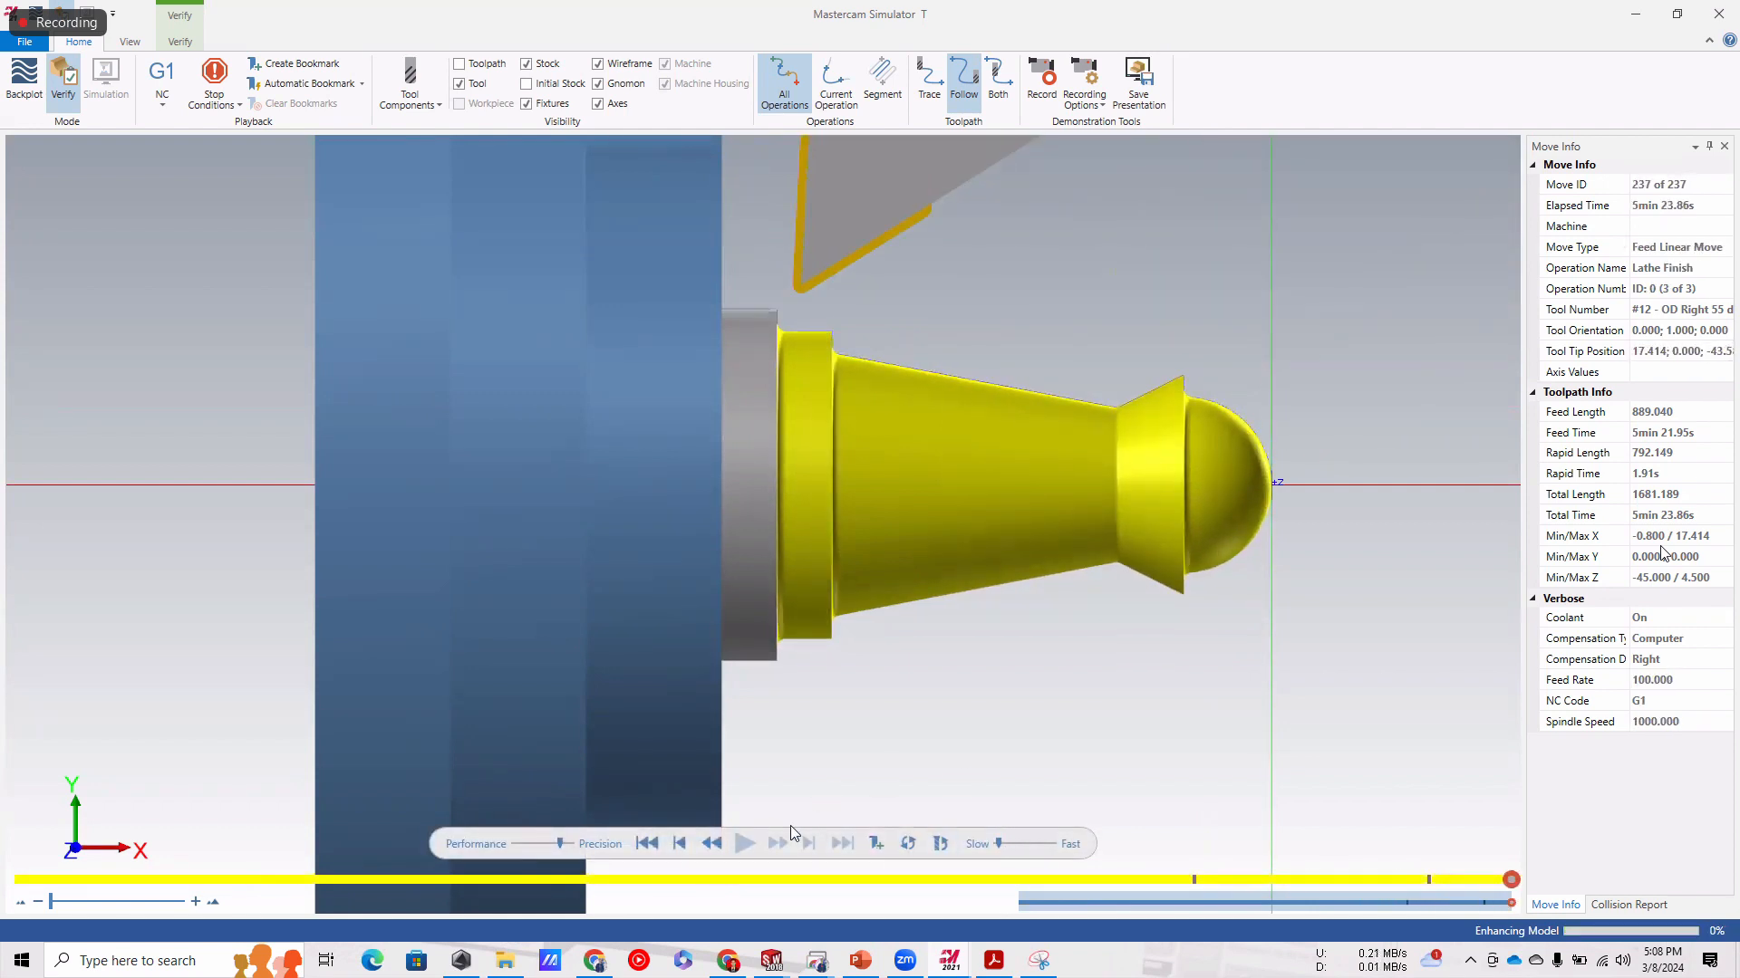
click(689, 848)
click(672, 847)
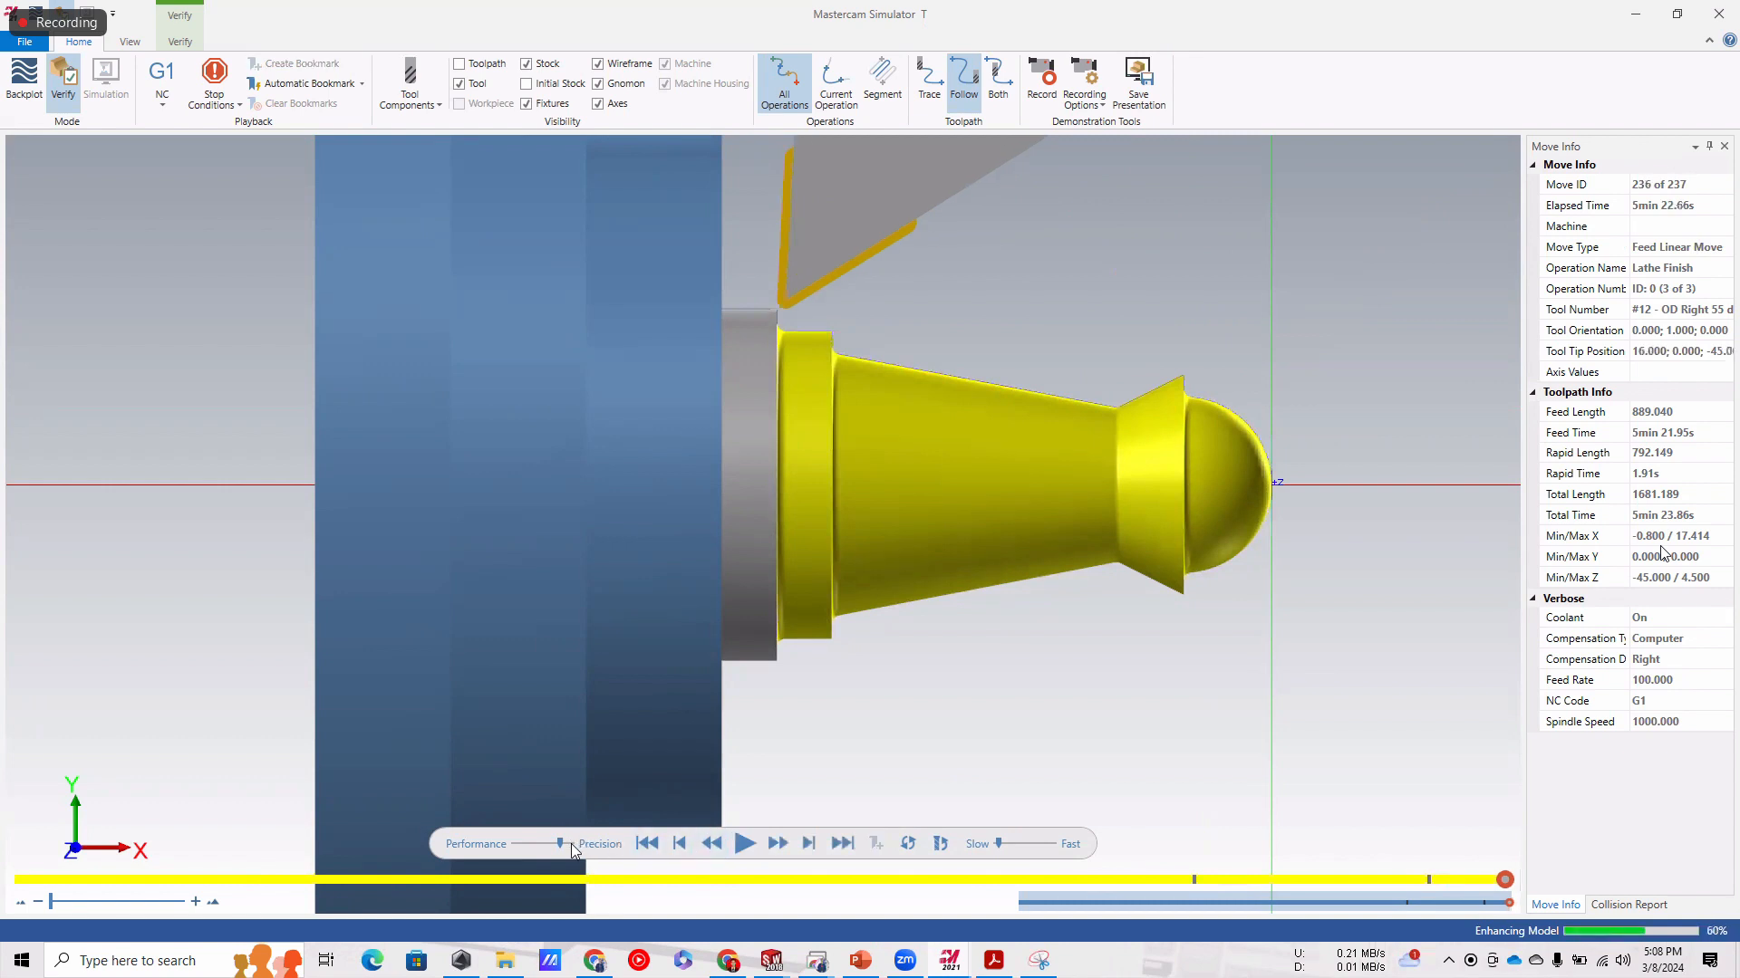
click(571, 844)
click(941, 546)
click(739, 844)
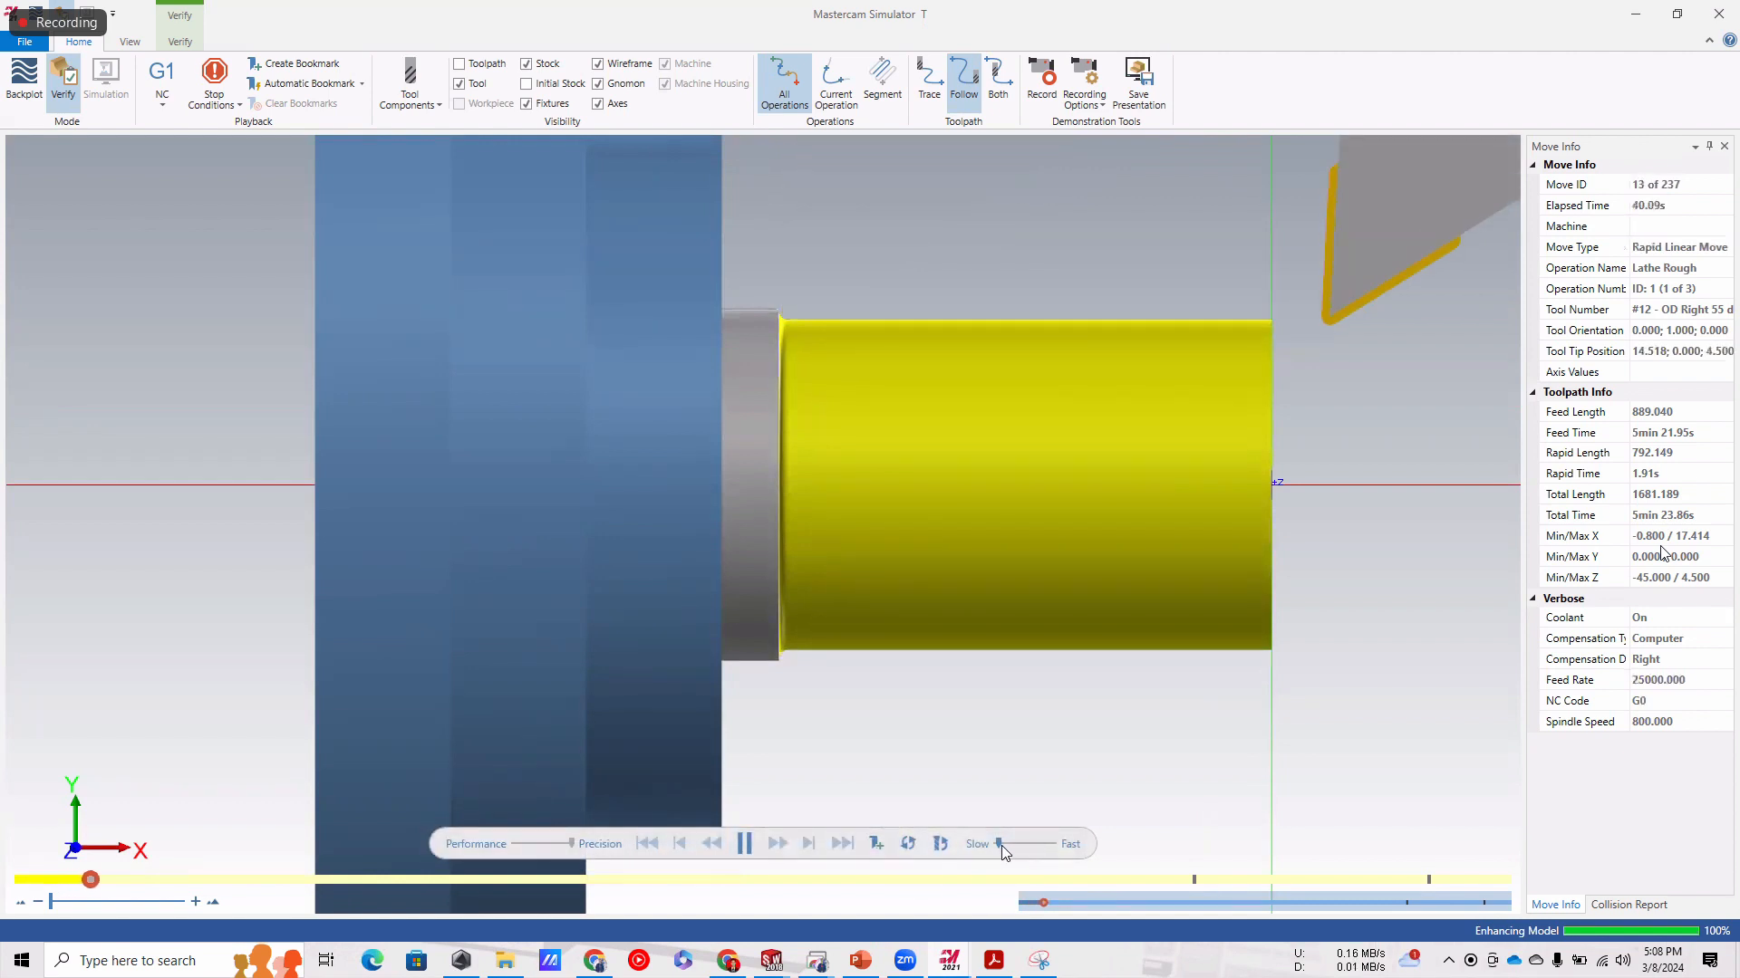
drag(994, 843, 1000, 843)
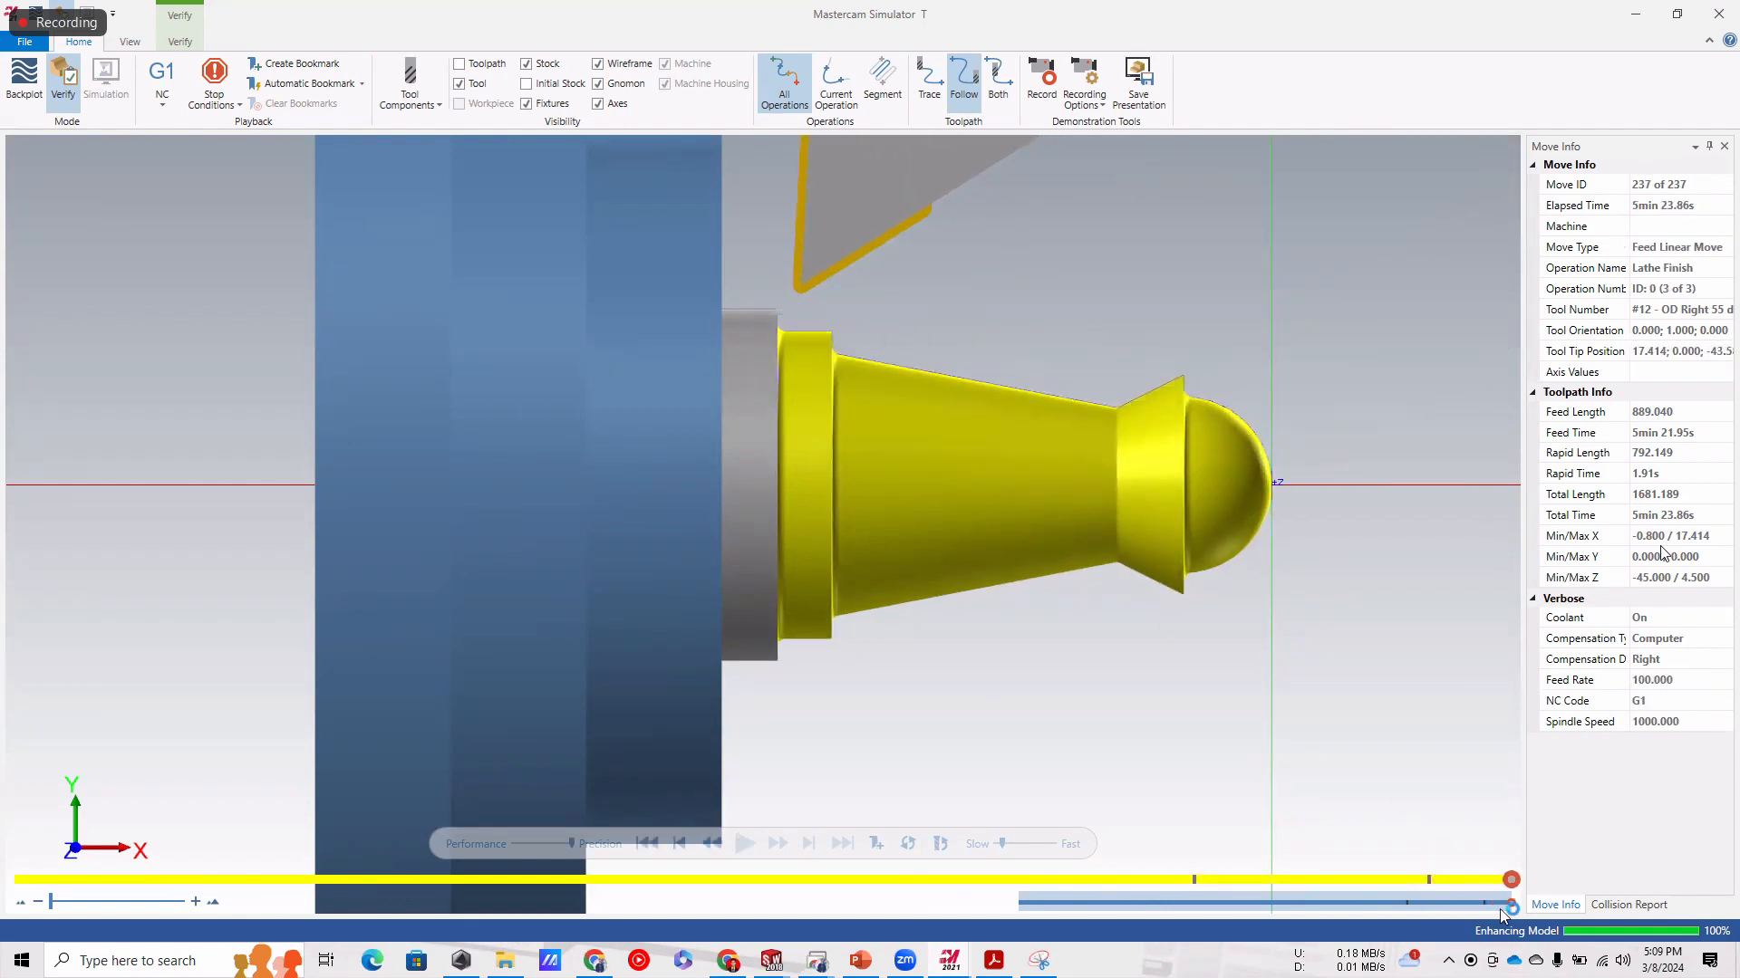
Return the simulation to the end of the contour rough operation, replay the finish pass and close the simulator.
drag(1470, 890, 1417, 880)
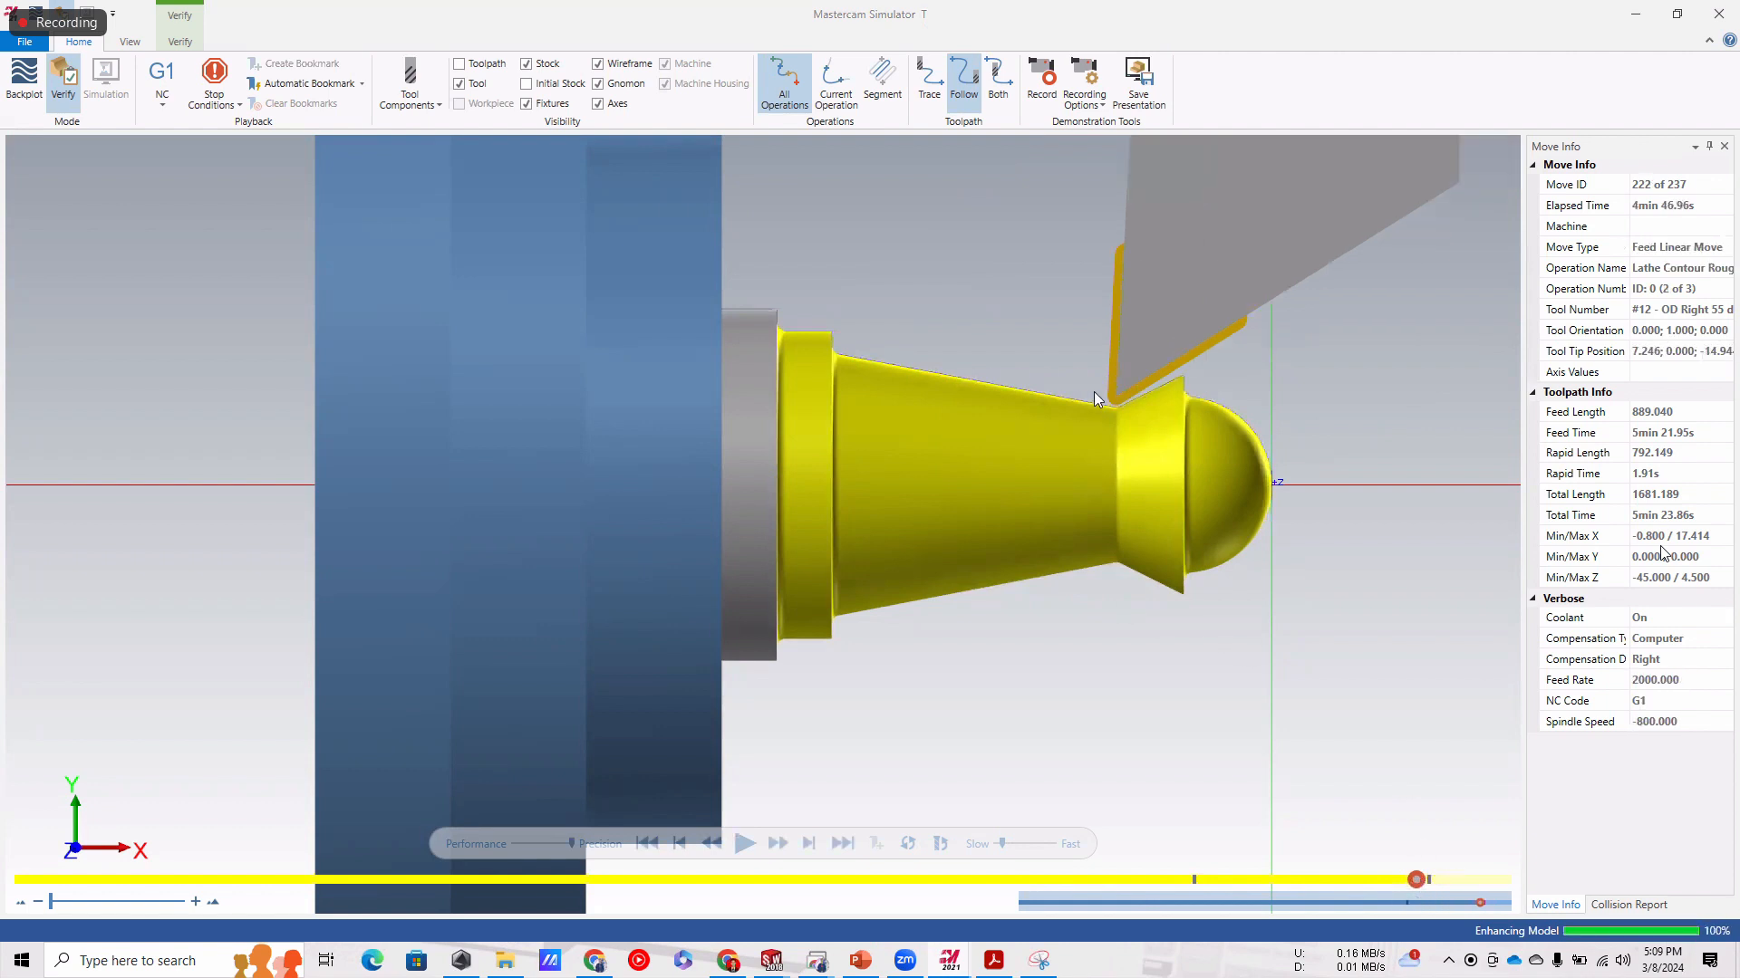
click(745, 845)
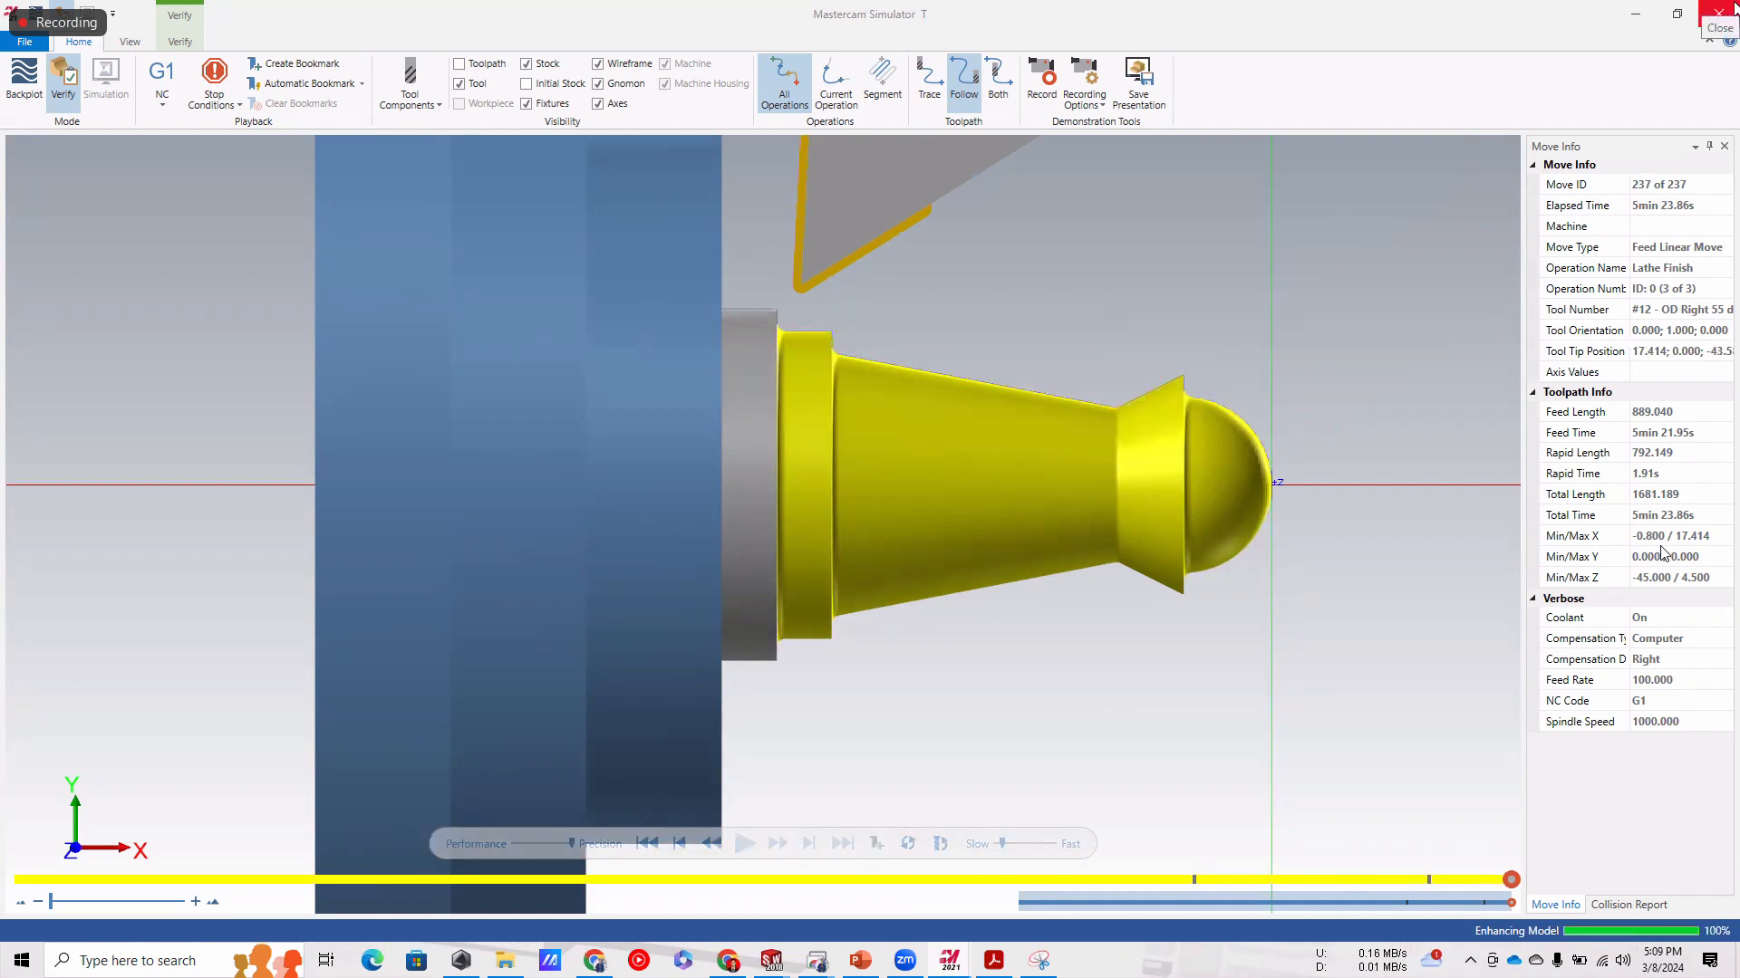
click(1721, 14)
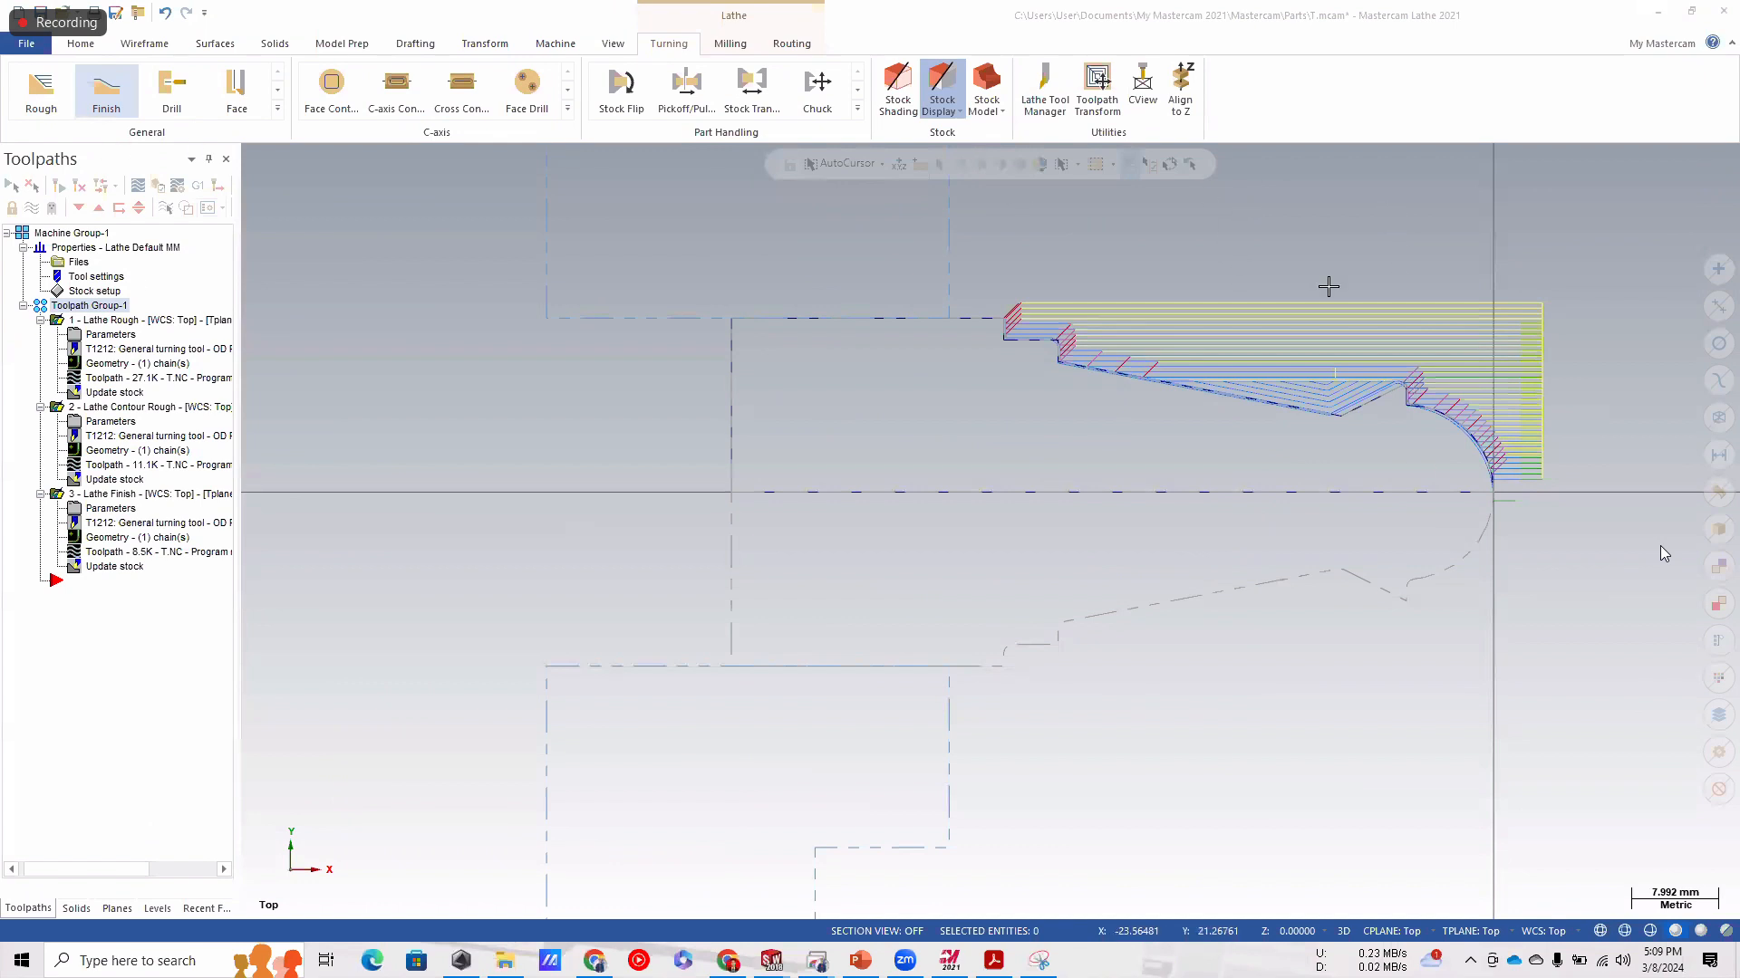
Select all operations and regenerate their toolpaths, ignoring the tool clearance warning and continuing past the stock collision prompts.
scroll(1410, 489, up, 2)
scroll(1429, 192, down, 4)
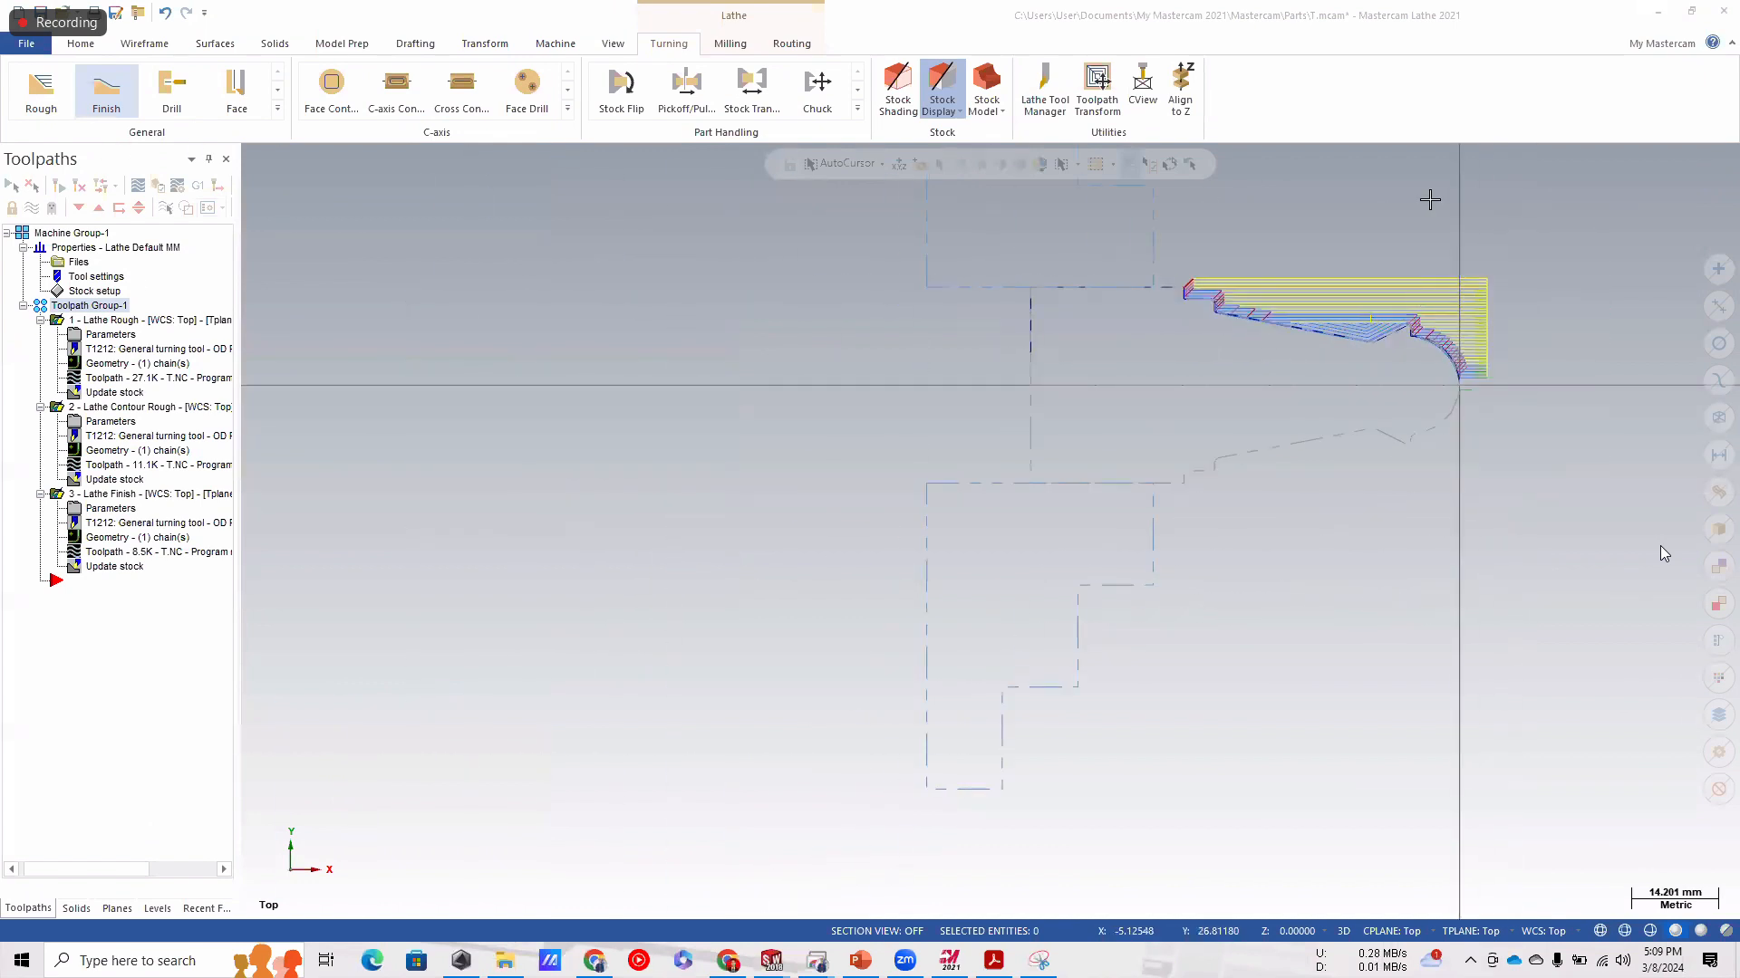
scroll(1504, 204, up, 3)
scroll(1480, 210, up, 2)
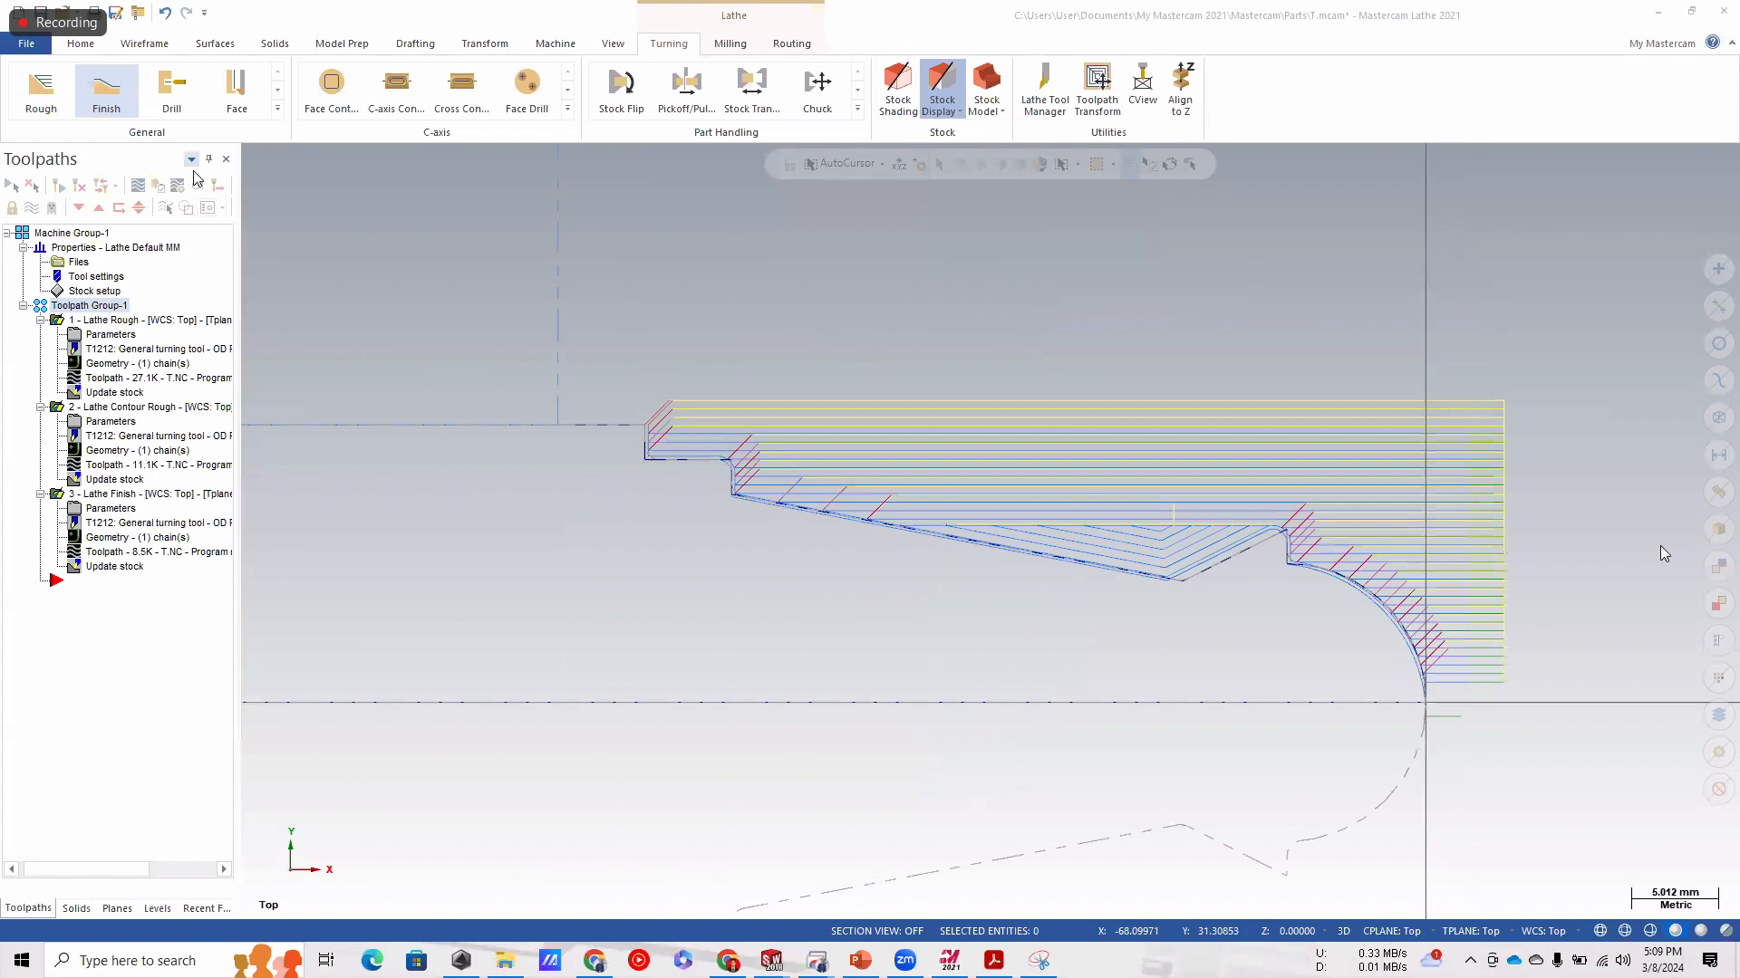
click(89, 305)
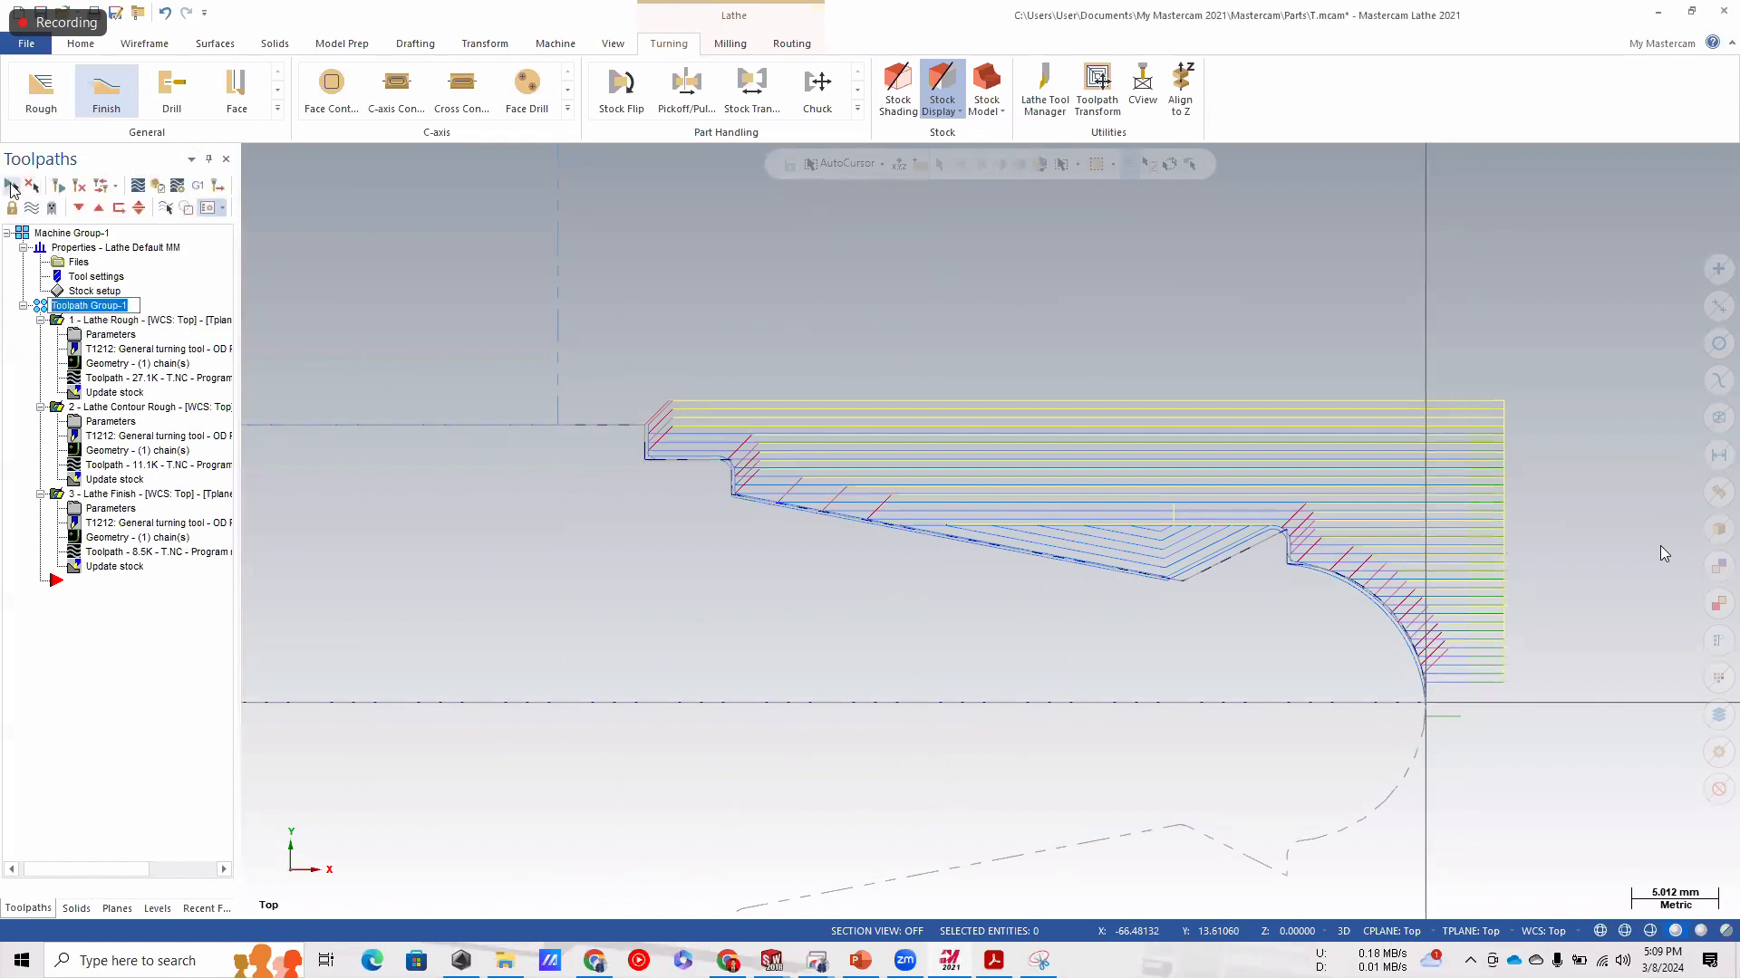
click(11, 186)
click(60, 184)
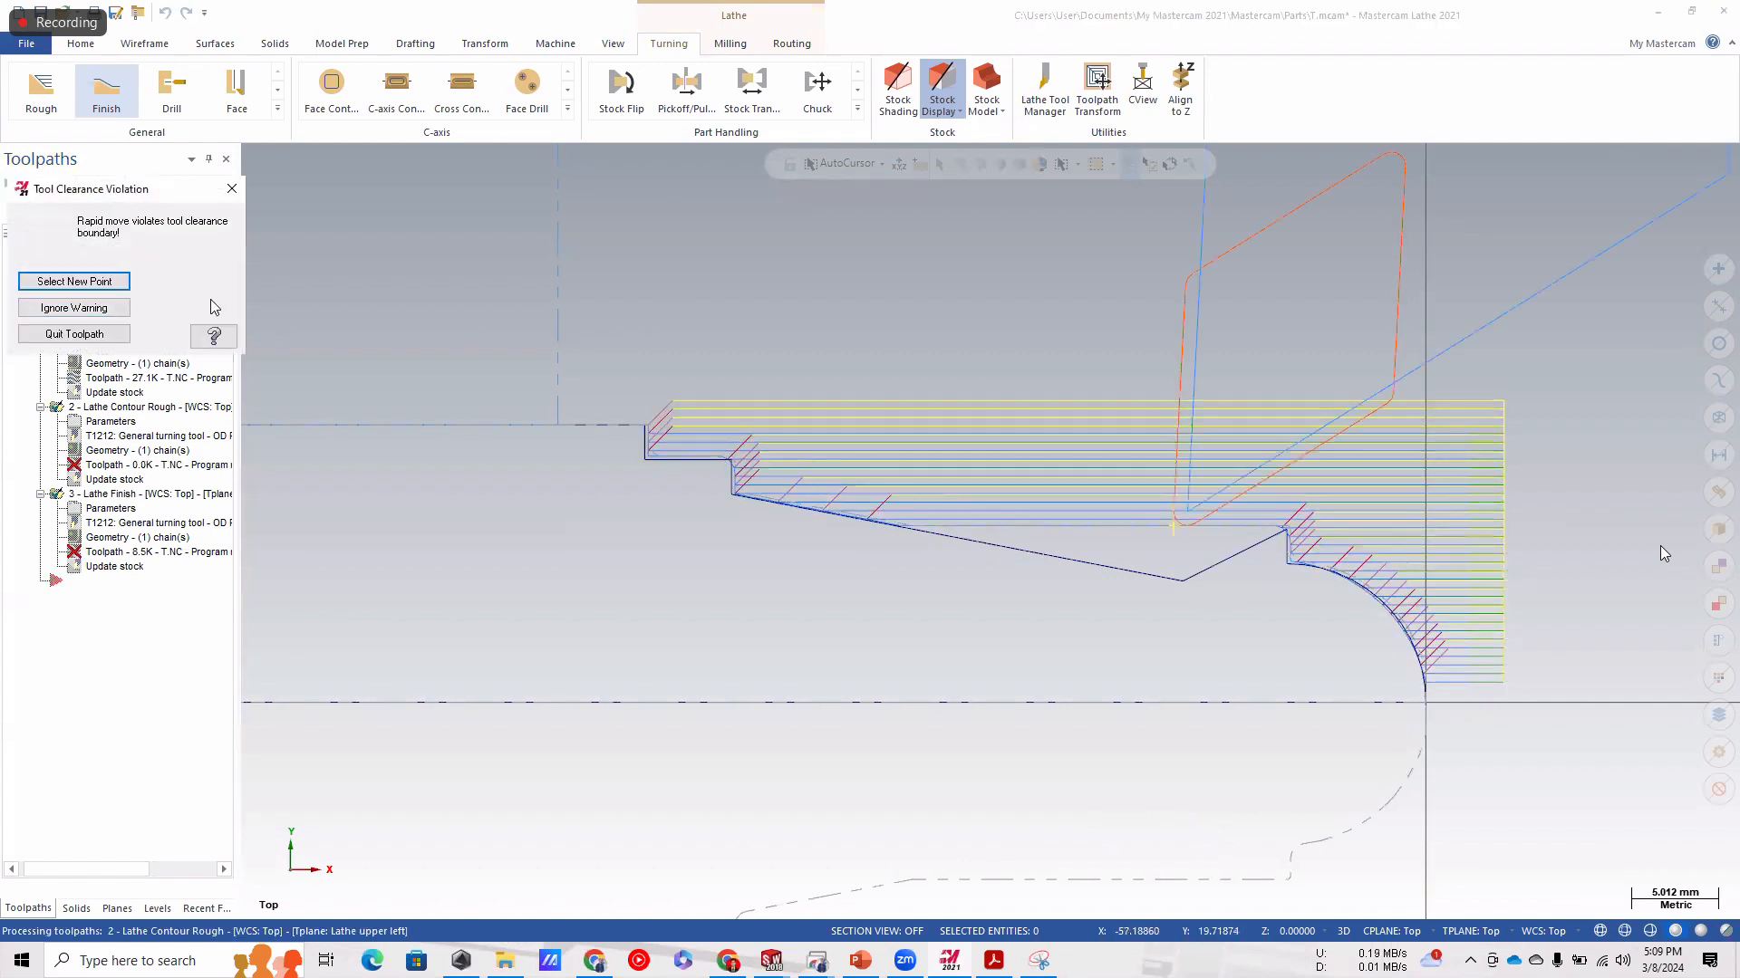
click(76, 313)
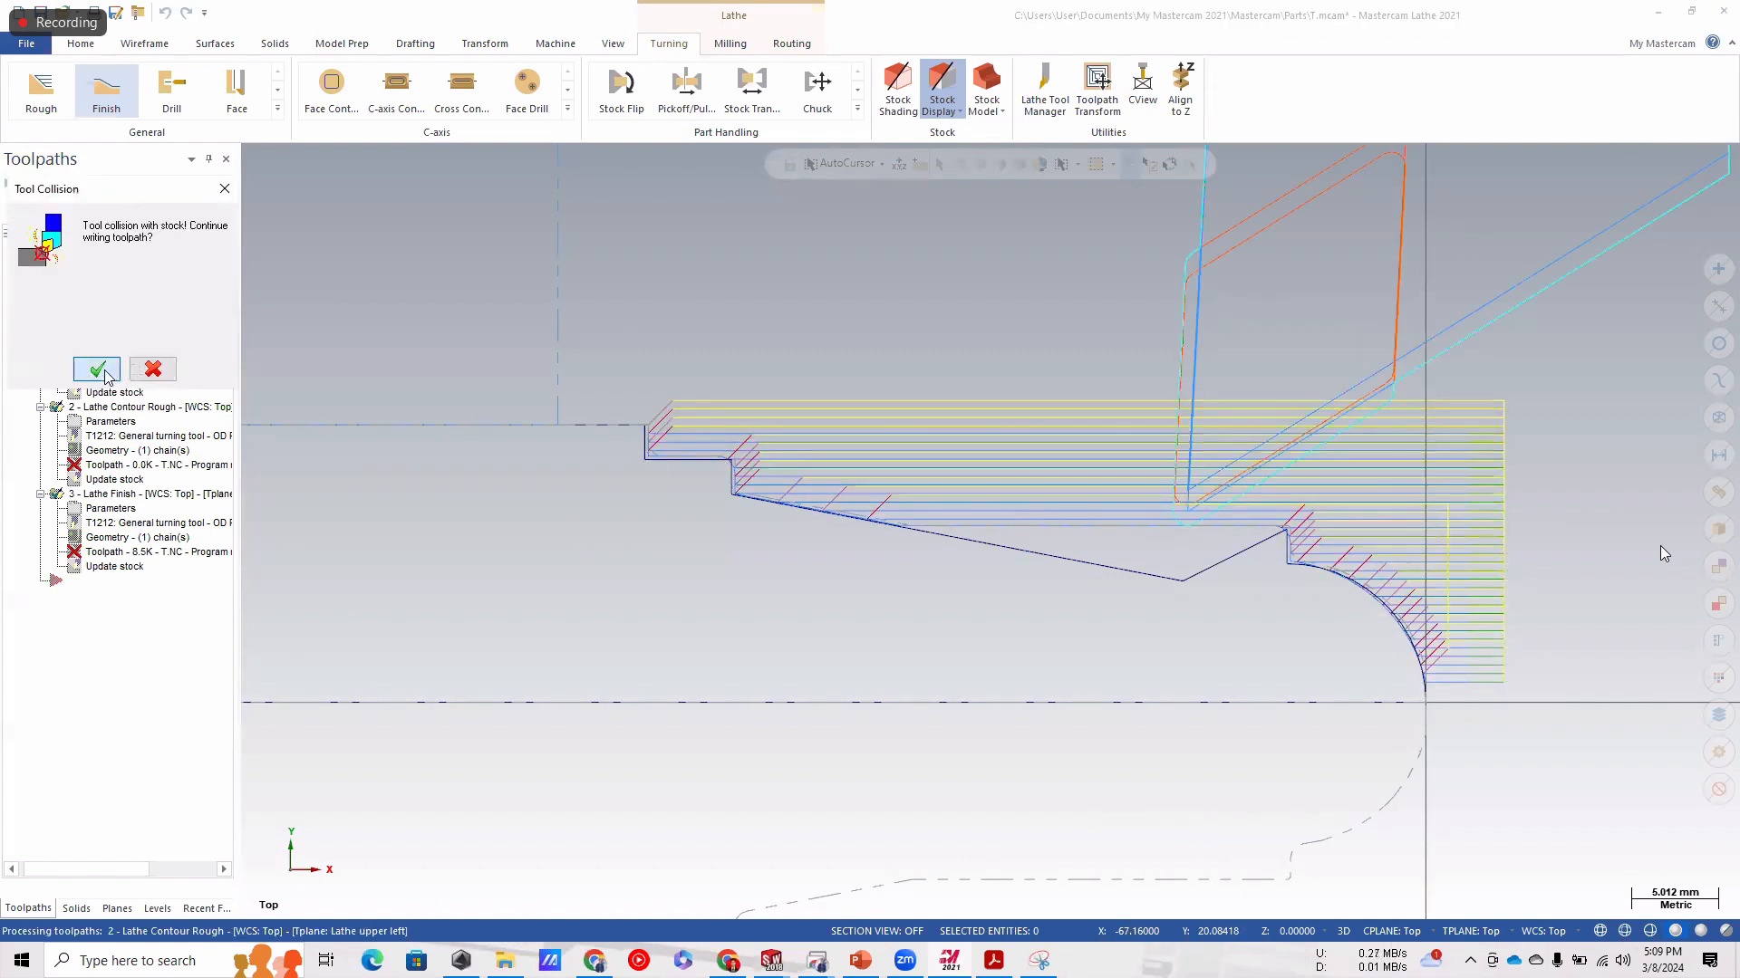
click(101, 371)
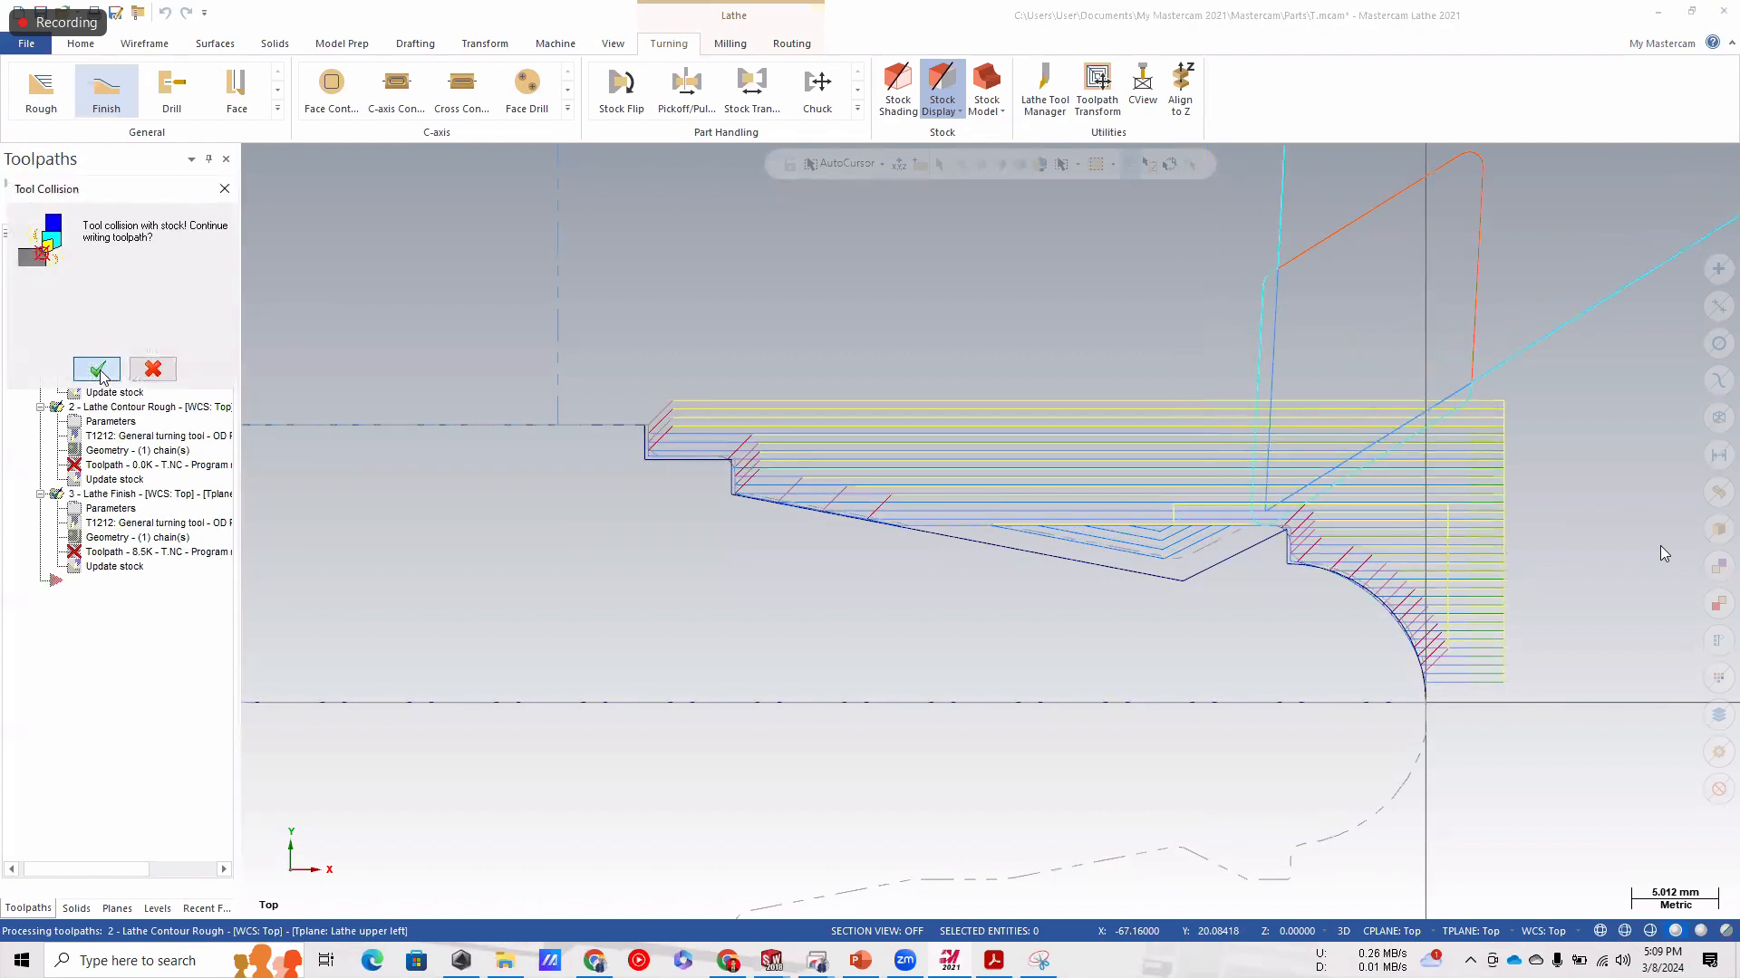
click(100, 372)
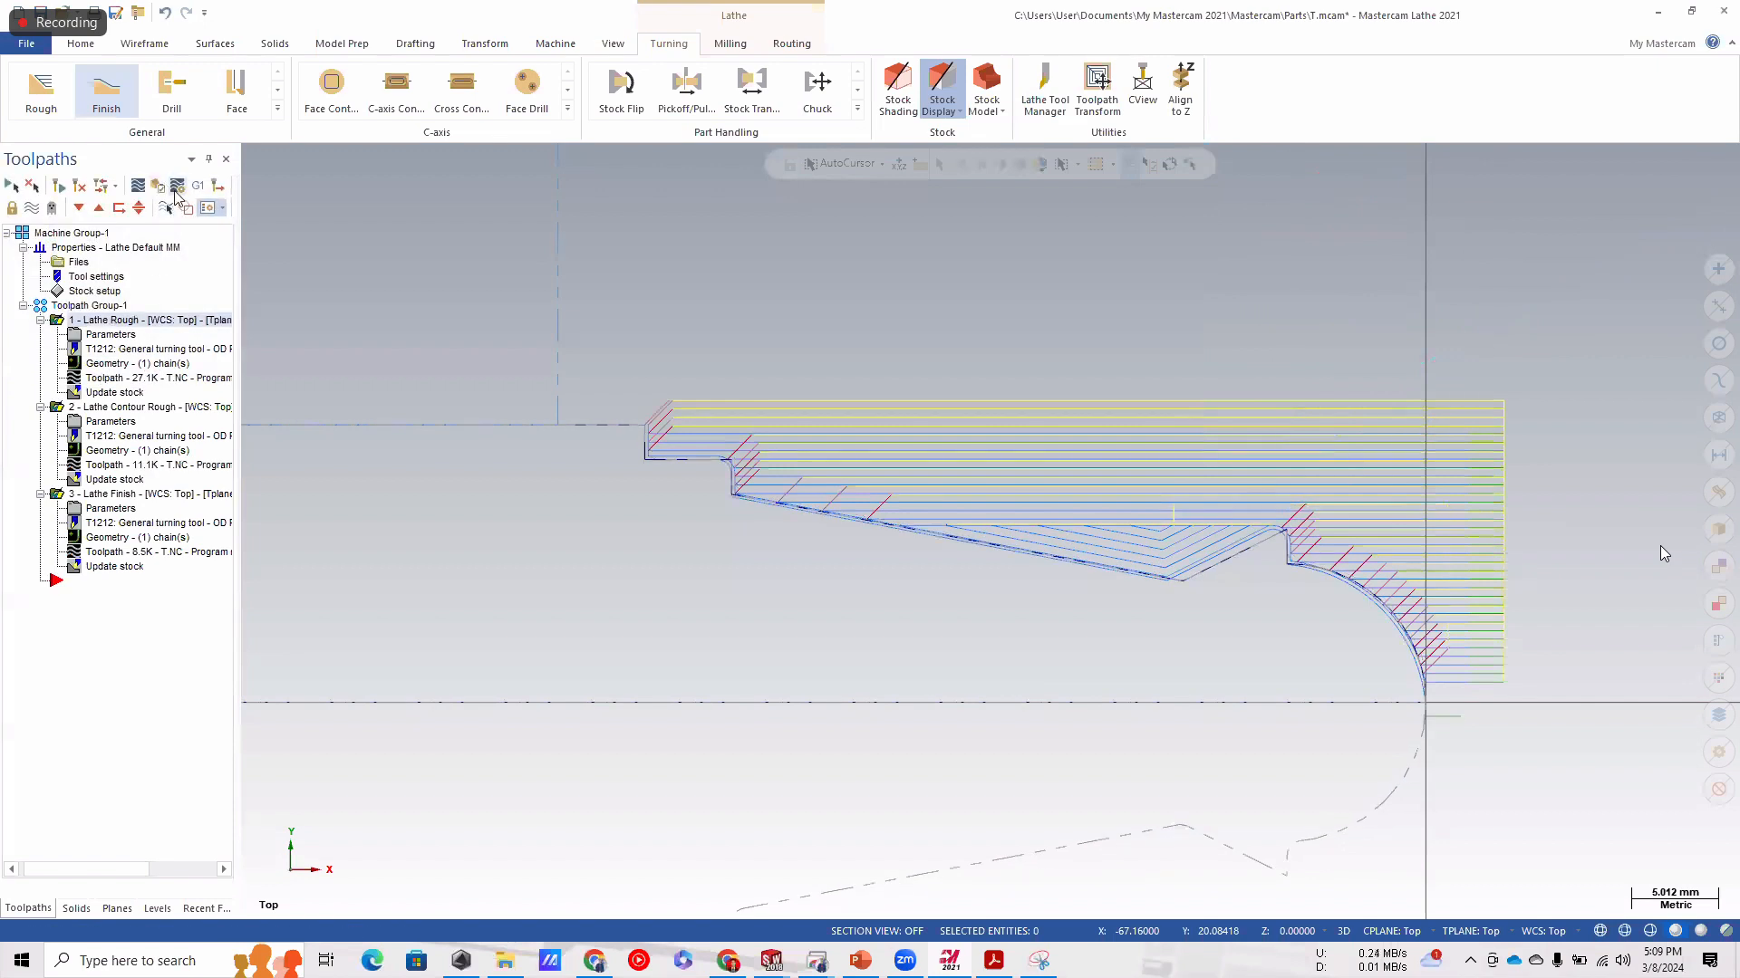
Post-process the operations to an NC file named "Contoh pion" on the Desktop and maximise the code editor.
click(195, 190)
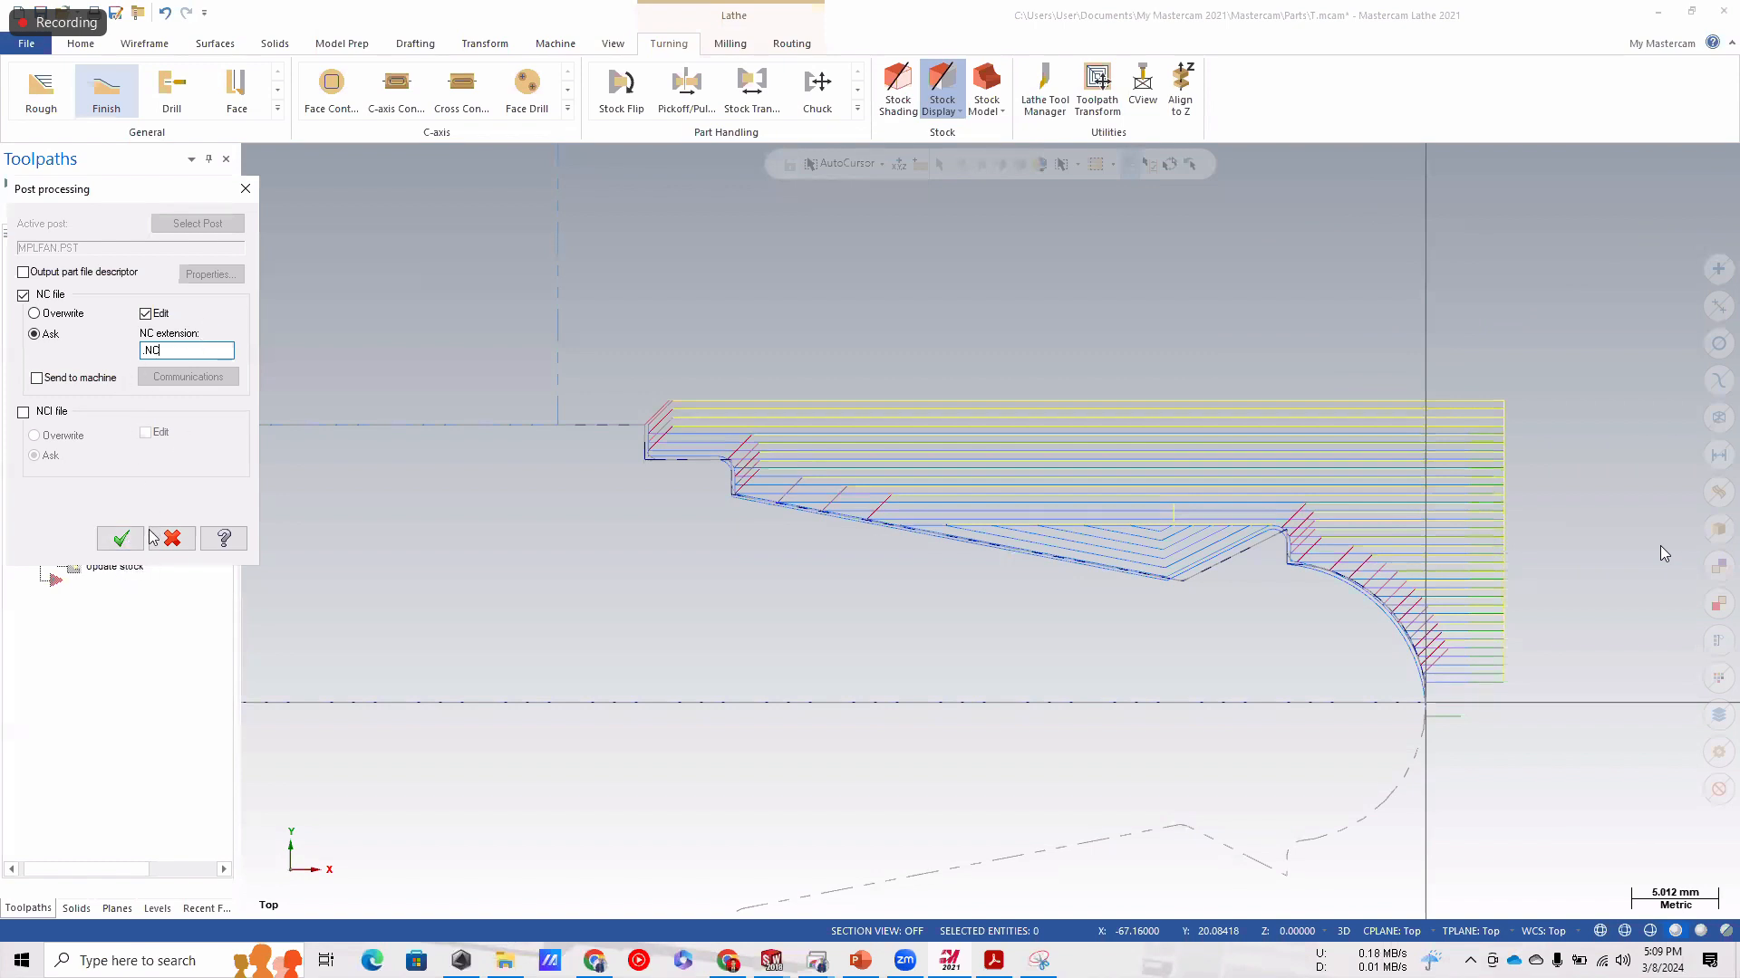
click(122, 539)
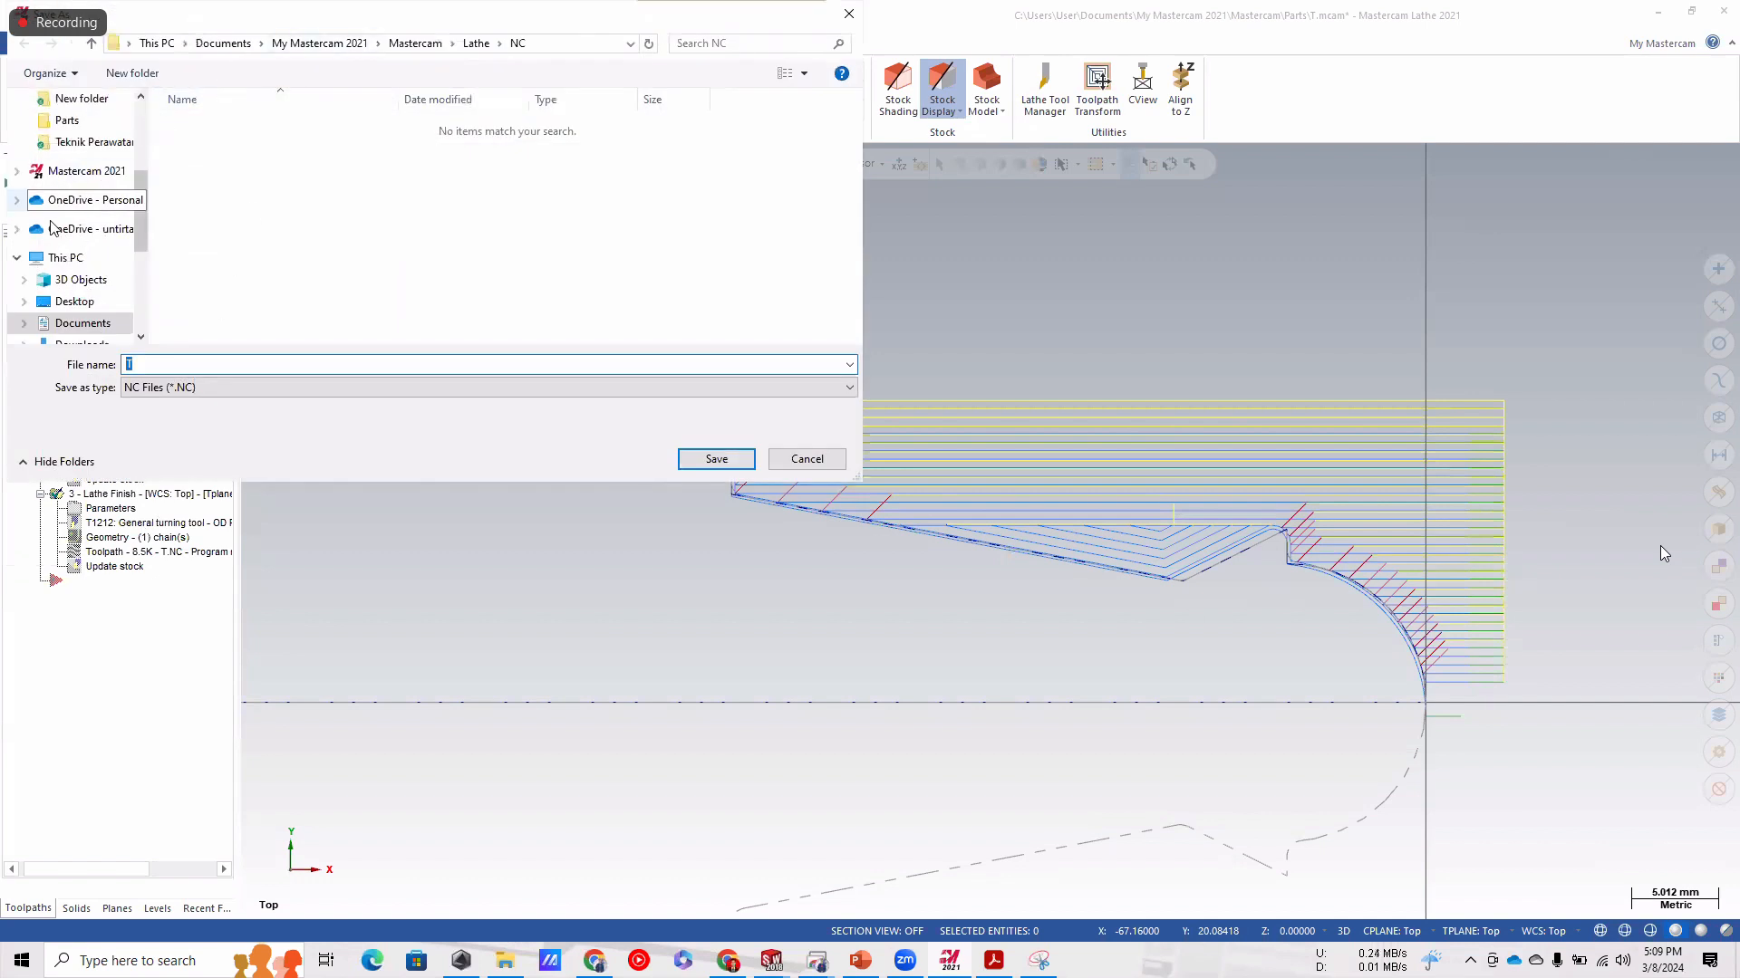
click(75, 301)
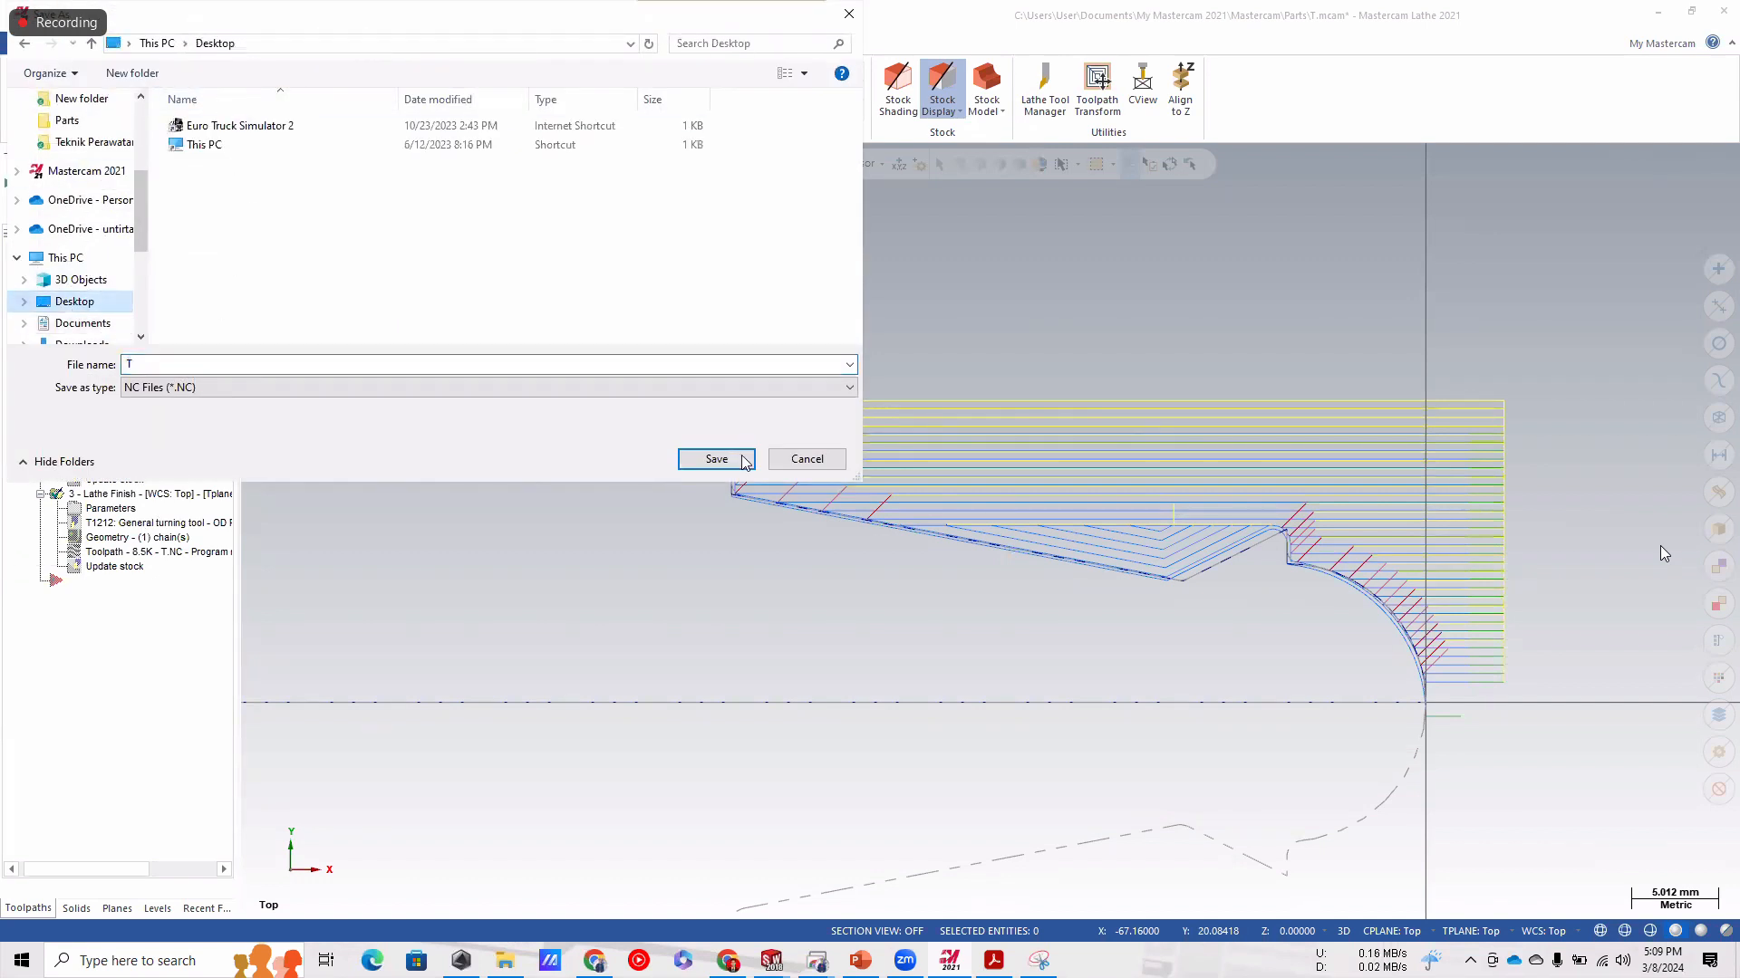
double_click(463, 365)
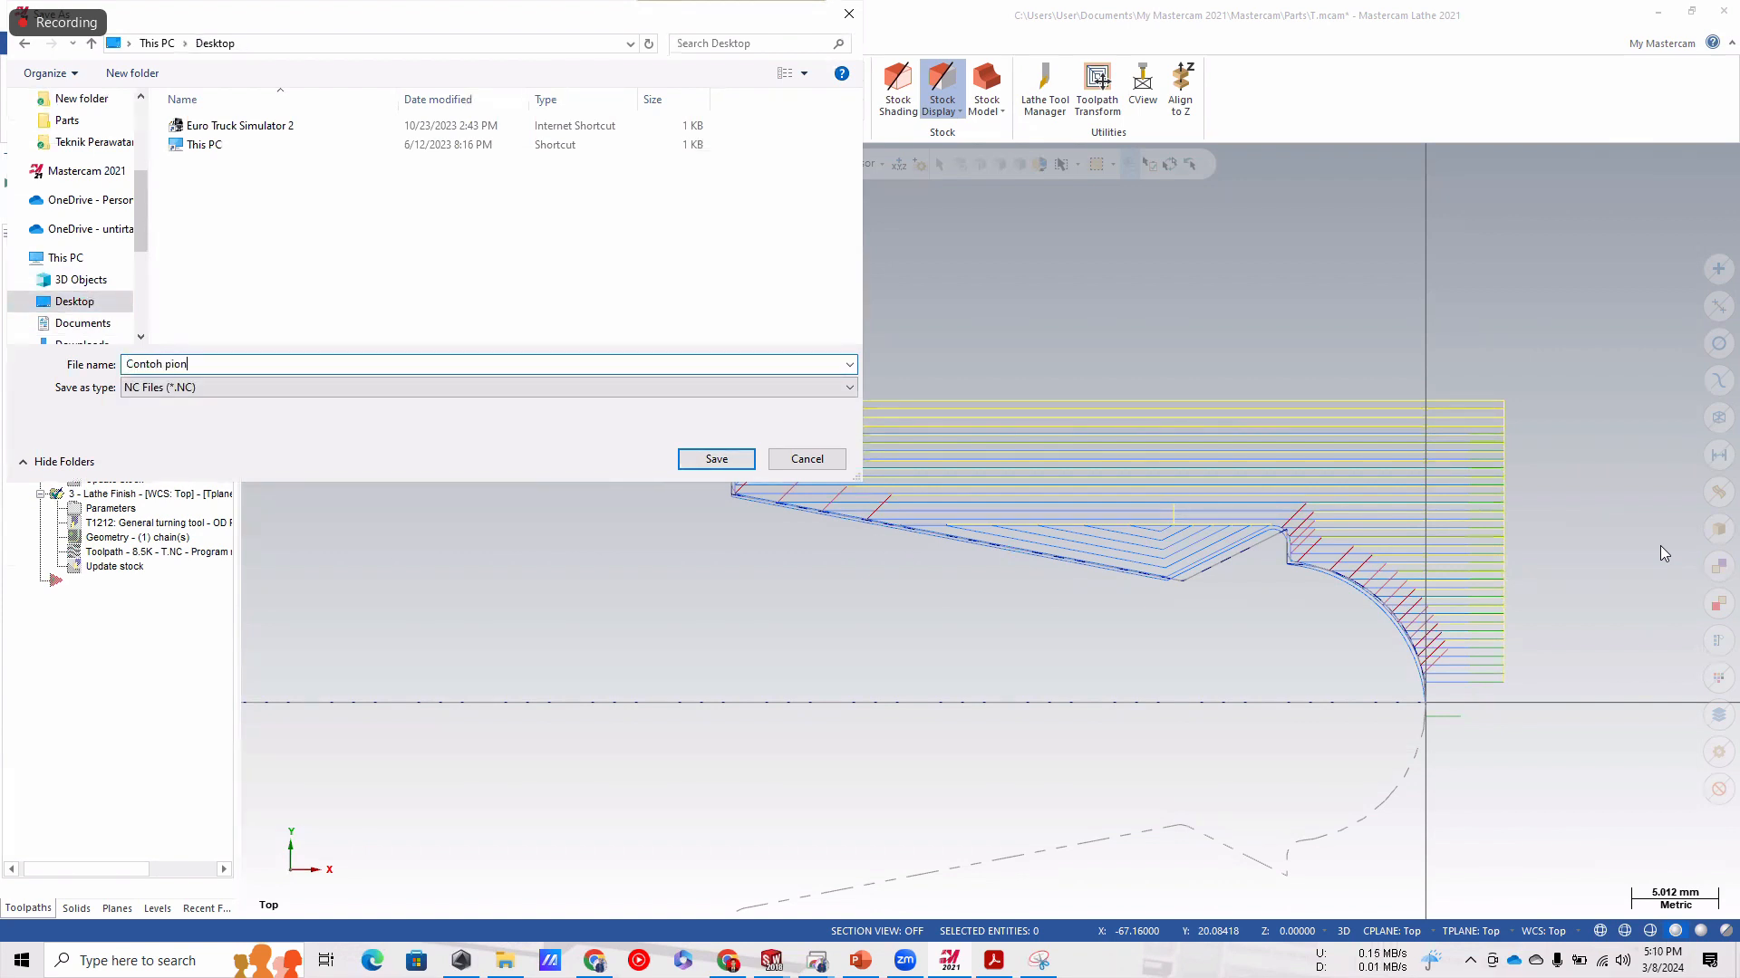
key(Return)
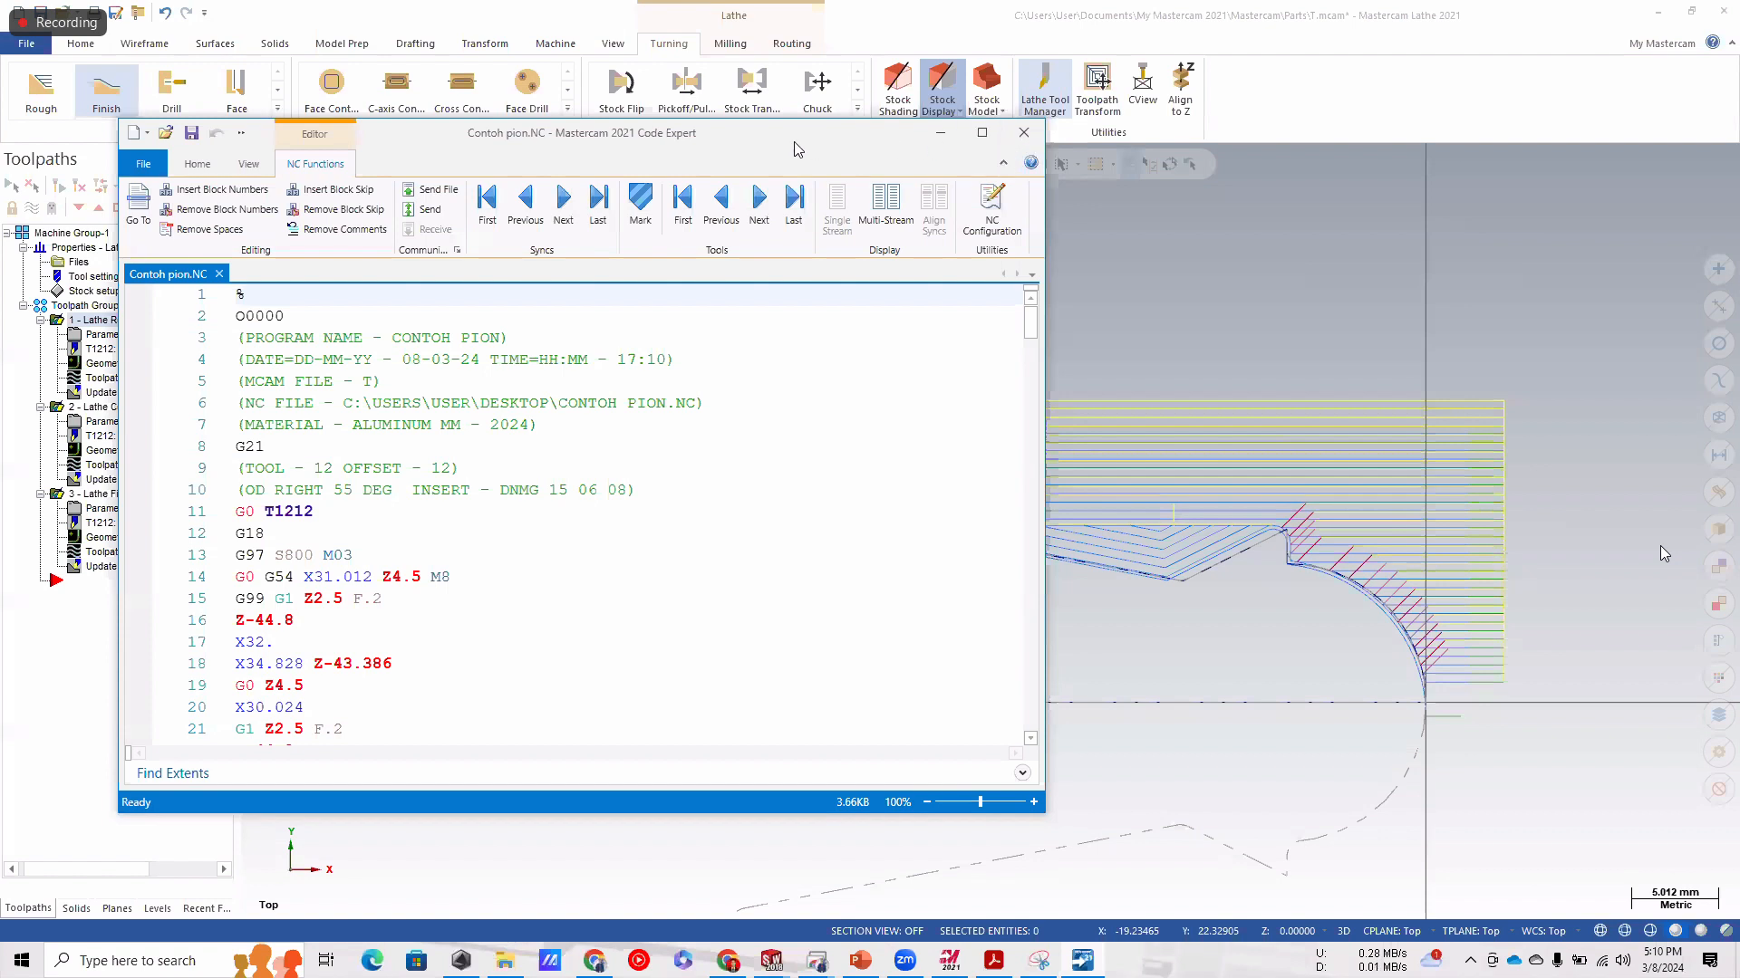
click(983, 136)
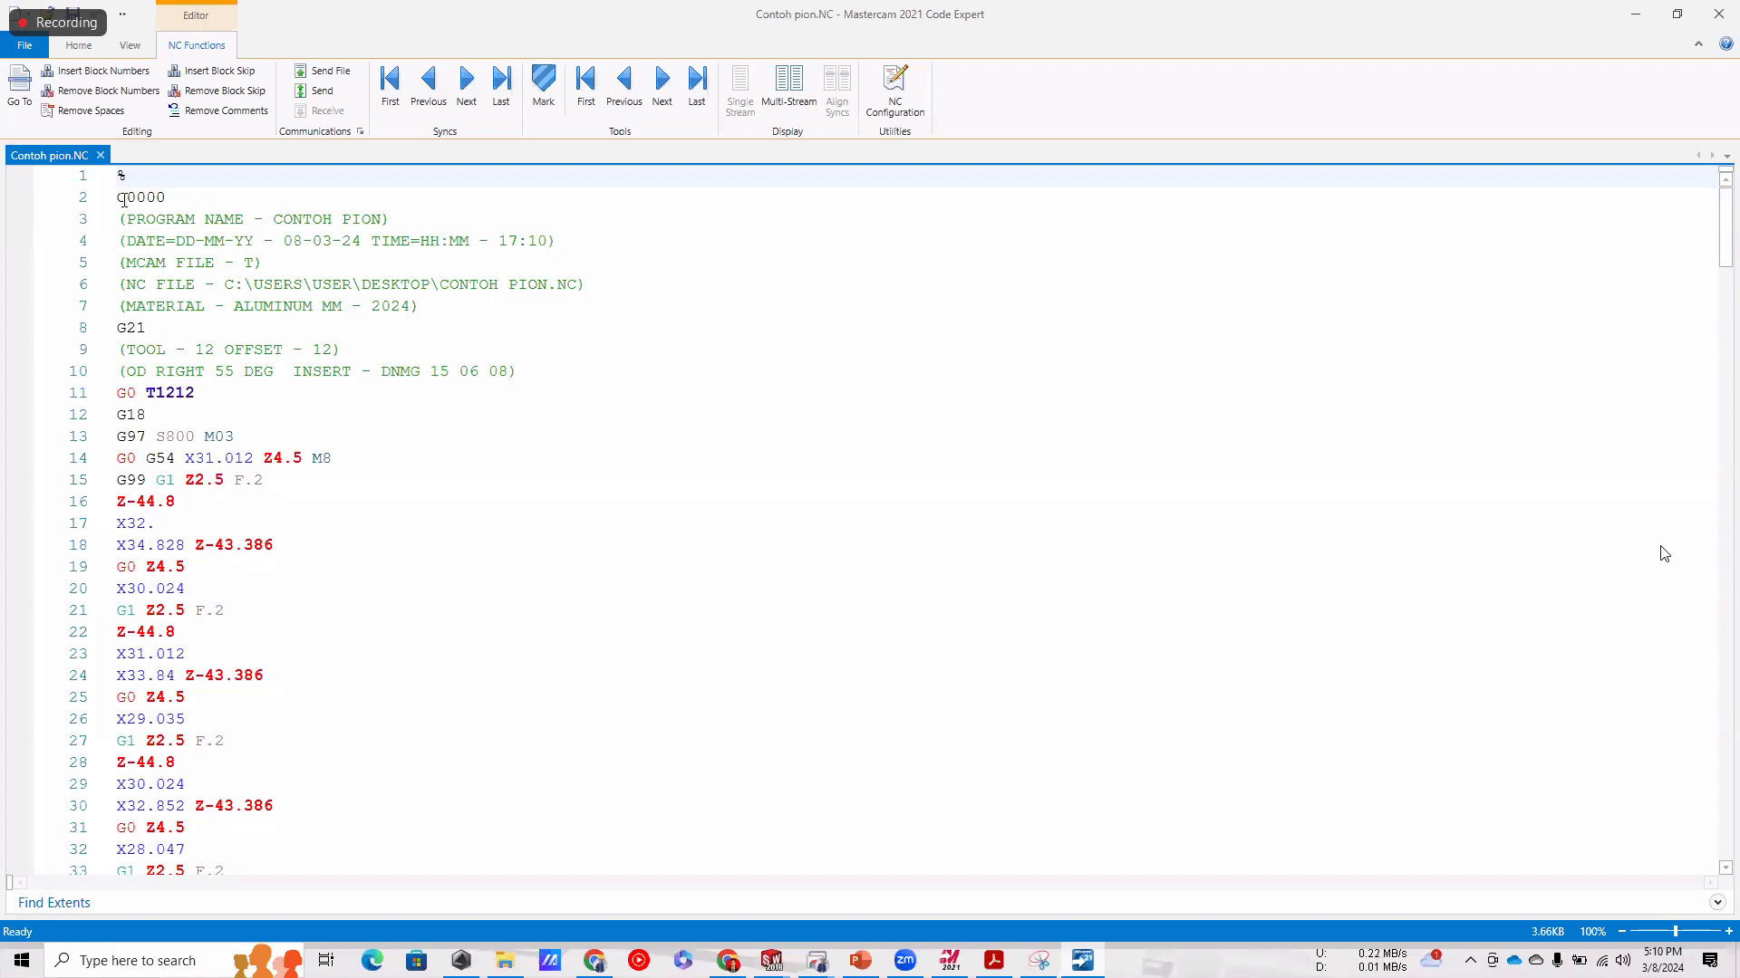
Delete the O0000 program number and all header comments, including the tool and insert comments below G21.
drag(118, 198, 531, 370)
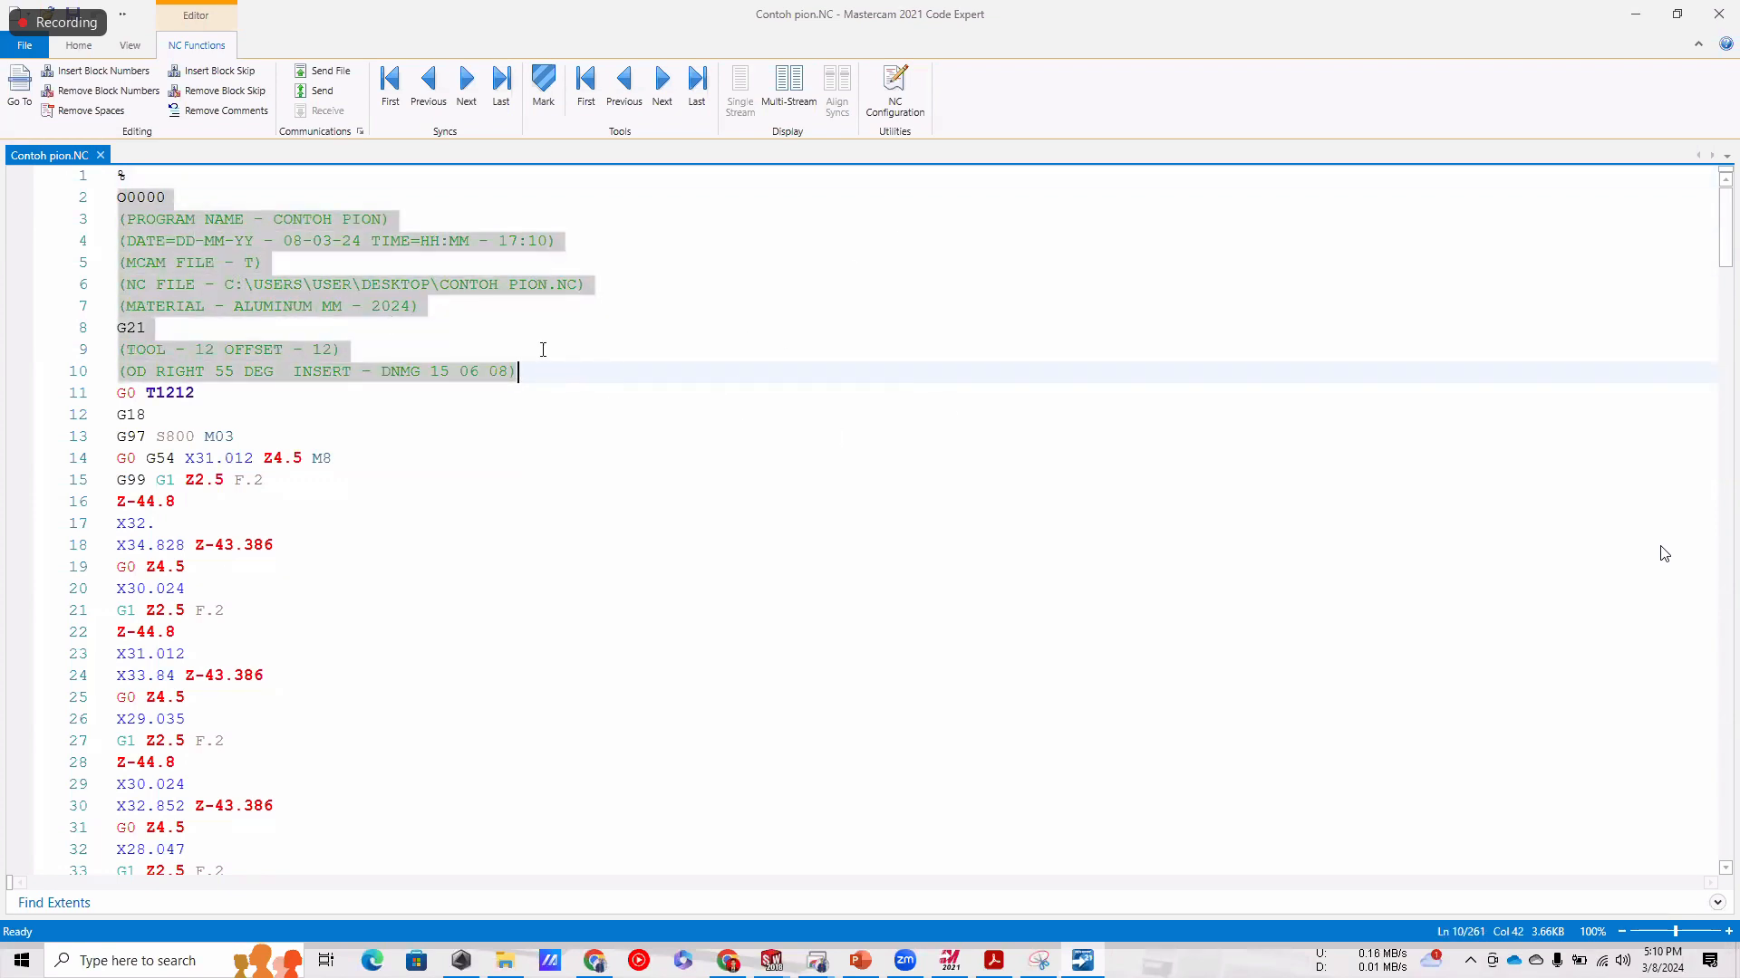
click(545, 355)
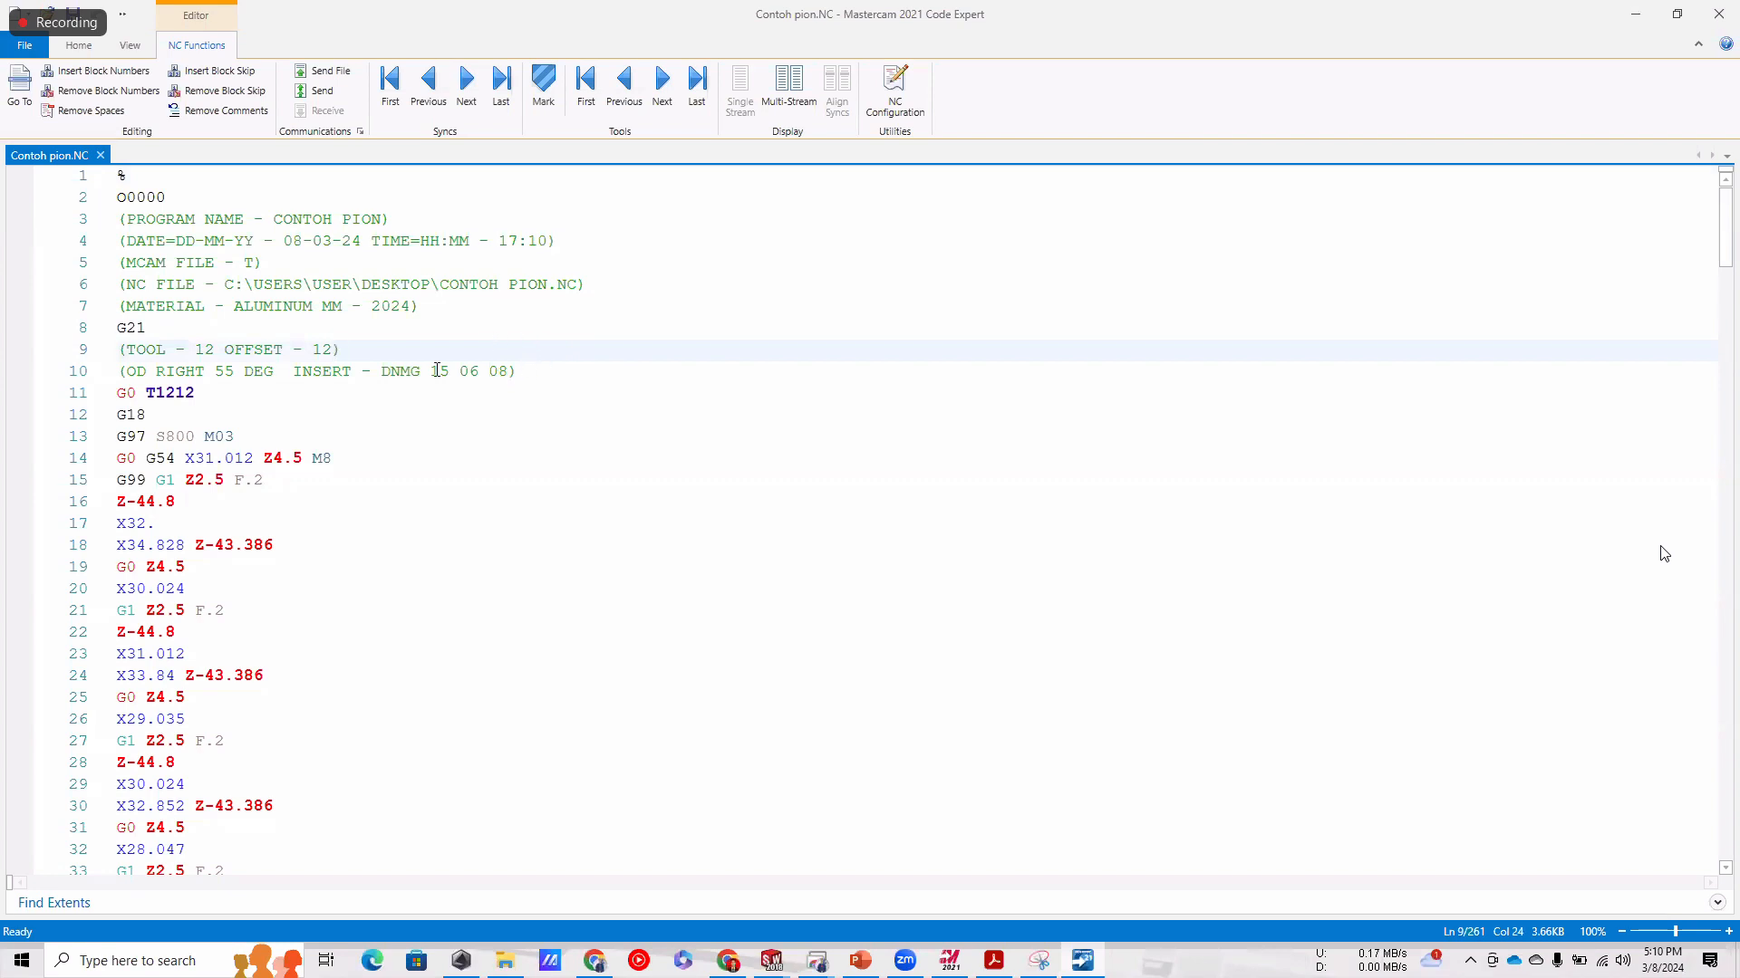
drag(526, 370, 119, 351)
key(Delete)
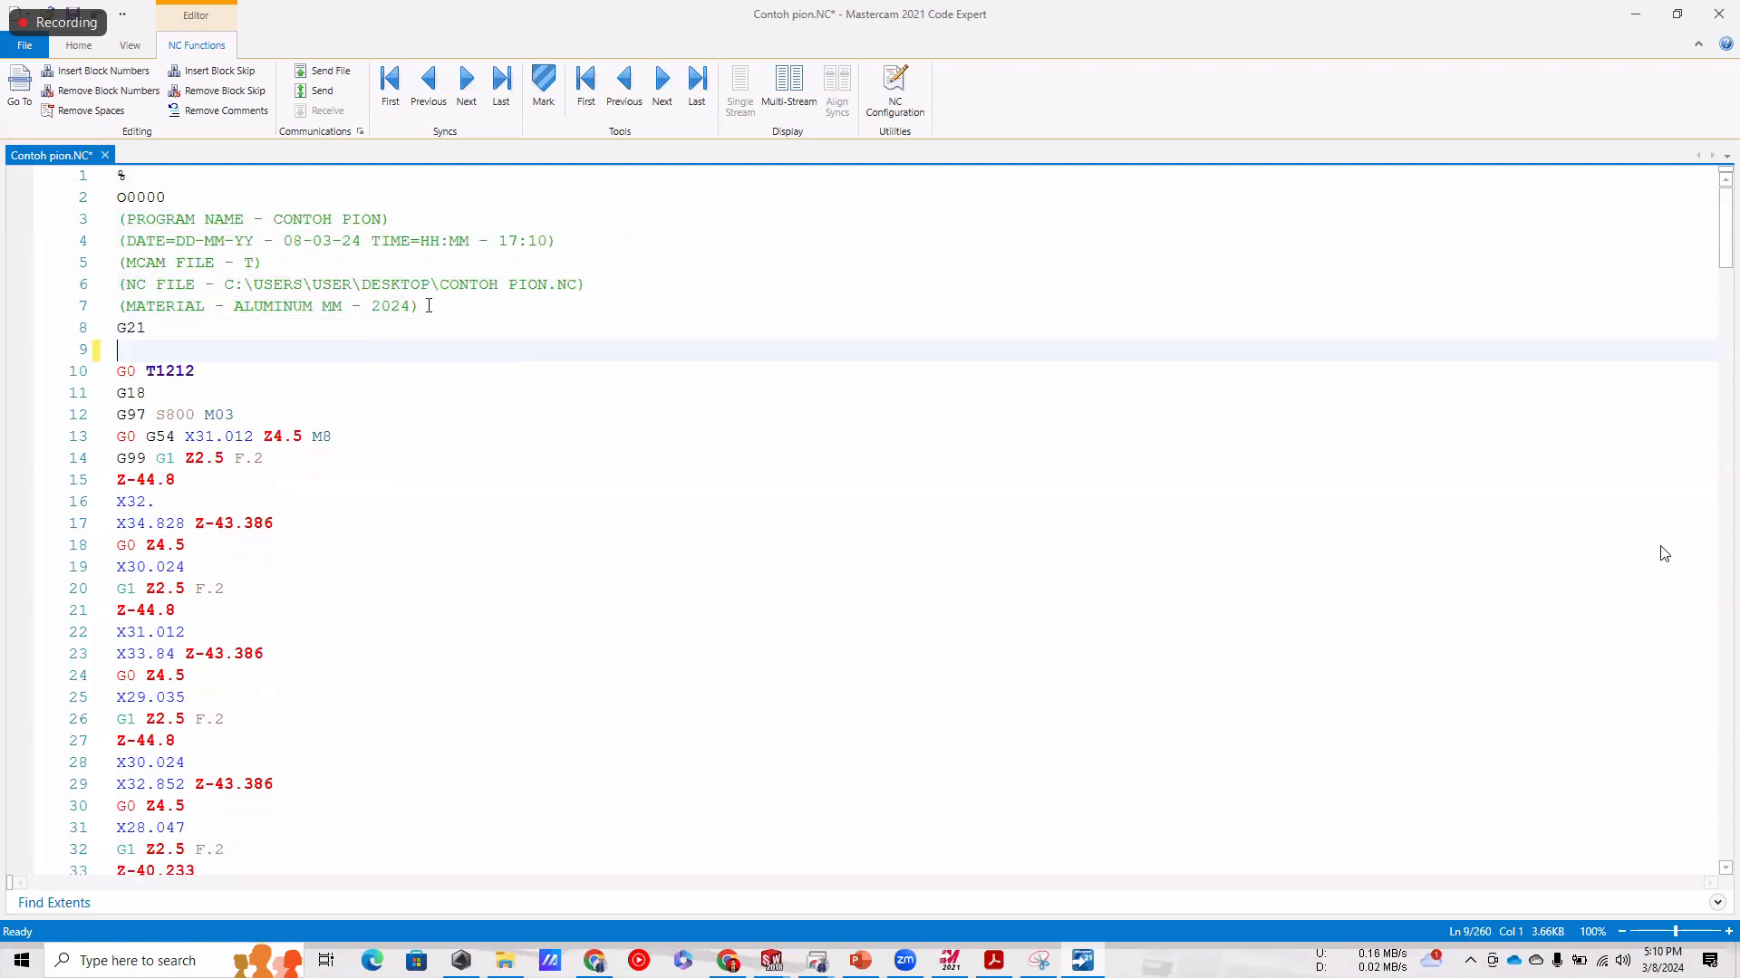
key(Delete)
drag(418, 307, 116, 197)
key(Delete)
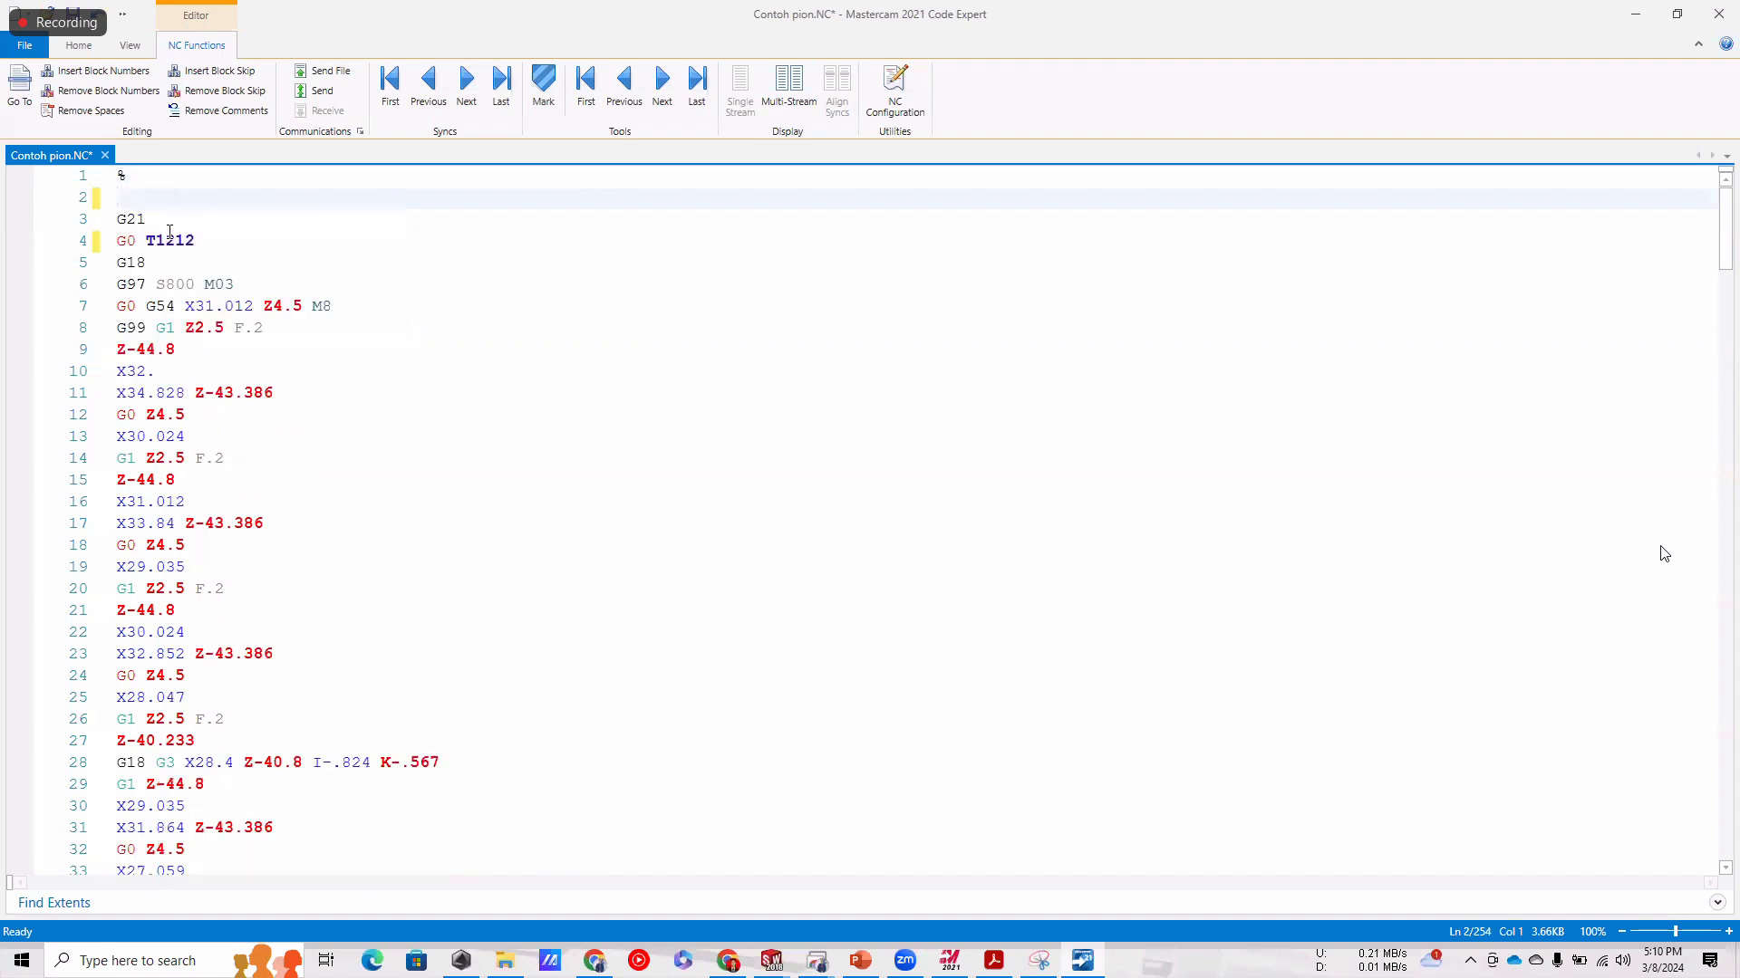
Enlarge the code text and delete the G21 line above the tool call.
ctrl+scroll(392, 666, up, 5)
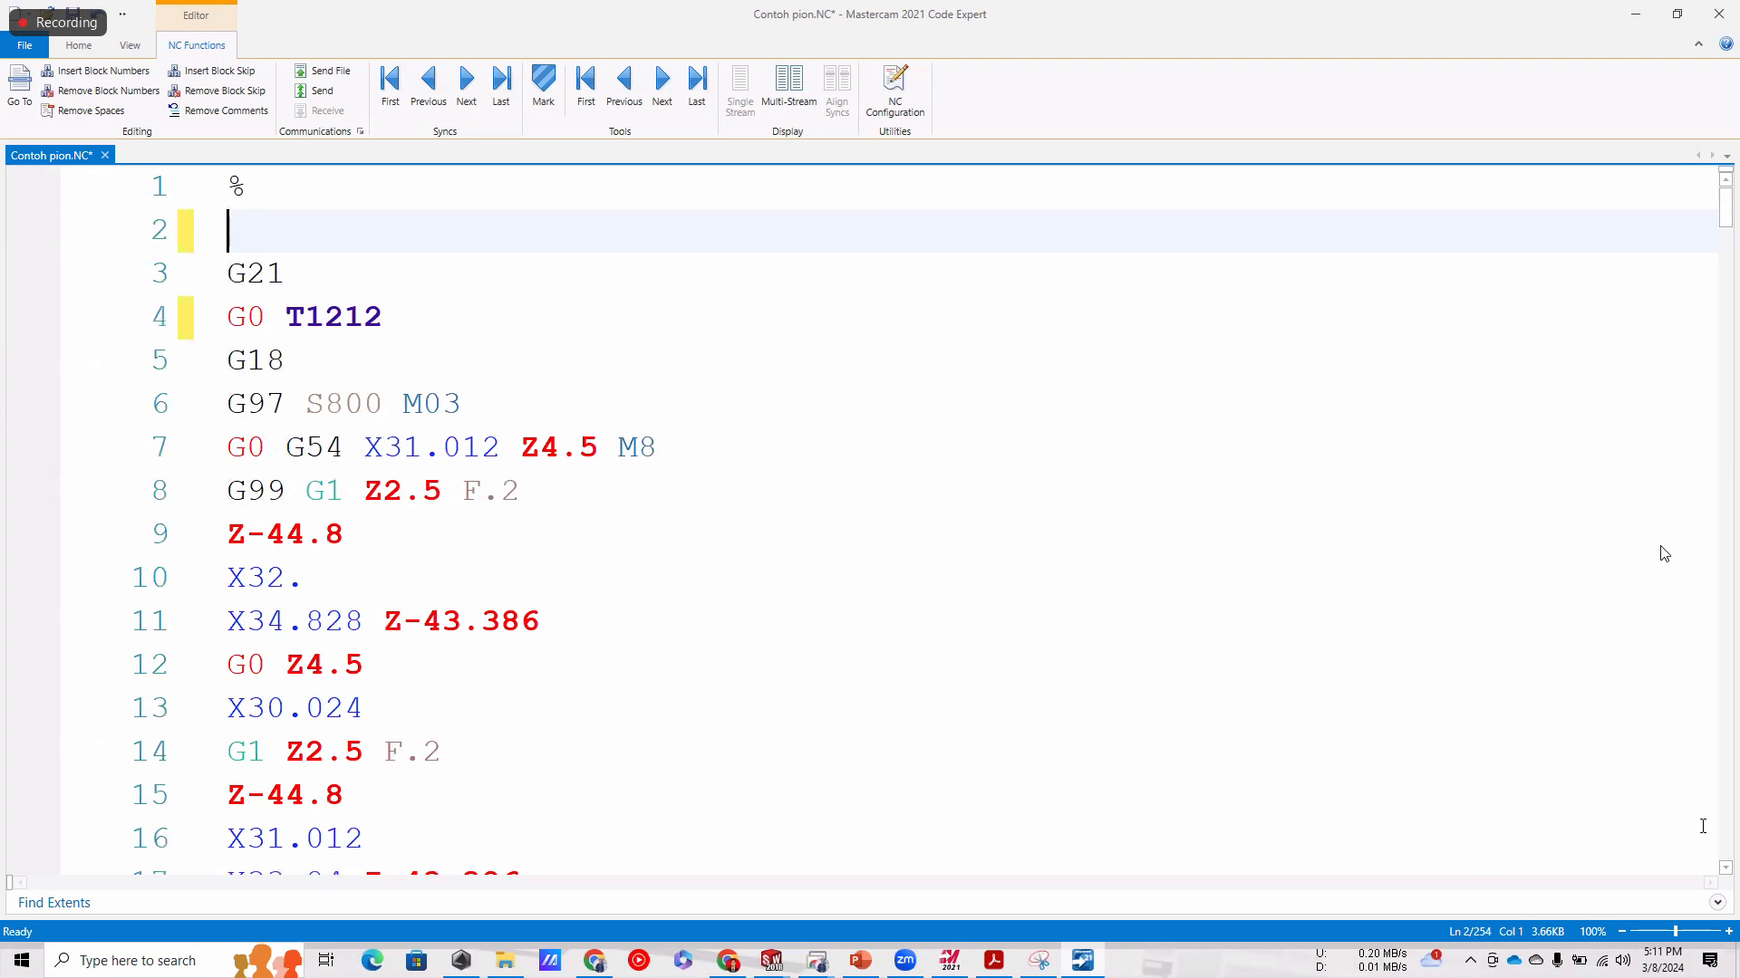
click(1441, 51)
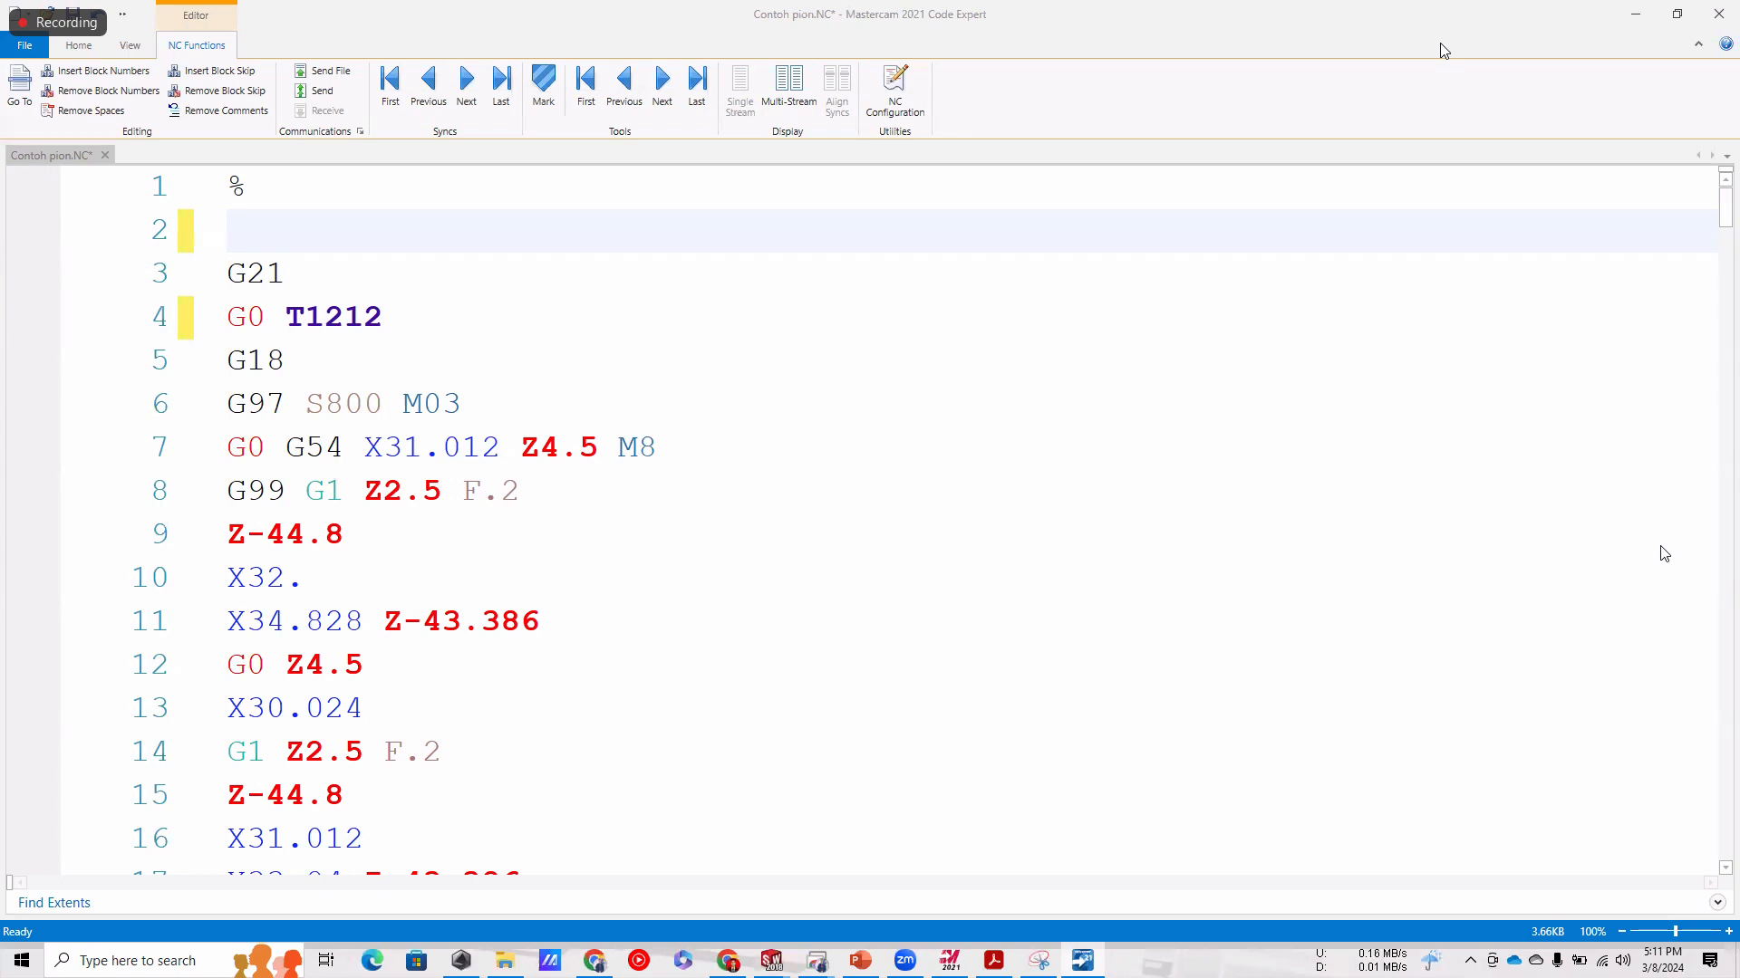
drag(287, 272, 161, 278)
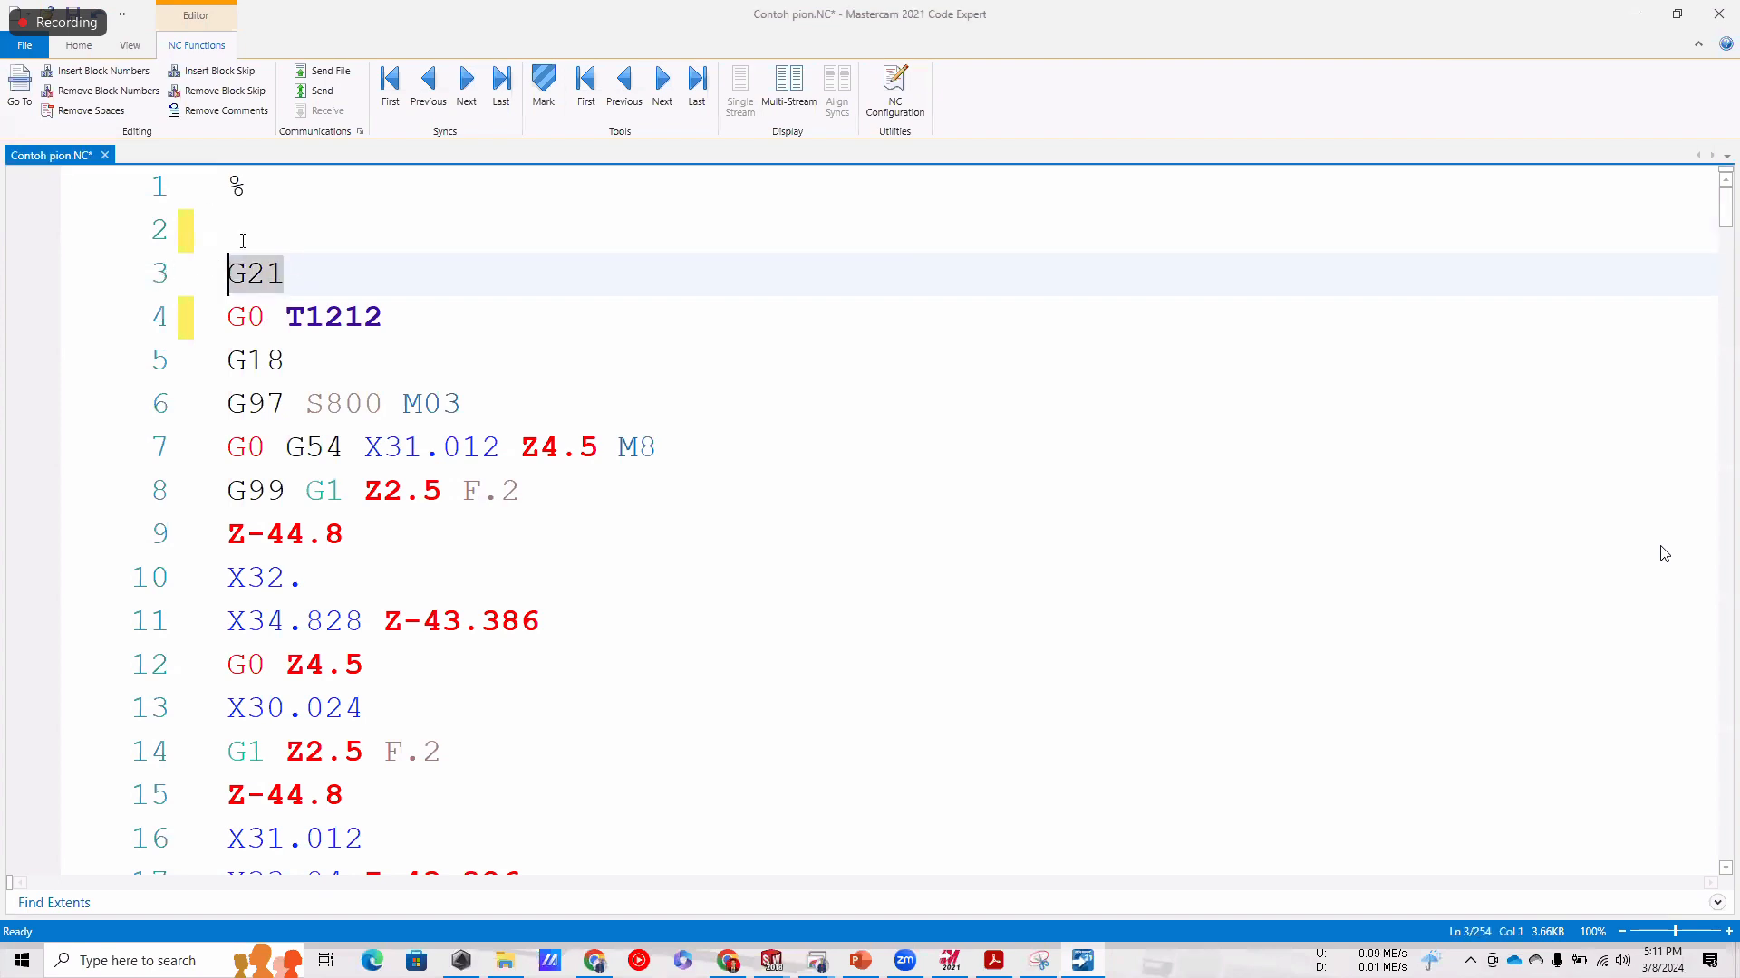
key(BackSpace)
key(BackSpace)
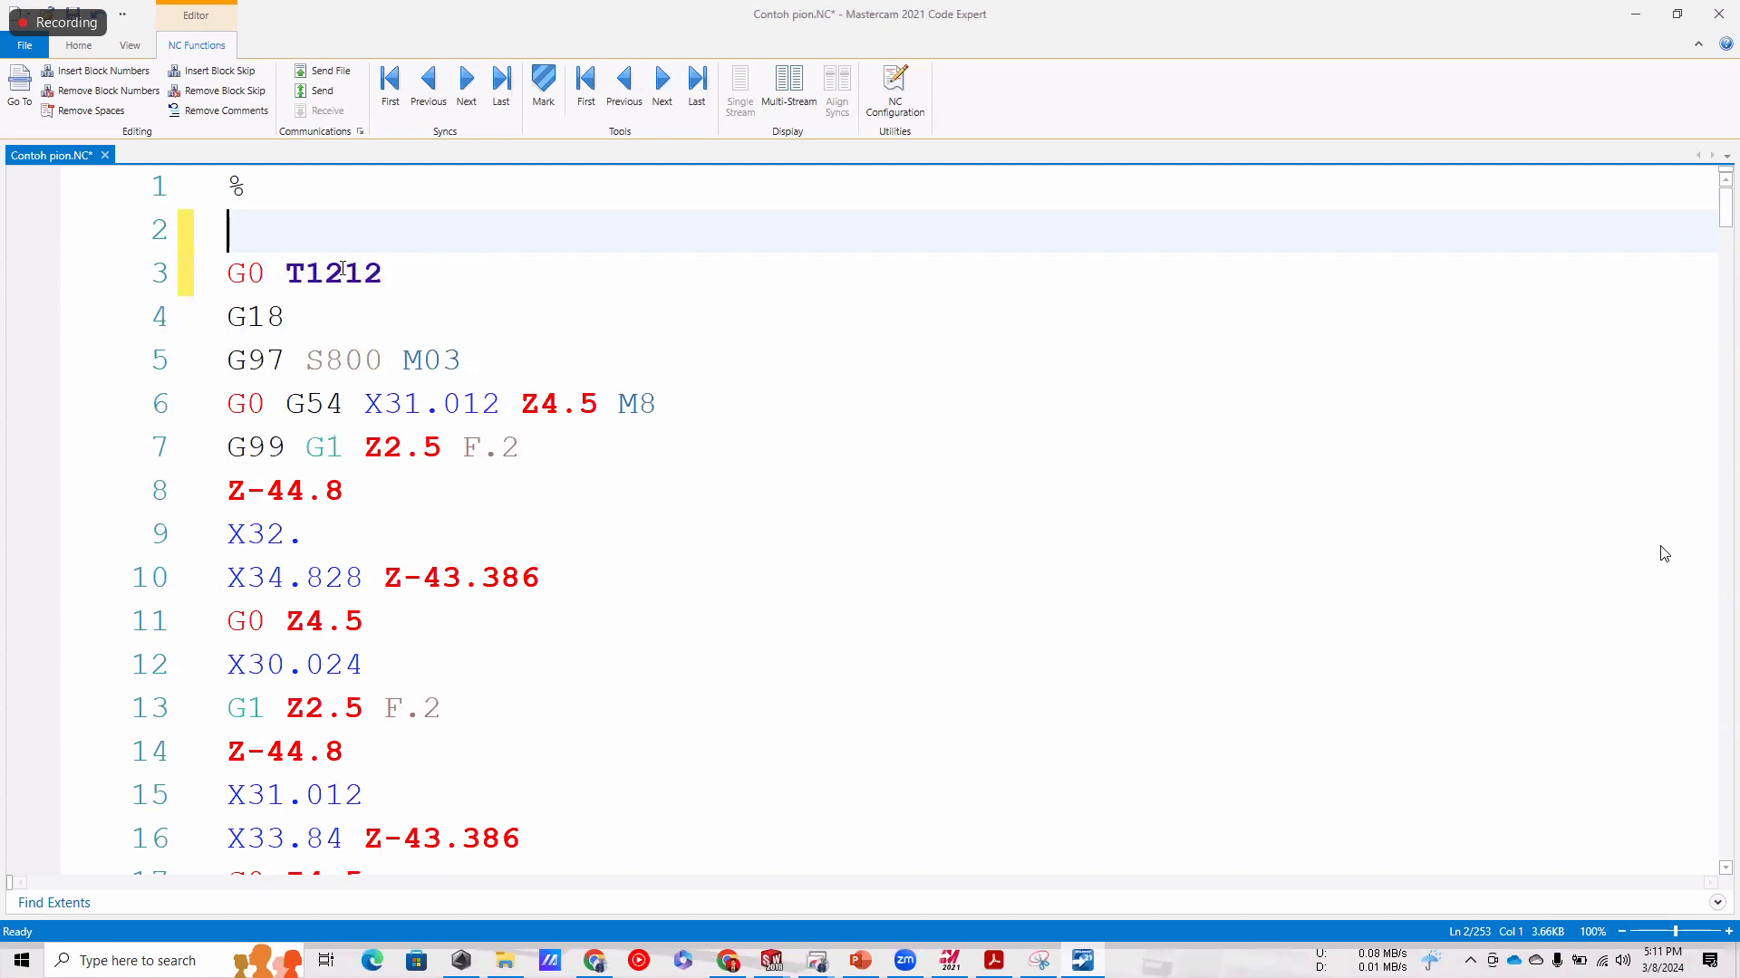
Change the tool call on line 3 to T0101.
drag(315, 274, 347, 262)
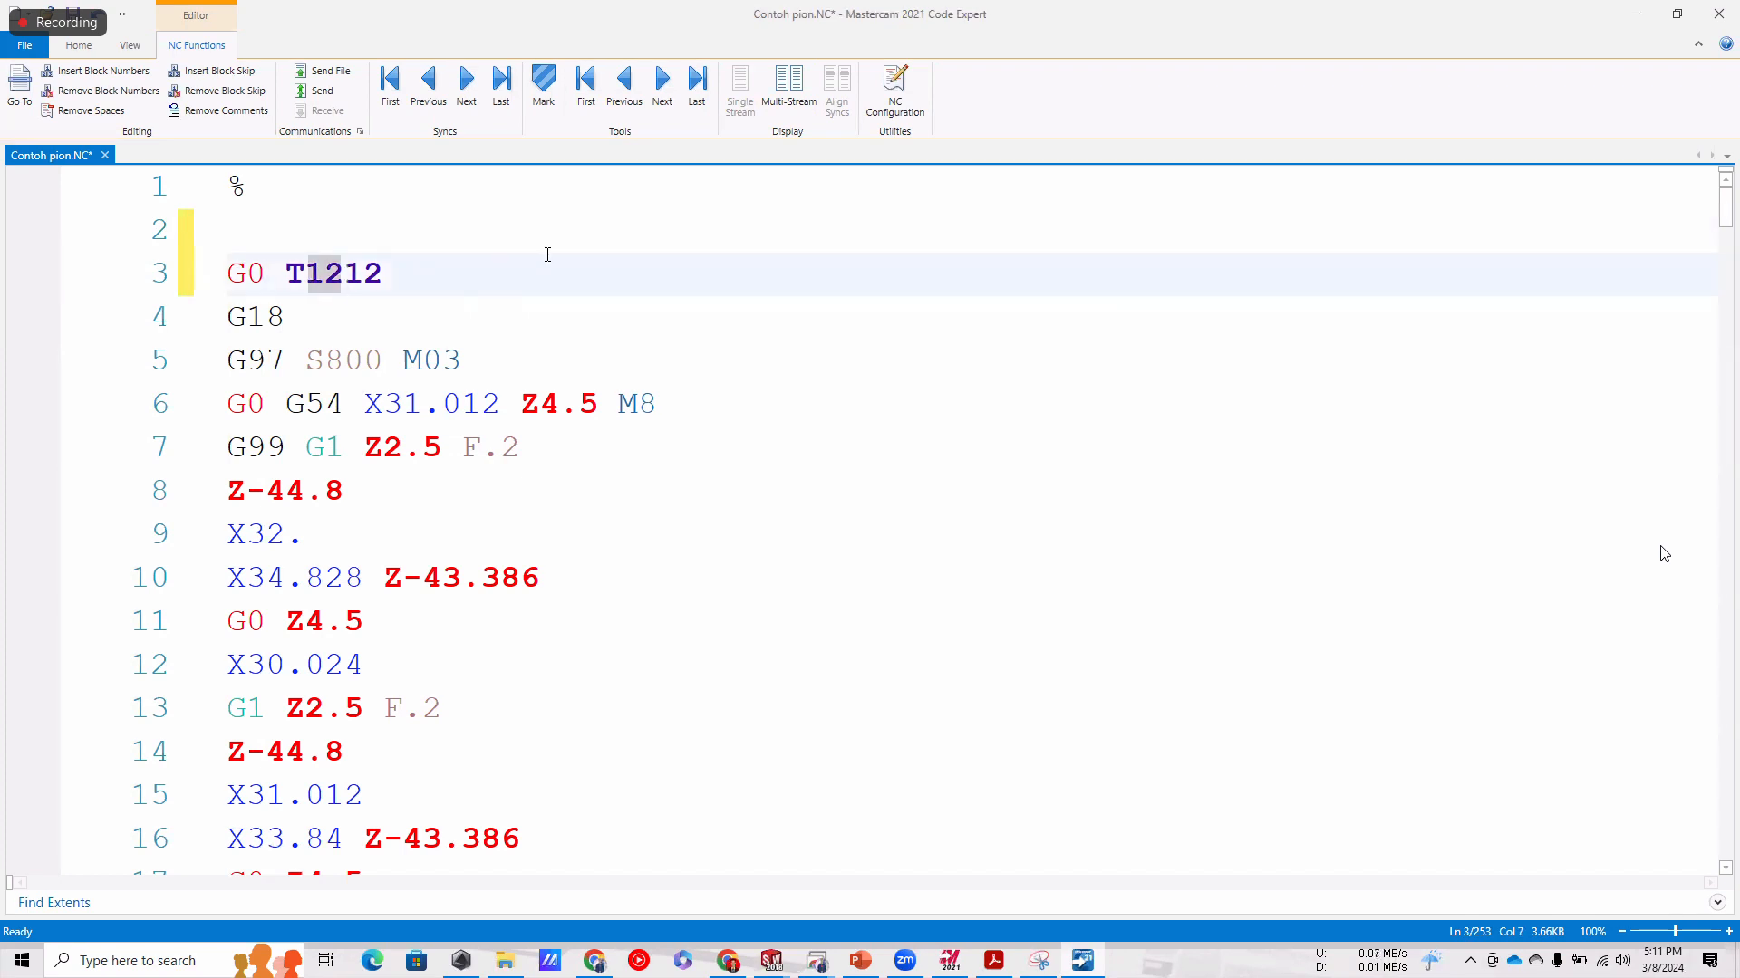
click(606, 93)
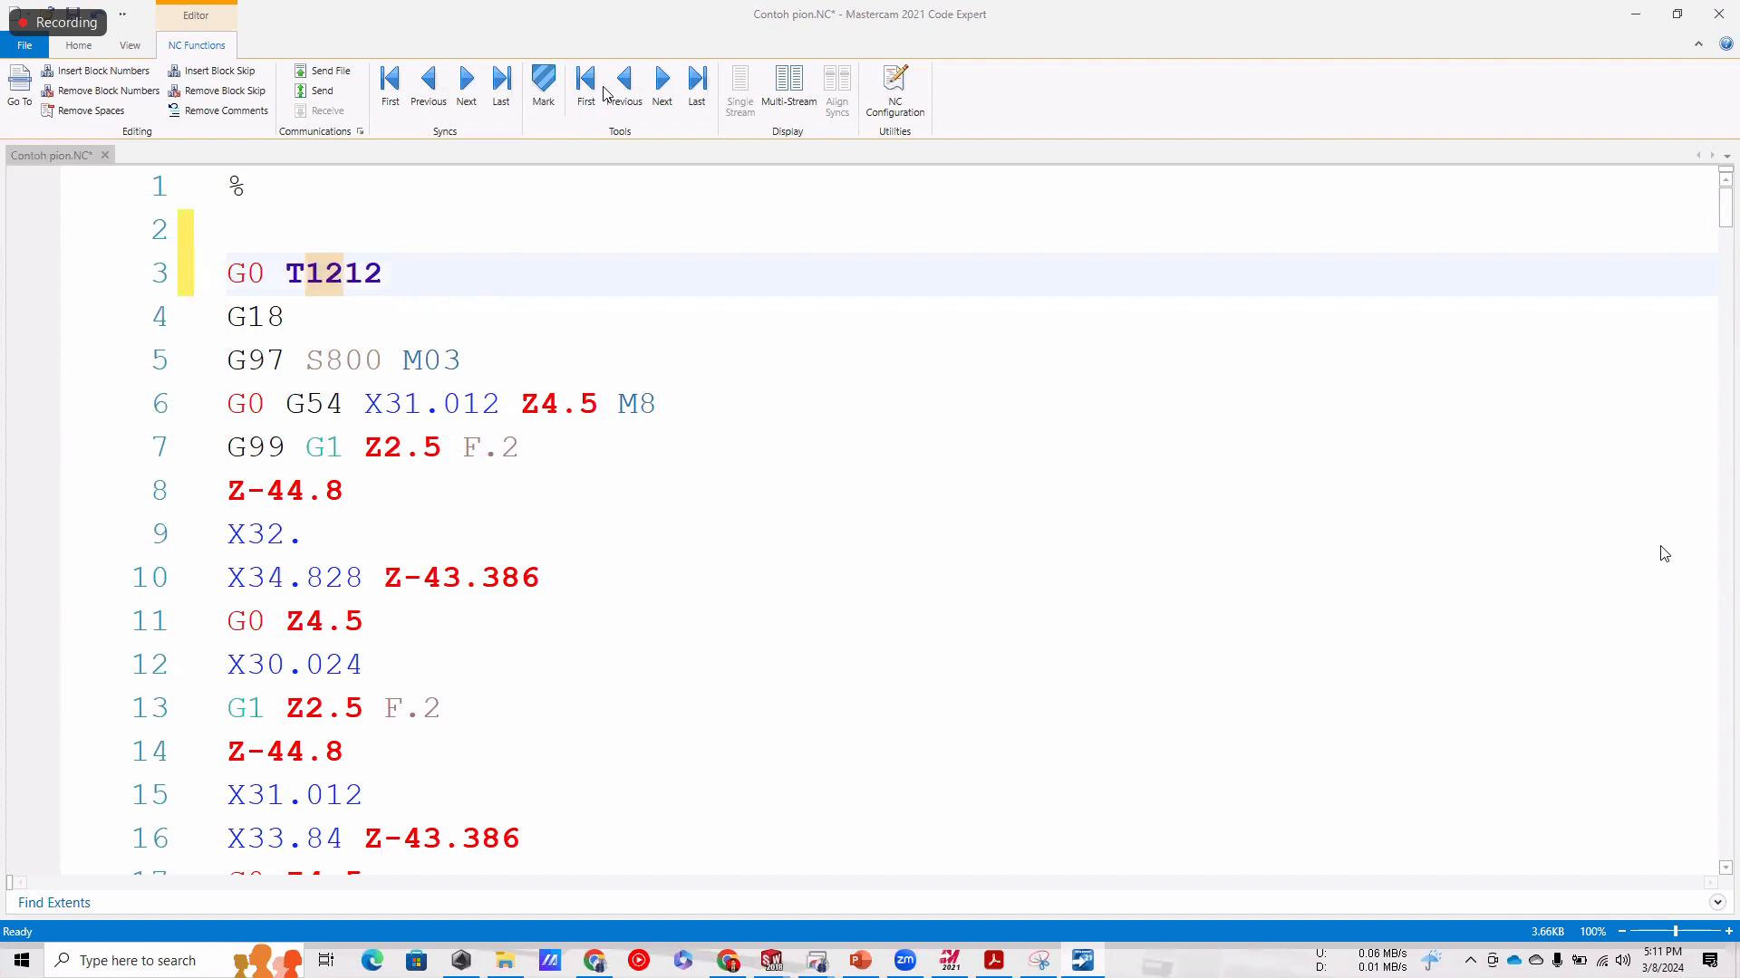
click(246, 228)
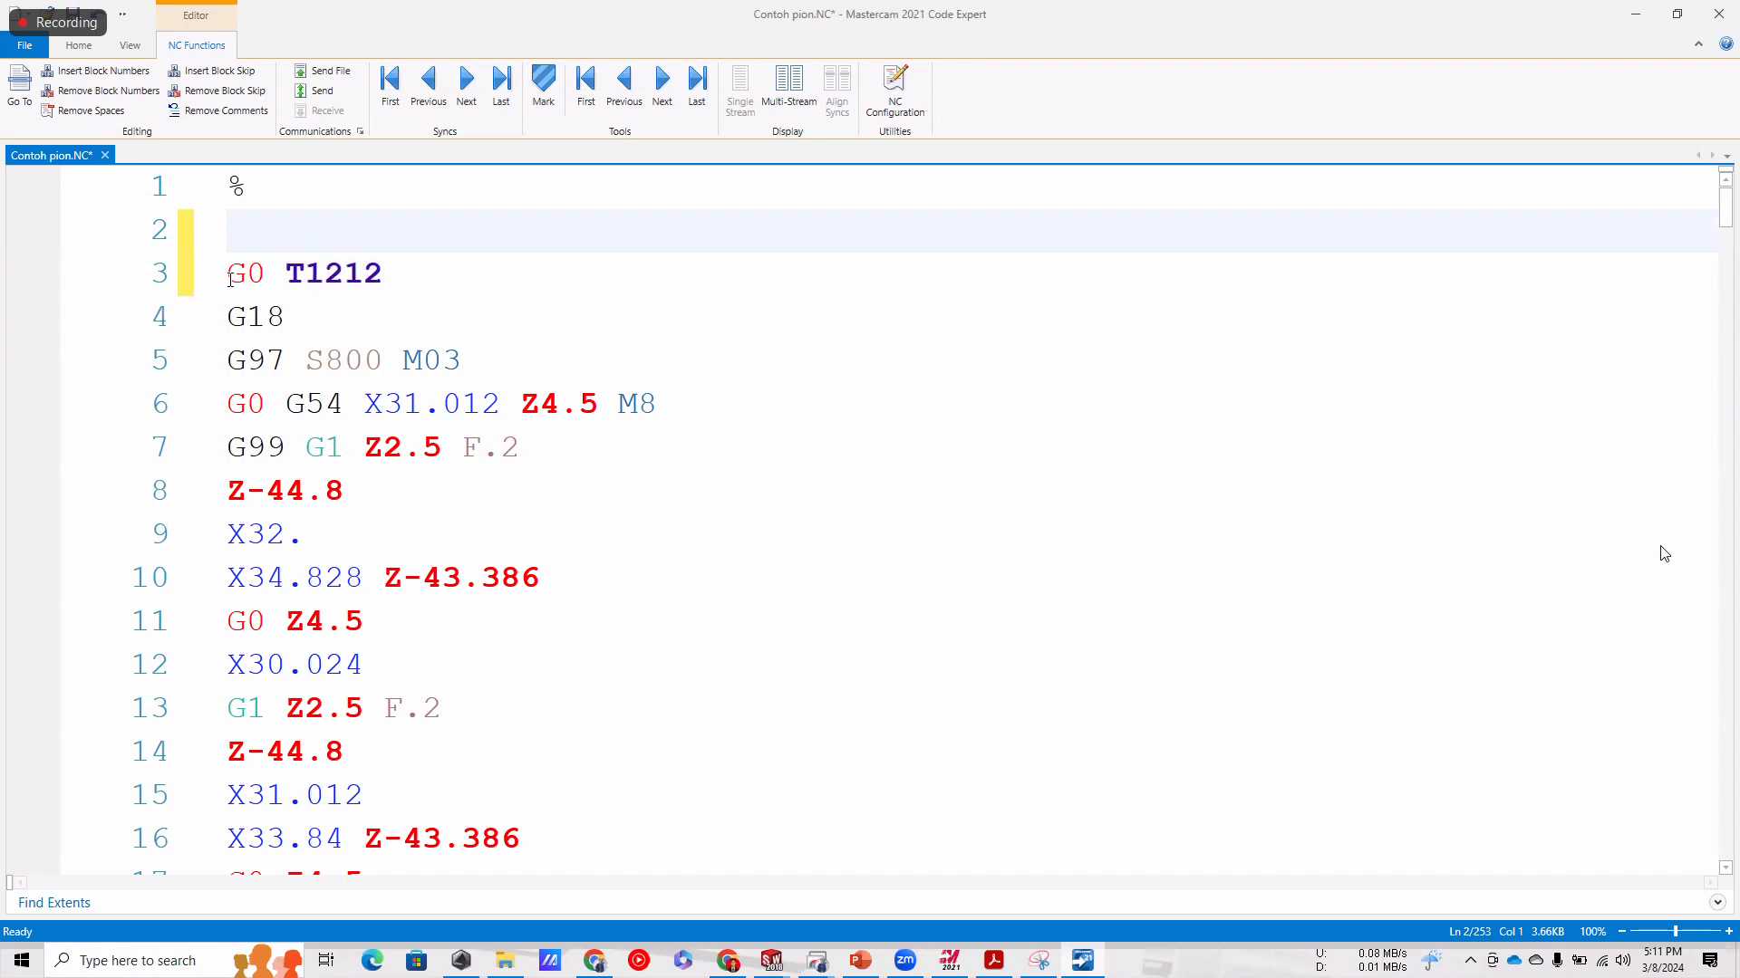
drag(231, 274, 274, 270)
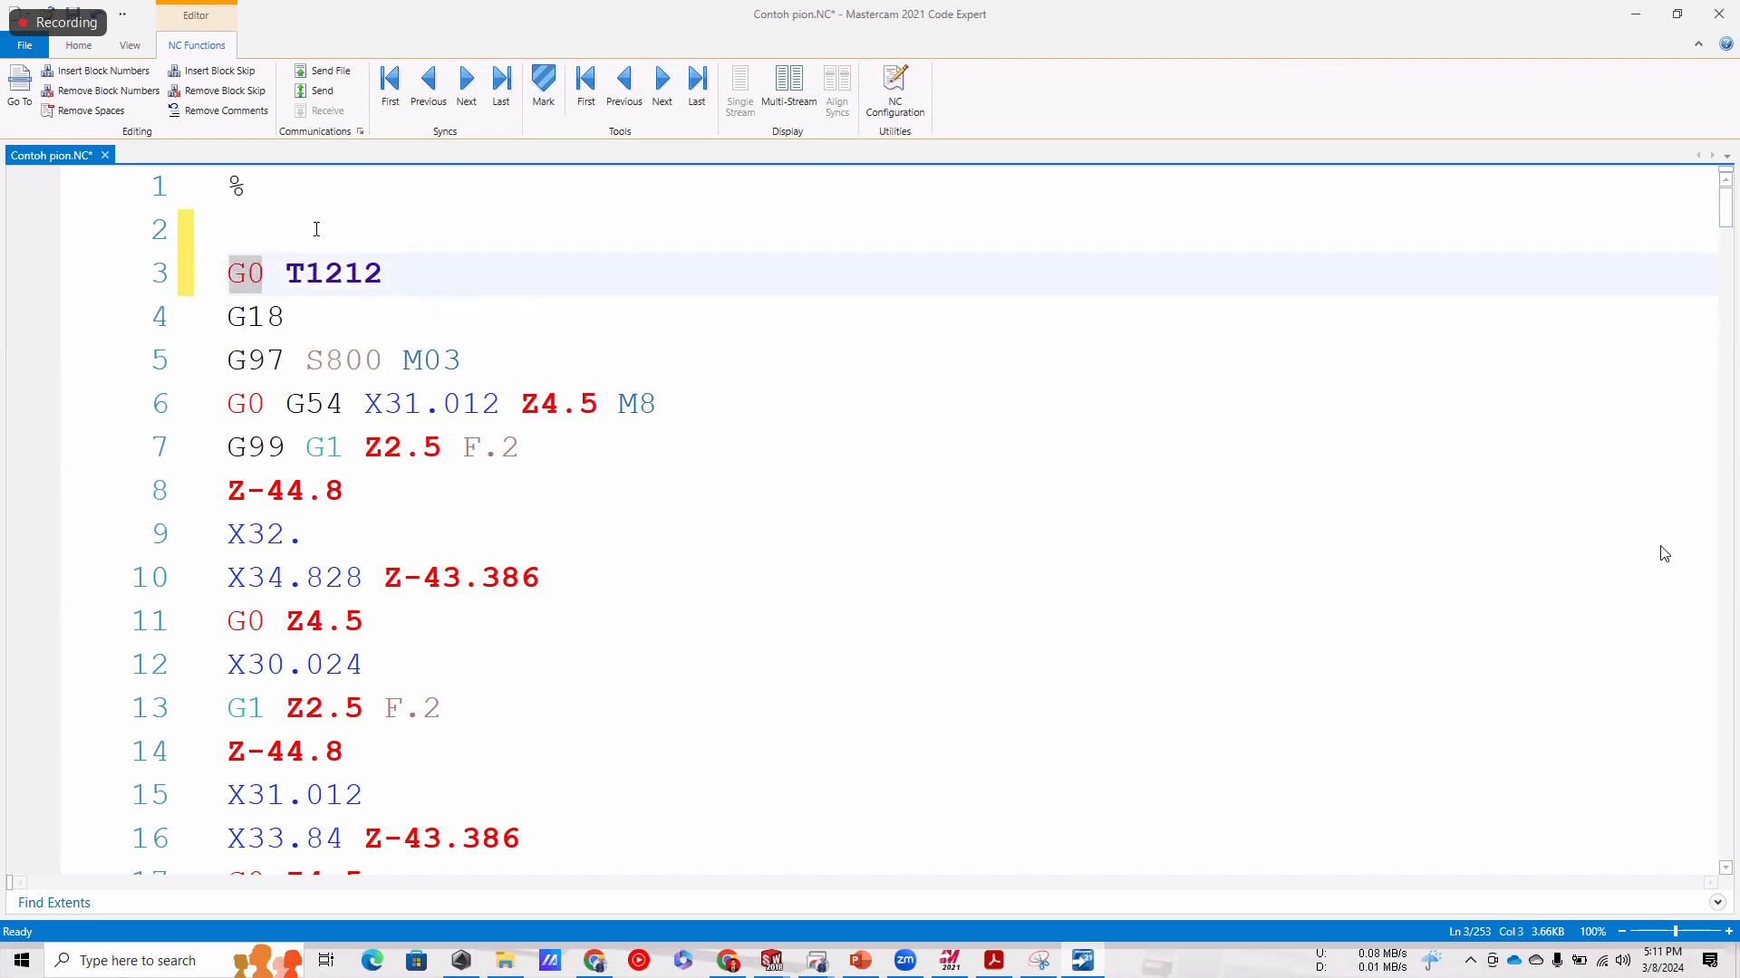
drag(287, 274, 346, 274)
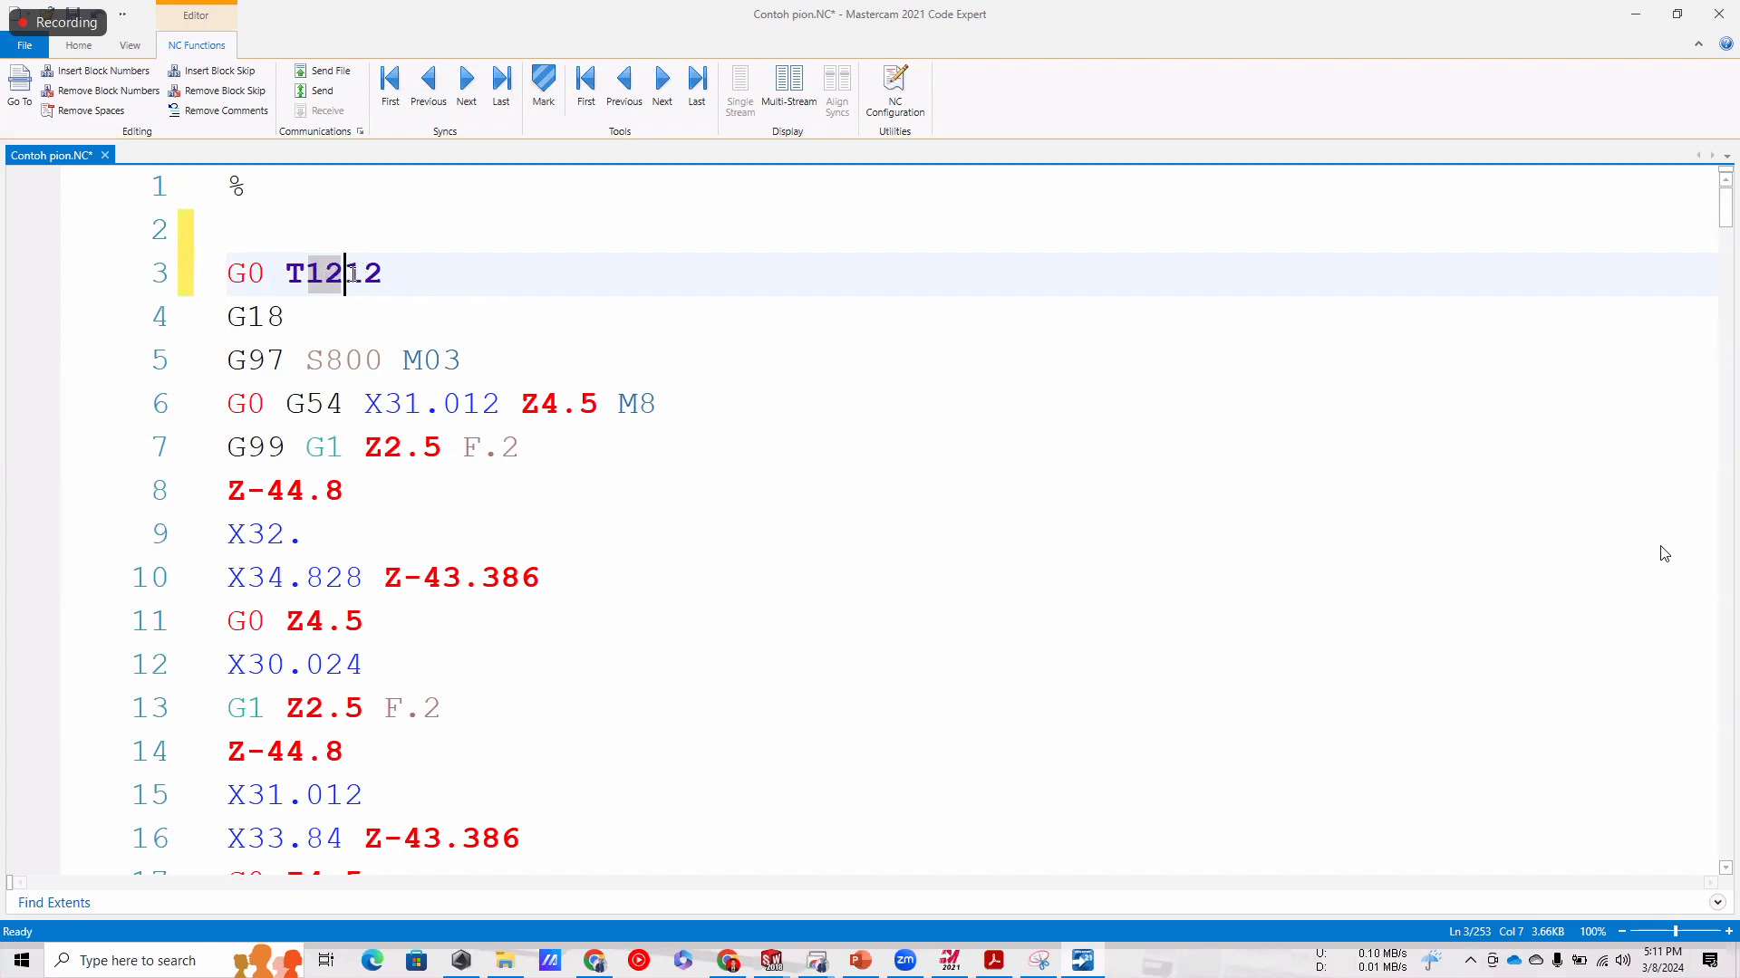
text(01)
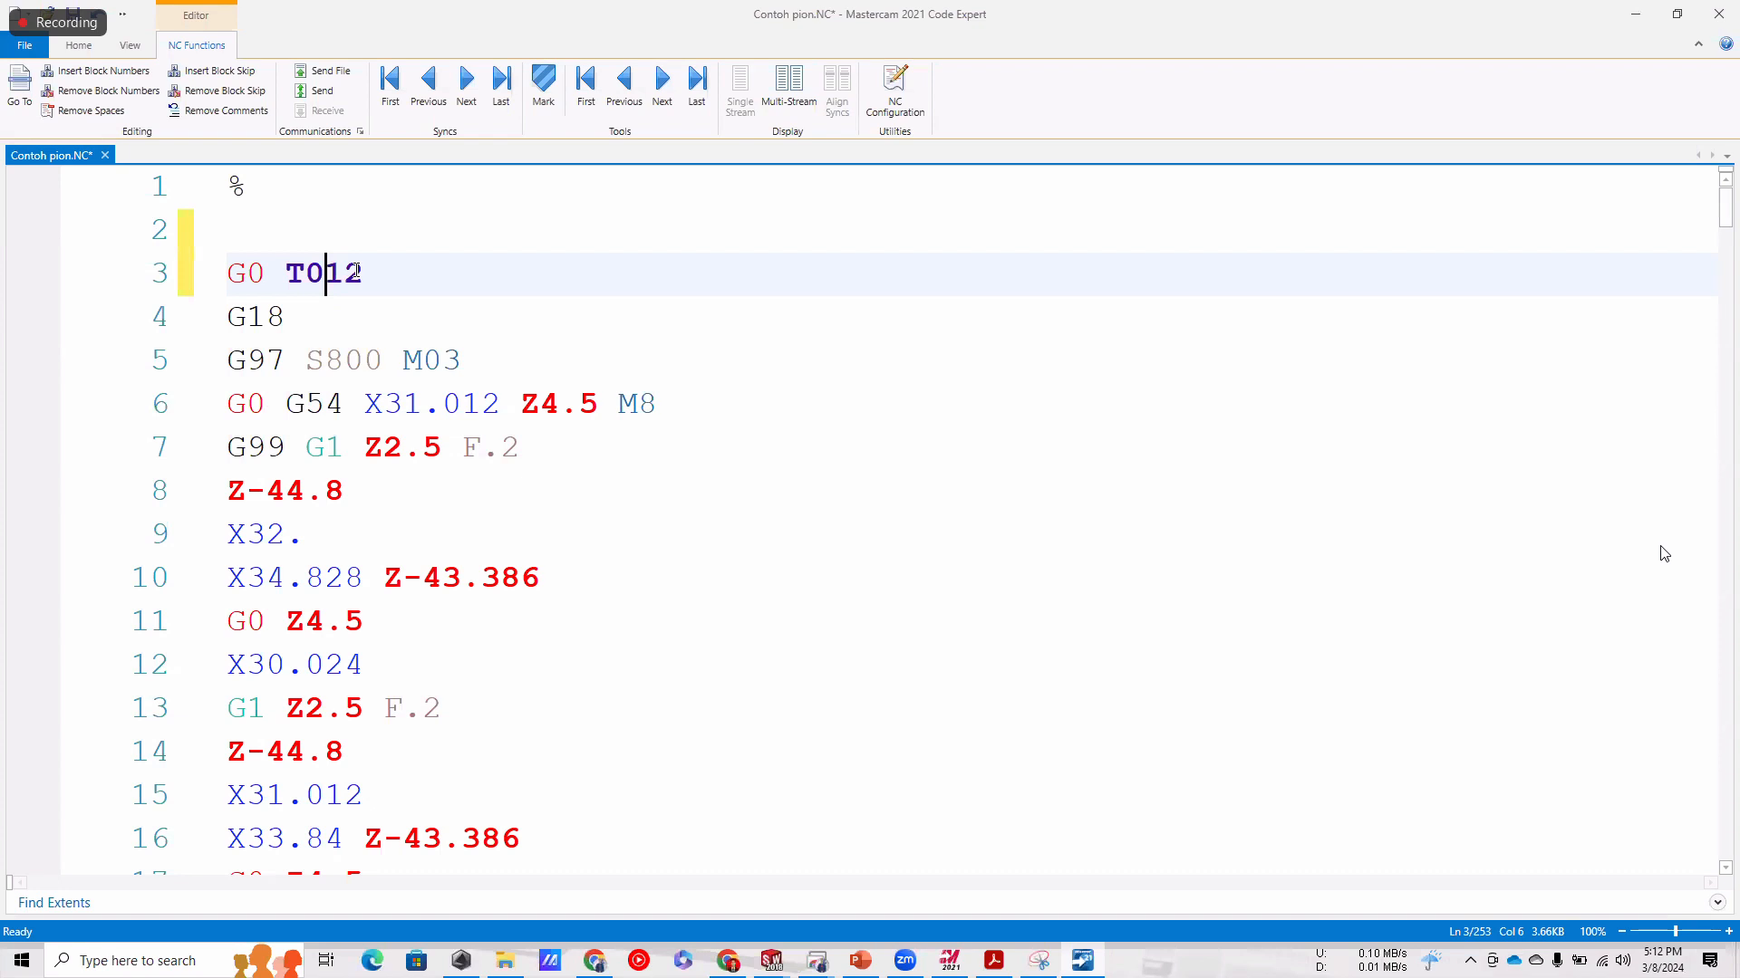
drag(382, 273, 345, 274)
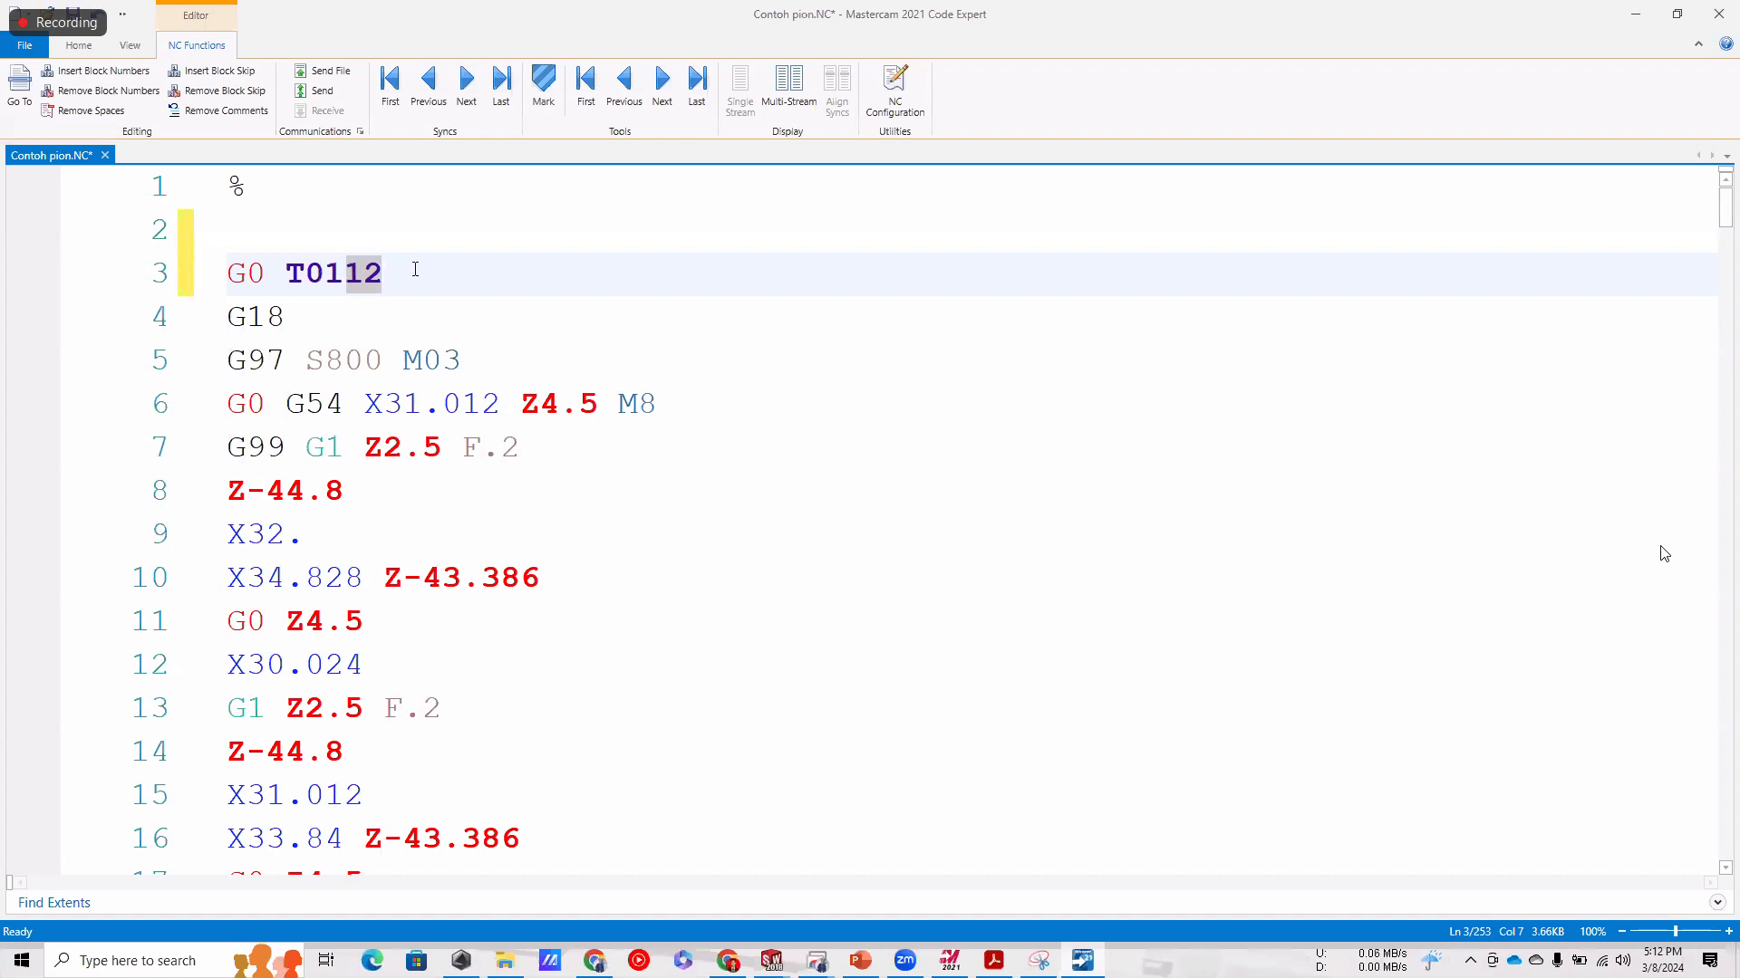
text(01)
Set the tool call on line 3 to T3.
drag(388, 271, 284, 280)
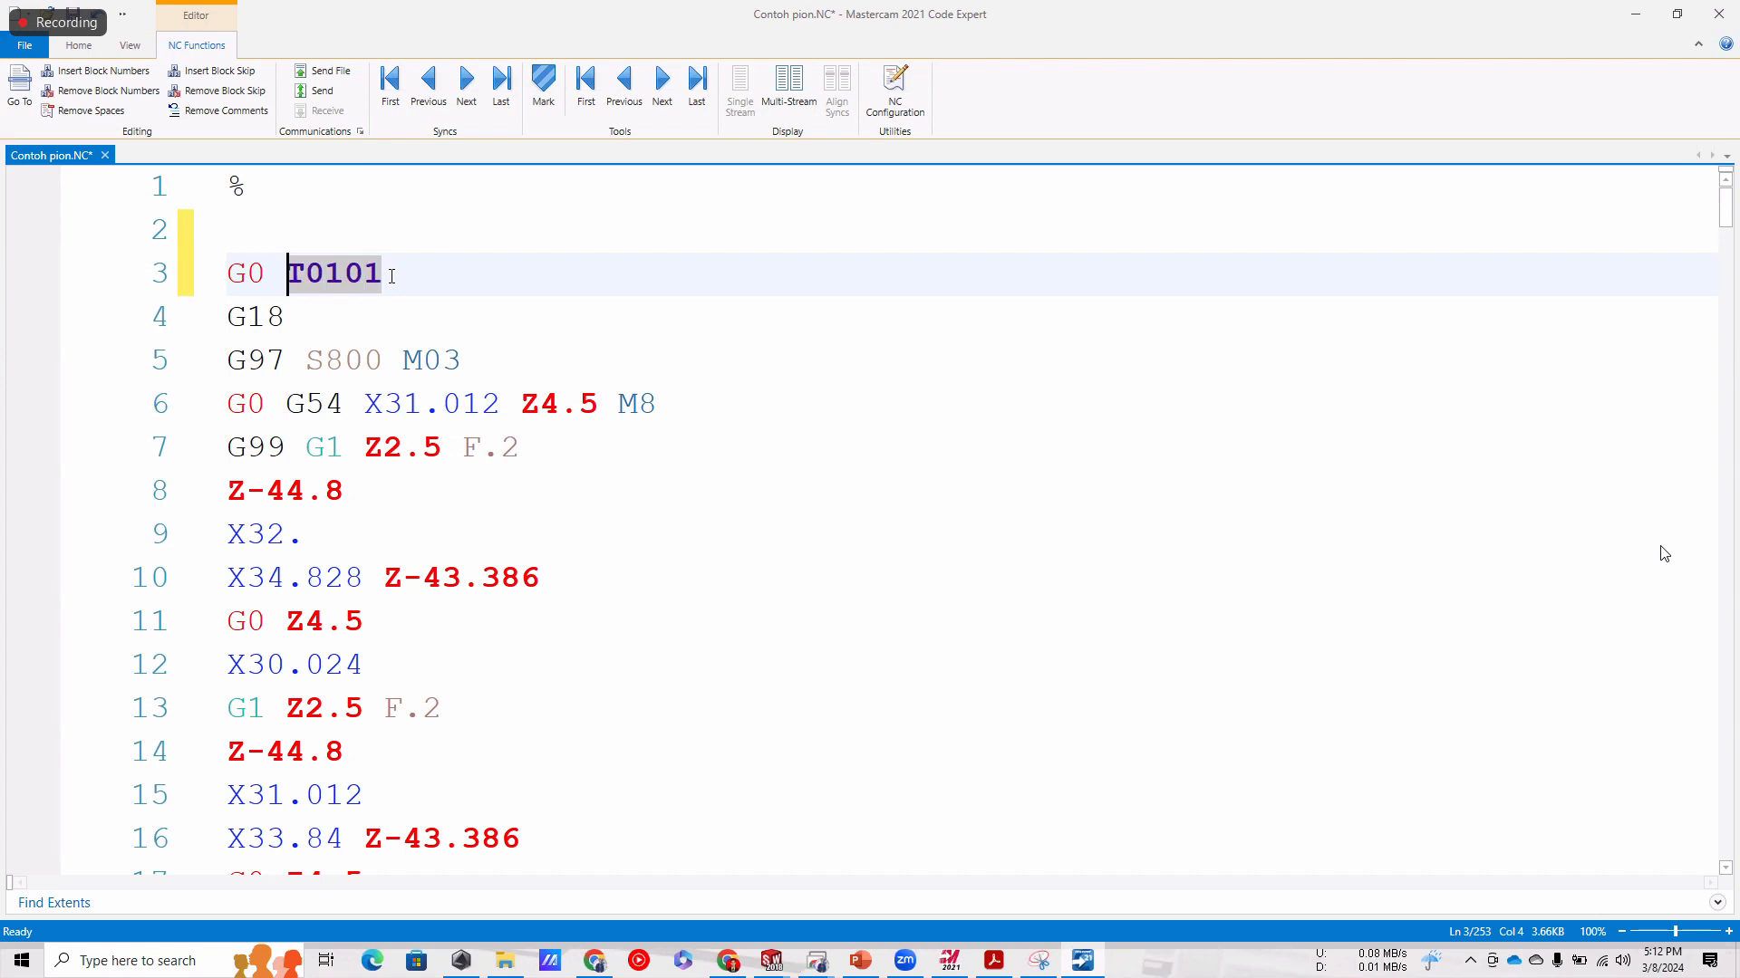
drag(391, 270, 315, 284)
text(1)
key(BackSpace)
text(3)
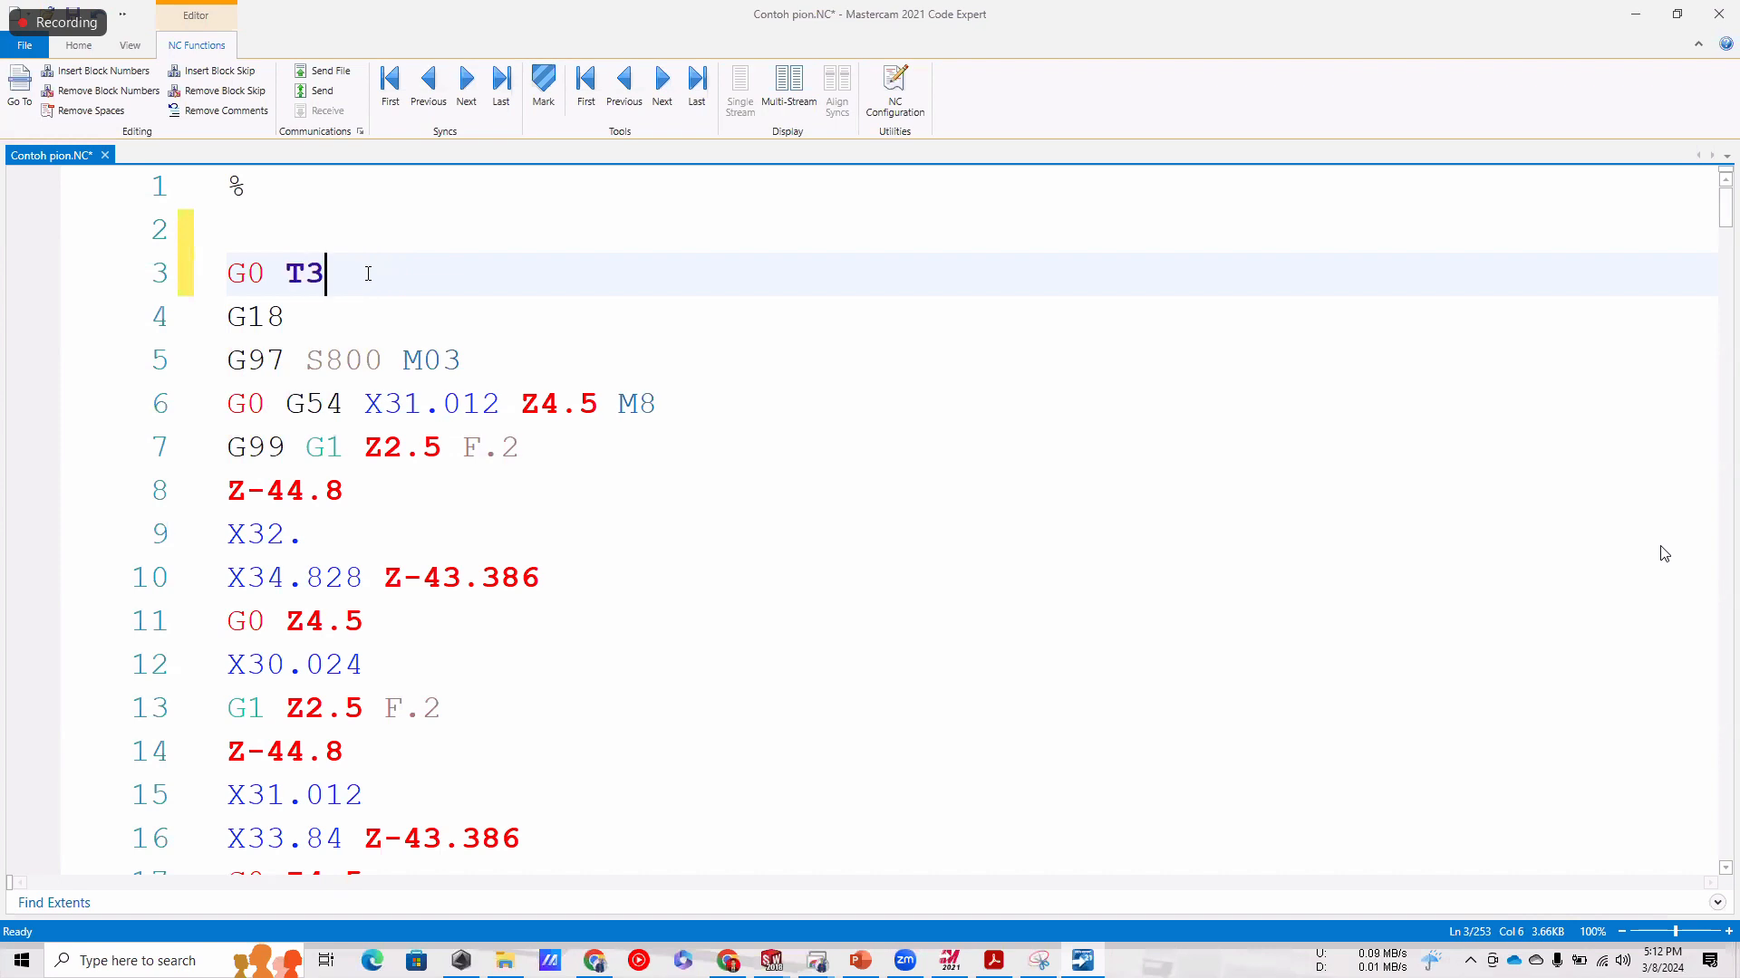
click(312, 302)
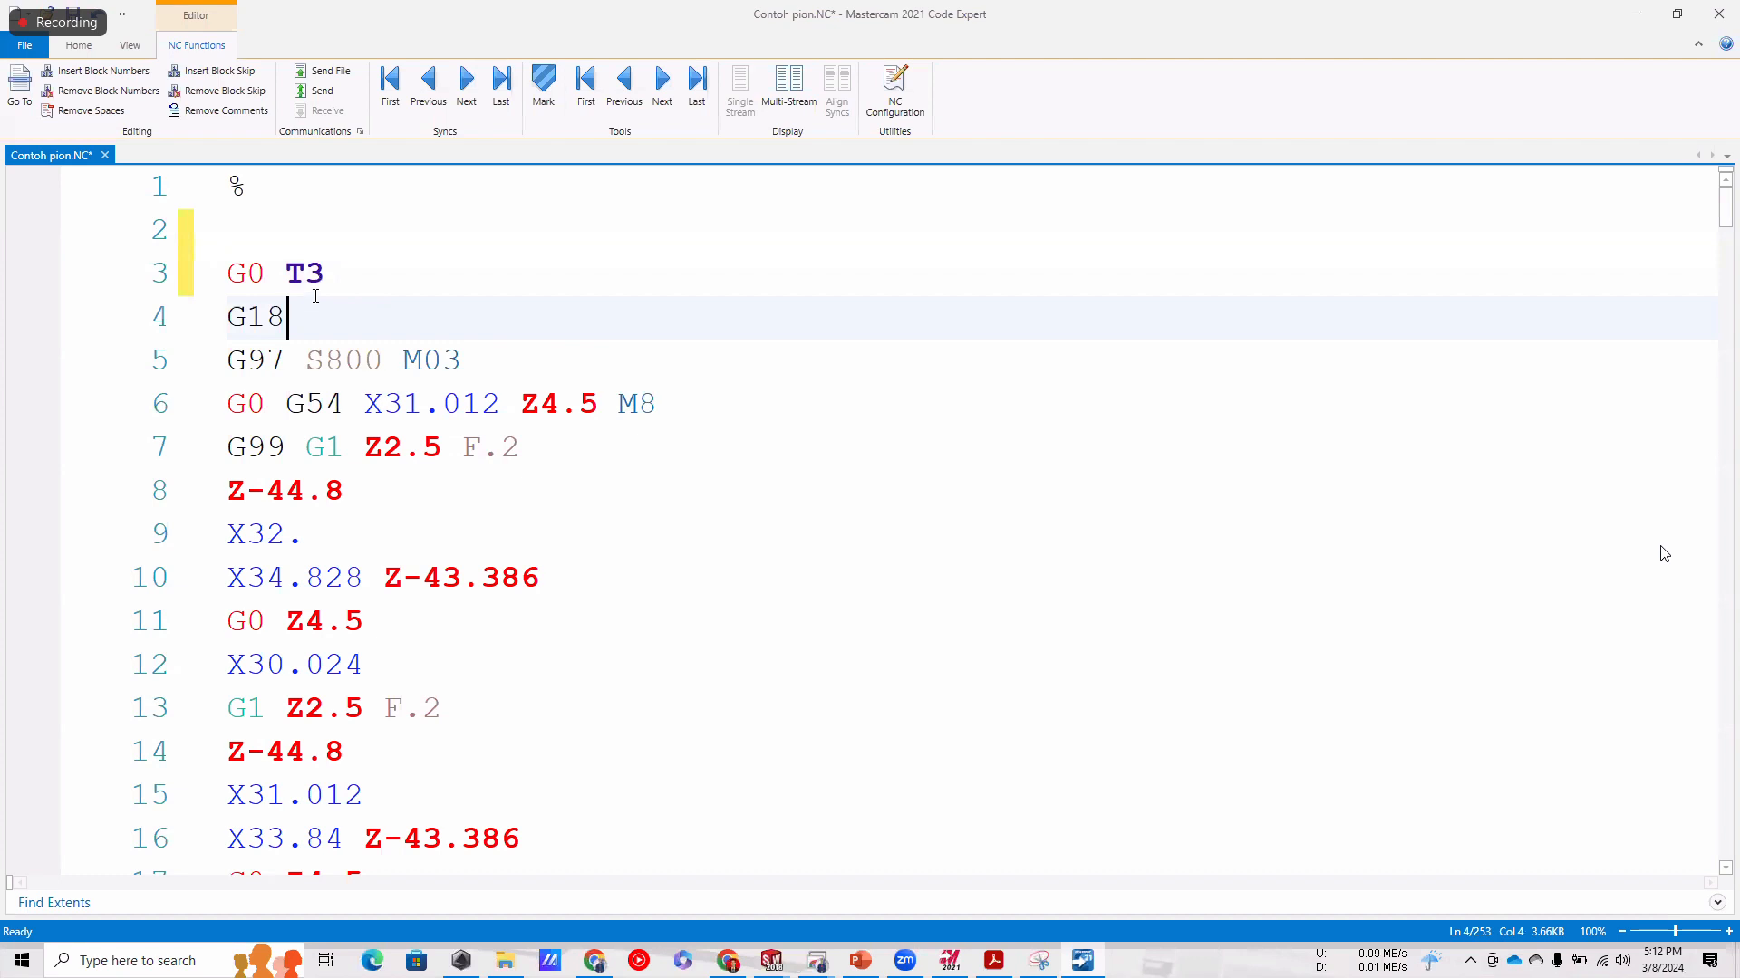
Remove the G97 code from the S800 M03 spindle line.
drag(290, 317, 231, 317)
click(392, 320)
click(308, 360)
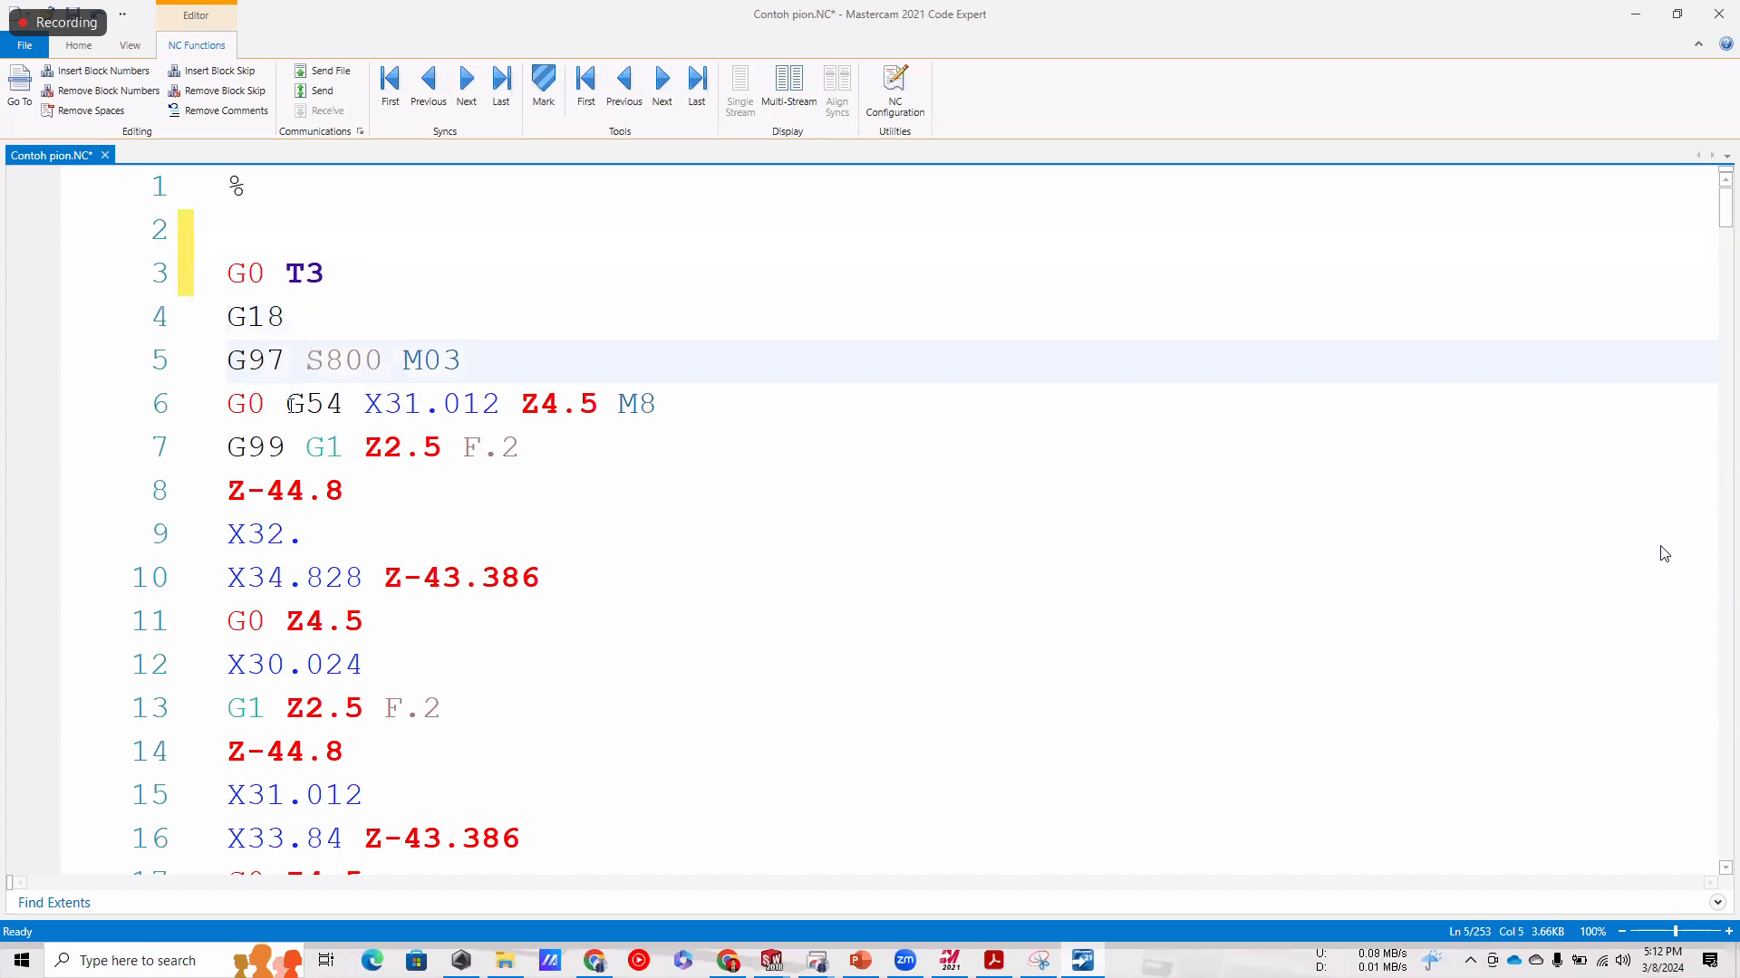
drag(352, 403, 232, 362)
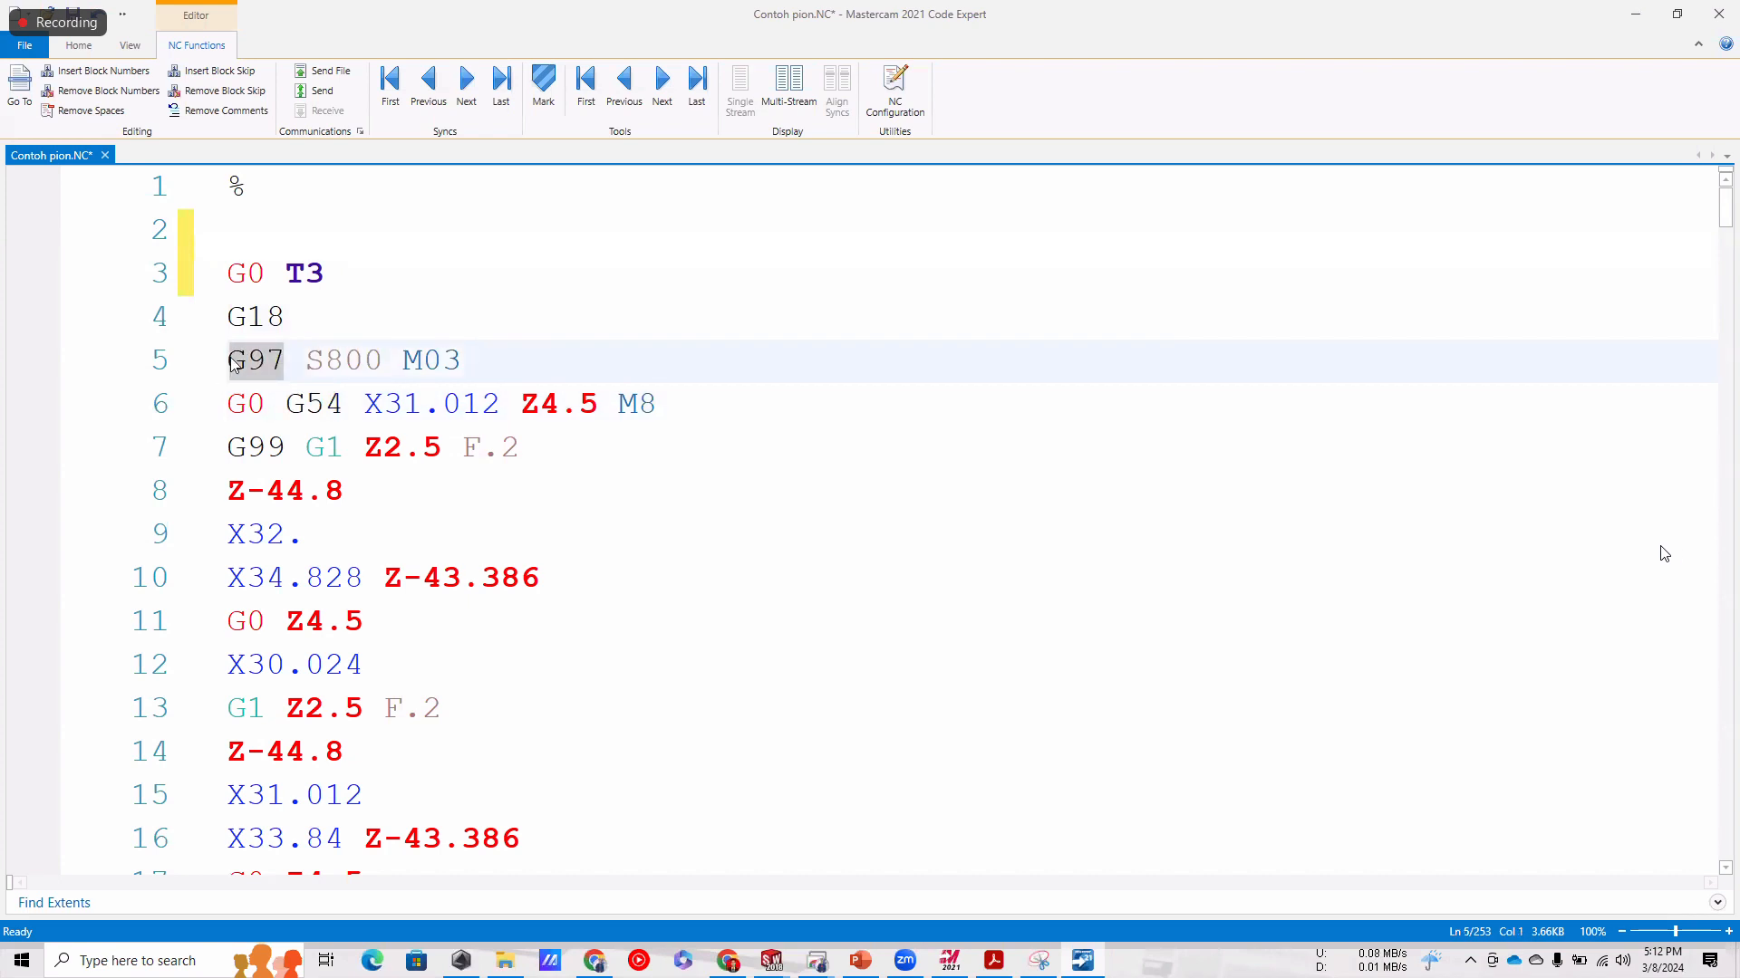
key(Delete)
key(Delete)
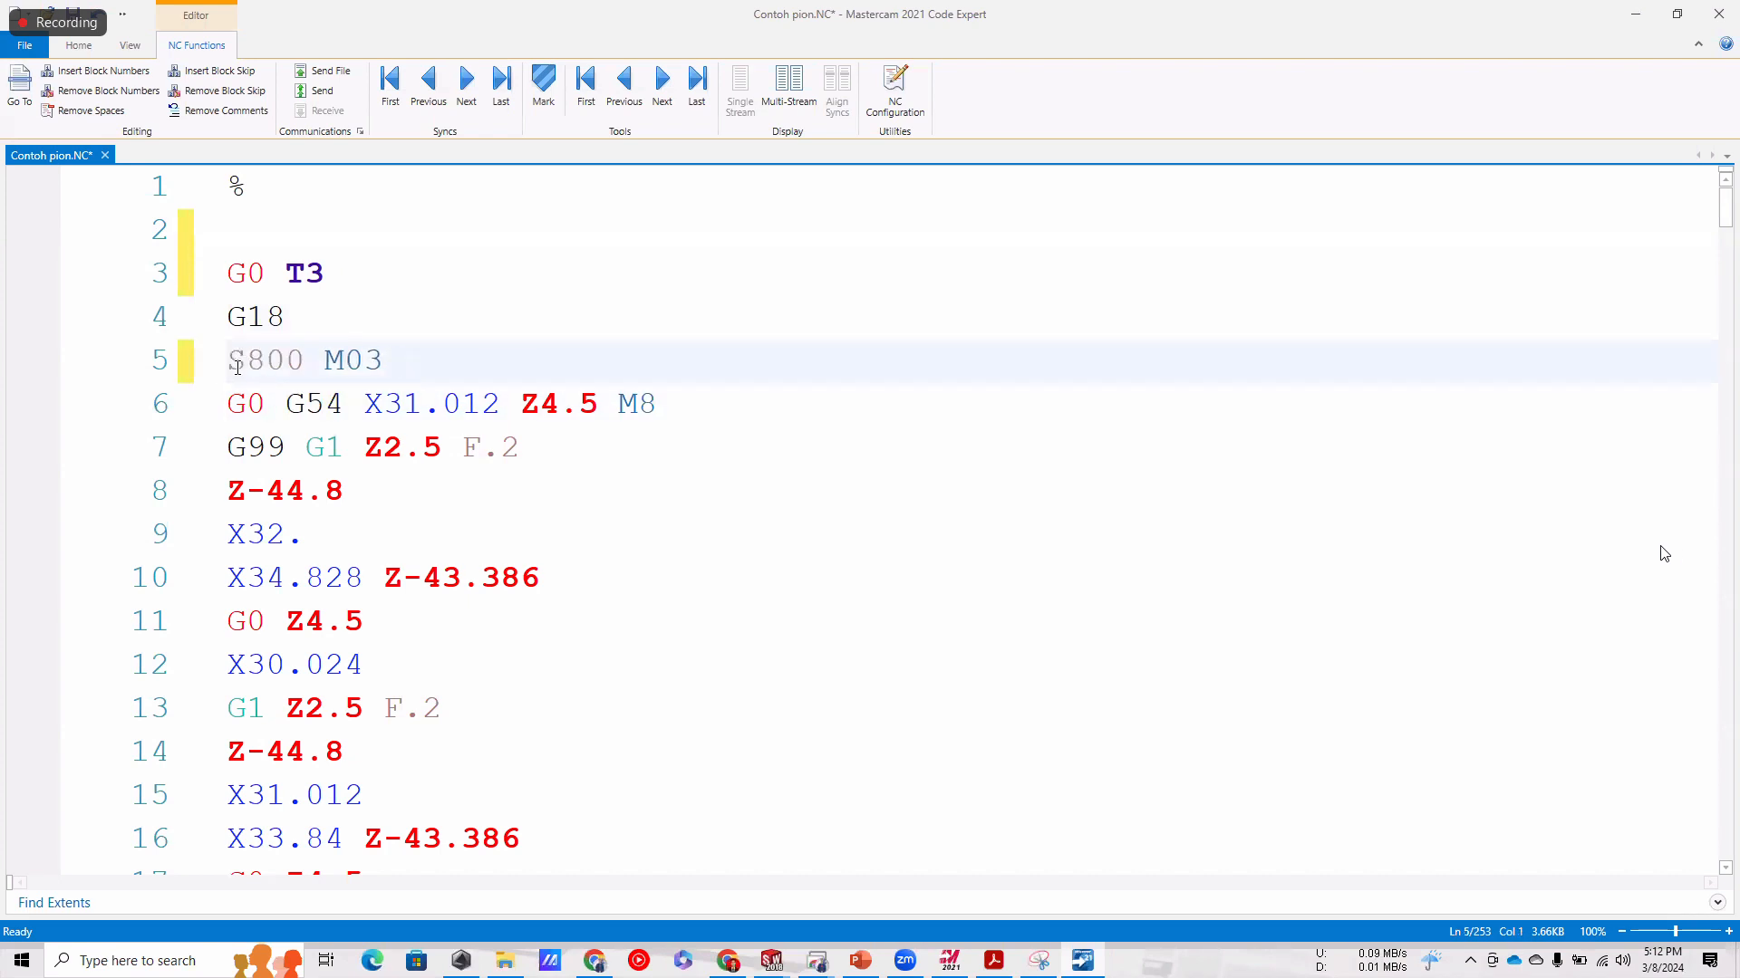
Examine the spindle speed, the M03 code and the G54 work offset in the opening blocks of the program.
drag(229, 362, 246, 362)
drag(303, 361, 248, 360)
click(379, 363)
drag(415, 362, 325, 362)
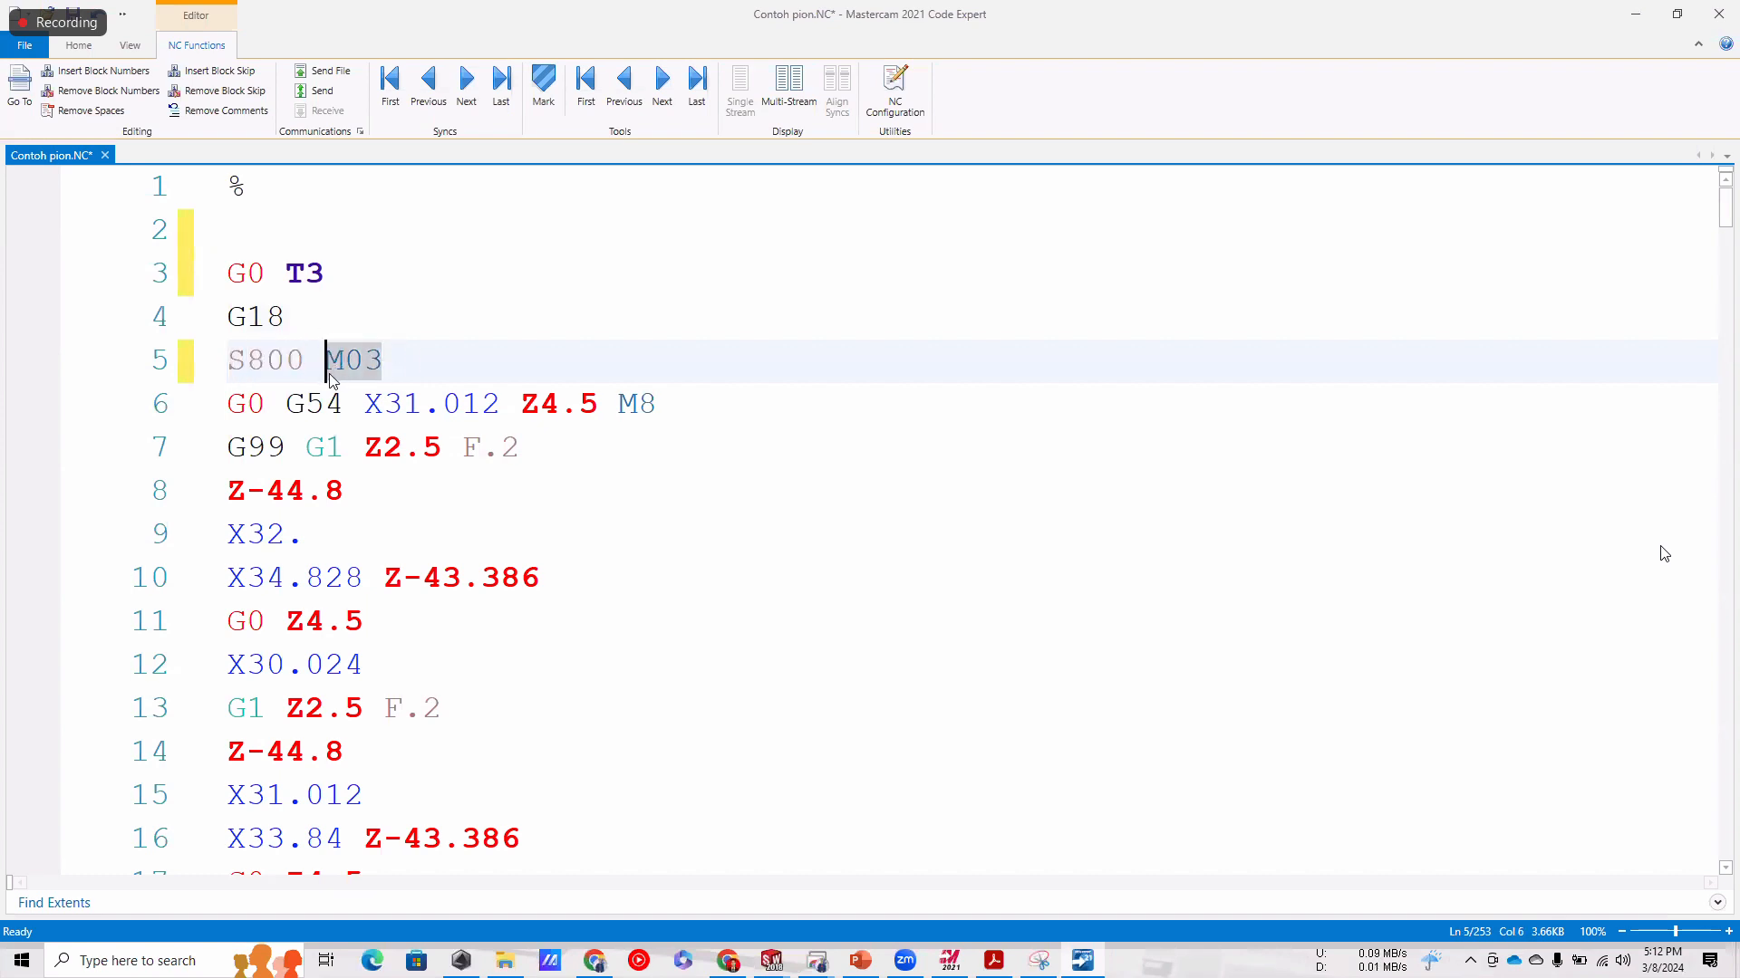
click(265, 401)
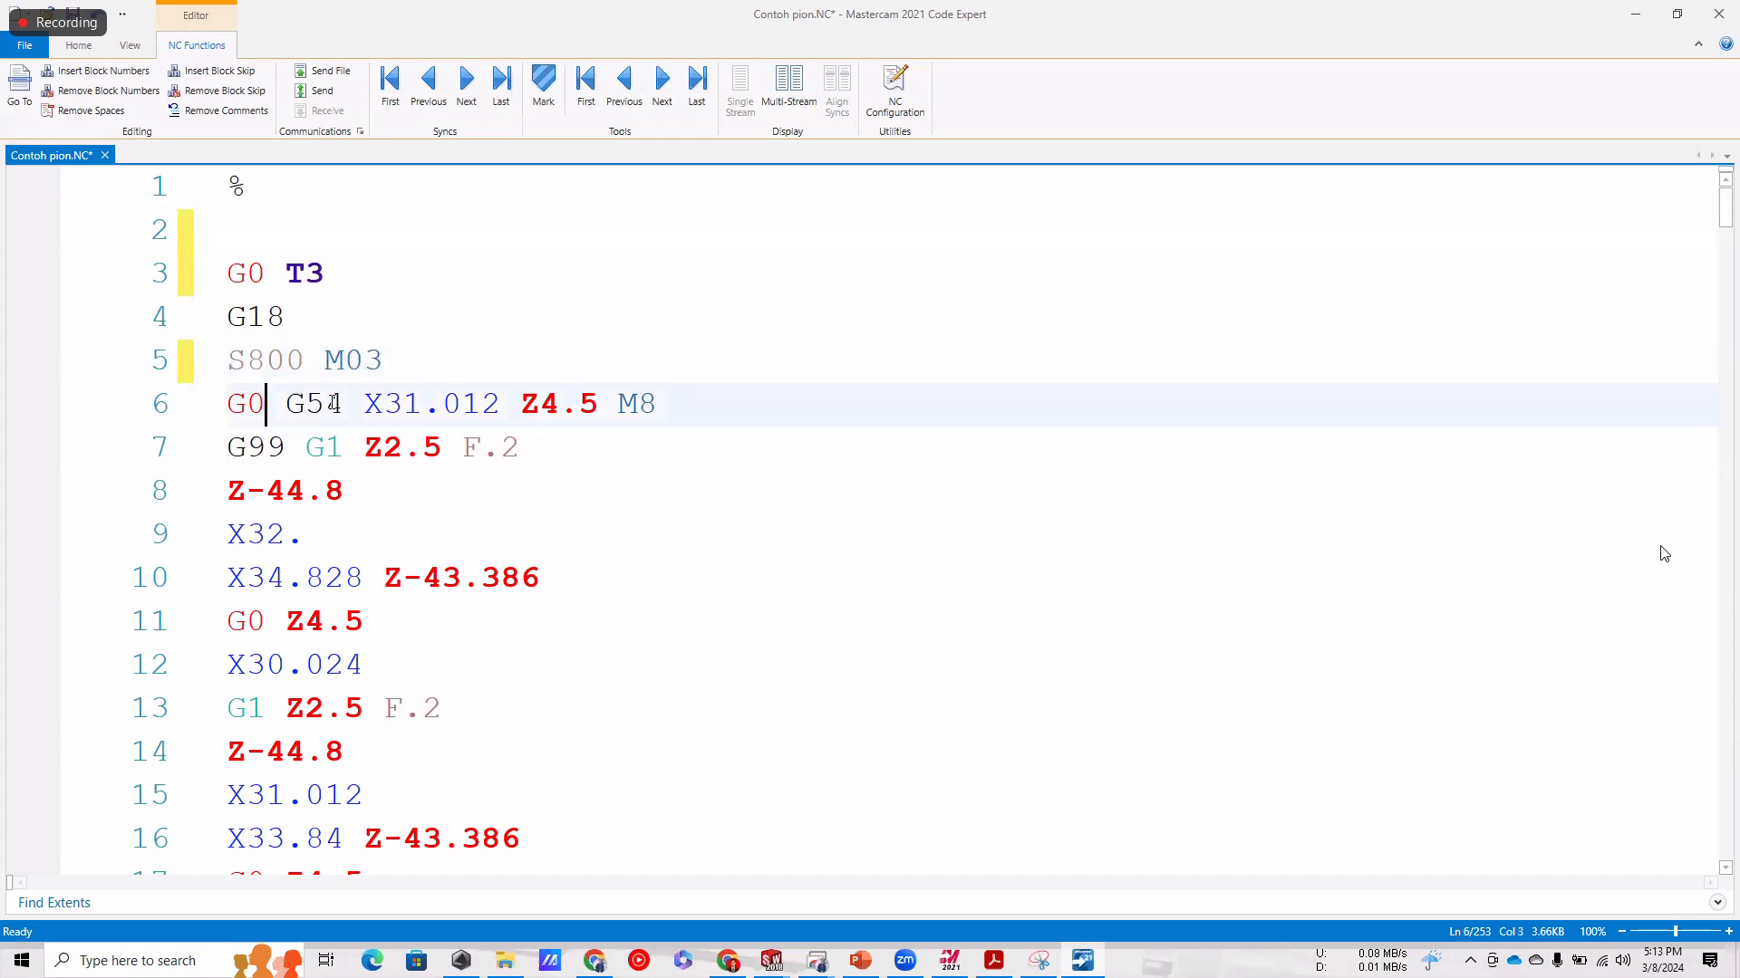
drag(343, 405, 288, 405)
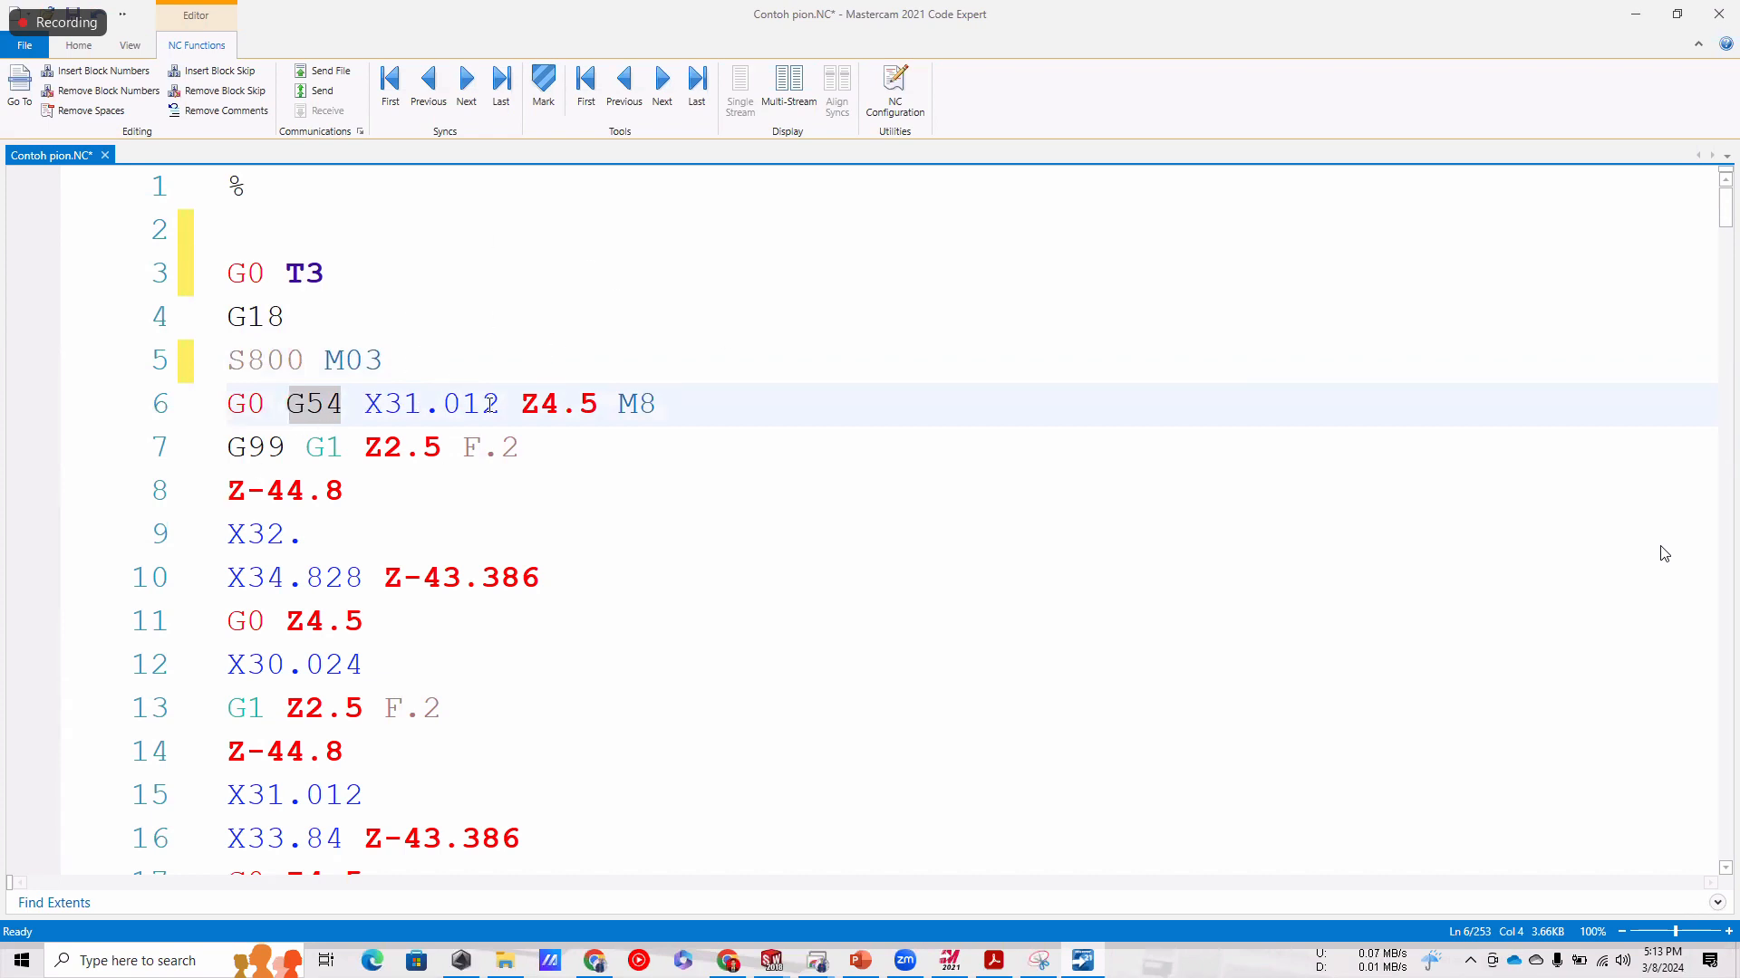
scroll(583, 439, down, 4)
scroll(486, 393, up, 4)
Reduce the code text size and remove the G99 code from the first feed move on line 7.
ctrl+scroll(497, 392, down, 3)
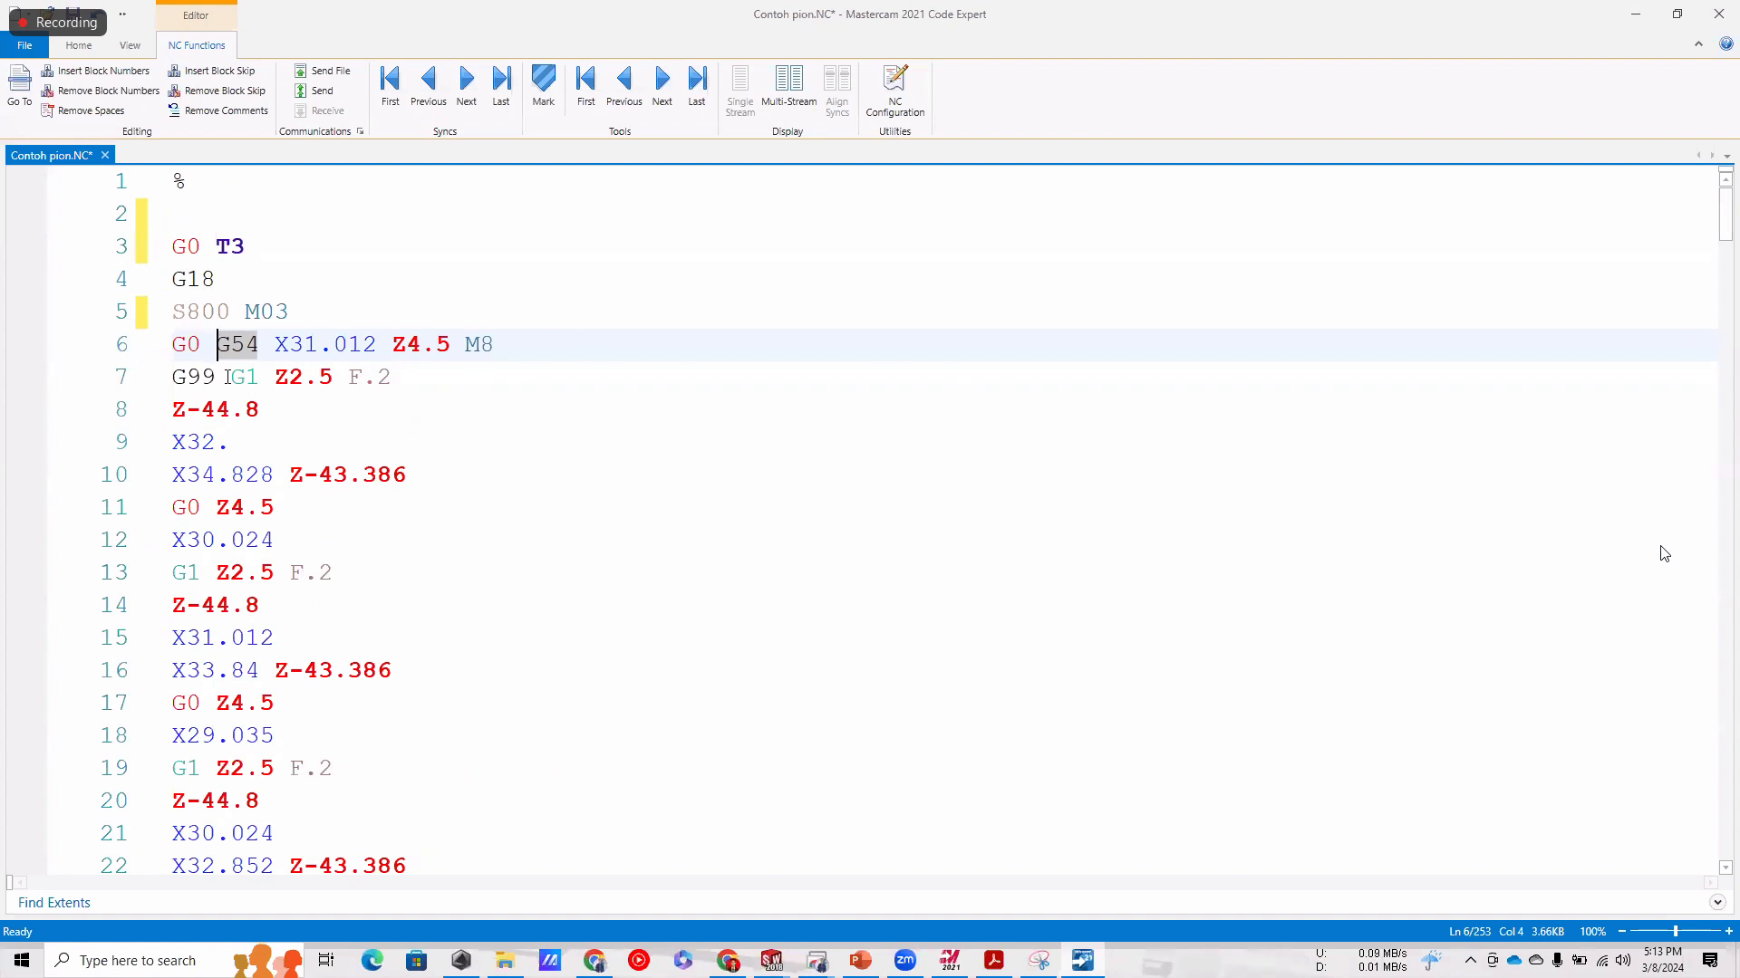
drag(230, 377, 186, 377)
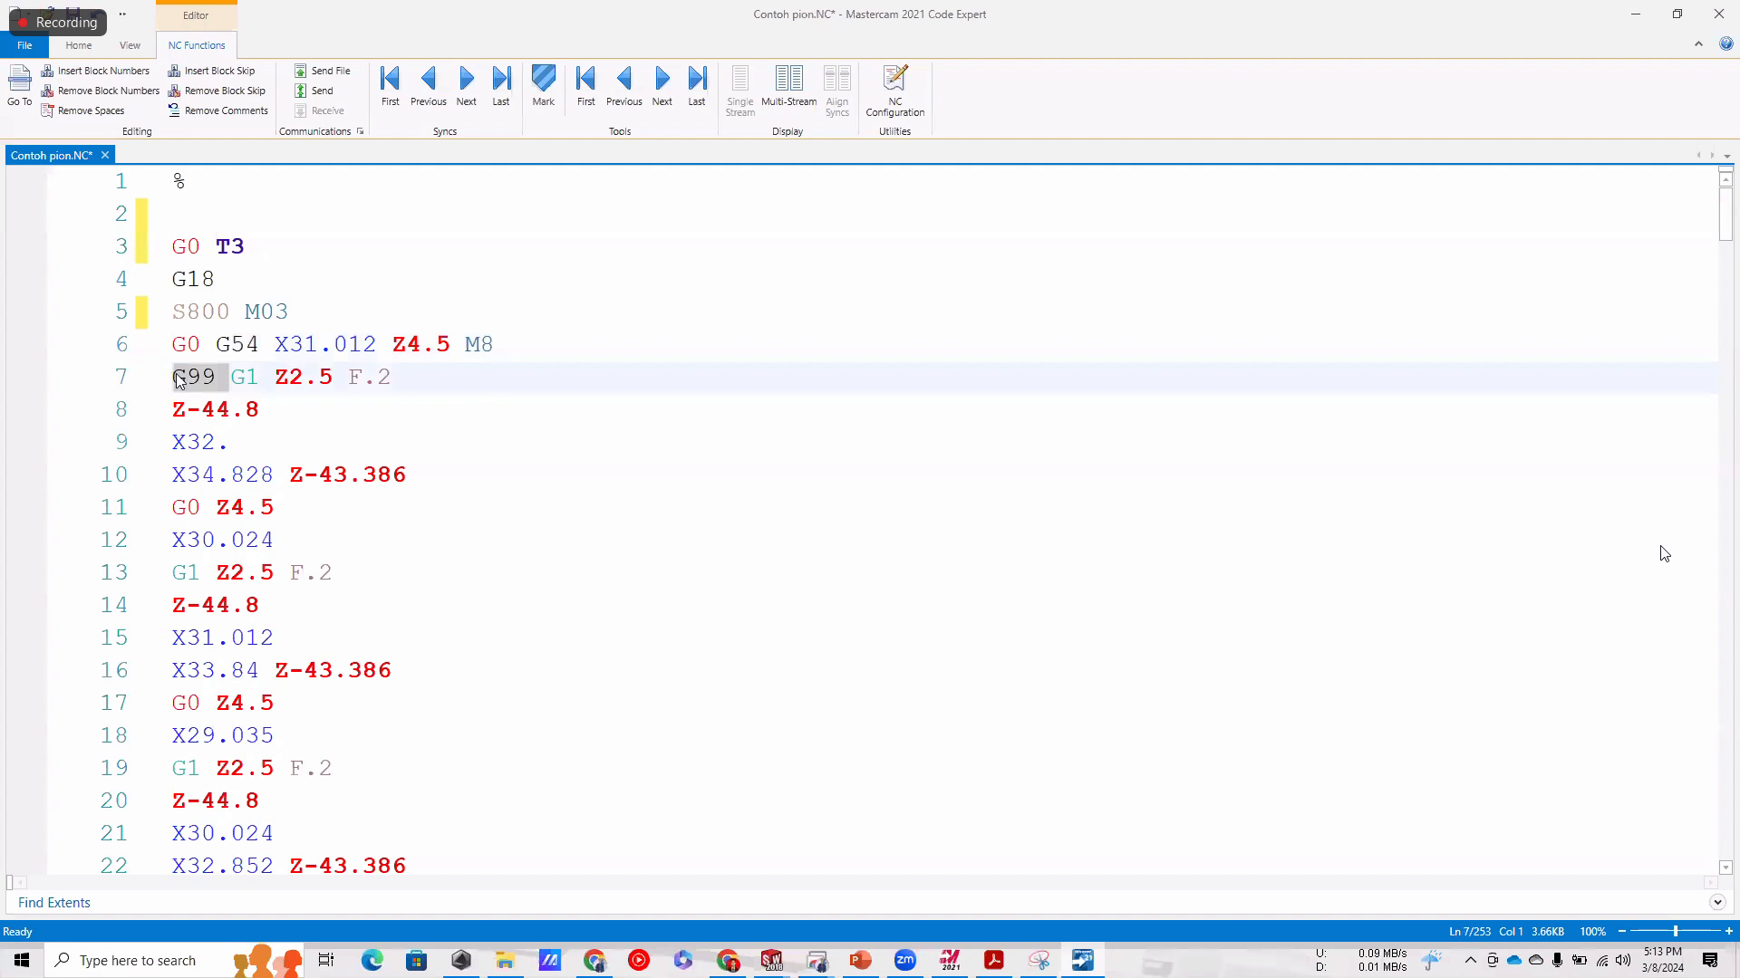
key(BackSpace)
Review the remaining toolpath blocks of the NC program through to its closing lines.
scroll(327, 352, down, 1)
scroll(327, 351, down, 2)
ctrl+scroll(321, 344, down, 5)
ctrl+scroll(200, 417, up, 5)
scroll(145, 434, down, 9)
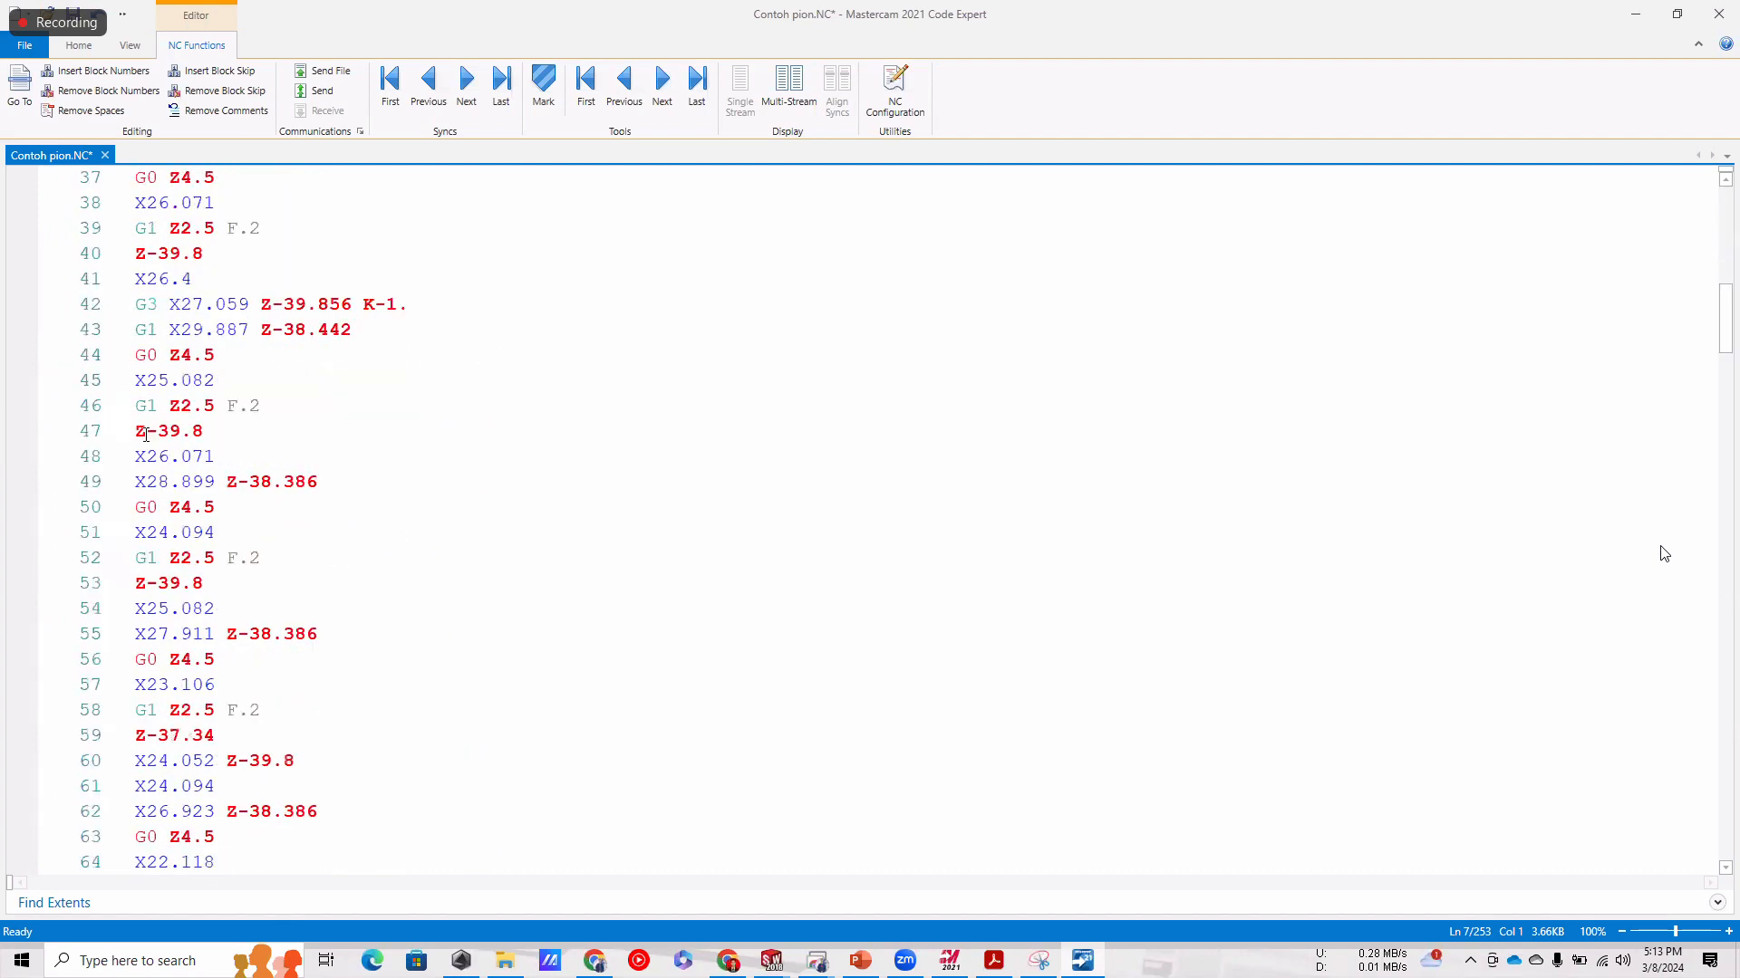
scroll(146, 434, down, 11)
scroll(176, 418, down, 7)
scroll(193, 568, down, 20)
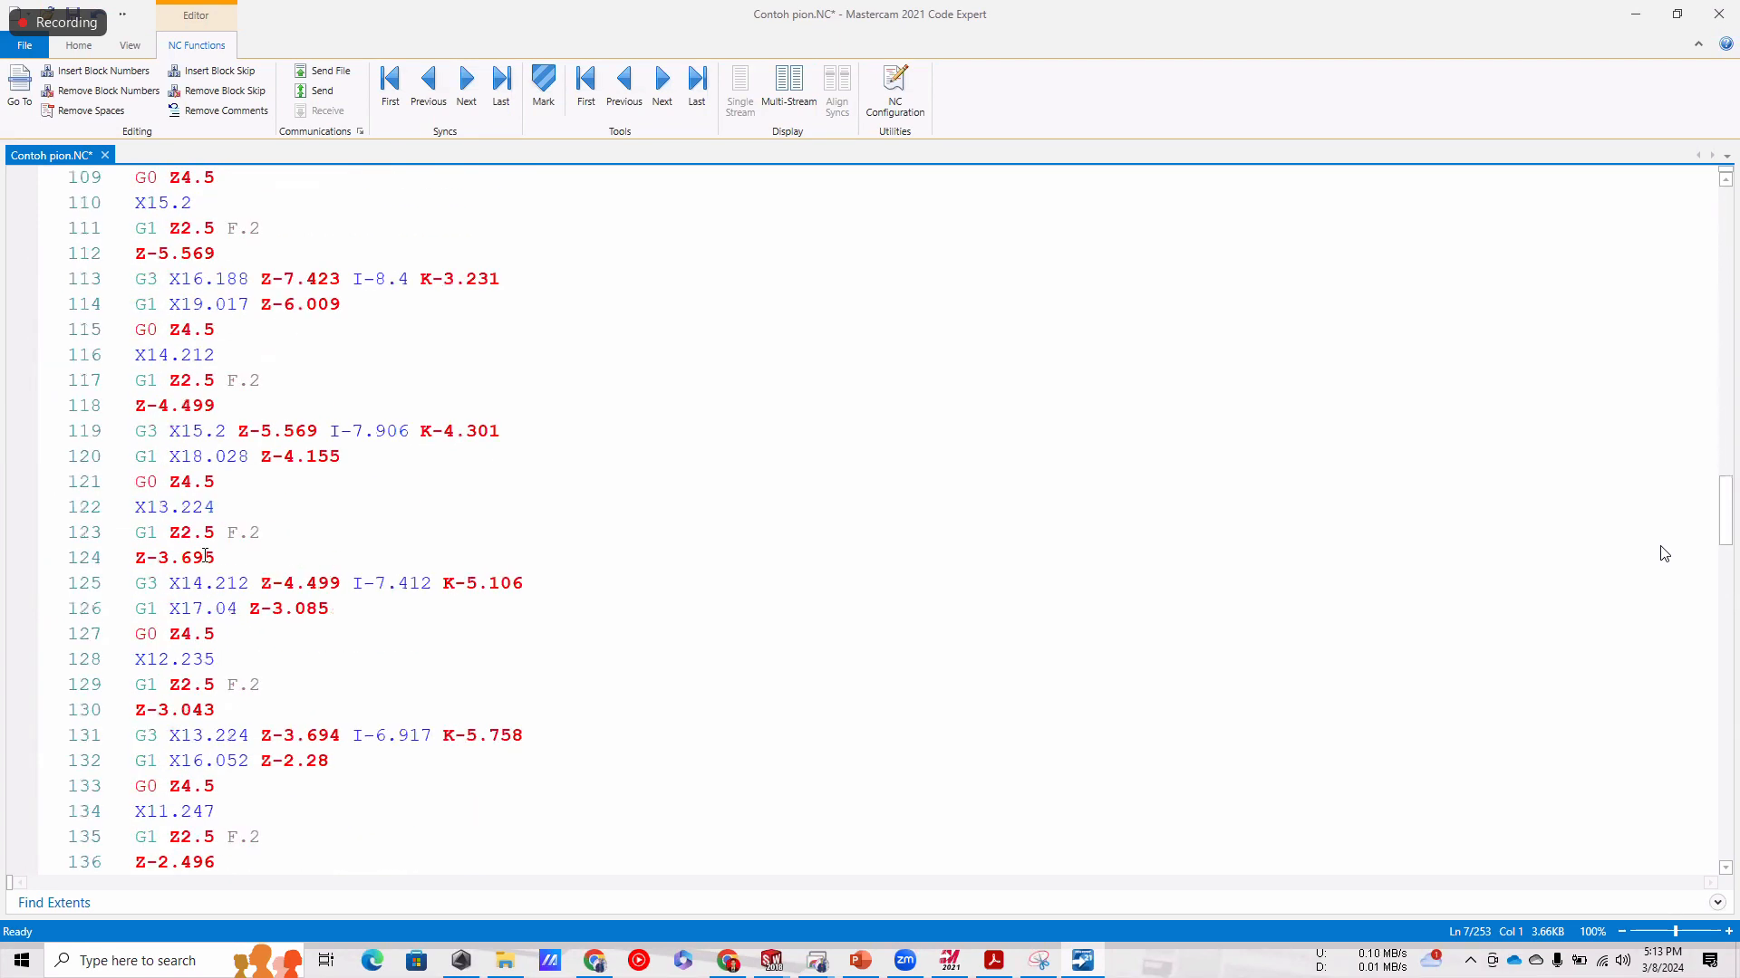
scroll(214, 548, down, 8)
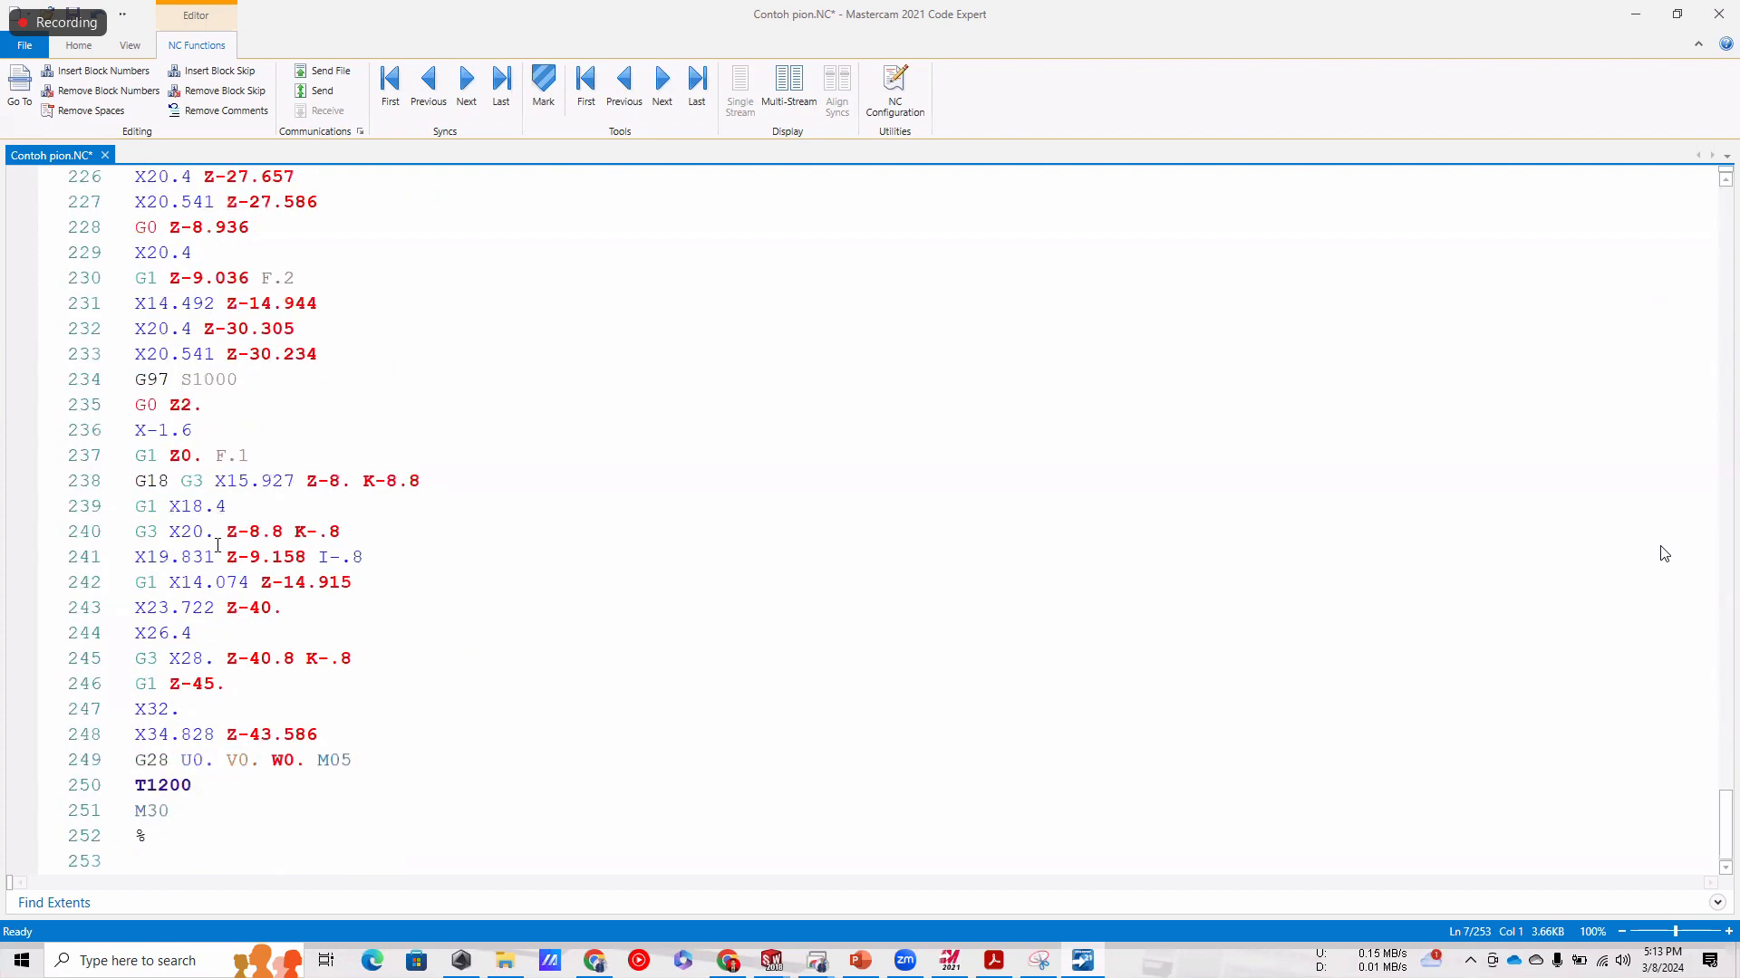
Remove G28 U0. V0. W0. from line 249 near the program end, leaving only the M05 code.
ctrl+scroll(216, 752, up, 10)
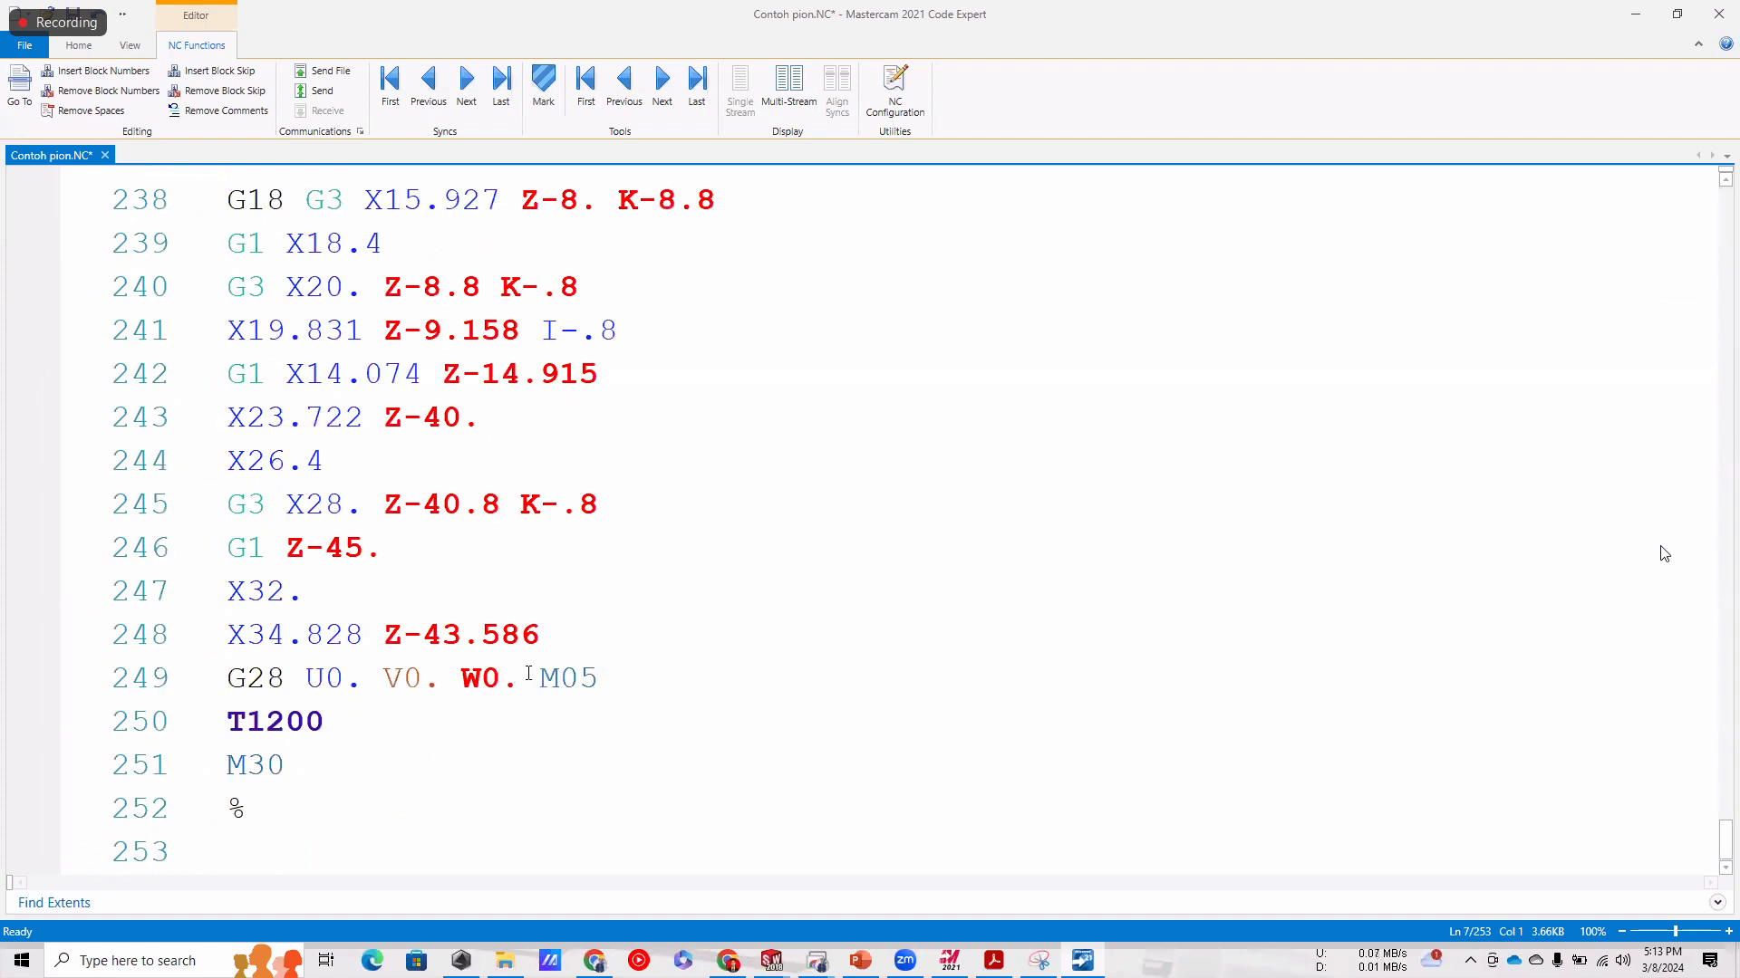
drag(518, 679, 258, 675)
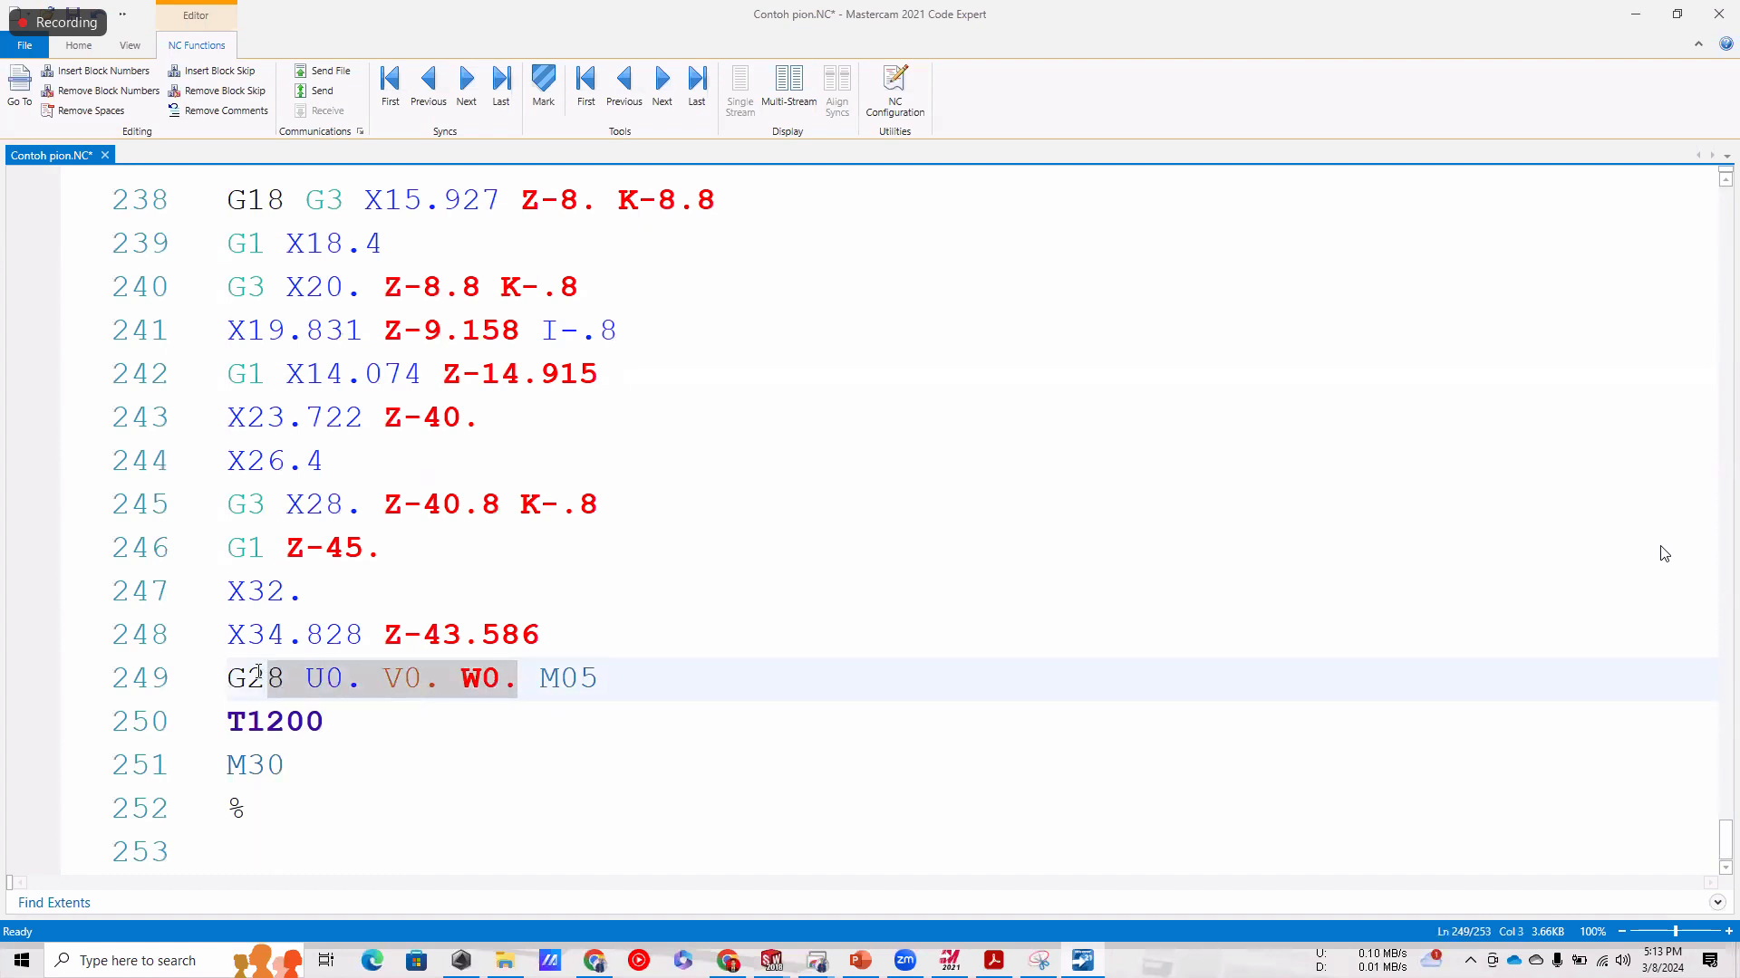
key(BackSpace)
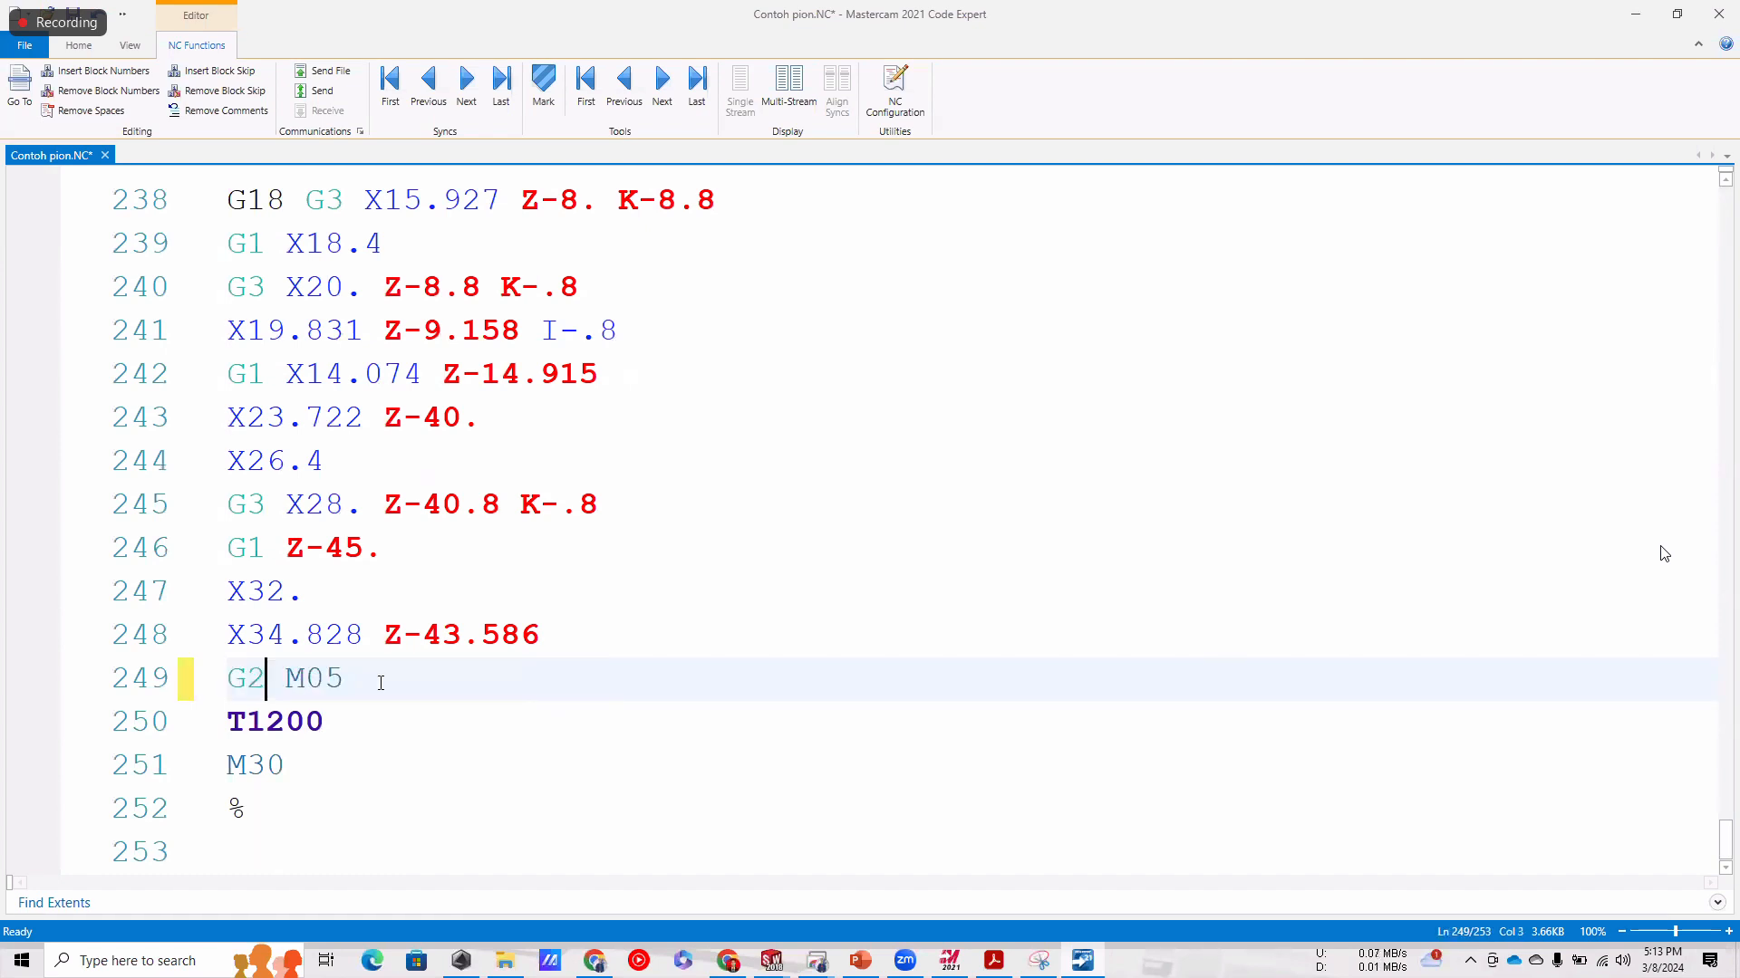
key(BackSpace)
key(BackSpace)
key(Delete)
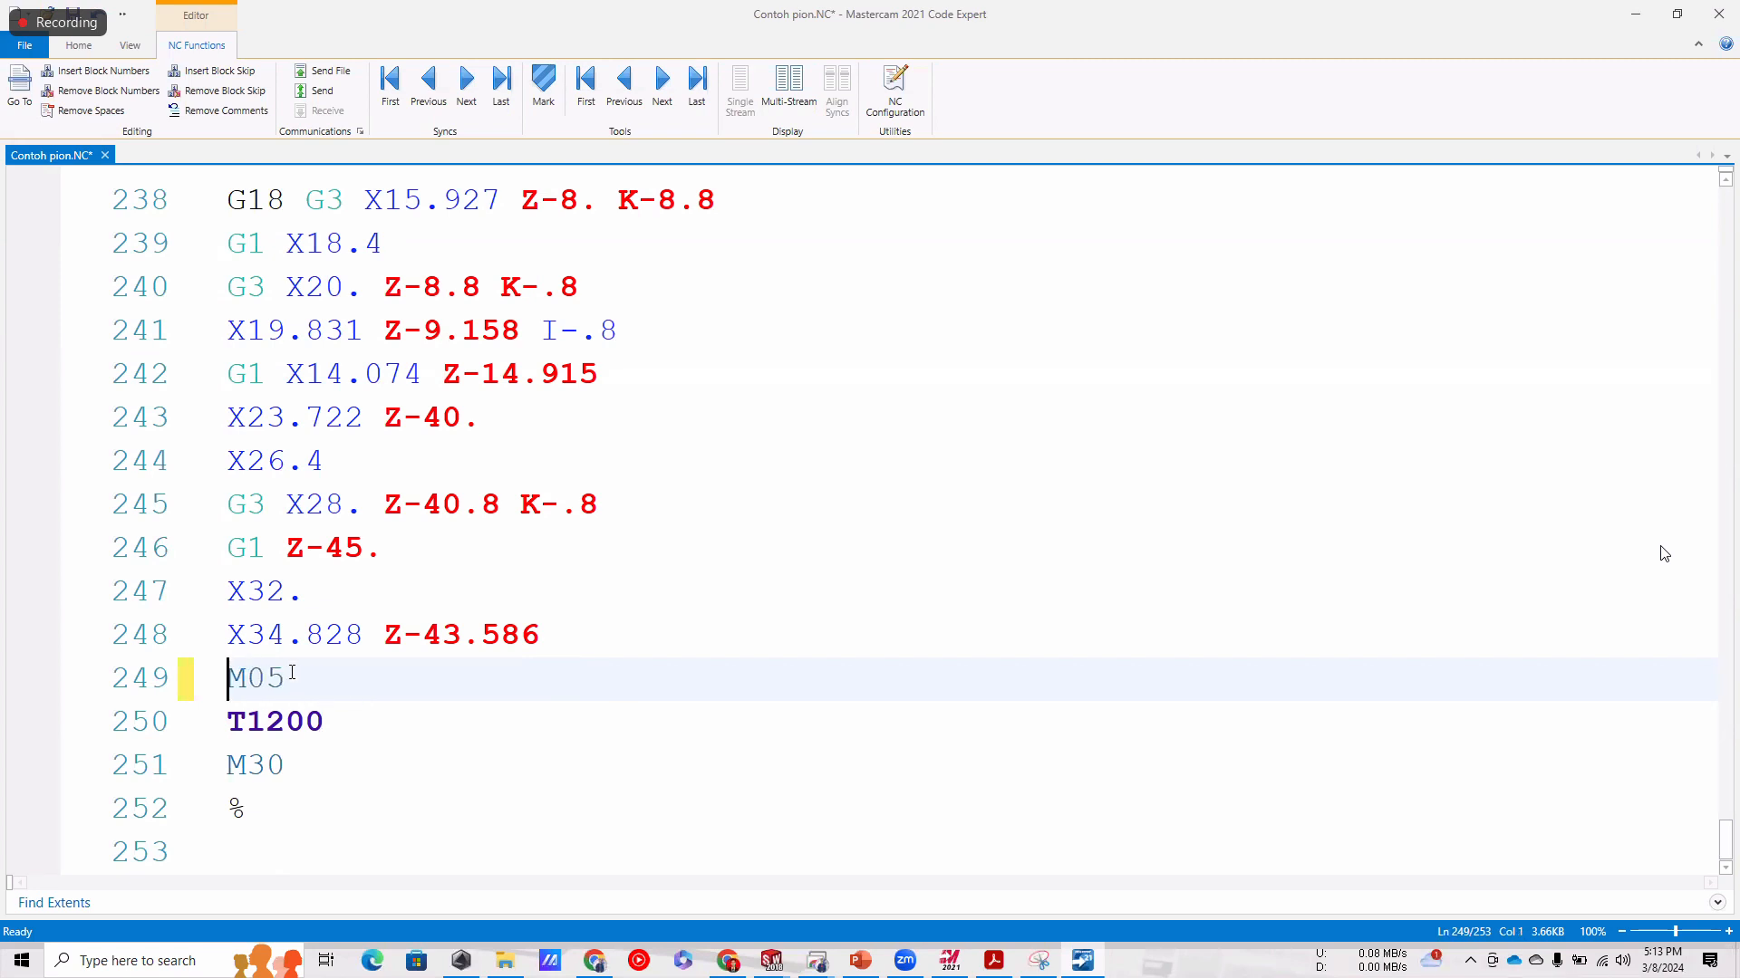
Delete the T1200 block between the M05 and M30 lines.
drag(319, 721, 225, 728)
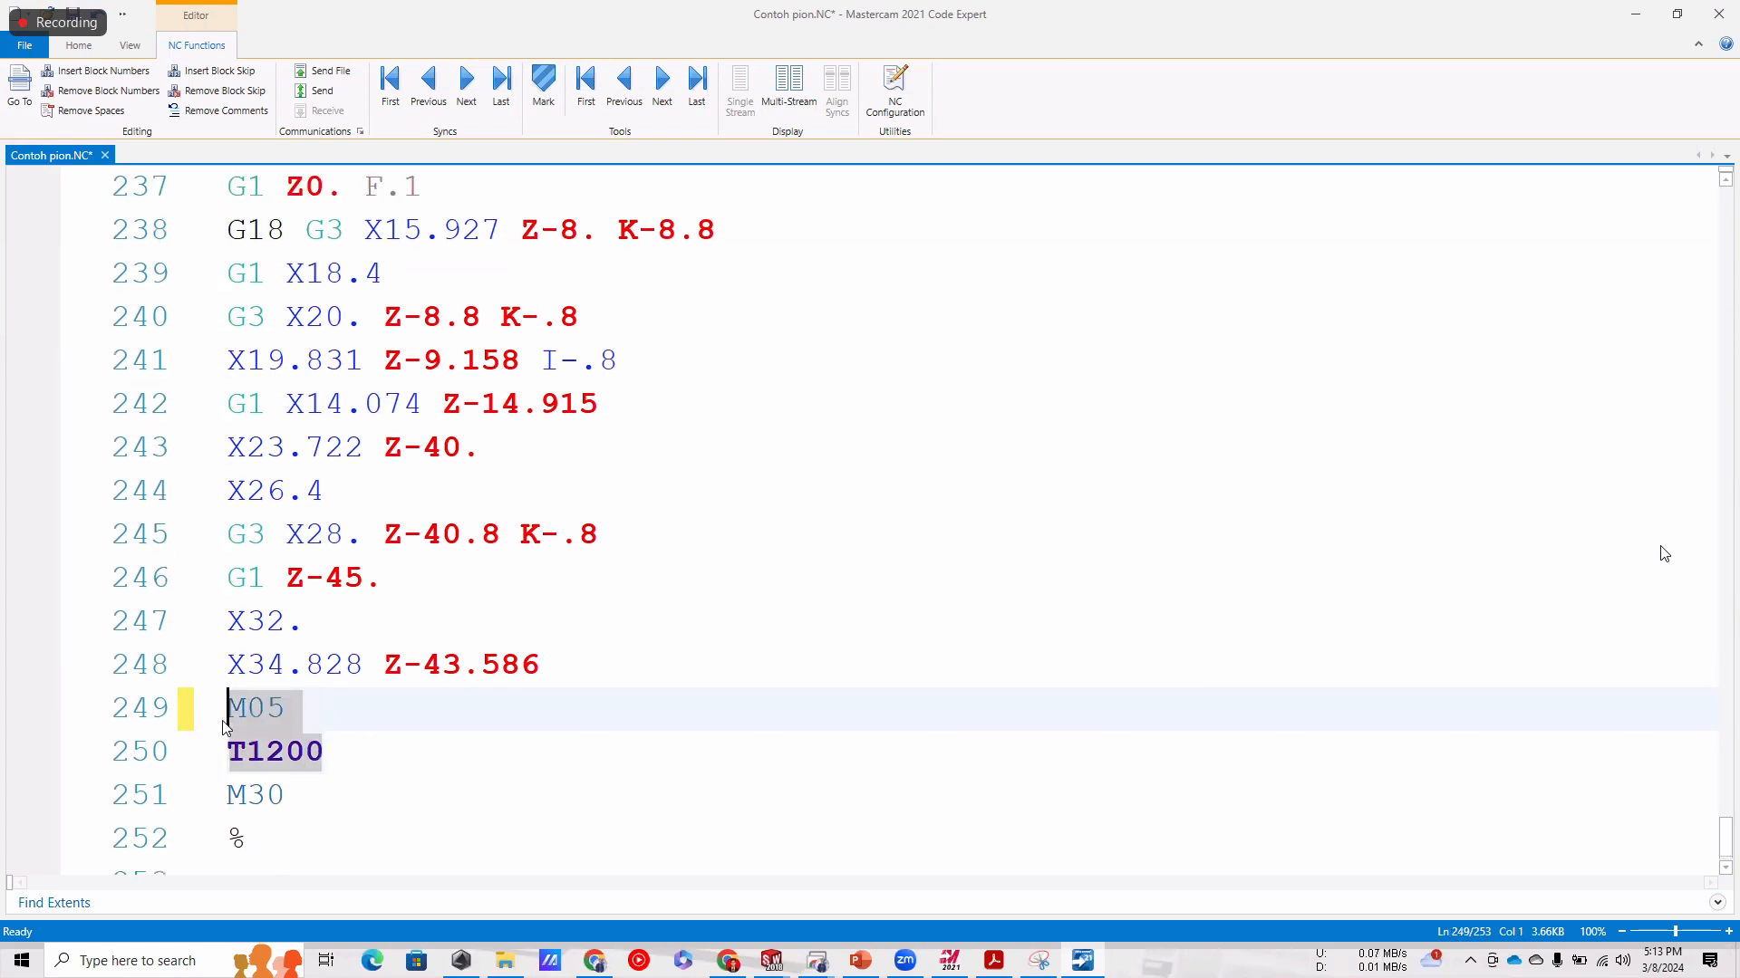
drag(331, 753, 229, 772)
key(BackSpace)
key(Delete)
click(313, 786)
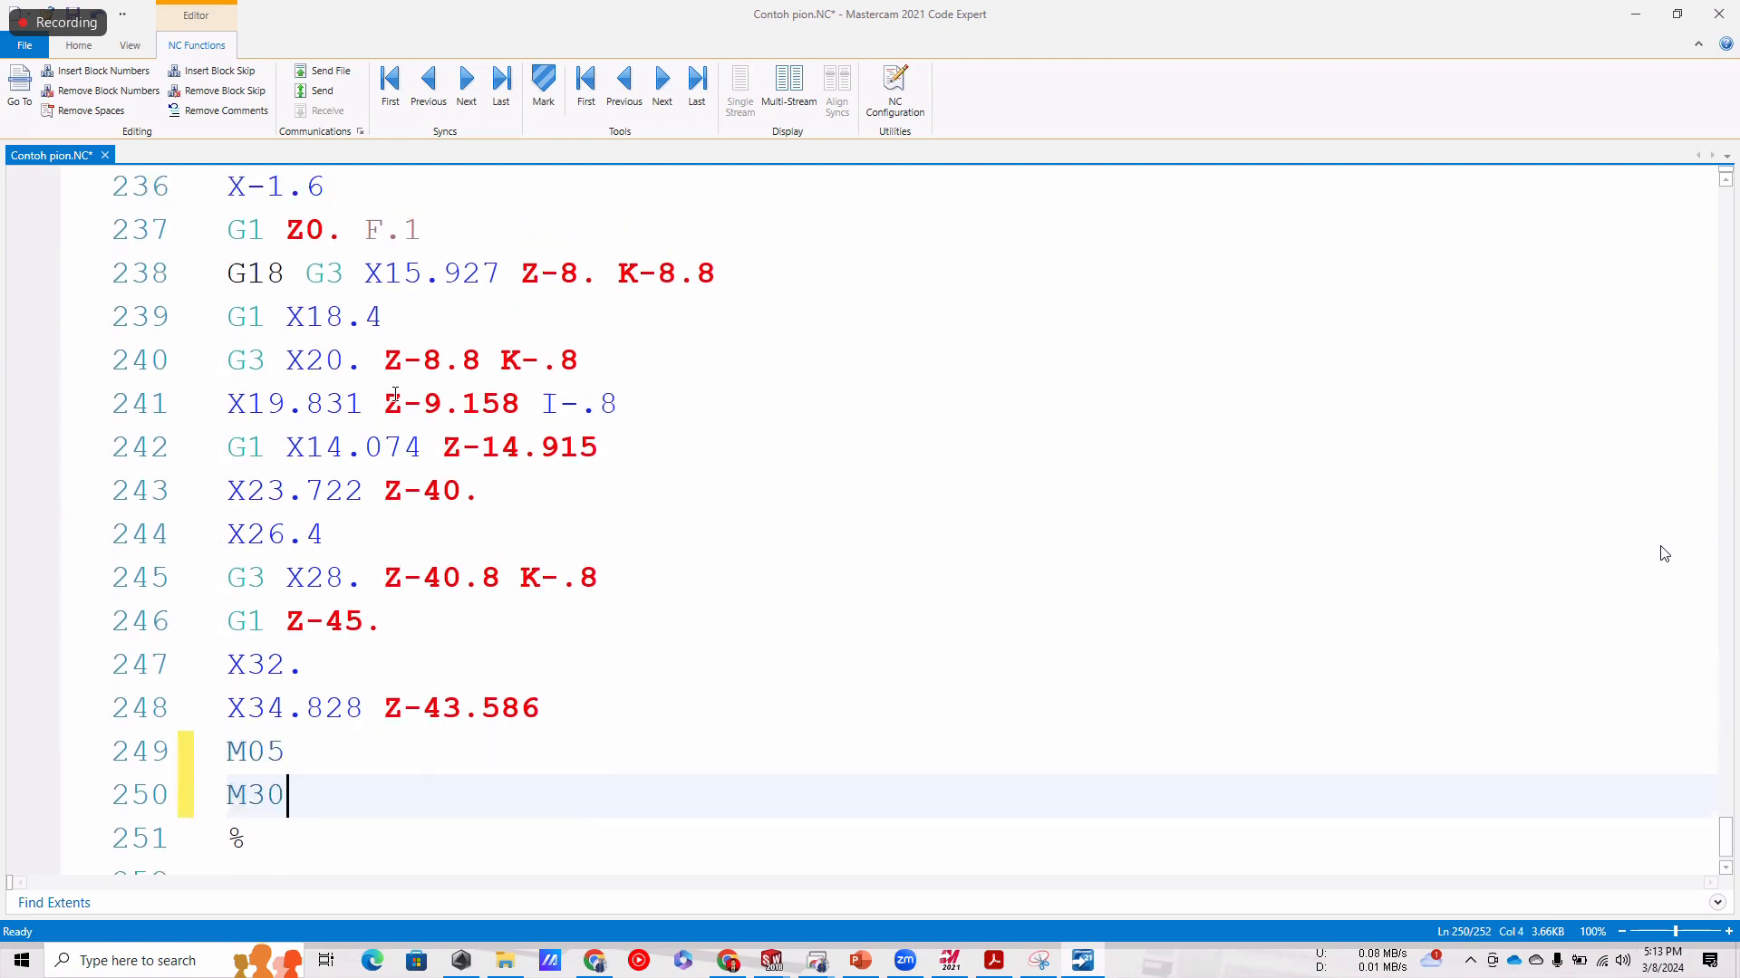
Remove the G97 code in front of S1000 on line 234.
scroll(392, 400, up, 3)
drag(308, 494, 228, 497)
key(Delete)
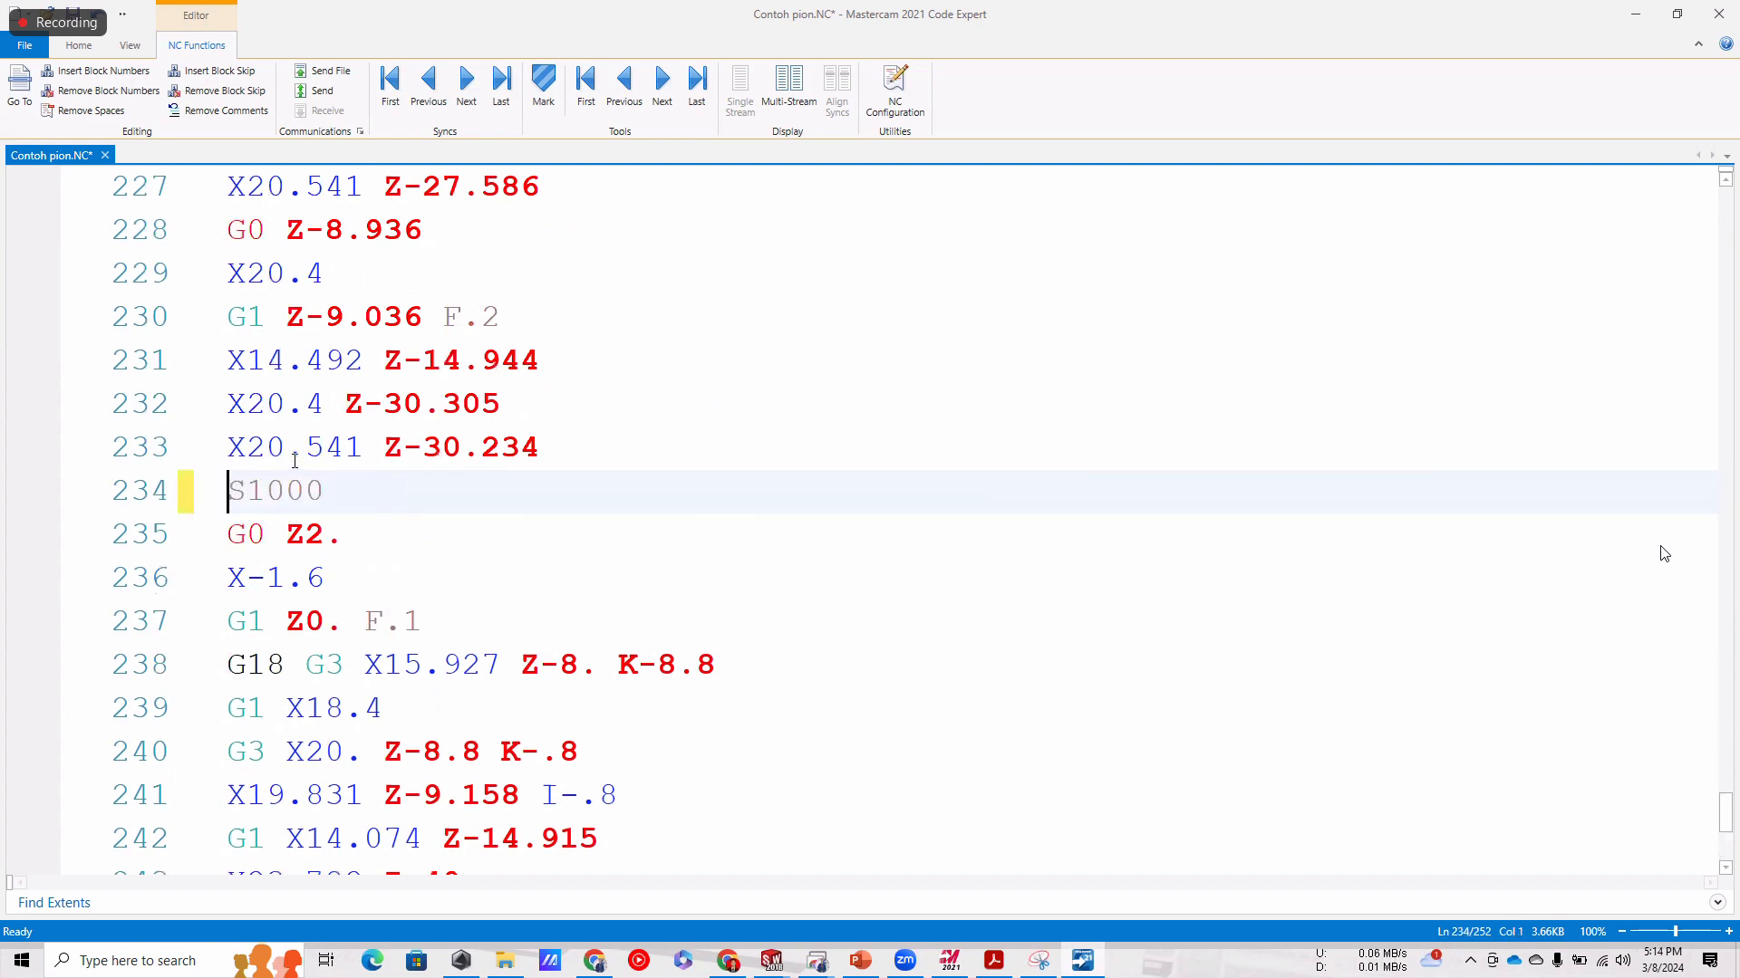
Delete the G18, G97 S3600, G50 S3600 and G96 S800 blocks on lines 193 to 196.
scroll(374, 503, up, 11)
scroll(374, 504, up, 1)
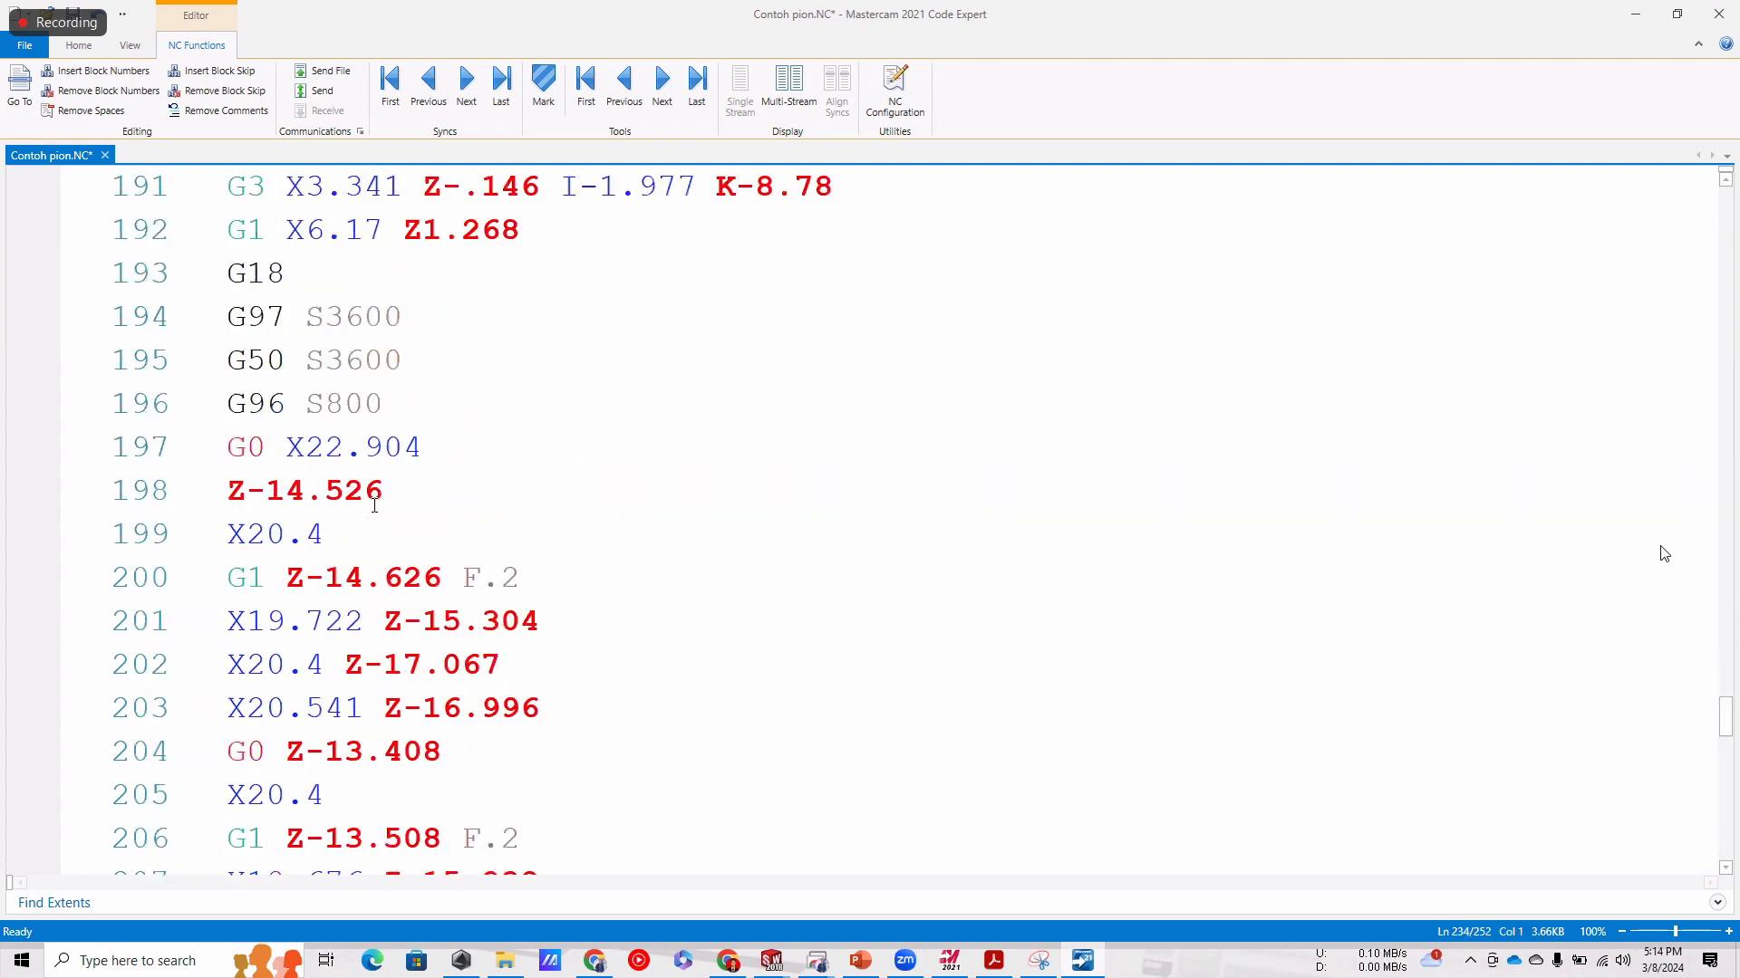
click(403, 359)
drag(385, 403, 232, 290)
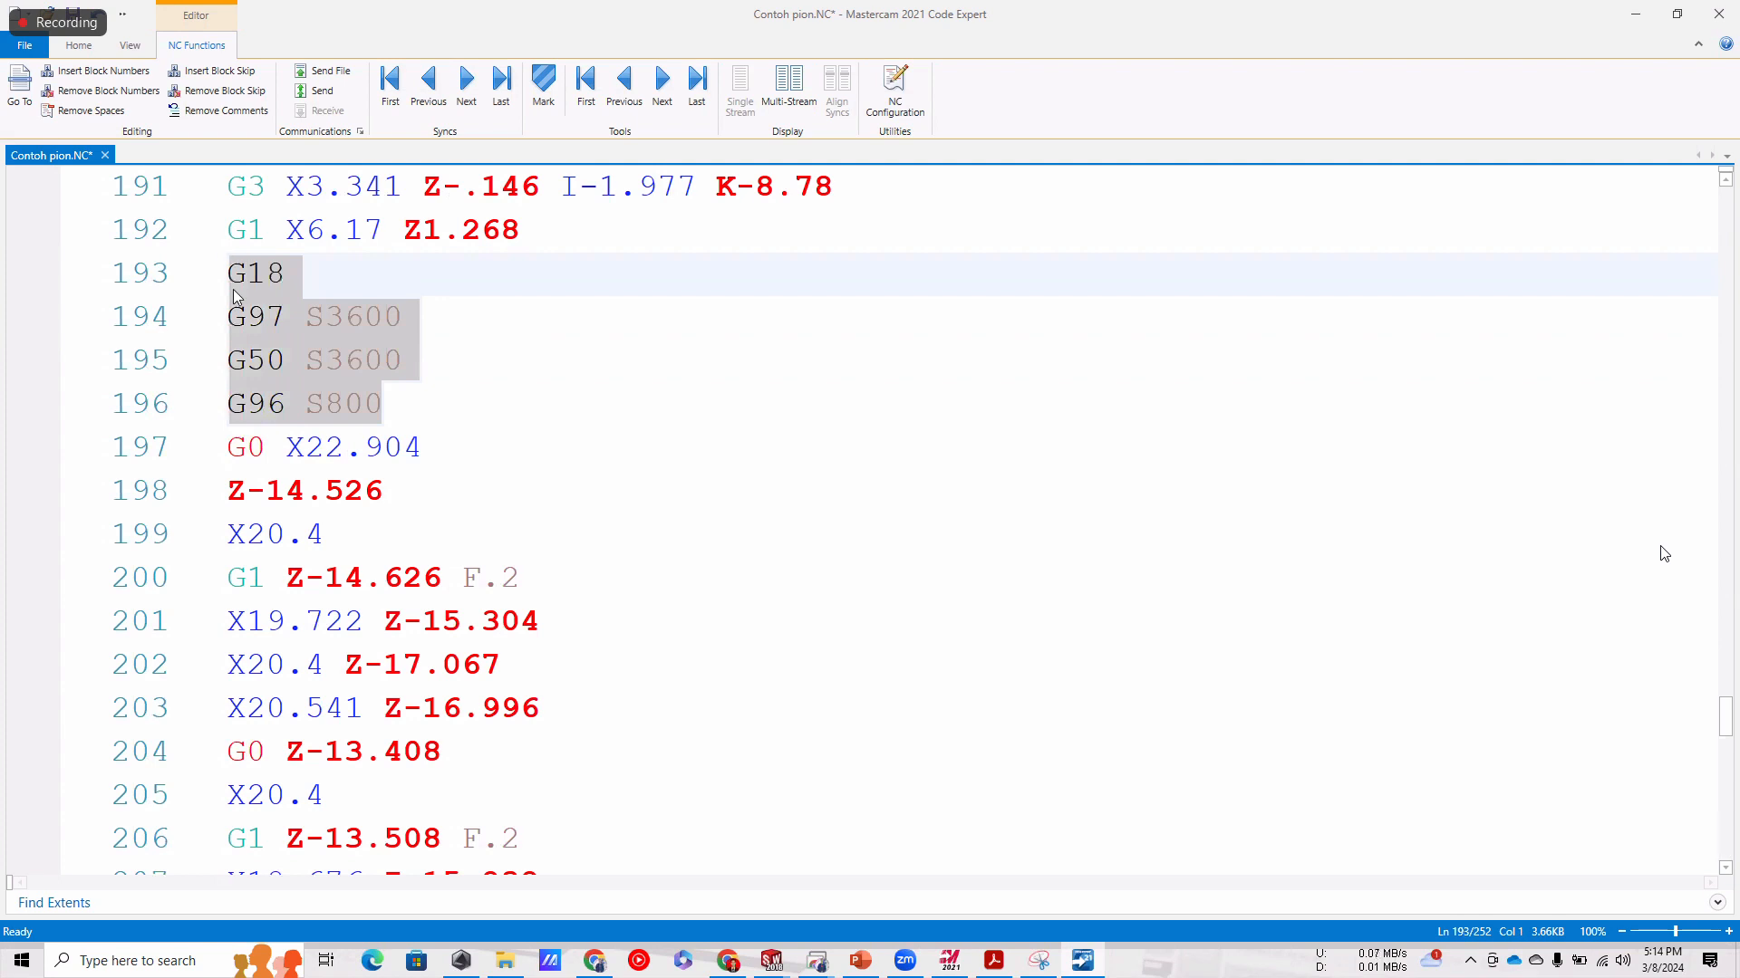
key(Delete)
key(Delete)
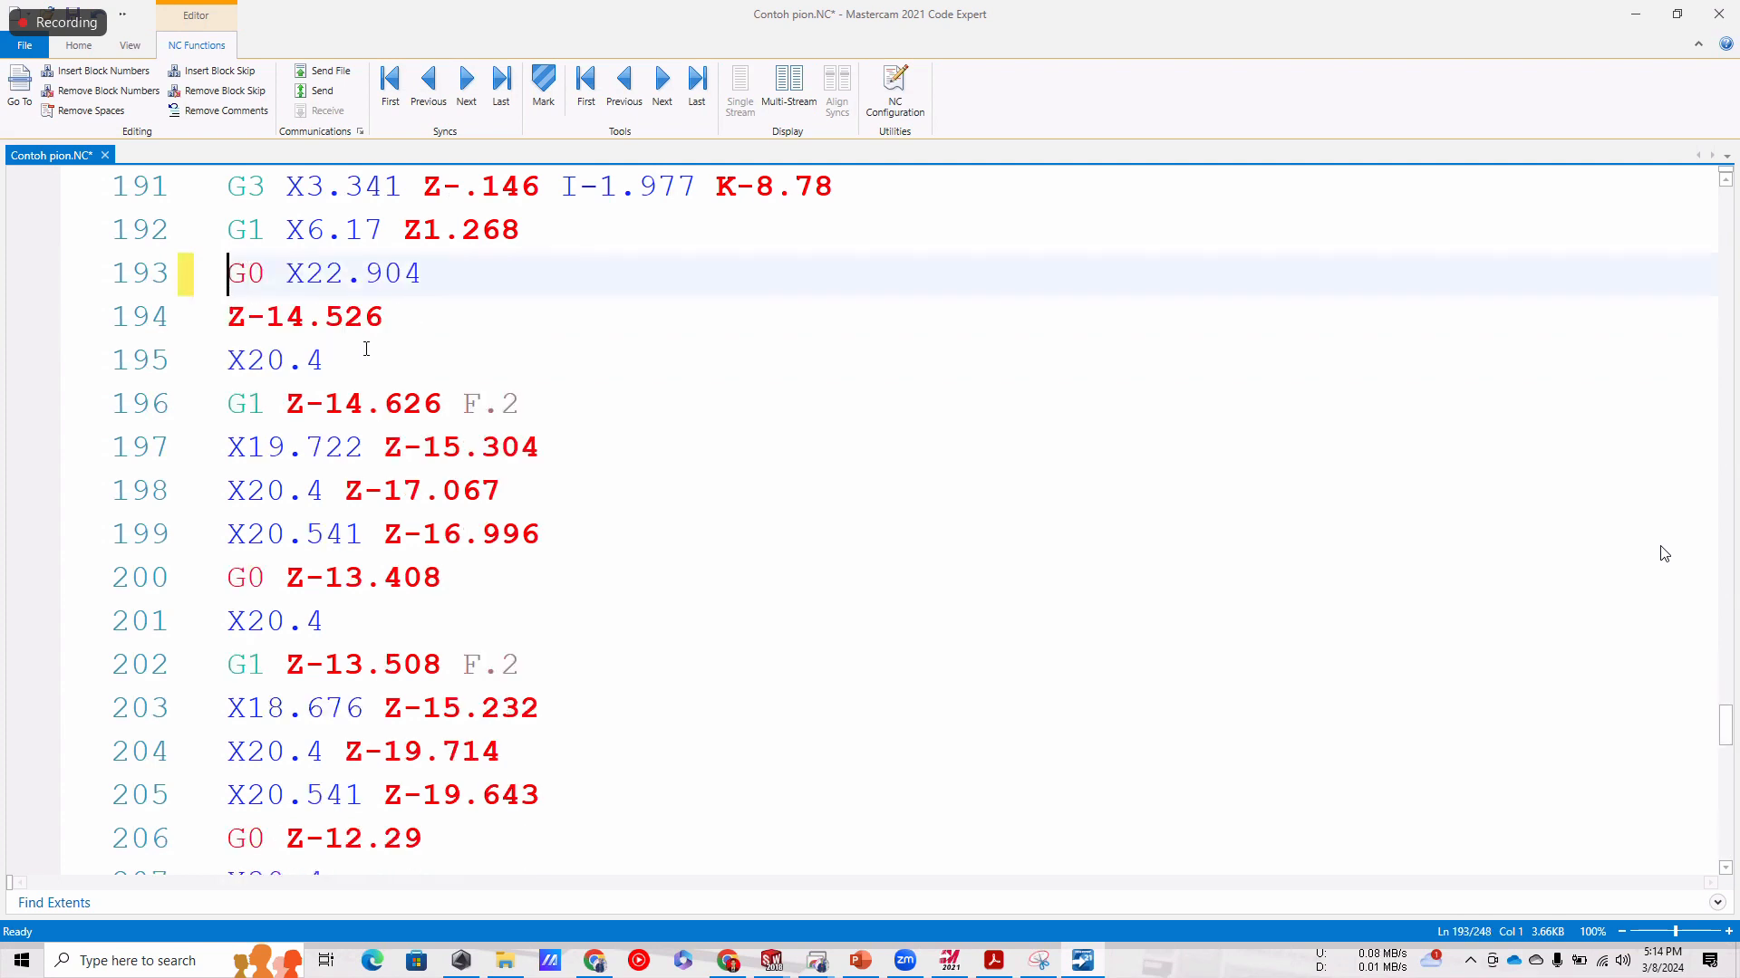
Check the remaining blocks back to the program start, save the edited NC file and review it through to its end.
scroll(366, 348, up, 17)
ctrl+scroll(146, 334, down, 6)
ctrl+scroll(146, 335, up, 6)
scroll(317, 374, up, 20)
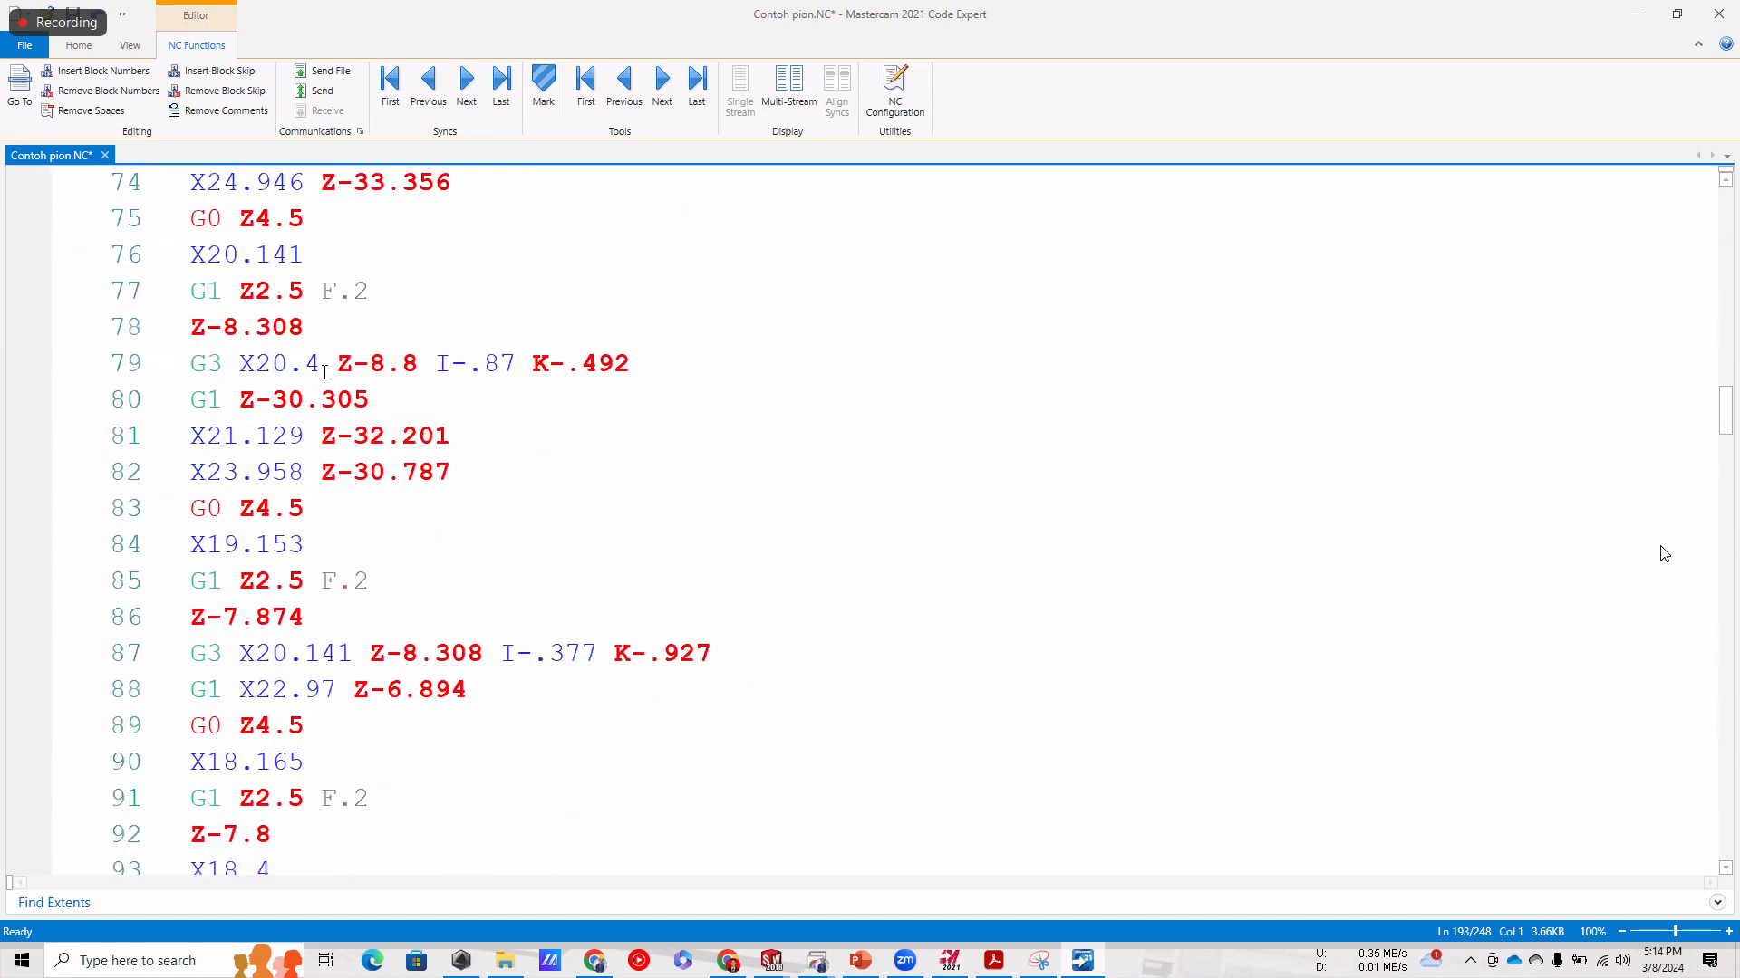
scroll(323, 372, up, 7)
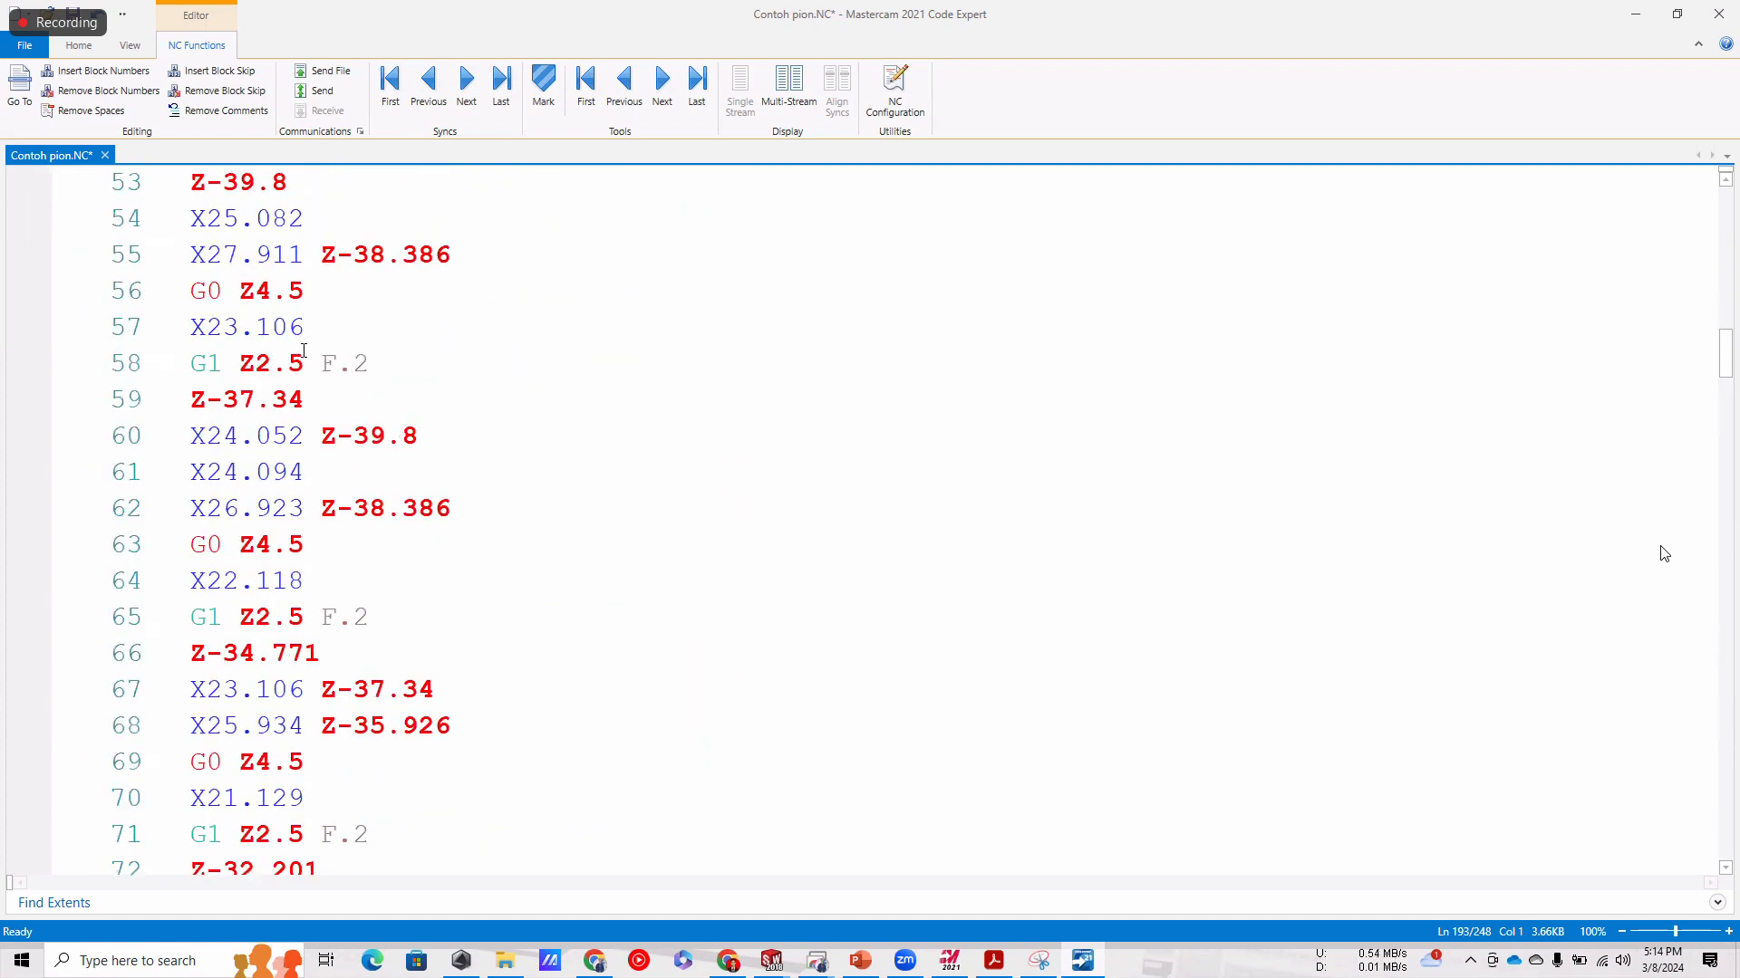
scroll(264, 332, up, 17)
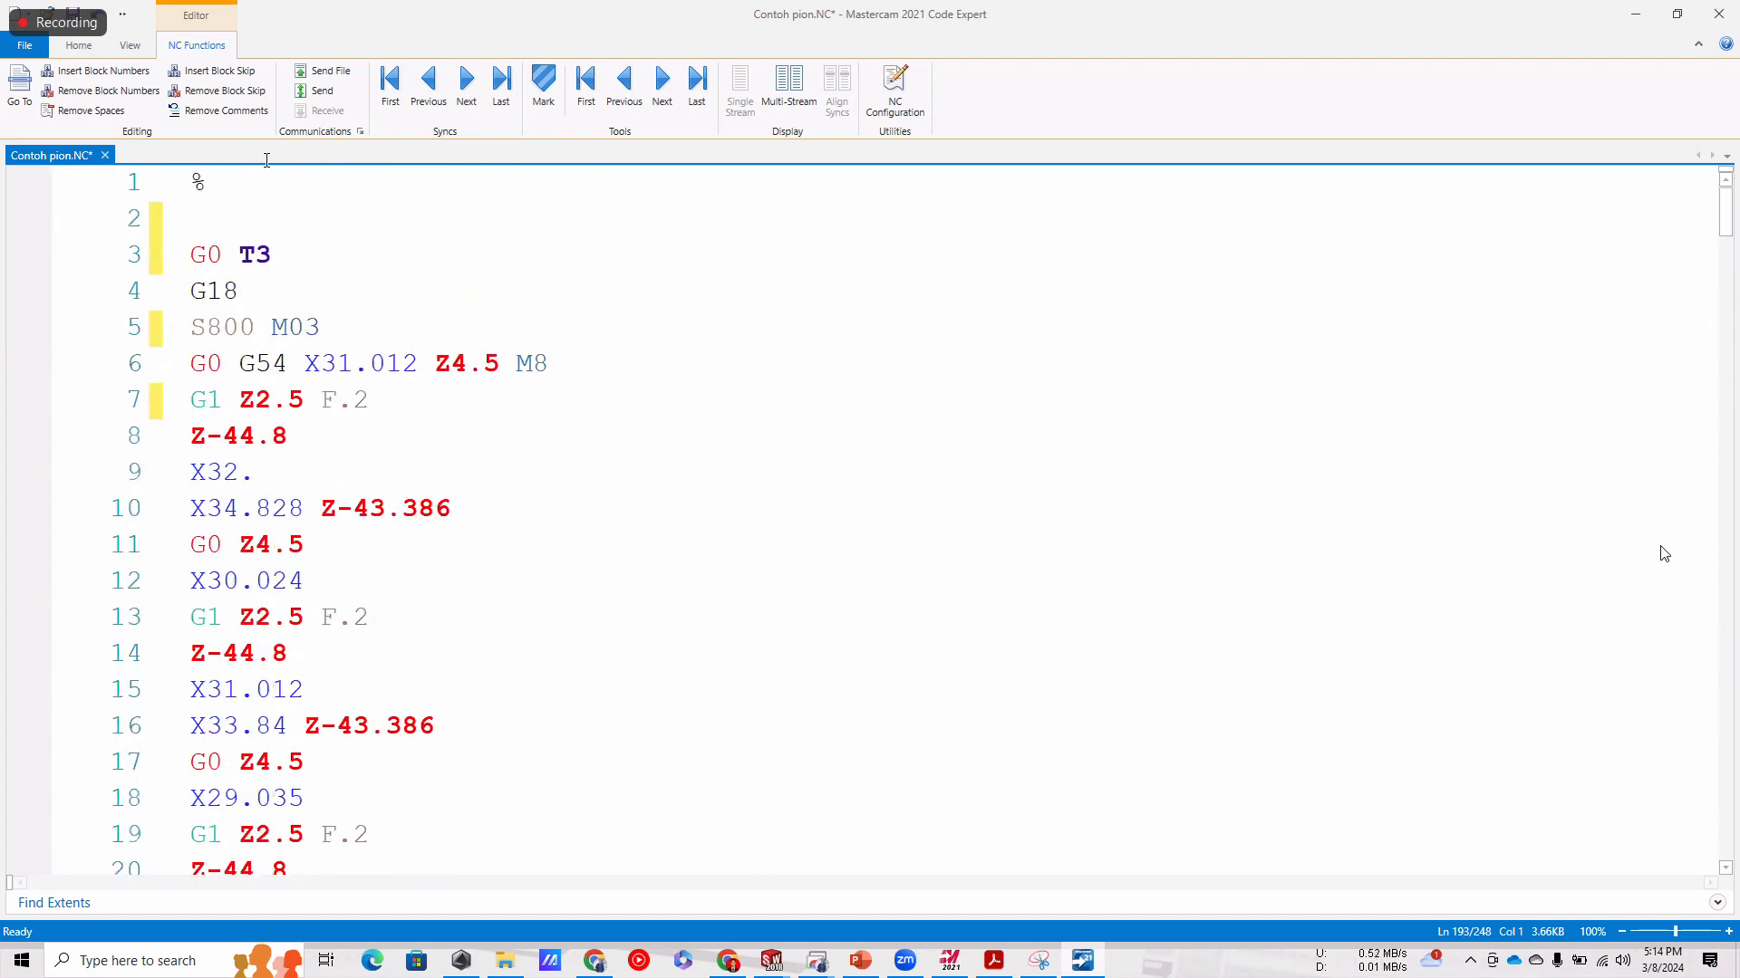
click(259, 211)
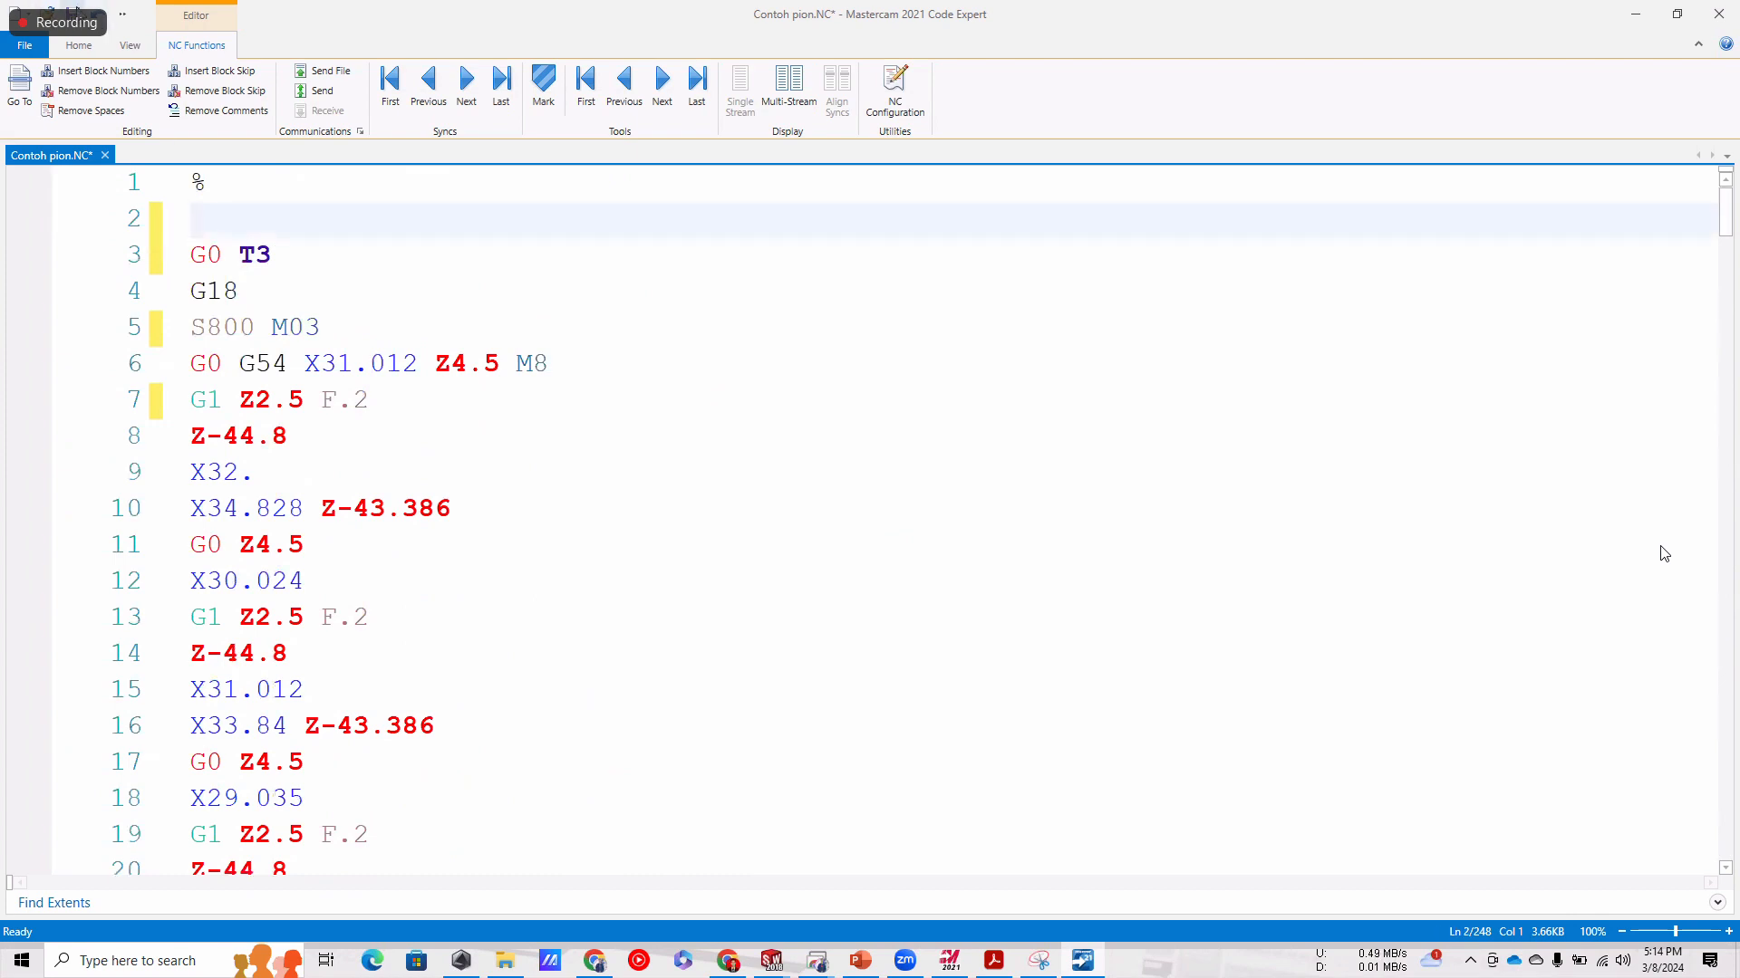
key(ctrl+s)
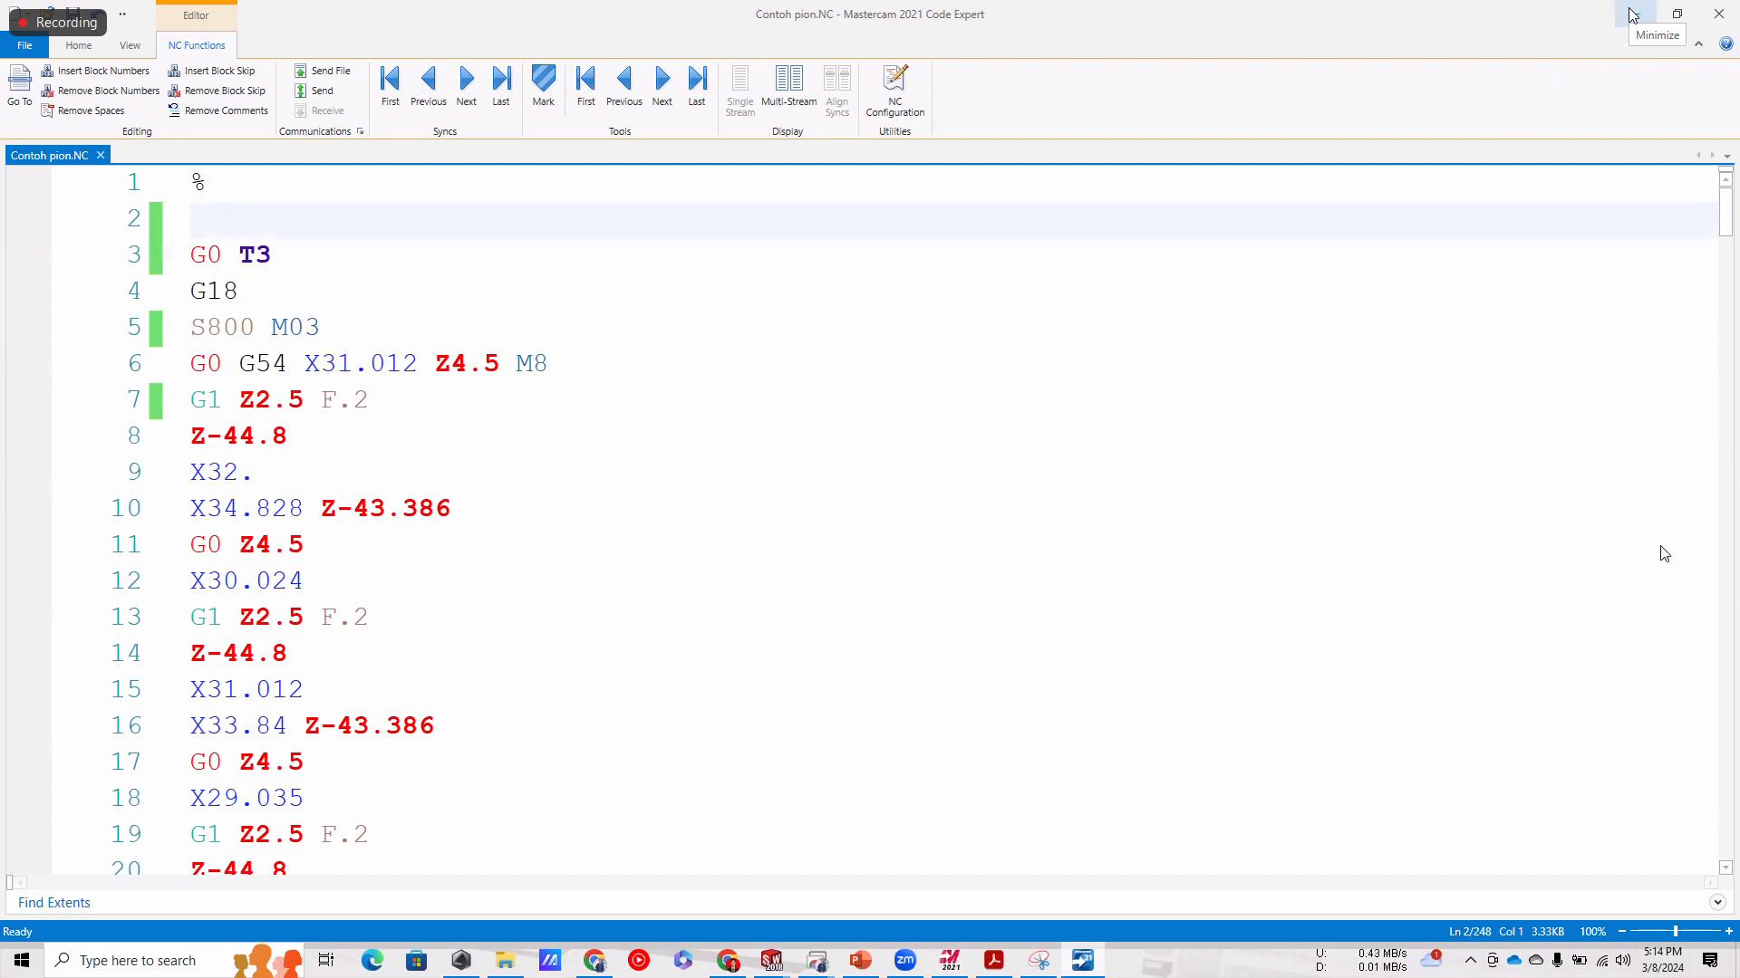
scroll(506, 520, down, 20)
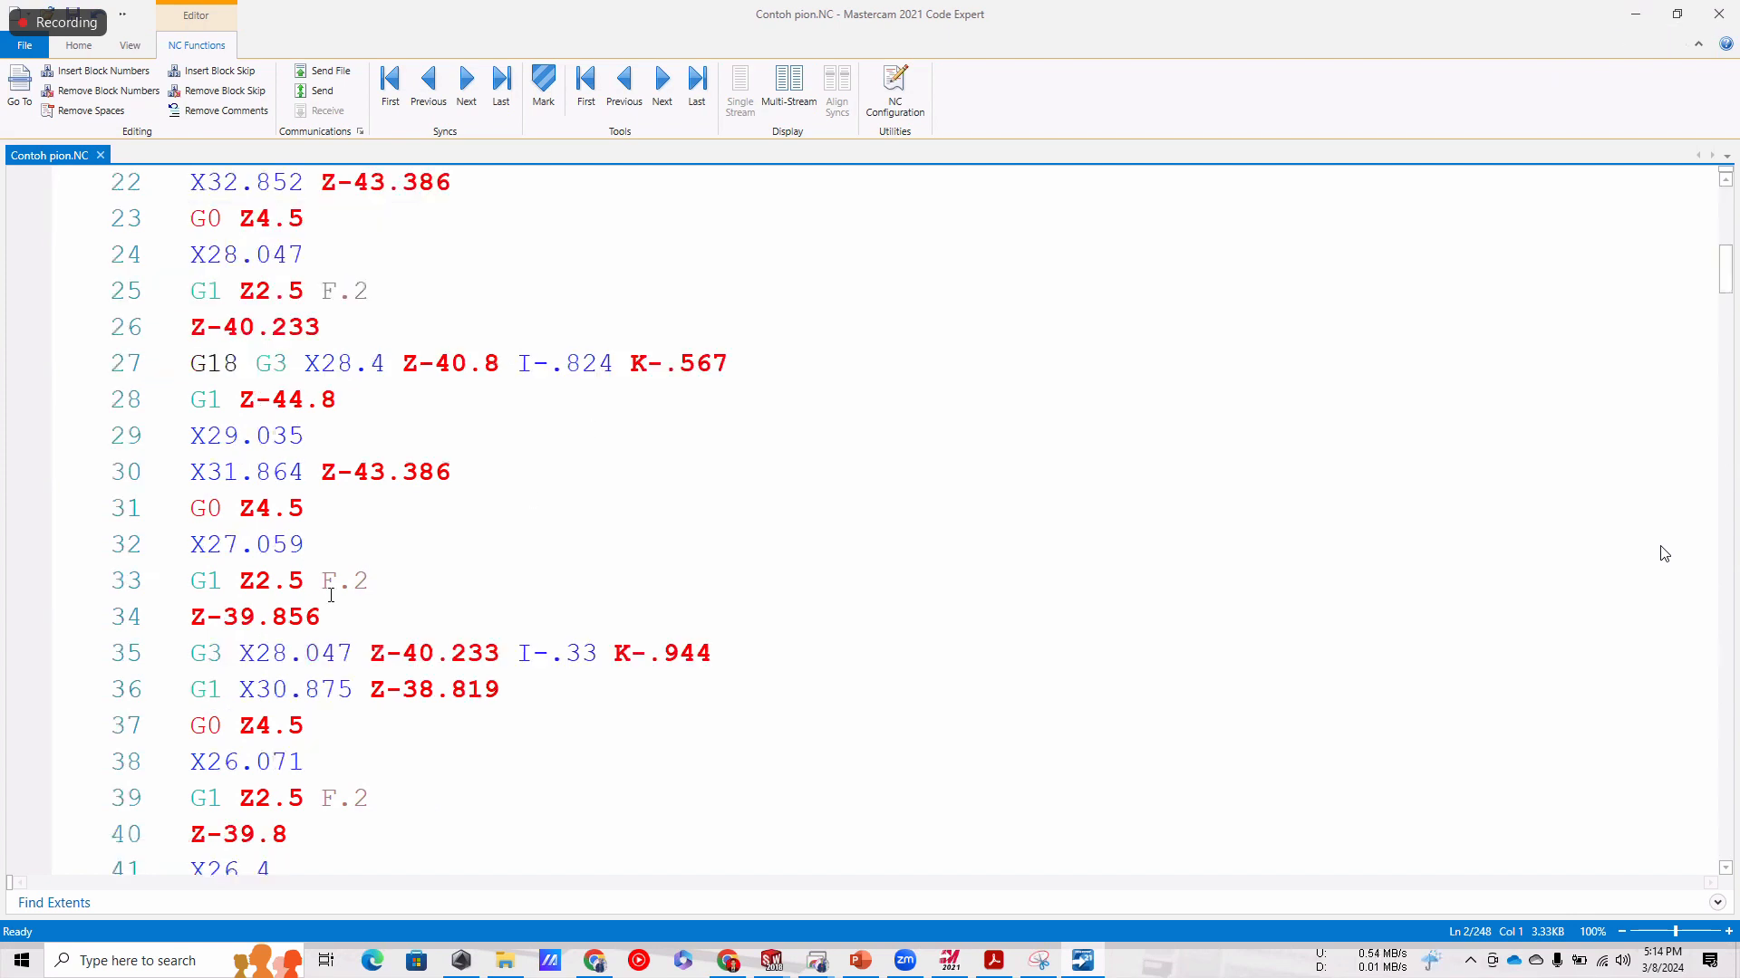
scroll(402, 577, down, 20)
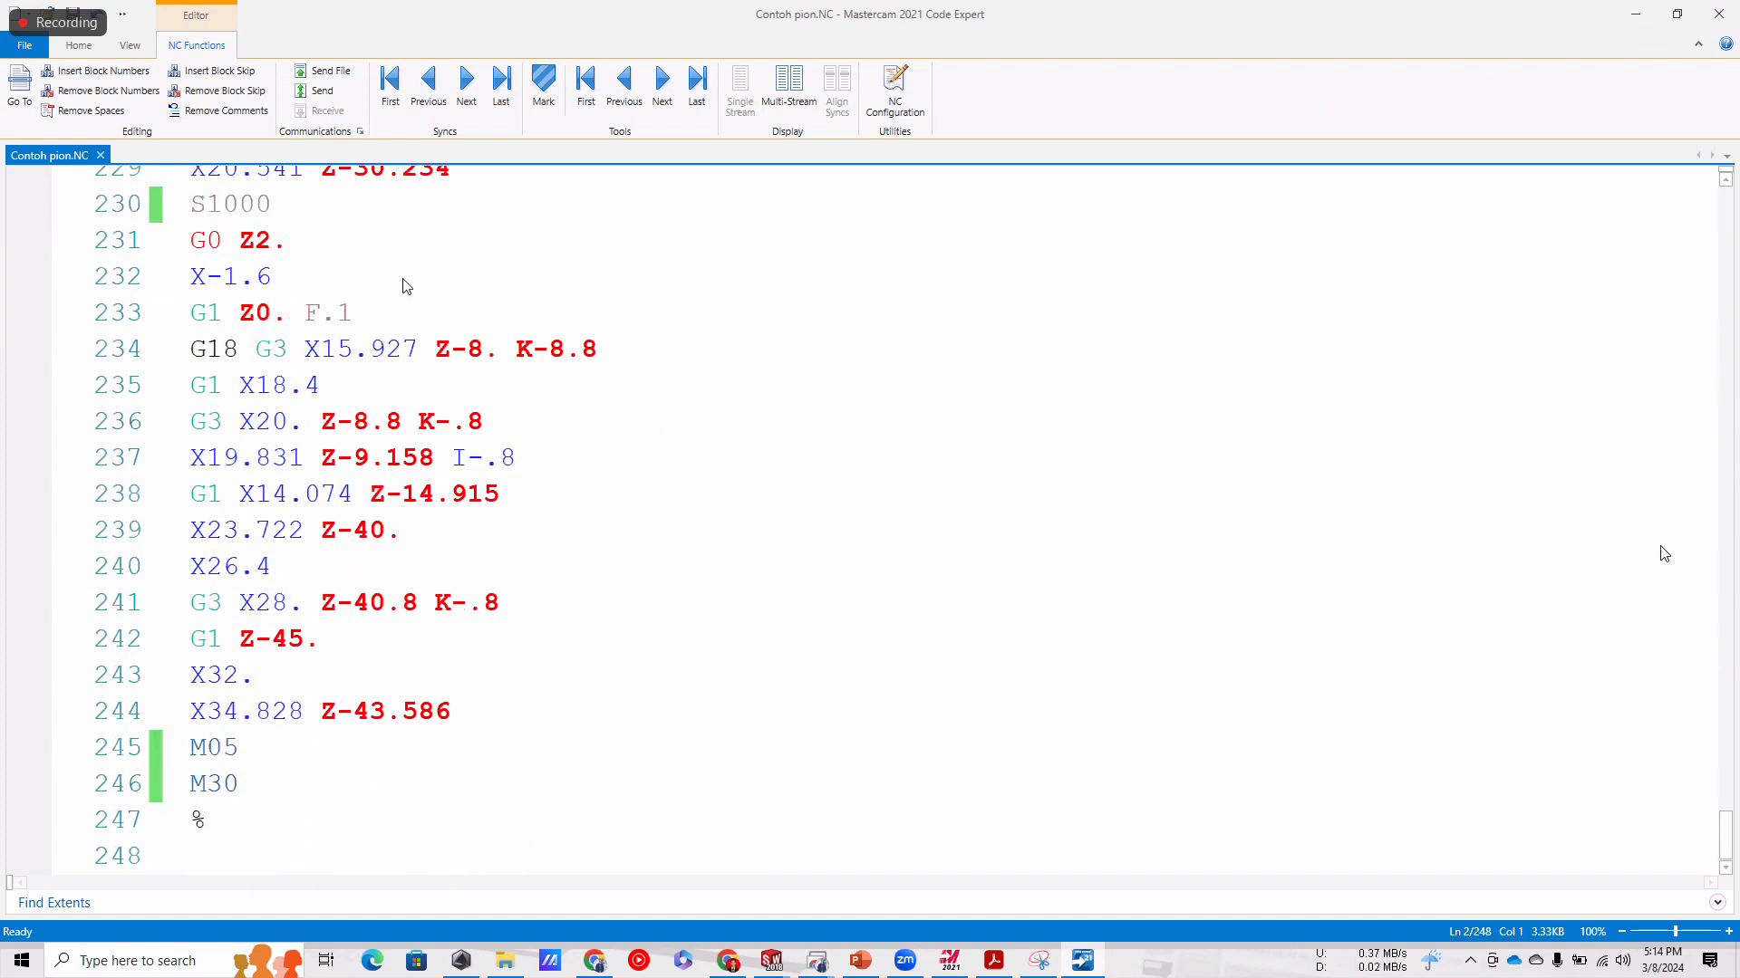
Switch to SwanSoft CNC Simulation with the SINUMERIK 808DT system, then release the emergency stop and power on the machine.
click(1635, 14)
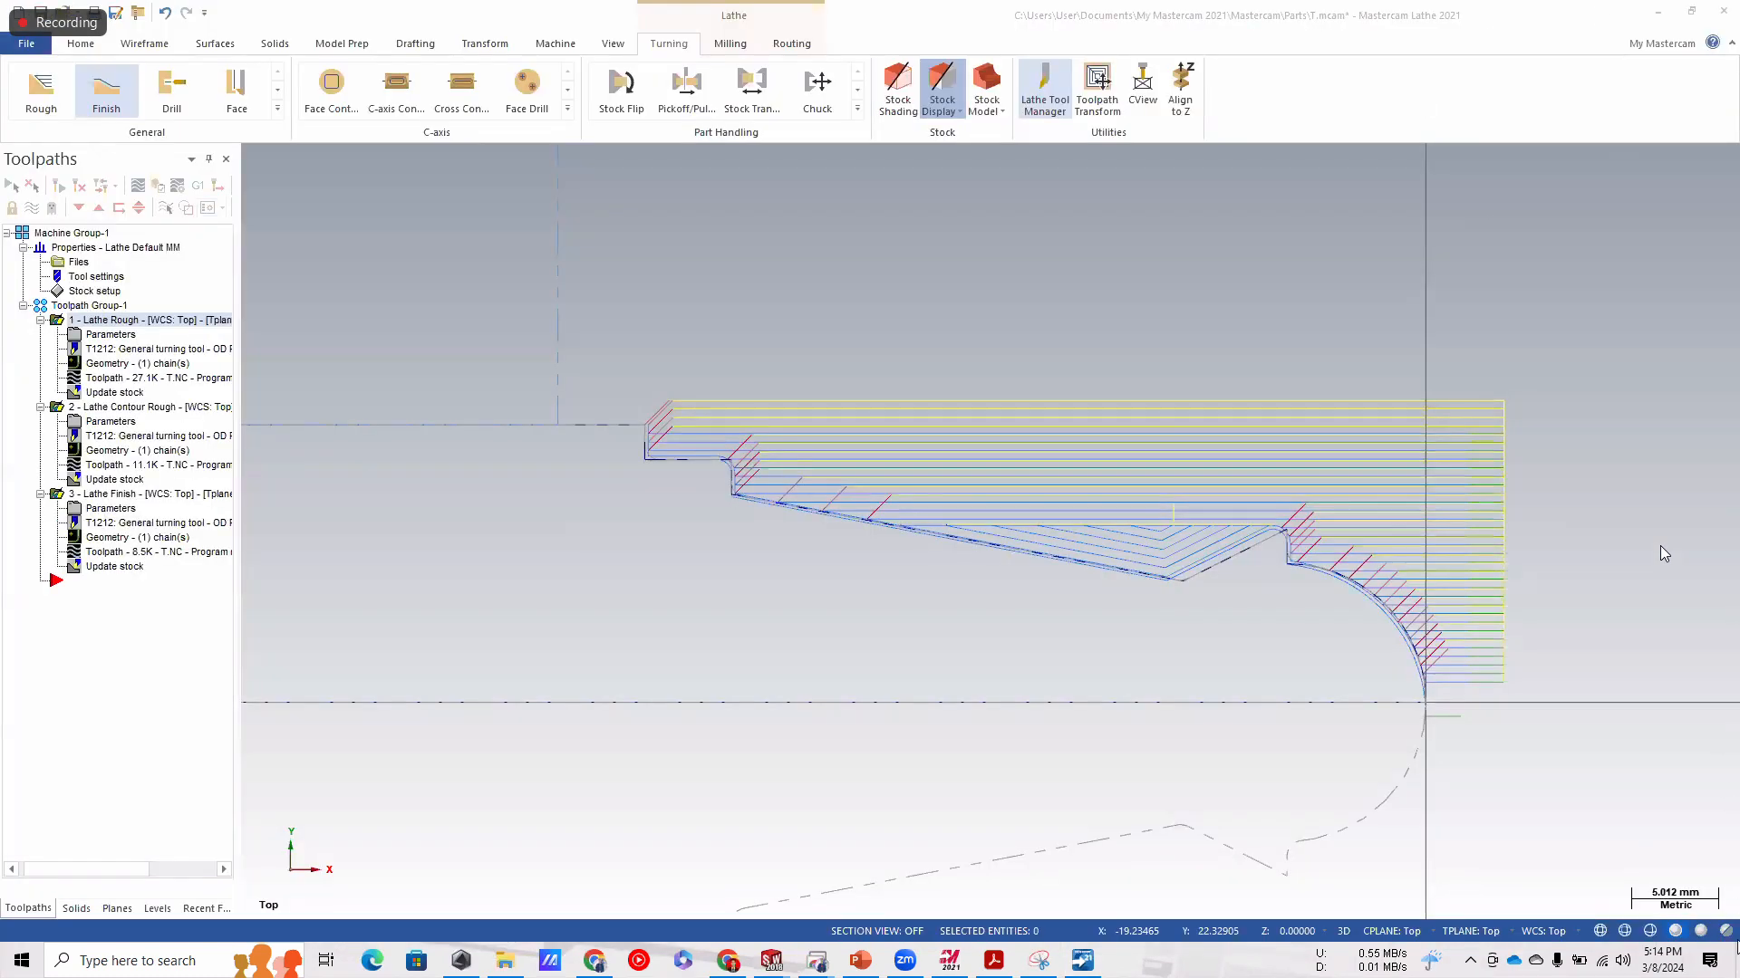
click(1735, 958)
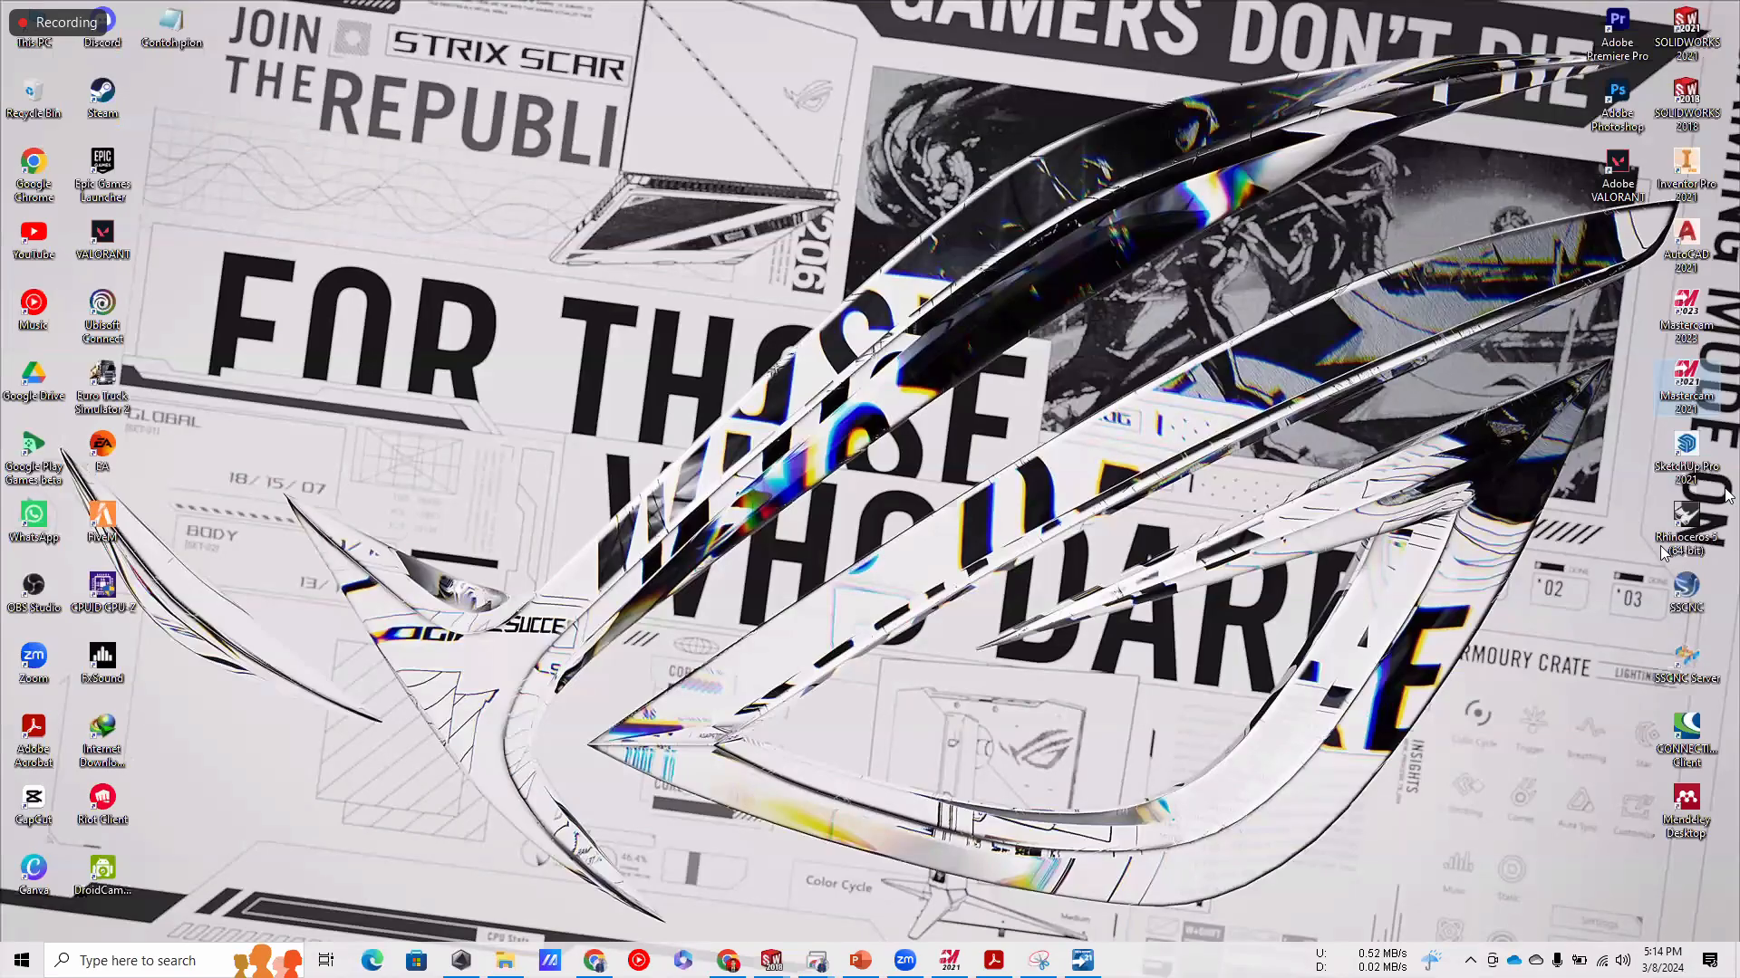
double_click(1686, 588)
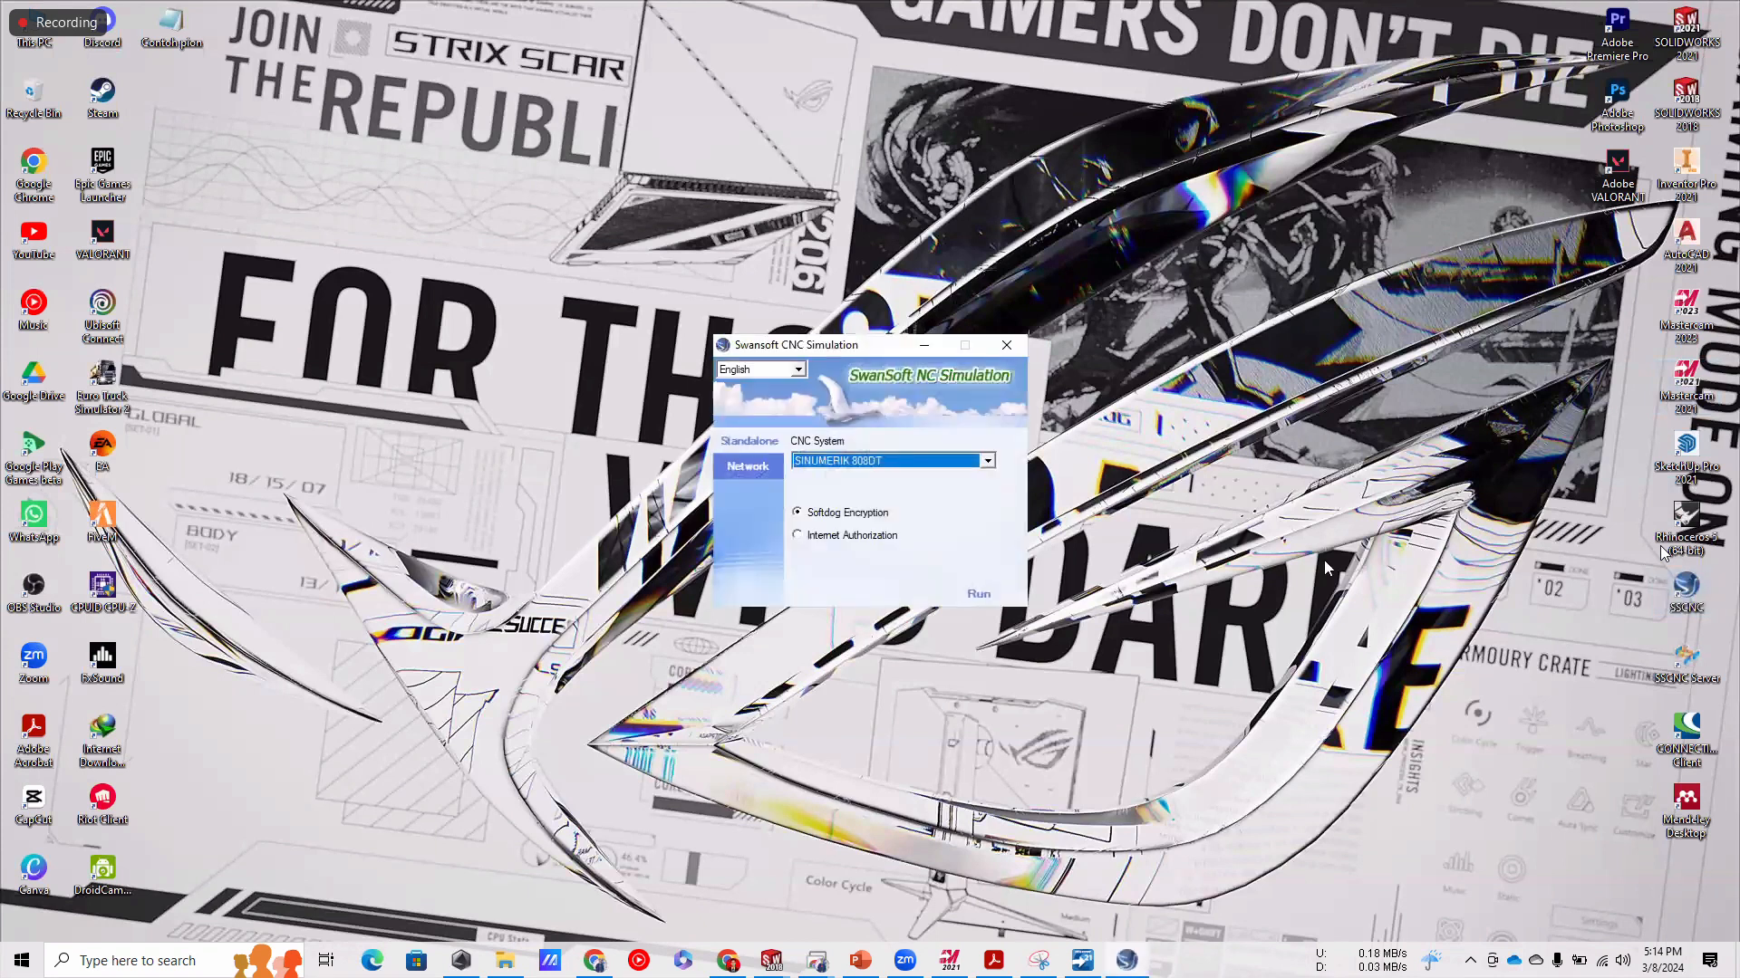
click(976, 596)
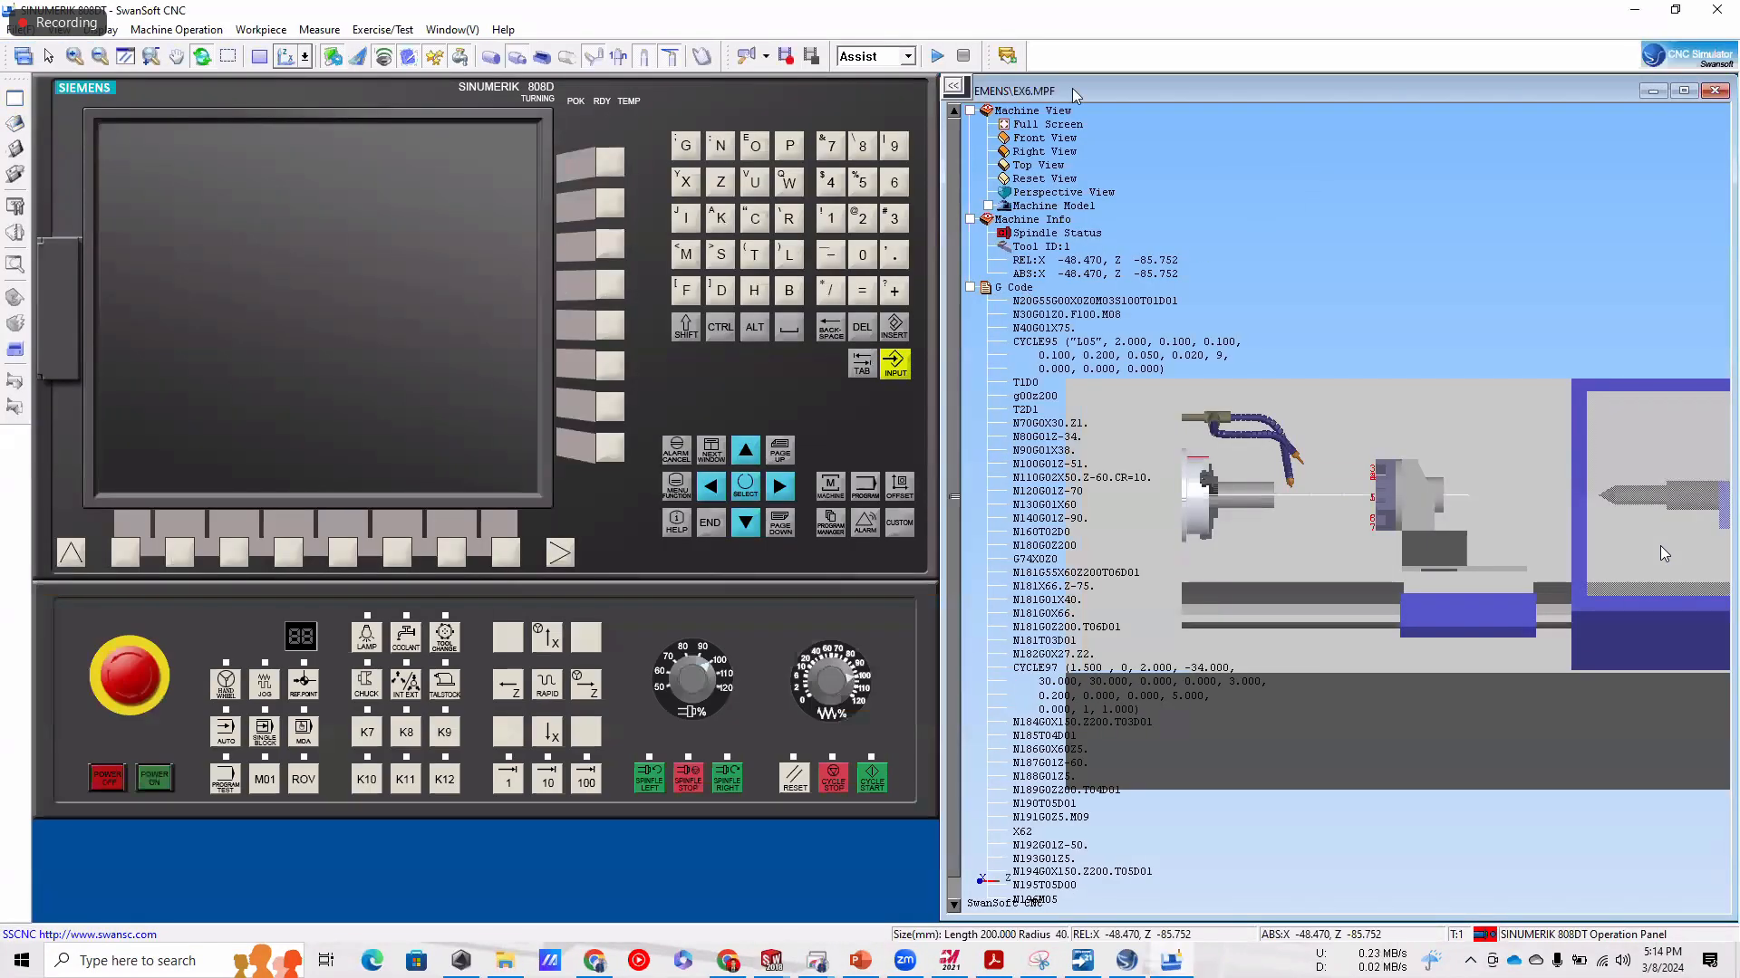
click(127, 678)
click(154, 777)
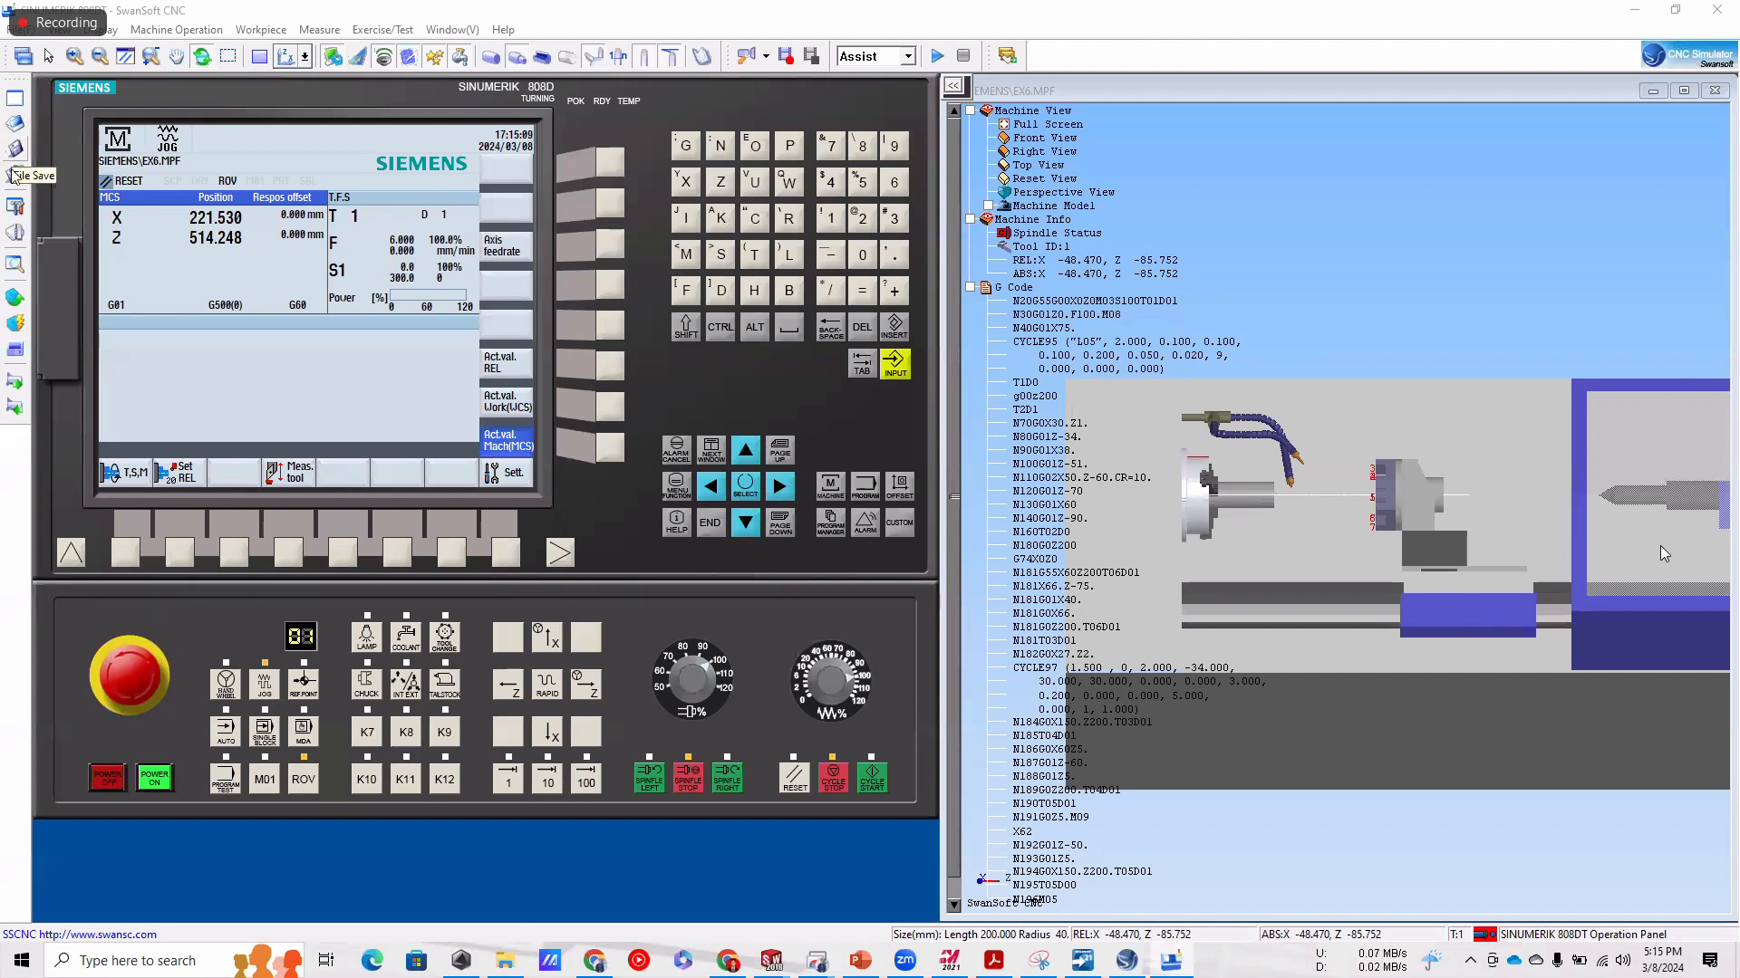
Set up the workpiece with a diameter of 32 and a length of 70.
click(17, 299)
click(63, 298)
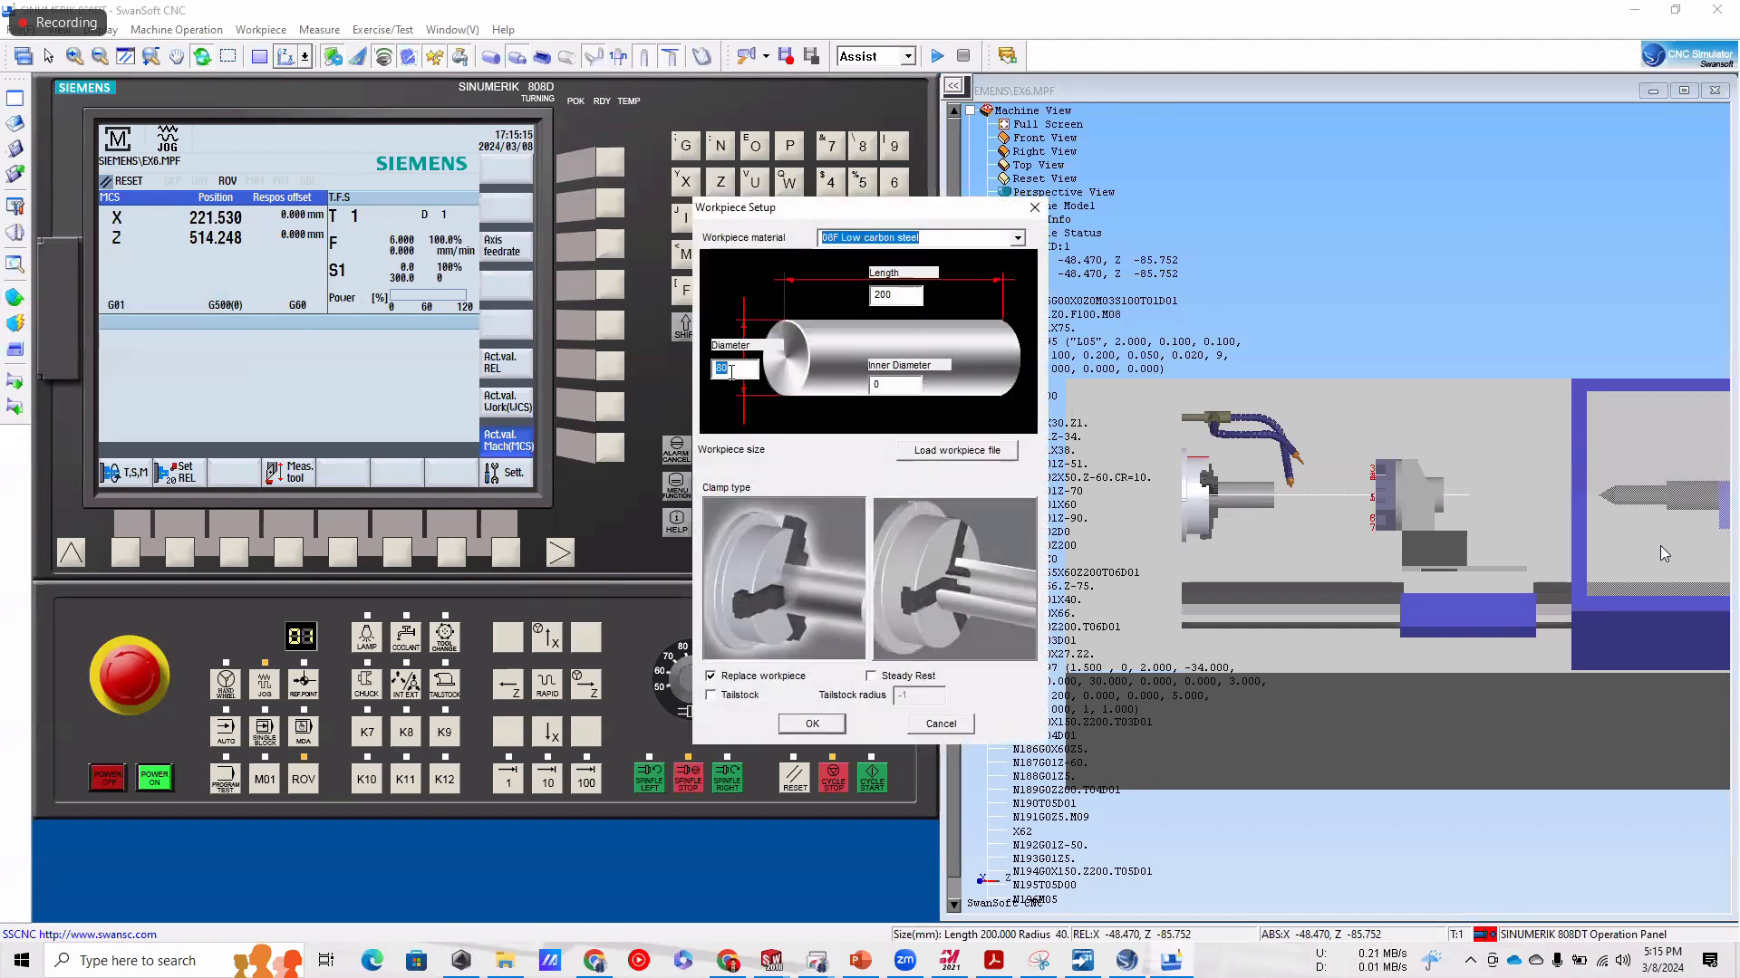
text(32)
drag(907, 295, 874, 299)
text(70)
click(812, 730)
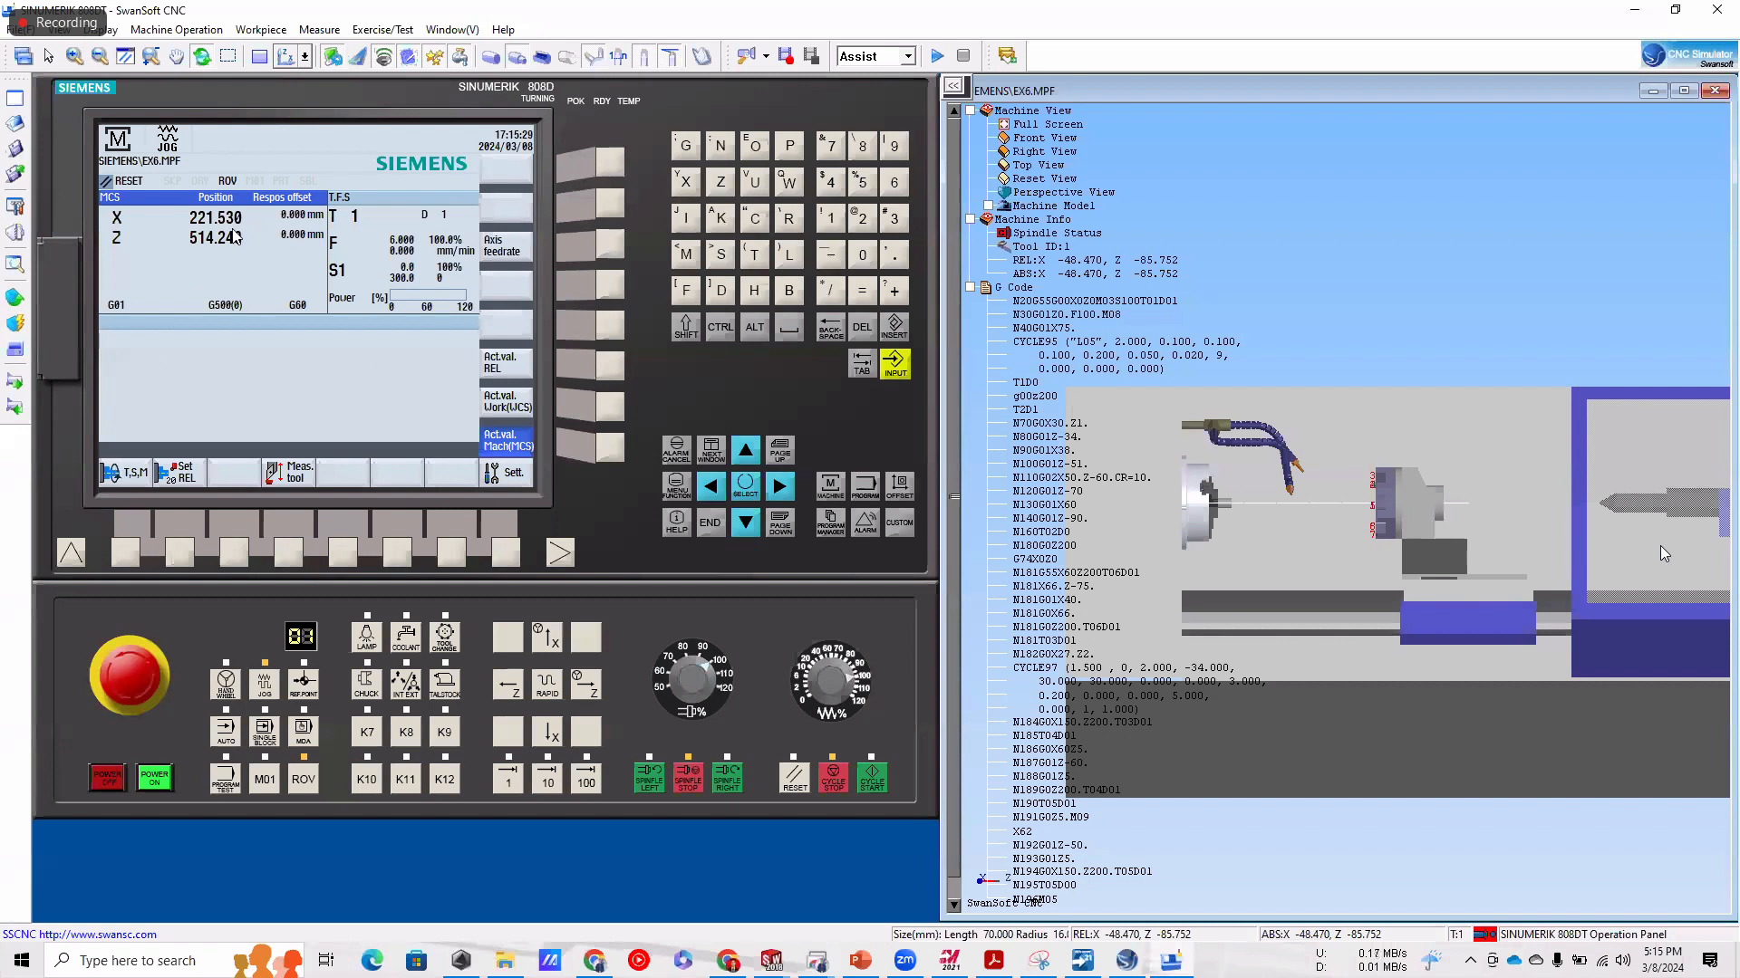
Put the machine in handwheel mode and set the tool change to tool 3 in the T,S,M form.
scroll(1307, 489, up, 5)
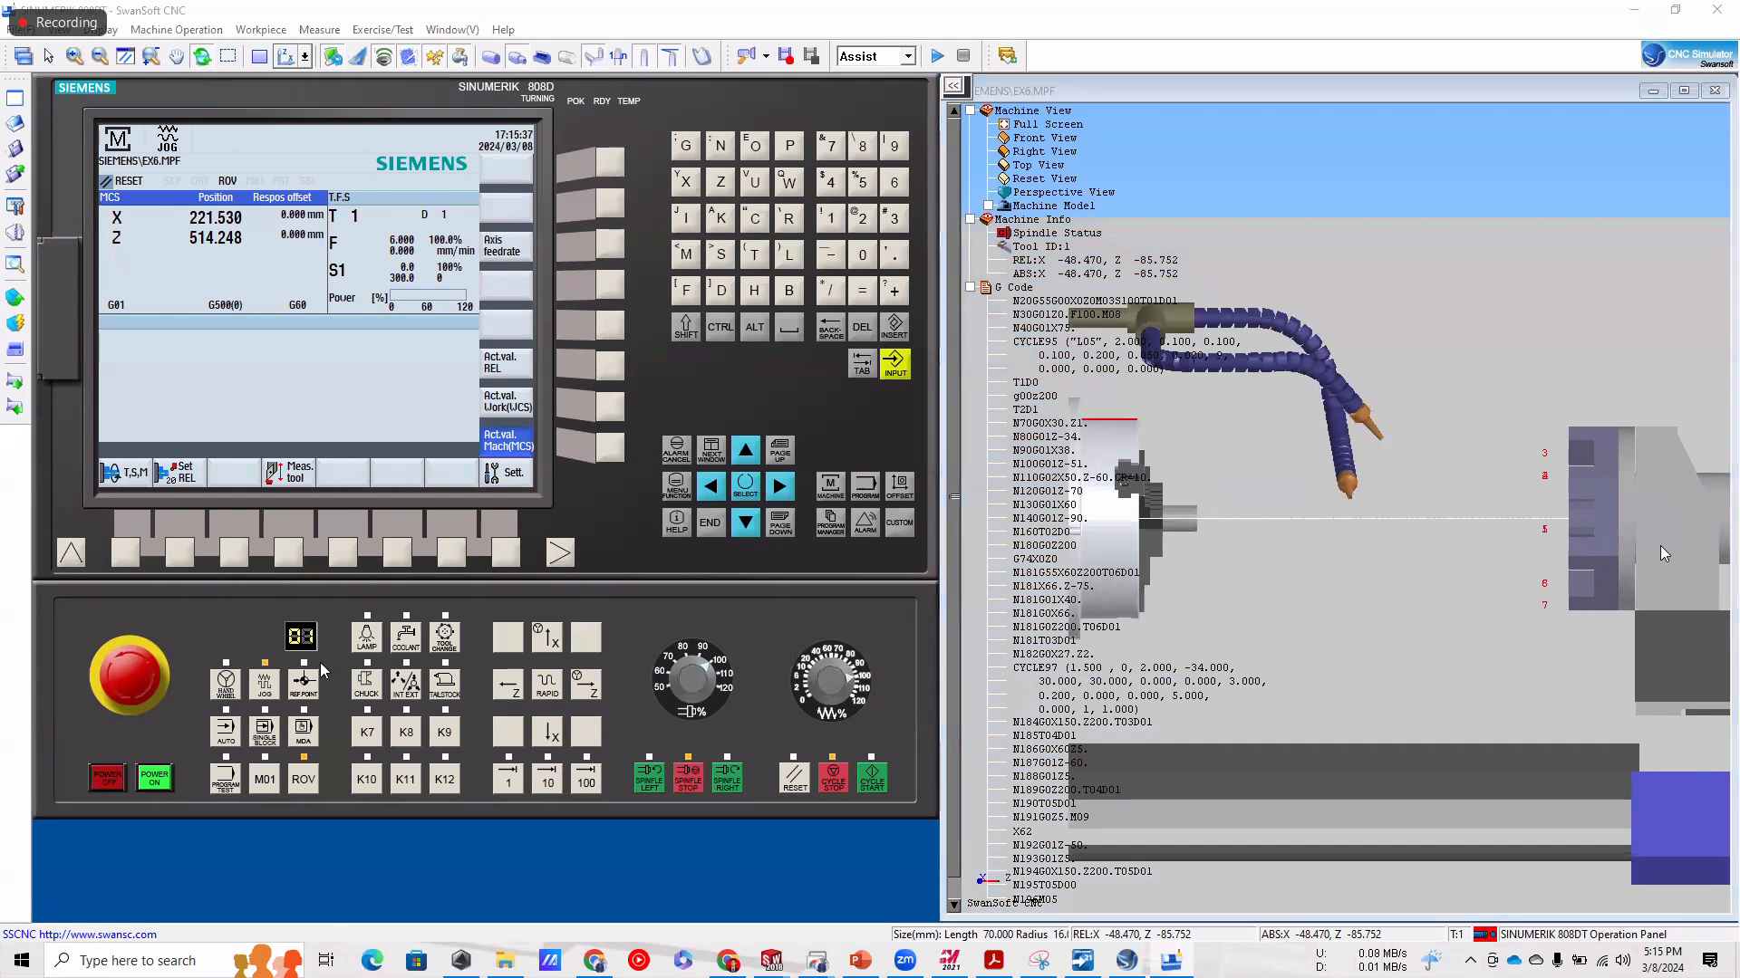
click(309, 727)
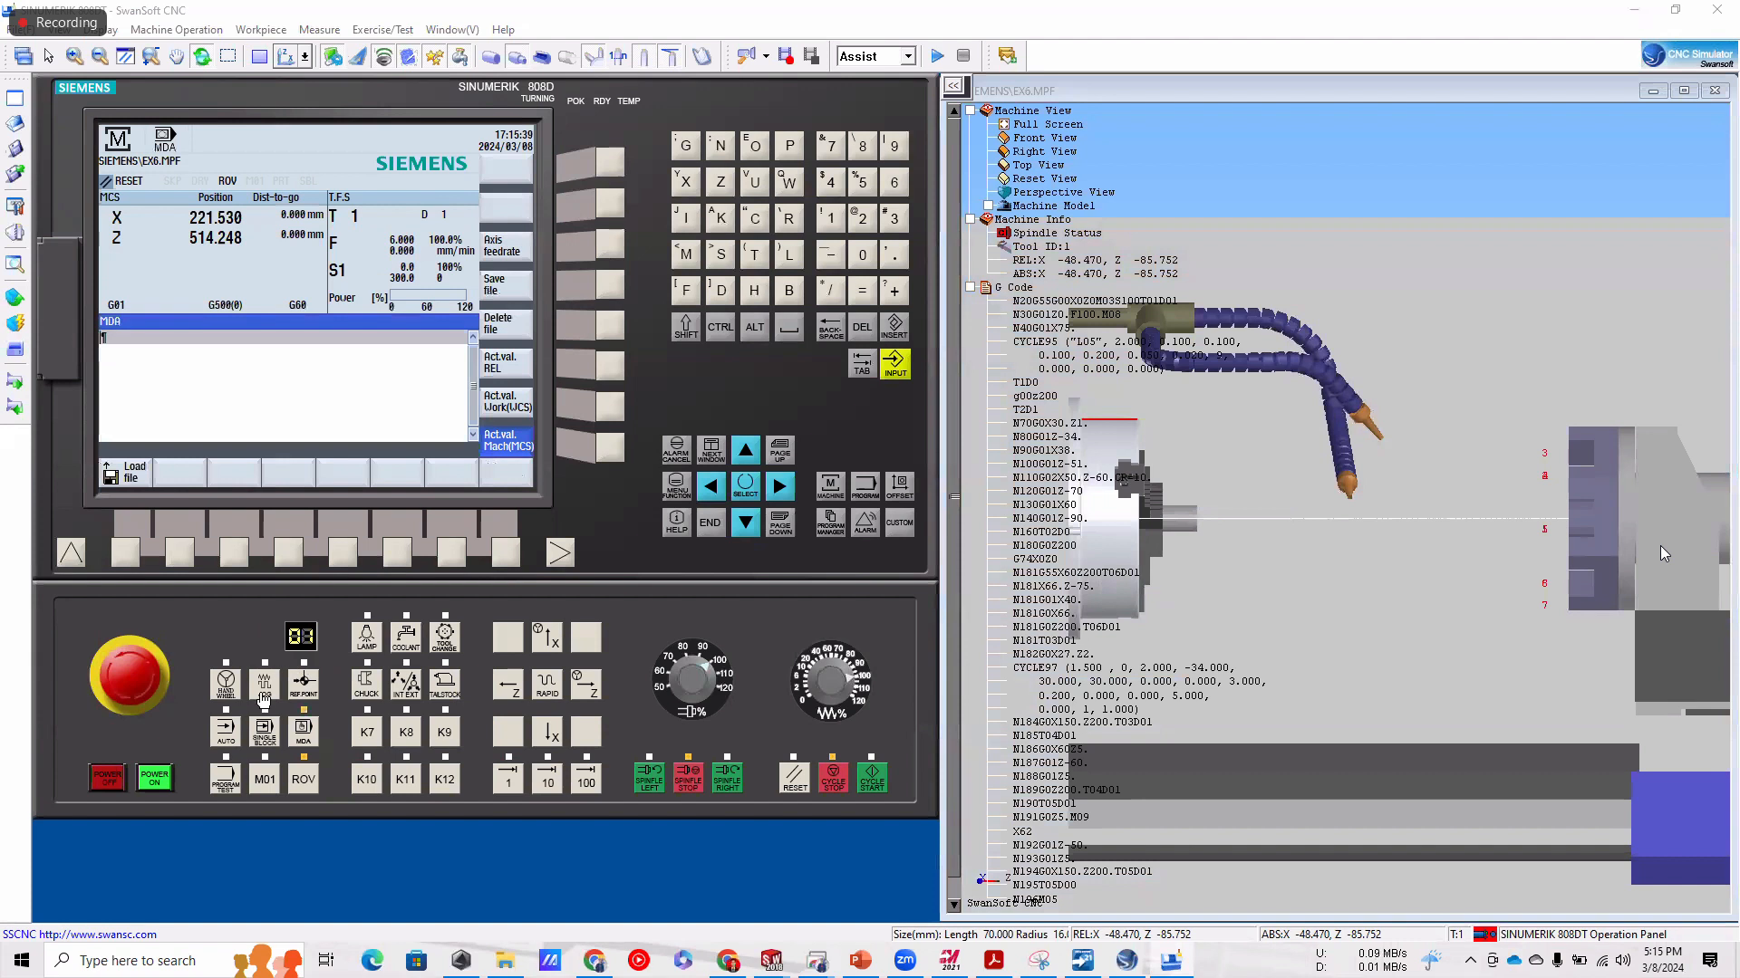
click(226, 684)
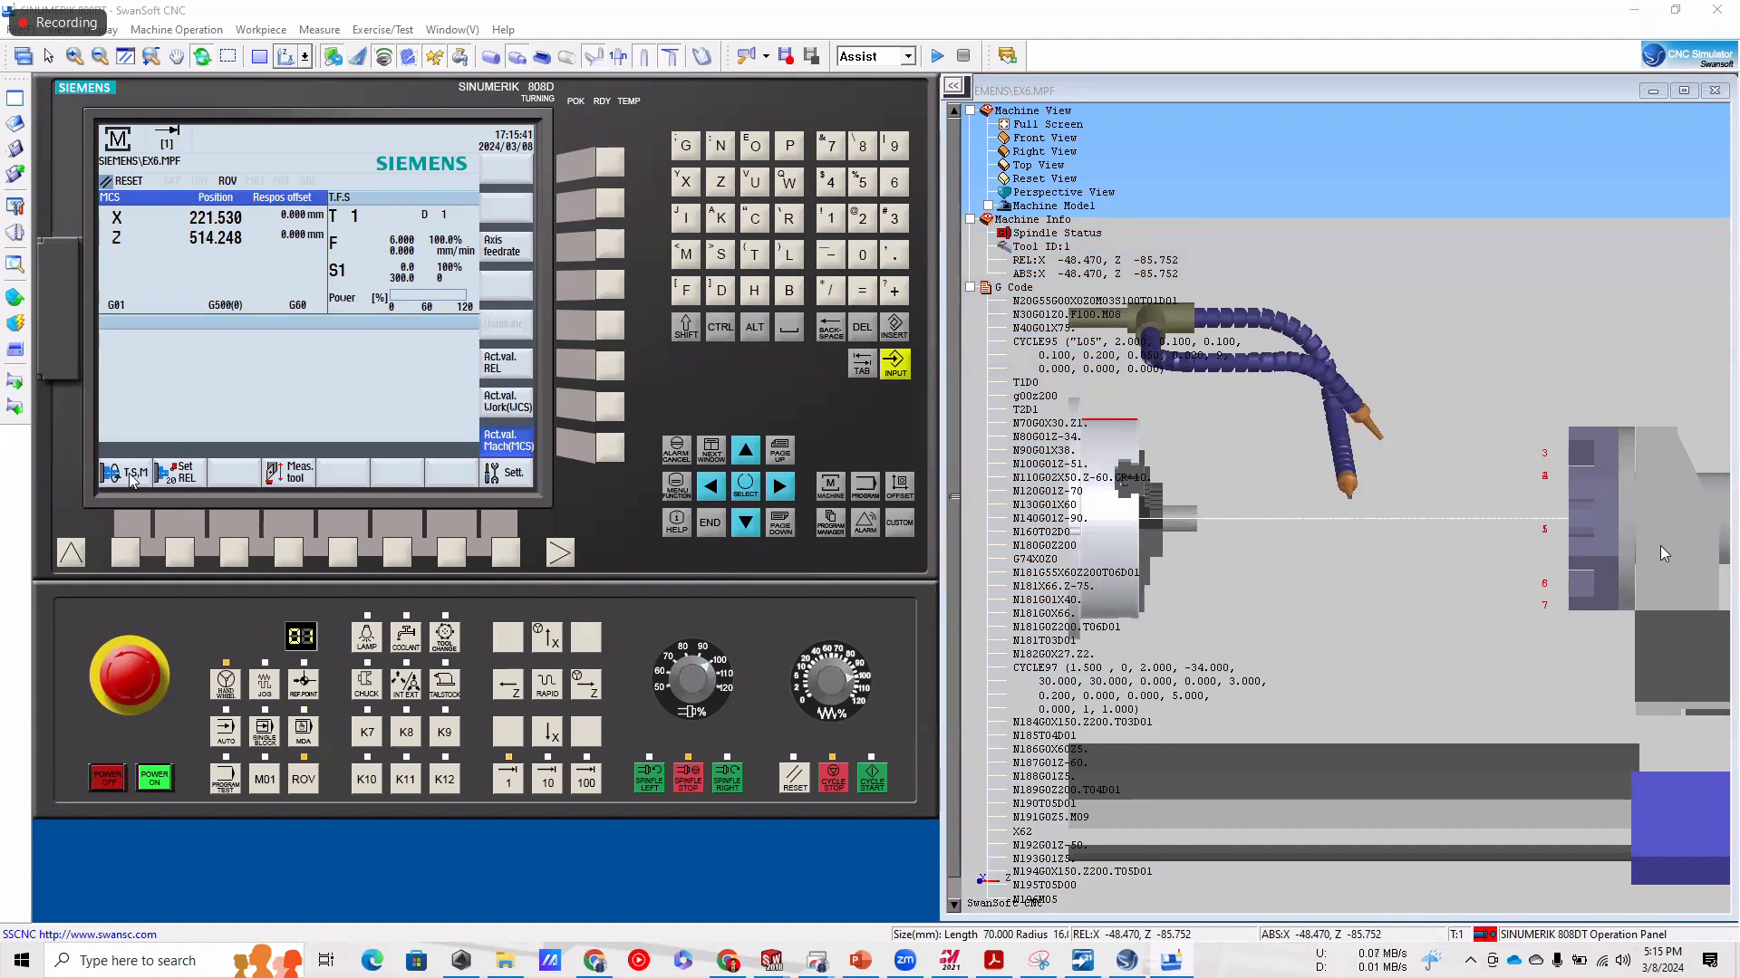
click(123, 553)
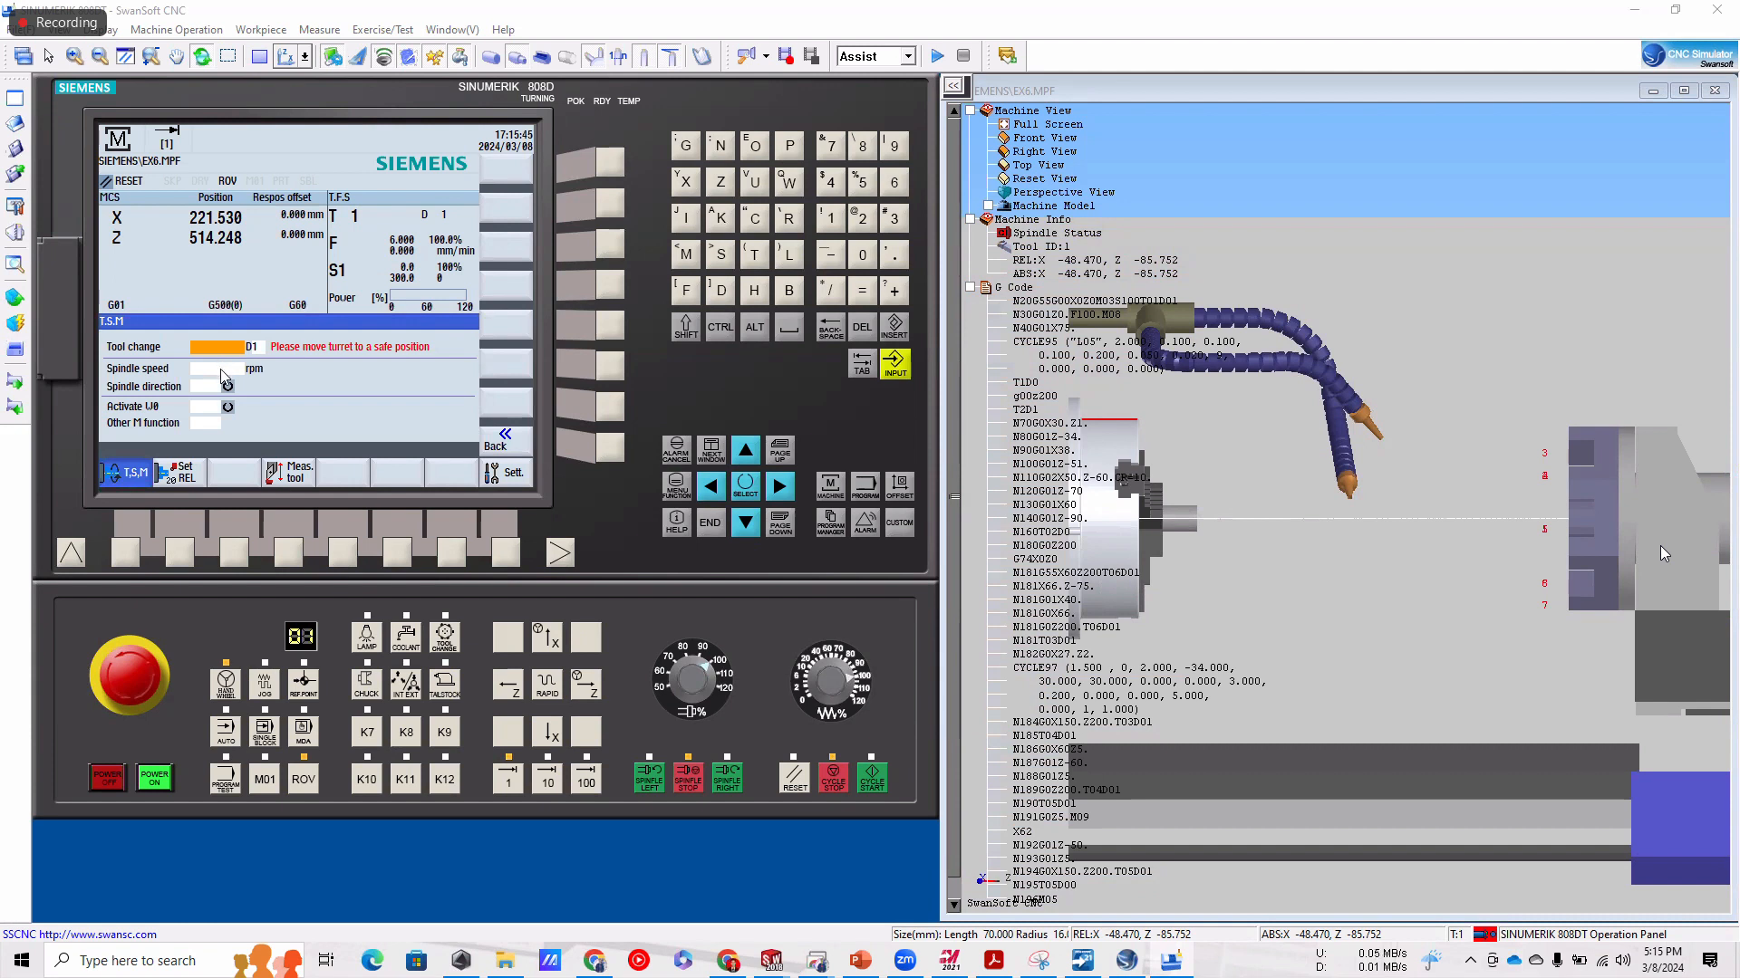
text(3)
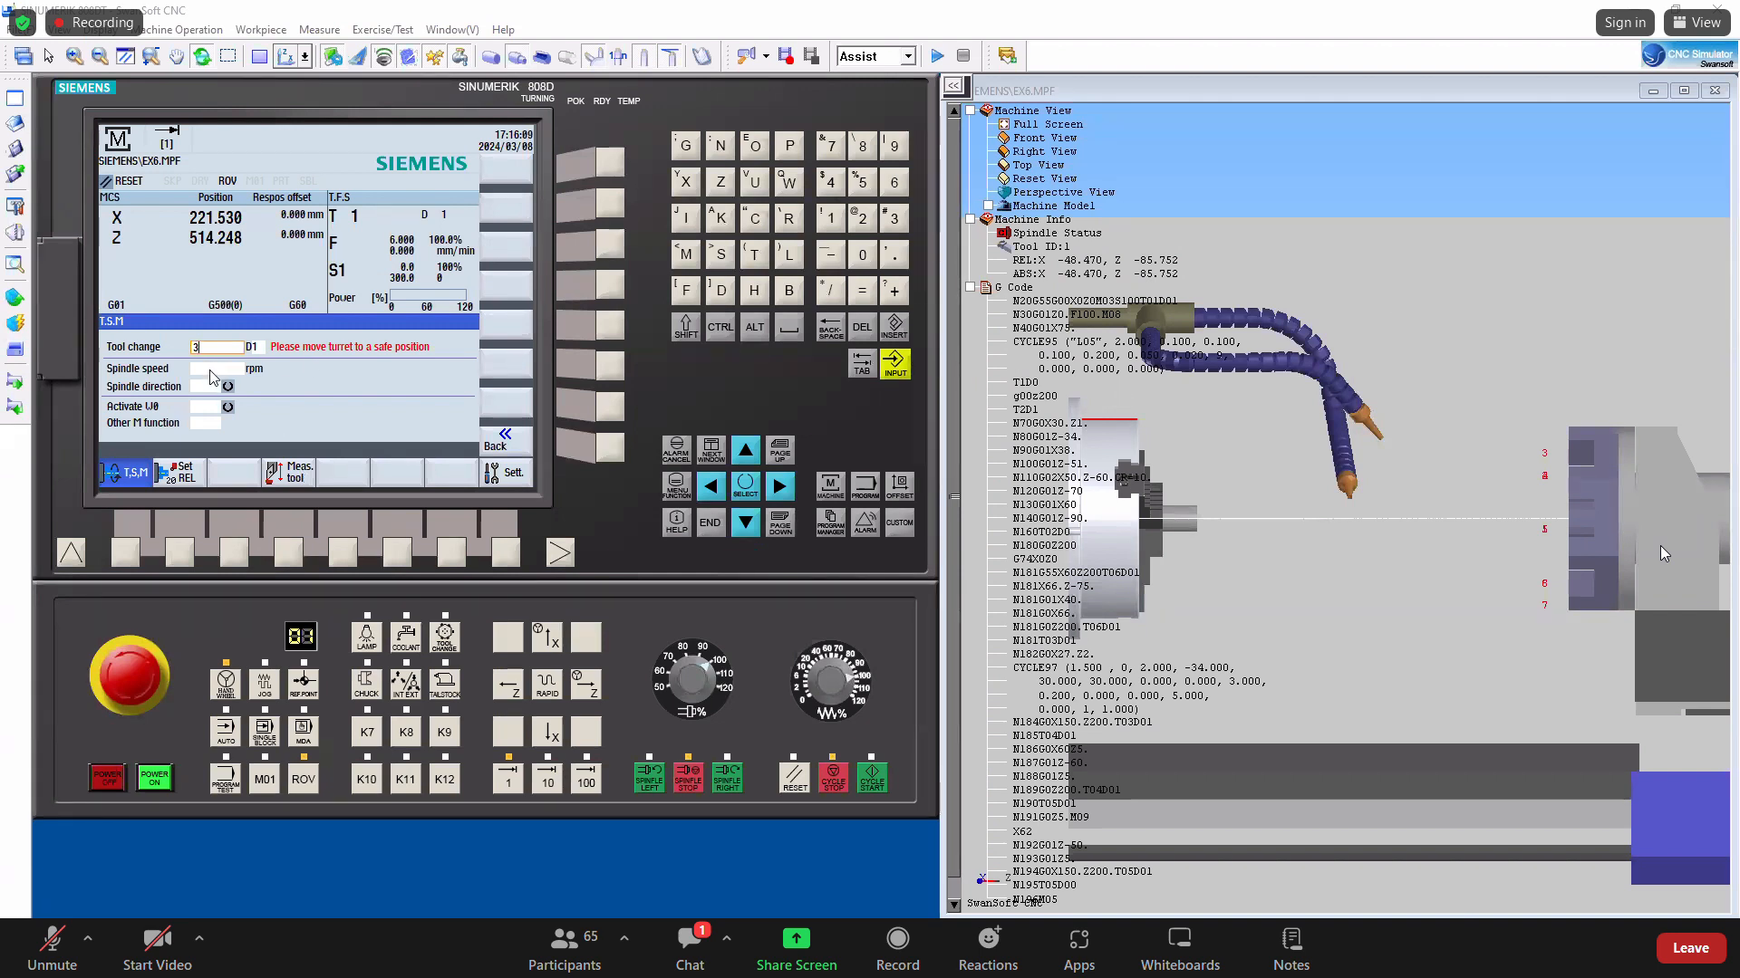
text(2)
click(745, 523)
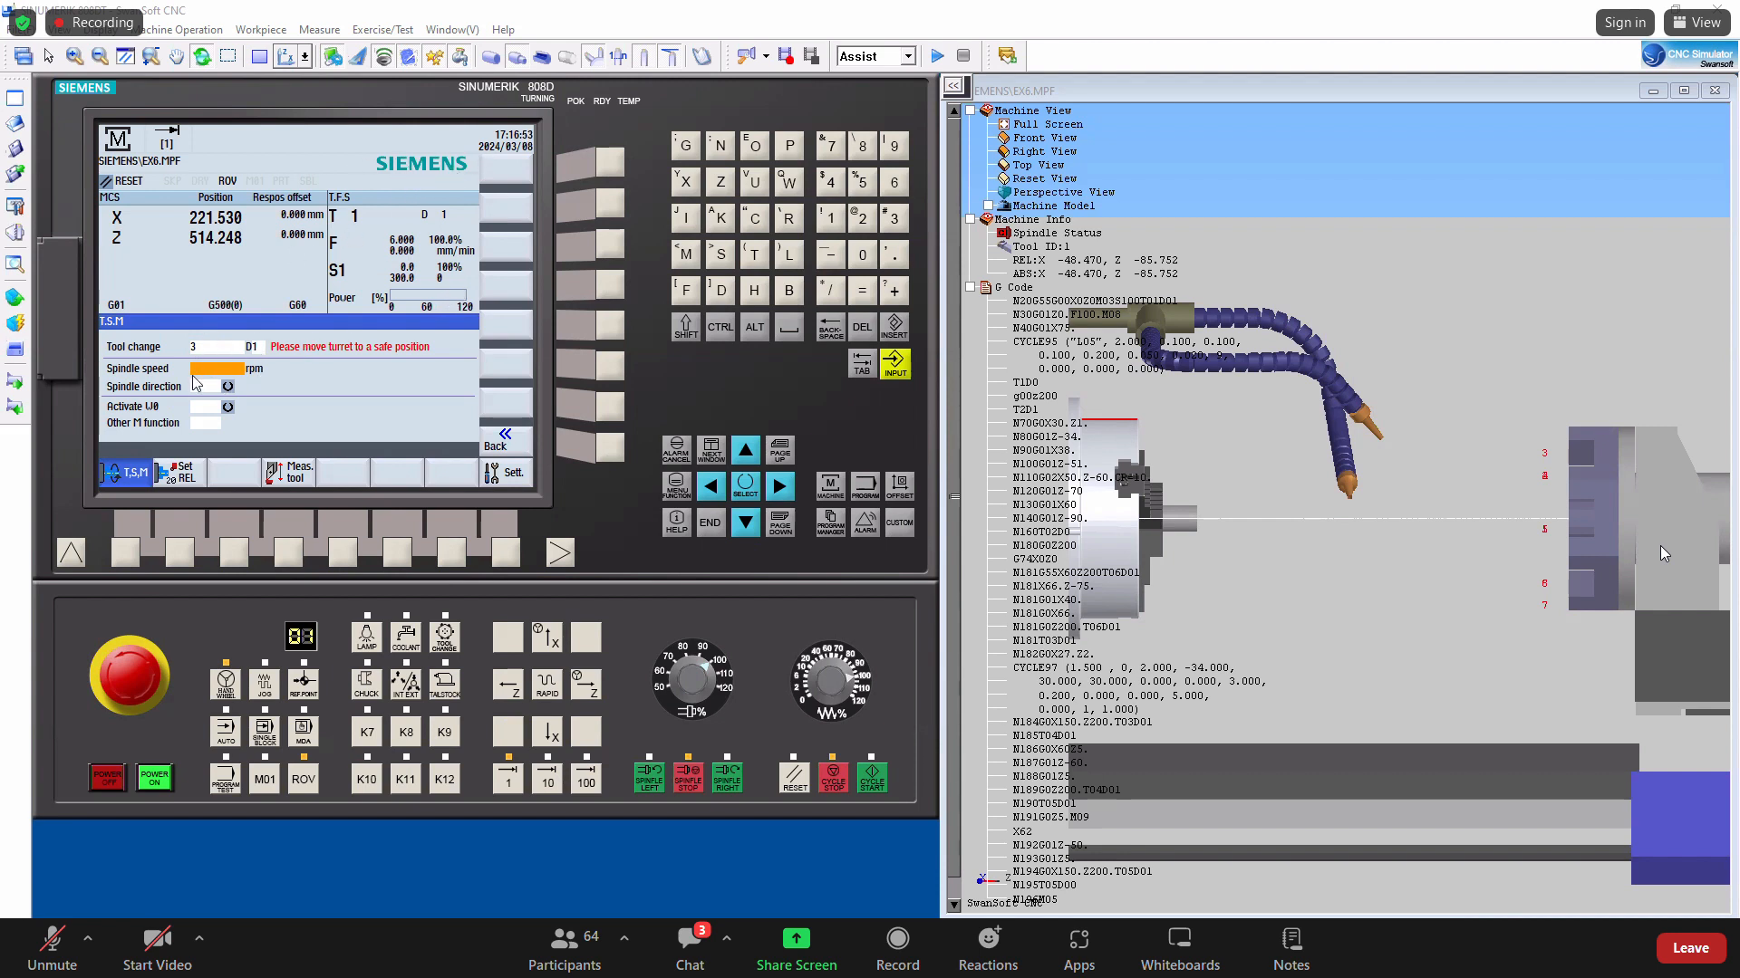
Set the spindle speed to 1000 rpm and the spindle direction to M3 in the T,S,M form.
text(1000)
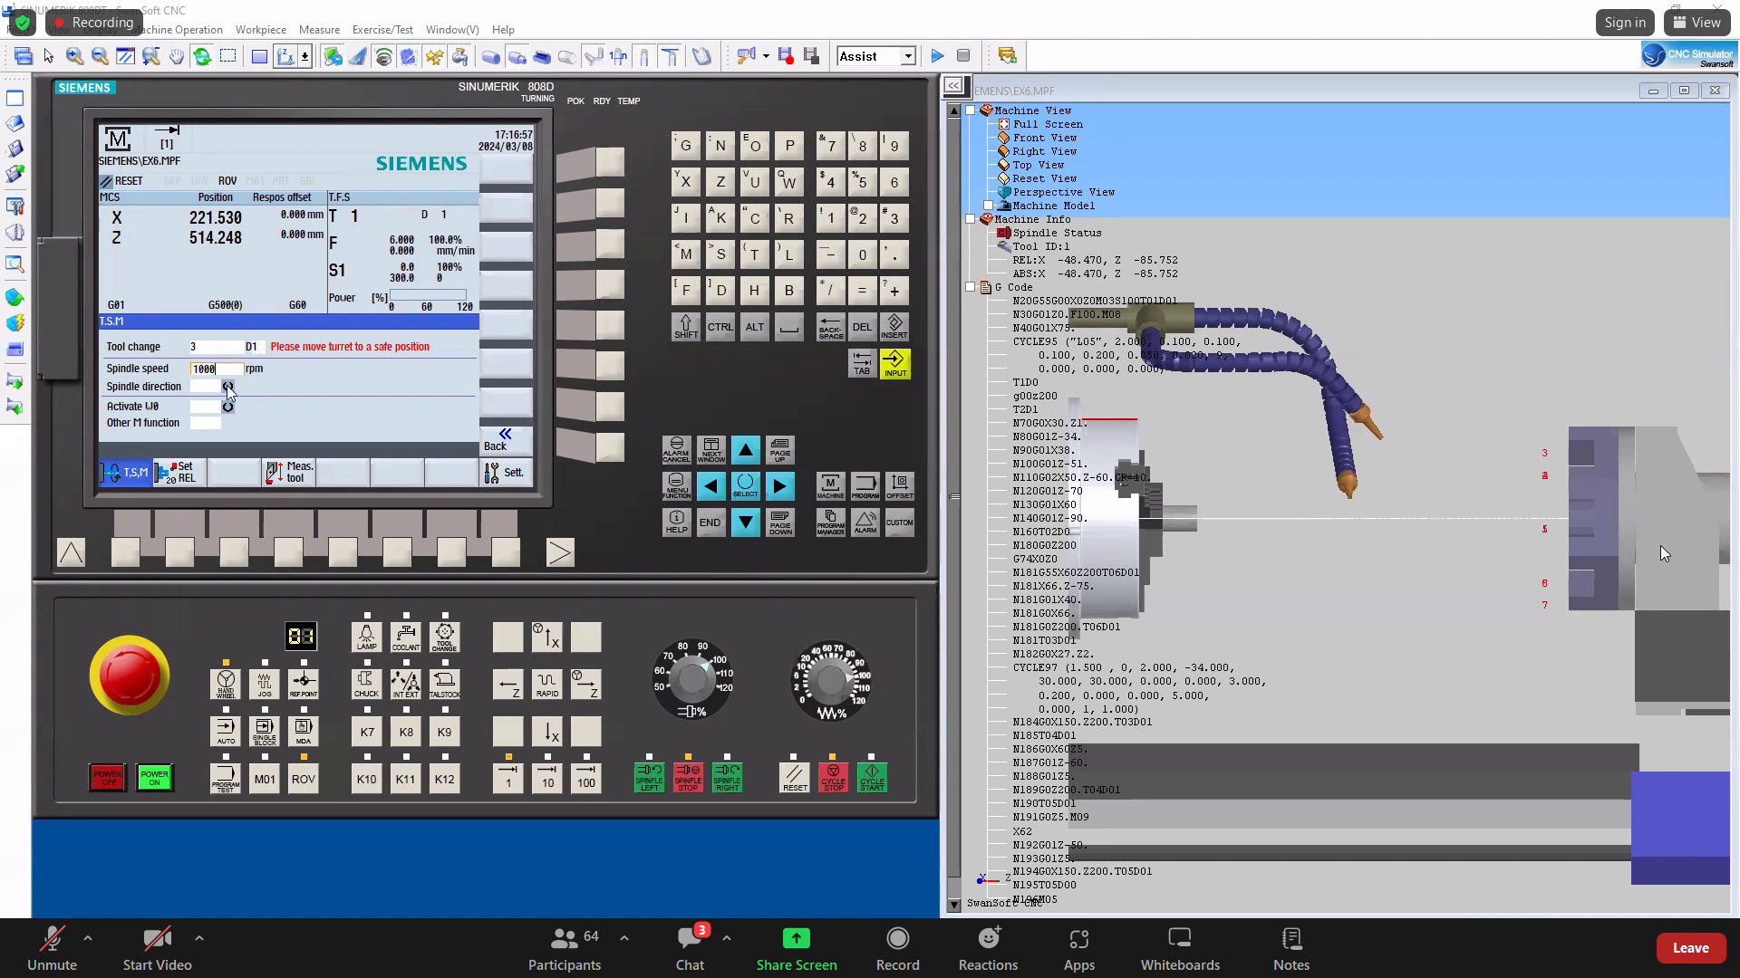
key(Return)
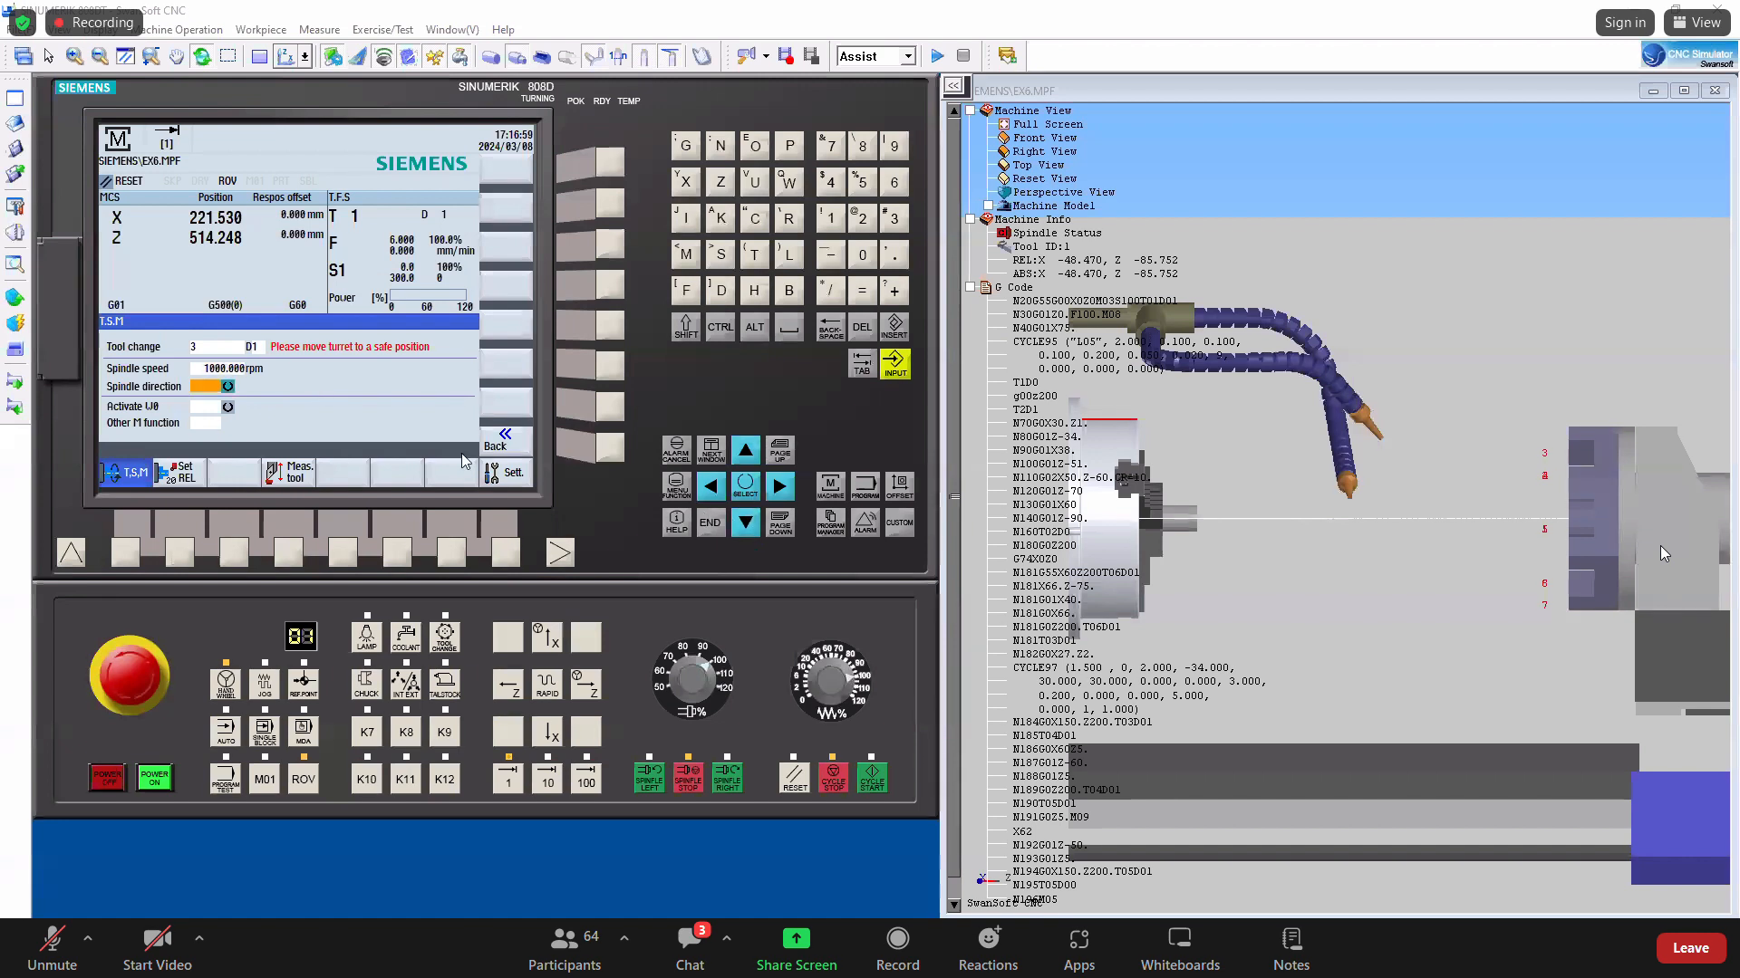
click(205, 386)
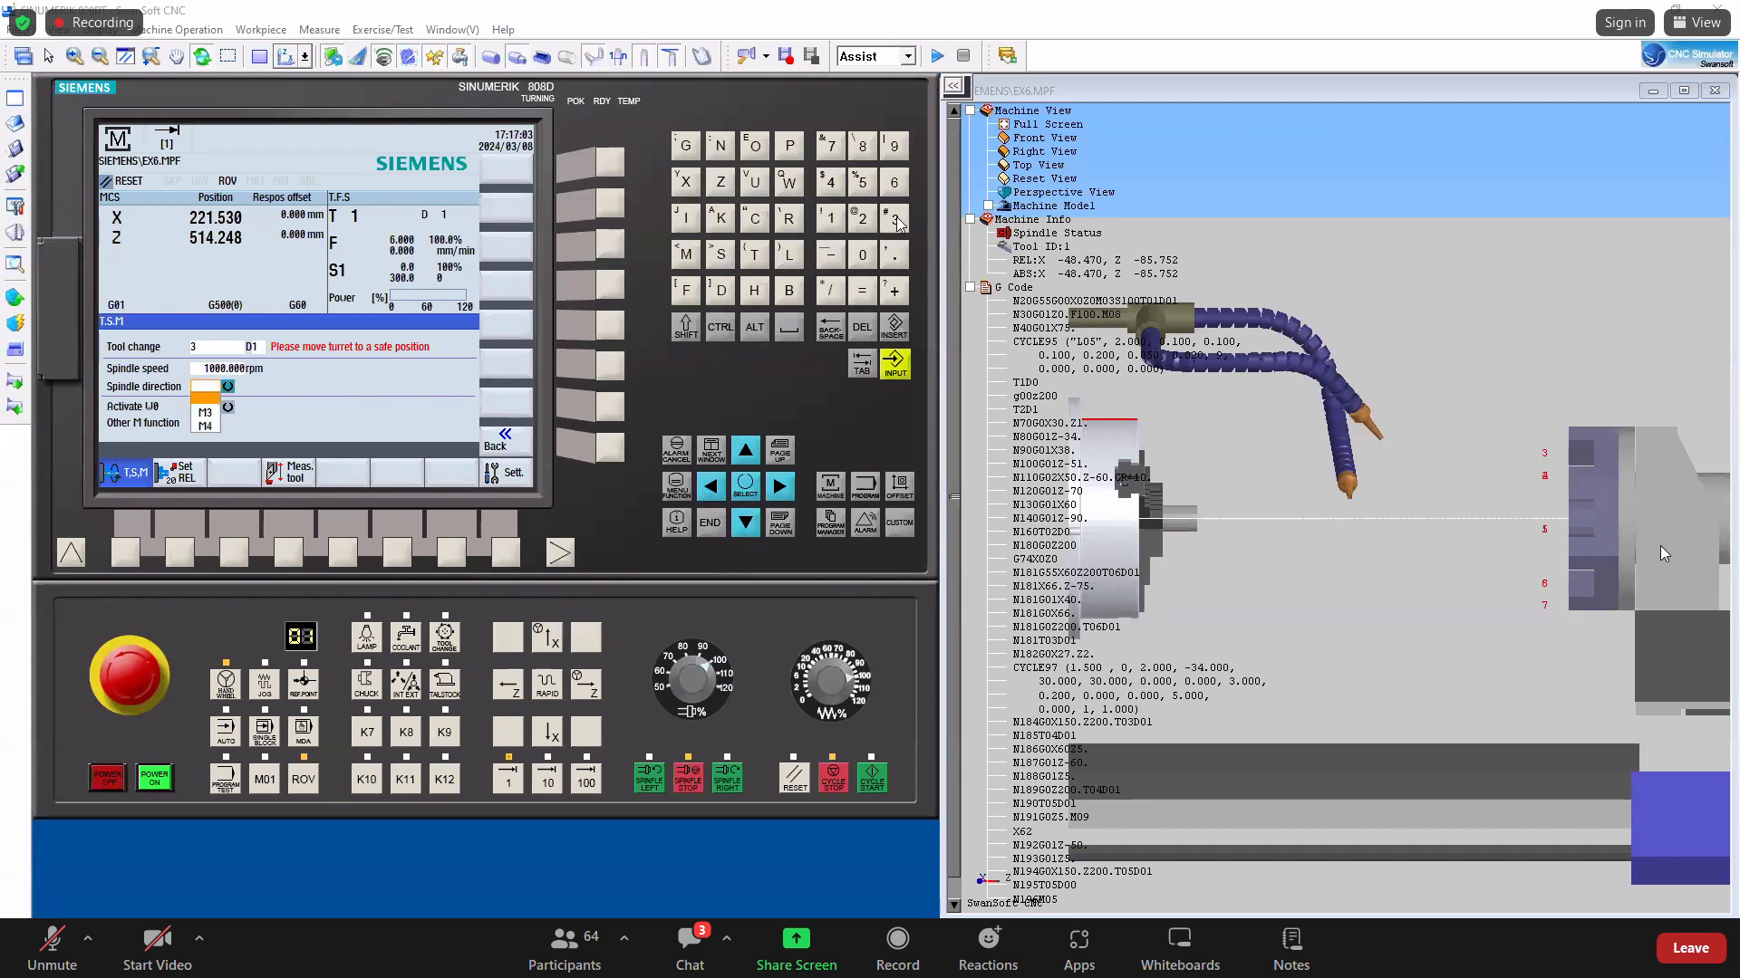
click(205, 413)
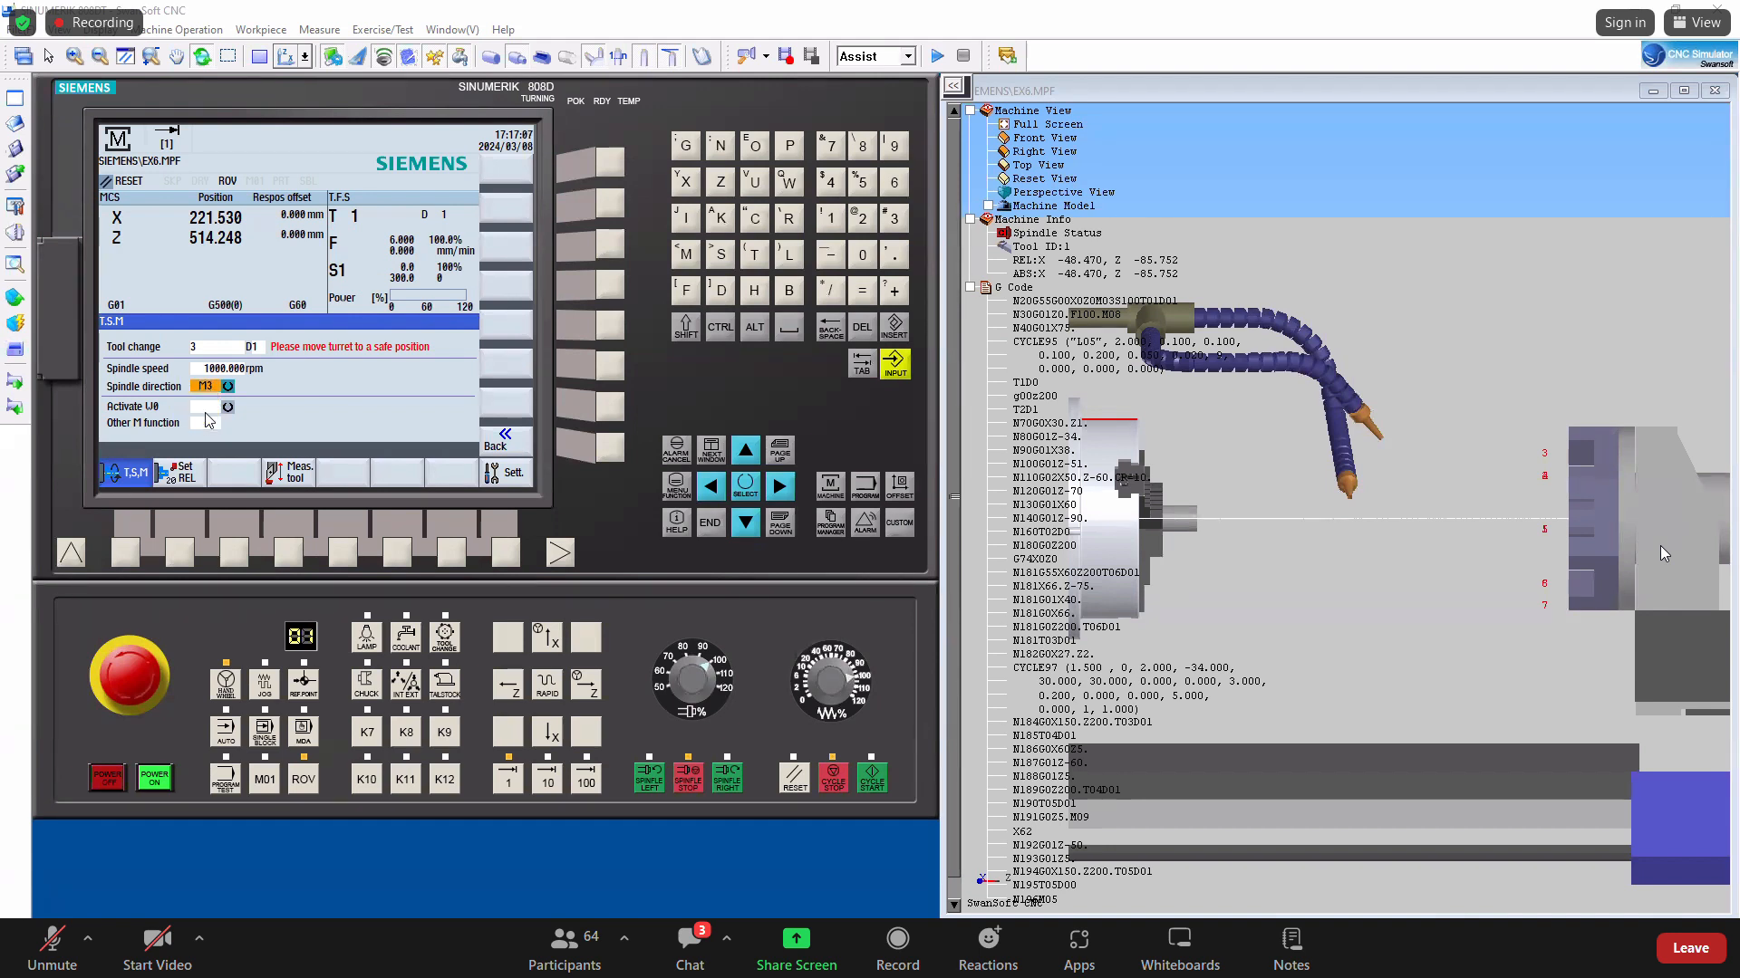
key(Down)
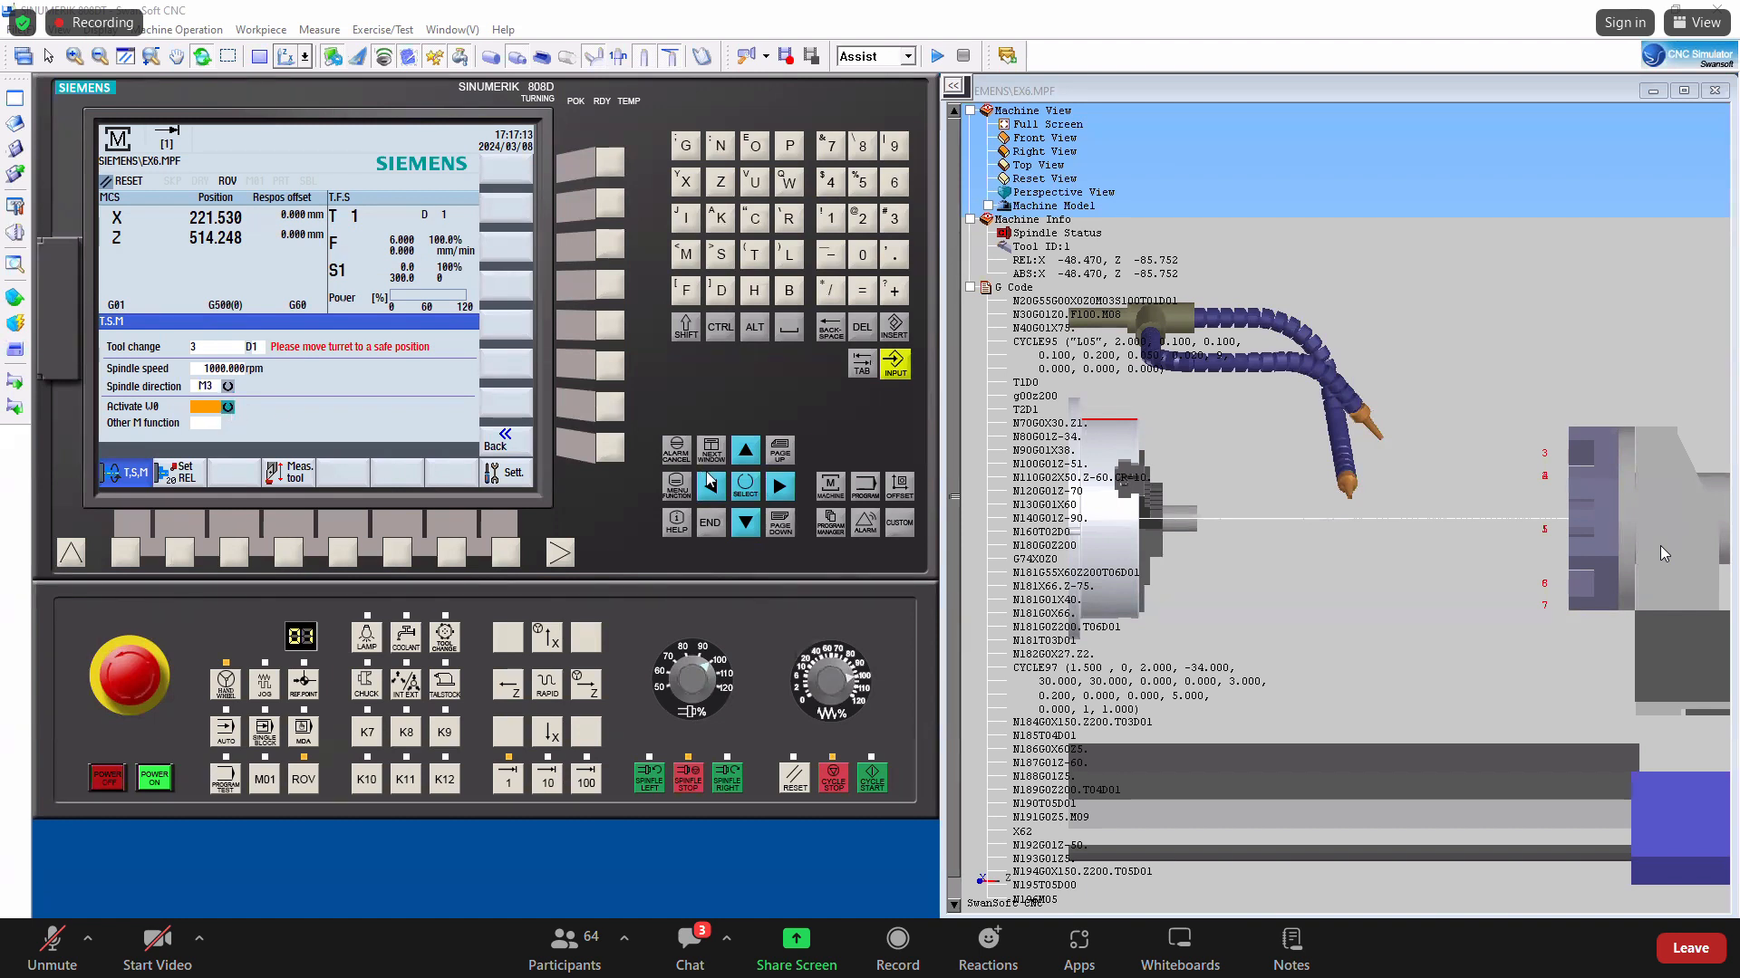
Activate work offset G54, execute the T,S,M settings to bring in tool 3 with the spindle running, and reset the machine.
click(749, 489)
click(869, 781)
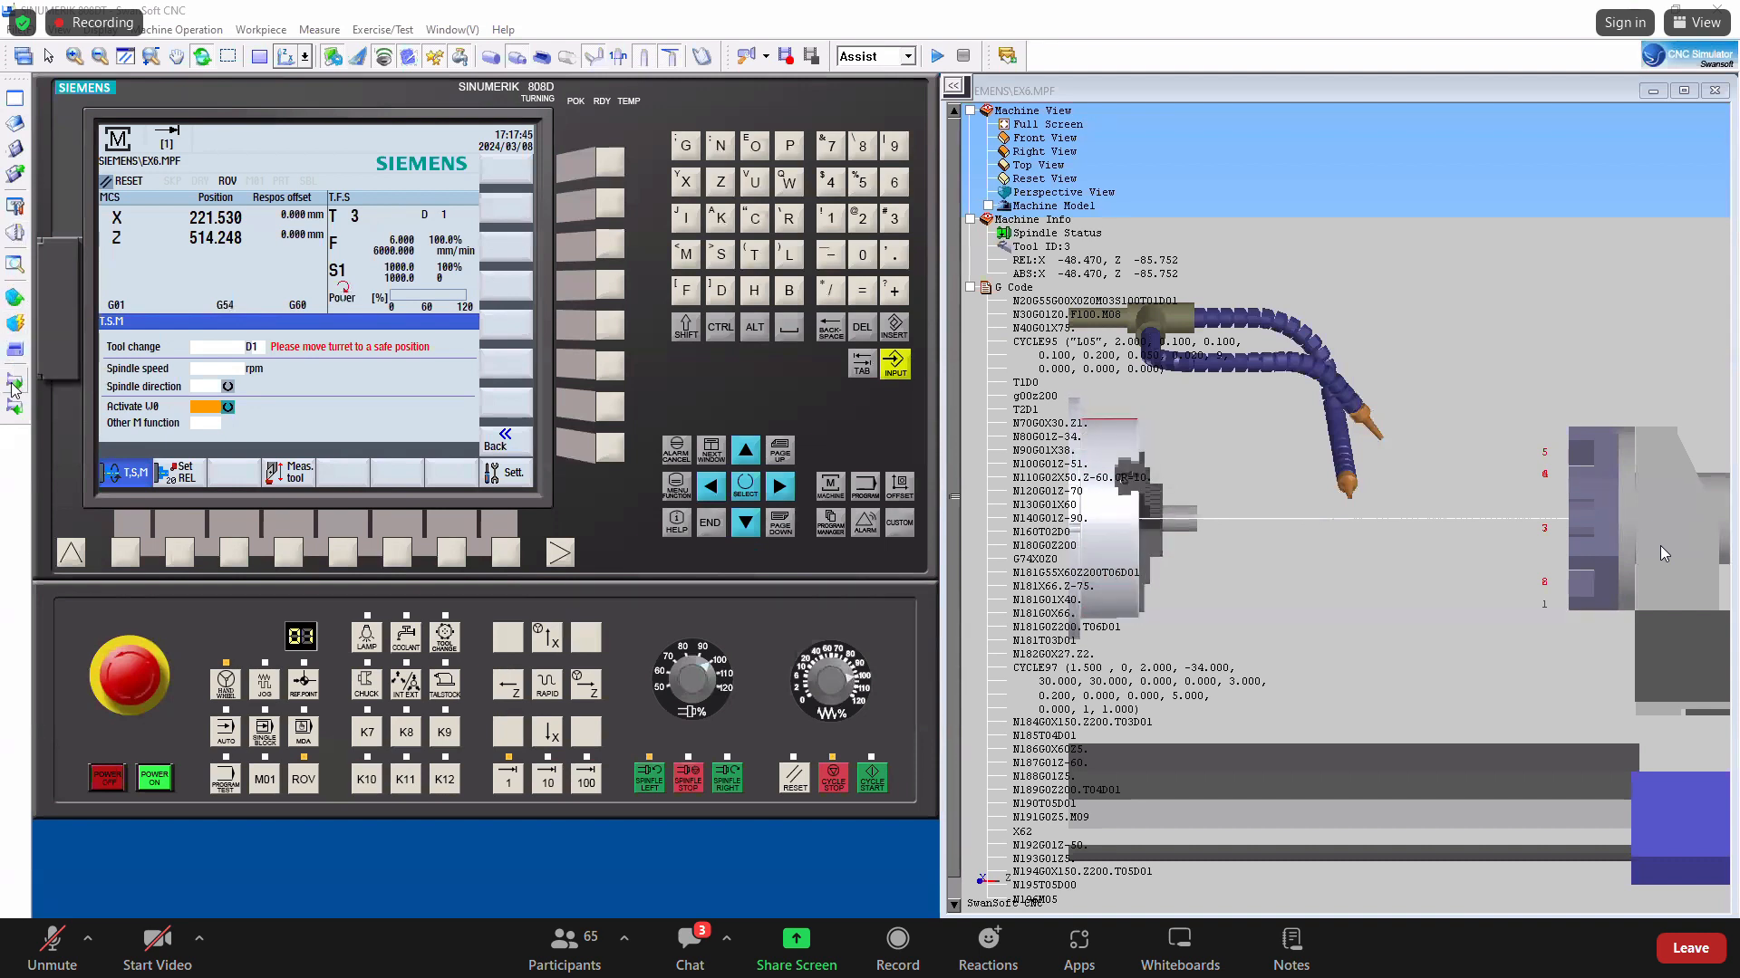
click(16, 213)
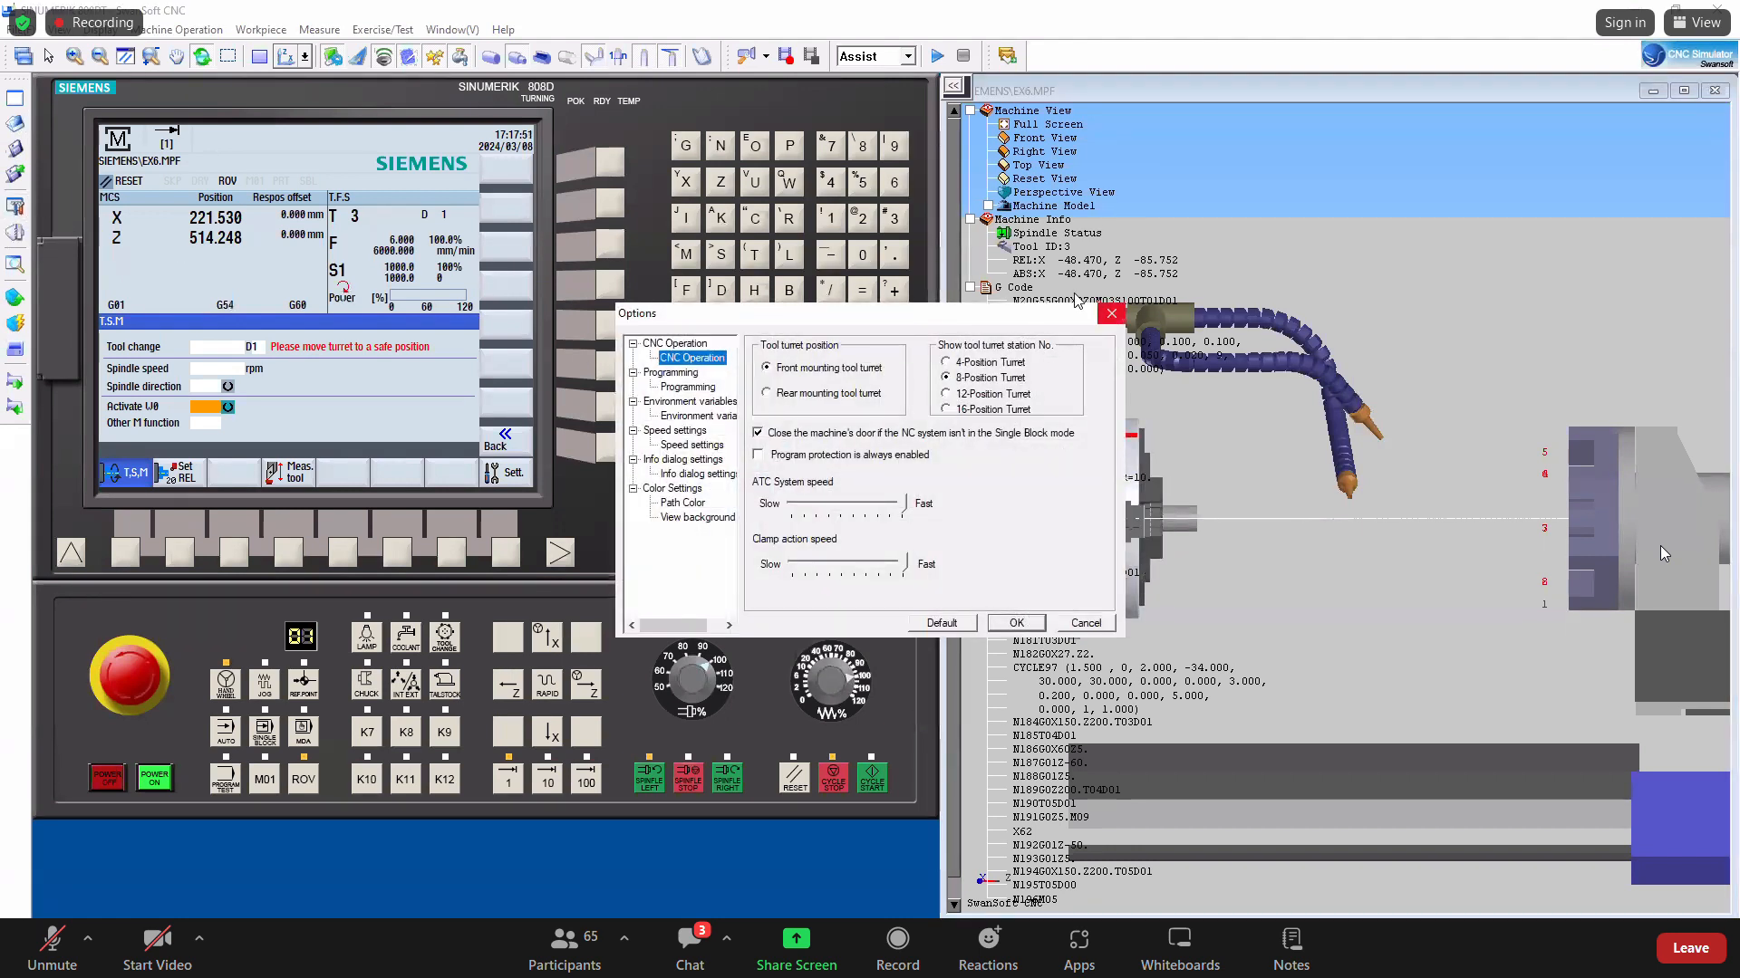
click(1111, 315)
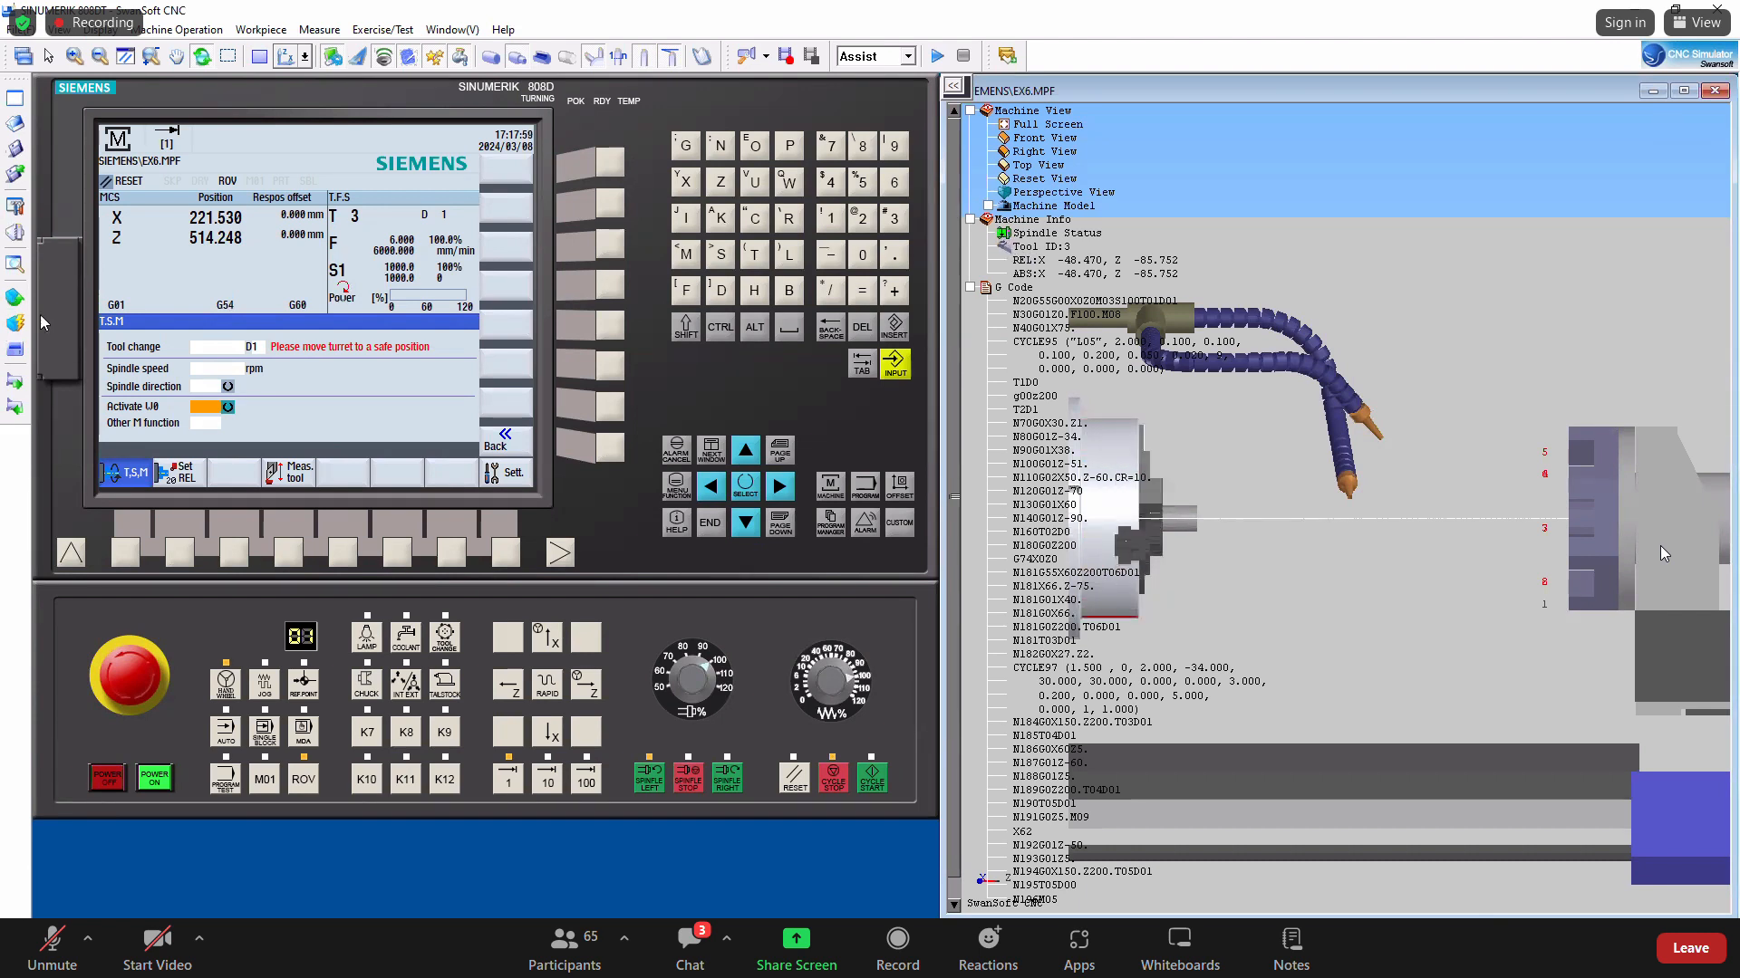
click(803, 781)
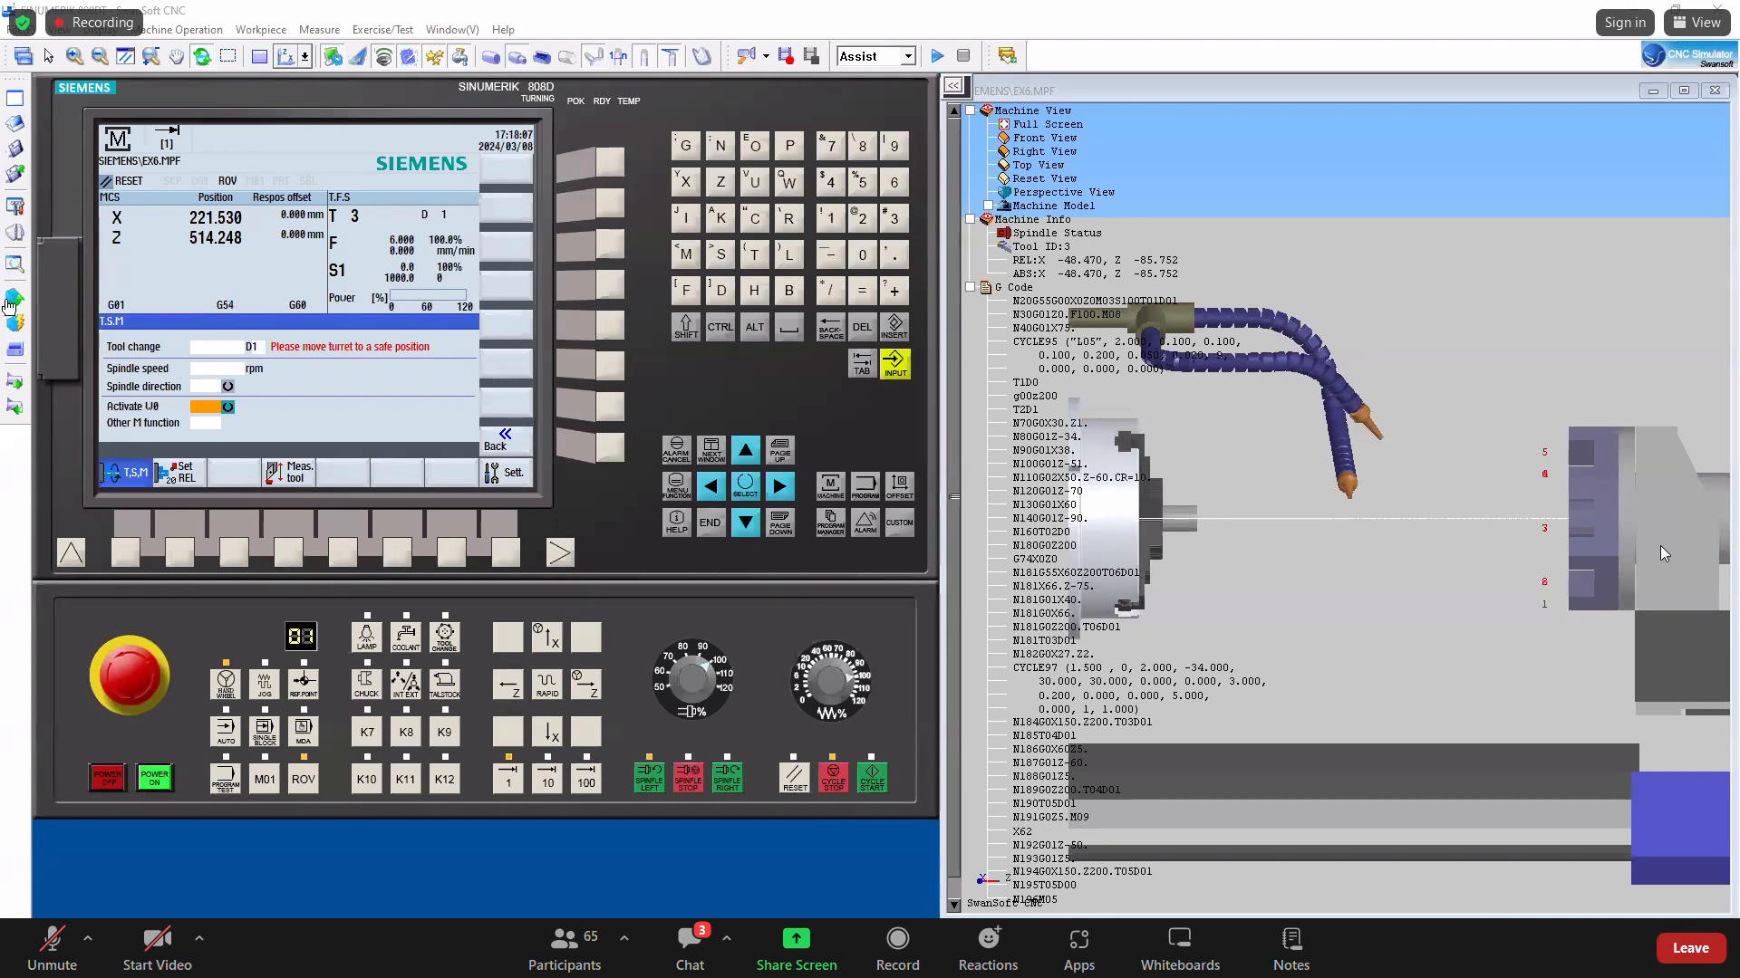
Add tools 13 and 14 to the tool list, giving tool 13 an SNMG insert and tool 14 a DNMG insert.
click(14, 298)
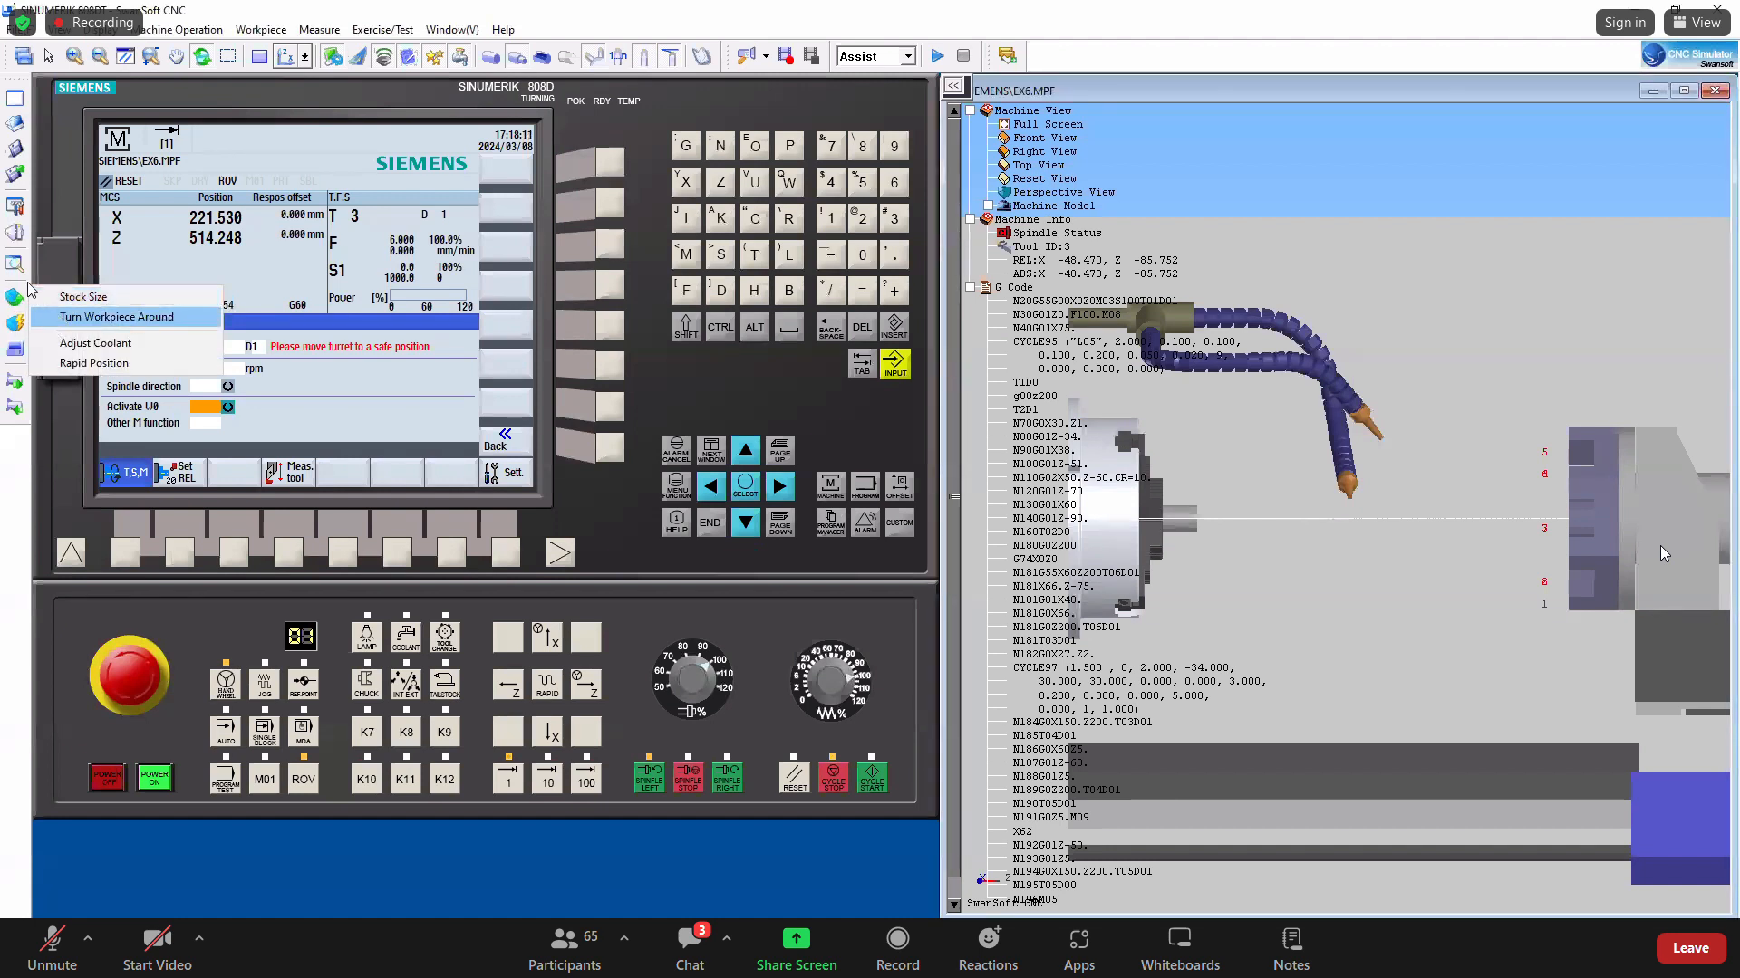
click(15, 233)
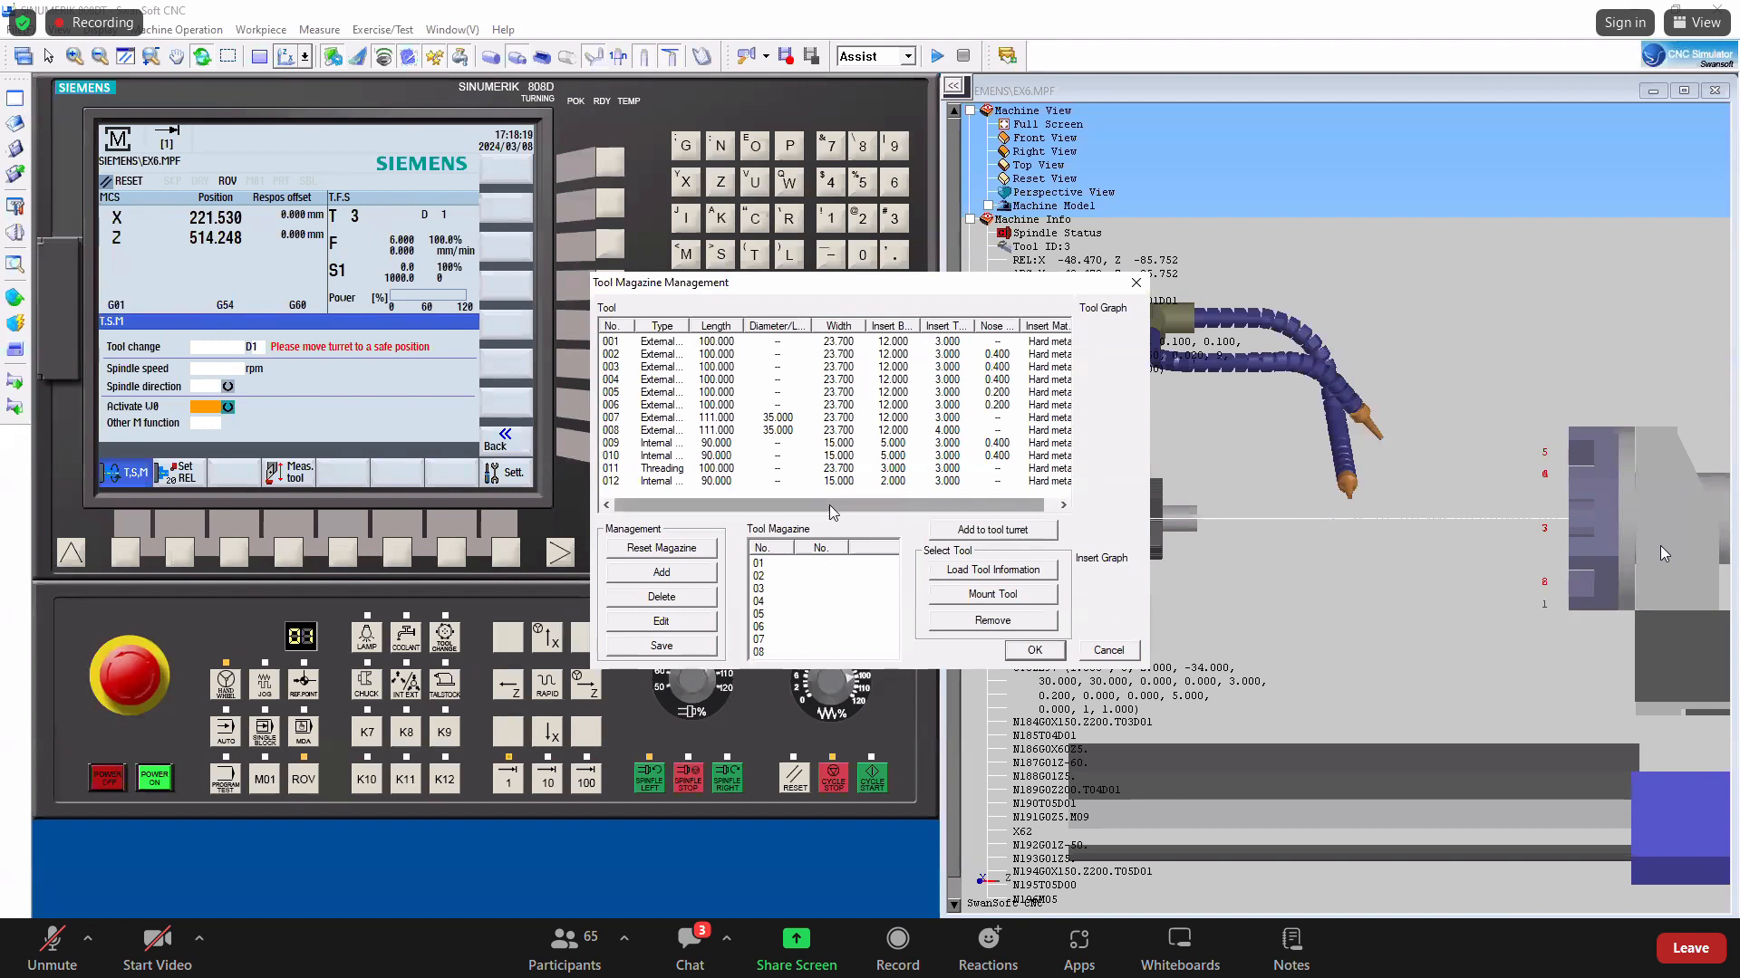
click(660, 344)
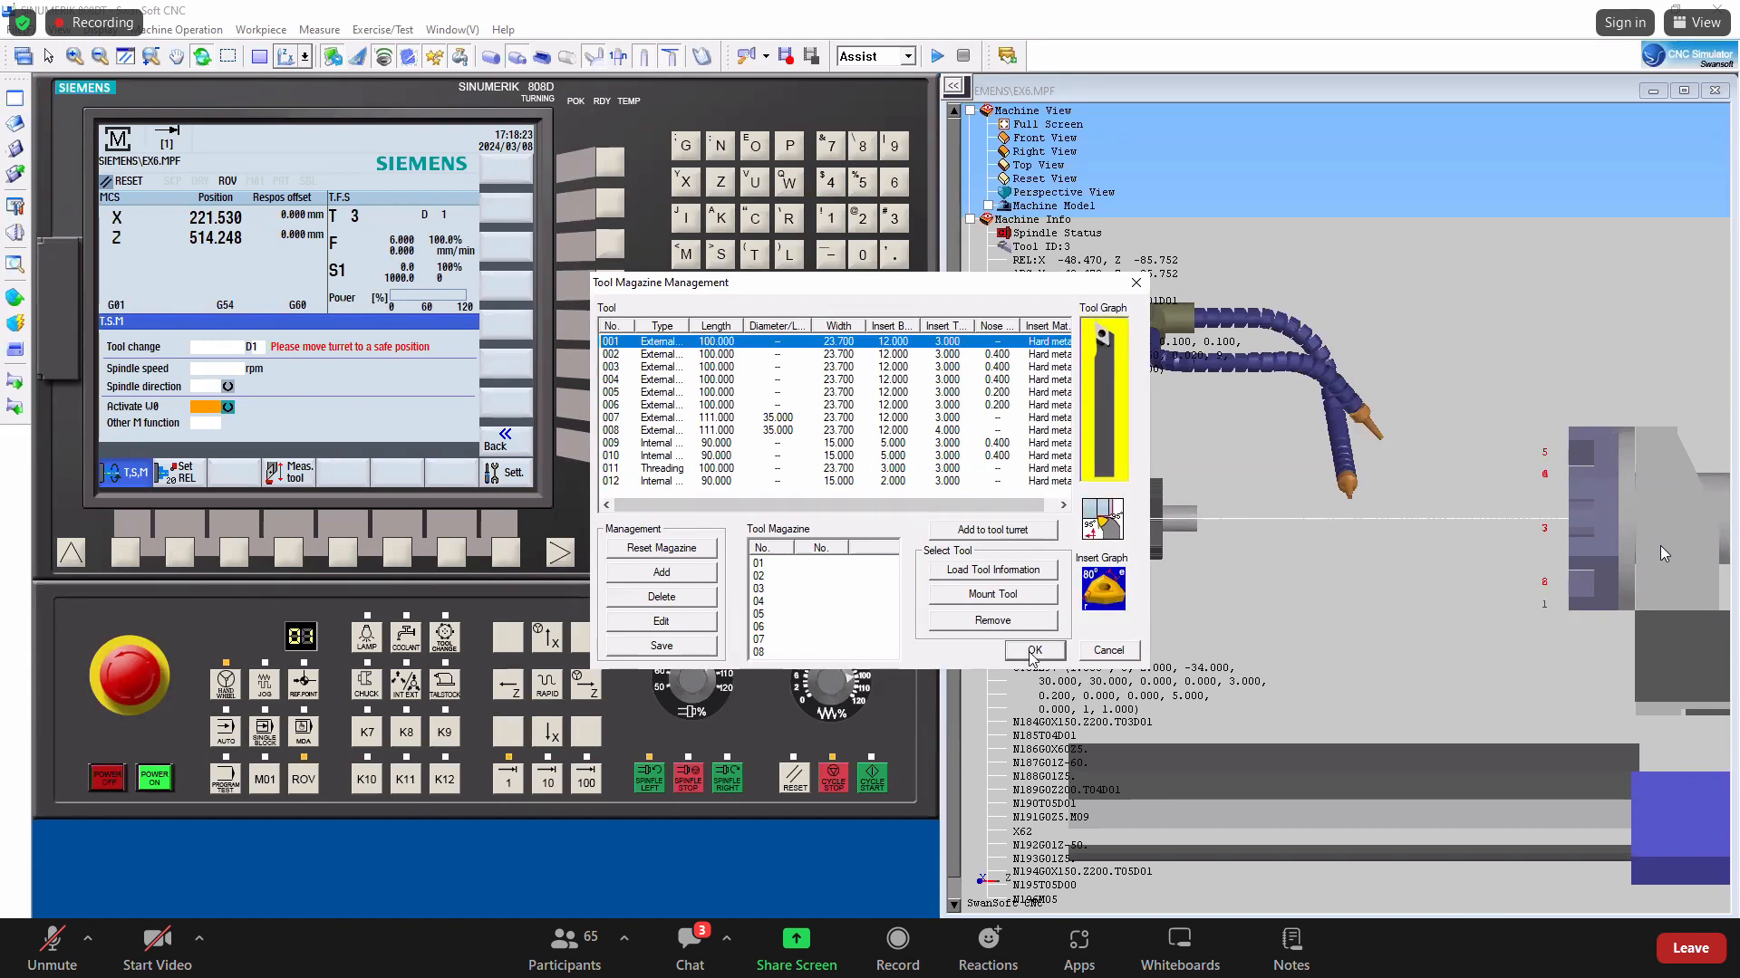
click(662, 572)
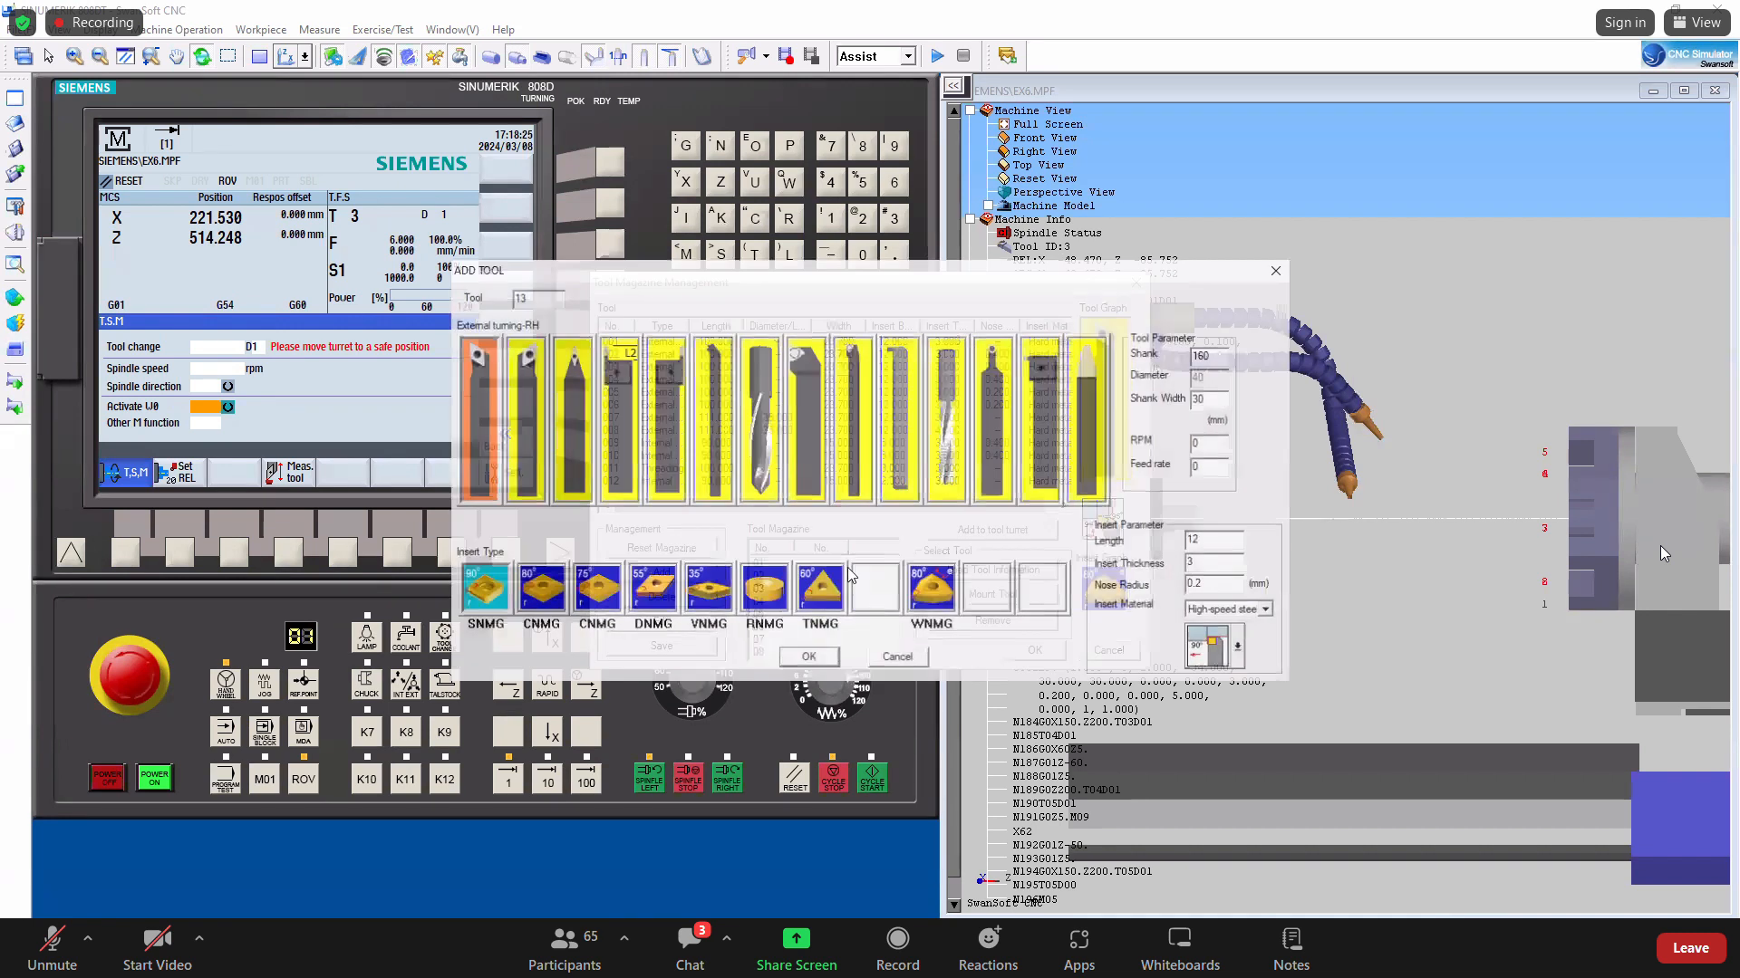
click(801, 660)
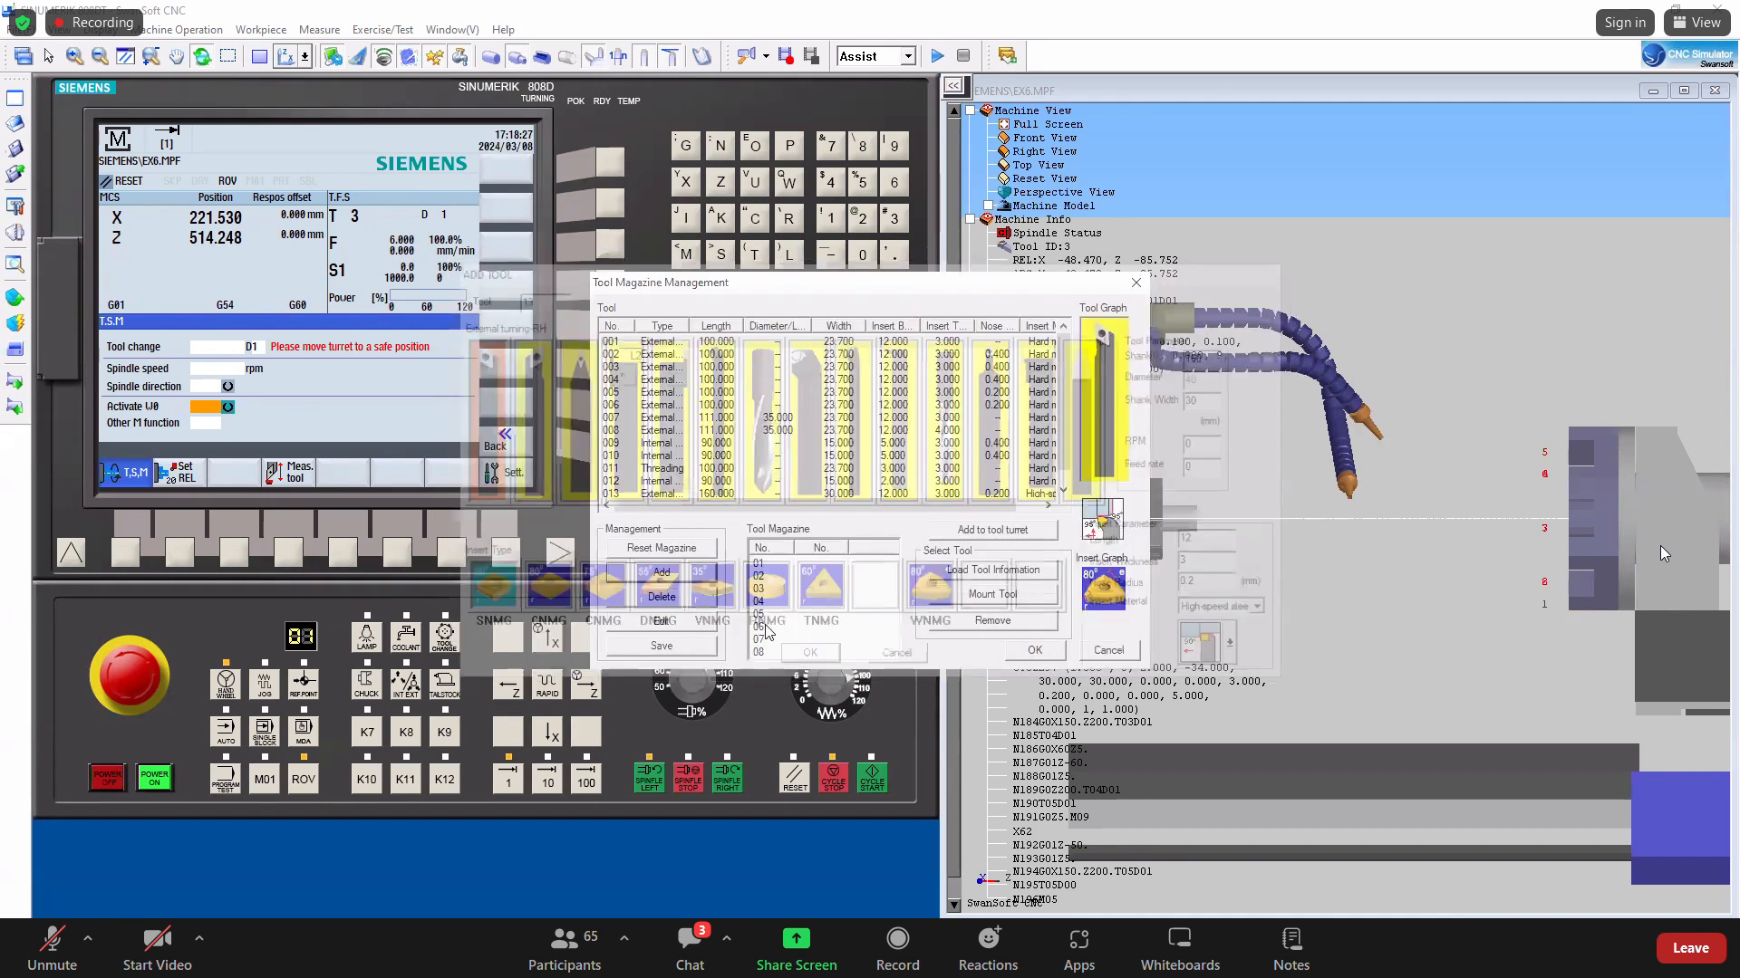
click(660, 573)
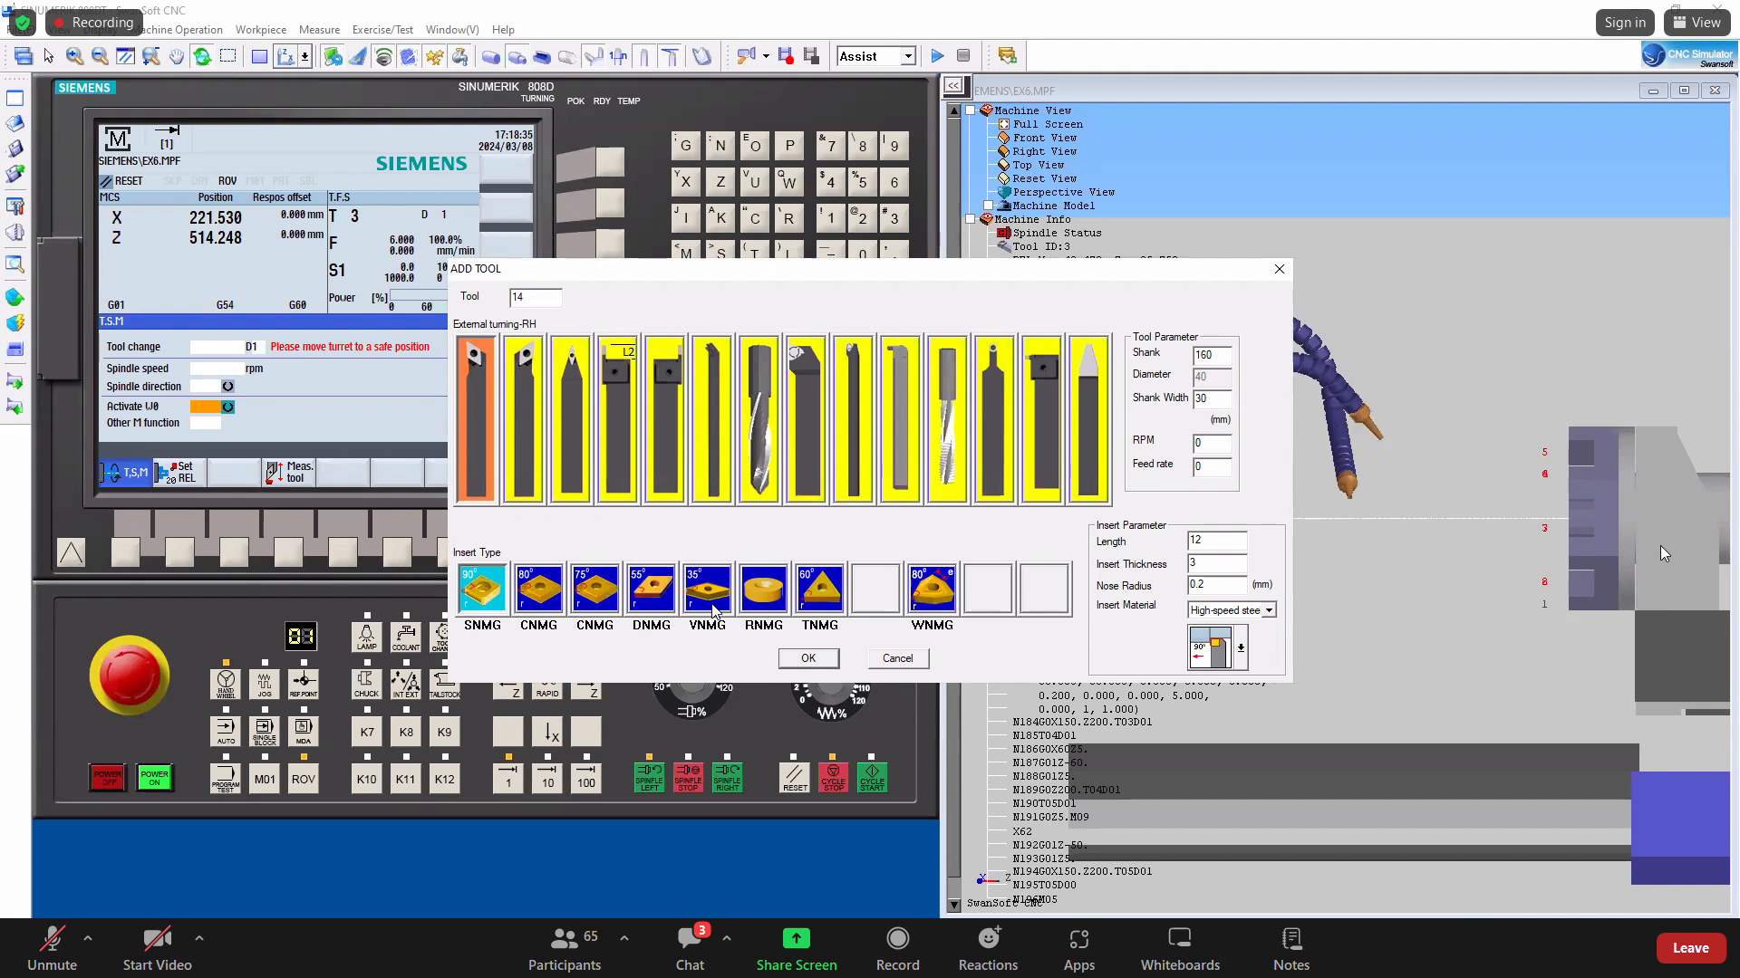
click(647, 593)
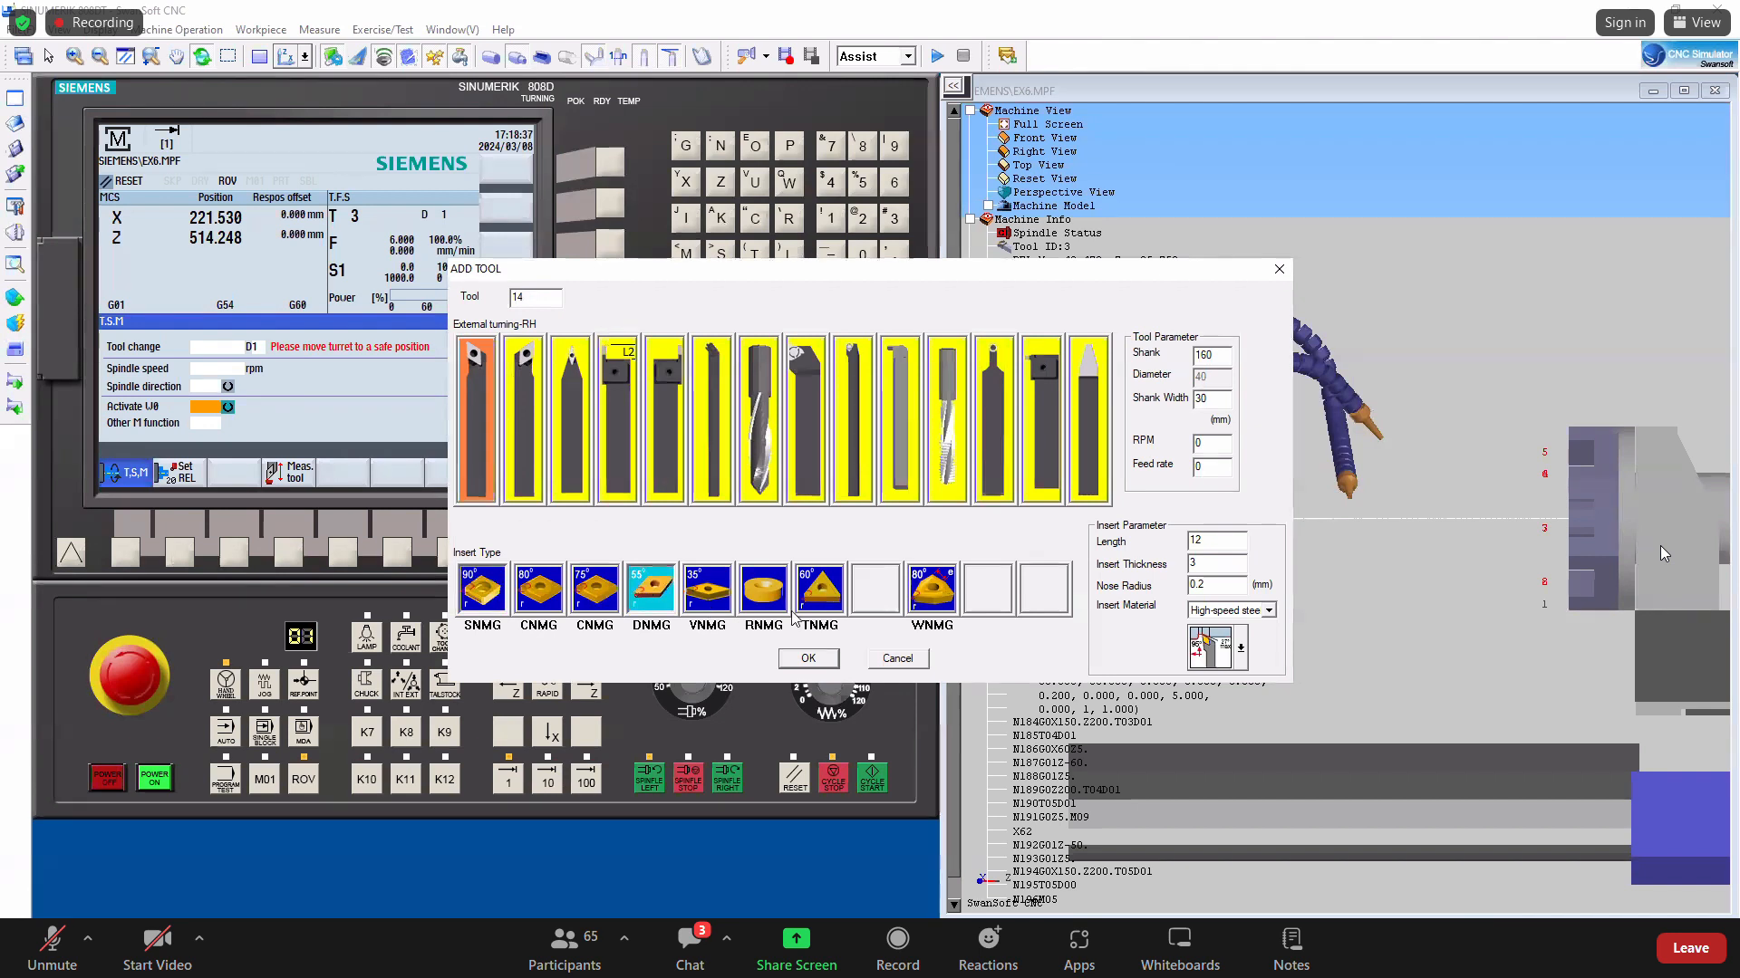
click(809, 662)
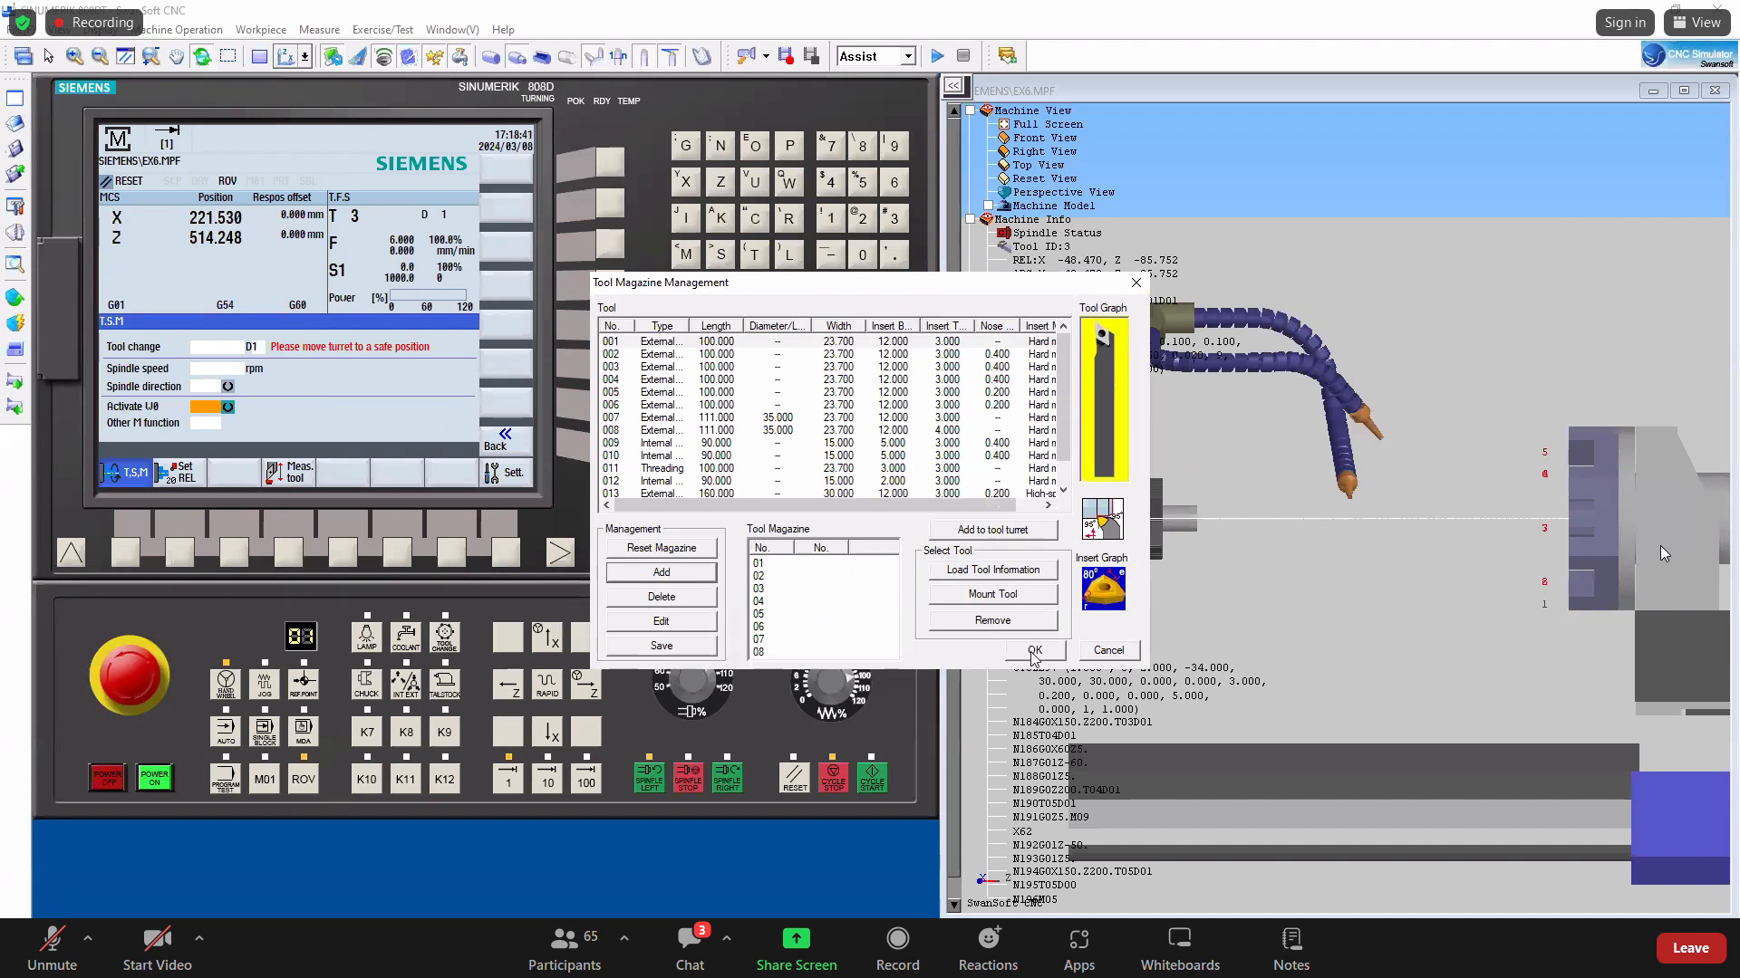
Add one more tool with the default settings and assign external turning tool 001 to tool station 3 of the turret.
click(674, 575)
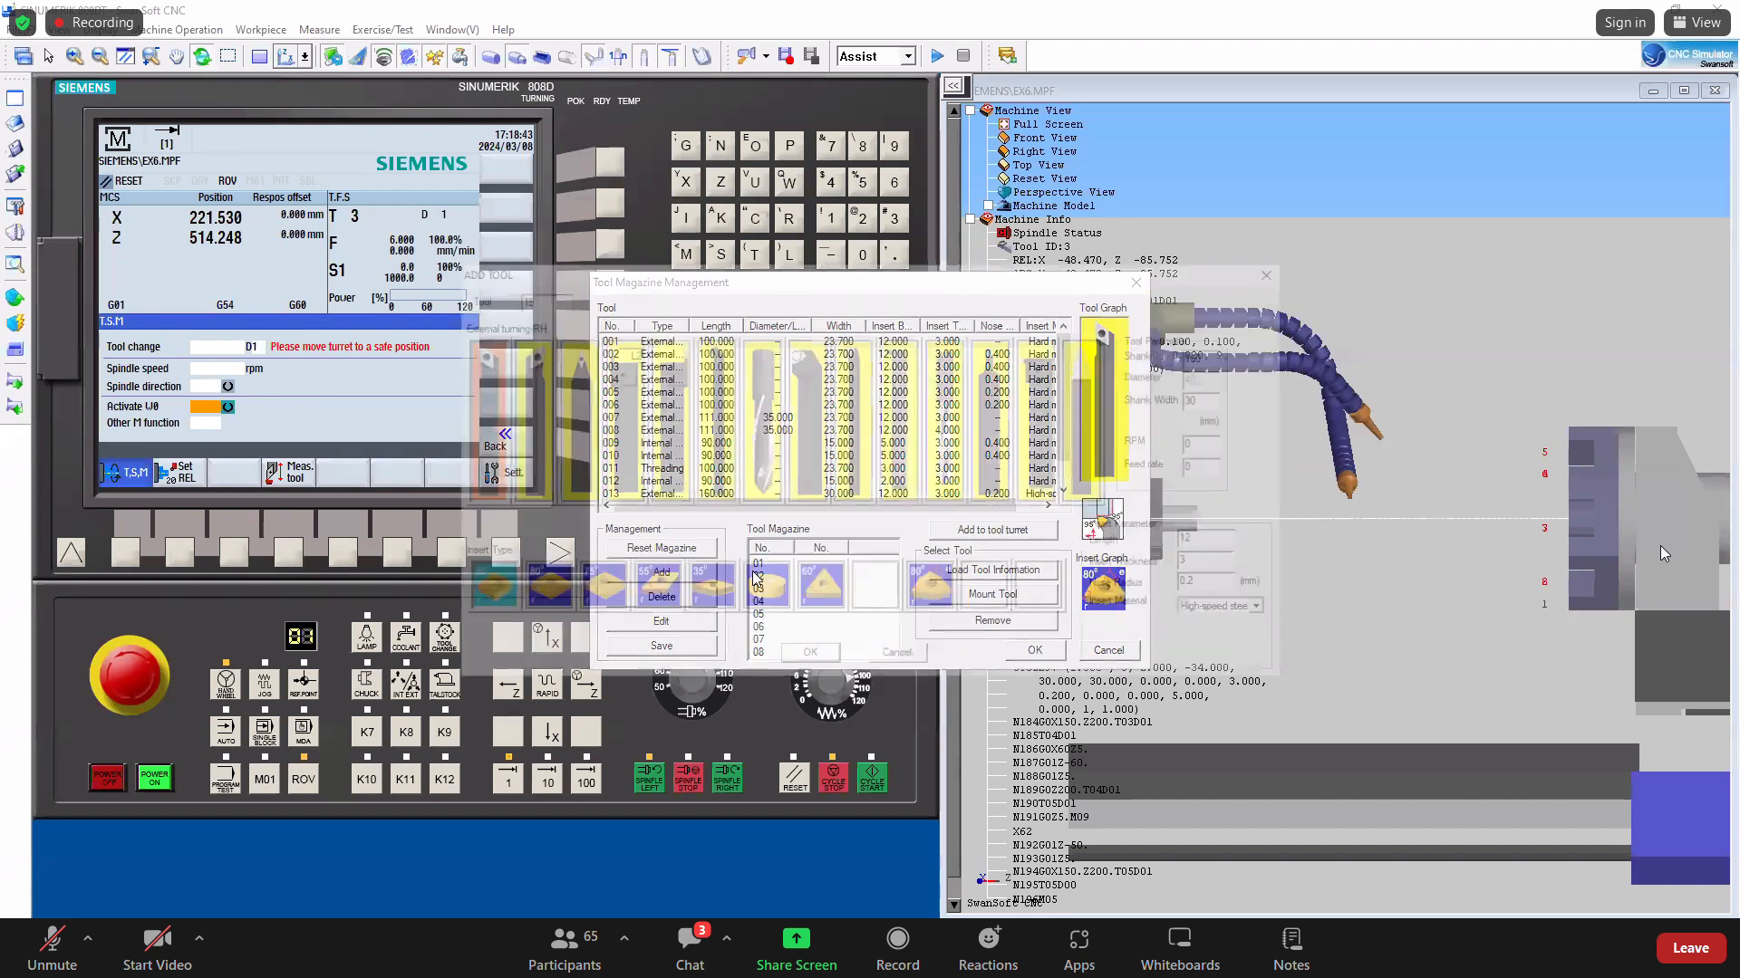
click(819, 668)
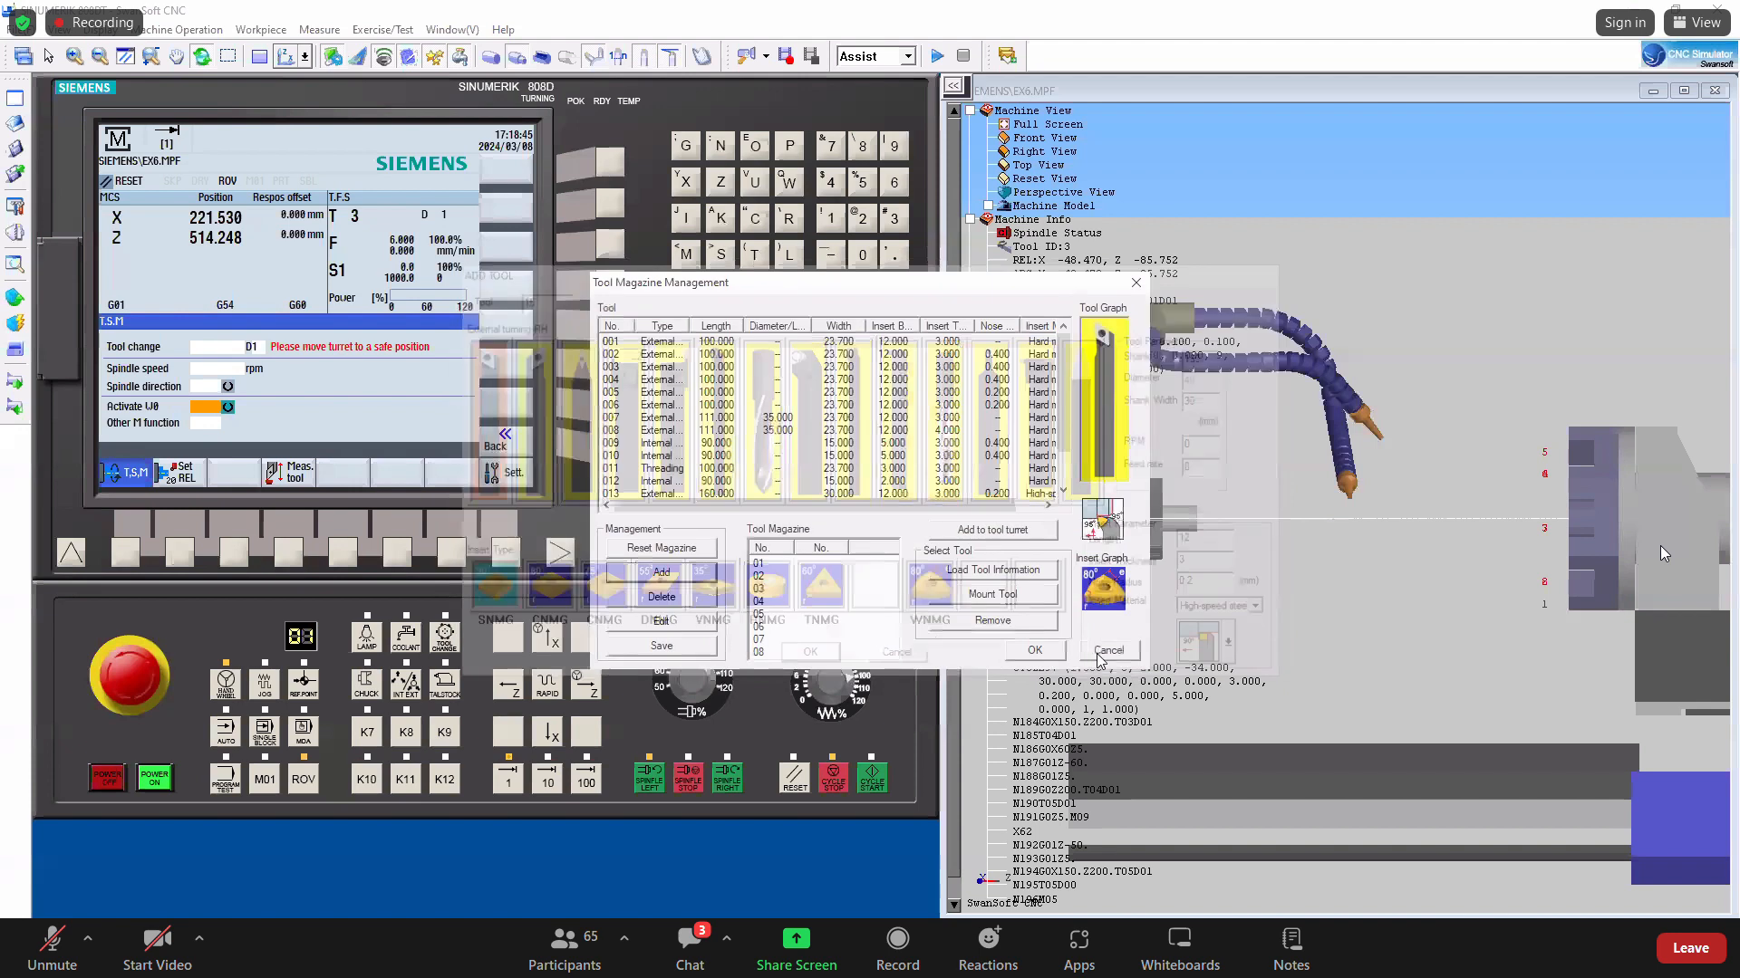
click(997, 530)
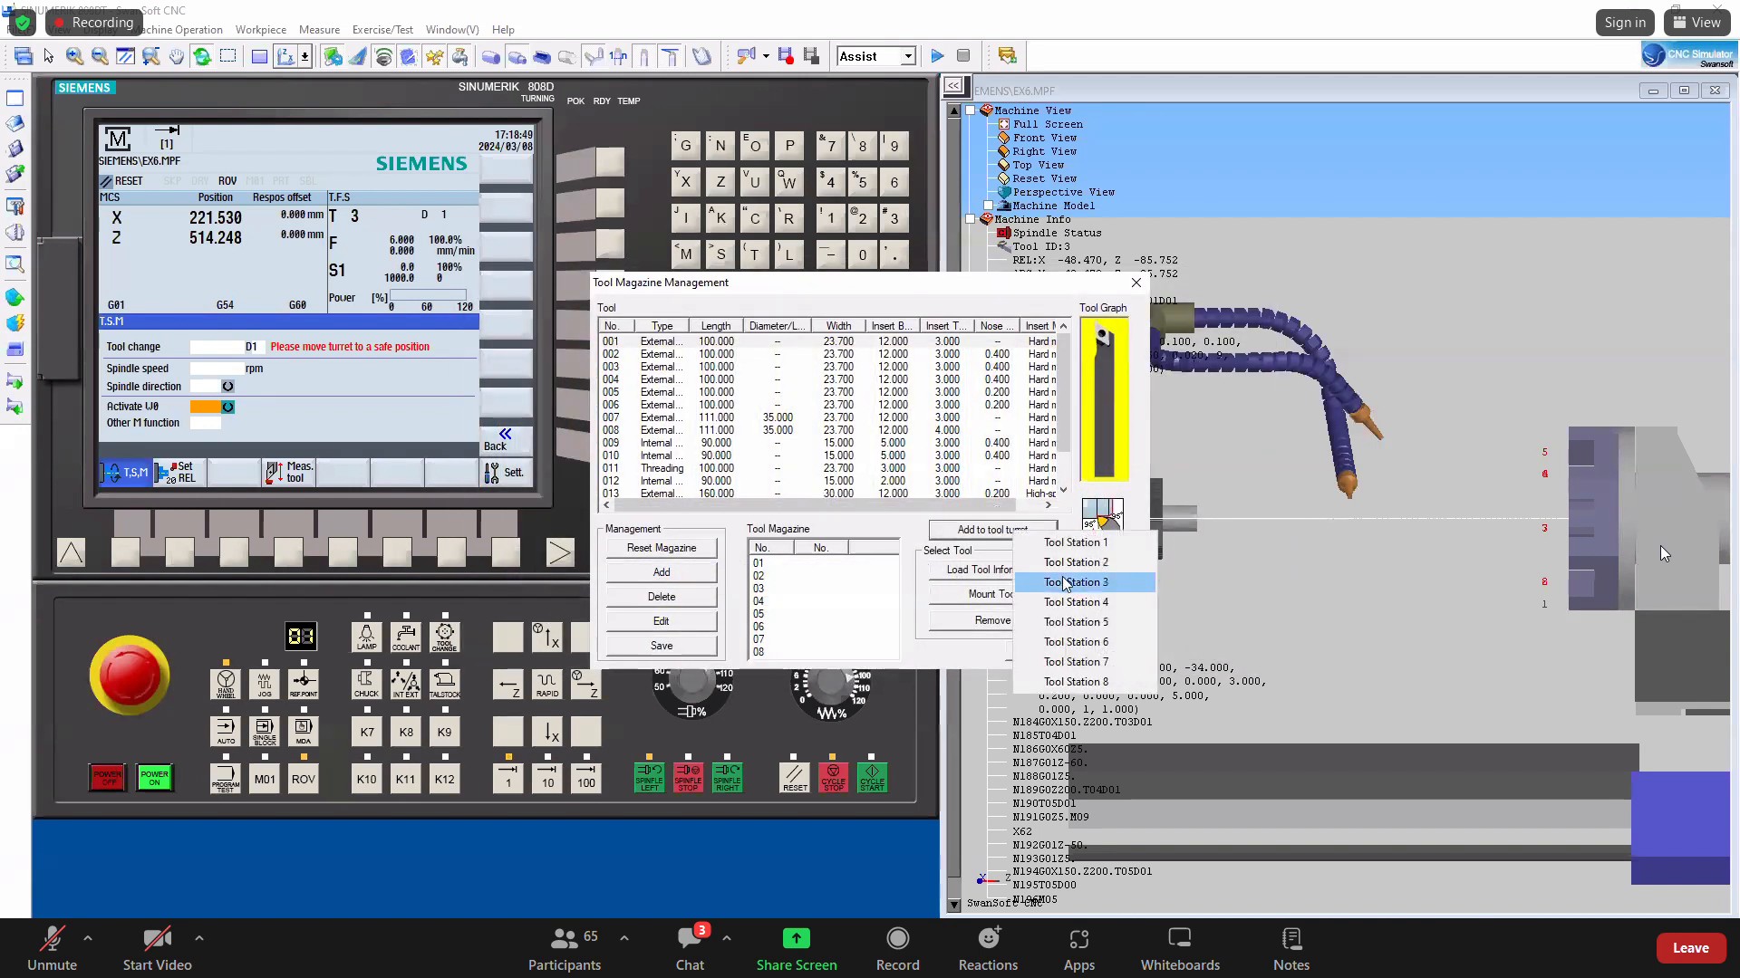
click(1065, 583)
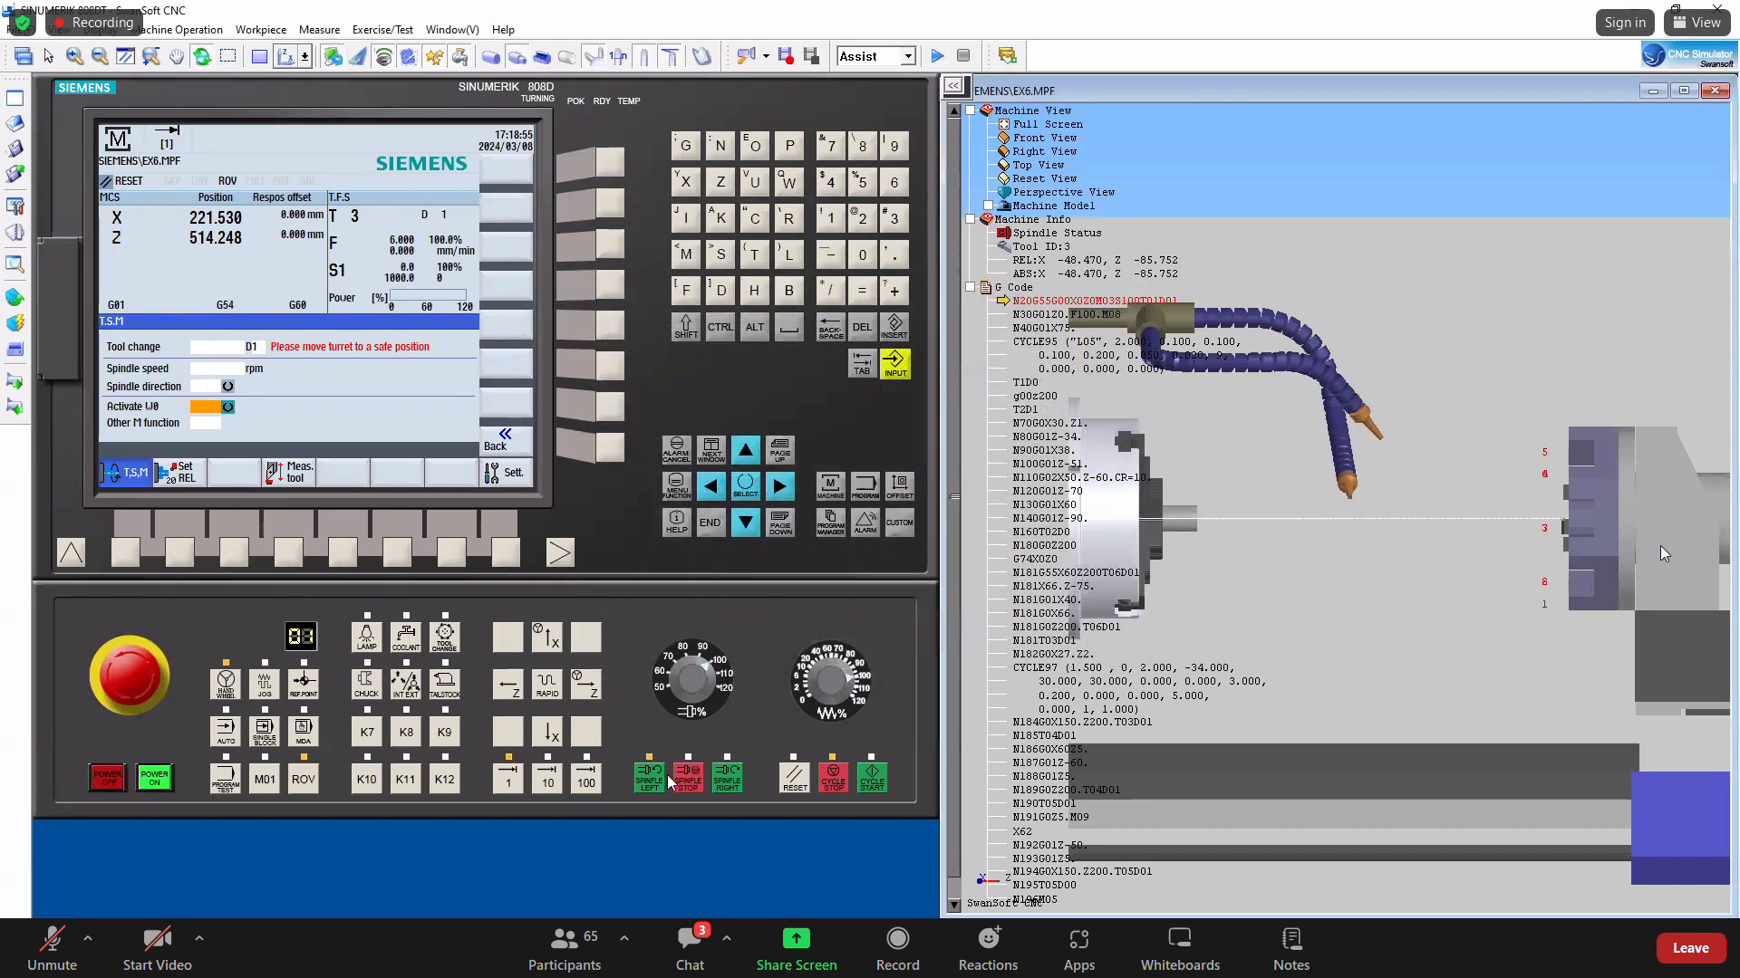
Start the spindle in the right-hand direction and jog the turret toward the chuck to about Z 349 in JOG mode.
click(725, 779)
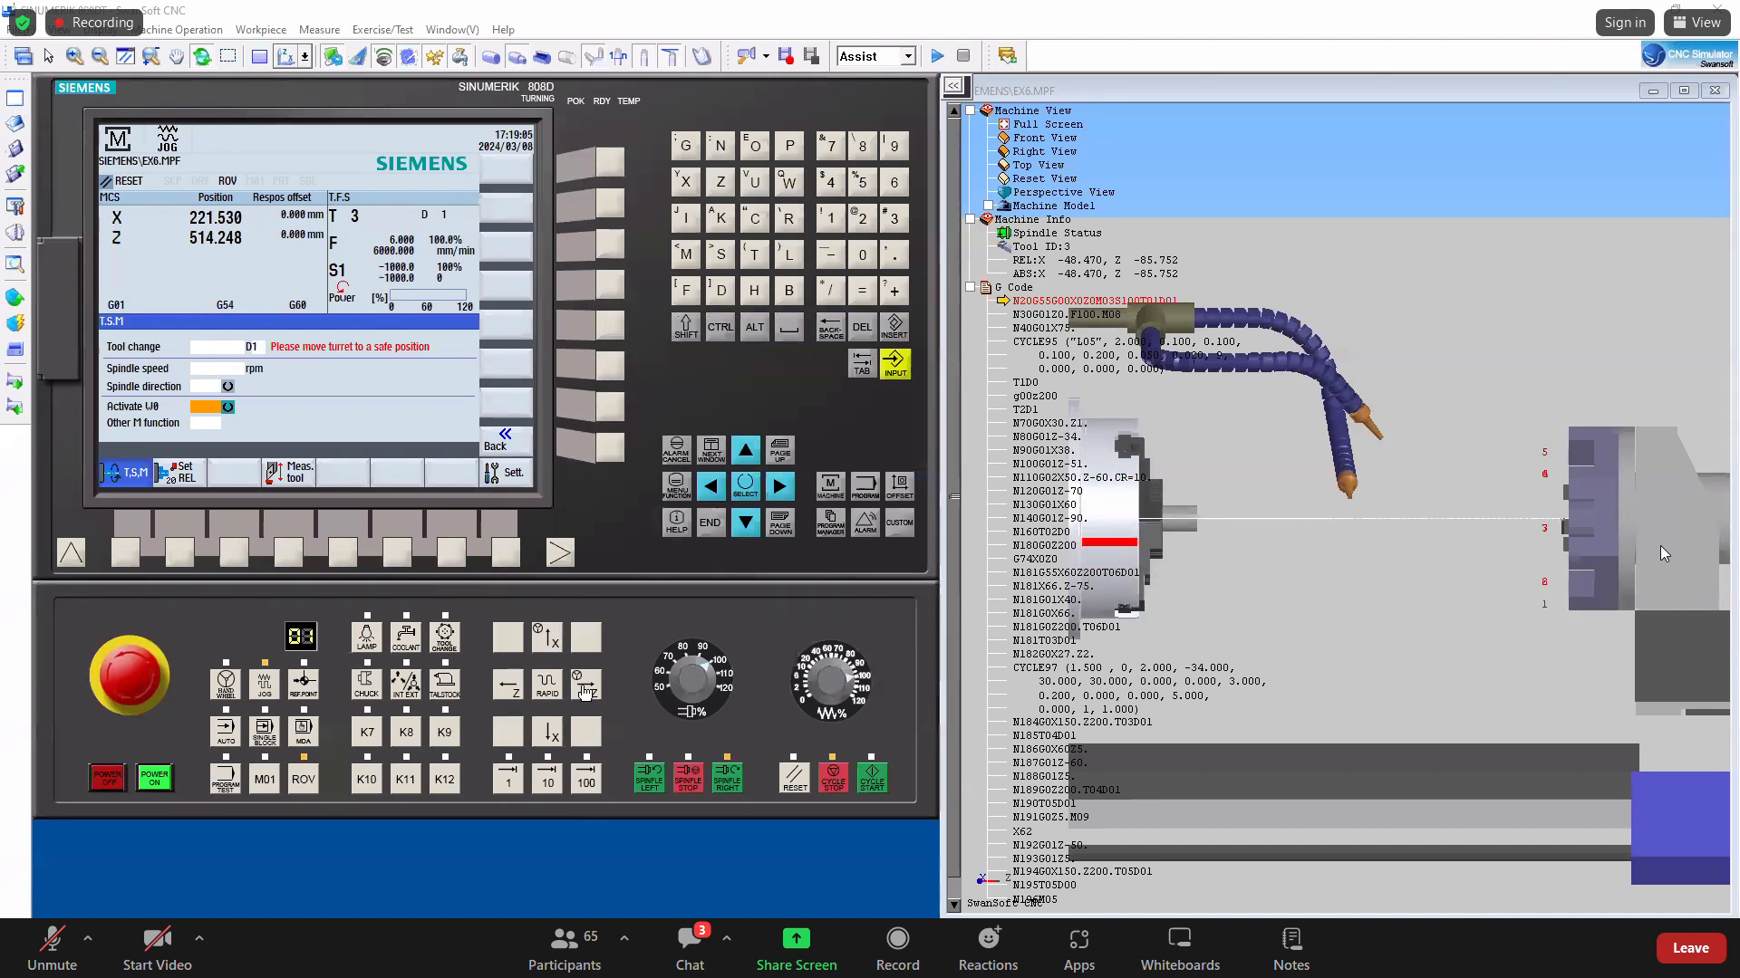
click(587, 689)
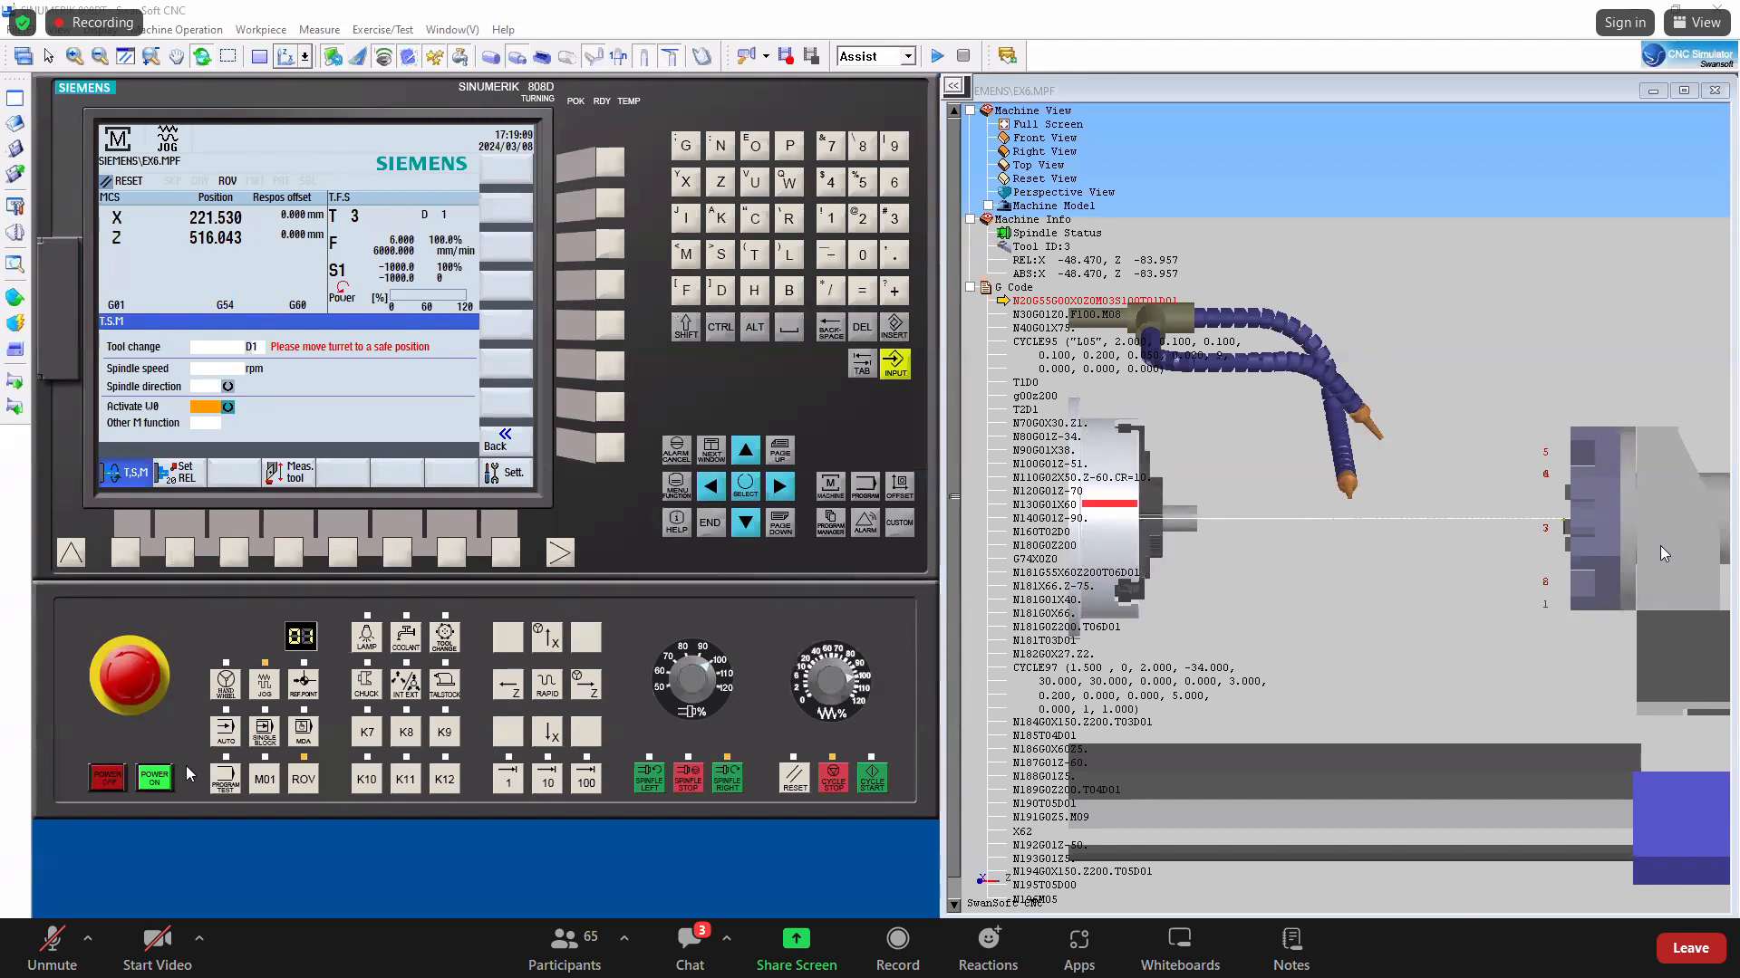
click(511, 687)
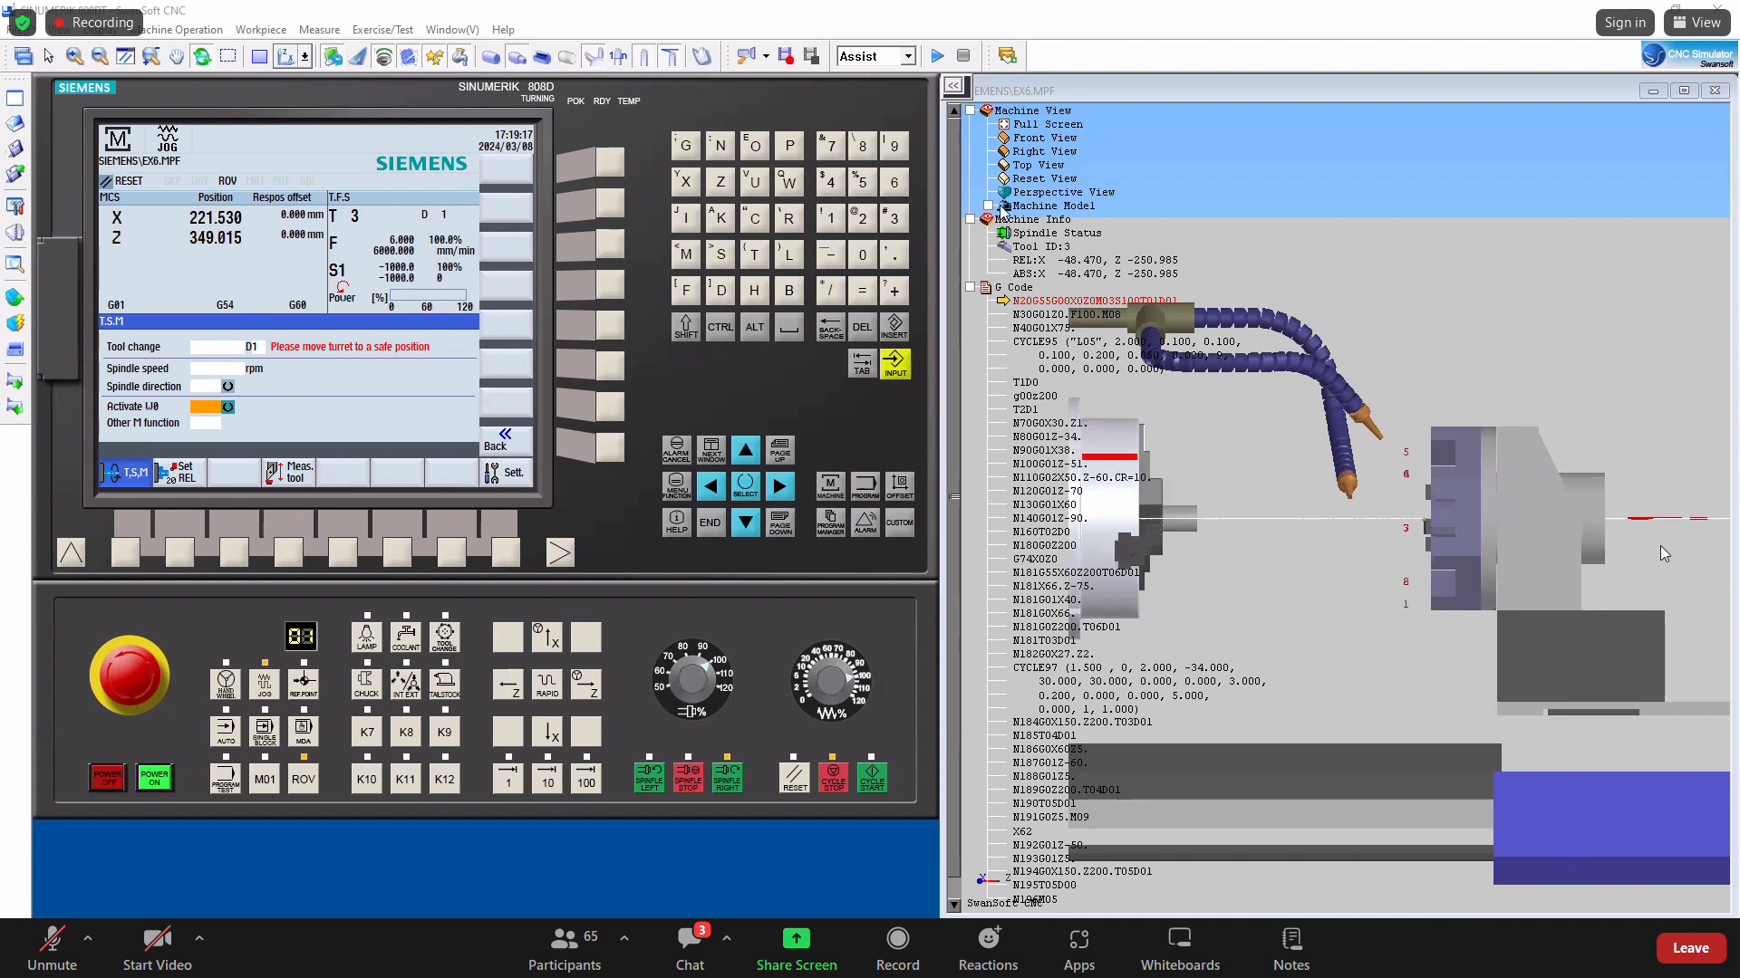
Show the machine from above and jog the turret along Z toward the workpiece to about Z 268.
click(1031, 168)
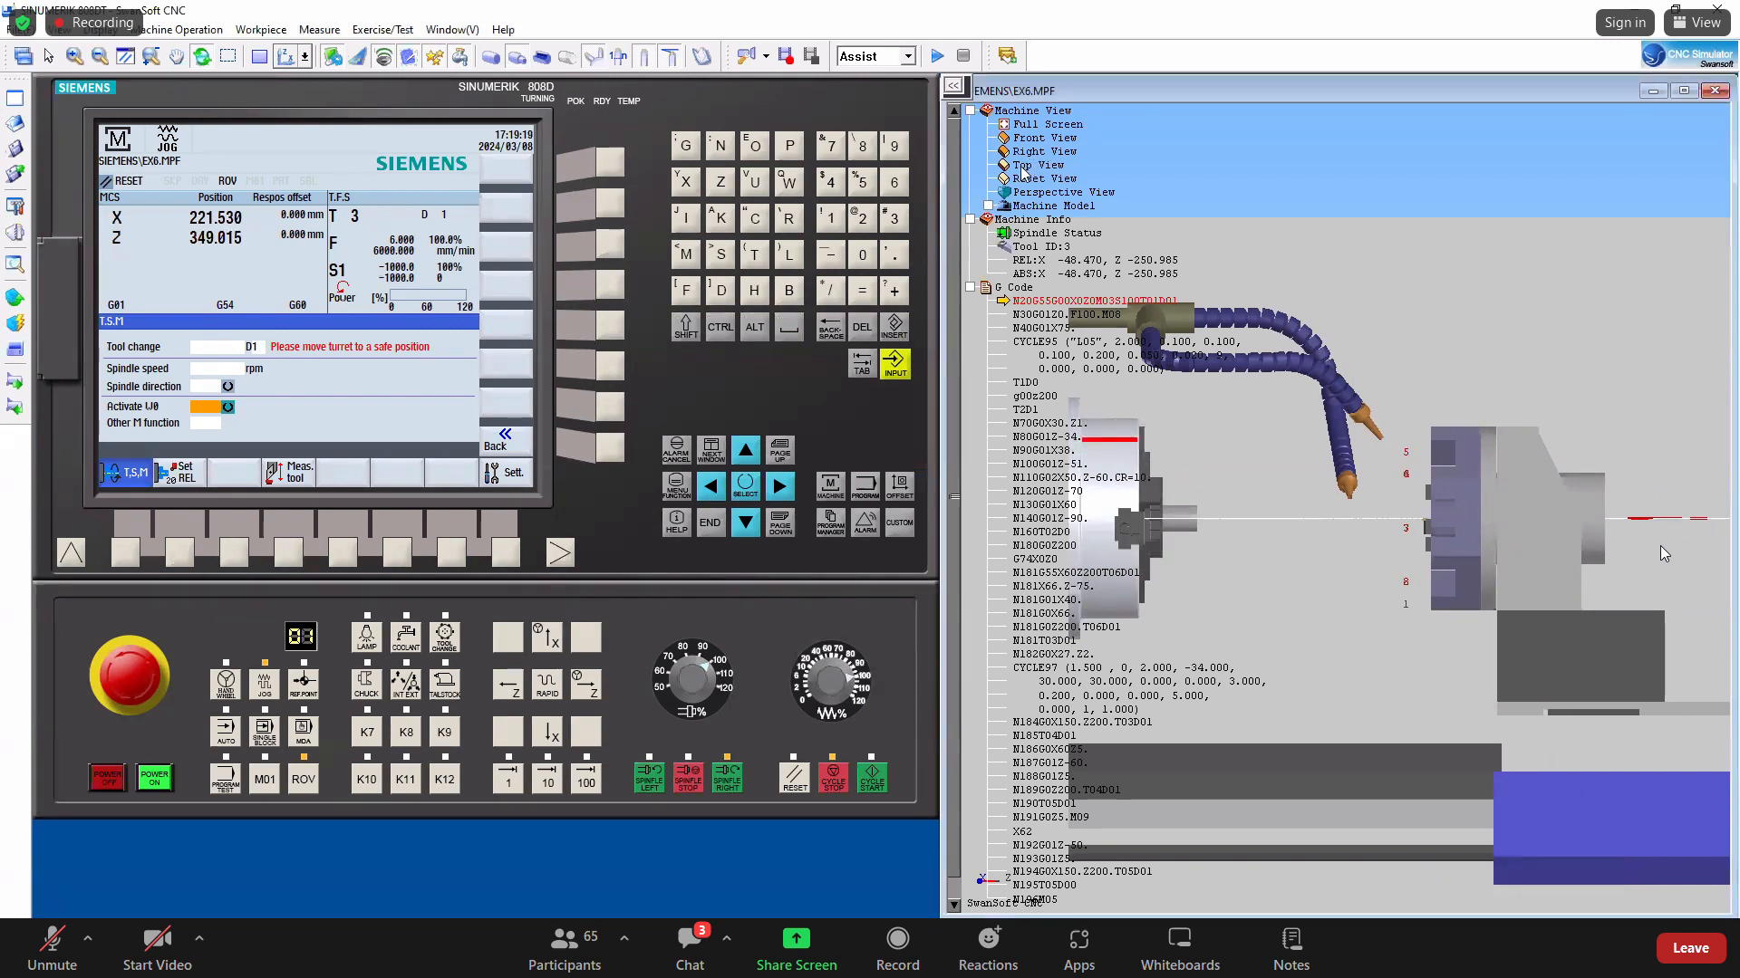
drag(1532, 372, 1540, 654)
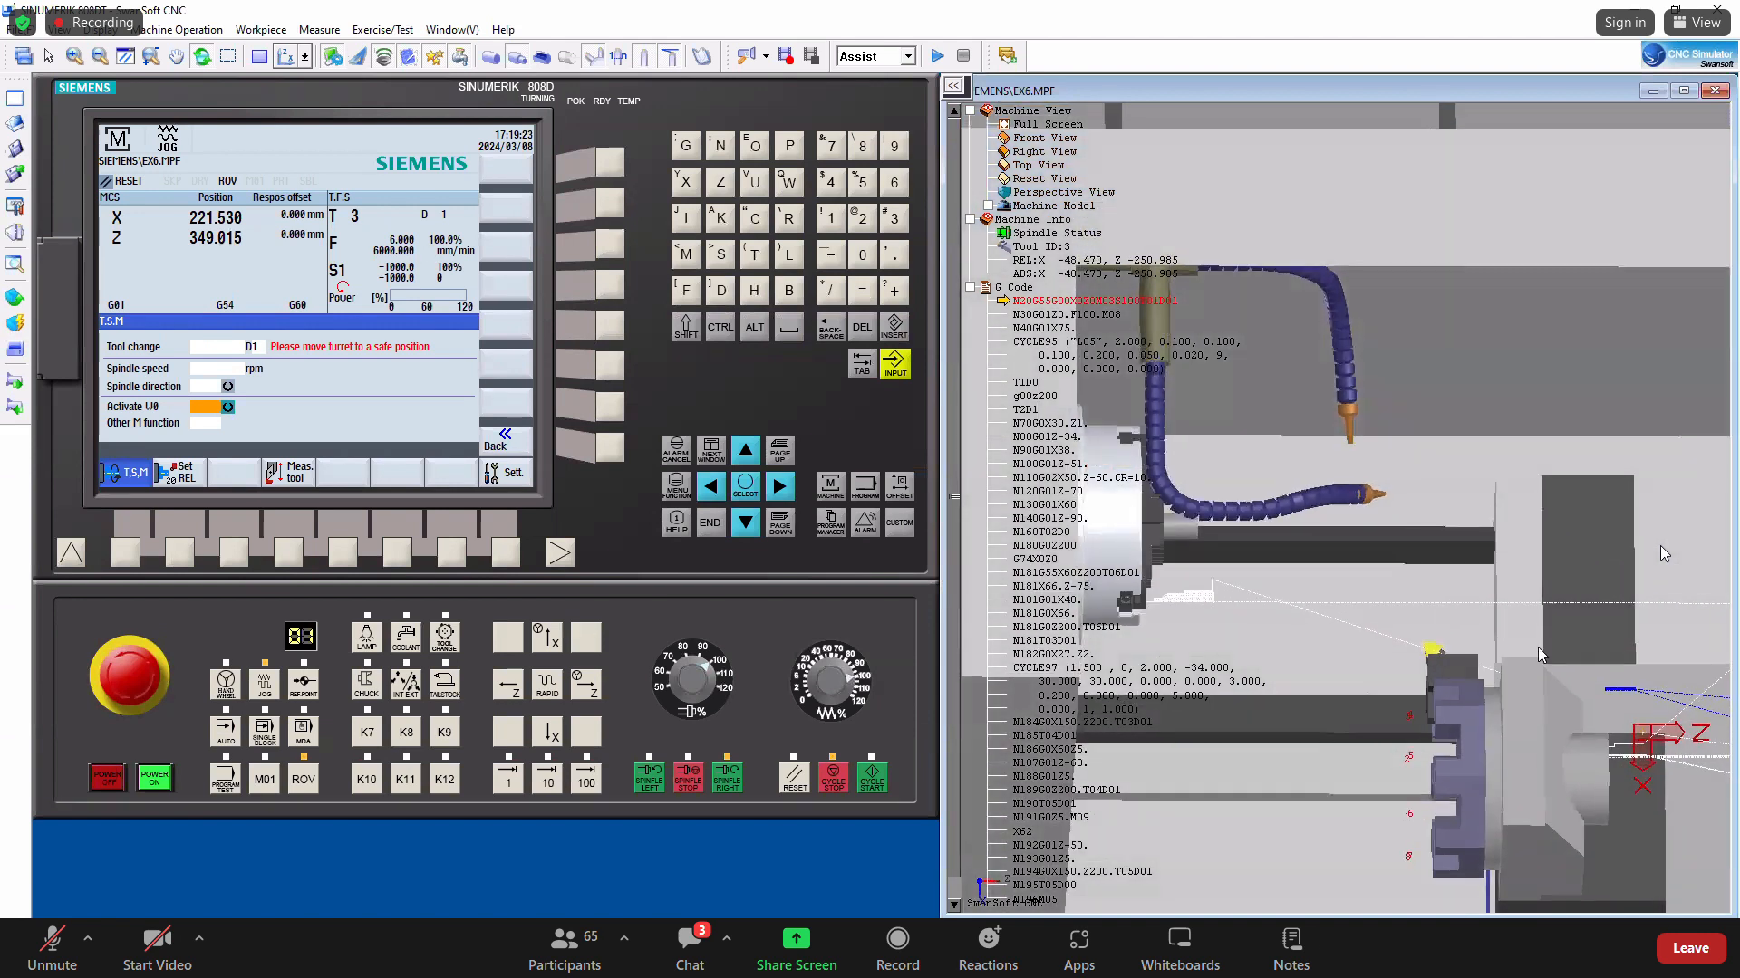
scroll(1224, 547, up, 3)
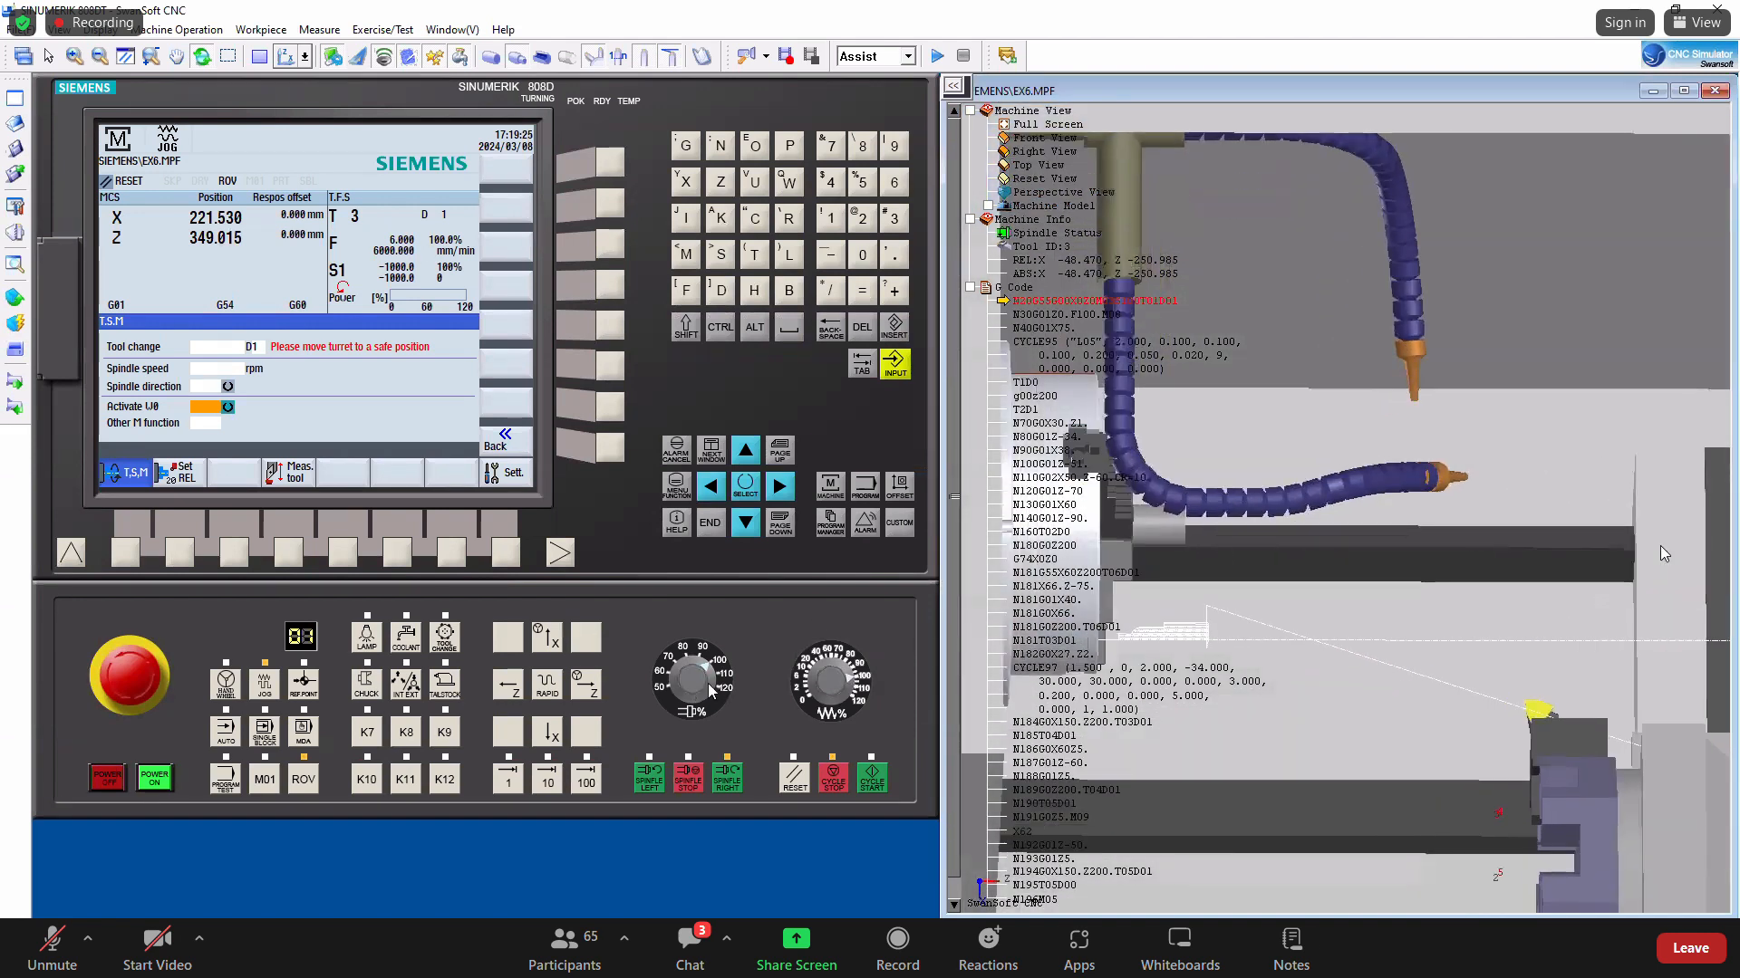
click(716, 490)
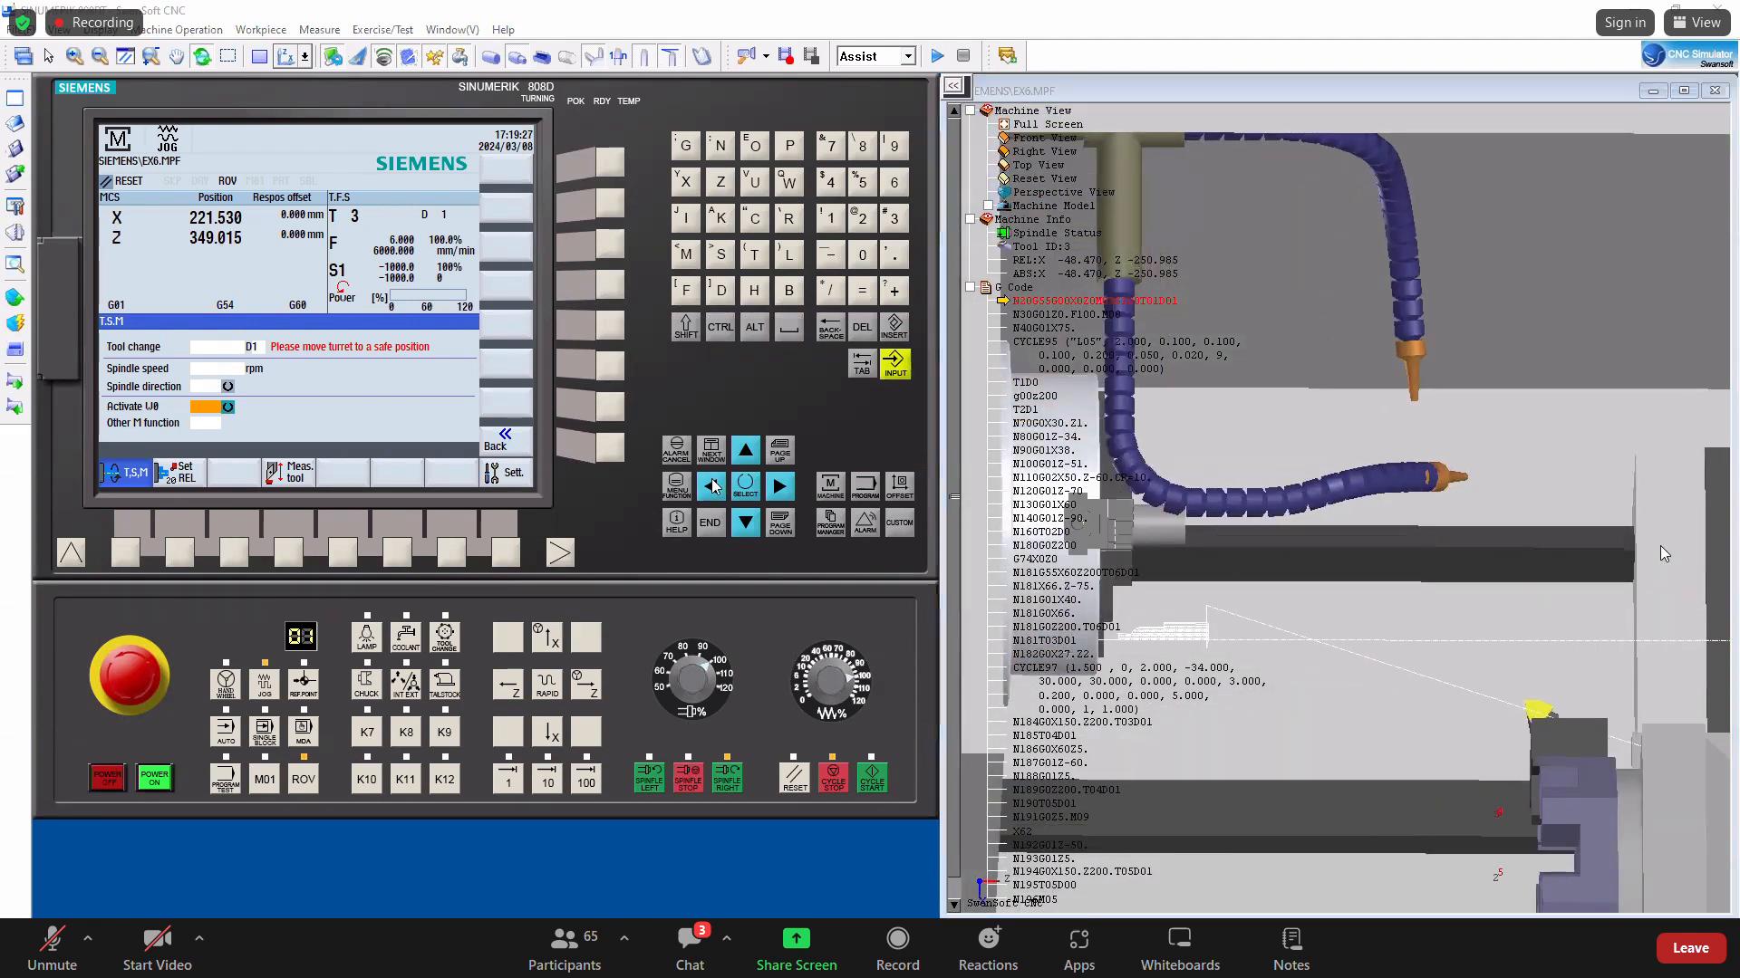
click(509, 686)
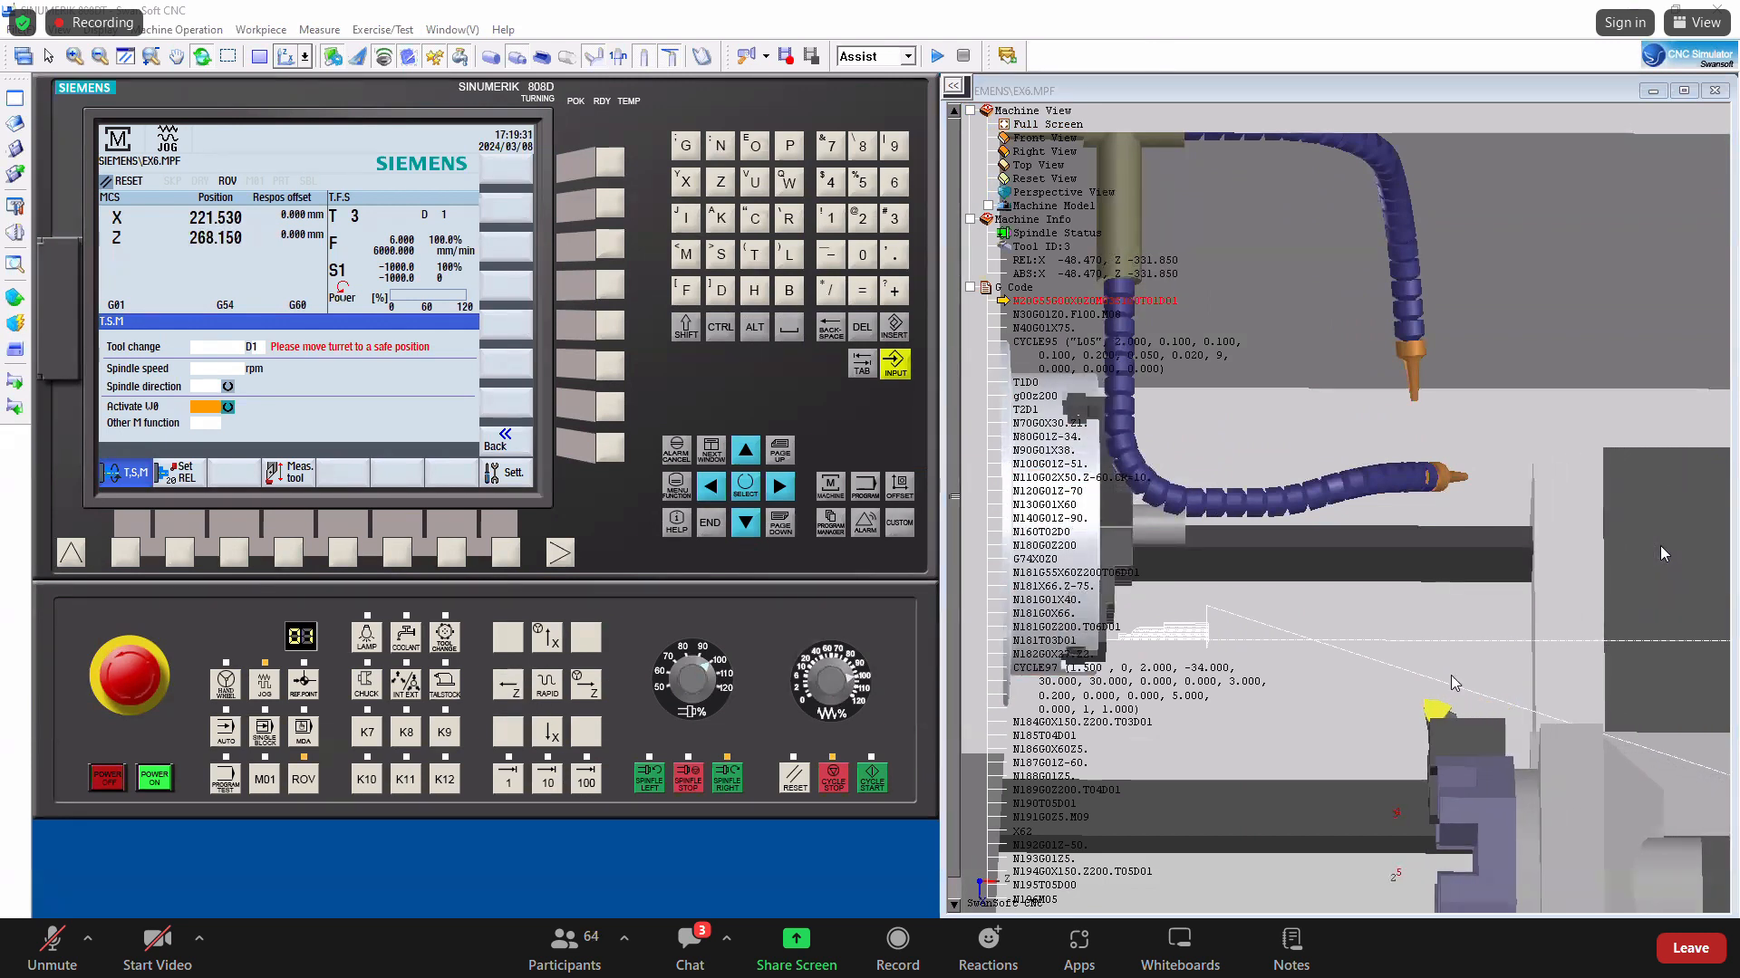
Jog tool 3 inward in X and Z toward the workpiece, to about X 94 and Z 99.
drag(1631, 617, 1626, 708)
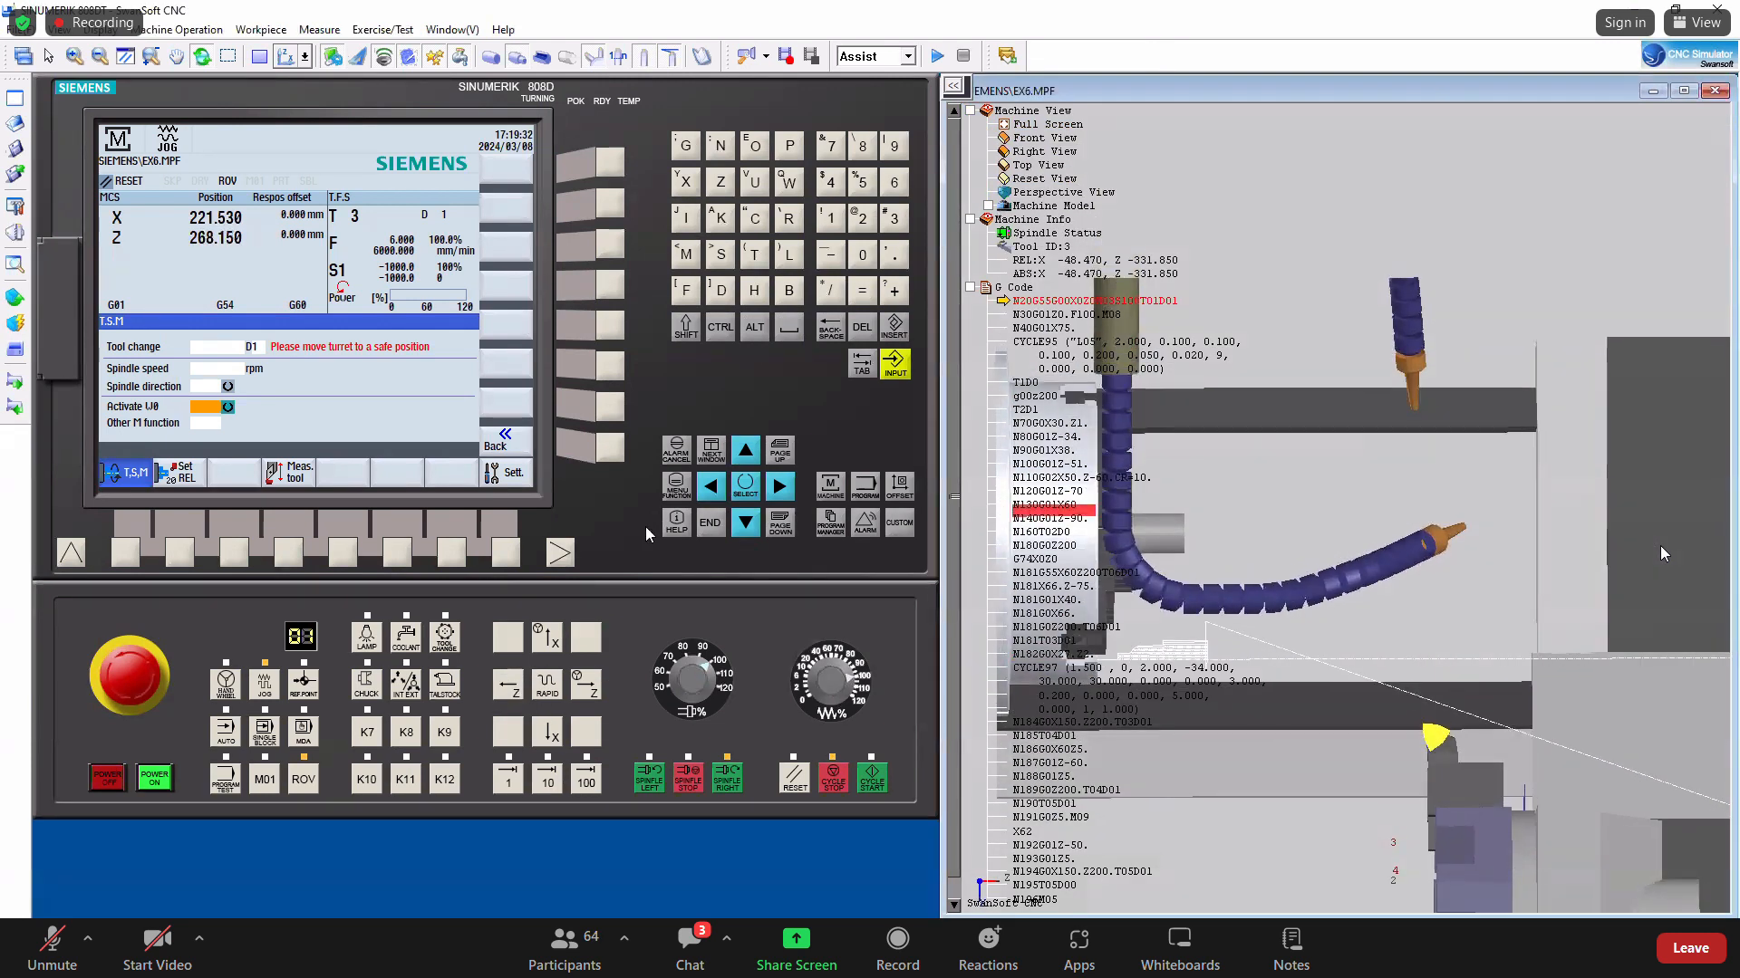
click(745, 451)
click(744, 450)
click(541, 649)
click(555, 740)
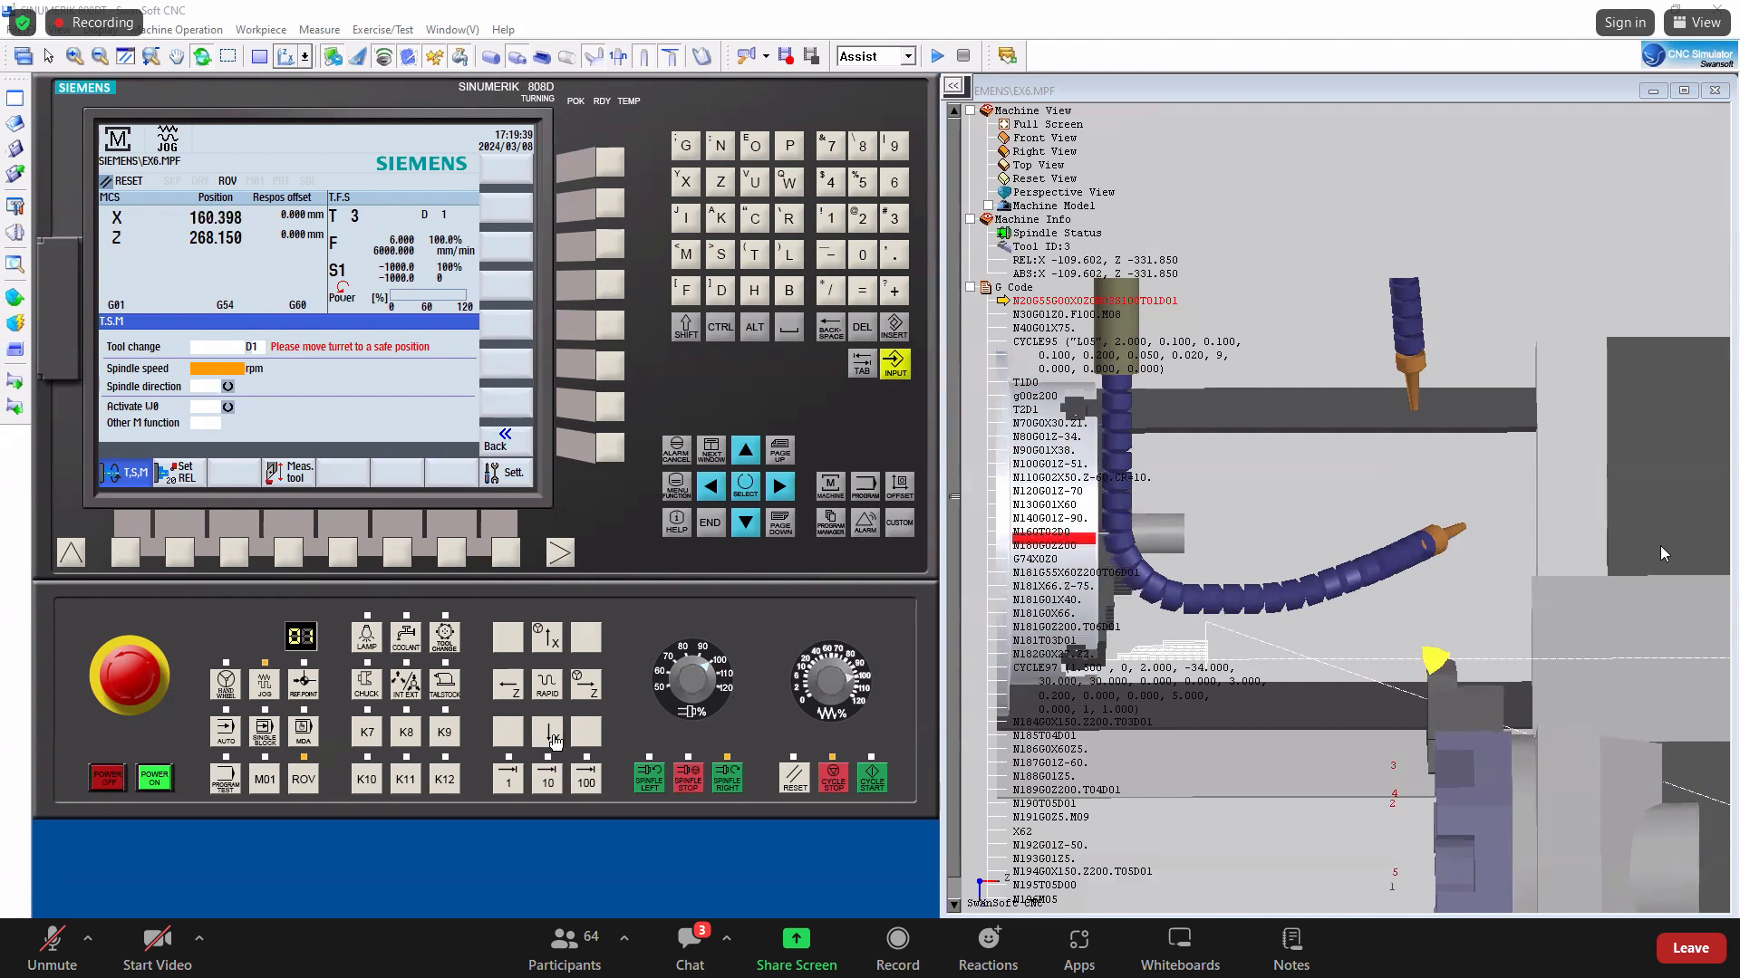
click(515, 693)
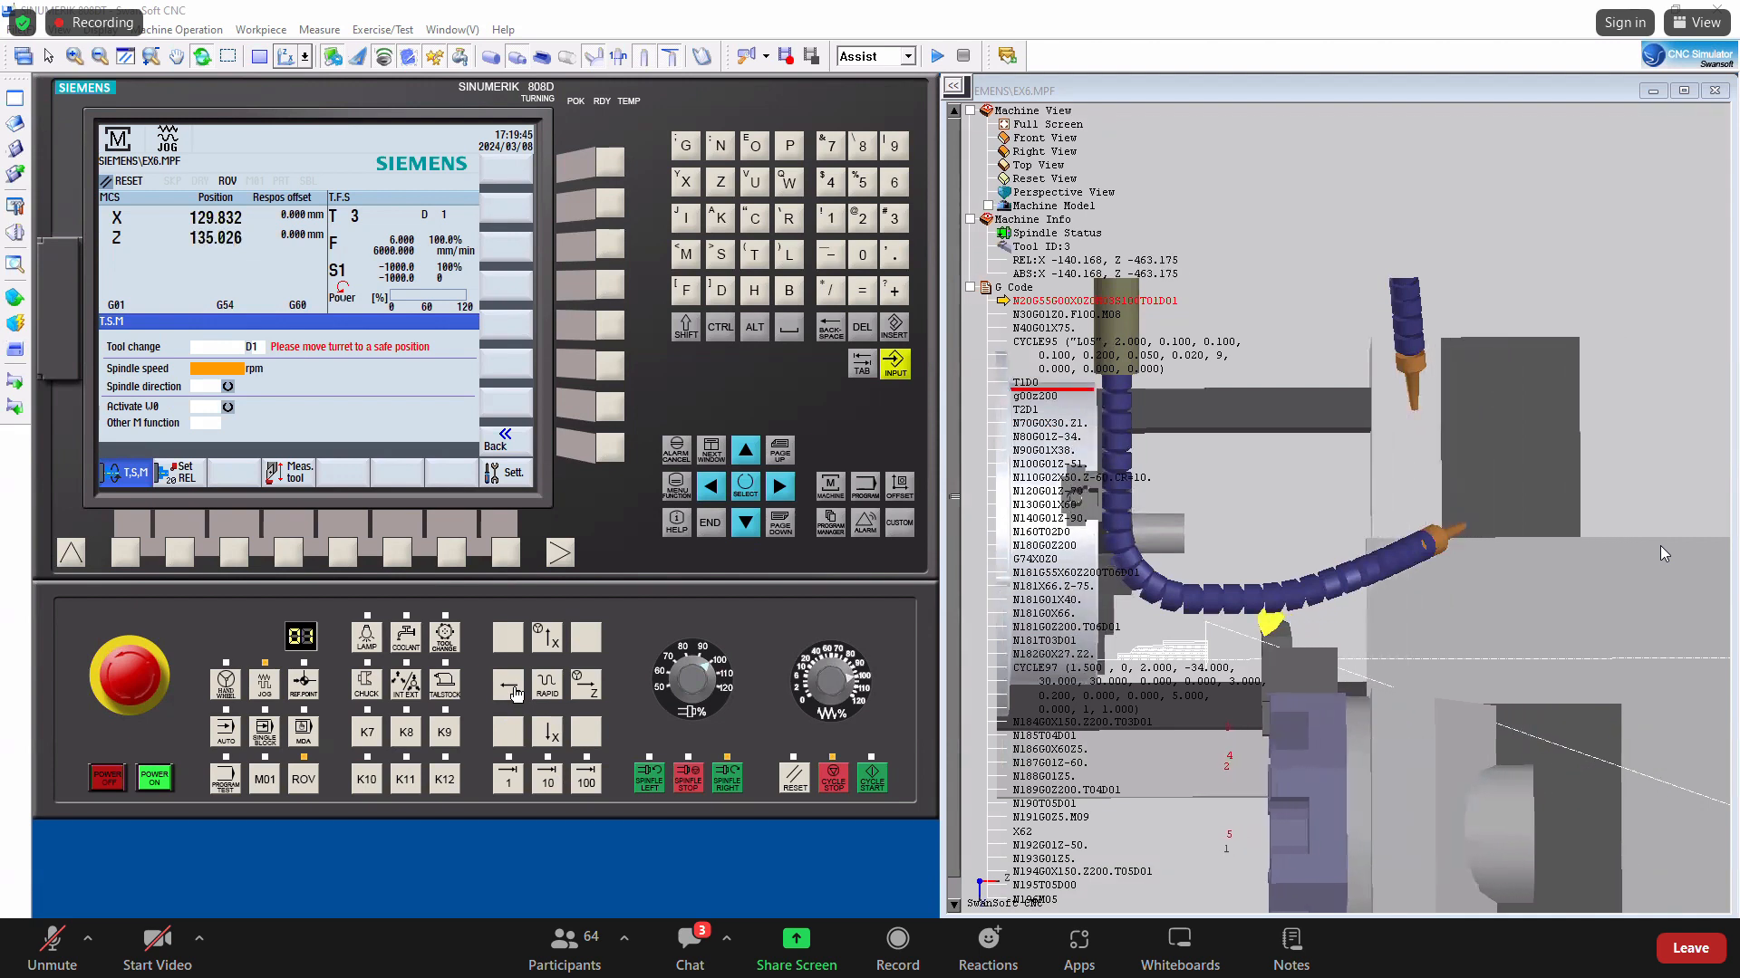
click(548, 732)
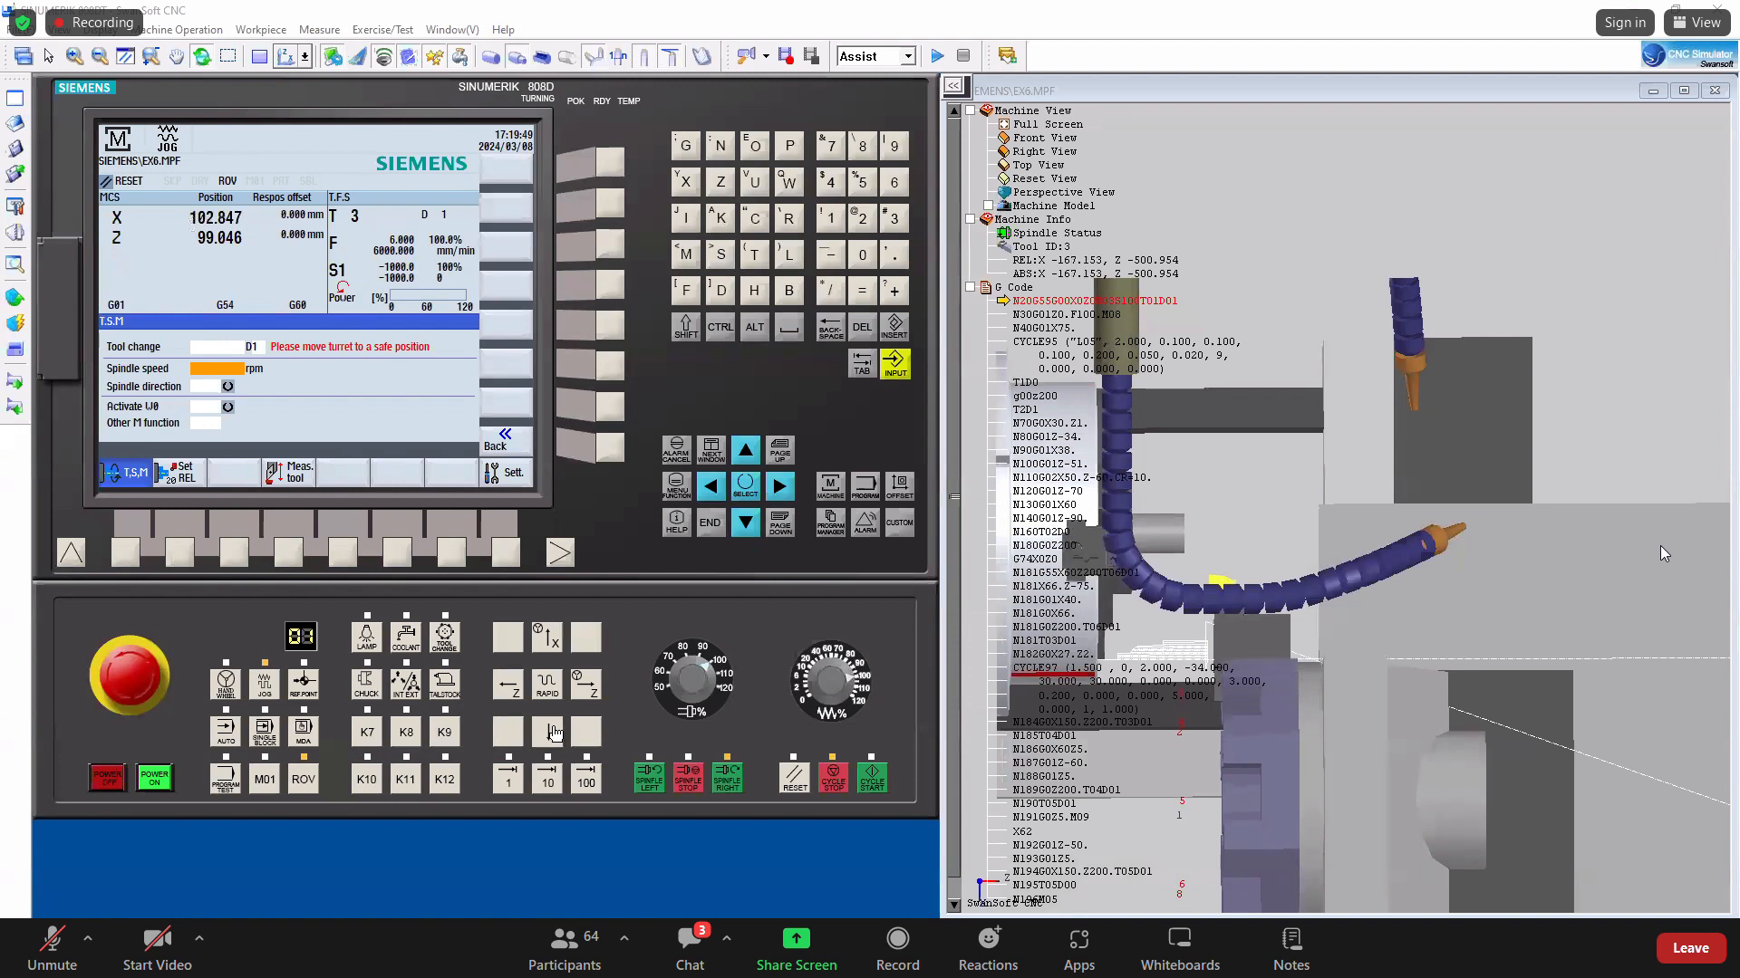
Bring the tool tip close to the end of the workpiece by jogging to about X 88 and Z 81.
scroll(1137, 532, up, 2)
scroll(1137, 532, up, 2)
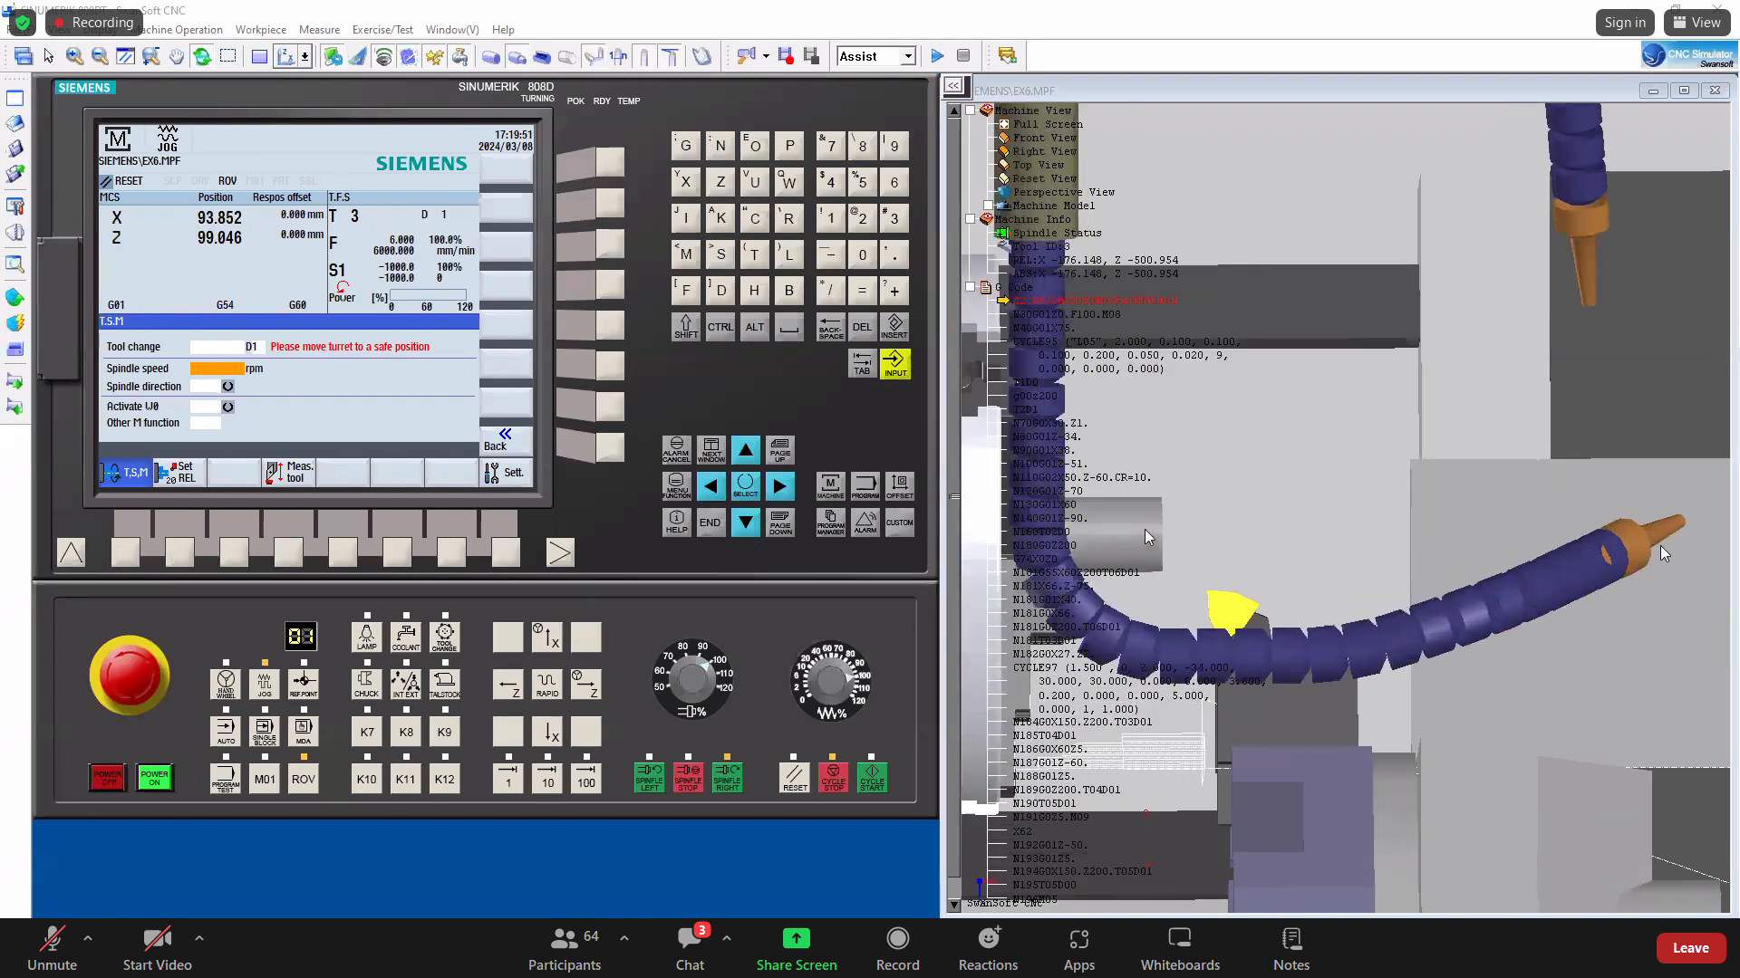
click(521, 693)
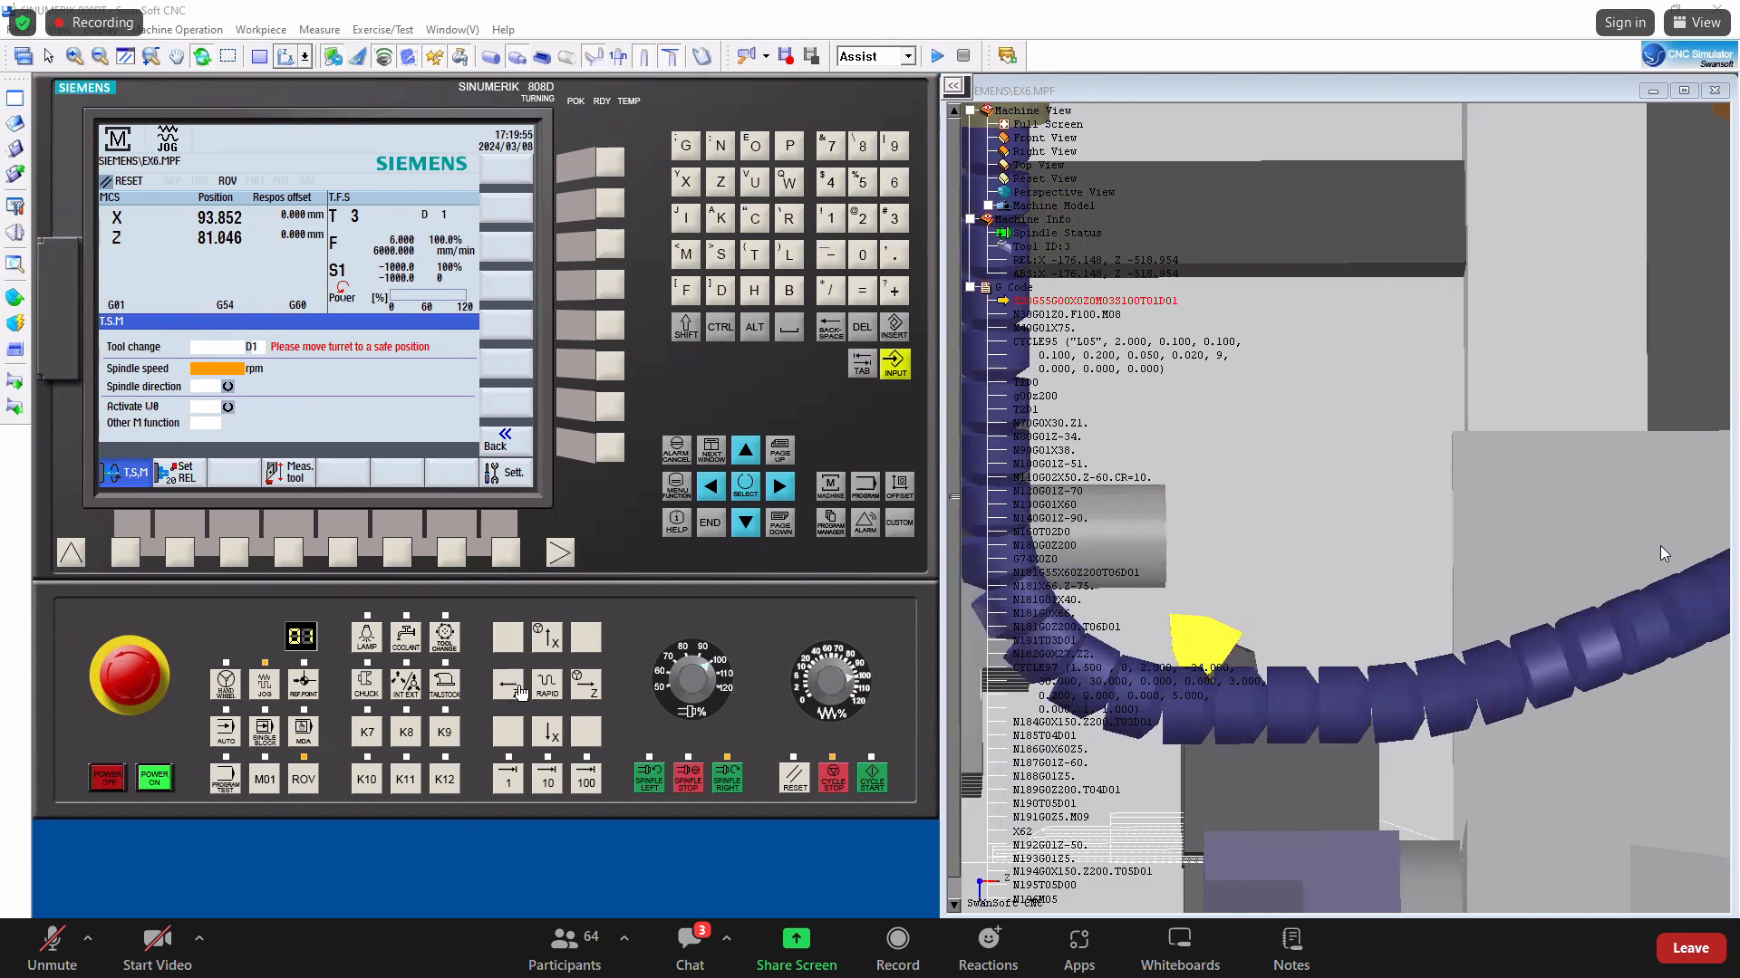
click(555, 643)
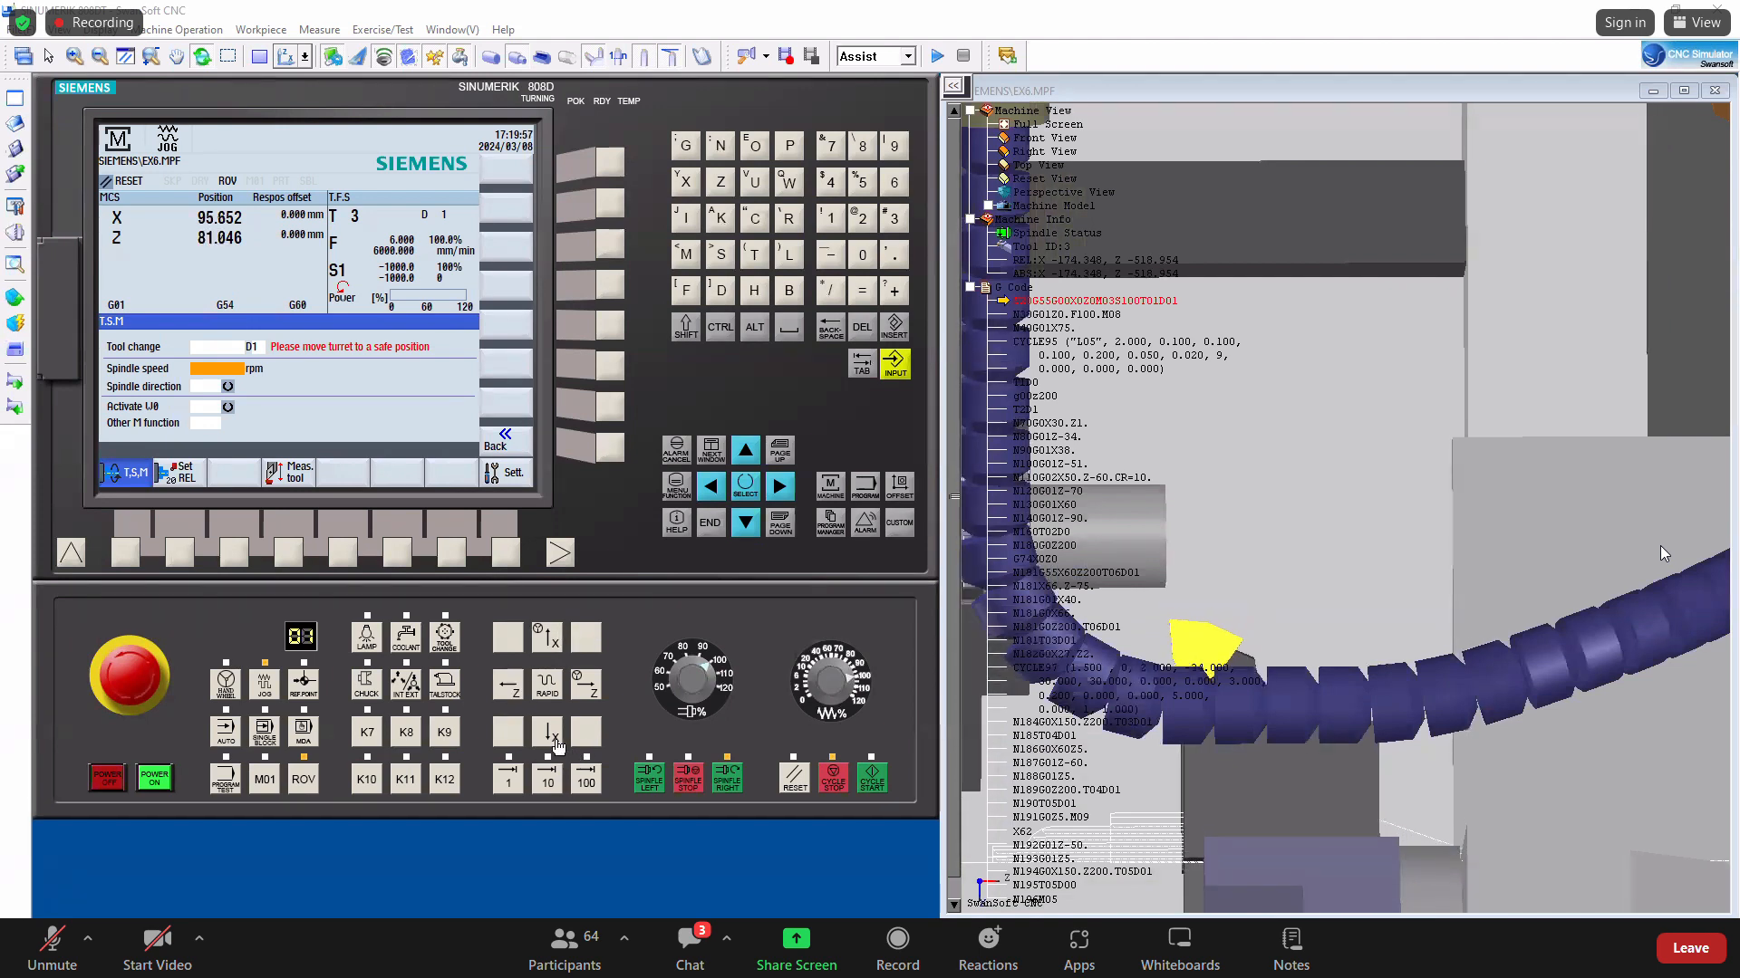
click(551, 732)
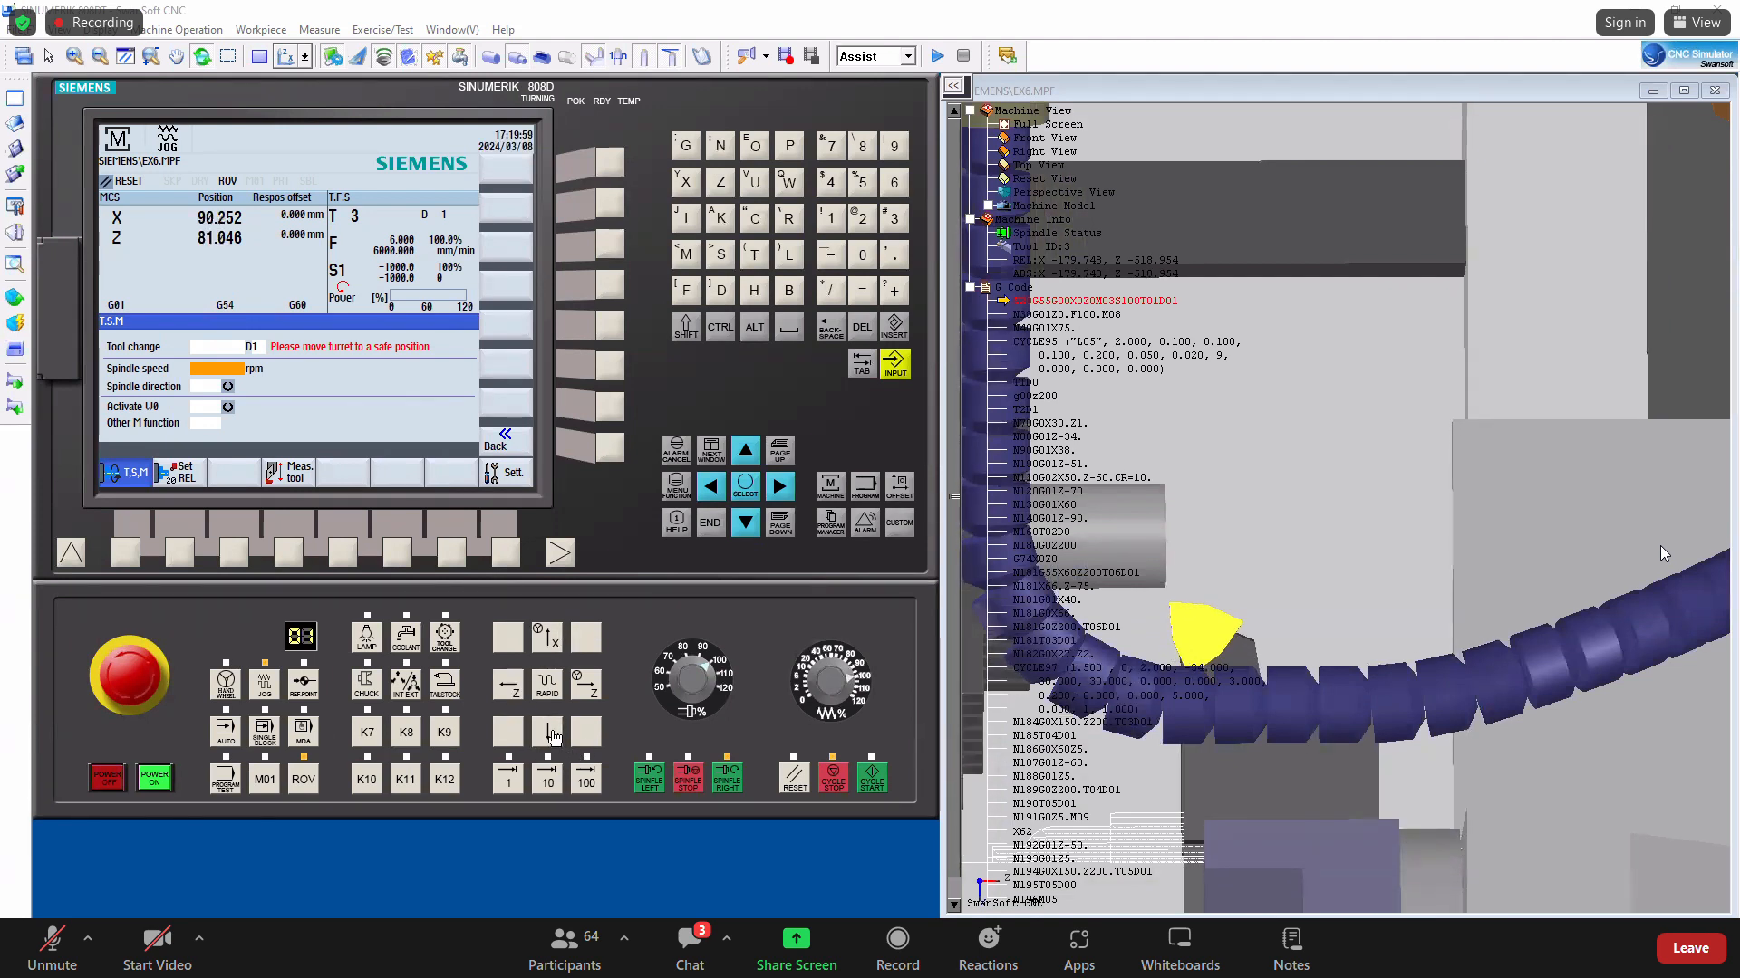
click(553, 733)
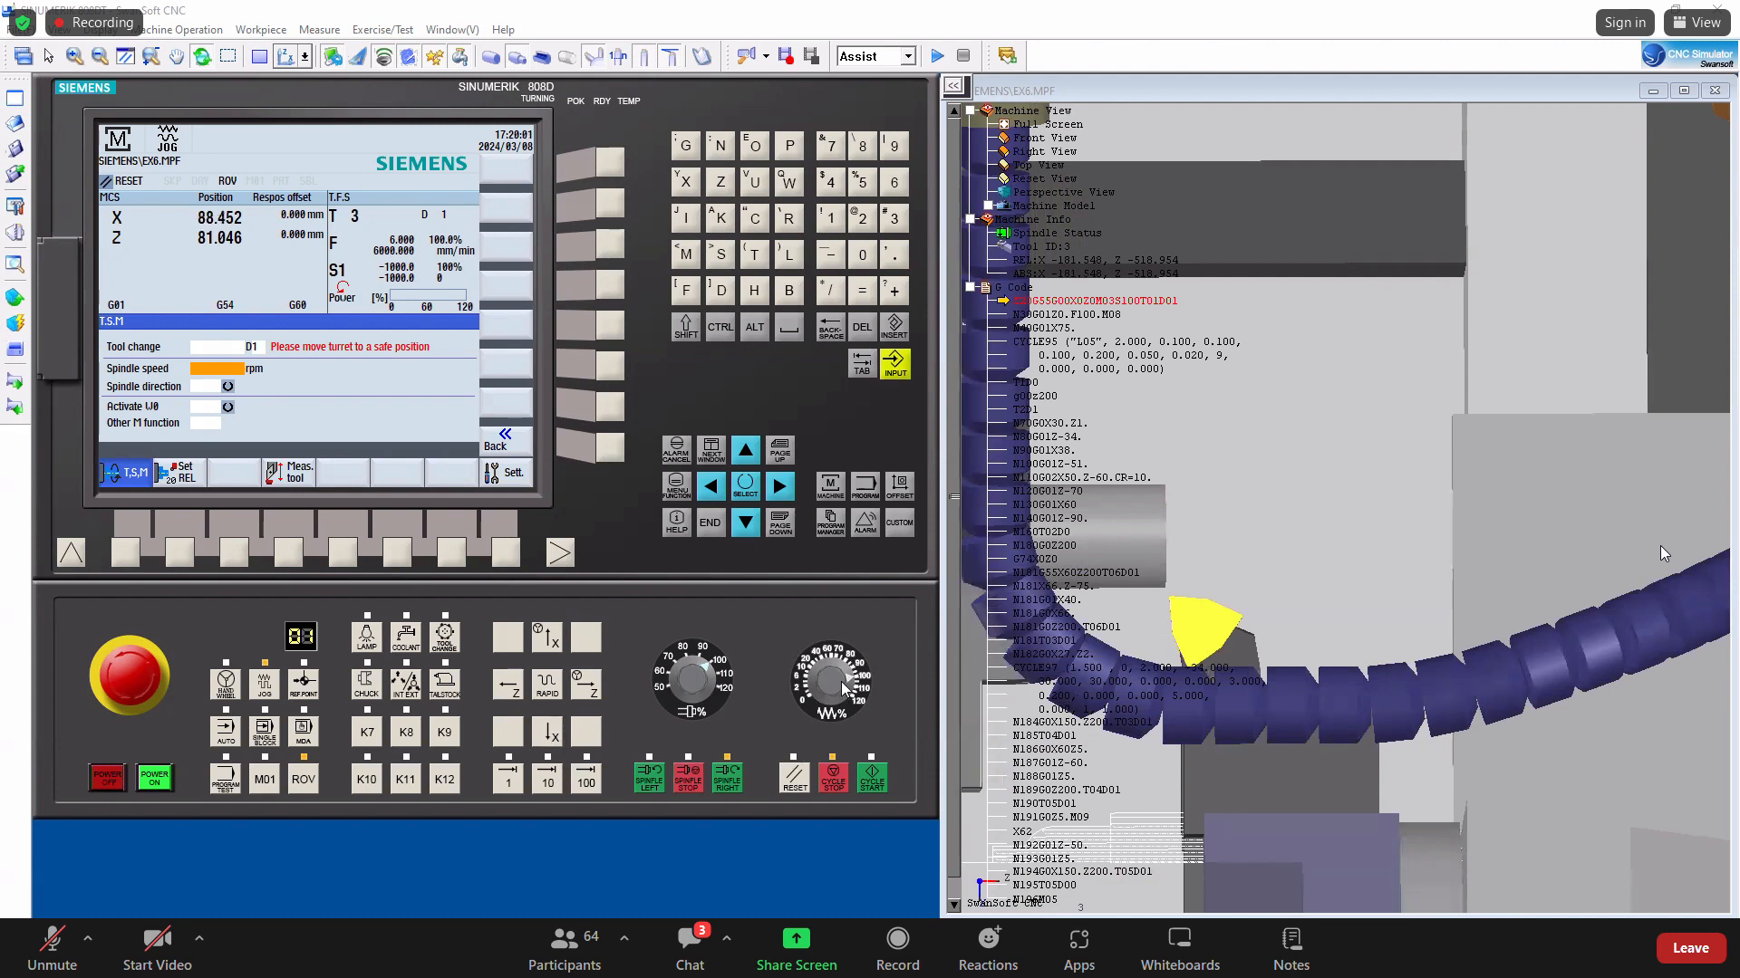
Lower the feed override to 6% and jog tool 3 against the workpiece to about X 86 and Z 80.
drag(849, 679, 795, 675)
click(548, 747)
click(549, 746)
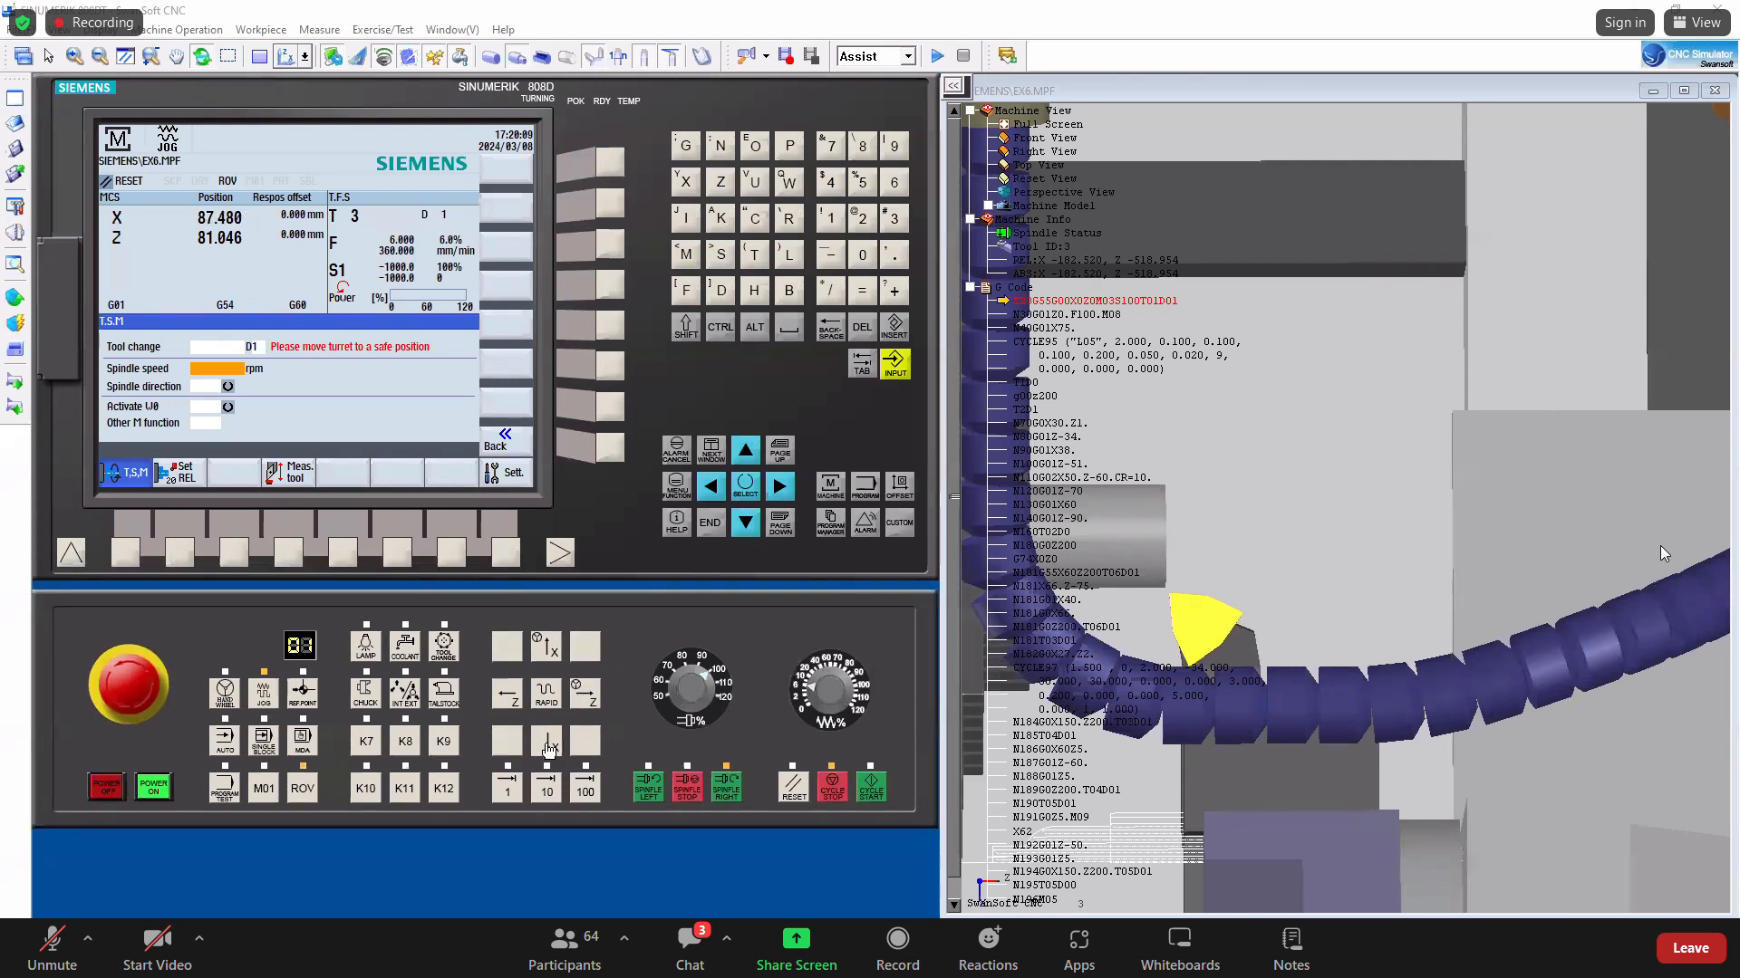
click(514, 711)
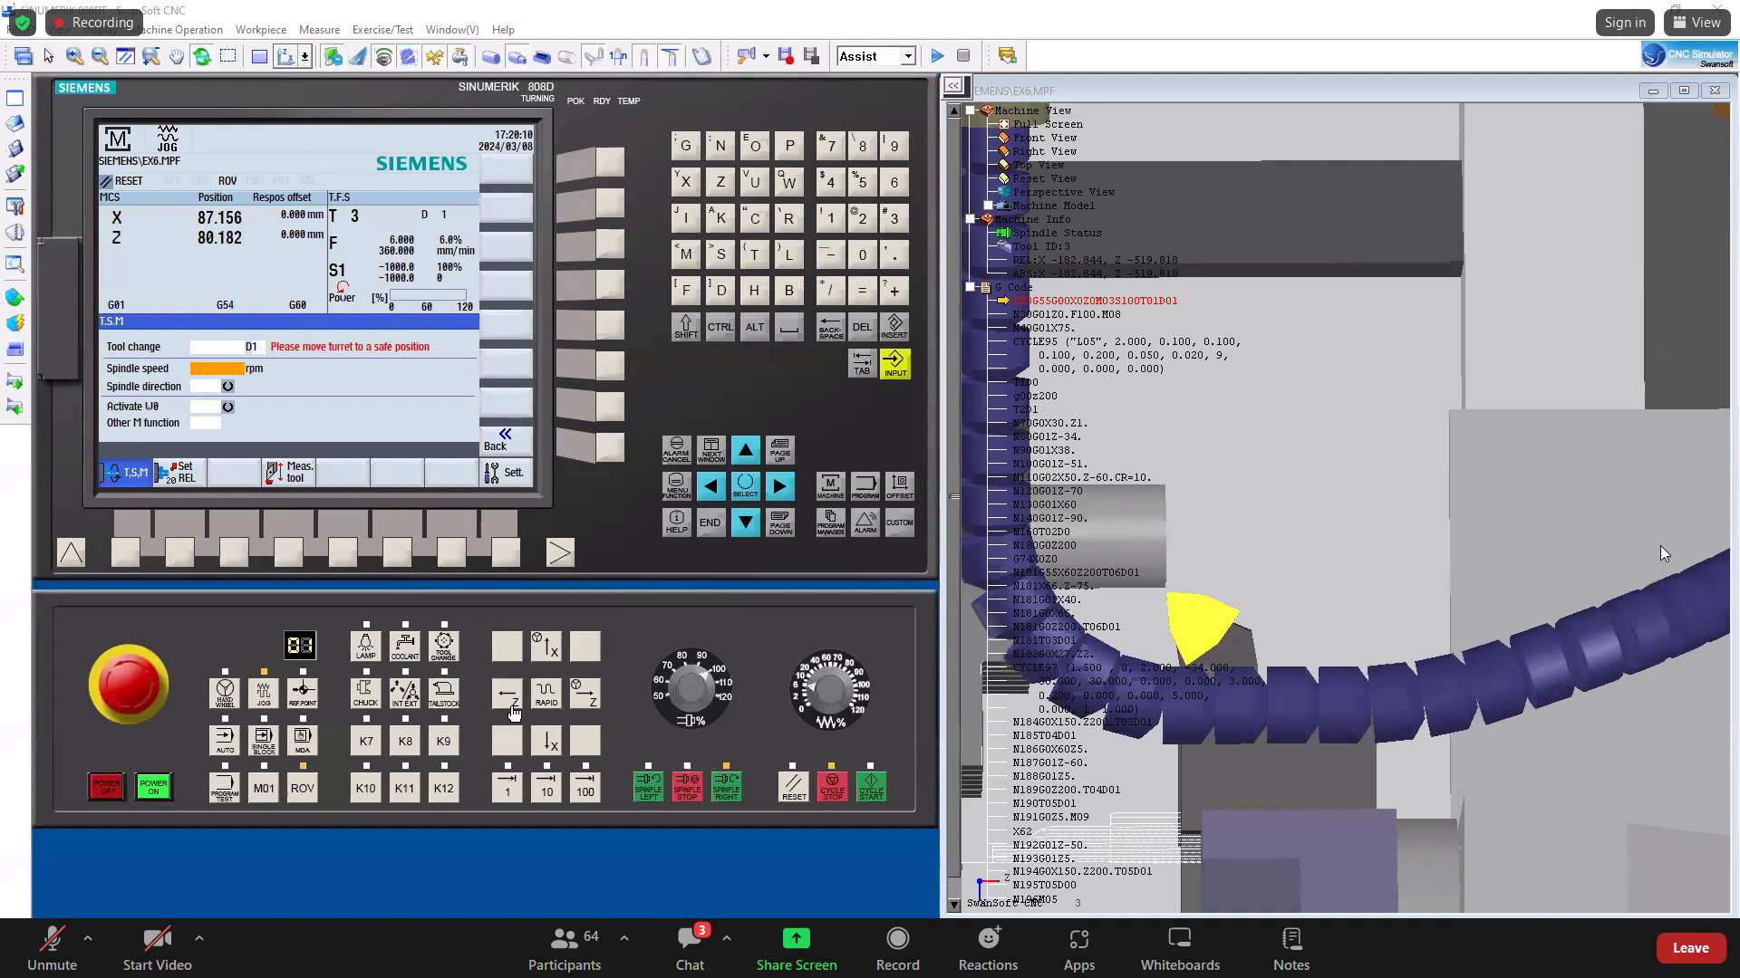
click(552, 743)
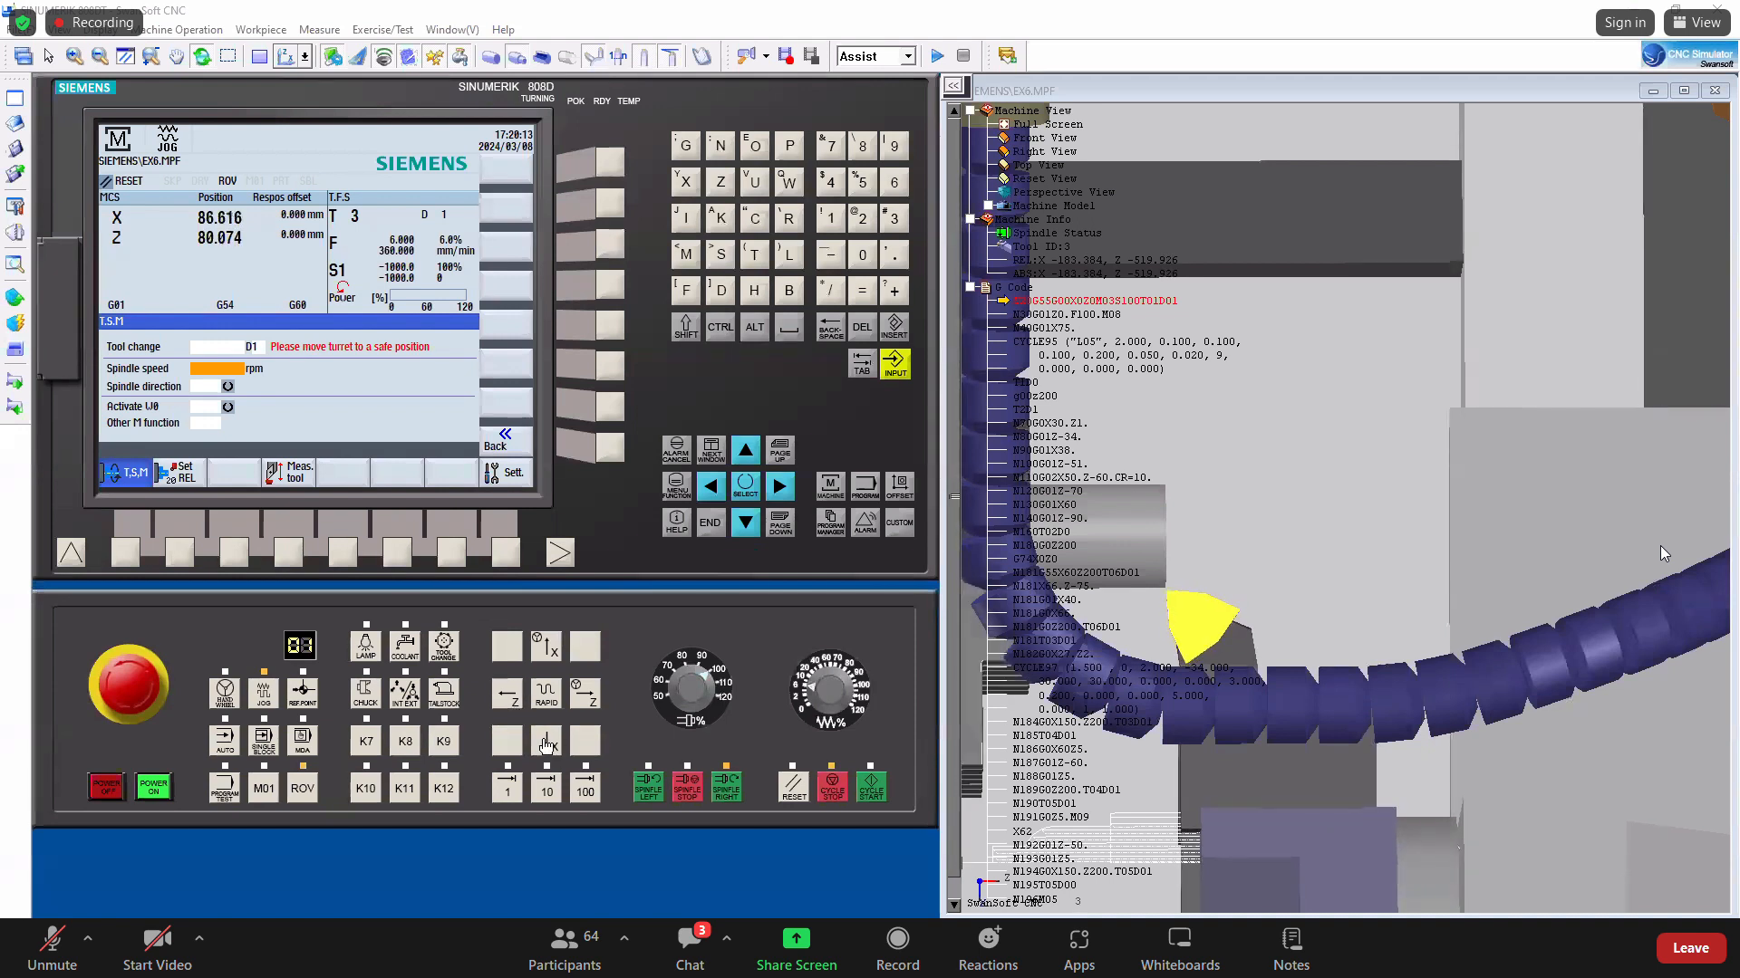
click(514, 705)
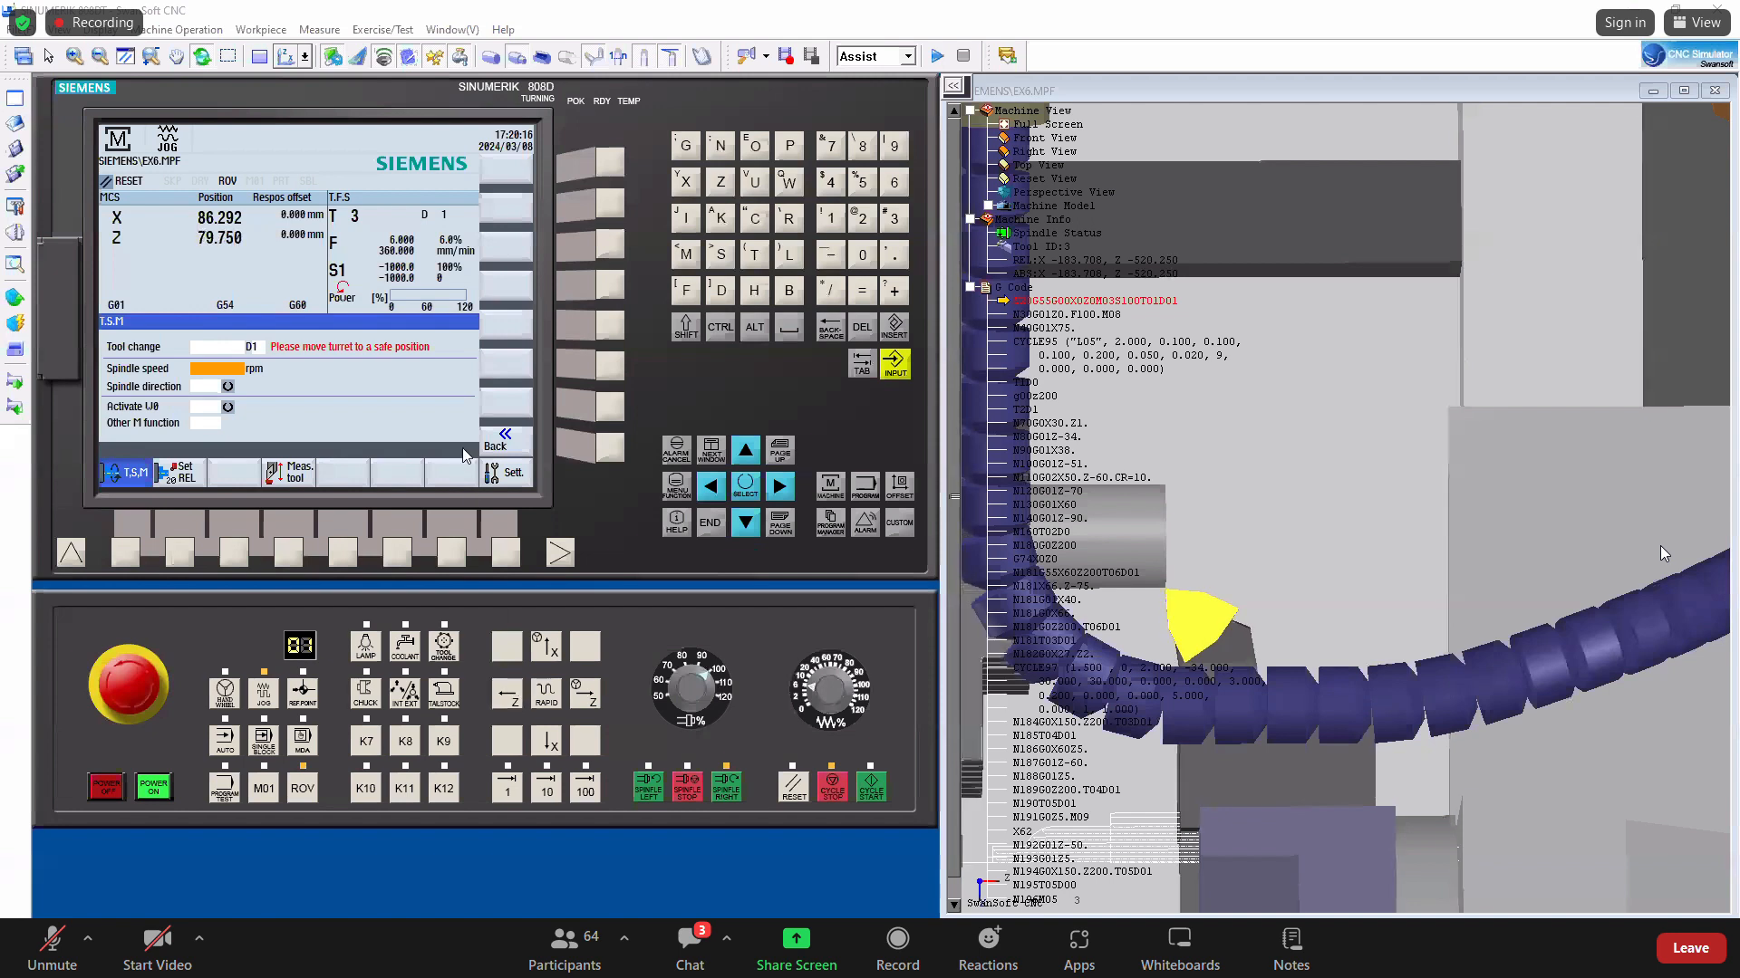
Measure tool 3 manually in X using a workpiece diameter of 32 mm and set length X.
click(292, 478)
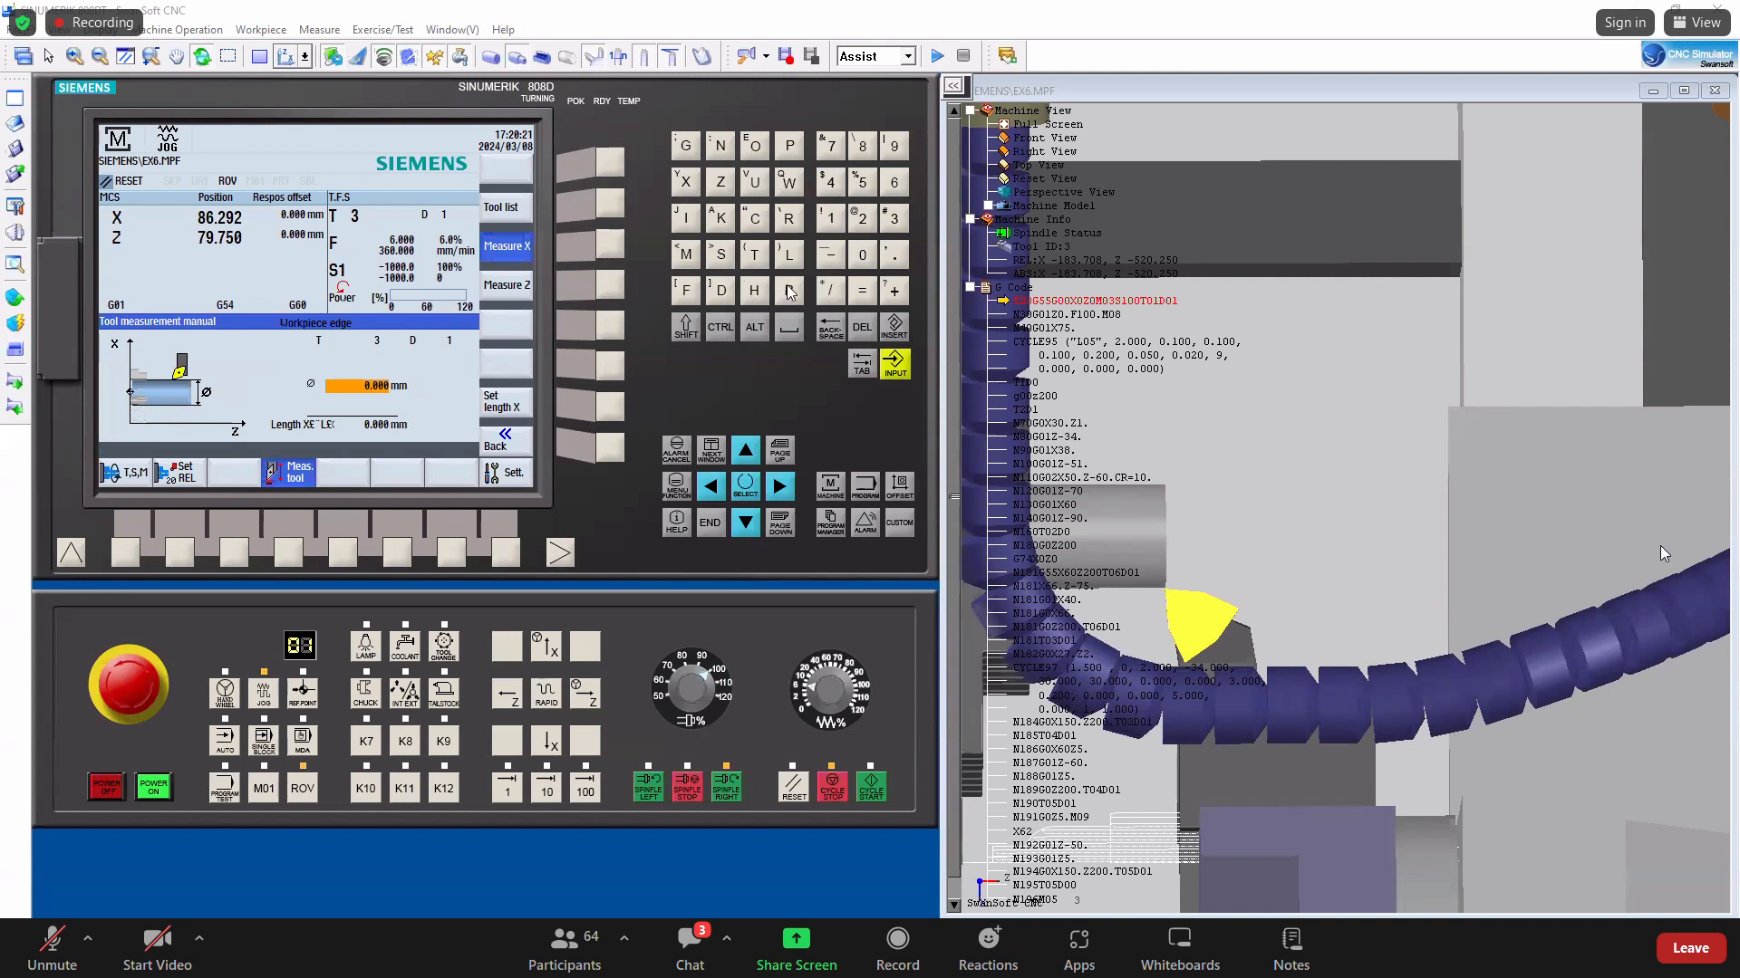
click(892, 219)
click(862, 214)
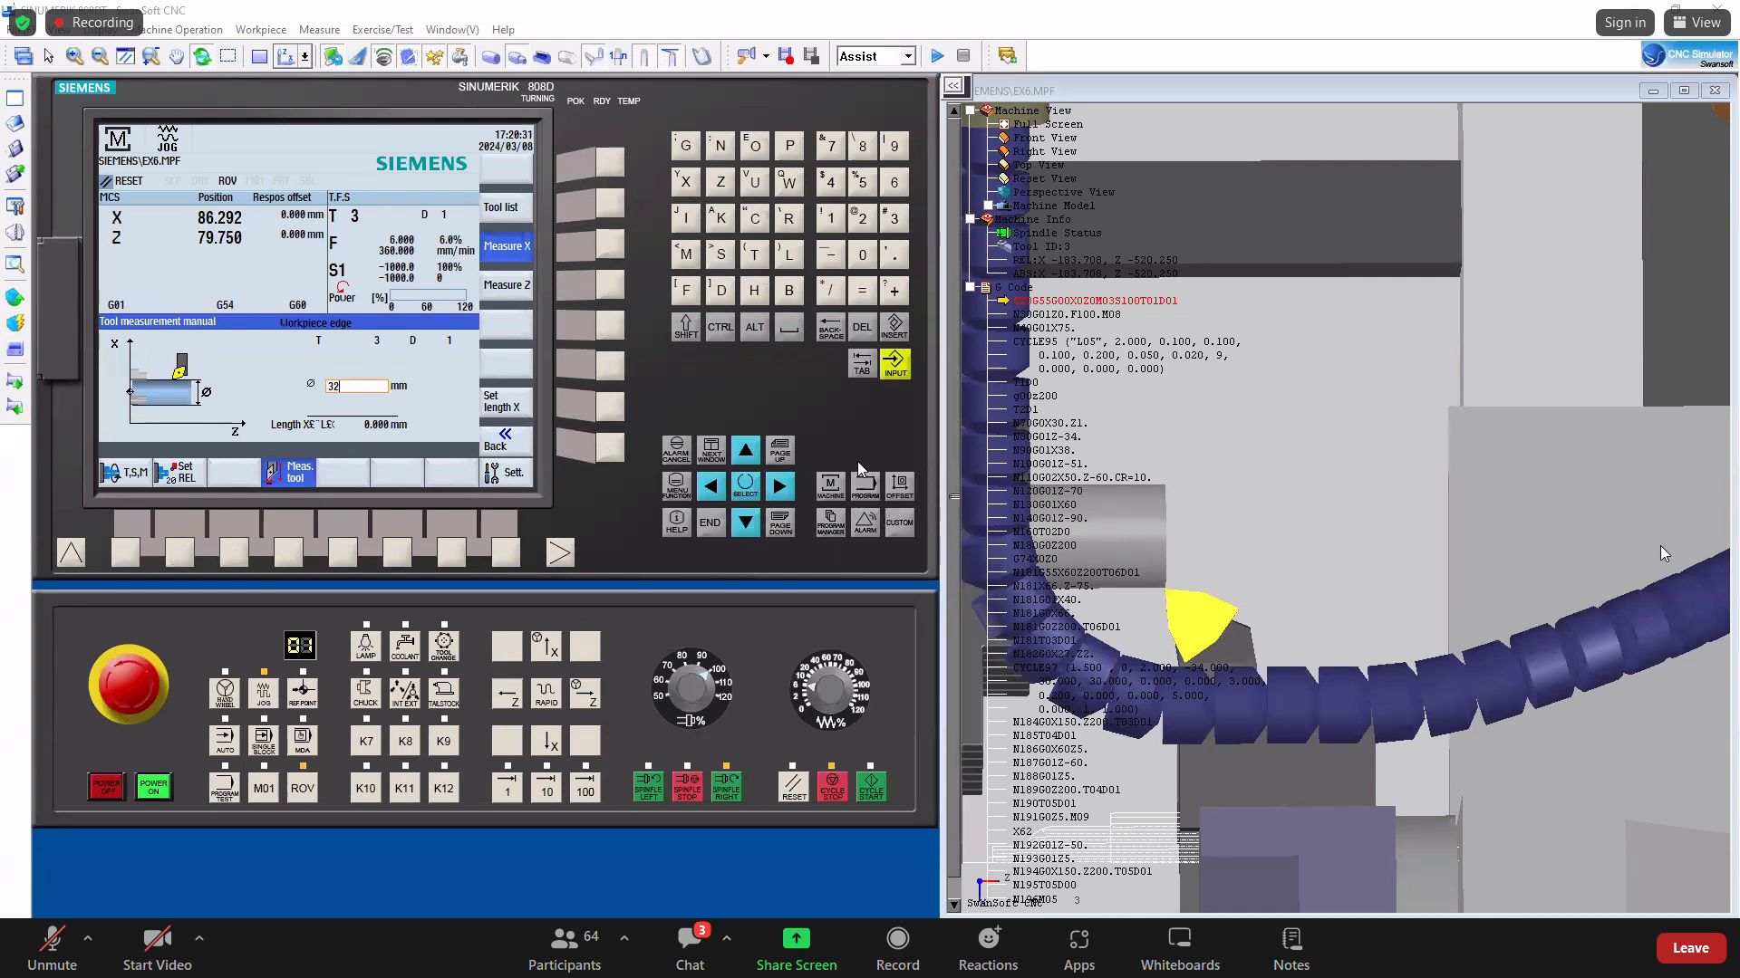
click(900, 364)
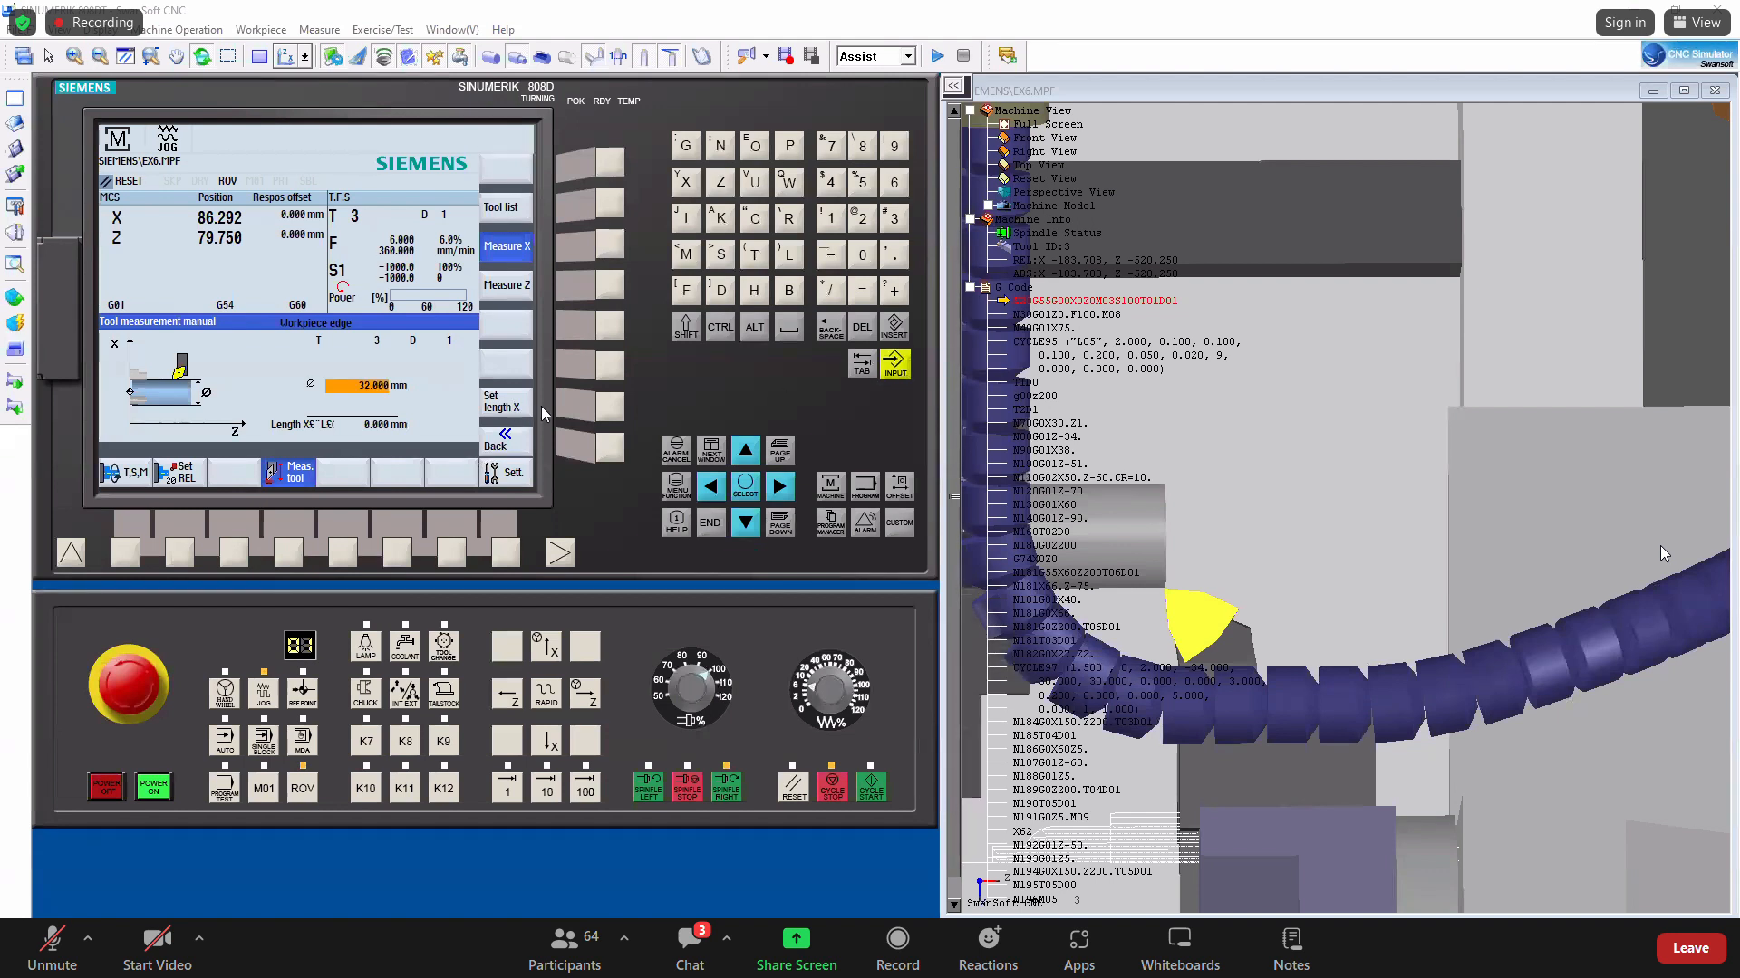
click(594, 413)
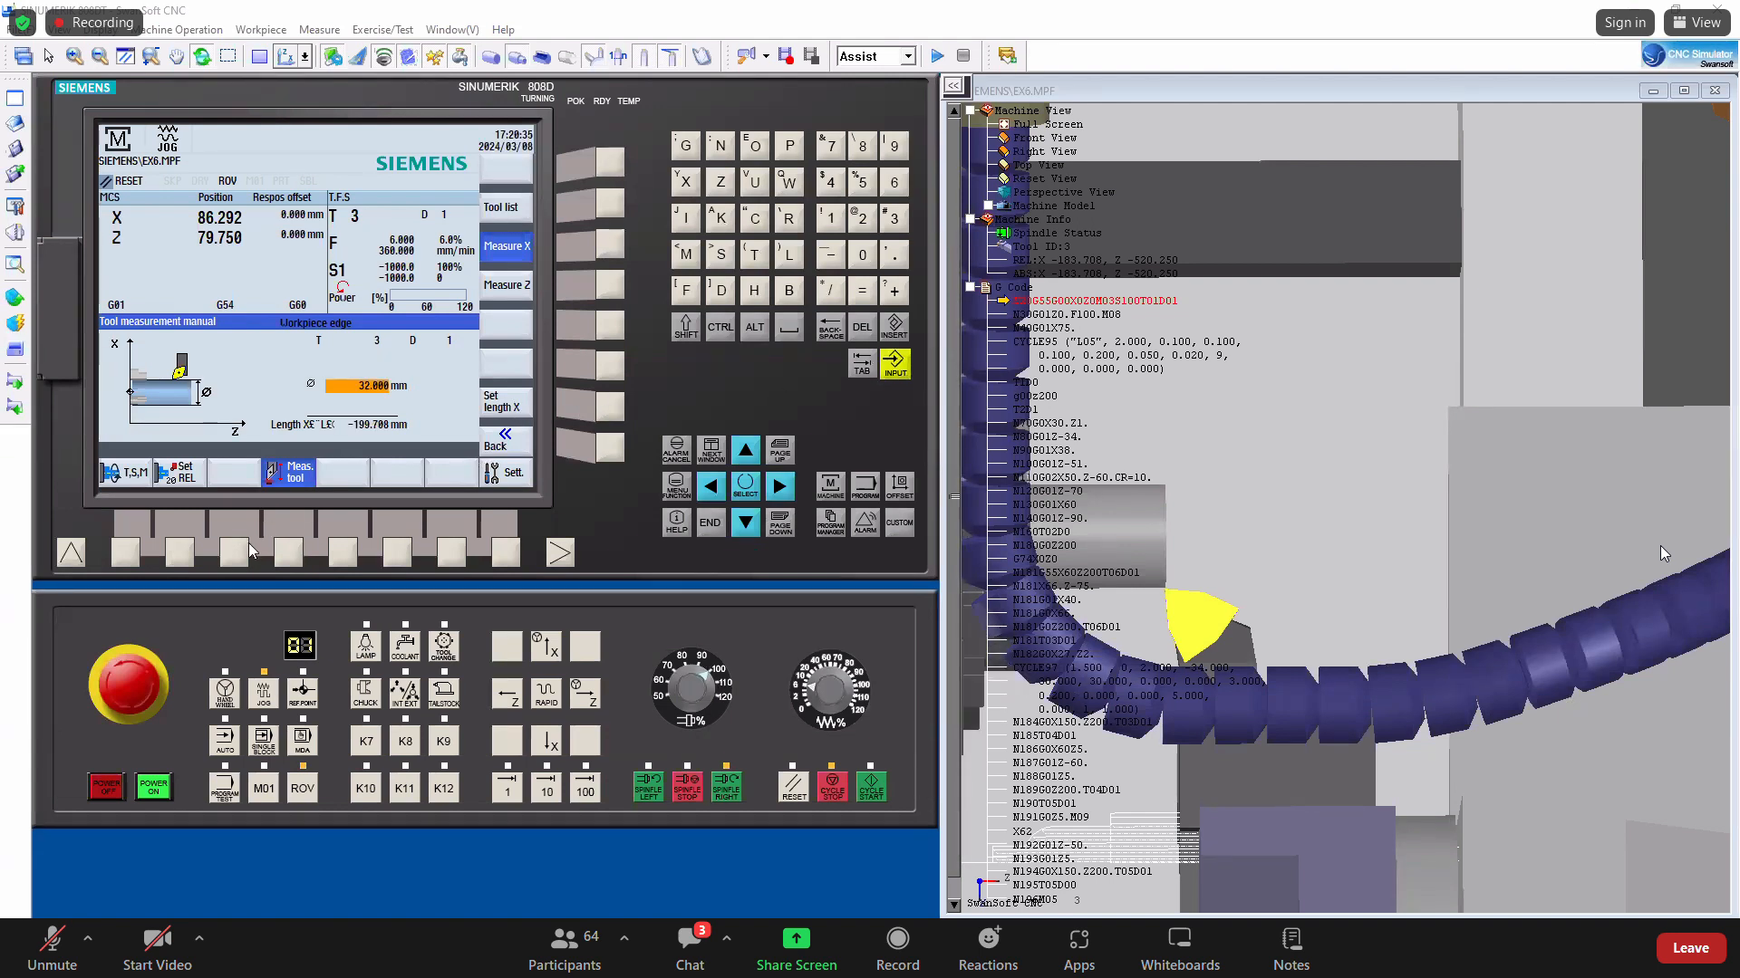
Jog tool 3 to the workpiece end face at about X 83 and Z 80.
click(596, 703)
click(551, 656)
click(549, 745)
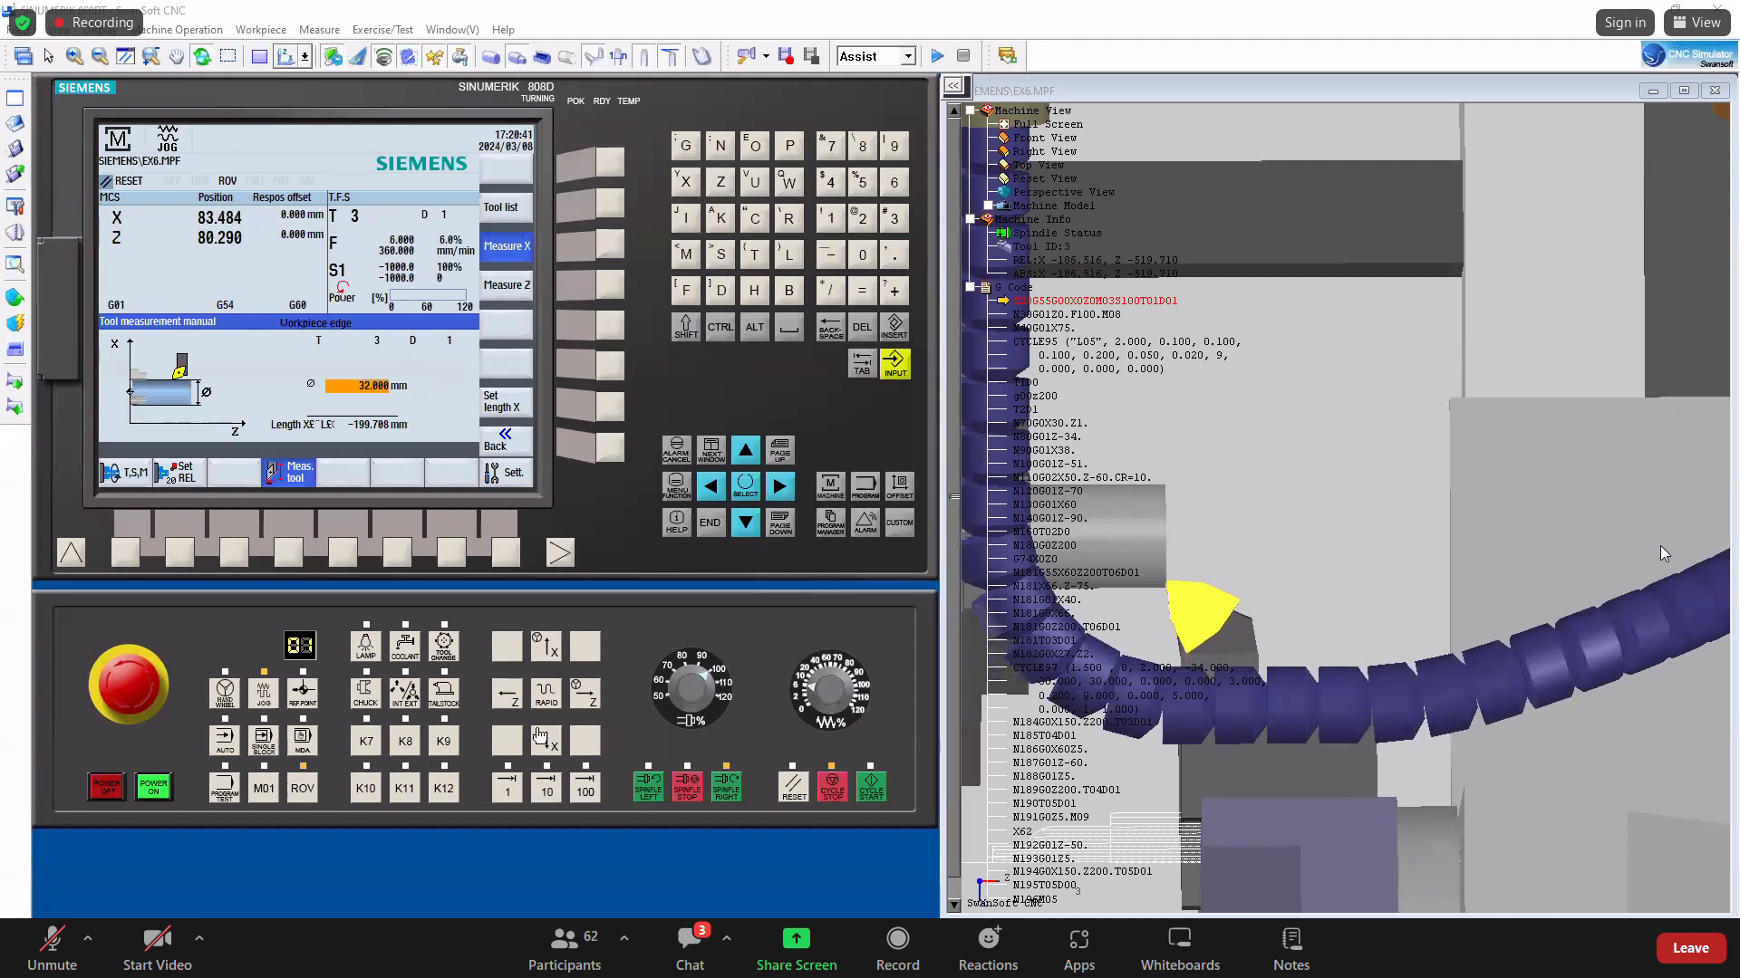
click(514, 710)
click(514, 709)
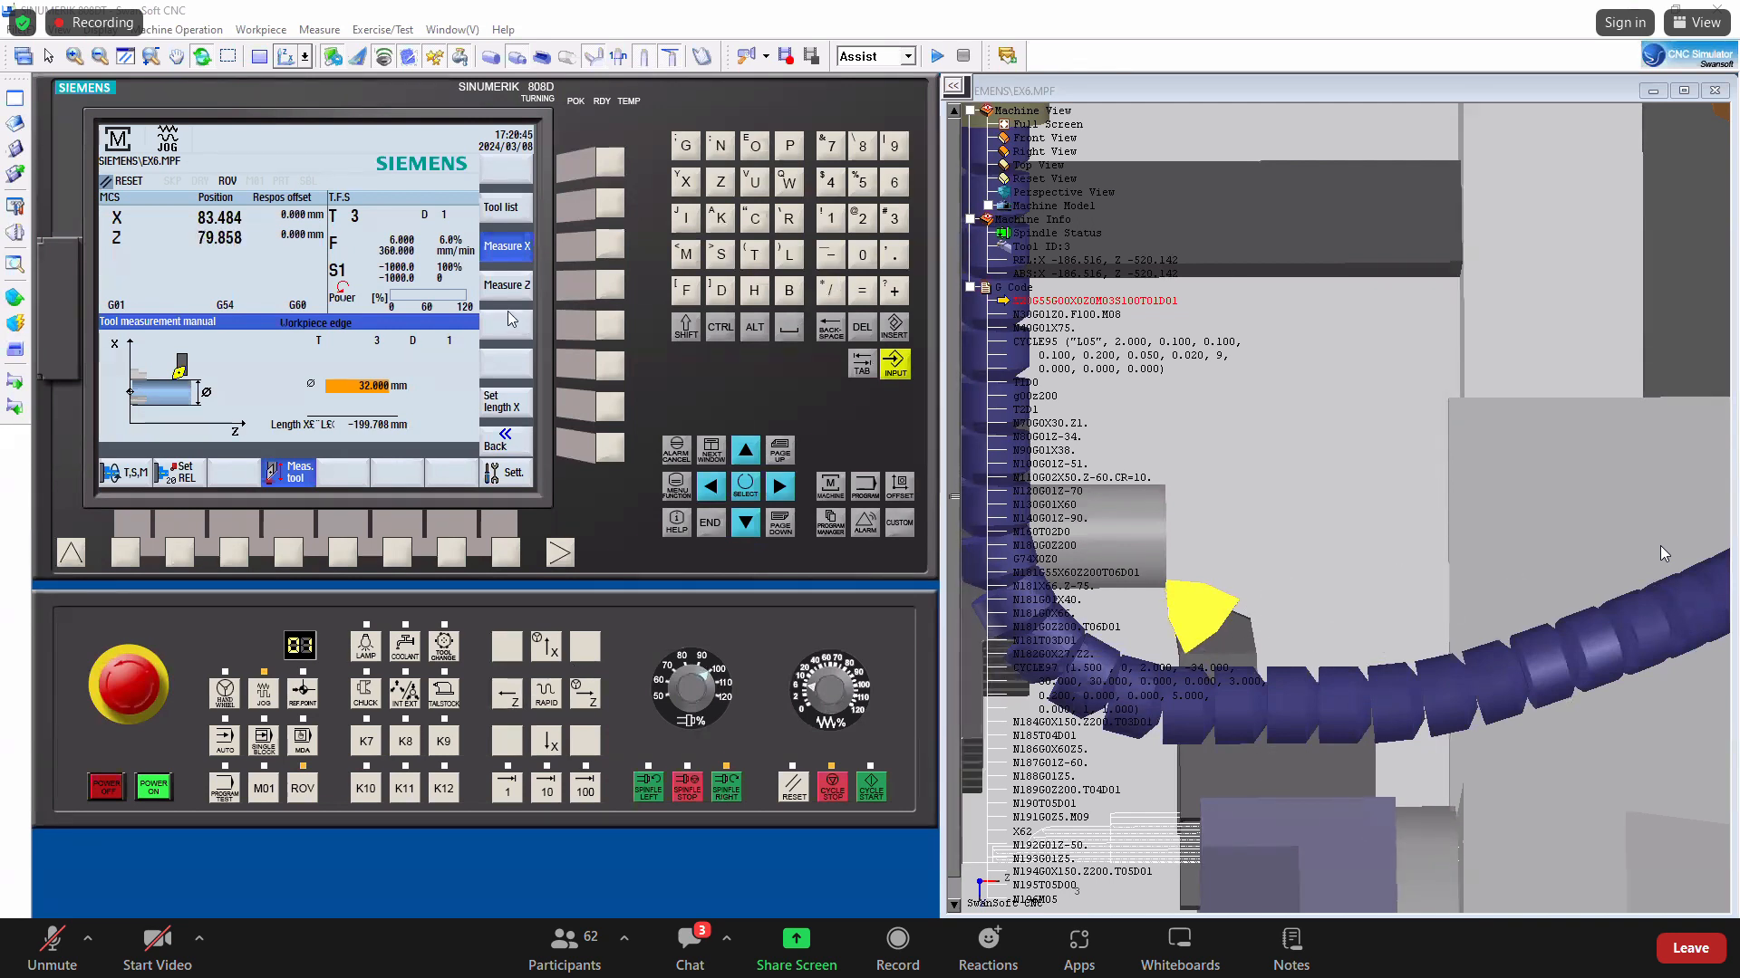
Measure tool 3 in Z with Z0 at 0 mm and set length Z.
click(609, 284)
click(866, 260)
click(894, 362)
click(612, 410)
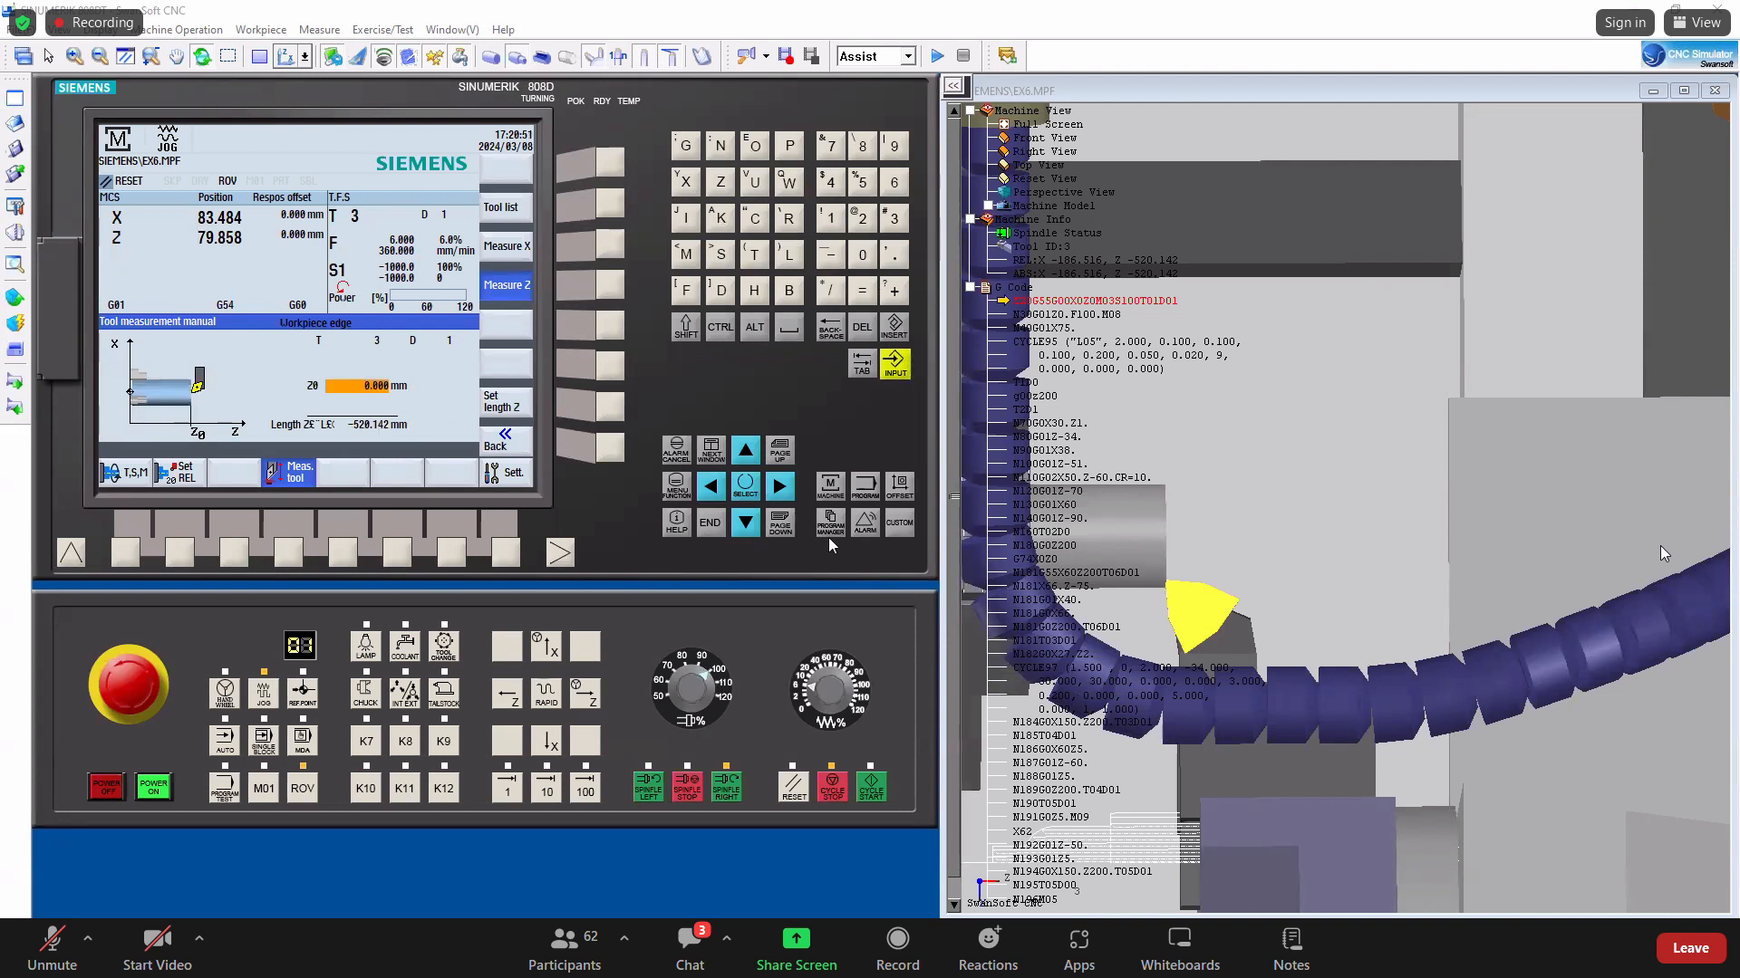
Stop the spindle, raise the feed override to 120% and retract the tool to about X 127 and Z 100.
click(794, 788)
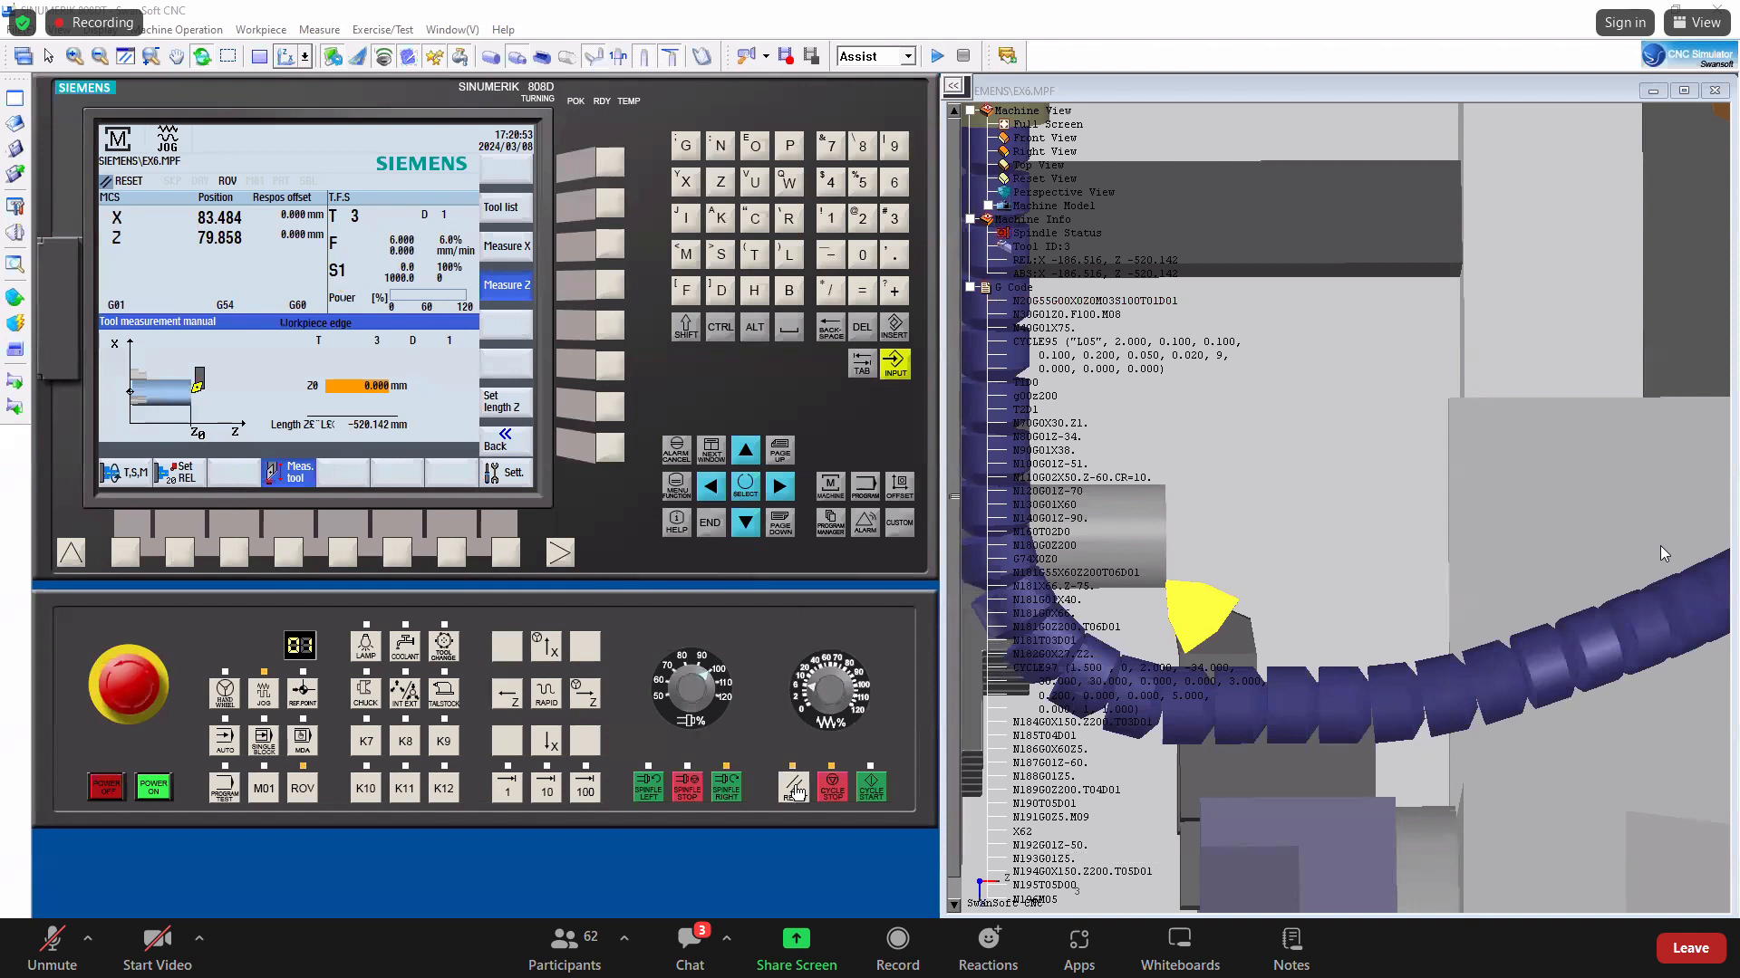
click(595, 699)
click(584, 694)
click(584, 694)
drag(816, 675, 865, 684)
drag(835, 595, 794, 612)
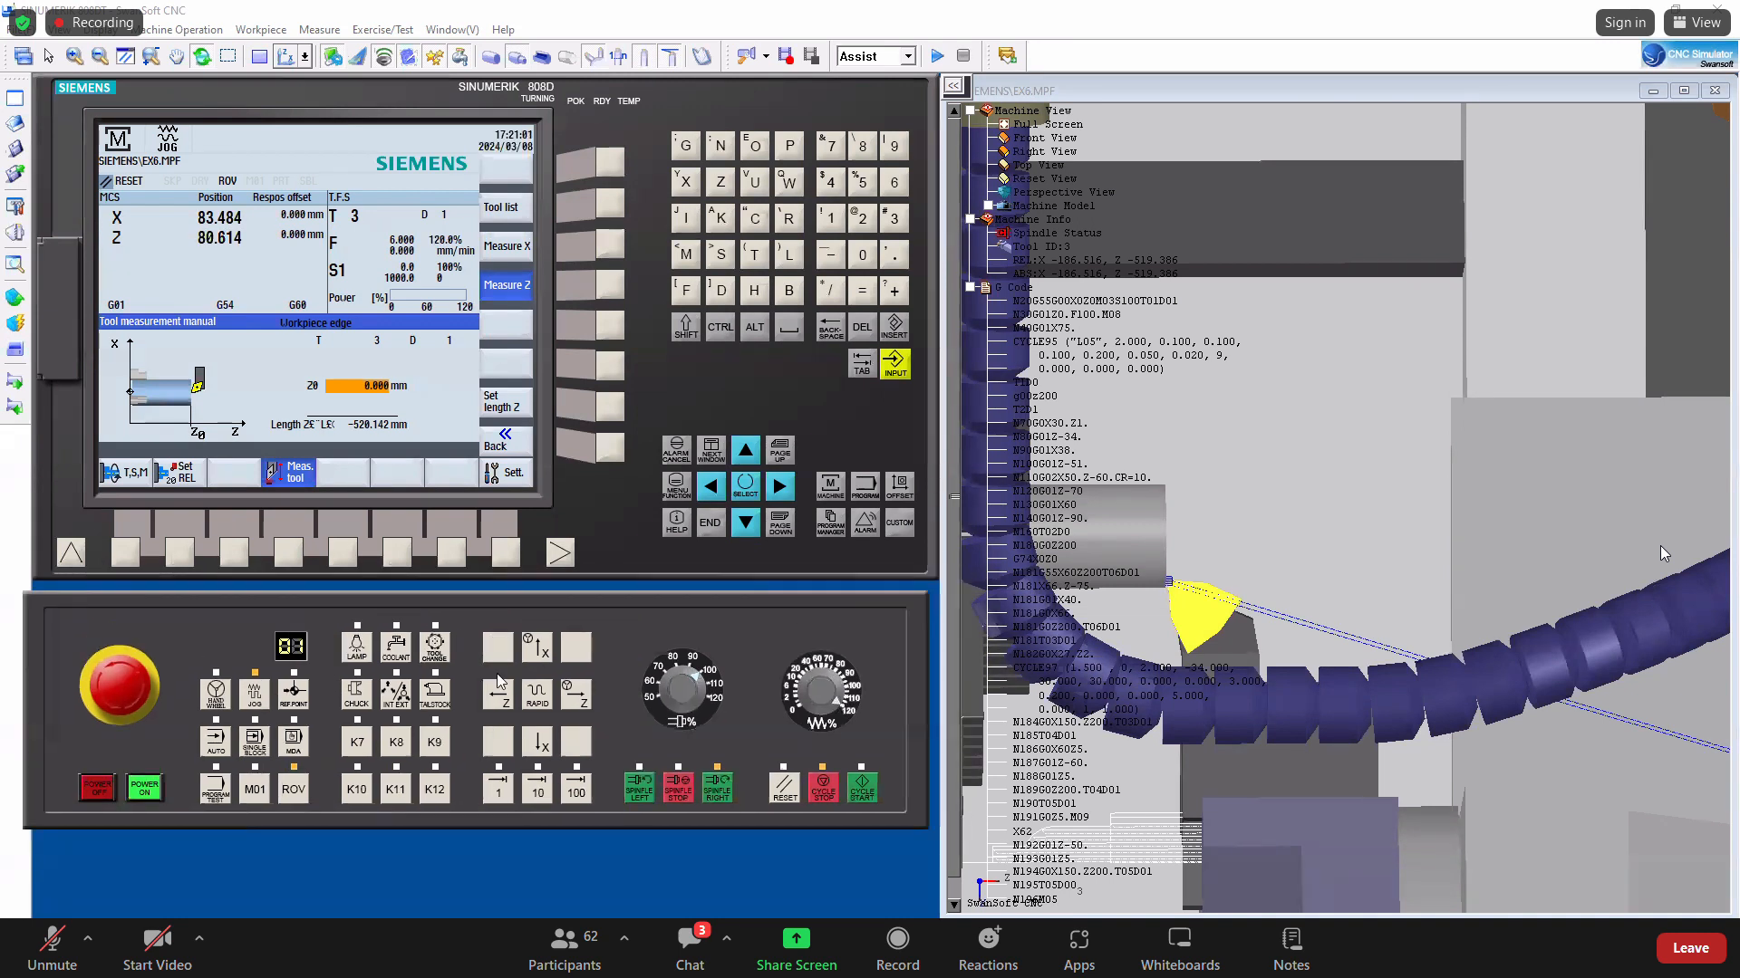
click(583, 704)
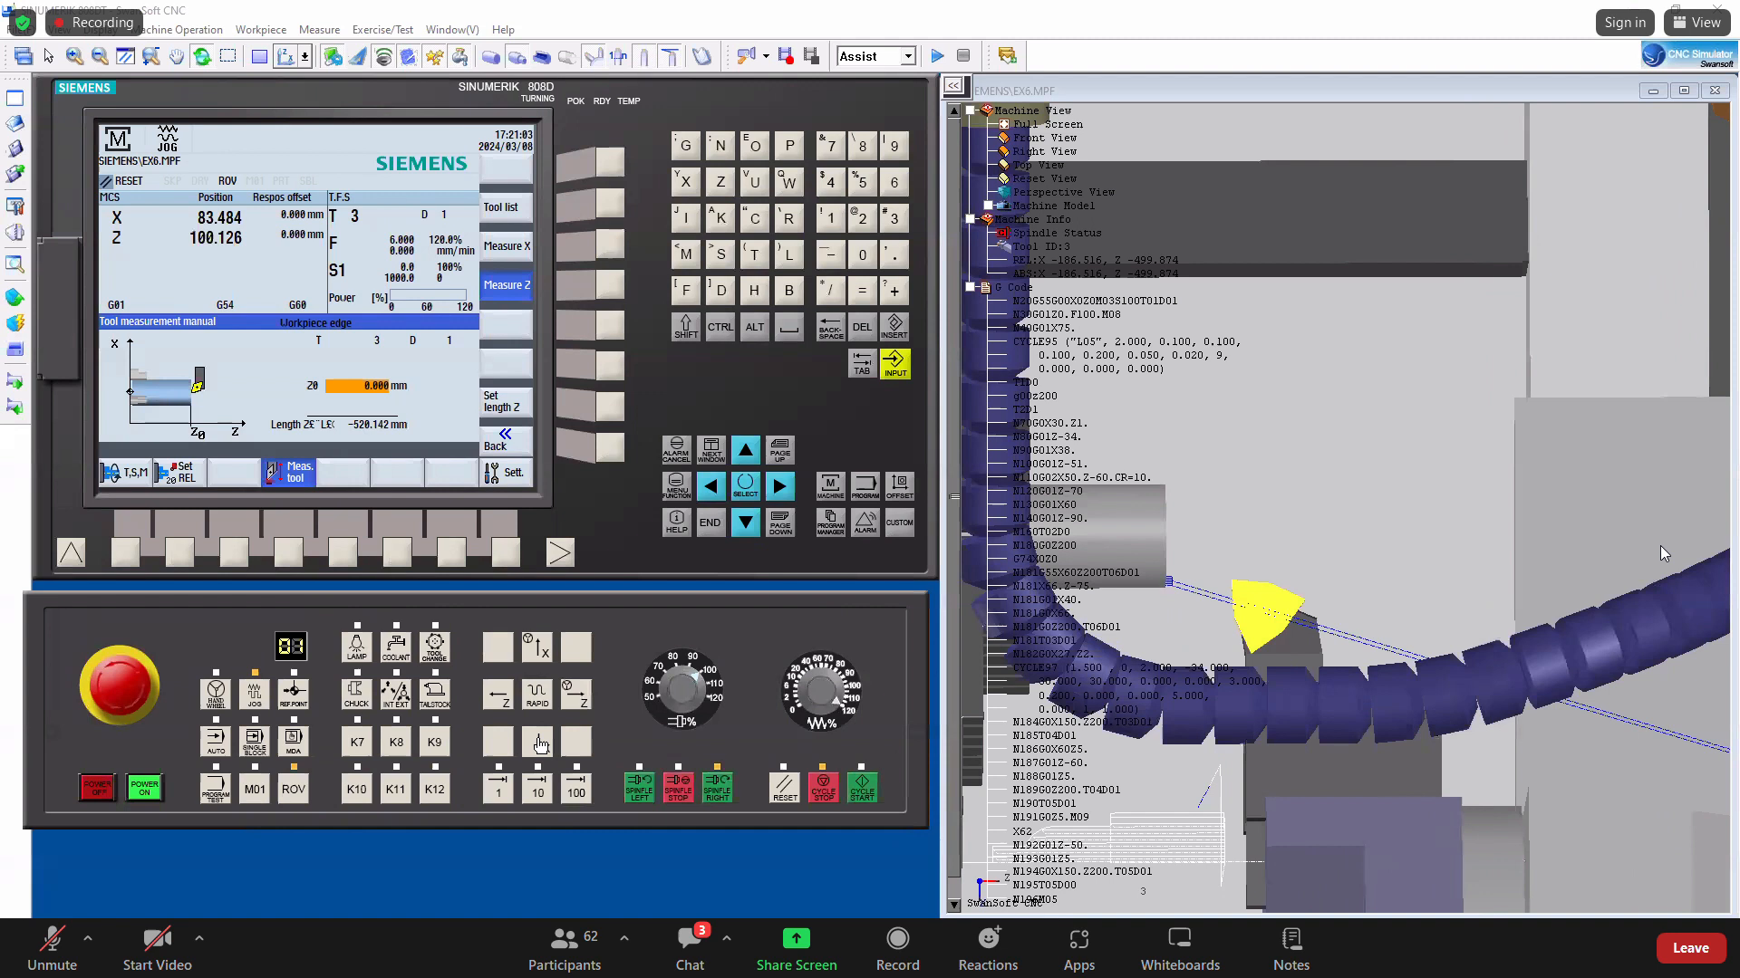
click(540, 667)
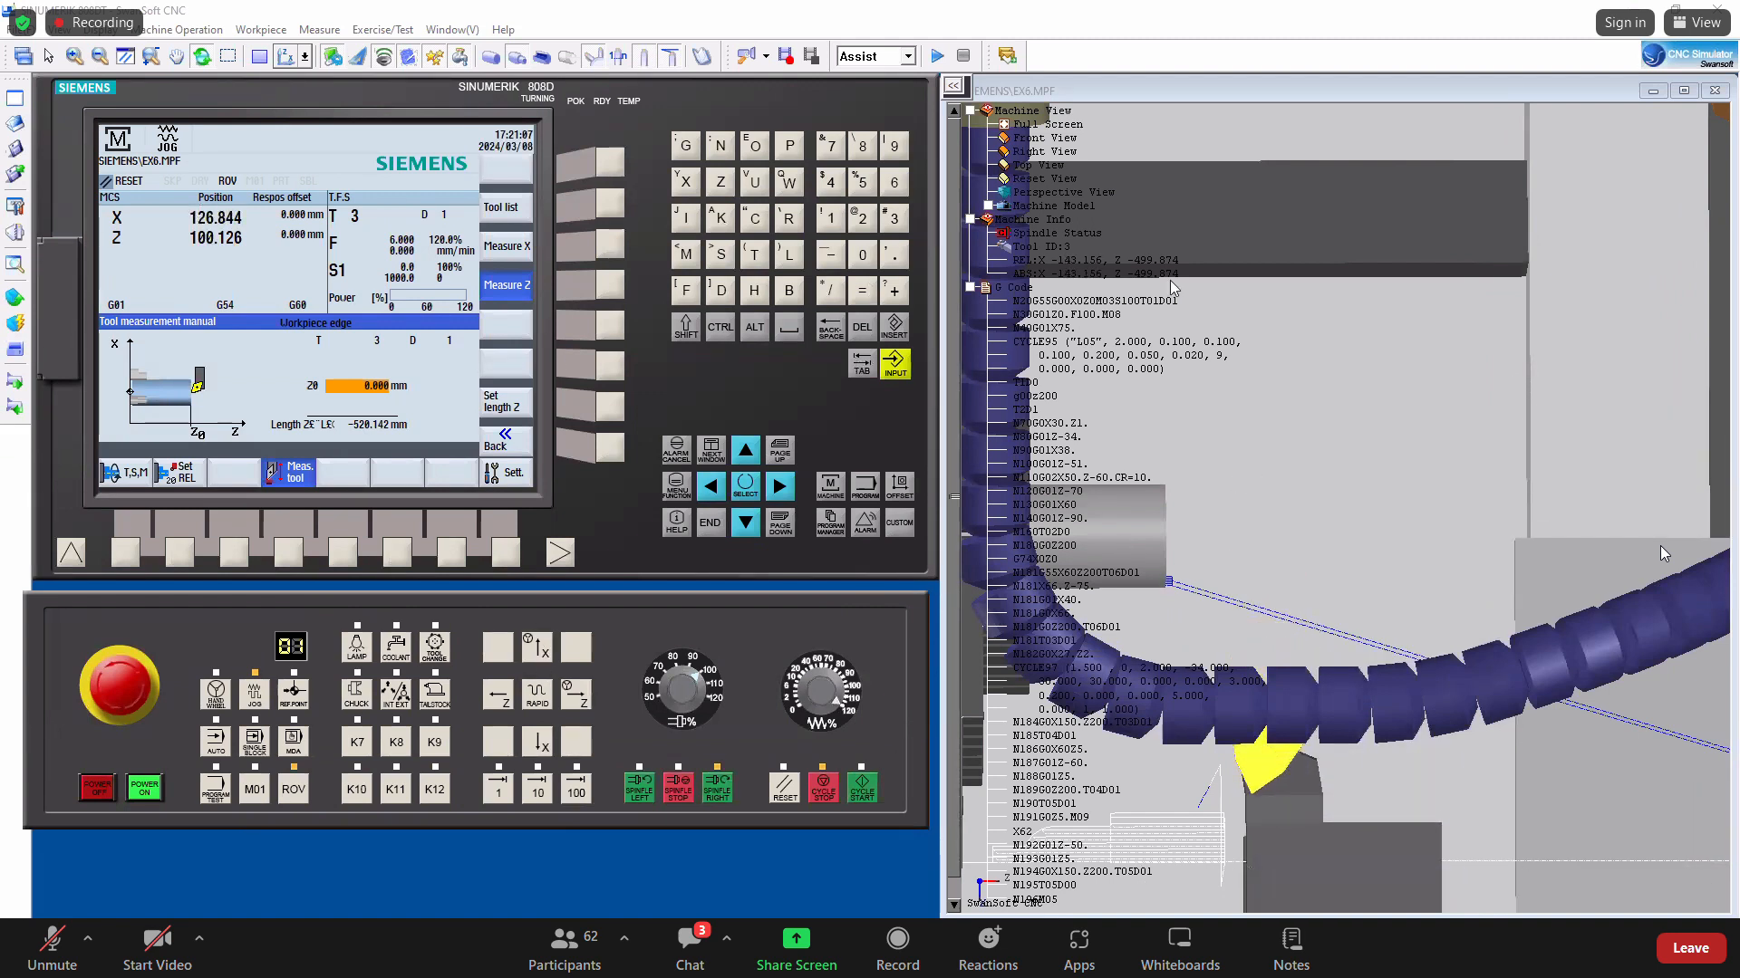
click(1009, 285)
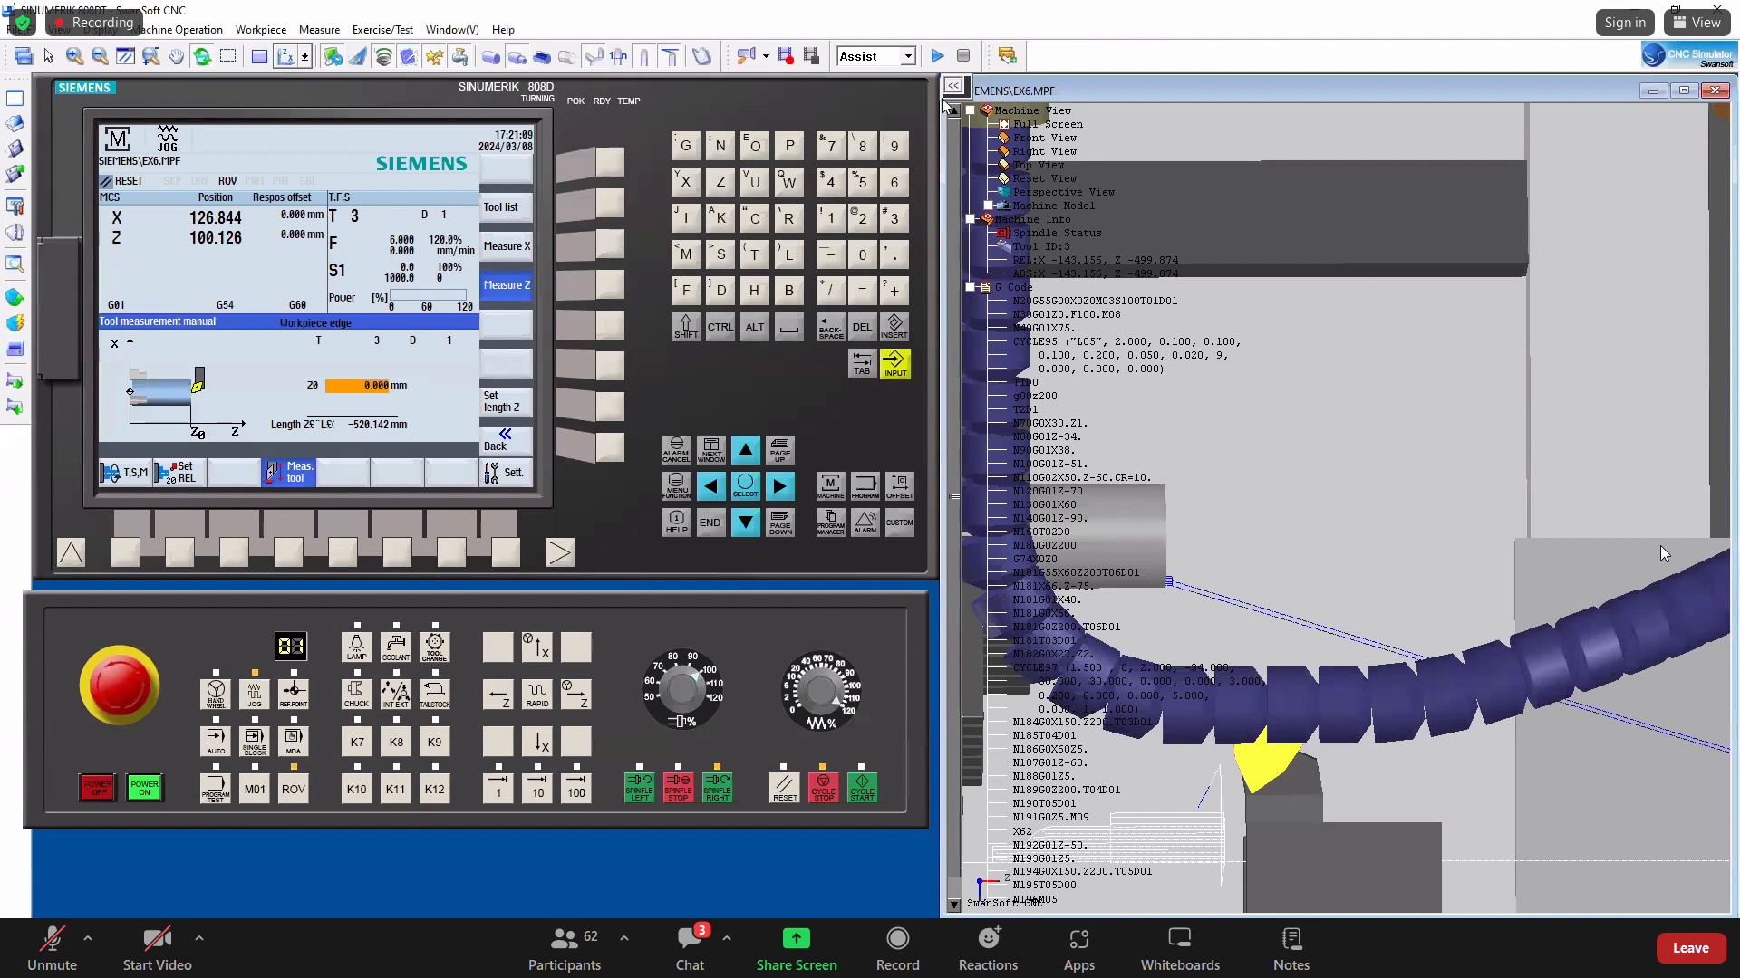
Create a new main program named TEST in the program manager.
click(837, 525)
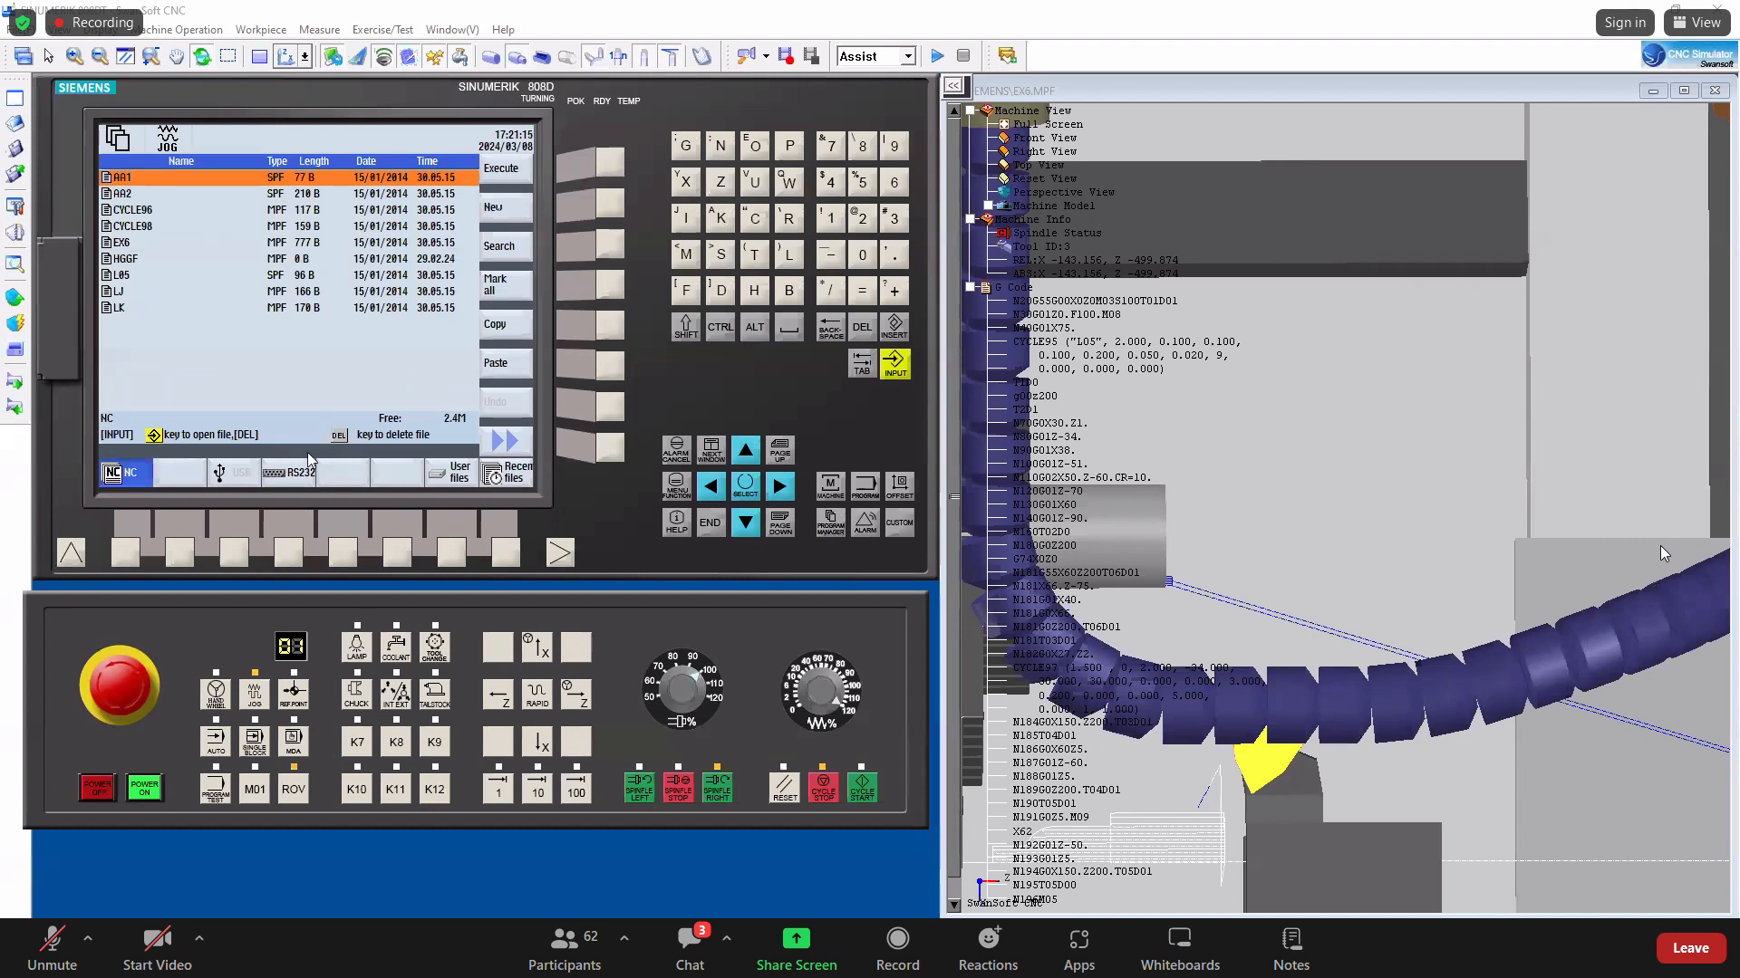
click(612, 207)
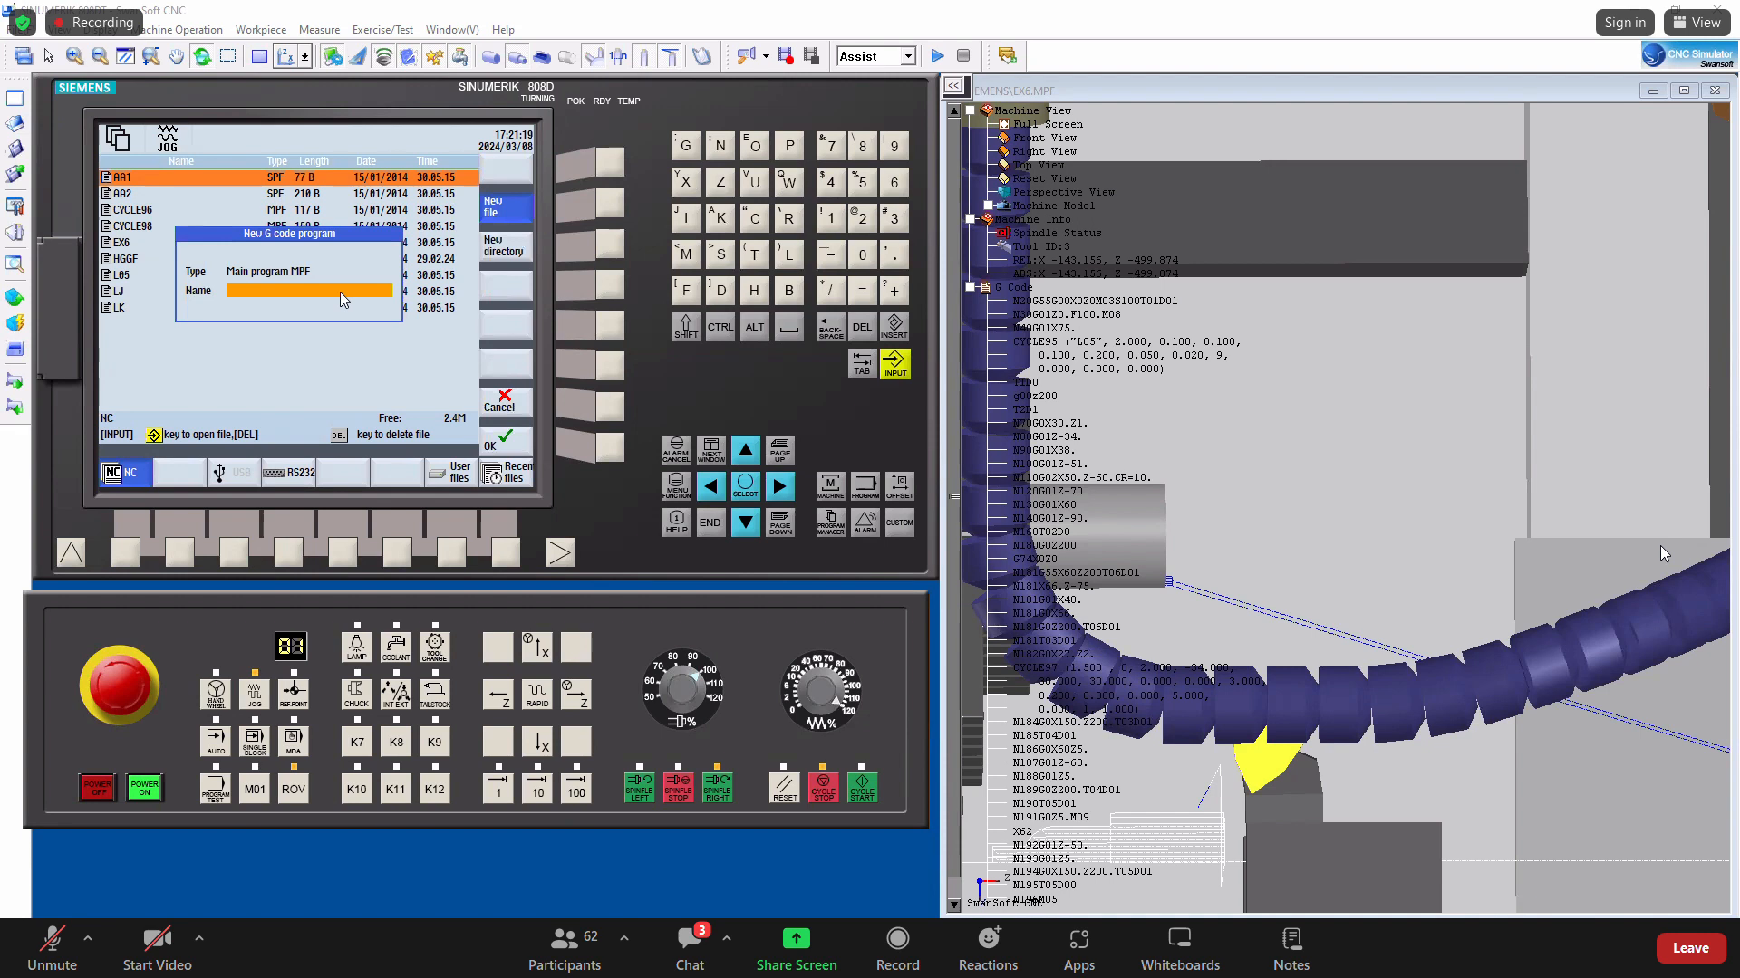
text(TEST)
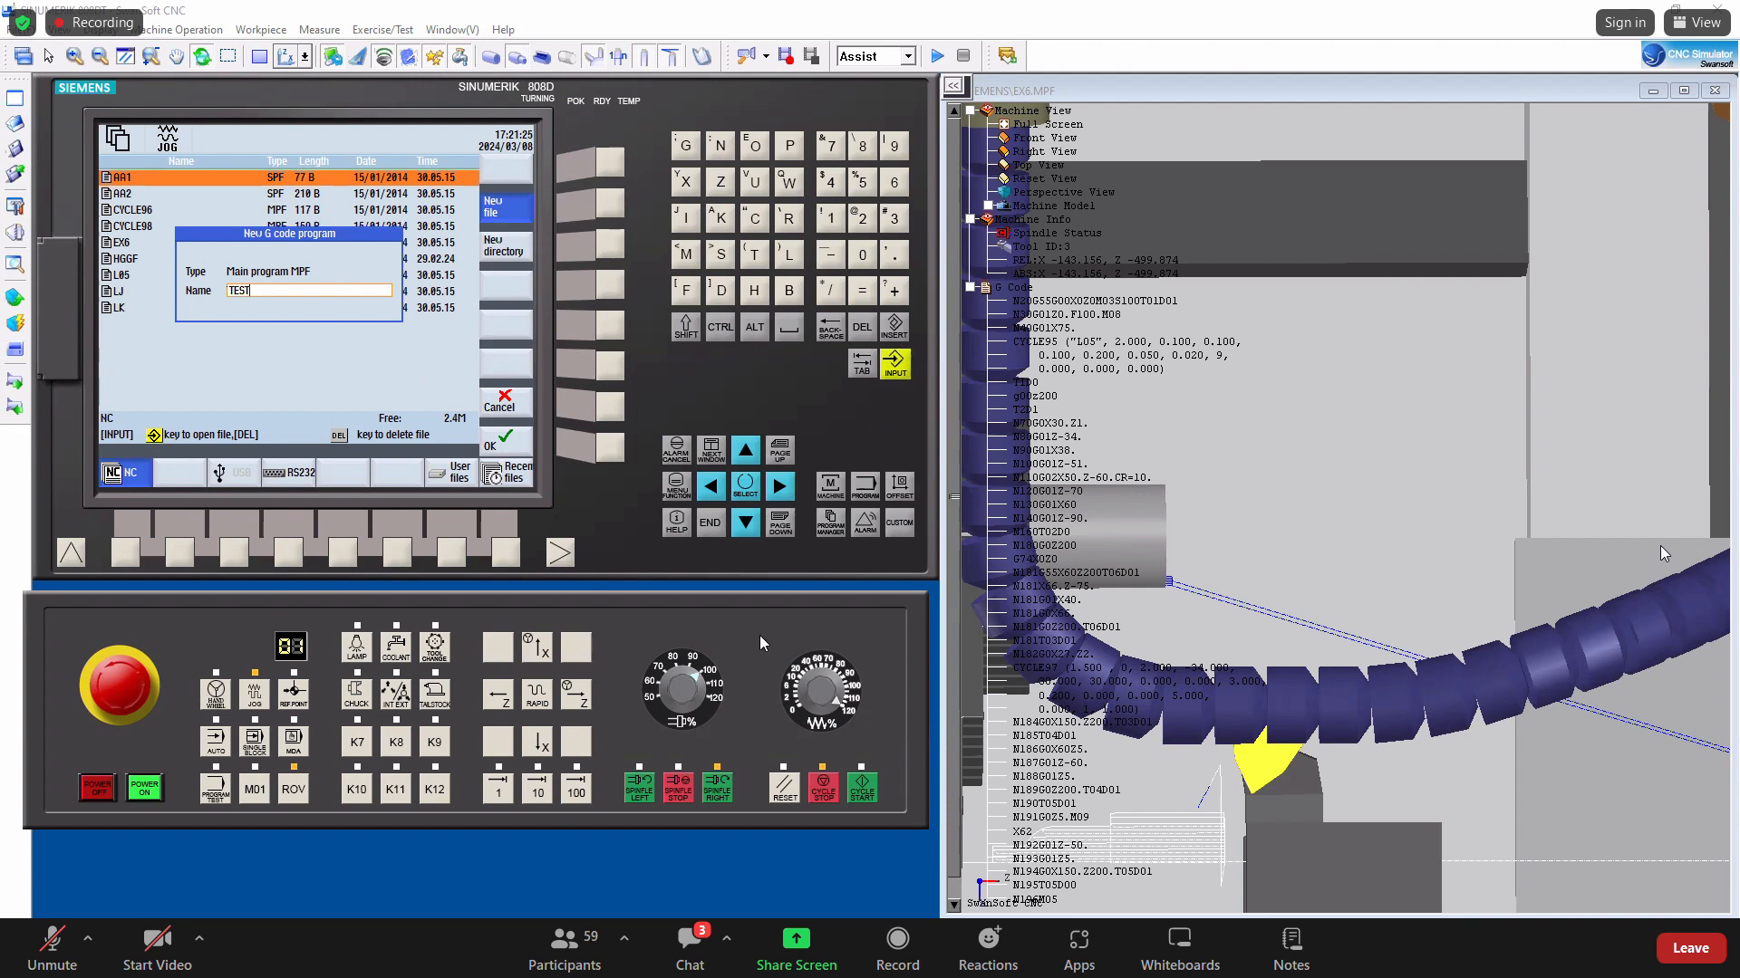
click(610, 446)
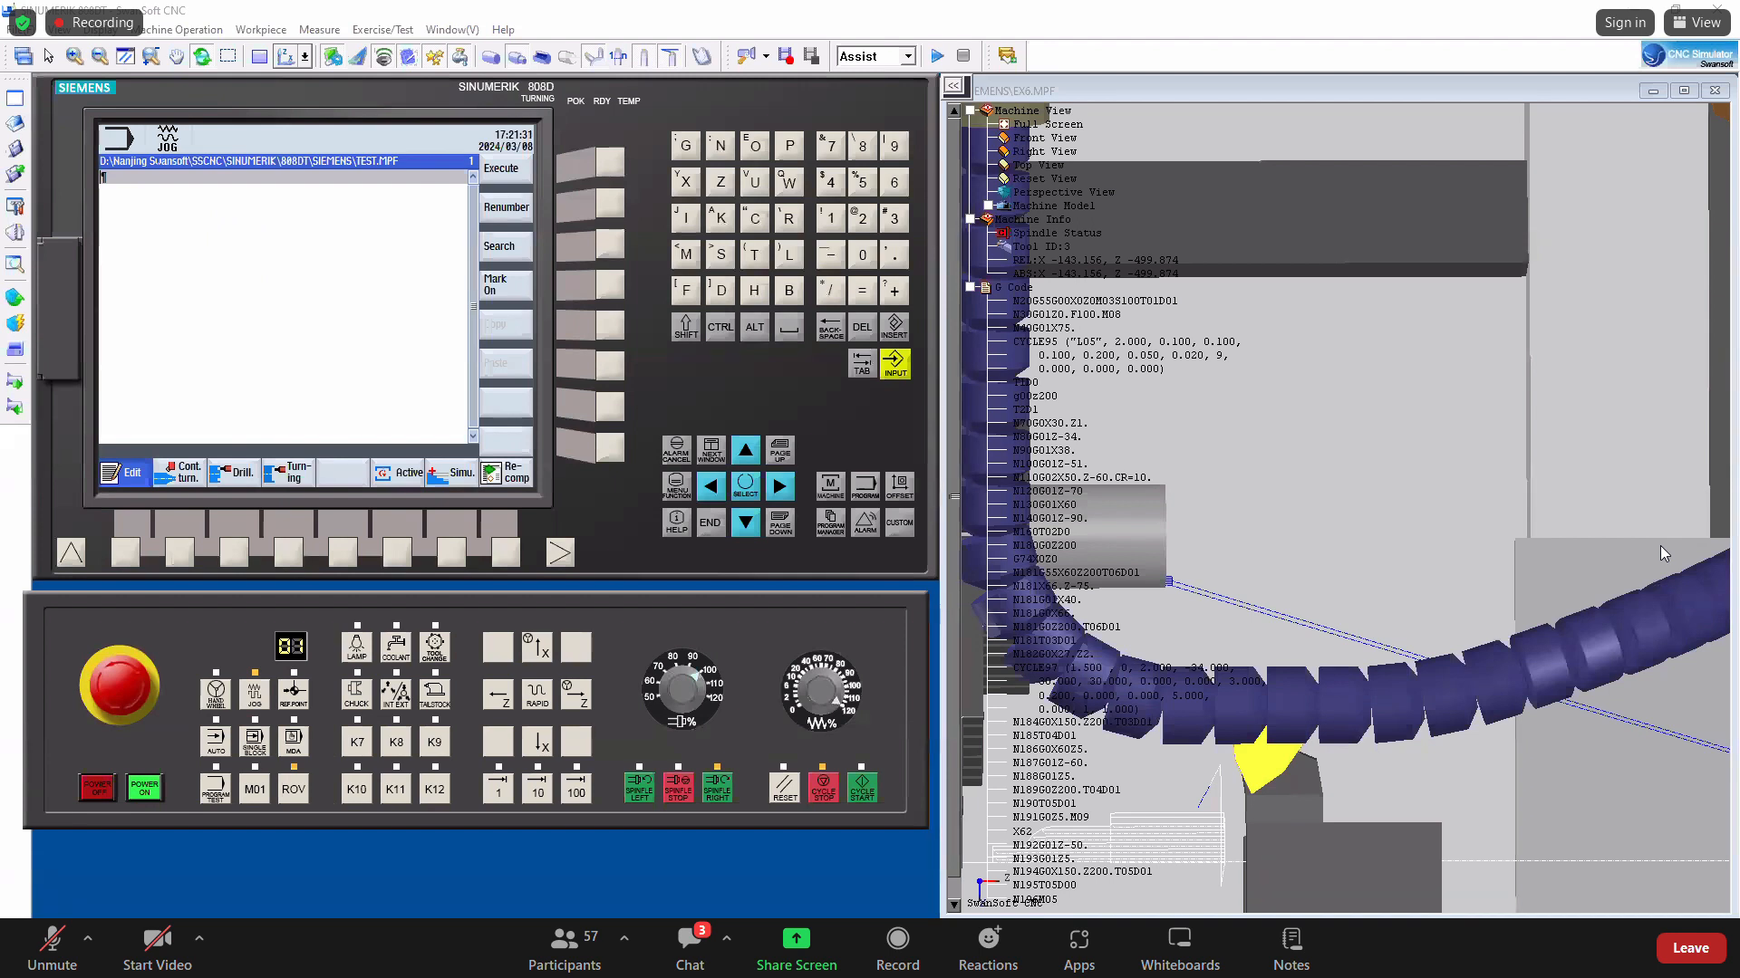
Switch to Mastercam Code Expert, select all the code of Contoh pion.NC and return to SwanSoft CNC.
mouse_move(1087, 917)
click(1087, 866)
key(ctrl+a)
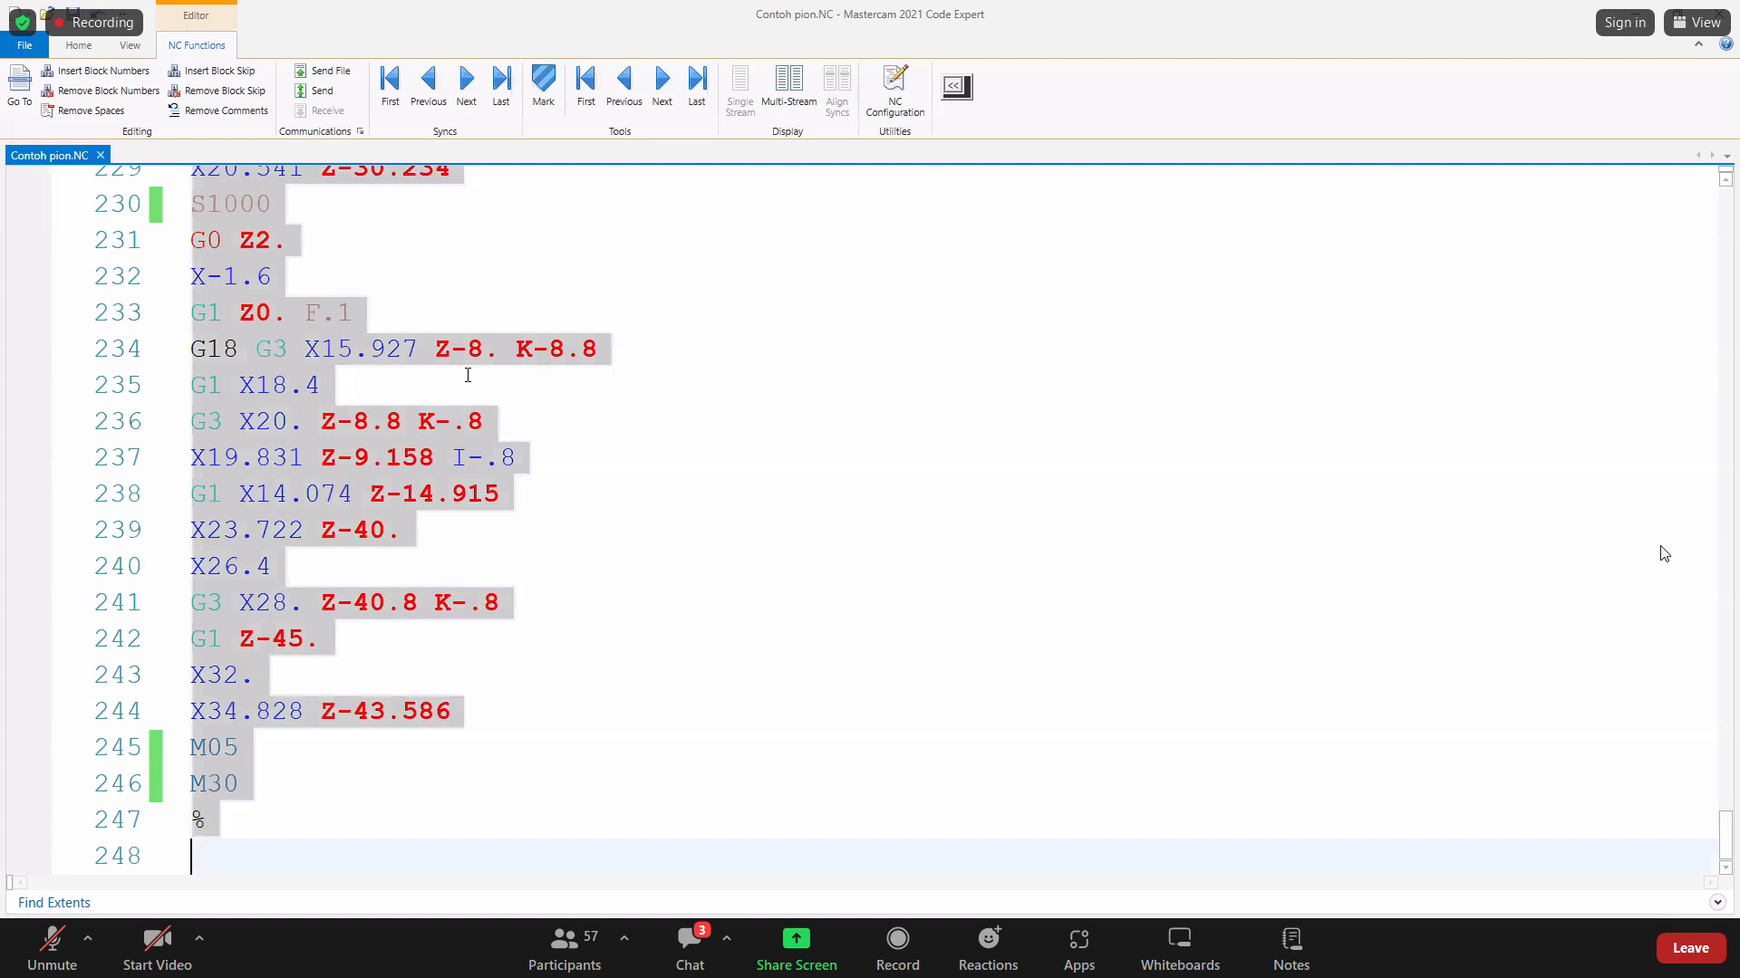
click(1644, 9)
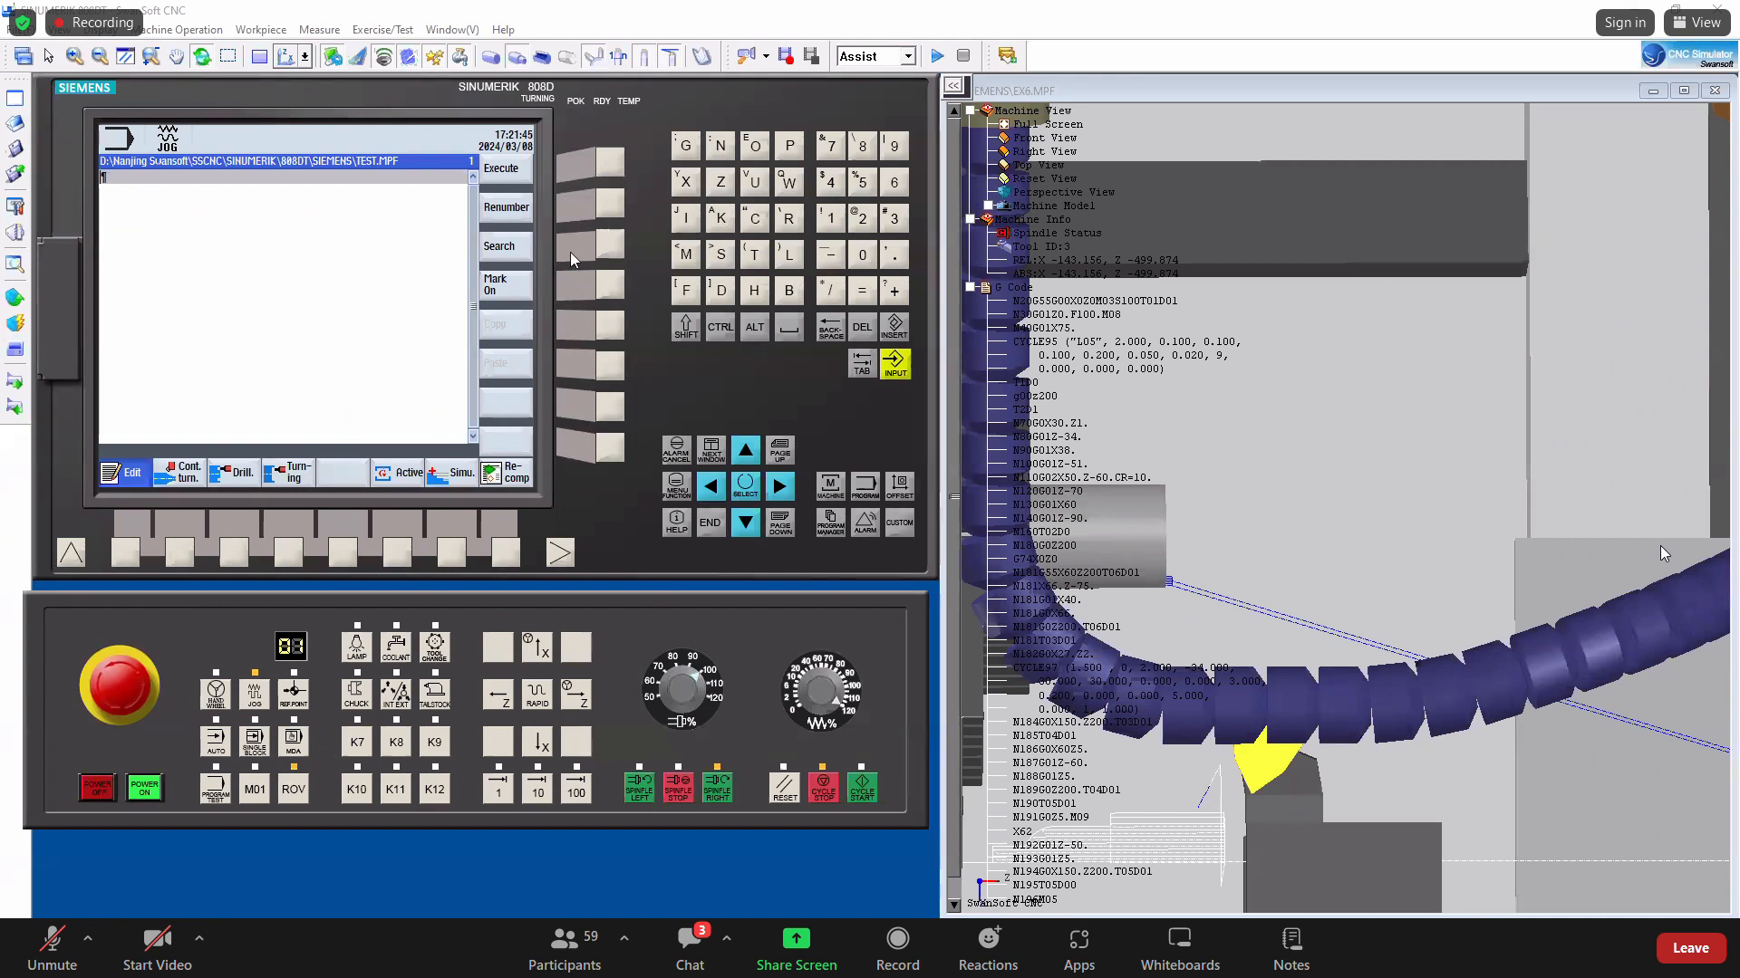
Open the subprogram AA1 from the program list, insert an empty line at its start and return to the list.
click(829, 523)
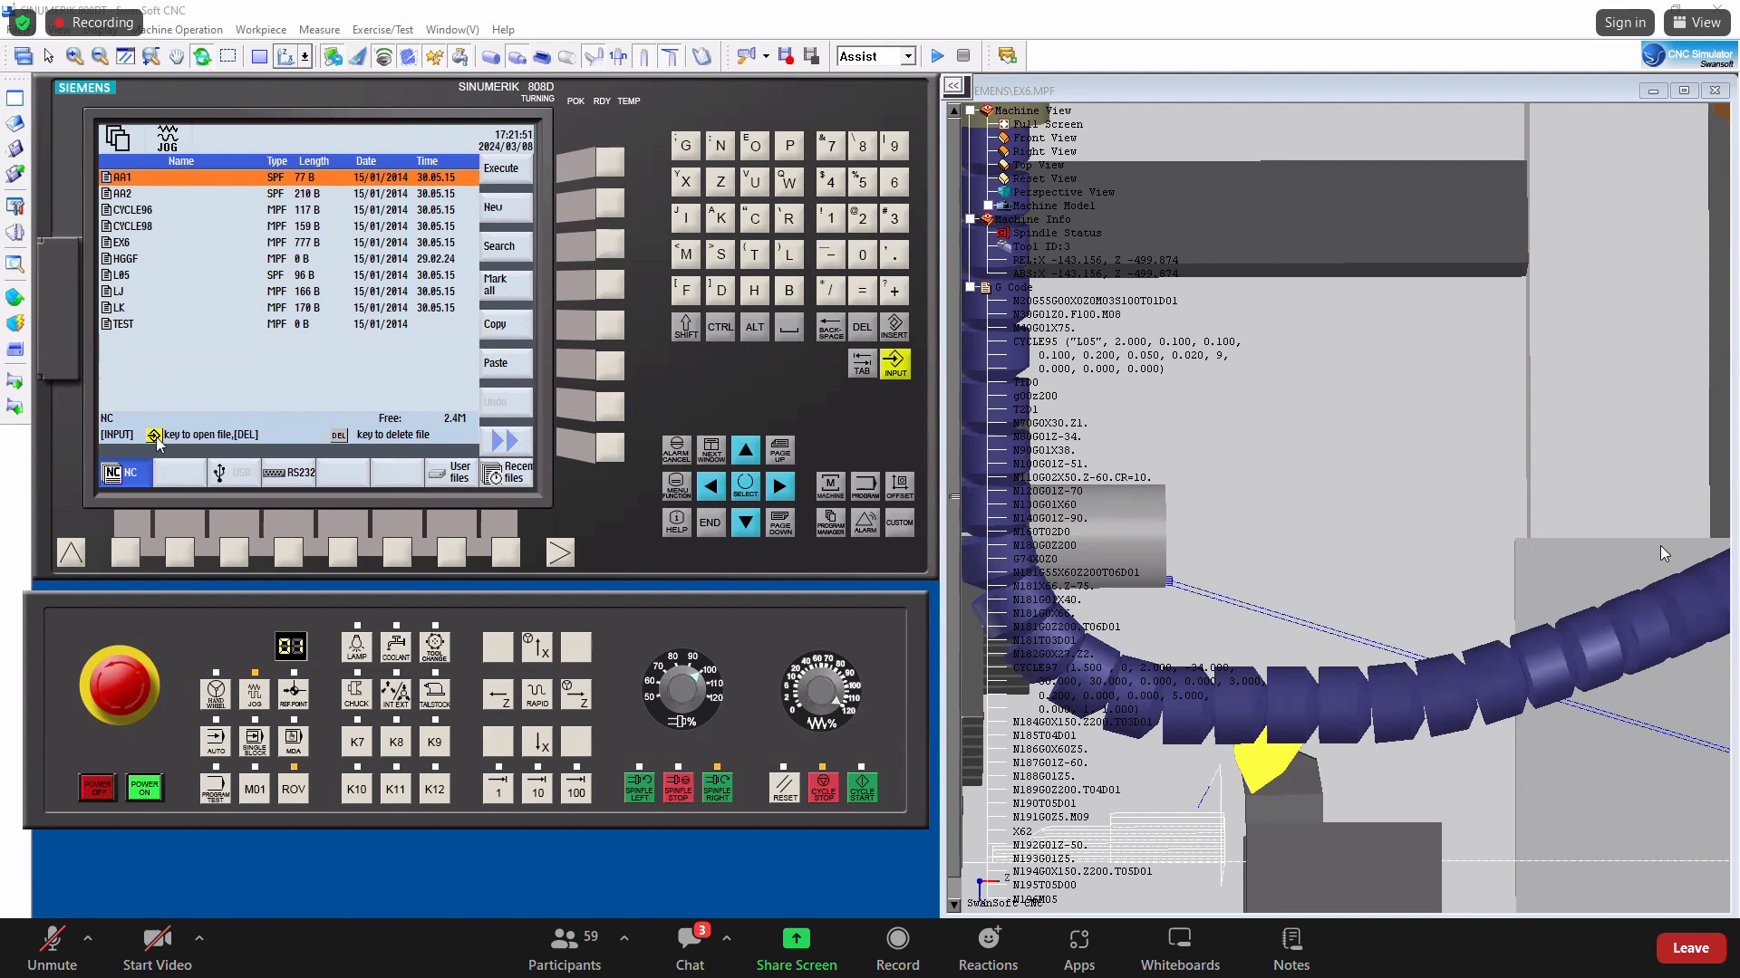
click(27, 32)
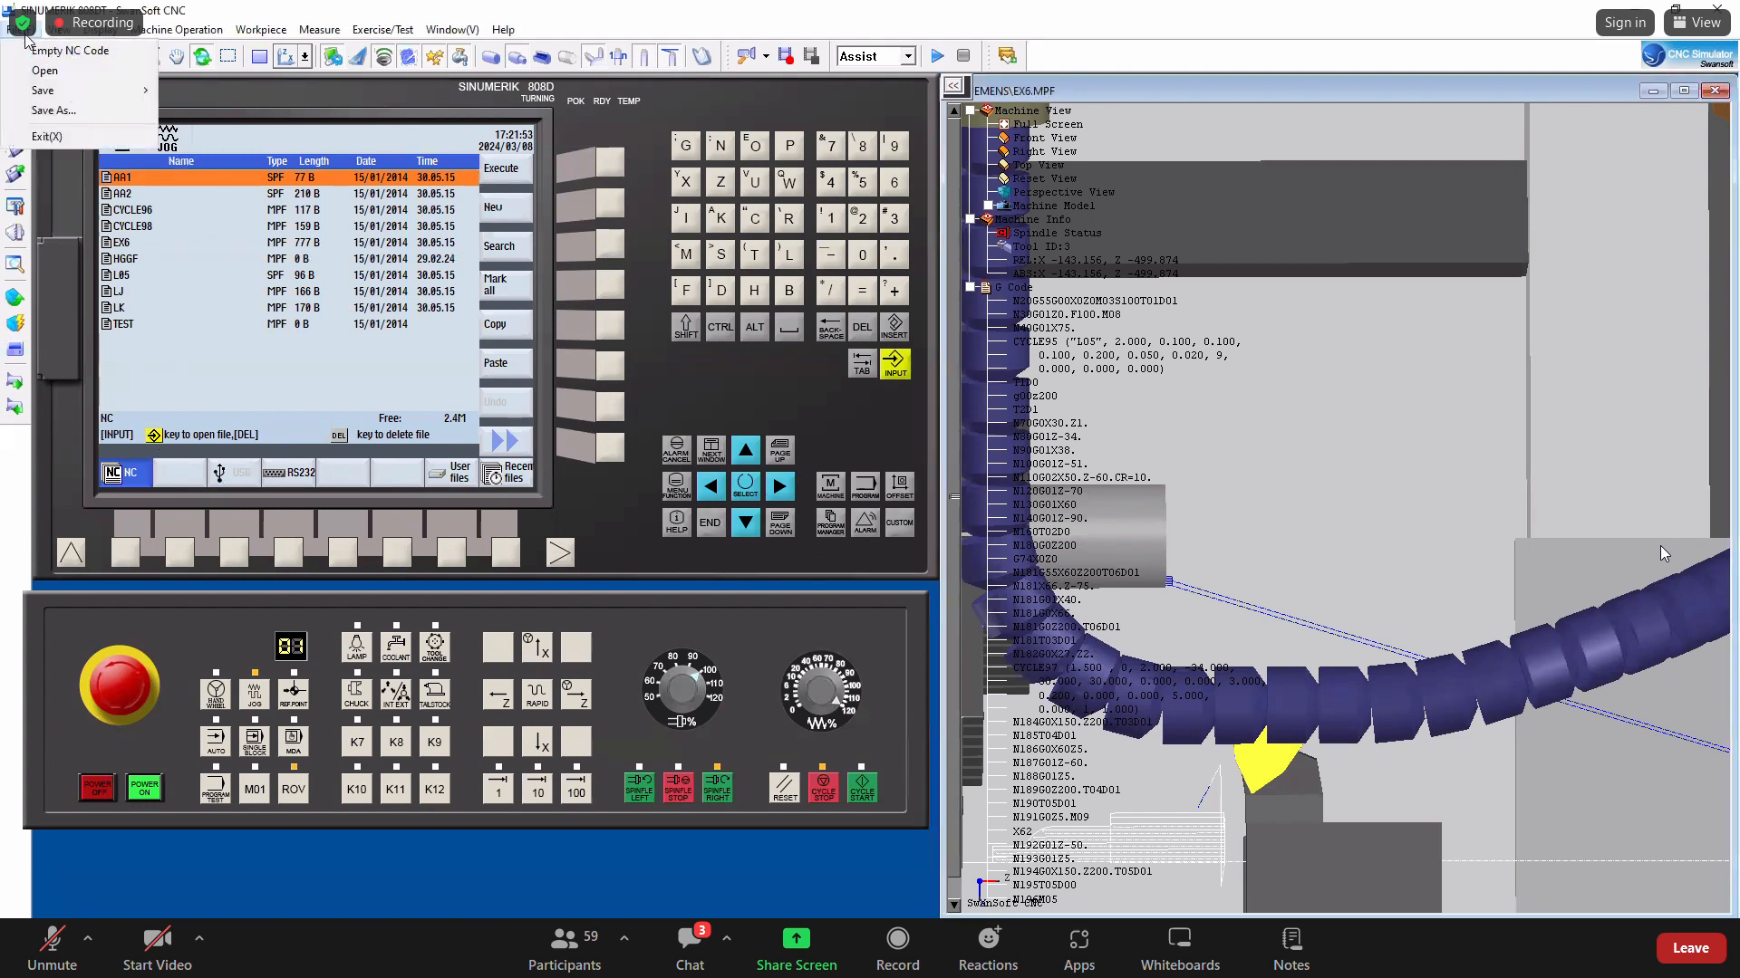
click(14, 428)
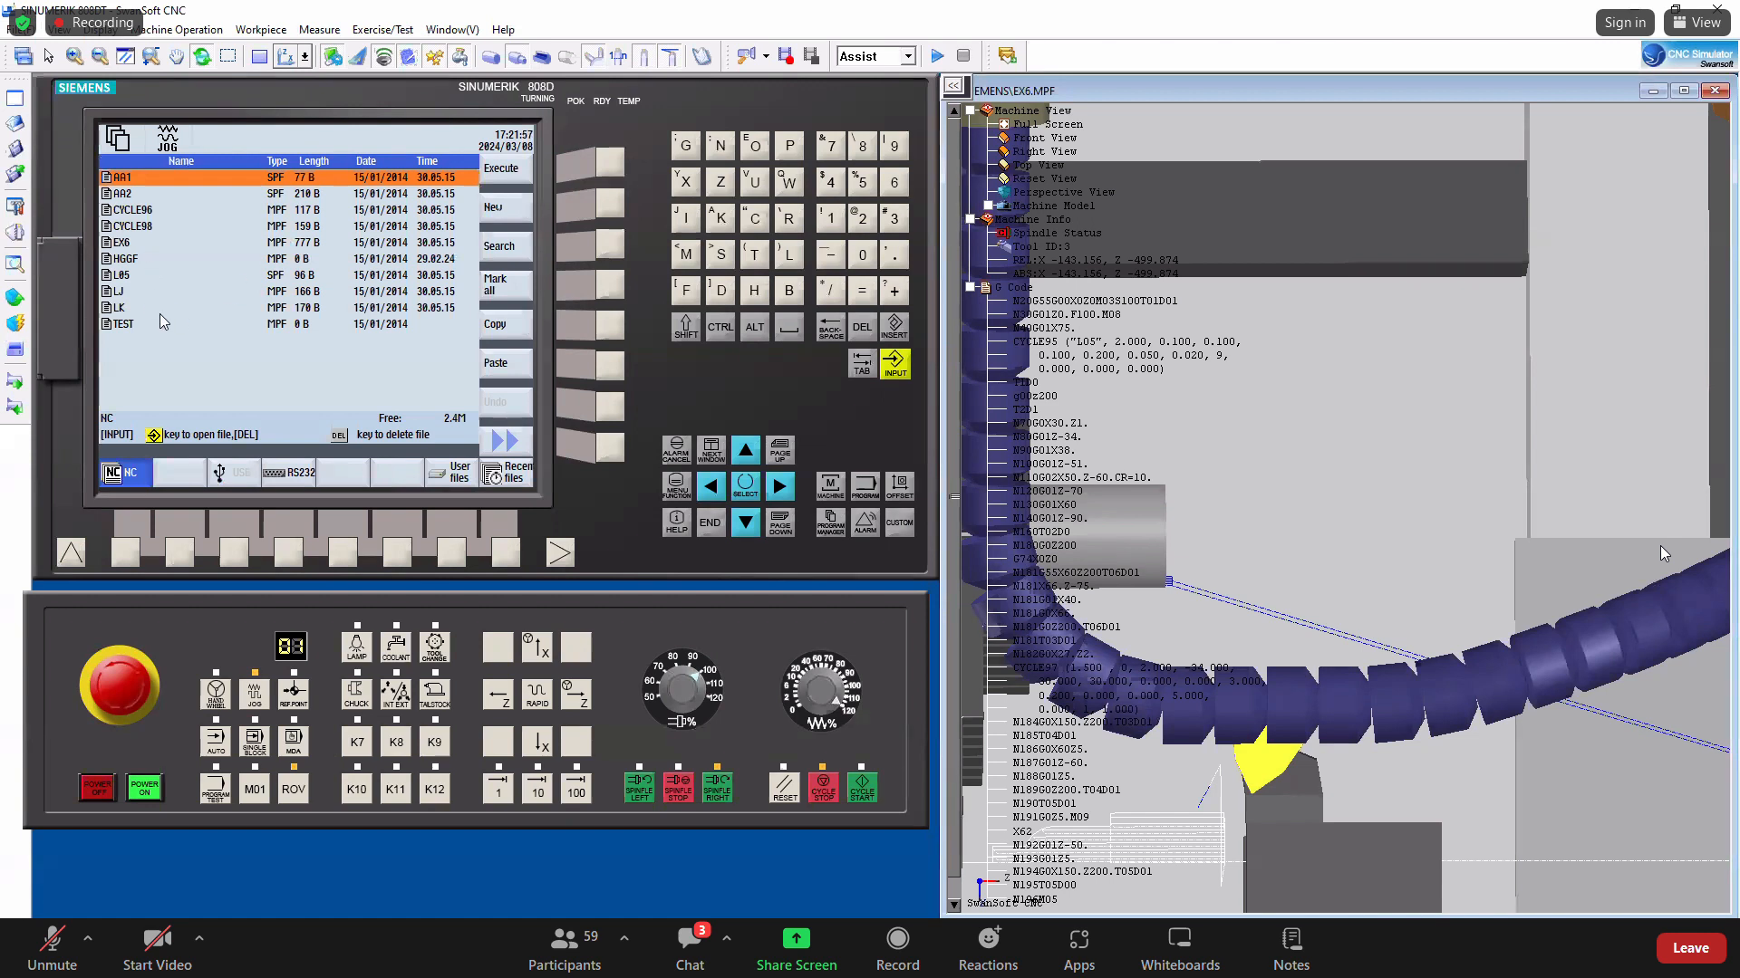
click(893, 367)
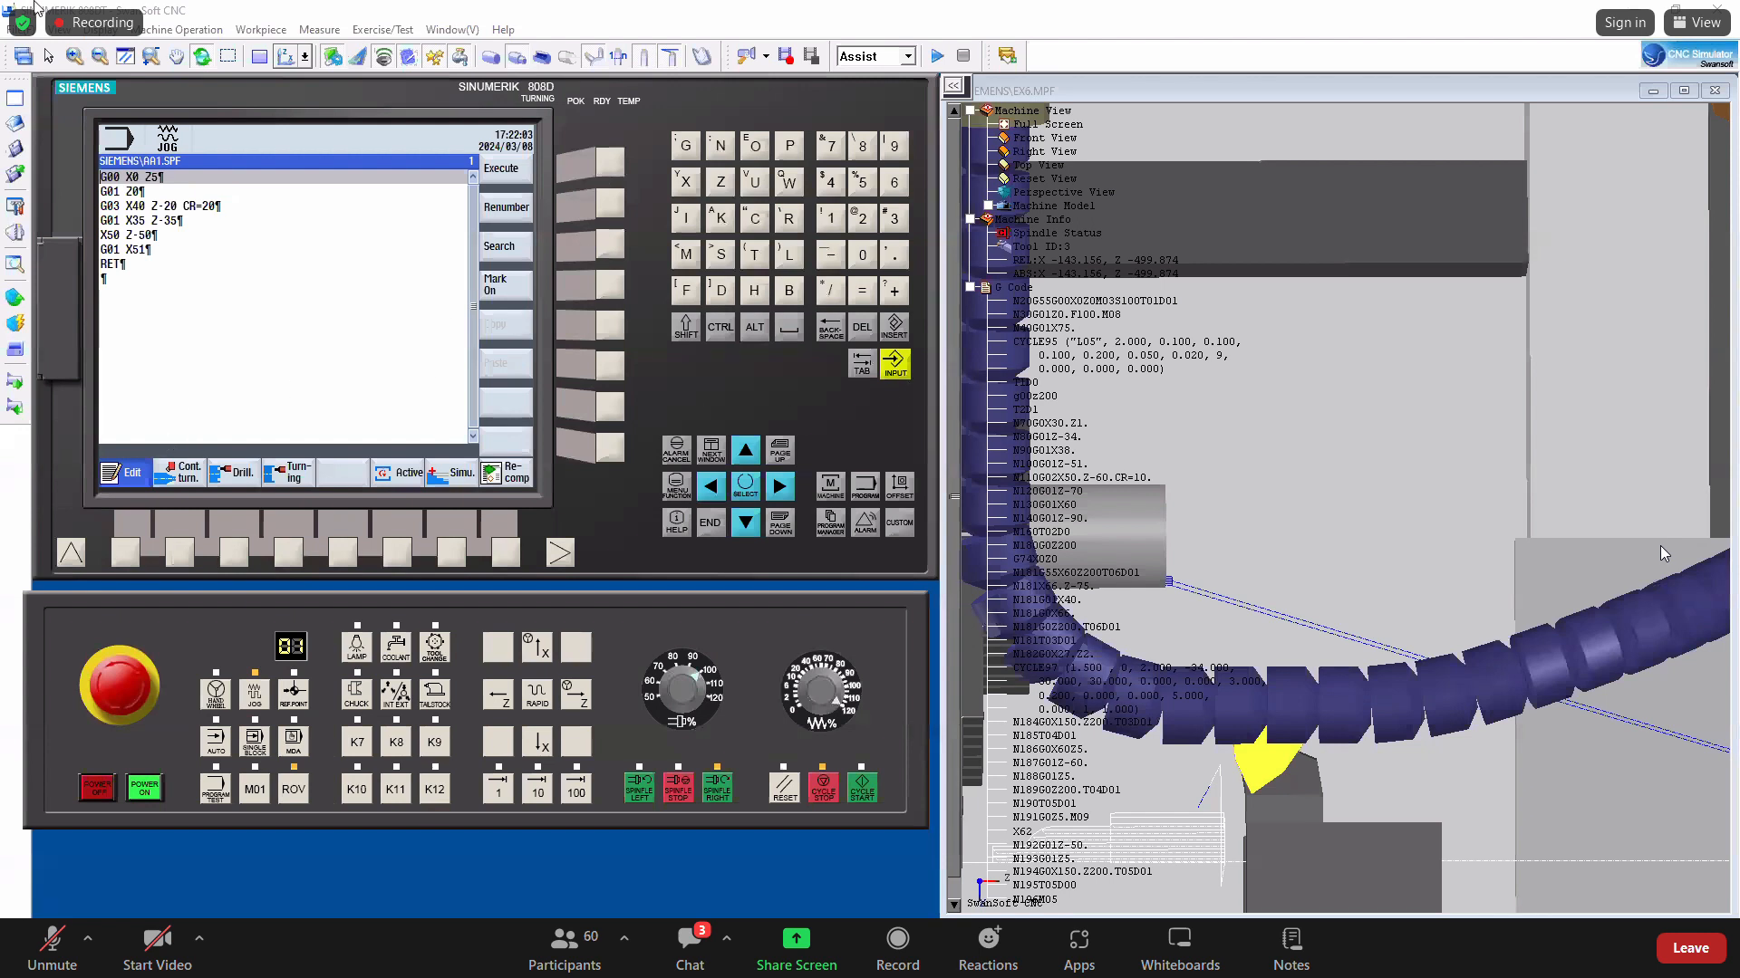
click(899, 366)
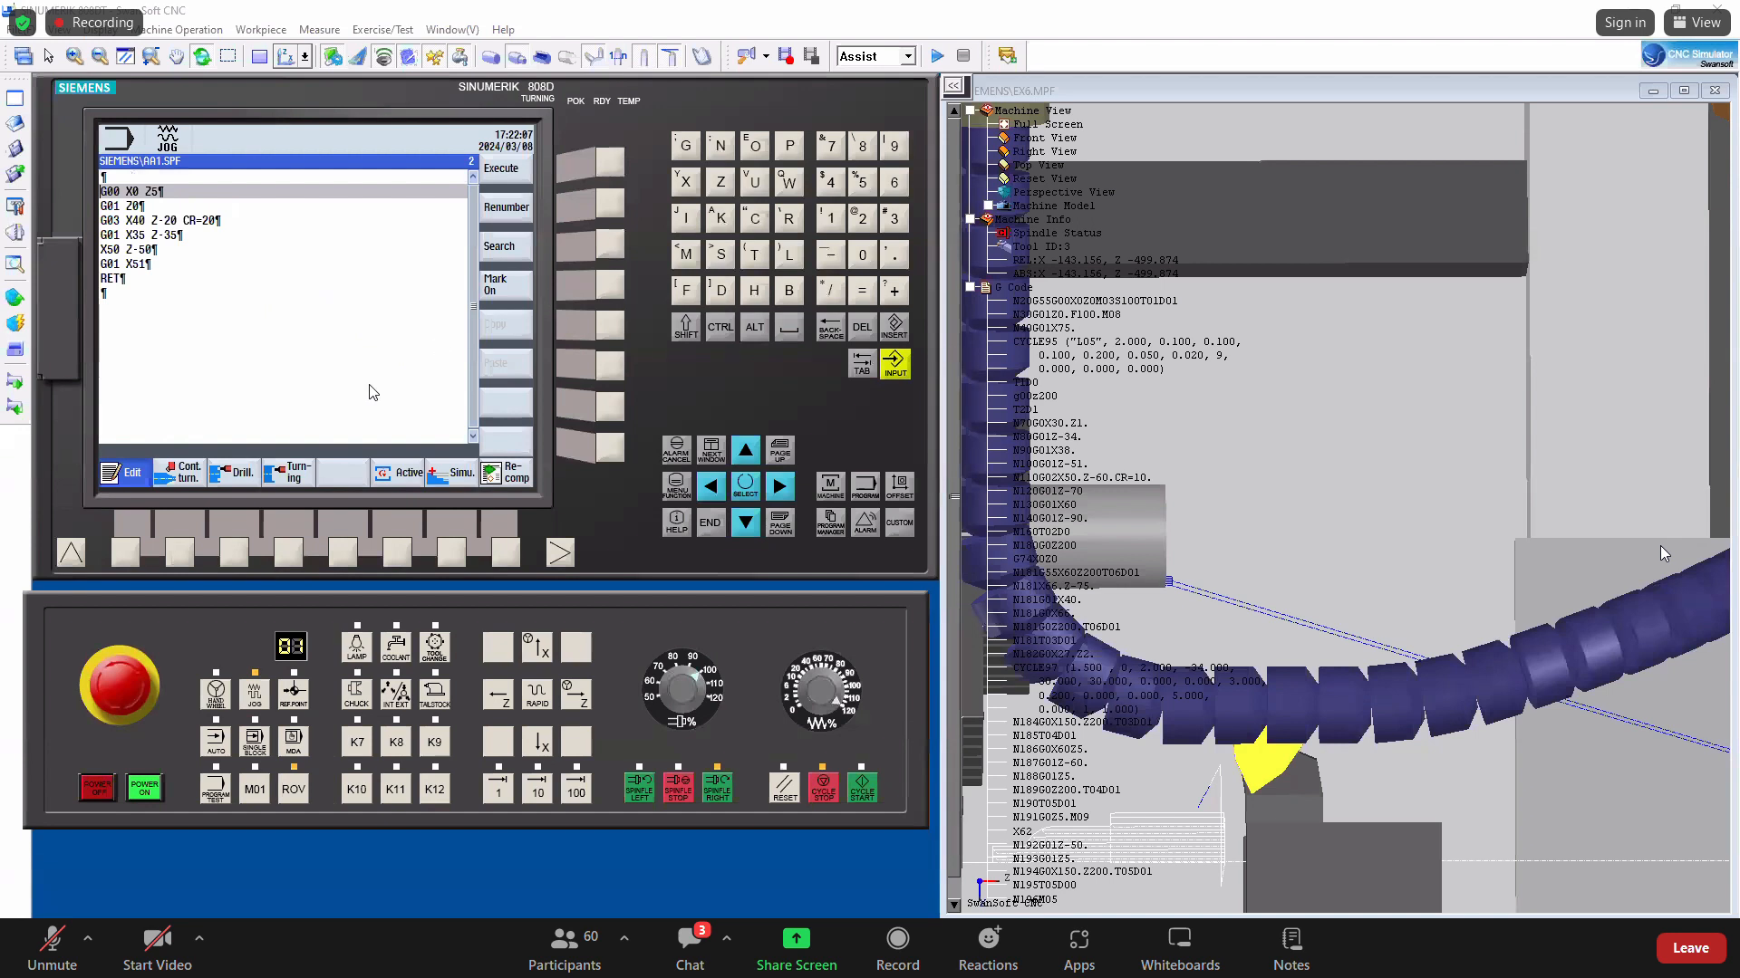
click(831, 525)
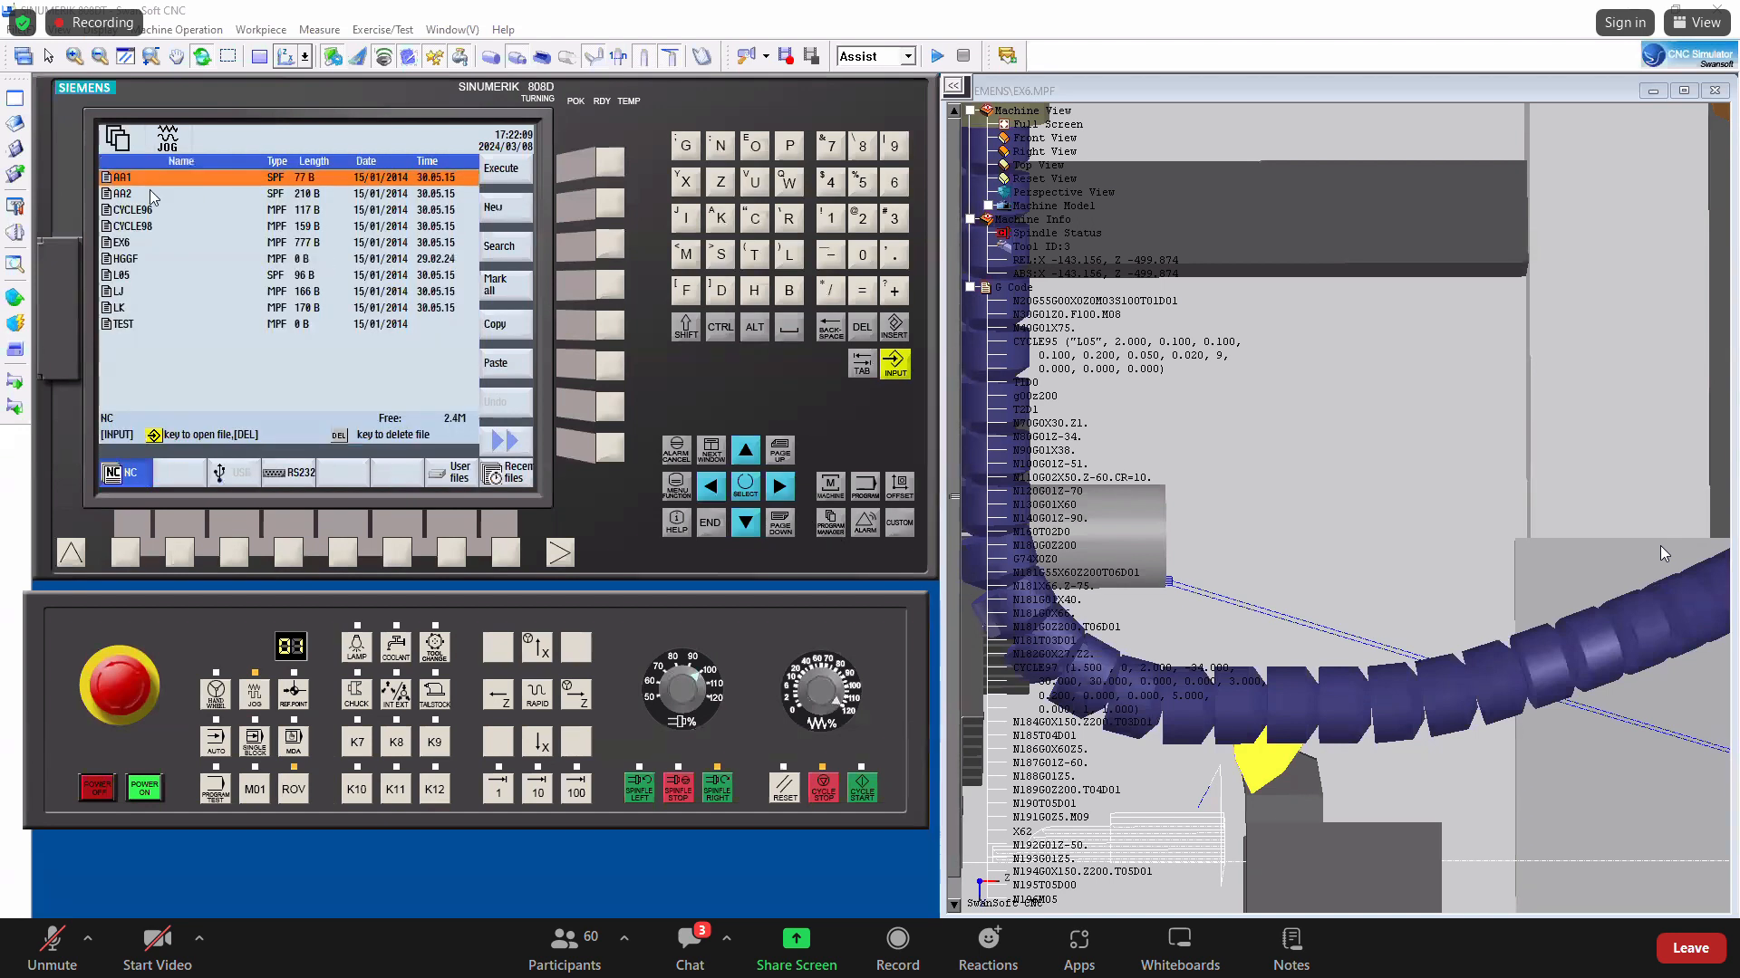
Create another new main program named TEST2.
click(605, 210)
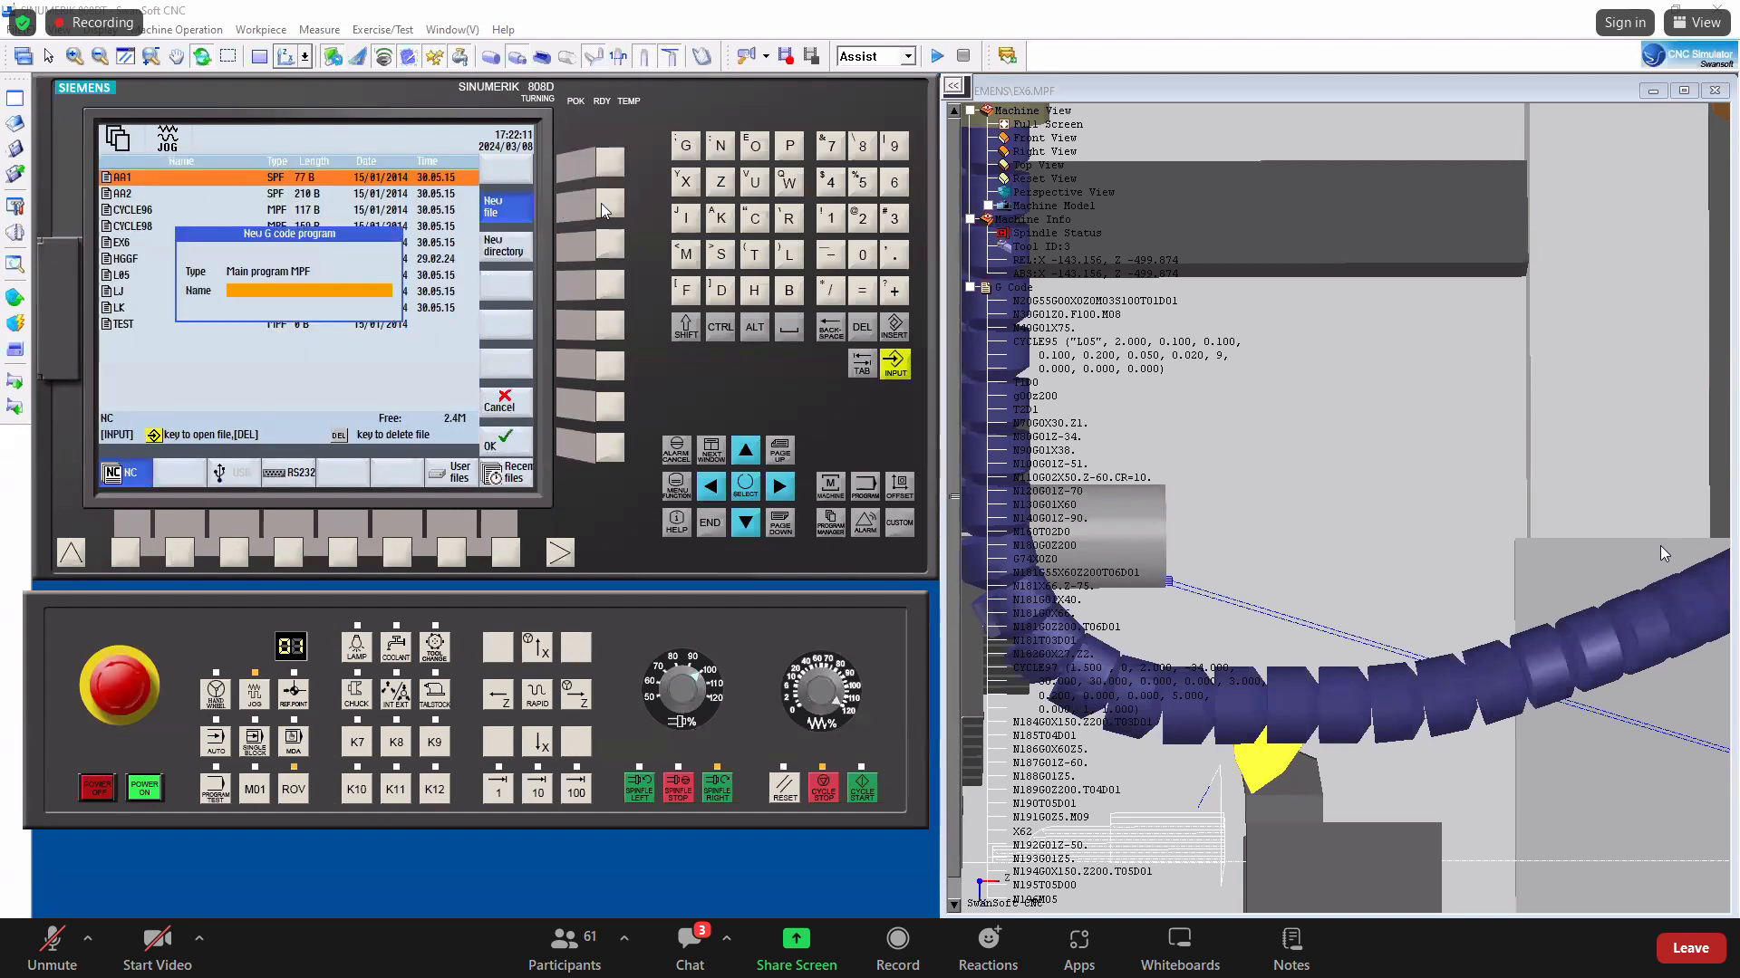
text(TEST)
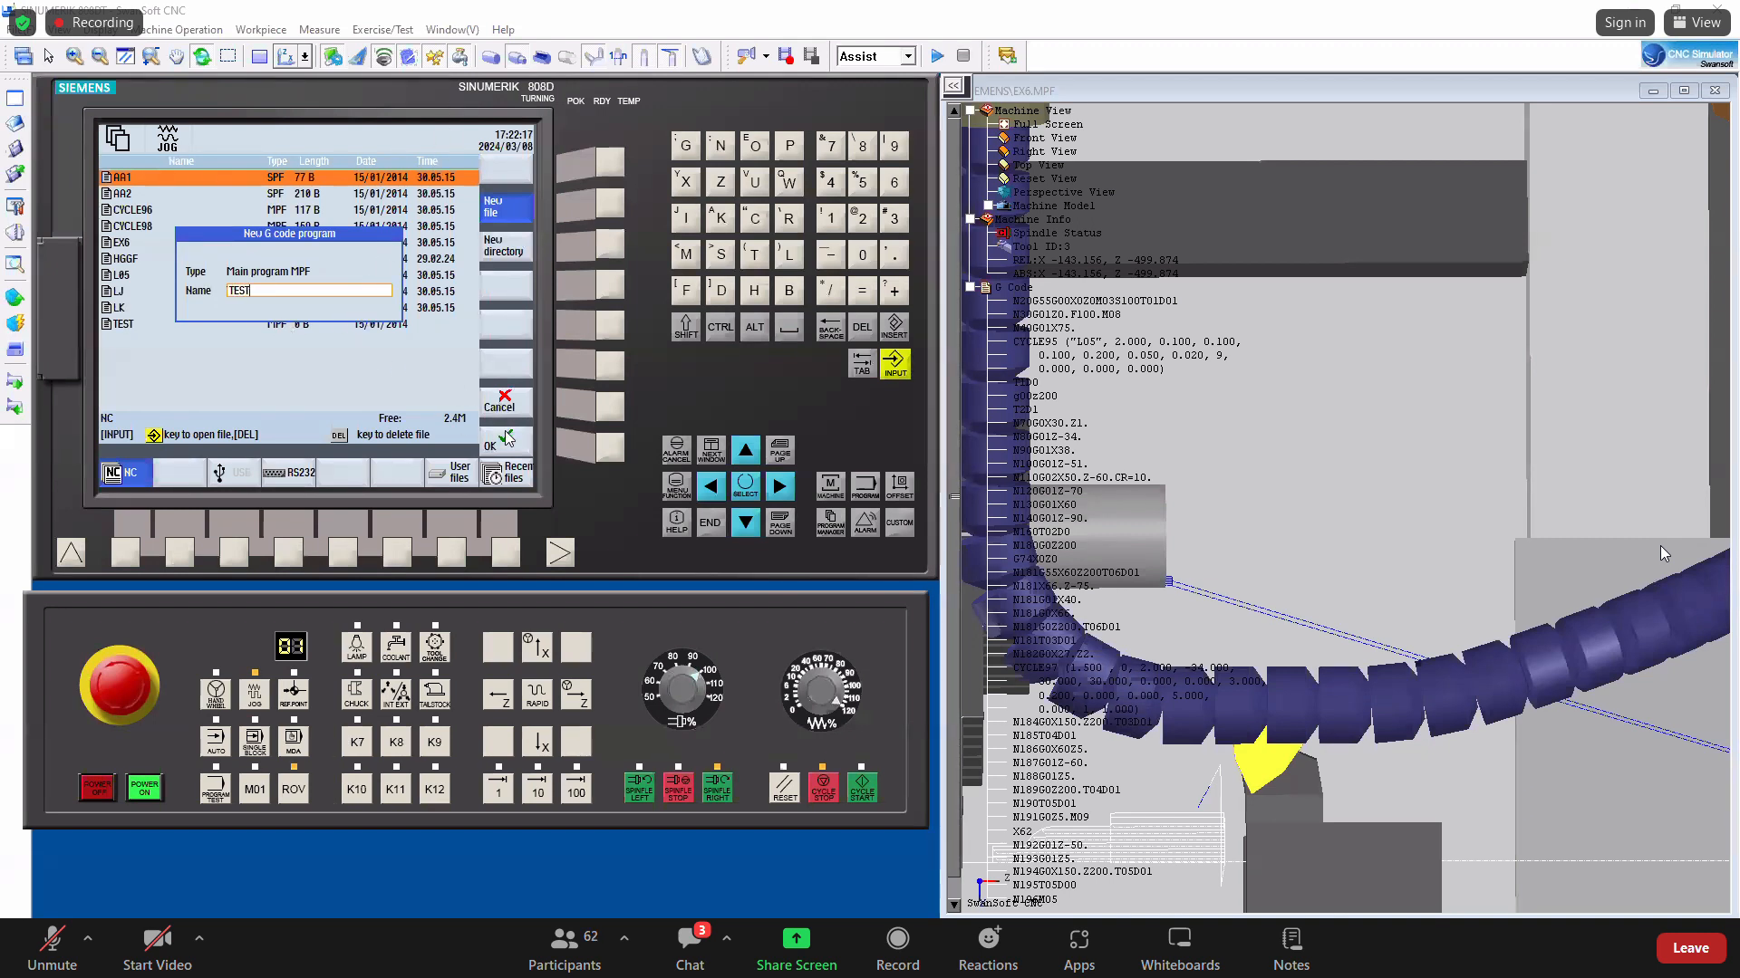
click(612, 444)
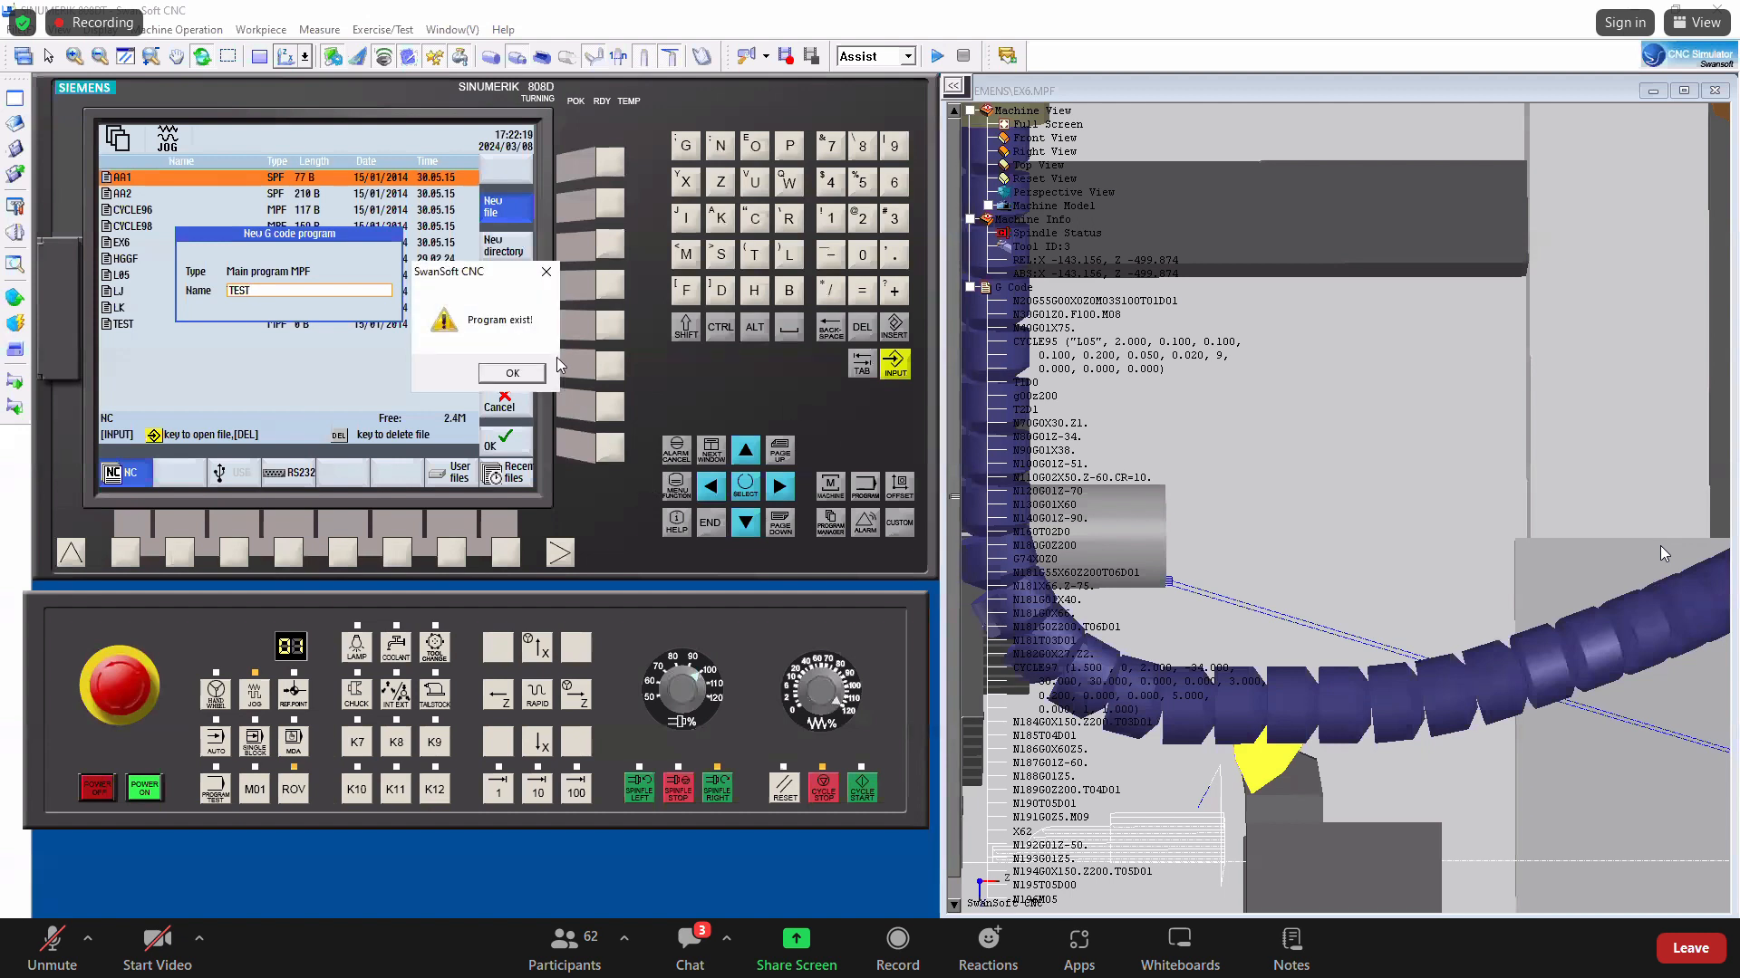
click(529, 374)
text(2)
click(610, 446)
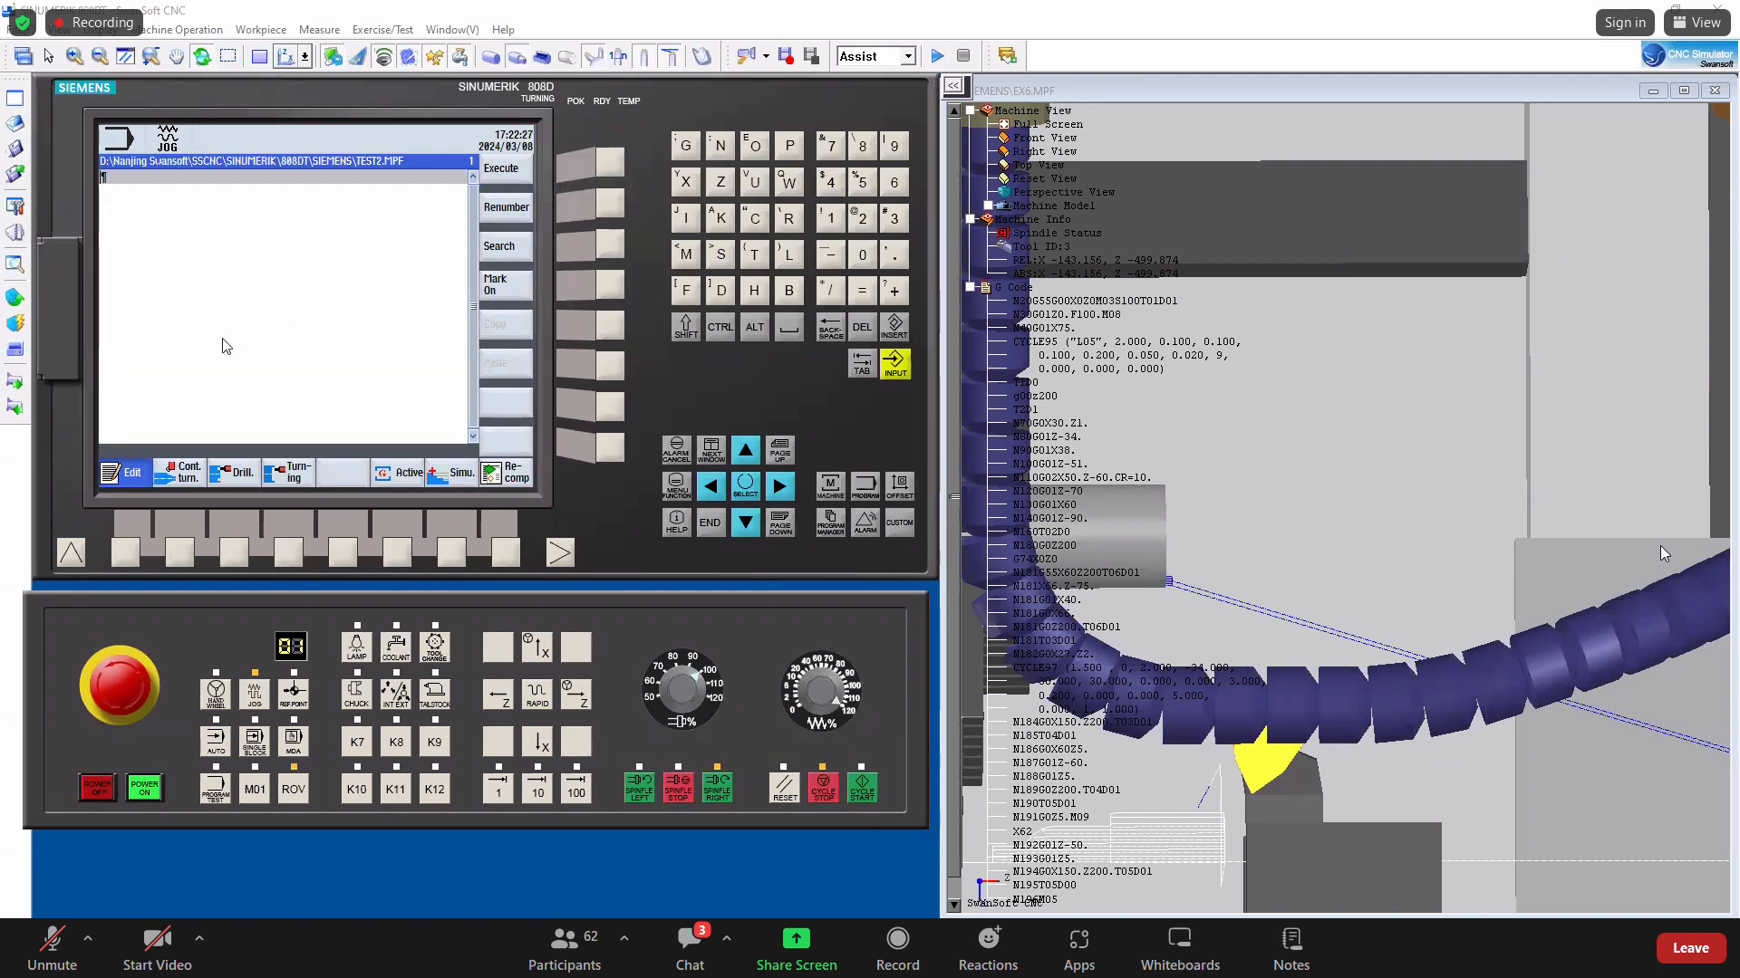
Return to the program list and clear the NC code loaded in the simulator.
click(828, 520)
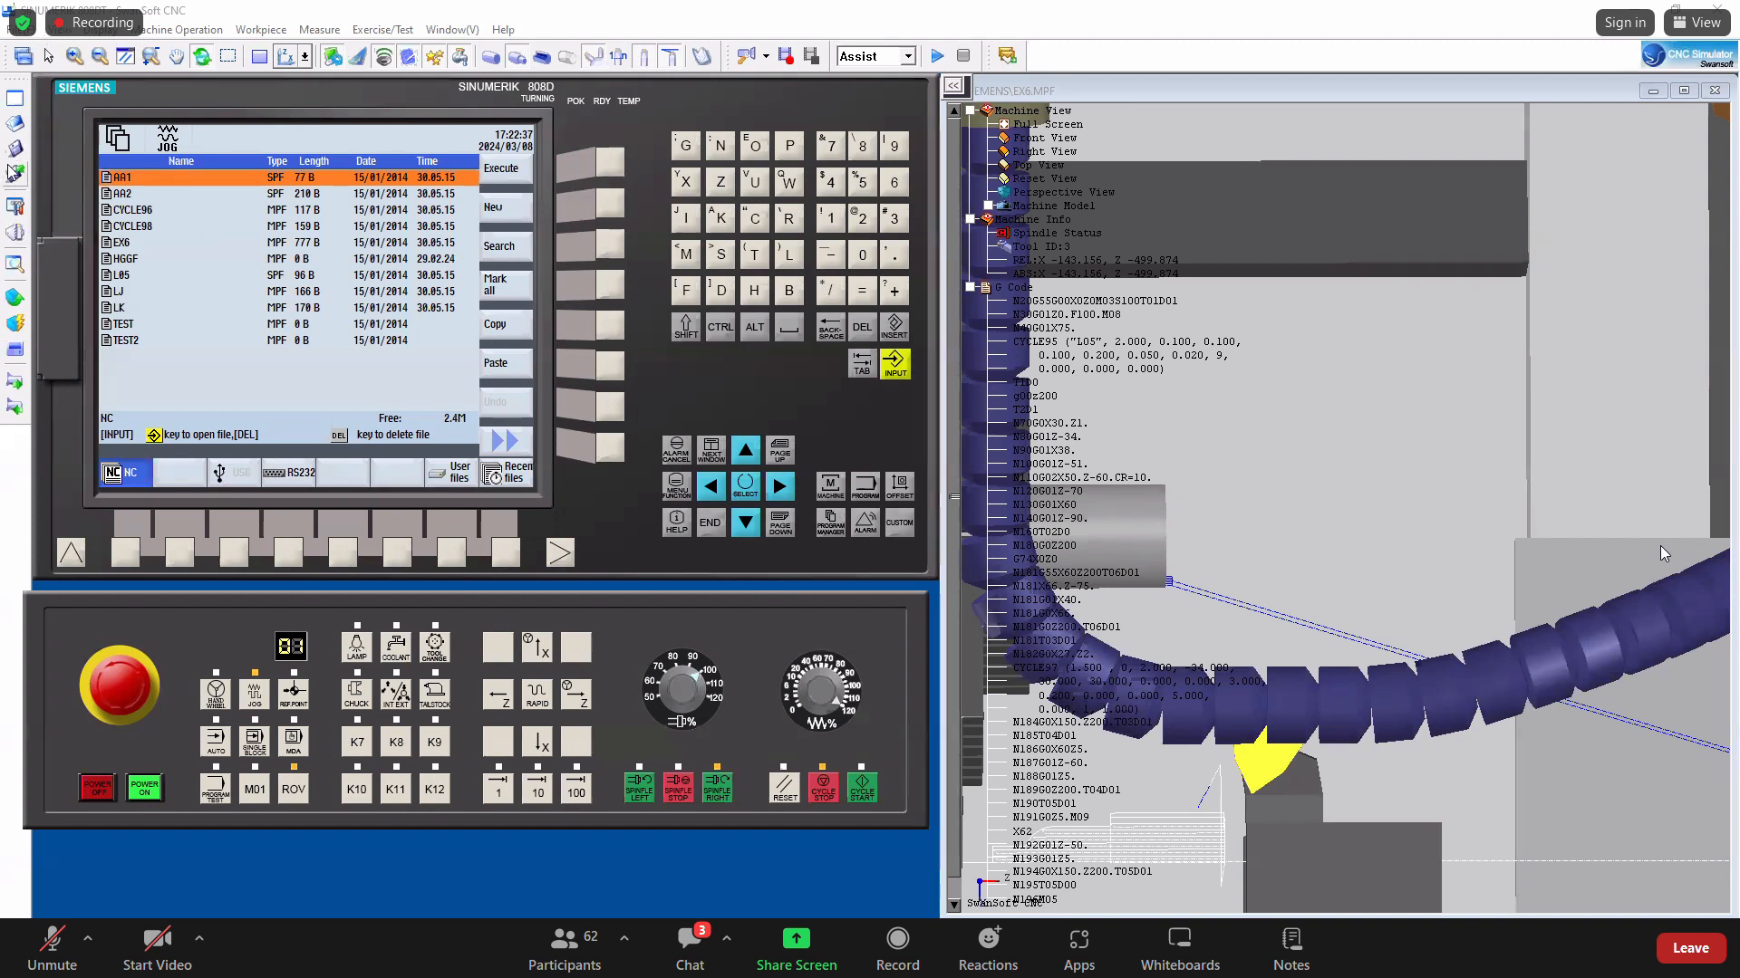
click(15, 101)
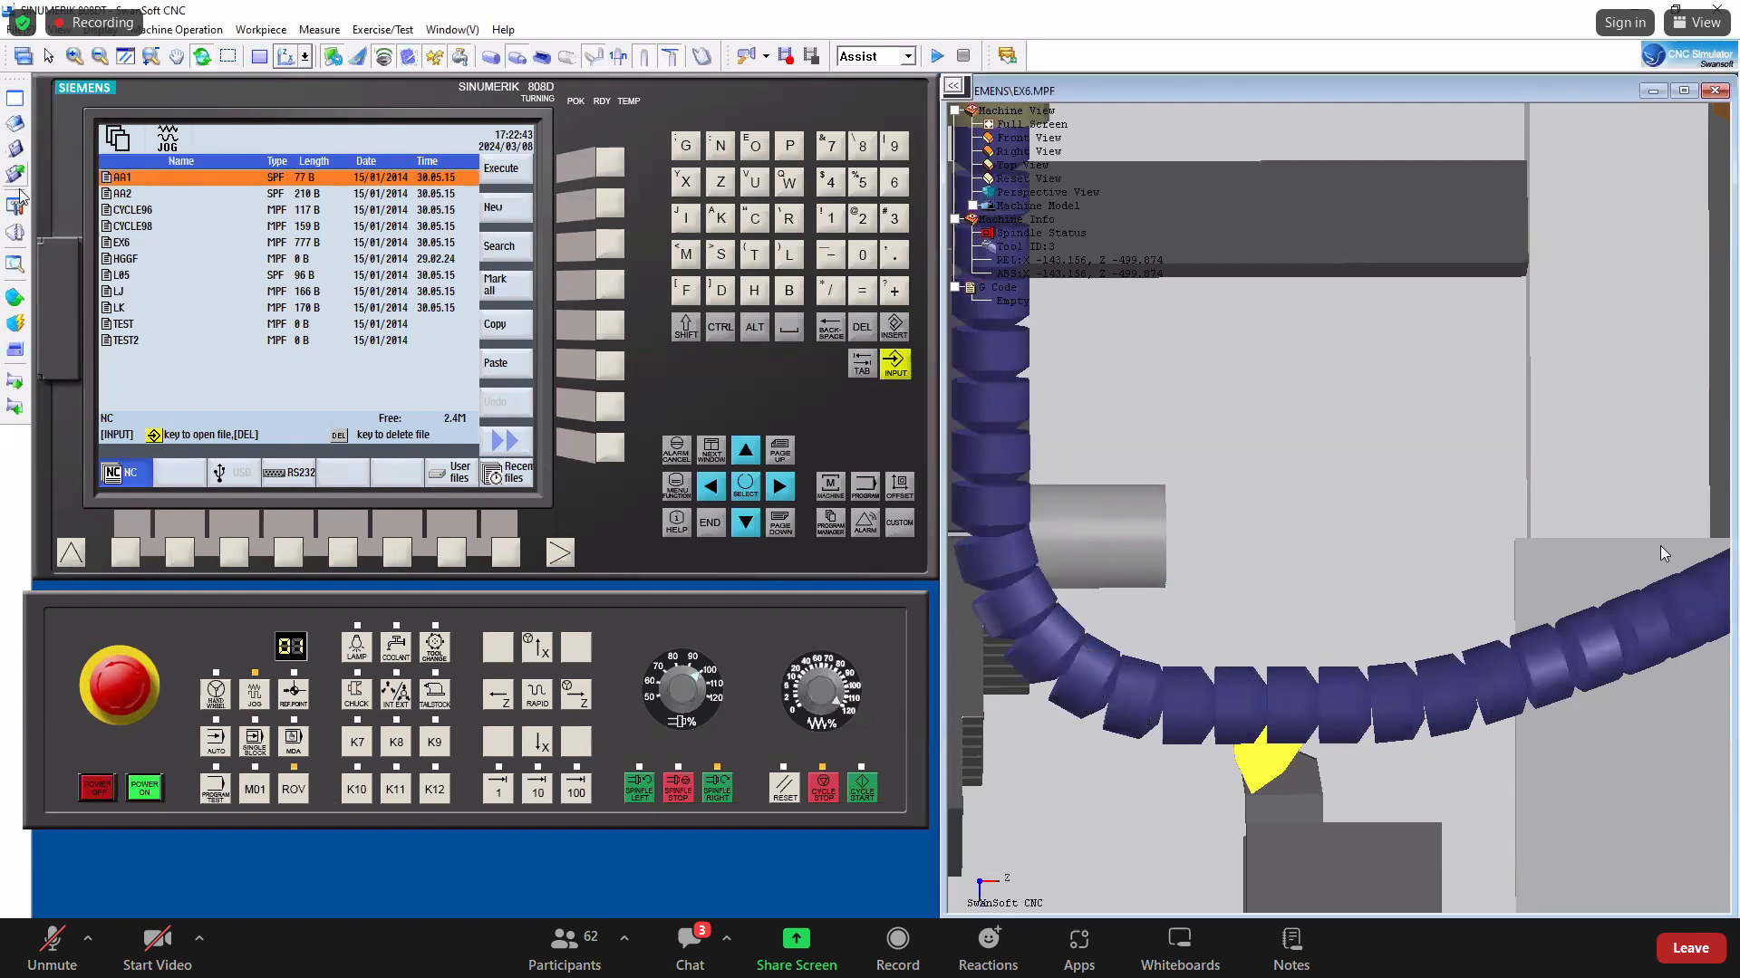
click(47, 32)
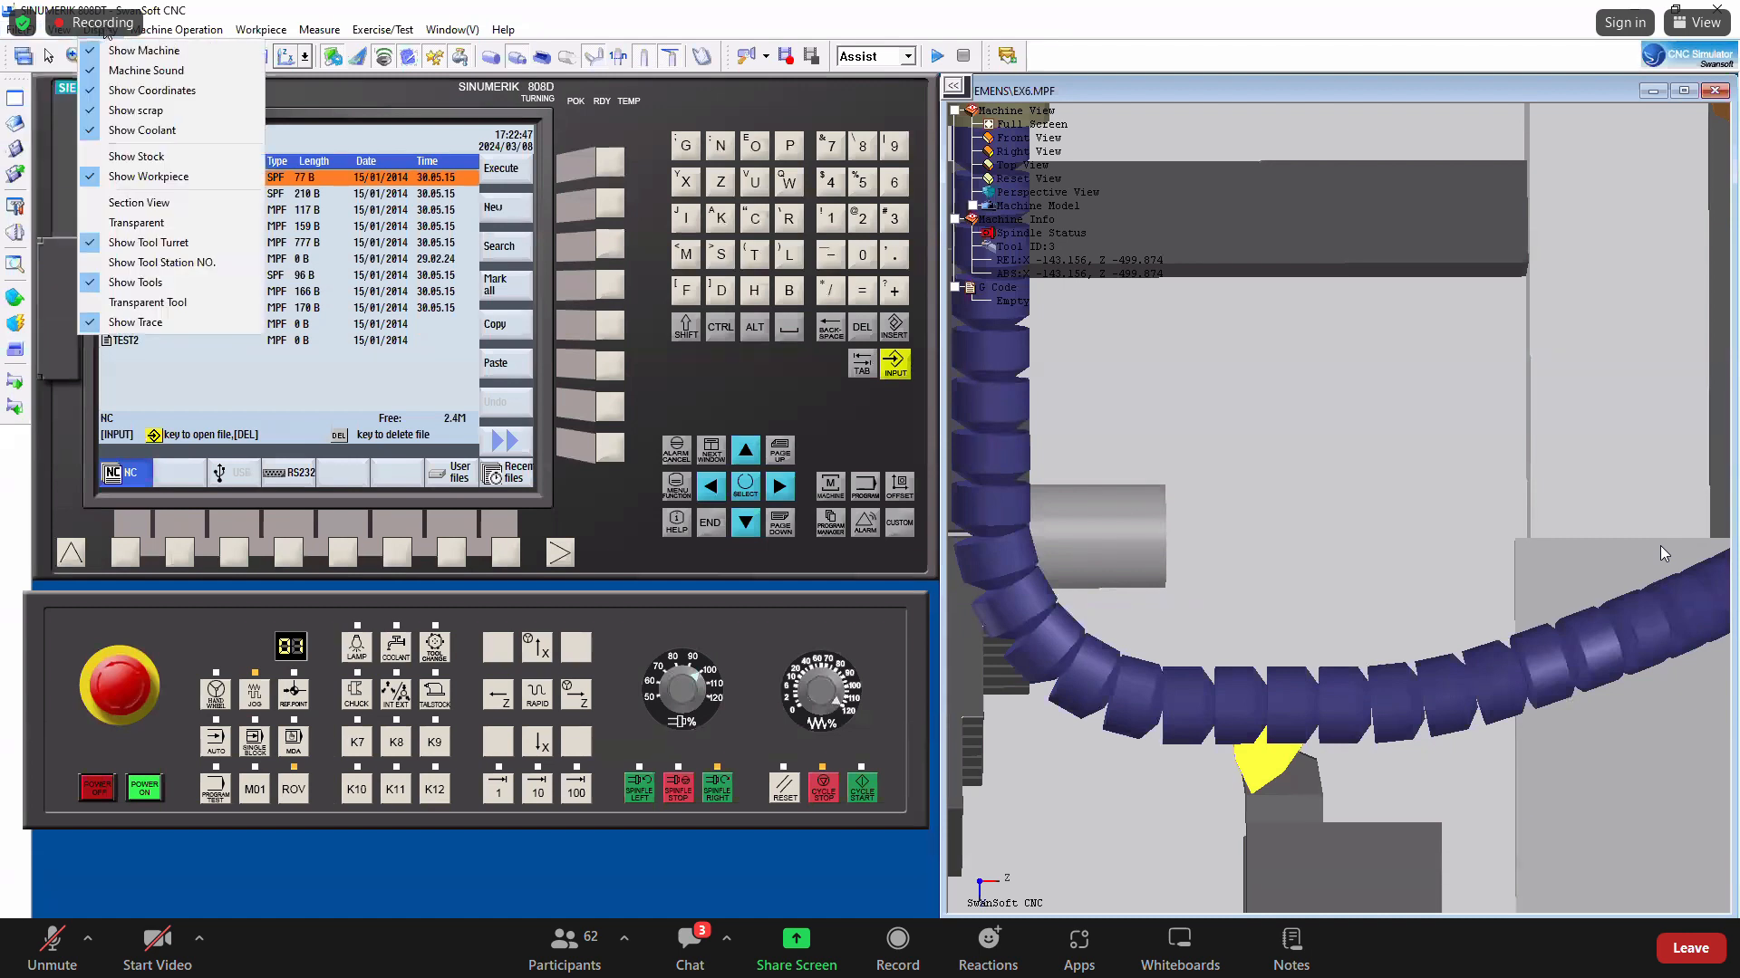
mouse_move(262, 37)
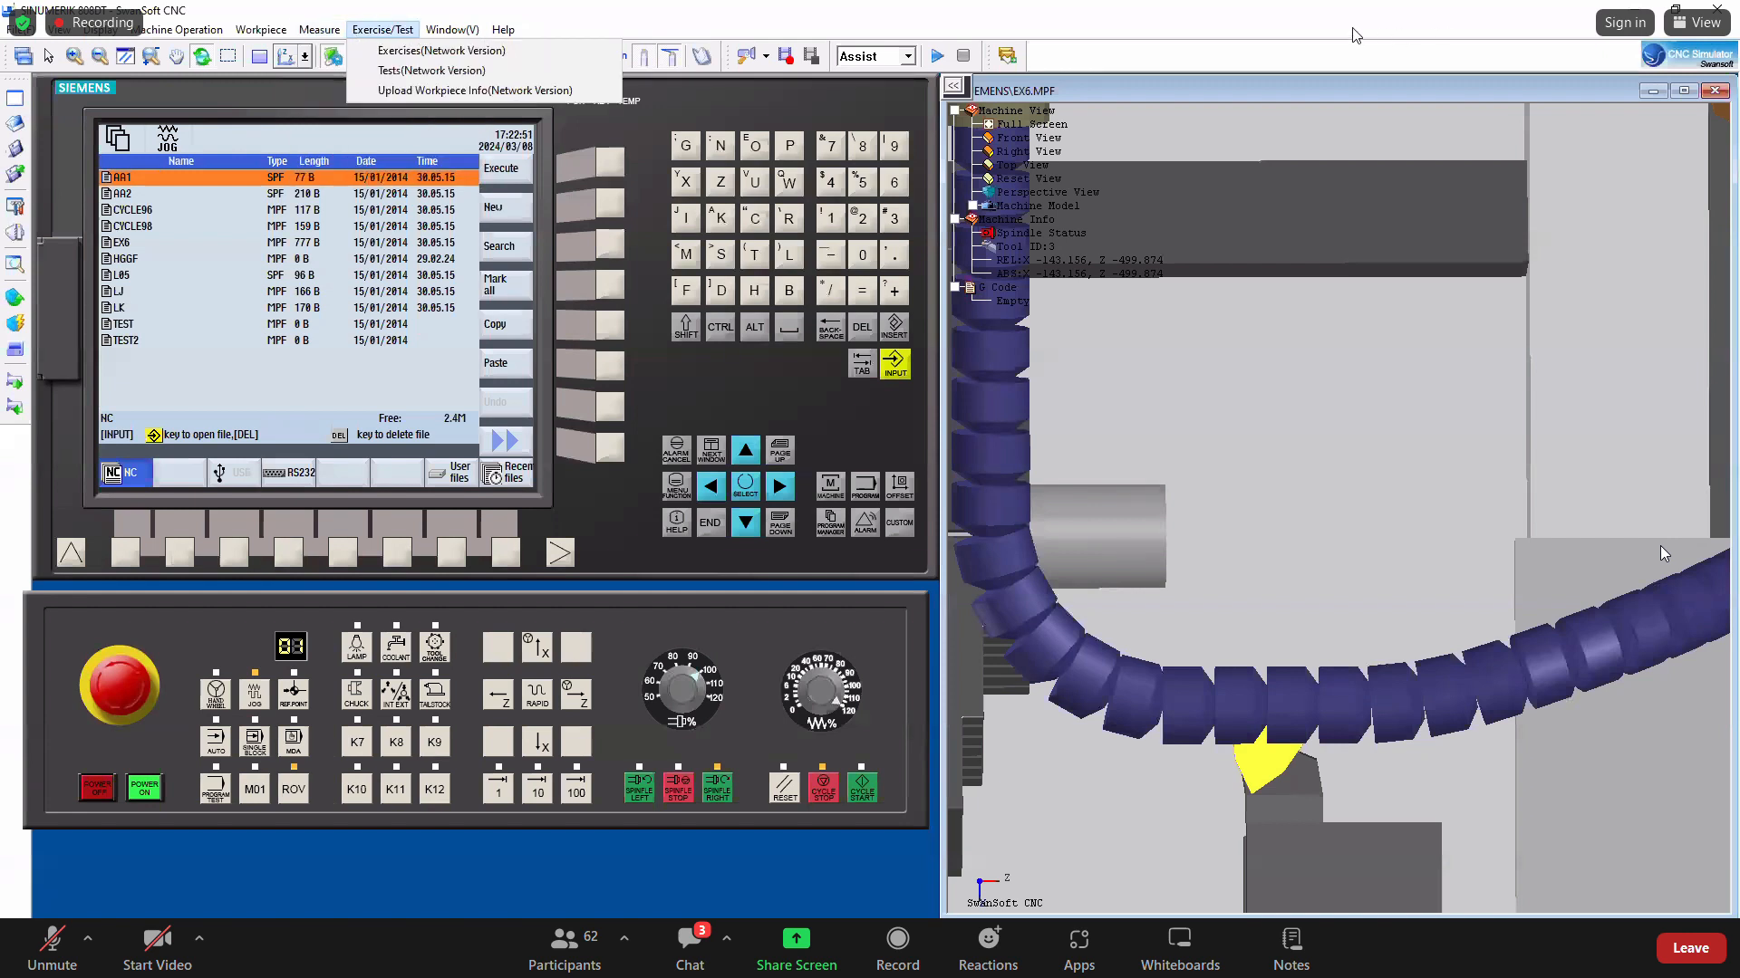
click(1385, 110)
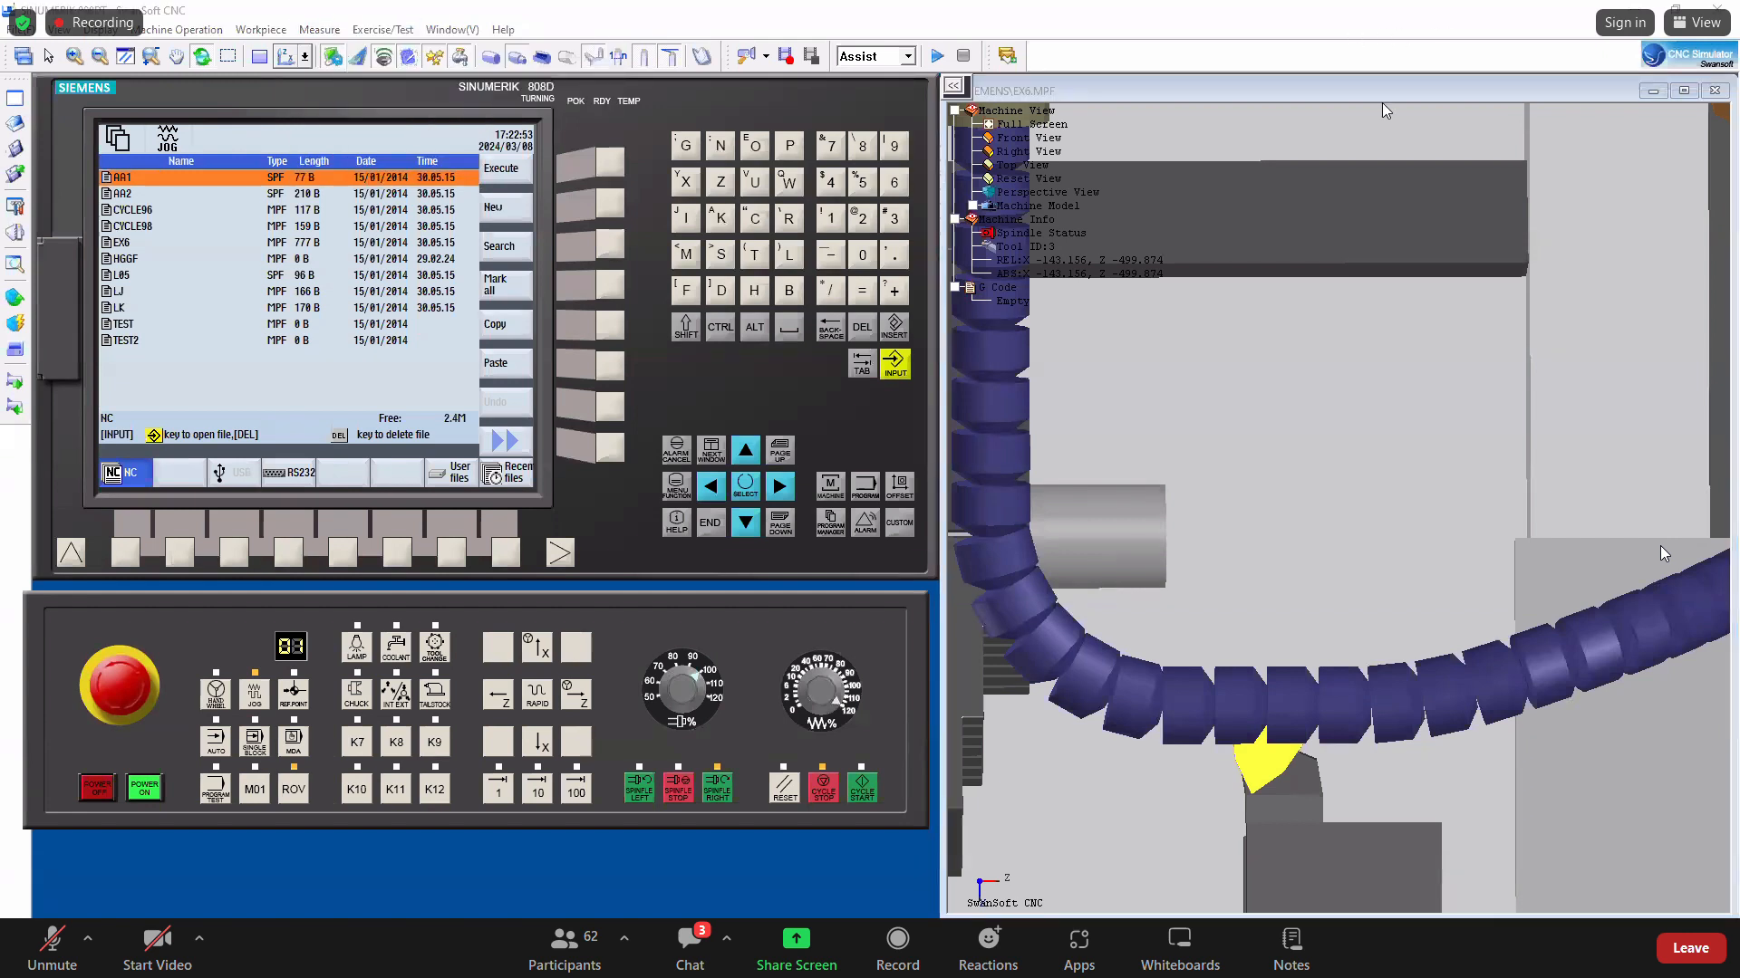
Restore the simulator window from full screen, and line up the control display panel and the machine operator panel inside it.
drag(340, 17, 438, 99)
drag(837, 100, 871, 254)
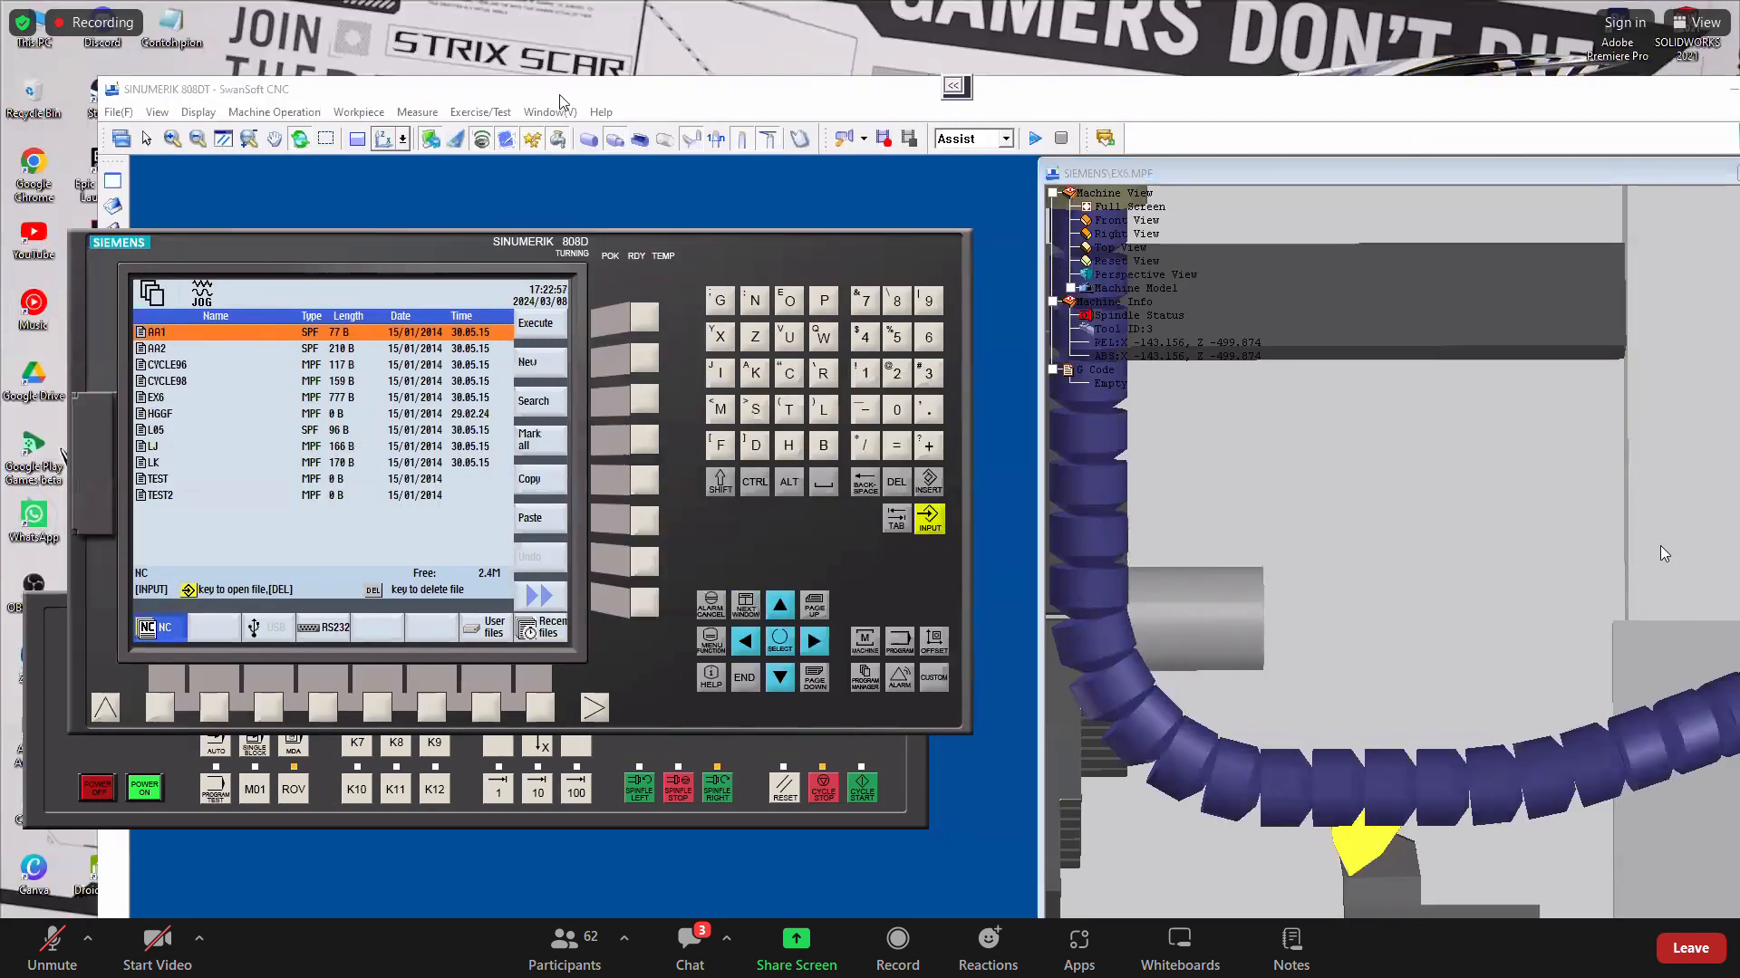
click(371, 111)
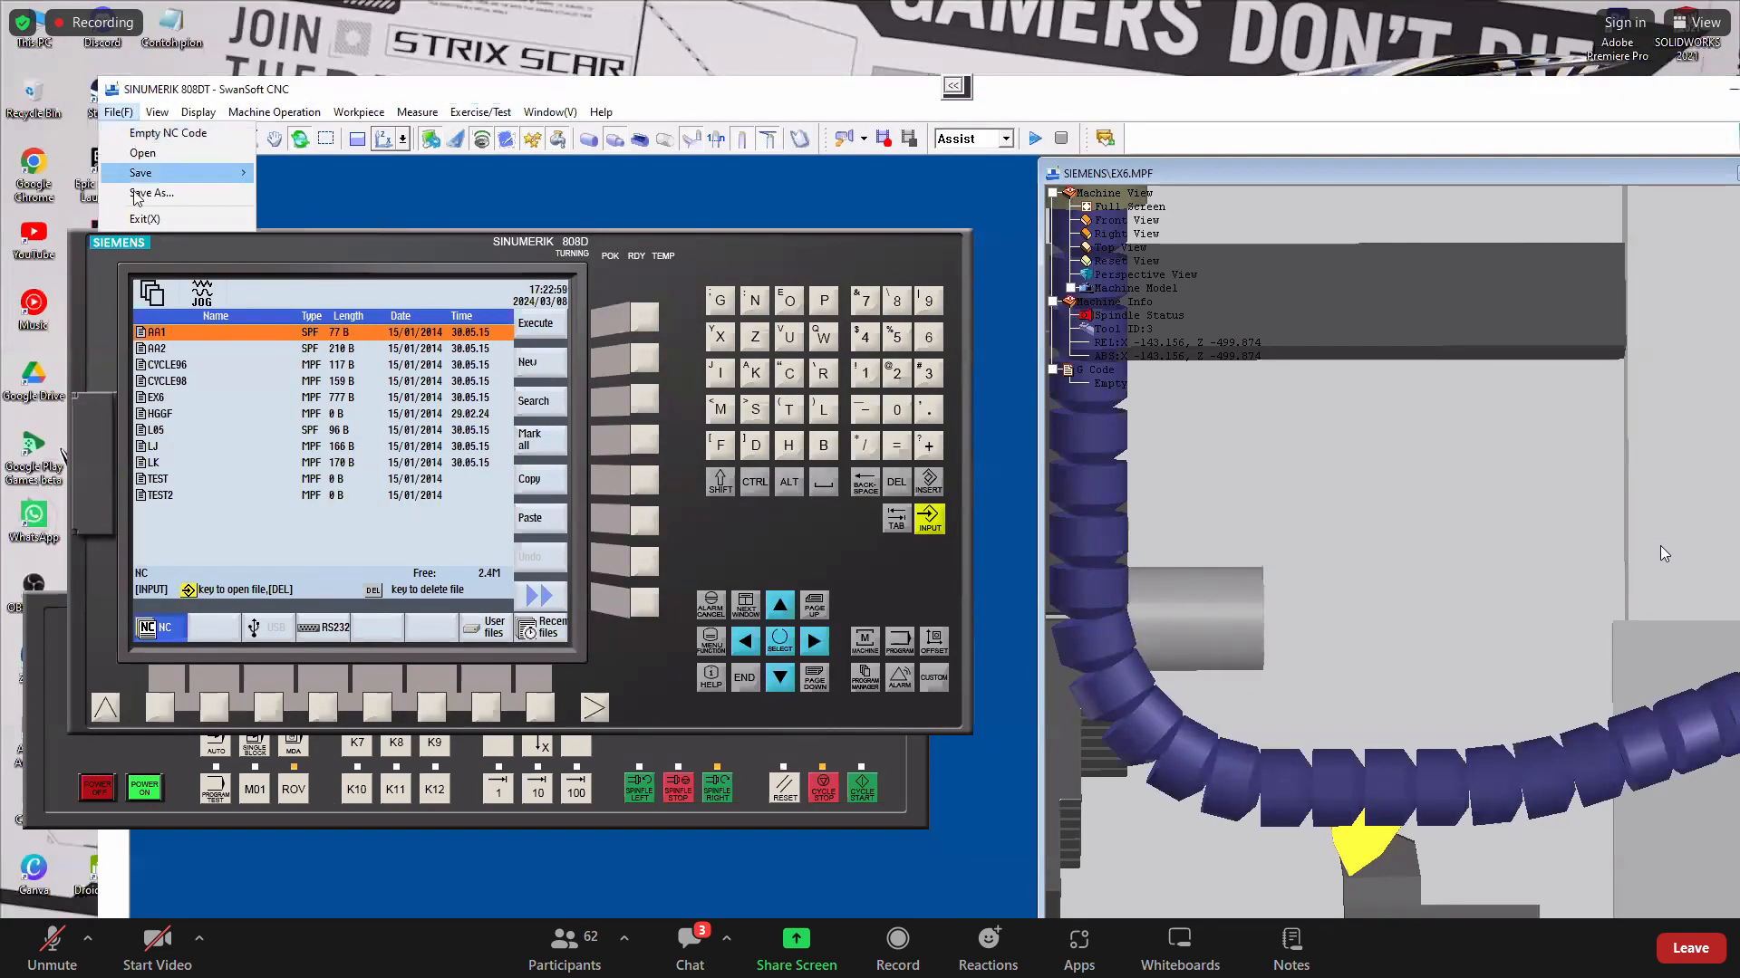
drag(339, 242, 422, 188)
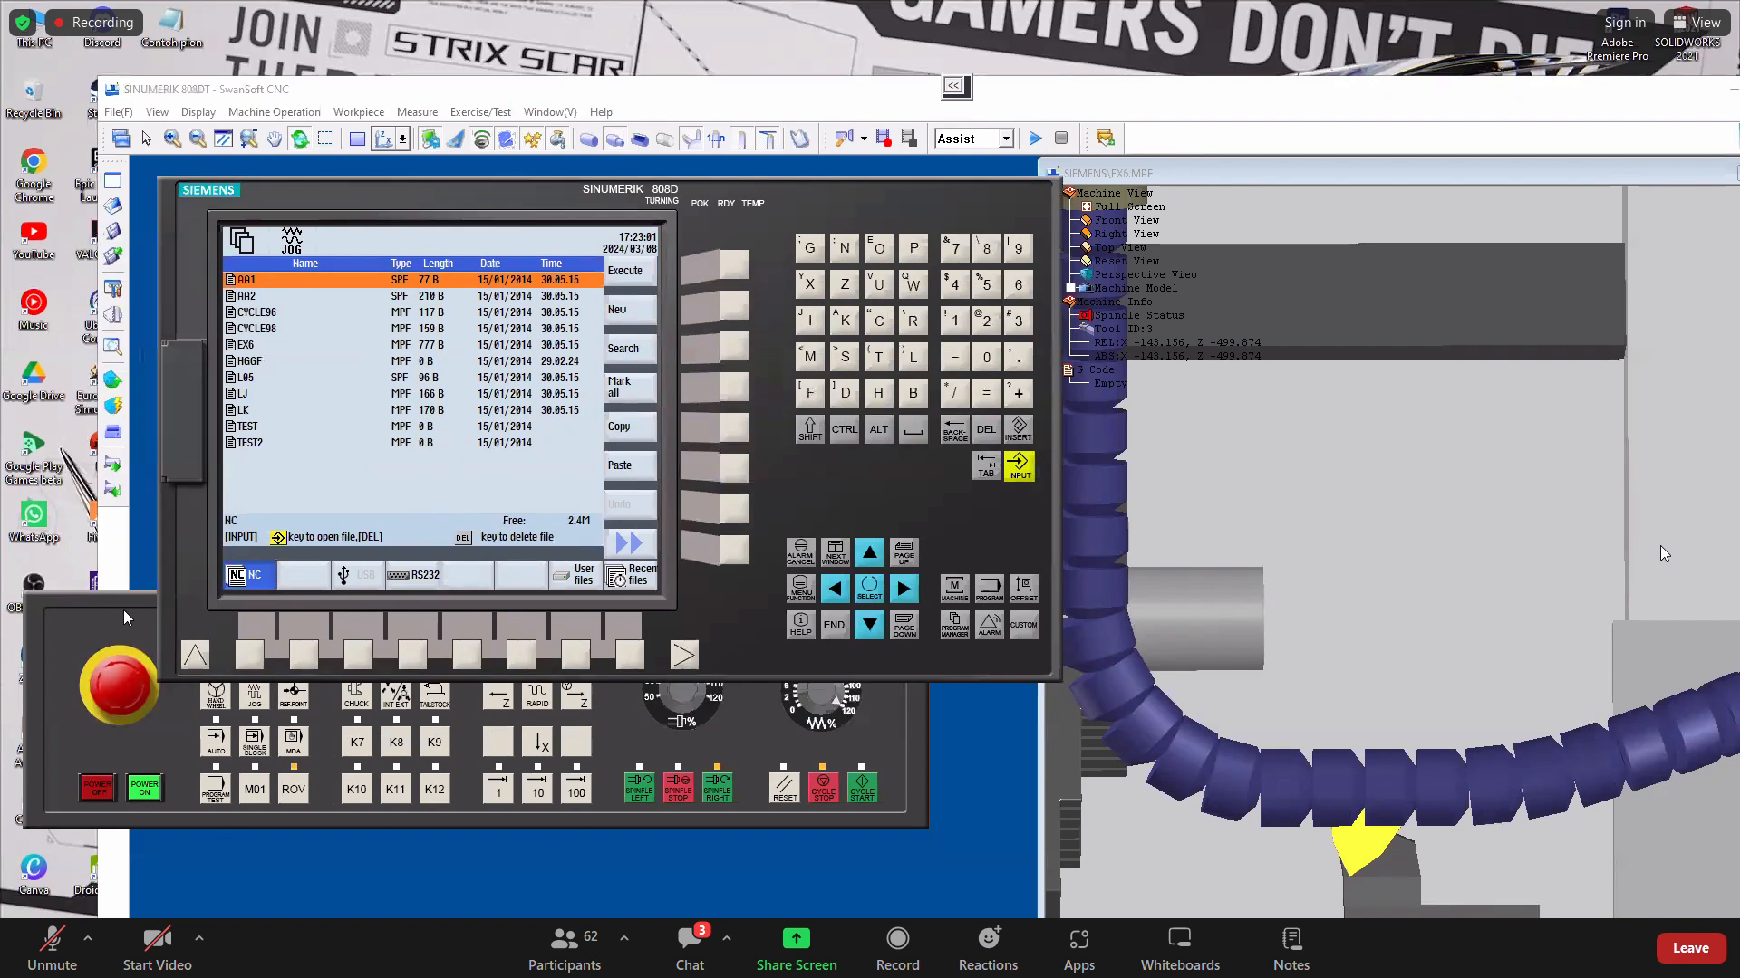
drag(123, 611, 259, 656)
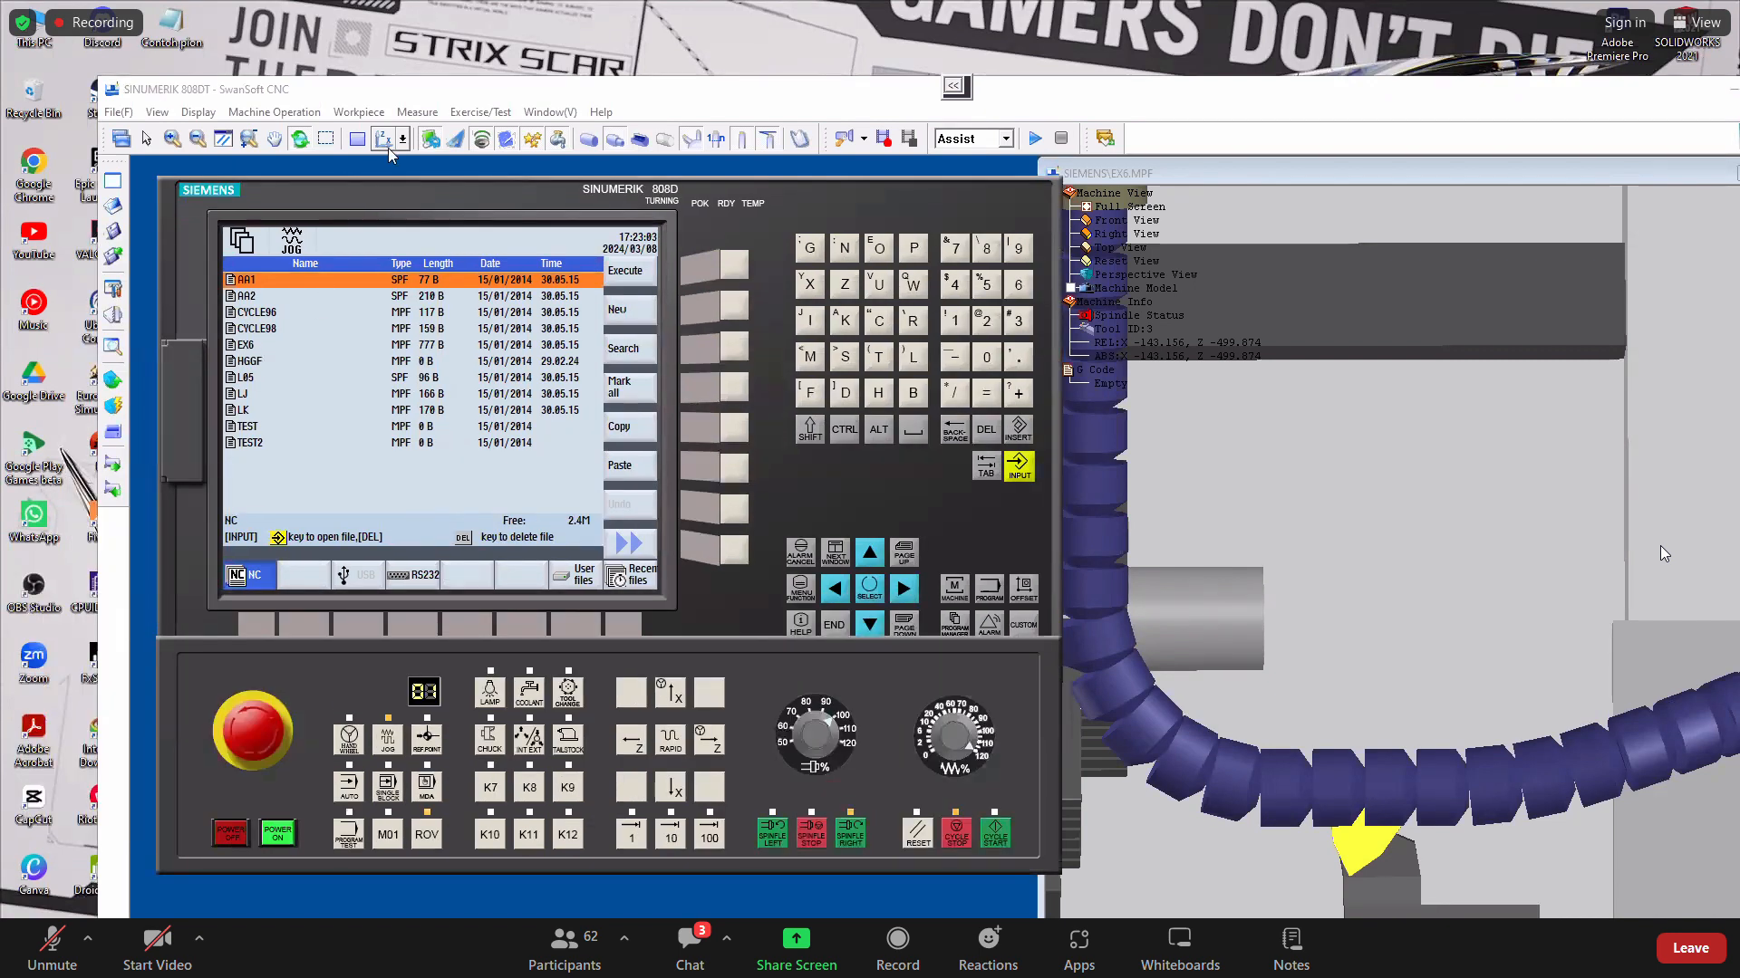
Start opening a file and agree to save the modified current file, keeping the default selection in the save list.
click(112, 208)
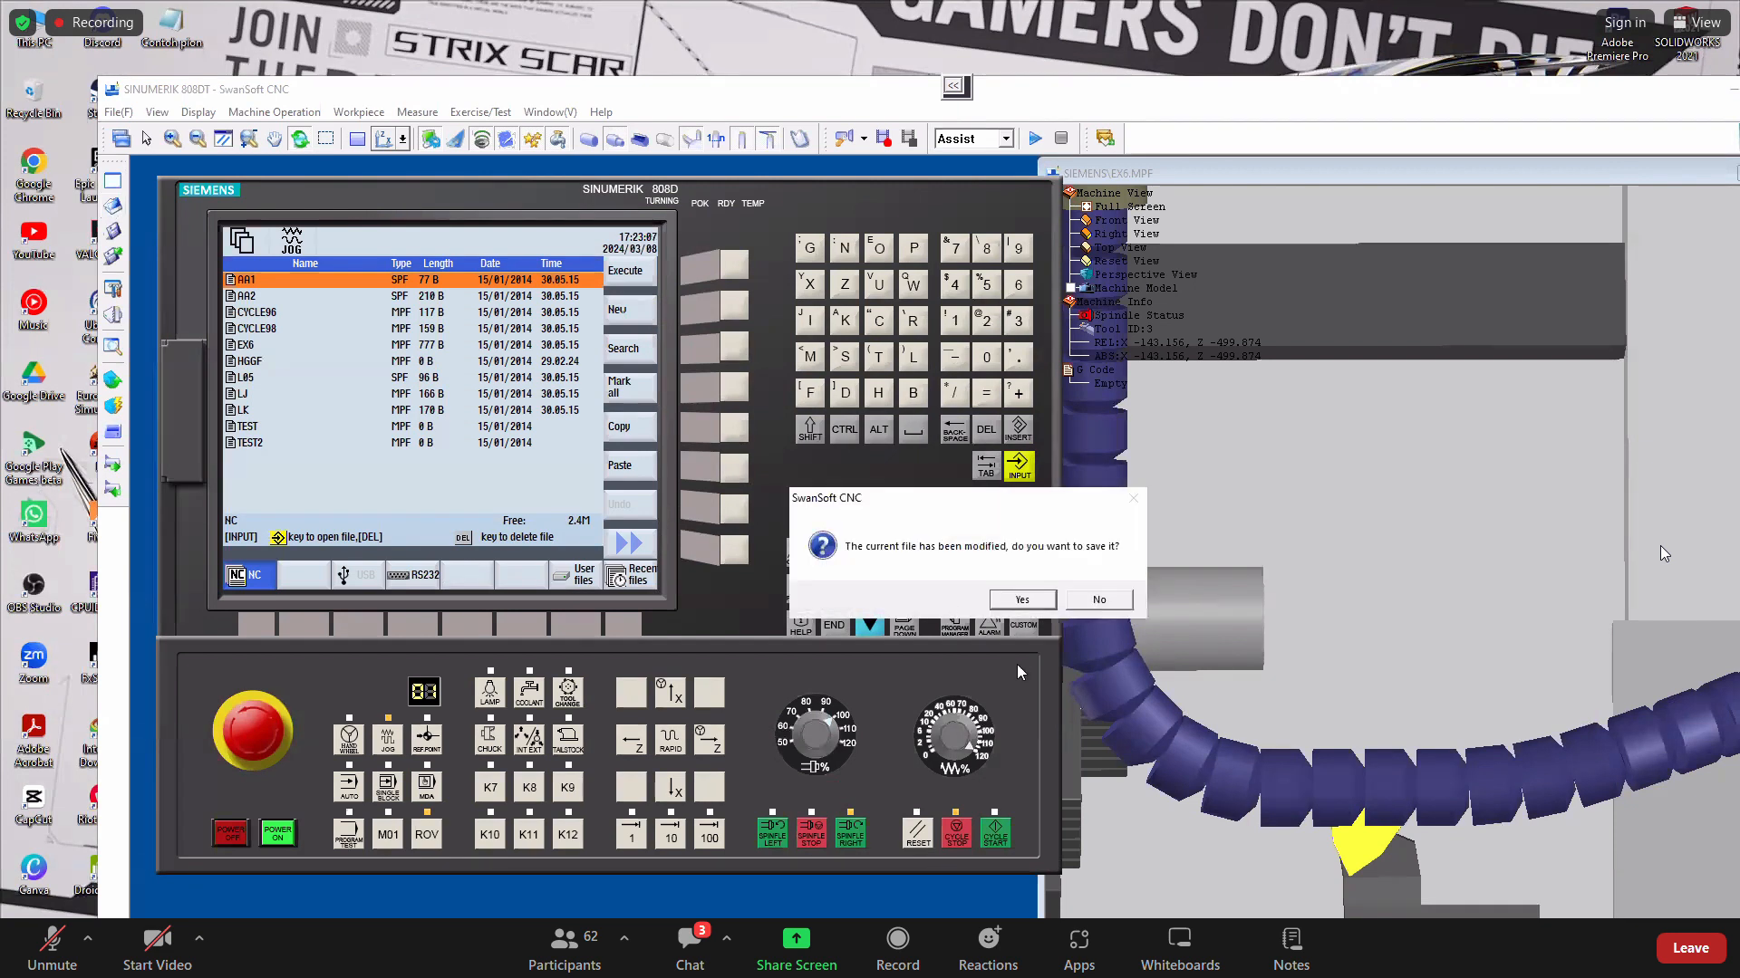
click(1022, 600)
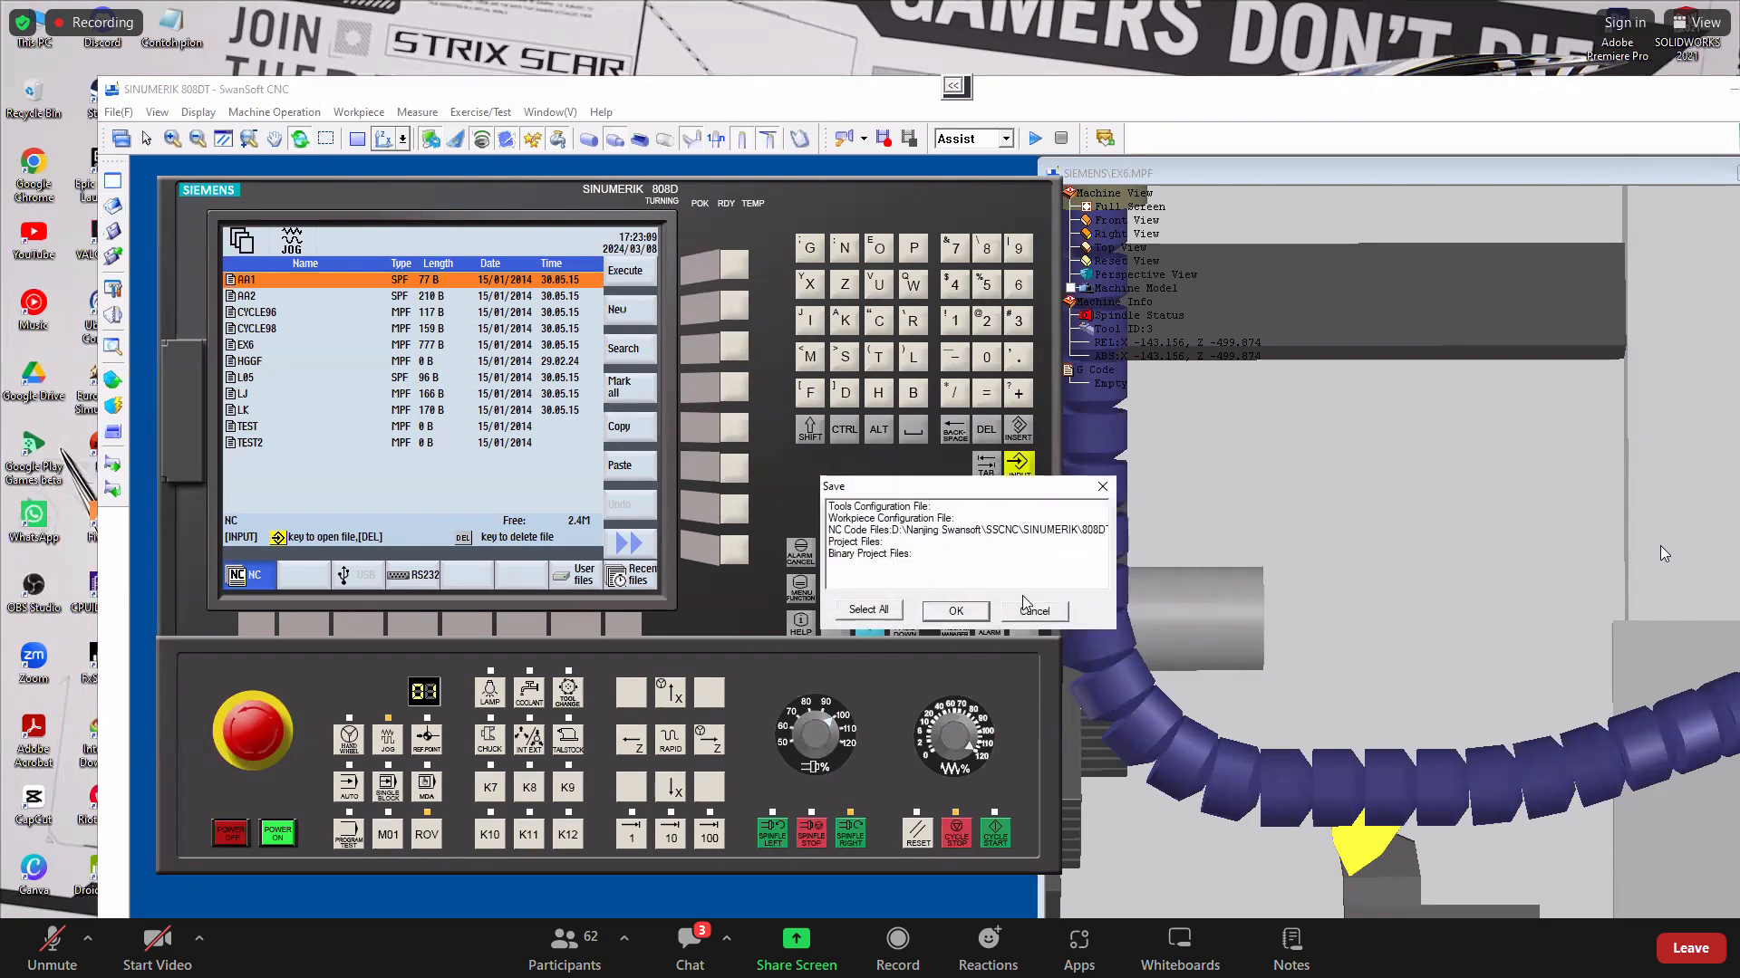
click(956, 611)
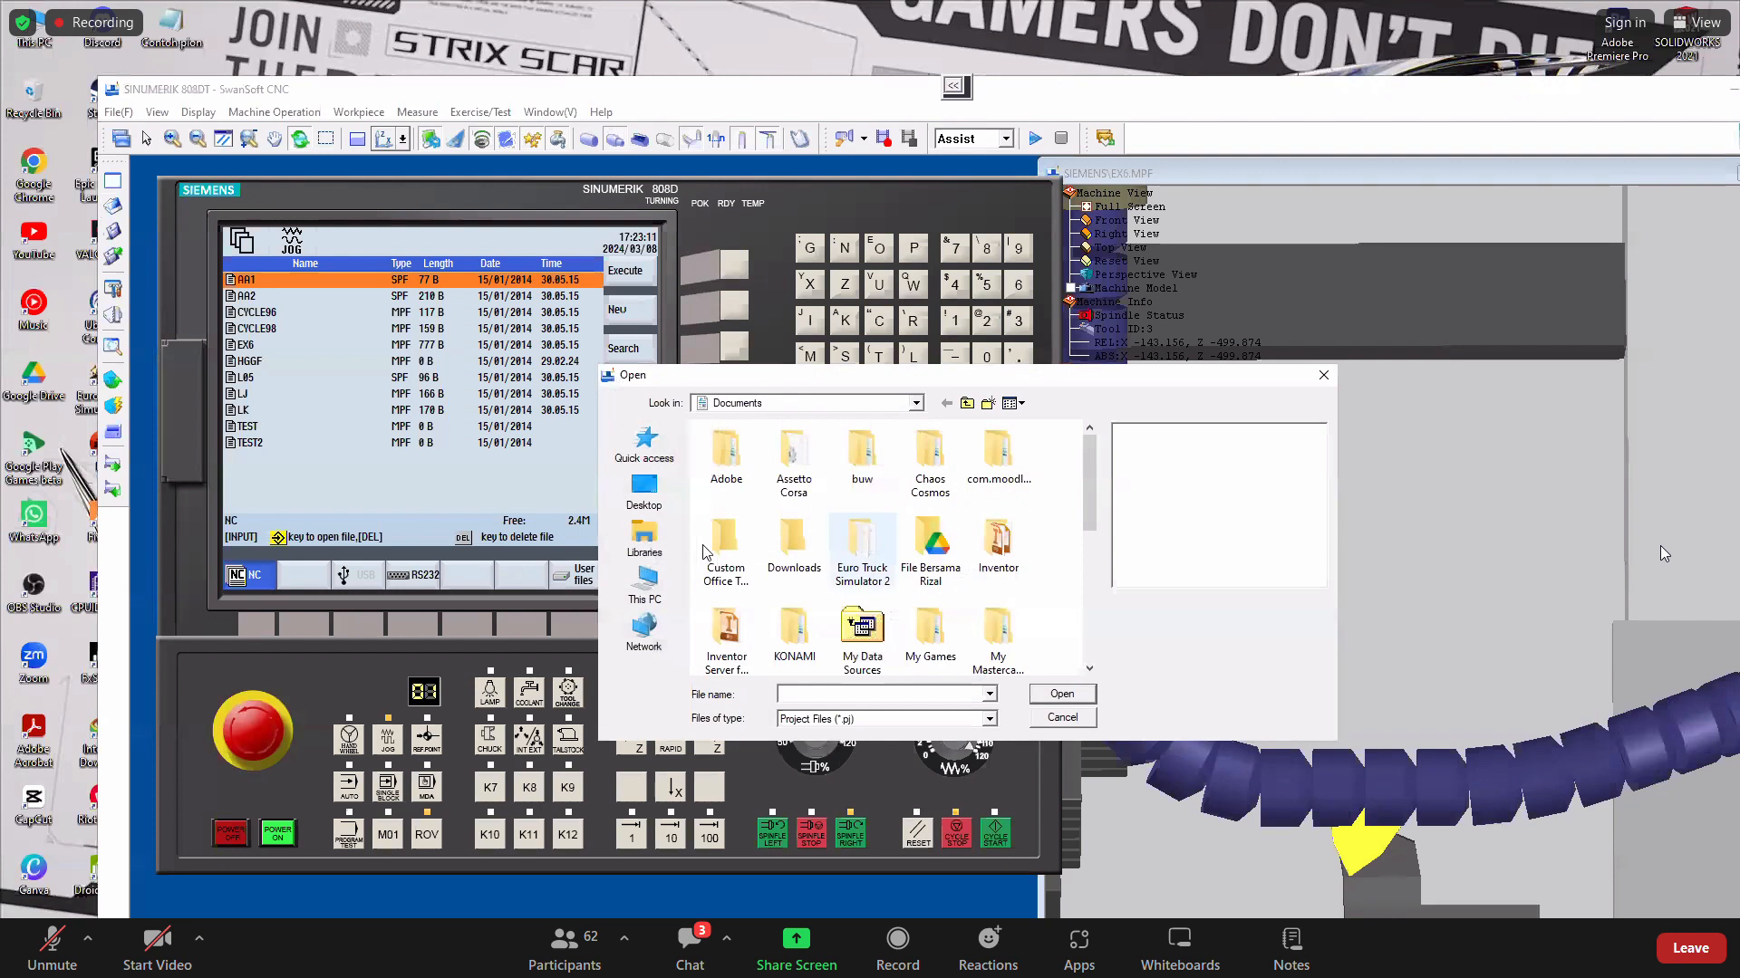
Open the file Contoh pion from the Desktop, with the file type set to NC Code Files.
click(649, 585)
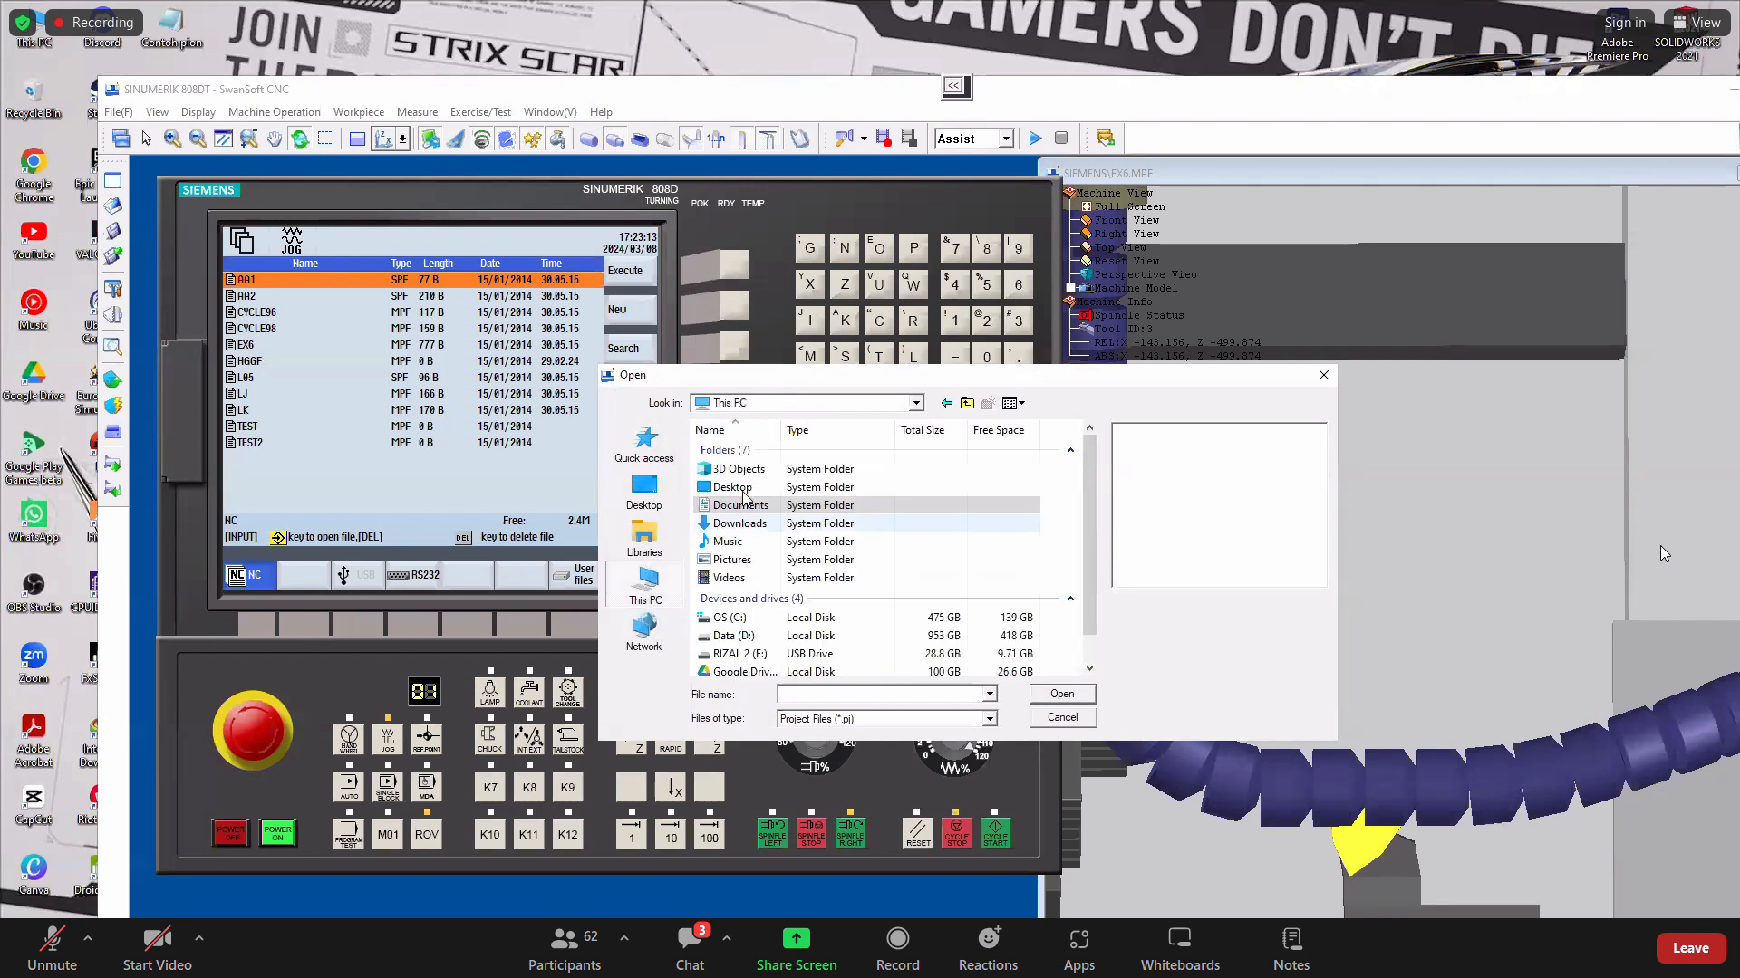
double_click(744, 490)
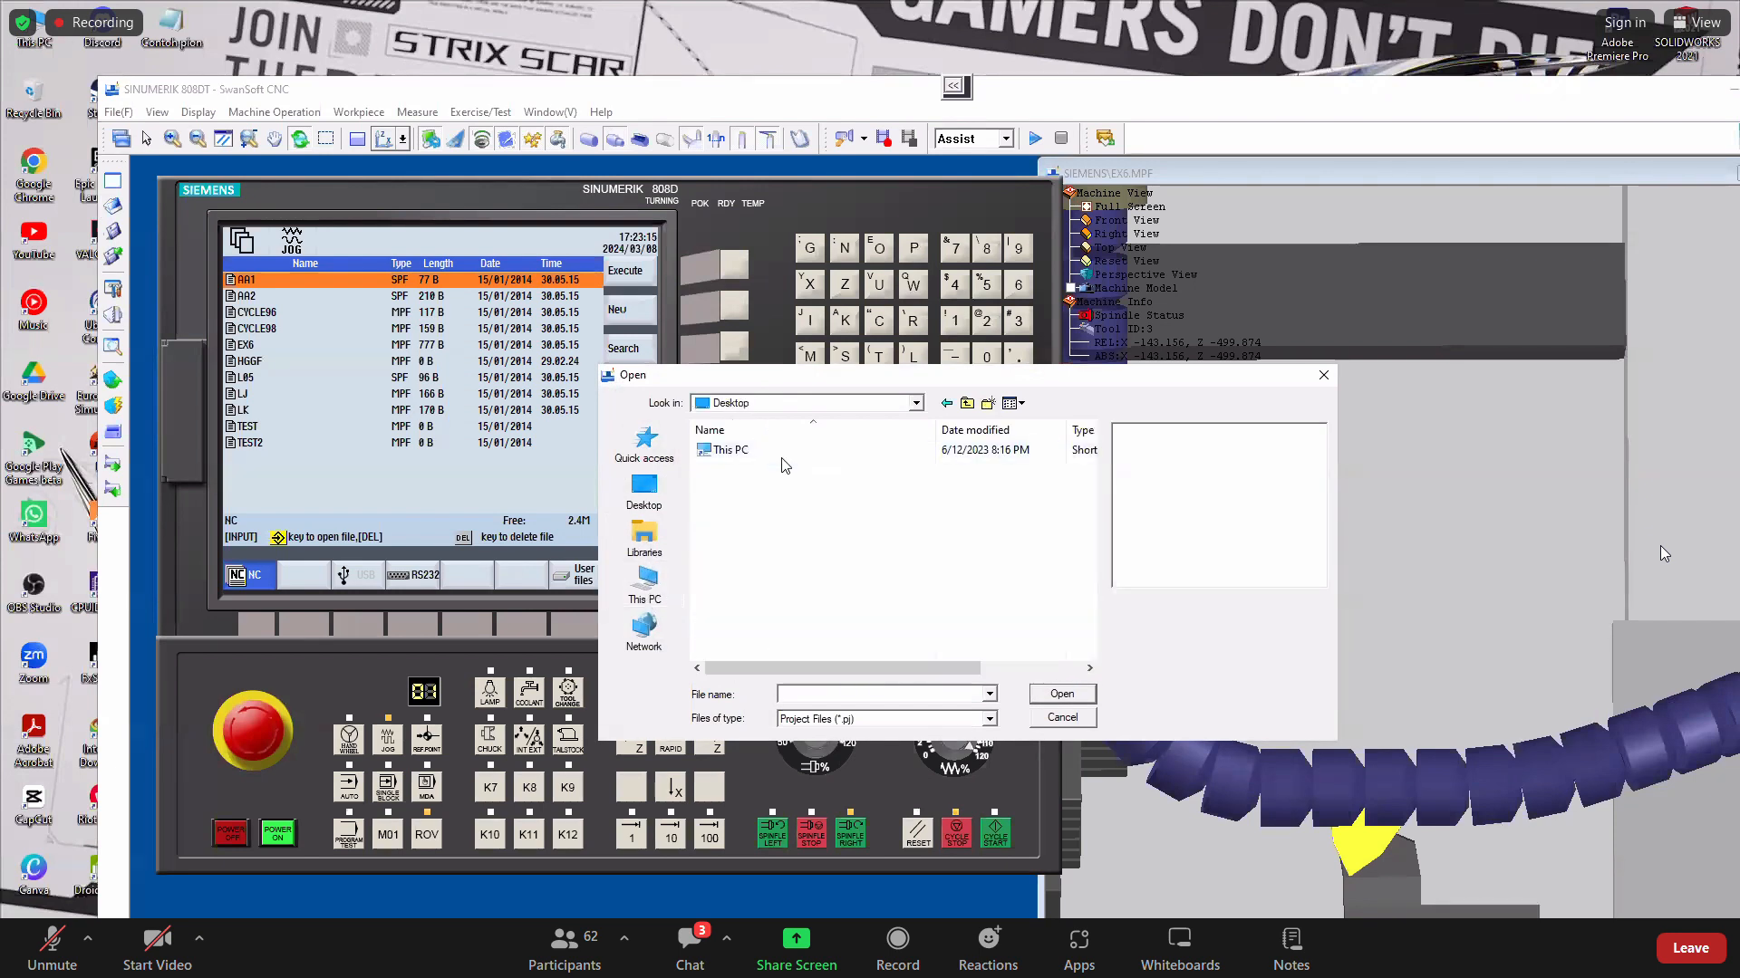
click(991, 719)
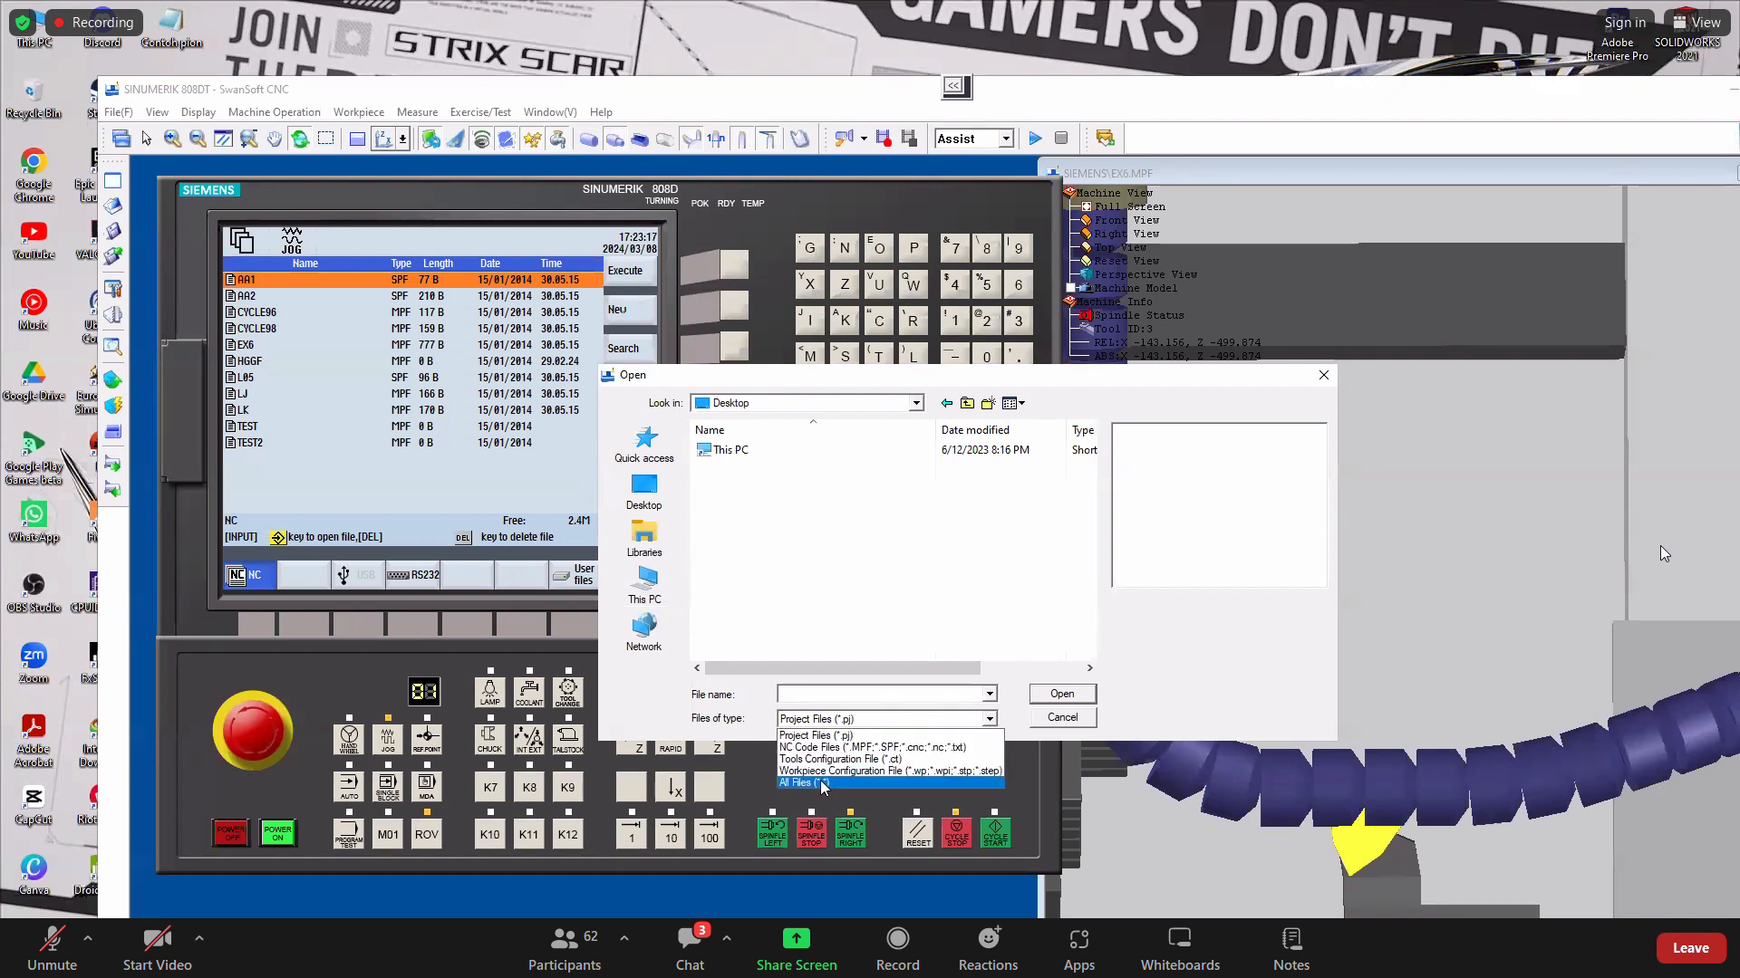
click(865, 747)
click(802, 450)
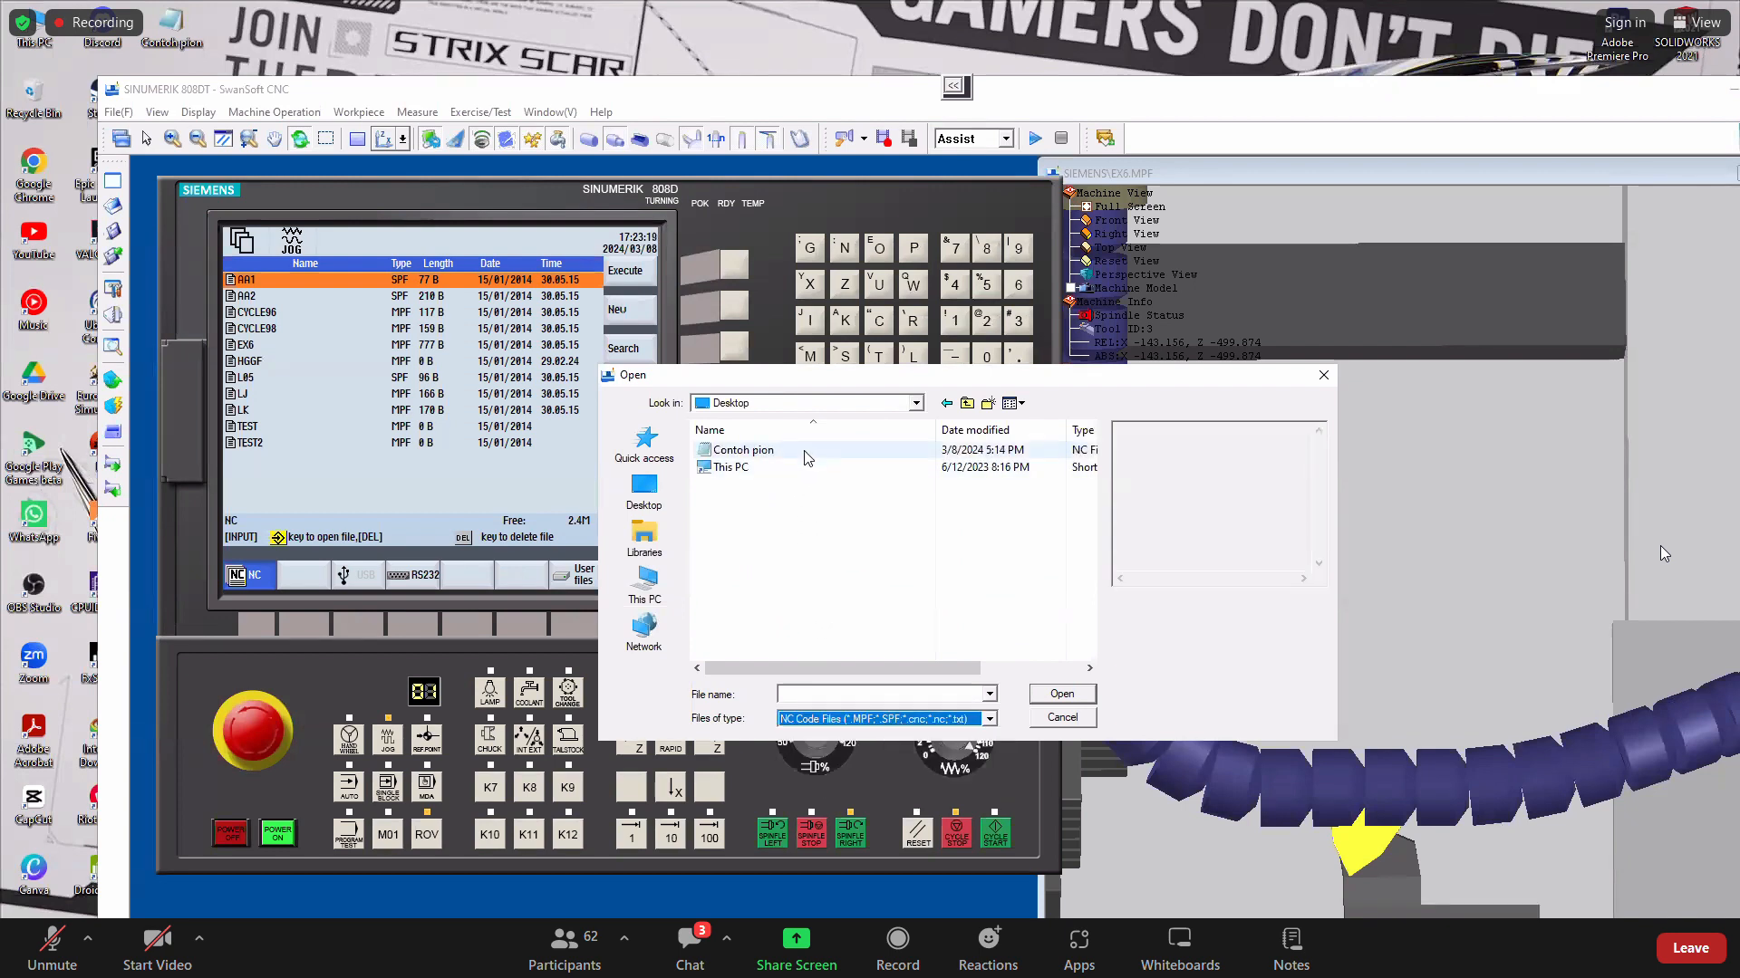
click(1051, 695)
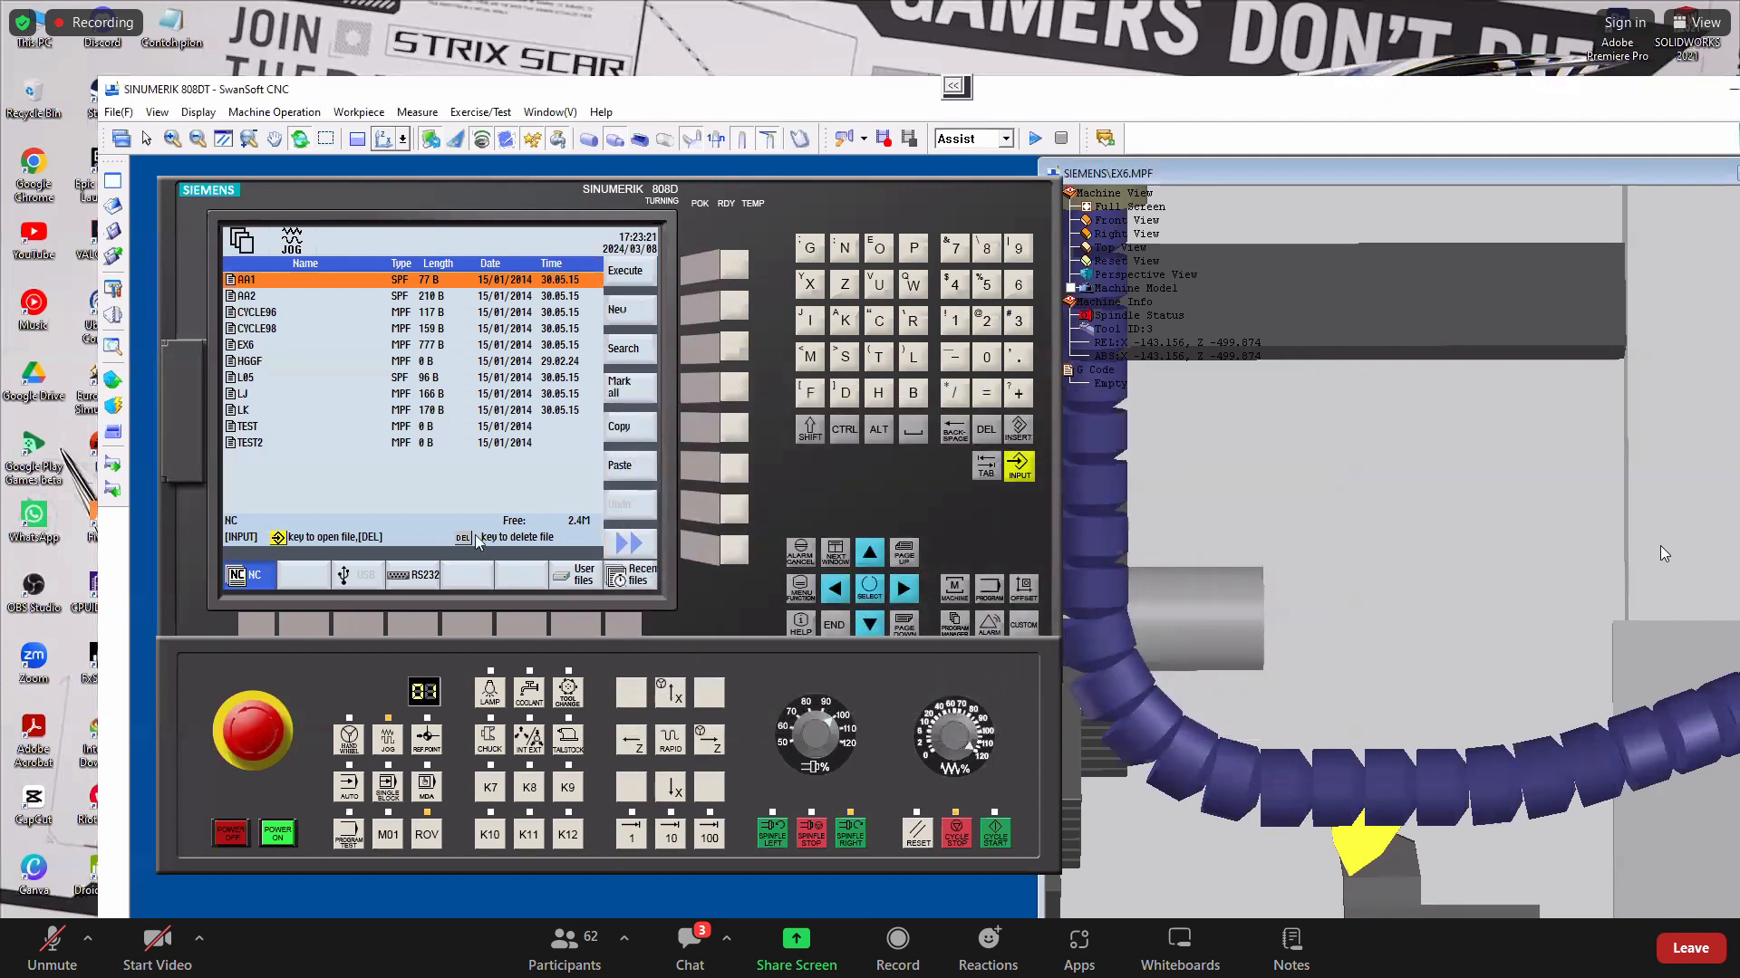
click(264, 506)
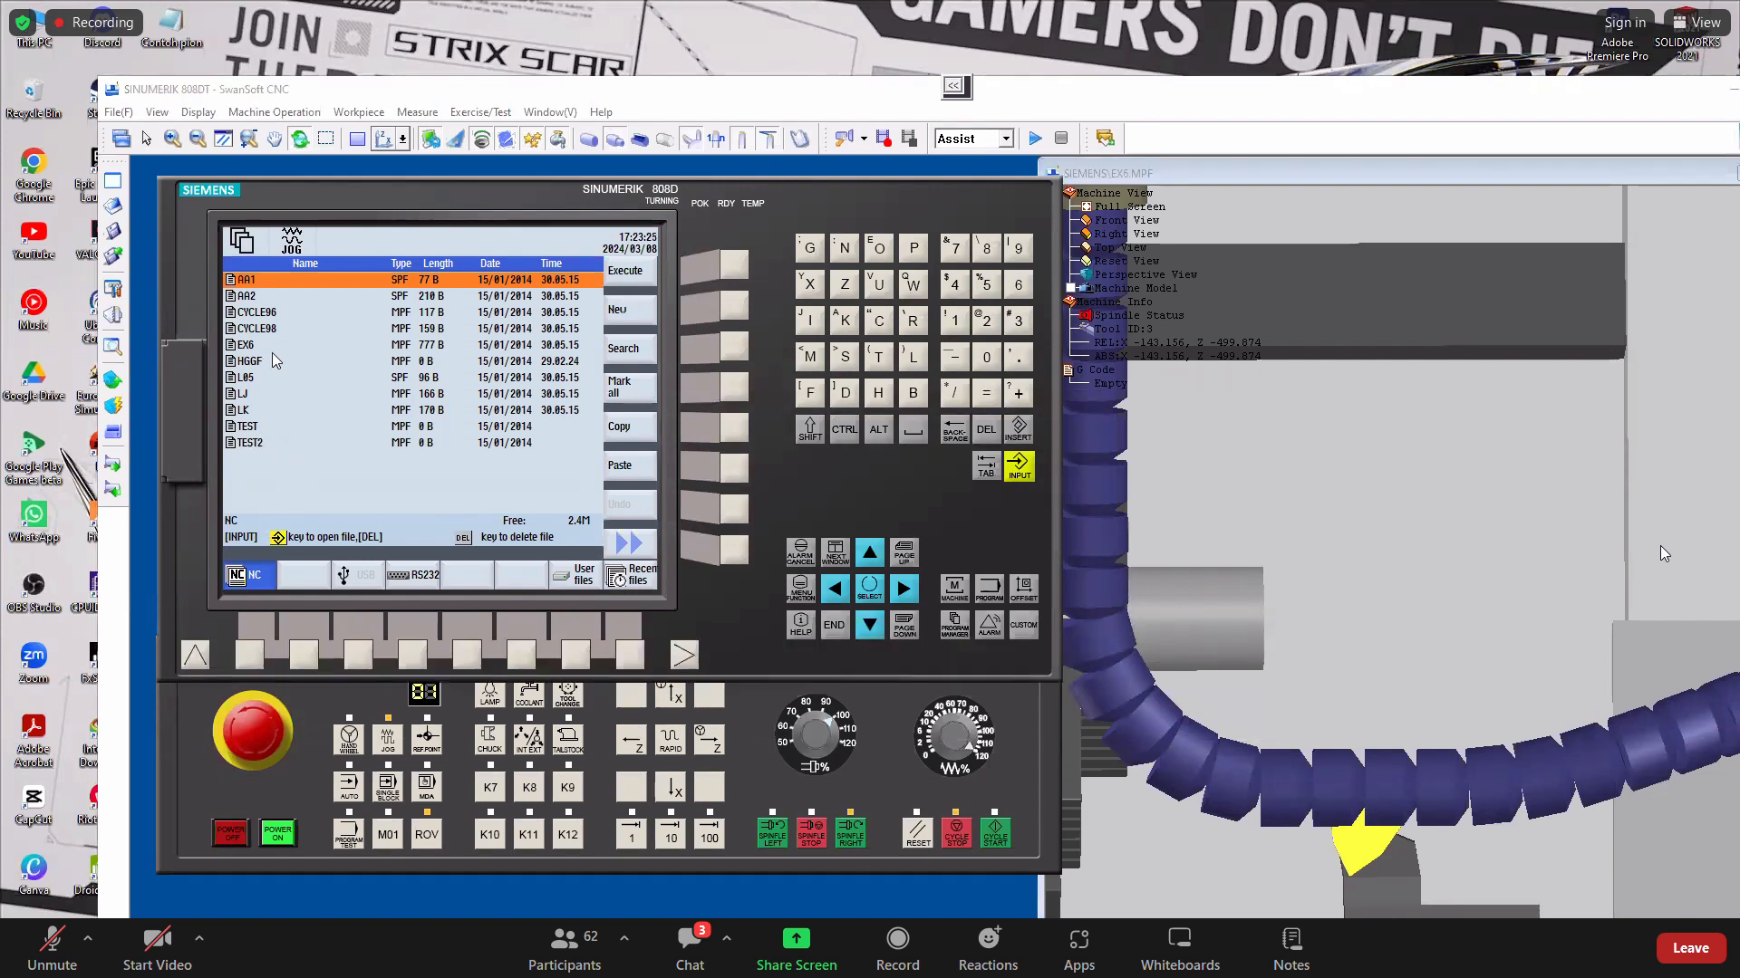
Open the NC program file Contoh pion from the Desktop in the SINUMERIK 808D turning simulator.
click(113, 208)
click(1037, 601)
click(952, 611)
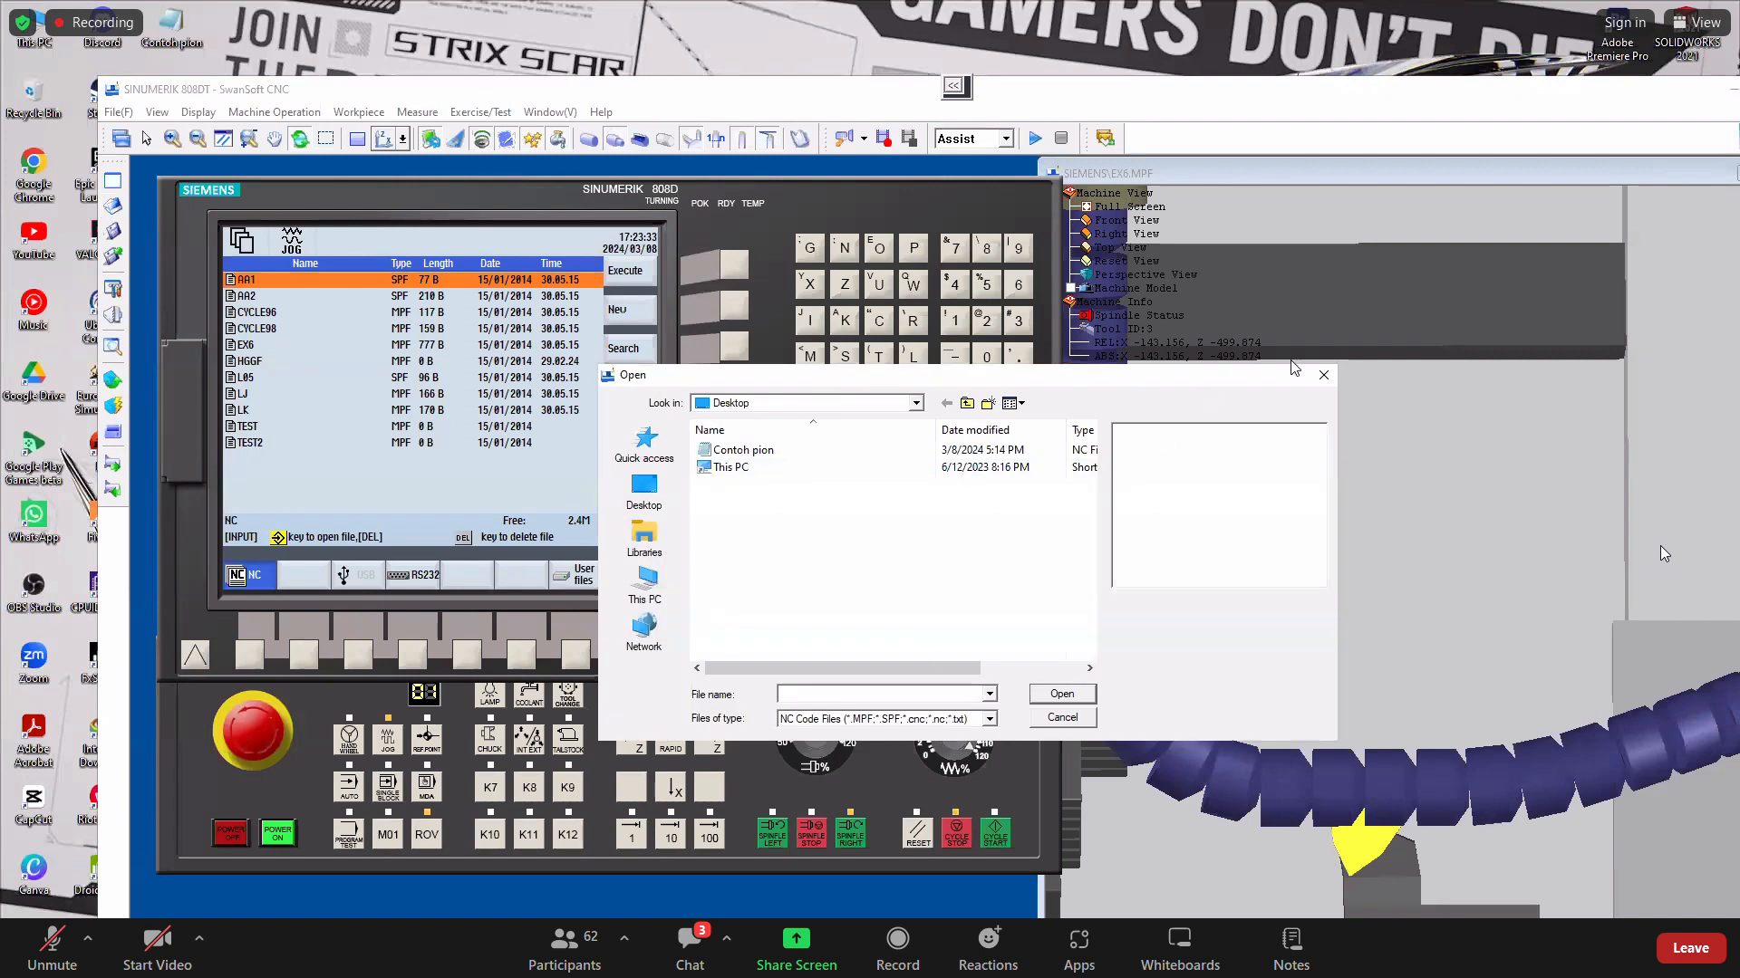
click(739, 451)
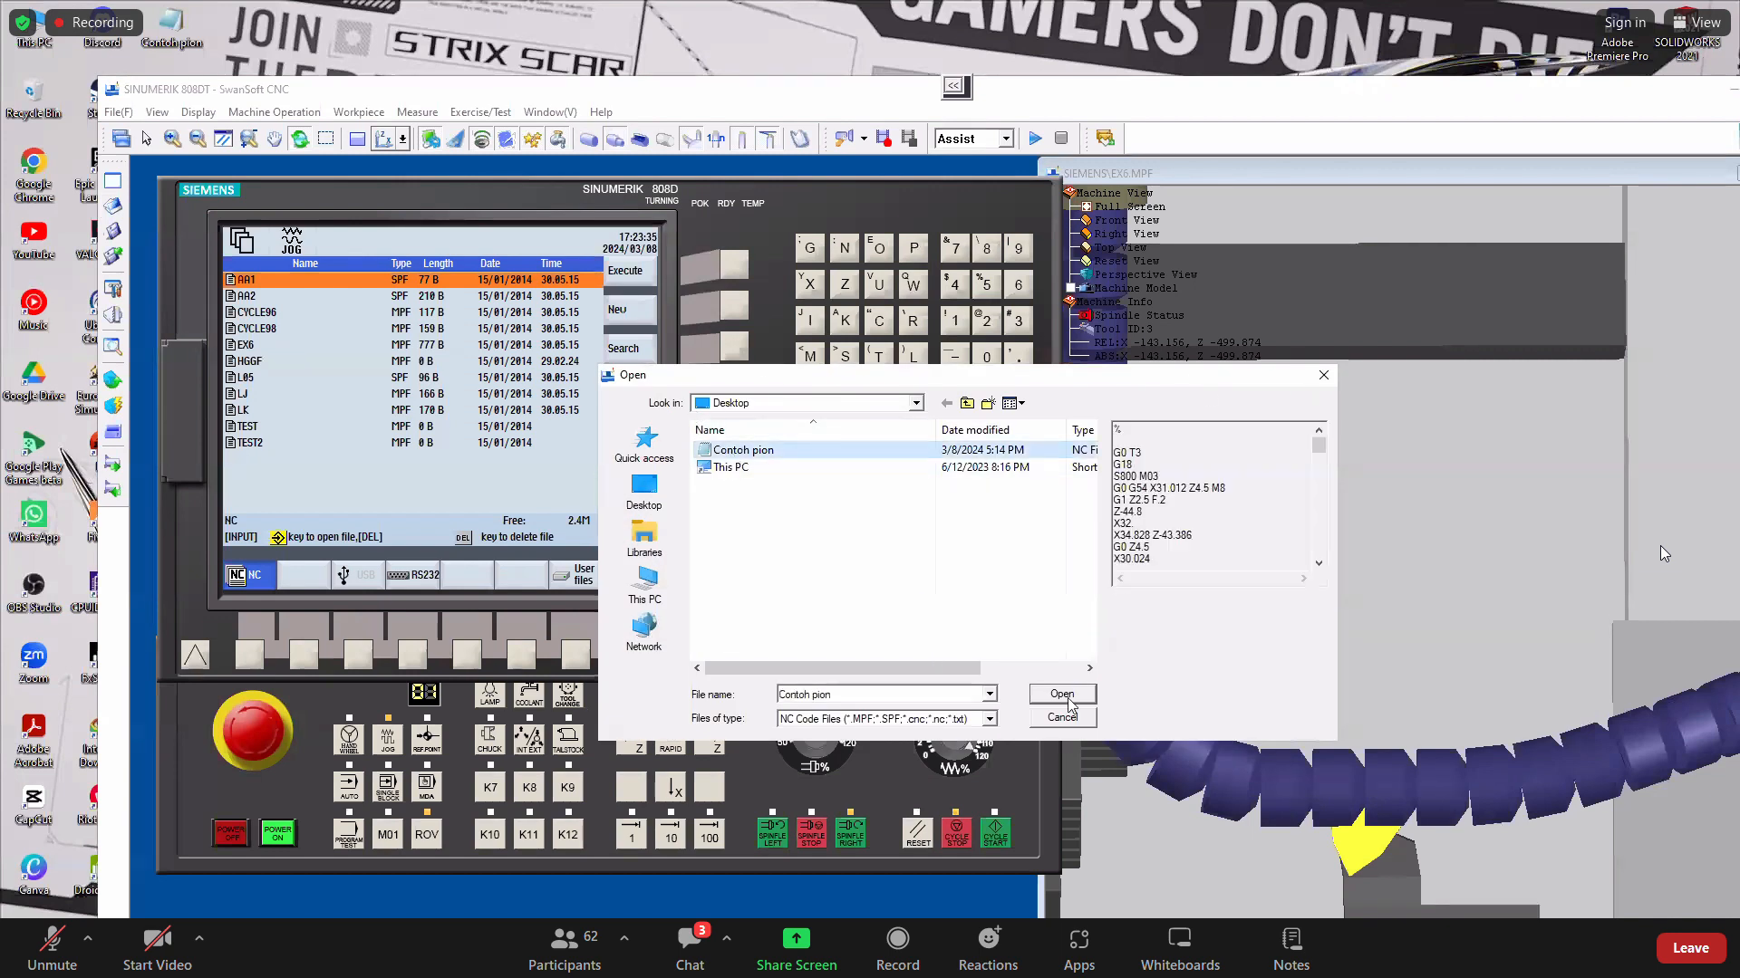
click(1059, 695)
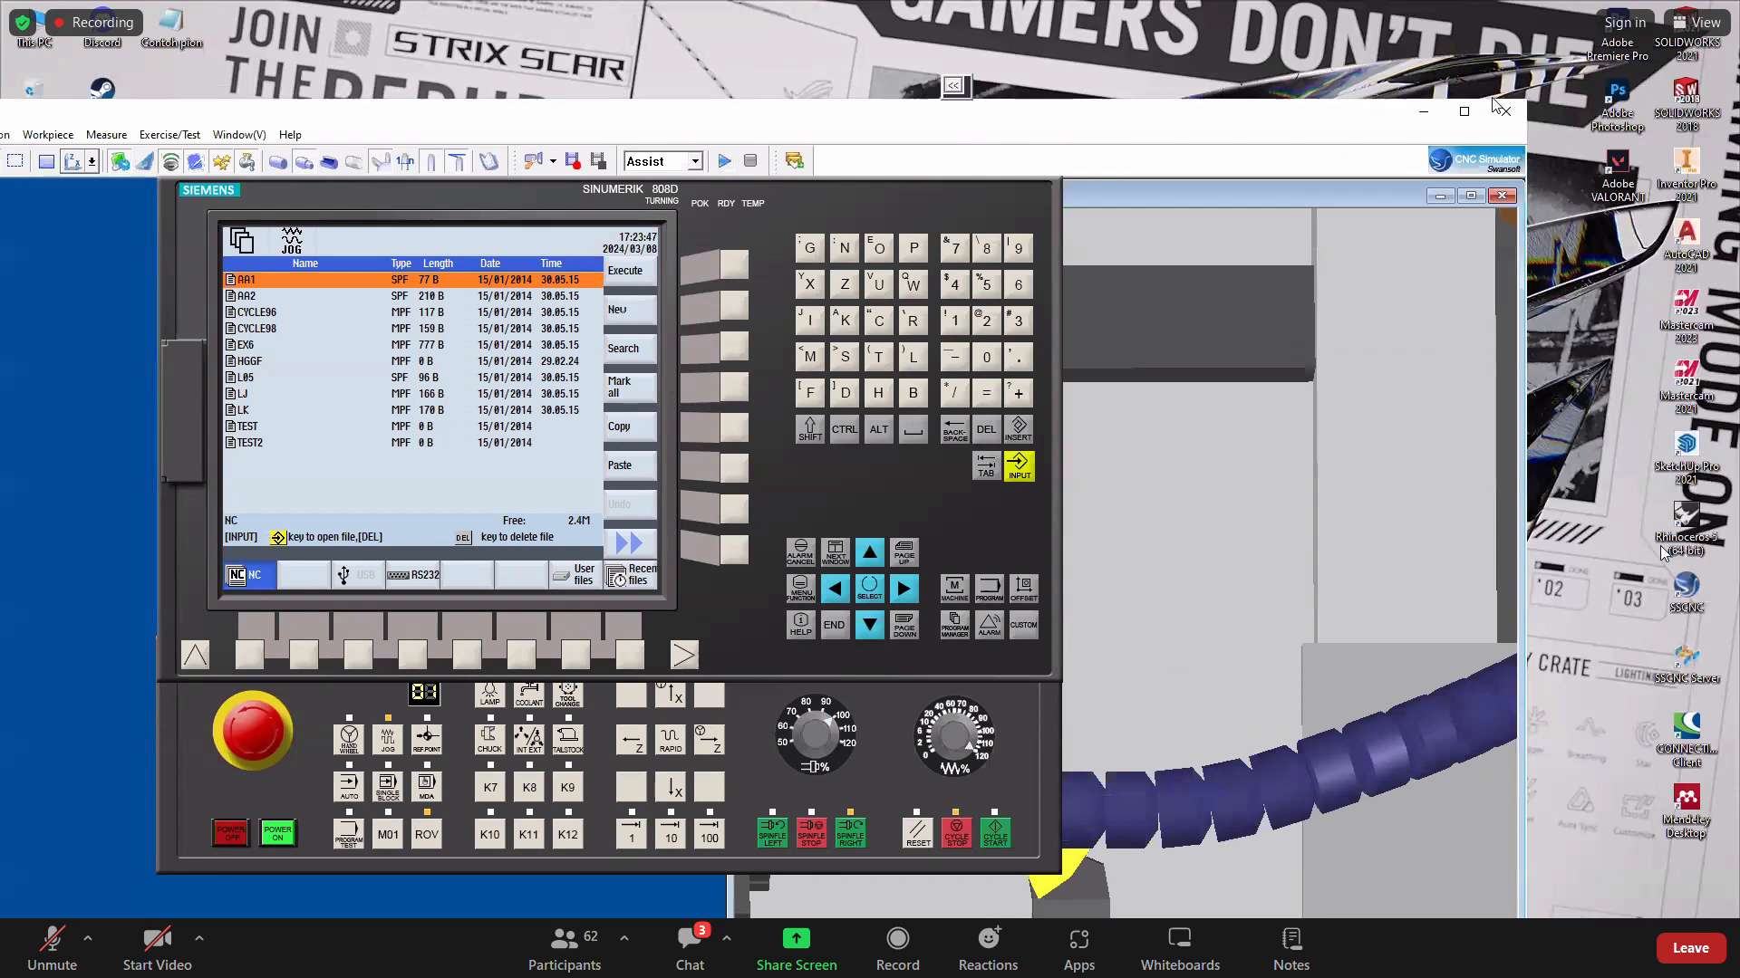
Switch to Mastercam and play the Verify simulation of all three lathe operations at a faster speed, then close the simulator.
click(1423, 112)
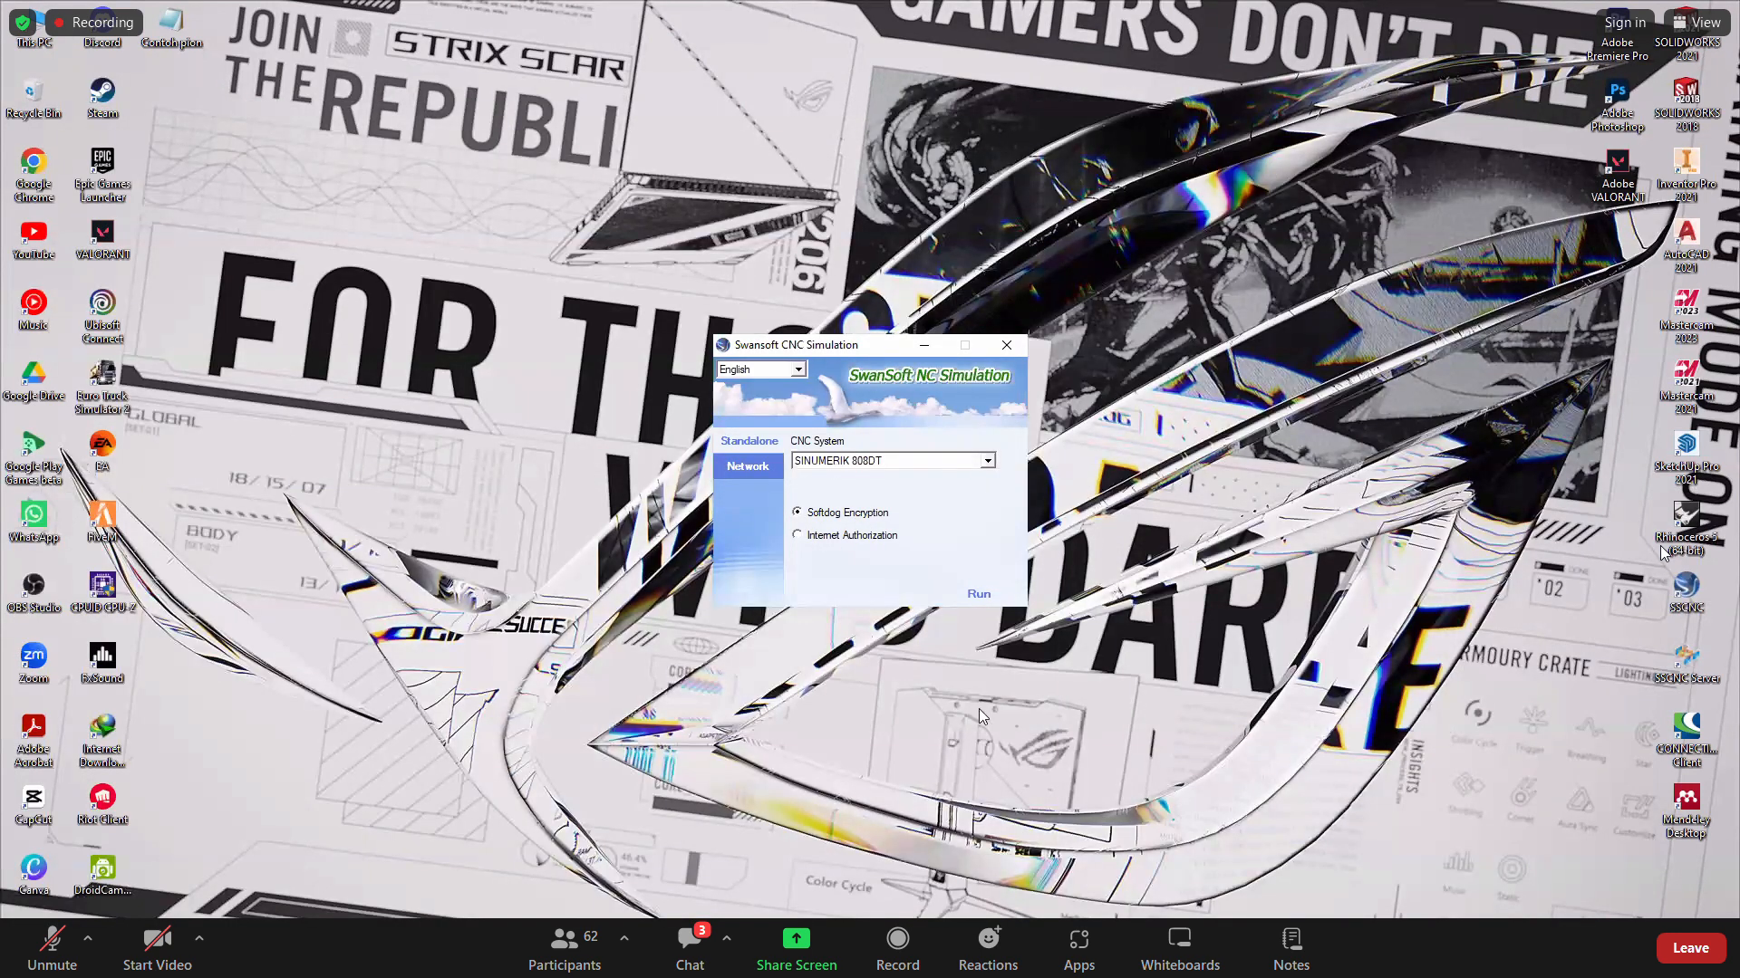
click(1006, 942)
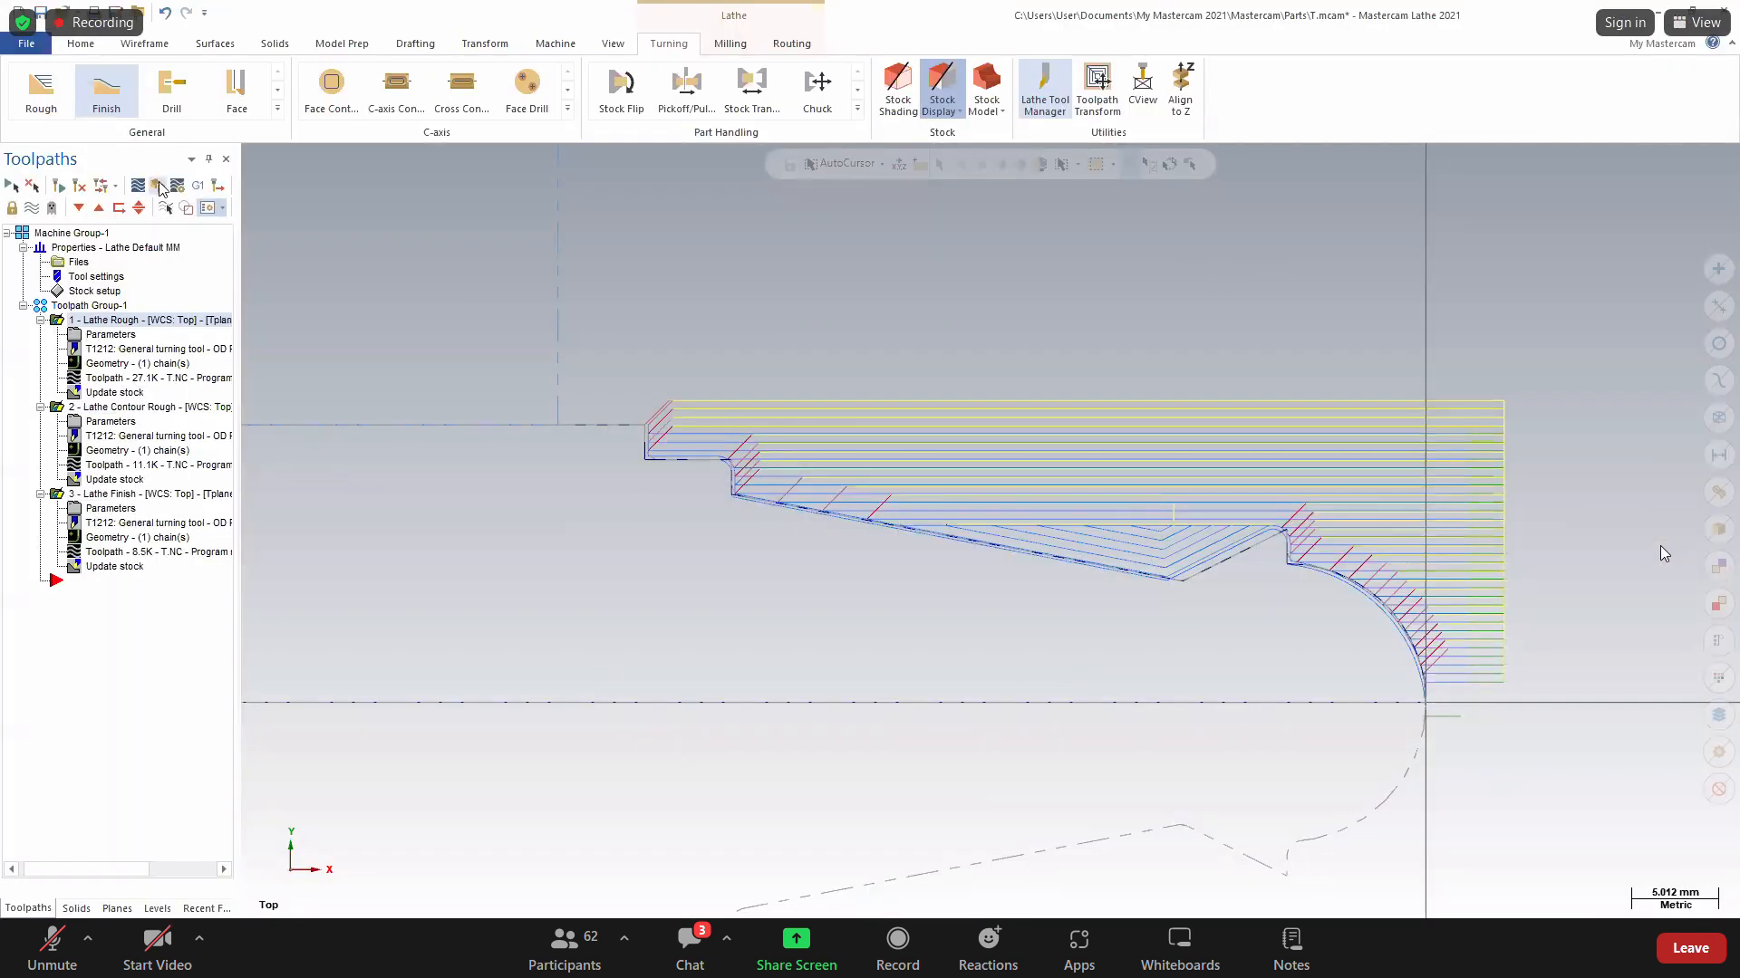
click(144, 184)
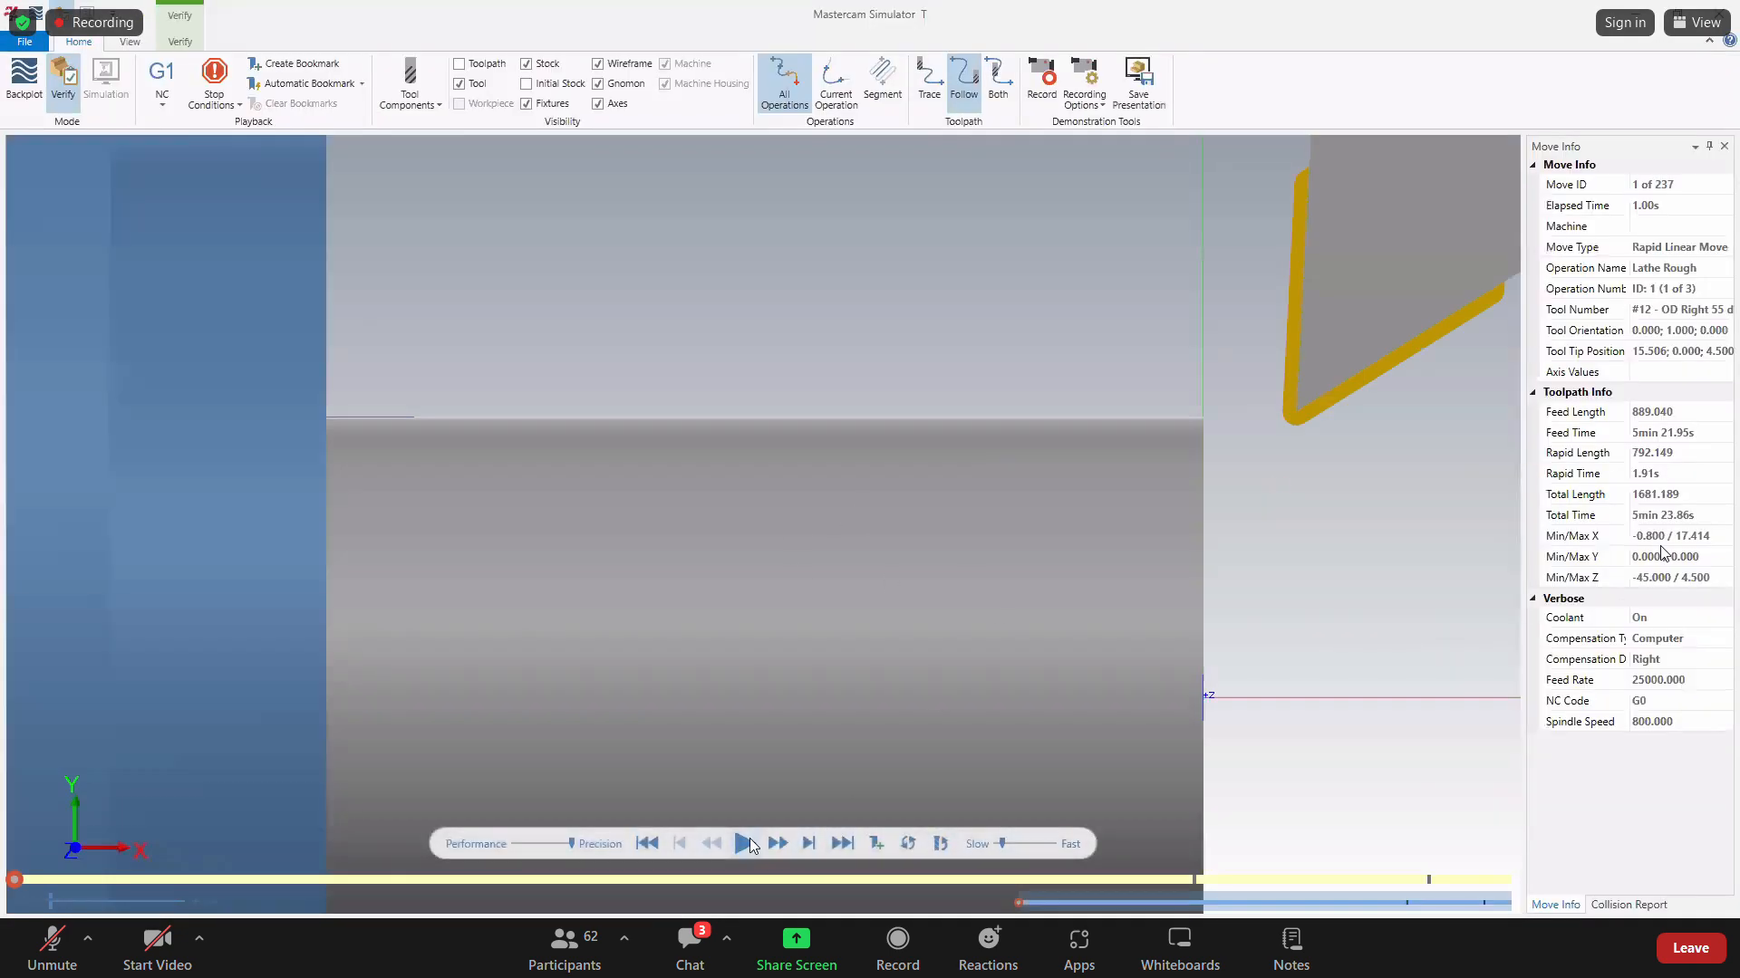
click(748, 841)
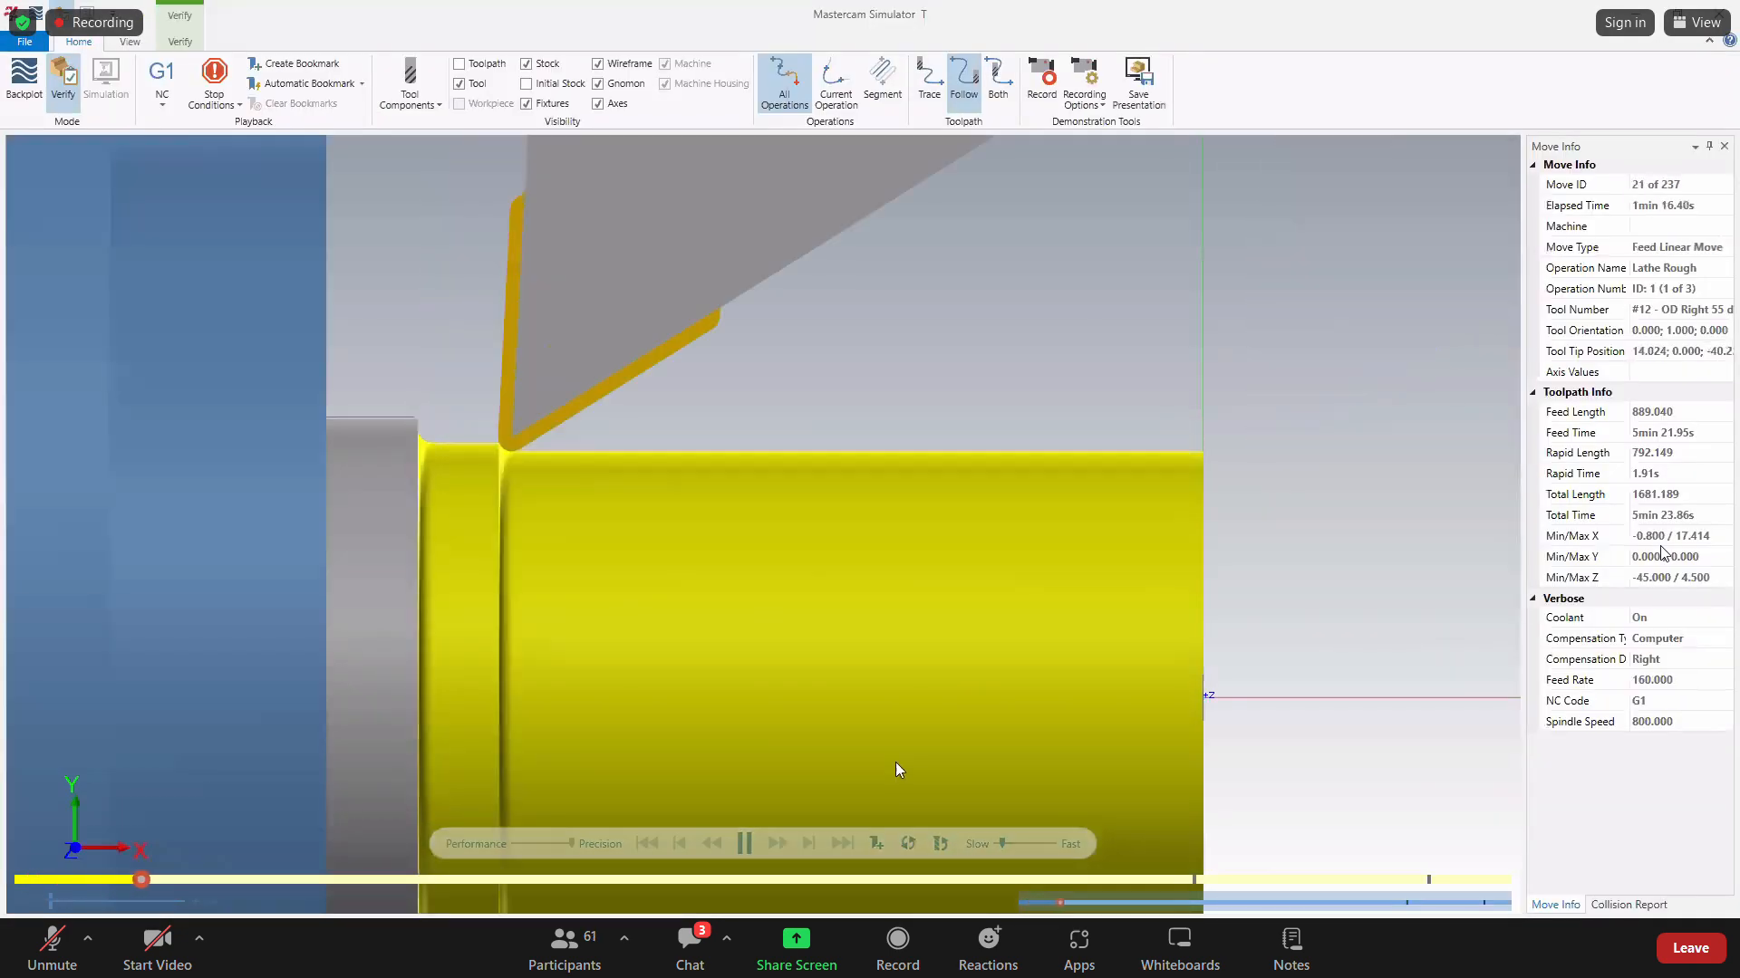
click(1015, 844)
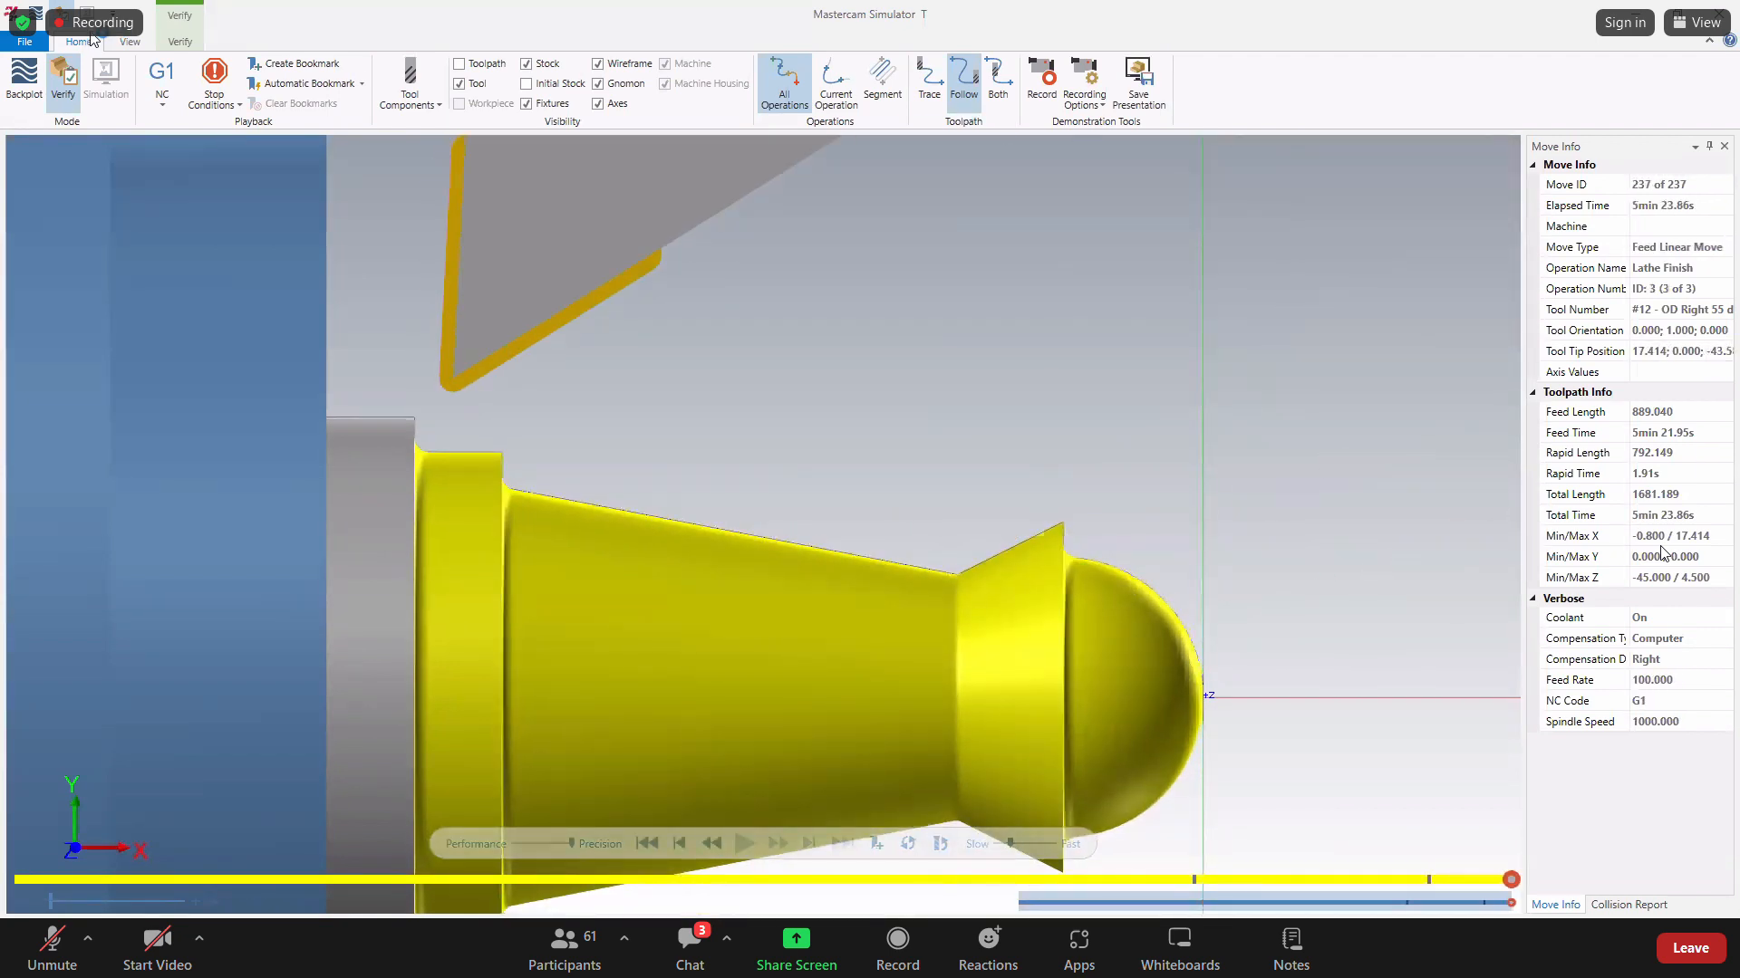
click(1724, 7)
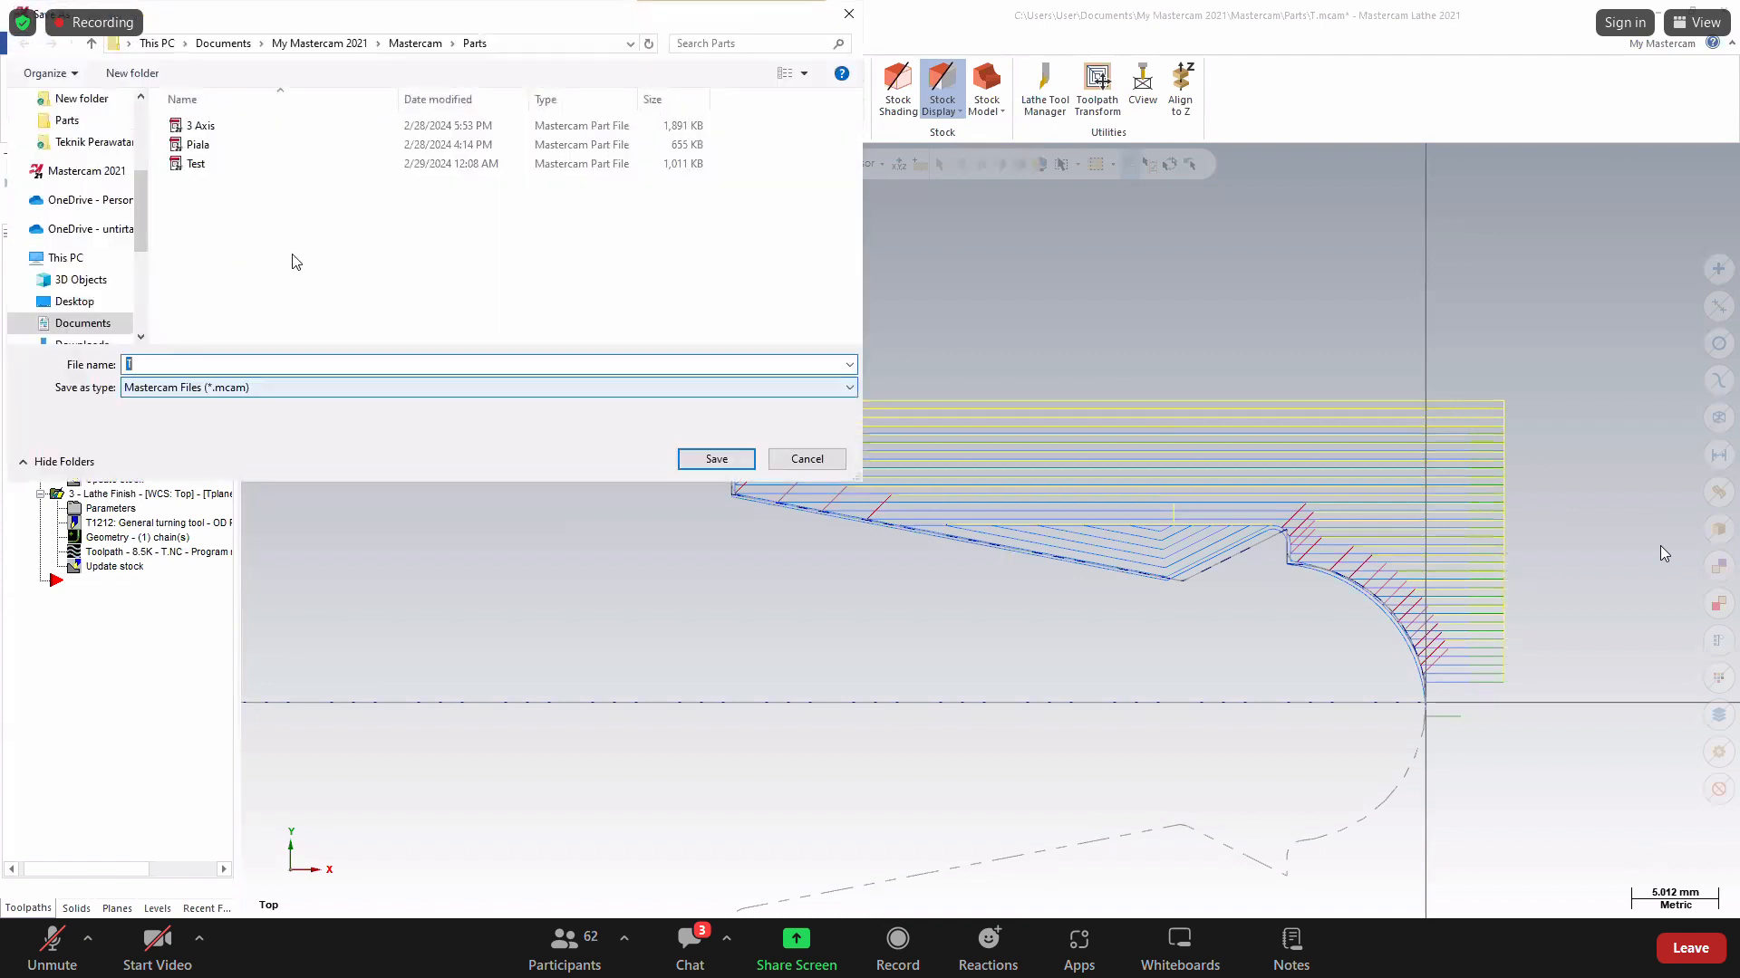
Save the part as PION in the Parts folder and start a new empty file.
click(487, 362)
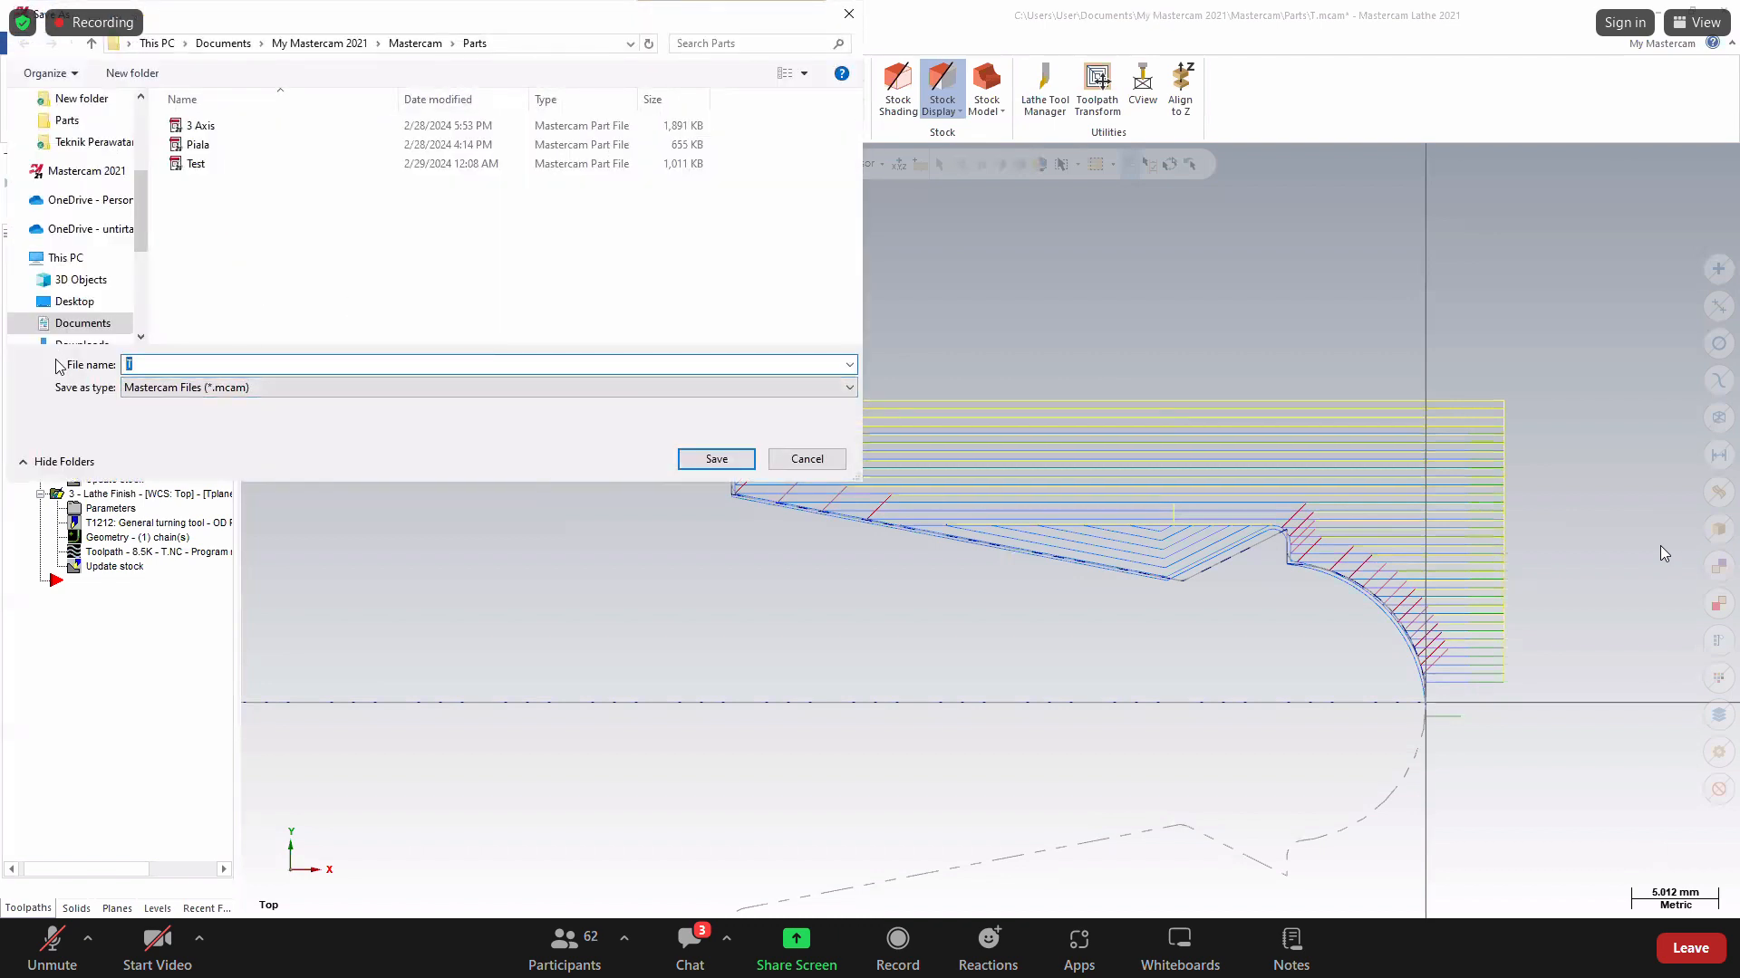
text(PION)
key(Return)
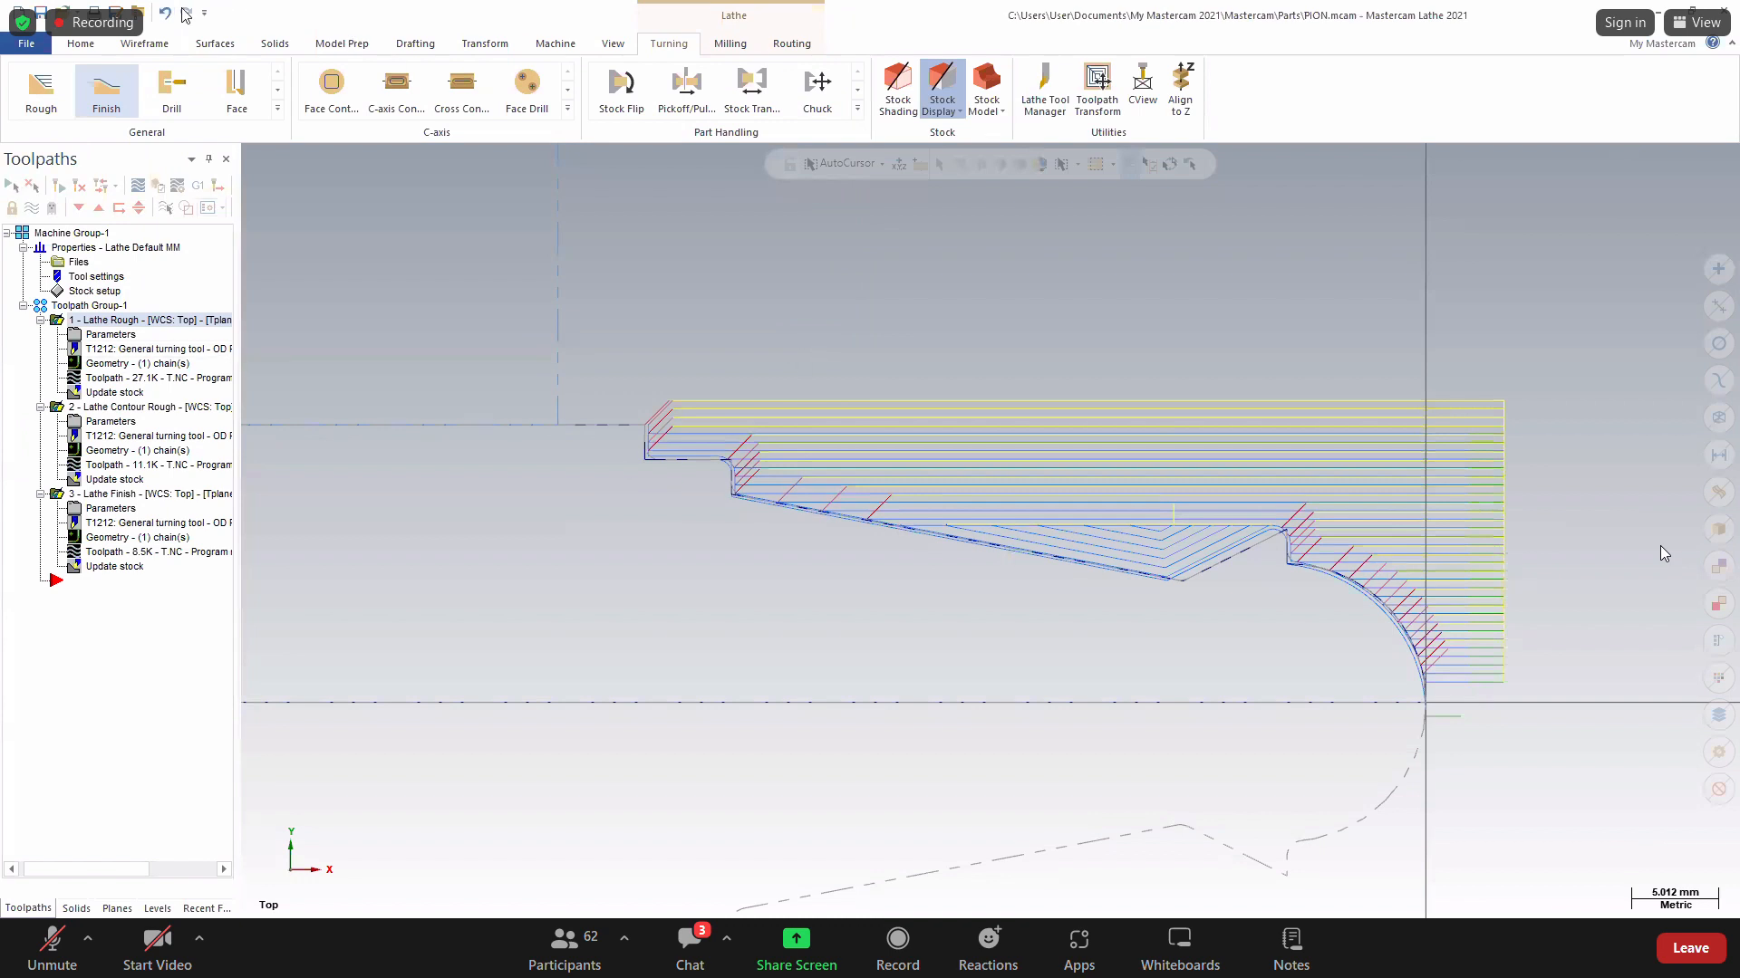
click(18, 12)
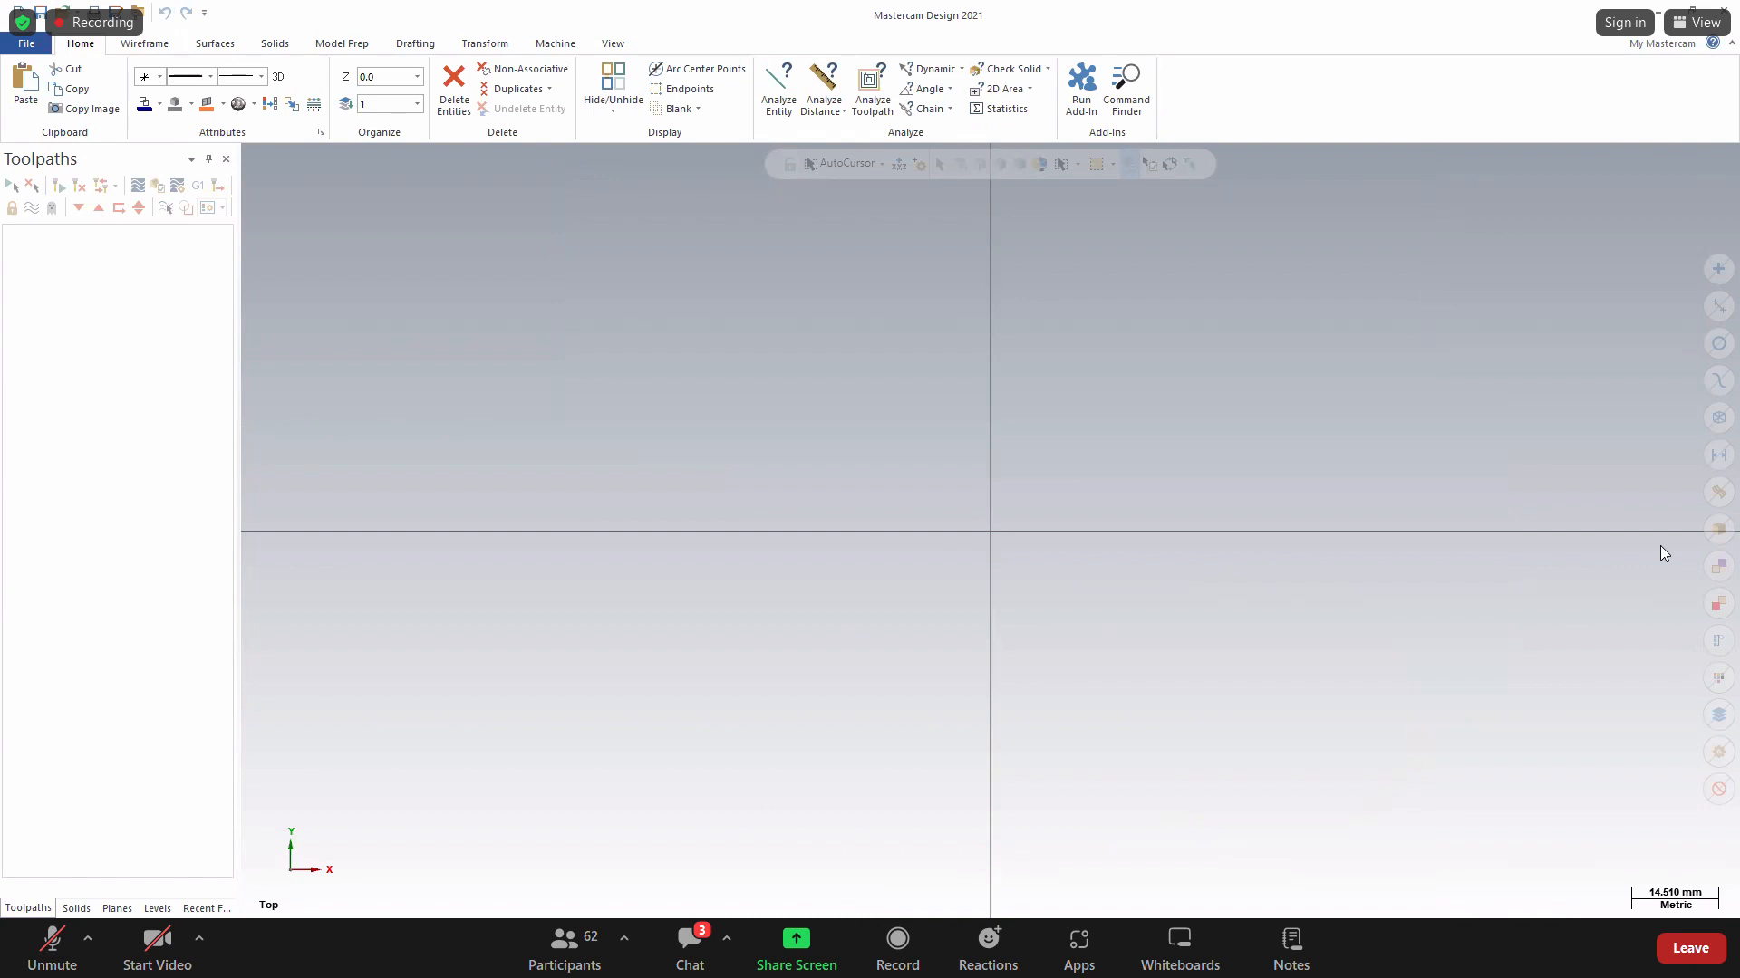
Switch to SOLIDWORKS and examine the Sambungan Selang part from several angles.
click(771, 960)
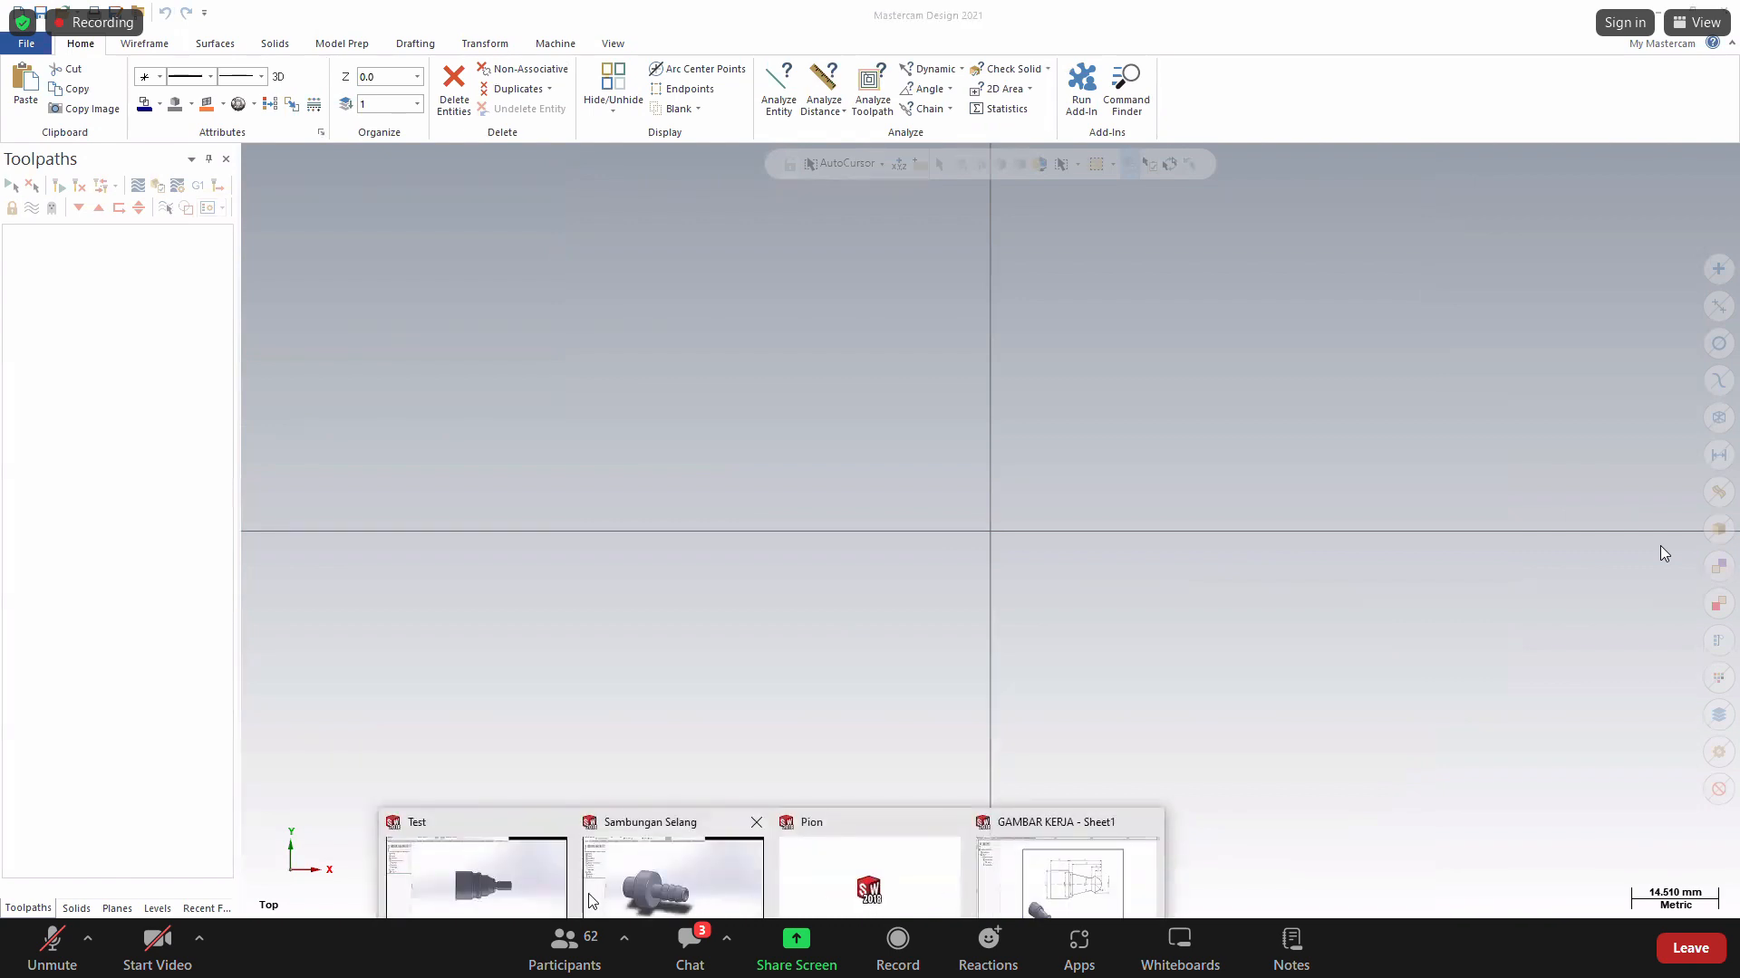
click(675, 900)
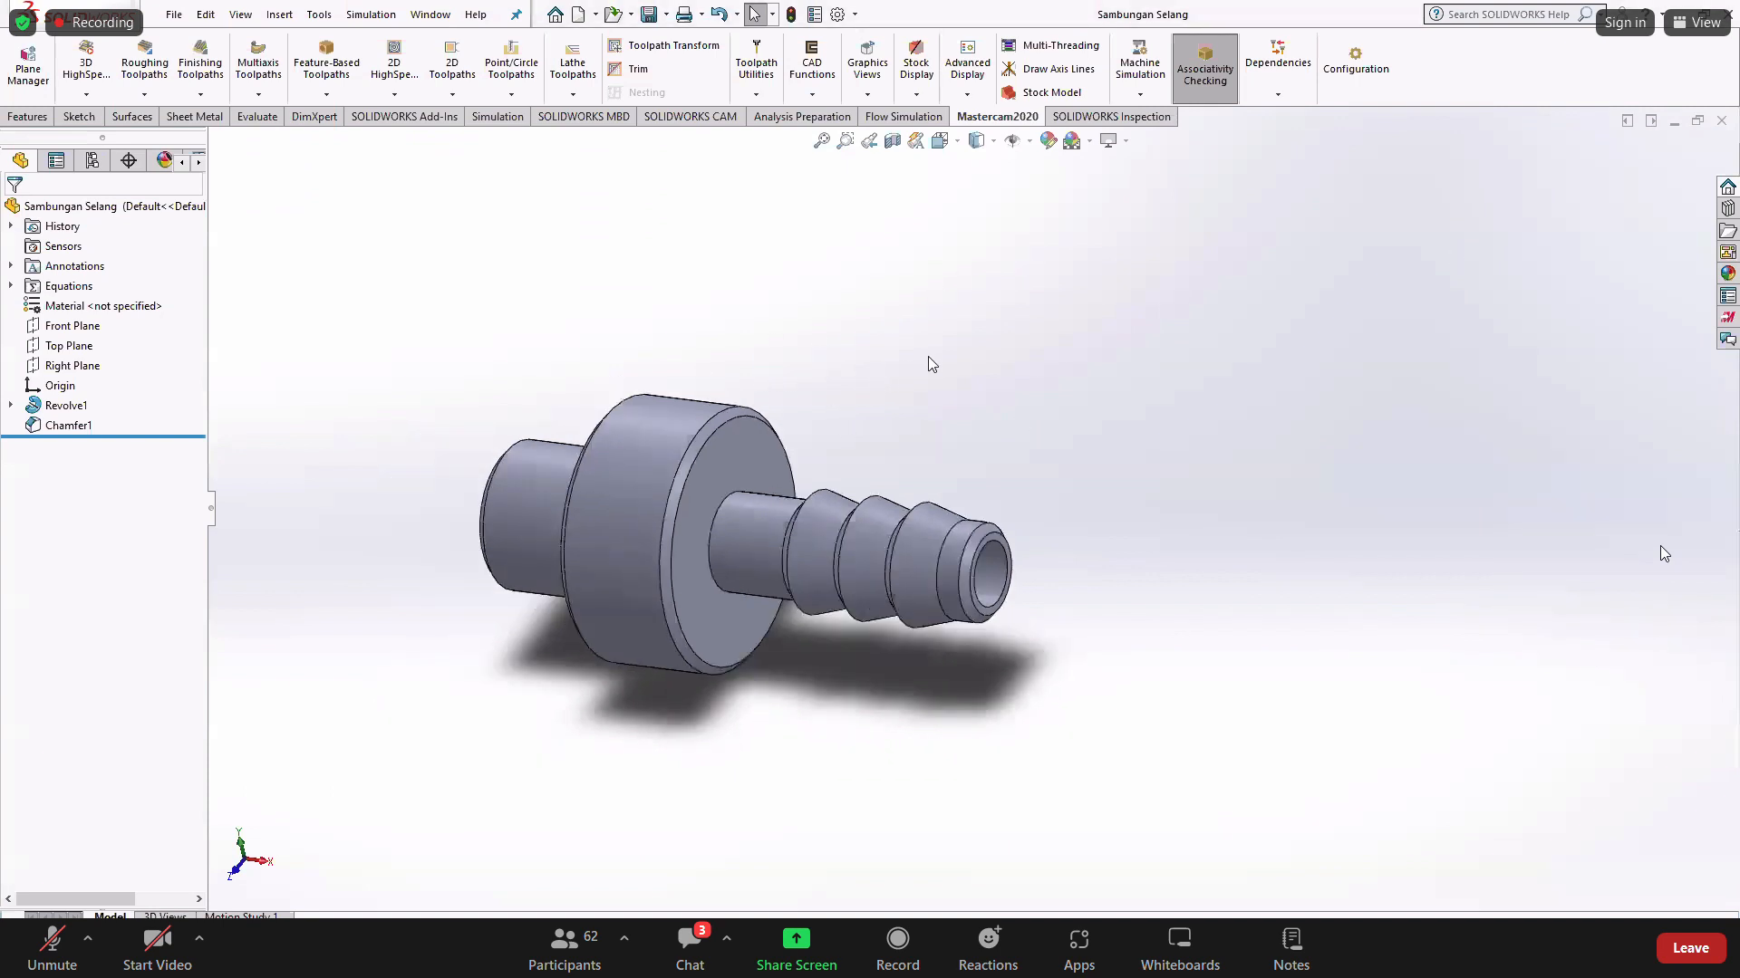
middle_drag(761, 398, 610, 478)
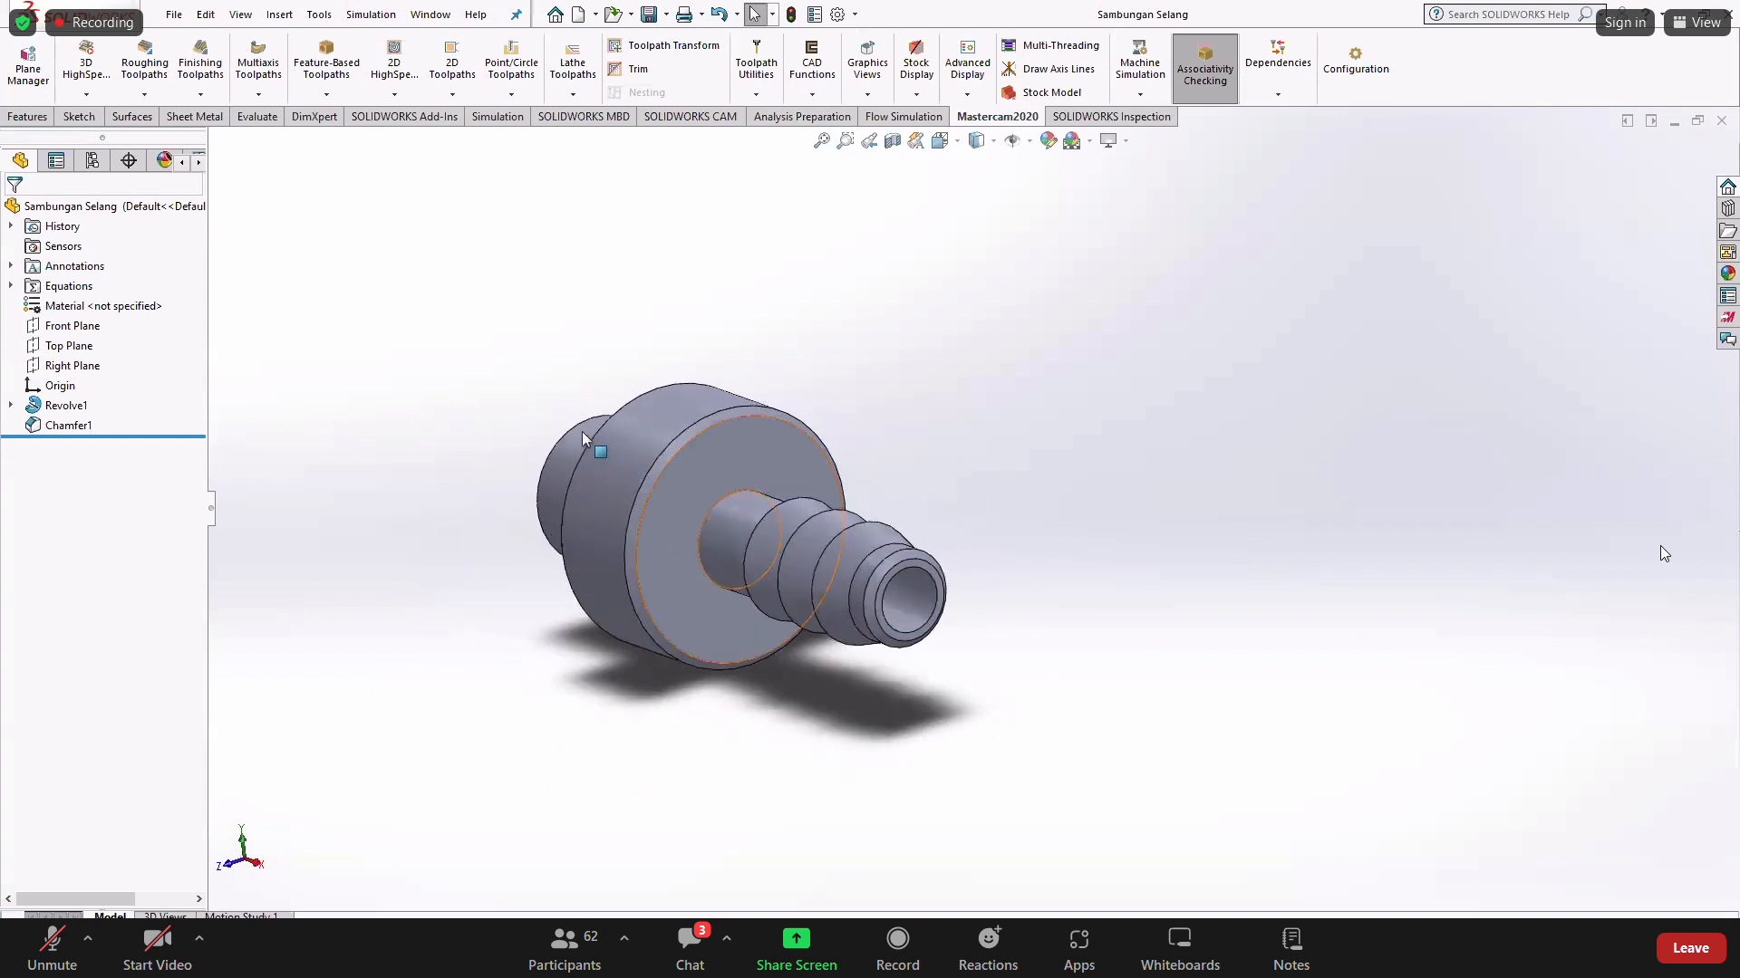
middle_drag(764, 410, 1496, 159)
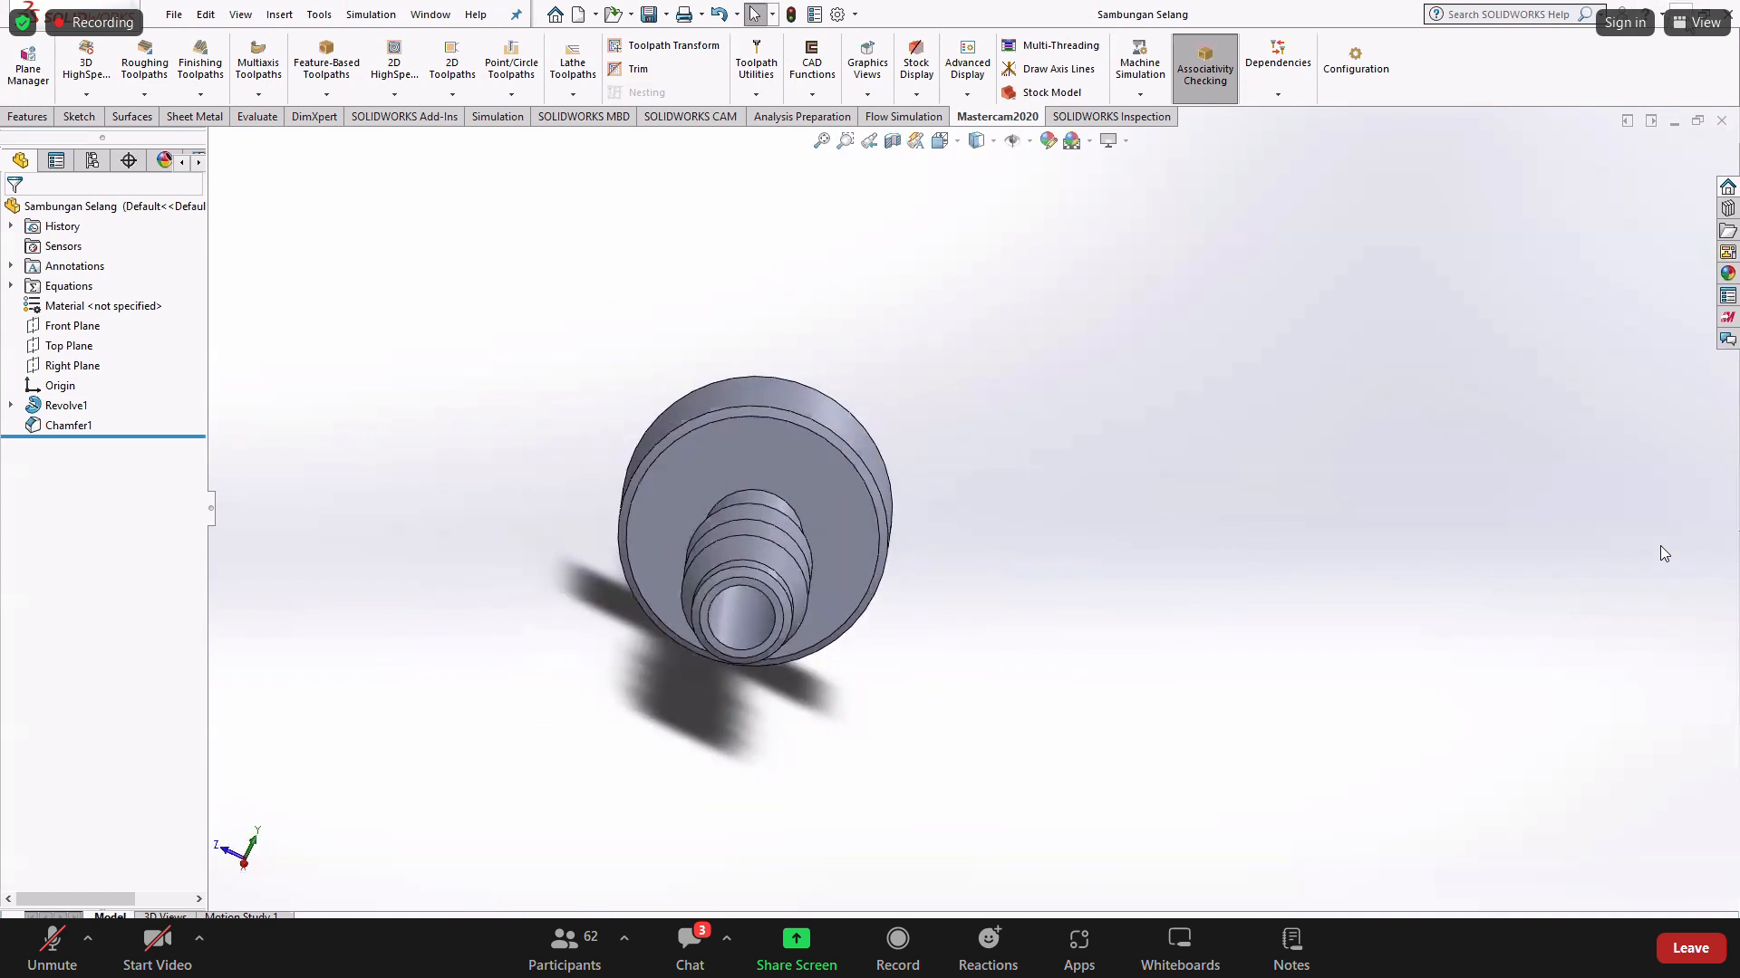
click(1683, 13)
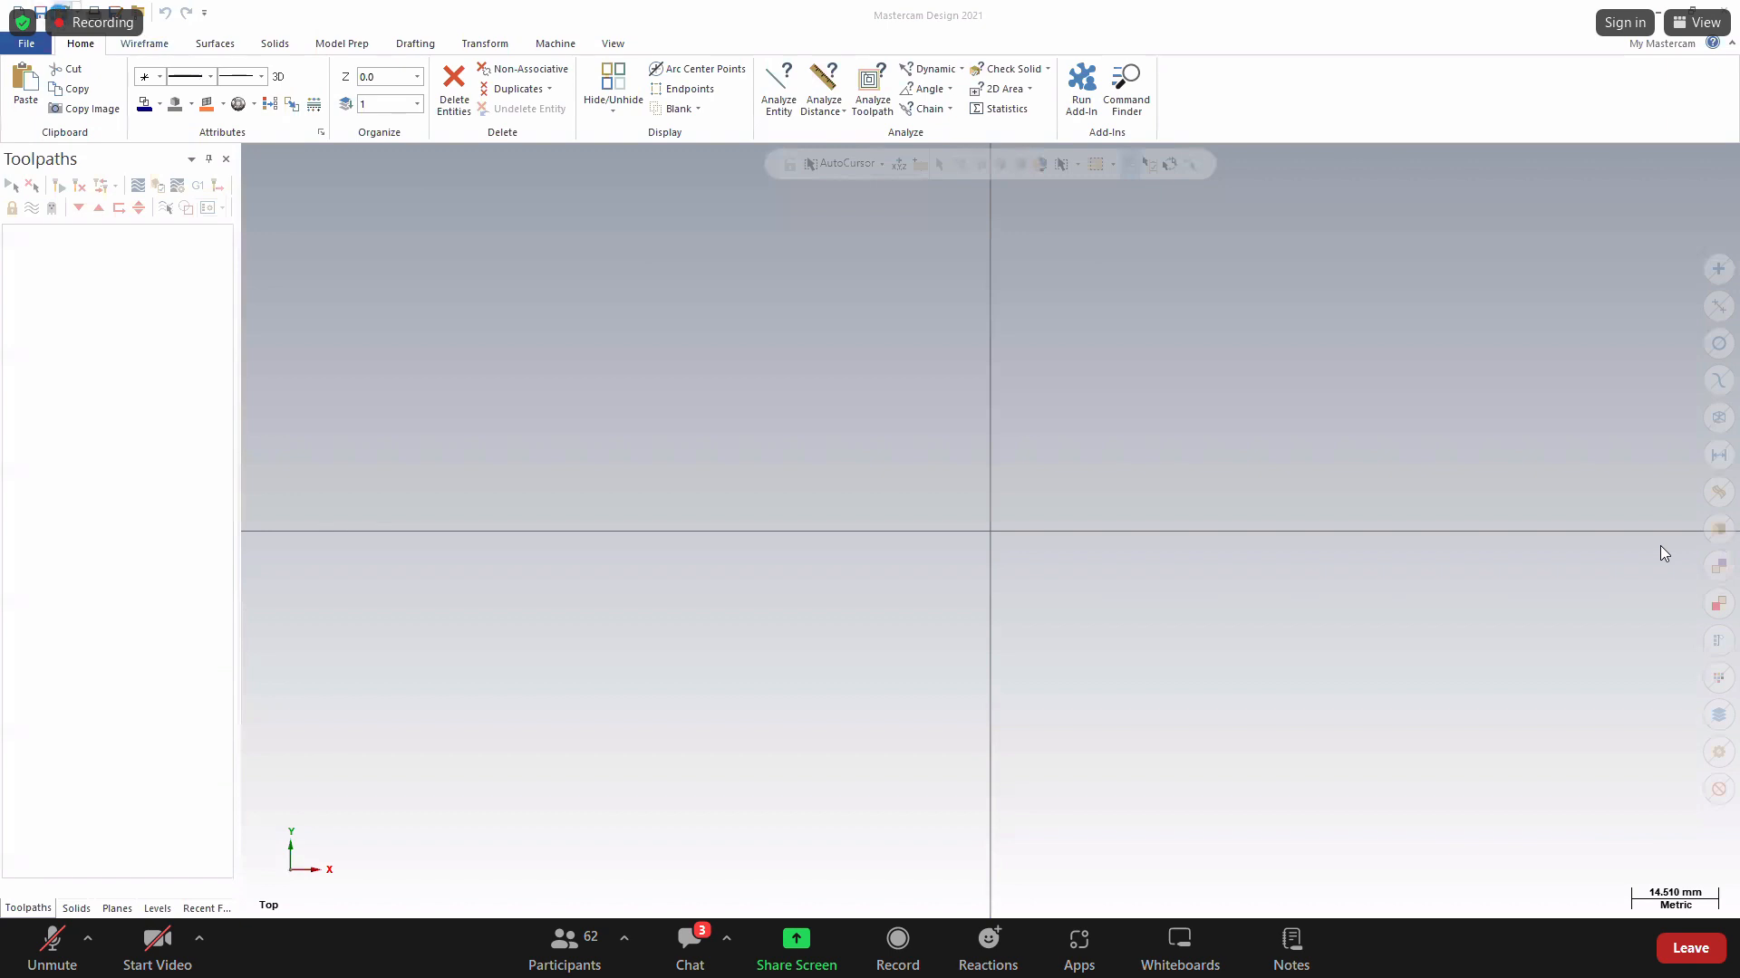
In Mastercam, open the Sambungan Selang SOLIDWORKS part from New folder with the file filter set to All Files.
key(ctrl+o)
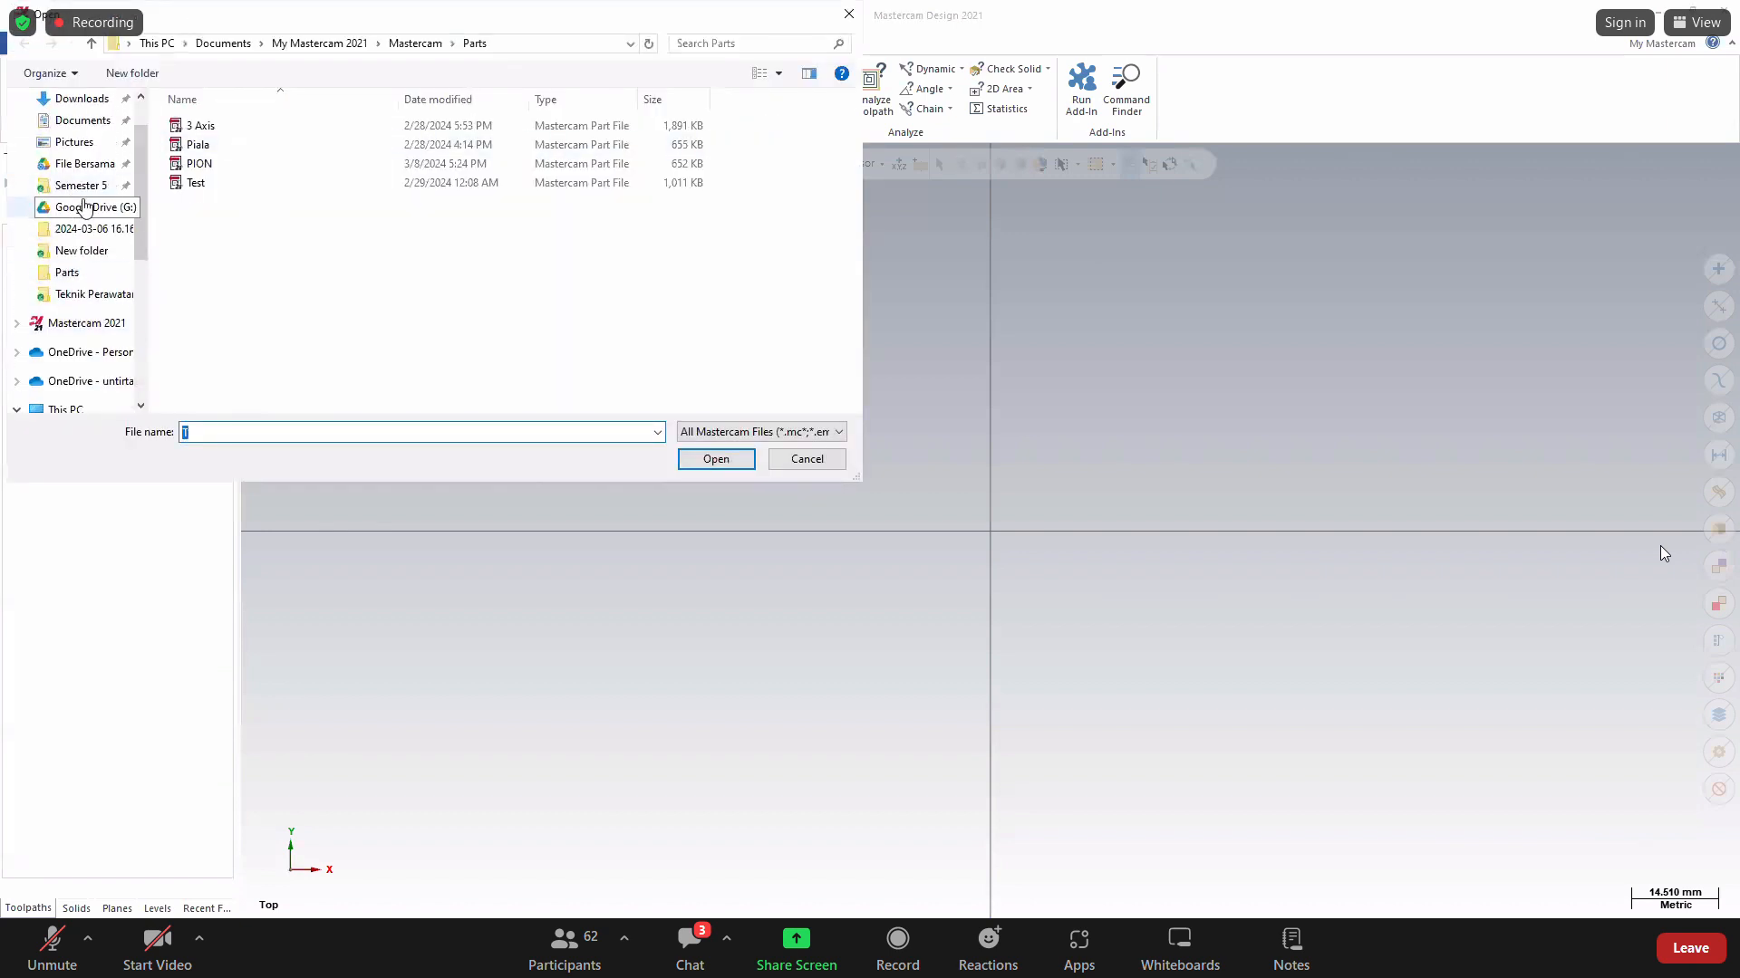
click(82, 250)
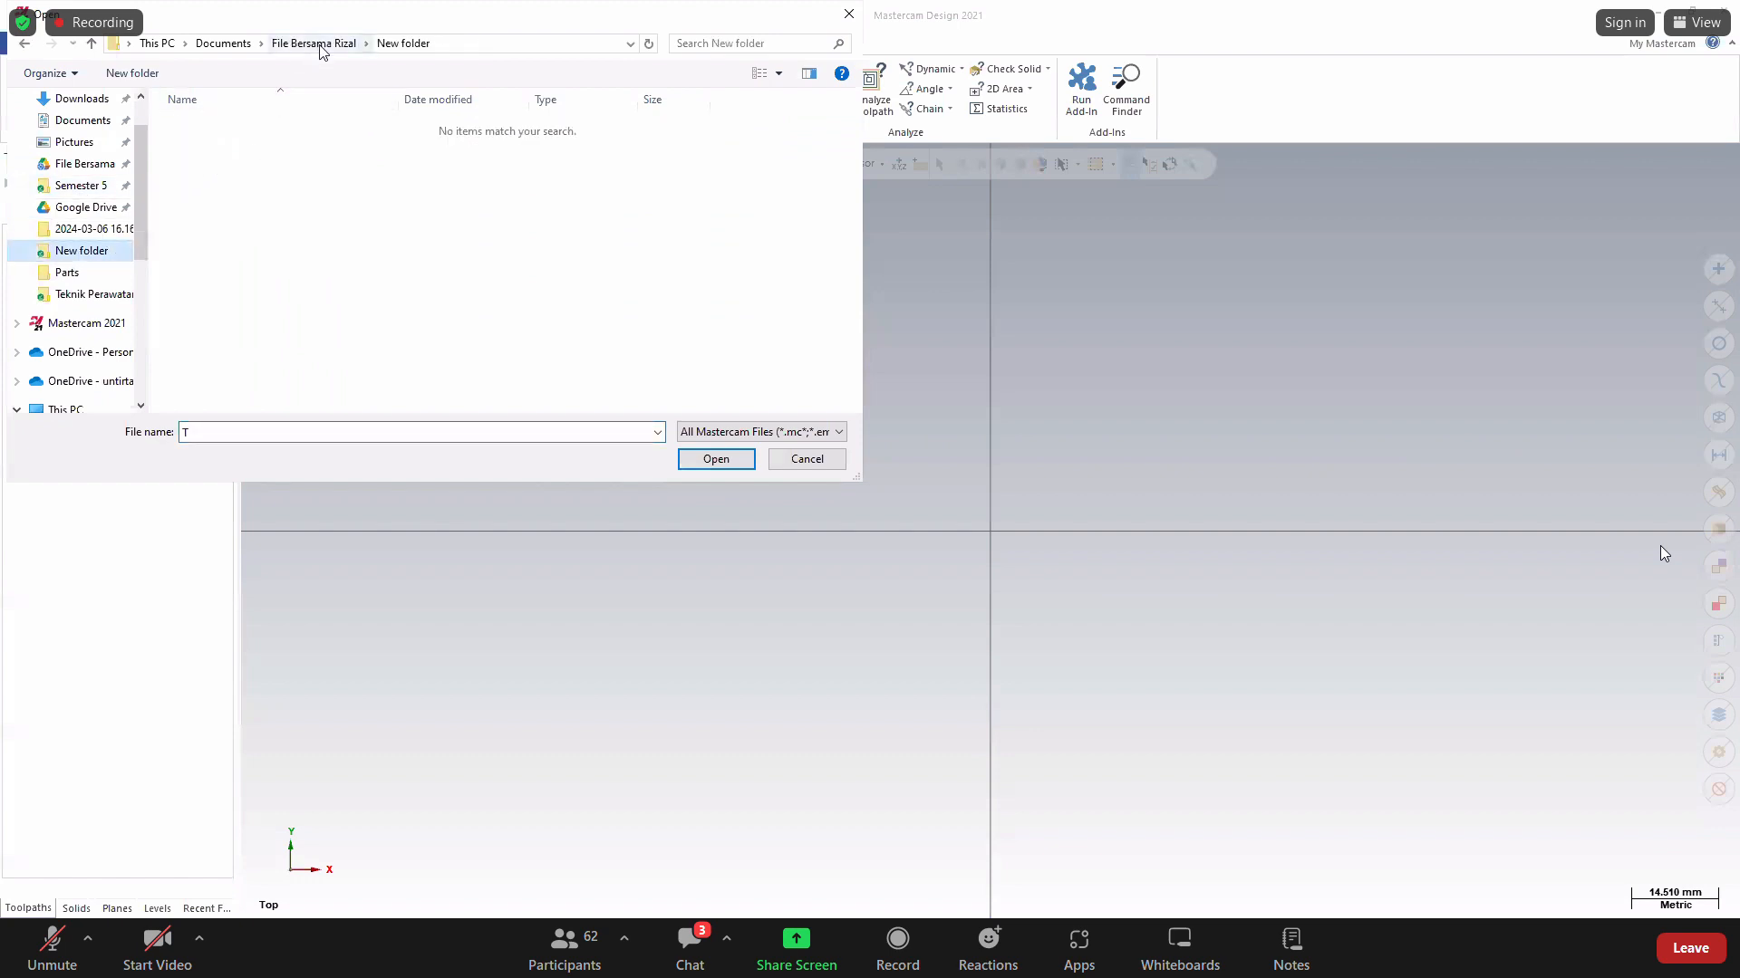
click(712, 432)
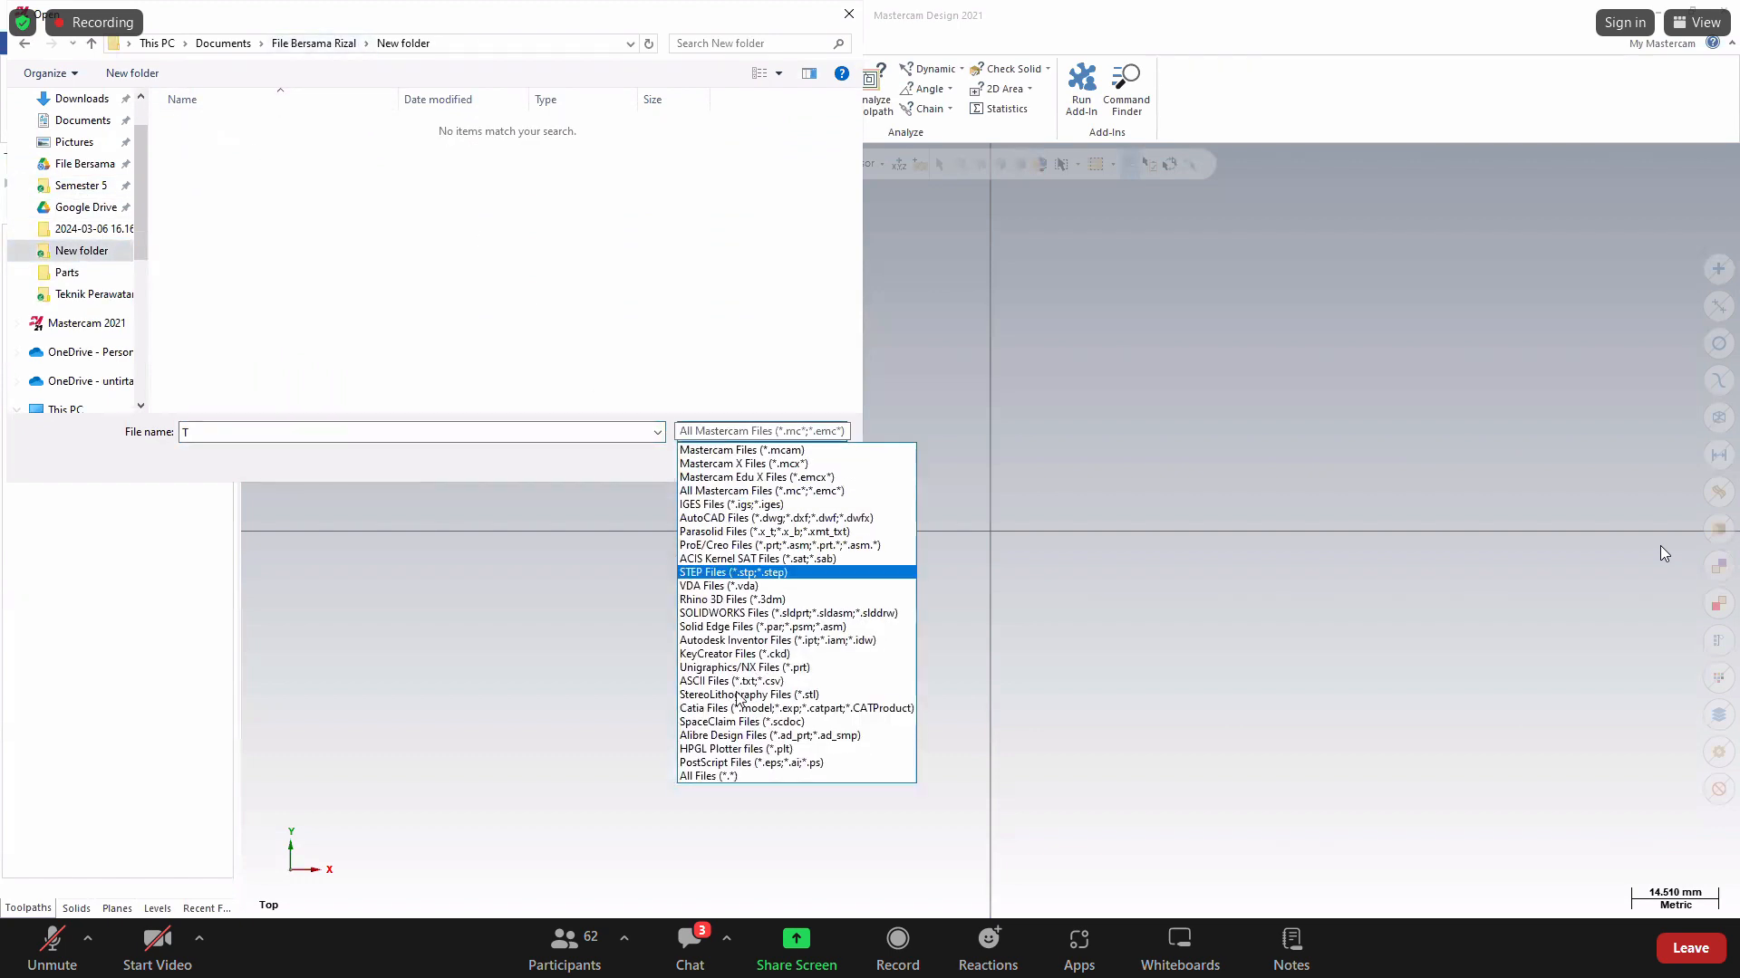
click(727, 775)
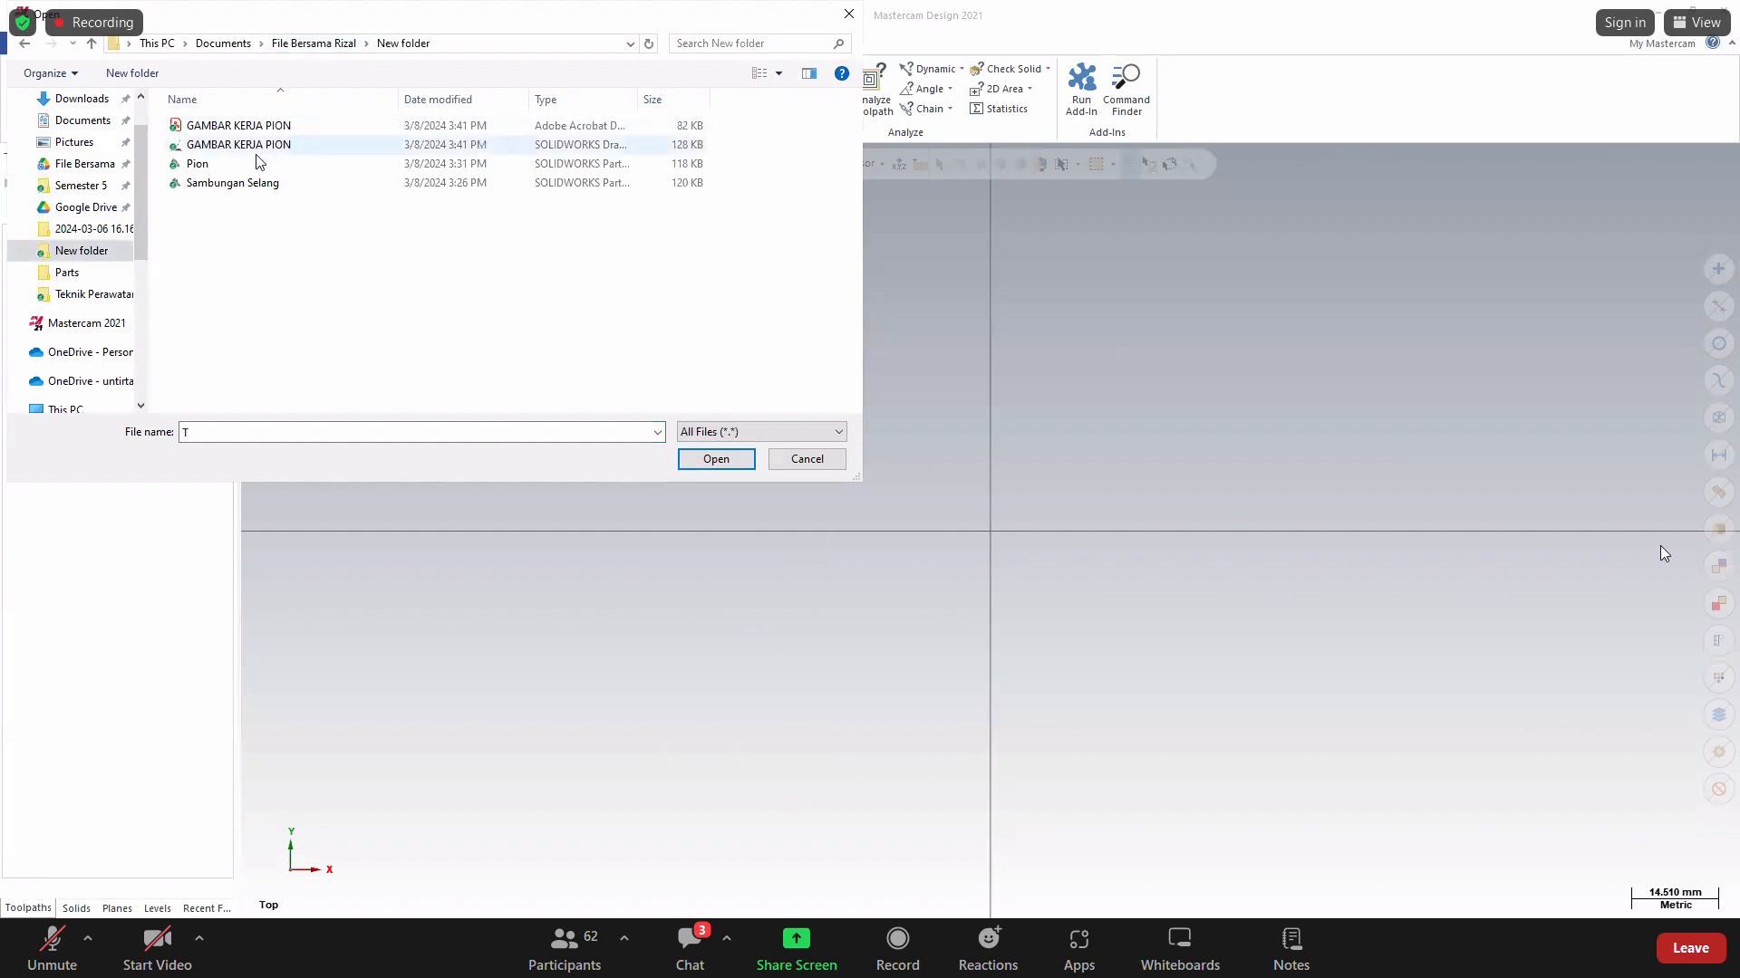
click(228, 184)
click(716, 459)
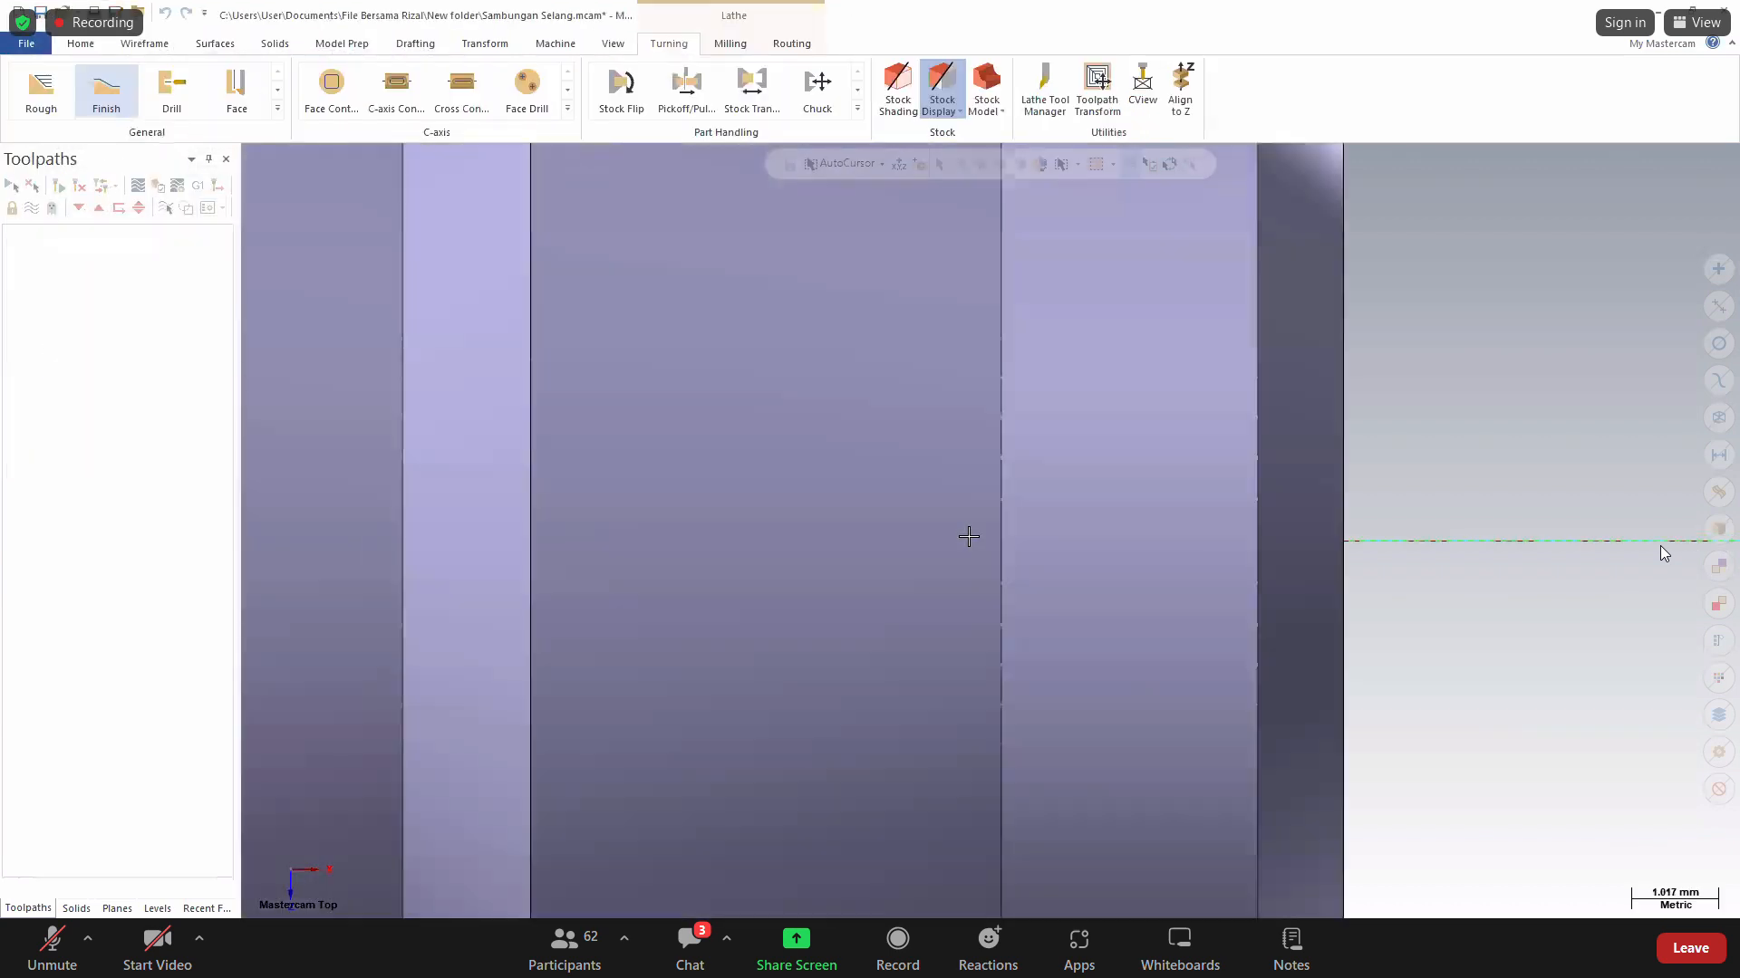
Examine the imported hose connector in 3D and orient it to the Top view.
scroll(976, 535, down, 8)
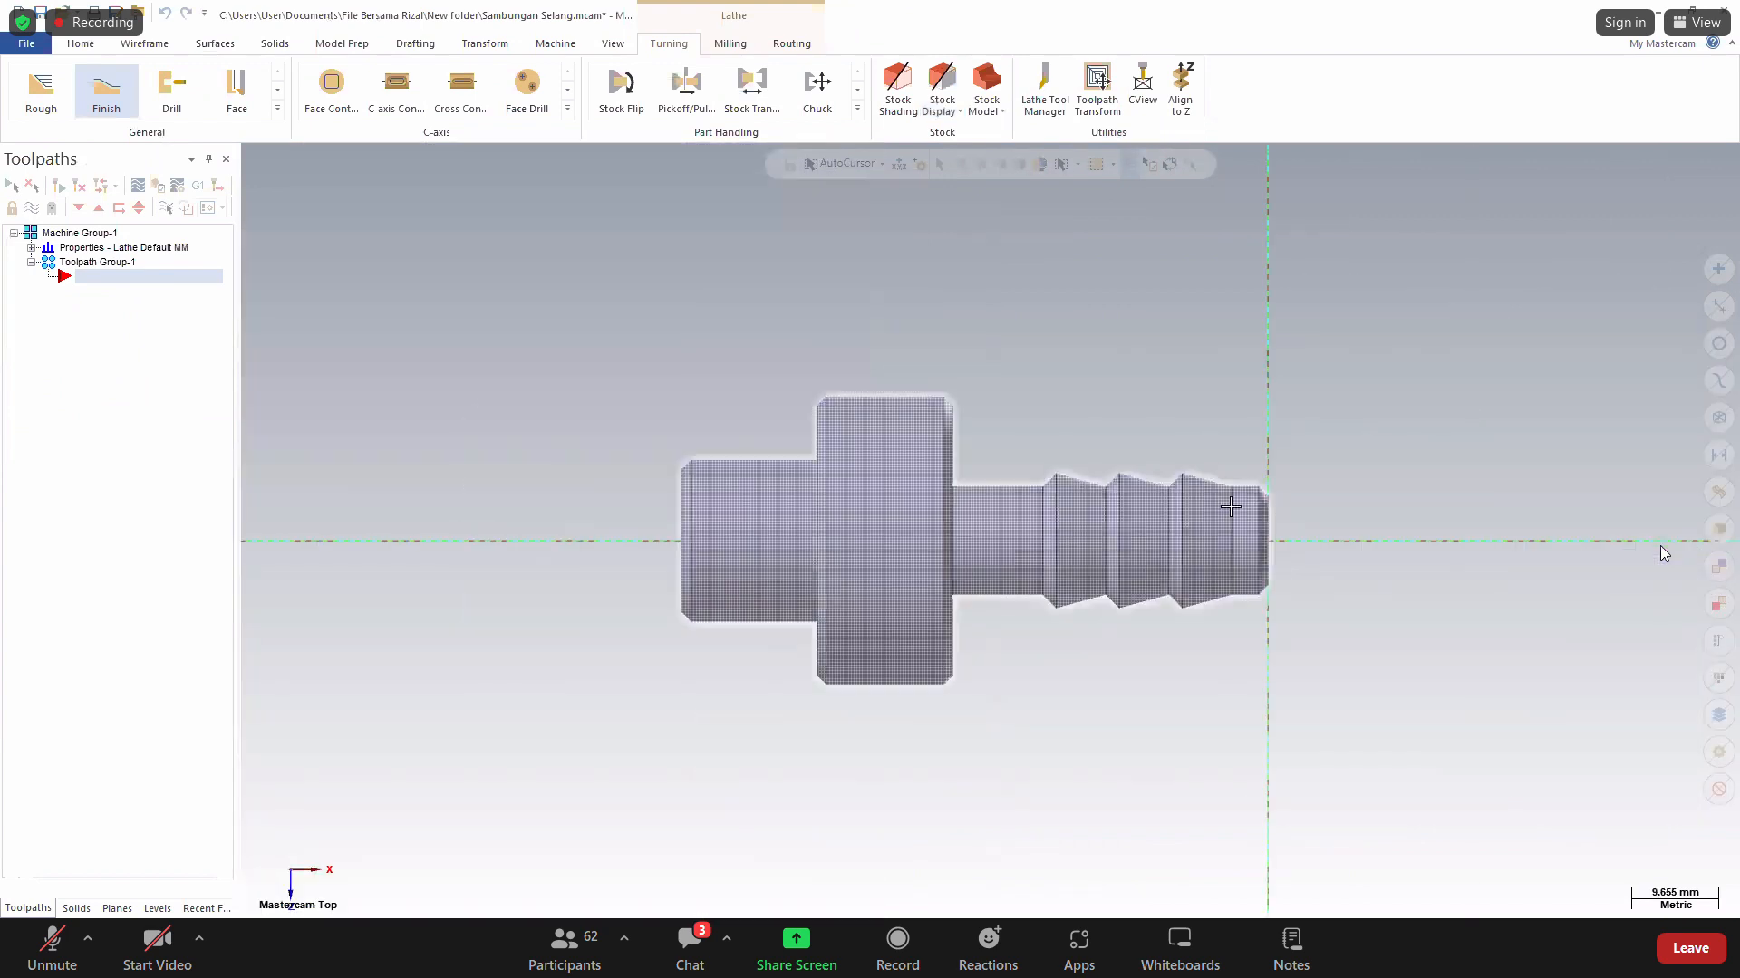
scroll(1224, 505, up, 2)
mouse_move(1318, 501)
middle_down()
mouse_move(1281, 493)
mouse_move(1262, 377)
mouse_move(1153, 487)
mouse_move(1347, 450)
mouse_move(1356, 504)
mouse_move(1266, 509)
mouse_move(1401, 505)
mouse_move(1227, 497)
mouse_move(1050, 406)
mouse_move(1107, 427)
middle_up()
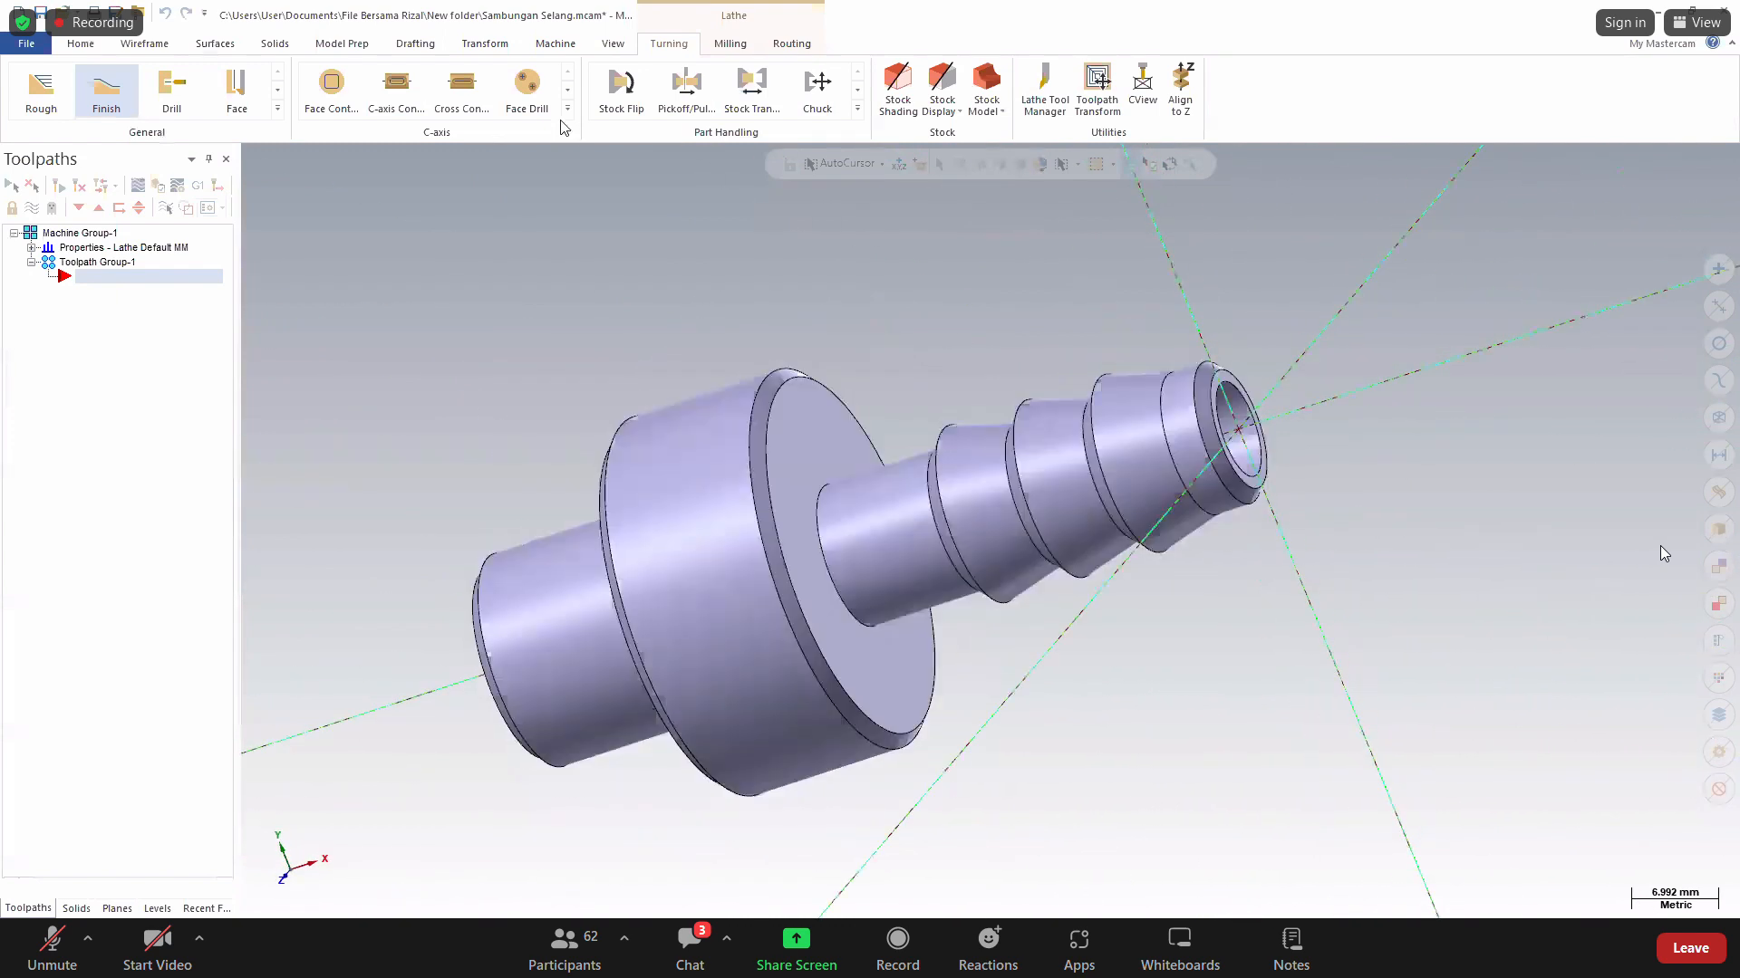
click(614, 45)
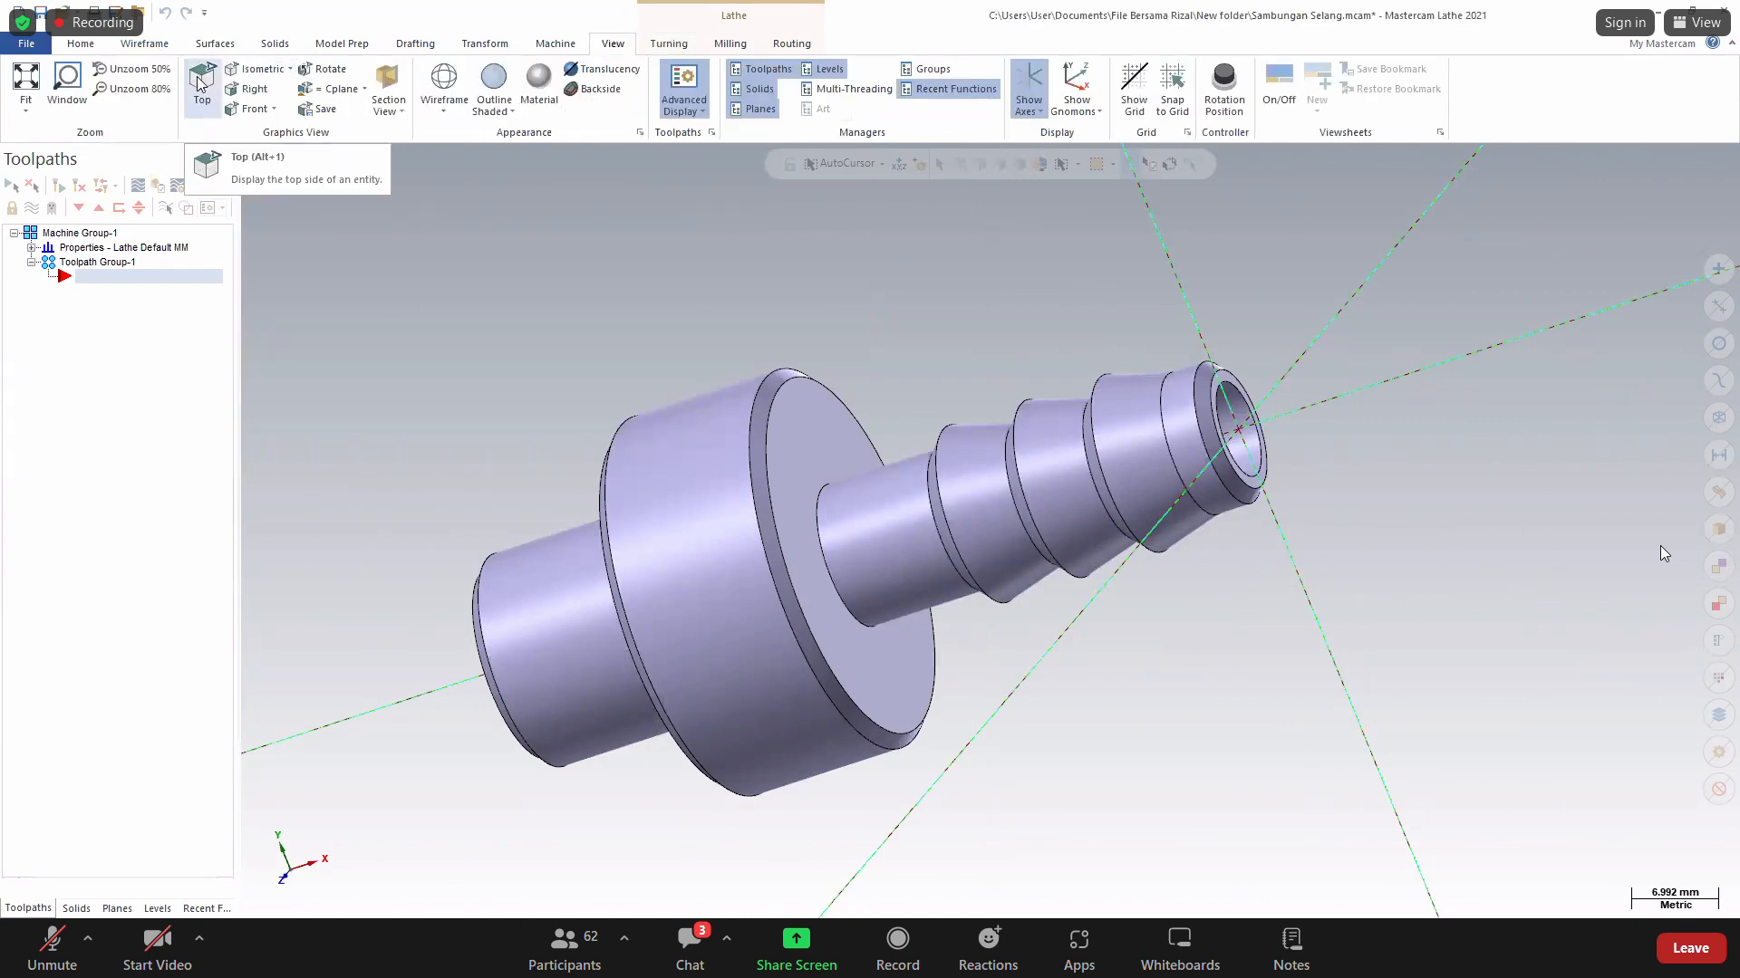
click(201, 83)
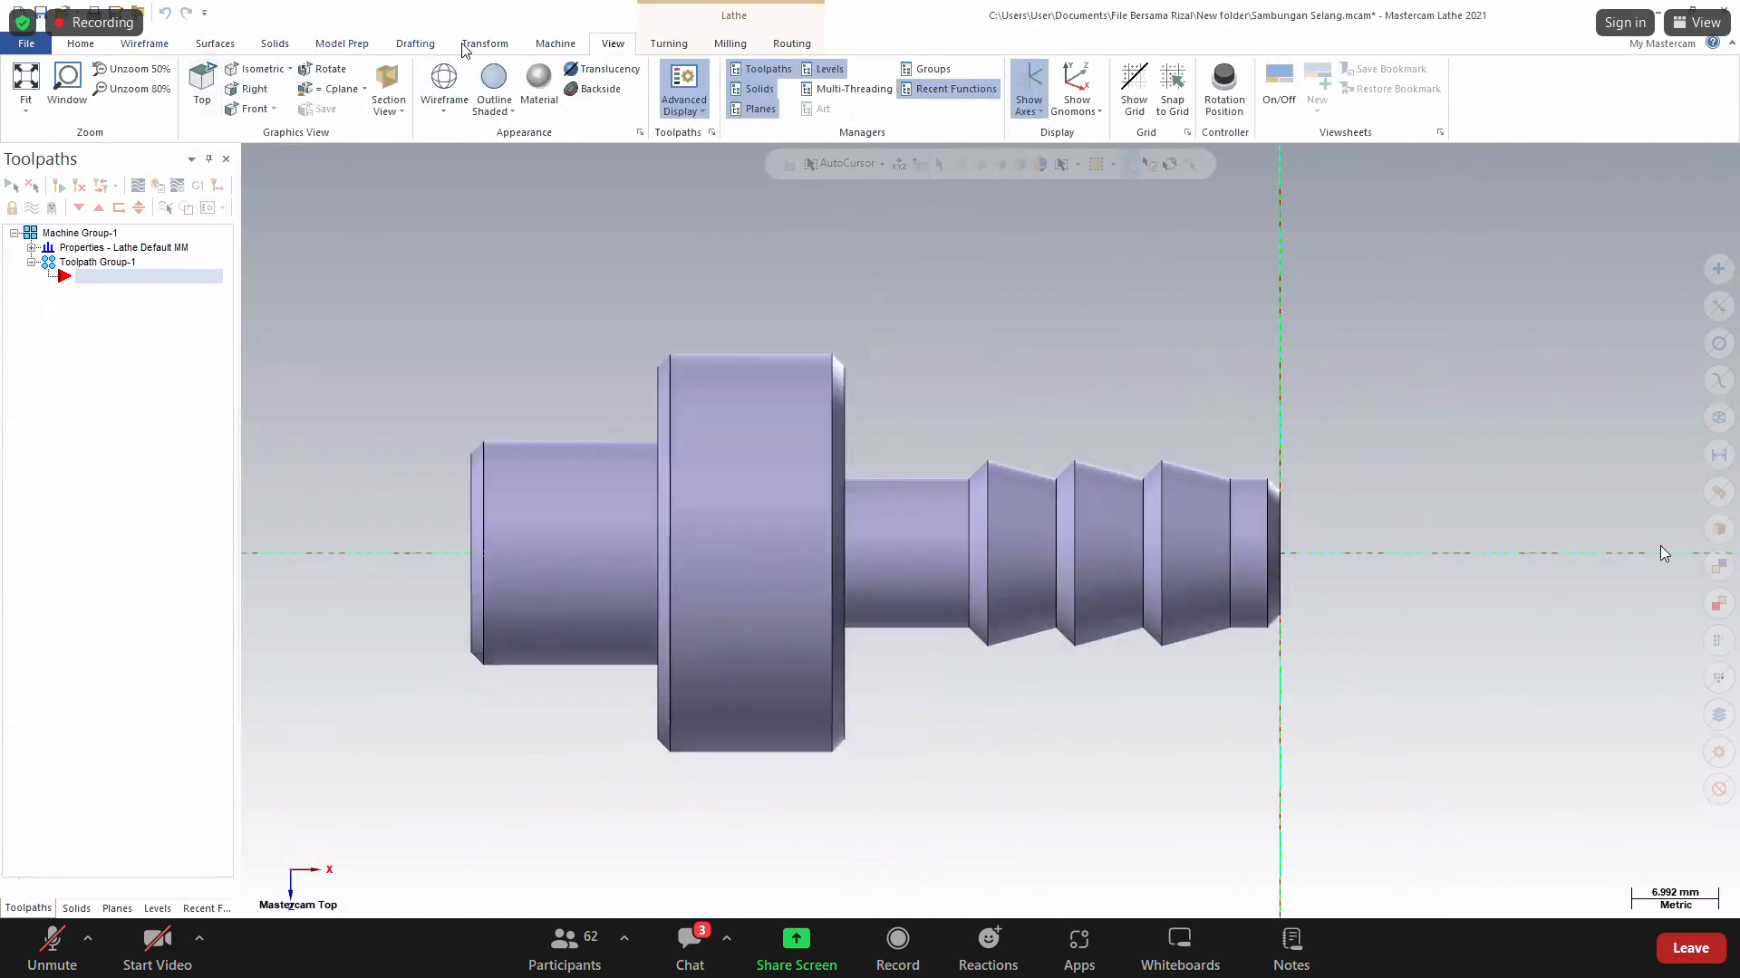
Translate the hose connector solid with the Move method and a delta X of 0.0, and accept it.
click(484, 44)
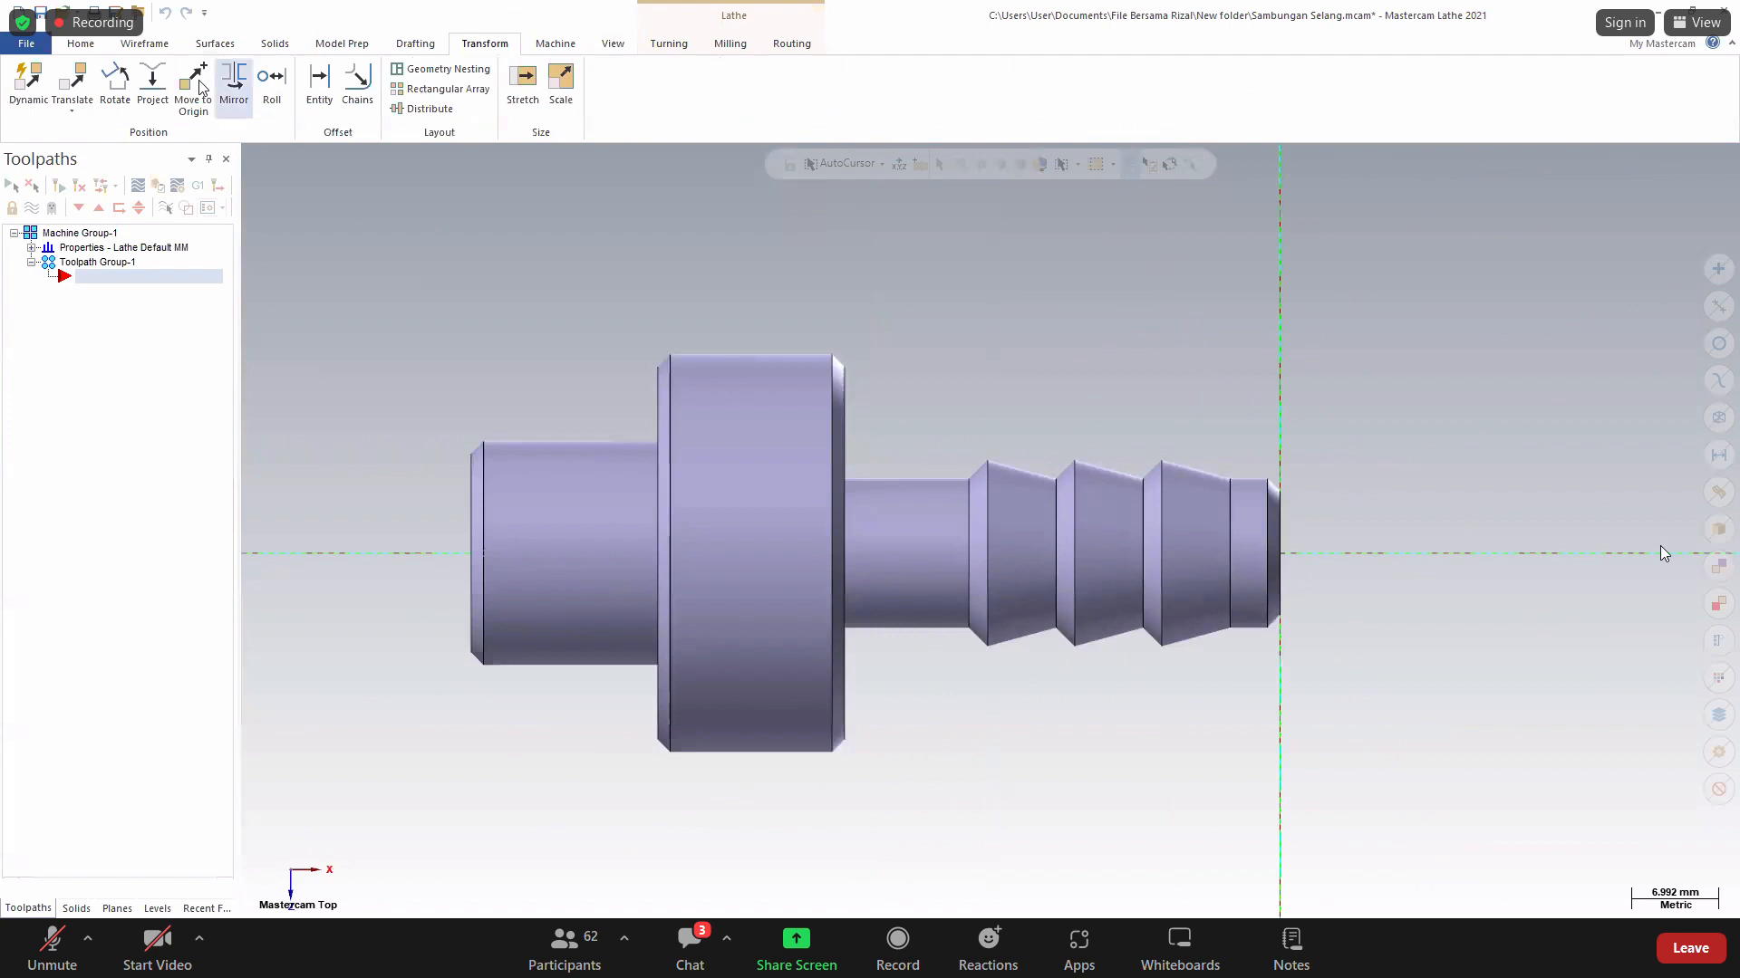
click(76, 83)
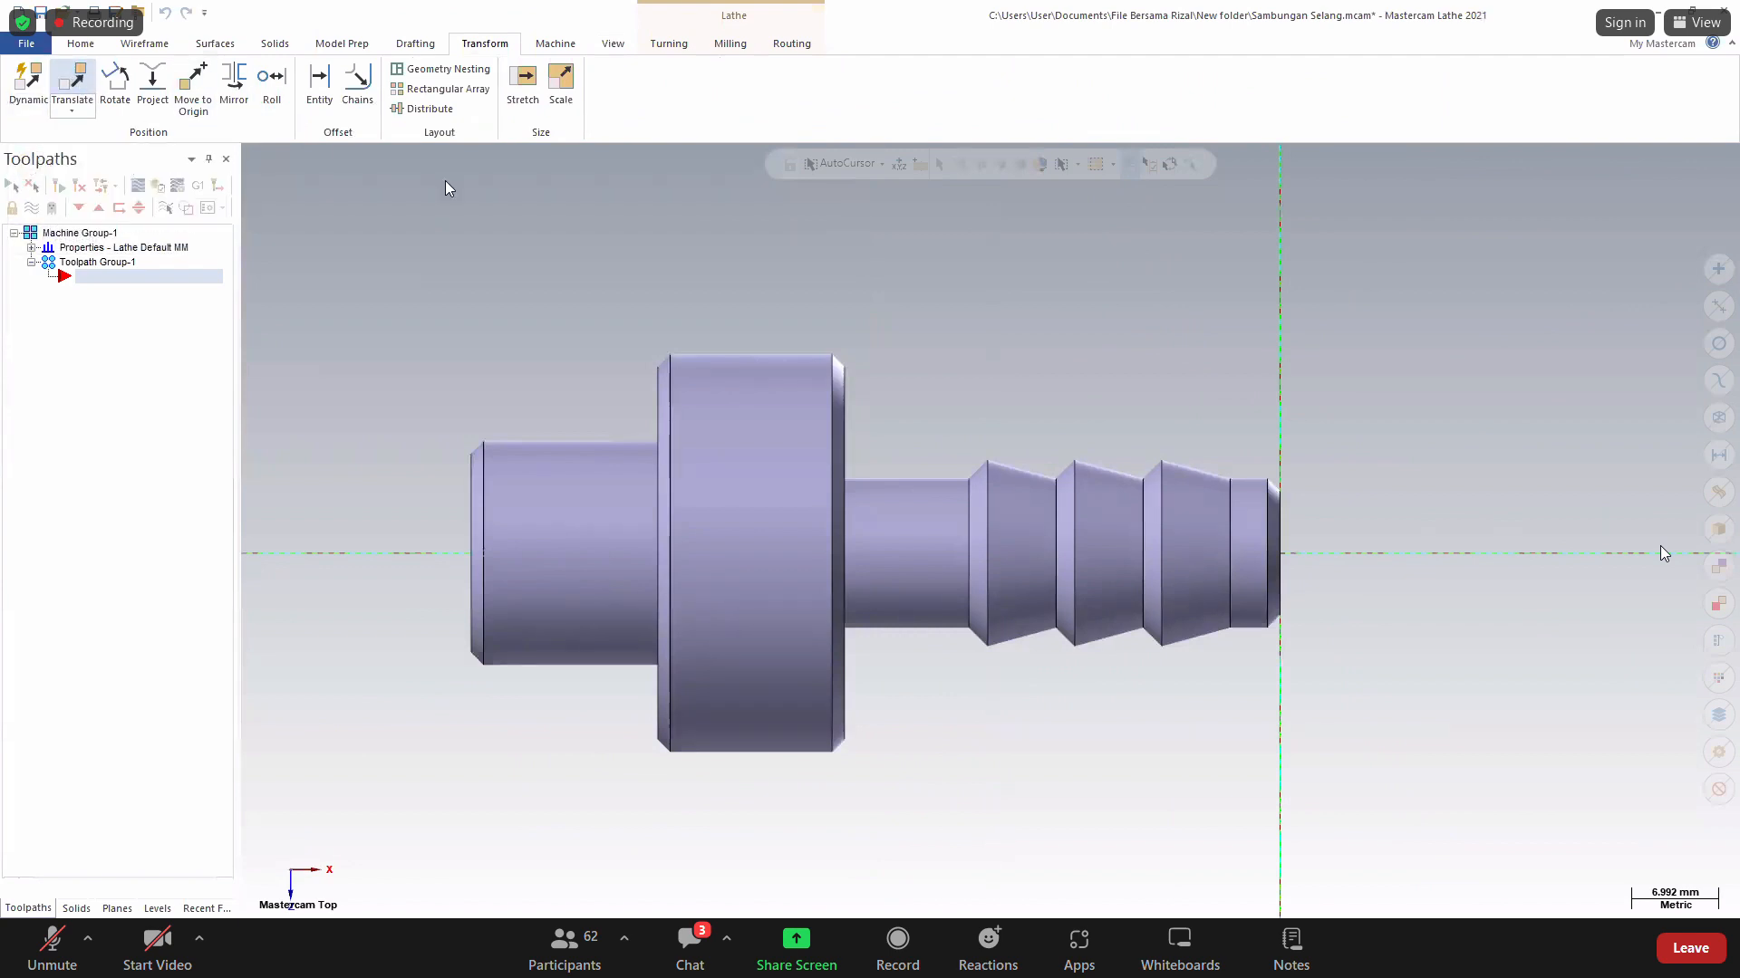
click(706, 426)
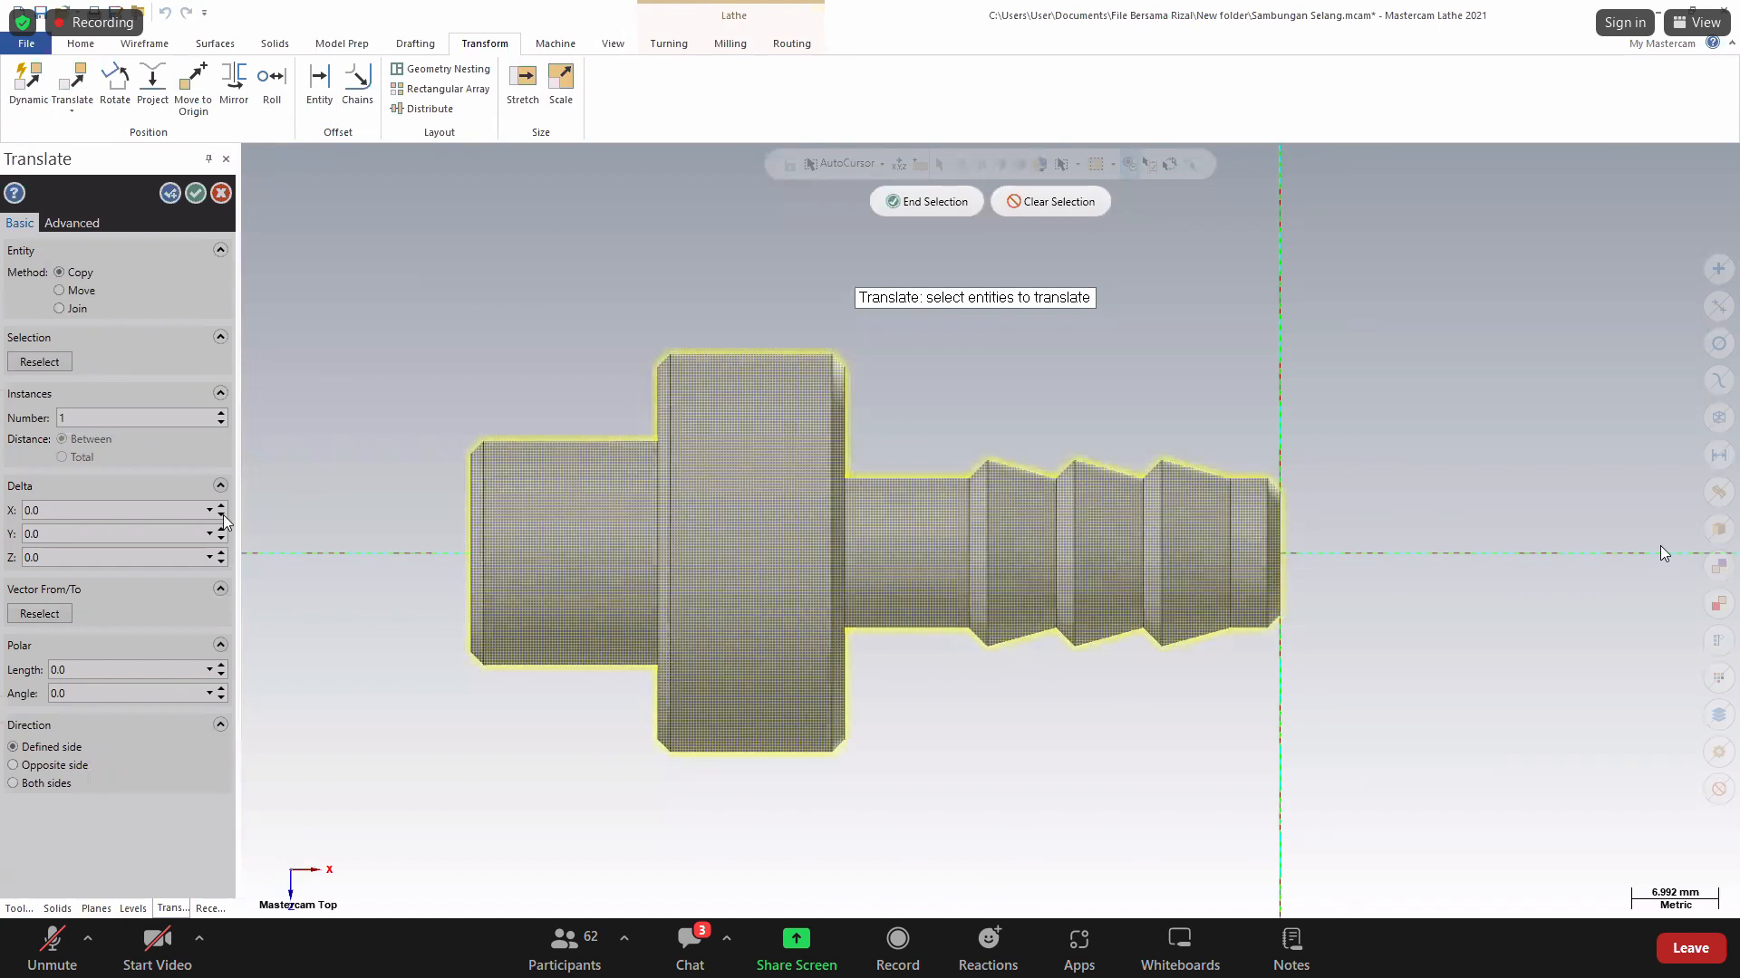
click(963, 201)
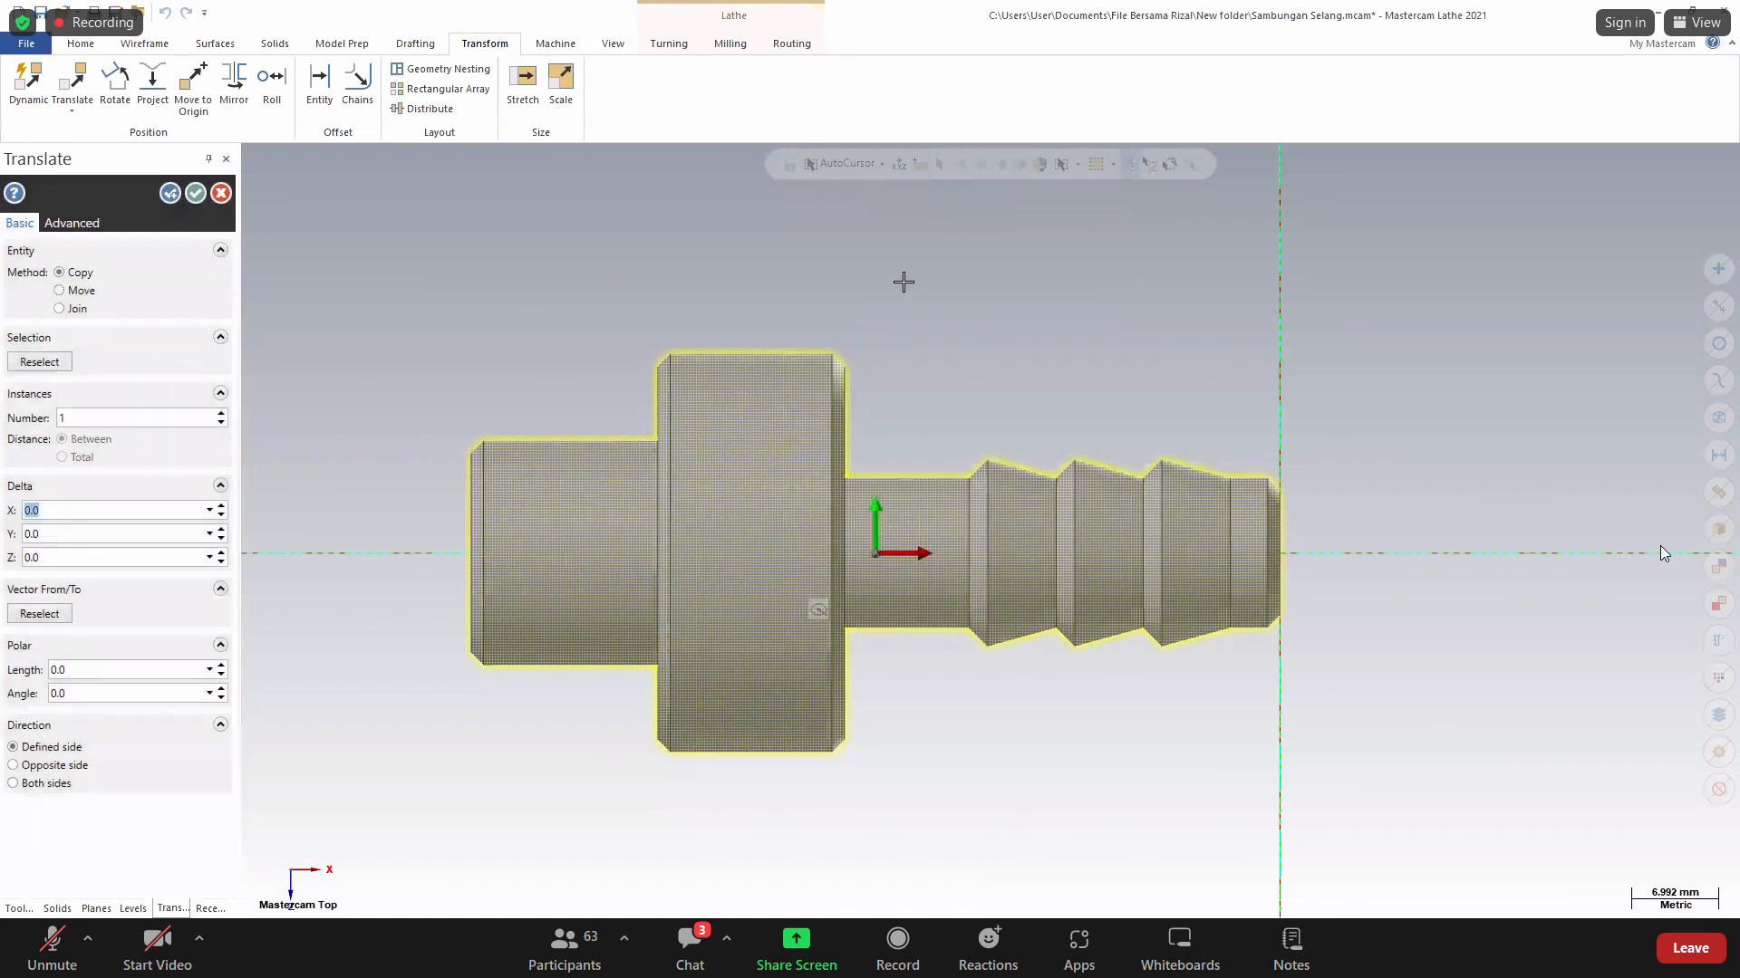
click(221, 514)
click(221, 505)
click(221, 506)
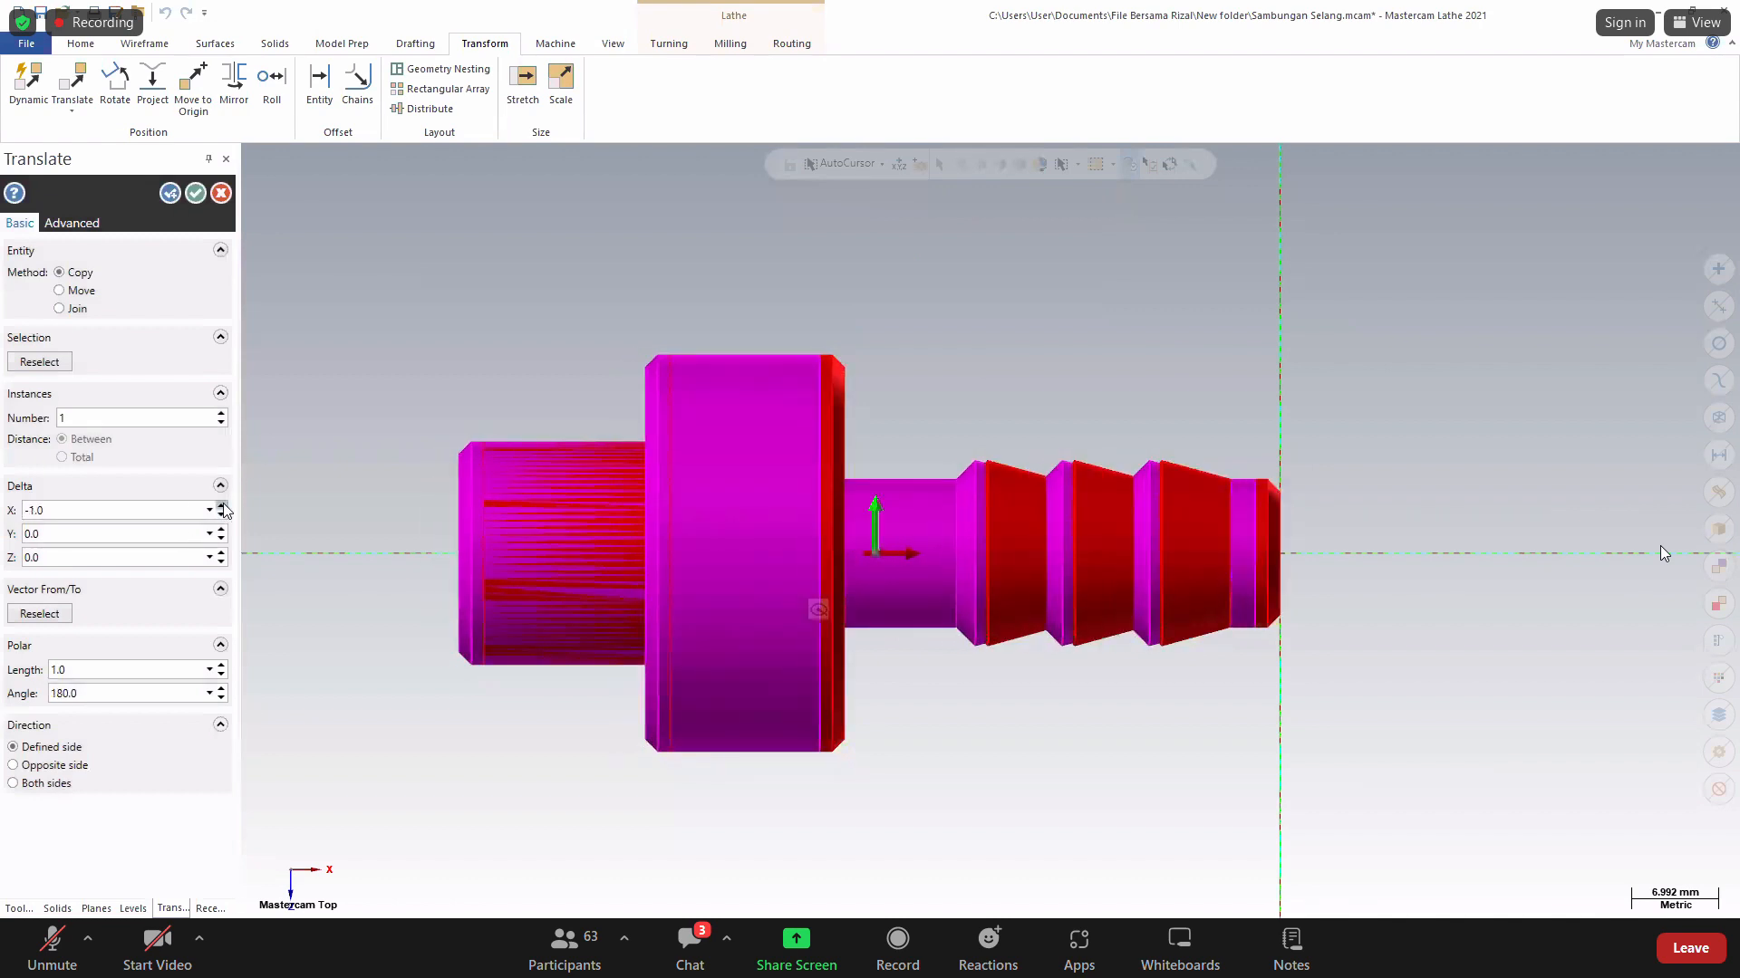
click(60, 291)
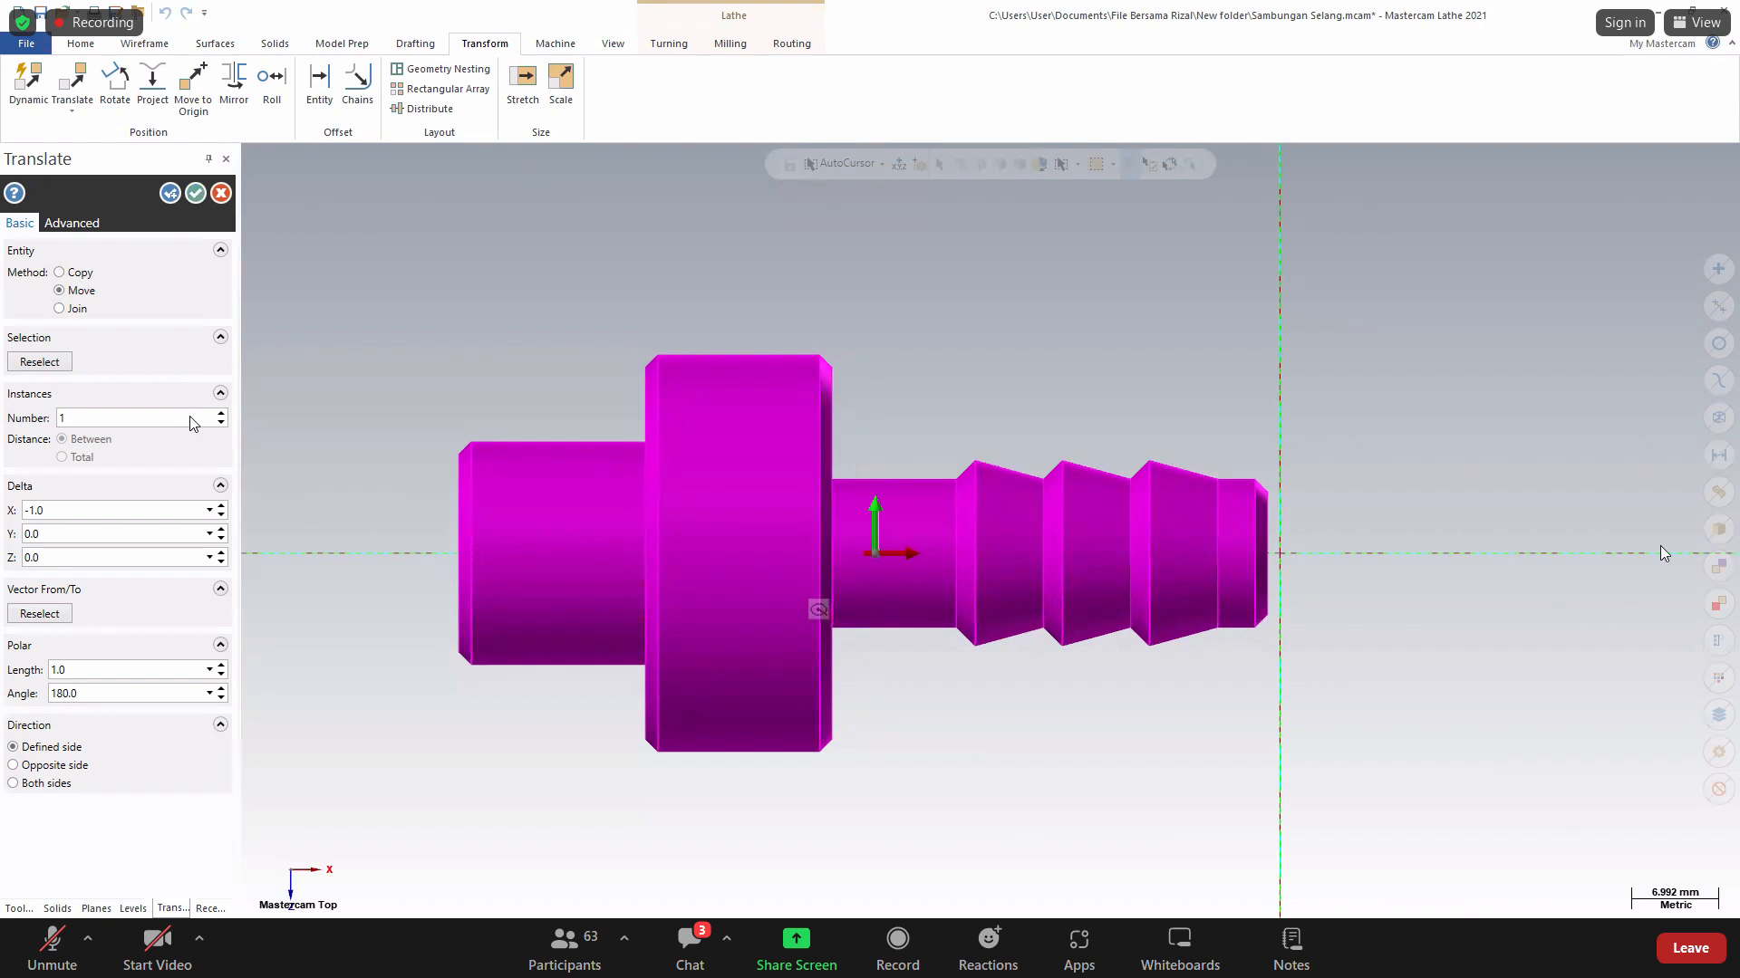
click(222, 506)
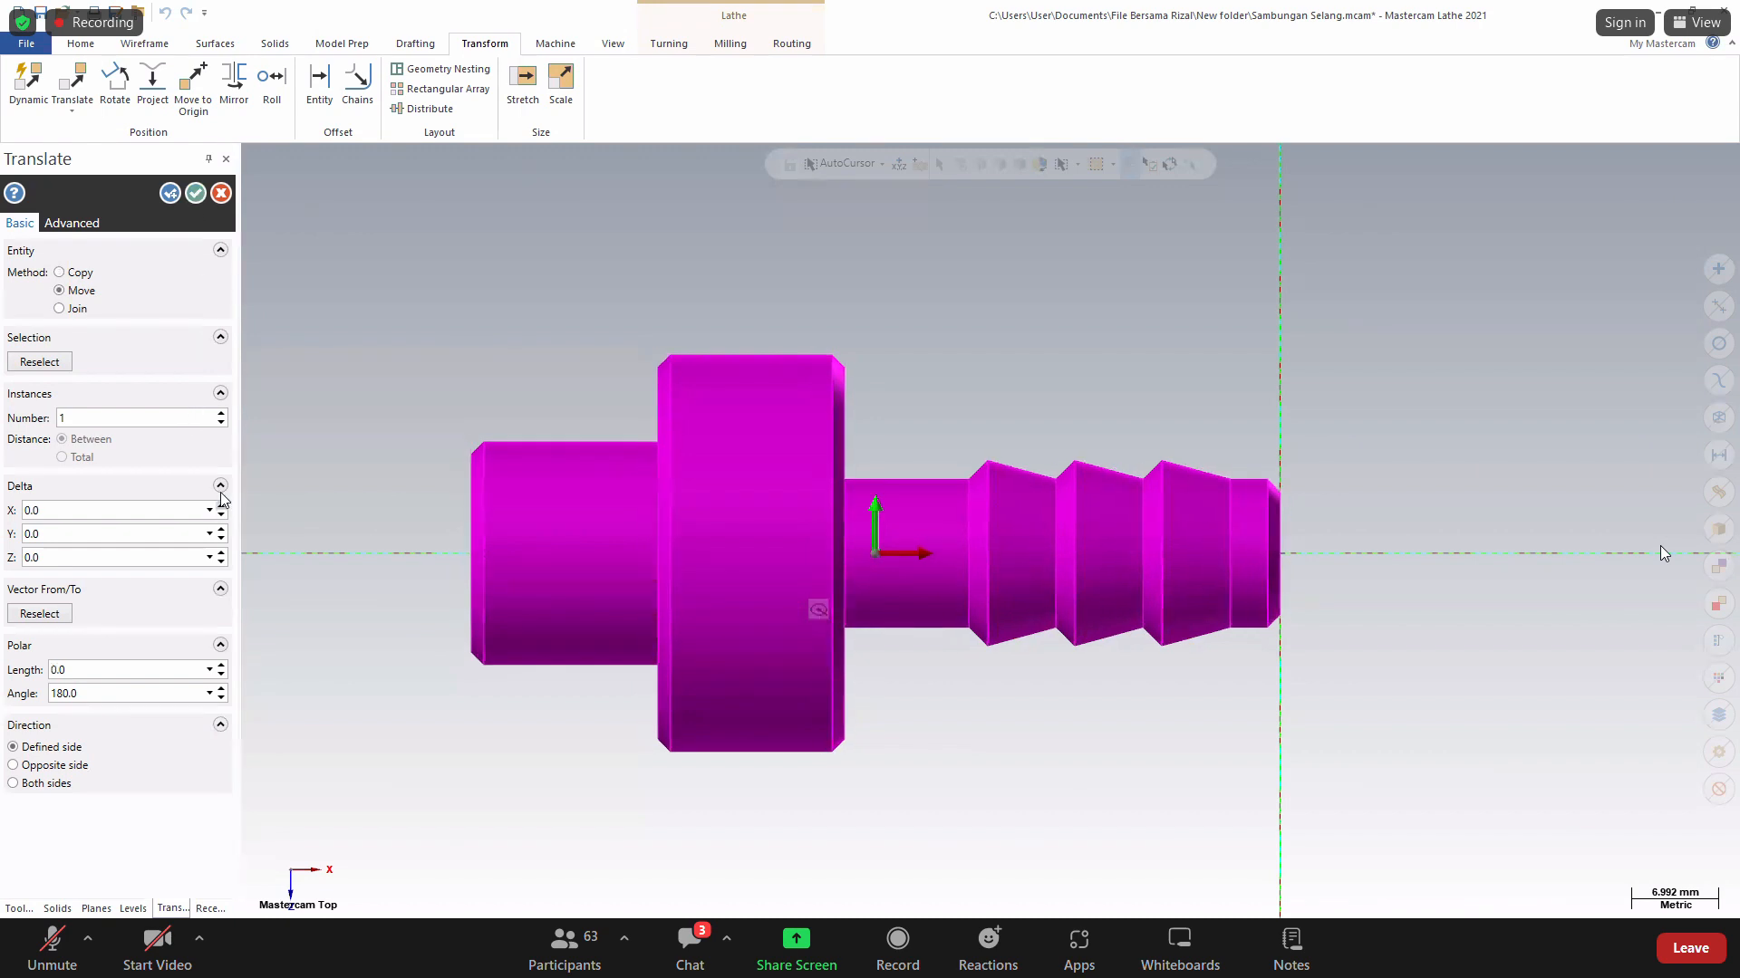
click(197, 193)
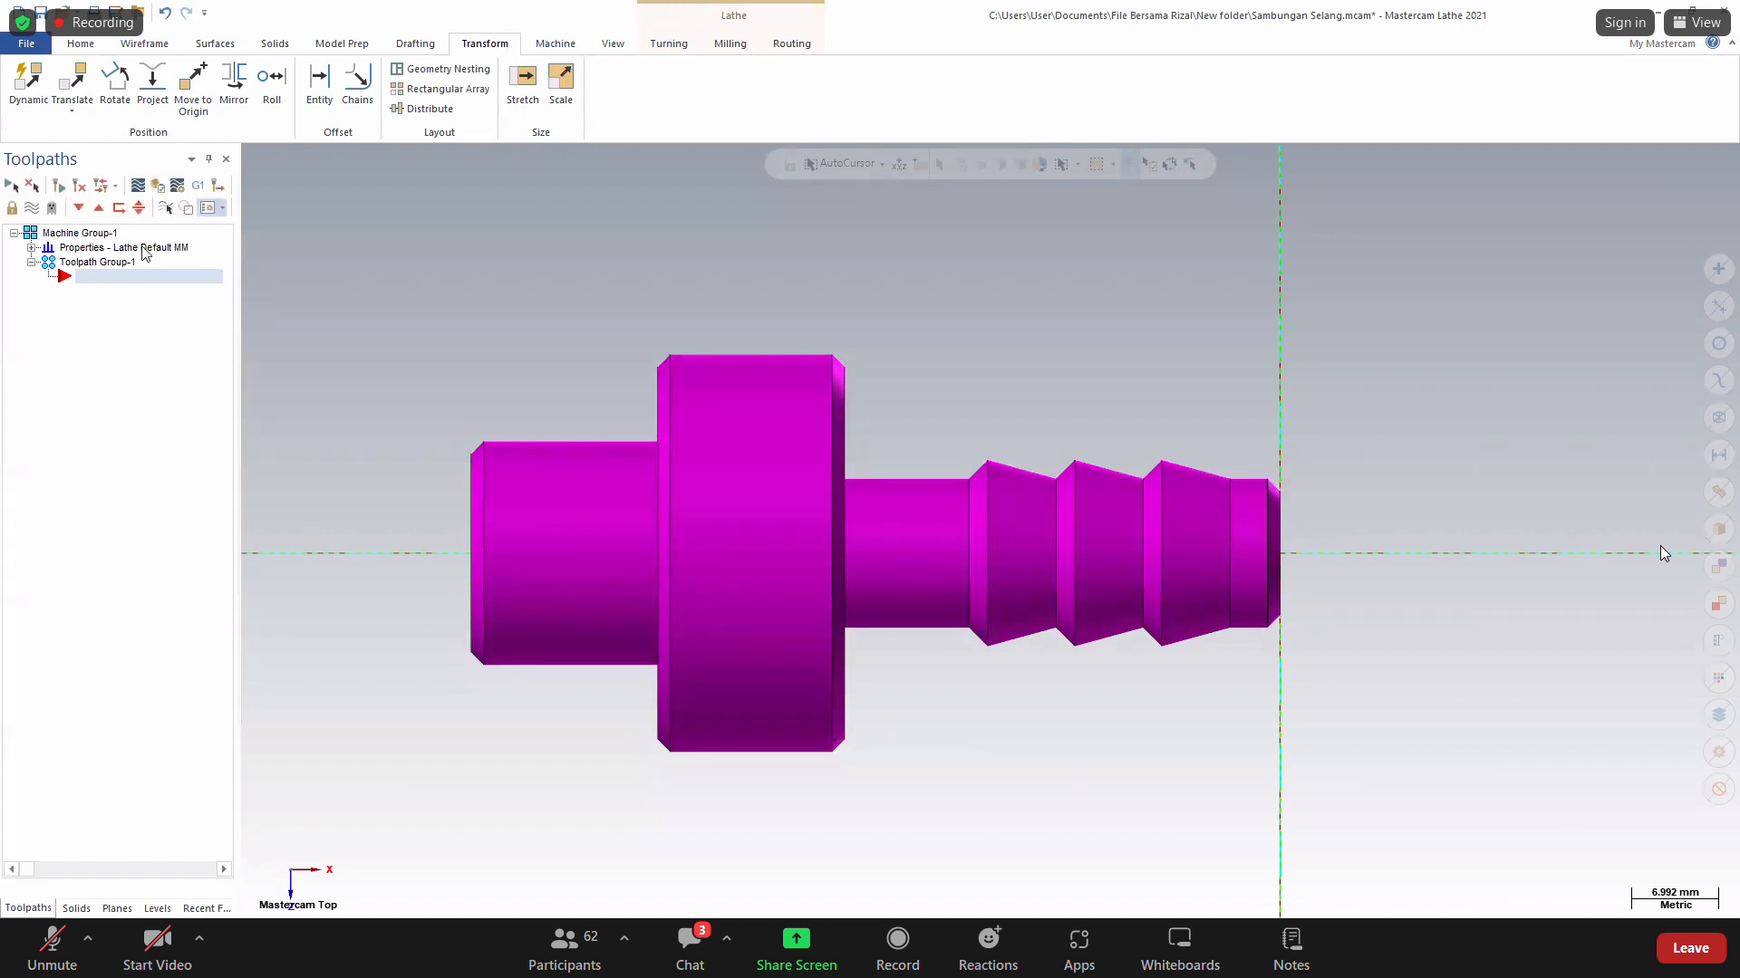
Define the left spindle stock as a cylinder along -Z with an OD of 32.0 and a length of 70.0.
click(32, 248)
click(103, 291)
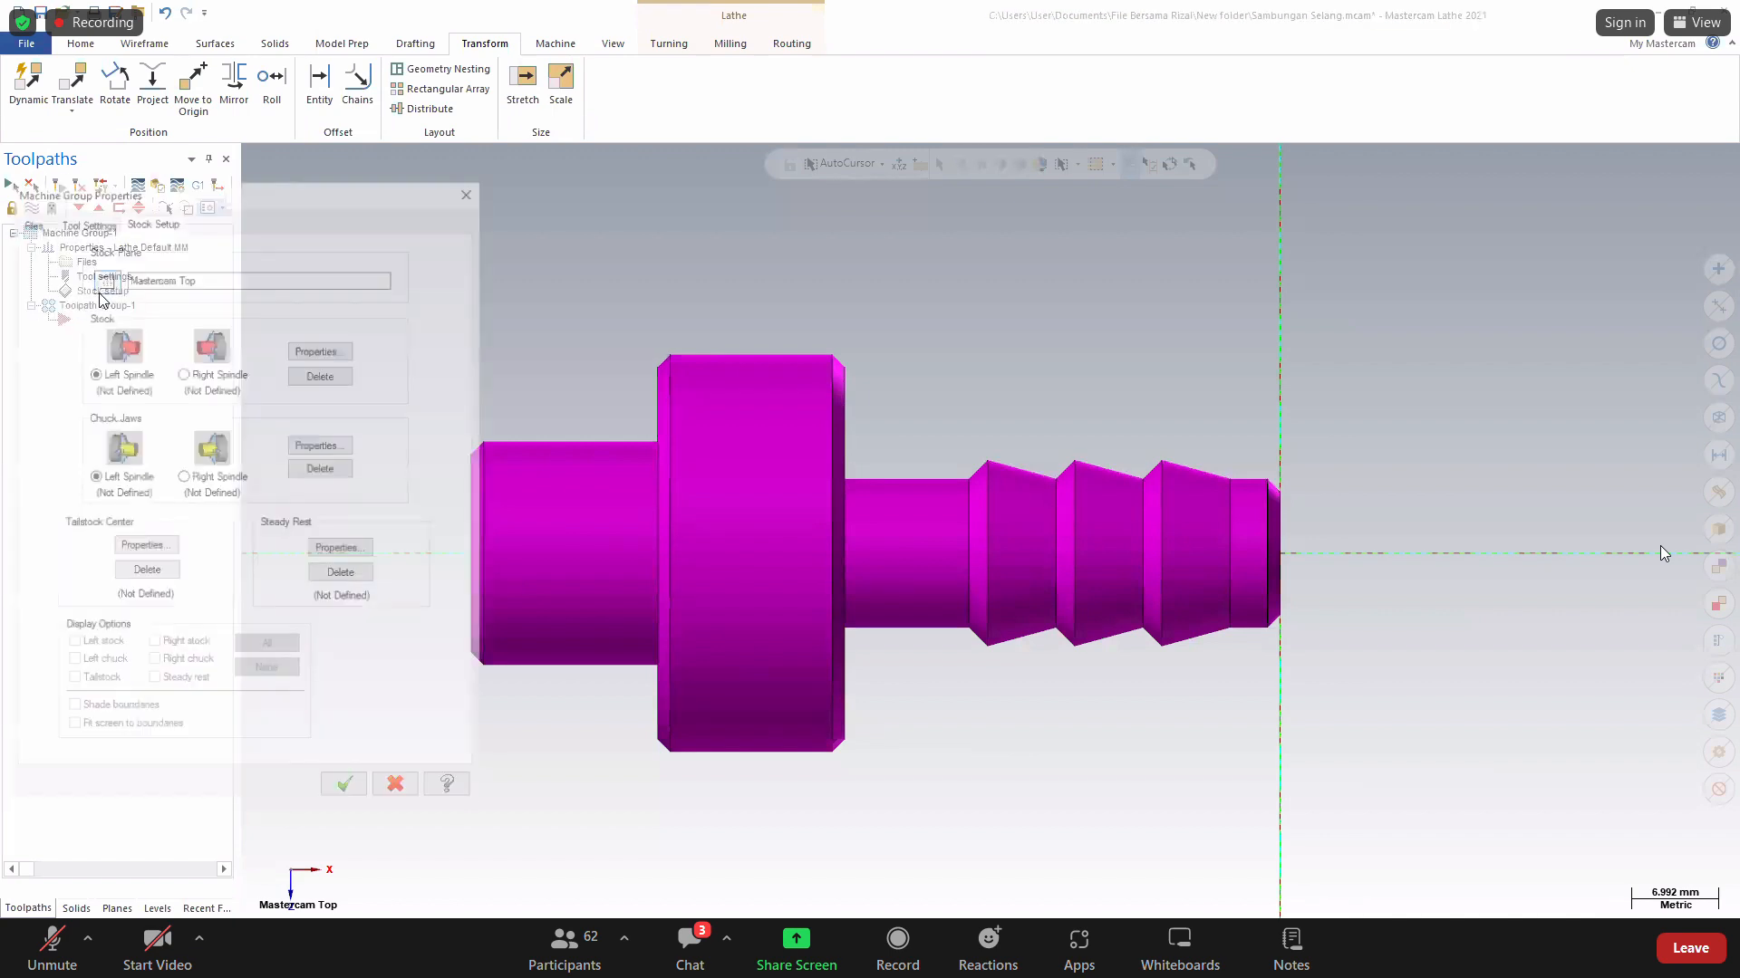
click(323, 350)
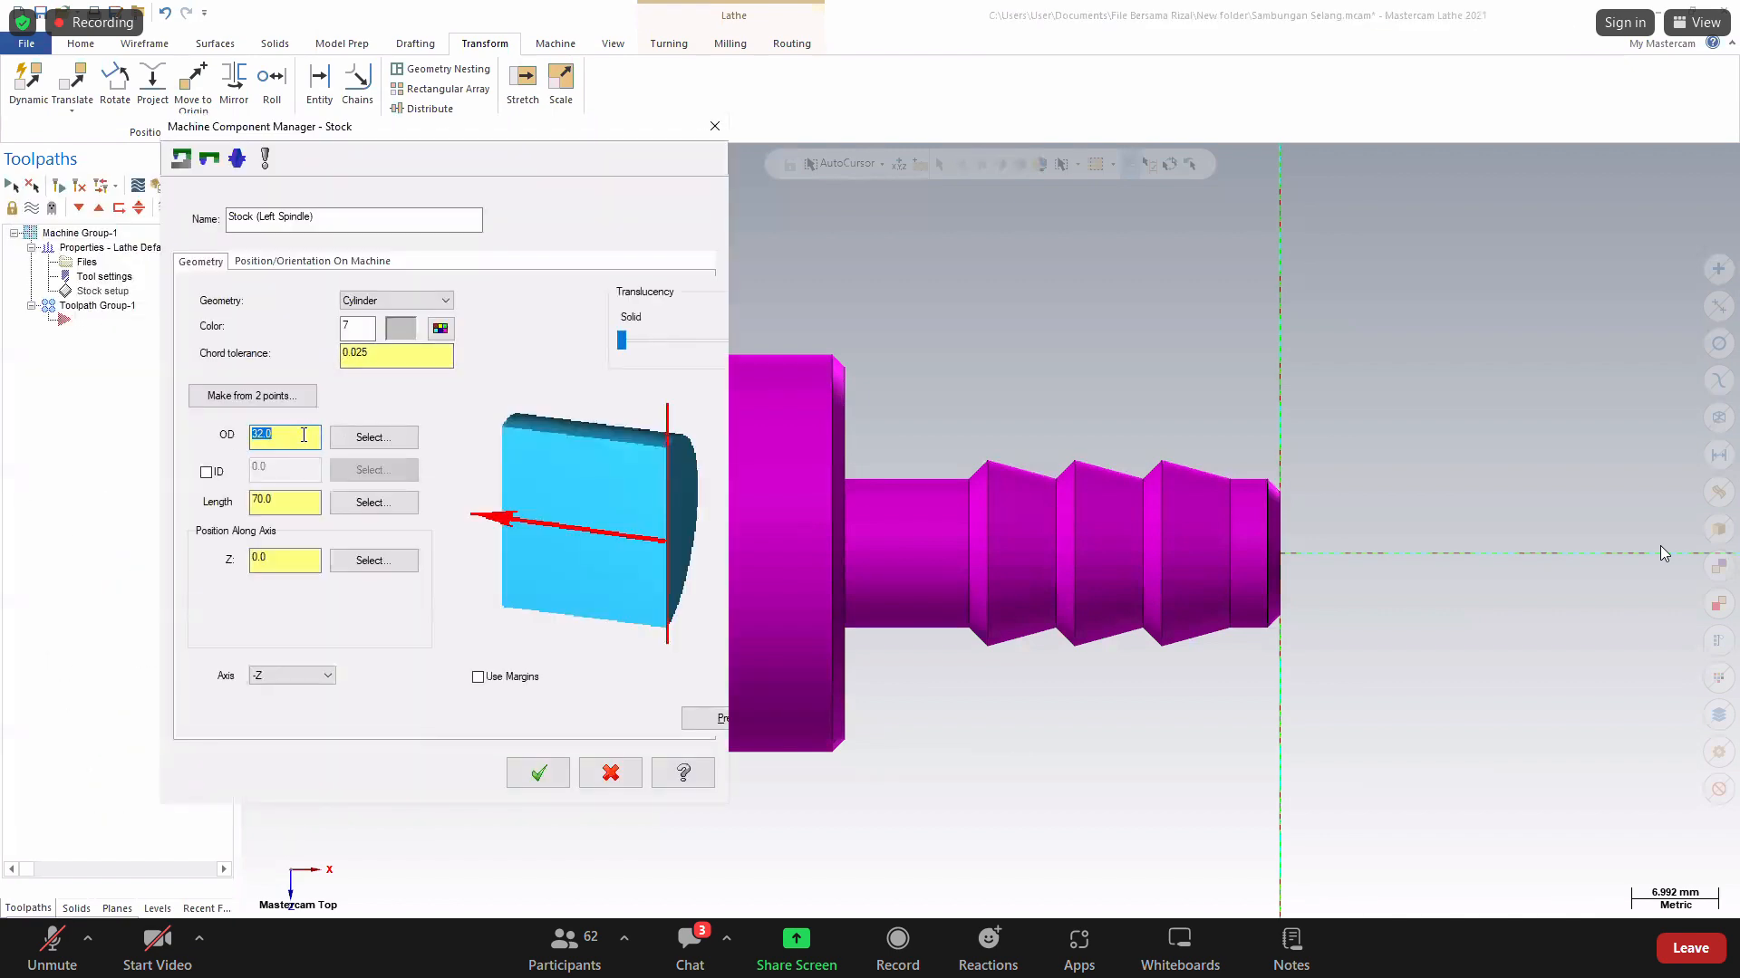
click(281, 499)
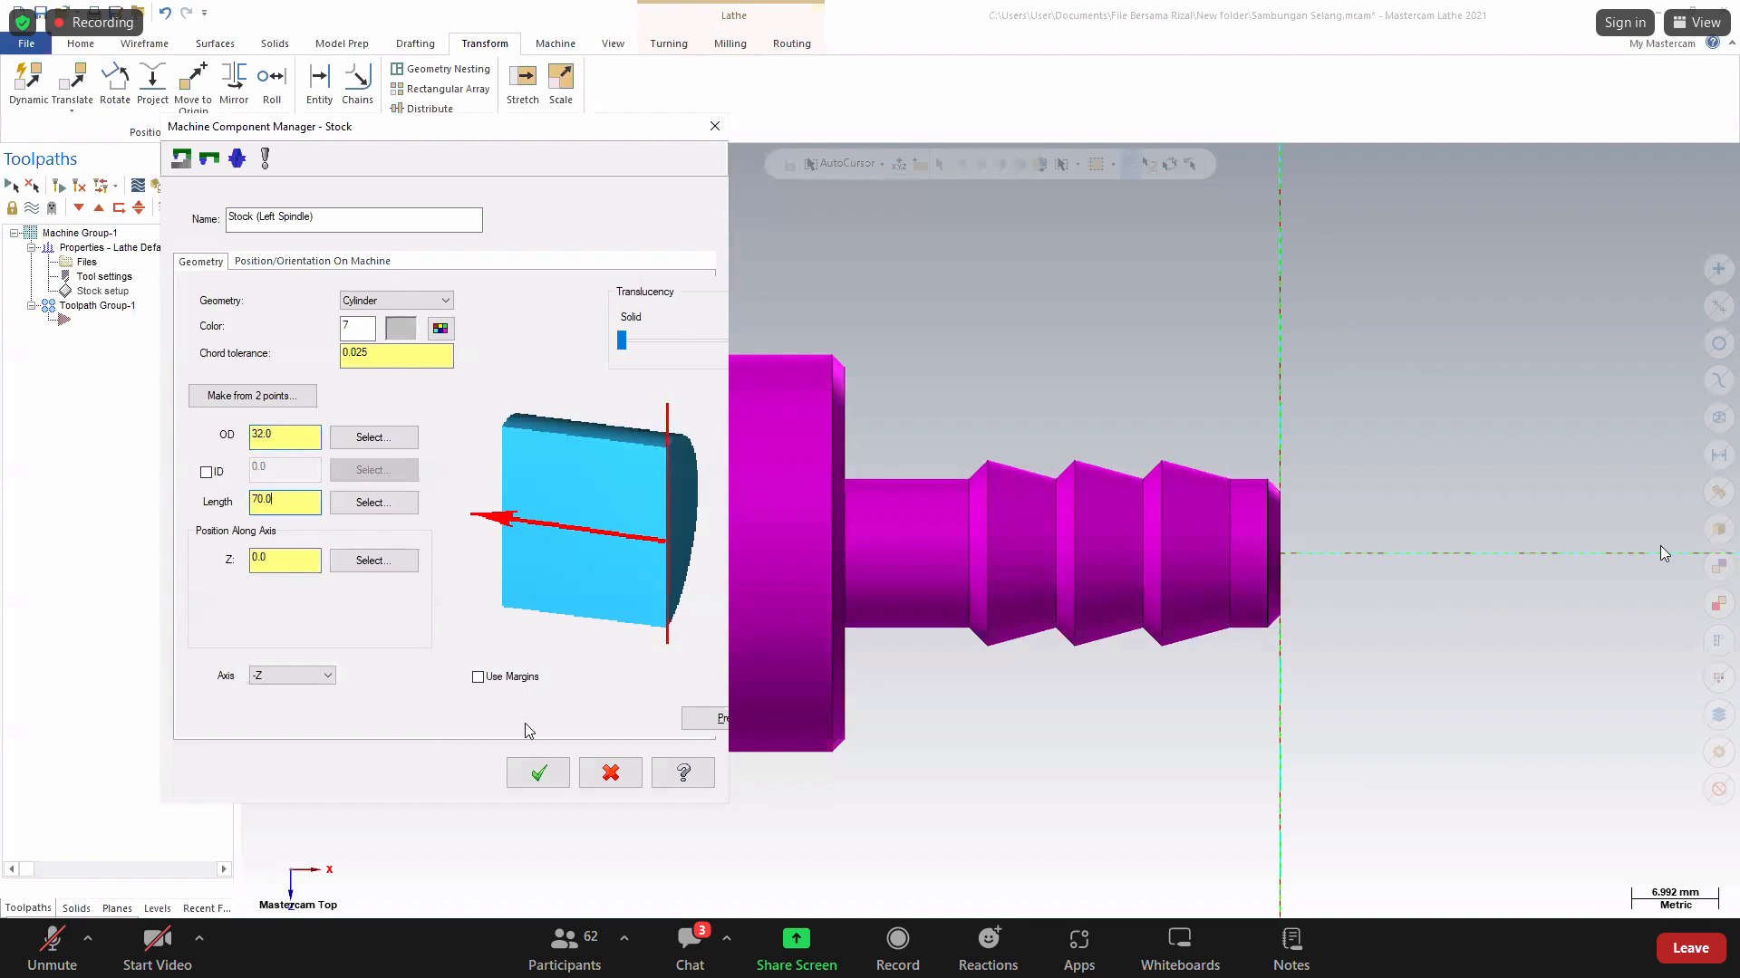
click(542, 775)
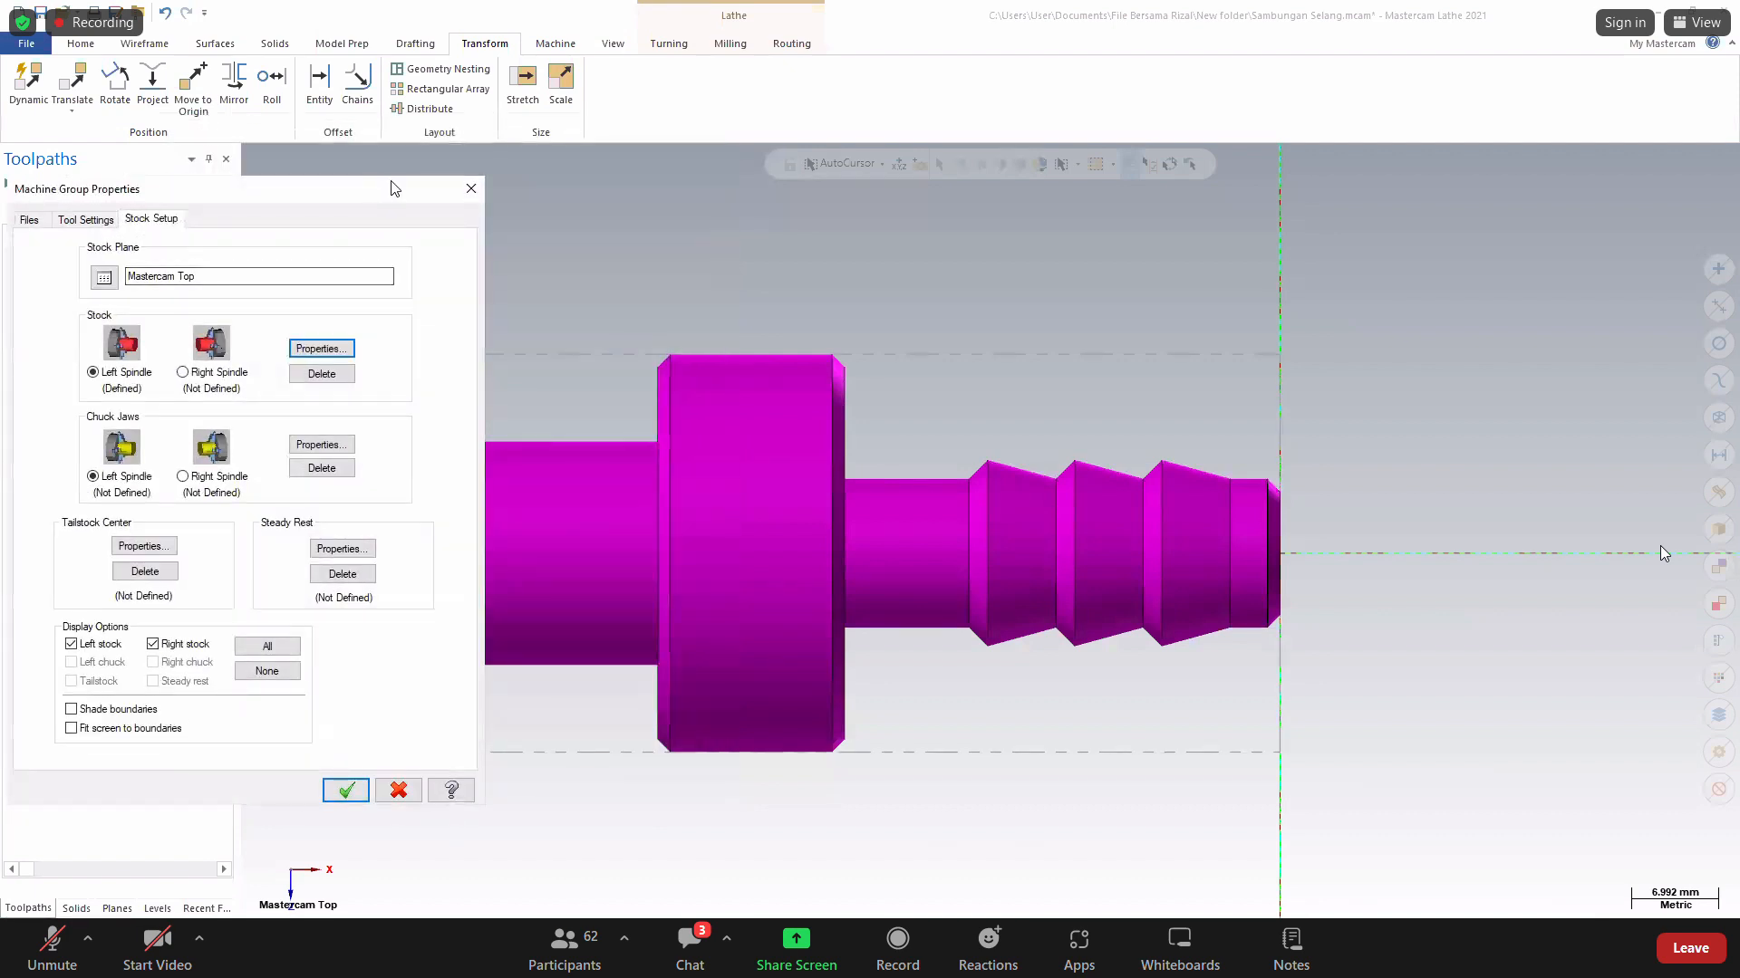
Reopen the left spindle stock properties and try to define the cylinder from two points, starting at the centre of the connector's front face.
drag(395, 189, 1387, 273)
click(1316, 433)
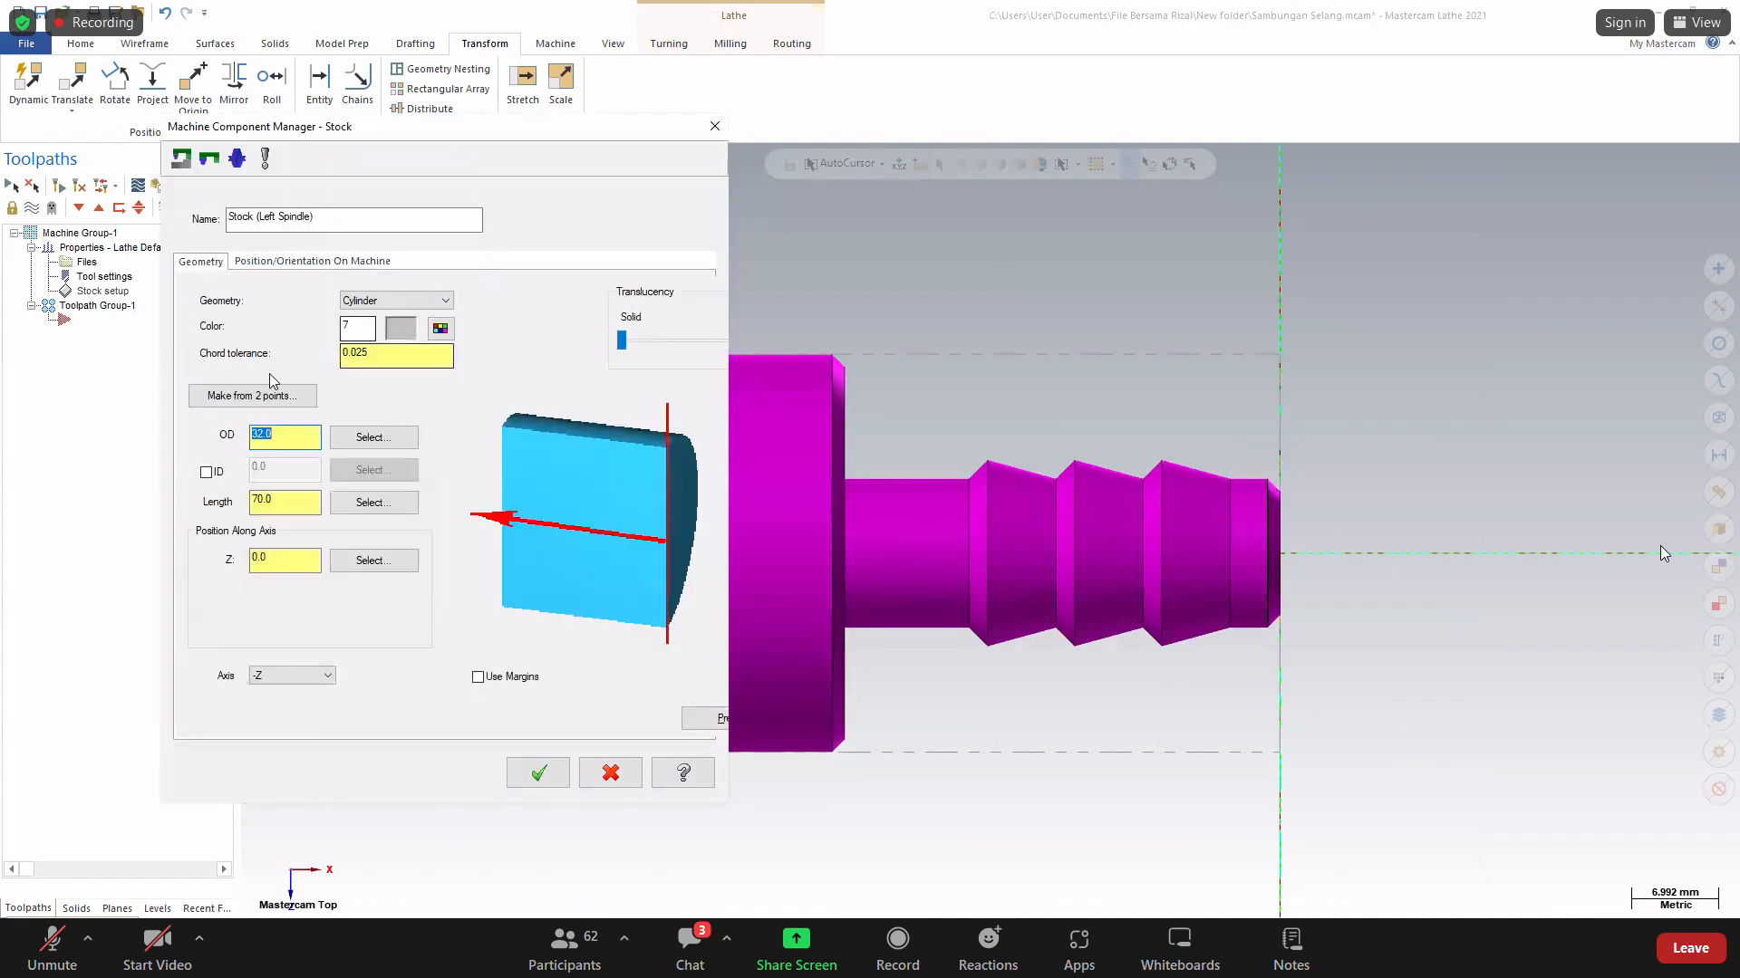
click(308, 506)
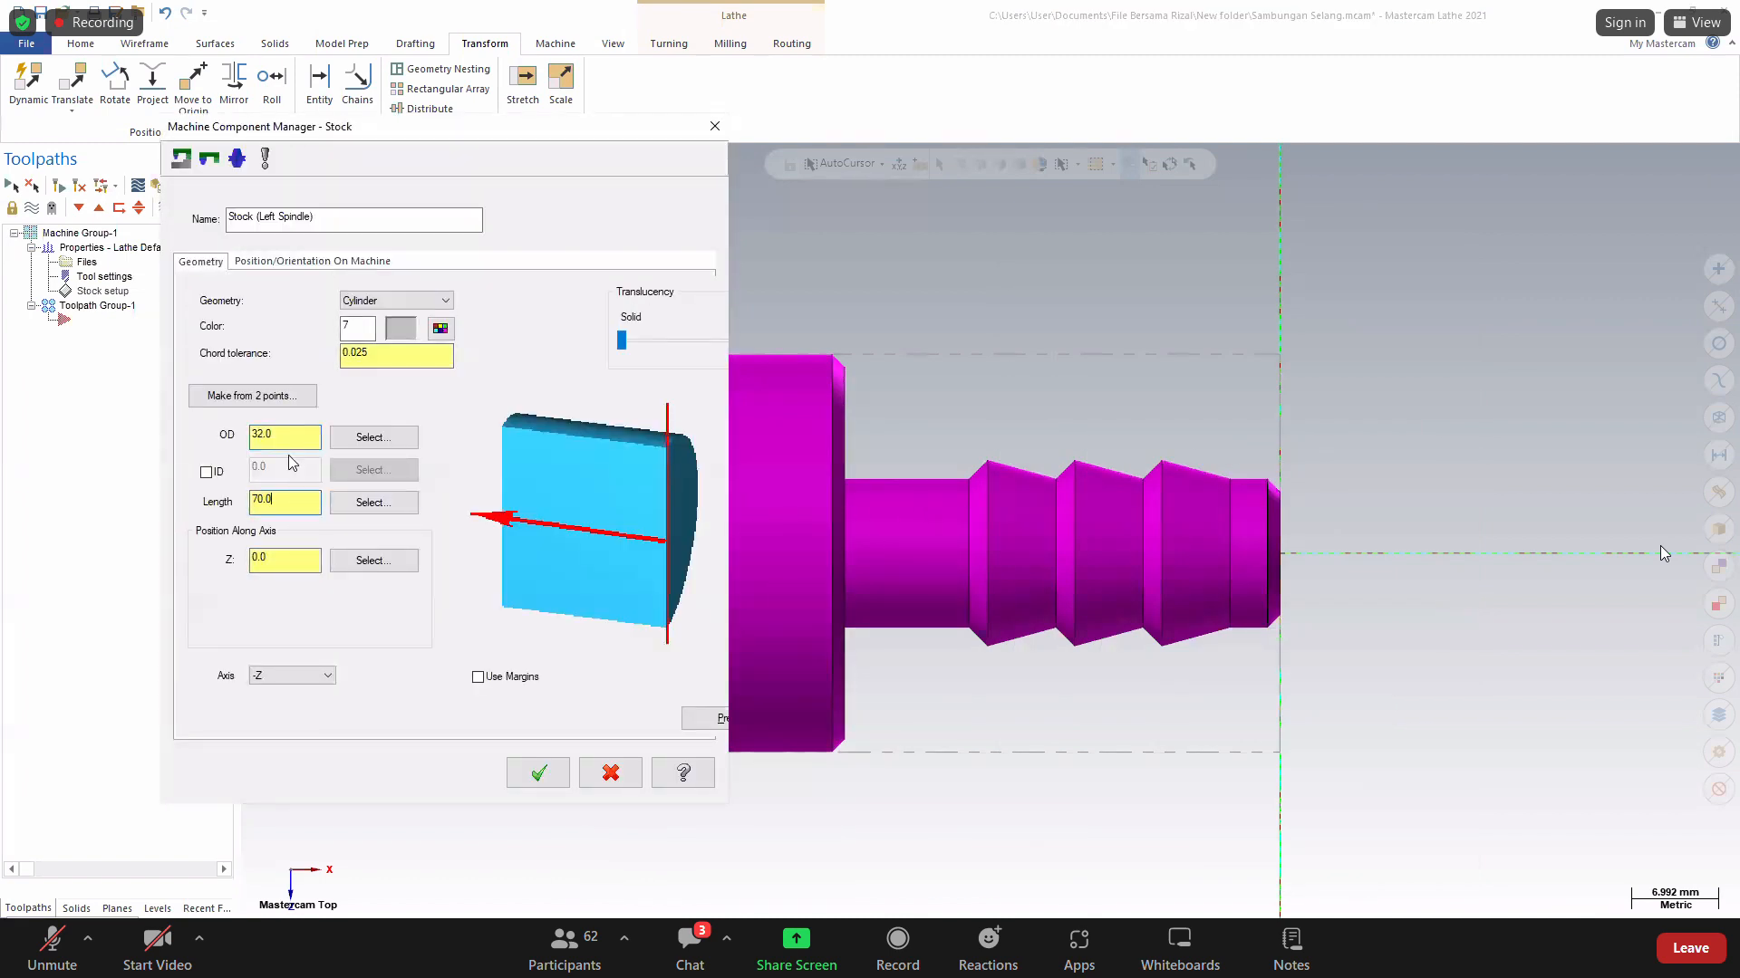
click(252, 396)
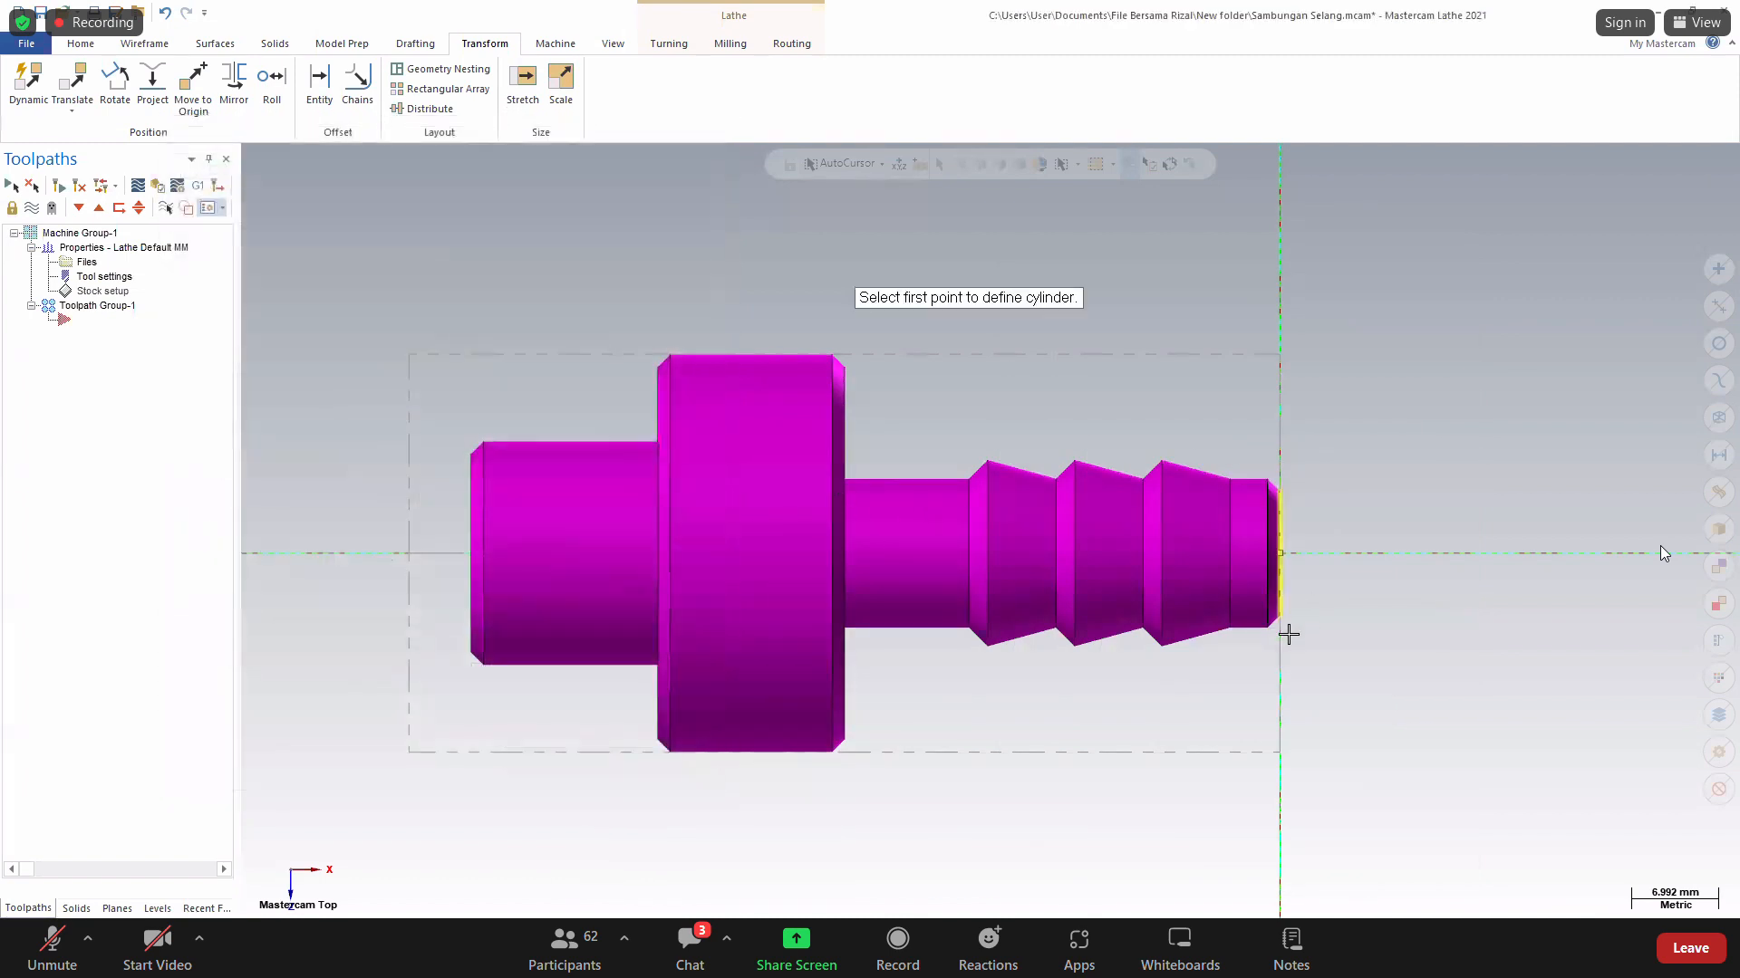
click(1284, 554)
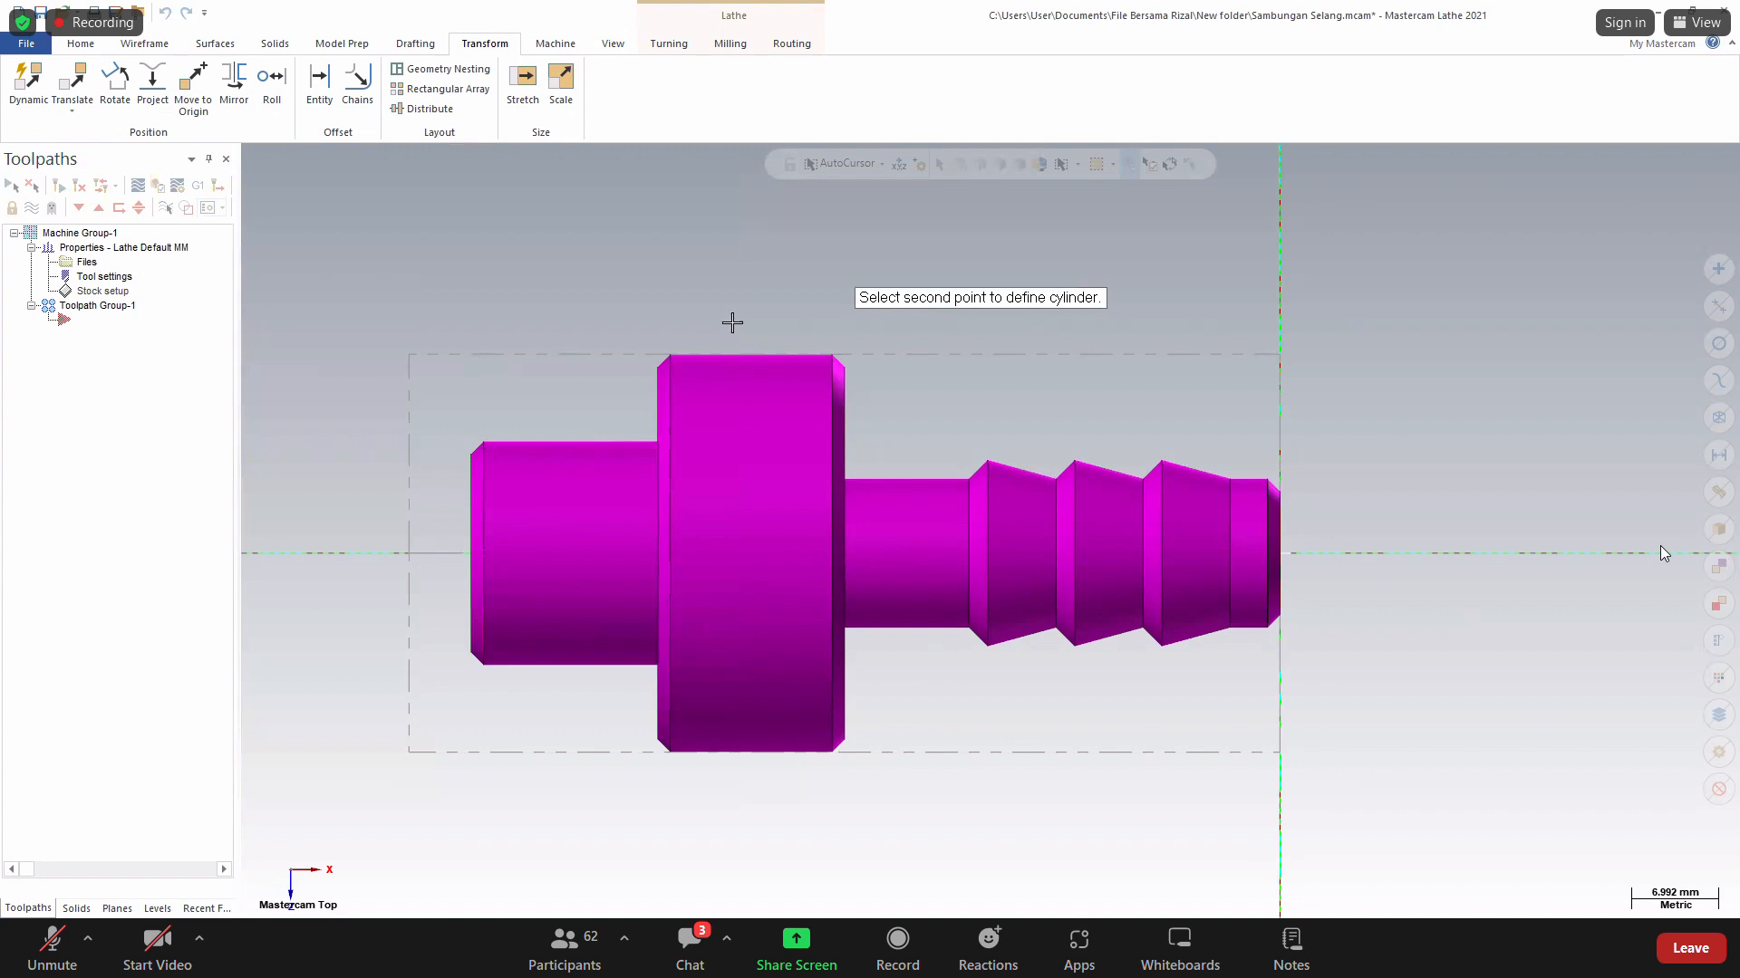
click(433, 220)
Set the left spindle stock's length to 65 and accept it.
double_click(254, 503)
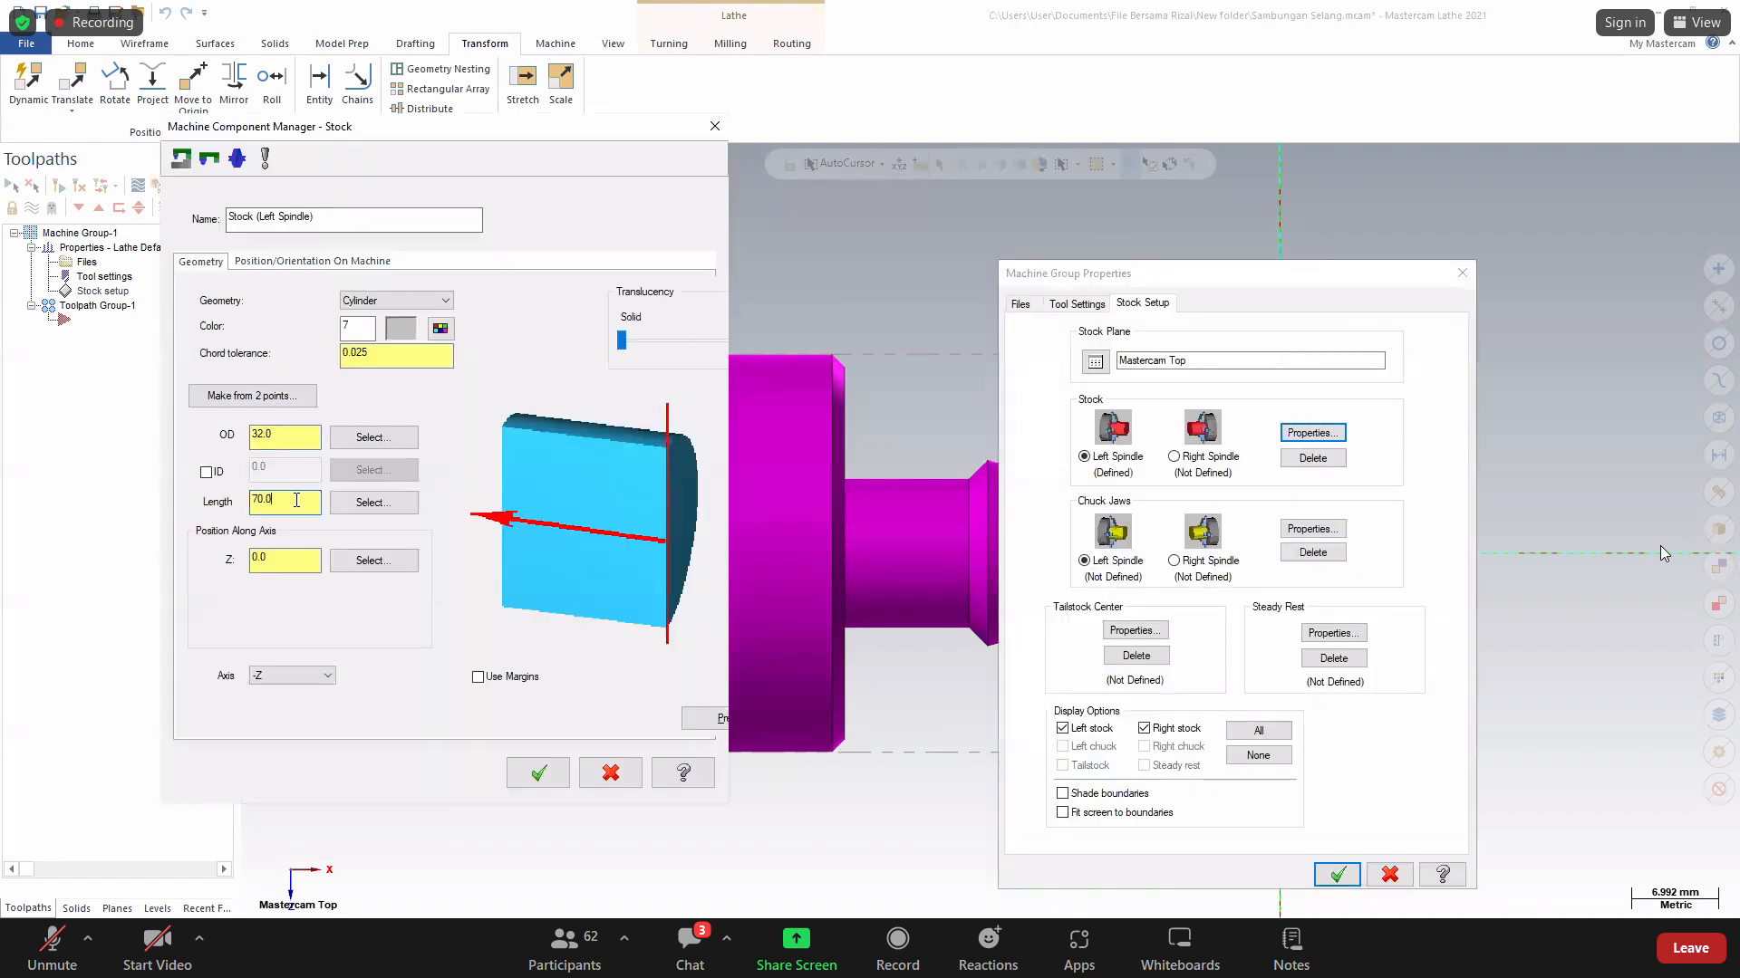
click(538, 773)
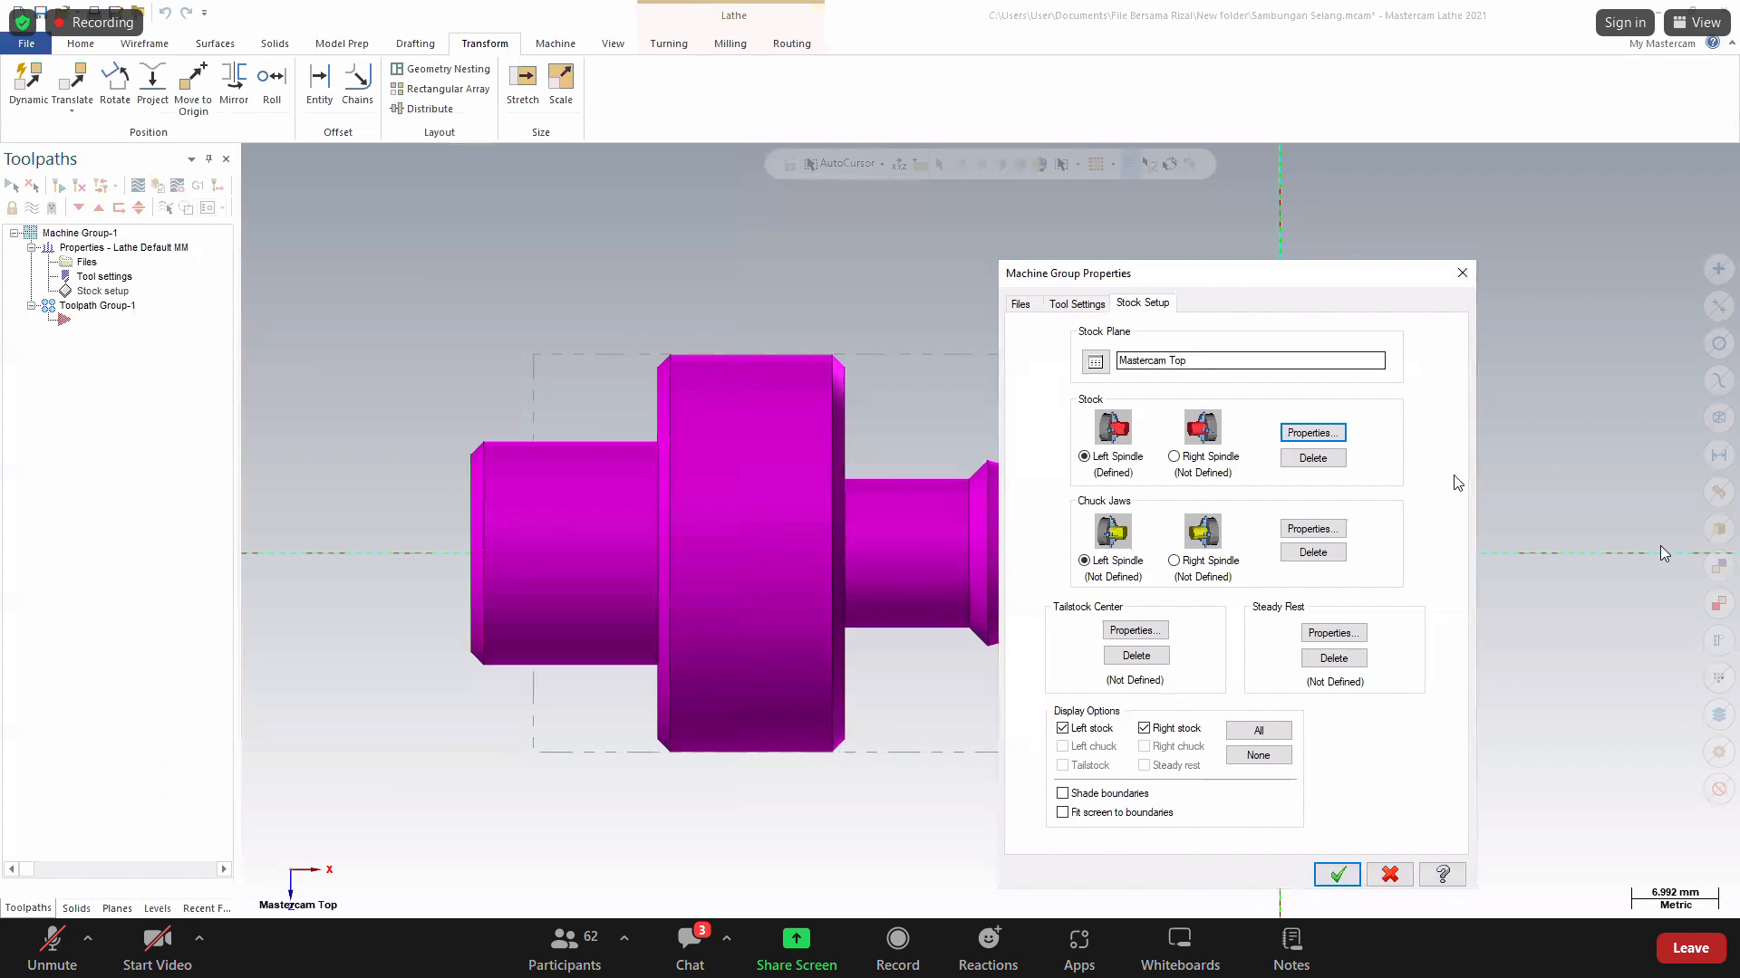
click(1312, 432)
double_click(272, 503)
text(65)
click(538, 773)
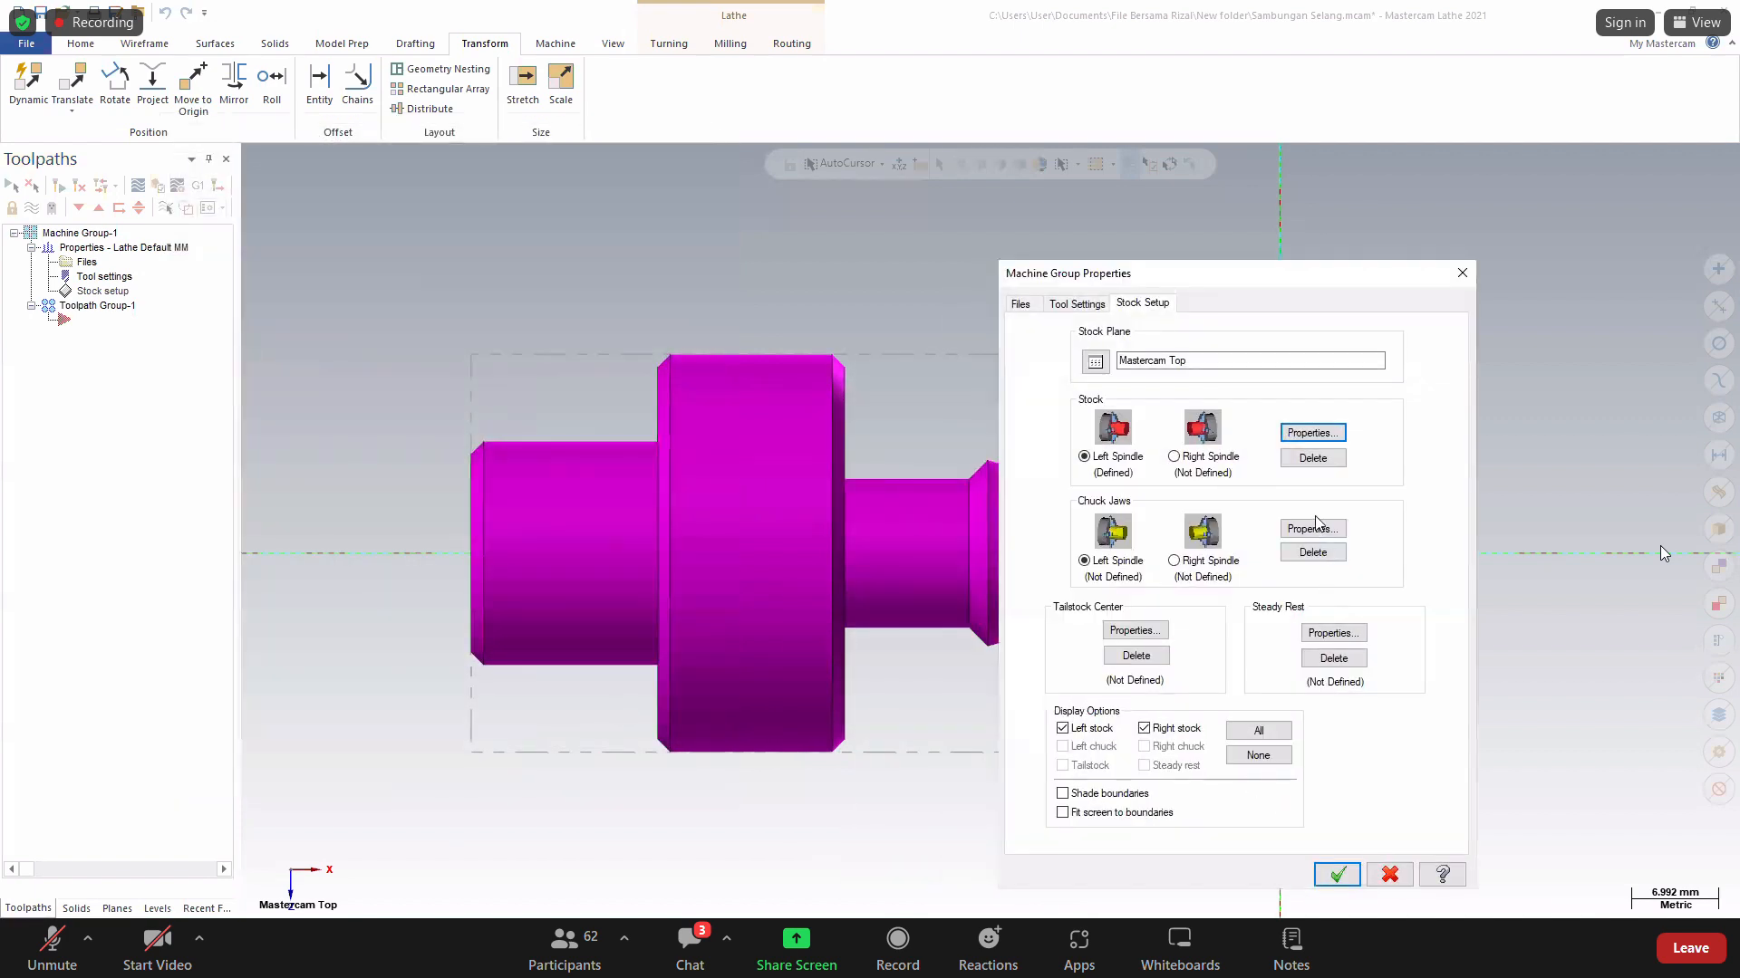
Define the left spindle chuck jaws with outside diameter clamping at diameter 32.0 and Z -50.0.
click(1312, 527)
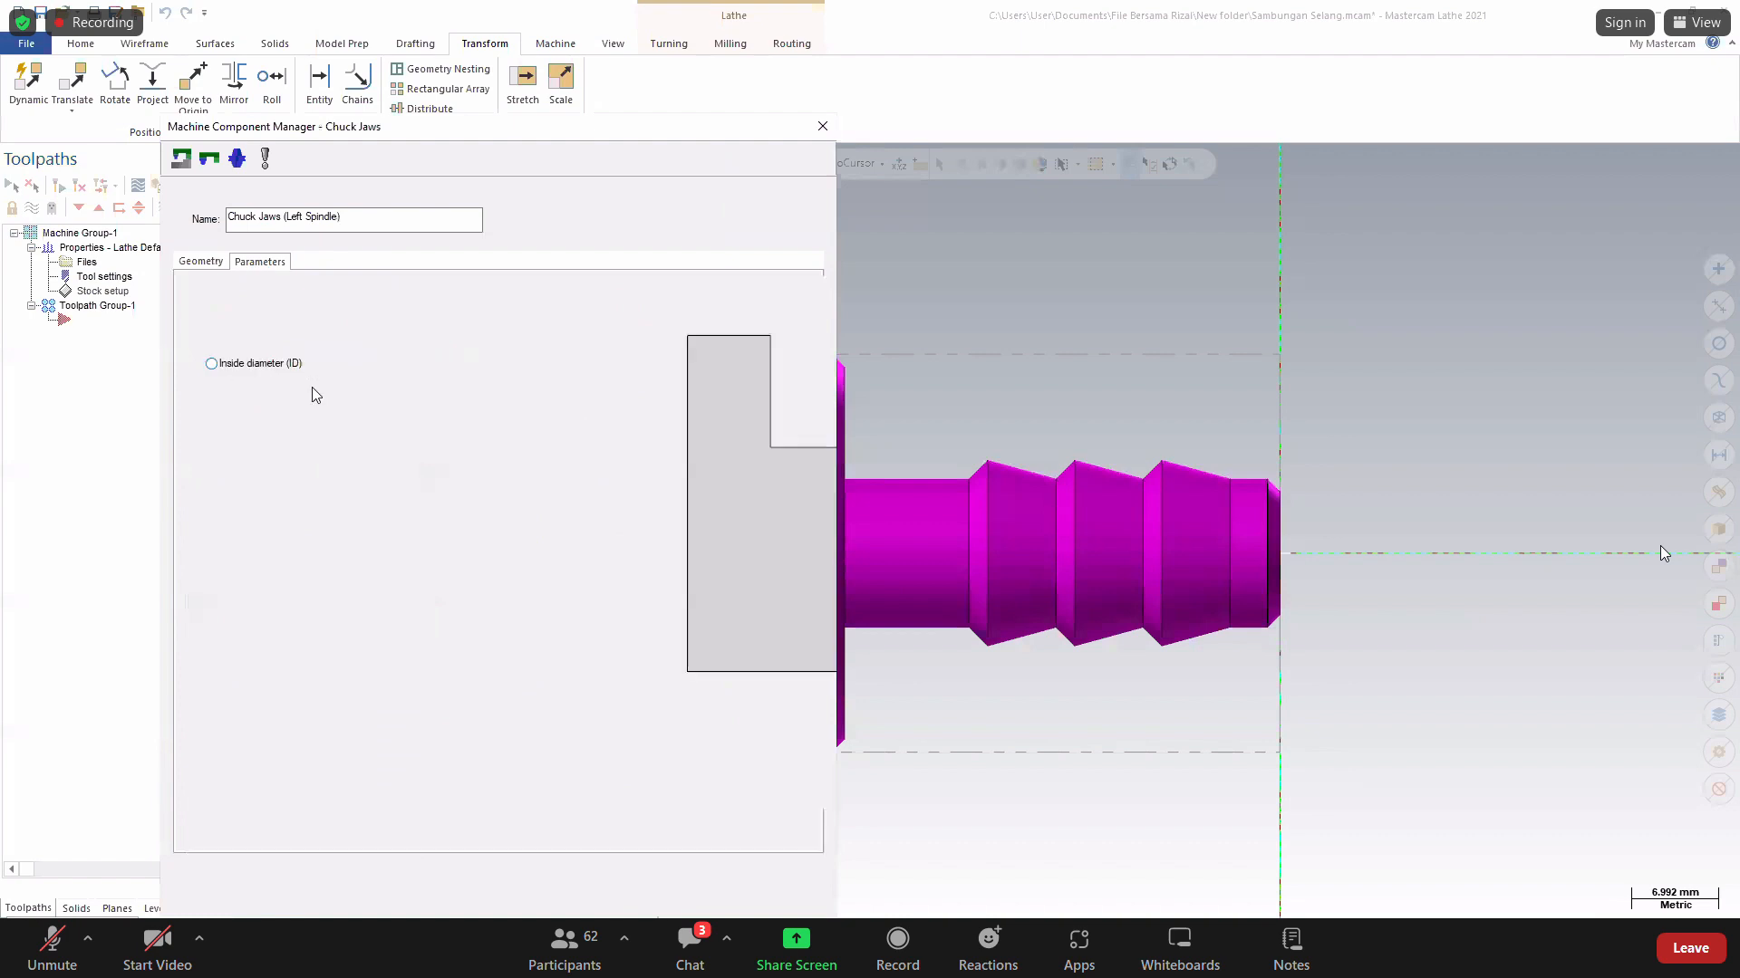
click(419, 686)
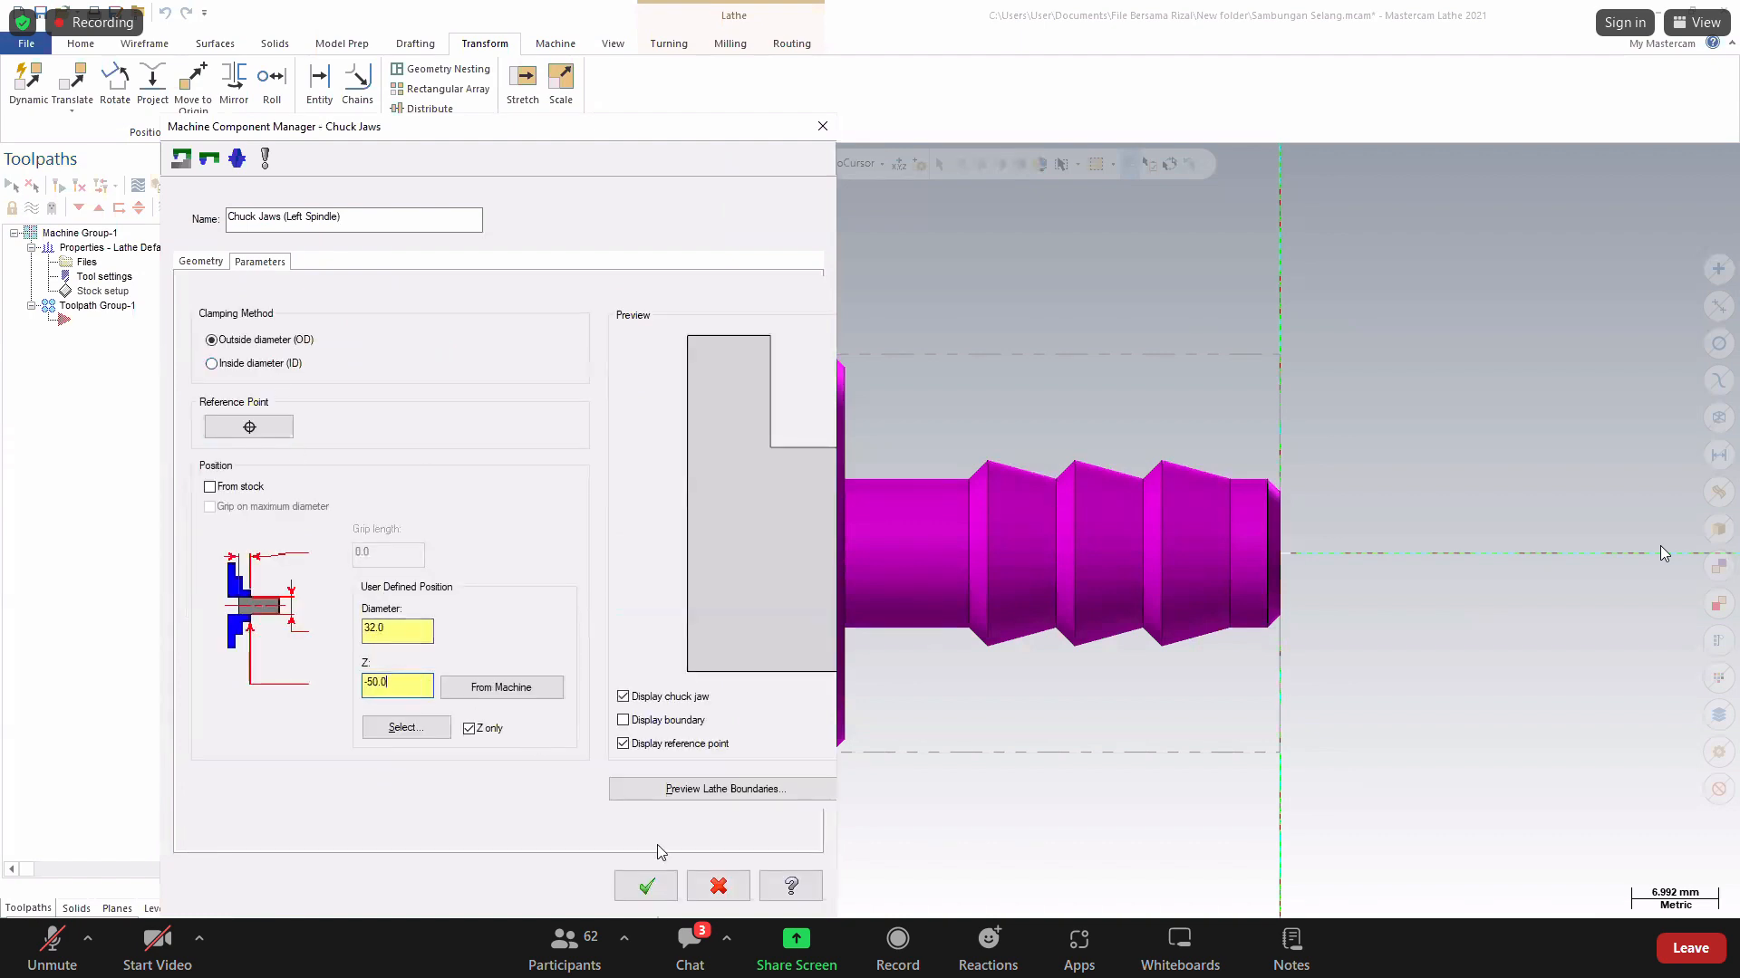
click(650, 884)
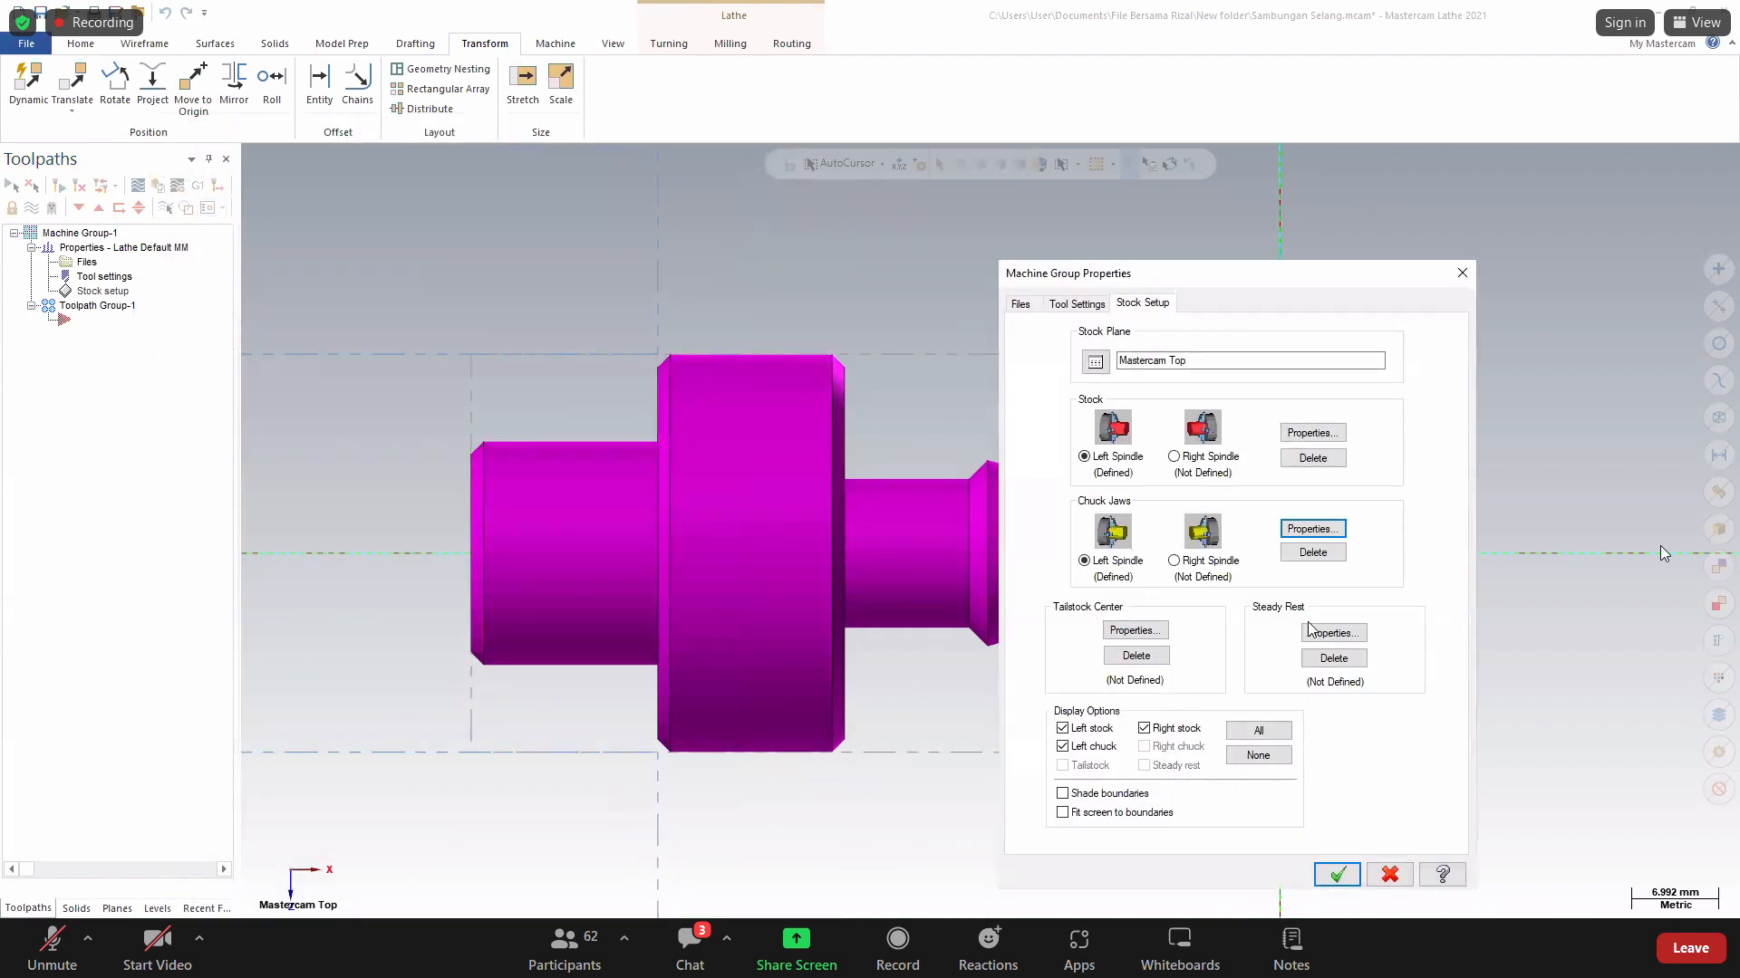
Set the left chuck jaws' Z position to -40 and accept the machine group properties.
click(1312, 531)
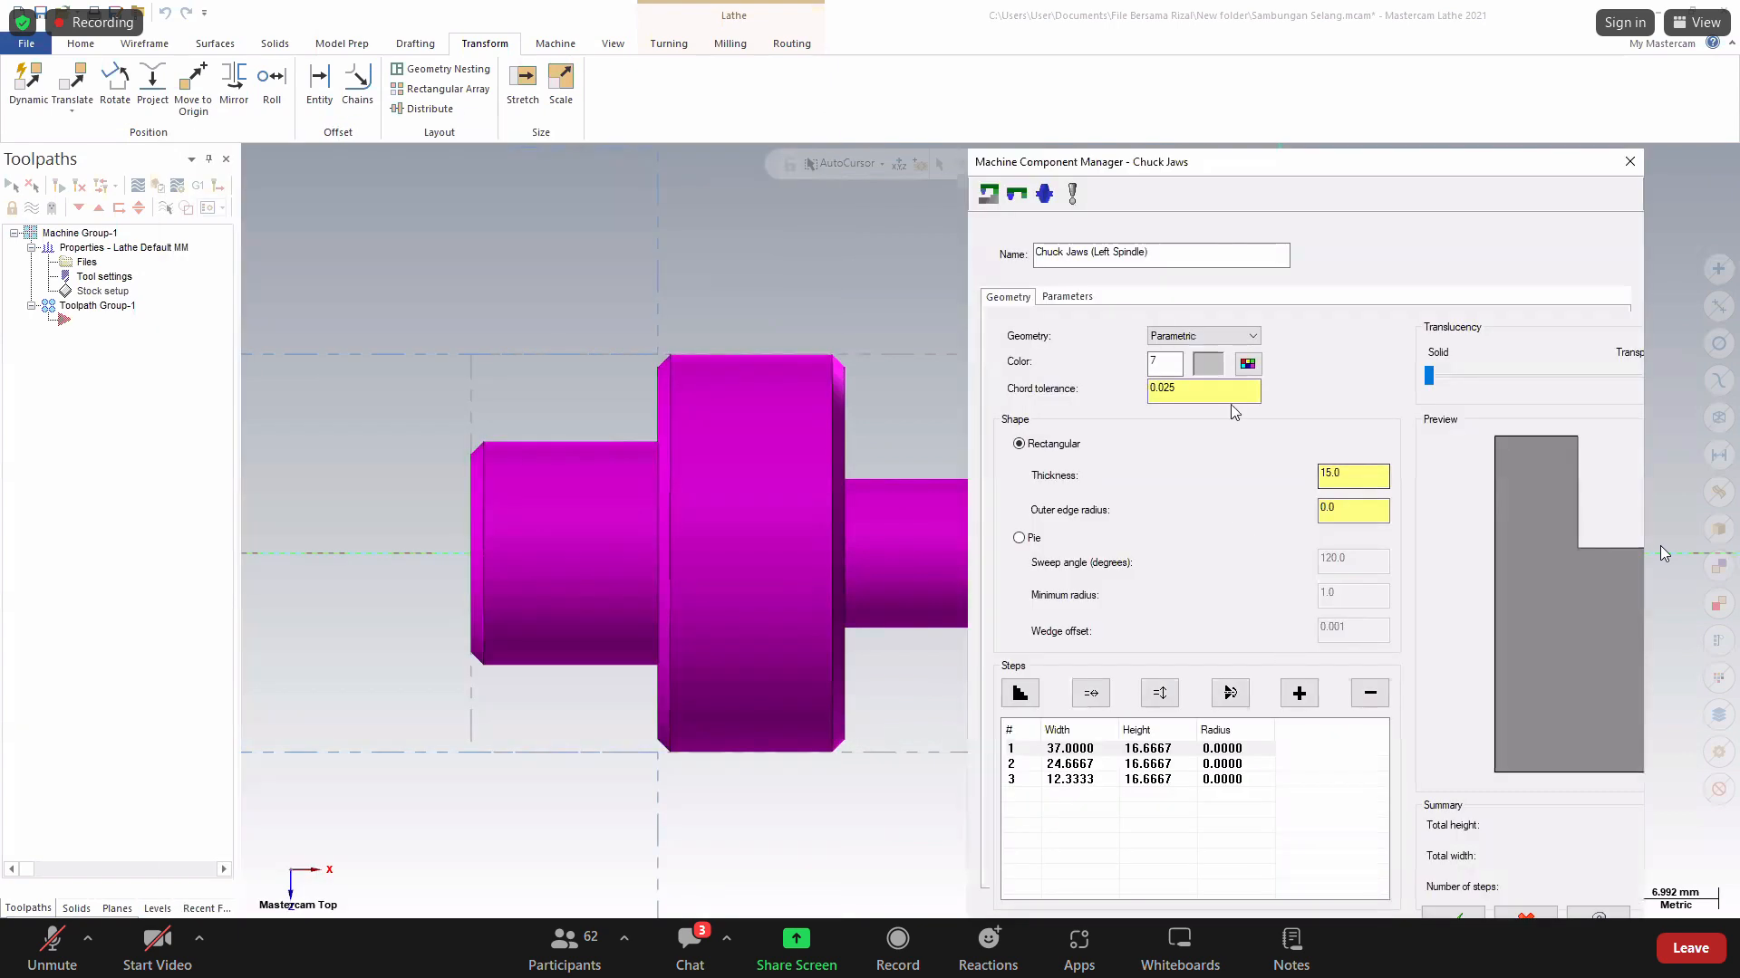
drag(1204, 722, 1183, 723)
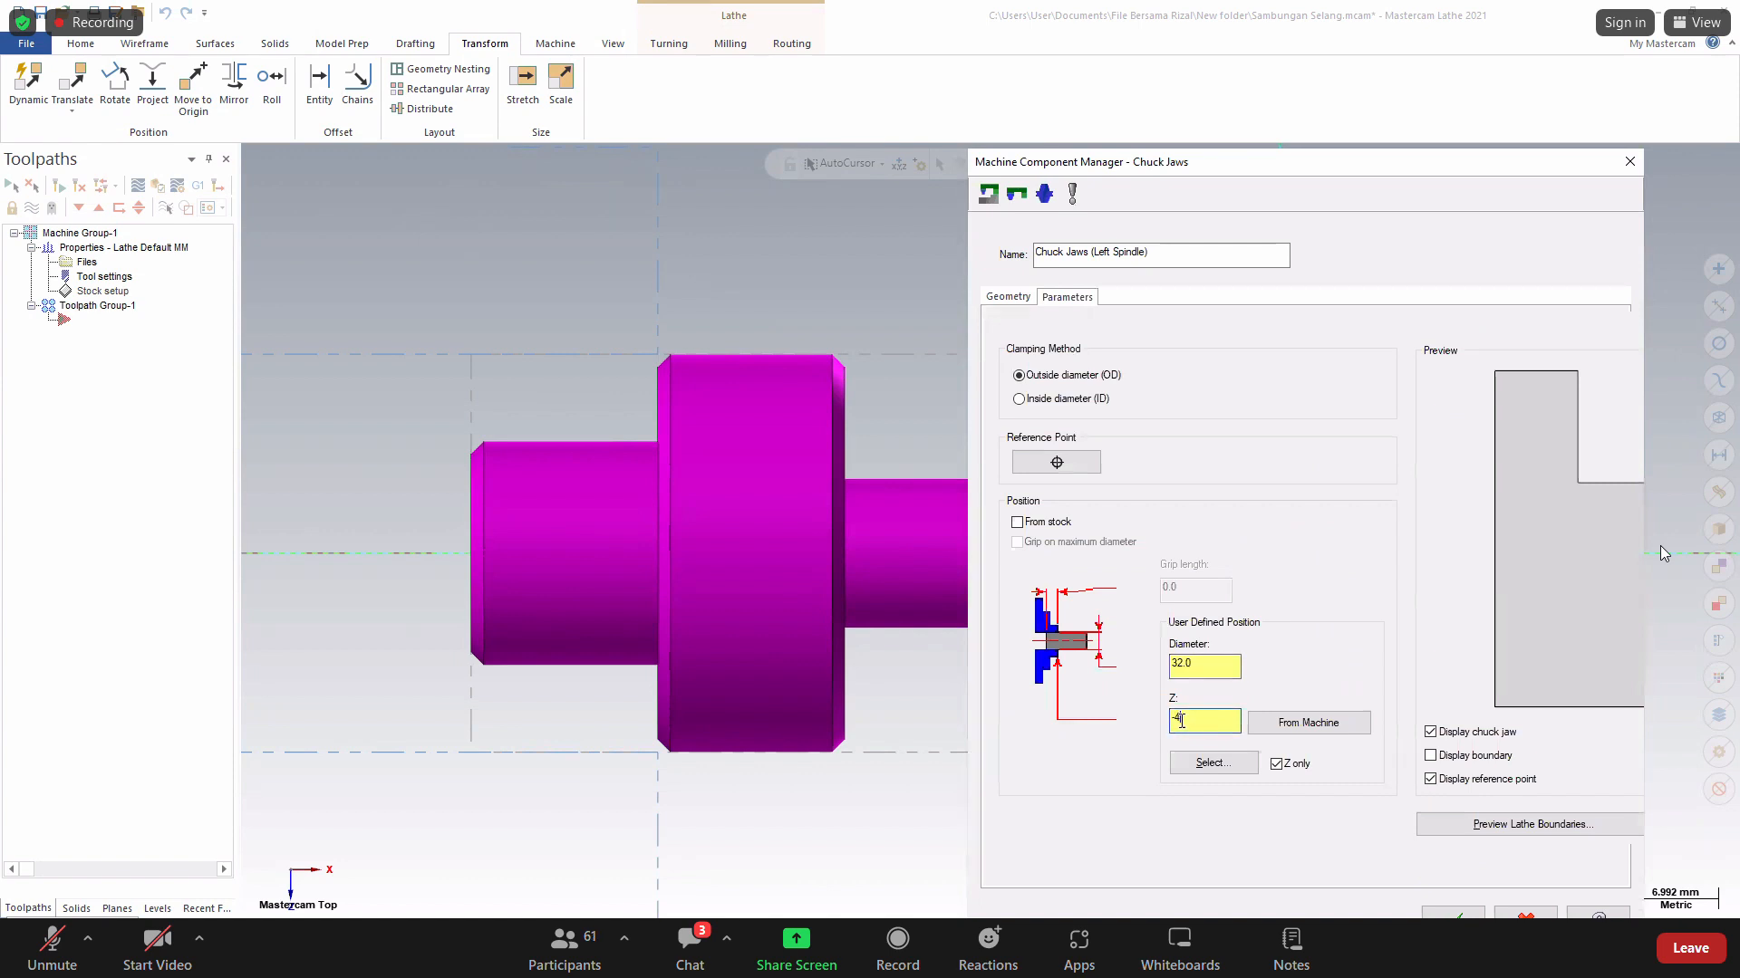
text(0)
click(1453, 915)
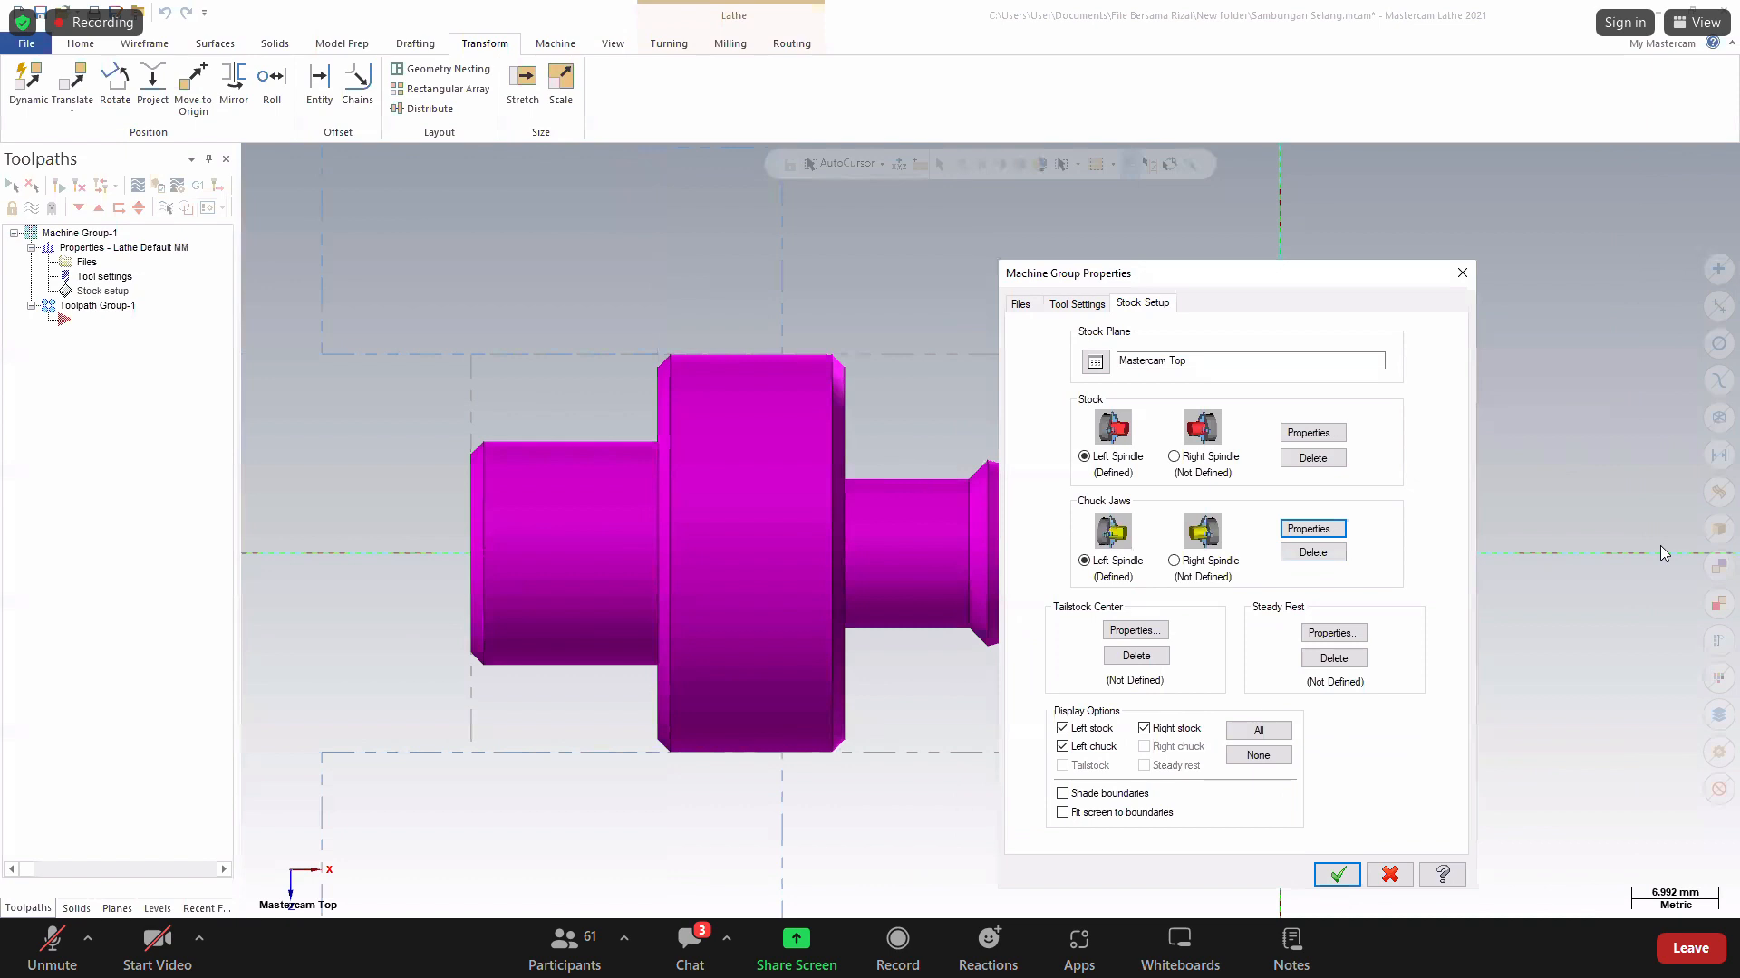
click(1337, 875)
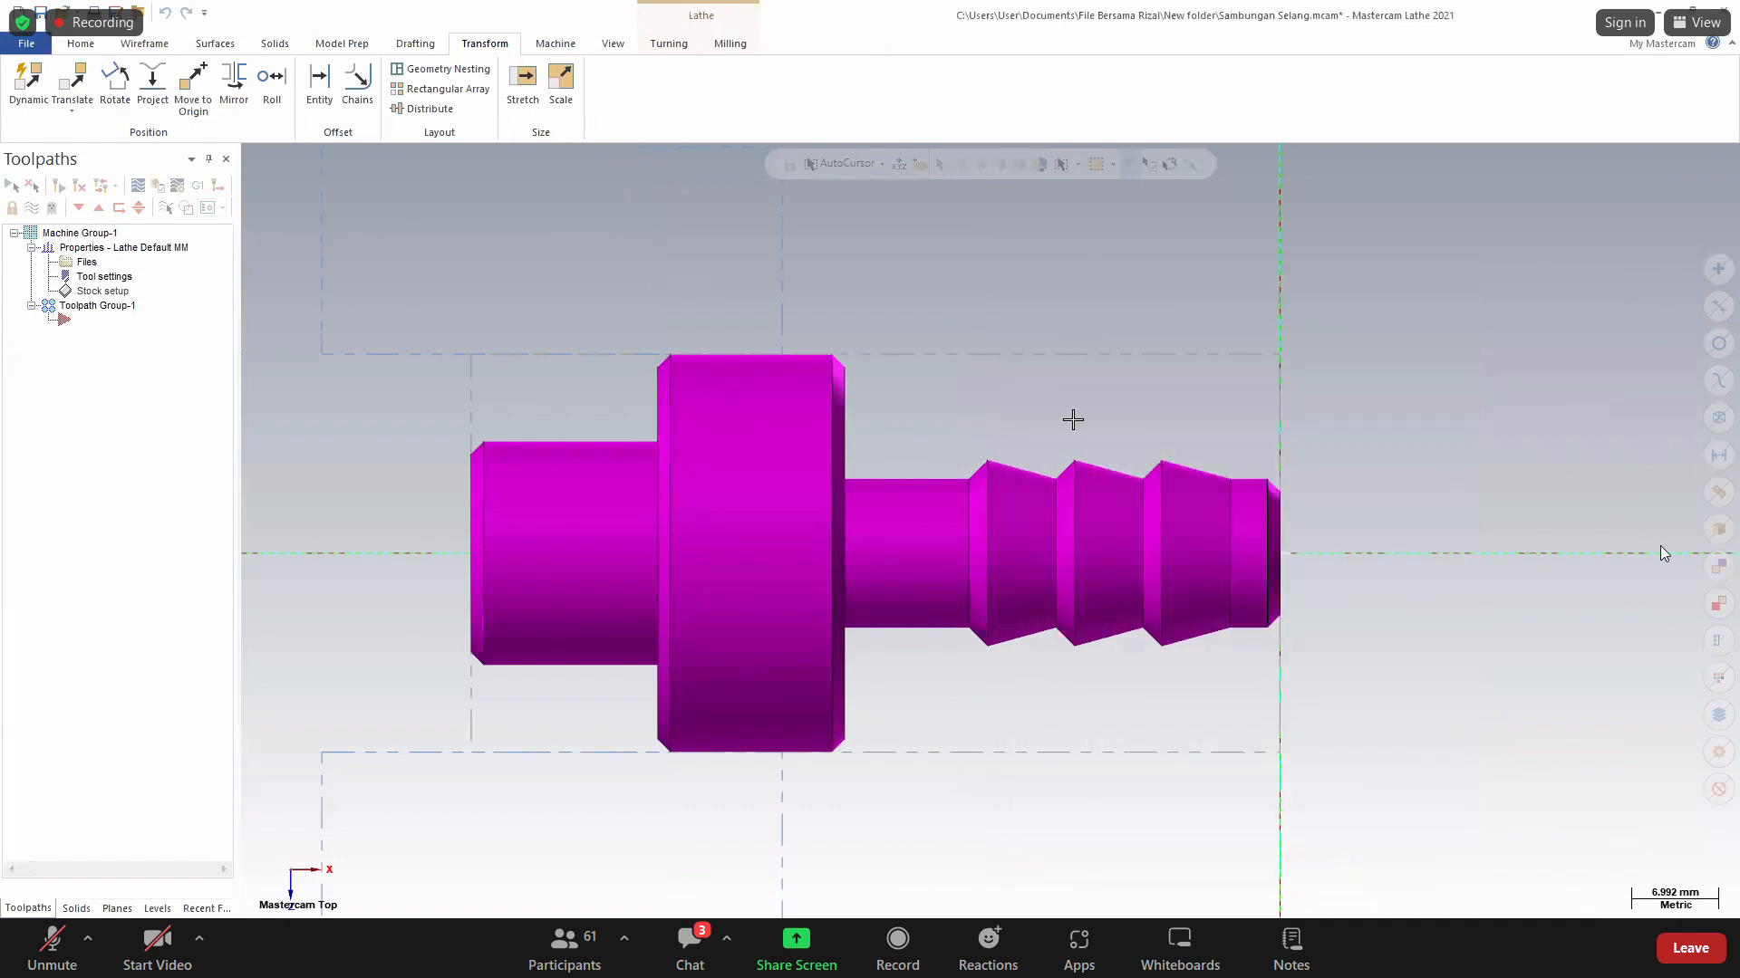
Start a lathe Rough toolpath and chain the upper solid profile from the front end chamfer through the barbs to the collar's chamfer.
scroll(1050, 542, up, 3)
scroll(1115, 513, down, 8)
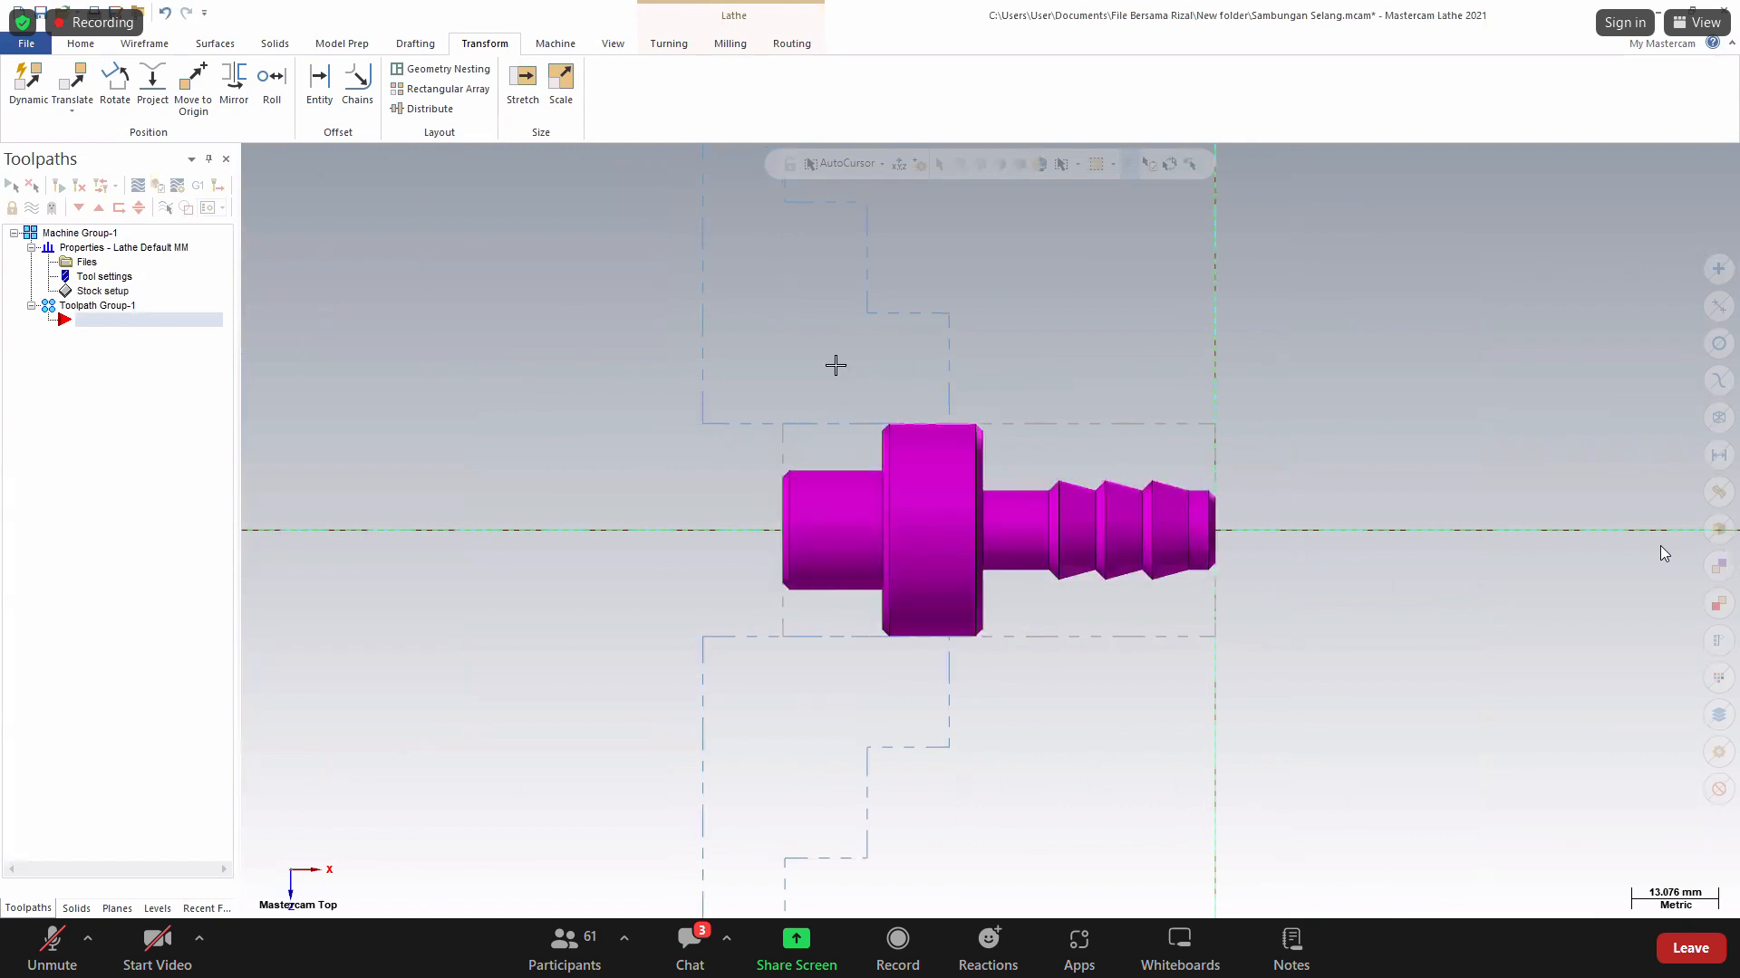
click(668, 46)
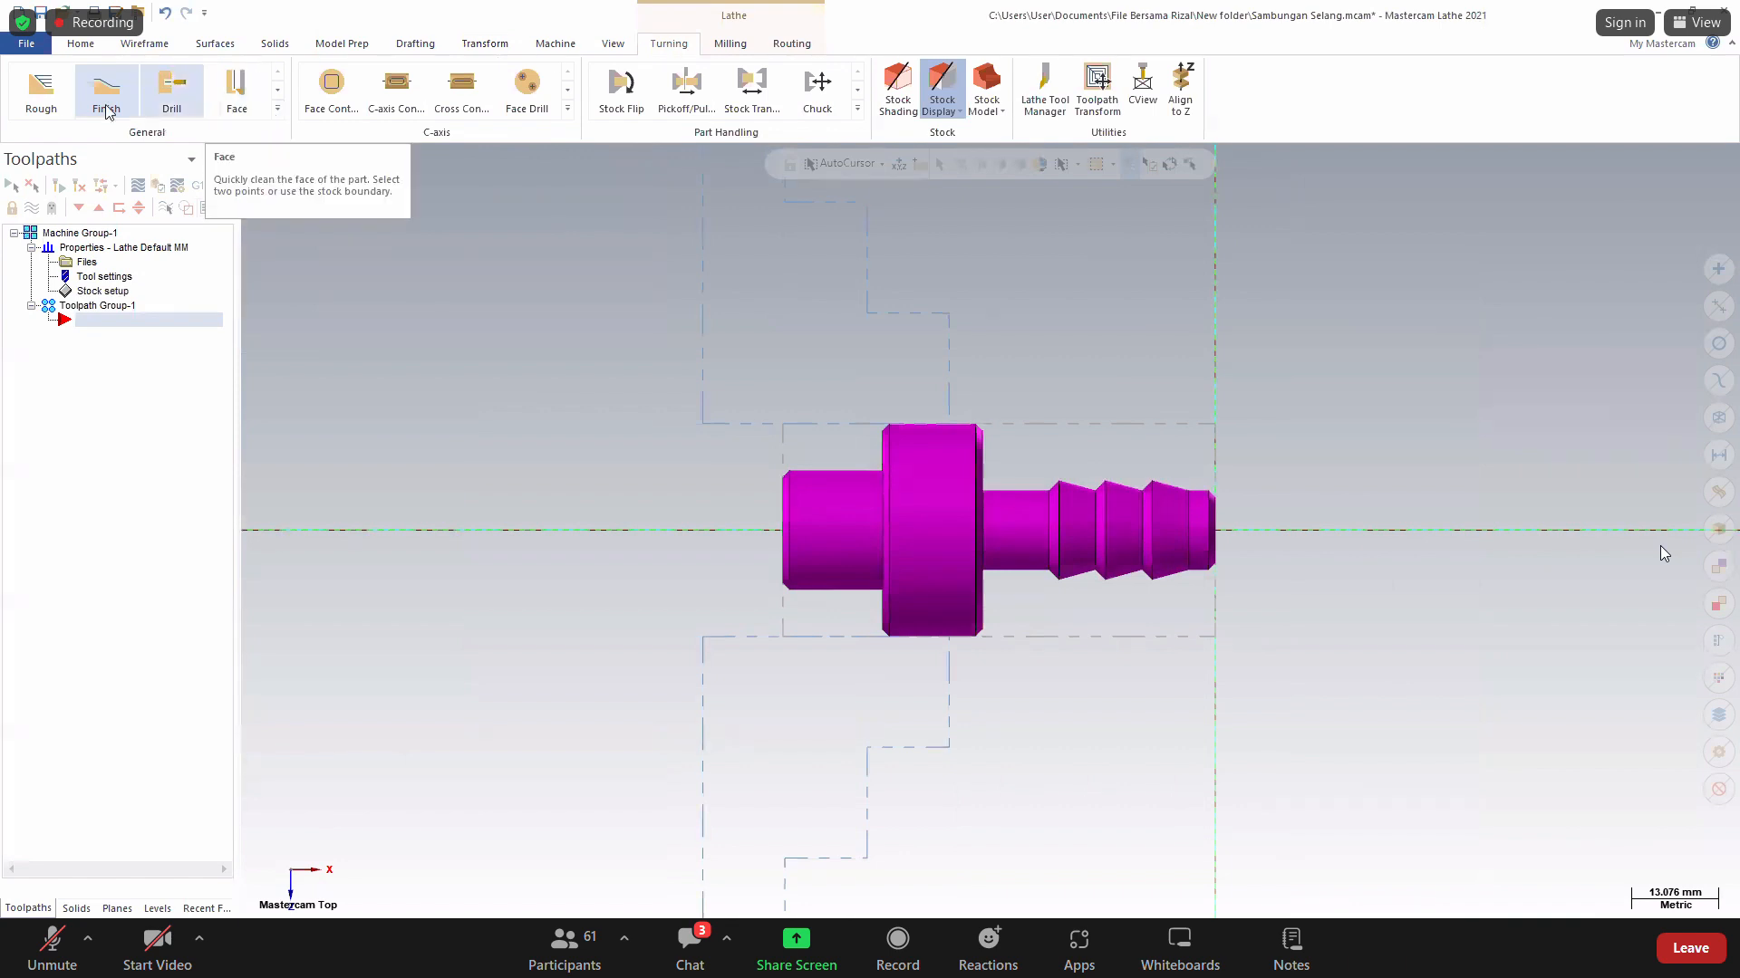
click(41, 91)
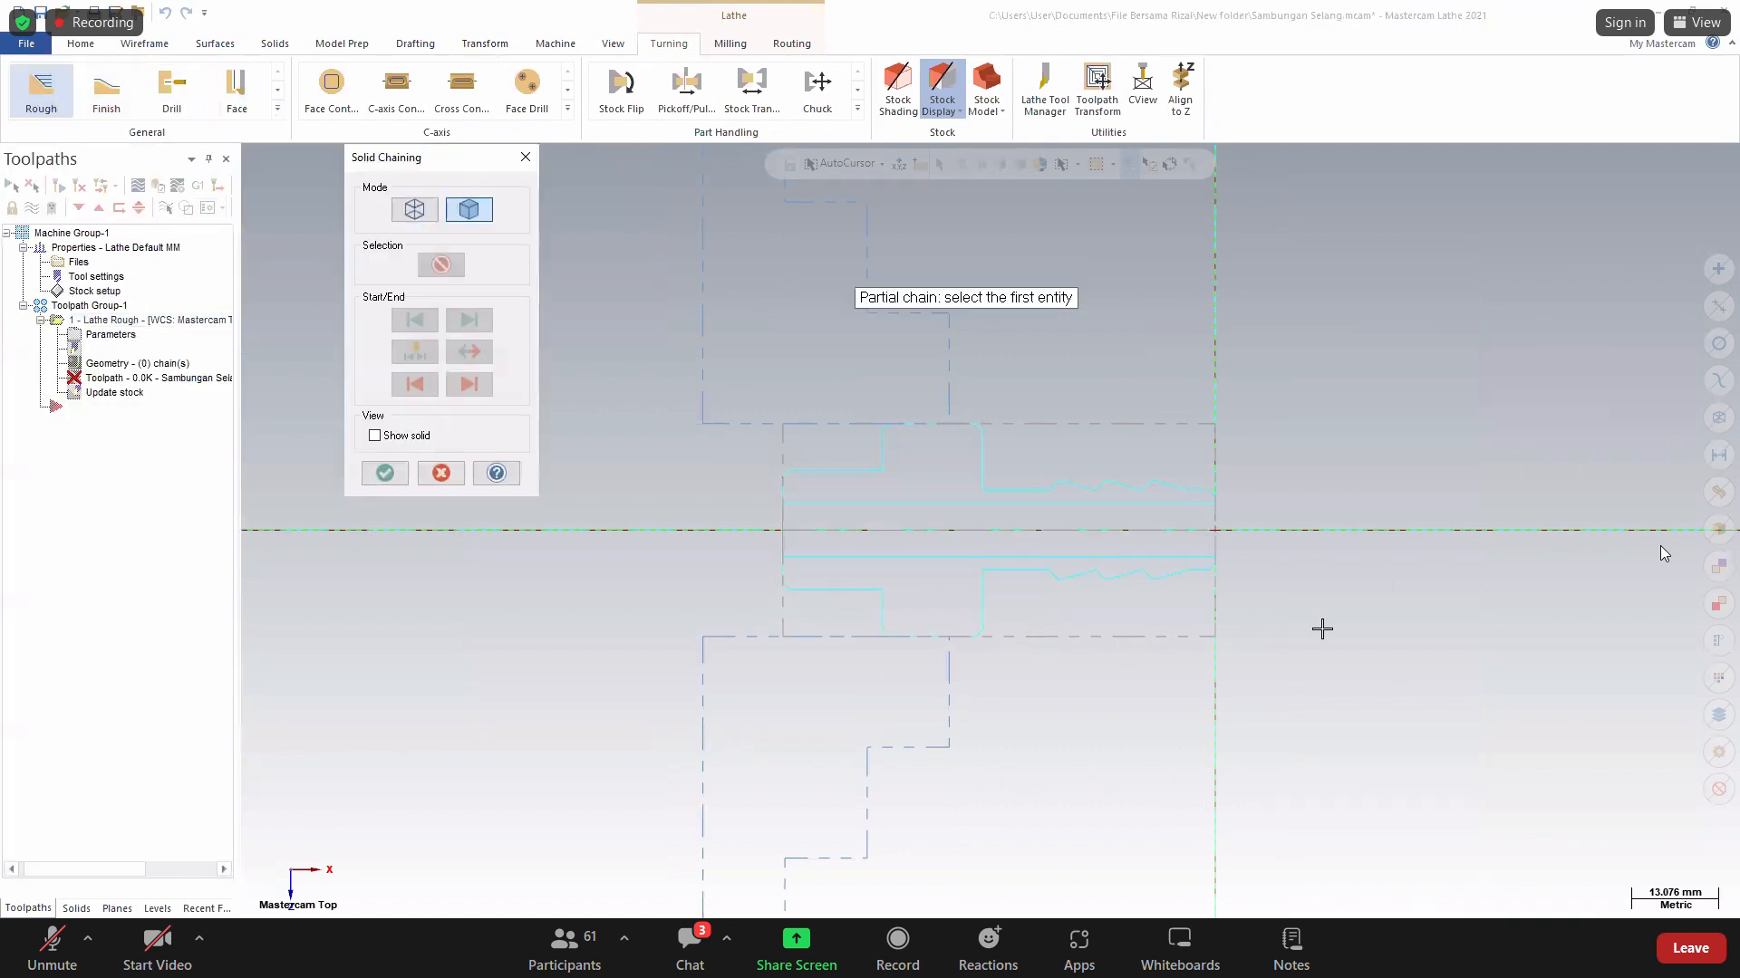
scroll(1130, 458, up, 5)
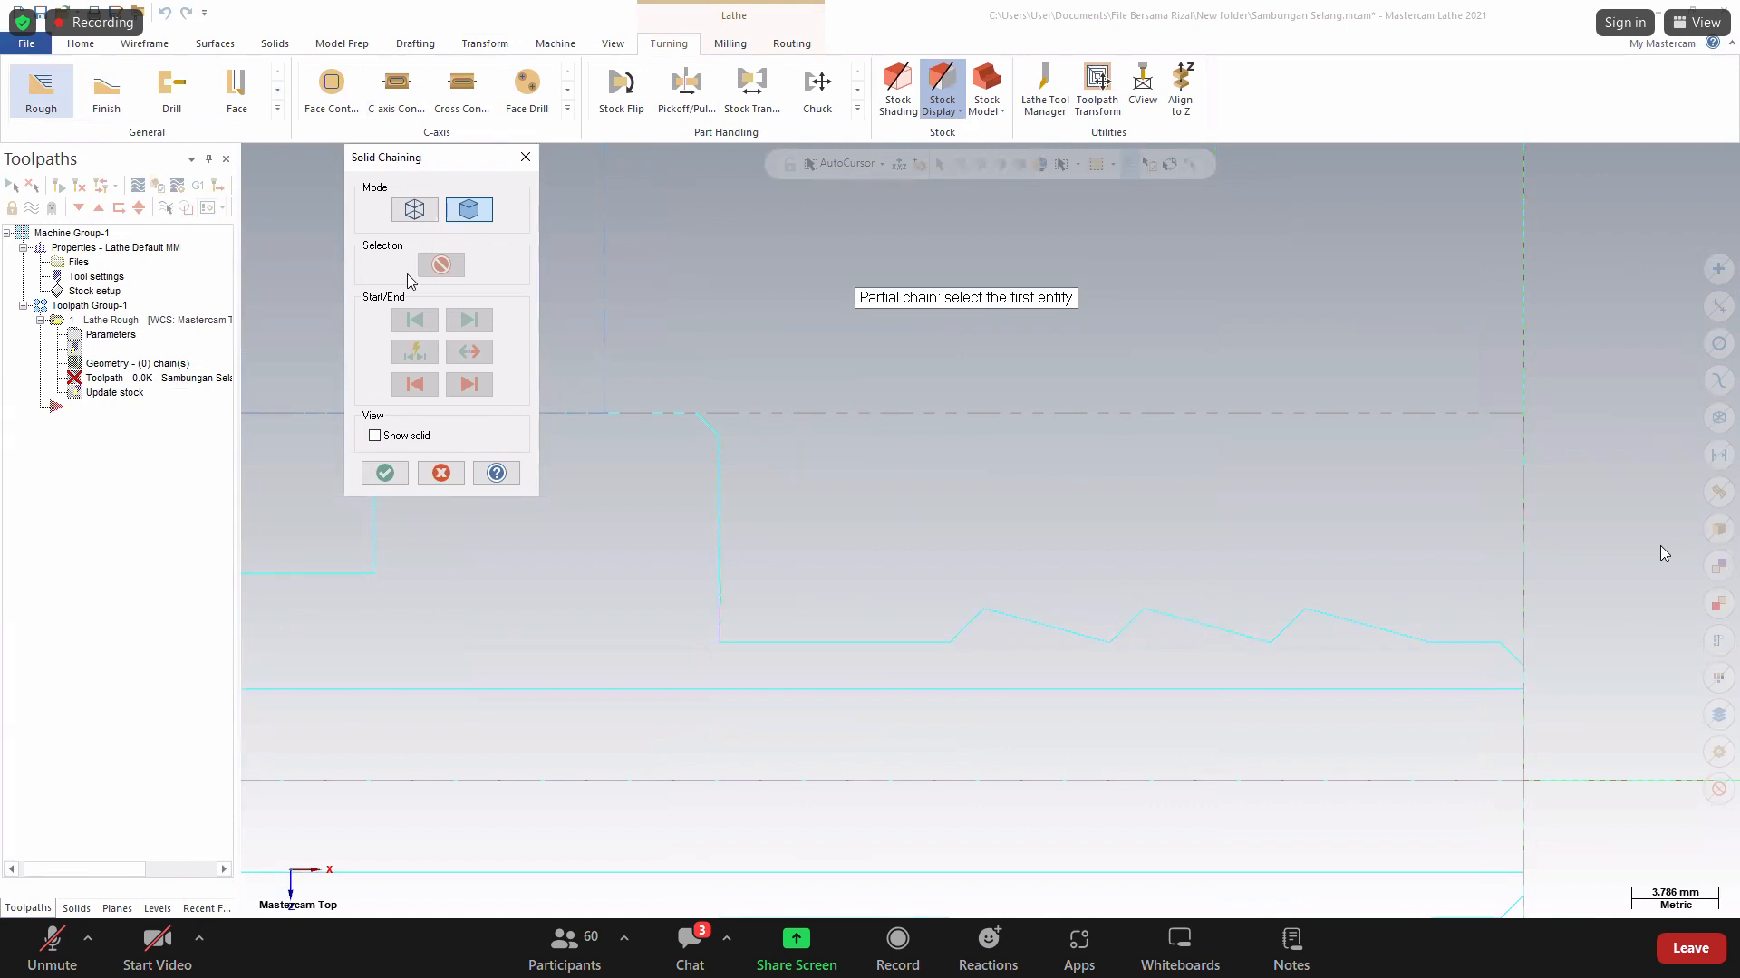
click(1516, 638)
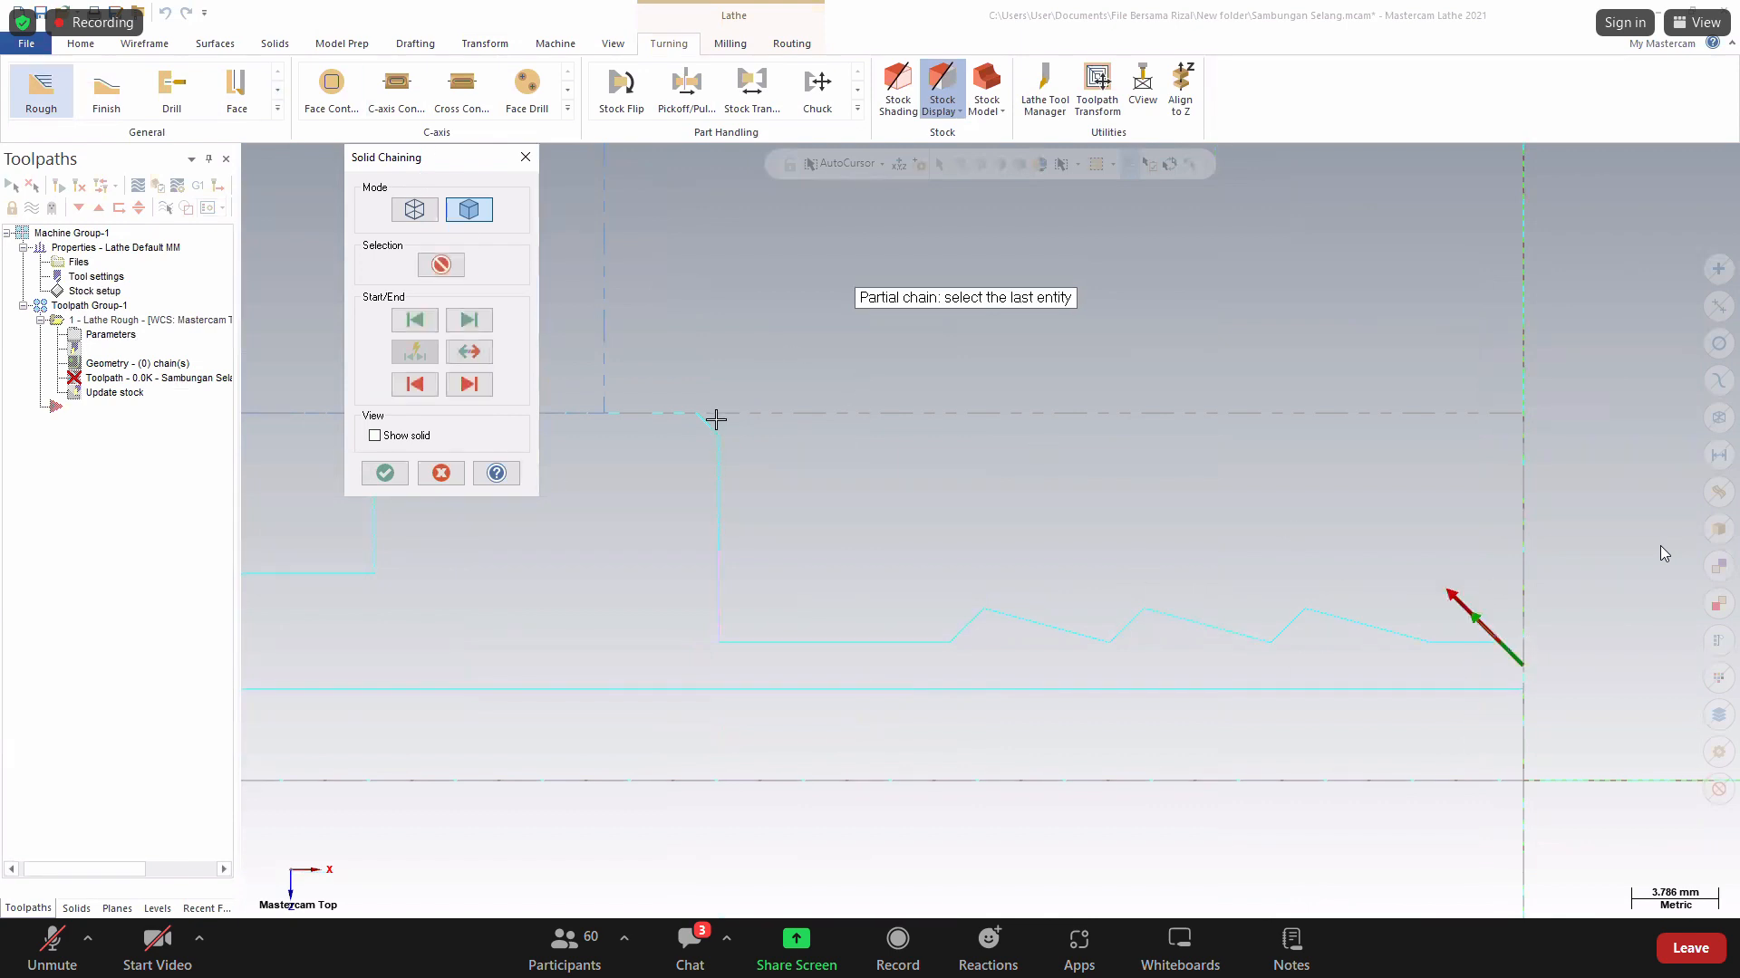
click(709, 425)
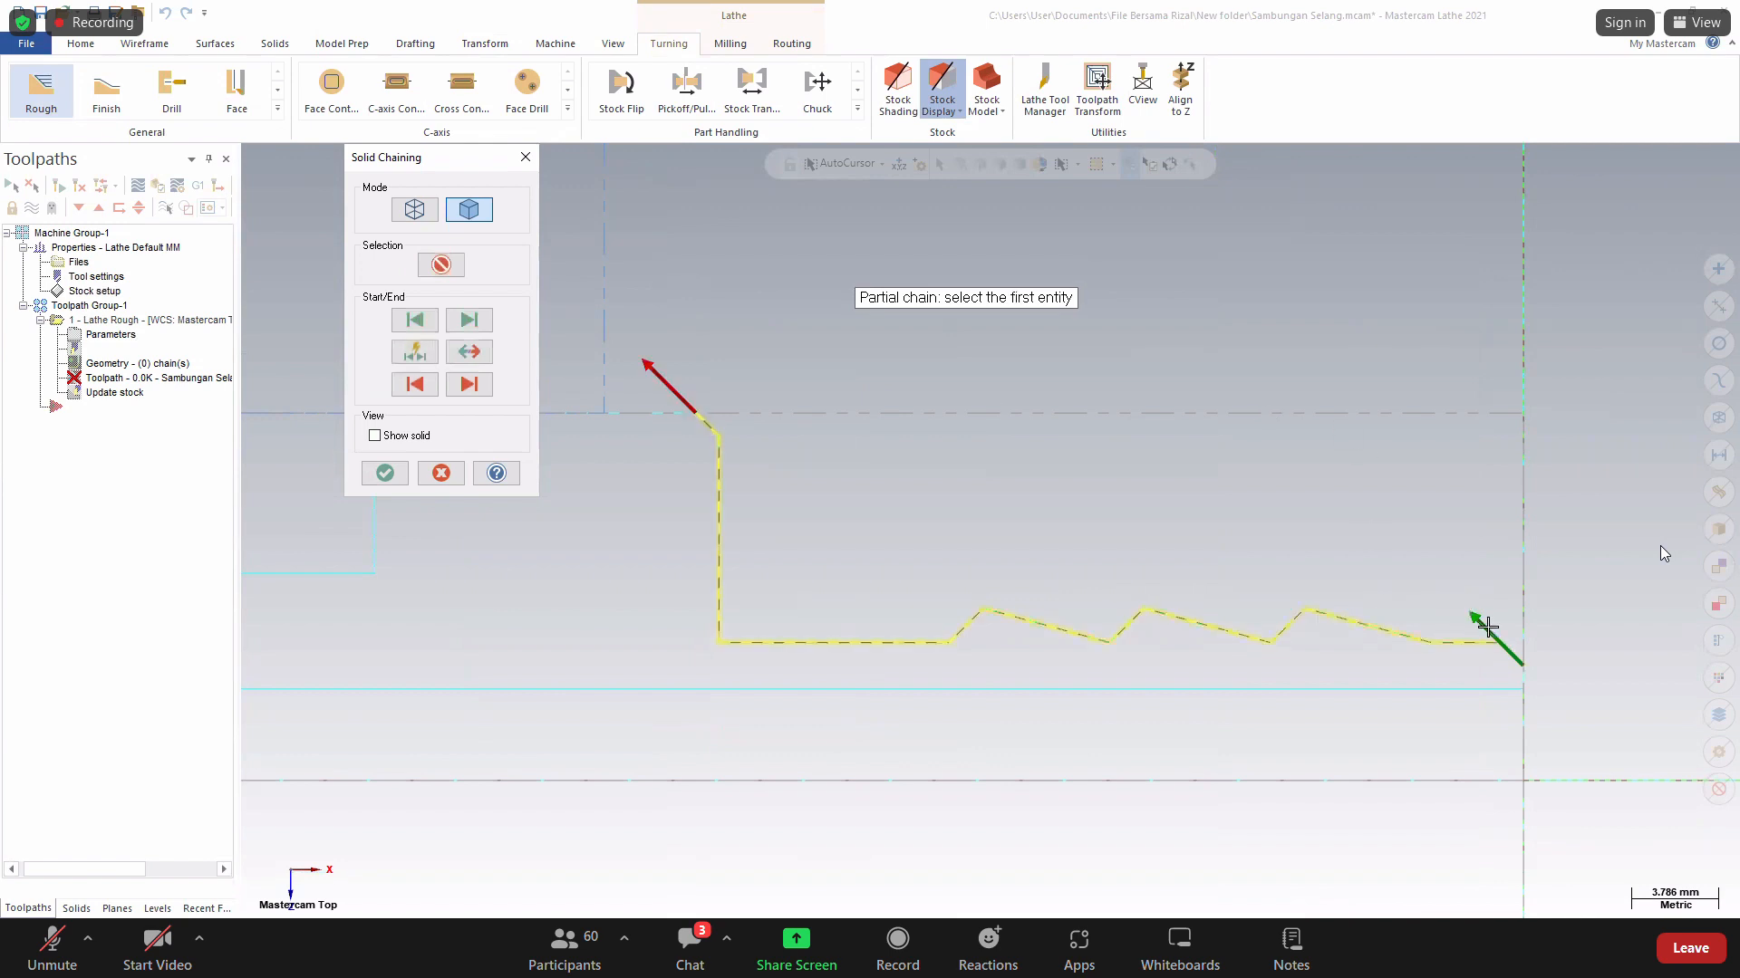
click(386, 473)
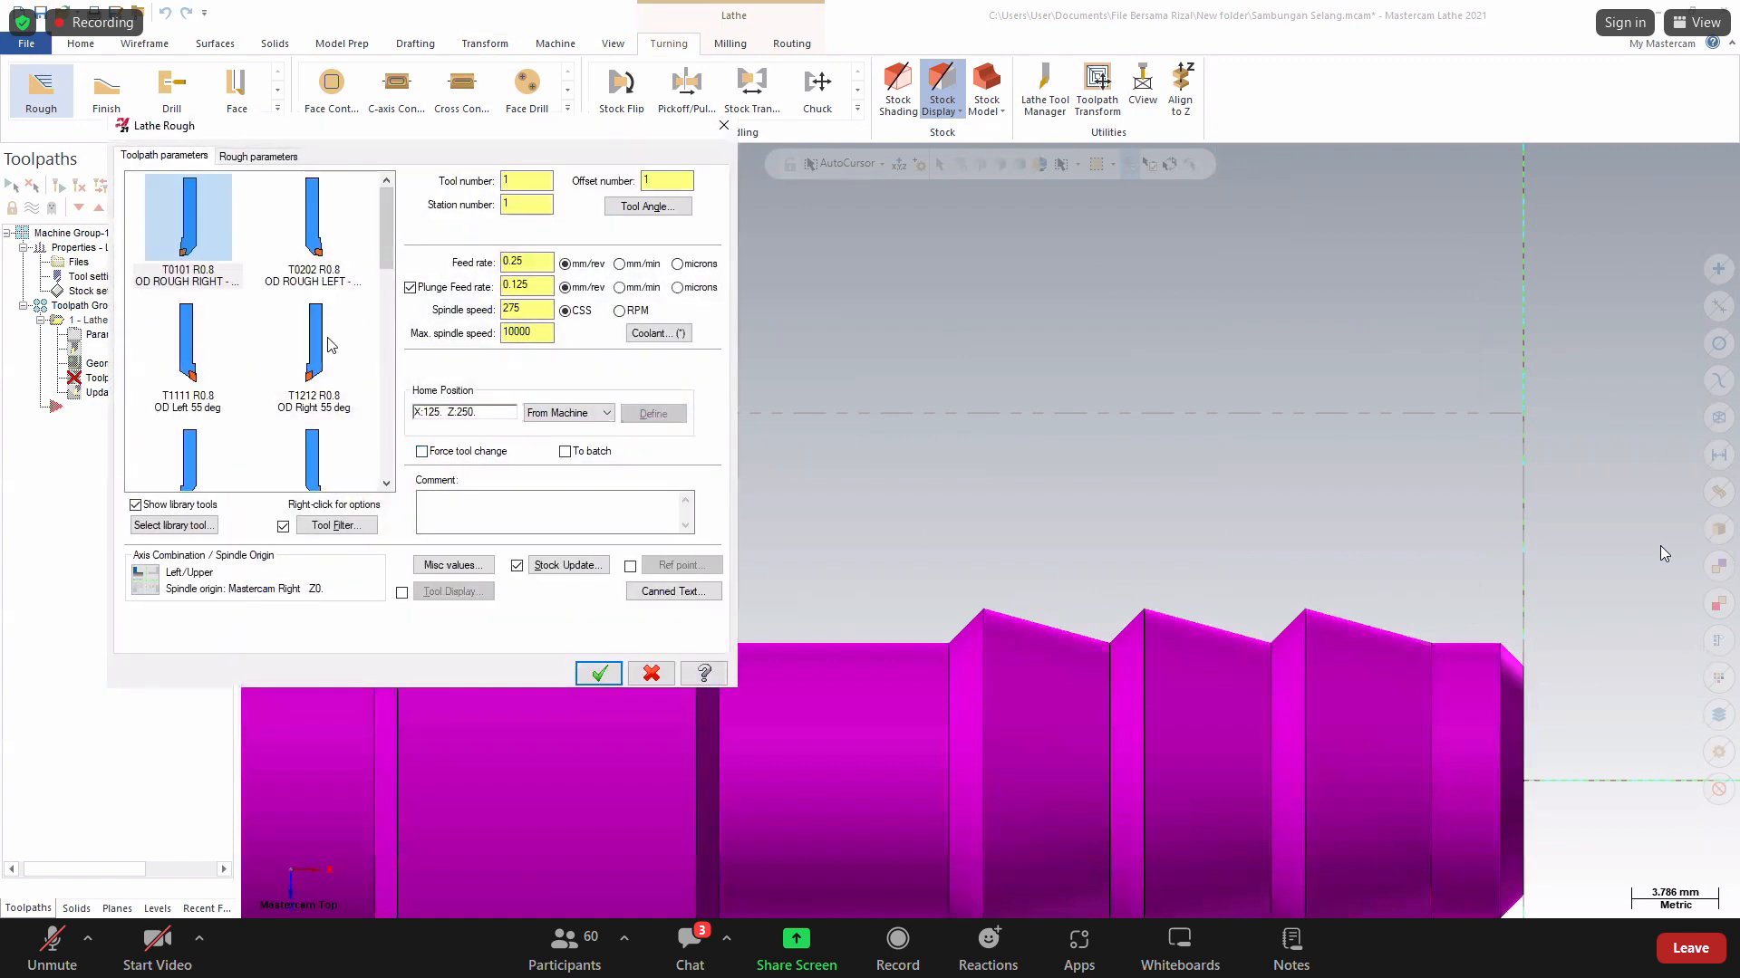
Rough with tool T1212 OD Right 55 deg, spindle speed in RPM, feed rate 0.2 mm/rev and the plunge feed rate disabled.
click(327, 343)
click(620, 311)
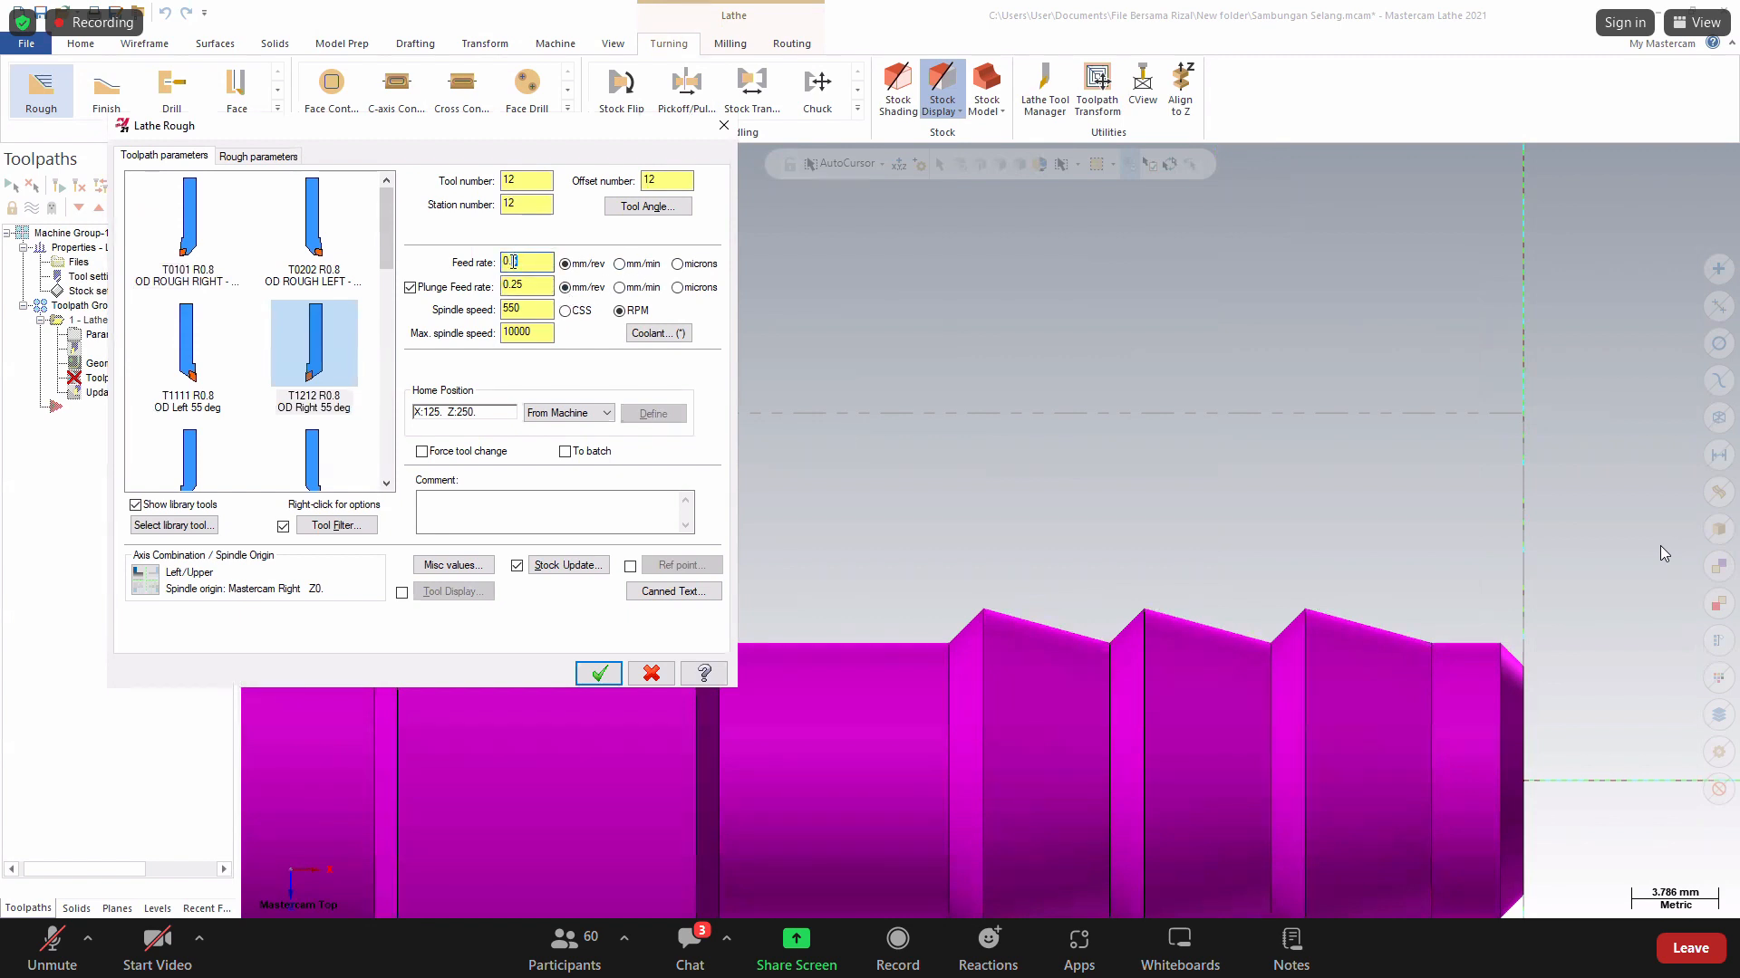
text(2)
click(410, 288)
click(600, 674)
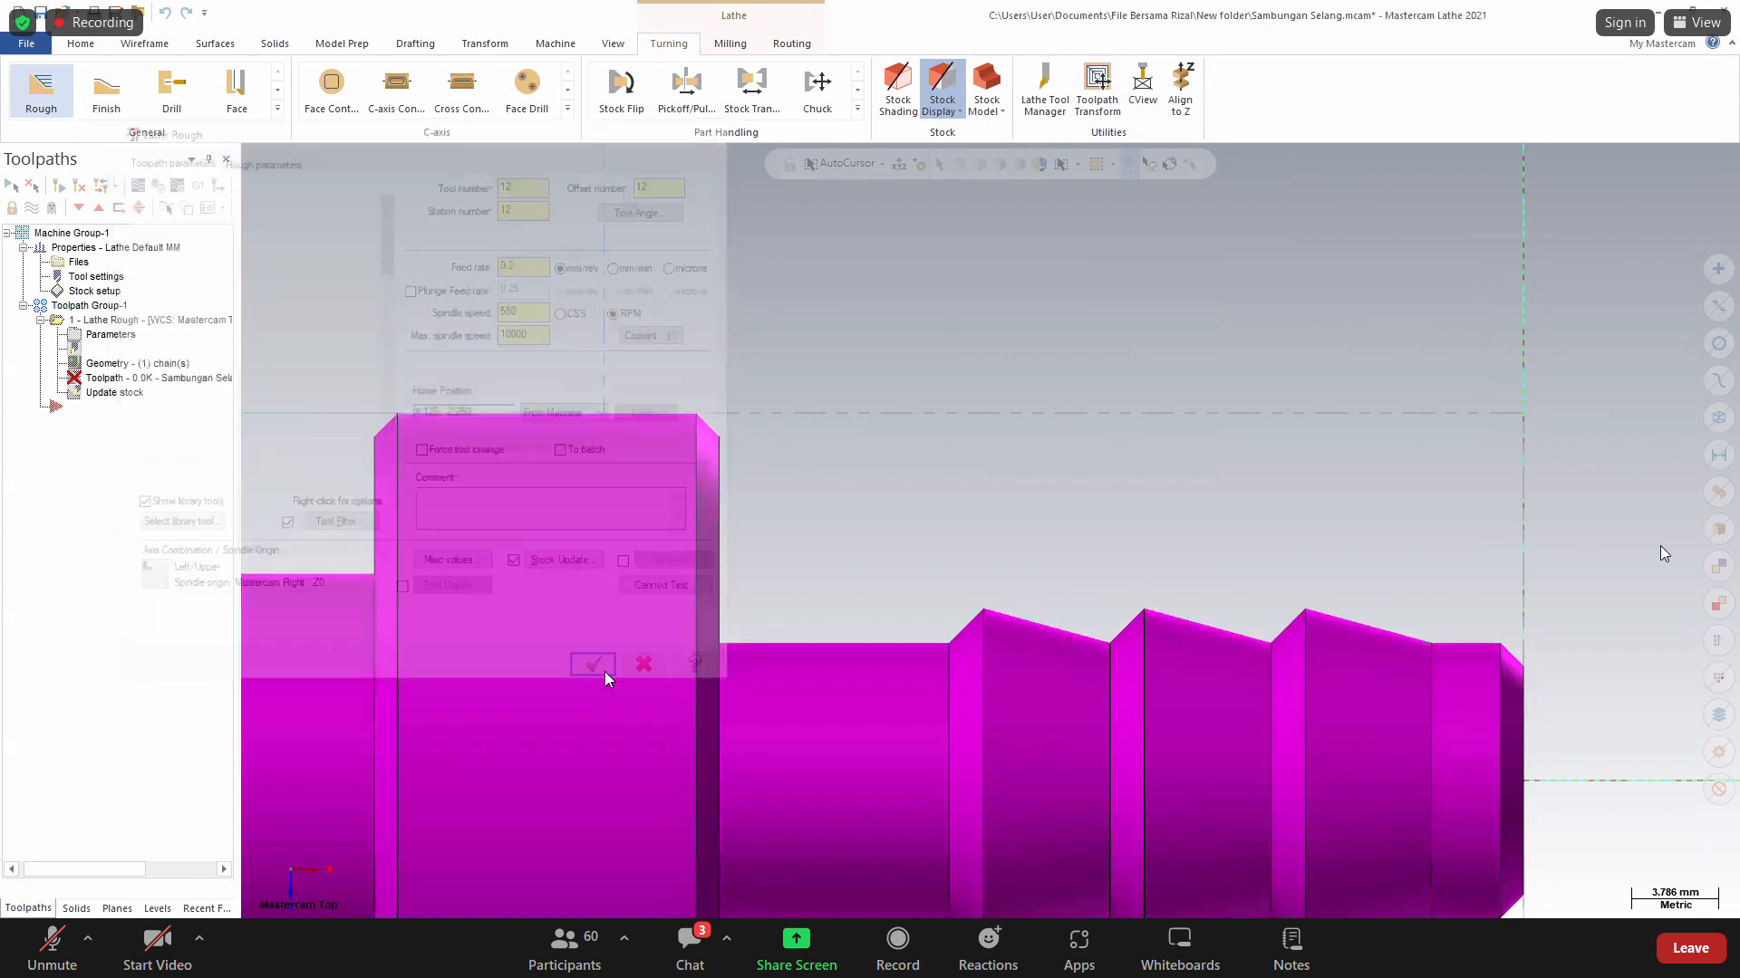
scroll(973, 496, up, 2)
scroll(972, 495, down, 3)
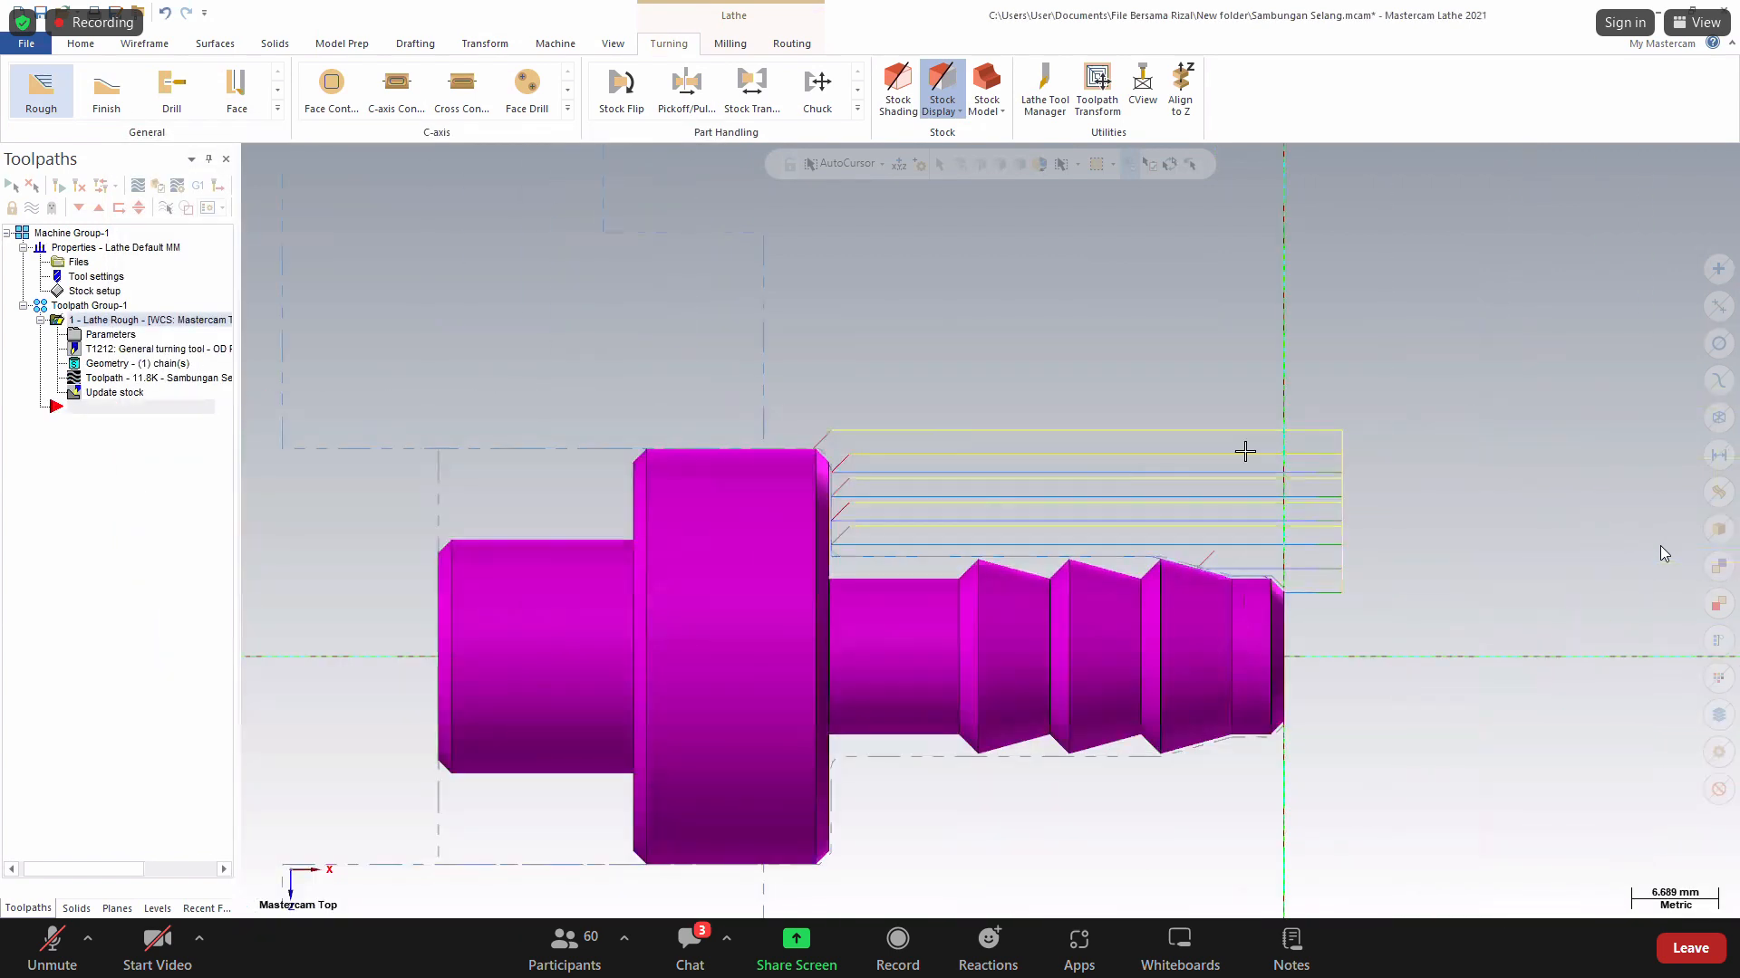
Set the roughing depth of cut to 0.5, choose the second plunge cutting option with a 3.0 back clearance angle, and regenerate the toolpath.
click(112, 335)
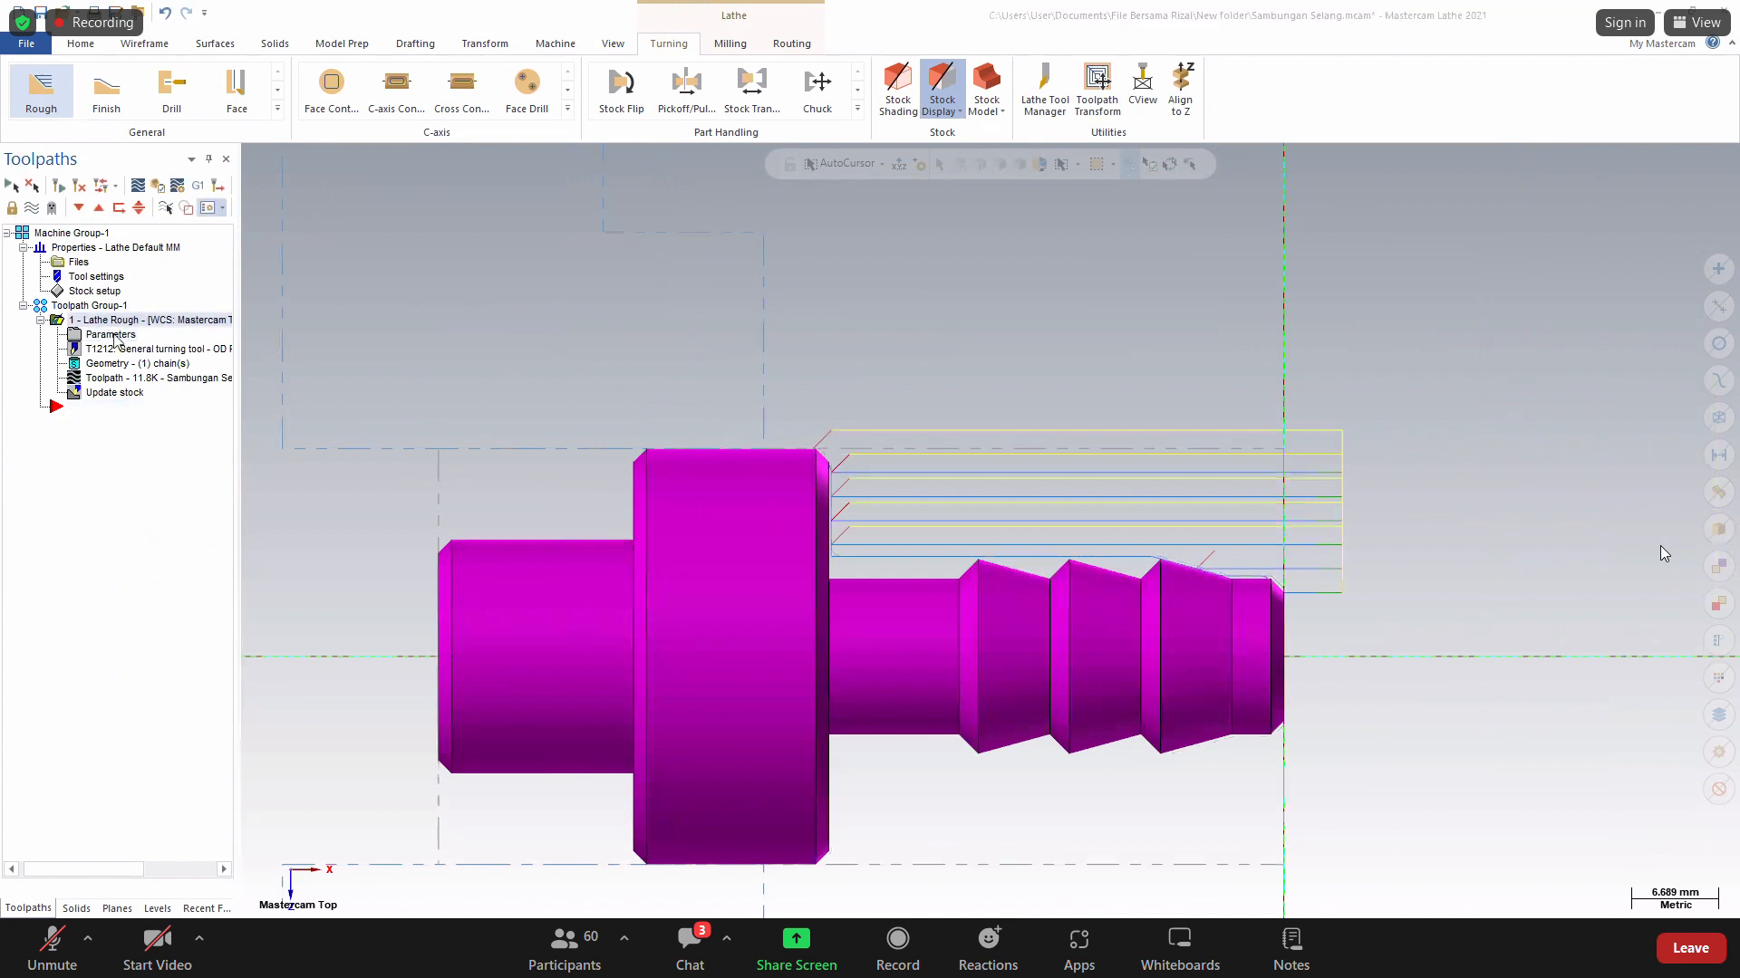
click(259, 156)
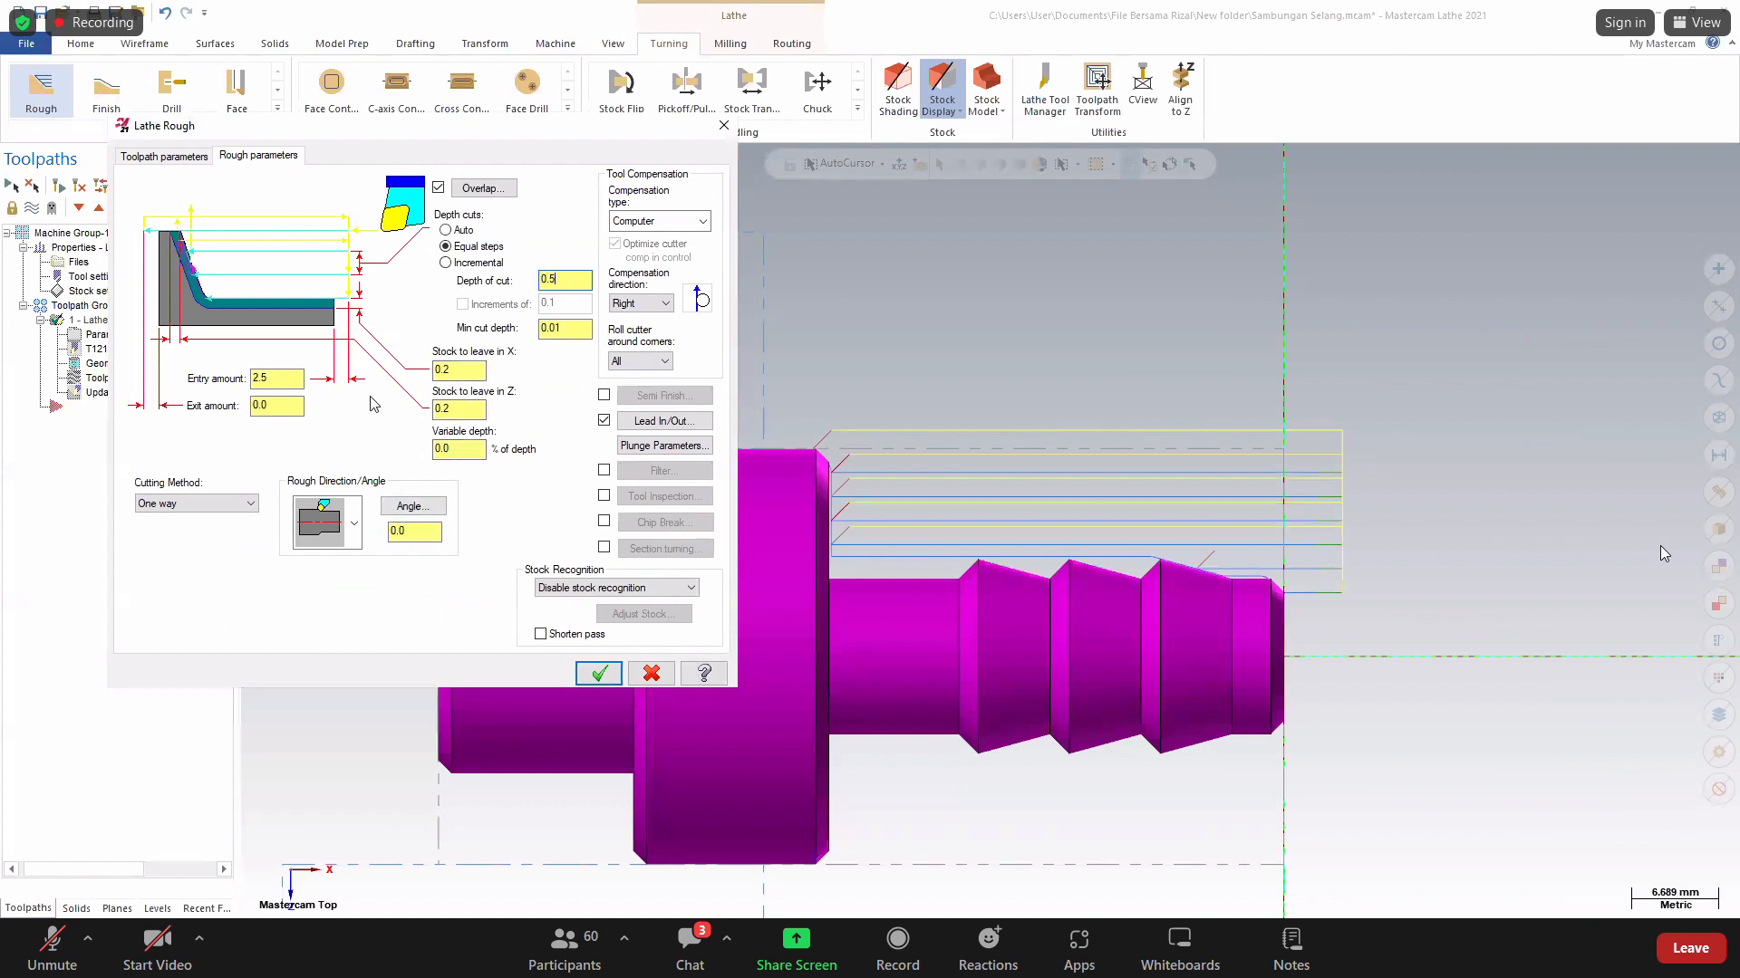
click(664, 445)
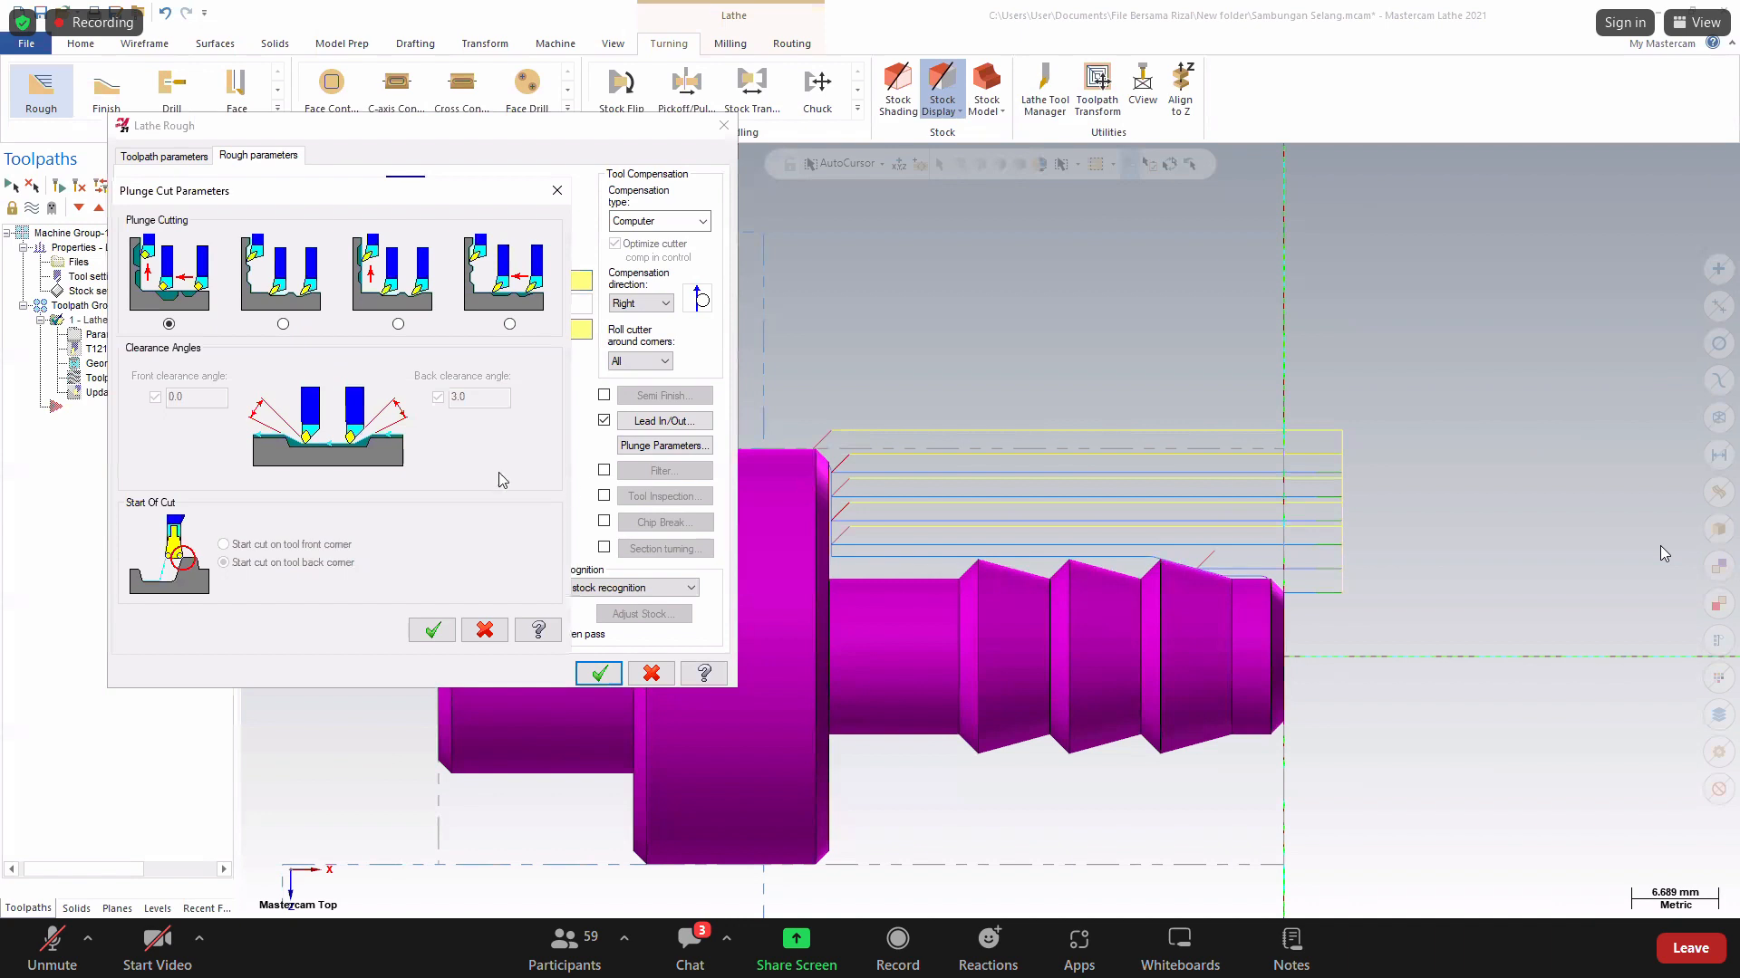
click(284, 325)
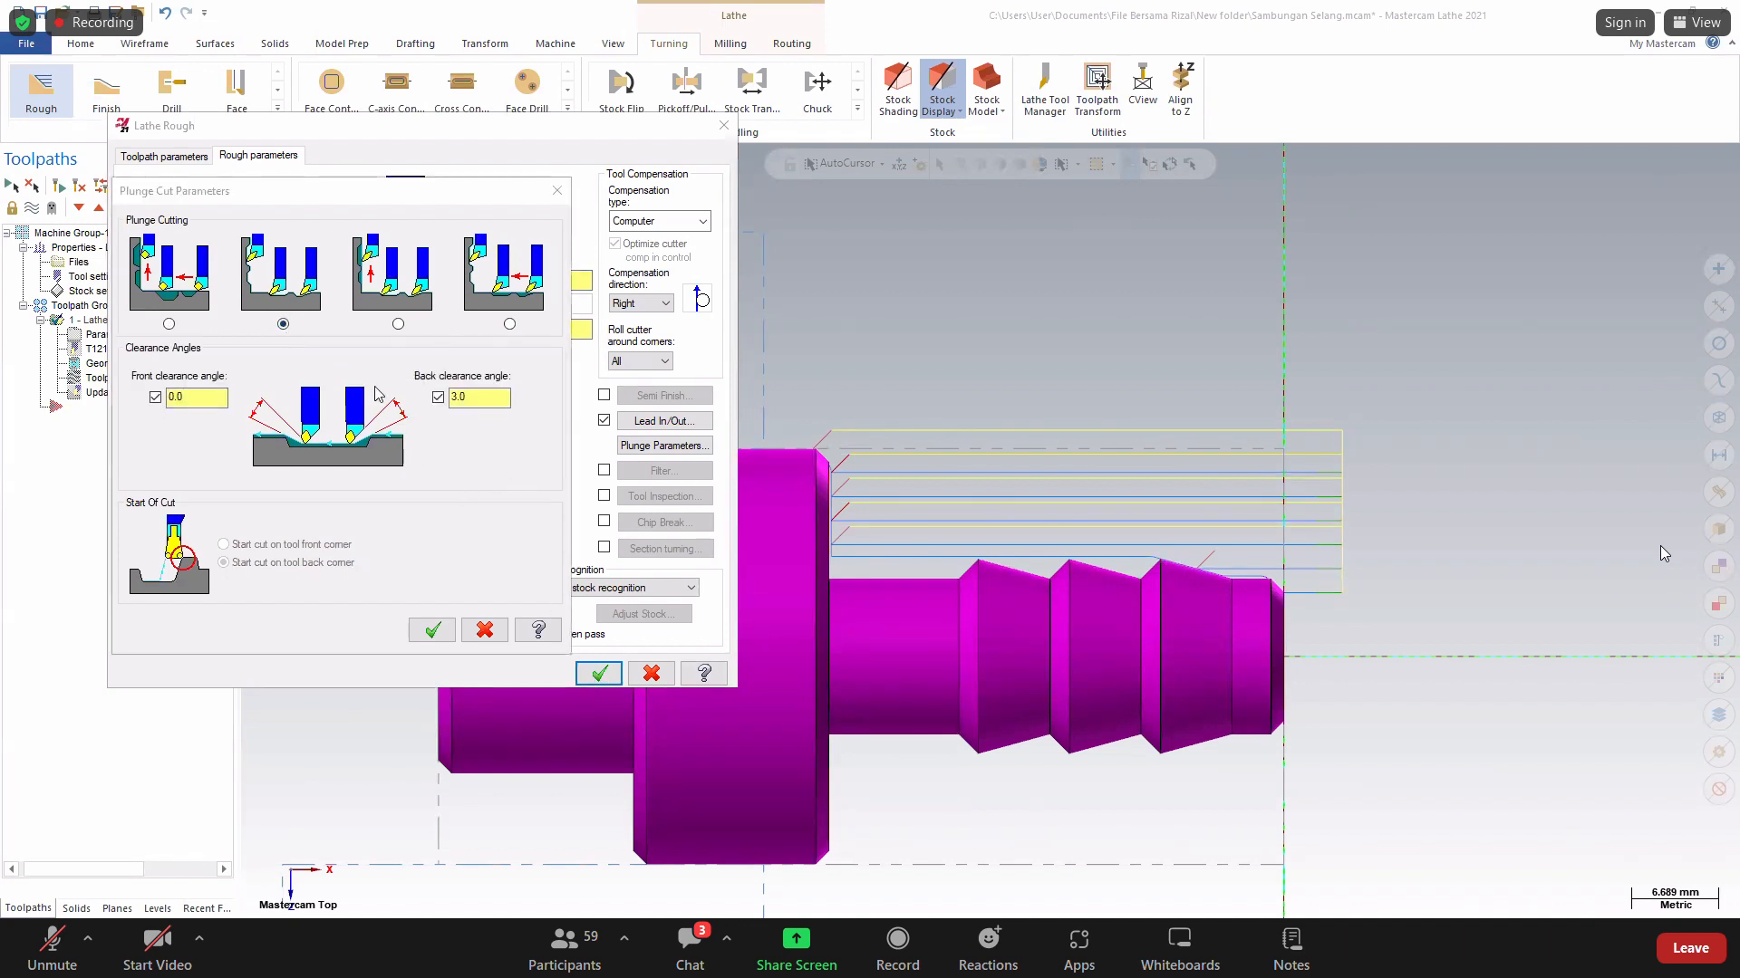
click(433, 631)
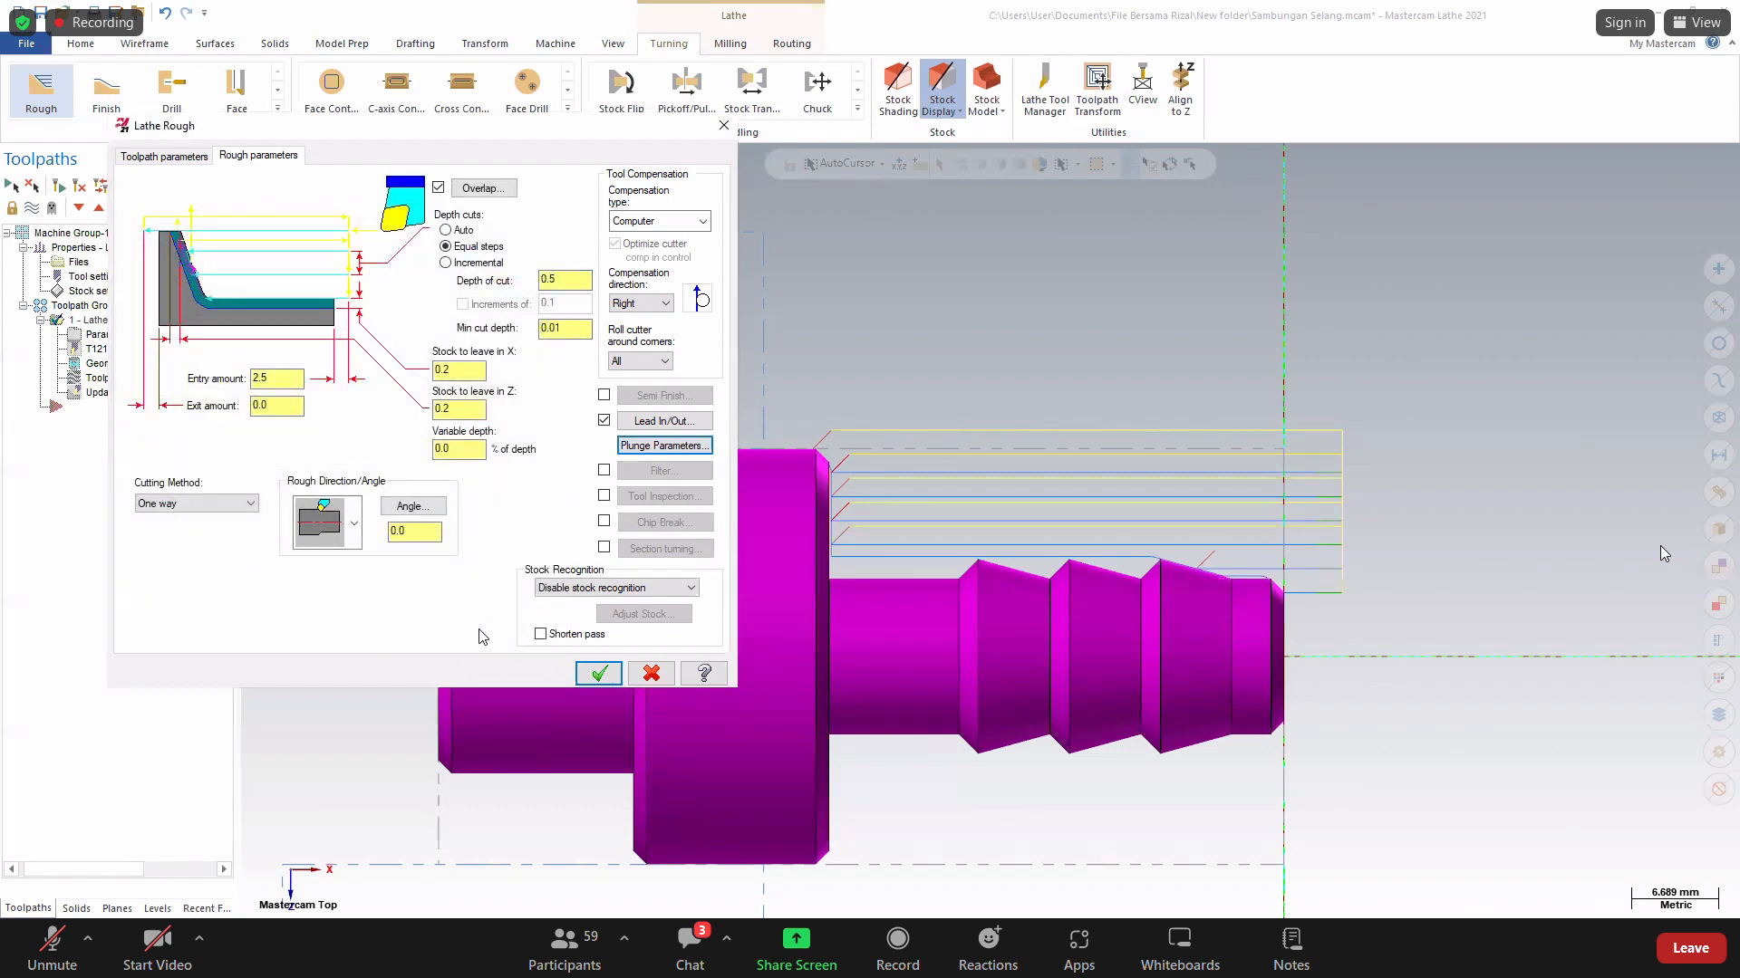
click(599, 673)
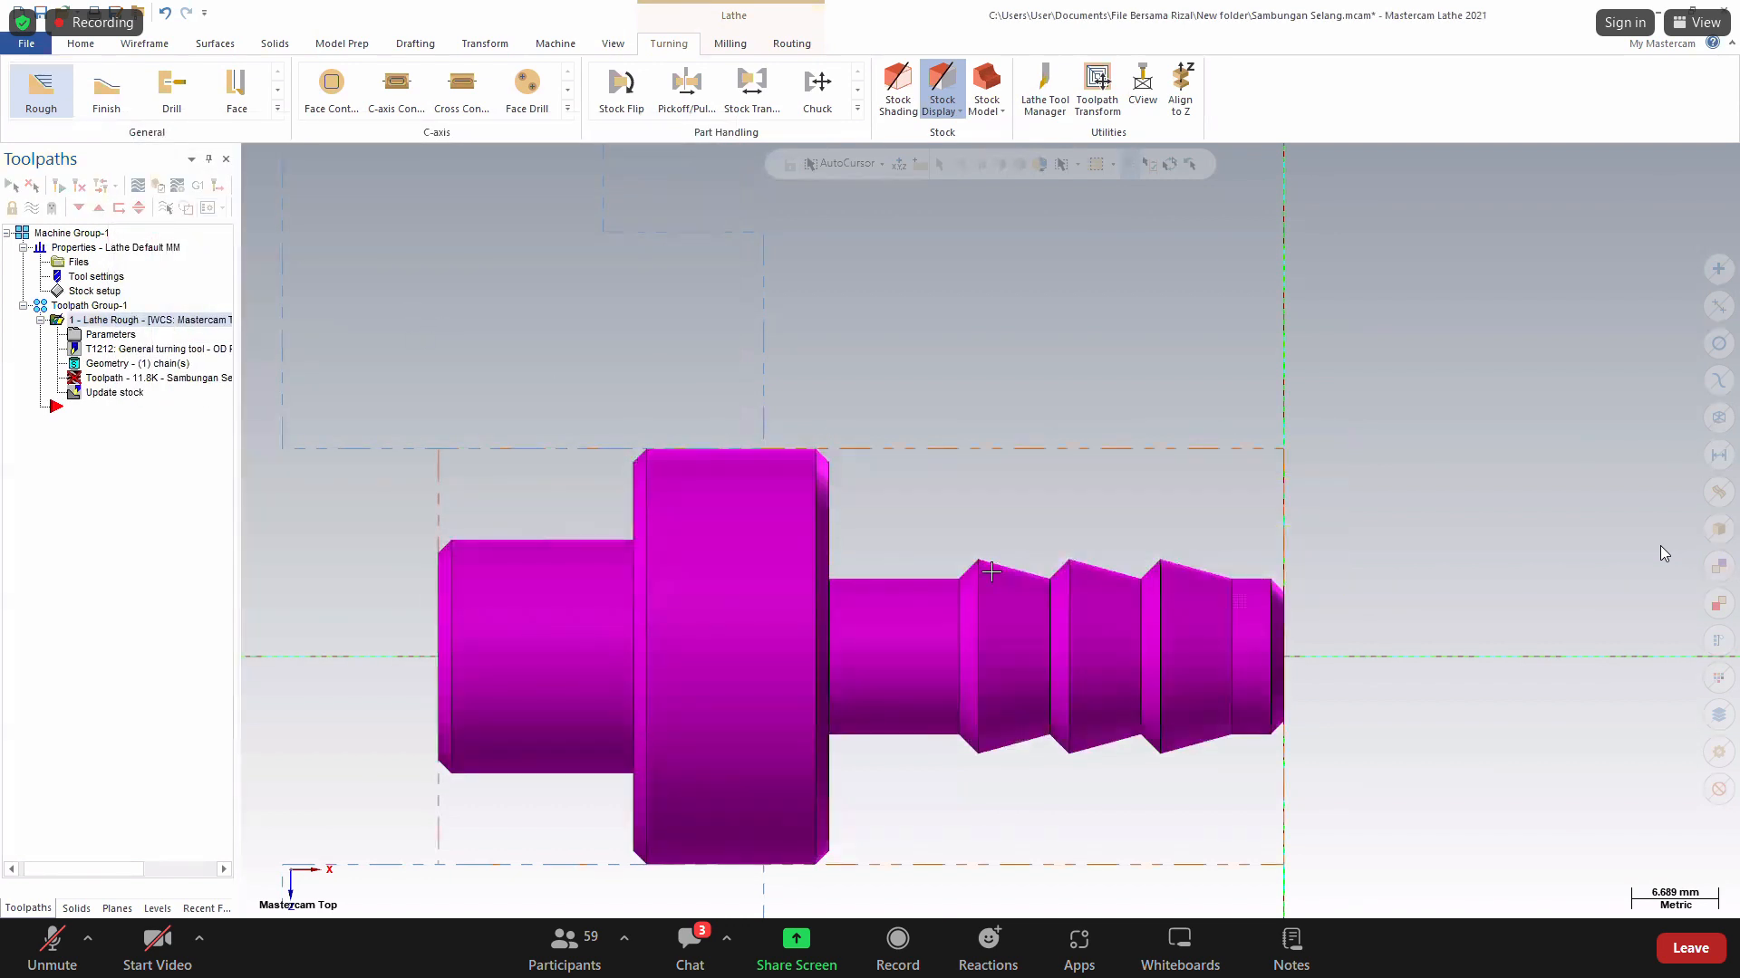
click(58, 187)
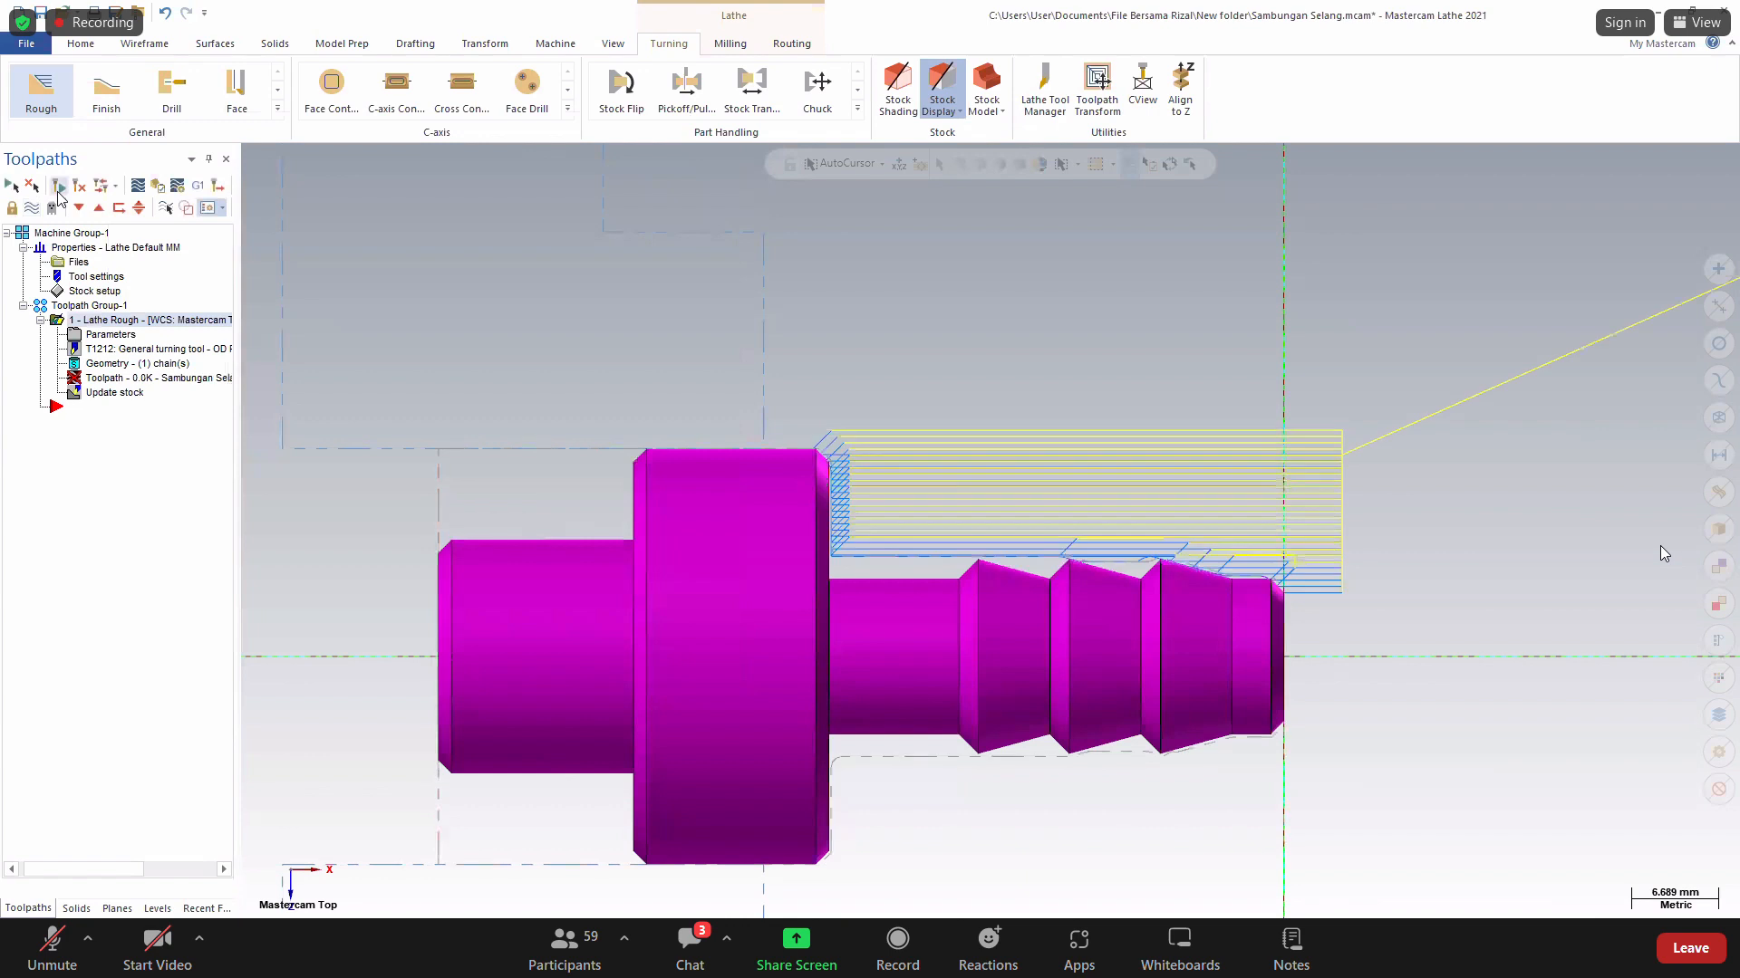
Continue writing the rough toolpath despite the tool collisions, then simulate the cut and inspect the barbs.
click(98, 371)
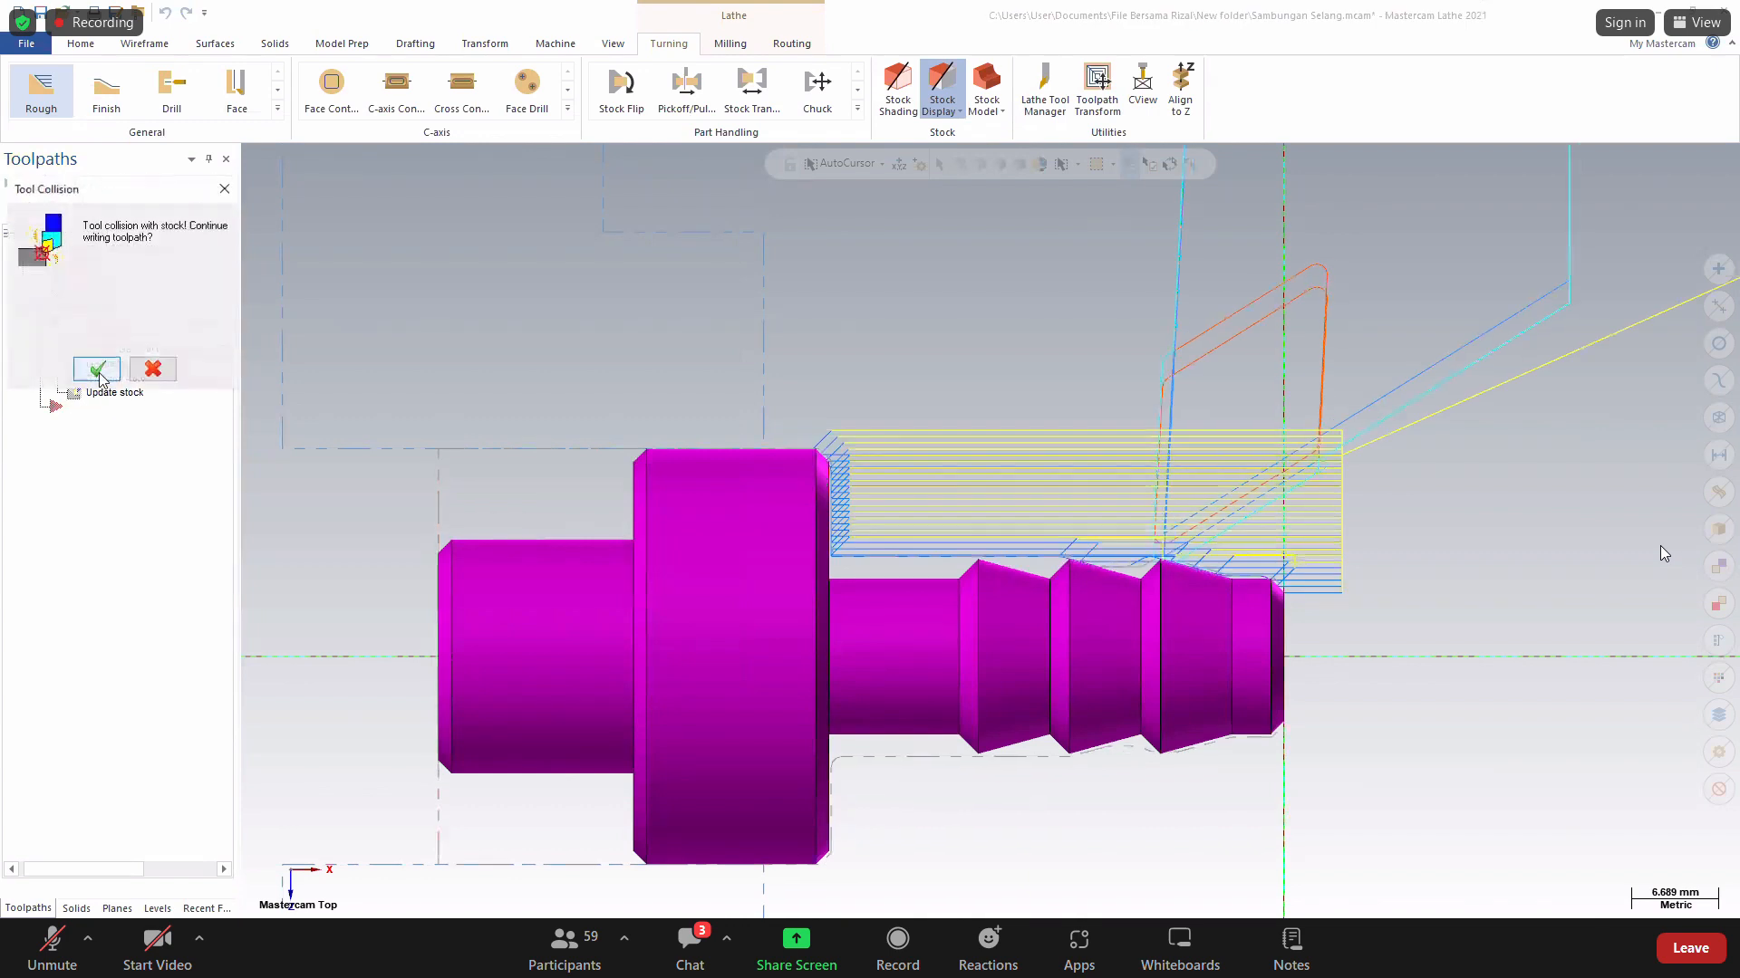
click(98, 372)
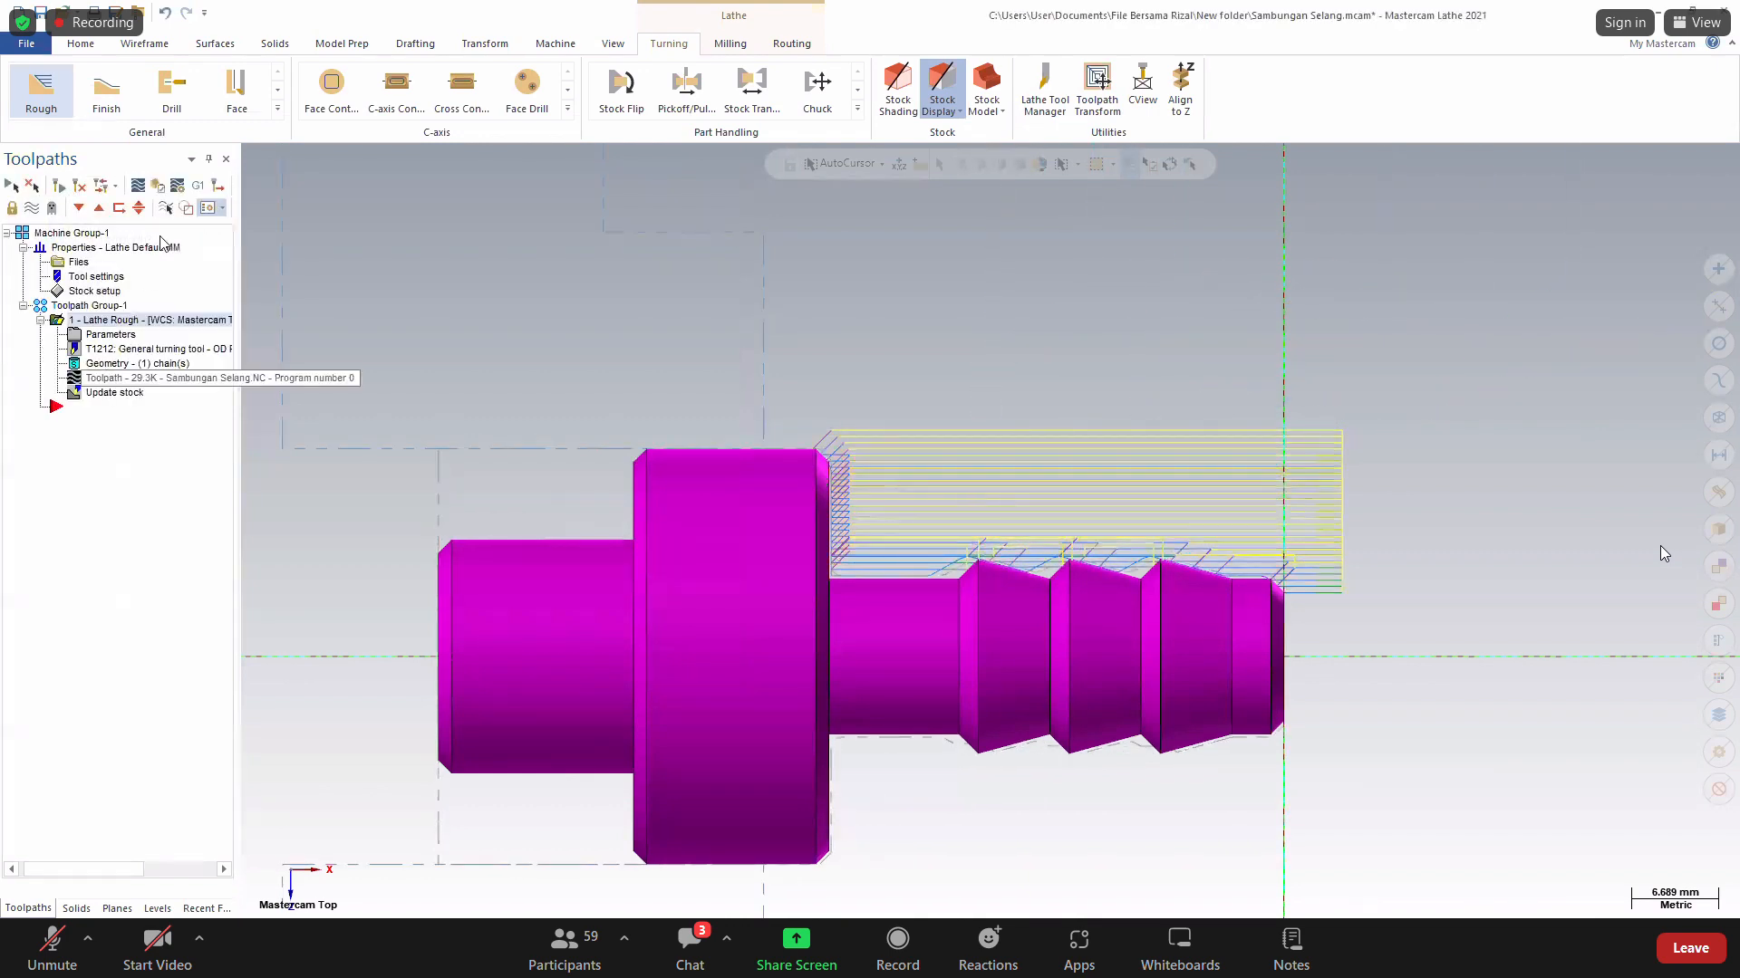
click(156, 189)
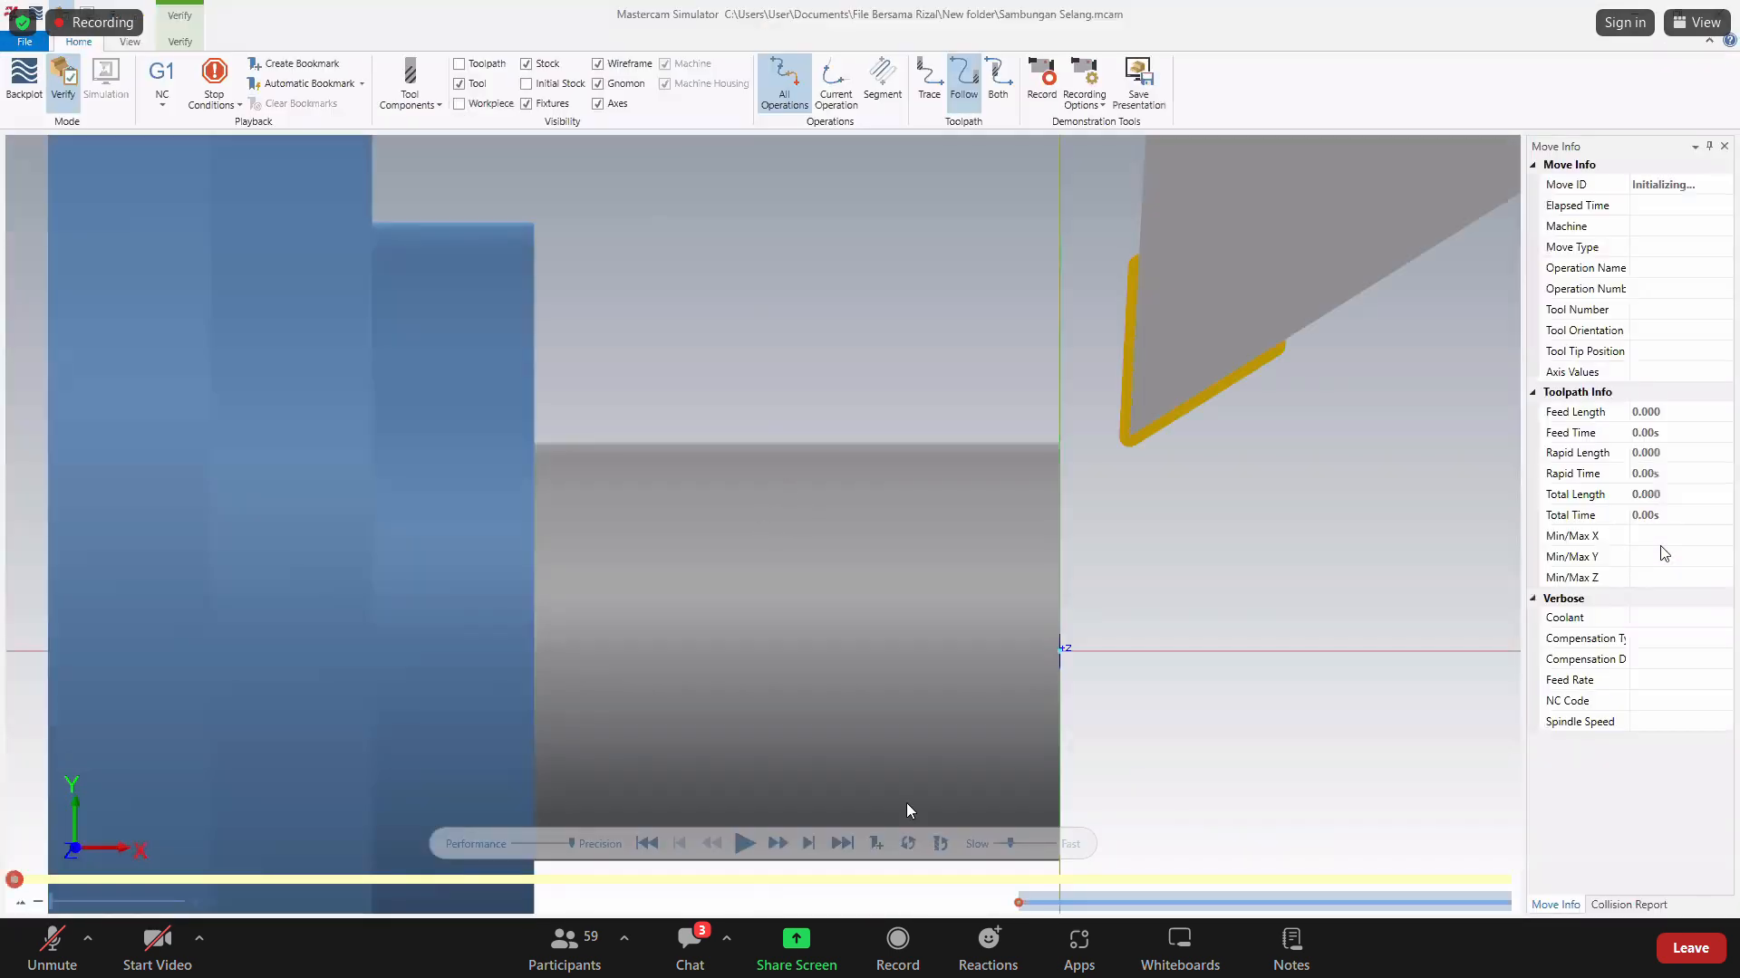
click(743, 843)
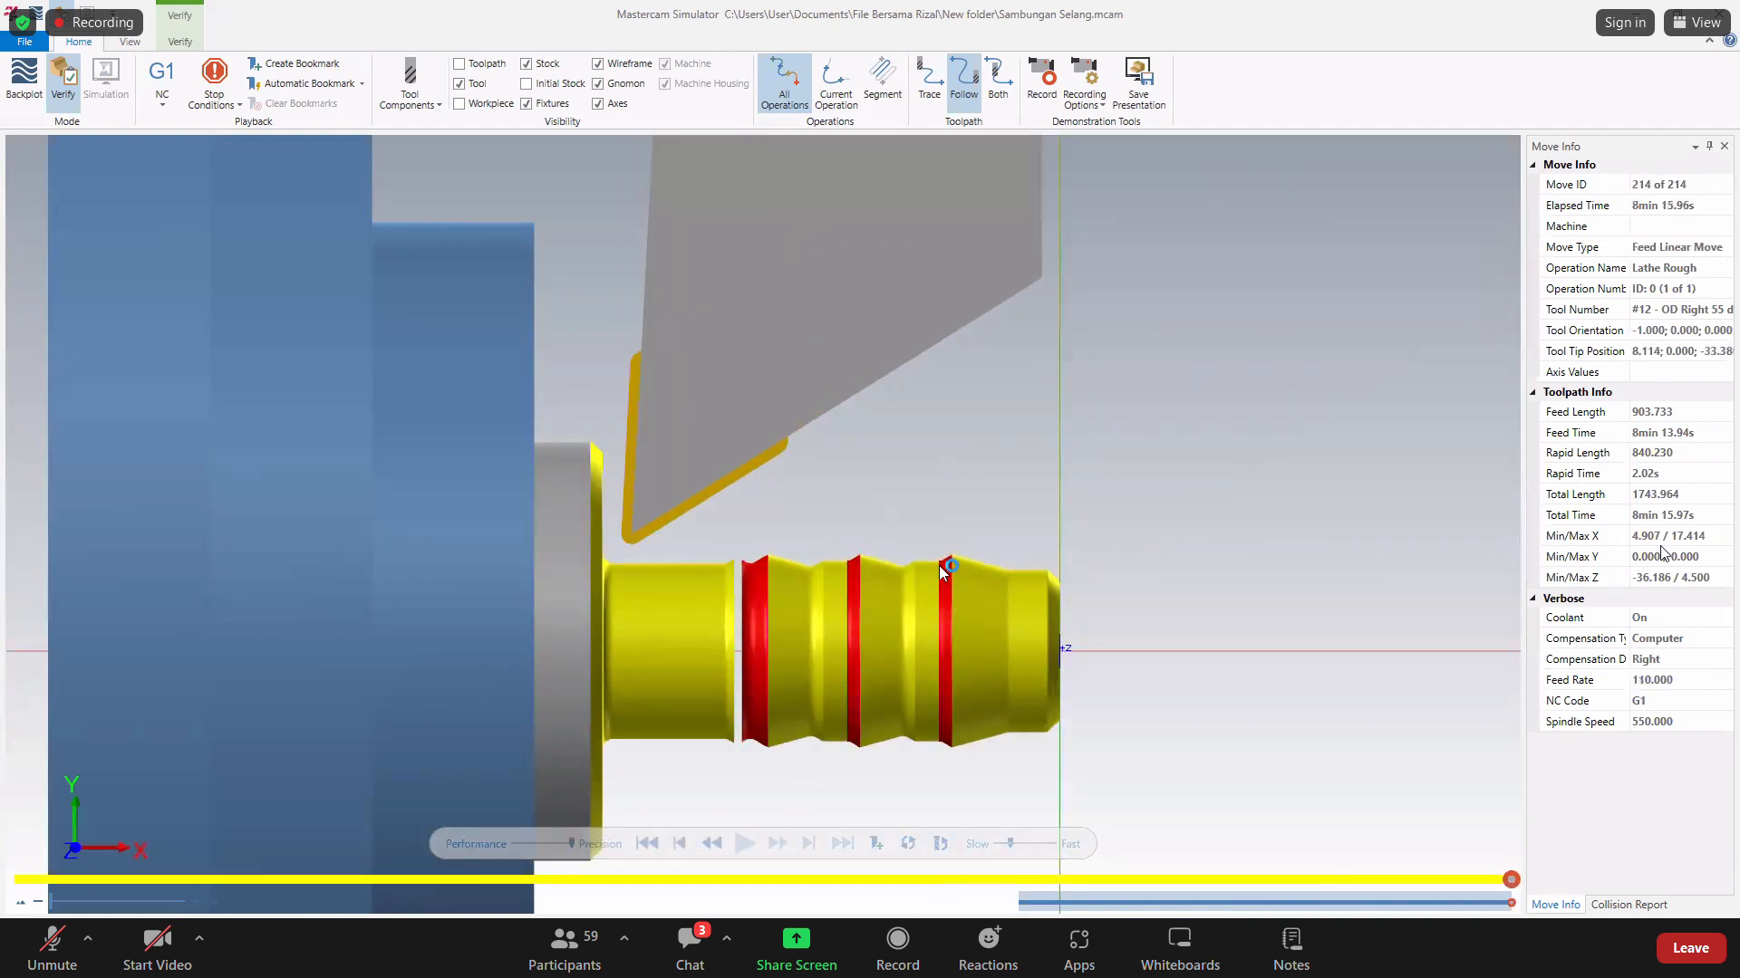
scroll(938, 566, up, 5)
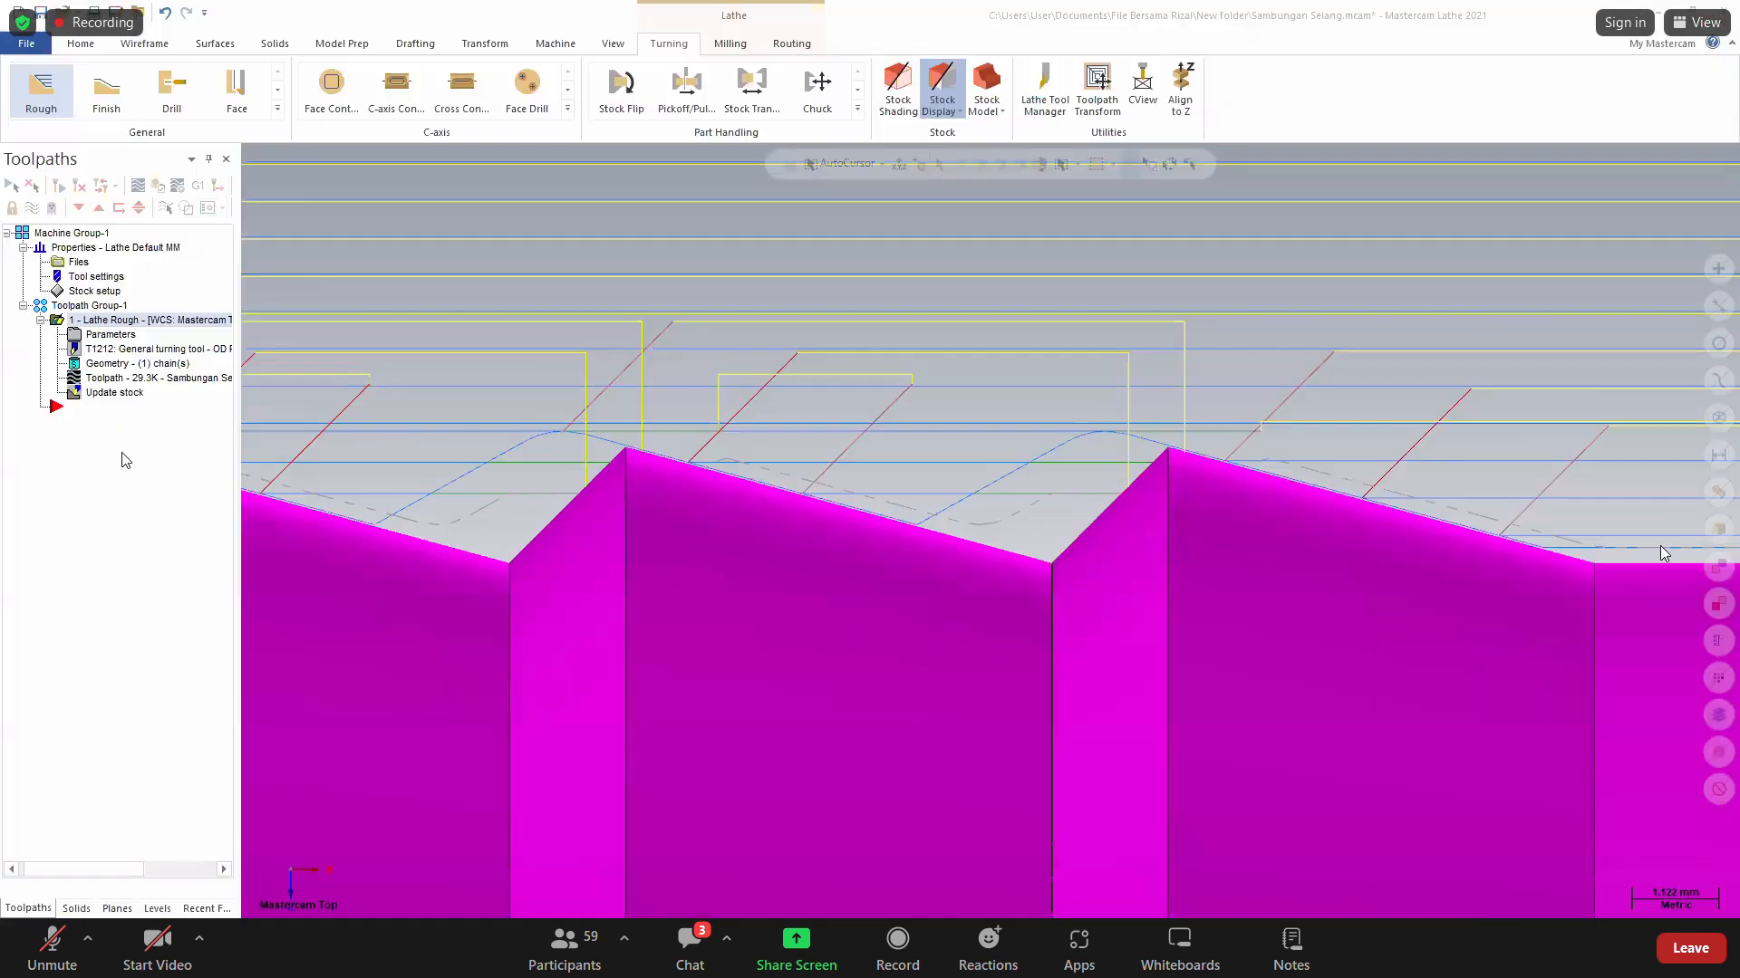
click(1719, 13)
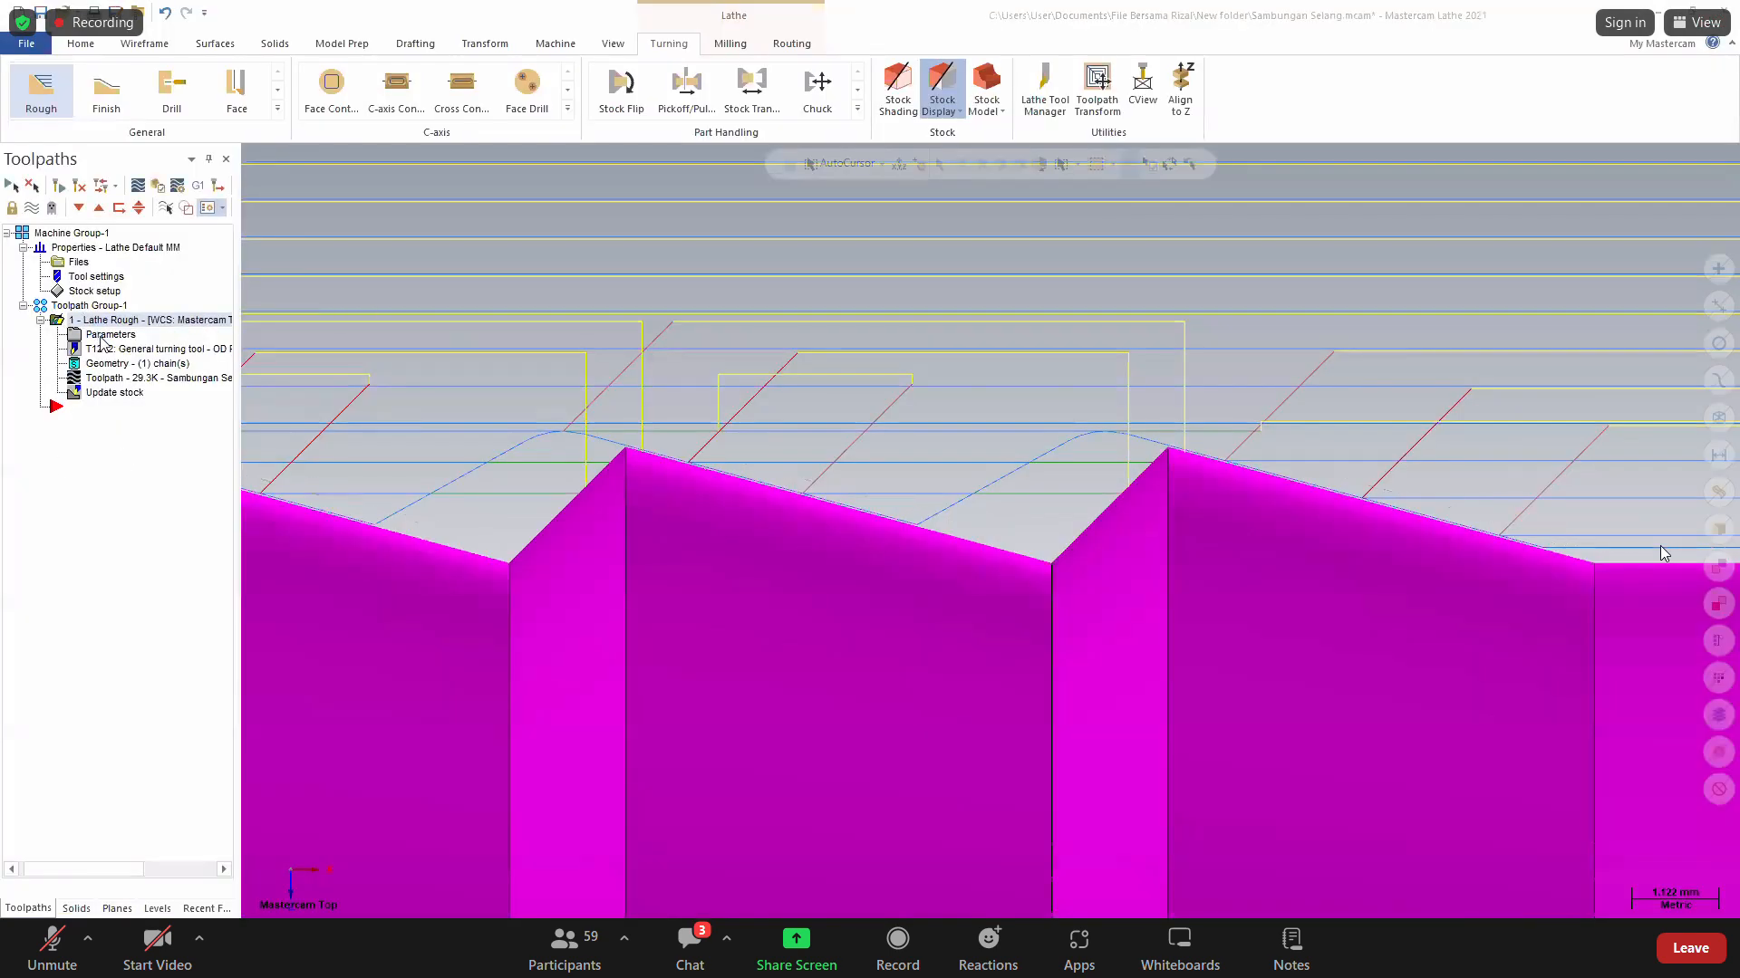
Set the rough operation's back clearance angle to 4 and regenerate the toolpath, continuing despite the tool collisions.
click(102, 337)
click(665, 444)
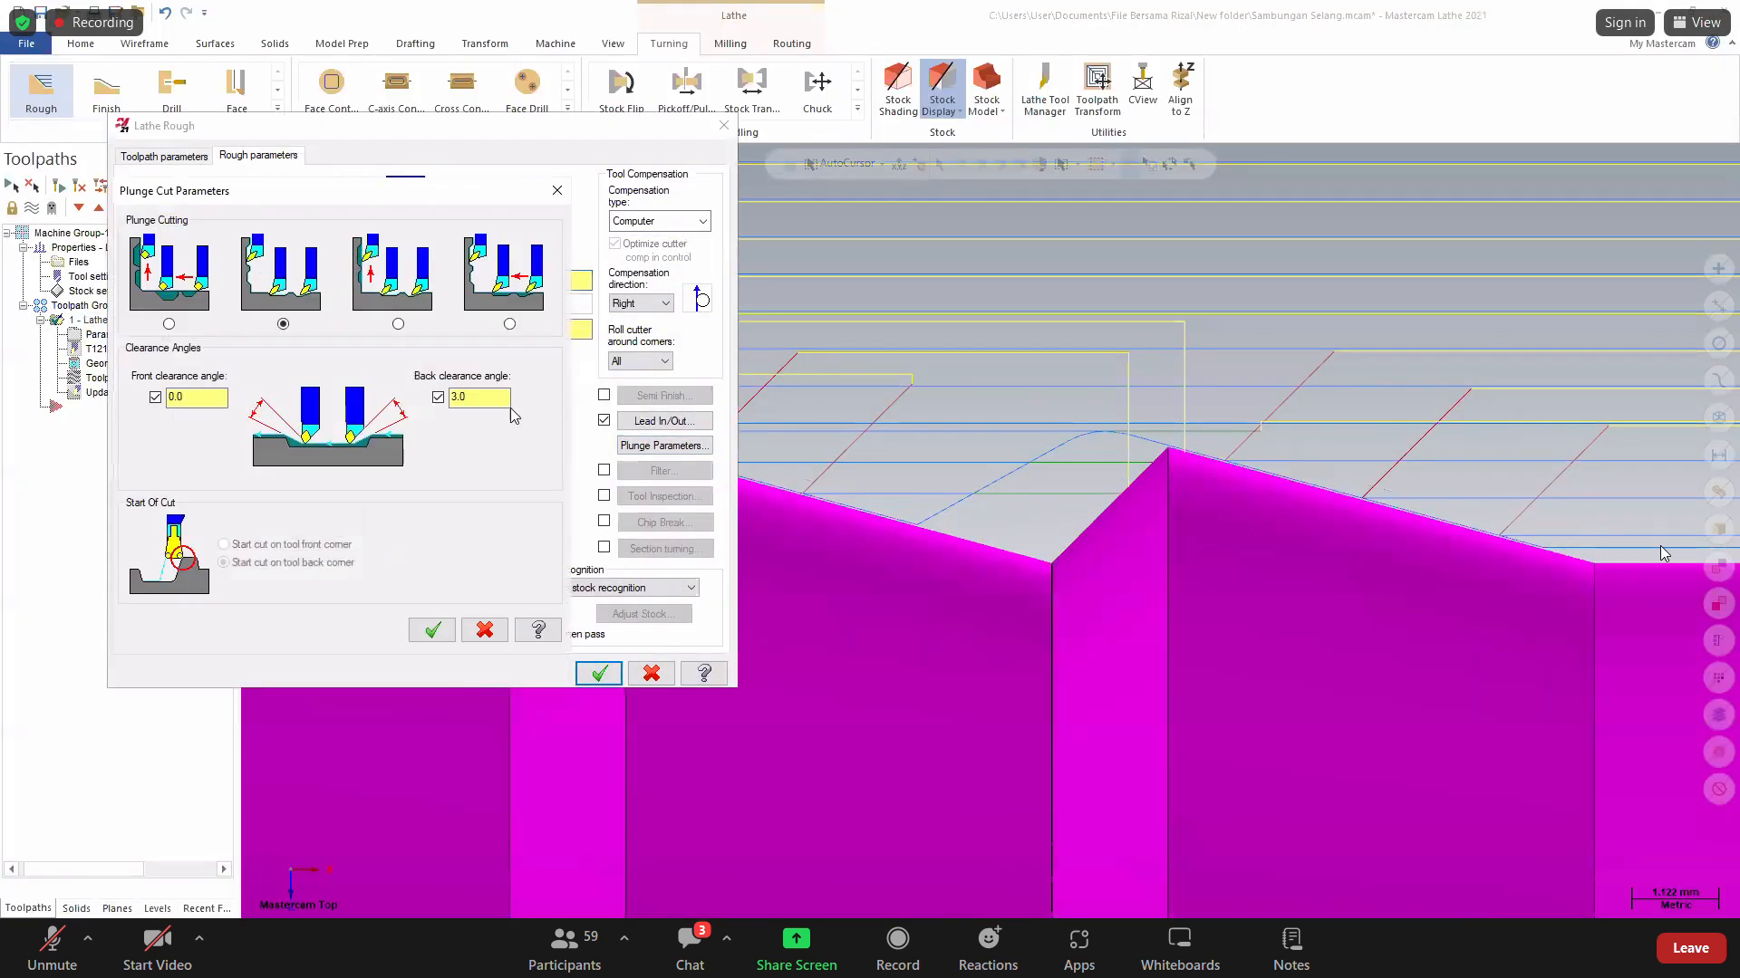
text(4)
click(495, 634)
click(598, 674)
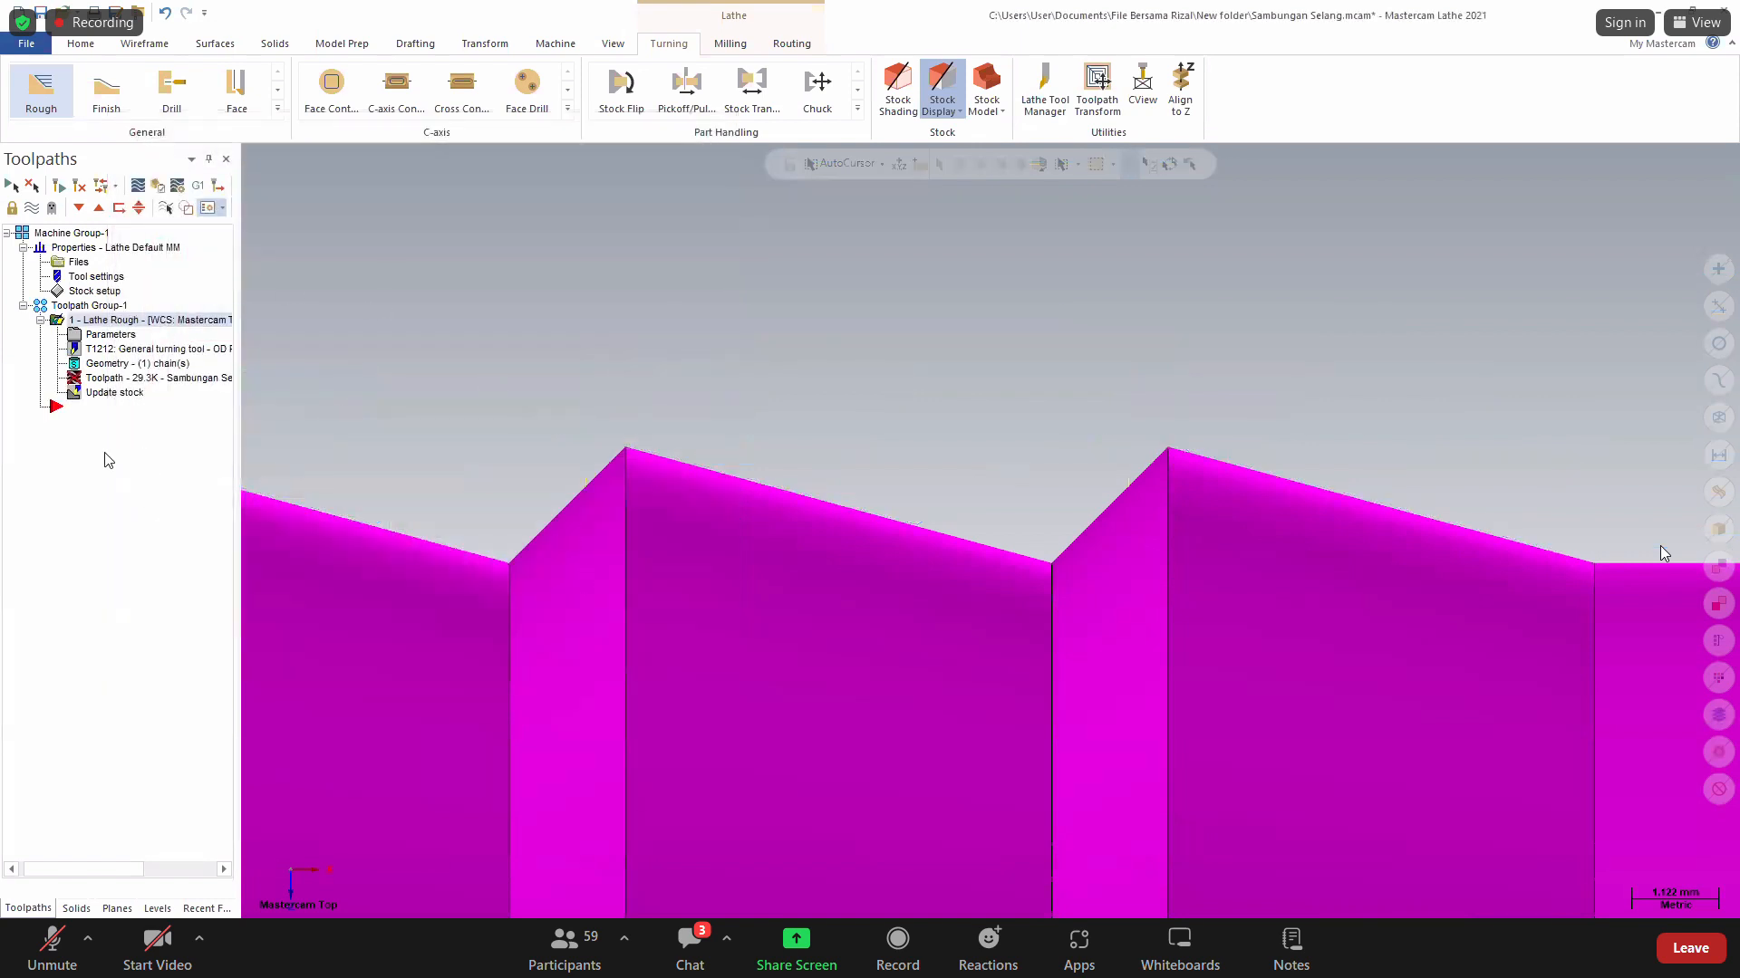
click(100, 368)
click(102, 372)
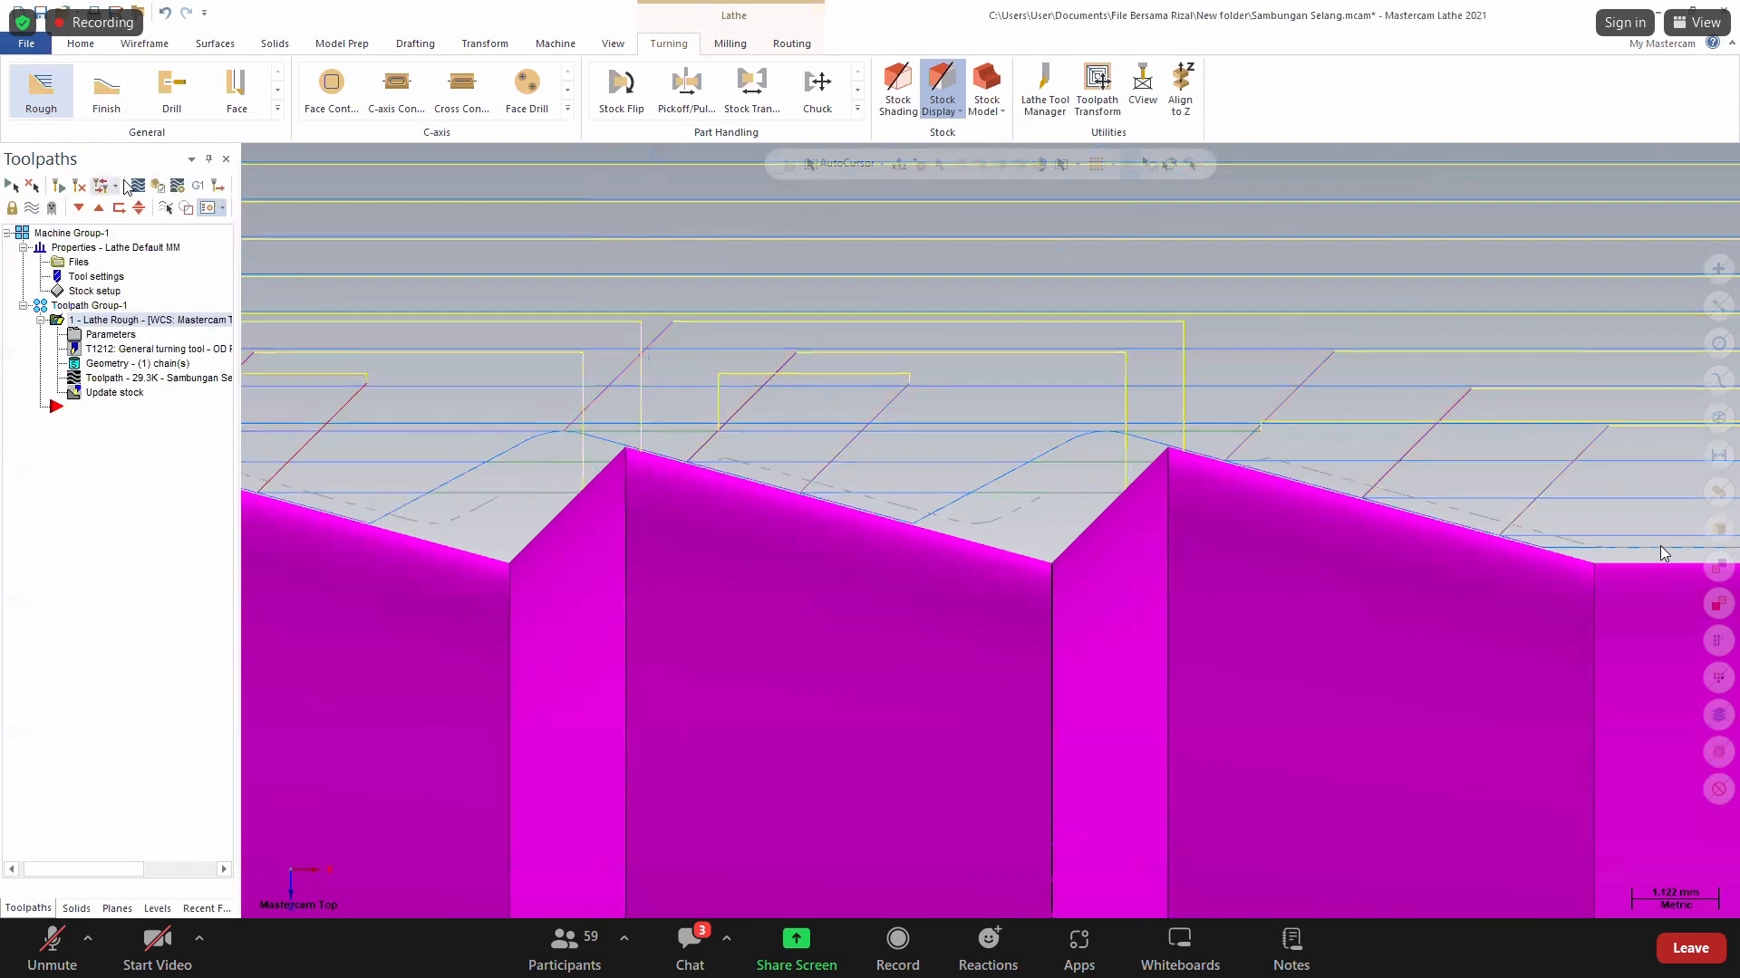
Simulate the regenerated roughing cut and inspect the back faces of the barbs.
click(156, 187)
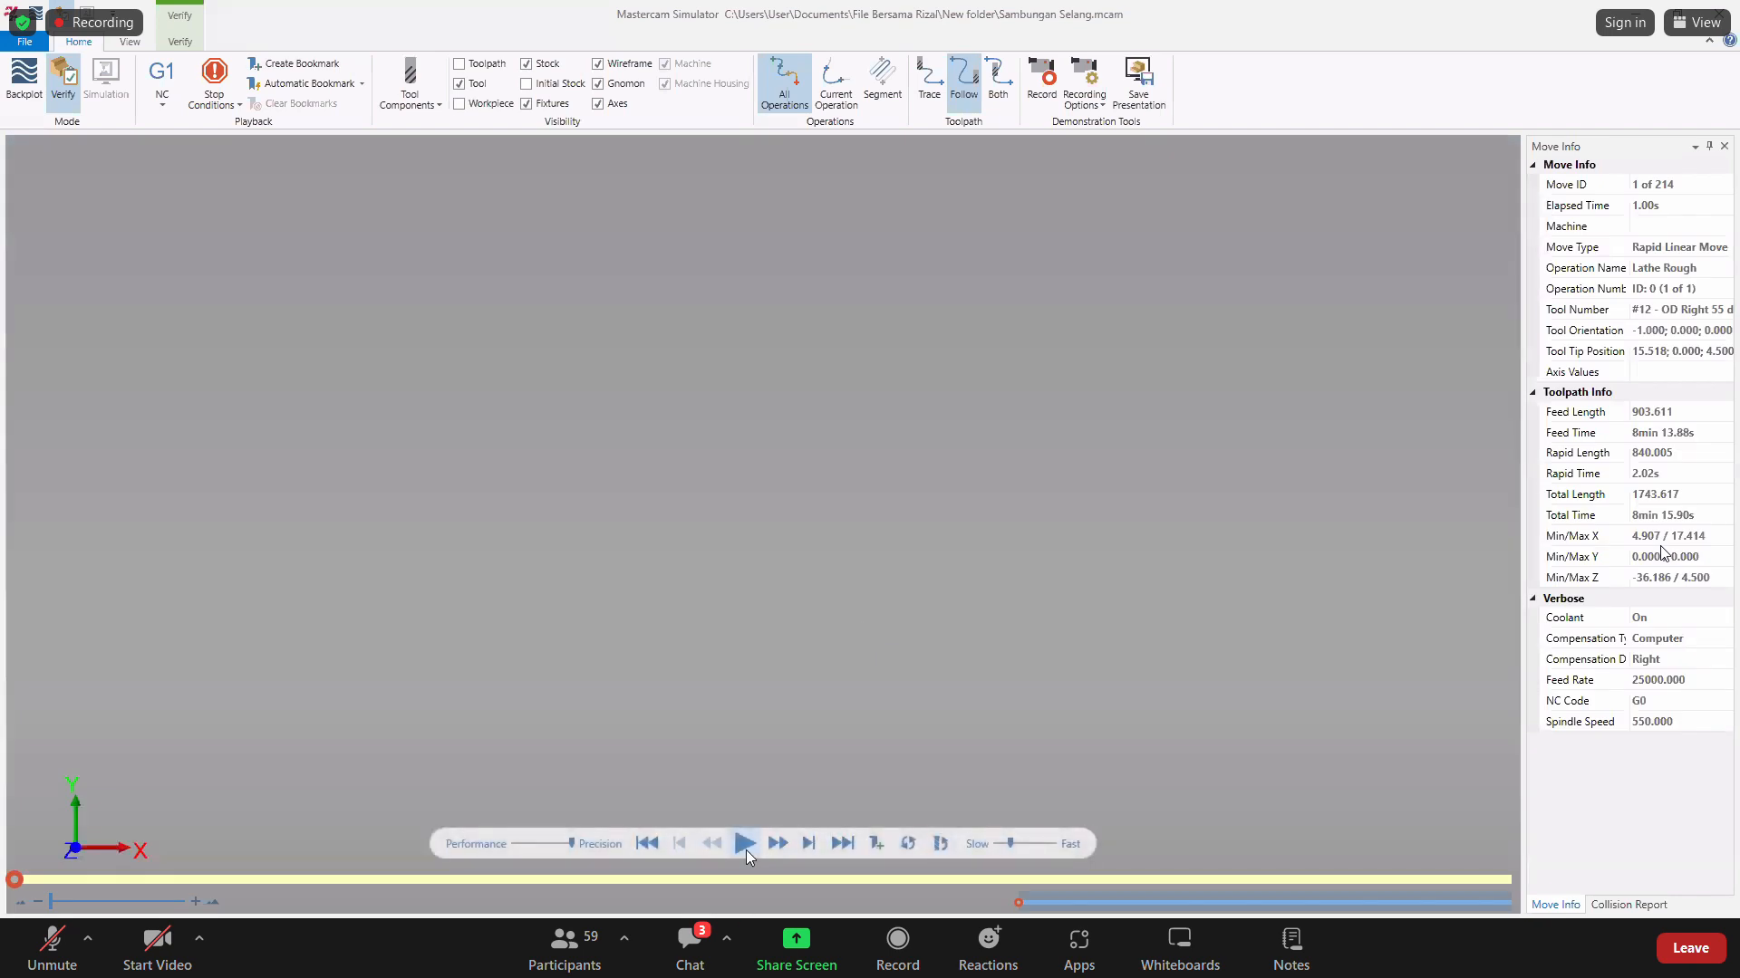
click(745, 845)
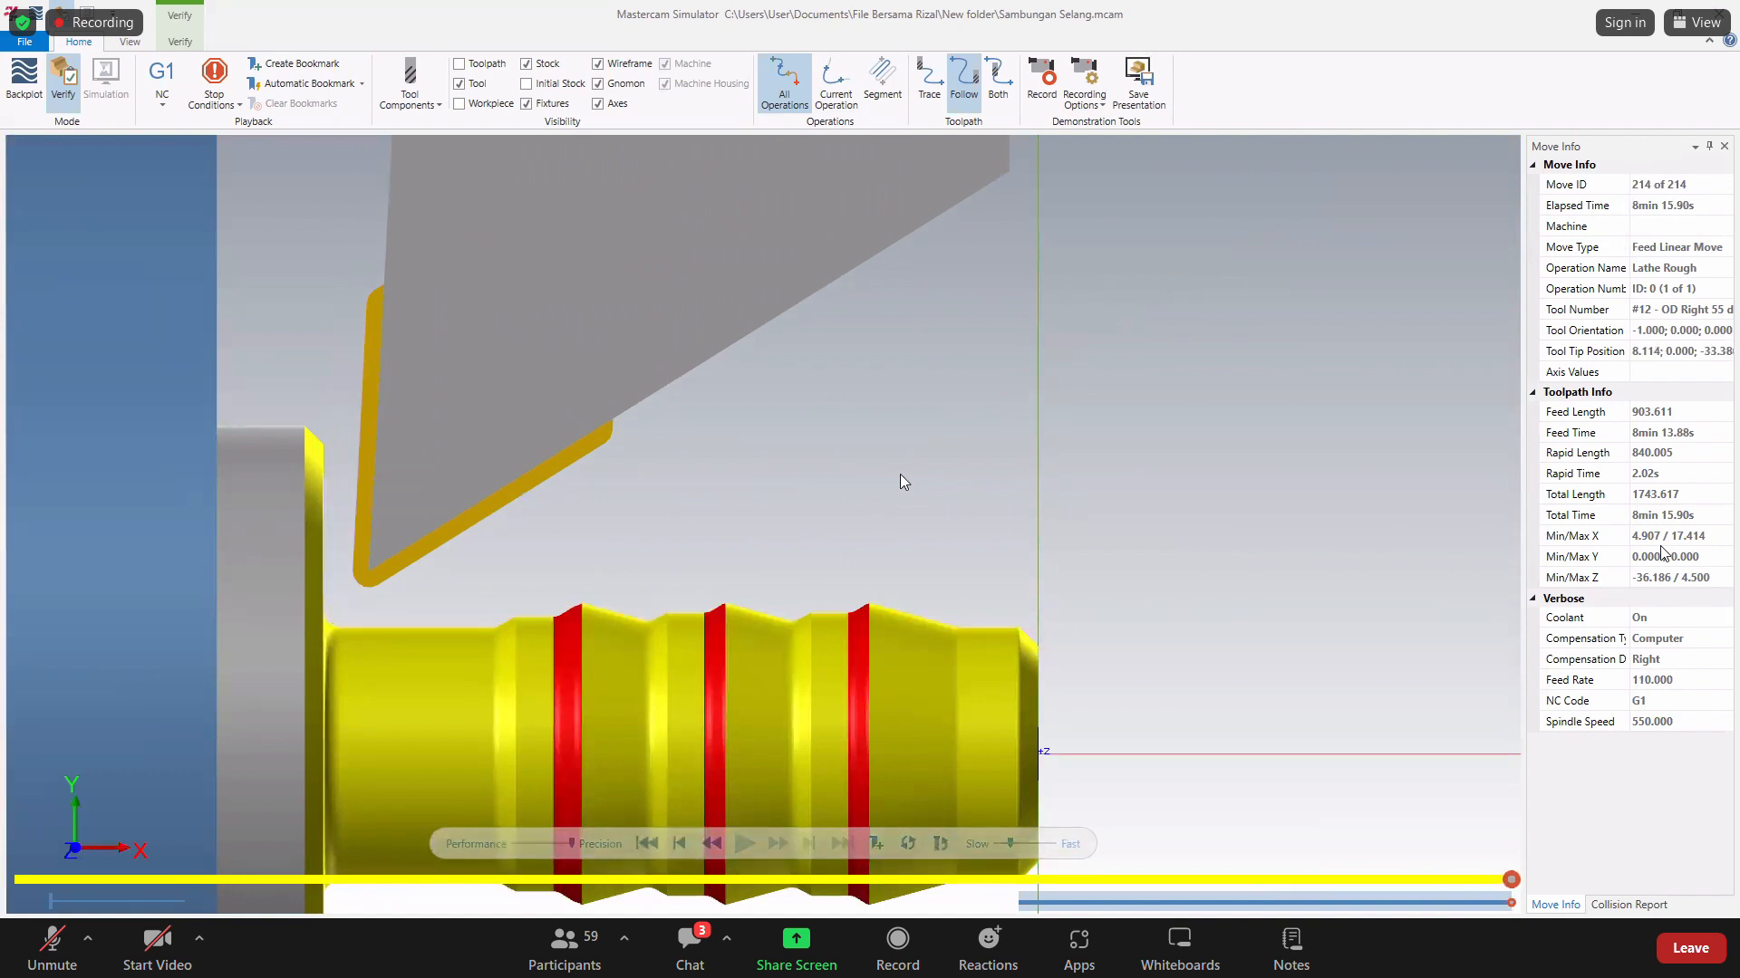
click(1719, 12)
Change the back clearance angle in the rough operation's plunge cut parameters again and regenerate the toolpath despite the tool collisions.
click(101, 335)
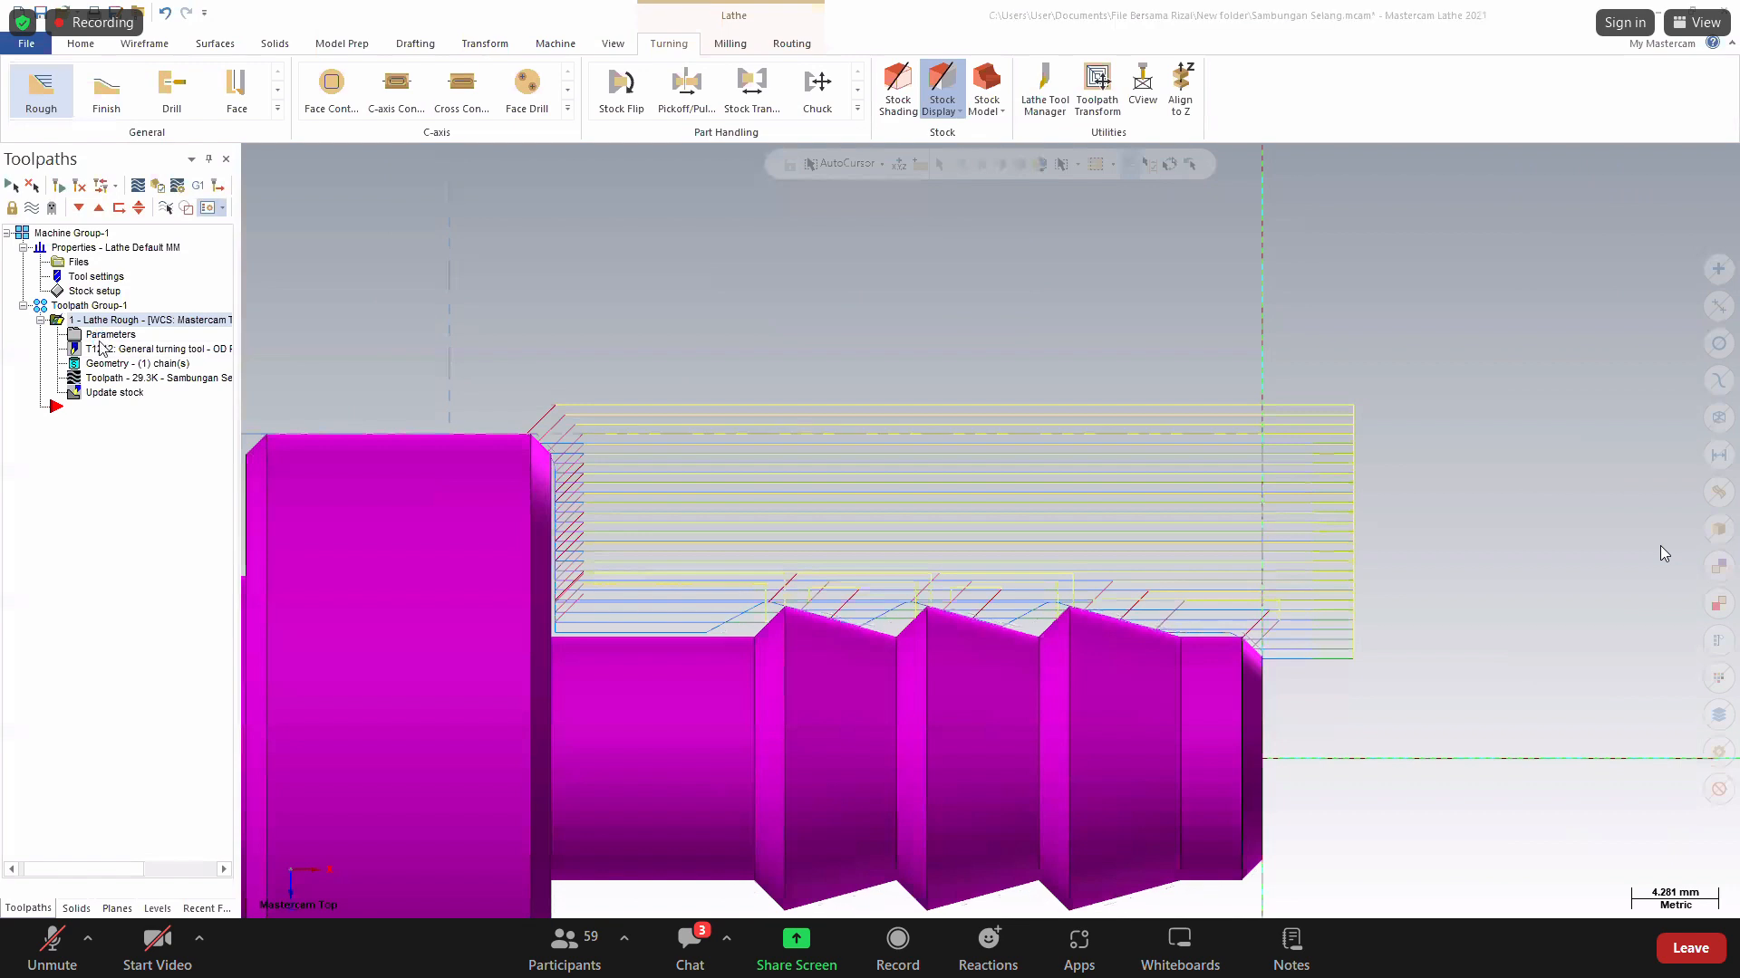
click(665, 446)
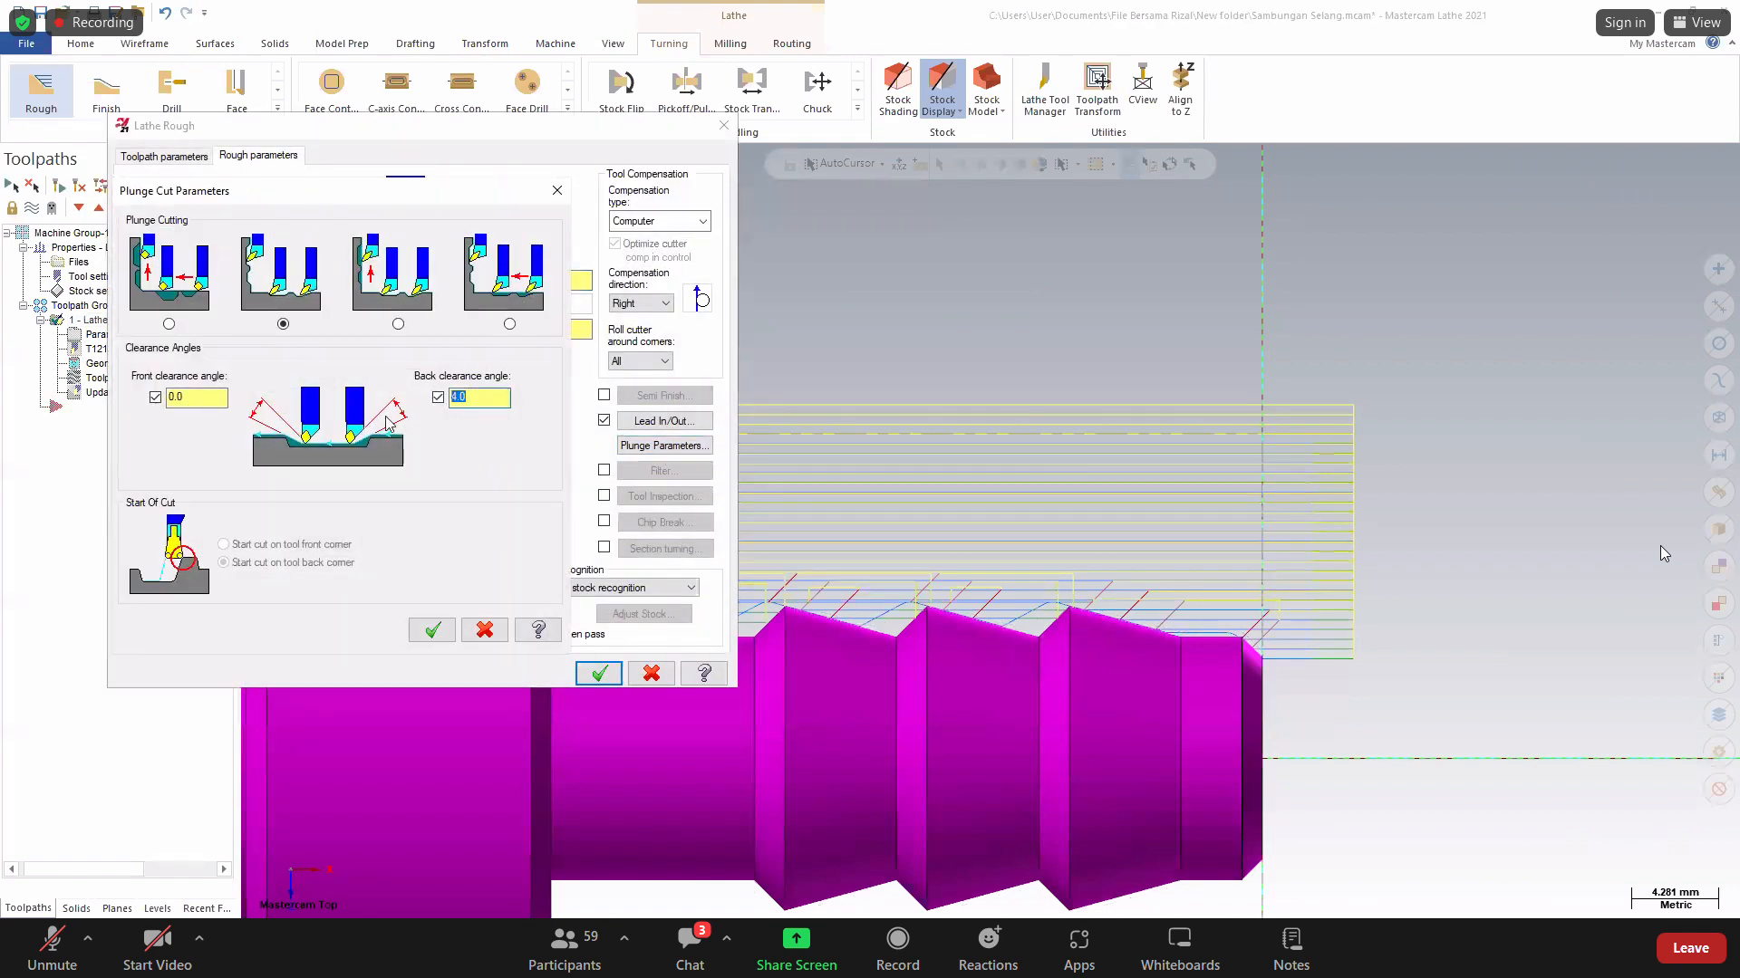
click(432, 630)
click(597, 672)
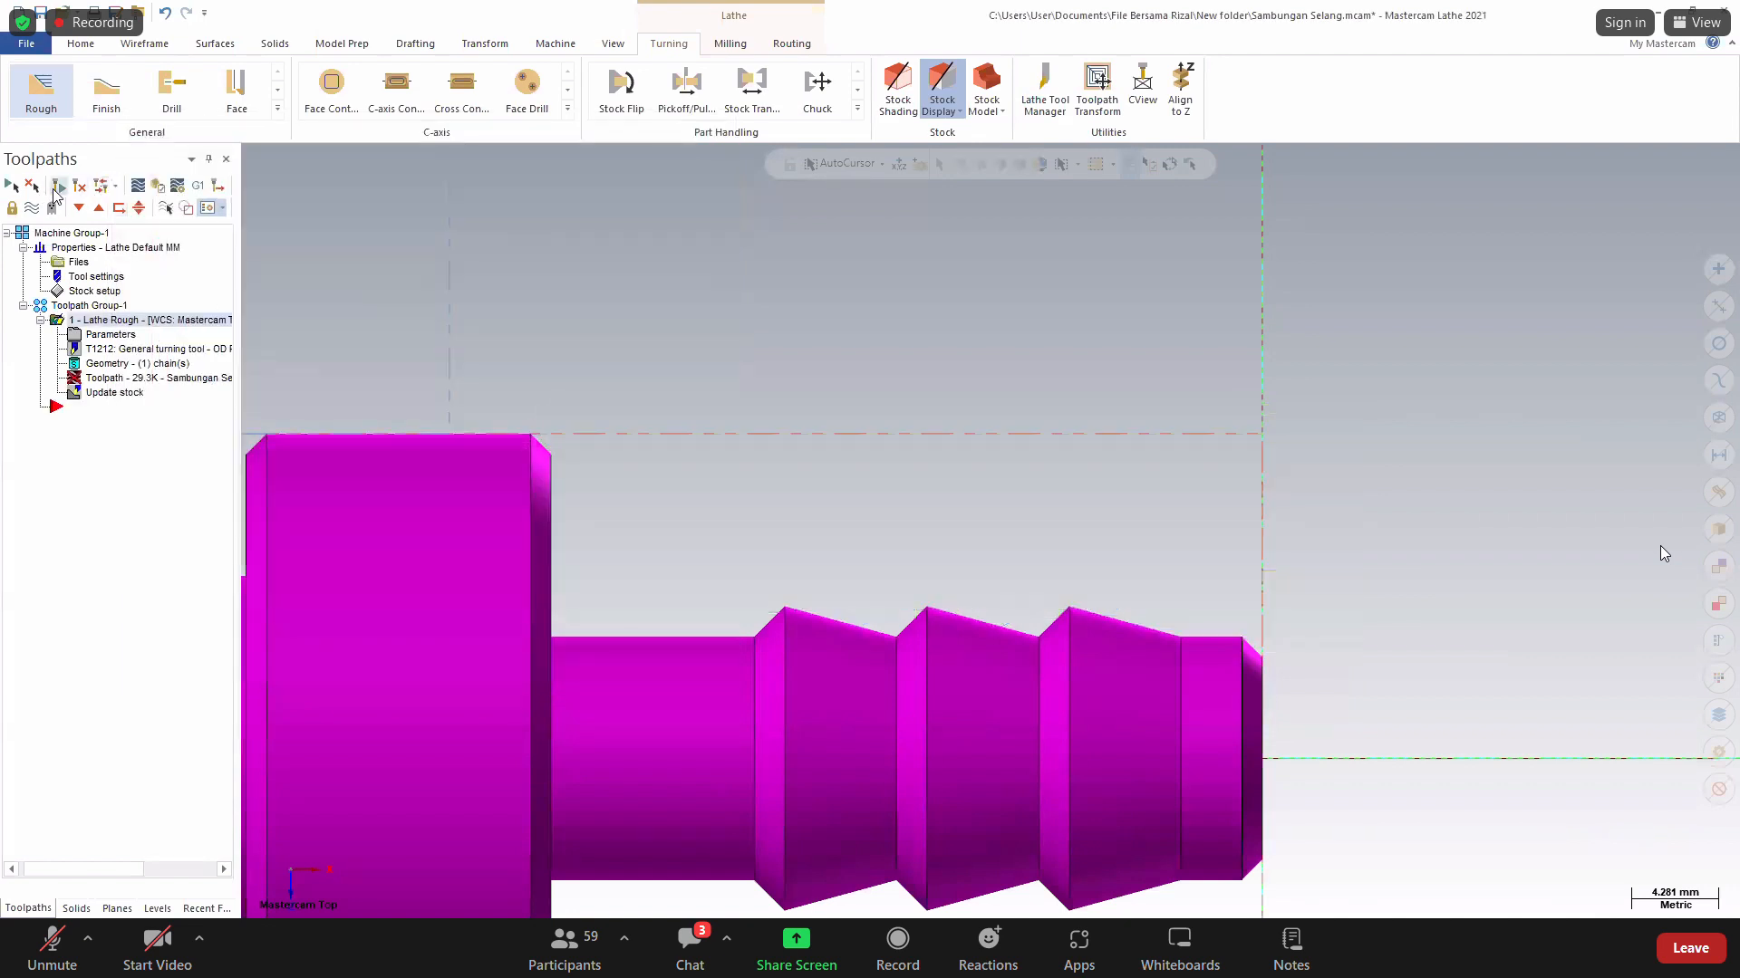
click(56, 189)
click(111, 374)
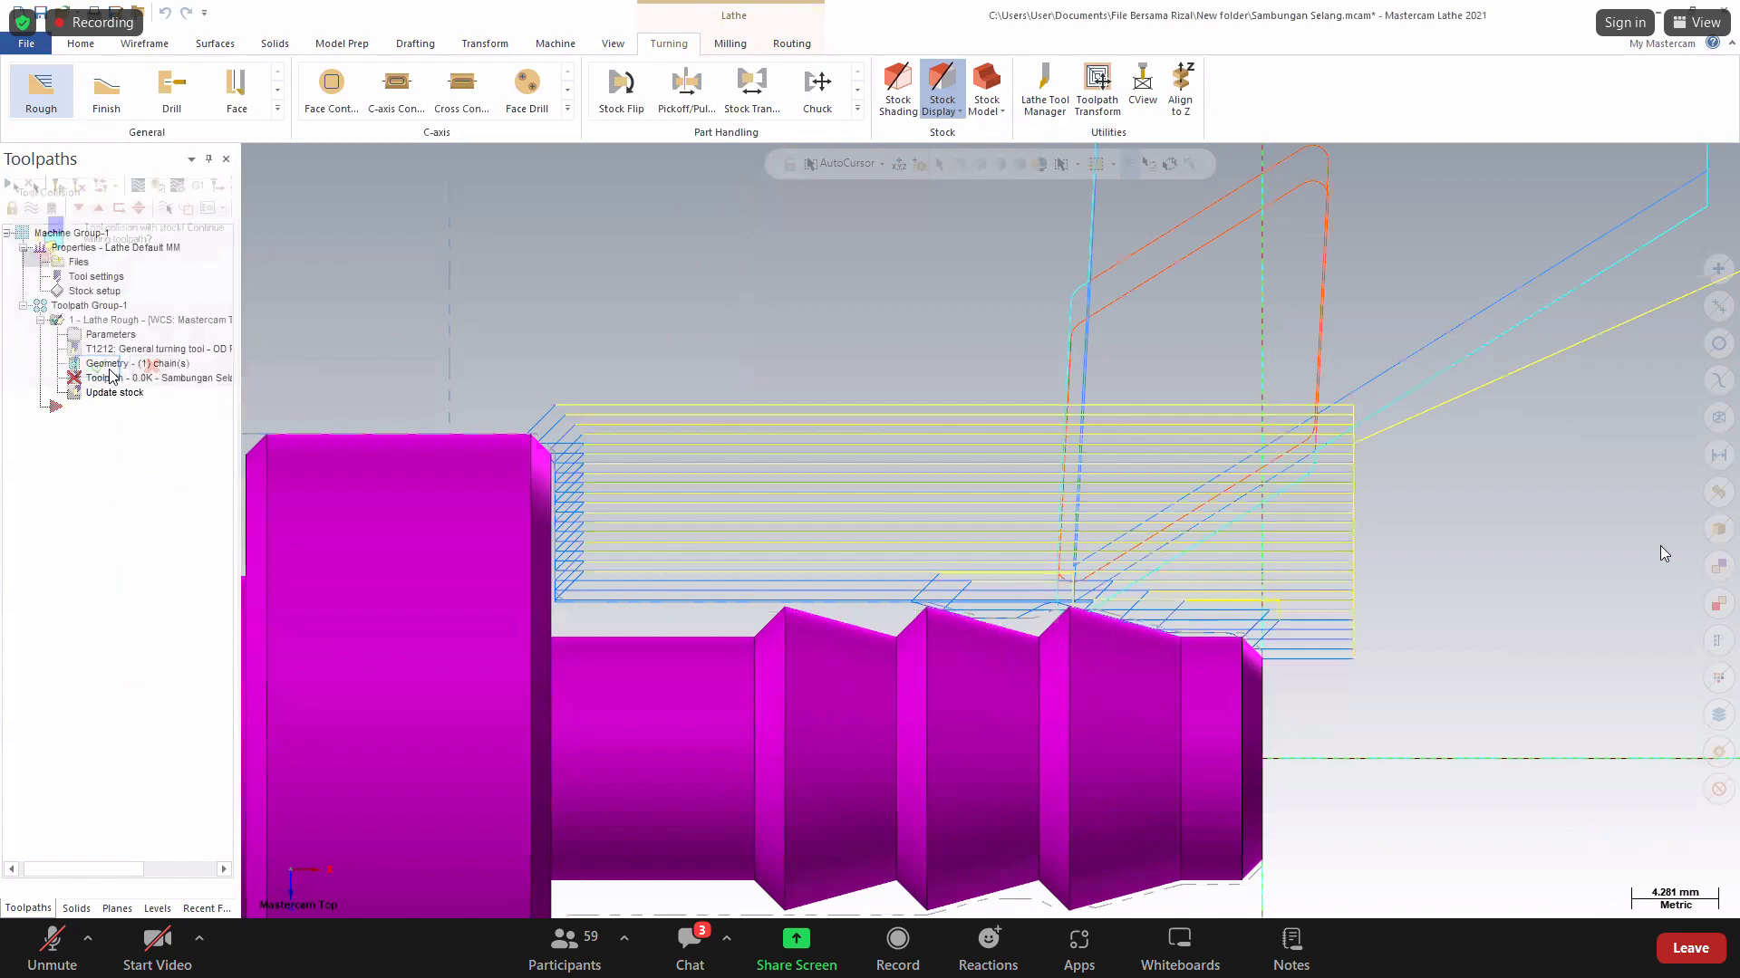
click(111, 374)
click(112, 374)
click(111, 374)
Run the roughing simulation again to check the barbed side with the changed clearance angle.
click(158, 186)
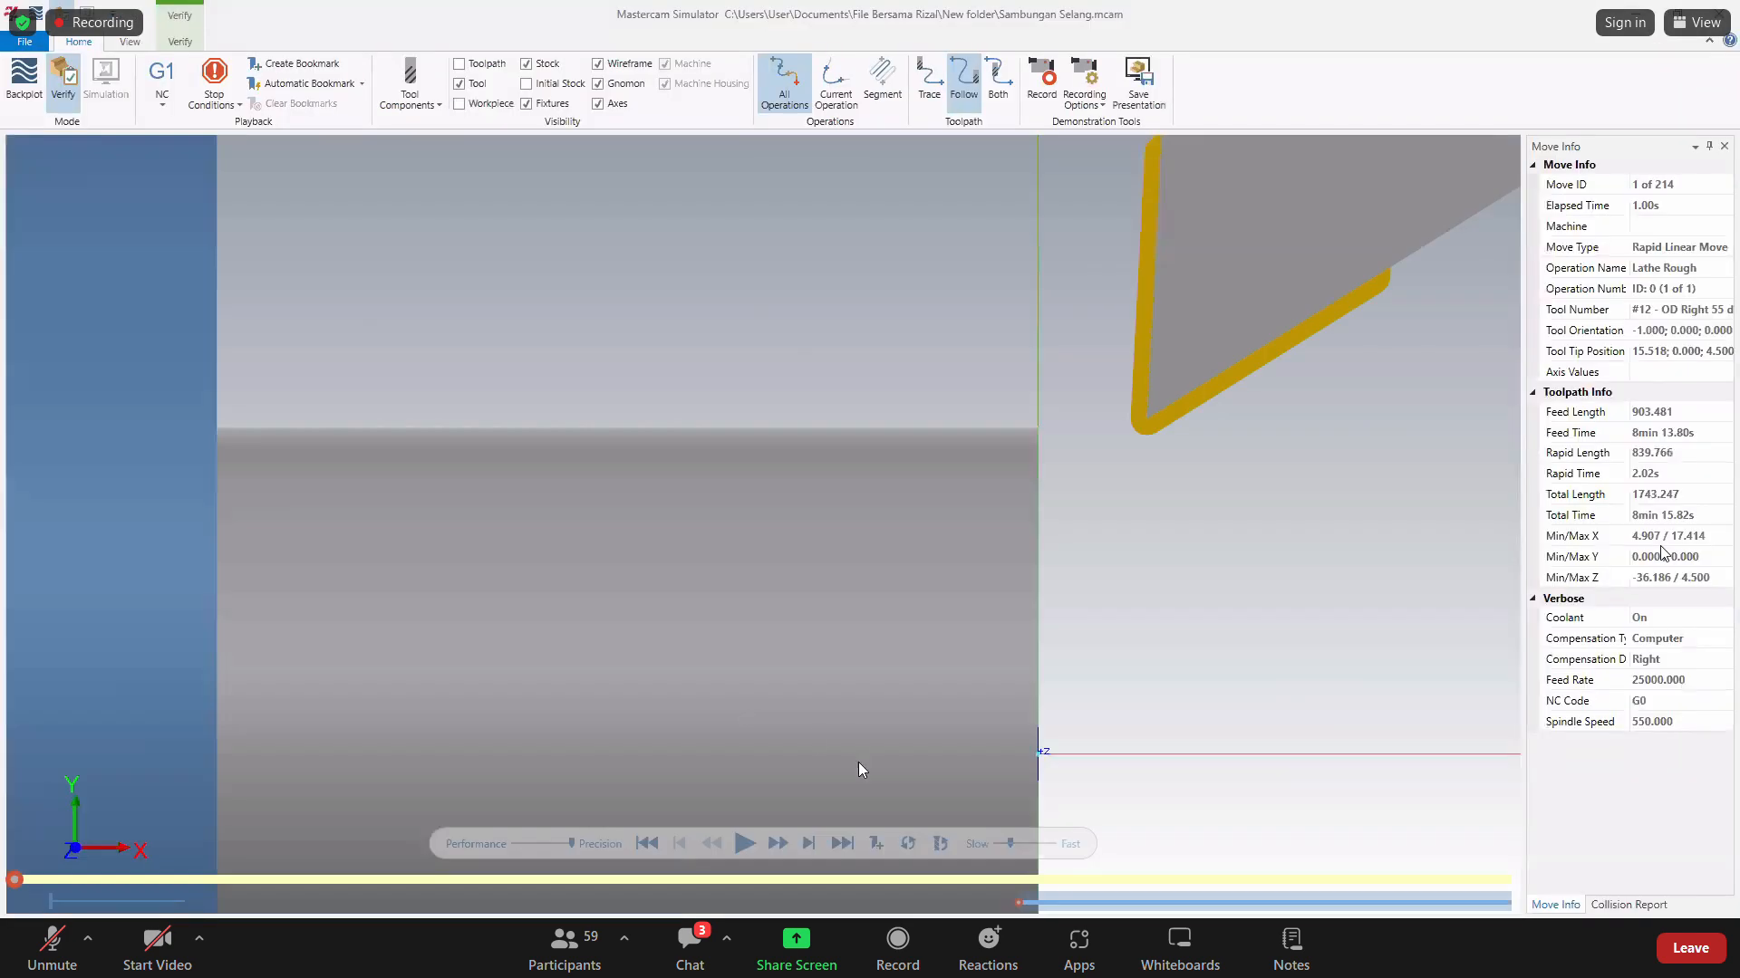
click(744, 844)
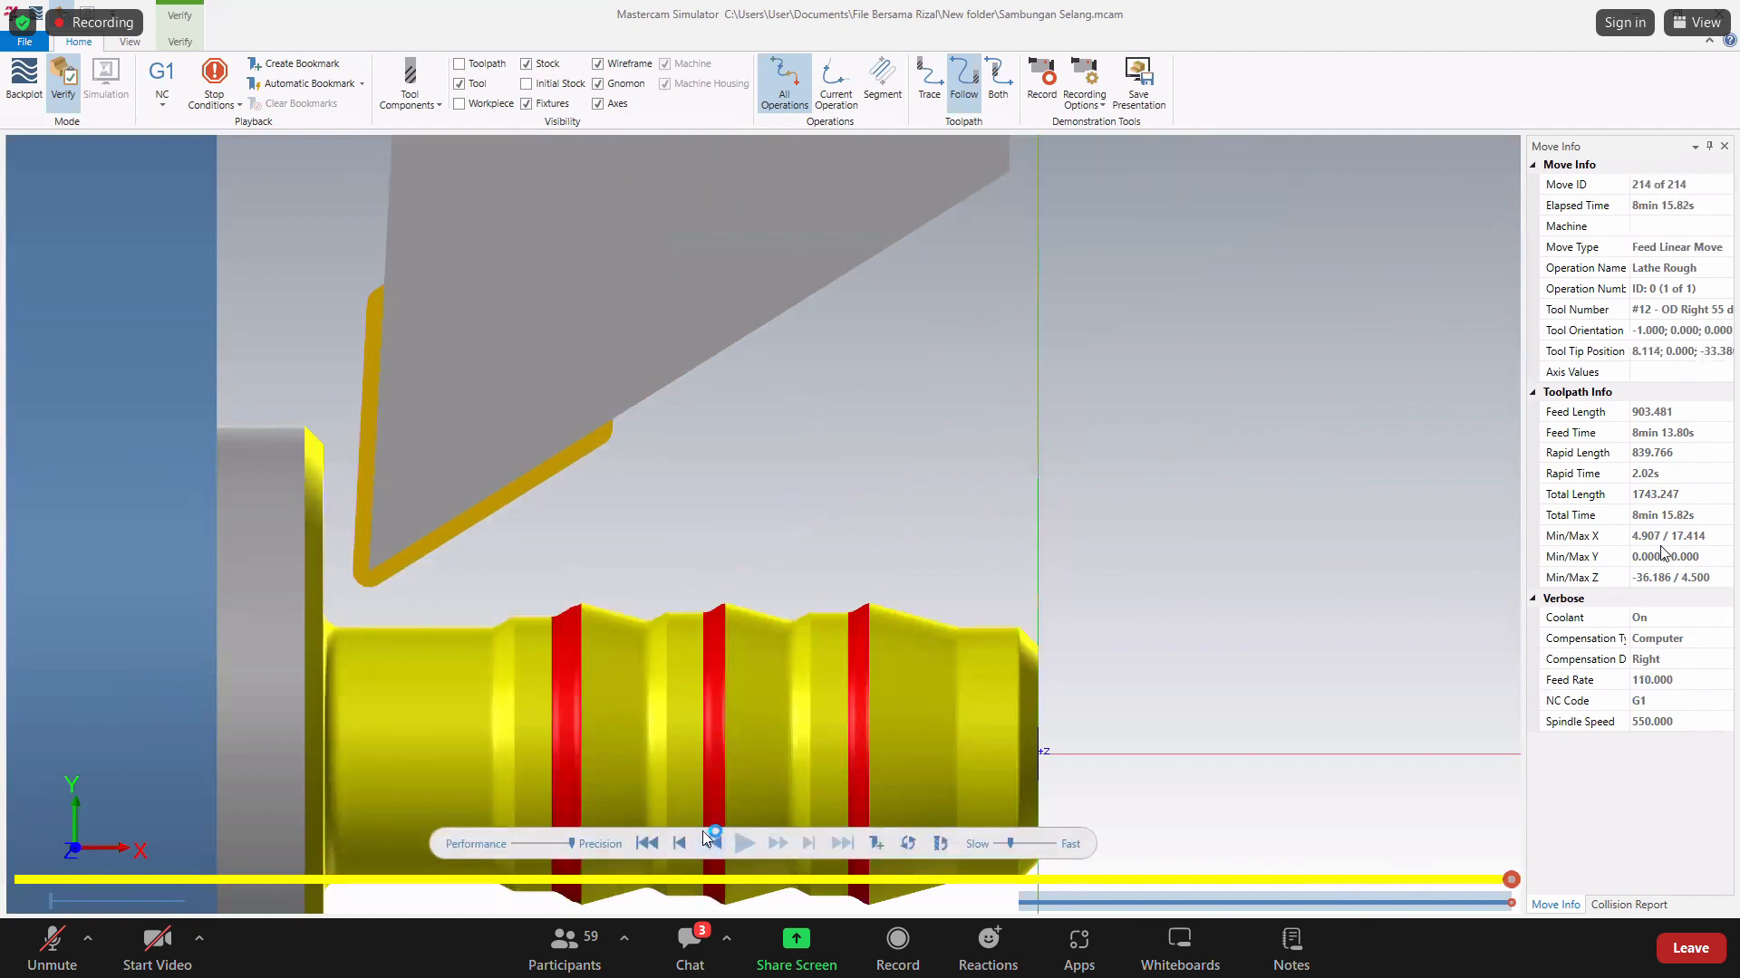
click(1726, 16)
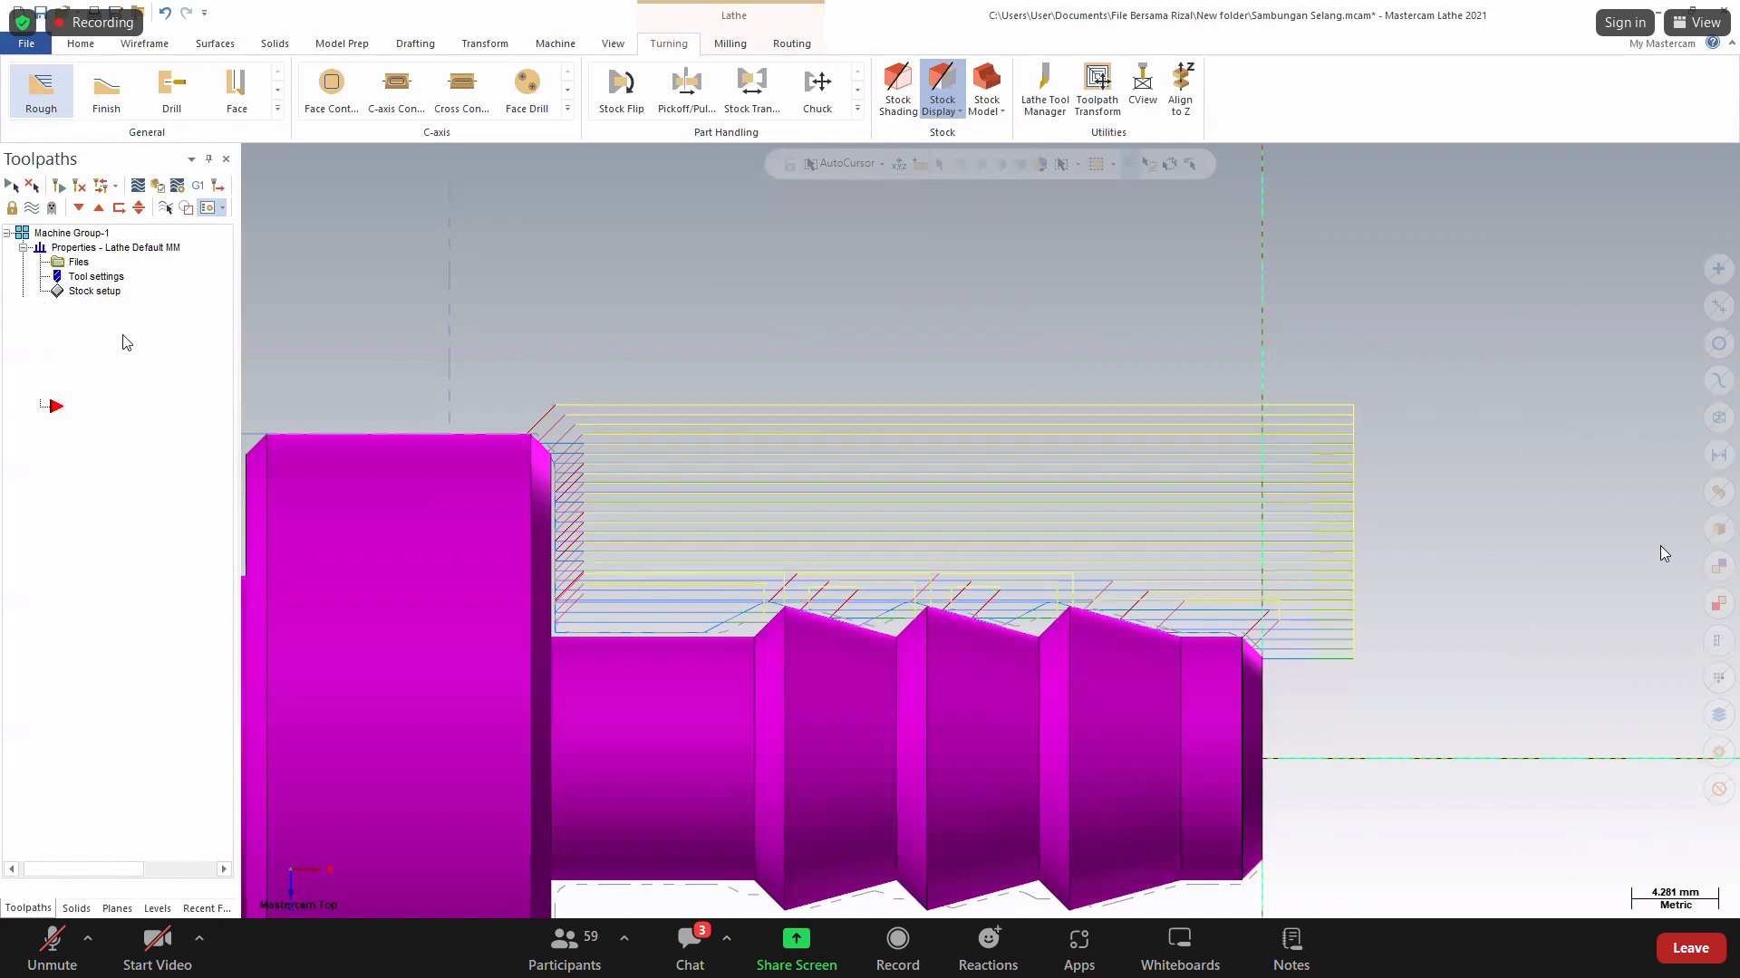
Assign the DNMG 15 06 08 insert to the T1212 turning tool and regenerate the rough toolpath despite the tool collision.
click(118, 341)
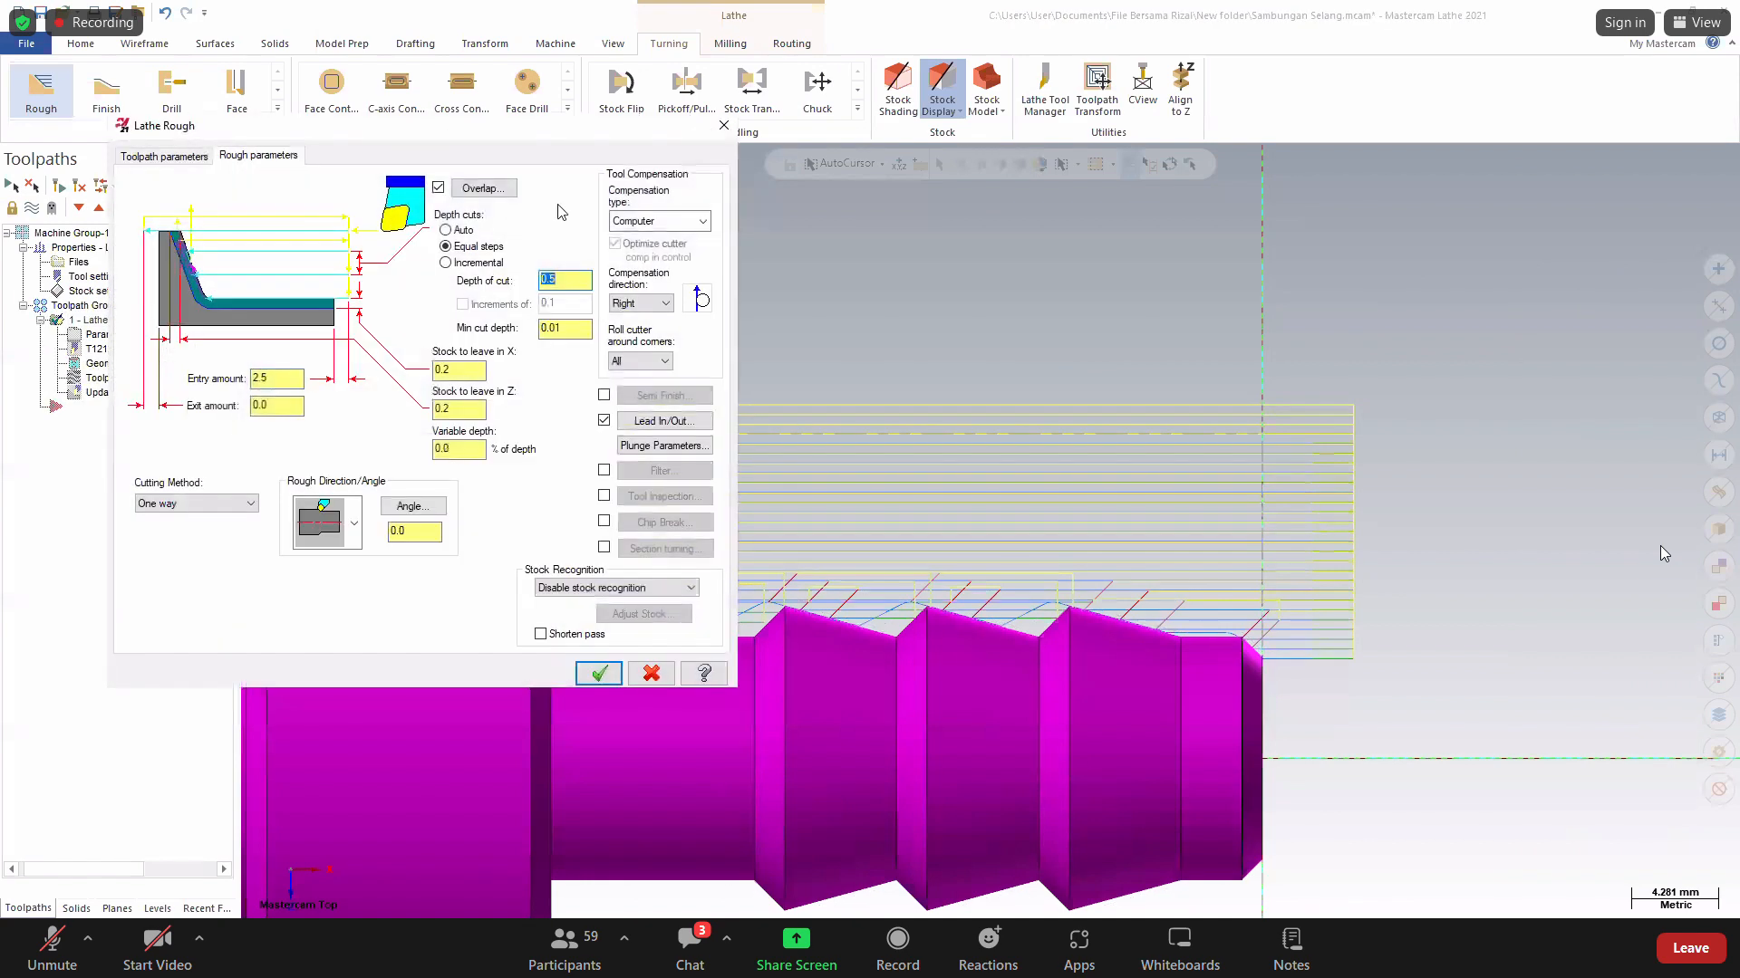
click(717, 132)
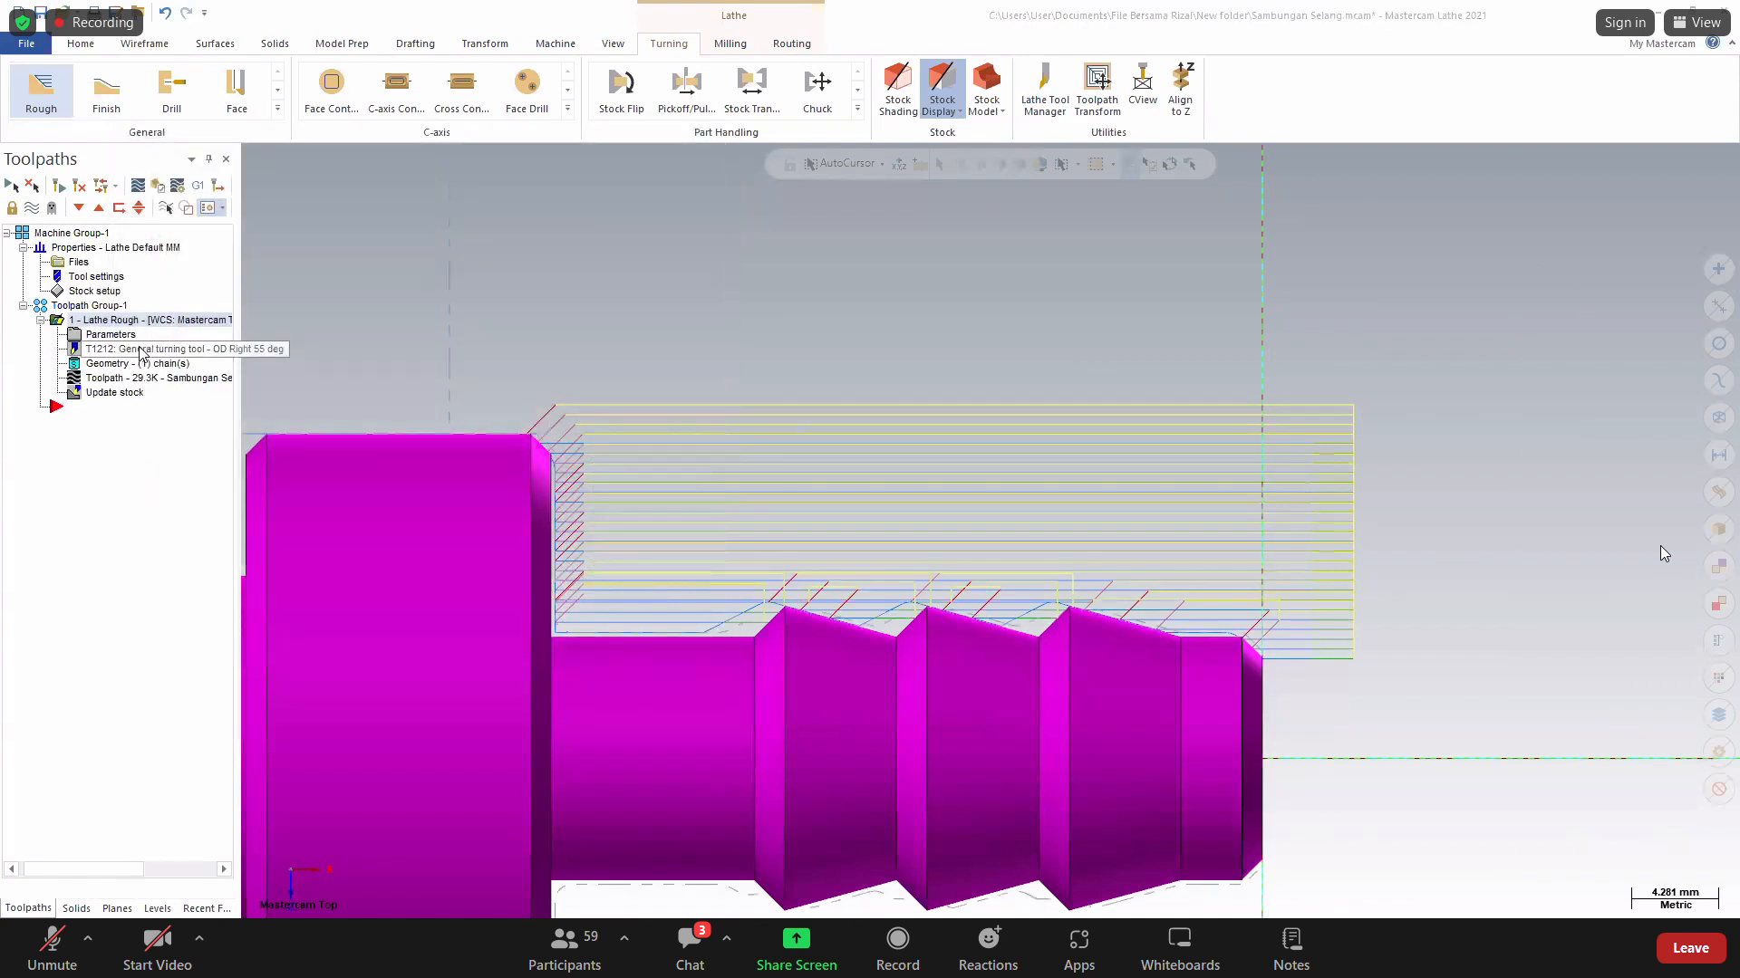
click(134, 352)
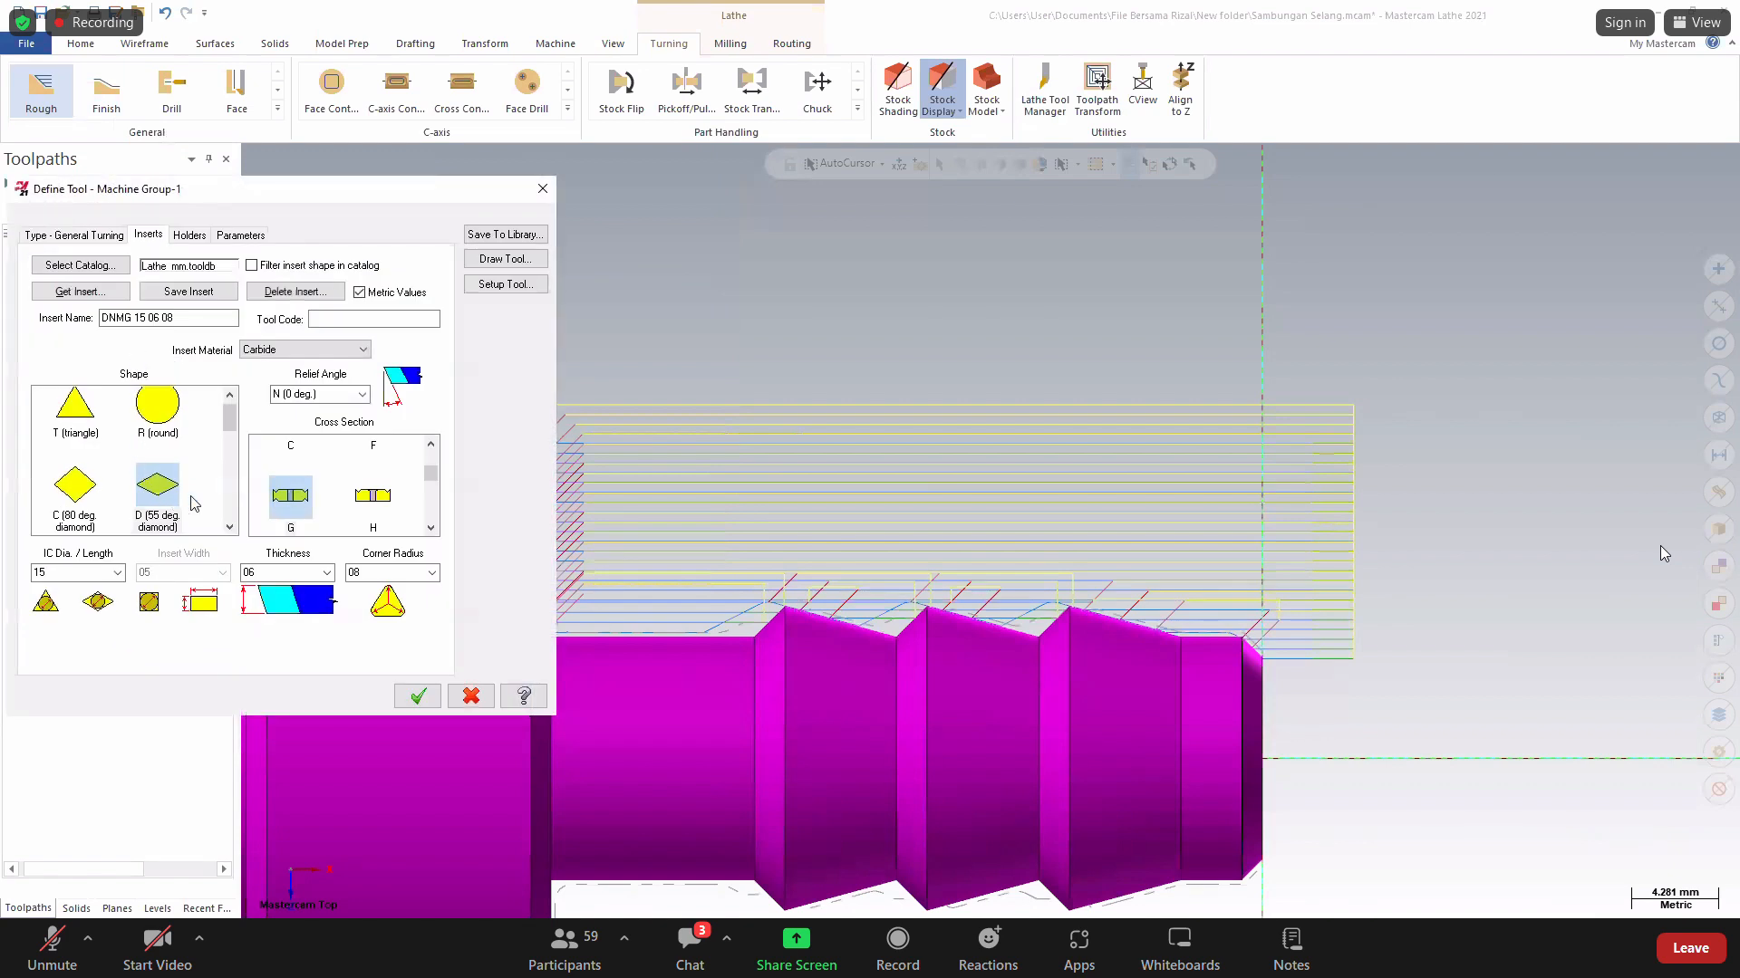
click(80, 291)
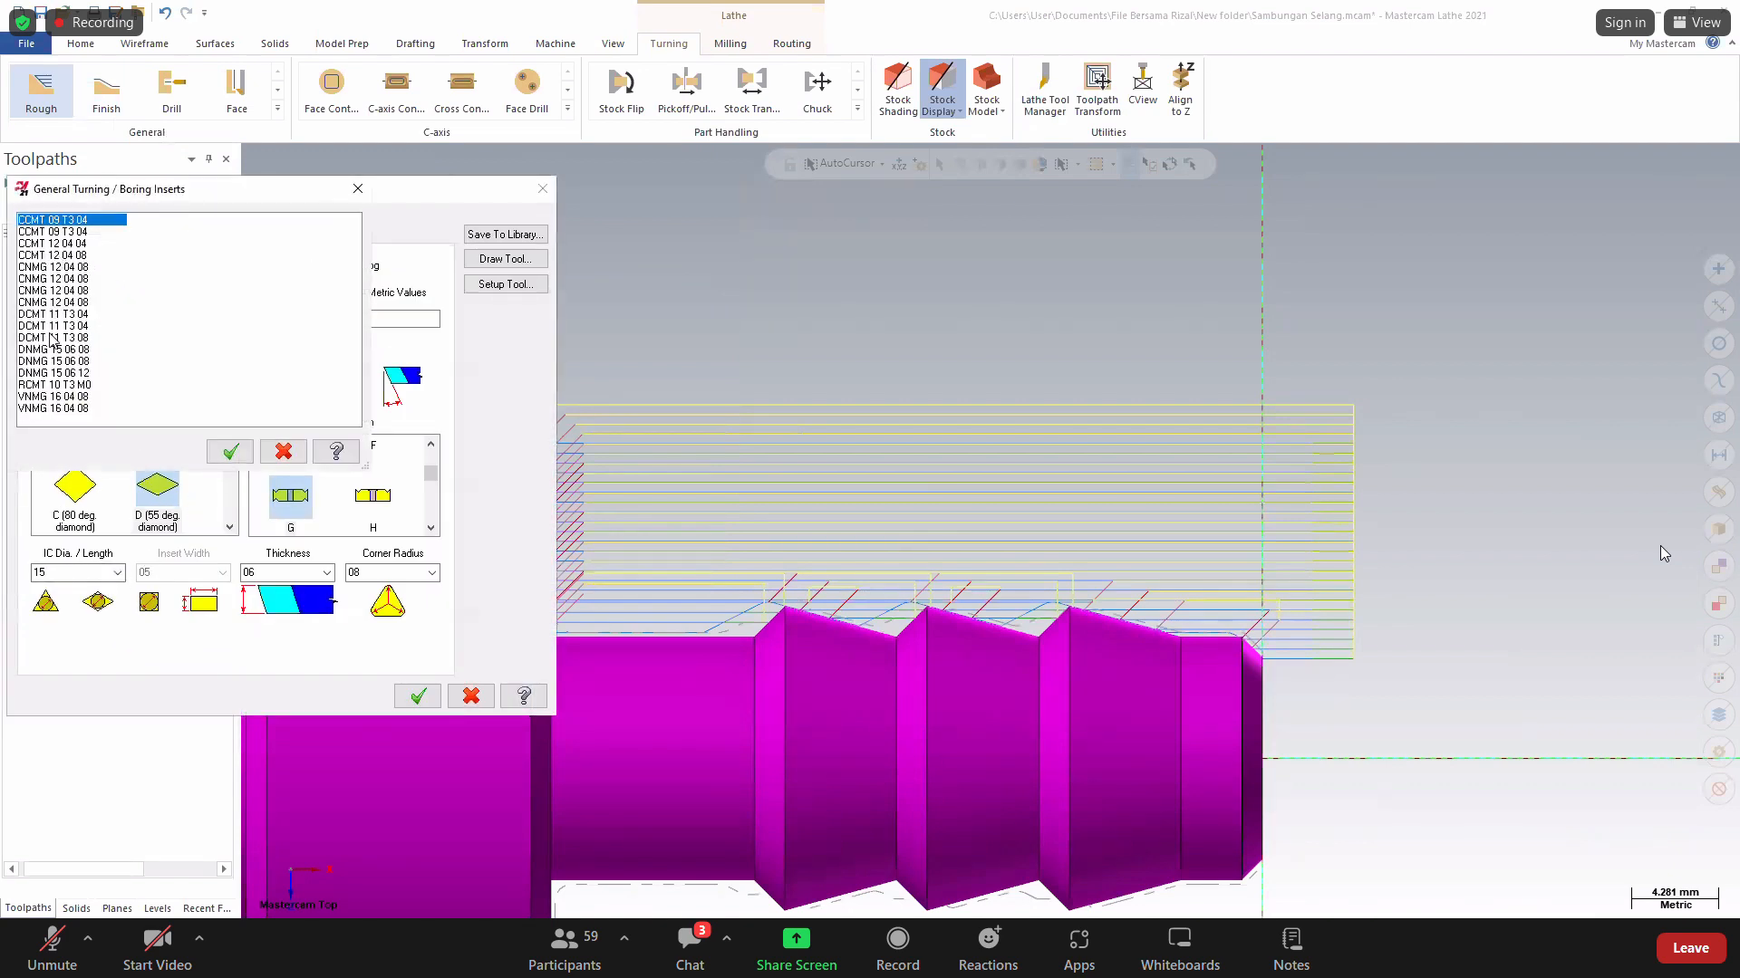
click(356, 189)
click(86, 291)
click(51, 357)
click(230, 451)
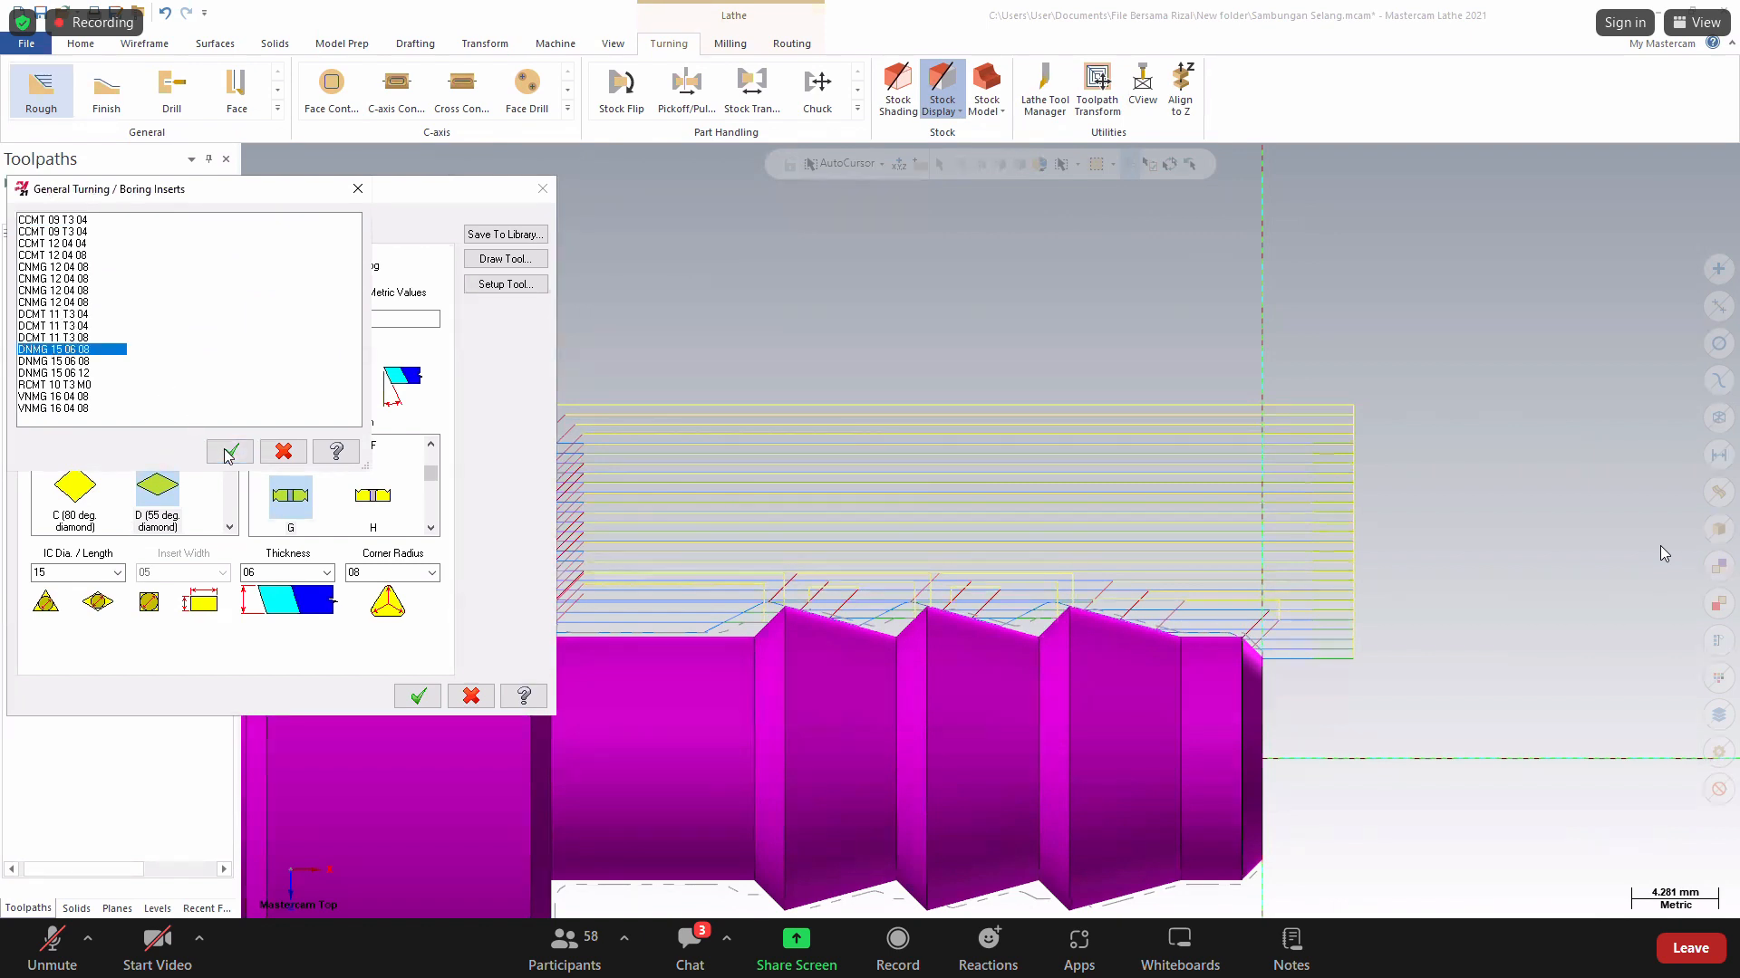
click(418, 696)
click(76, 189)
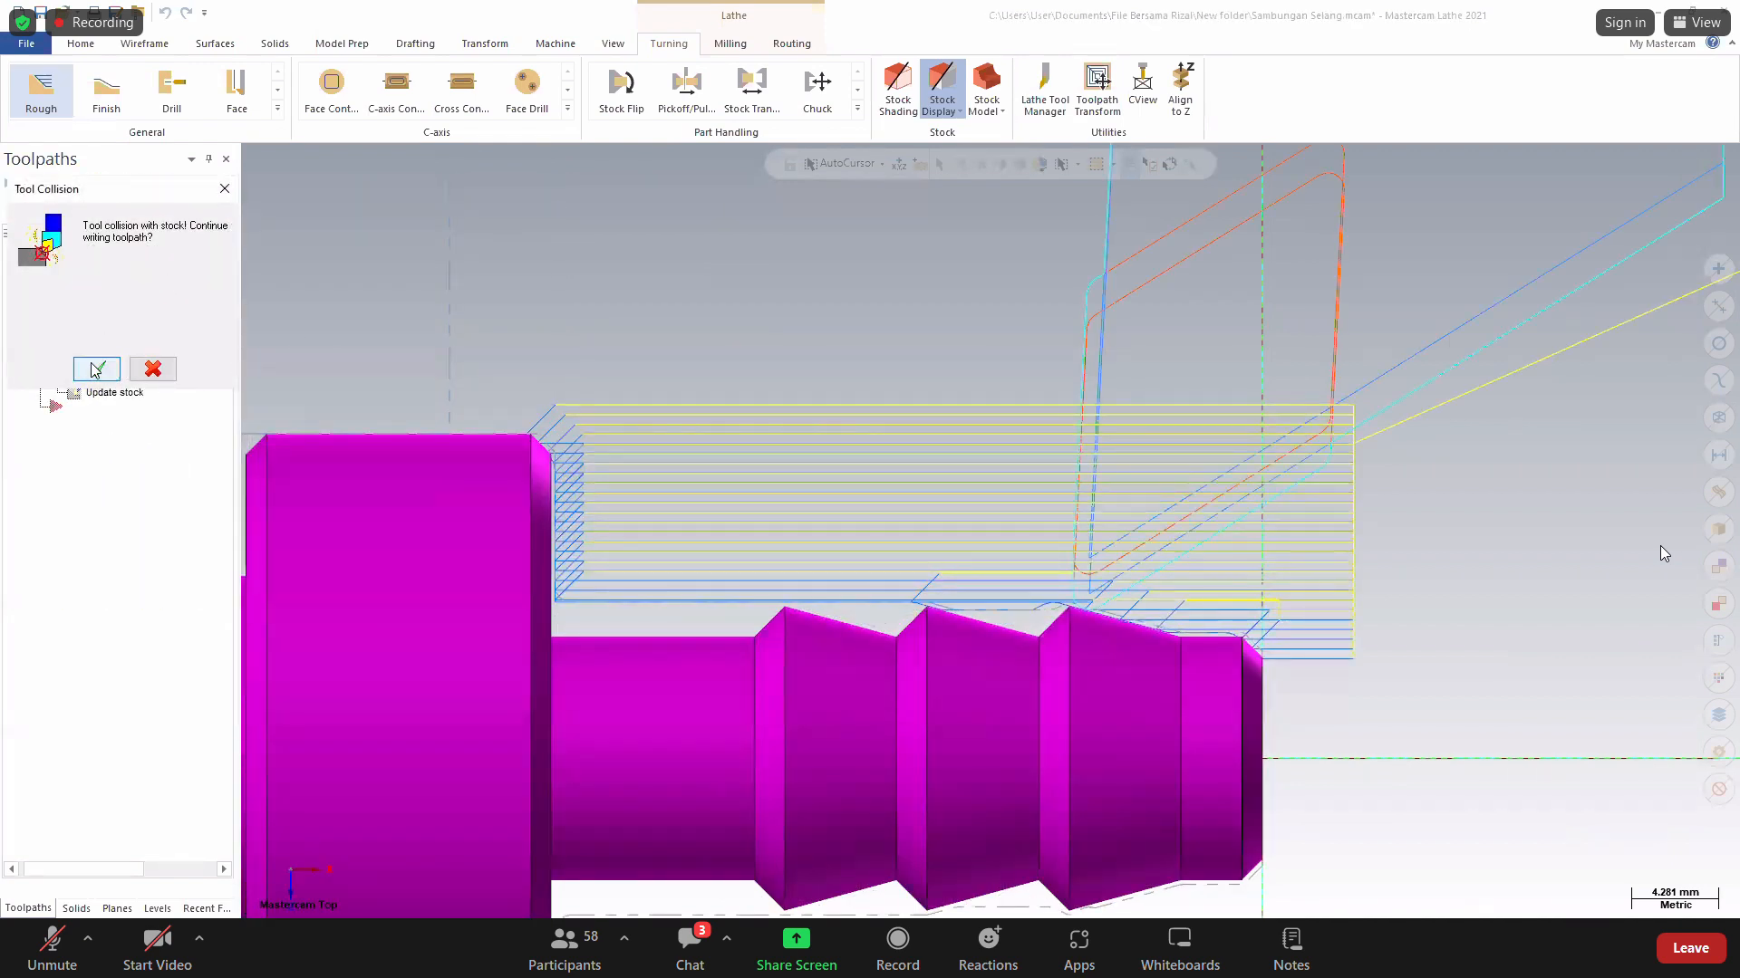
click(96, 369)
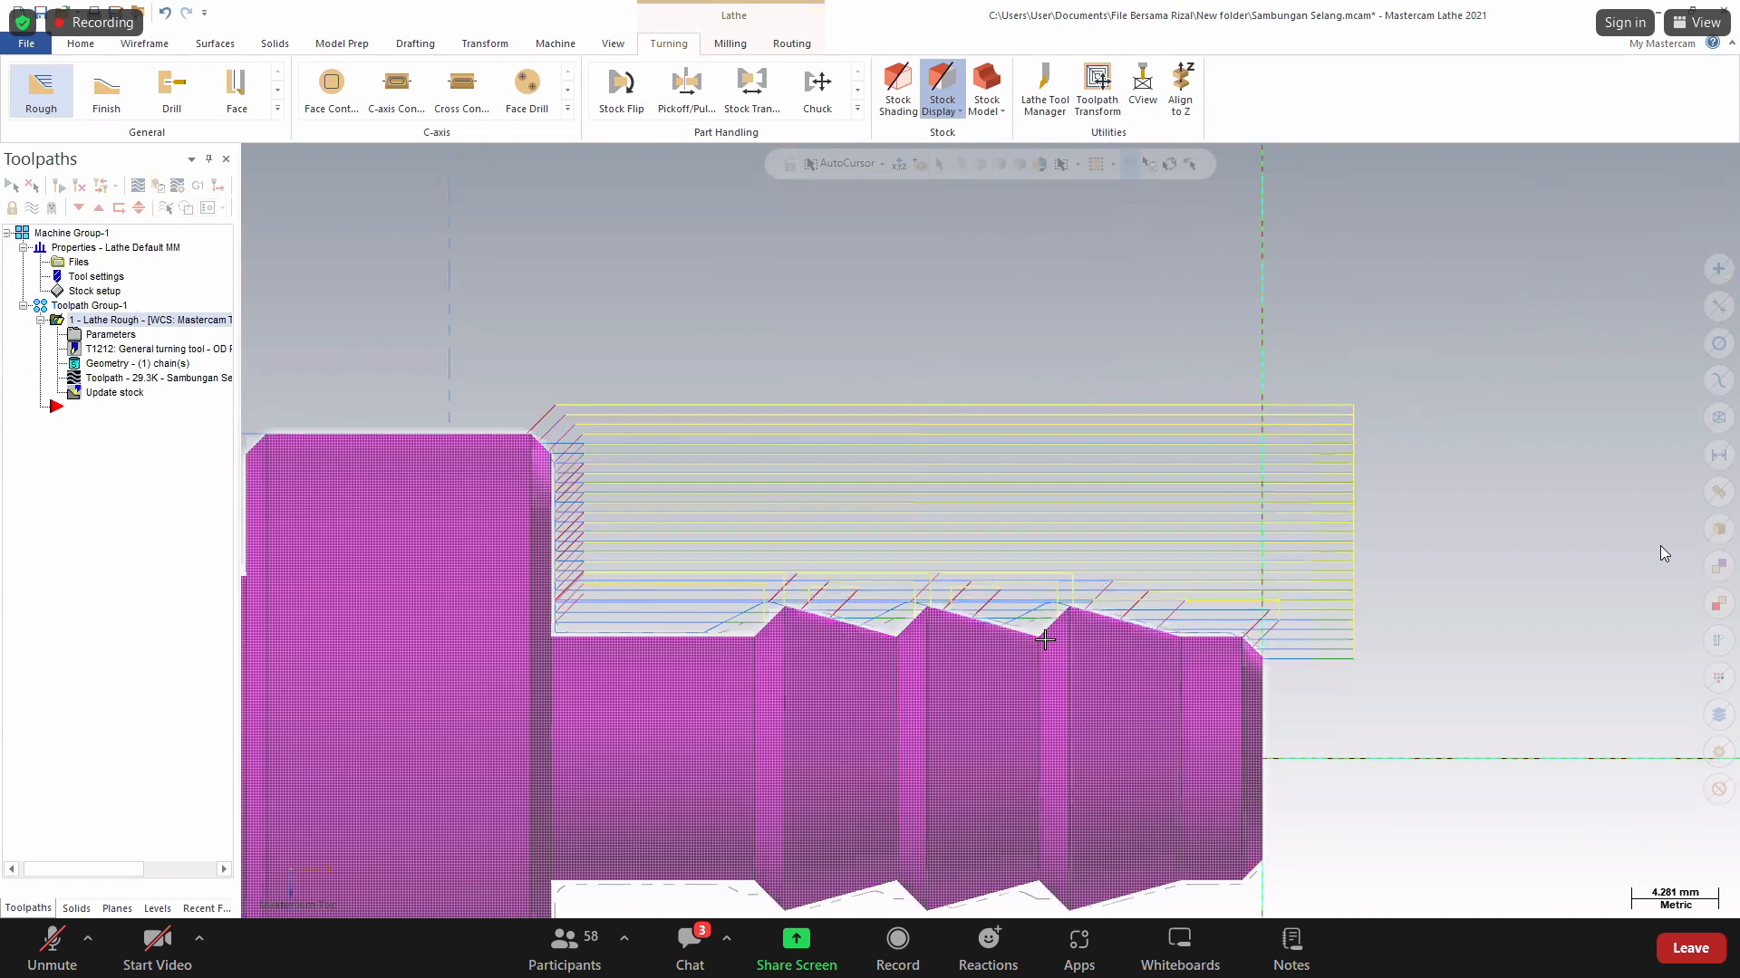
Switch the rough operation's tool to T2121 R0.8 OD FINISH RIGHT.
scroll(1045, 640, up, 5)
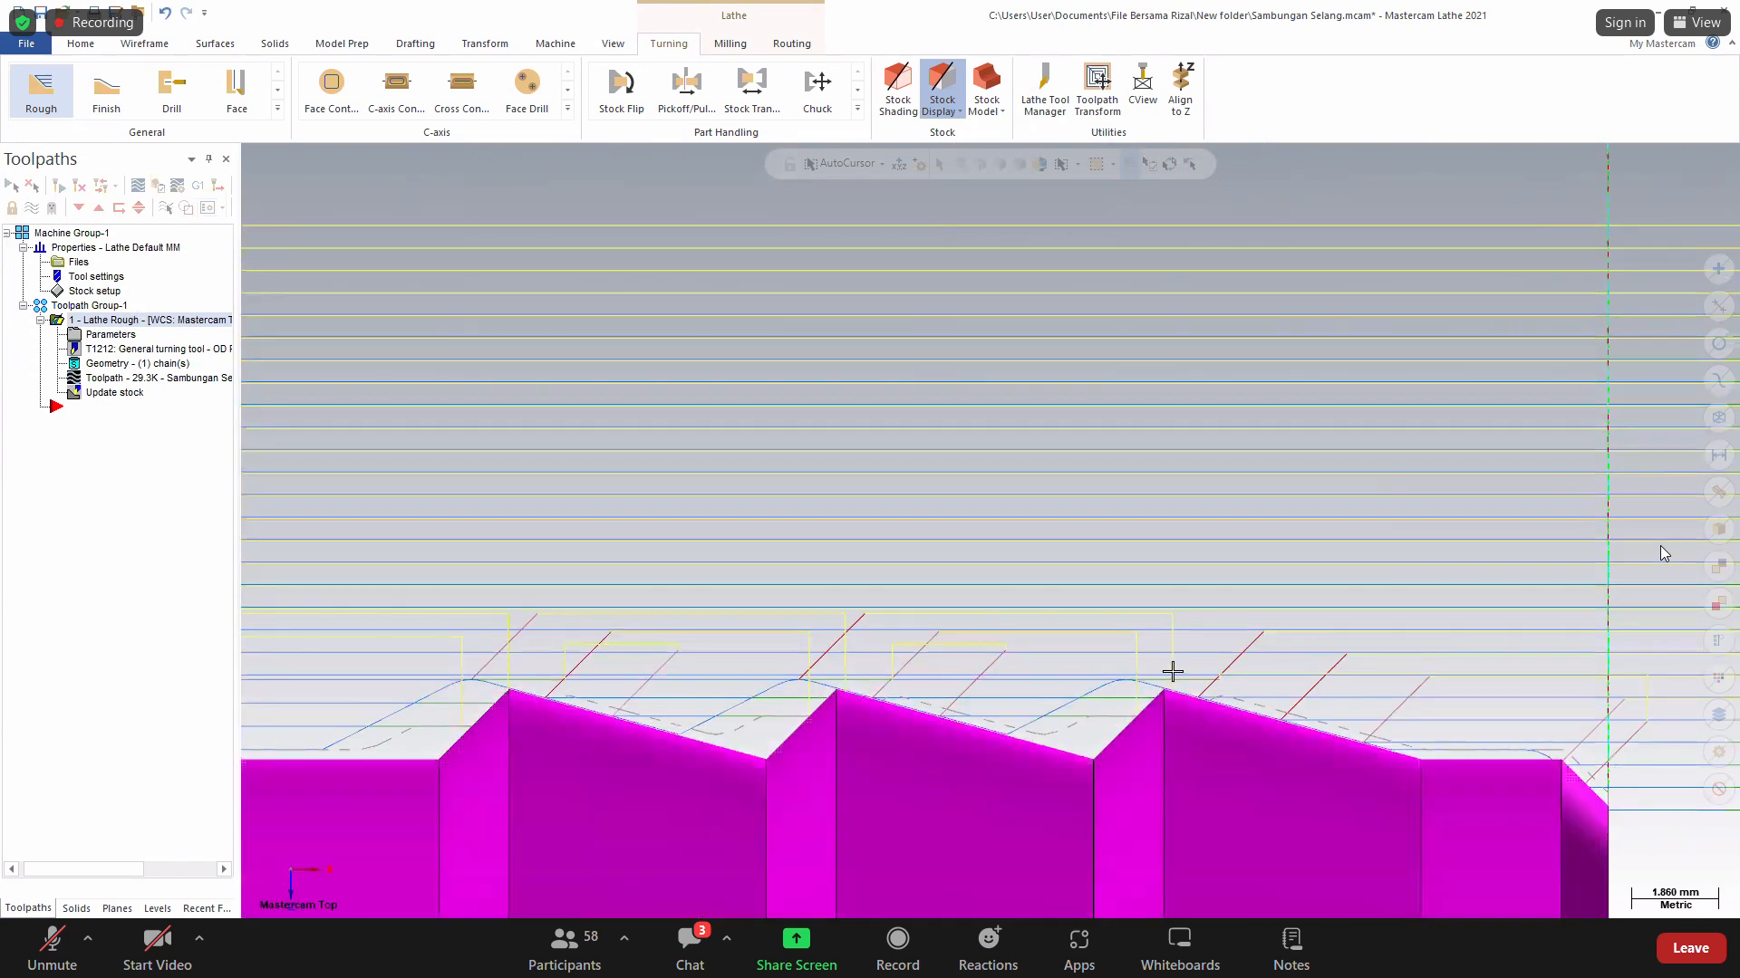
scroll(1060, 742, up, 4)
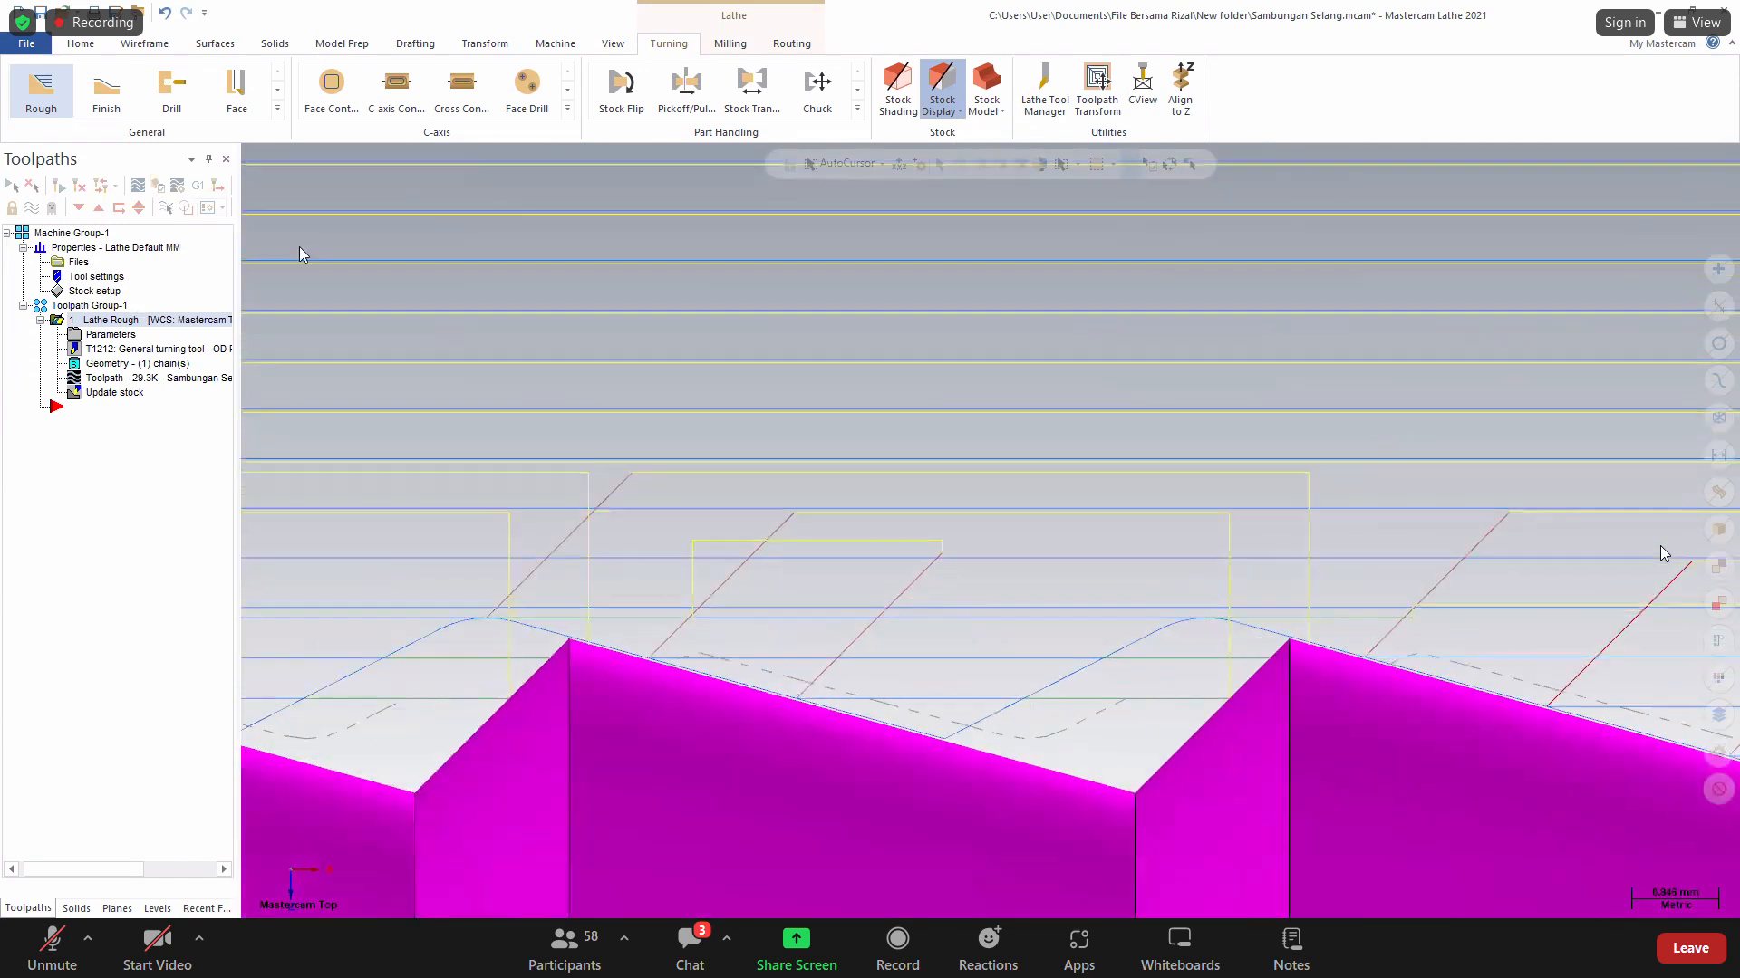
click(109, 335)
click(164, 155)
scroll(278, 415, up, 1)
scroll(275, 408, down, 1)
scroll(281, 326, up, 1)
scroll(282, 311, up, 1)
scroll(281, 376, down, 1)
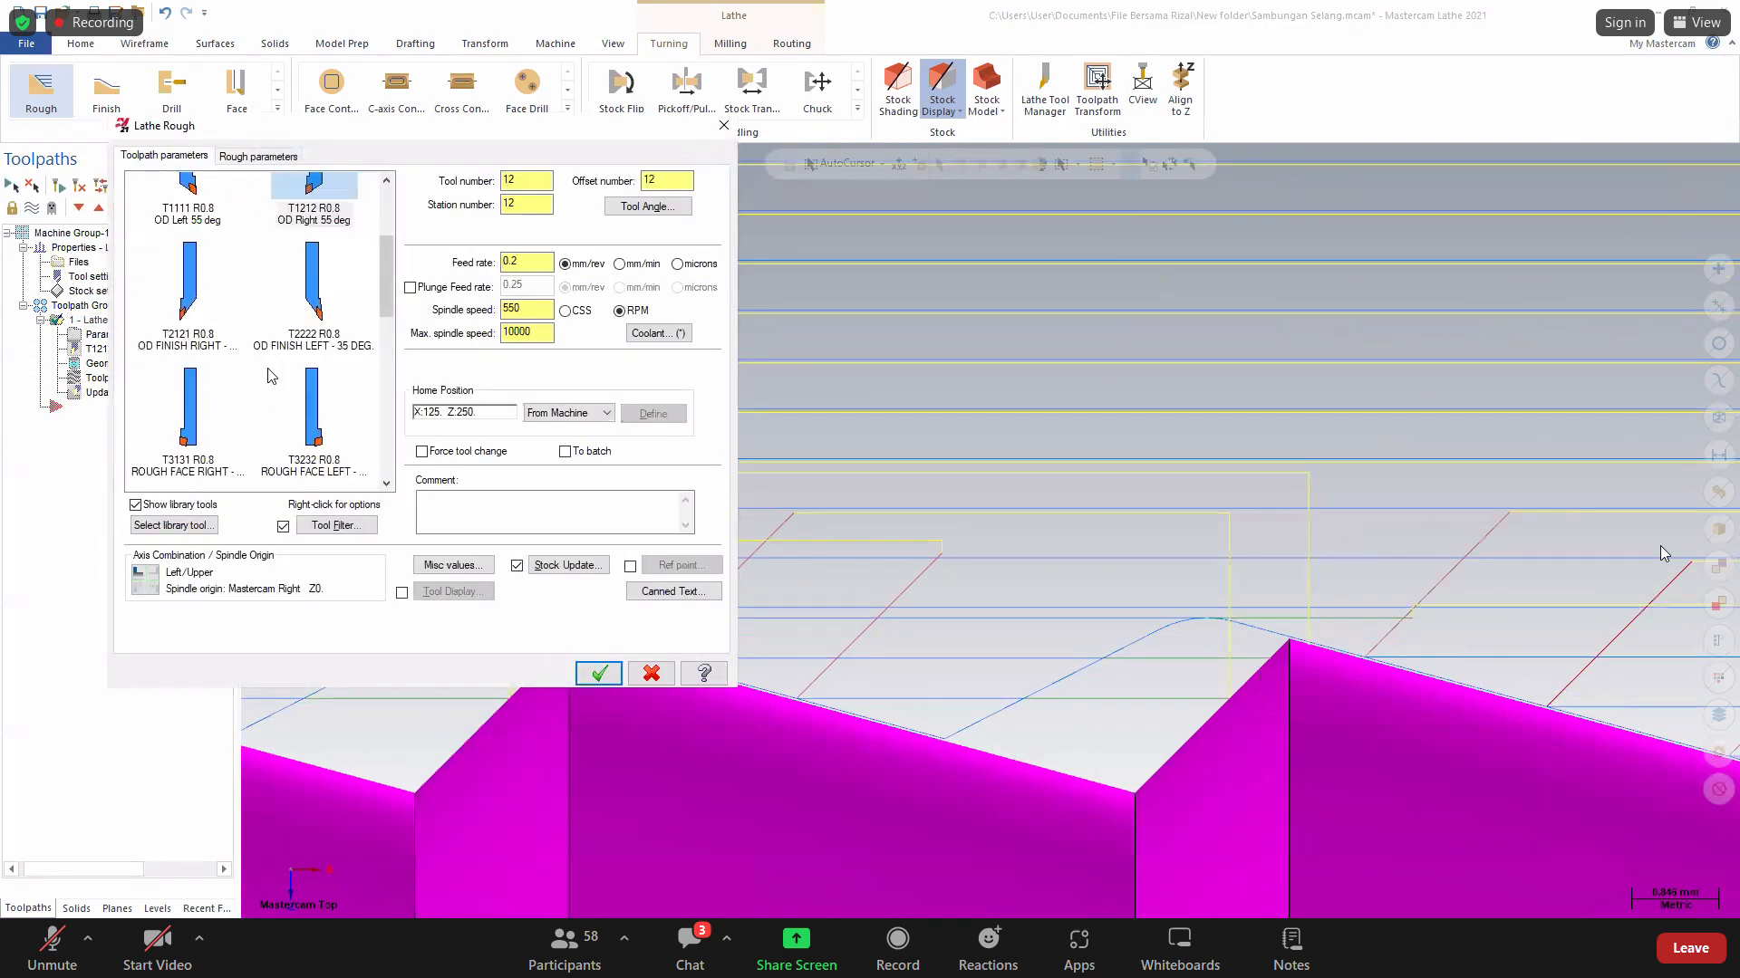
click(190, 295)
click(598, 675)
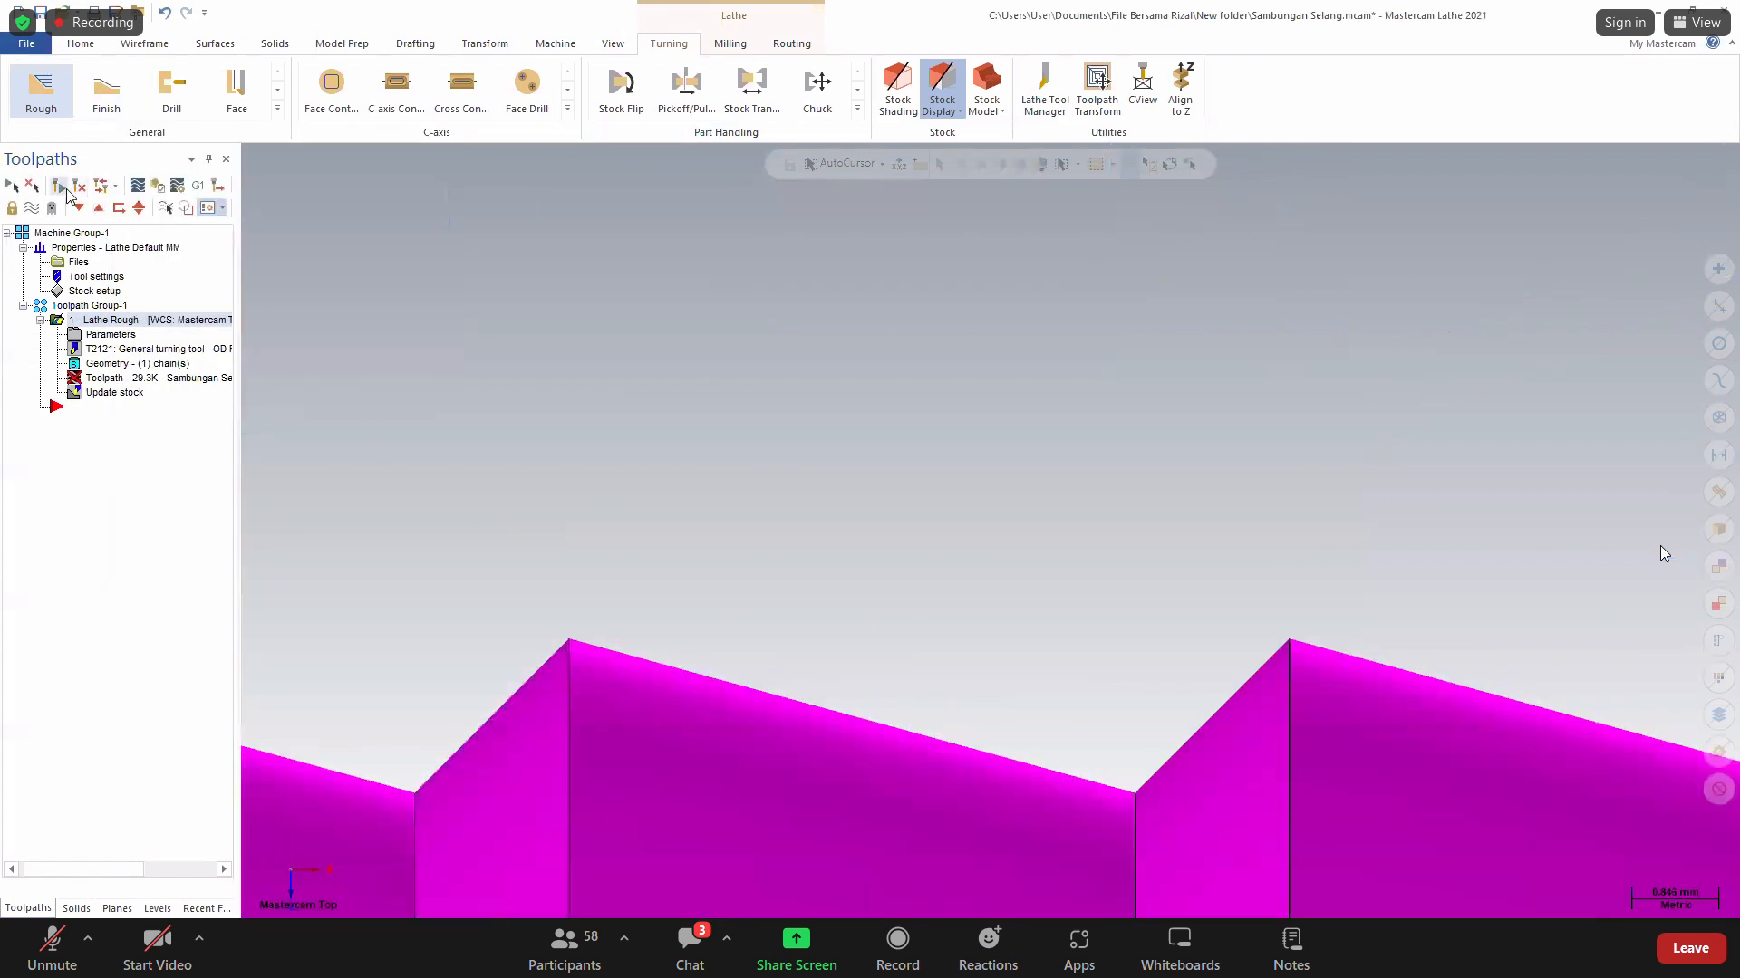
Regenerate the rough toolpath with the new tool, continuing despite the tool collisions.
click(97, 368)
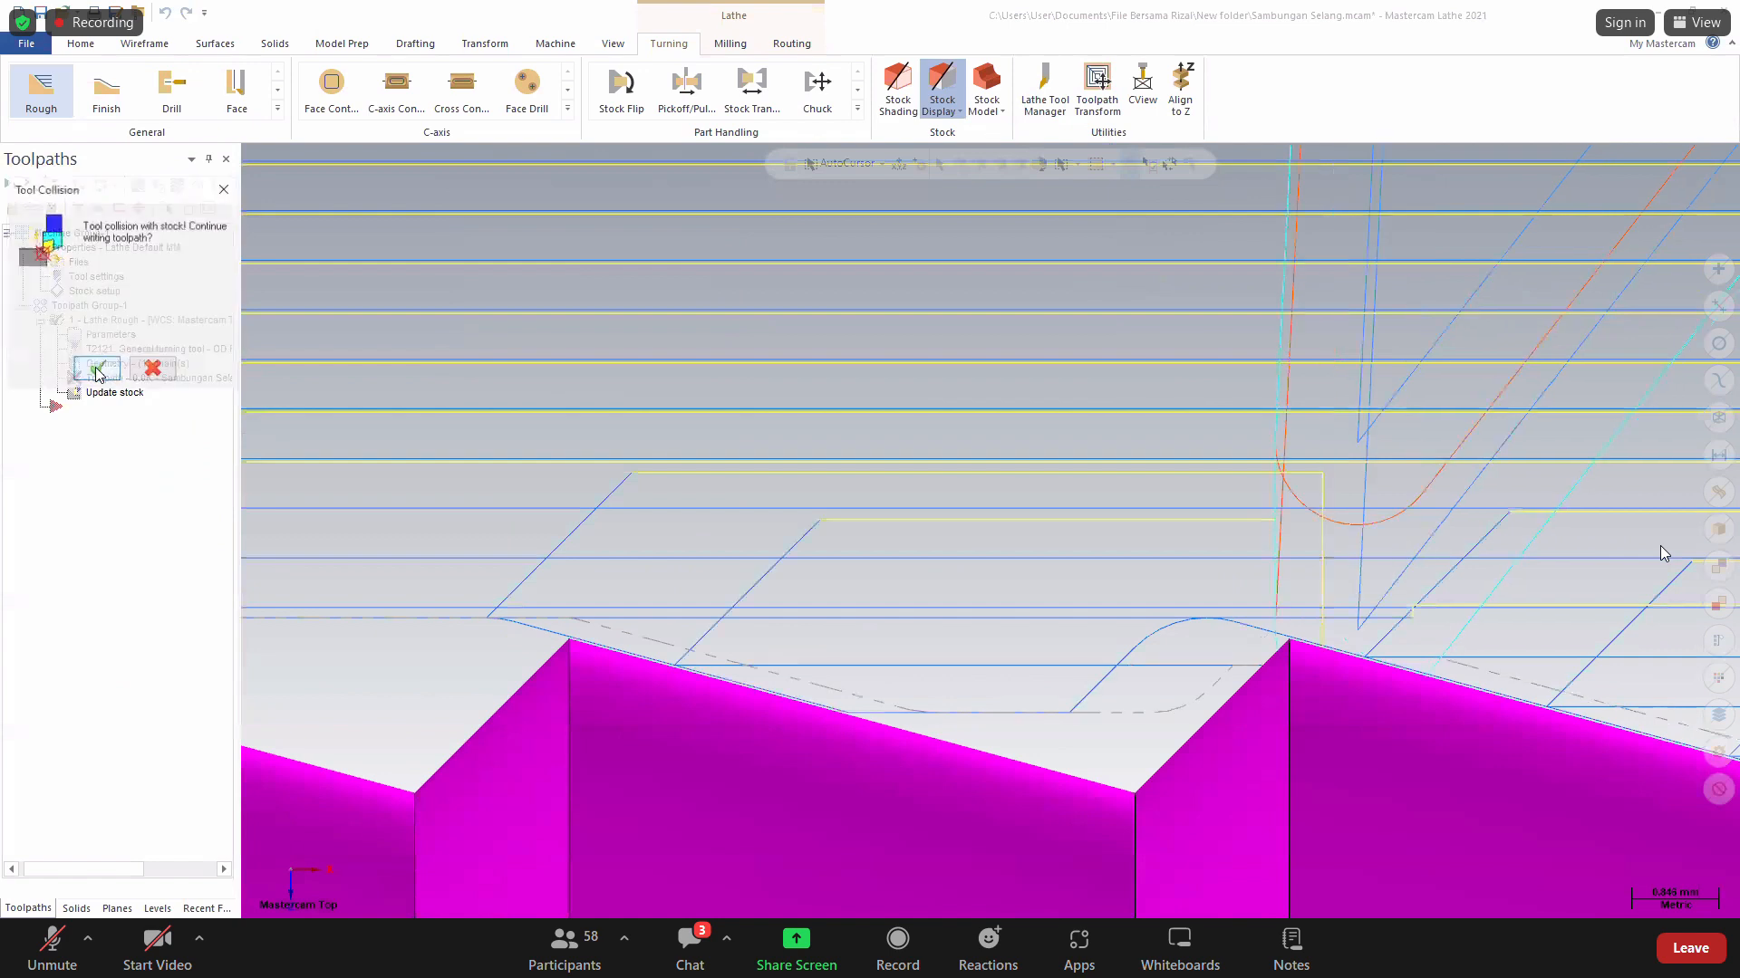
click(97, 369)
click(97, 367)
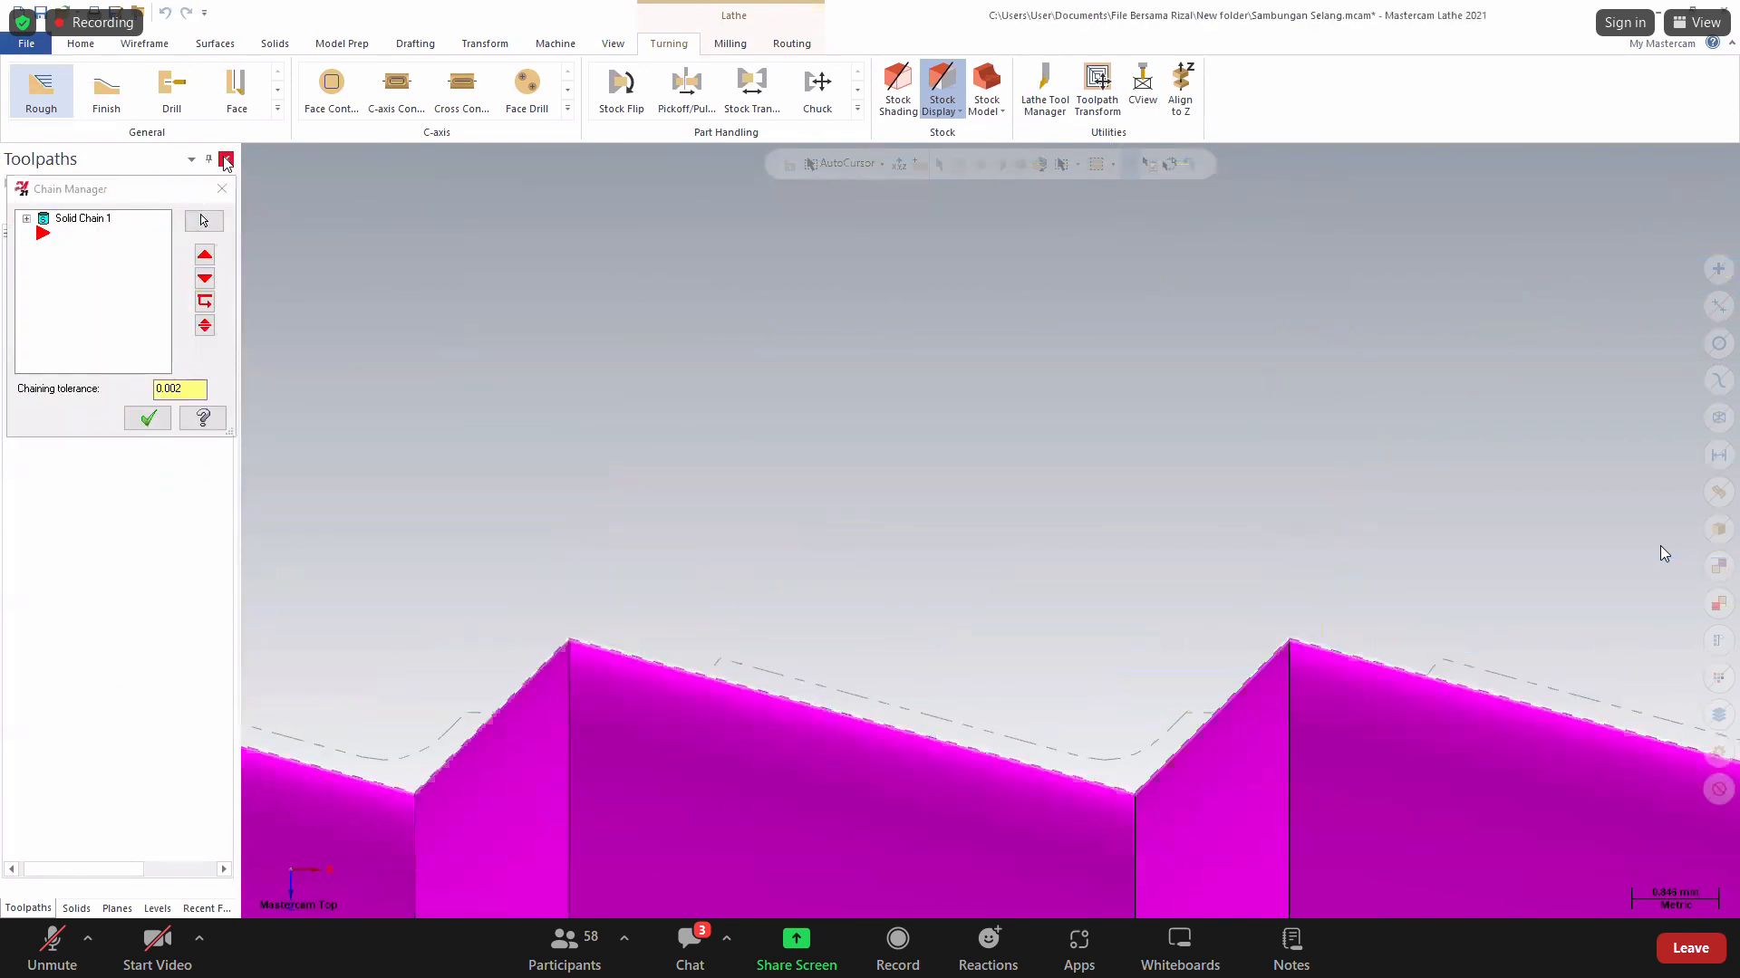
Close the Chain Manager and the docked managers, including Toolpaths, Levels and Recent Functions.
click(226, 160)
click(221, 187)
click(226, 159)
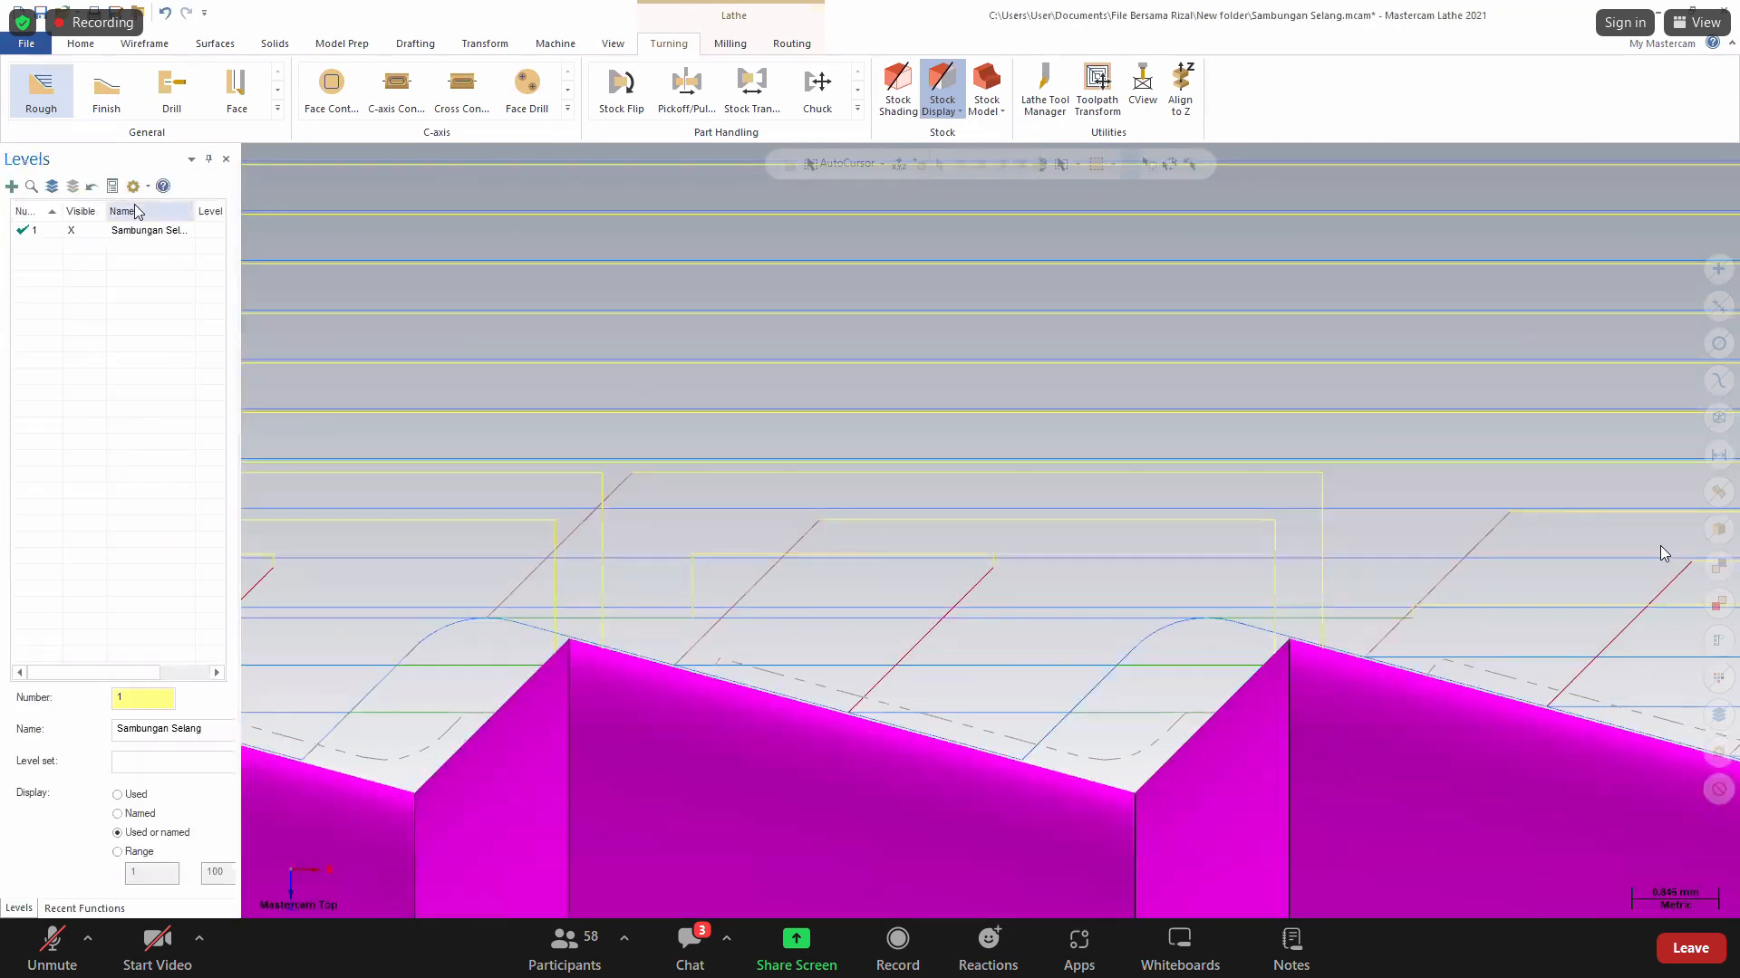
click(226, 160)
click(226, 160)
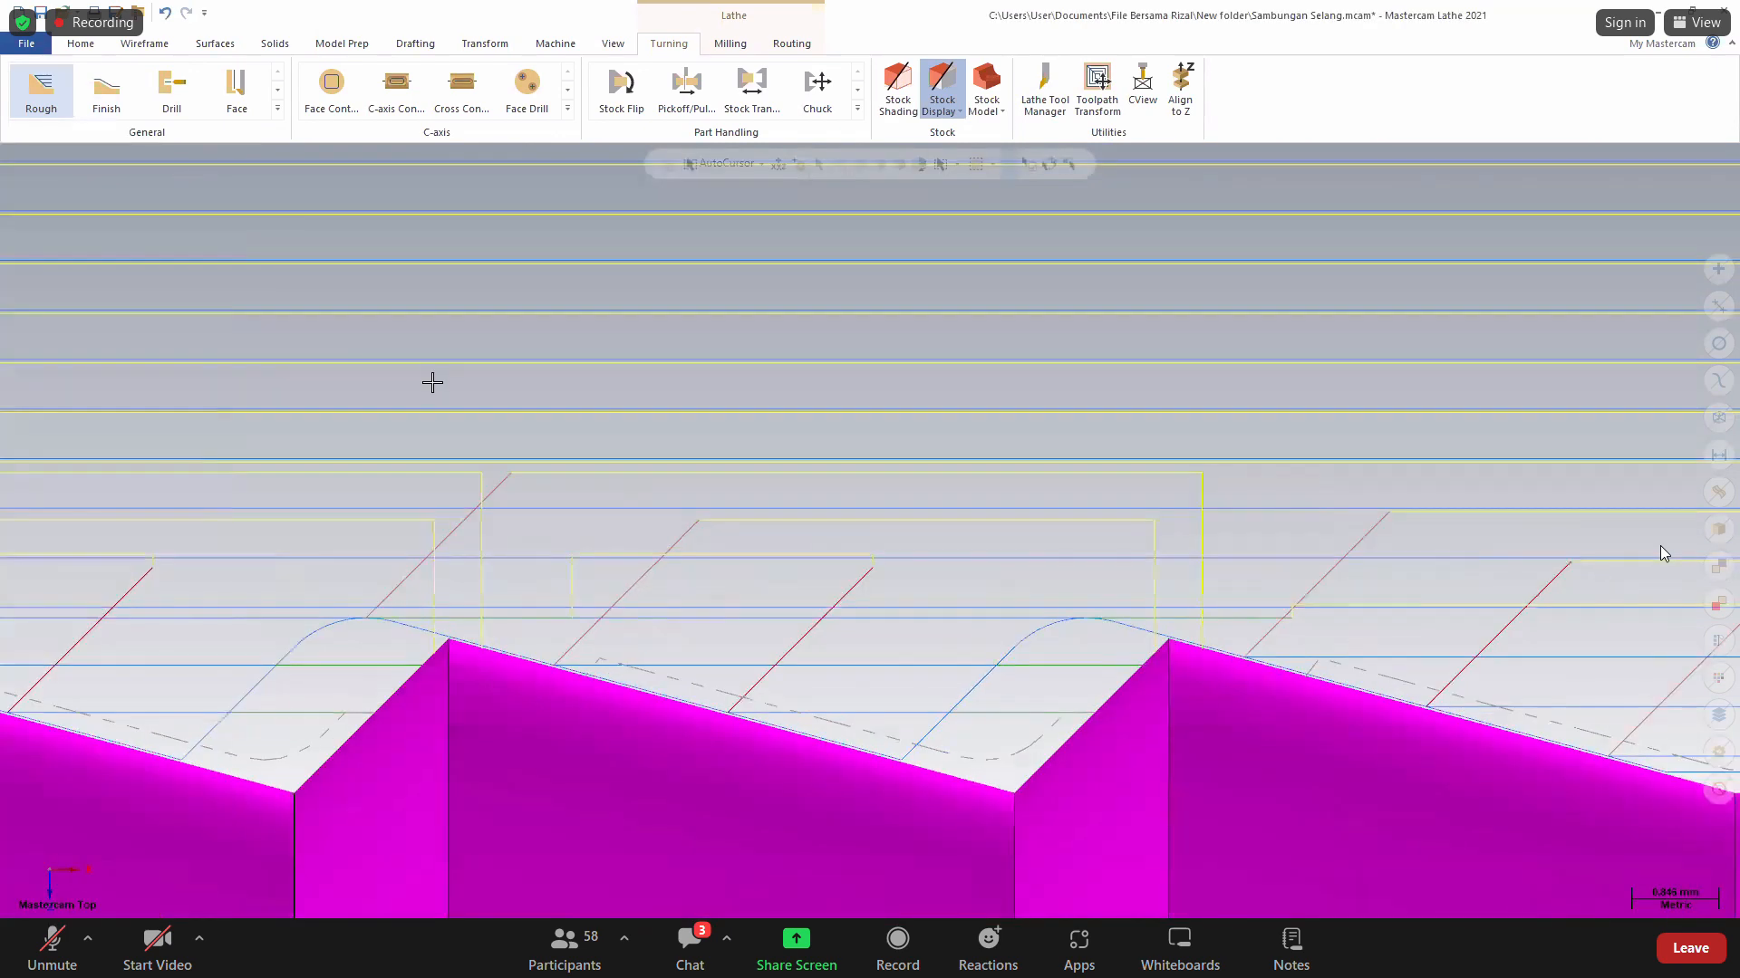
Show the Toolpaths manager again and run the rough operation through the Verify simulation, then close the simulator.
scroll(591, 401, down, 6)
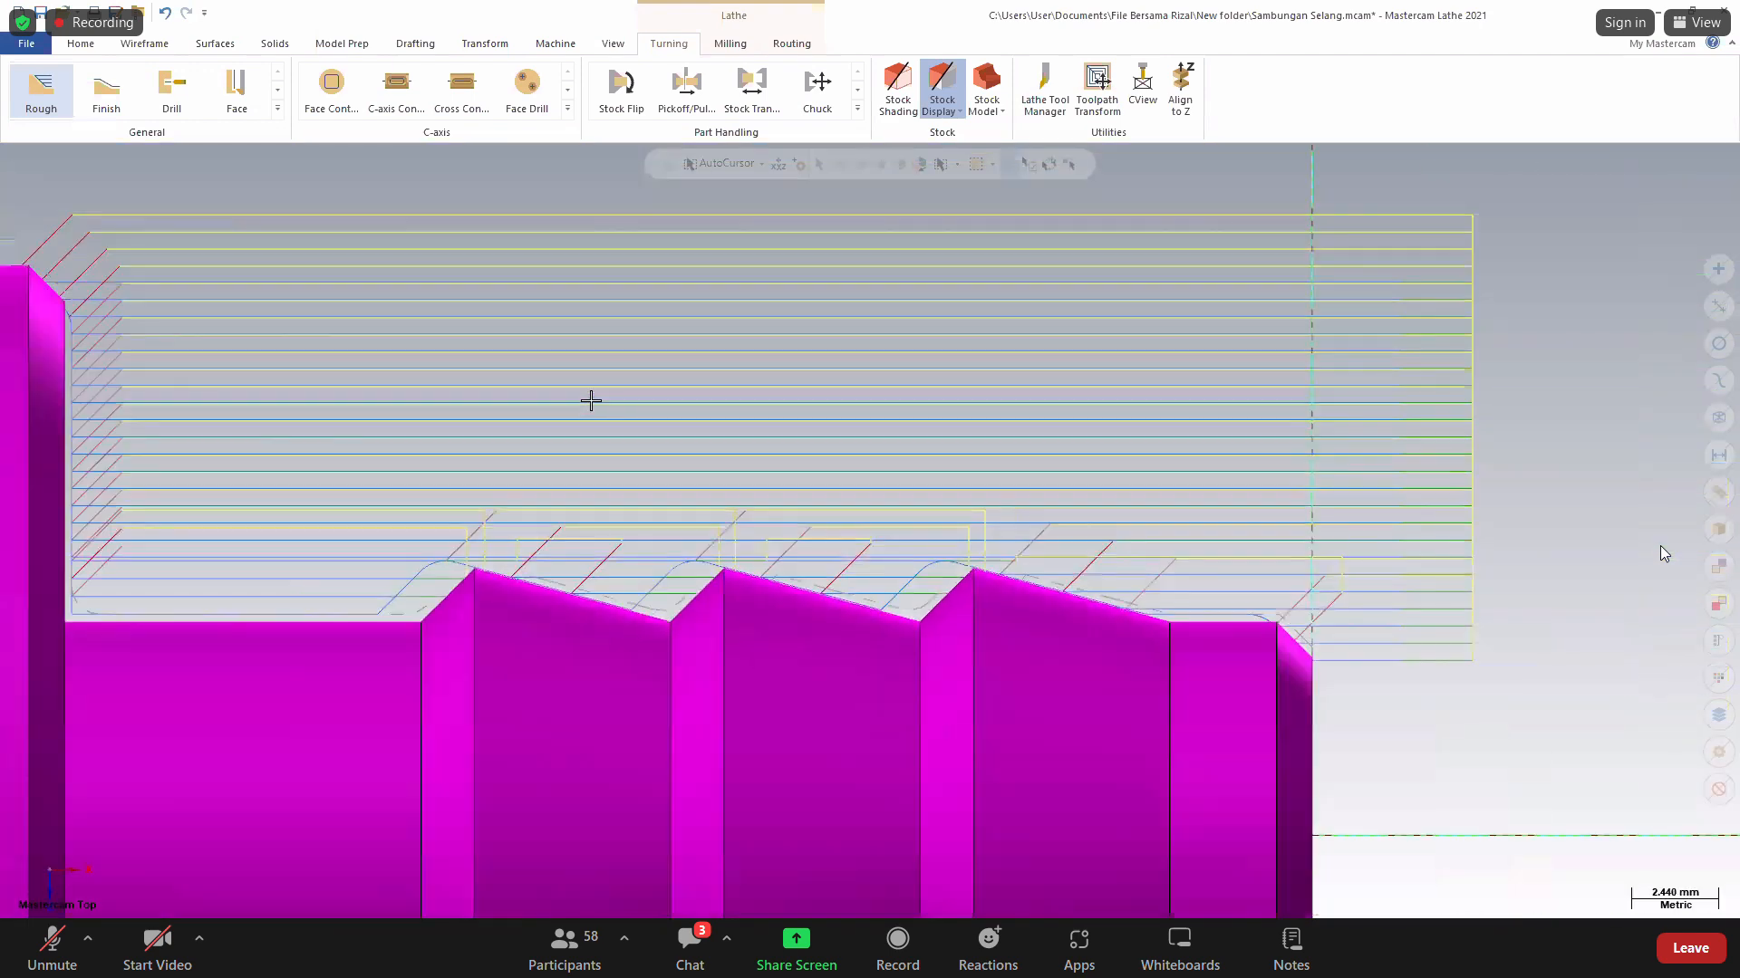
click(27, 43)
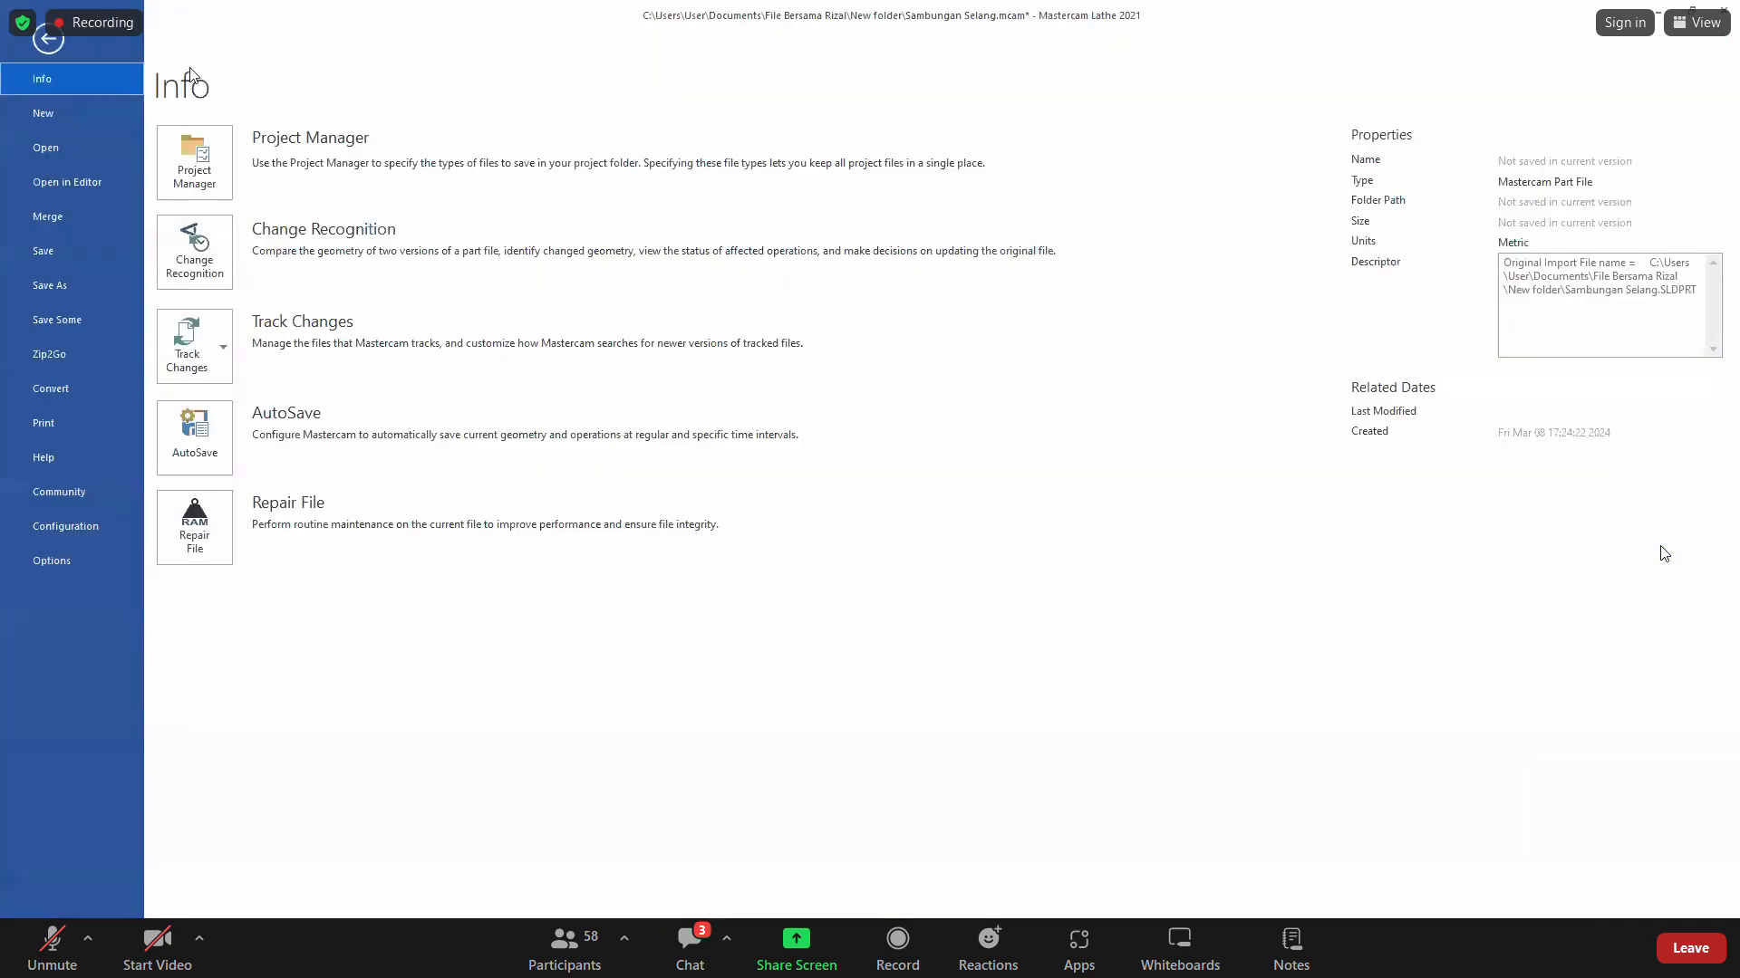
click(52, 48)
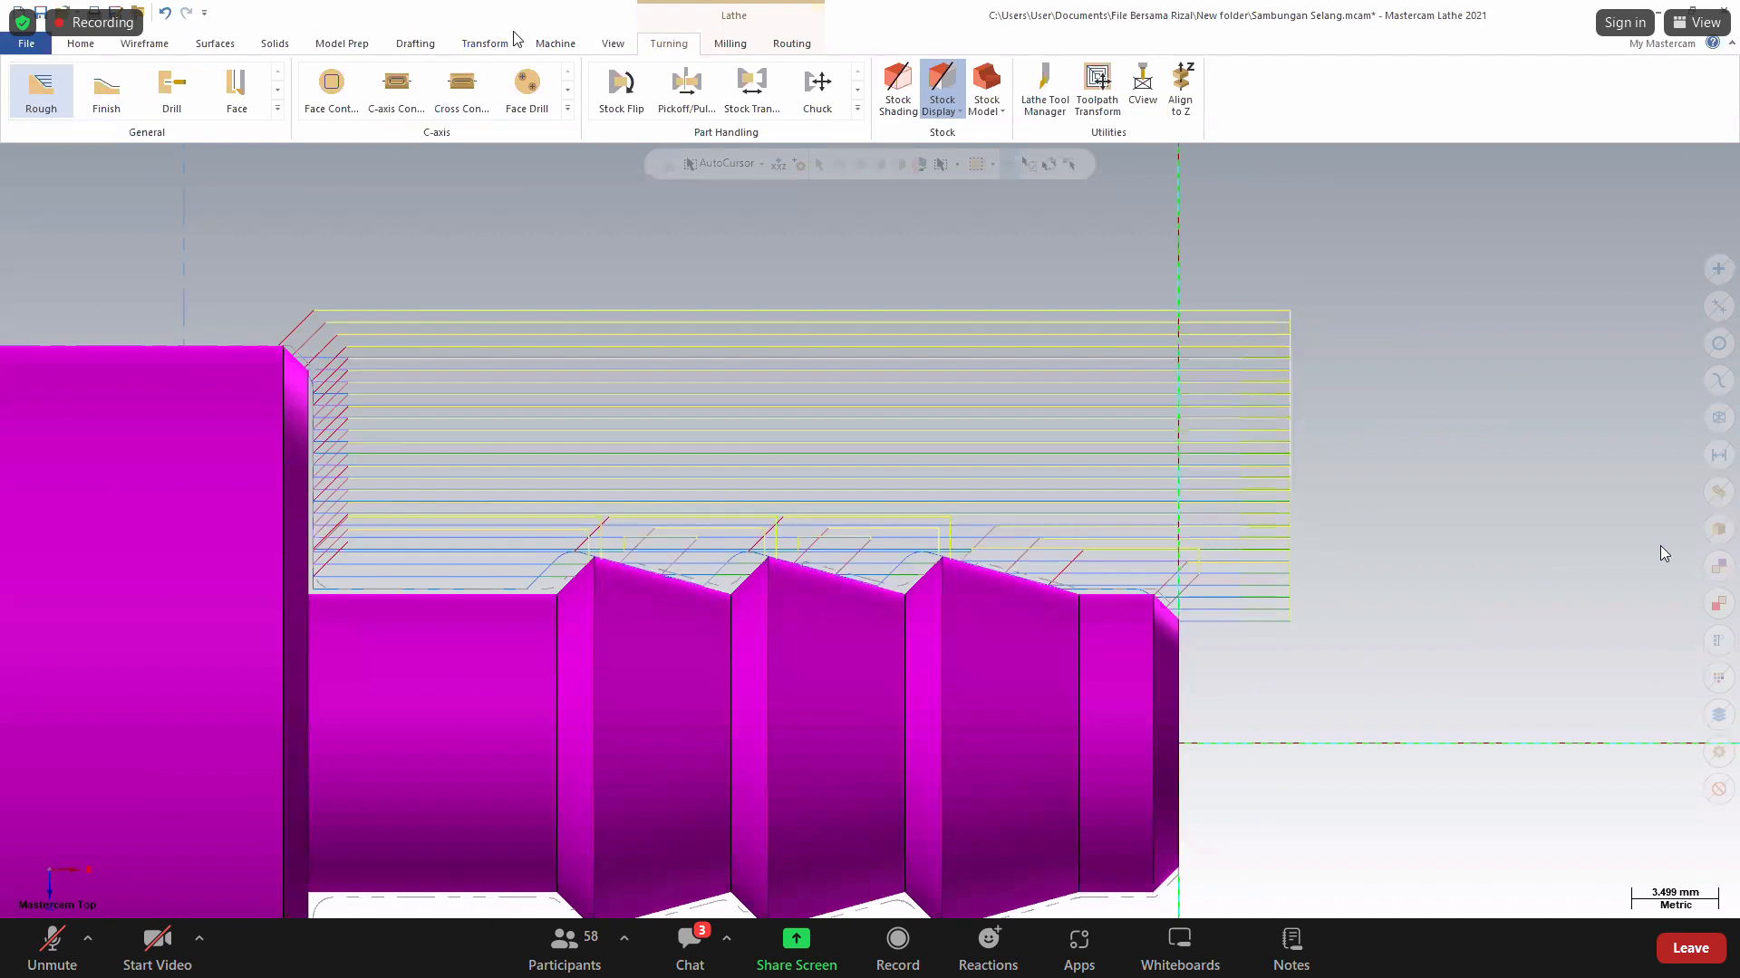
click(611, 46)
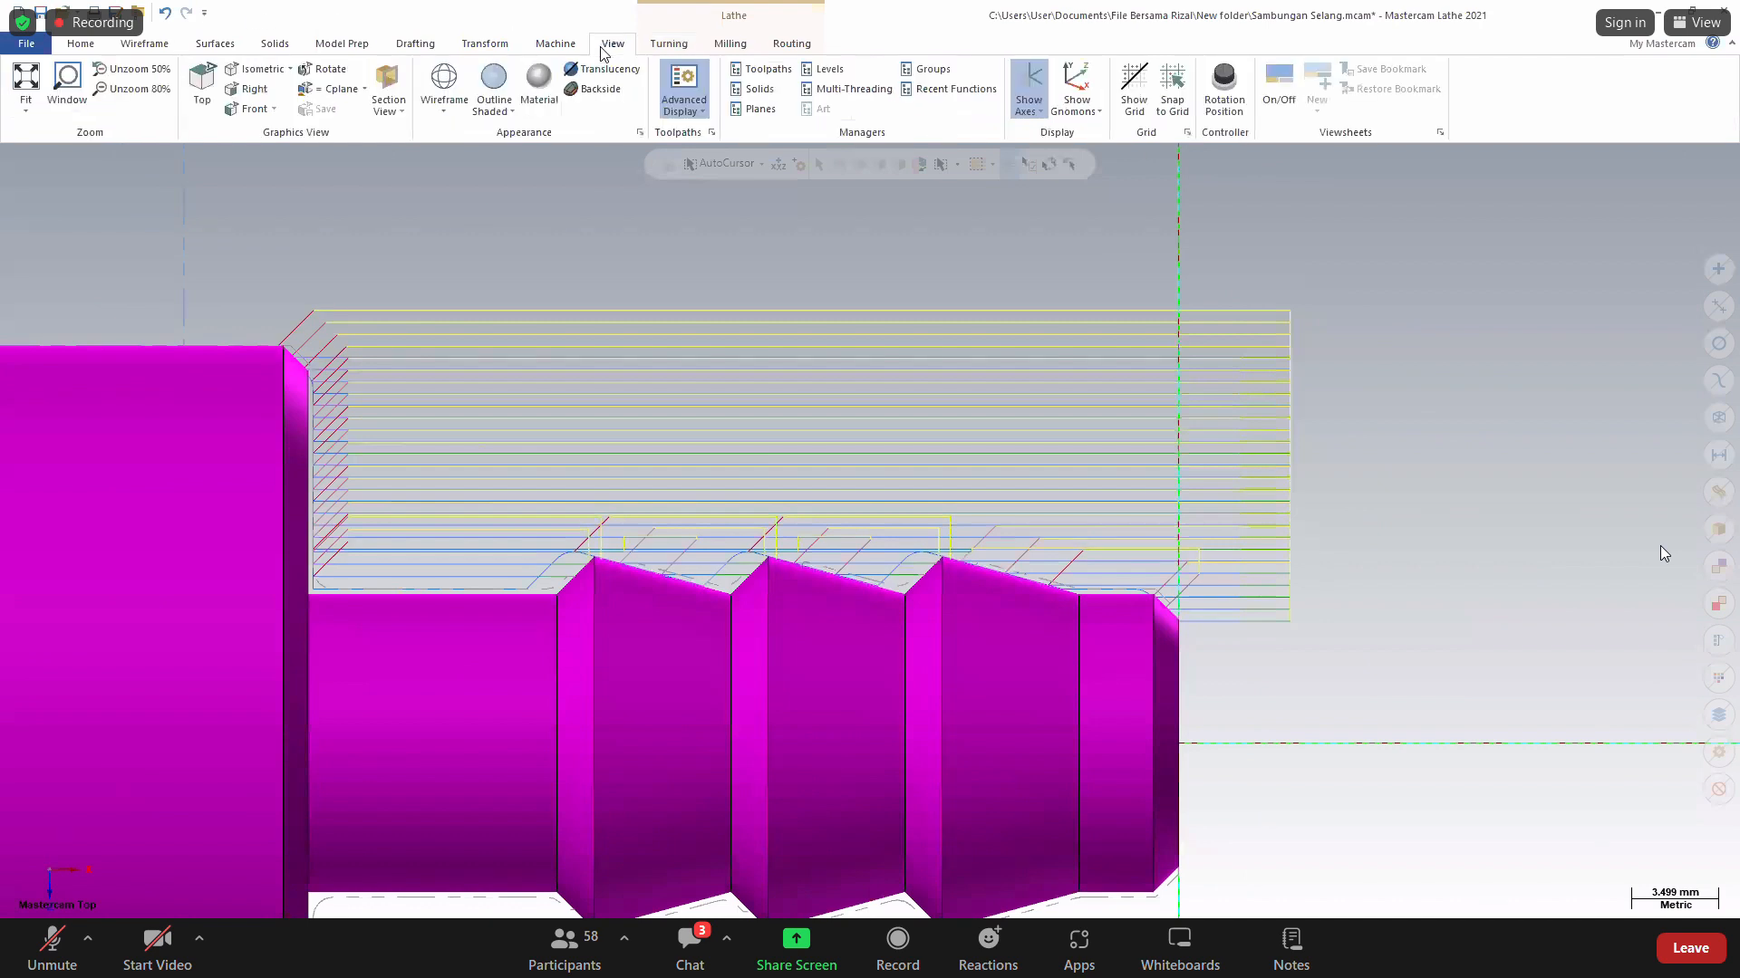
click(761, 69)
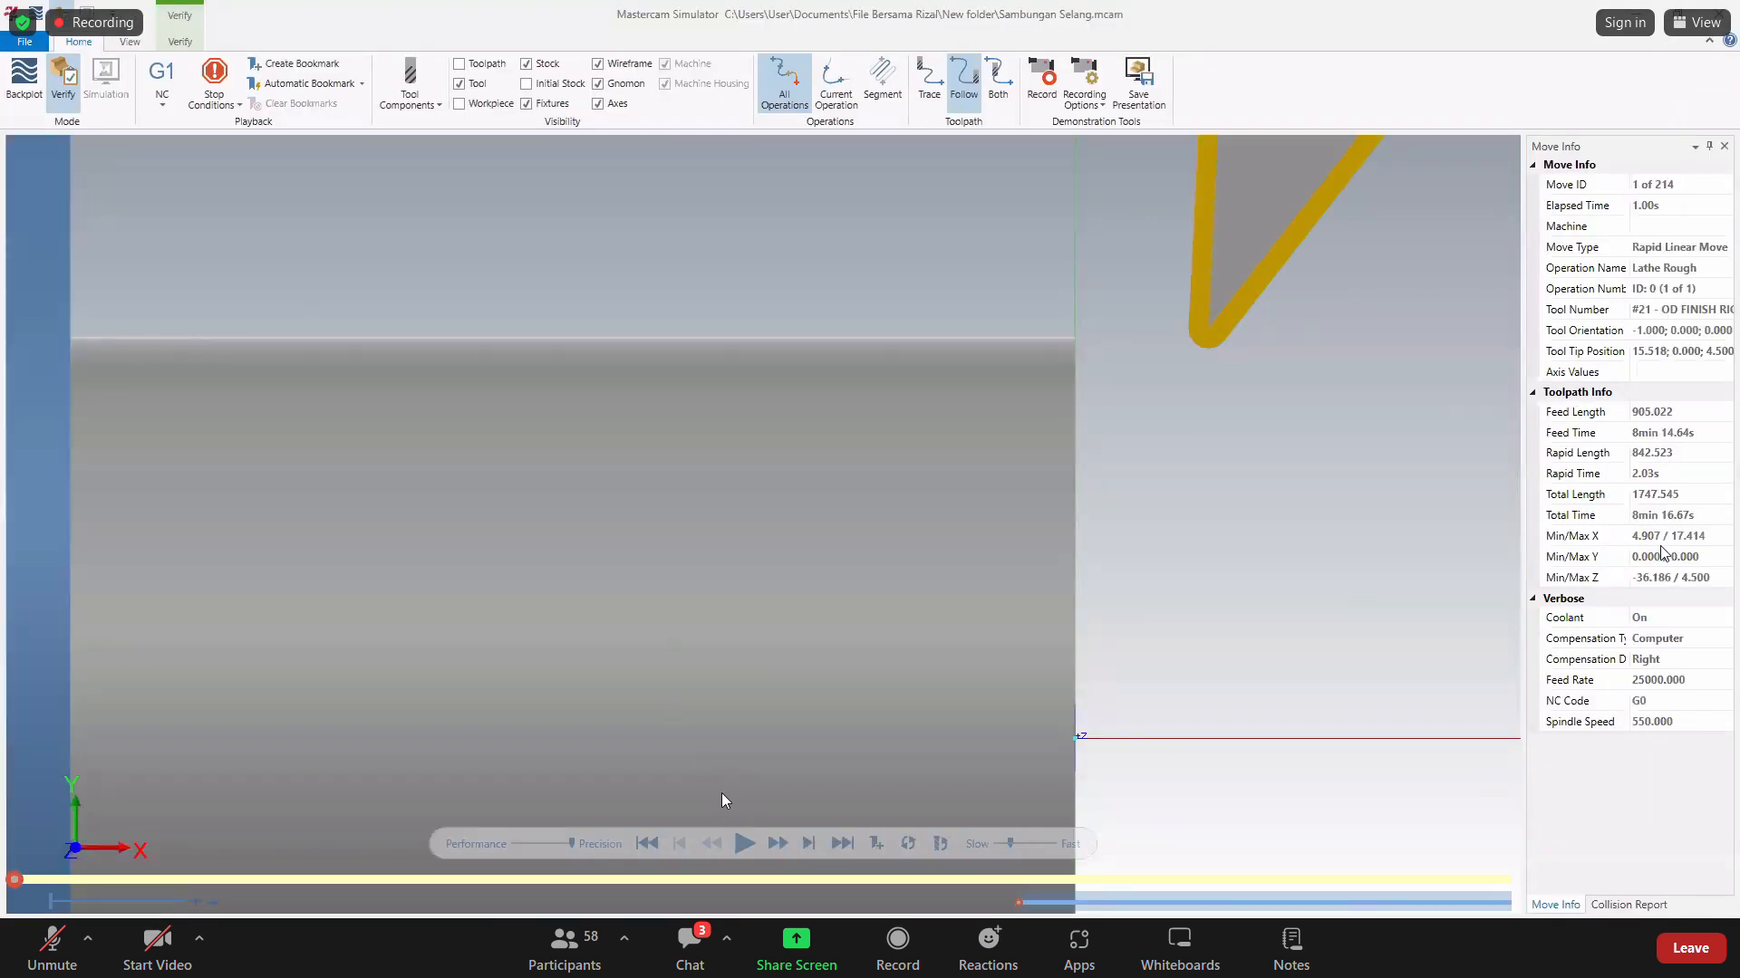
click(740, 844)
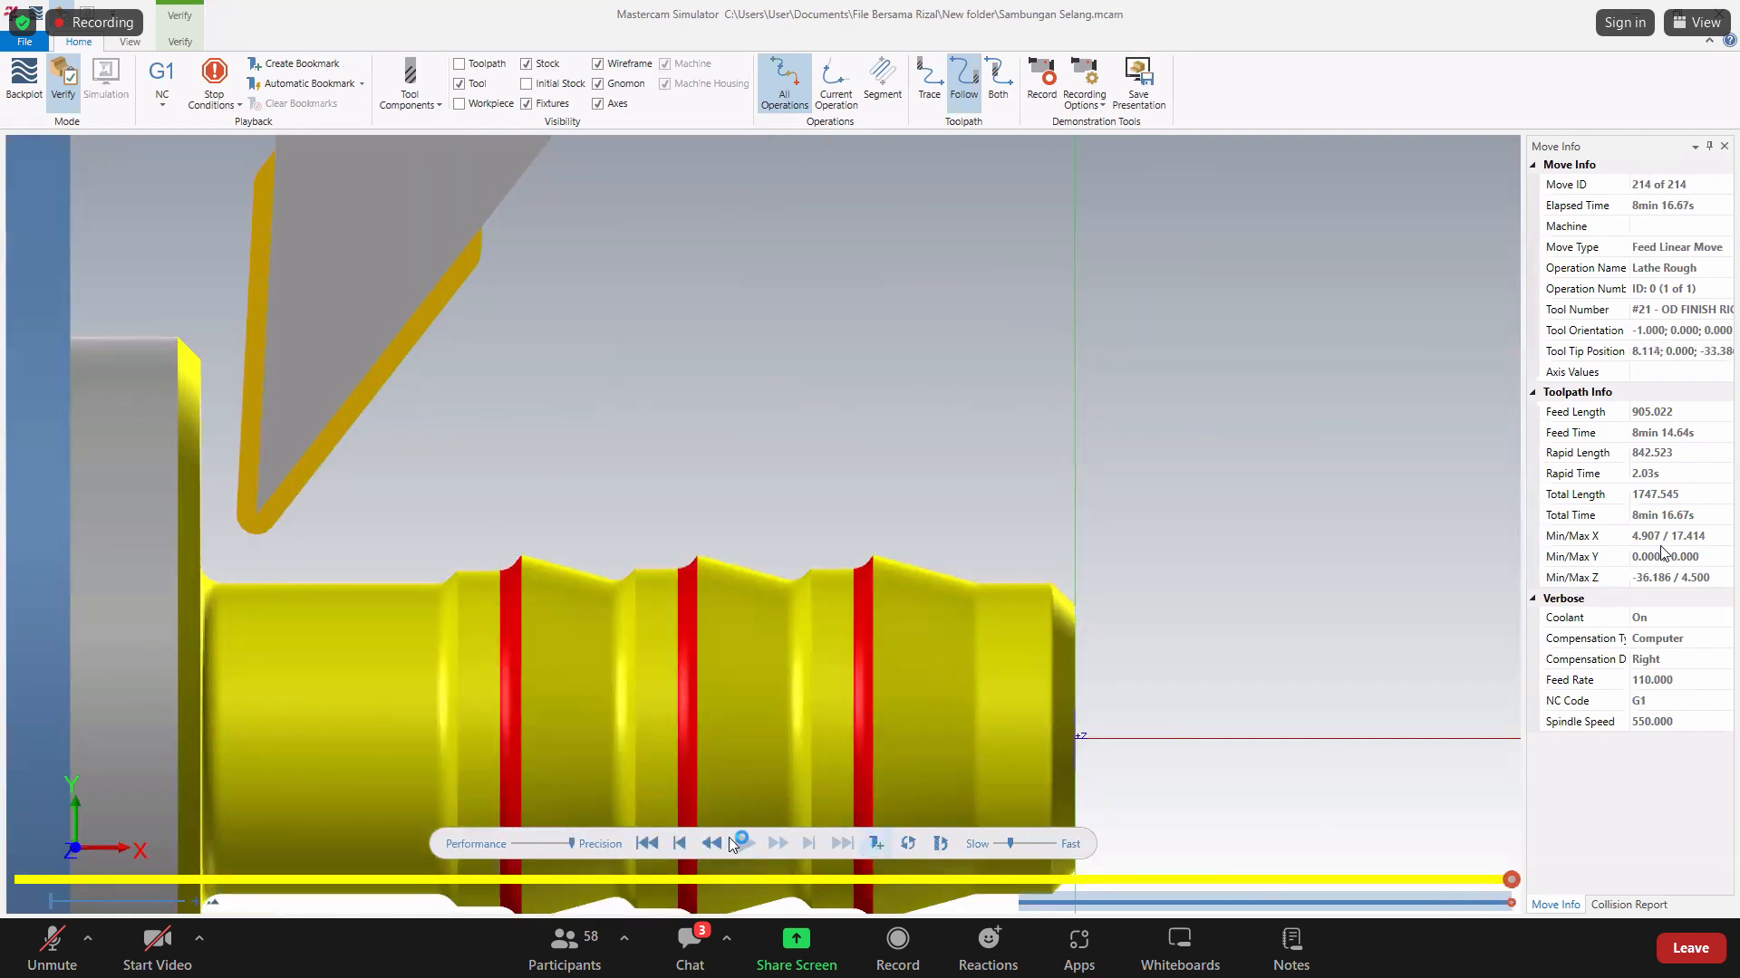
click(1722, 8)
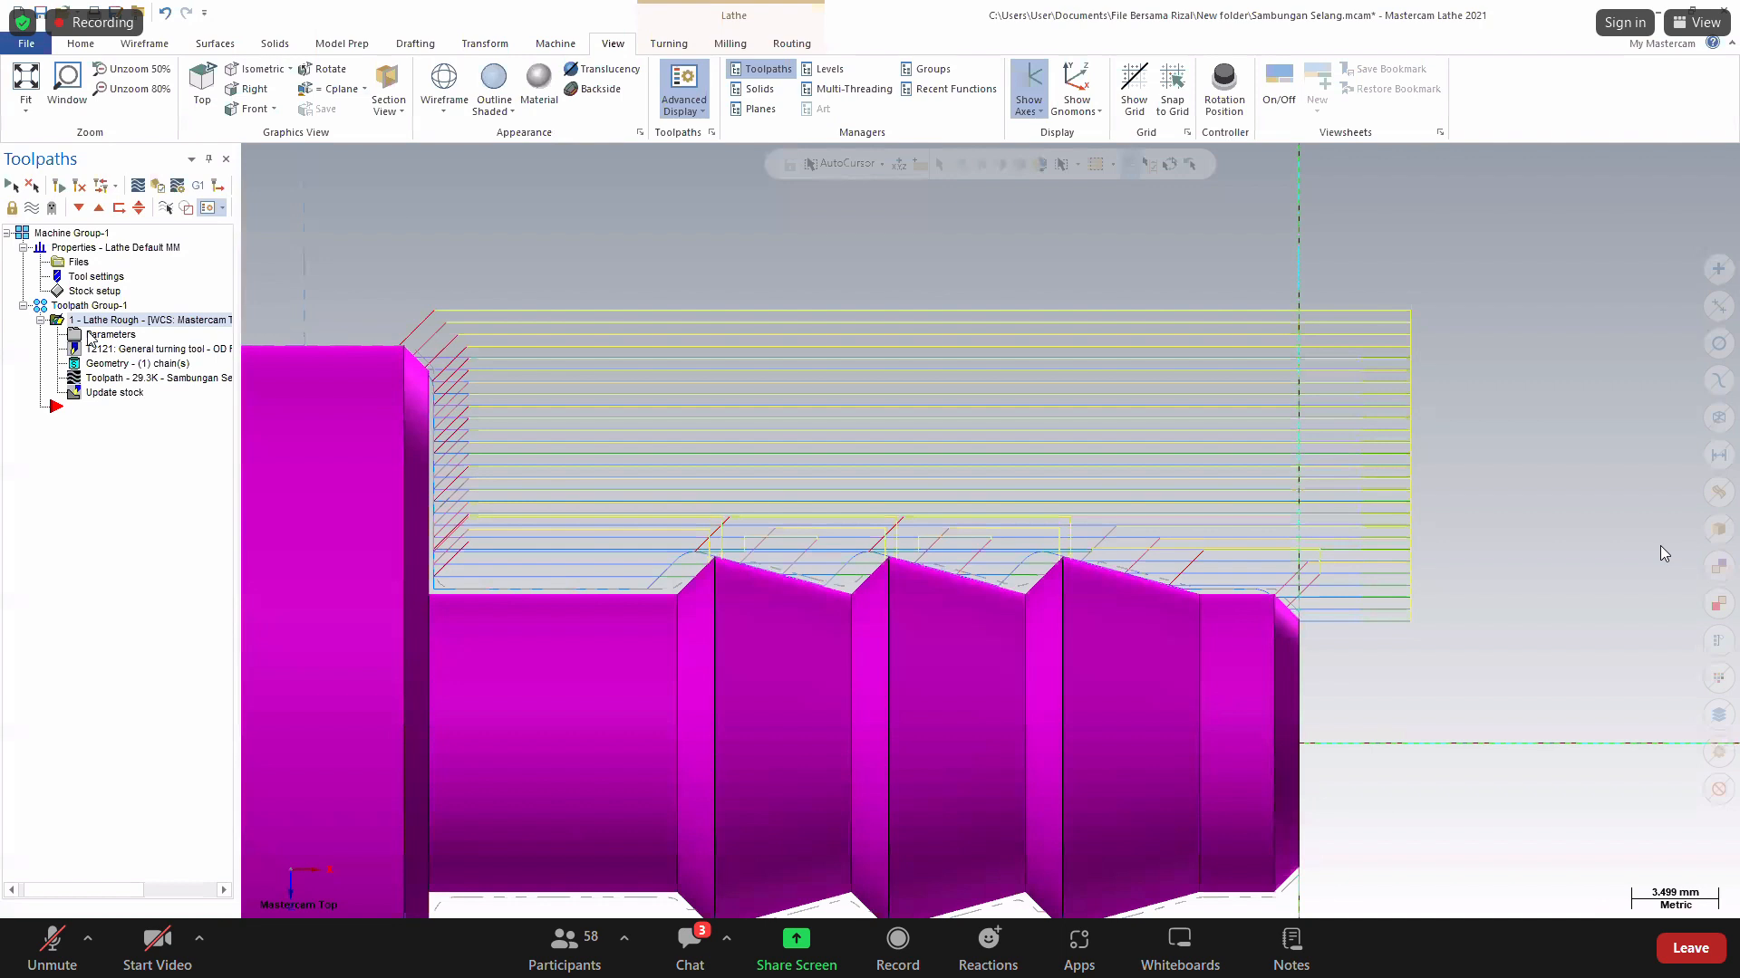
Start a lathe Finish toolpath and chain the profile from the front end chamfer across the barbs to the flange chamfer.
click(687, 47)
click(106, 90)
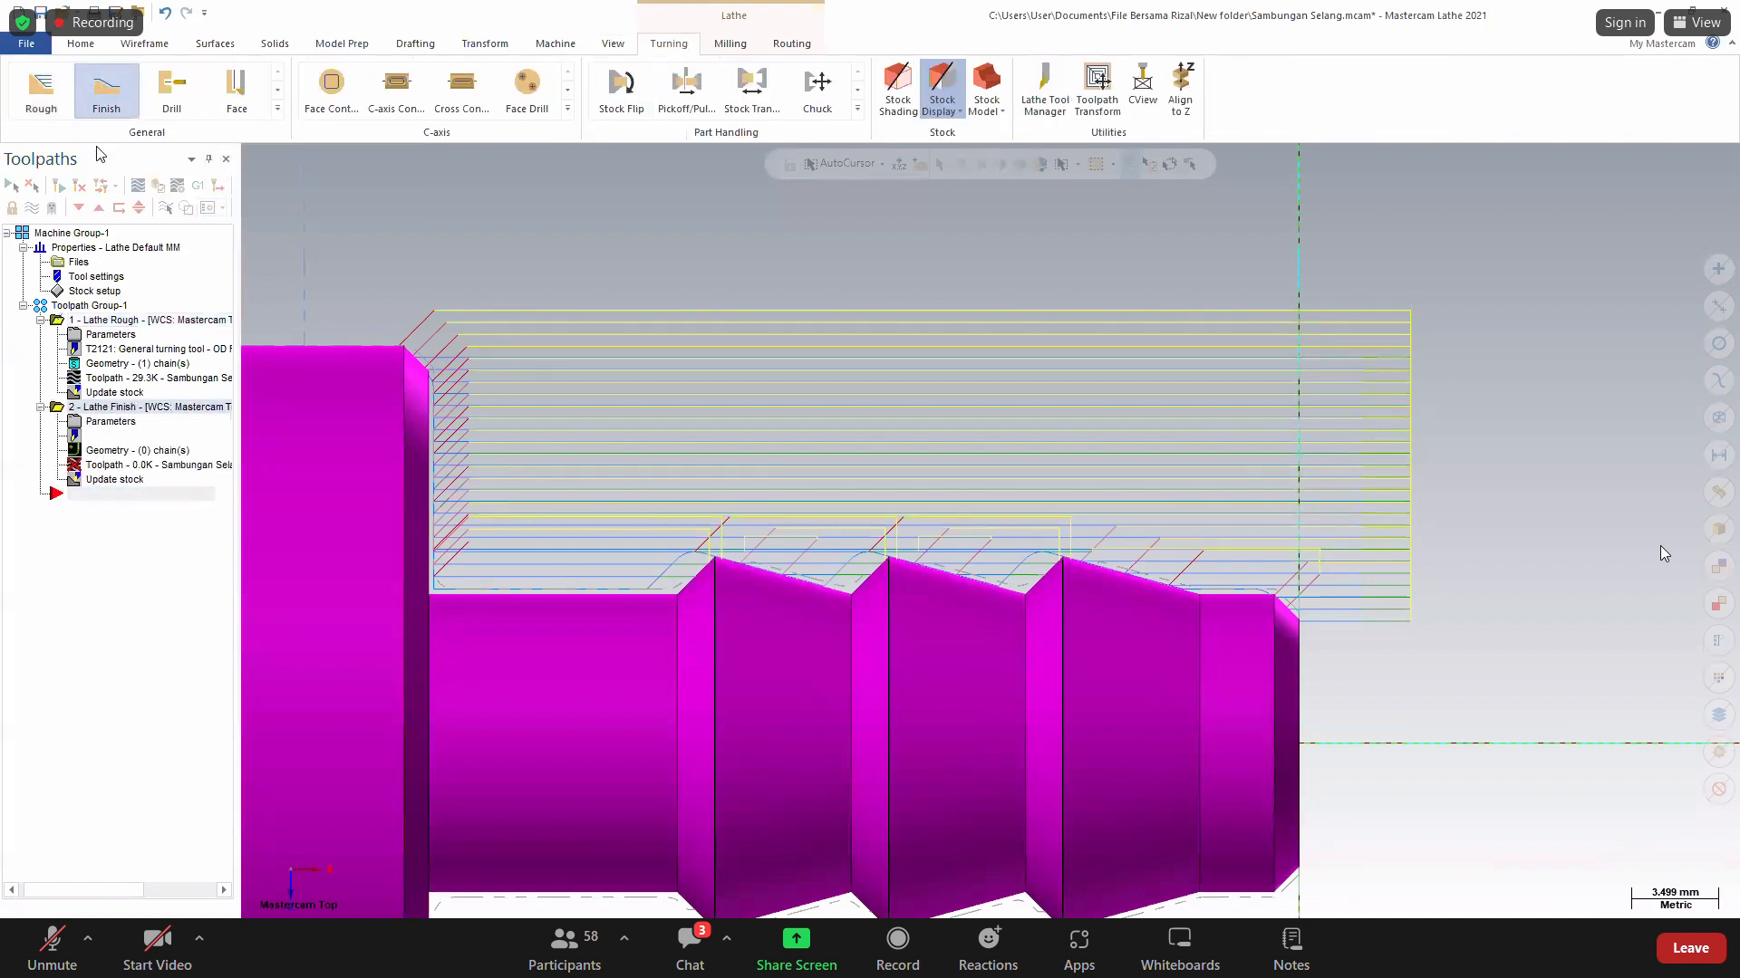
click(1290, 621)
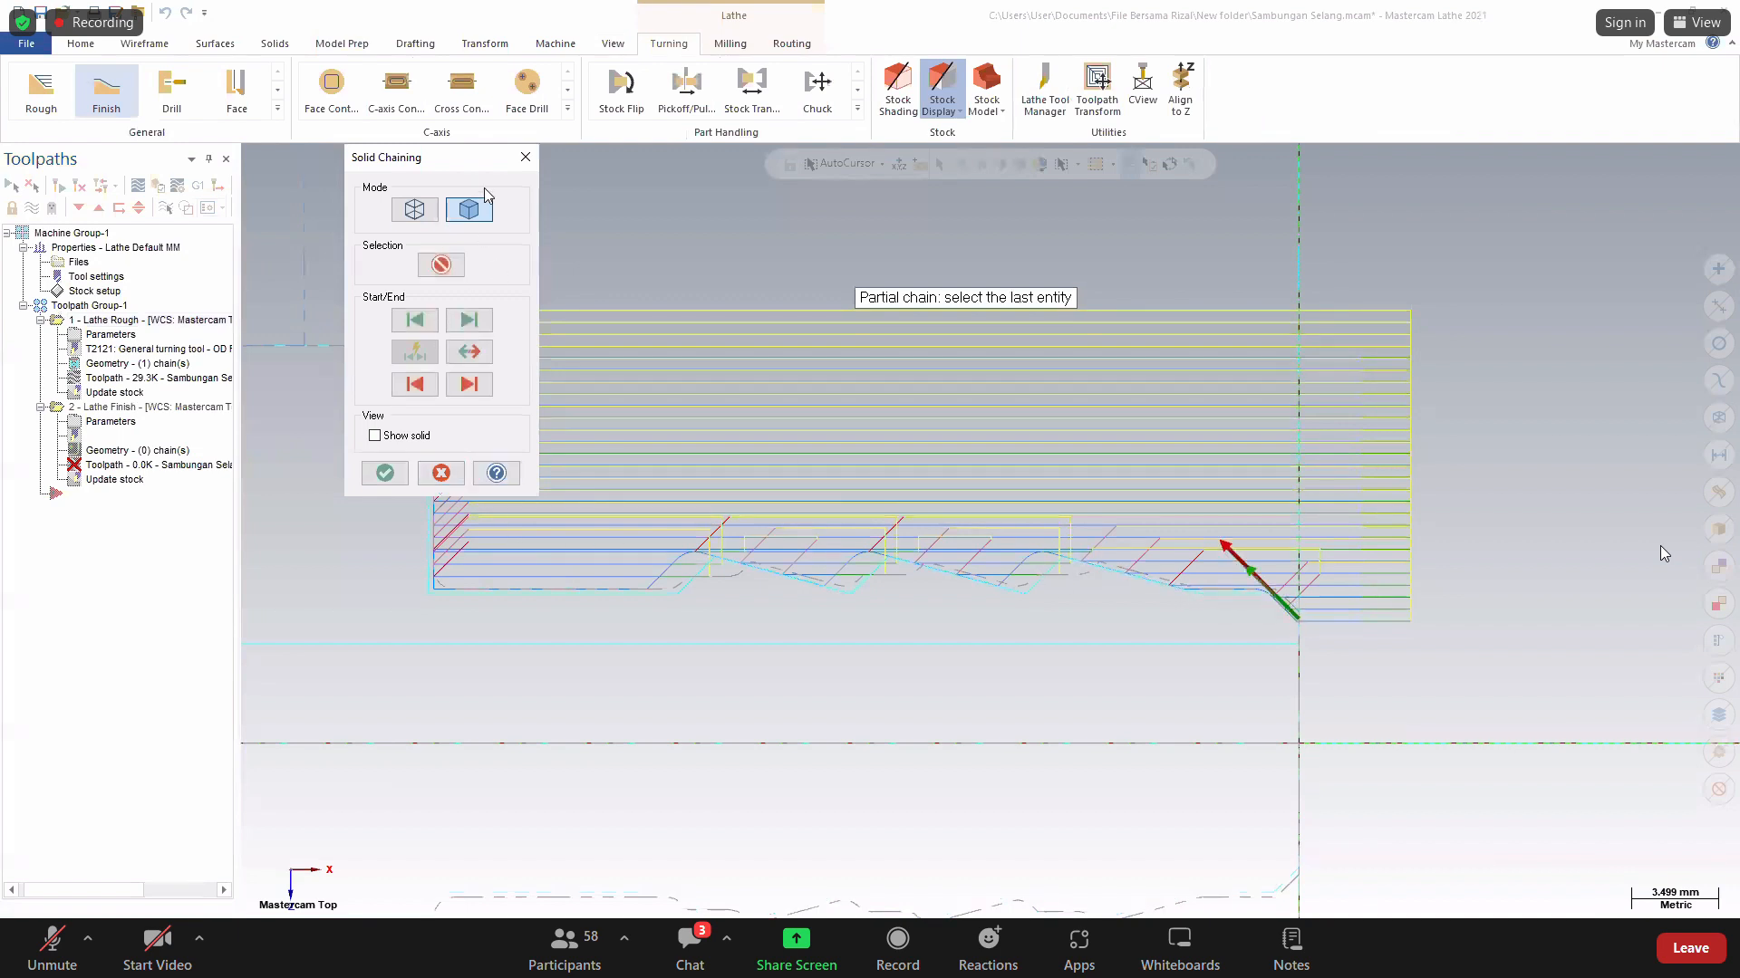
drag(466, 163, 925, 172)
click(416, 361)
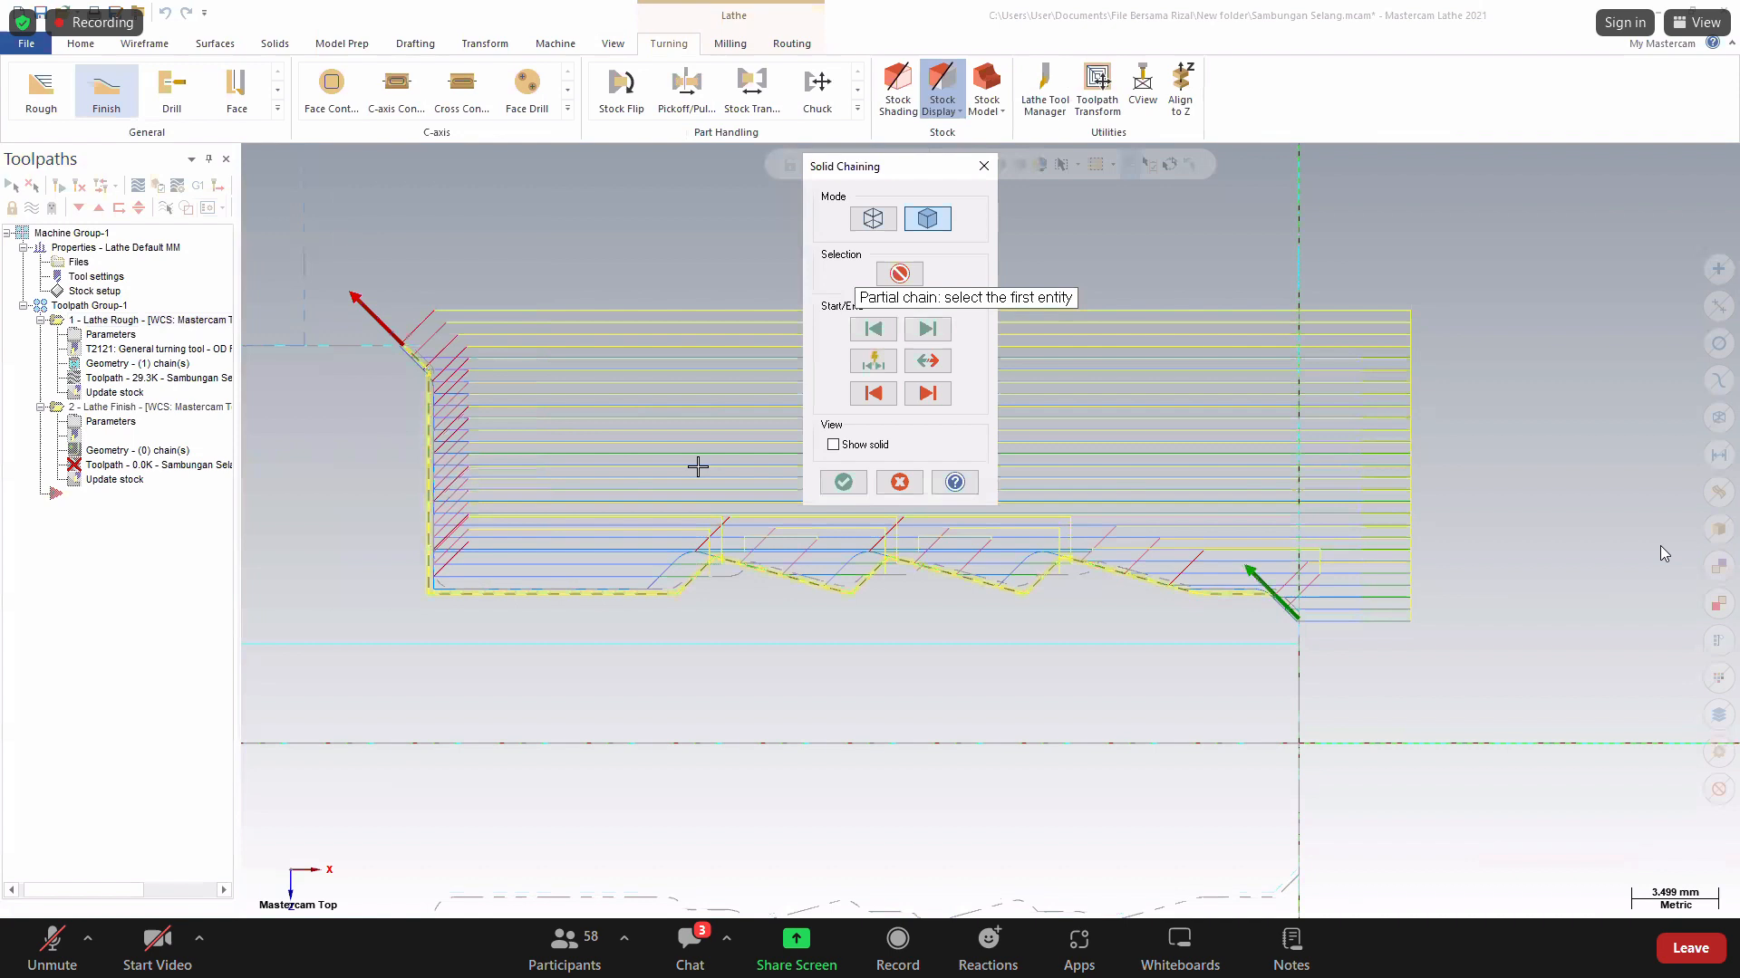
click(839, 485)
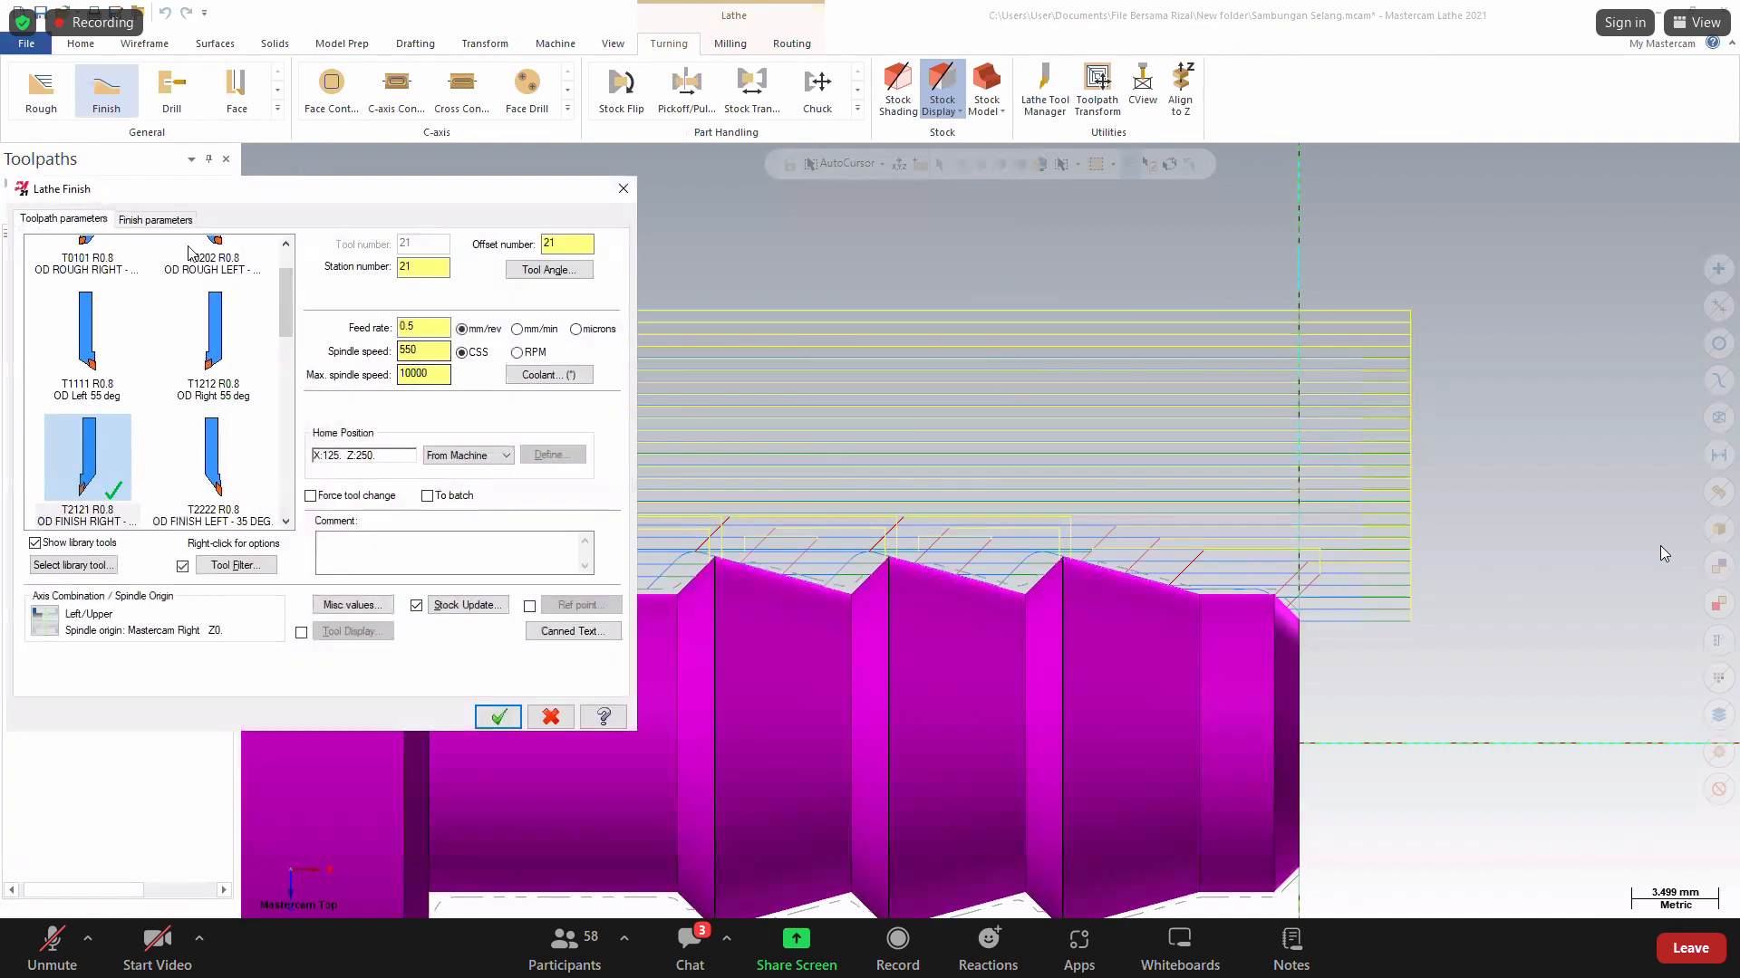
Choose the finish operation's second plunge-cutting option with a 5.0 back clearance angle and no front clearance angle, and generate the toolpath.
click(155, 219)
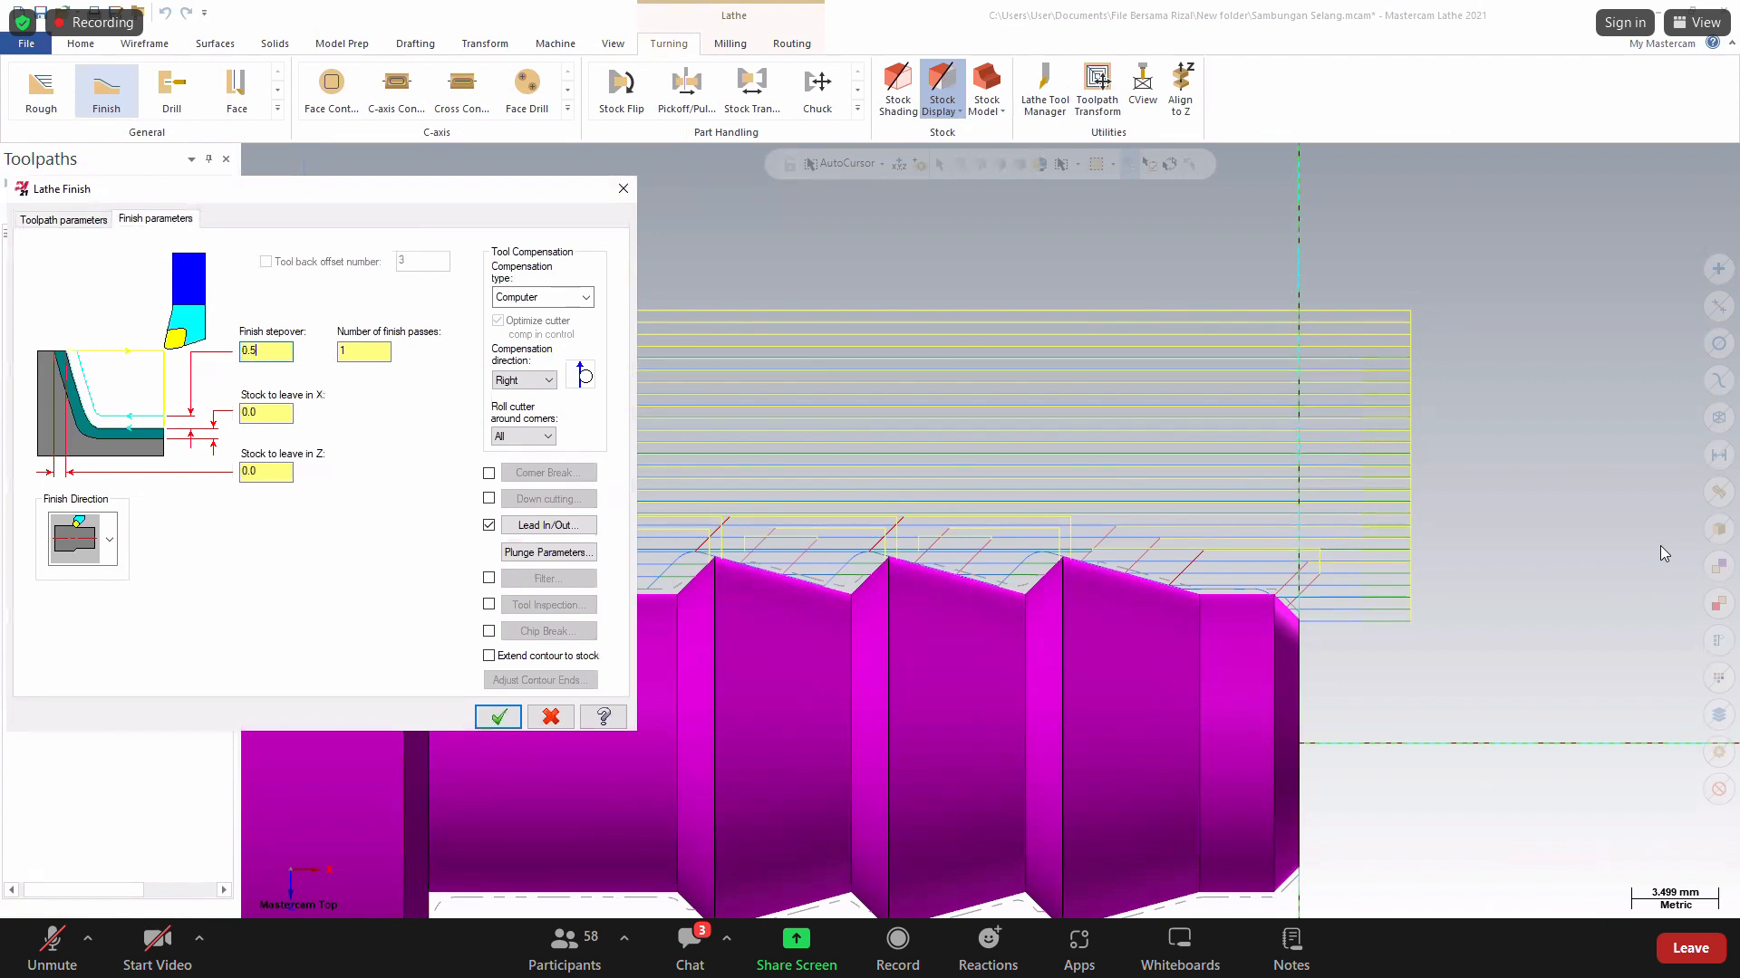
click(548, 553)
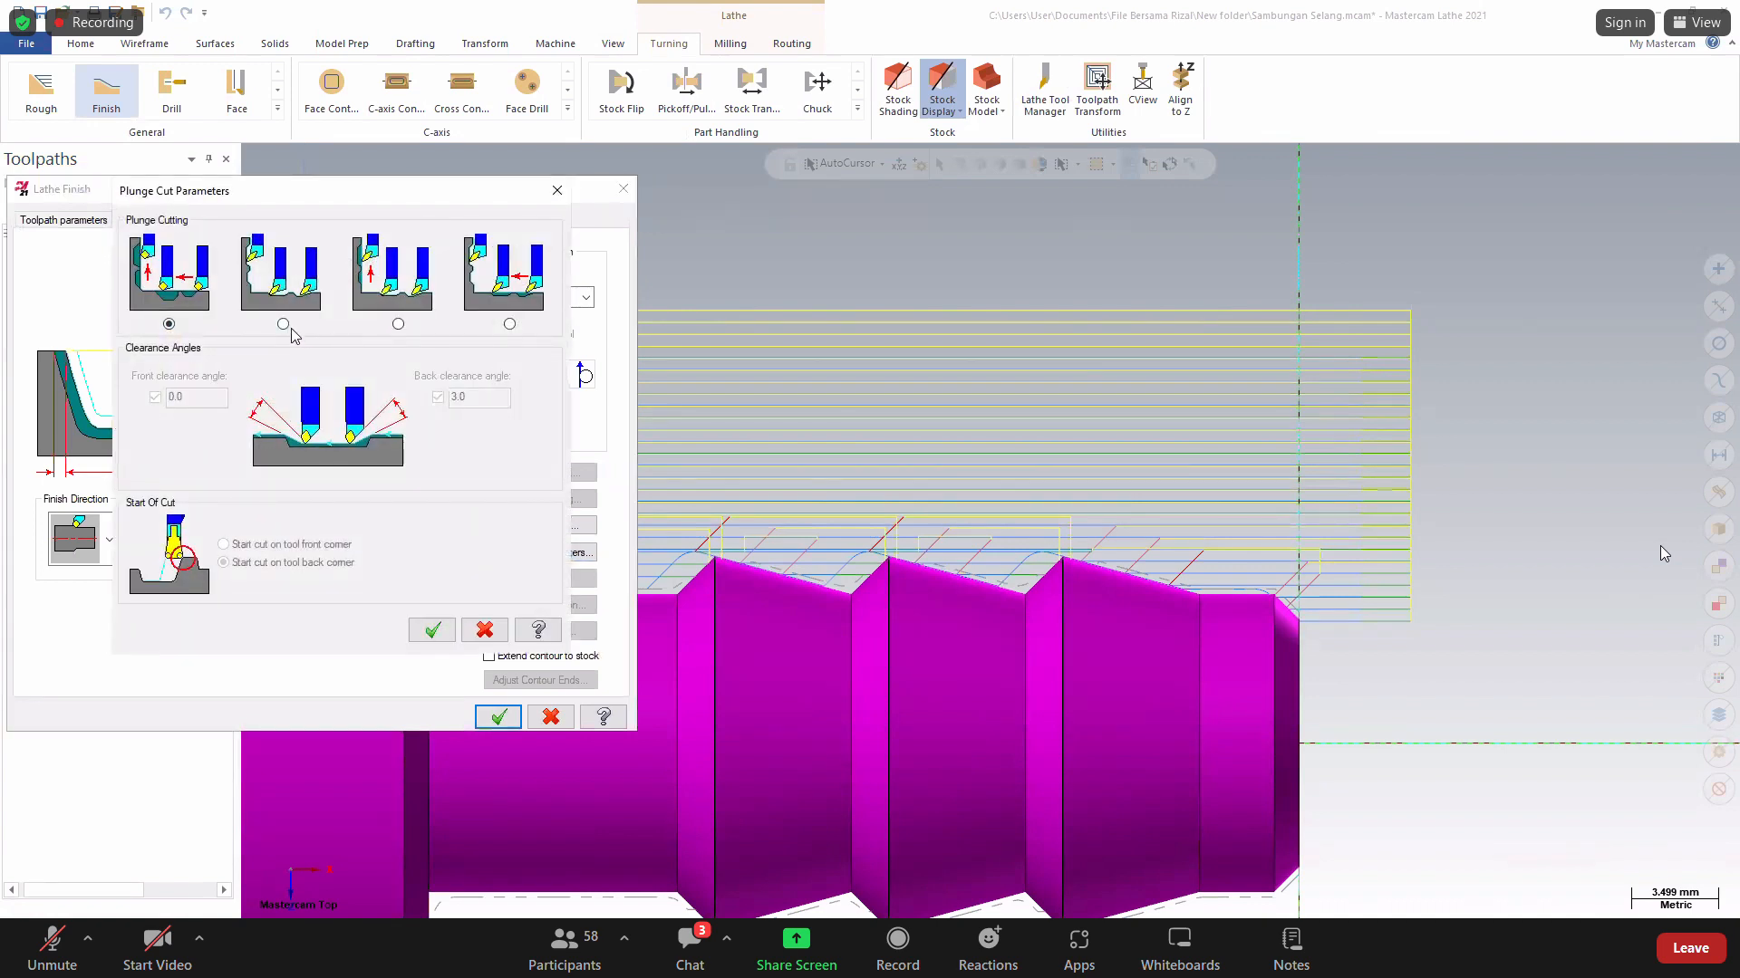
click(284, 325)
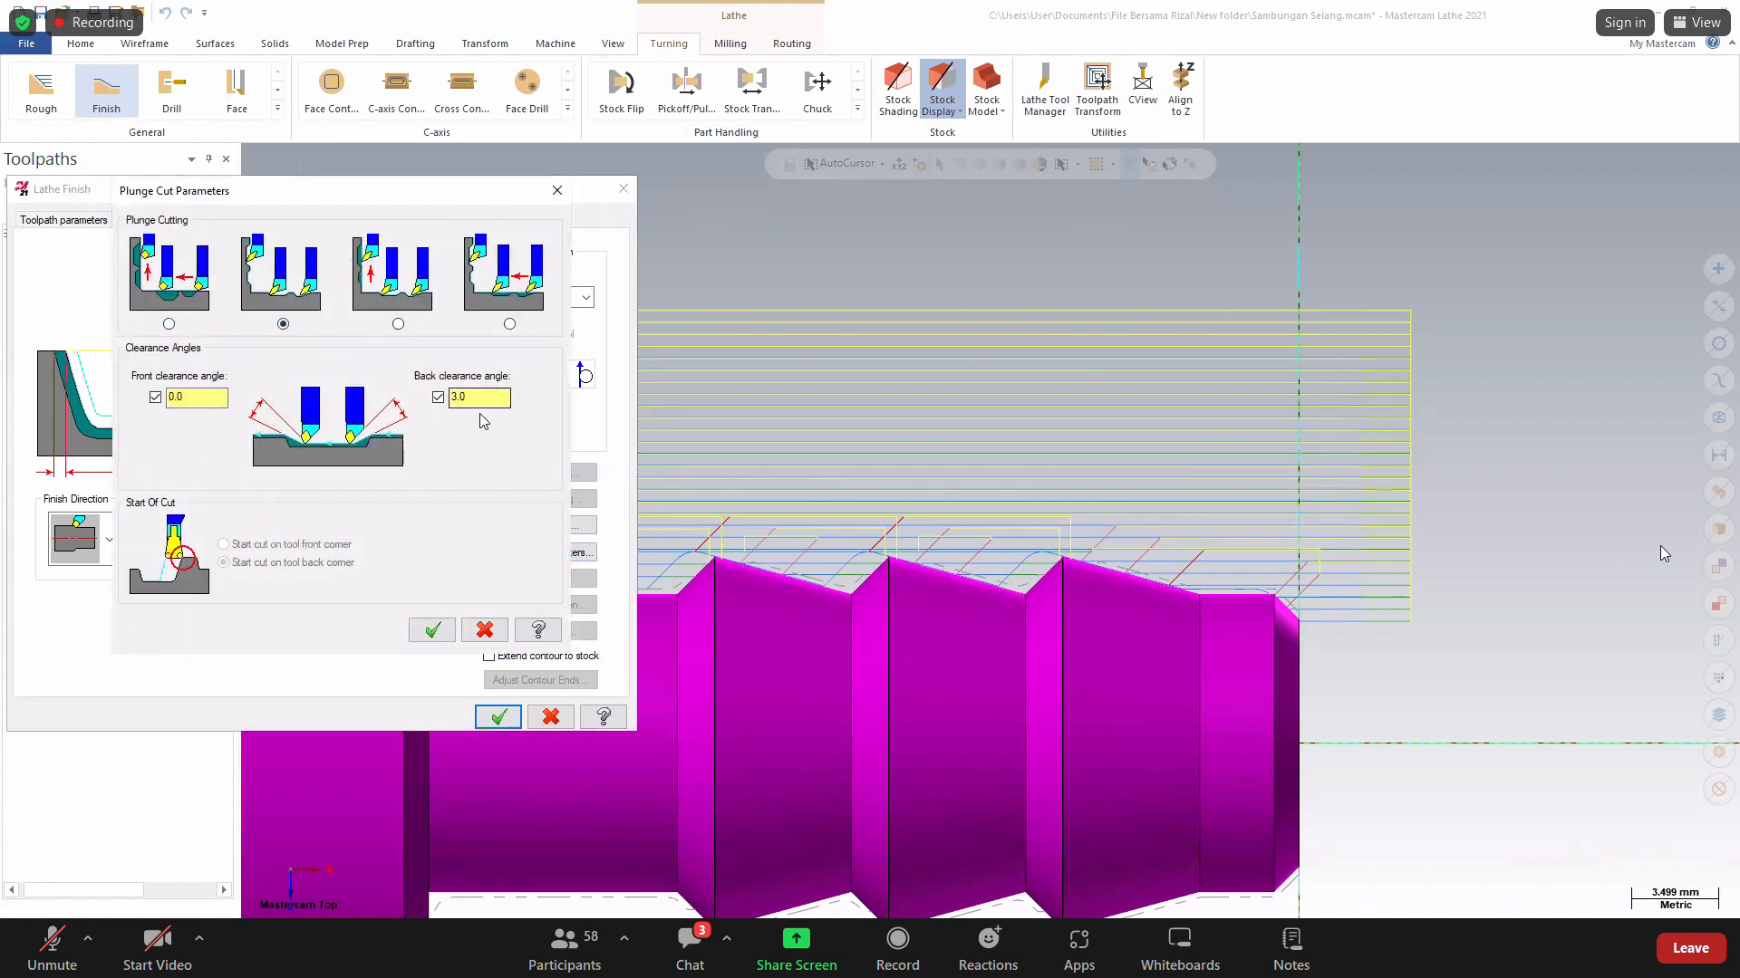
click(431, 632)
click(535, 553)
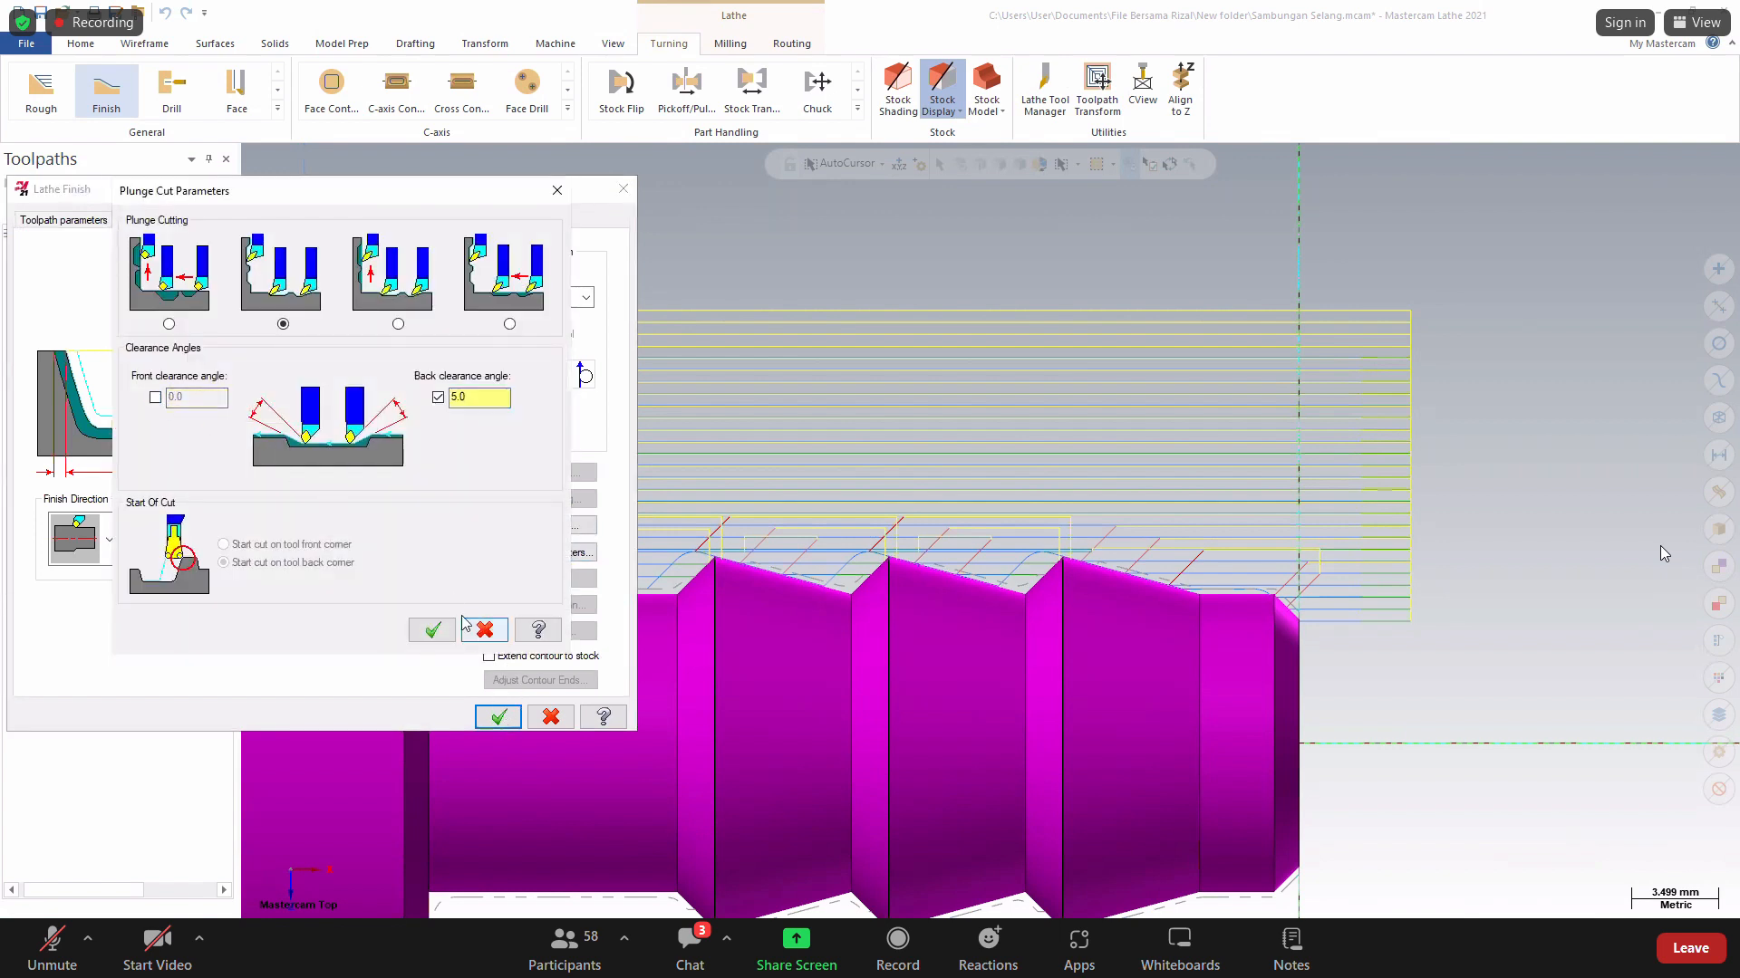
click(433, 631)
click(497, 717)
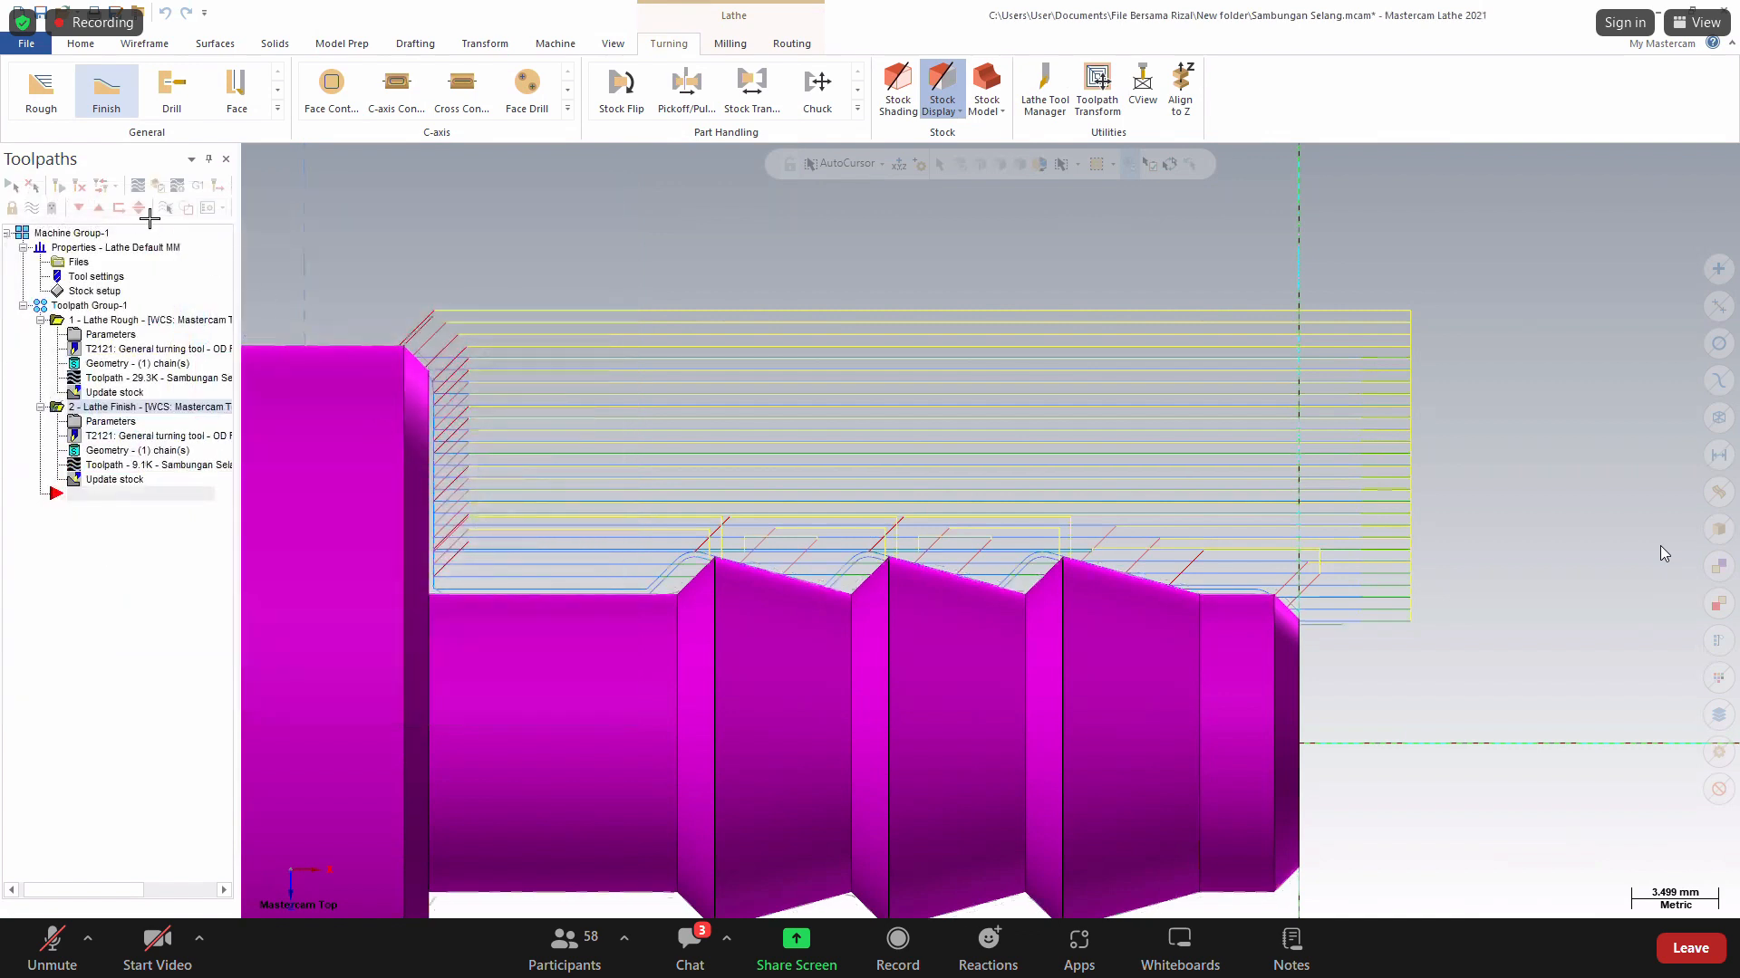
Select the whole toolpath group and simulate roughing and finishing together in Verify, then close the simulator.
click(41, 305)
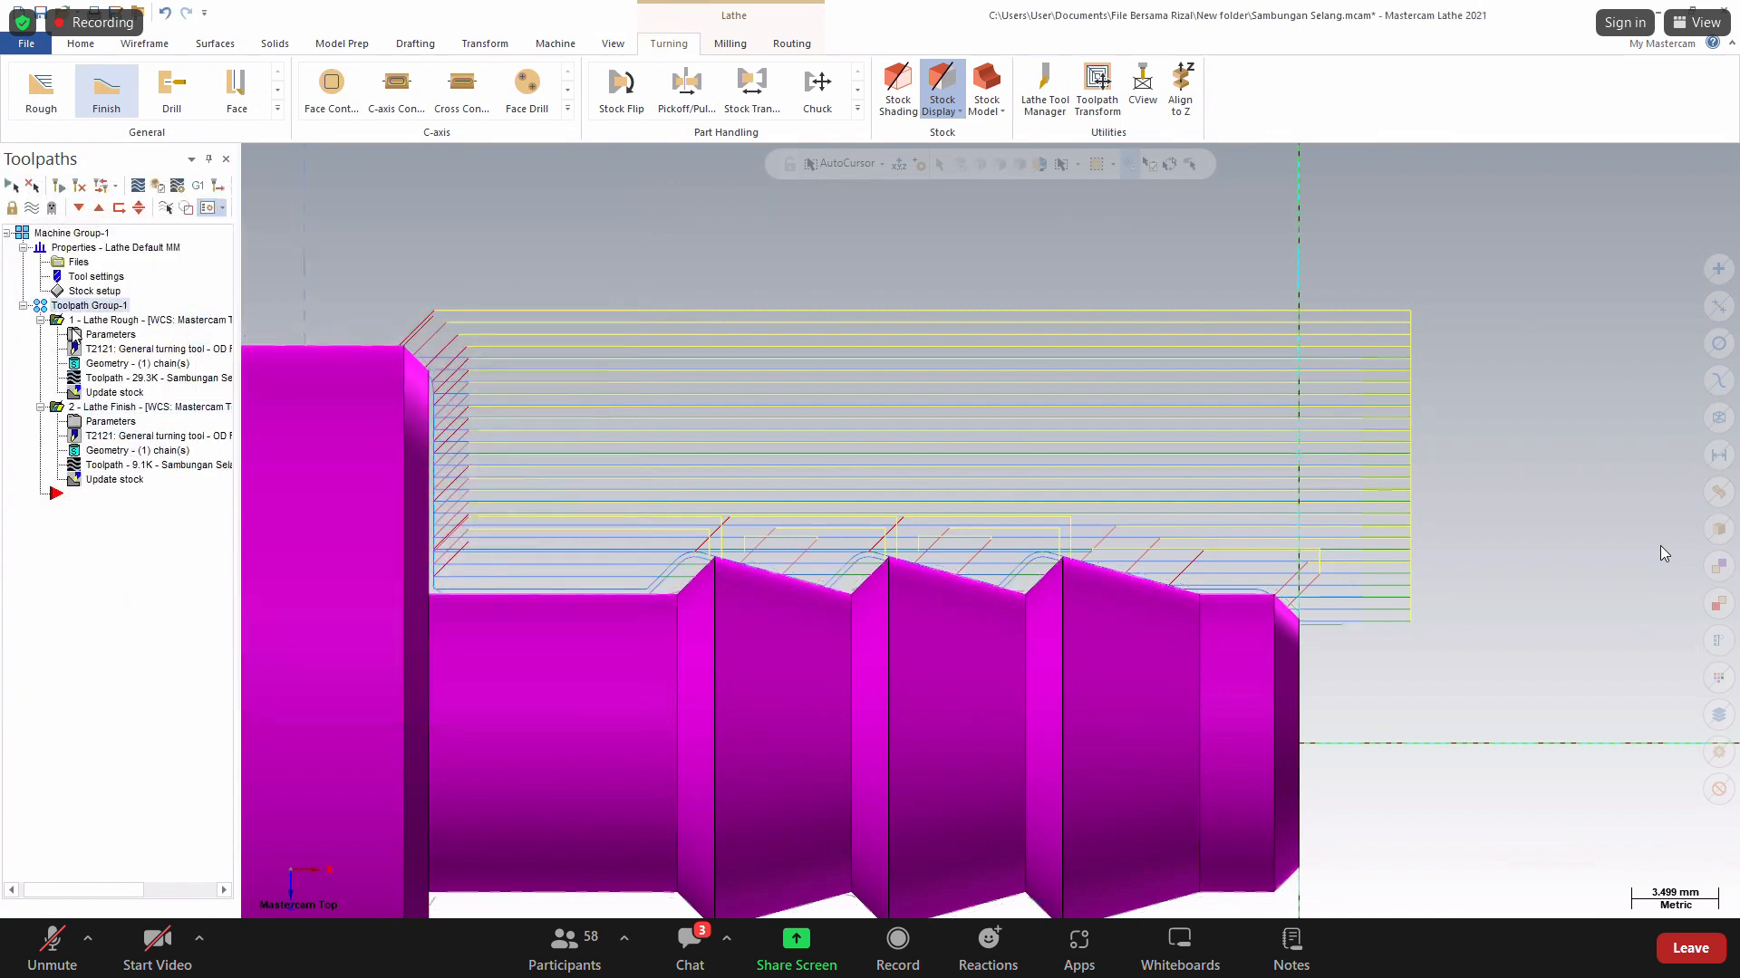
click(157, 186)
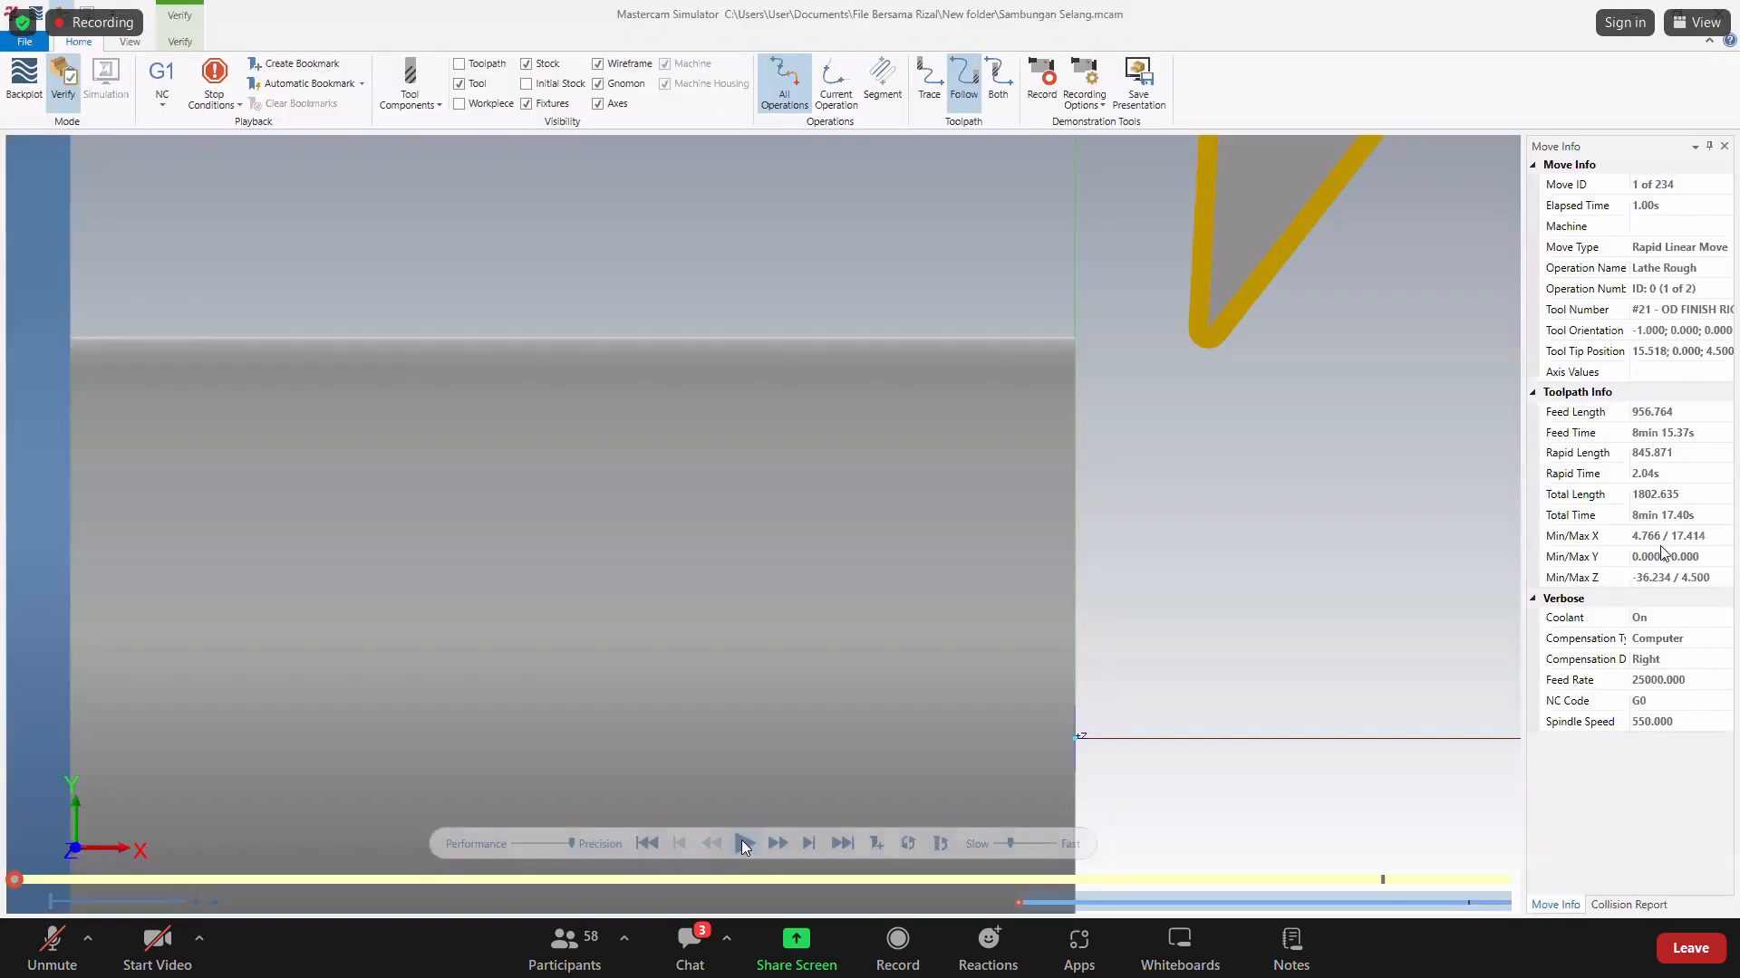
click(742, 844)
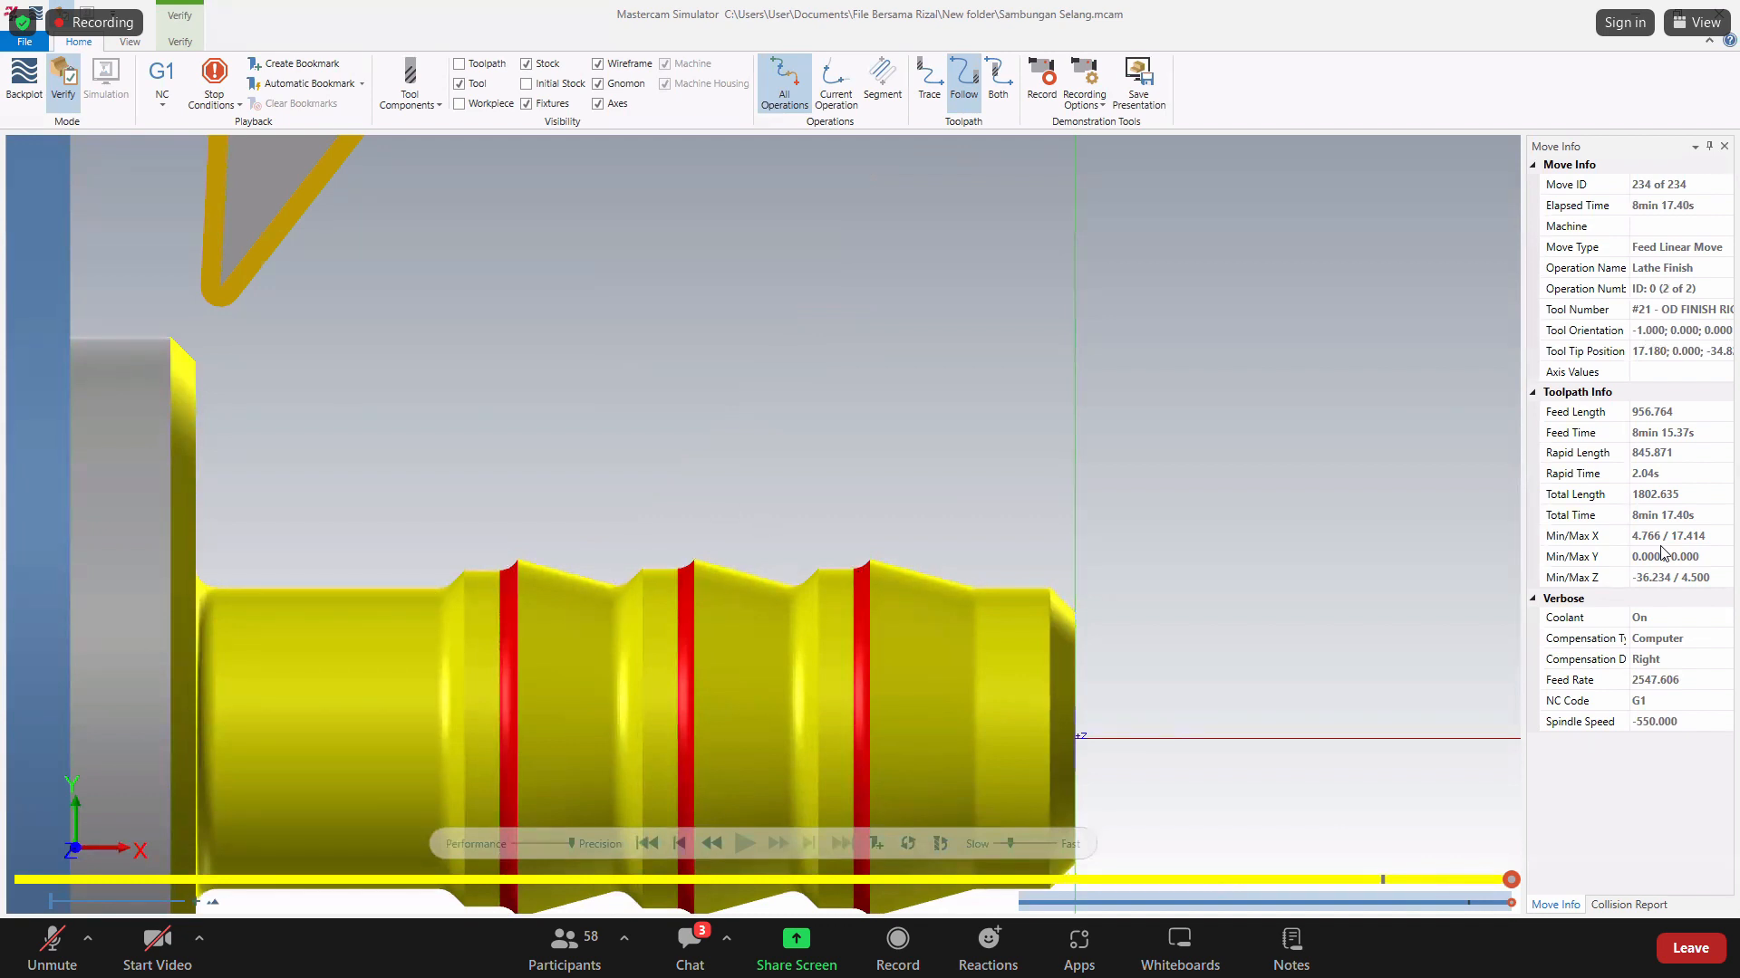
mouse_move(949, 959)
click(1721, 8)
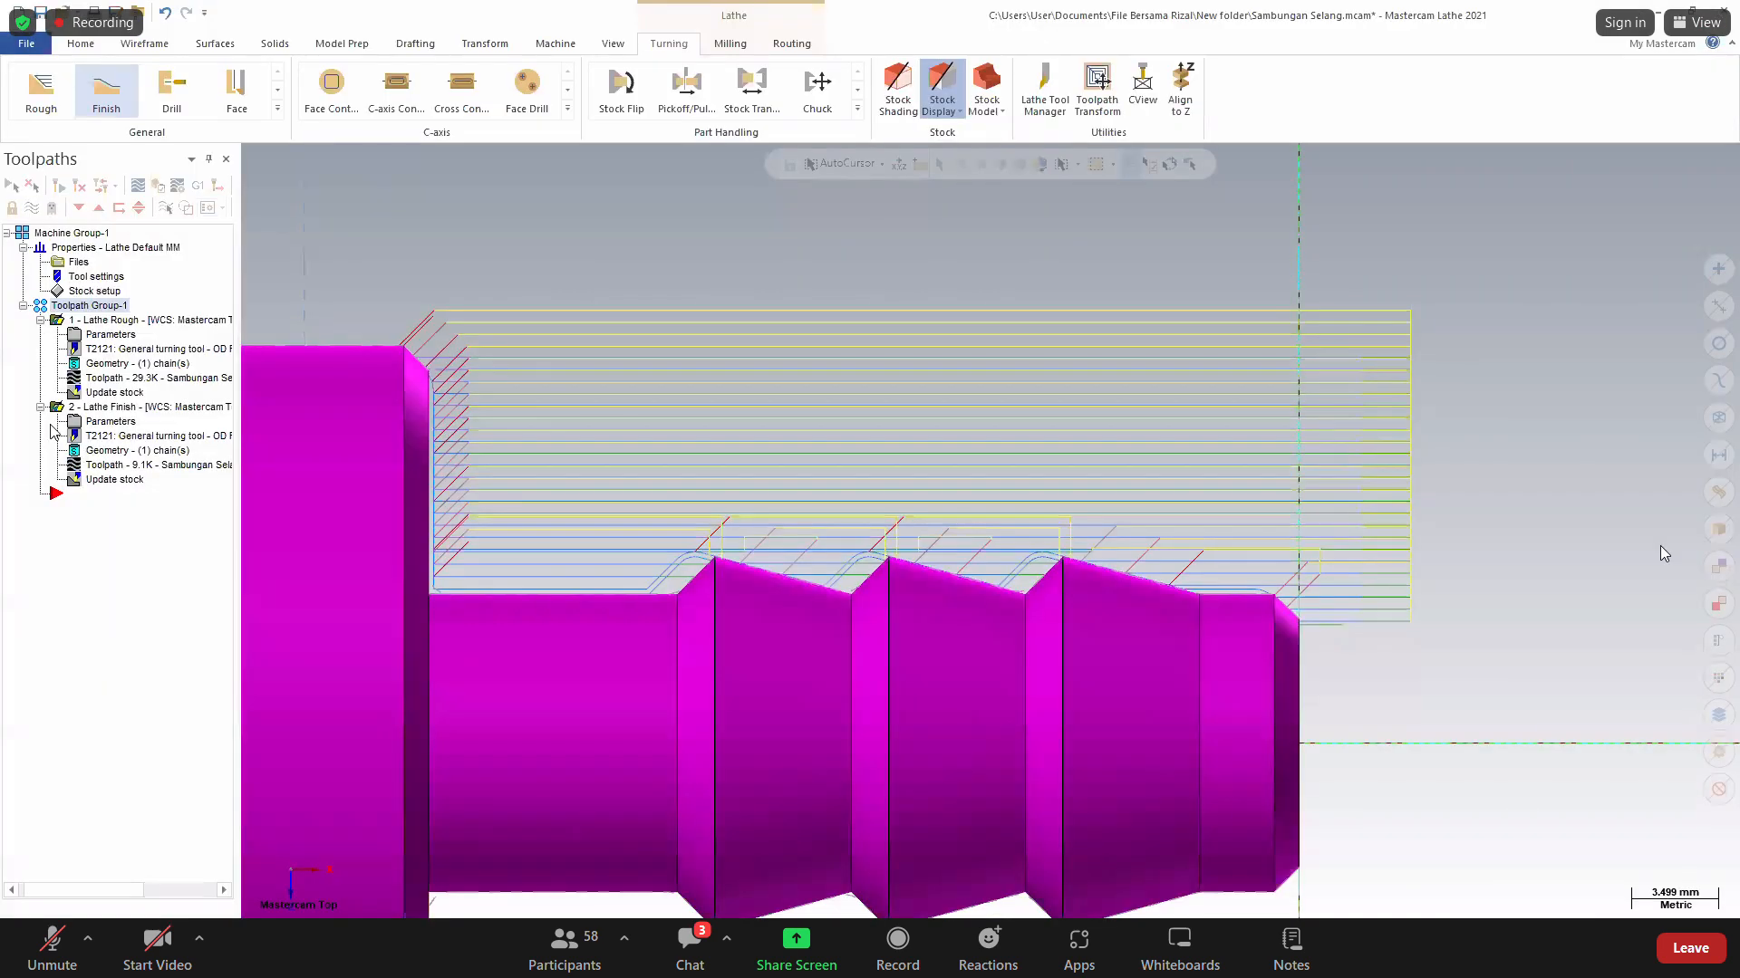
Disable the front clearance angle in the rough operation's plunge cut parameters and accept the operation's changes.
click(123, 345)
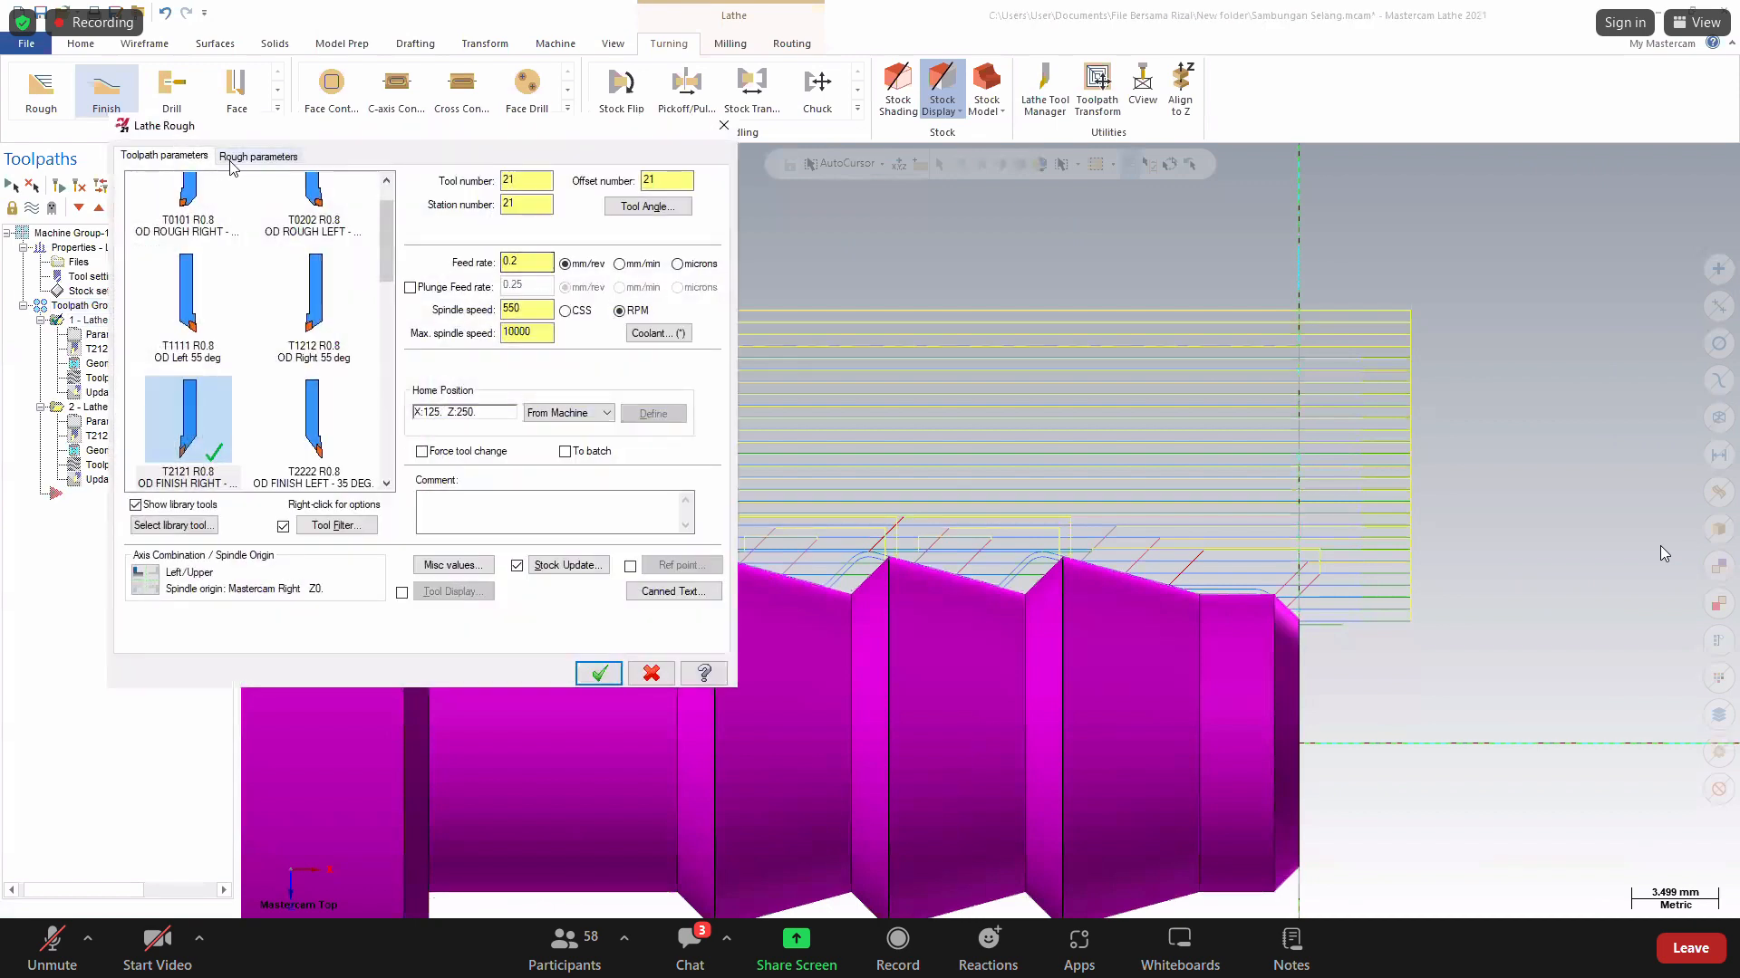
click(237, 158)
click(661, 444)
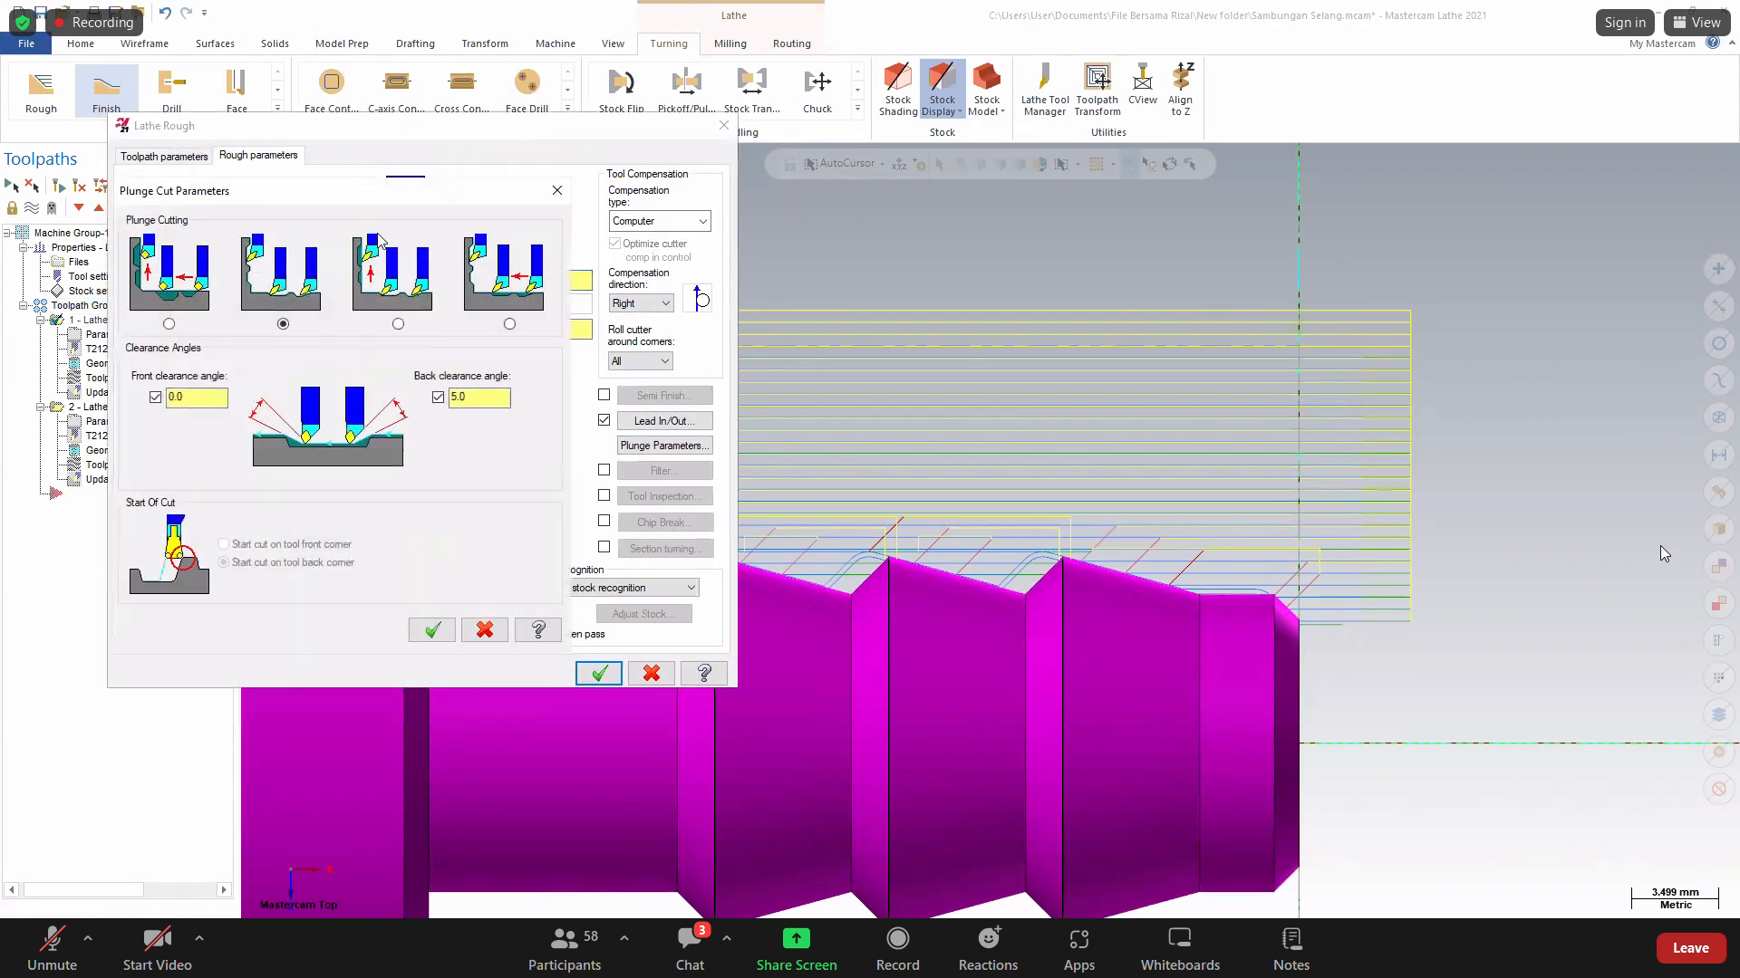
click(157, 400)
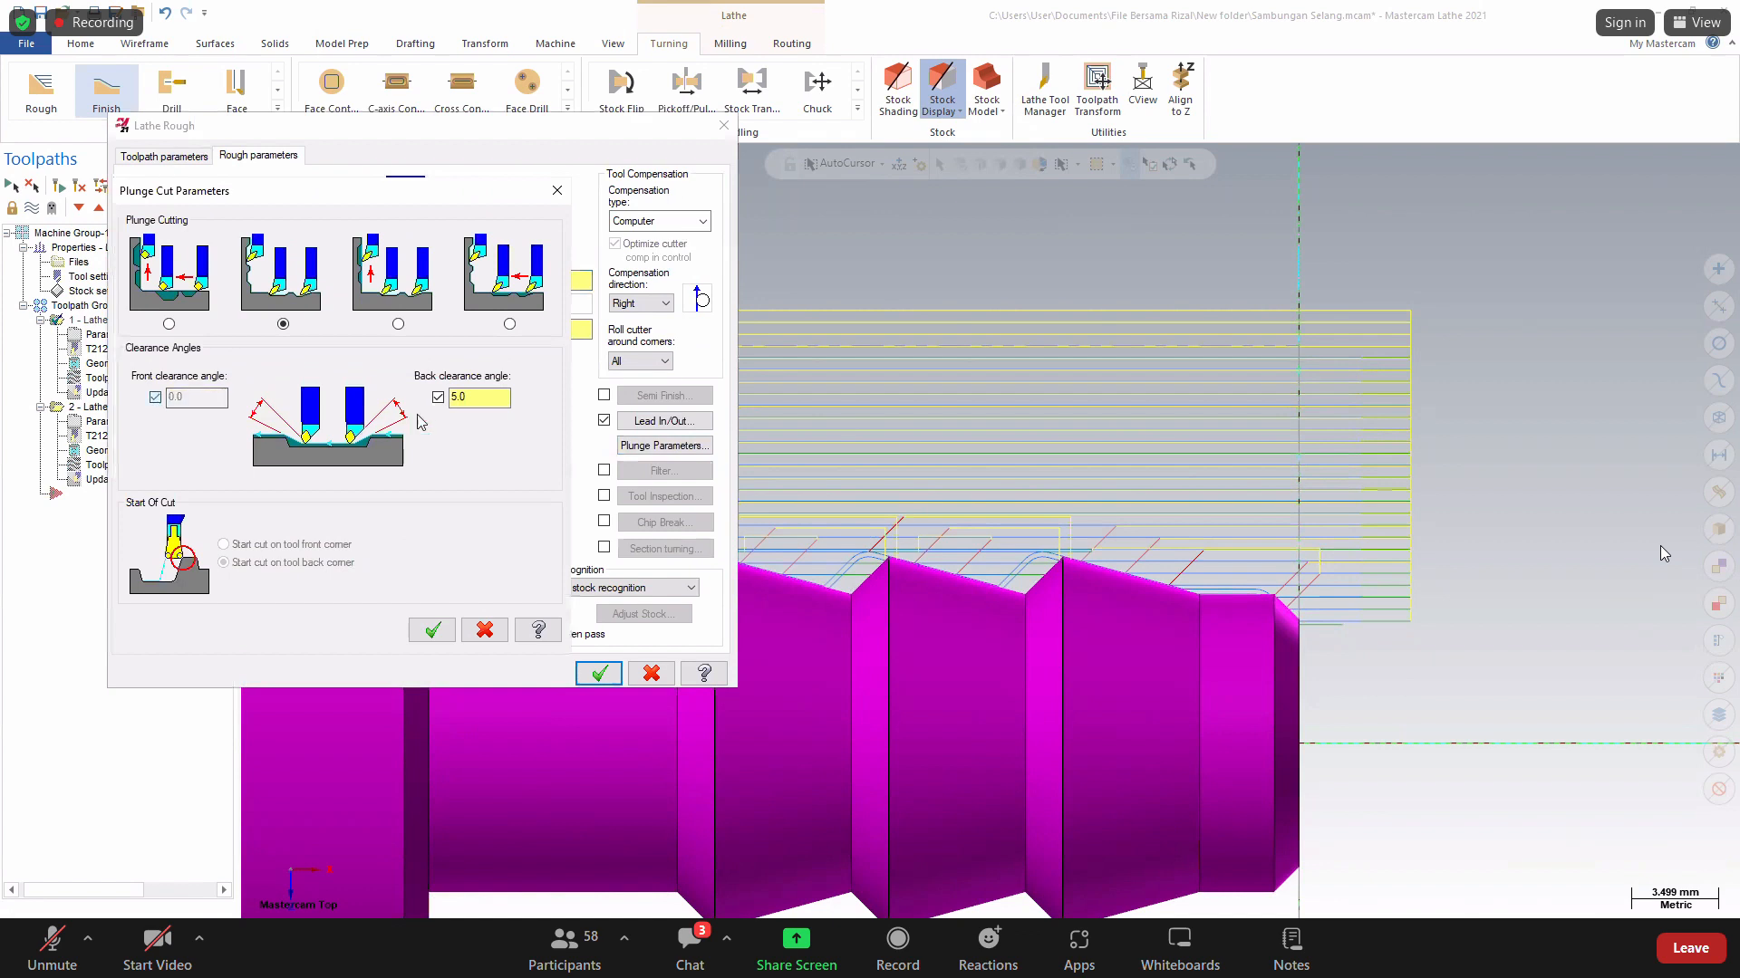
click(431, 631)
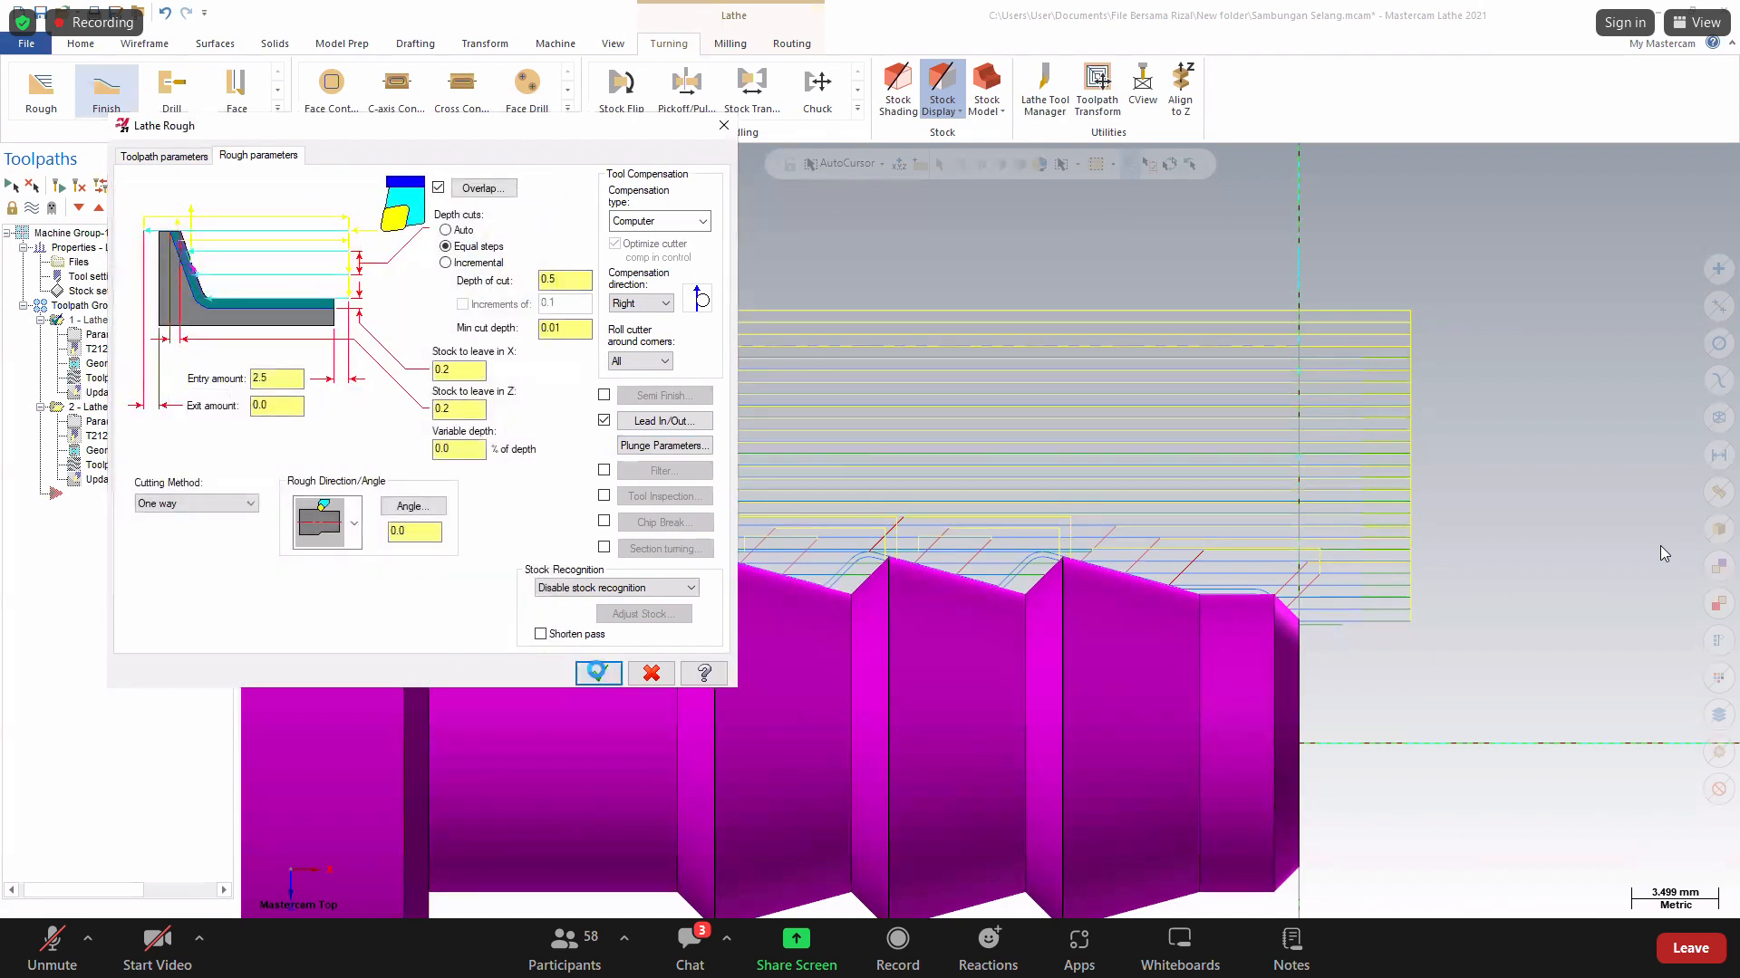
click(598, 673)
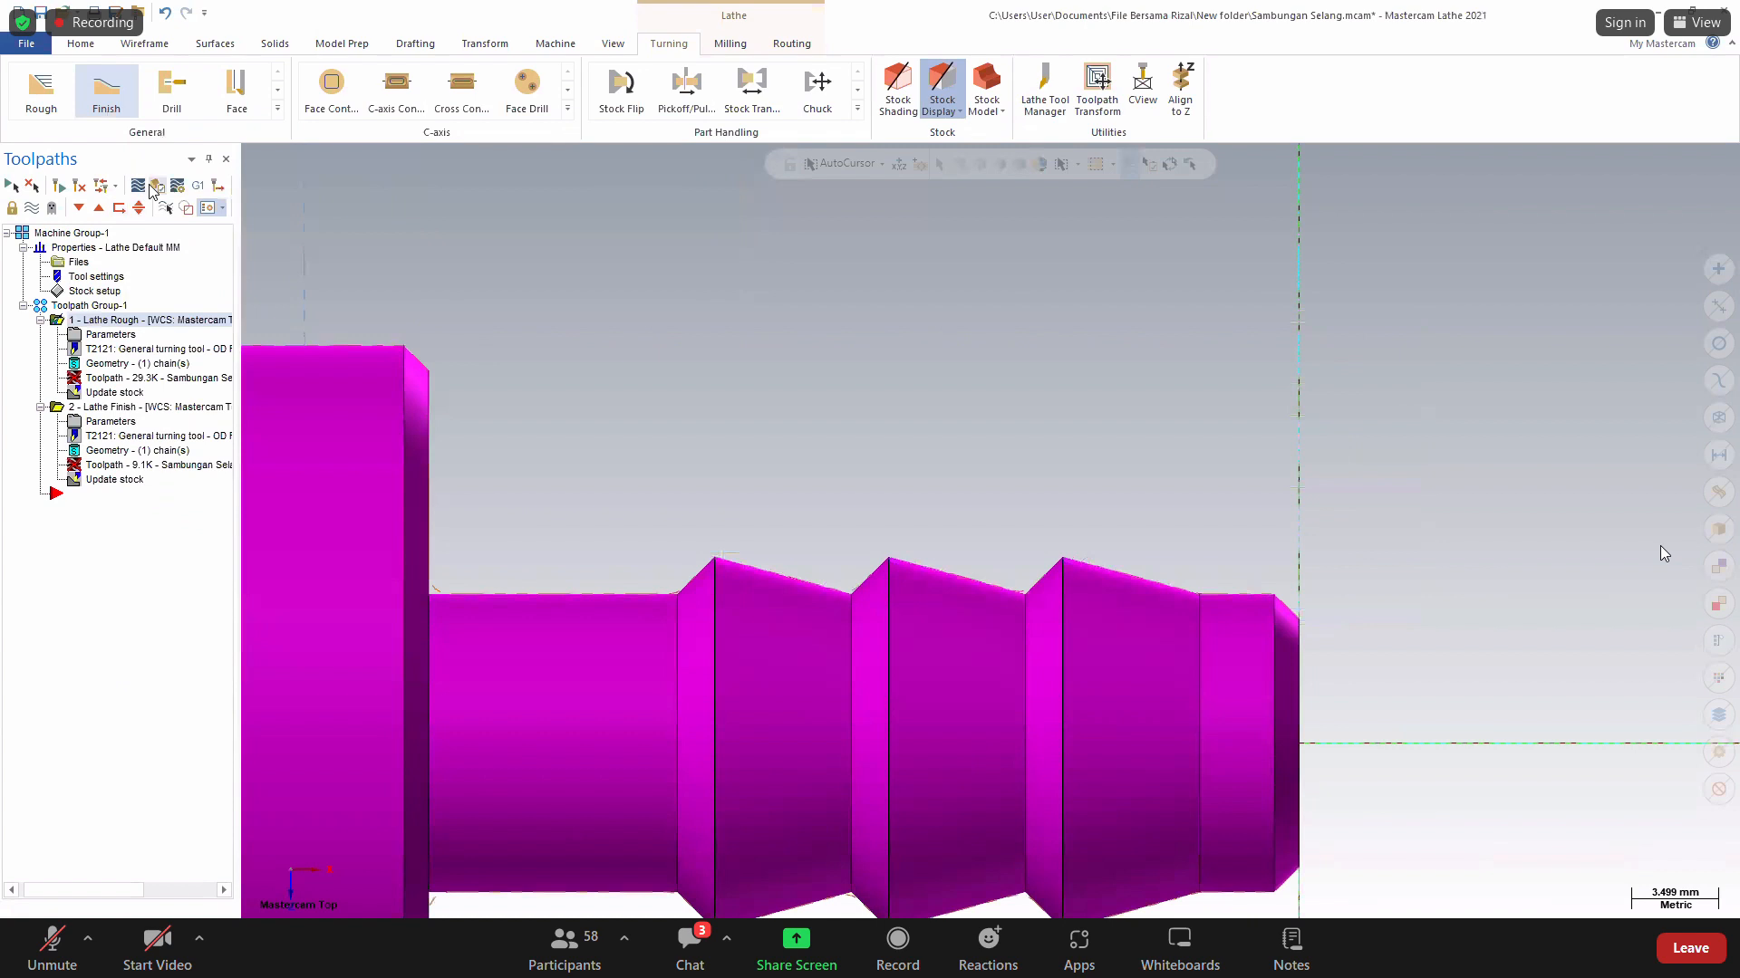
Regenerate the rough toolpath with the changed plunge settings, continuing despite the tool collisions with the stock.
click(156, 189)
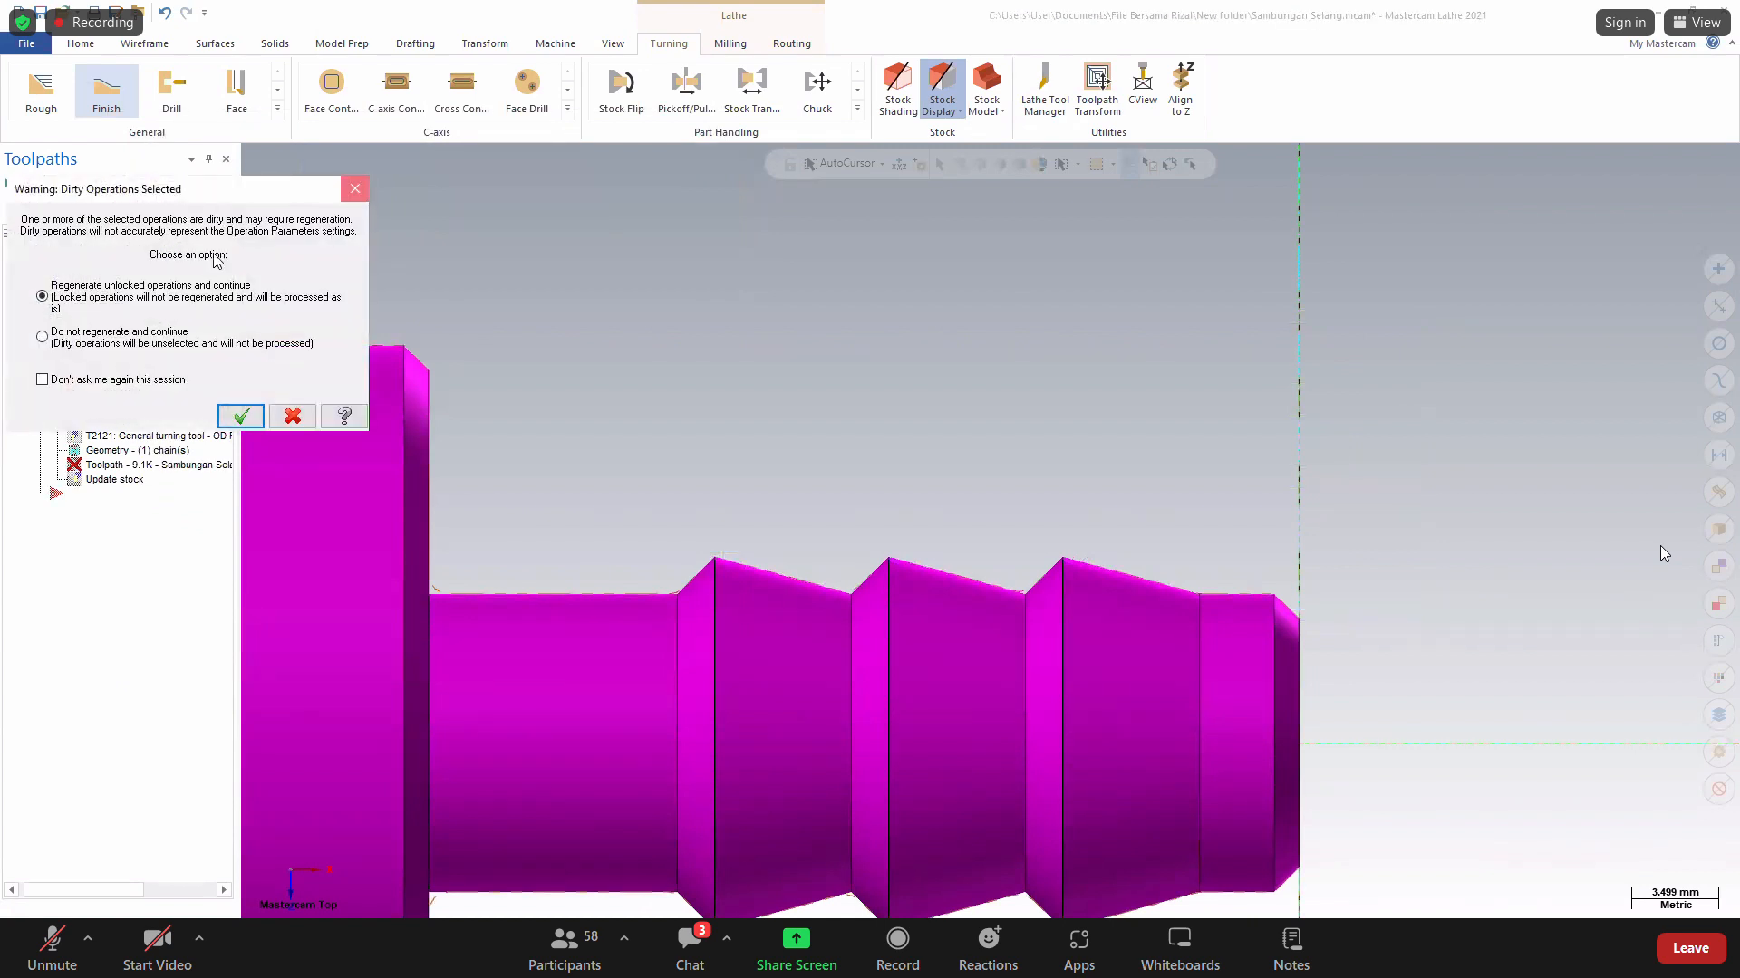
key(Escape)
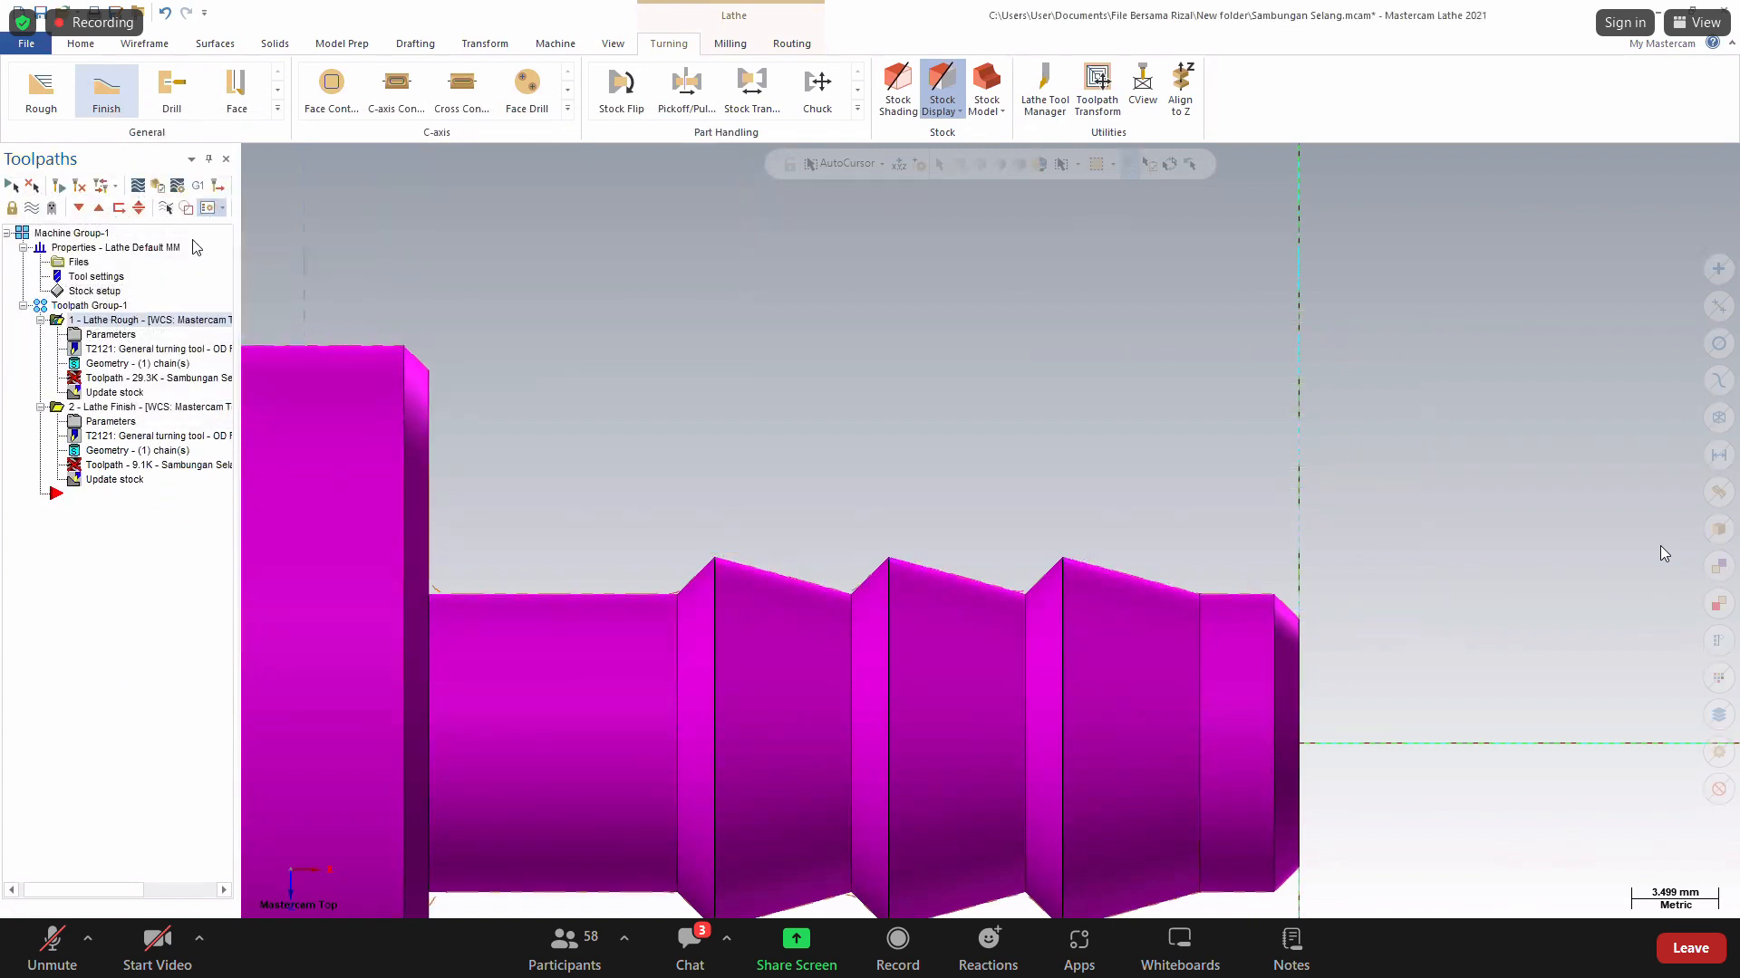
click(57, 187)
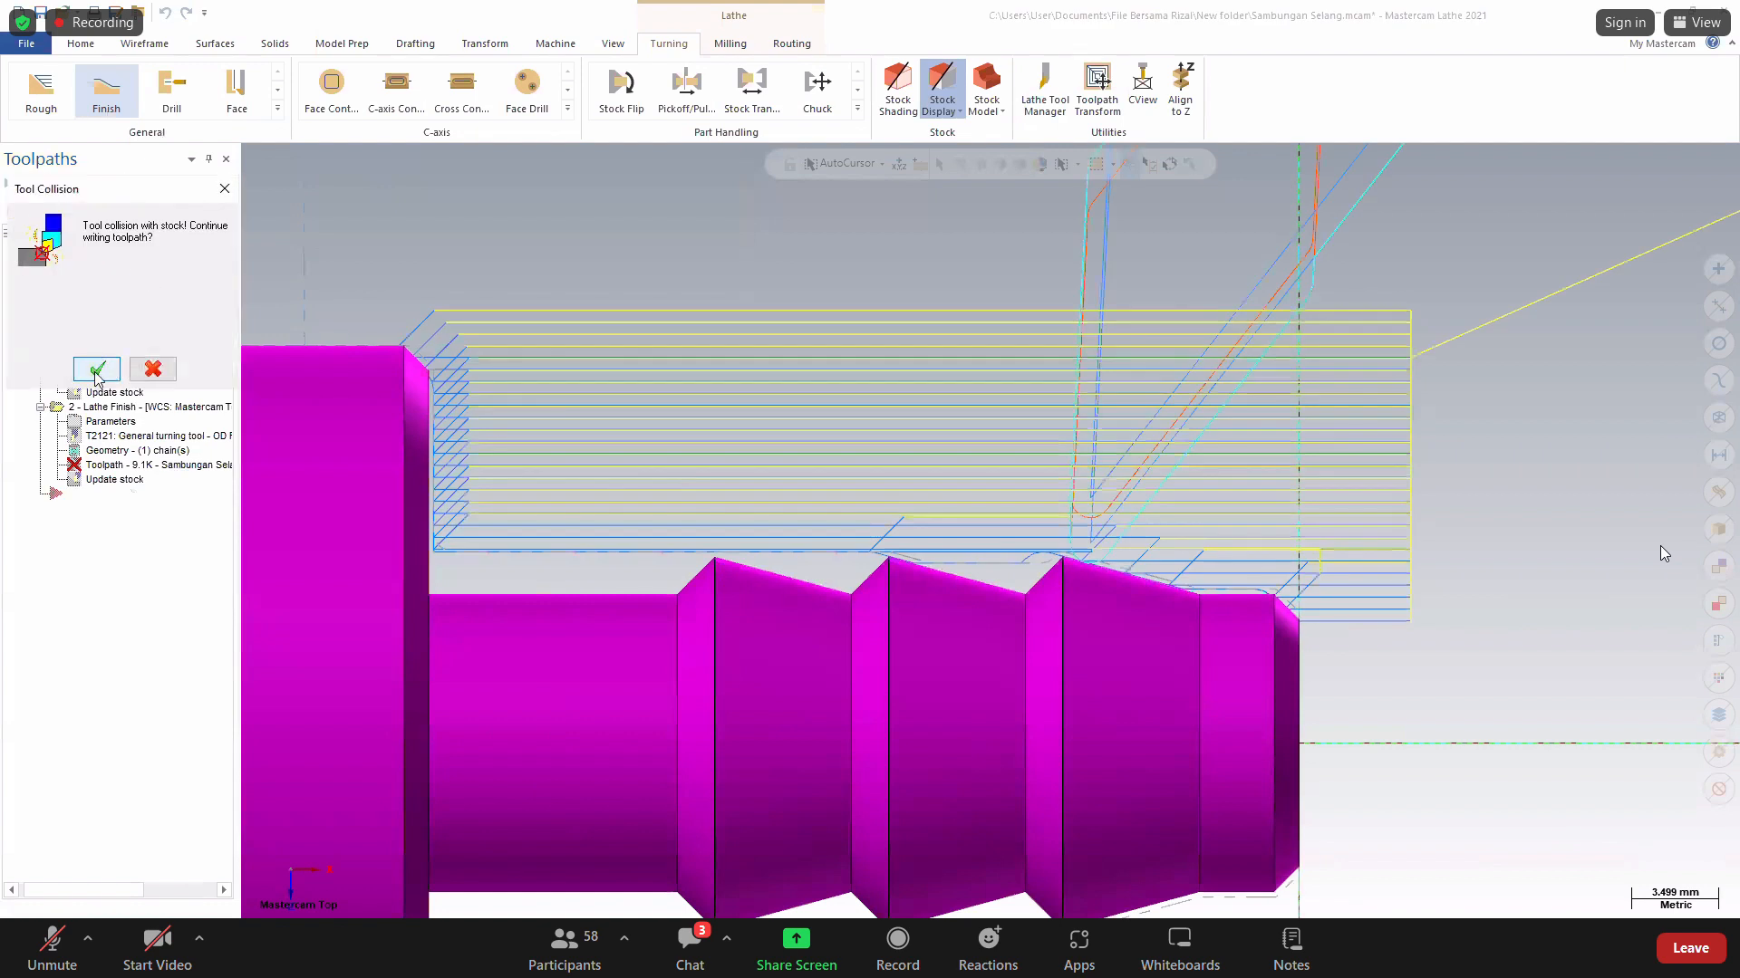
click(97, 376)
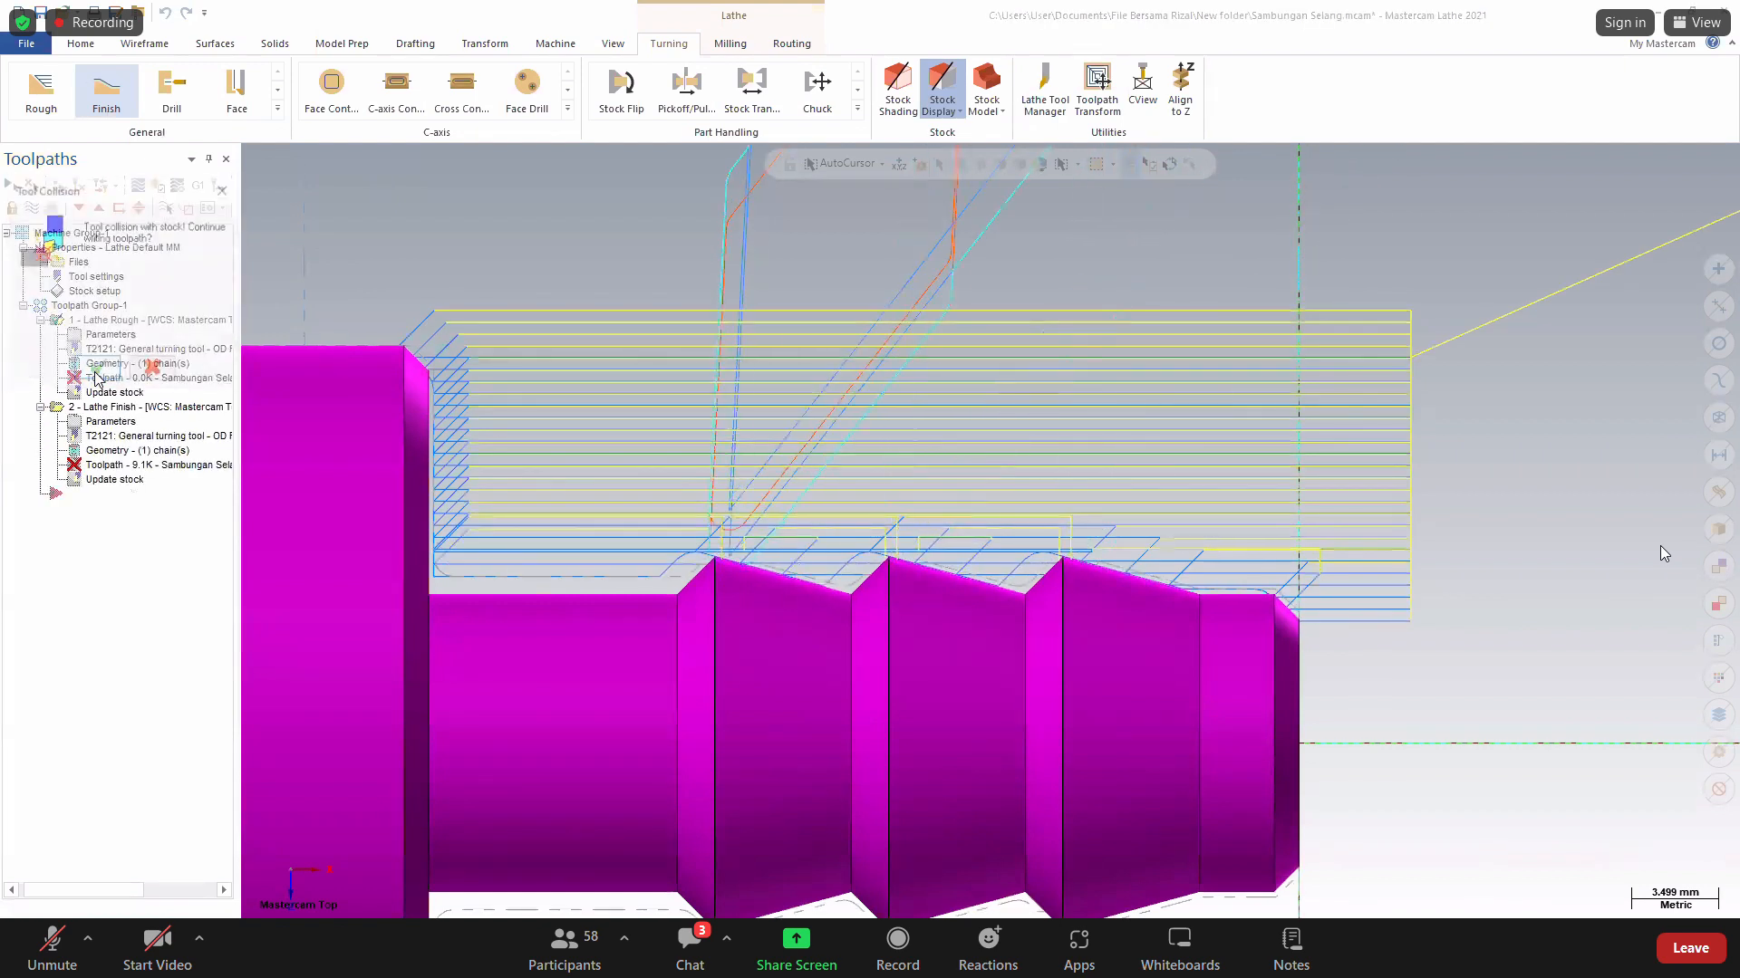
Verify the regenerated rough toolpath in the simulator and close the simulation.
click(158, 187)
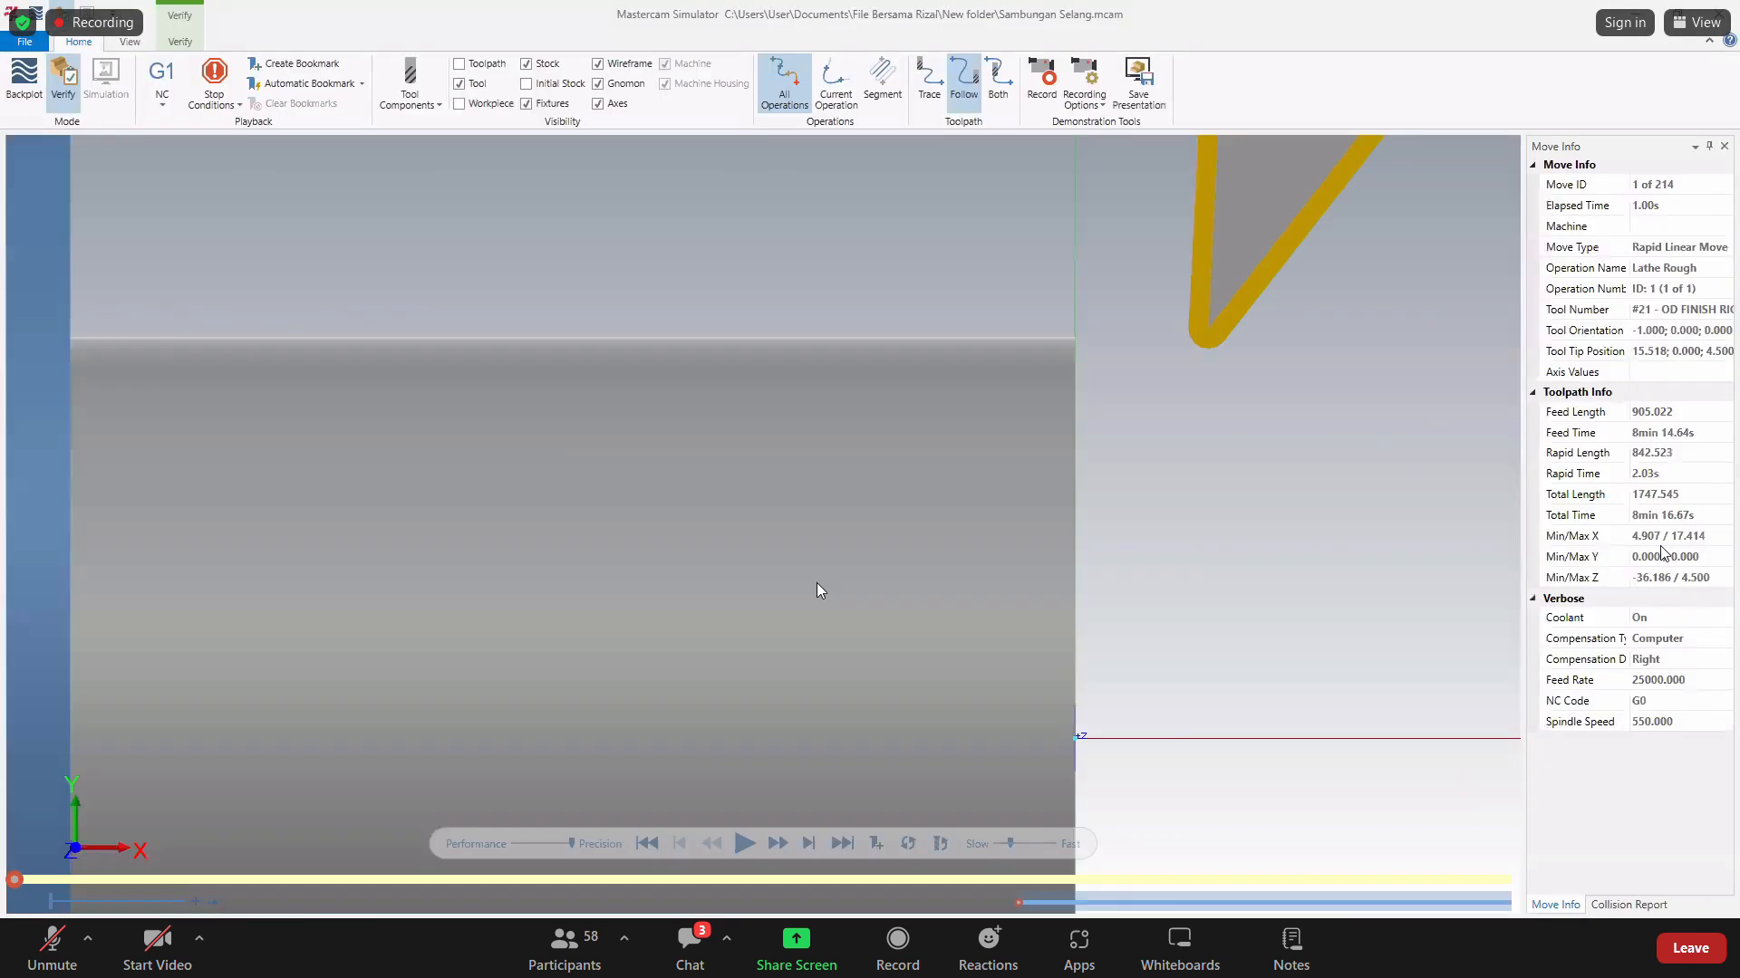
click(744, 844)
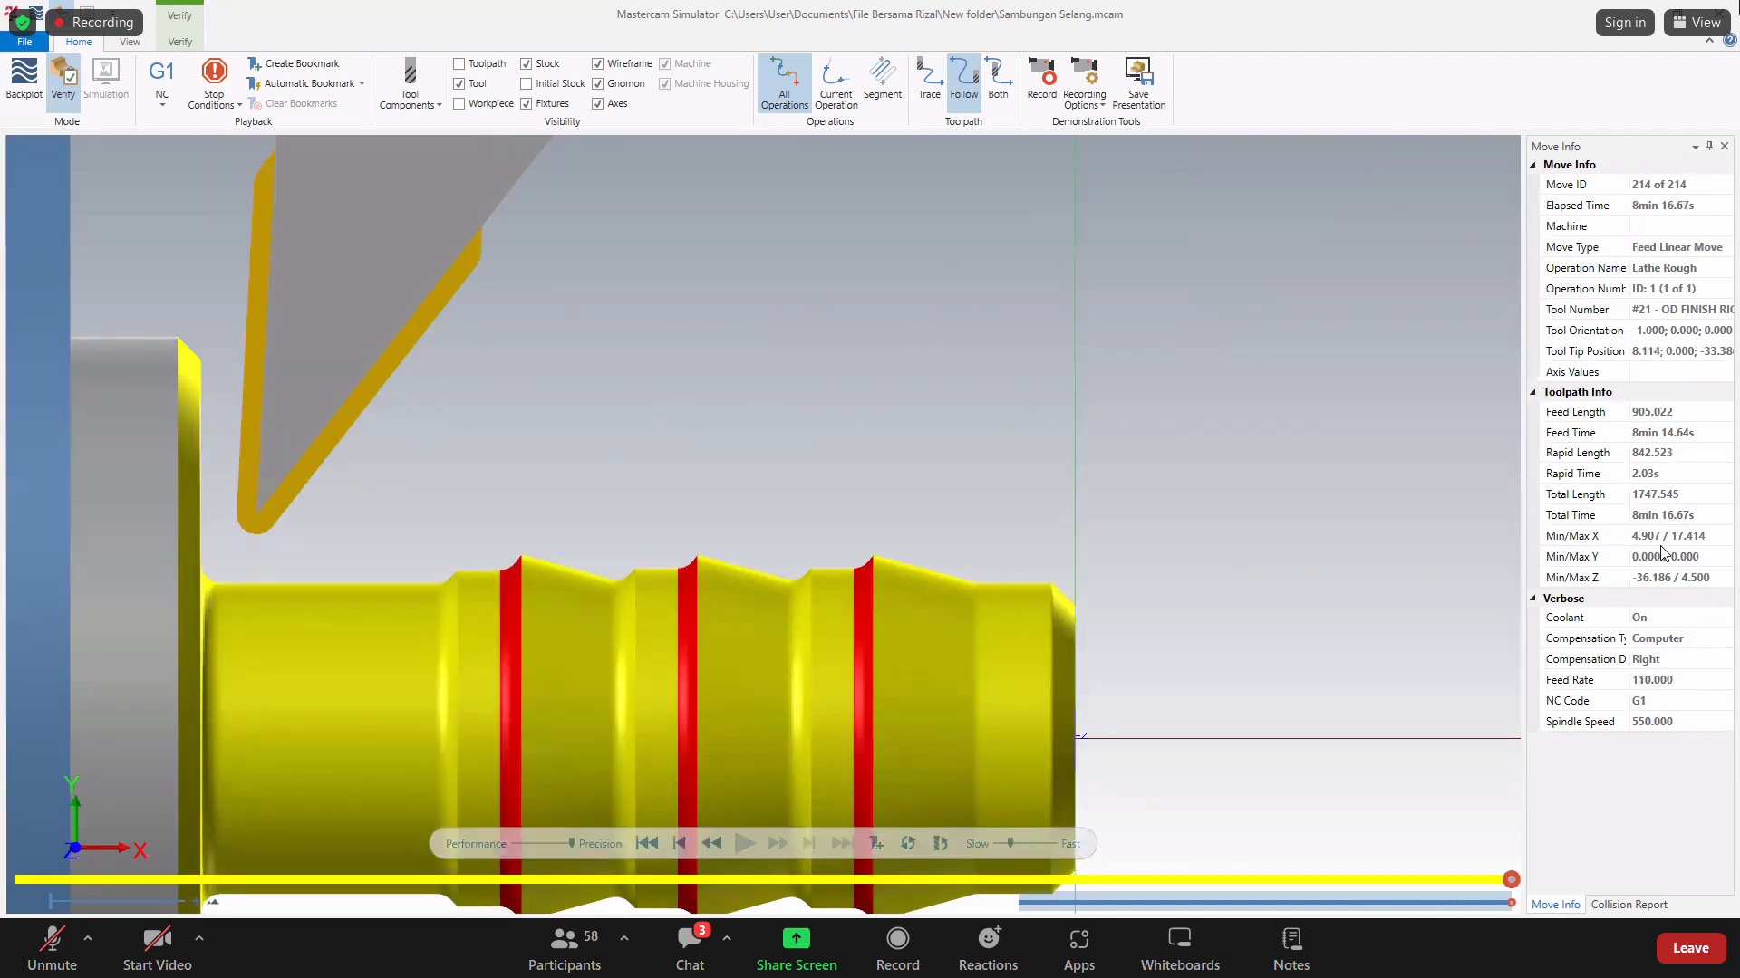
click(1719, 14)
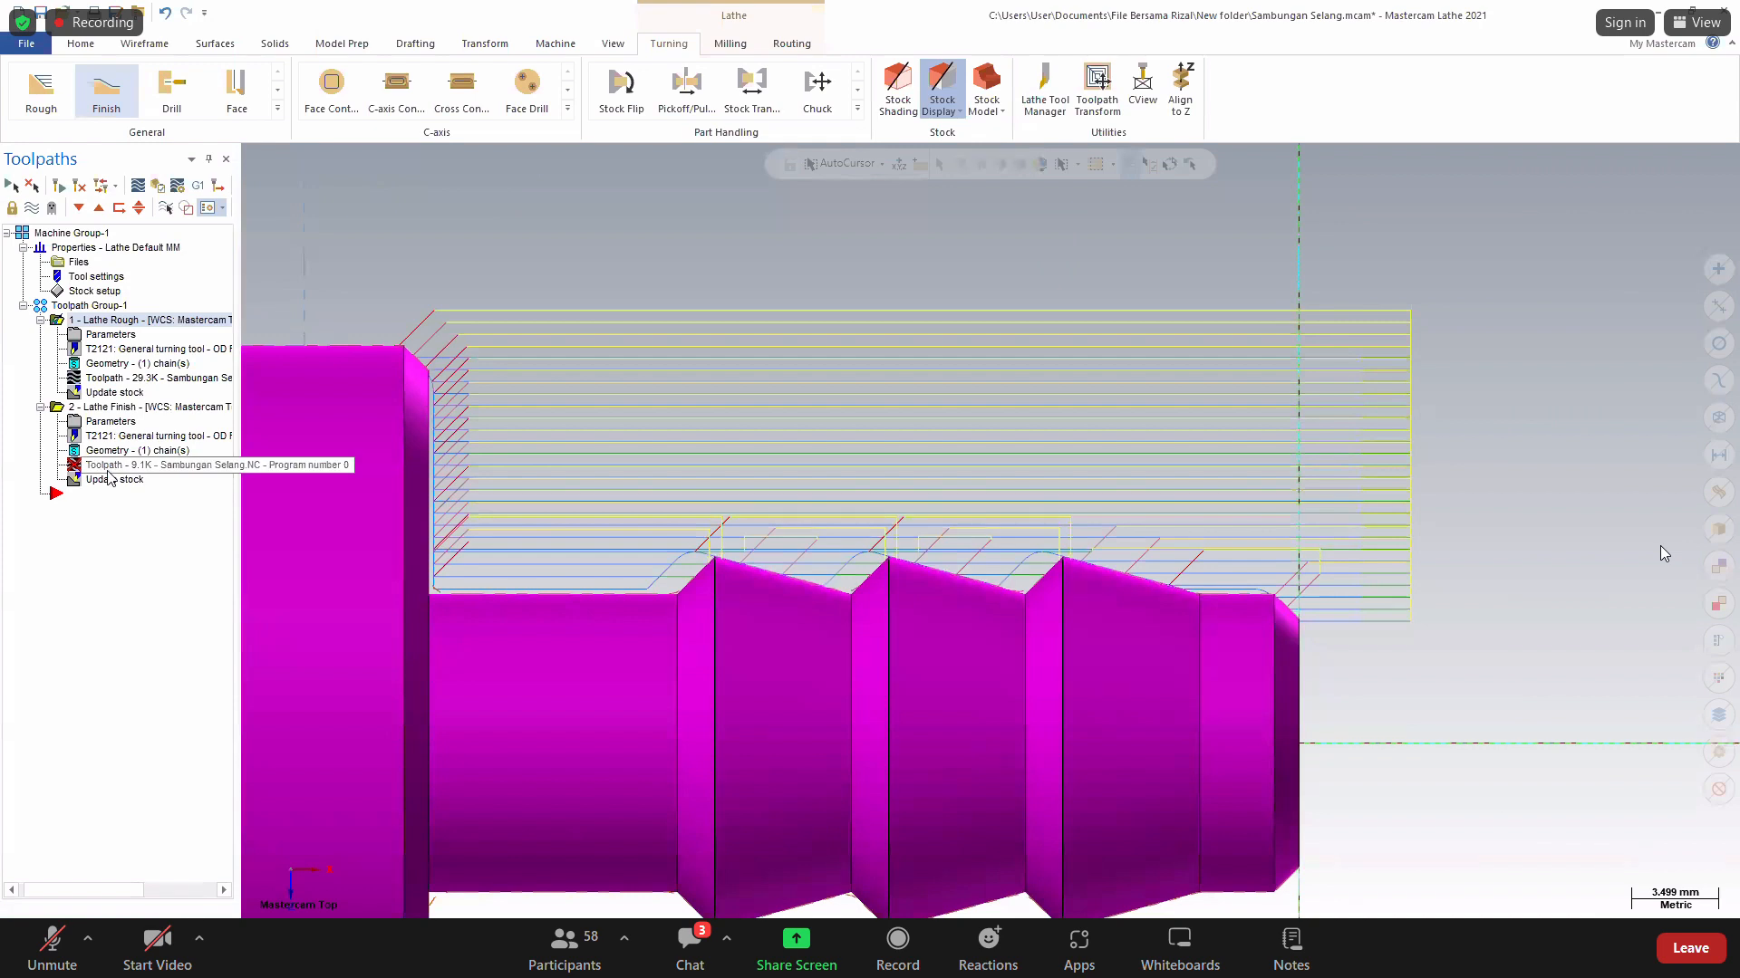
Disable the back clearance angle in the finish operation's plunge cut parameters and accept the operation's changes.
click(99, 410)
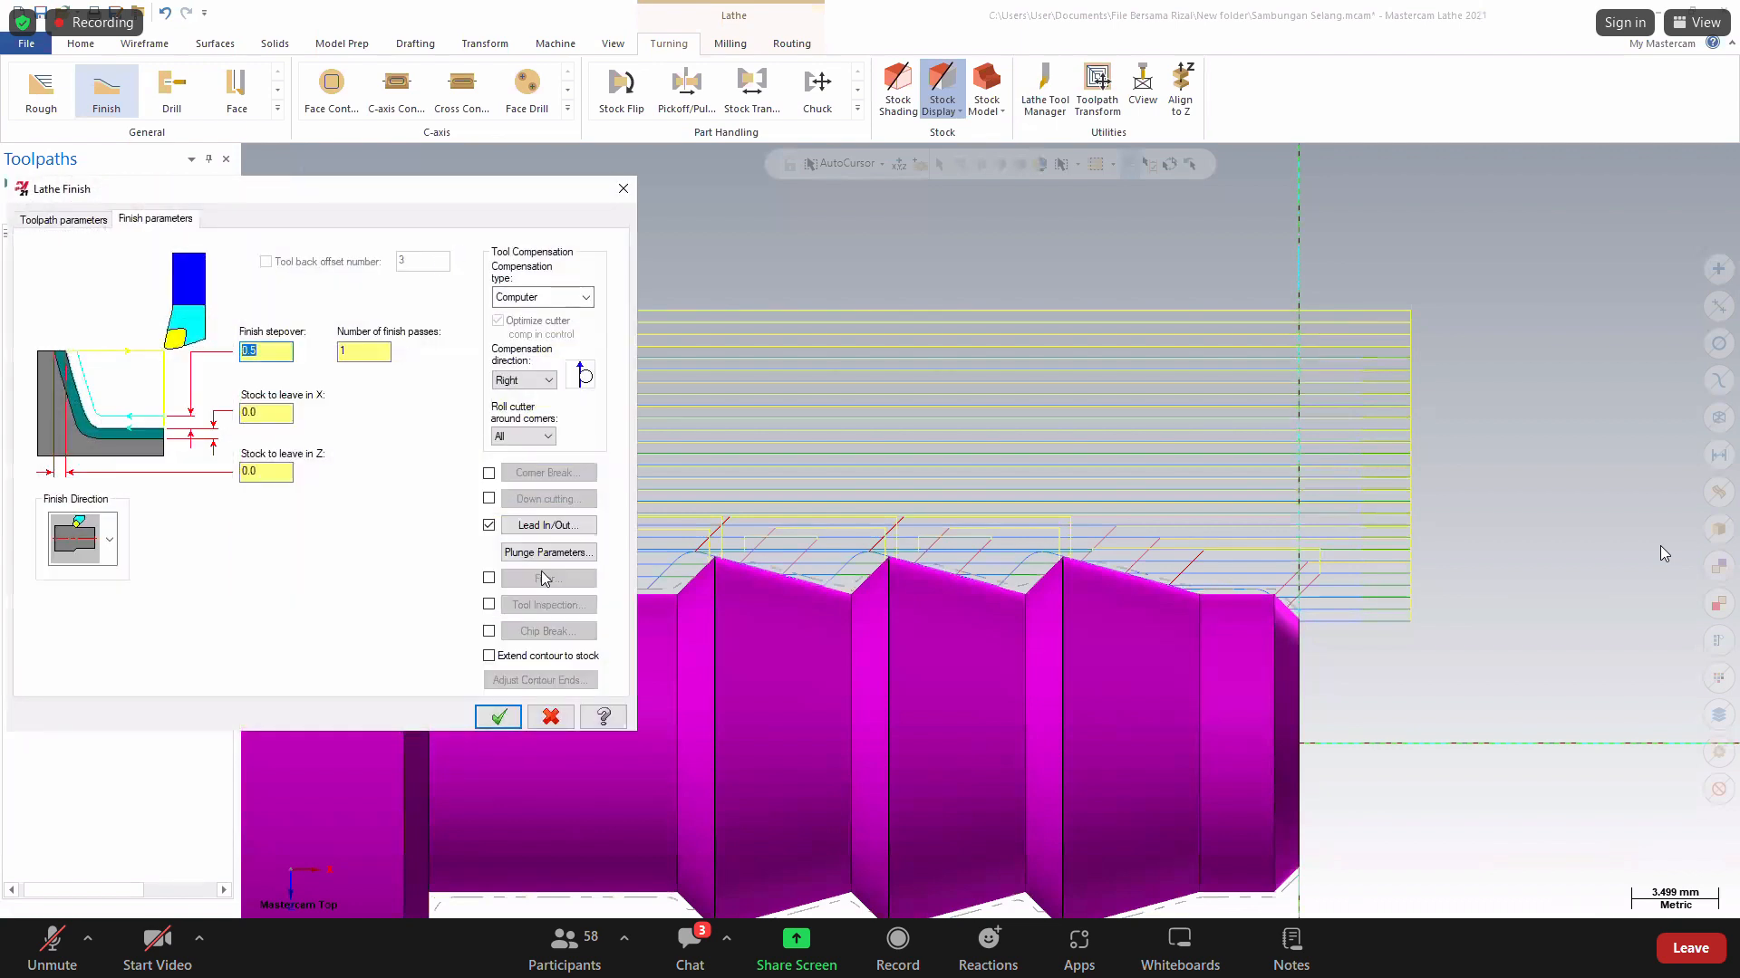
click(530, 551)
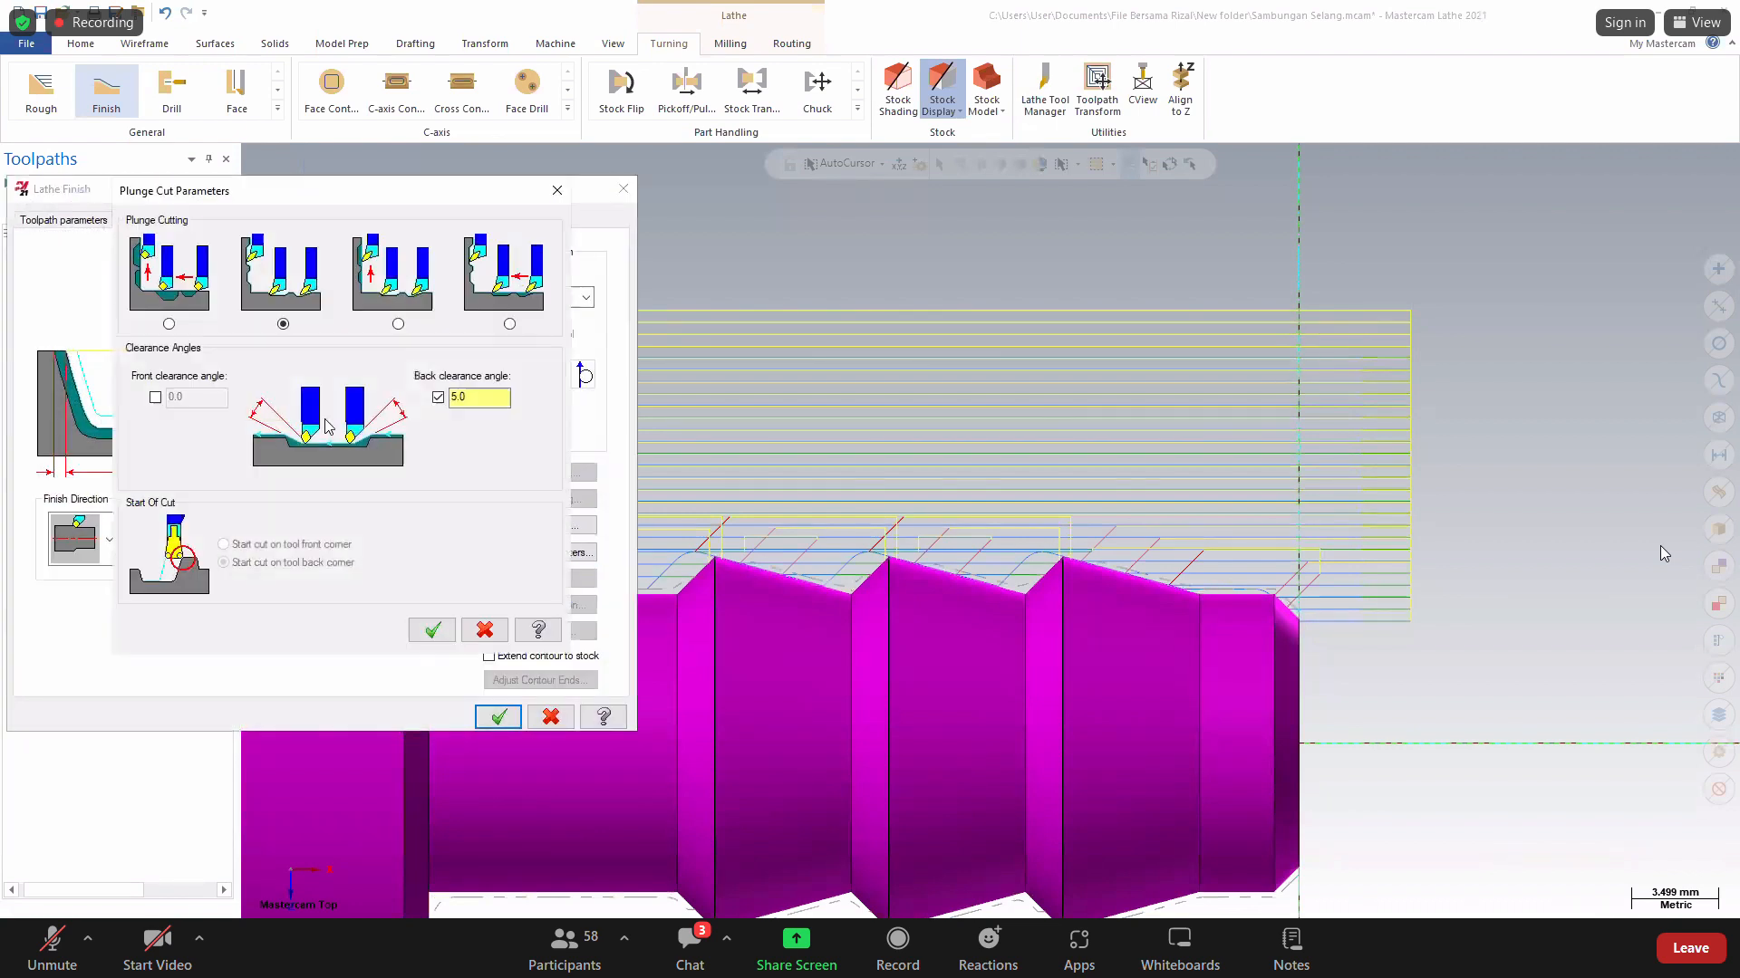
click(438, 397)
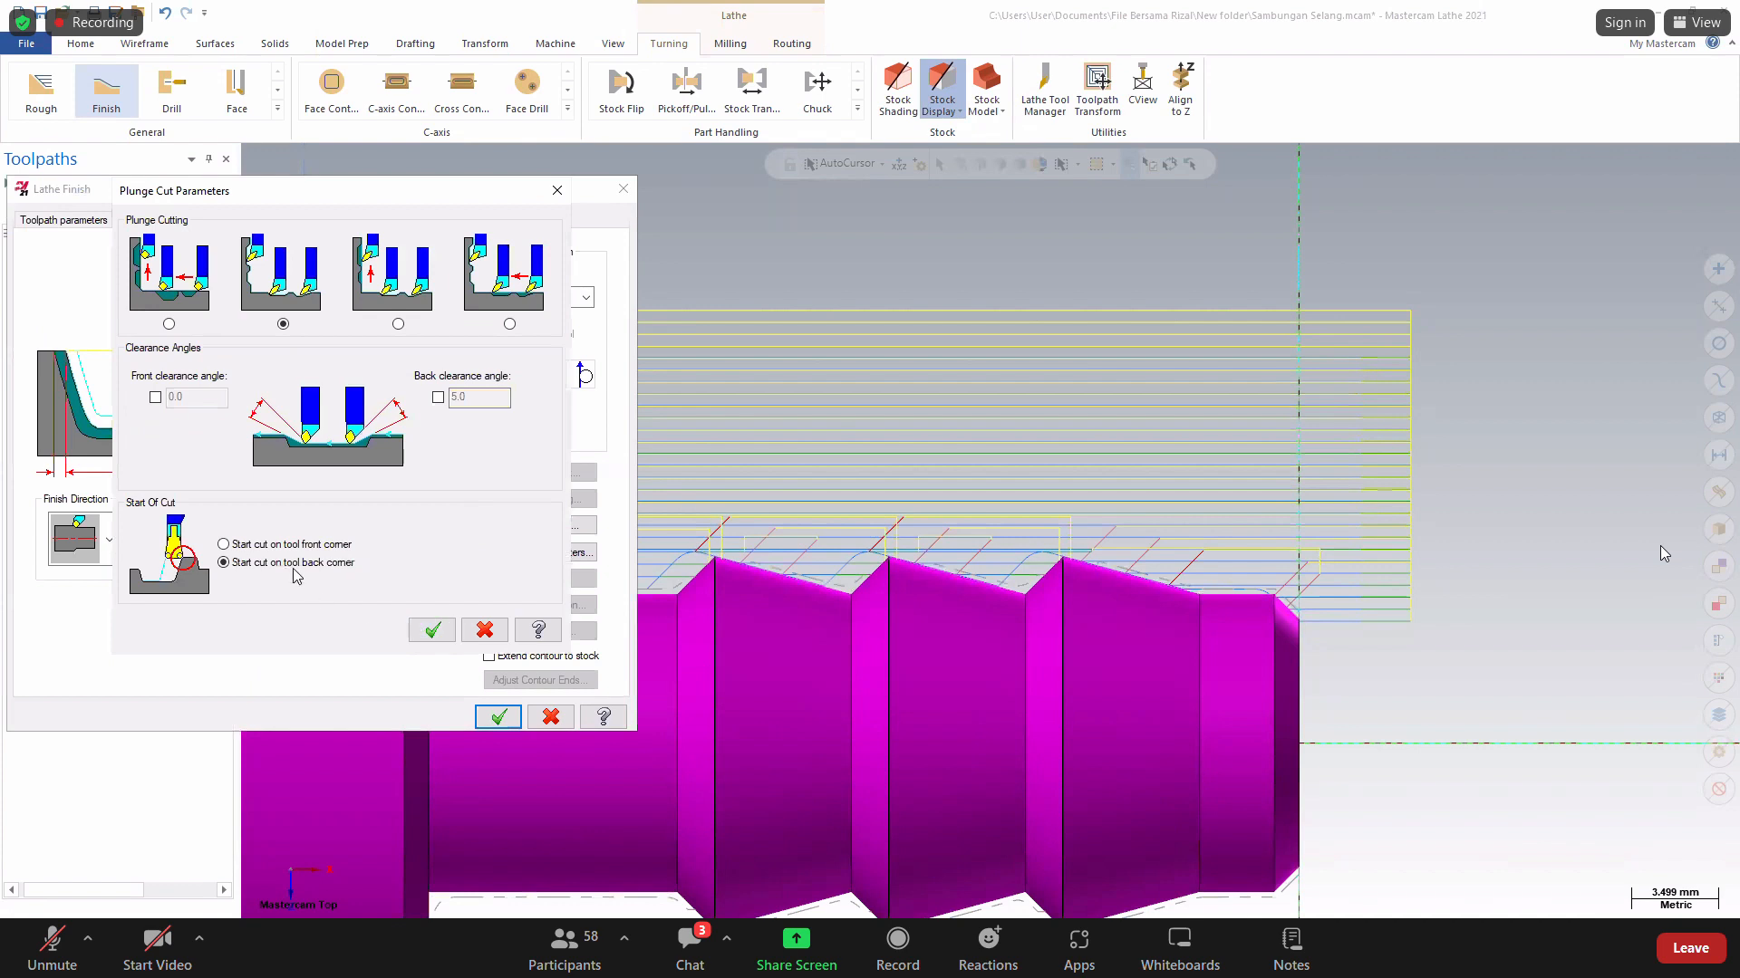
click(431, 630)
click(498, 716)
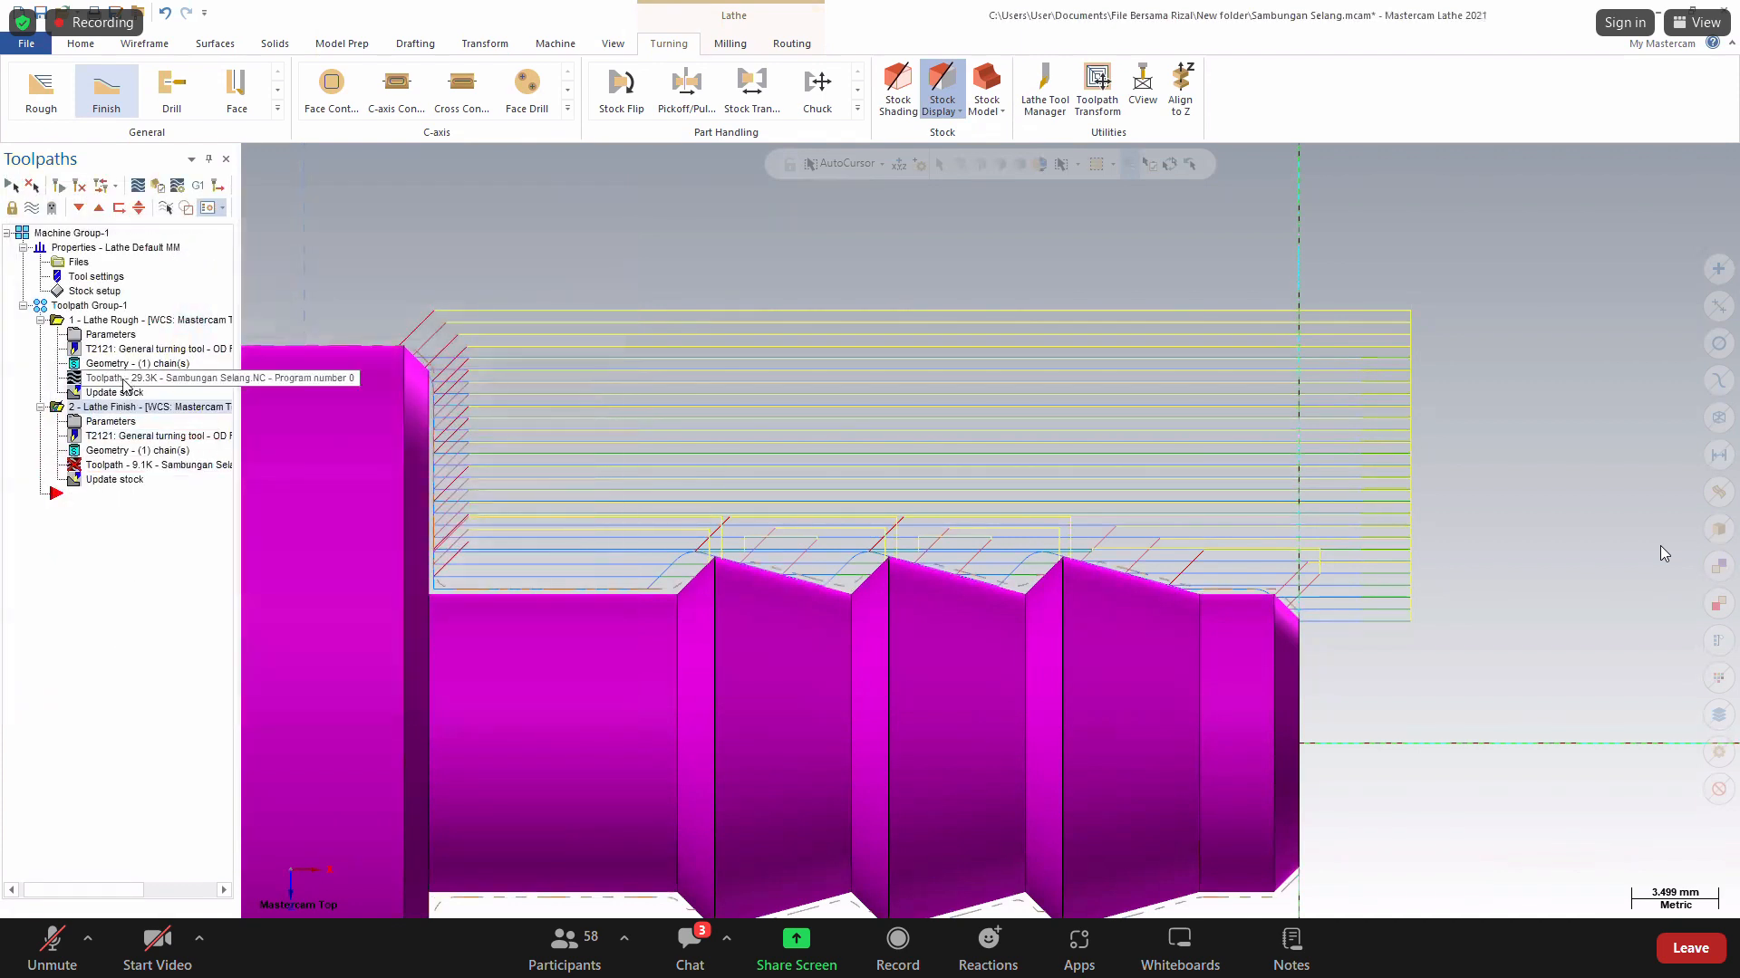
click(145, 377)
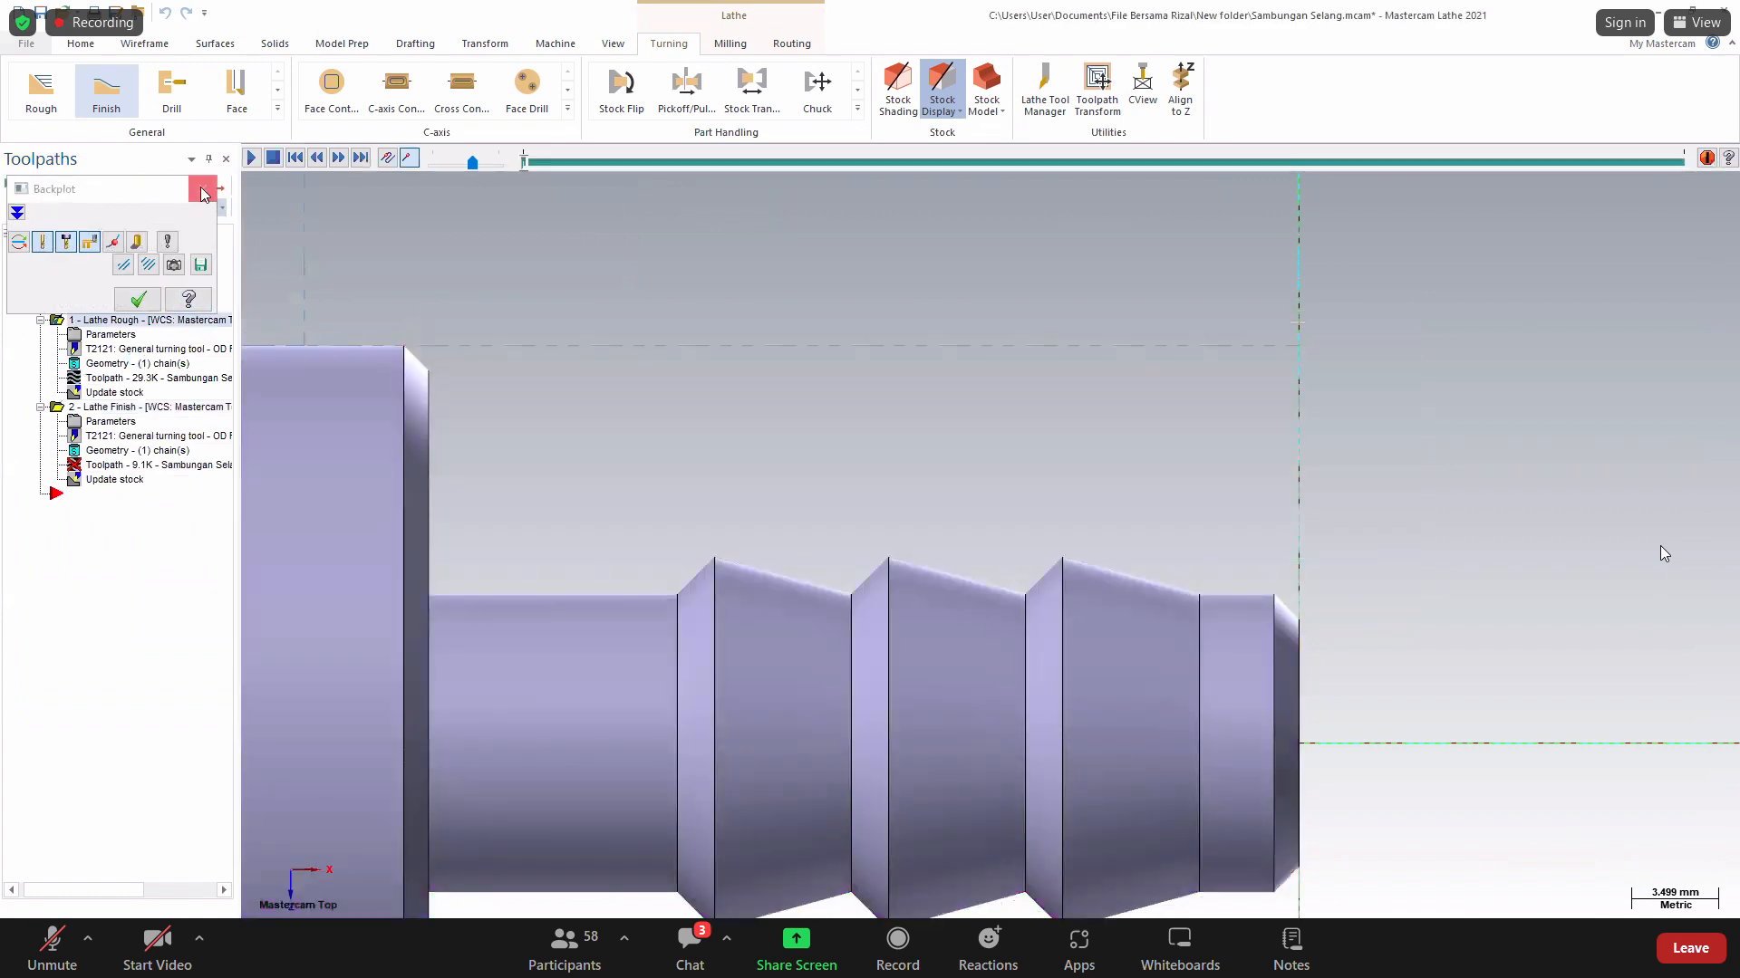
click(203, 188)
click(119, 363)
click(221, 189)
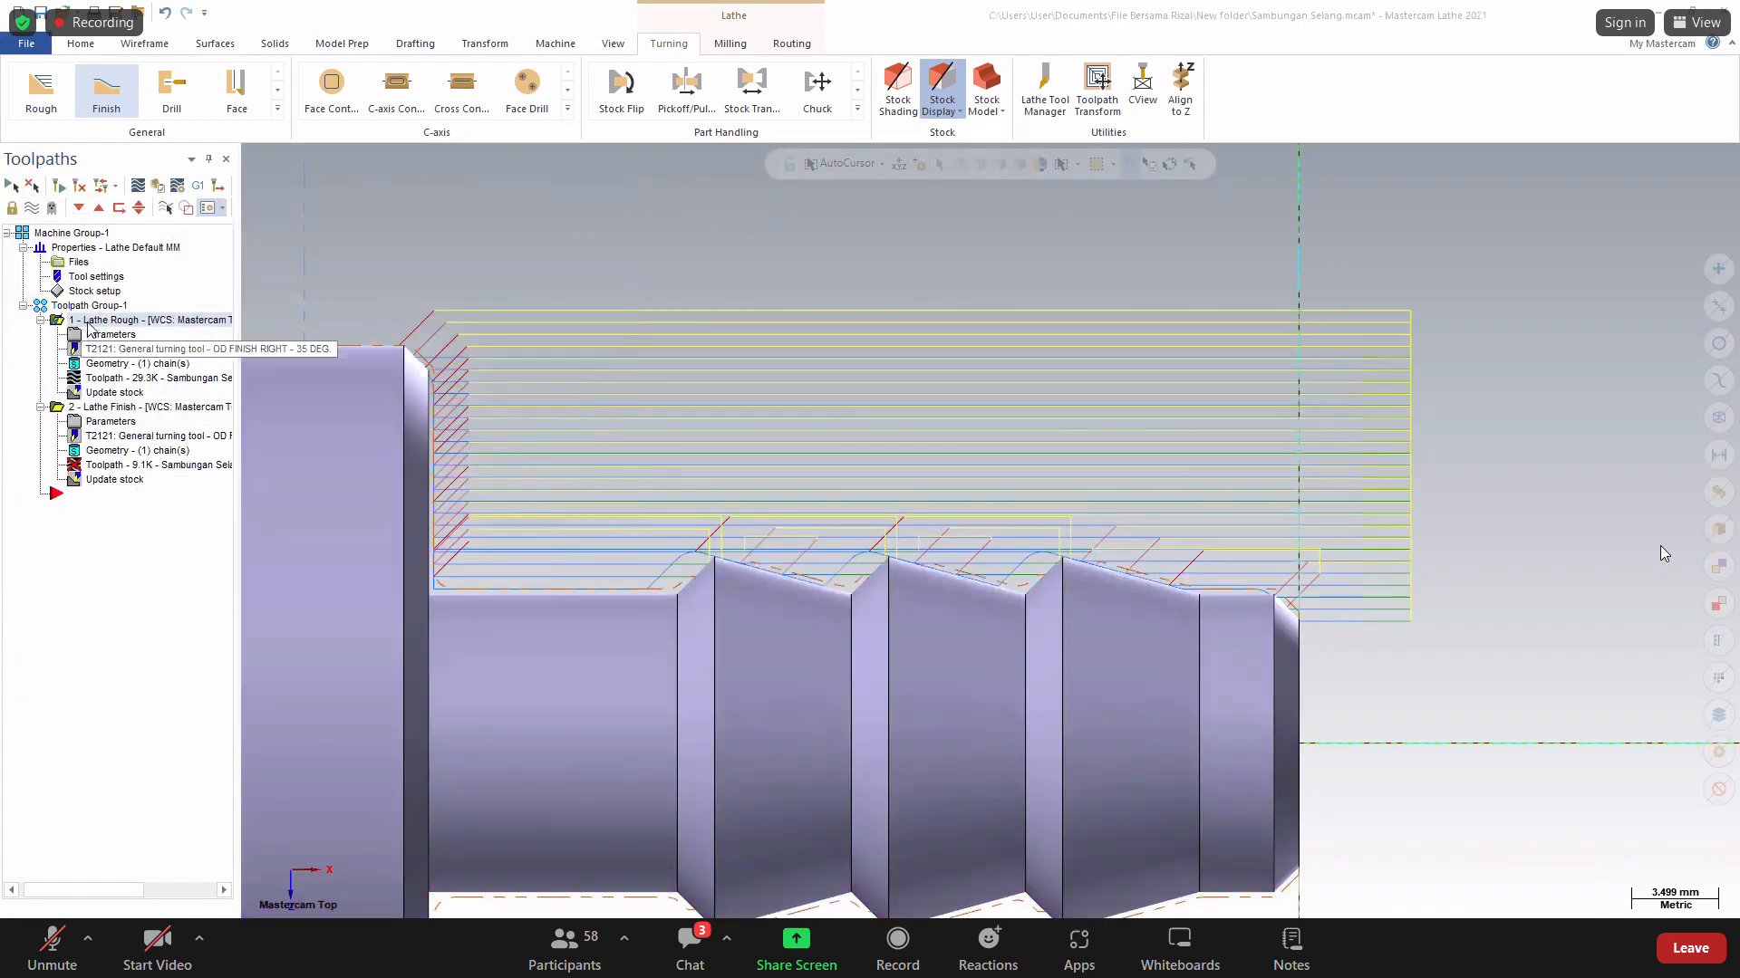
click(101, 347)
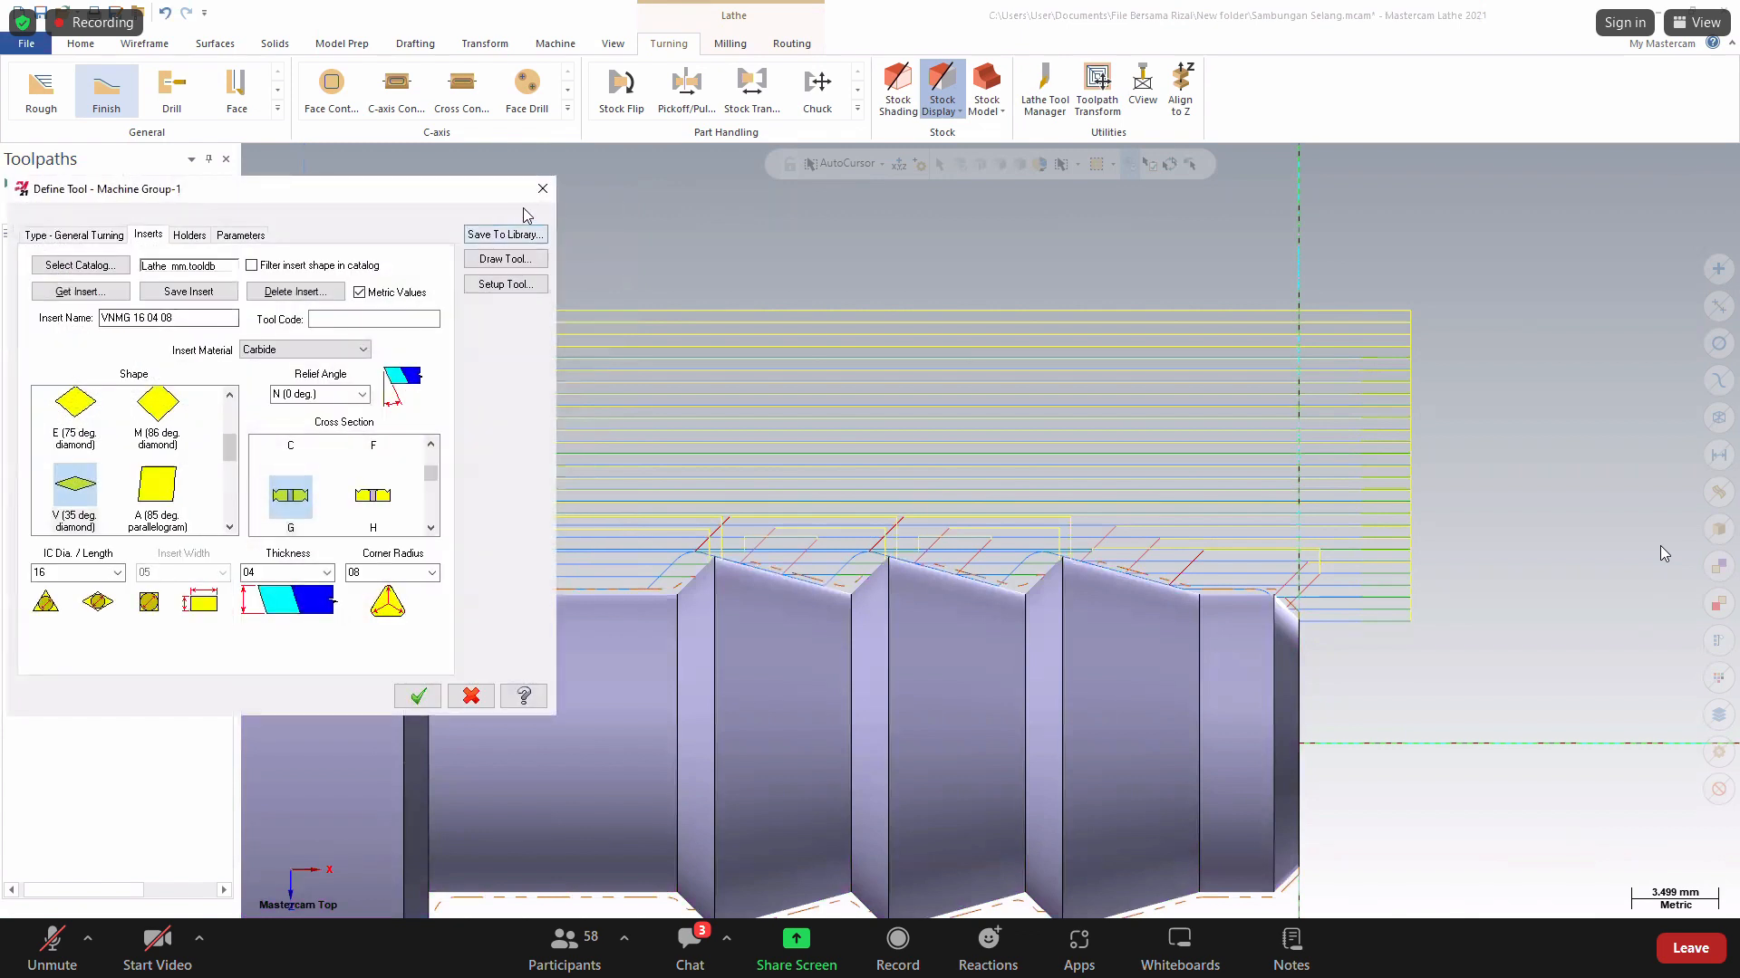
key(Escape)
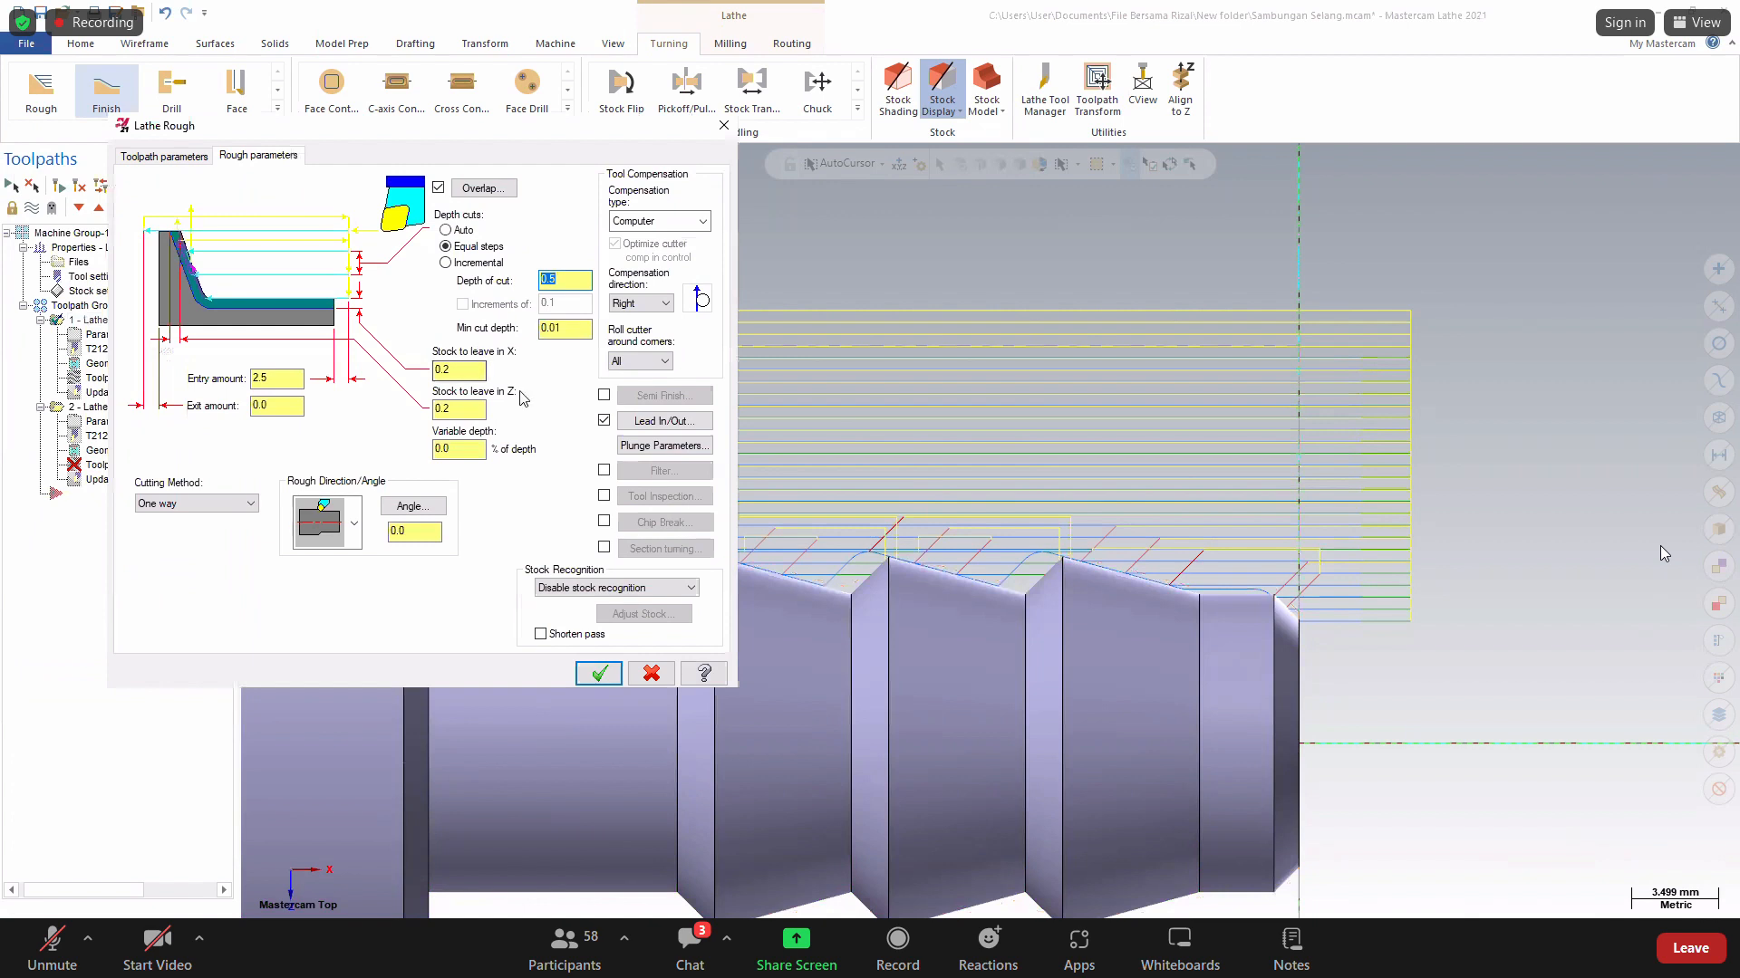
Disable the back clearance angle in the rough operation's plunge cut parameters and accept the operation's changes.
click(634, 448)
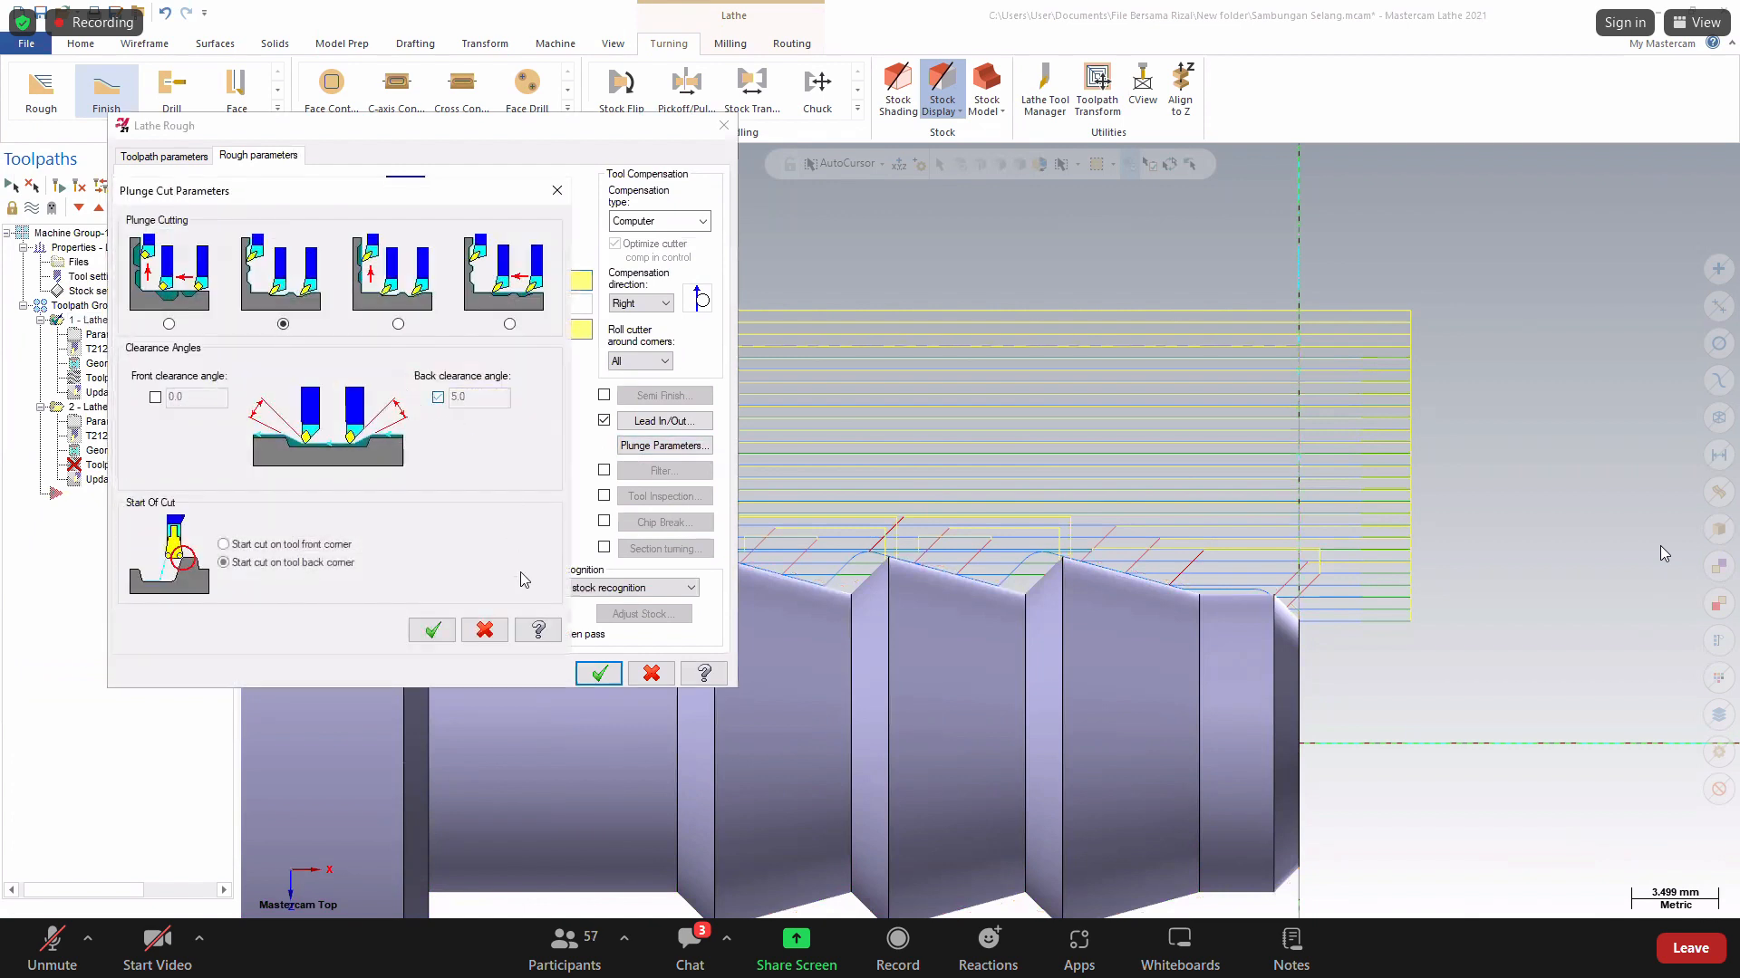
click(418, 626)
click(595, 674)
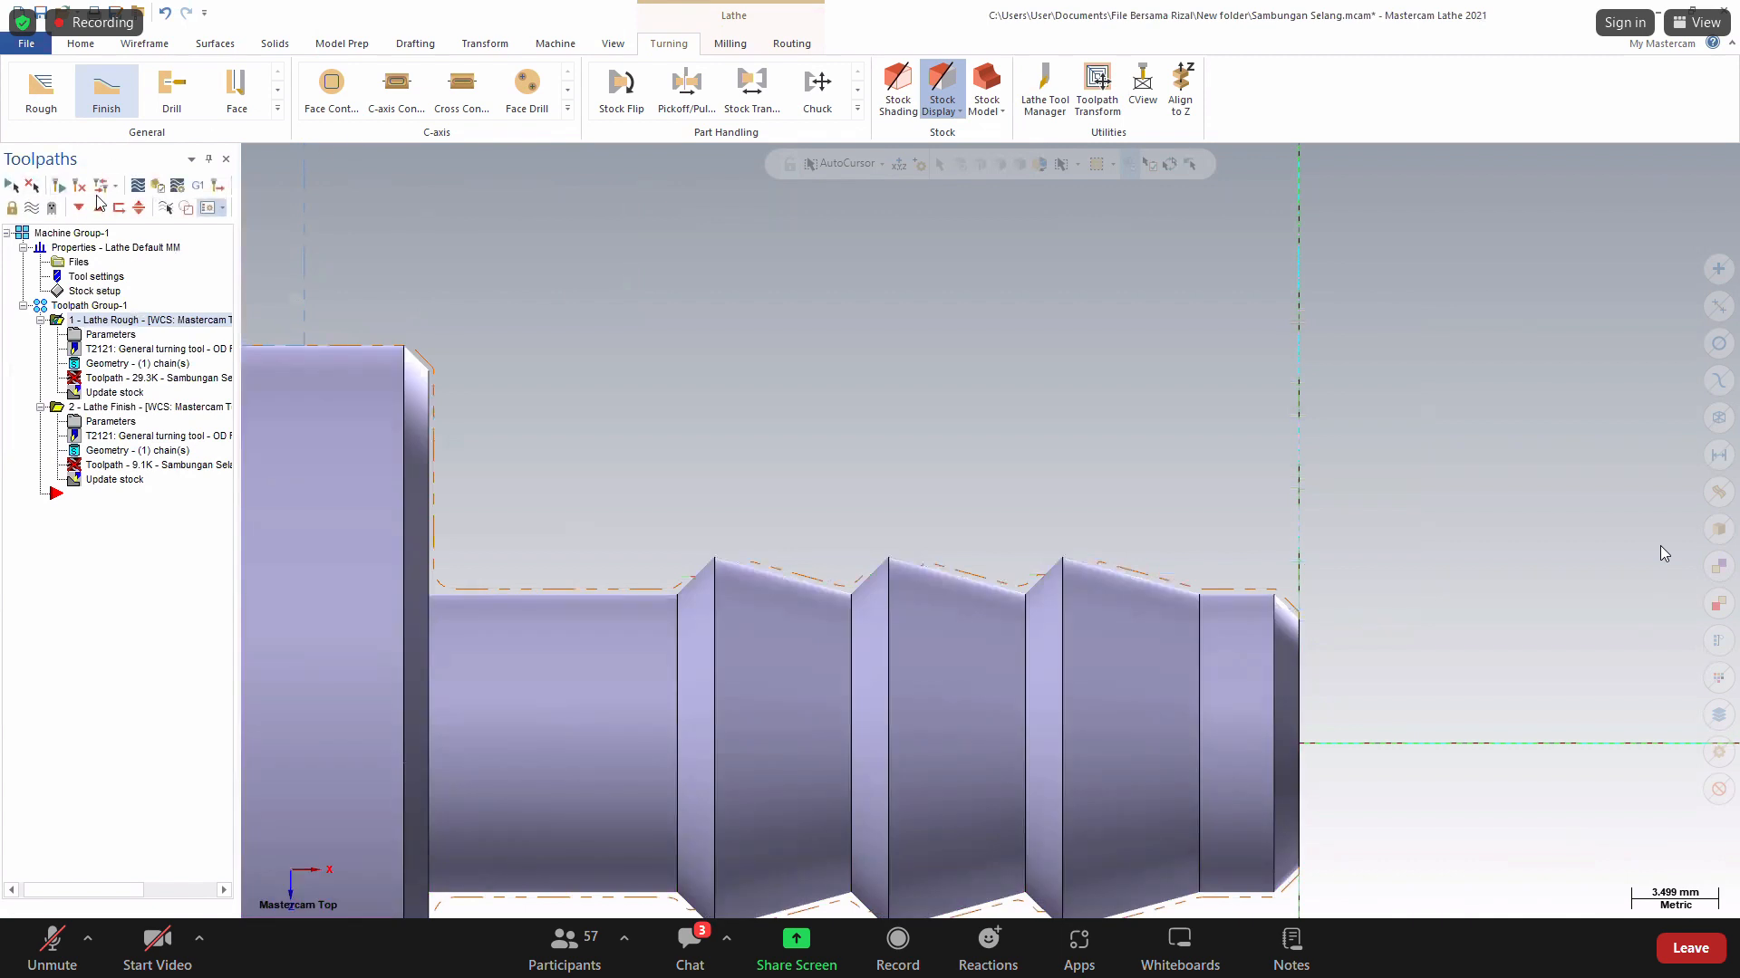
Regenerate the rough toolpath with the back clearance angle disabled.
click(59, 186)
click(94, 372)
click(88, 372)
click(89, 372)
click(89, 371)
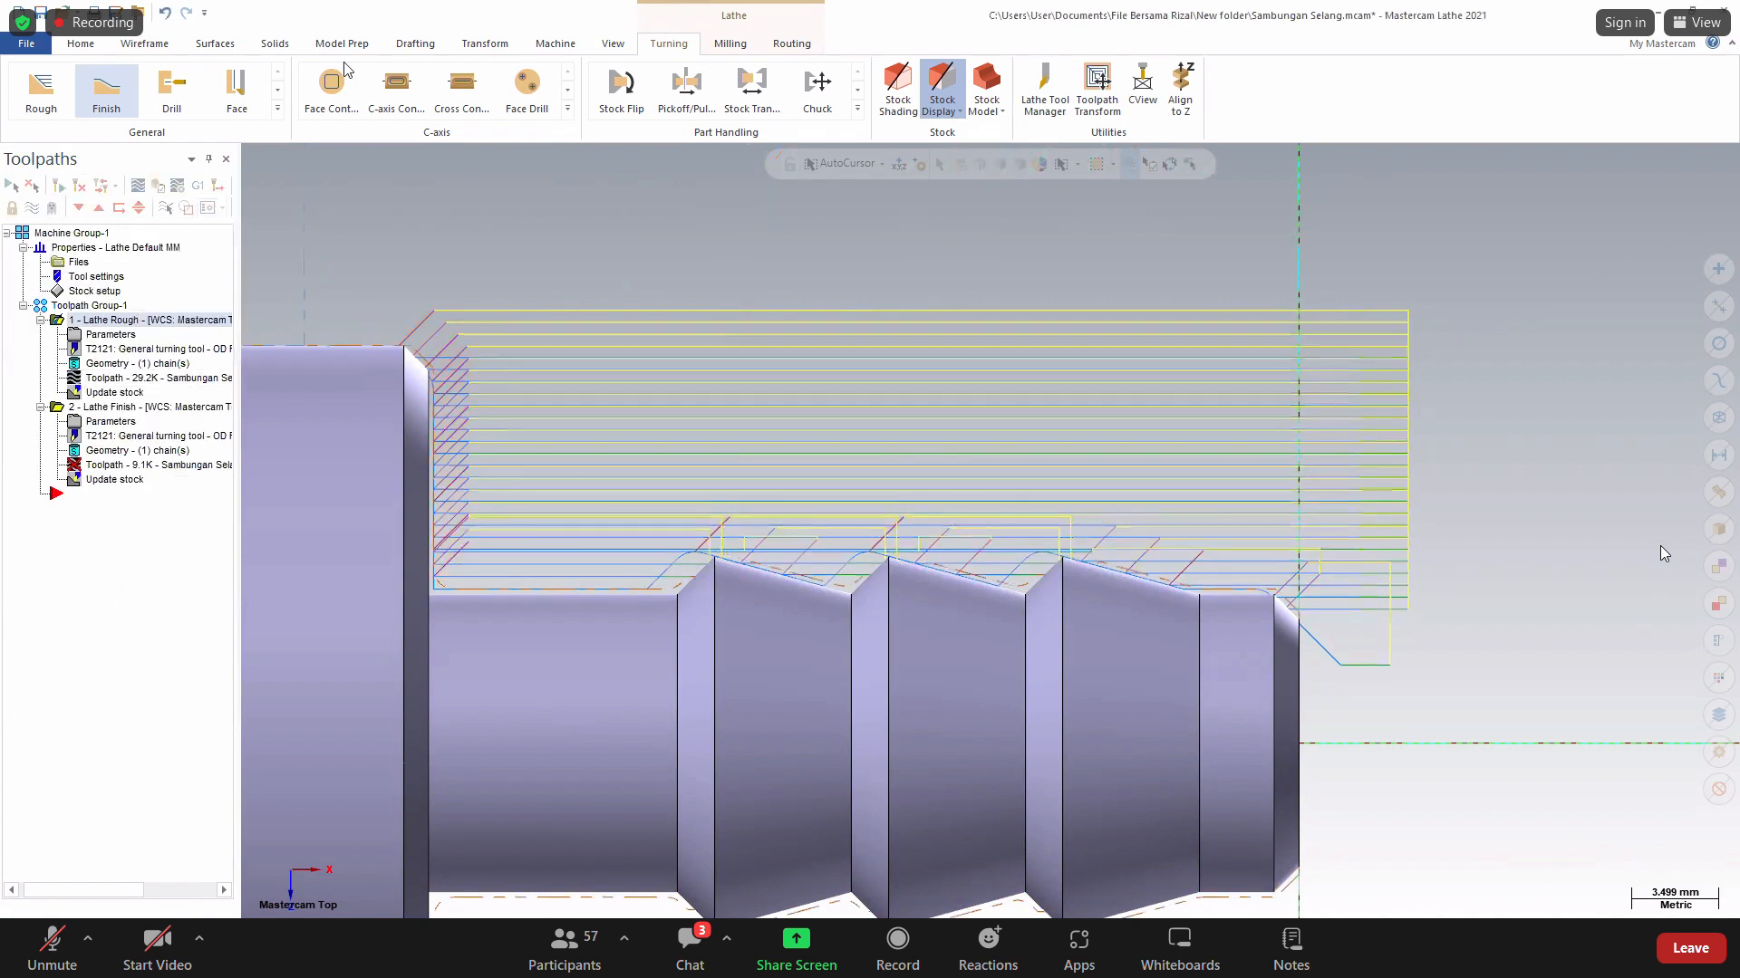
Verify the regenerated rough toolpath in the simulator at a faster playback speed, then close the simulation.
click(157, 188)
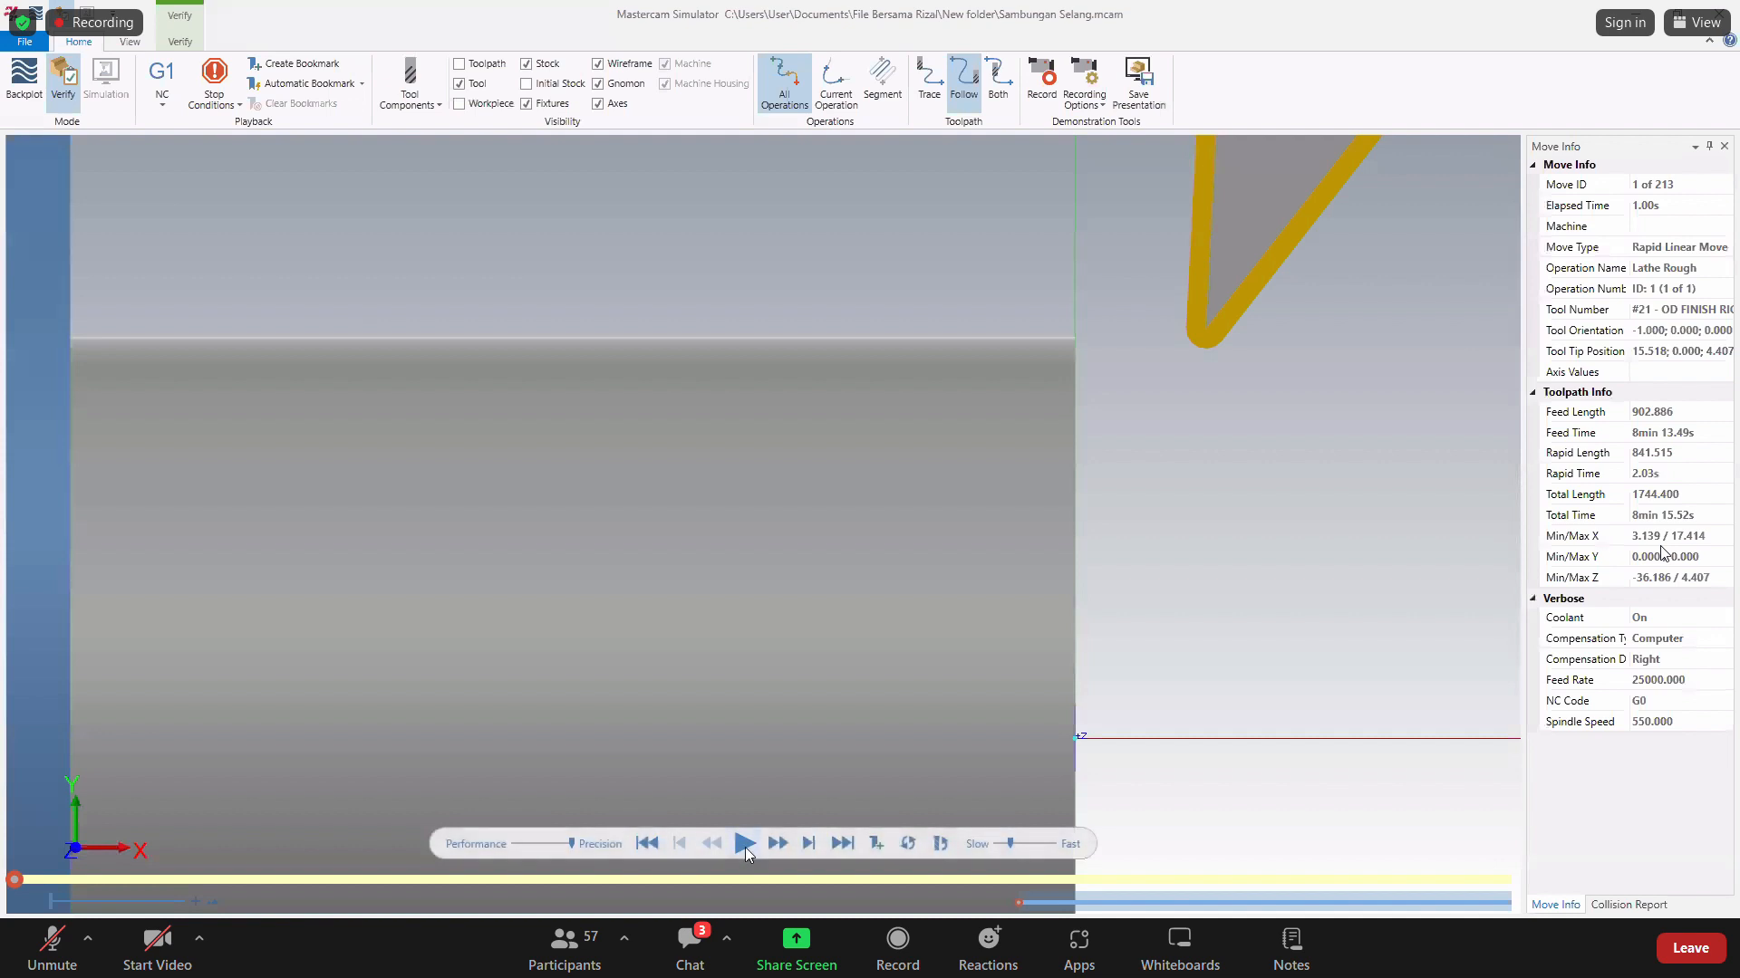
click(744, 845)
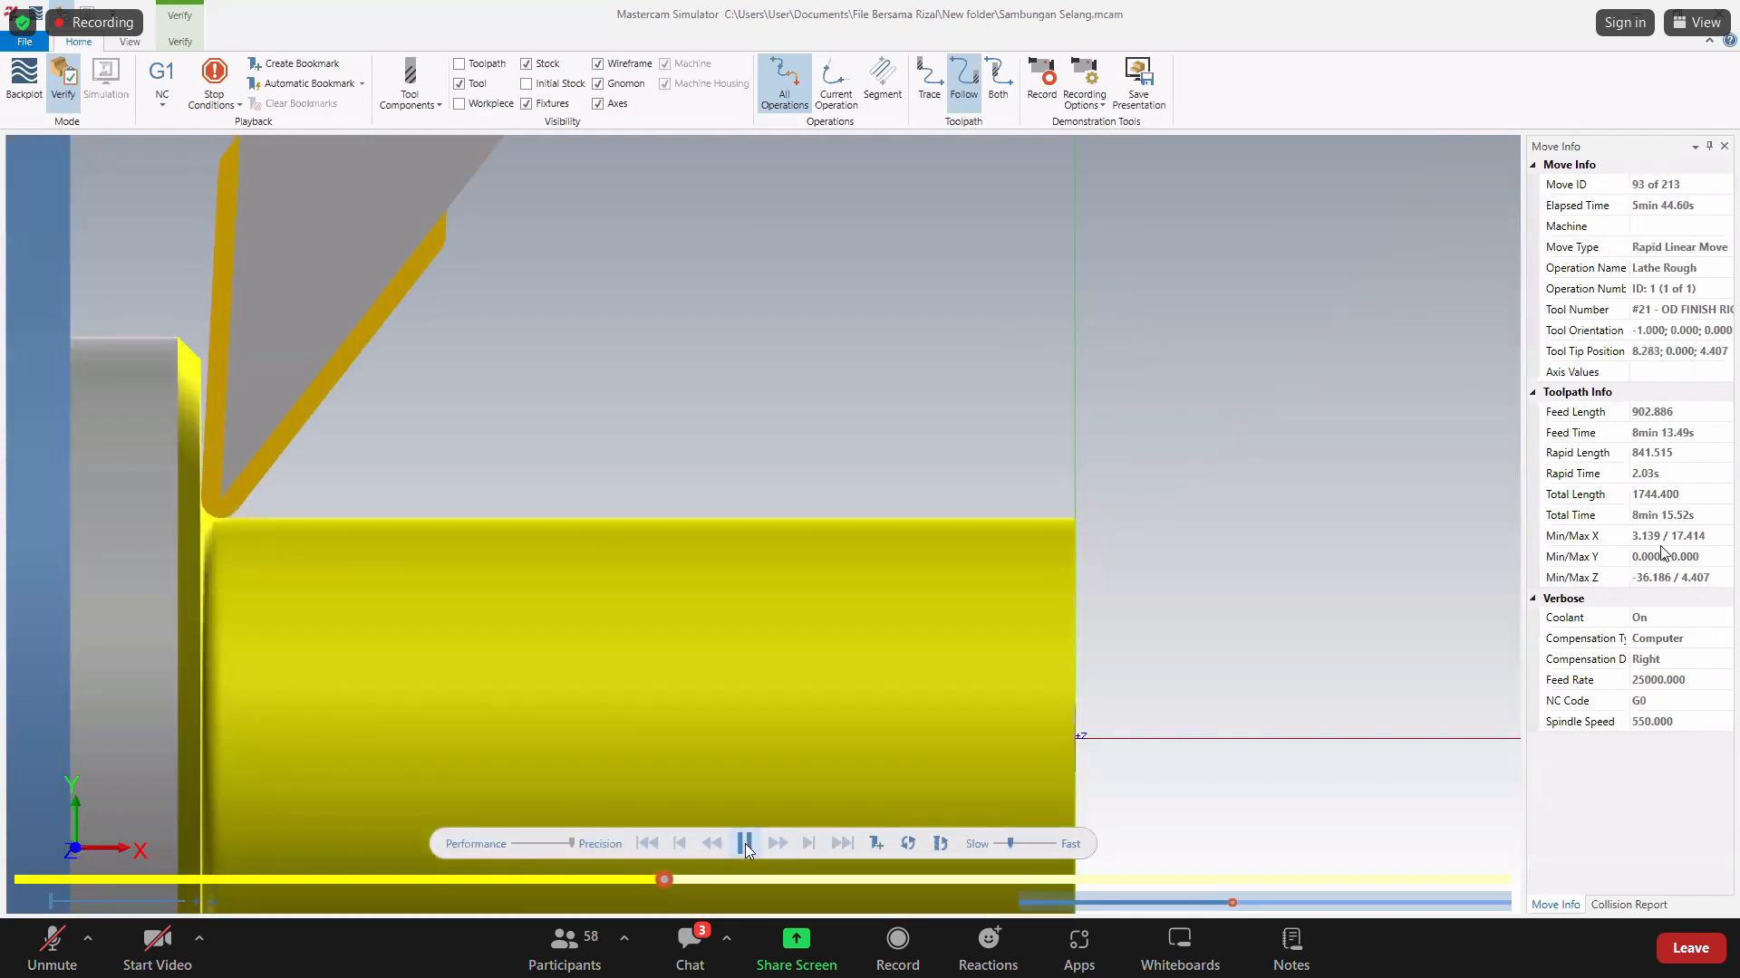
drag(1010, 846, 1039, 845)
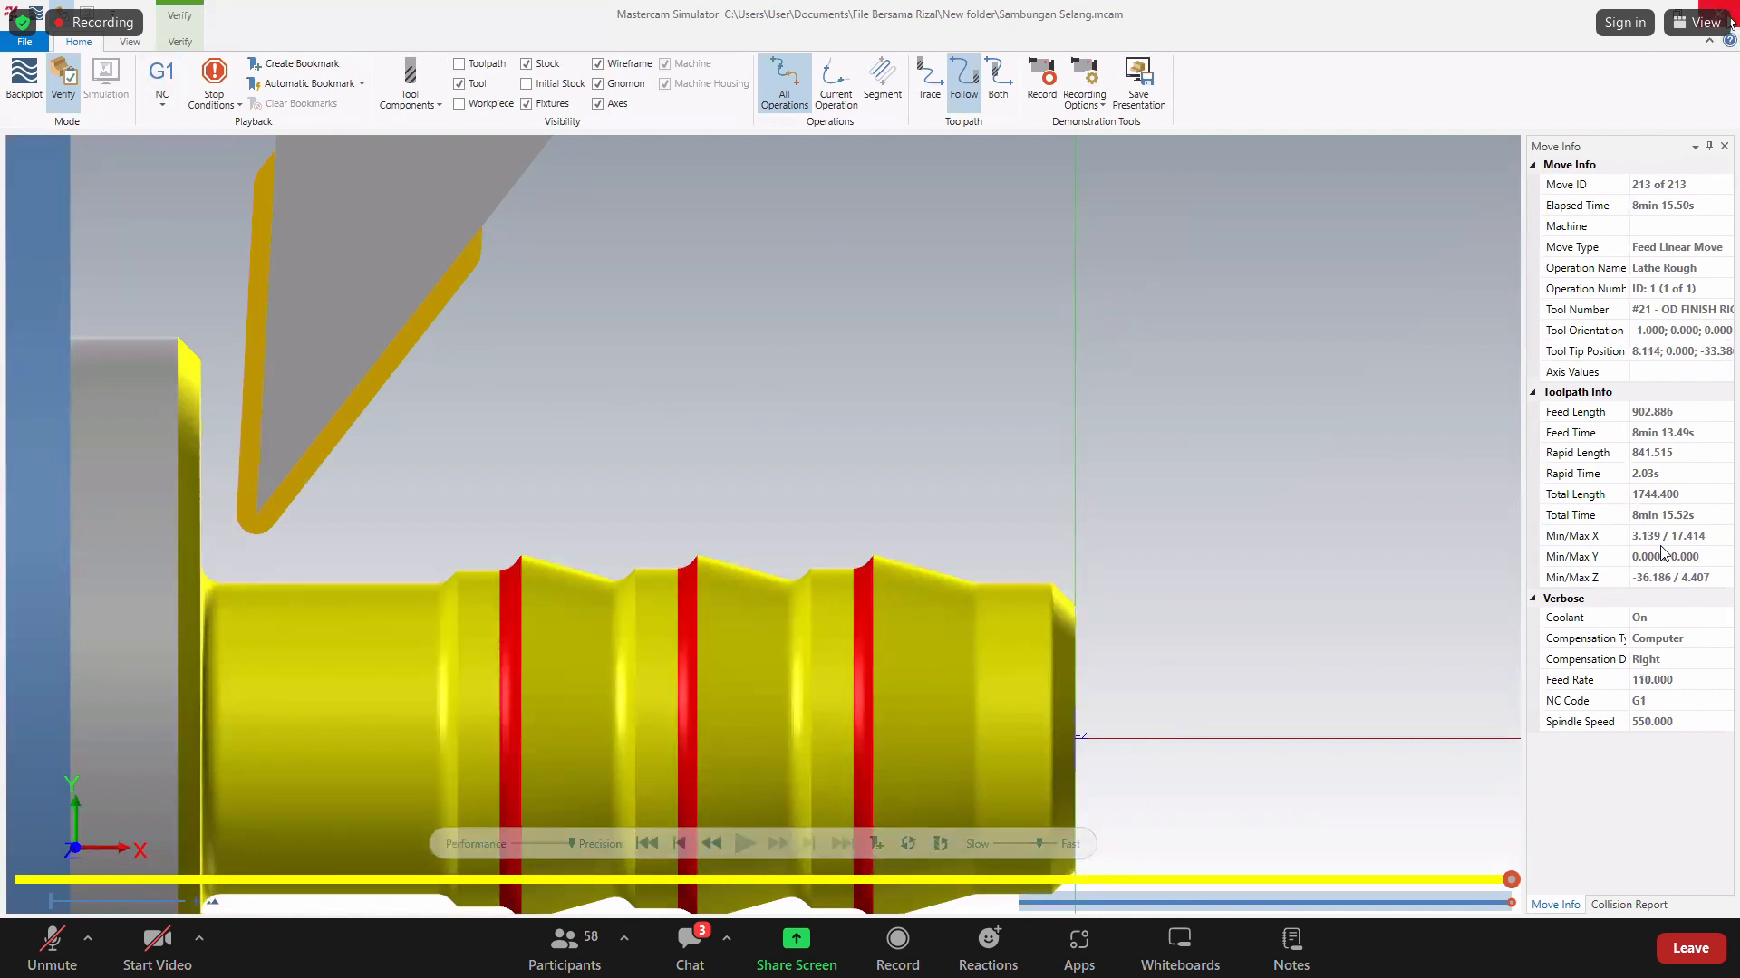
click(1722, 11)
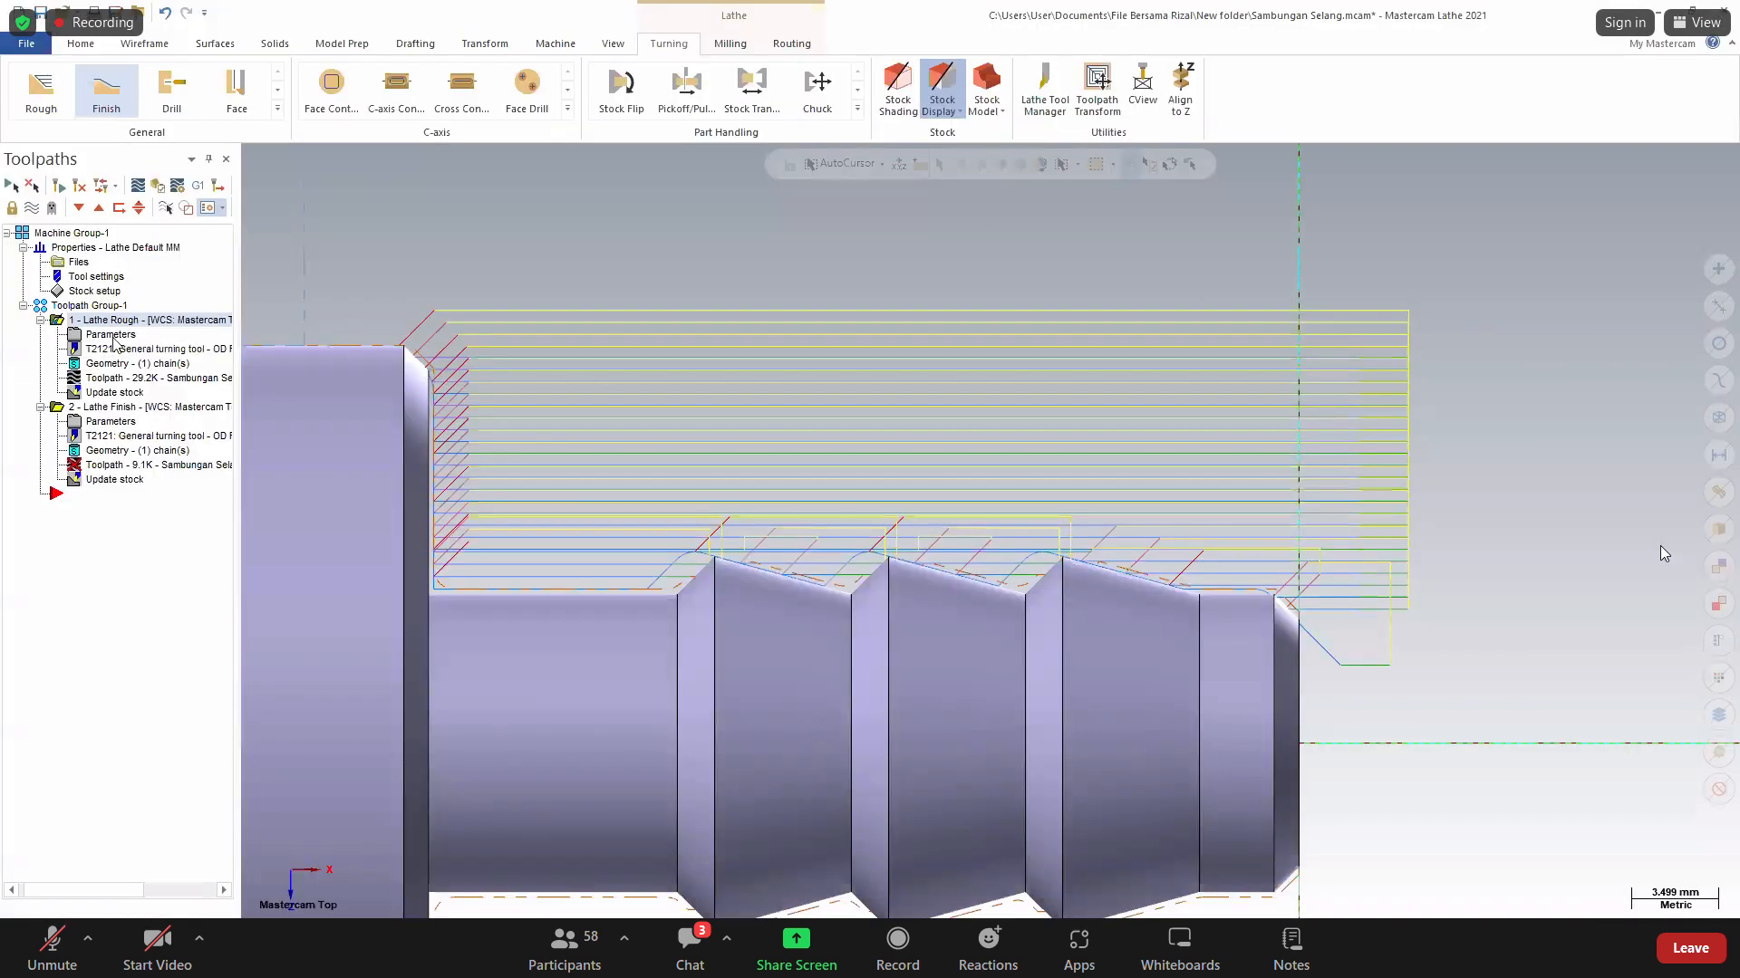
Enable the 5.0 back clearance angle in the rough operation's plunge cut parameters and accept the operation's changes.
click(114, 335)
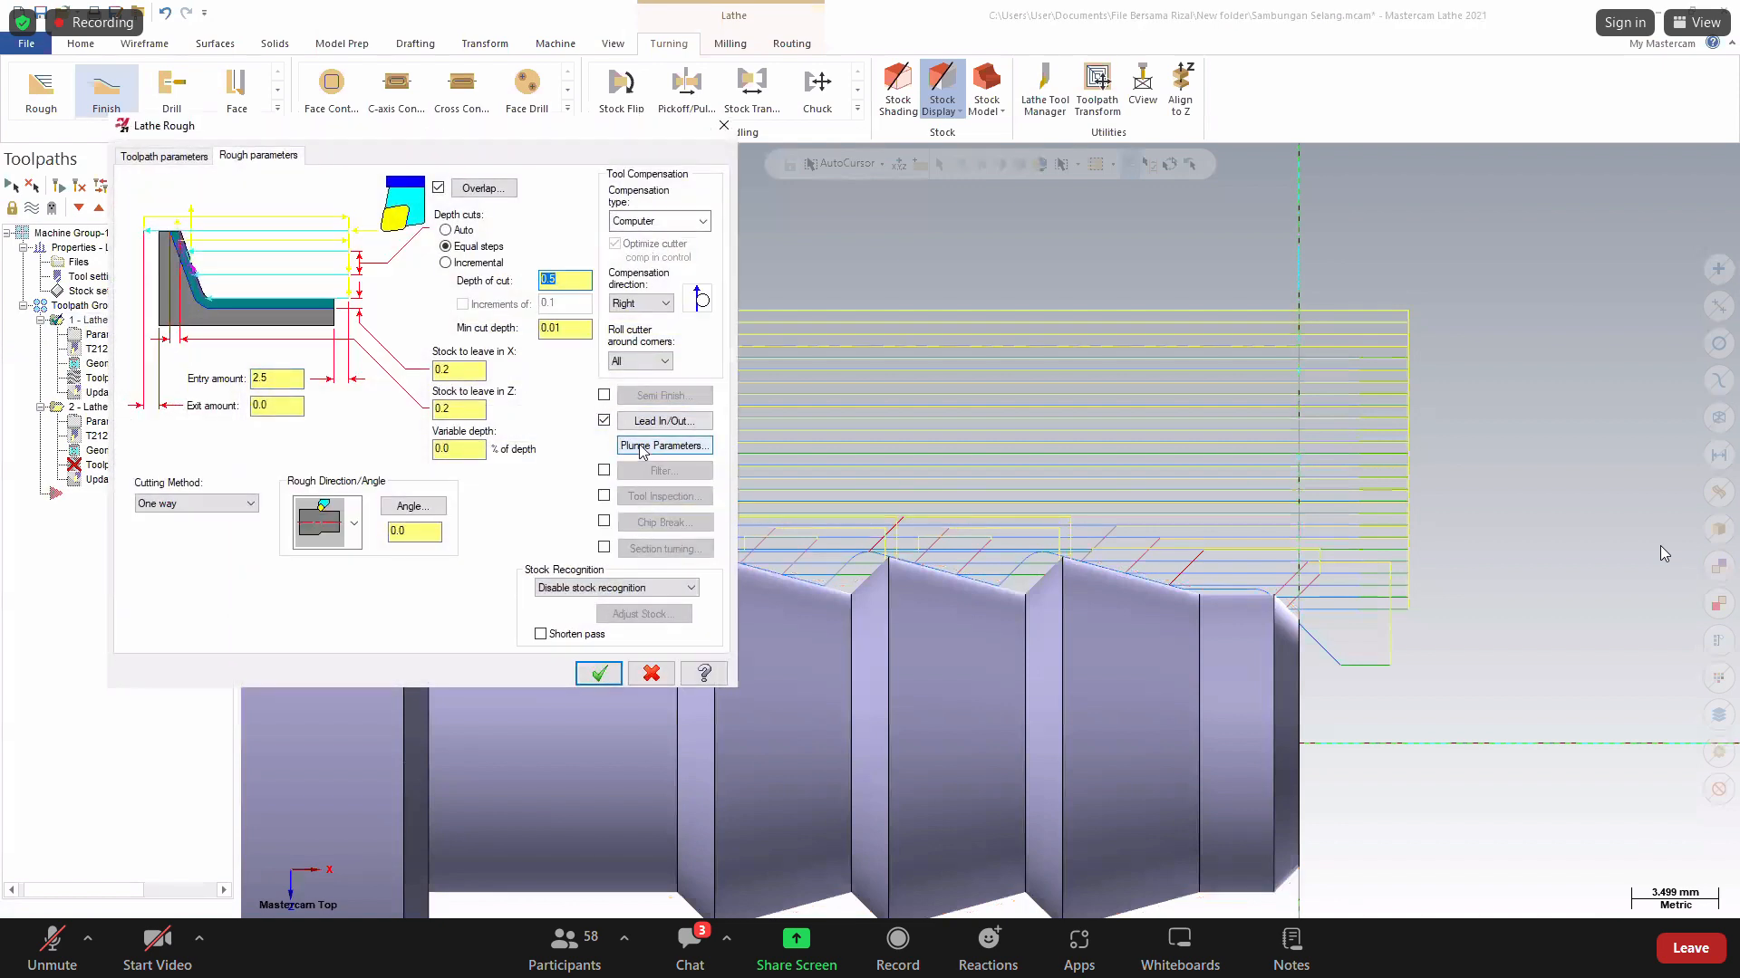
click(642, 447)
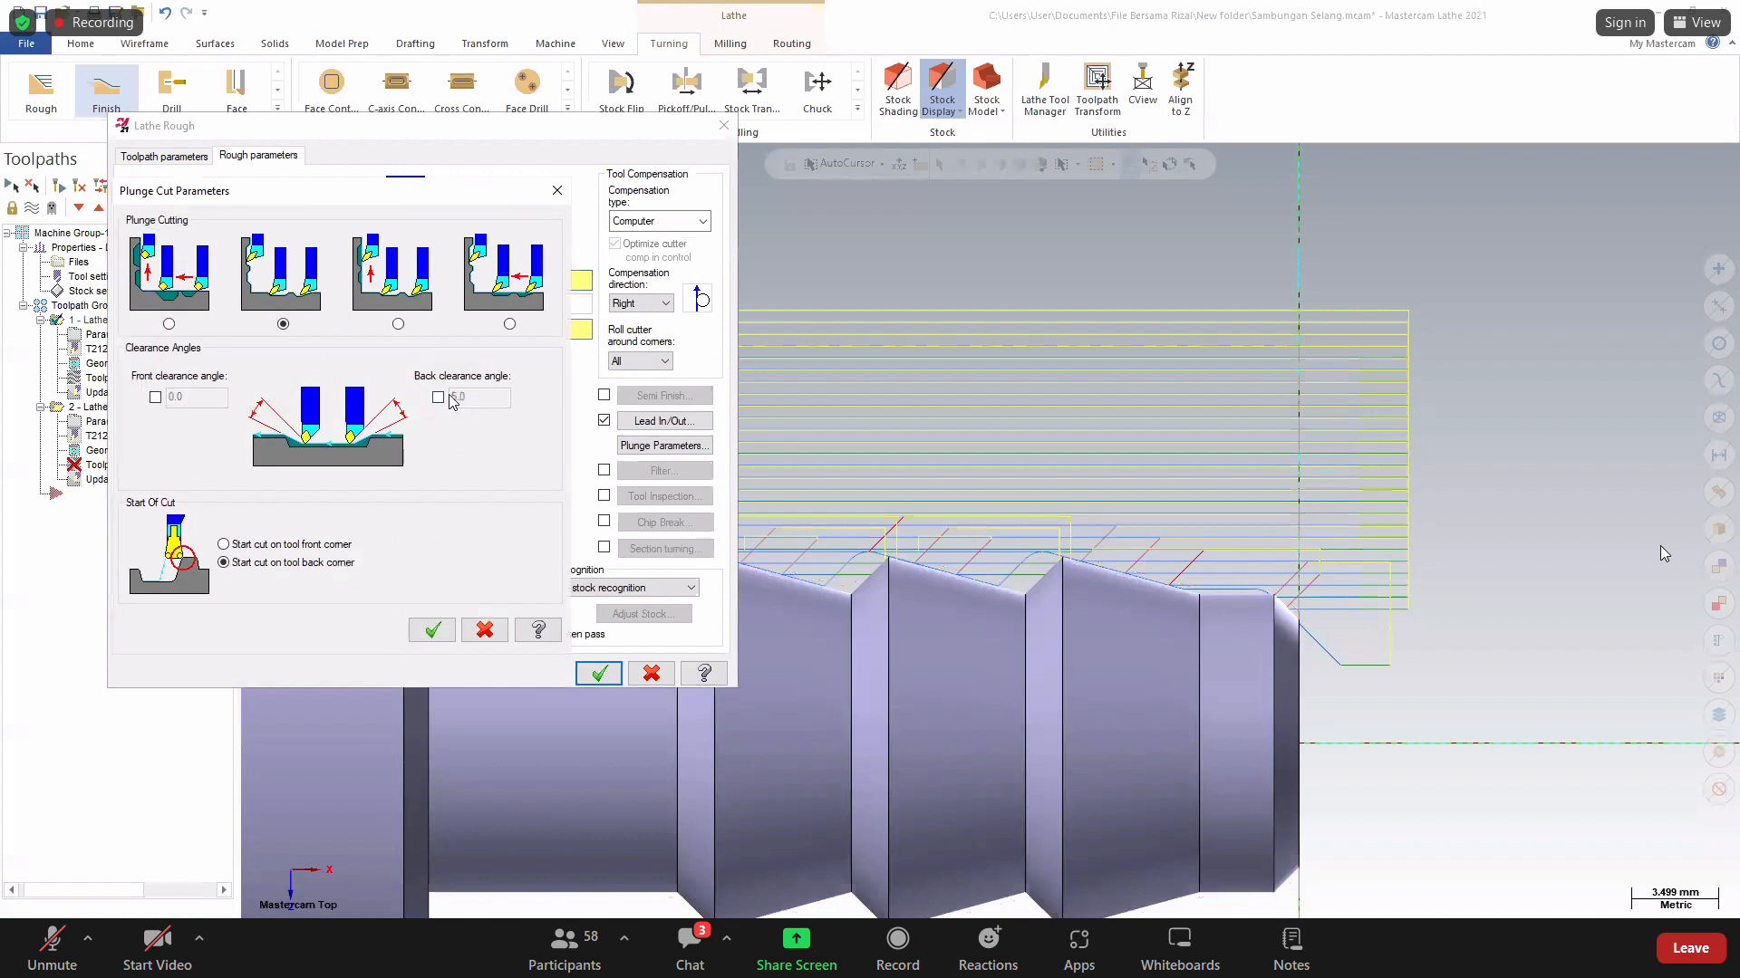
click(440, 398)
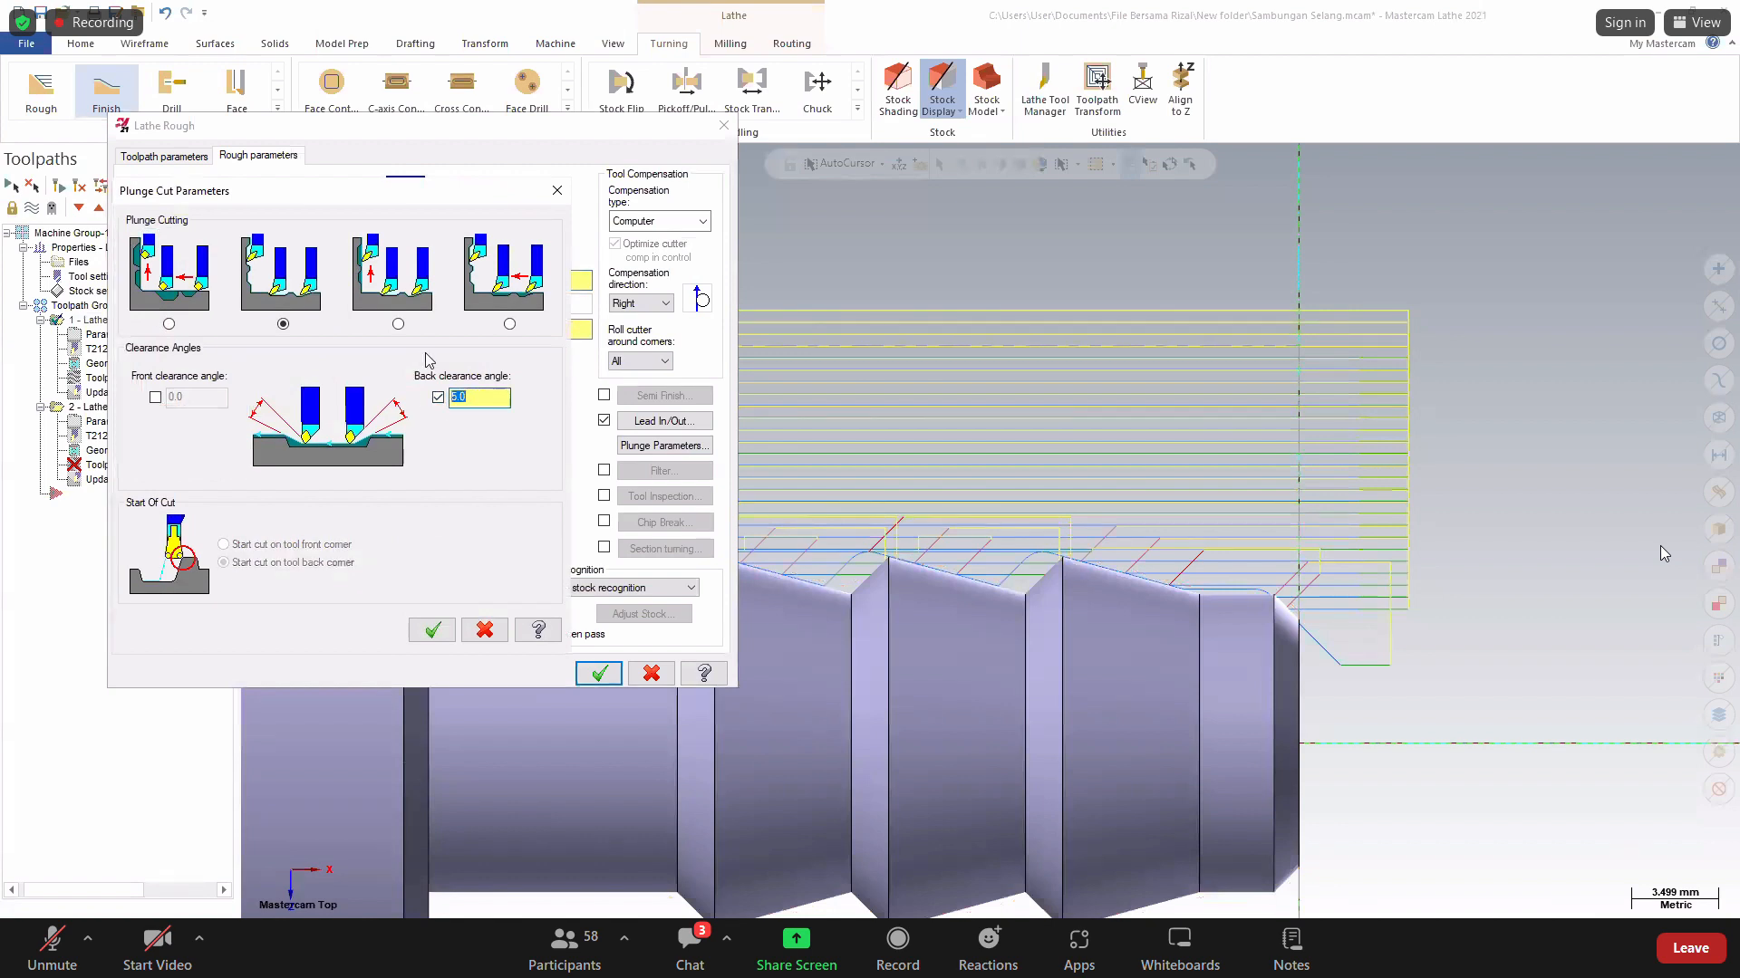
click(433, 630)
click(598, 673)
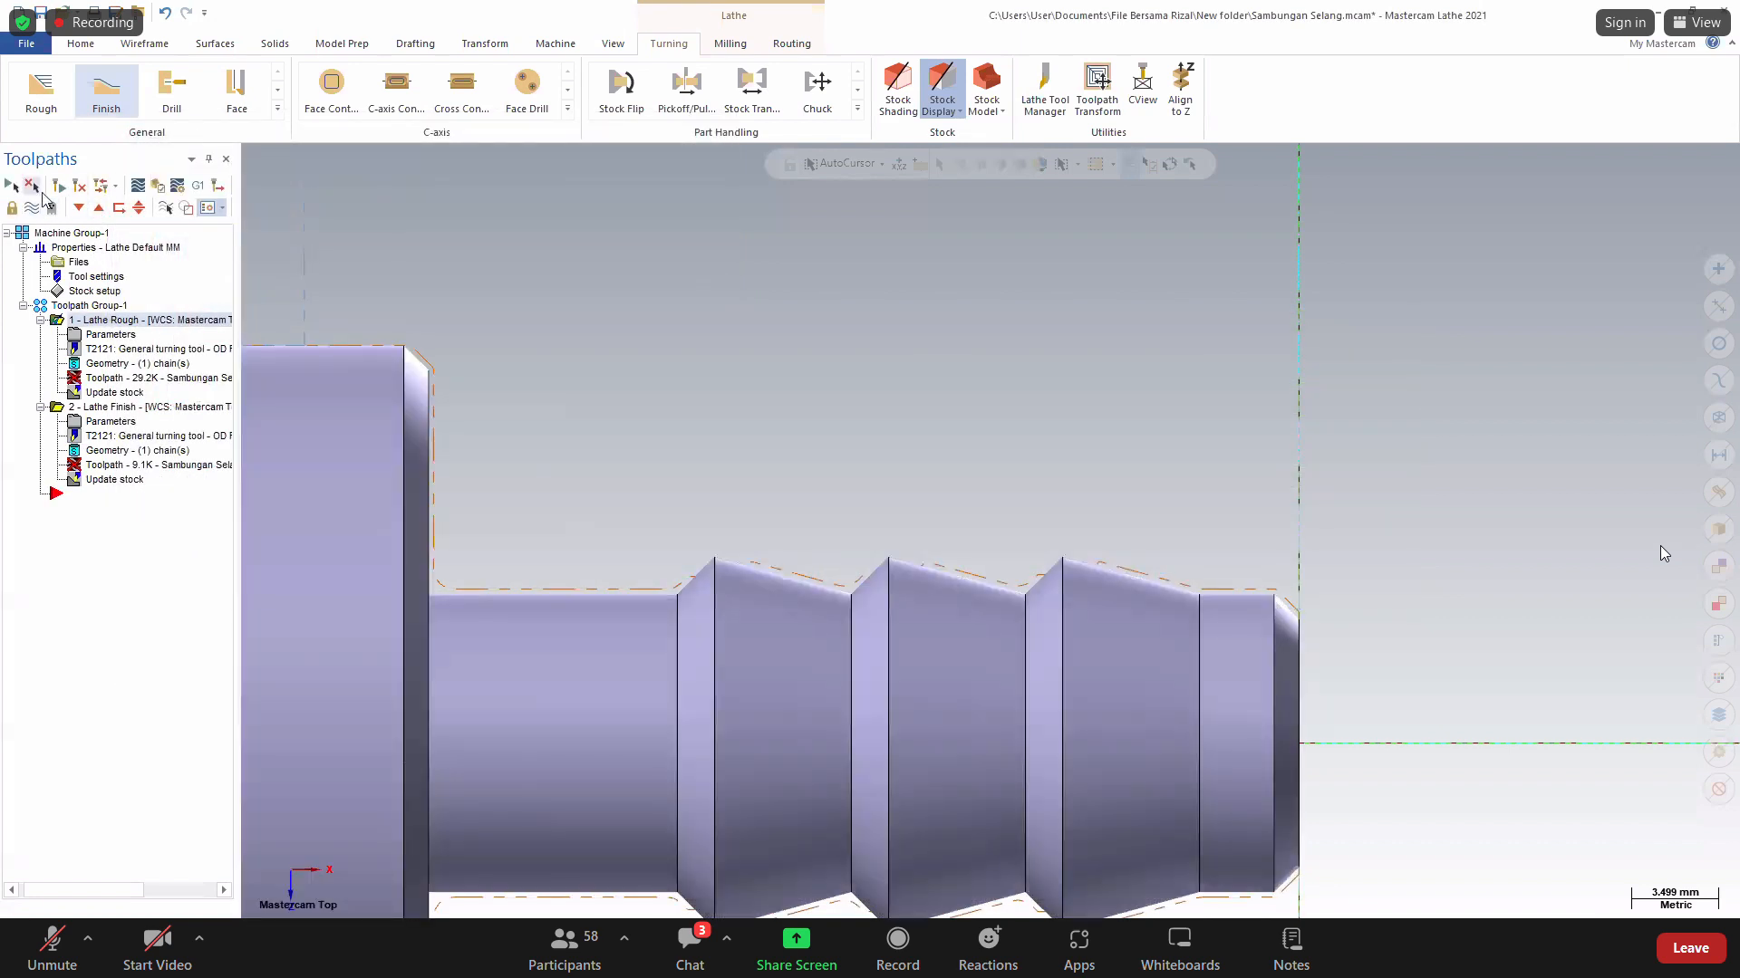
Regenerate the rough toolpath with the 5.0 back clearance angle applied.
click(85, 372)
click(95, 367)
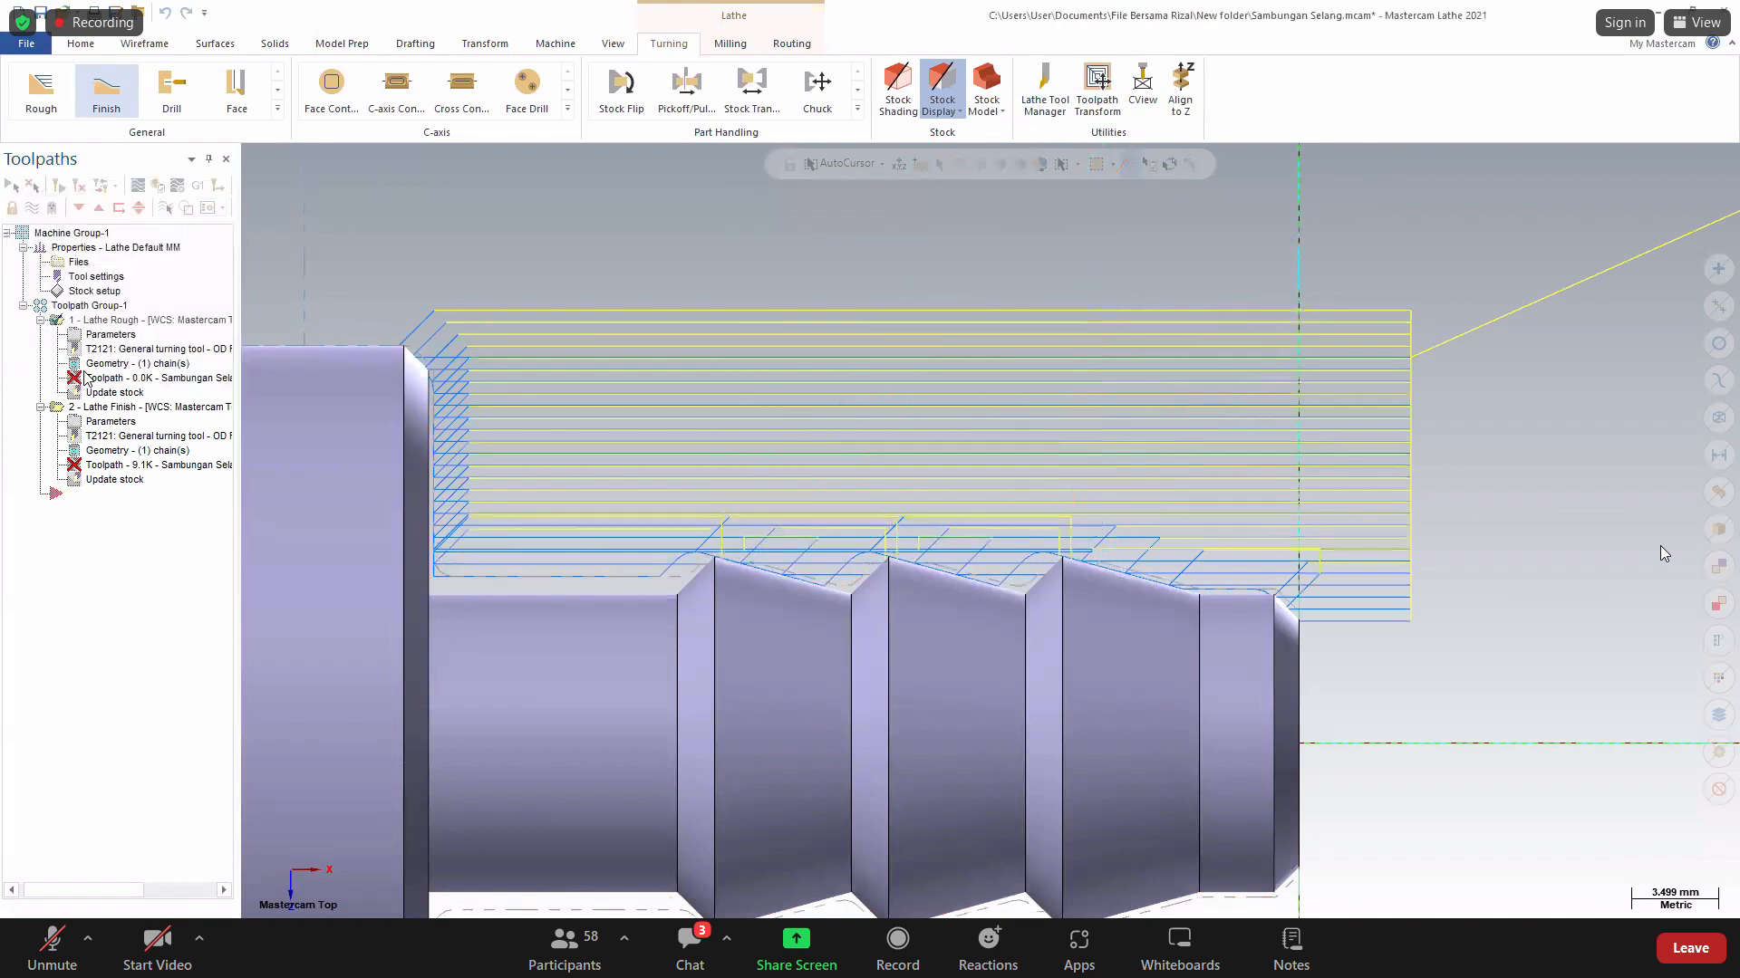
click(97, 368)
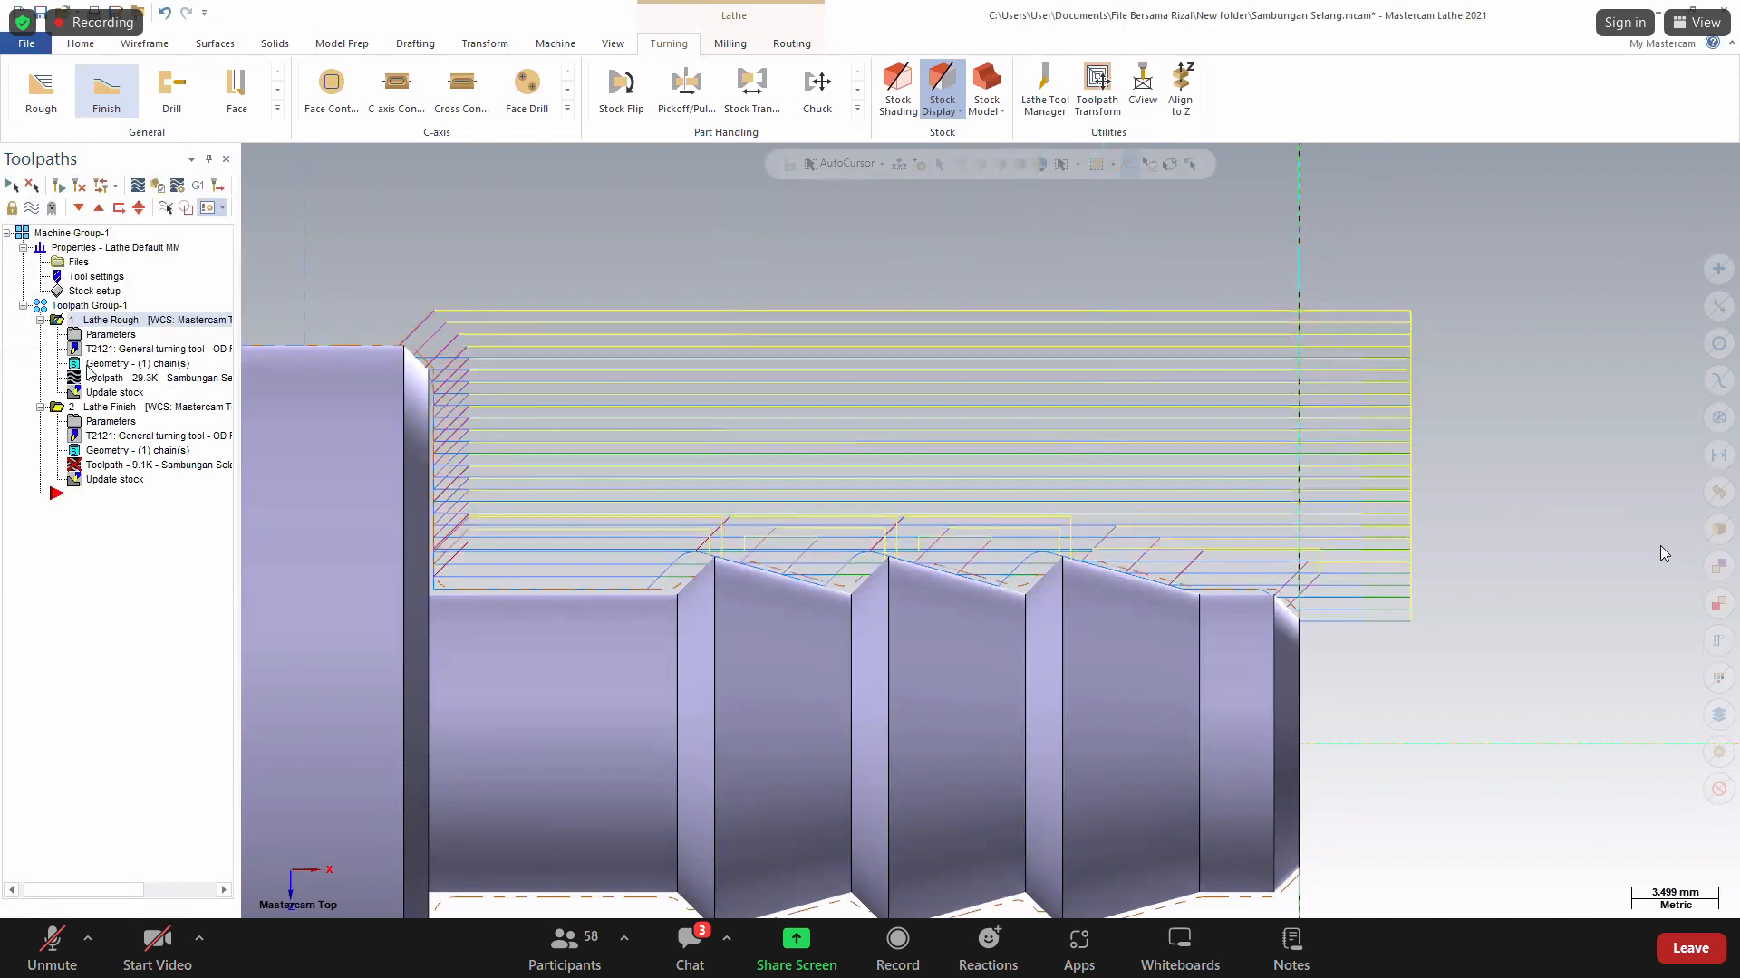
Play the rough operation in Verify to check the cut between the barbs, then close the simulator.
click(156, 188)
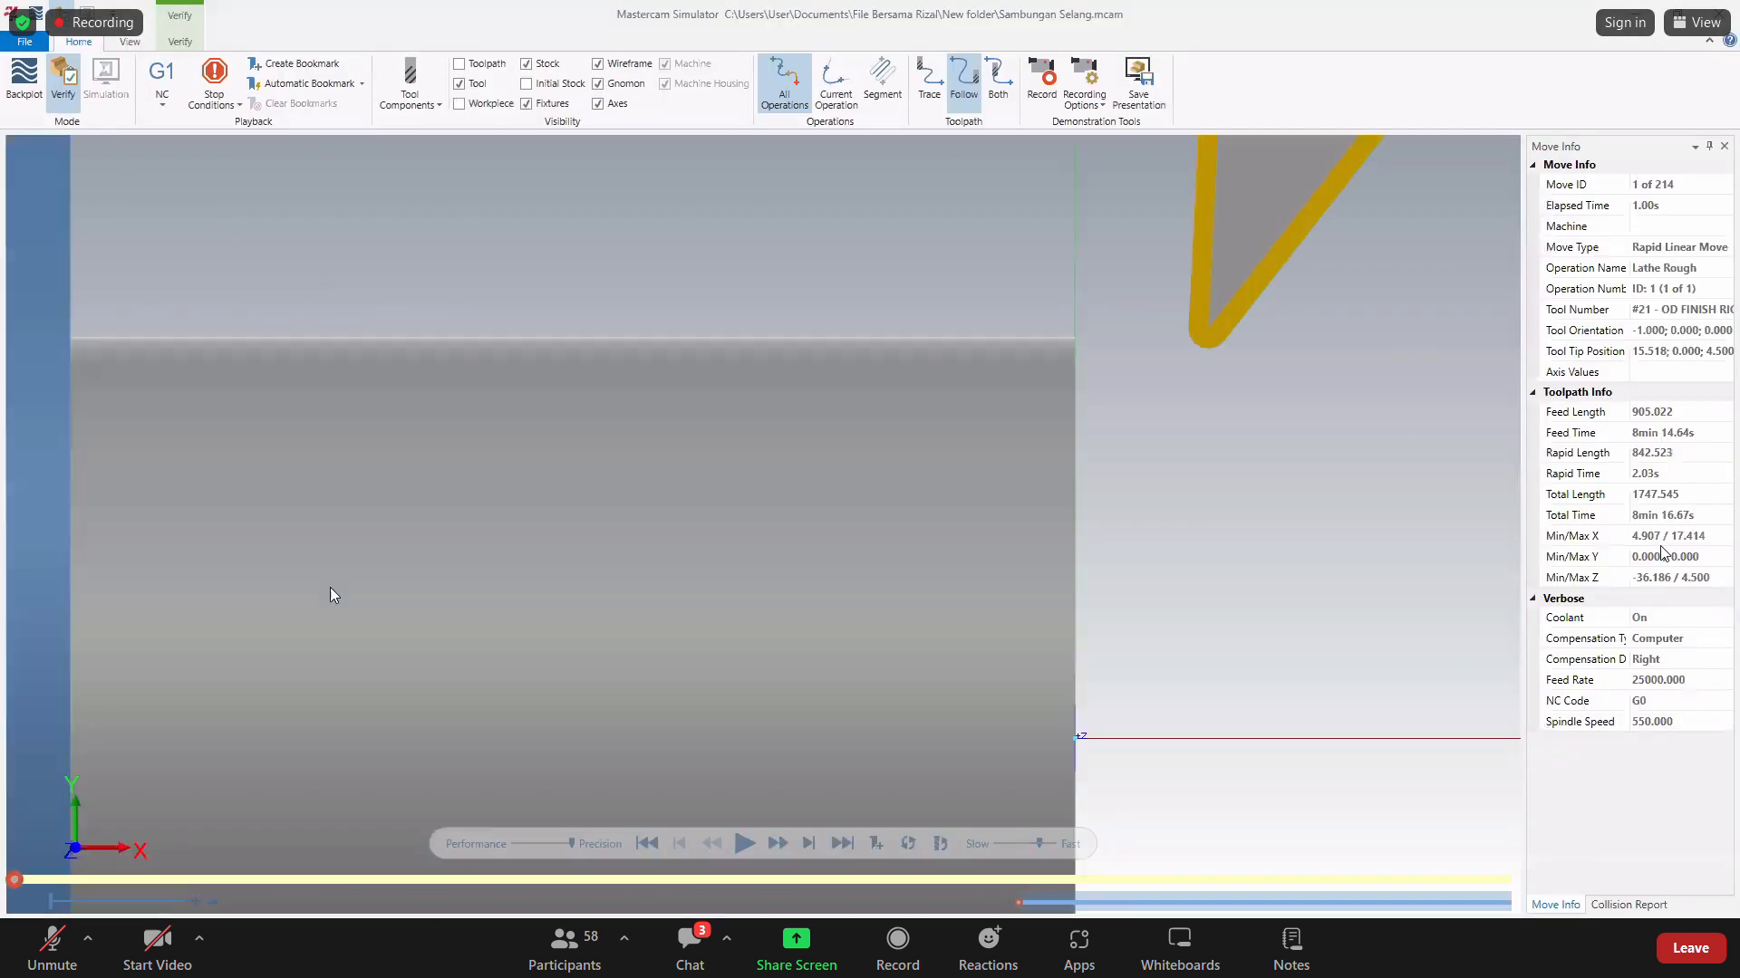
click(744, 843)
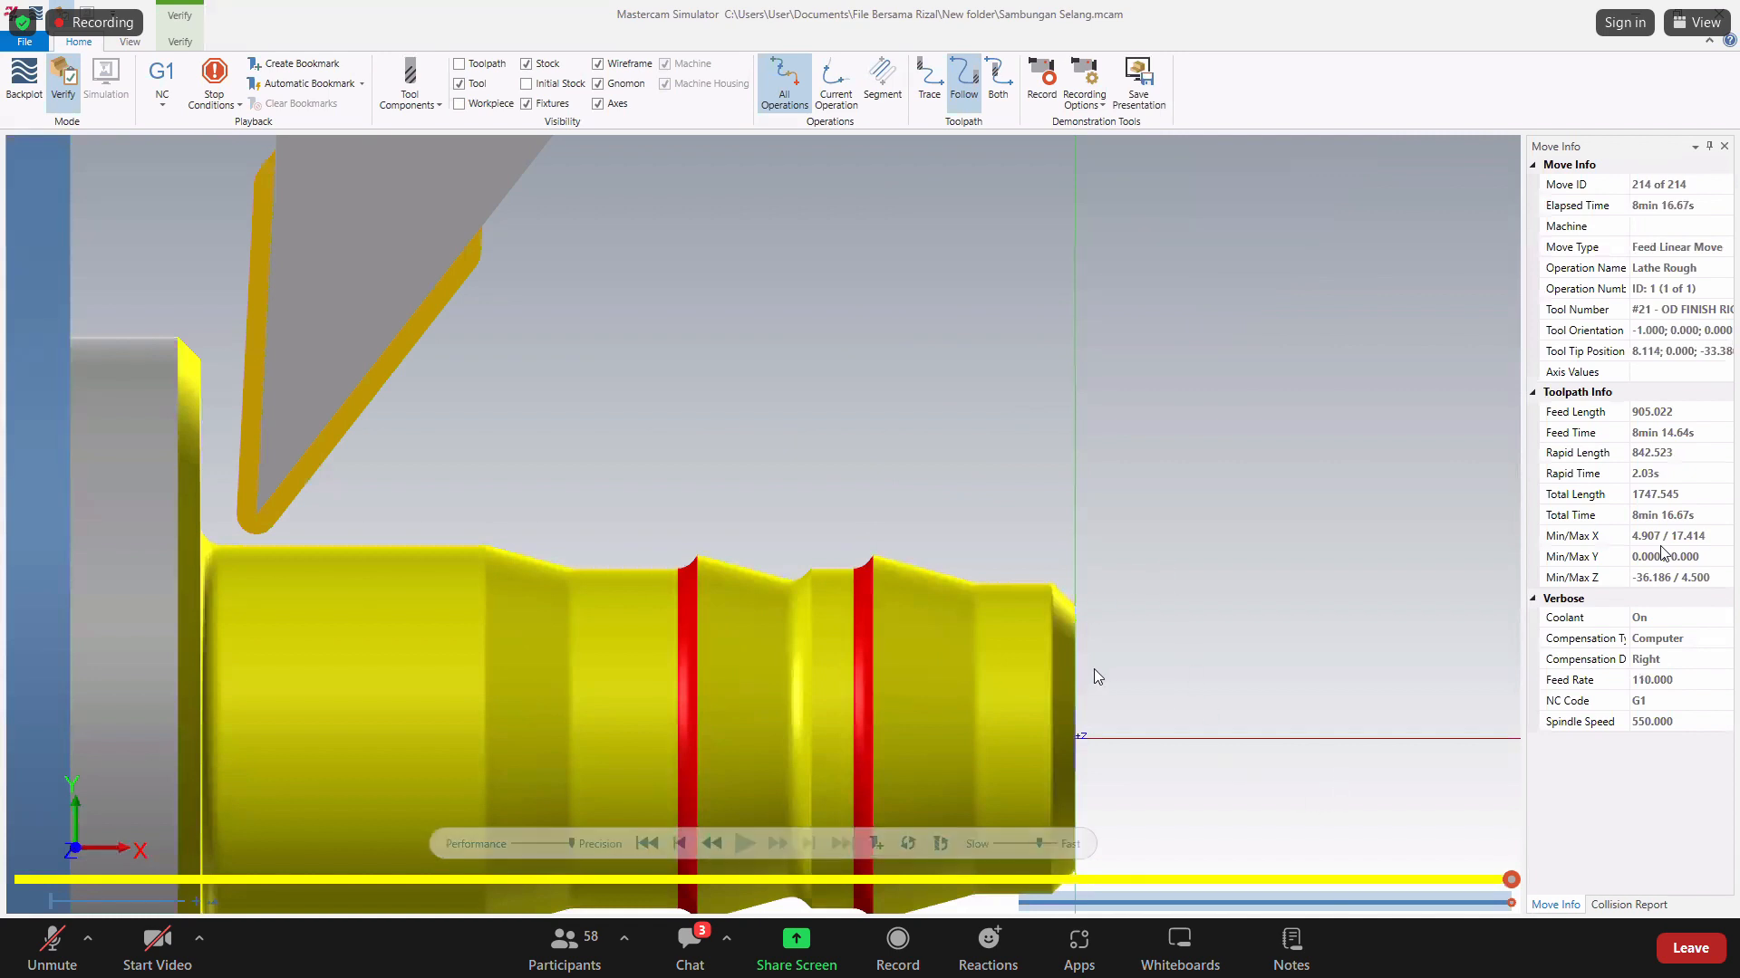
click(1720, 13)
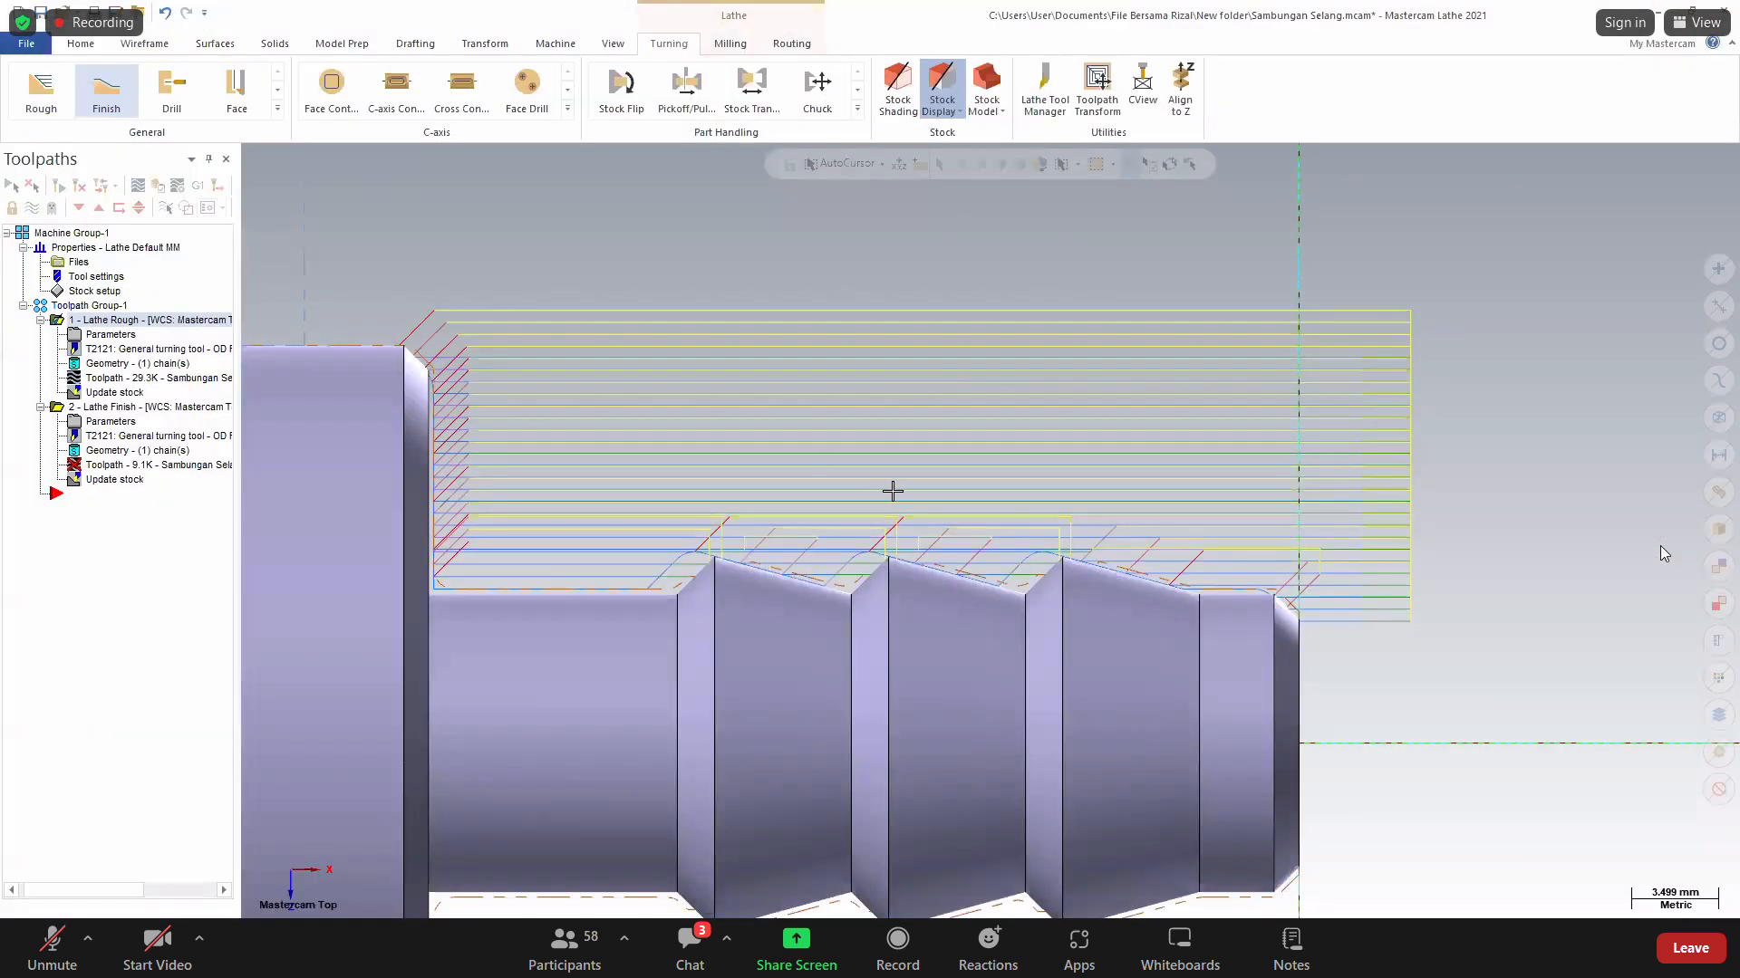
key(ctrl+o)
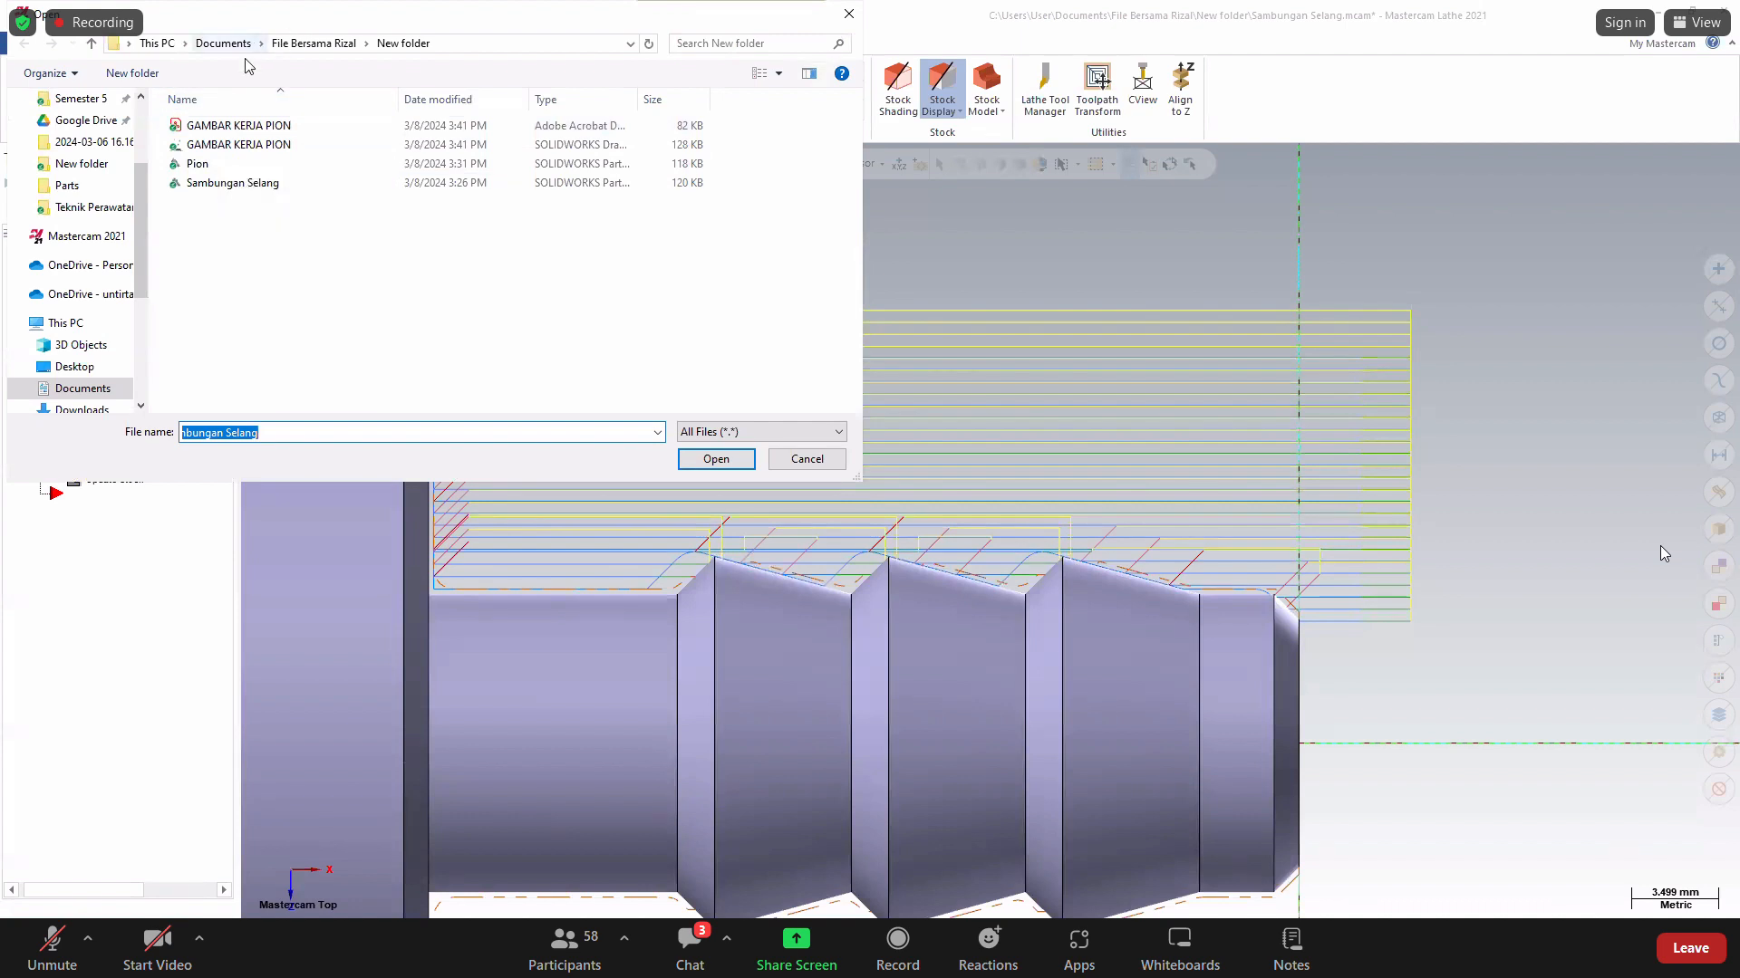
scroll(73, 193, up, 2)
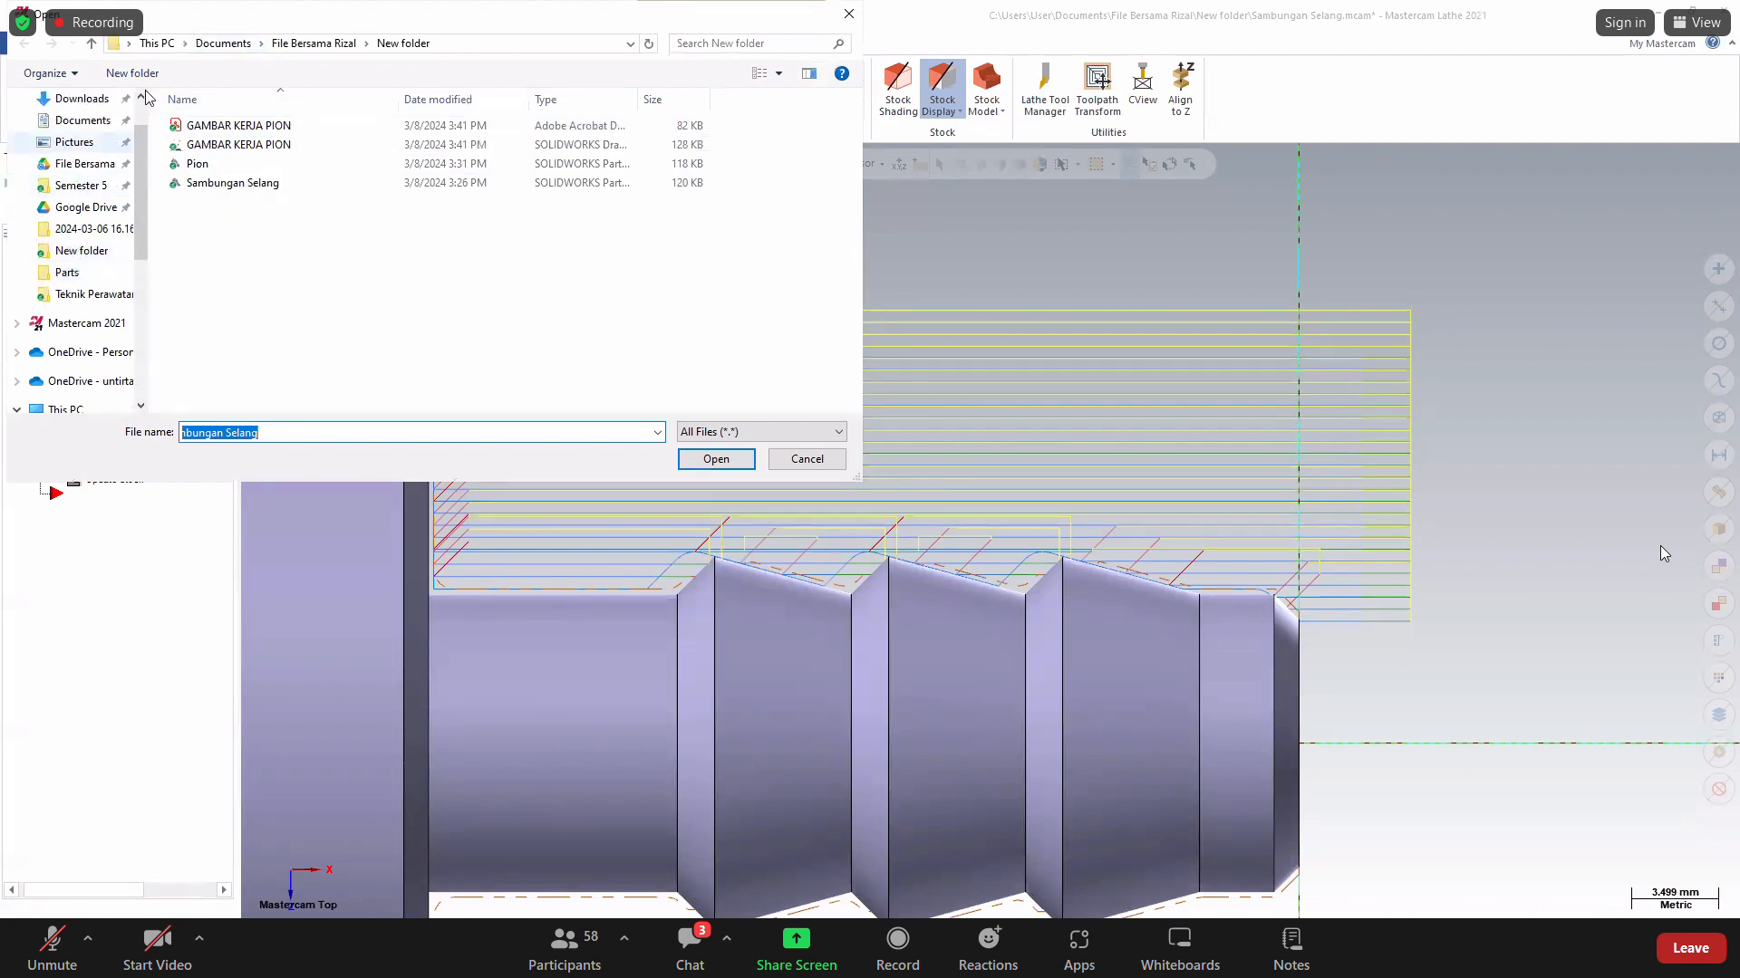
drag(472, 14, 725, 293)
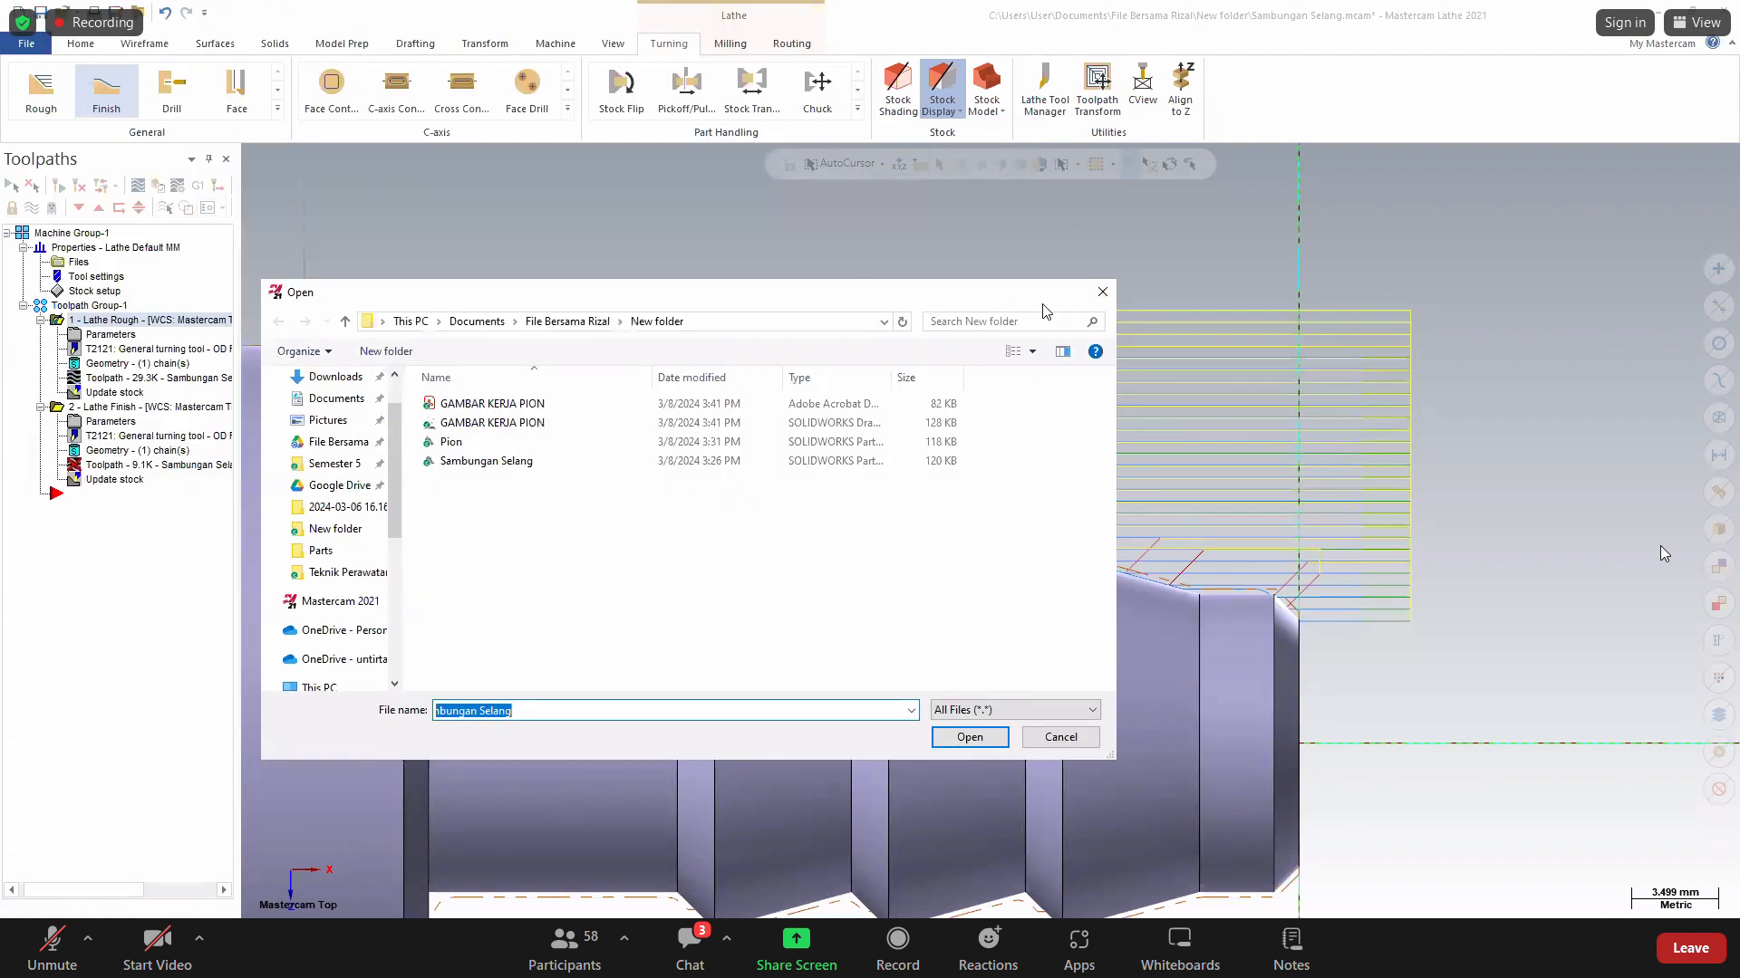
click(1096, 295)
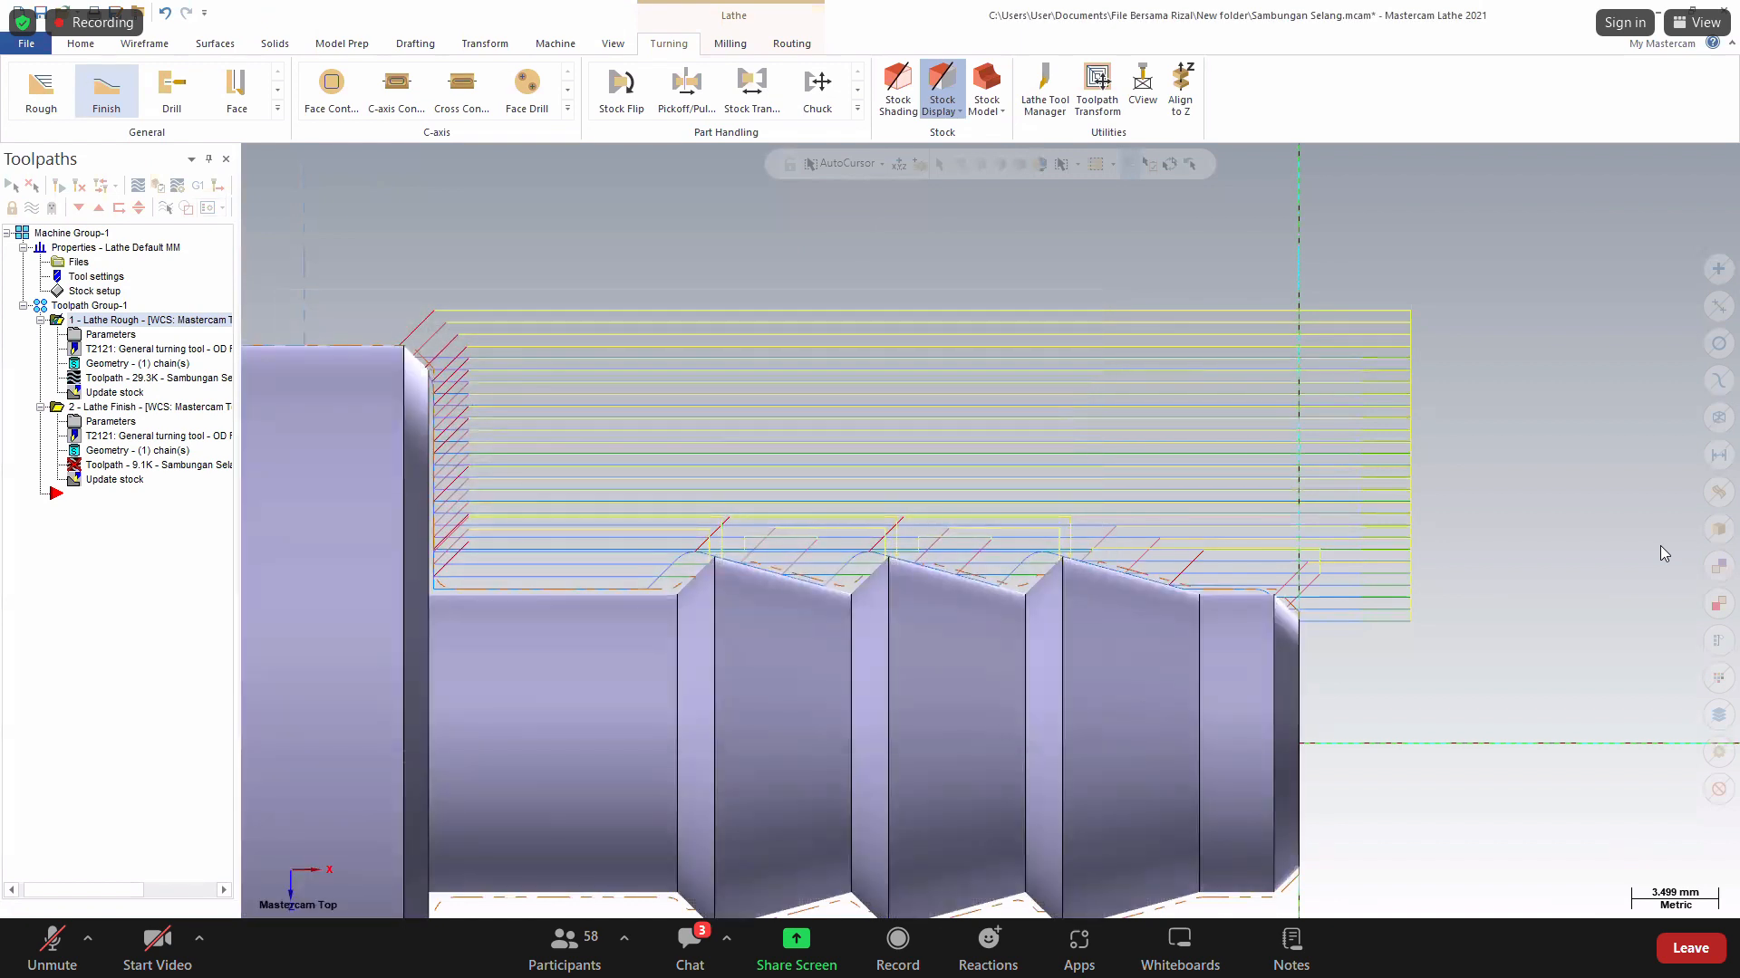
Switch to the Test part in SOLIDWORKS, orbit it to a side view and restore its window to a smaller size.
click(771, 960)
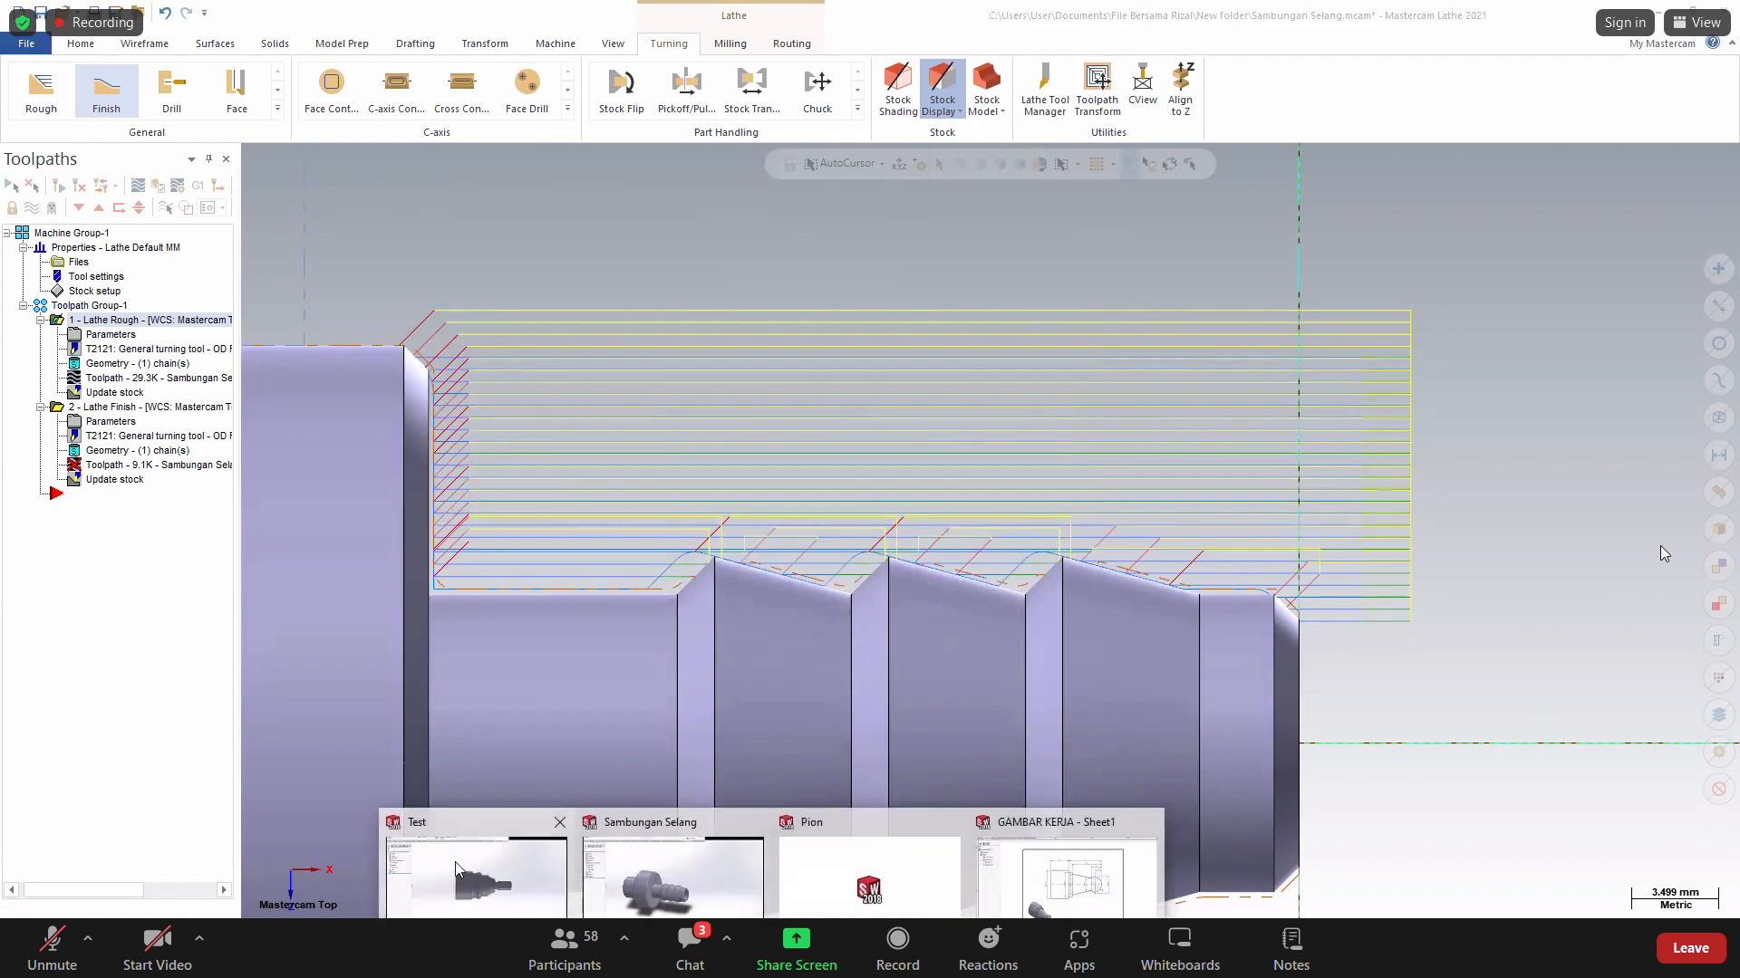
click(456, 866)
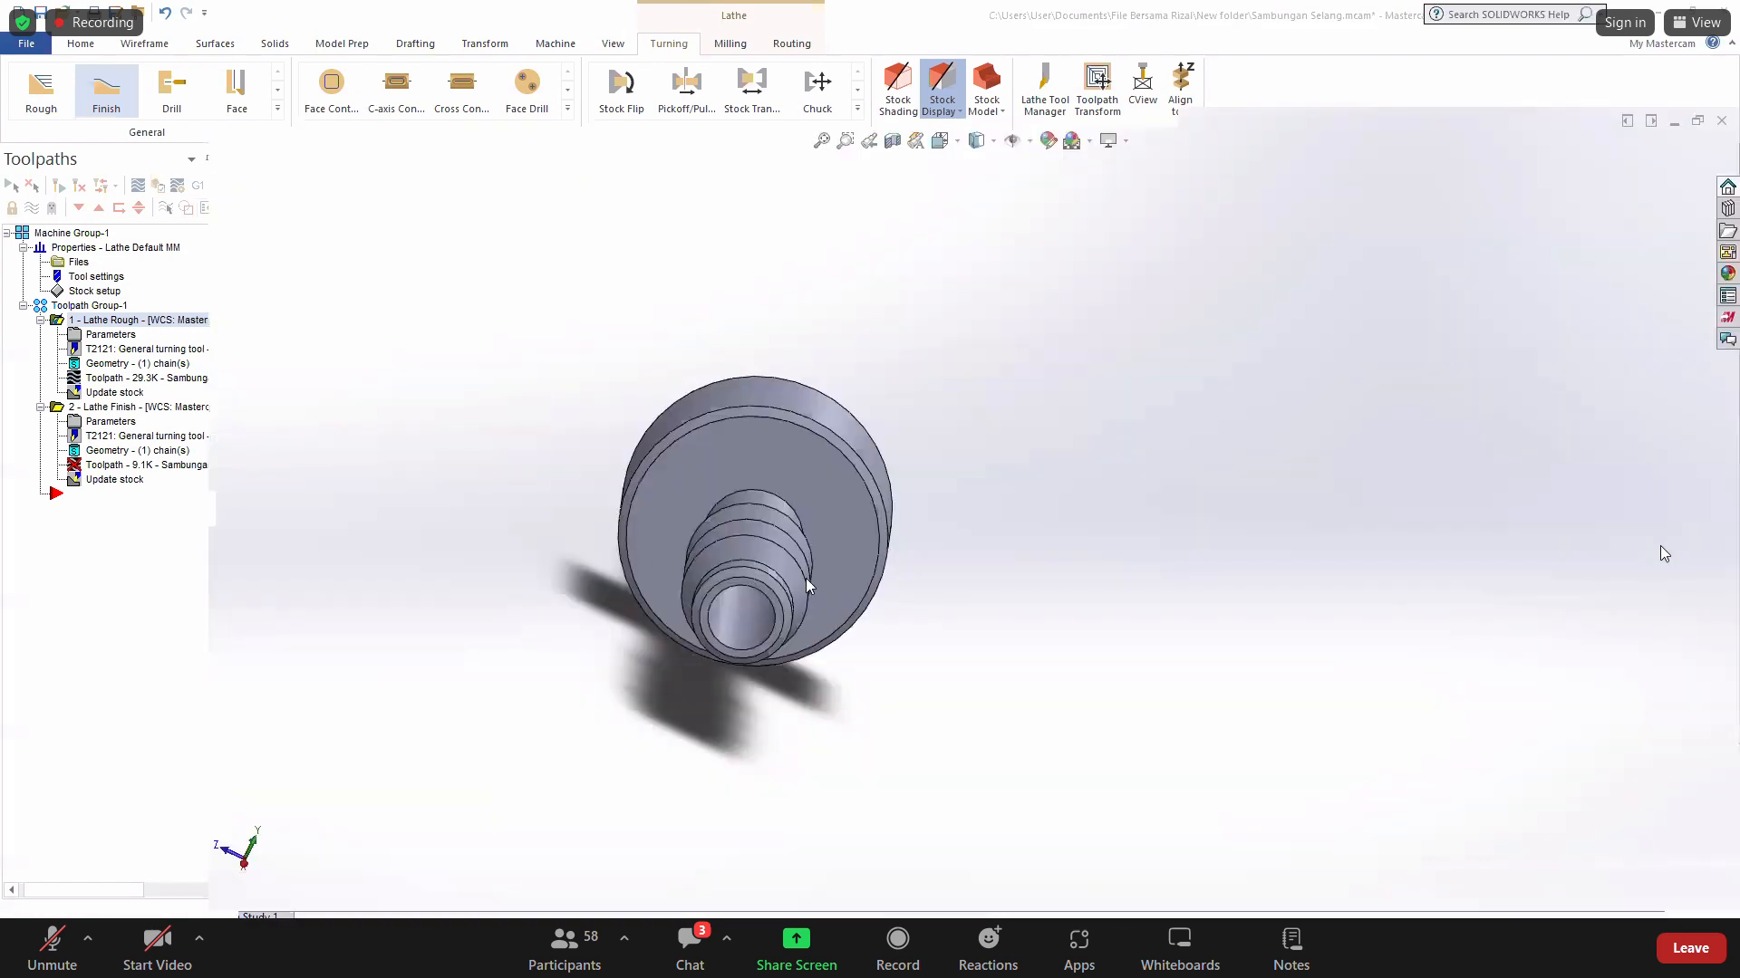
middle_drag(688, 531, 1224, 562)
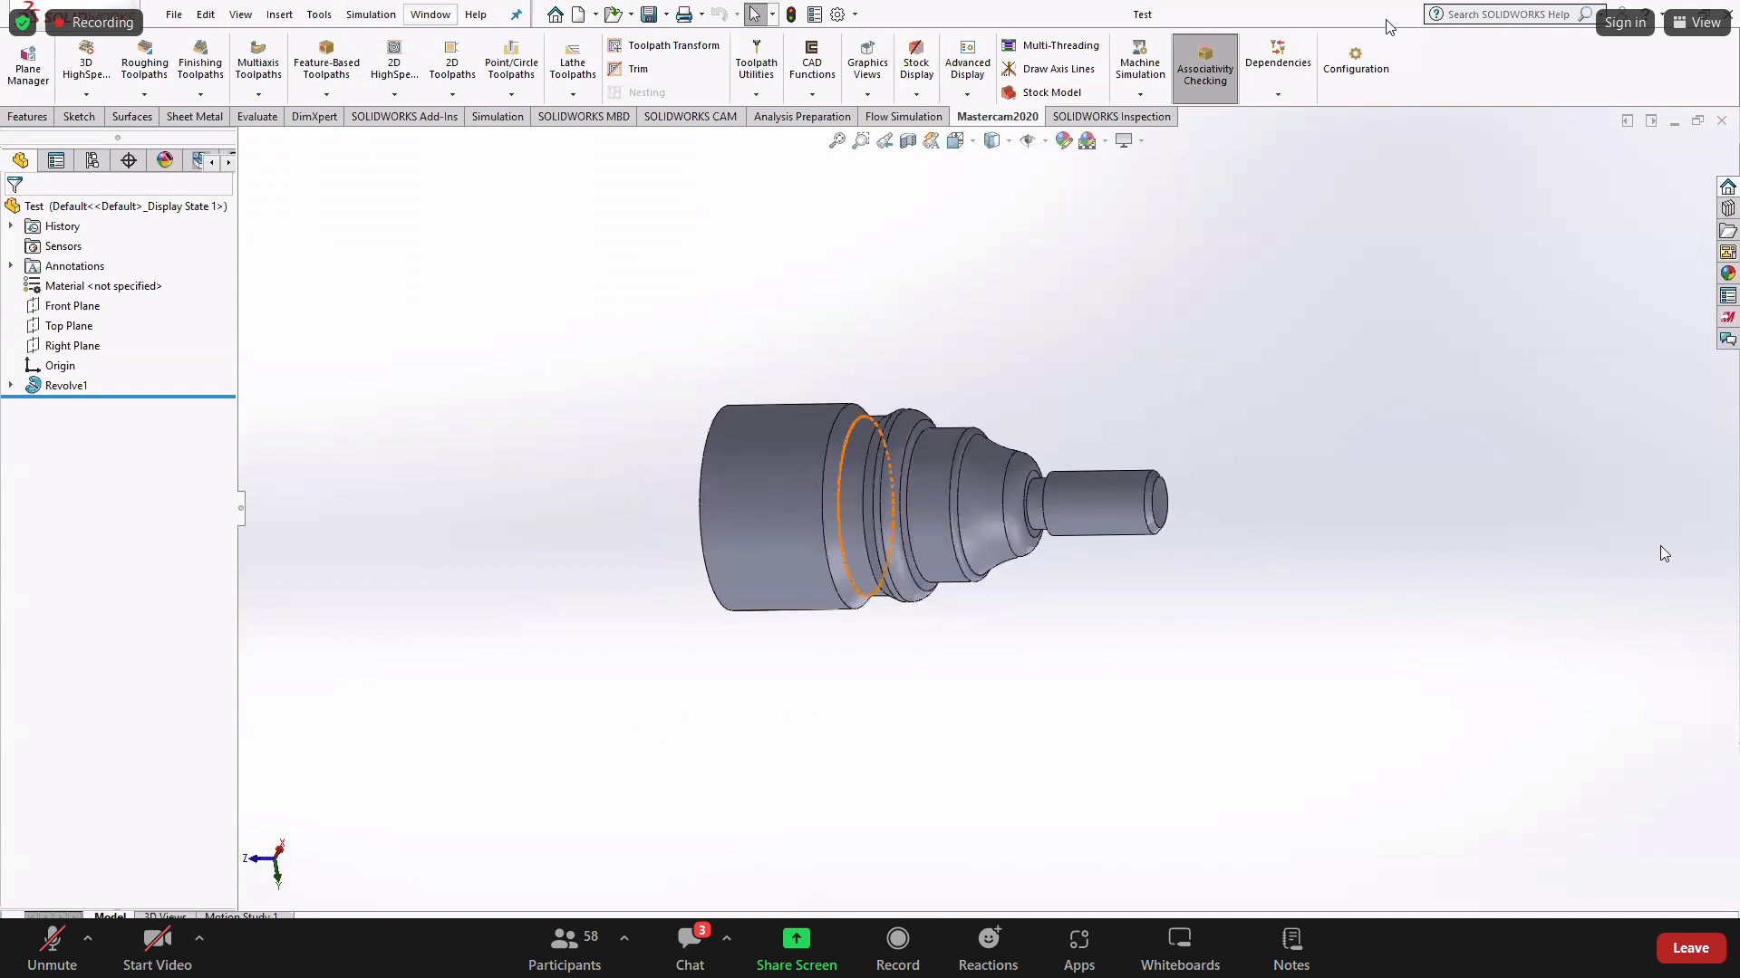
drag(843, 140, 878, 161)
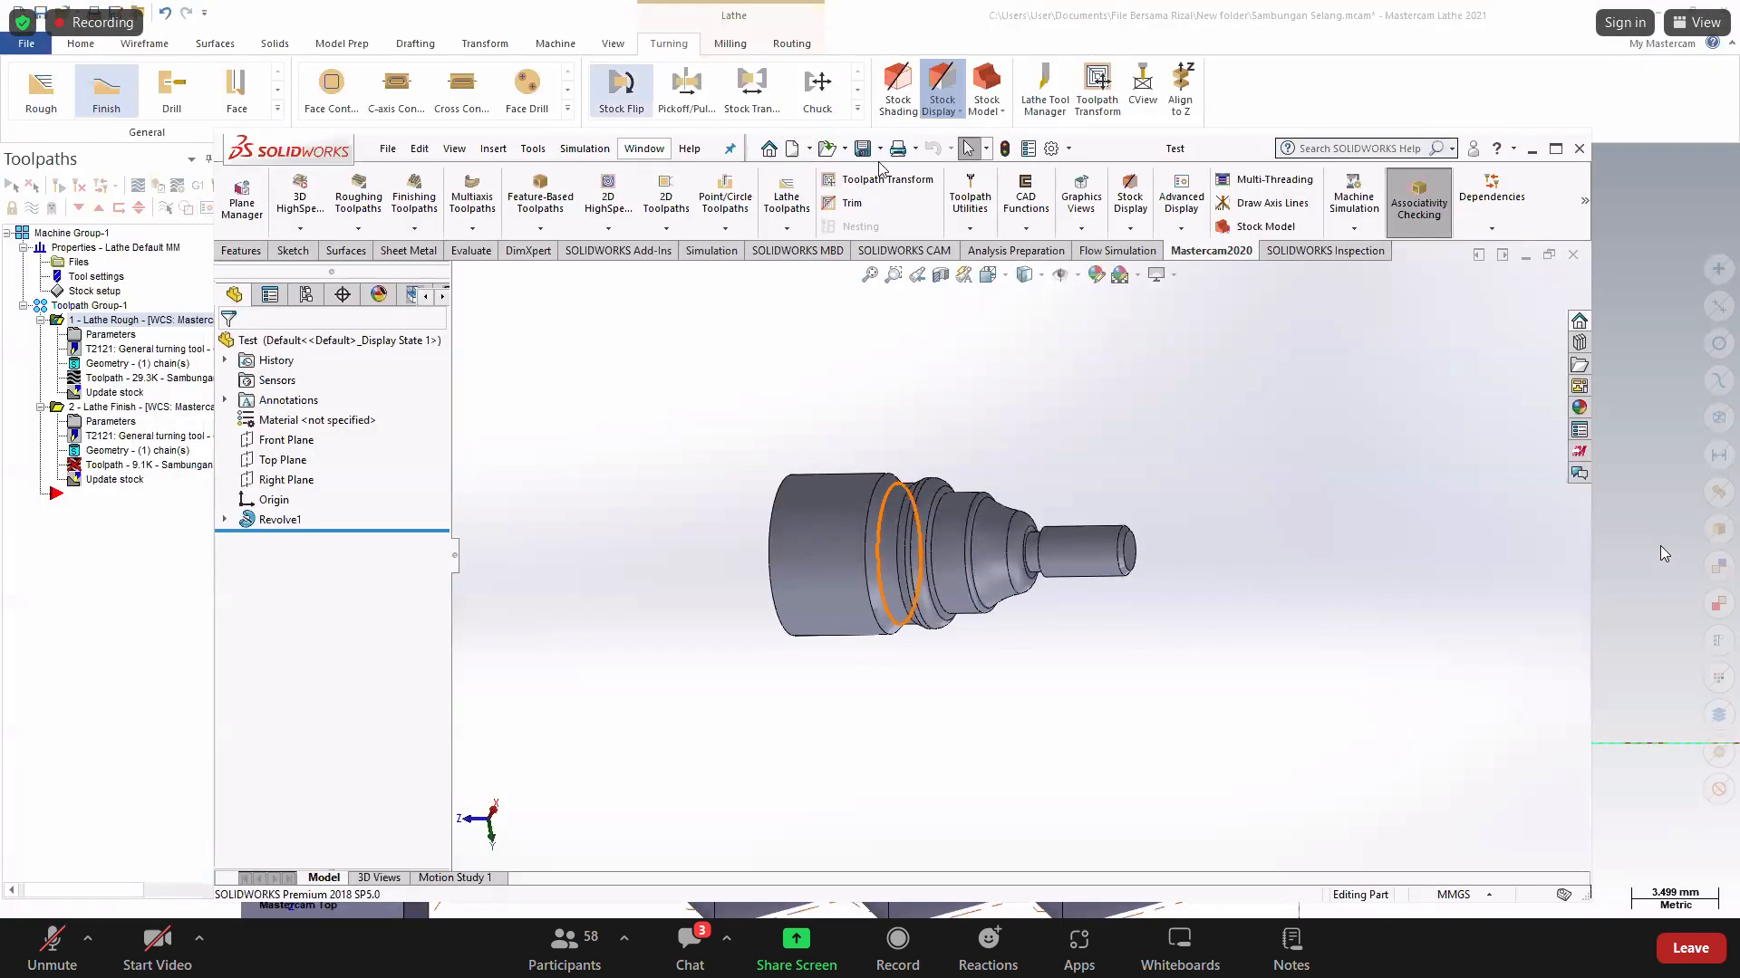
Save the Test part as a SOLIDWORKS part file in New folder inside the shared documents folder.
click(880, 149)
click(911, 191)
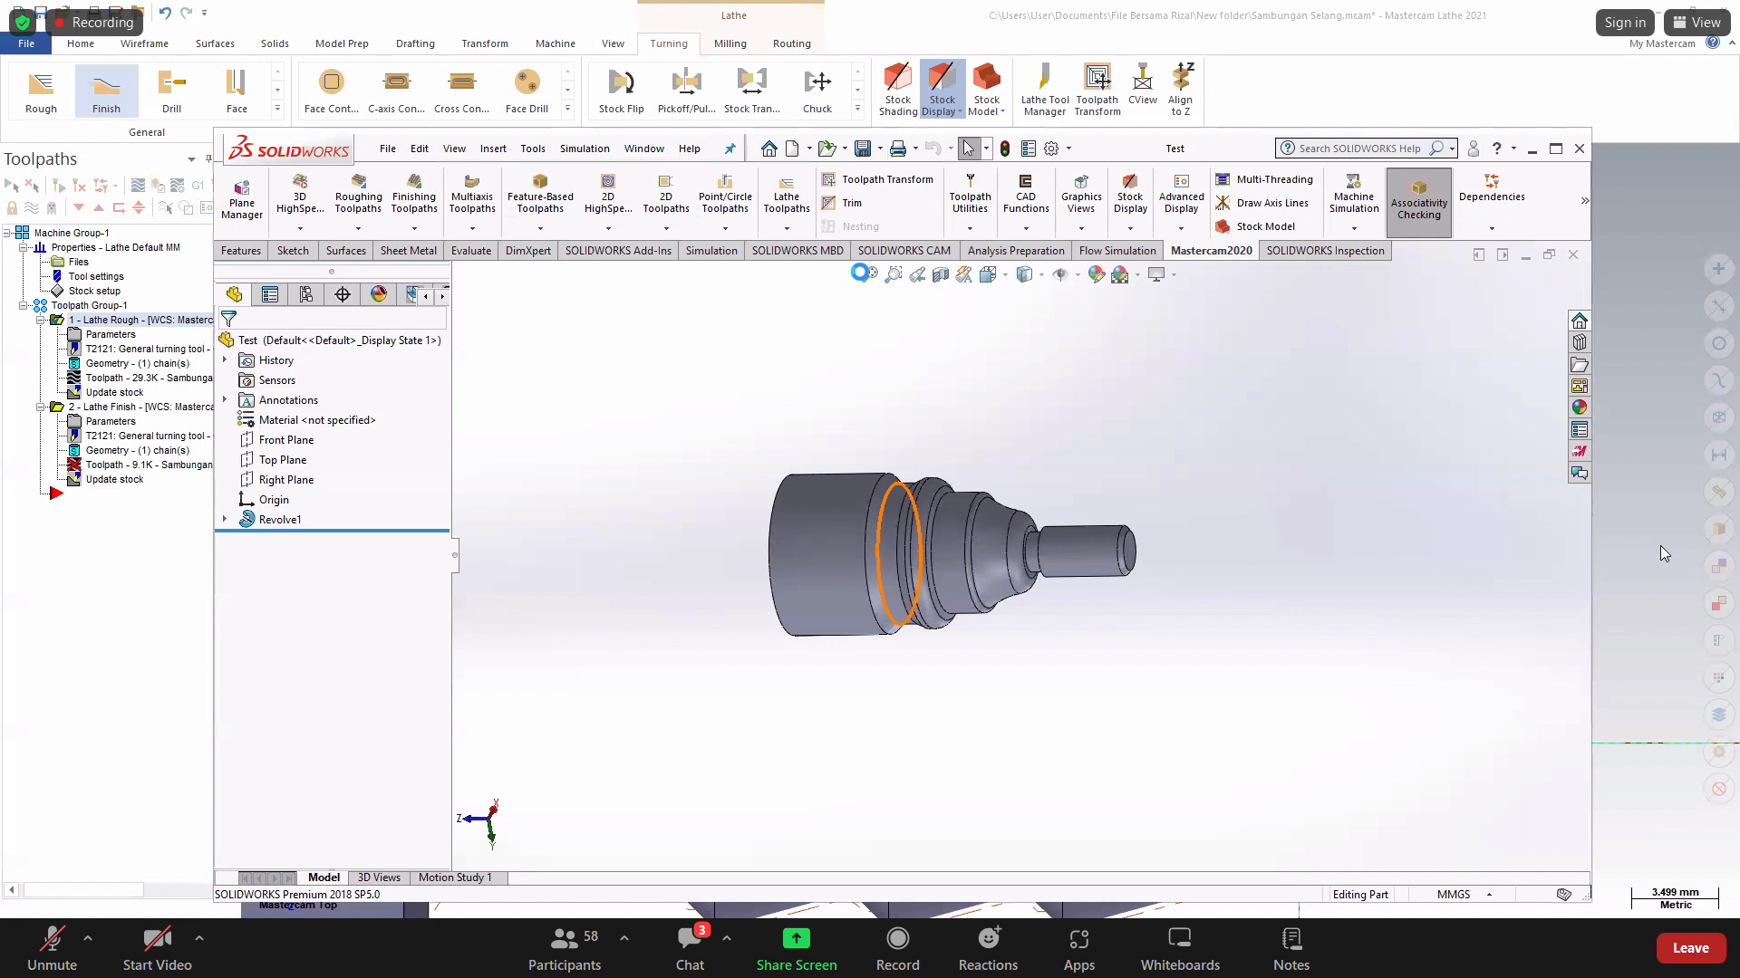
click(460, 414)
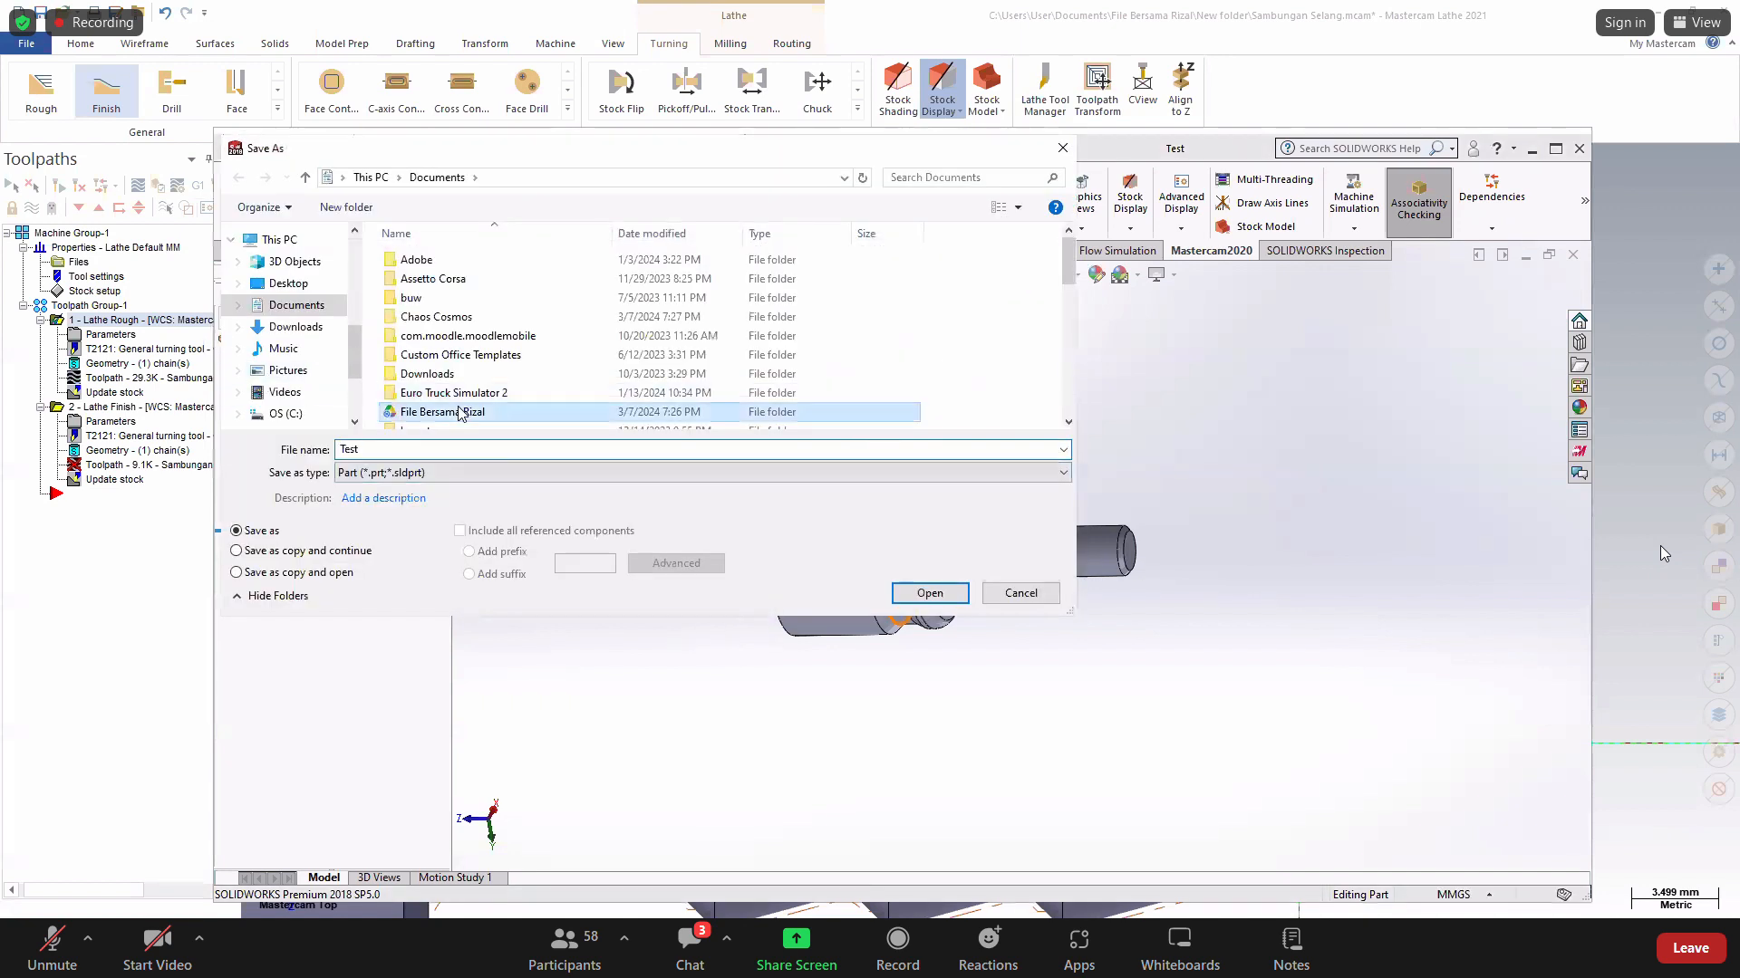
double_click(460, 414)
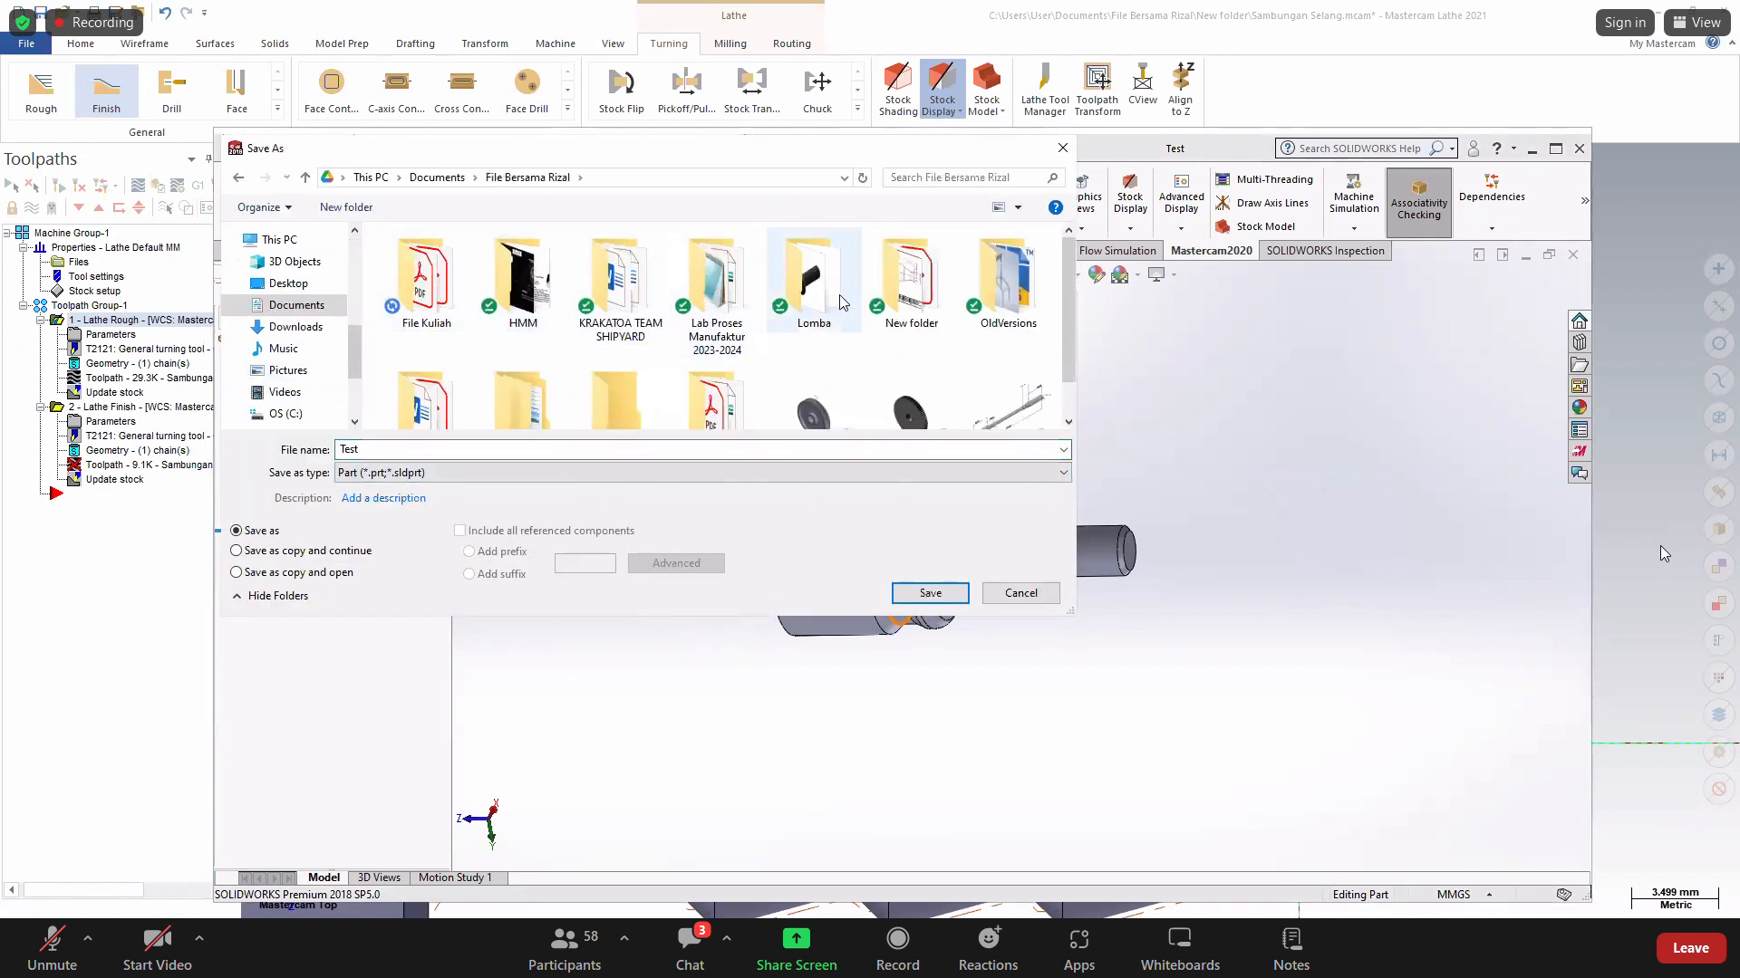
click(911, 283)
click(912, 602)
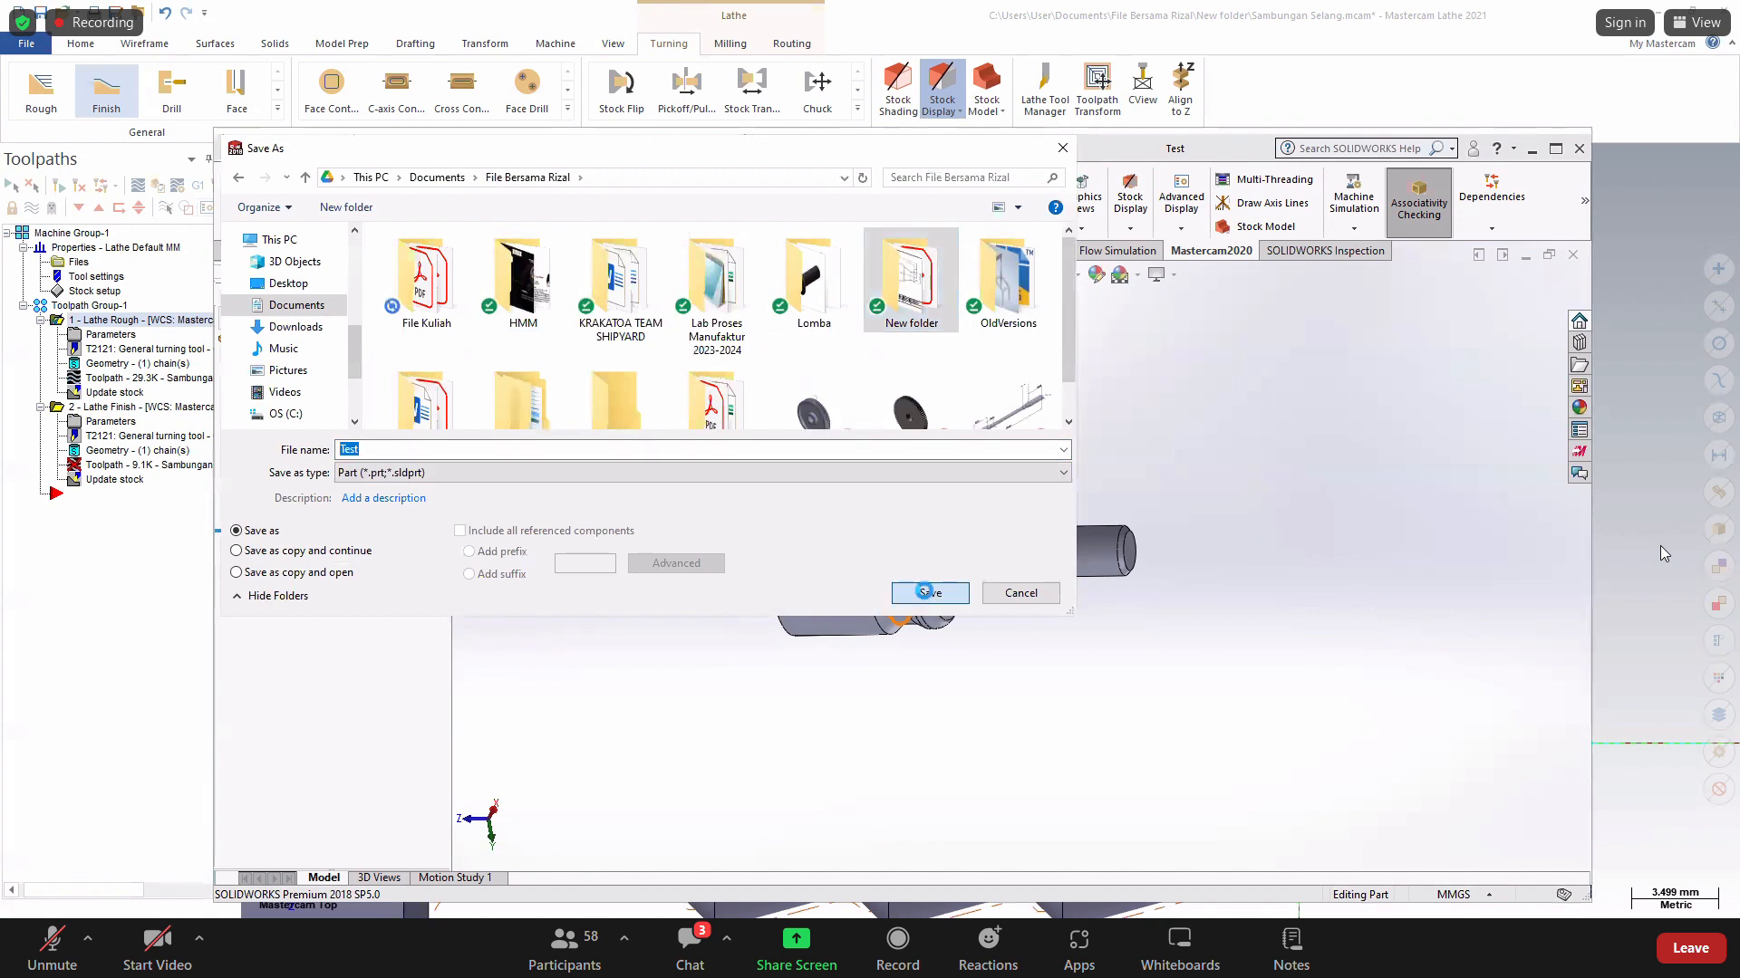
click(915, 594)
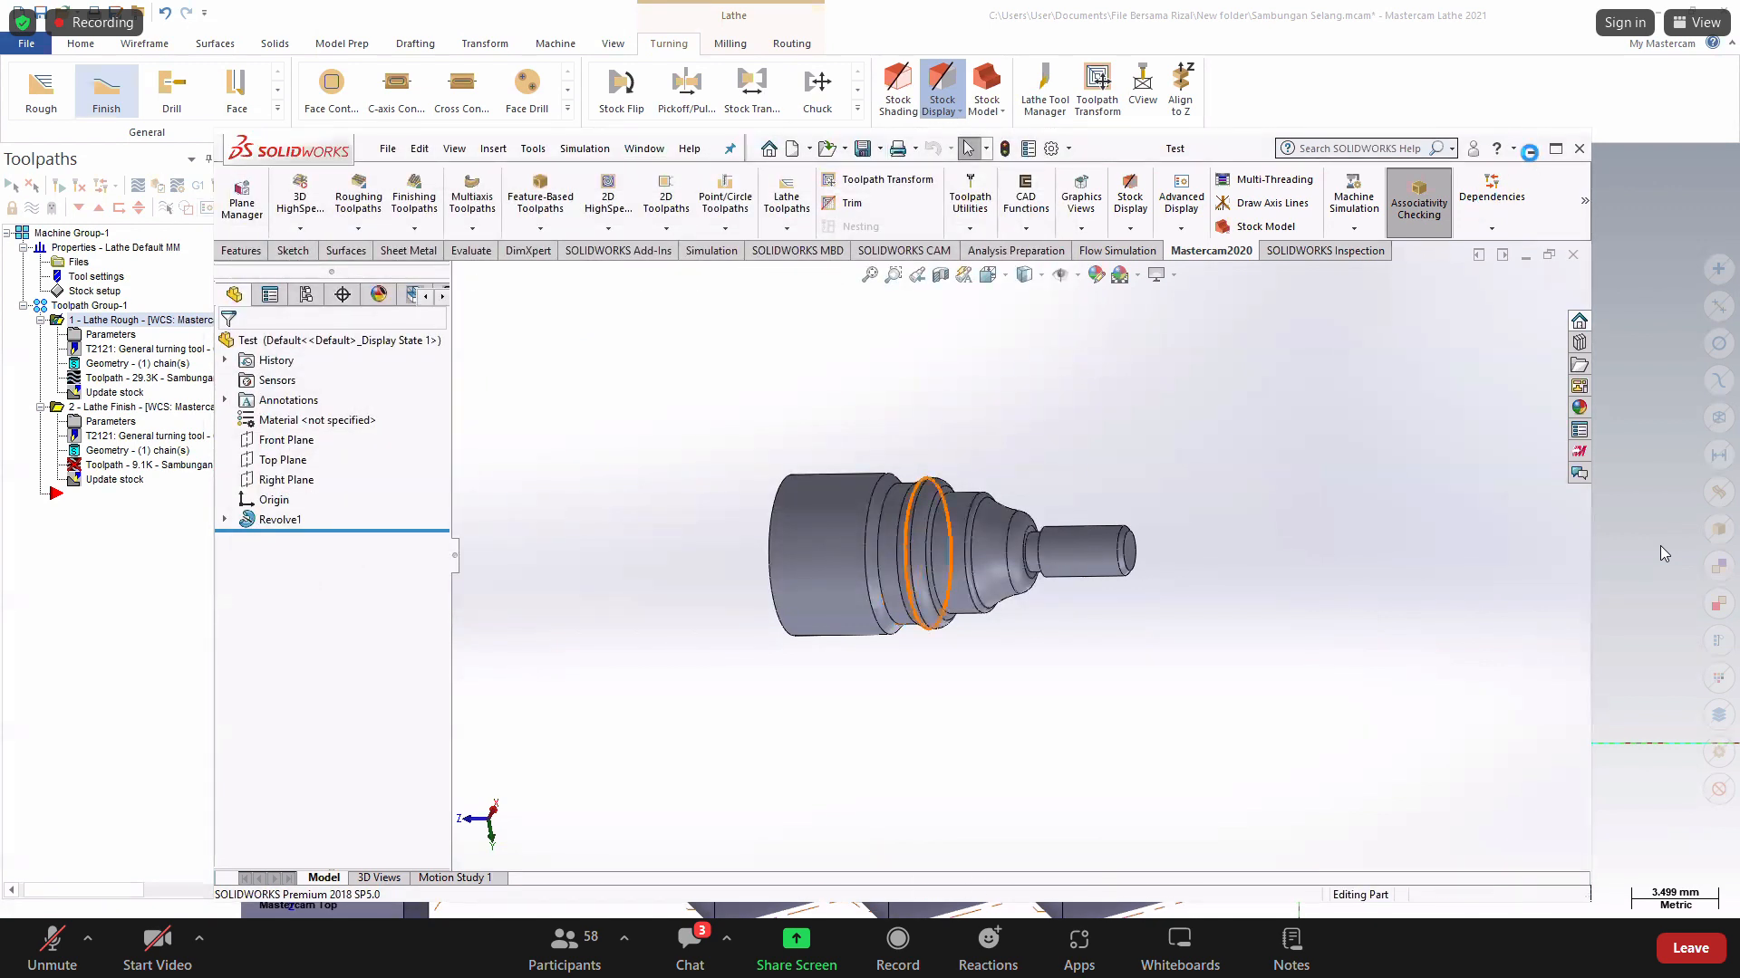
Switch to Mastercam and open the Test part from New folder, discarding the unsaved changes to Sambungan Selang.
click(1531, 148)
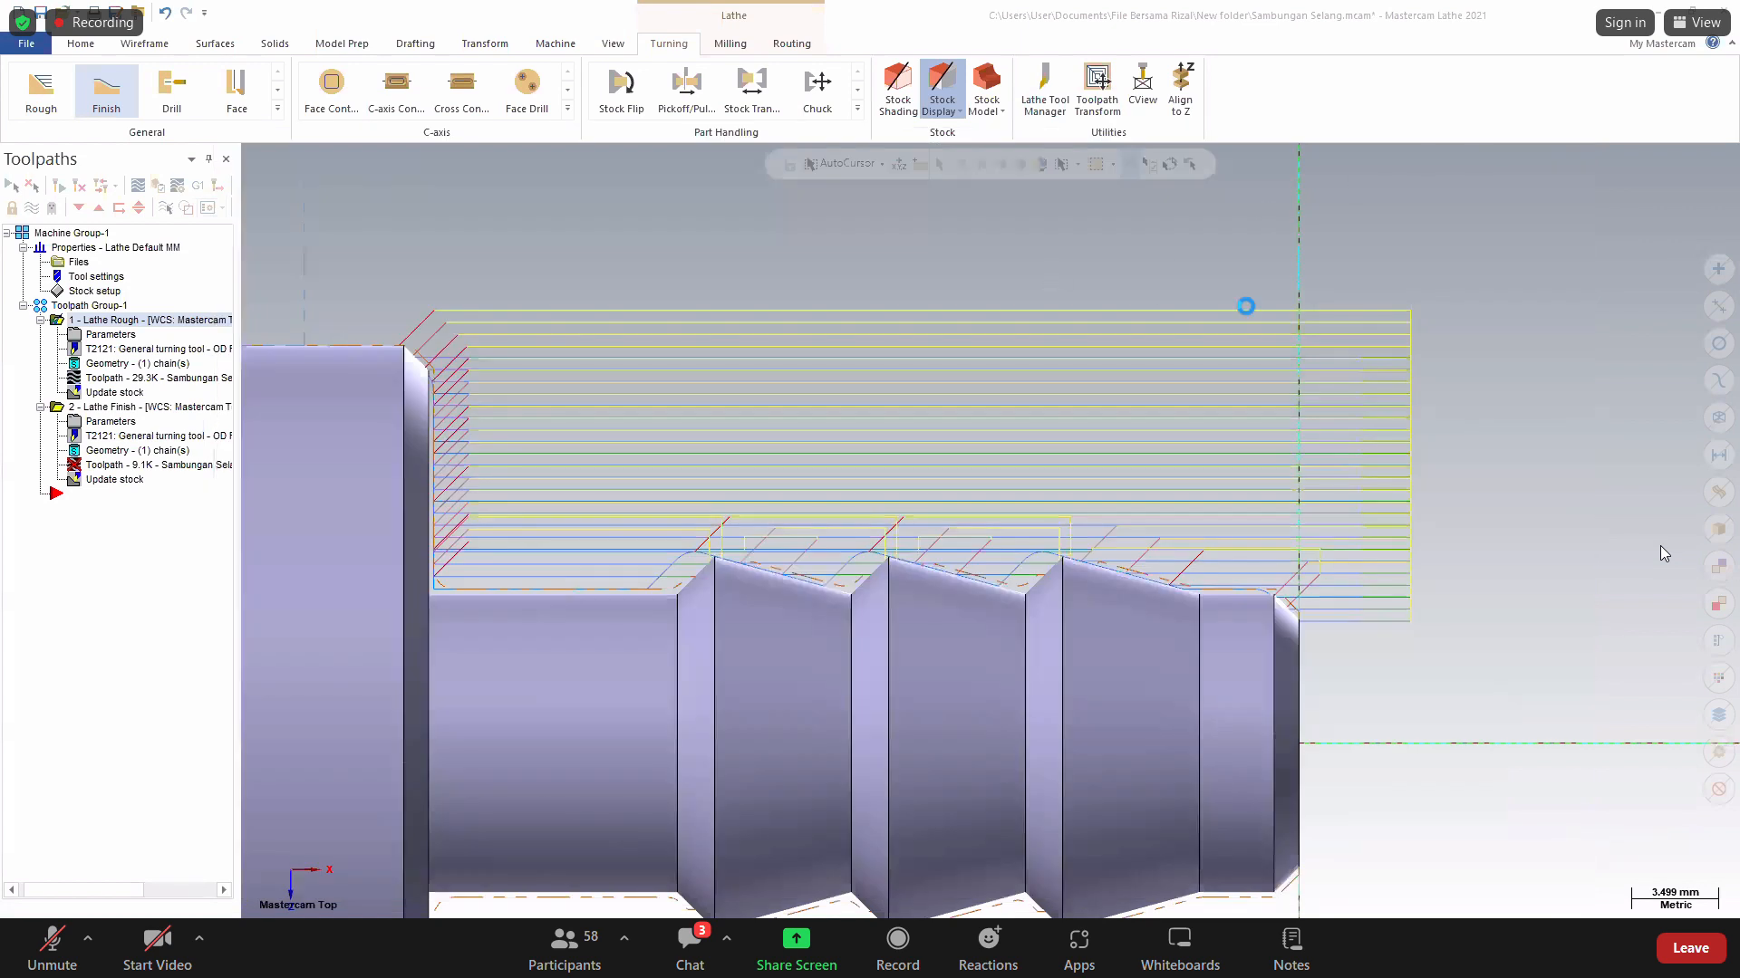
key(ctrl+o)
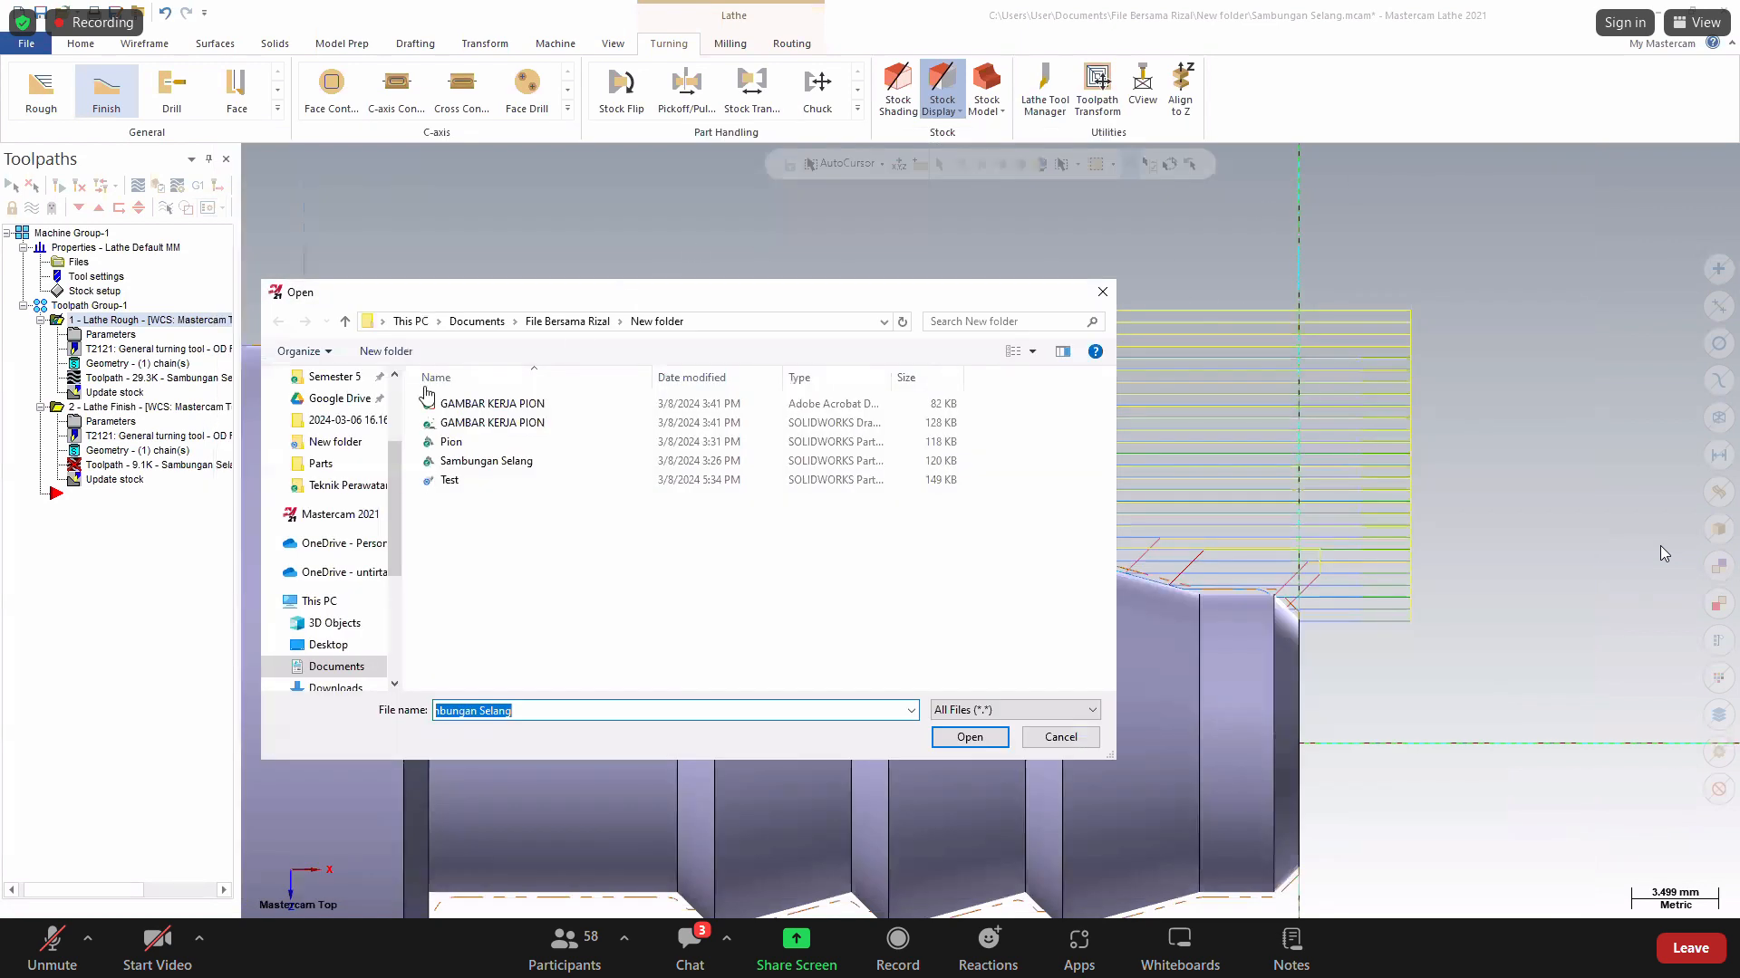
click(449, 480)
click(976, 741)
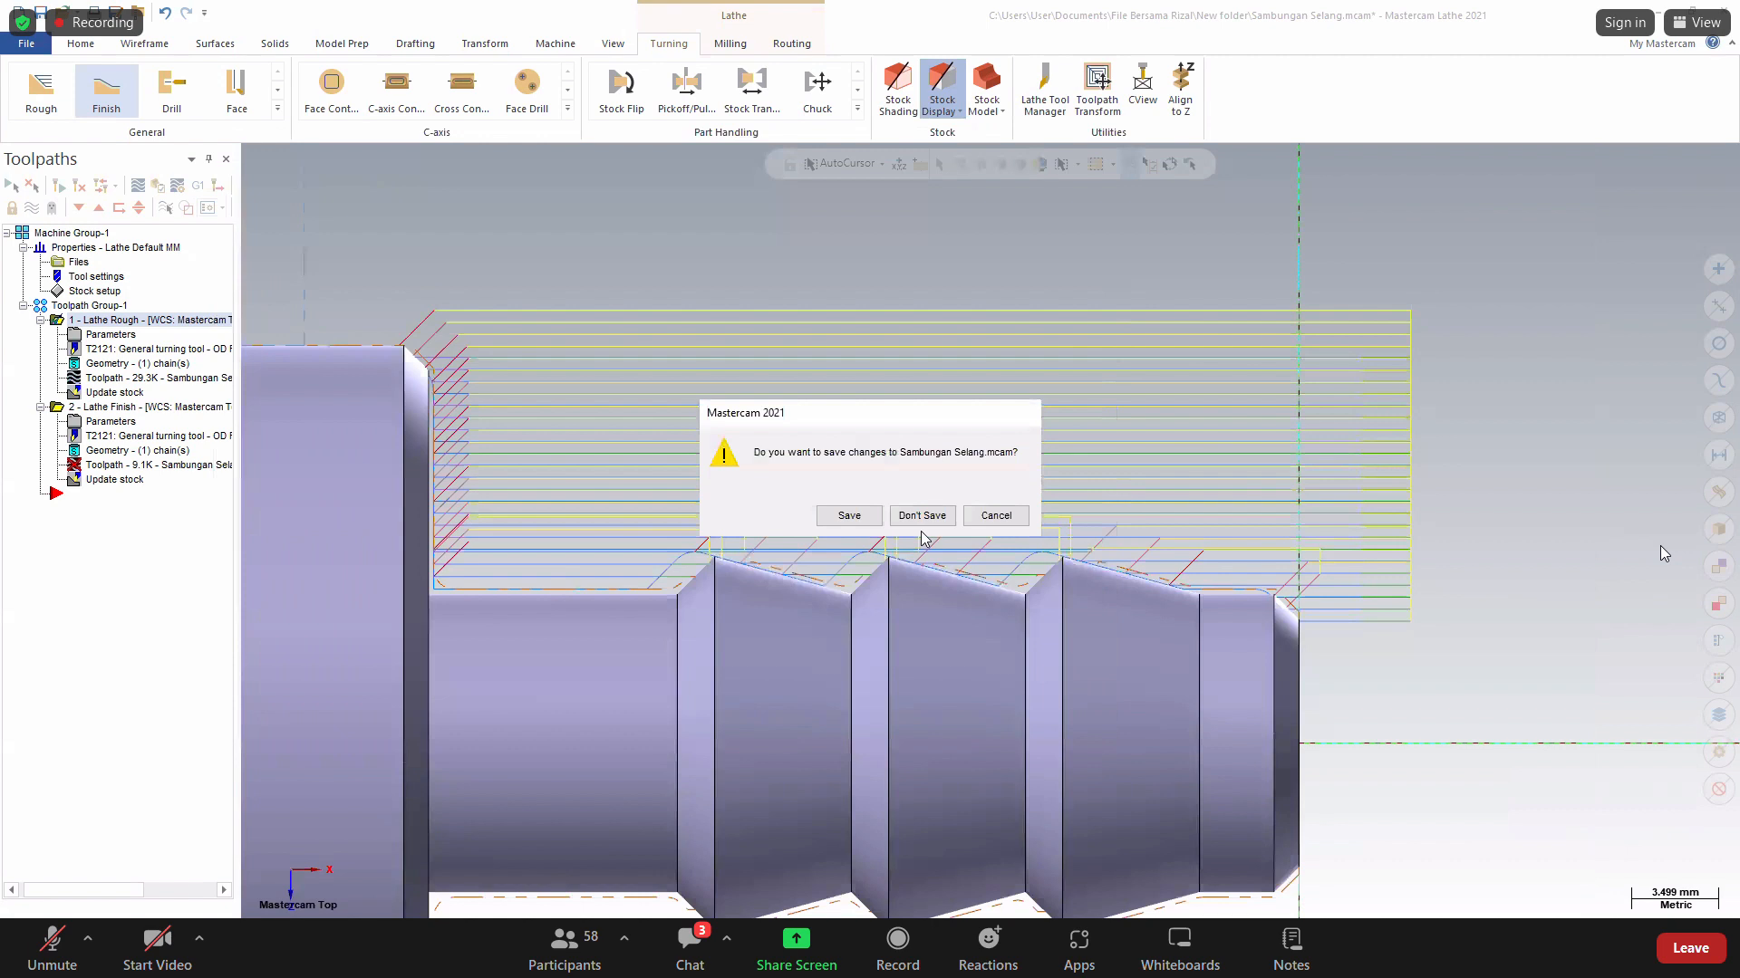
click(921, 515)
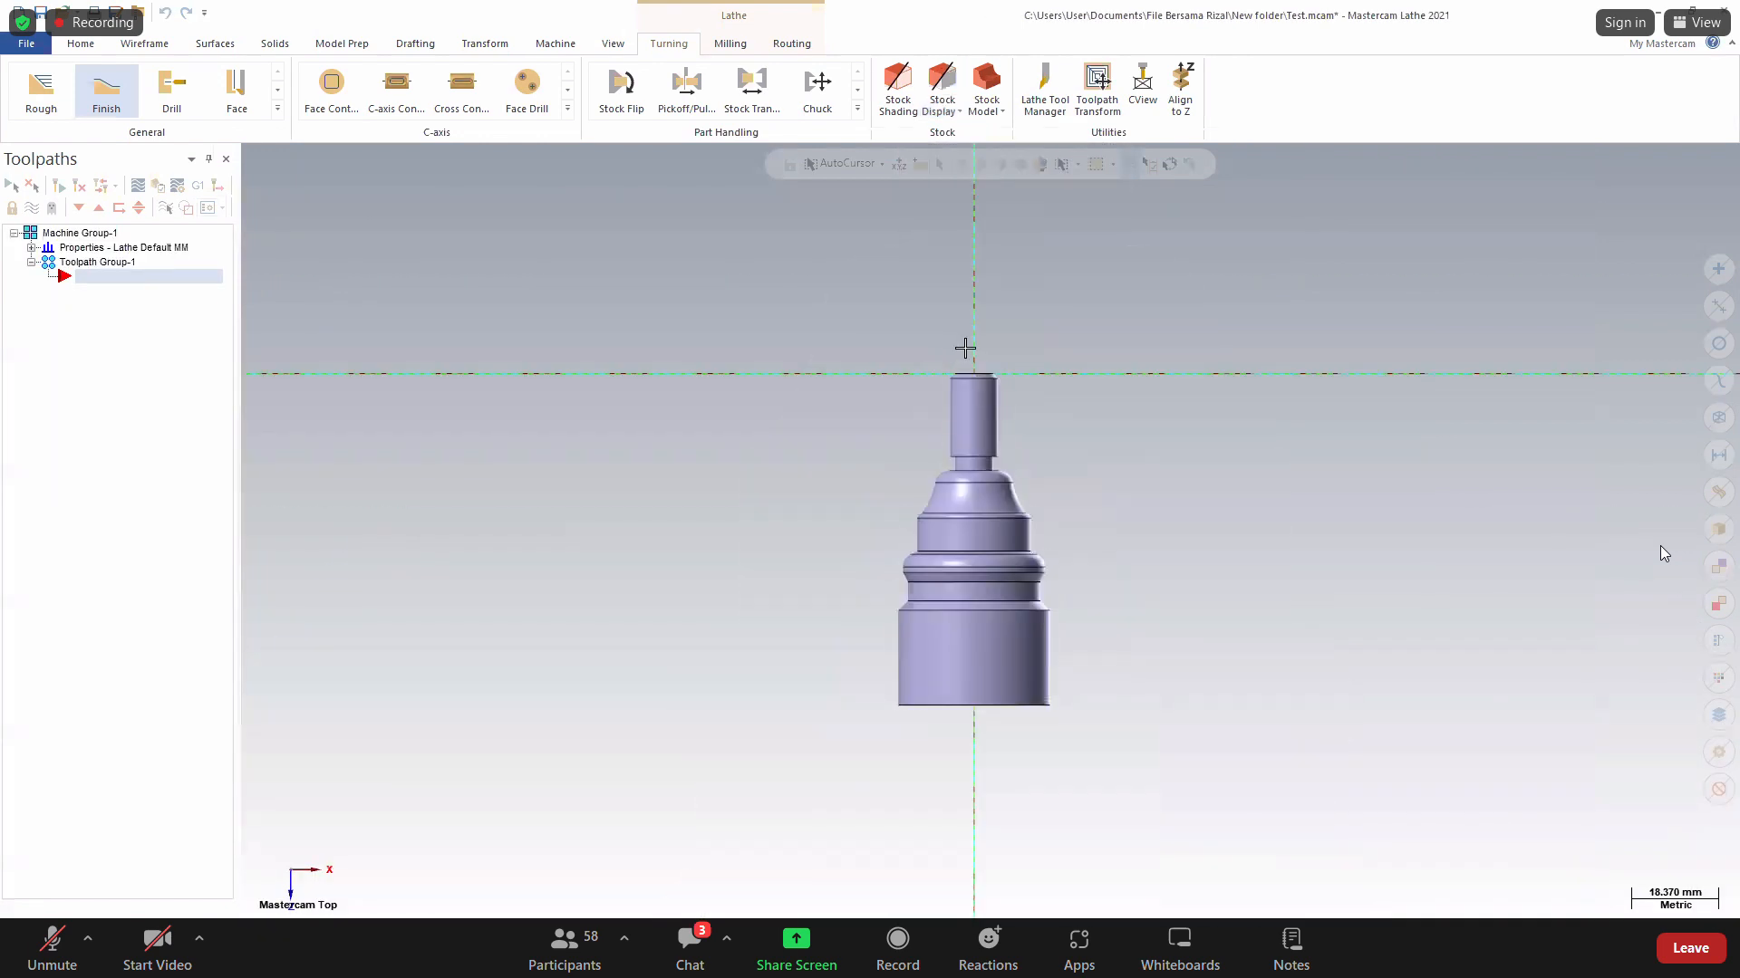
Rotate the Test solid by -90 degrees about the origin using the Move method.
scroll(965, 348, down, 2)
drag(1129, 662, 1129, 662)
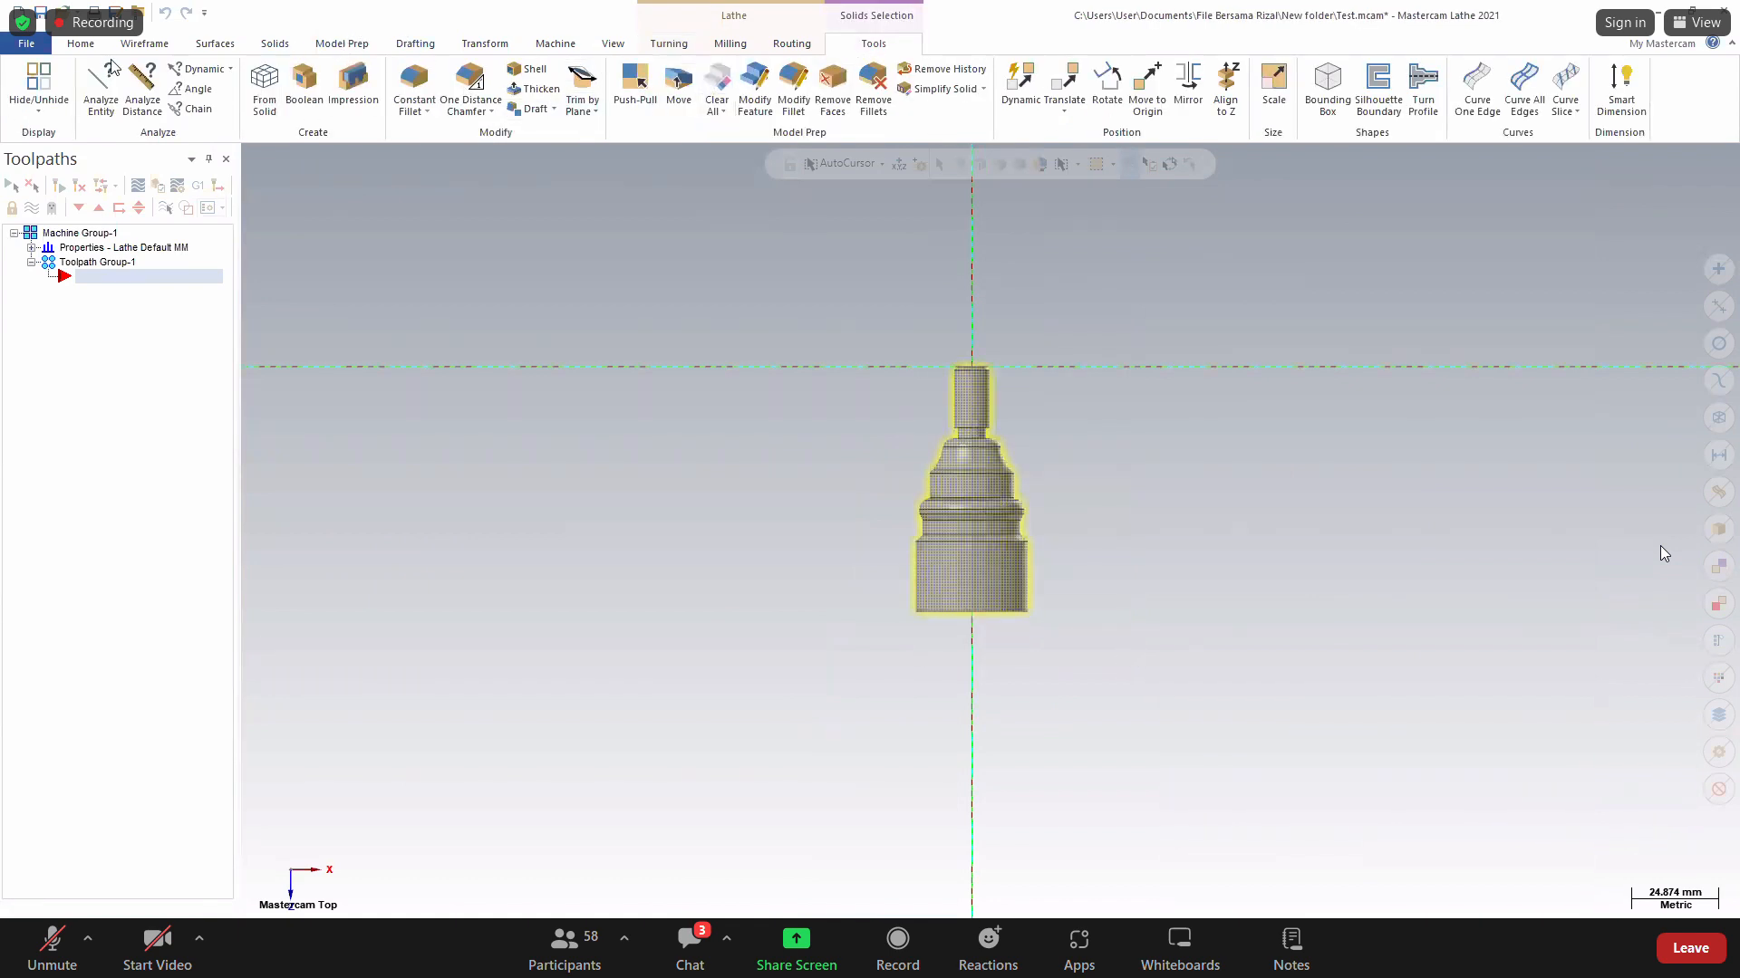
click(115, 83)
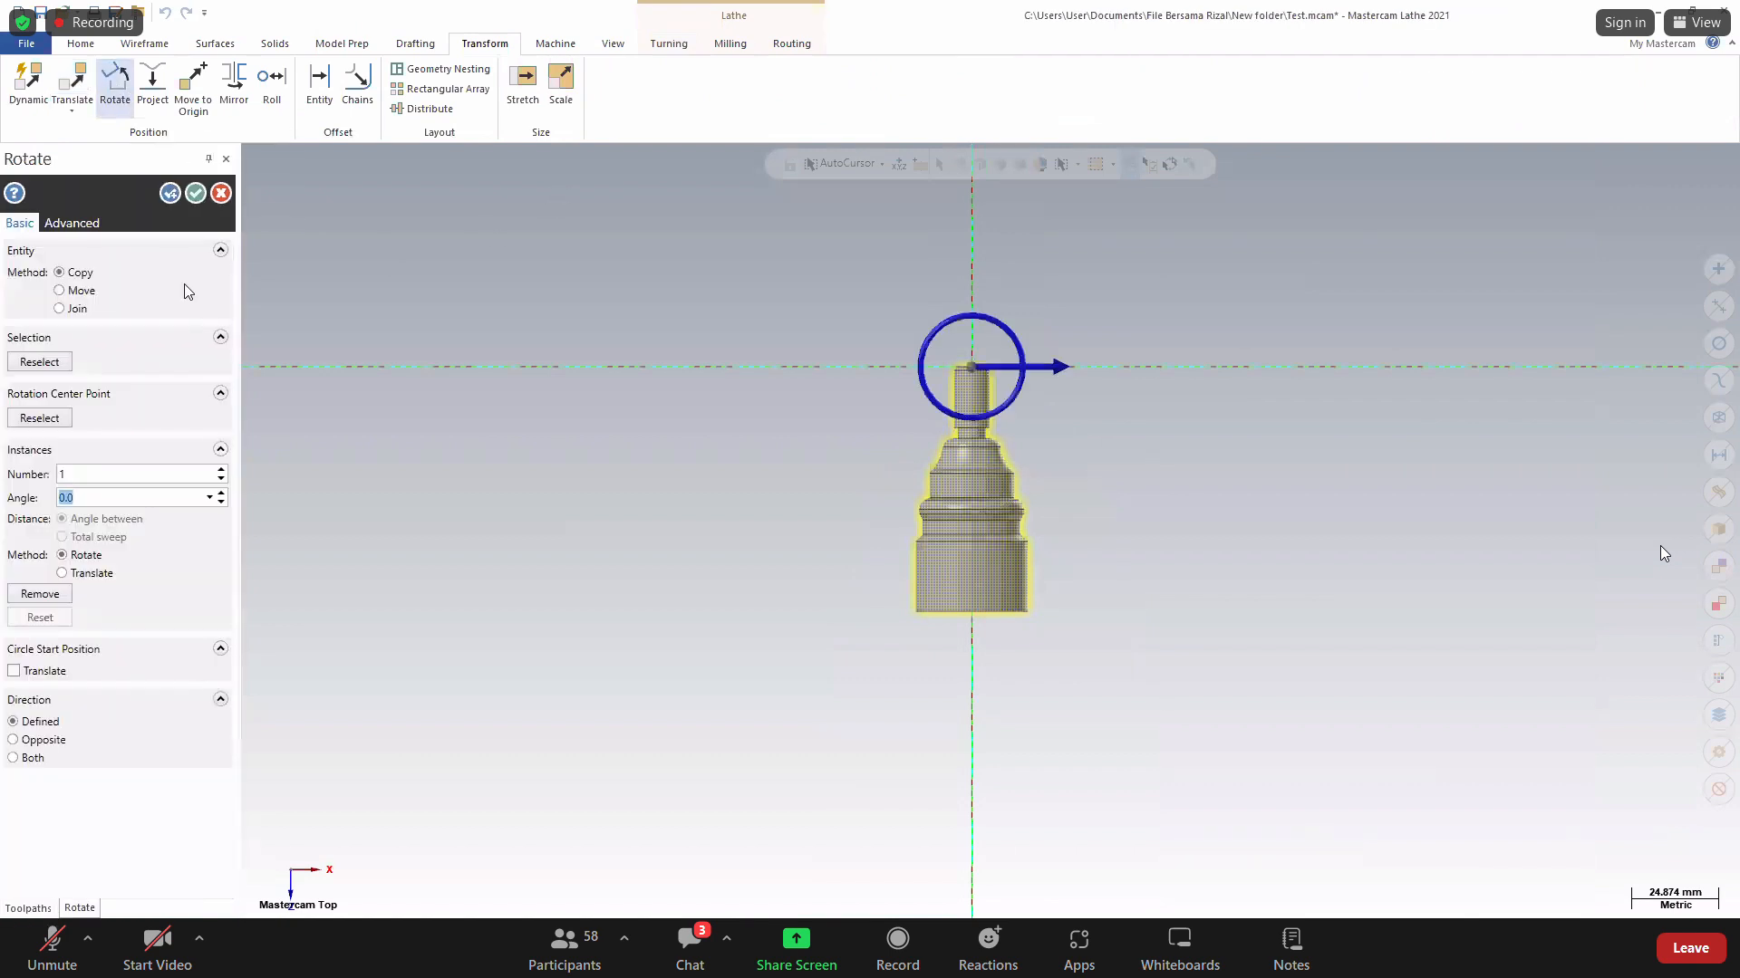
click(221, 502)
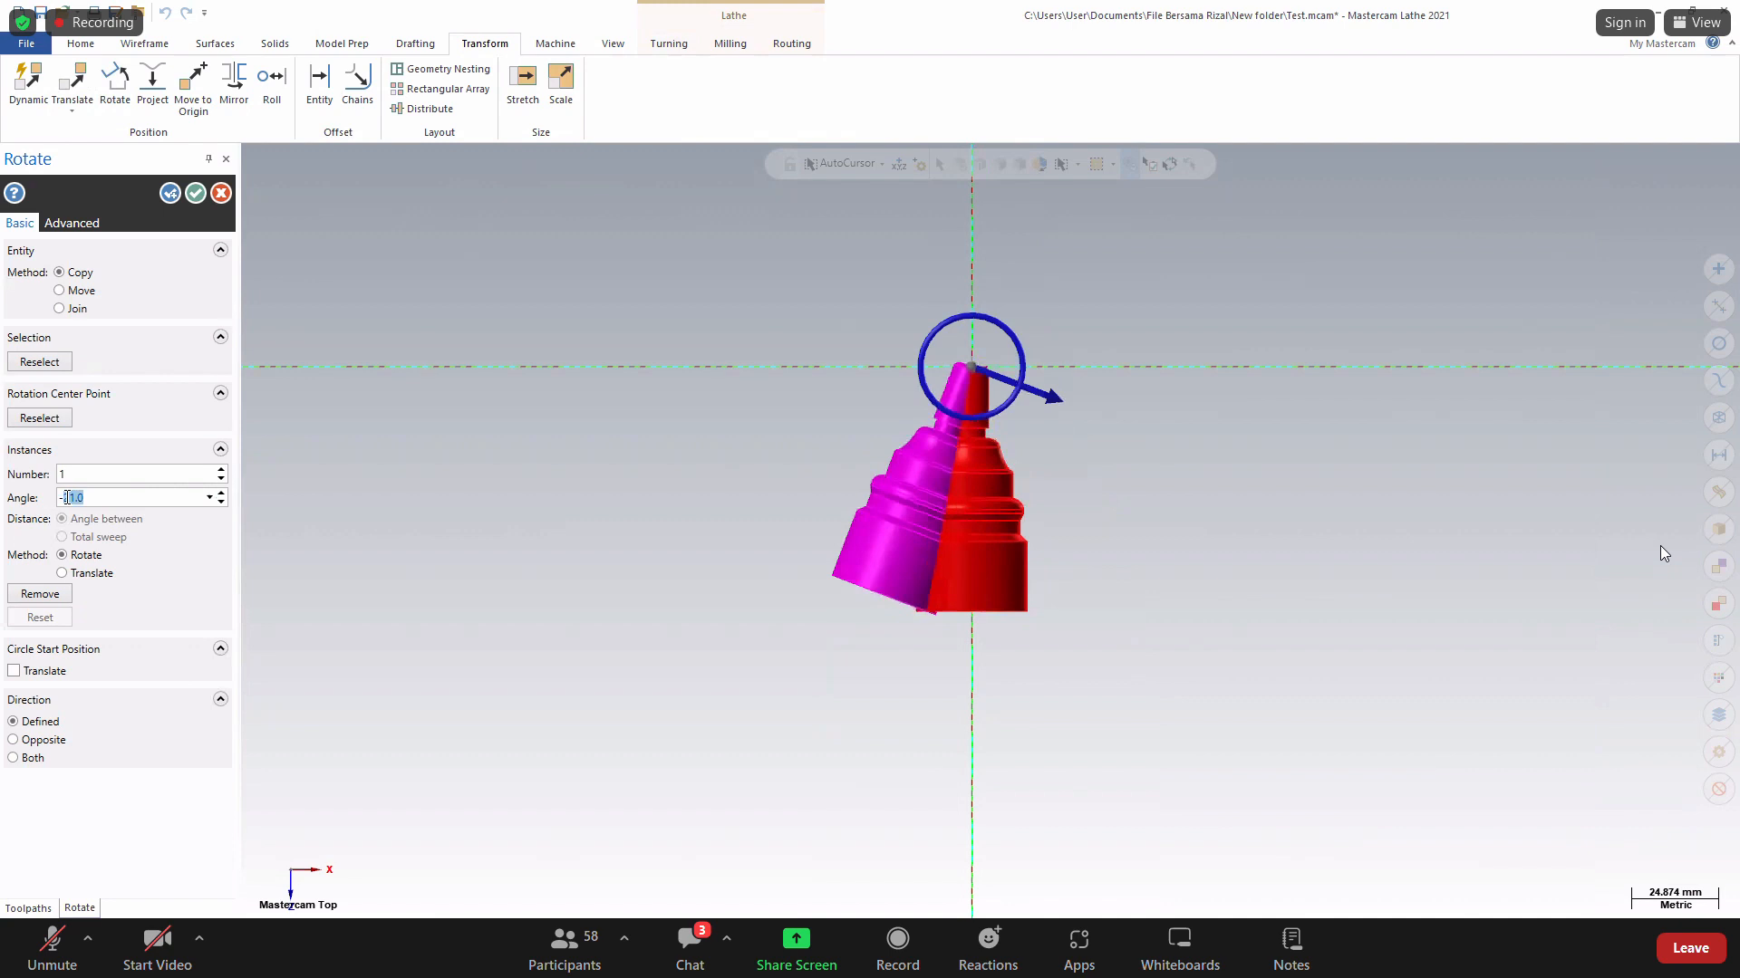
key(Return)
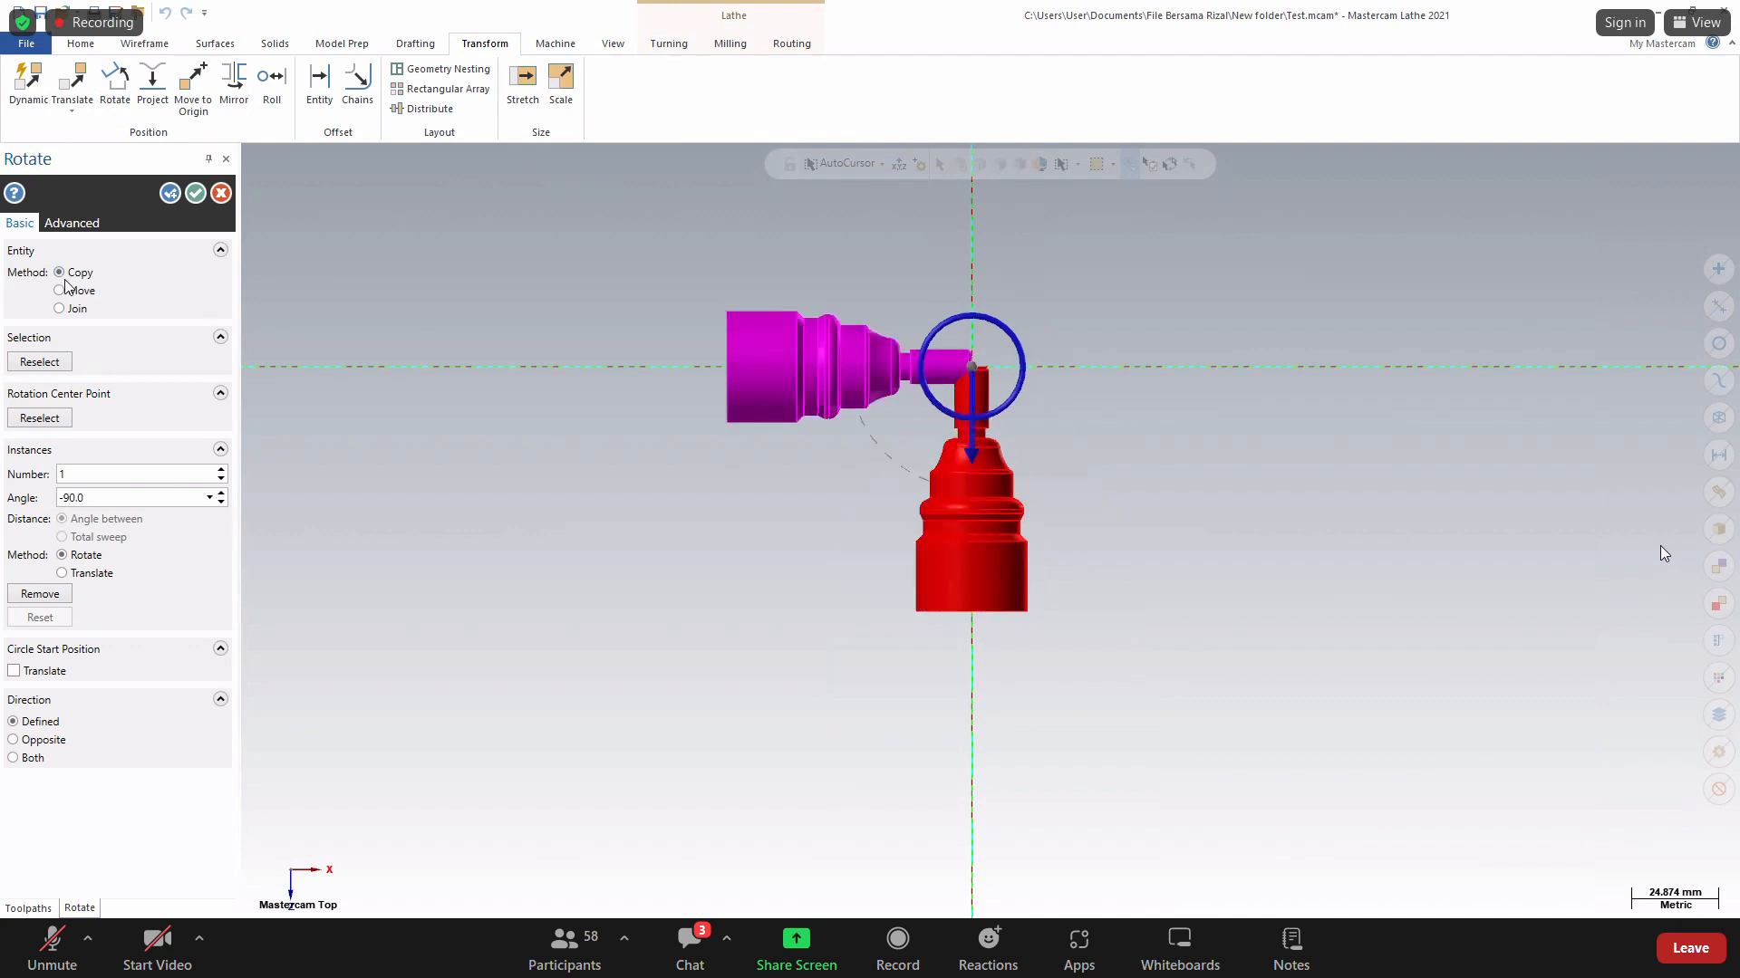
click(196, 193)
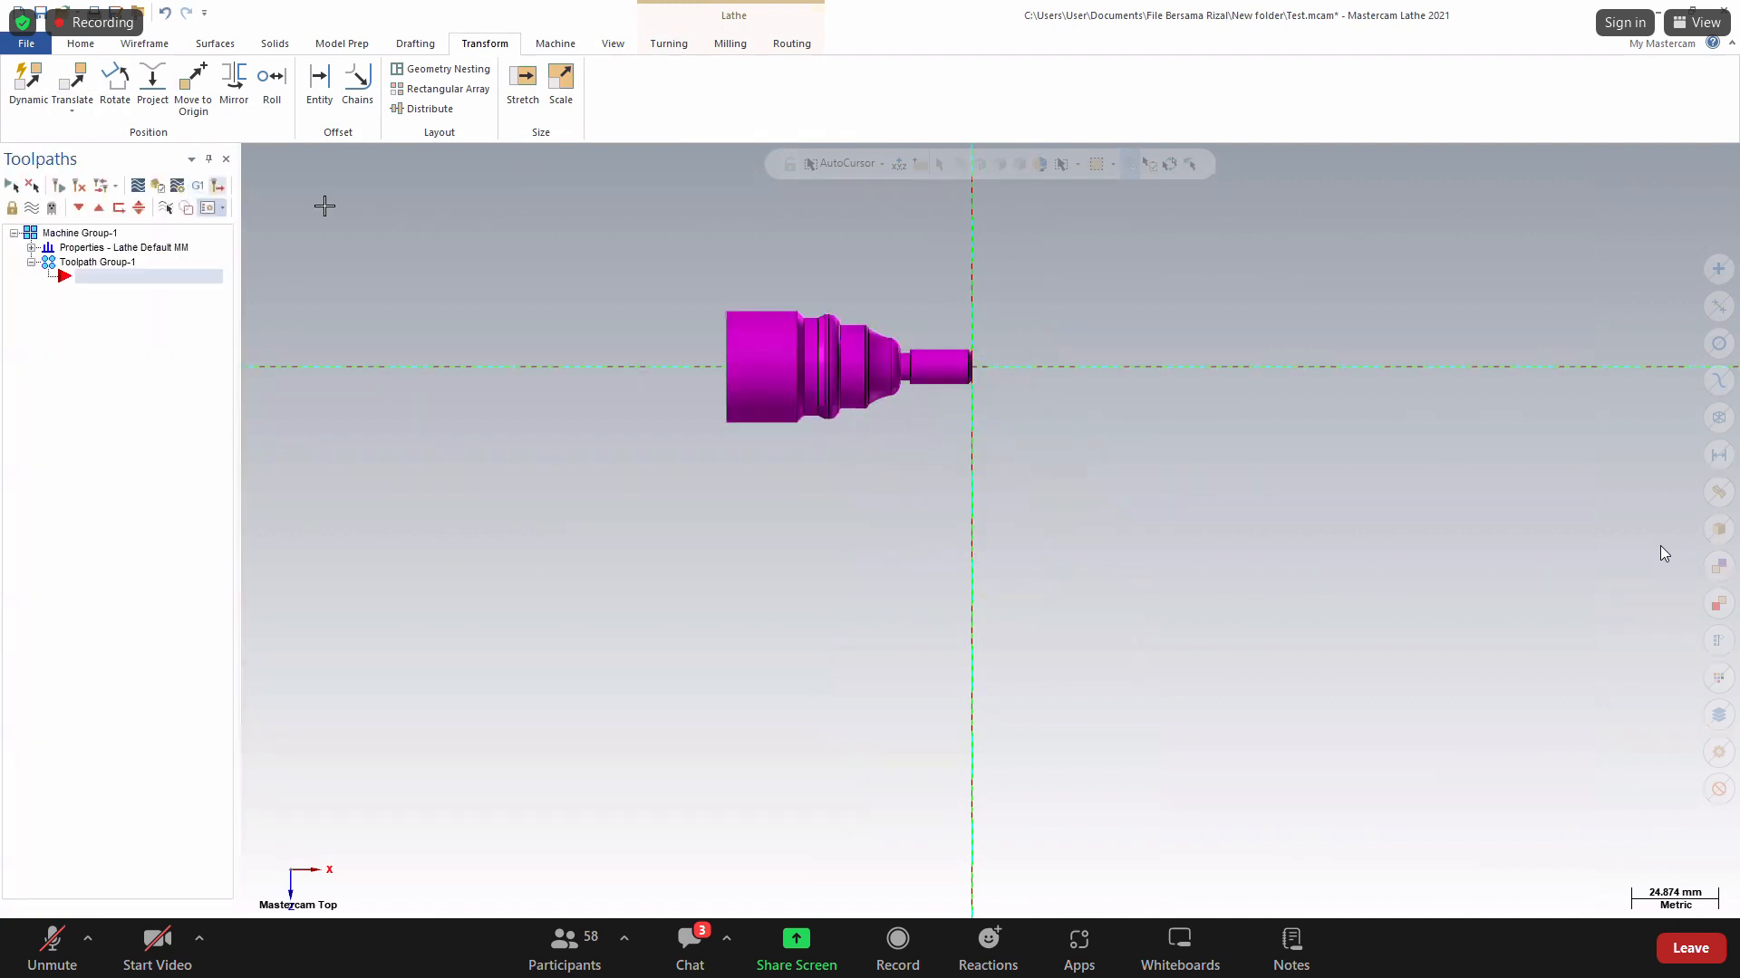
Create a Lathe Face operation with tool T1212 OD Right 55 deg, feed rate 0.2 mm/rev and spindle speed in RPM.
scroll(959, 319, up, 4)
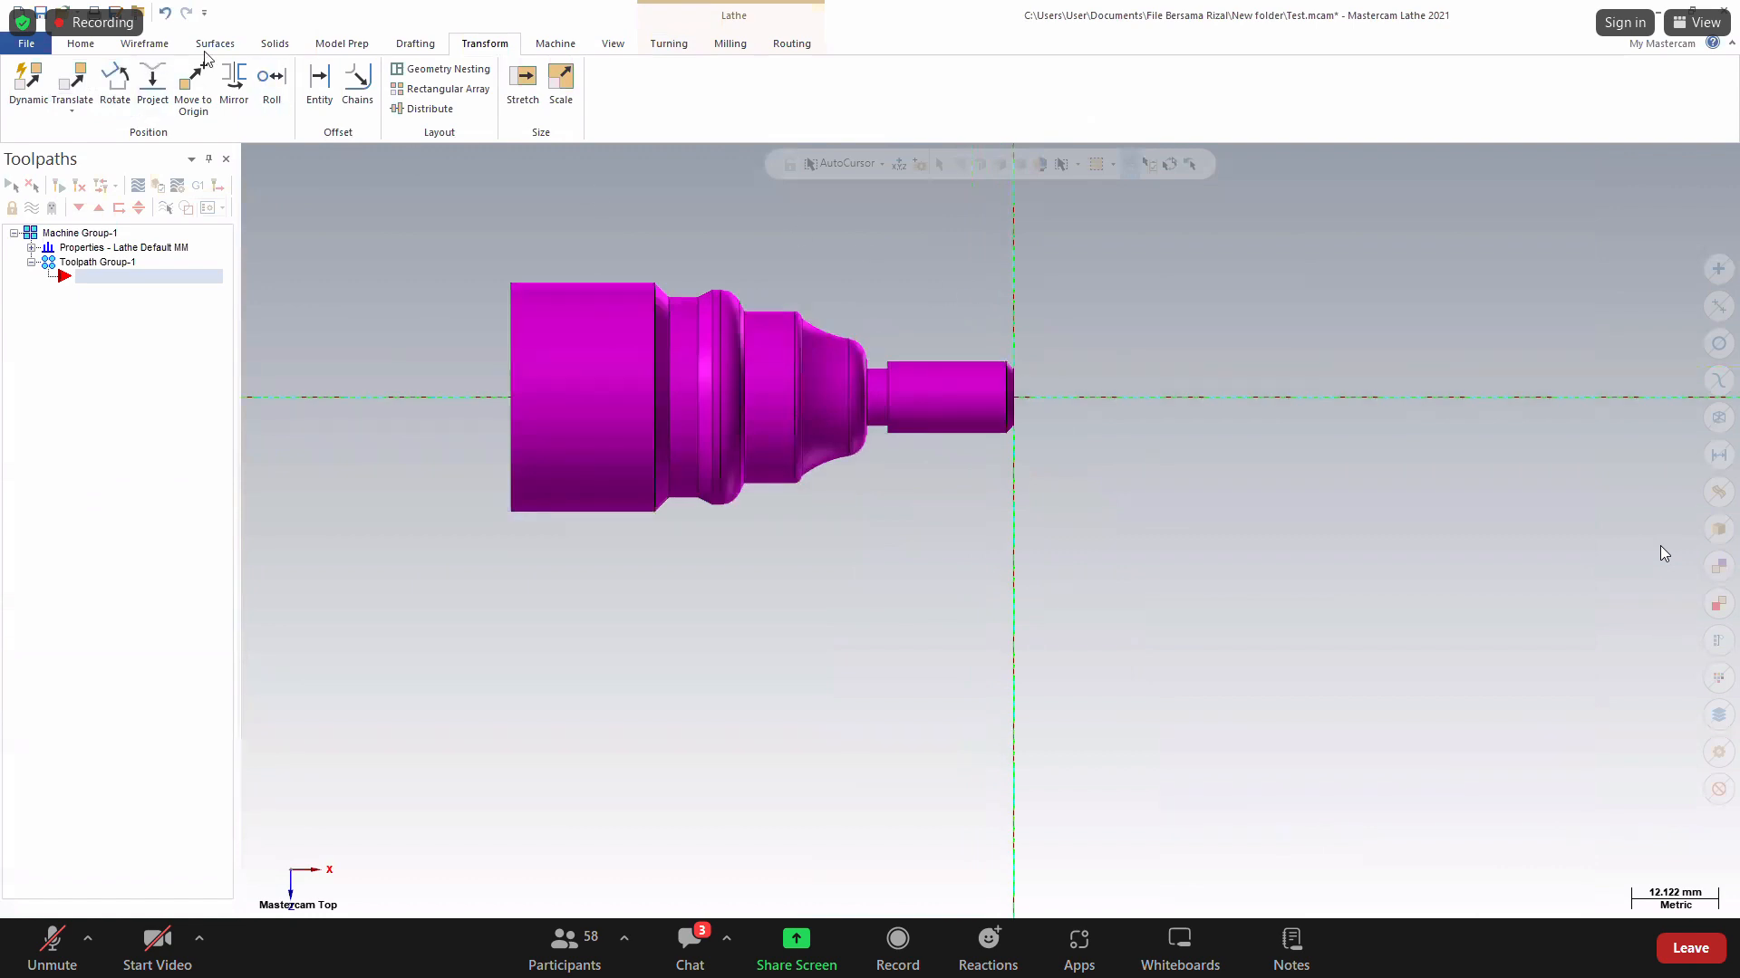
click(689, 47)
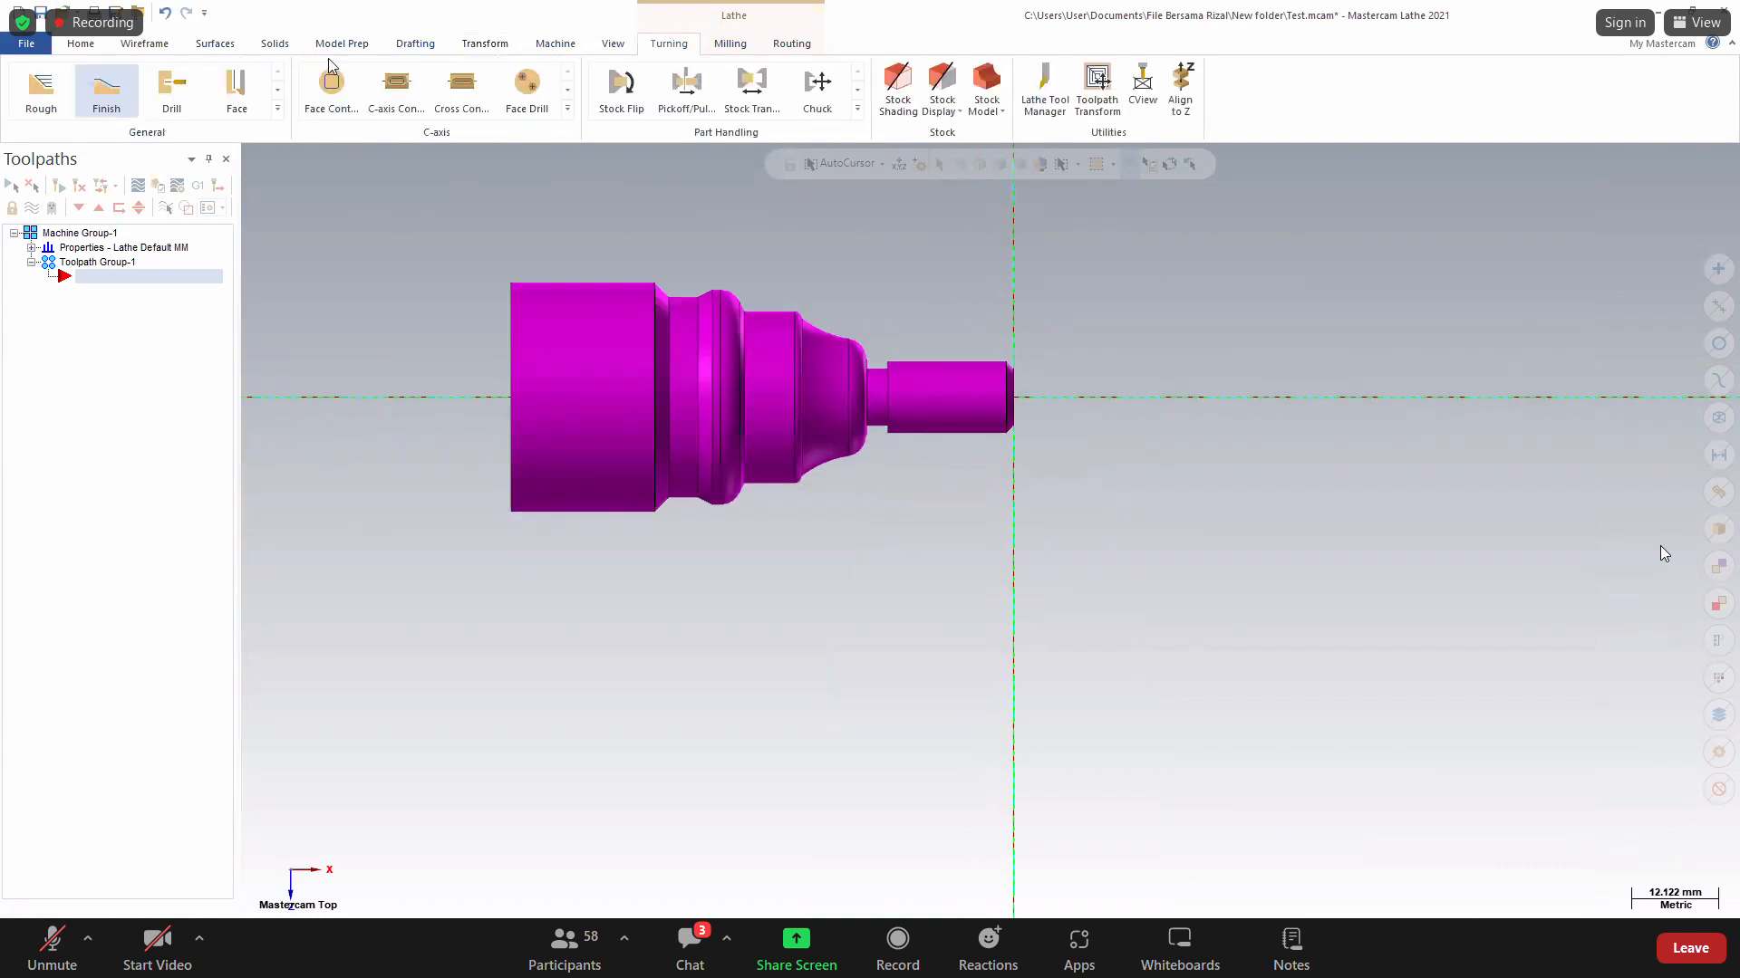
click(236, 90)
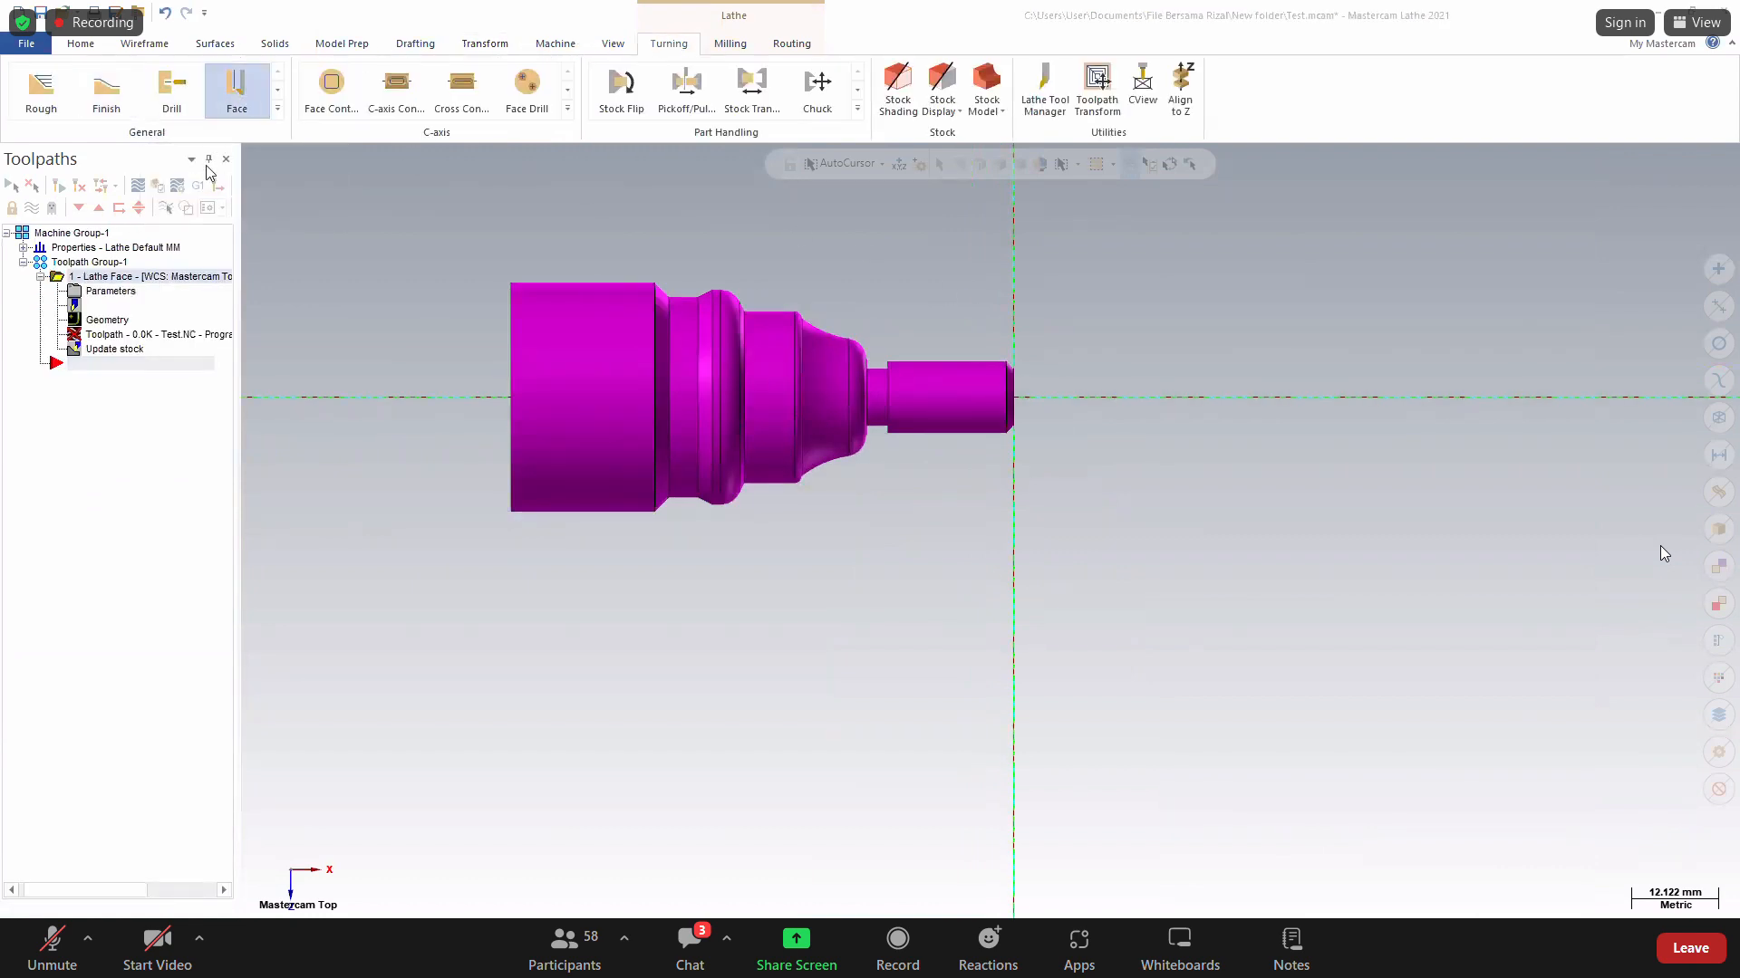
click(116, 292)
click(214, 408)
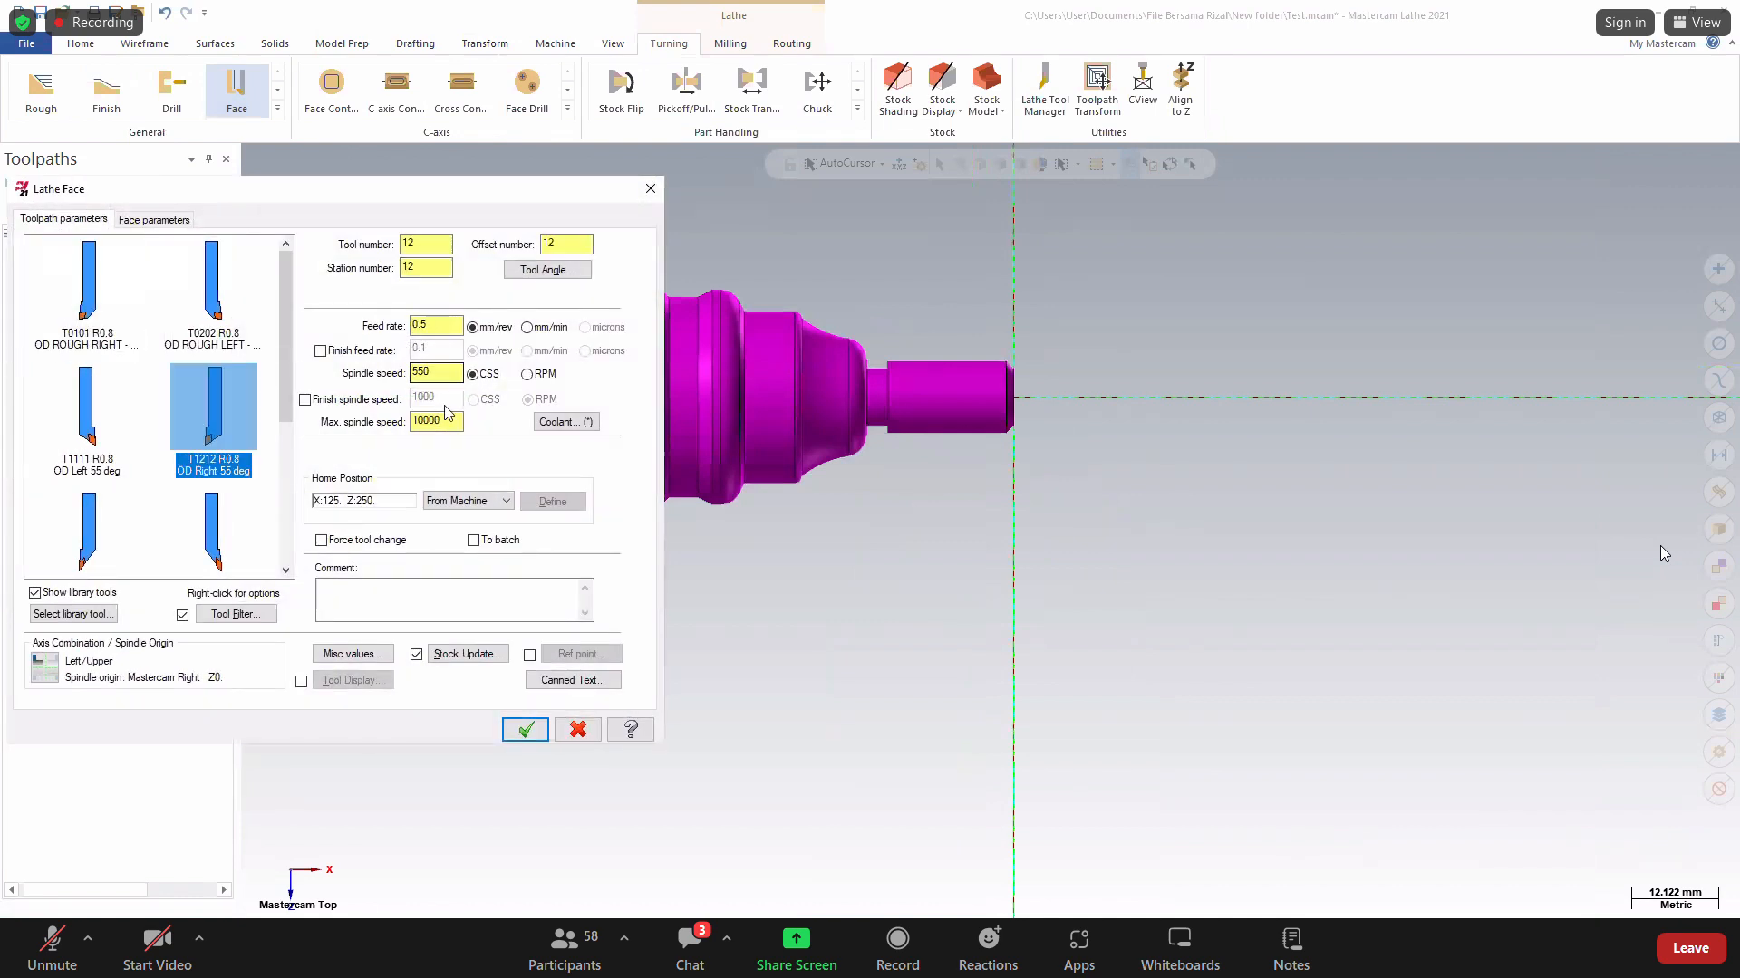
click(526, 375)
drag(453, 326, 420, 336)
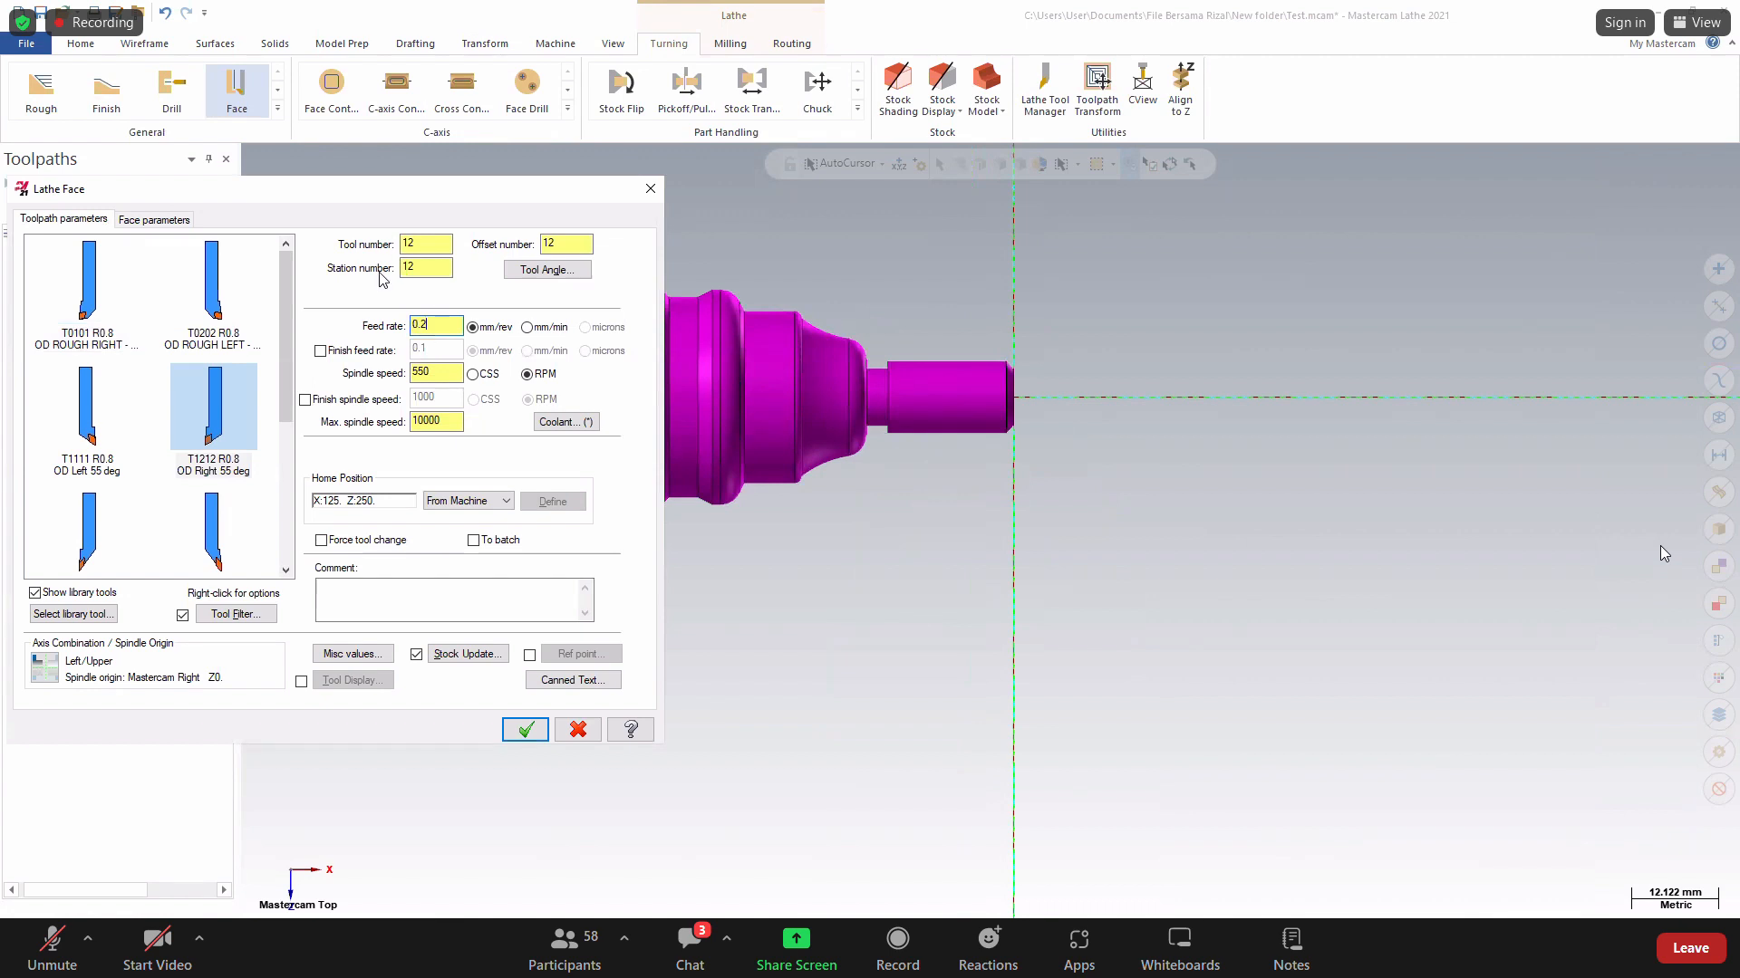
Define the facing area with two boundary points near the small shaft's end face and accept the face parameters.
click(189, 222)
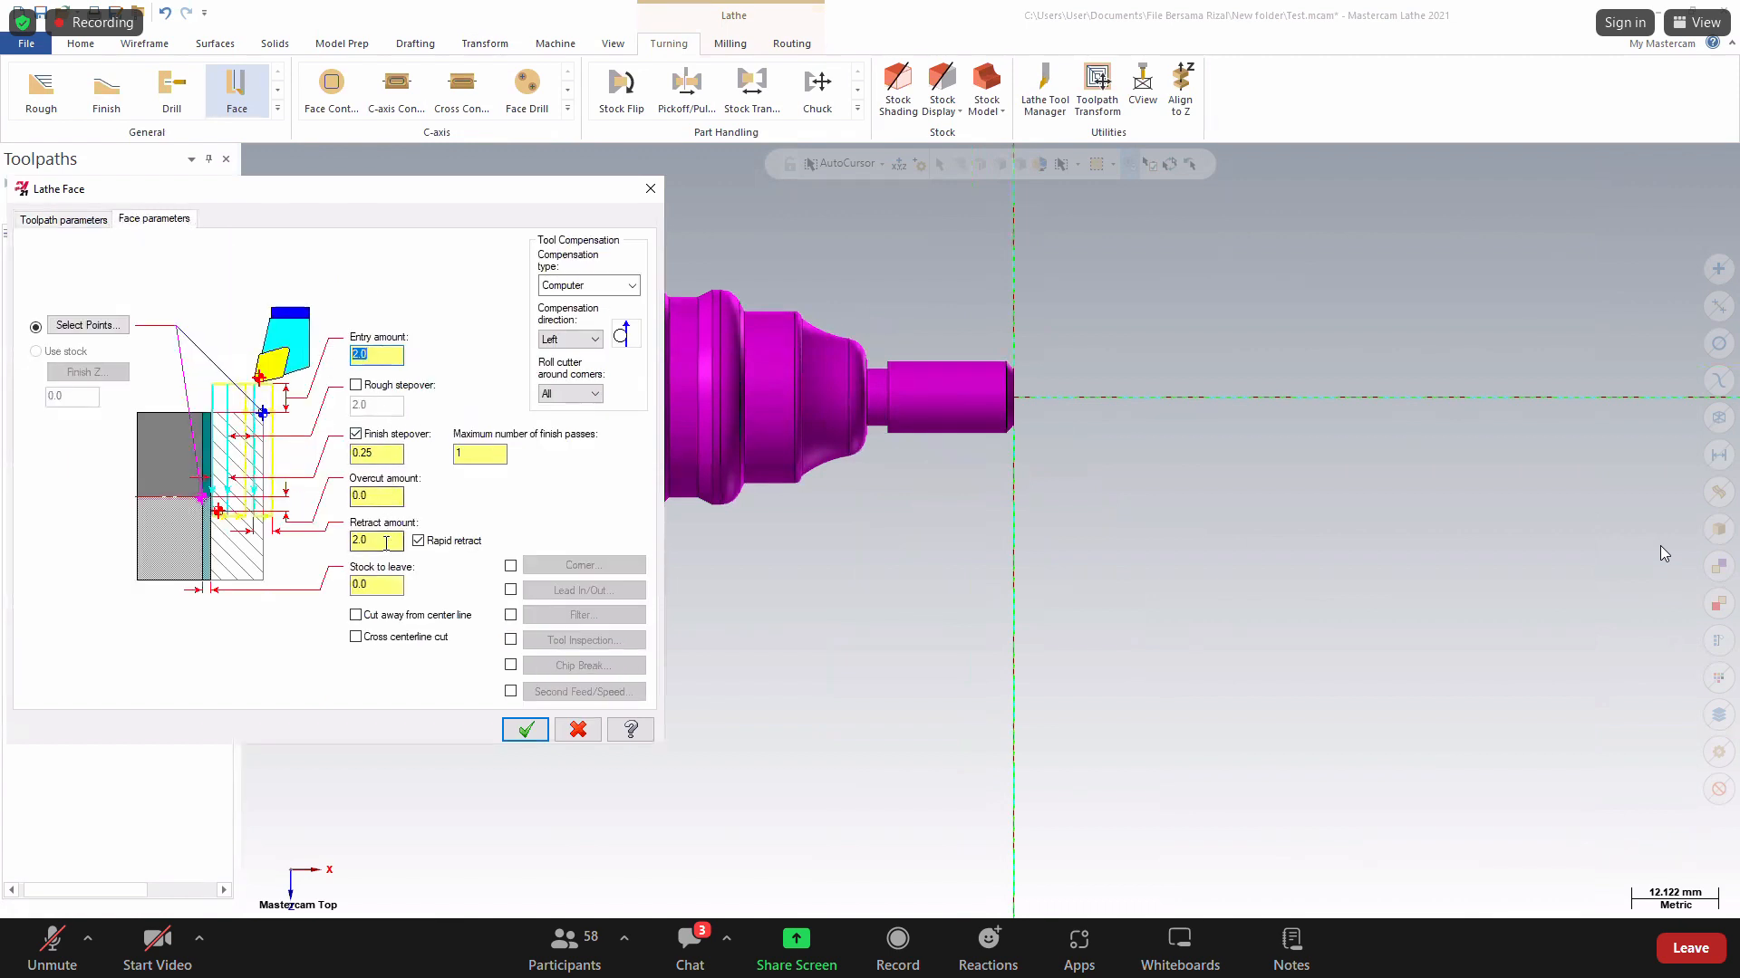
click(526, 730)
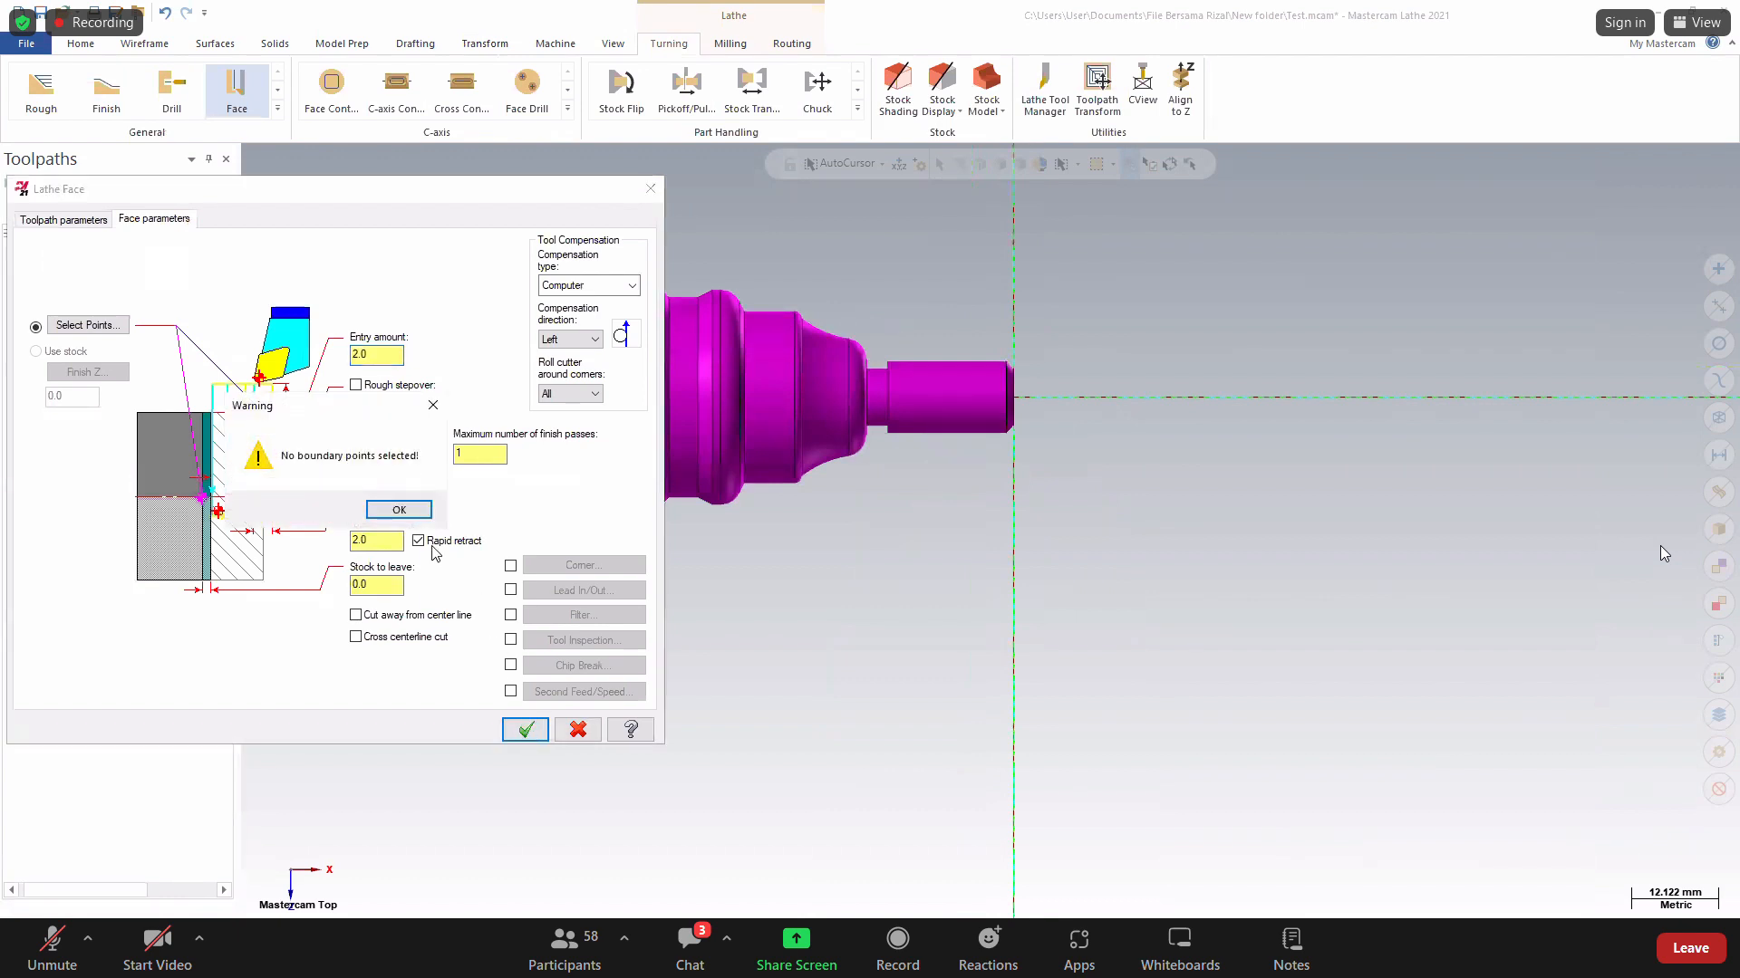
click(417, 508)
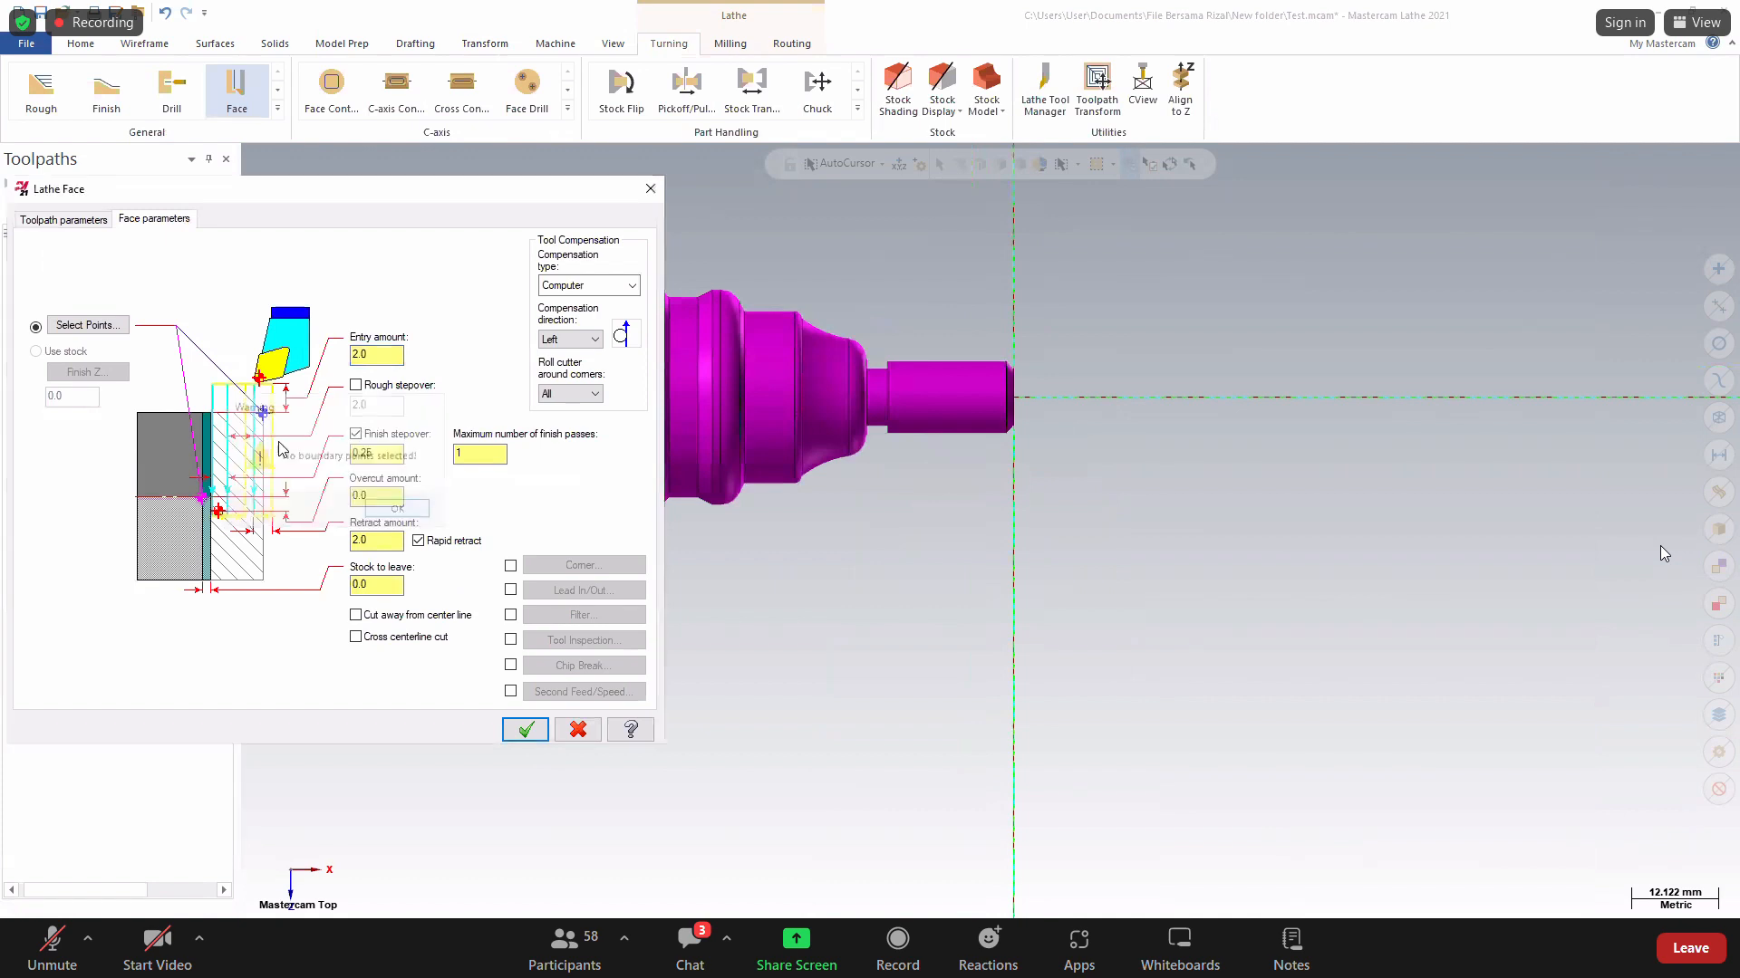
click(88, 325)
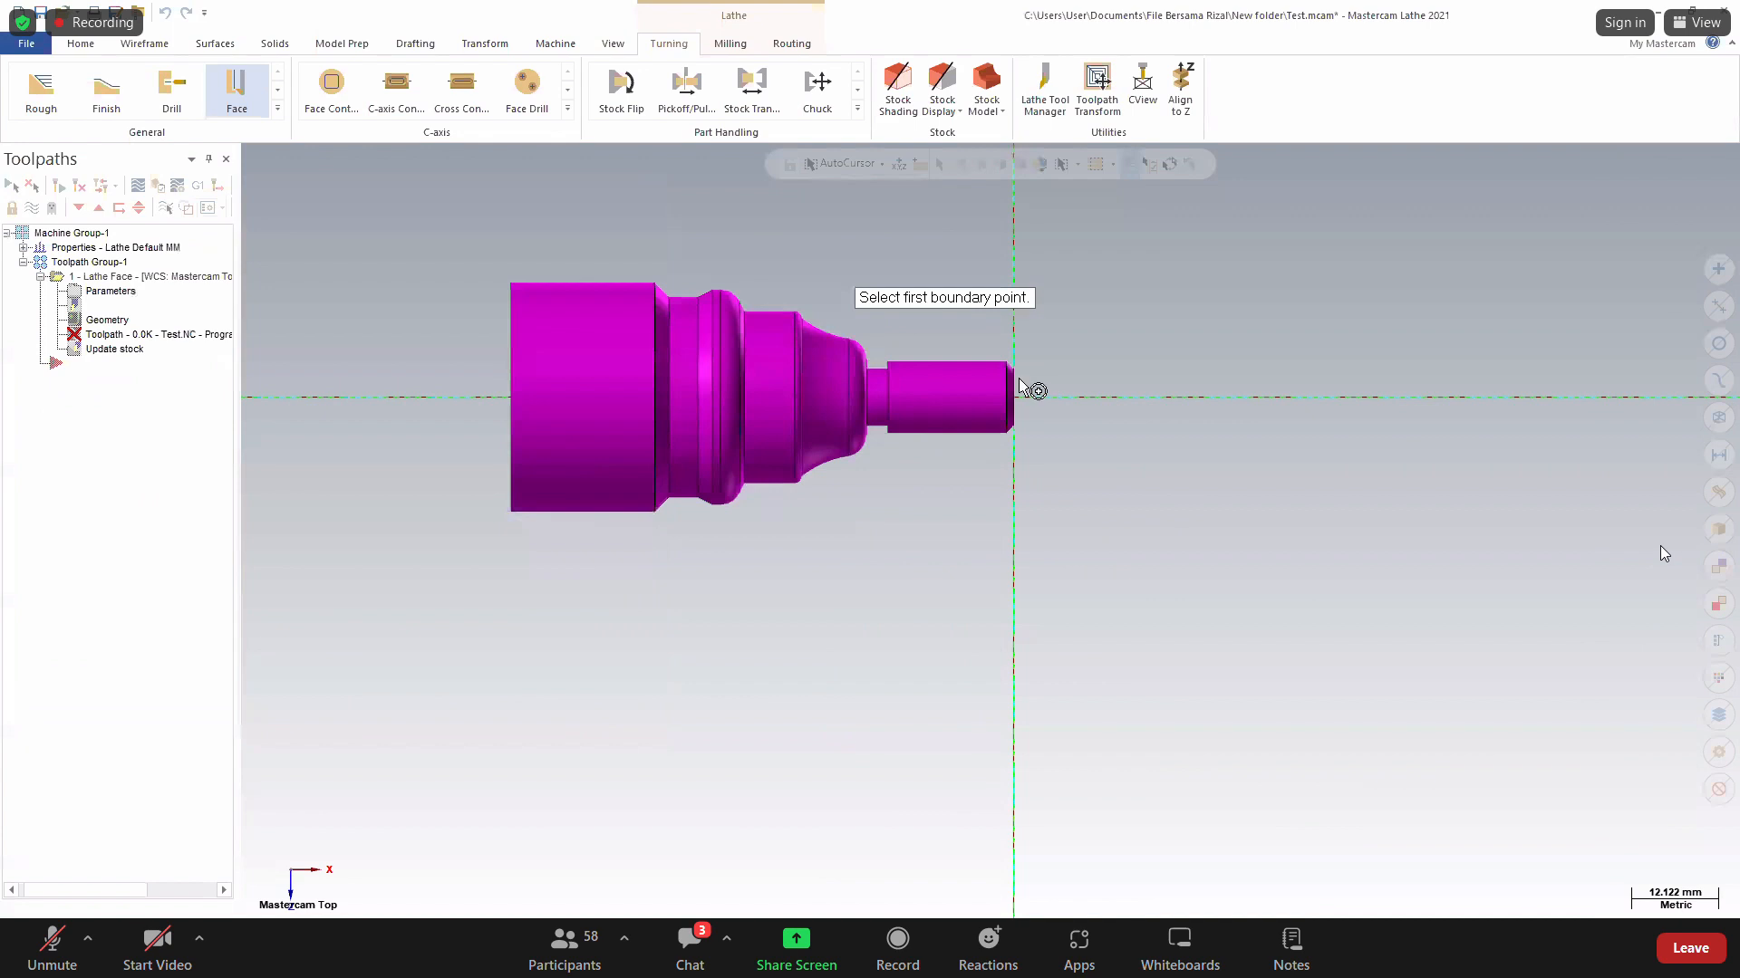
click(1012, 380)
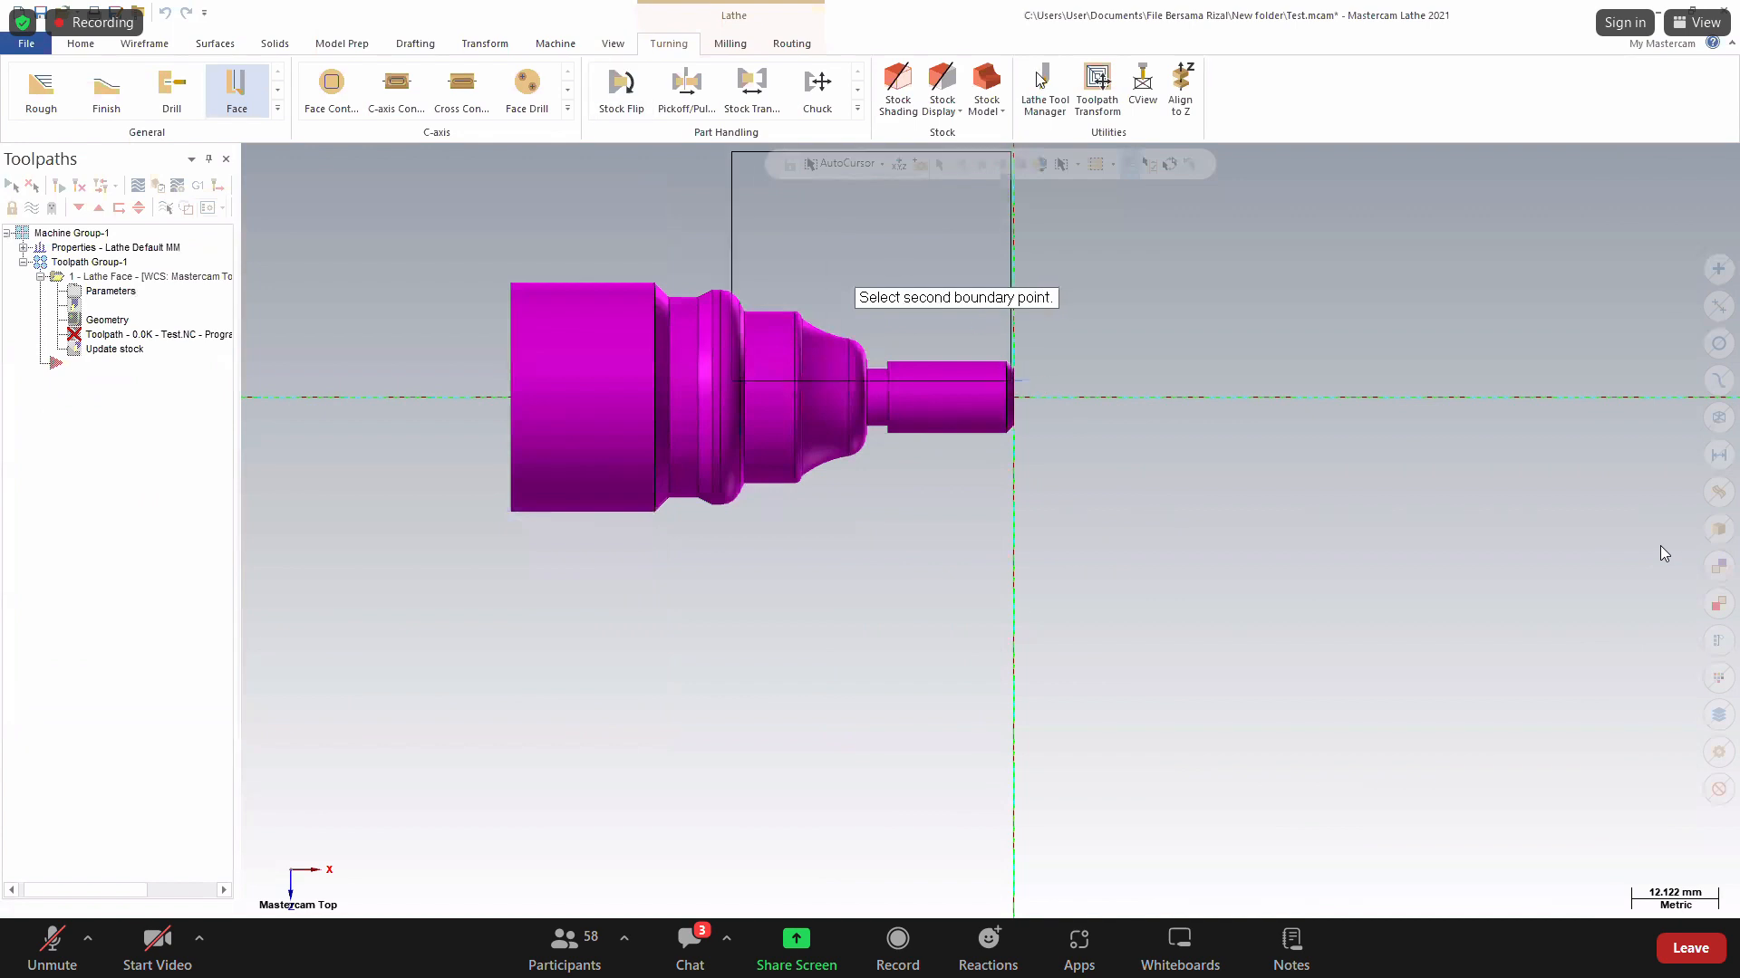
click(1042, 386)
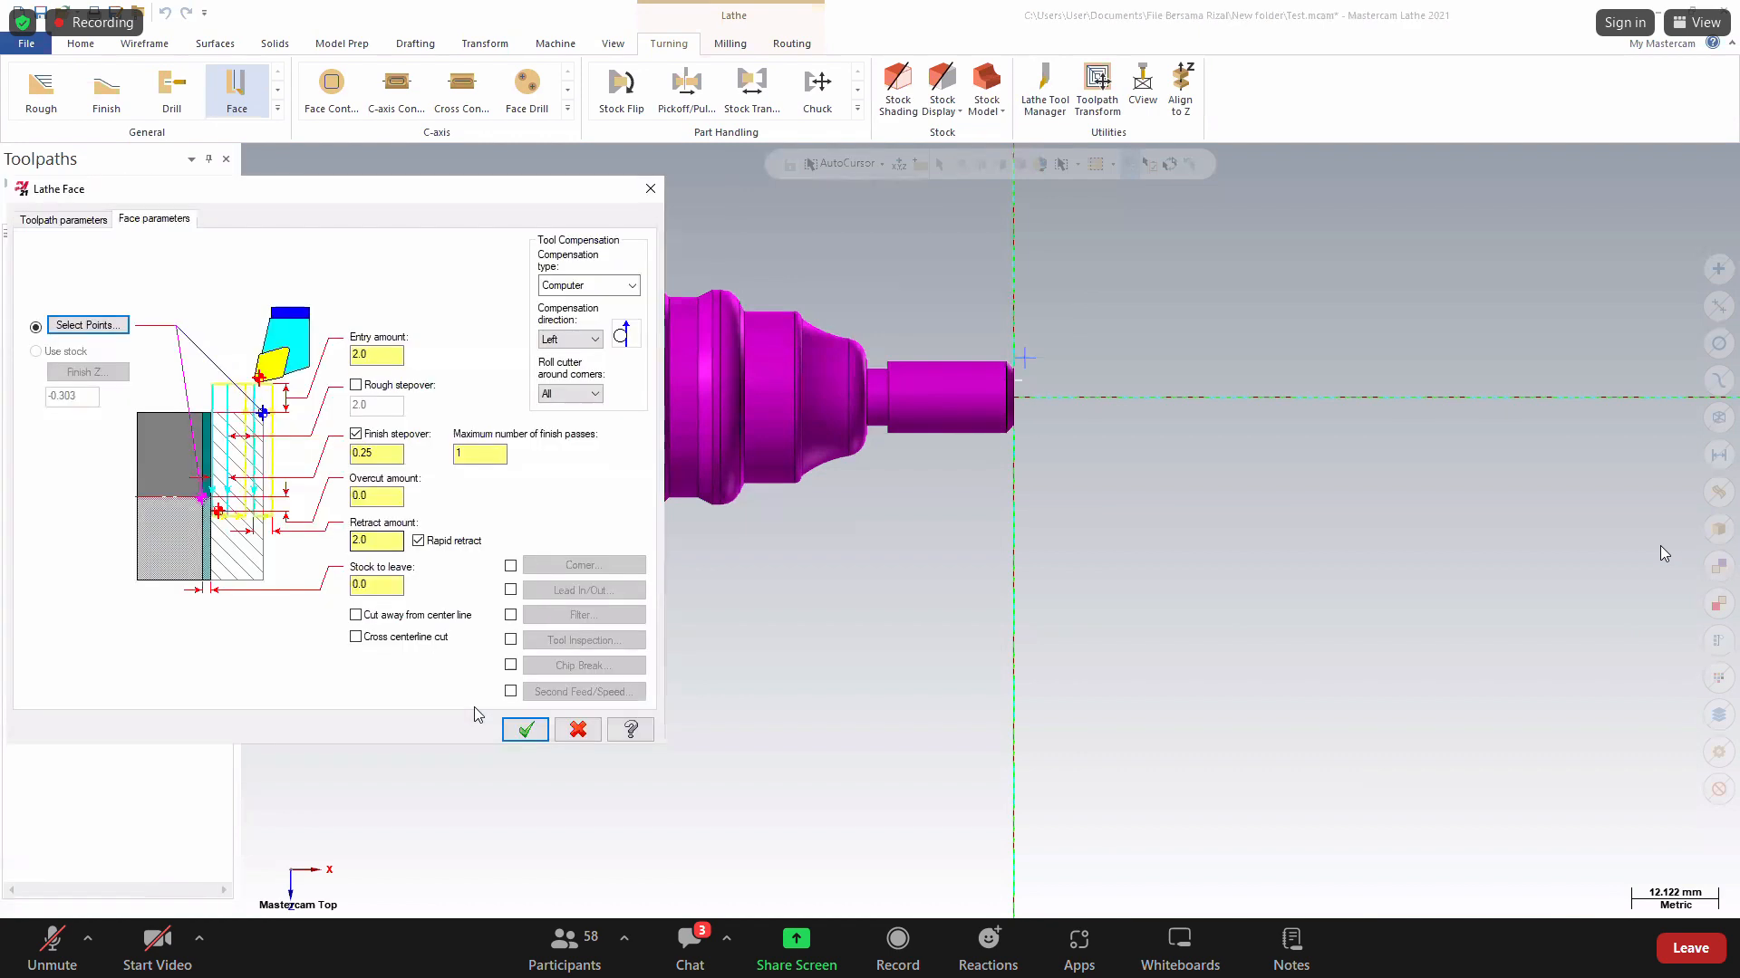
click(524, 735)
Inspect the face toolpath at the shaft end, play it in Verify and close the simulator.
scroll(1021, 354, up, 8)
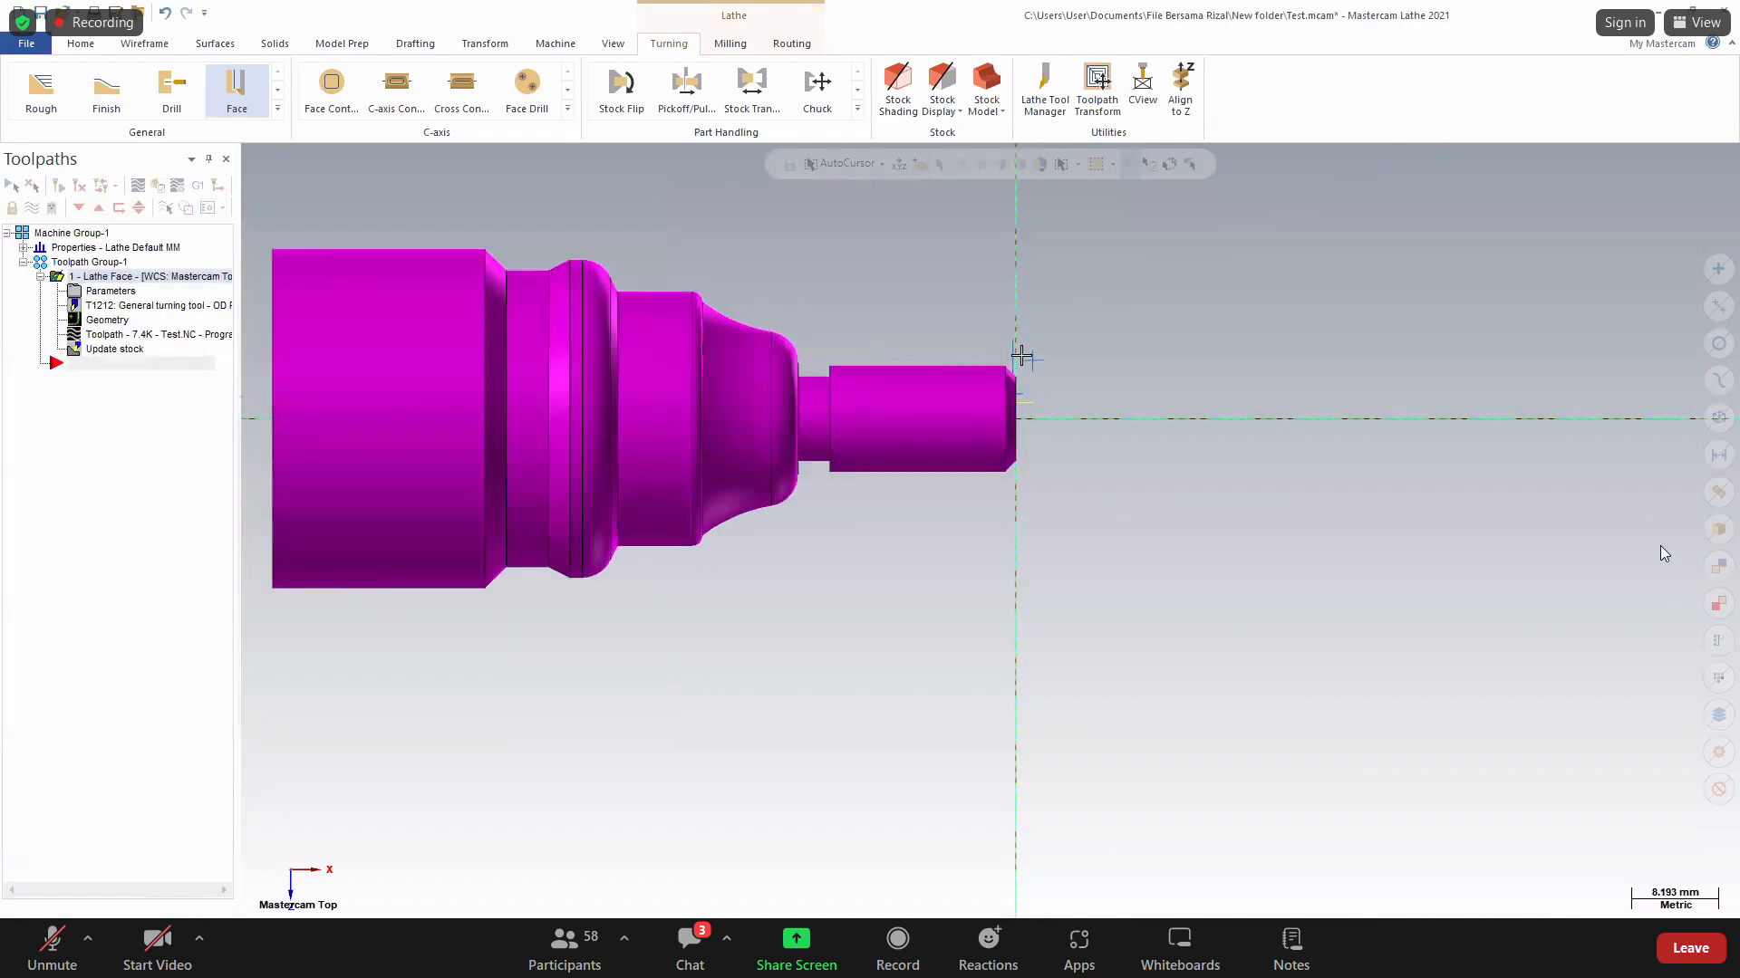
scroll(1035, 347, up, 2)
scroll(1024, 367, down, 2)
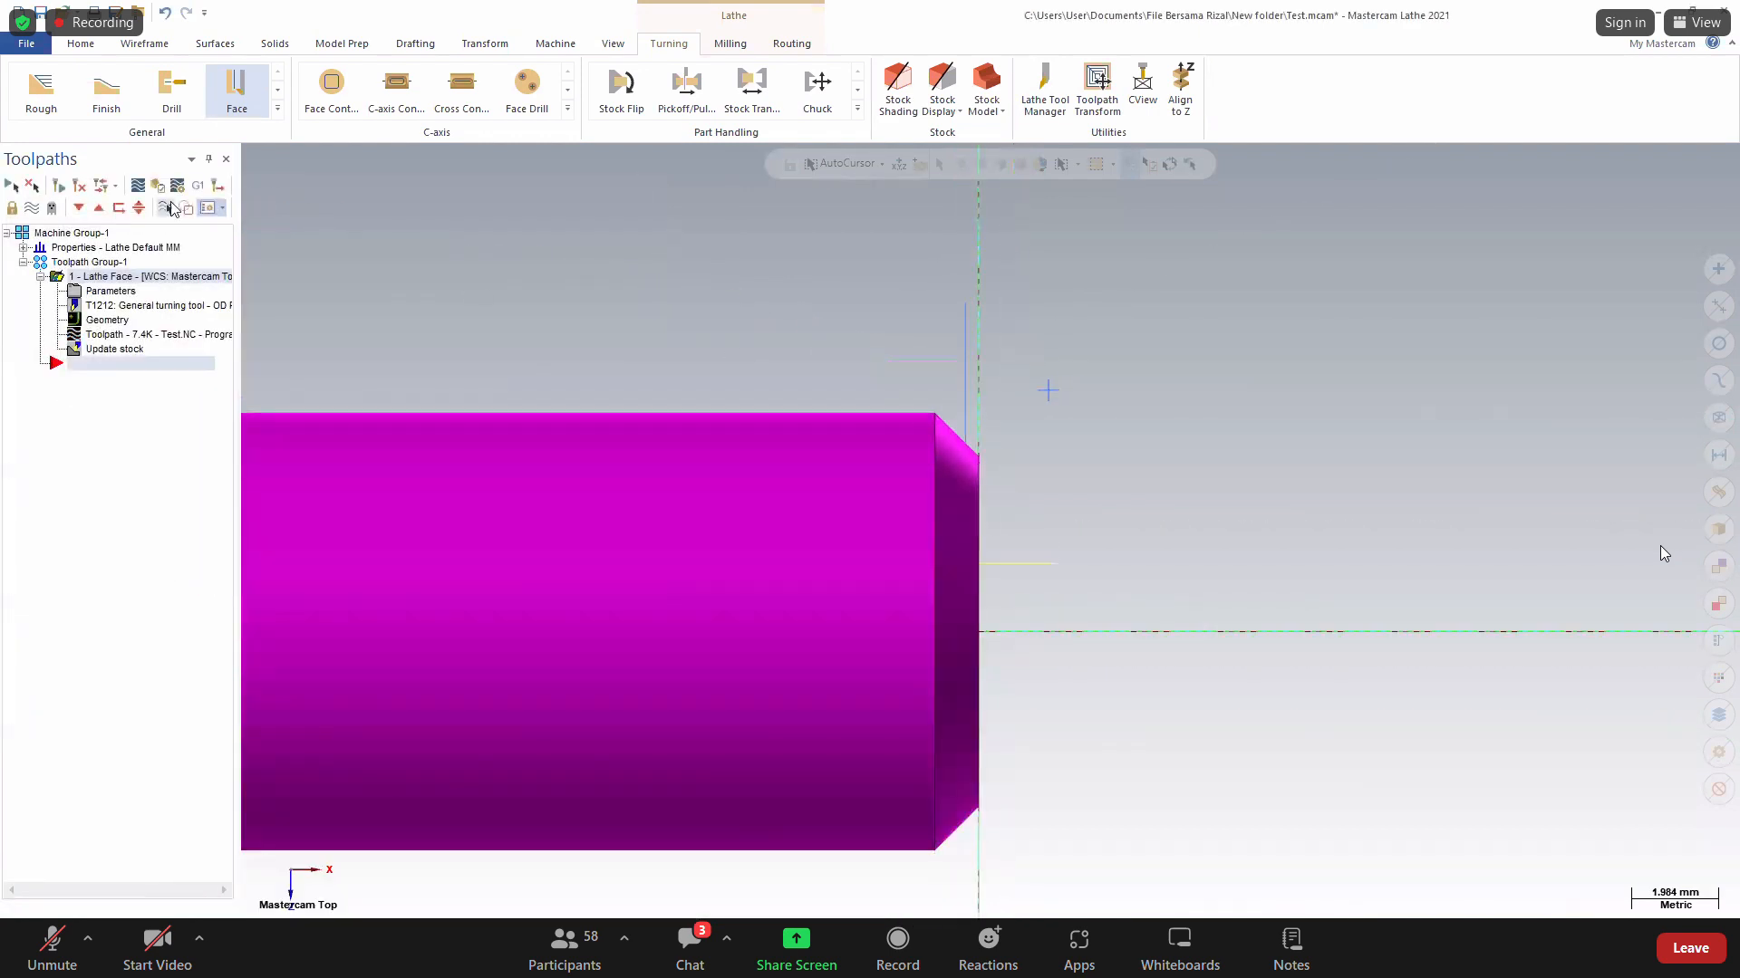
click(157, 185)
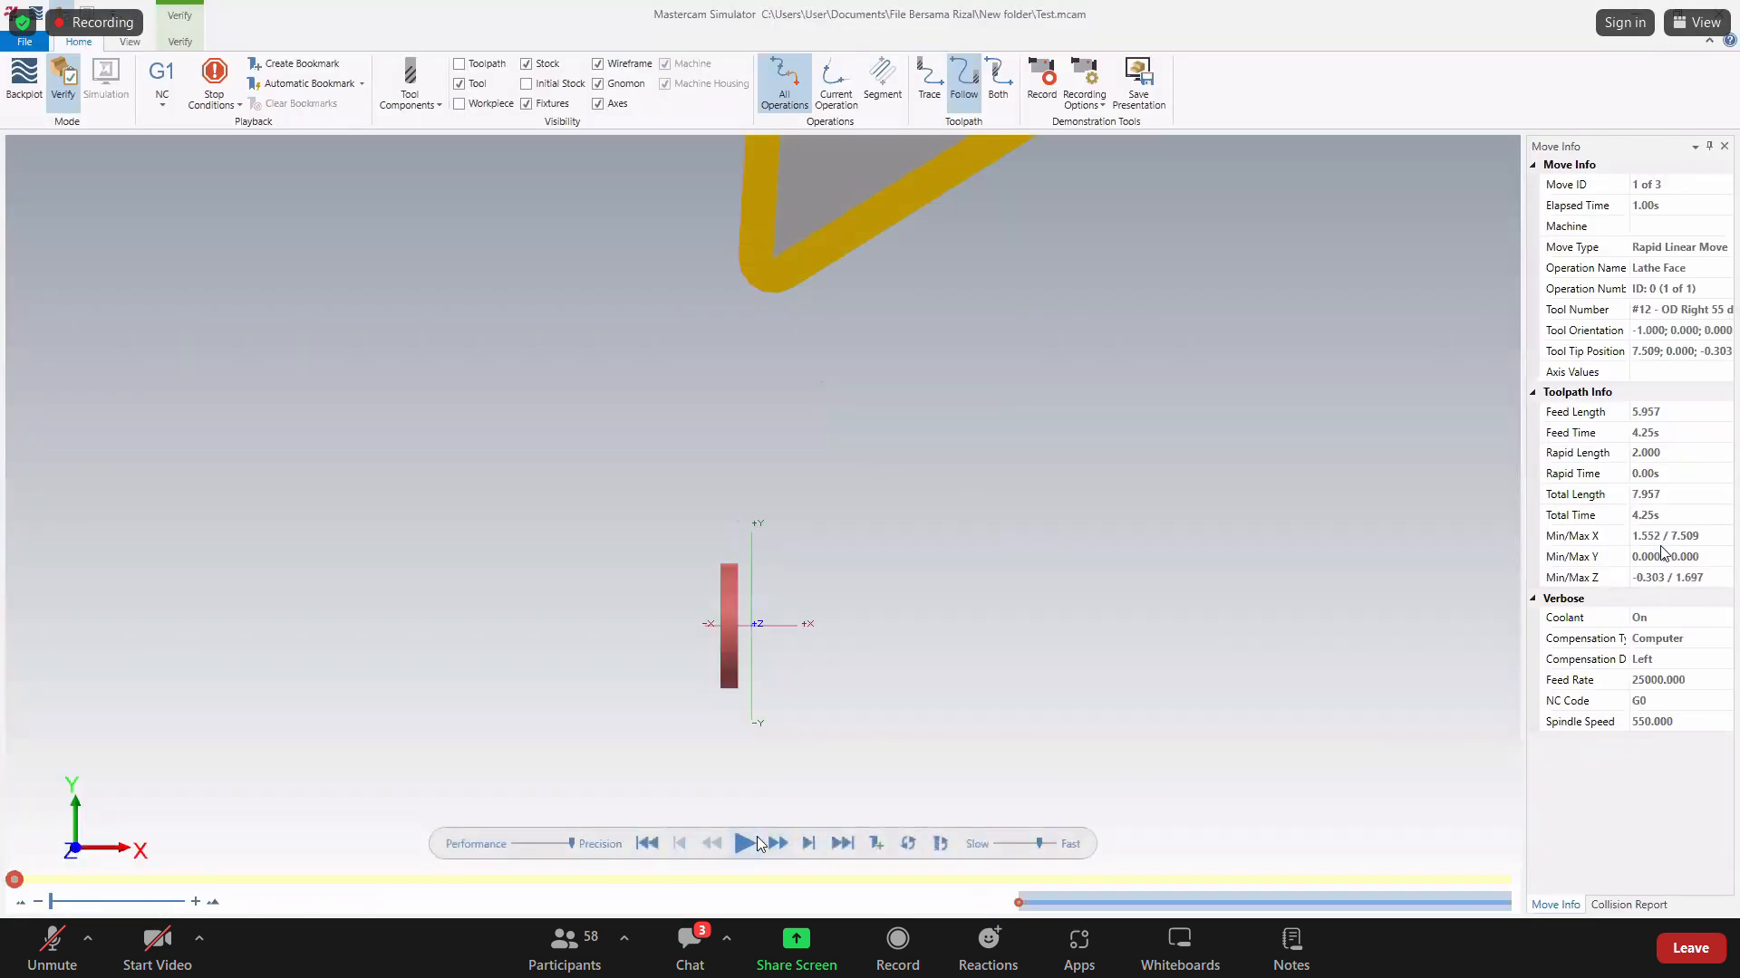
click(744, 843)
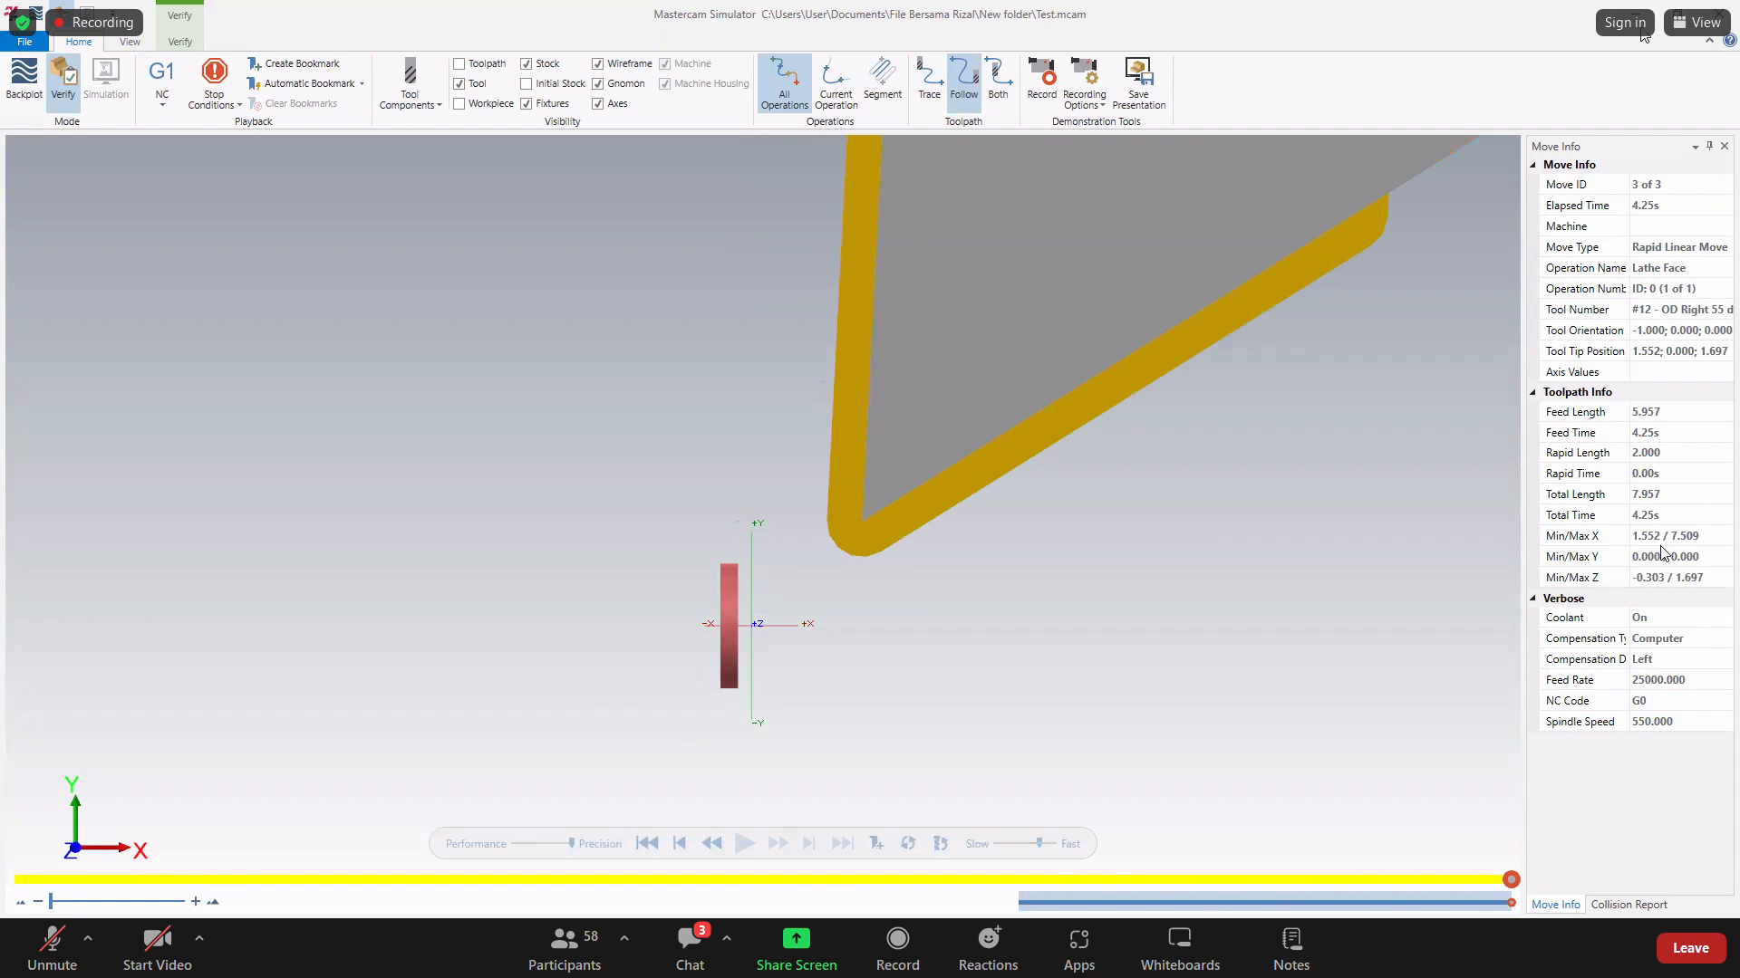
click(1727, 14)
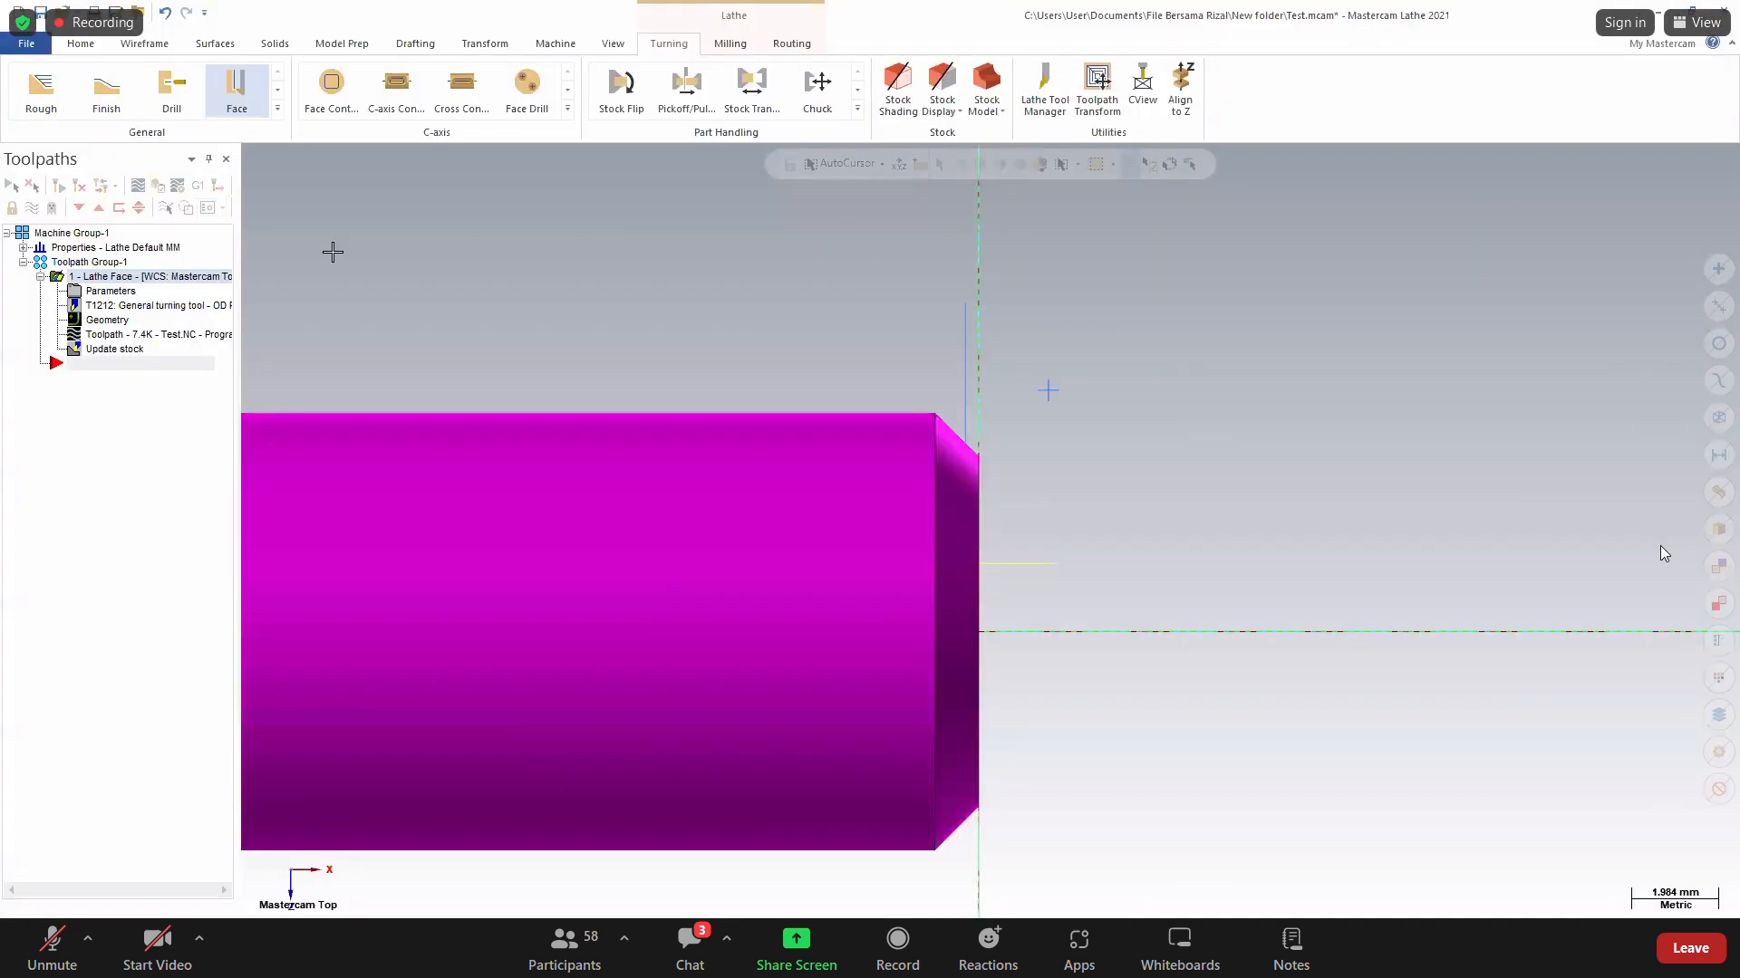
Define the left spindle stock as a cylinder with 32 mm OD and 65 mm length at Z 0.
click(23, 247)
click(90, 291)
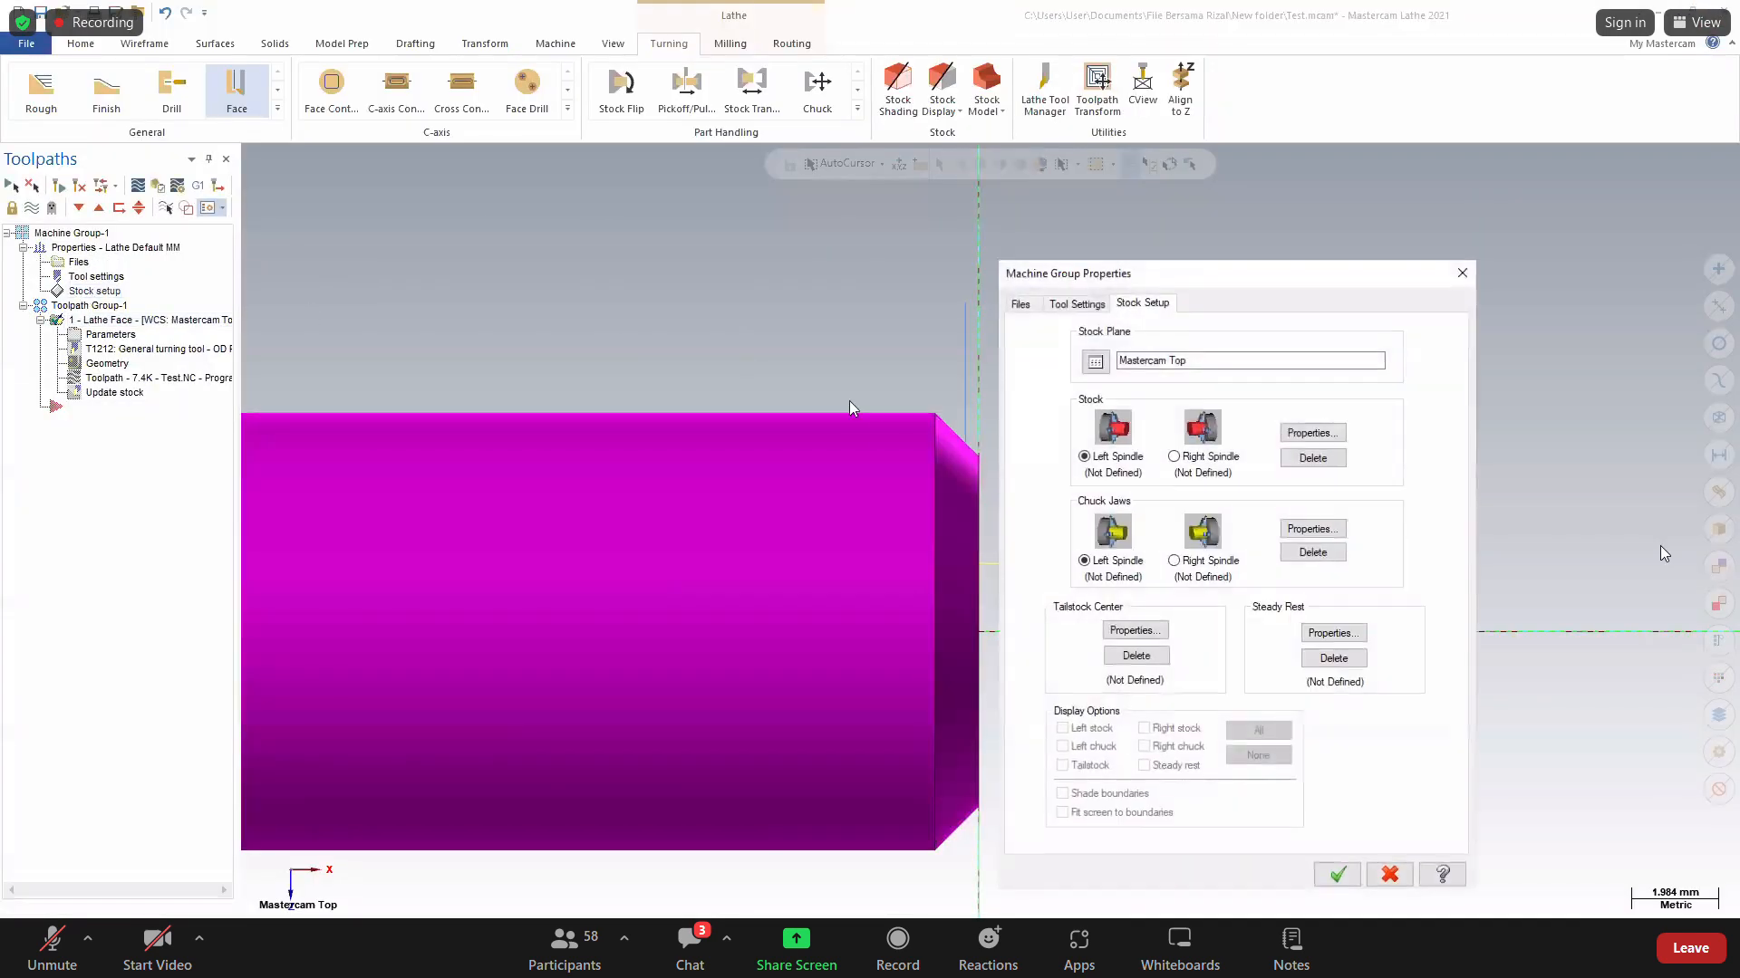
click(1314, 433)
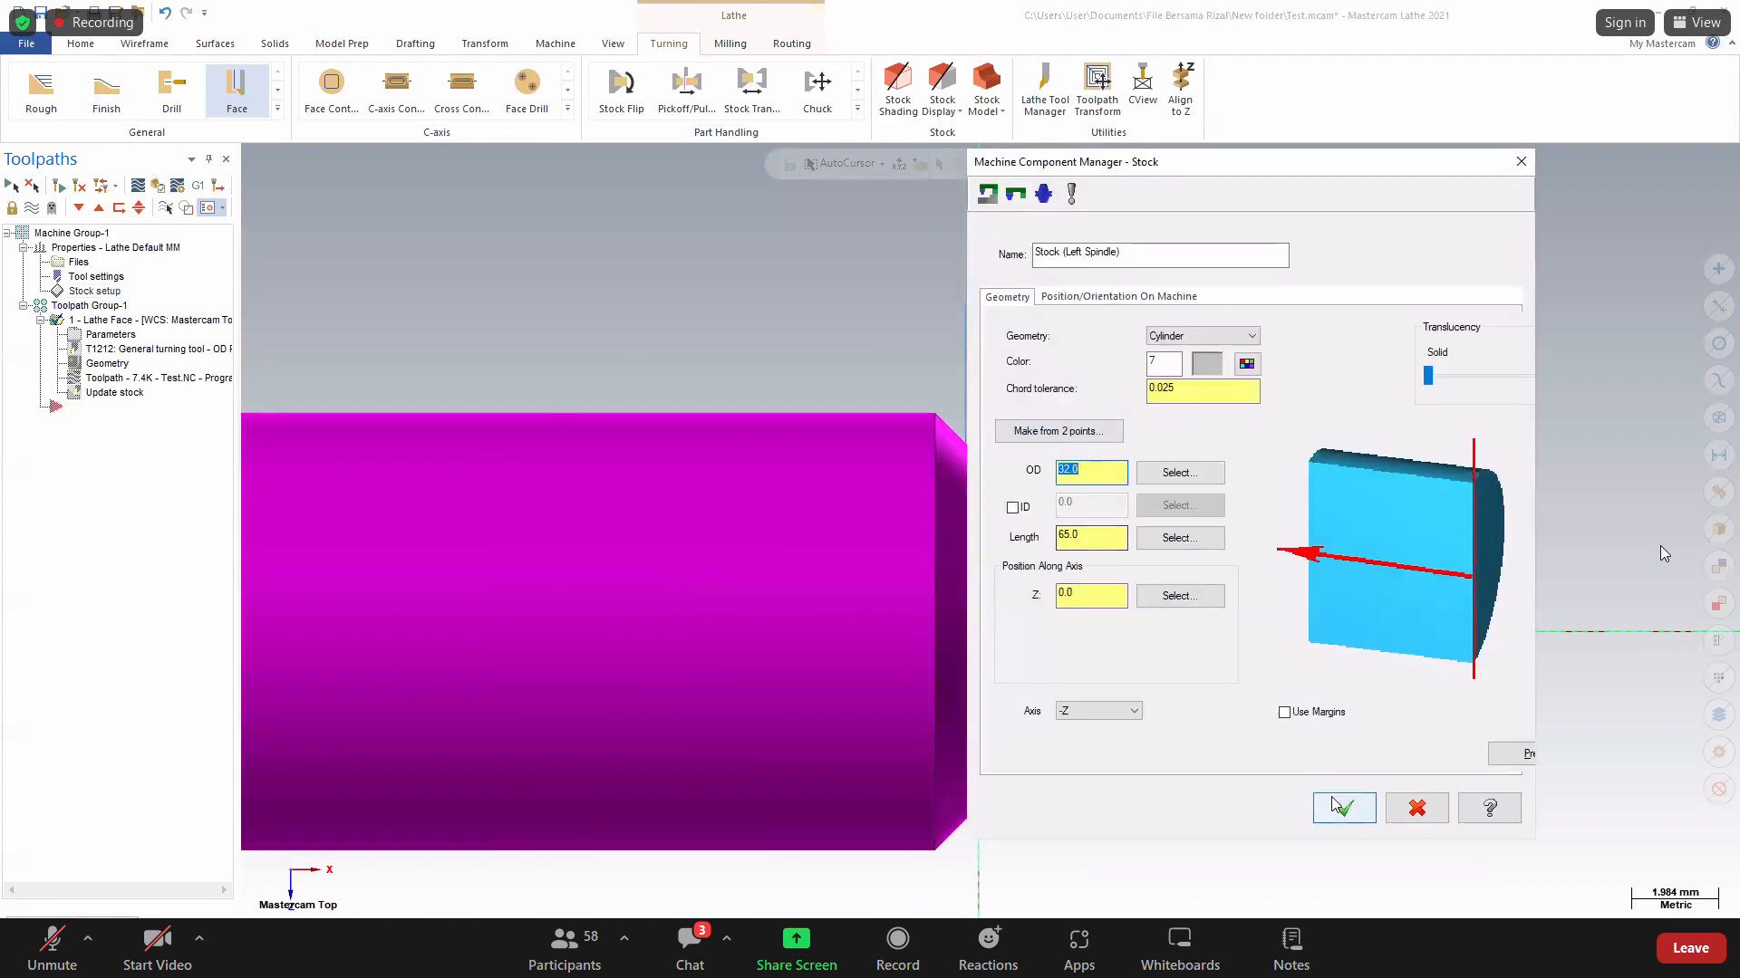
click(1333, 802)
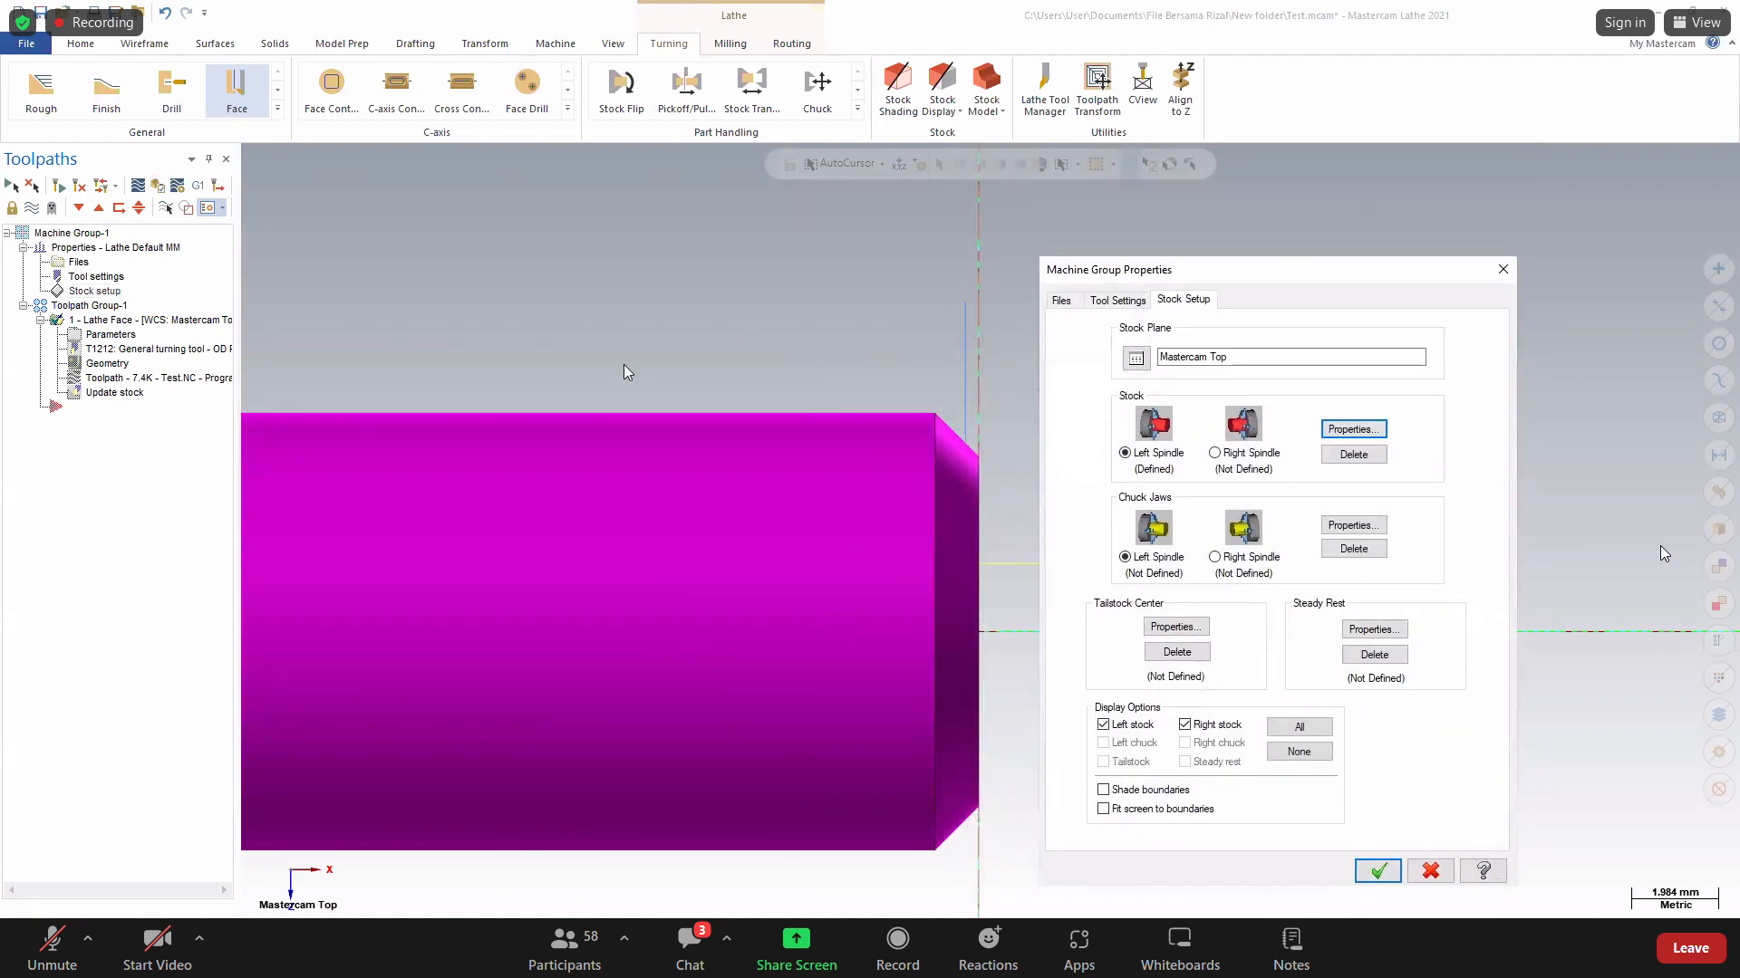
click(1377, 871)
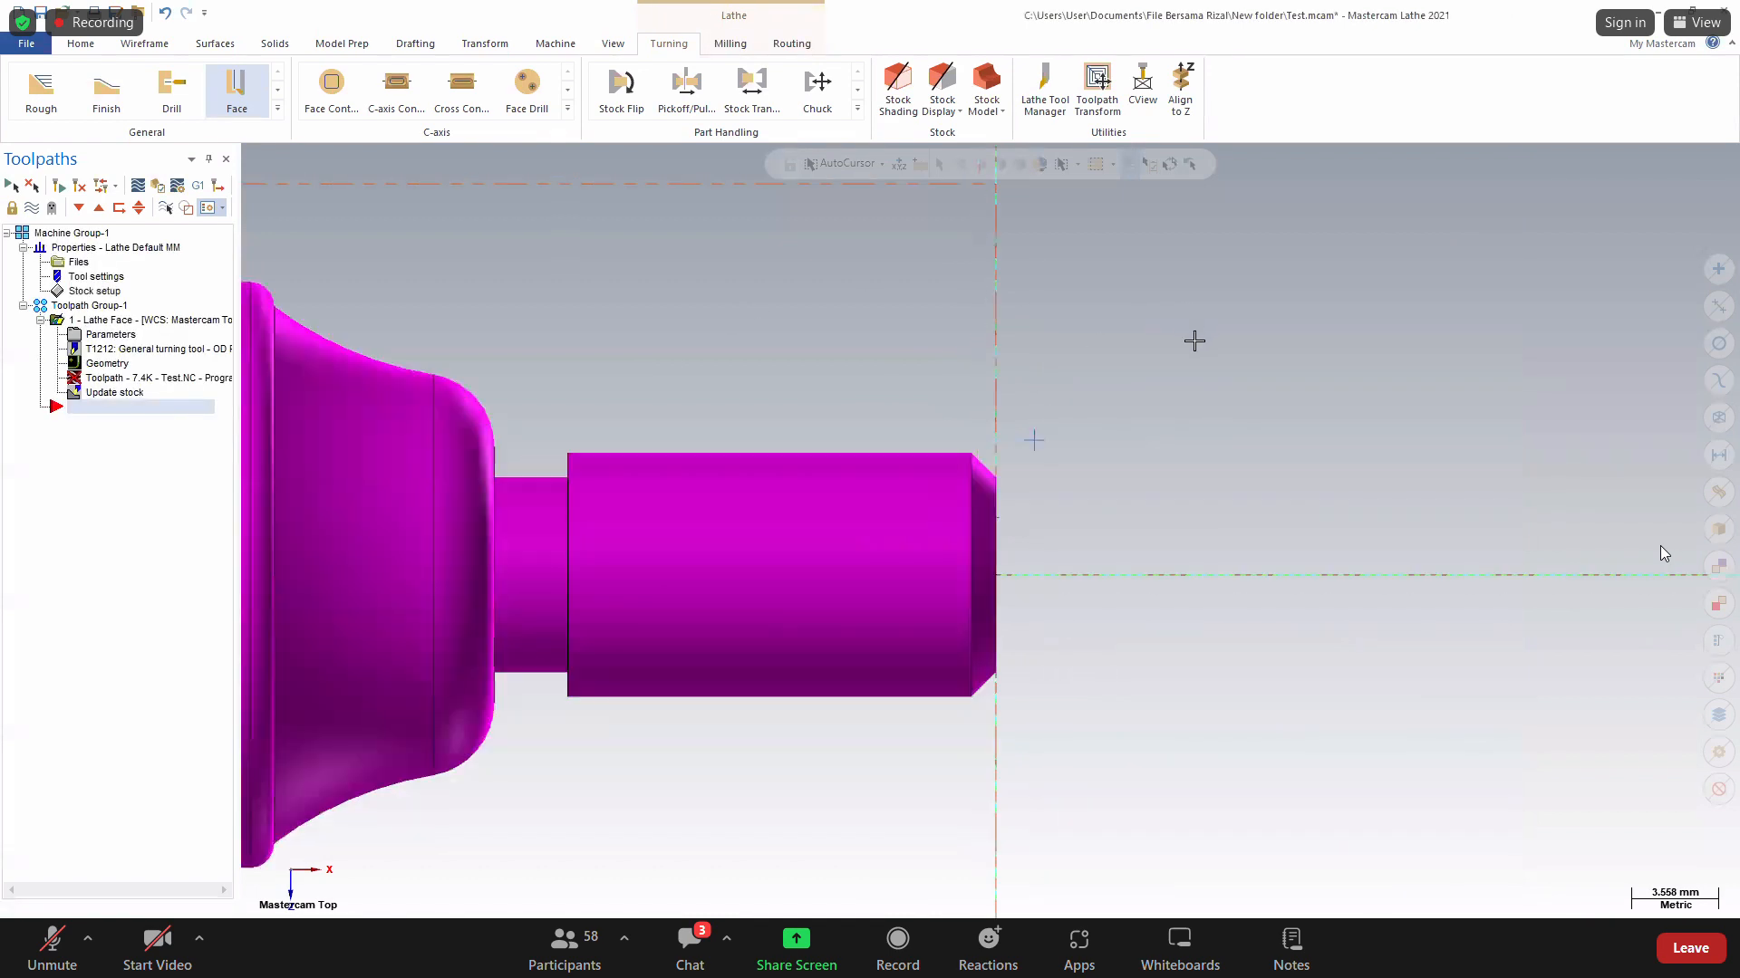
scroll(636, 371, down, 5)
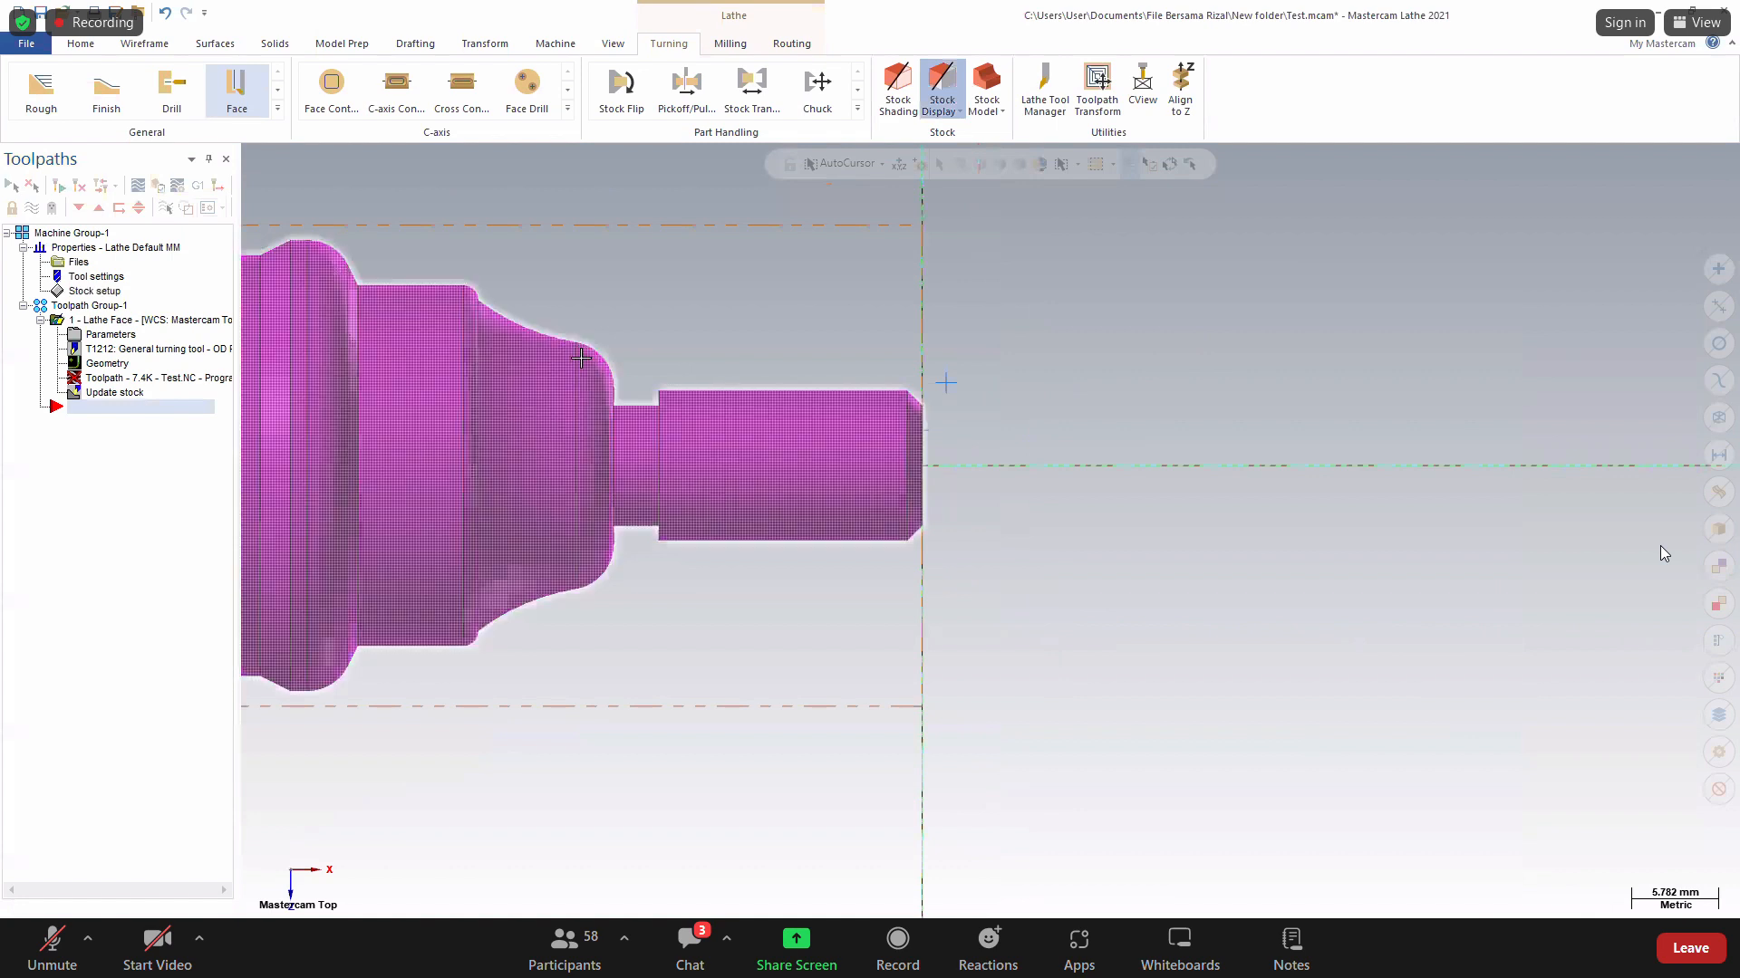
Start a Lathe Rough operation and chain the upper profile from the small shaft's end chamfer to the chamfer beside the large cylinder.
scroll(324, 323, up, 3)
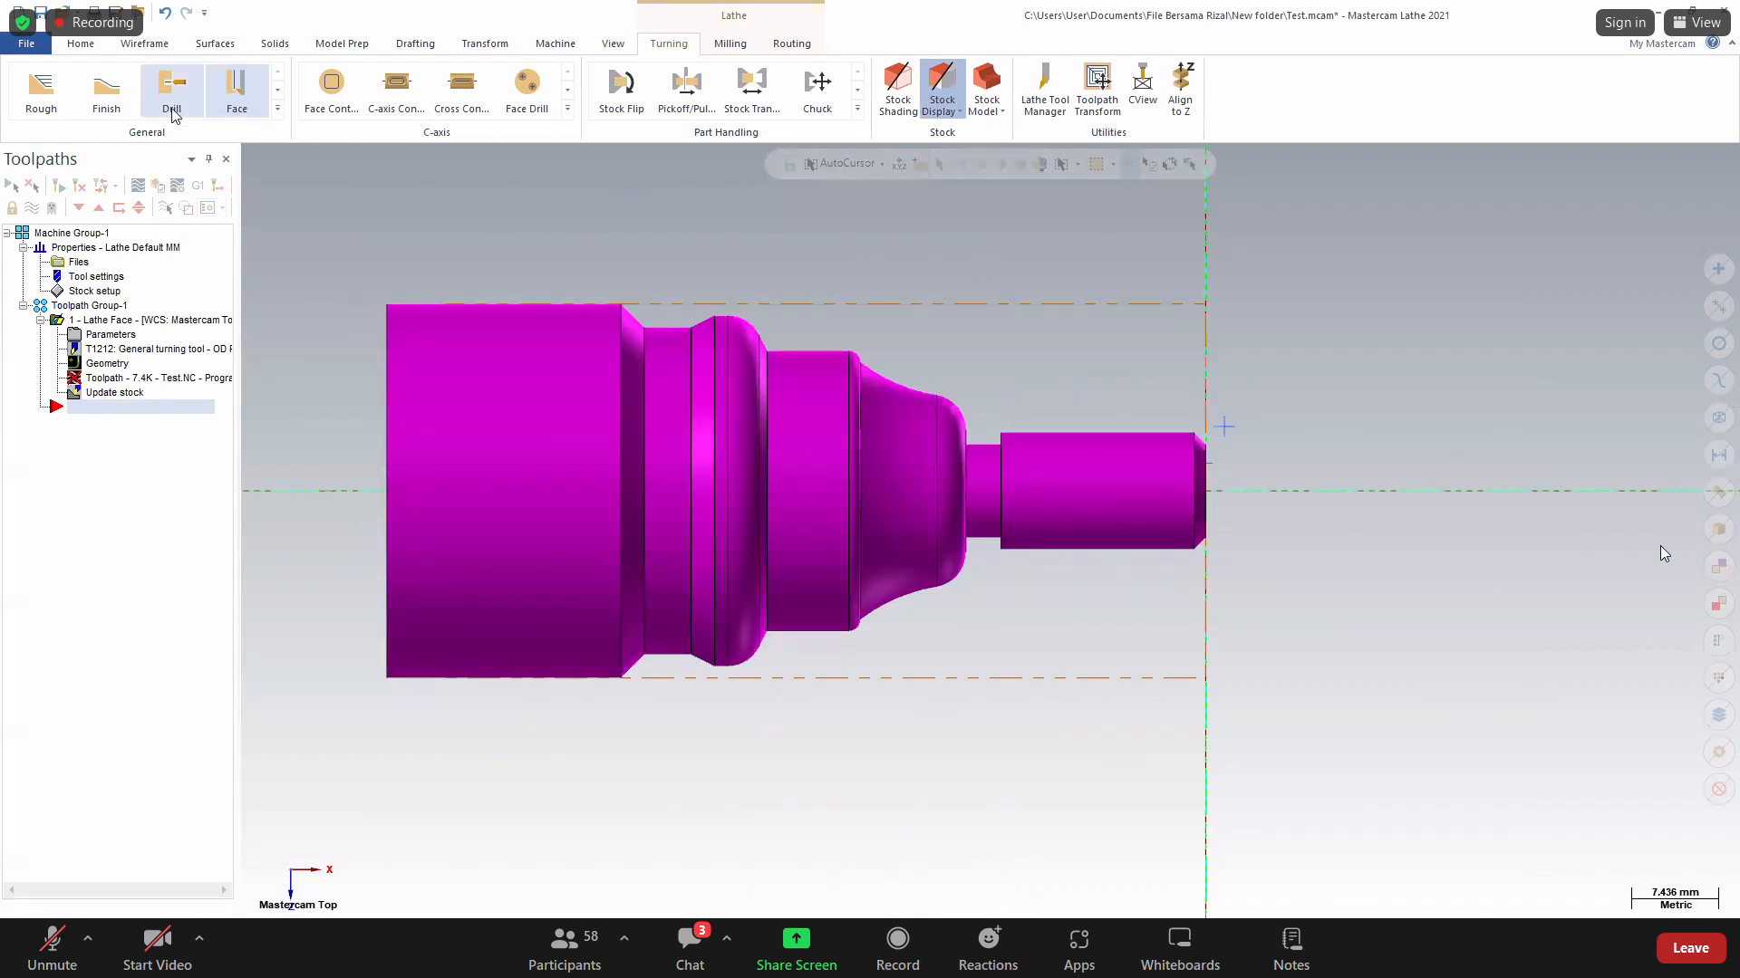
click(39, 101)
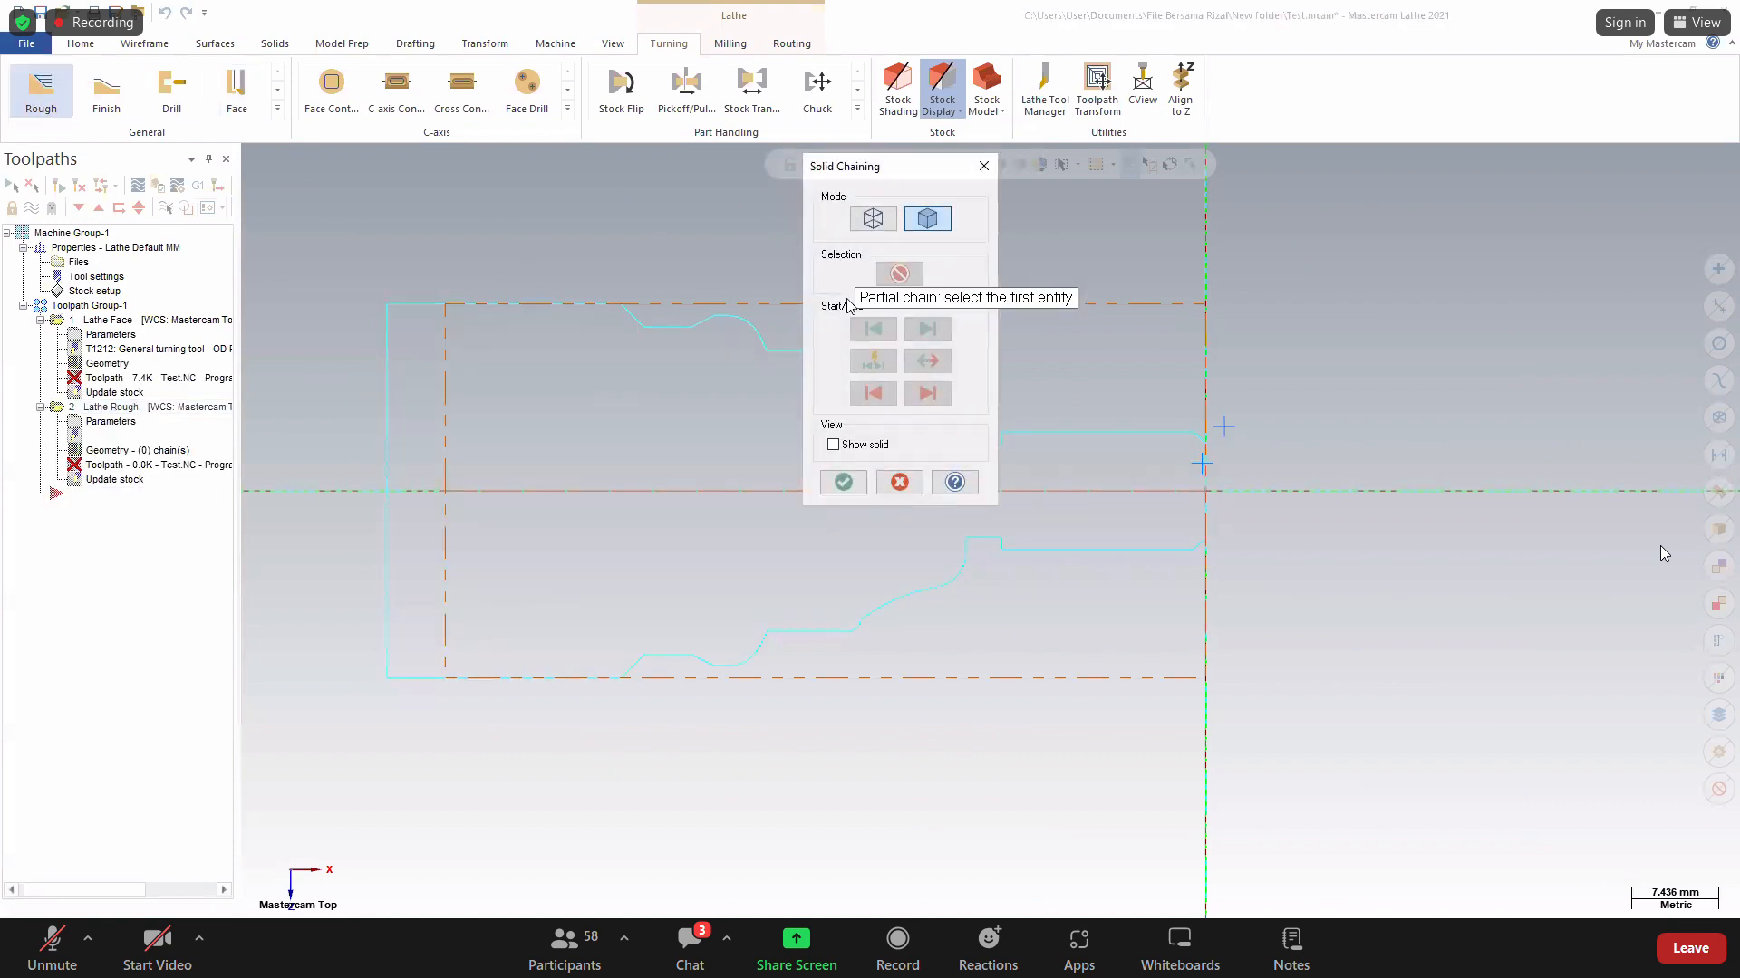
click(1201, 440)
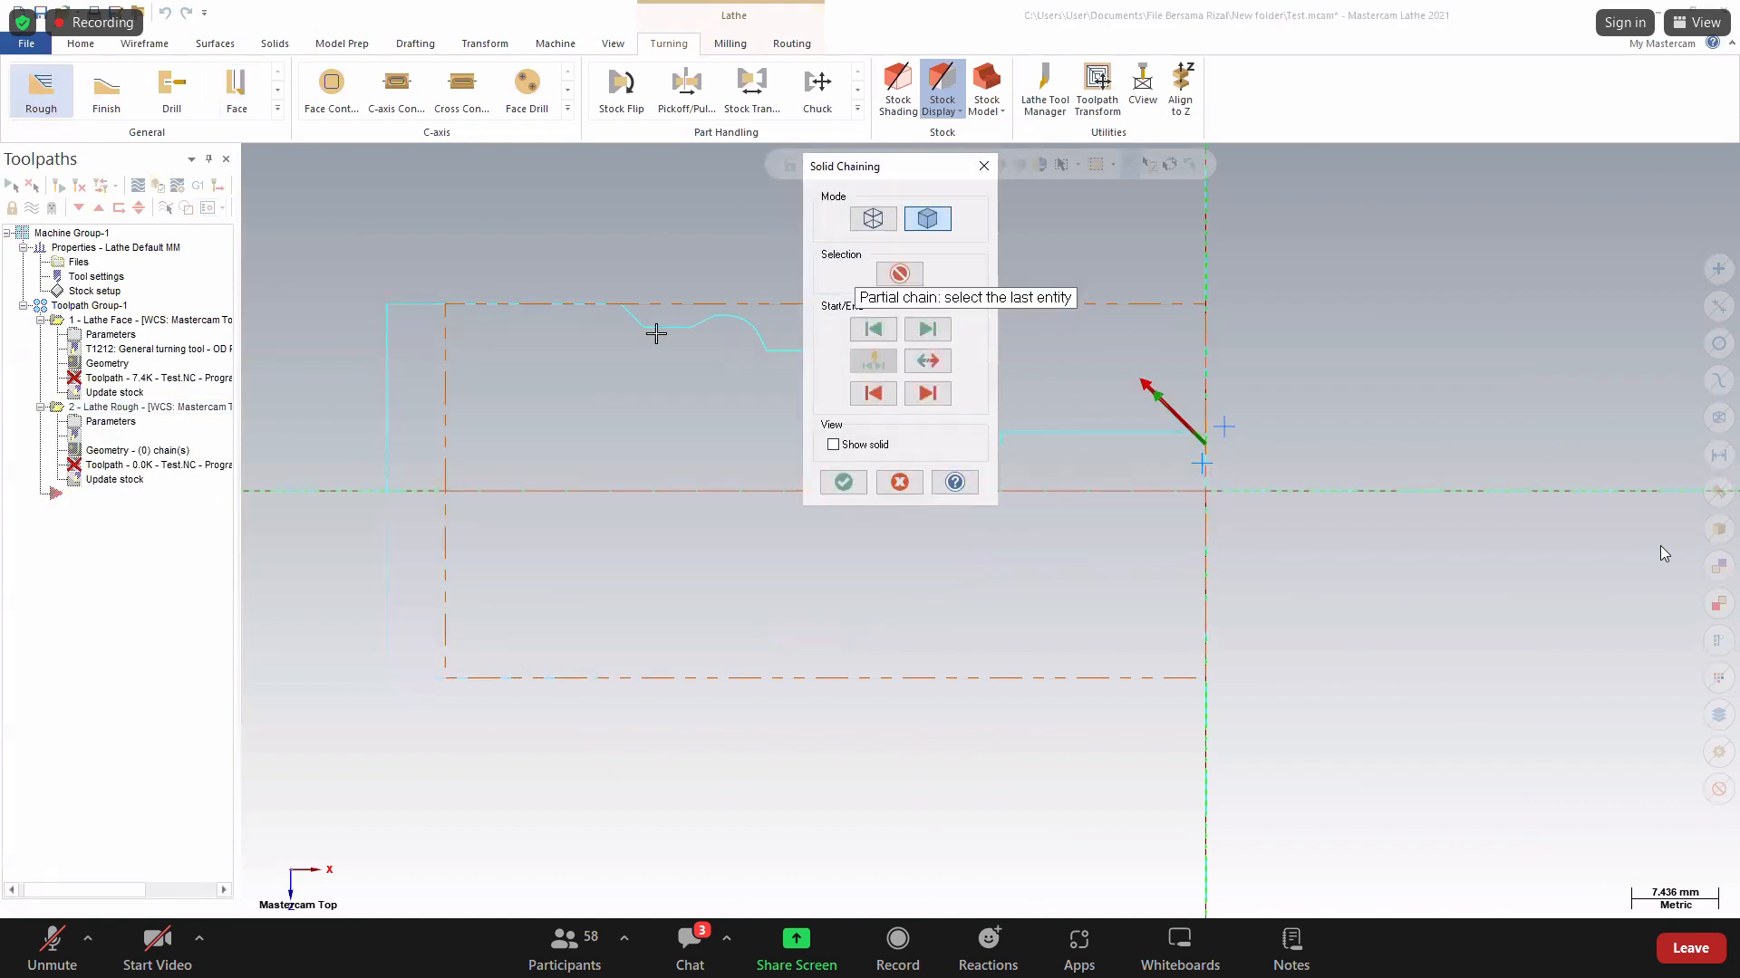
click(628, 311)
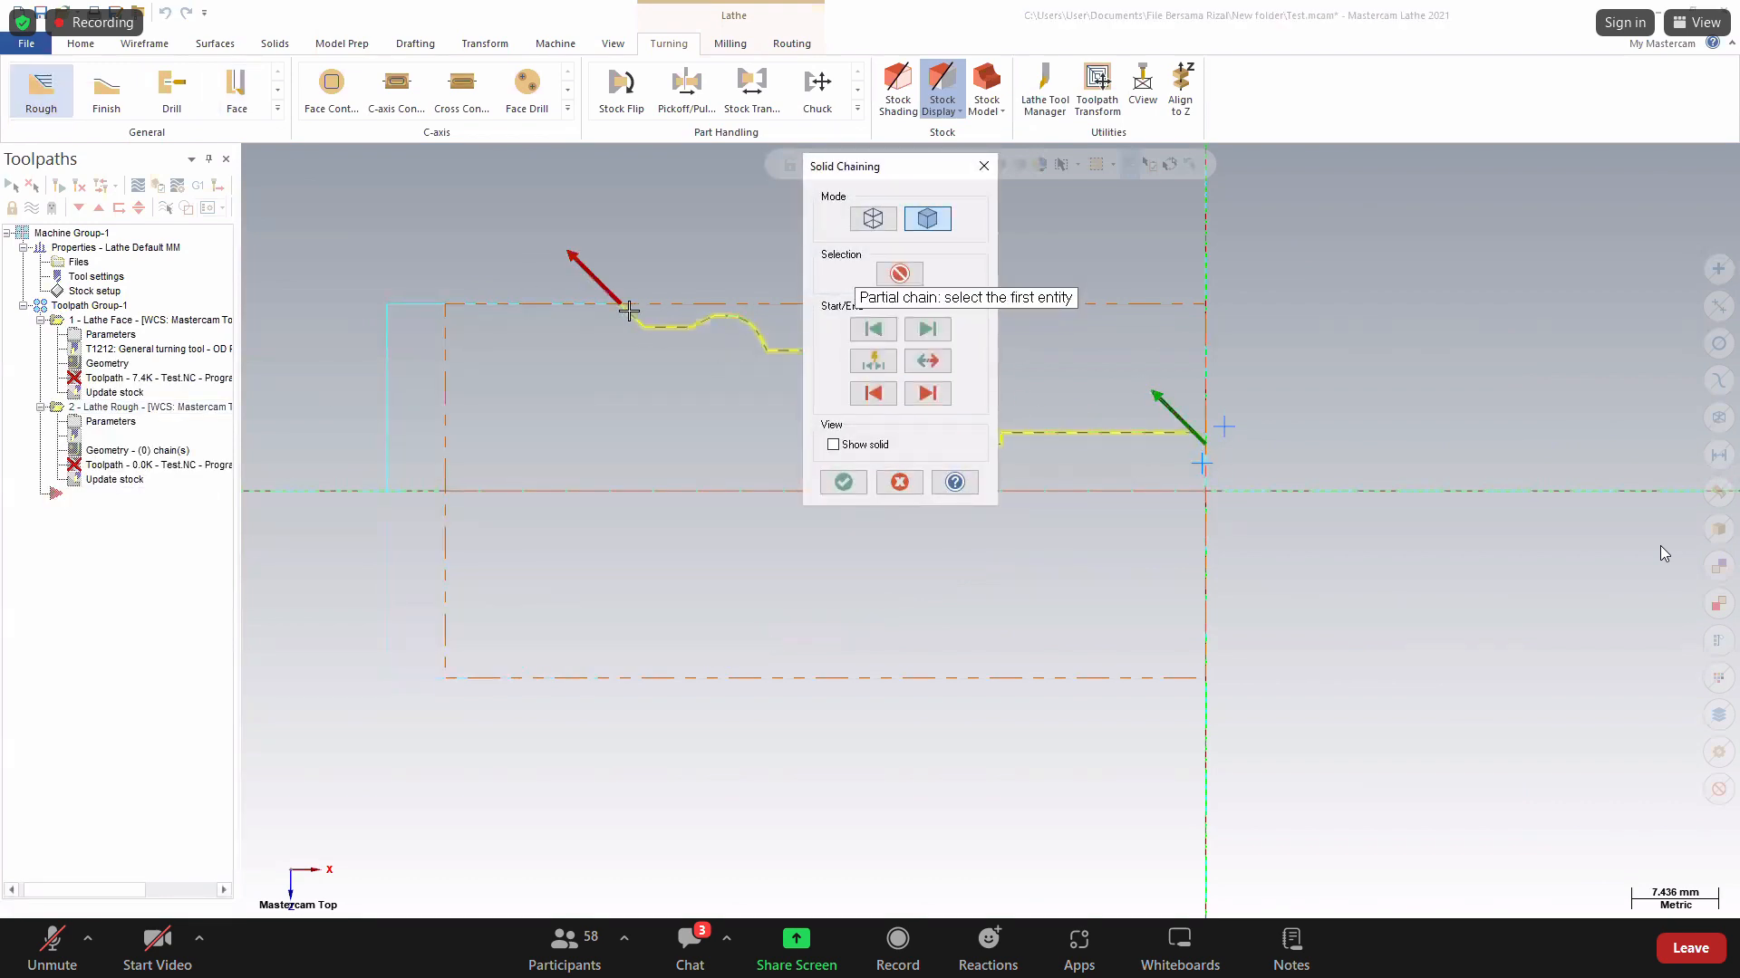
click(843, 483)
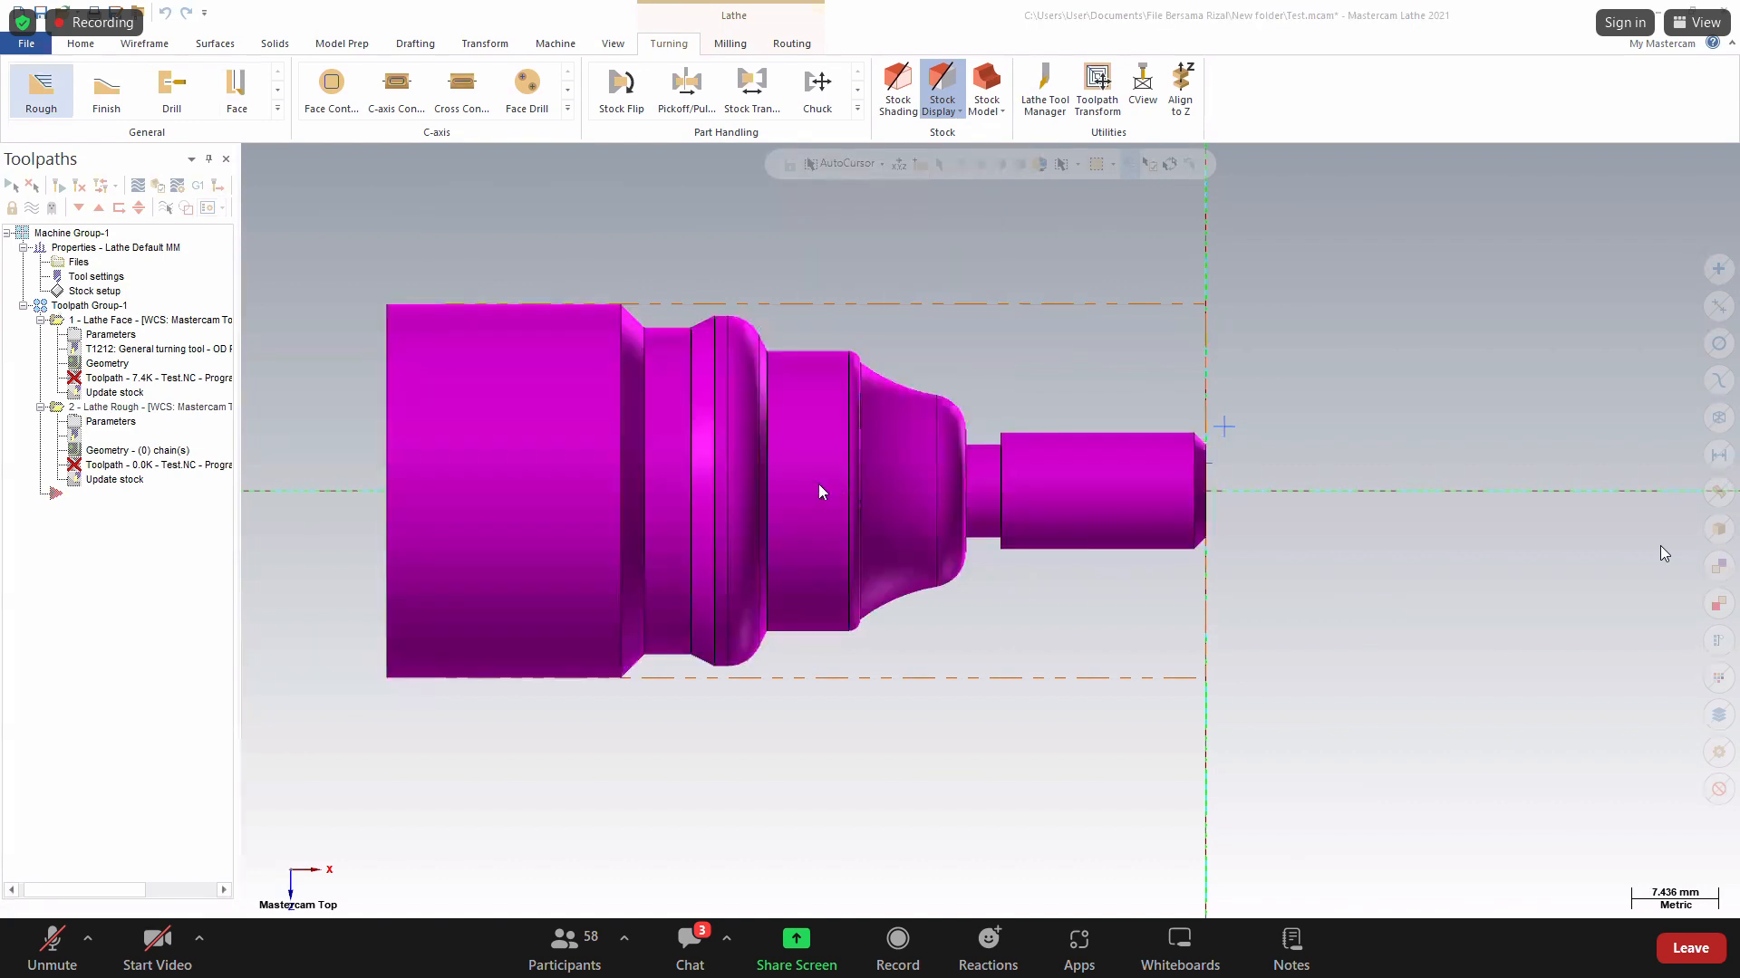
Assign tool T1212 OD Right 55 deg to the roughing operation, check its plunge cut settings and accept the rough parameters.
click(312, 362)
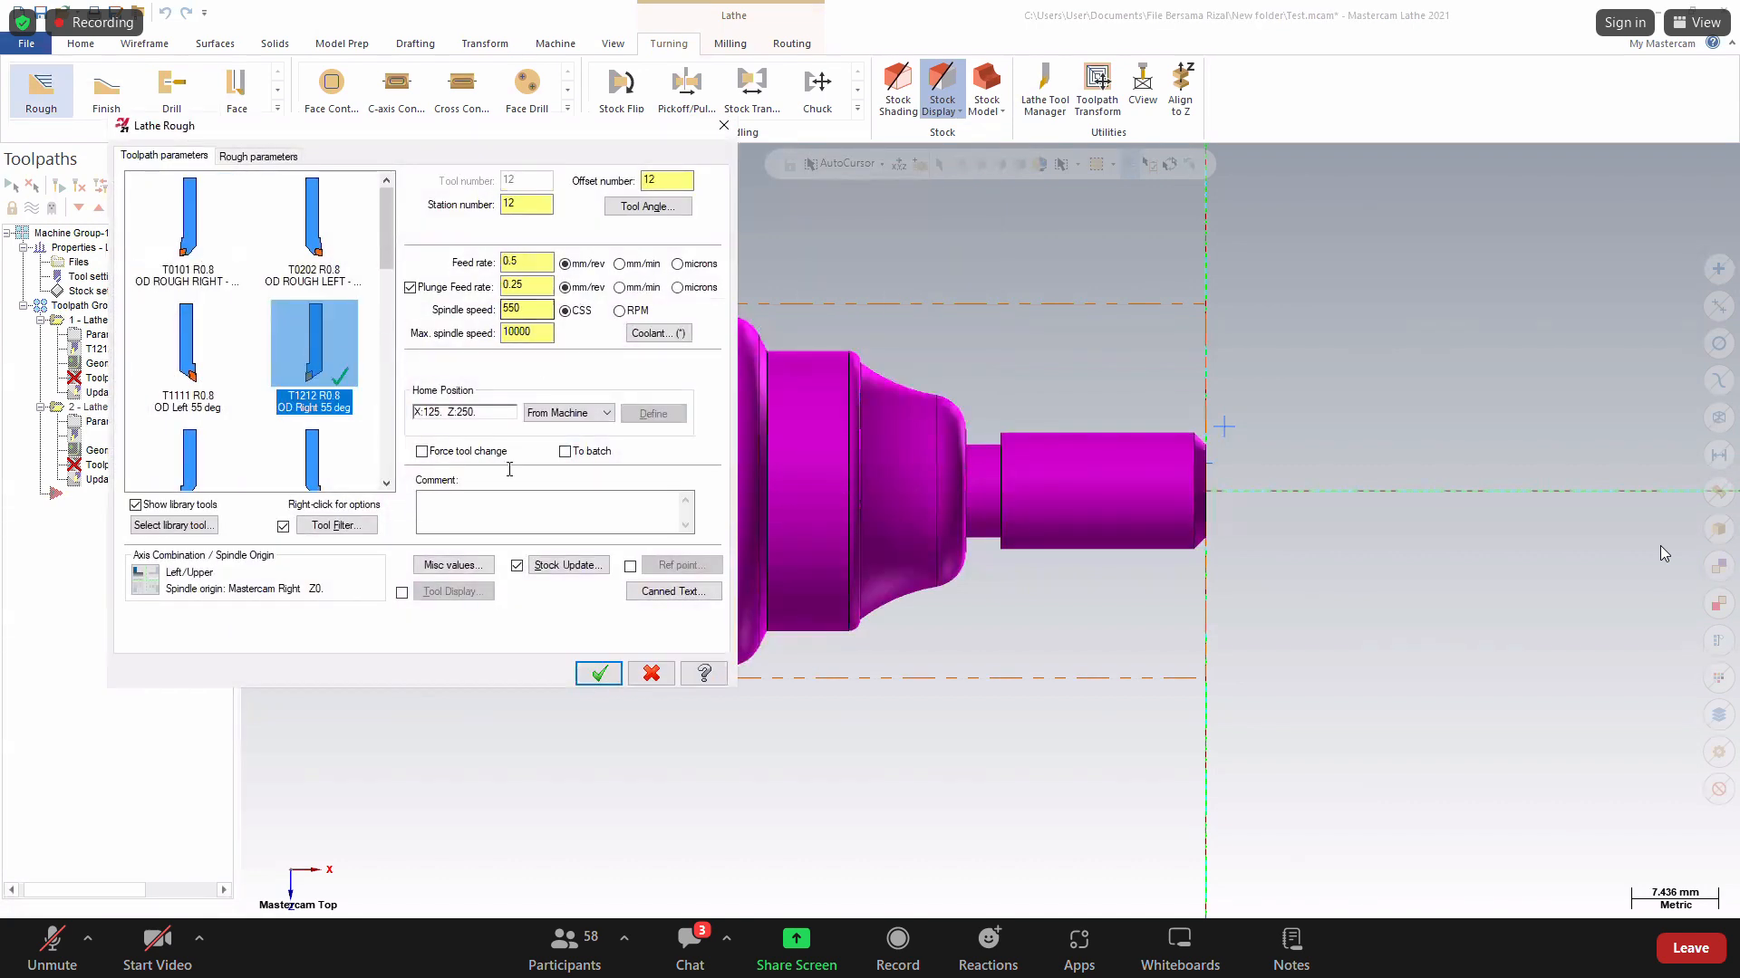
click(259, 158)
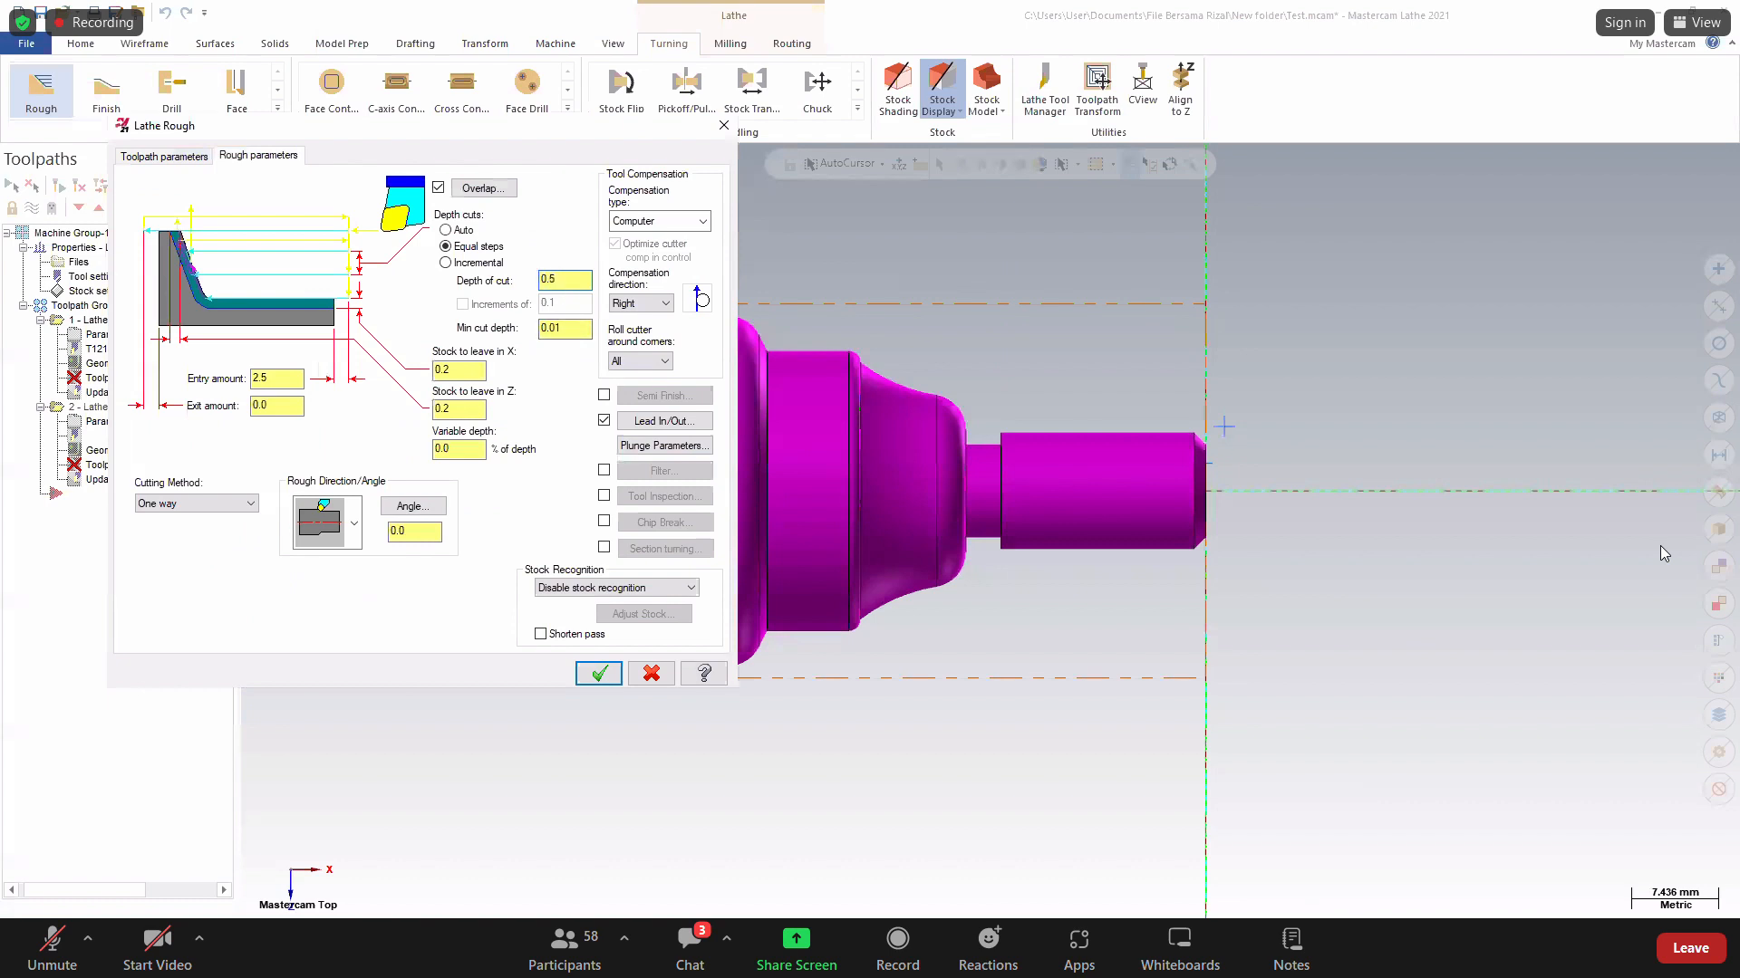
click(664, 445)
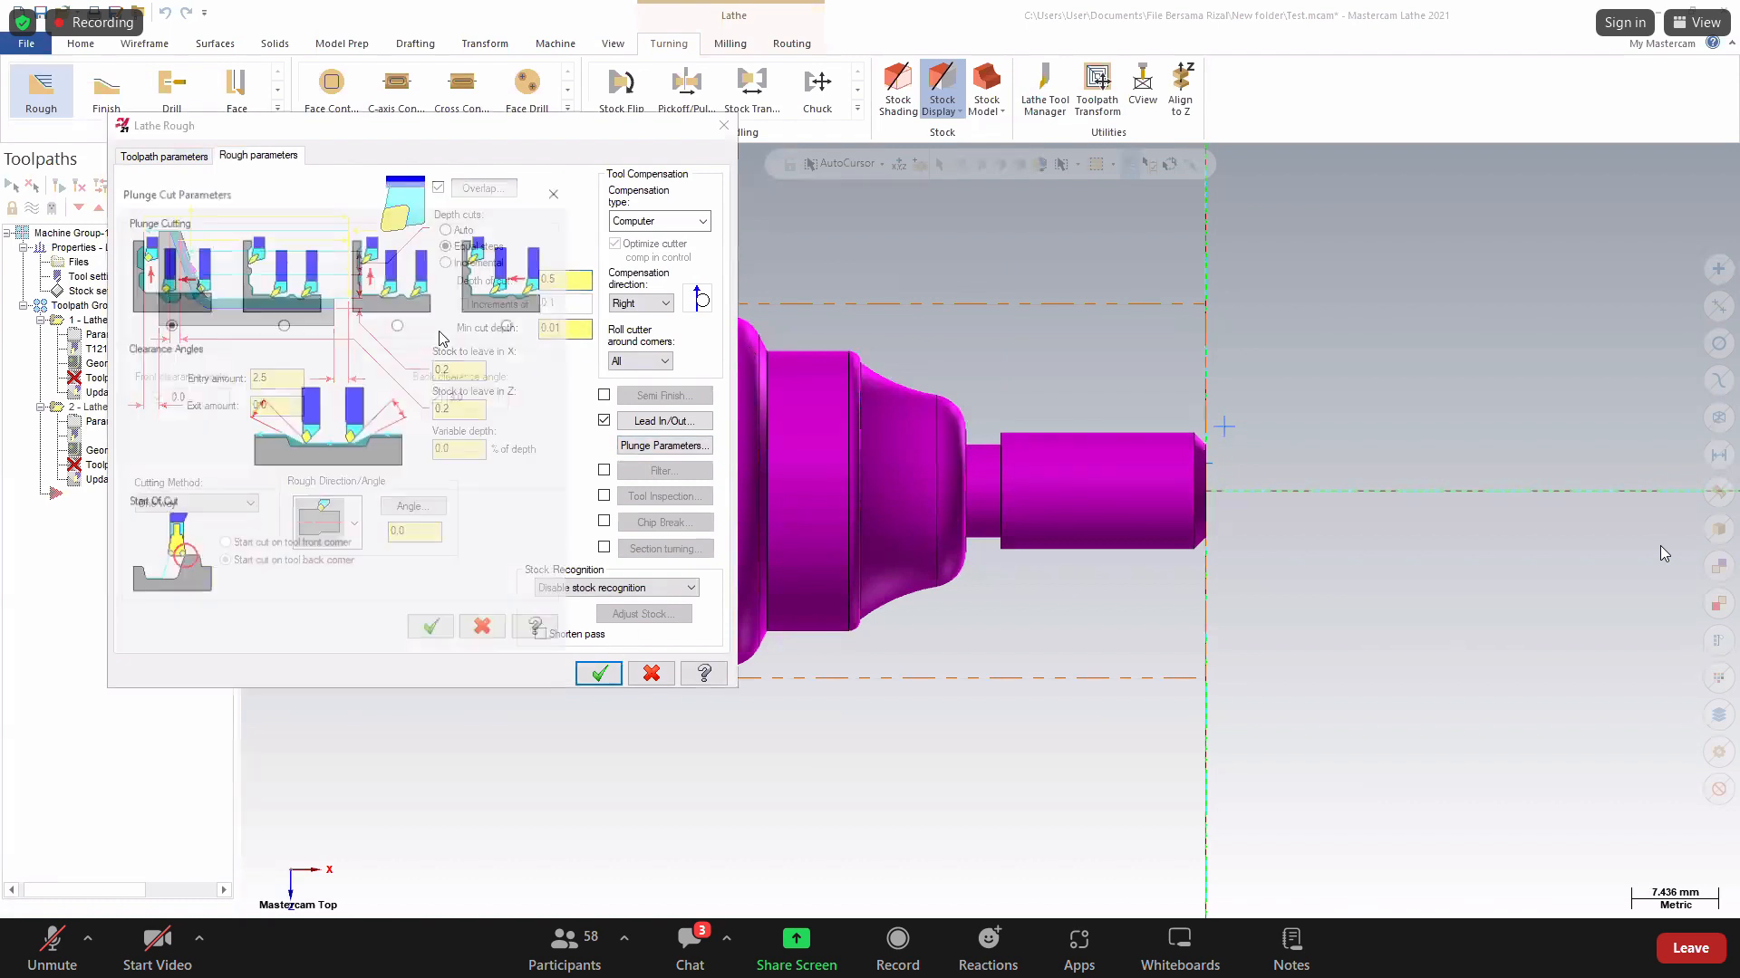
key(Return)
click(598, 675)
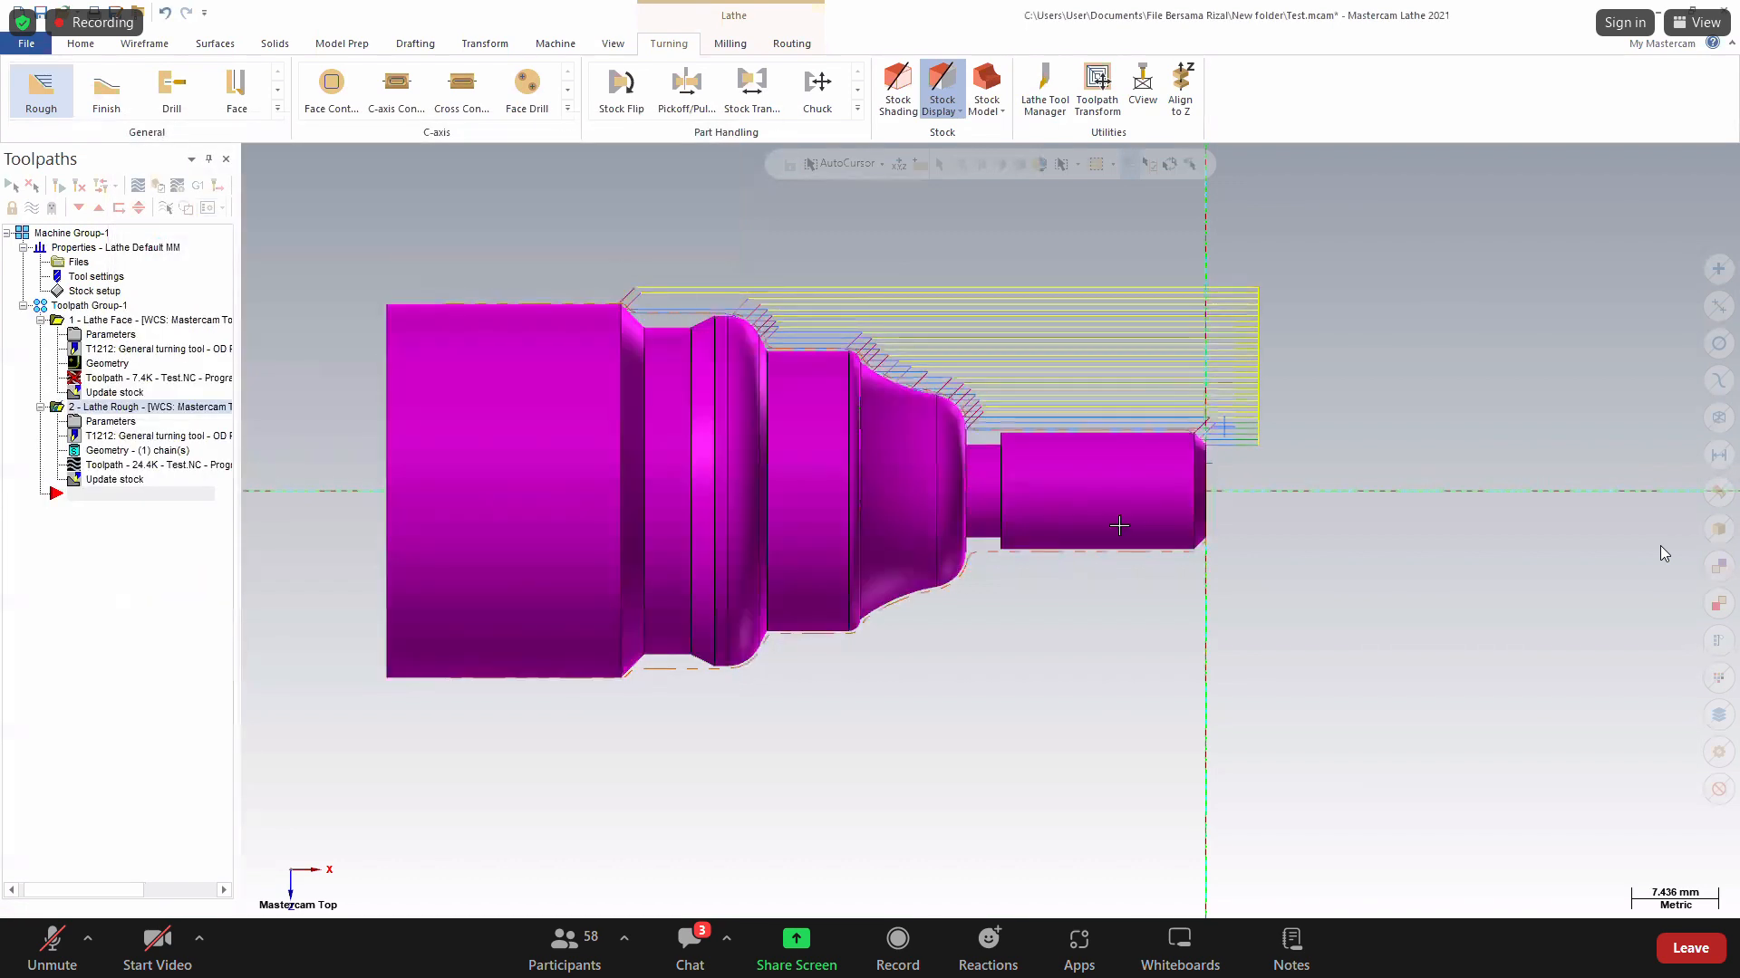
Try to define a Lathe Groove operation with the 3 Lines option on the narrow relief groove beside the small shaft.
click(277, 108)
click(109, 165)
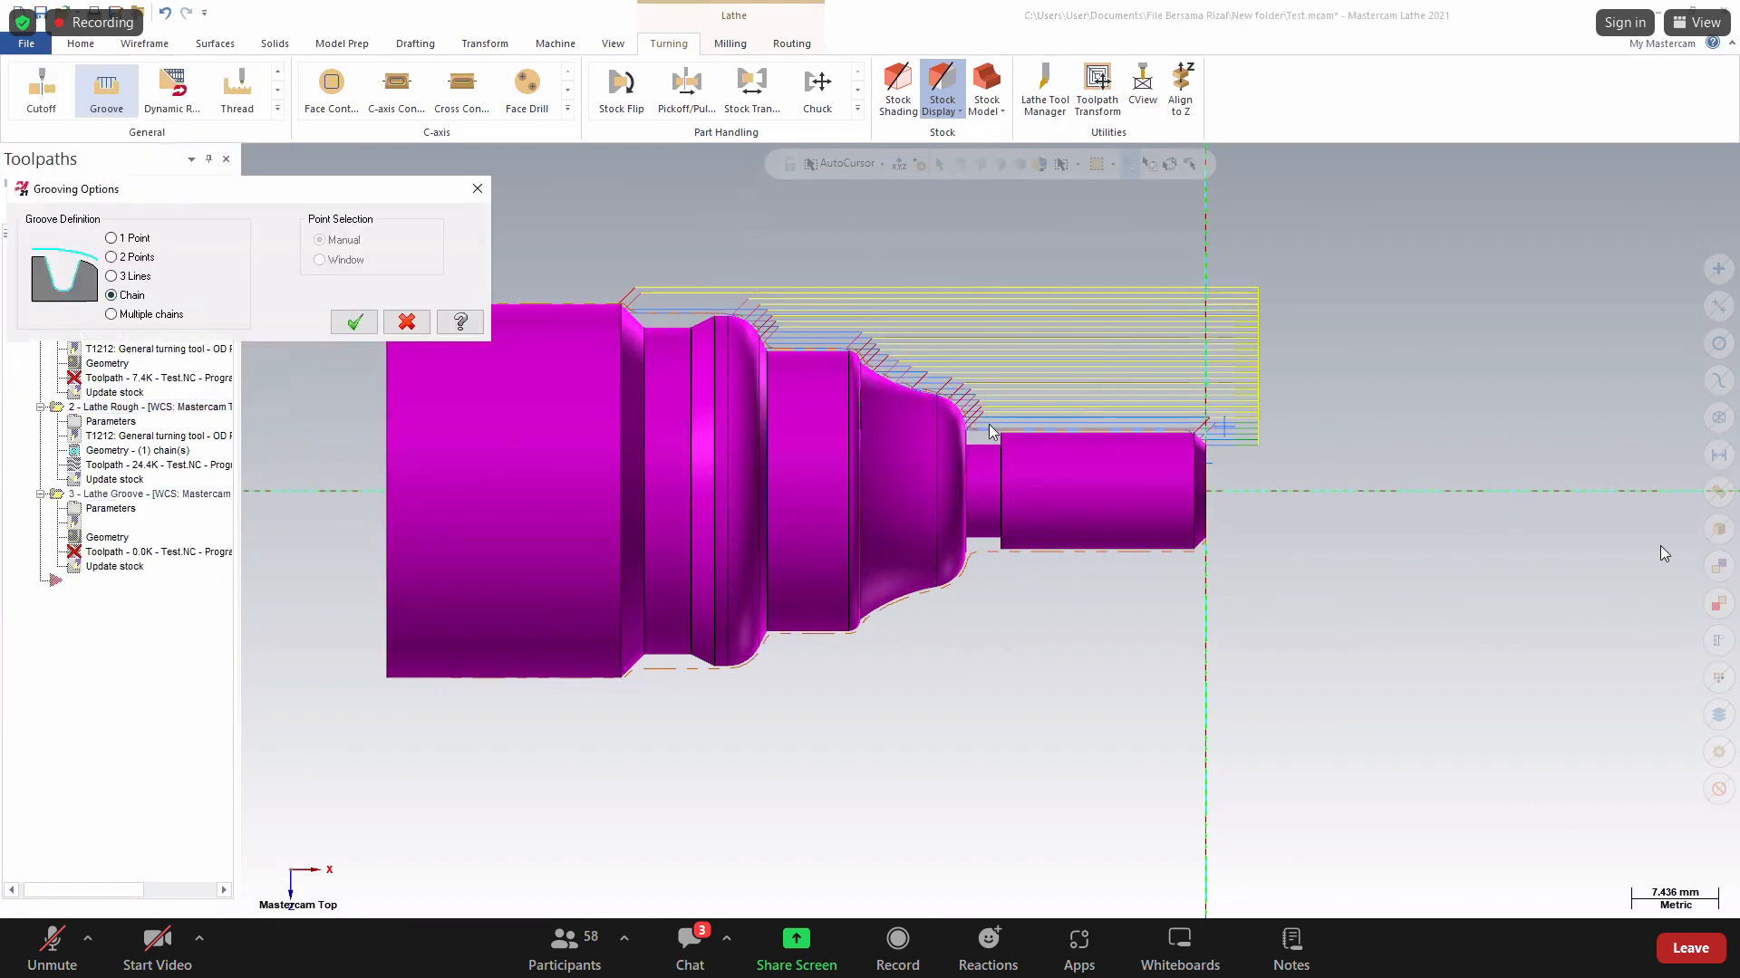
click(129, 276)
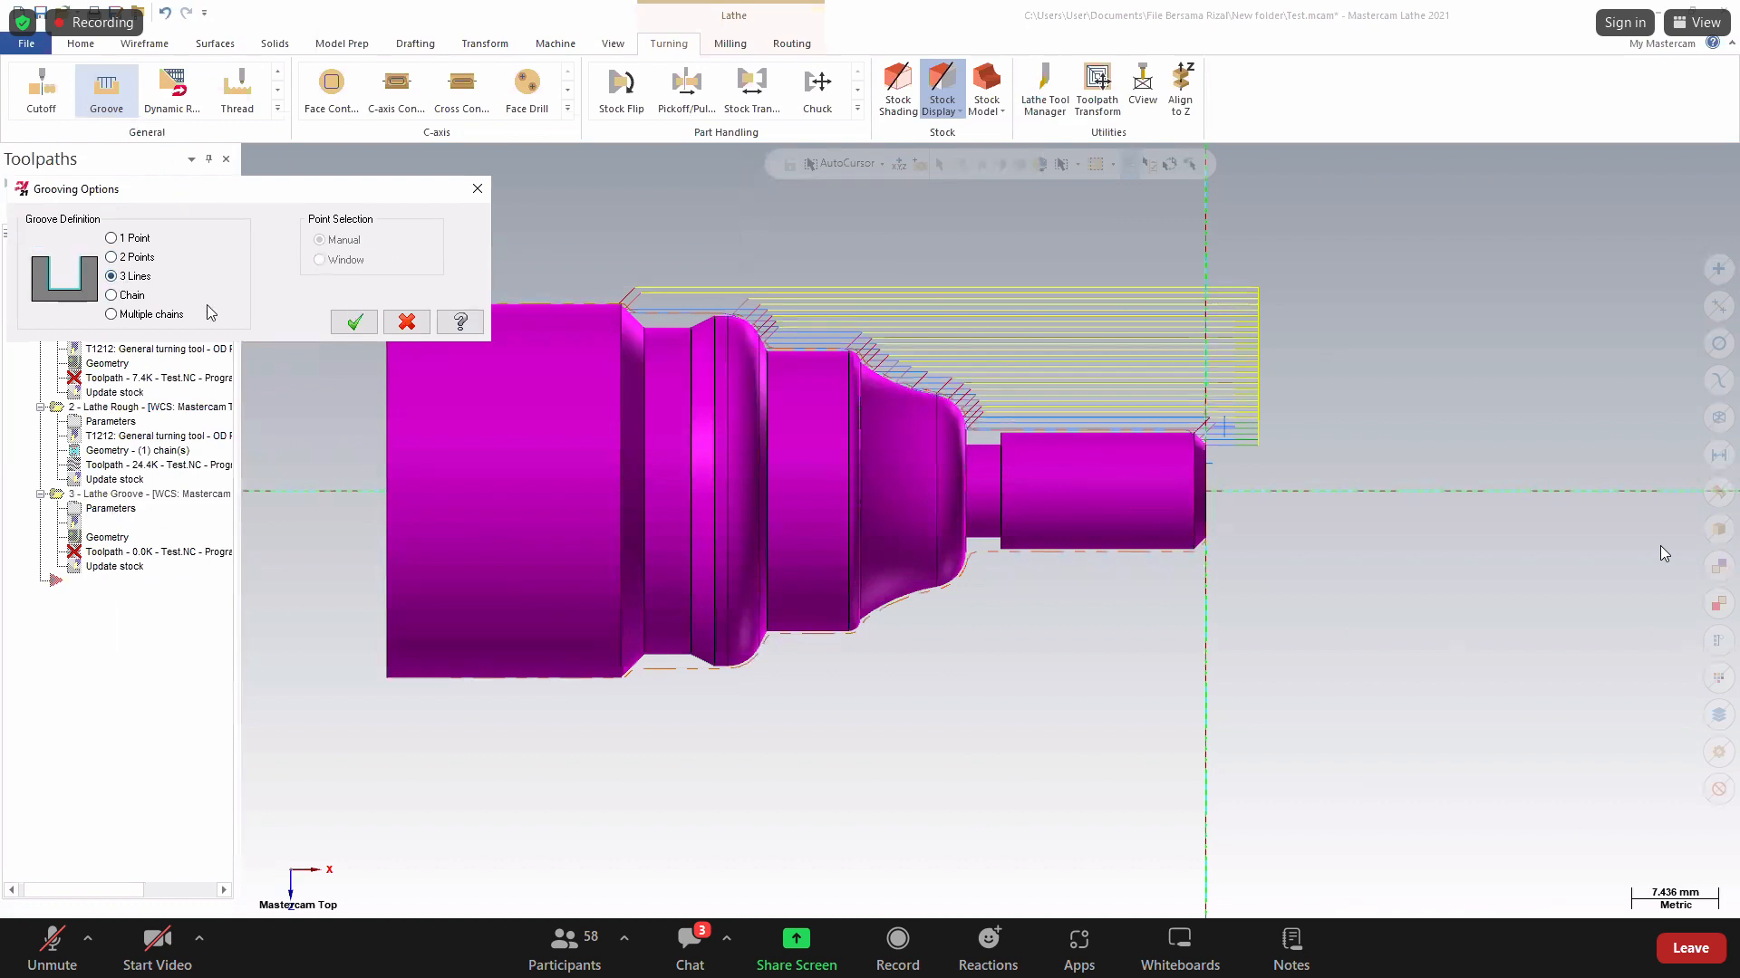
click(128, 299)
click(132, 276)
click(357, 323)
scroll(1019, 440, down, 1)
drag(915, 170, 602, 169)
scroll(963, 420, up, 5)
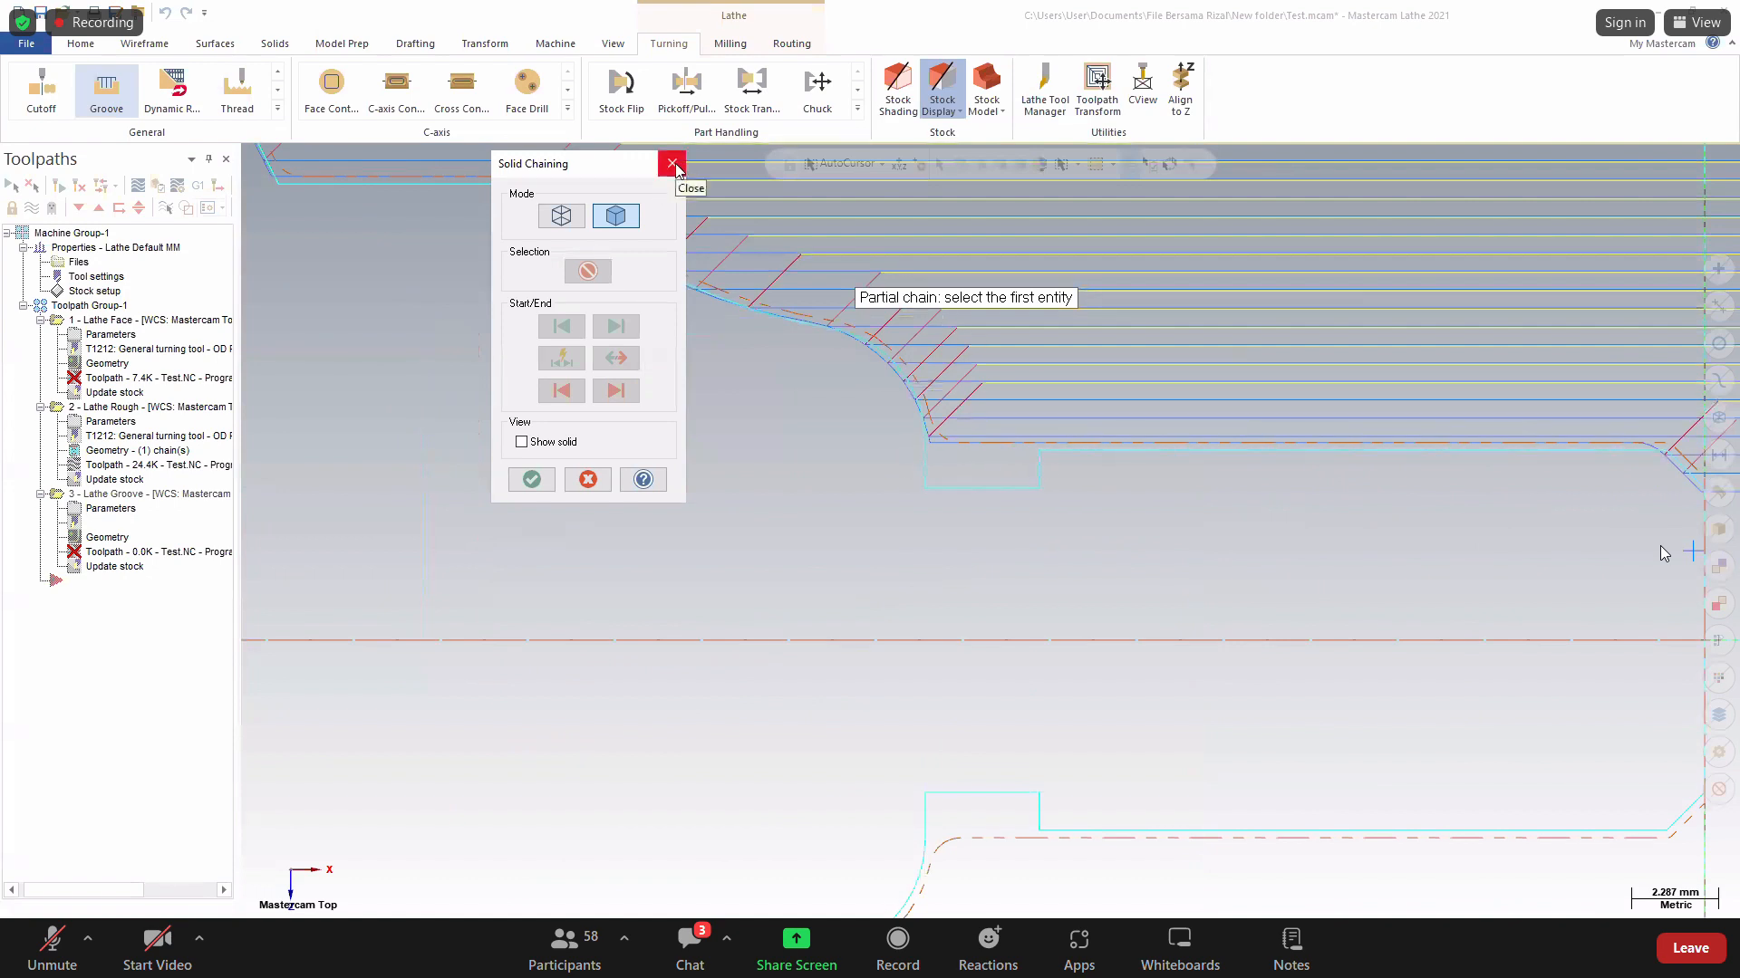
click(1023, 478)
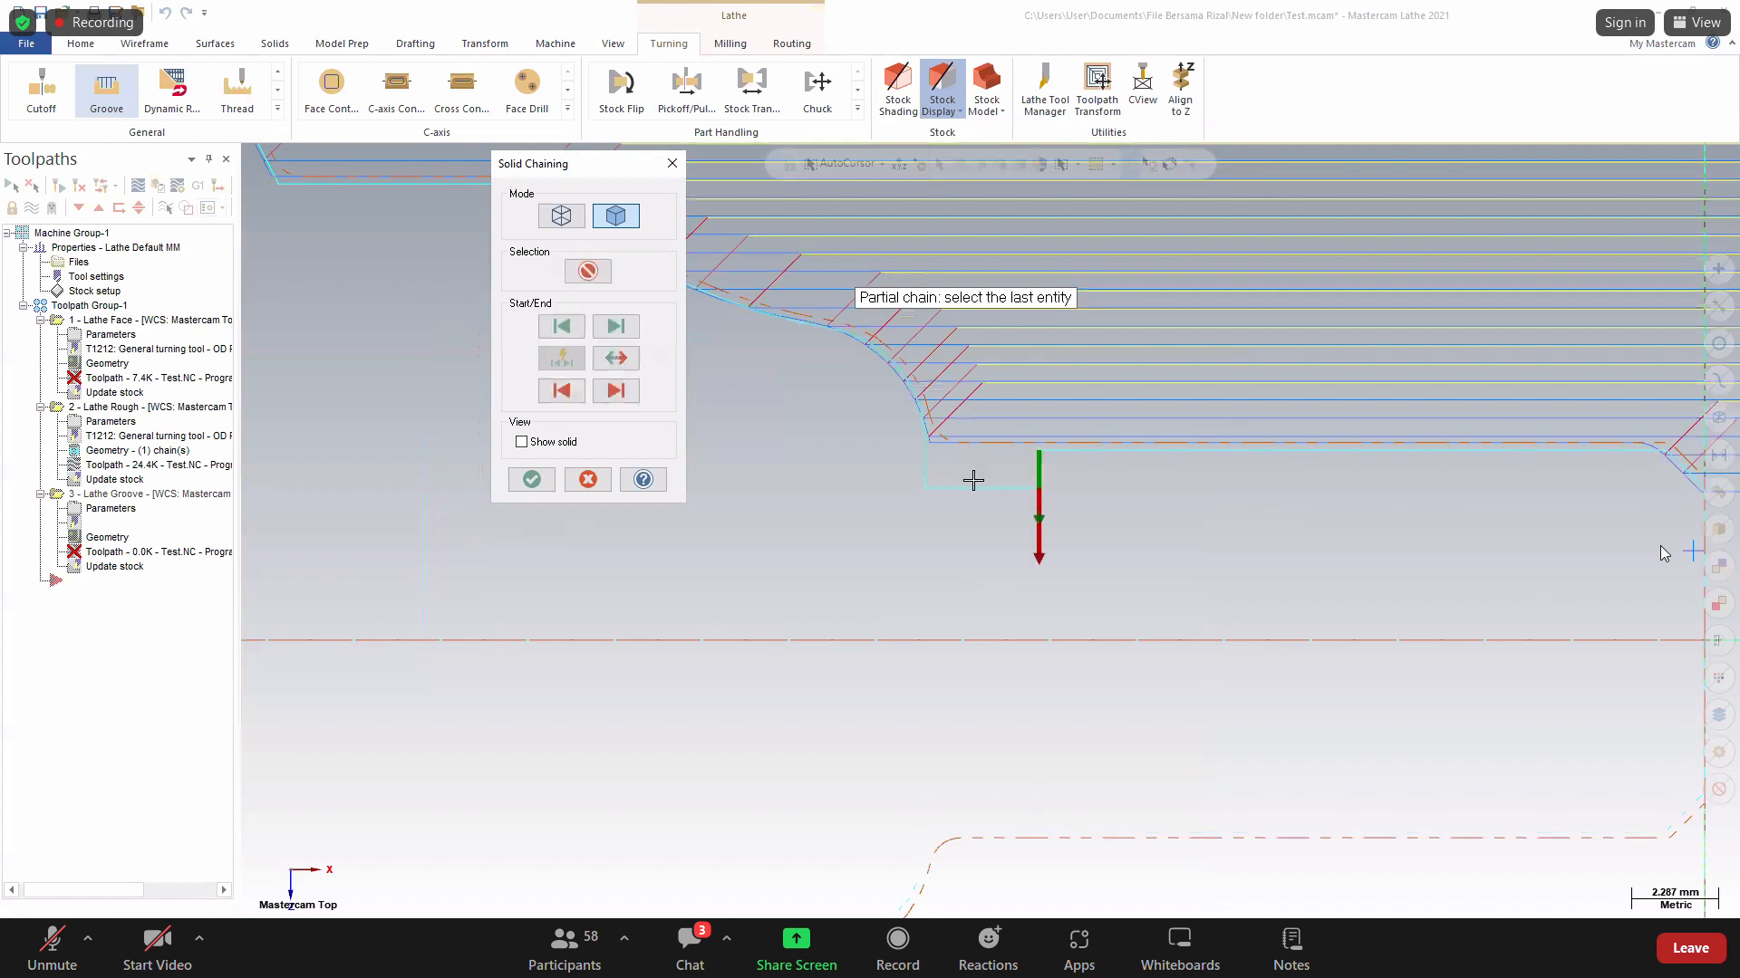
click(924, 467)
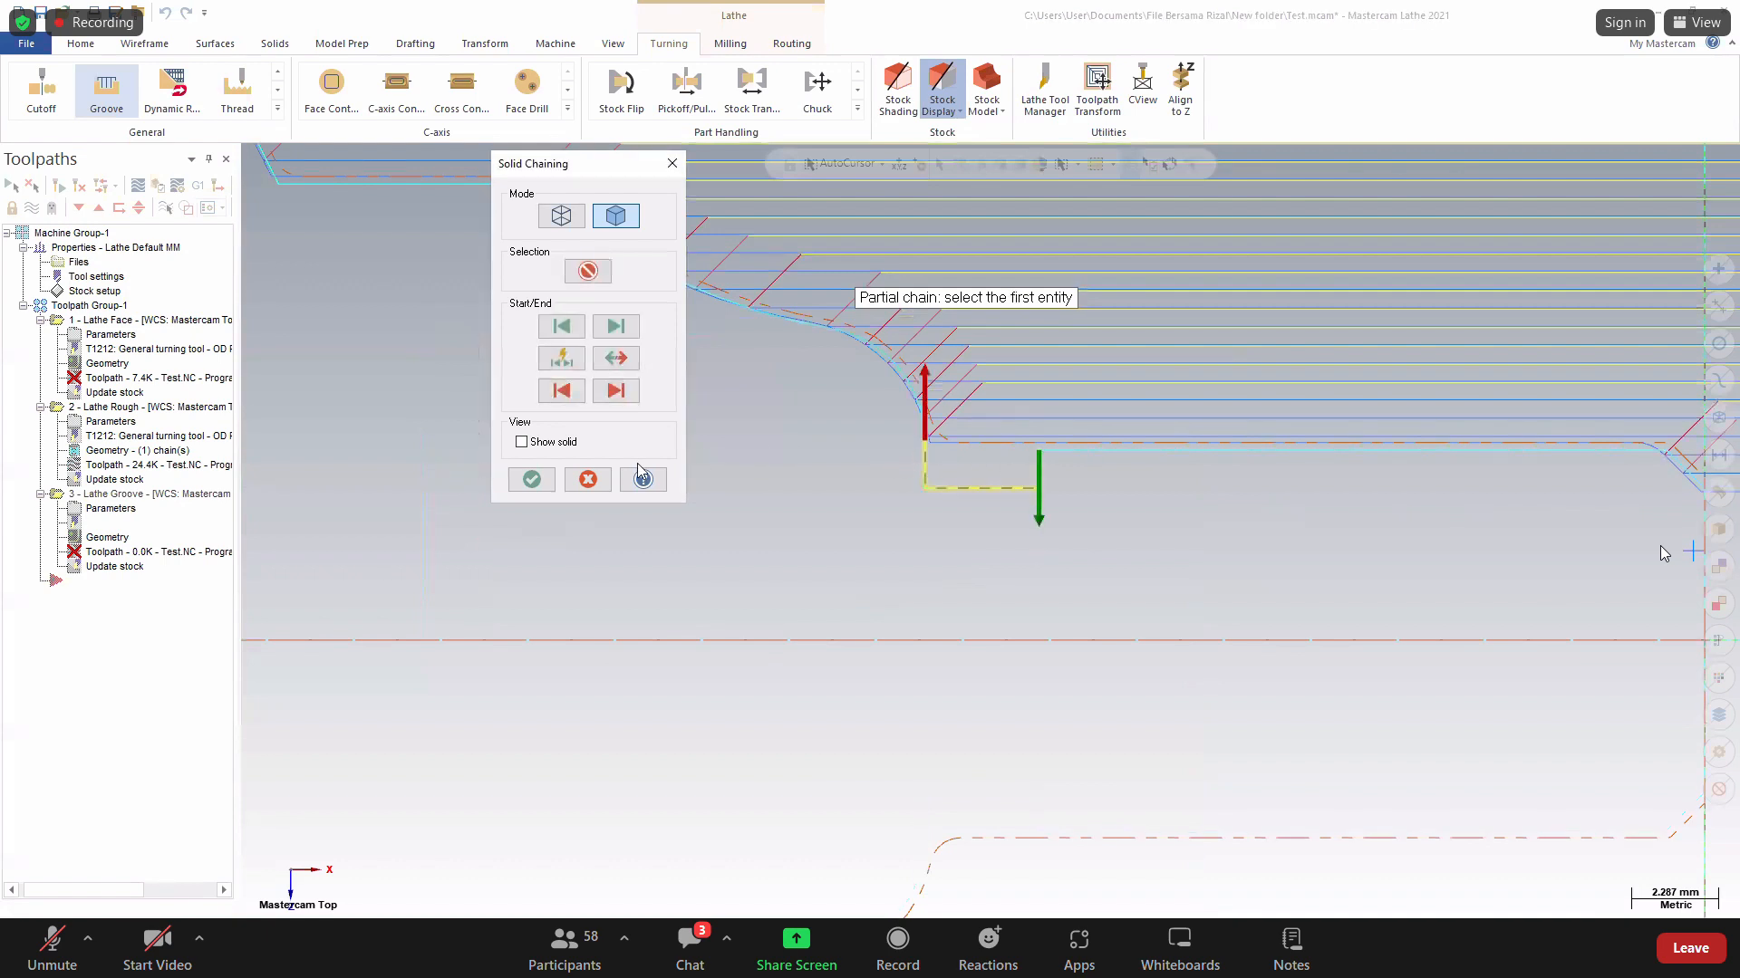
click(532, 478)
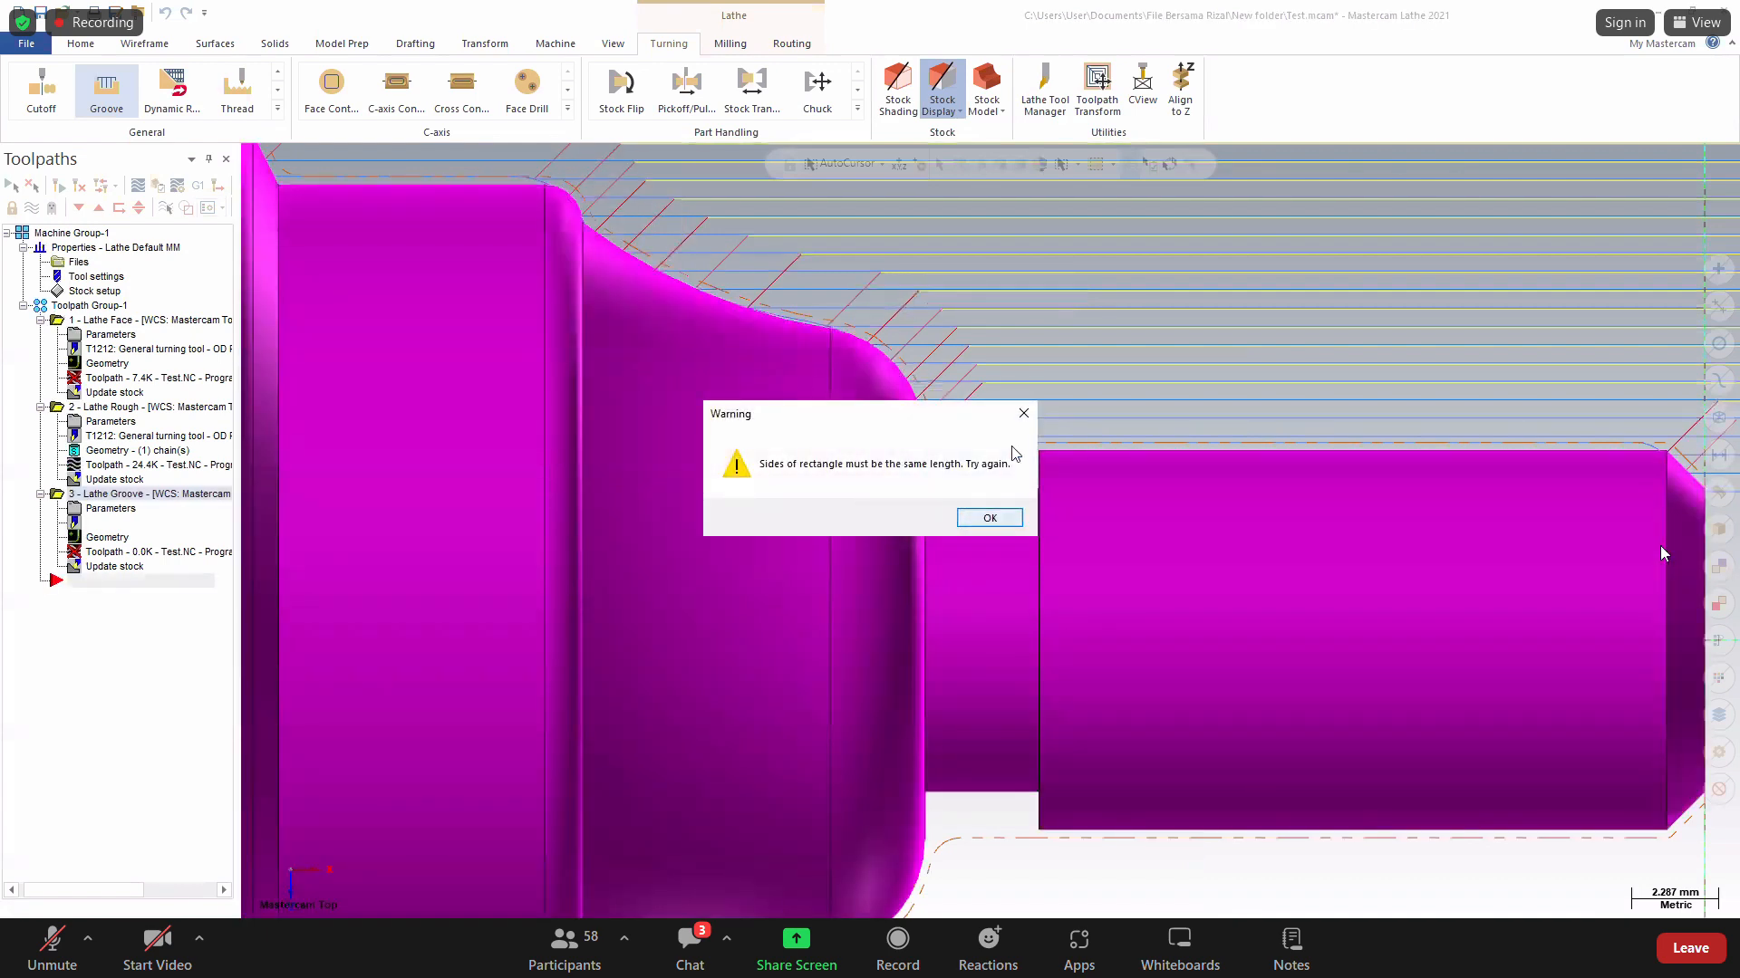
click(989, 517)
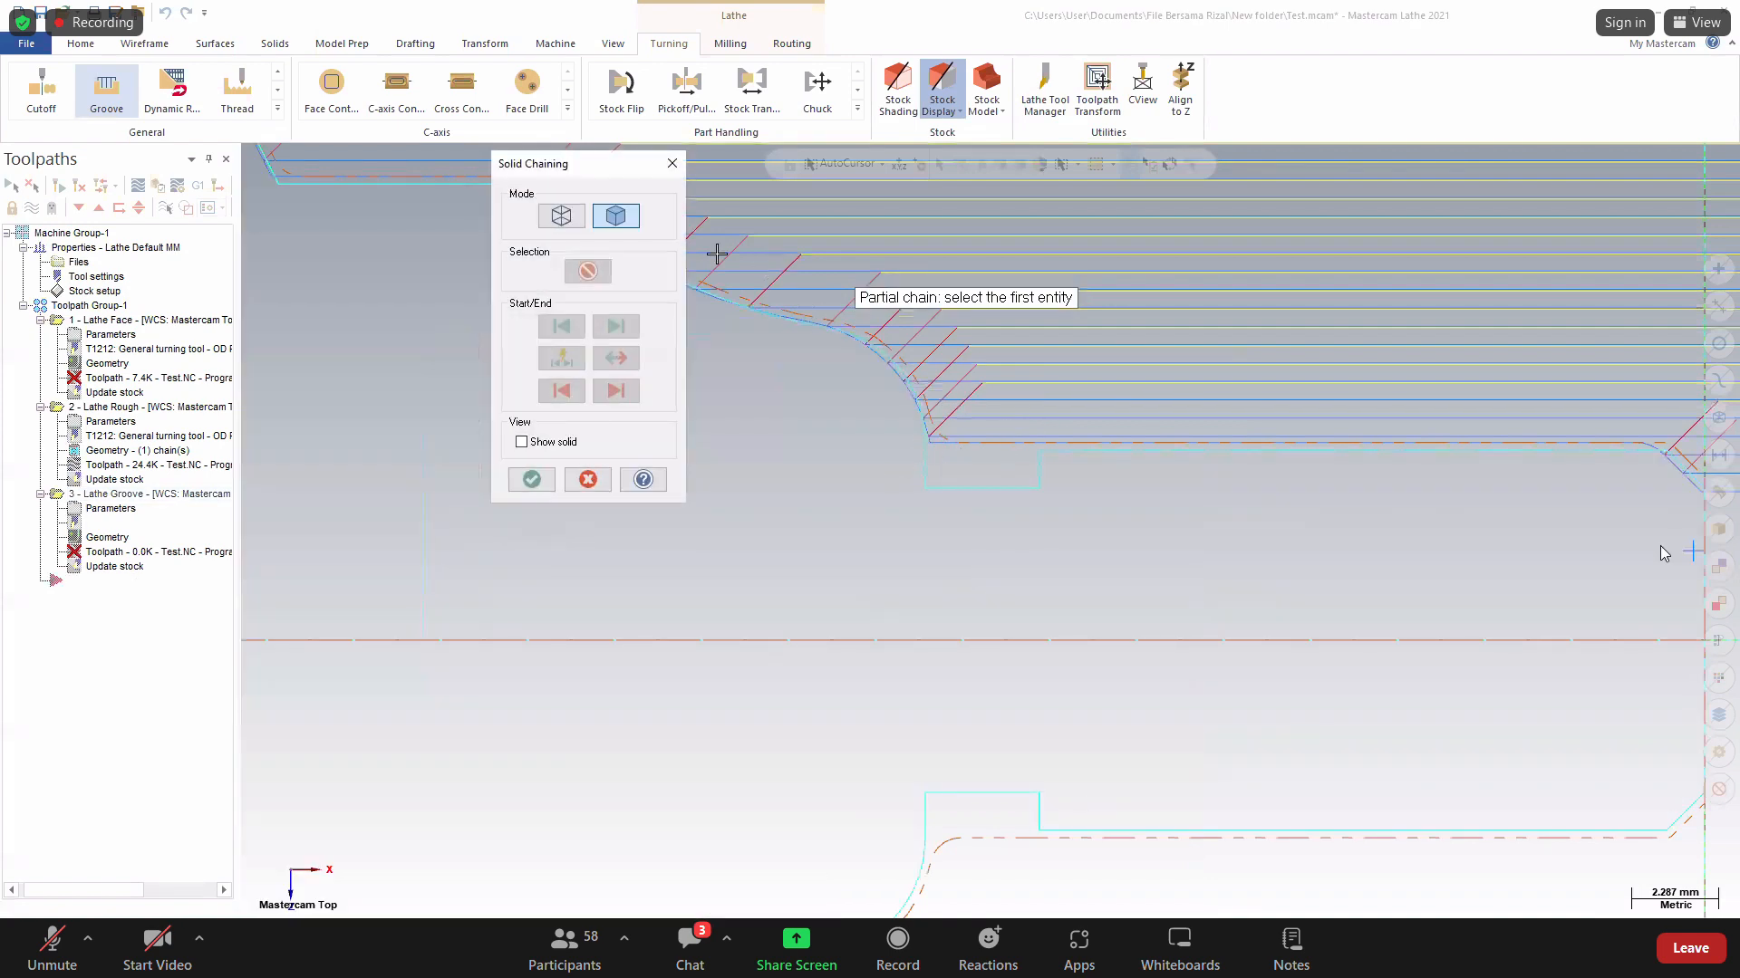
click(672, 163)
Restart the Lathe Groove operation with the Chain option and chain the relief groove's side, floor and opposite wall.
click(105, 100)
click(121, 278)
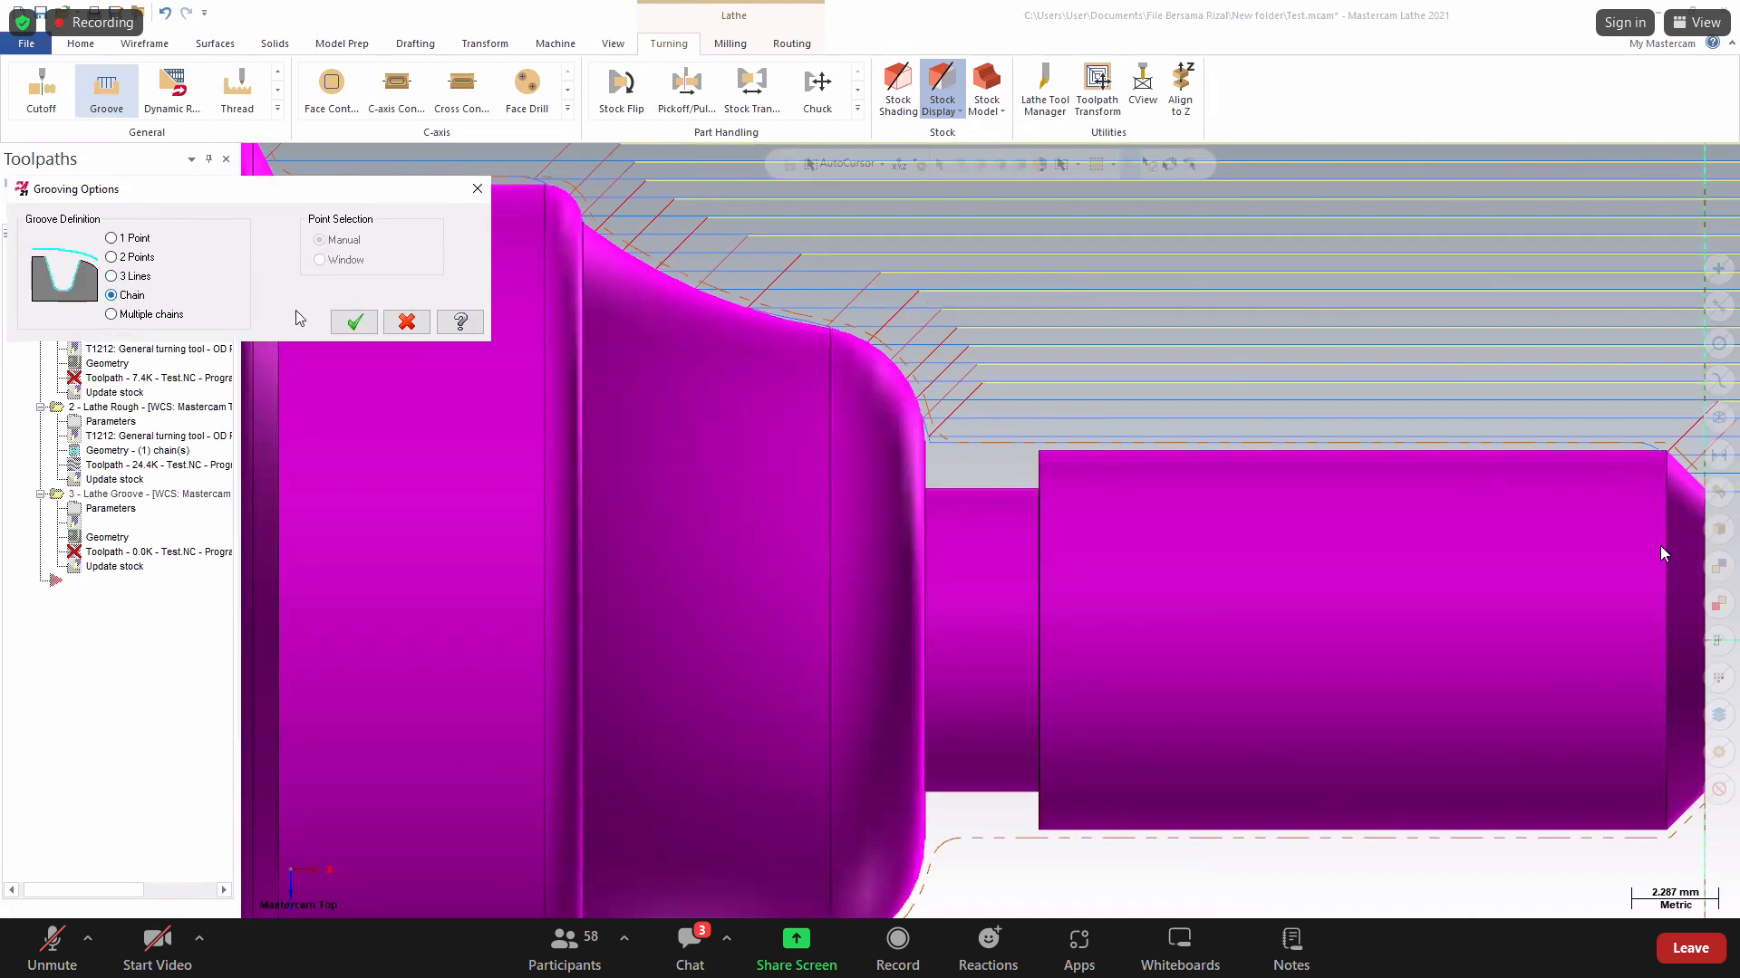
click(354, 322)
click(1040, 458)
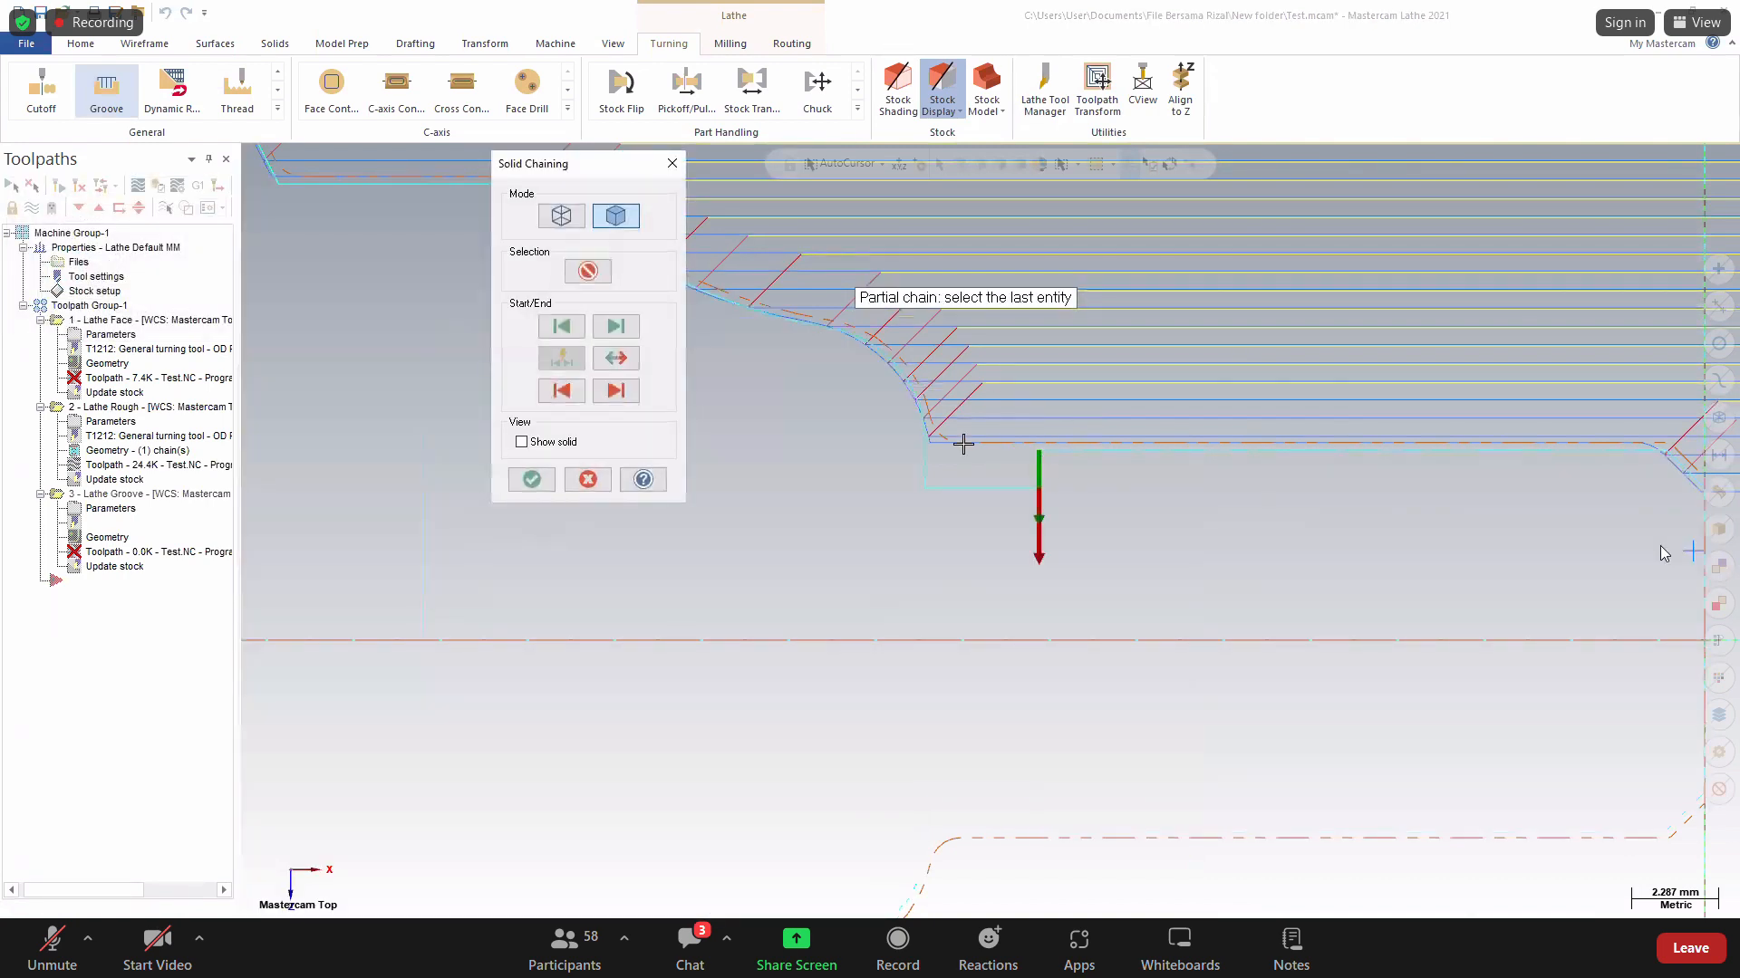
click(925, 453)
click(532, 479)
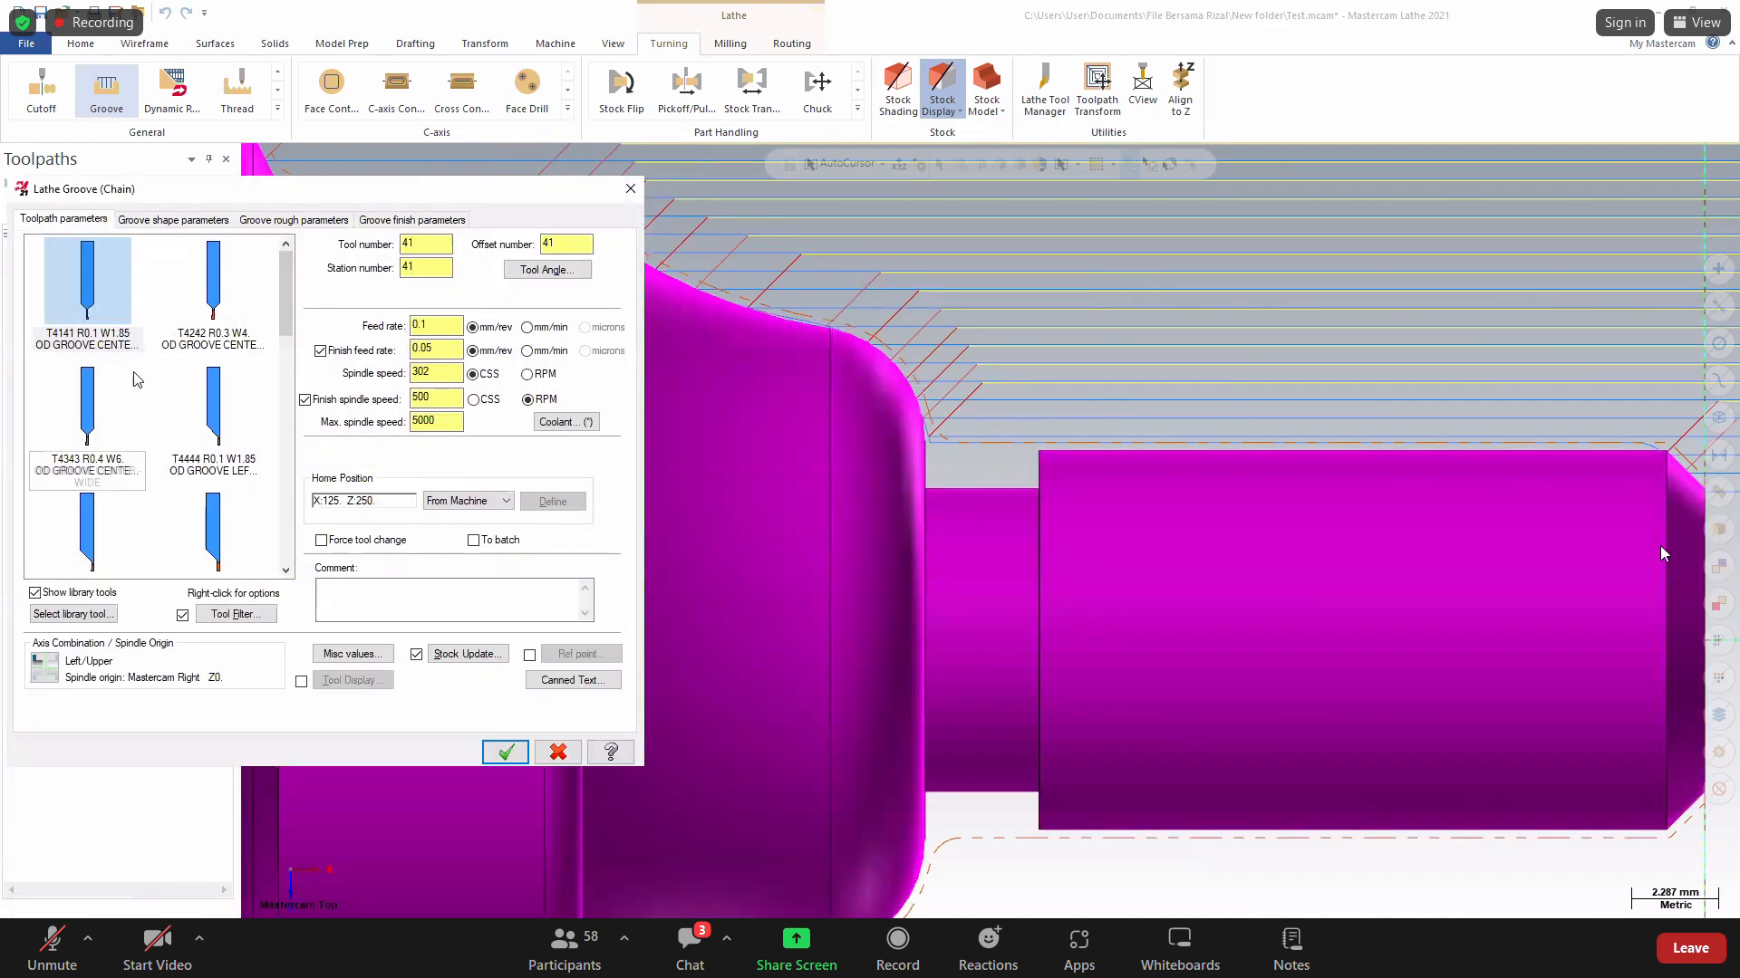
Review the groove shape, rough and finish parameters of the chained groove operation.
click(147, 232)
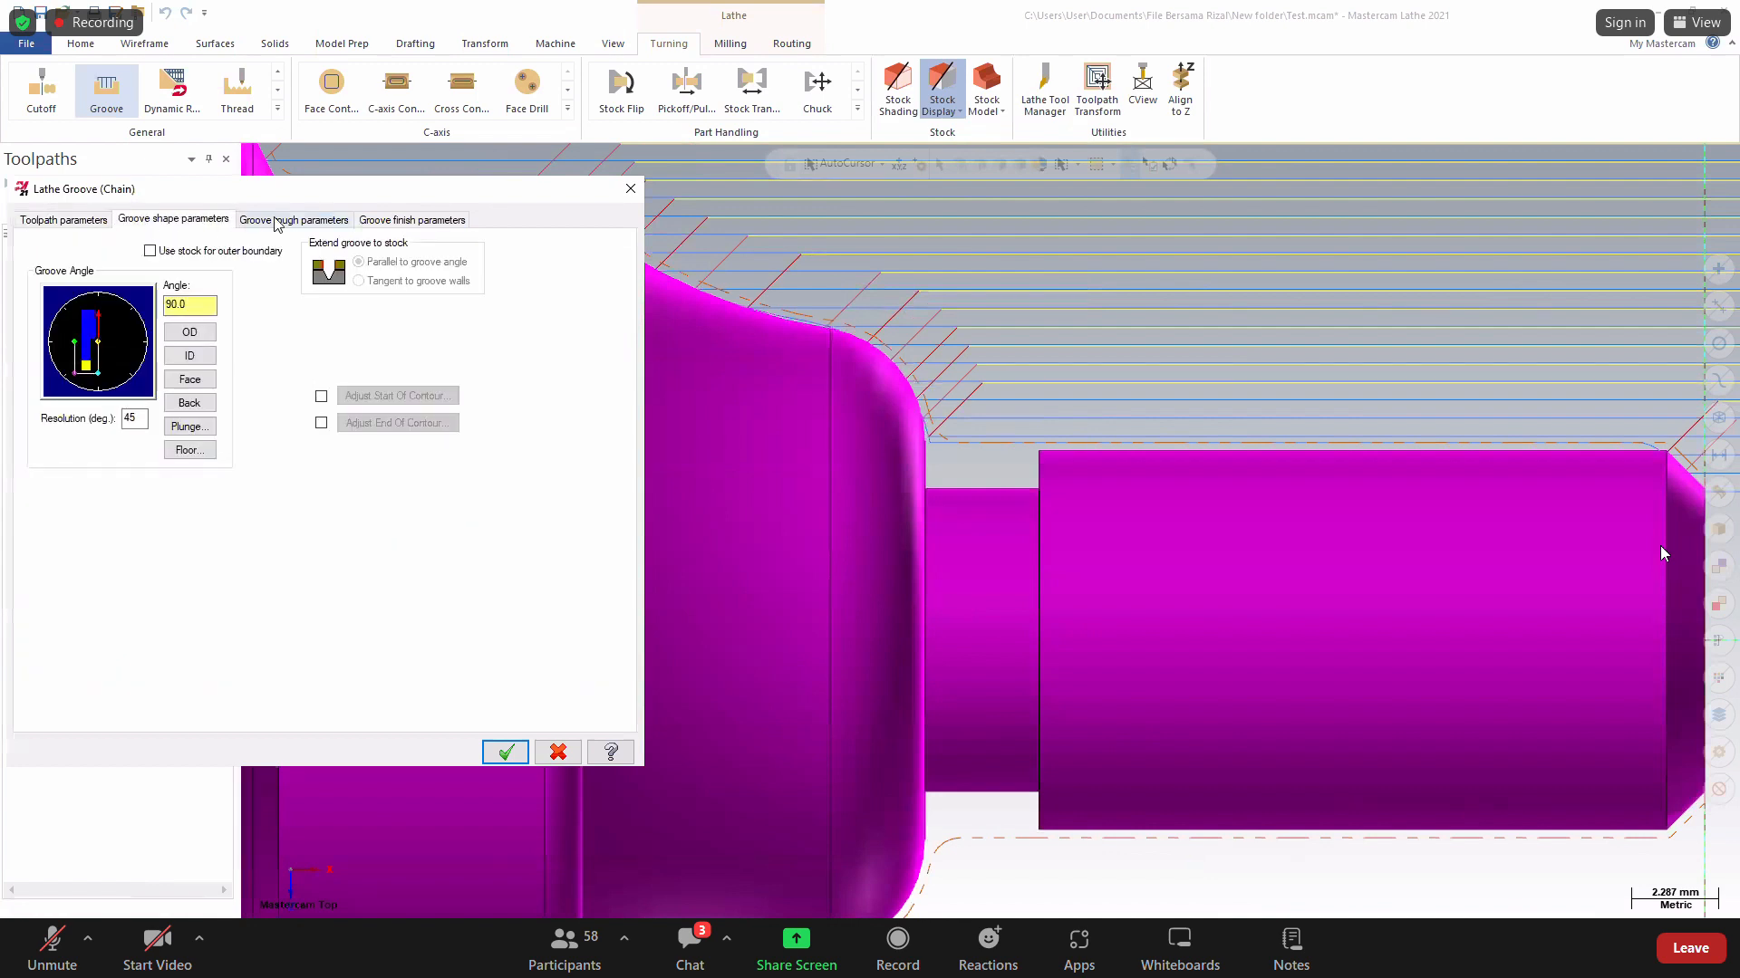
click(247, 231)
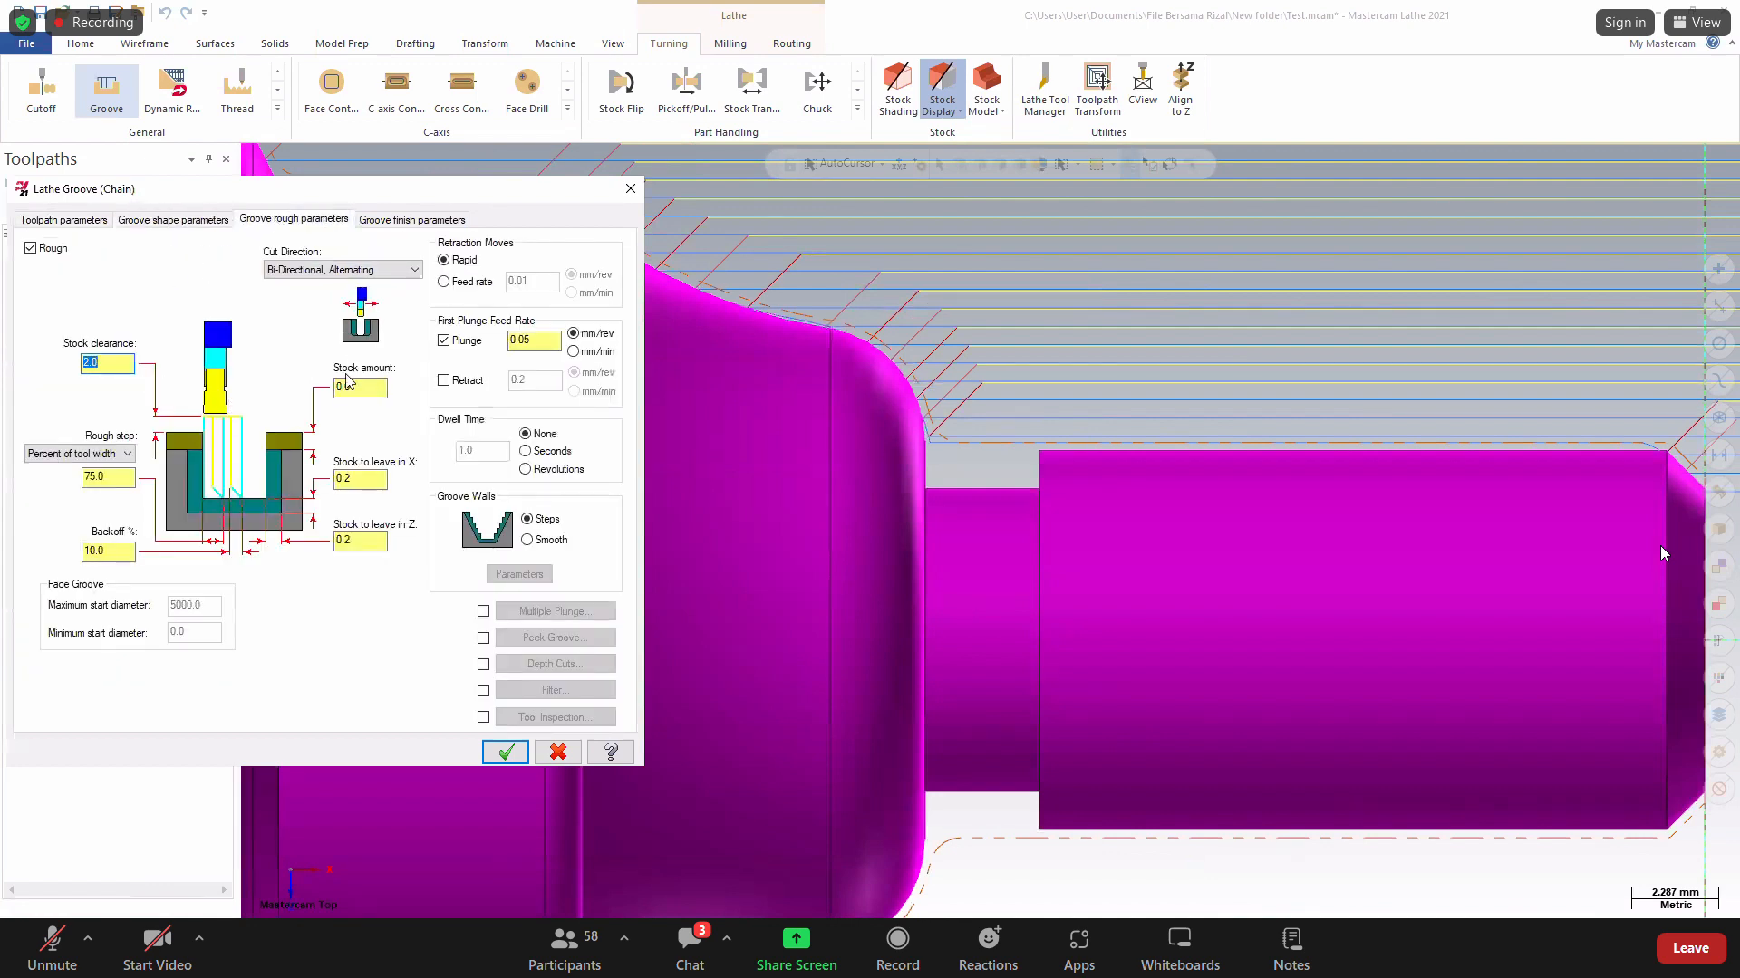
click(412, 220)
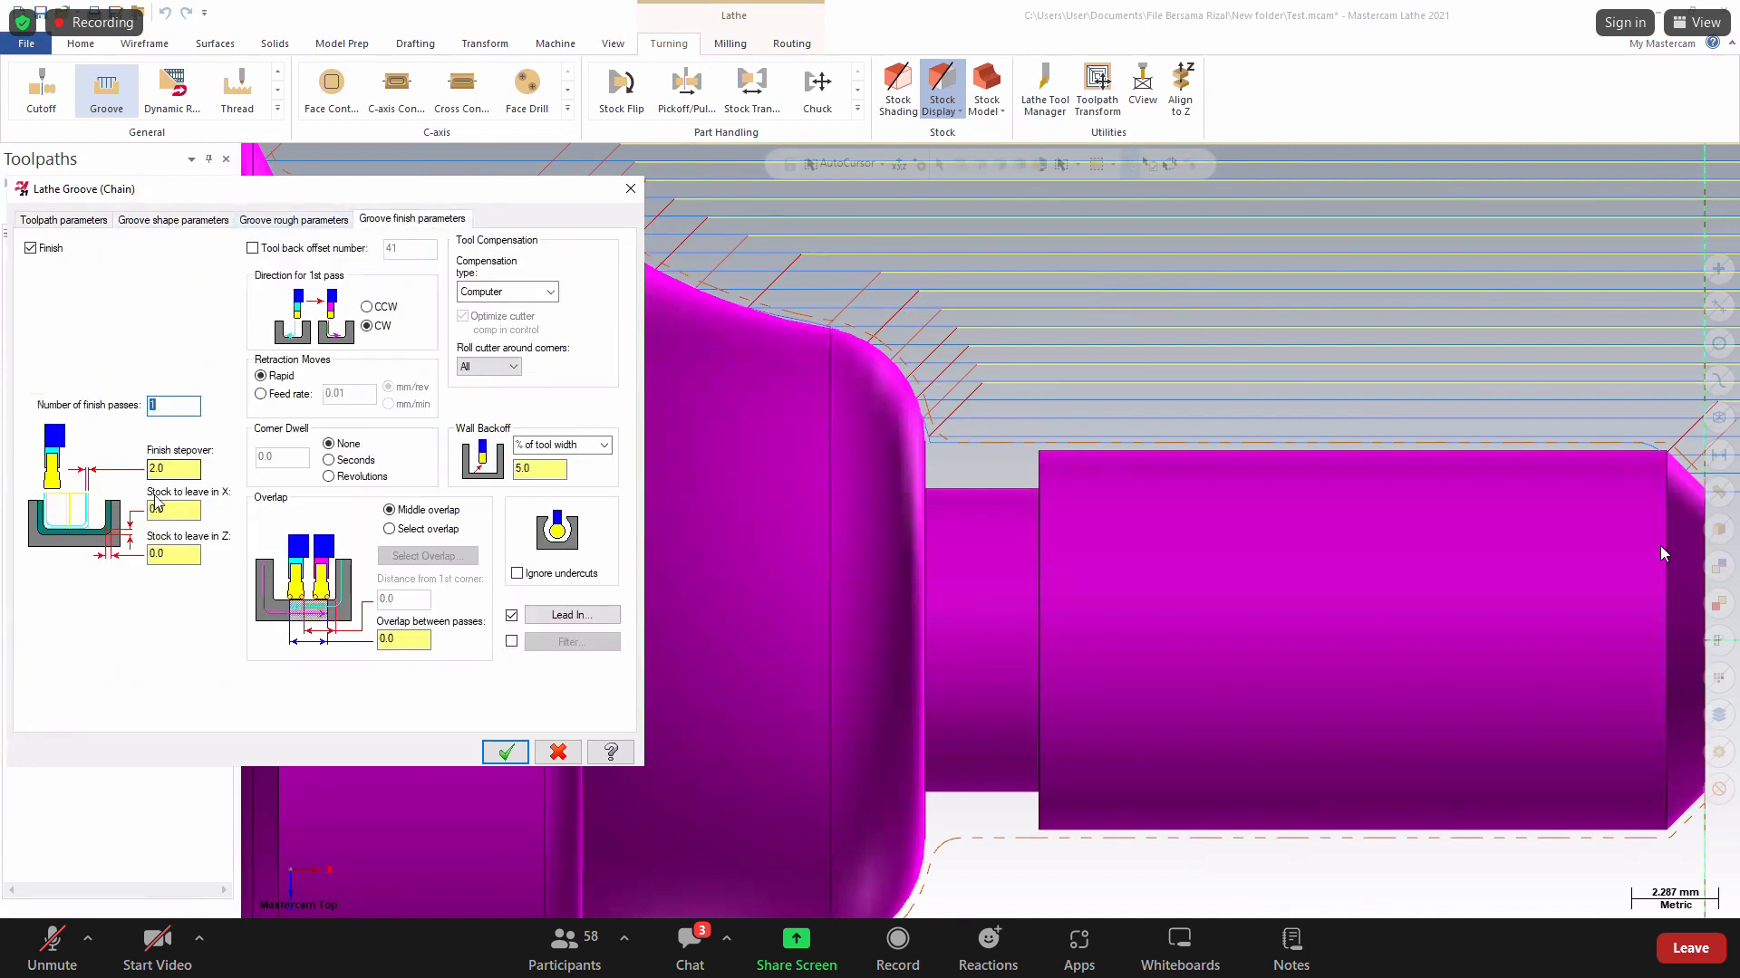
click(319, 222)
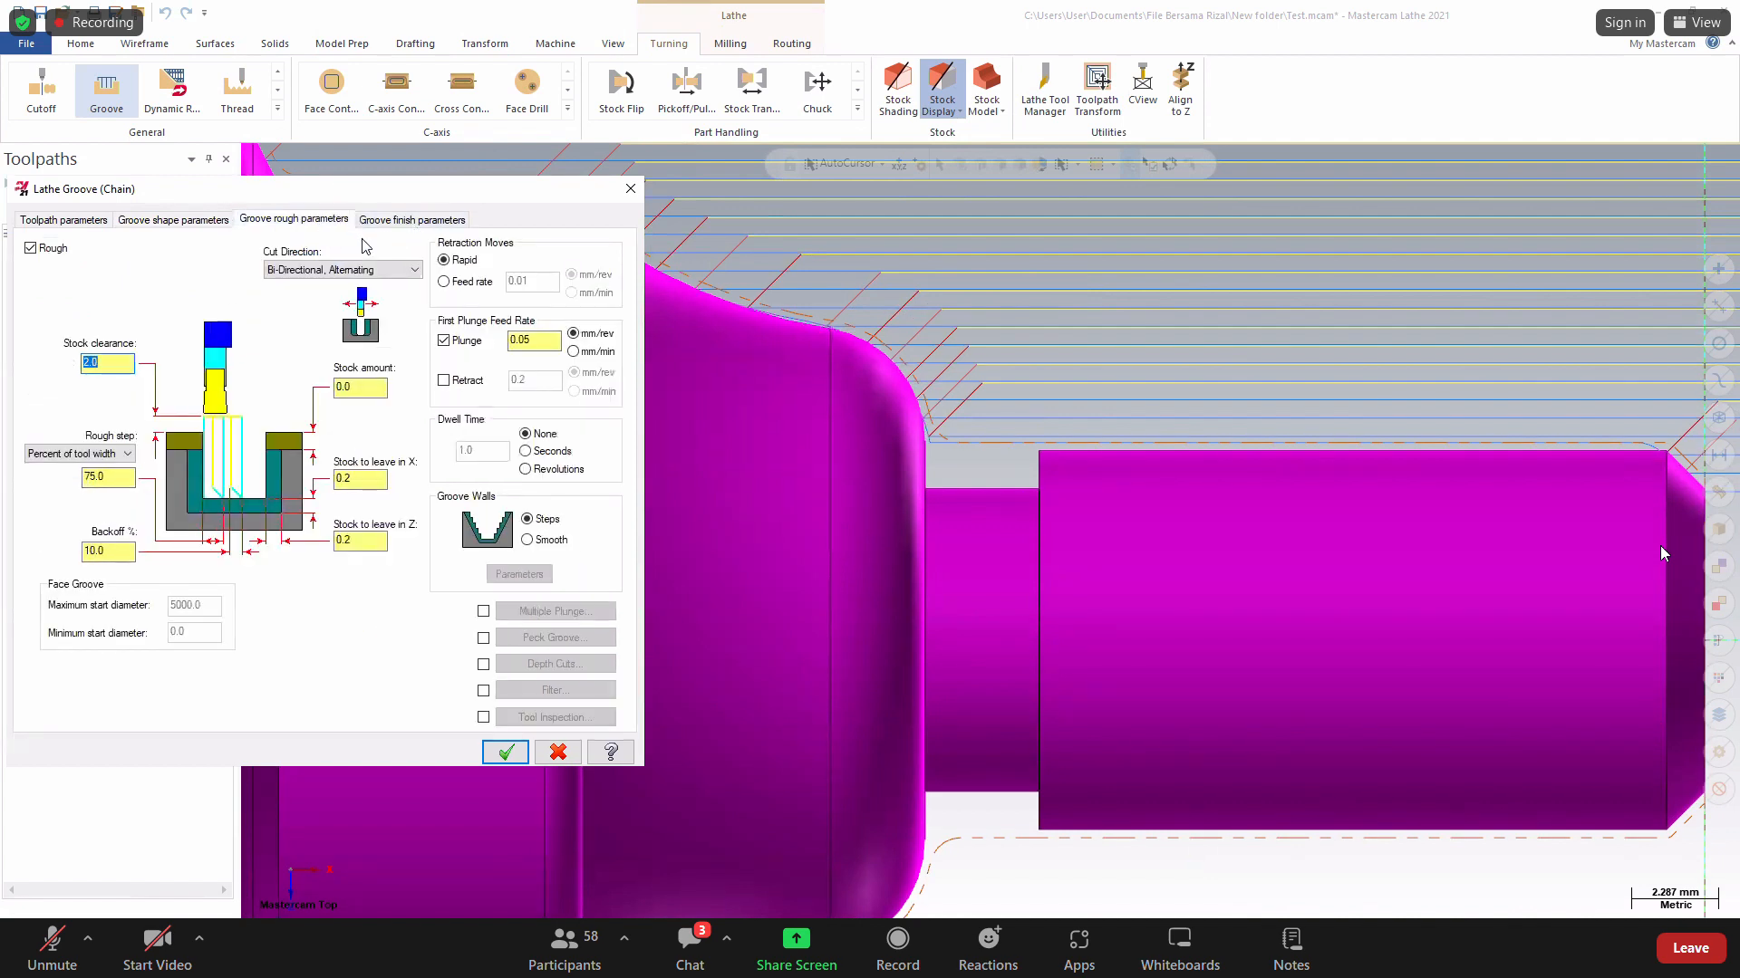
click(63, 220)
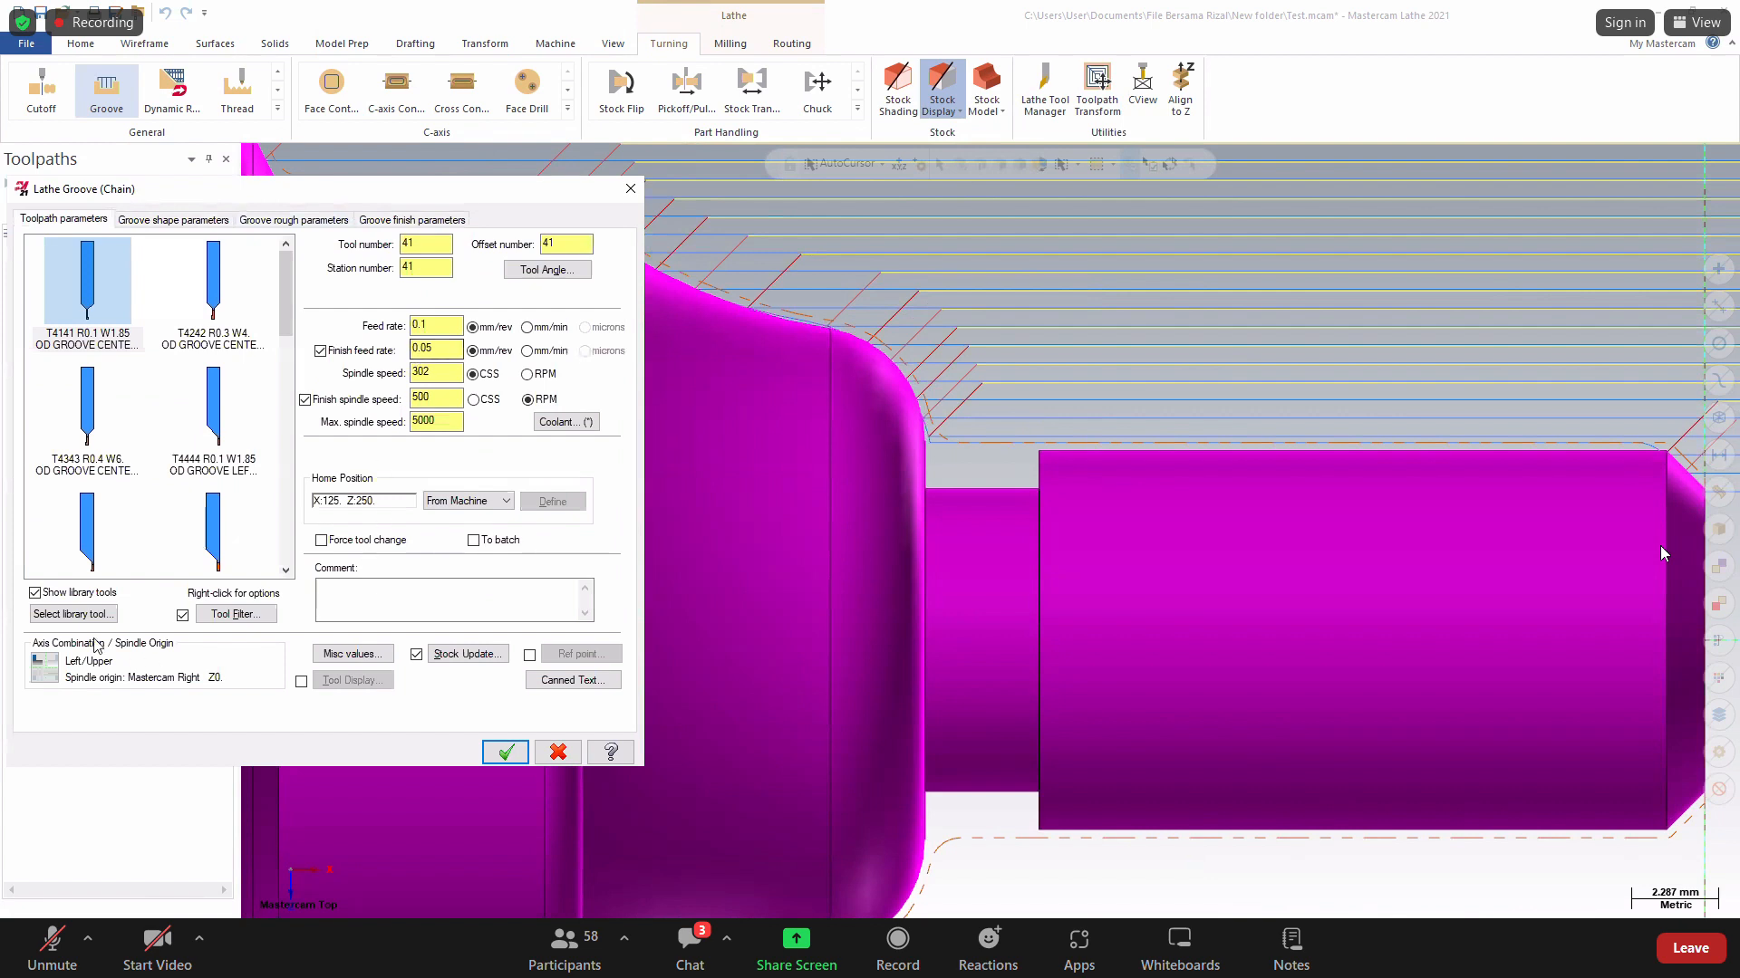
Browse the Lathe_mm tool library for a groove tool, cancel the selection and discard the Lathe Groove operation.
click(90, 616)
click(221, 315)
click(98, 300)
scroll(181, 585, down, 4)
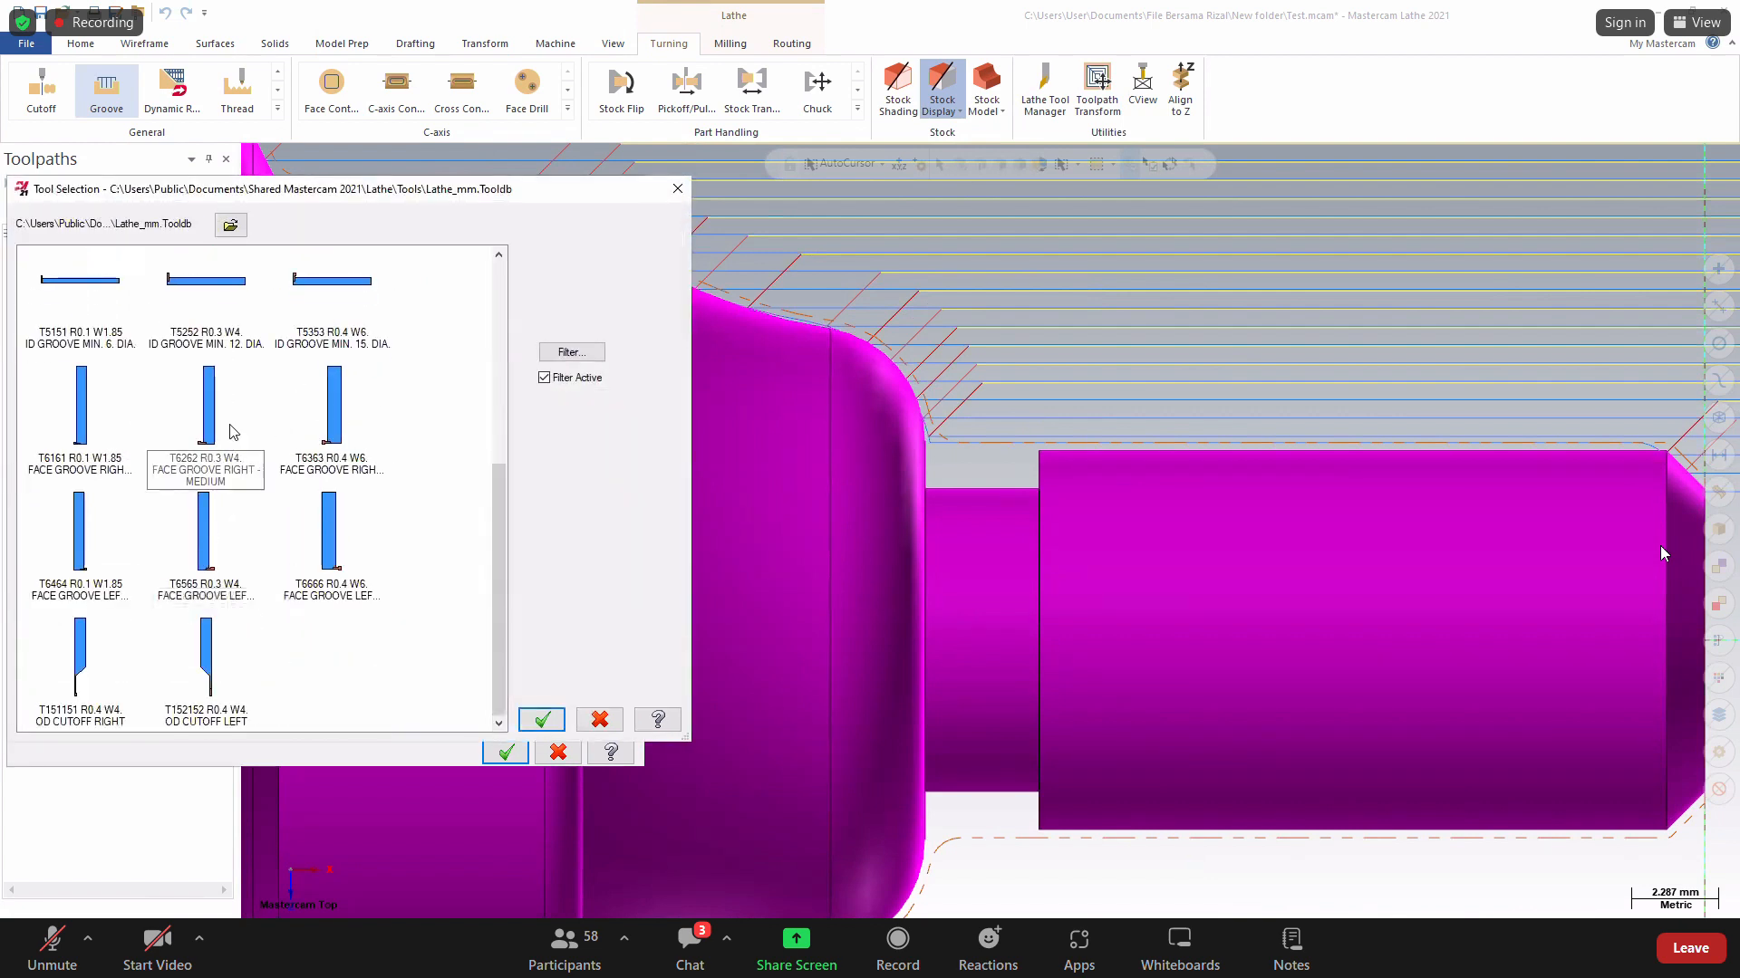
click(599, 720)
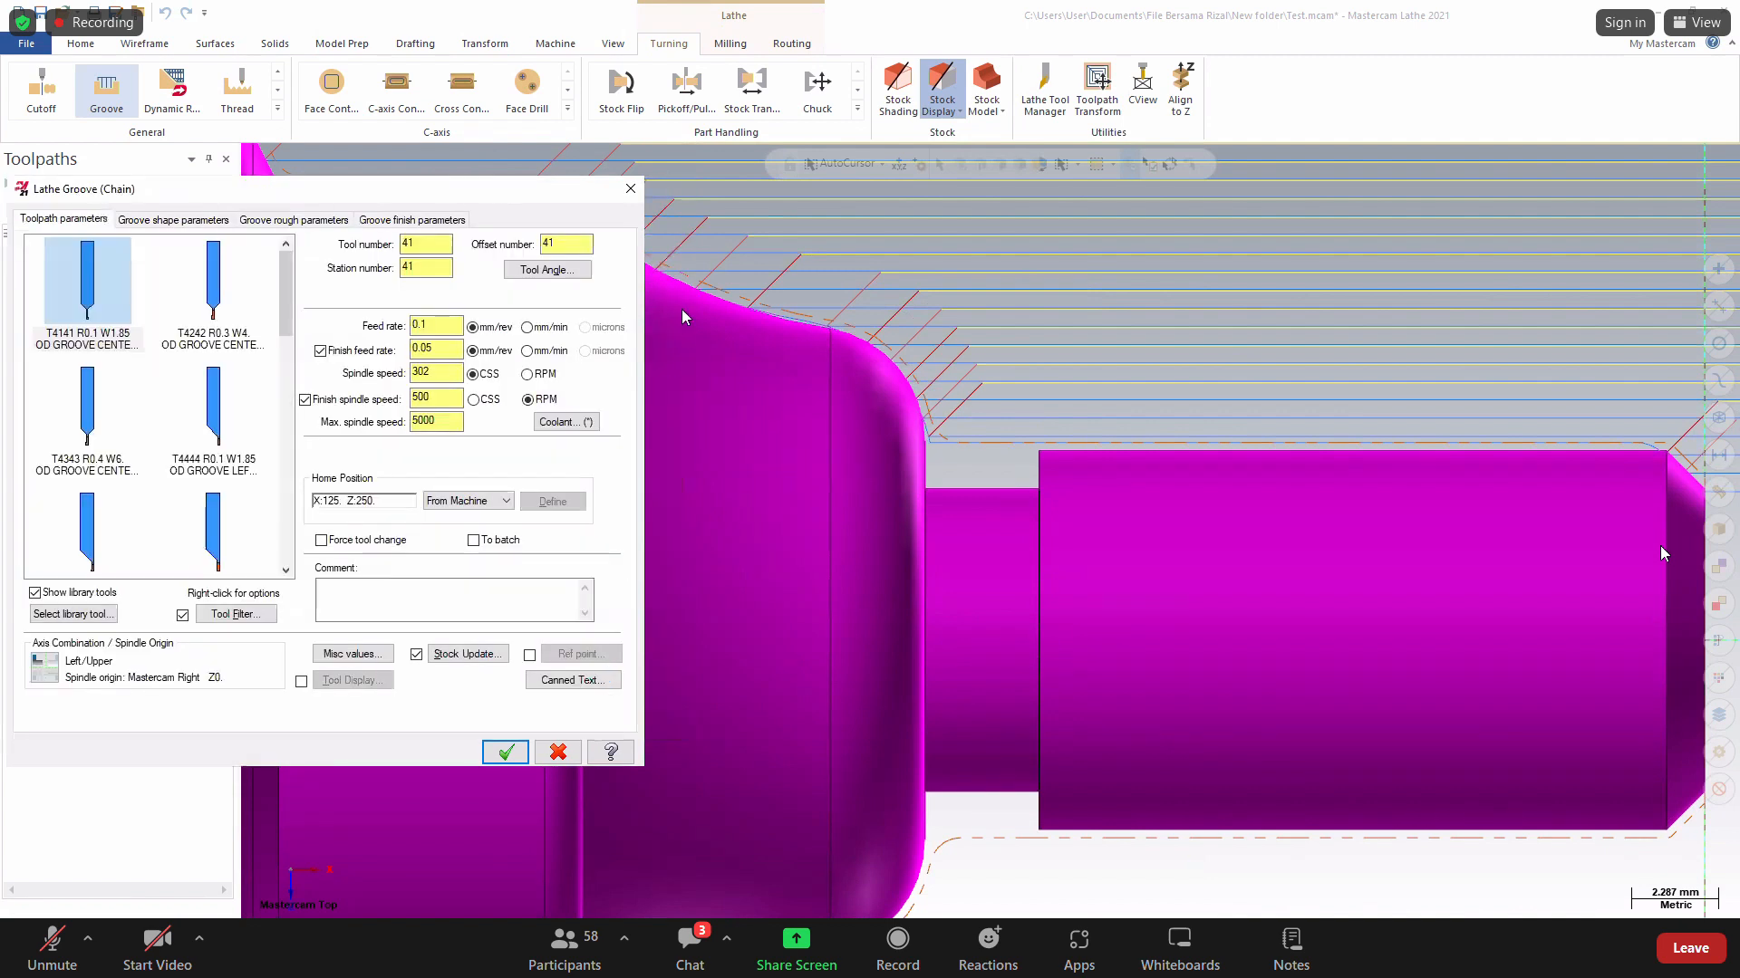
click(627, 192)
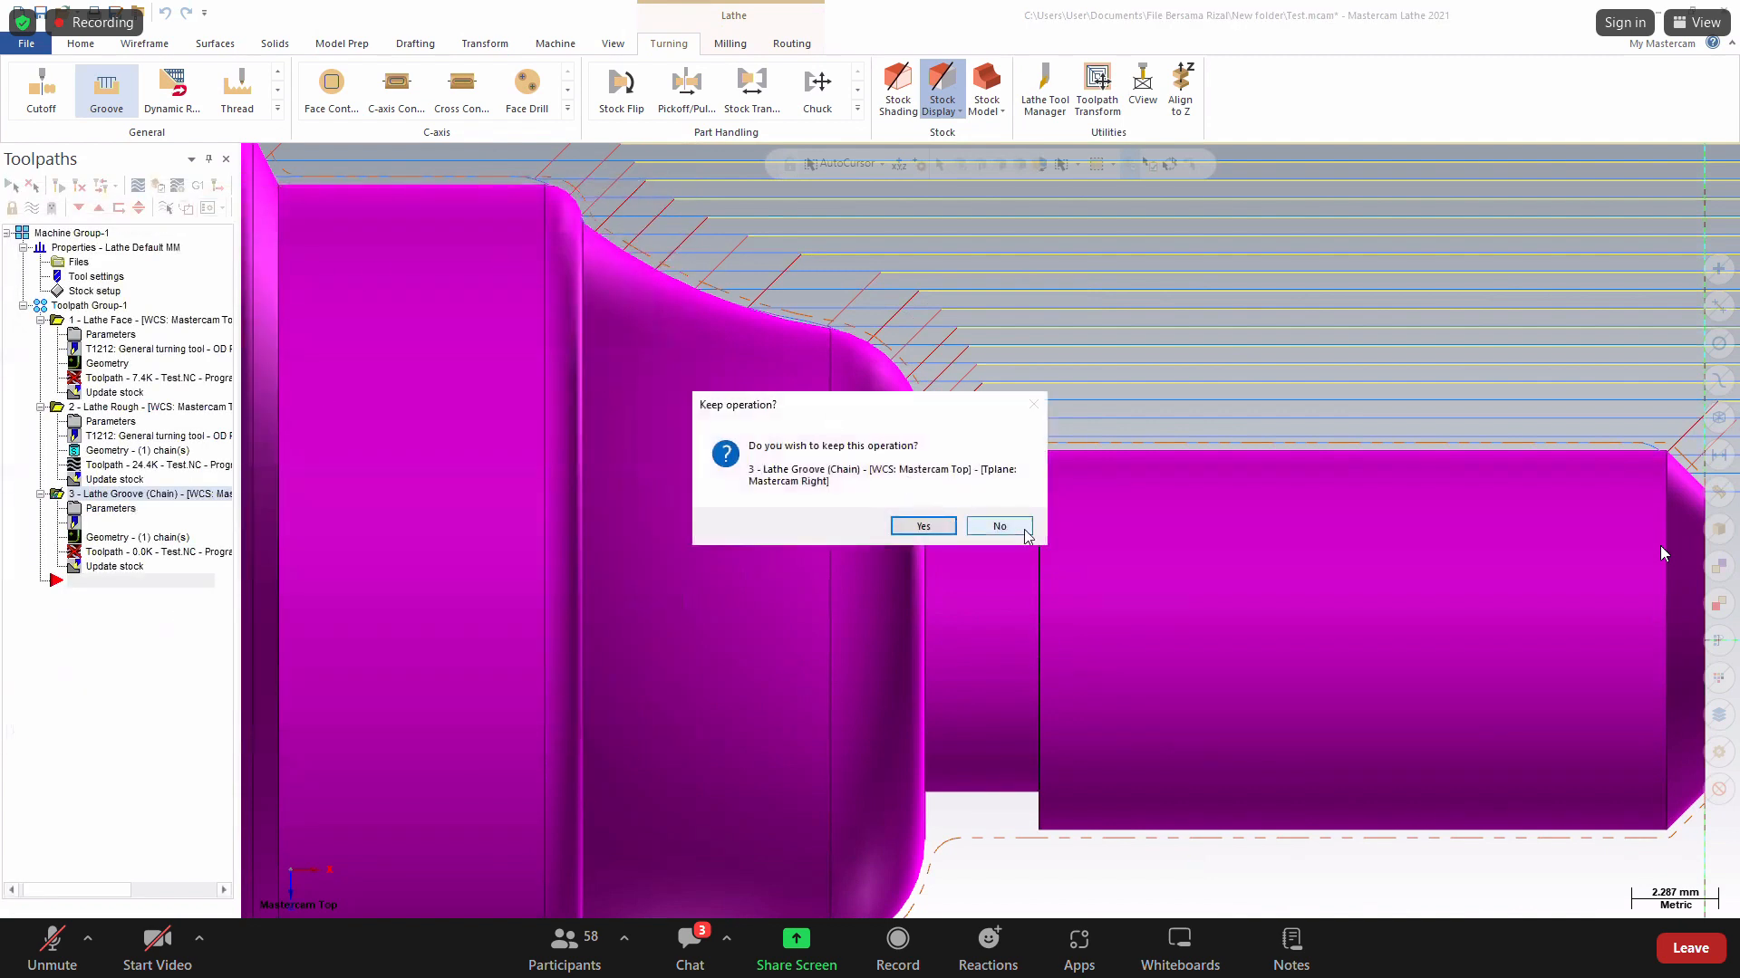
click(1026, 532)
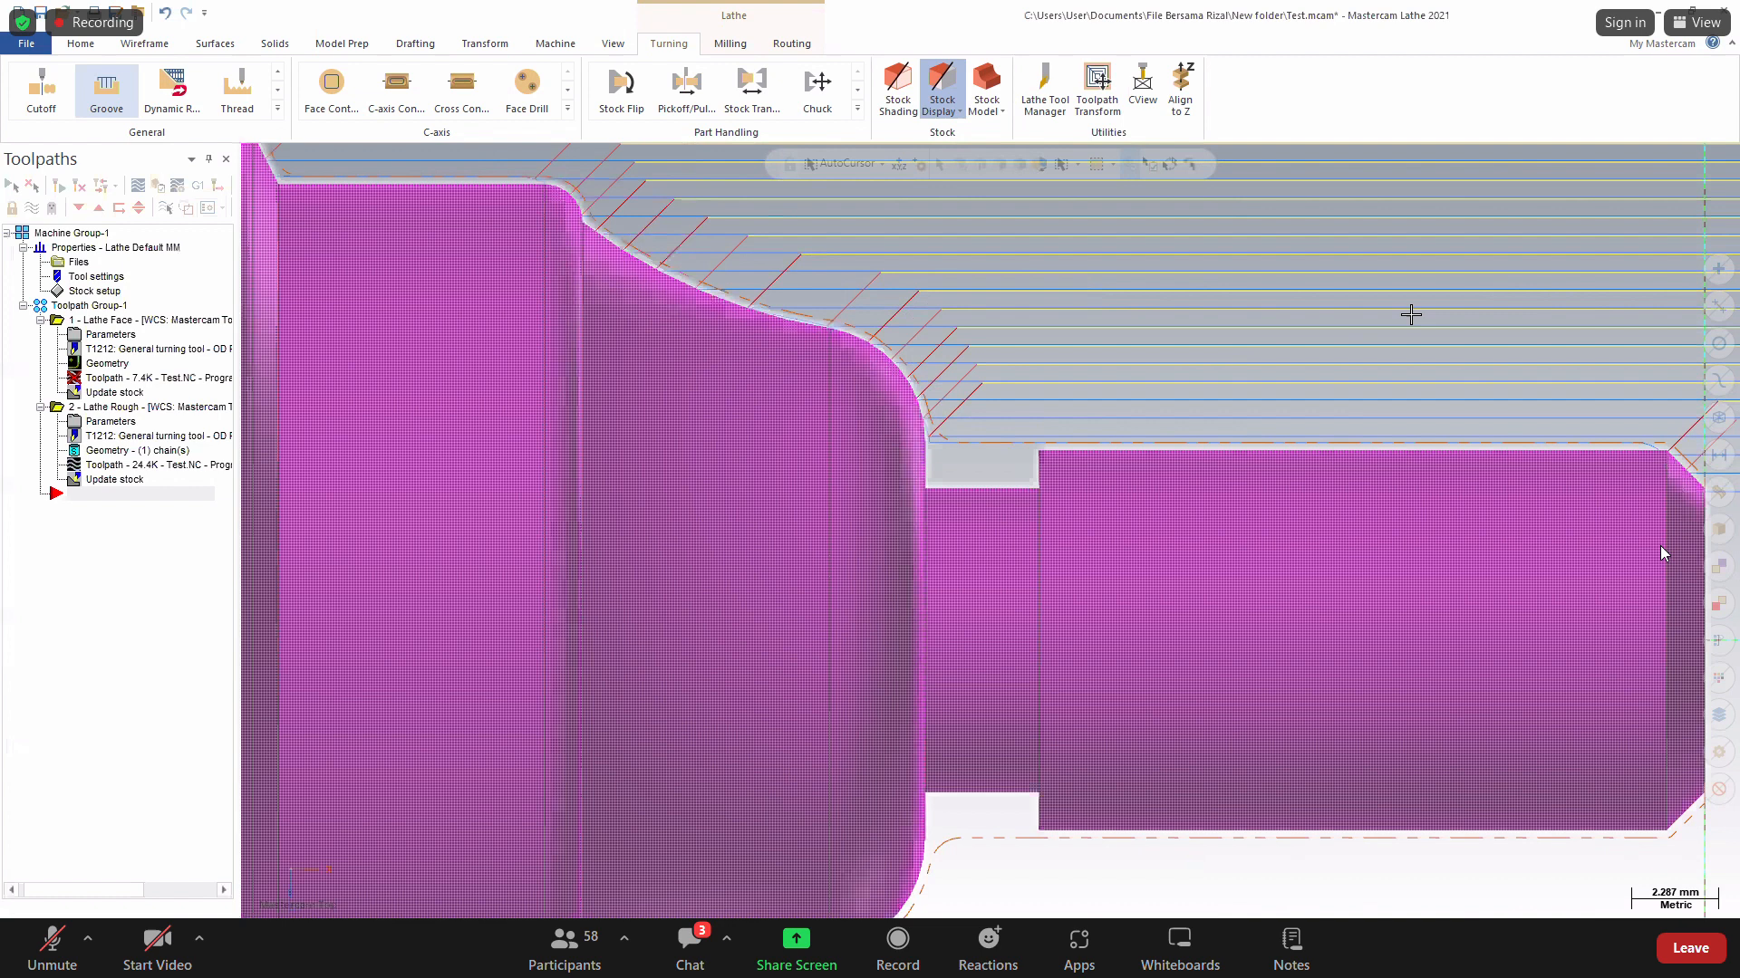
Start a Lathe Thread operation with tool T9494 OD Thread Right-Small and open the Metric M Profile thread table.
scroll(1365, 403, down, 2)
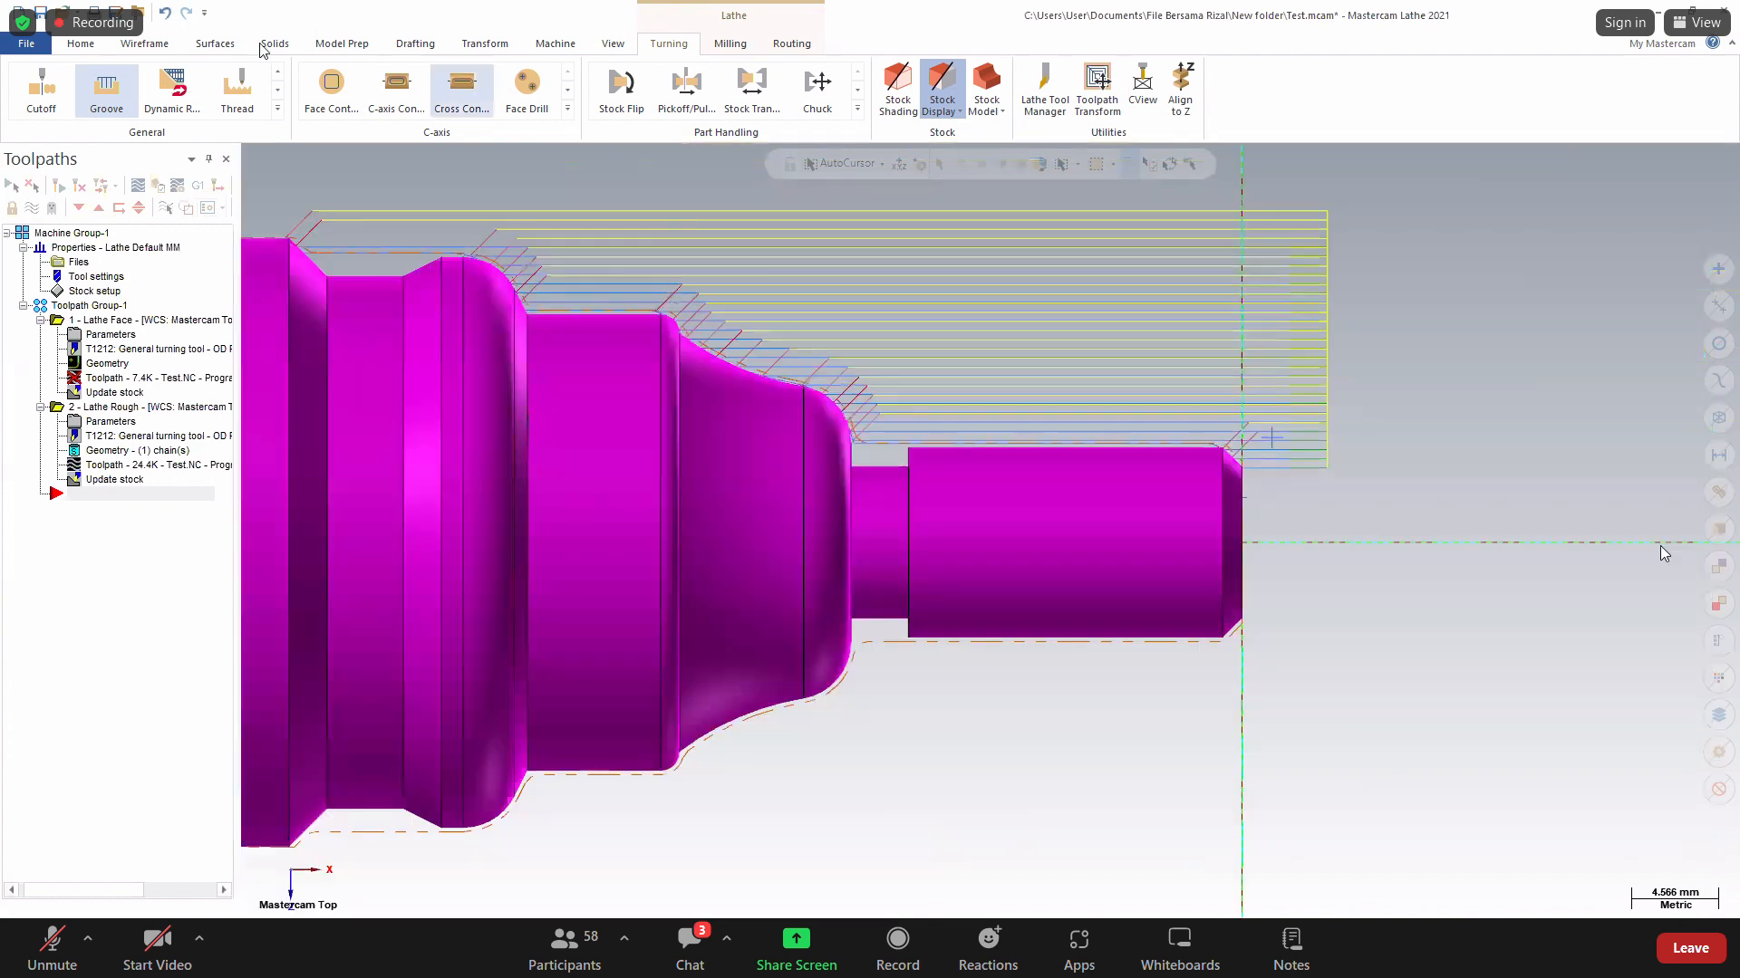
click(238, 90)
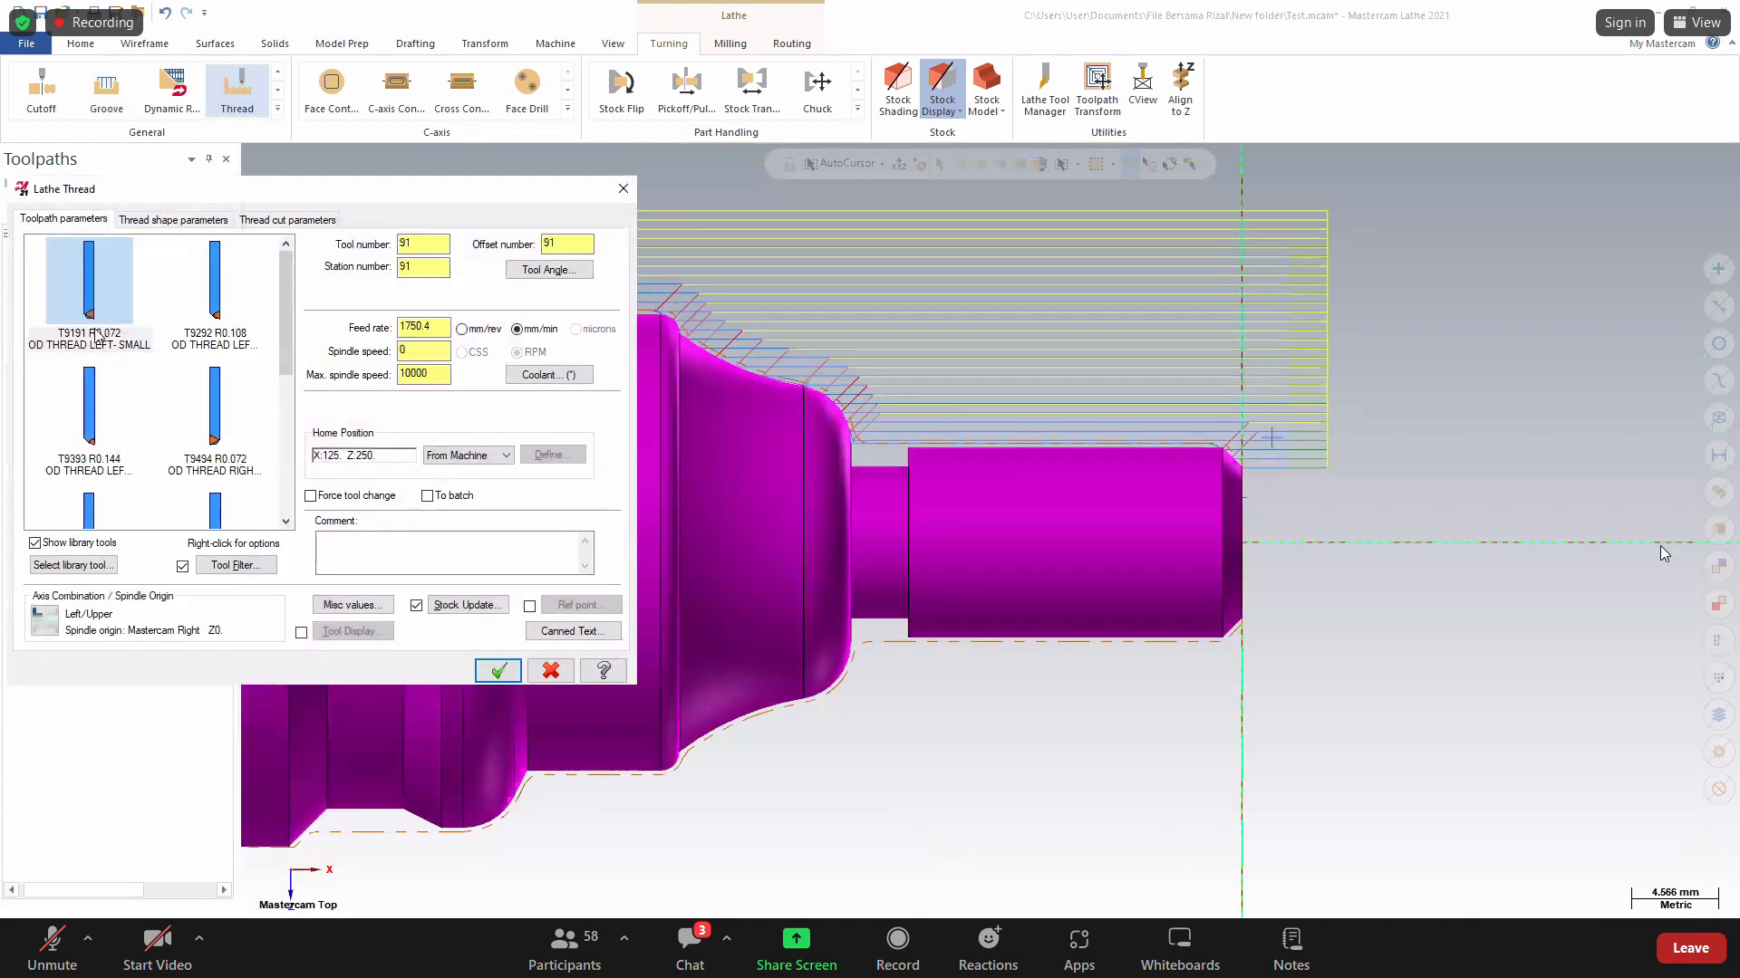
click(217, 410)
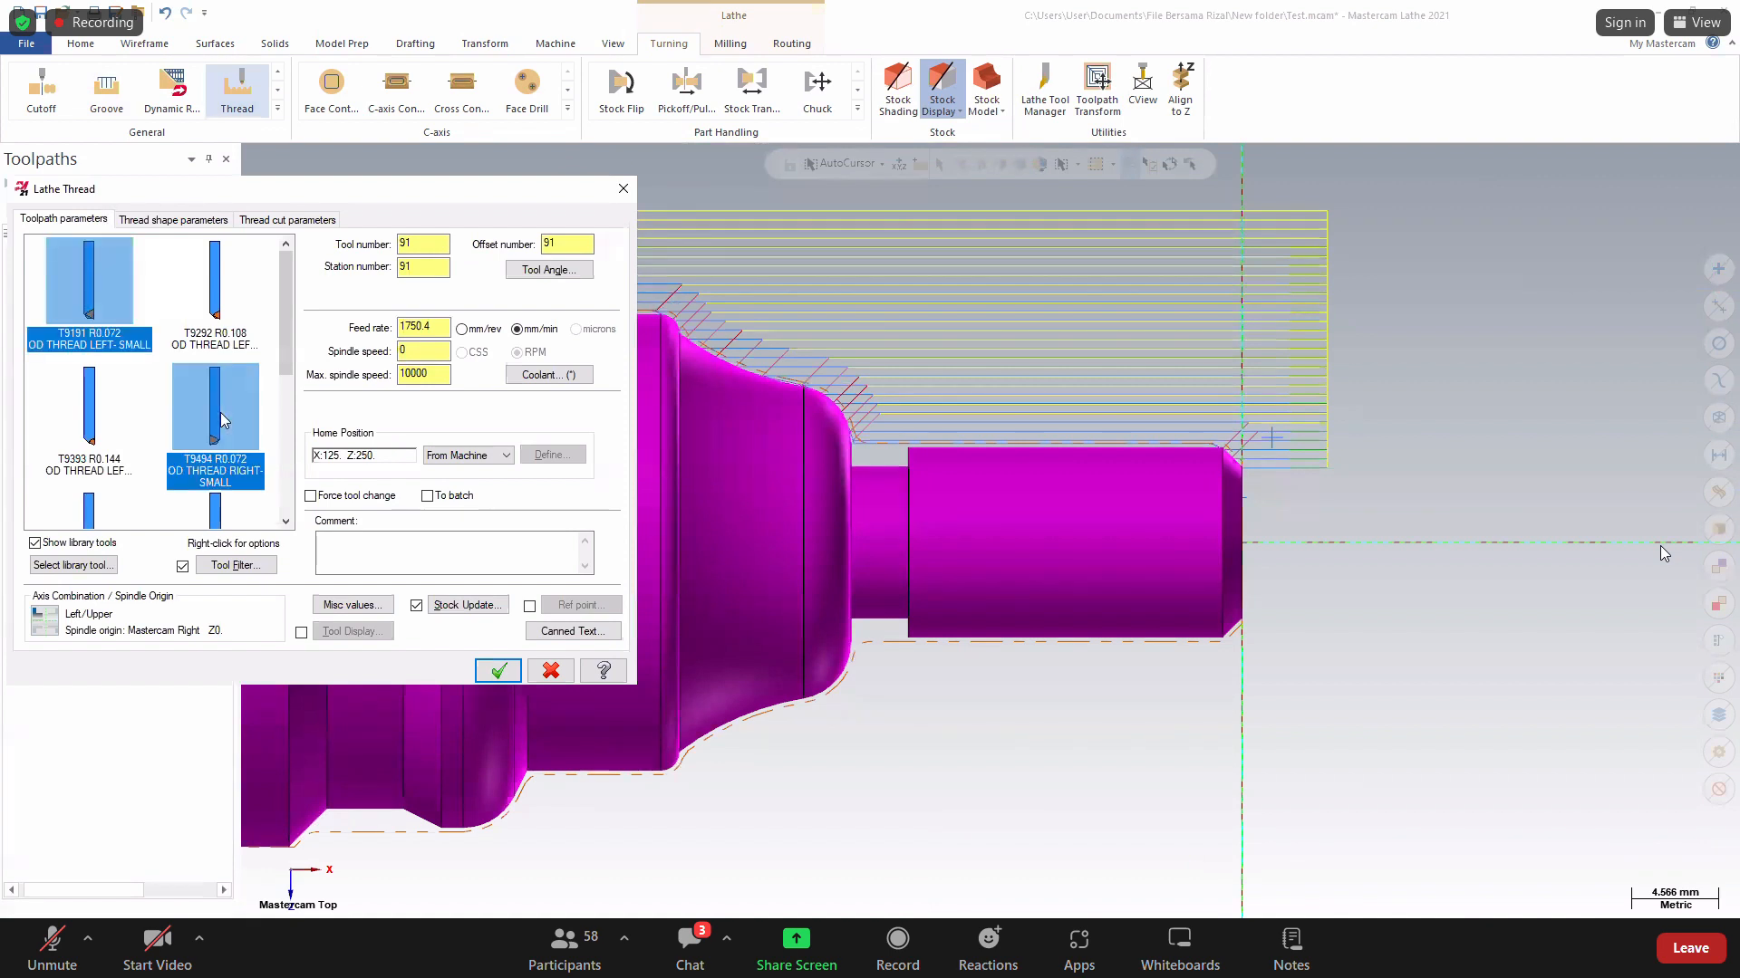
click(196, 230)
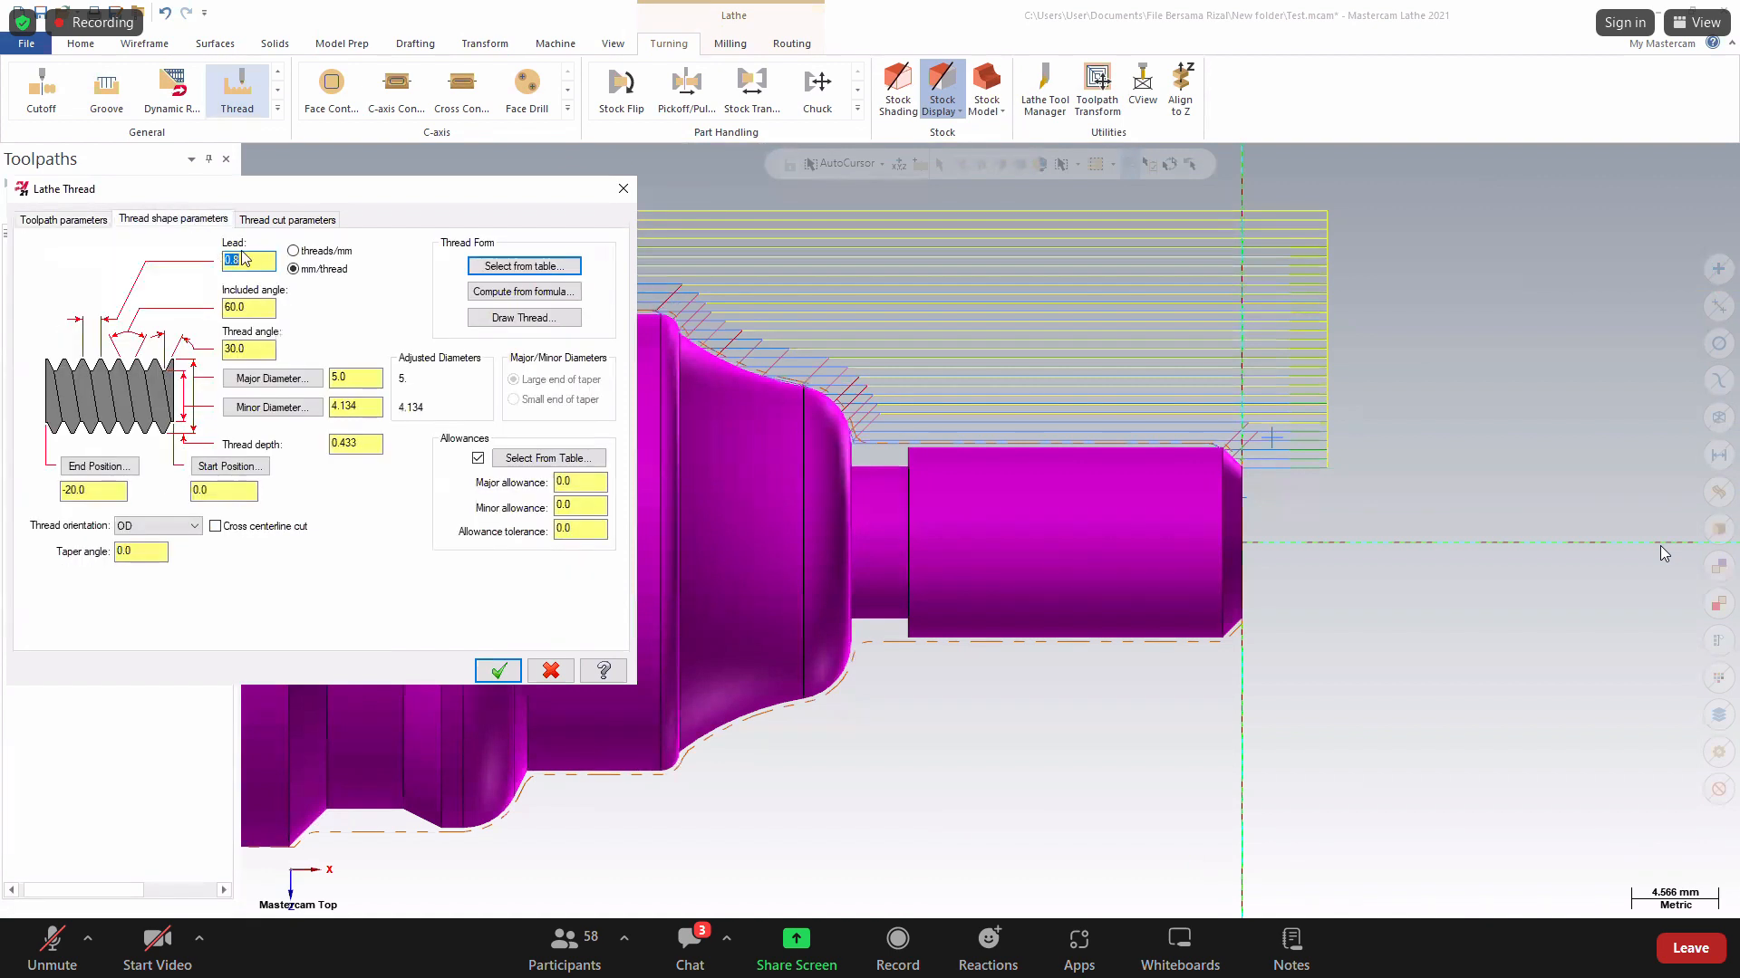
click(494, 274)
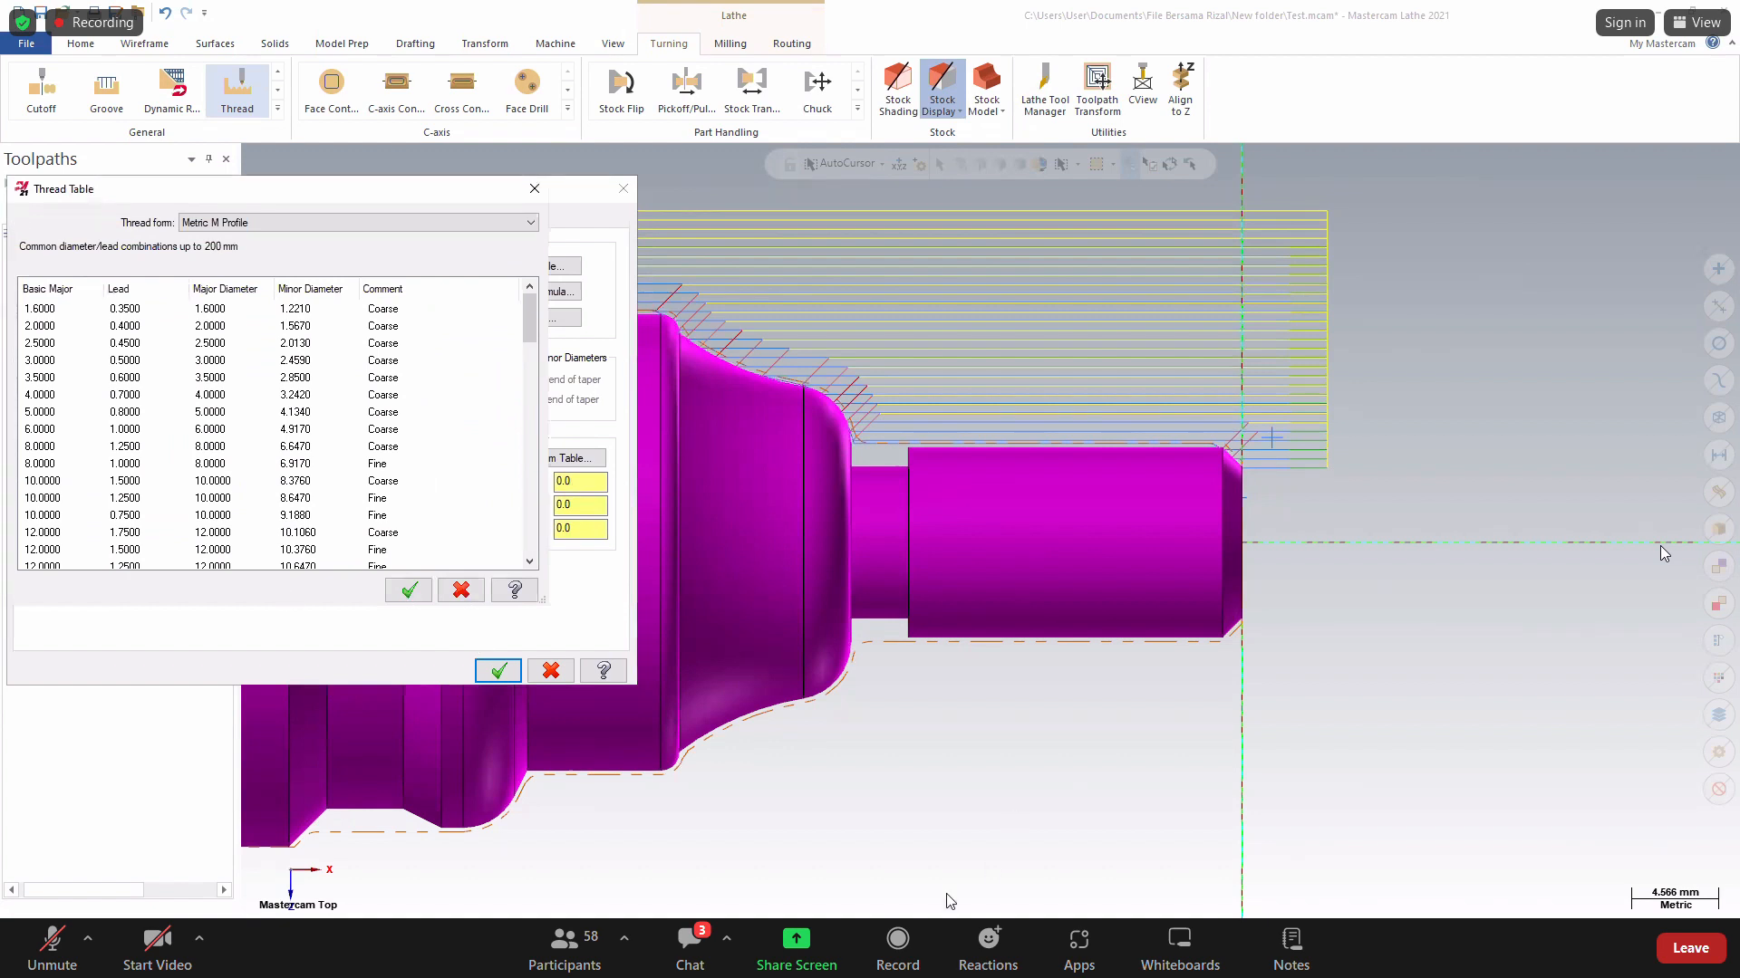
Switch to the Test part in SolidWorks and inspect Sketch1's dimensions around the small shaft end, and return to Mastercam.
click(772, 959)
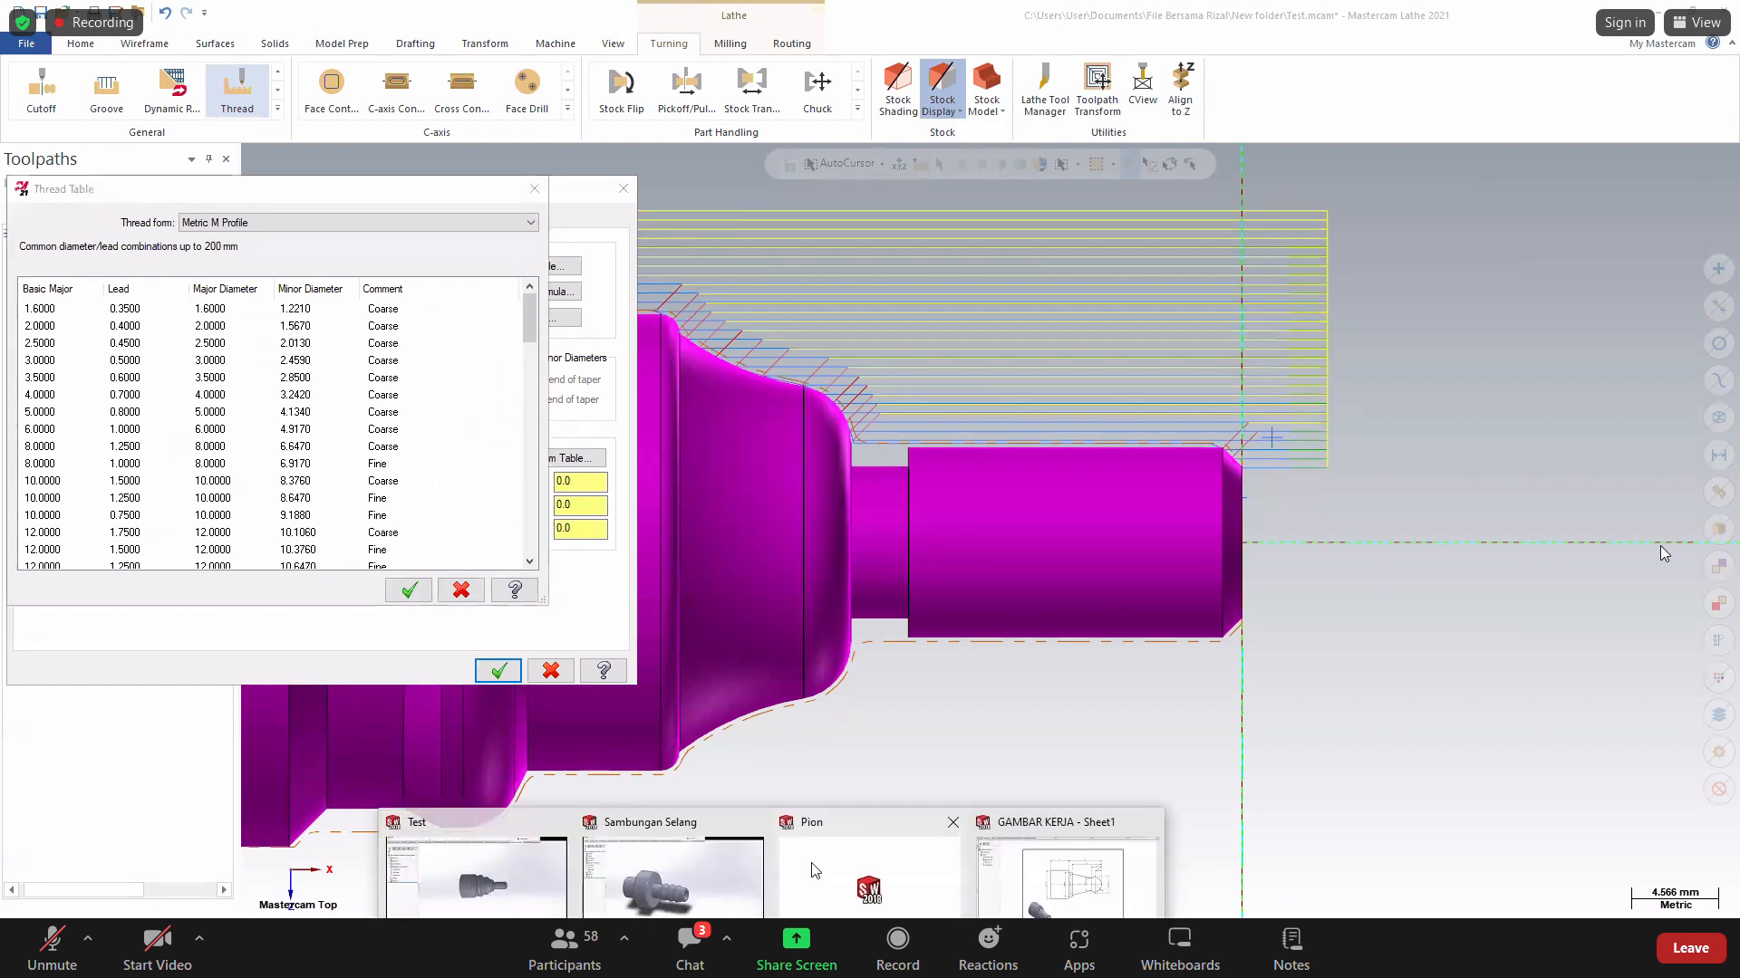
click(535, 877)
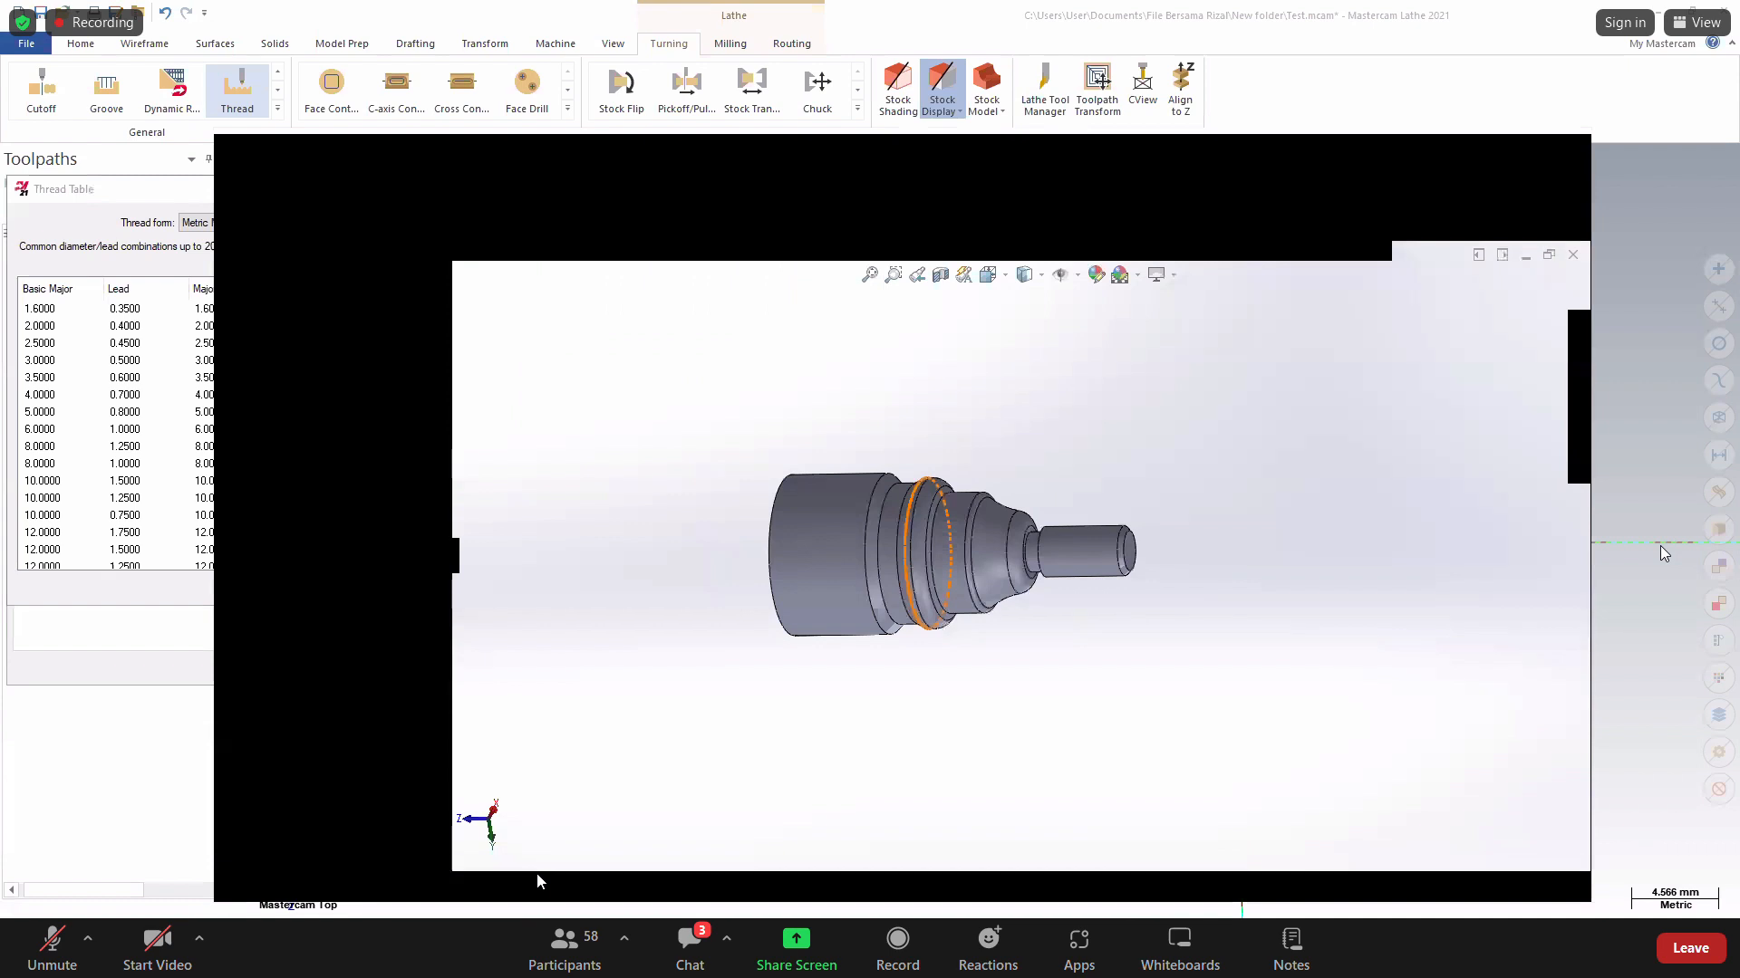
click(224, 519)
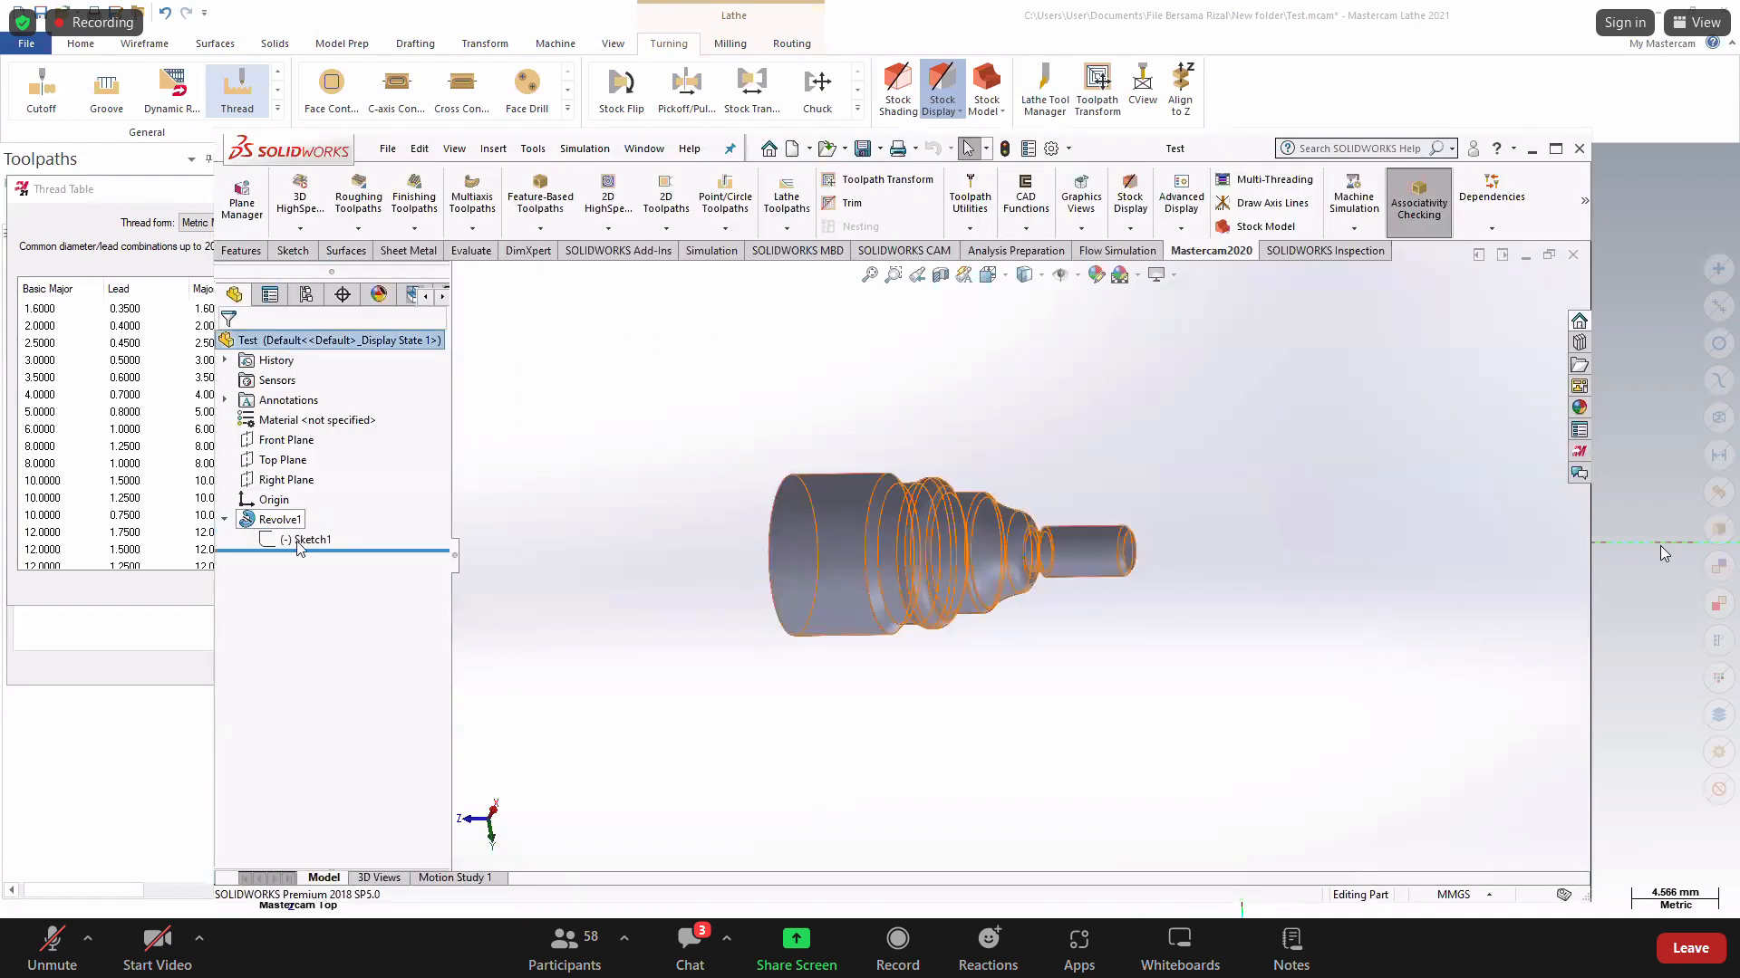
click(301, 541)
mouse_move(1134, 596)
middle_down()
mouse_move(1145, 404)
mouse_move(1264, 426)
mouse_move(1464, 669)
mouse_move(947, 412)
middle_up()
scroll(924, 416, down, 4)
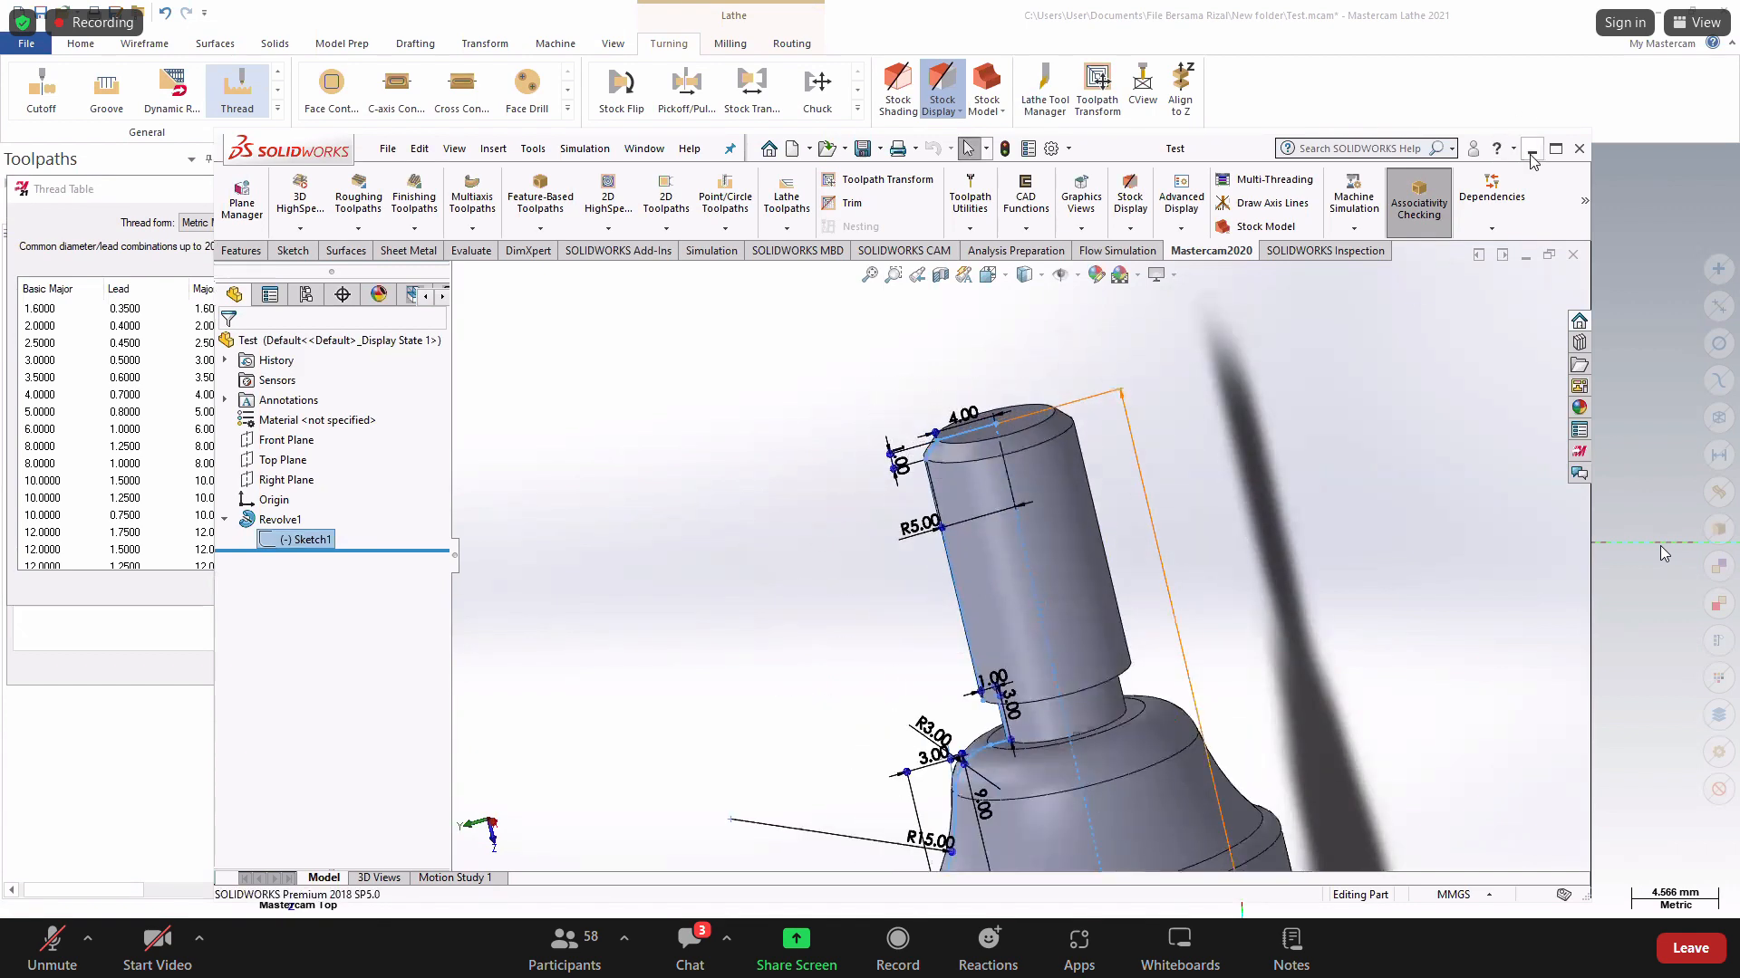
click(1531, 148)
Apply the fine Metric M Profile thread with 10 mm major diameter and 1.25 mm lead from the thread table.
click(52, 483)
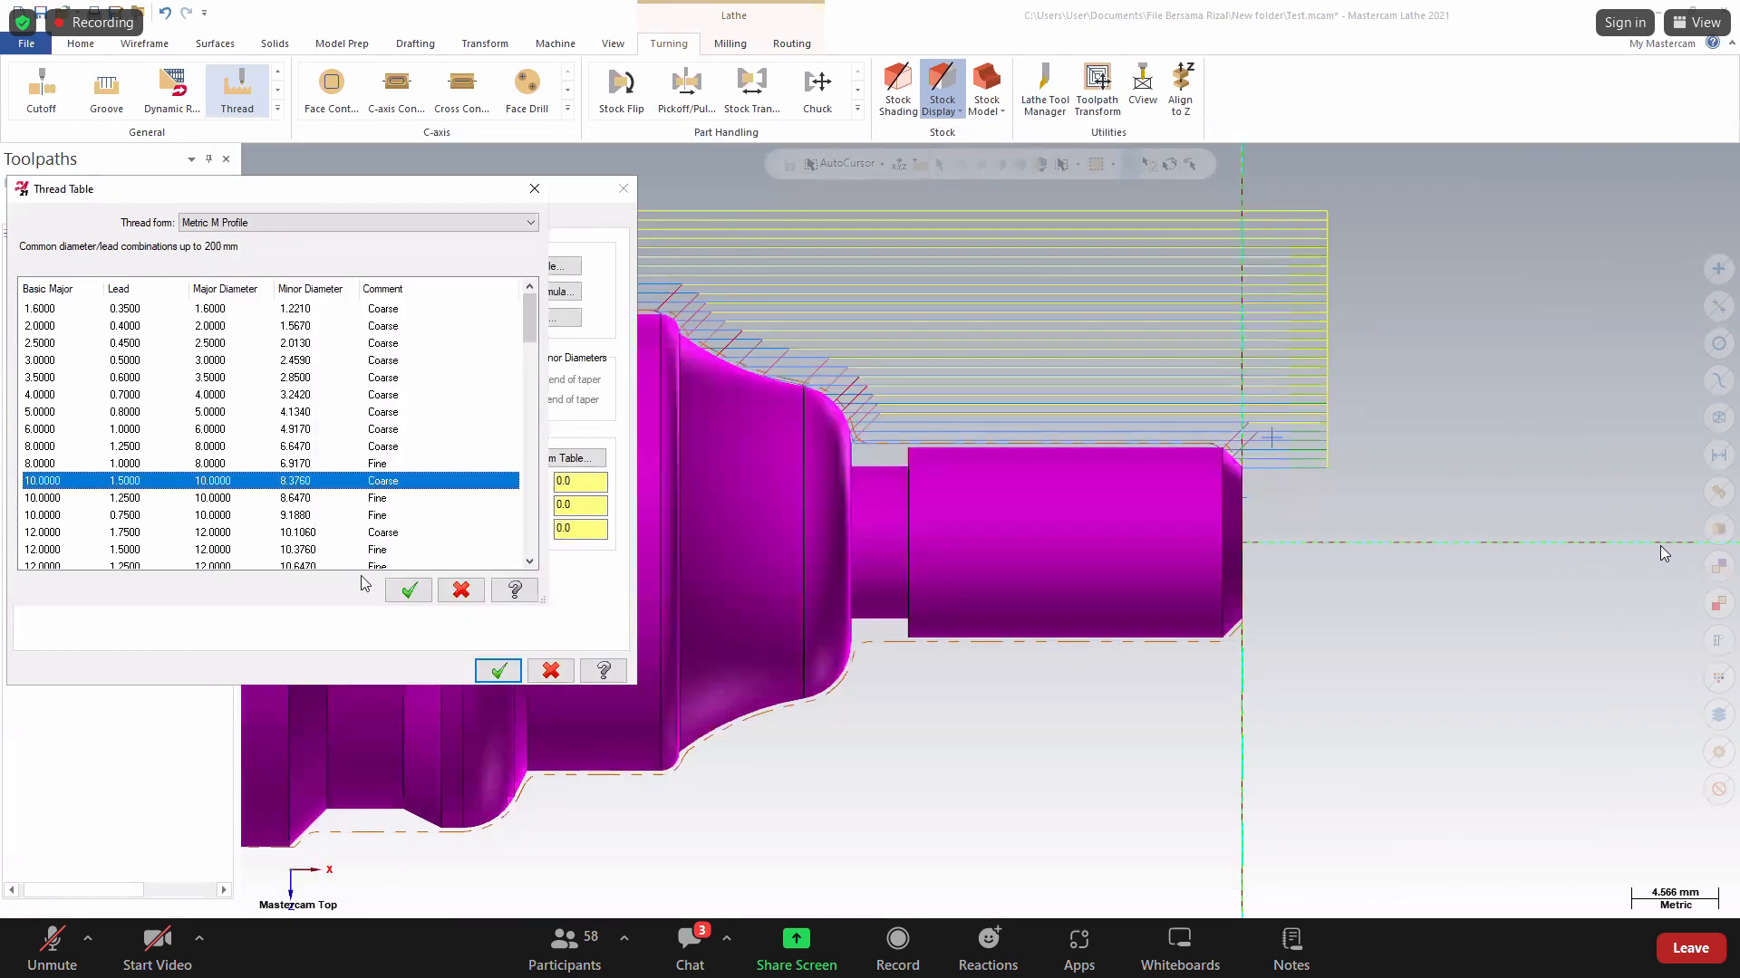
click(167, 499)
click(412, 587)
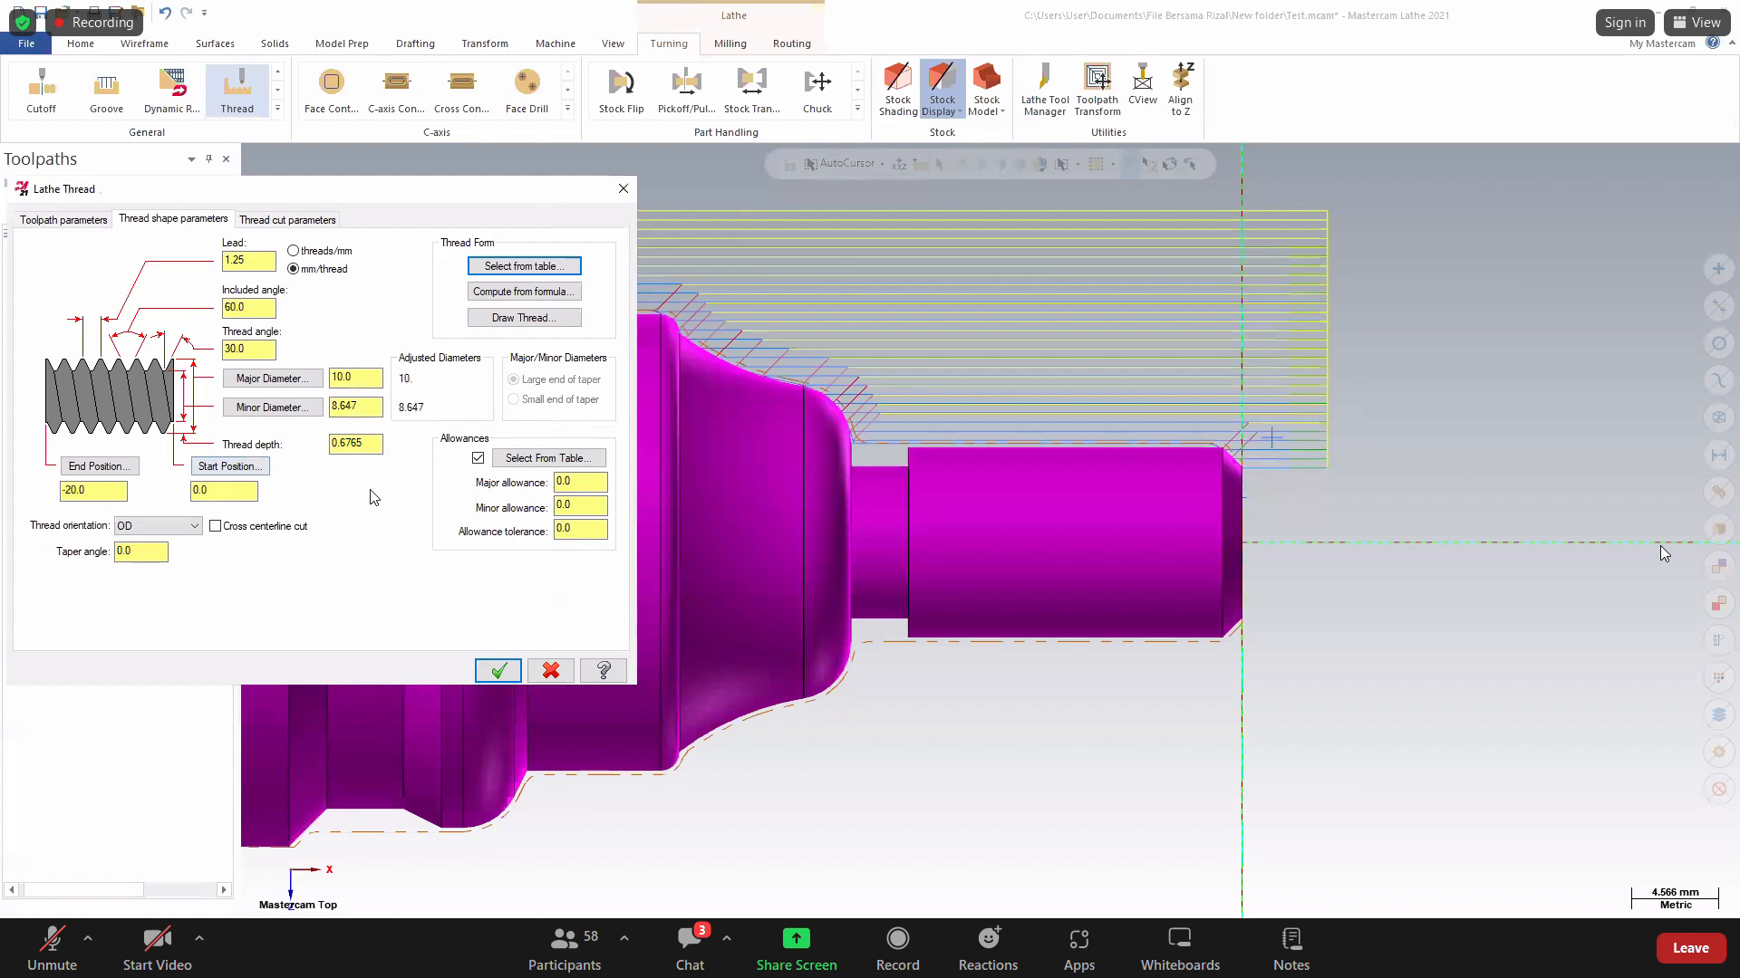
Pick the thread's start position on the shaft's end face and its end position at the relief groove edge, and generate the thread toolpath.
click(248, 469)
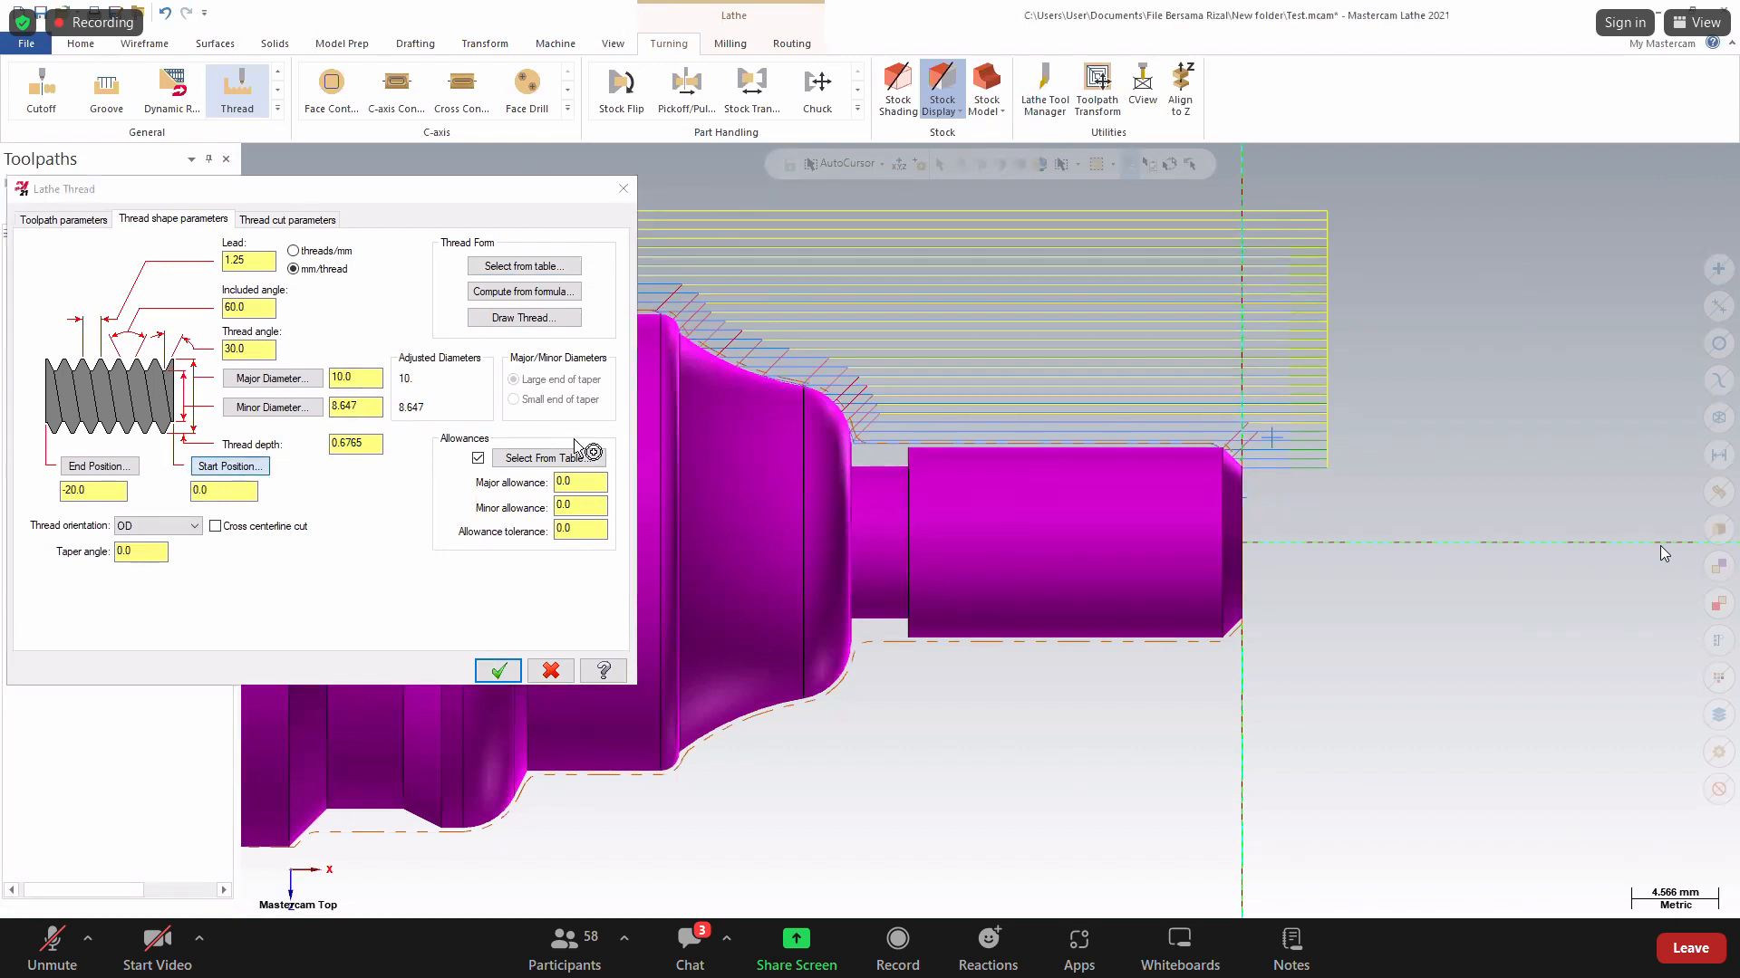
click(1241, 543)
click(99, 466)
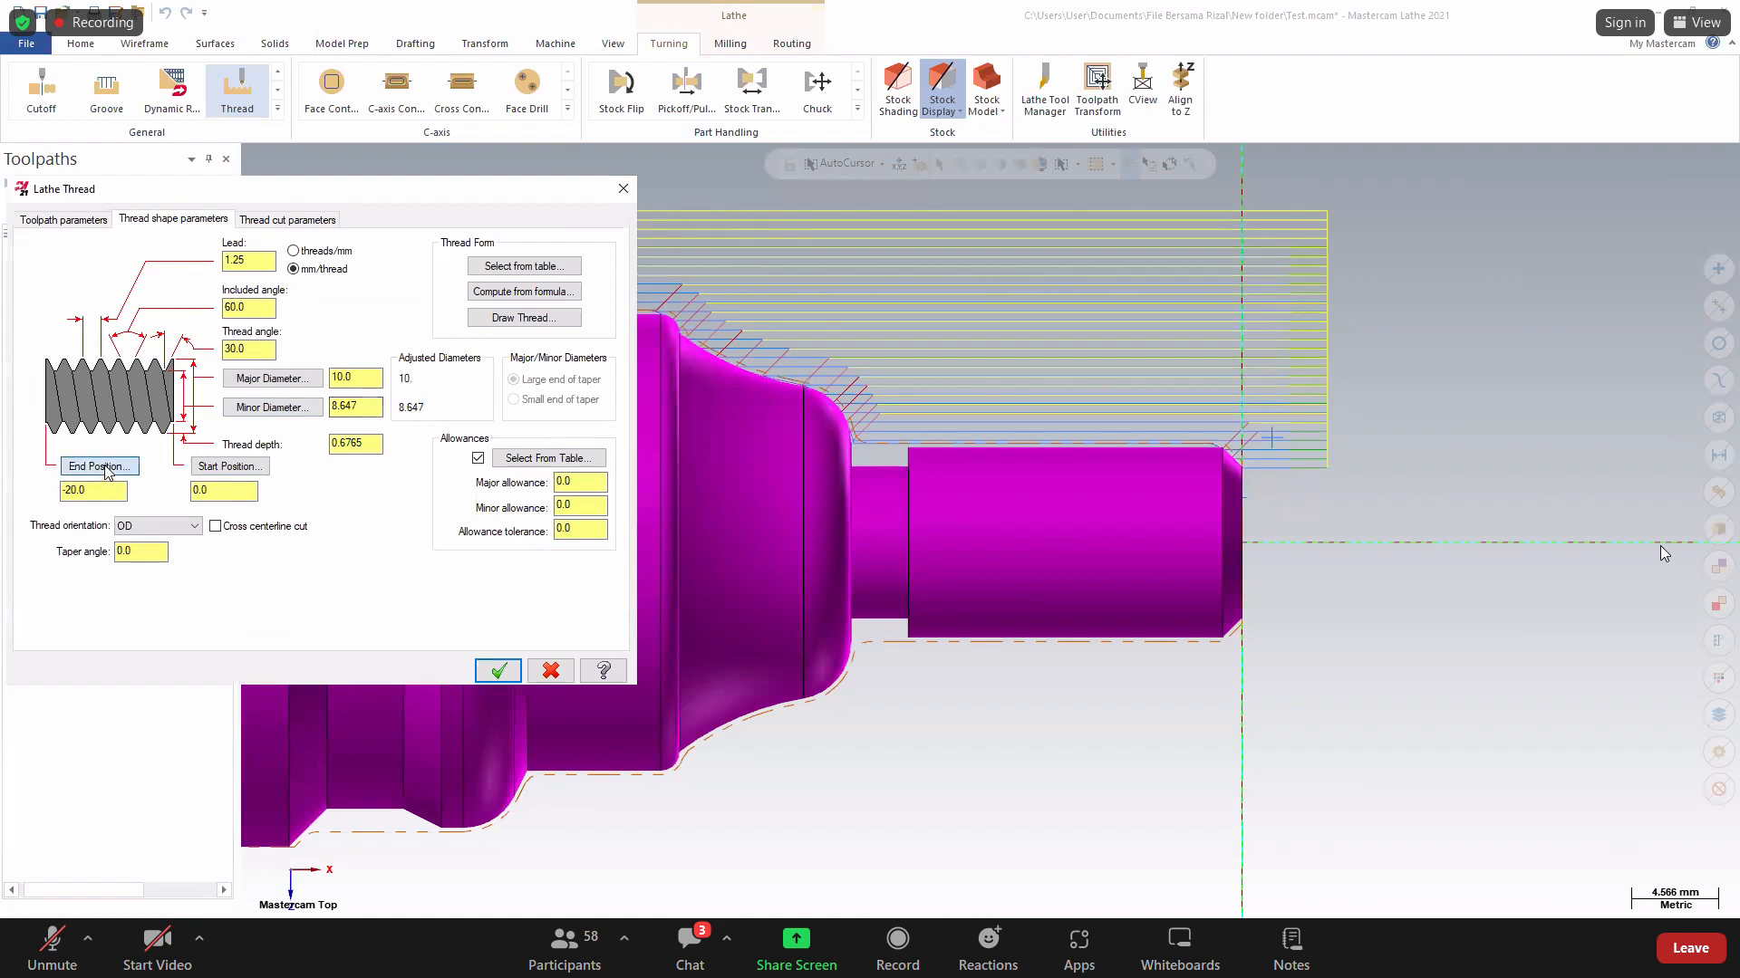
click(909, 464)
click(266, 222)
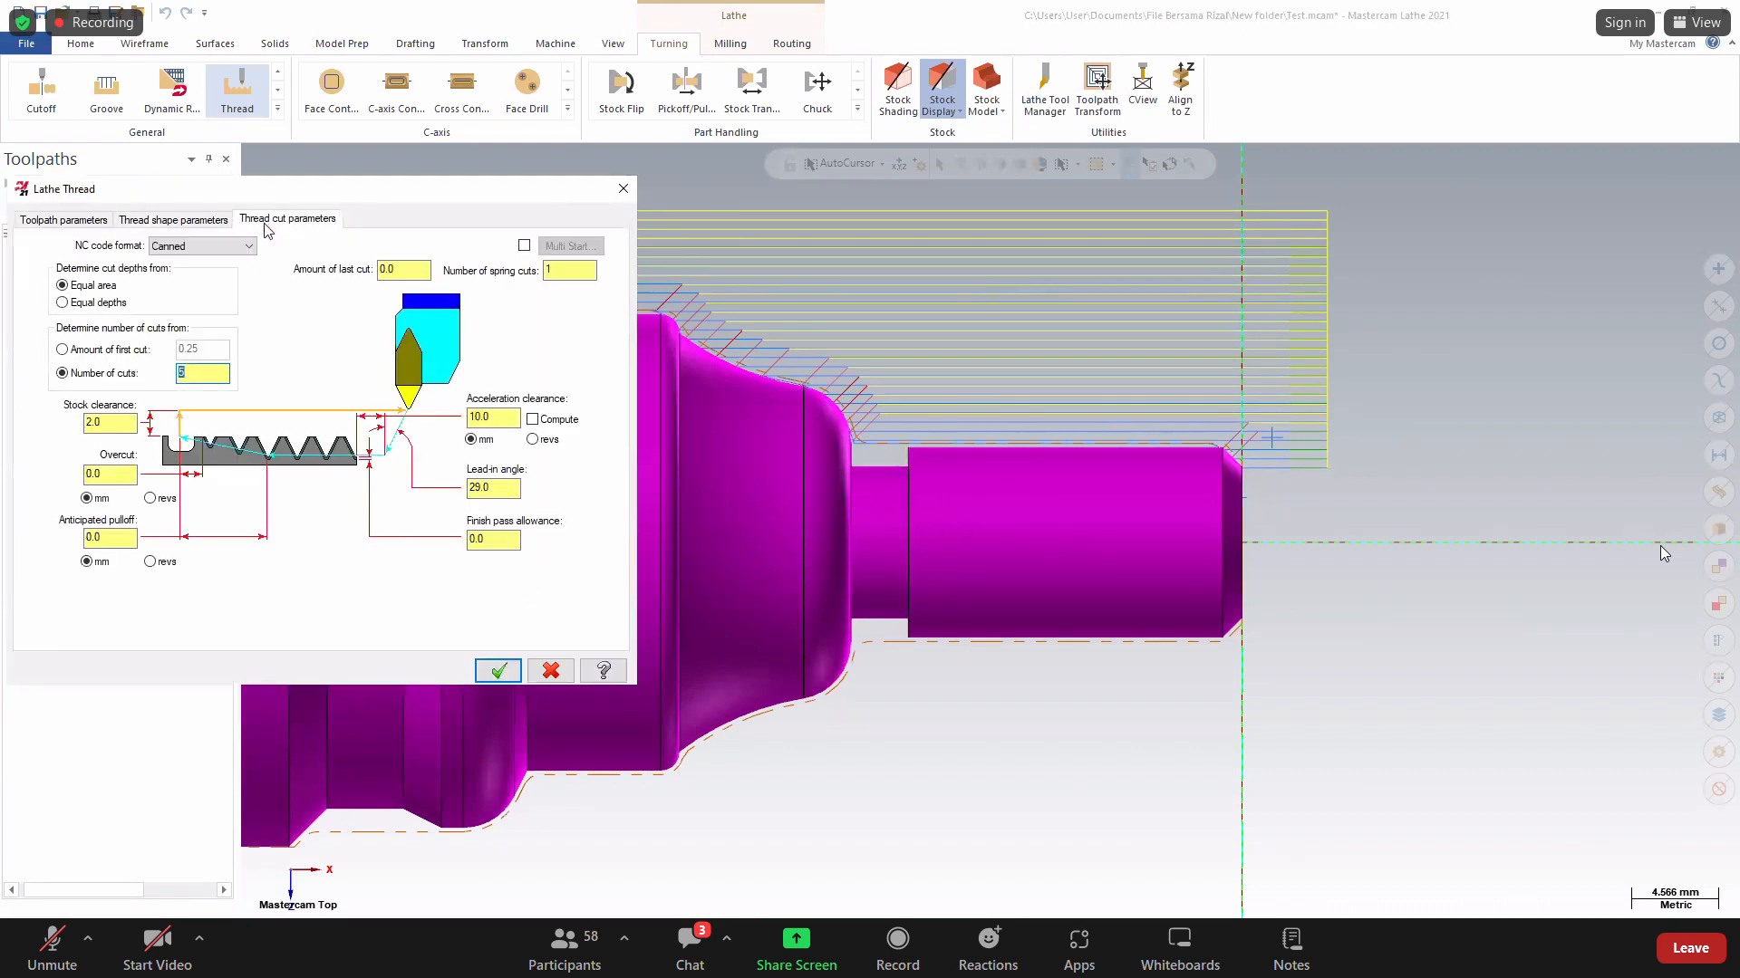
click(497, 670)
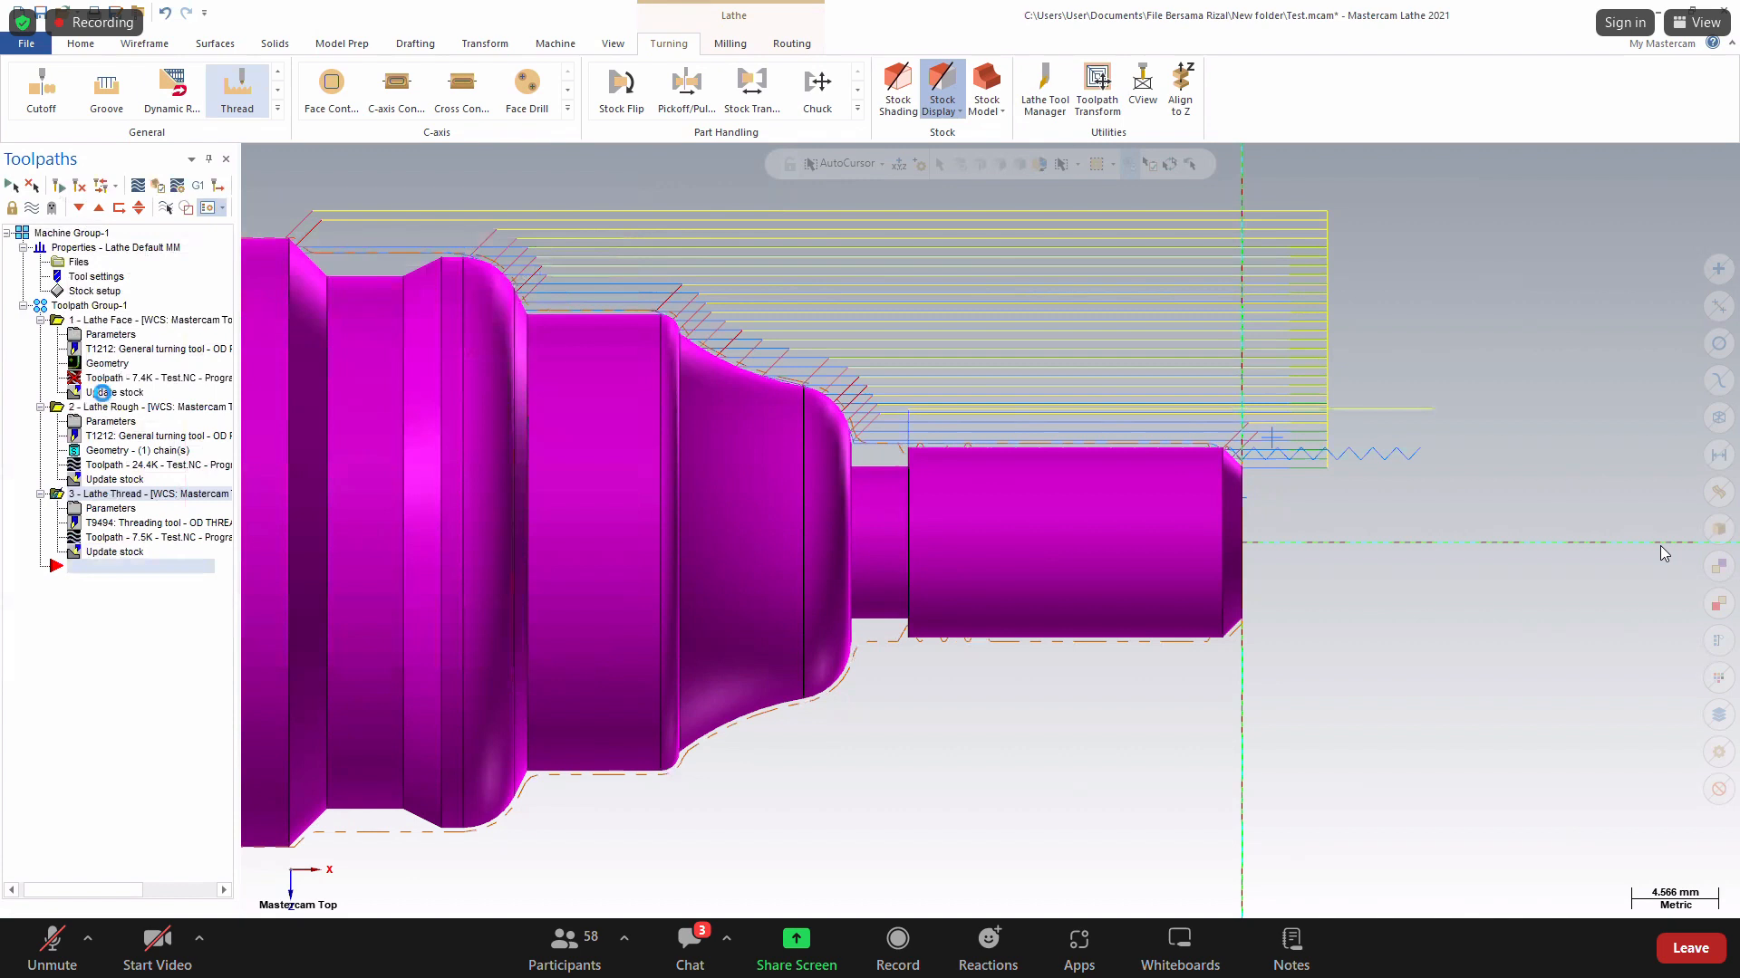
Select all operations in Toolpath Group-1 and try to simulate them.
click(89, 305)
click(155, 186)
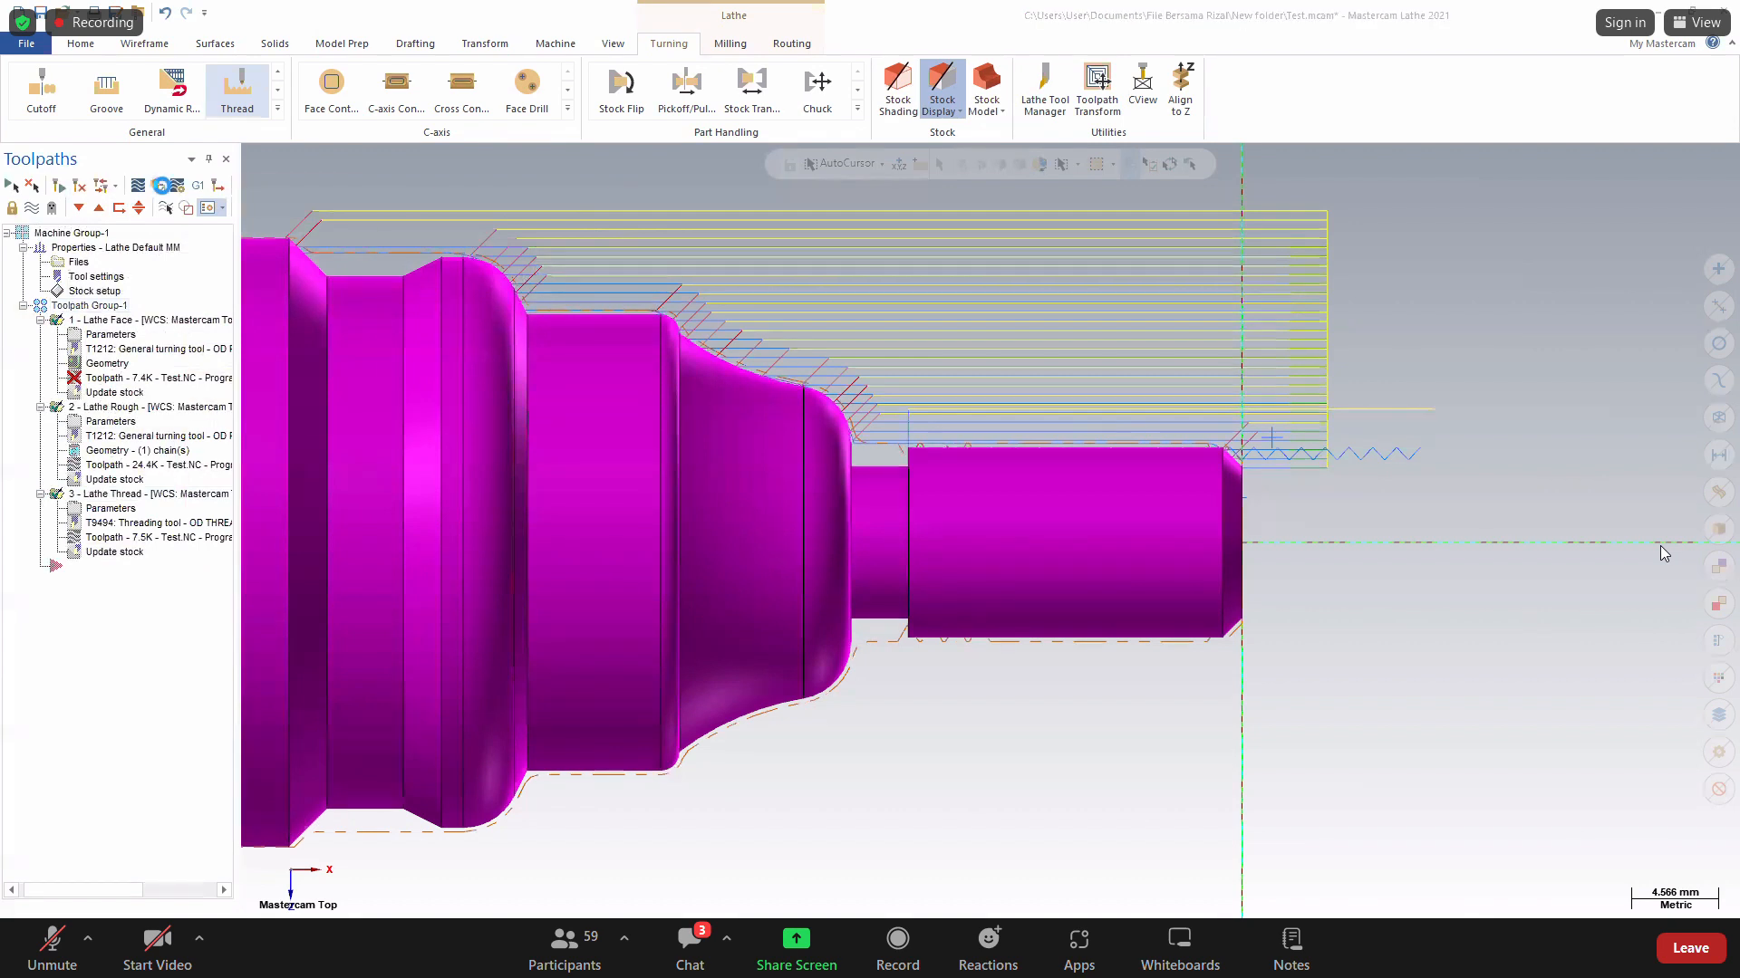
click(241, 417)
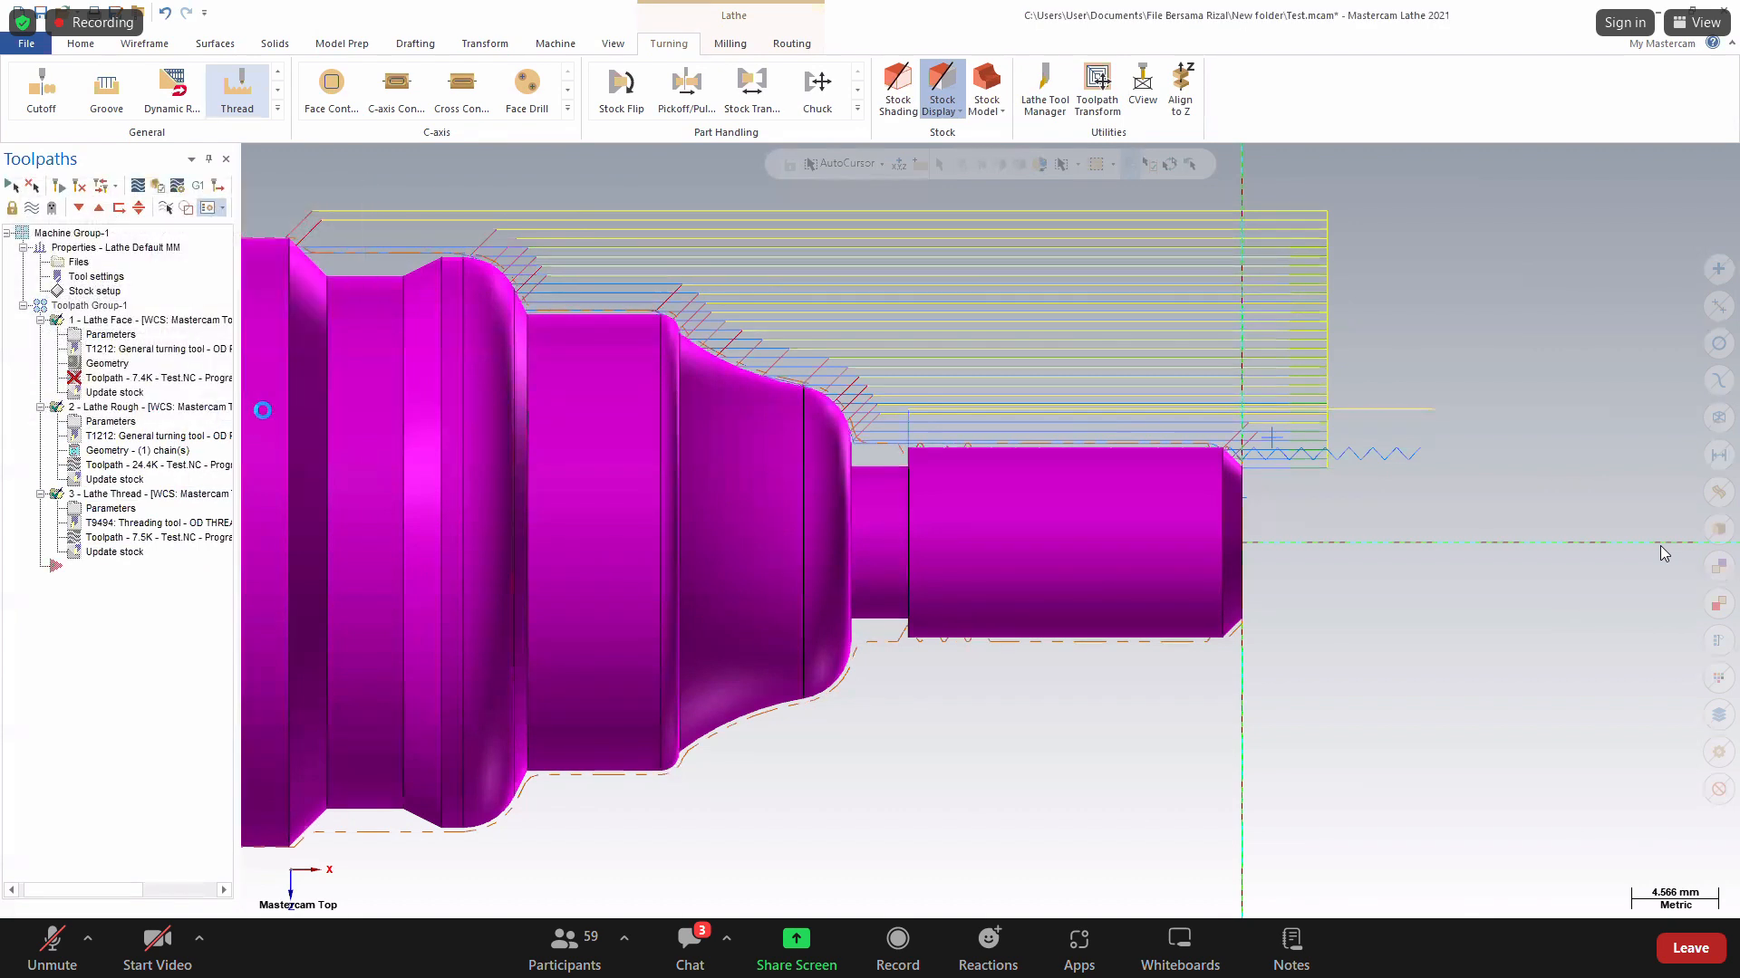
click(1049, 543)
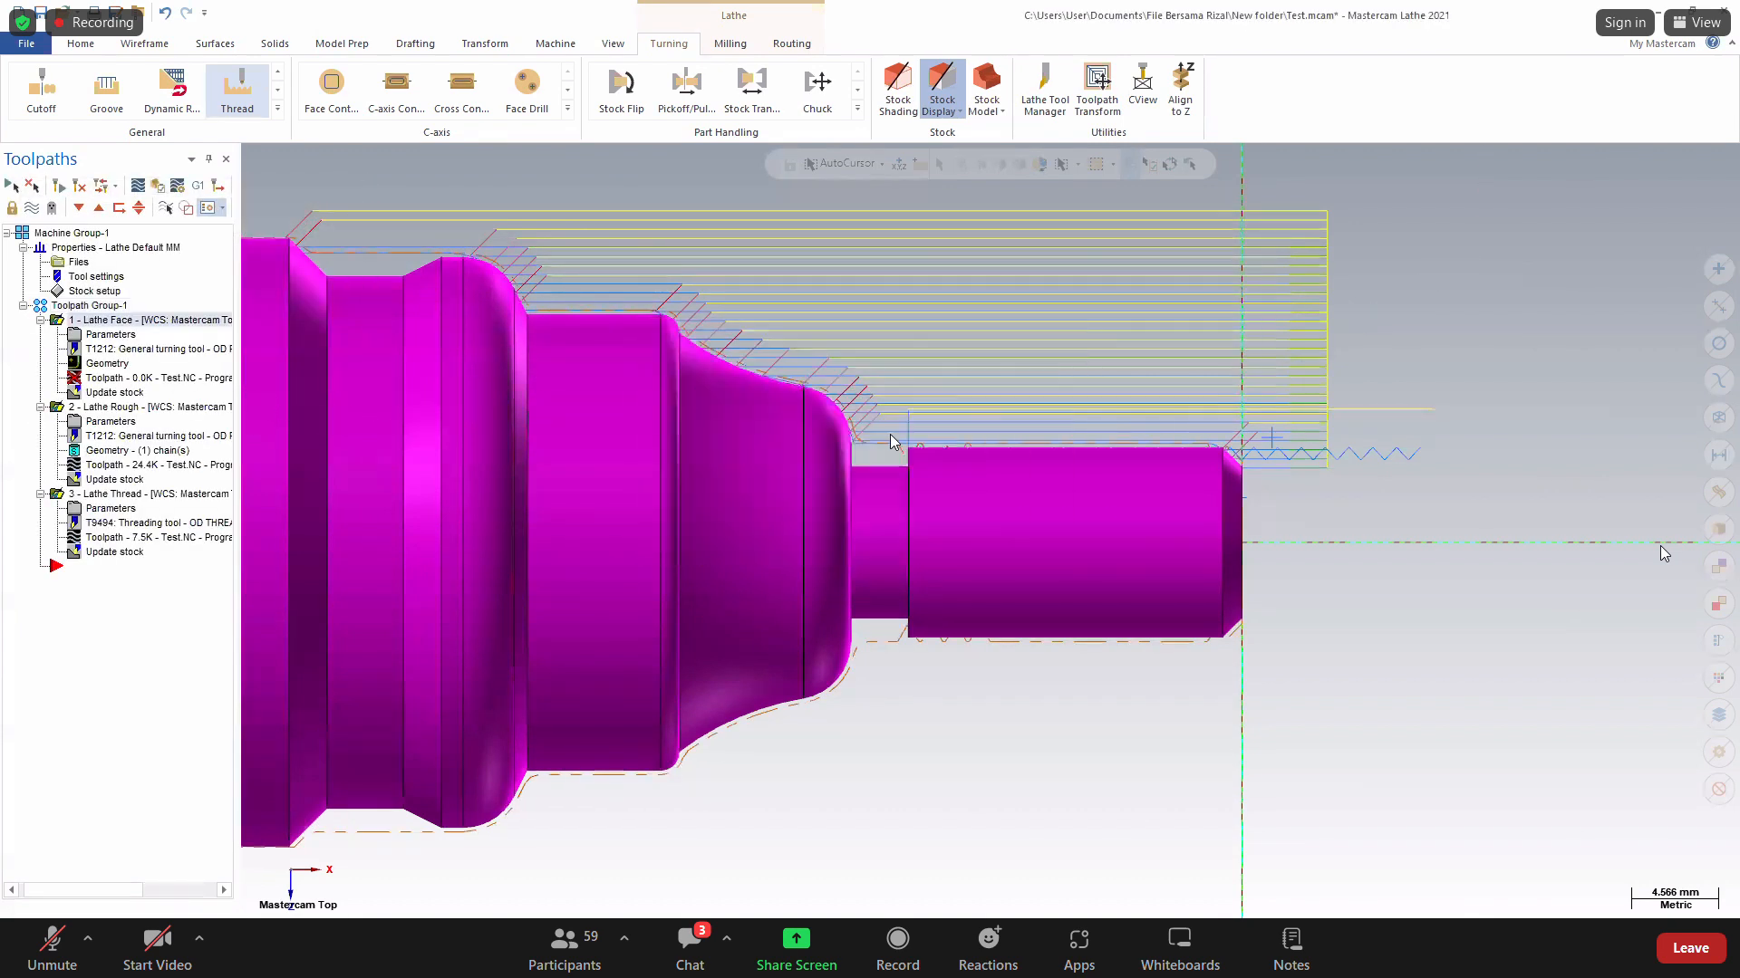
click(970, 514)
Delete the face, rough and thread operations from Toolpath Group-1.
right_click(123, 323)
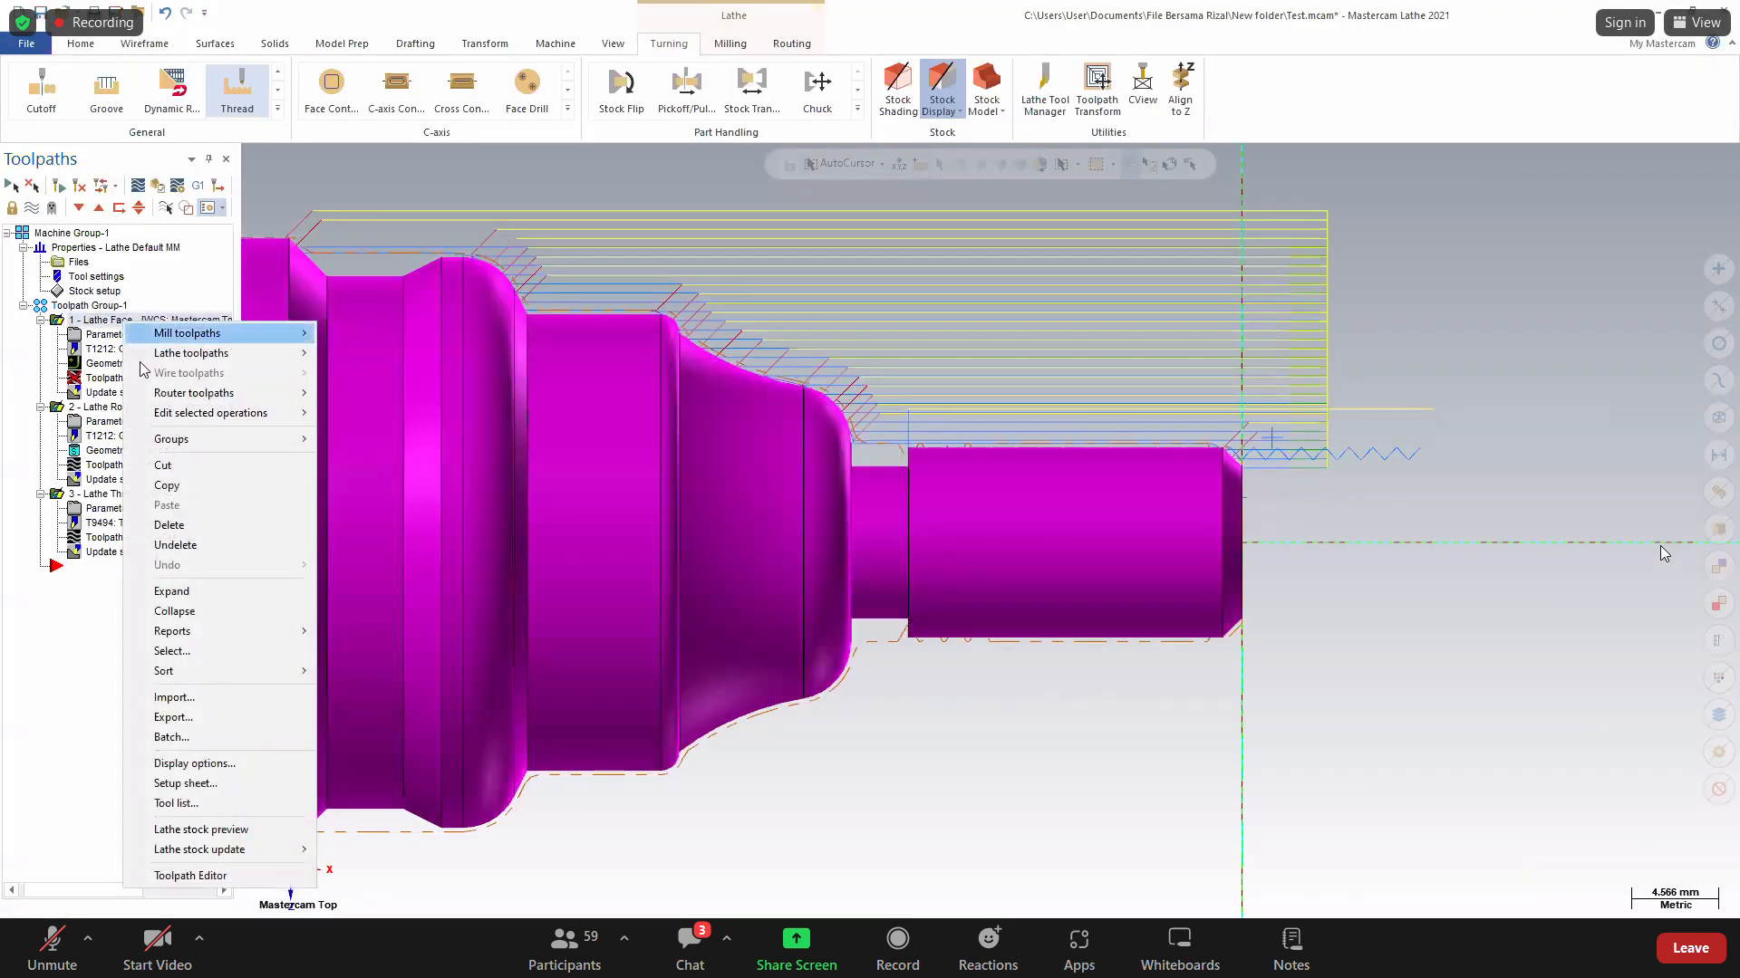
click(168, 526)
click(919, 541)
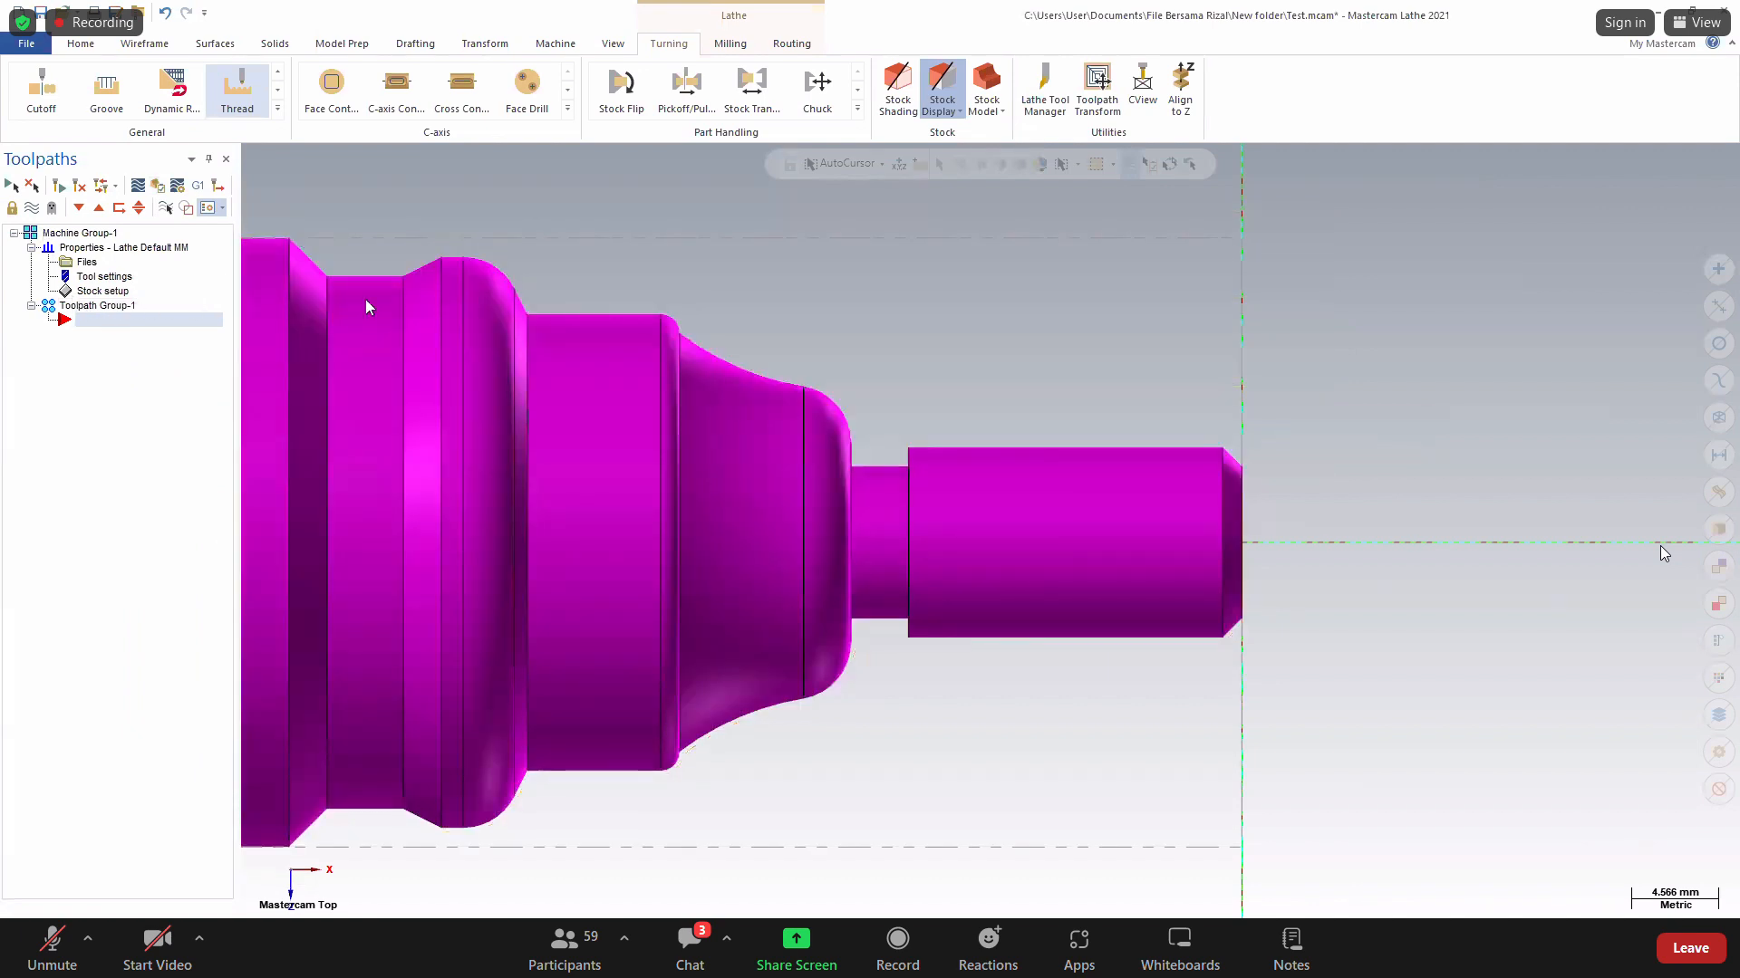
click(277, 108)
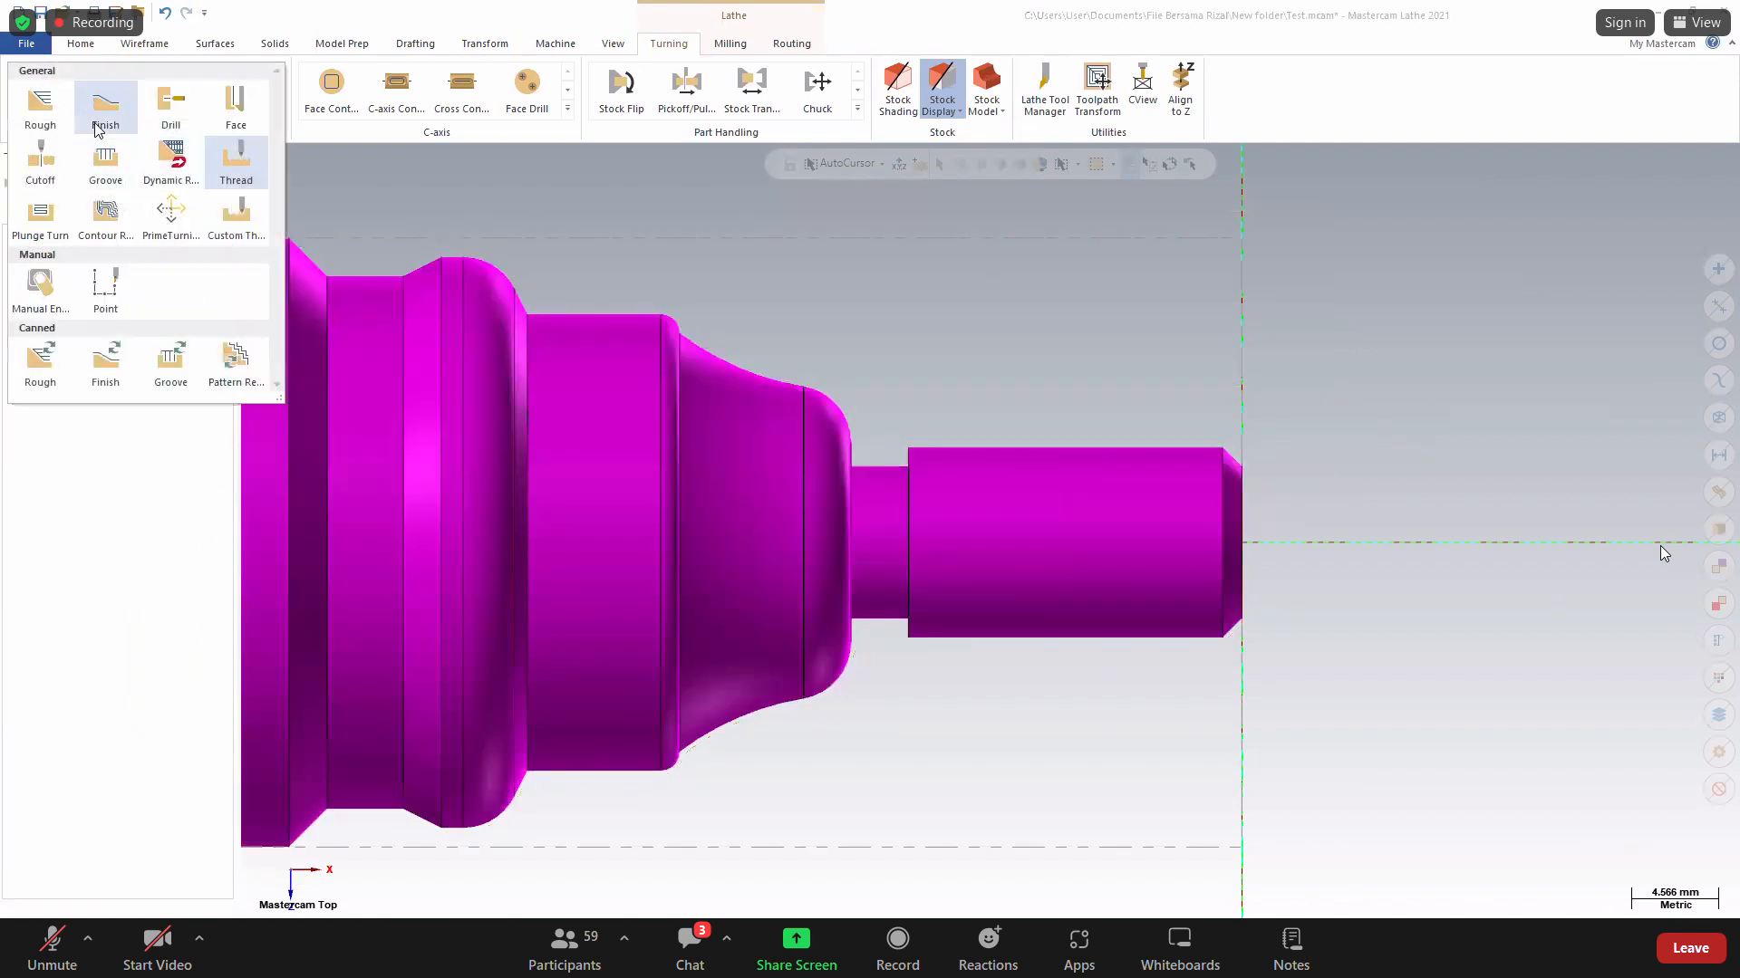
click(40, 107)
click(1225, 455)
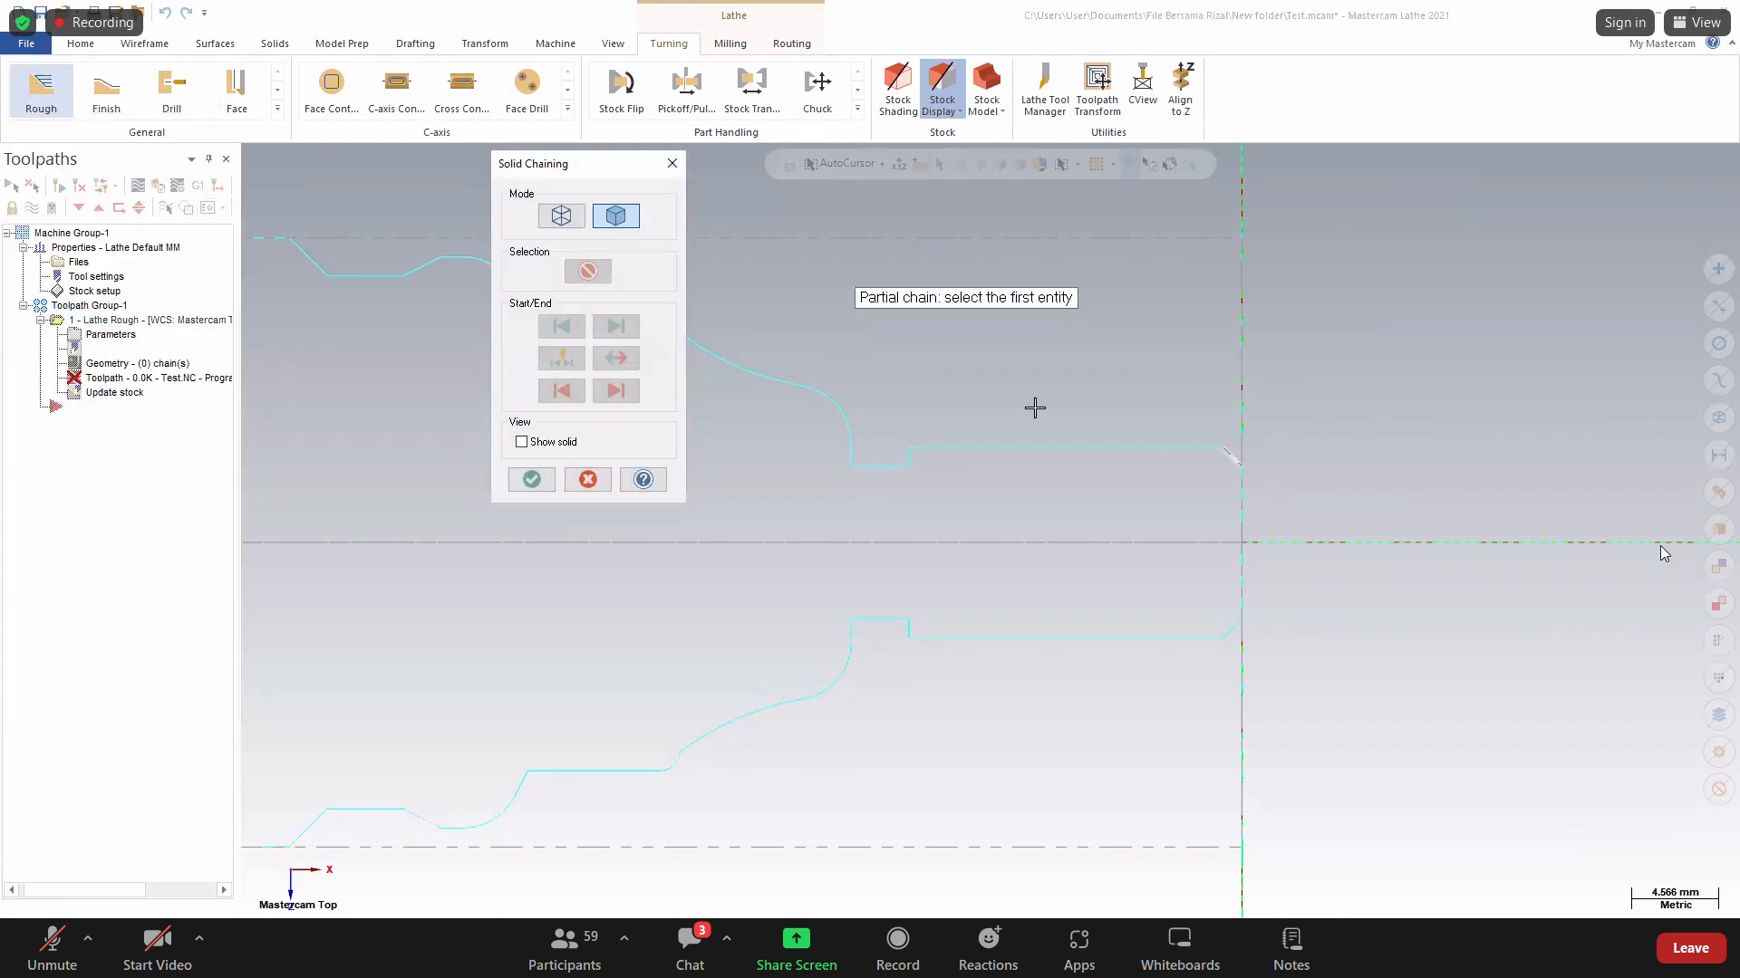
click(671, 163)
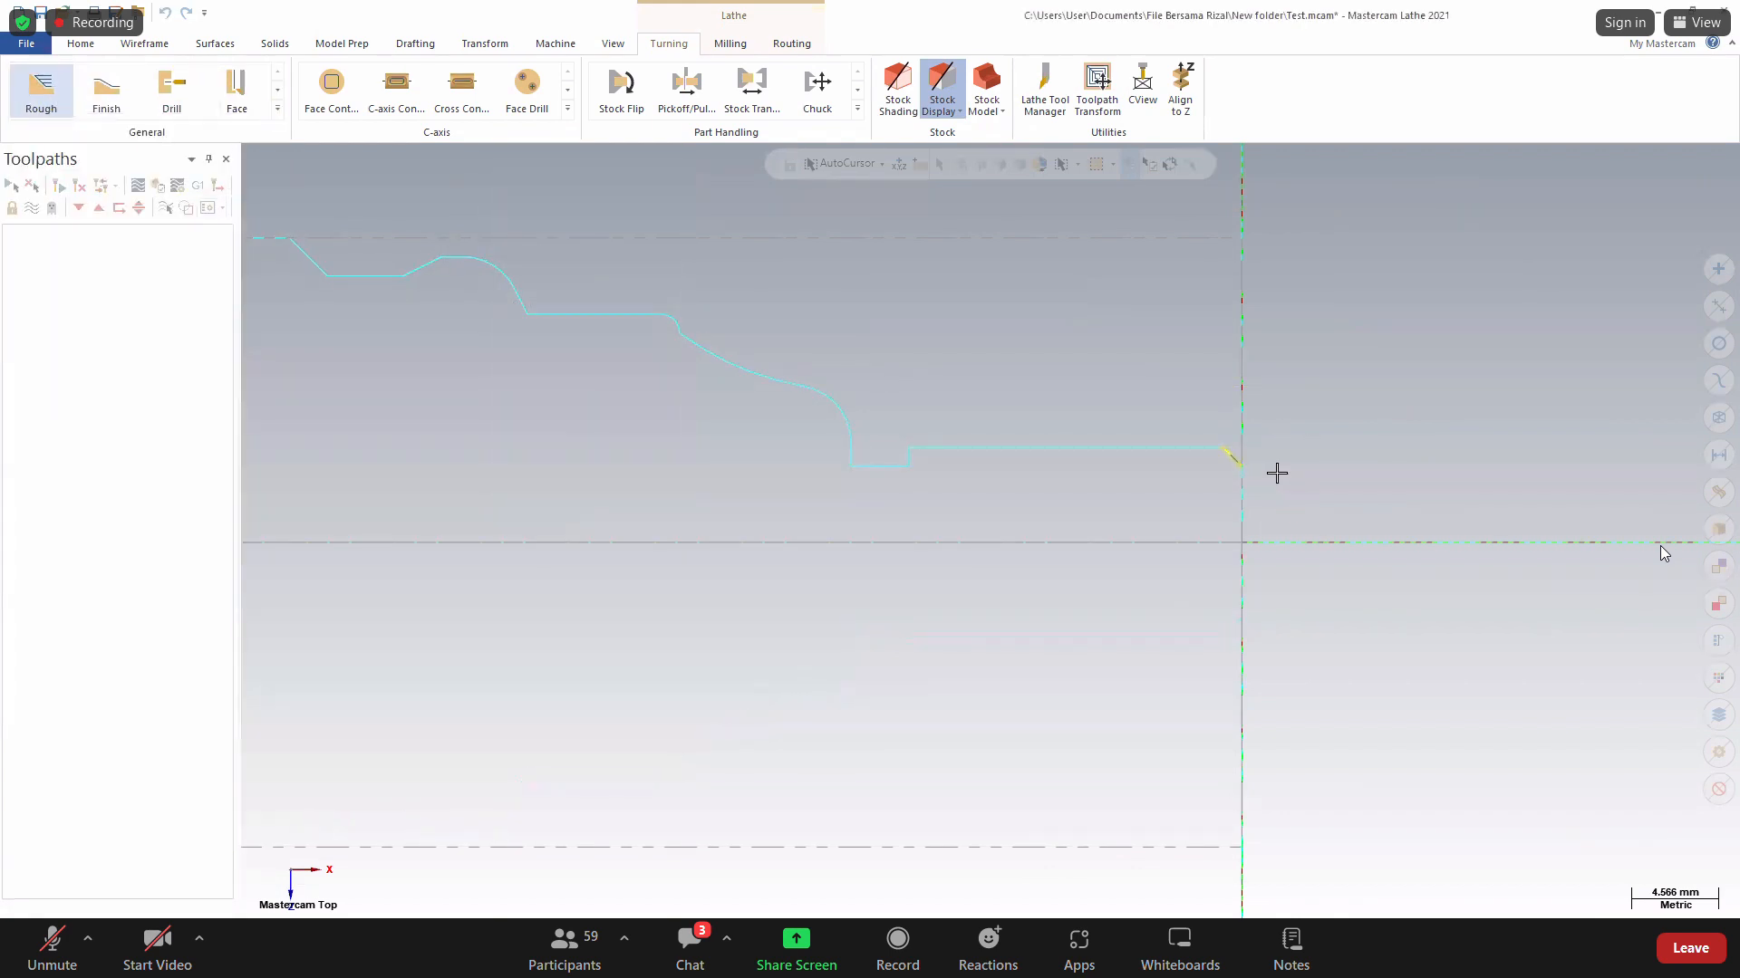
Start a Lathe Rough operation and partially chain the upper profile from the shaft's end chamfer to the slope beside the largest diameter.
click(40, 89)
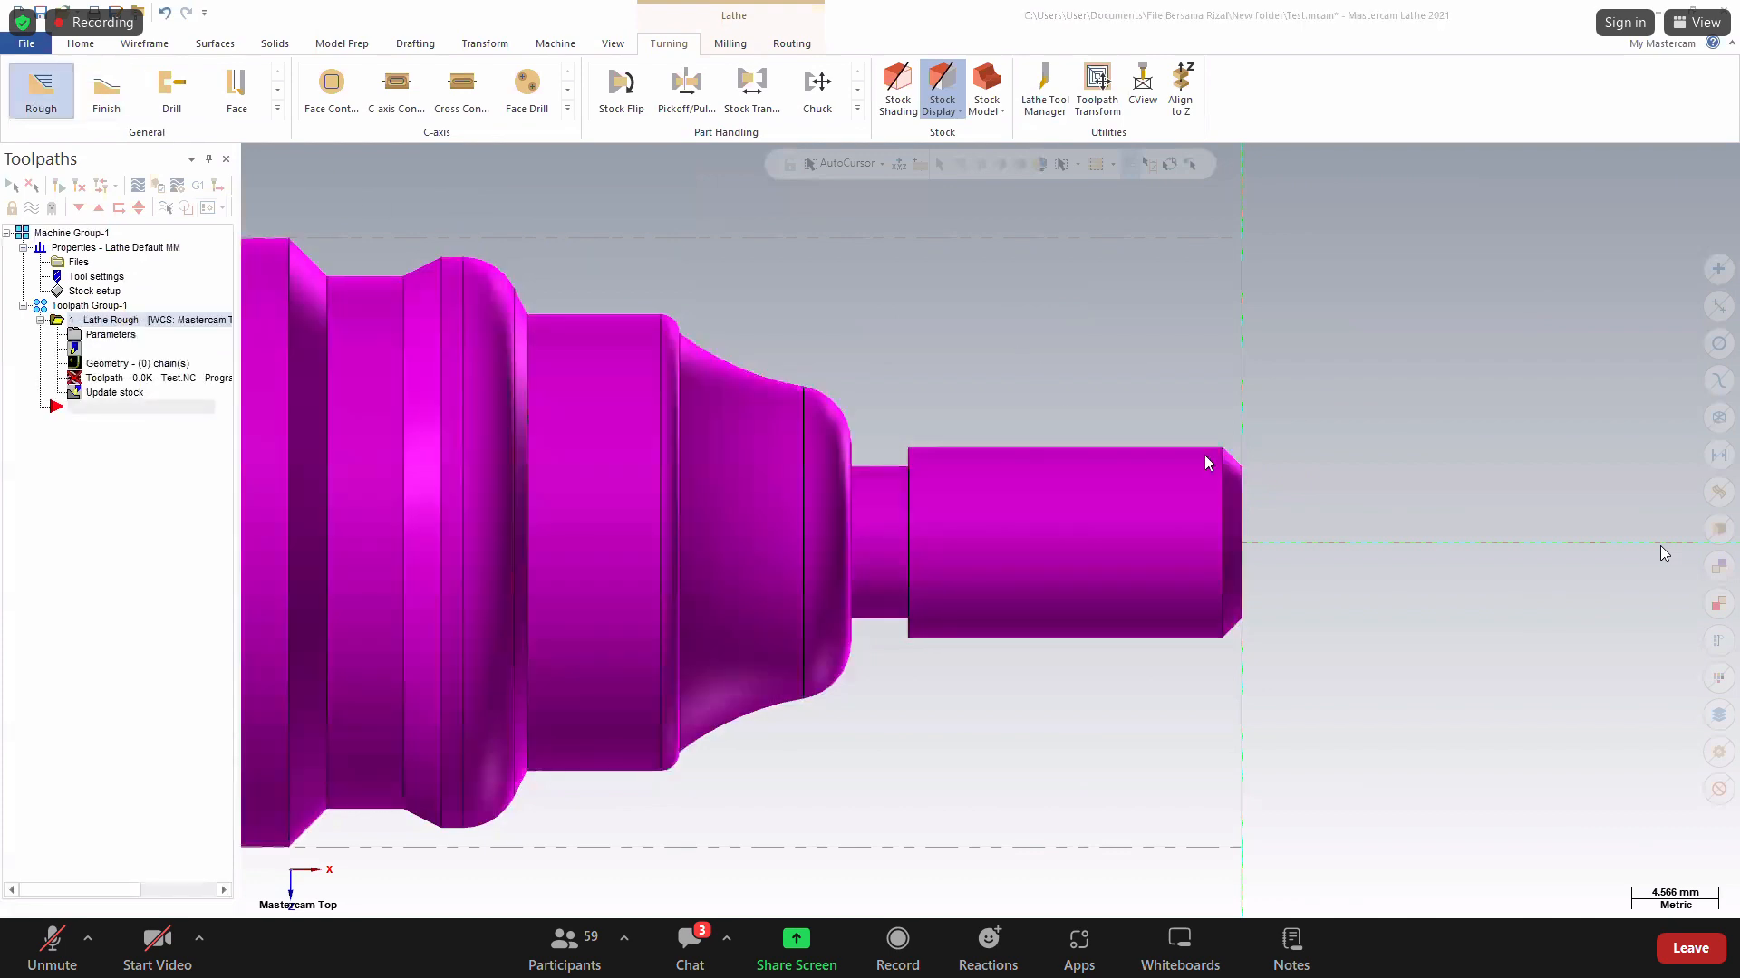
click(1227, 460)
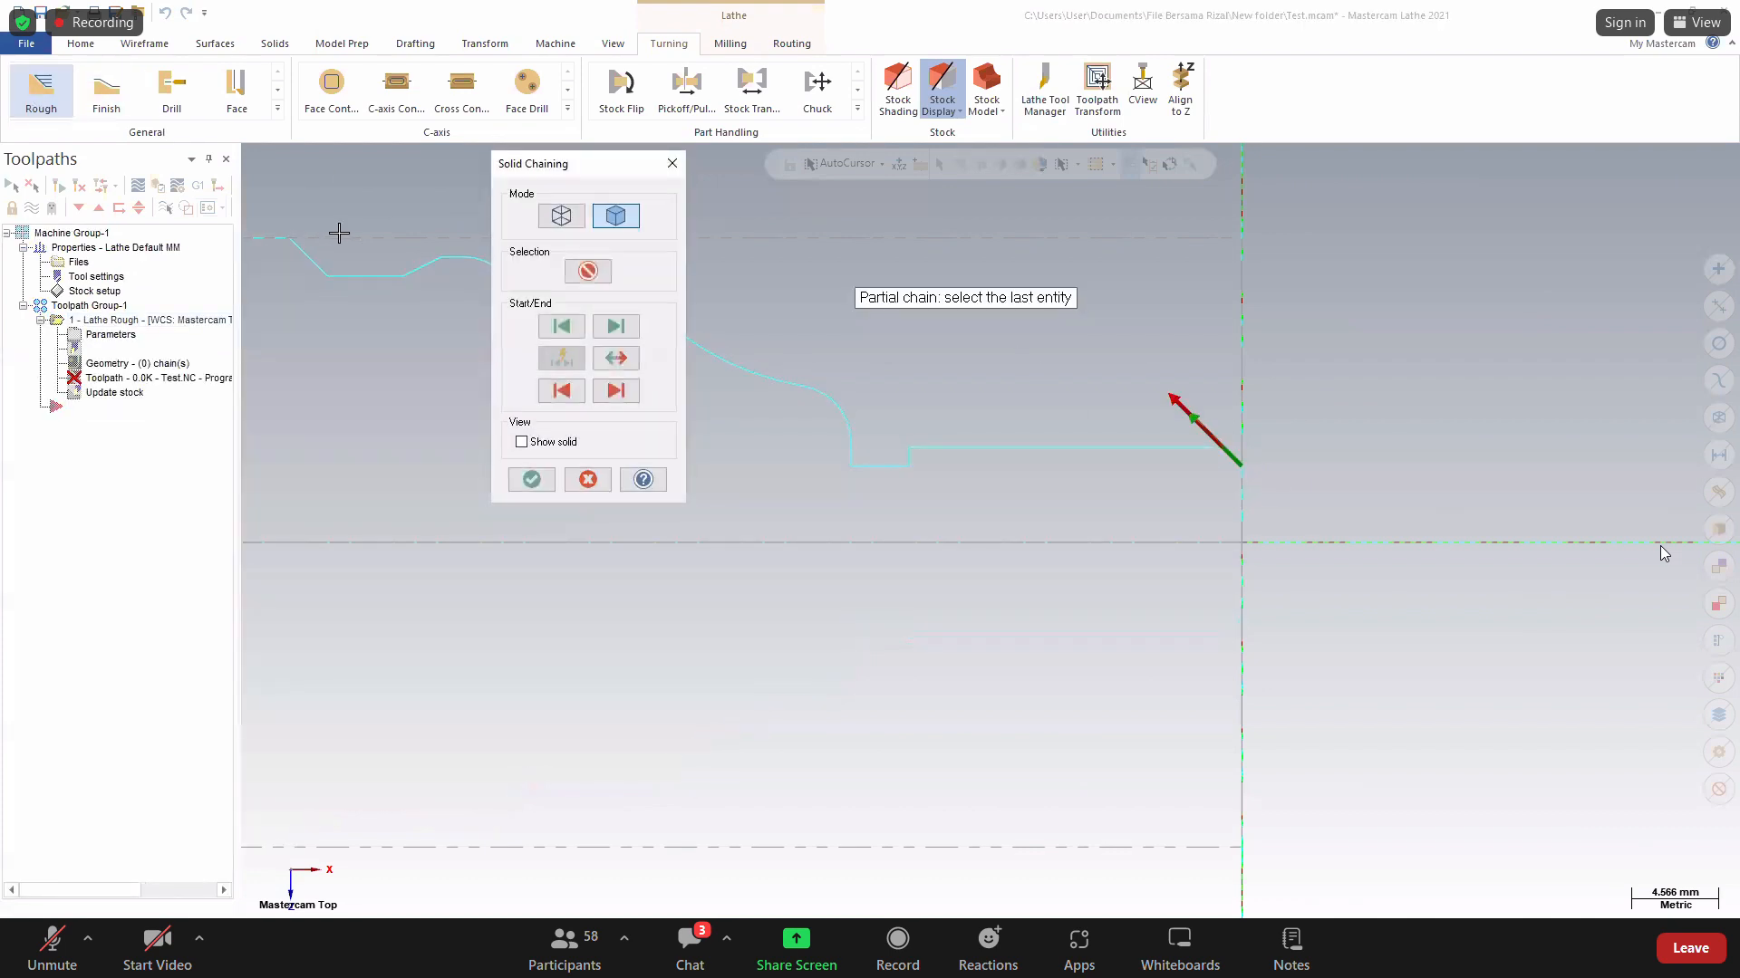
click(310, 256)
click(531, 479)
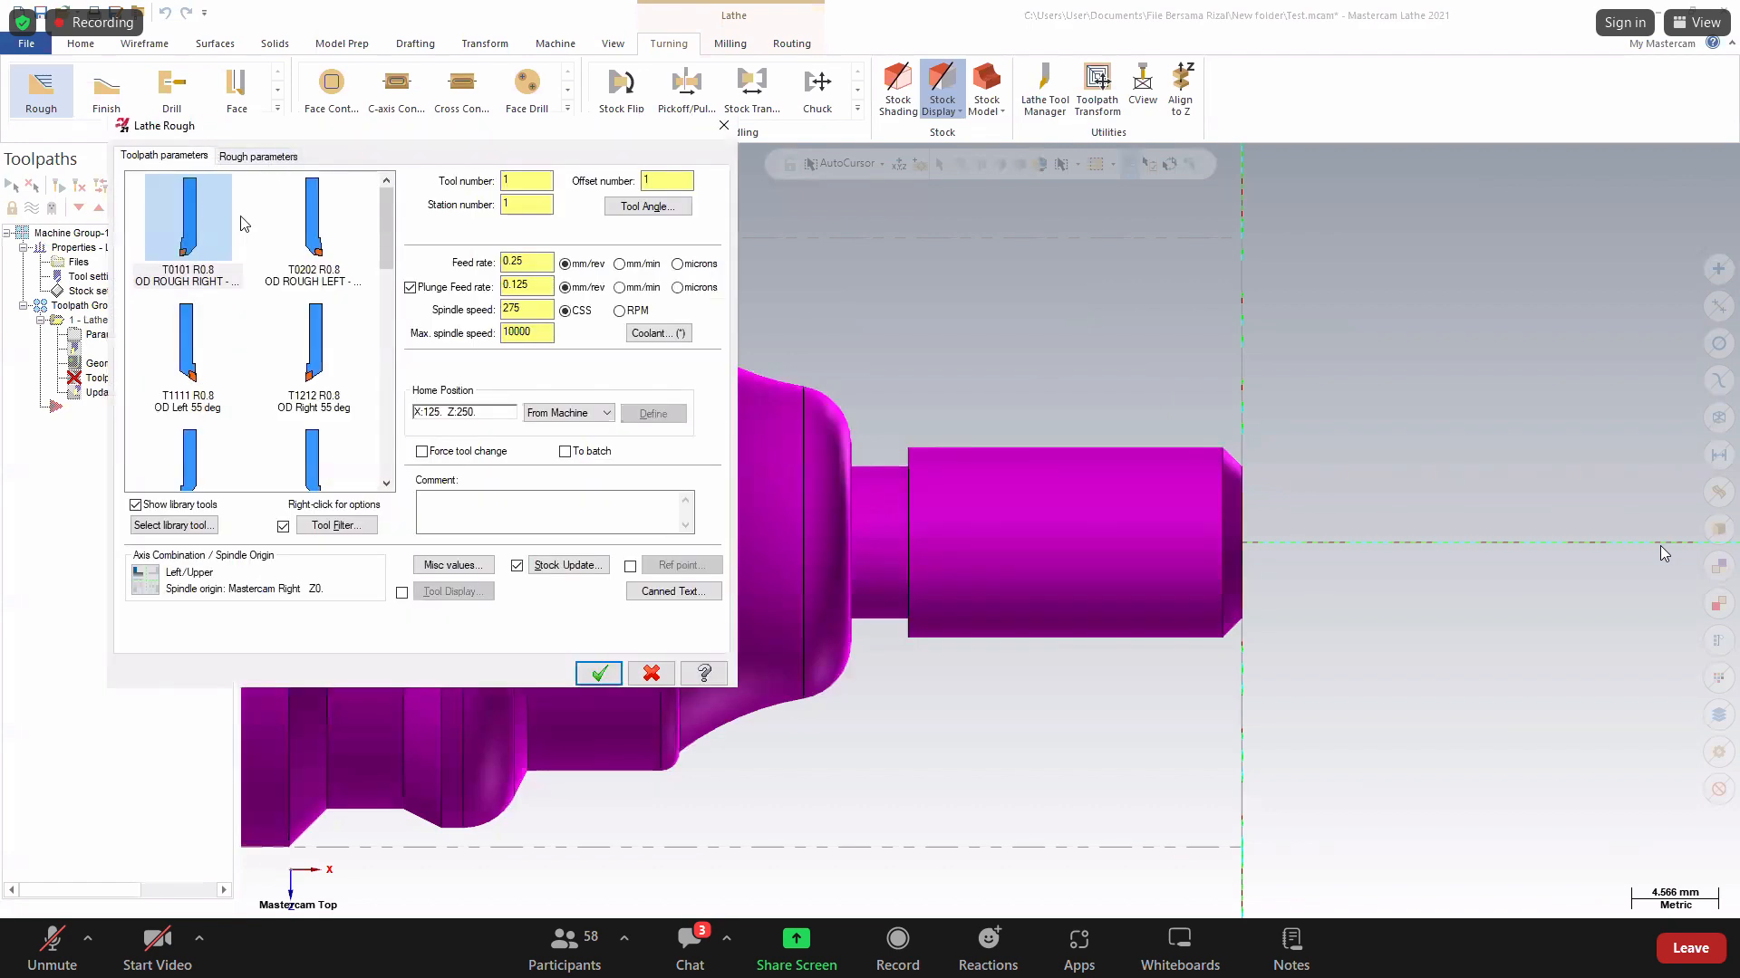
Choose tool T1212 OD Right 55 deg with a 0.5 mm depth of cut, accept the plunge cut parameters, and generate the roughing toolpath.
click(317, 342)
click(257, 157)
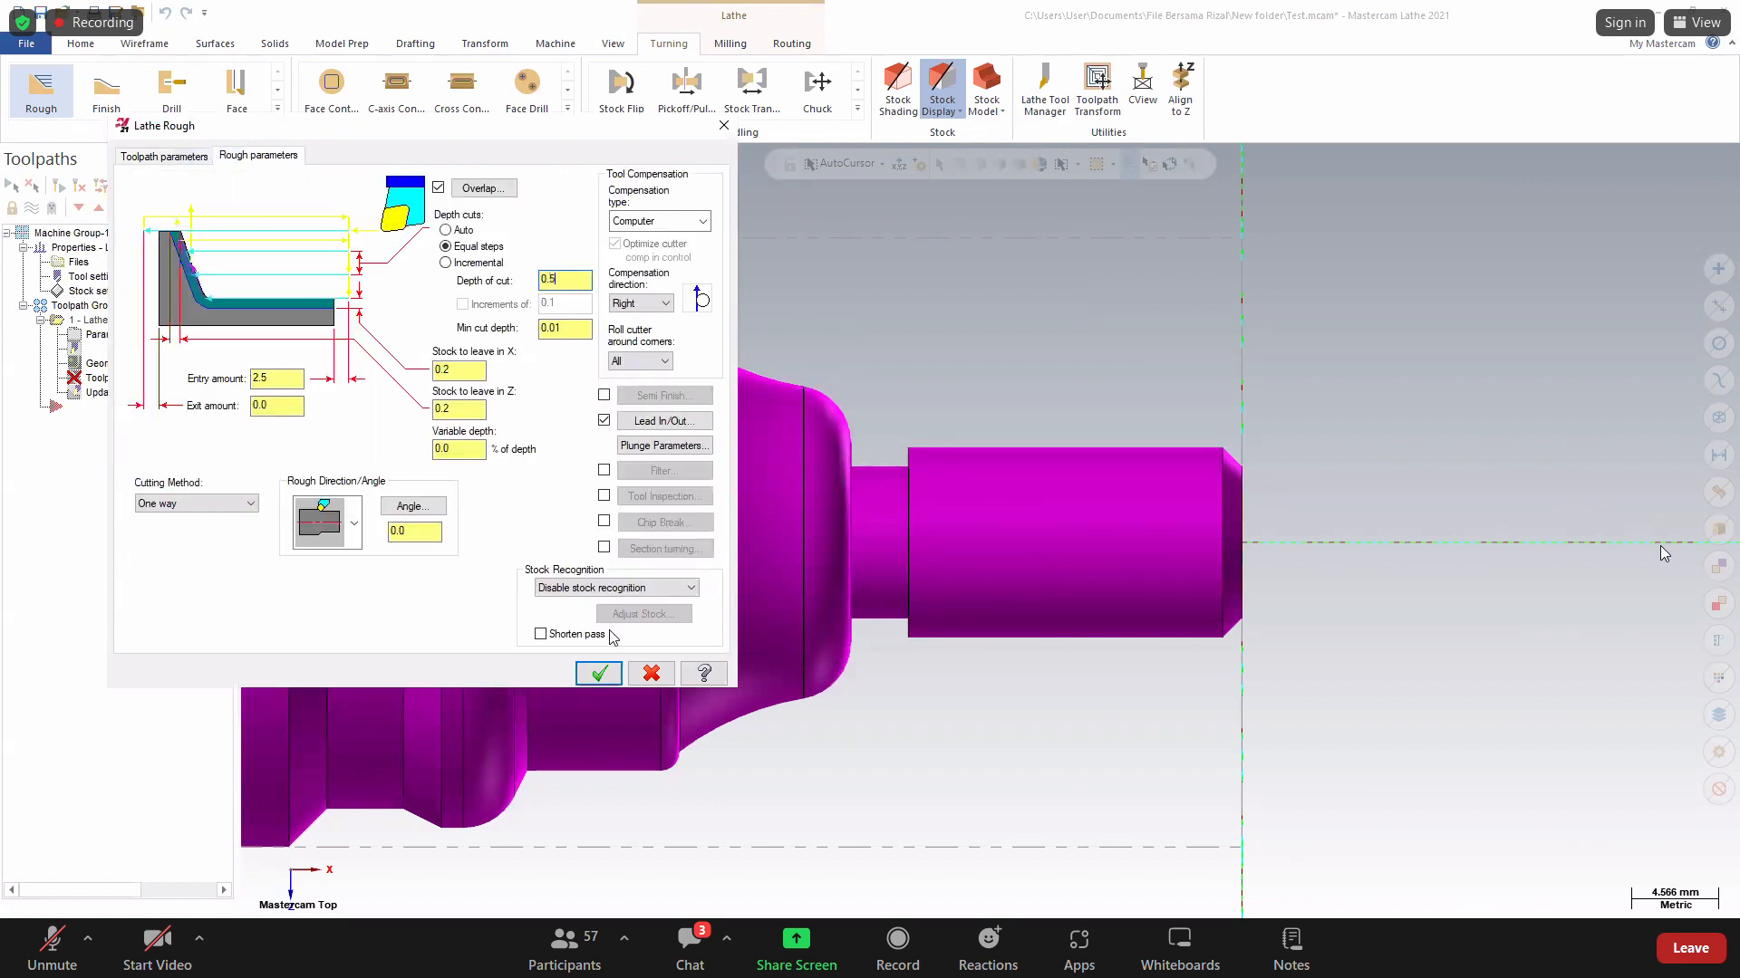
click(682, 446)
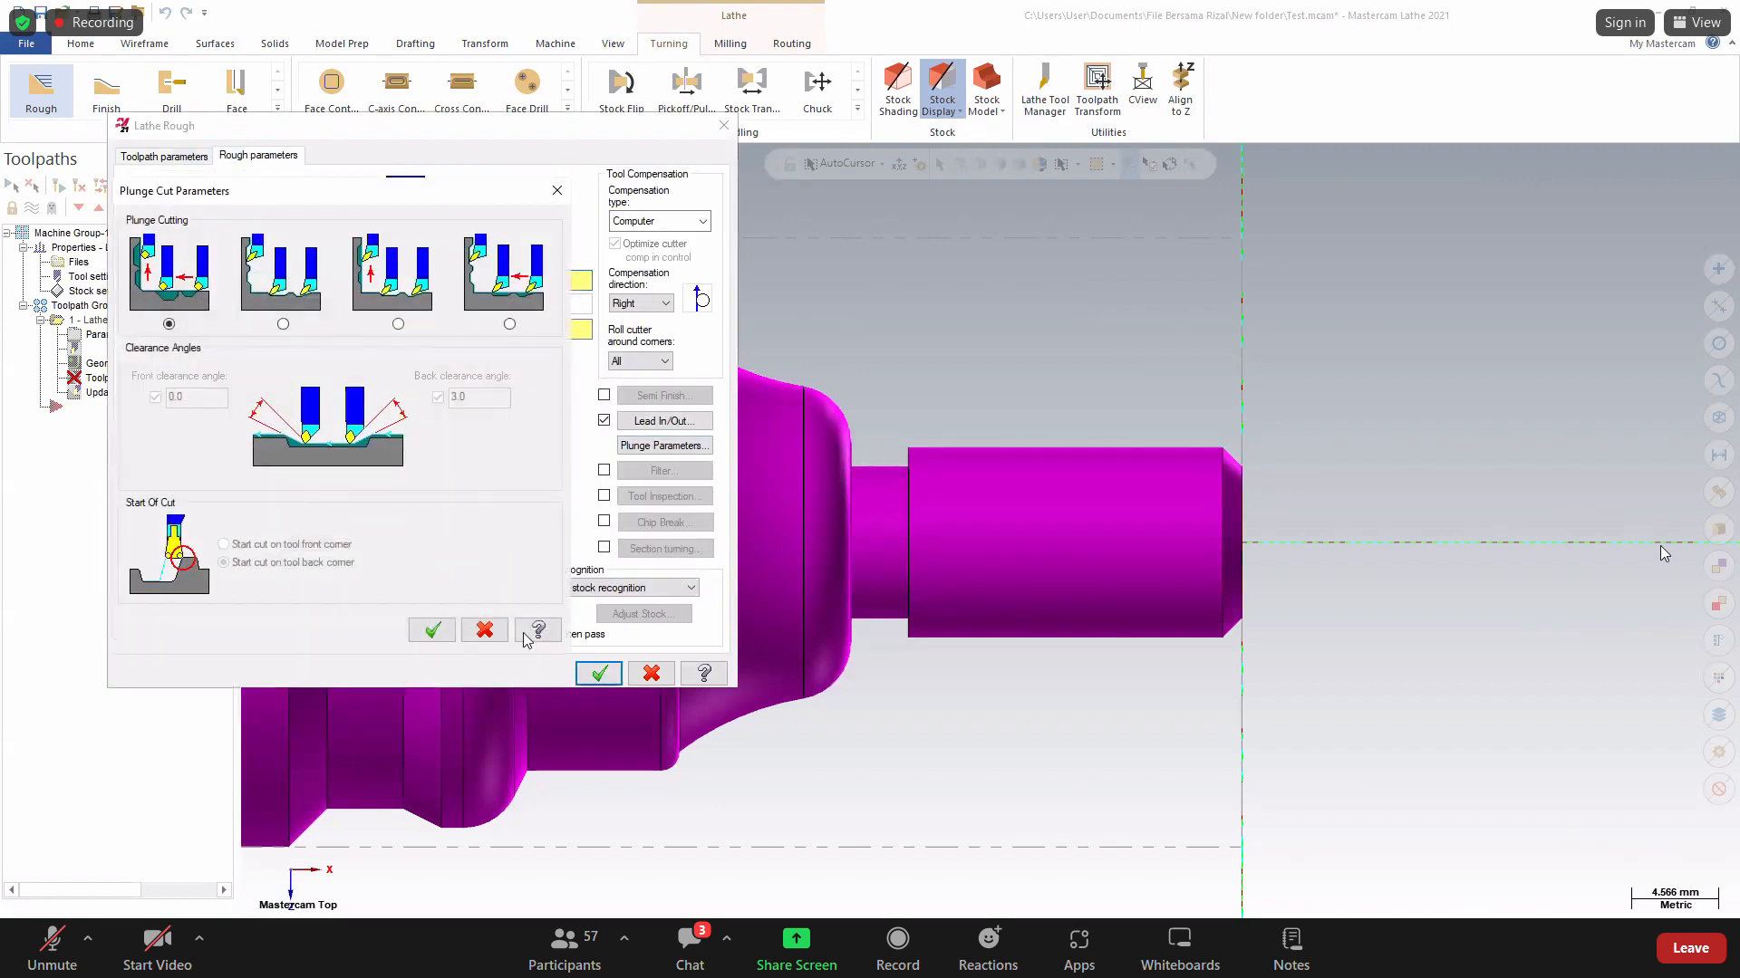
click(432, 630)
click(598, 673)
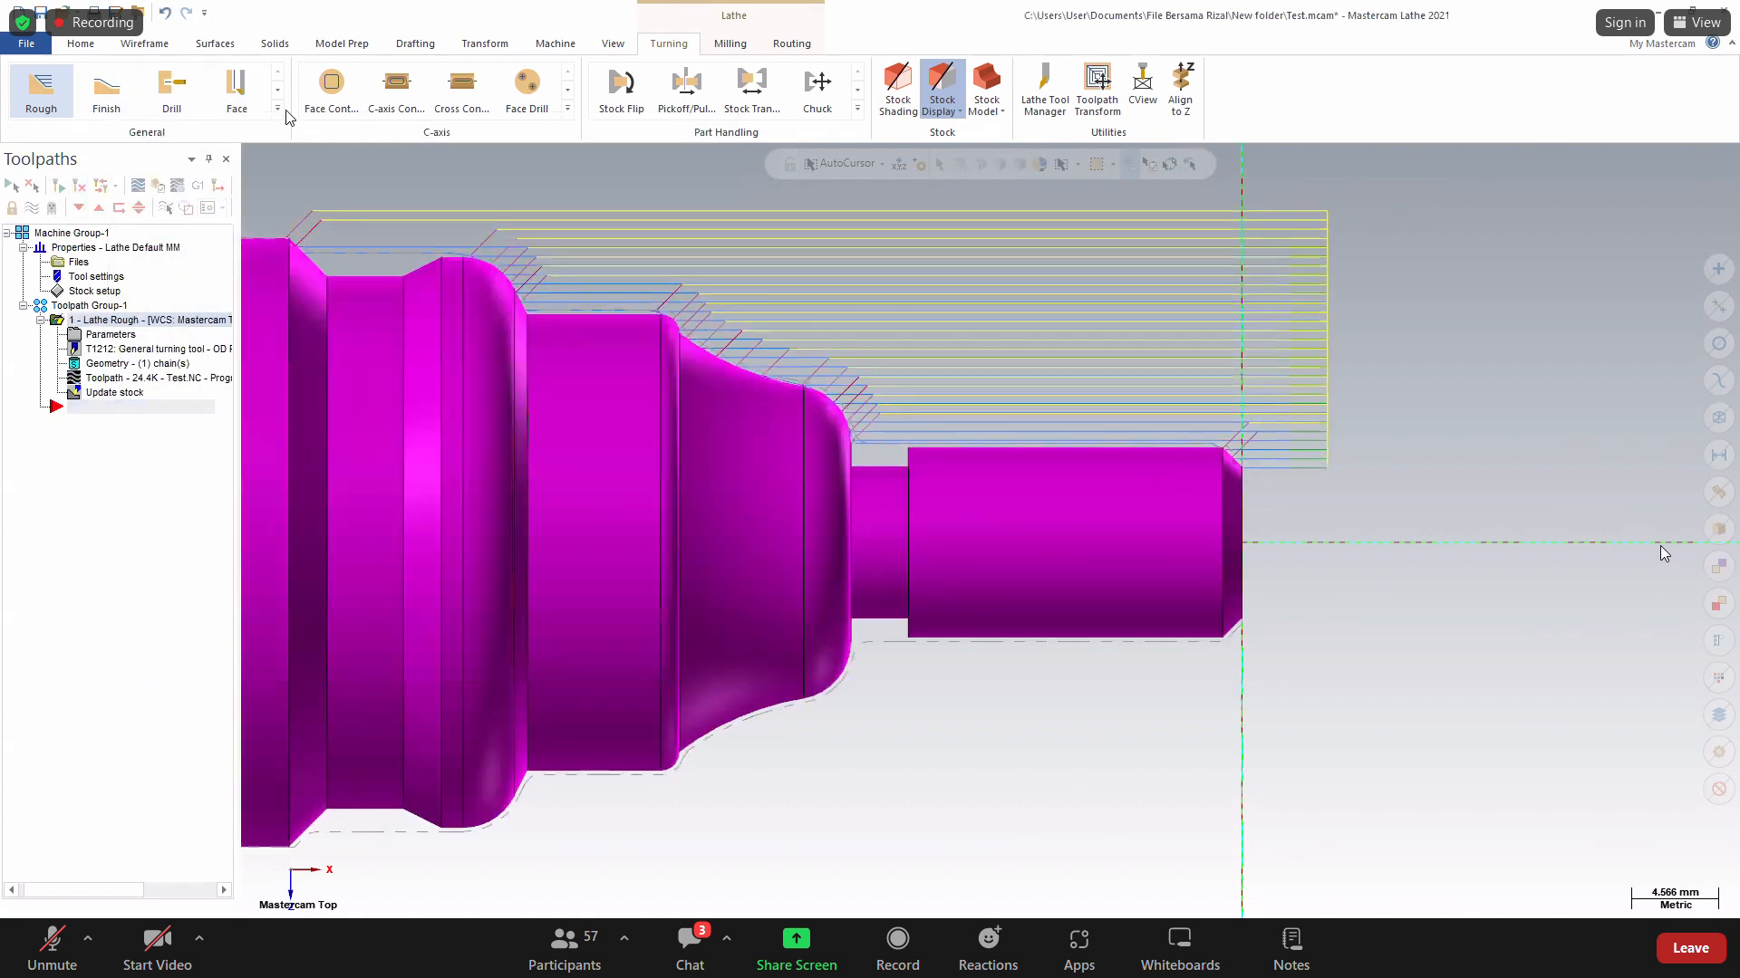
Start a Lathe Thread operation and apply the fine Metric M Profile thread with 10 mm major diameter and 1.25 mm lead.
click(277, 109)
click(228, 165)
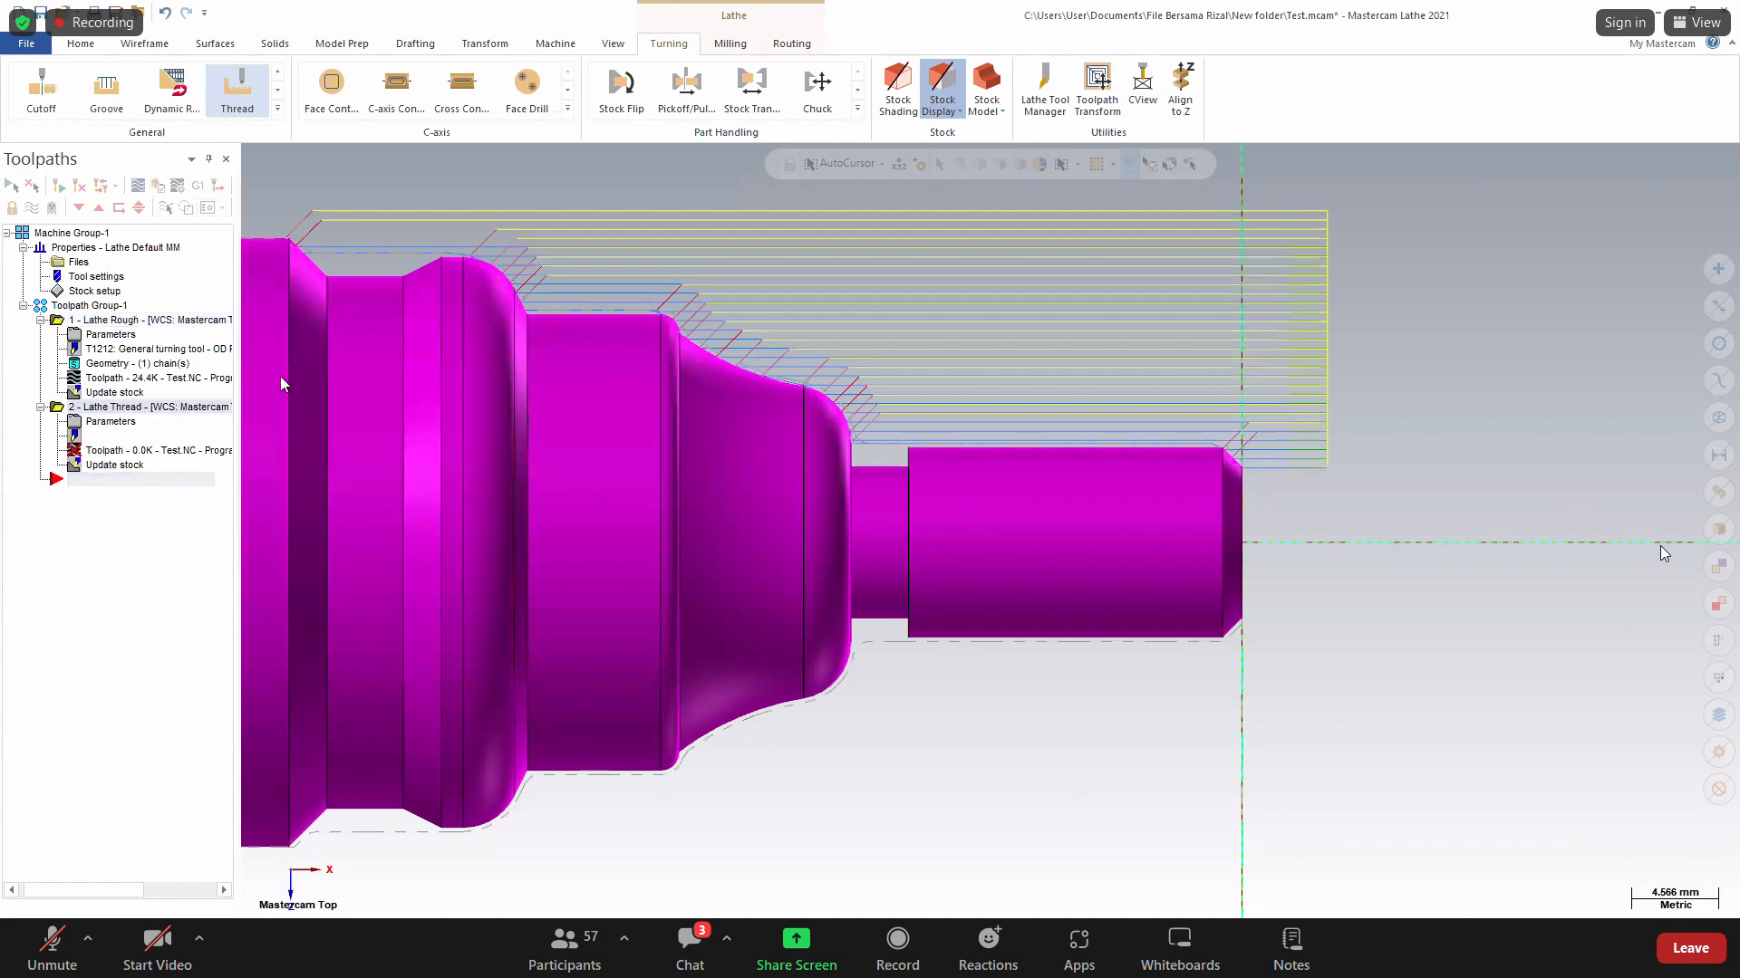
click(214, 412)
click(172, 220)
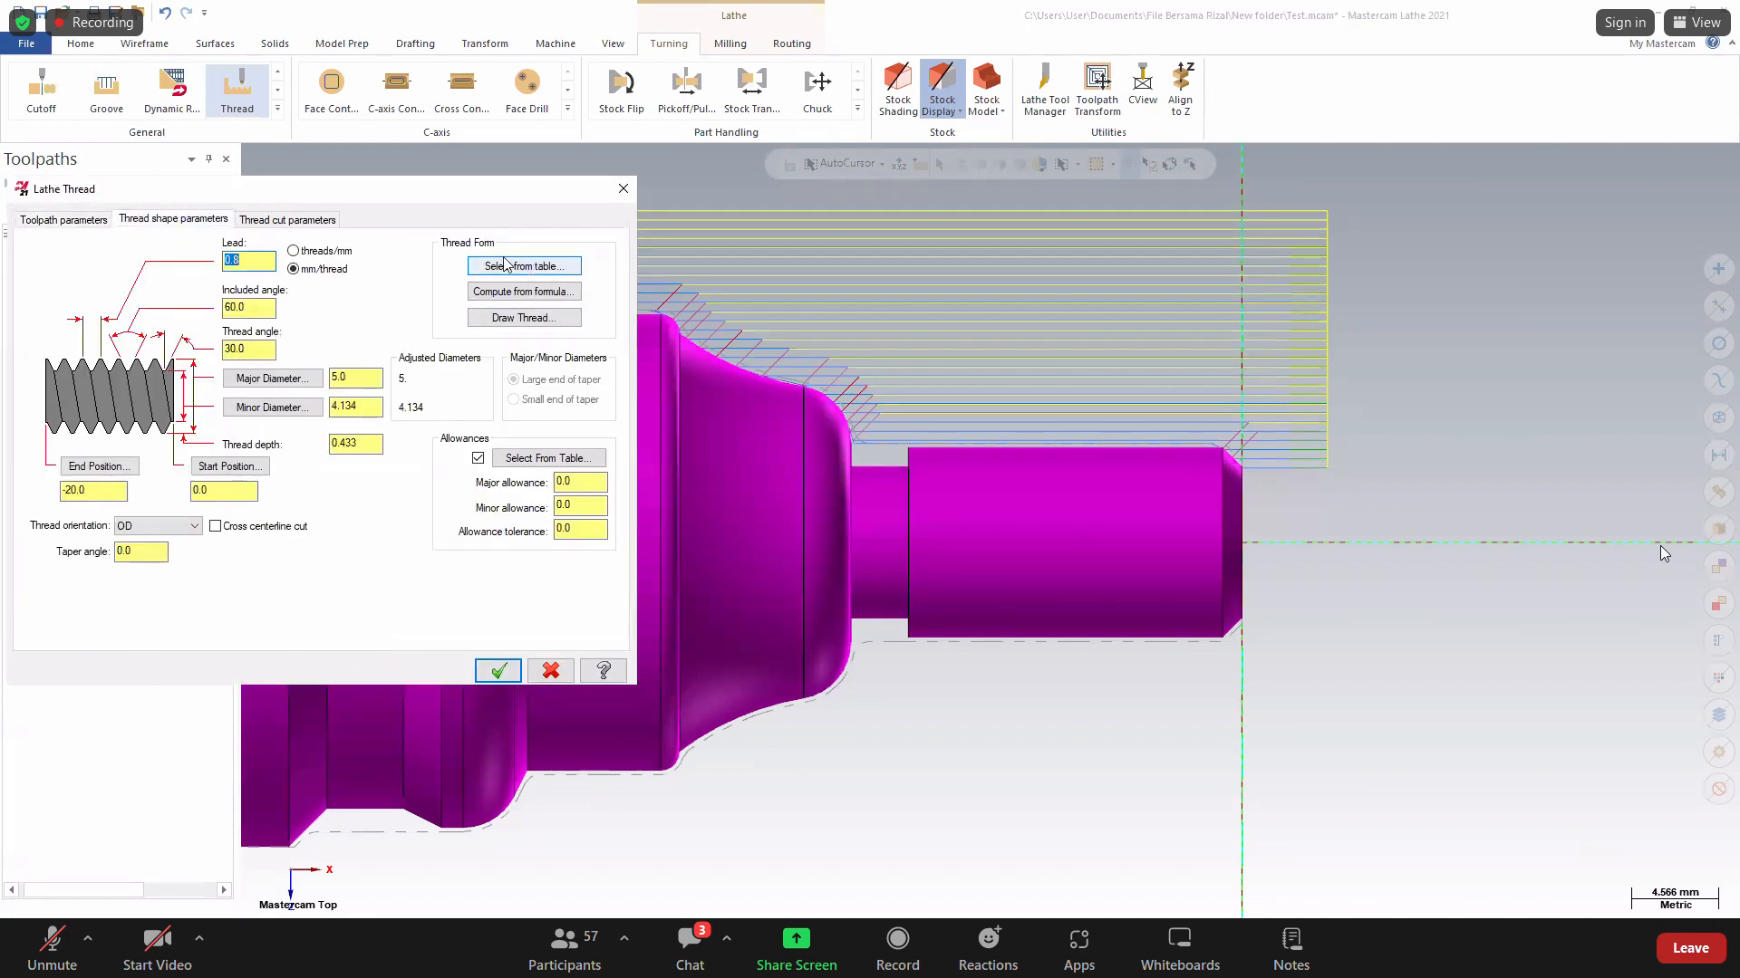
click(515, 270)
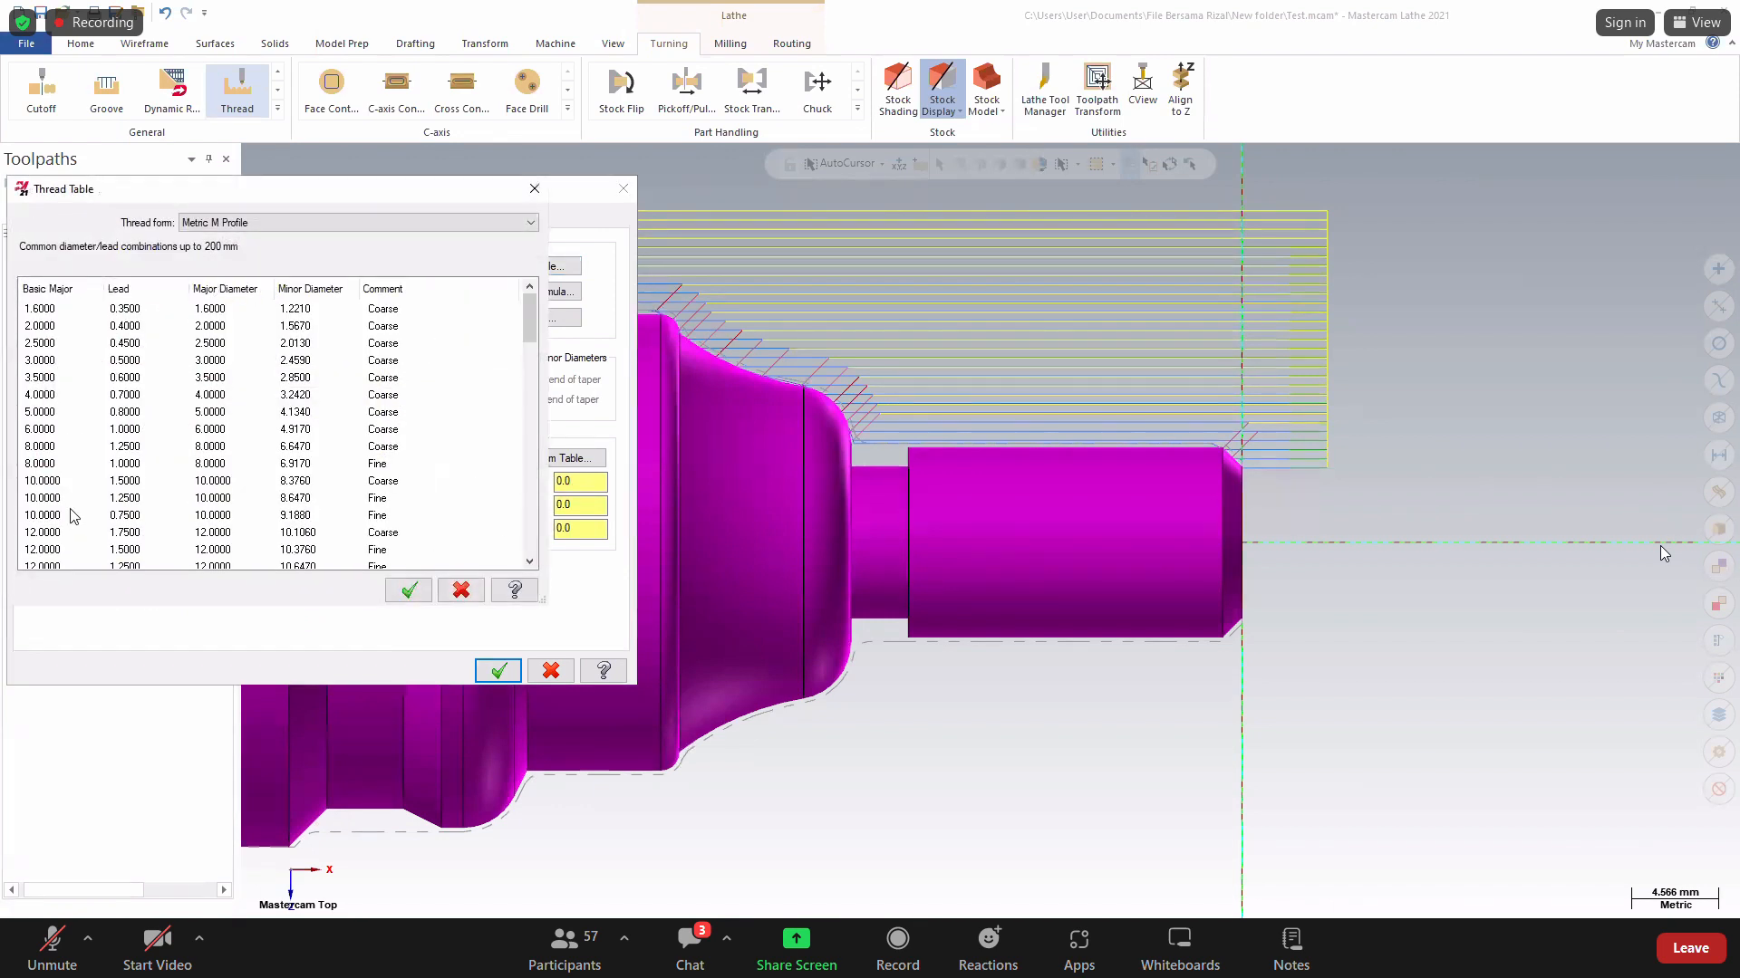
click(54, 498)
scroll(78, 498, down, 1)
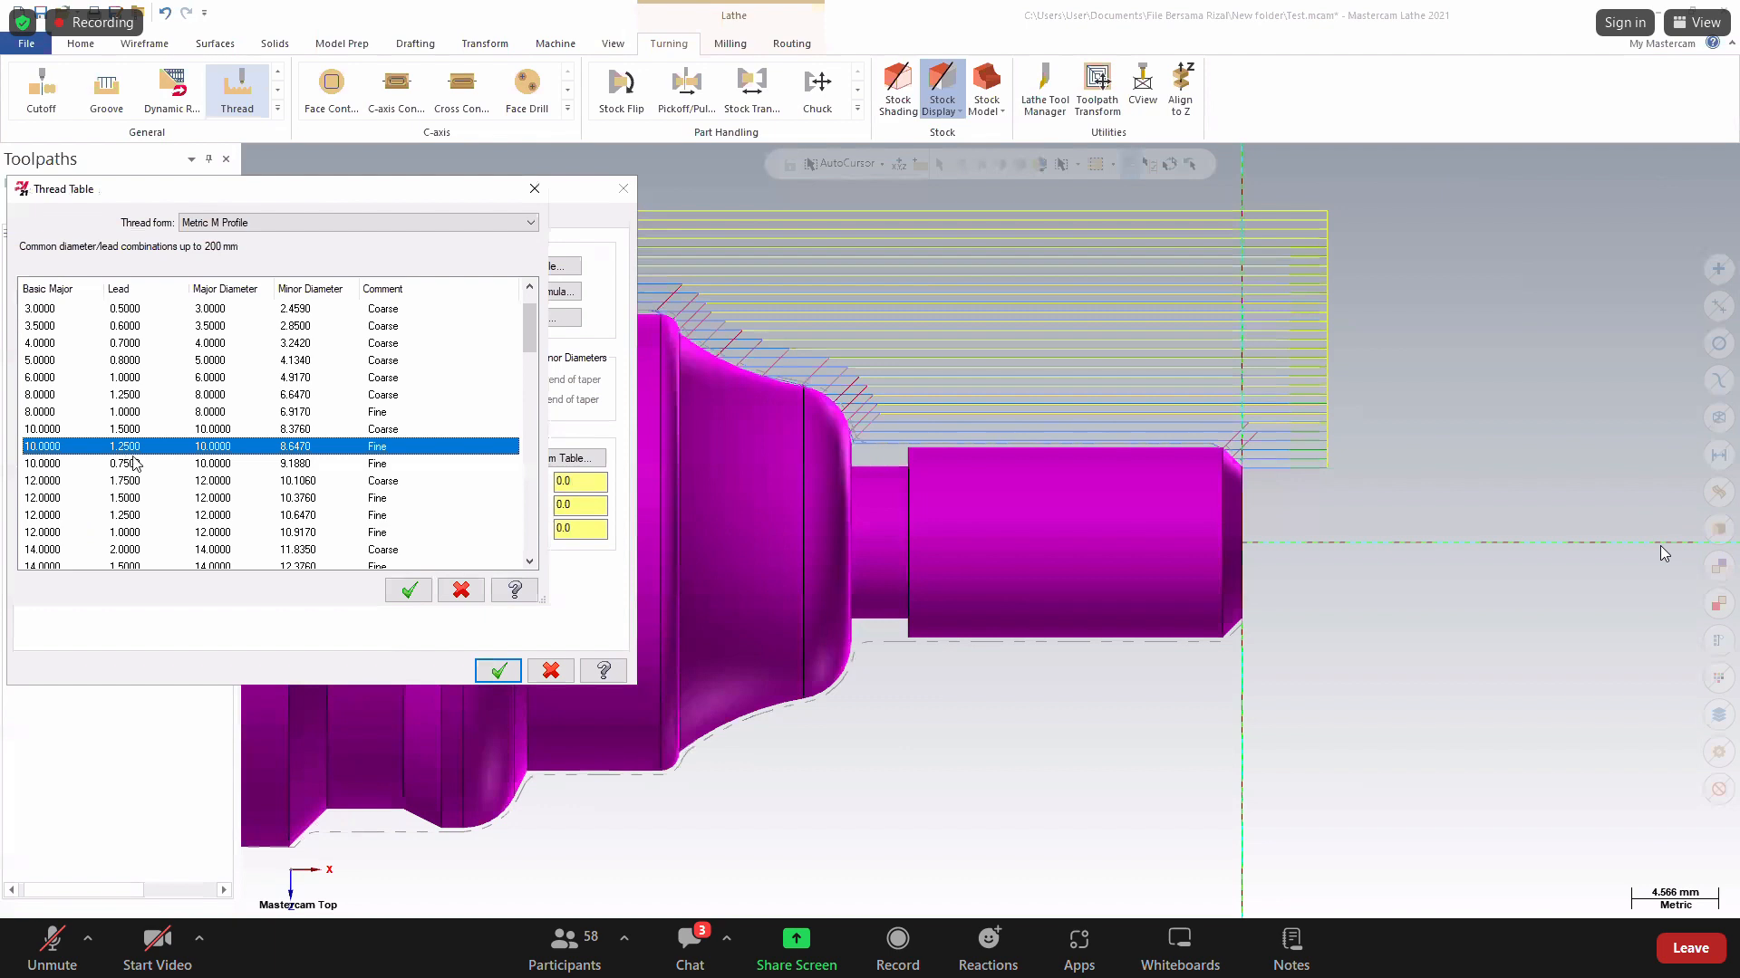
click(408, 590)
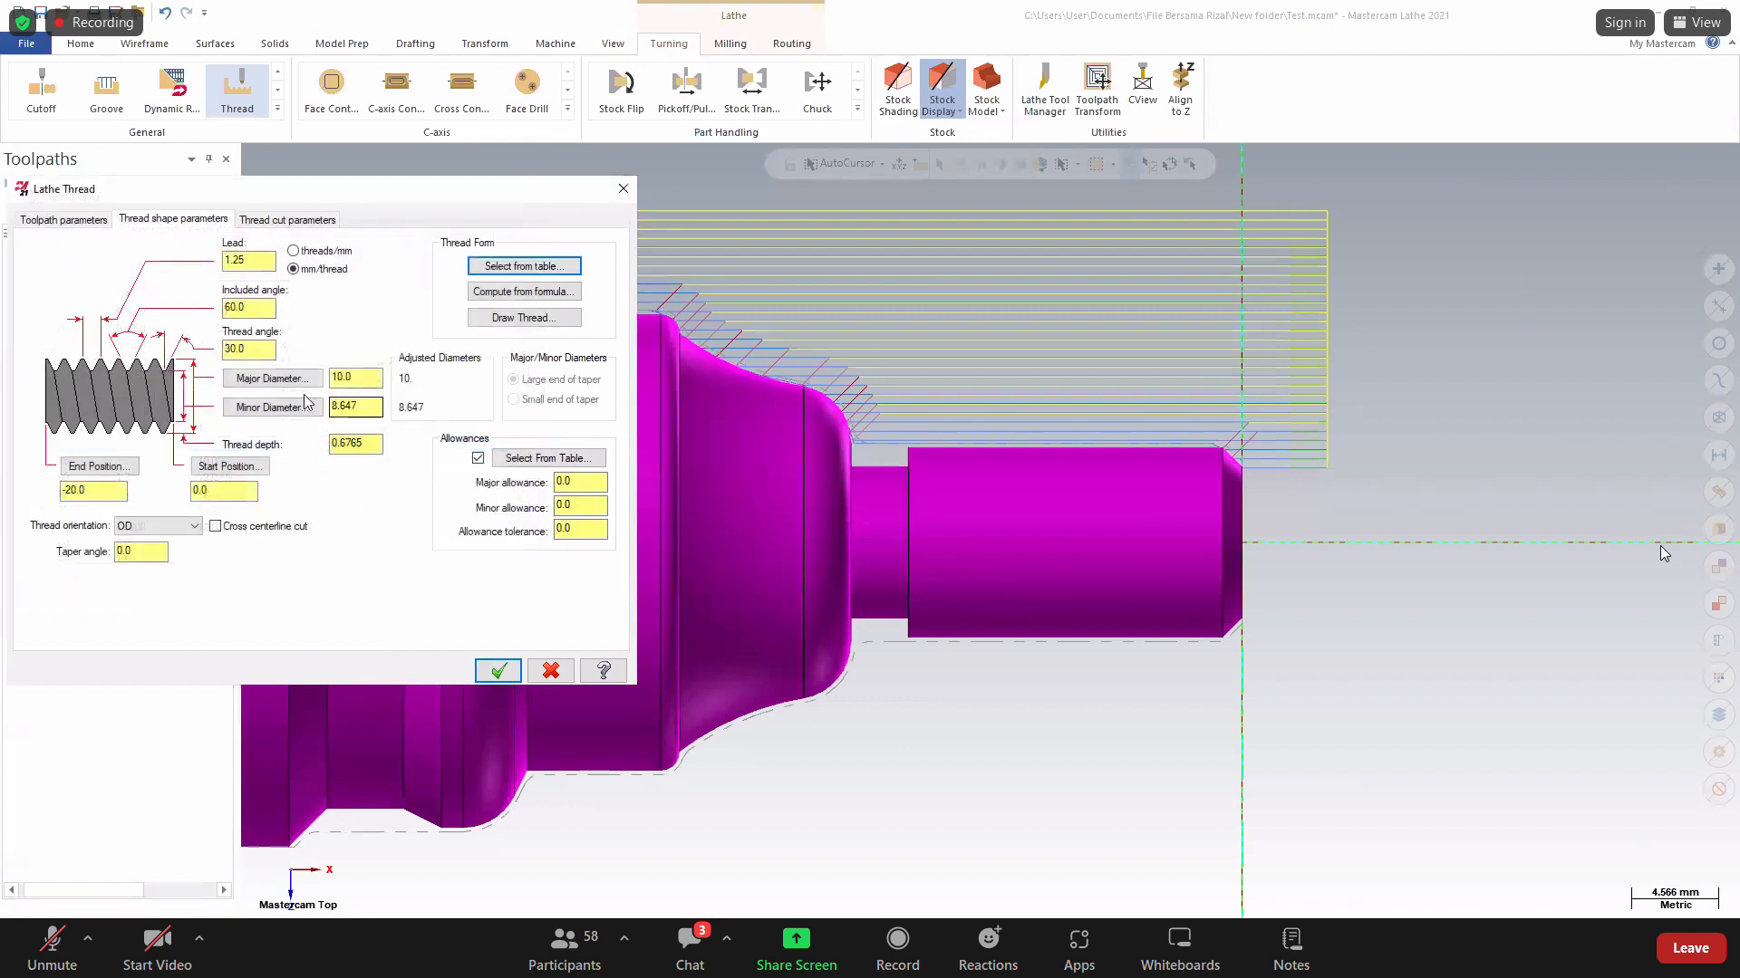
Try the coarse thread with 12 mm major diameter and 1.75 mm lead from the thread table.
click(524, 266)
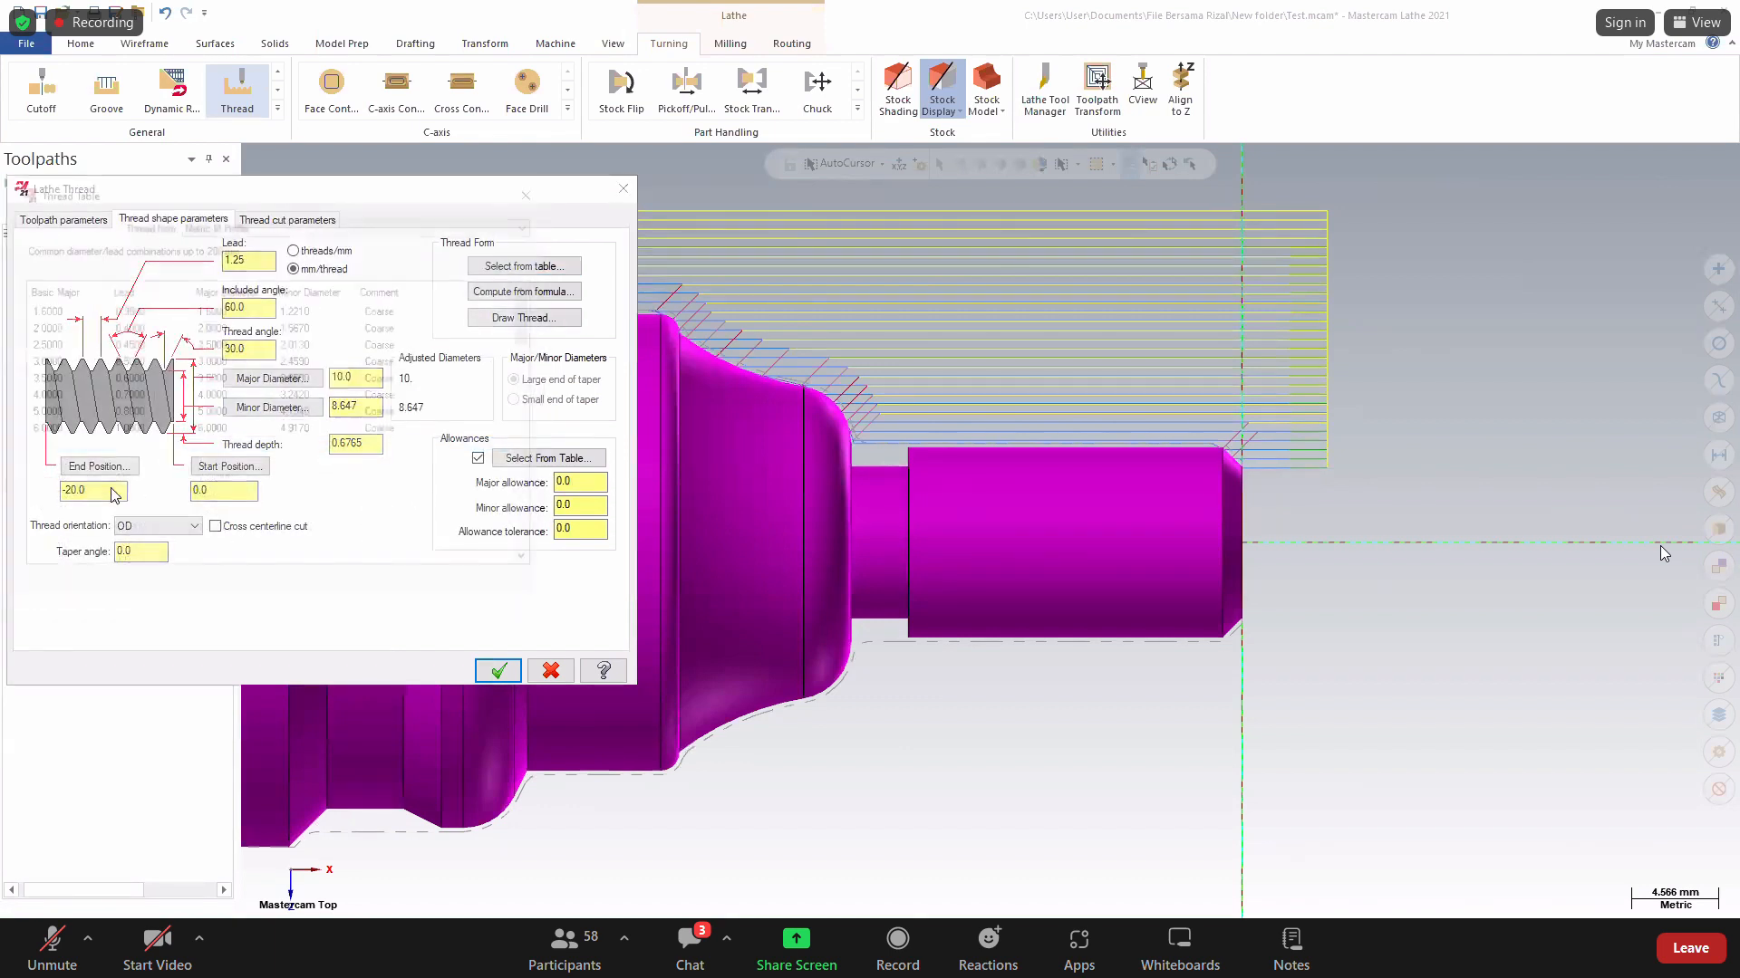
click(45, 534)
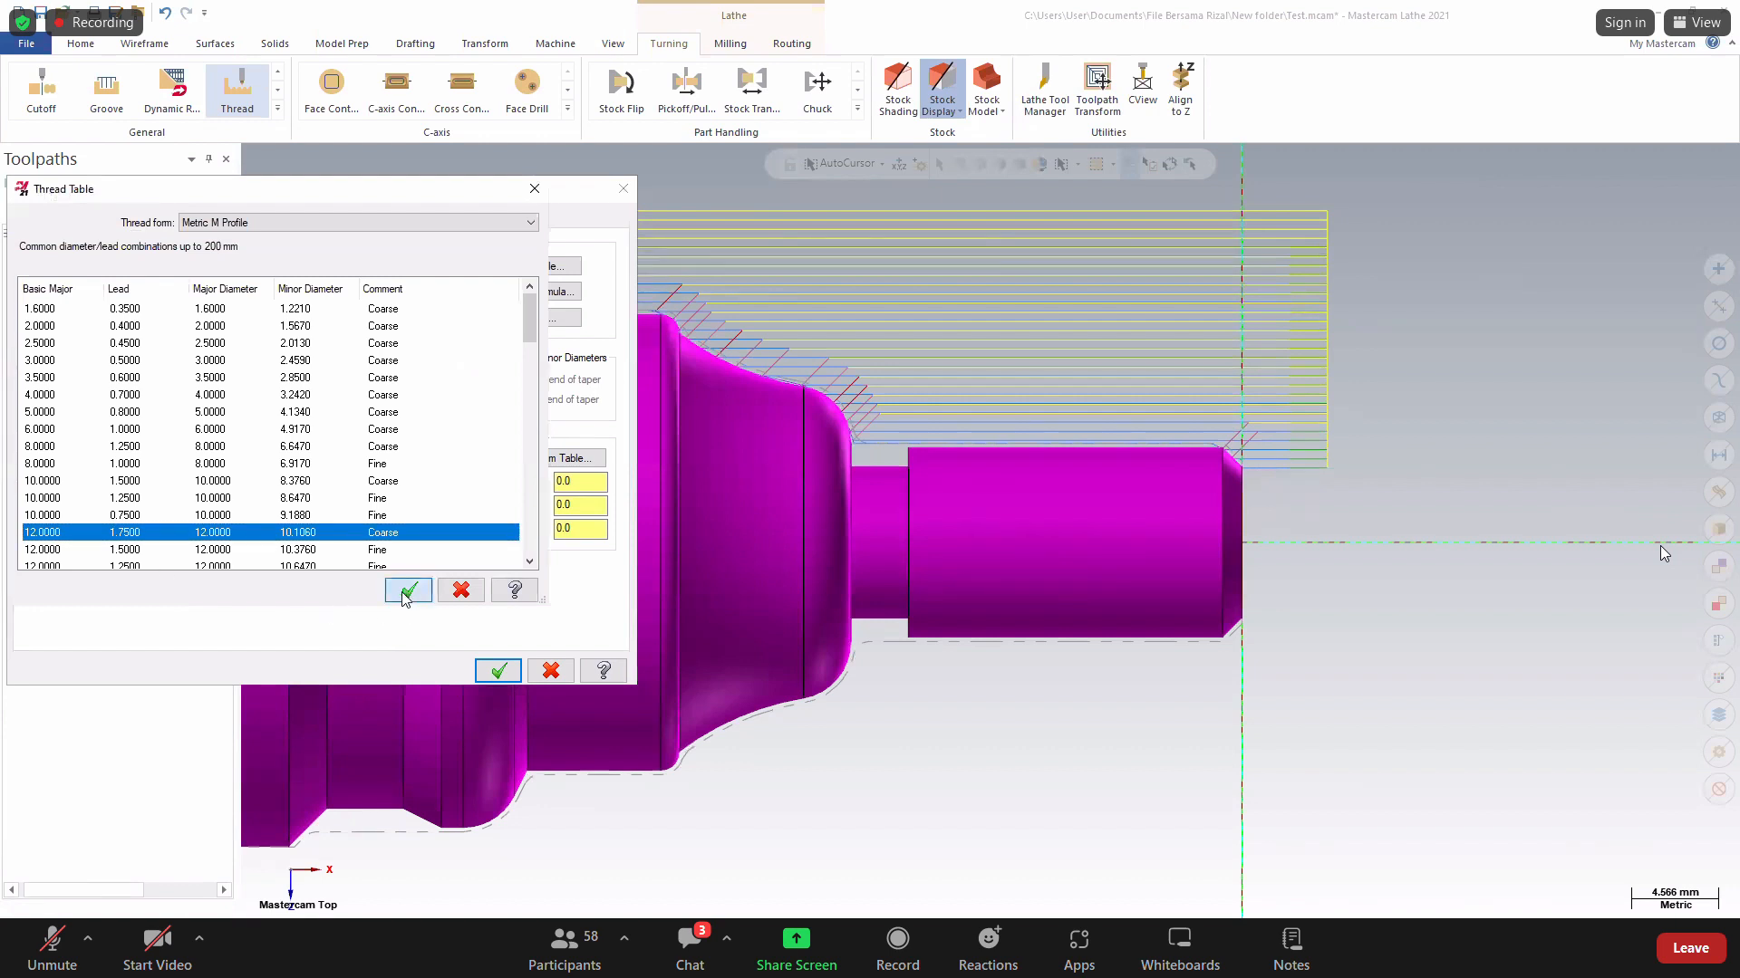
click(409, 589)
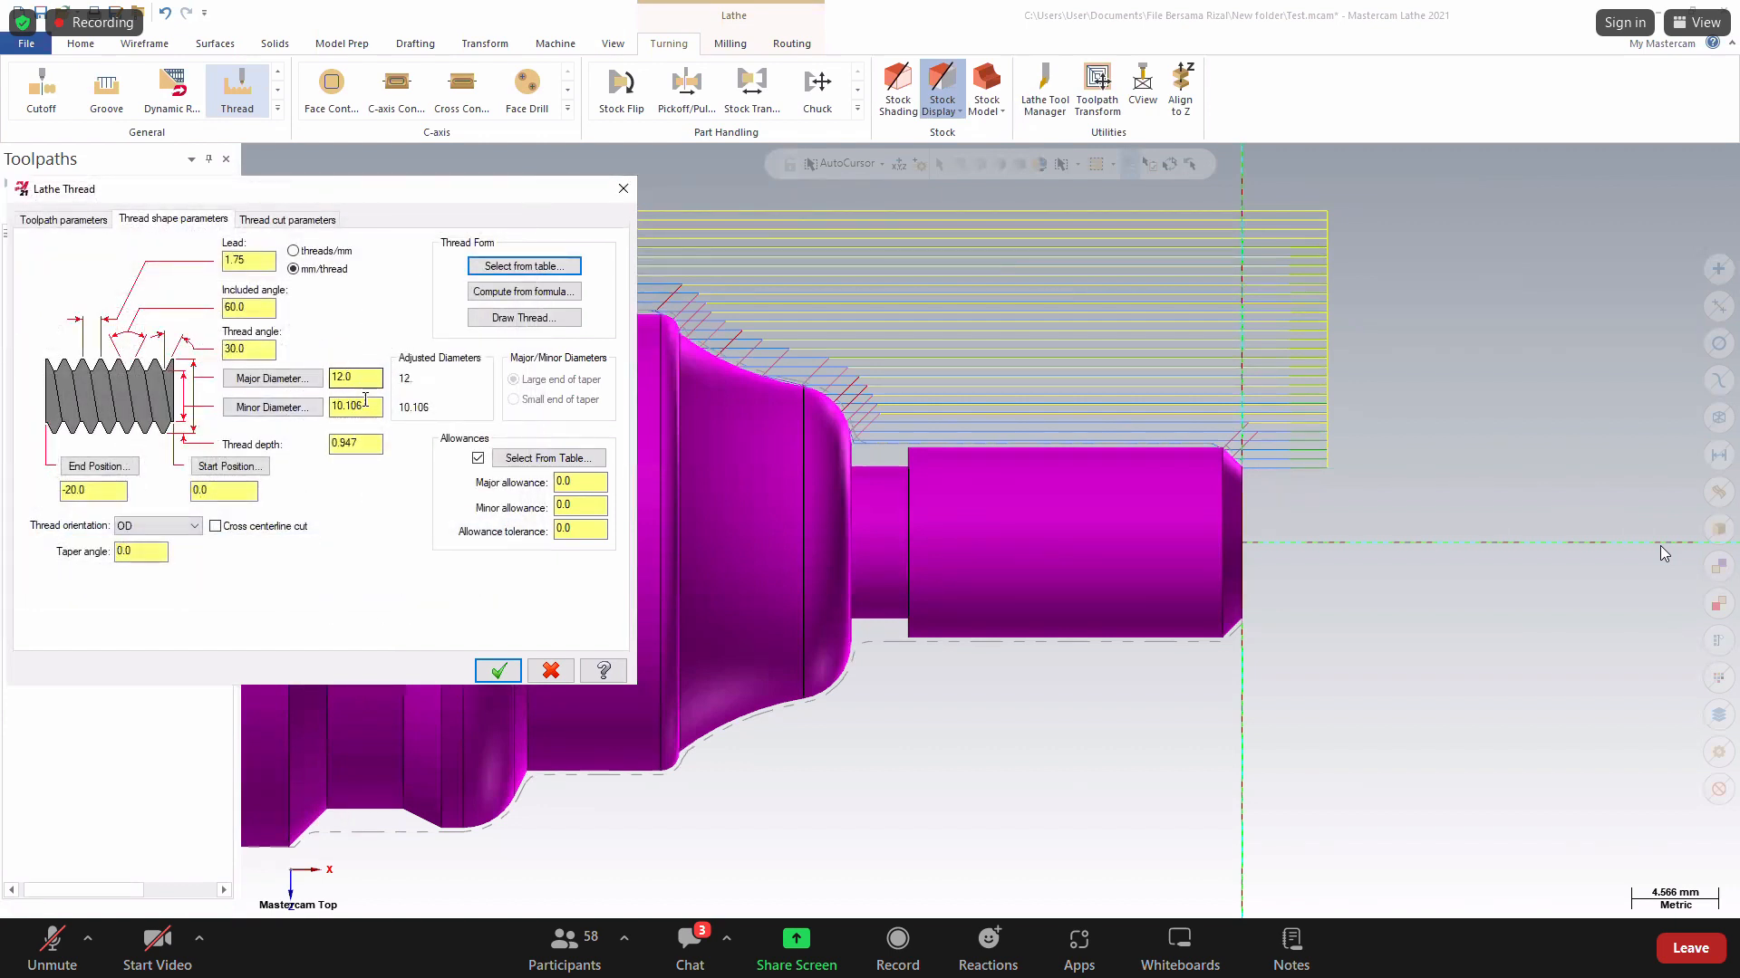
Reapply the fine Metric M Profile thread with 10 mm major diameter and 1.25 mm lead from the thread table.
click(507, 268)
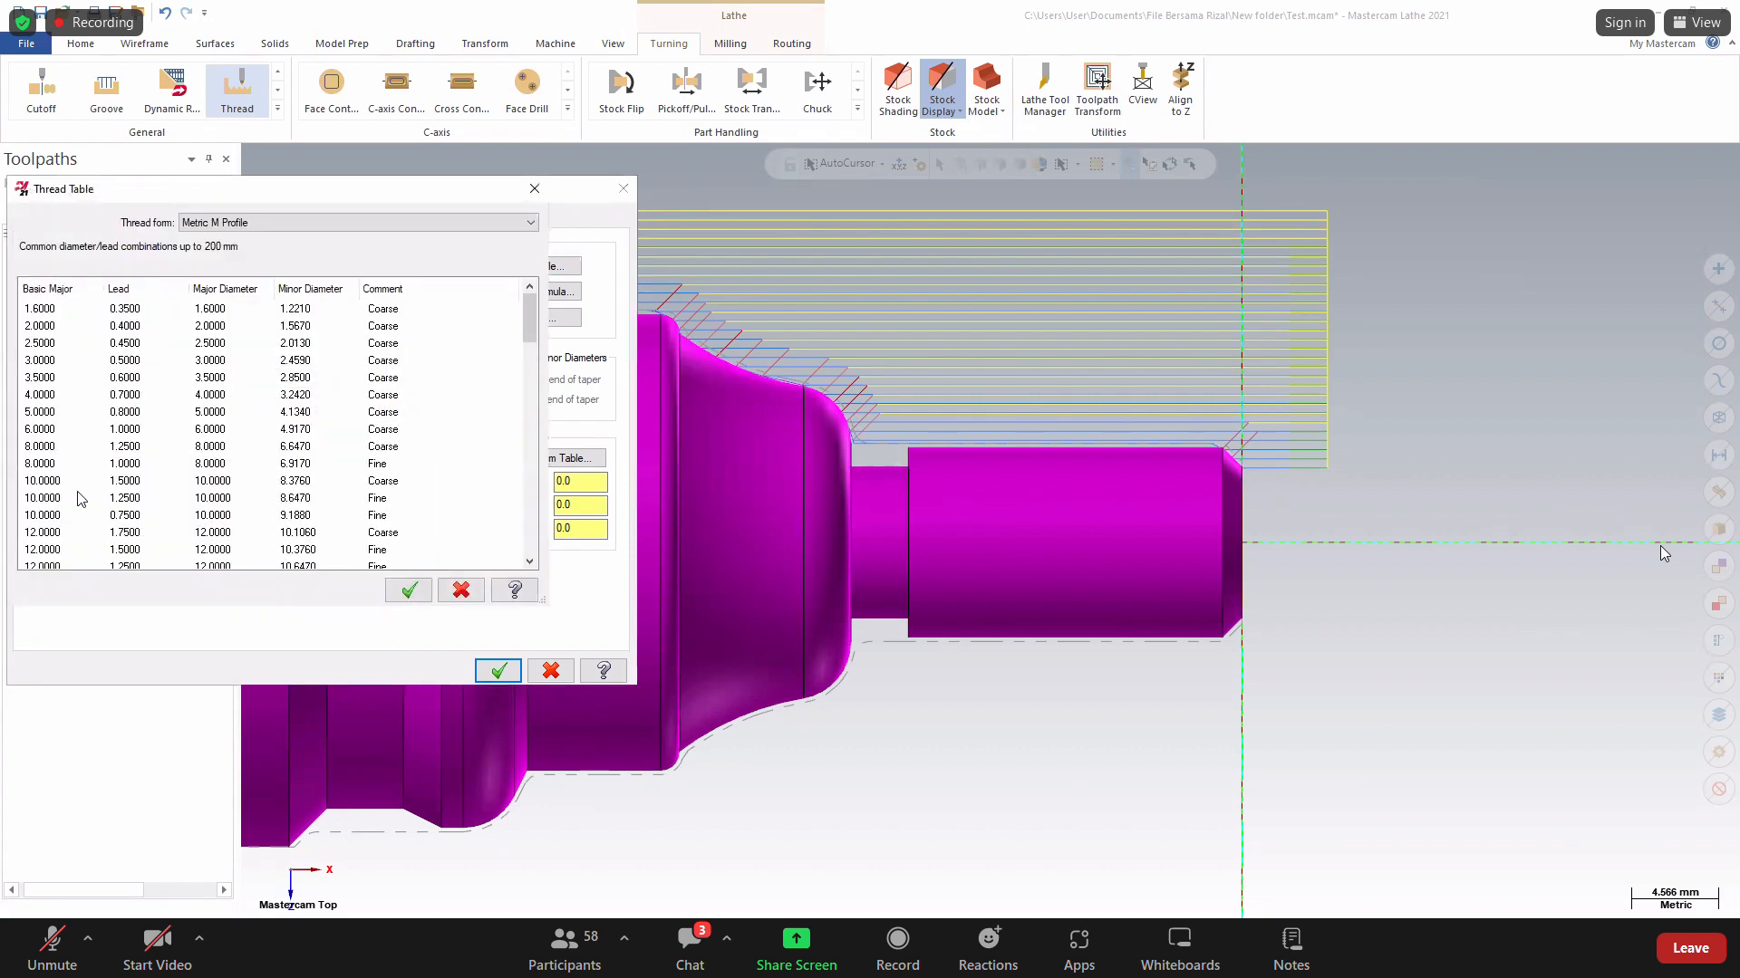
click(73, 499)
click(409, 590)
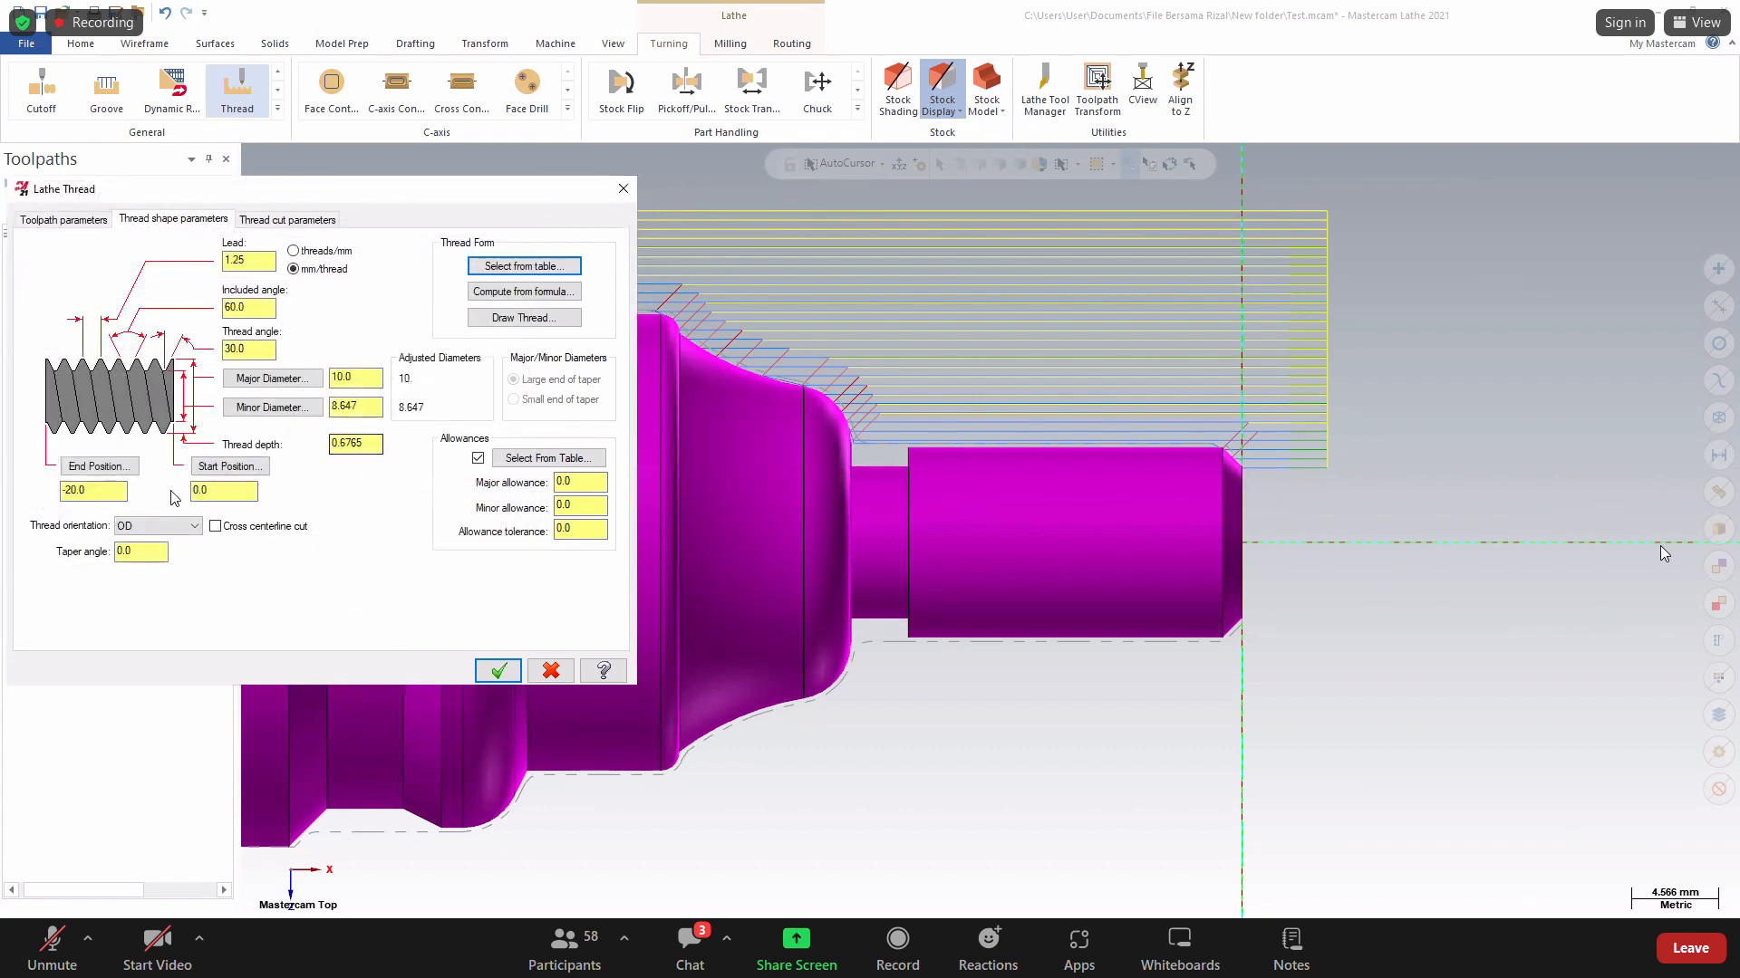
Pick the thread's start at the shaft's end face and its end at the undercut shoulder (Z -17.5), and generate the threading toolpath.
click(228, 466)
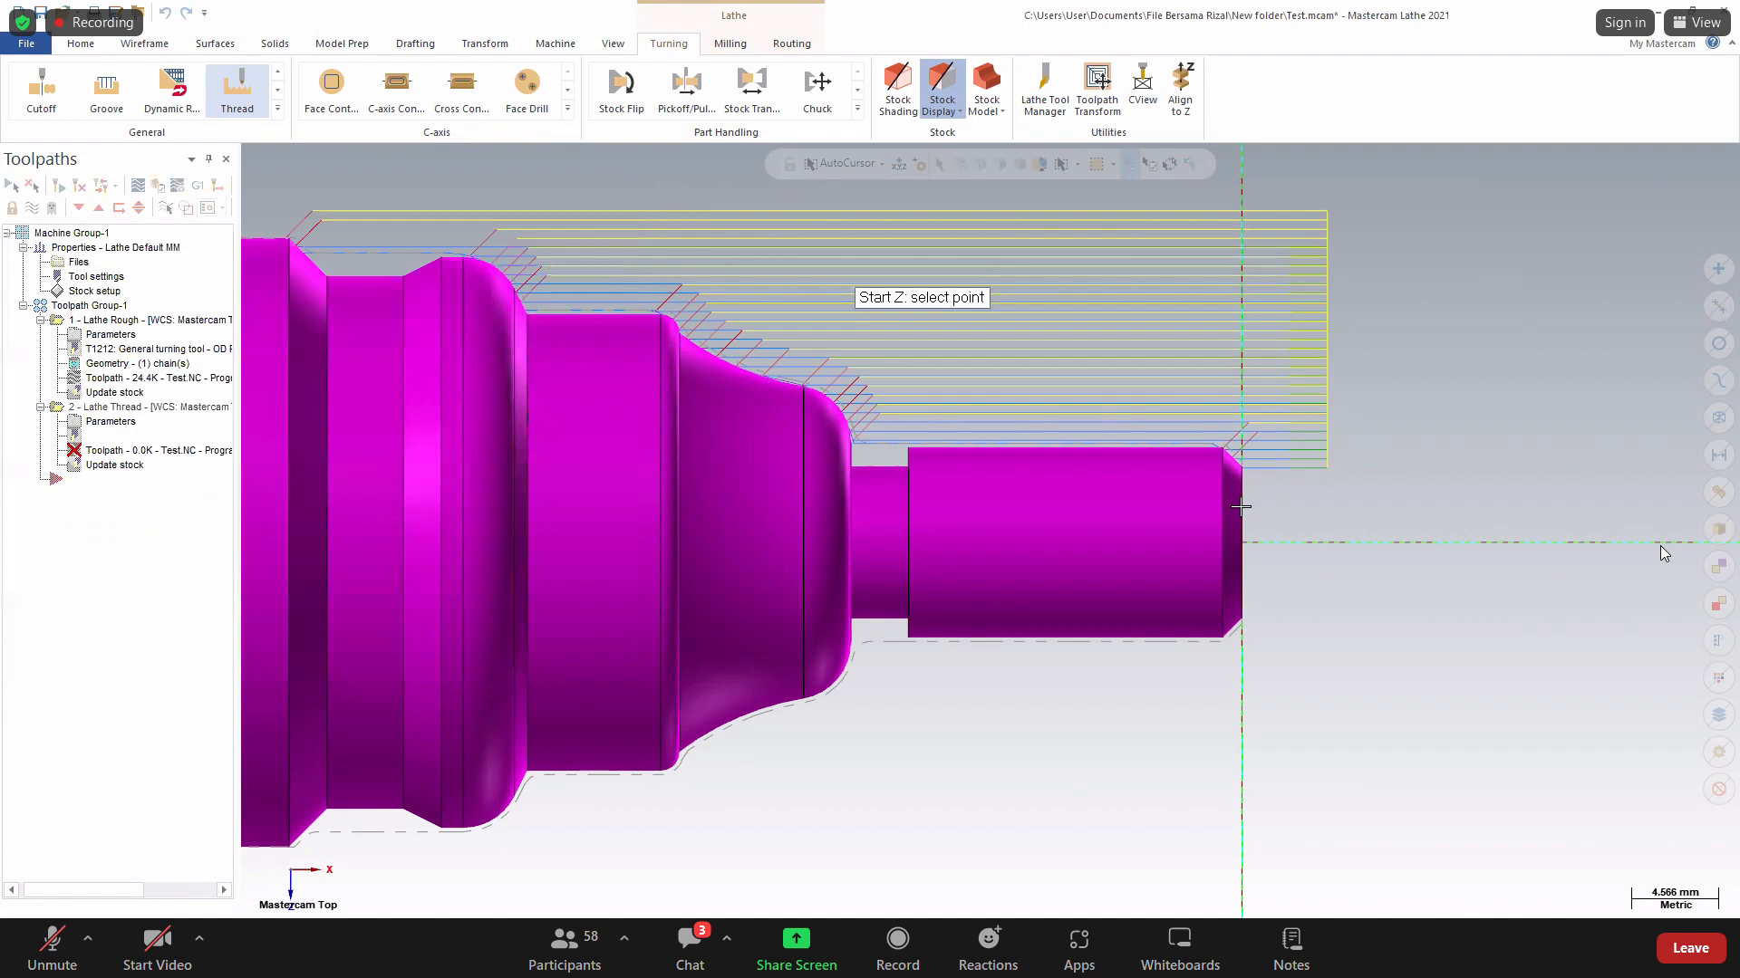
click(1240, 507)
click(112, 471)
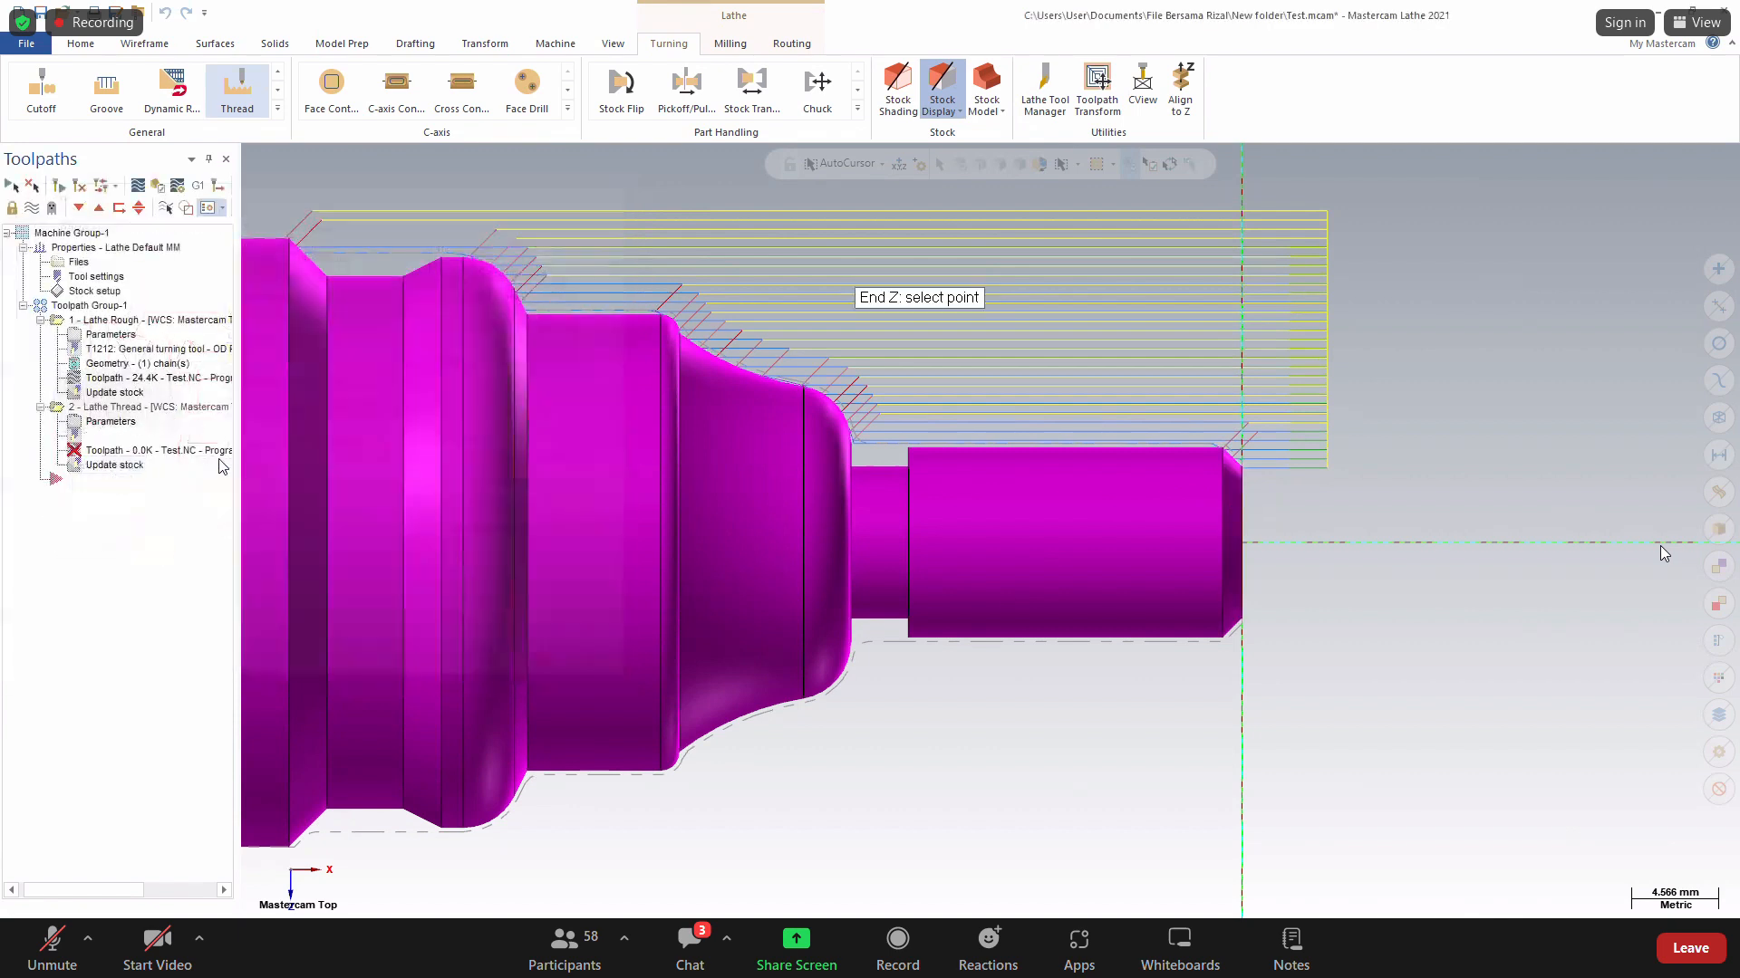
click(909, 468)
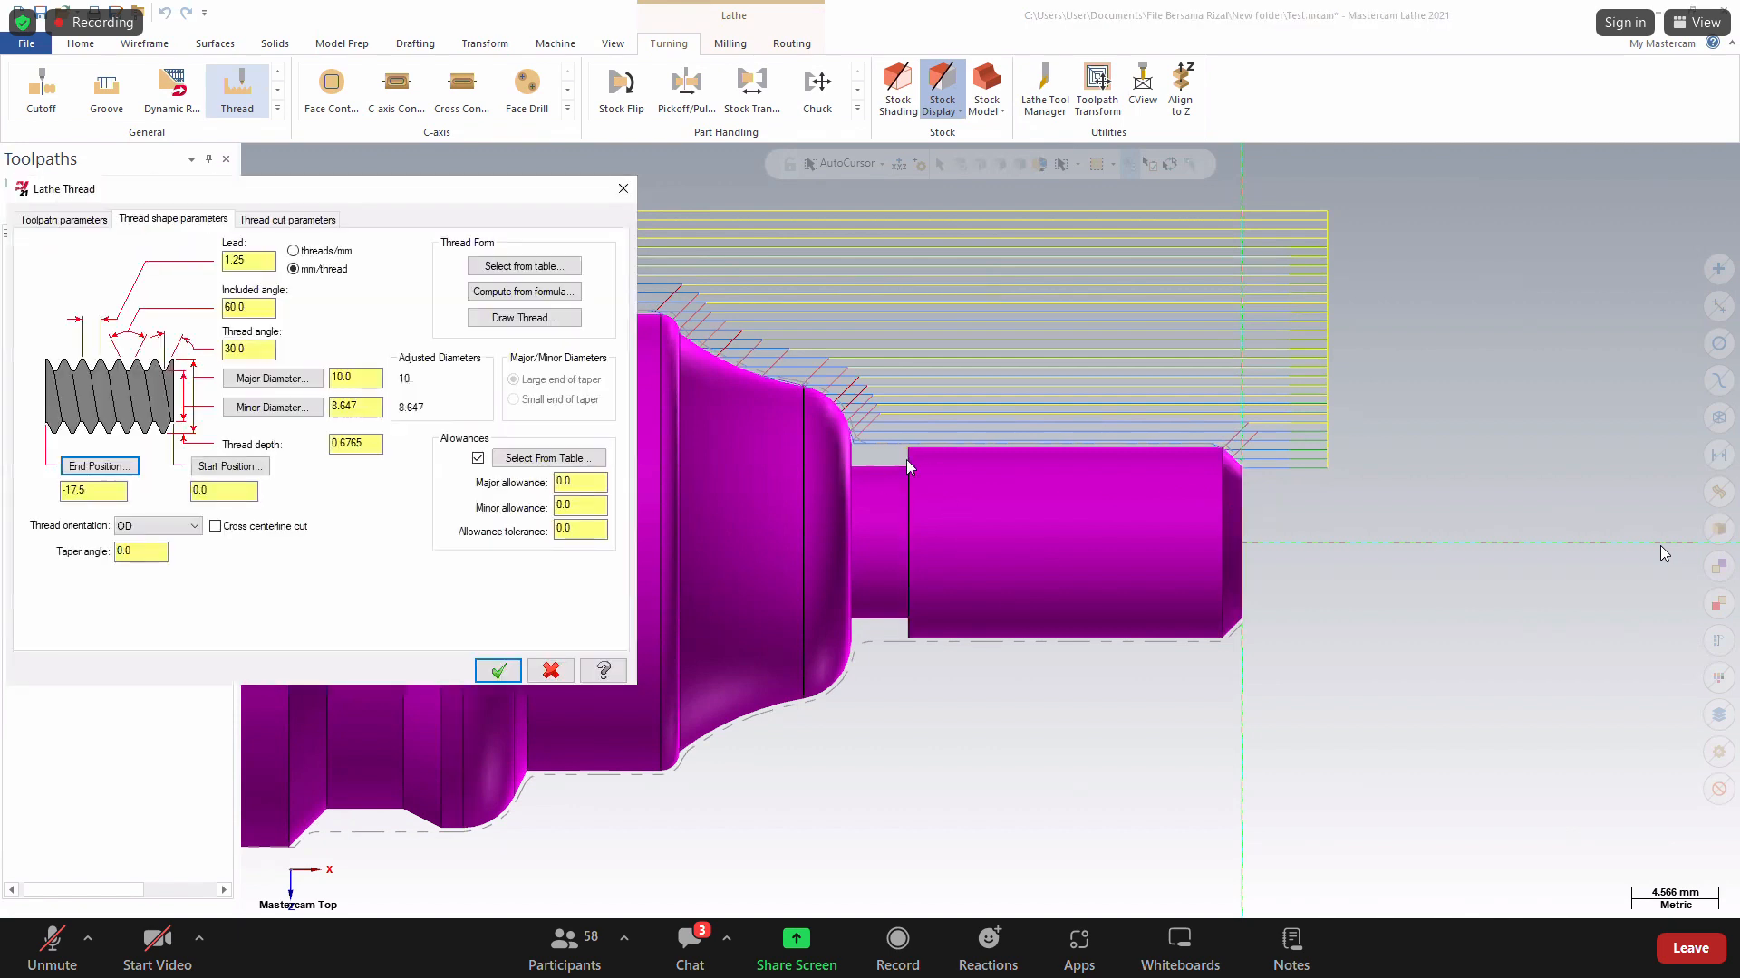
click(498, 671)
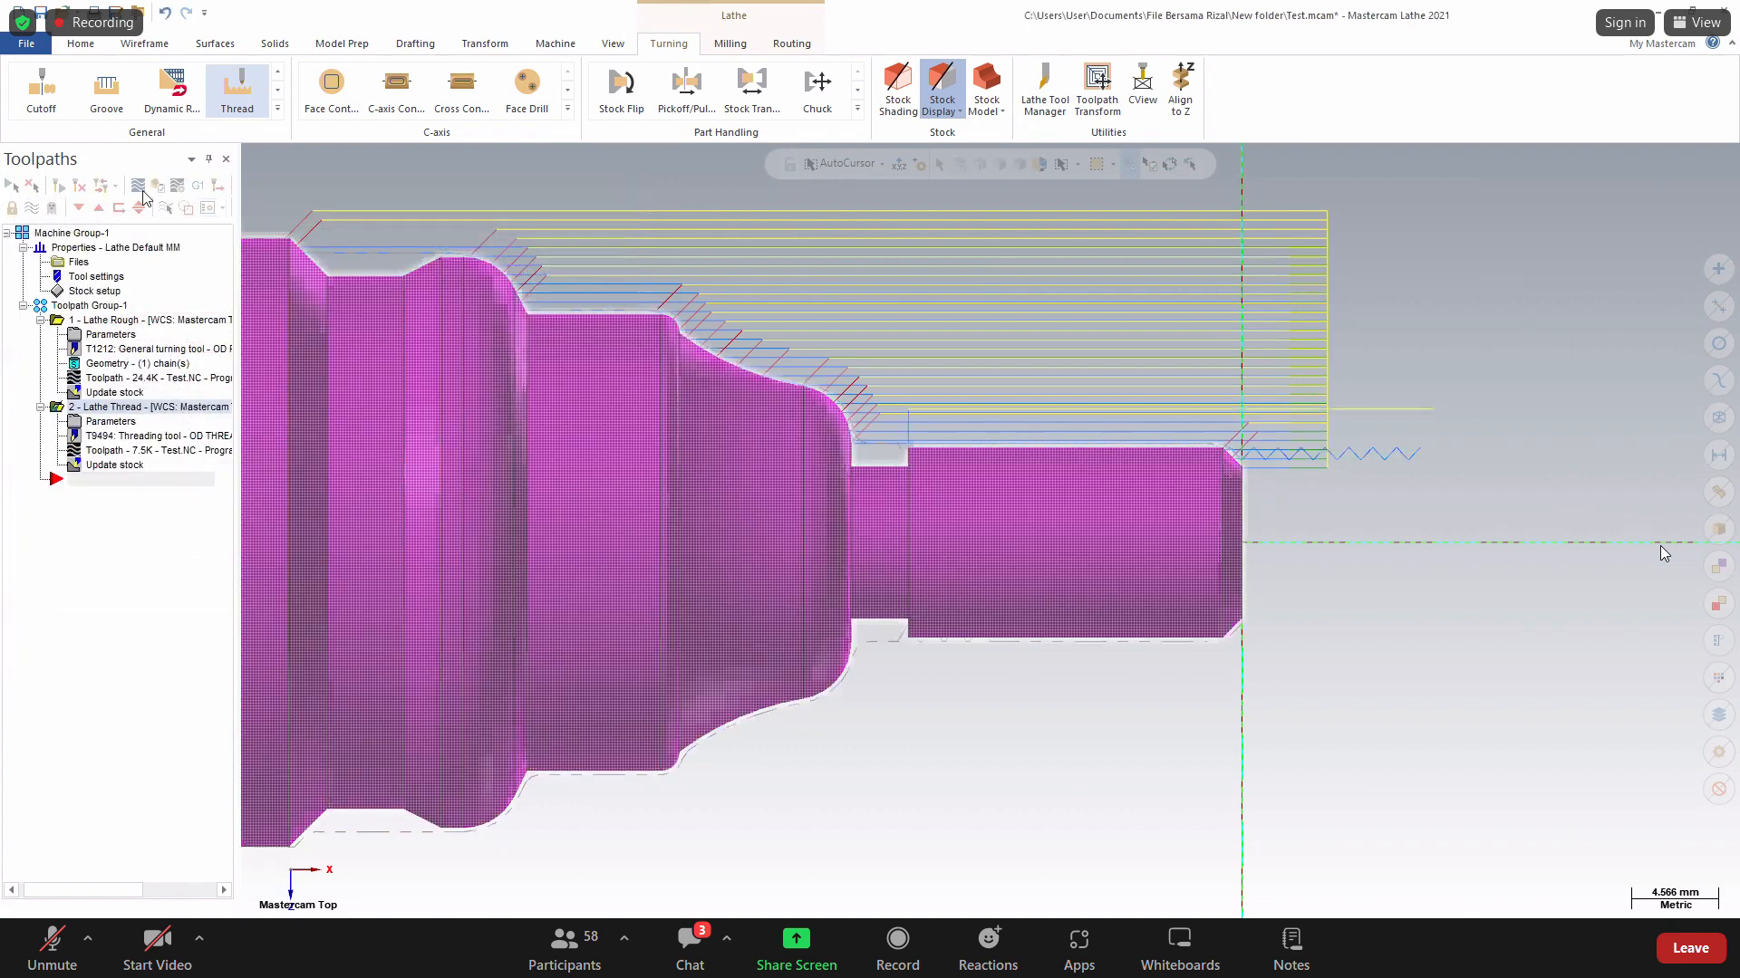
Define the left spindle's chuck jaws in the stock setup with their user-defined Z position at -60 mm.
scroll(1184, 698, down, 4)
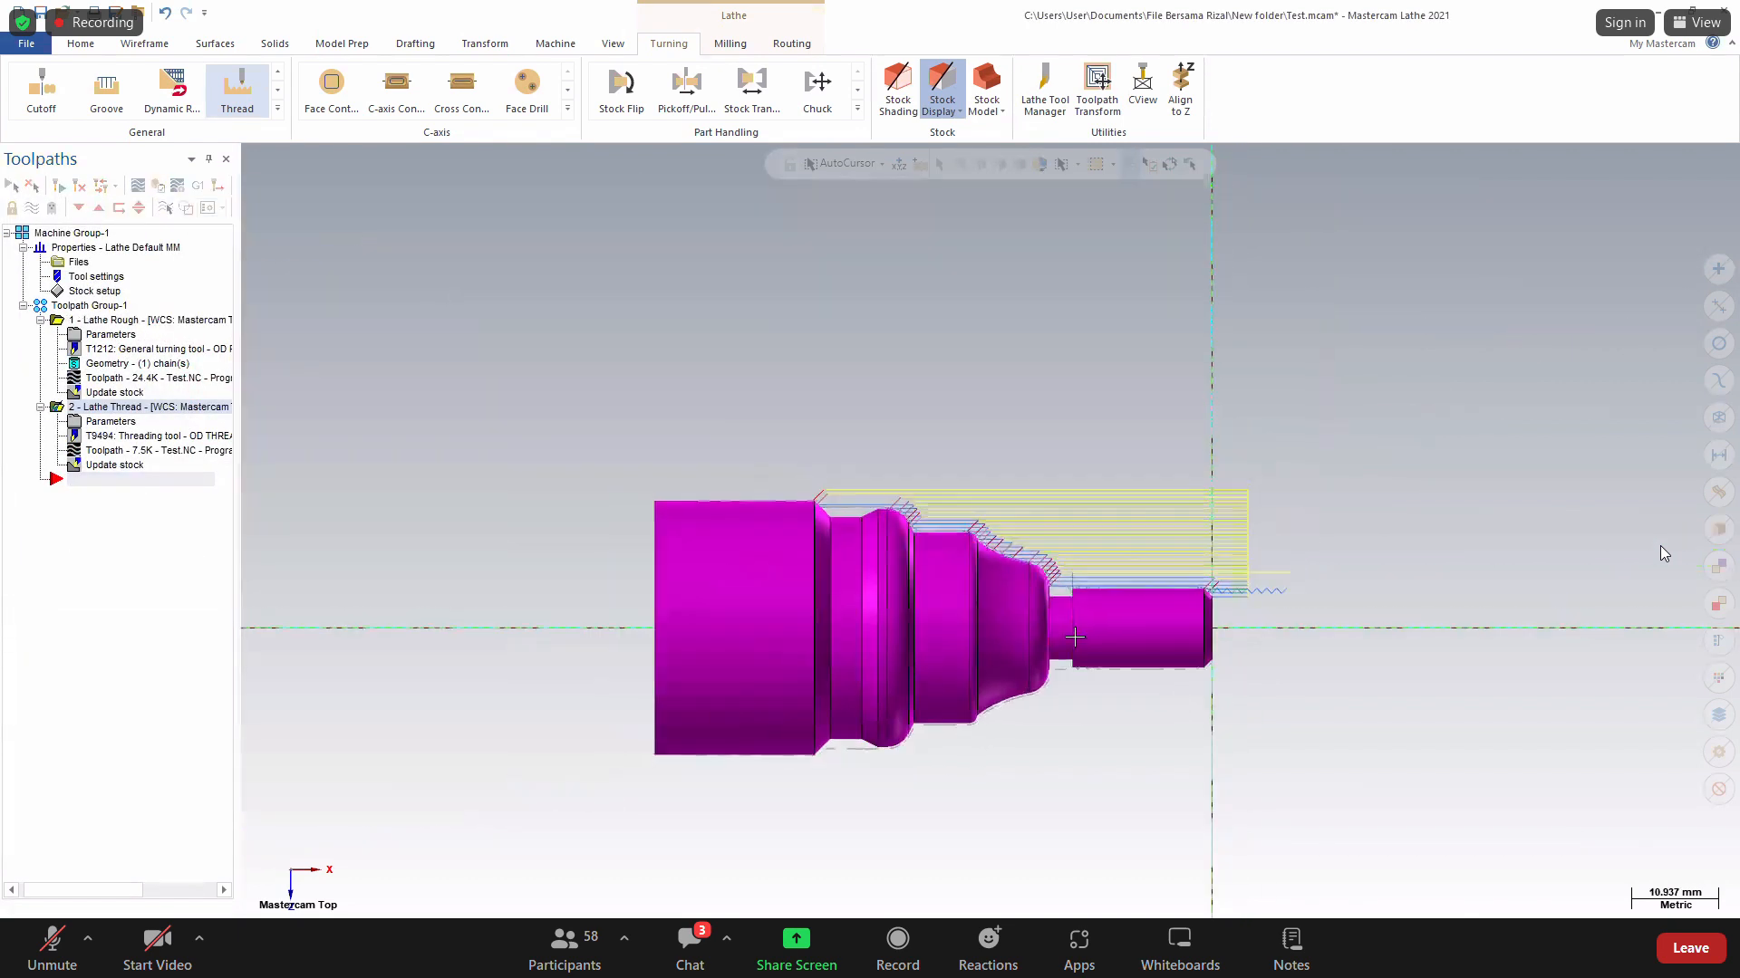
click(68, 291)
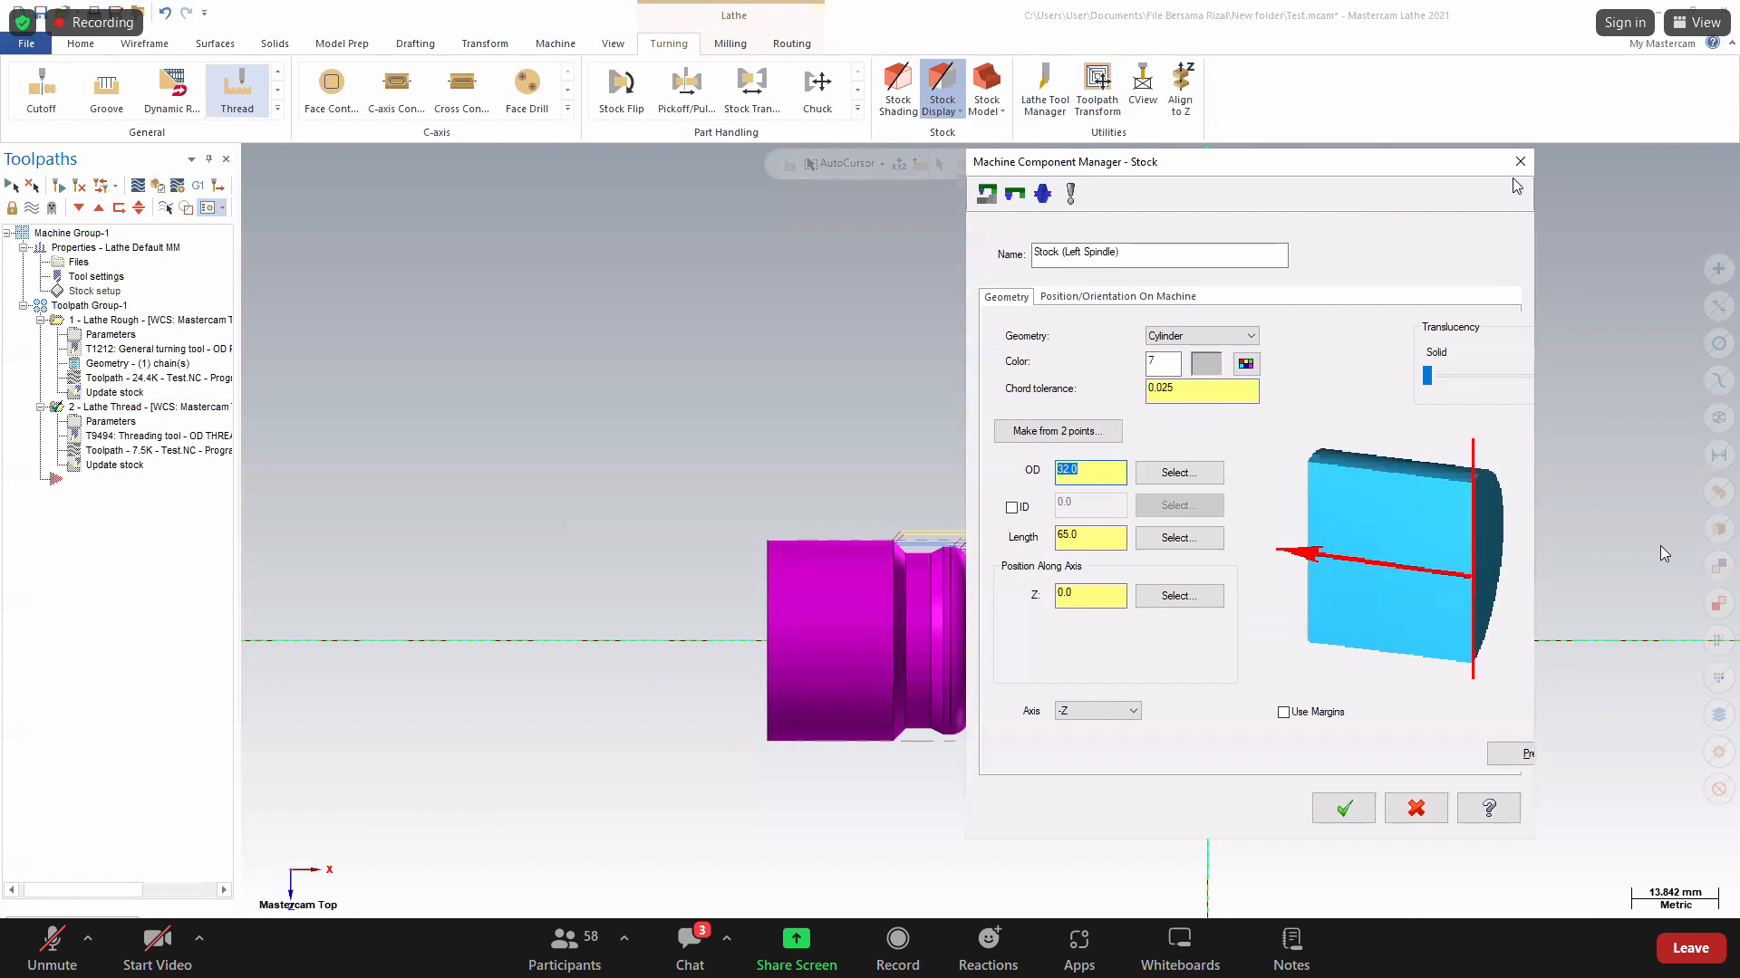
click(1520, 161)
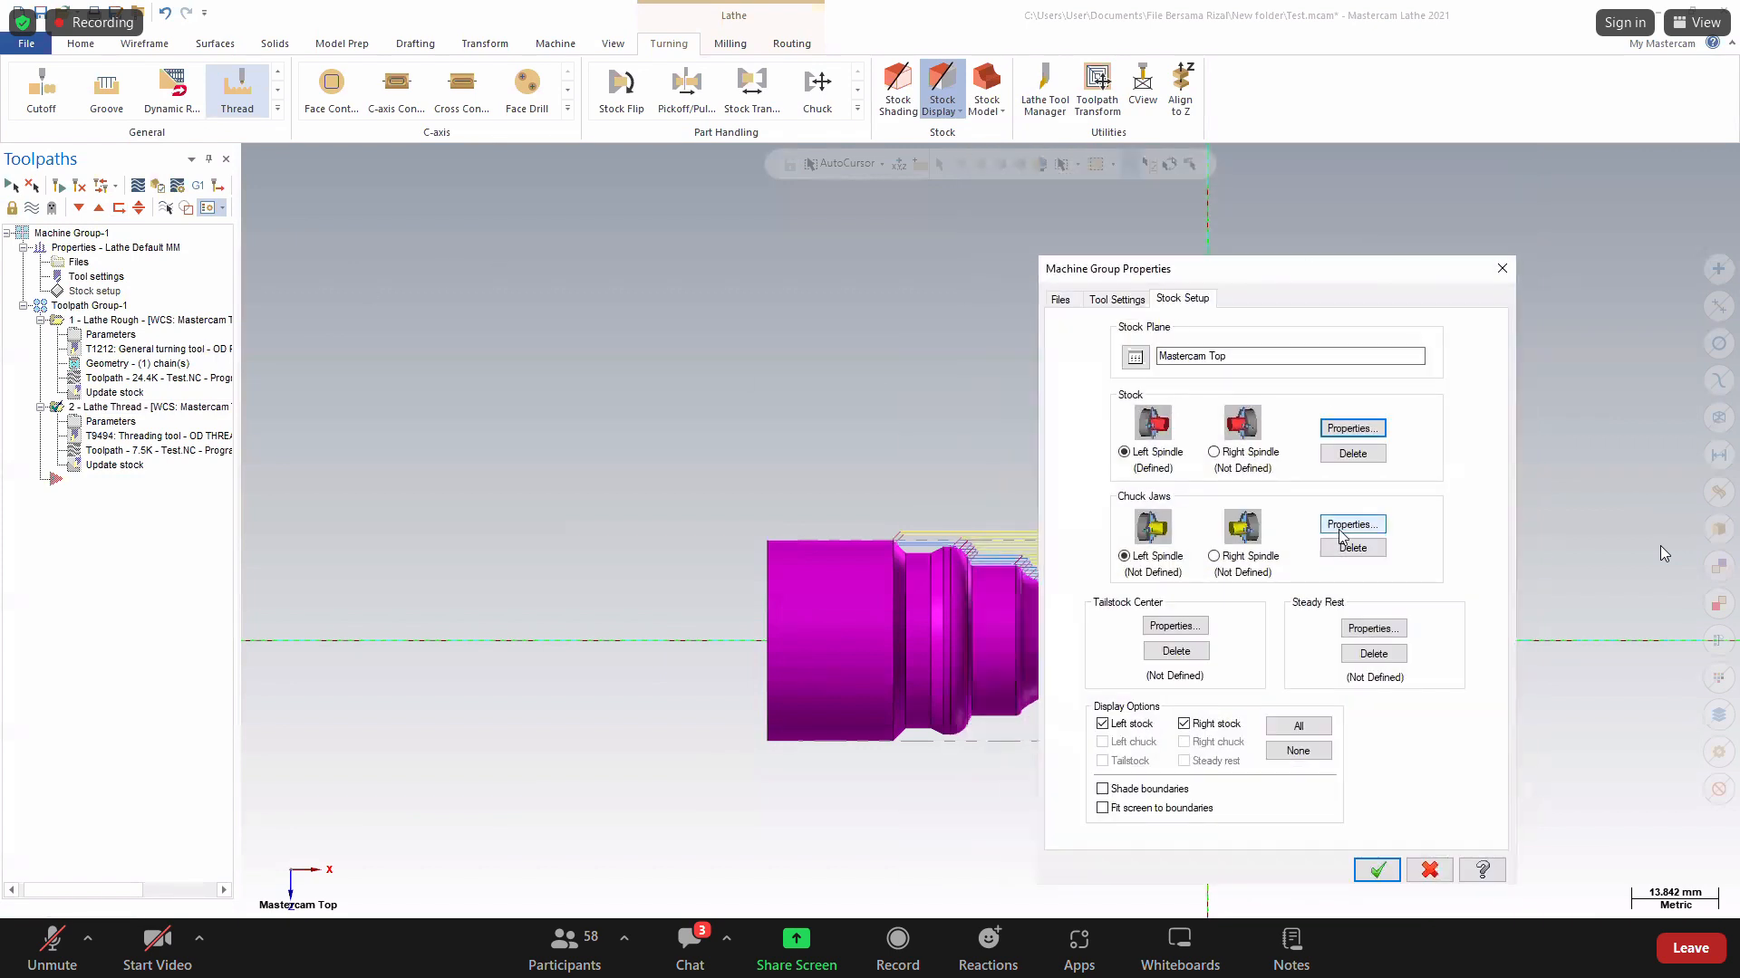
click(1340, 530)
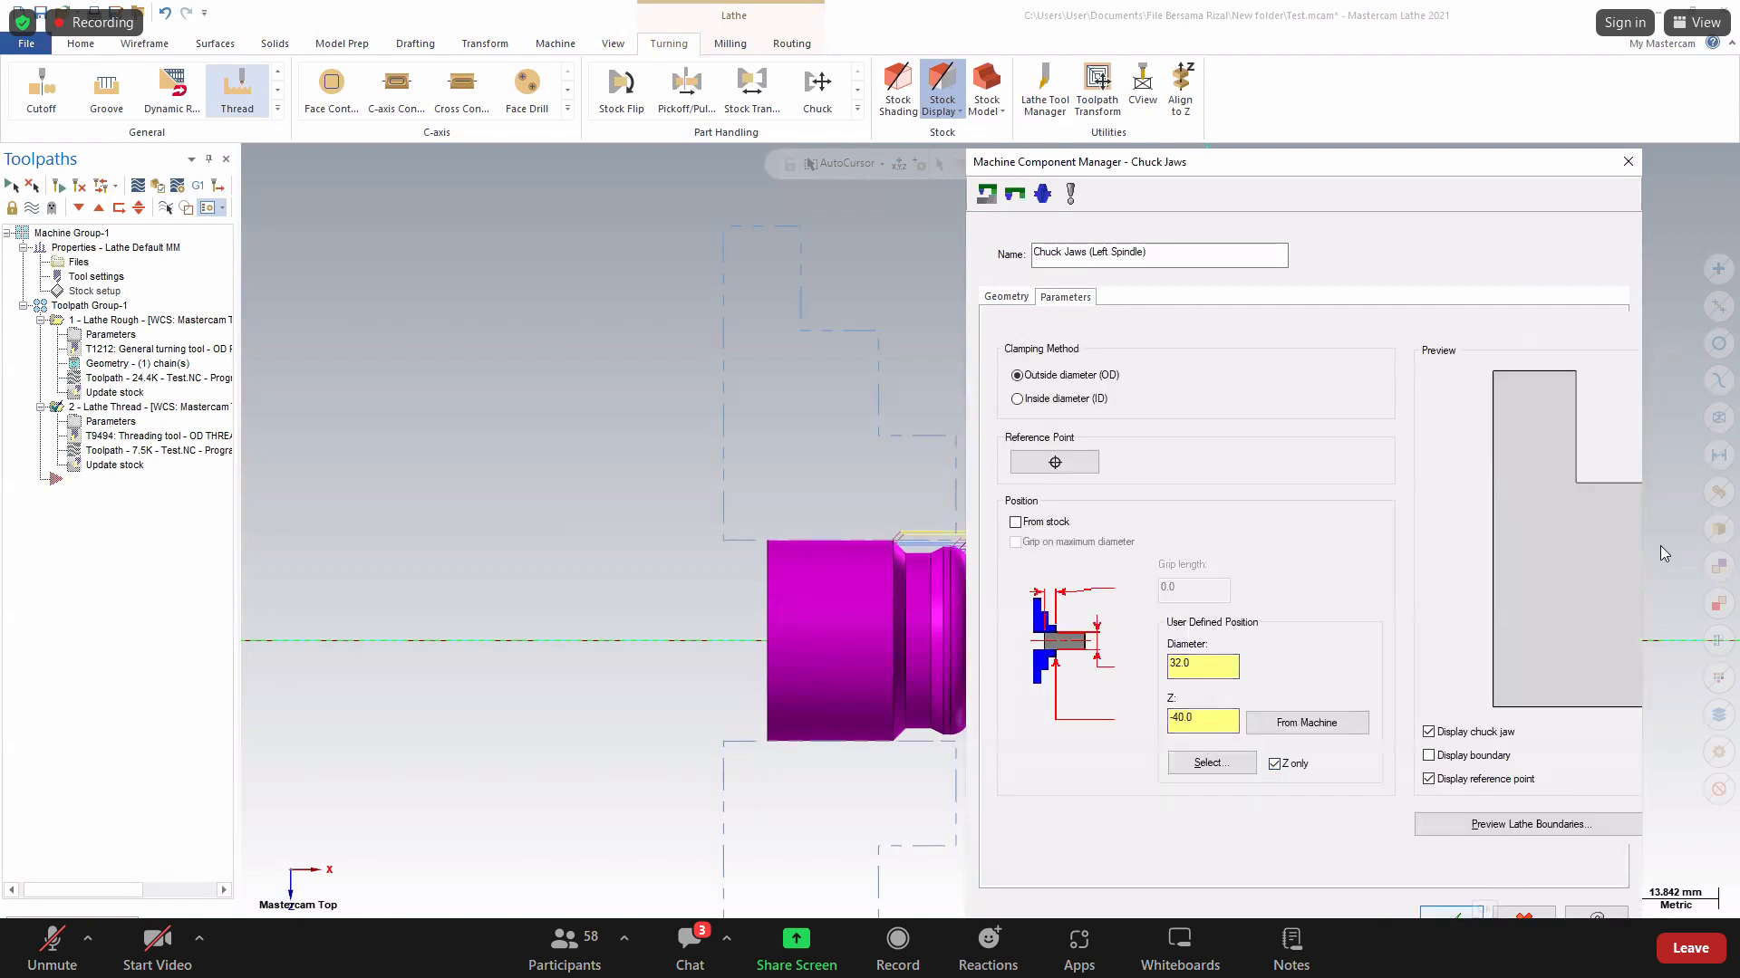
drag(1232, 730, 1153, 728)
text(-60)
key(Return)
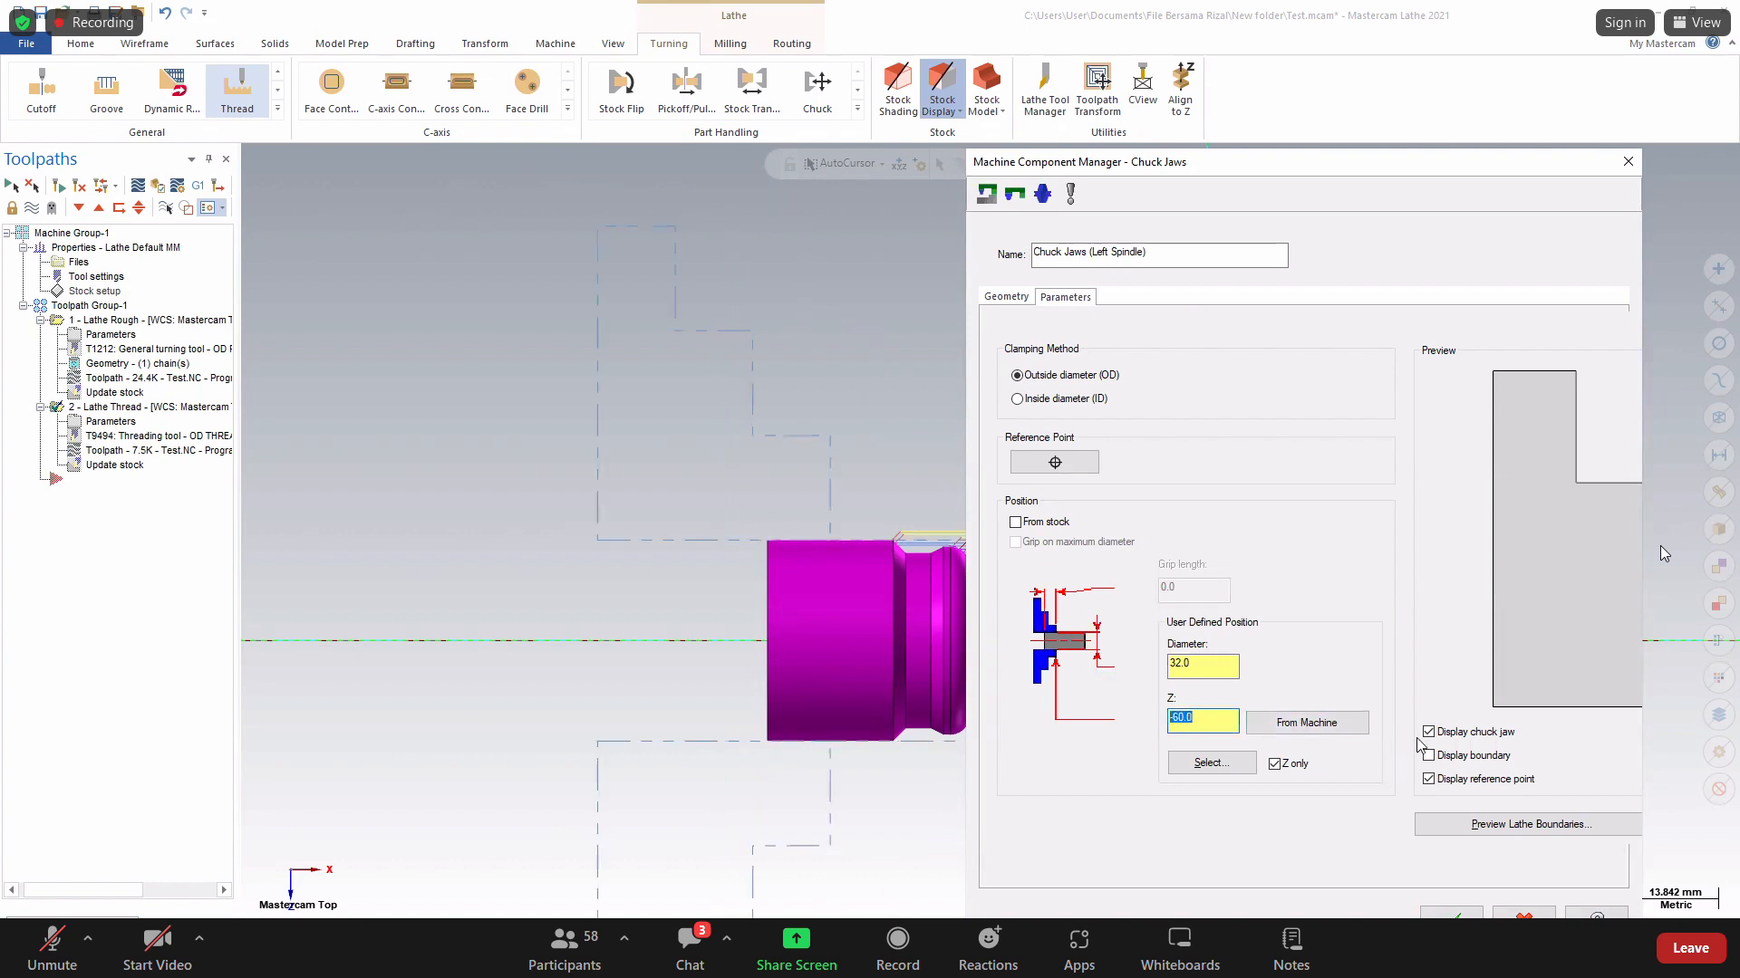
click(1450, 916)
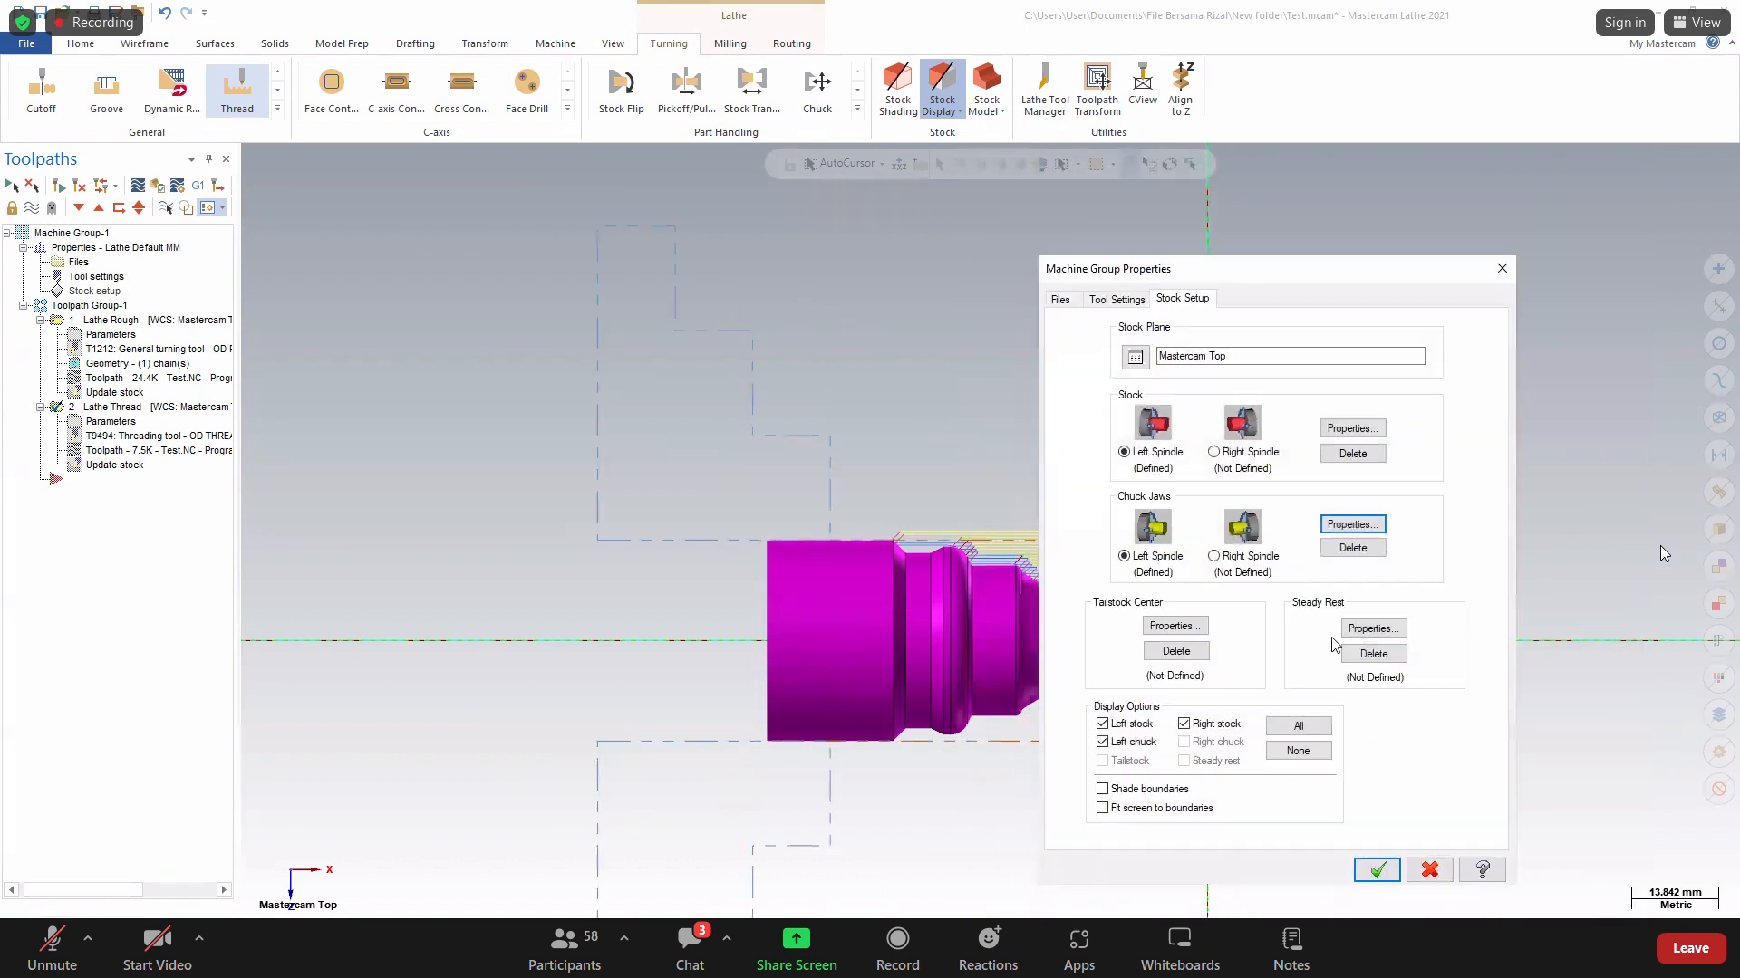
click(1379, 870)
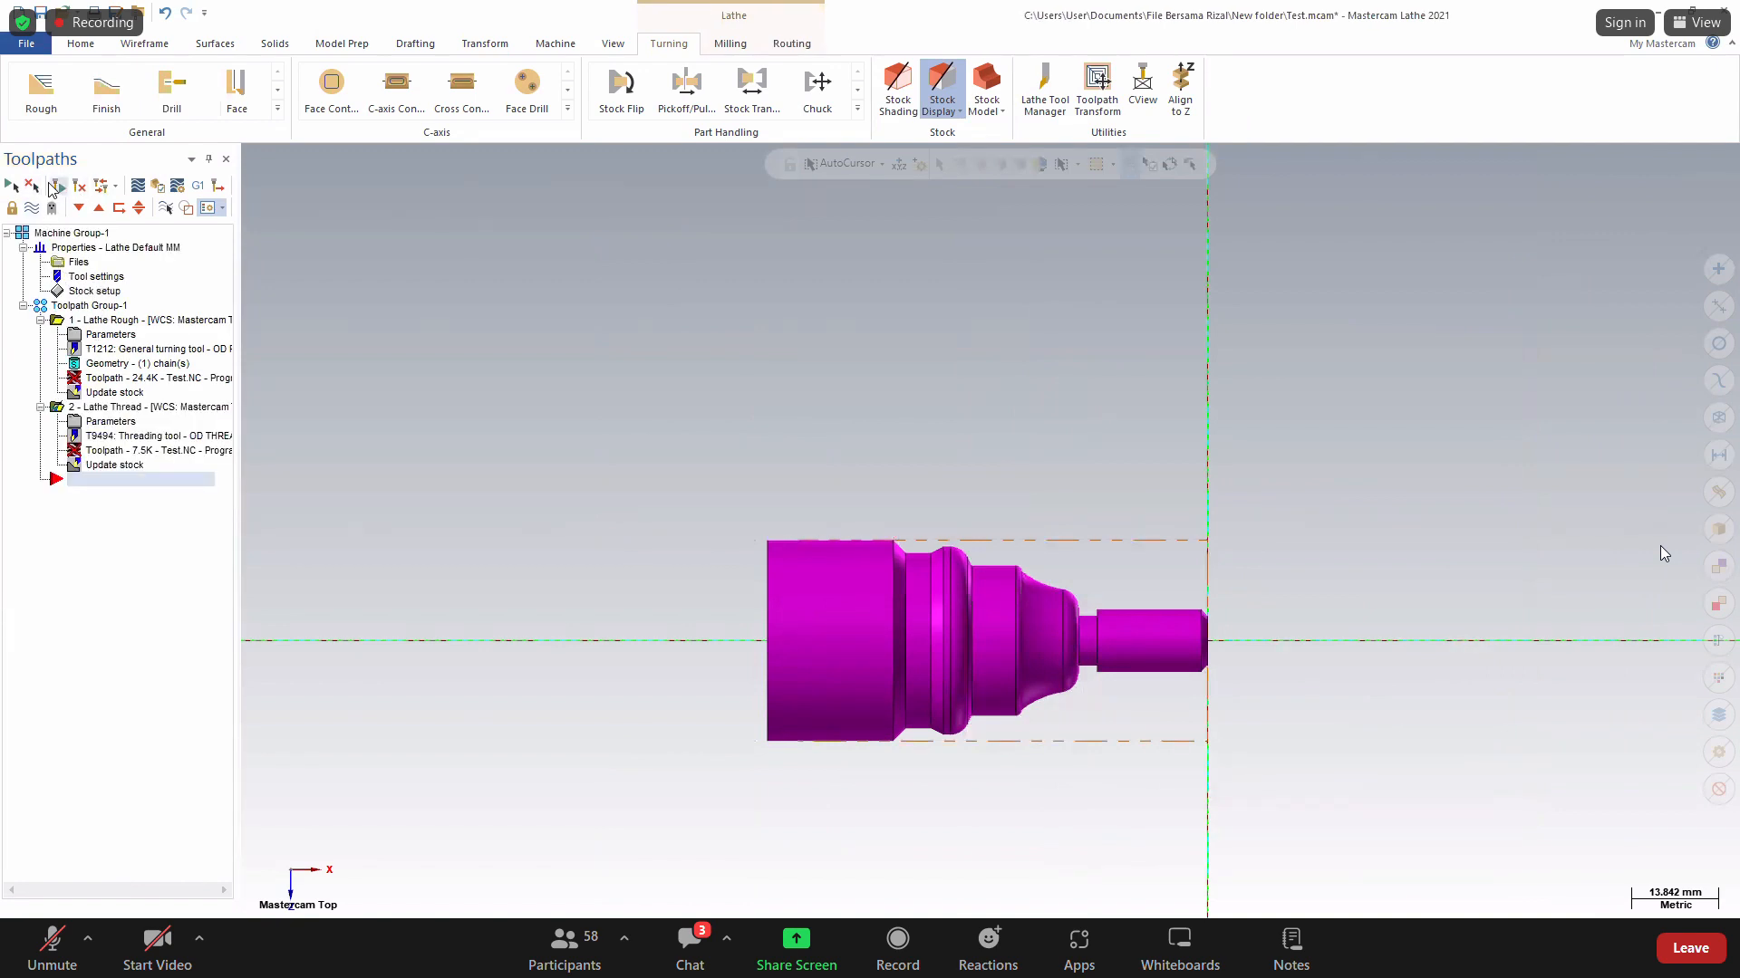
Regenerate the roughing and threading toolpaths and play their full machining simulation in Verify.
click(59, 308)
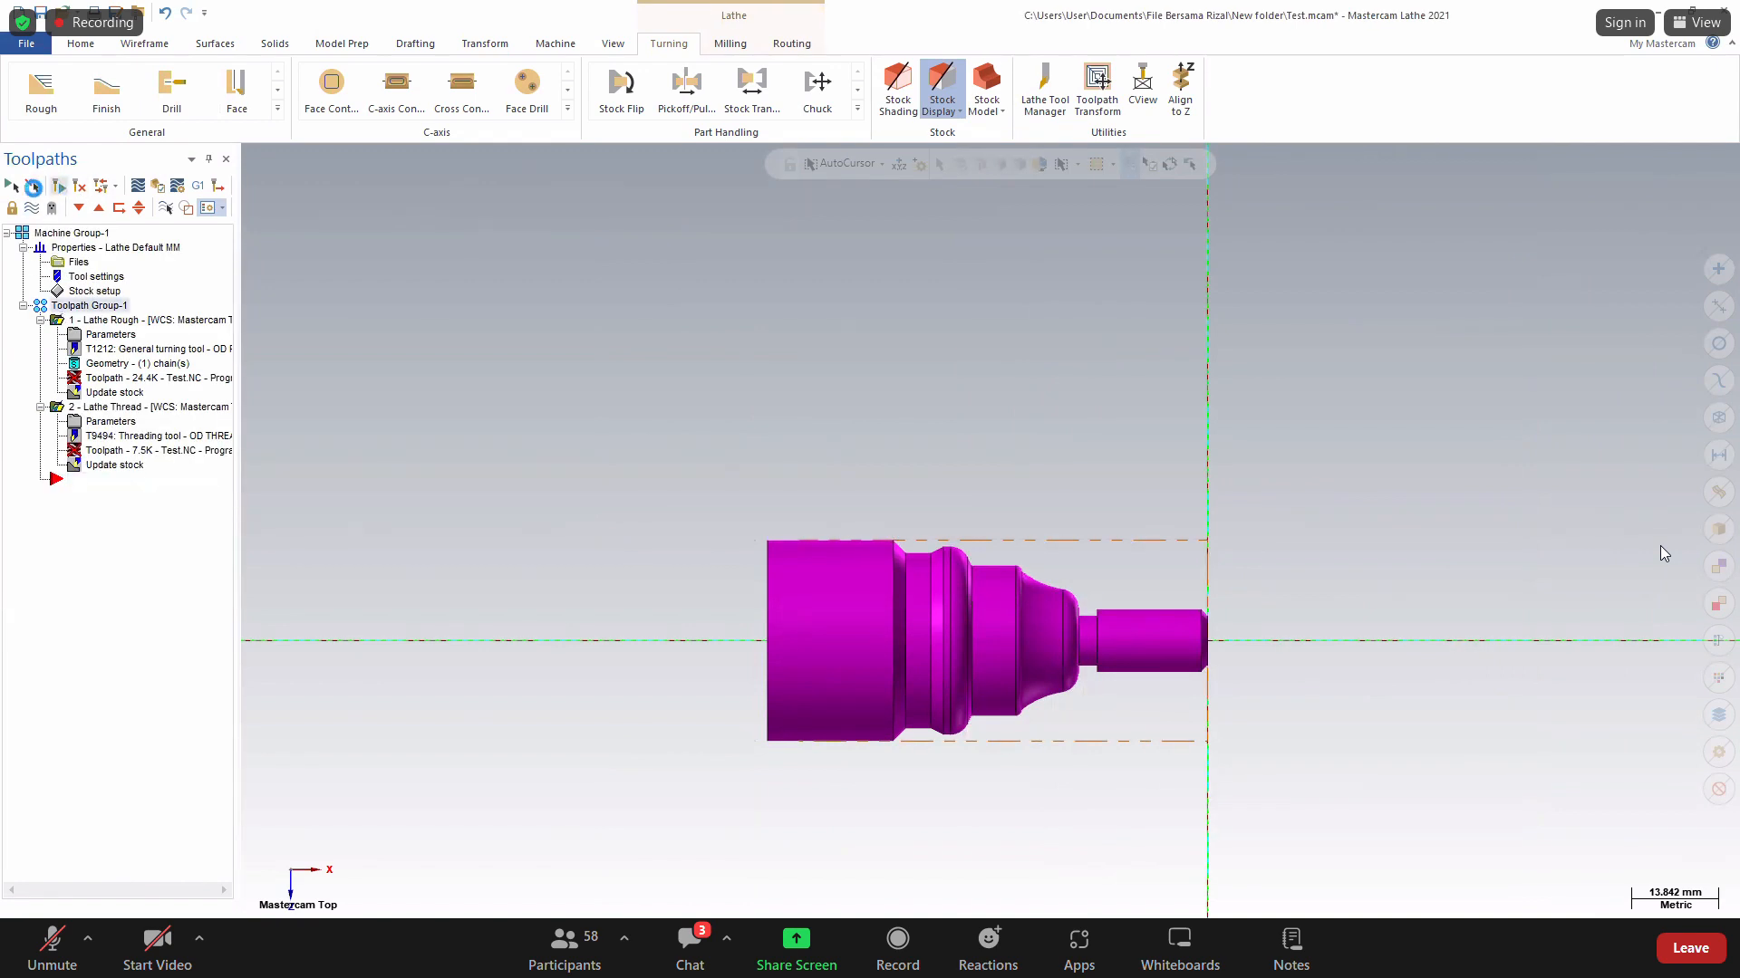
click(32, 187)
click(157, 185)
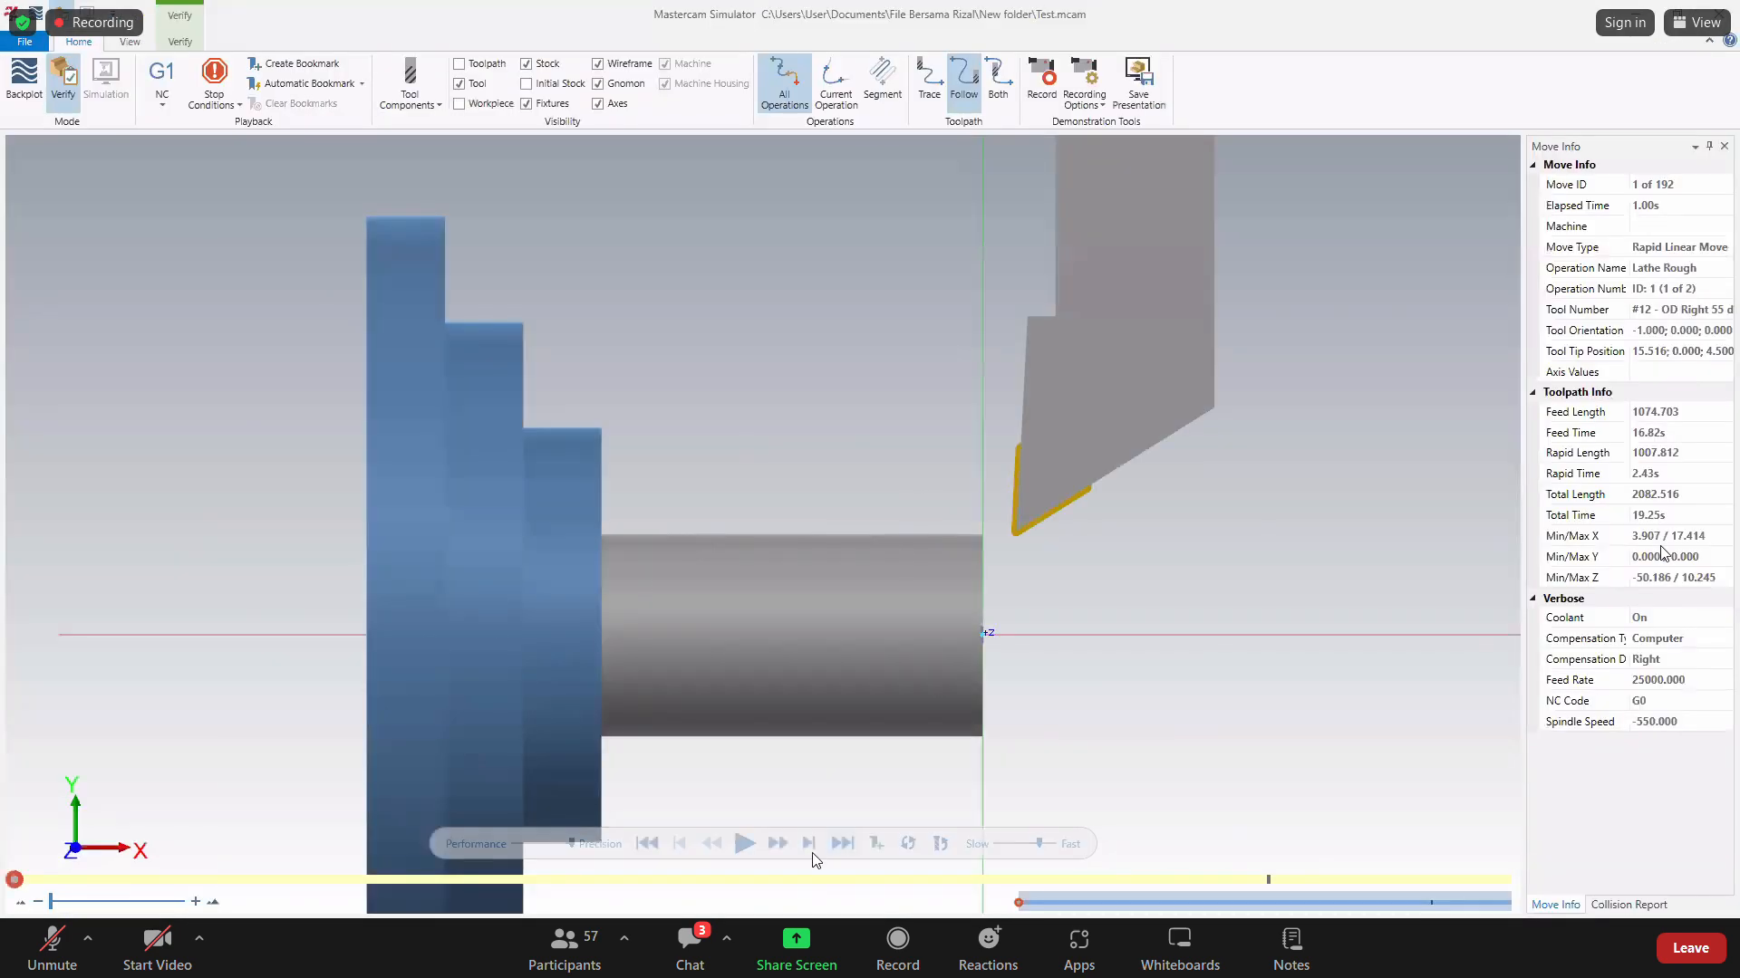
click(1006, 844)
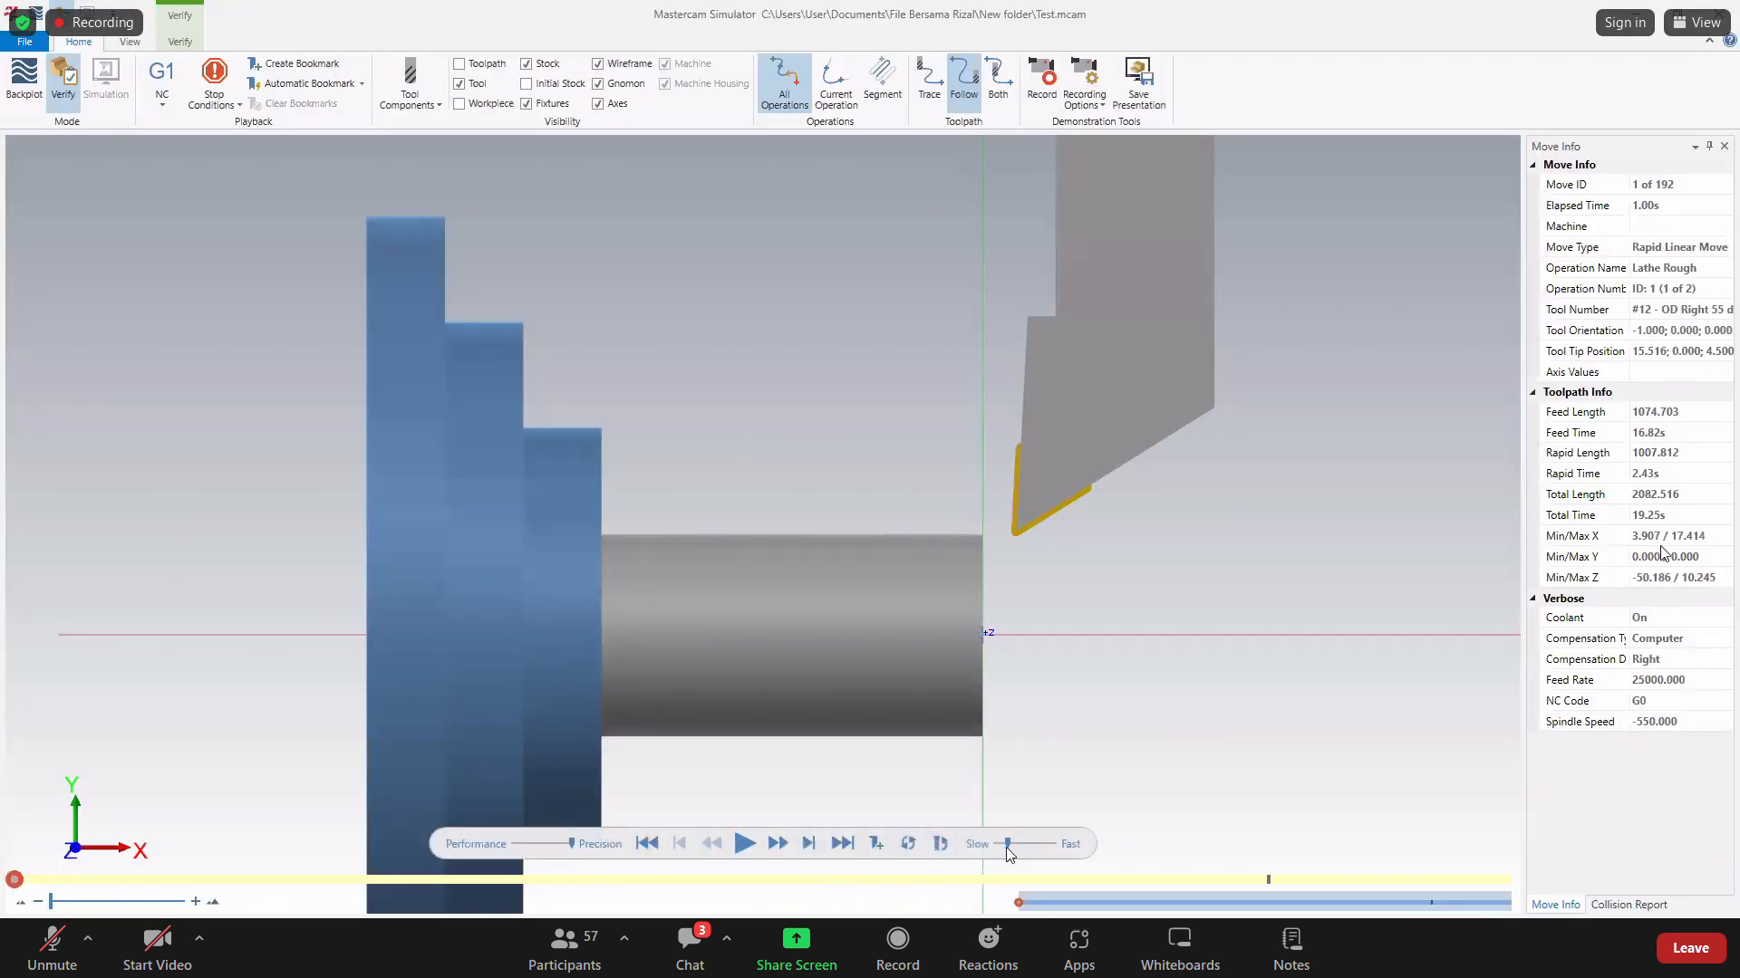
click(744, 846)
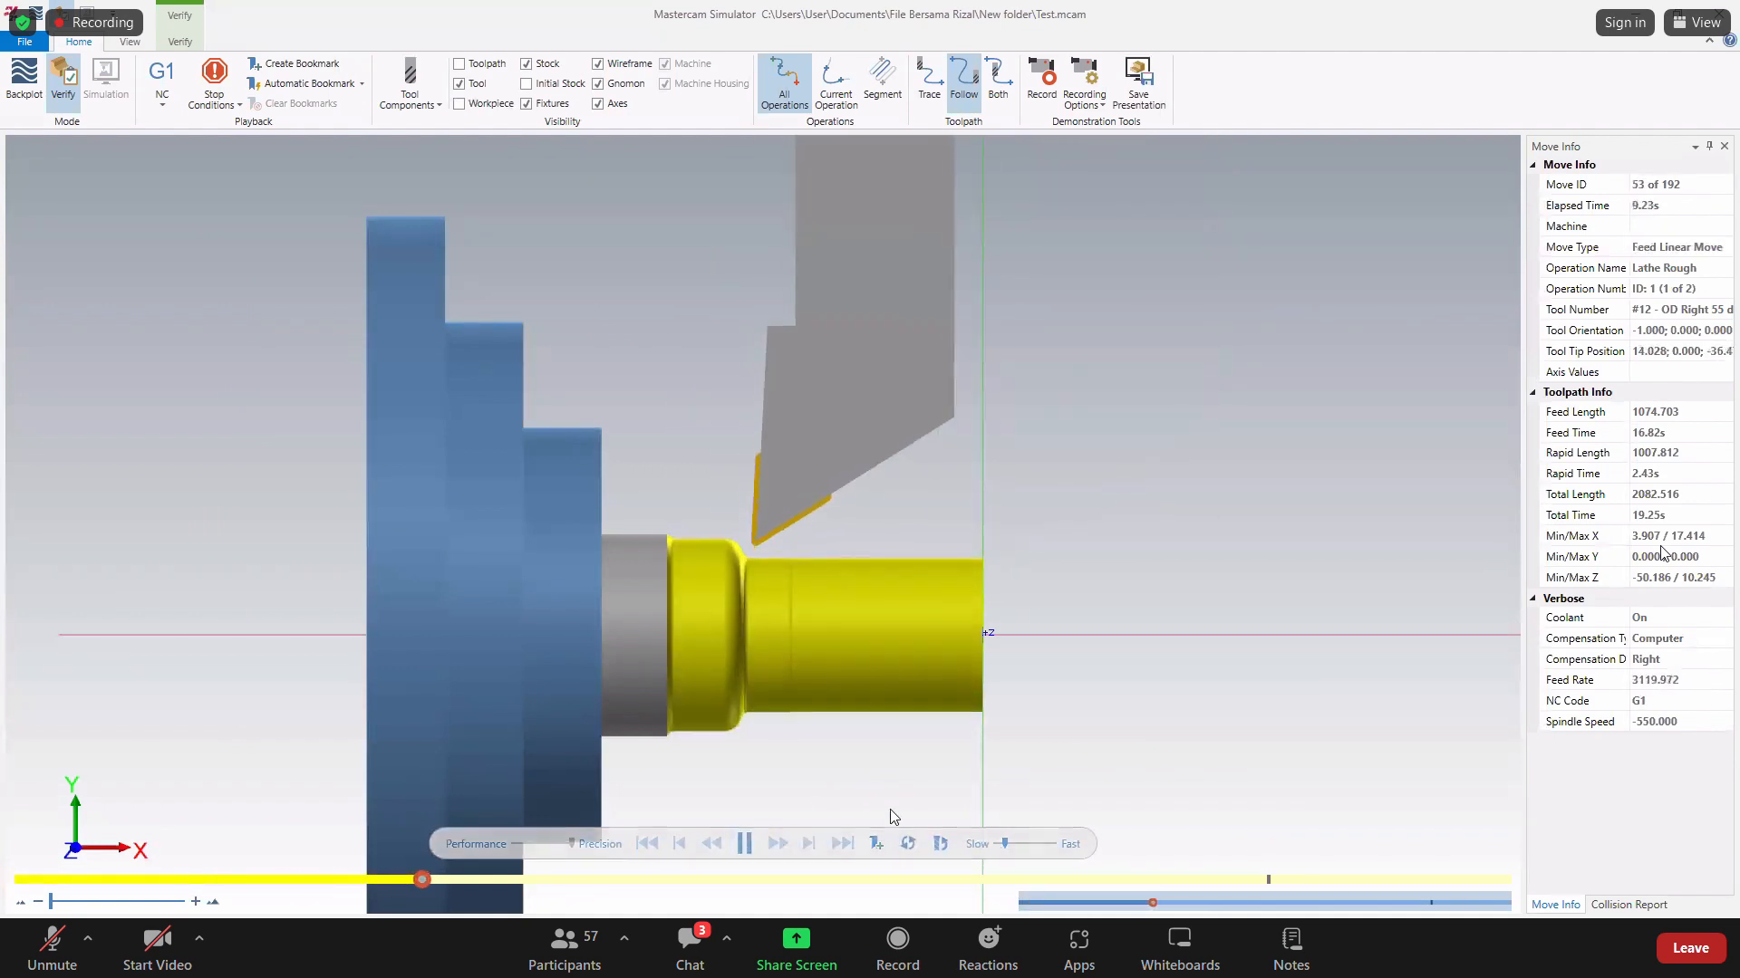
click(1019, 845)
scroll(915, 716, up, 3)
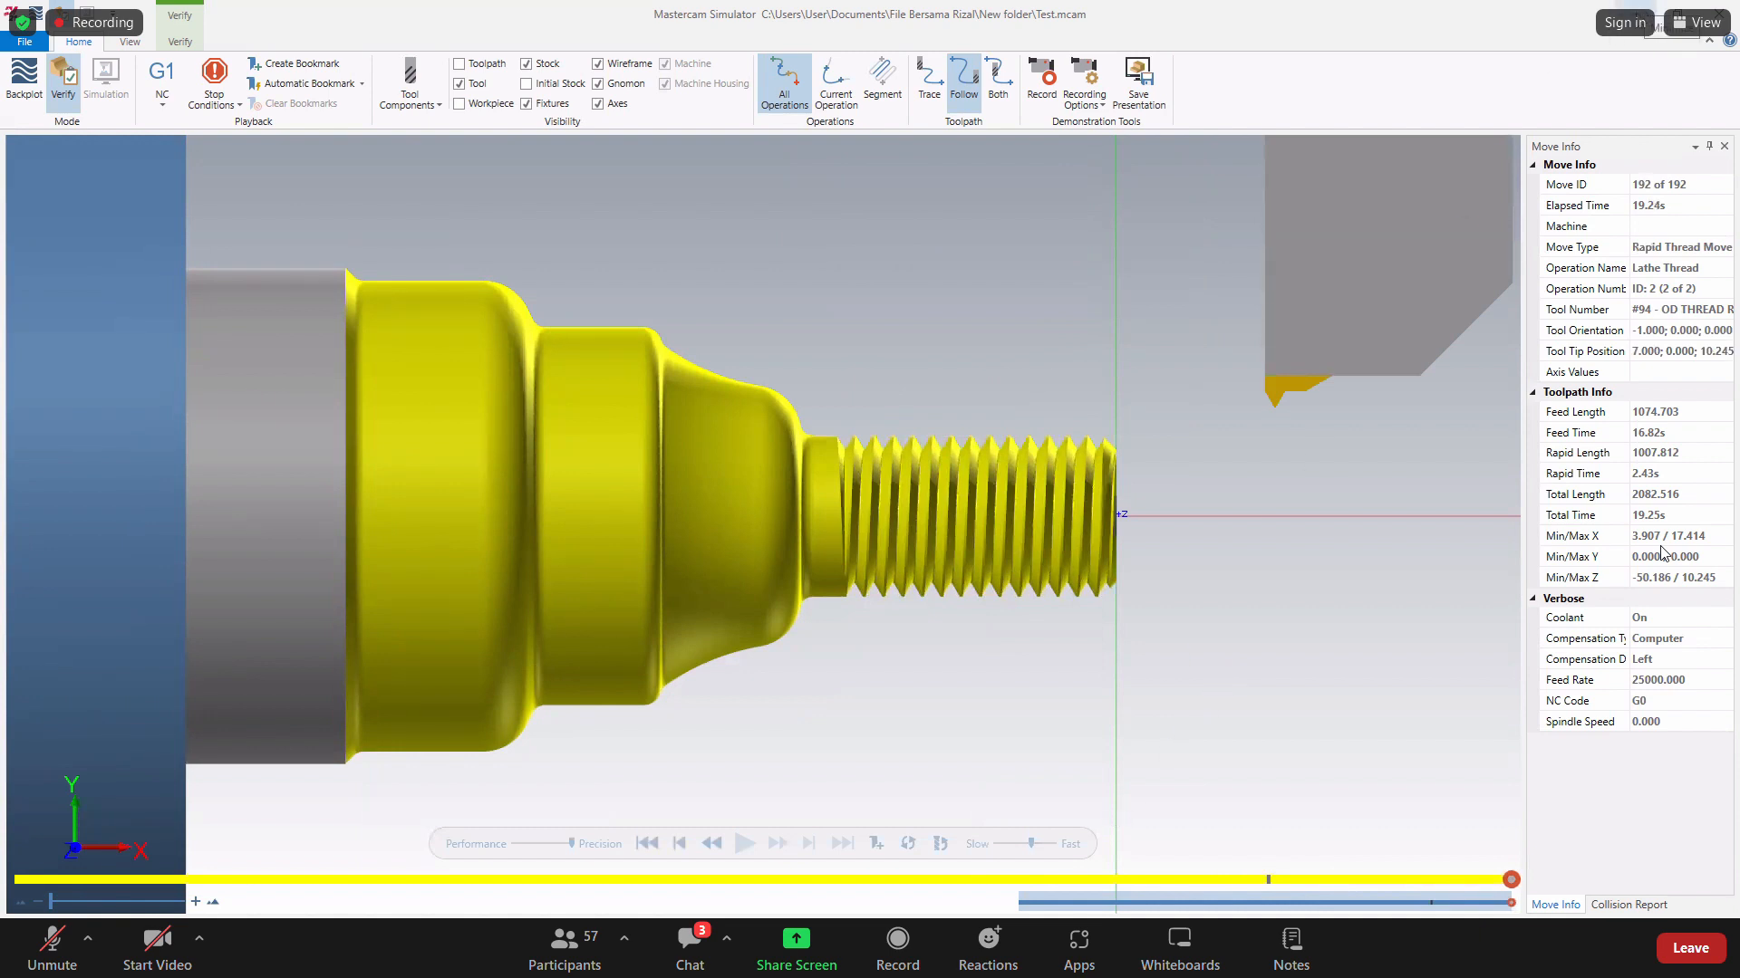
click(1640, 7)
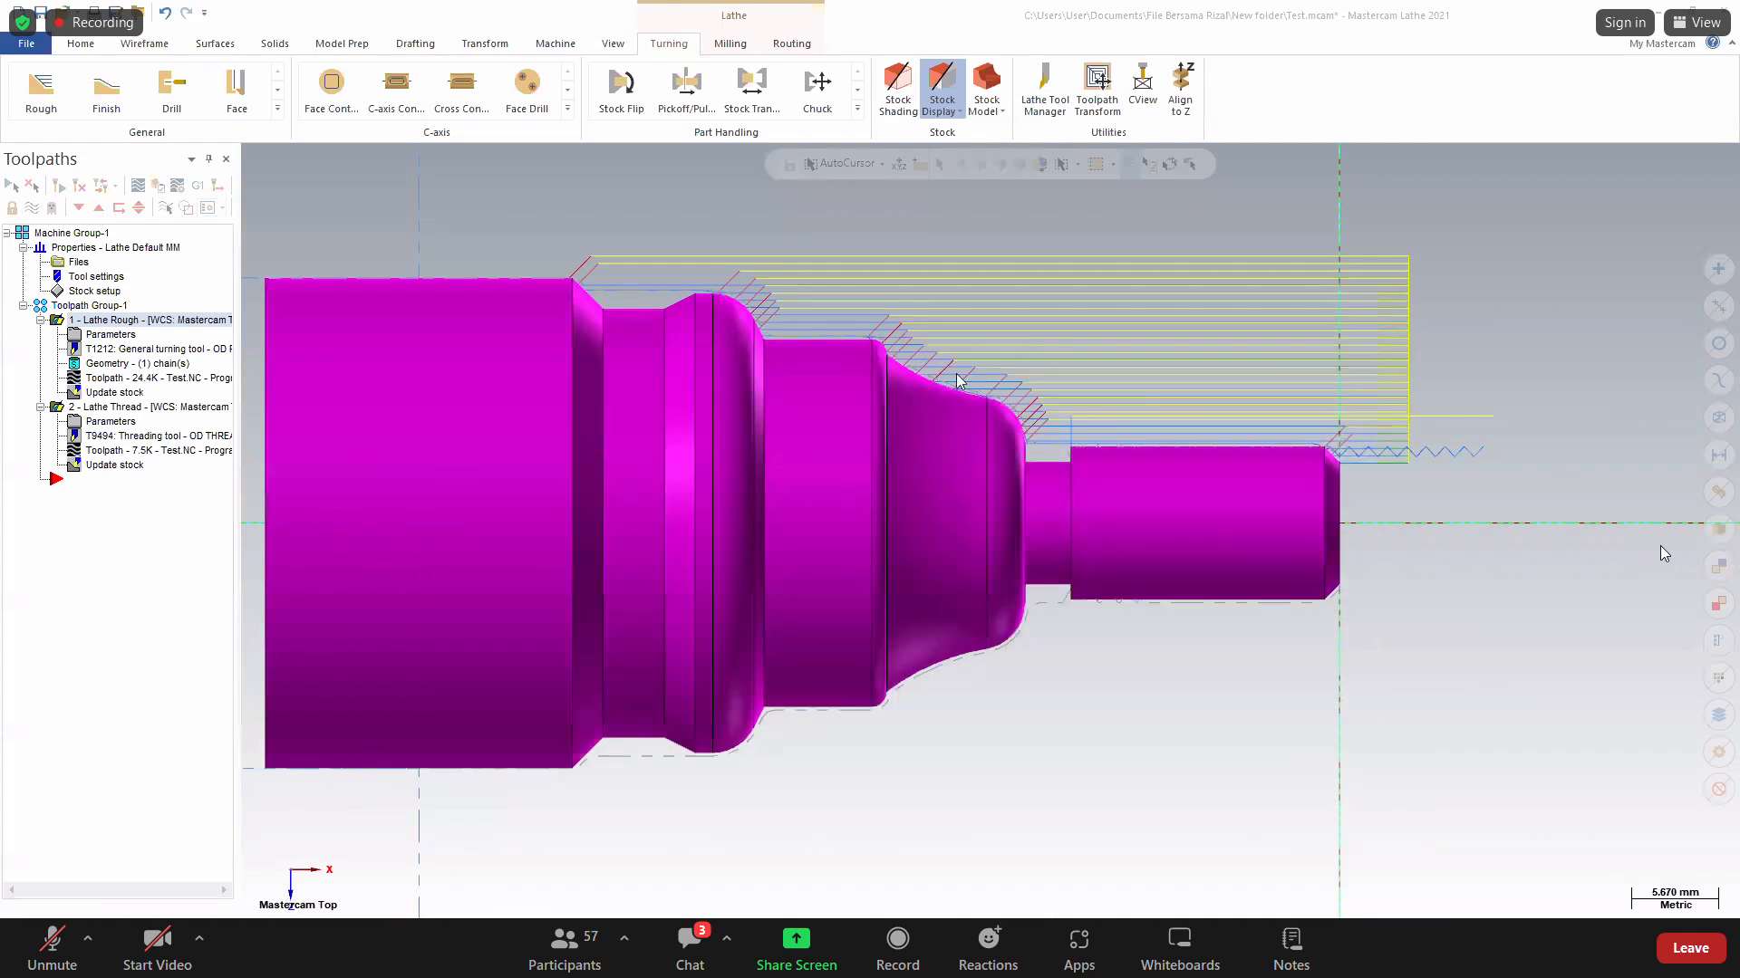
Post-process the lathe operations and save the NC file to the Desktop as Test 2.
scroll(725, 296, down, 1)
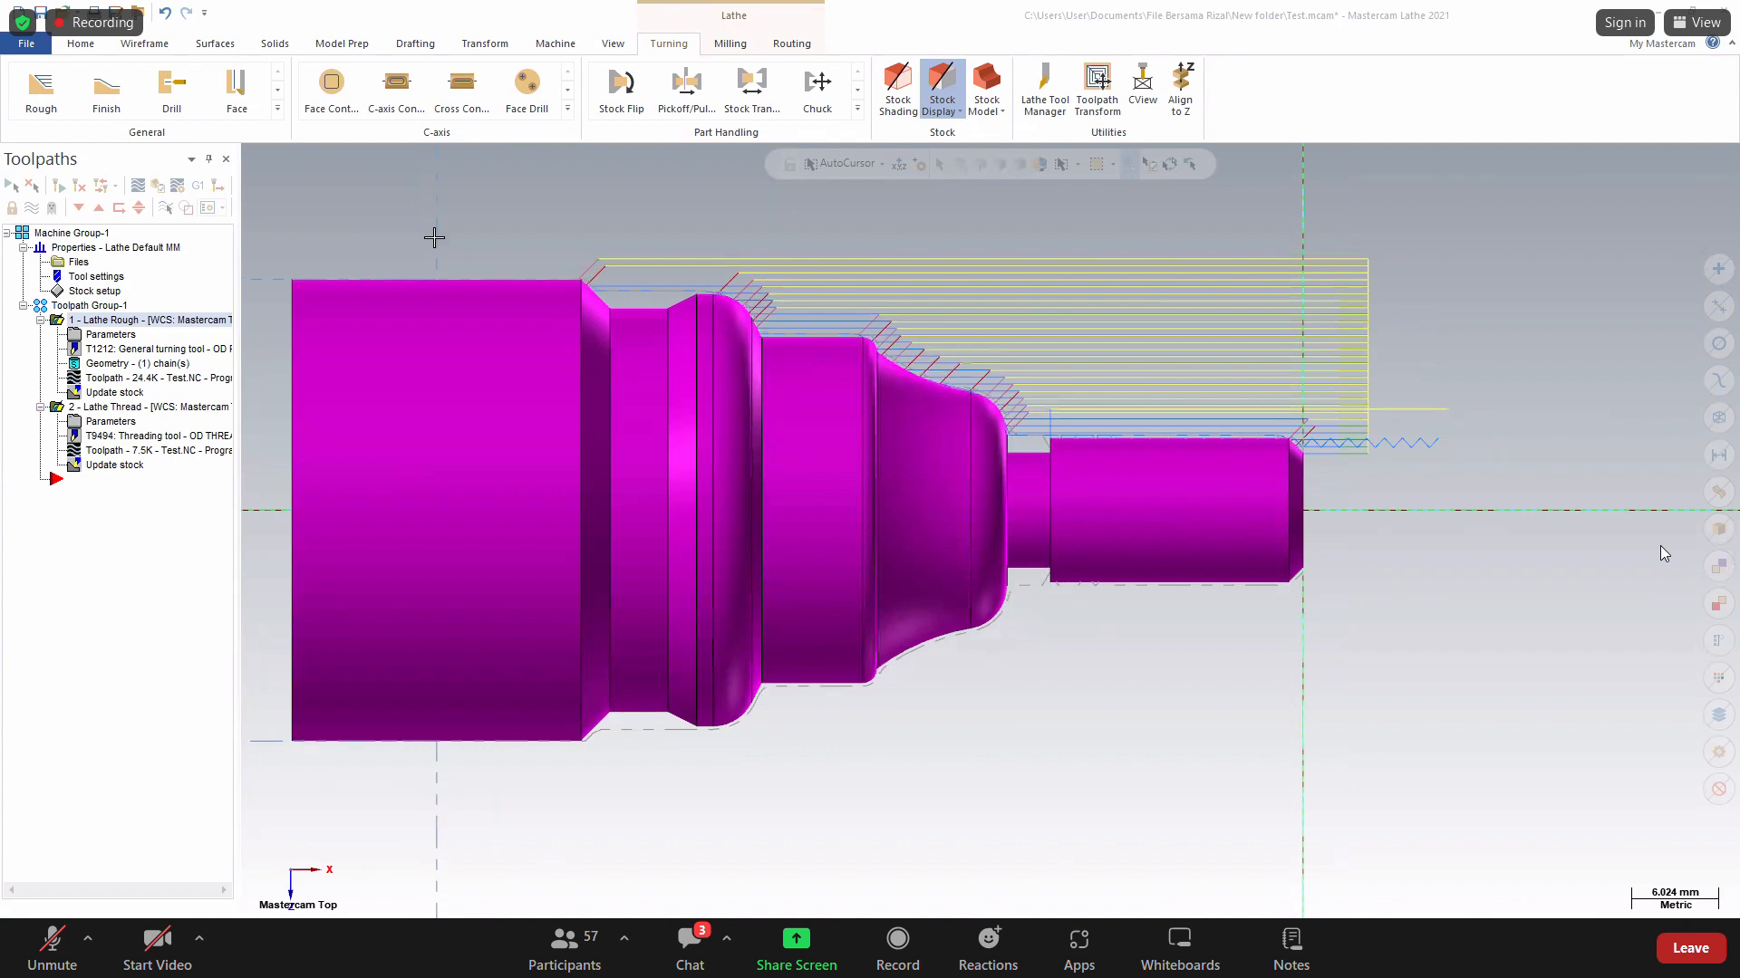
click(198, 188)
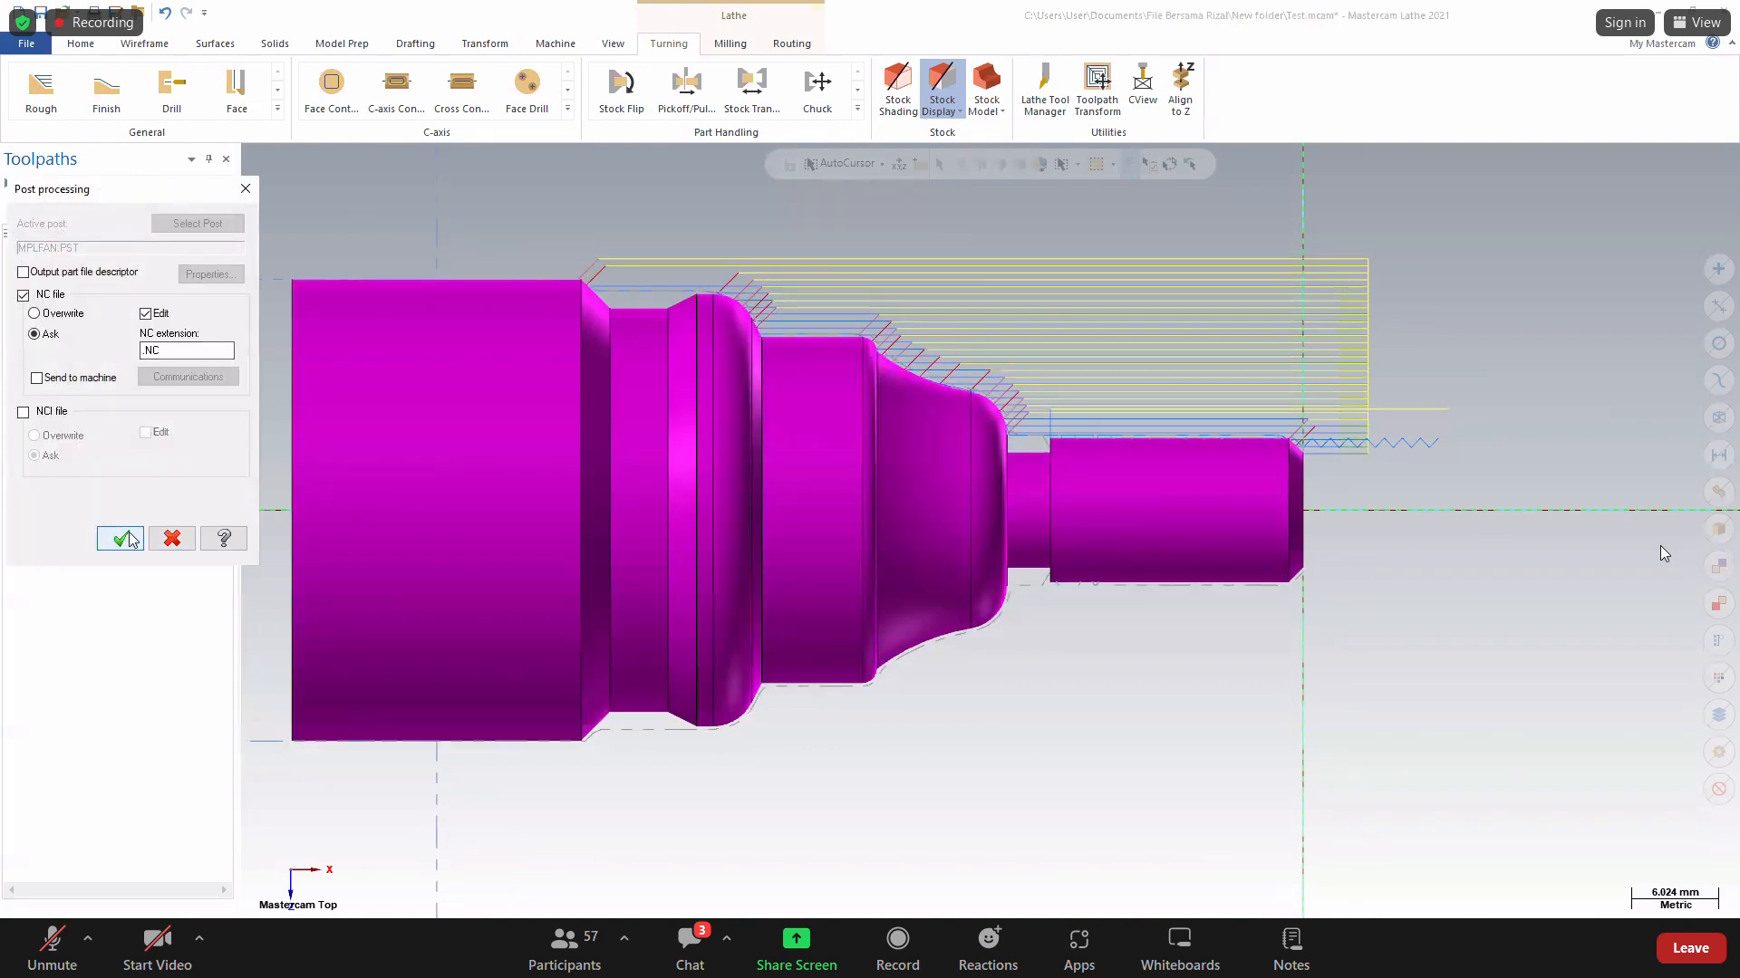
click(122, 540)
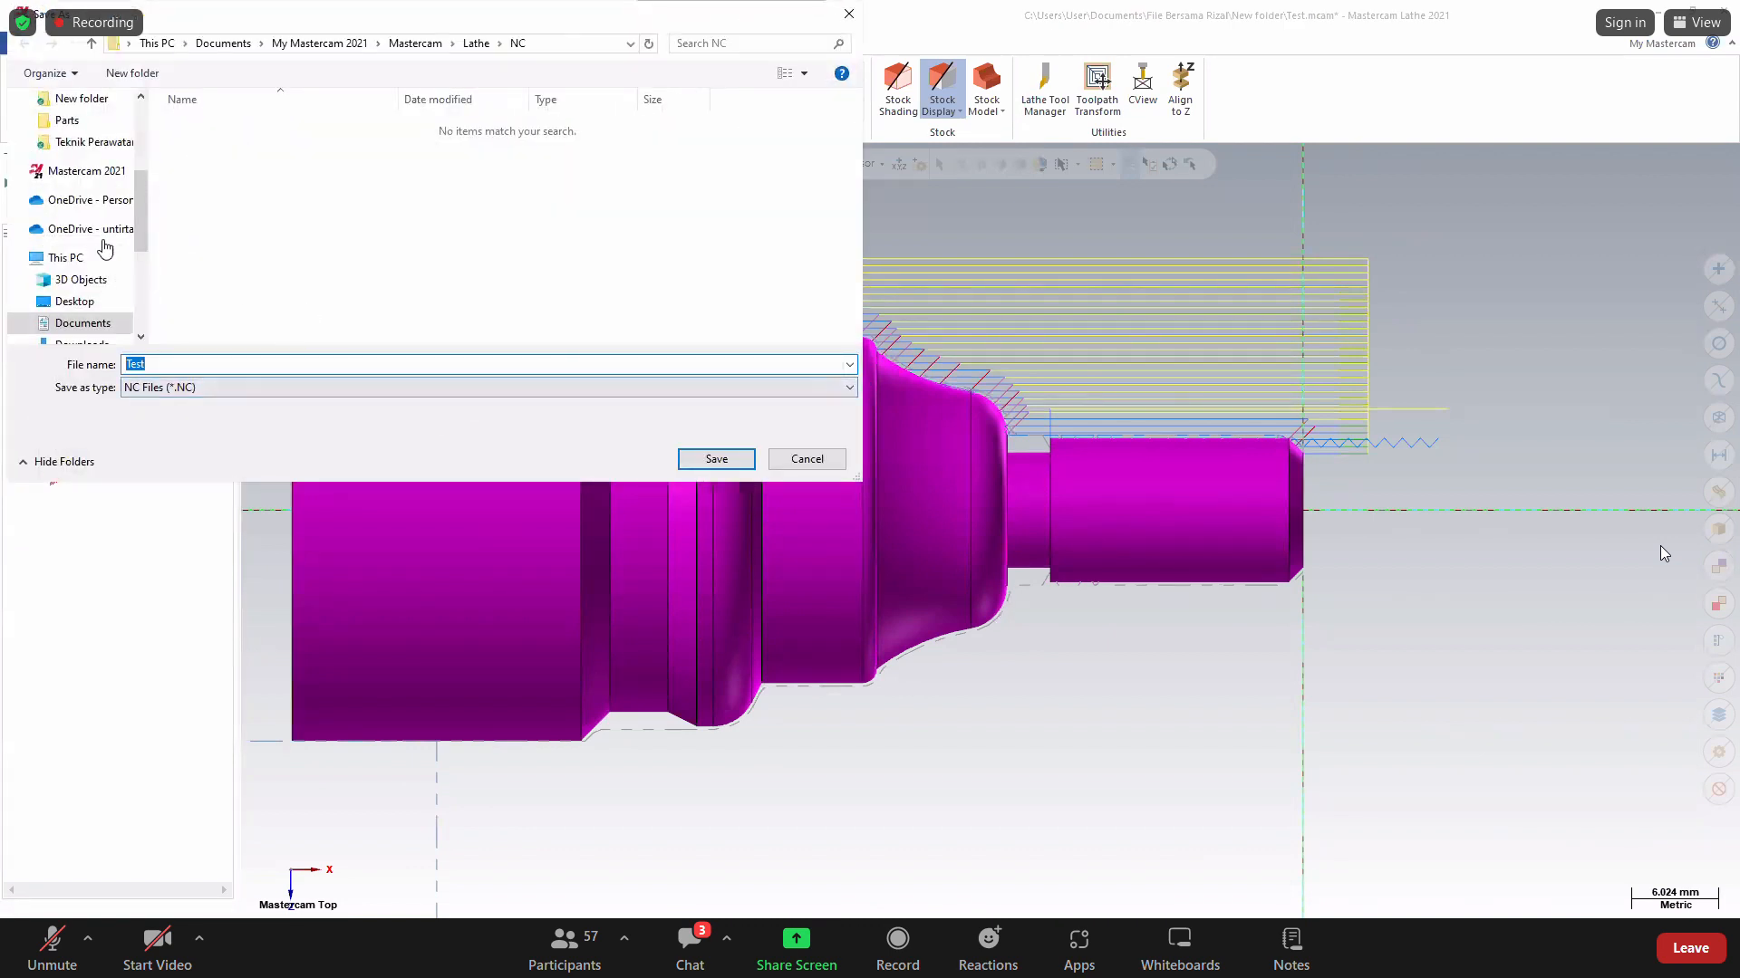
click(74, 300)
click(189, 366)
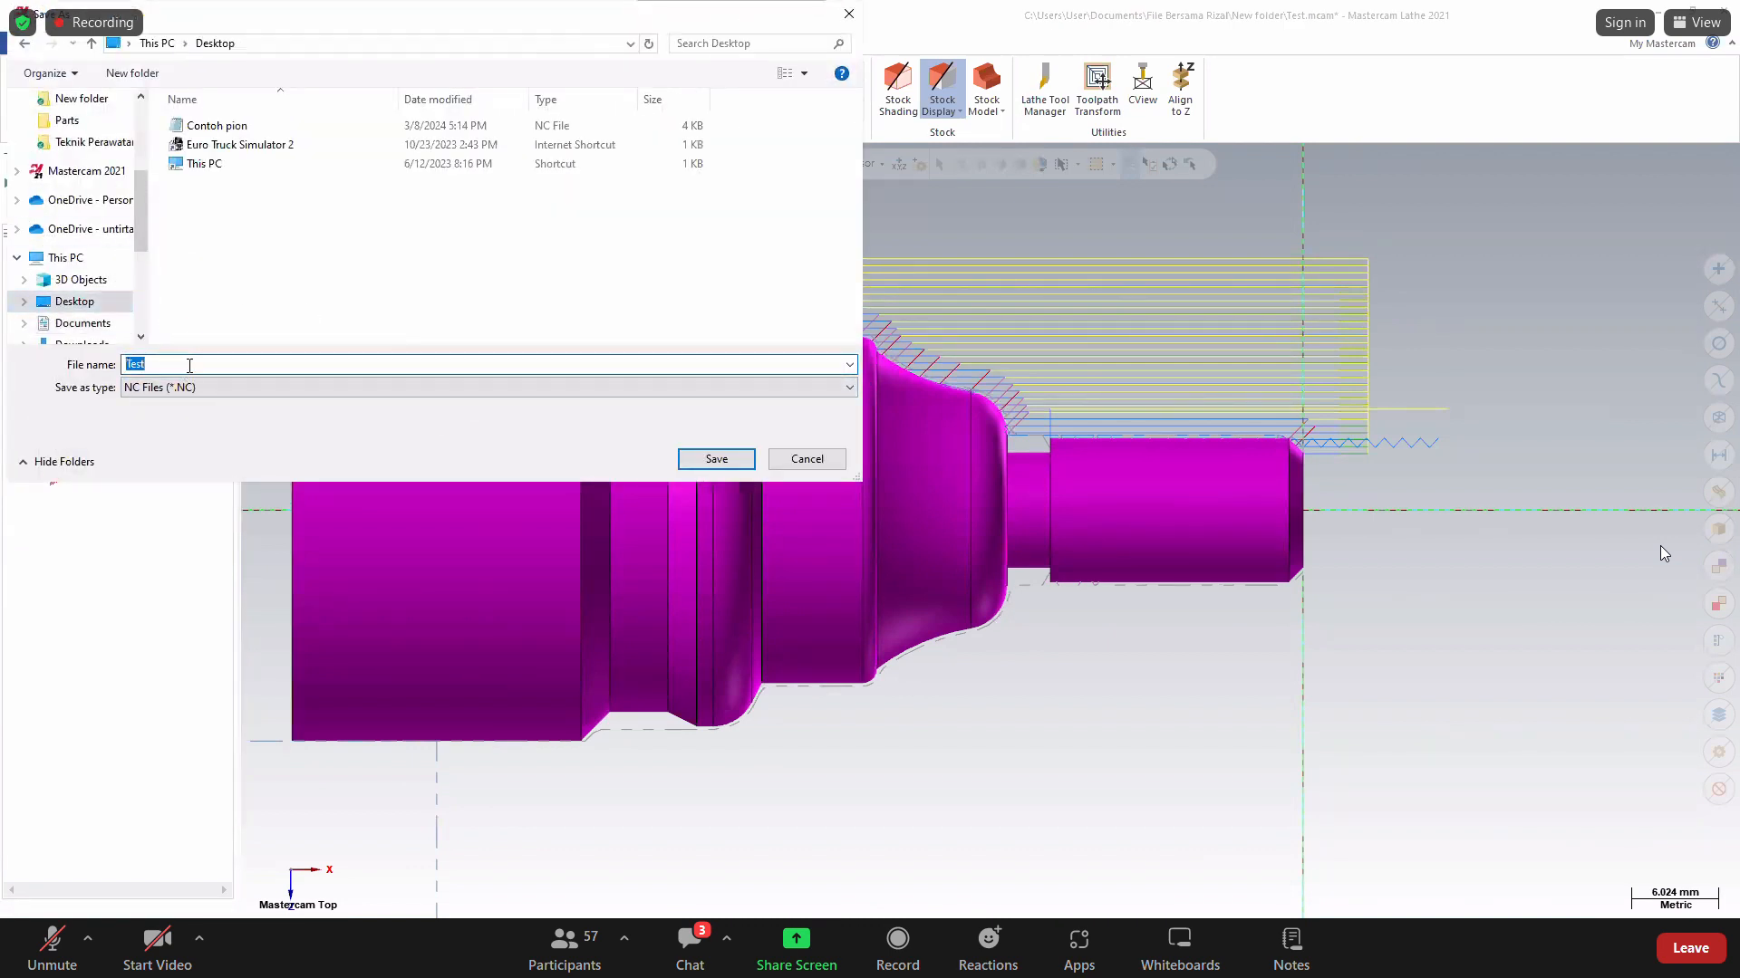
click(681, 456)
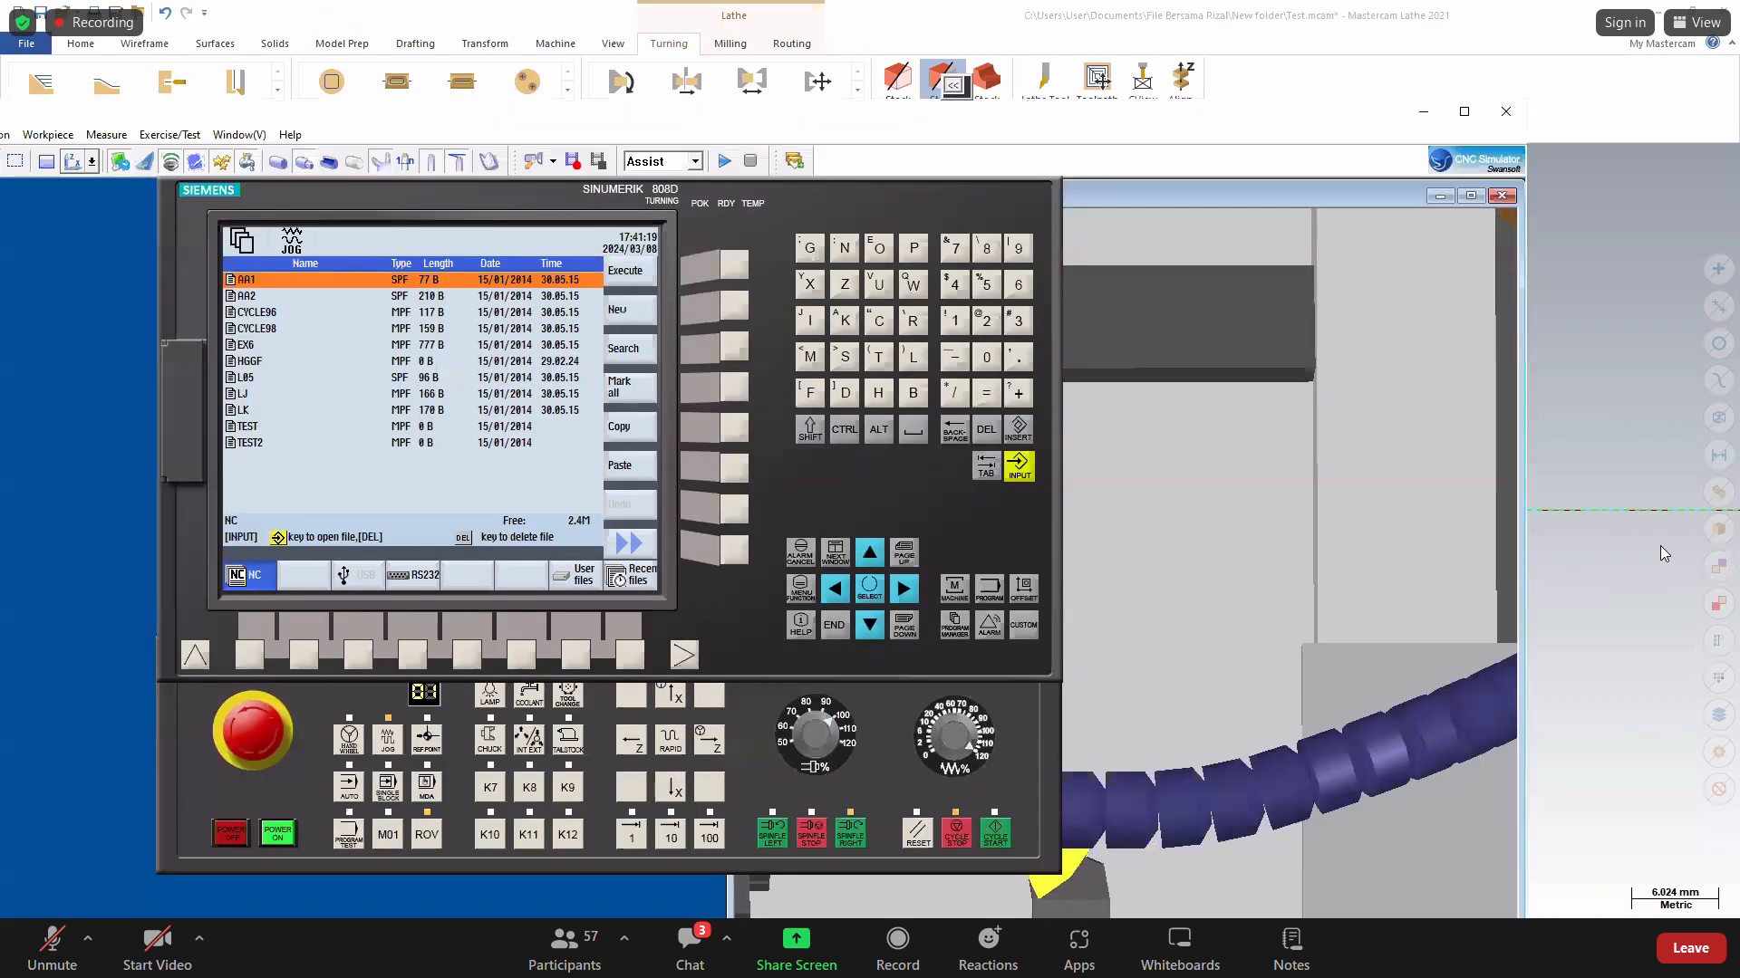
Close the SINUMERIK 808DT simulator and relaunch Mastercam 2021 from the desktop.
click(1721, 7)
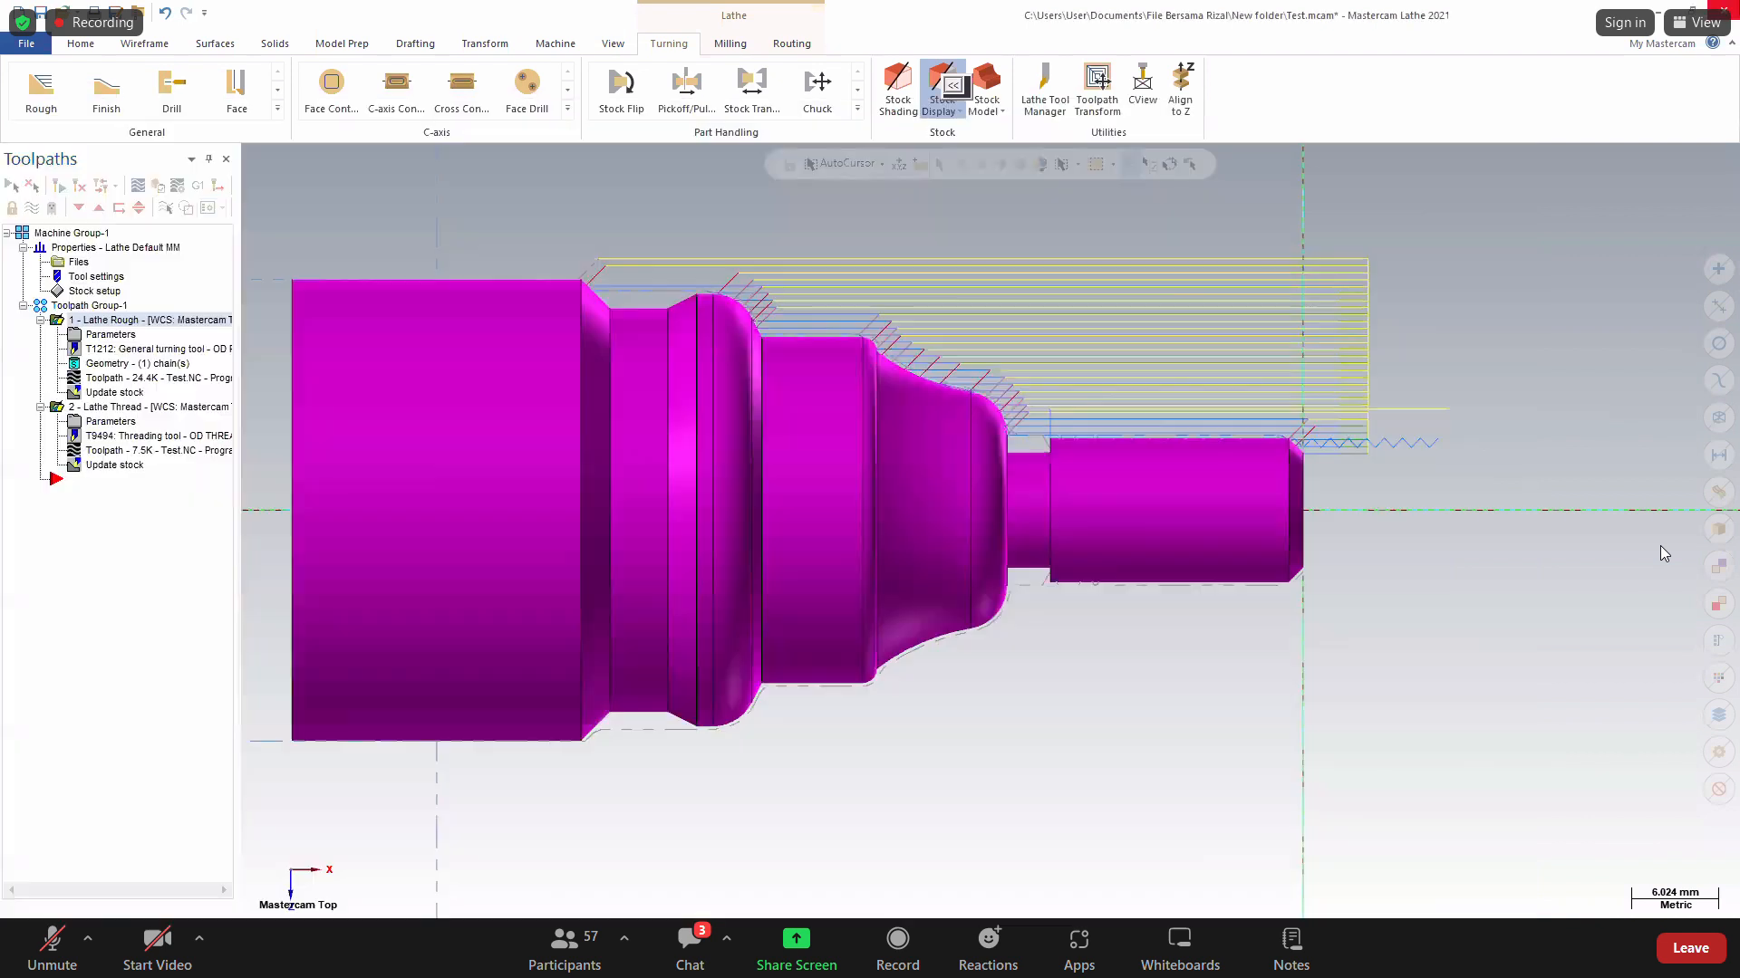
click(919, 514)
mouse_move(1171, 961)
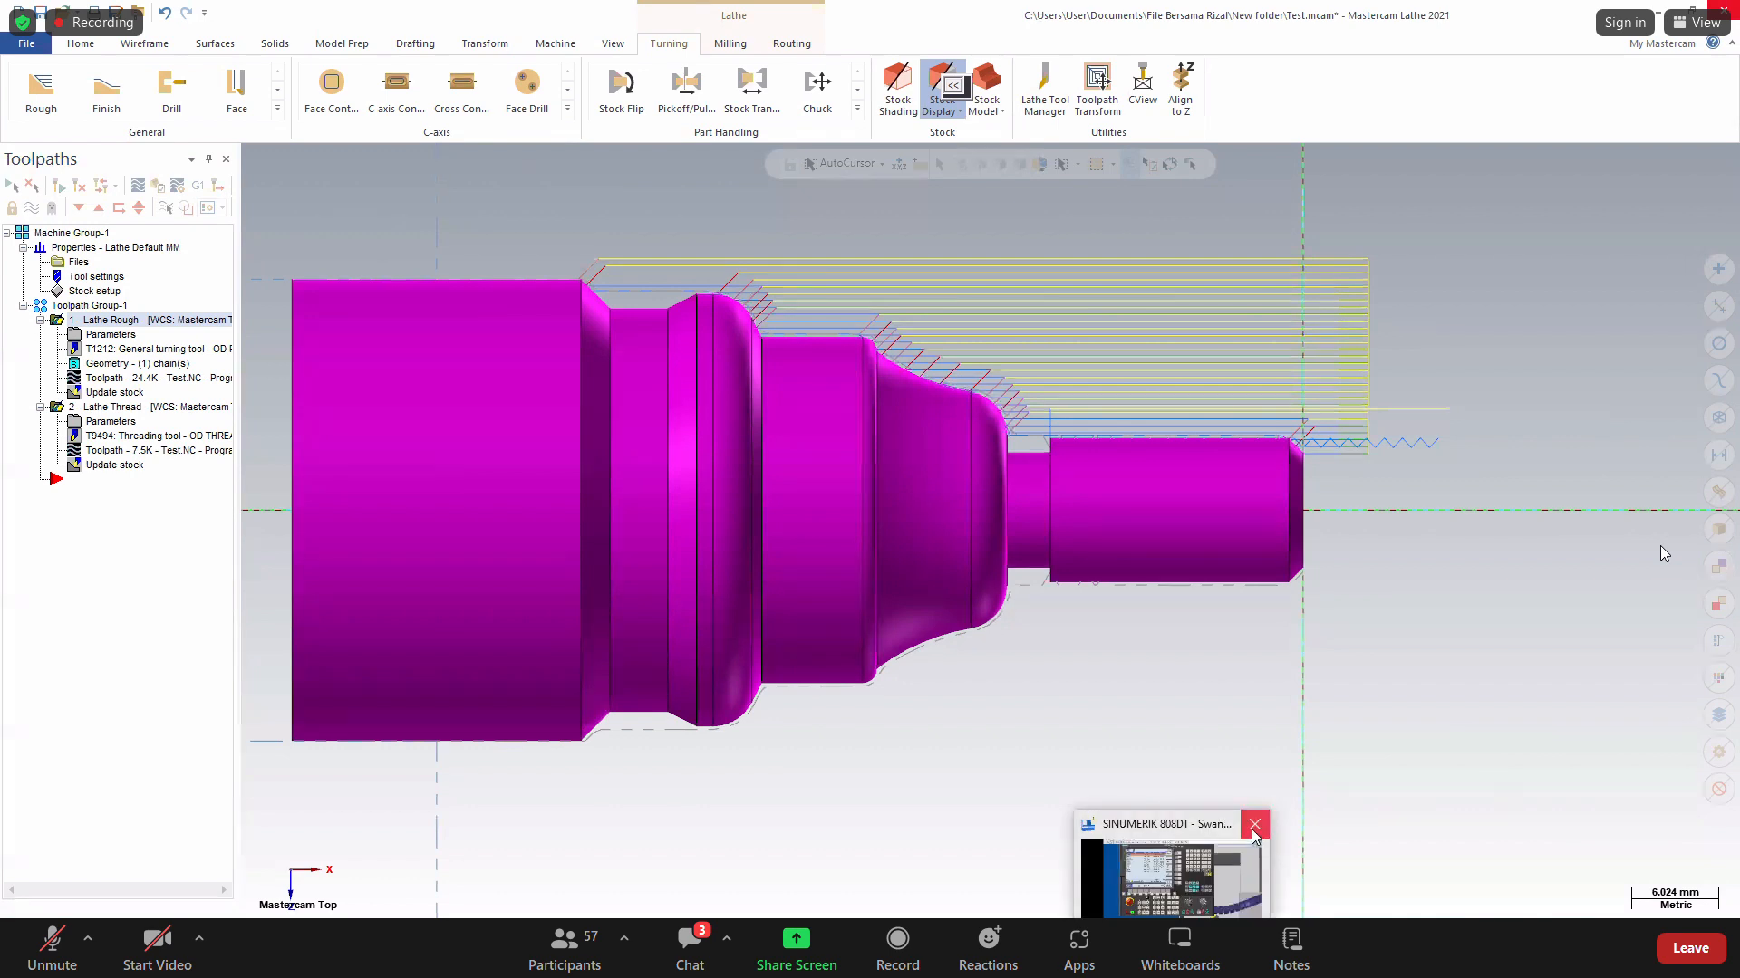
click(1190, 847)
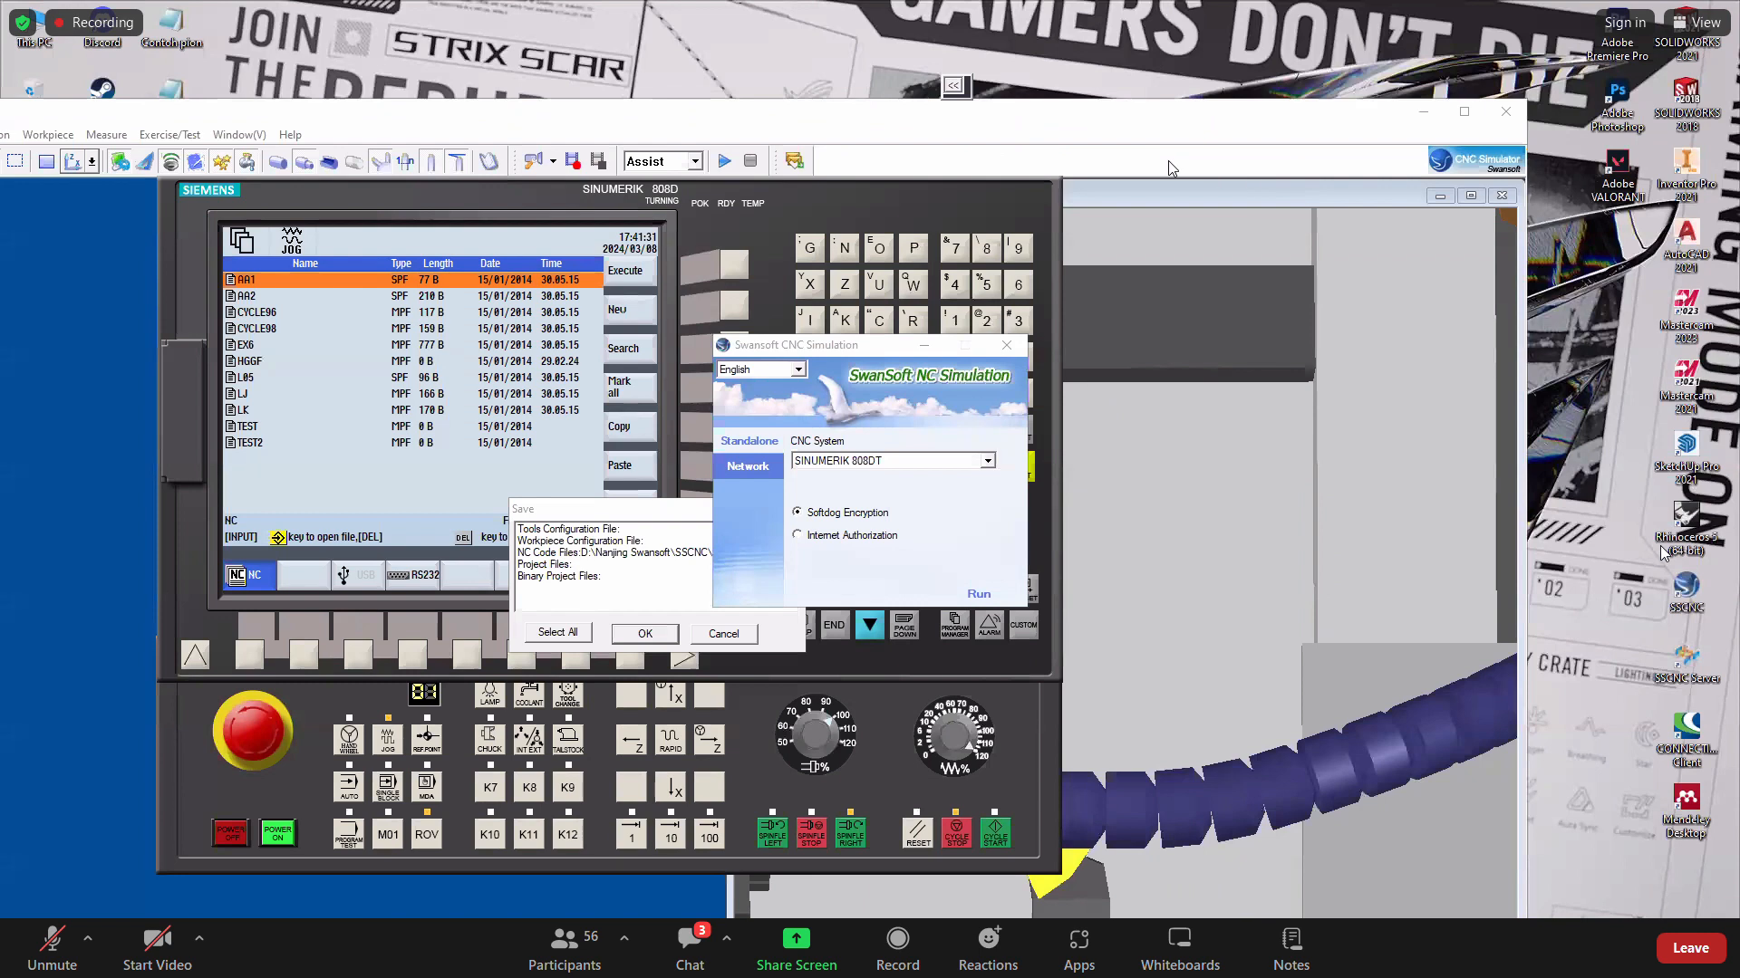
click(1509, 117)
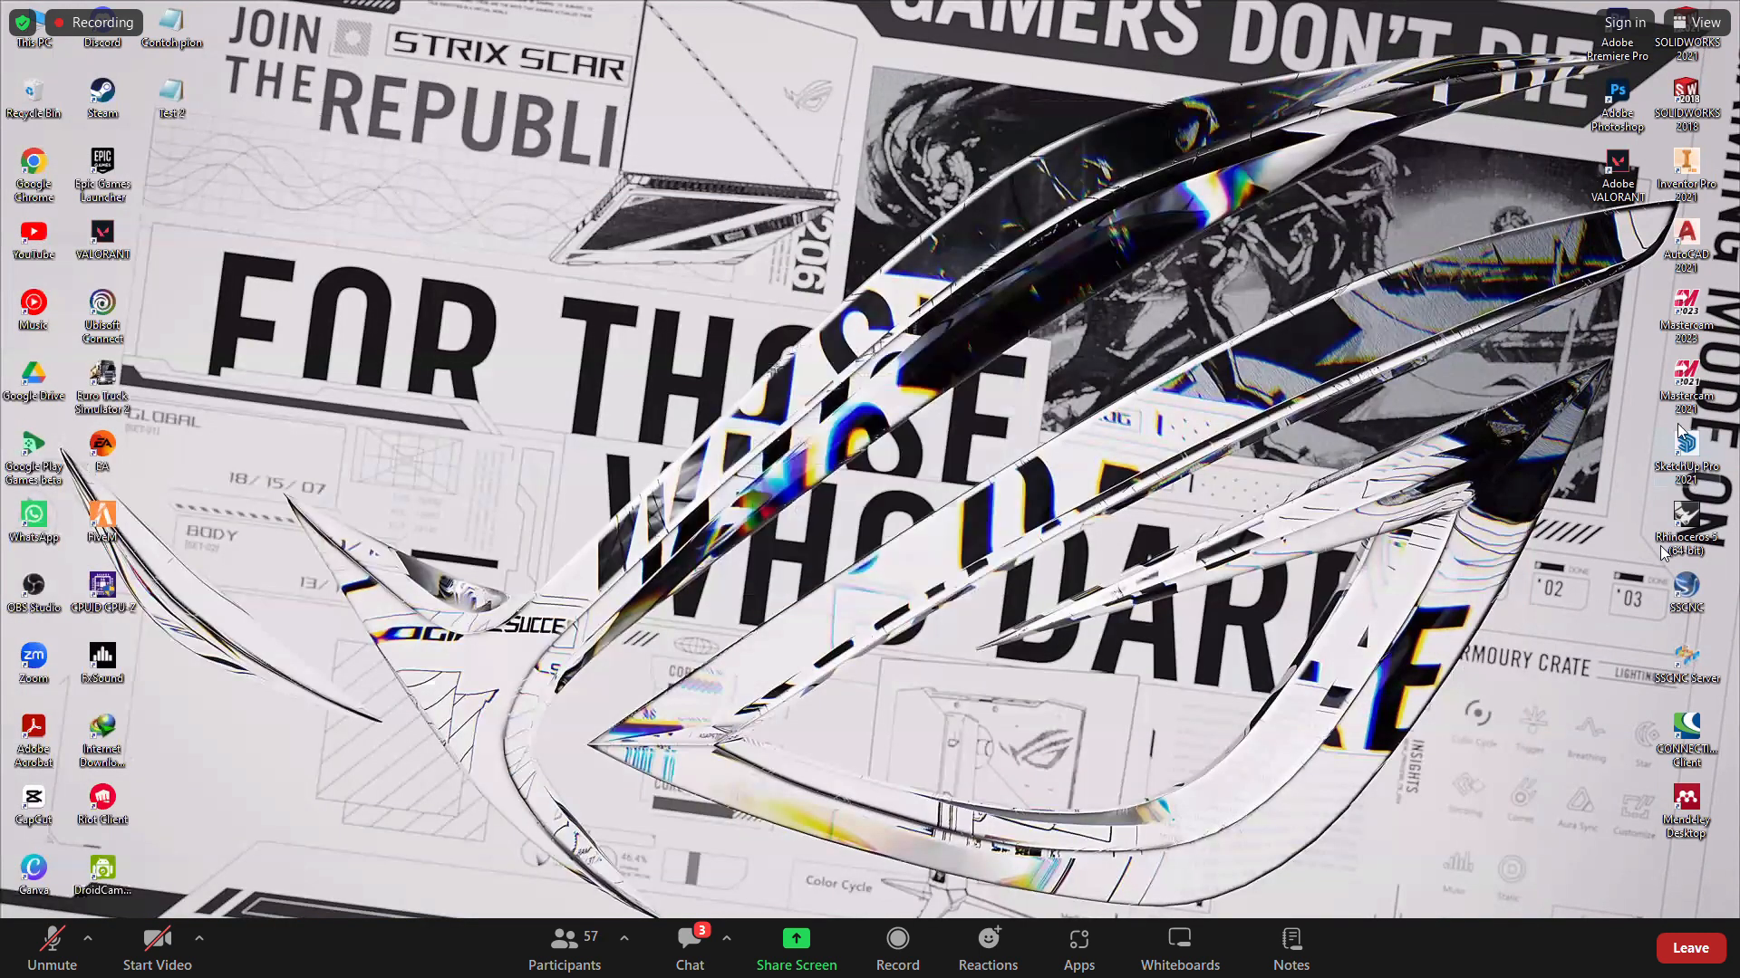
double_click(1686, 381)
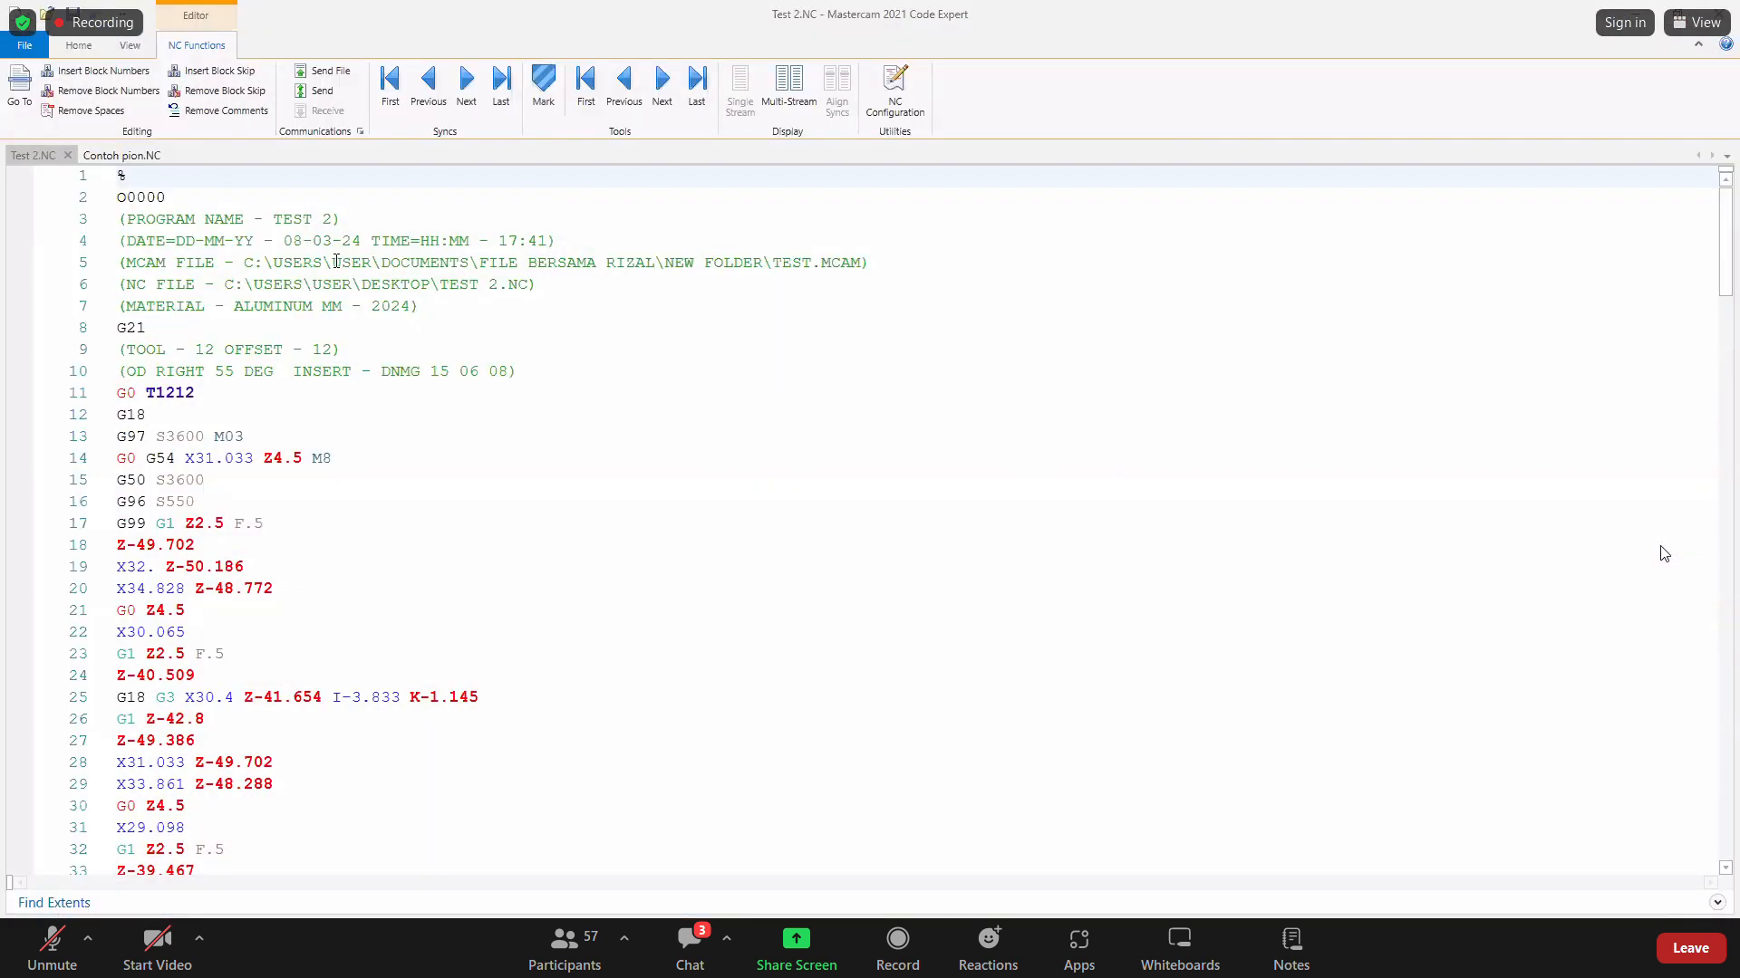
Examine the posted Test 2.NC code, from the T1212 roughing moves to the G76 threading cycle at its end.
scroll(174, 361, down, 1)
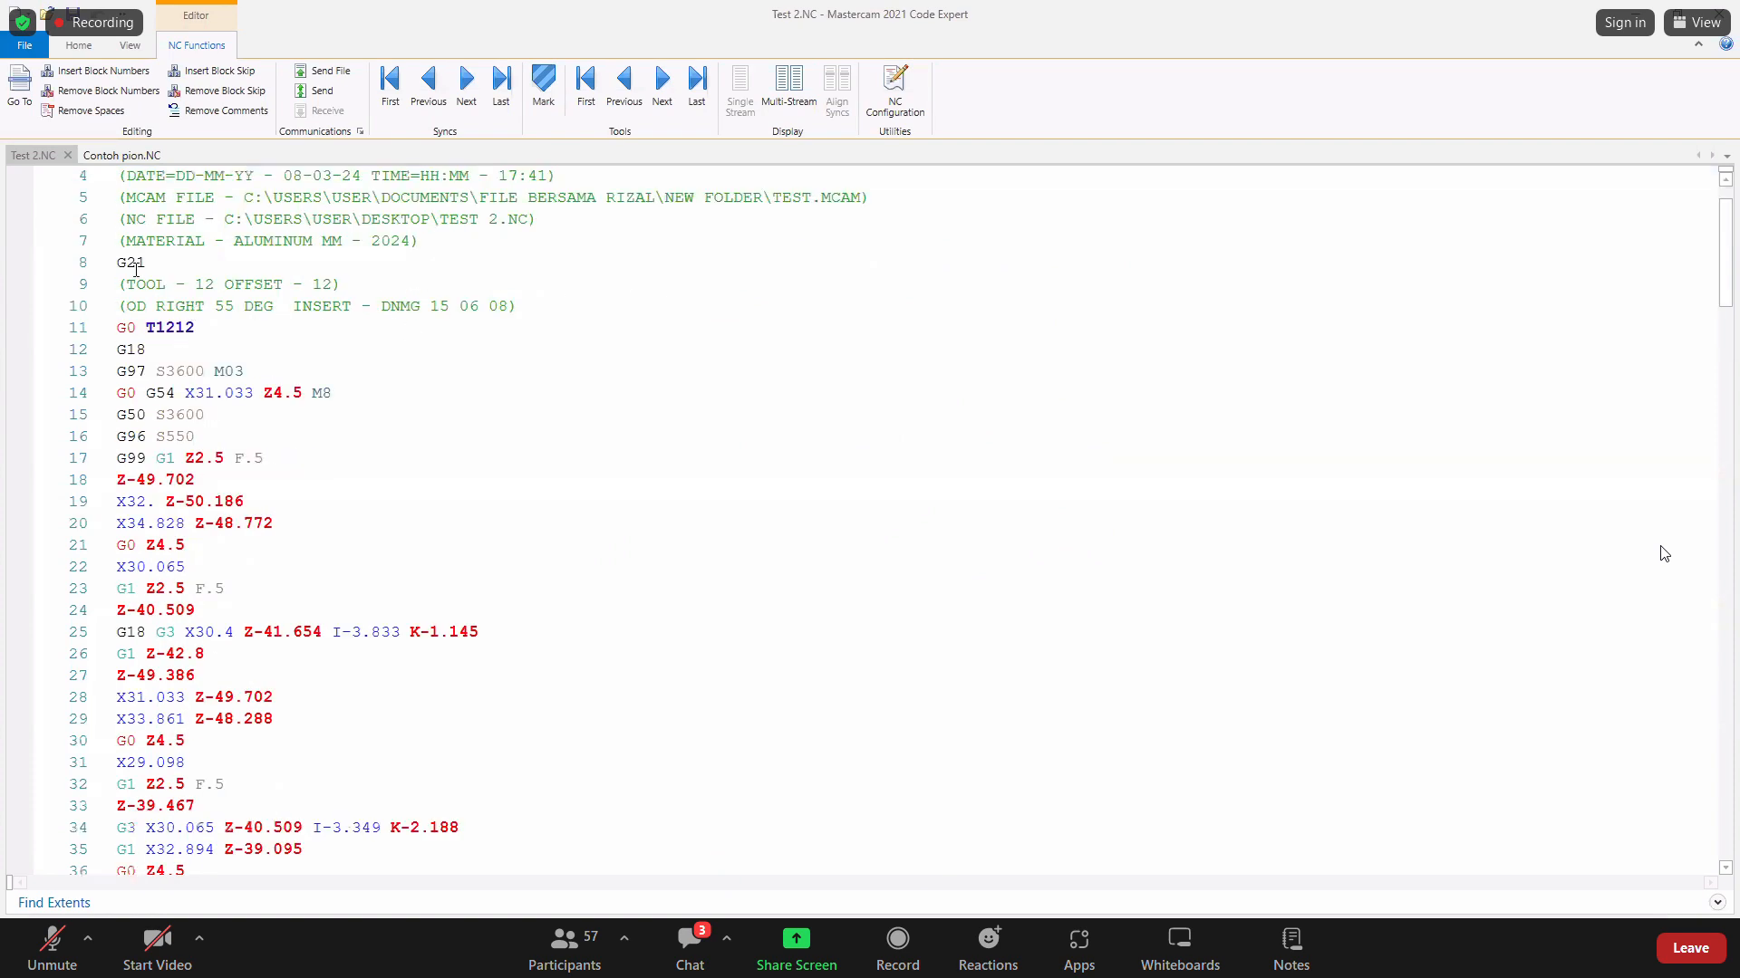
scroll(136, 269, down, 20)
scroll(188, 301, up, 15)
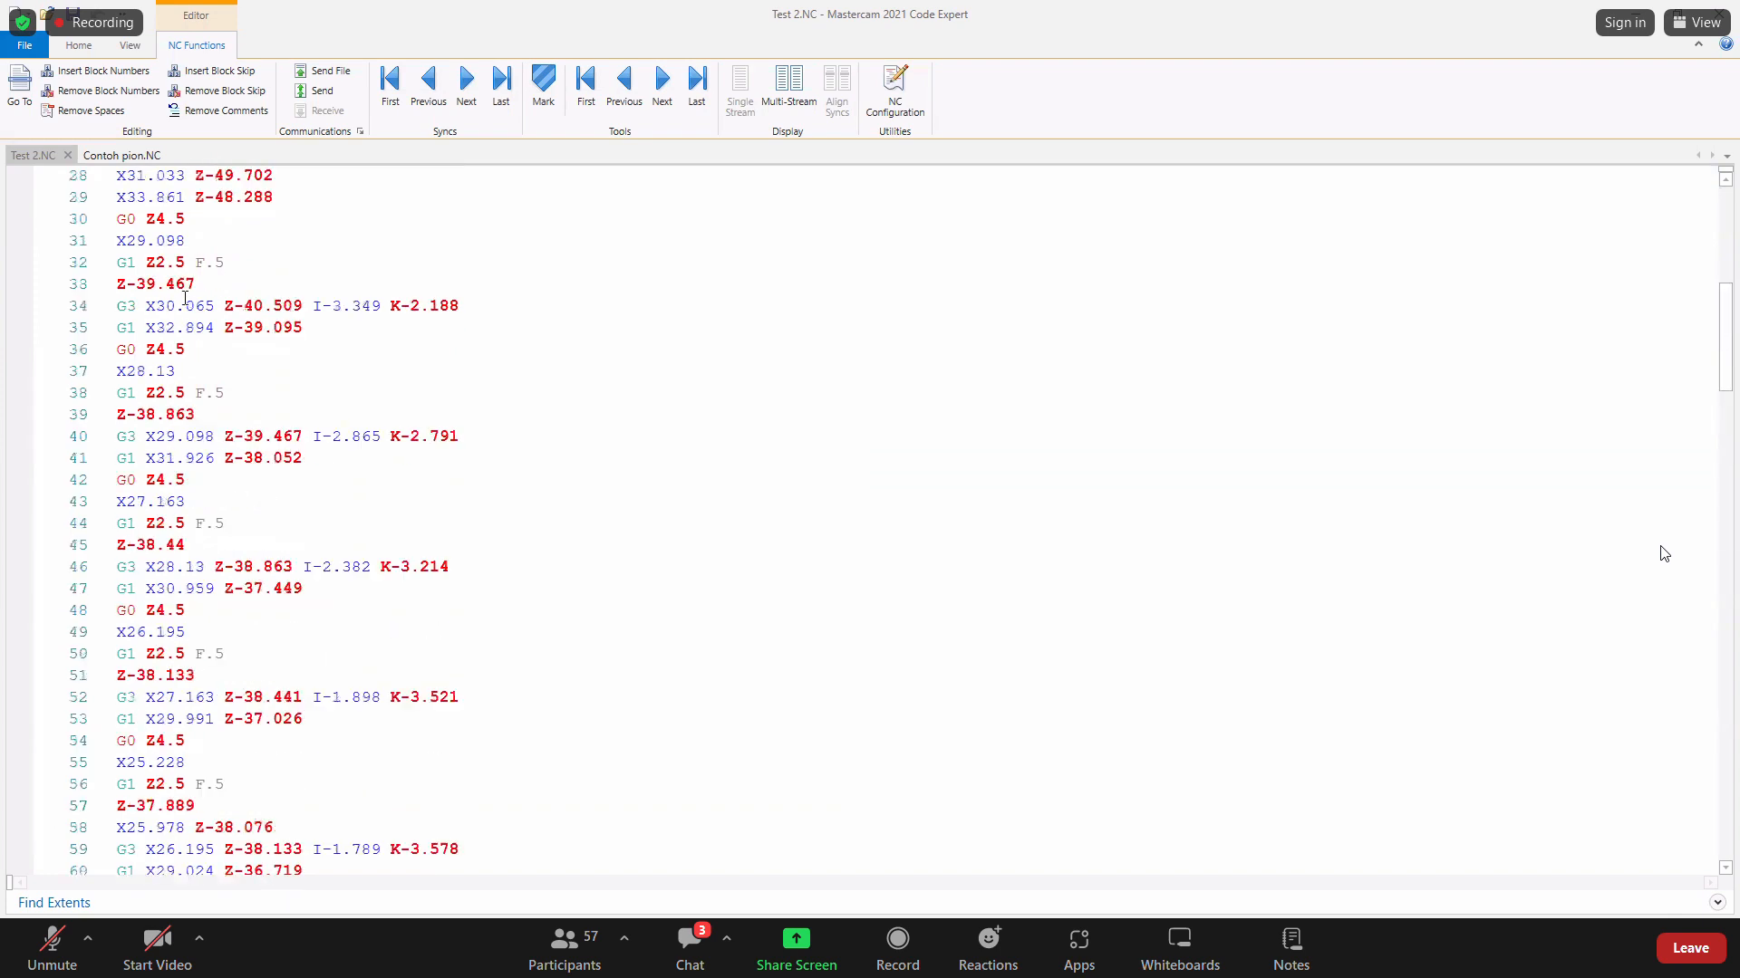
scroll(189, 301, up, 9)
scroll(1211, 265, down, 2)
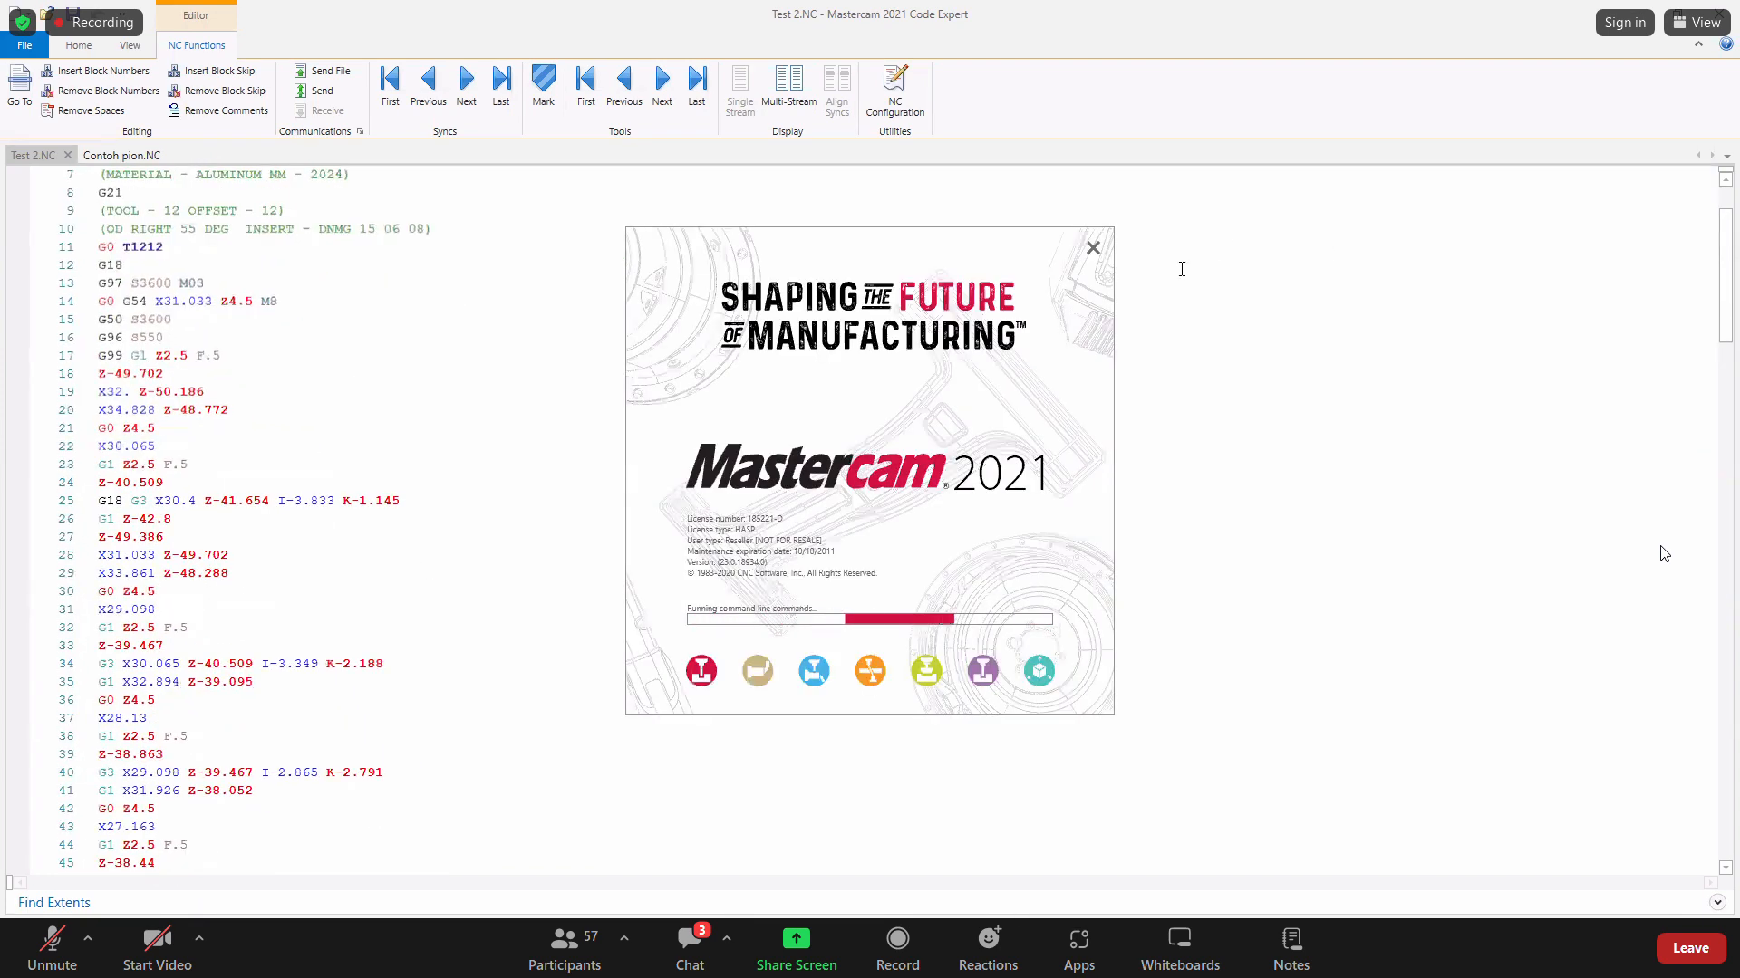
scroll(258, 398, down, 12)
scroll(258, 399, down, 20)
ctrl+scroll(130, 608, up, 5)
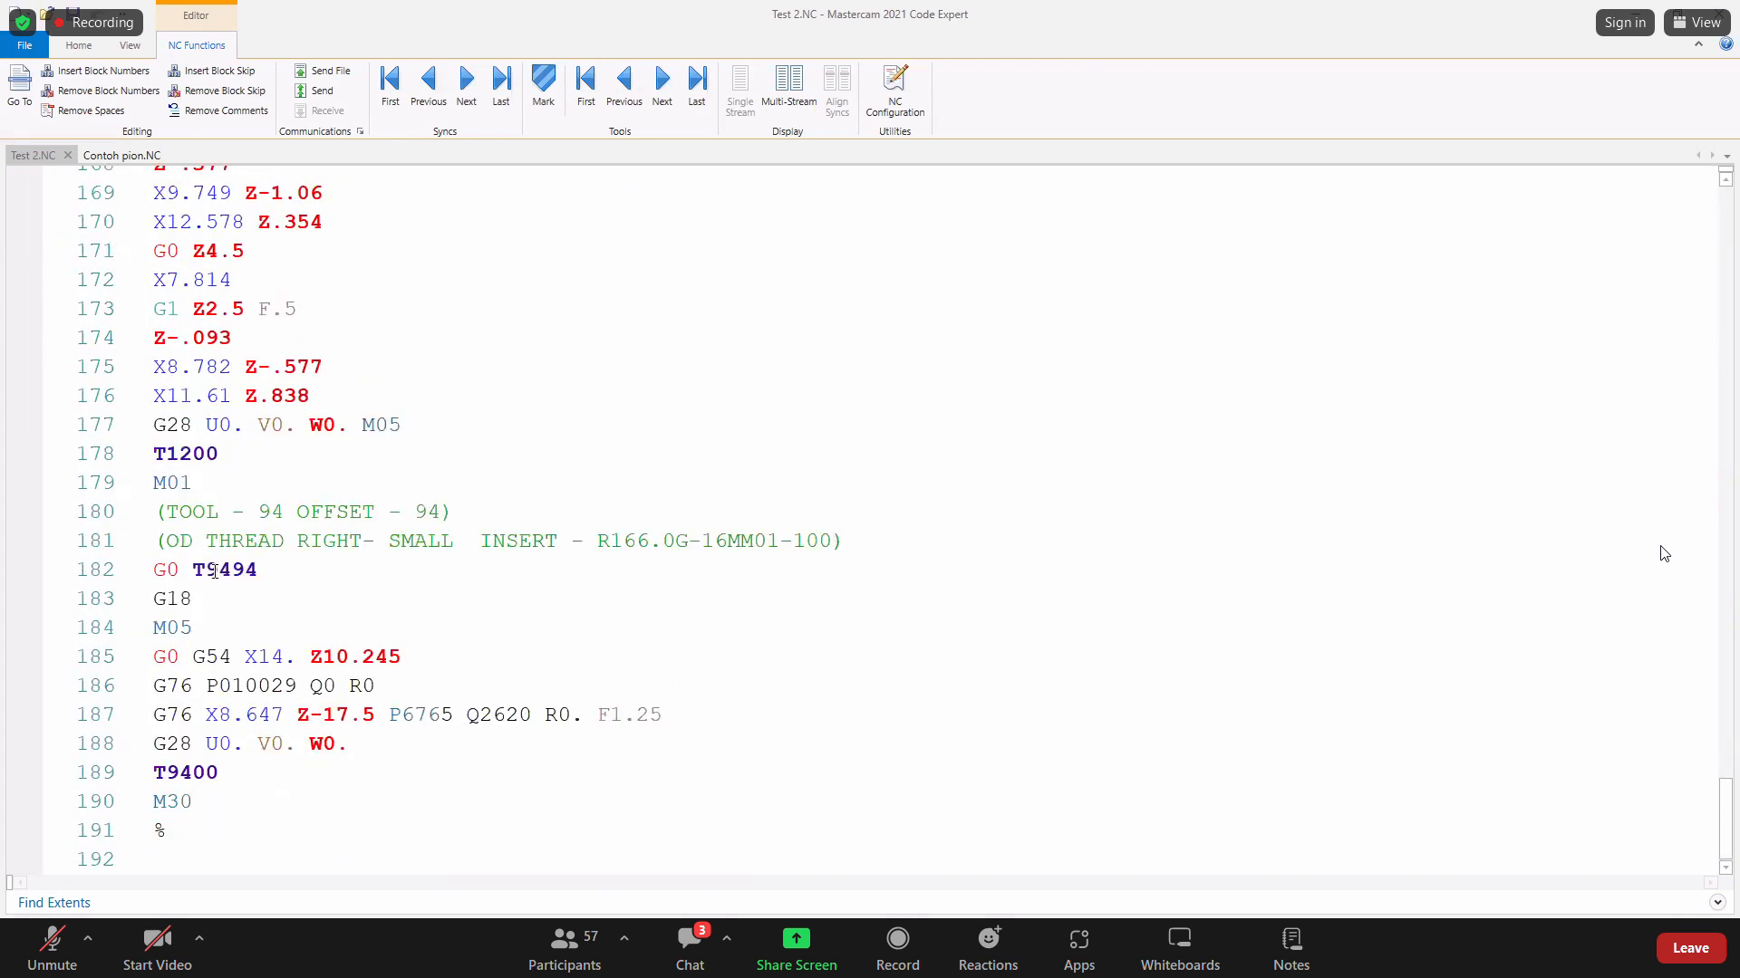
ctrl+scroll(263, 698, up, 2)
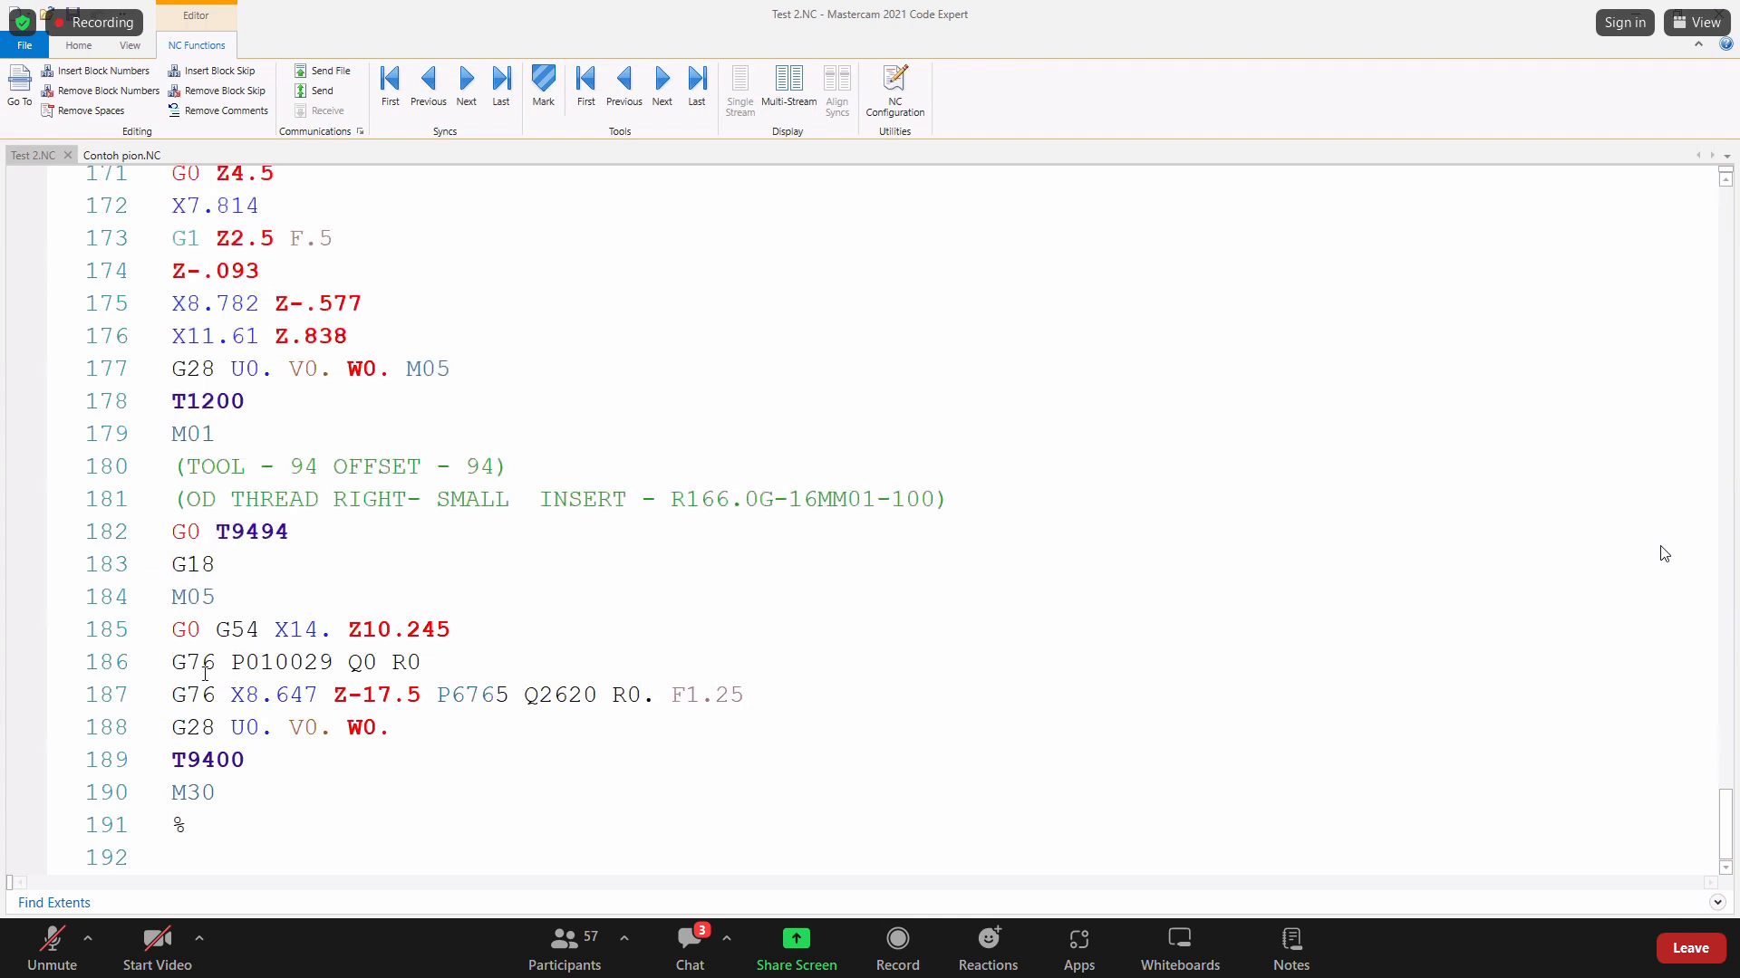
drag(216, 663, 186, 664)
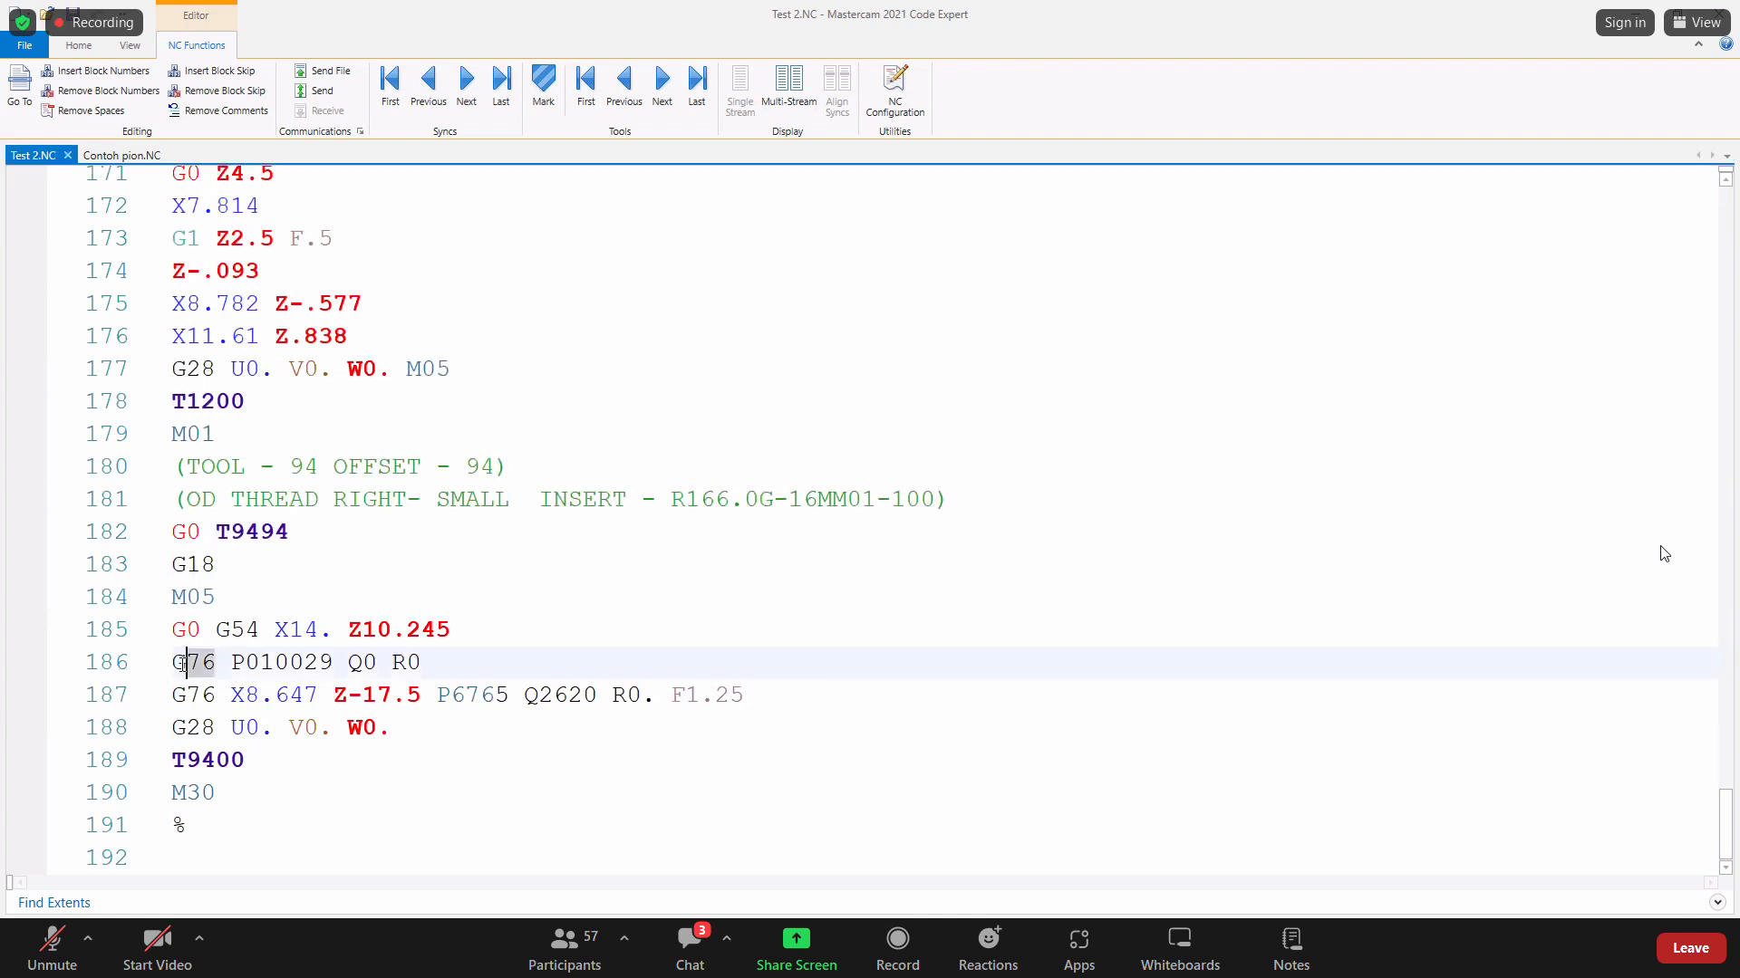
Review the G76 threading cycle values and delete the G28 U0. V0. W0. return command on line 188.
click(291, 695)
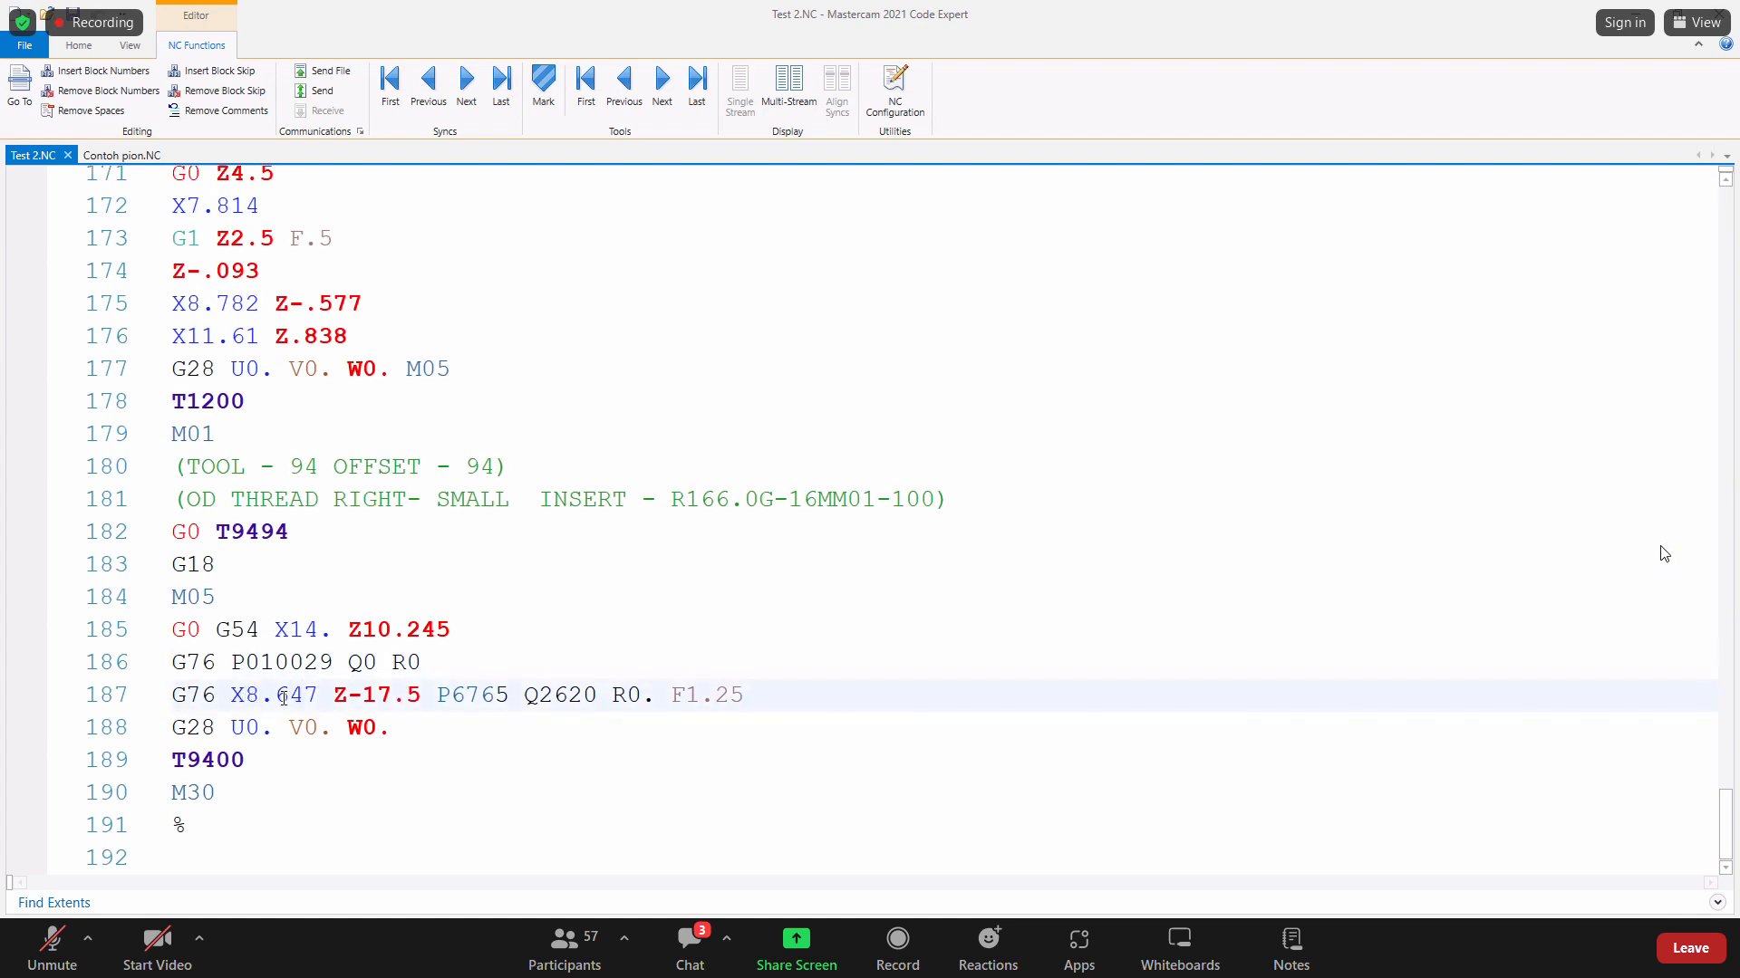
drag(247, 697, 422, 700)
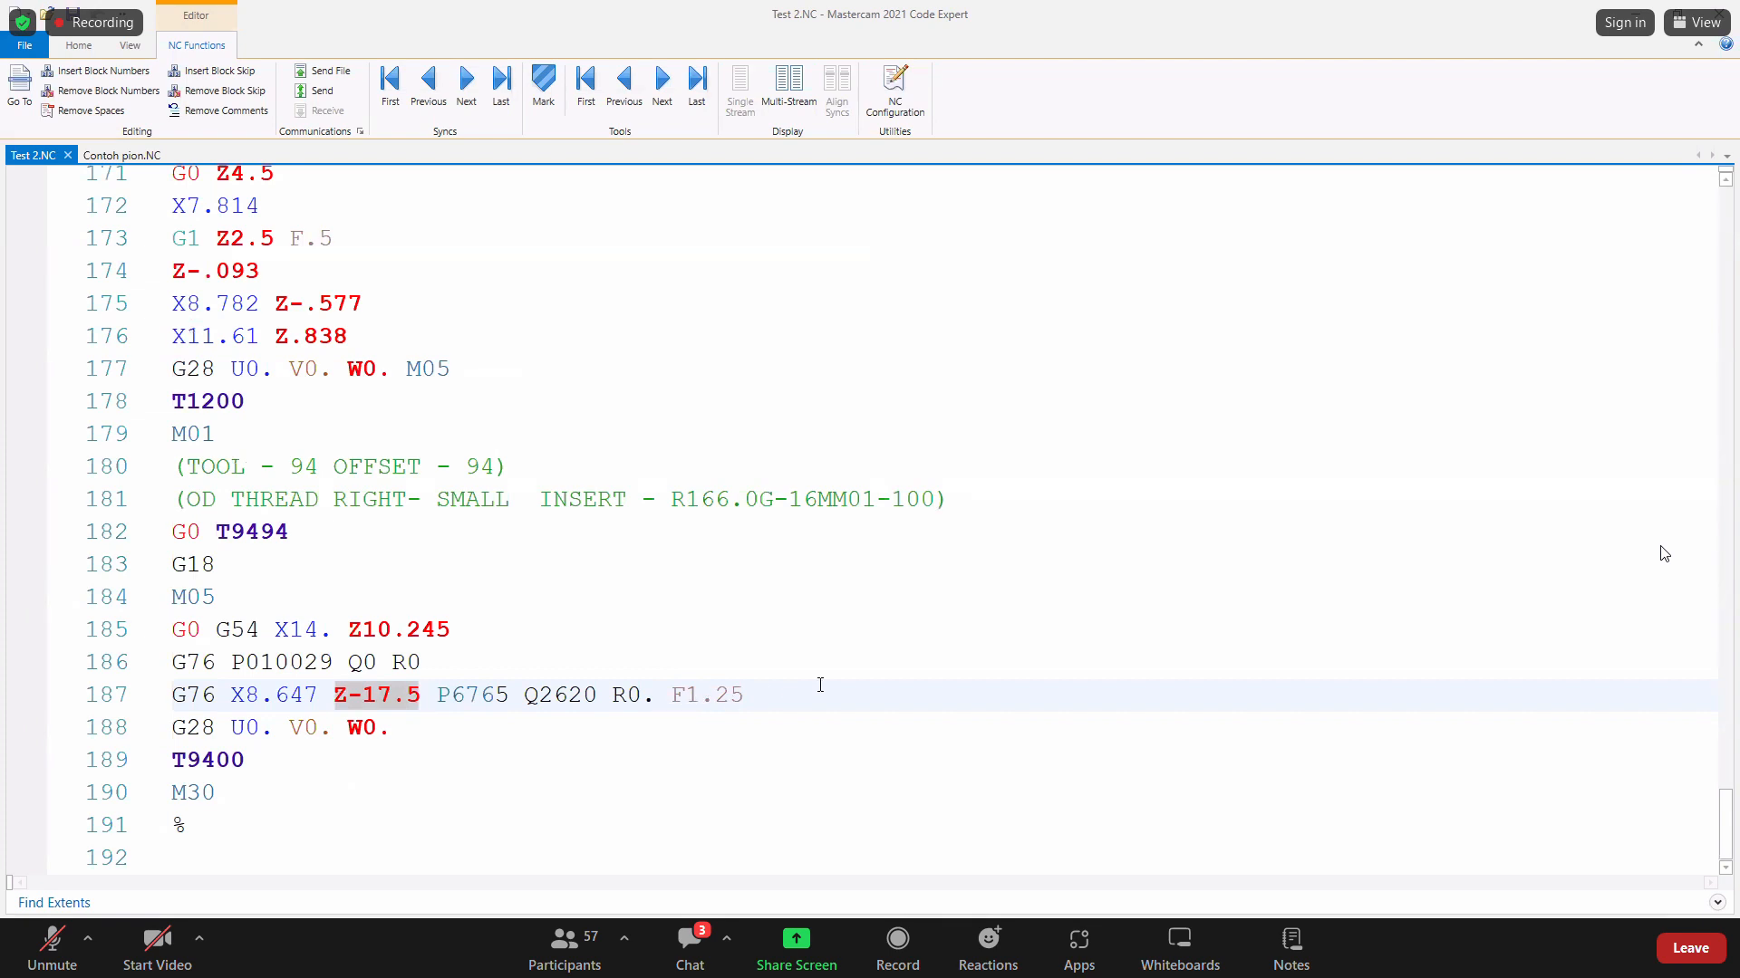
drag(366, 729, 177, 729)
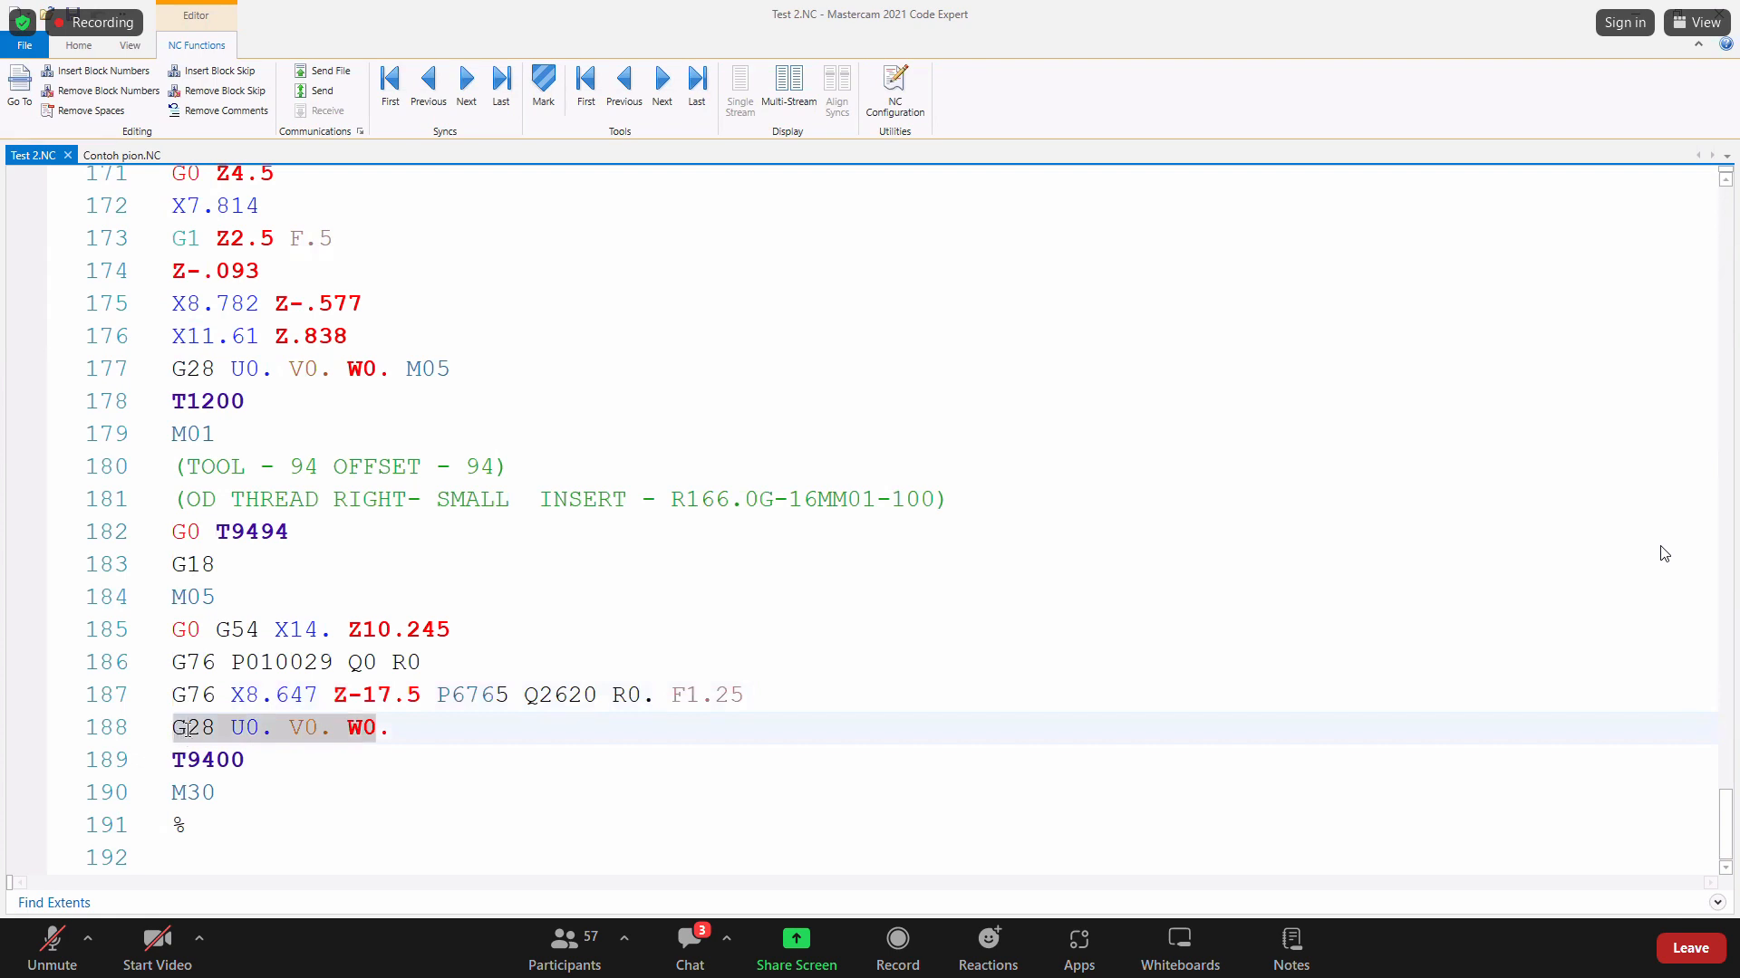
key(Delete)
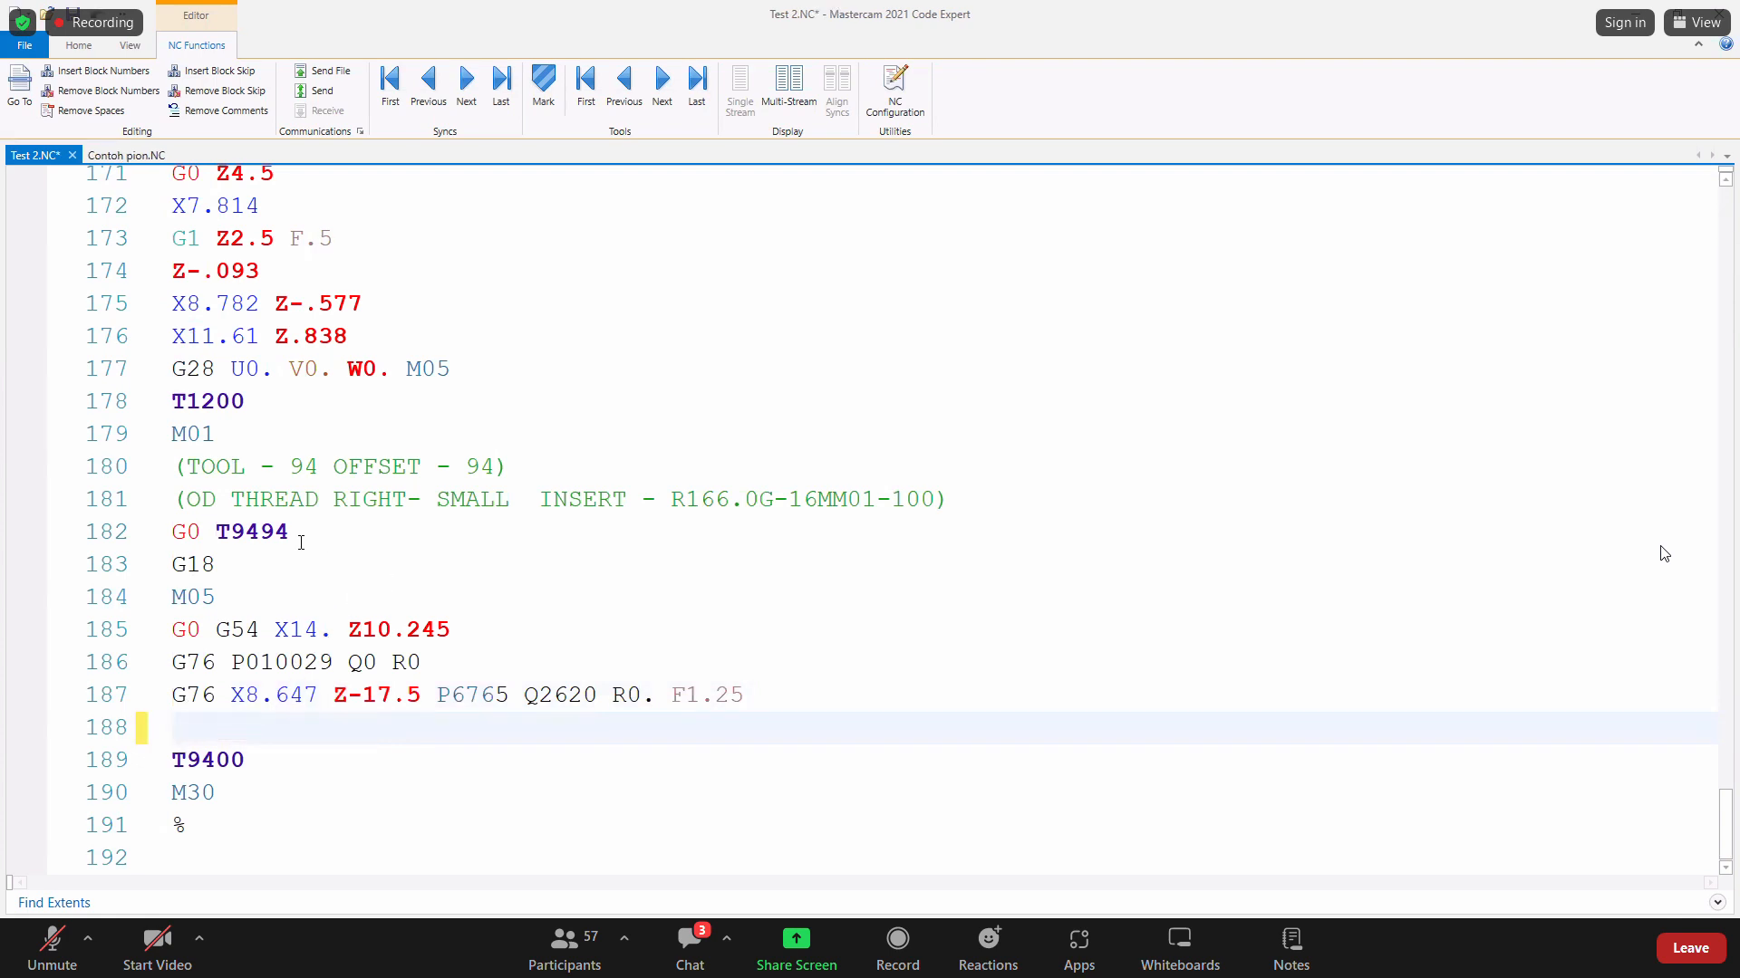
Remove the tool number 9494 after the T in the threading tool call on line 182.
drag(290, 533, 246, 534)
key(BackSpace)
key(BackSpace)
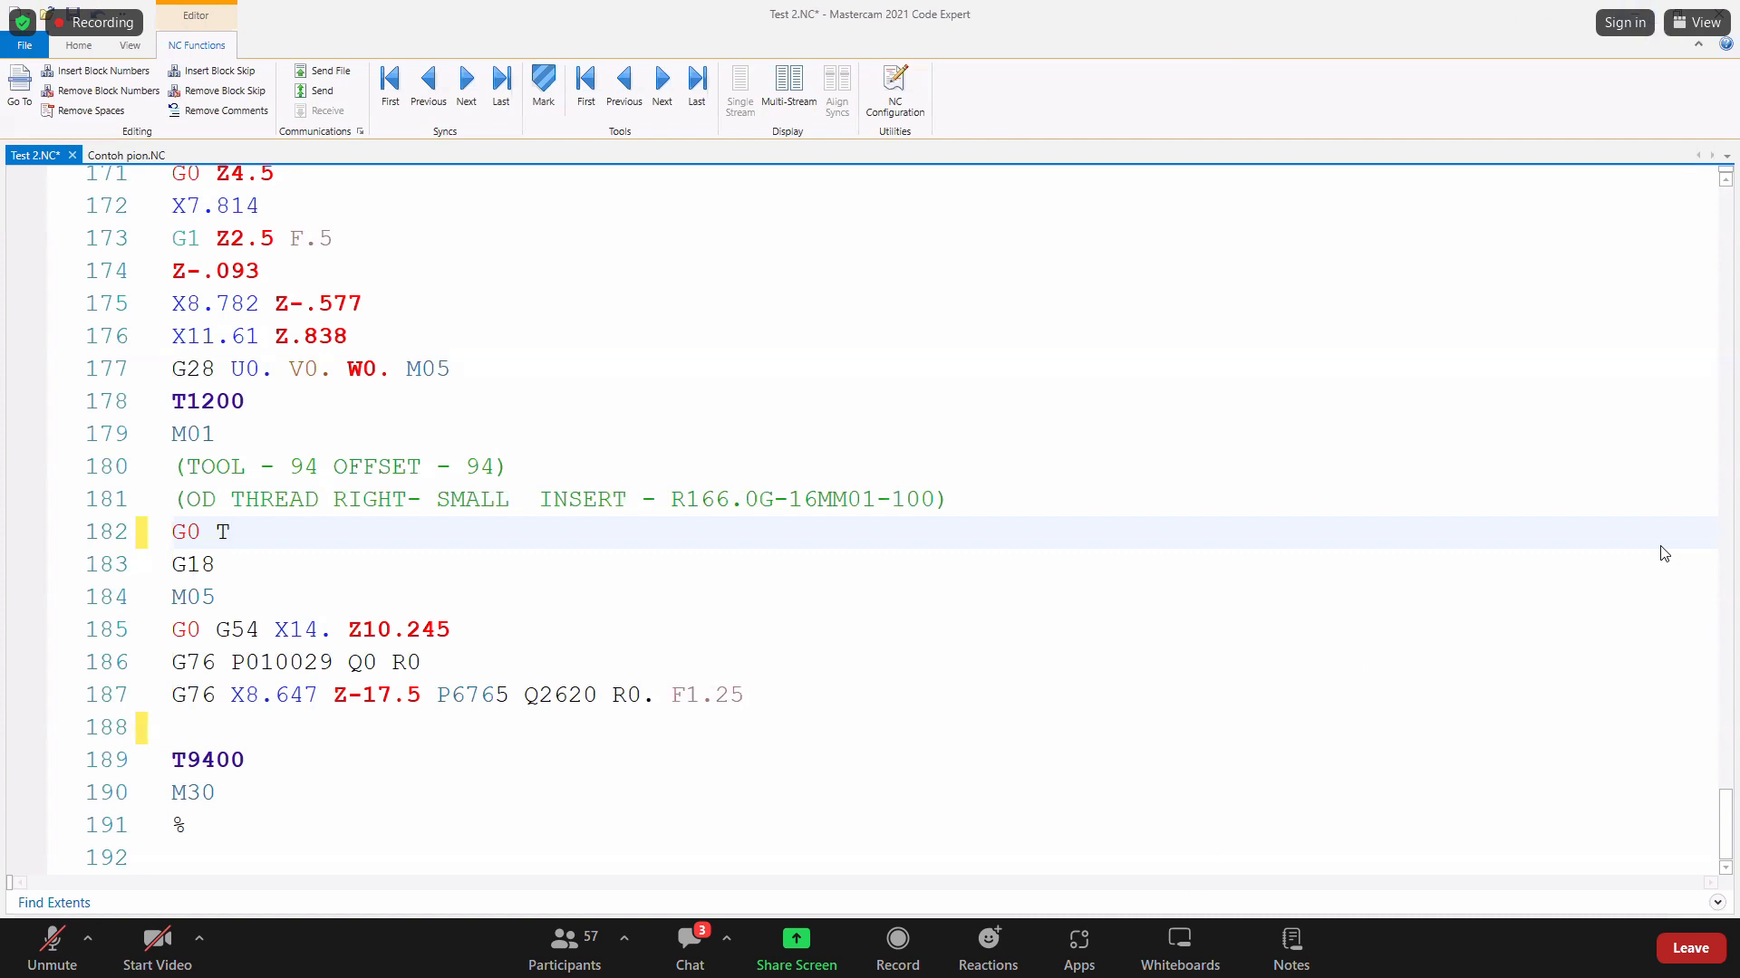
Switch to Mastercam 2021 and open the SOLIDWORKS part Test from New folder, with All Files shown.
click(1168, 956)
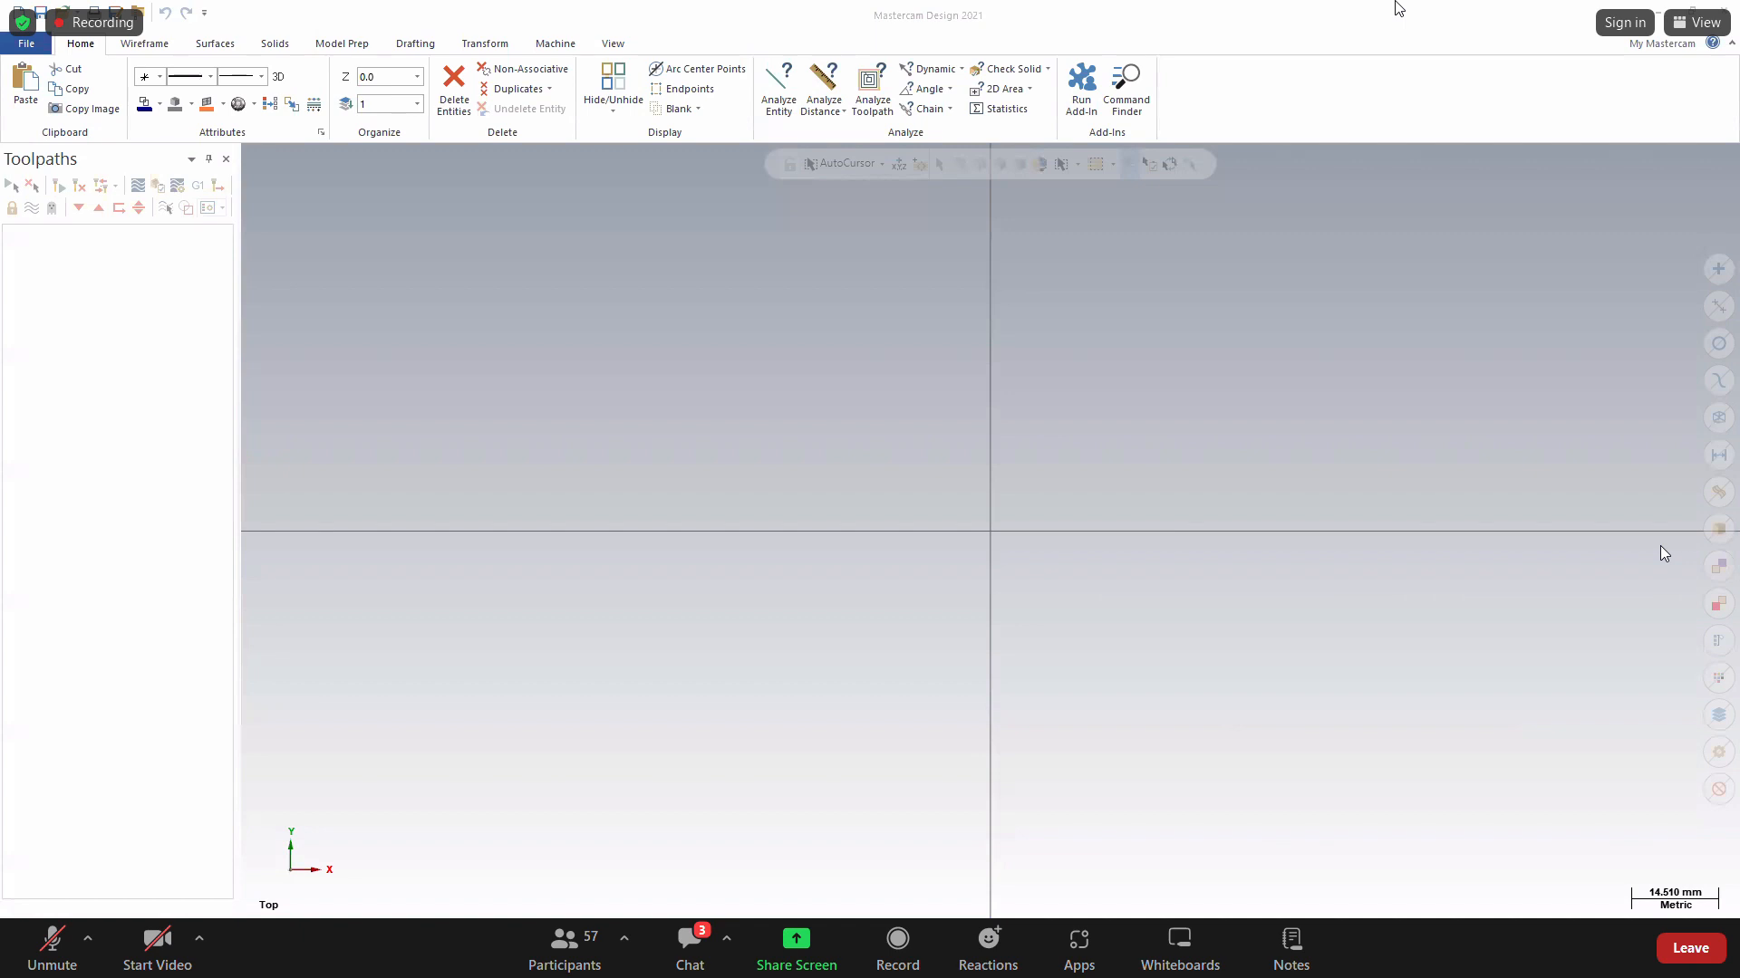
click(1396, 69)
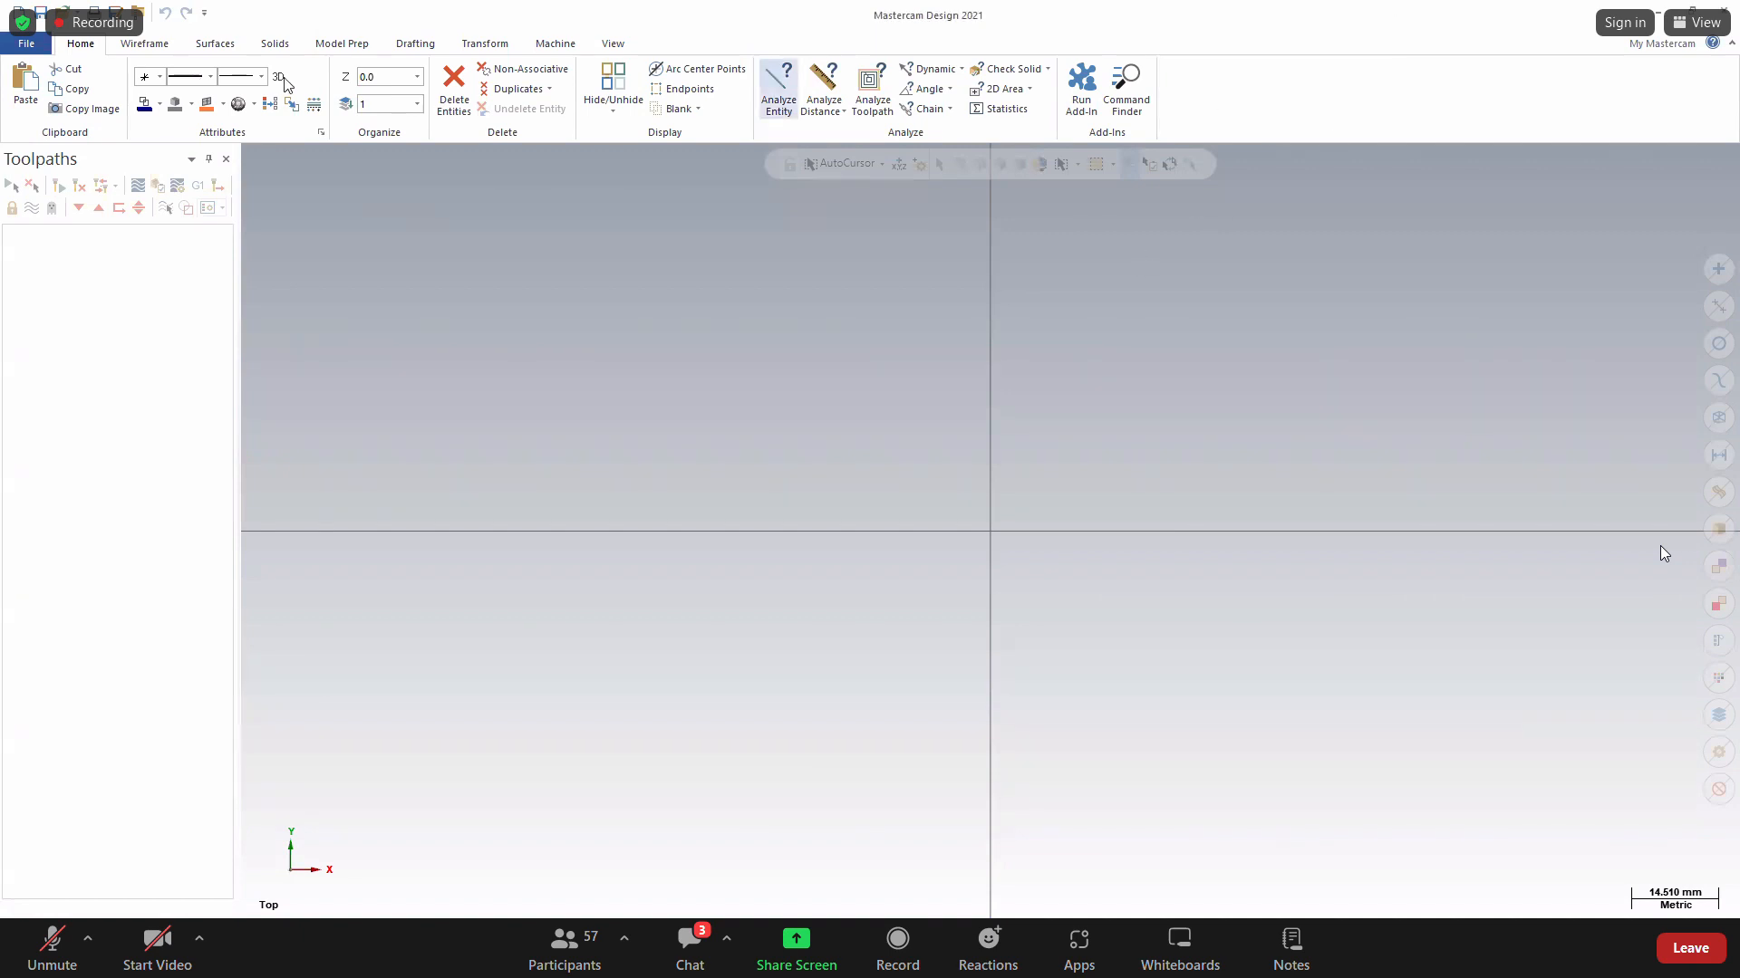
click(63, 13)
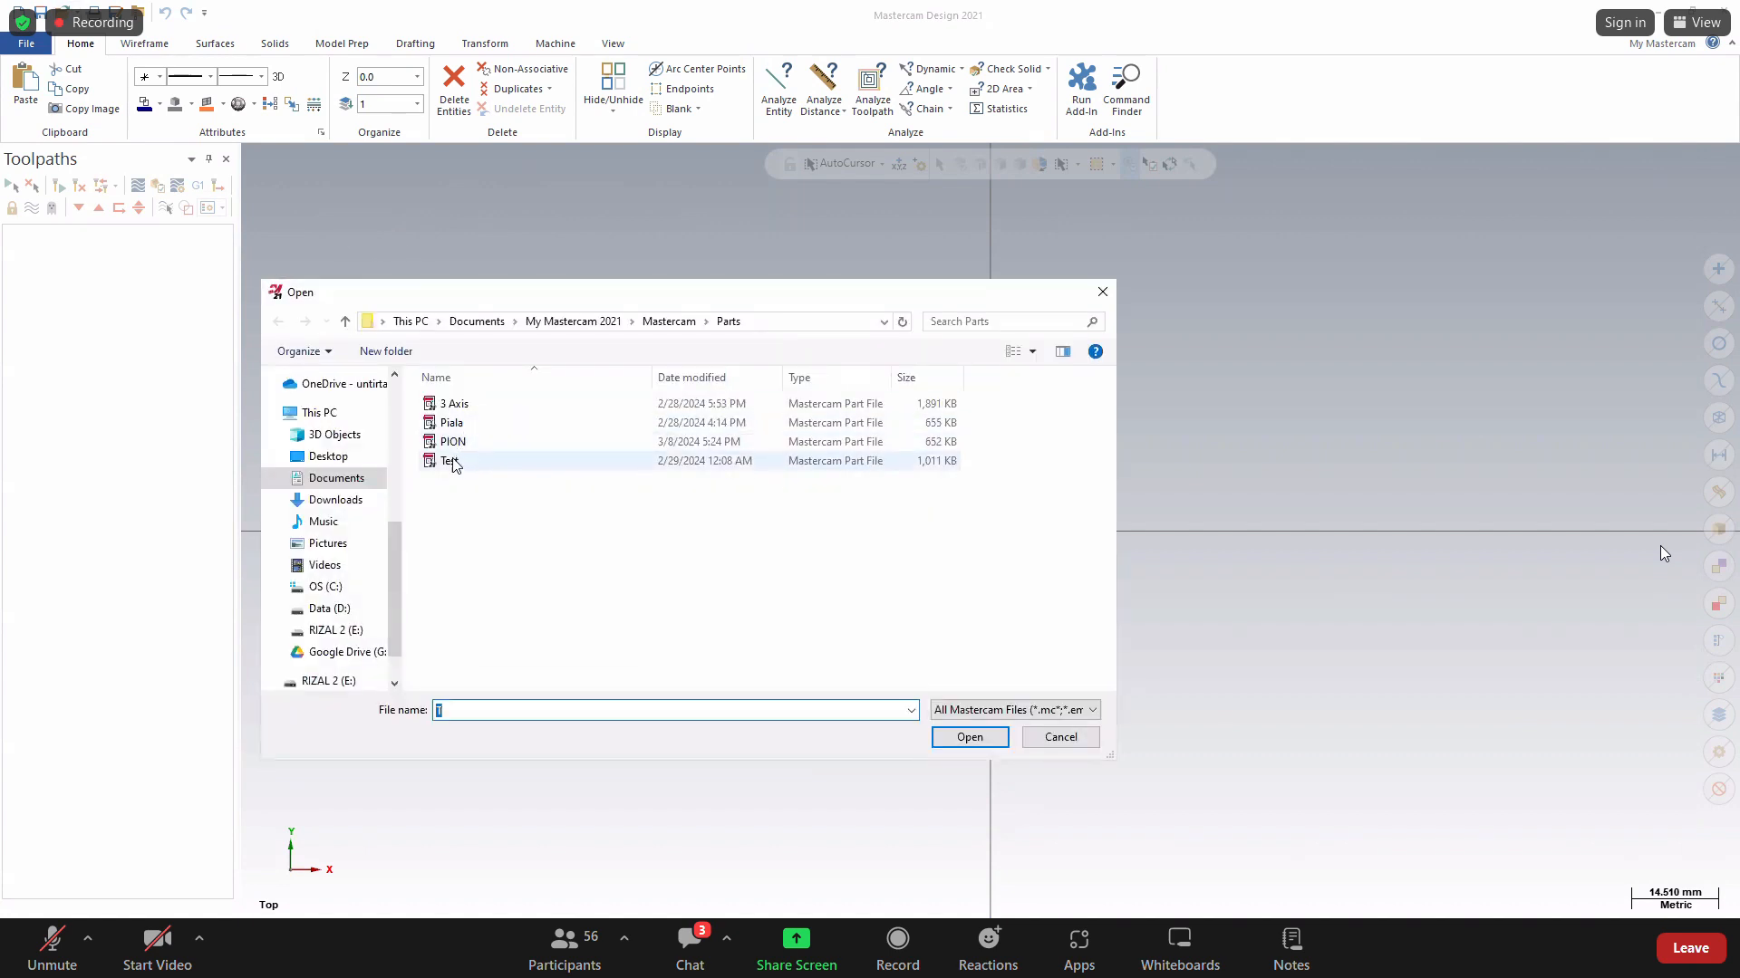
scroll(328, 471, up, 2)
scroll(323, 449, up, 1)
click(335, 443)
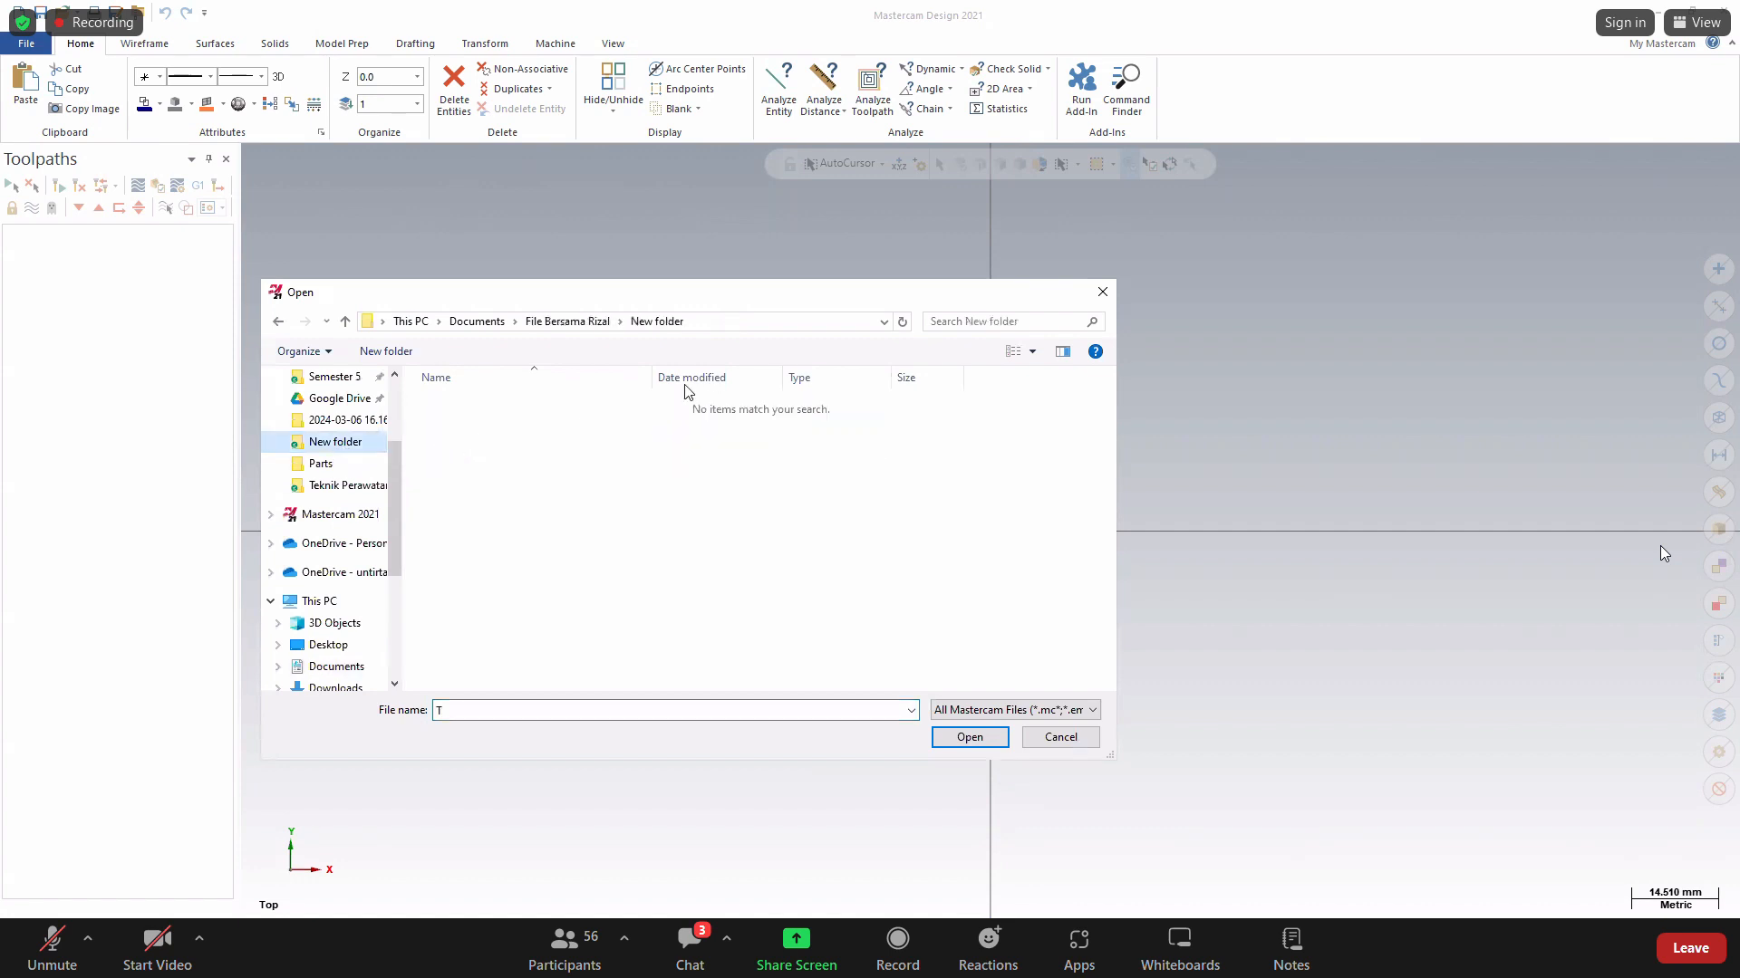
click(1014, 709)
click(950, 693)
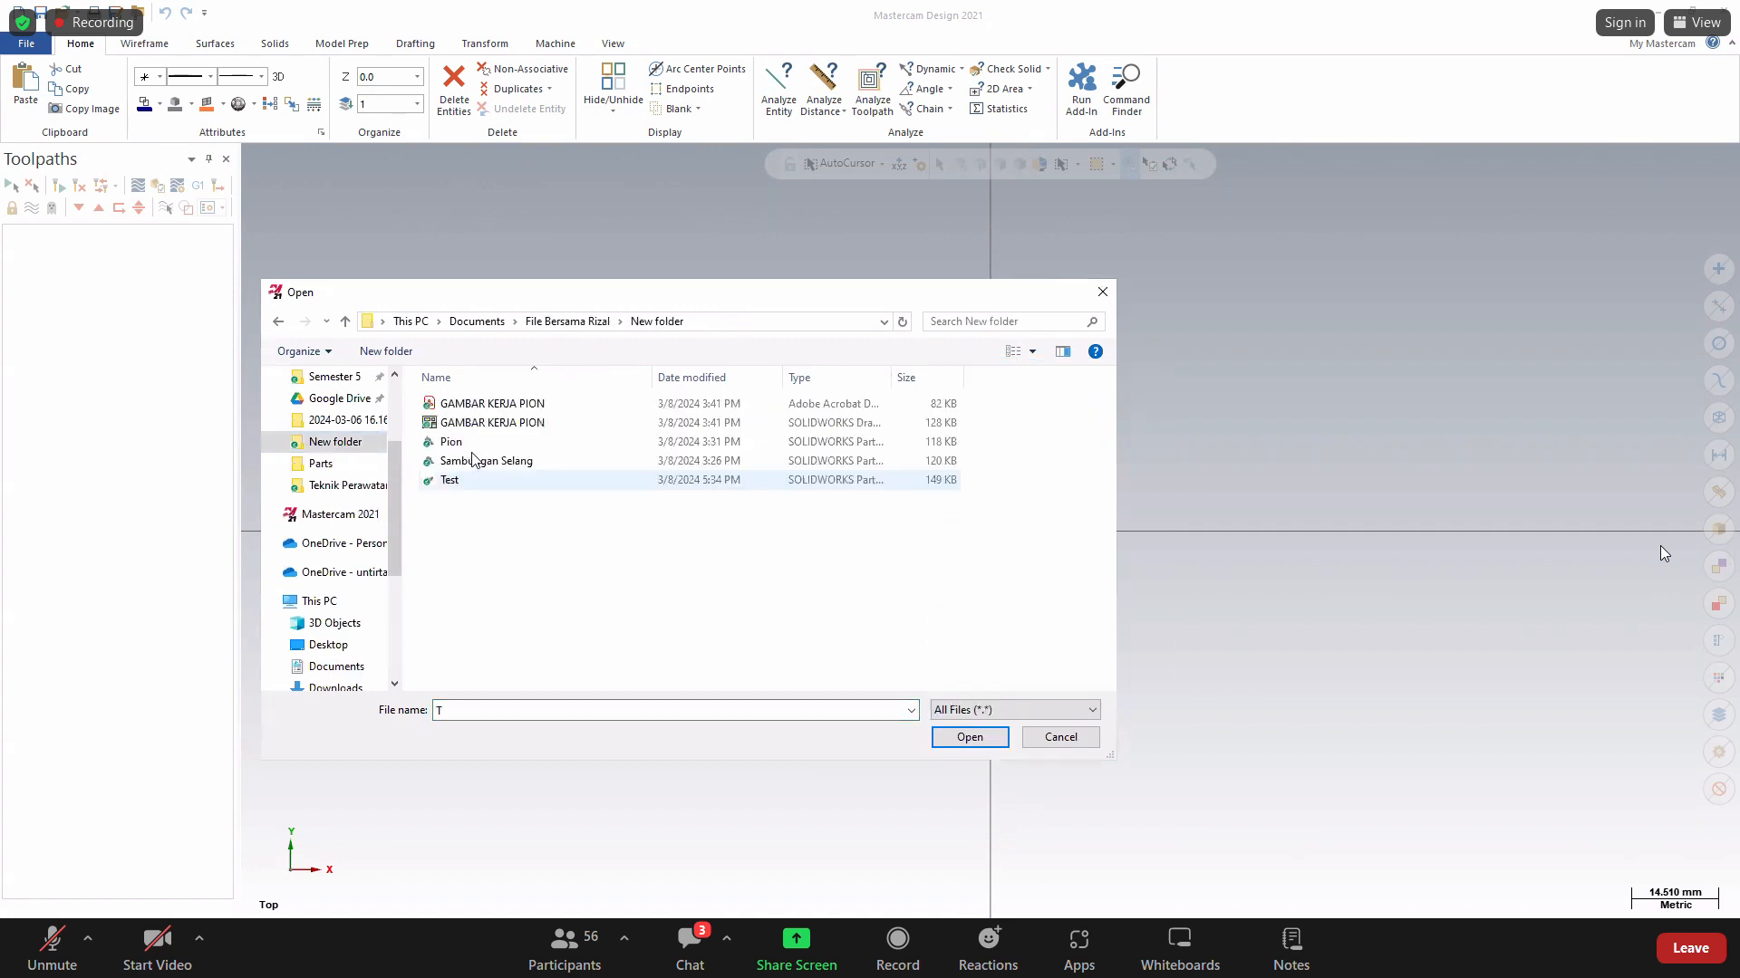
click(453, 481)
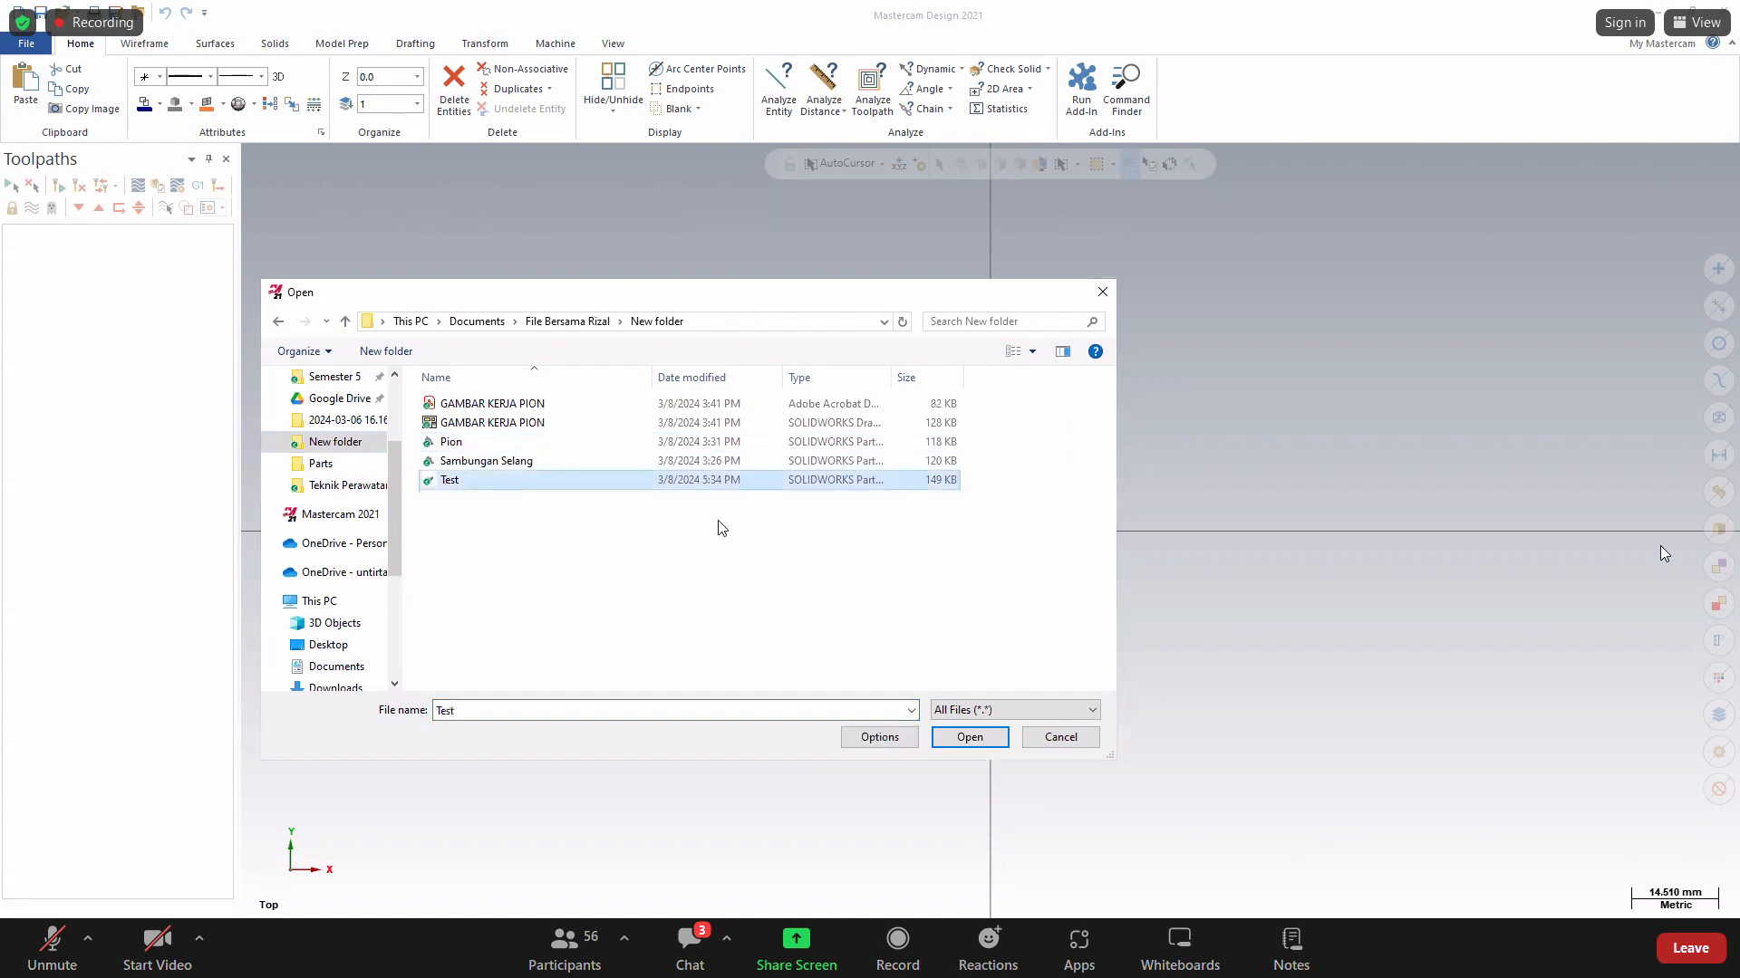
click(962, 738)
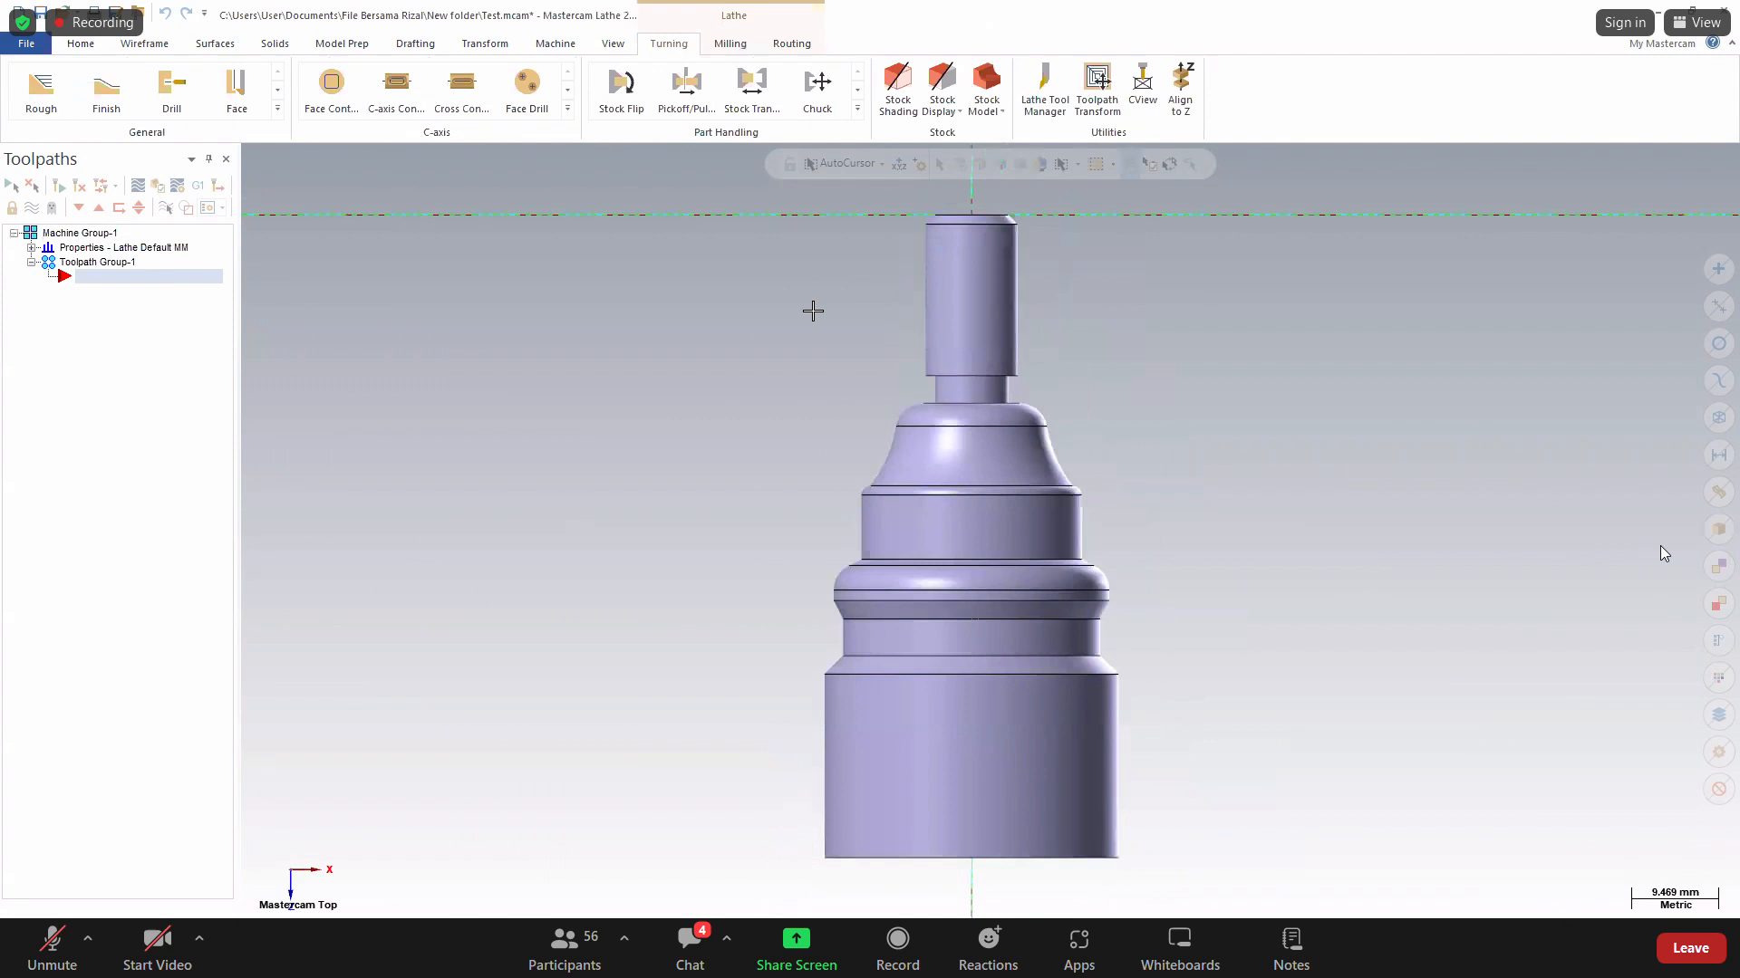
Rotate the entire Test solid by -90 degrees, using the Move method instead of Copy.
scroll(818, 384, down, 3)
drag(1221, 861, 204, 114)
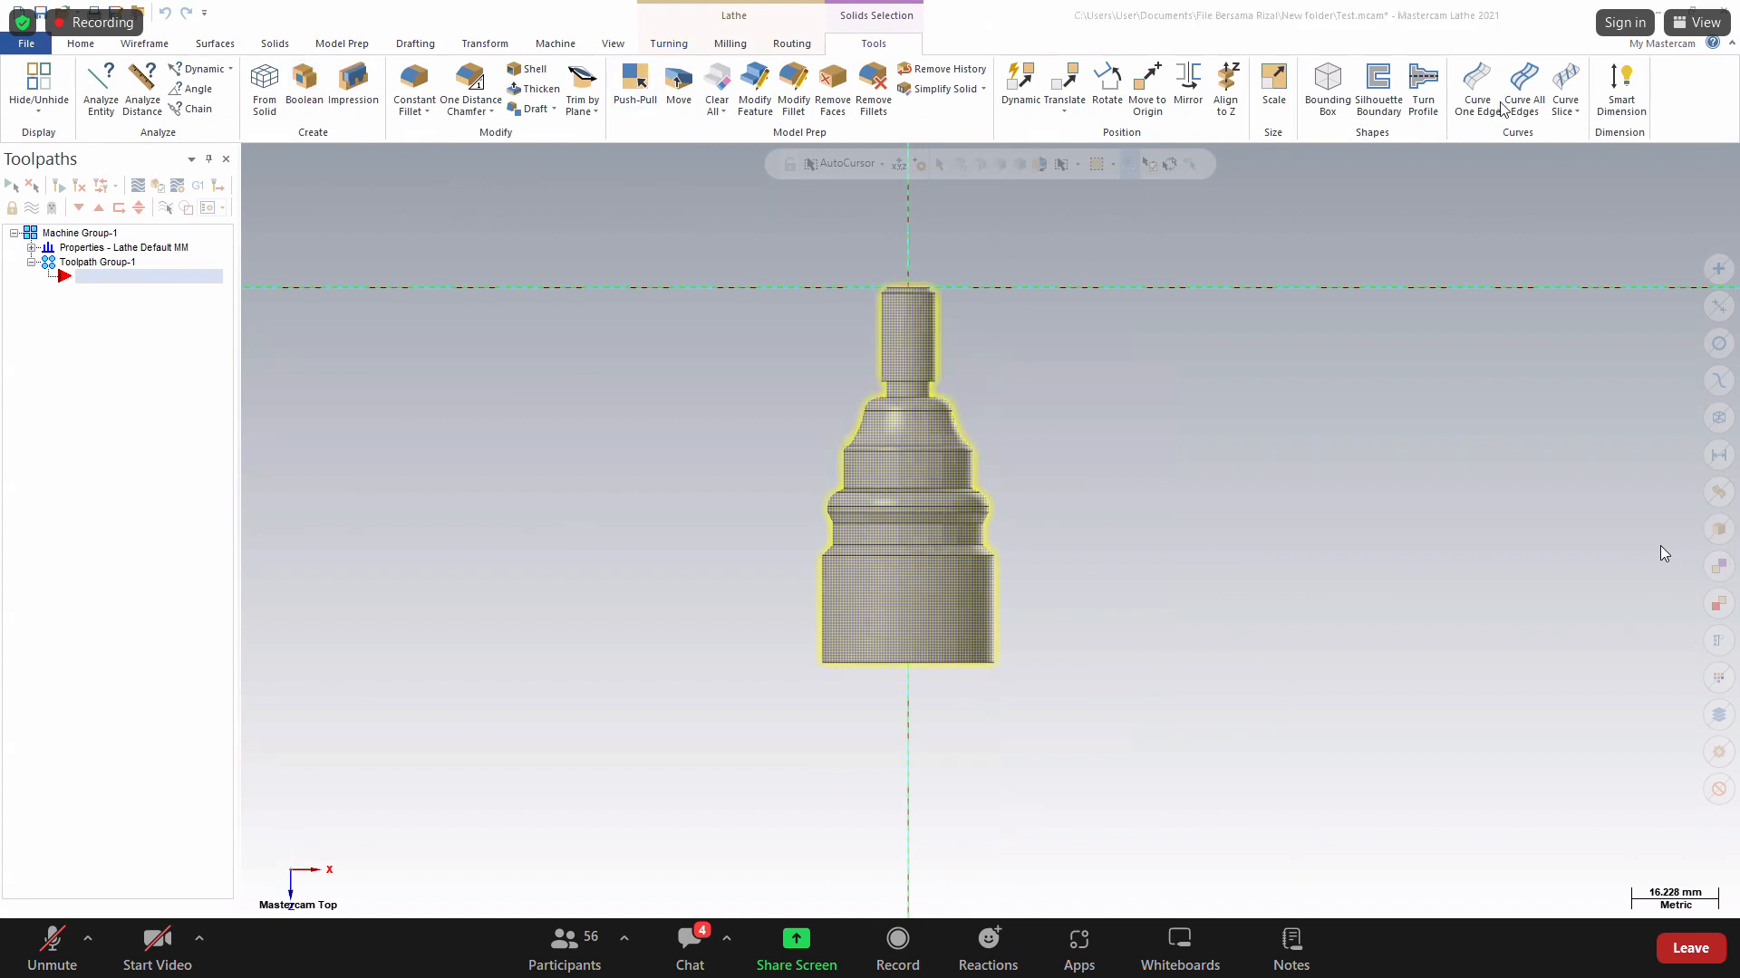
click(1501, 31)
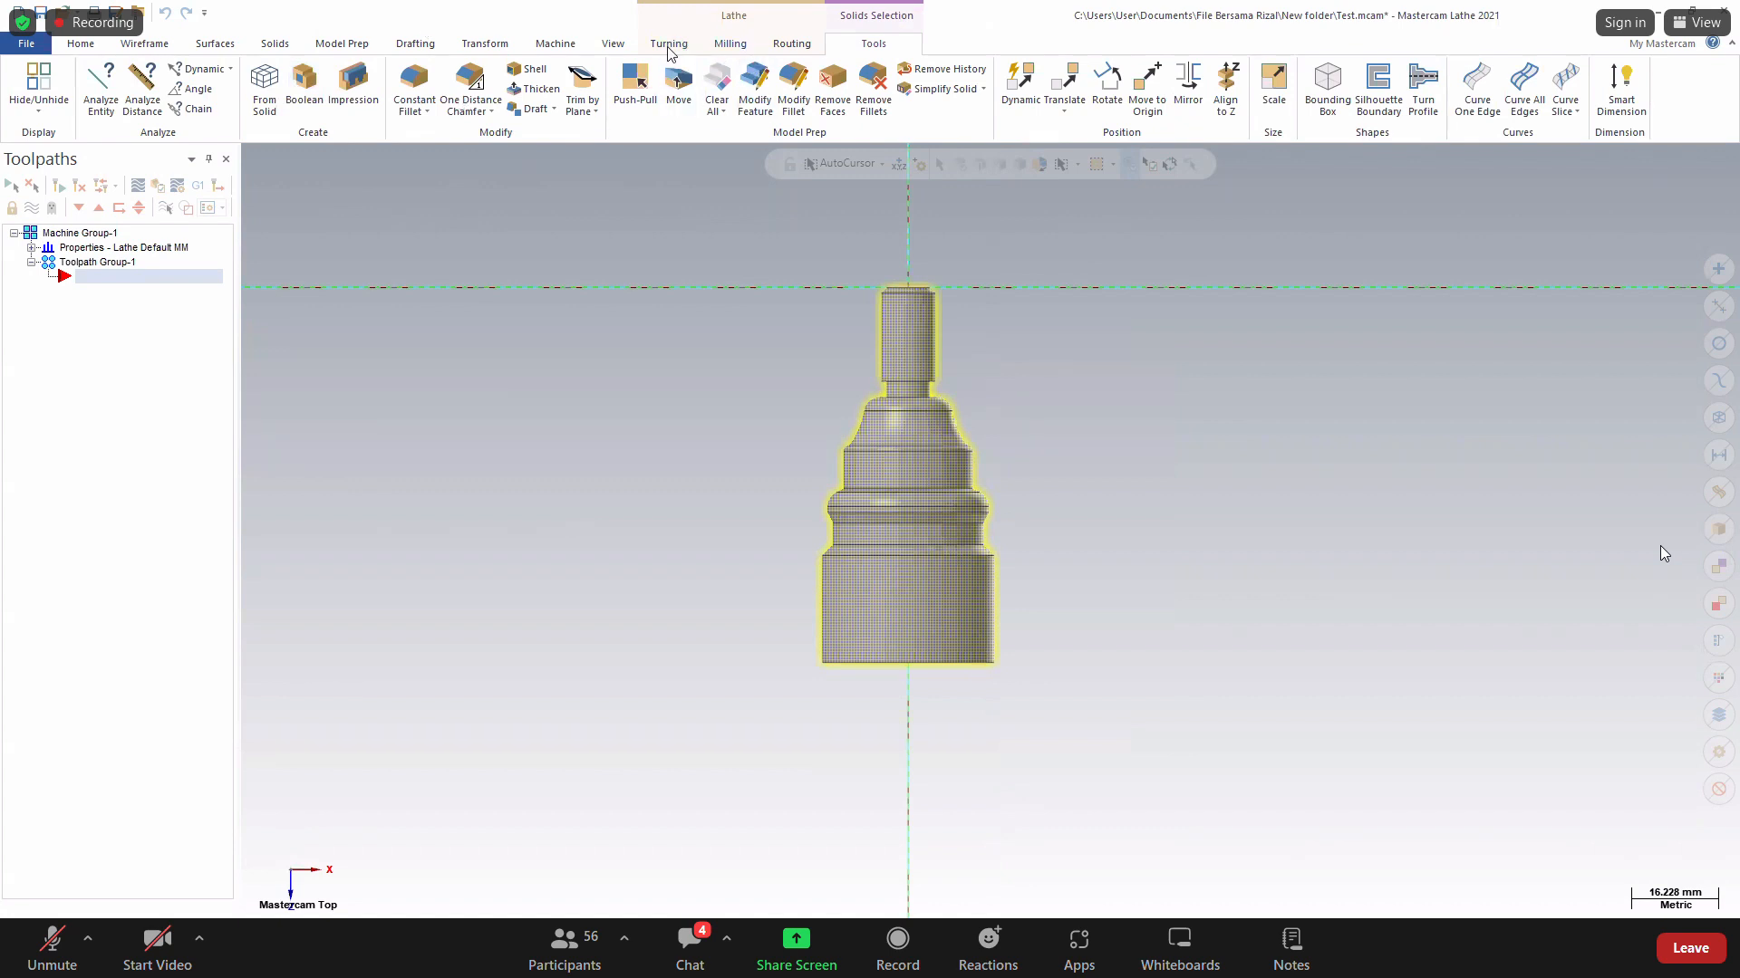
click(499, 43)
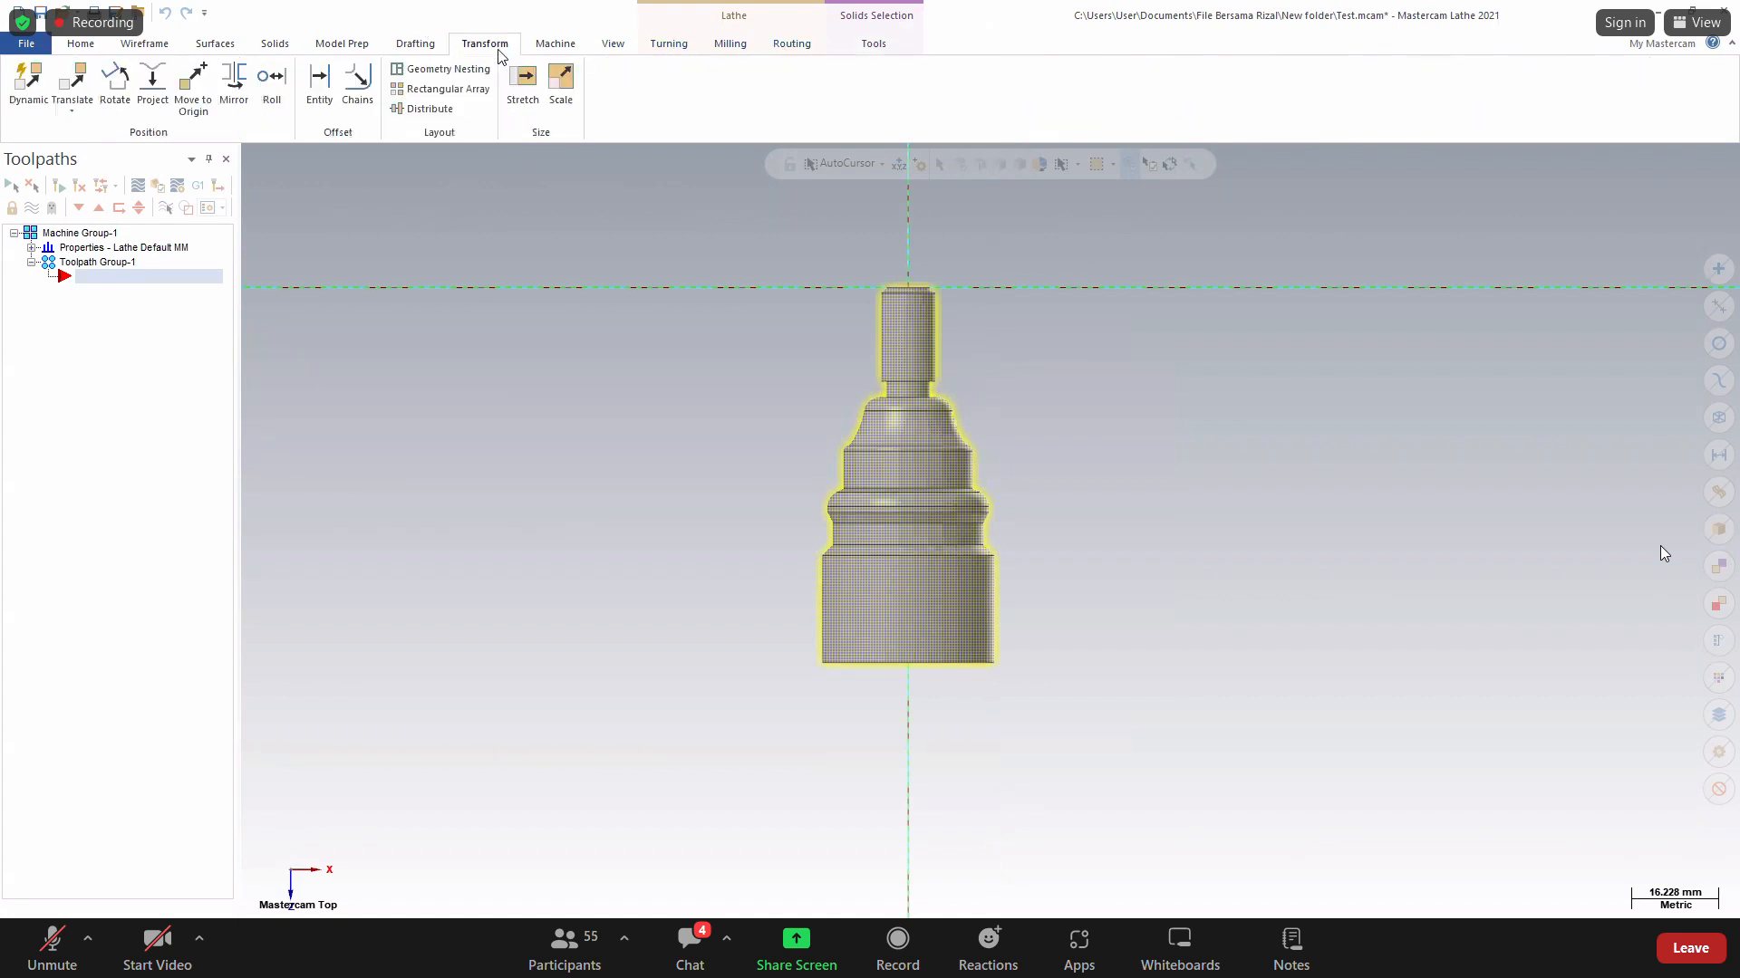
click(115, 81)
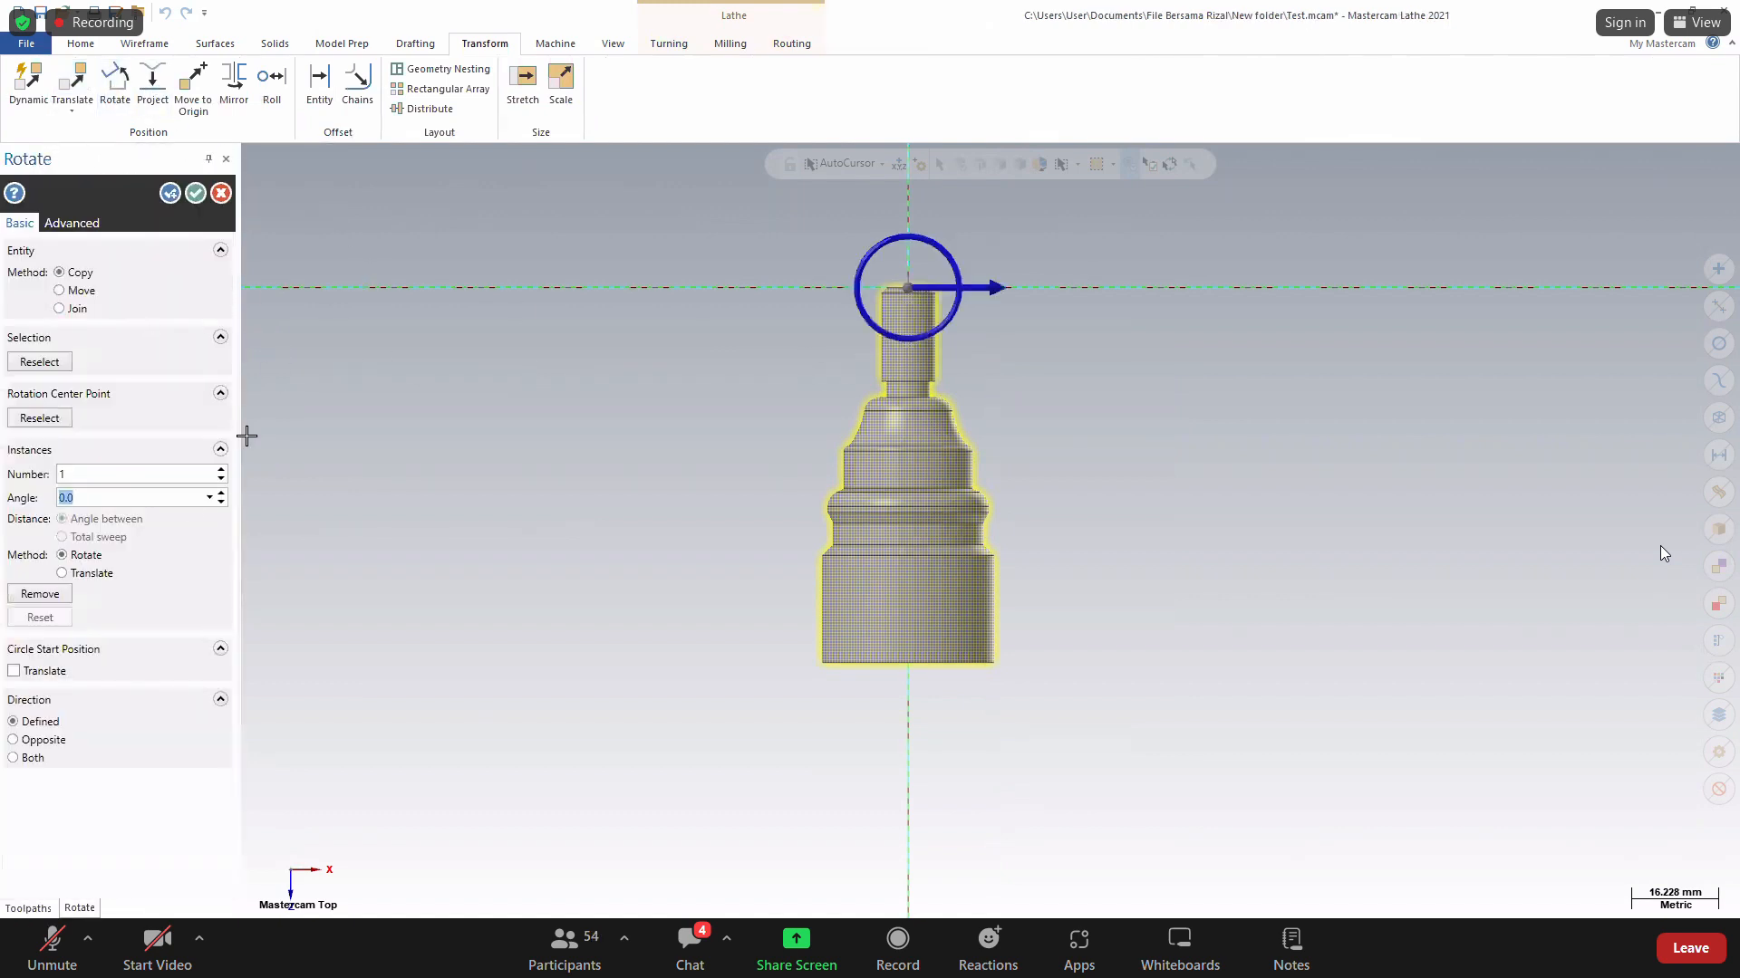
text(-90)
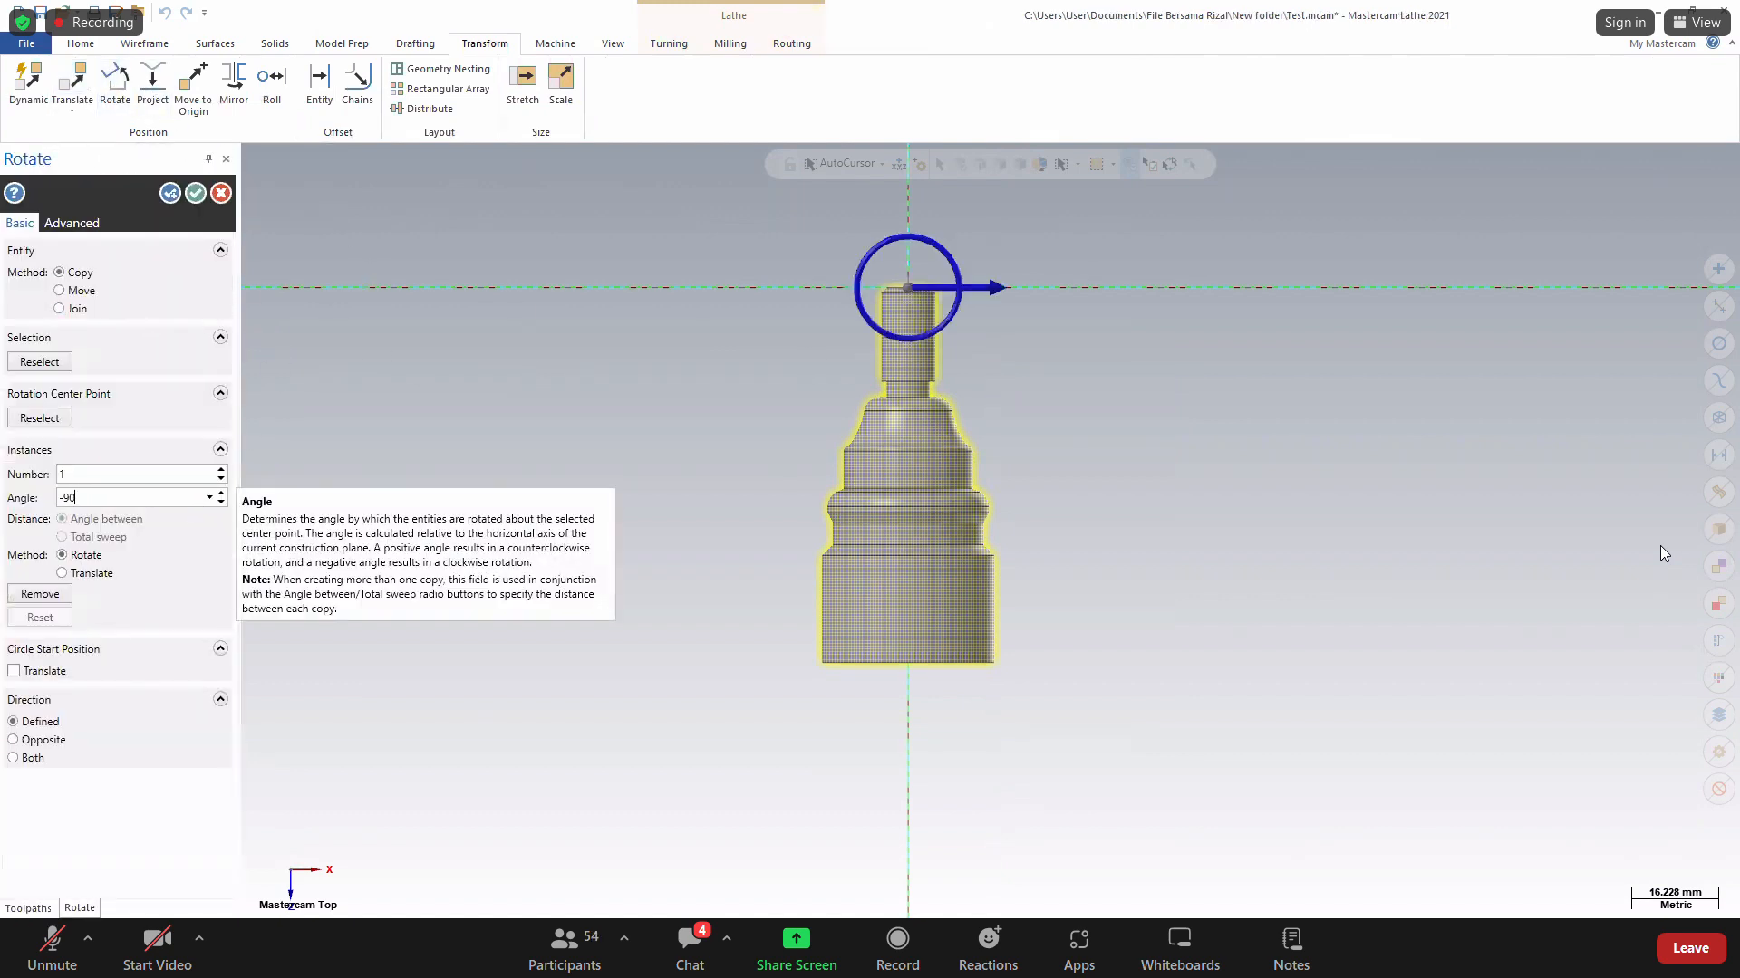
key(Return)
click(58, 290)
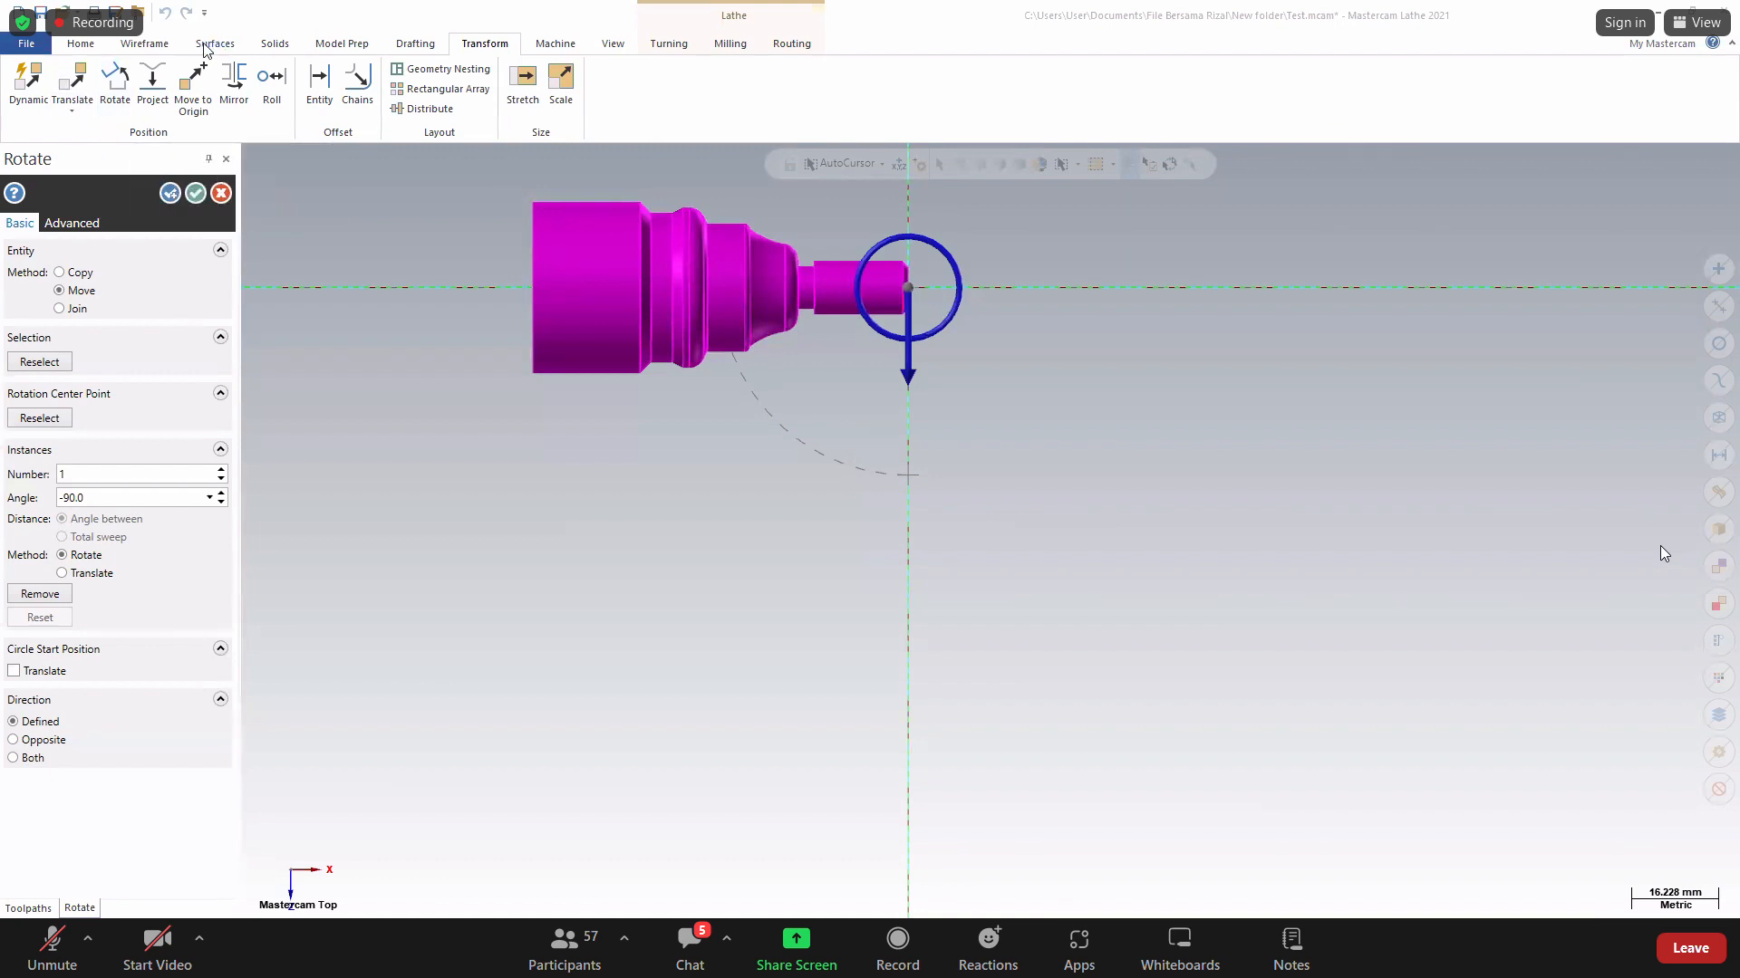
Examine the rotated part's stepped profile up close and the available wireframe and milling tools.
click(144, 43)
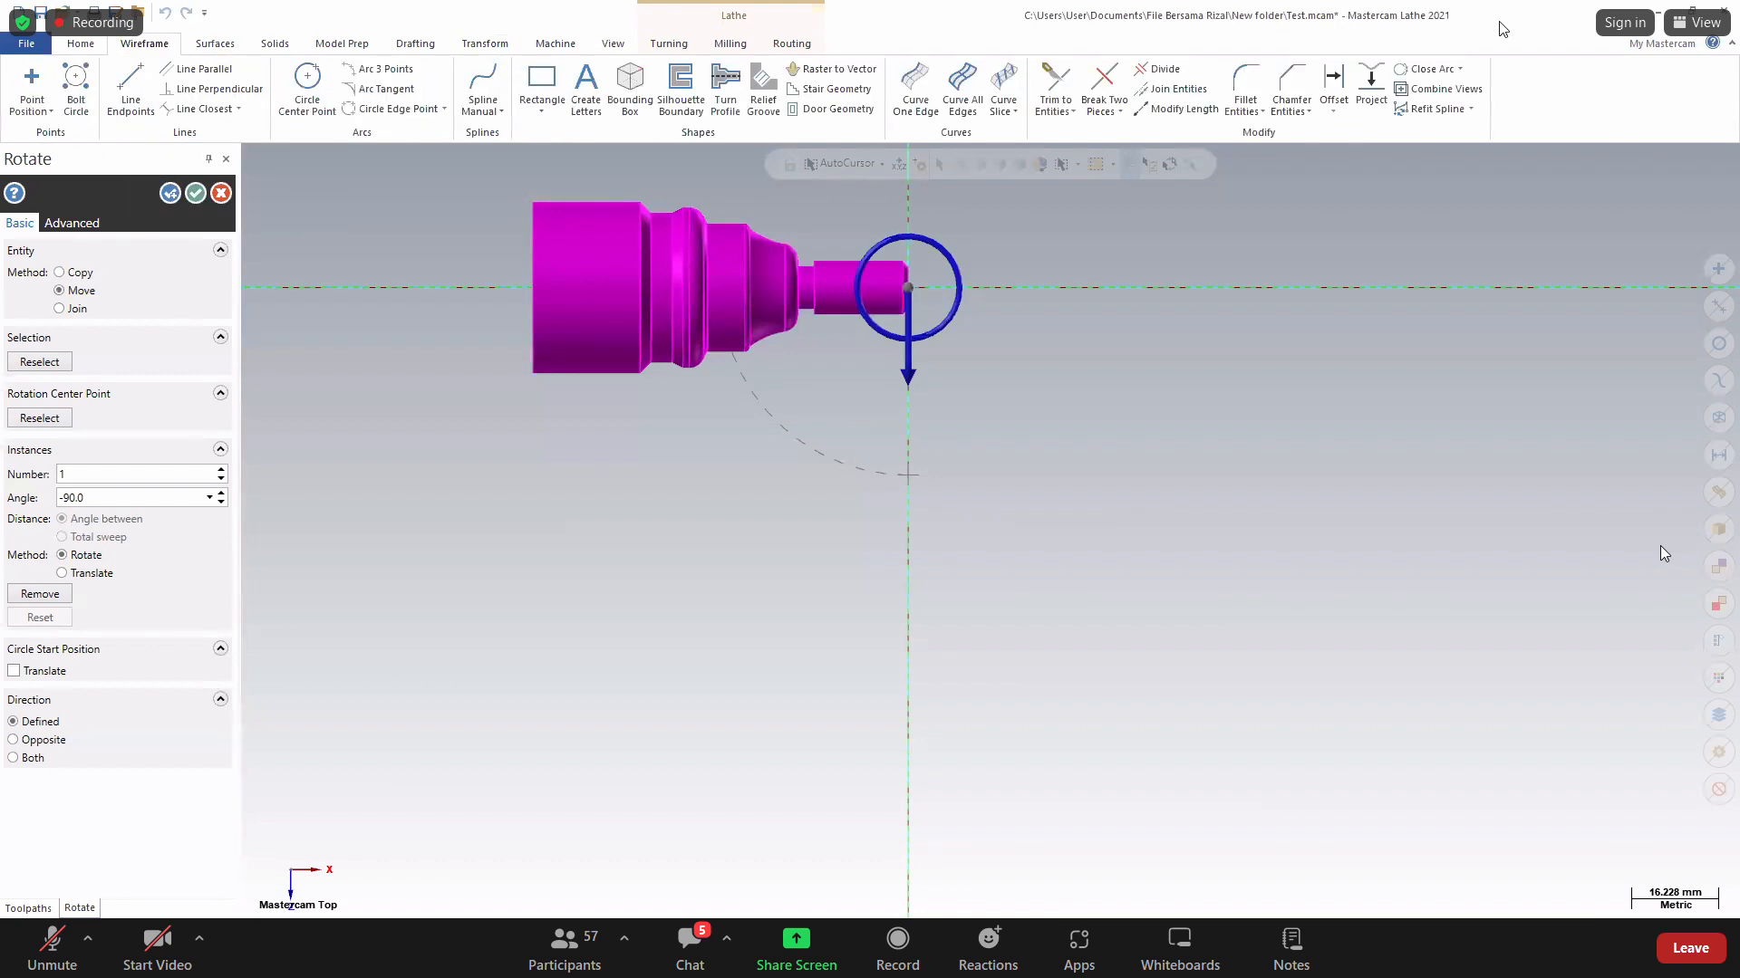
scroll(606, 540, up, 1)
scroll(606, 540, down, 2)
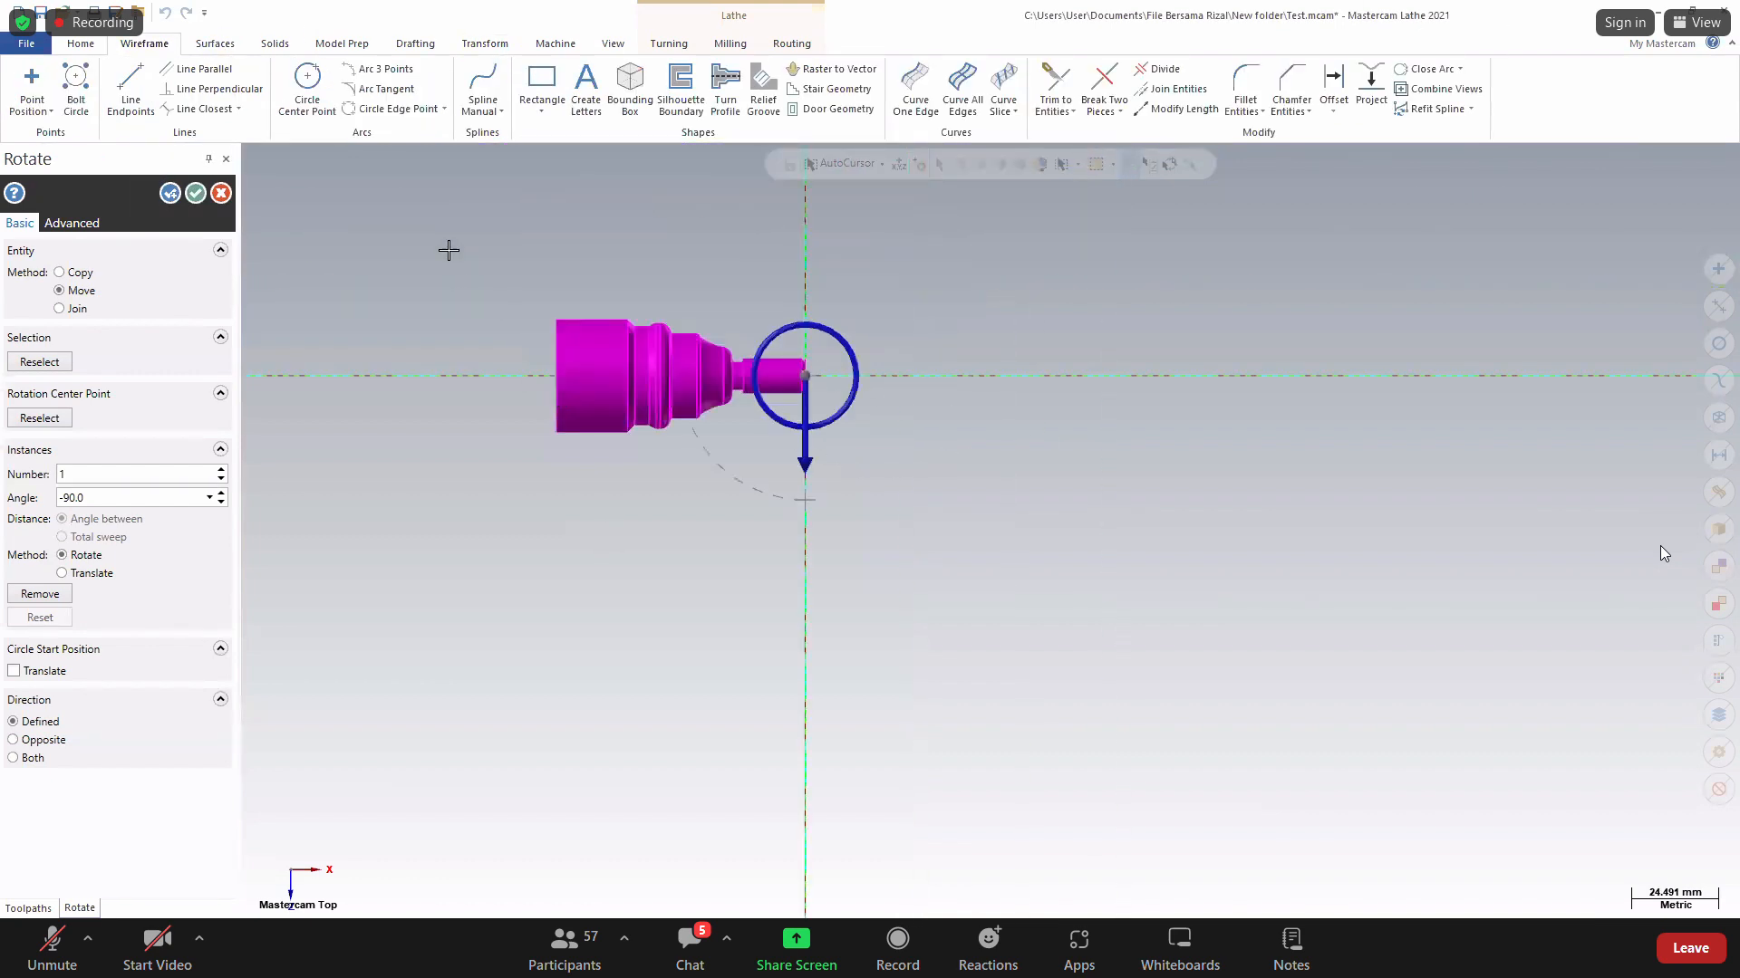
scroll(535, 354, up, 4)
scroll(798, 326, up, 1)
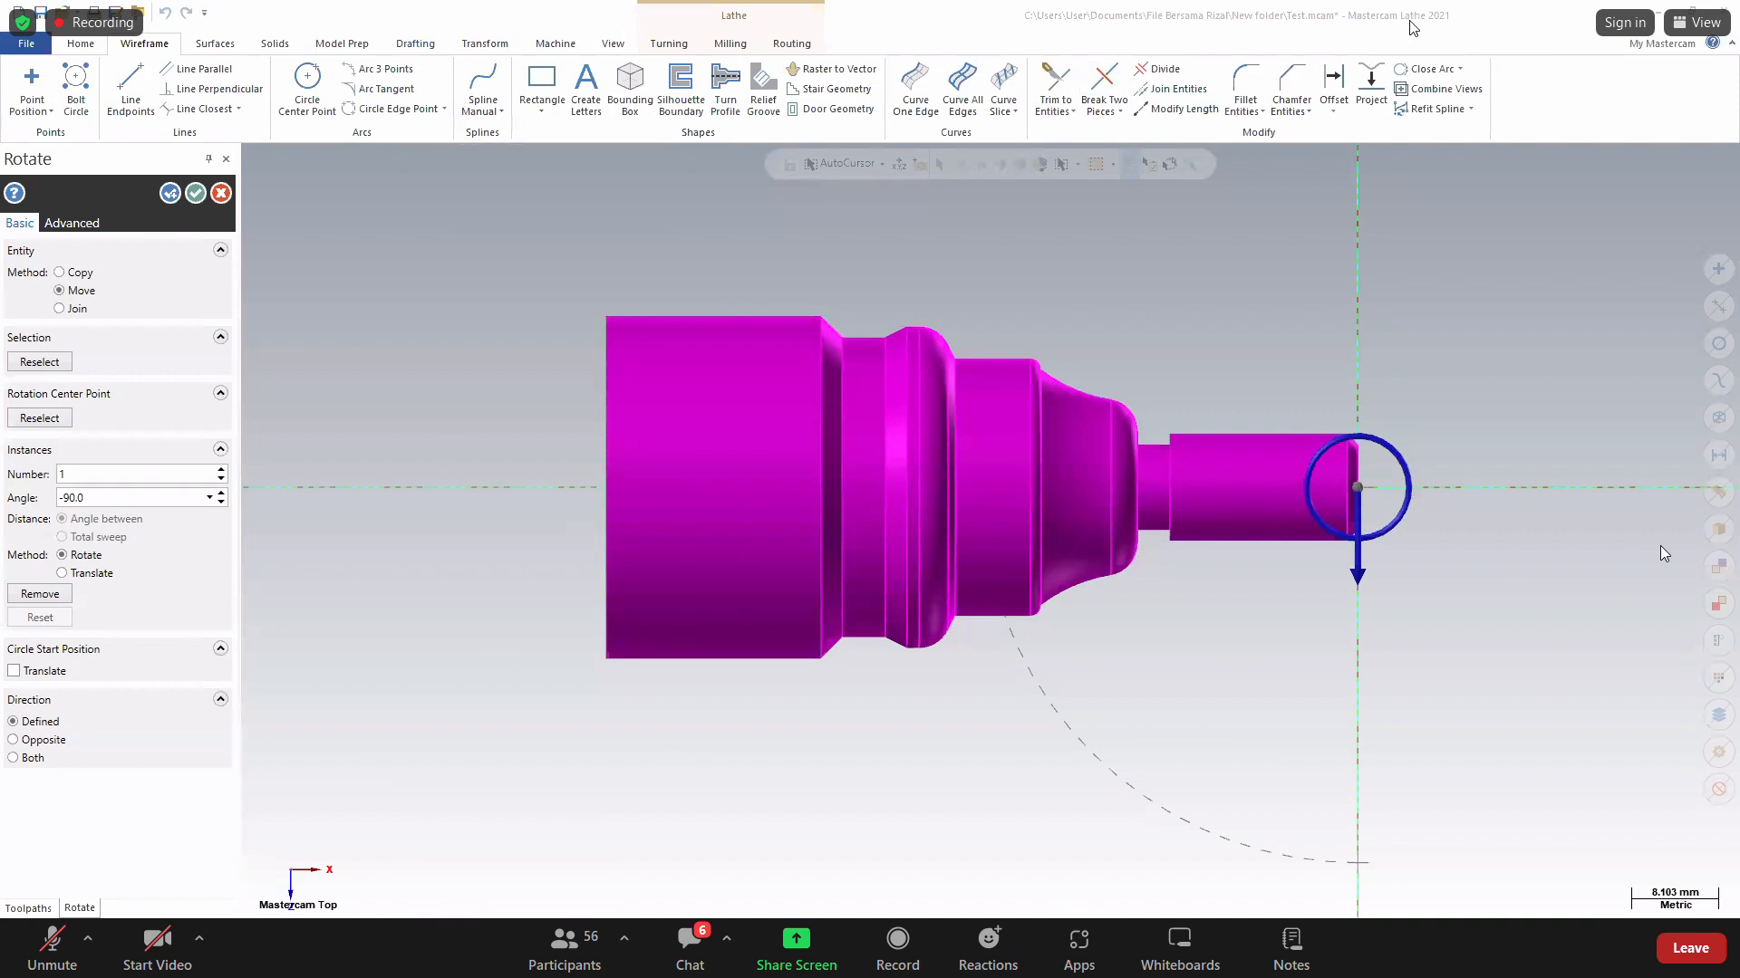
drag(1471, 26, 840, 199)
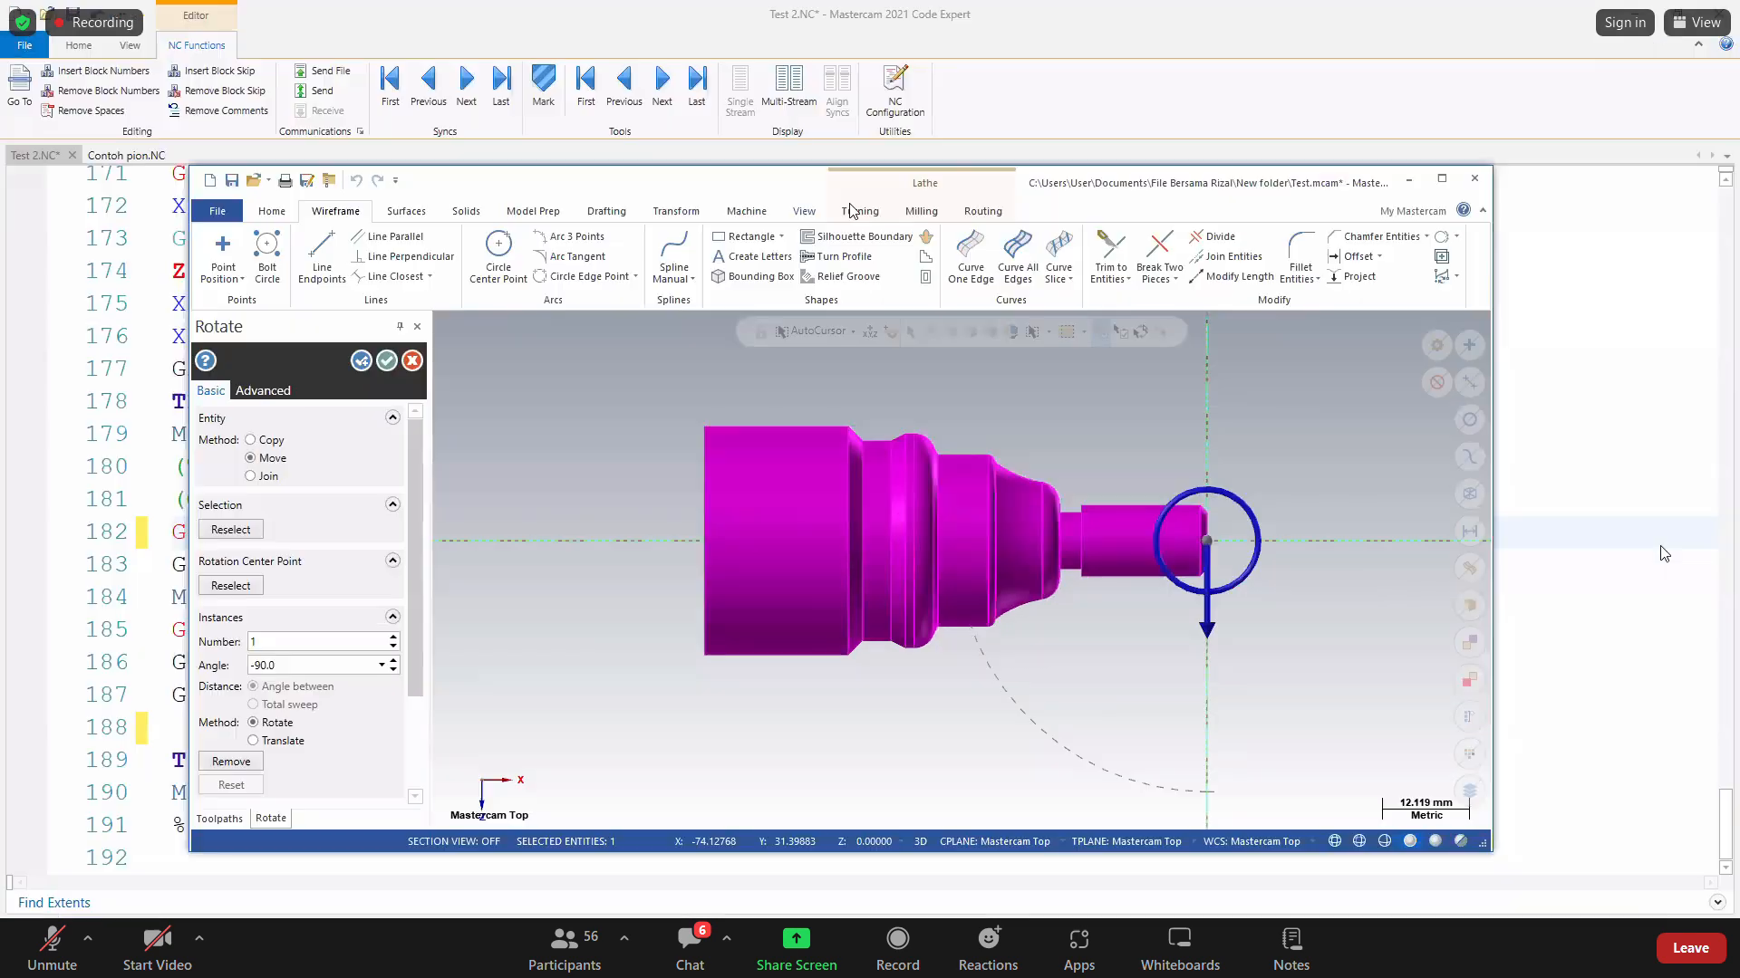
click(930, 210)
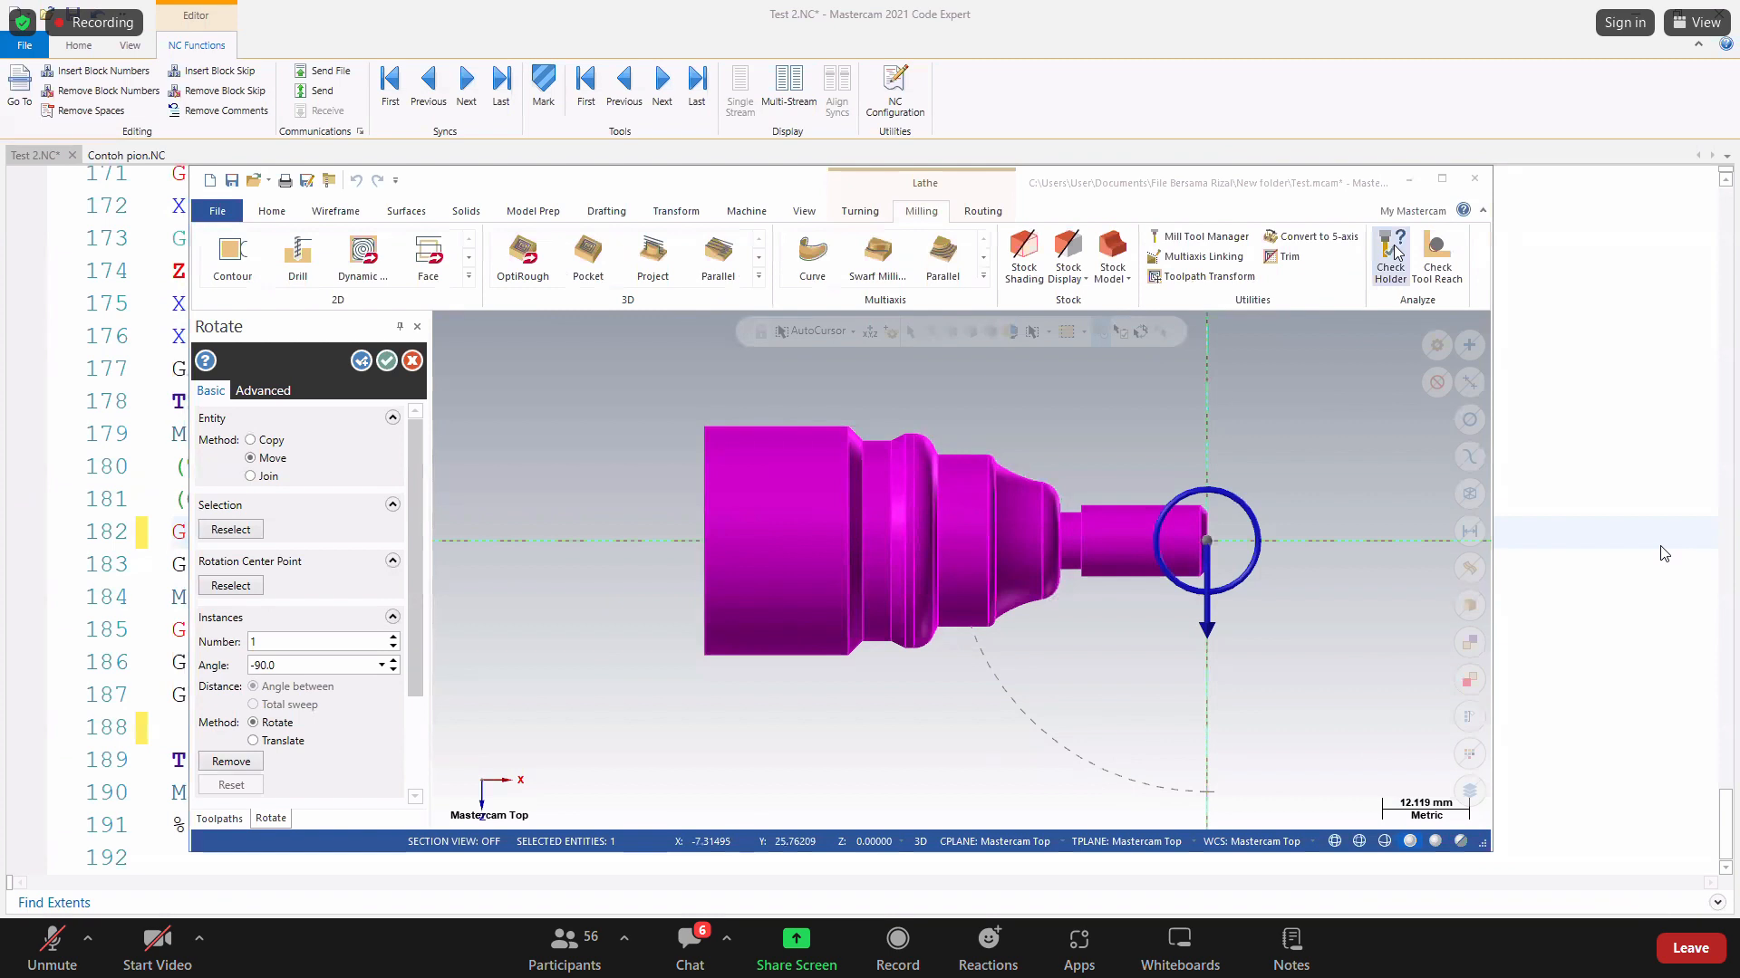
scroll(750, 437, up, 2)
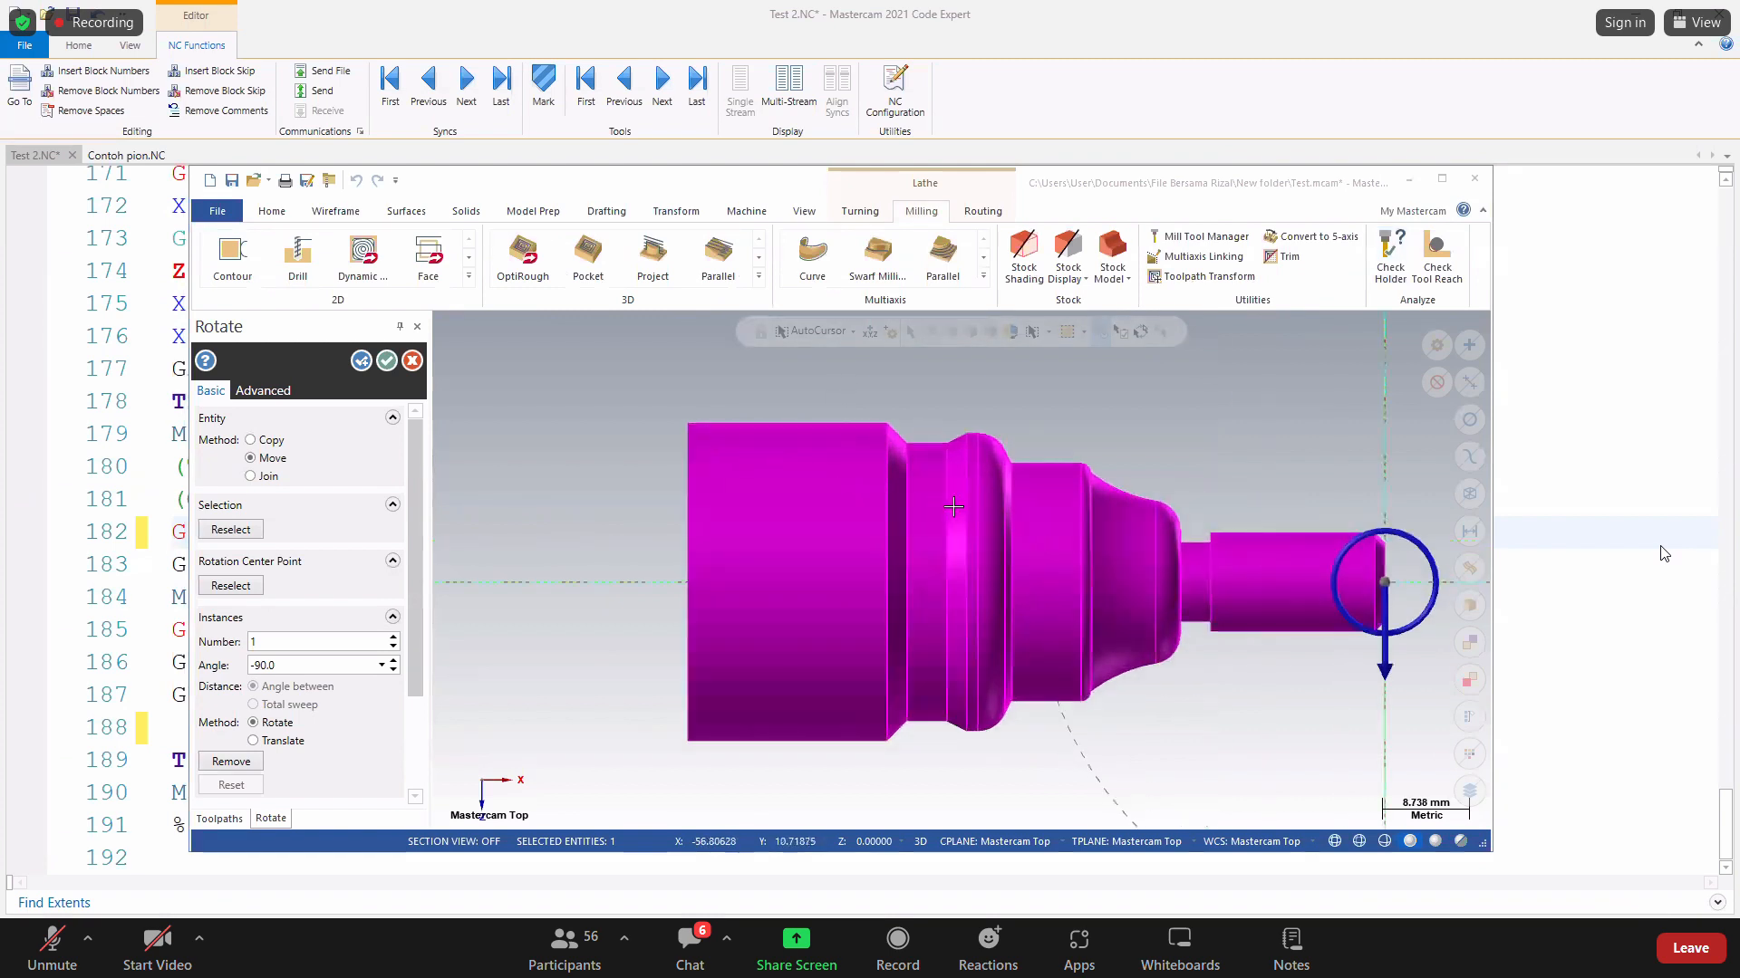
scroll(792, 408, down, 3)
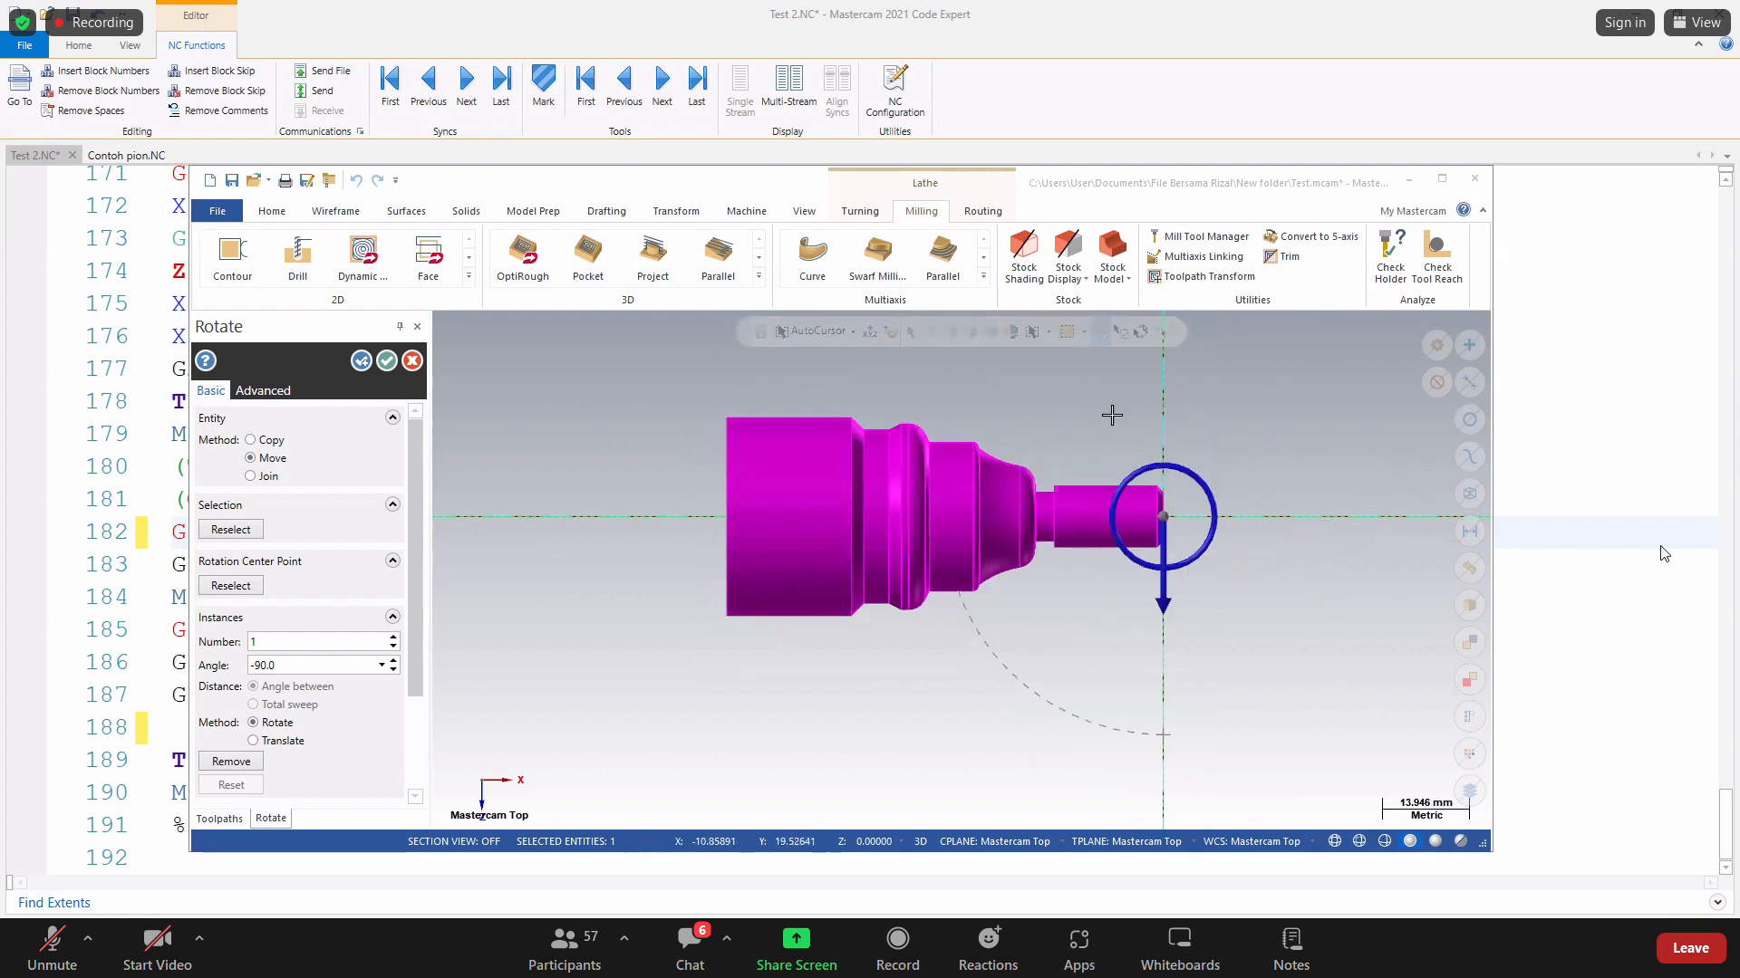
scroll(1041, 503, up, 3)
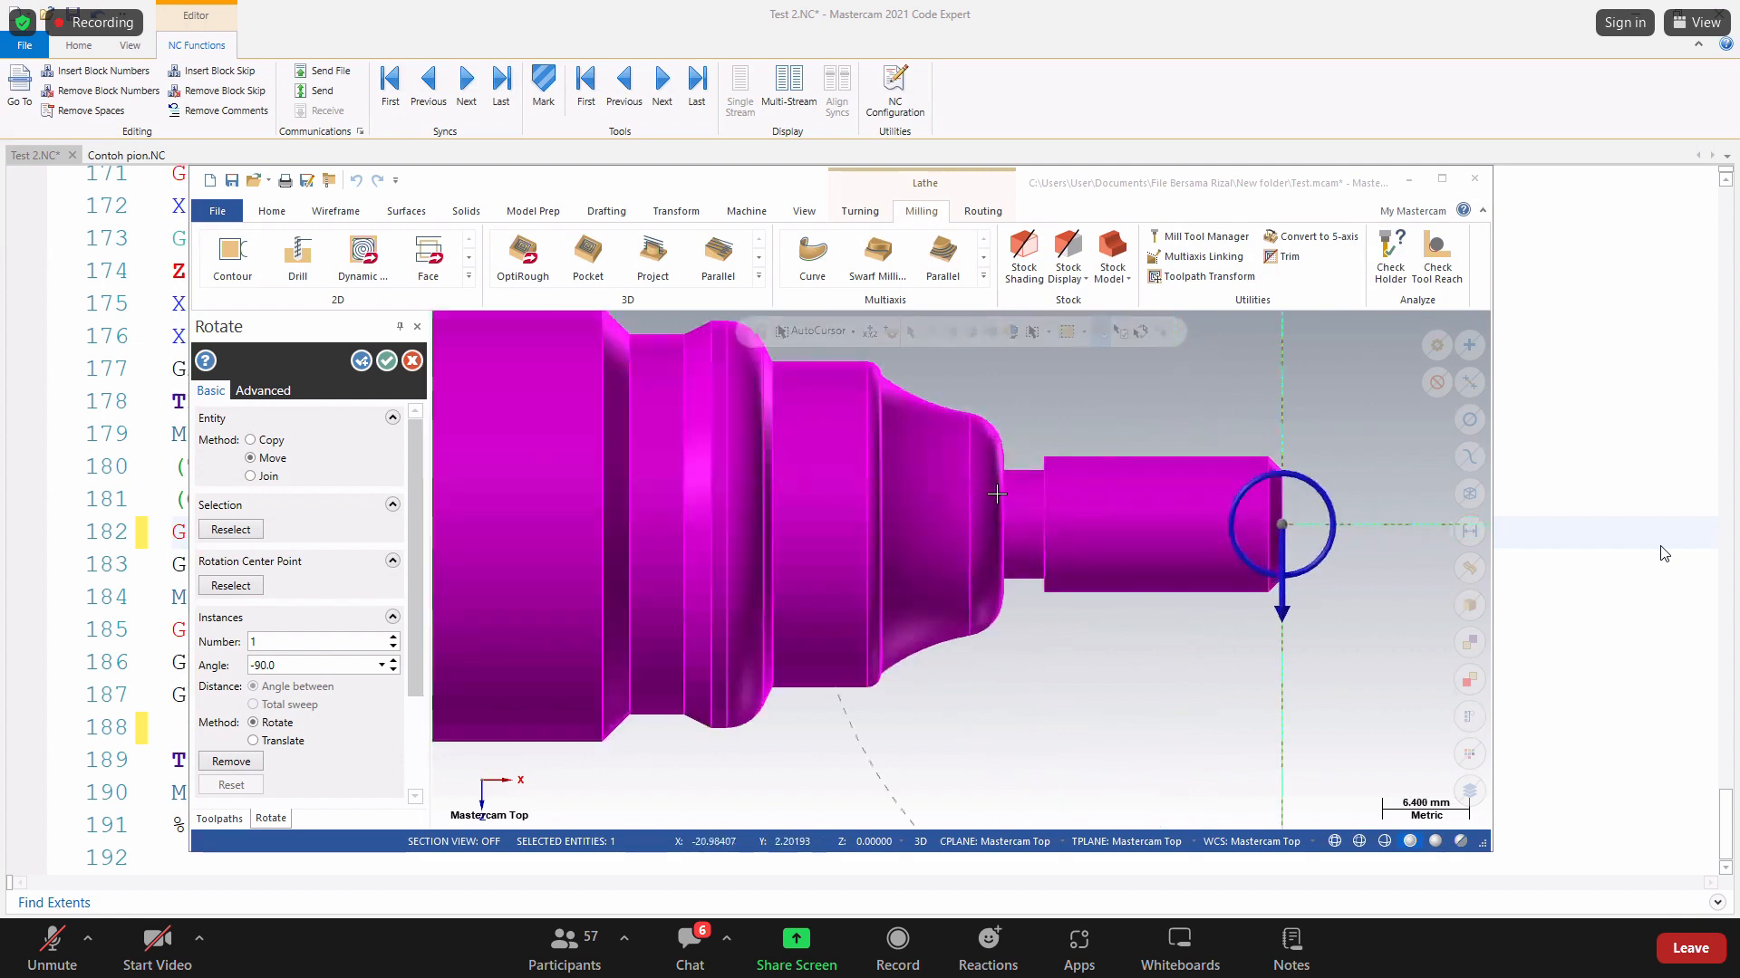
scroll(829, 483, down, 3)
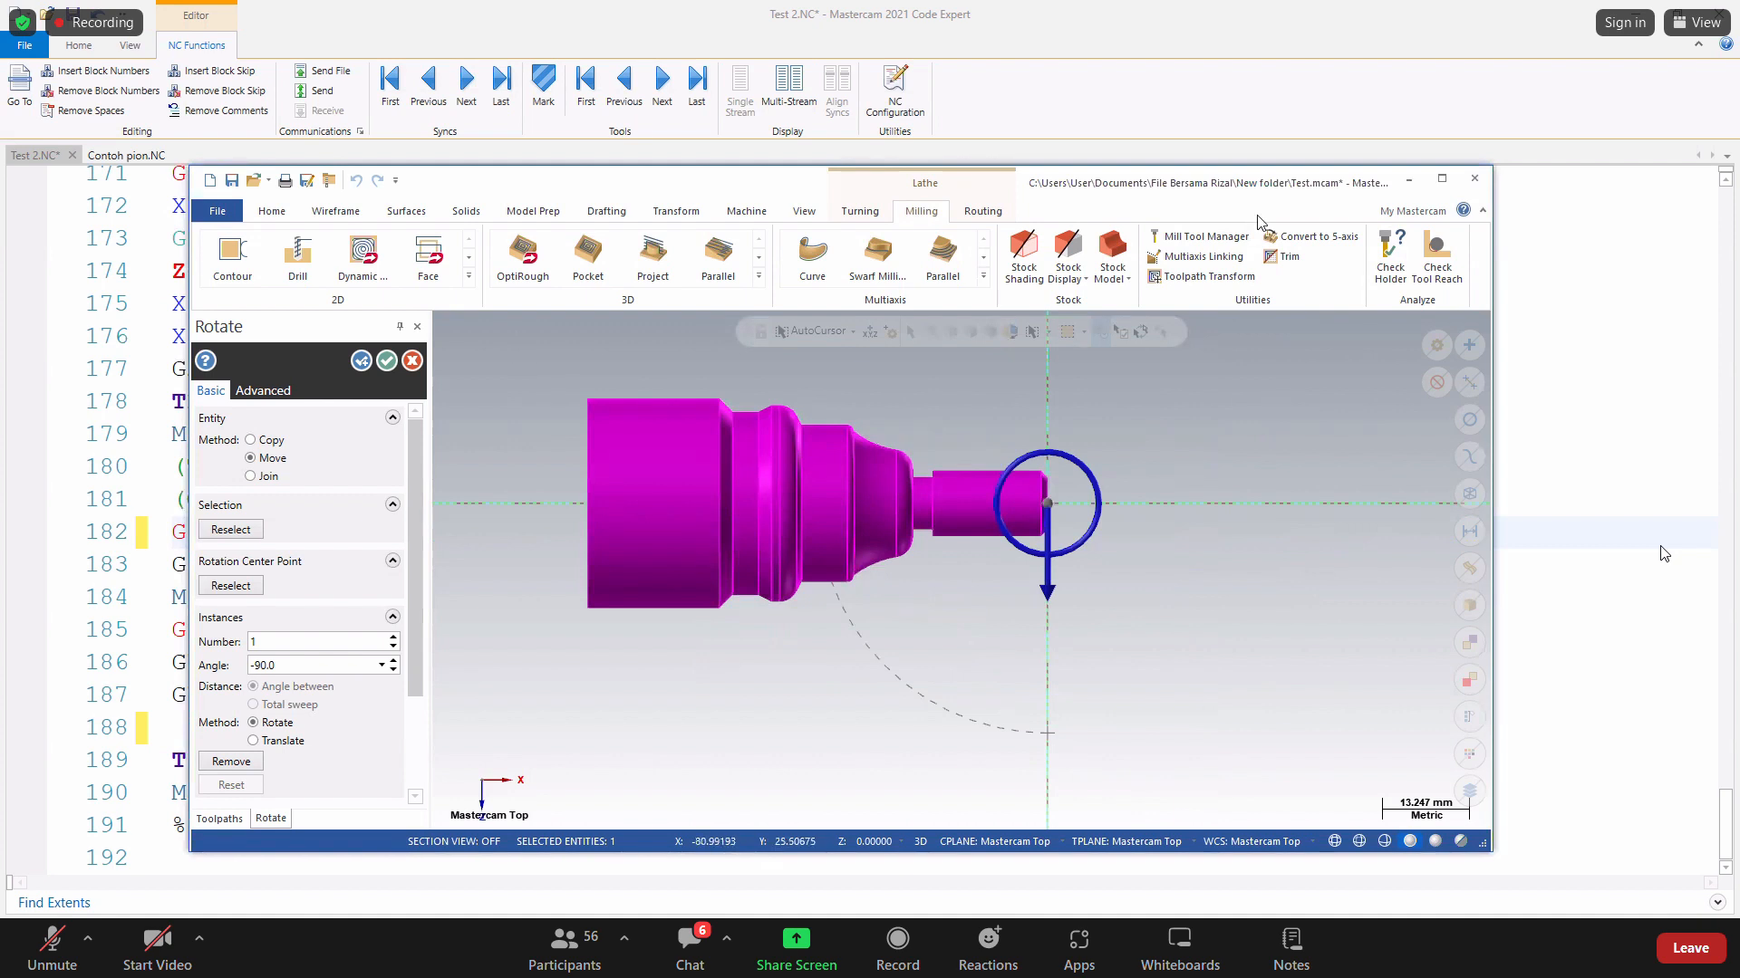
key(alt+Tab)
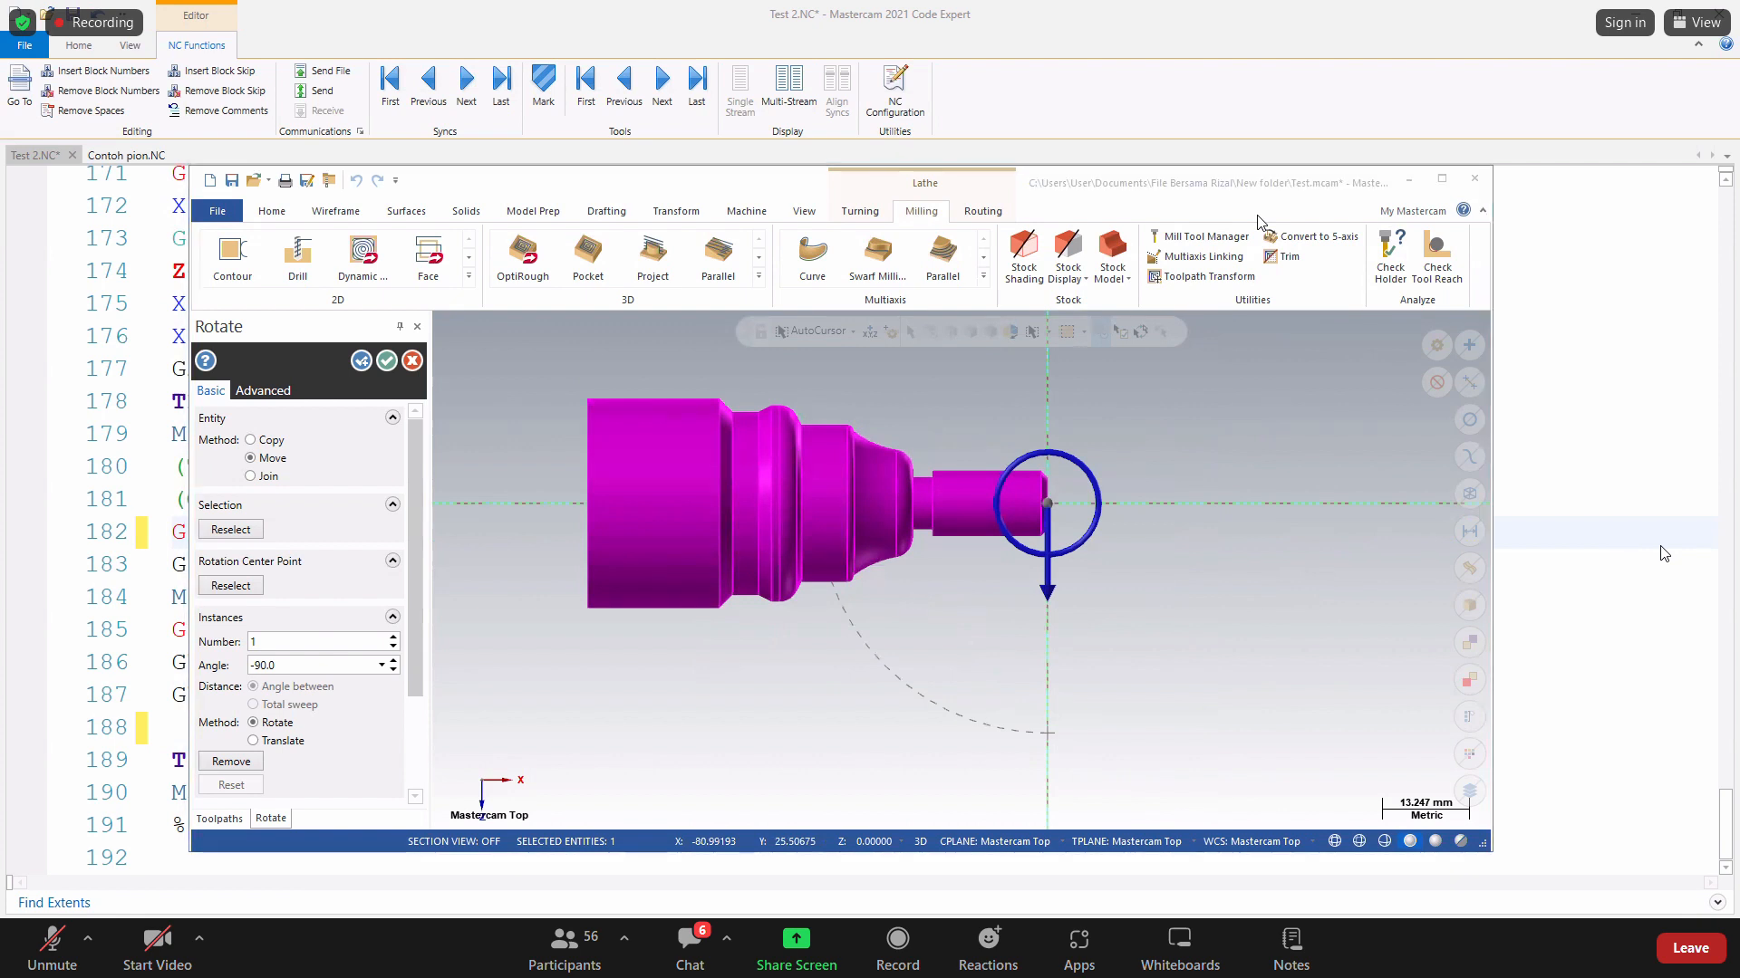
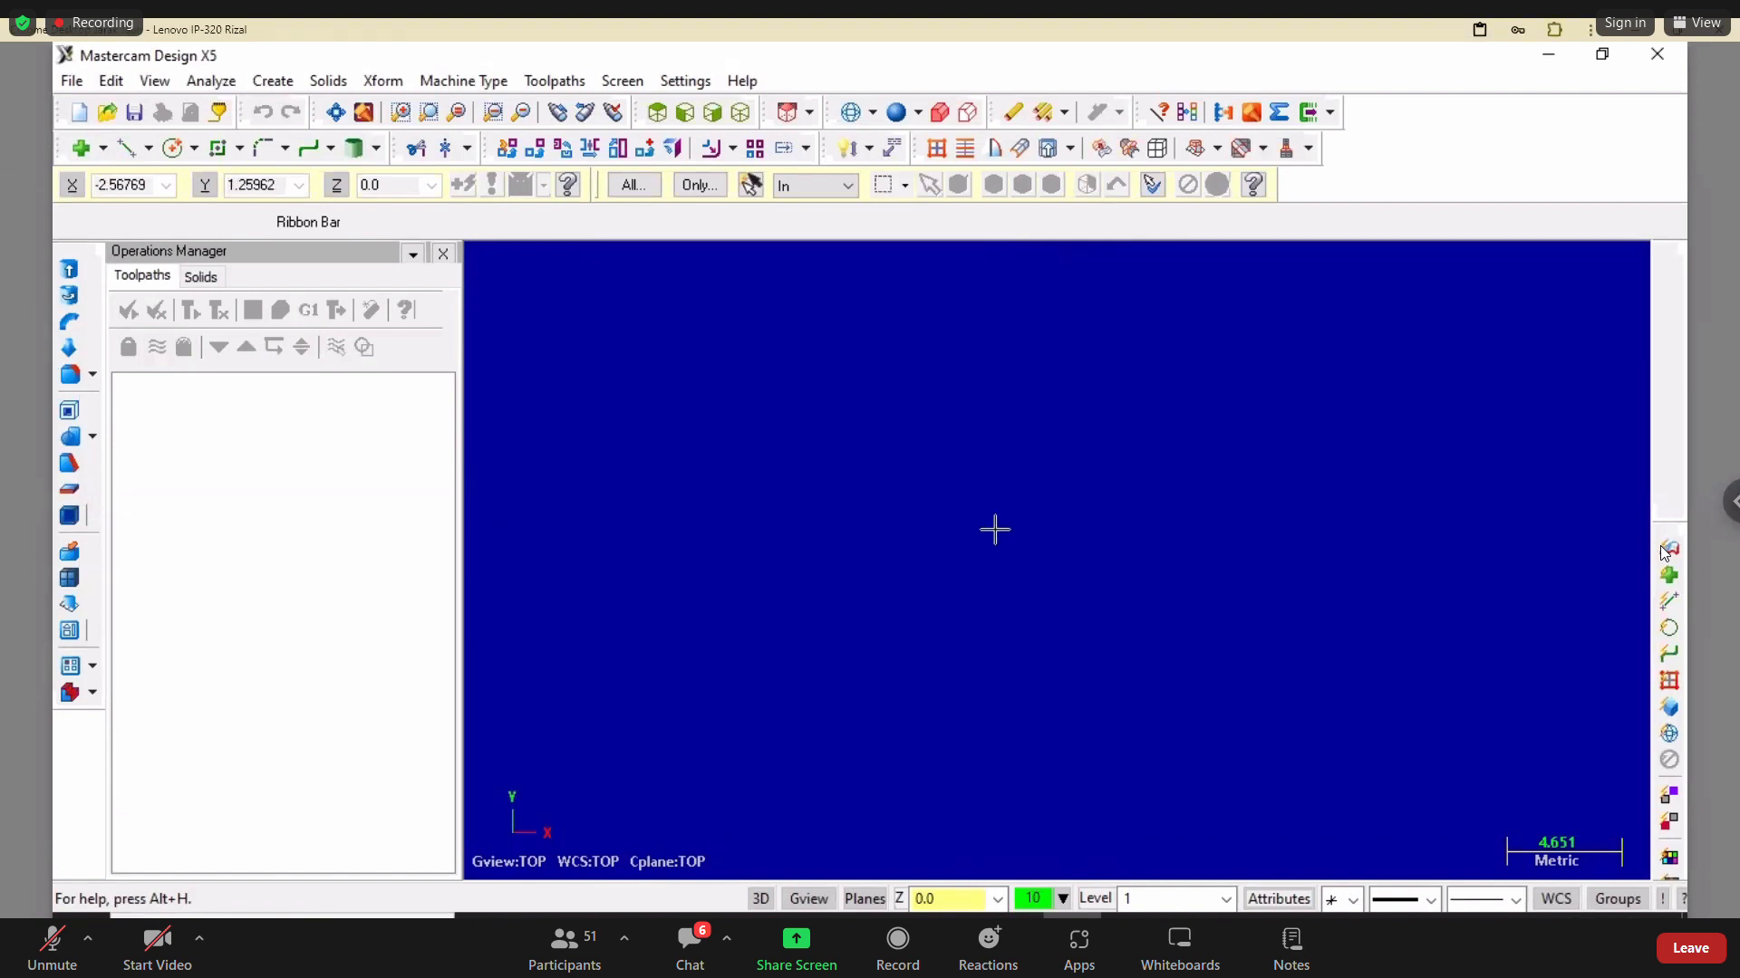
Switch to the shared Mastercam X5 session and display the coordinate axes in the empty drawing.
key(super)
click(1192, 372)
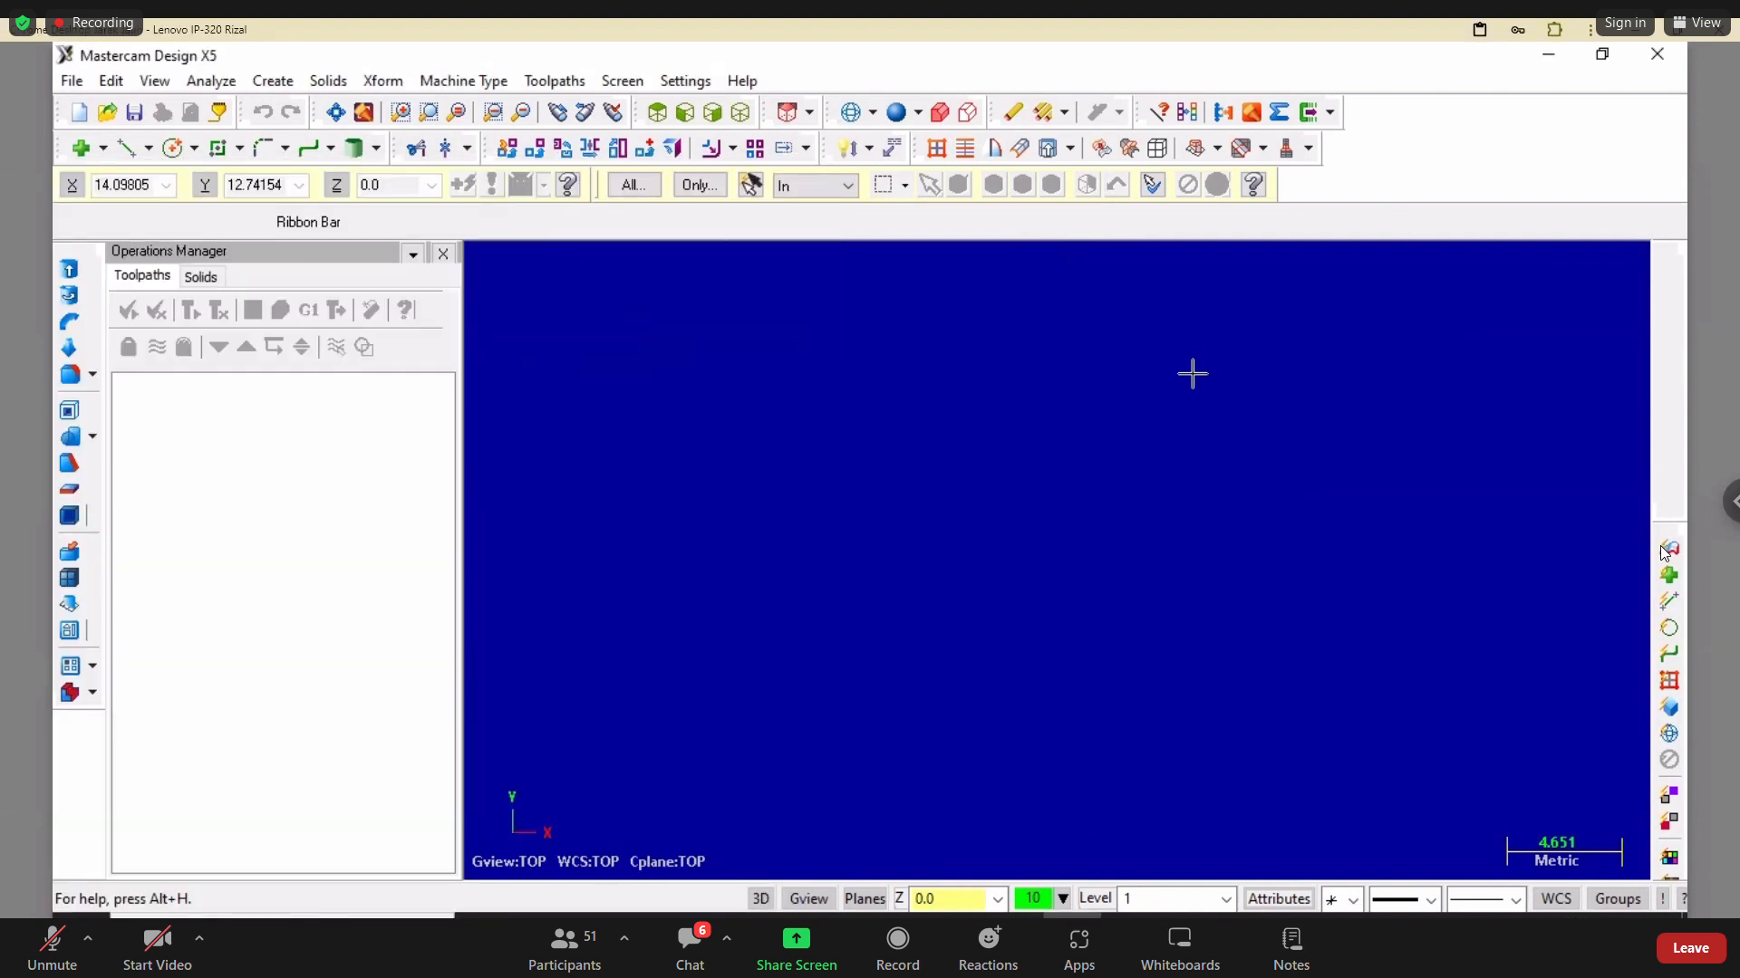
key(F9)
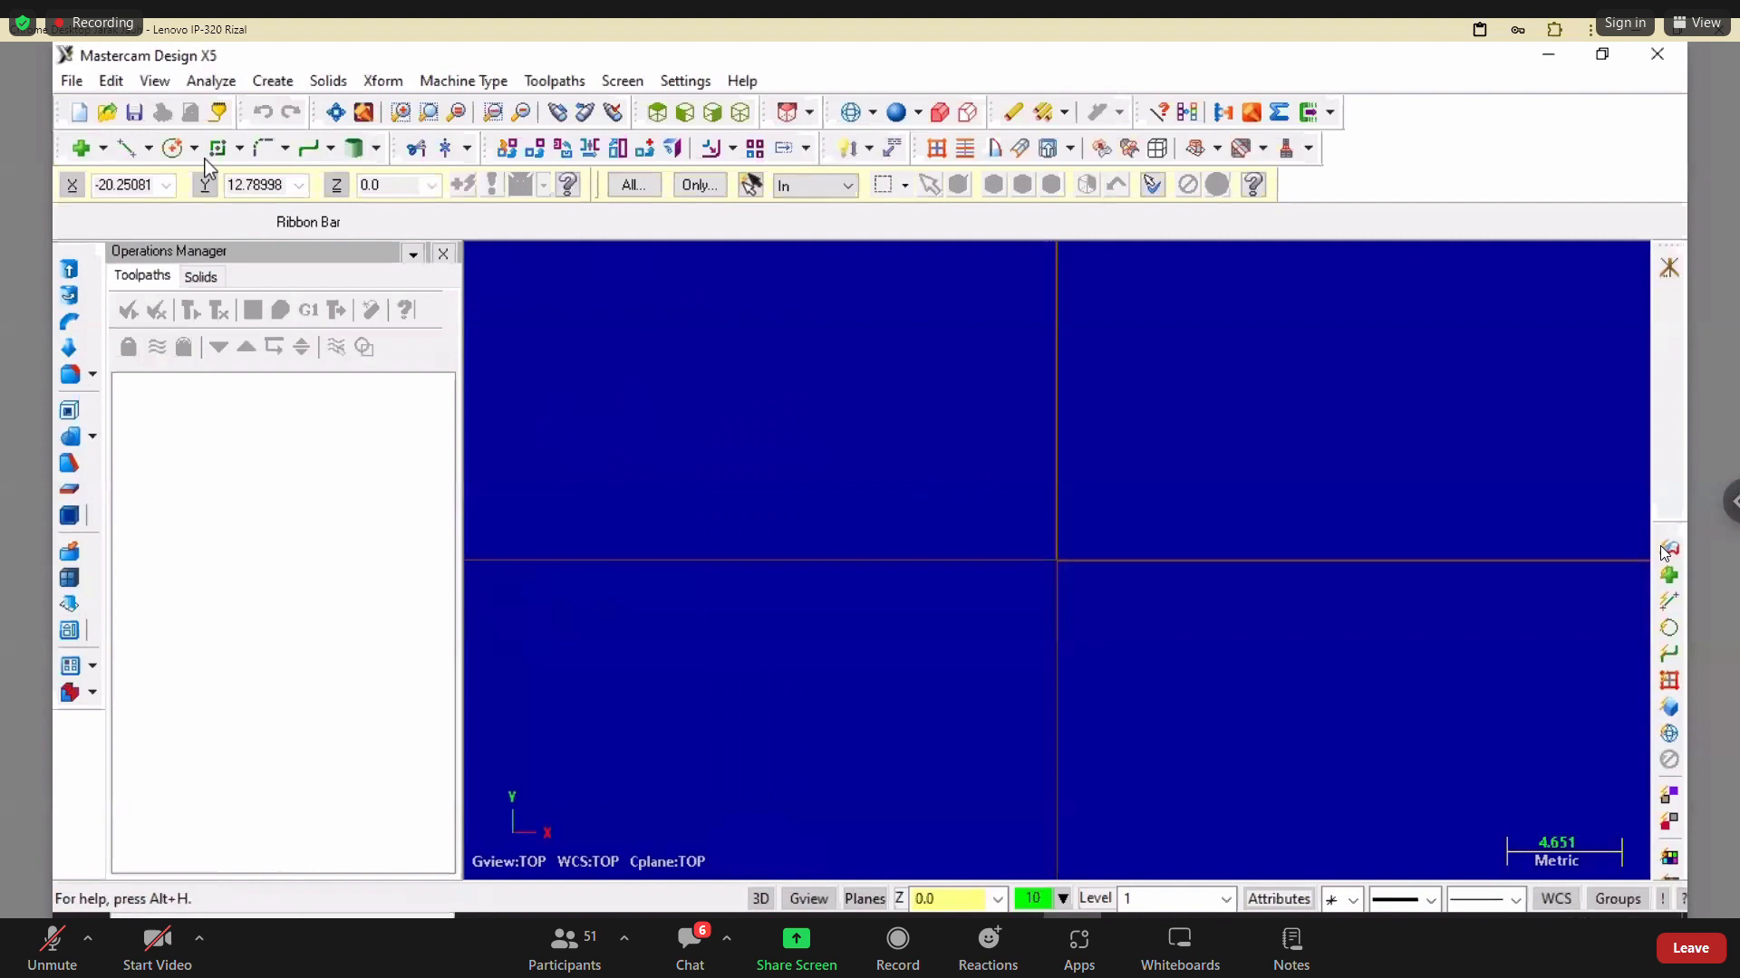
Add a default mill machine group and review the milling toolpath types it offers.
click(451, 86)
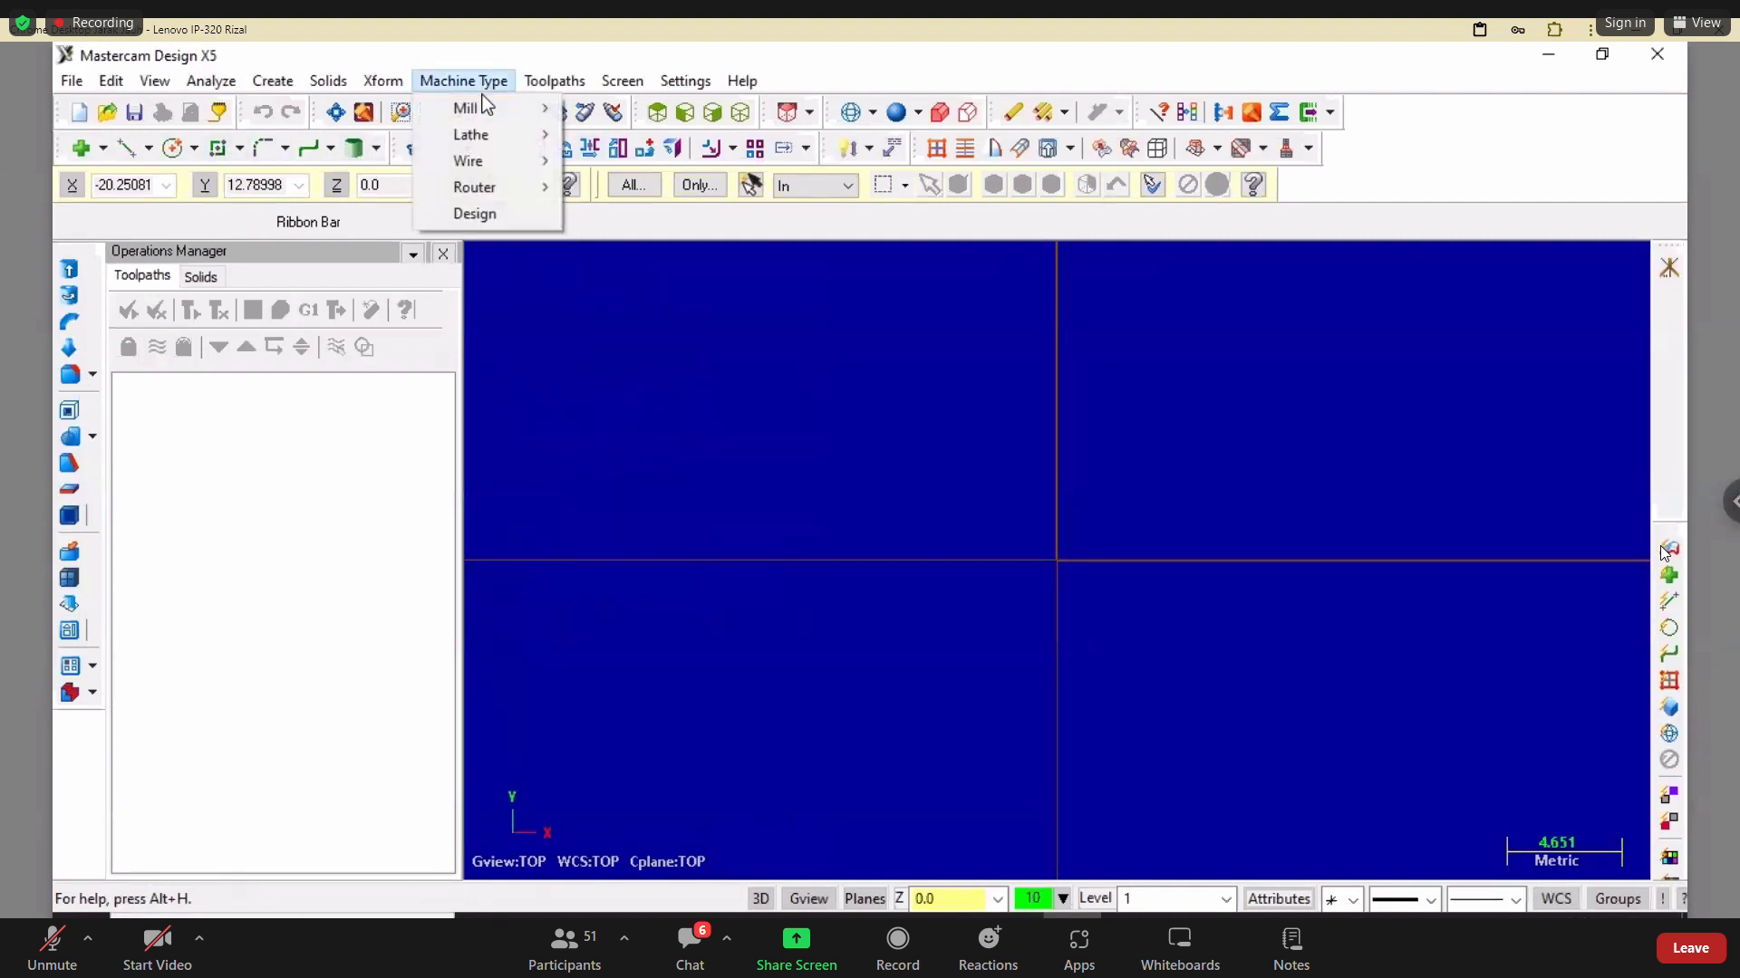
click(616, 109)
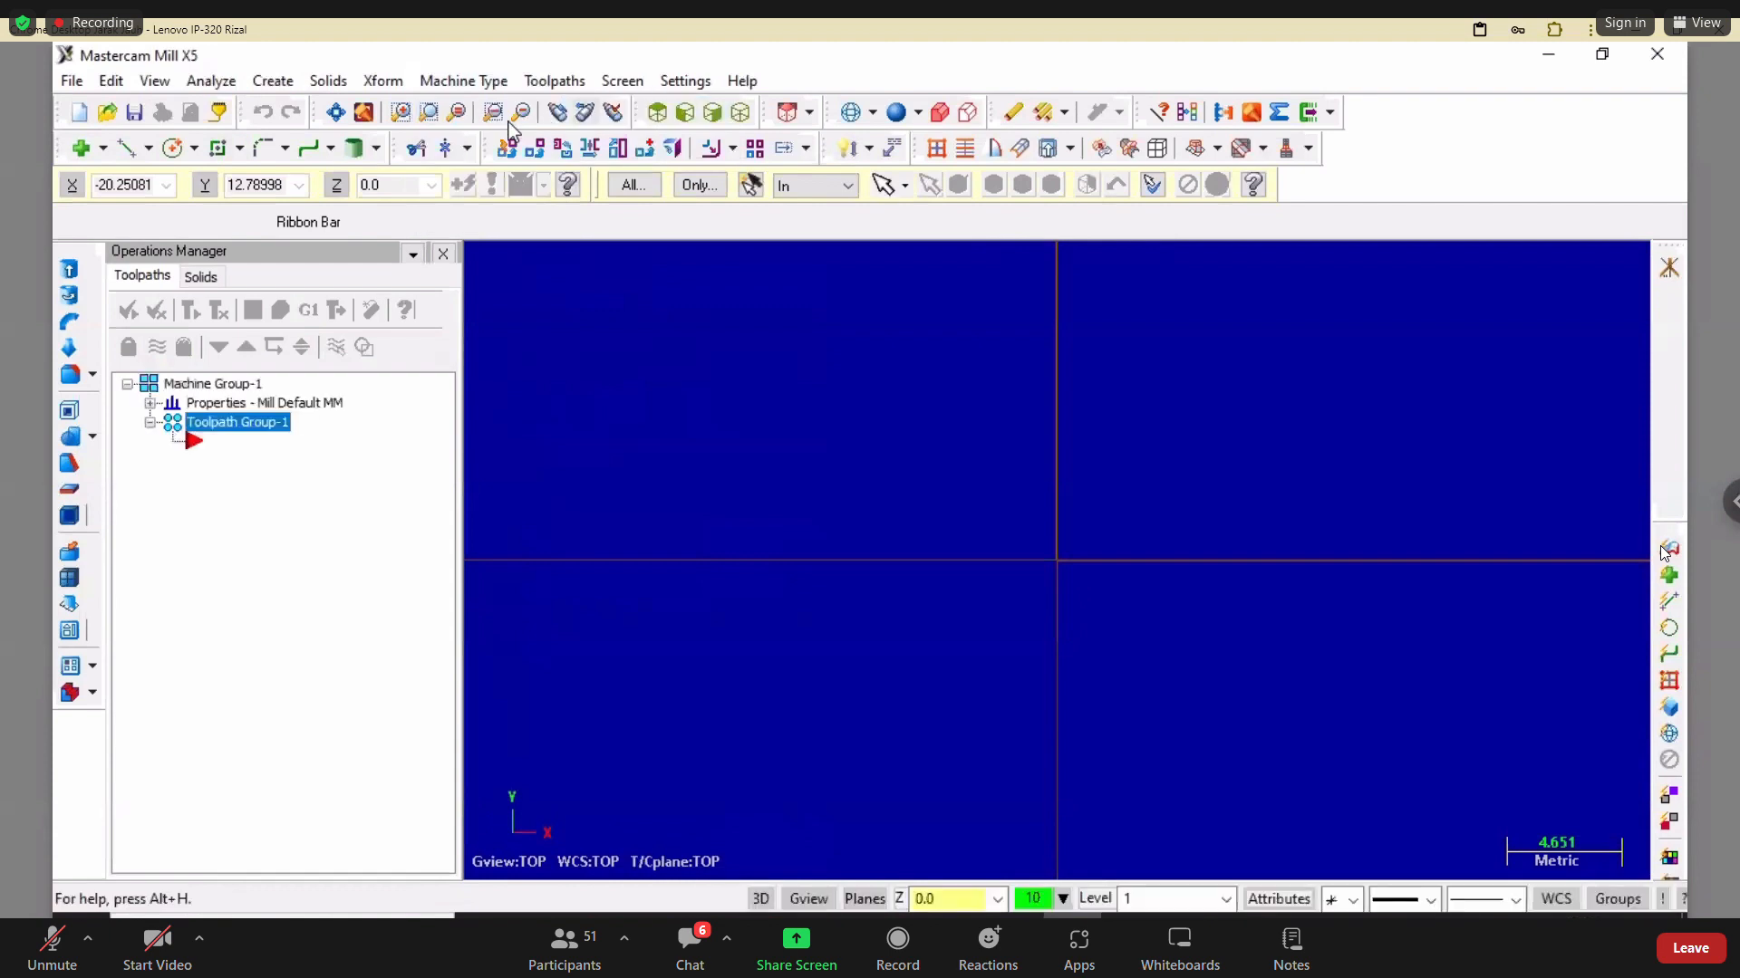
click(551, 83)
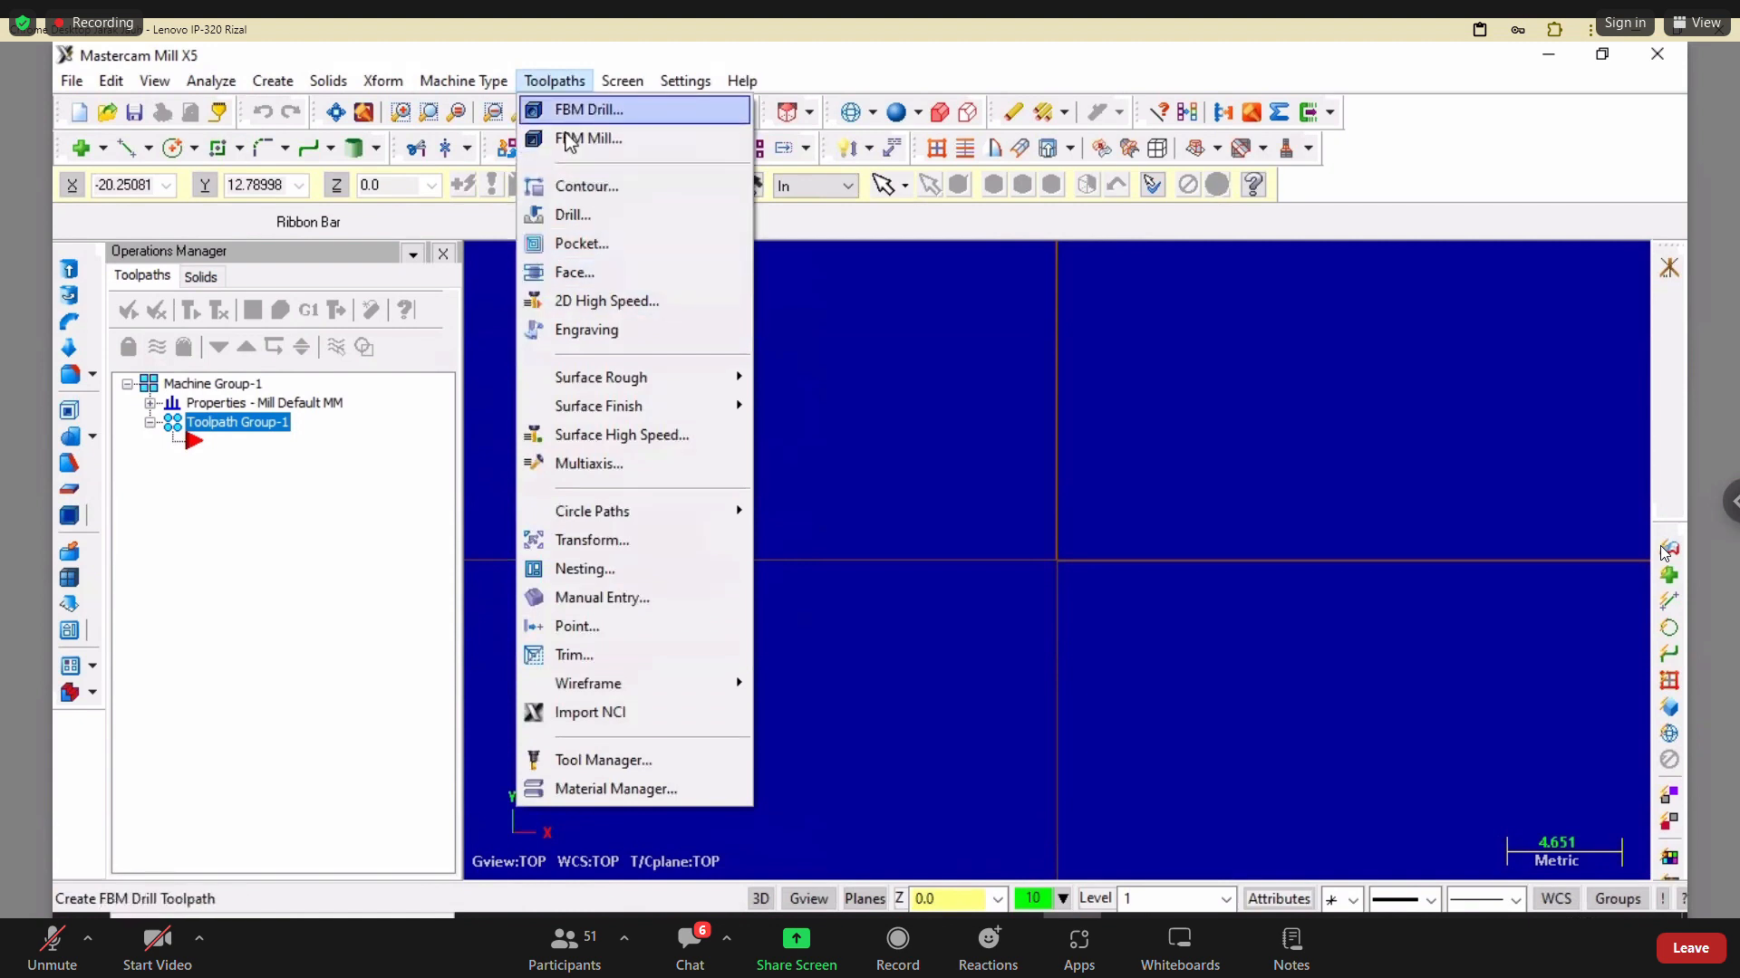
Add a default lathe machine group and review its turning toolpath types, including the Quick and Canned cycles.
click(448, 85)
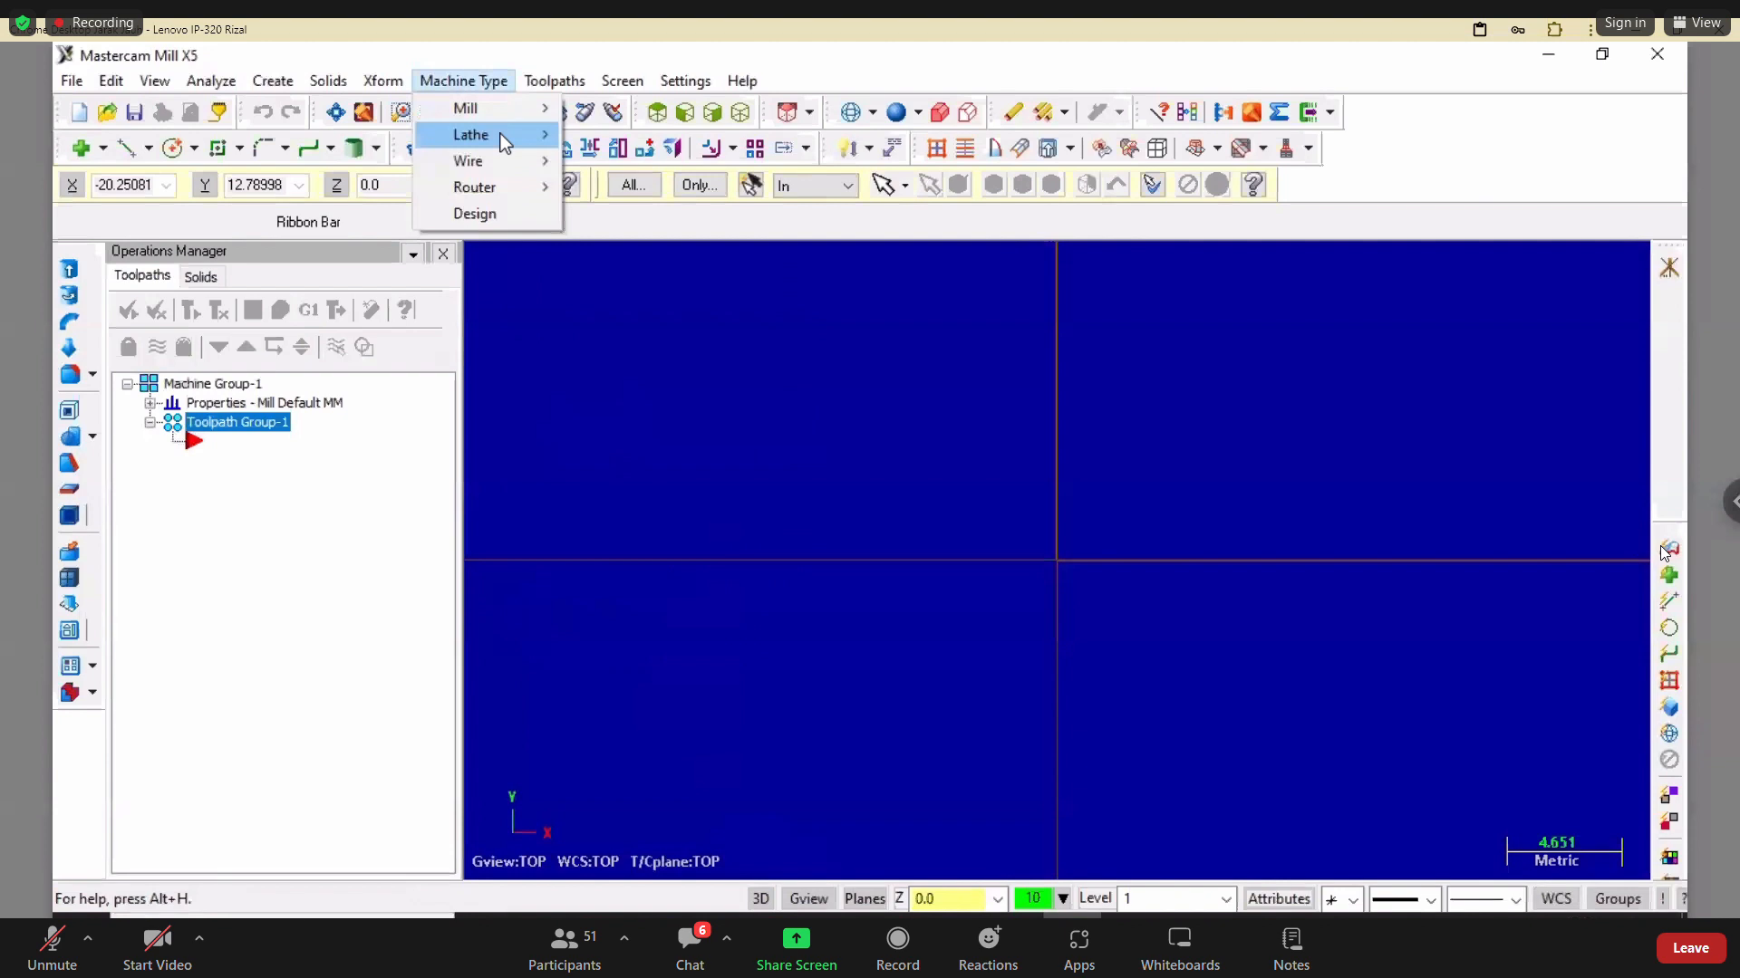
mouse_move(500, 133)
click(598, 141)
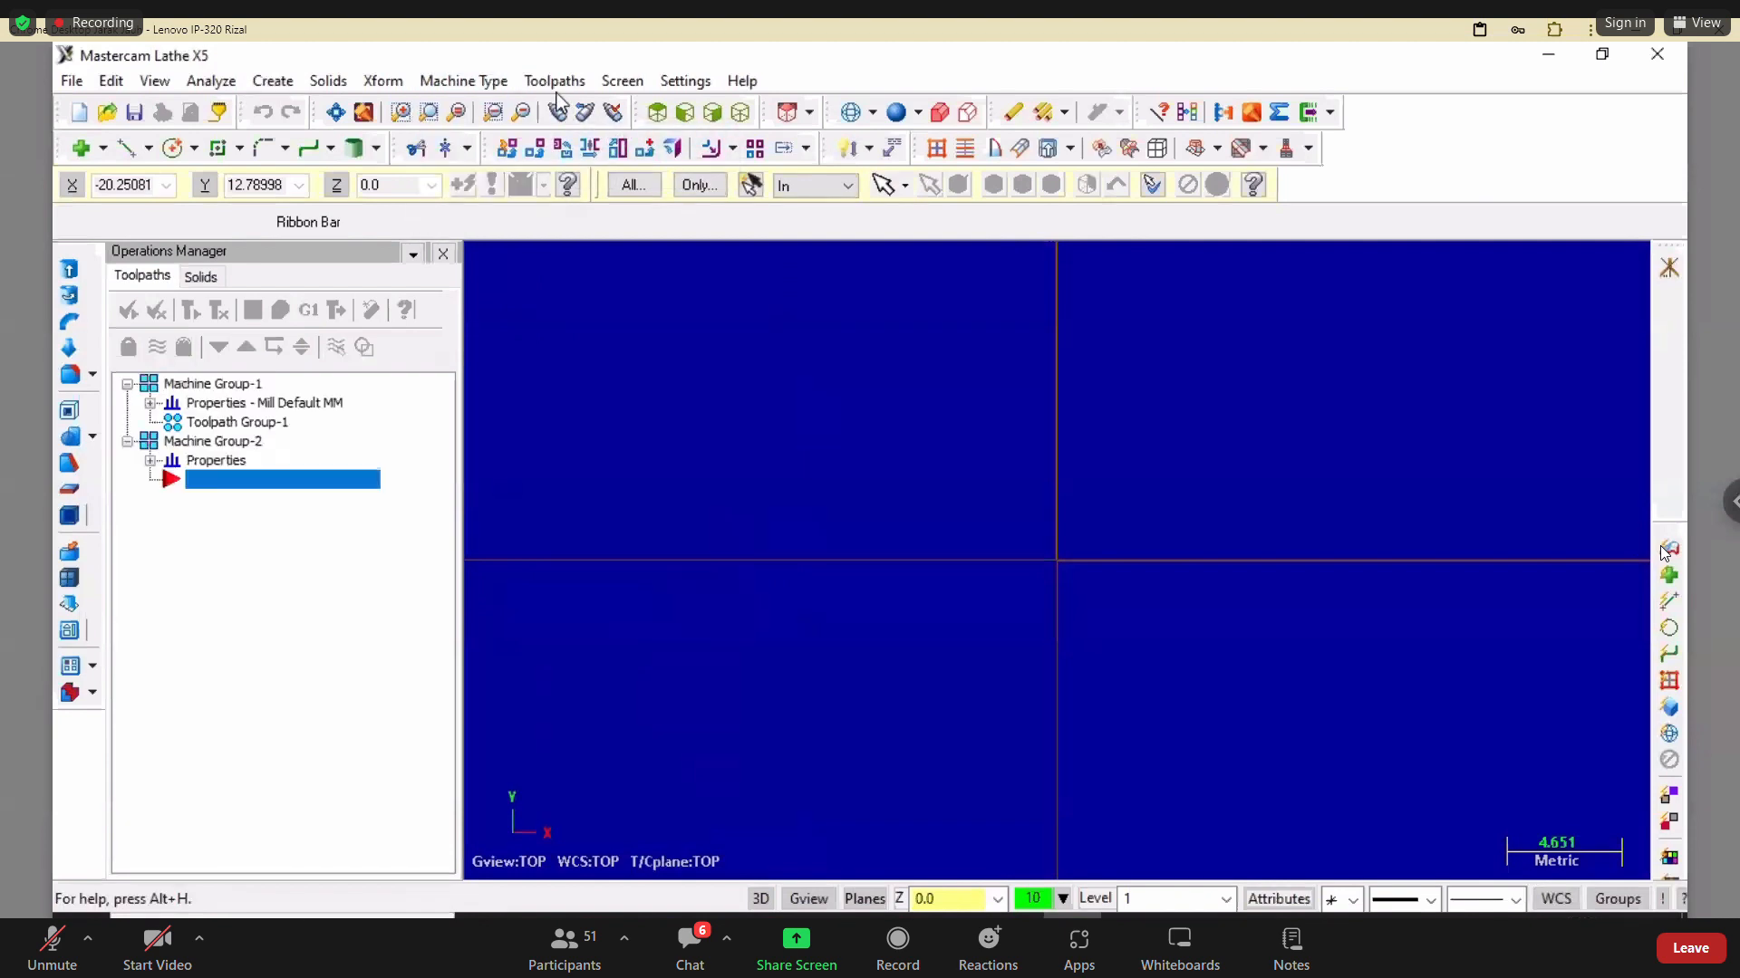
click(554, 82)
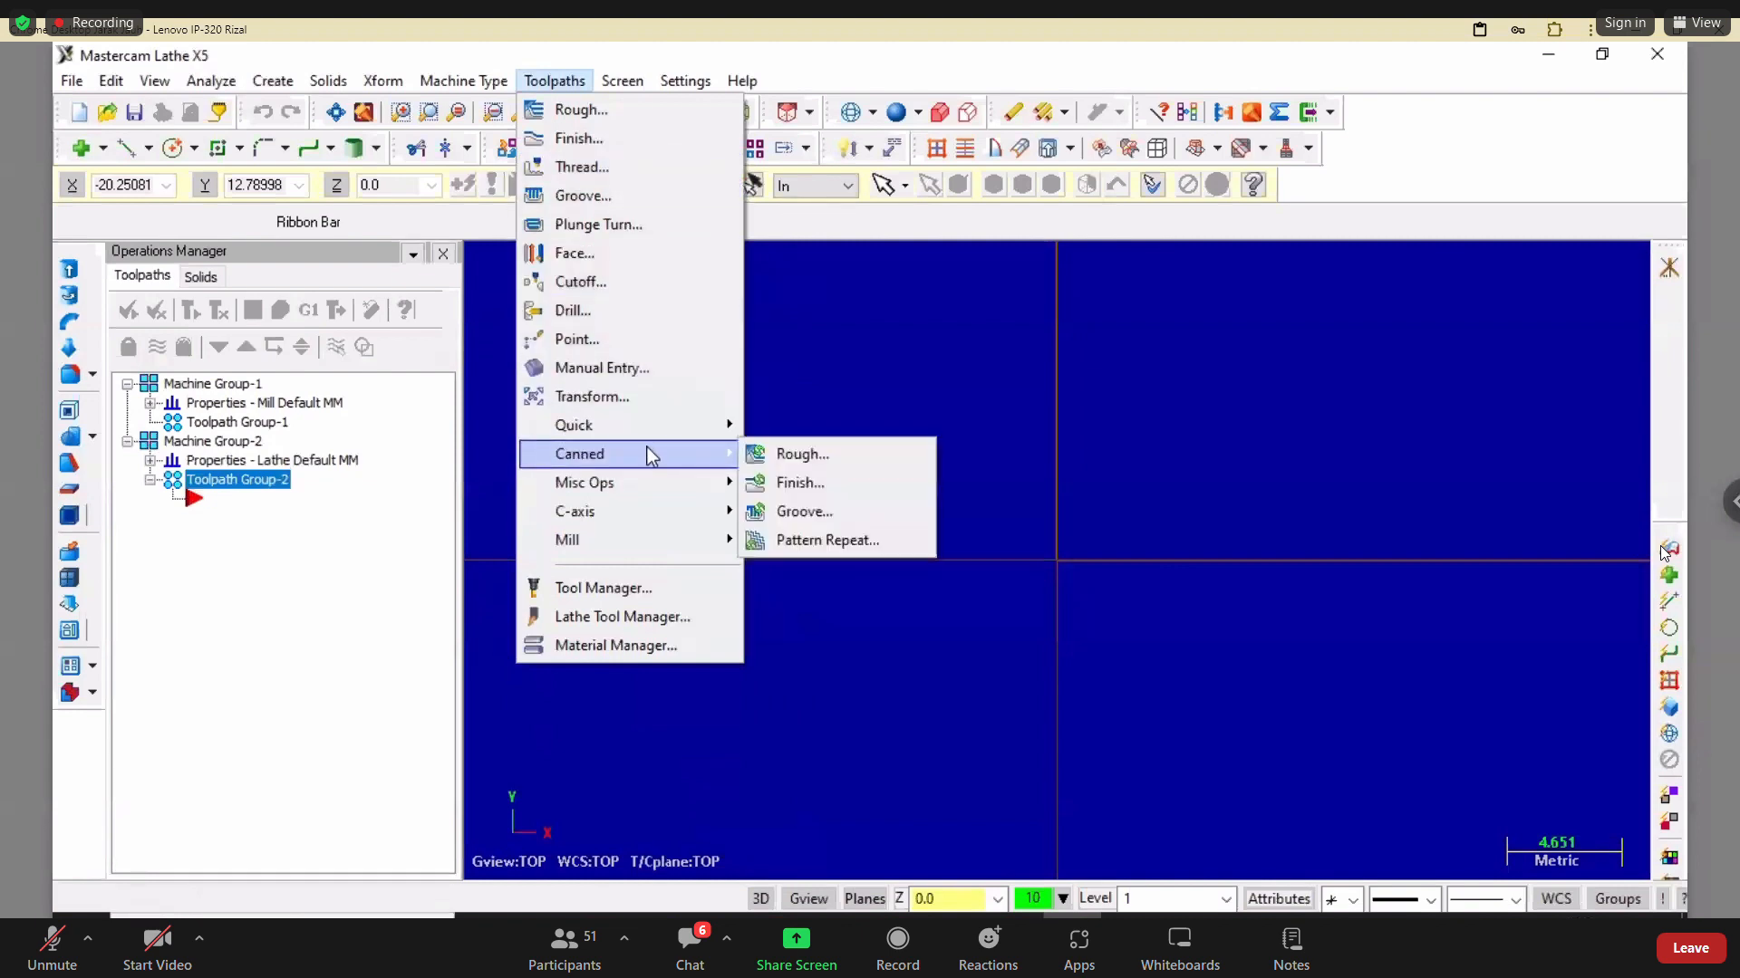
mouse_move(687, 426)
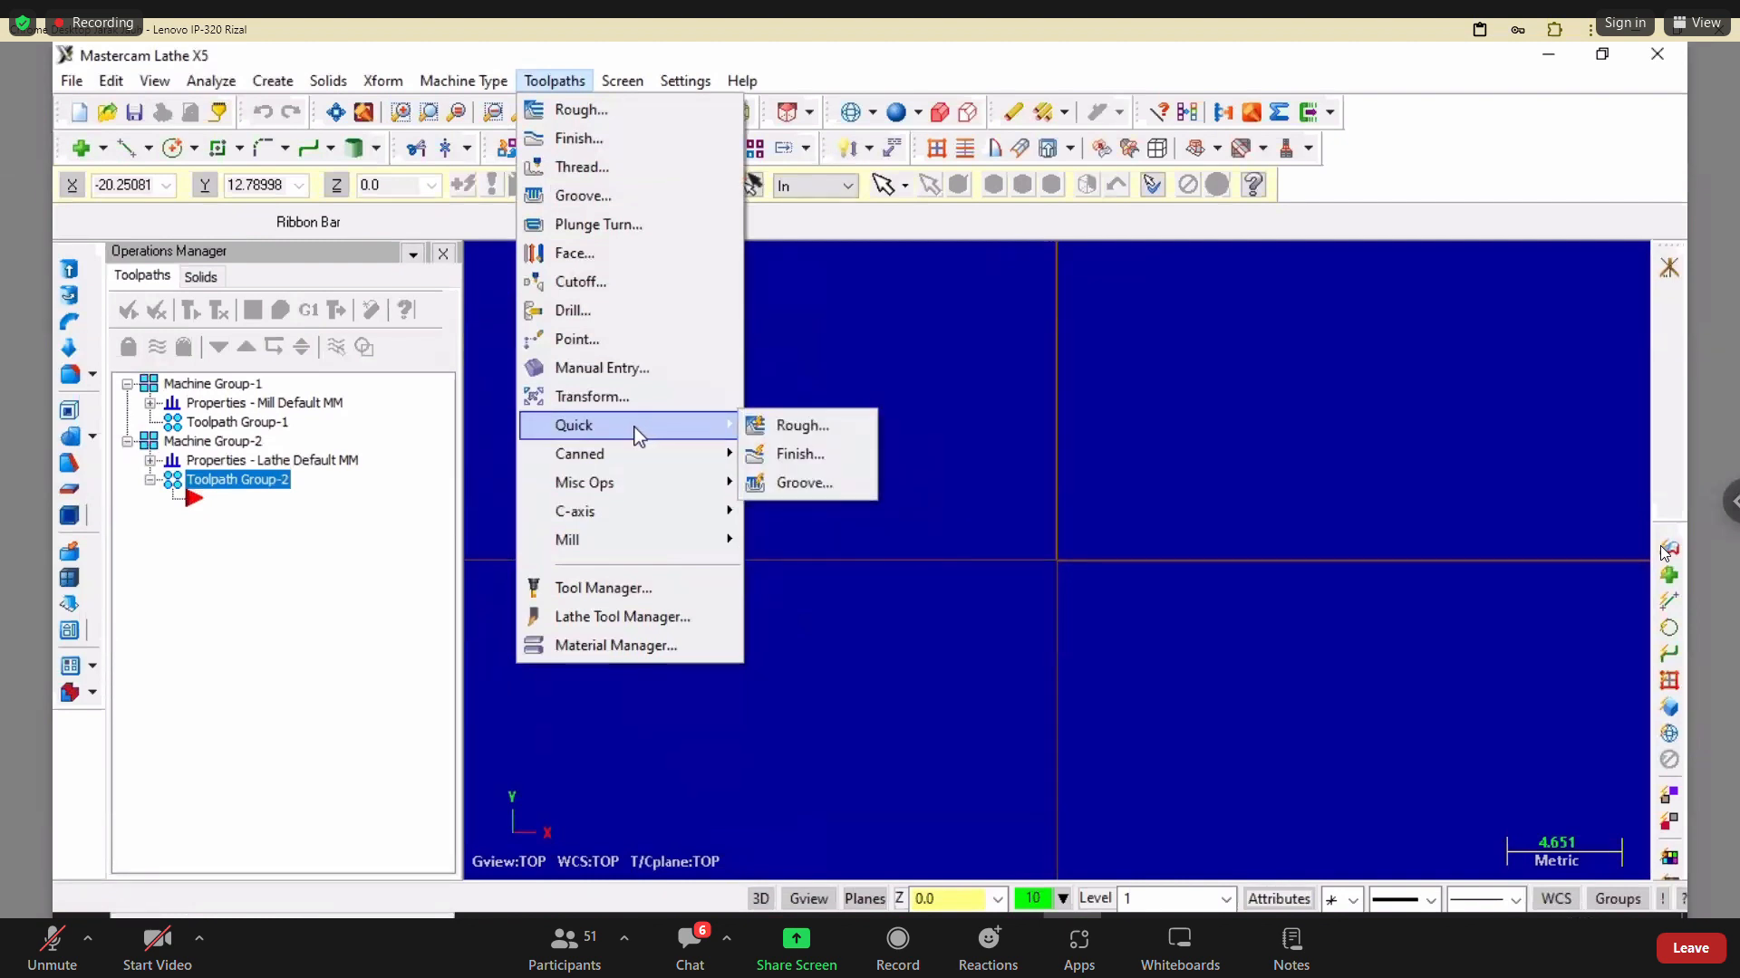
click(1422, 167)
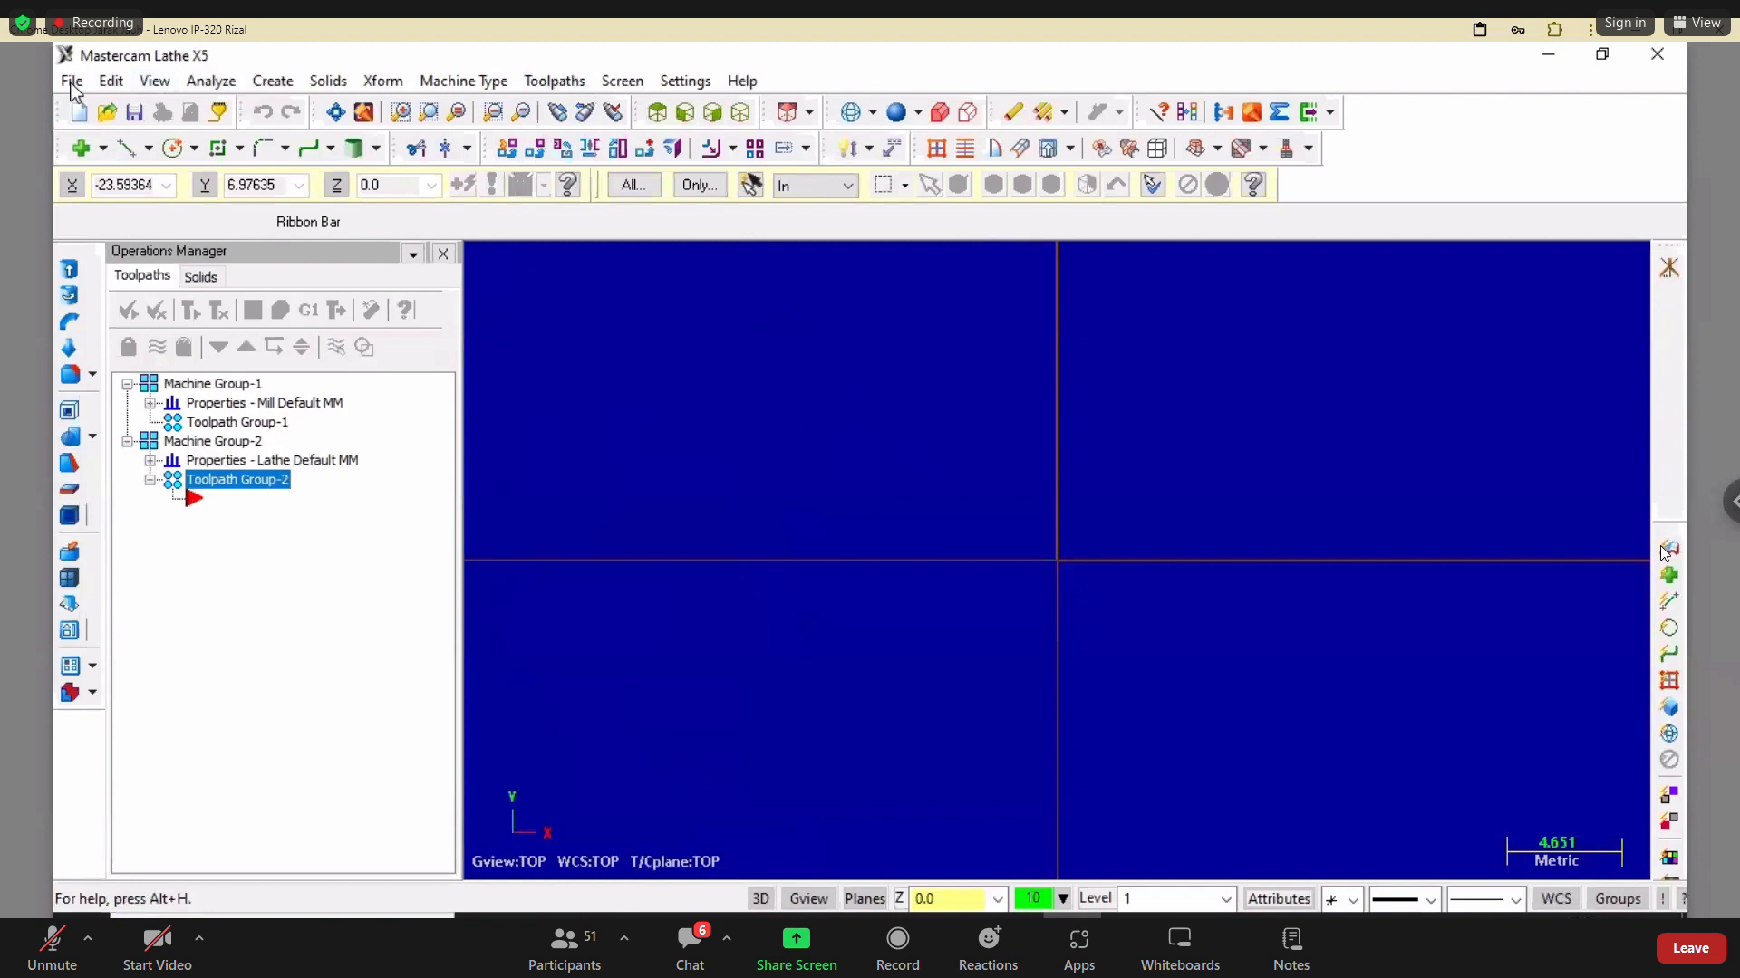
click(107, 115)
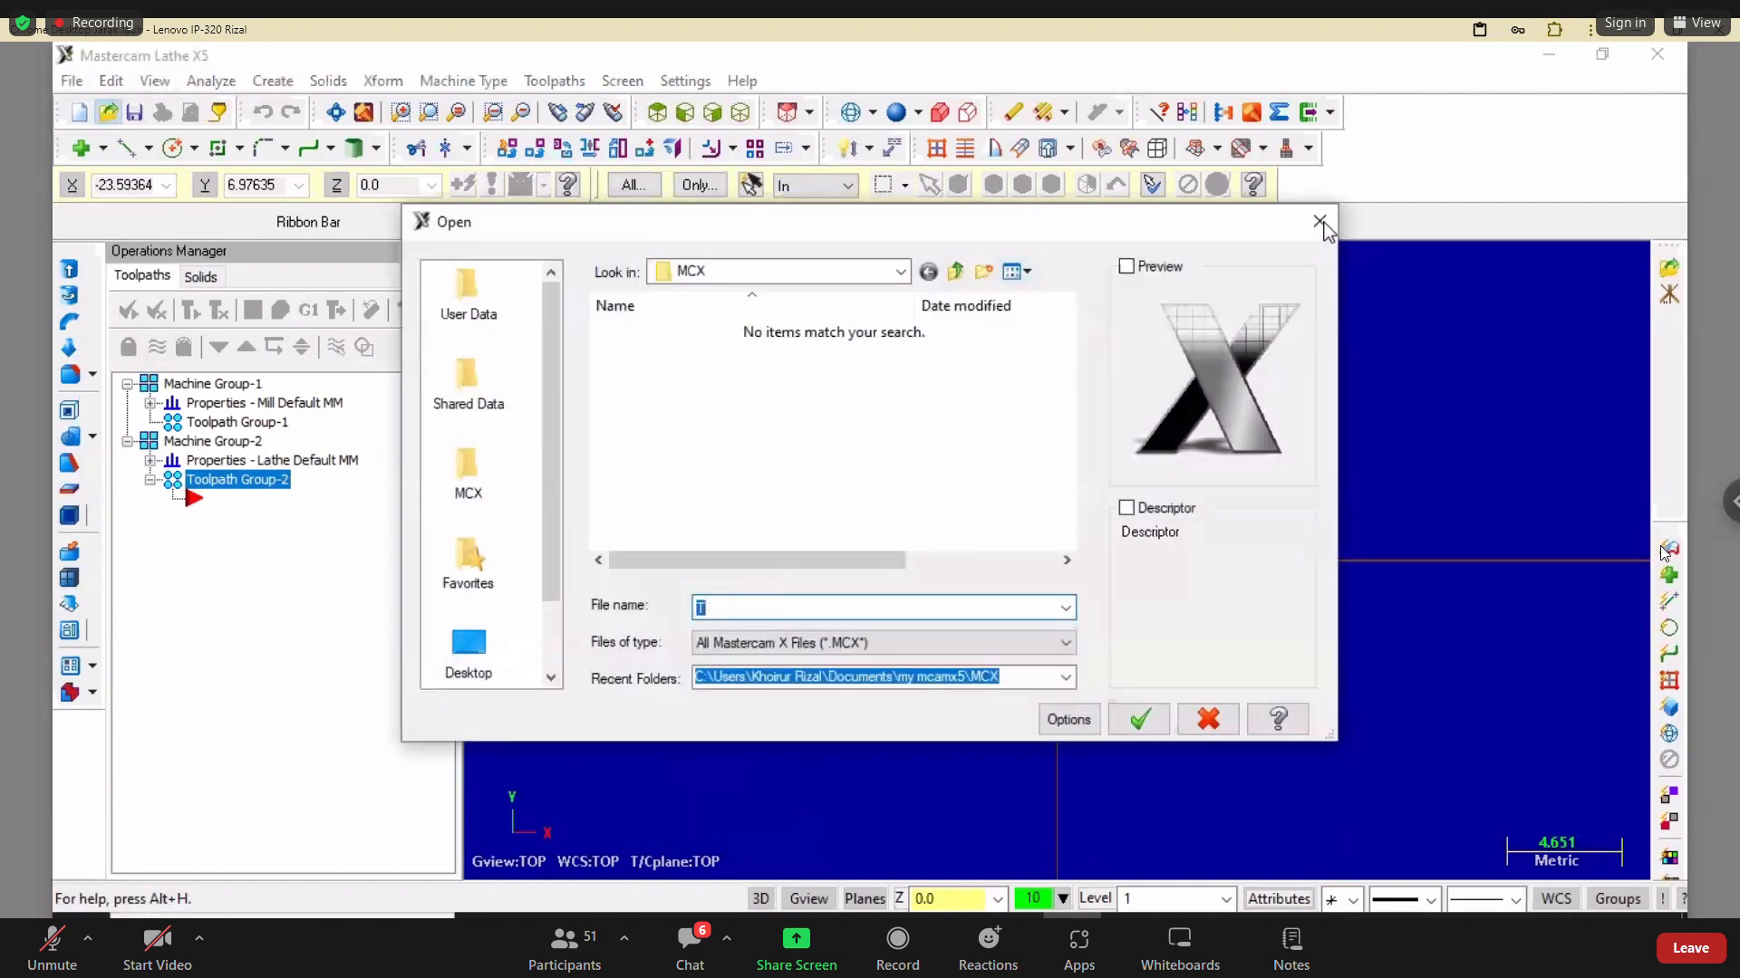
click(1320, 223)
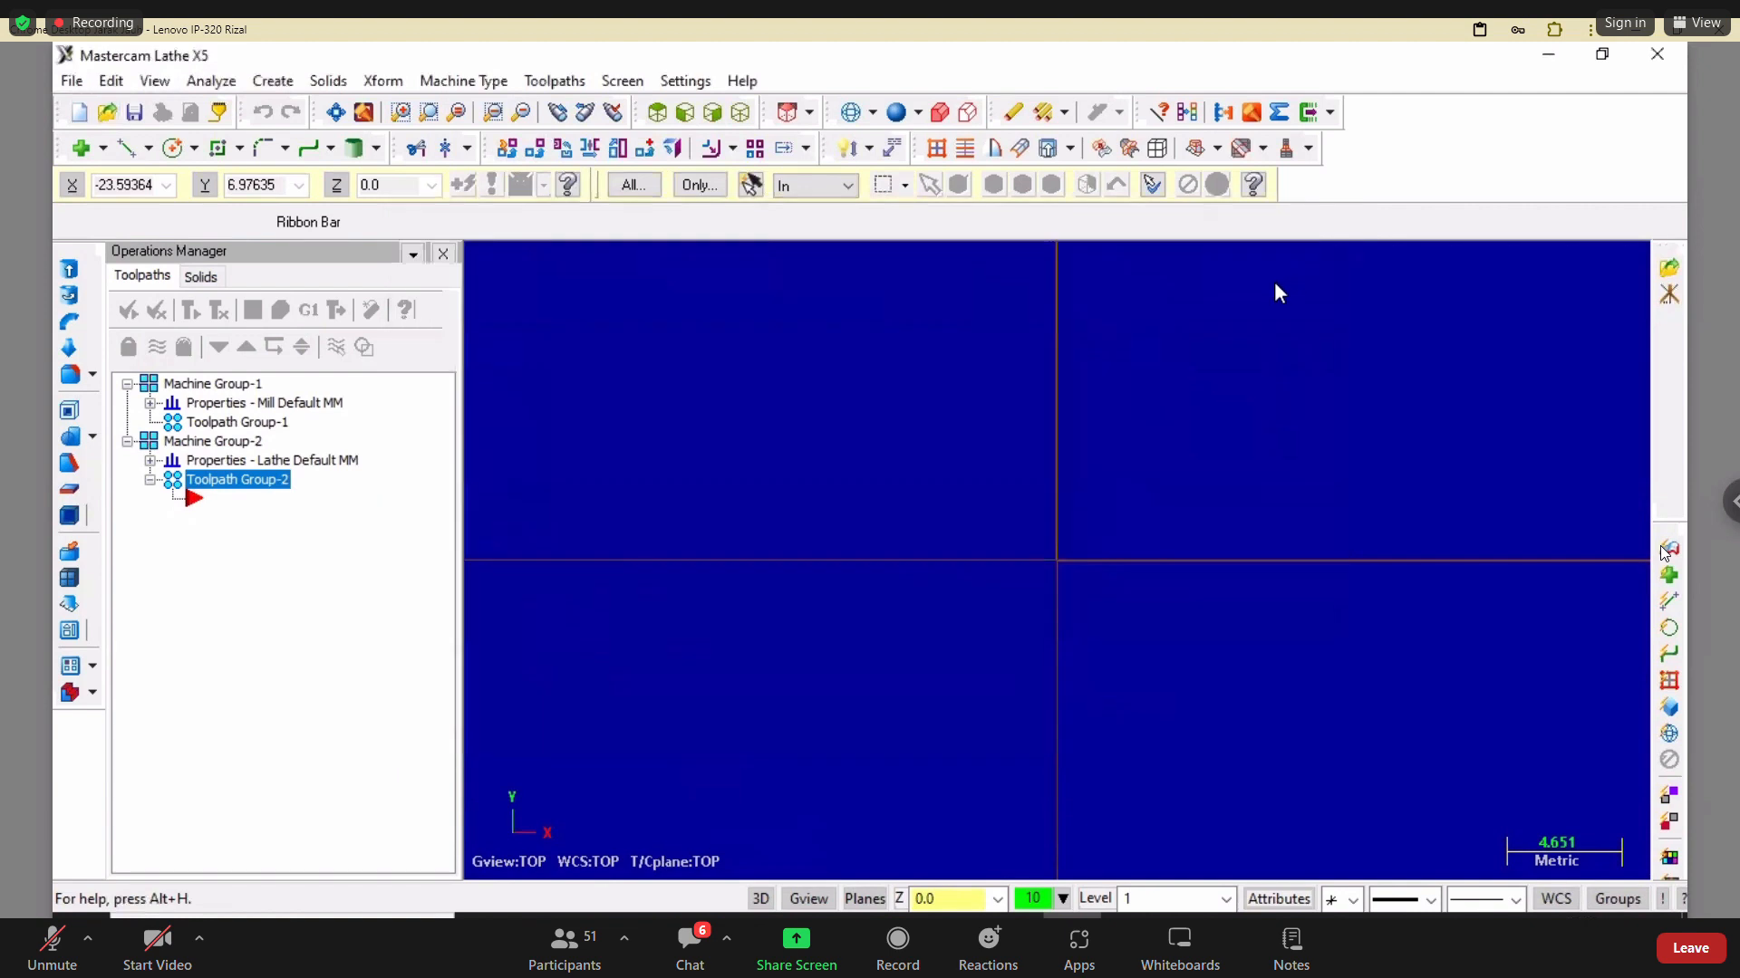
click(1667, 41)
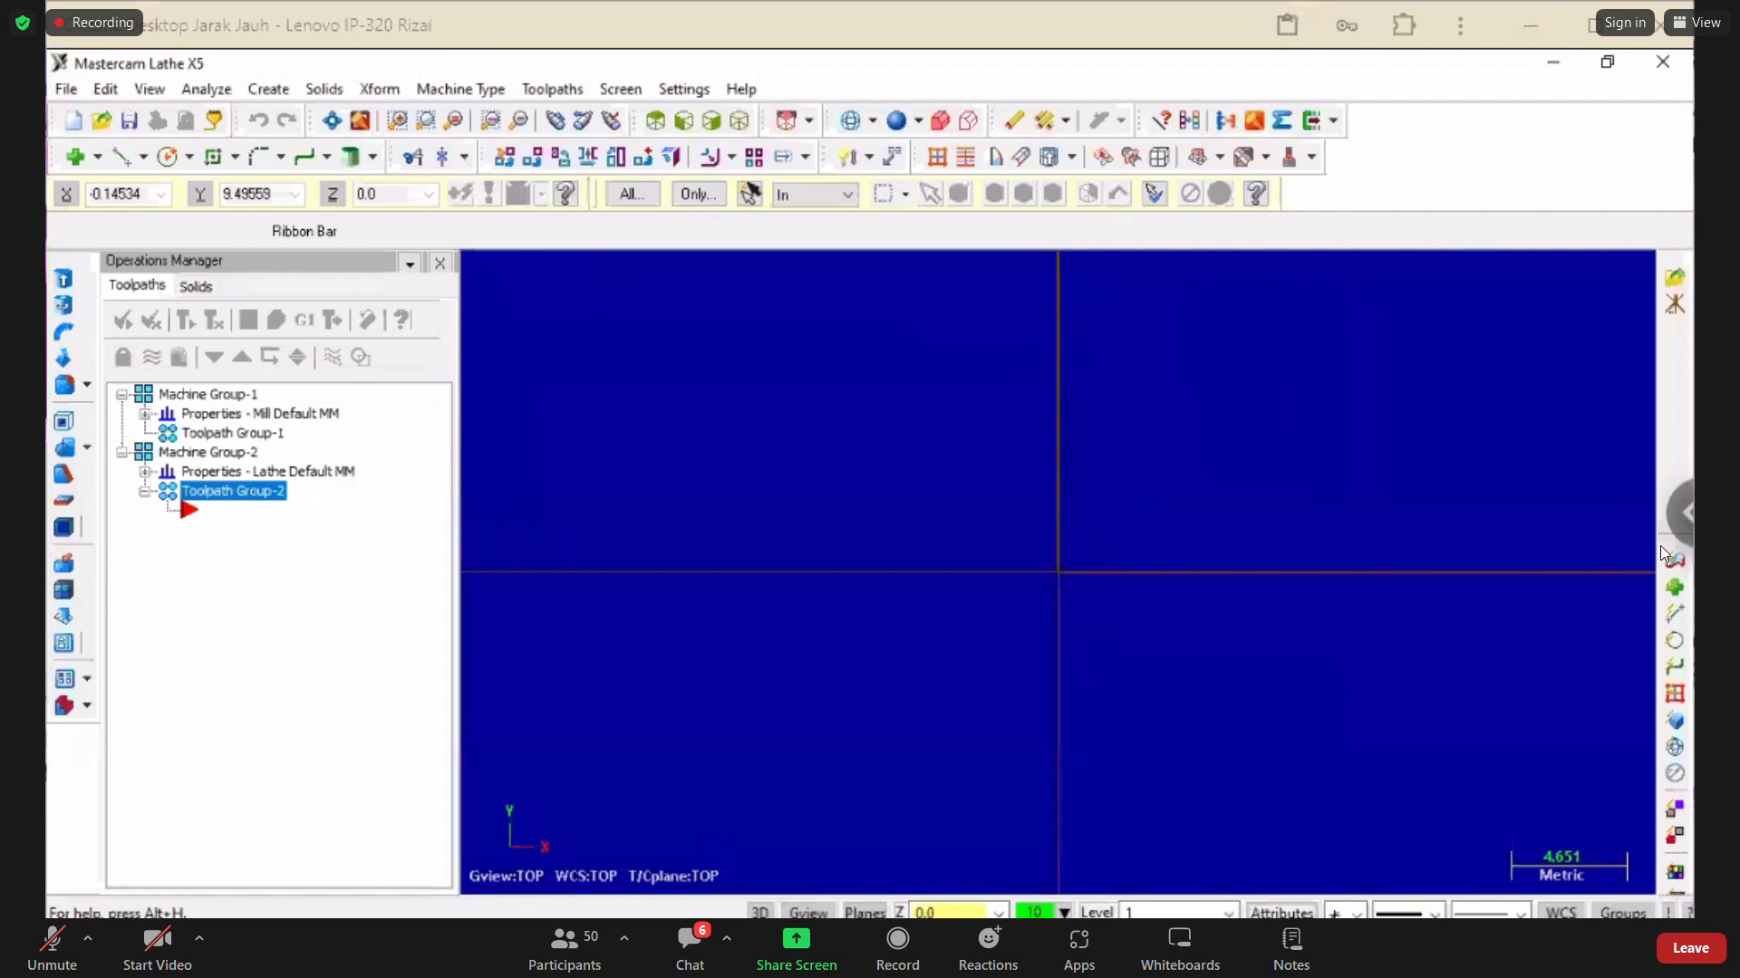
Draw a horizontal line from the origin in the negative X direction, 50 mm long at 180 degrees.
click(125, 163)
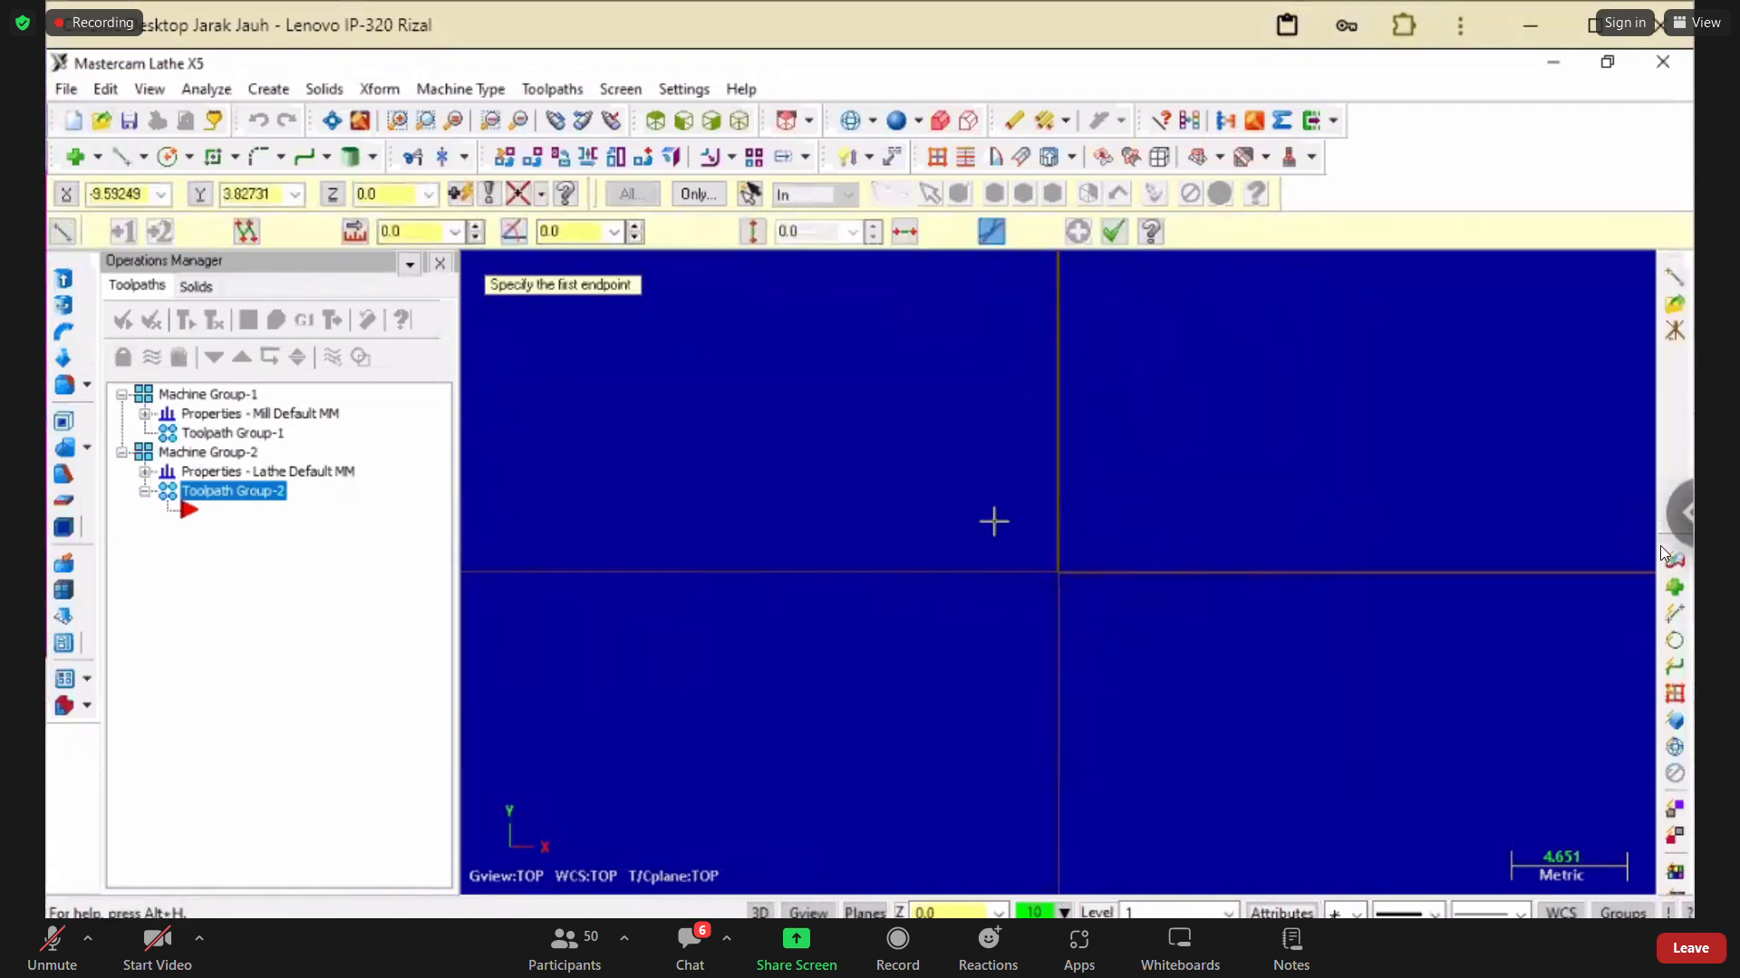
click(1058, 571)
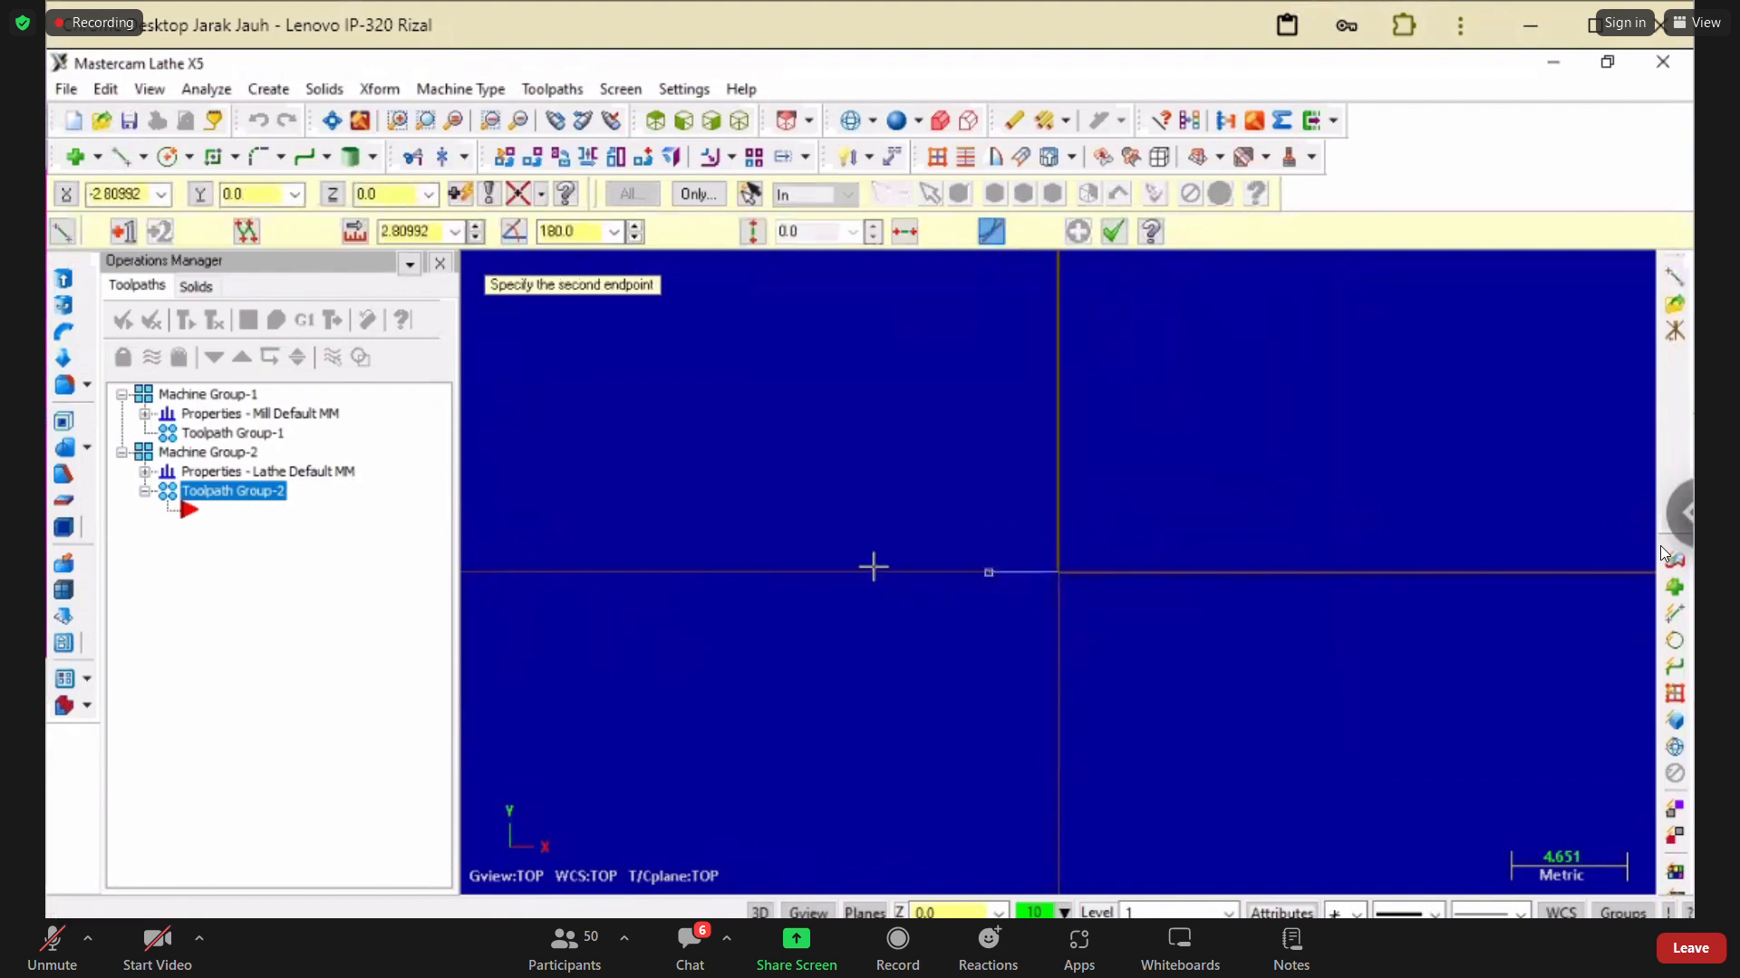
click(817, 571)
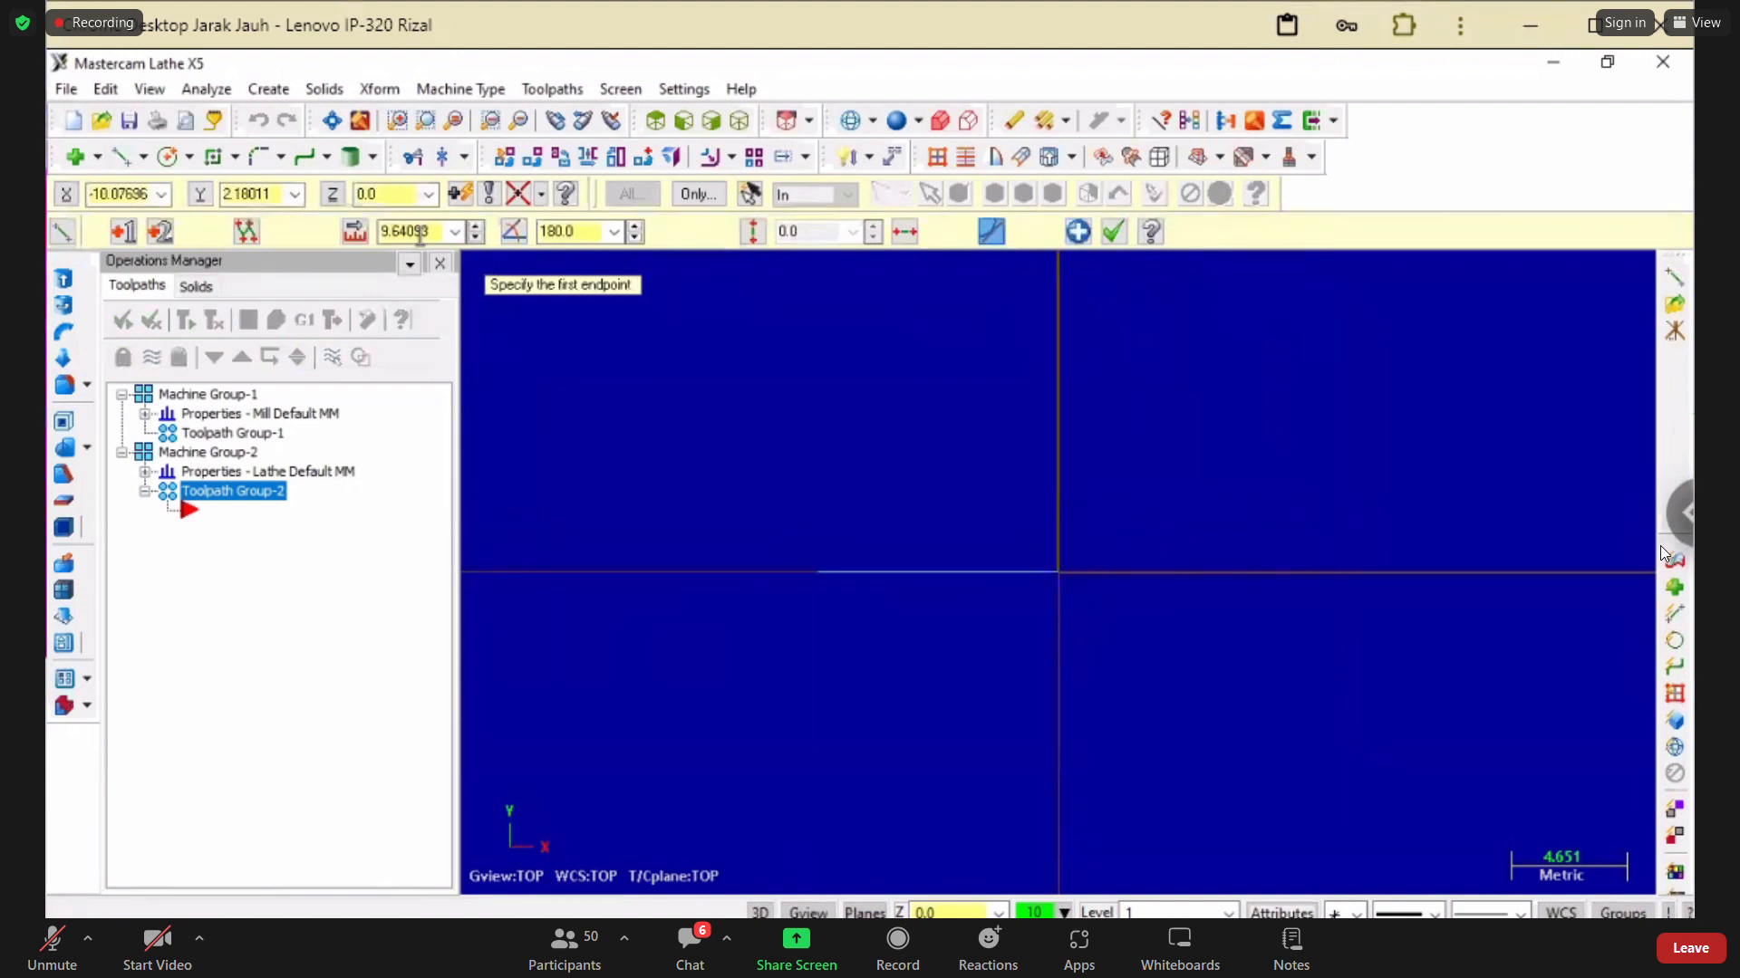
click(420, 232)
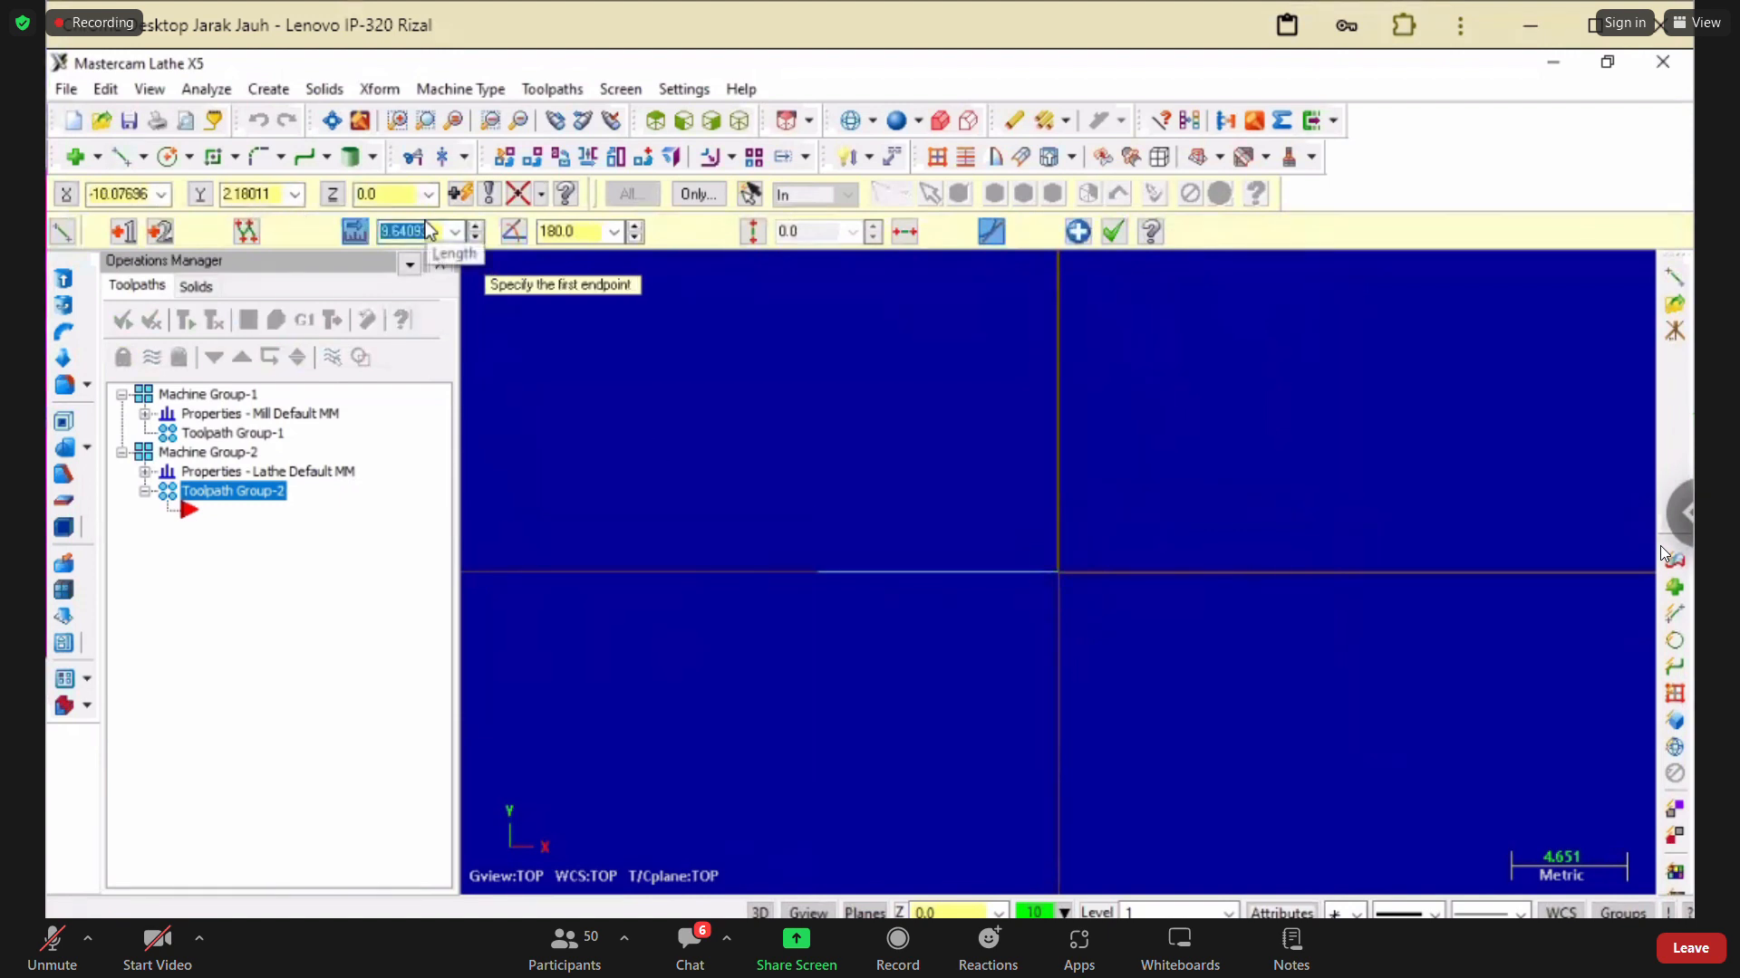
text(50)
key(Return)
scroll(839, 478, down, 1)
scroll(1041, 521, down, 3)
scroll(1026, 496, down, 2)
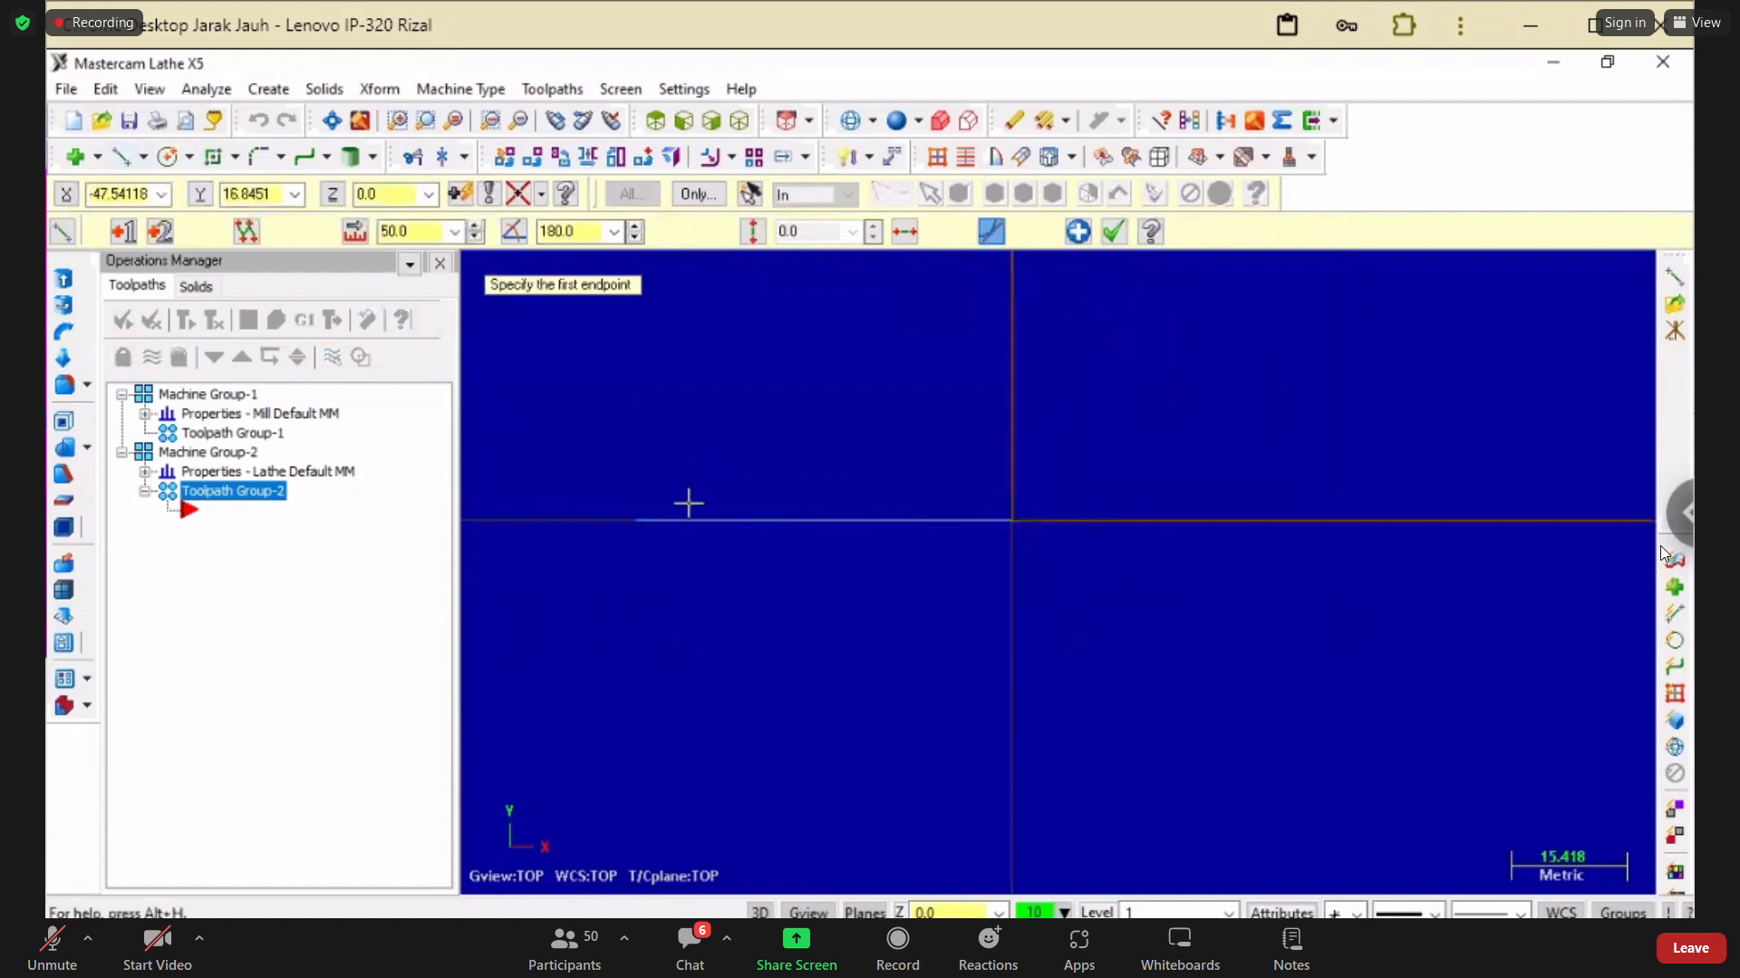
Draw a 12.5 mm vertical line upward at 90 degrees from the far end of the 50 mm line.
click(642, 521)
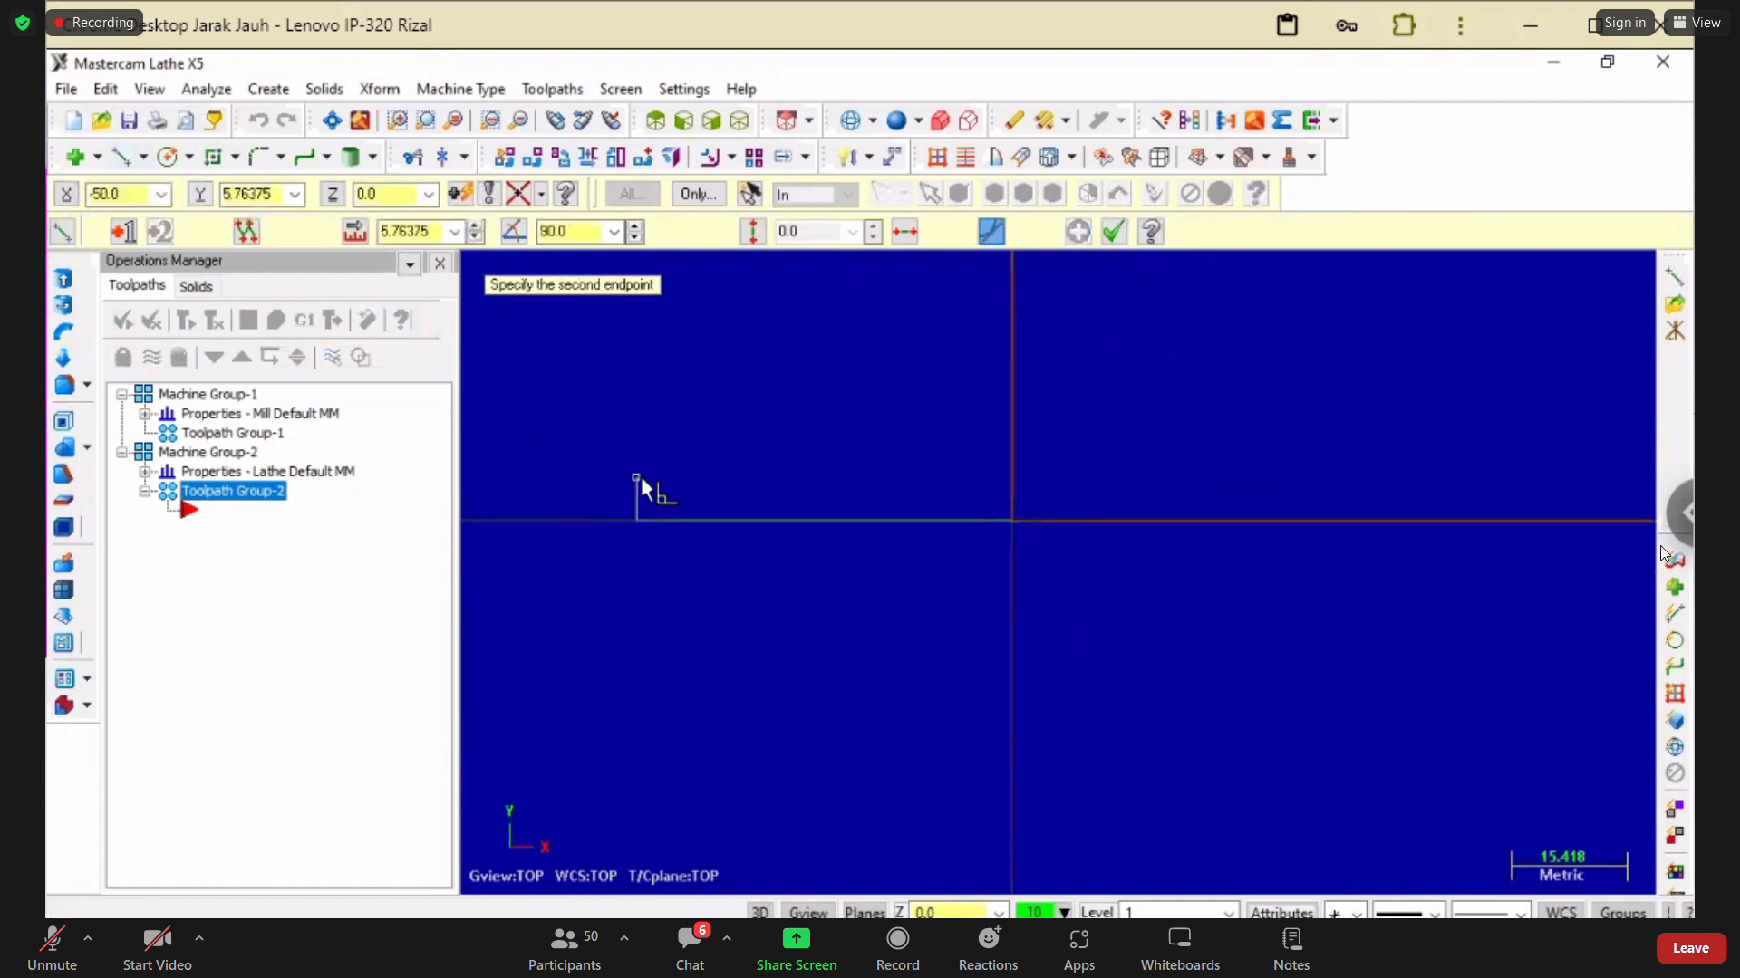
click(637, 478)
click(422, 231)
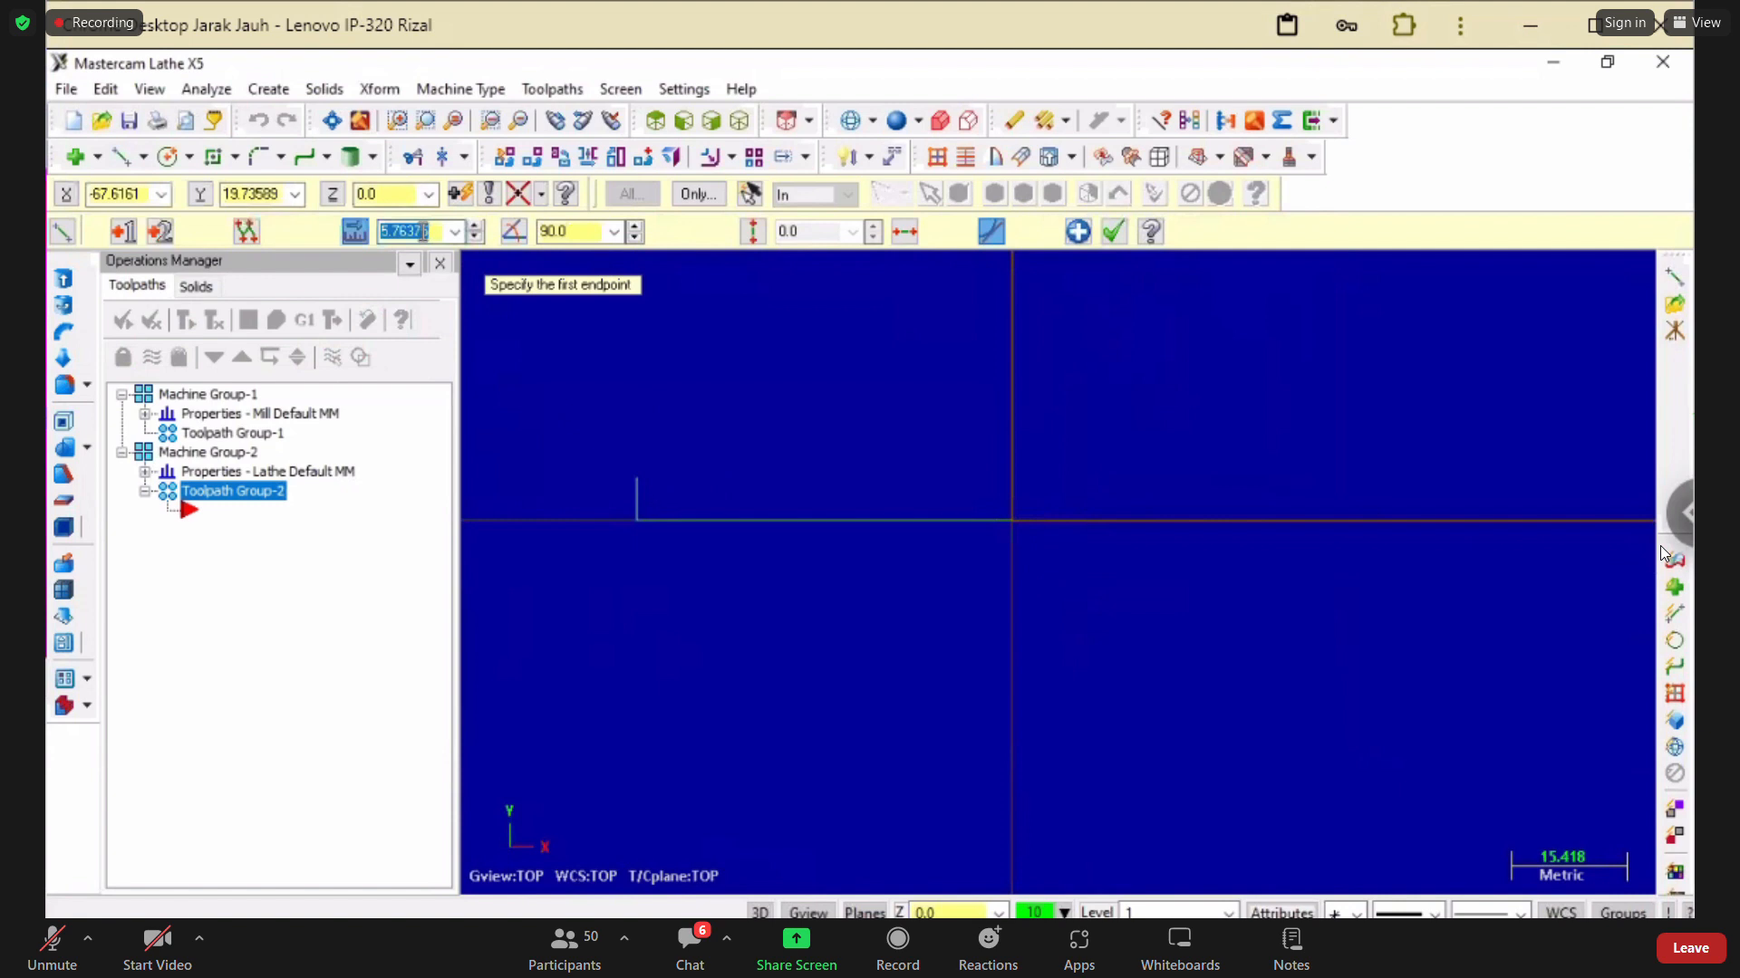
text(12.5)
key(Return)
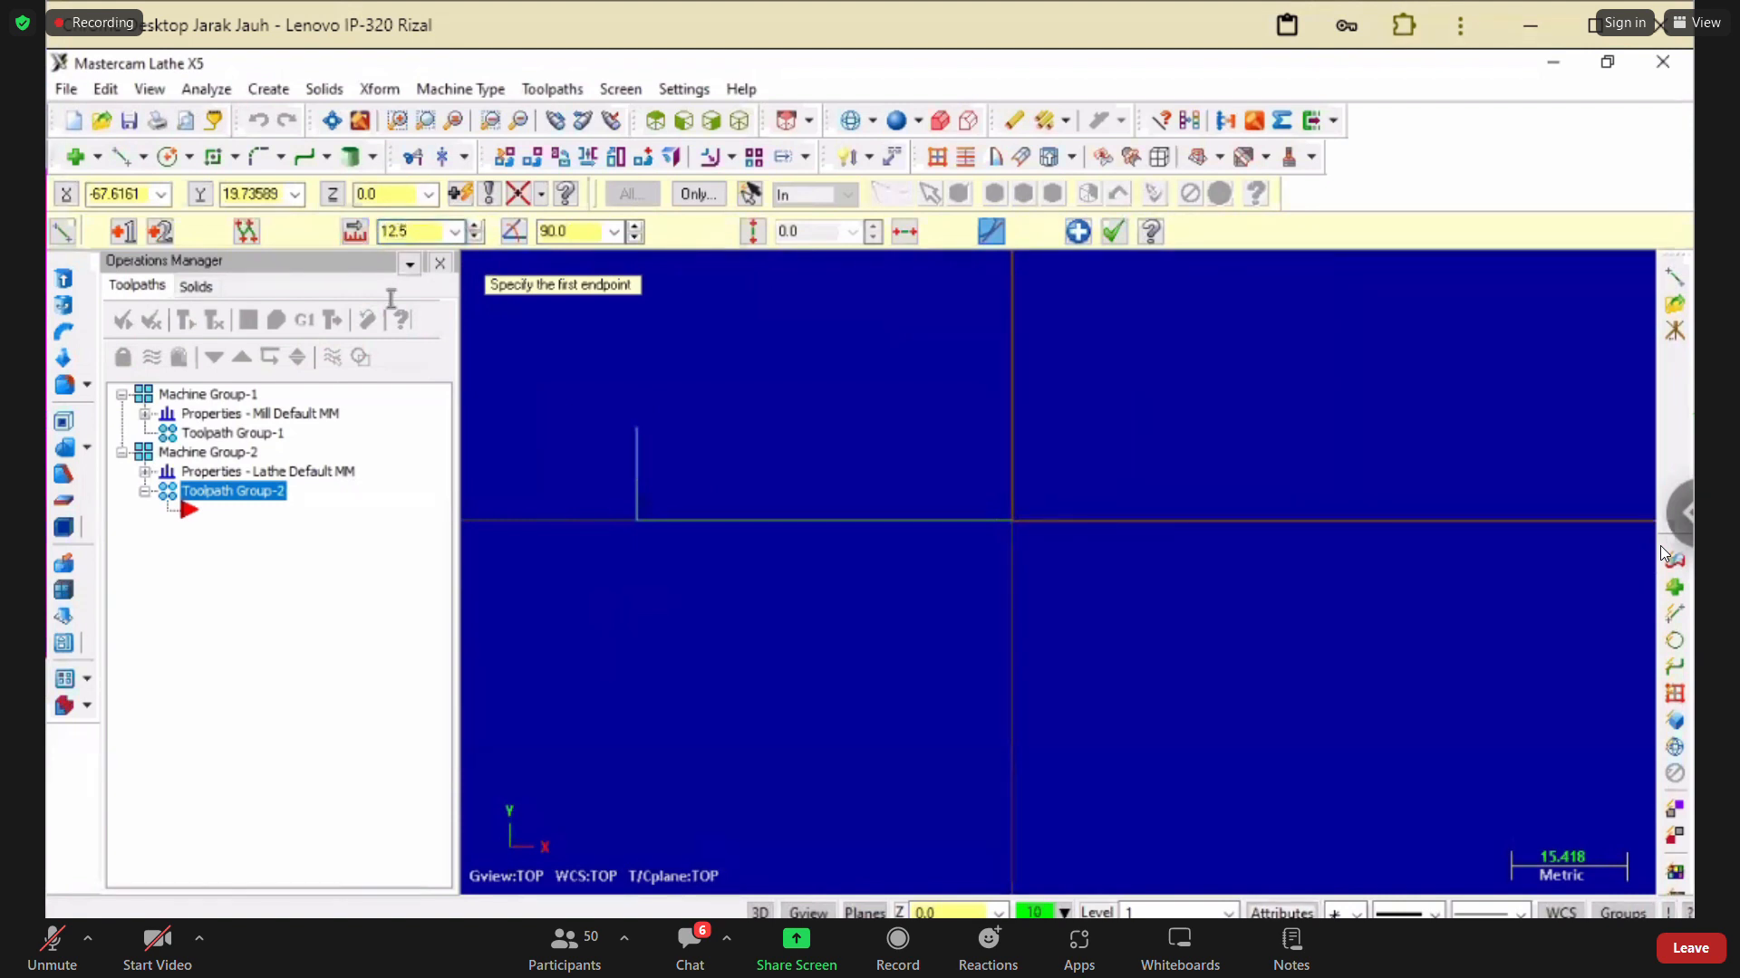
Draw a 15 mm horizontal line at 0 degrees from the upper end of the 12.5 mm line, toward the Y axis.
click(690, 425)
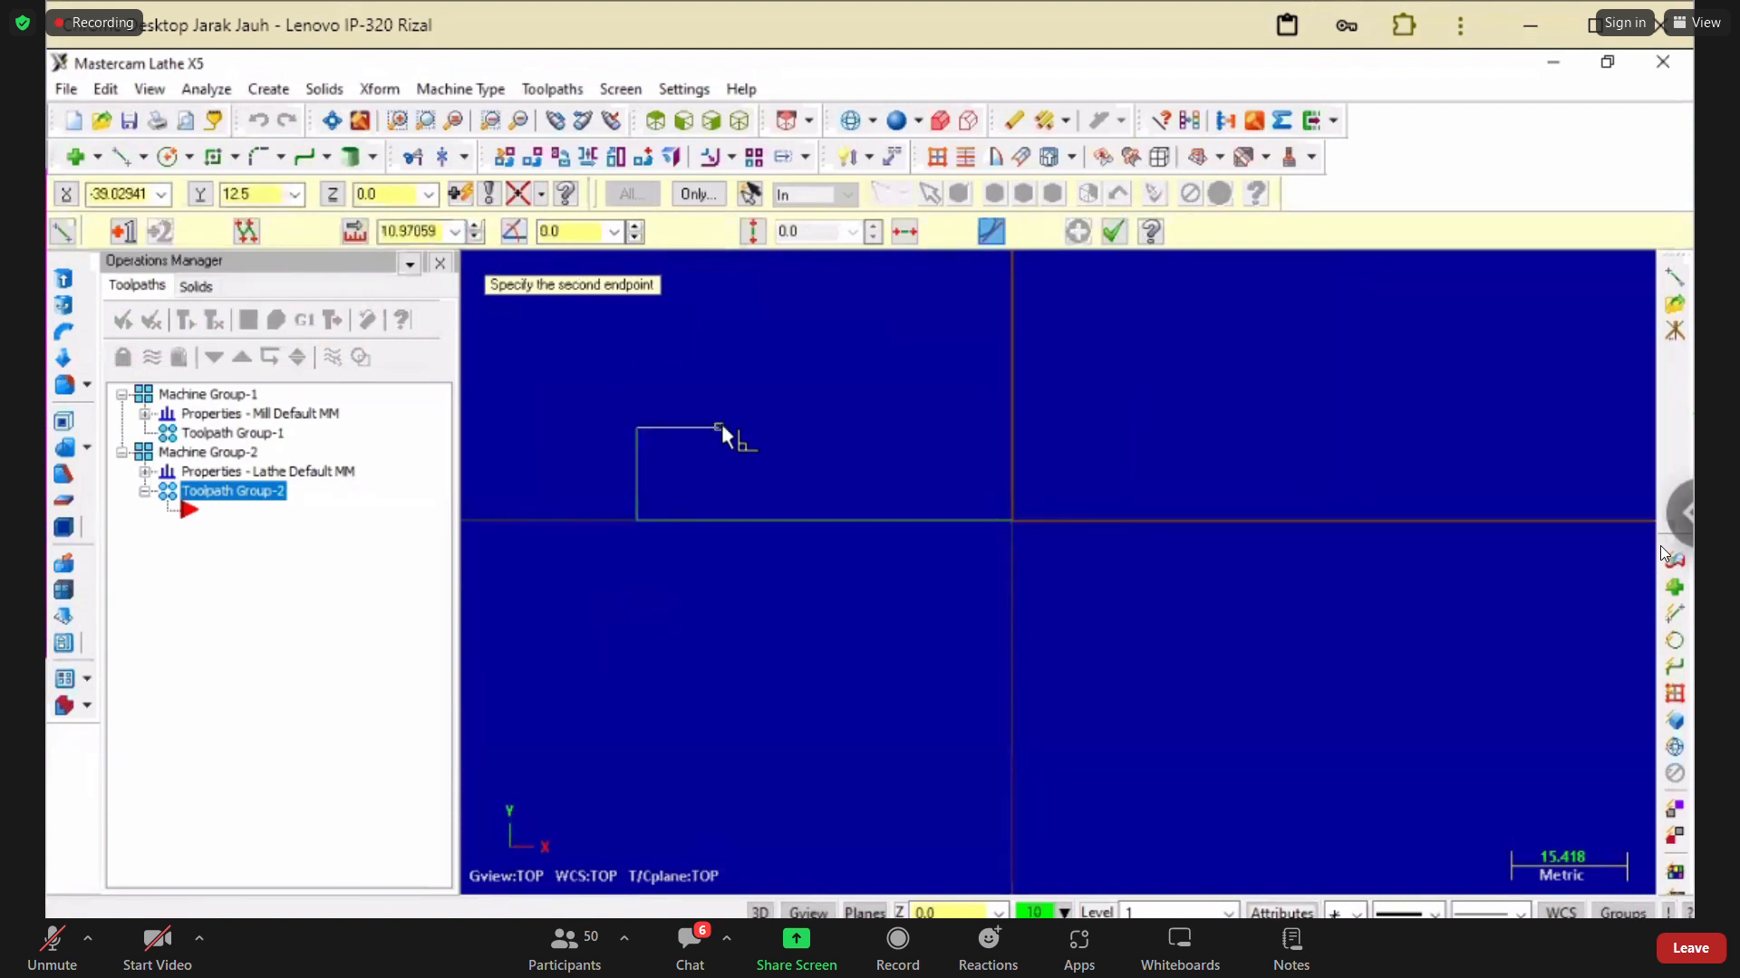
click(727, 428)
double_click(429, 231)
text(15.0)
key(Return)
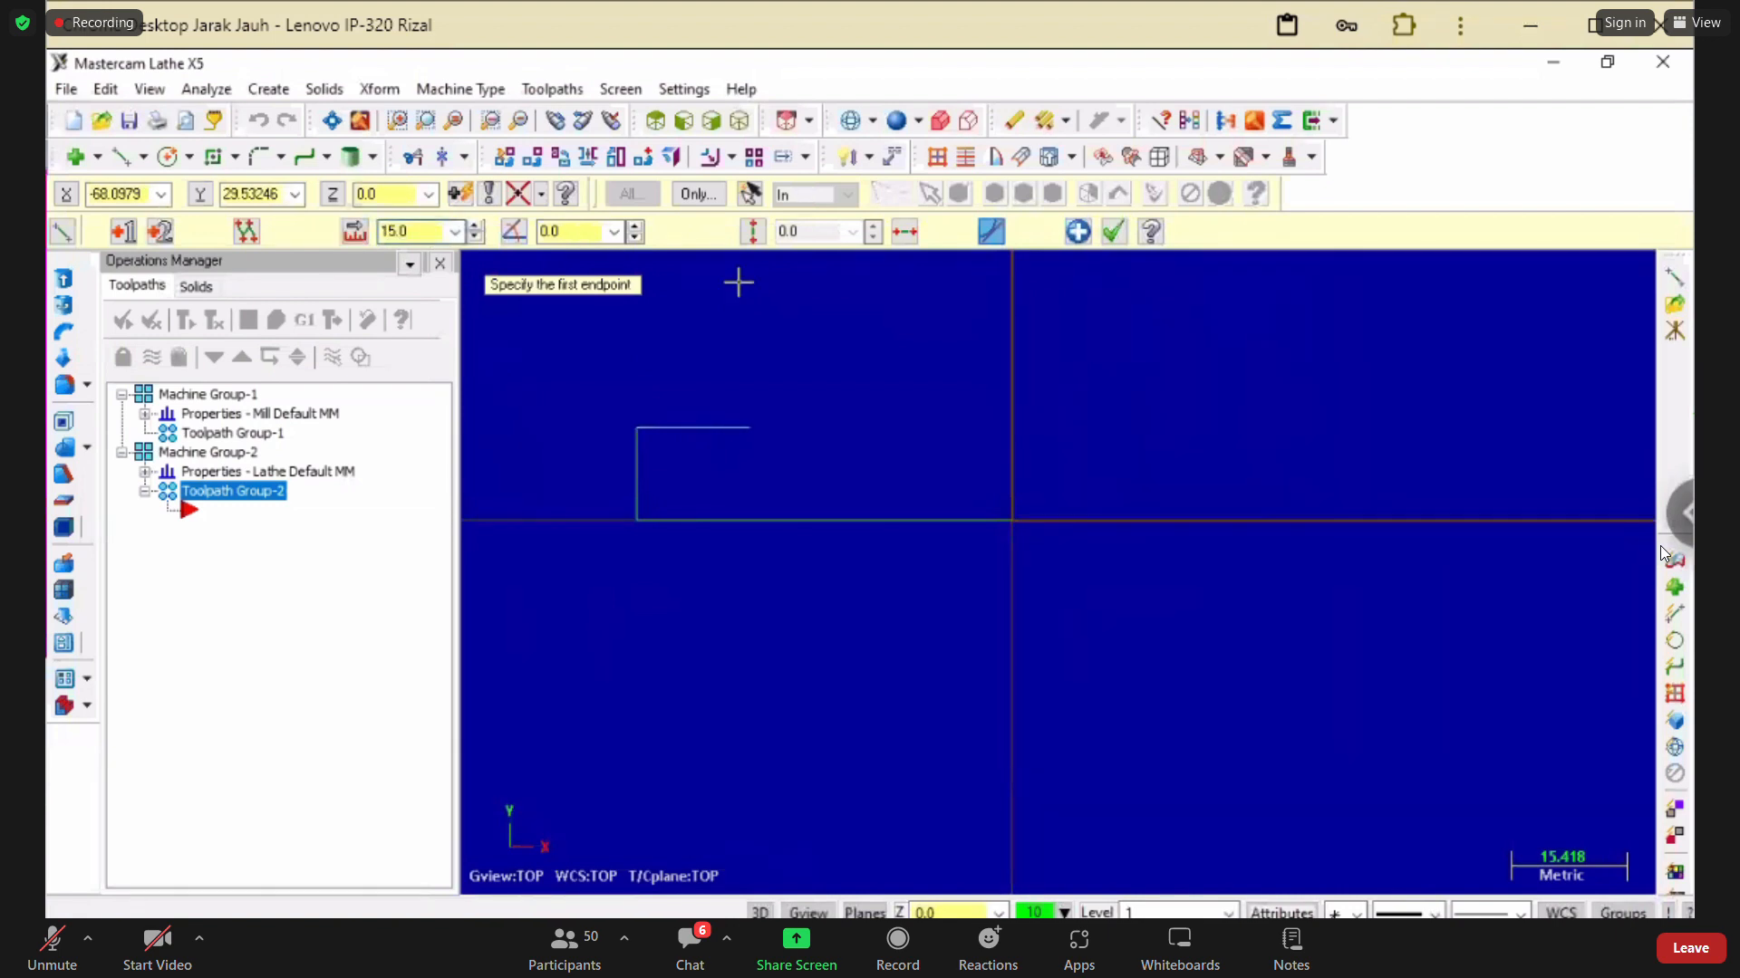
Draw a 1 mm vertical line downward at 270 degrees from the free end of the 15 mm line.
click(748, 429)
click(745, 450)
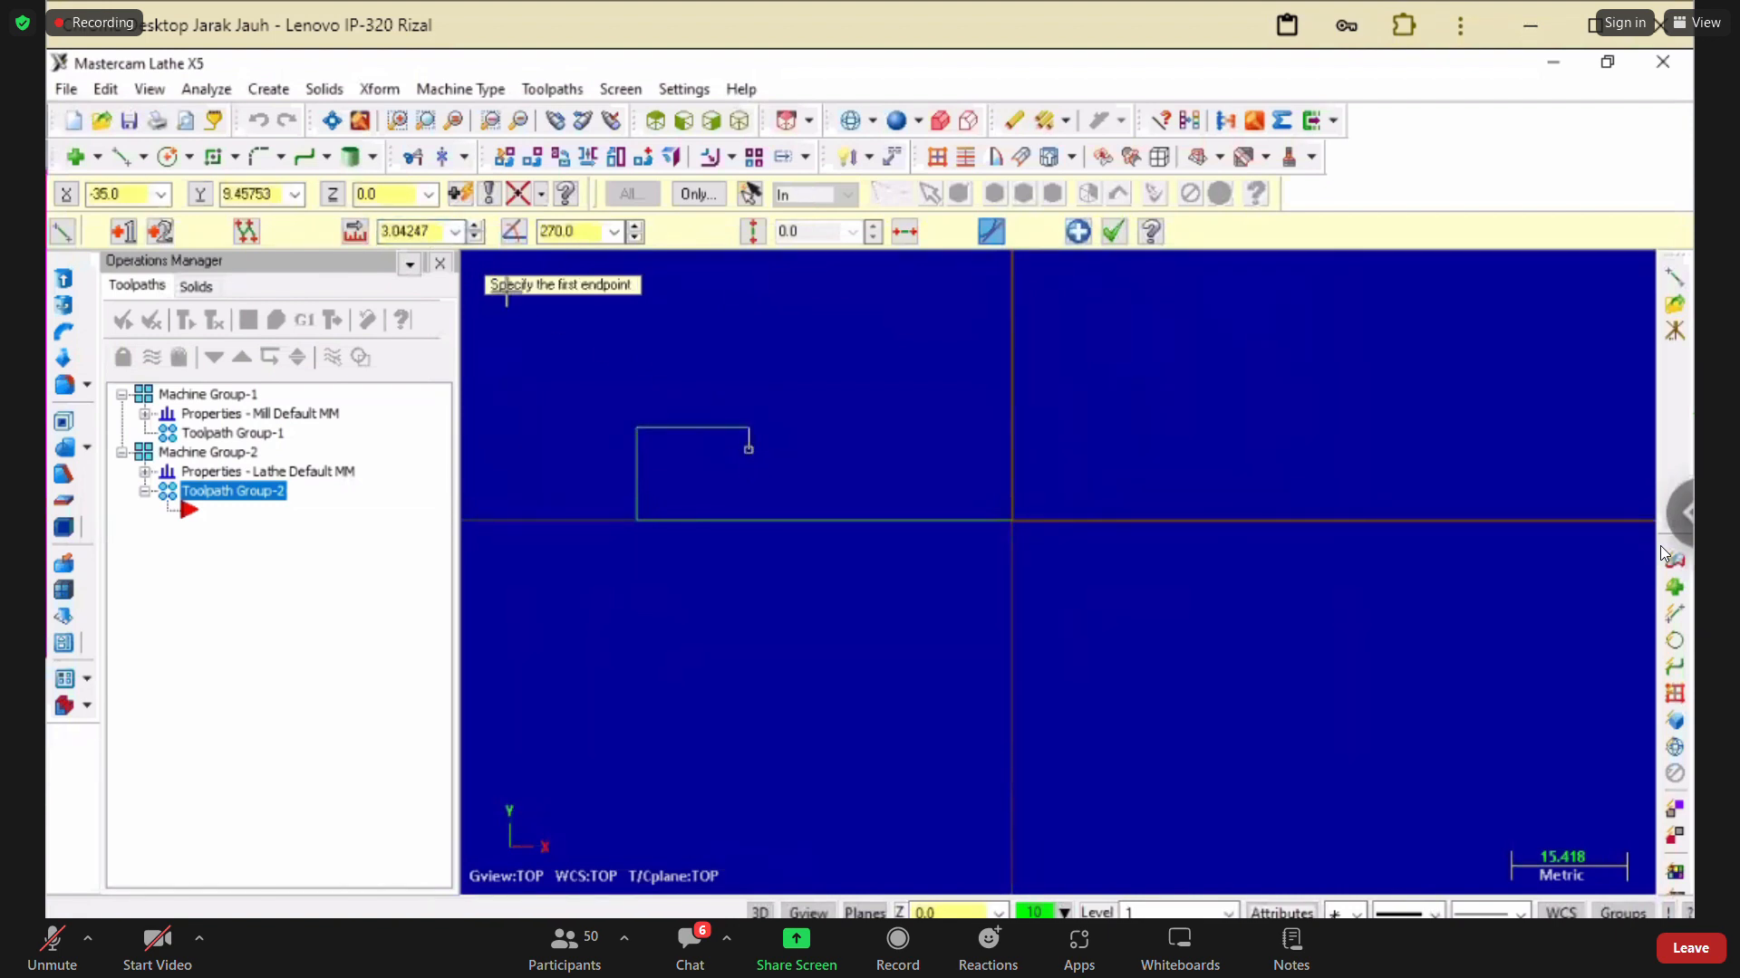
double_click(412, 231)
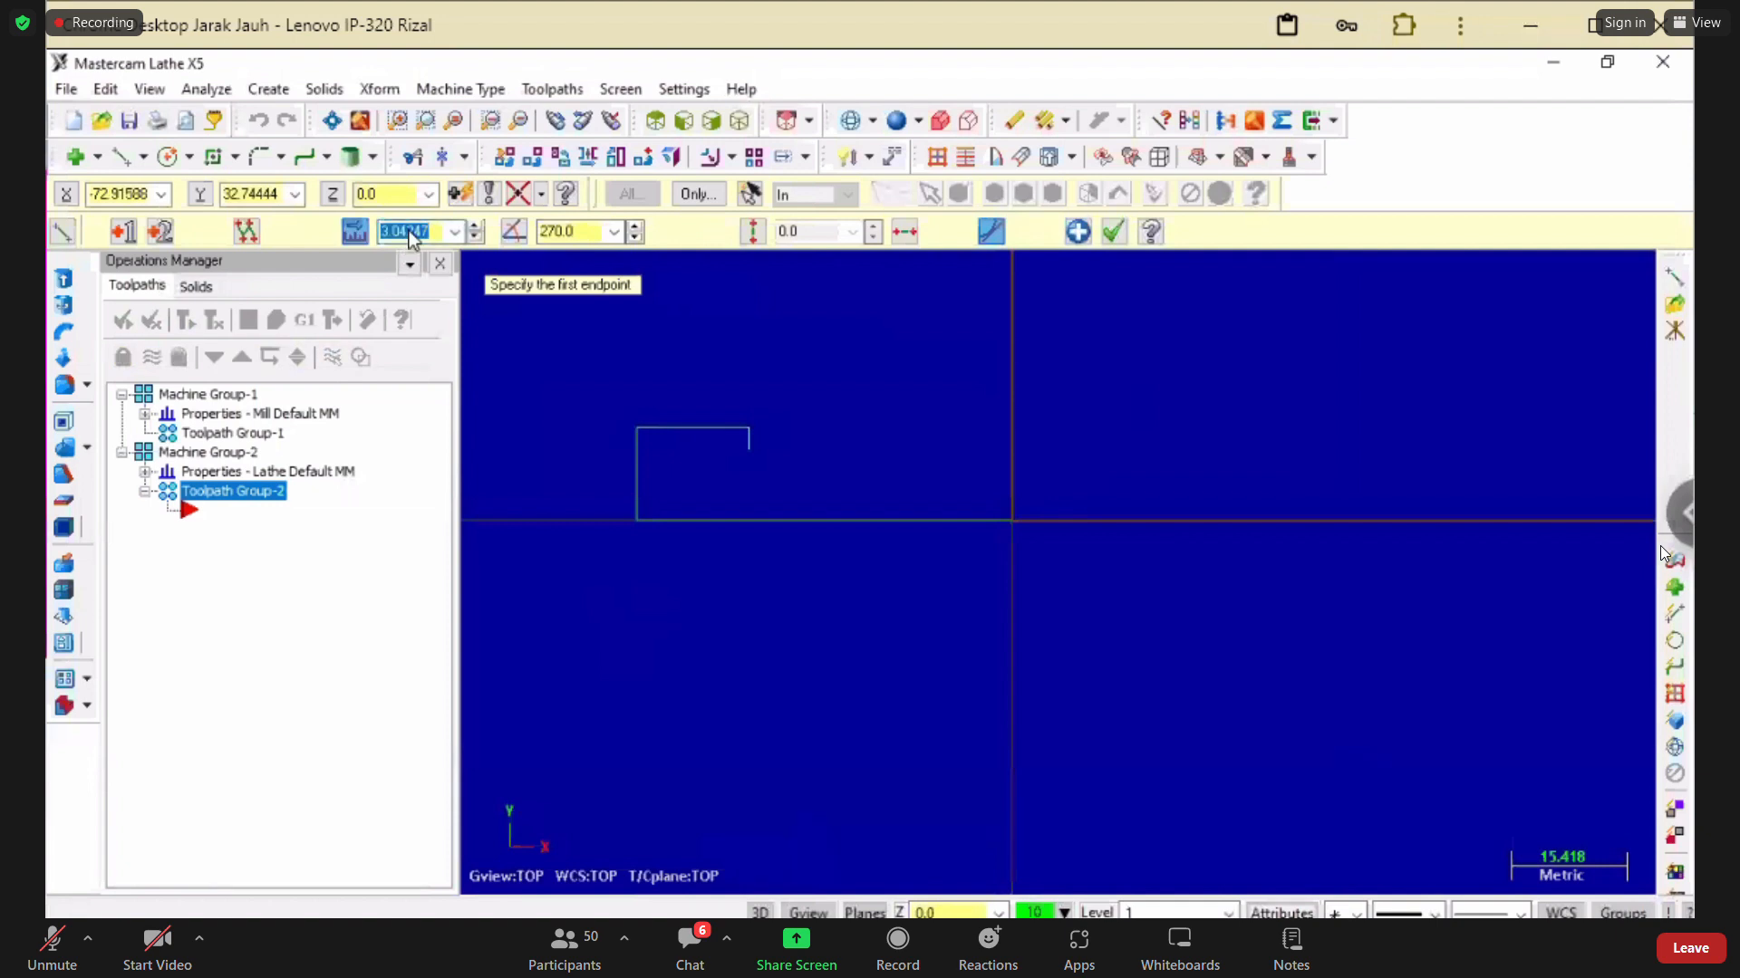
text(1.0)
key(Return)
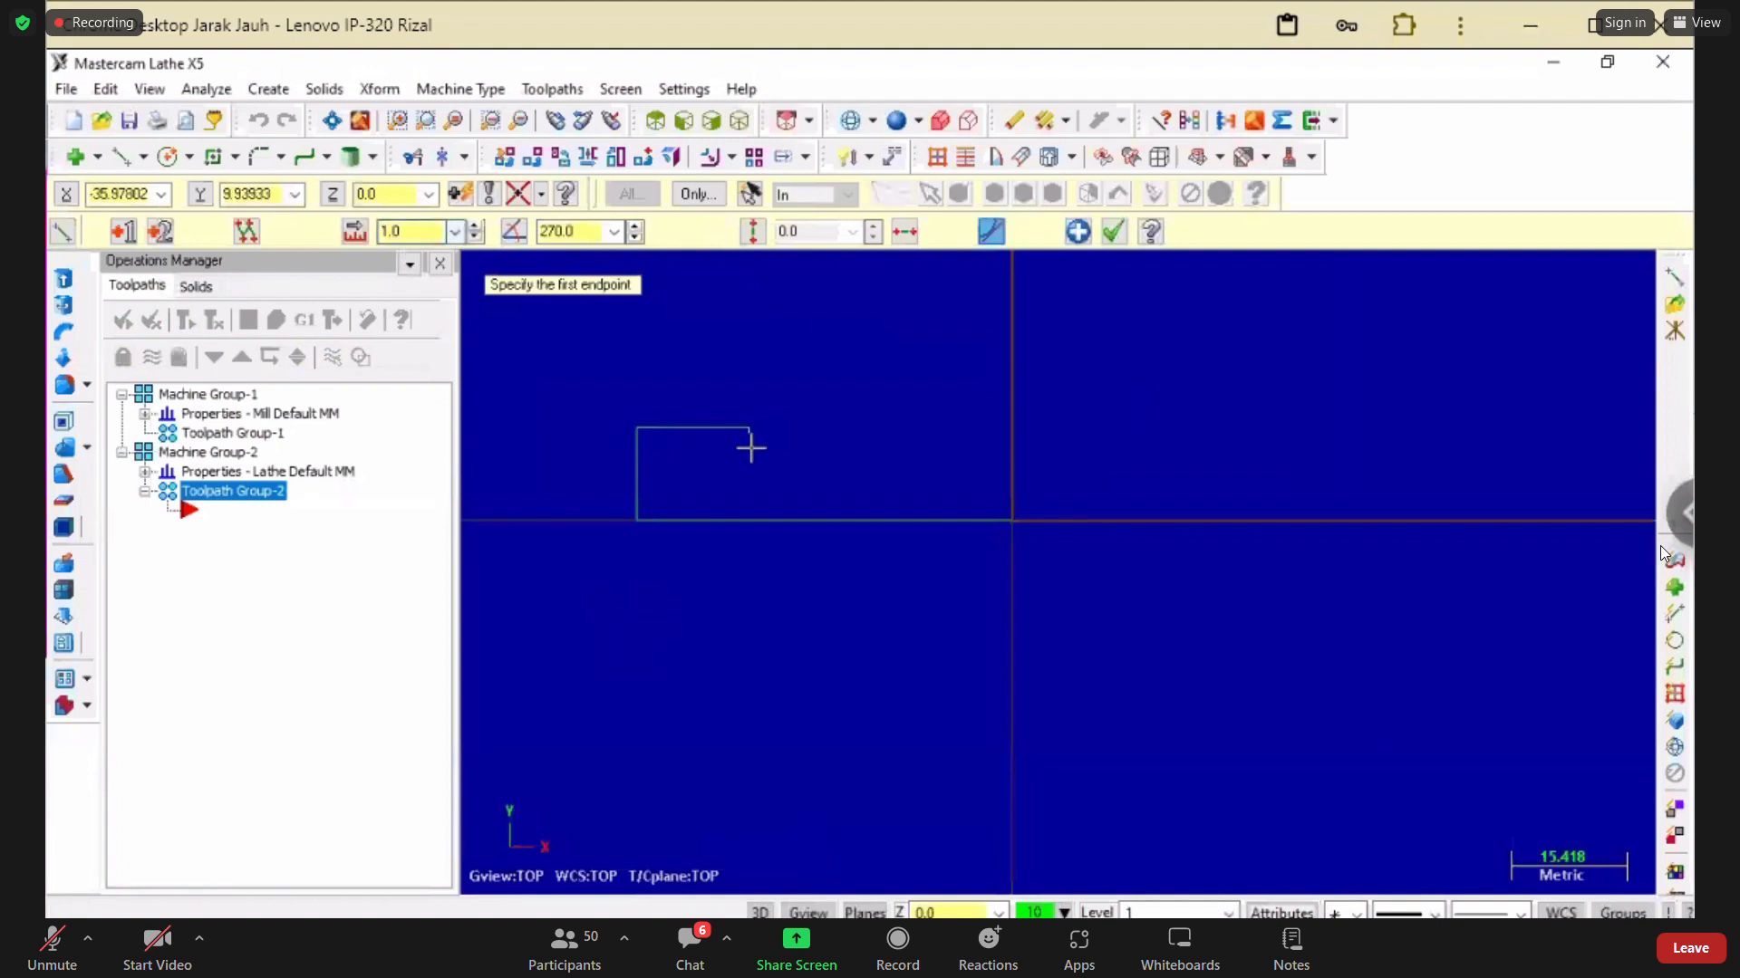
Draw a 5 mm vertical line upward at 90 degrees from the origin.
click(1011, 520)
click(1011, 479)
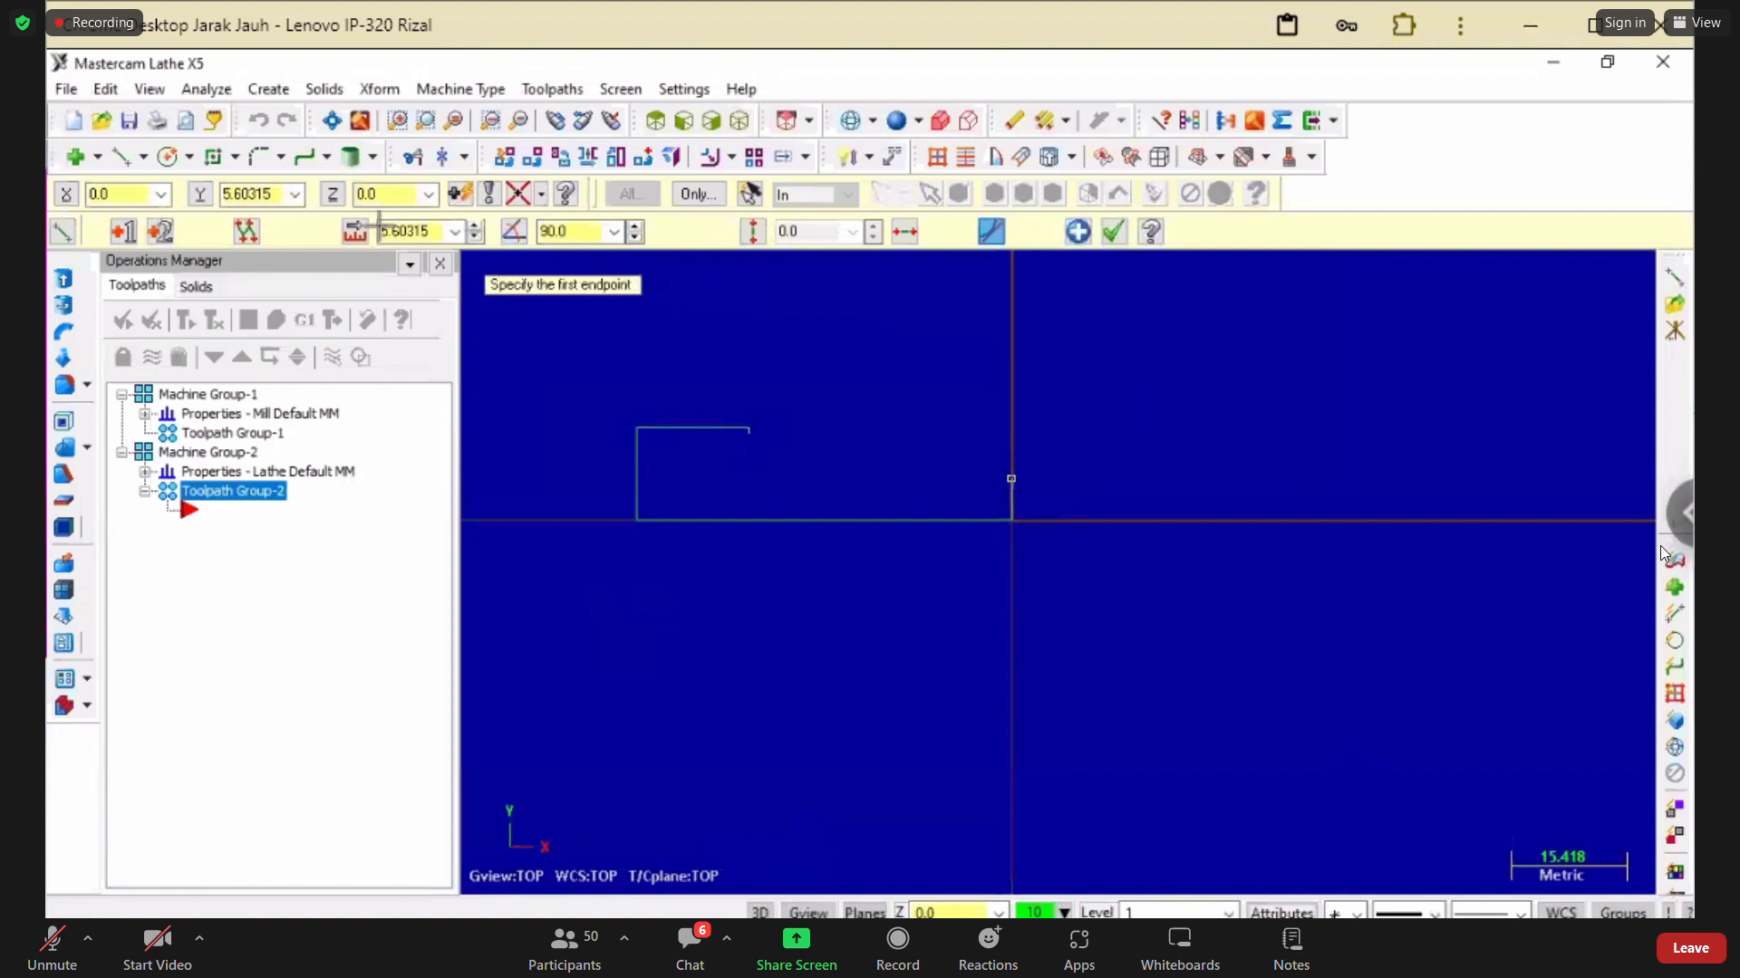
double_click(412, 231)
text(5.0)
key(Return)
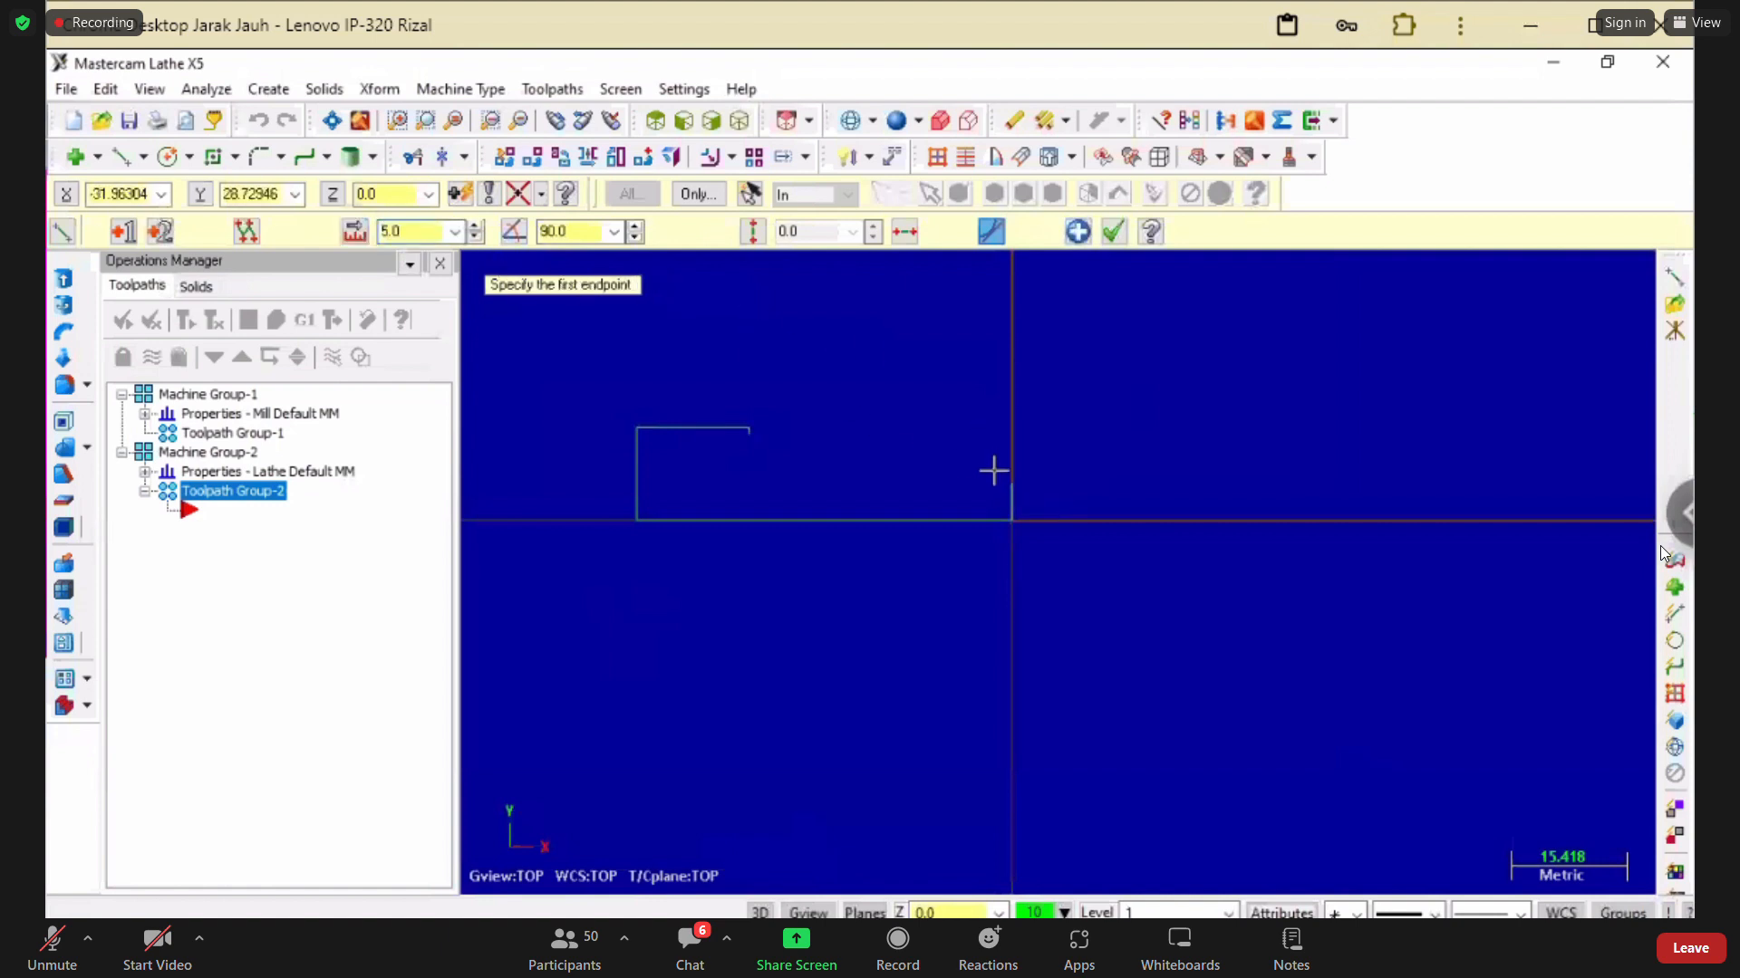